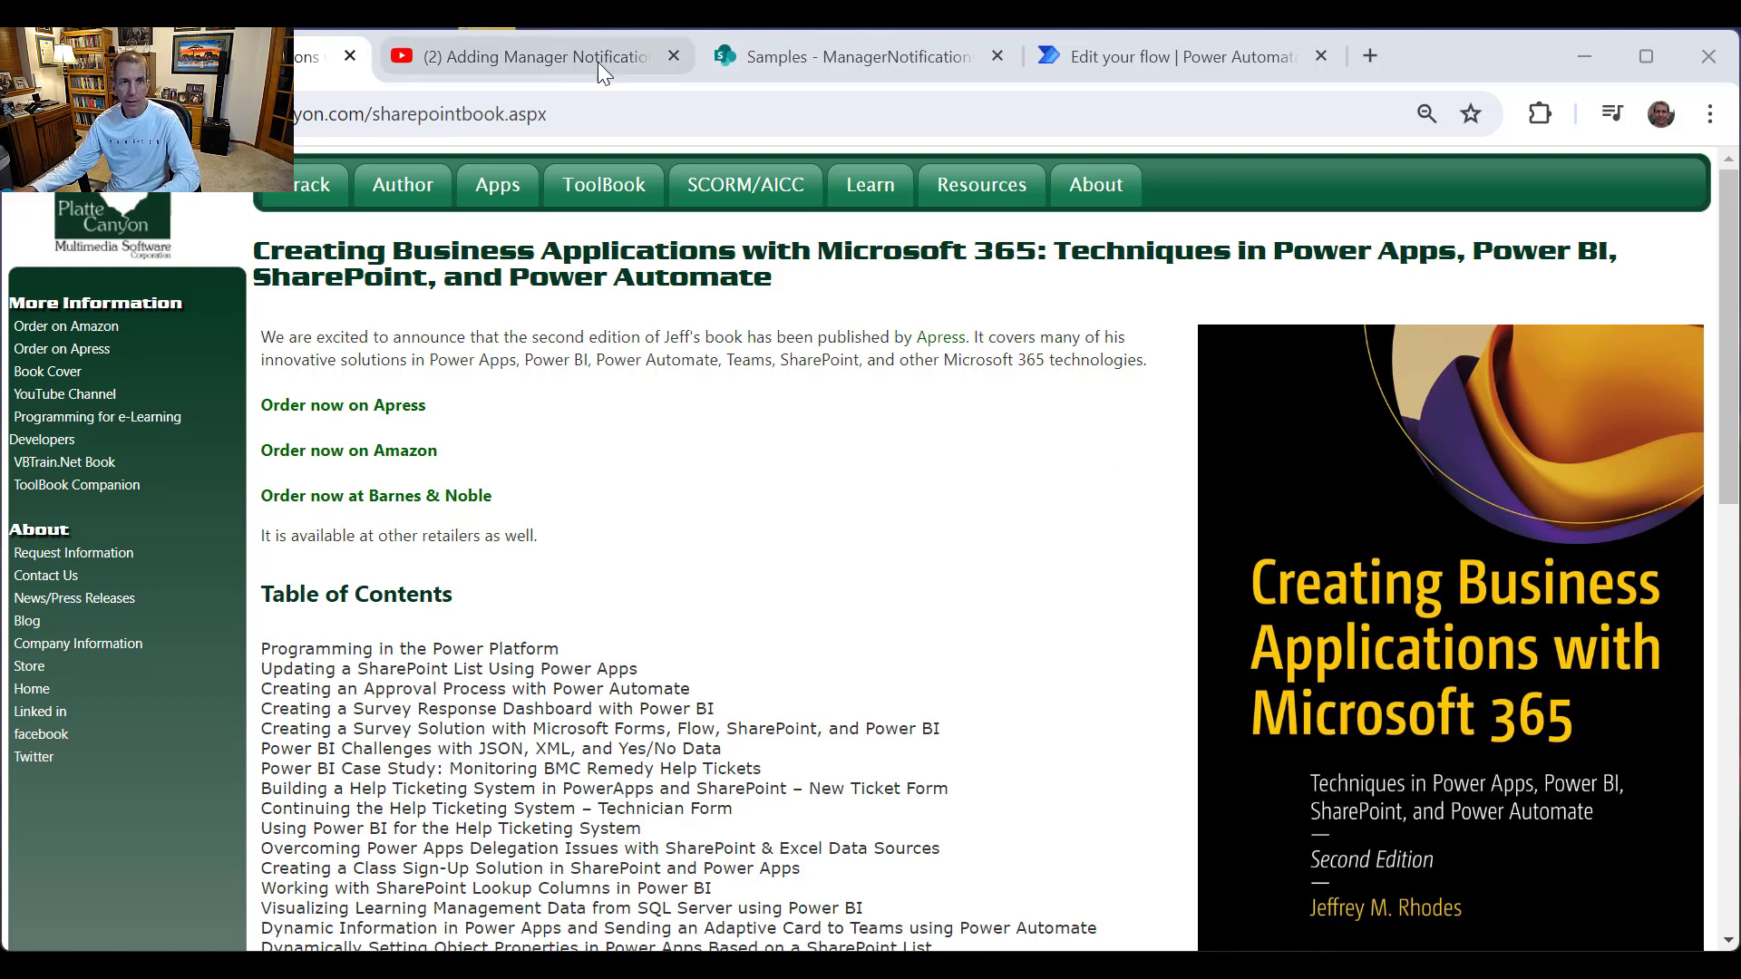
Step: Switch to the YouTube video page and read the comment thread requesting one consolidated manager email instead of separate team notifications
left_click(544, 58)
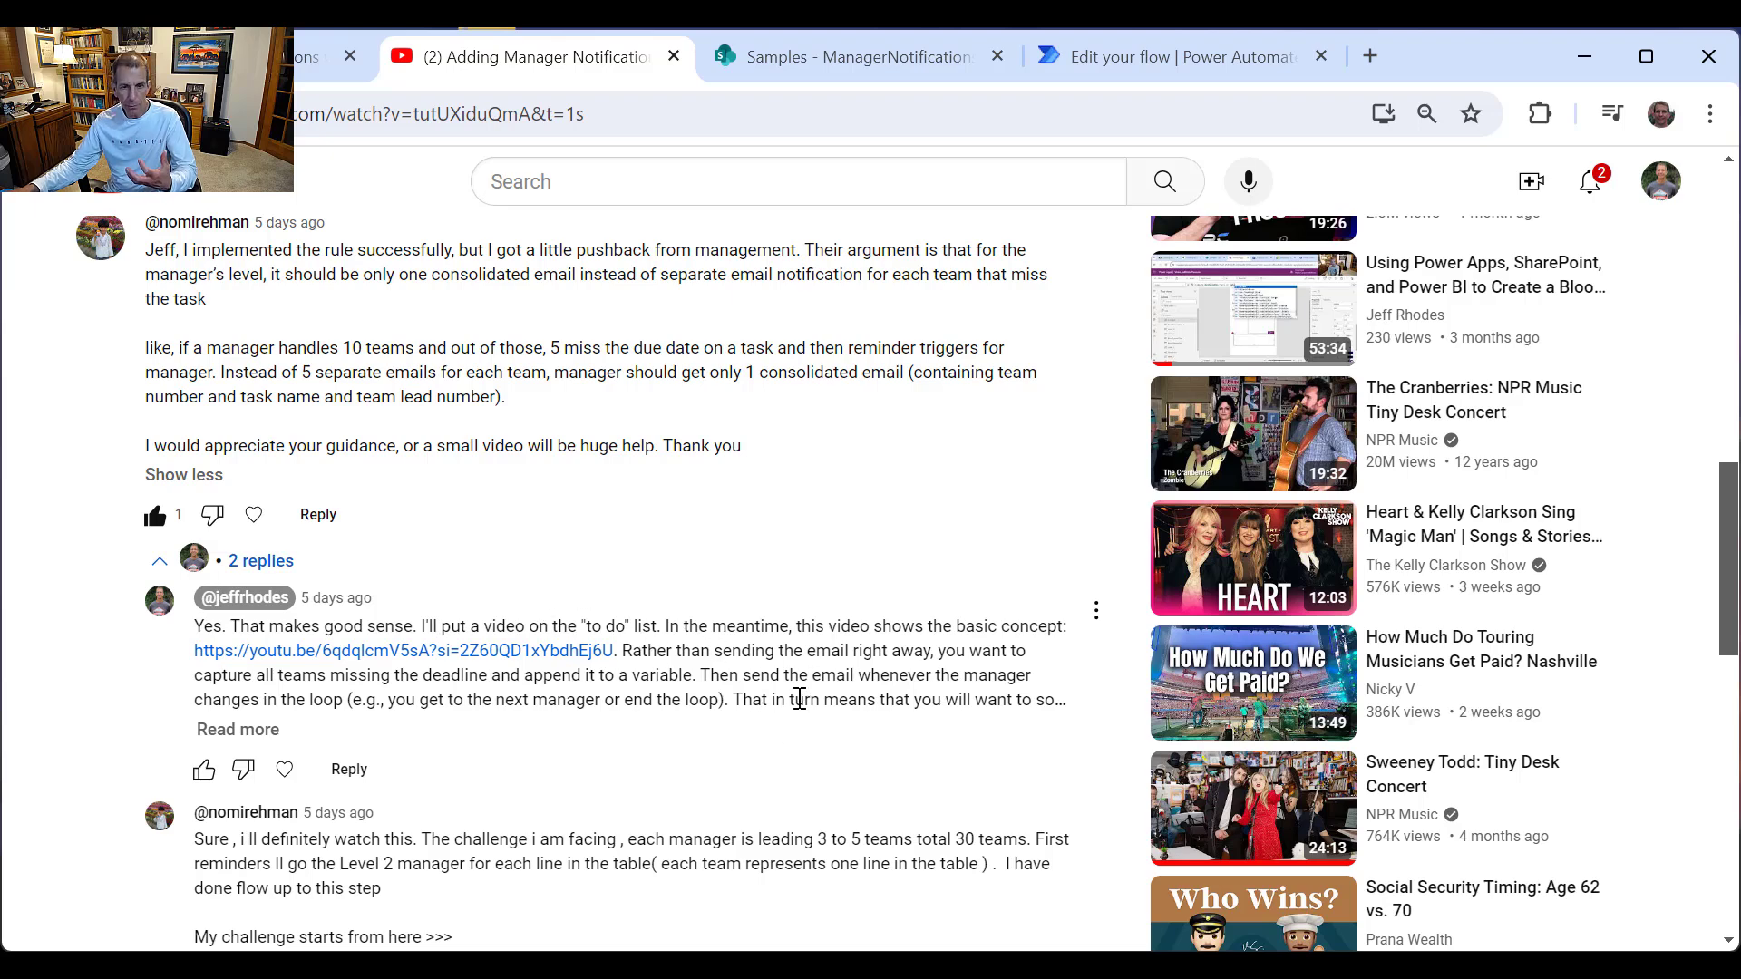
scroll(797, 703, "down", 1)
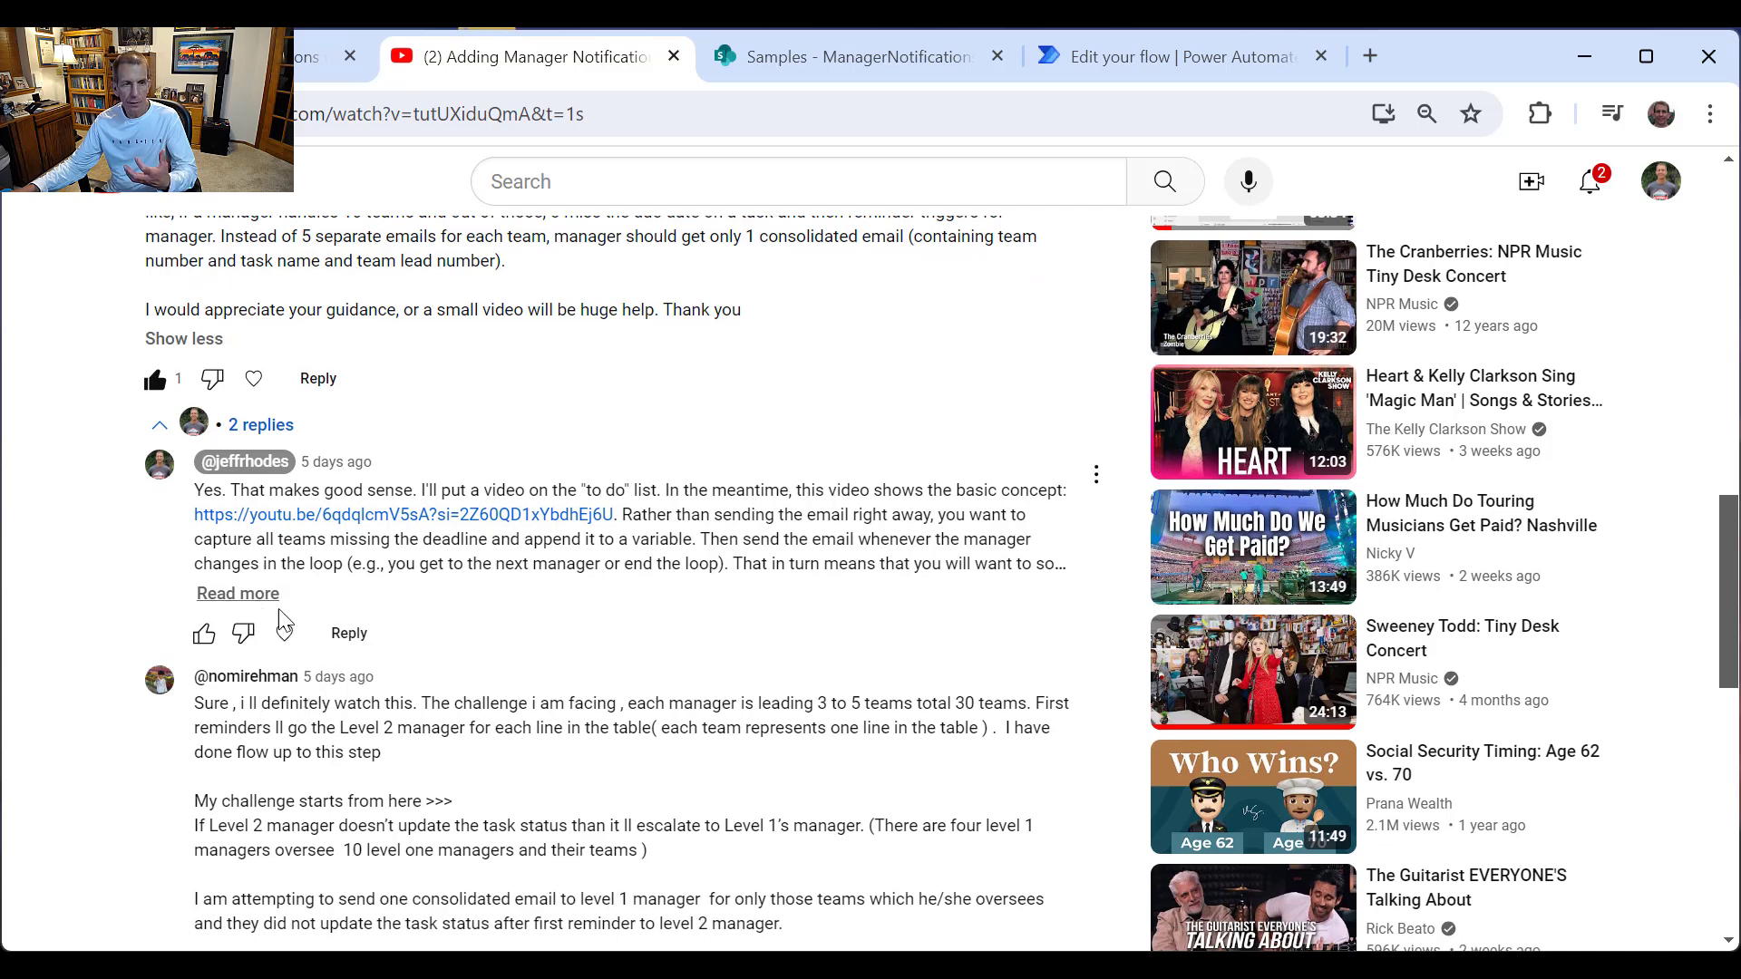
scroll(521, 684, "down", 1)
scroll(528, 684, "up", 6)
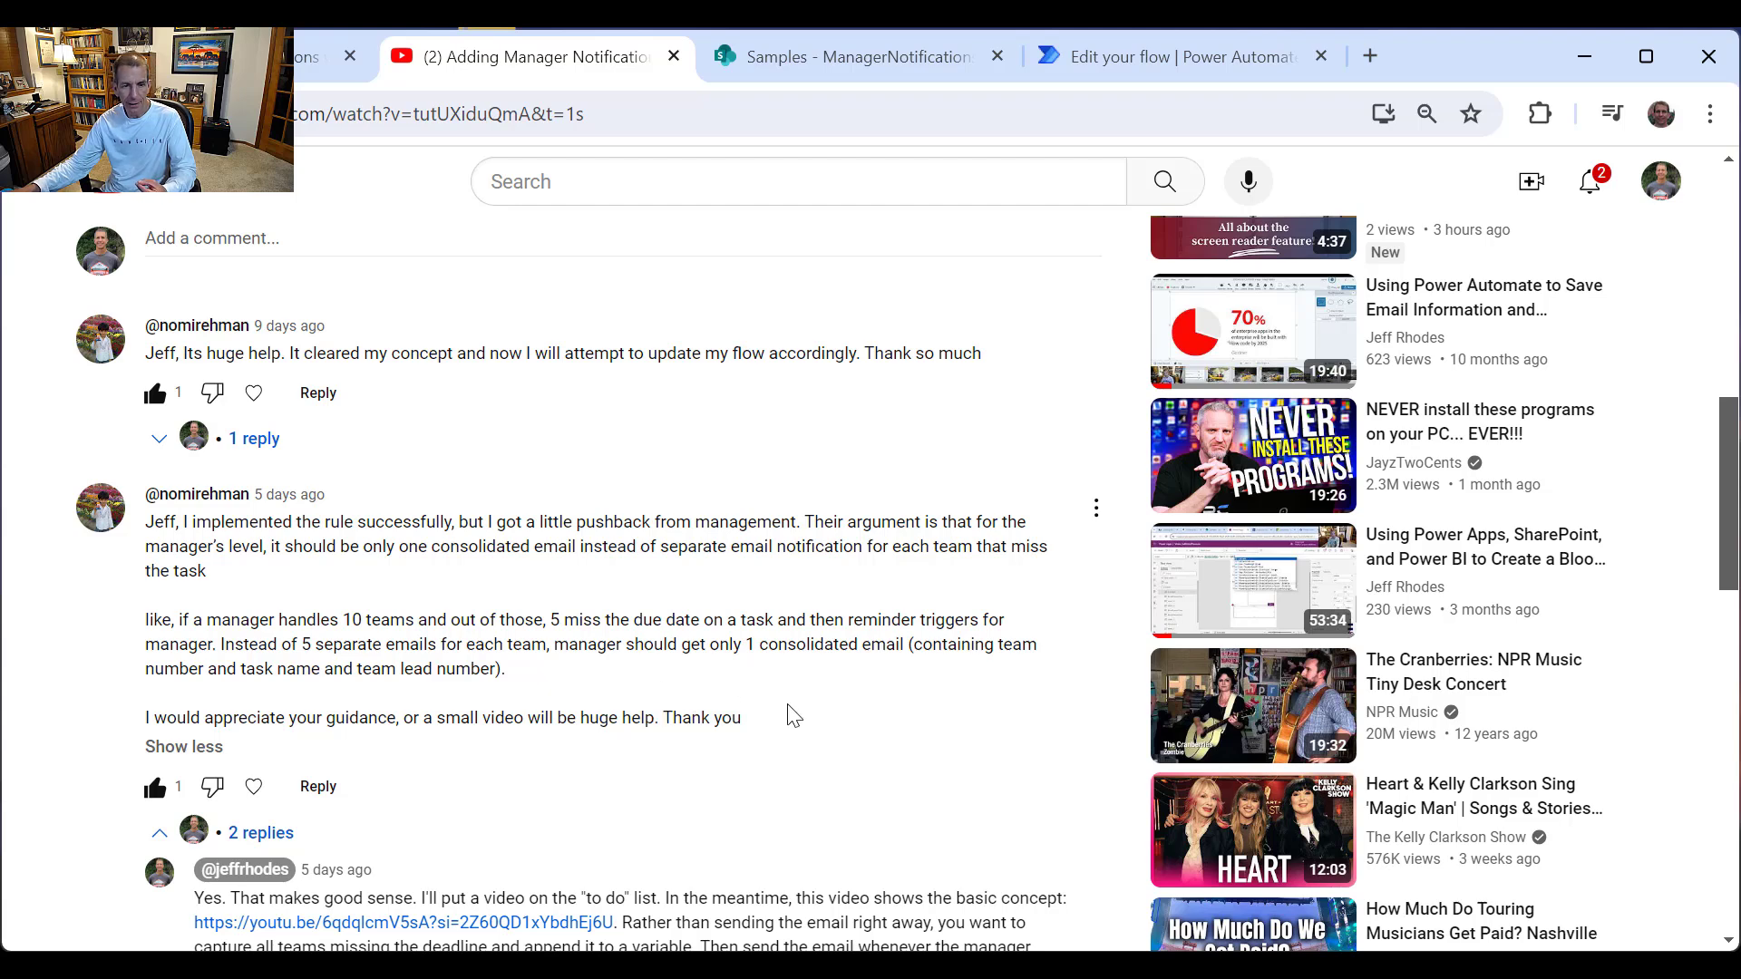
scroll(787, 719, "down", 3)
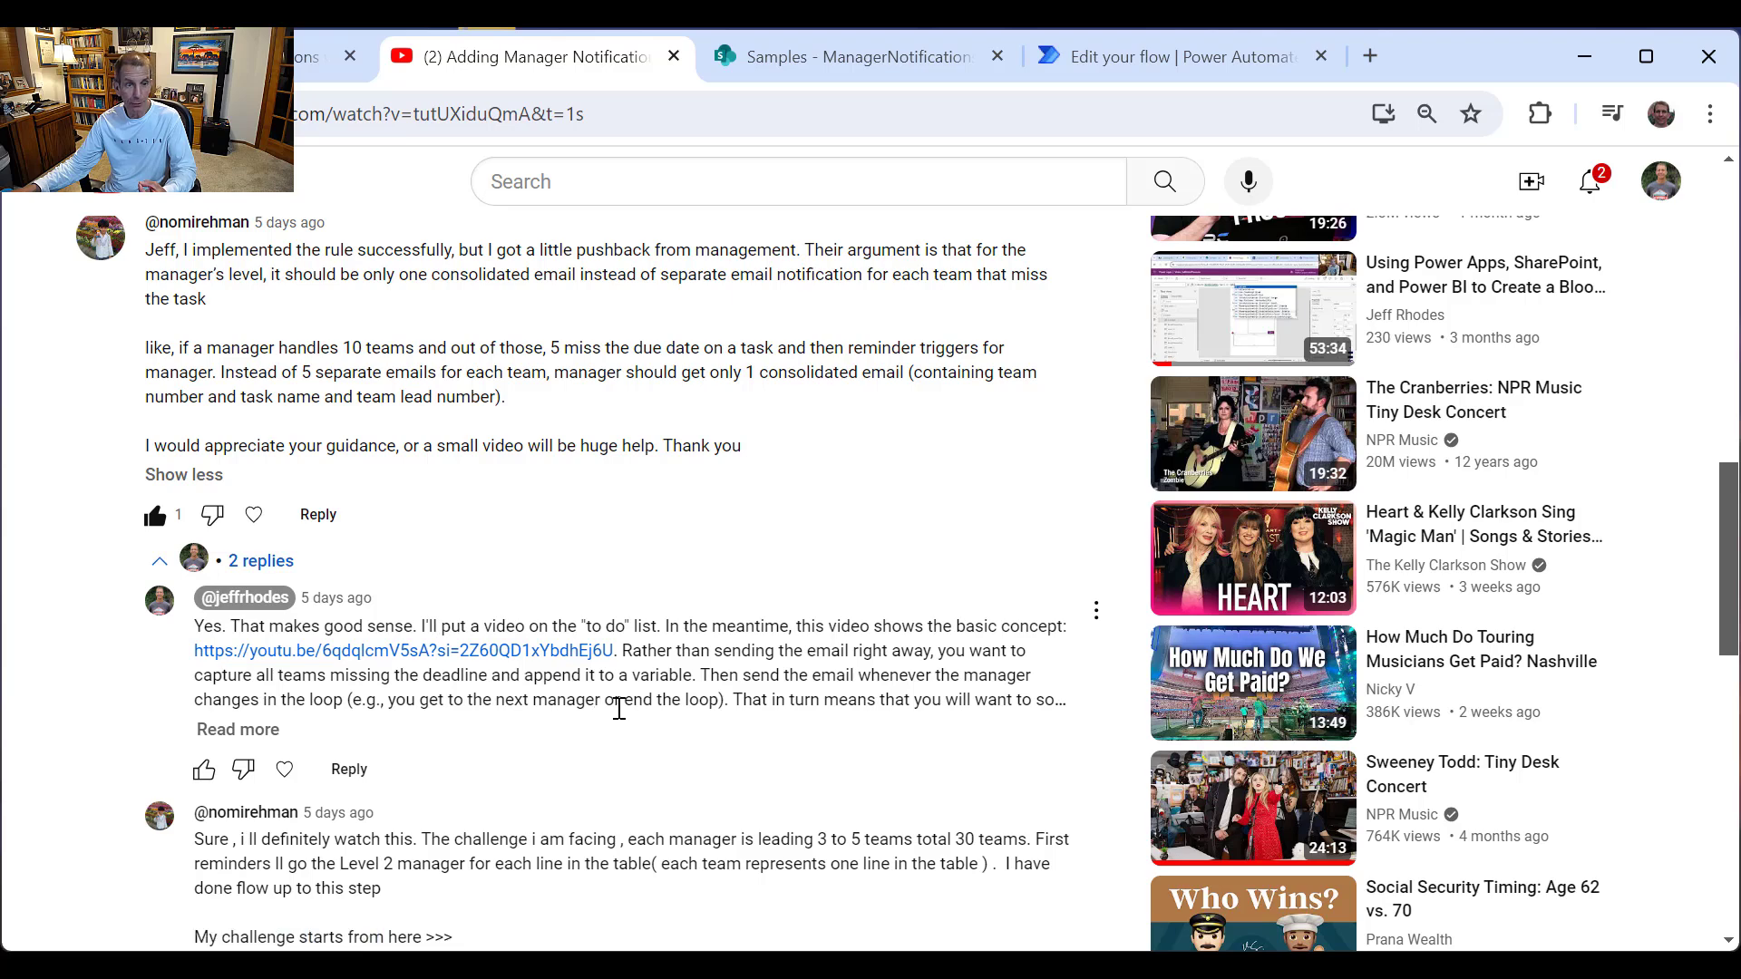
scroll(637, 785, "down", 2)
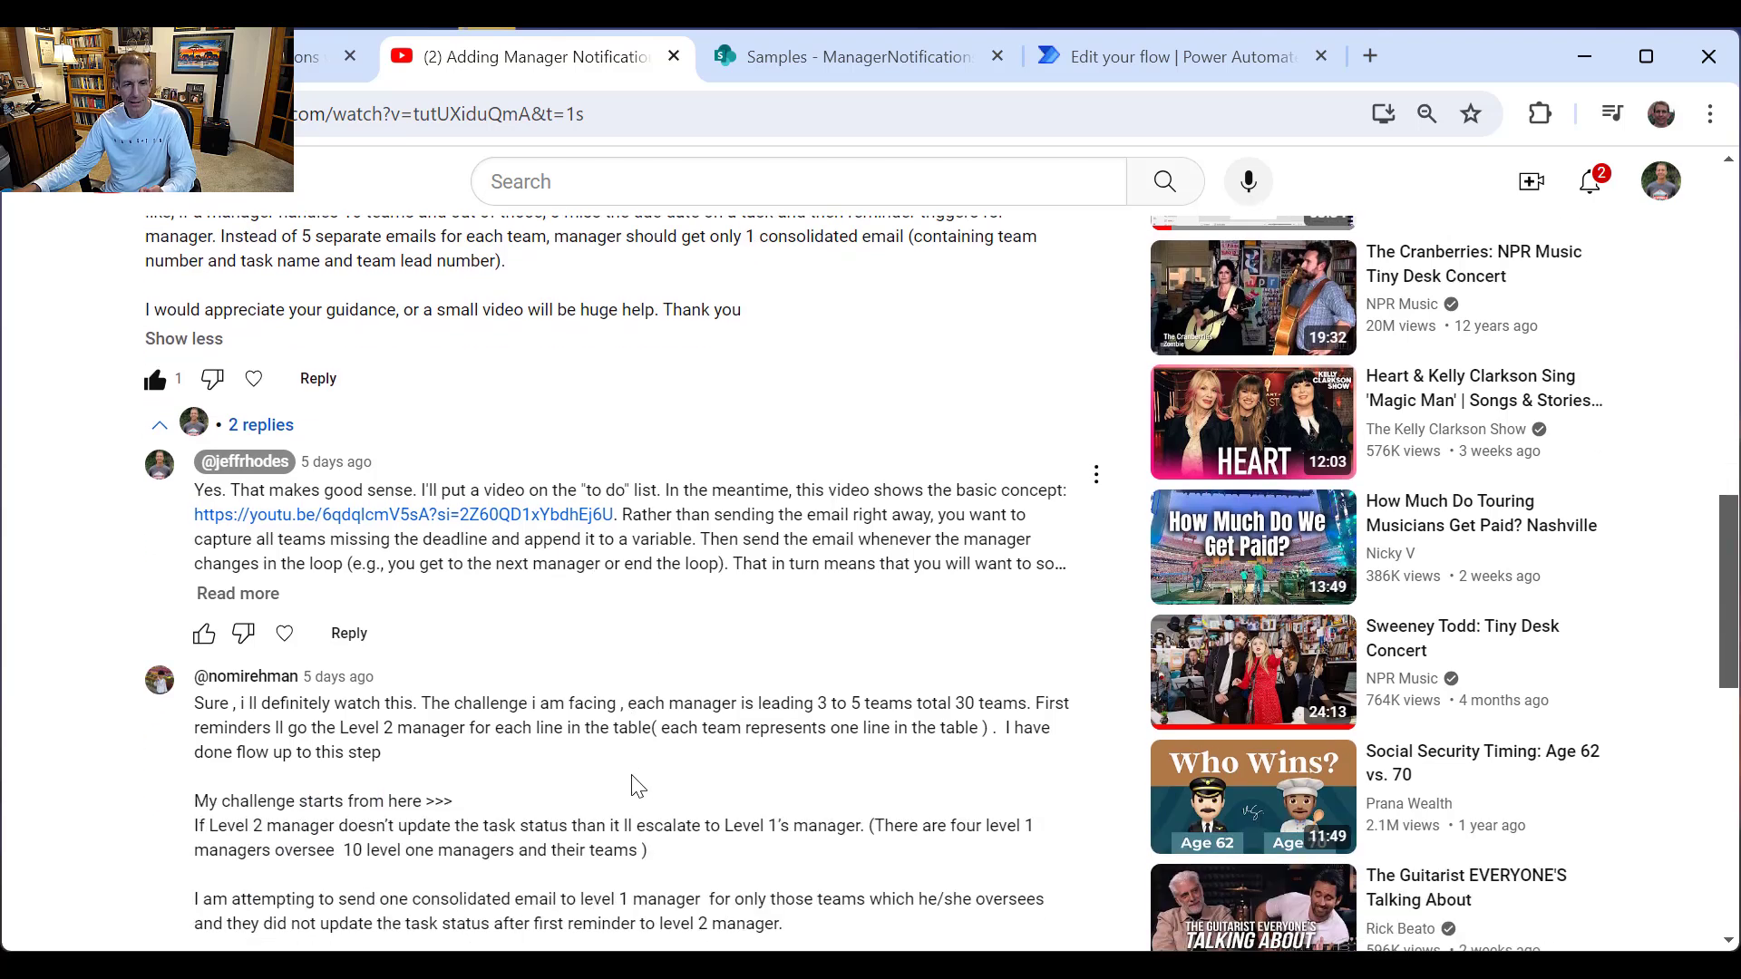
scroll(589, 662, "down", 3)
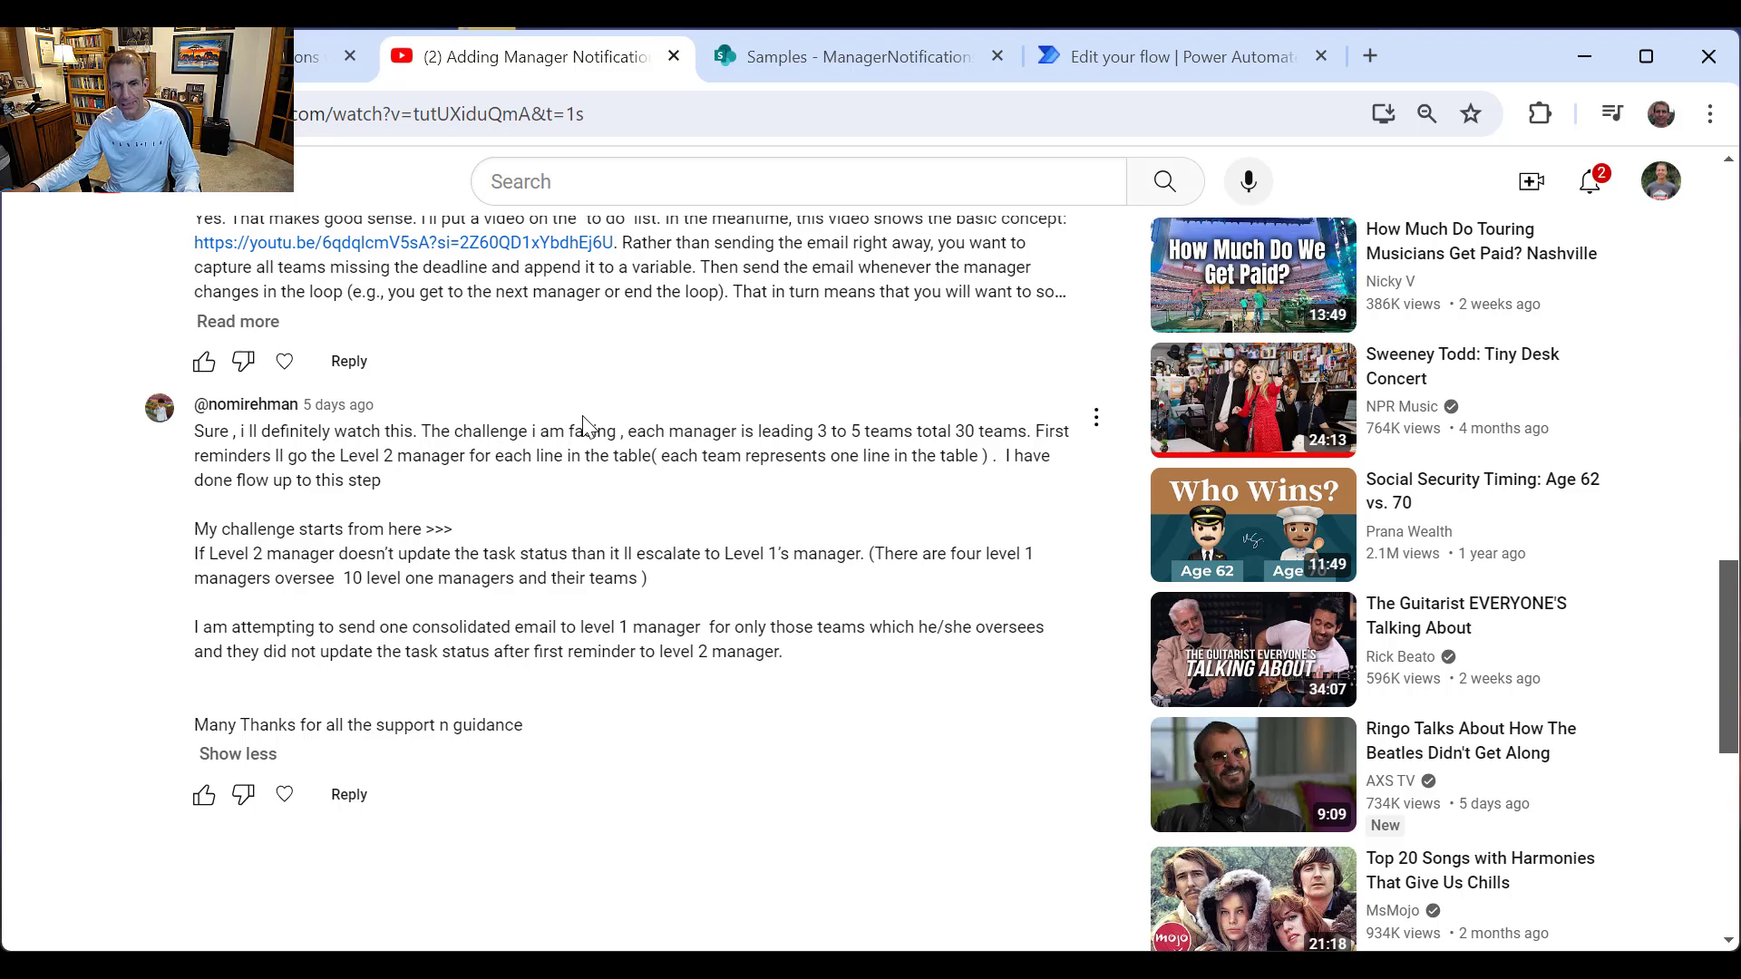
Step: Switch to the SharePoint ManagerNotifications list and examine its columns from Task through the Level 1 and Level 2 manager fields to Notes
left_click(903, 58)
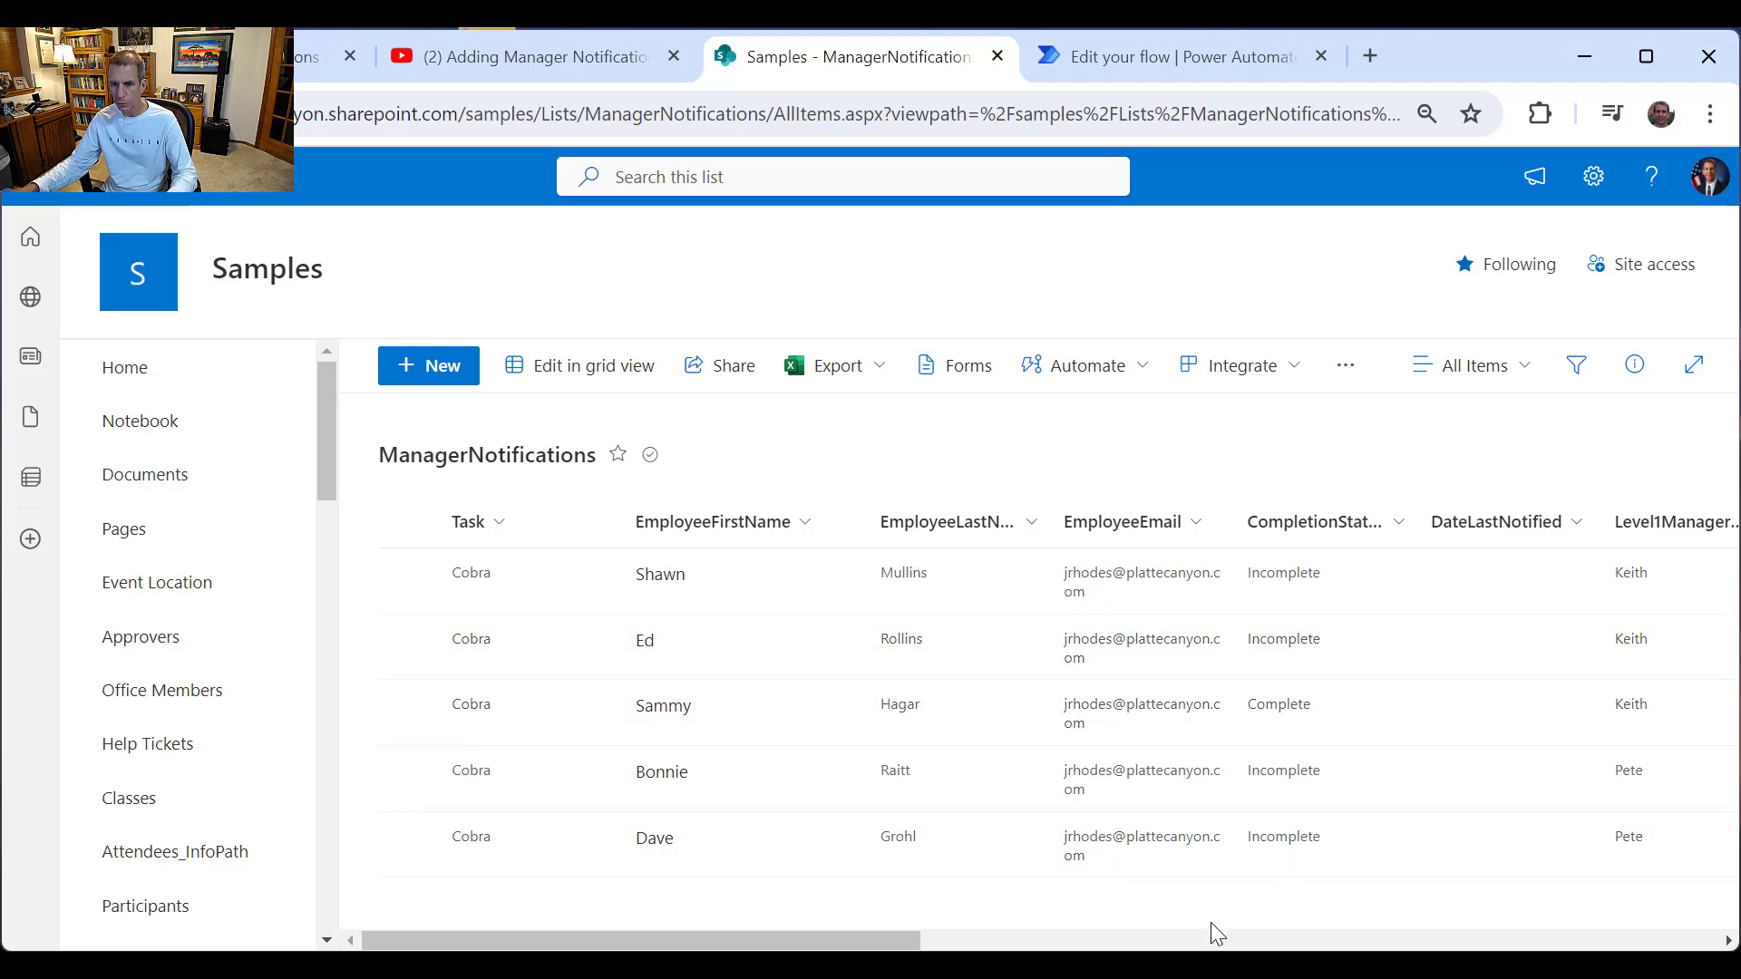
left_click_drag(890, 940, 1100, 940)
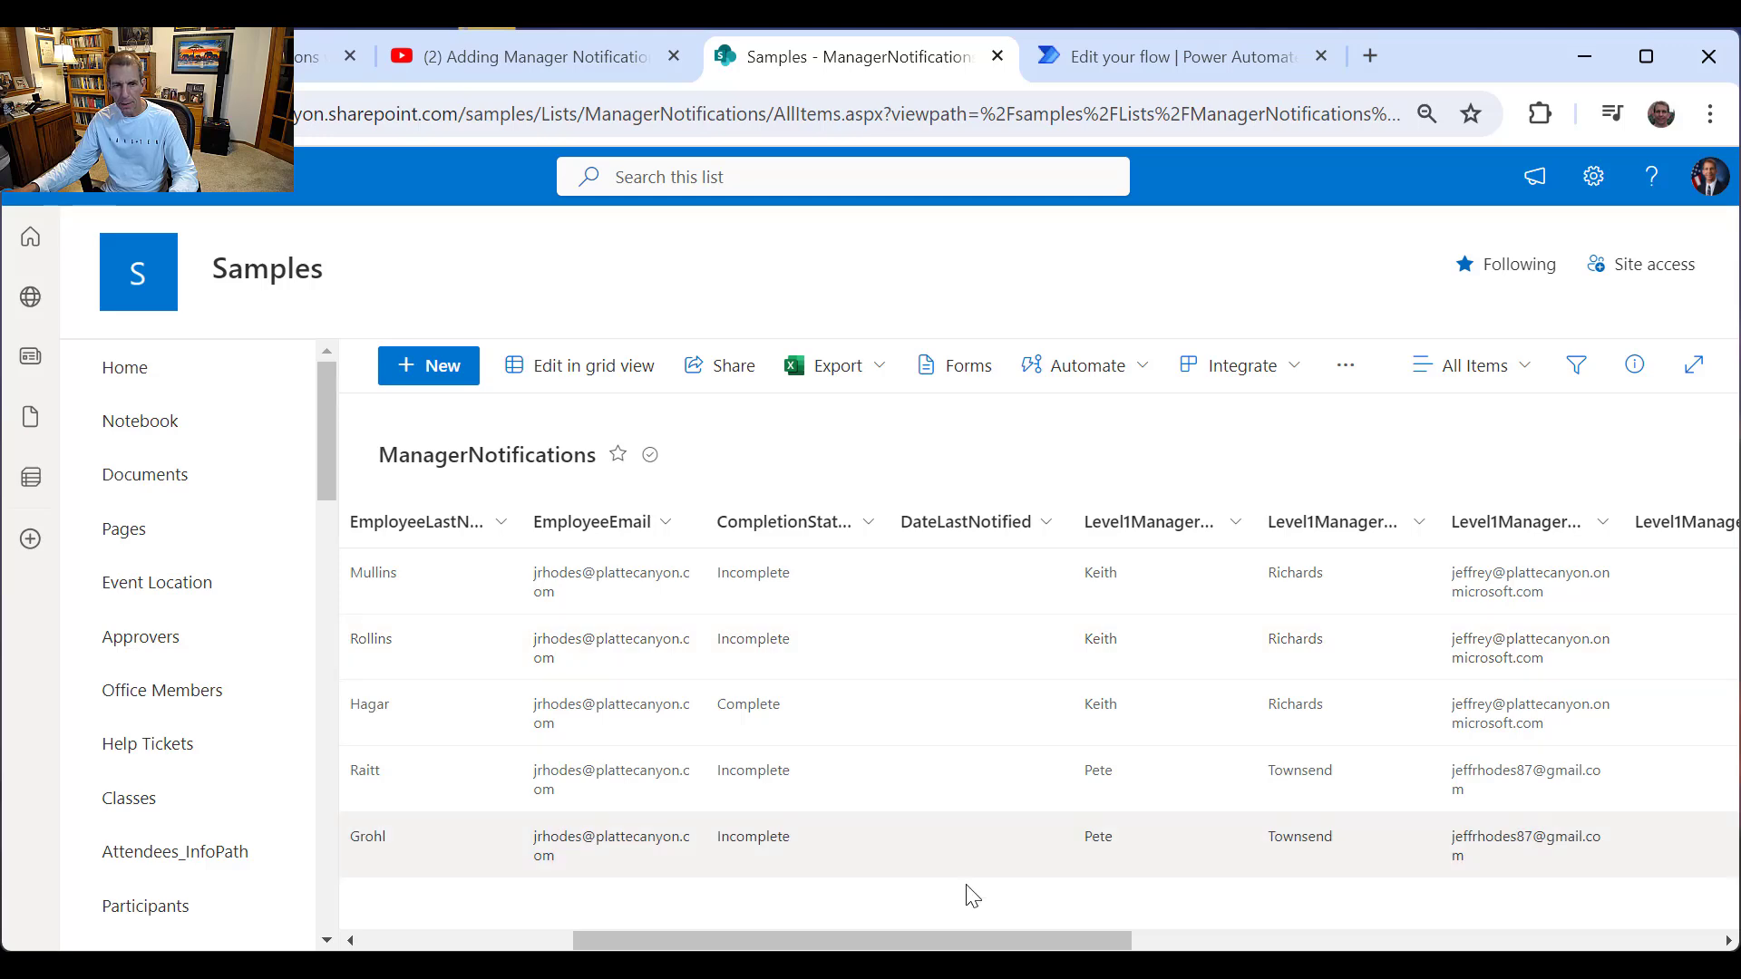
left_click_drag(963, 948, 886, 949)
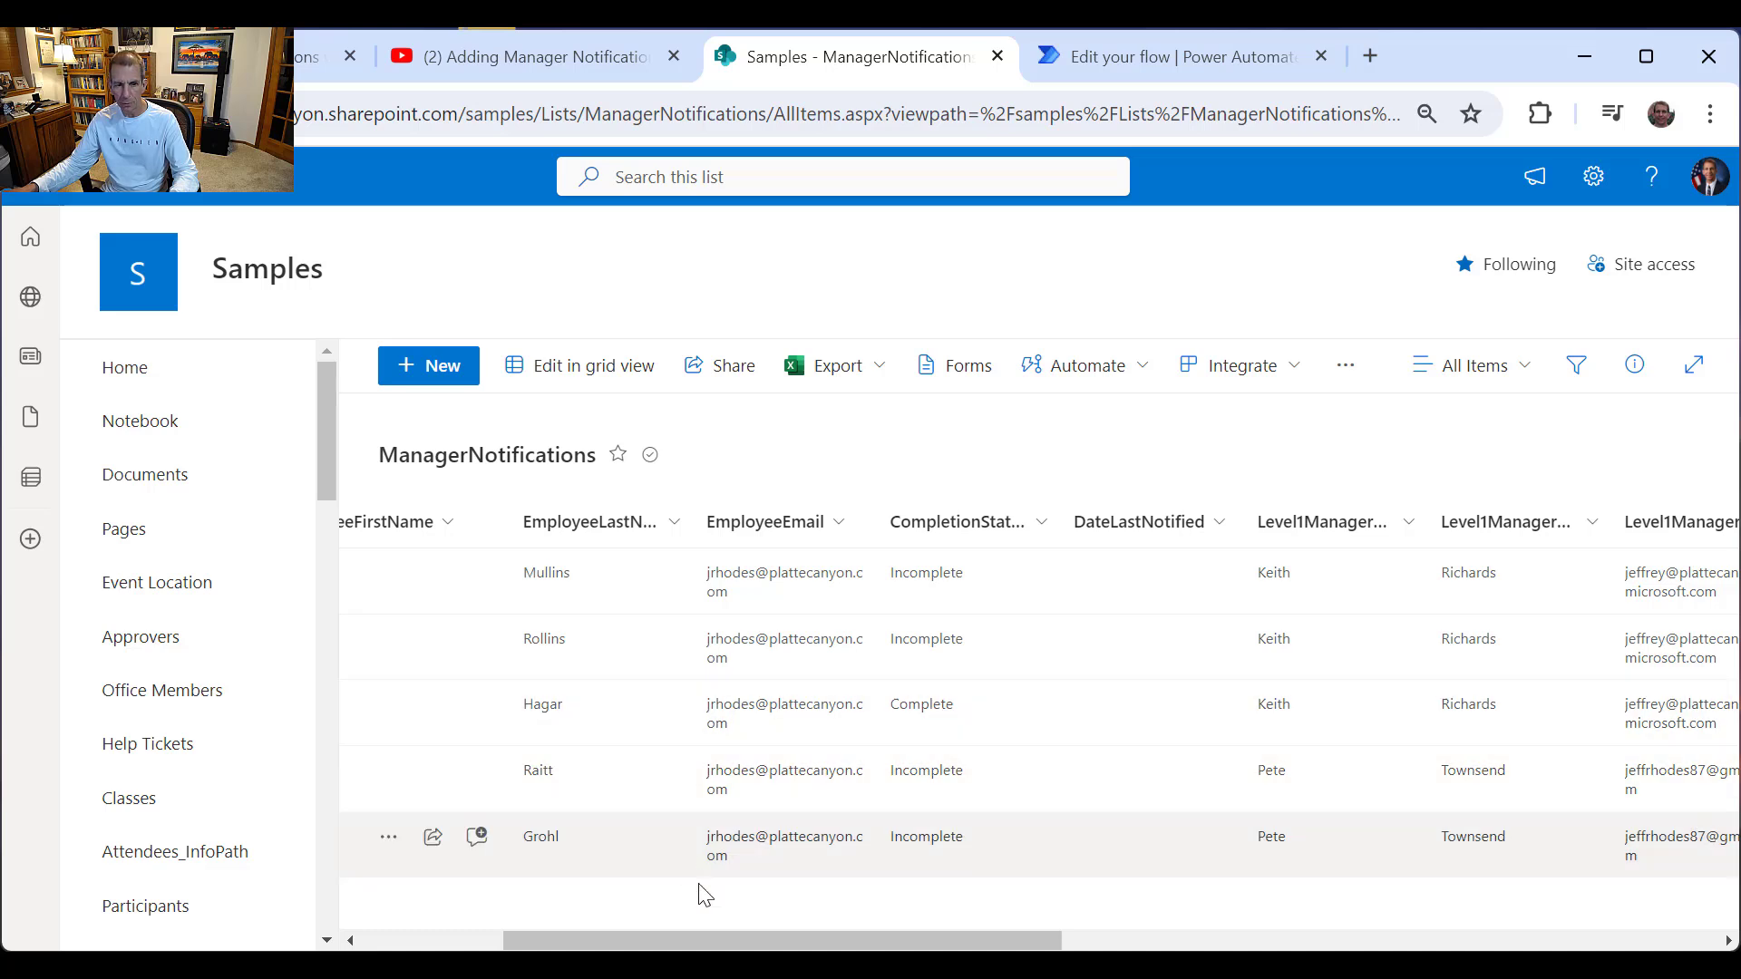
left_click_drag(678, 934, 533, 929)
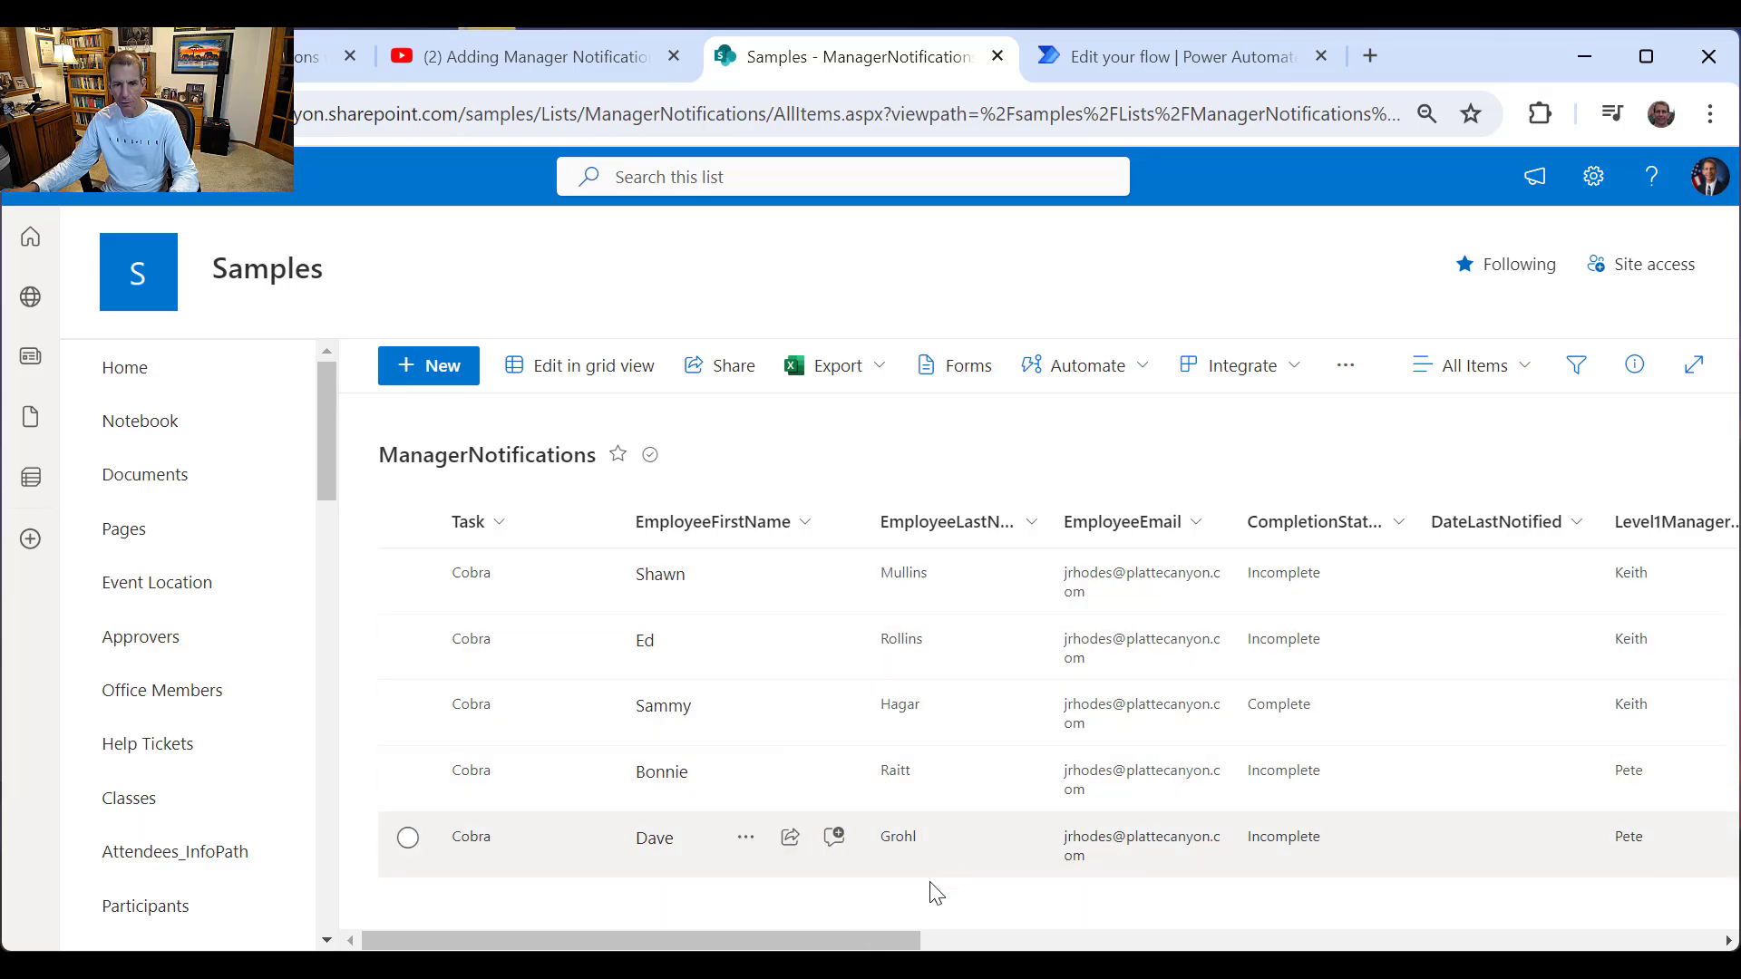
left_click_drag(907, 941, 1189, 941)
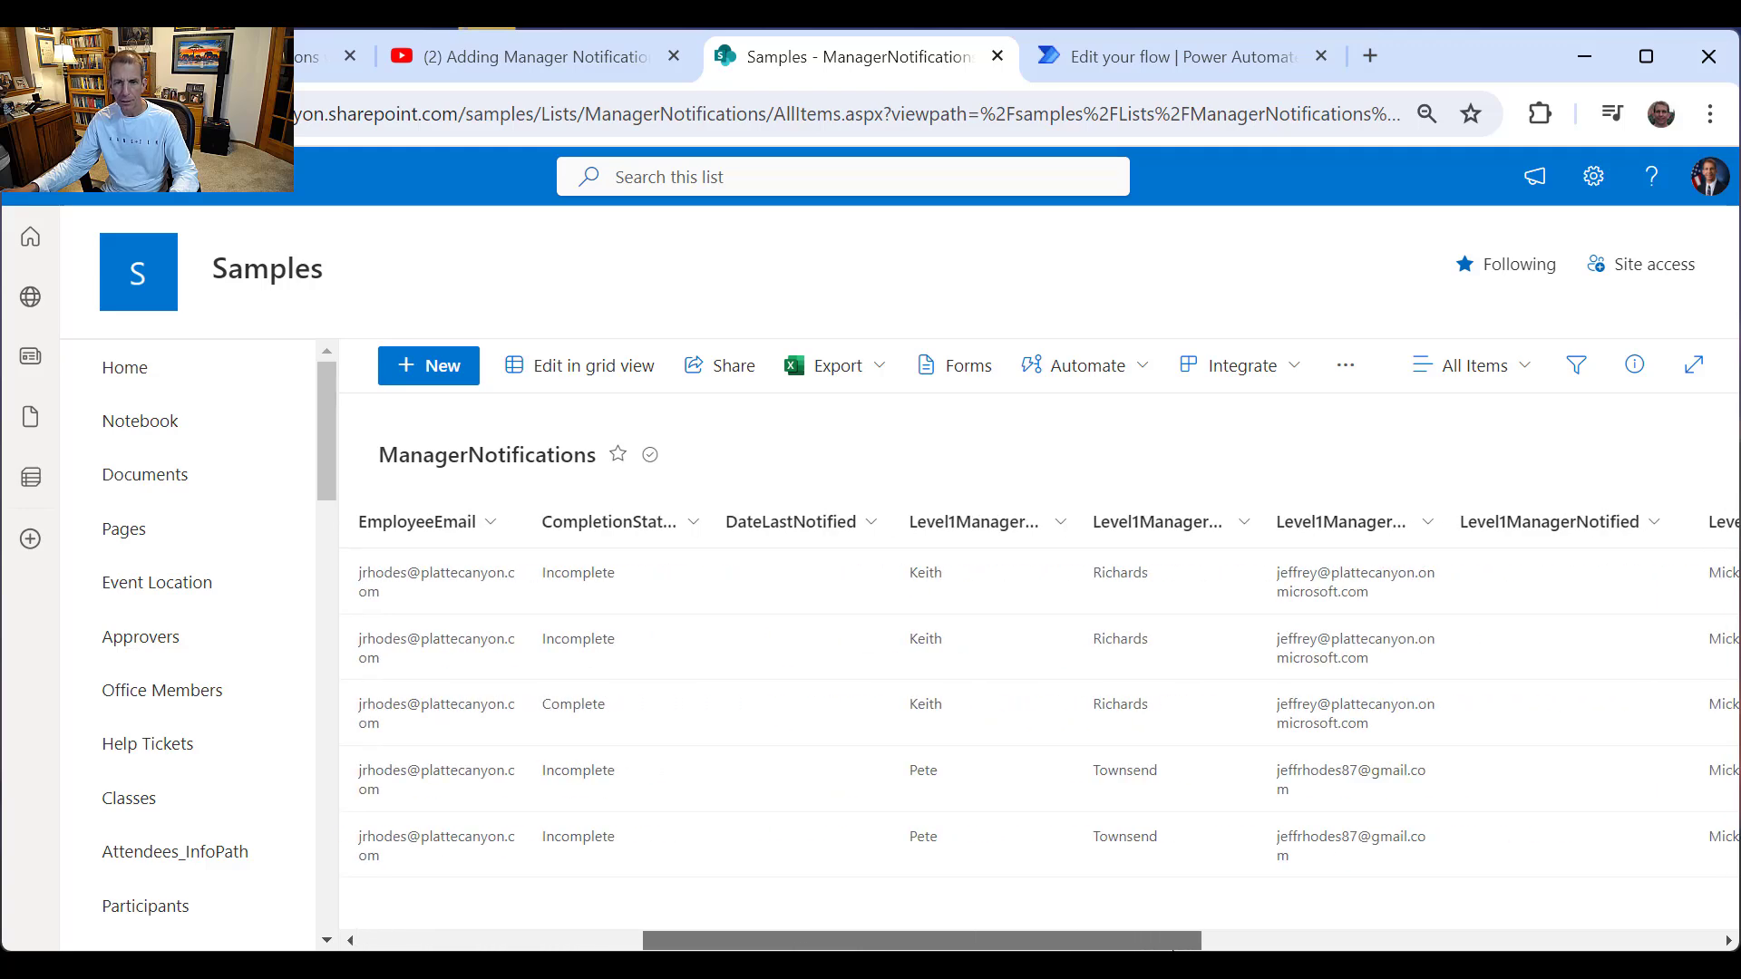
scroll(1306, 880, "right", 5)
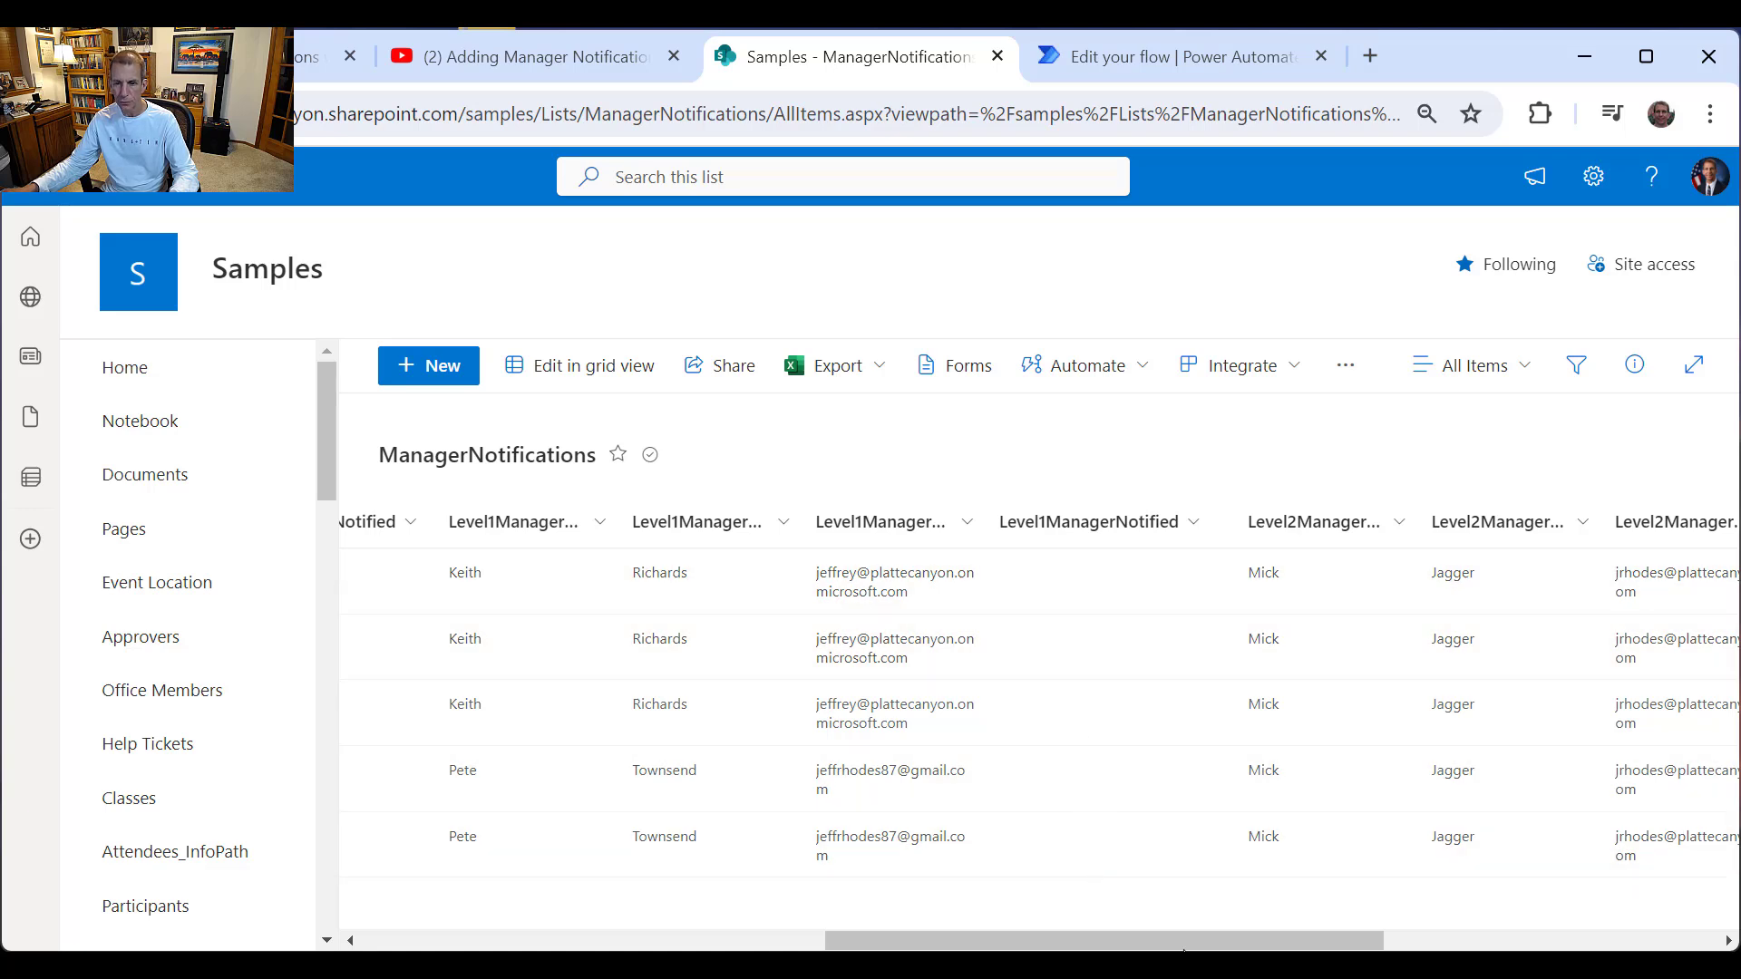
left_click_drag(1183, 948, 1357, 948)
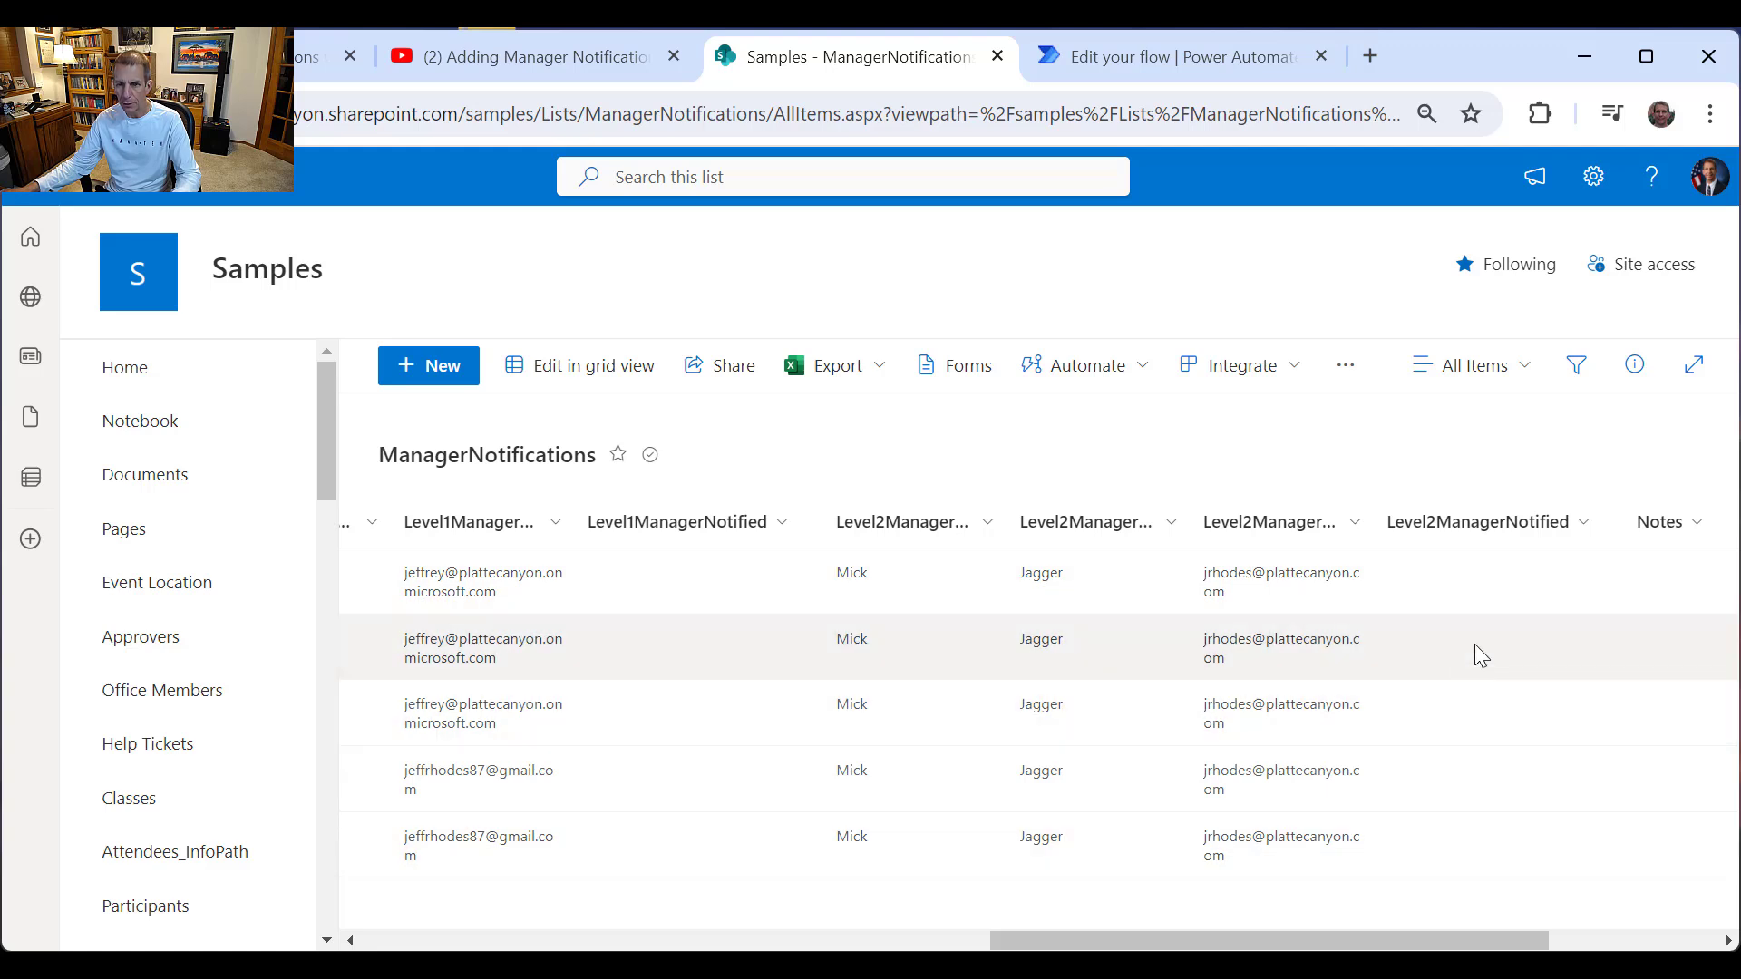
left_click_drag(1429, 946, 1600, 943)
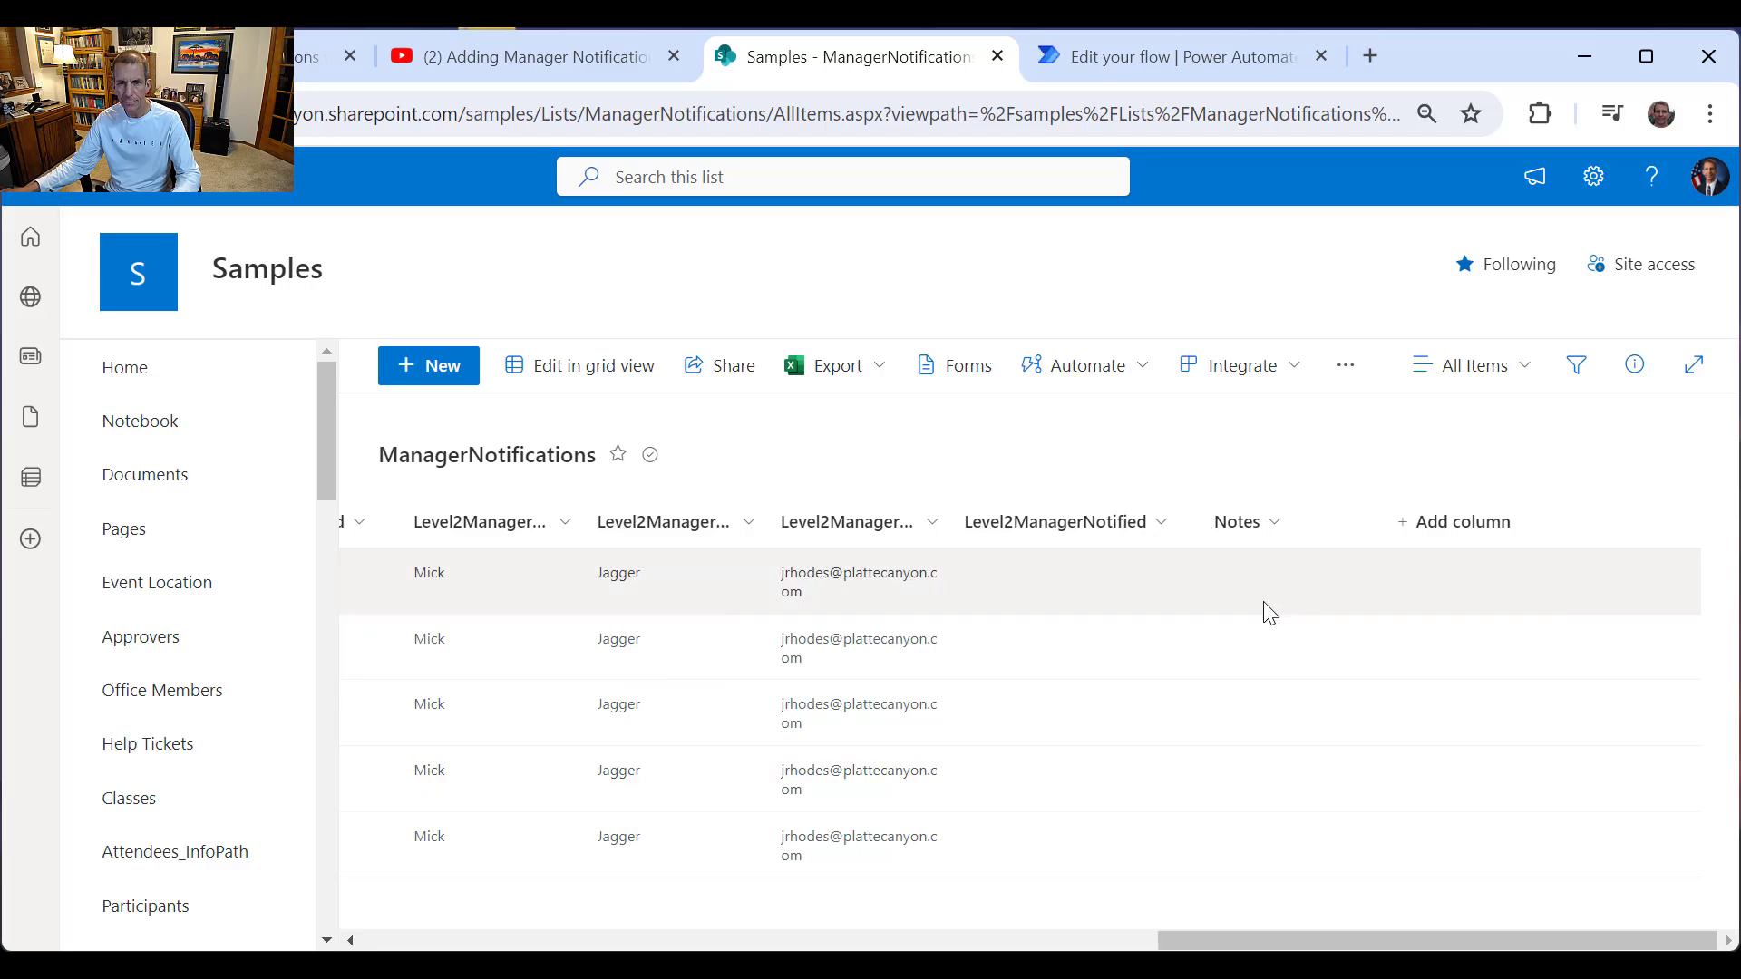
left_click_drag(1179, 943, 337, 901)
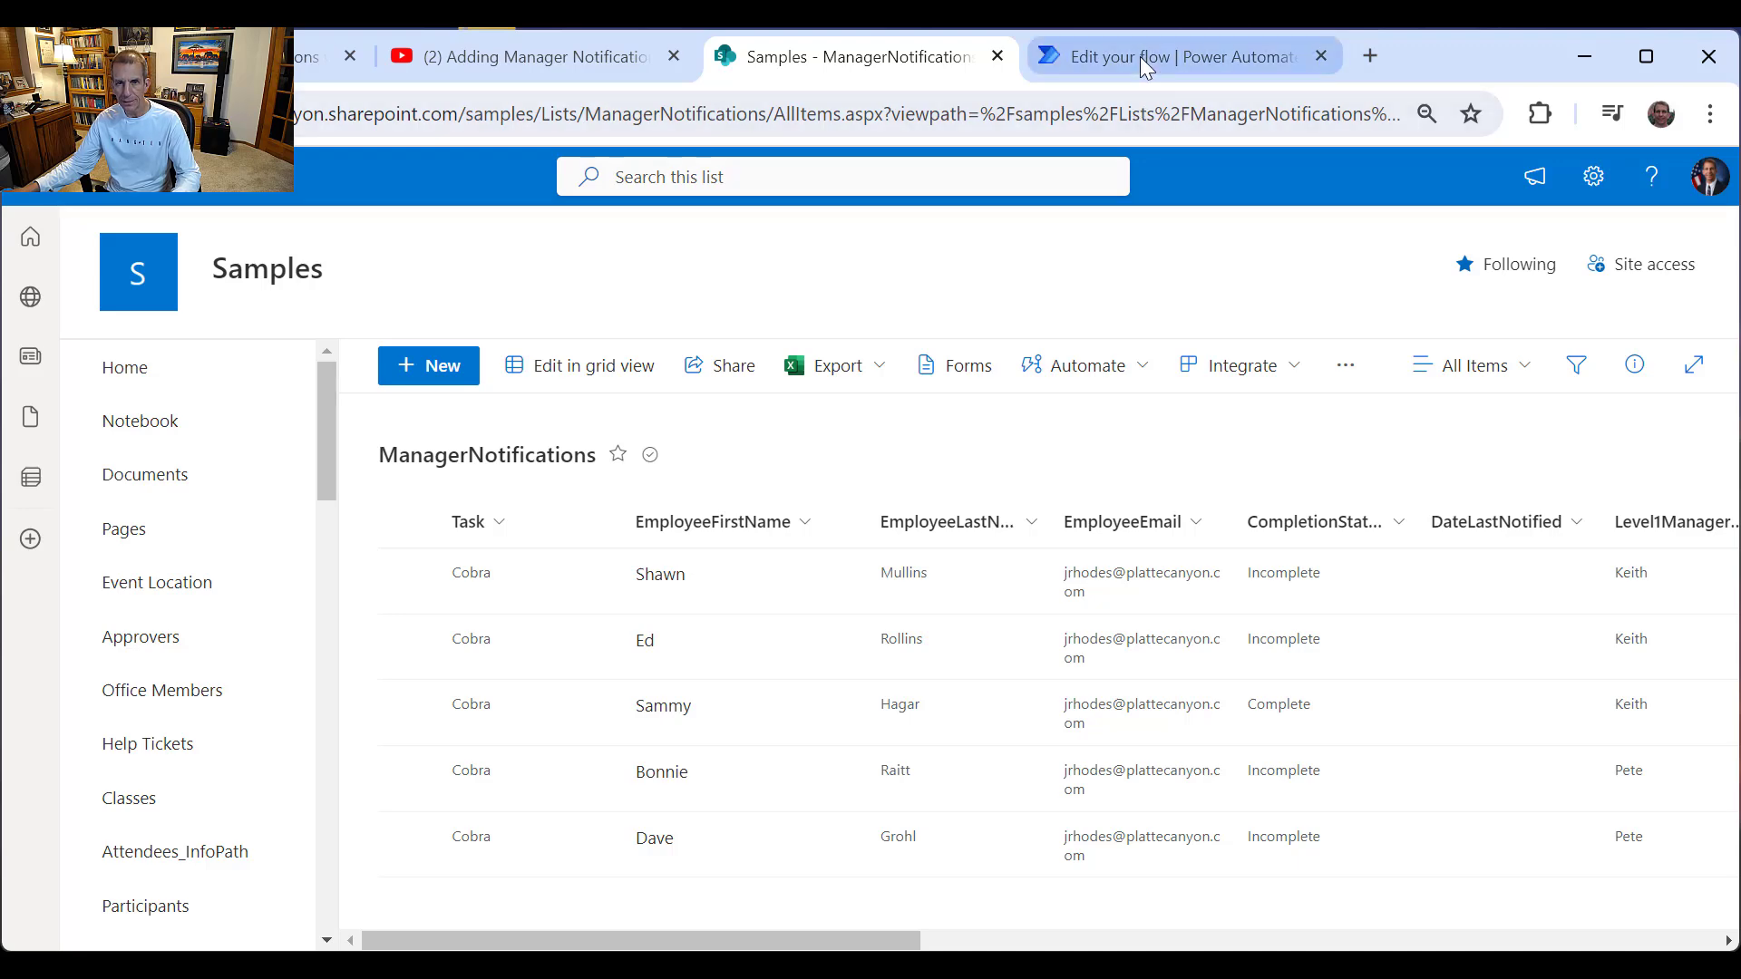
Step: Switch to the Video_SendManagerNotifications flow in Power Automate and insert an Initialize variable action directly after the Recurrence trigger
left_click(1140, 57)
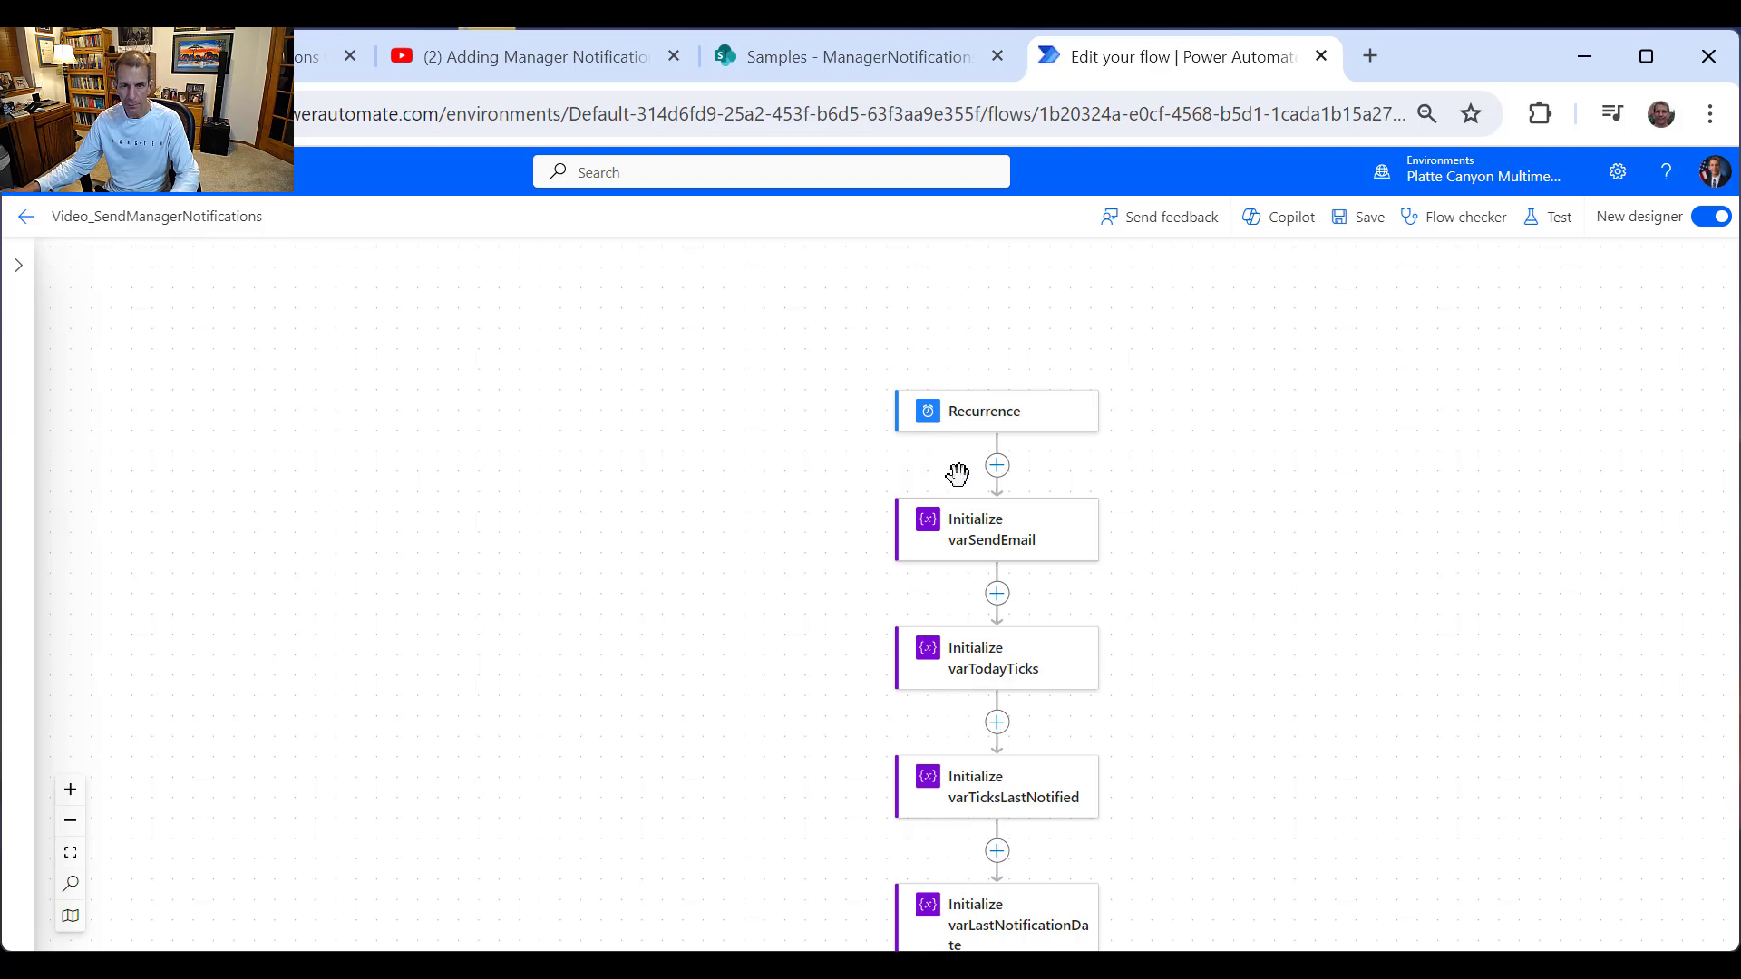
left_click(997, 466)
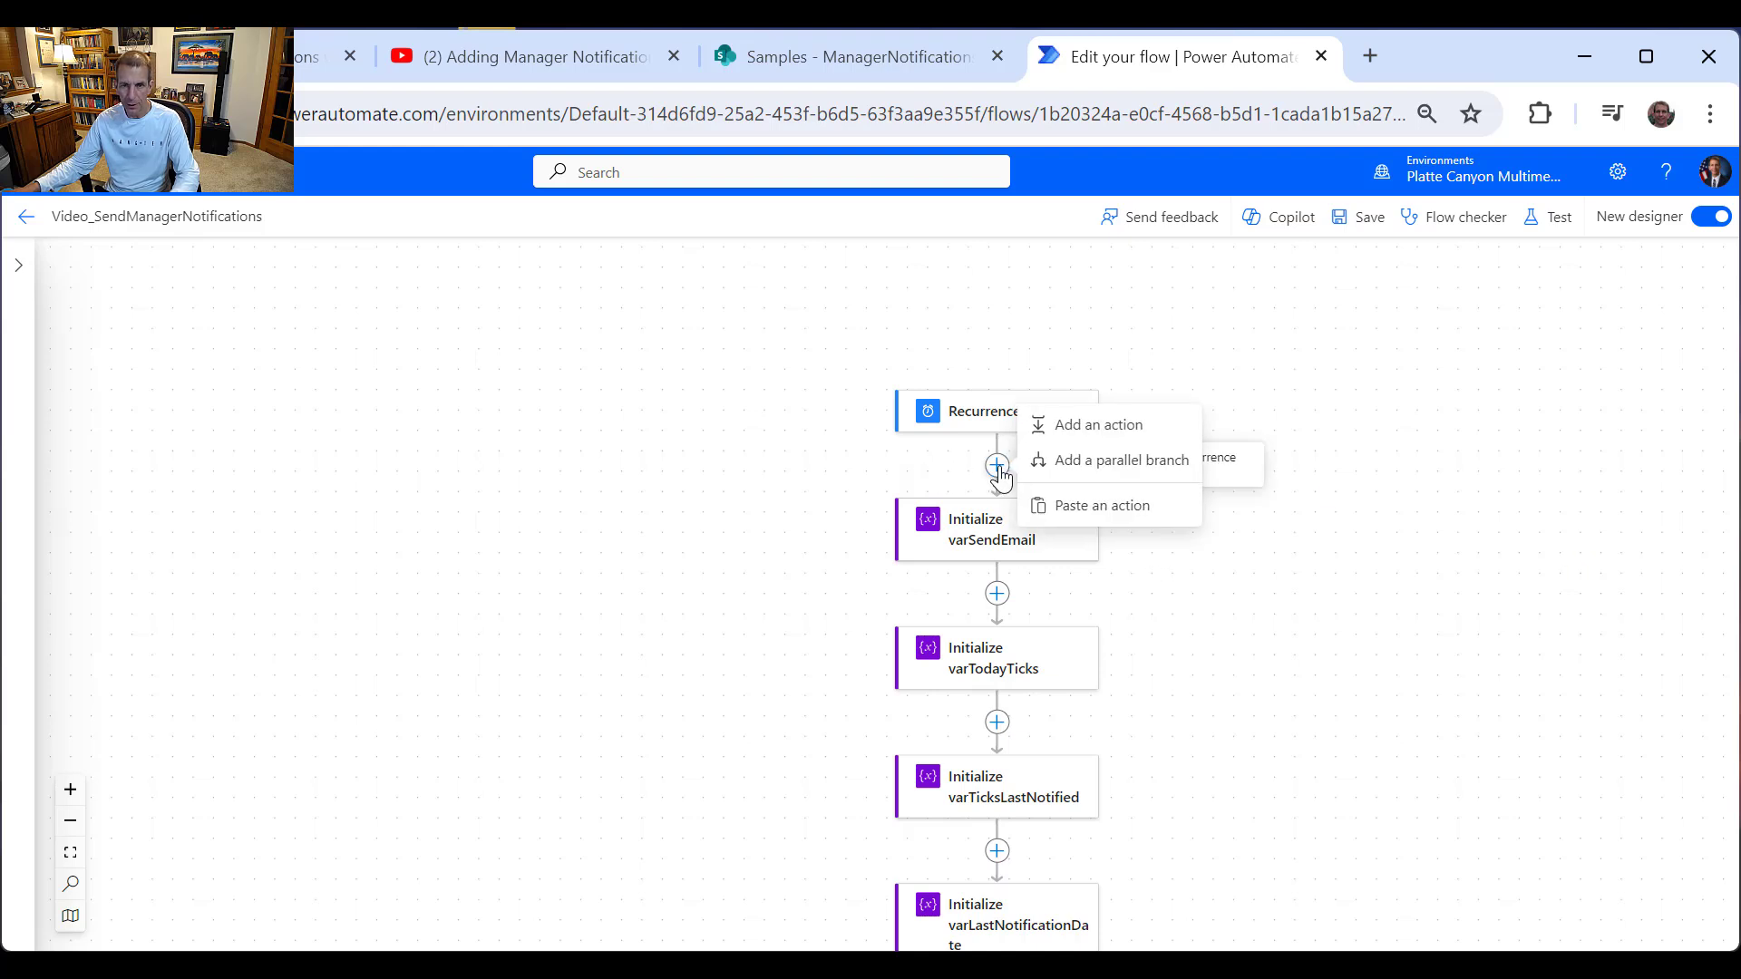
left_click(1096, 437)
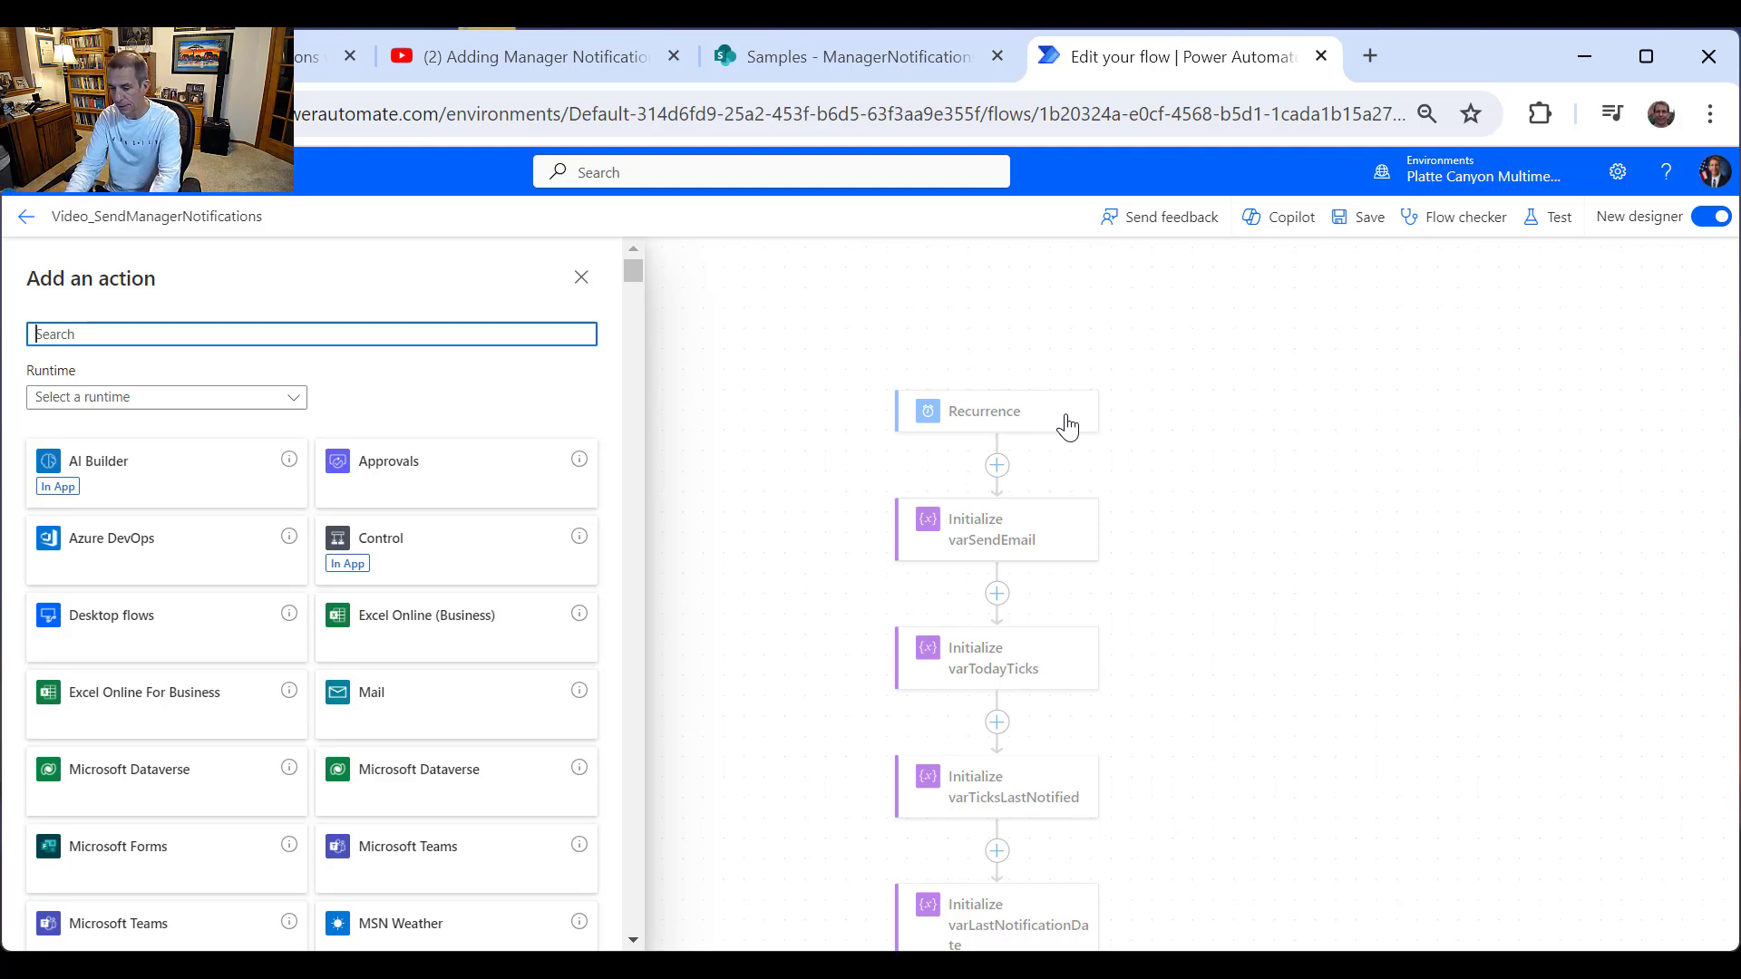
type("Variable")
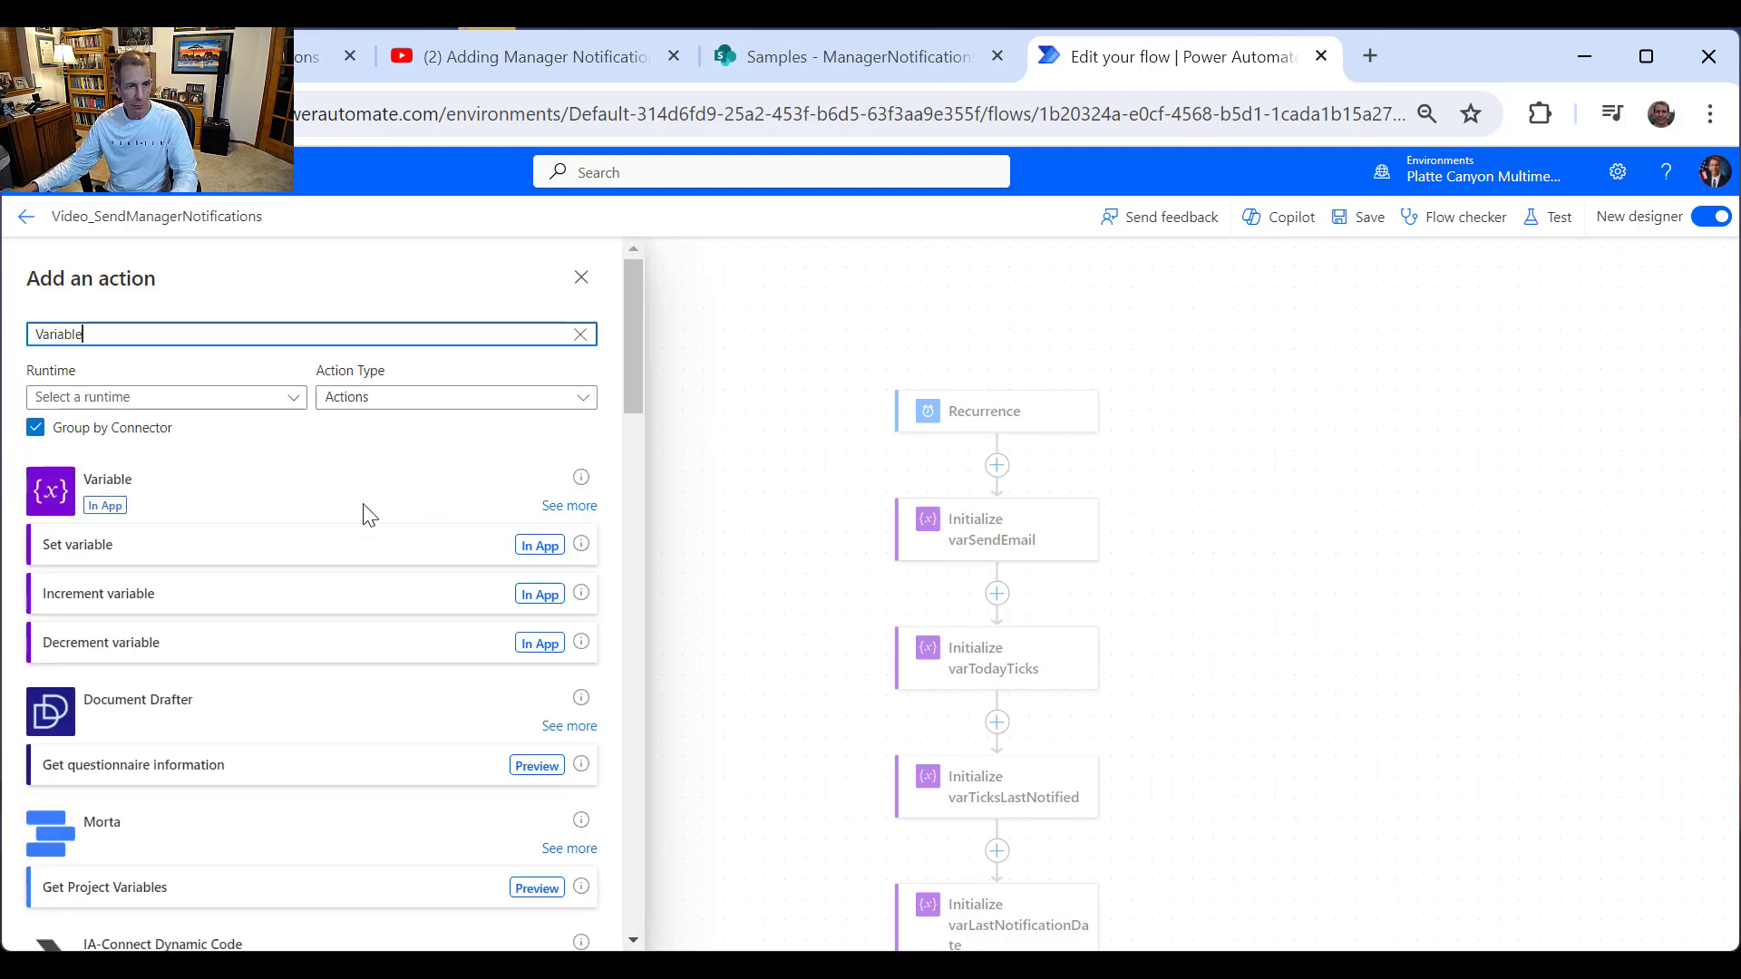
left_click(564, 505)
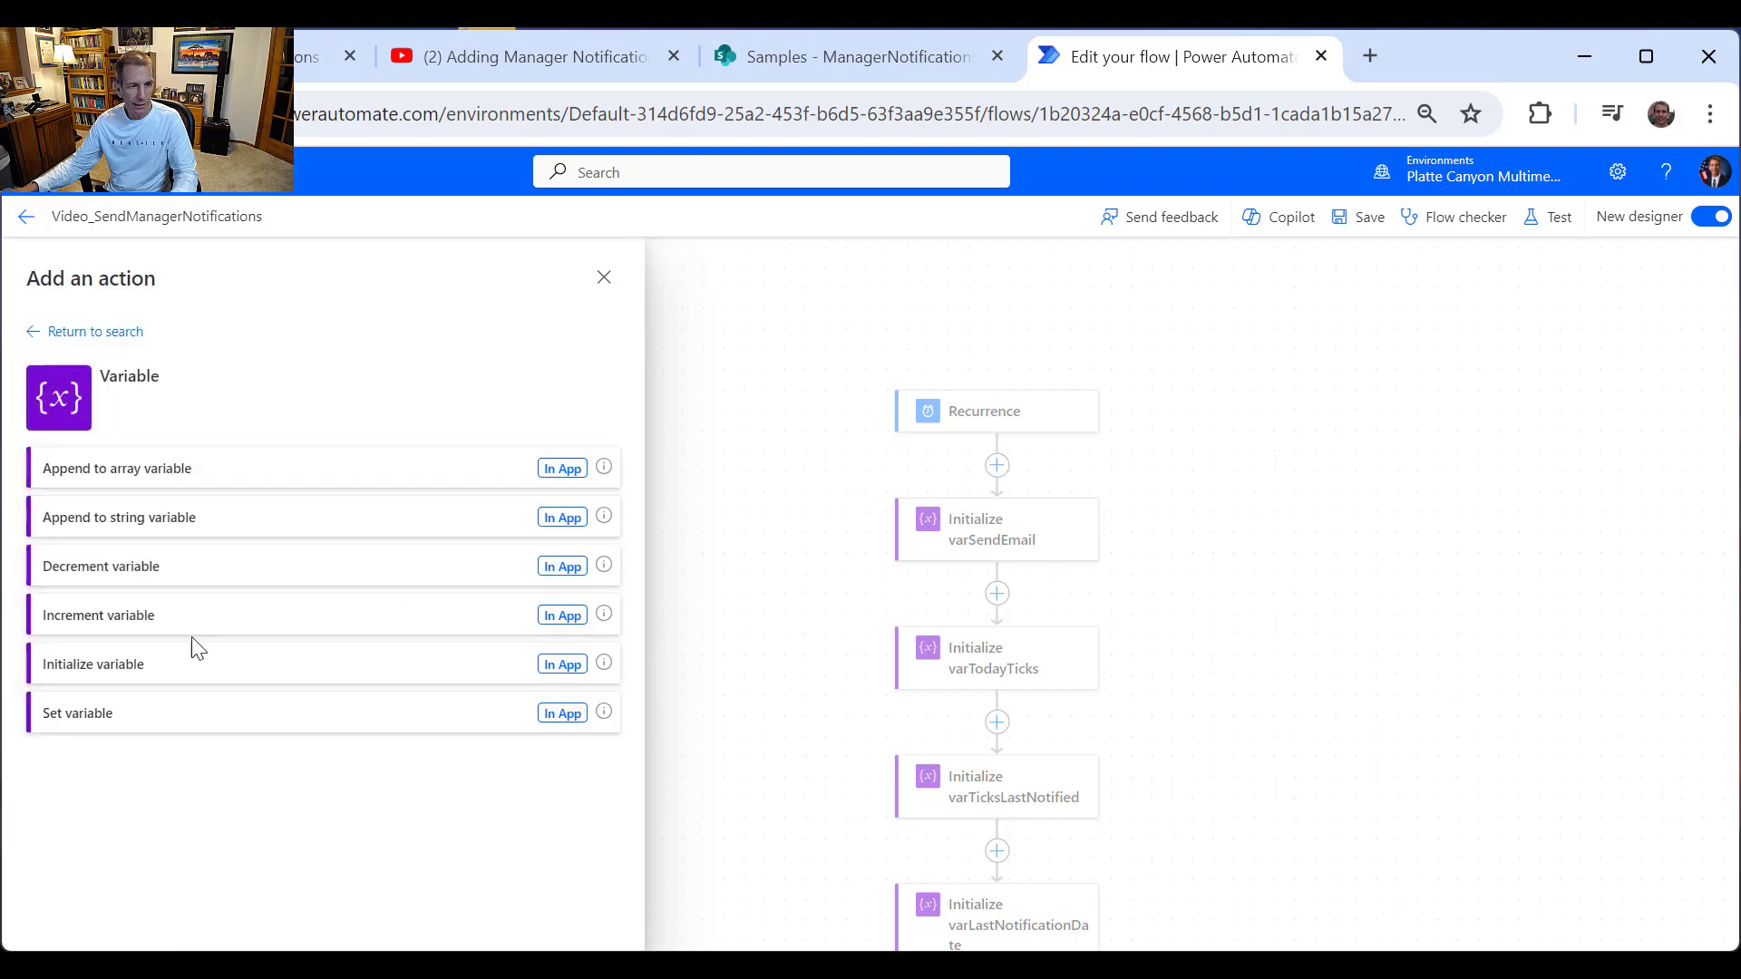
left_click(188, 662)
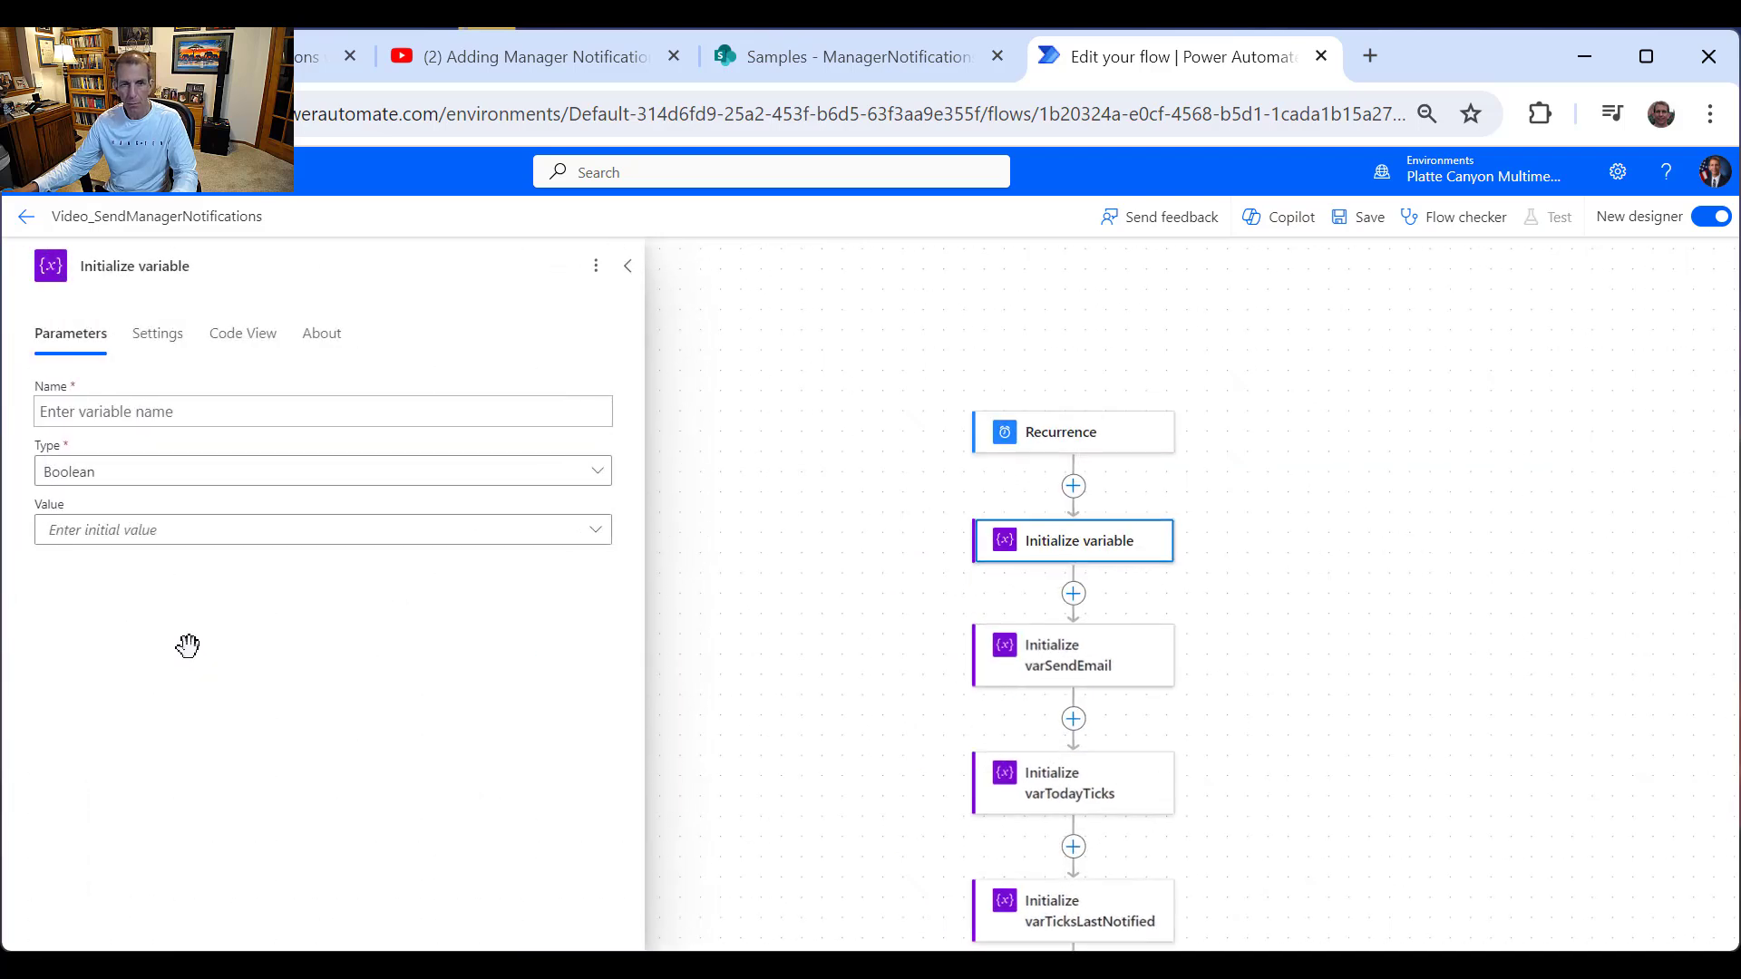
Step: Define the new variable as varSendEmailEnum with type String and initial value Employee
left_click(252, 411)
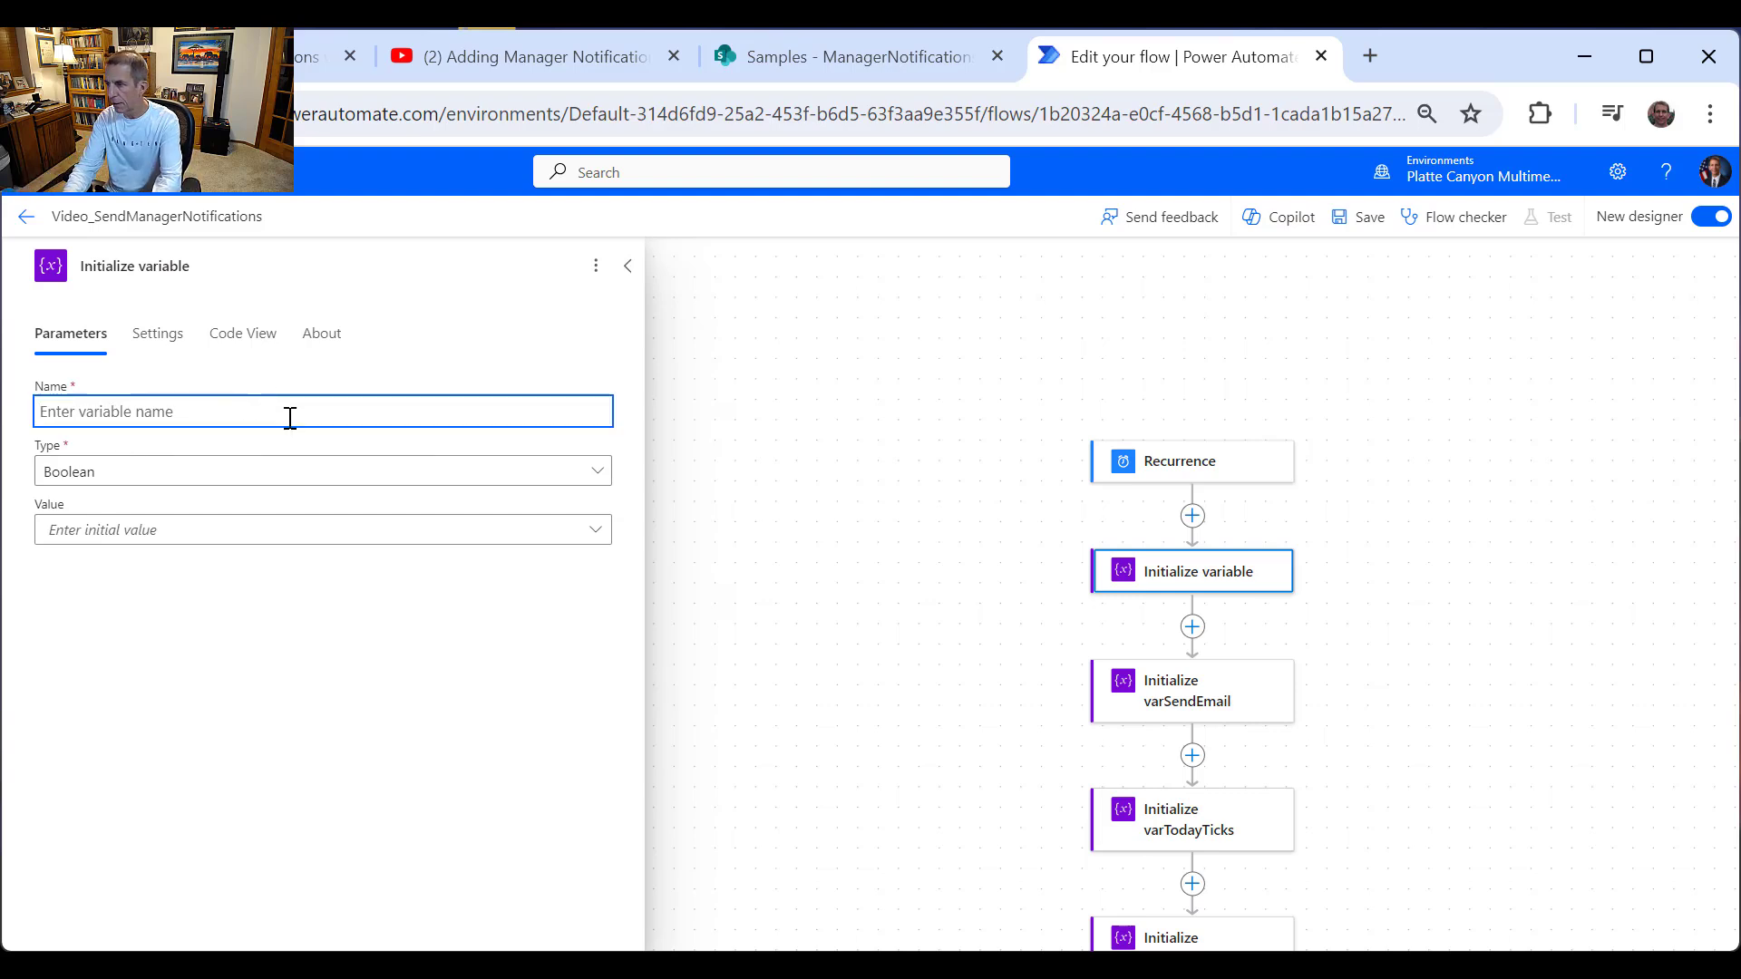
type("varSendEmailEnum")
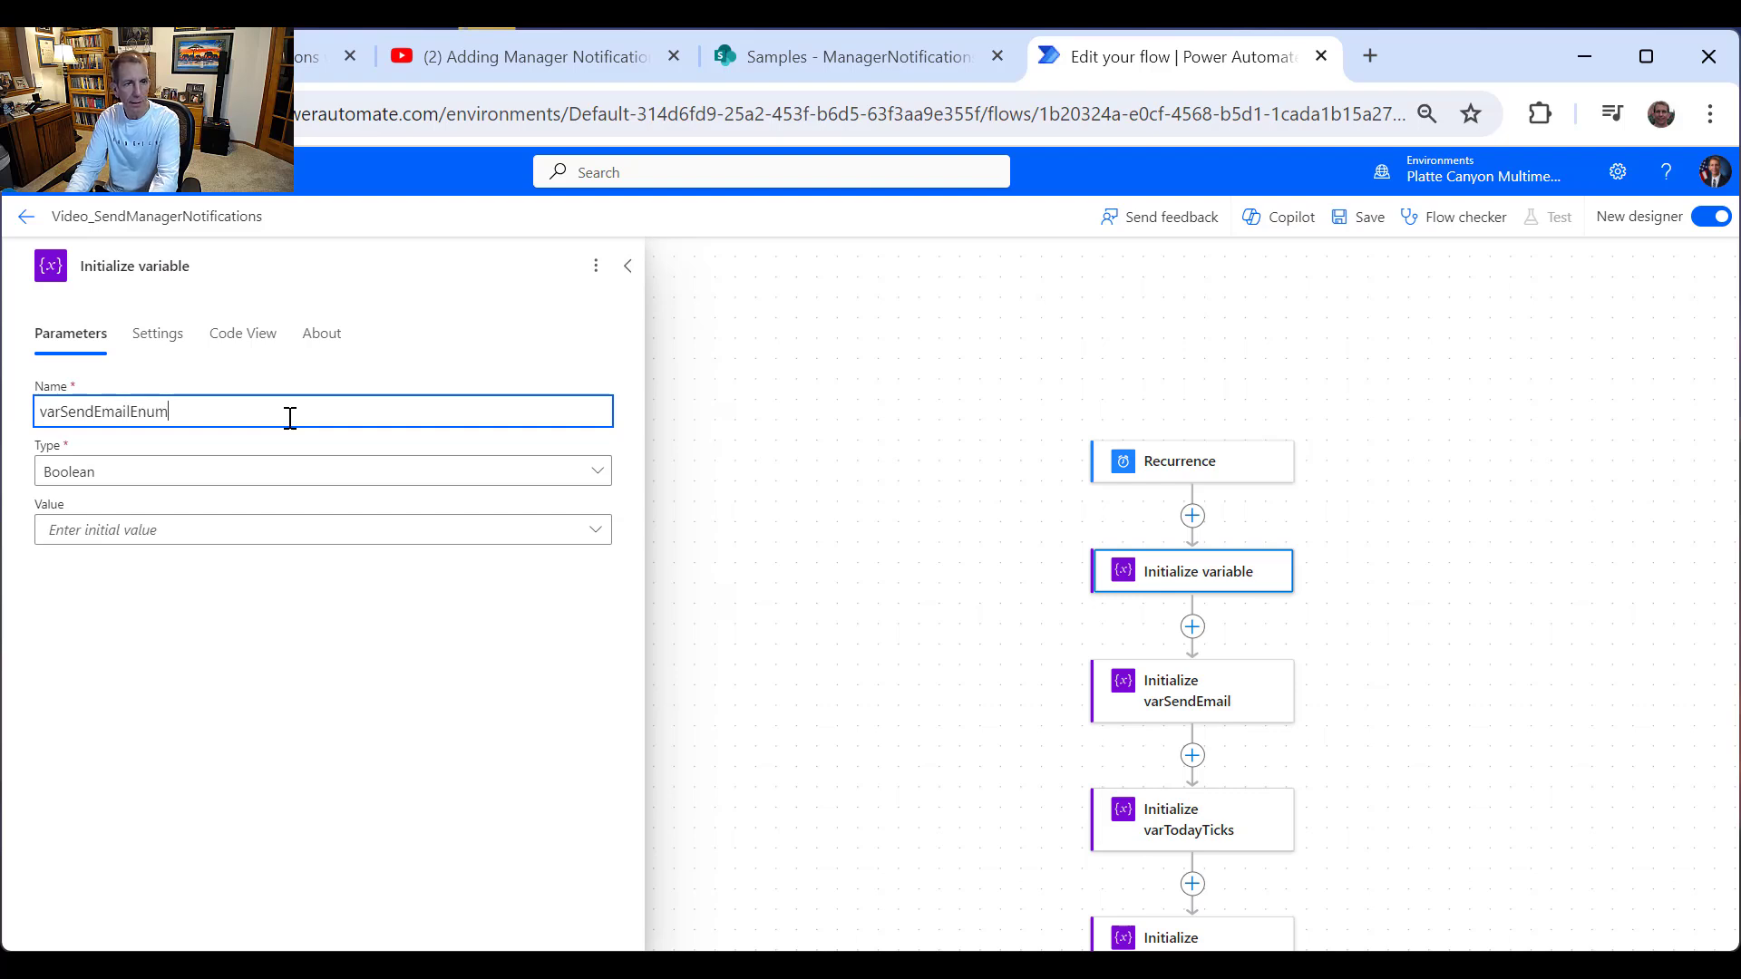
left_click(161, 471)
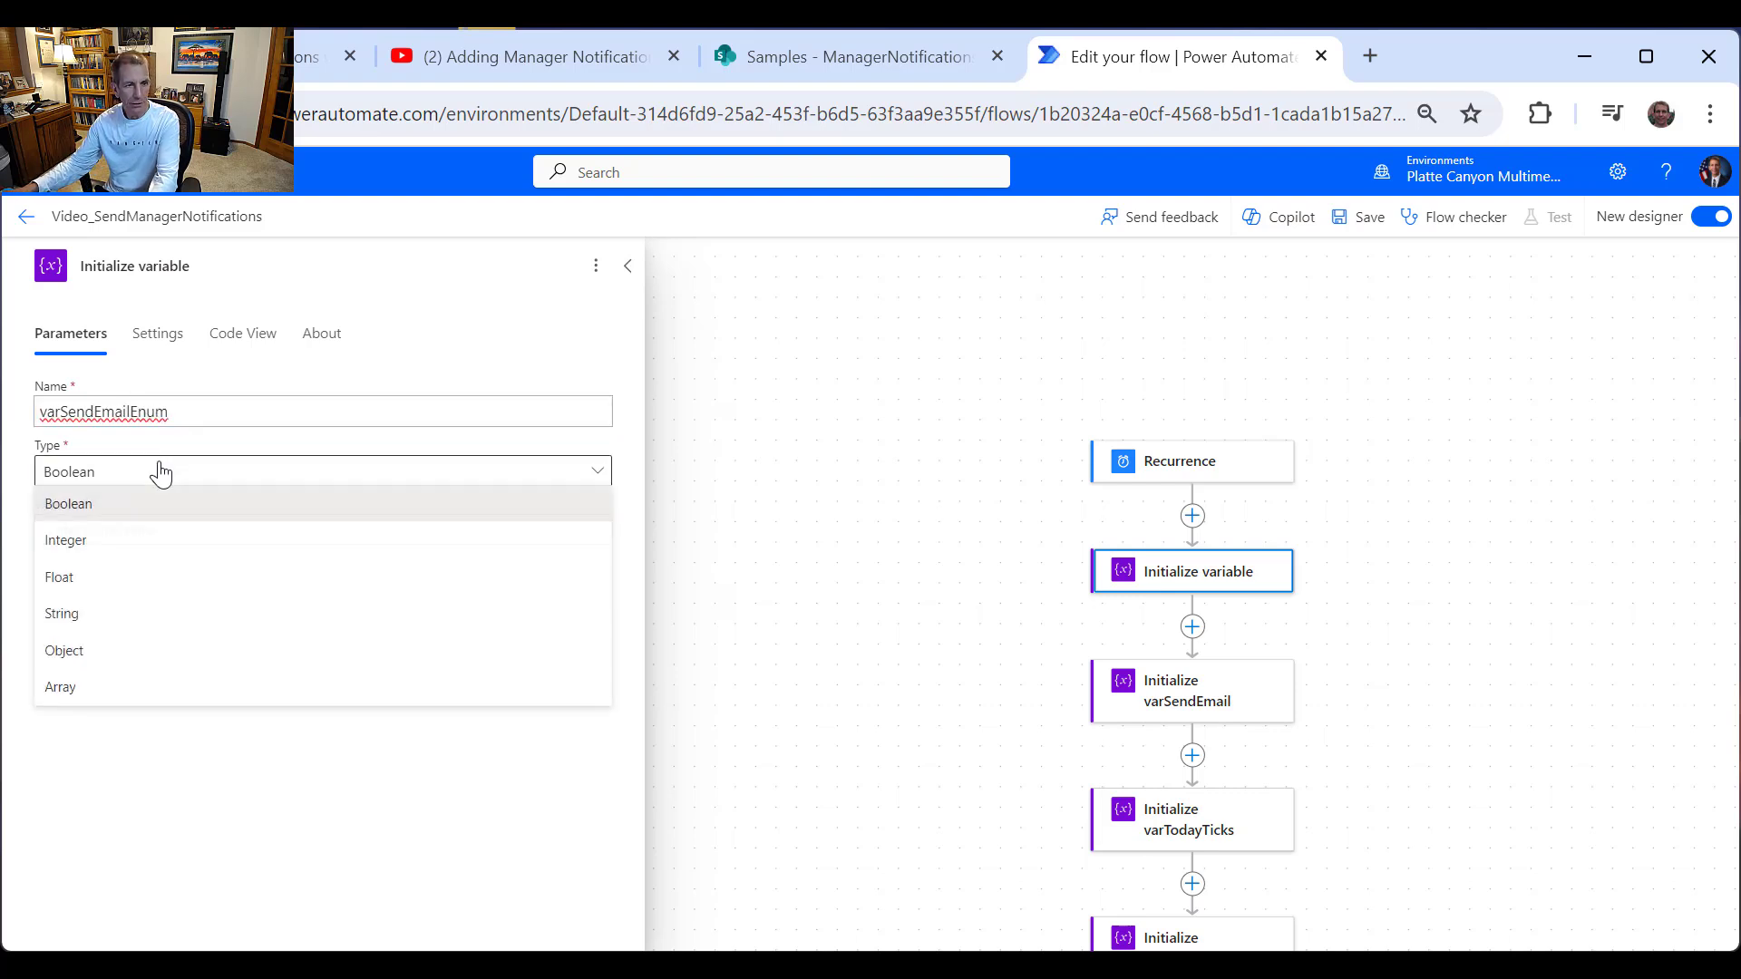
left_click(93, 613)
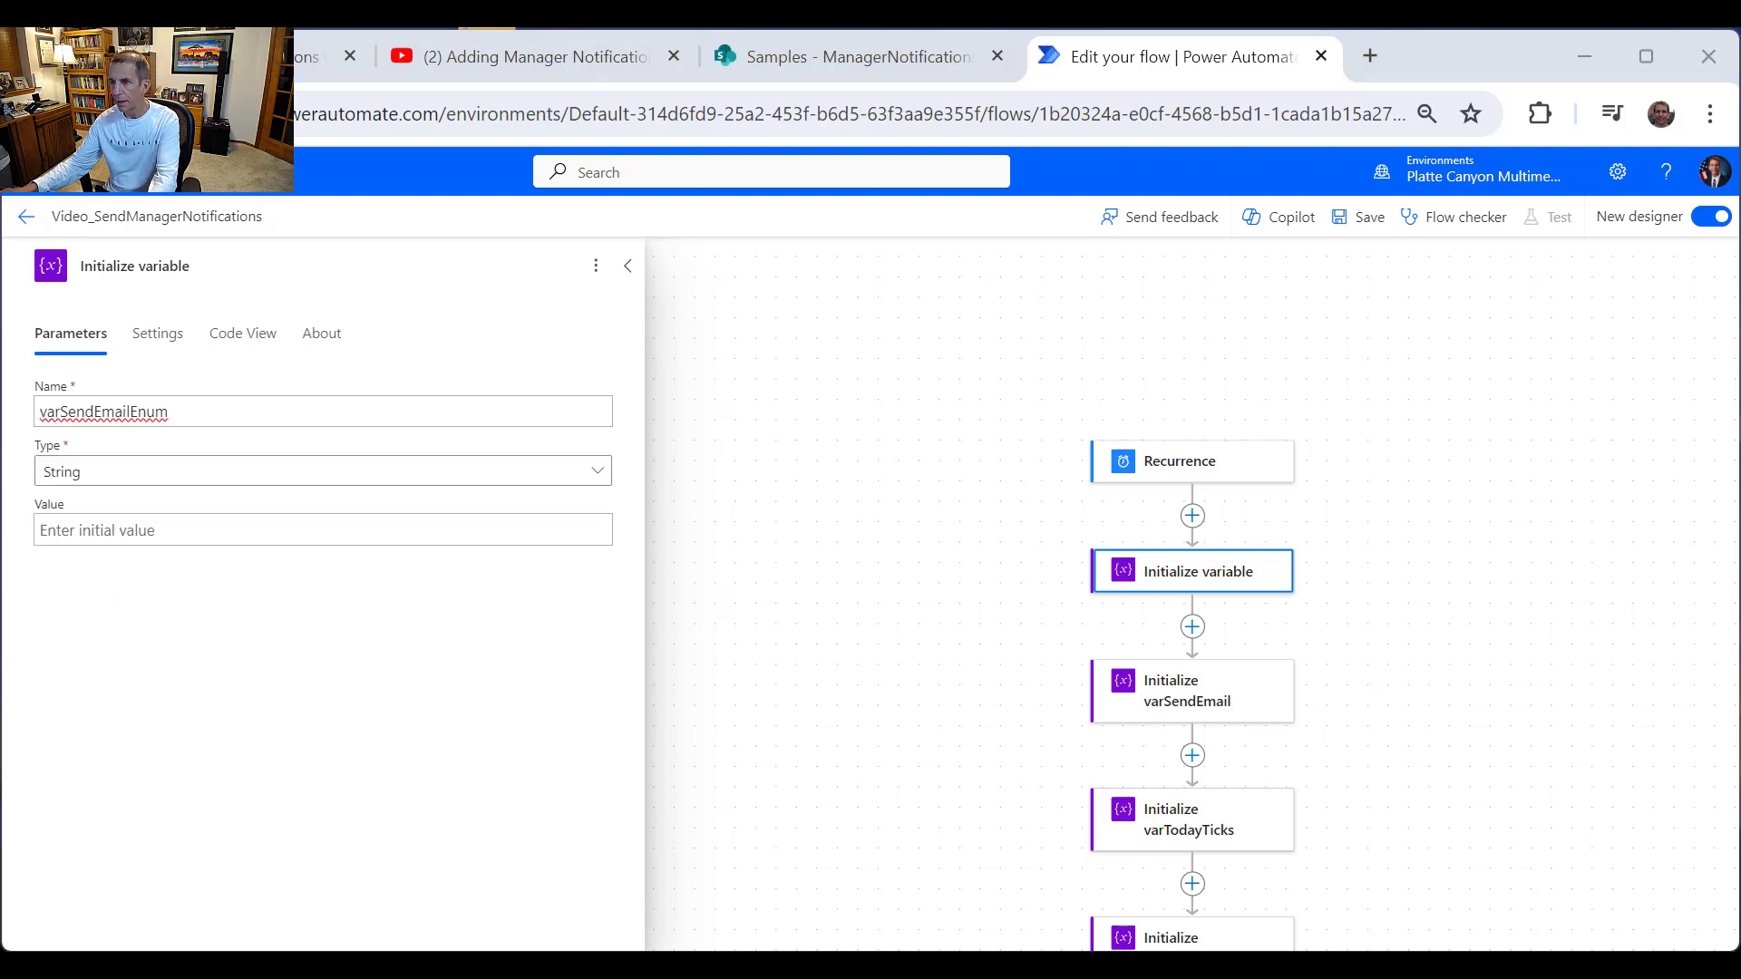
left_click(218, 537)
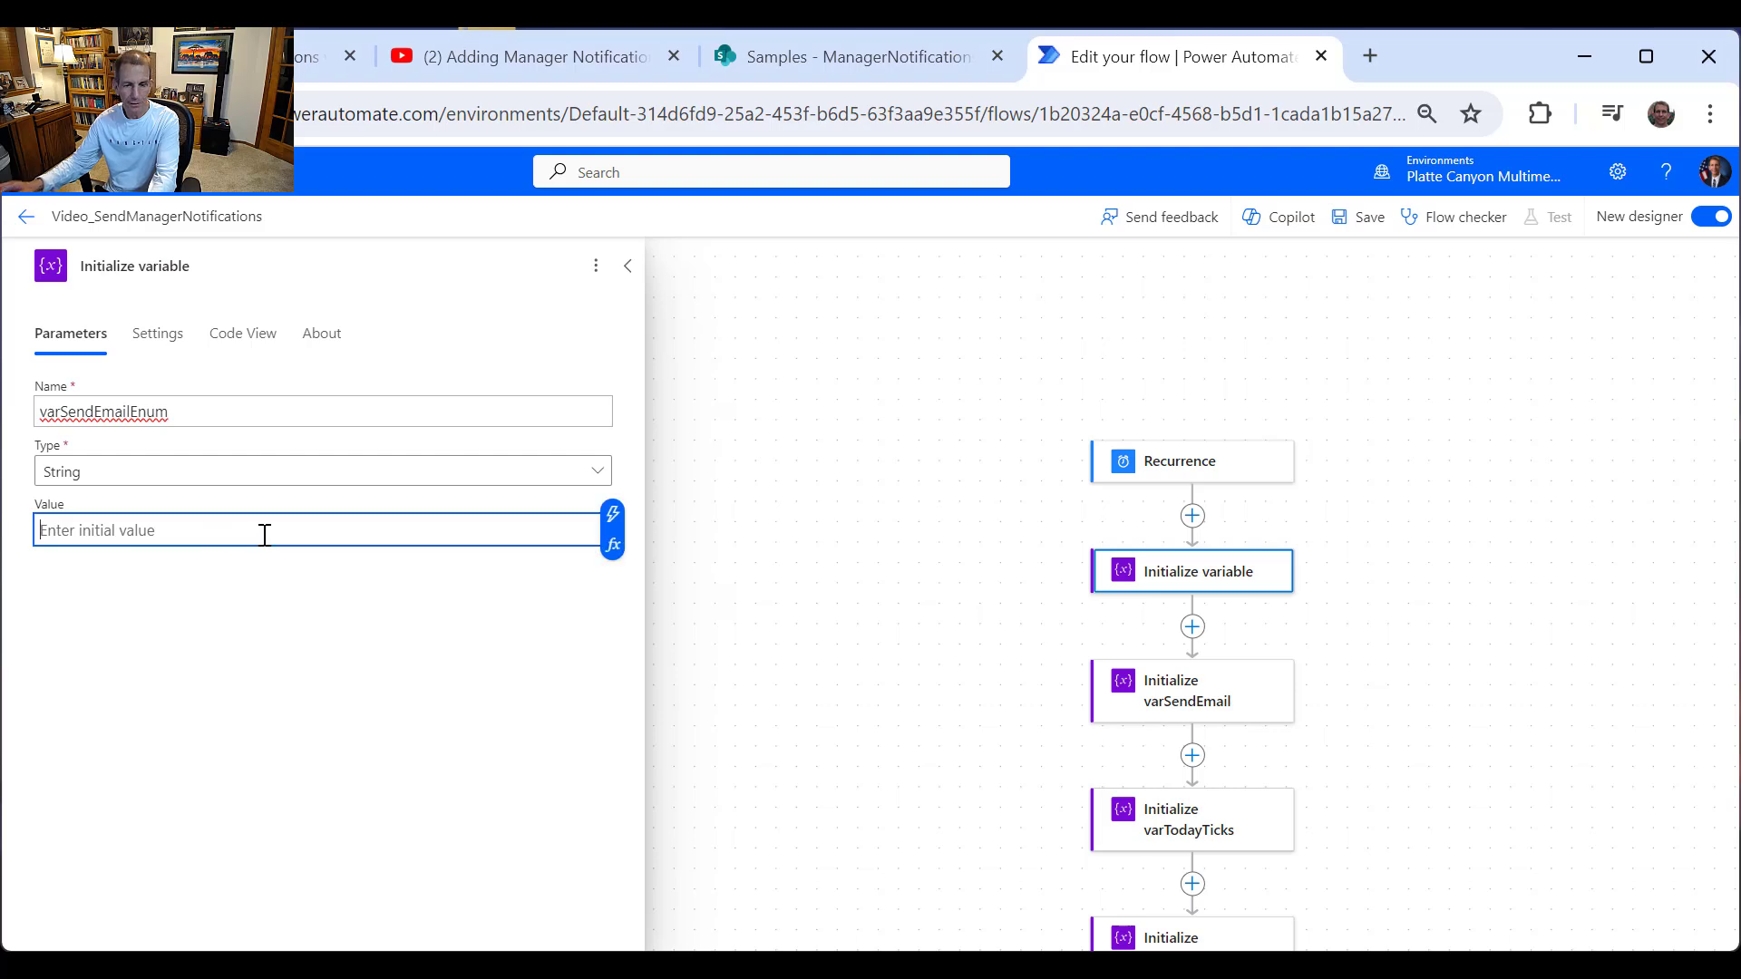
type("Employee")
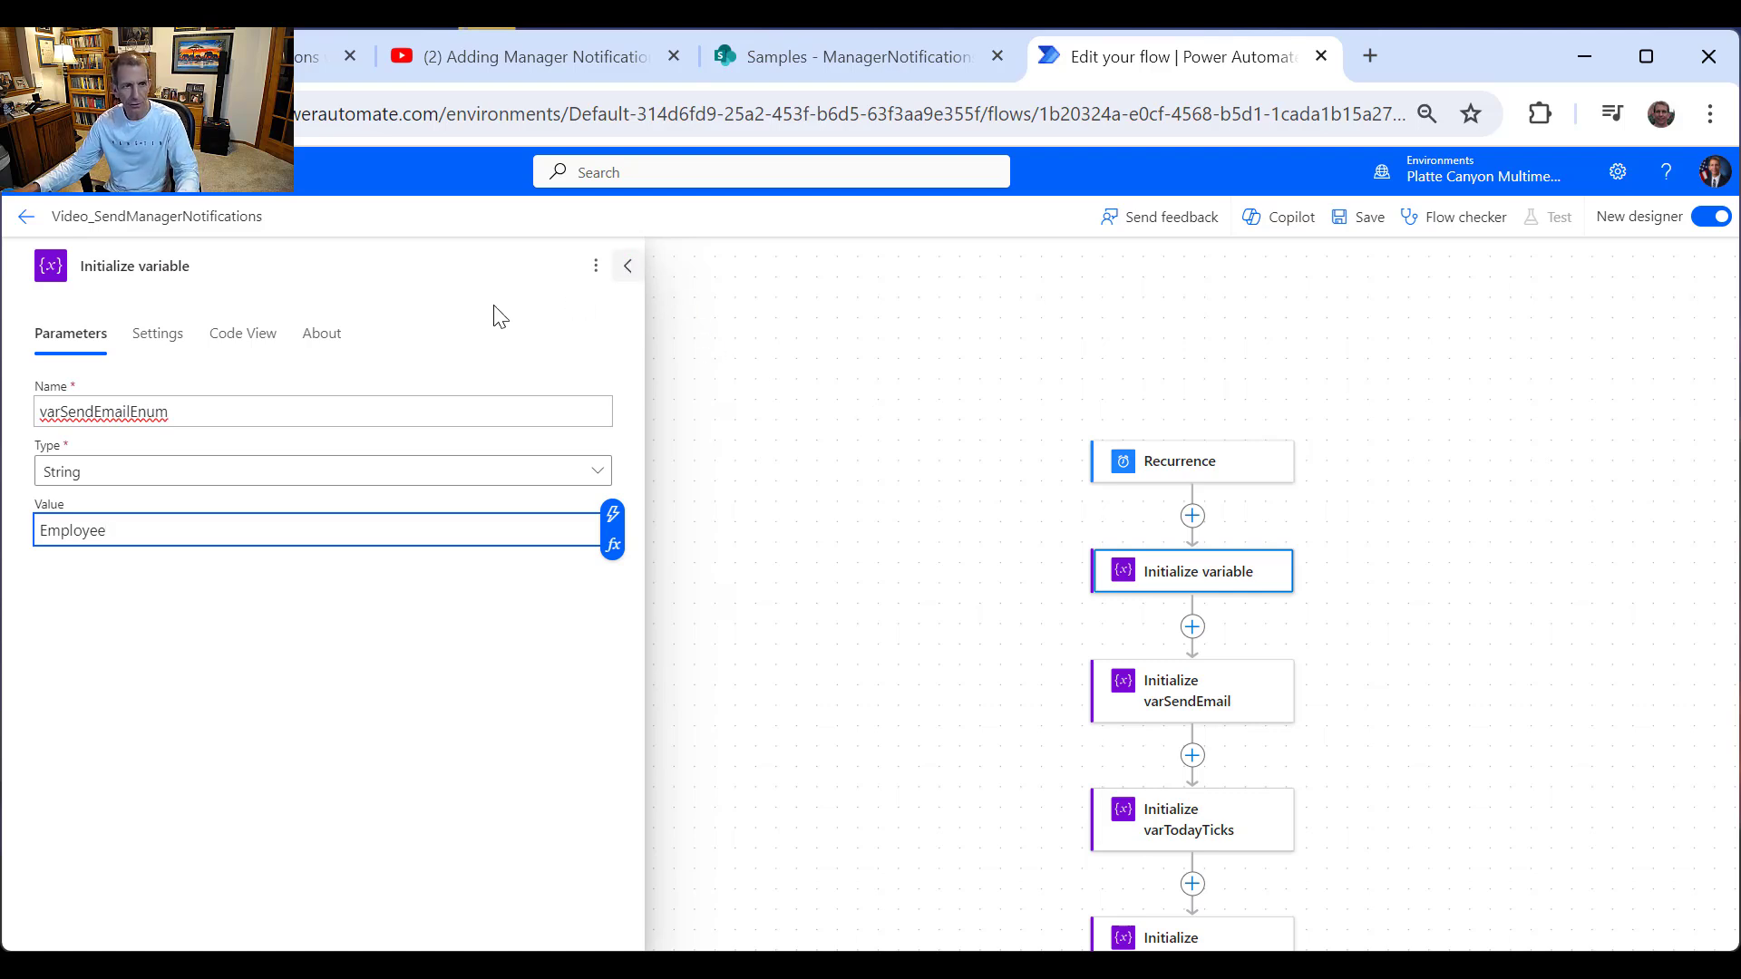
Step: Rename the new action to "Initialize varSendEmailEnum", reusing the variable's name, and collapse its settings
left_click(172, 412)
double_click(172, 413)
key("ctrl+c")
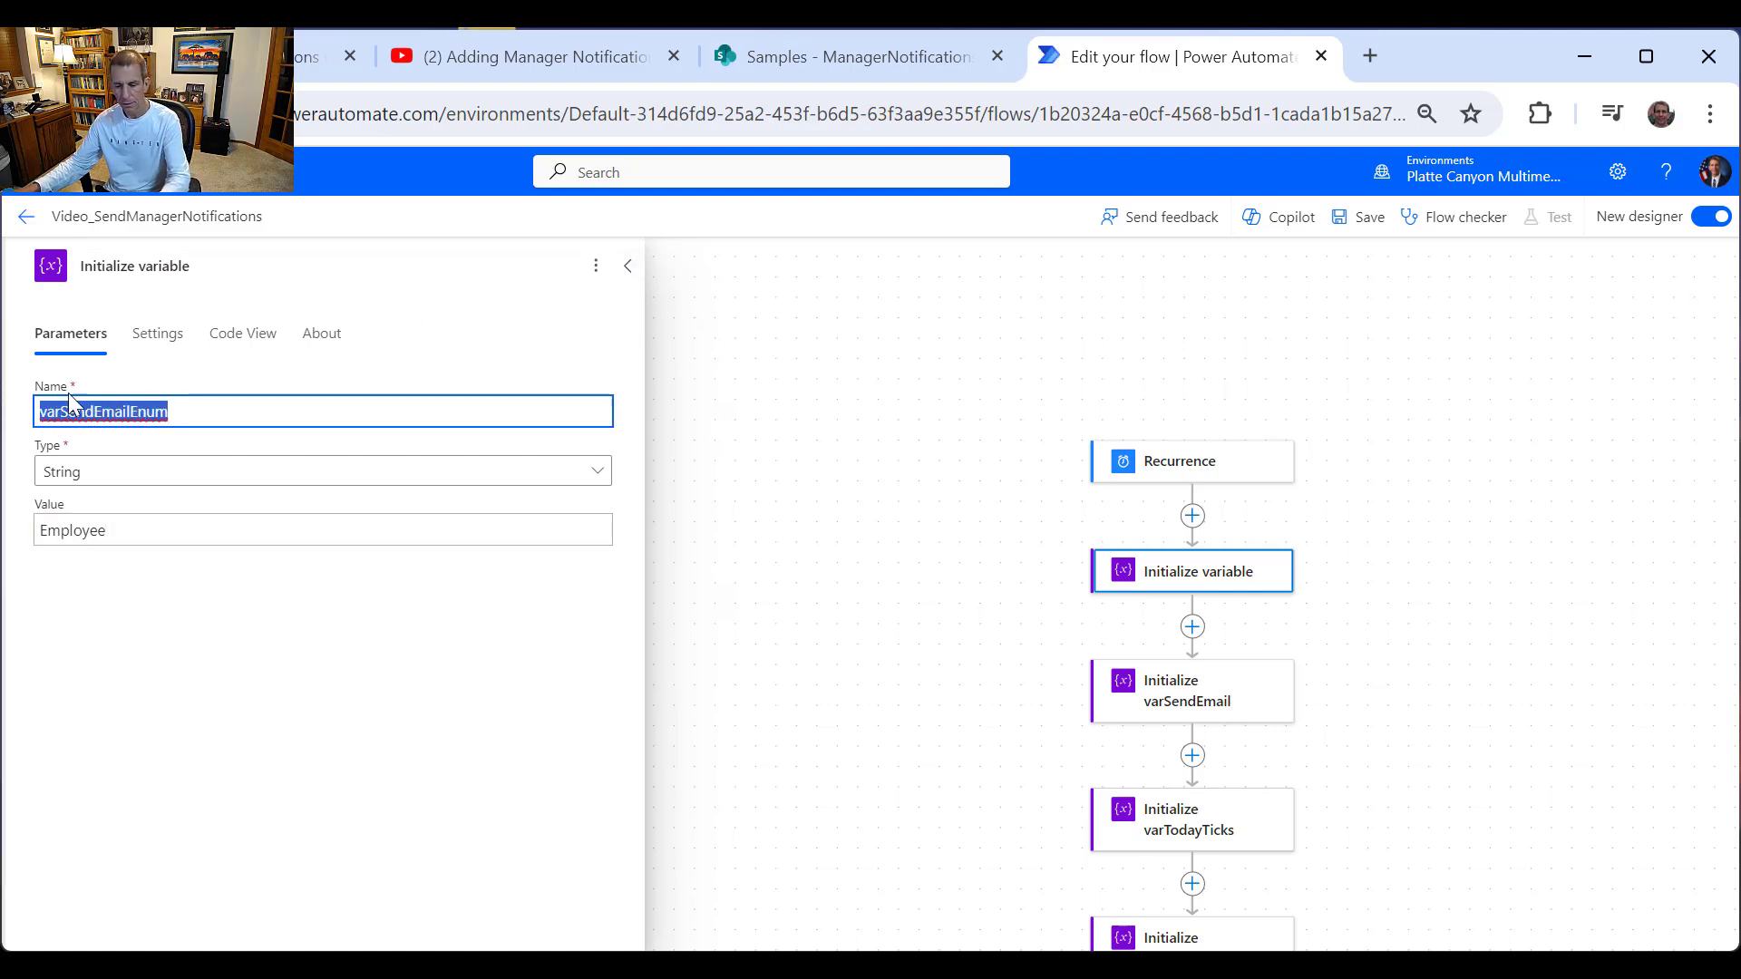
left_click(181, 266)
double_click(182, 266)
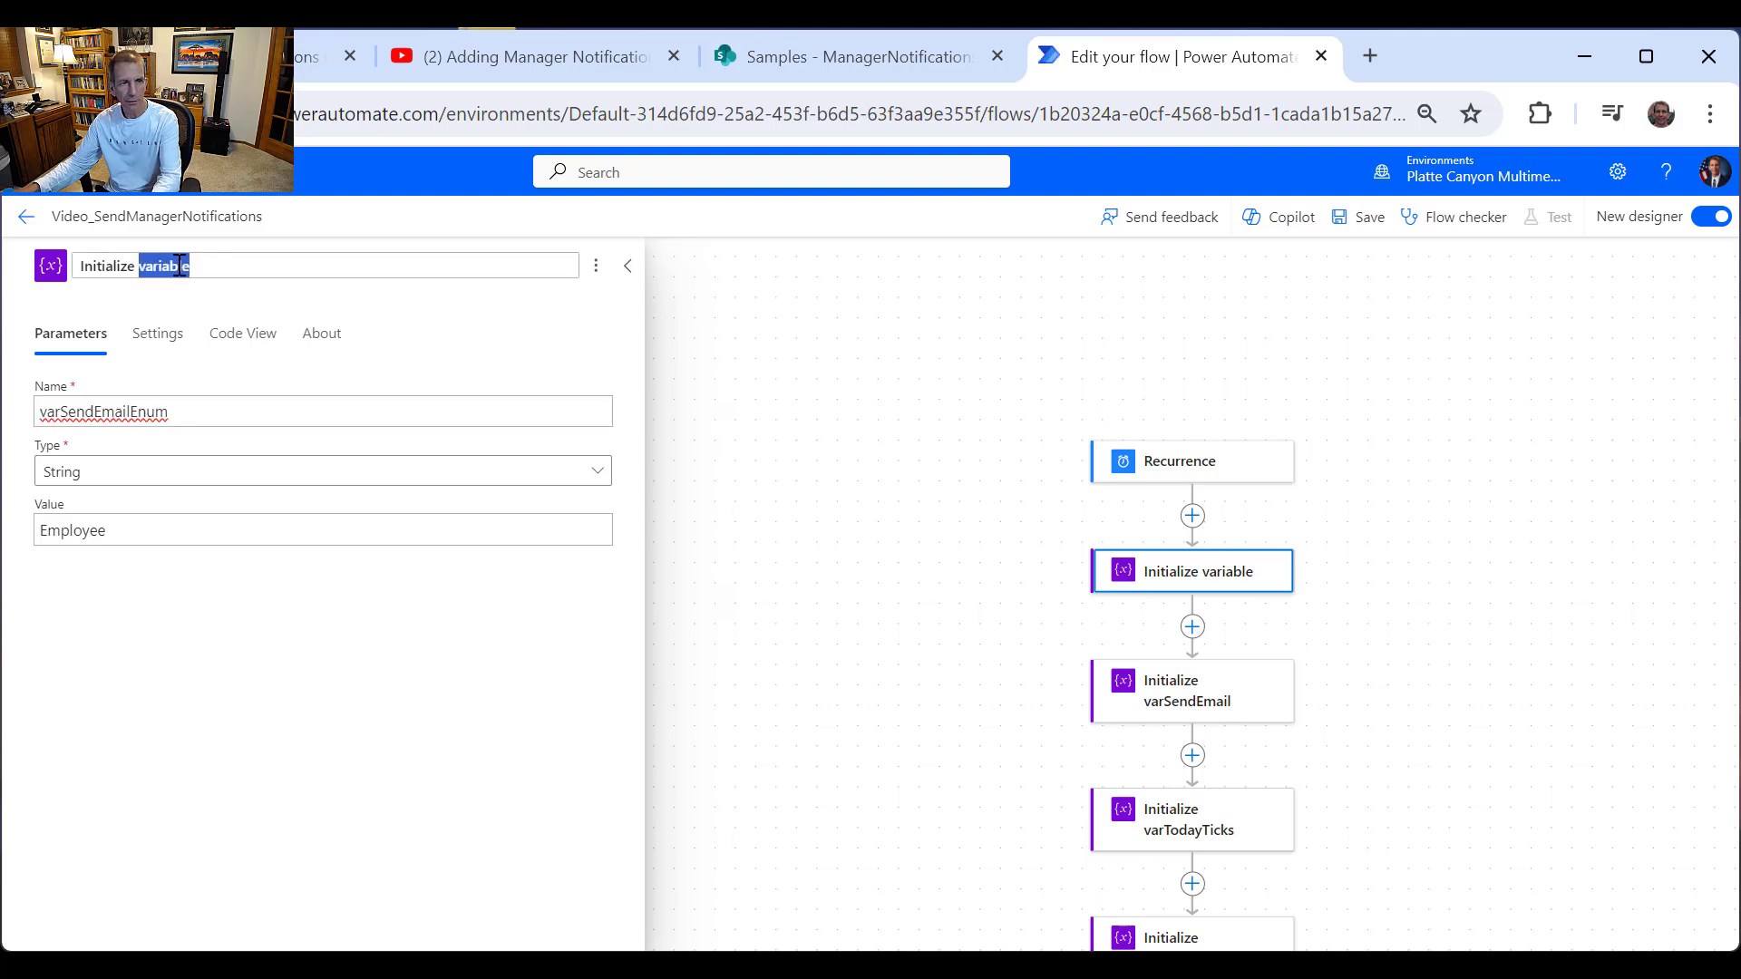
key("ctrl+v")
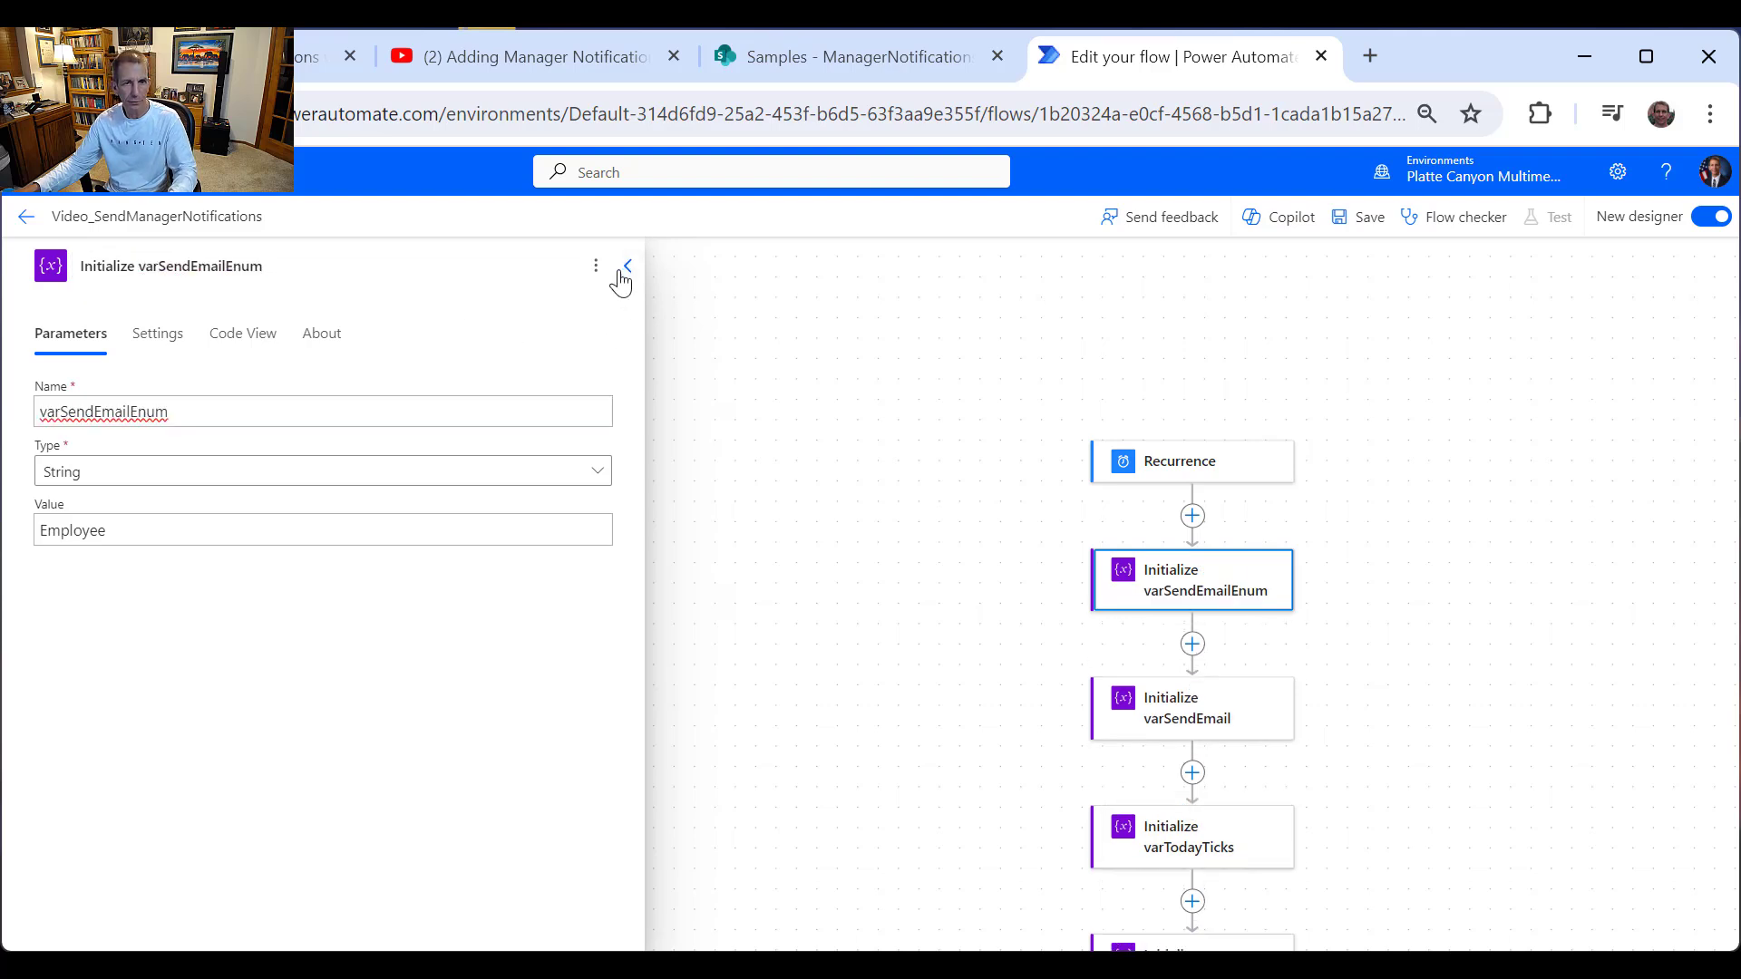
left_click(629, 266)
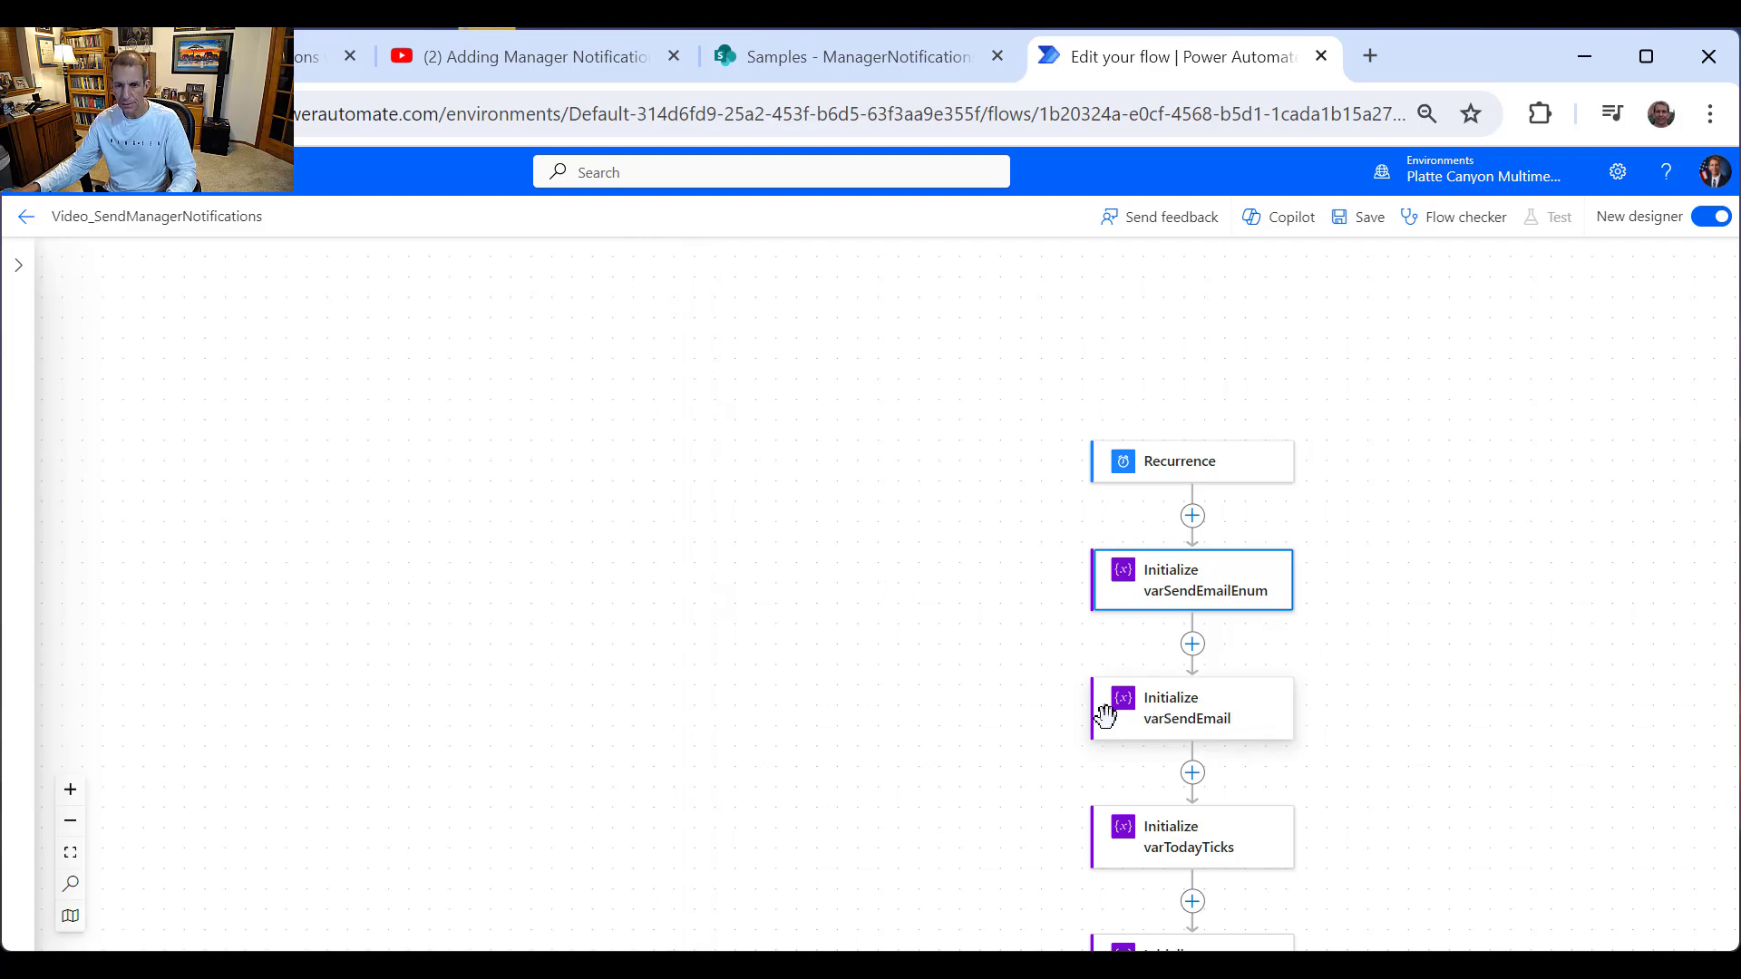
Step: Delete the Initialize varSendEmail action from the flow
left_click(1170, 718)
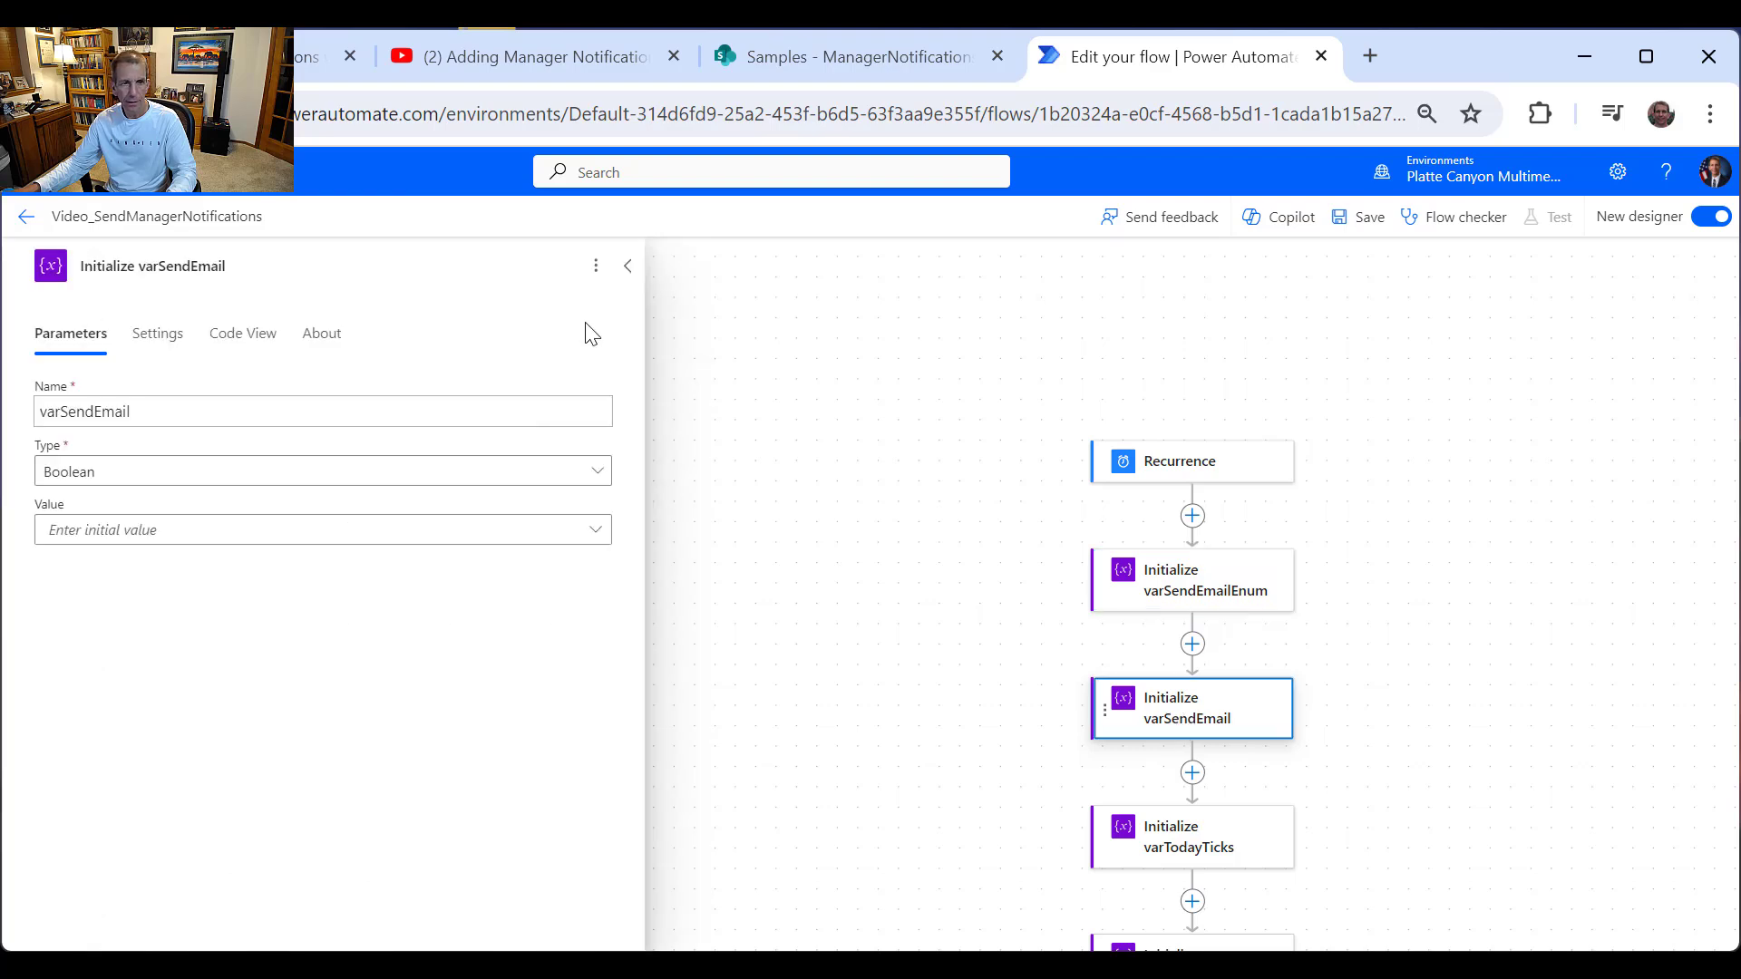
left_click(596, 266)
left_click(637, 338)
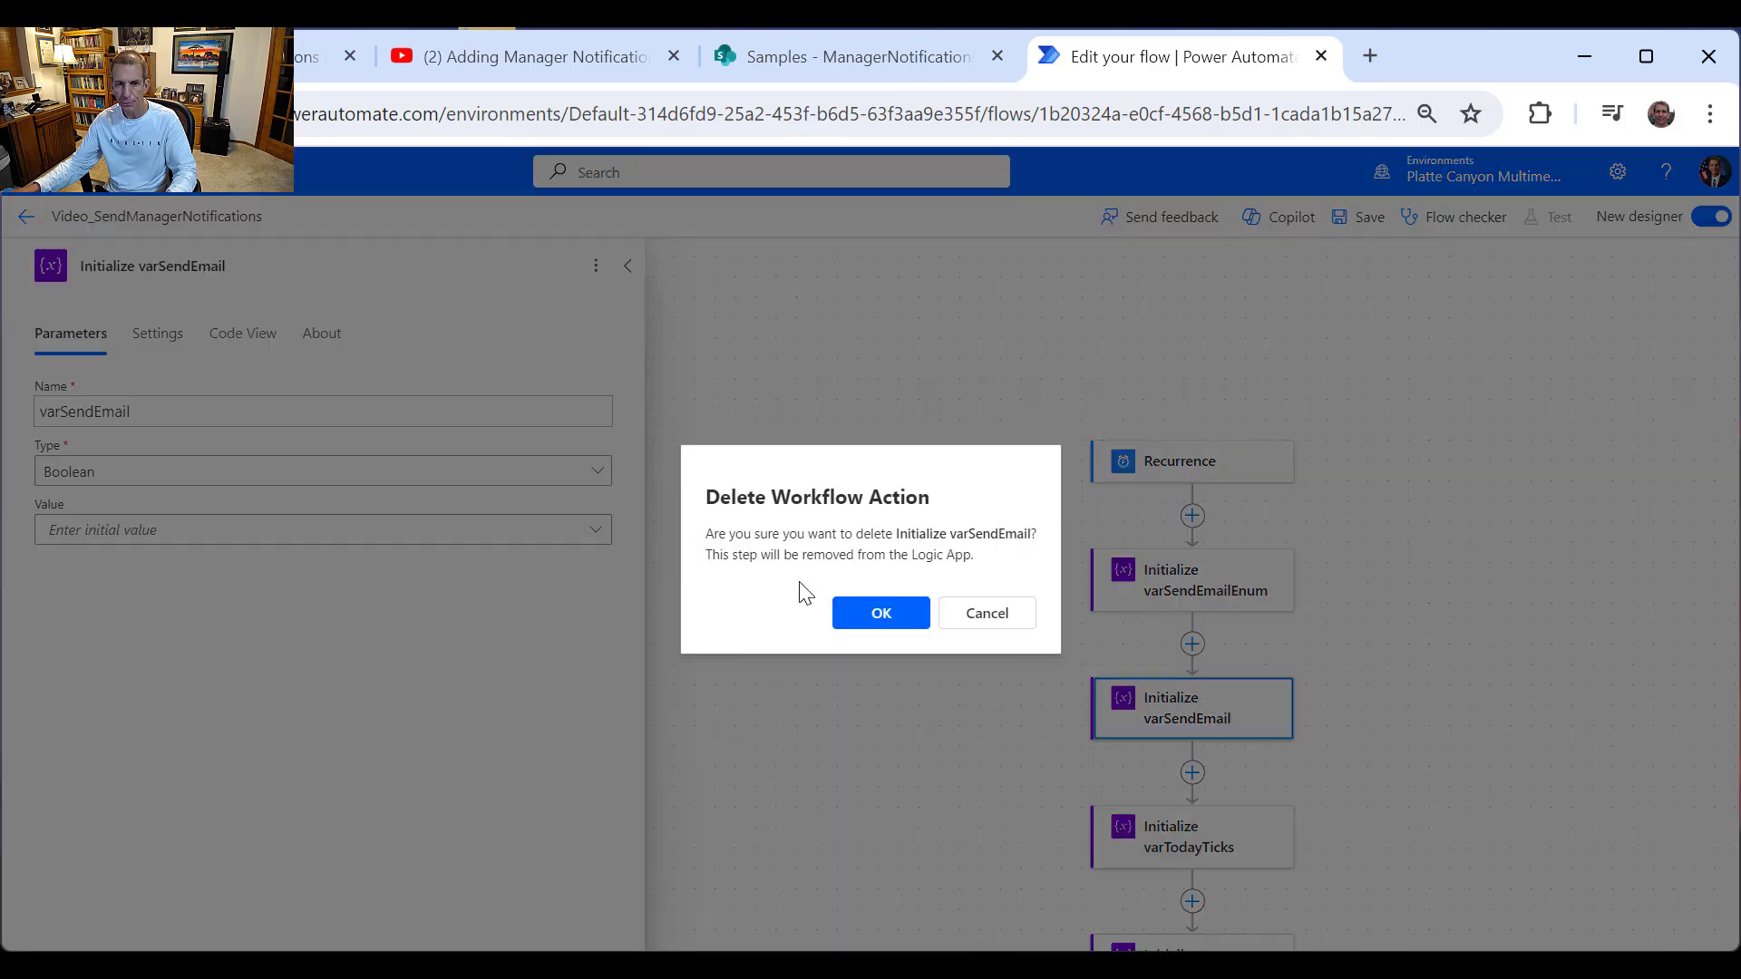
left_click(884, 626)
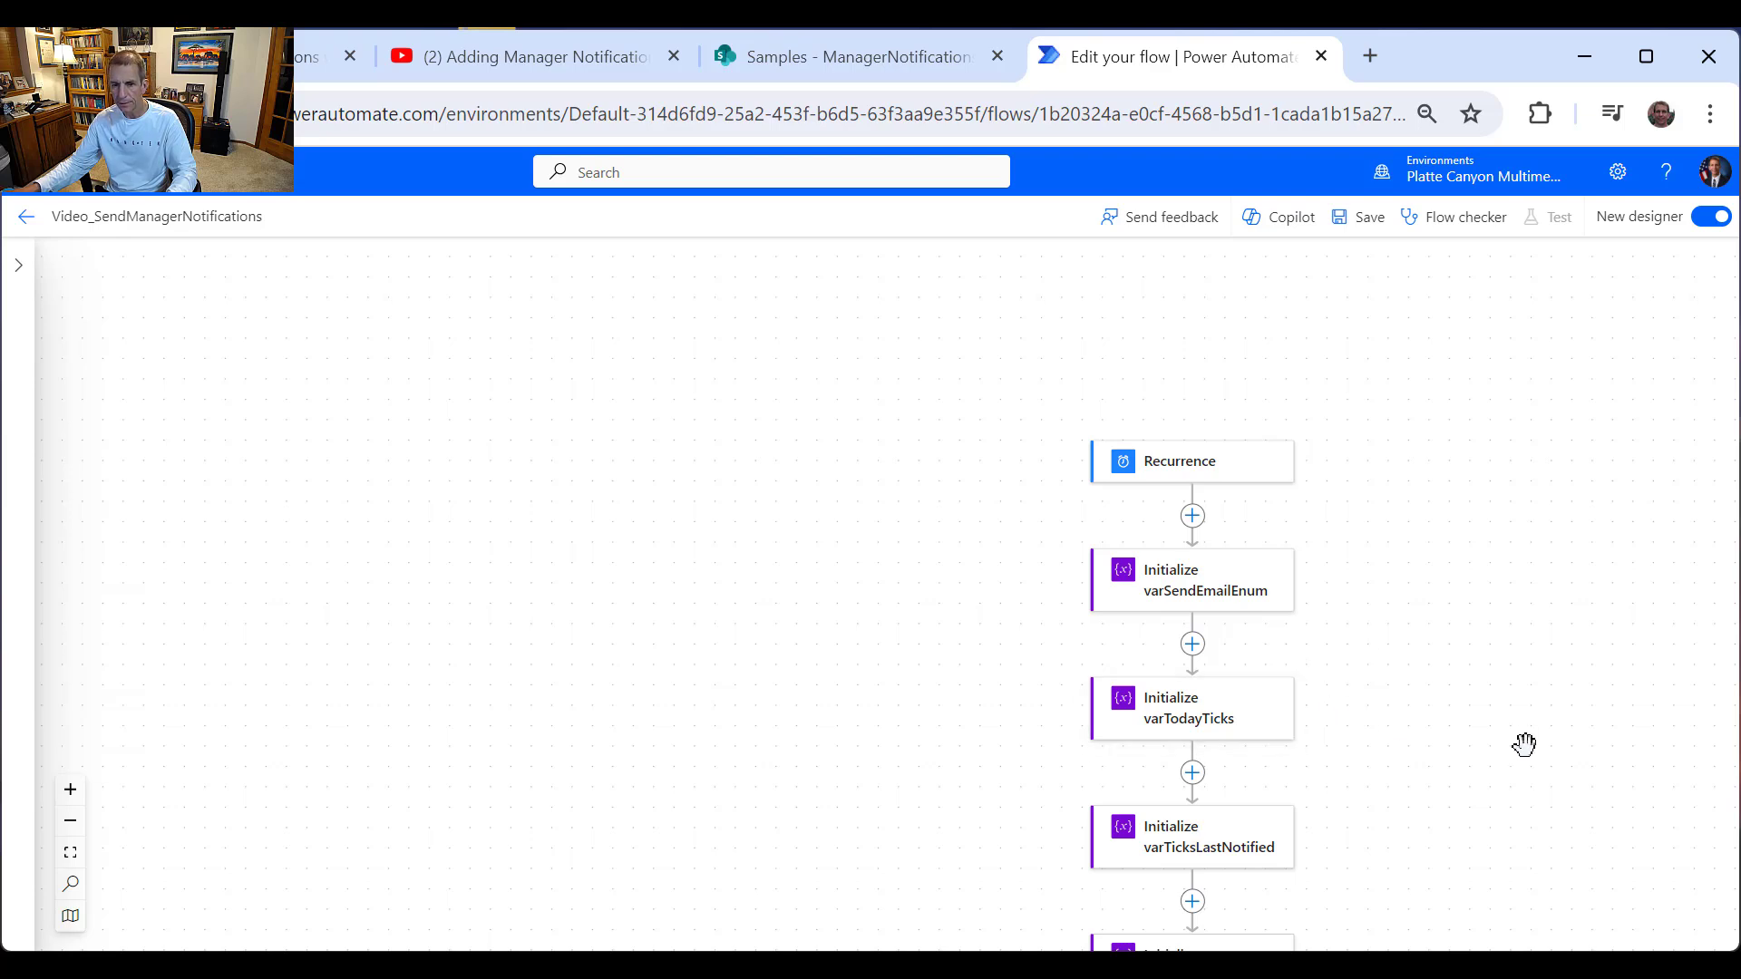
scroll(1523, 746, "down", 2)
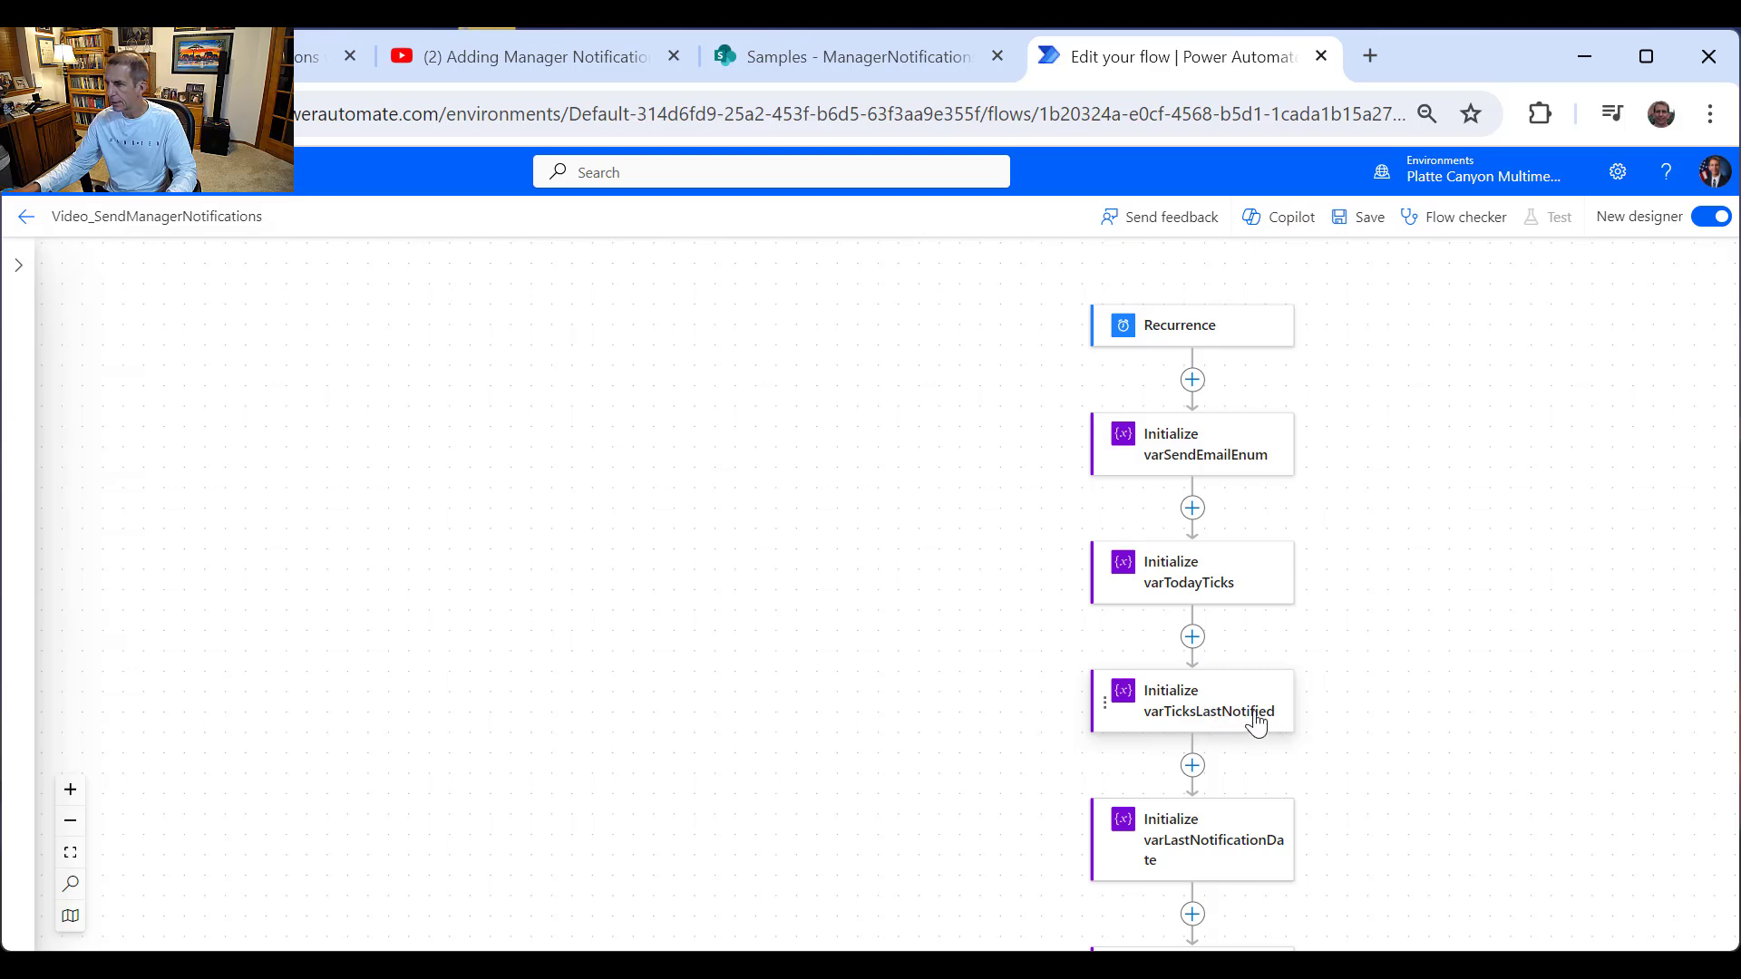
Step: Delete the Initialize varSendManagerEmail action from the flow
scroll(1233, 757, "down", 1)
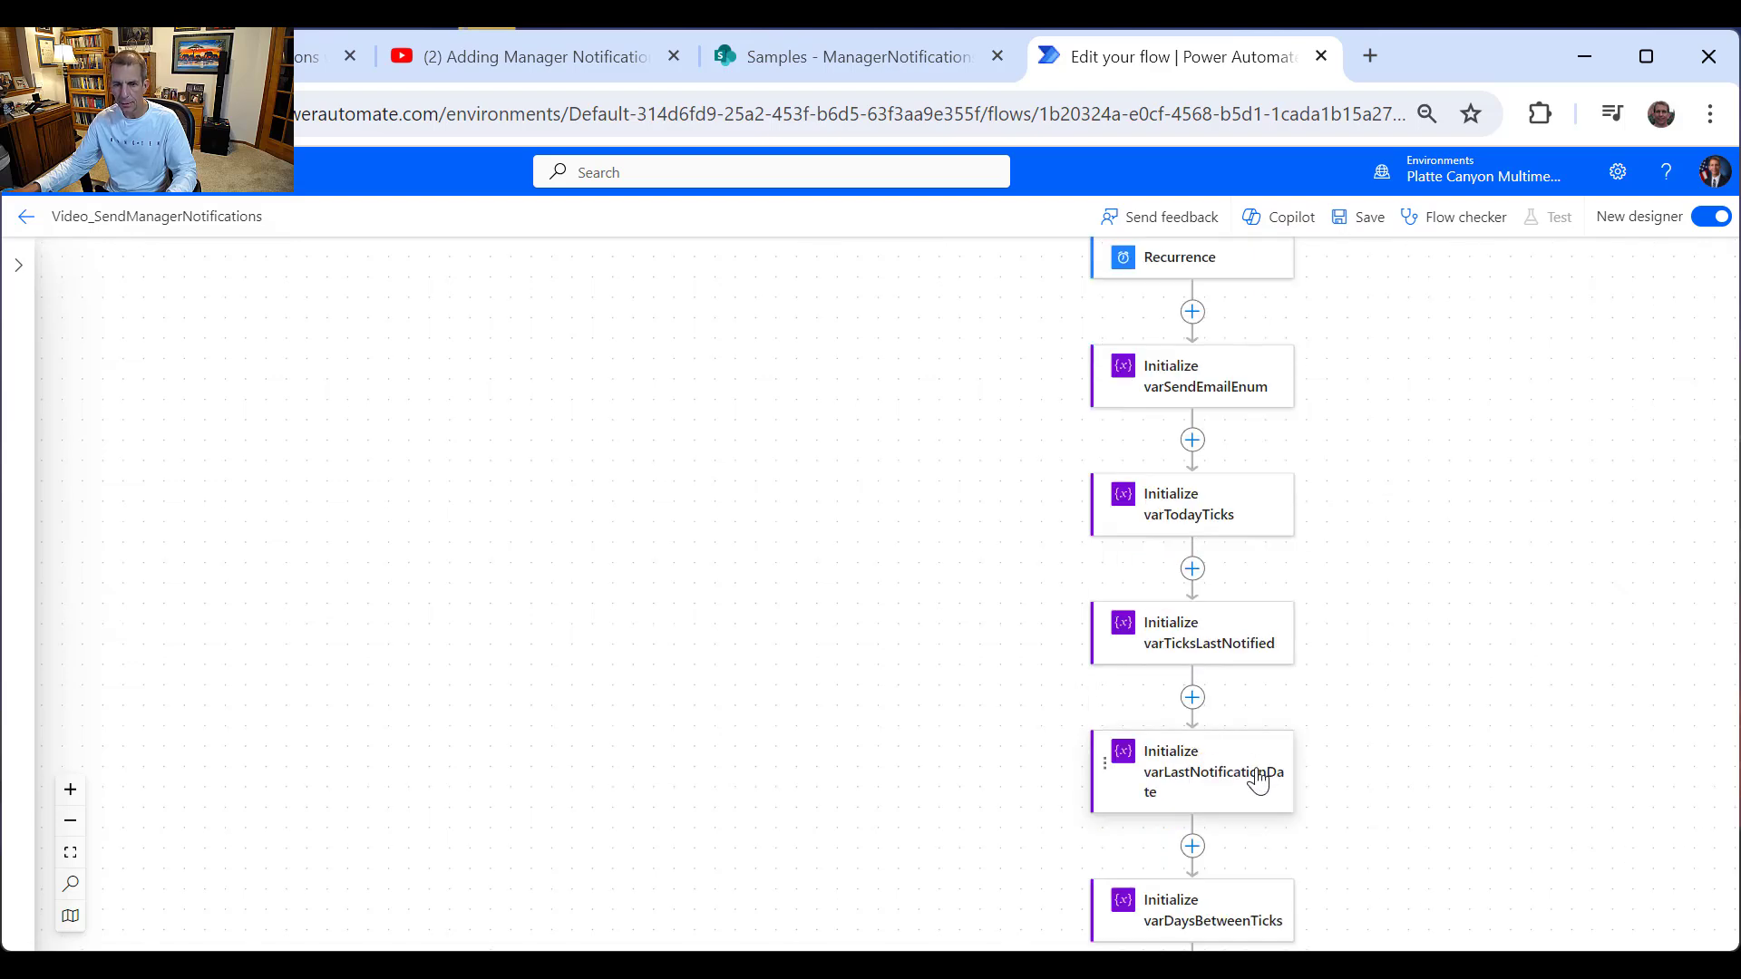
scroll(1267, 789, "down", 1)
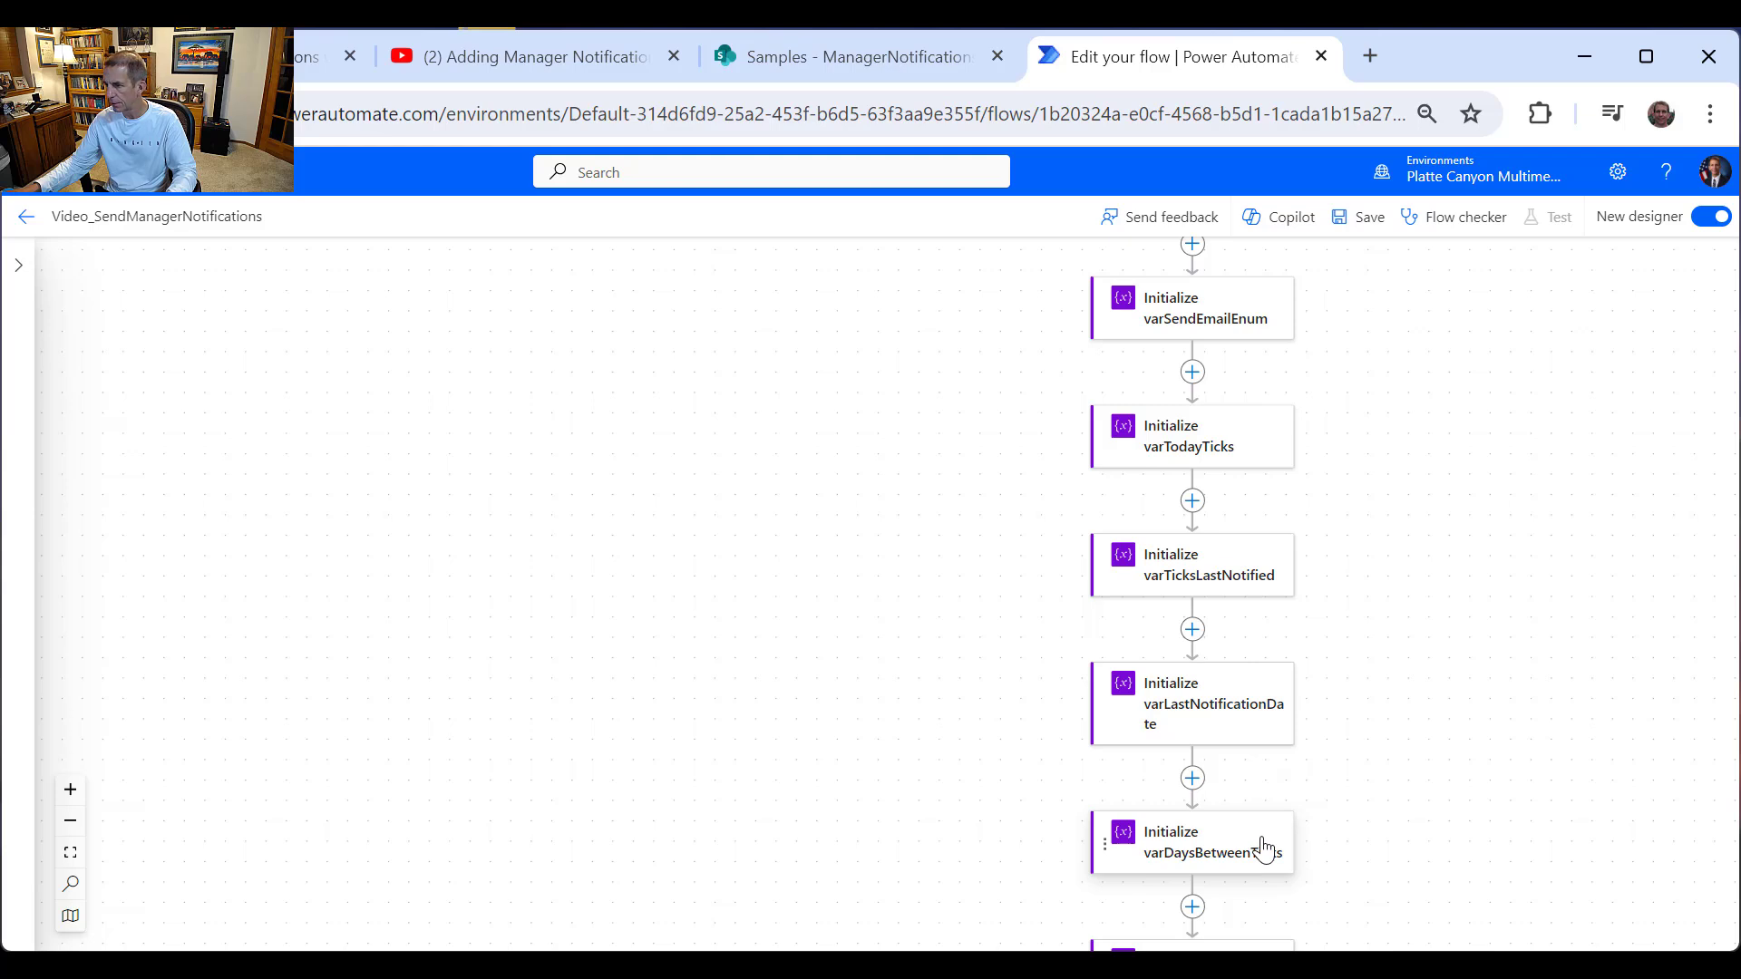
scroll(1591, 748, "down", 2)
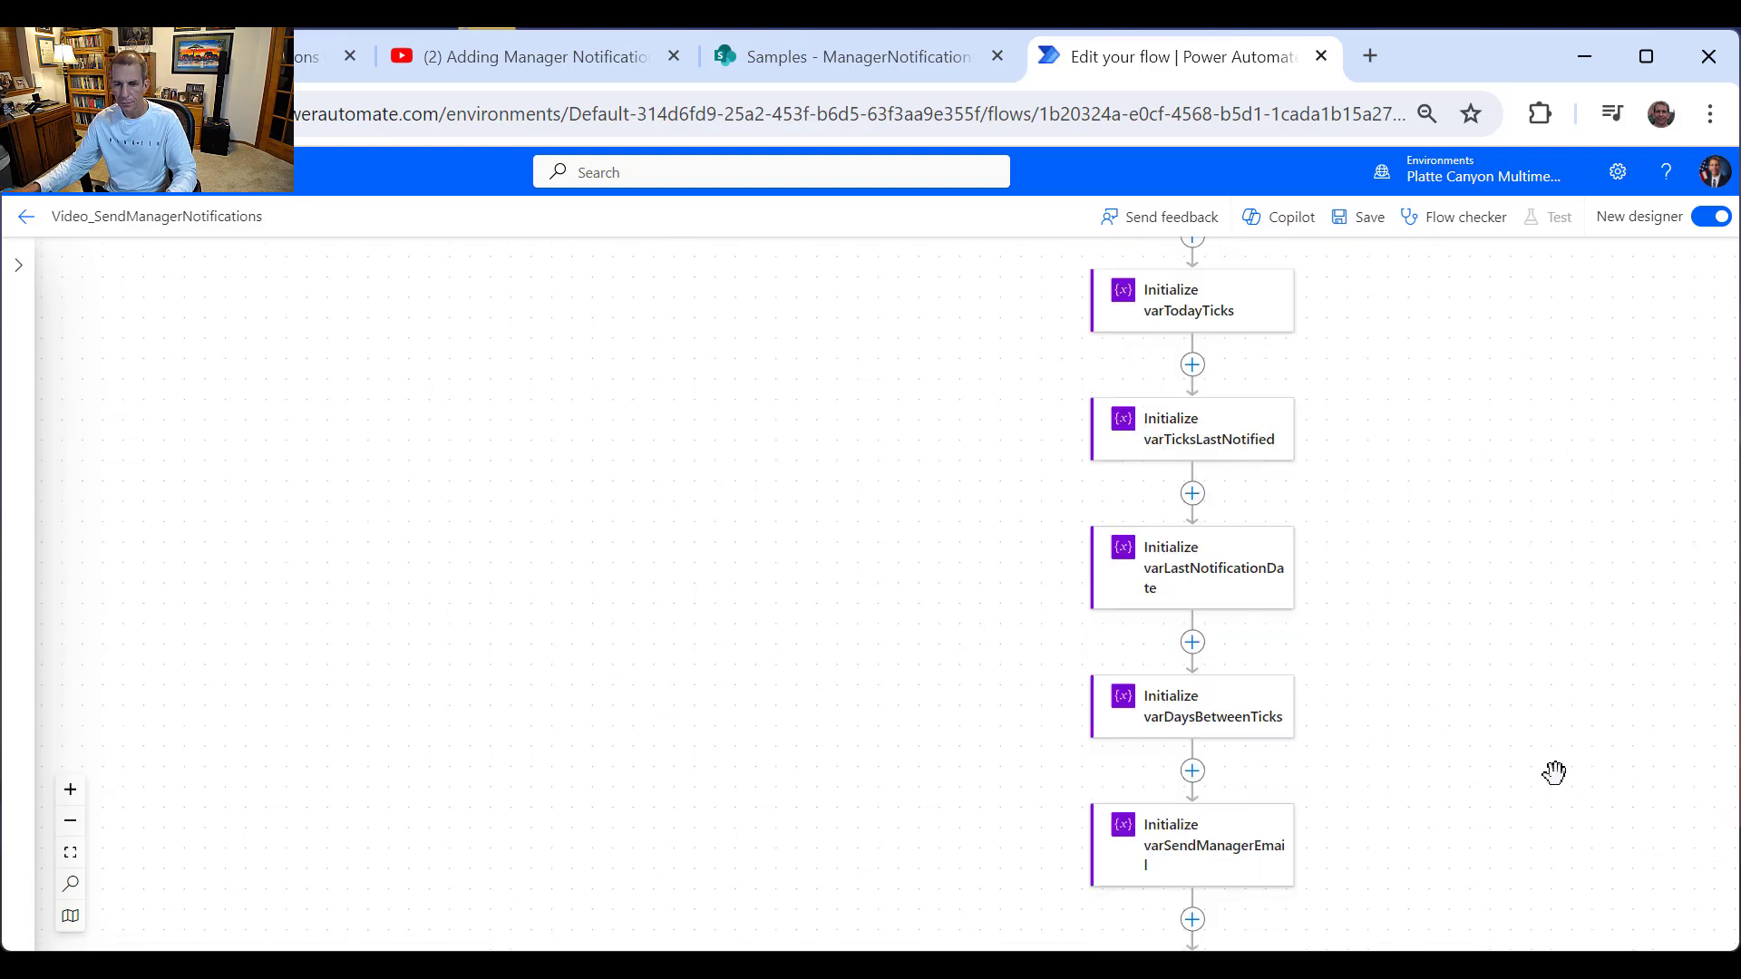
left_click(1258, 851)
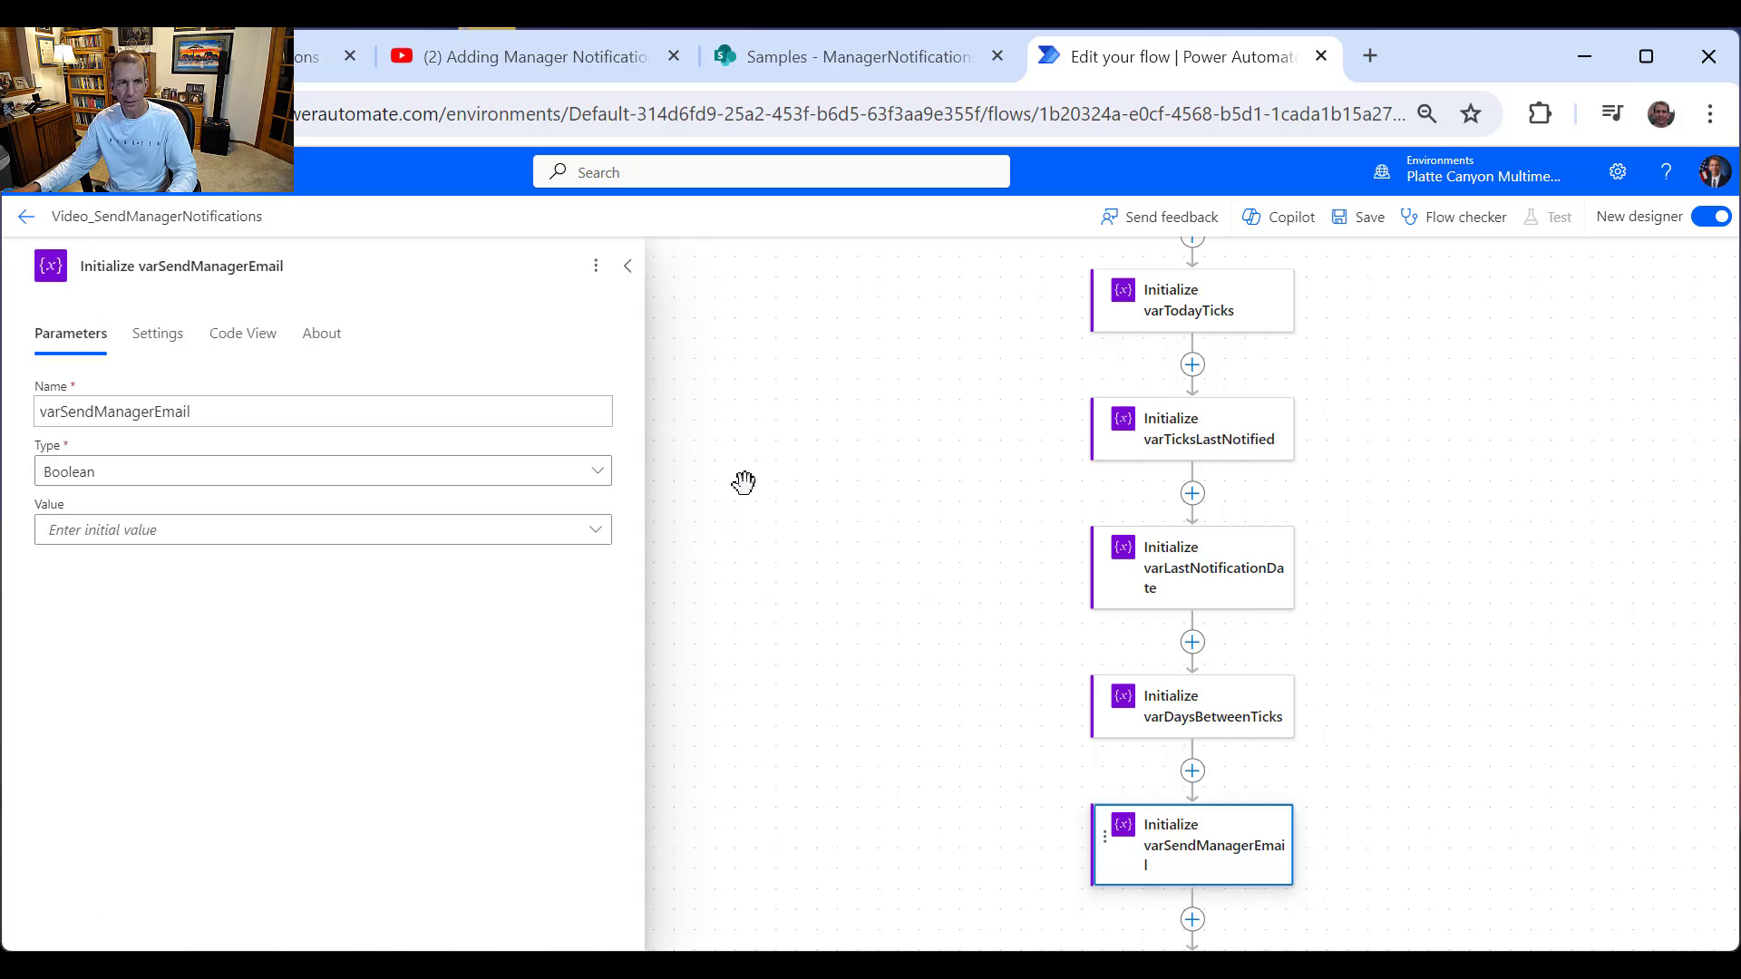
left_click(595, 266)
left_click(619, 343)
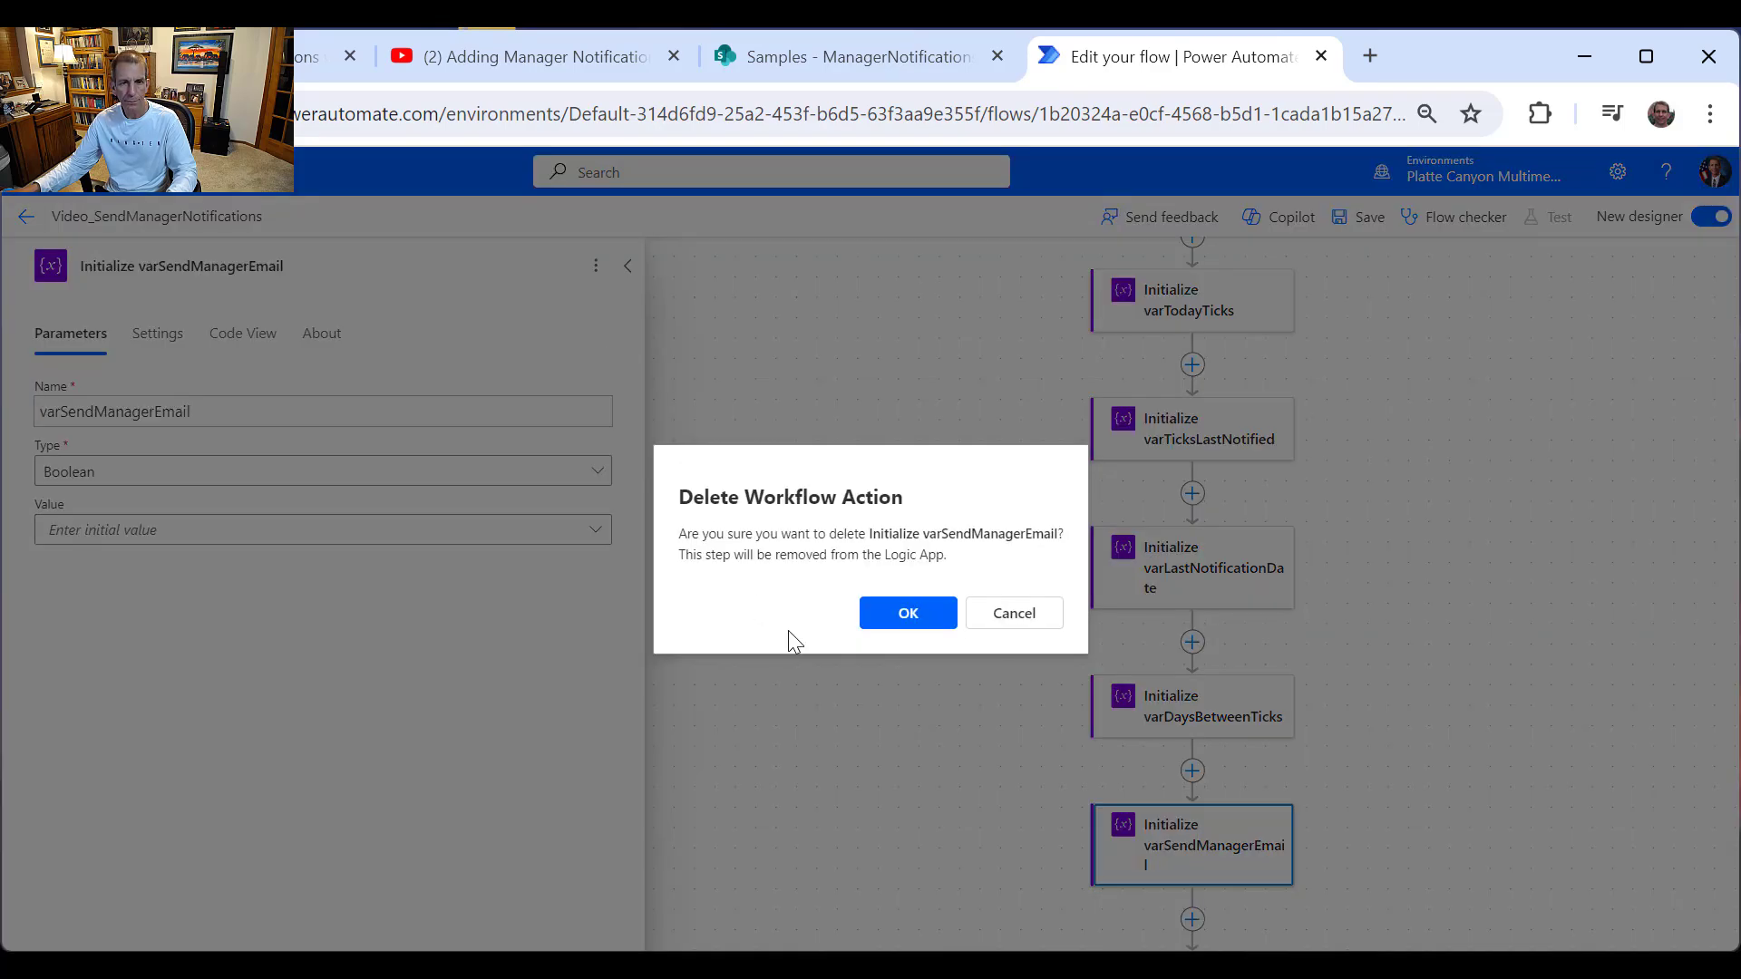
left_click(886, 620)
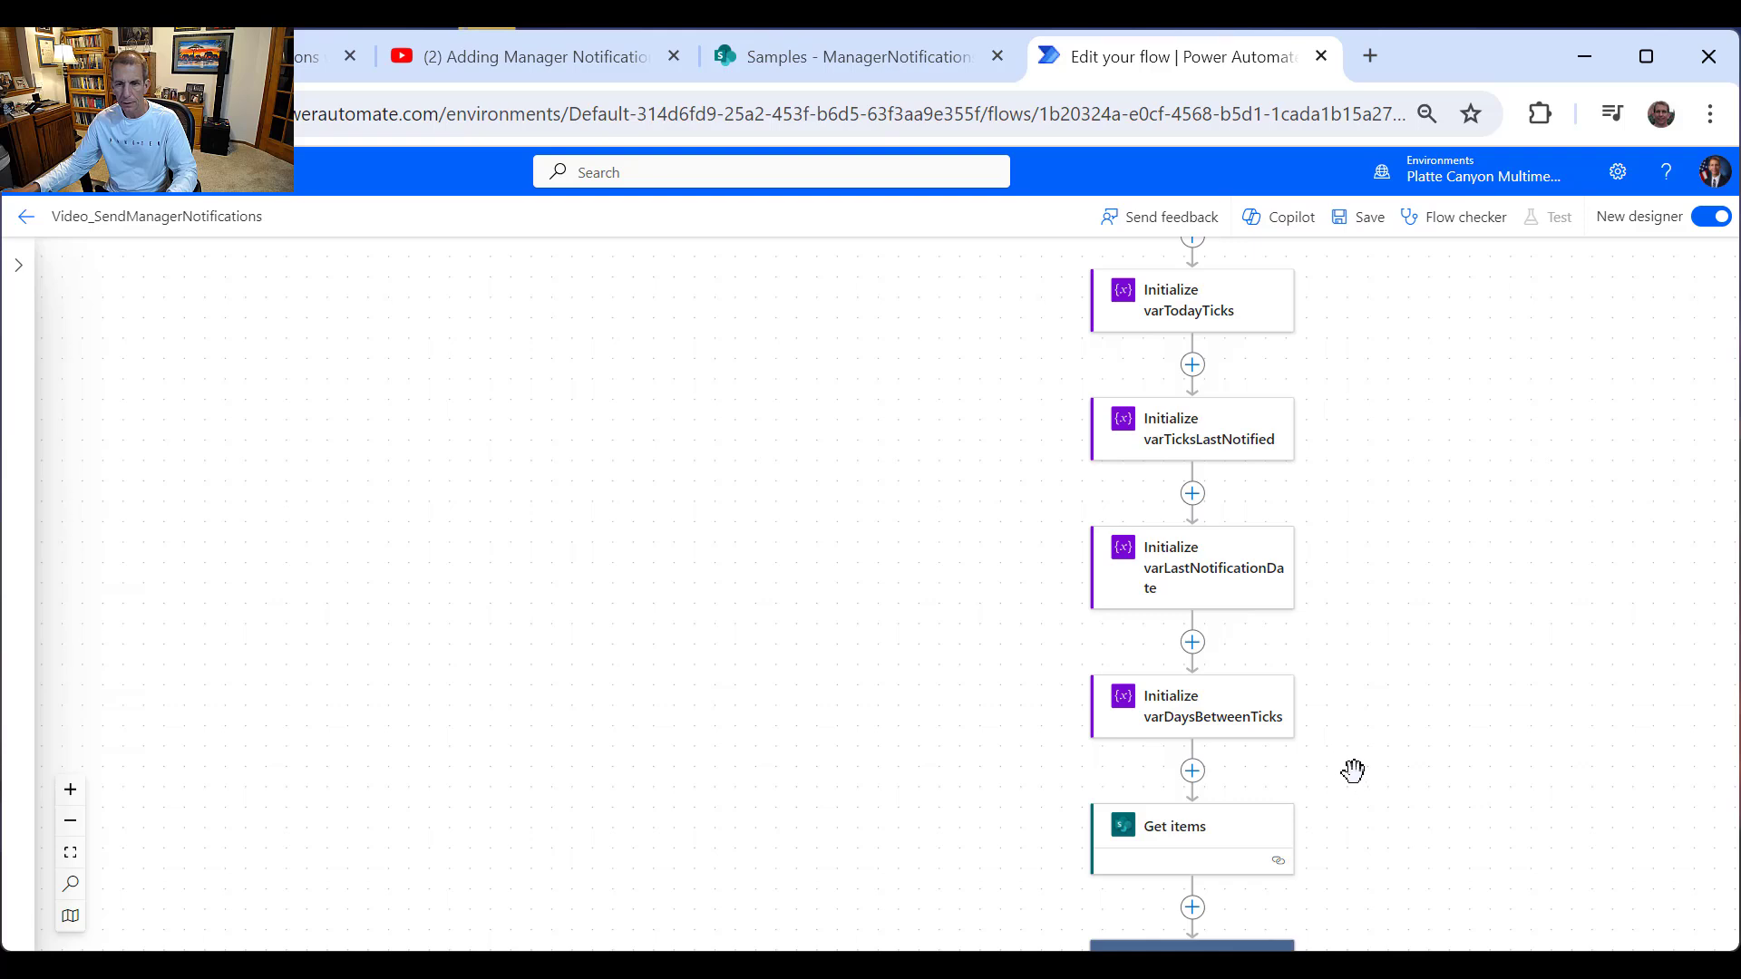
Step: Insert an Initialize variable action between Initialize varDaysBetweenTicks and Get items
left_click(1193, 772)
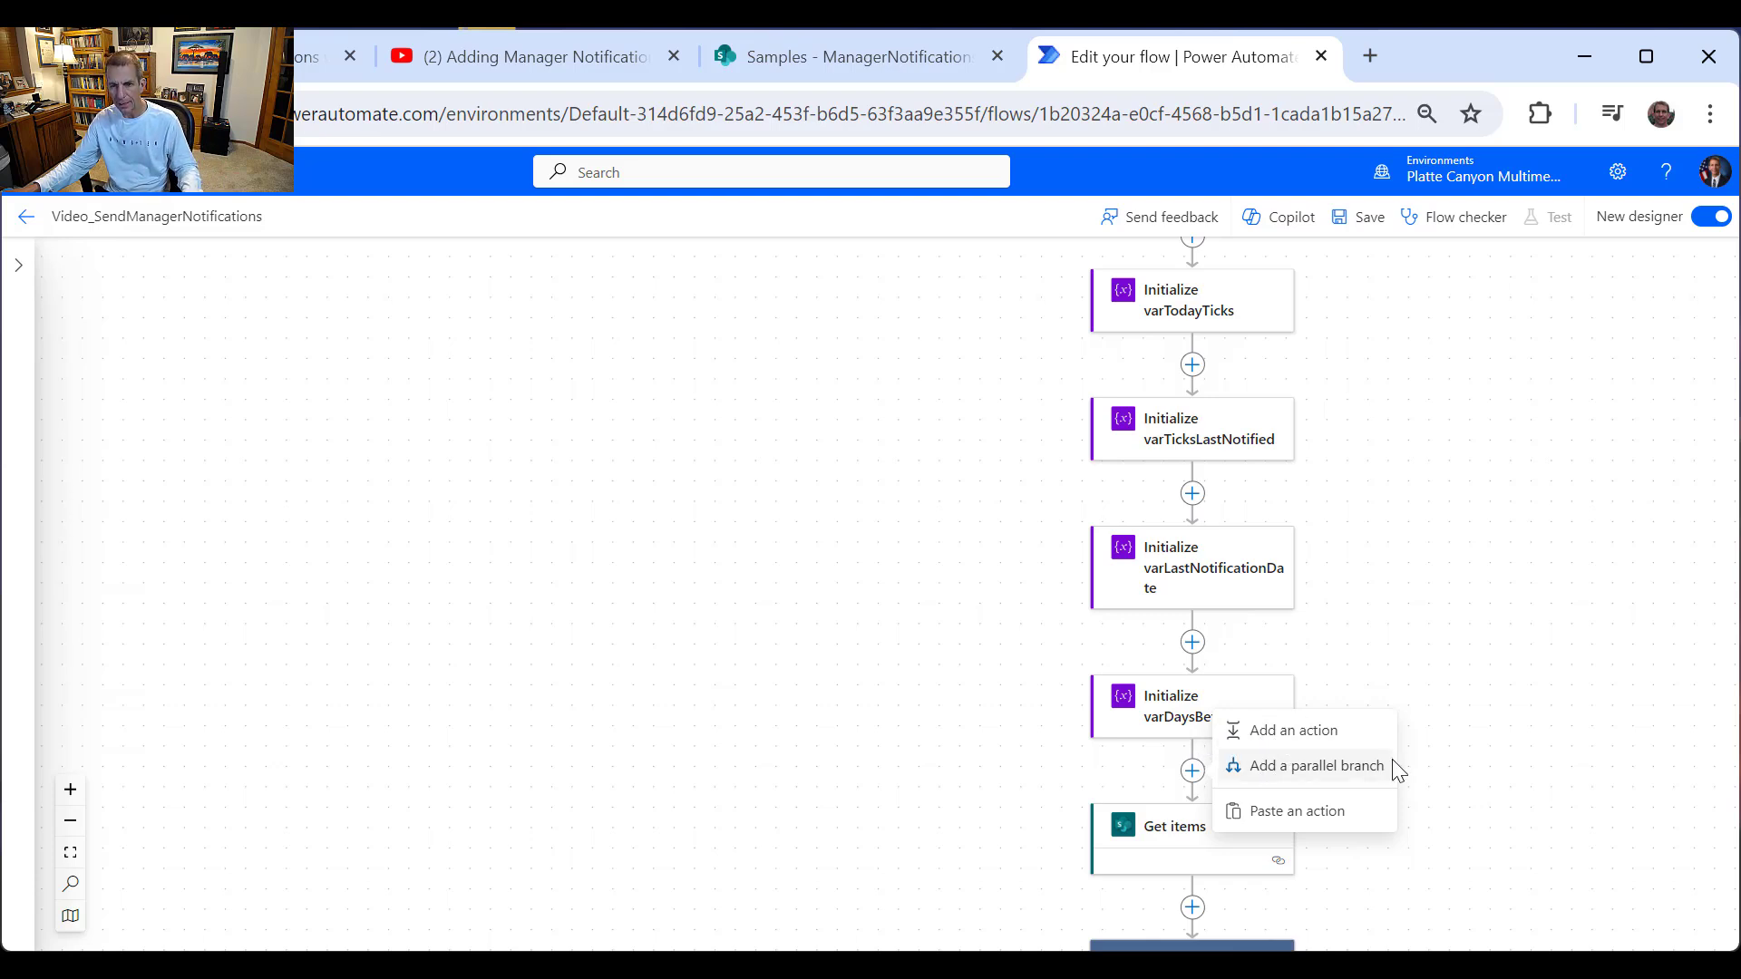
left_click(1309, 739)
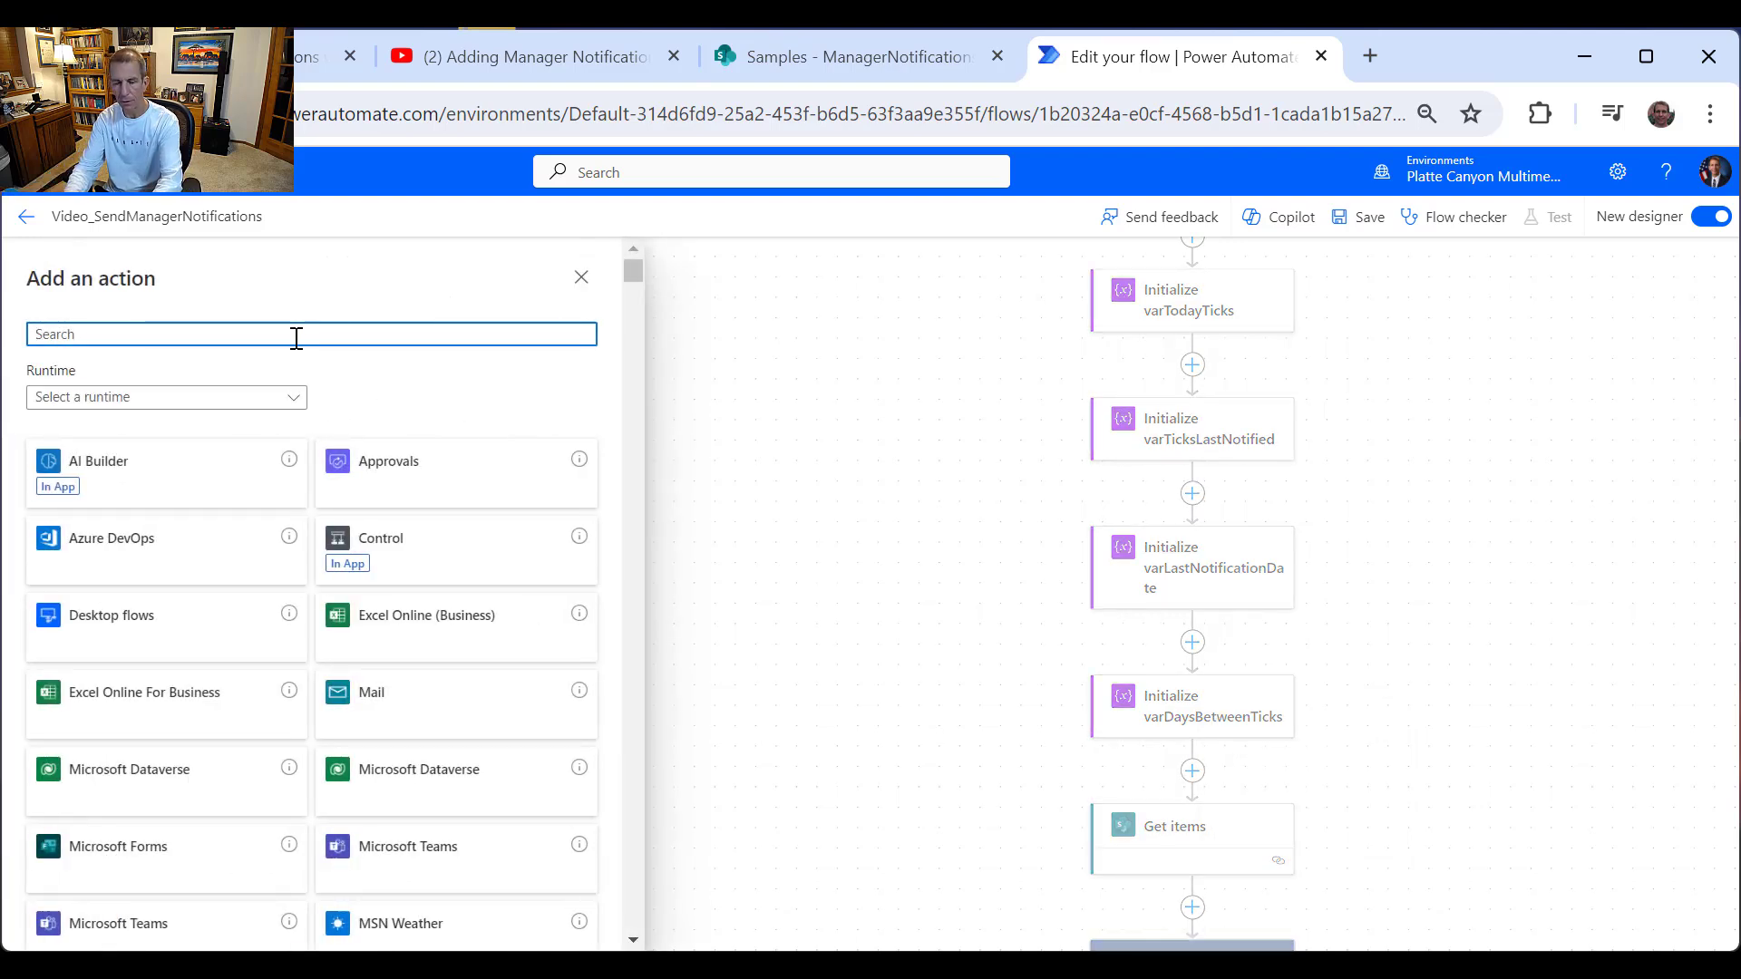
type("variable")
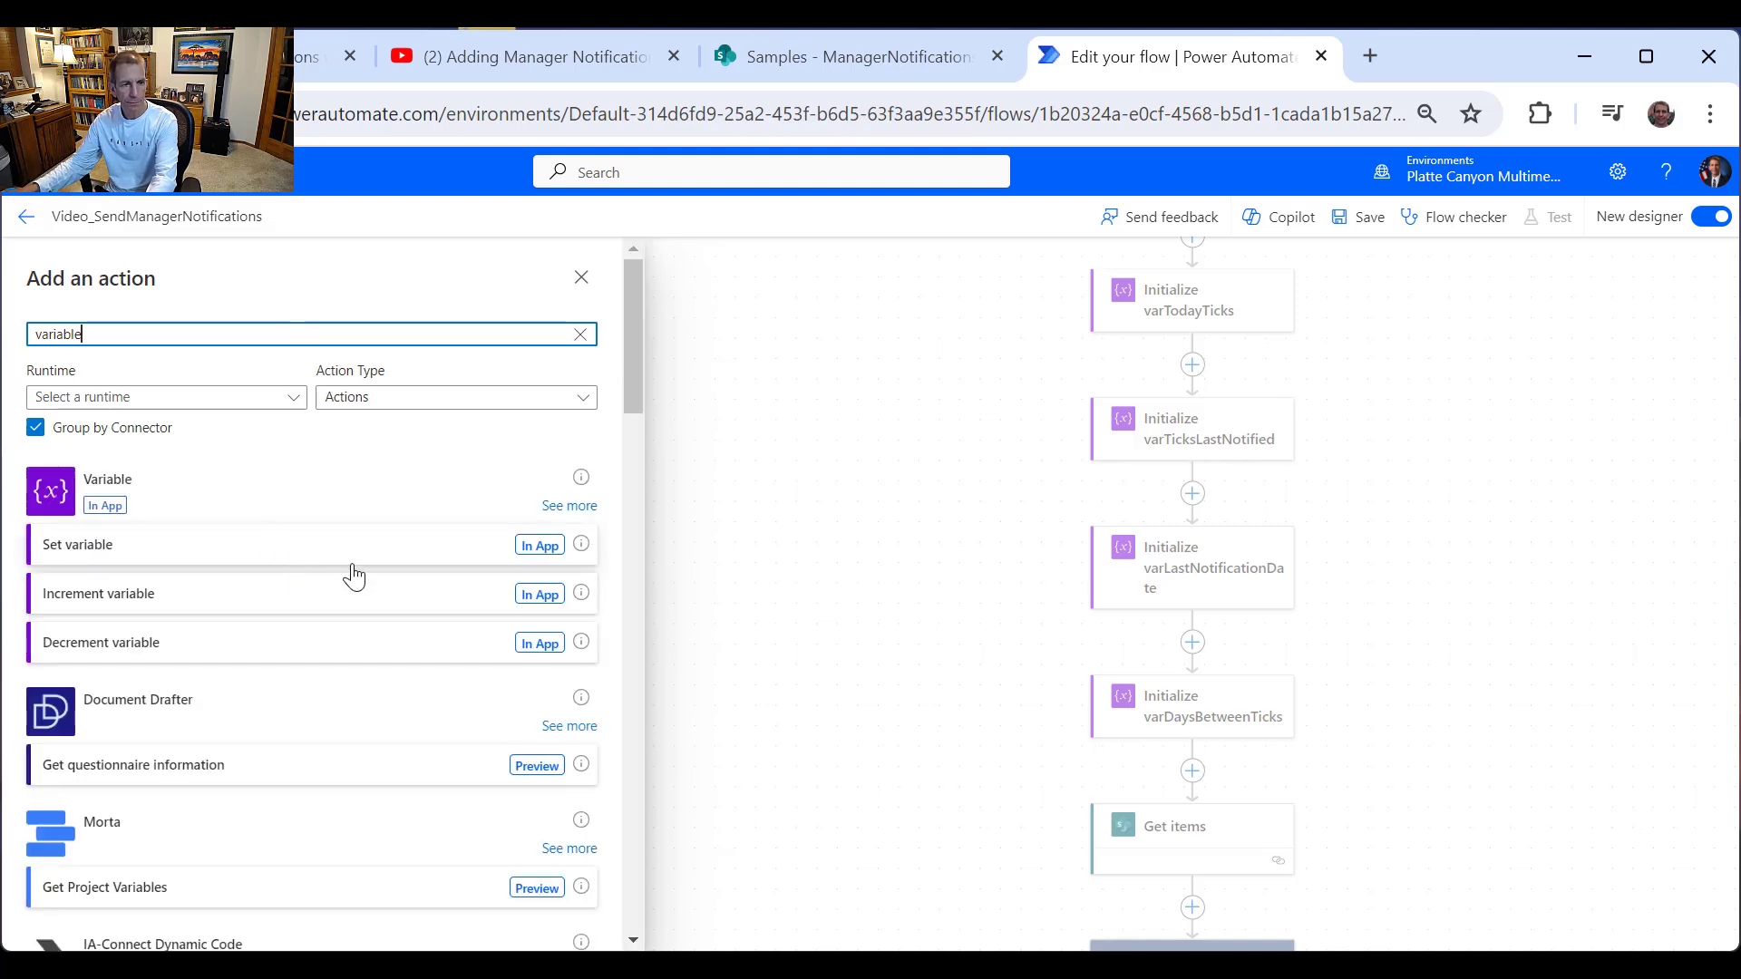
left_click(569, 505)
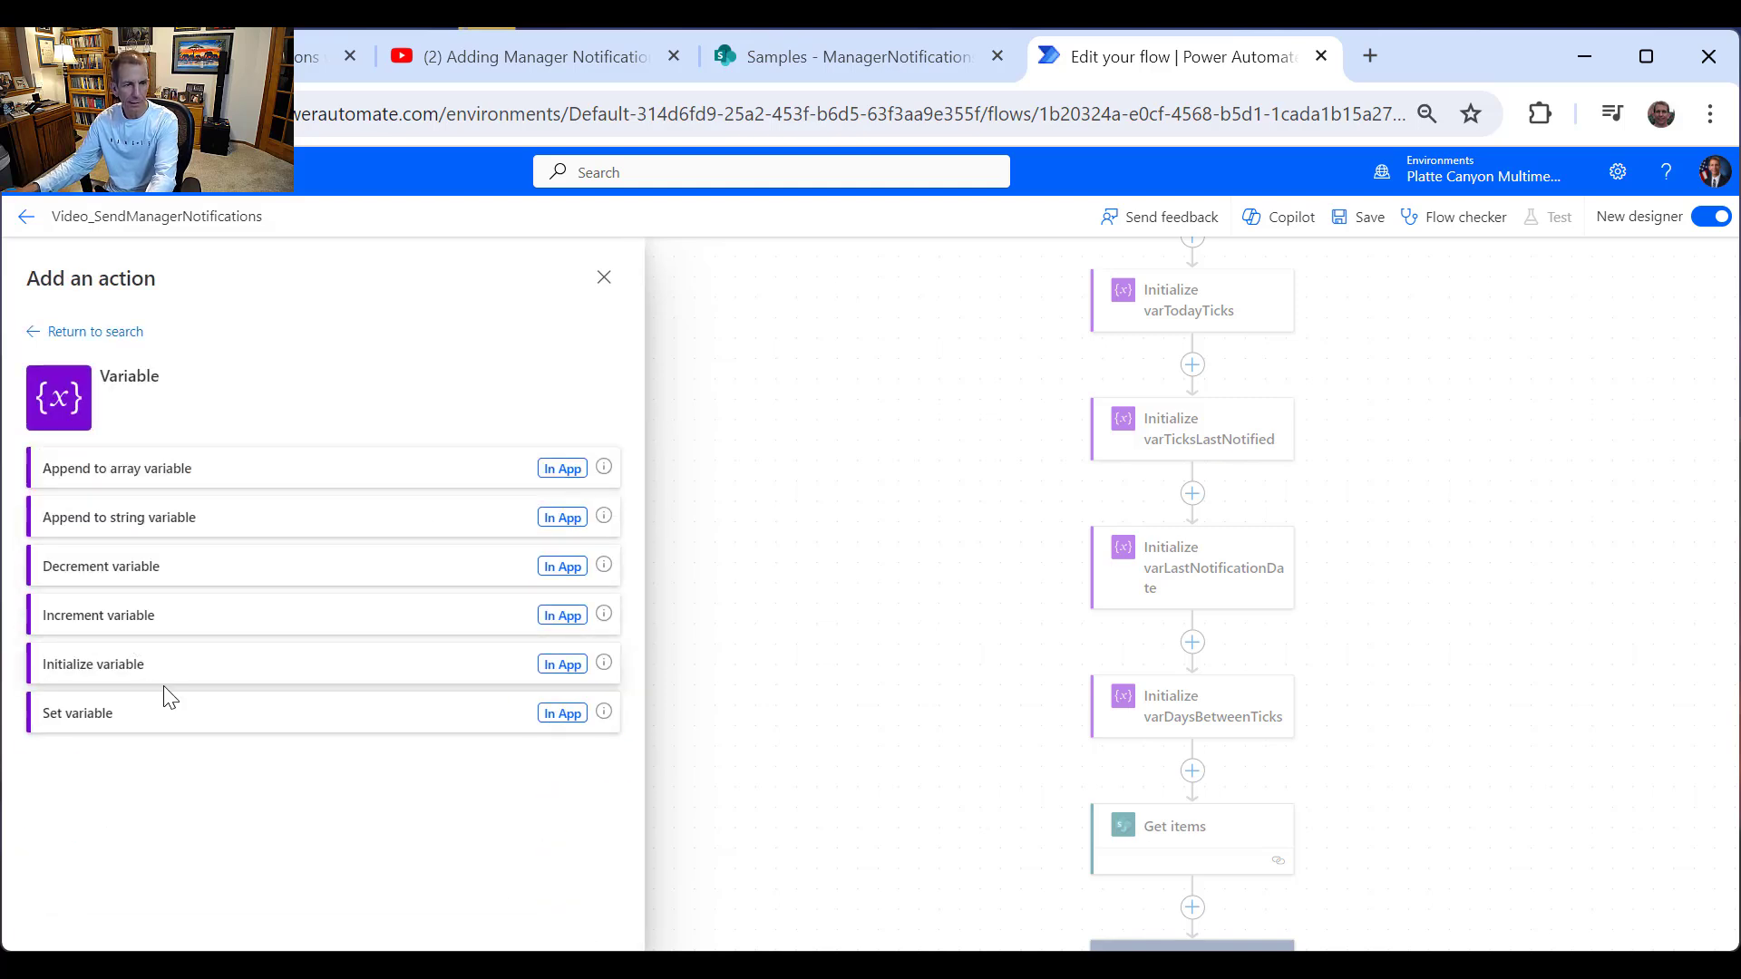
left_click(115, 669)
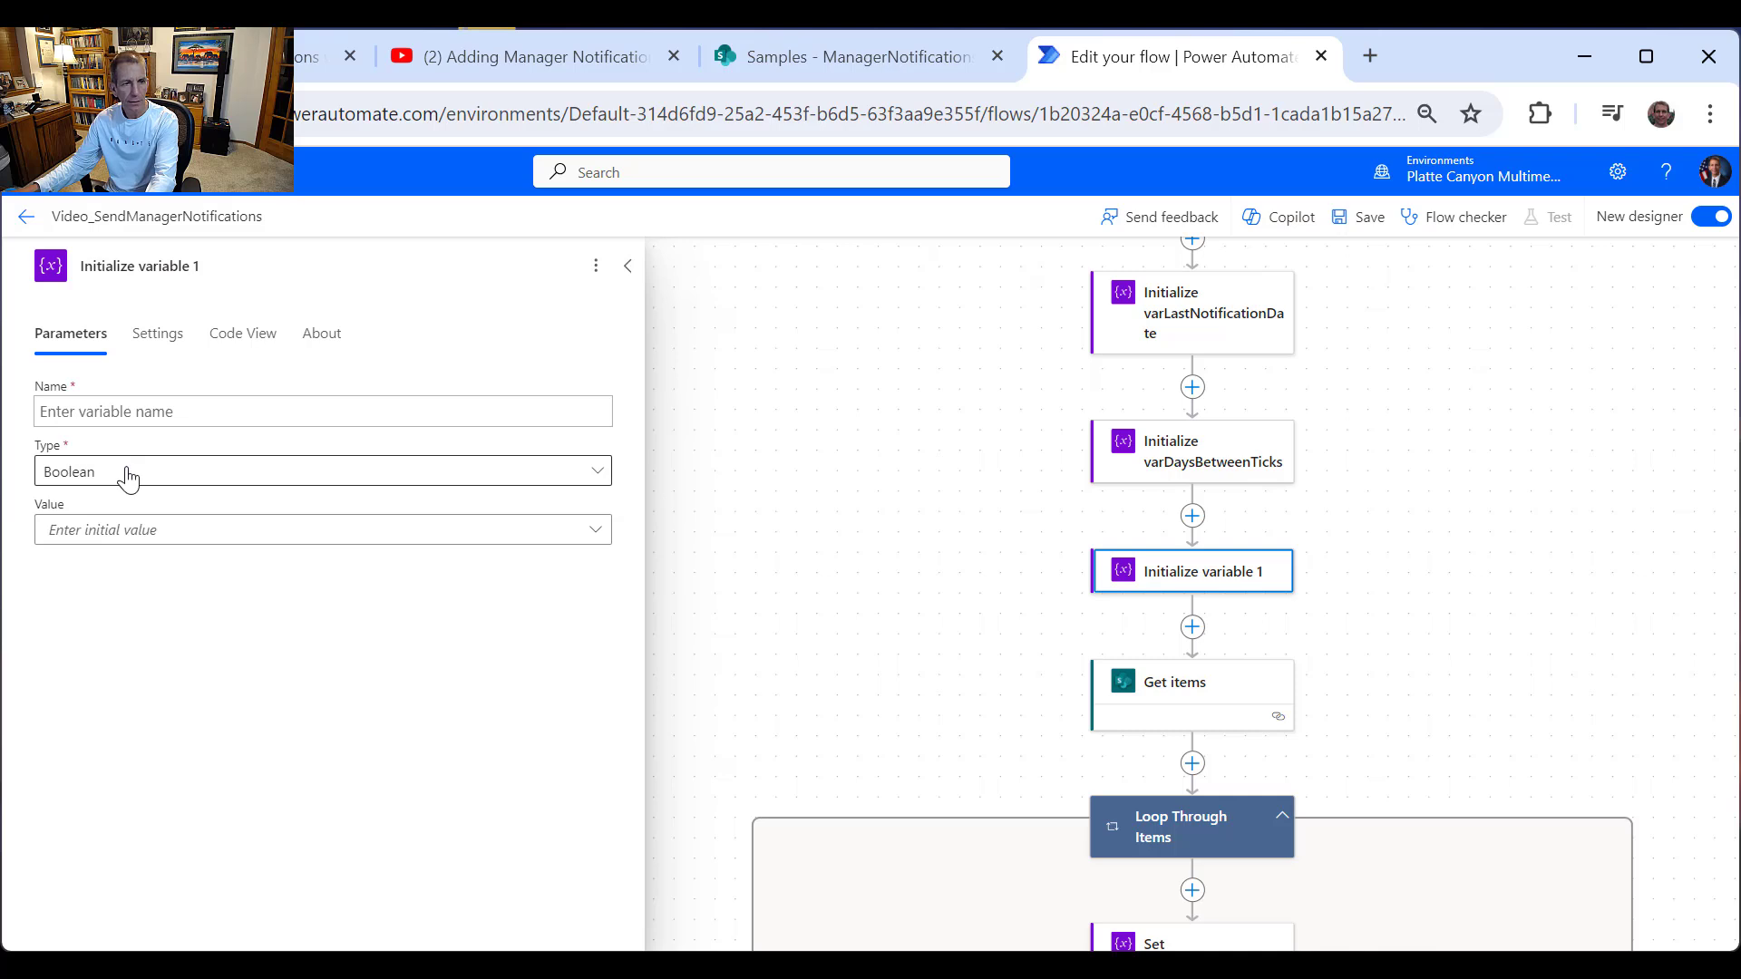
Step: Define the new variable as varOldManagerEmail with type String and copy its name for reuse
left_click(163, 410)
type("varOldManager")
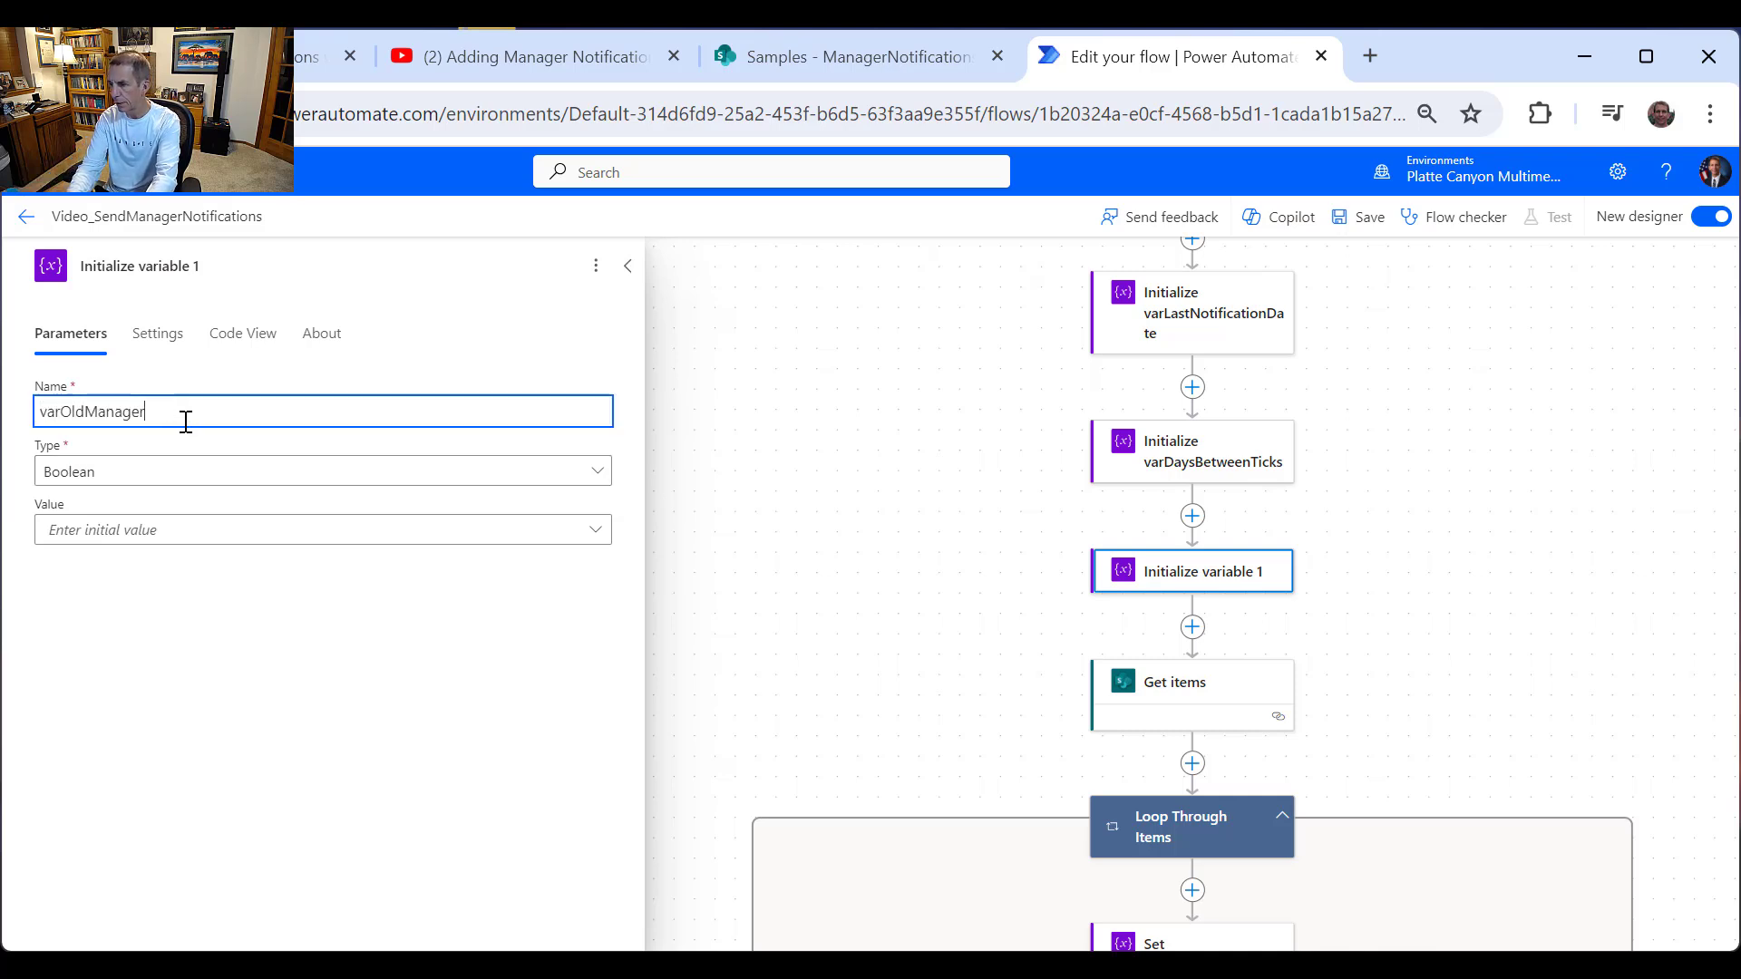
type("Email")
key("ctrl+a")
key("ctrl+c")
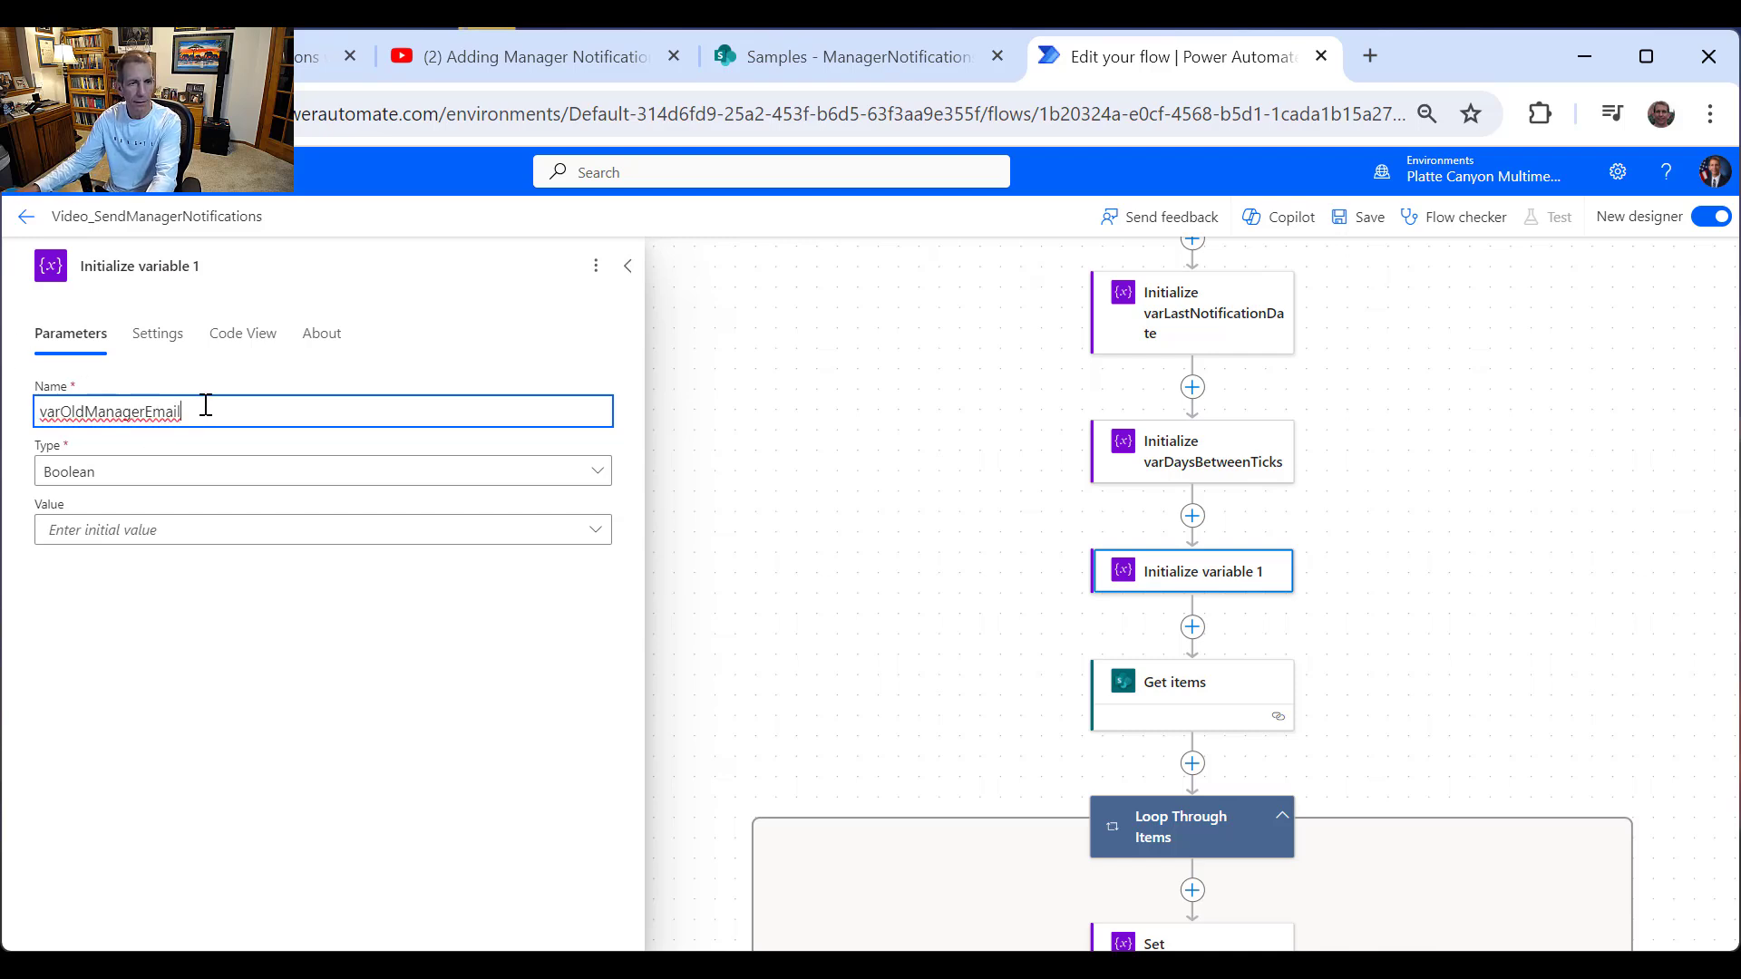
left_click(105, 475)
left_click(117, 610)
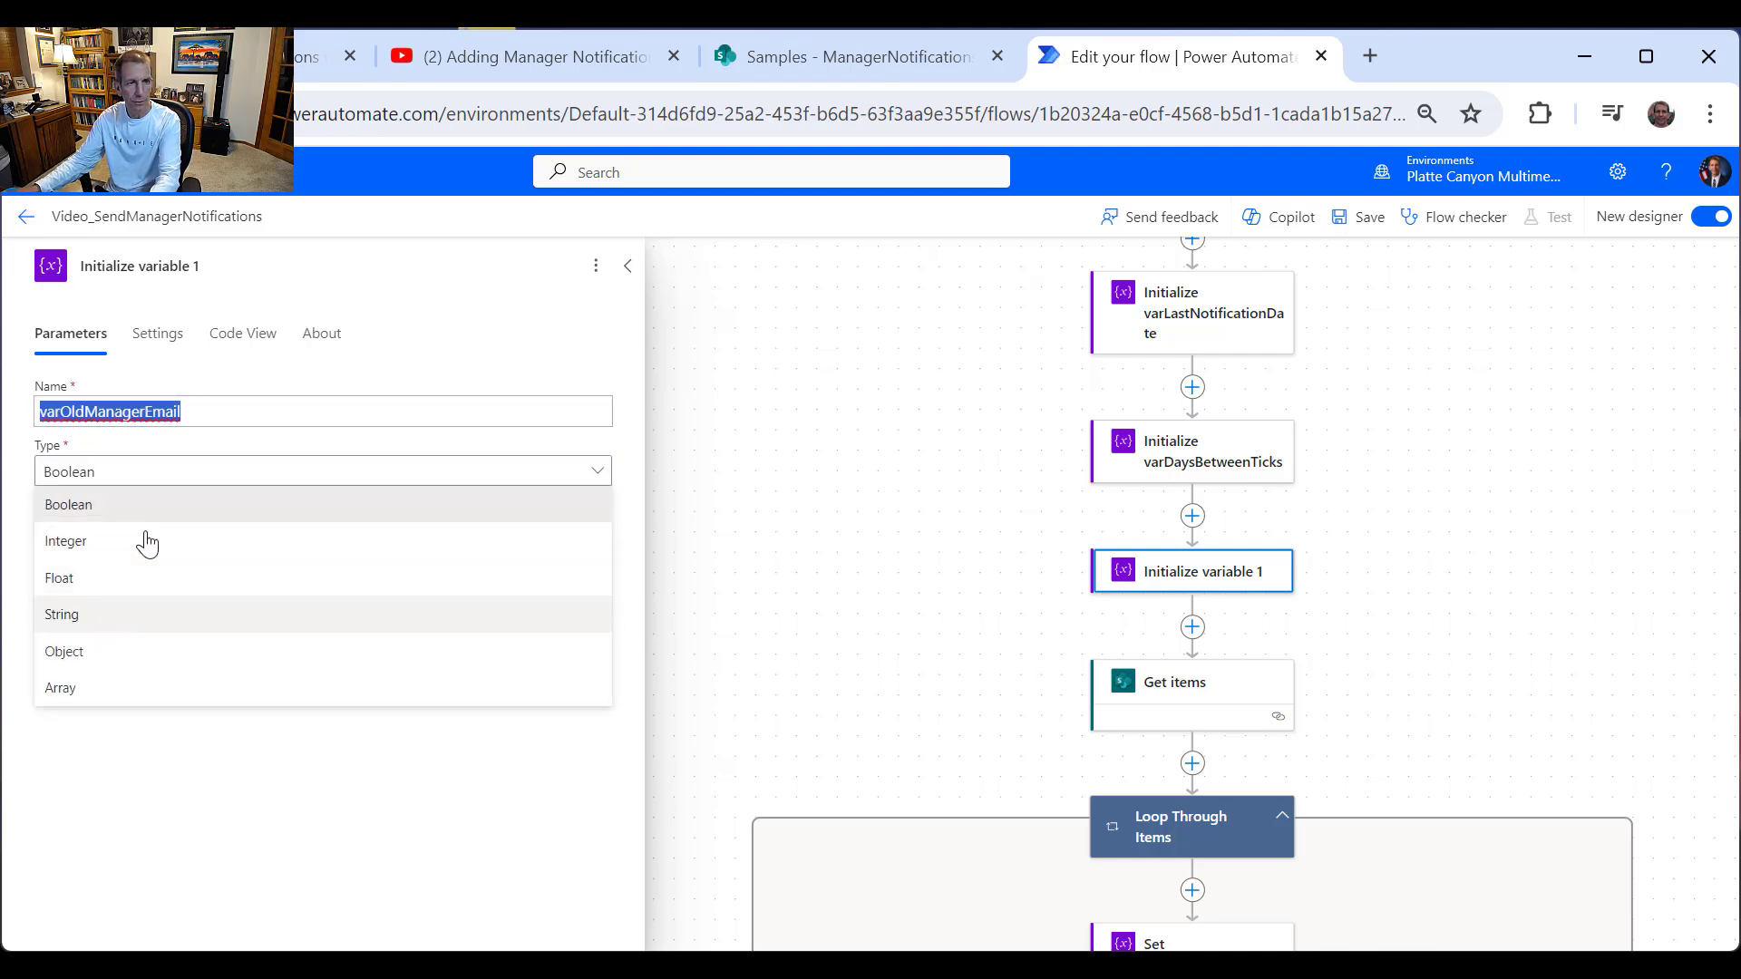
Step: Rename the action to "Initialize varOldManagerEmail" using the copied variable name, and collapse its settings
left_click(145, 265)
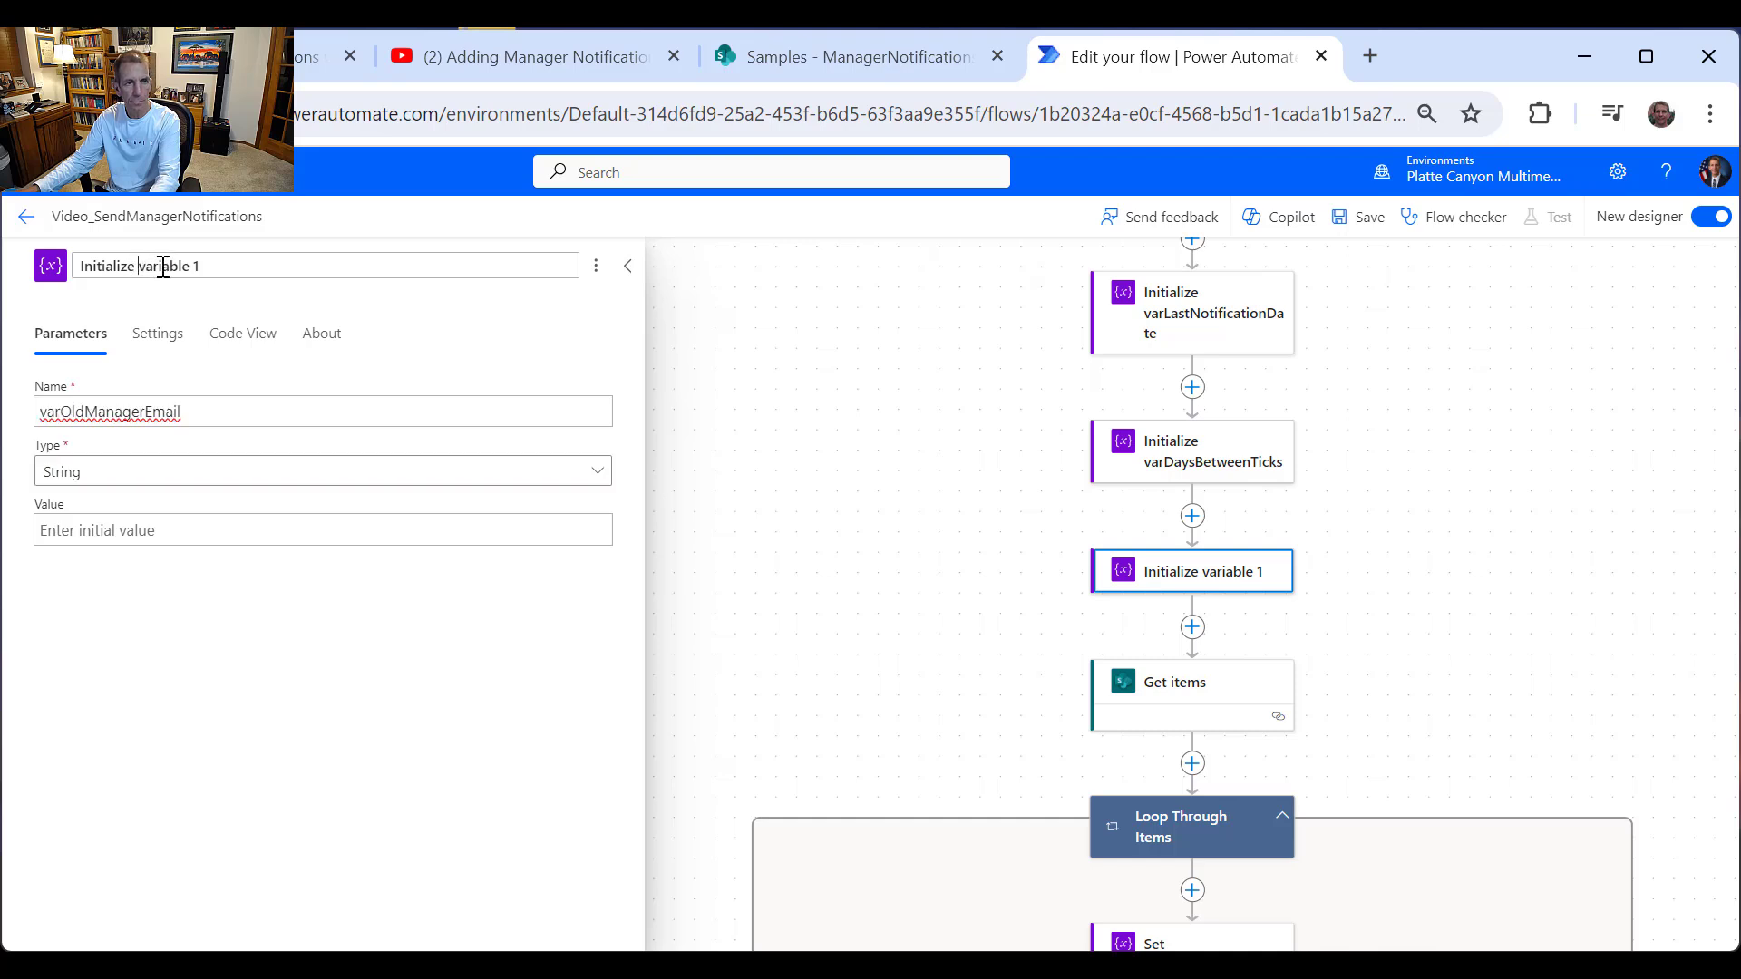
key("shift+End")
key("ctrl+v")
left_click(447, 355)
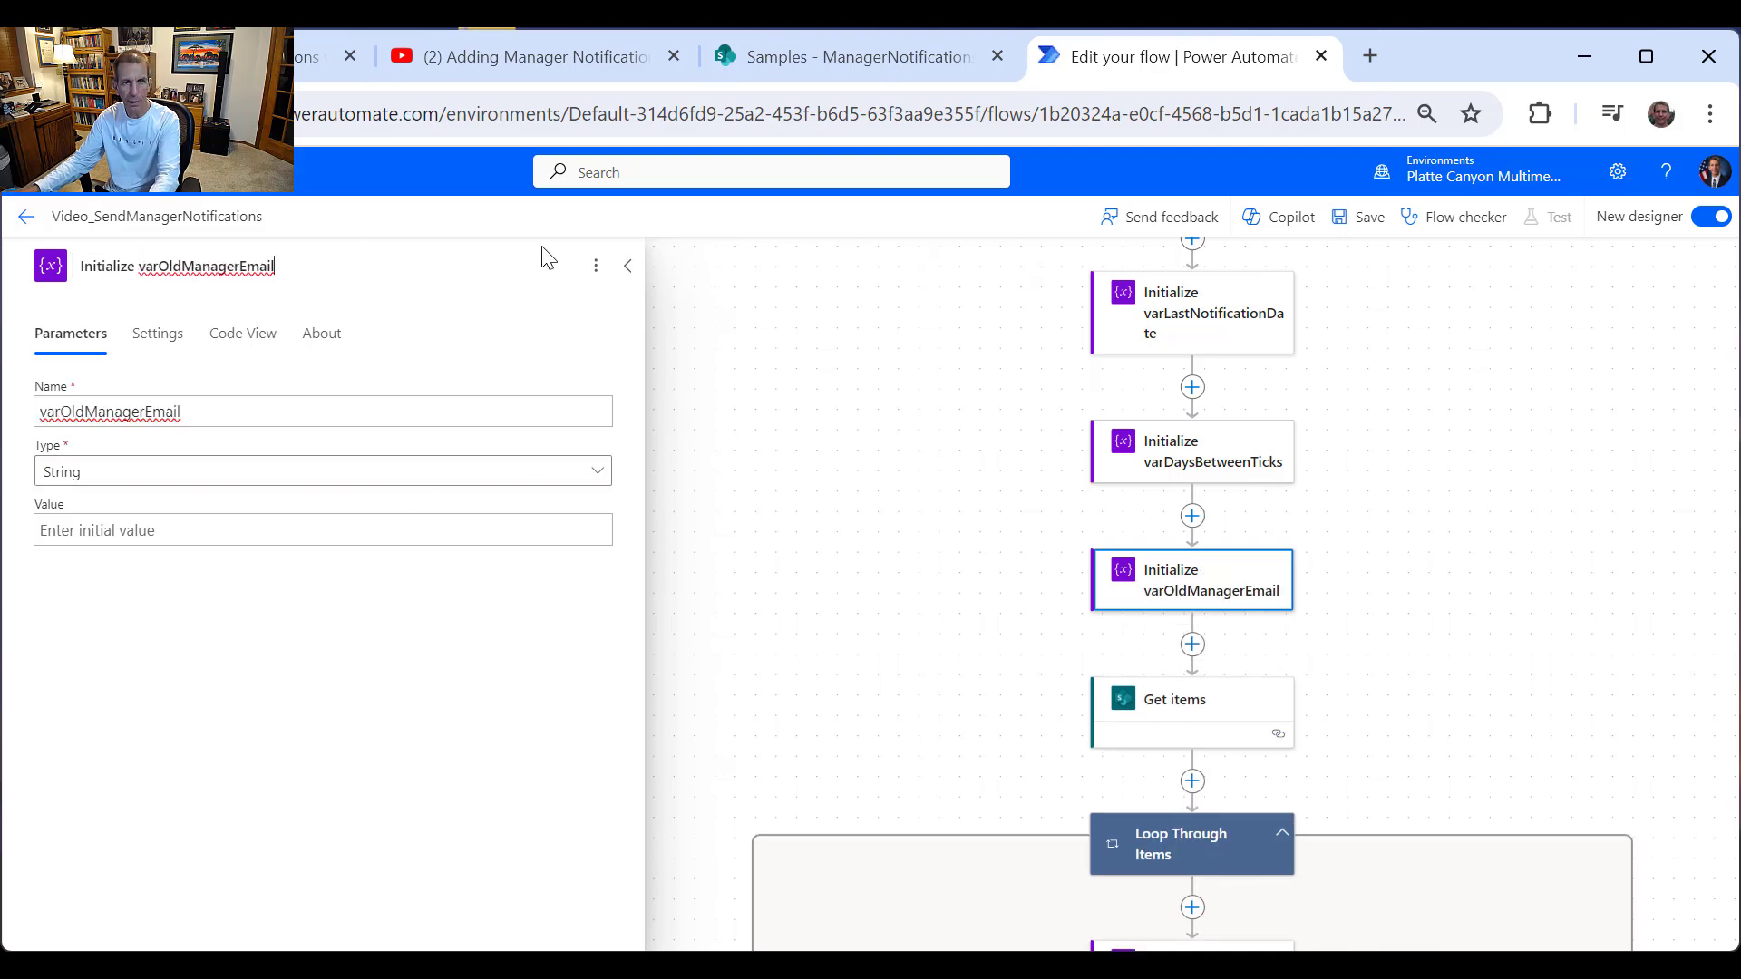
left_click(628, 266)
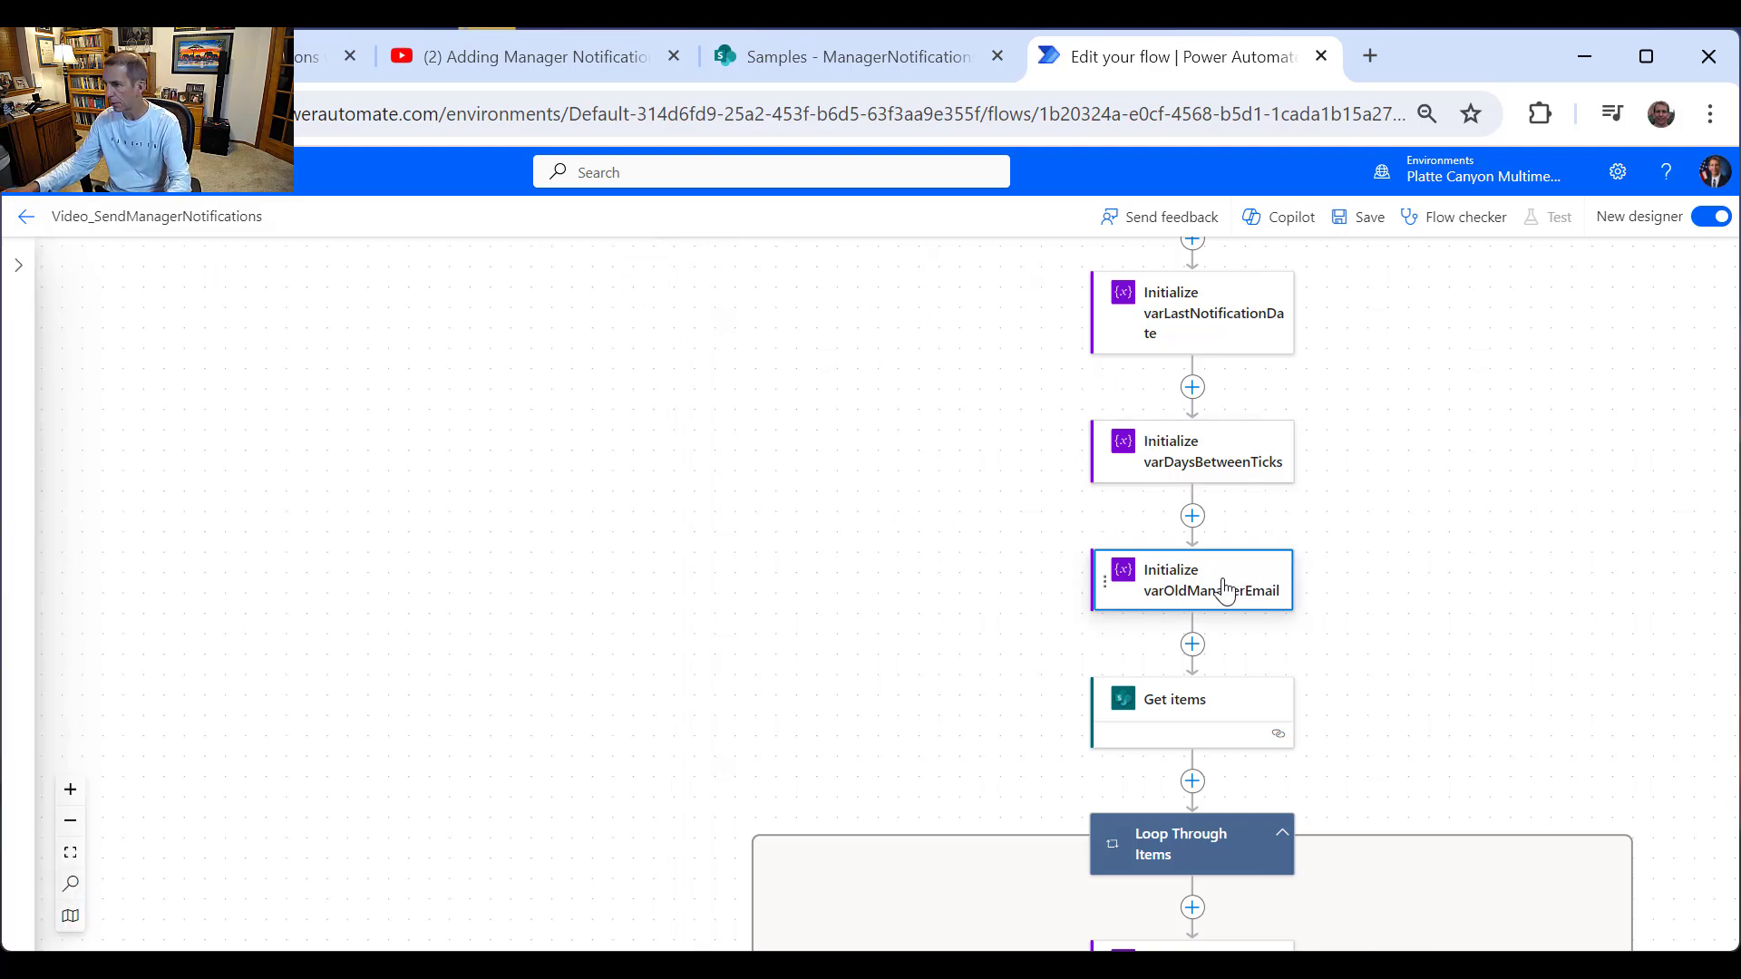
Step: Insert another Initialize variable action directly after Initialize varOldManagerEmail
left_click(1195, 646)
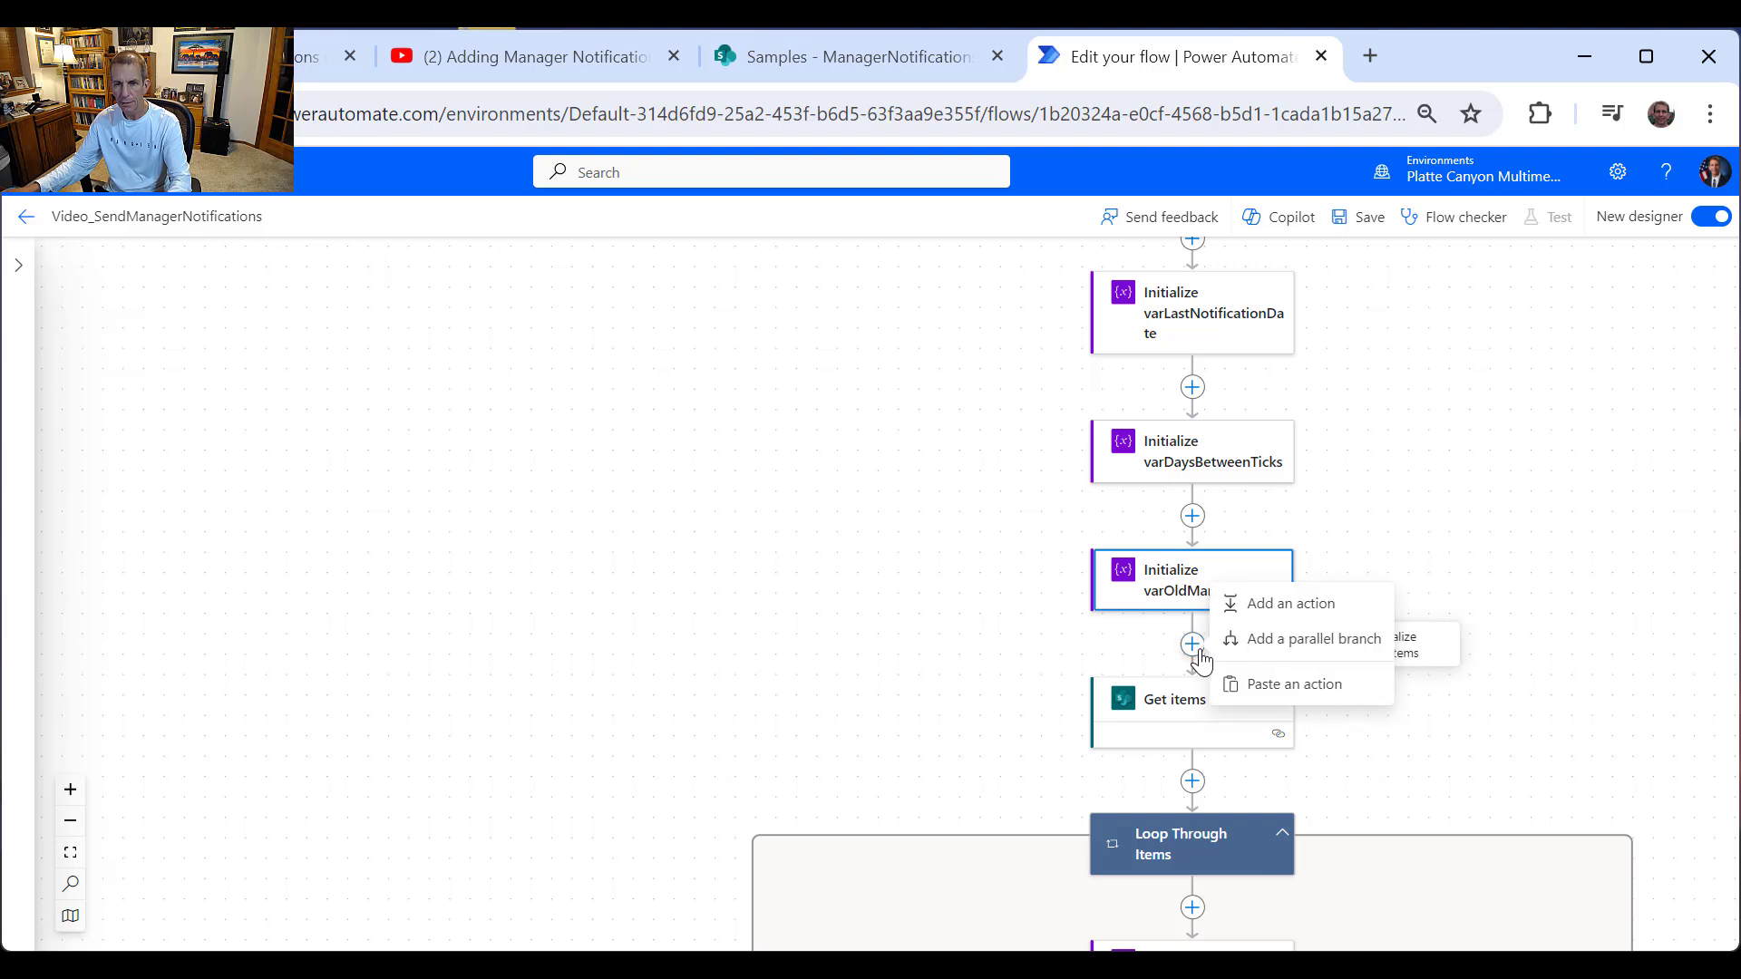
left_click(1291, 603)
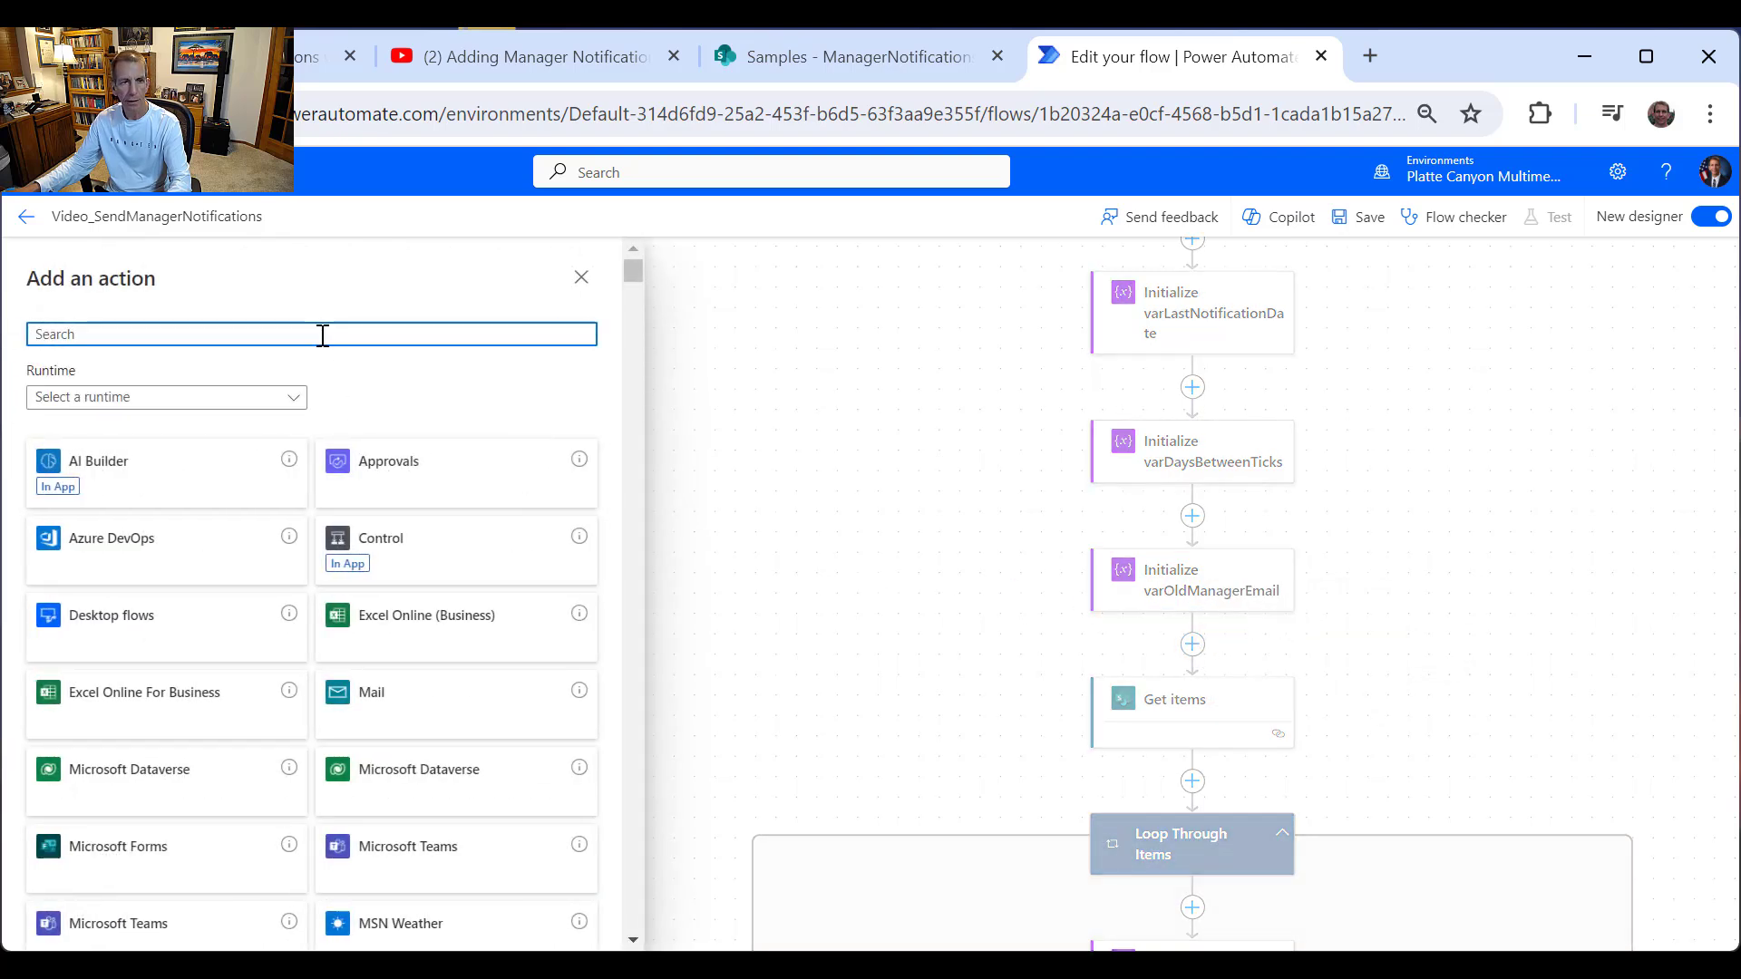
type("var")
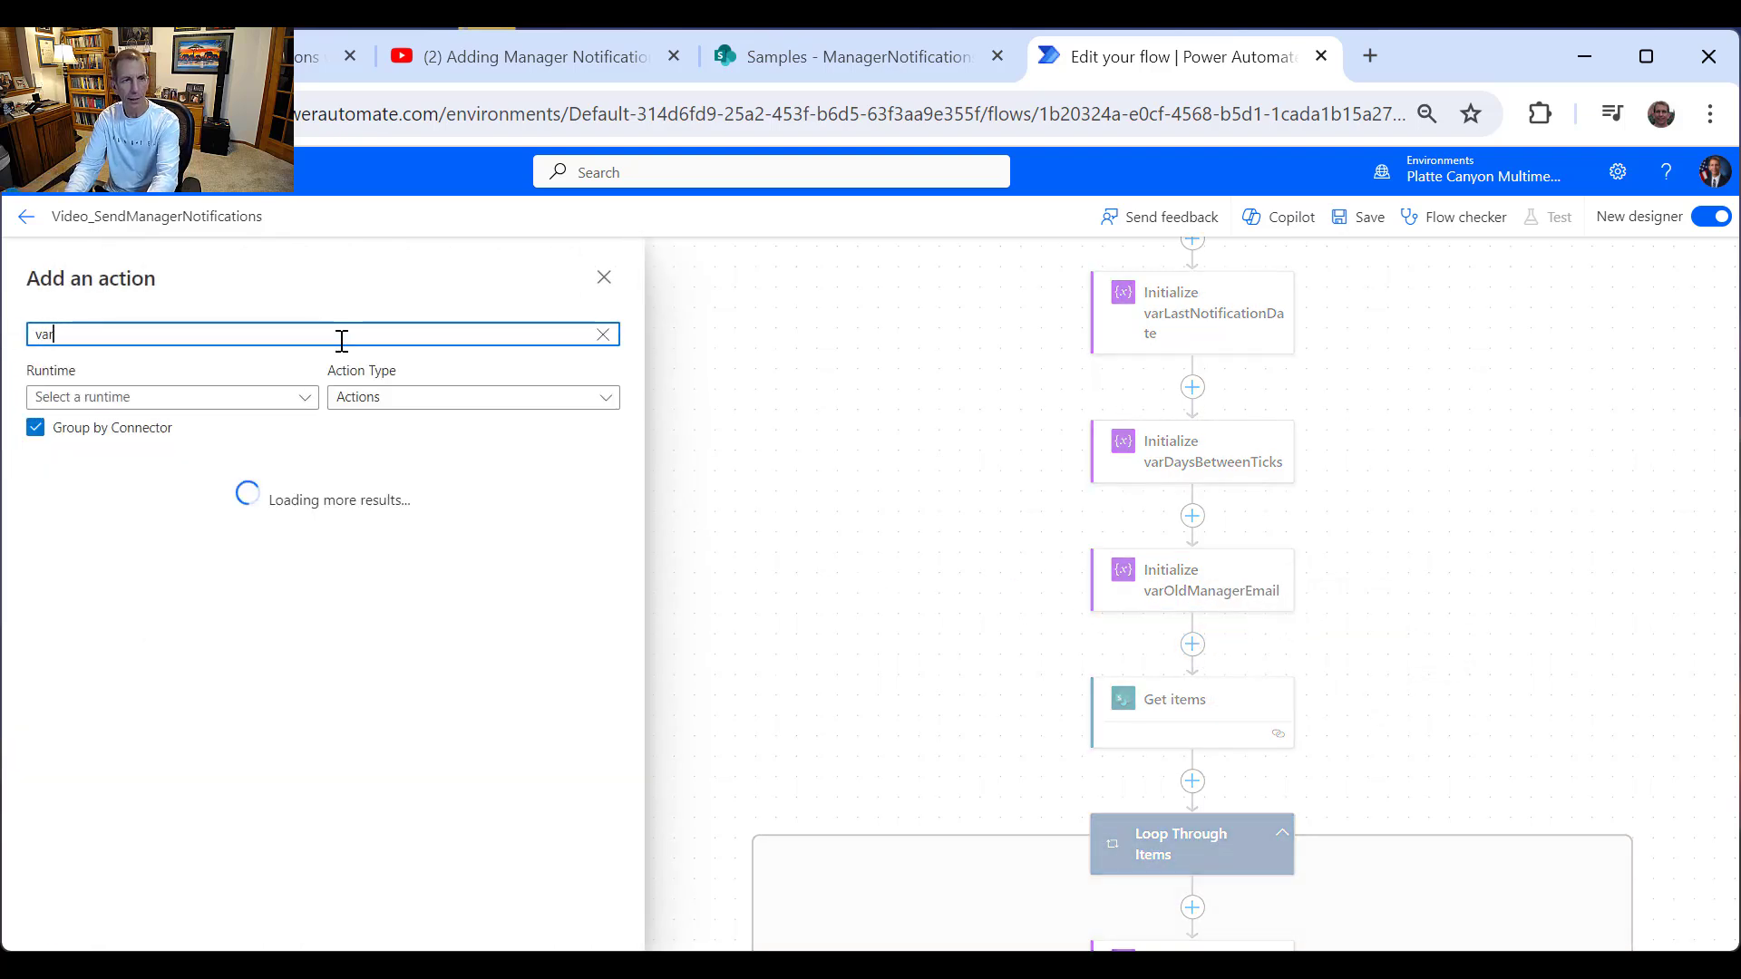
type("iable")
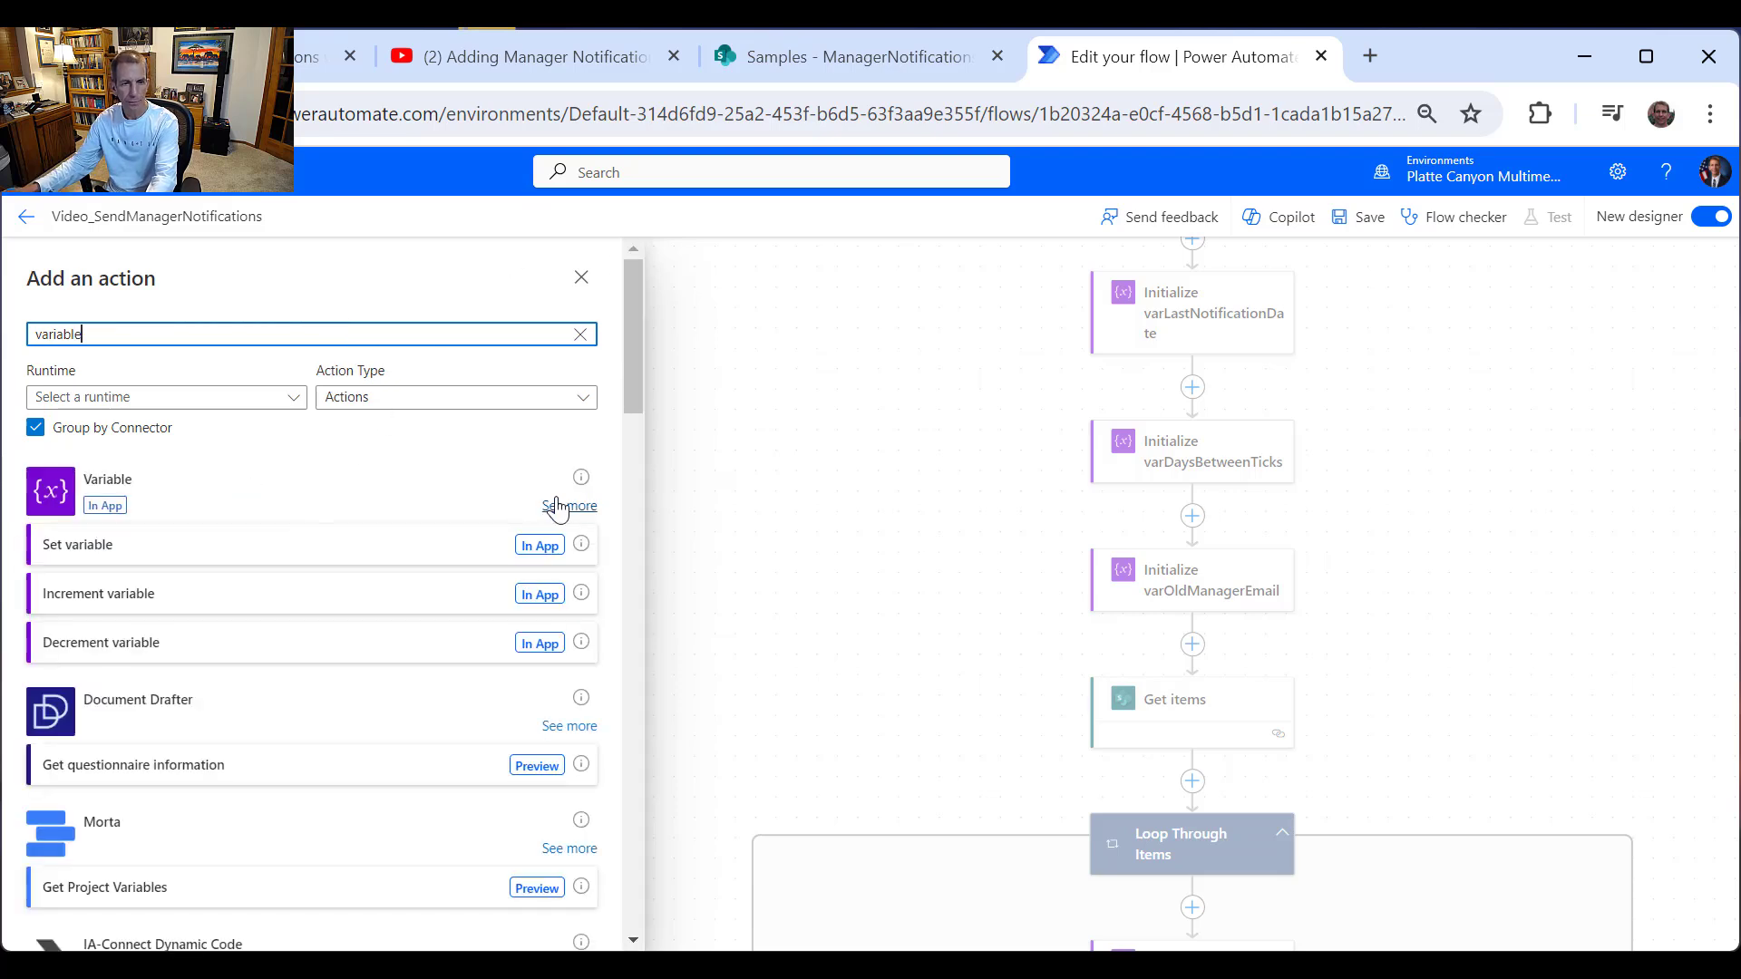
left_click(557, 506)
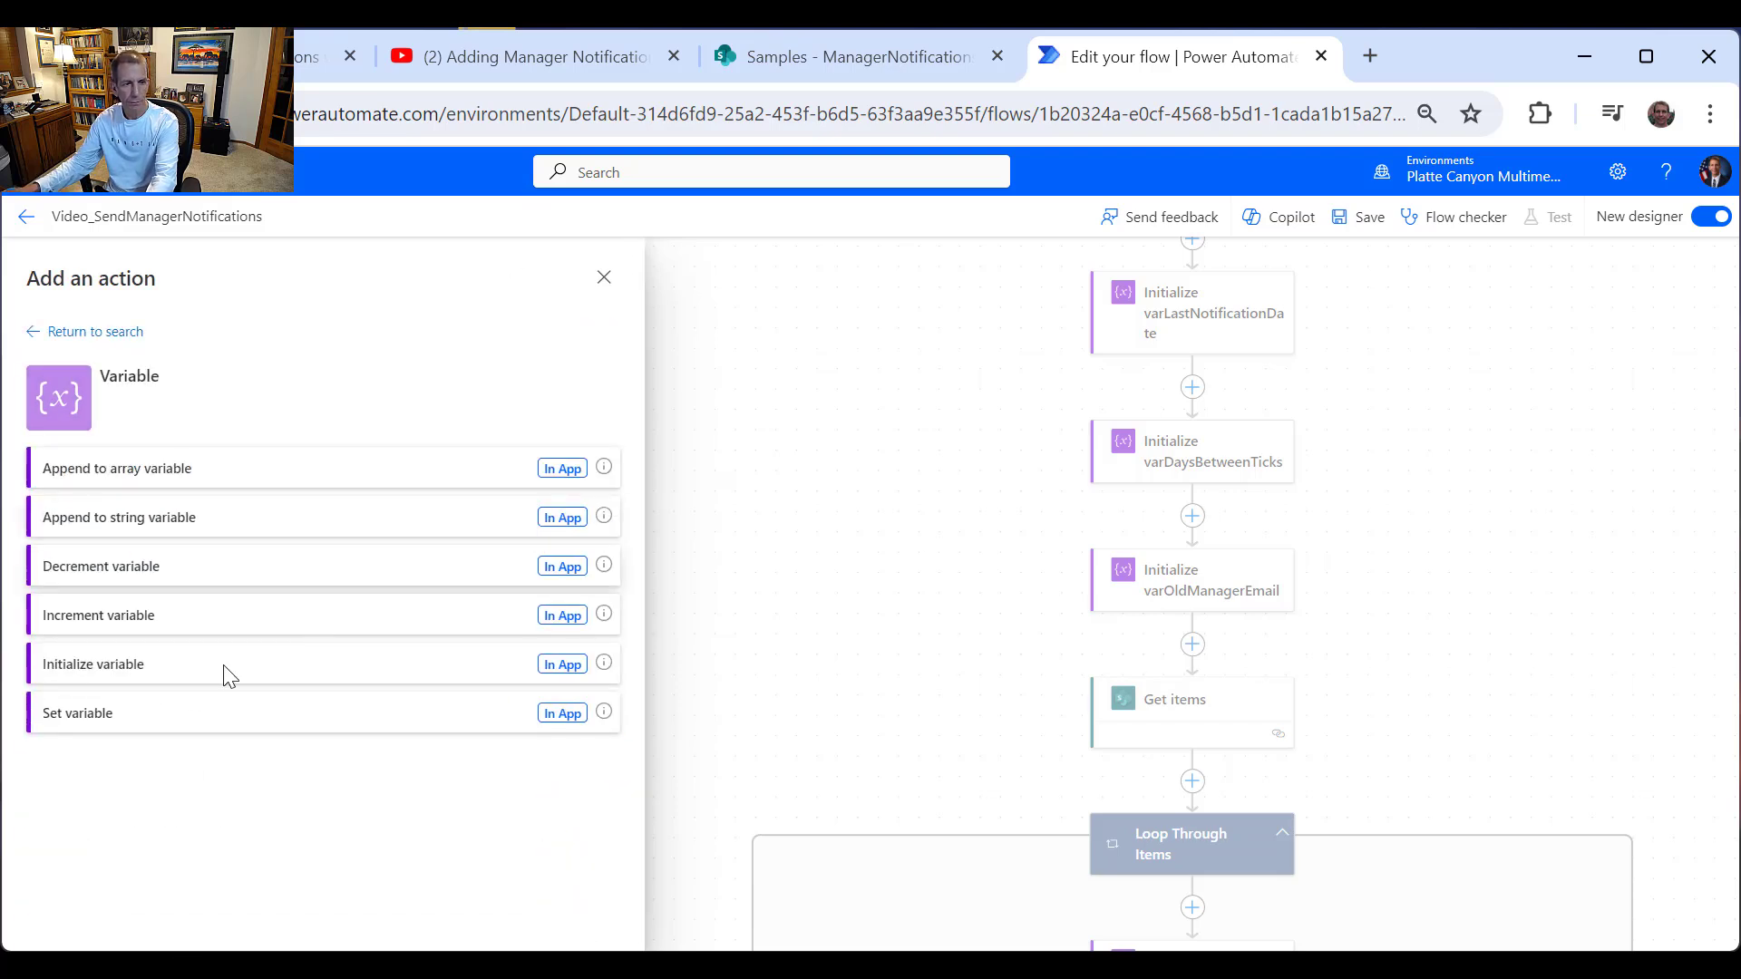
left_click(154, 680)
Step: Name the second manager variable varNewManagerEmail, copy that name for reuse, and set its type to String
left_click(217, 399)
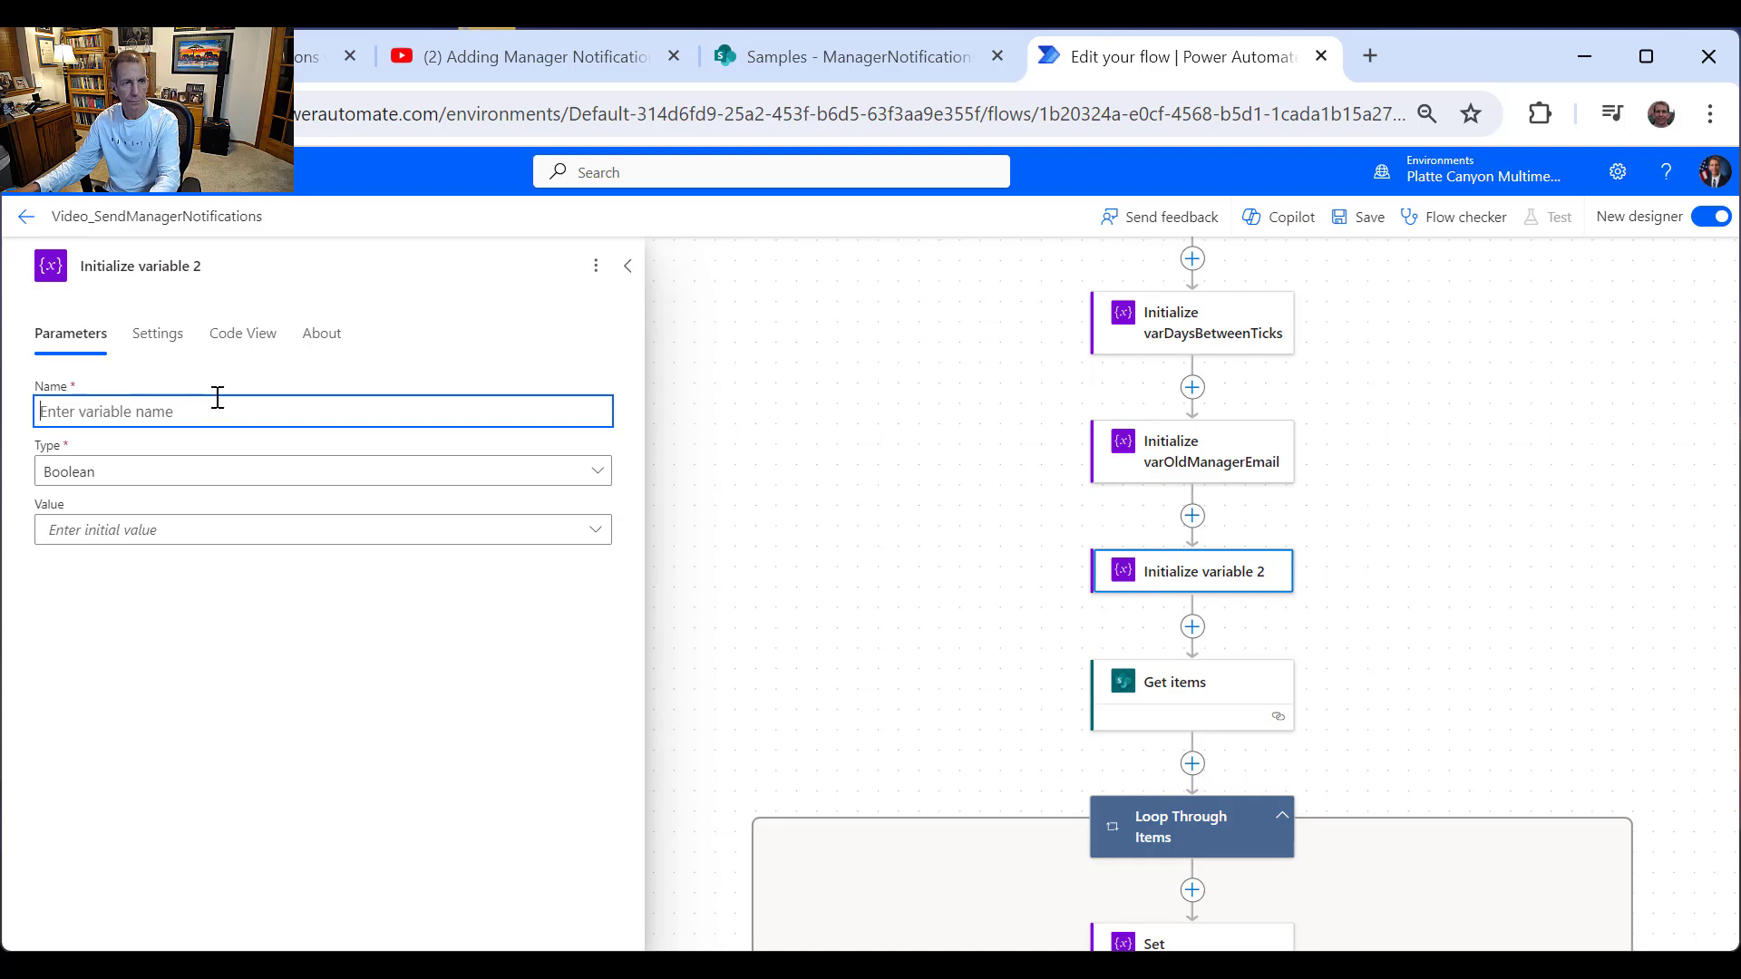
type("varOldManagerEmail")
left_click_drag(64, 410, 82, 410)
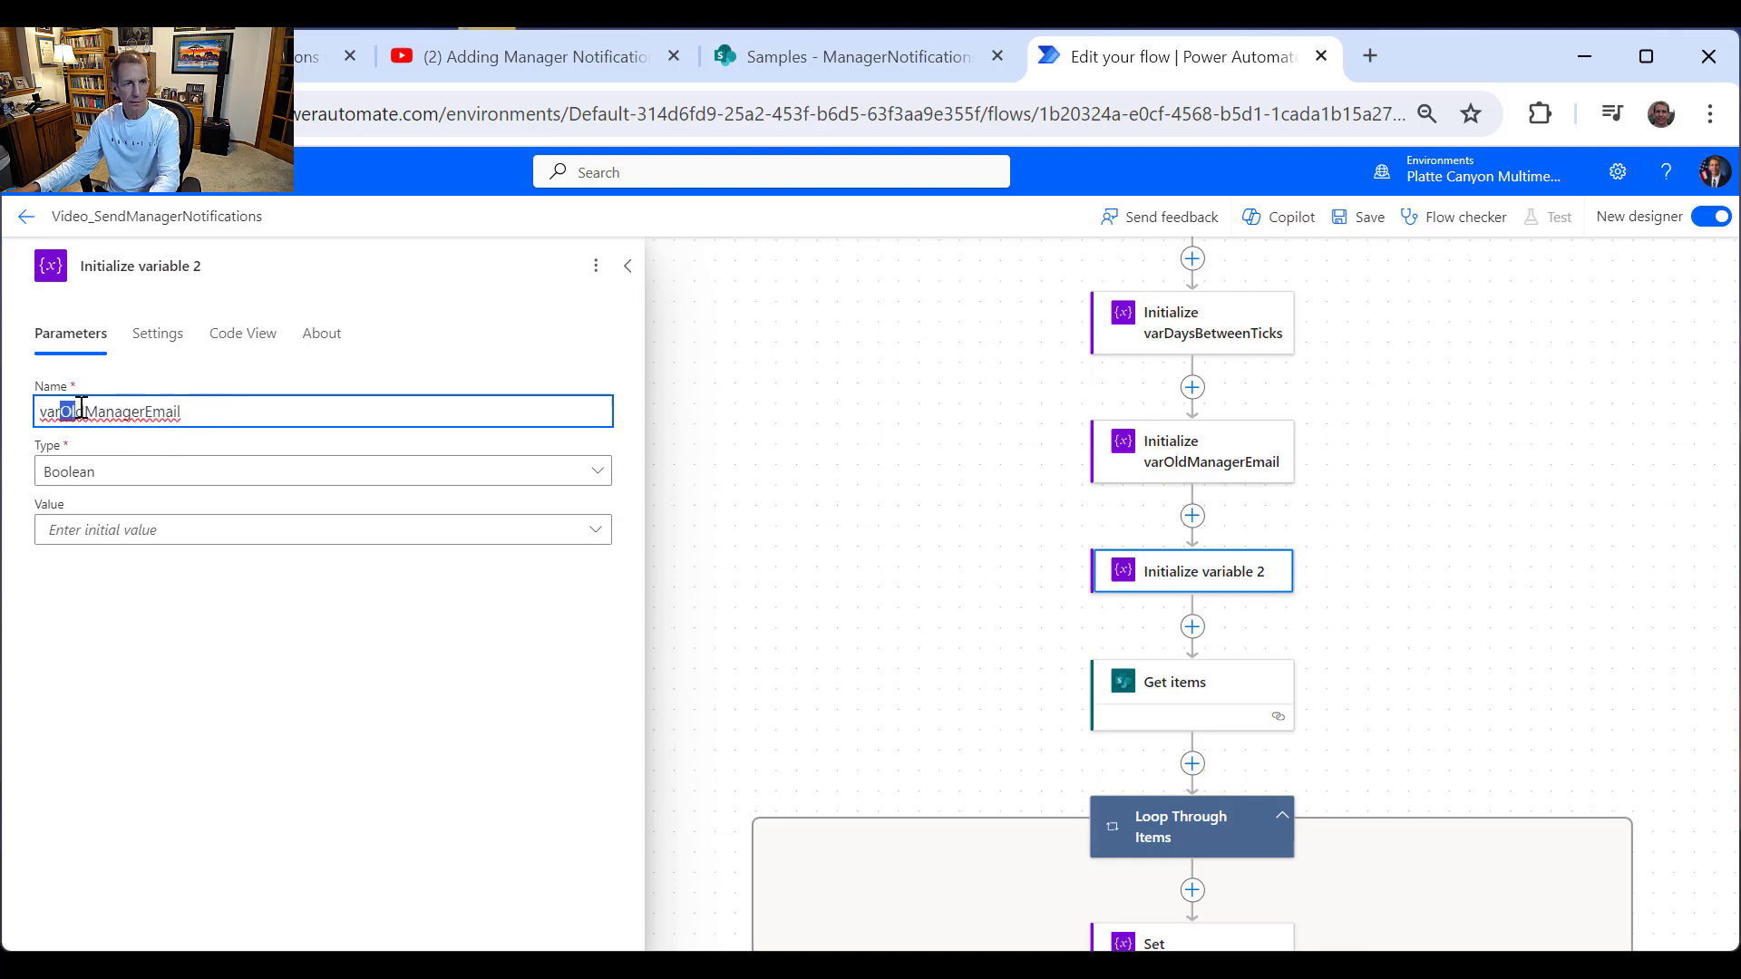
type("New")
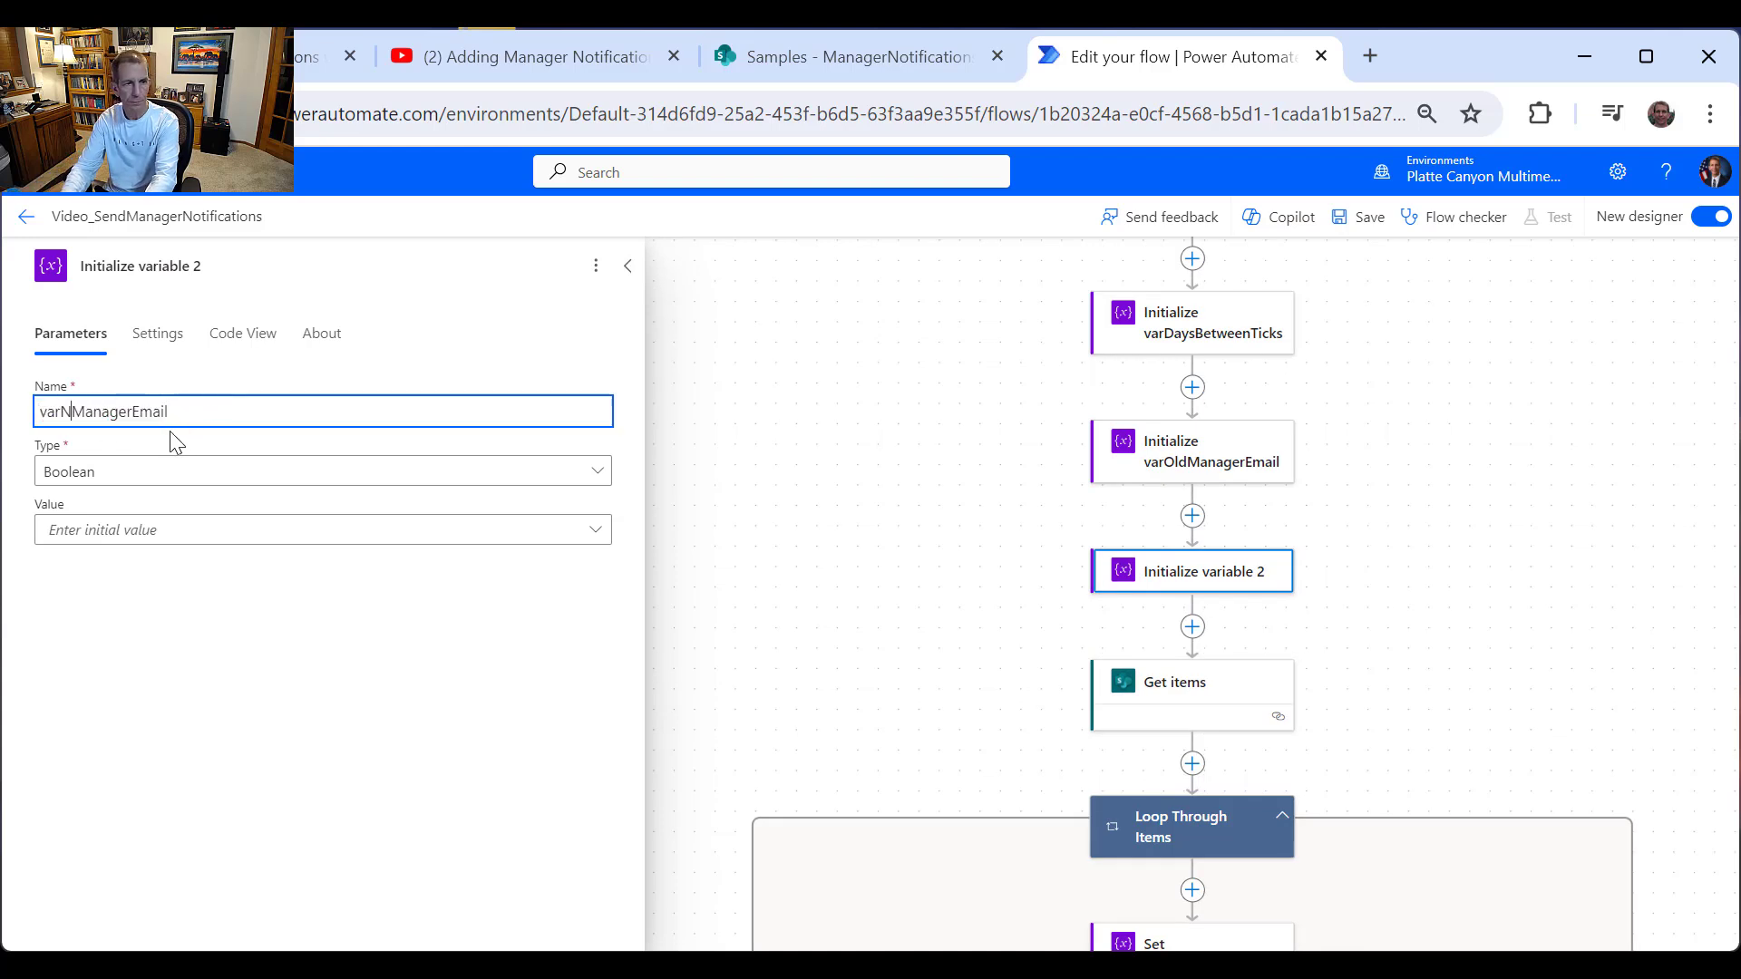
left_click_drag(241, 411, 10, 408)
key("ctrl+c")
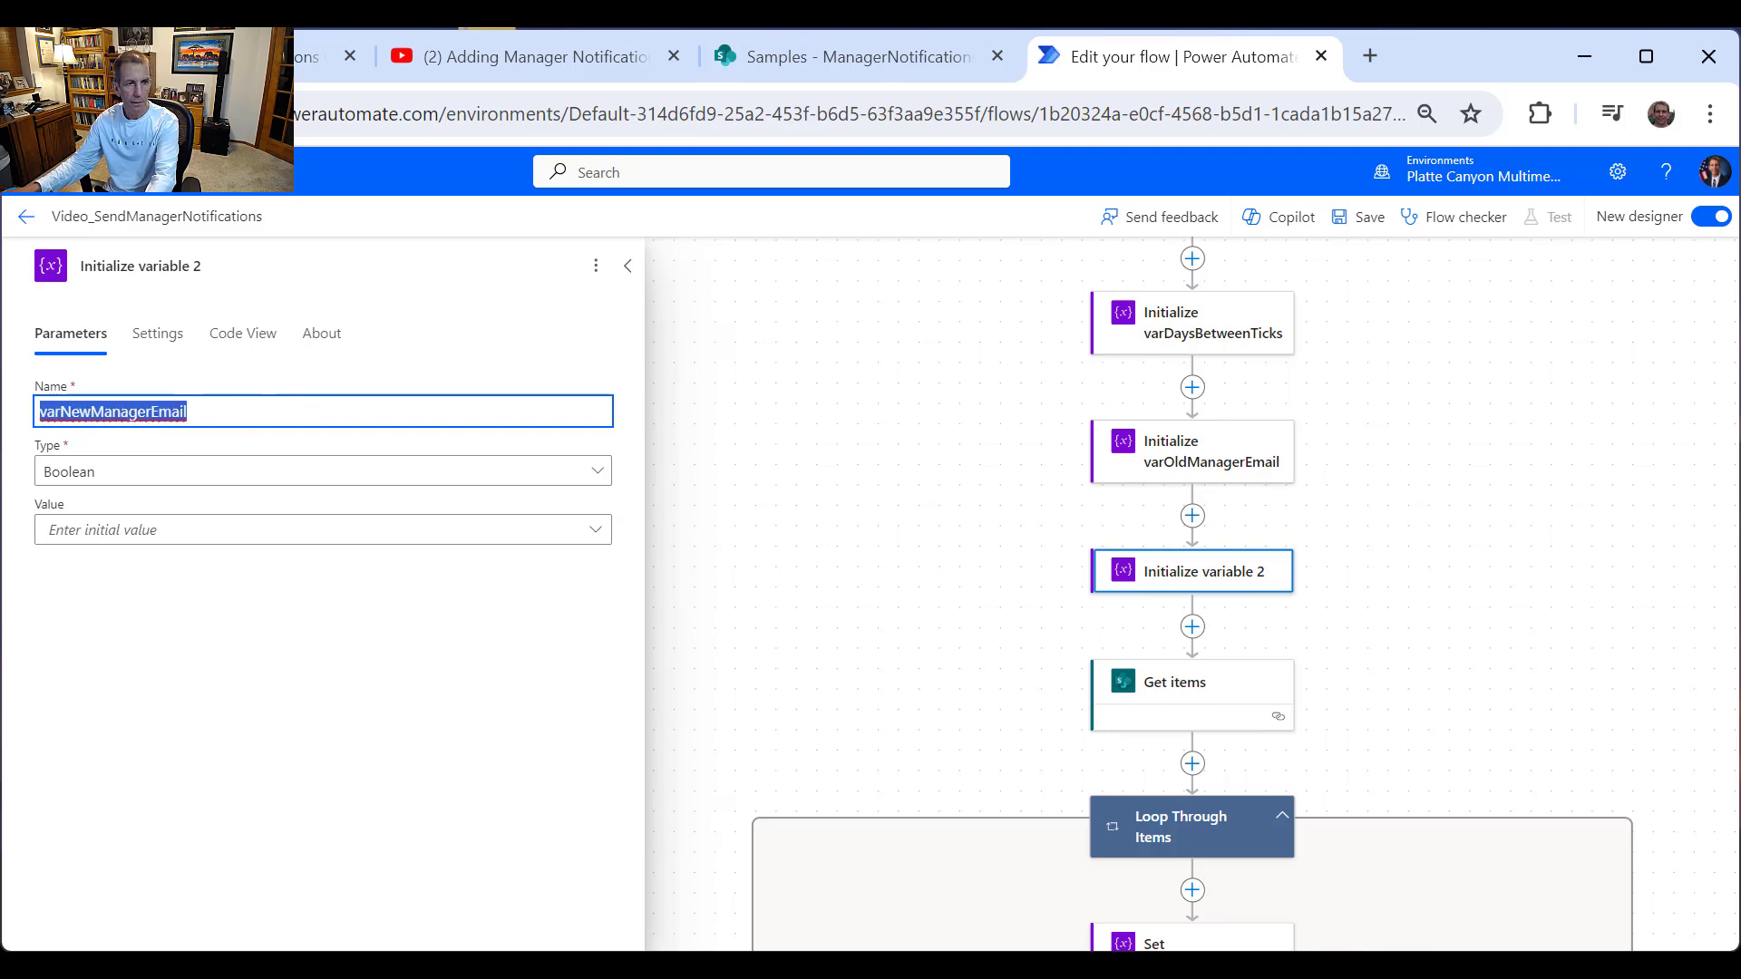
left_click(118, 475)
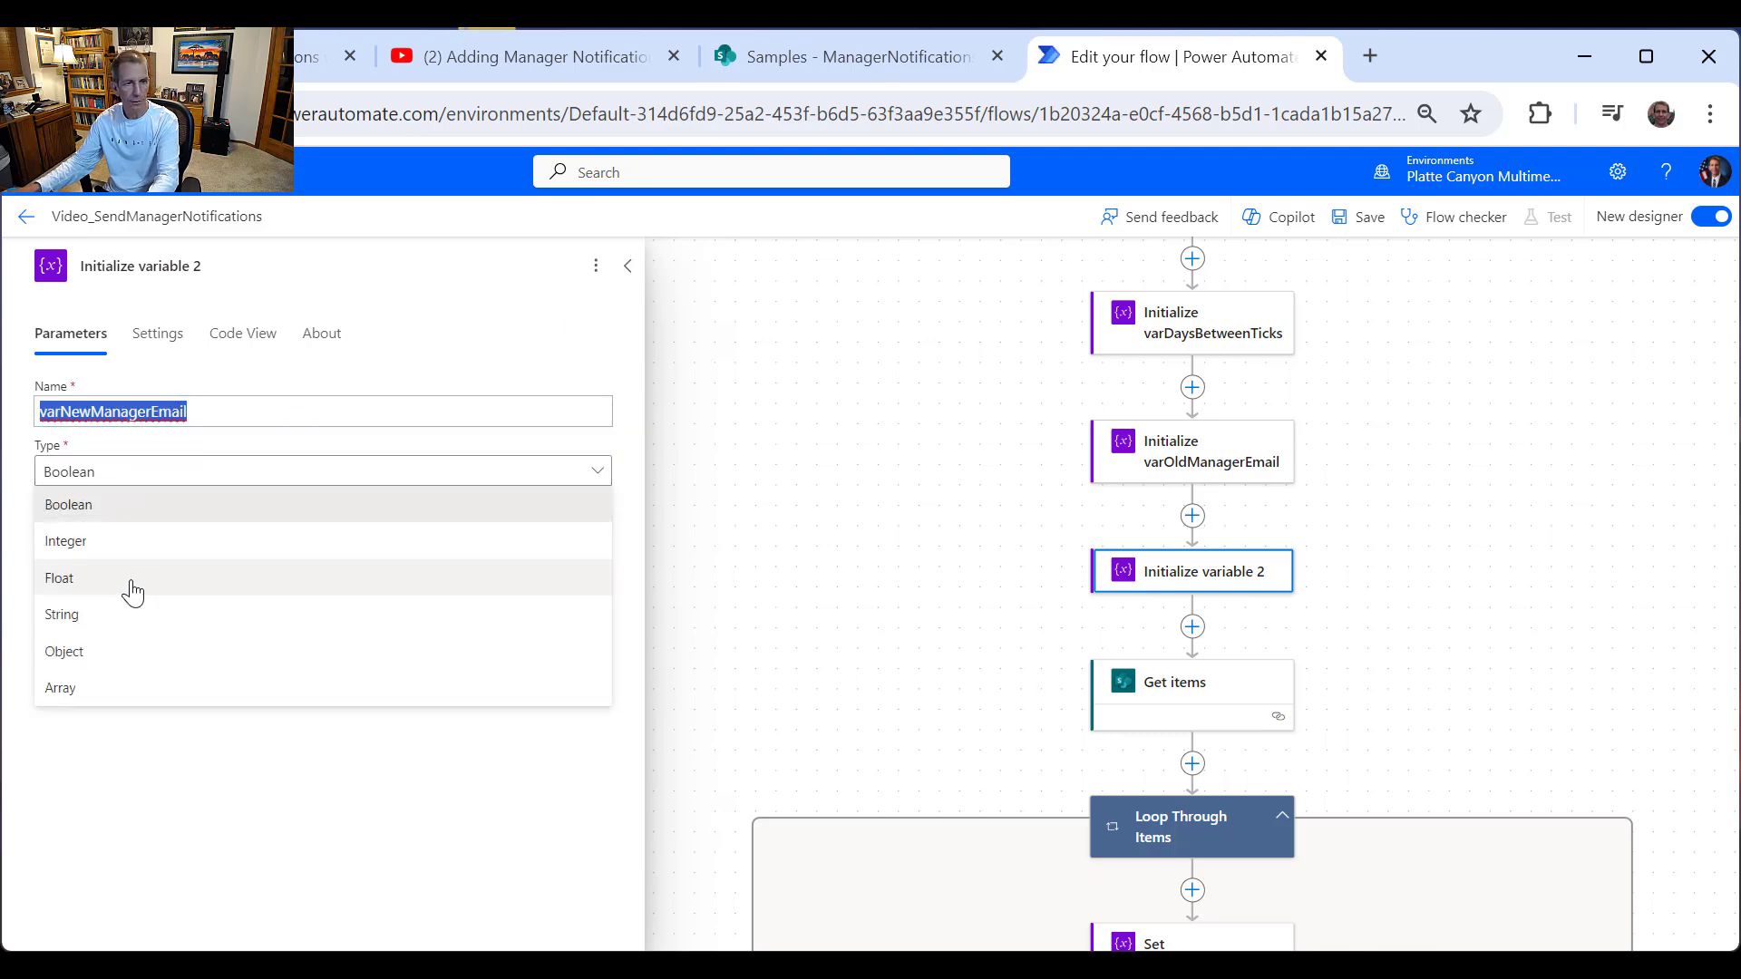
left_click(123, 613)
Step: Rename the action to "Initialize varNewManagerEmail" using the copied variable name, and collapse its settings
left_click_drag(158, 266, 139, 266)
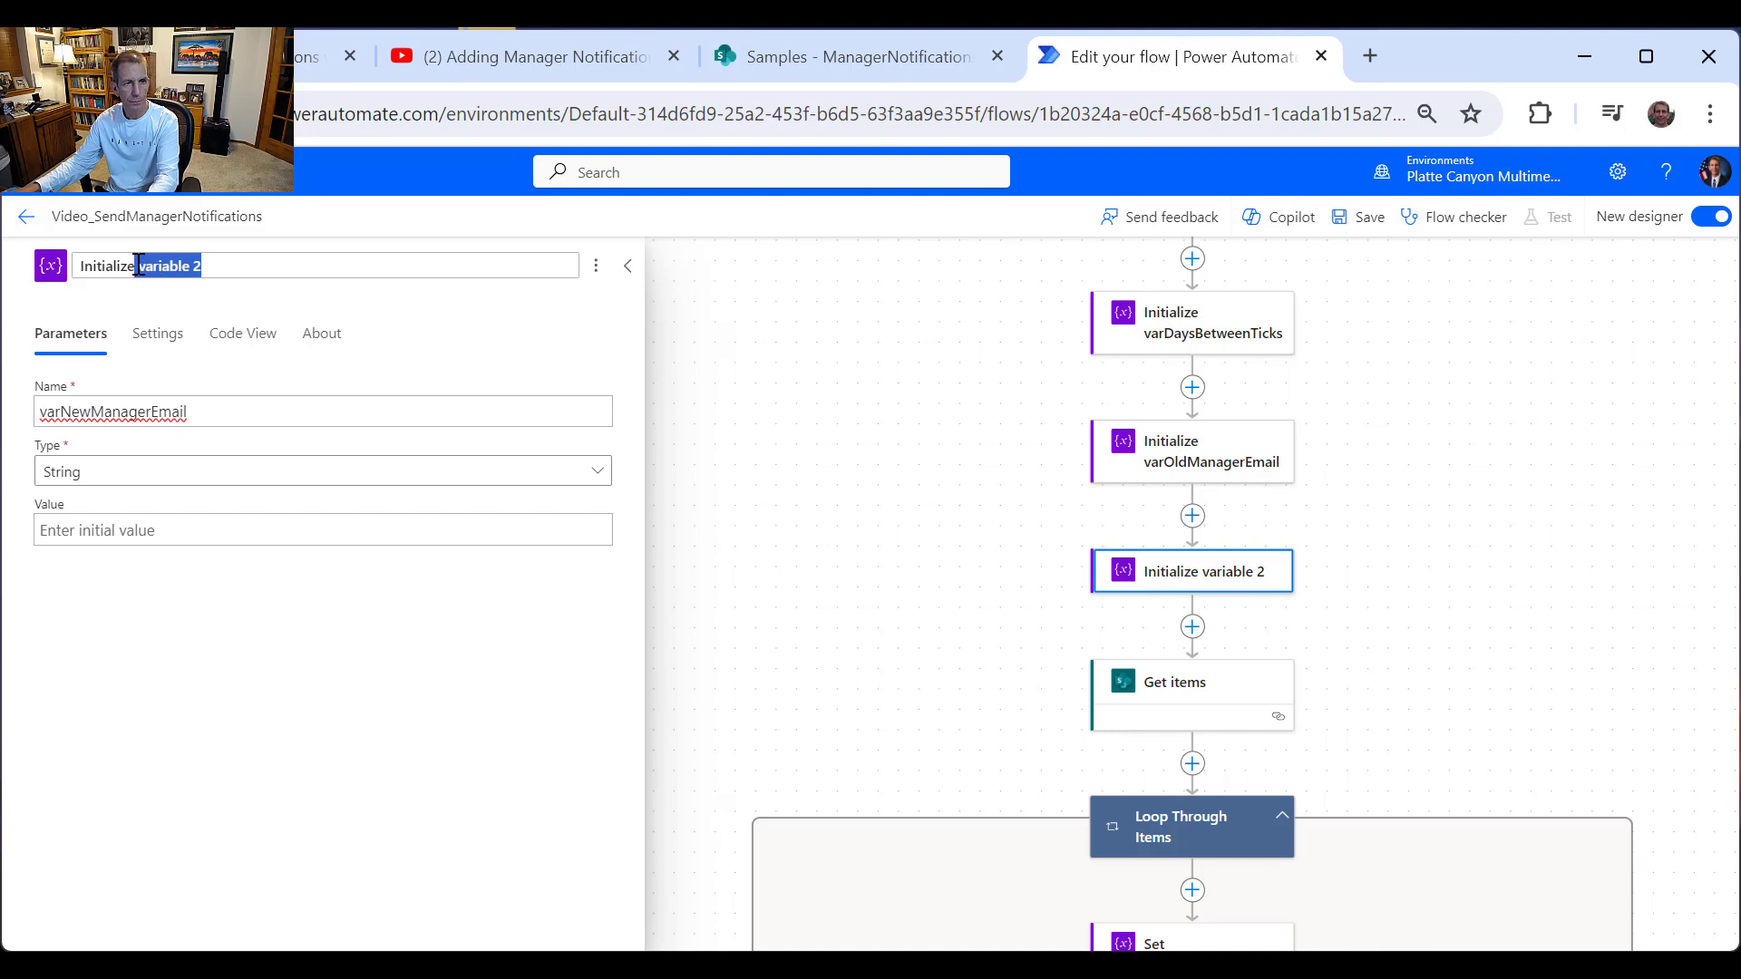
key("ctrl+v")
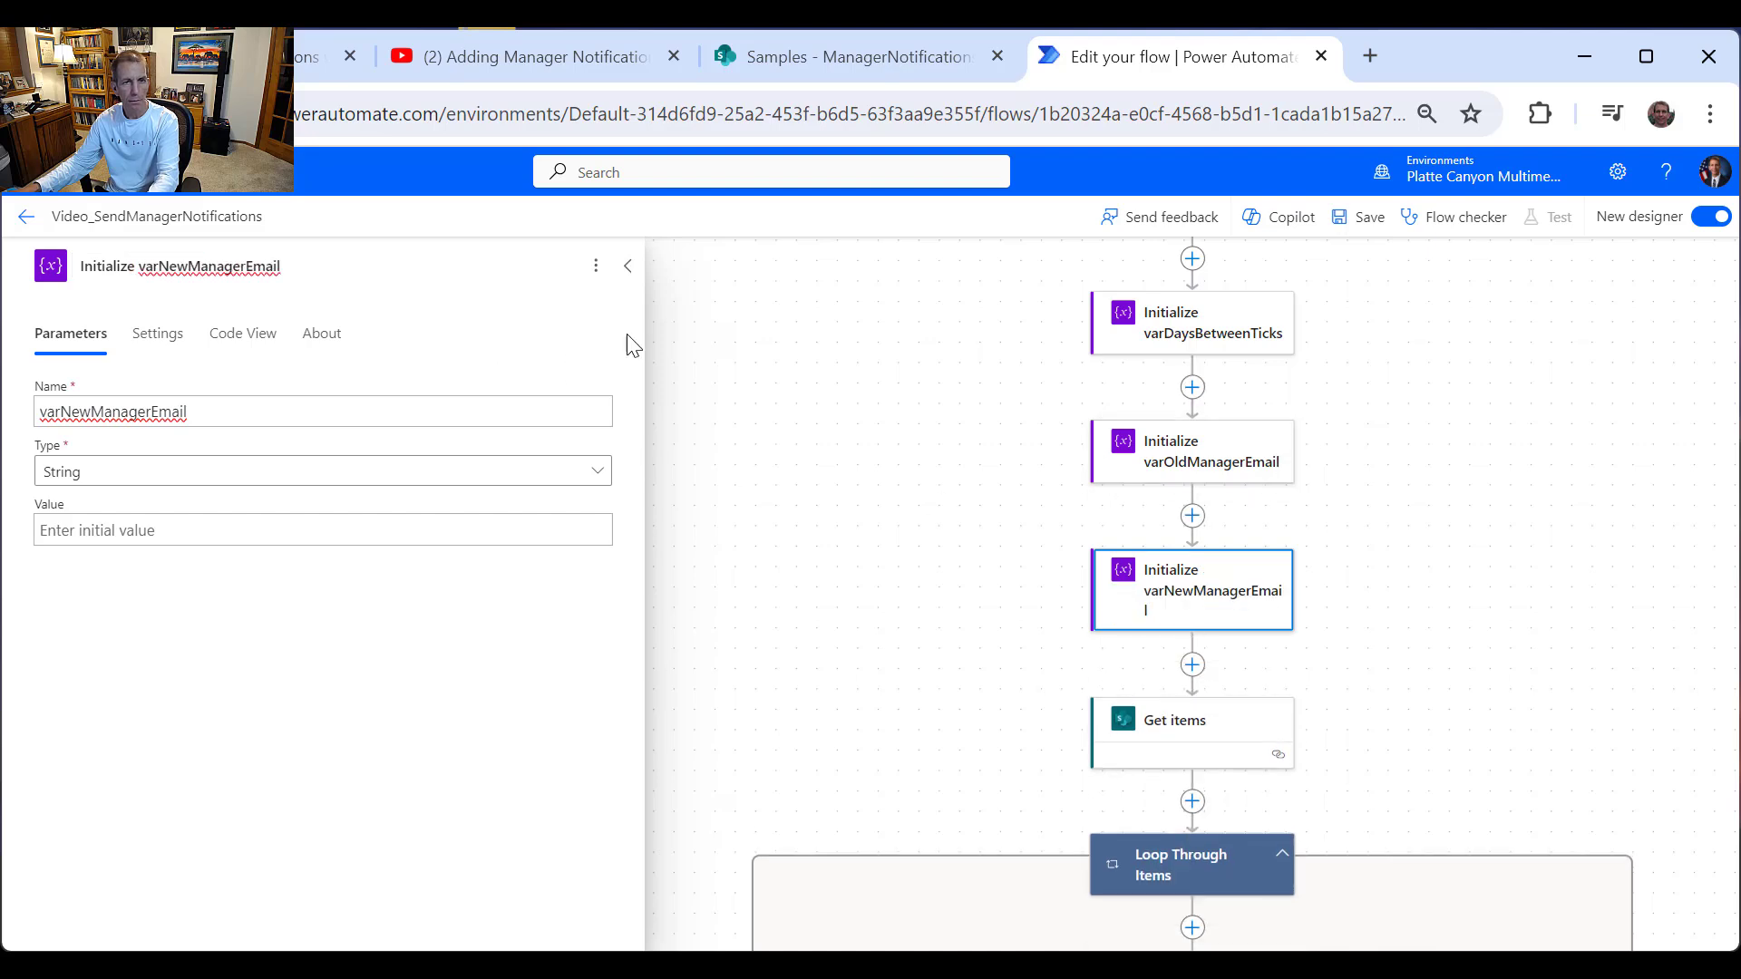
left_click(628, 265)
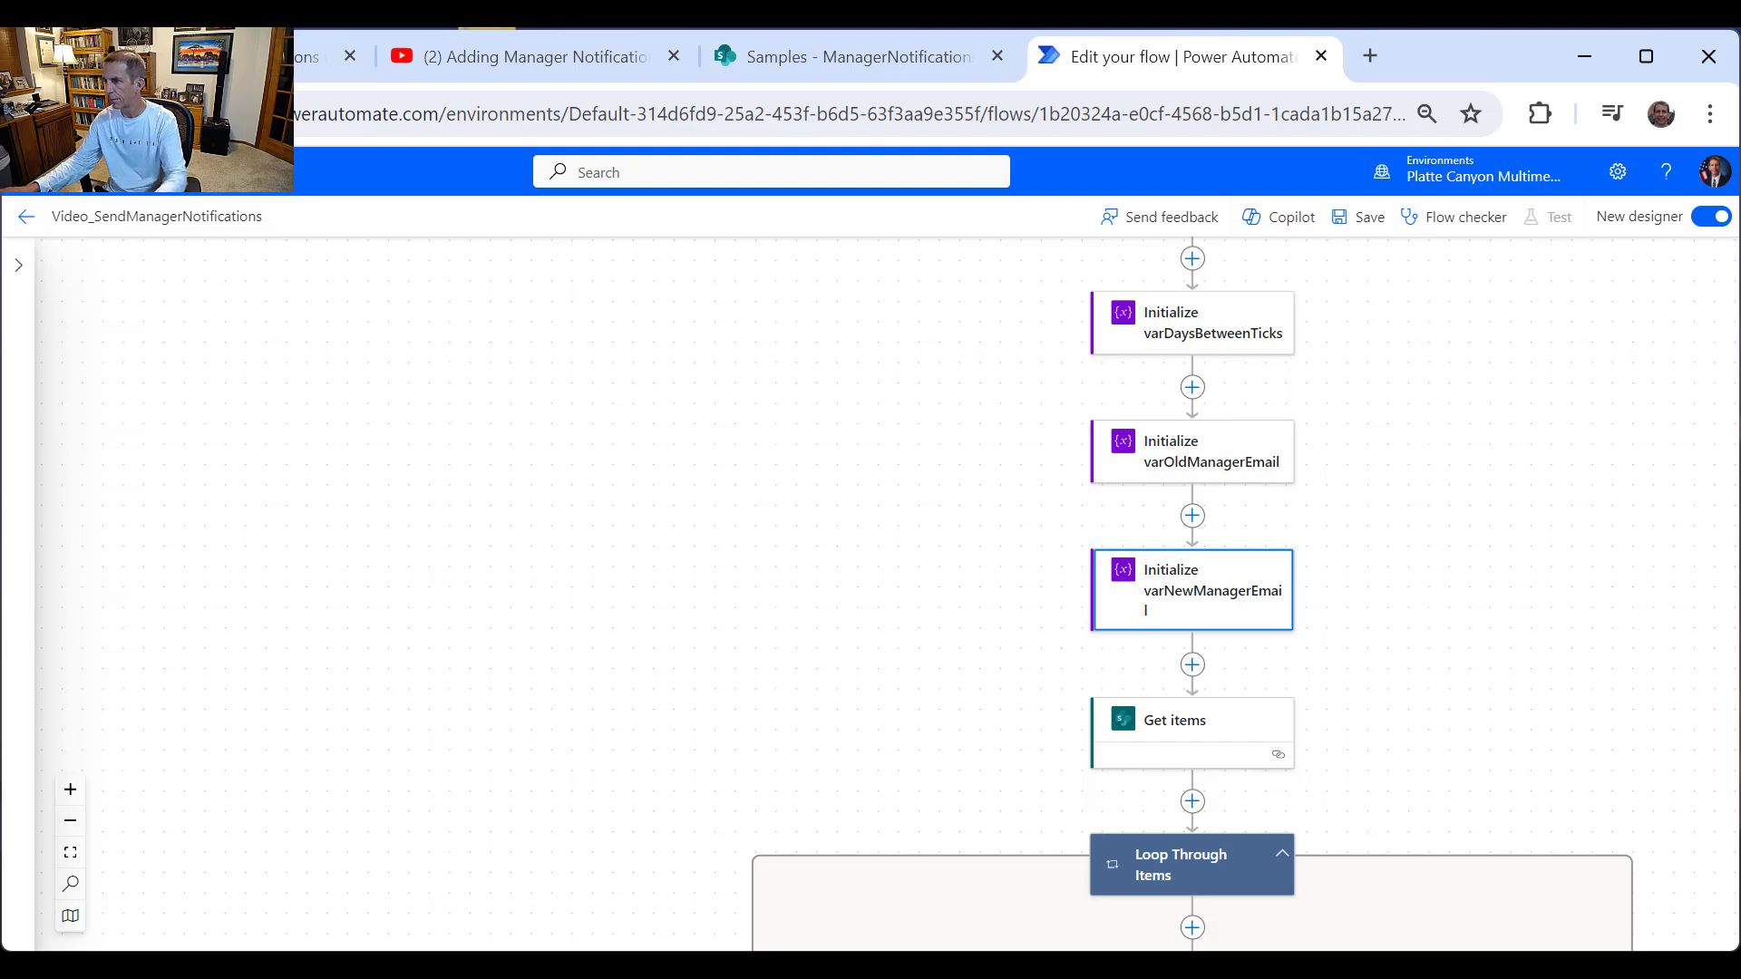
Step: Insert an Initialize variable action between Initialize varNewManagerEmail and Get items
left_click(1193, 665)
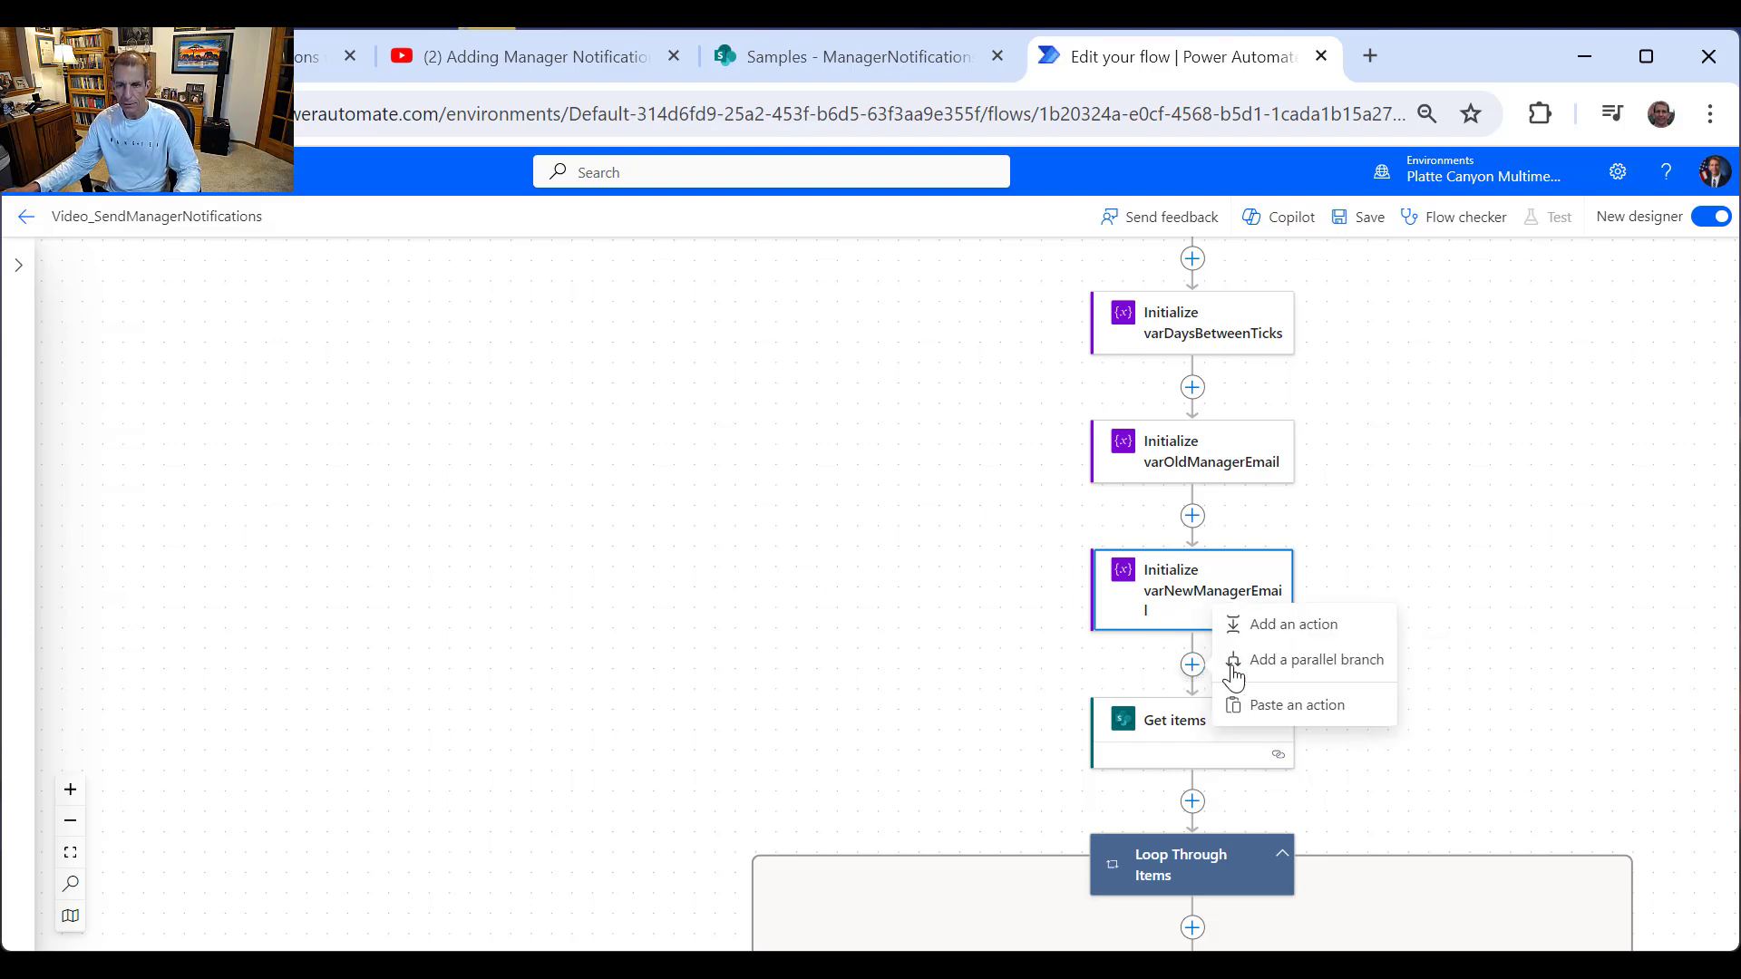
left_click(1294, 635)
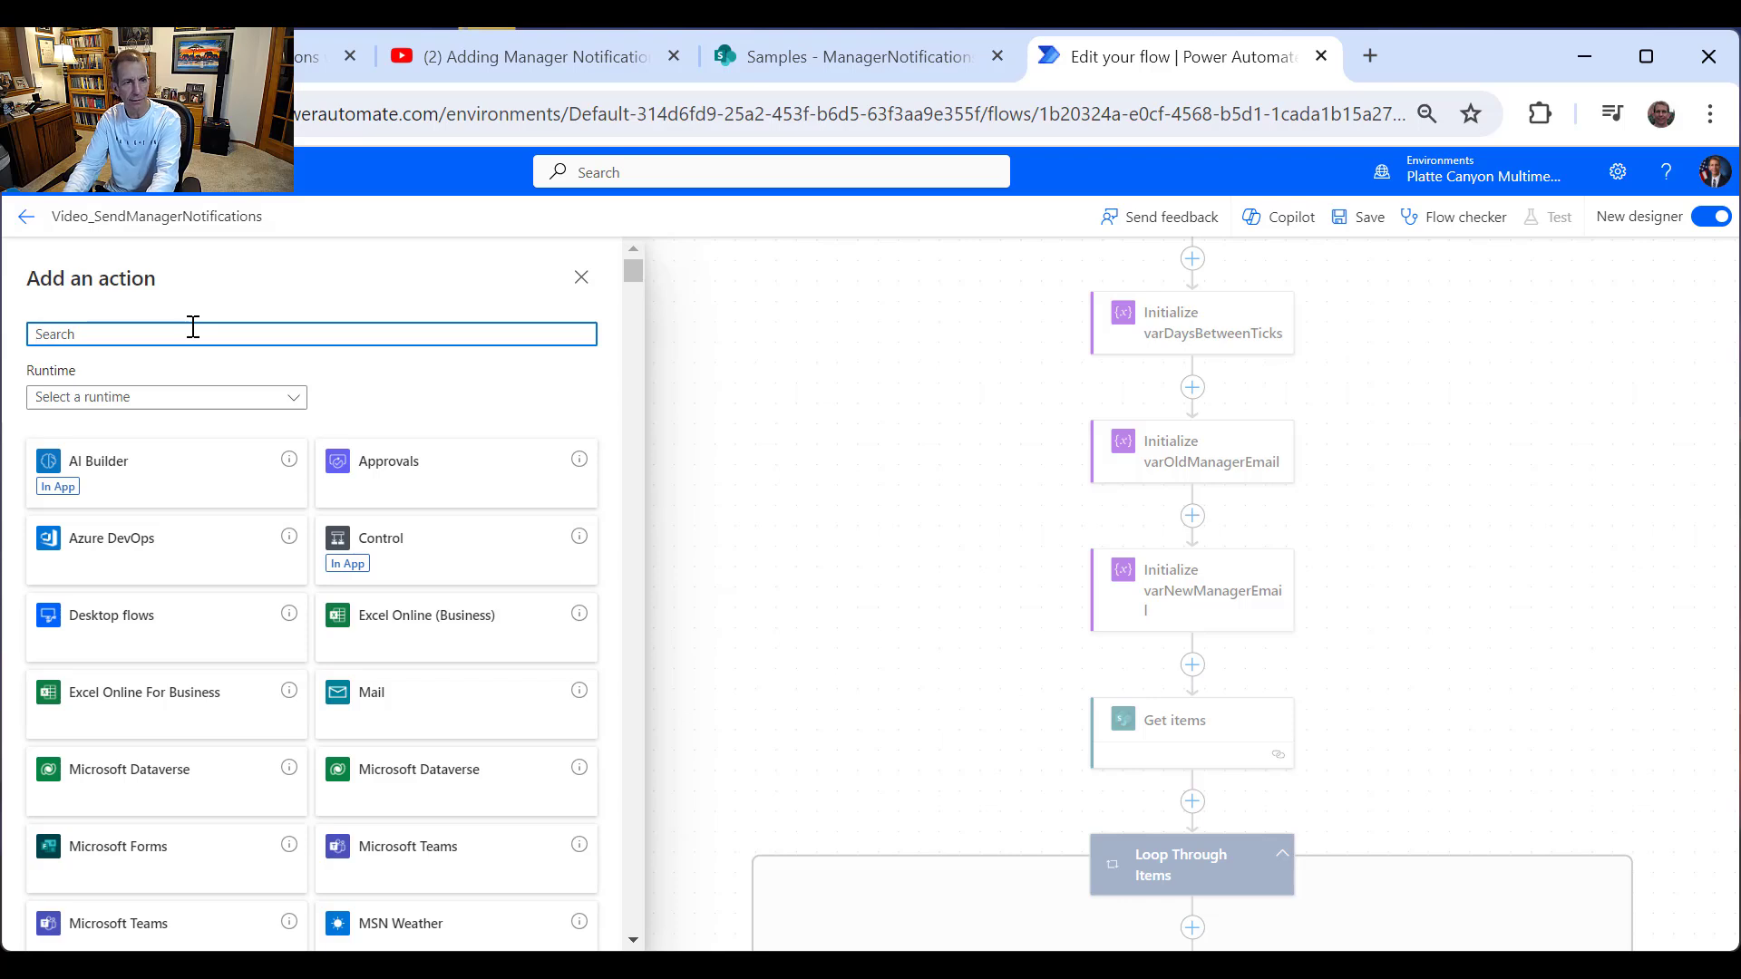
type("variabl")
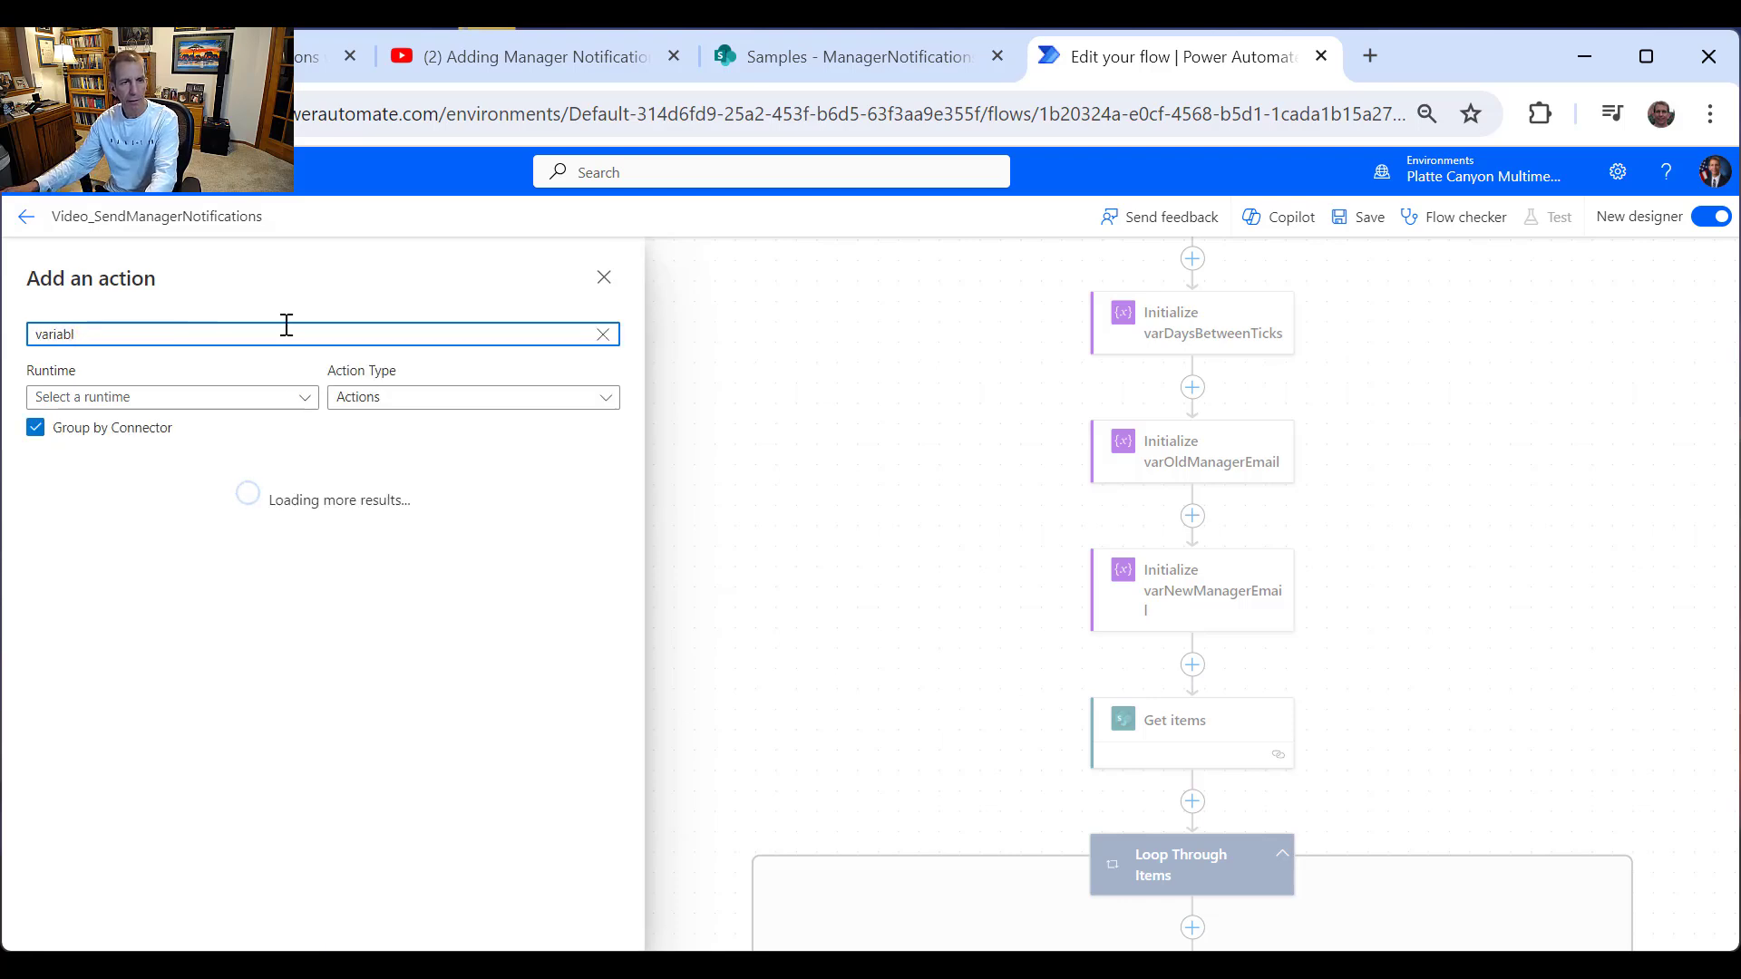
left_click(553, 509)
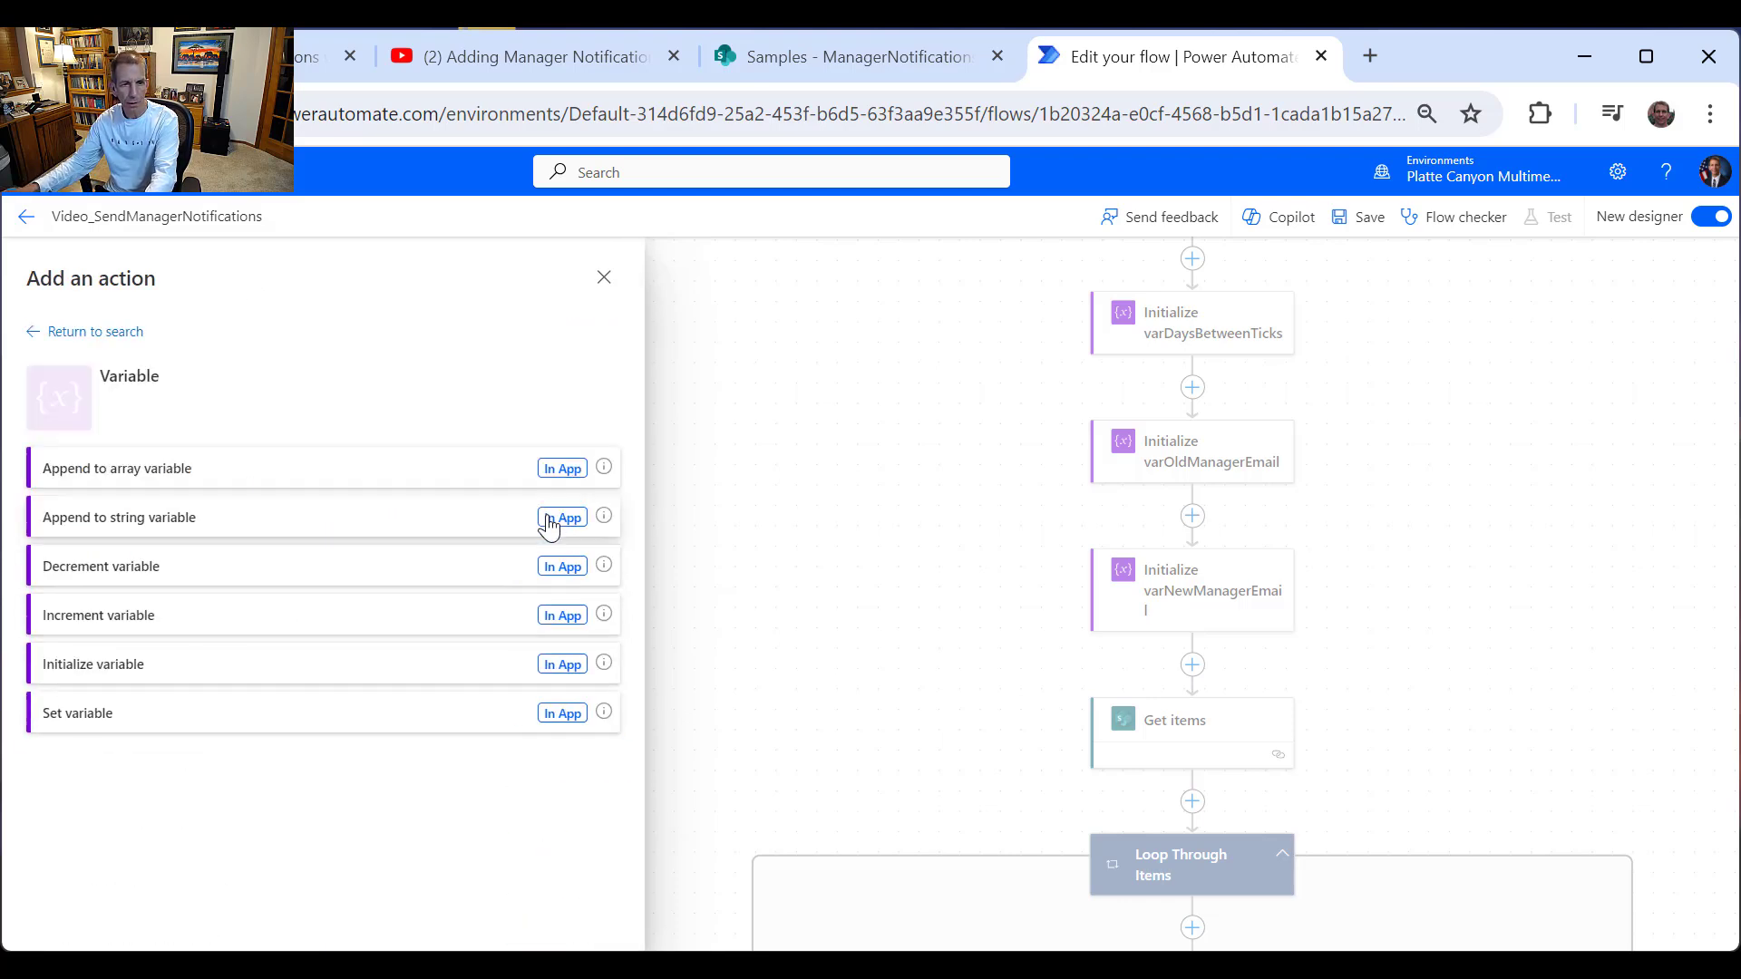
left_click(191, 664)
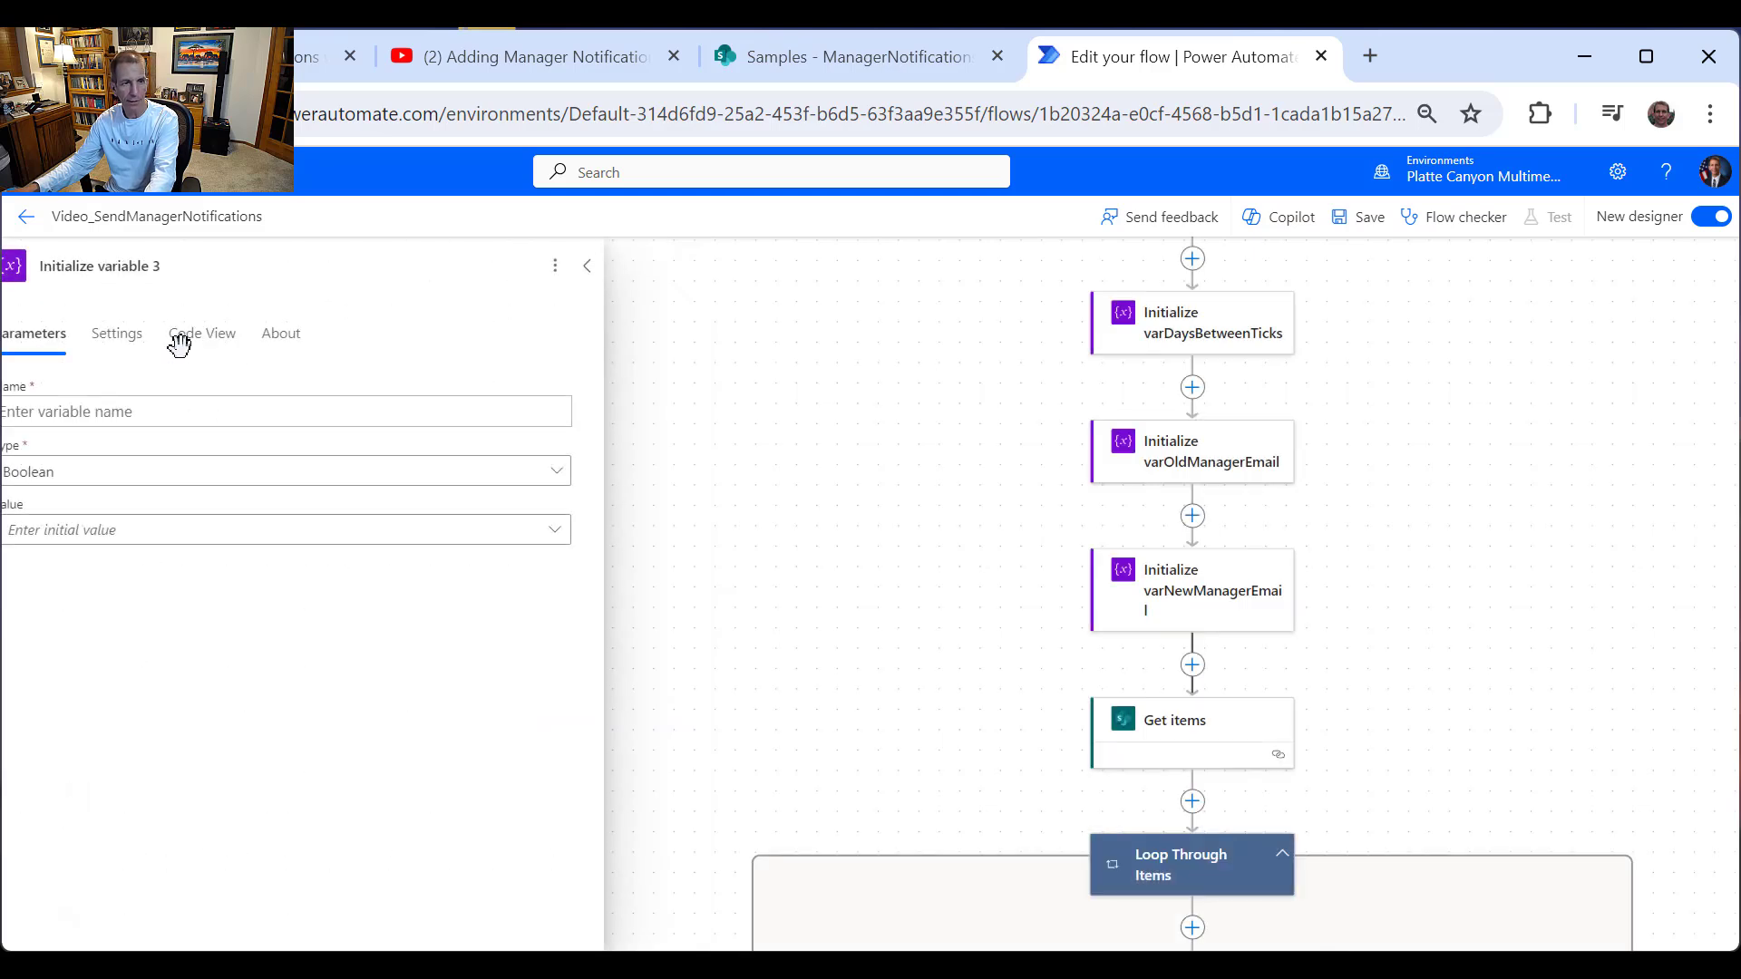
Step: Name the new variable varEmailAddress, copy that name for reuse, and set its type to String
left_click(243, 410)
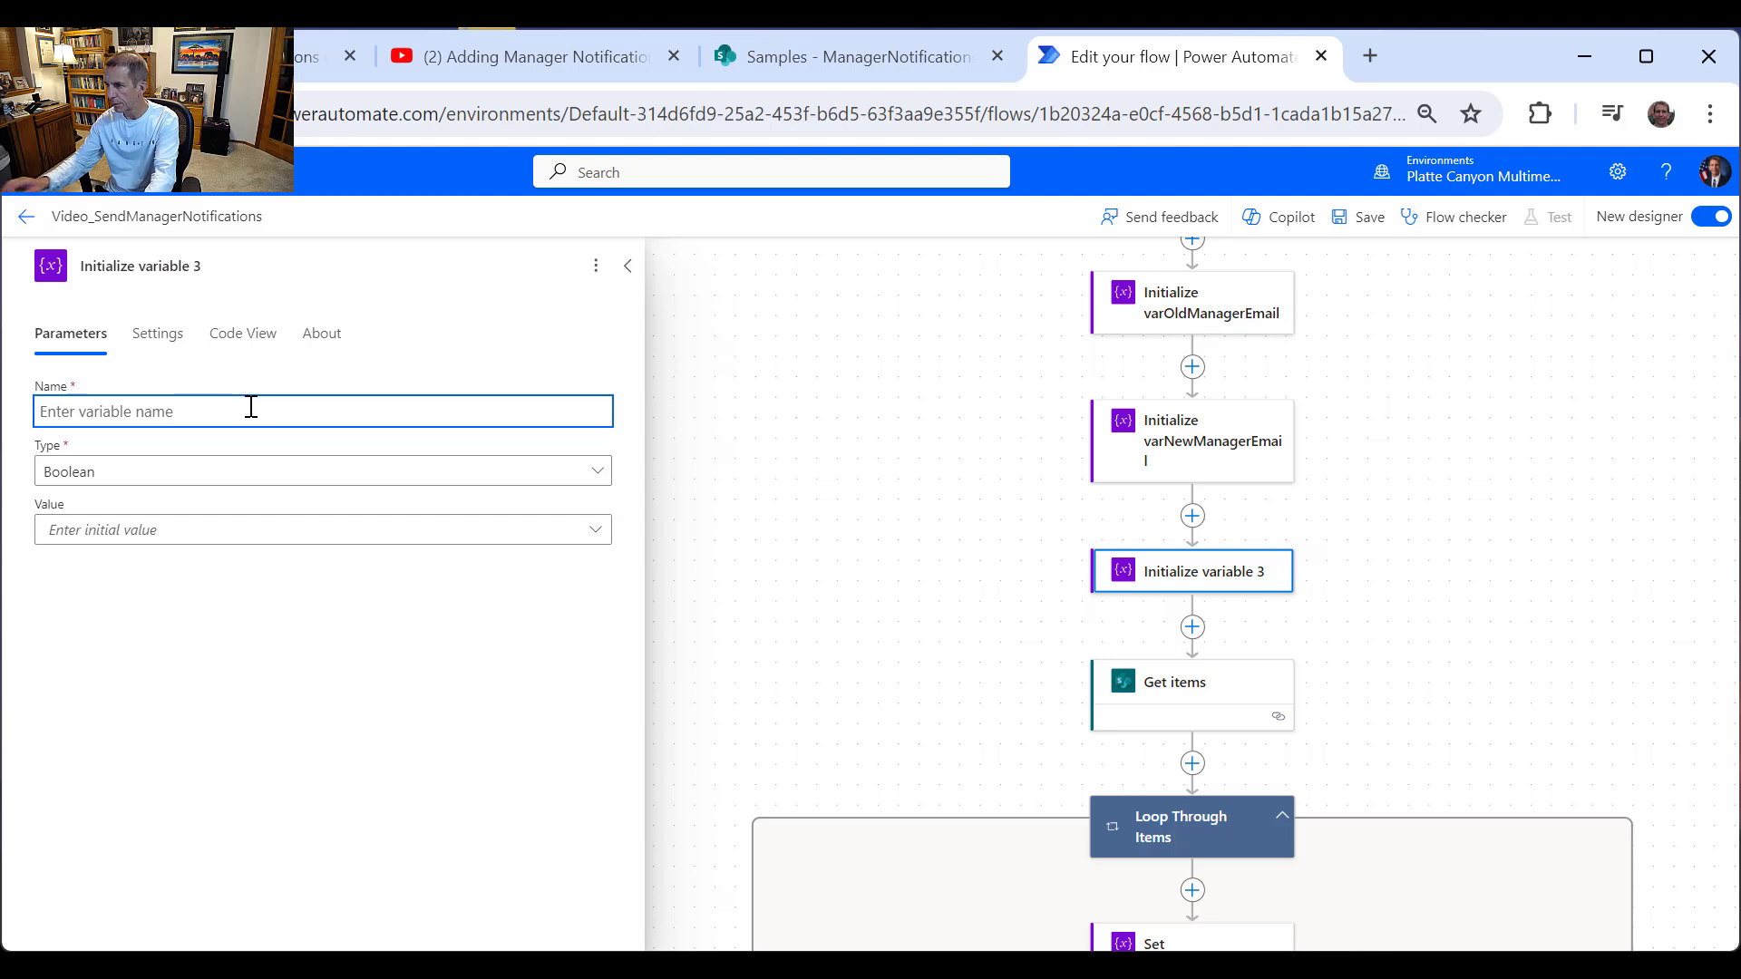
type("v")
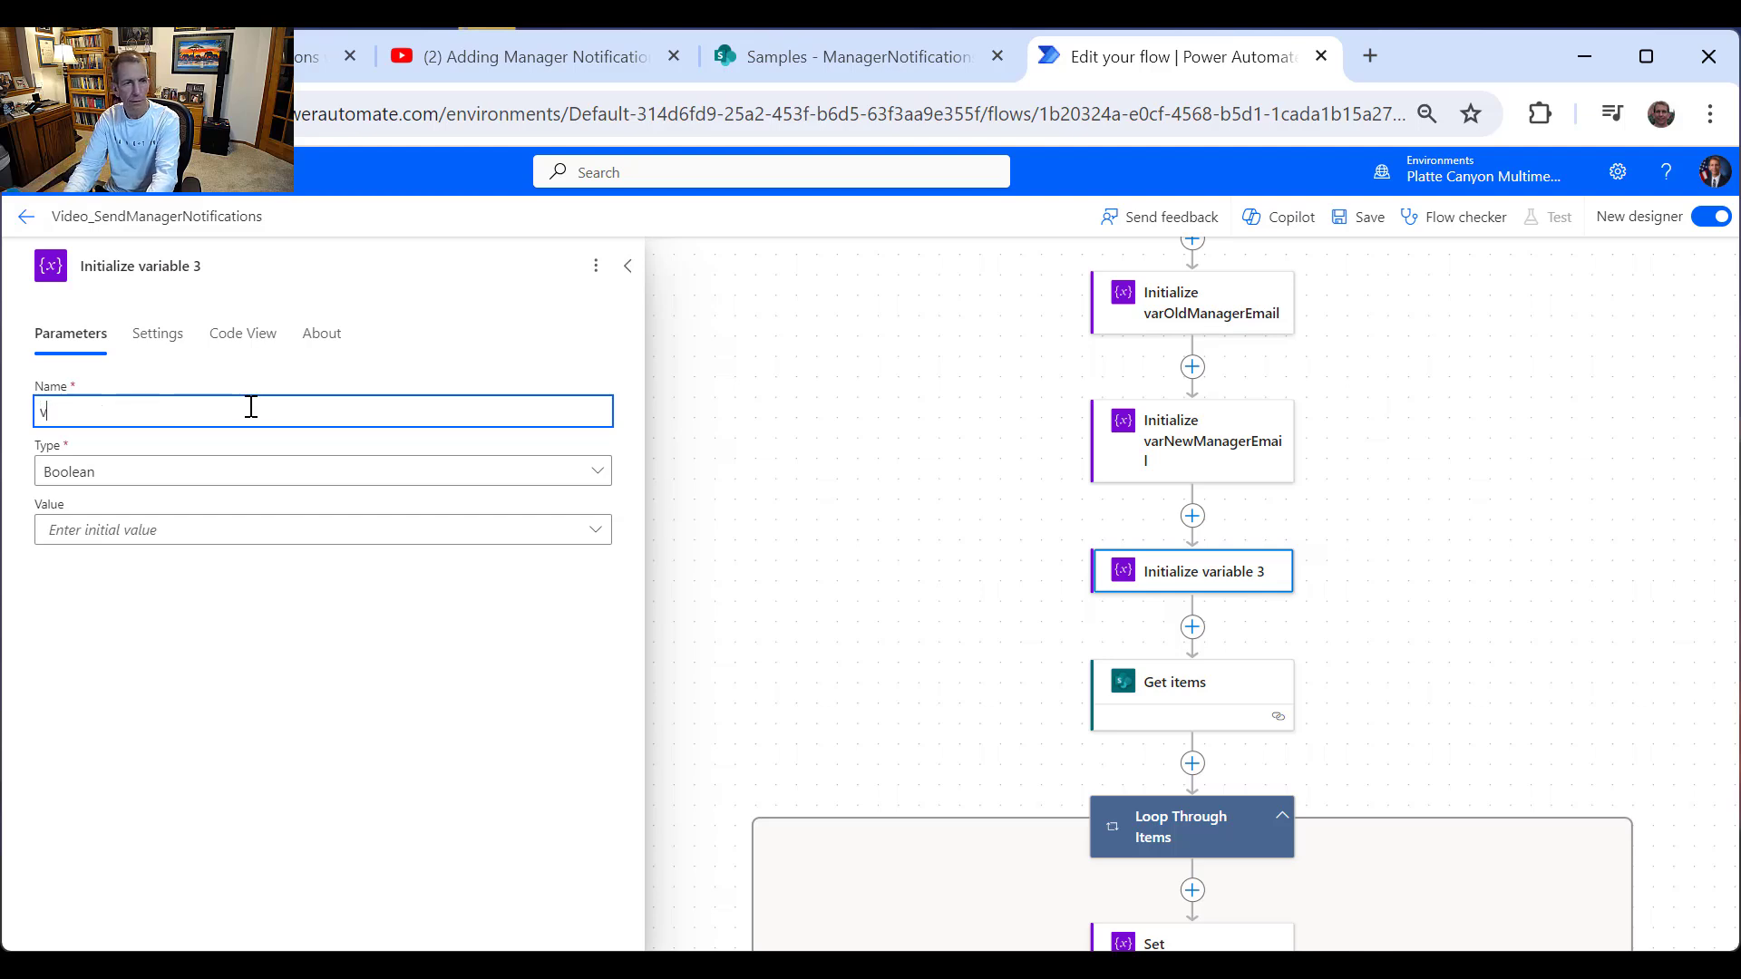
type("arEmailAd")
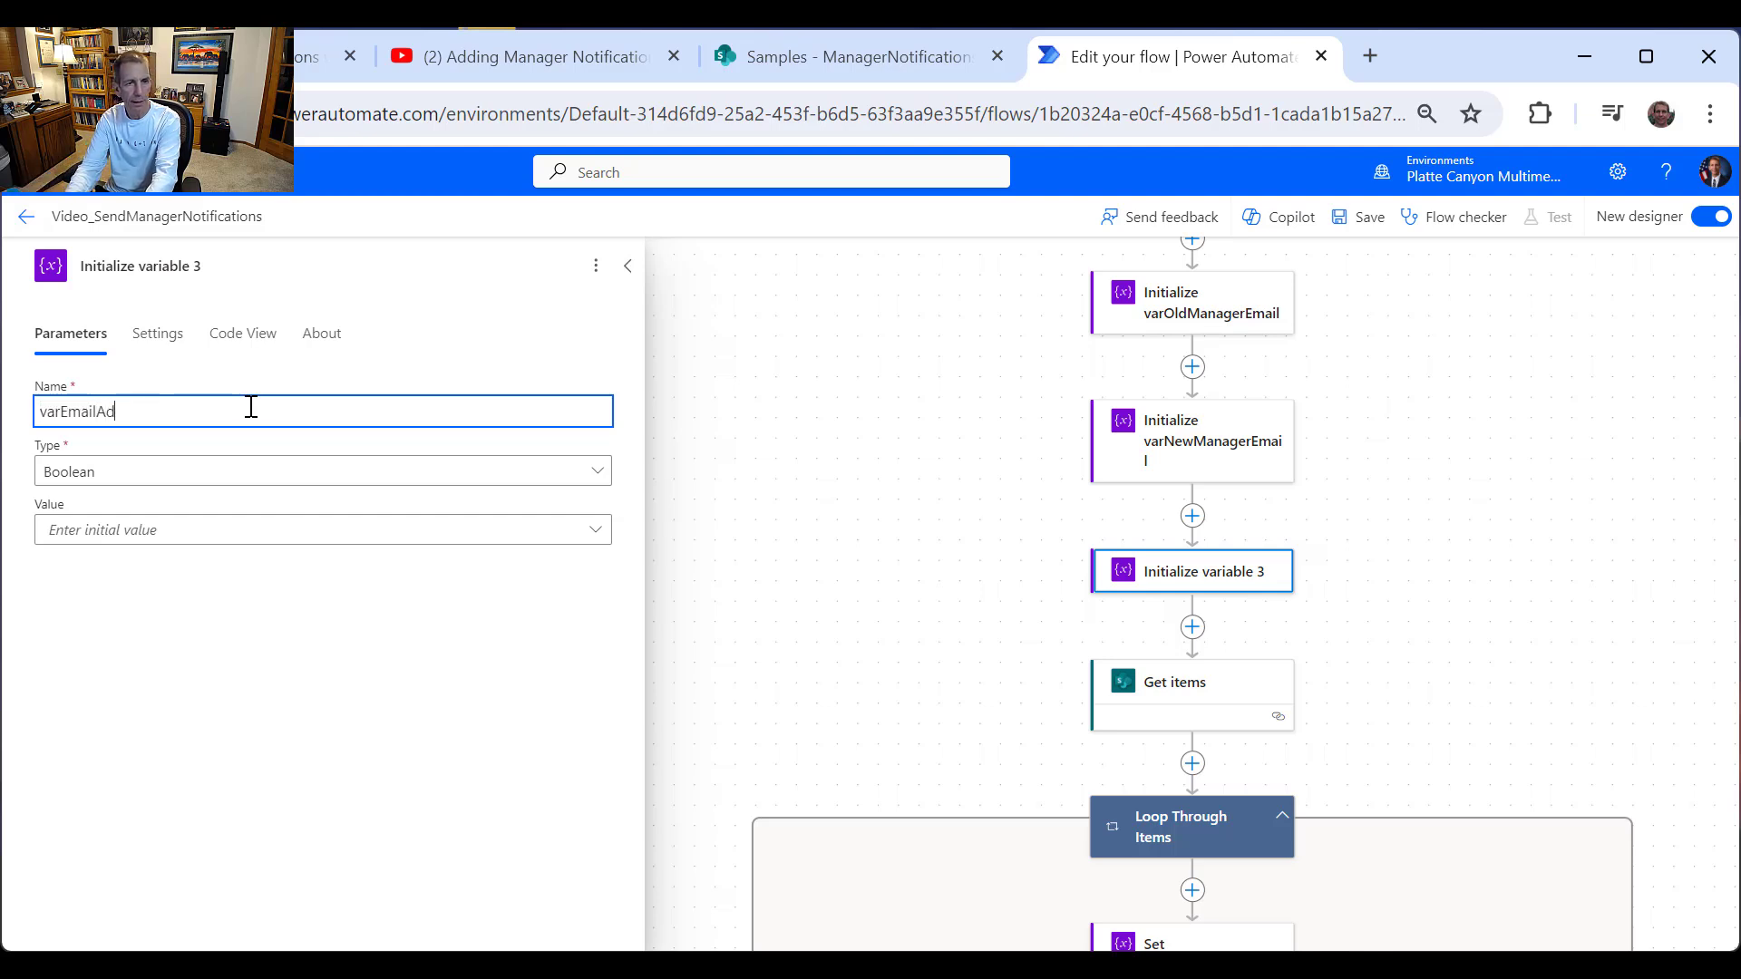
type("dress")
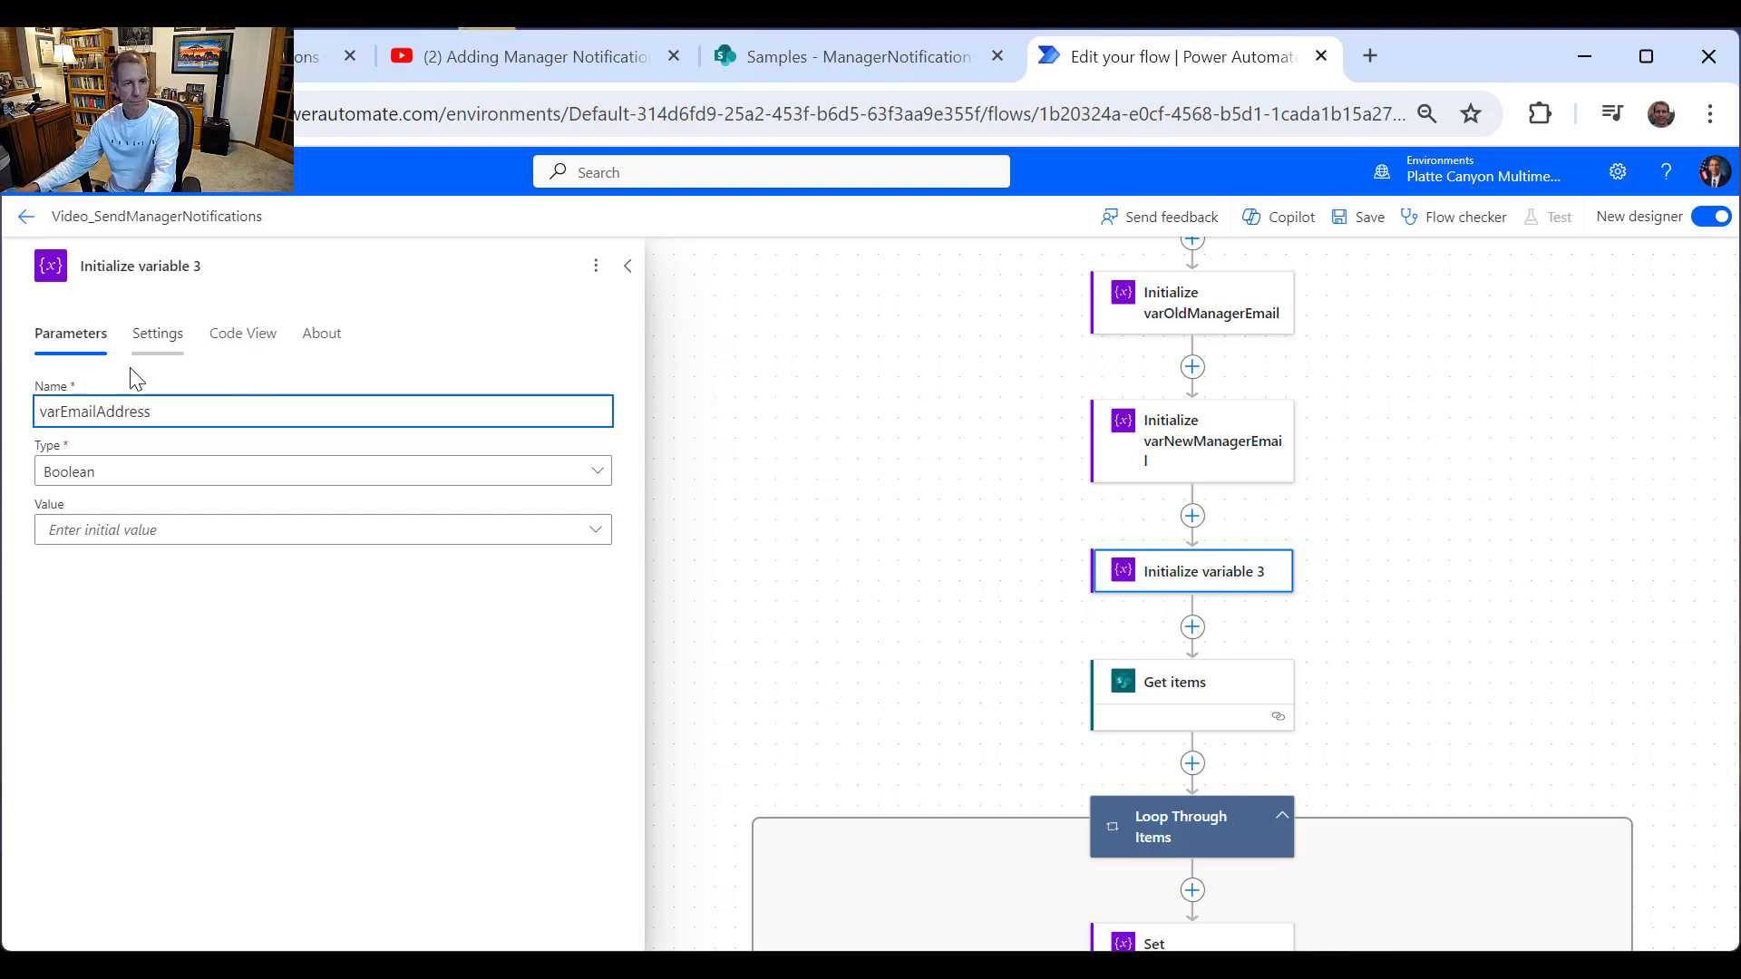
double_click(121, 411)
key("ctrl+c")
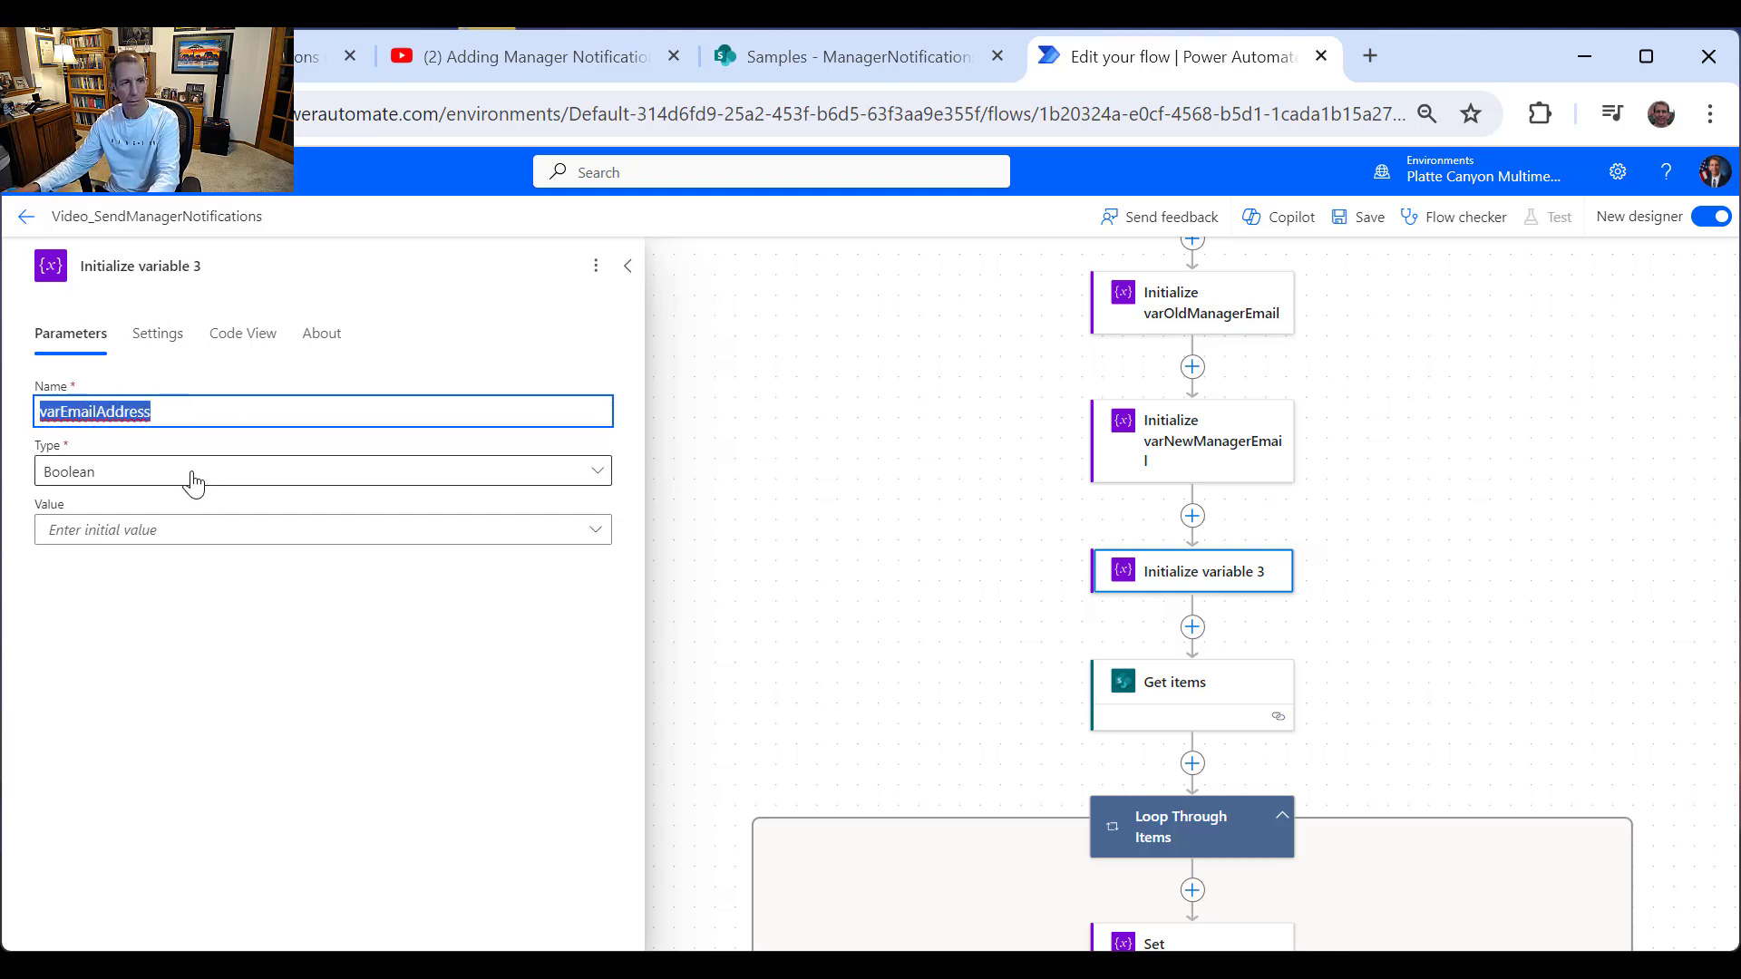
left_click(186, 479)
left_click(156, 615)
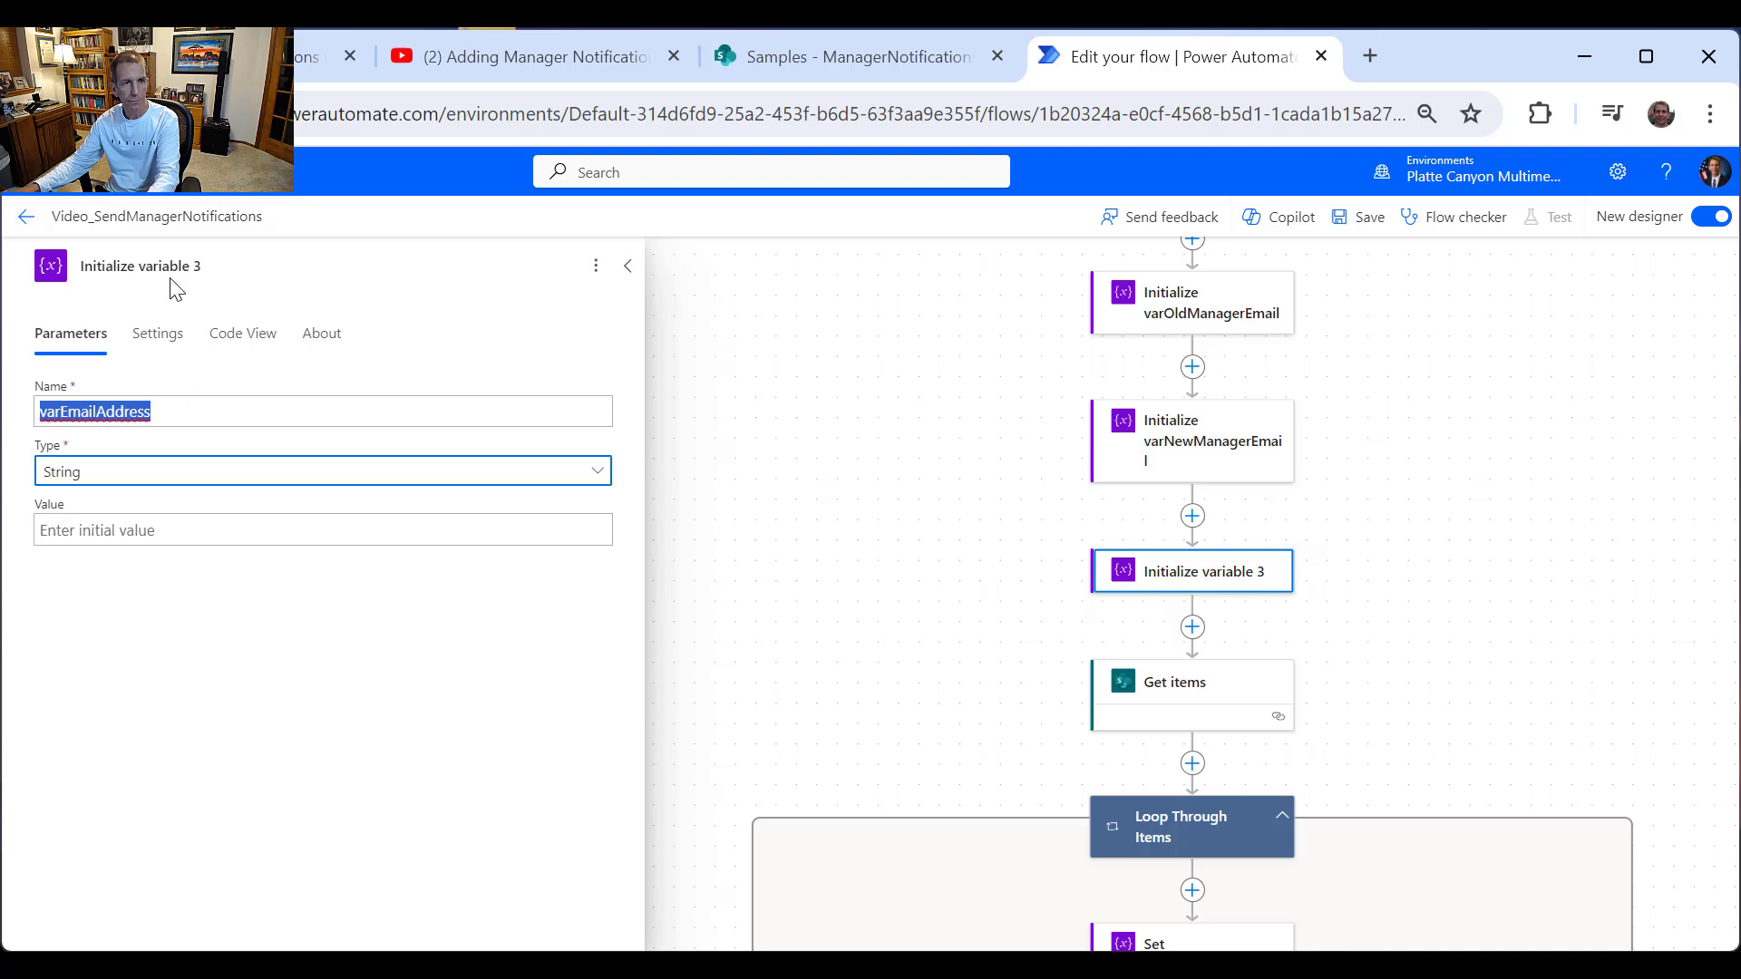
Step: Rename the action to "Initialize varEmailAddress" using the copied variable name, and collapse its settings
left_click_drag(140, 266, 291, 259)
key("ctrl+v")
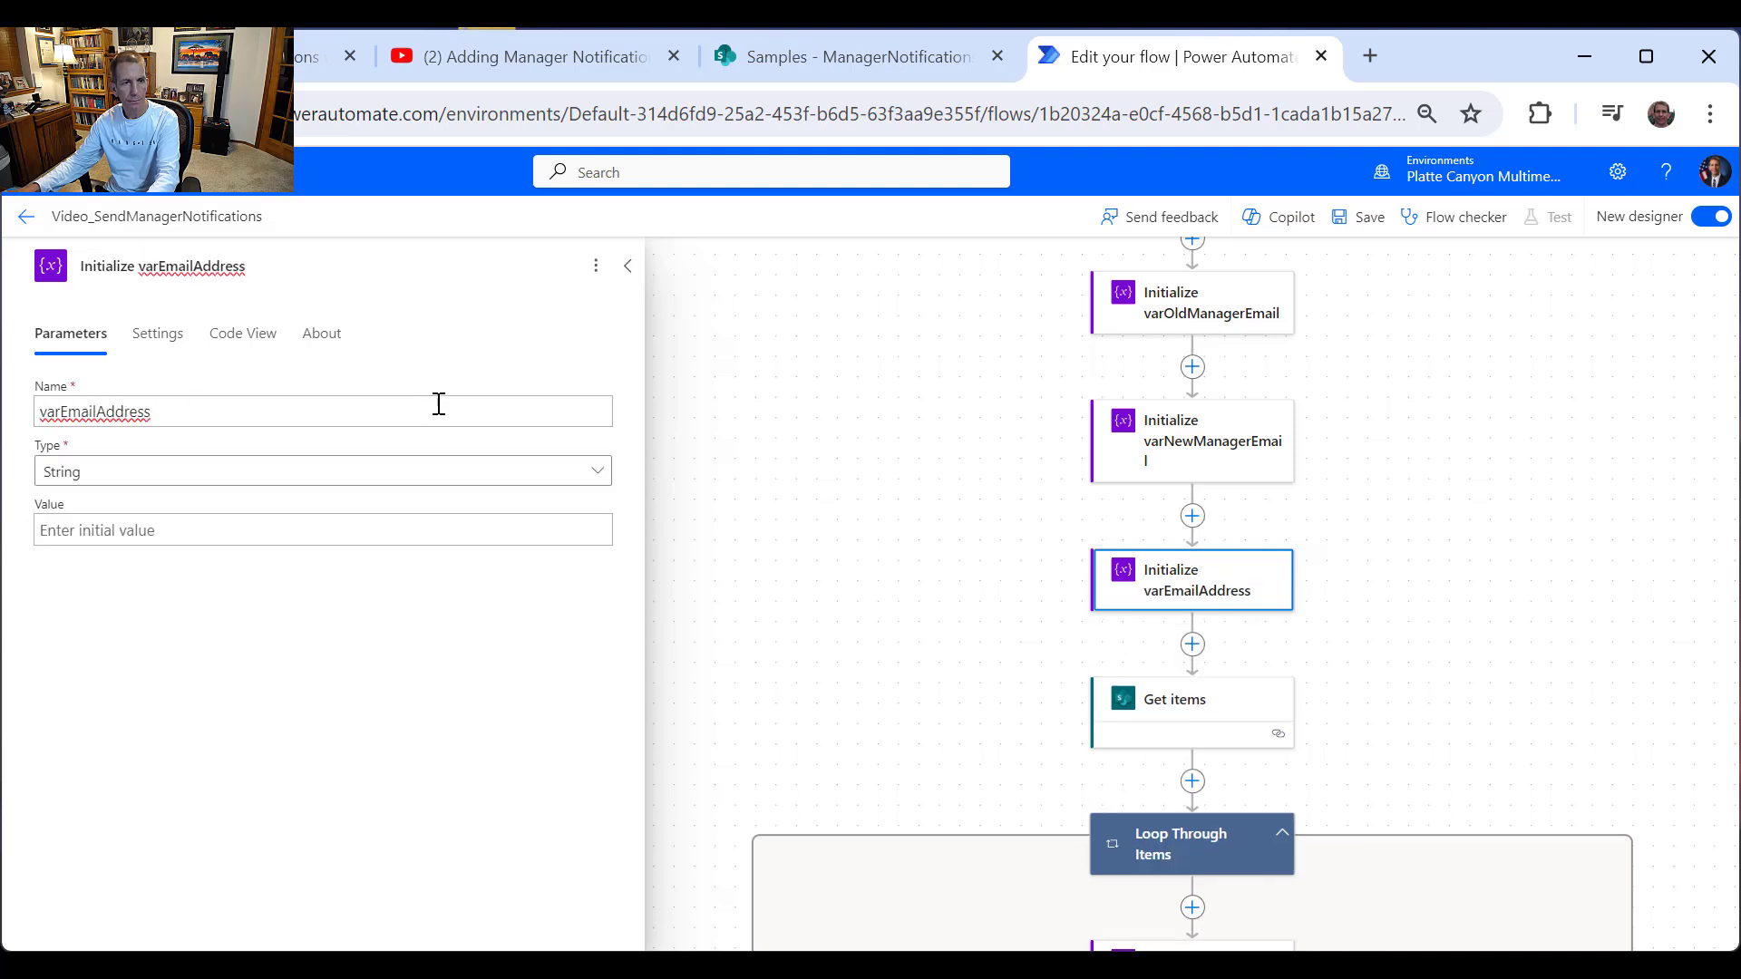
left_click(638, 283)
Step: Insert an Initialize variable action between Initialize varEmailAddress and Get items
left_click(1192, 643)
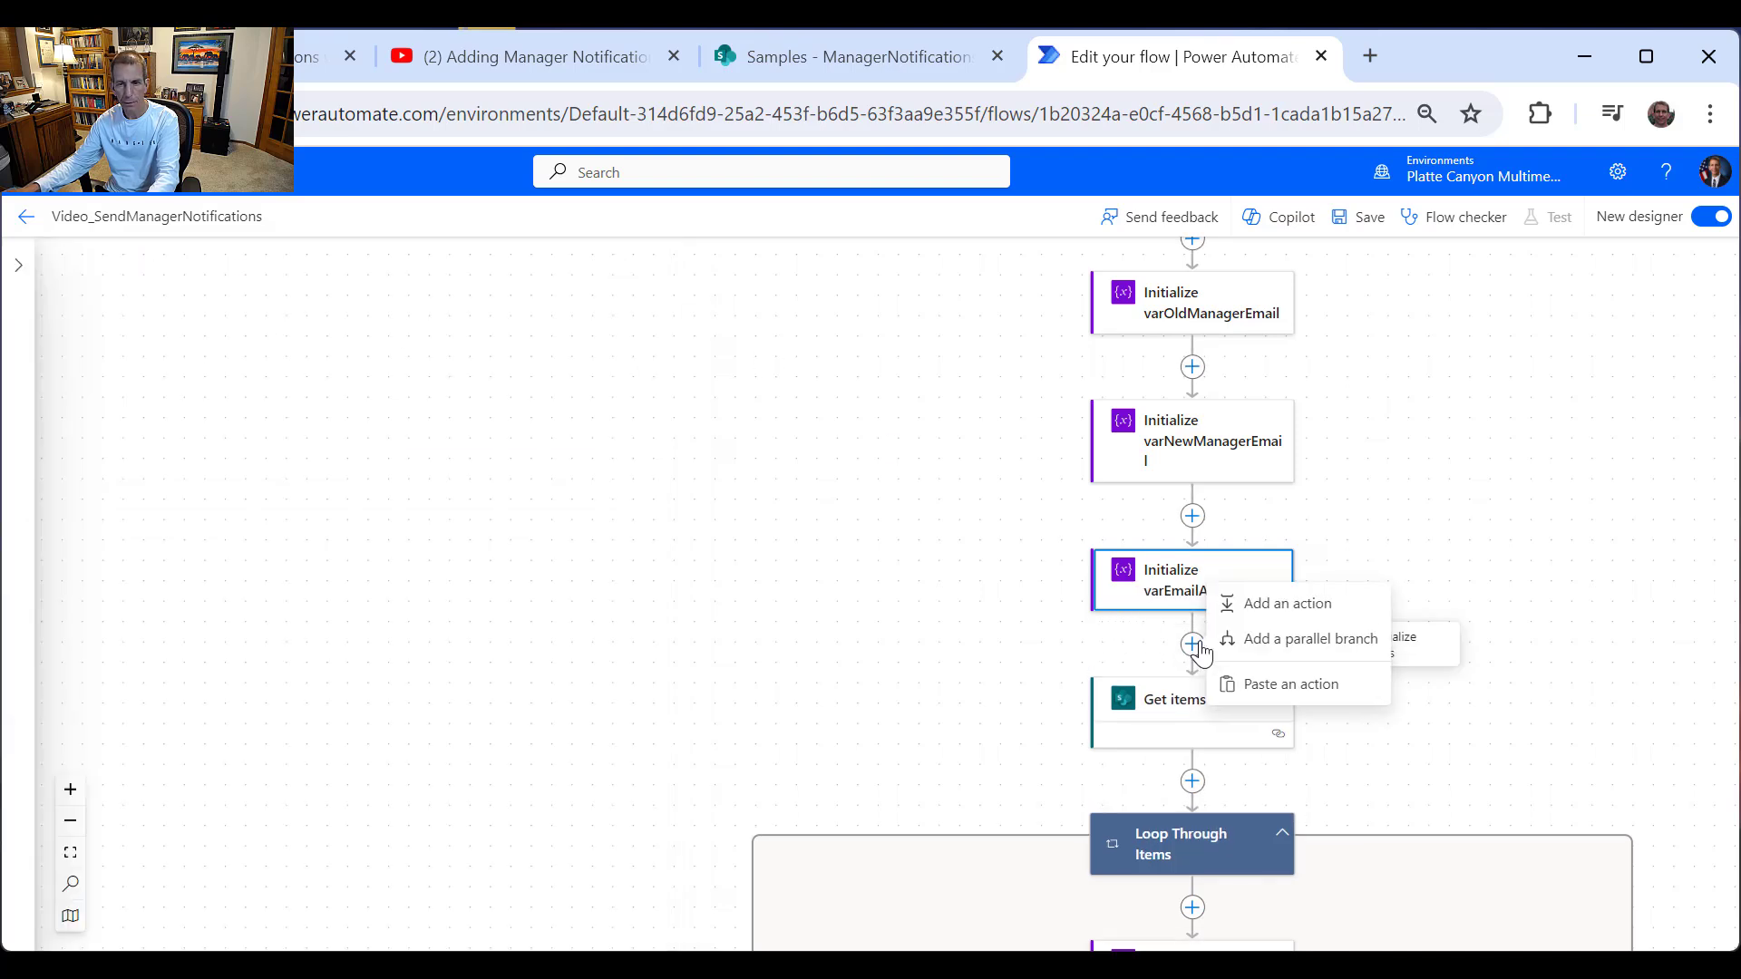
left_click(1310, 605)
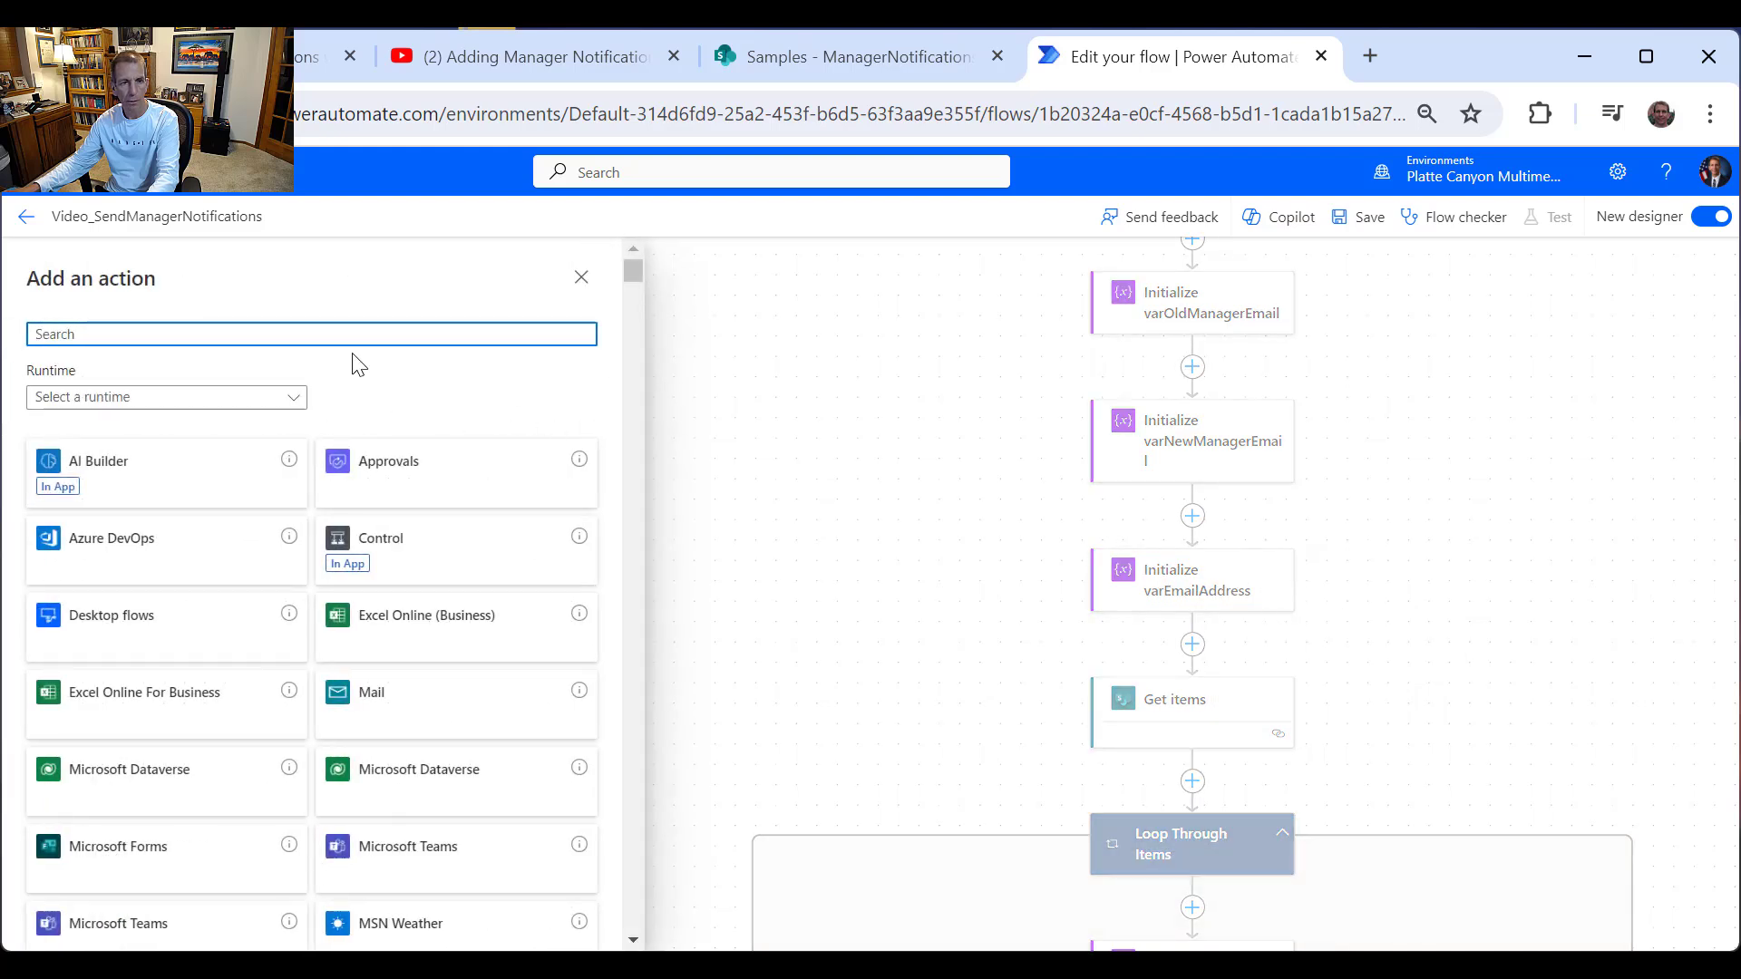
type("var")
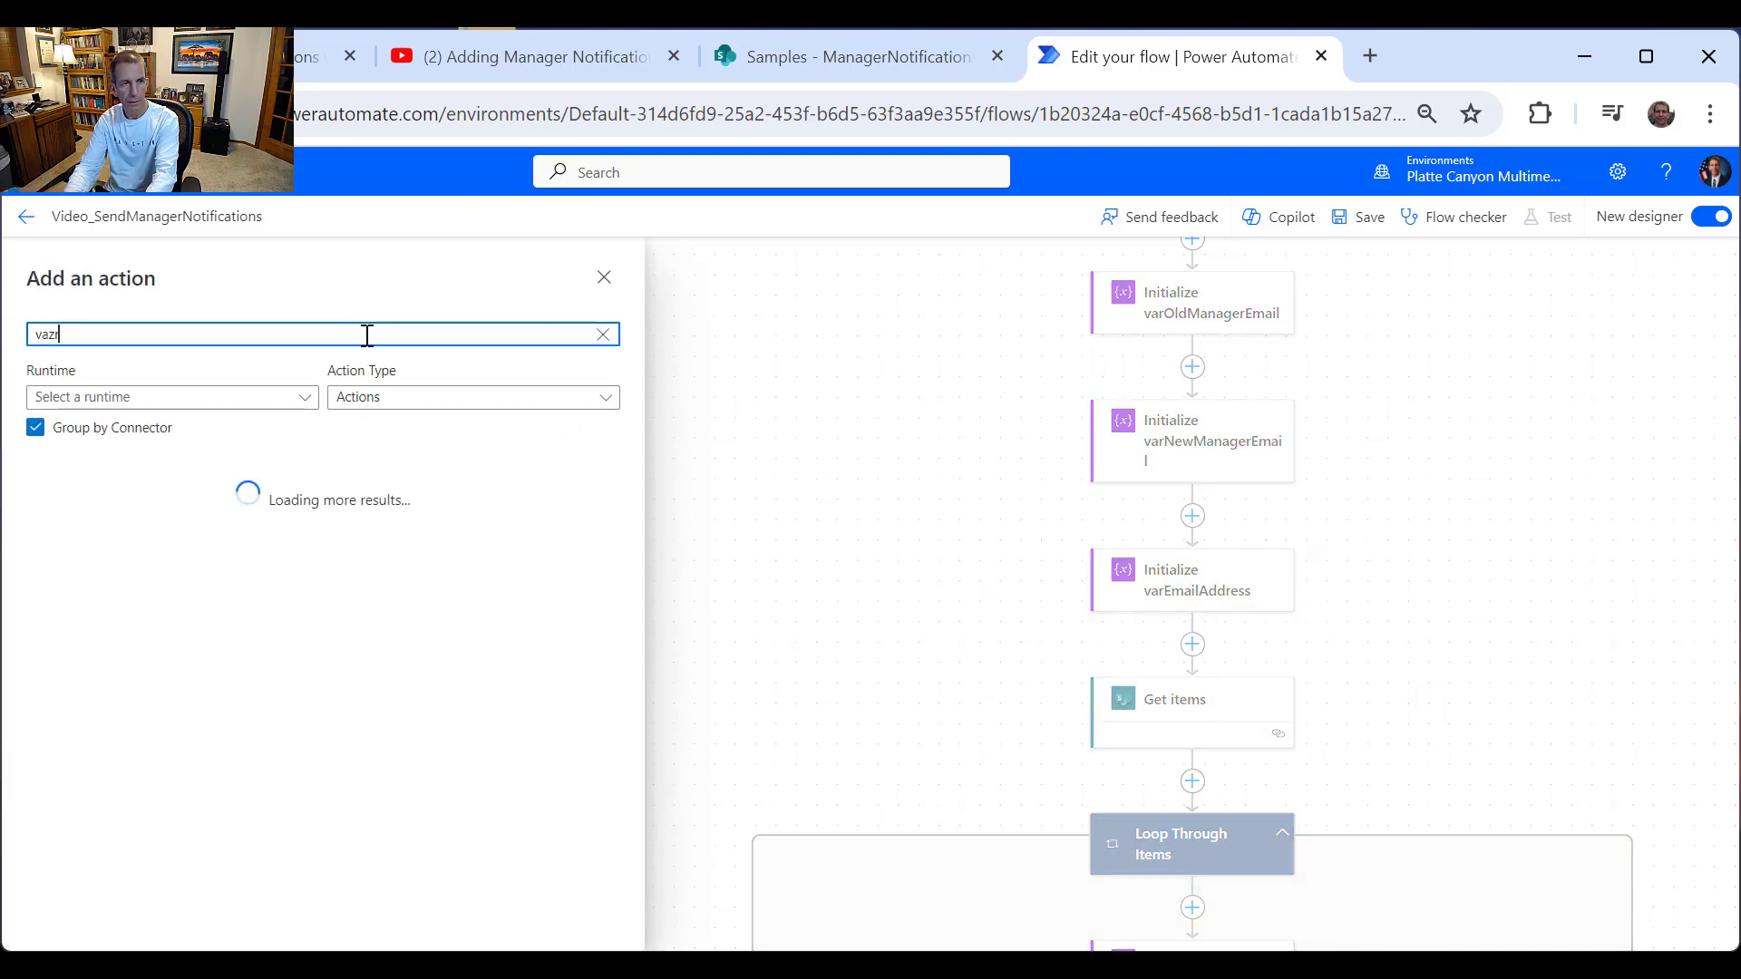
type("iab")
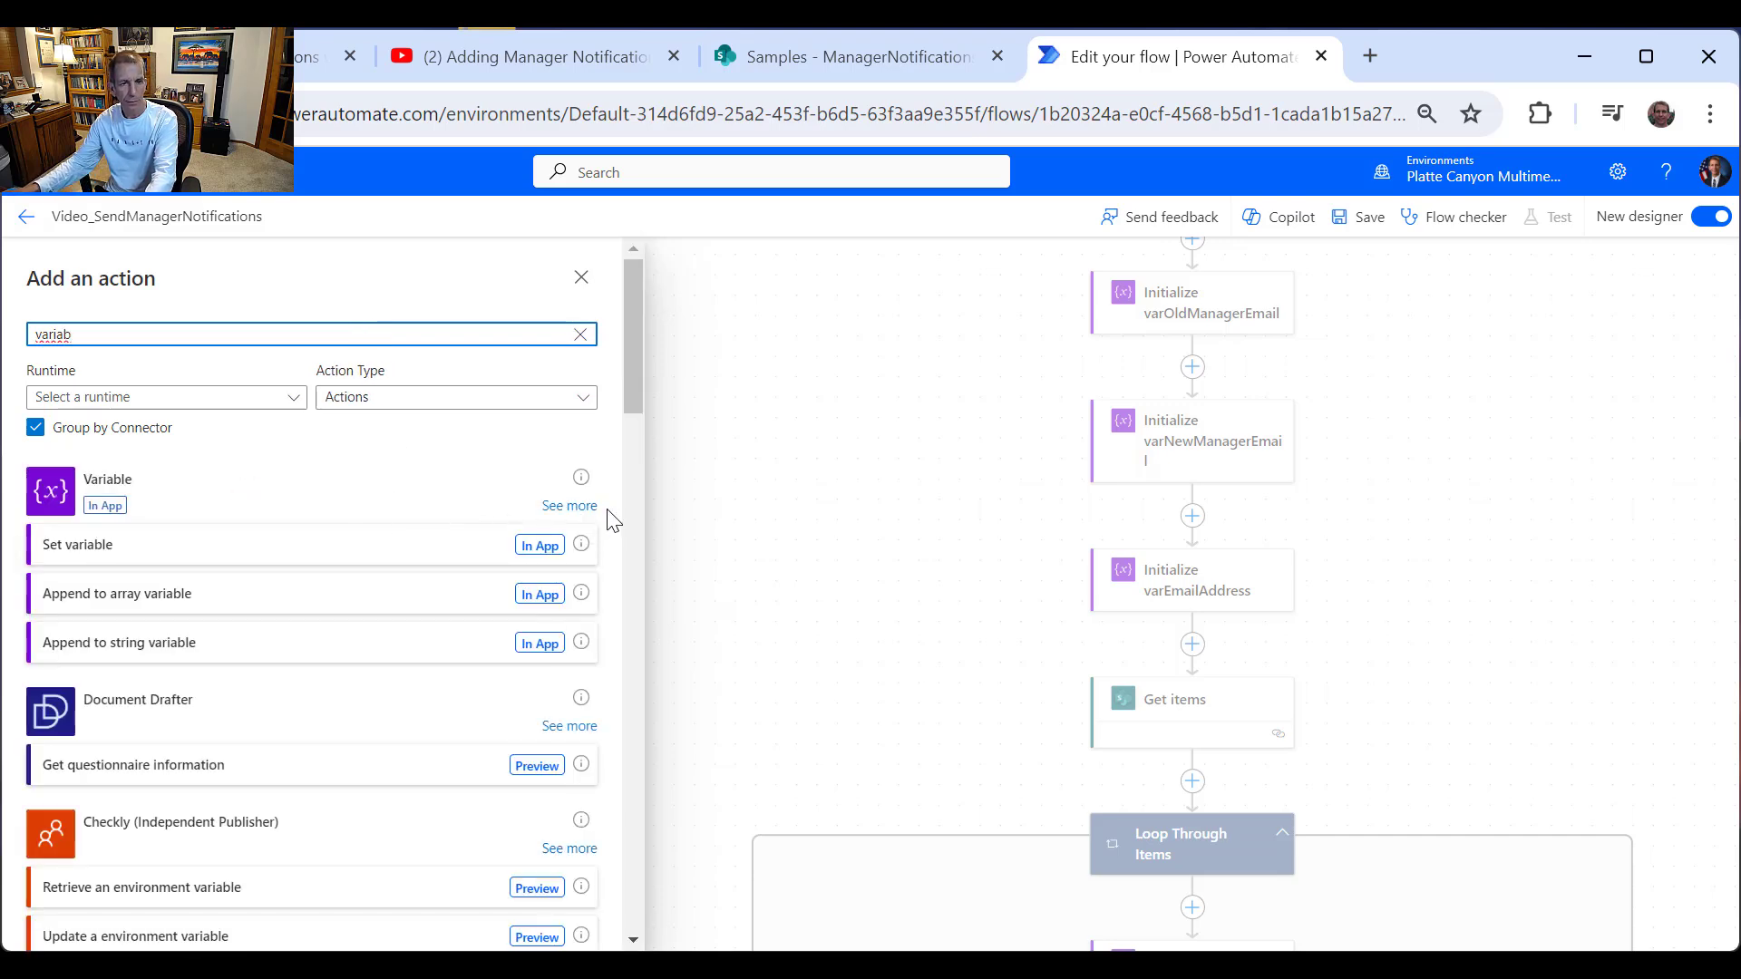
left_click(573, 506)
left_click(241, 661)
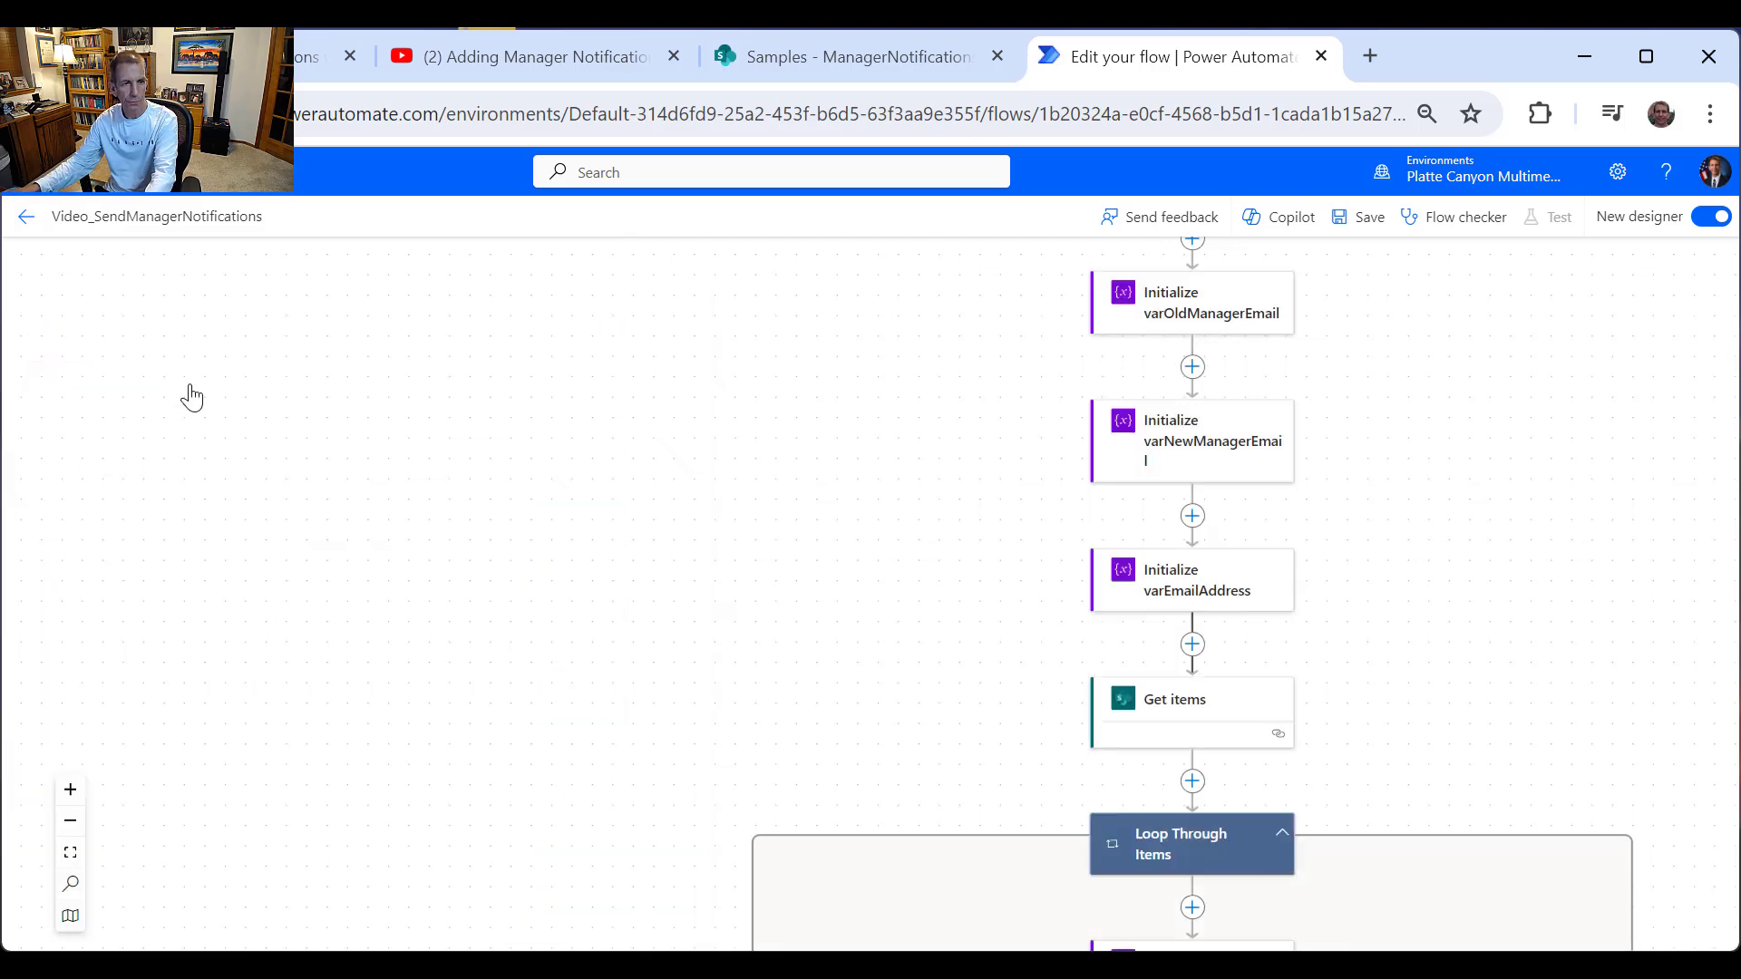
Step: Name the new variable varEmailSubject by adapting the copied name, copy the result, and set the type to String
left_click(254, 411)
type("varEmailAddress")
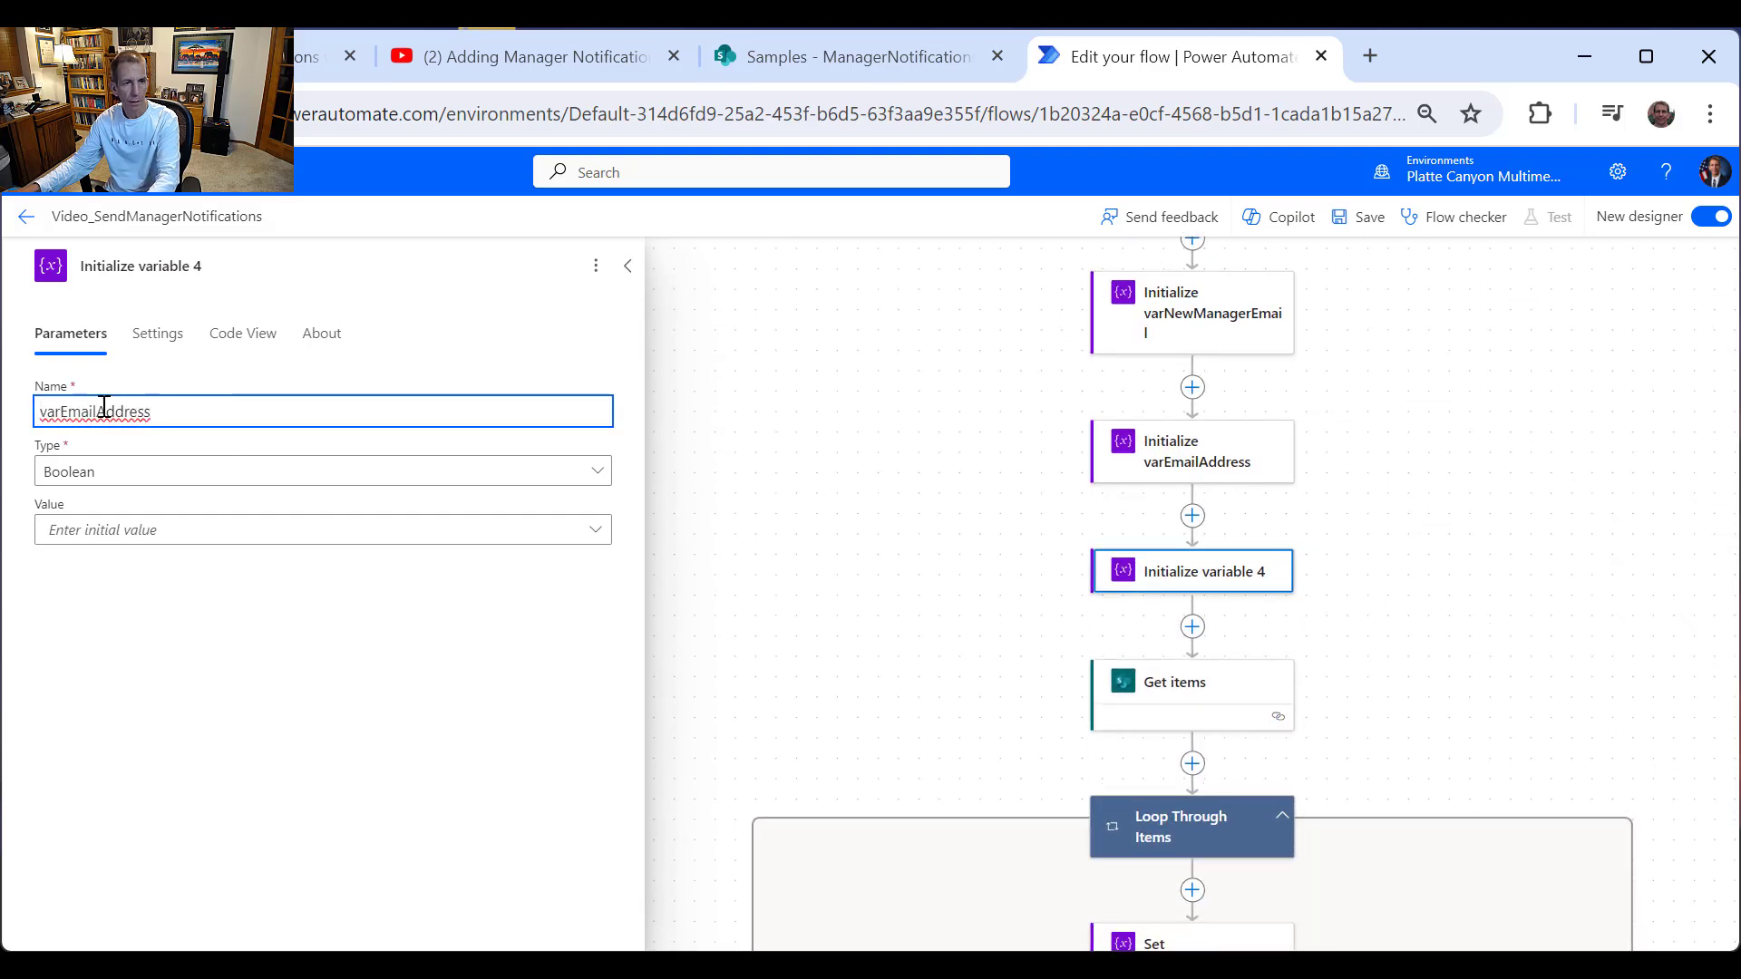
left_click_drag(100, 411, 330, 410)
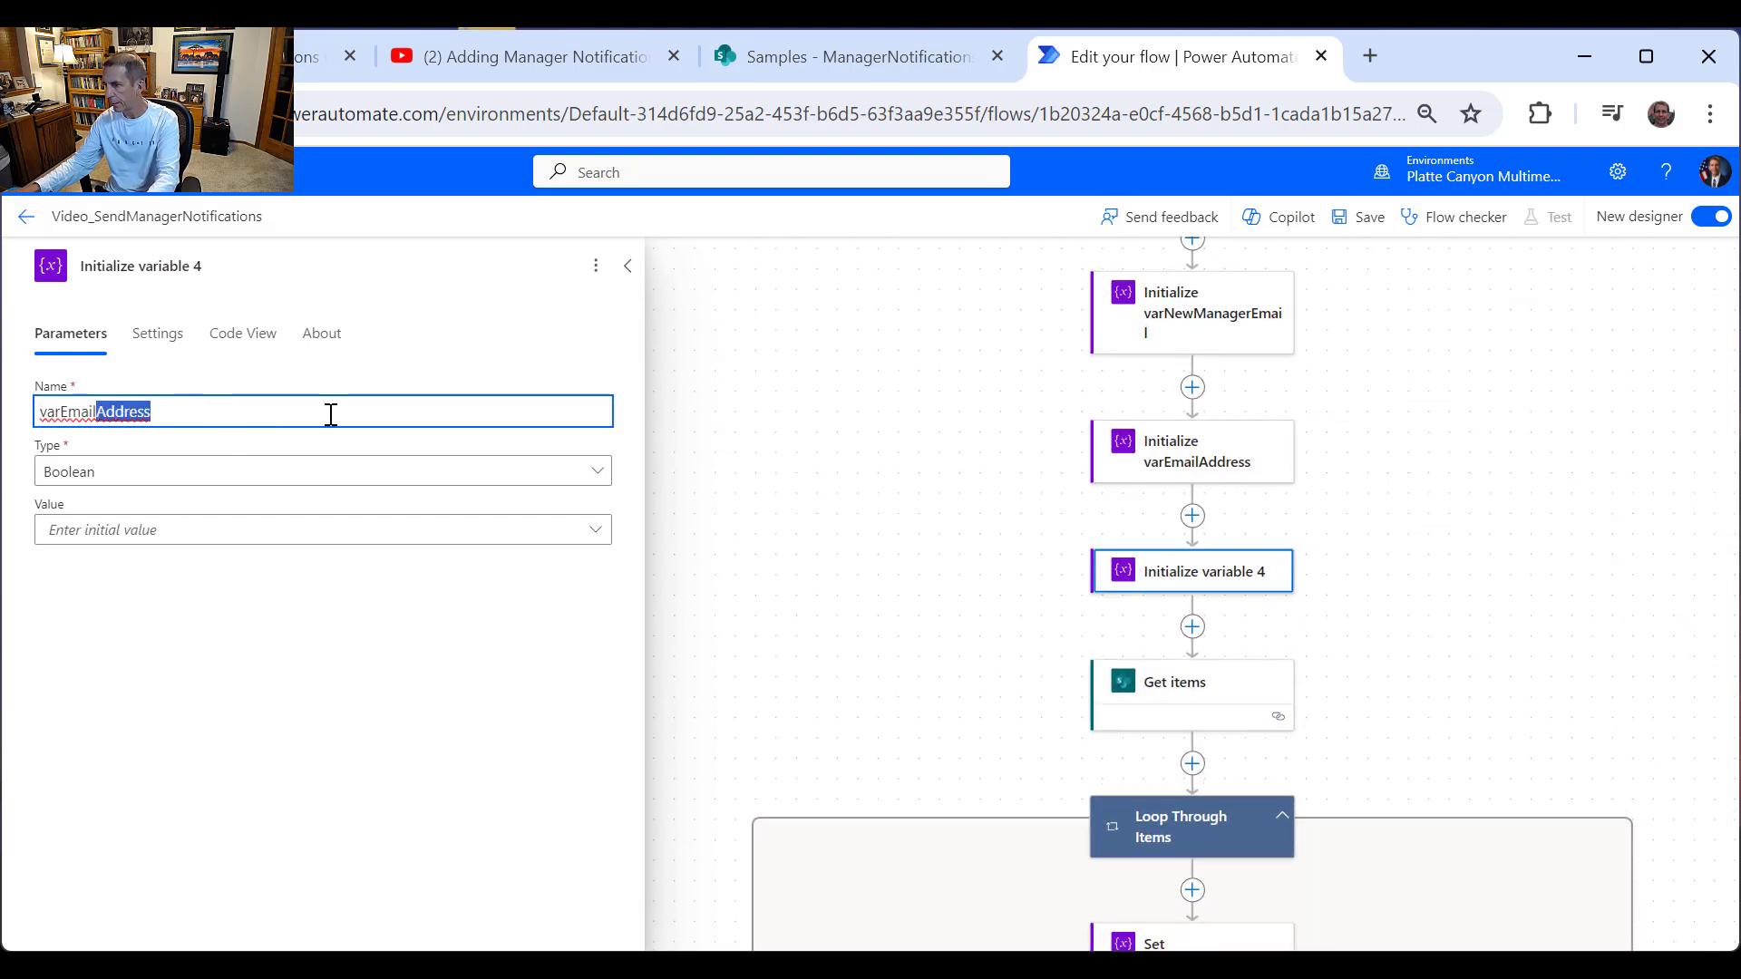
type("Subj")
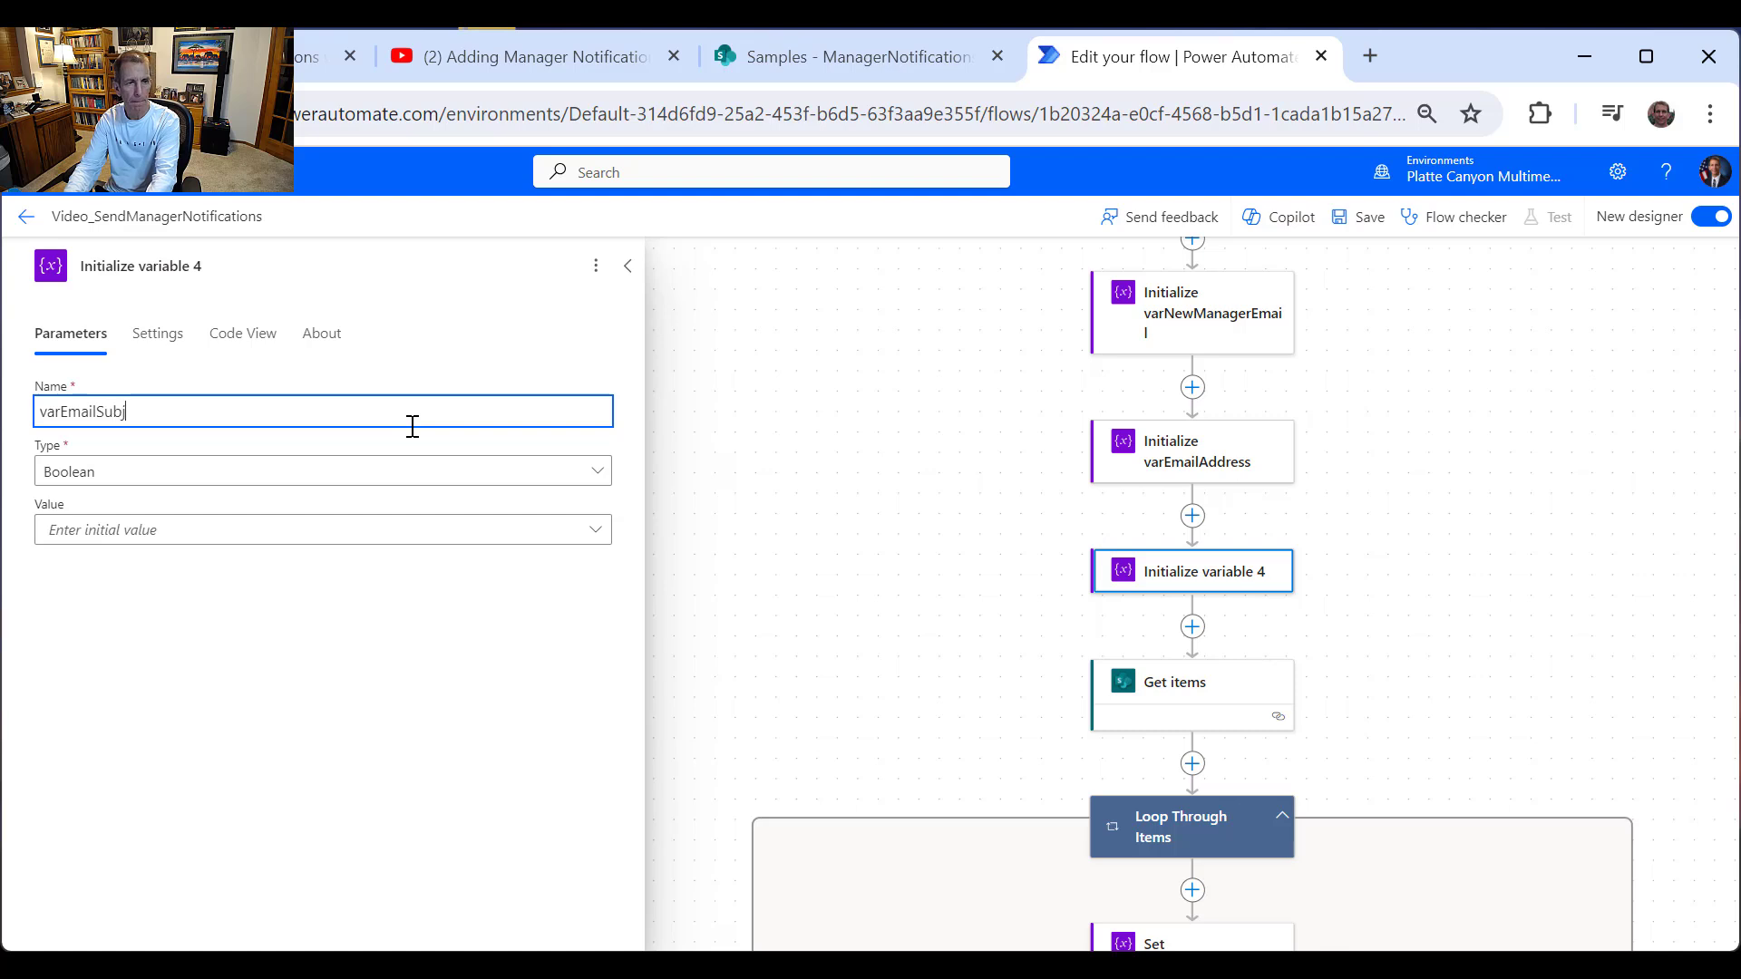
type("ect")
key("shift+Left")
key("shift+Left")
key("shift+Left")
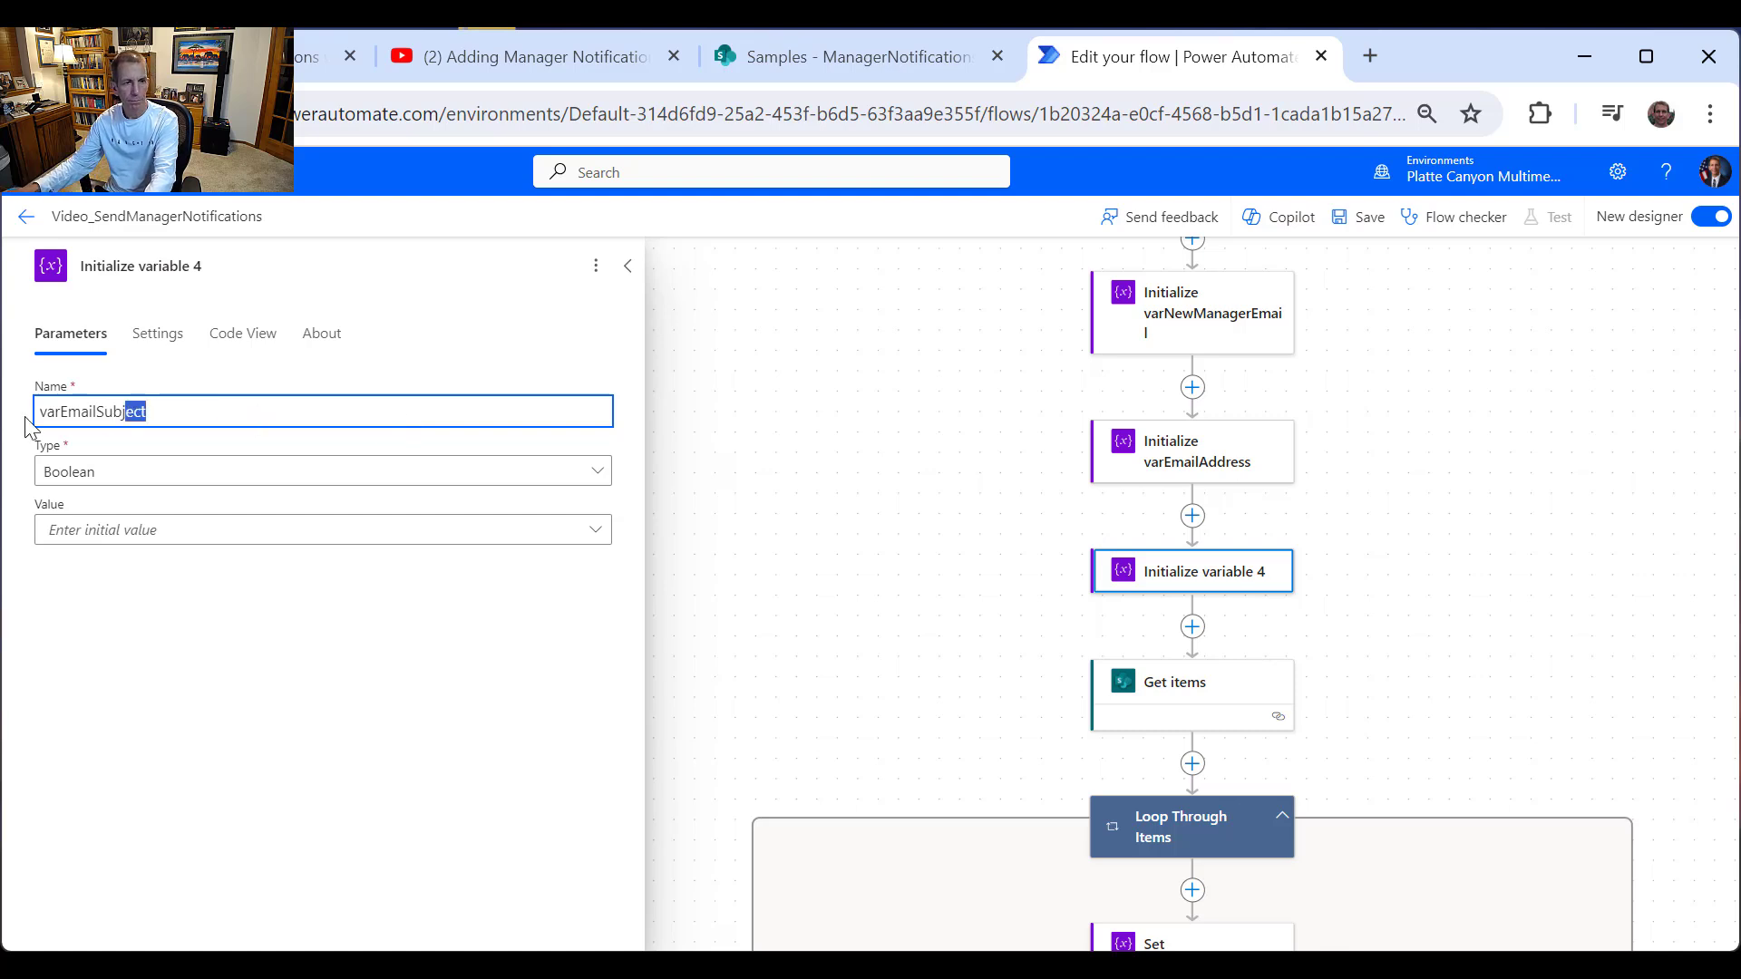
key("shift+Home")
key("ctrl+c")
left_click(214, 479)
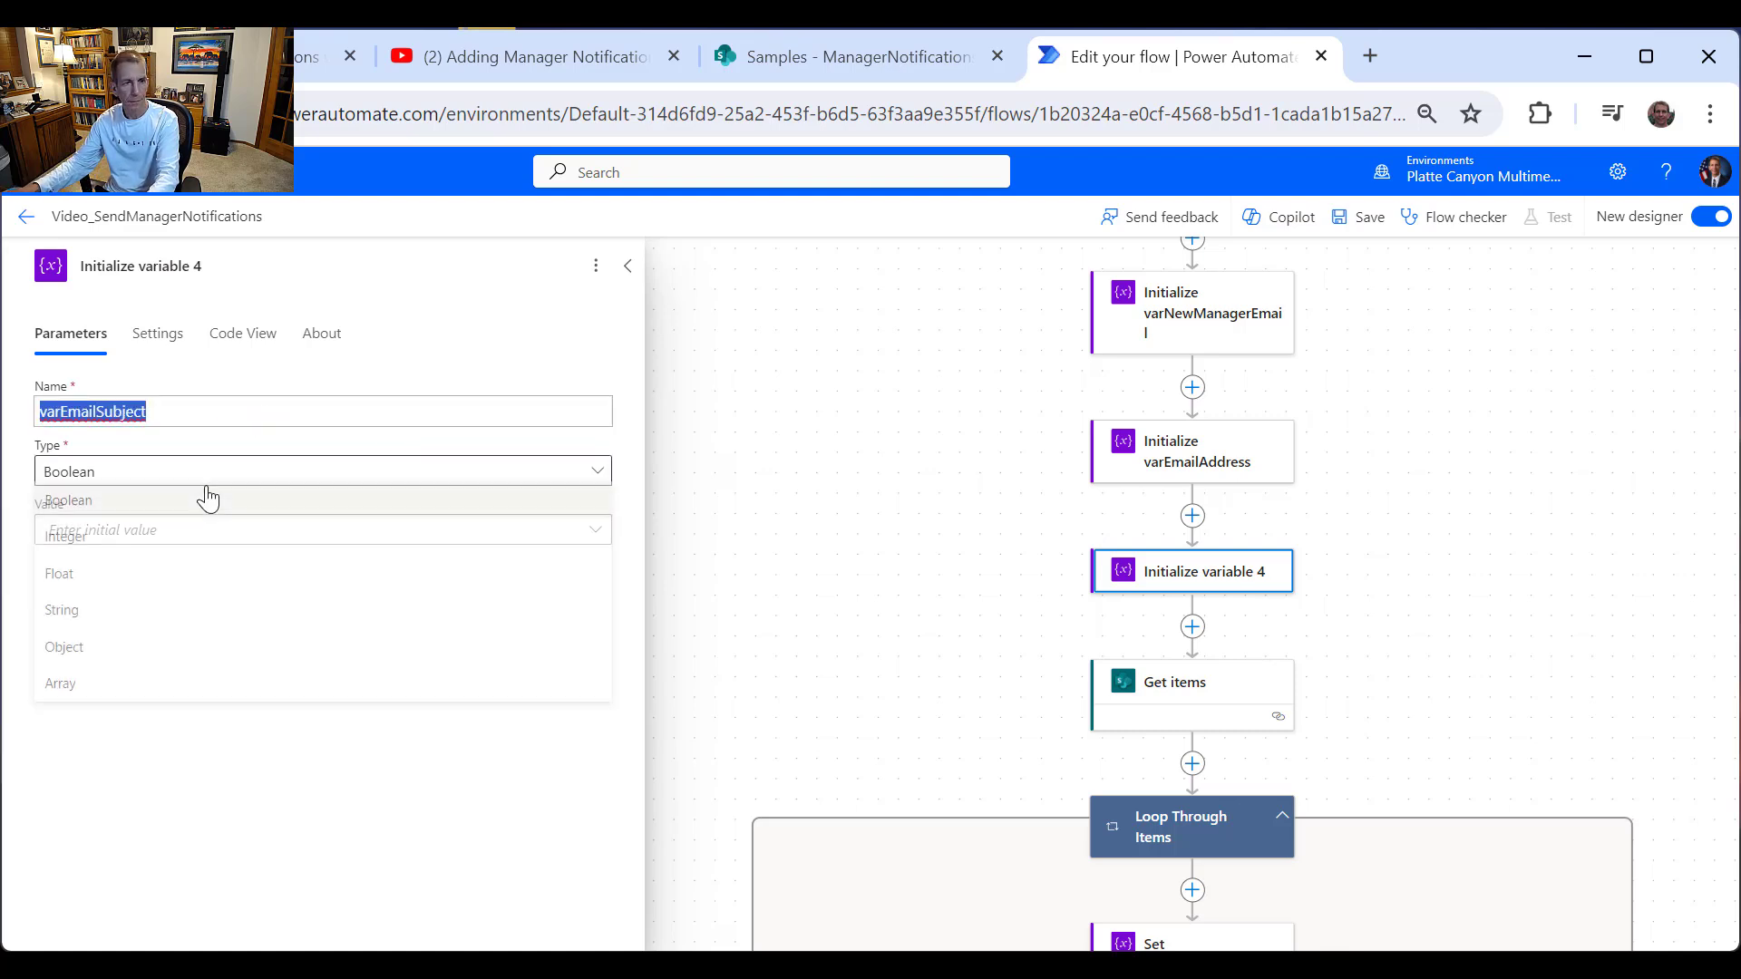
left_click(147, 614)
Step: Rename the action to "Initialize varEmailSubject" using the copied variable name
left_click(198, 264)
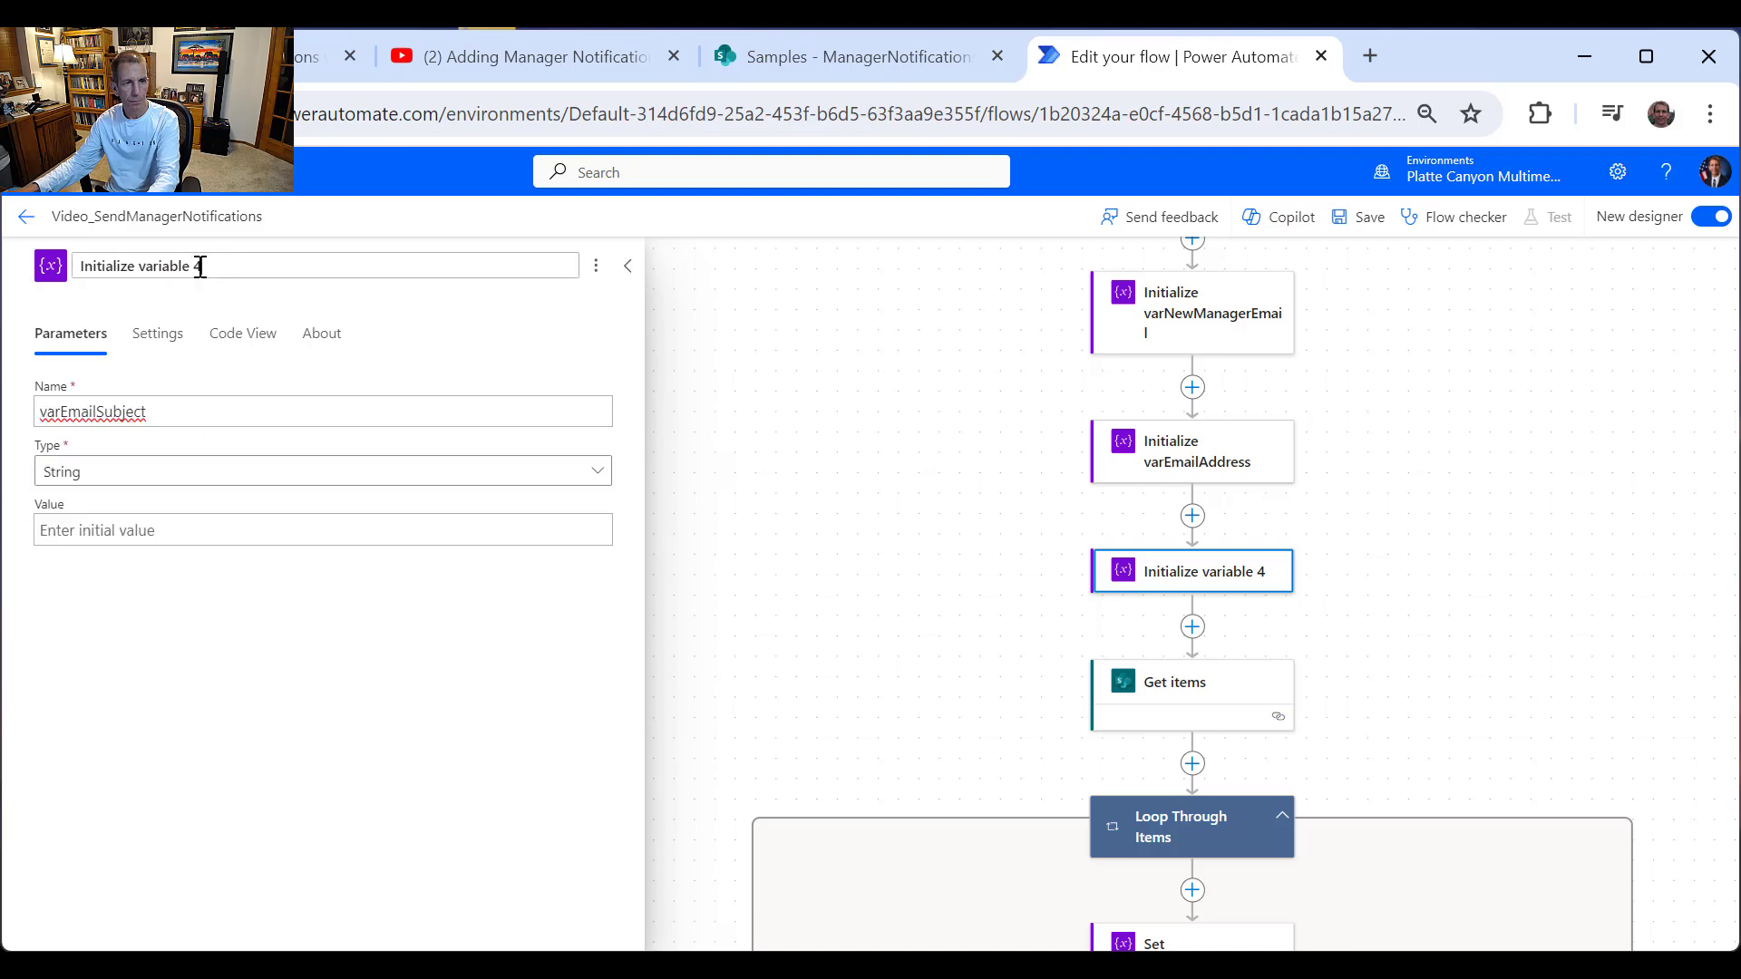
left_click_drag(200, 264, 154, 266)
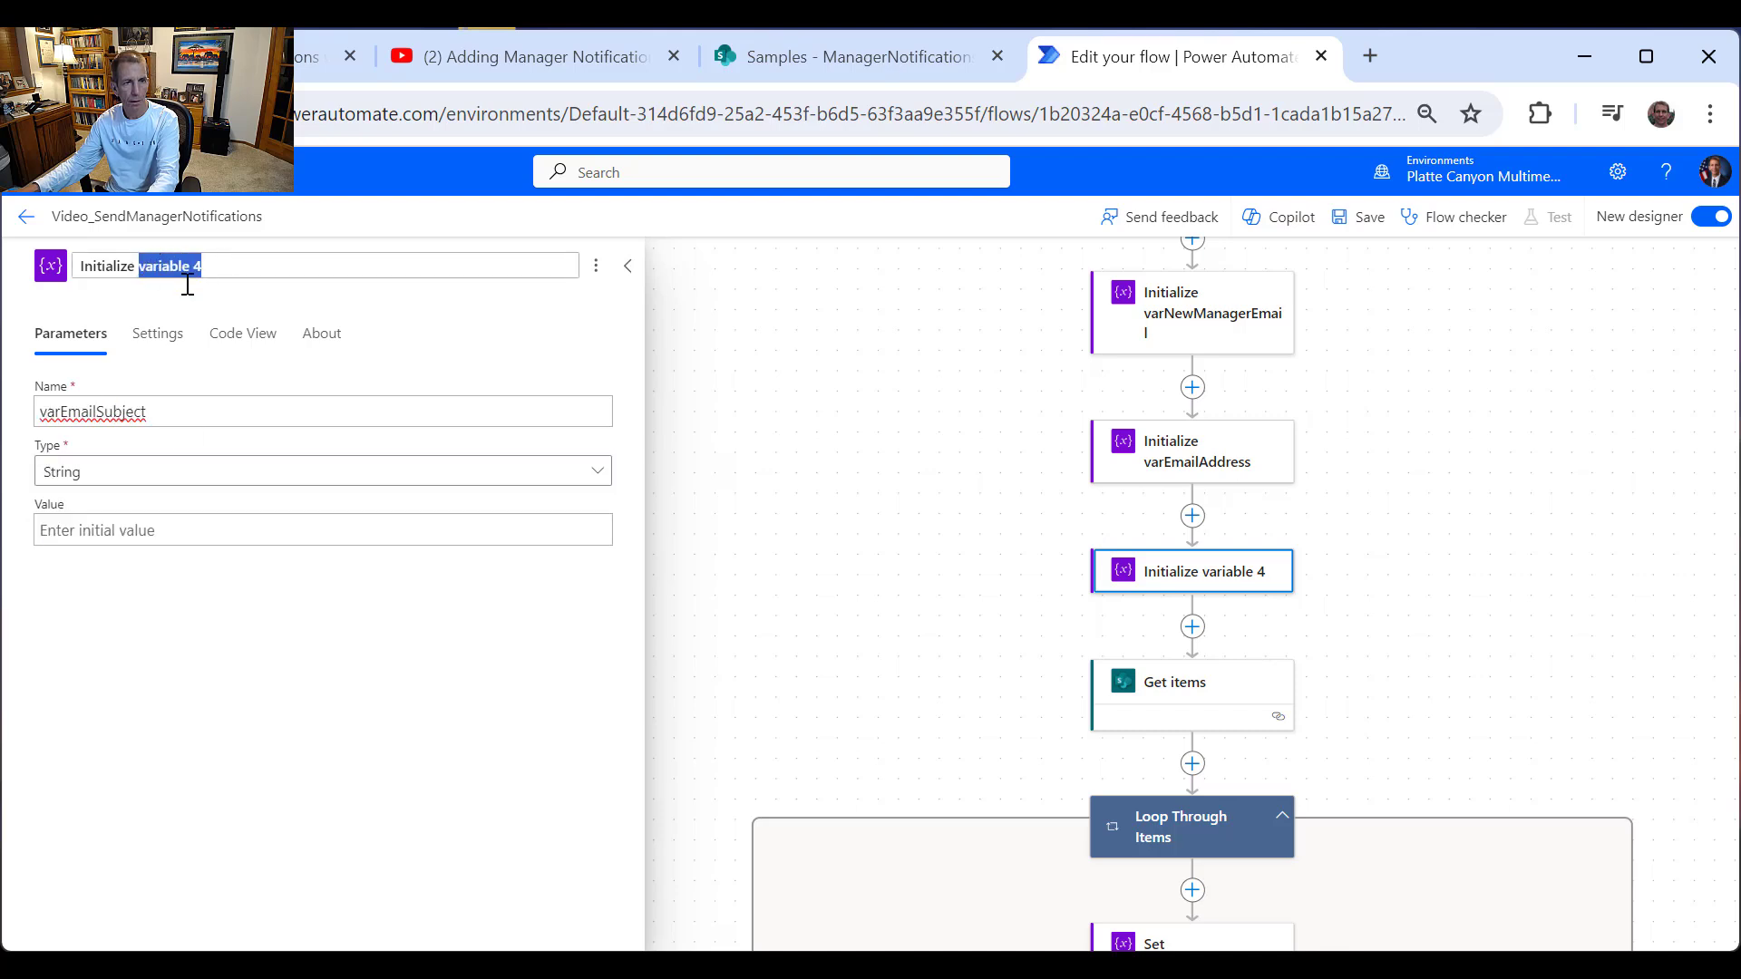
key("ctrl+v")
left_click(1282, 399)
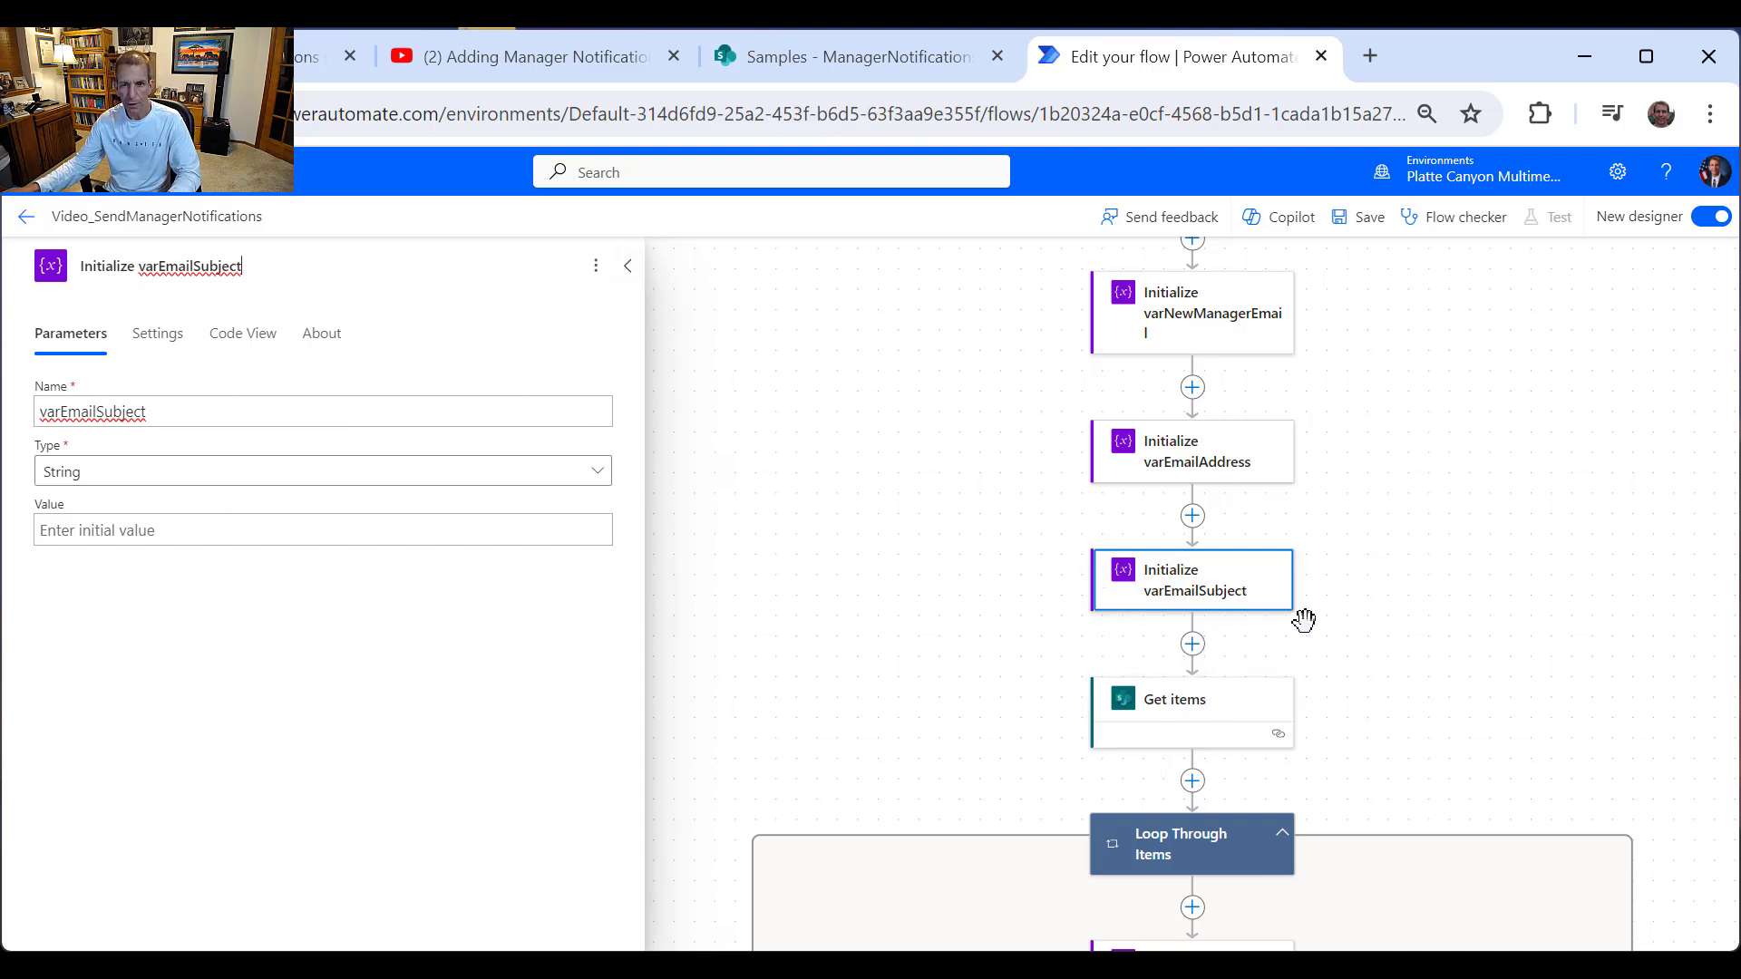
Step: Insert an Initialize variable action between Initialize varEmailSubject and Get items
left_click(1192, 643)
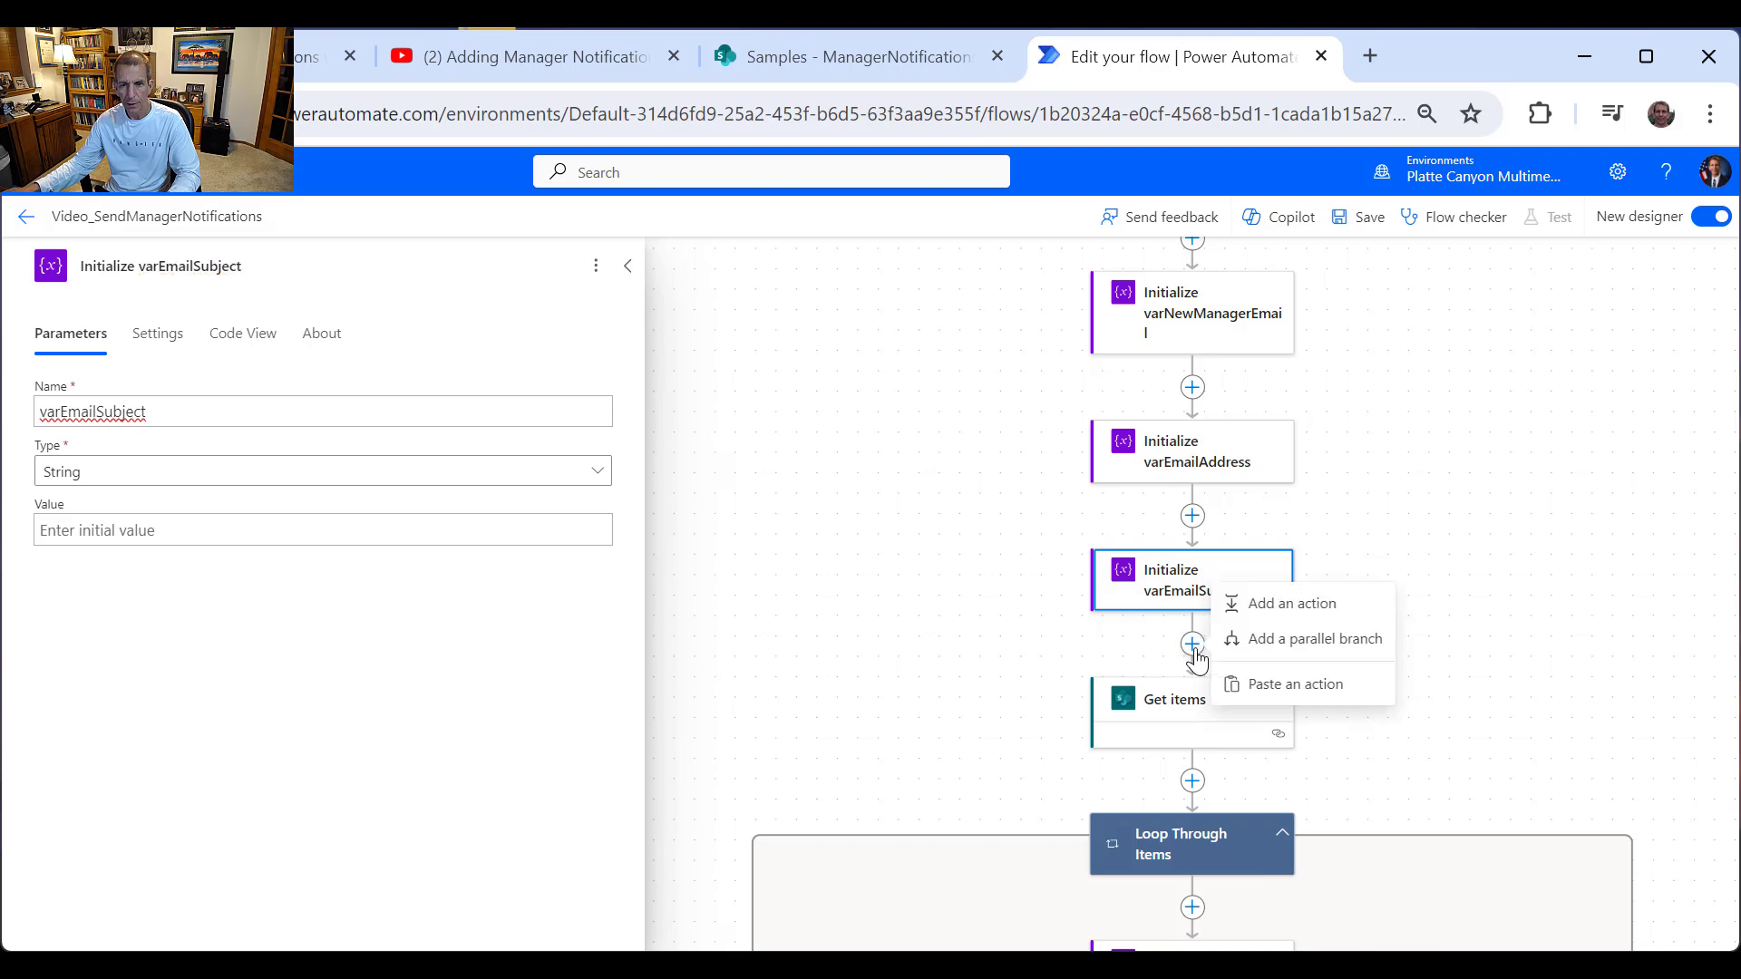
left_click(1282, 603)
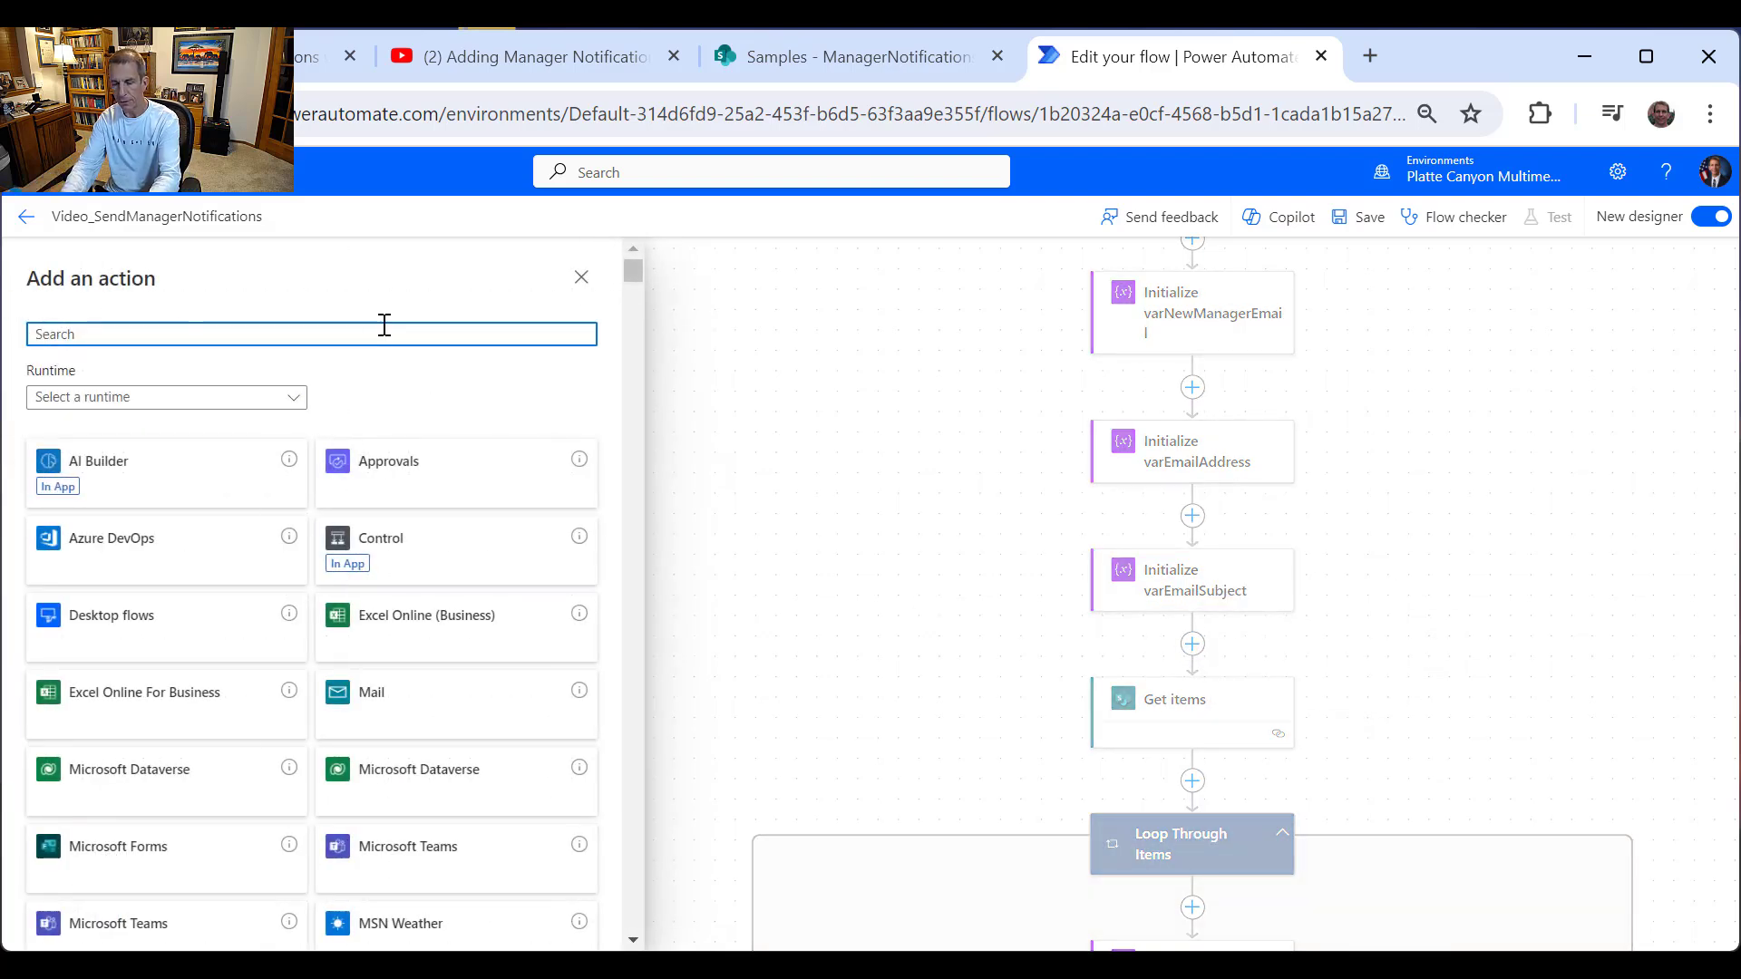
type("variable")
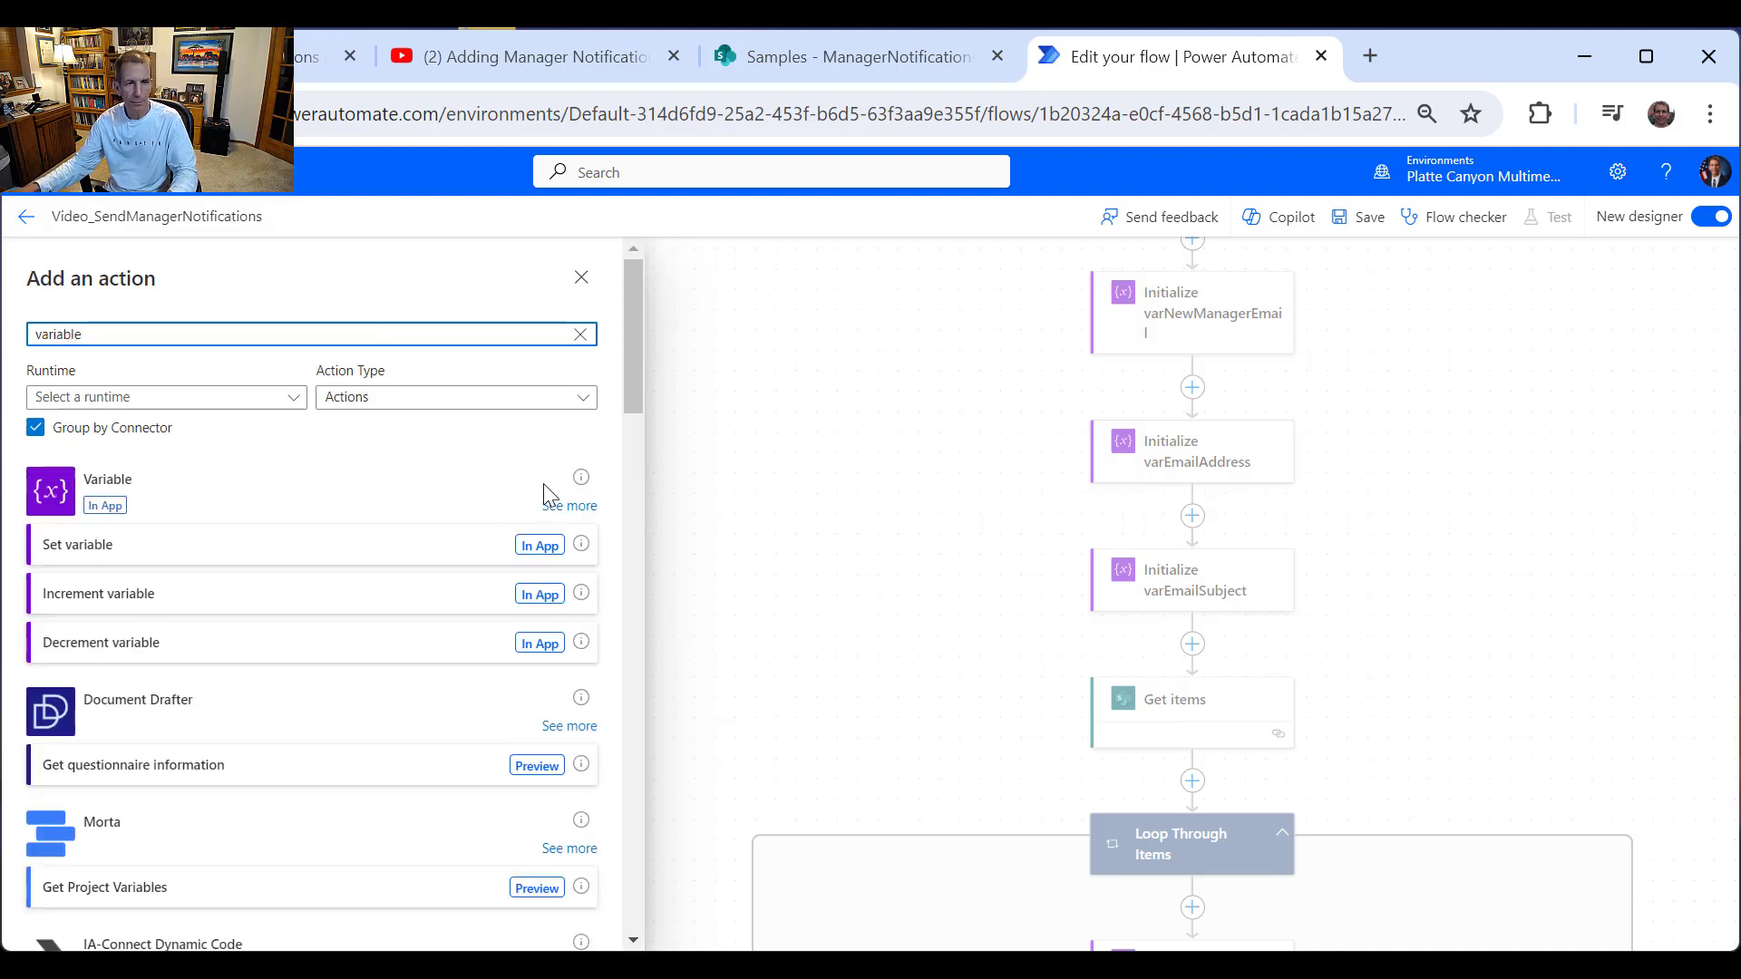
left_click(570, 506)
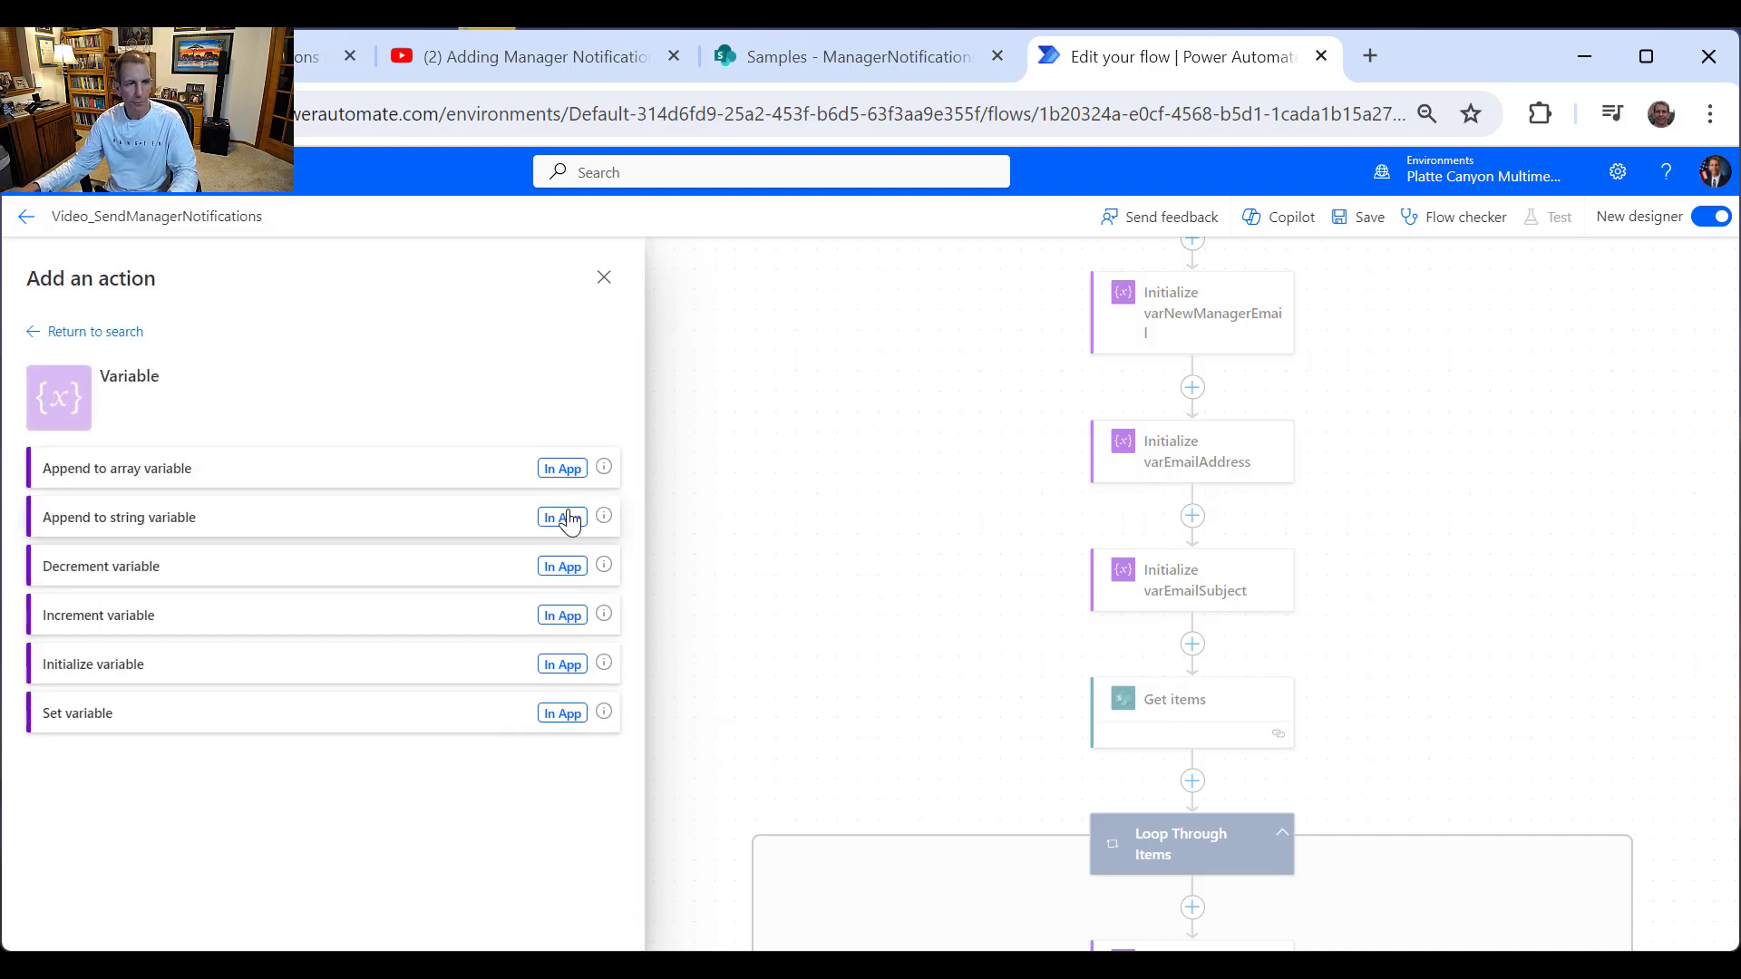
left_click(212, 680)
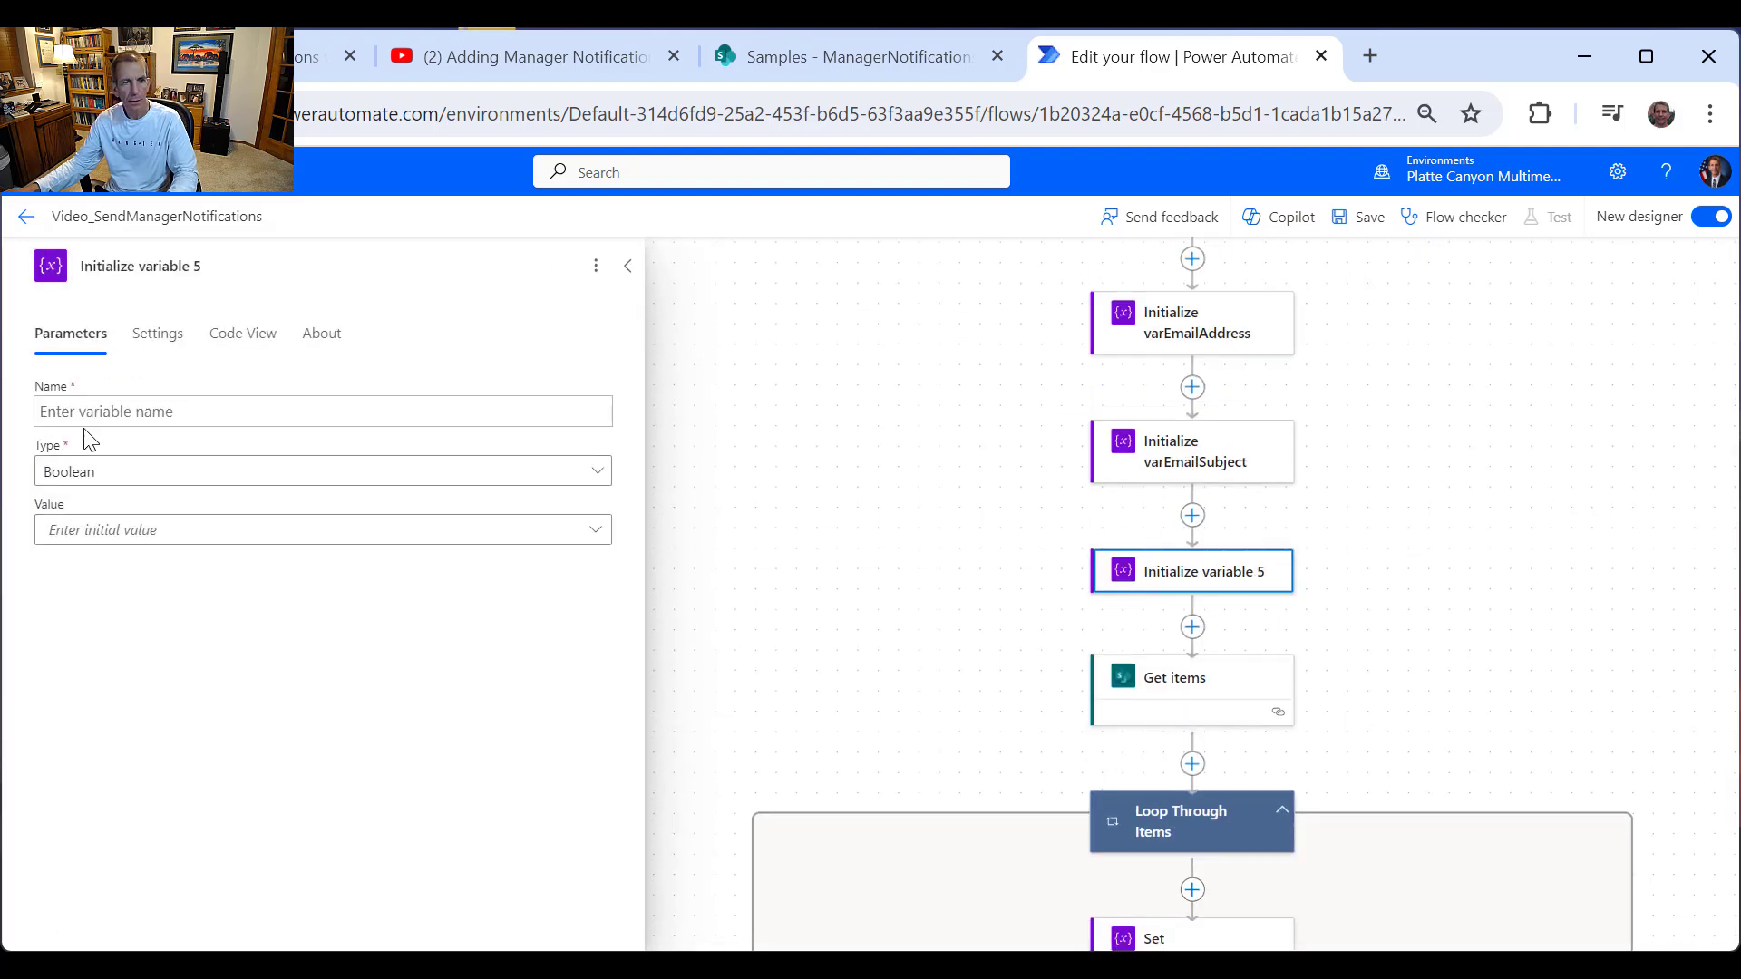
Step: Name the new variable varEmailBody by adapting the copied name, copy the result, and set the type to String
left_click(147, 411)
key("ctrl+v")
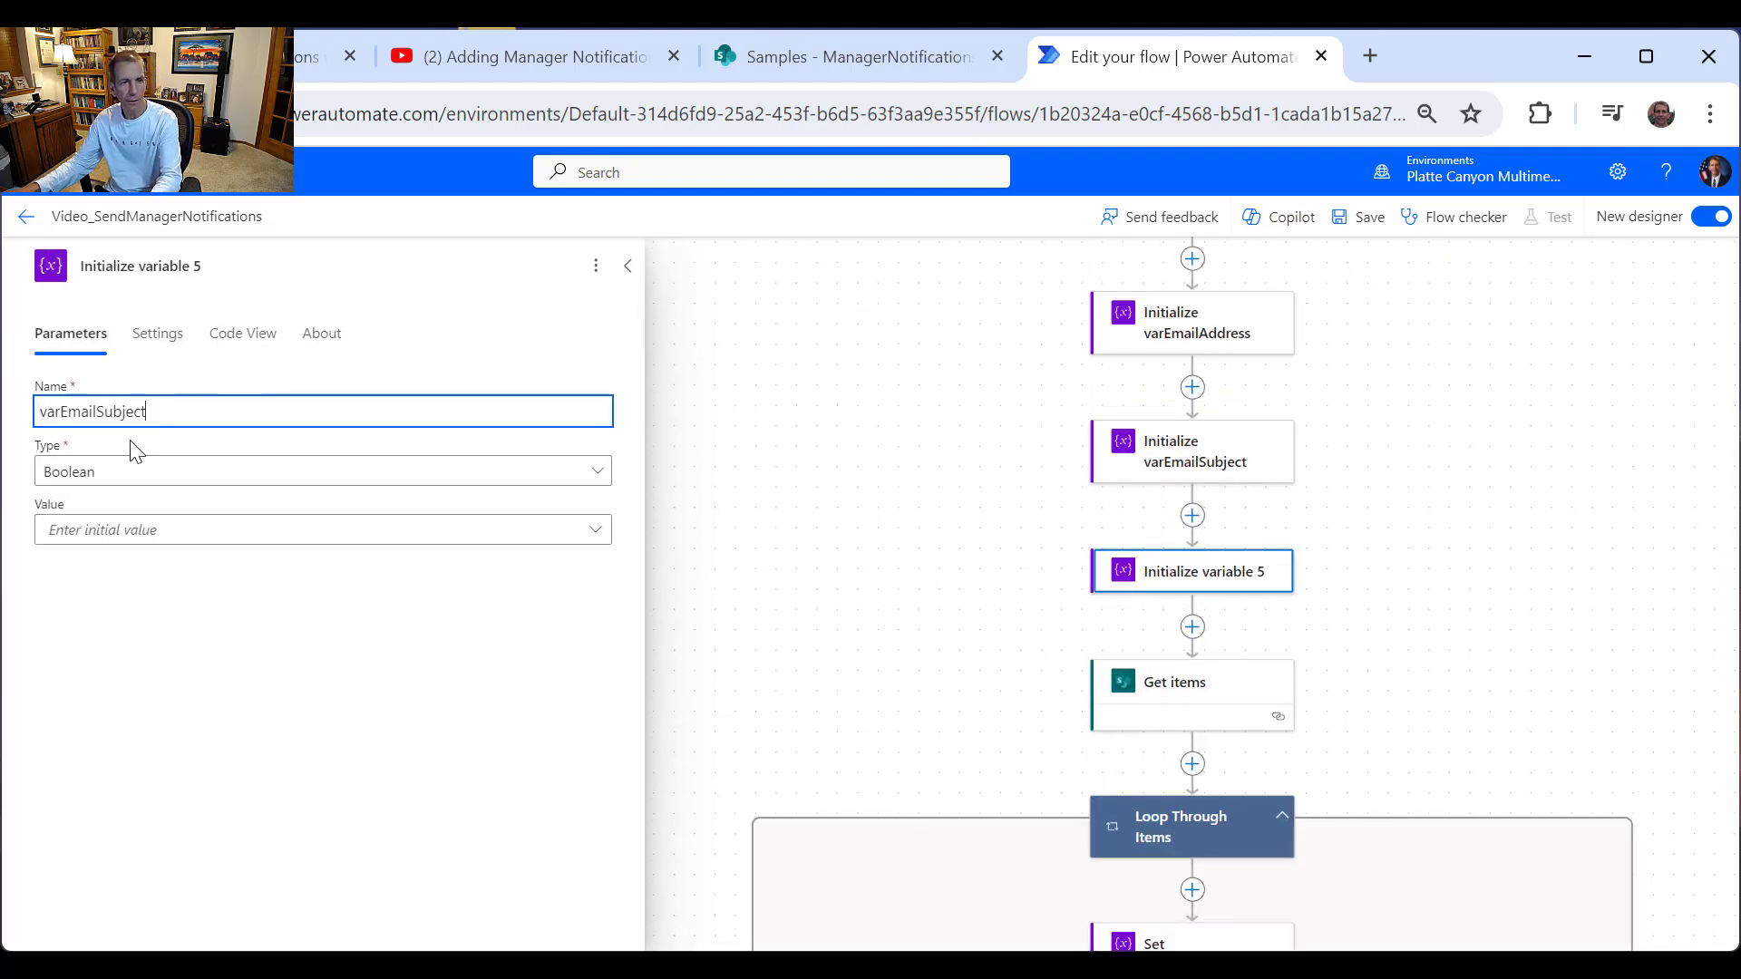
left_click_drag(97, 413, 171, 412)
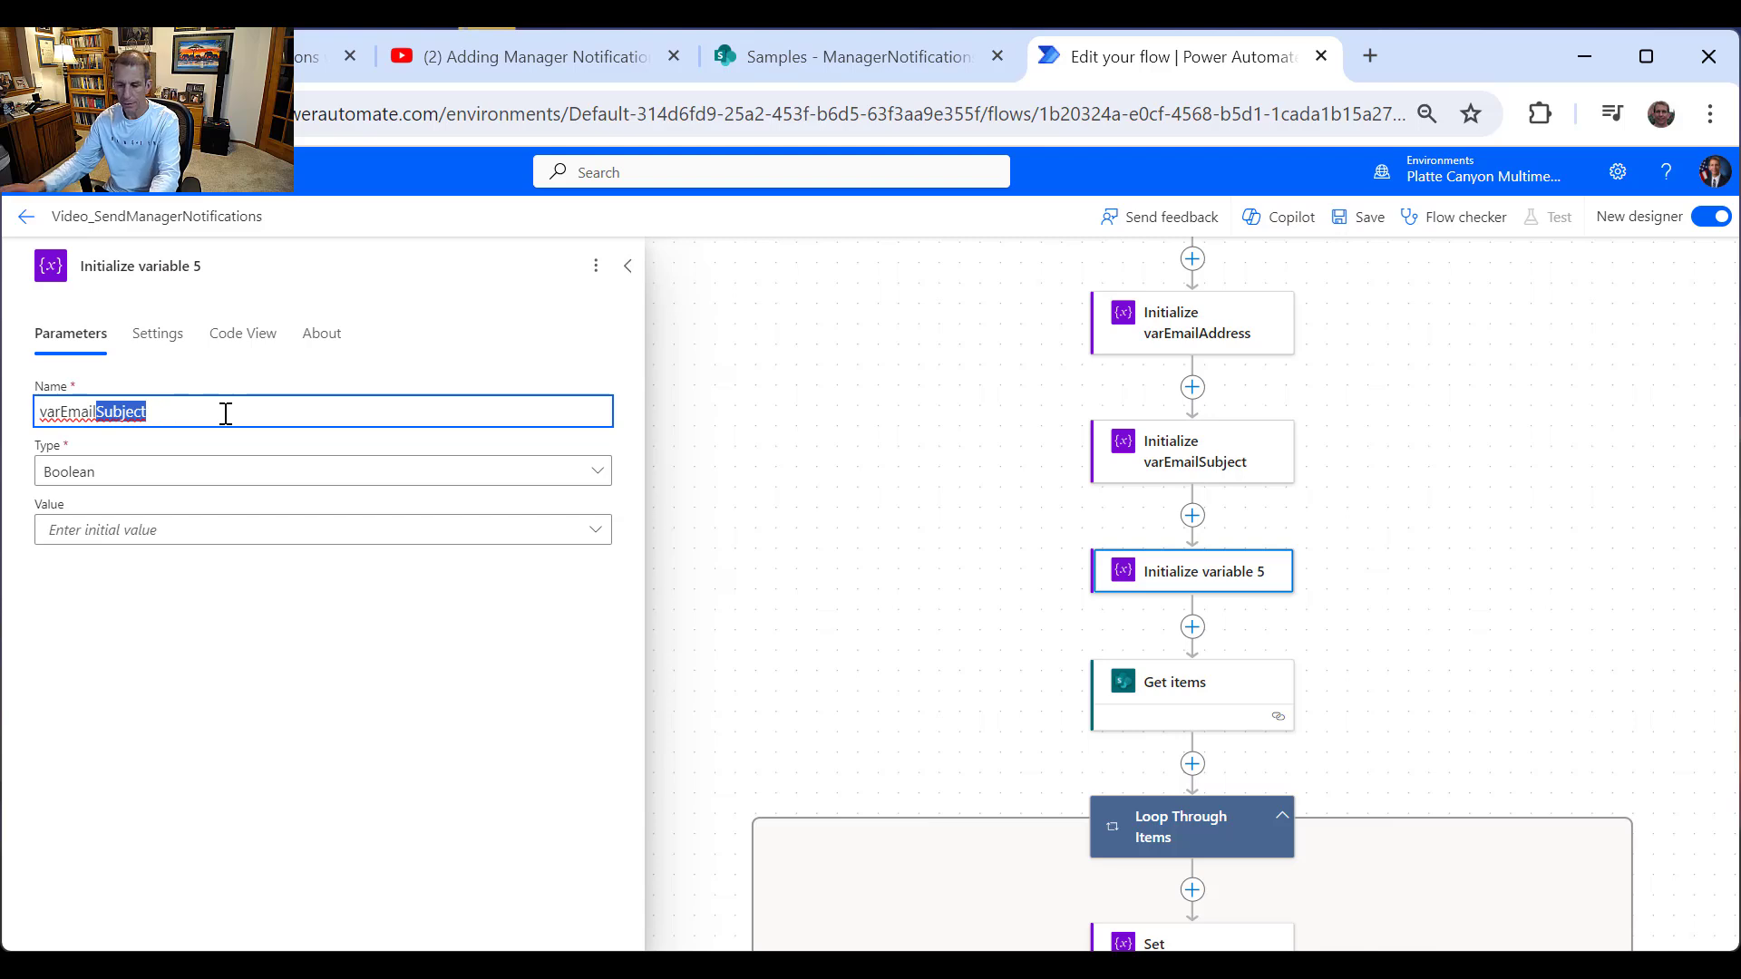
type("B")
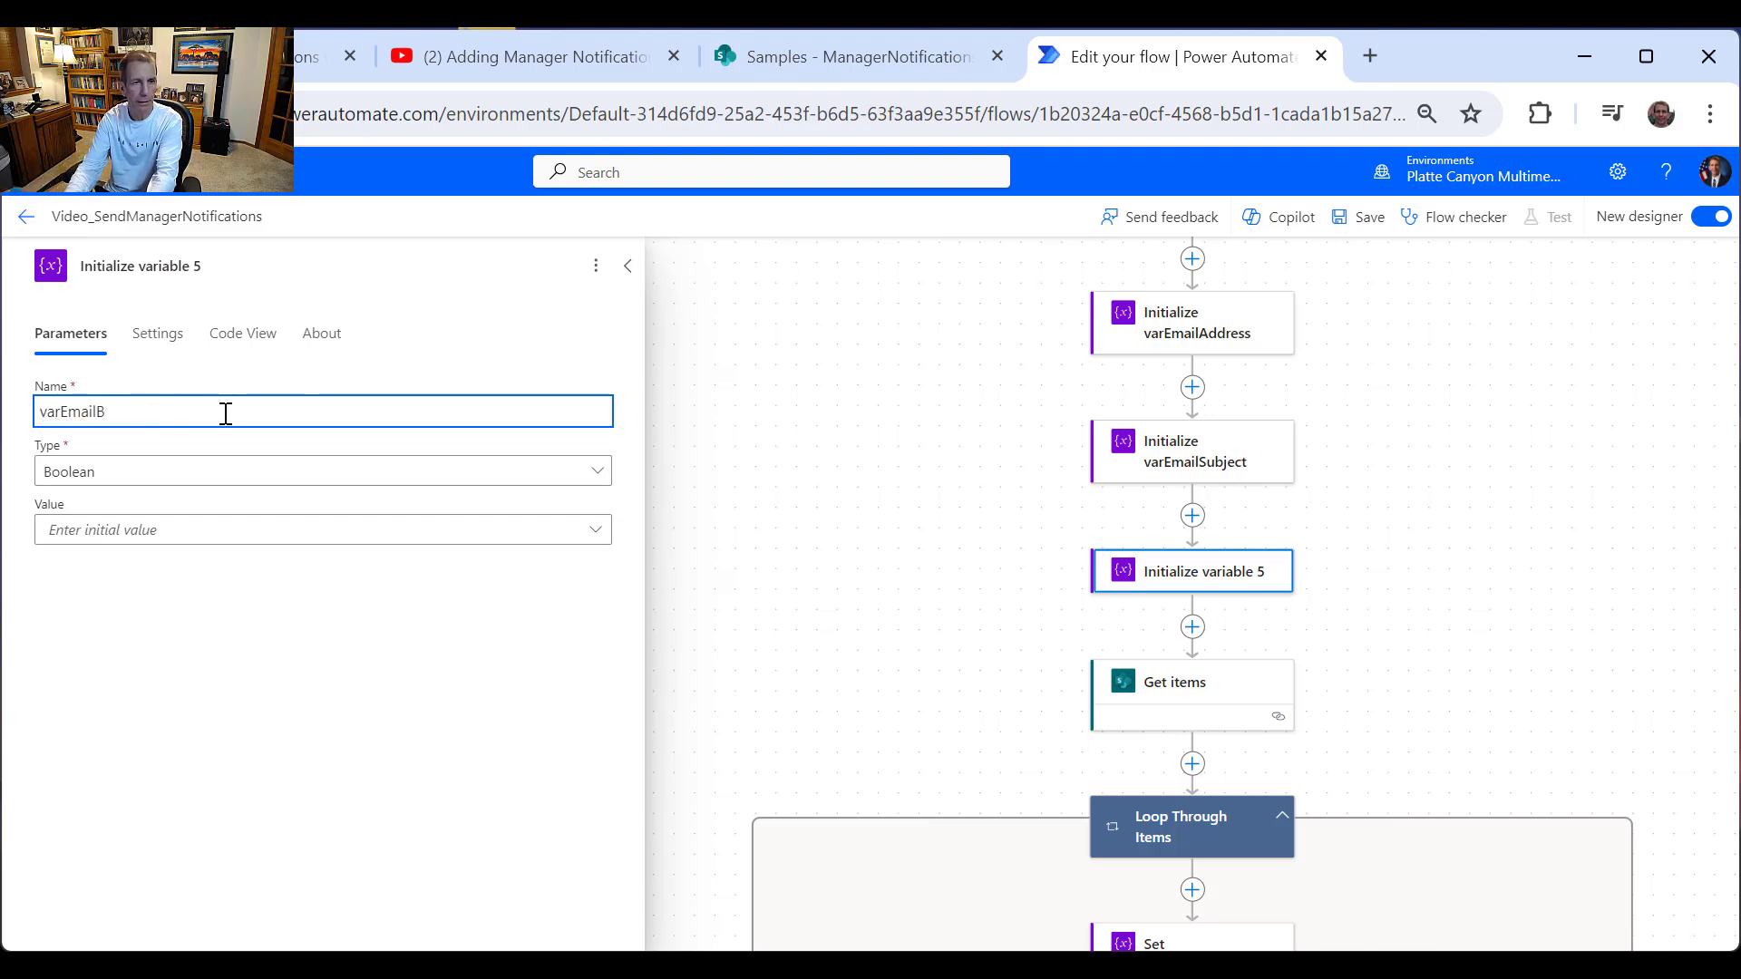
type("ody")
left_click_drag(190, 412, 9, 417)
key("ctrl+c")
left_click(159, 478)
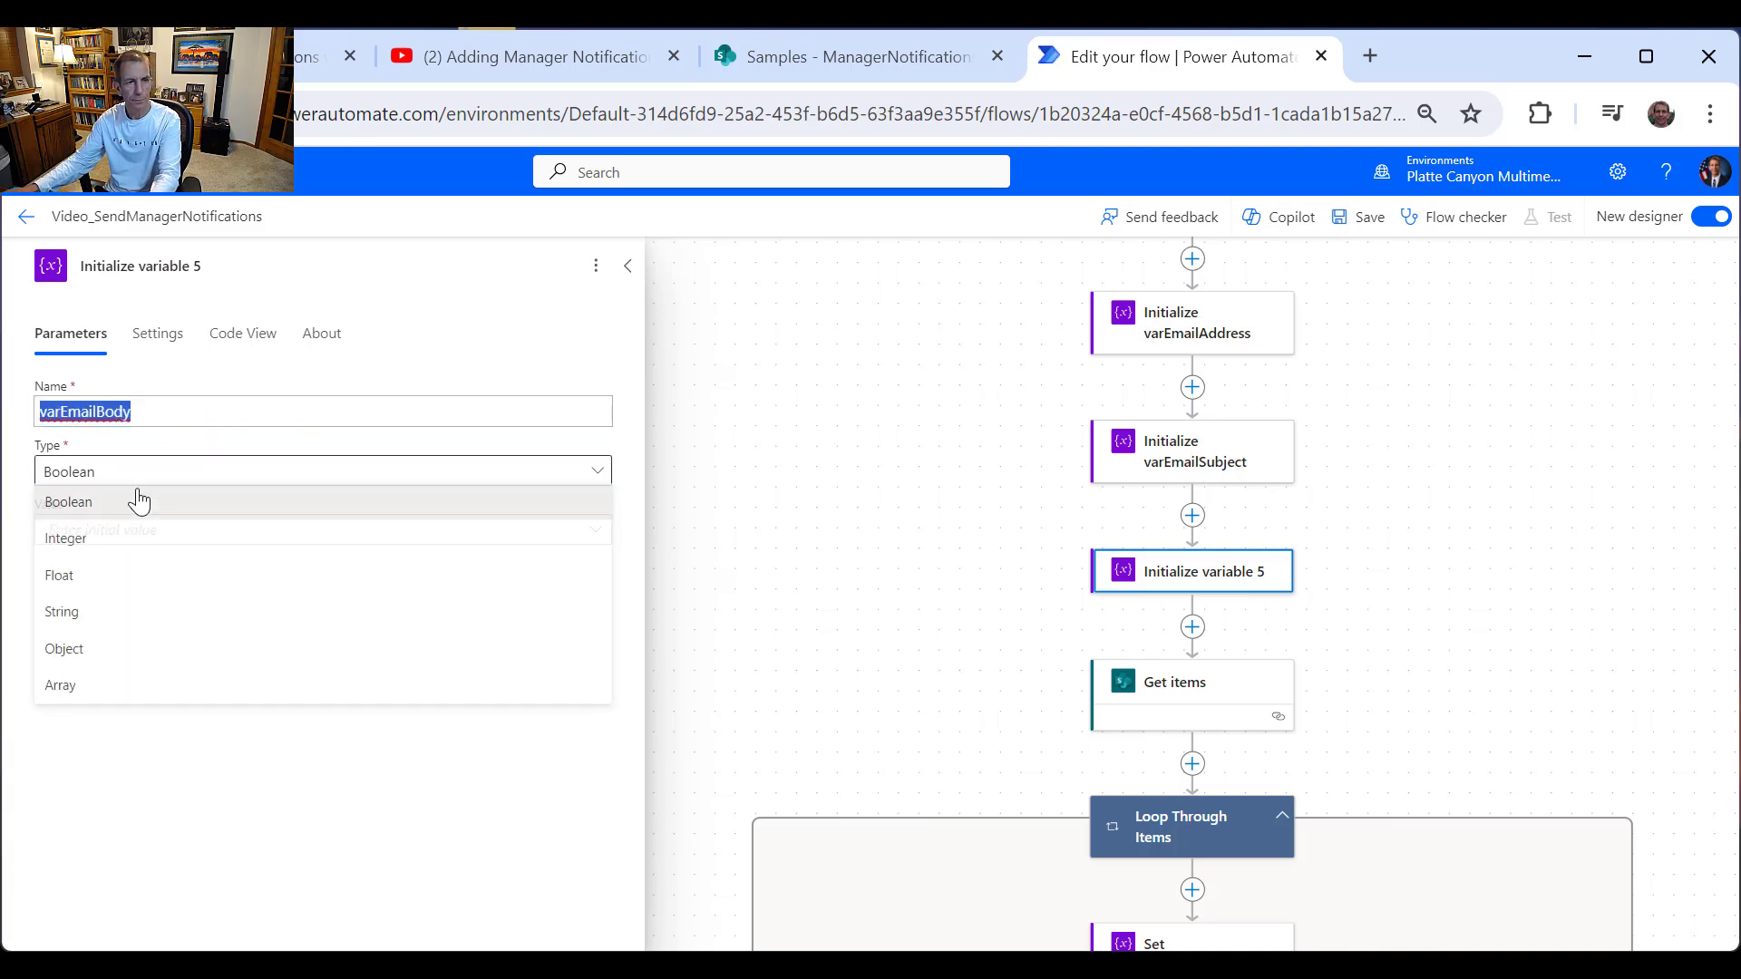
left_click(105, 614)
Step: Rename the action to "Initialize varEmailBody" using the copied variable name, and collapse its settings
left_click_drag(248, 270, 145, 265)
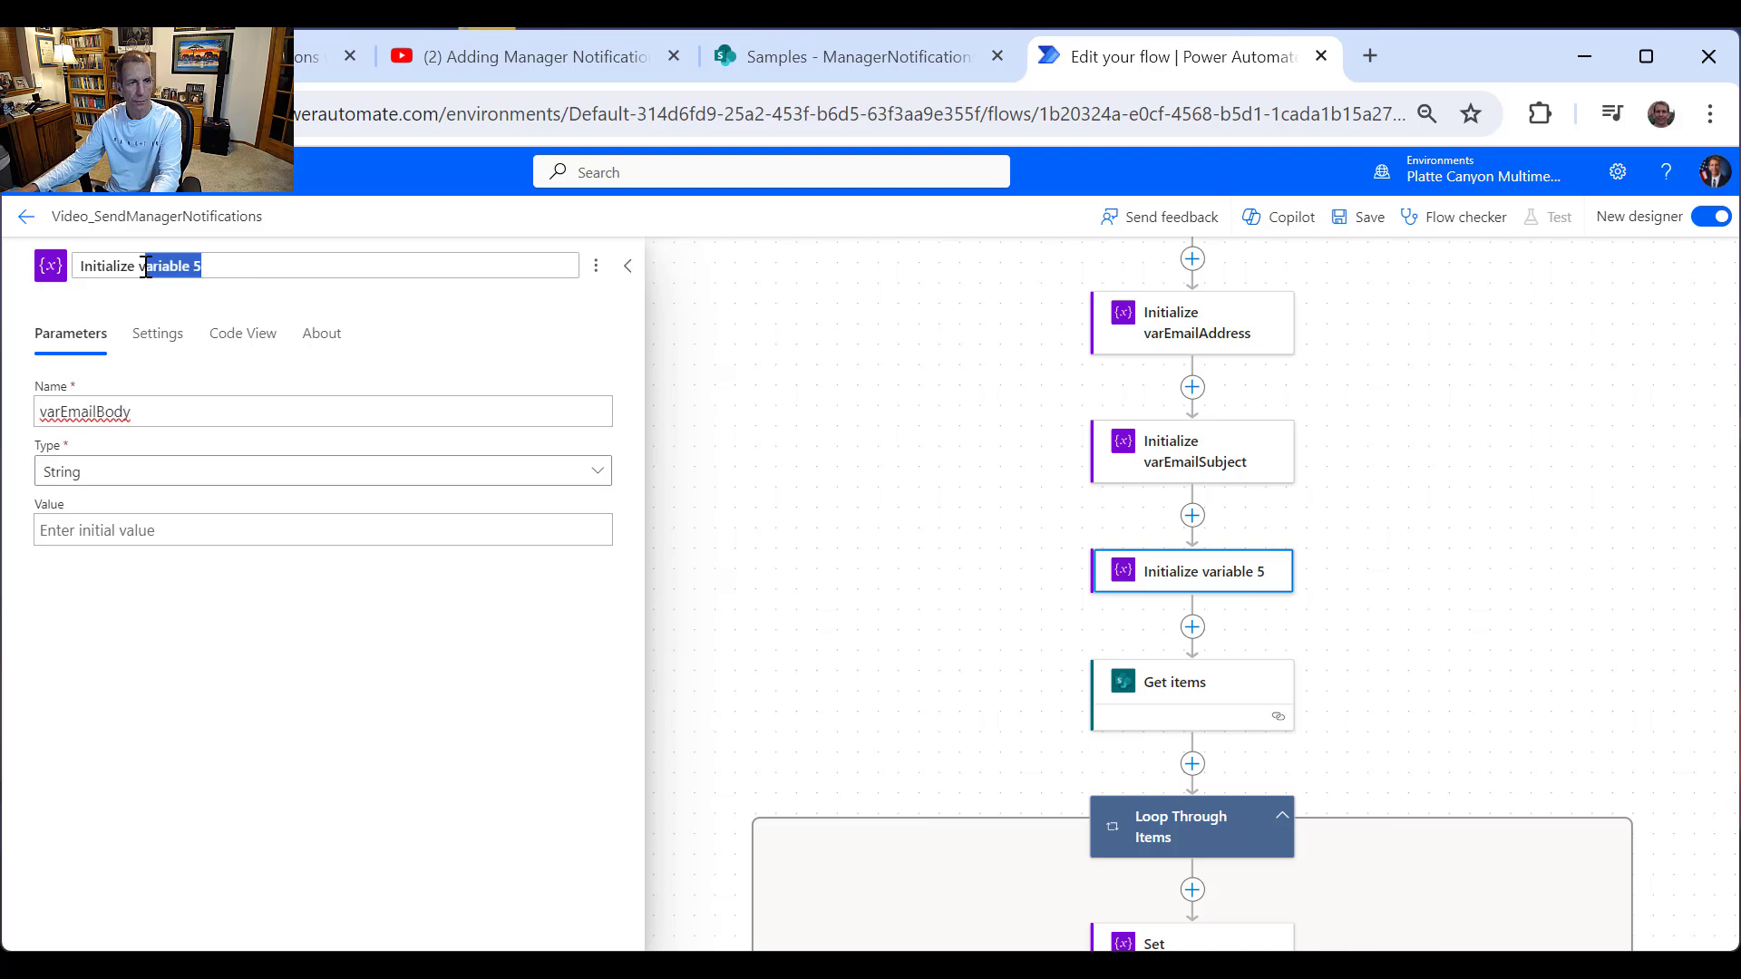
key("ctrl+v")
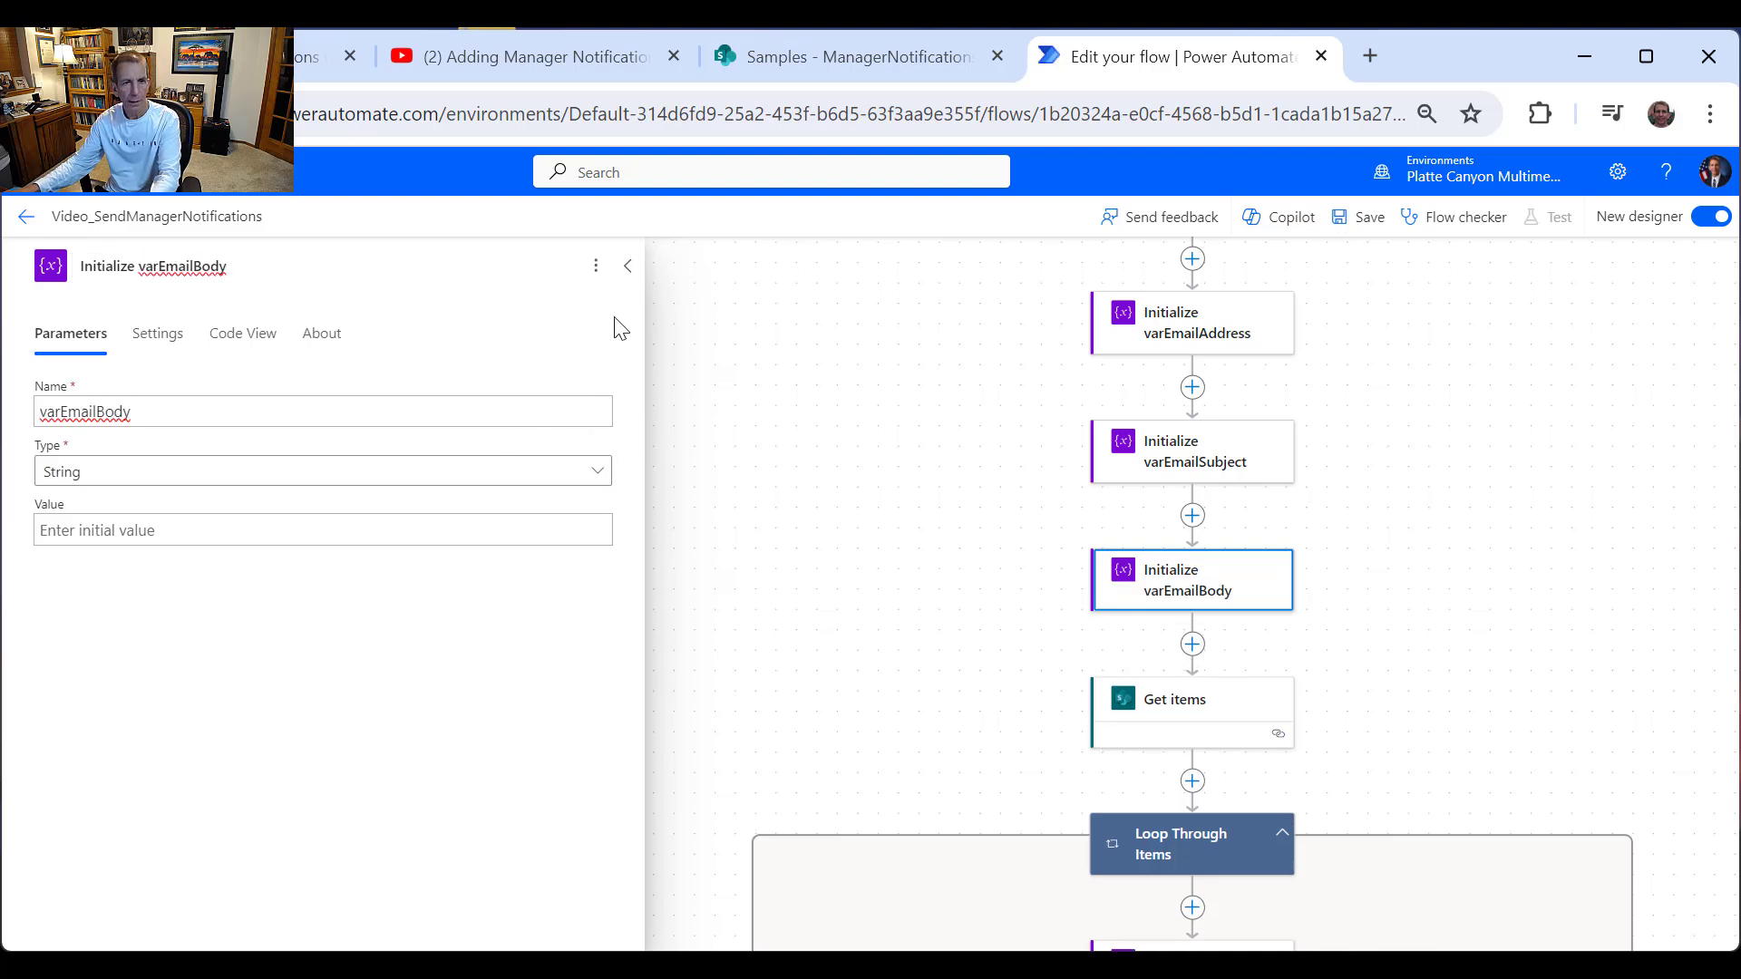
left_click(628, 270)
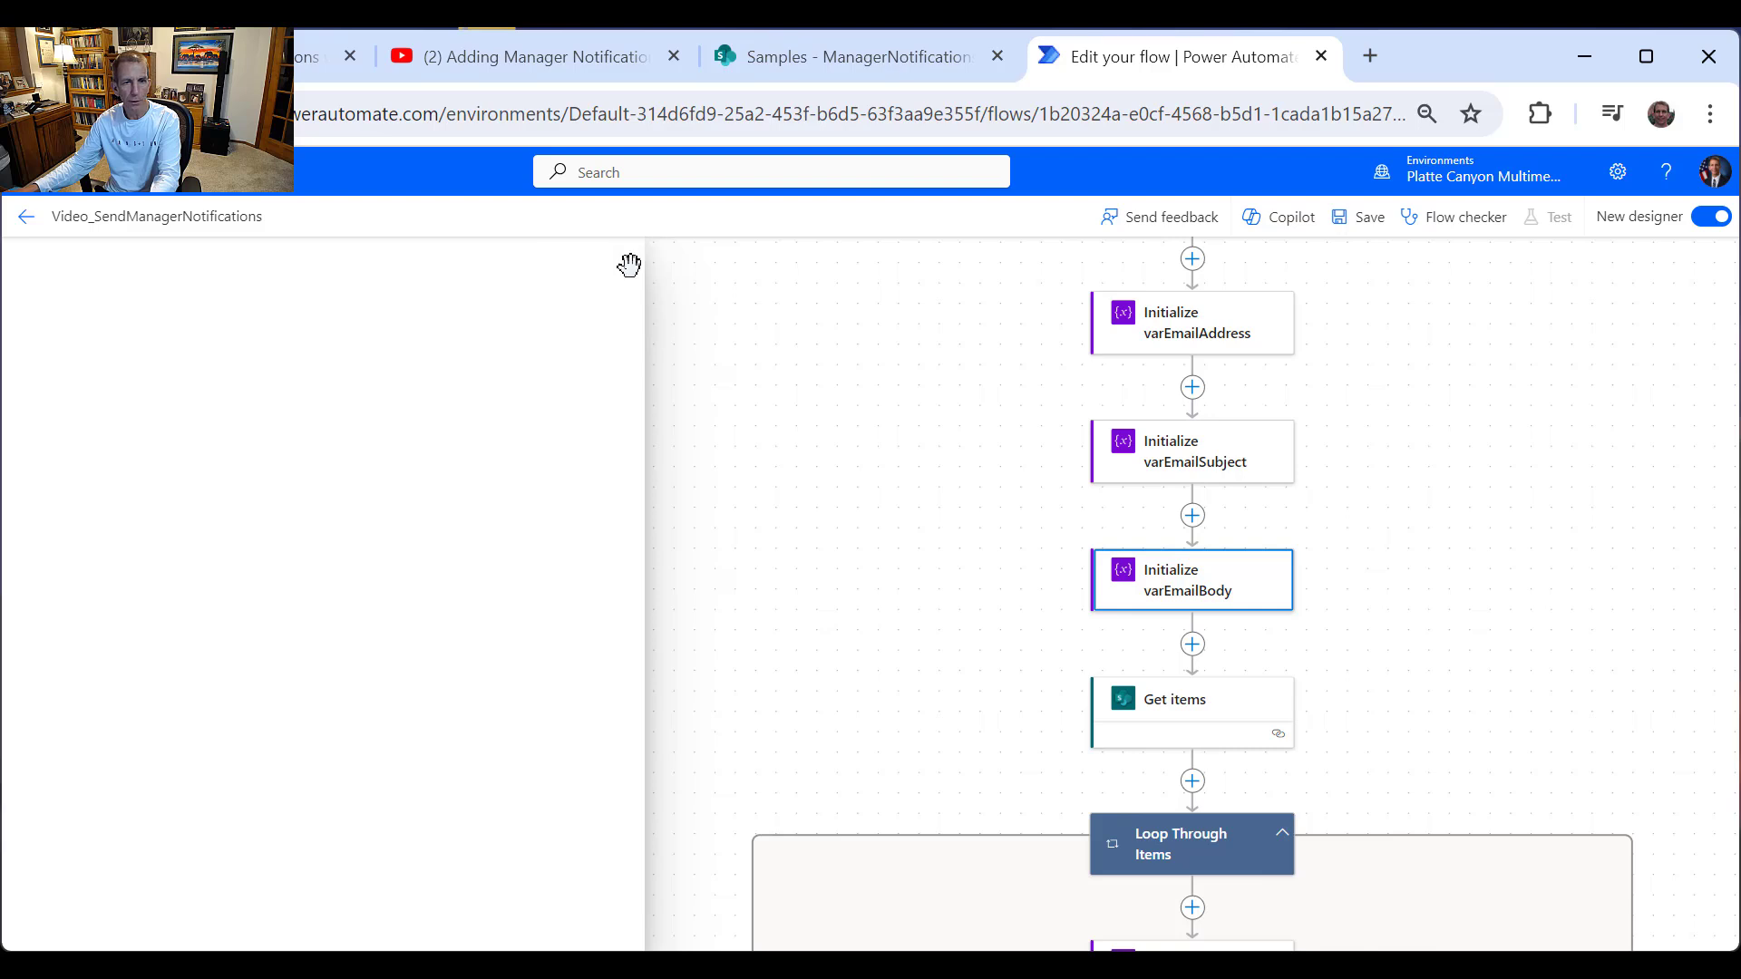
Step: Insert an Initialize variable action between Initialize varEmailBody and Get items
left_click(1194, 652)
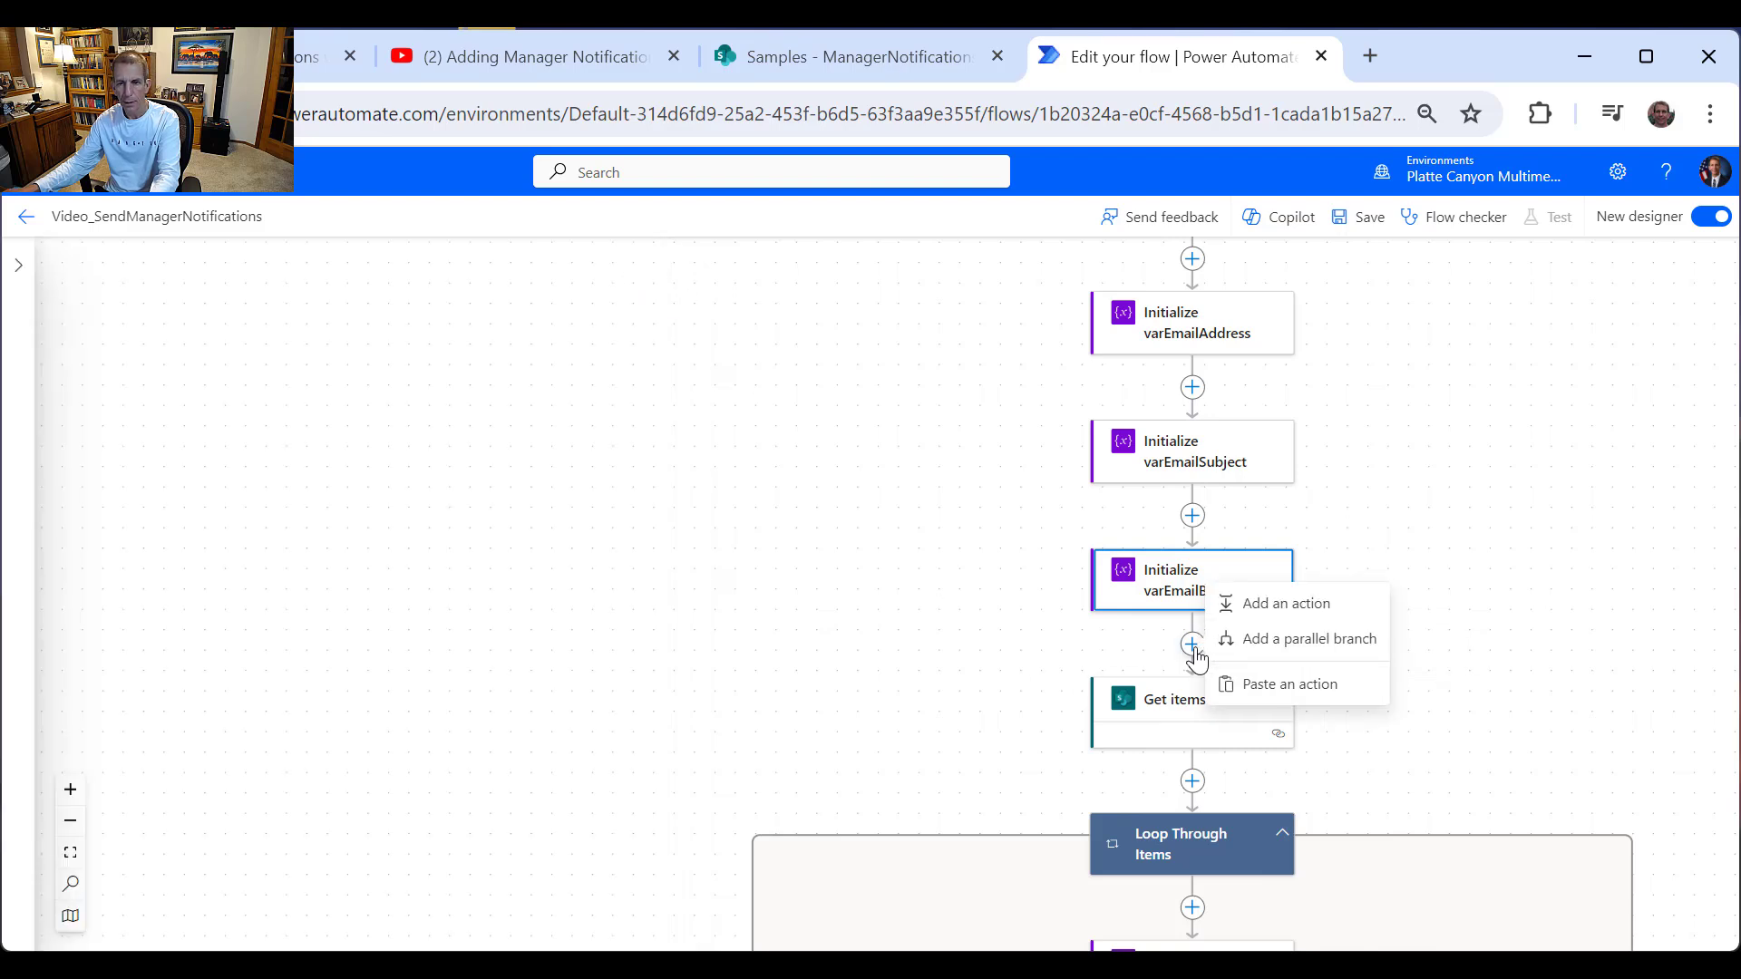
left_click(1303, 619)
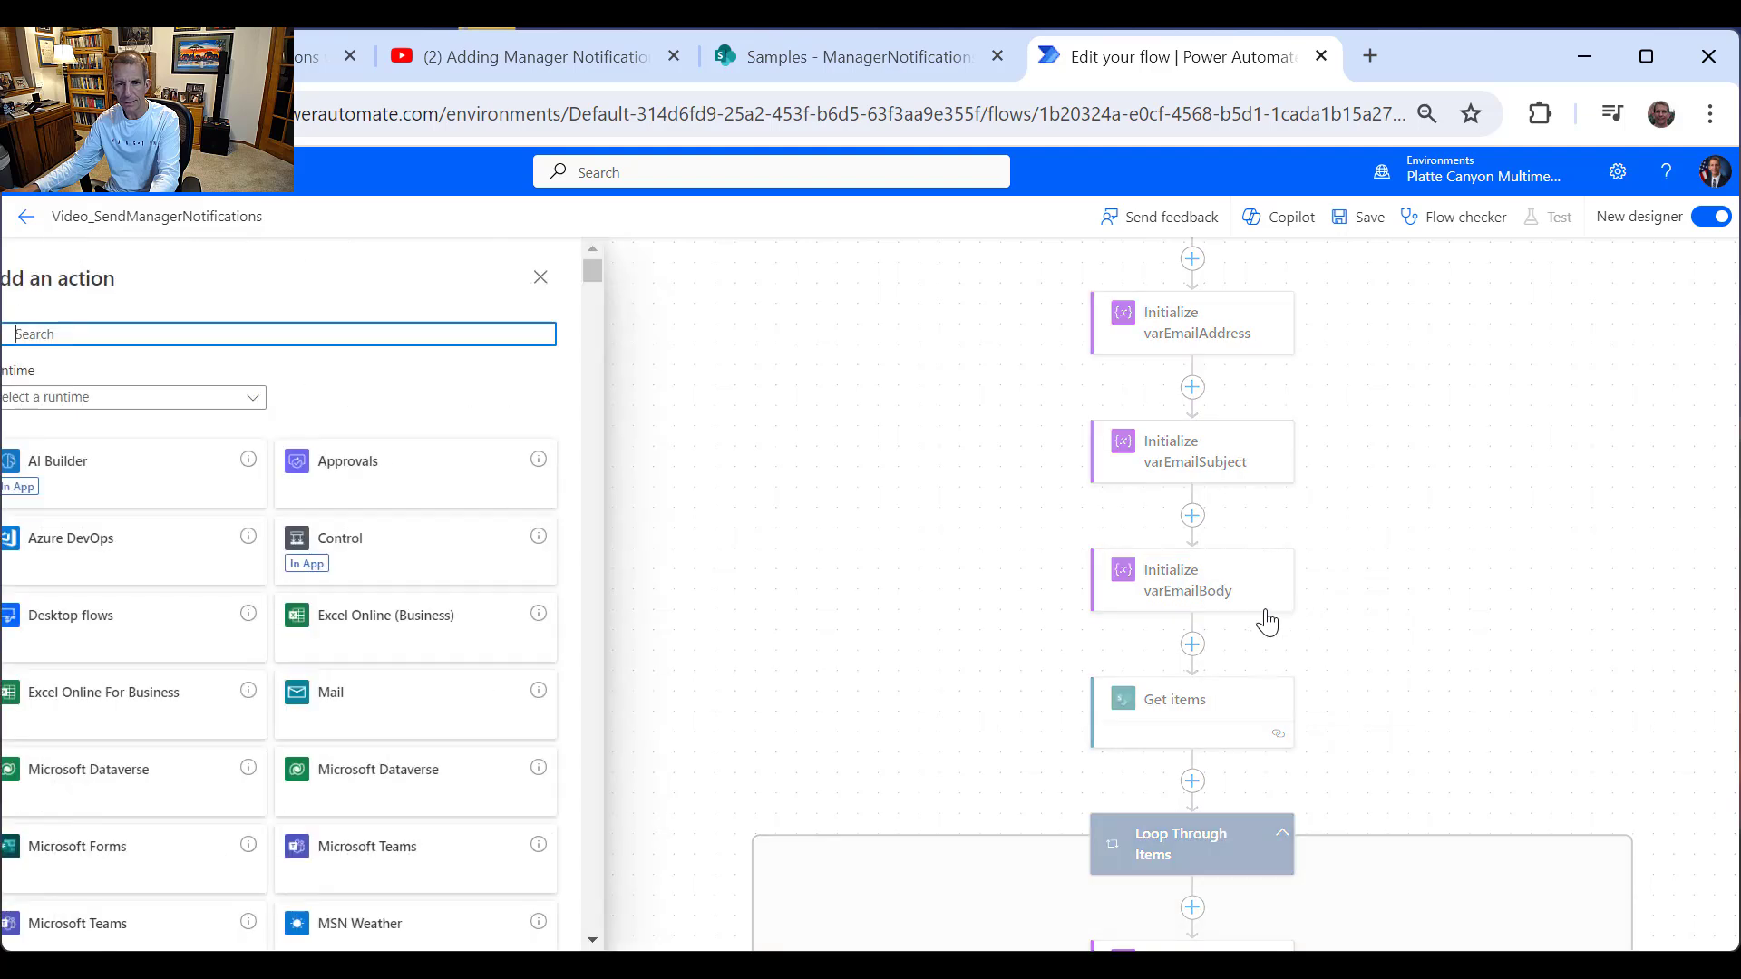
left_click(224, 342)
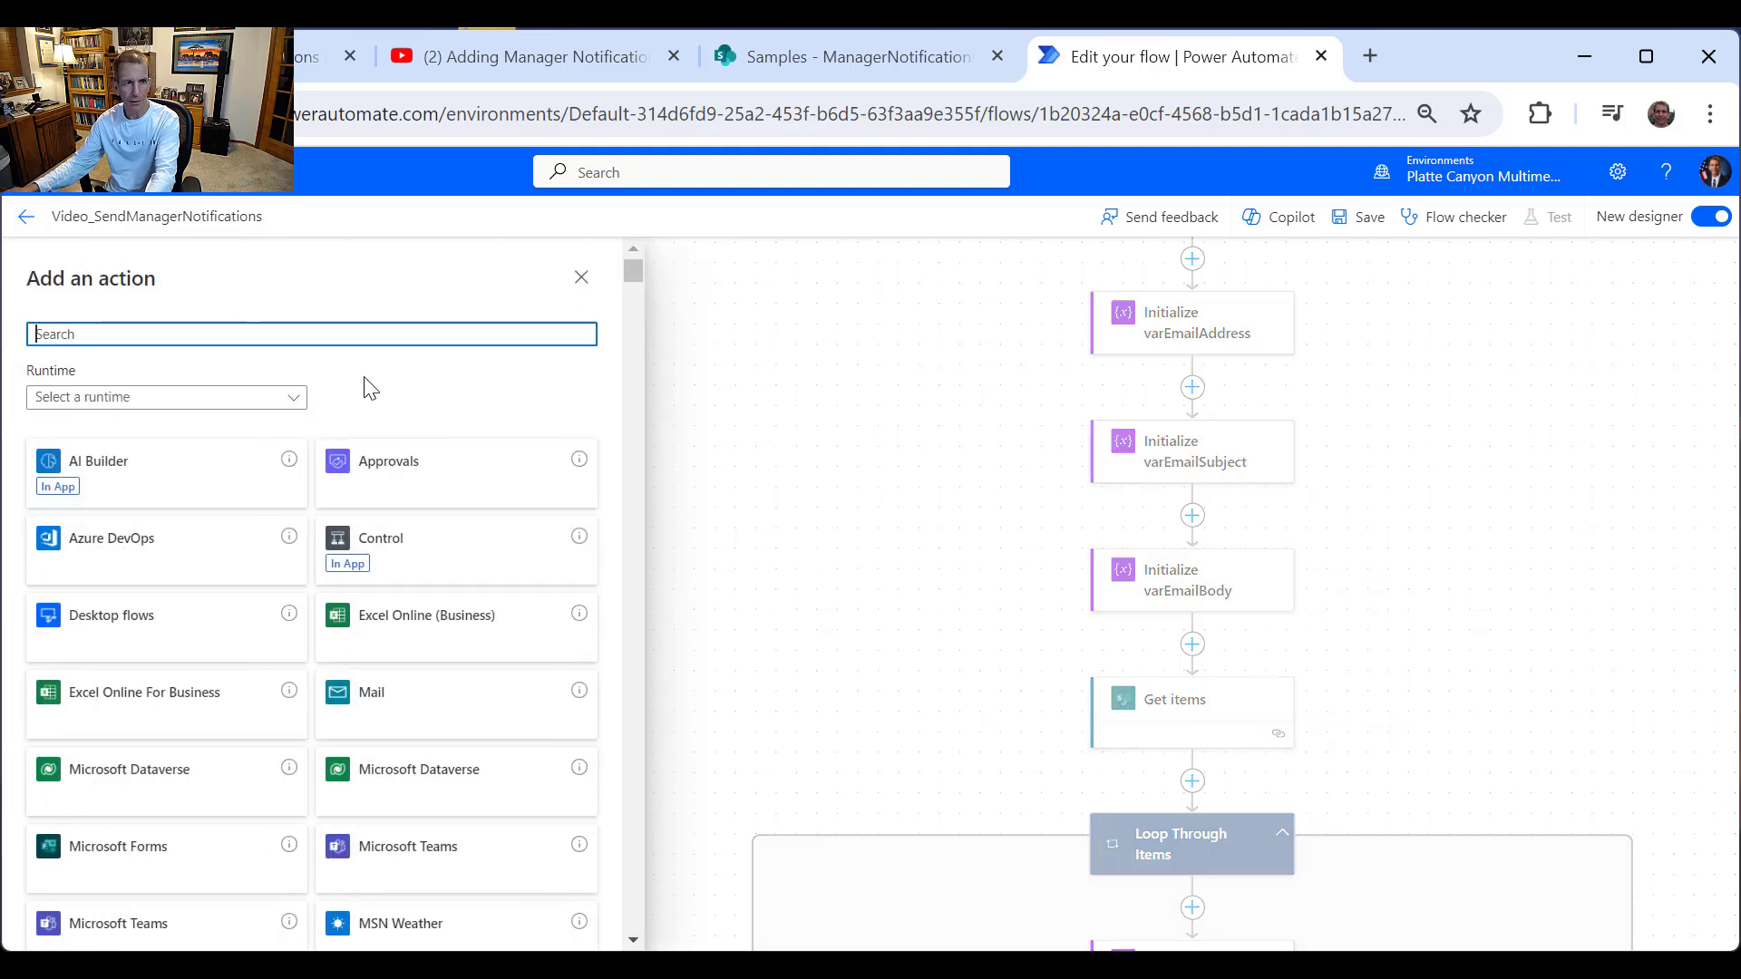
type("var")
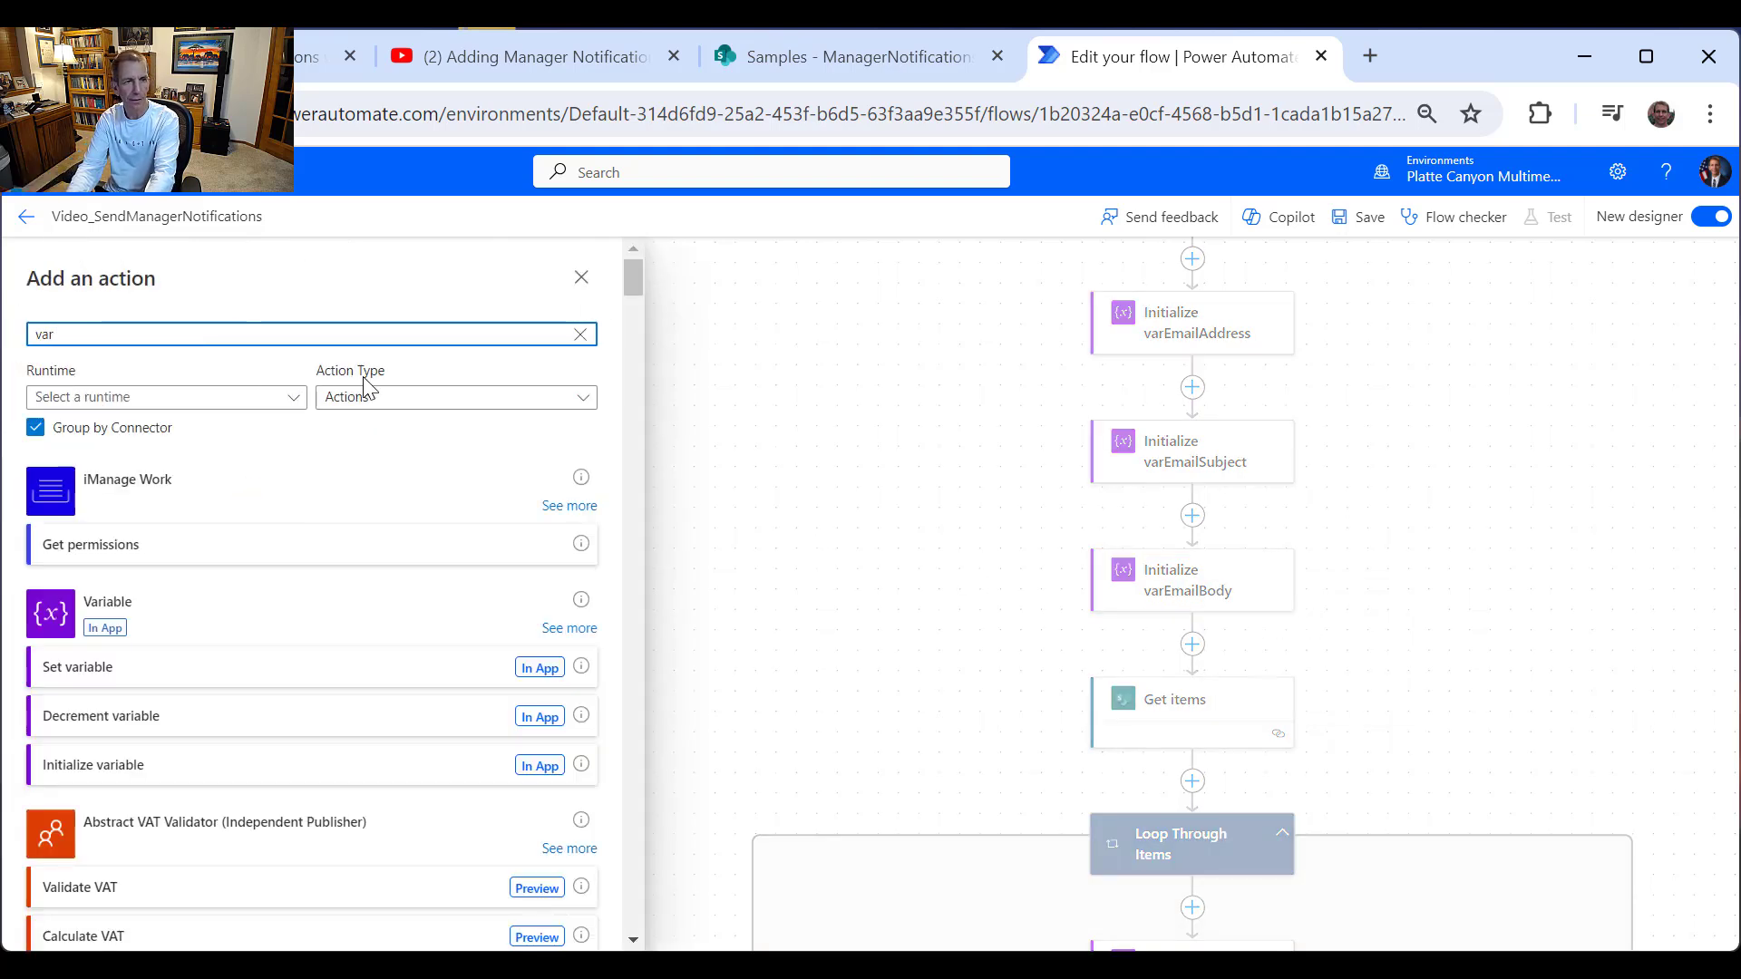
left_click(554, 629)
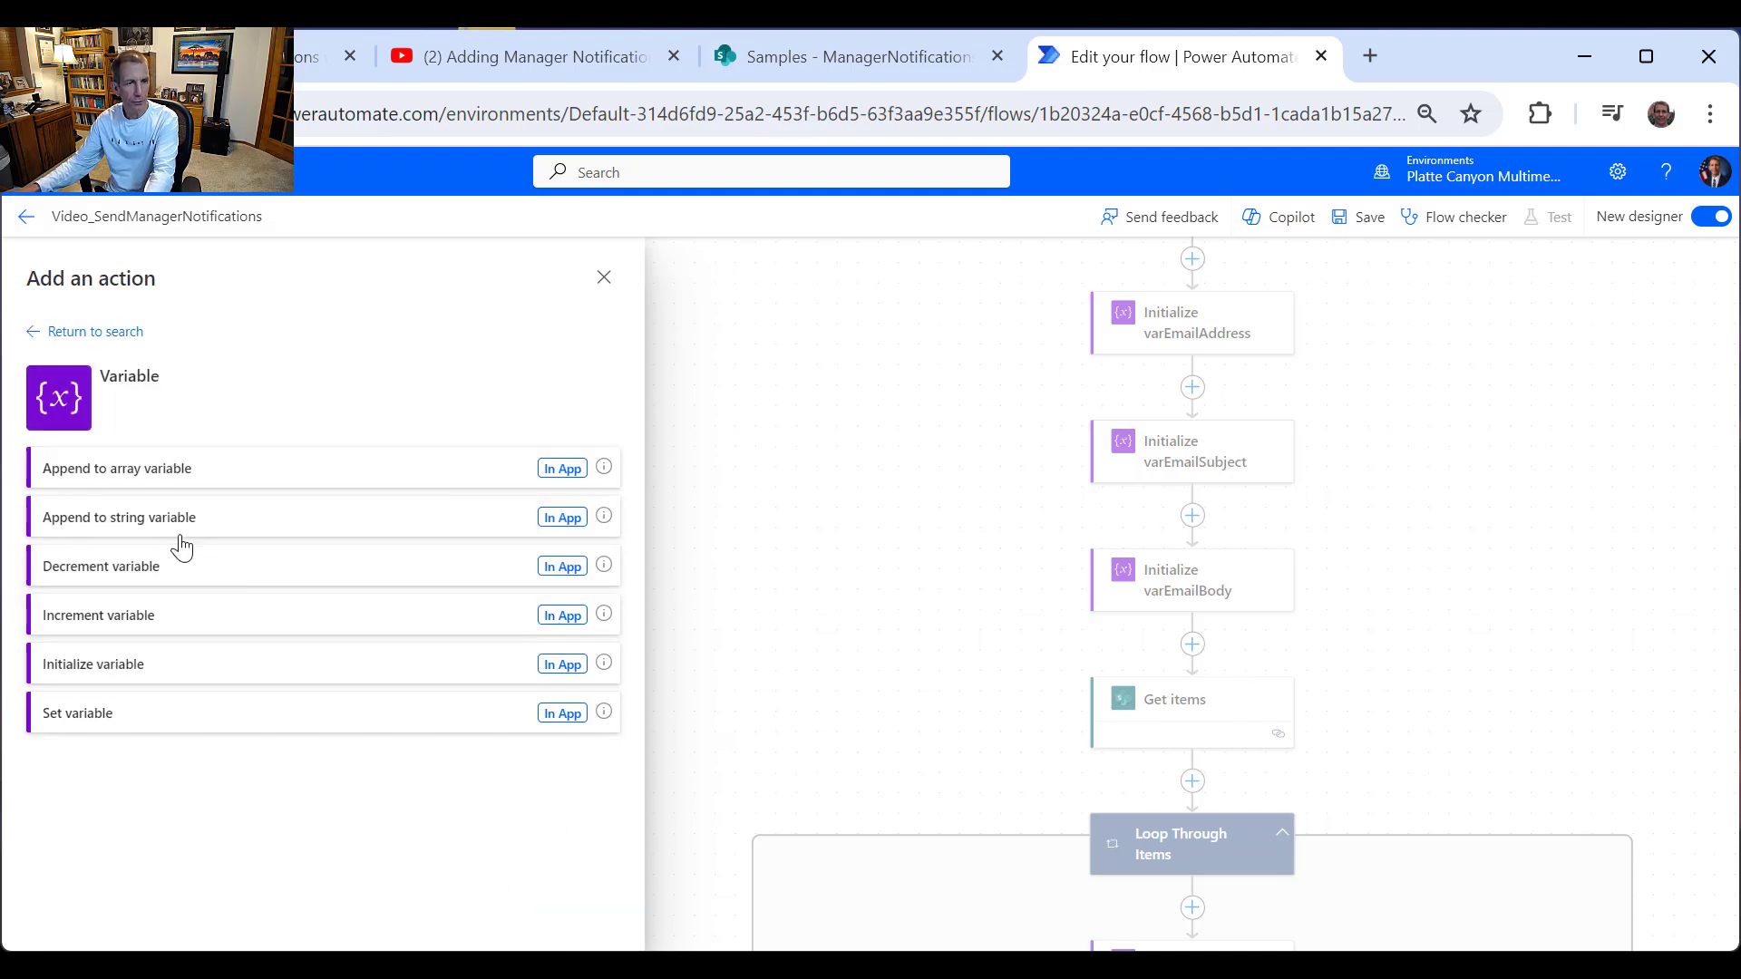
left_click(151, 663)
Step: Name the new variable varManagerFirstName, copy that name, and set the type to String
left_click(299, 413)
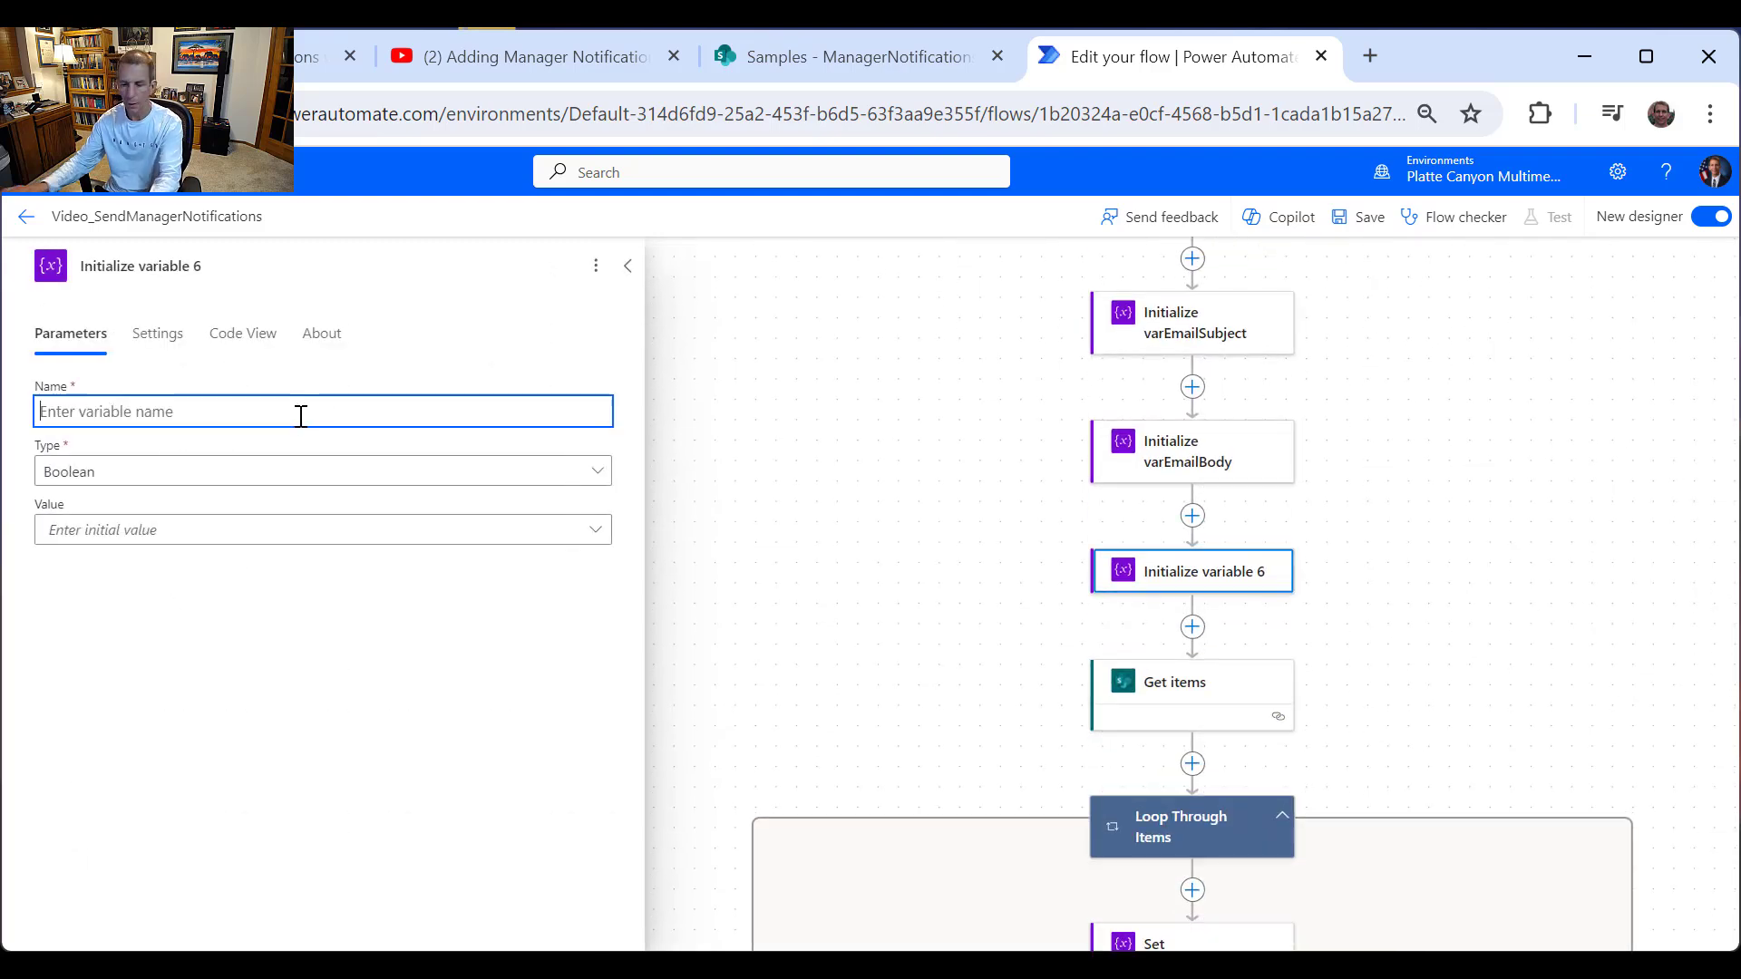
type("varManagerFirst")
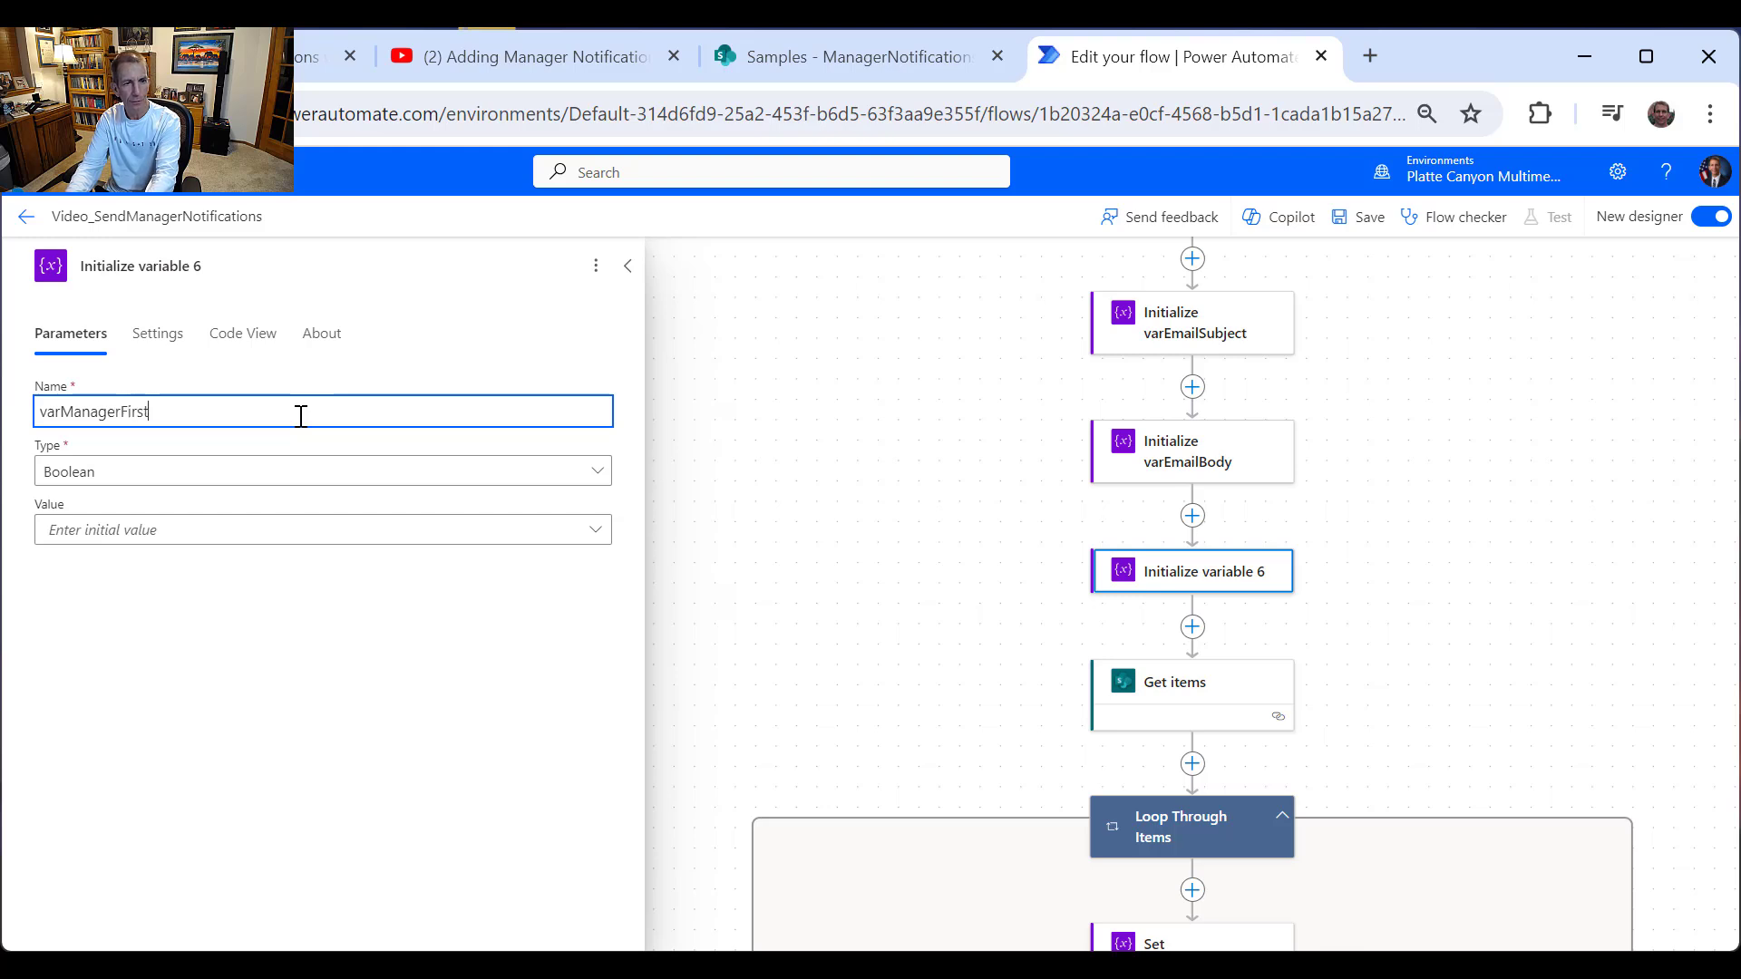
type("Name")
left_click_drag(211, 415, 38, 413)
key("ctrl+c")
left_click(127, 473)
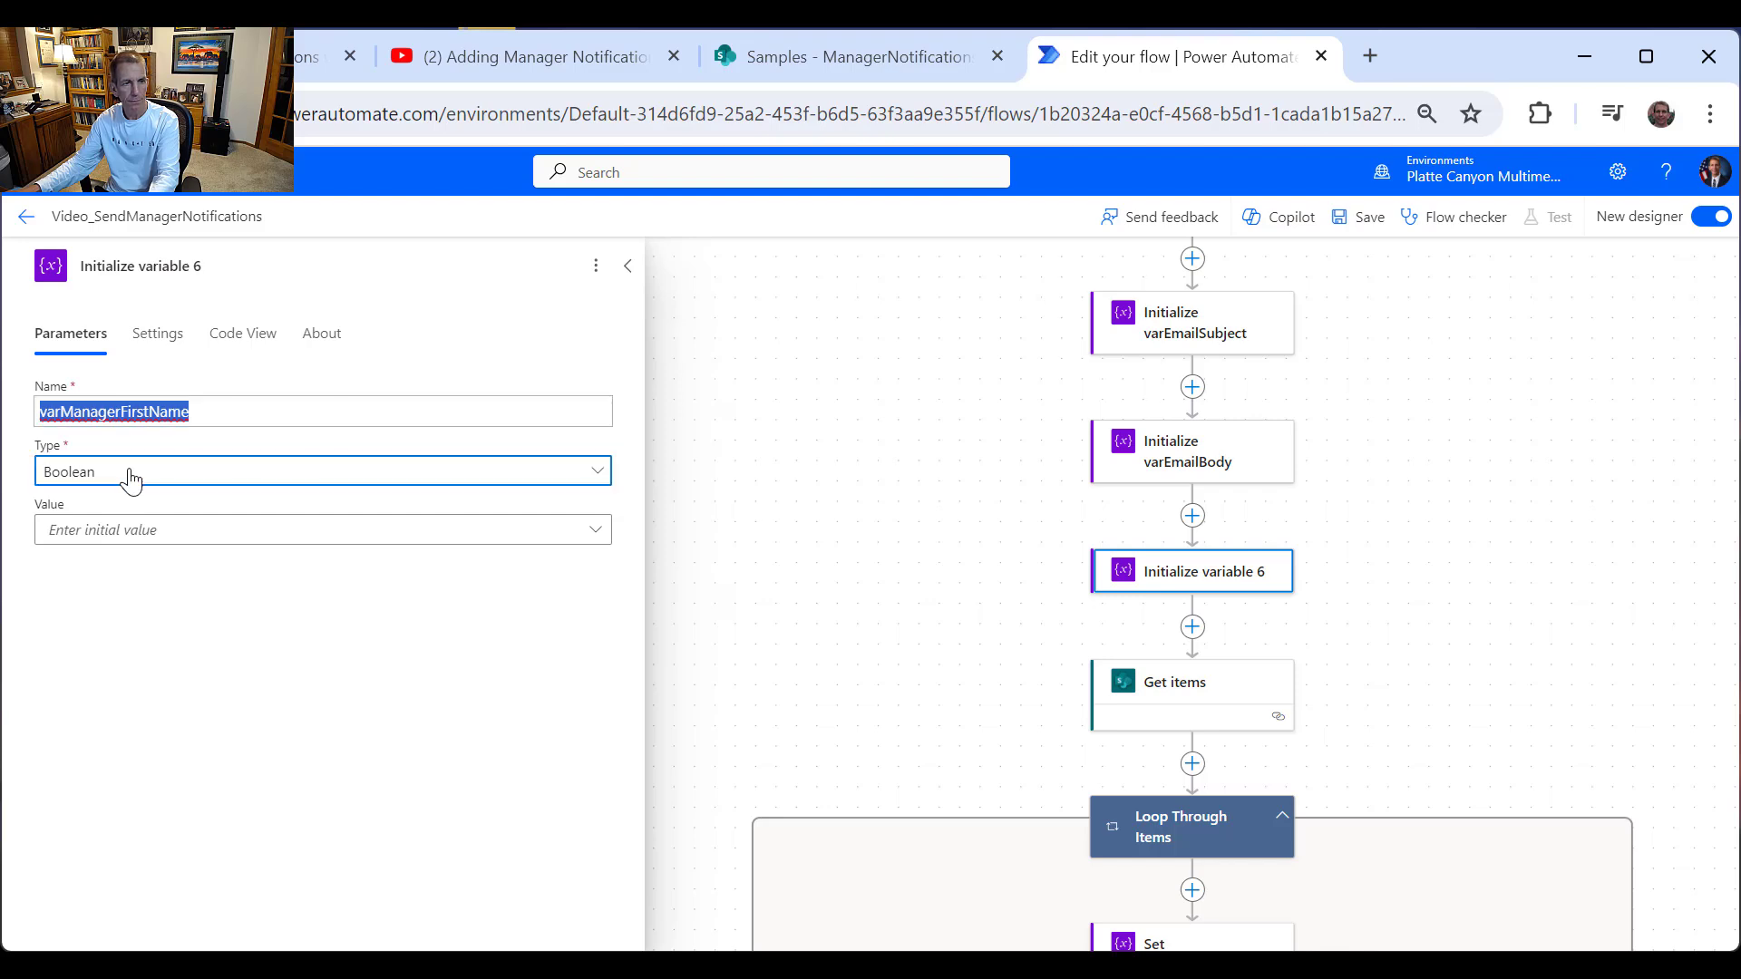
left_click(116, 614)
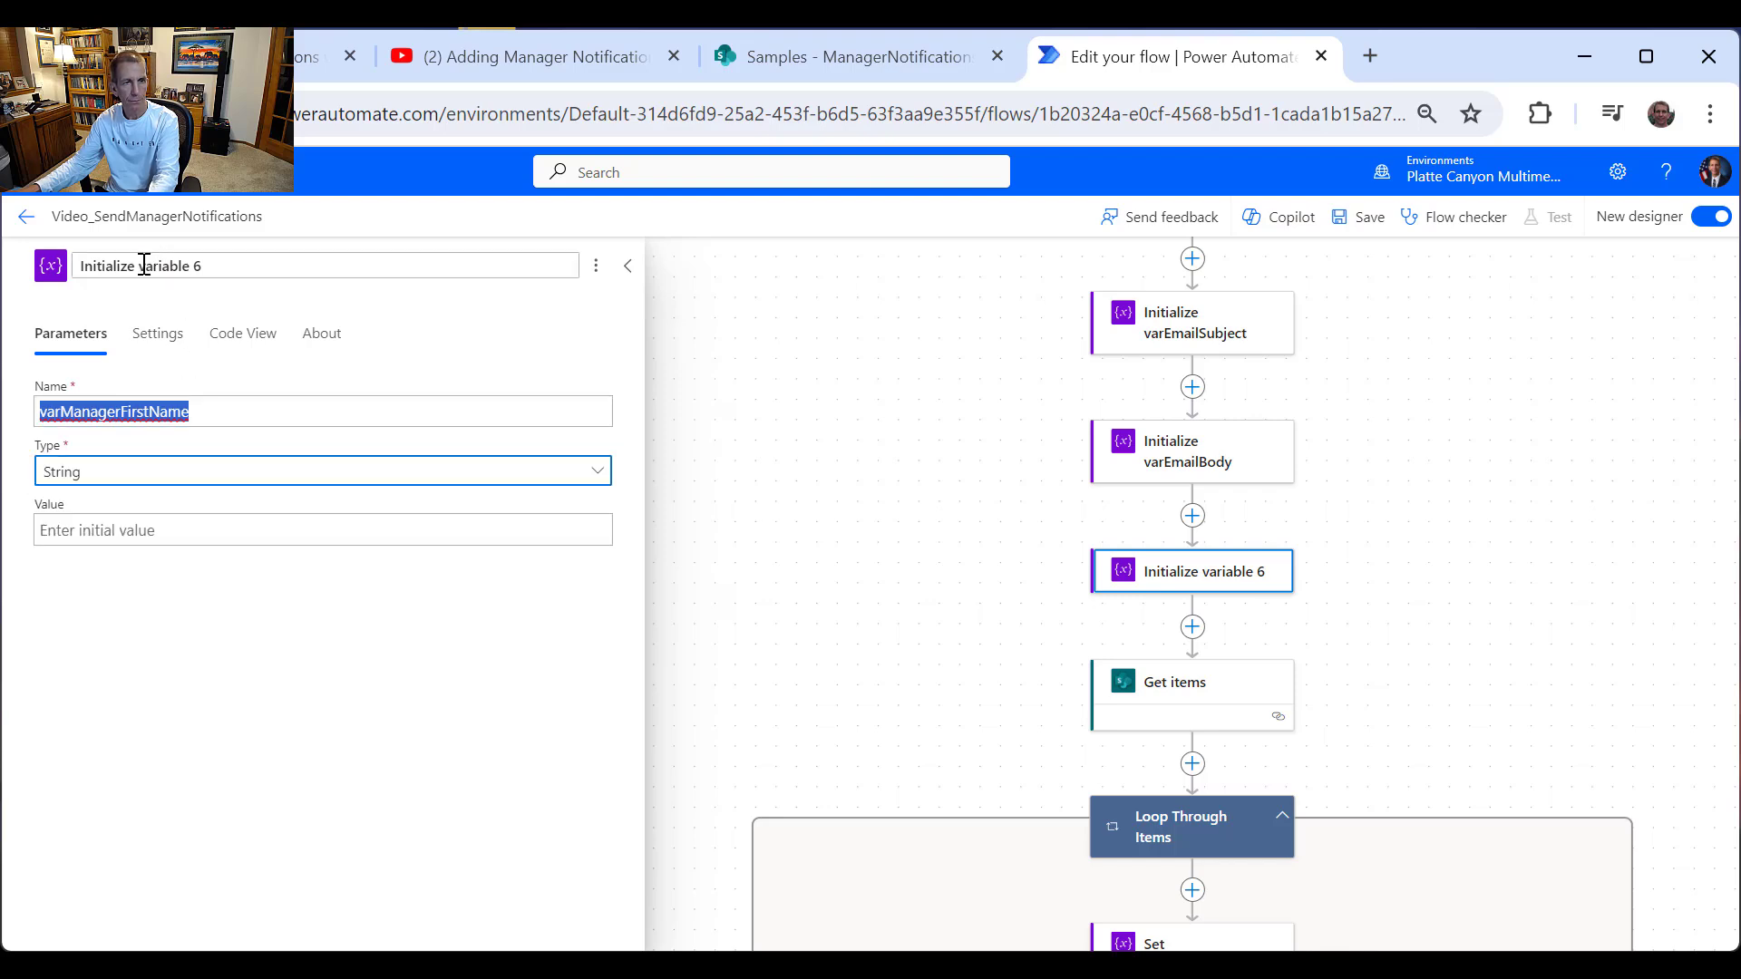
Step: Rename the action to "Initialize varManagerFirstName" using the copied variable name, and collapse its settings
left_click_drag(141, 265, 229, 259)
key("ctrl+v")
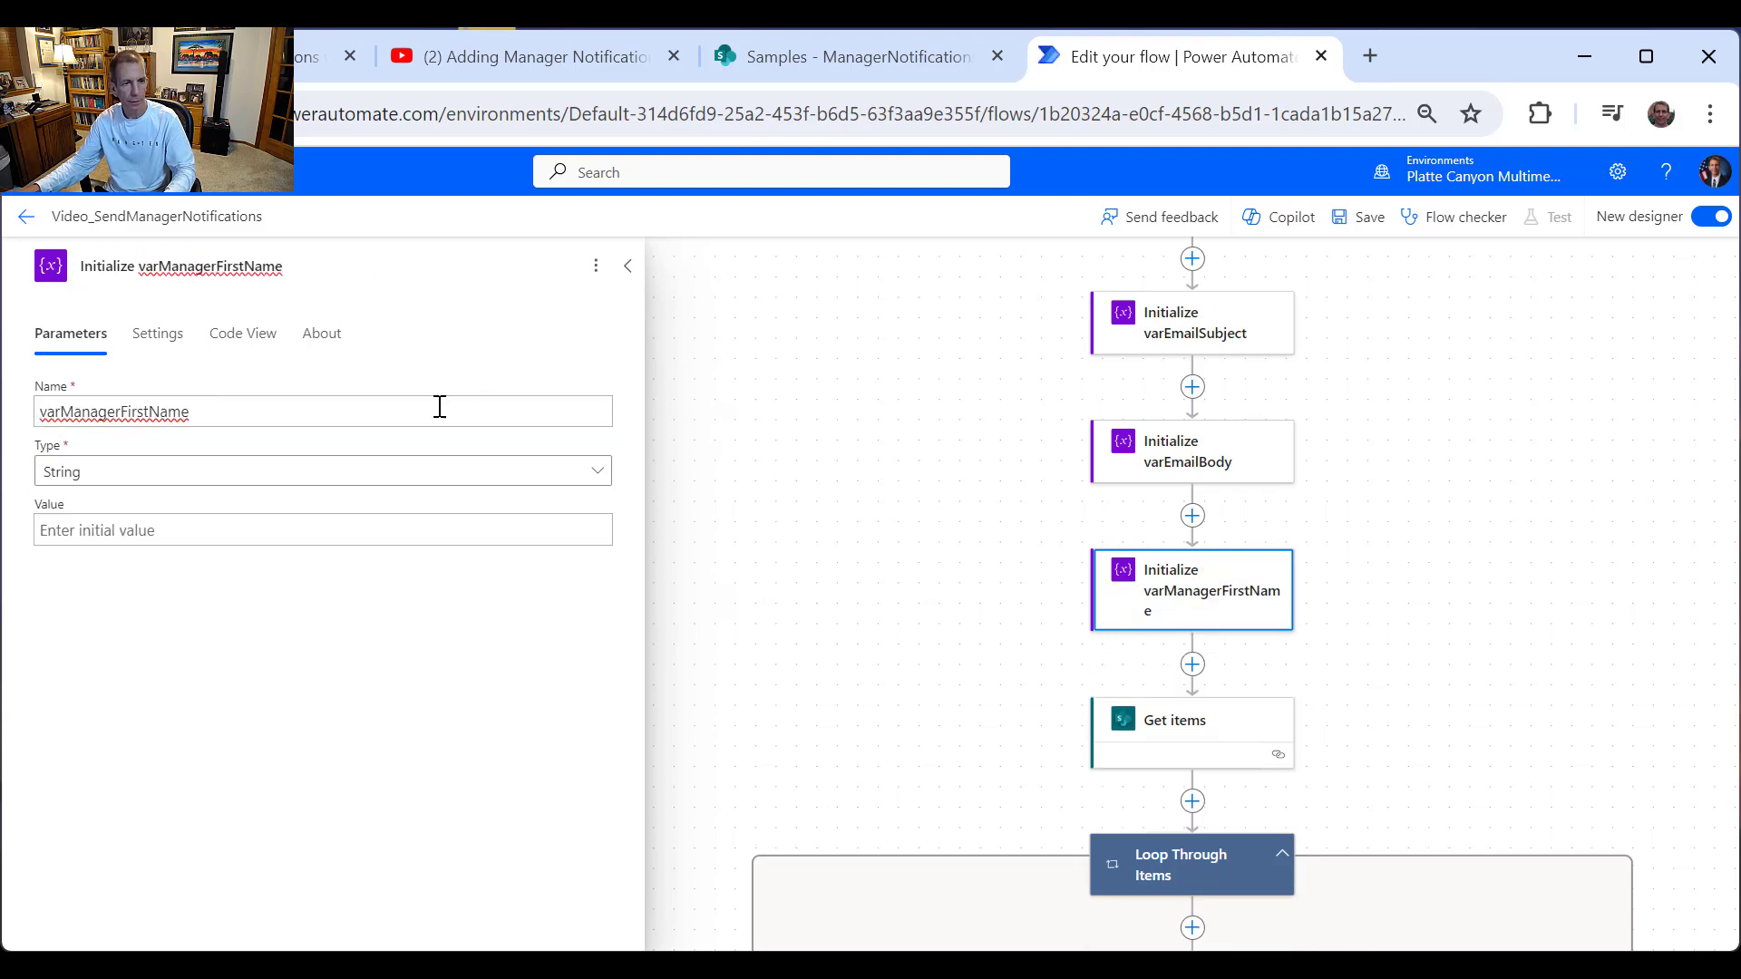
left_click(628, 265)
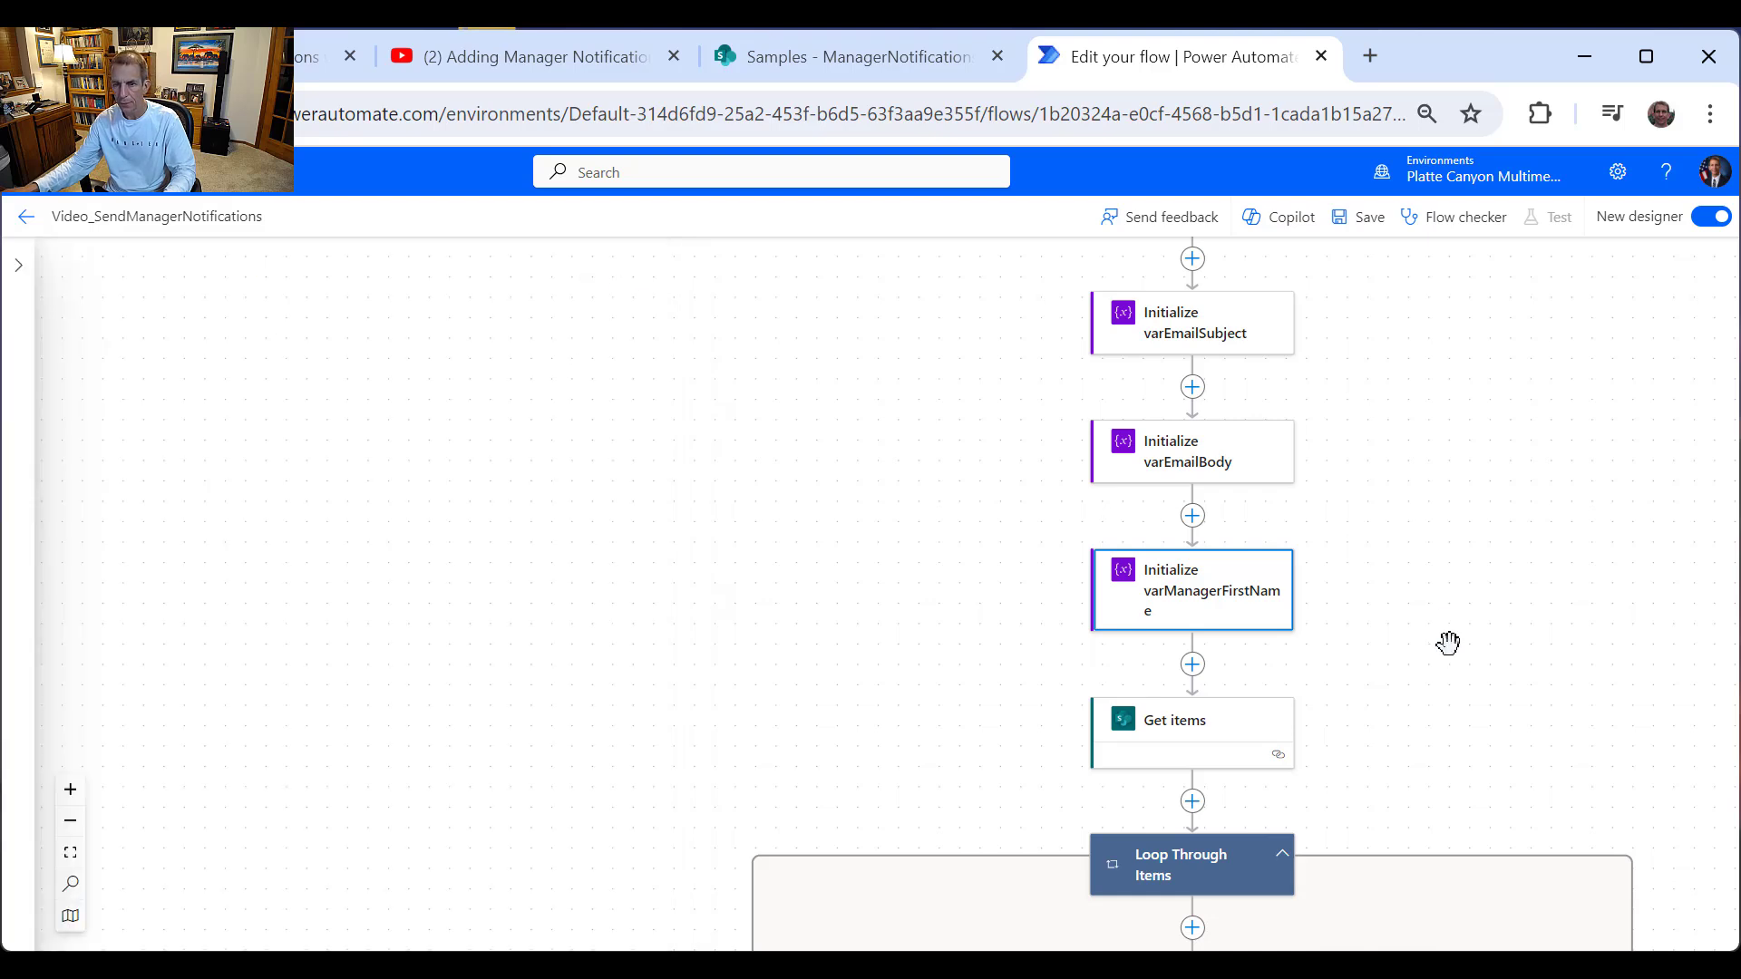
Step: Change the list queried by the Get items action to ManagerNotifications
scroll(1448, 643, "down", 1)
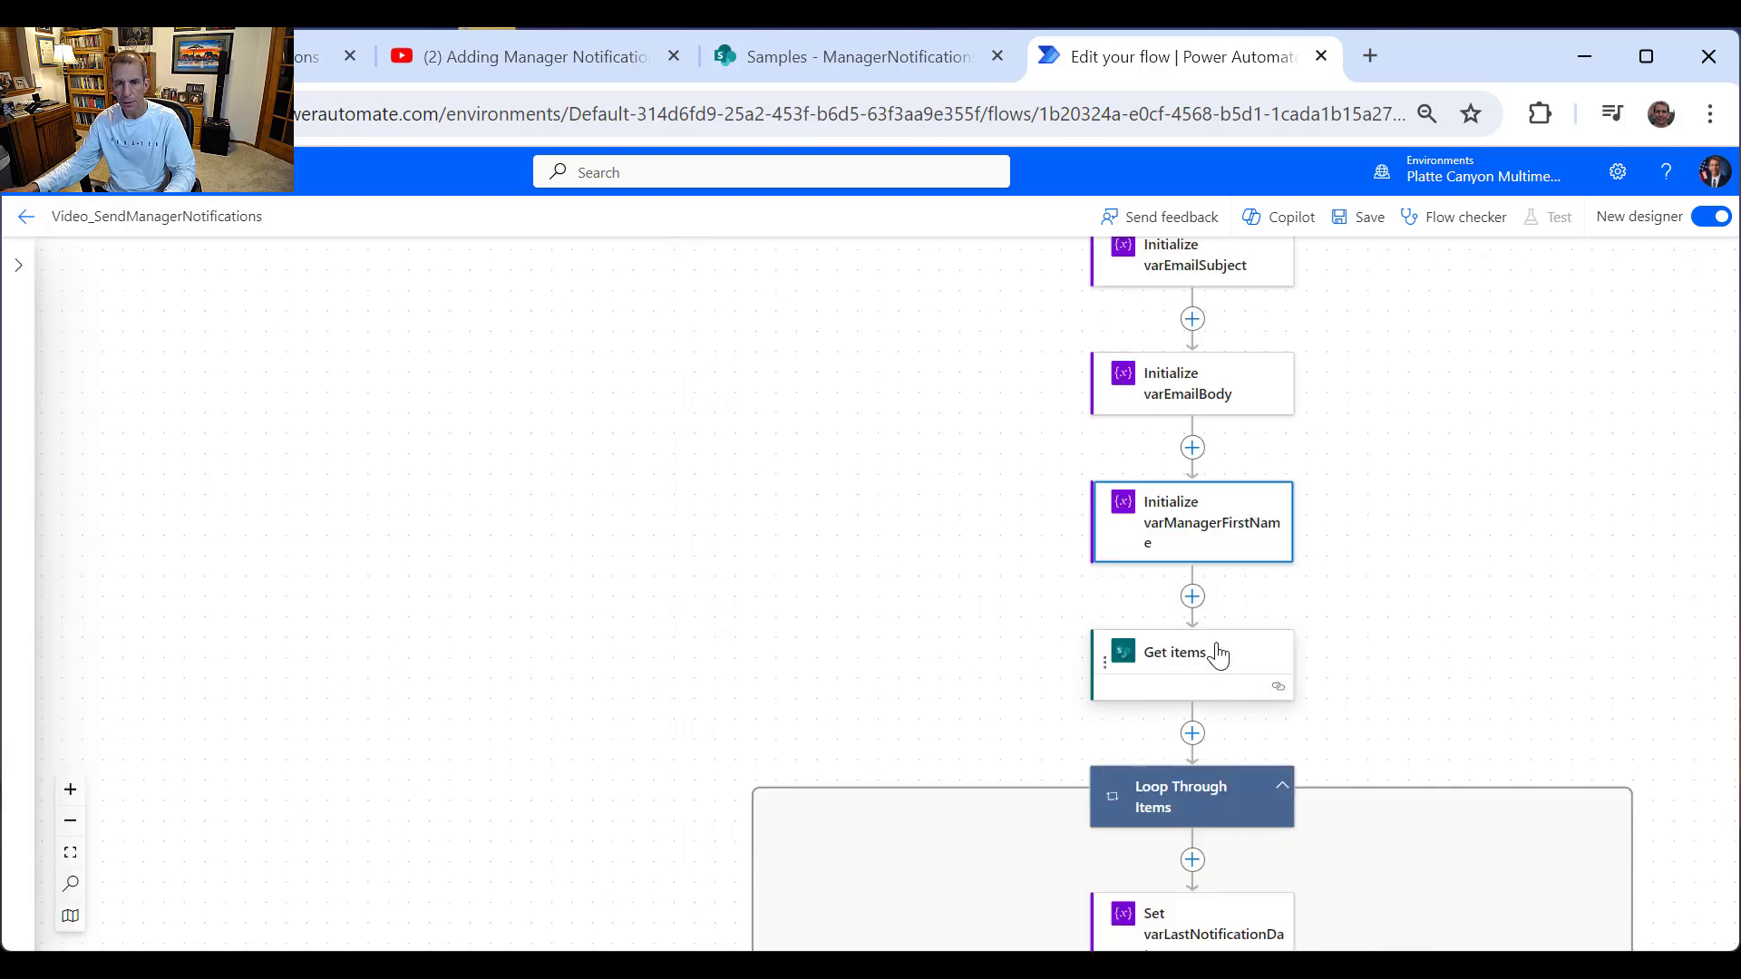
left_click(1165, 663)
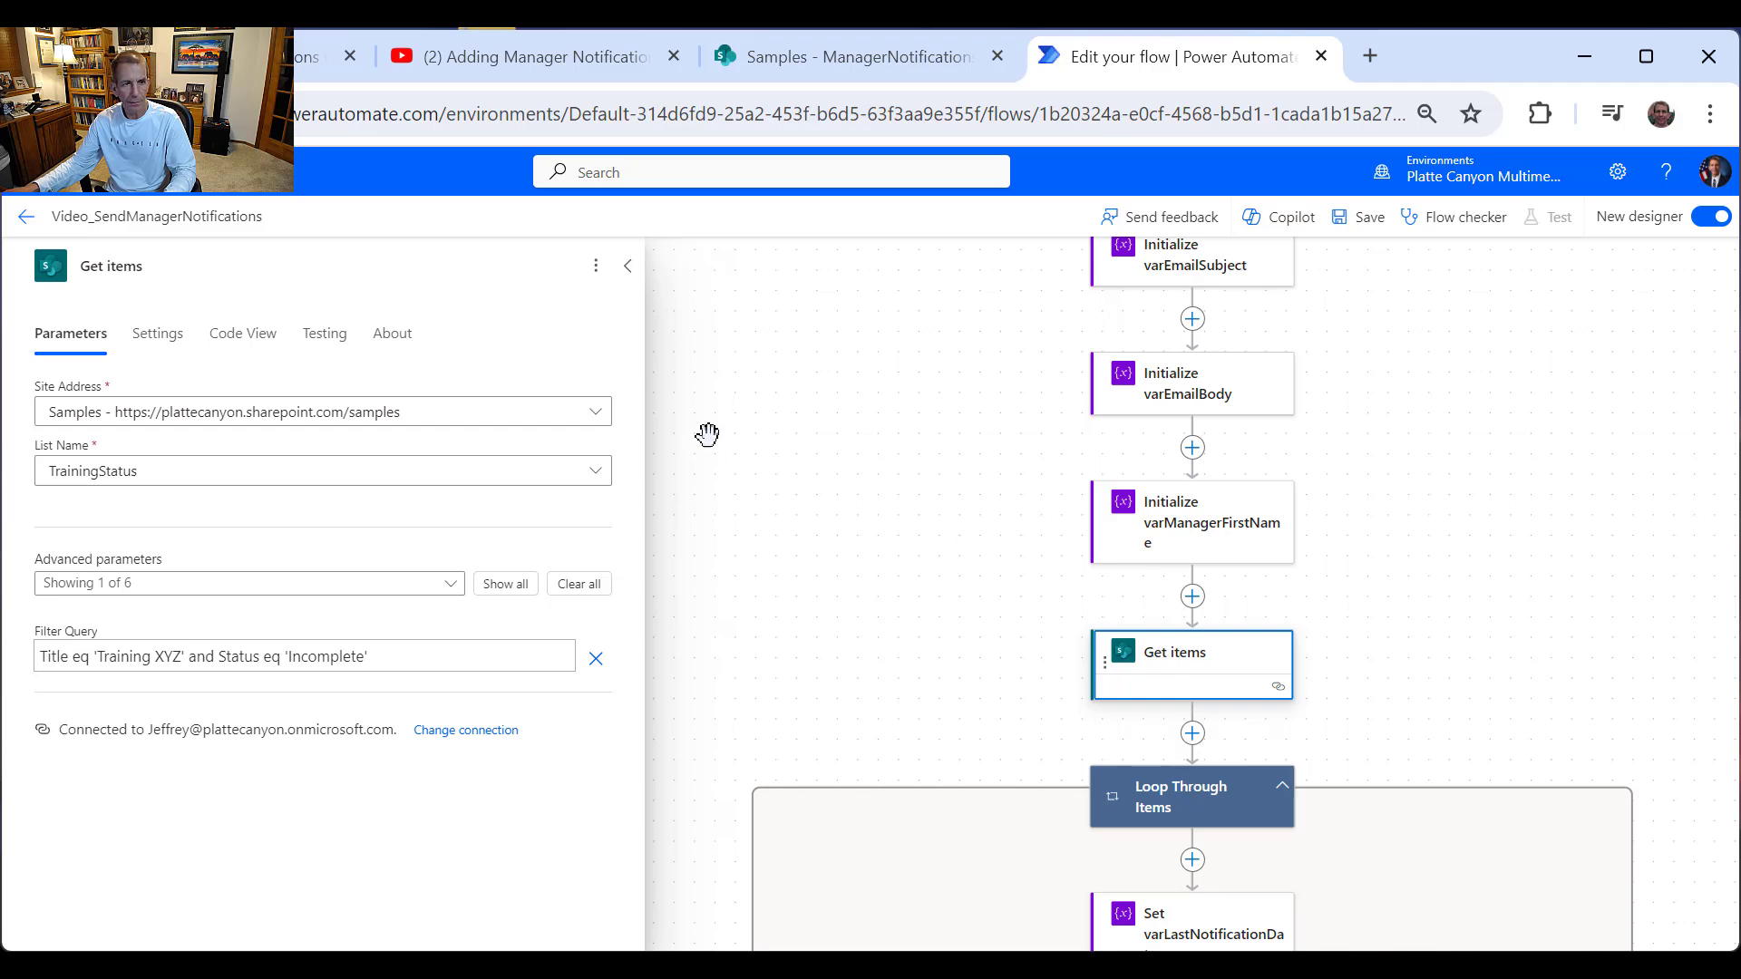
left_click(600, 479)
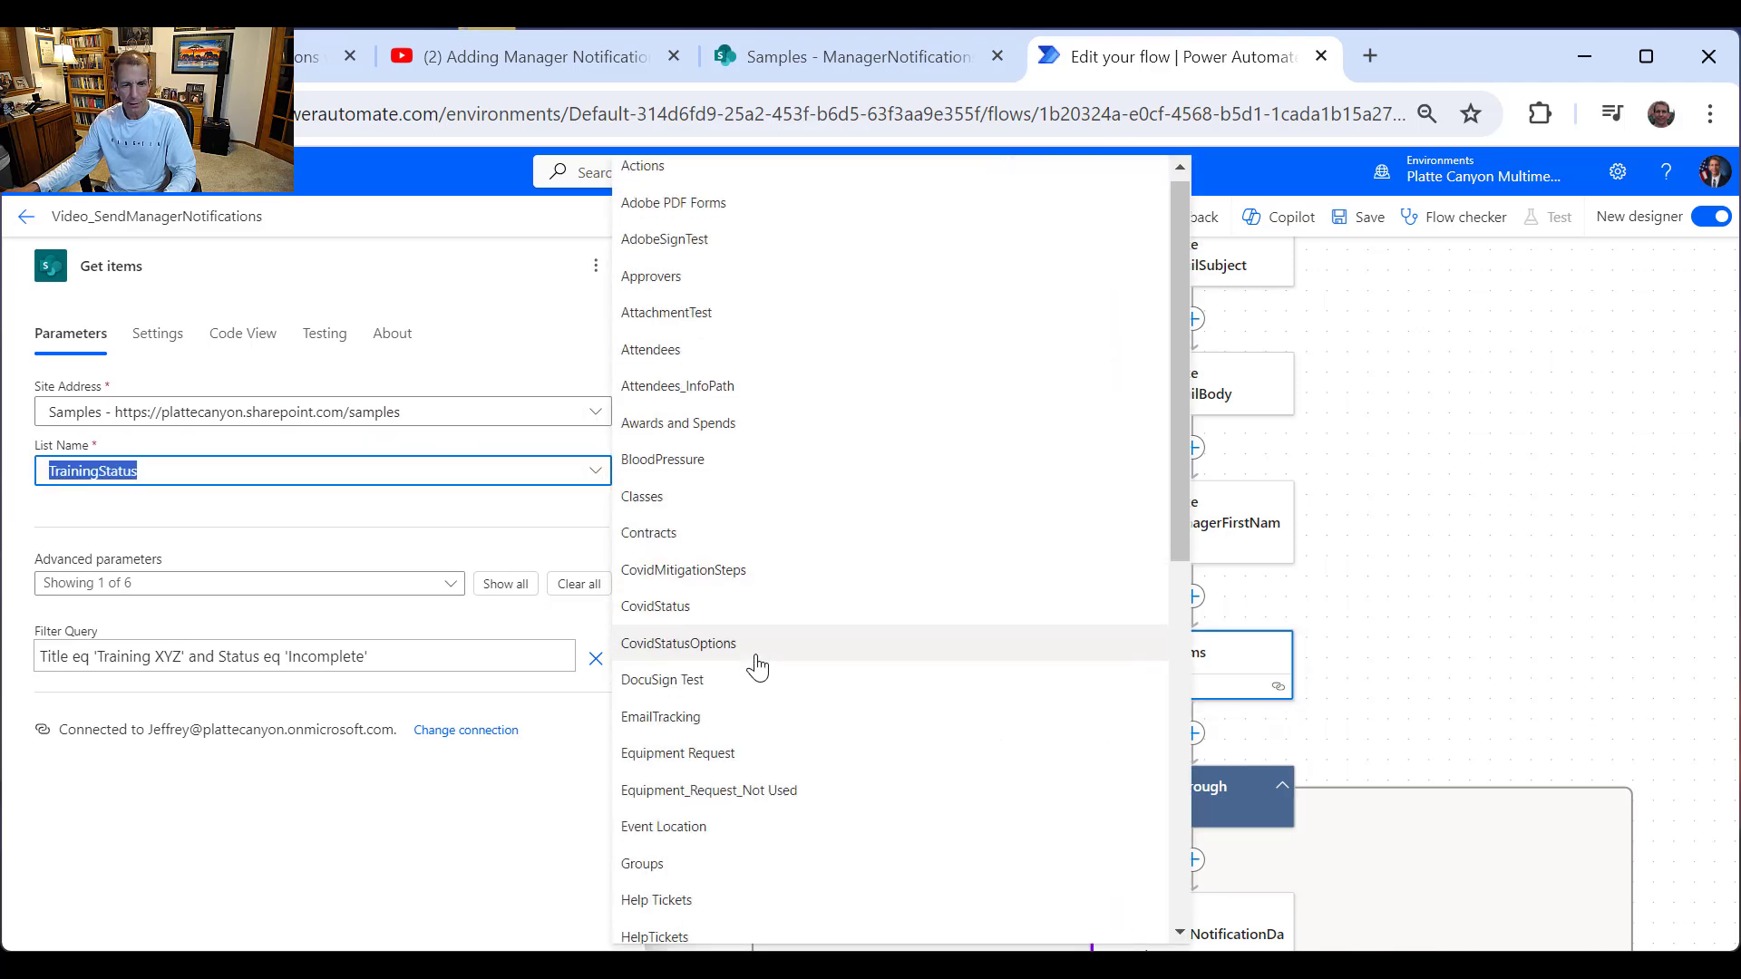
scroll(766, 716, "down", 3)
left_click(734, 748)
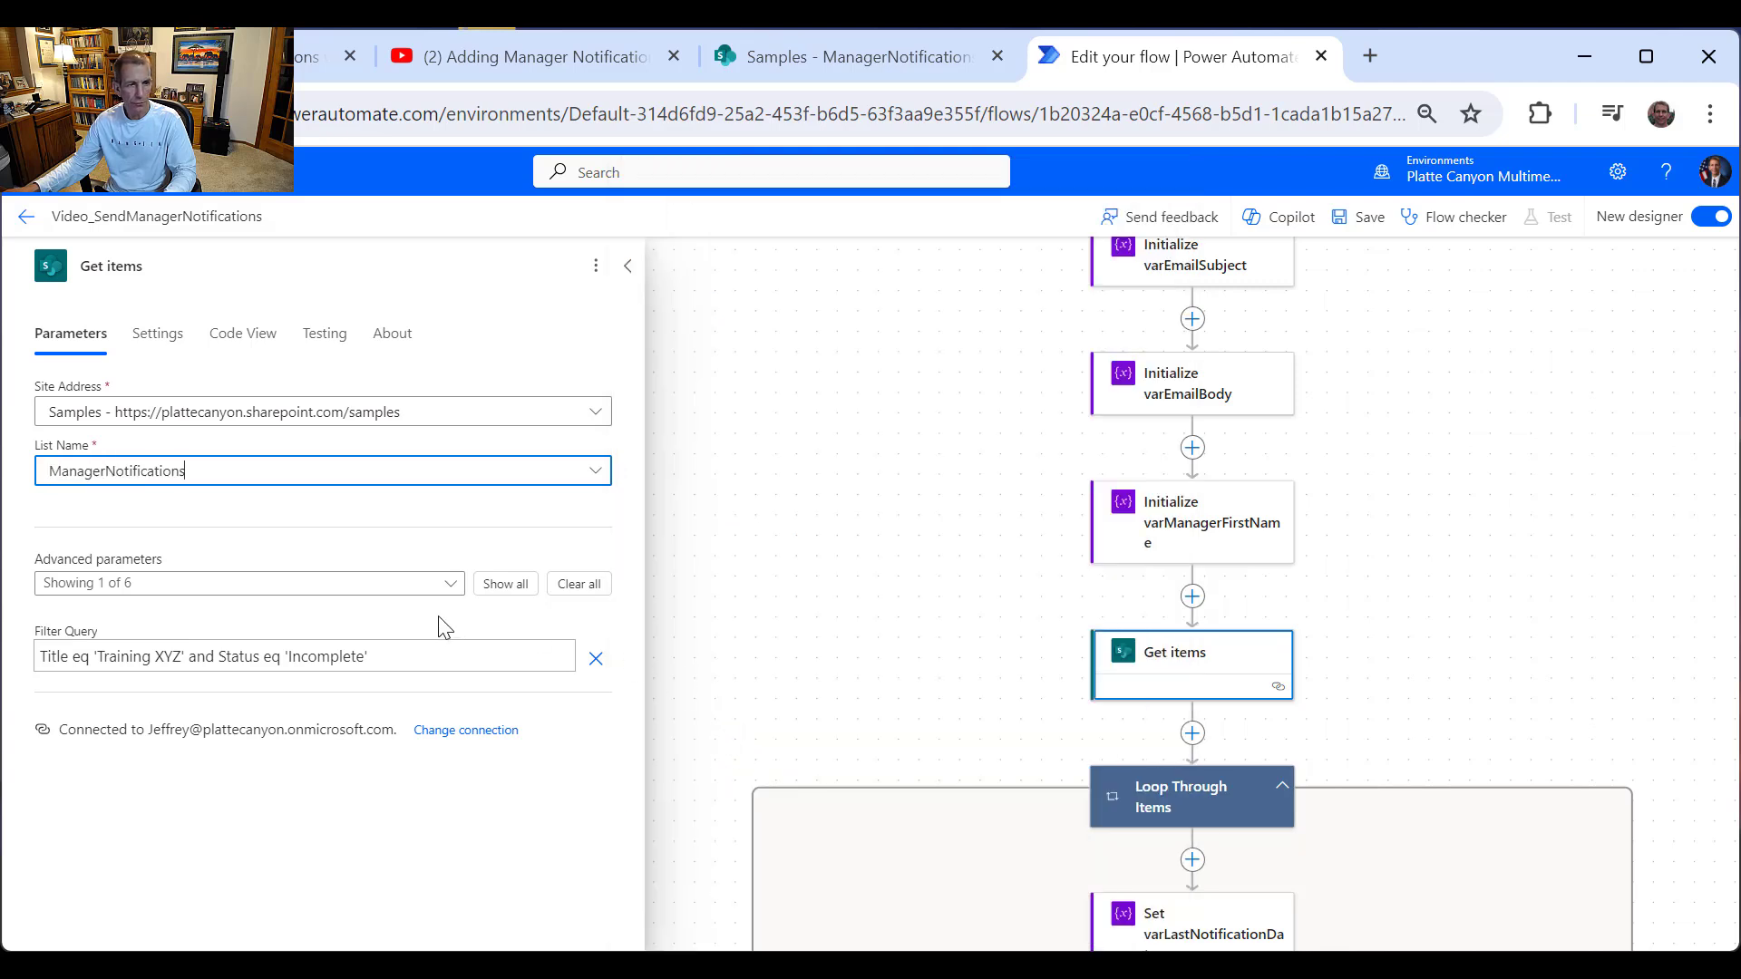
Step: Show all advanced parameters of Get items and remove the Title eq 'Training XYZ' condition from the filter query
left_click(526, 587)
scroll(222, 654, "down", 2)
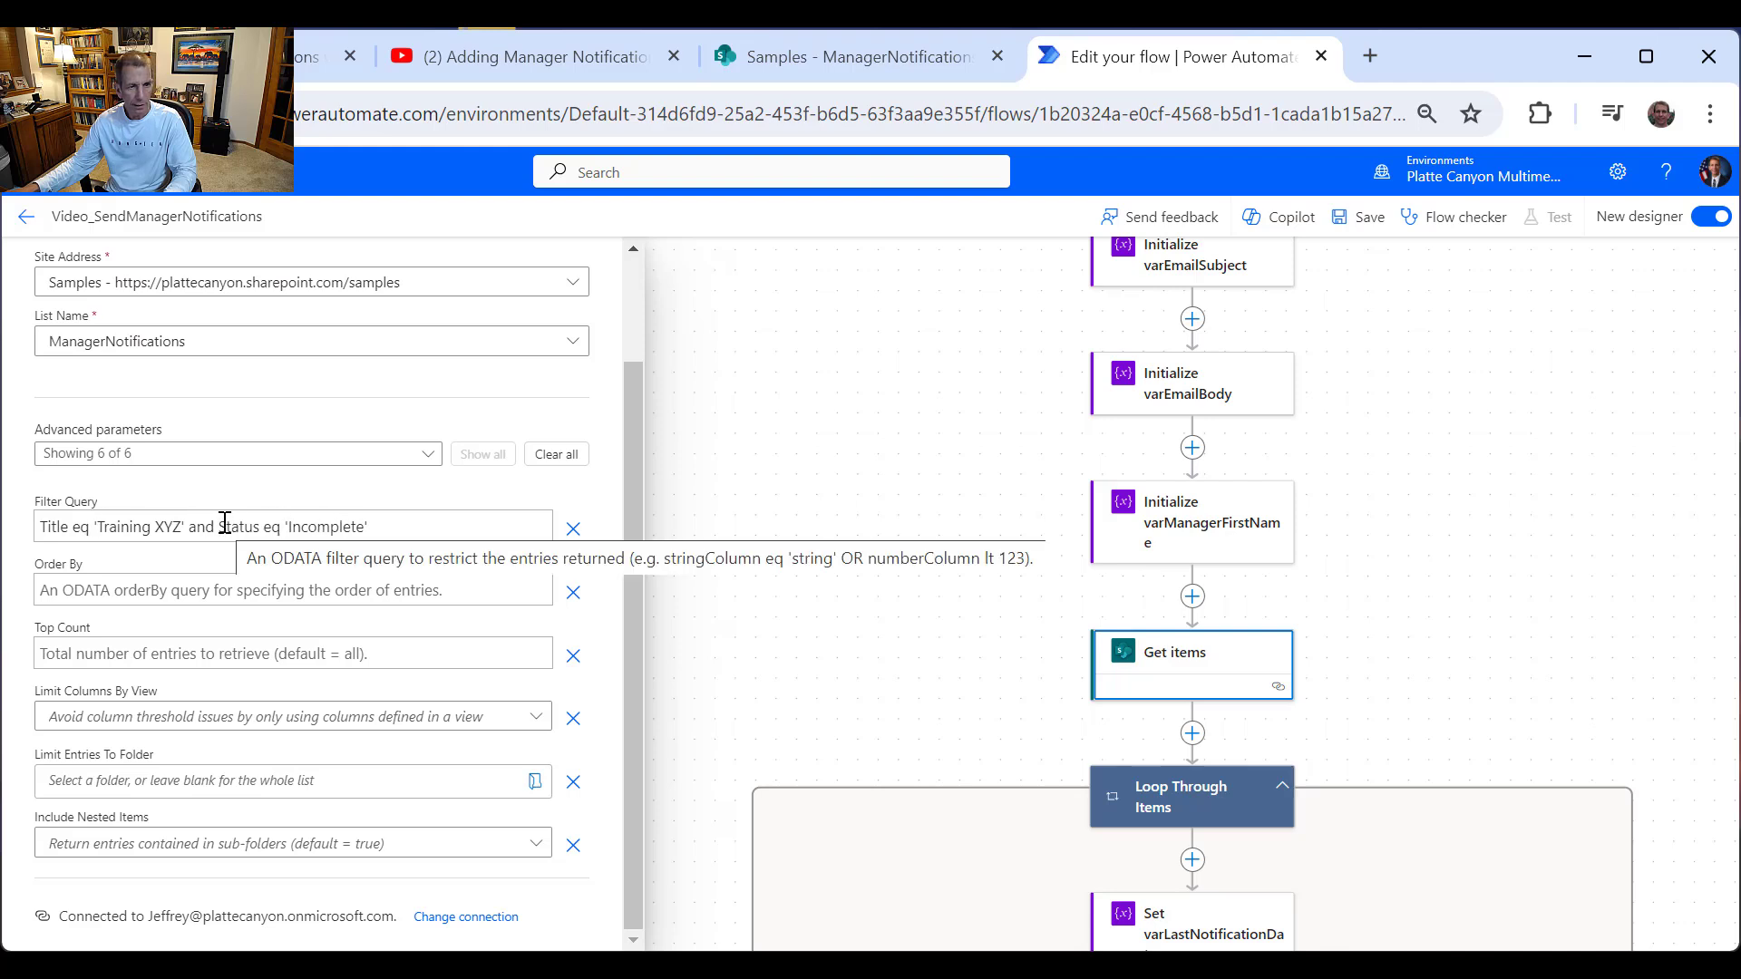
left_click_drag(225, 524, 28, 543)
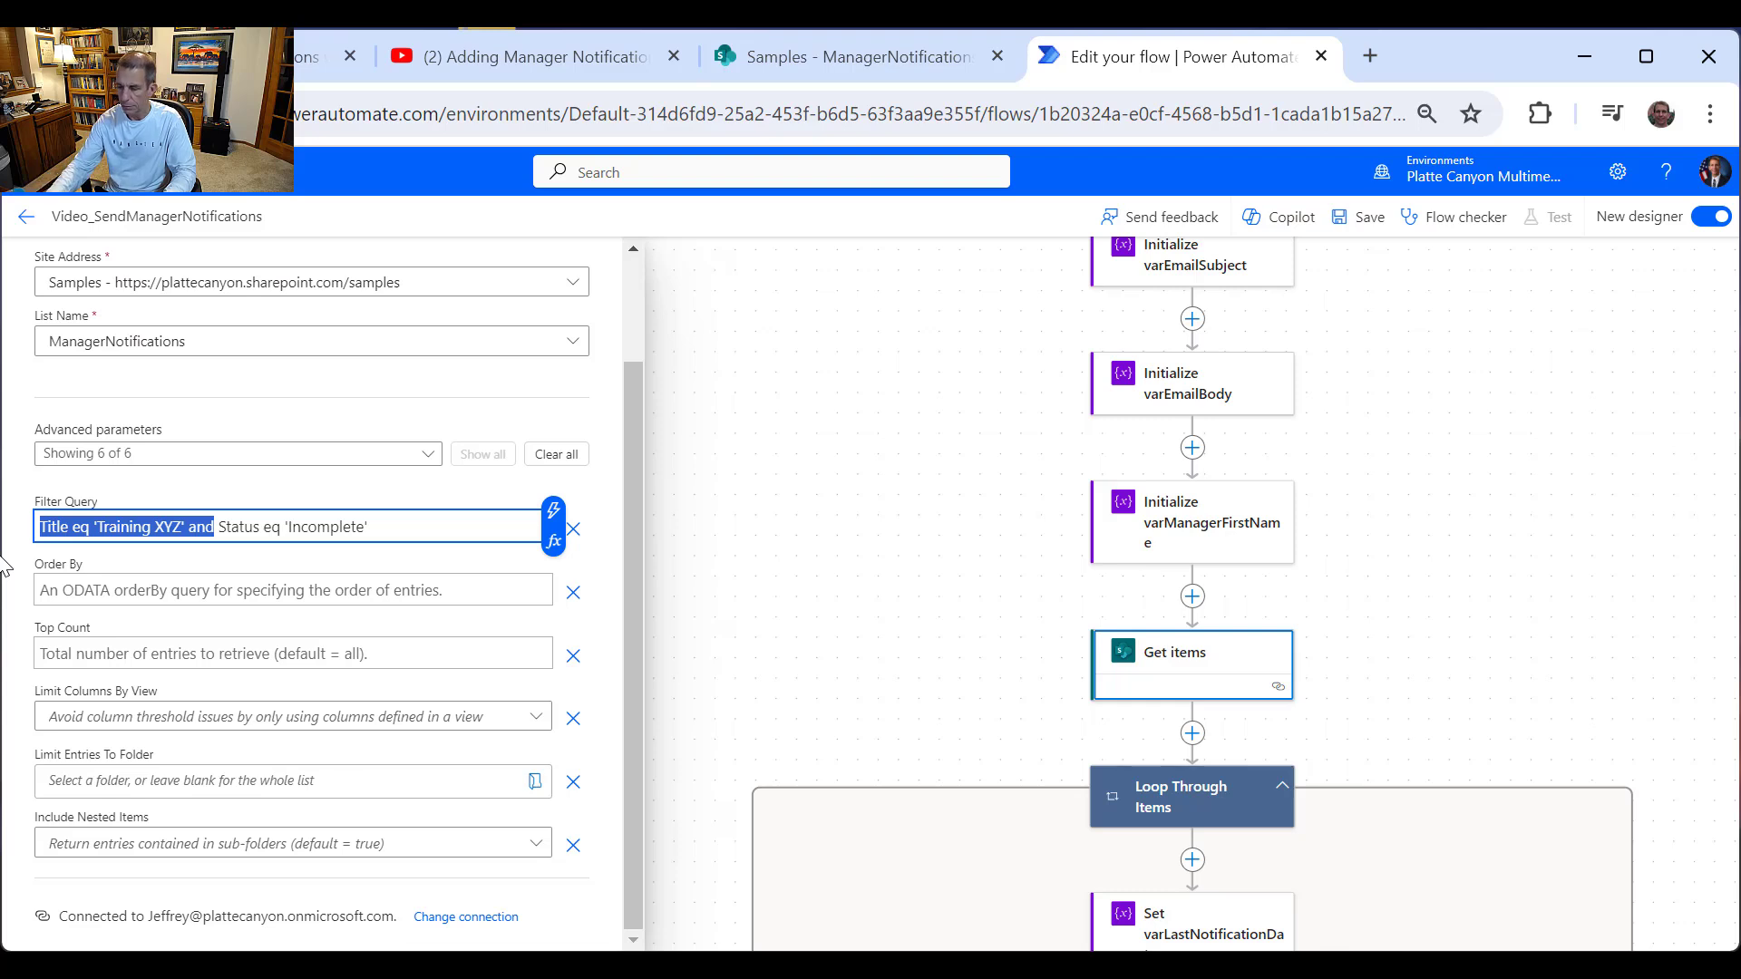
key("BackSpace")
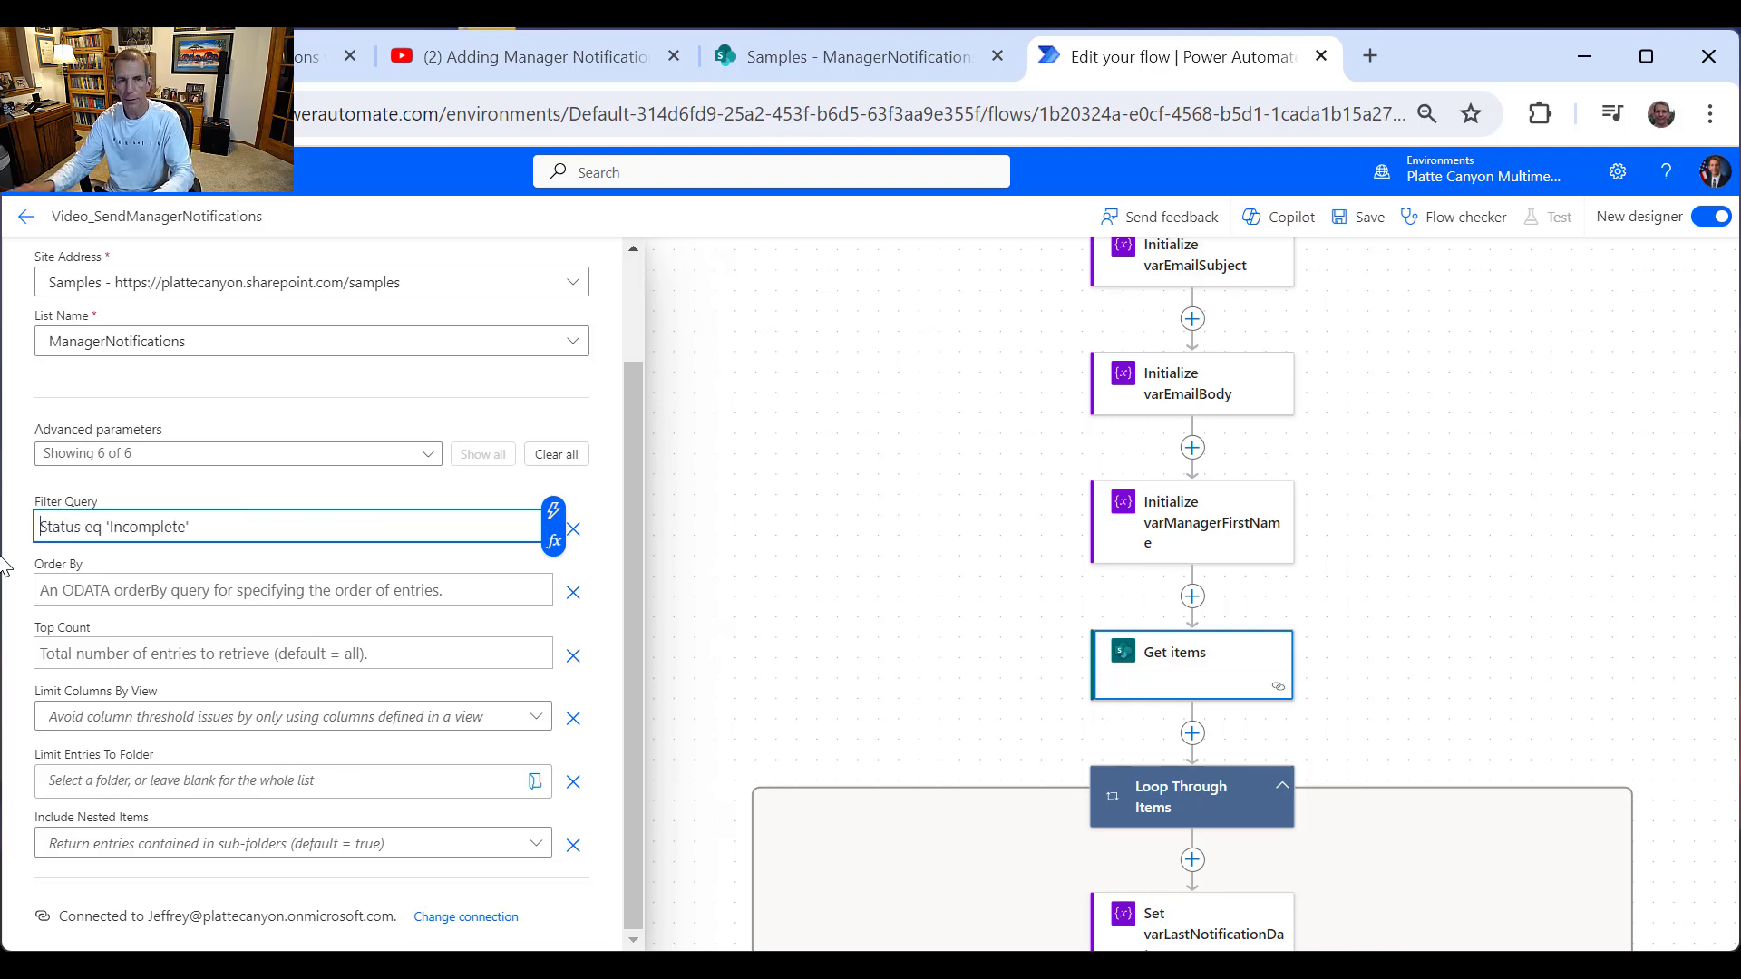
Step: Open the CompletionStatus column from the ManagerNotifications list settings in SharePoint and copy its internal field name from the page address
left_click(754, 62)
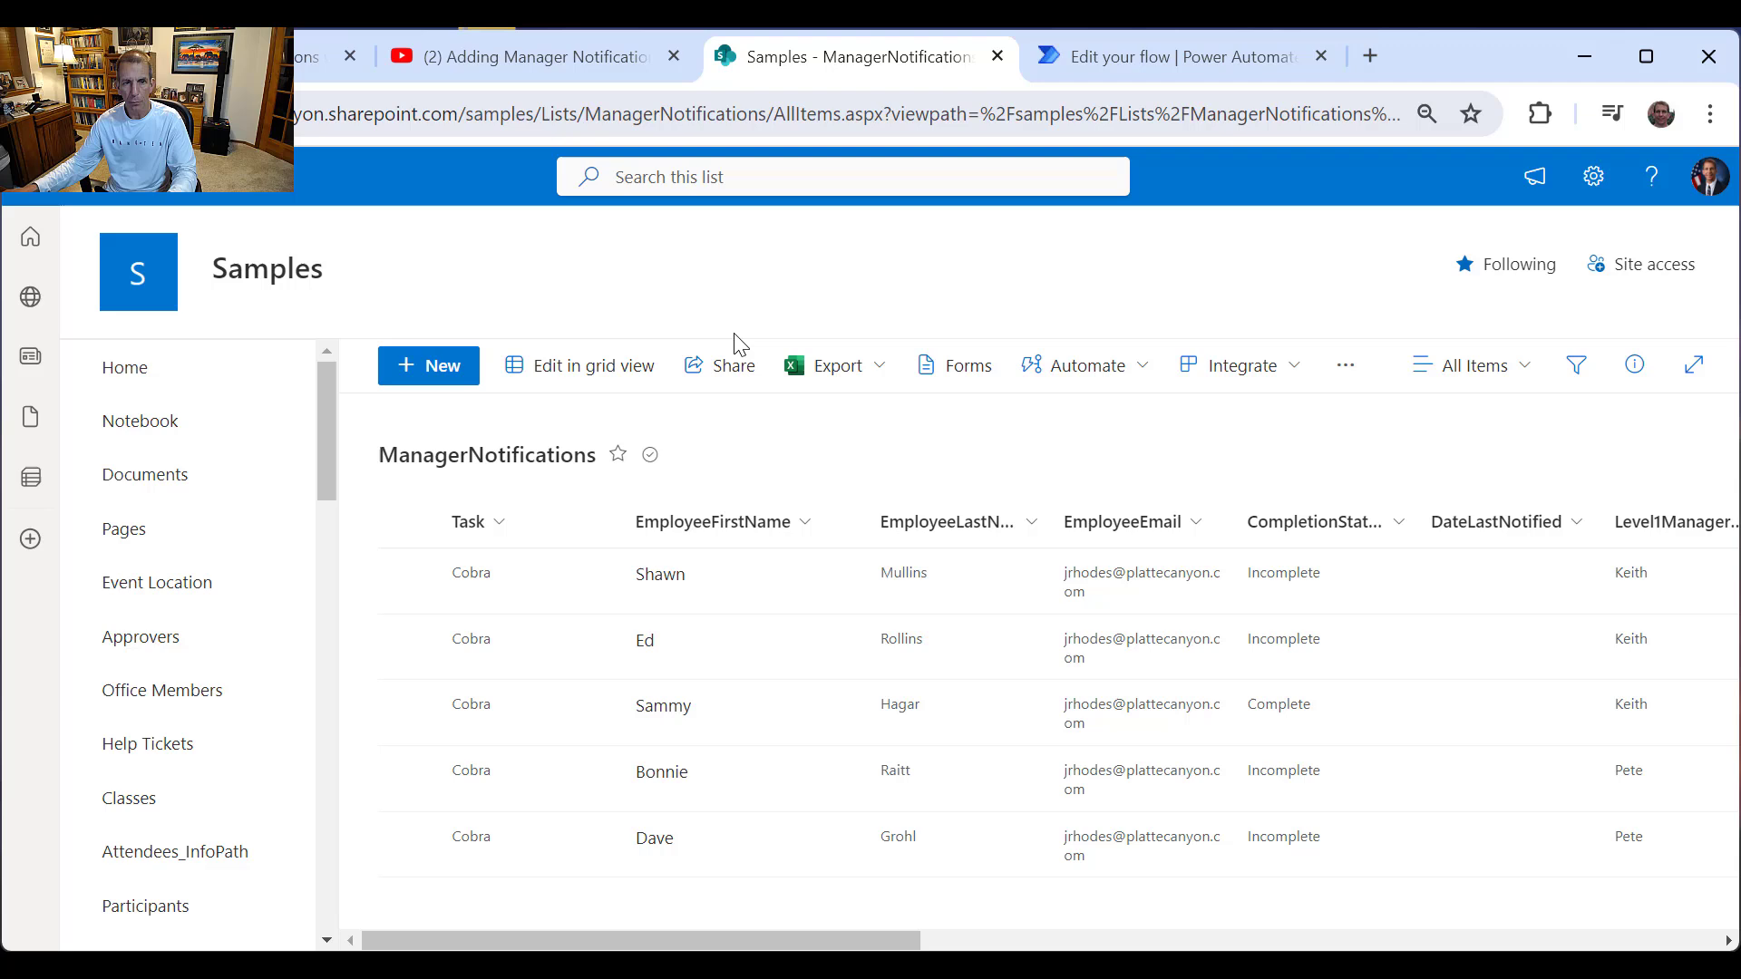
left_click(1586, 192)
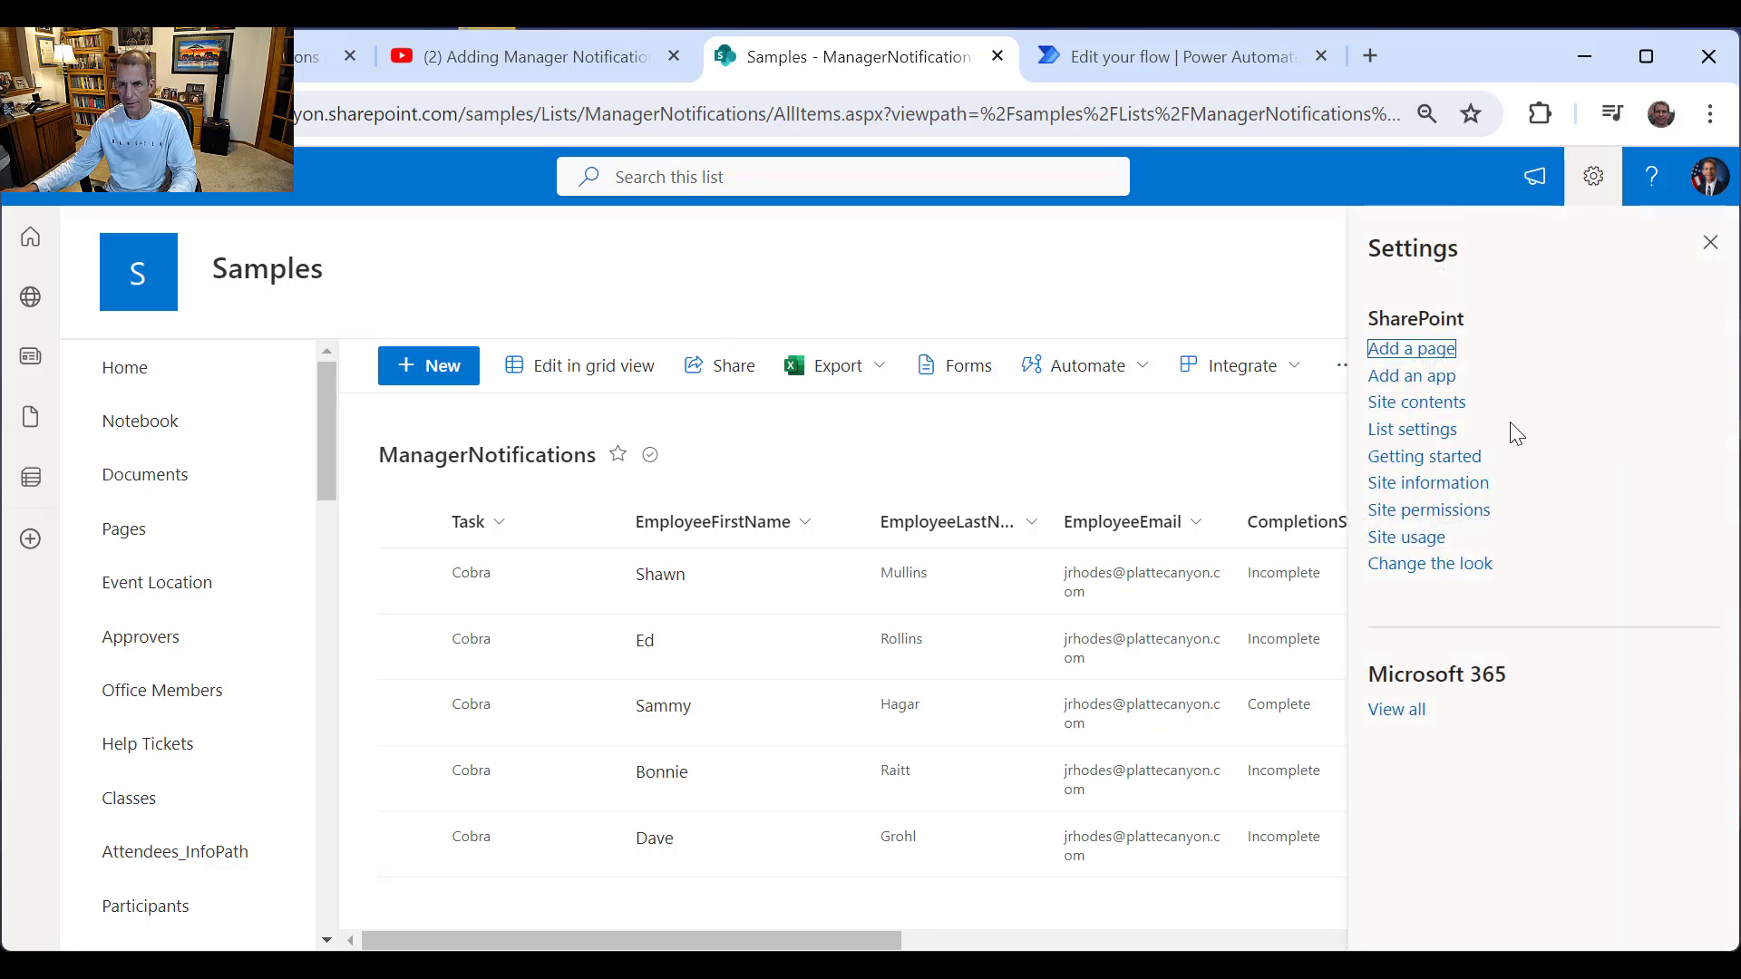
left_click(1438, 436)
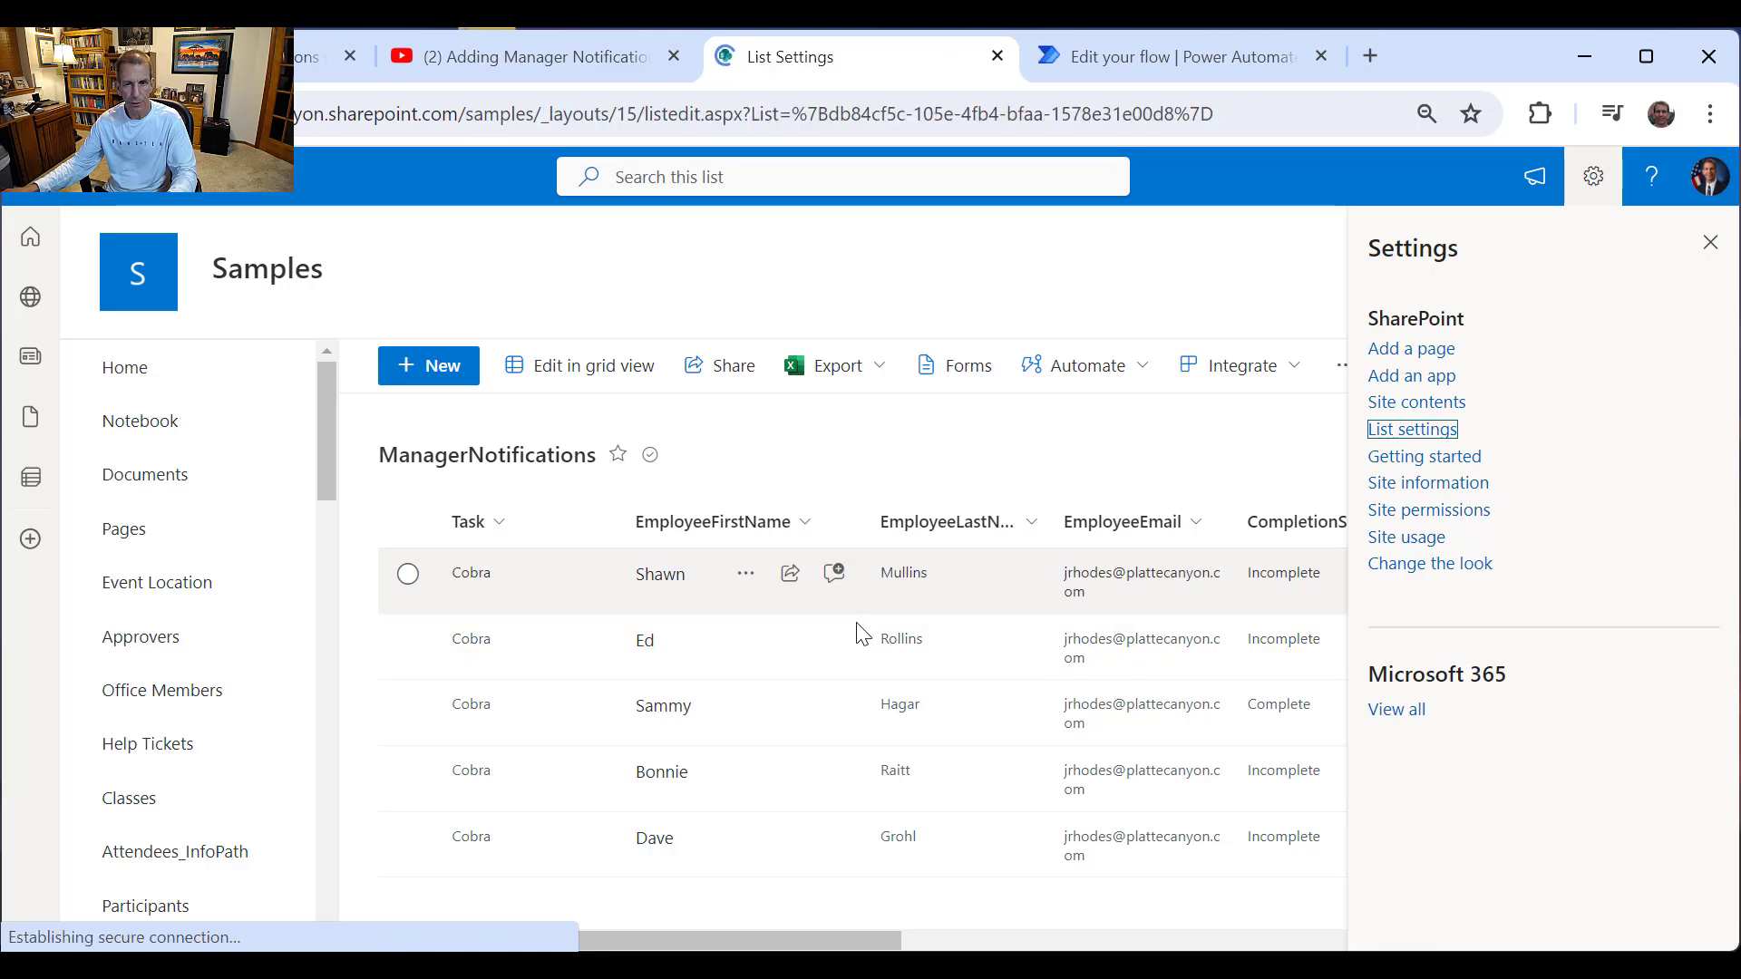
scroll(855, 637, "down", 6)
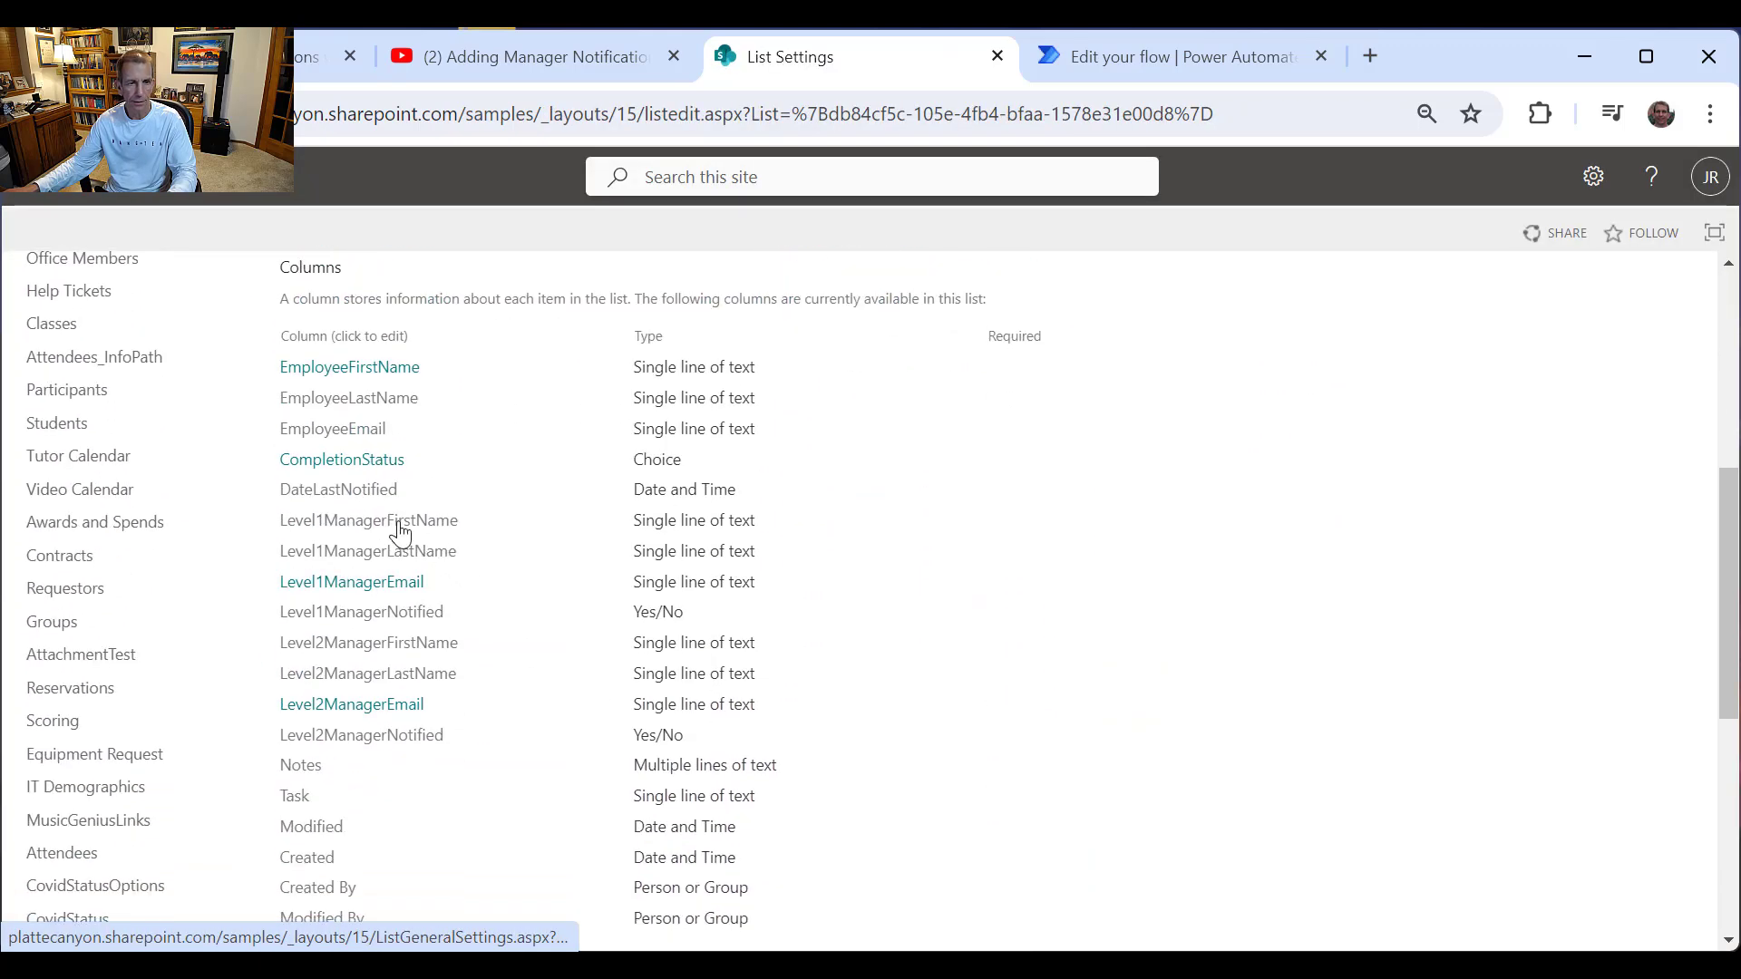
left_click(371, 465)
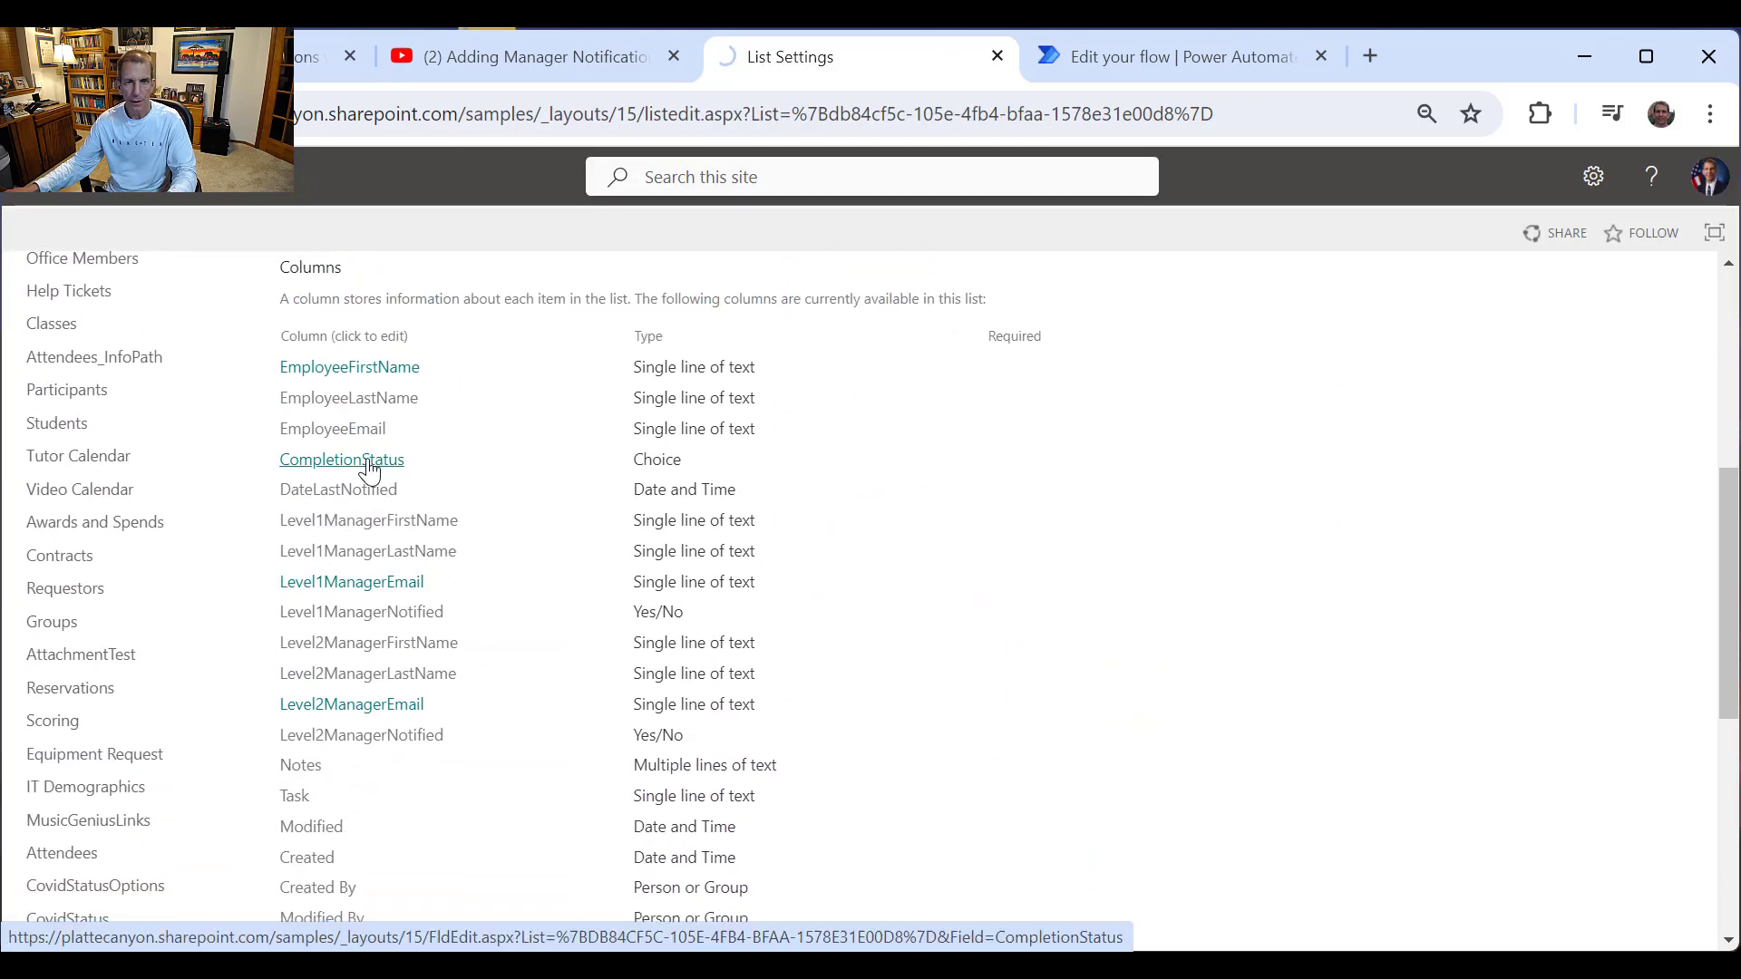
left_click(1317, 113)
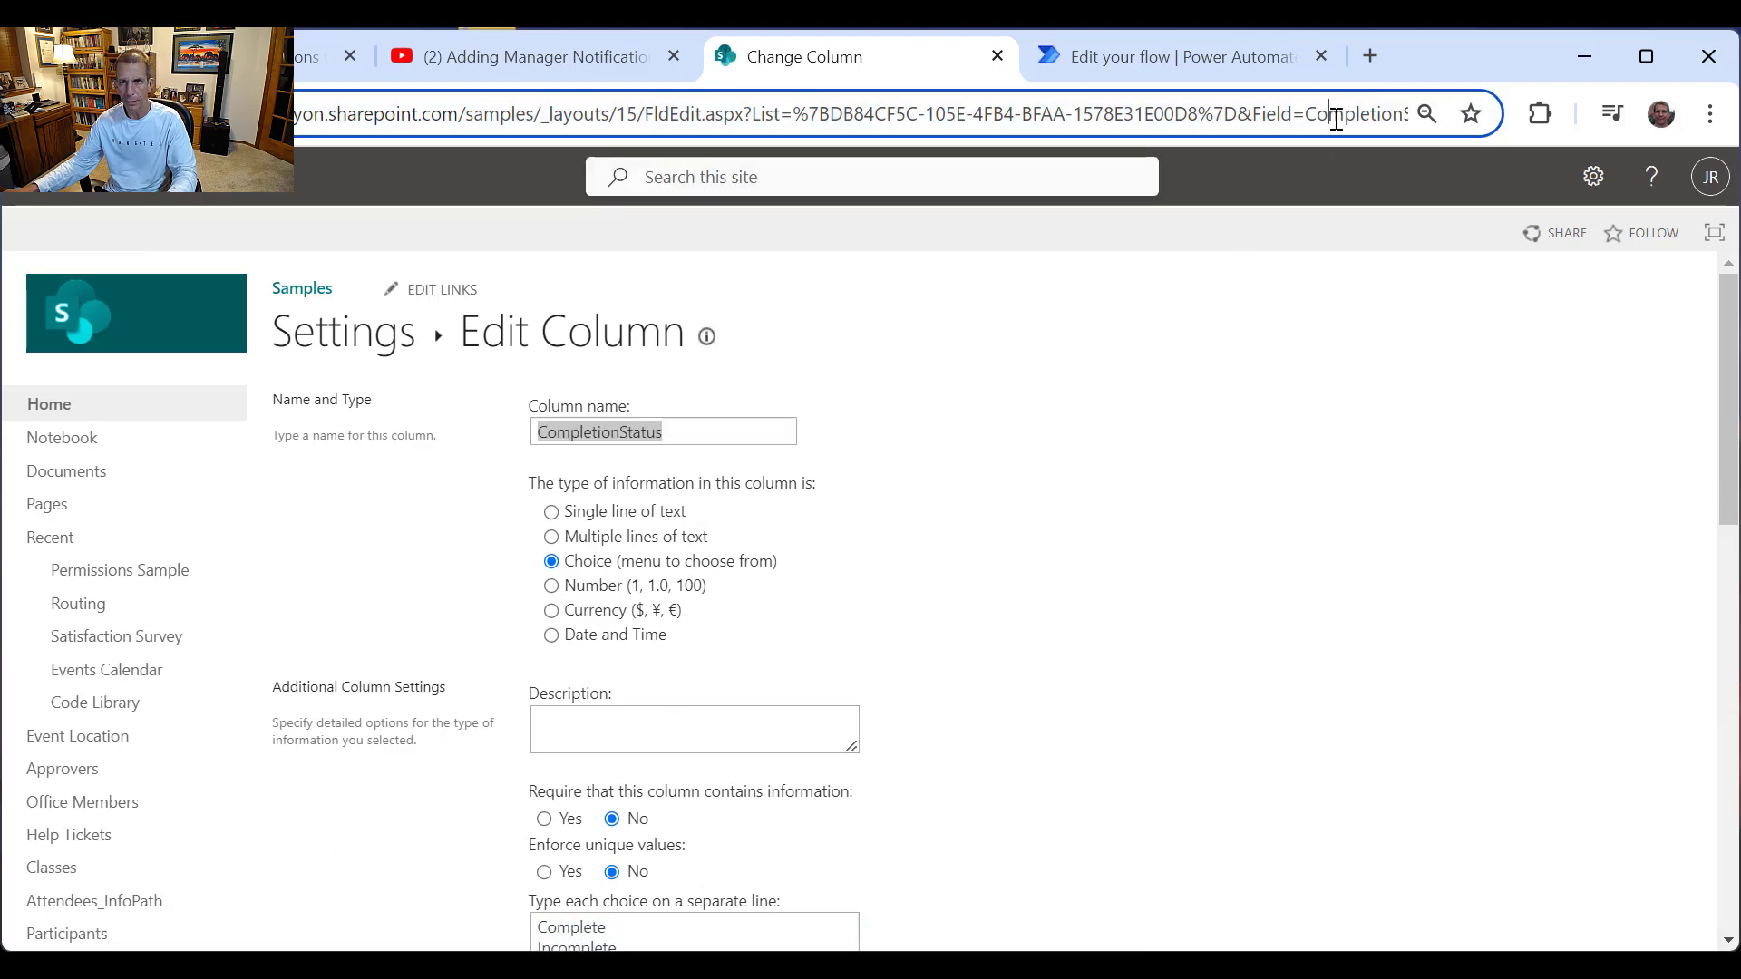
left_click(1311, 114)
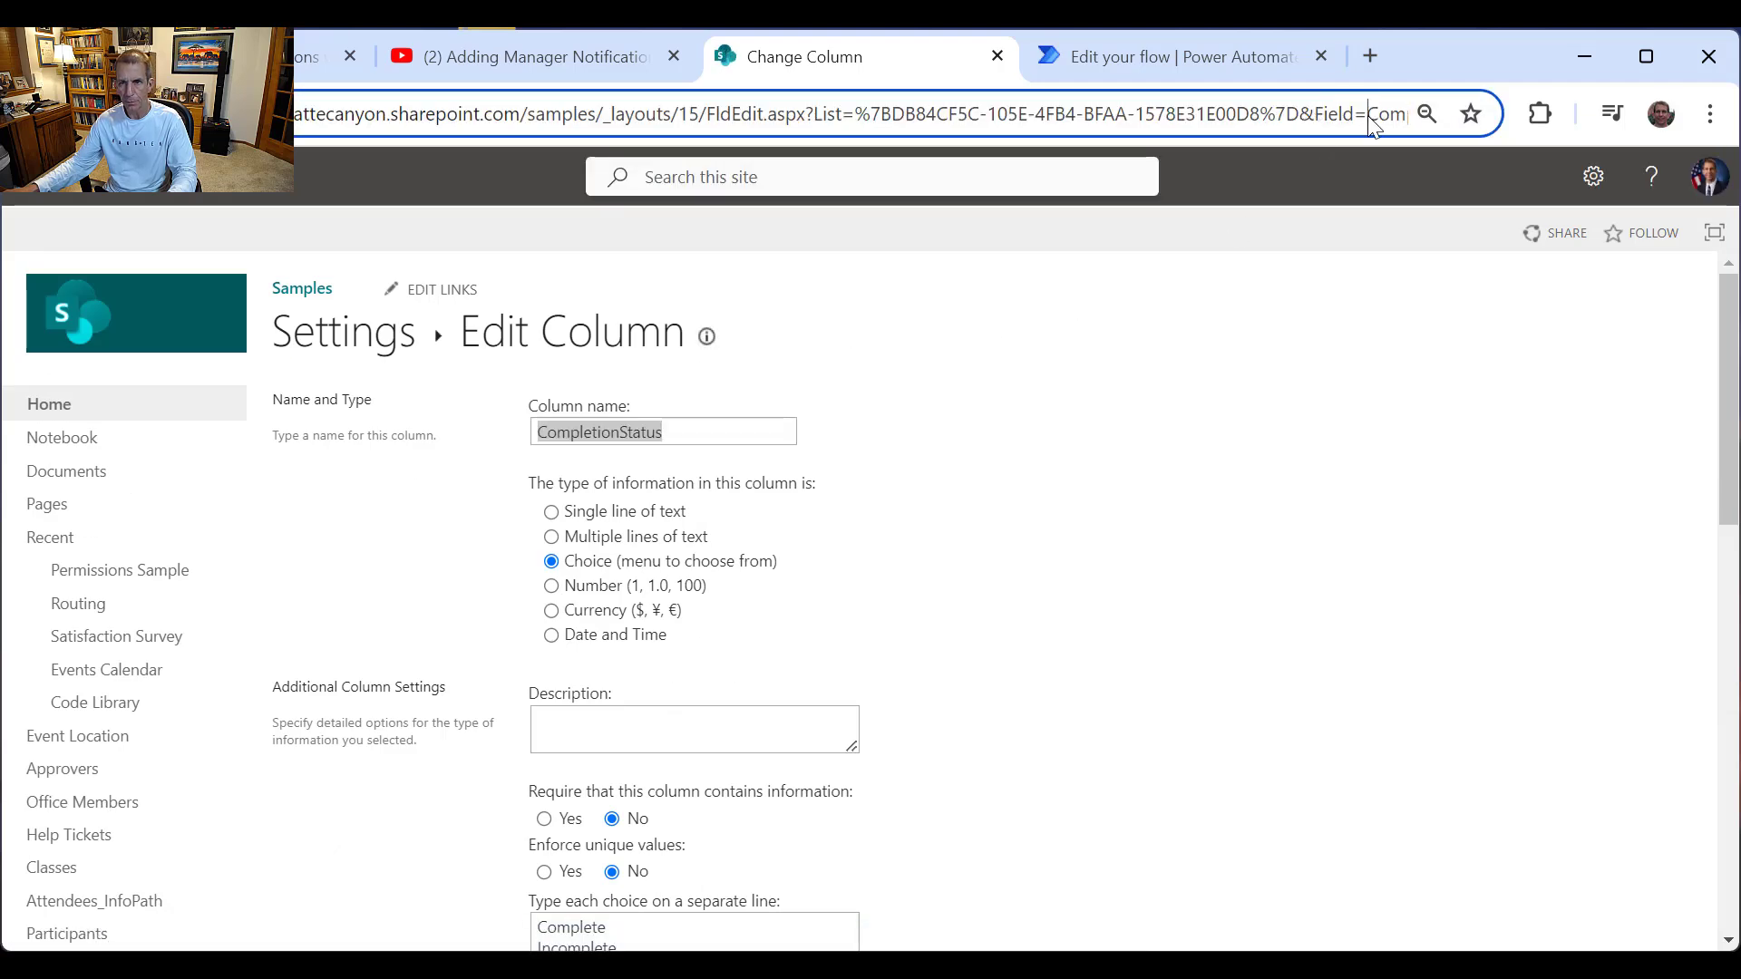
left_click_drag(1367, 115, 1451, 116)
key("ctrl+c")
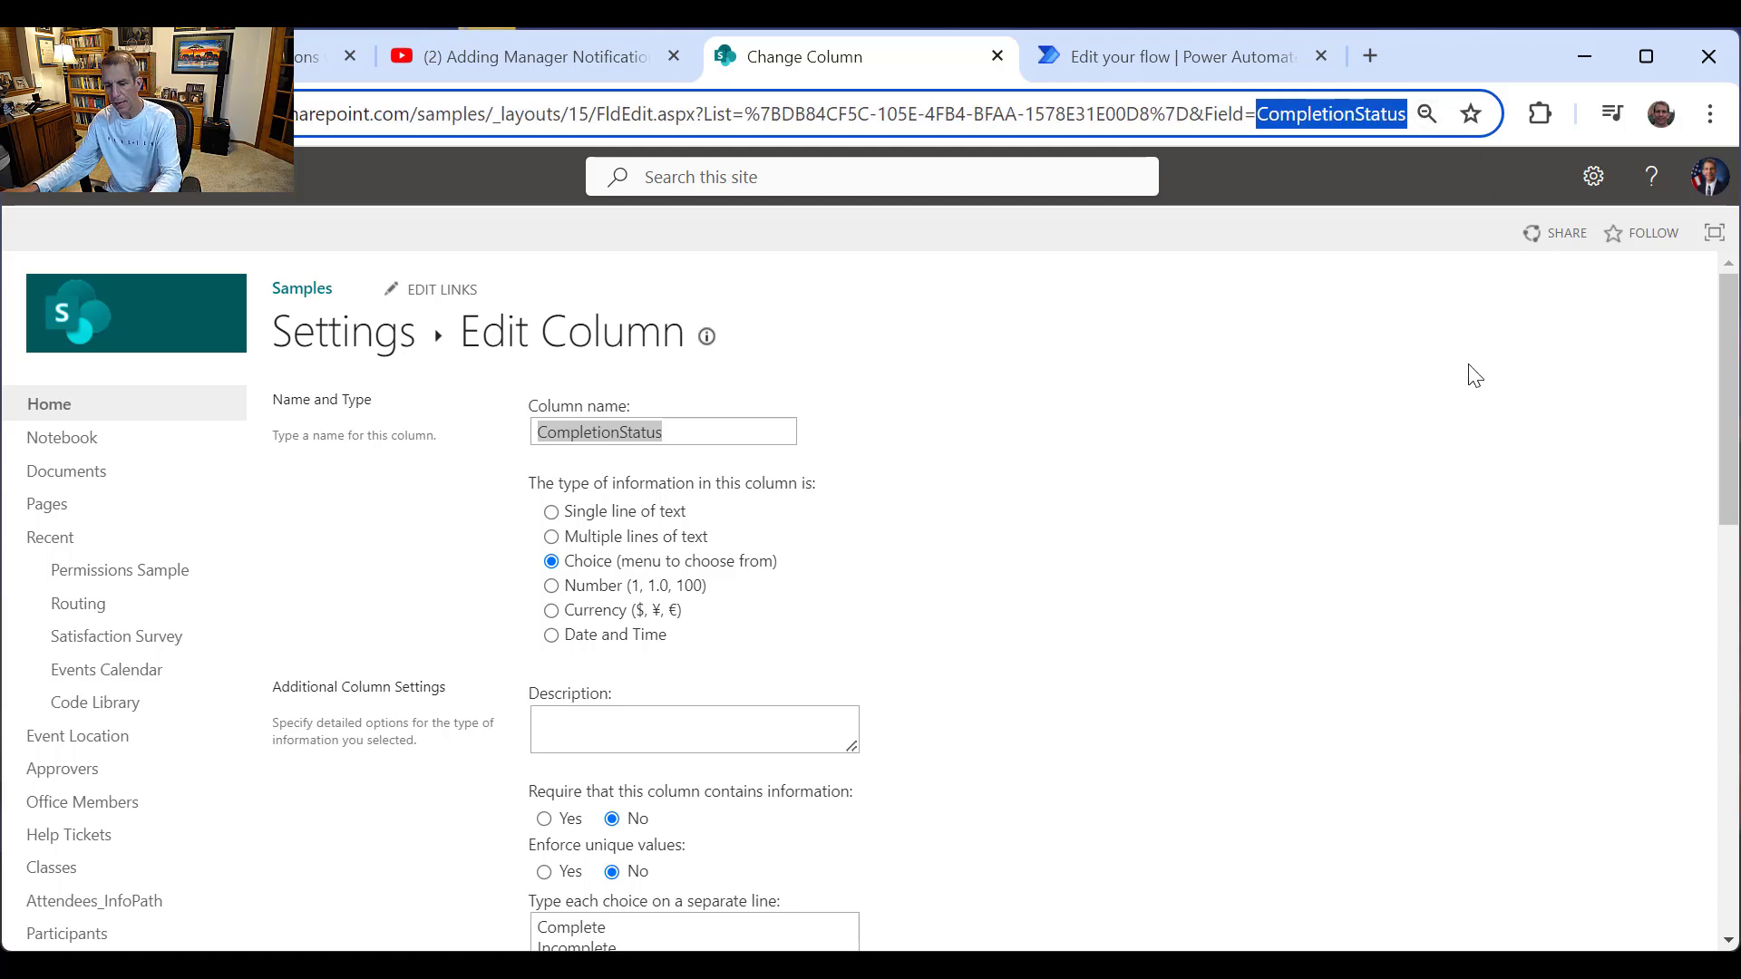
Step: Return to the flow in Power Automate and replace Status in the Get items filter query with the copied name CompletionStatus
left_click(1146, 73)
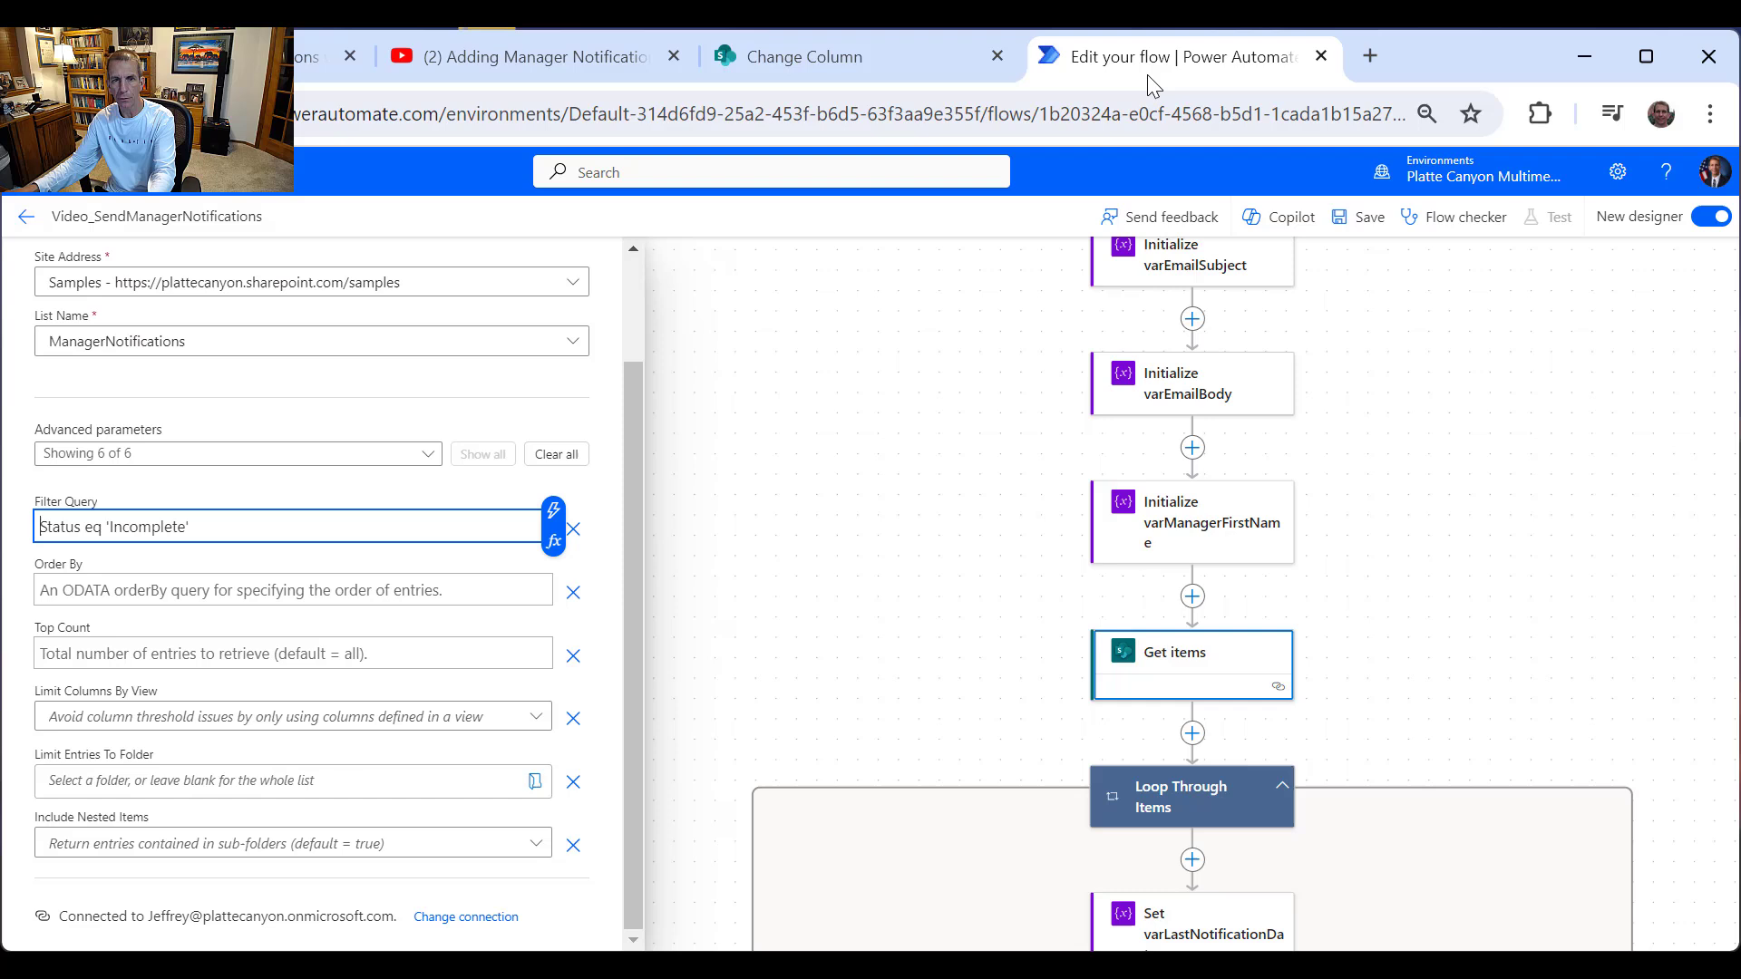
double_click(61, 526)
key("ctrl+v")
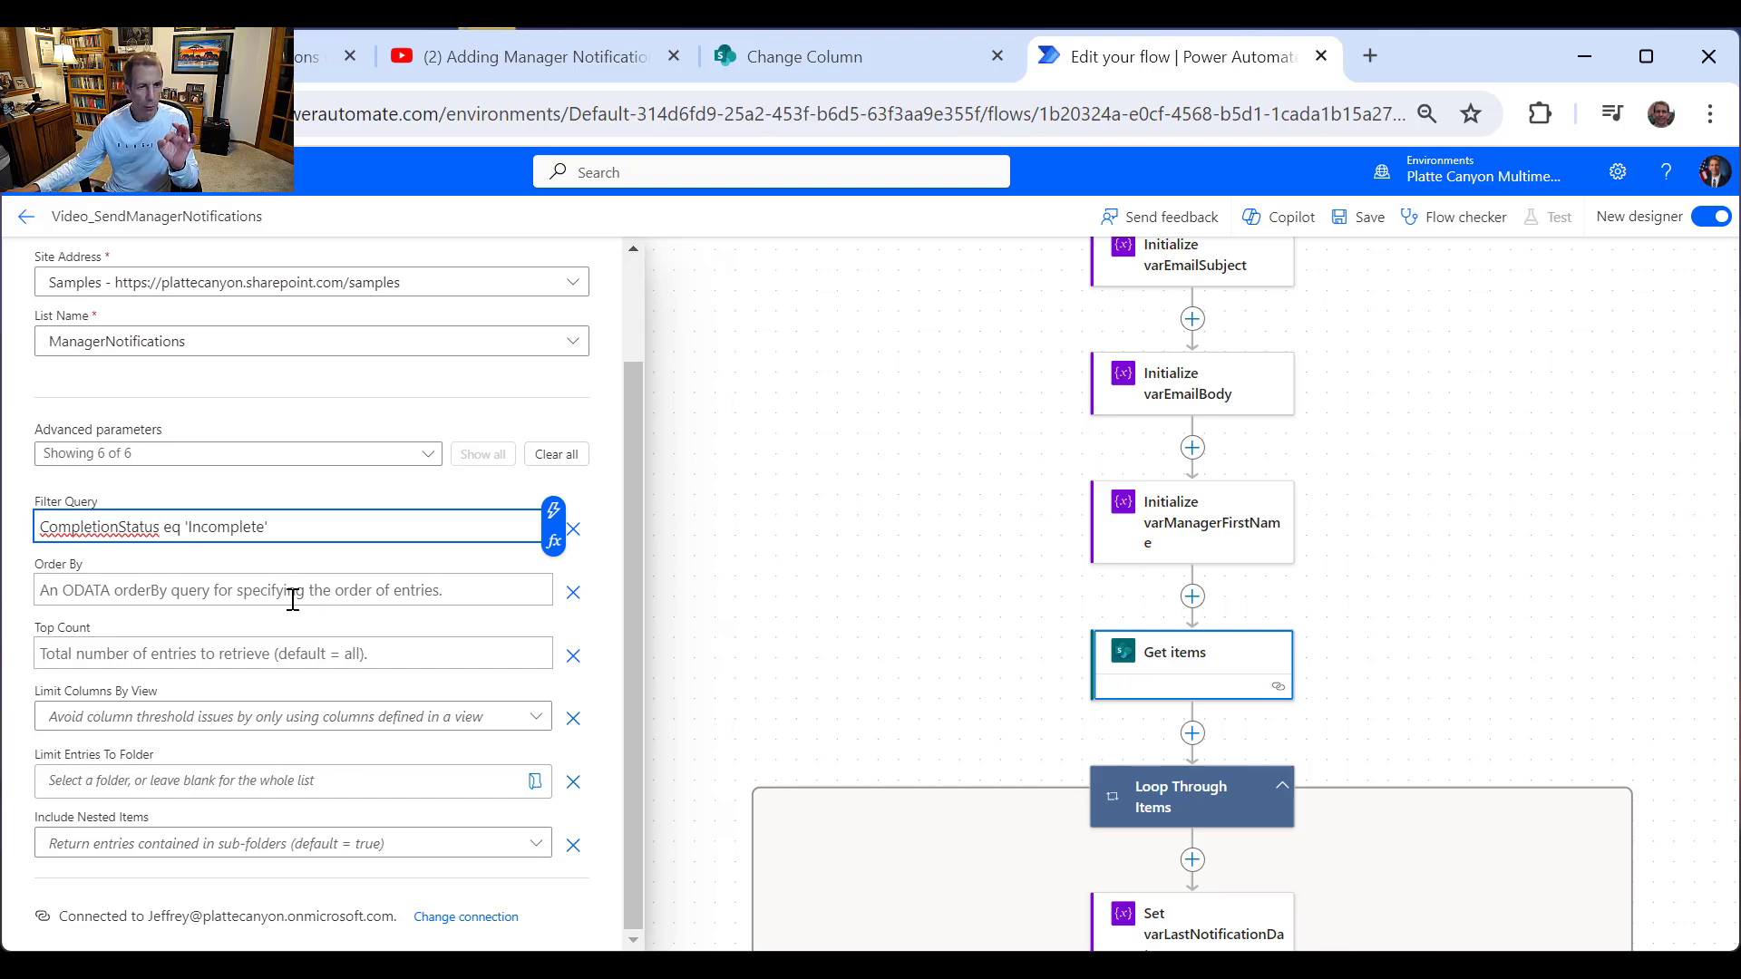
Step: Copy the internal field name Level1ManagerEmail from its SharePoint column settings address and return to the Get items Order By parameter in Power Automate
left_click(236, 585)
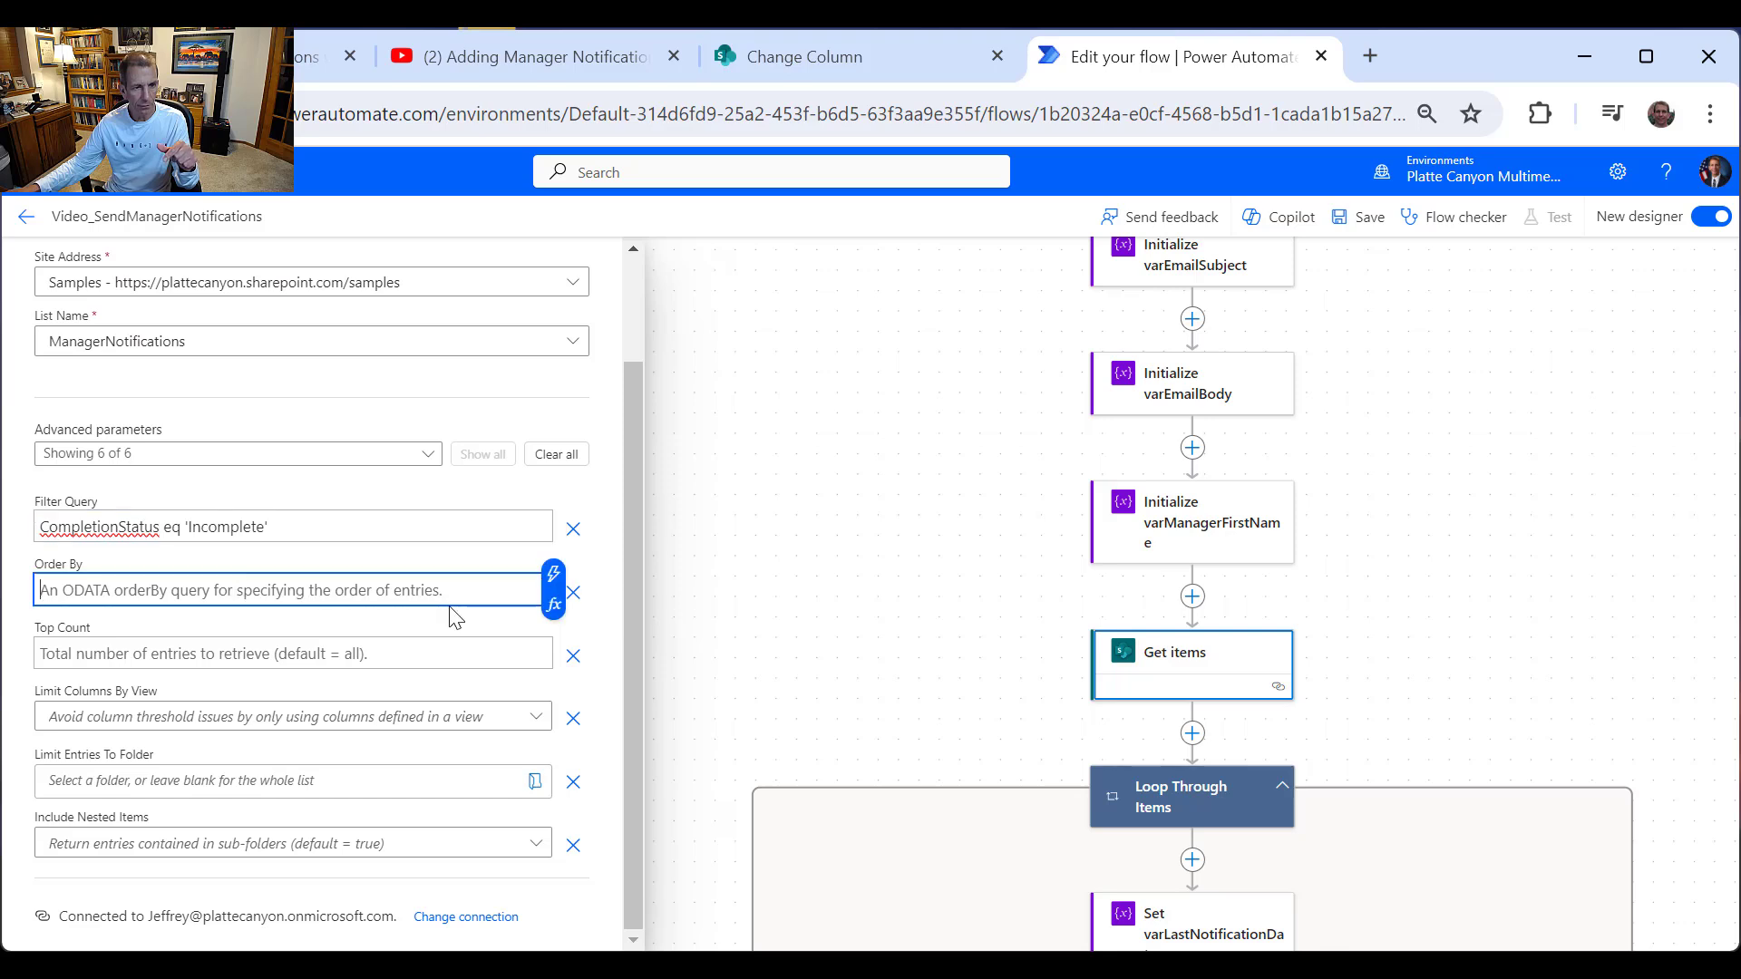
left_click(817, 64)
left_click(386, 338)
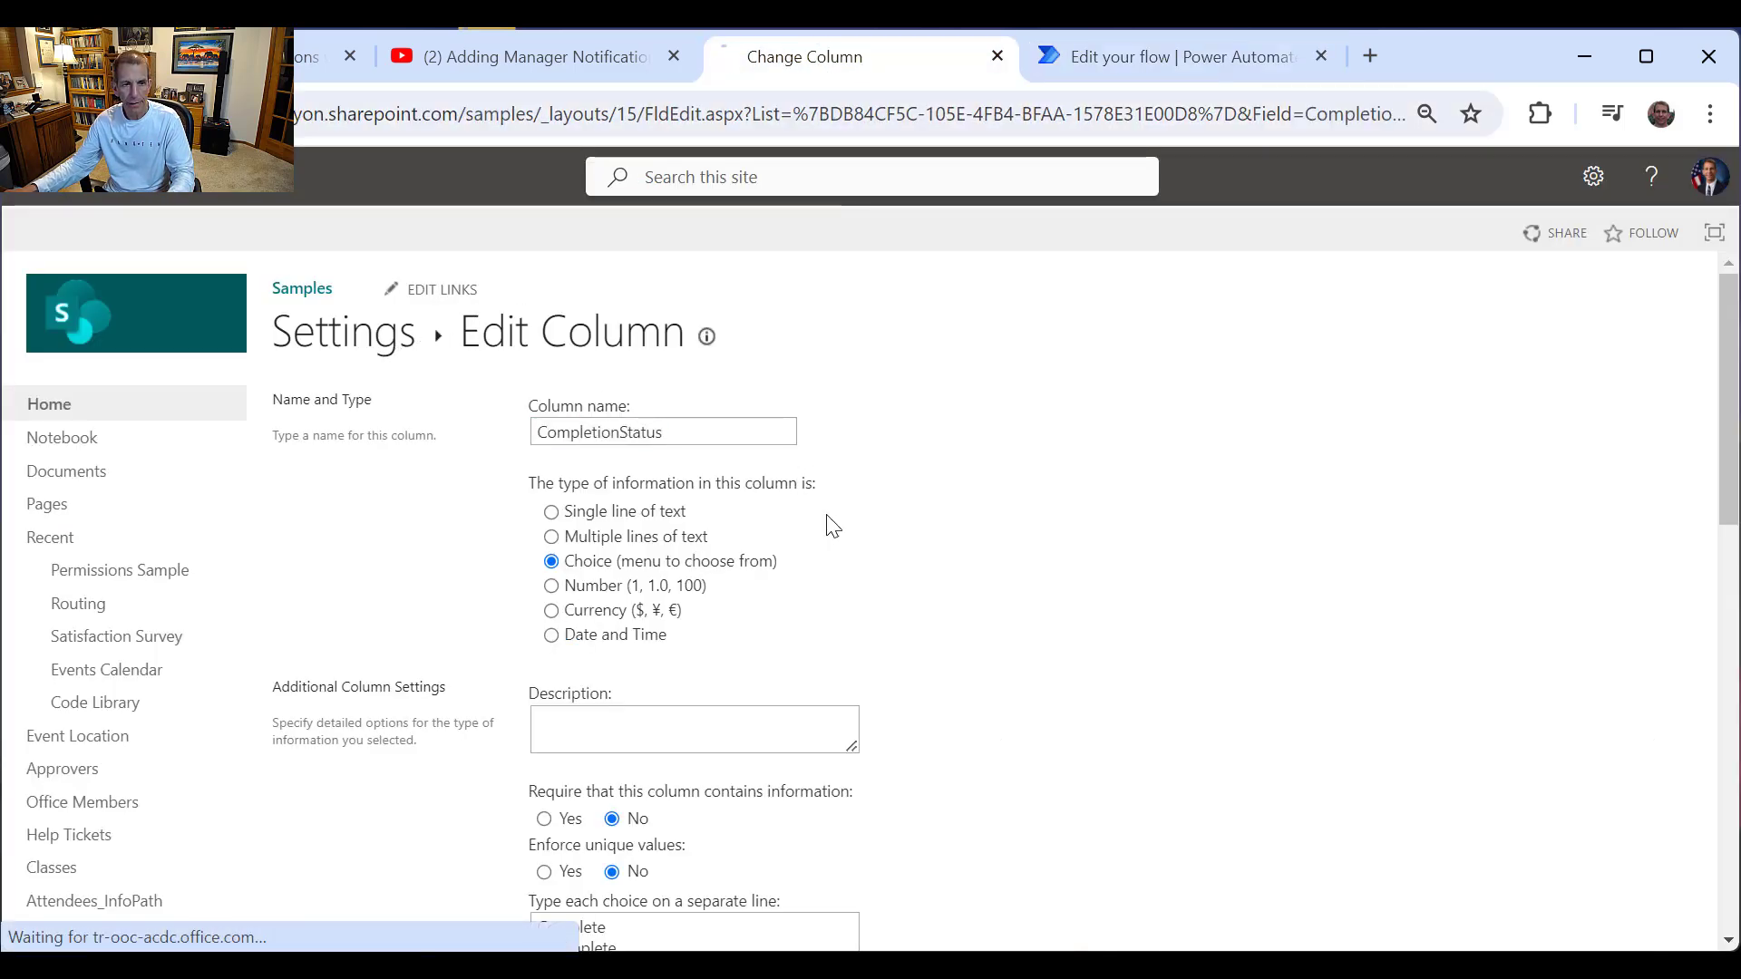
scroll(451, 751, "down", 4)
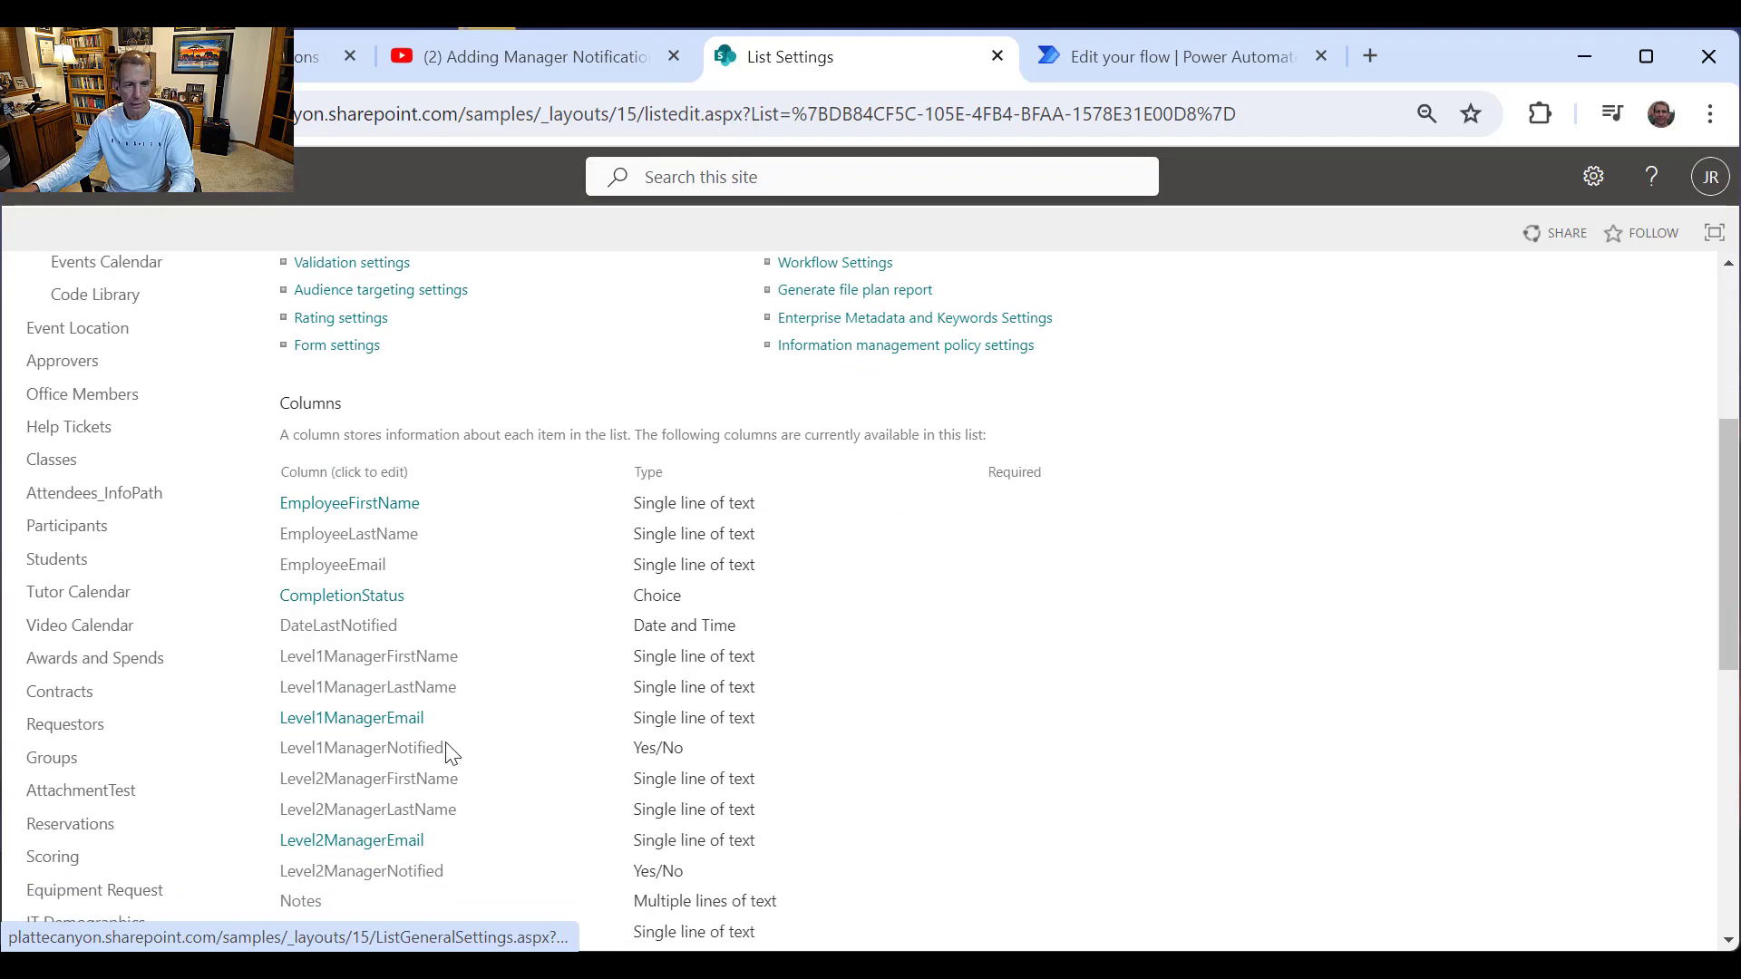
left_click(376, 725)
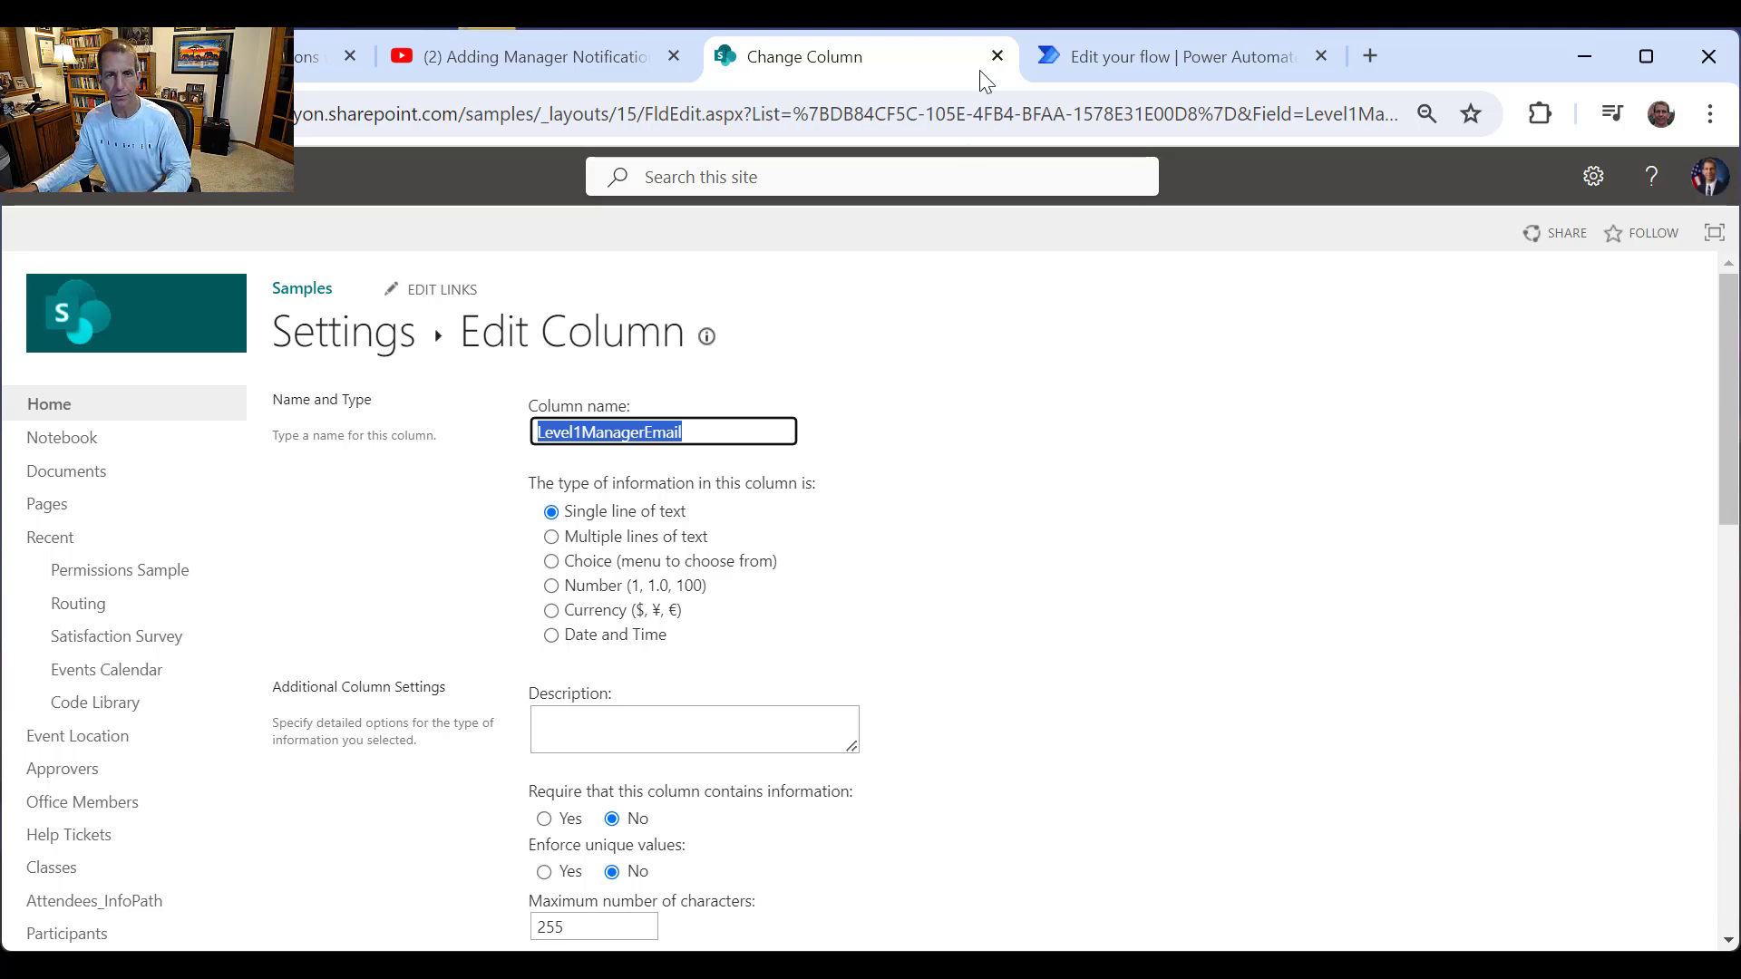
left_click(1326, 110)
left_click(1308, 112)
left_click(1307, 111)
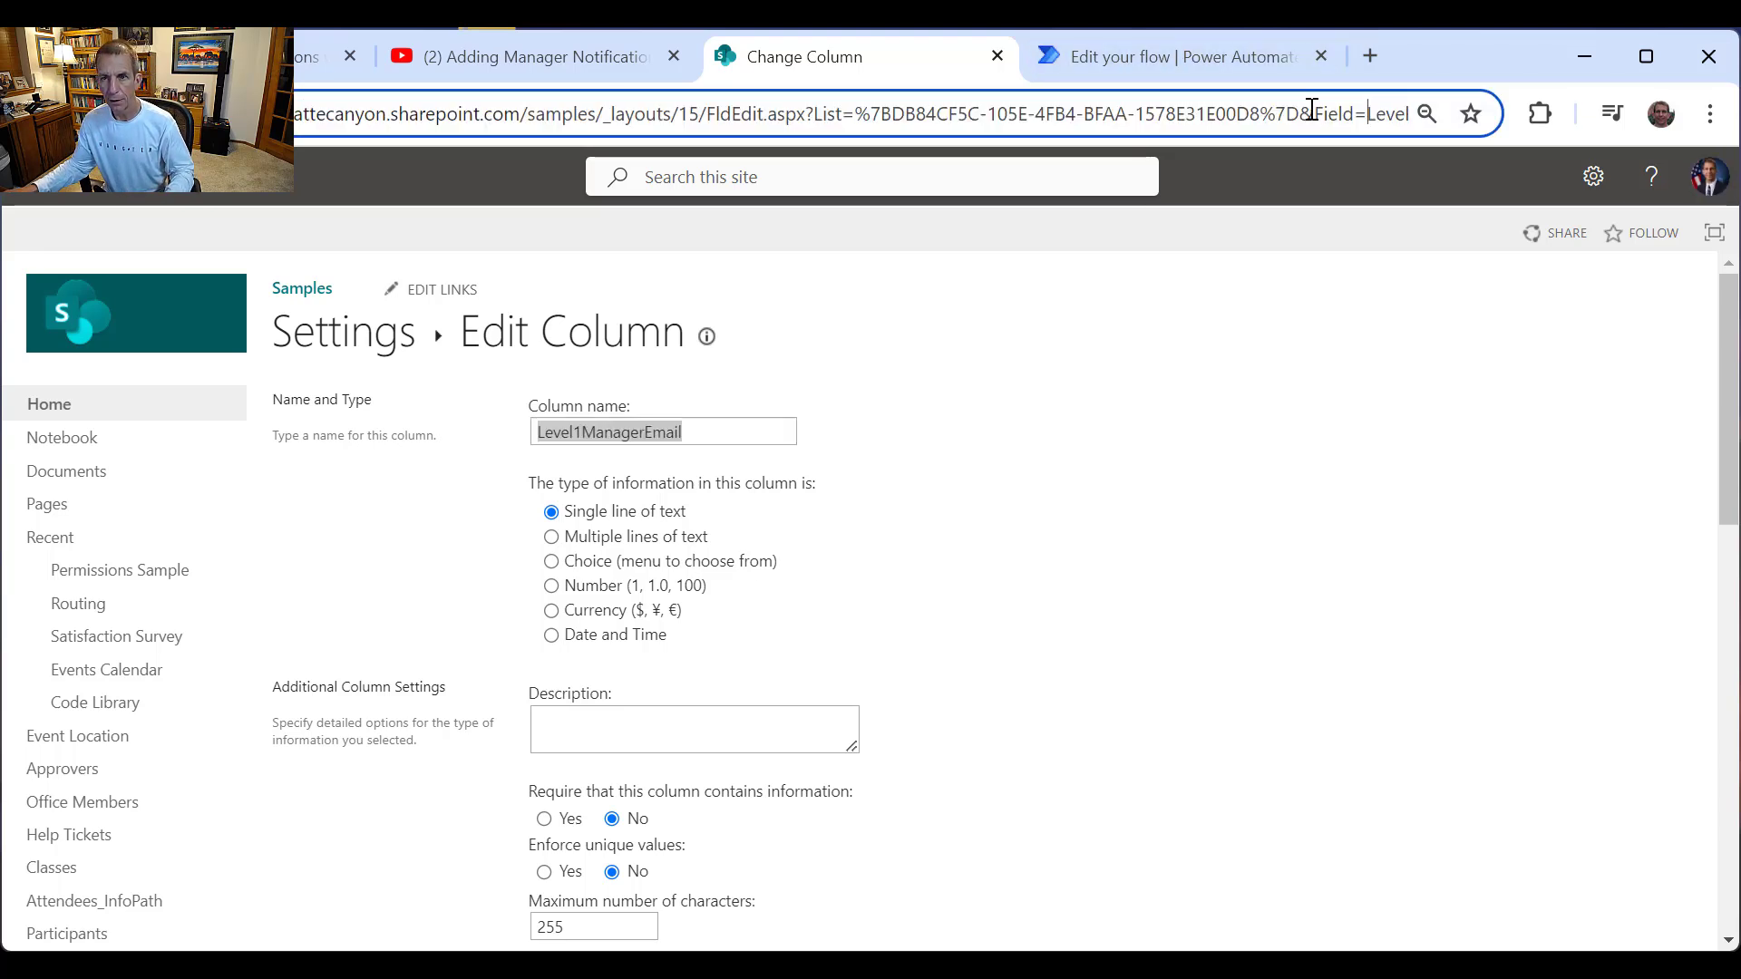
left_click_drag(1369, 113, 1469, 127)
key("ctrl+c")
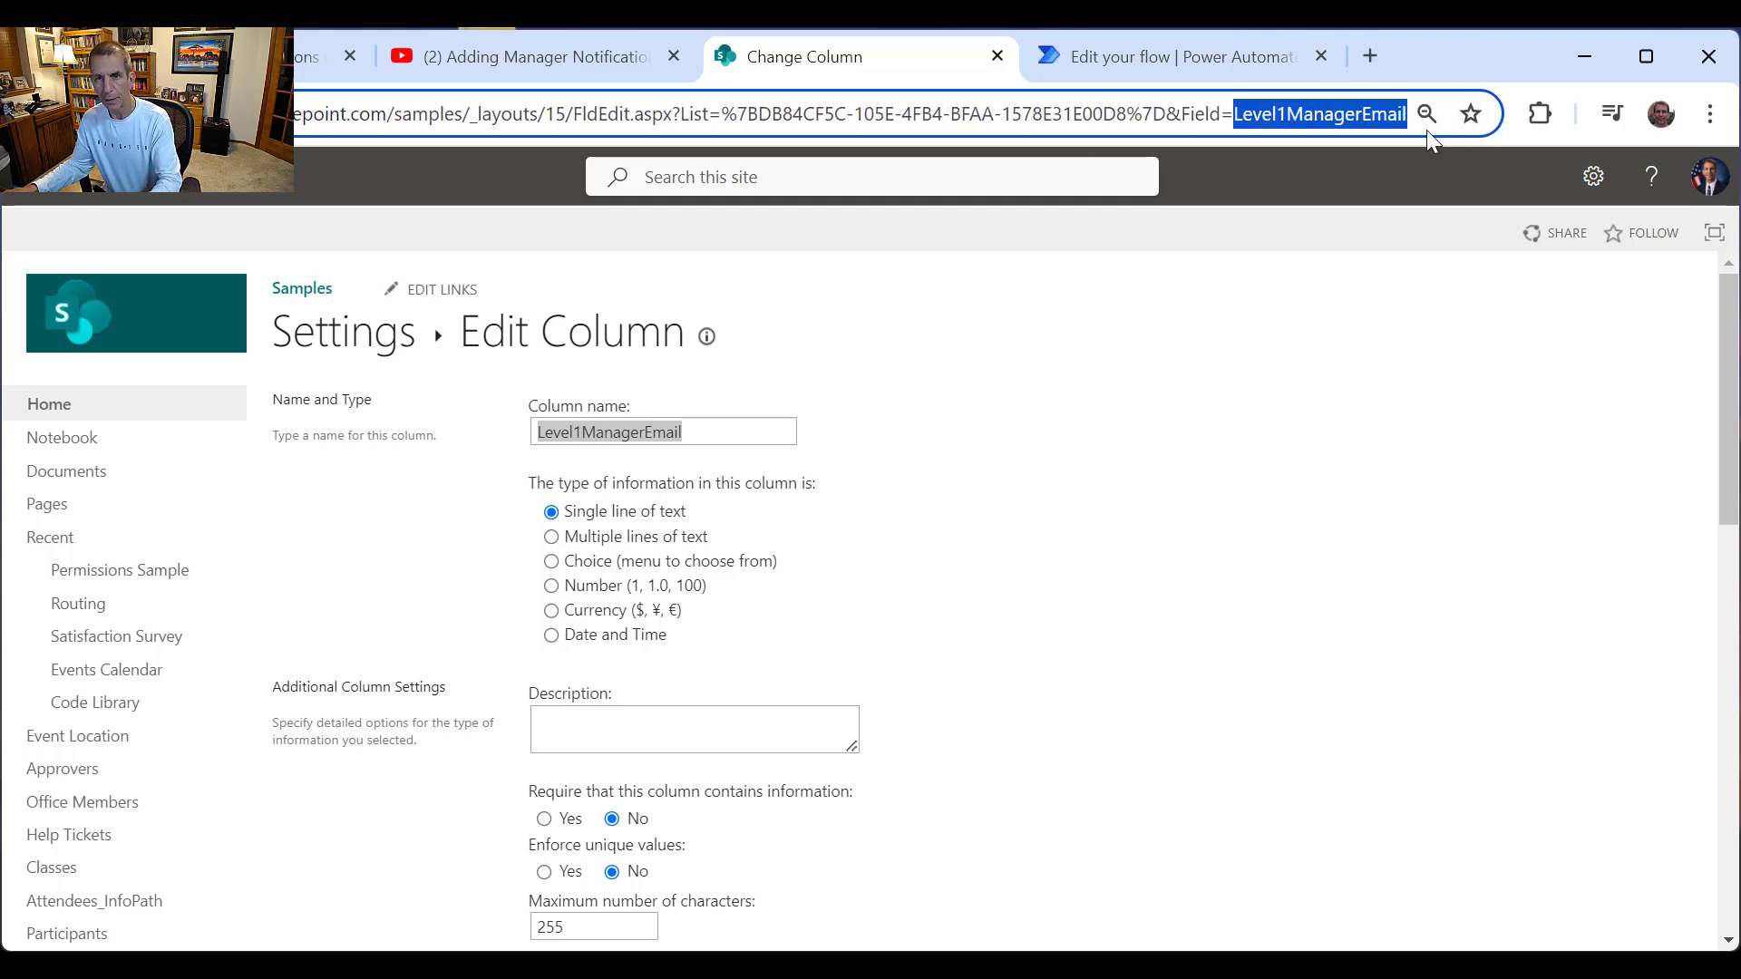
left_click(1177, 58)
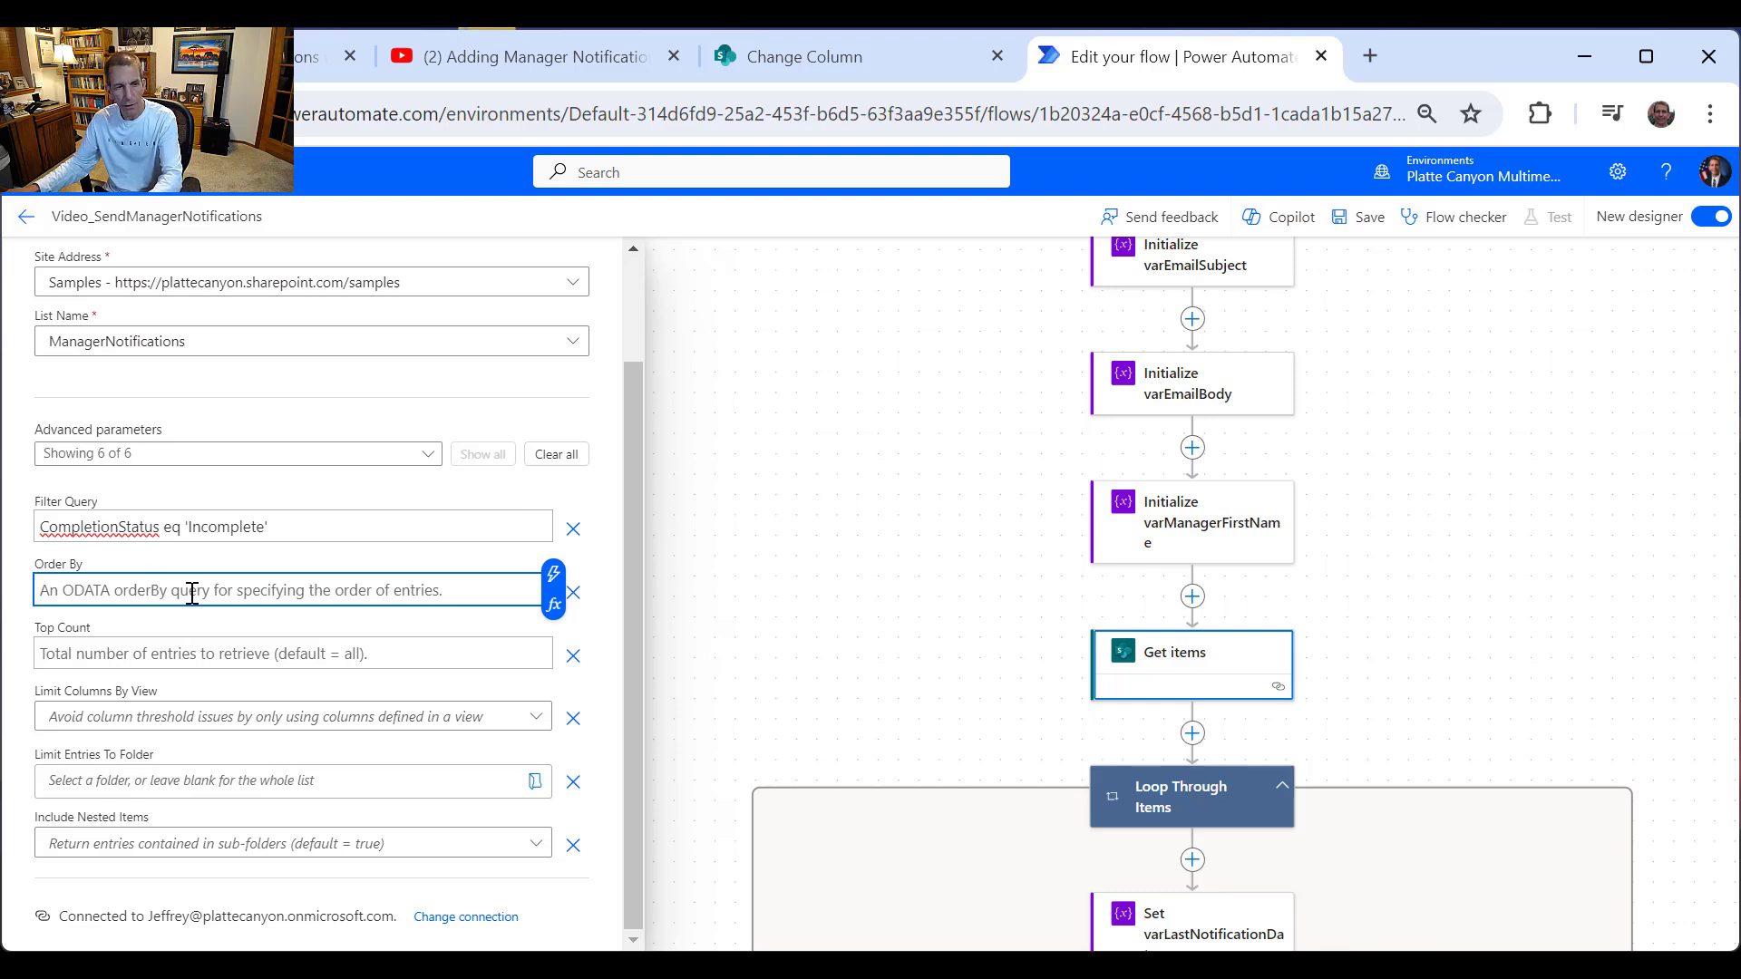
Step: Set the Get items Order By parameter to Level1ManagerEmail, Level2ManagerEmail
key("ctrl+v")
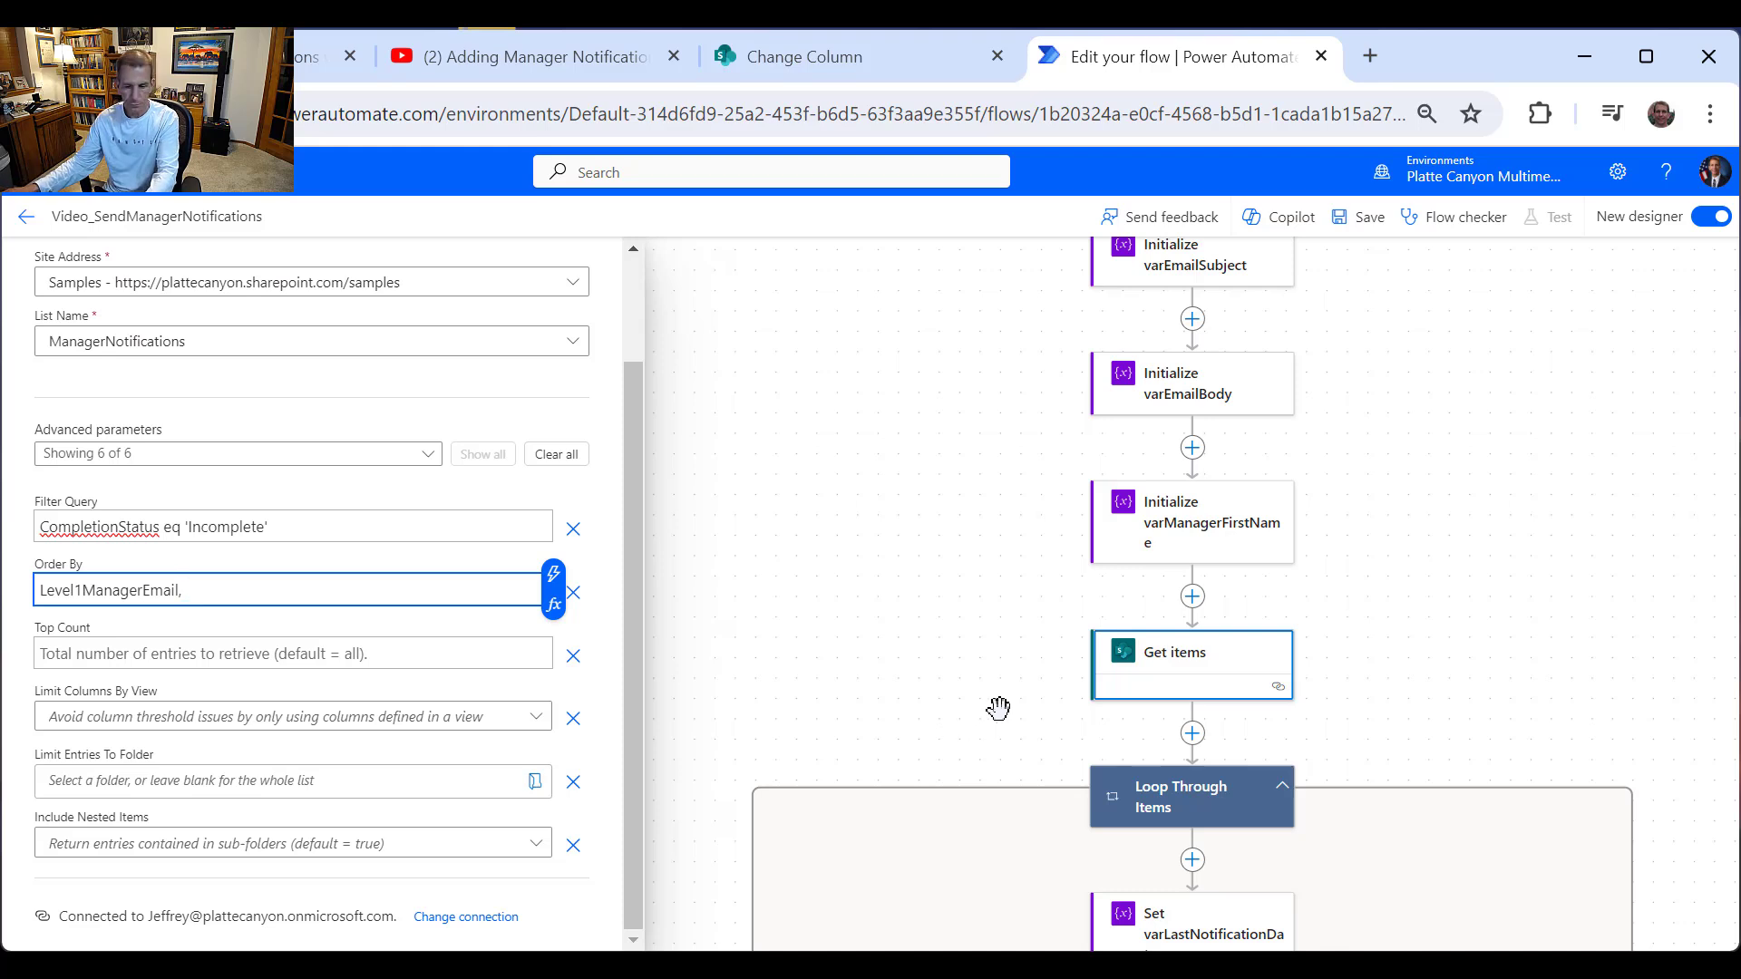
key("ctrl+v")
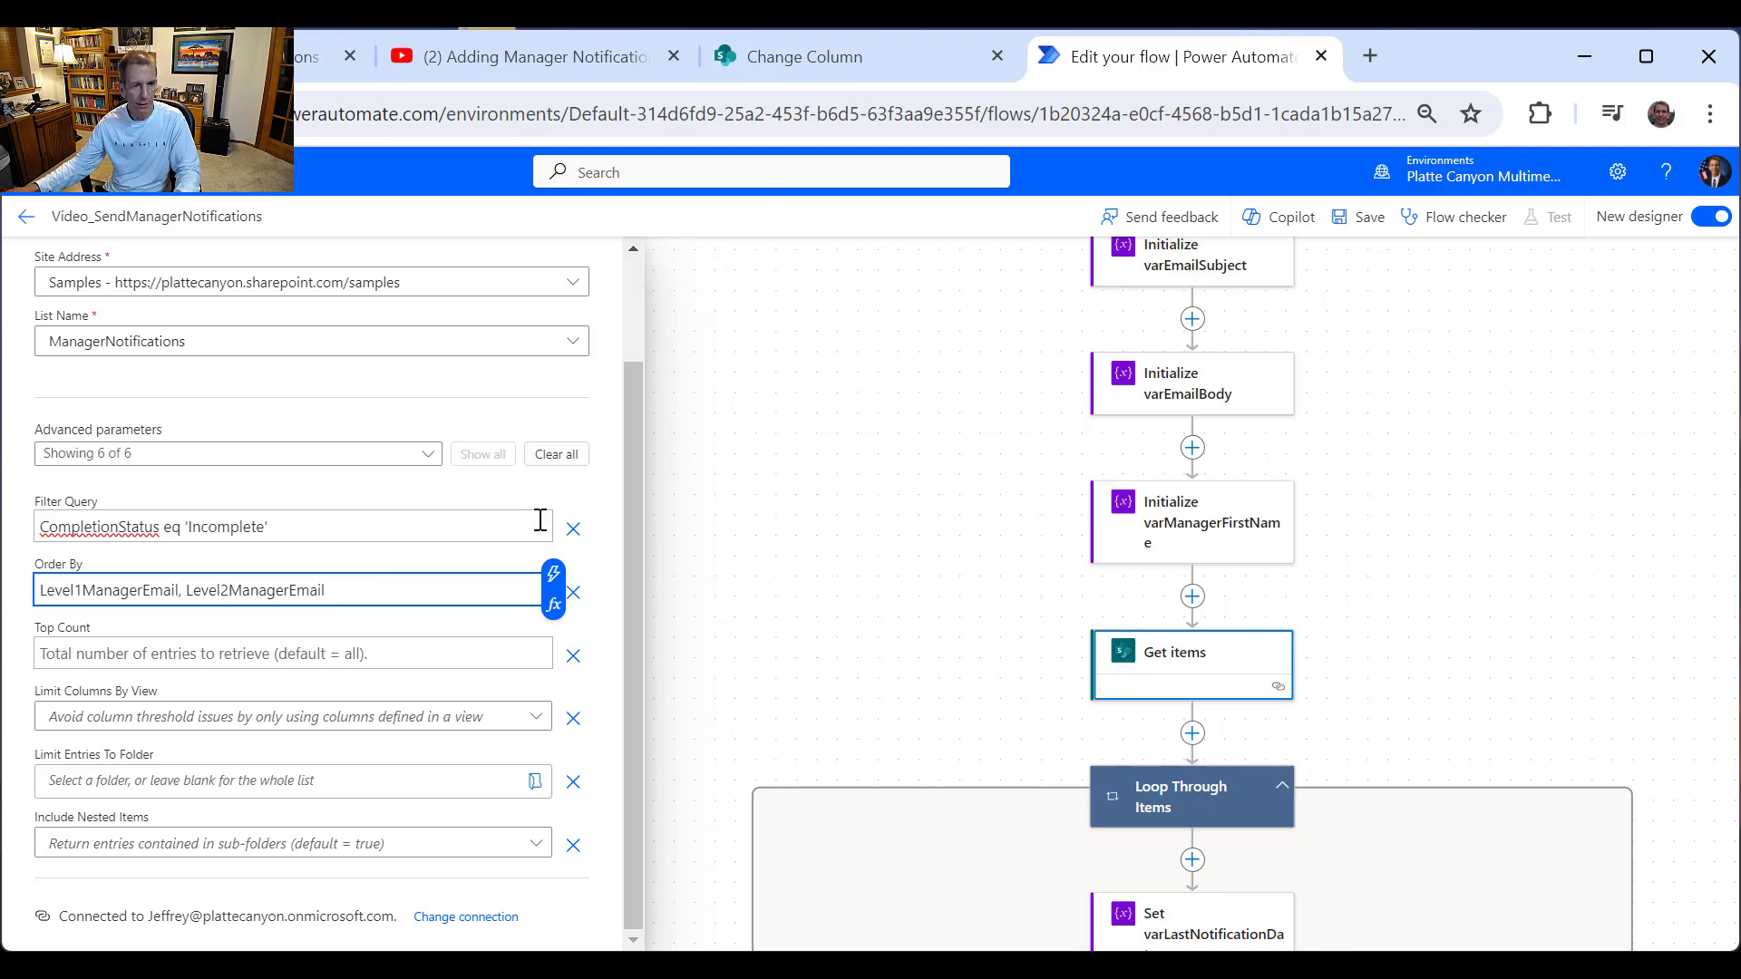
scroll(553, 542, "up", 2)
scroll(940, 664, "up", 2)
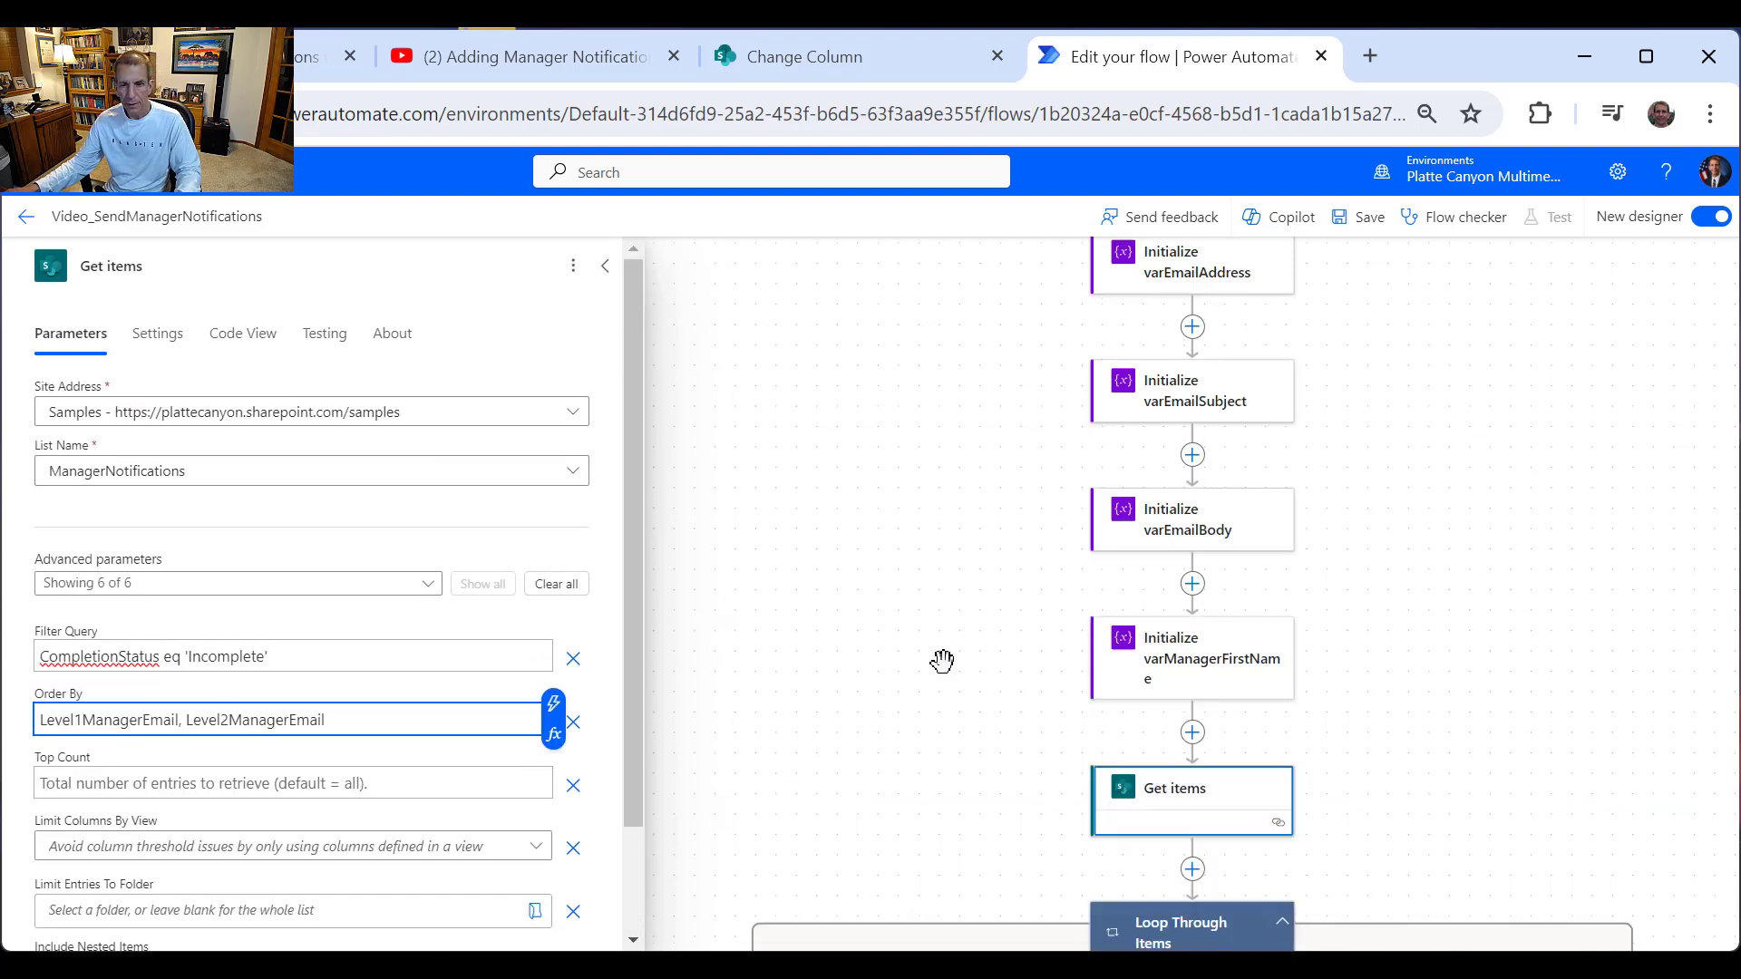
scroll(1300, 695, "down", 3)
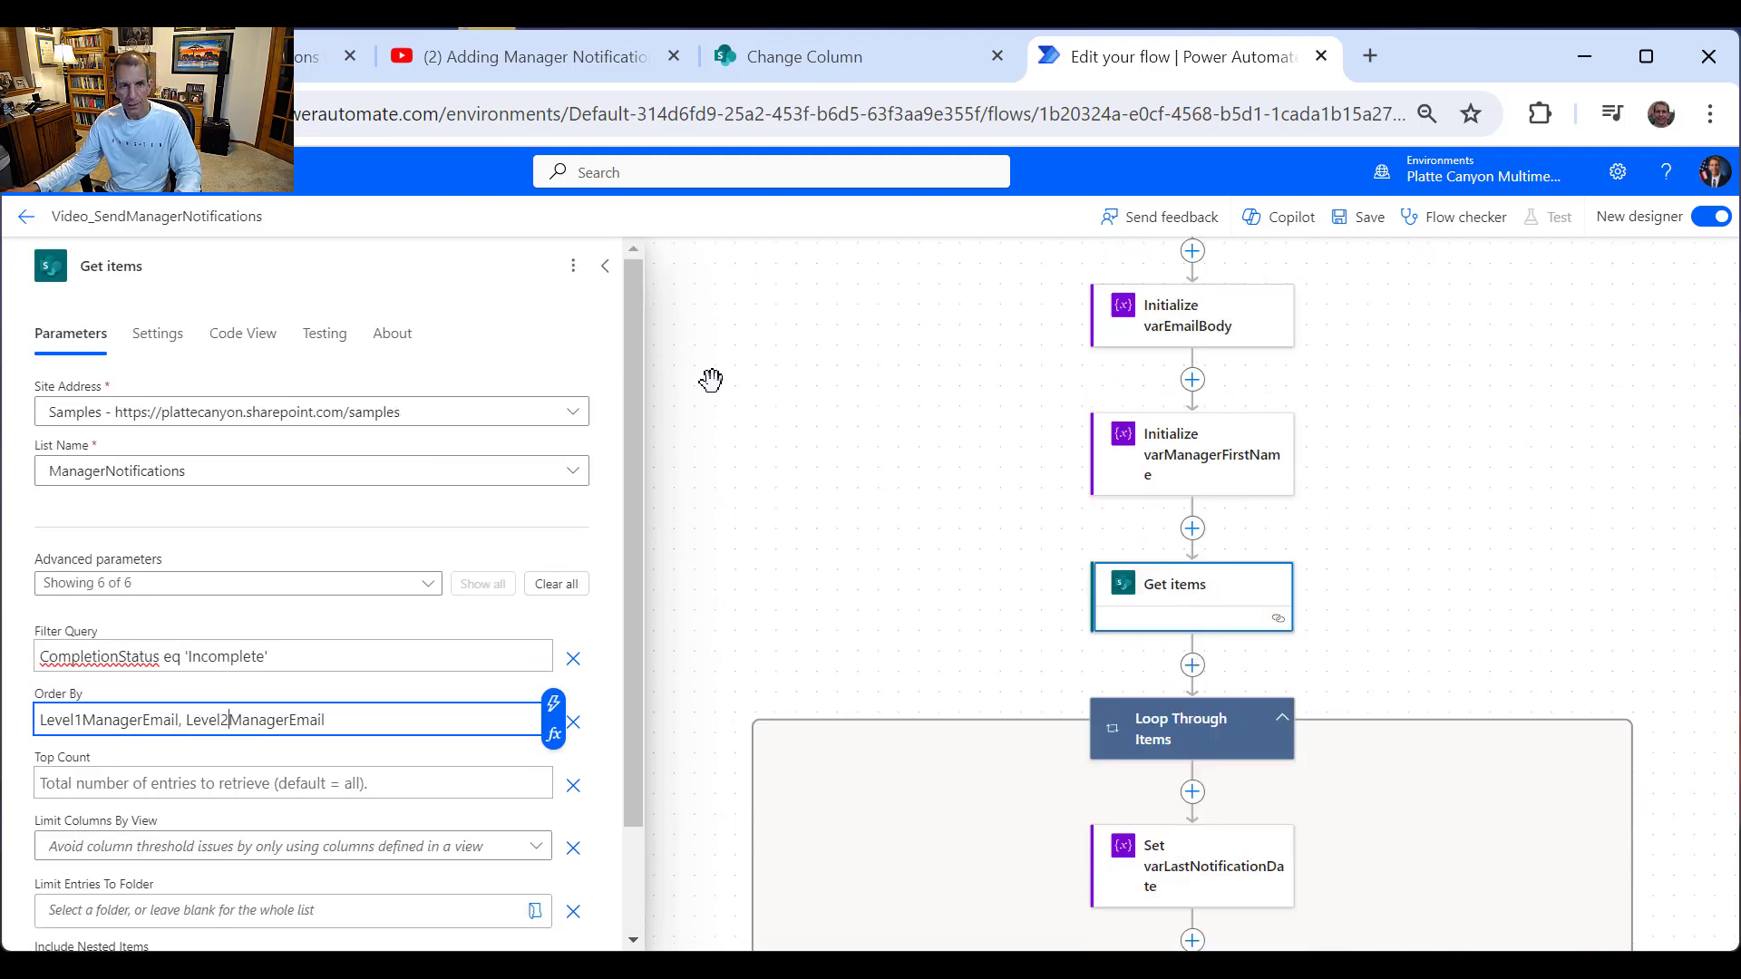
left_click(605, 266)
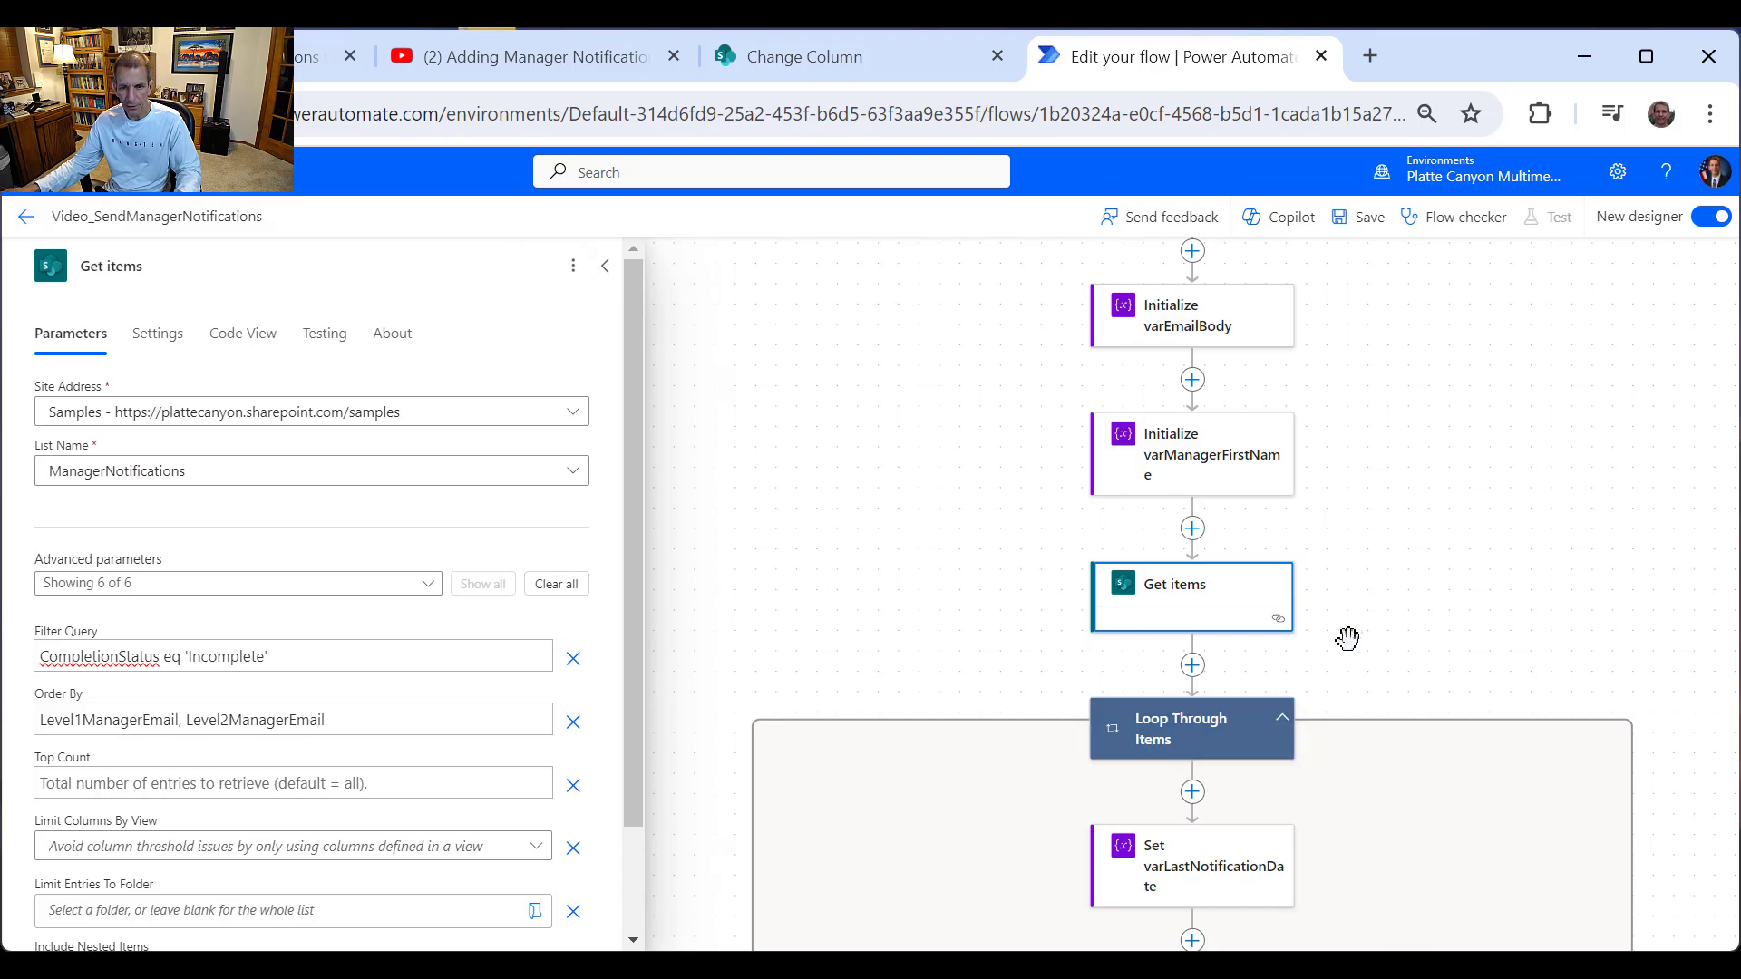
Step: Replace the Loop Through Items input with the body/value list output of Get items
scroll(1344, 633, "down", 1)
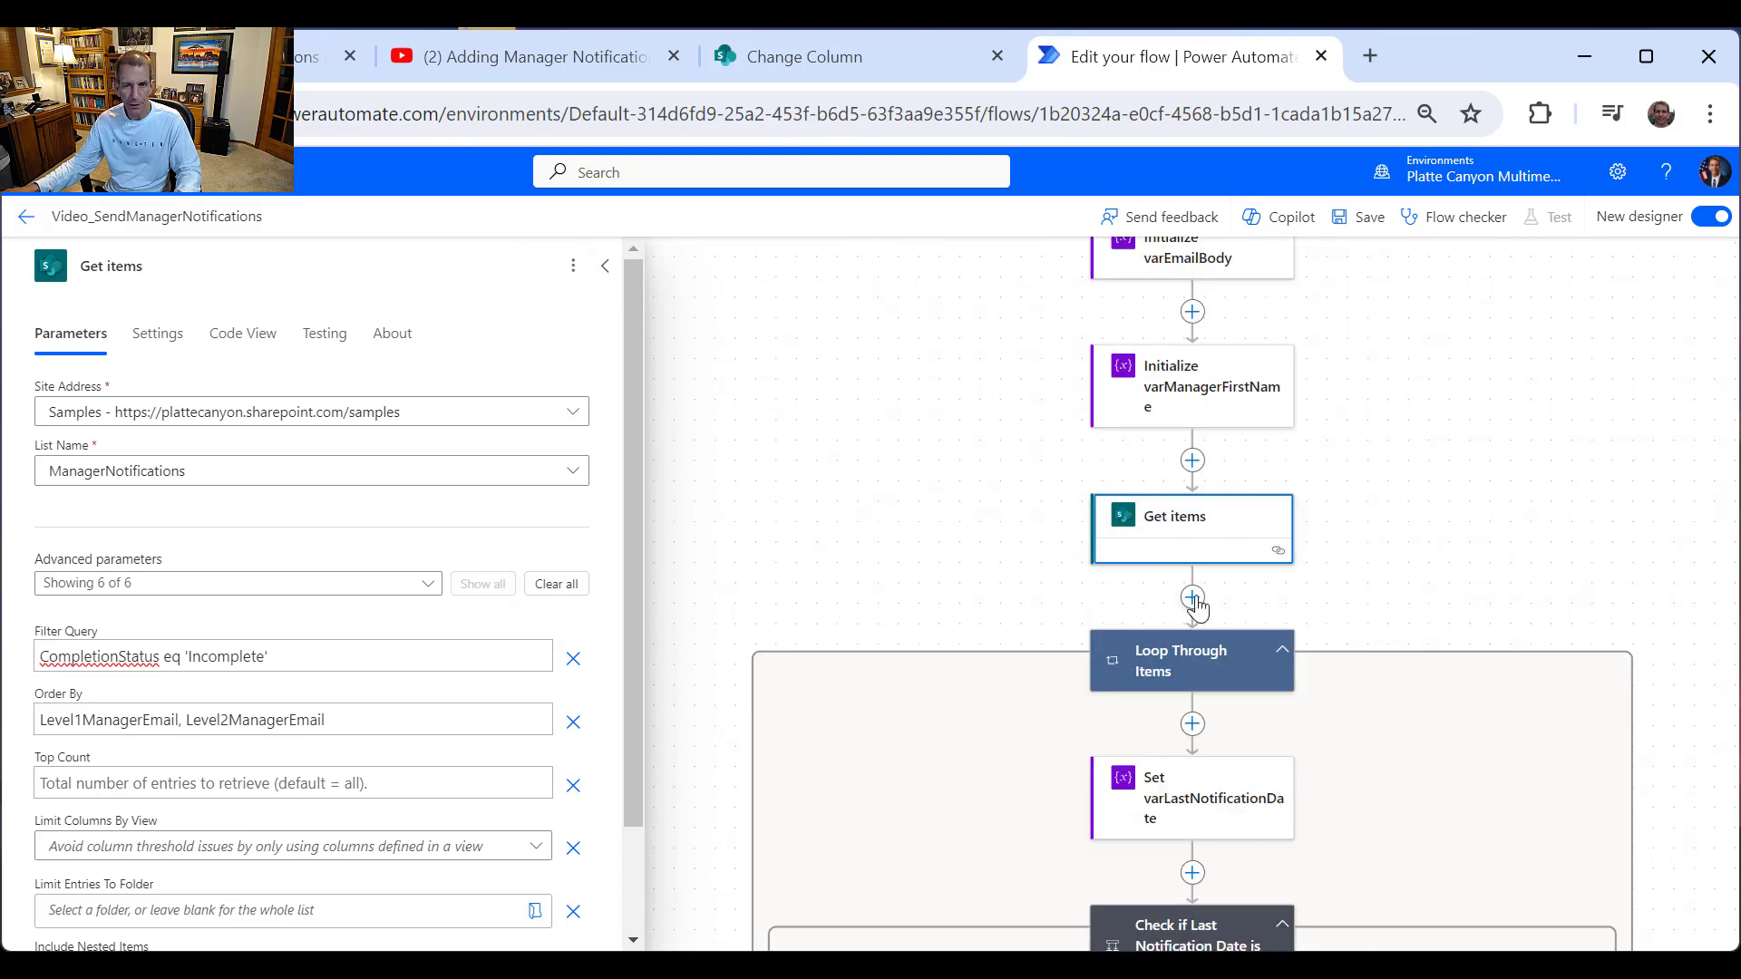
left_click(1230, 673)
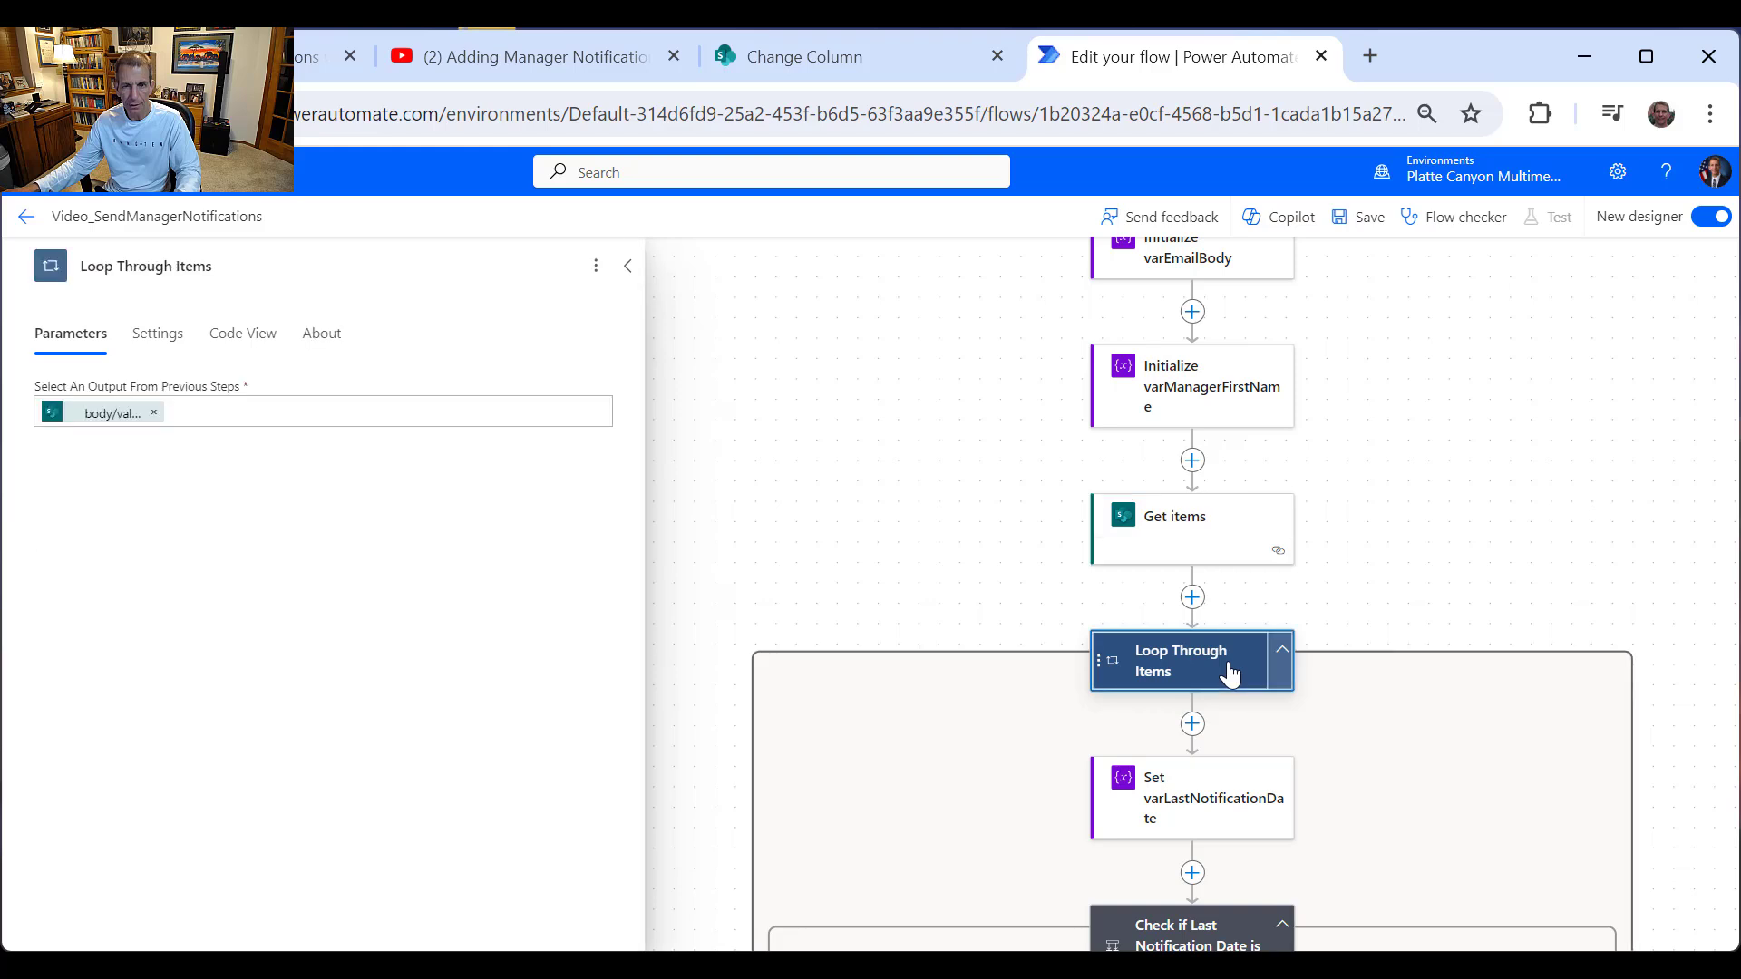
left_click(153, 413)
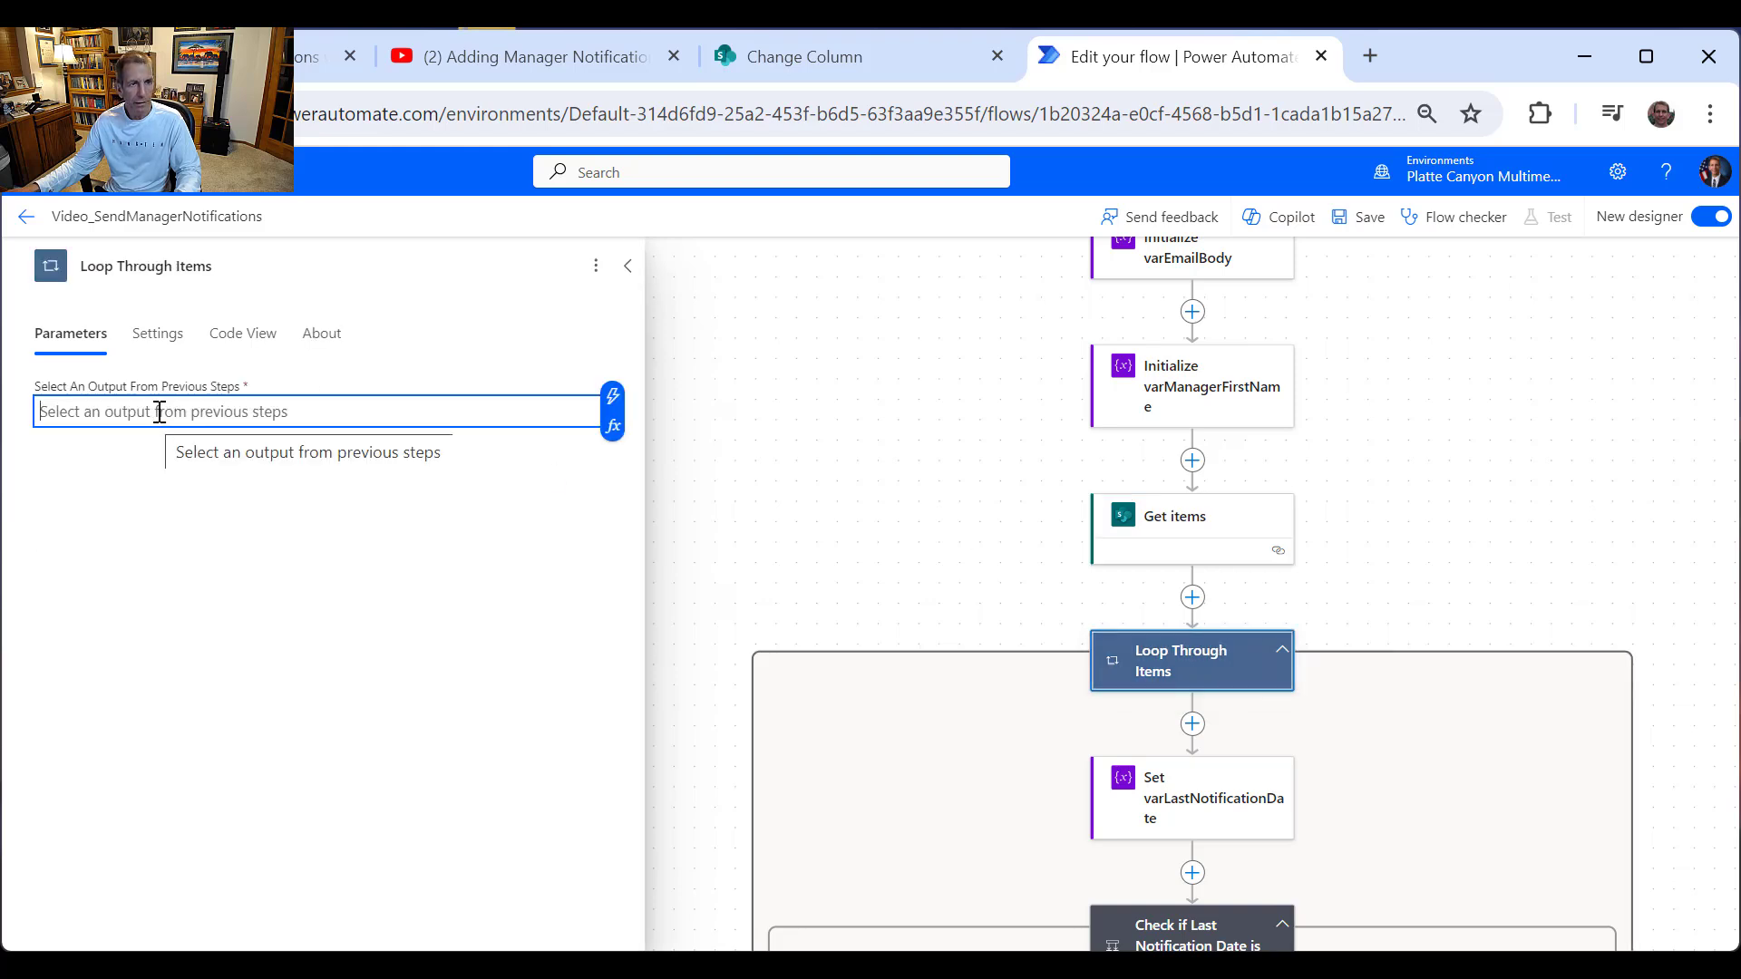
left_click(613, 396)
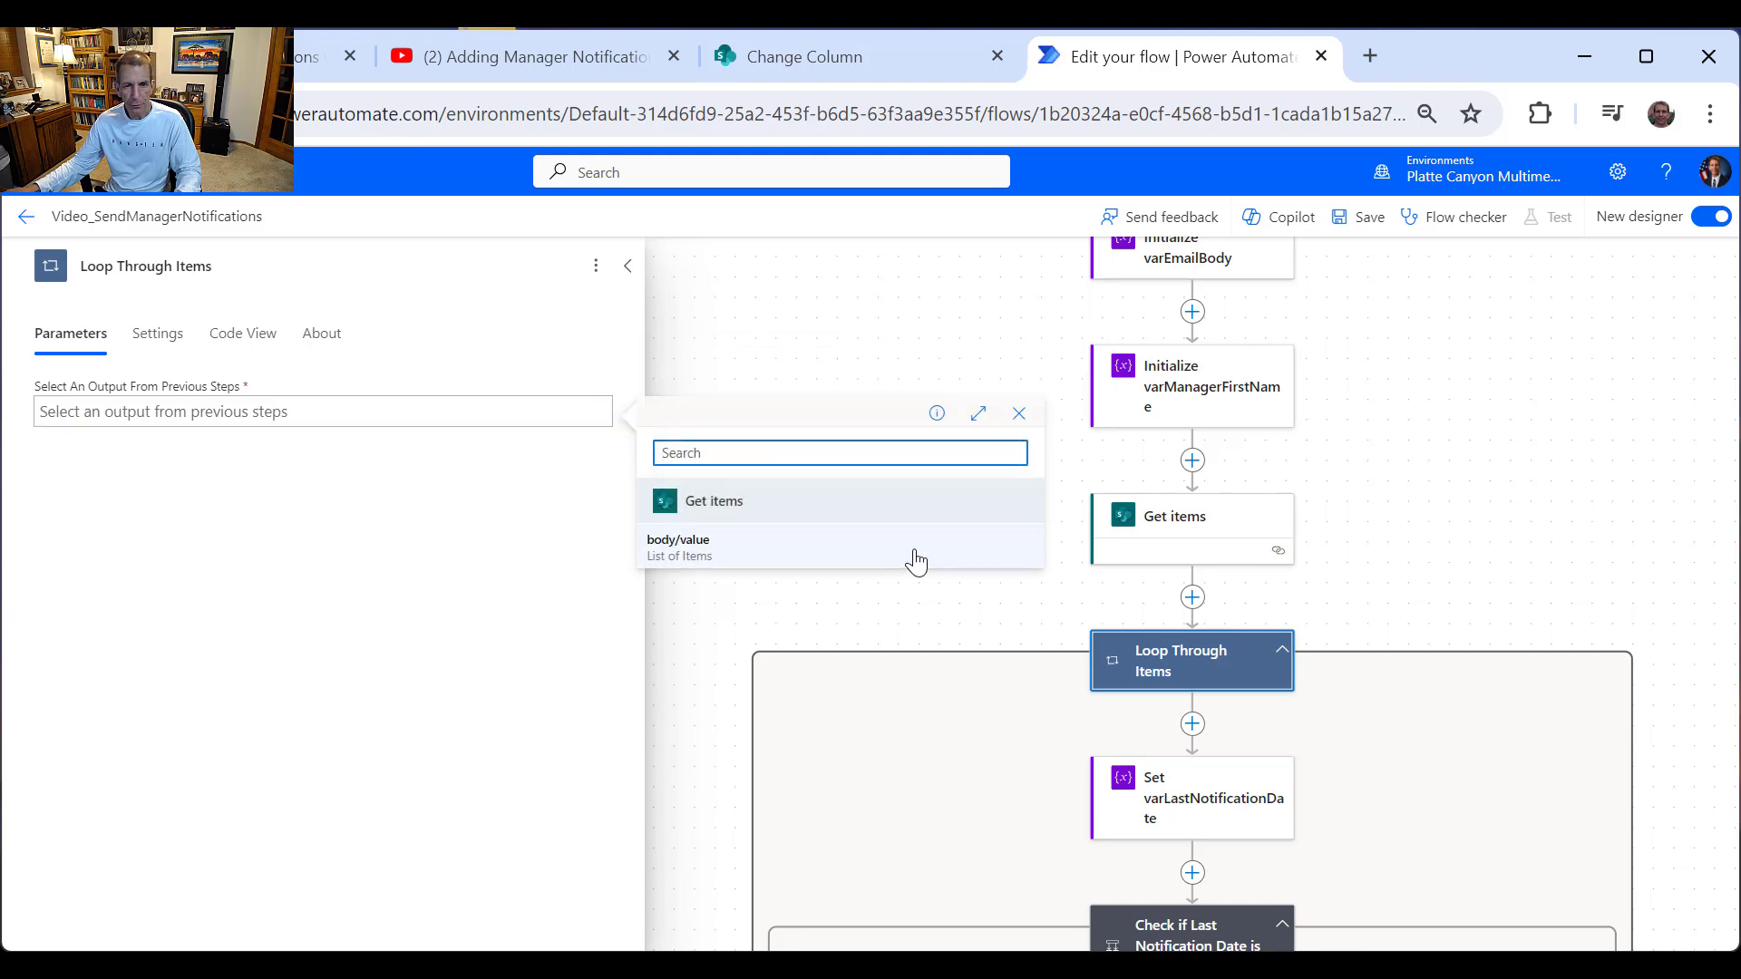
left_click(676, 544)
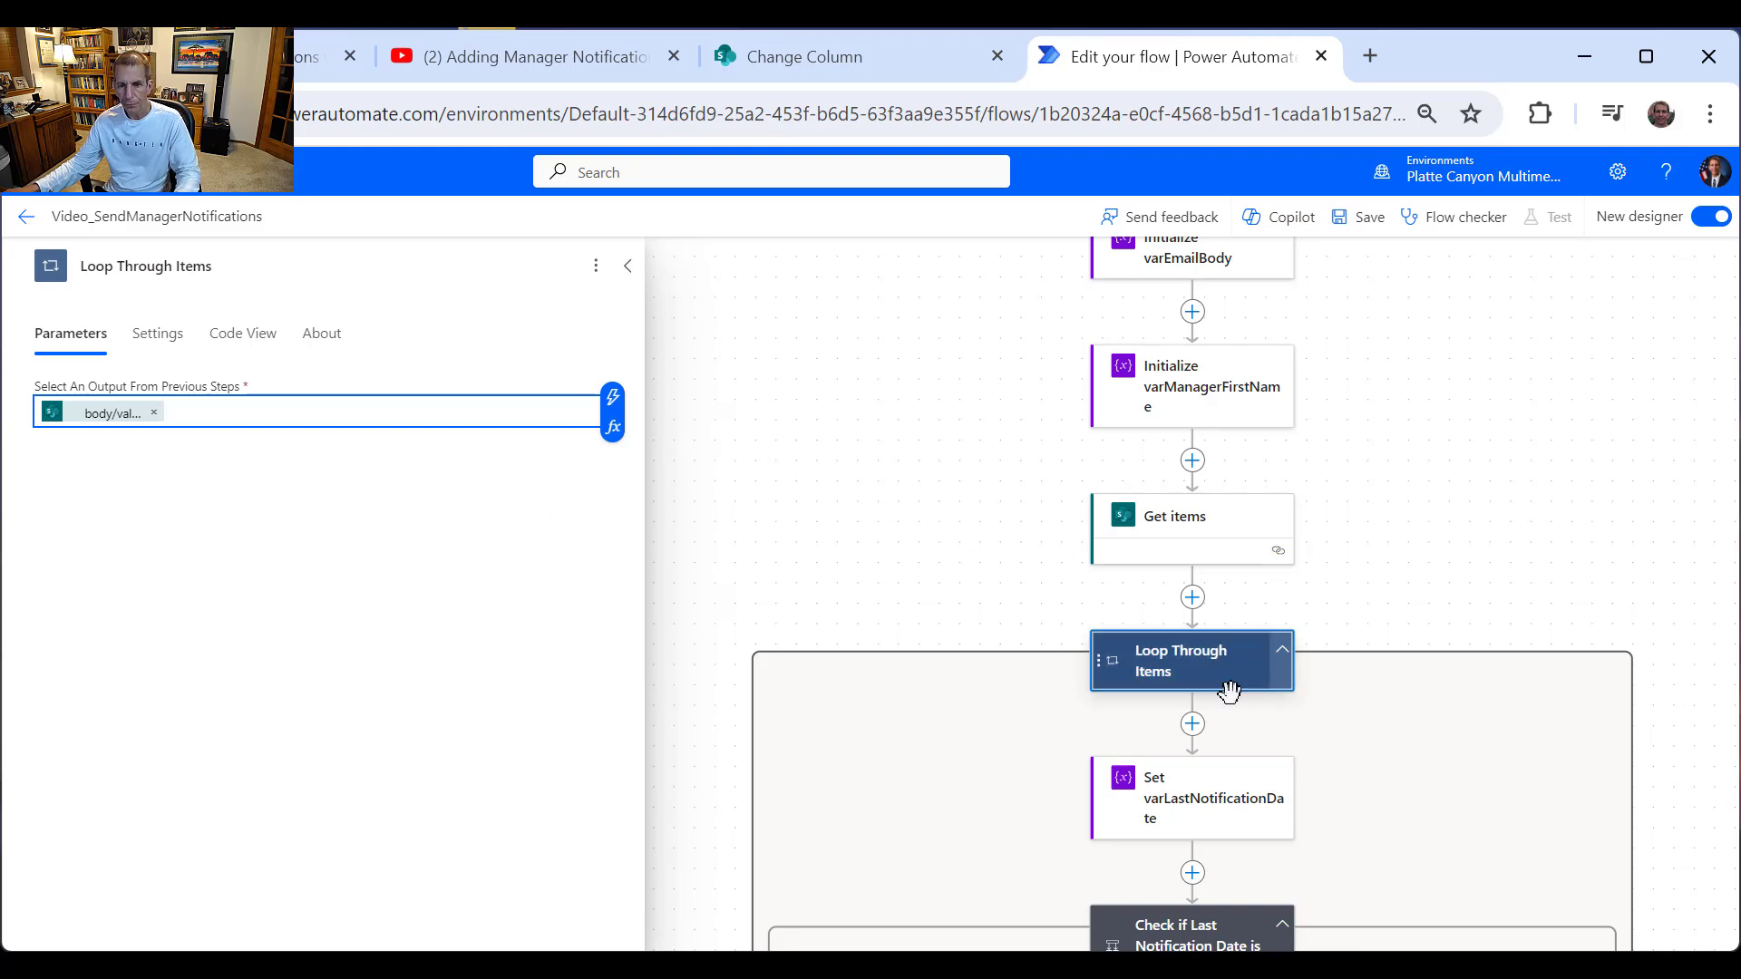
Step: Replace the value of the Set varLastNotificationDate action with the DateLastNotified field from Get items
scroll(1233, 698, "down", 2)
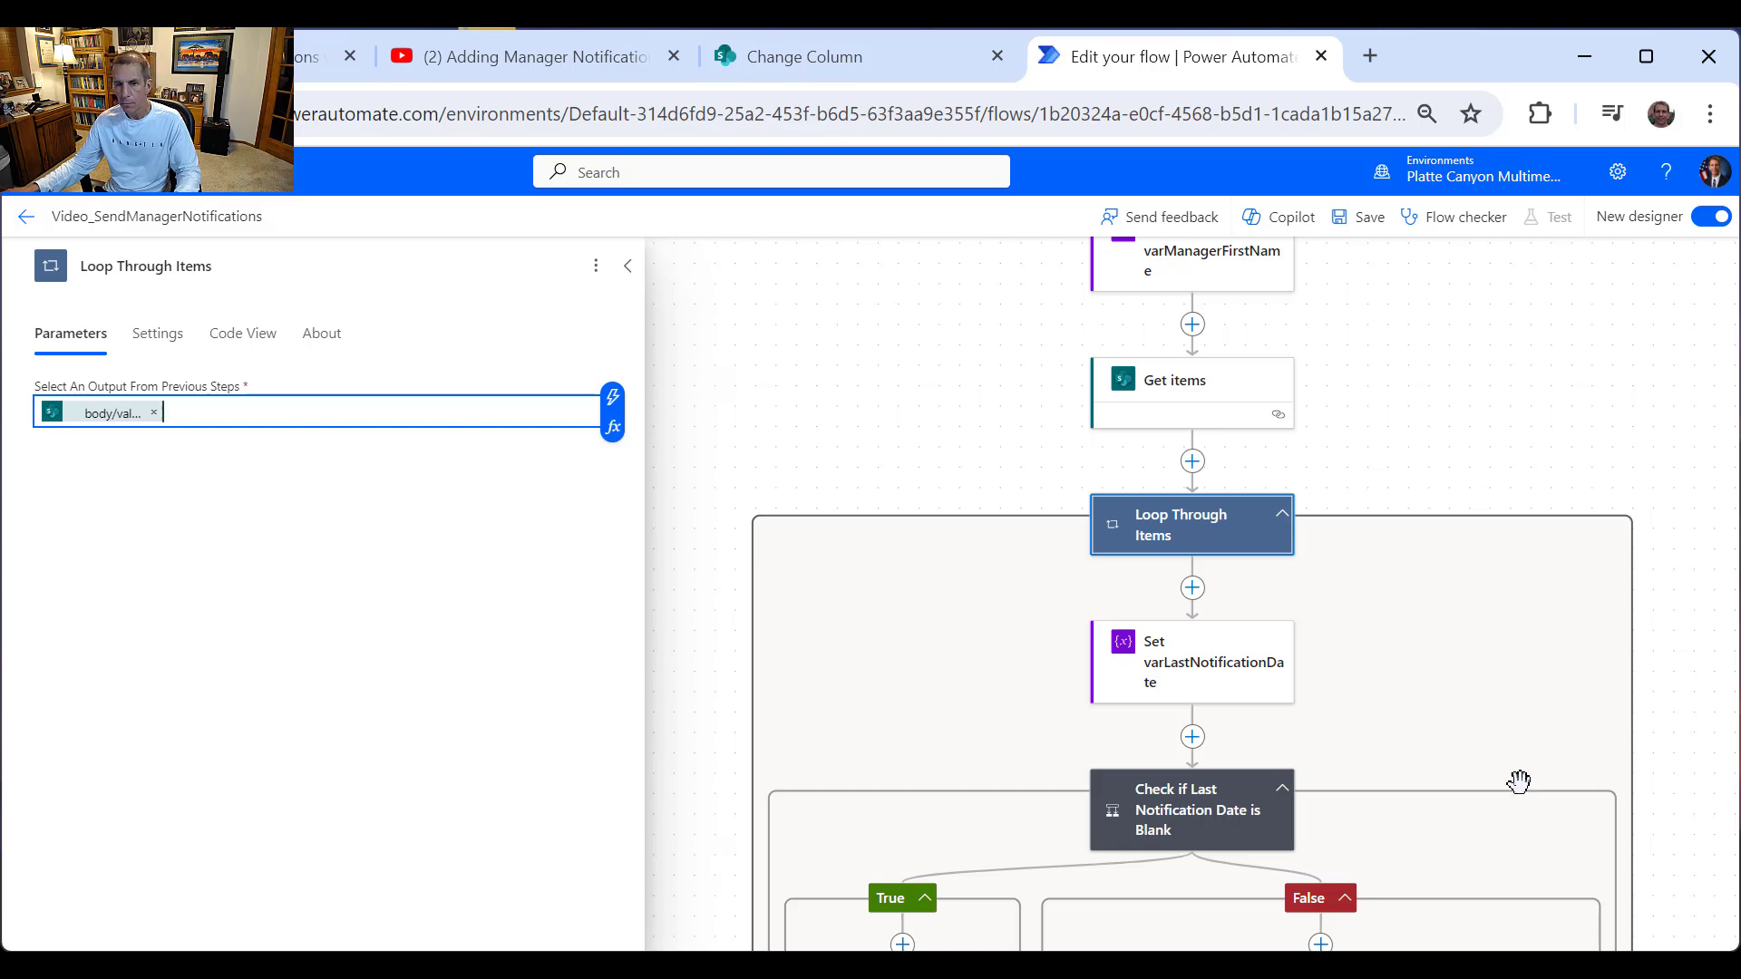
left_click(1206, 694)
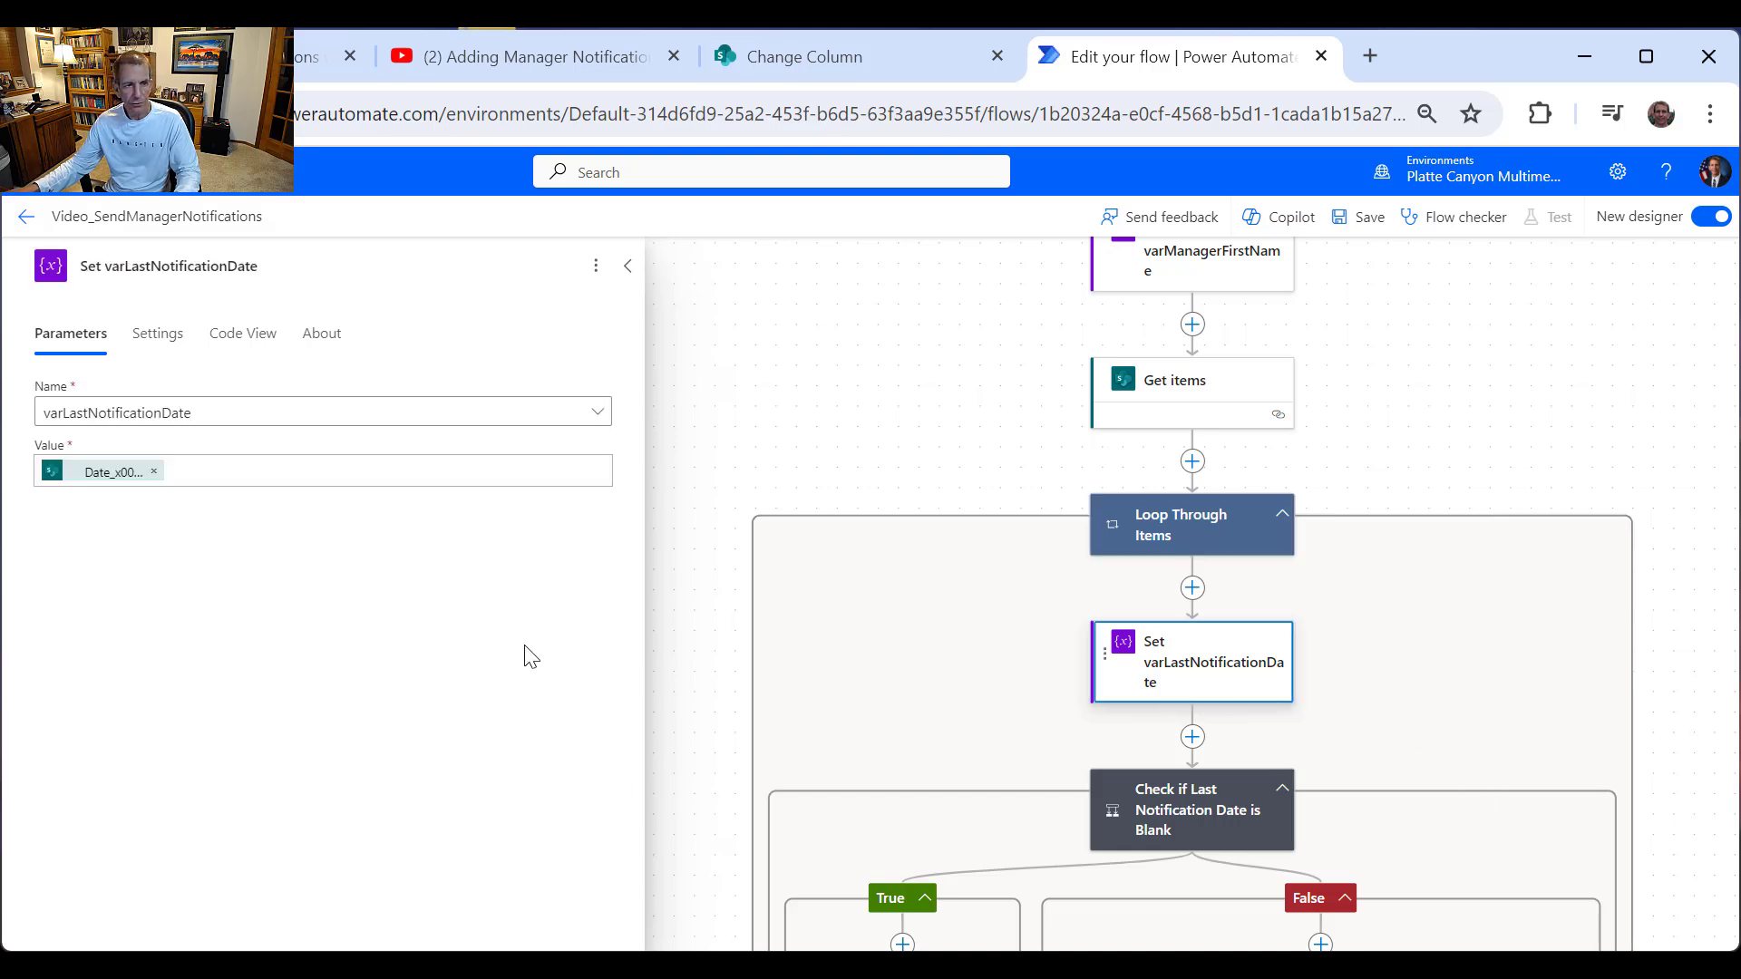
left_click(157, 472)
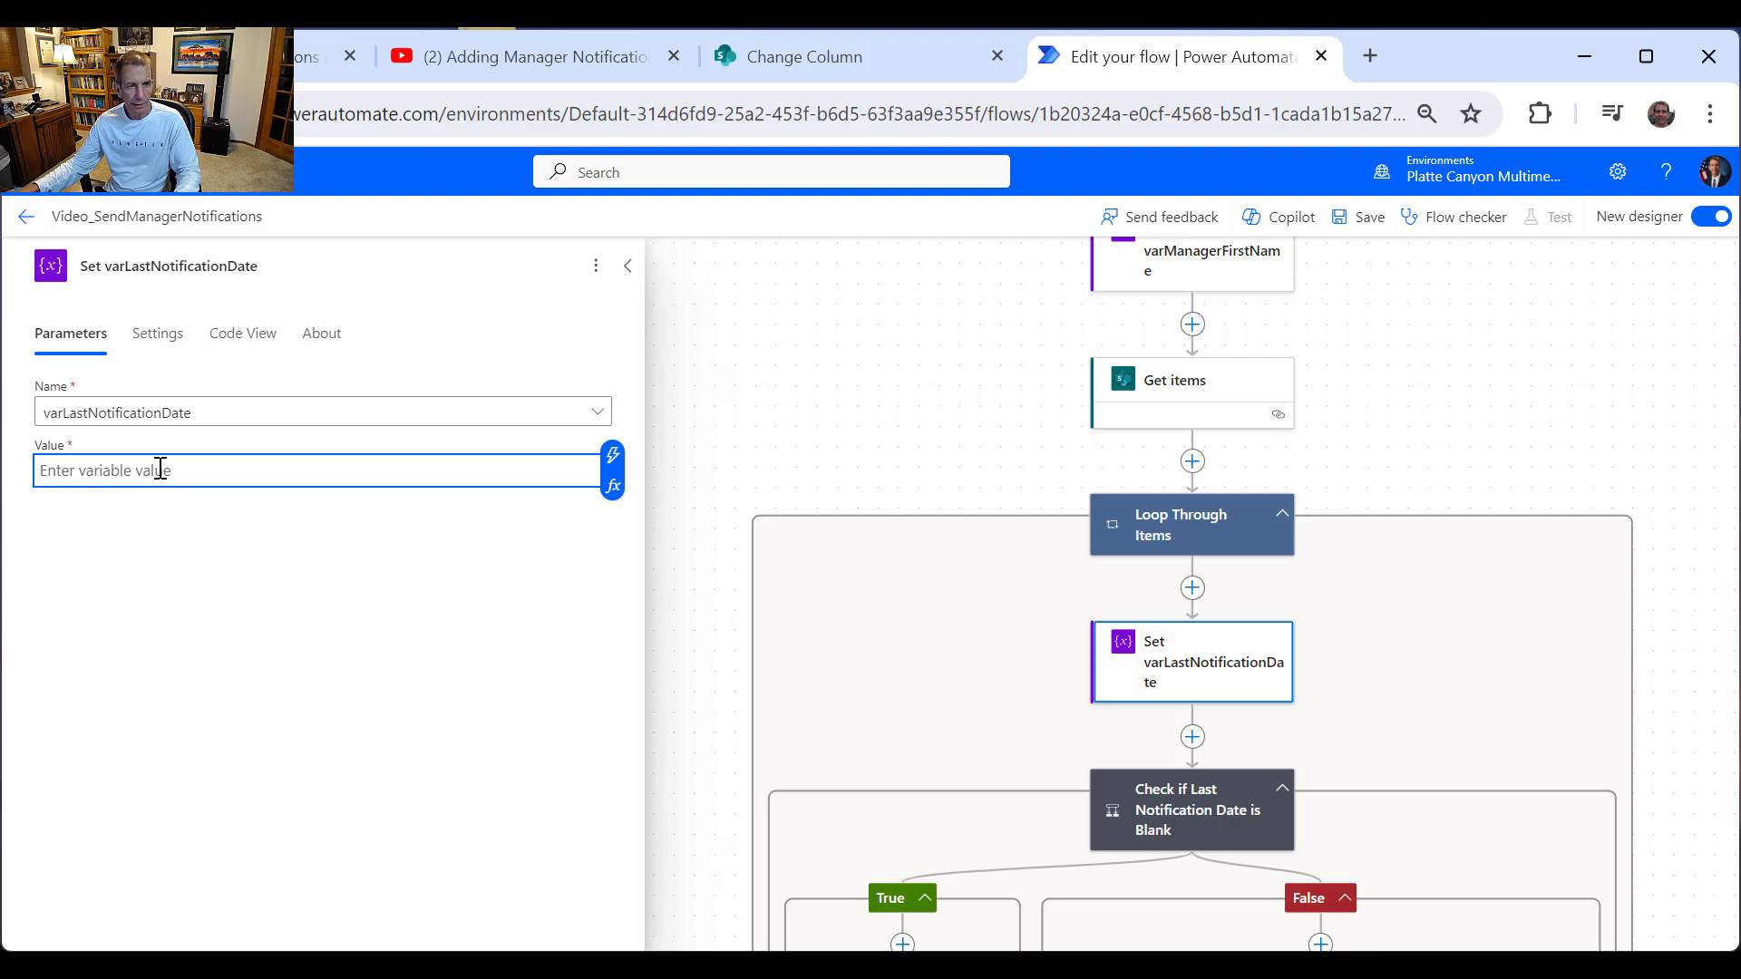
left_click(613, 457)
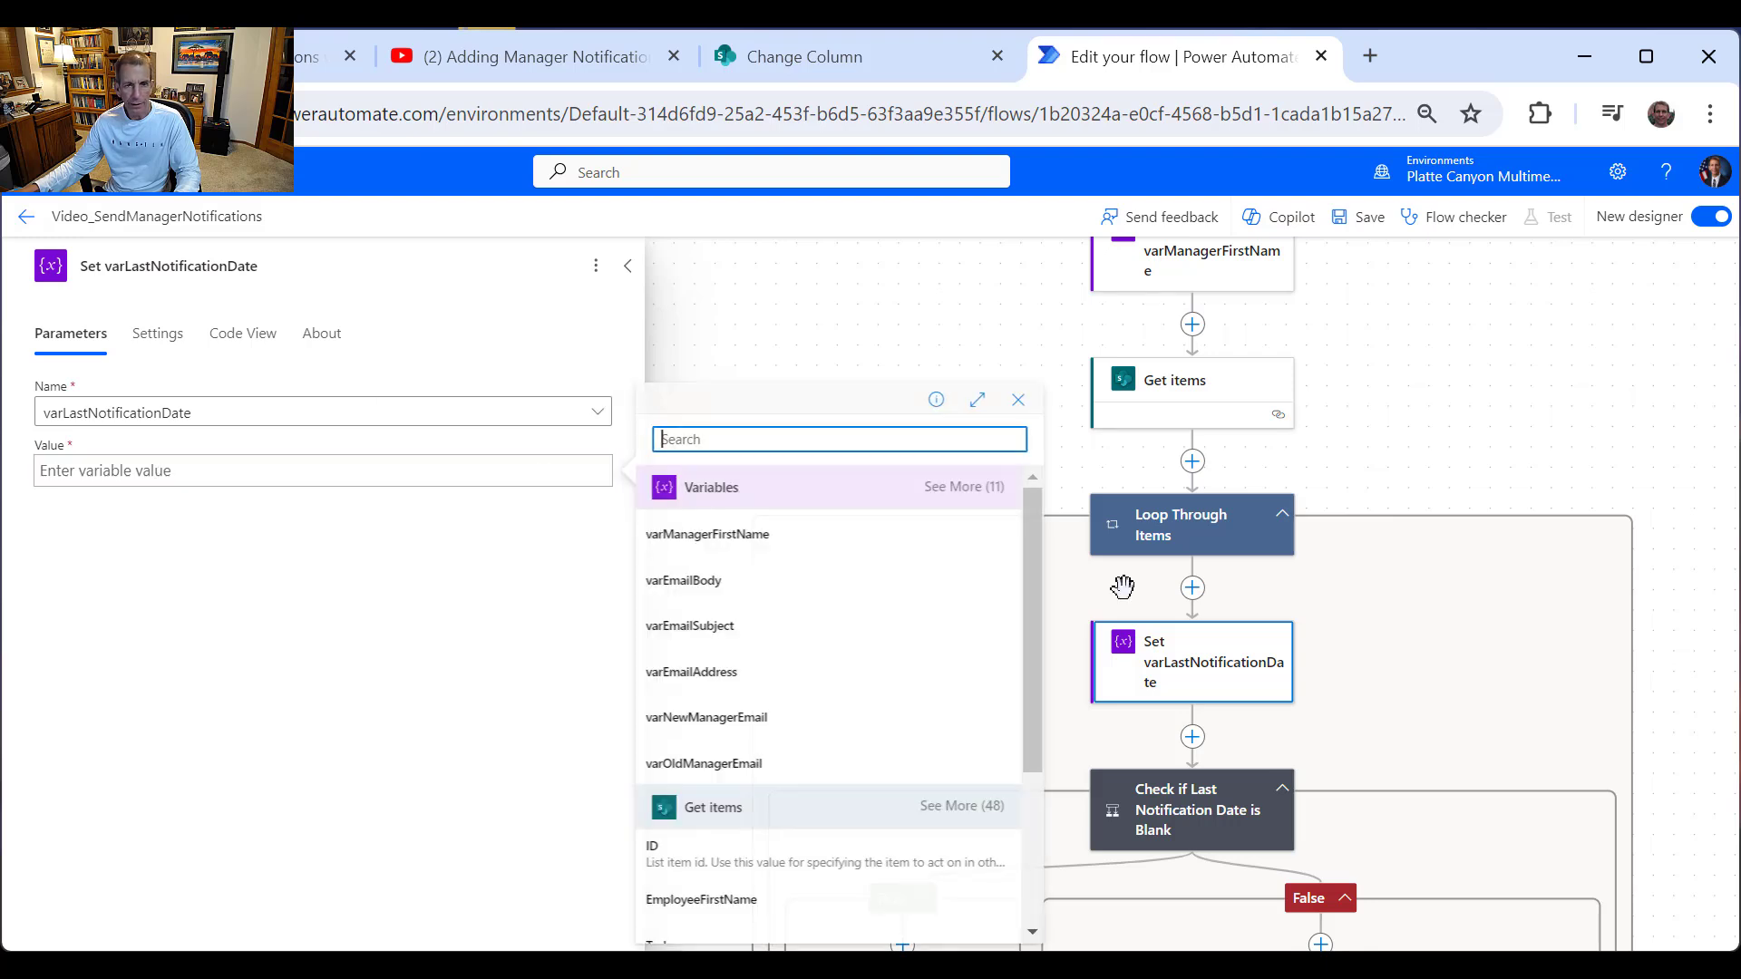
scroll(874, 714, "down", 3)
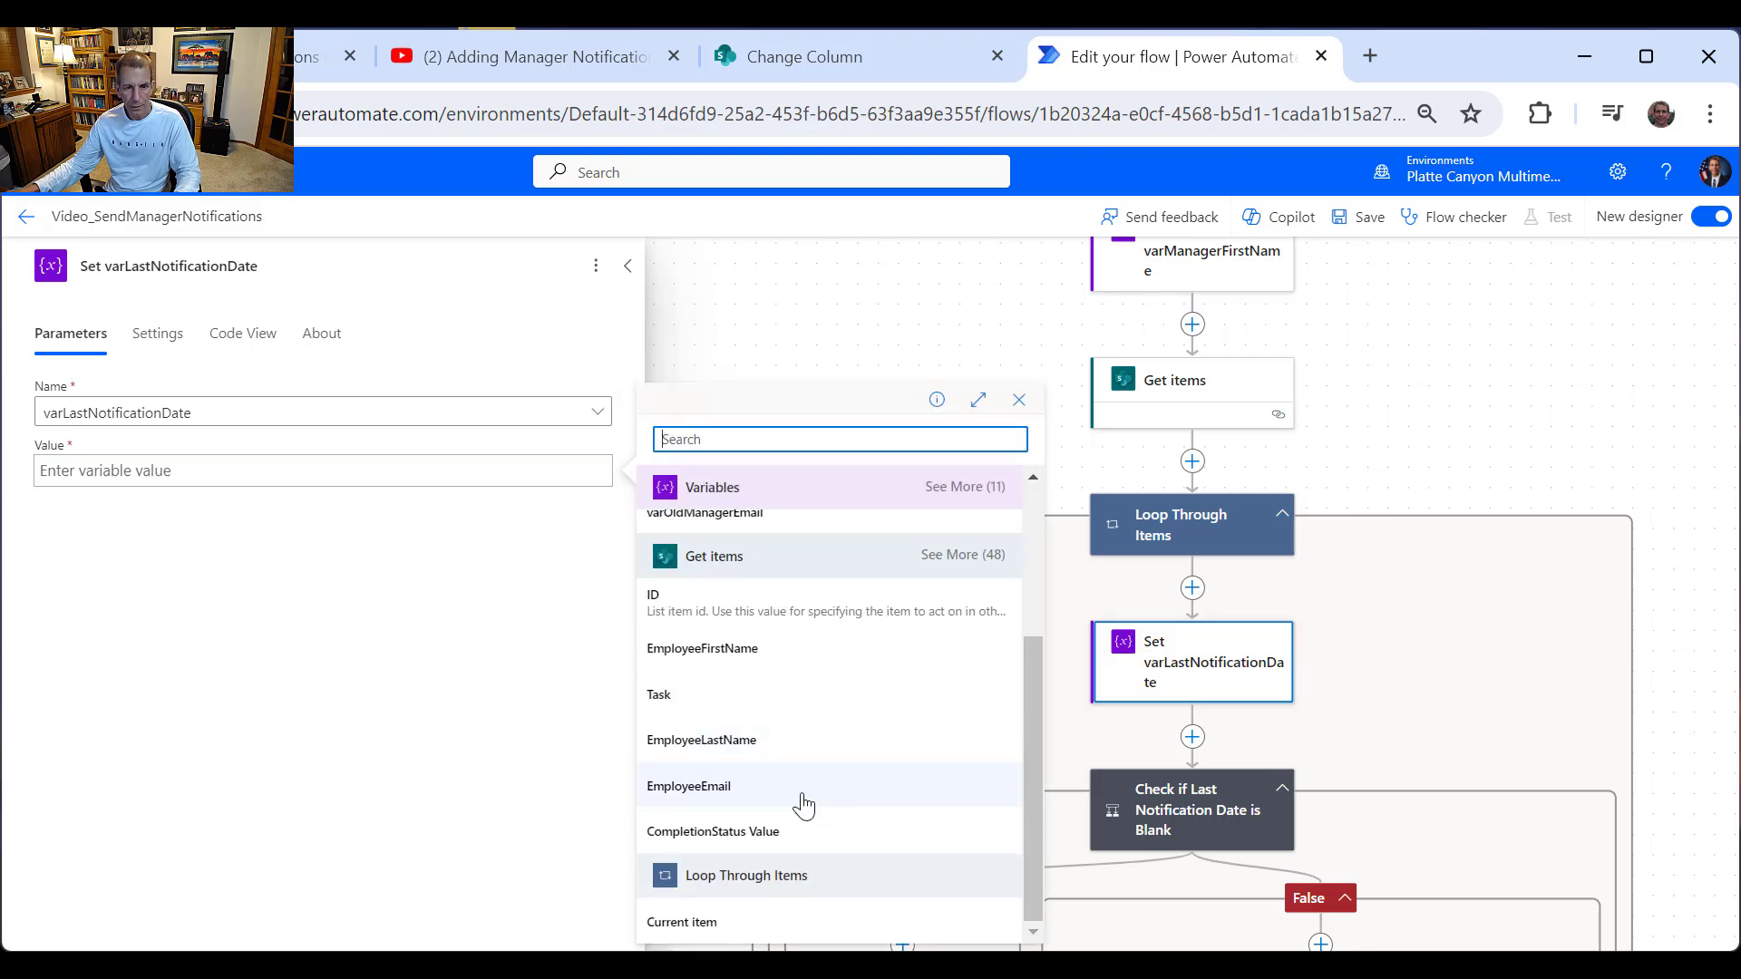
left_click(963, 557)
scroll(851, 765, "down", 2)
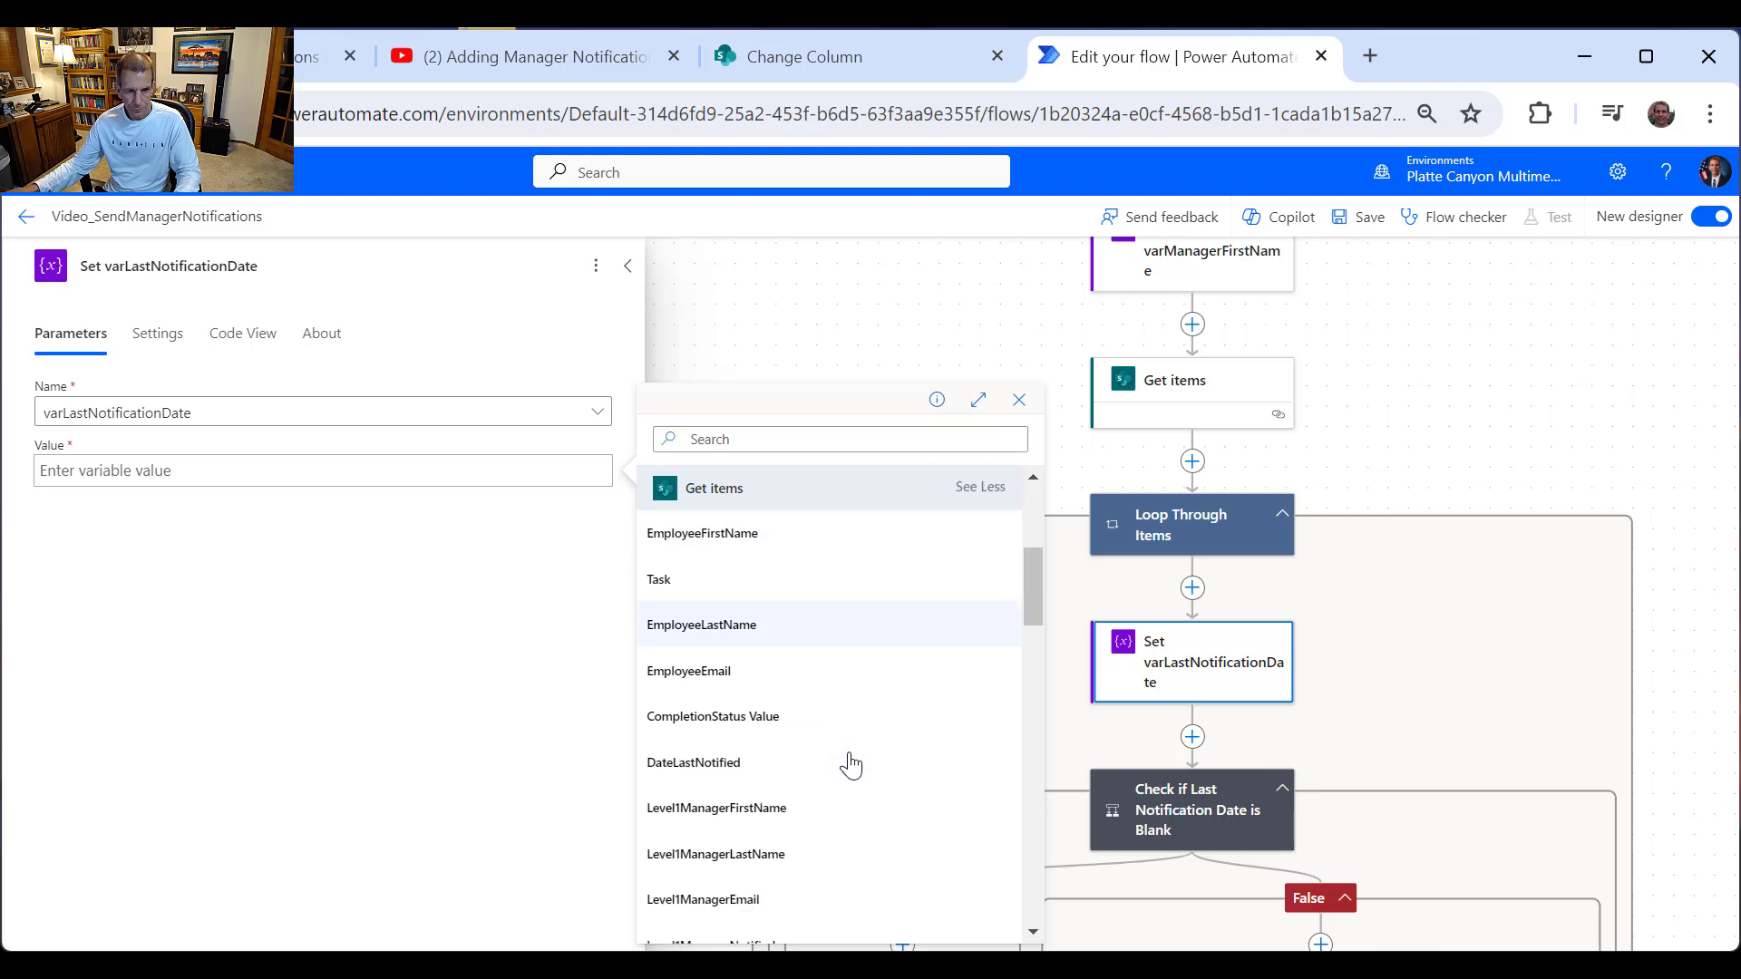
scroll(851, 764, "down", 2)
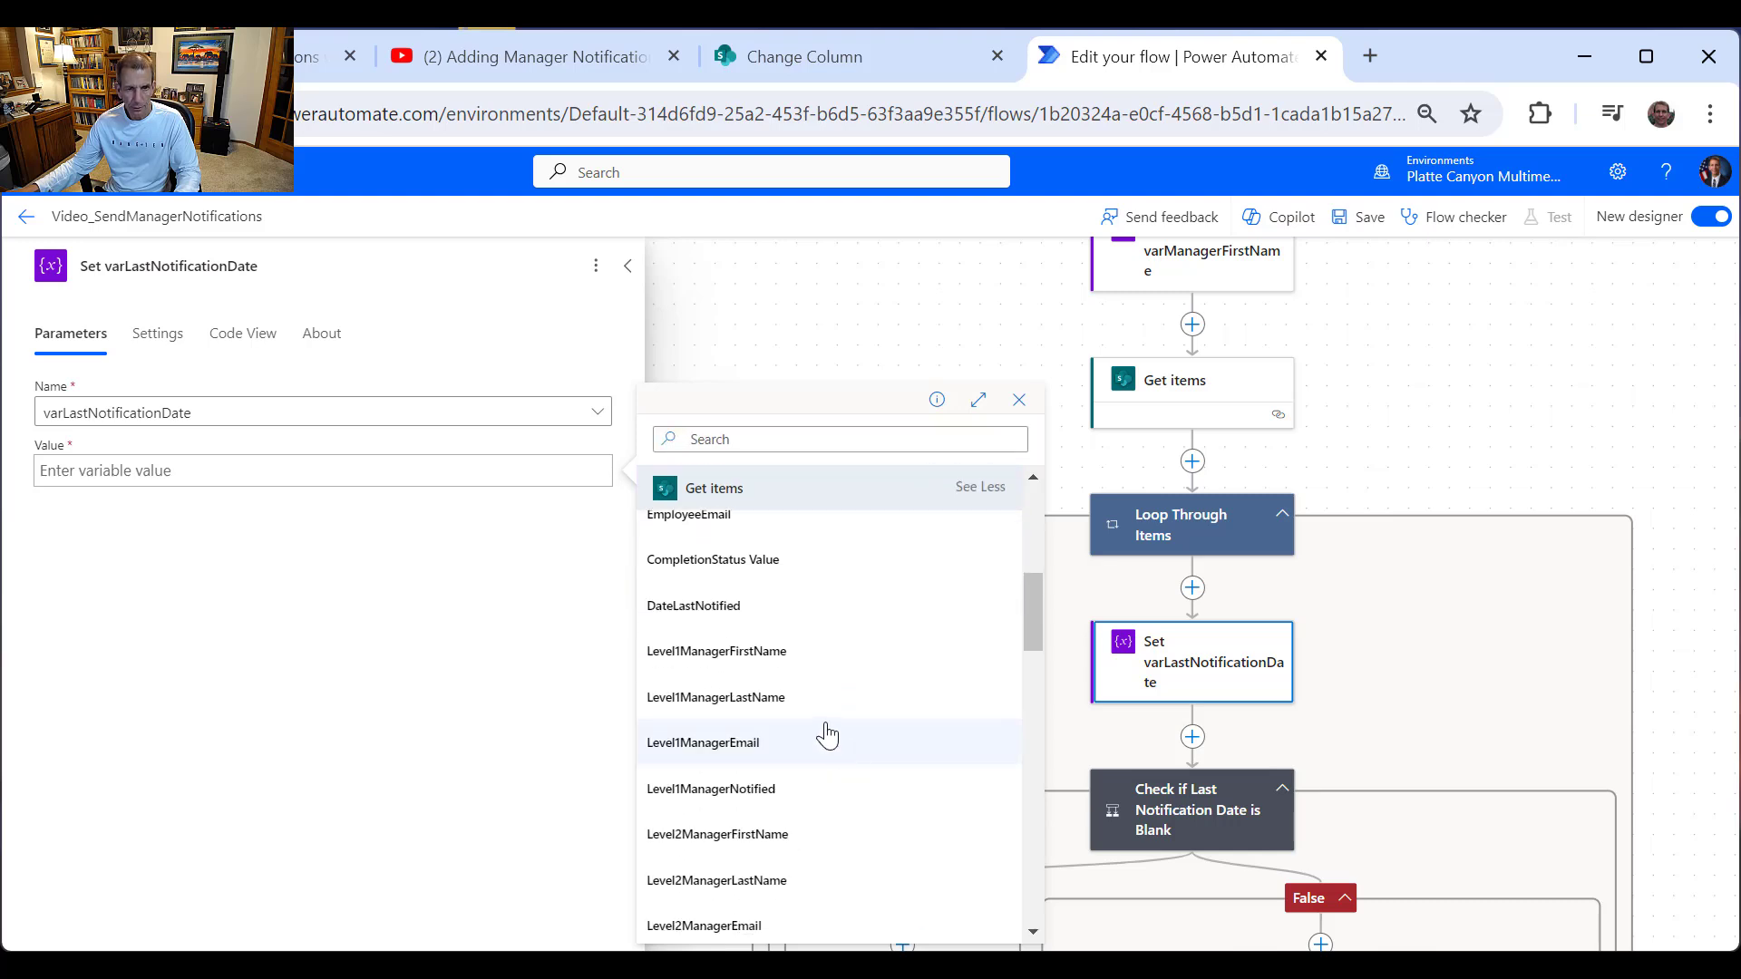
left_click(700, 628)
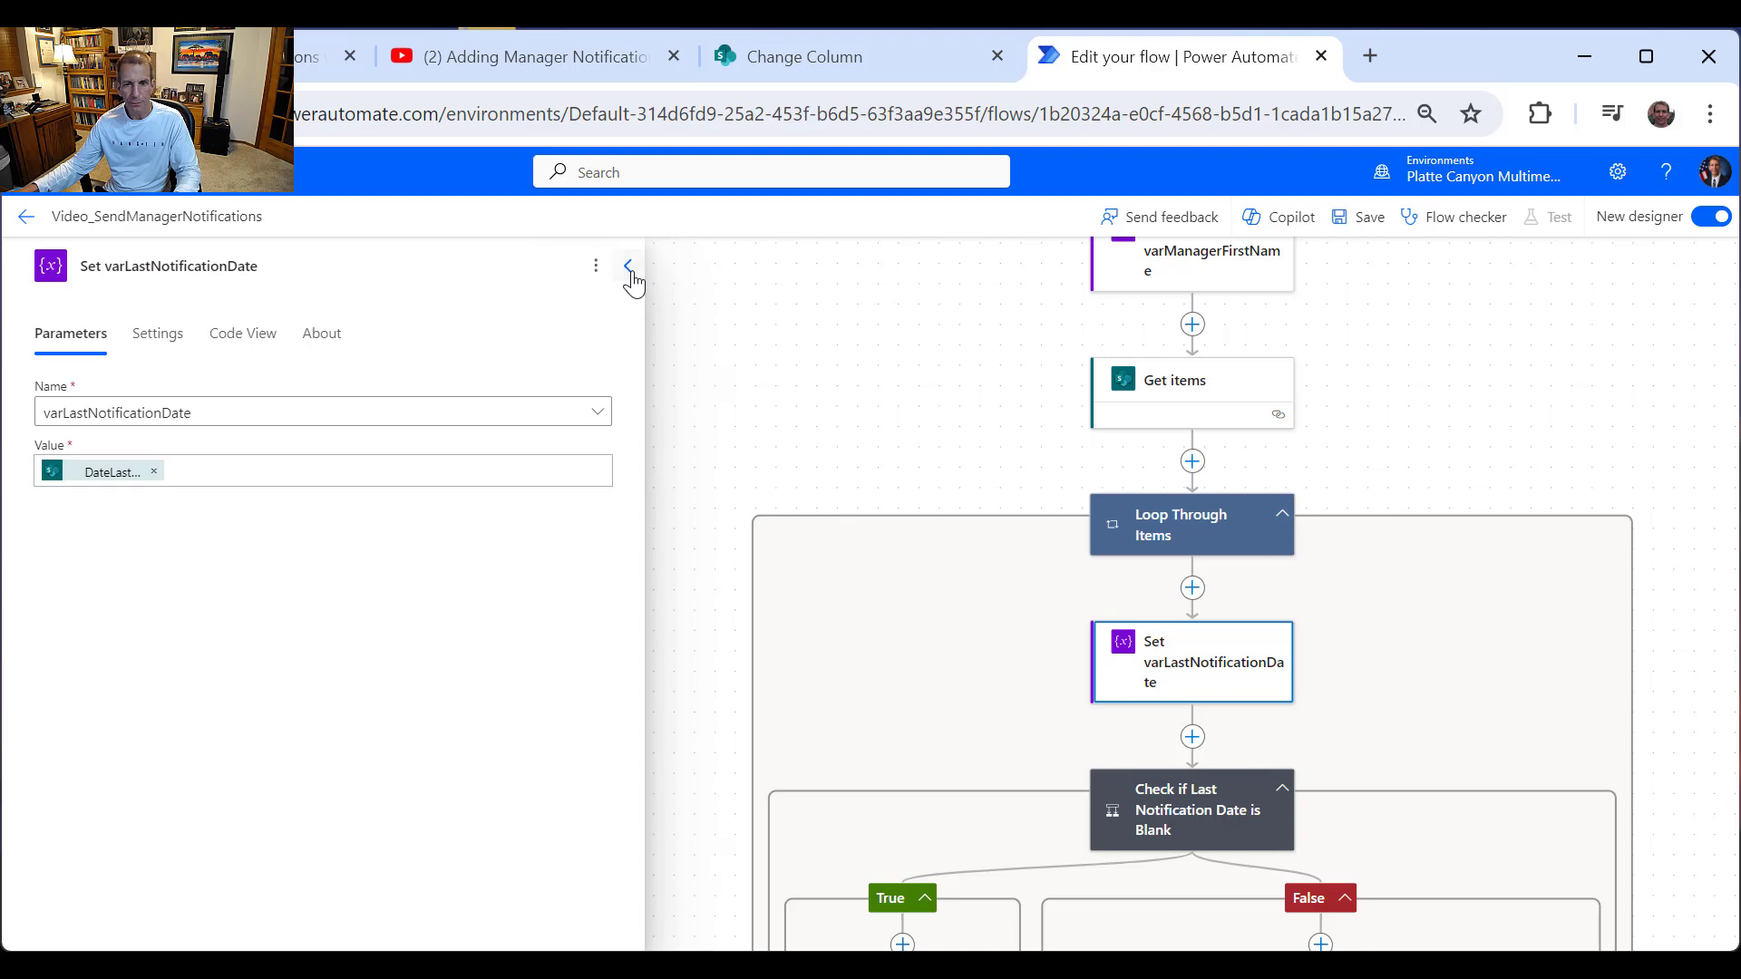
Step: In the True branch of the blank-date check, make the Set varSendEmail to true action set varSendEmailEnum to Employee
scroll(1379, 792, "down", 2)
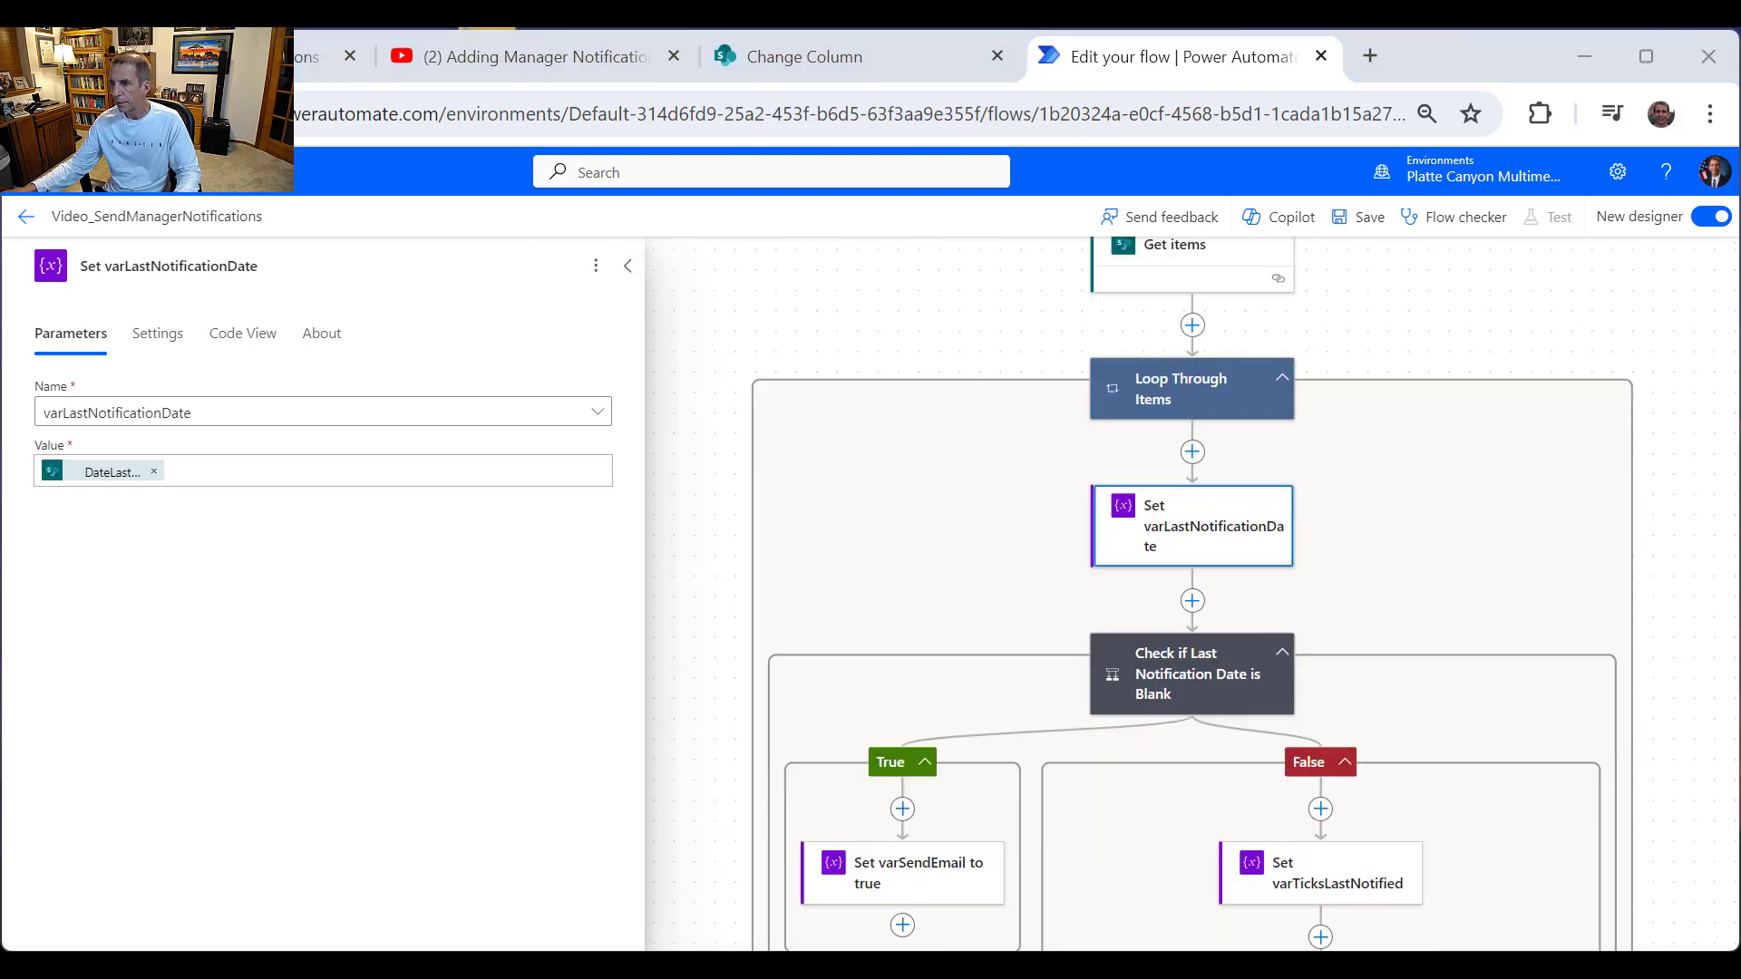
scroll(1010, 804, "down", 1)
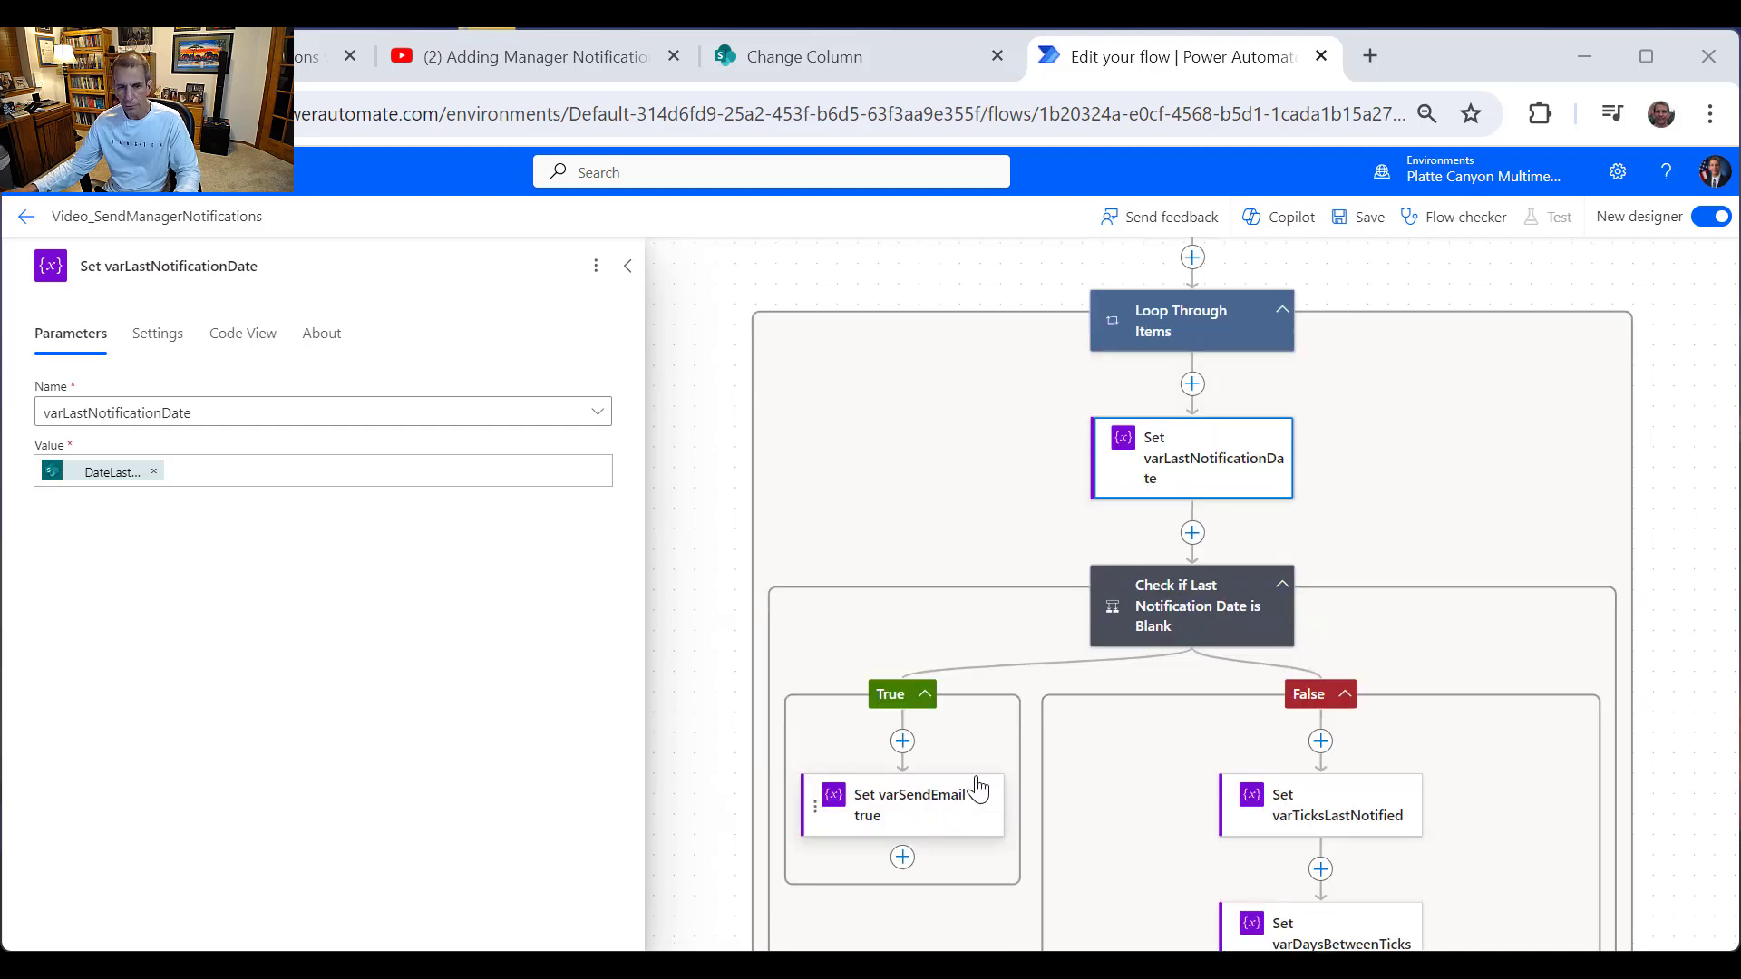
left_click(907, 813)
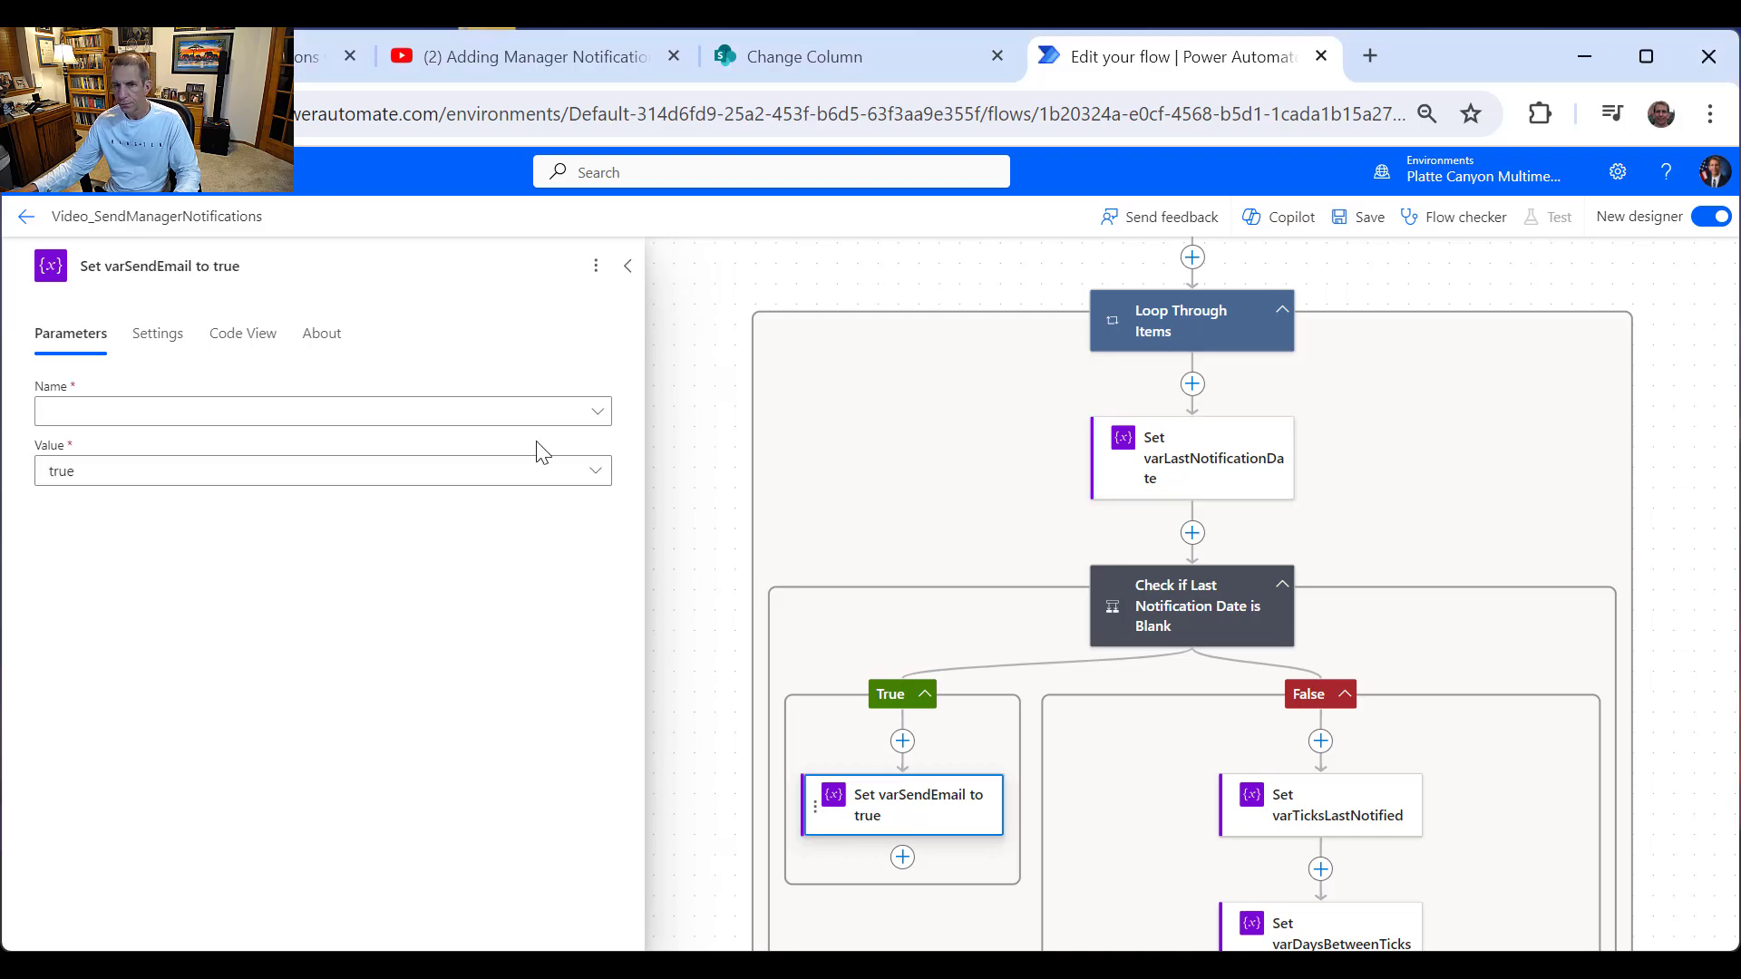
left_click(439, 424)
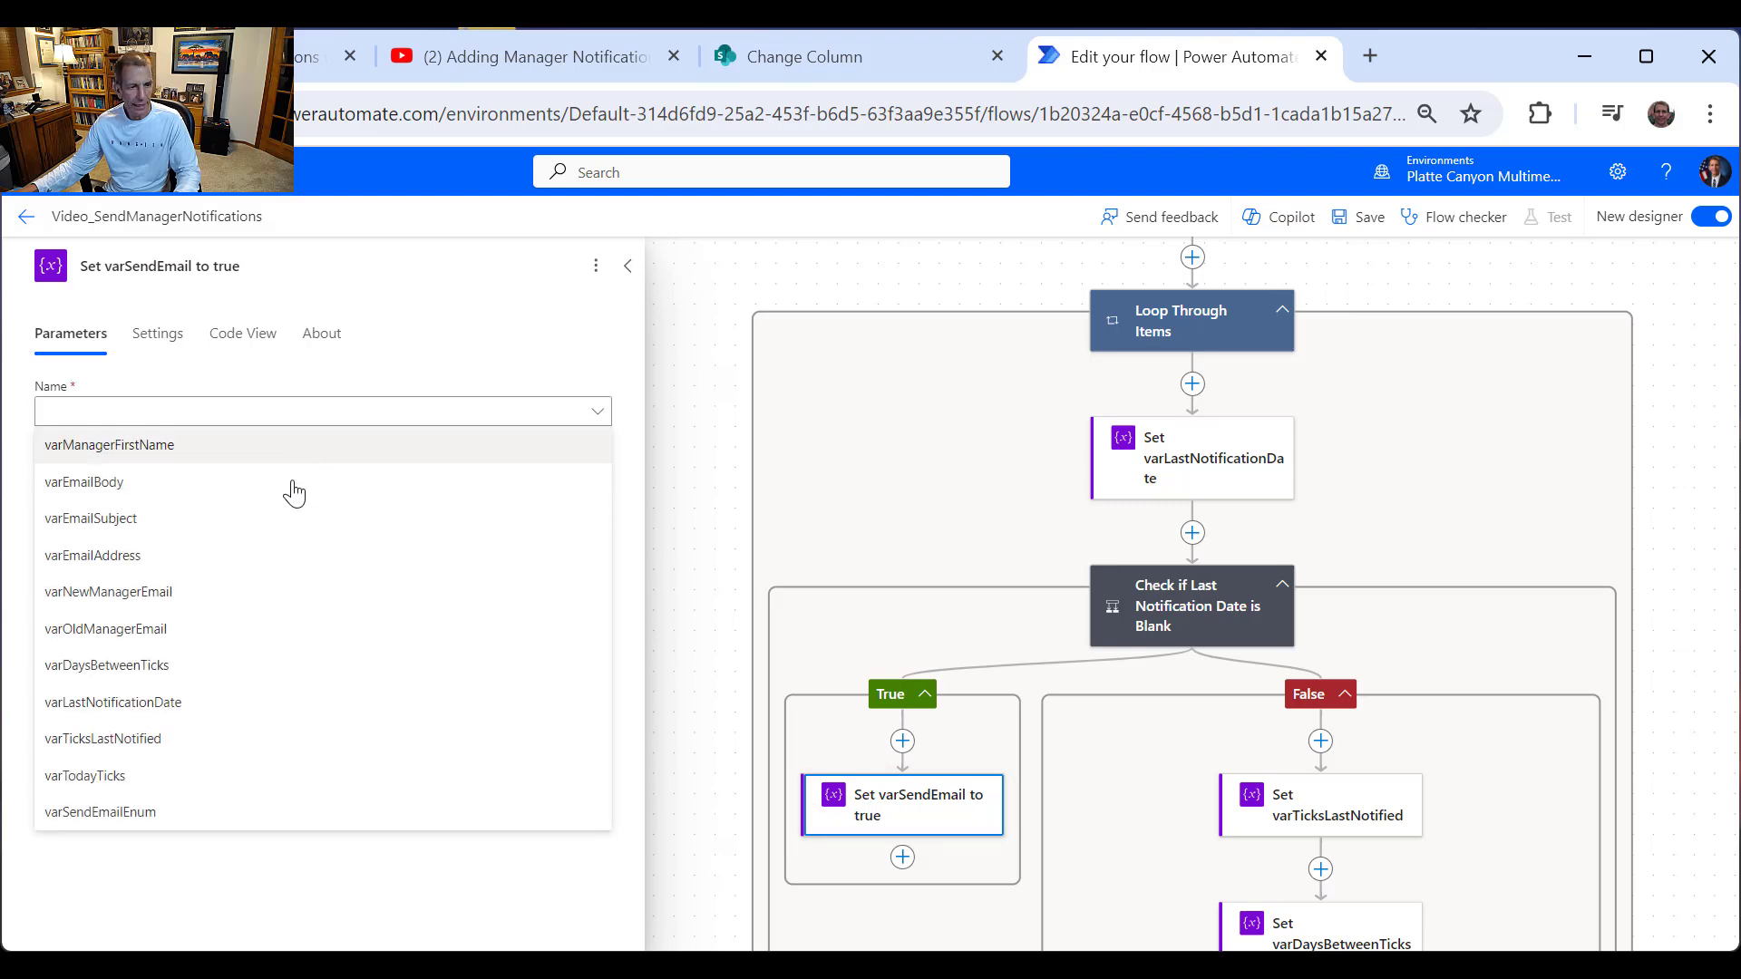
left_click(141, 821)
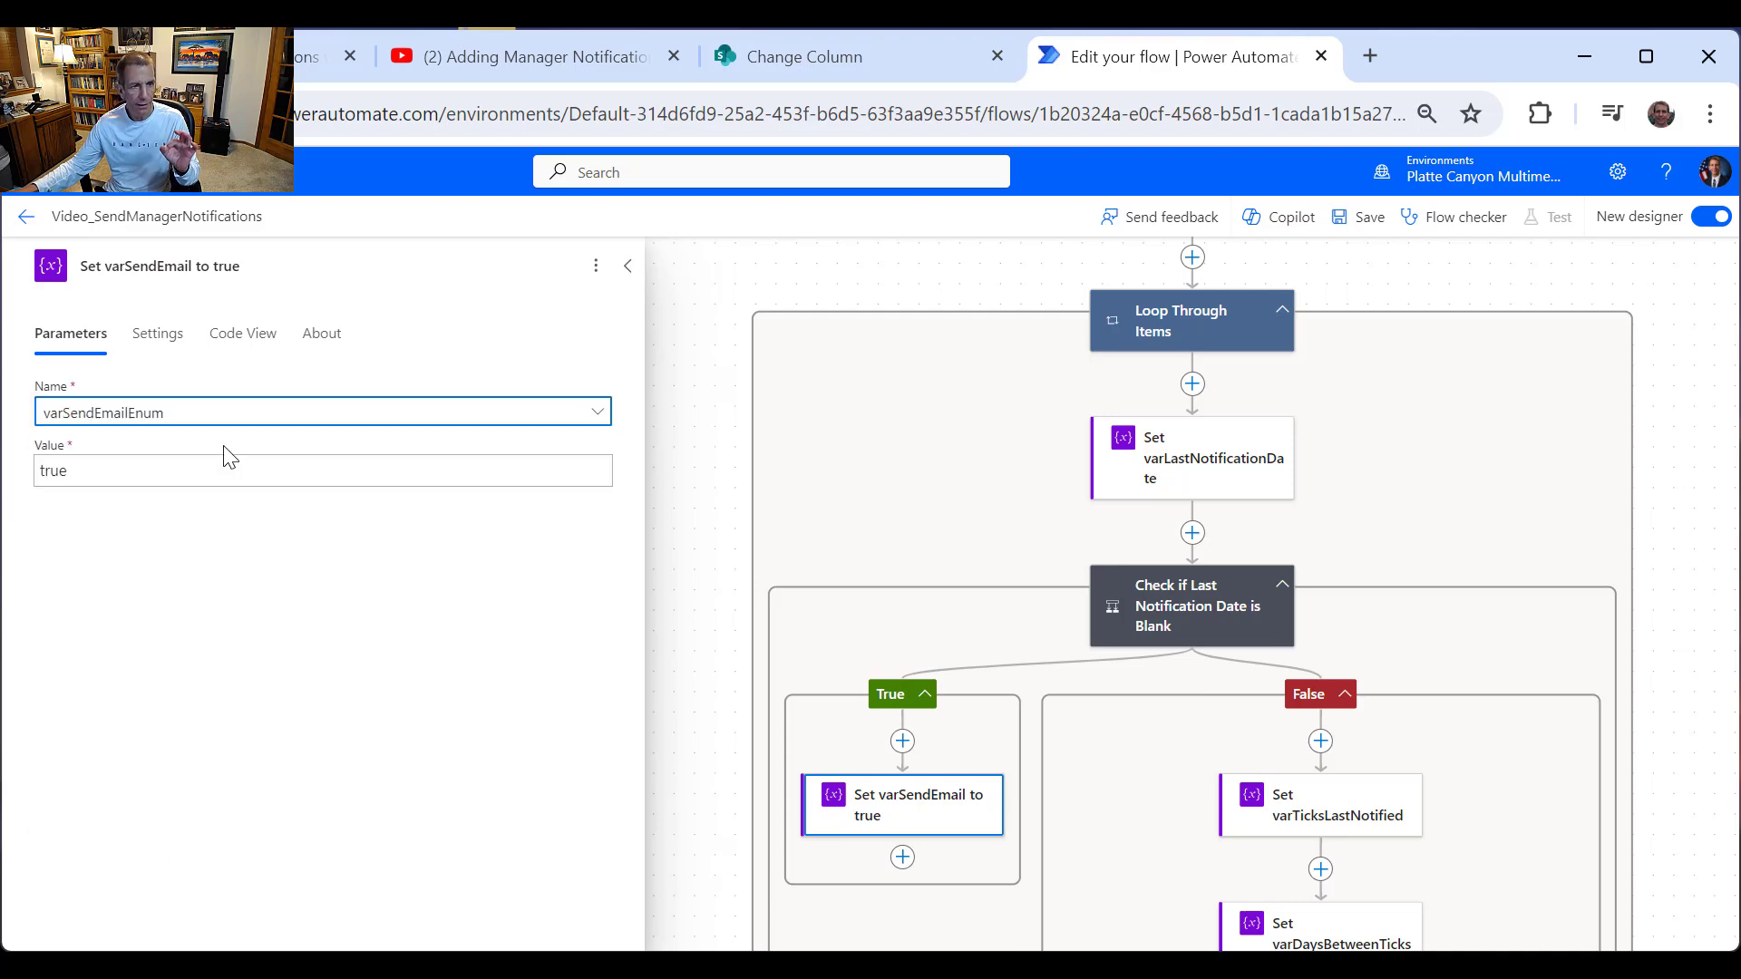
left_click_drag(140, 477, 6, 468)
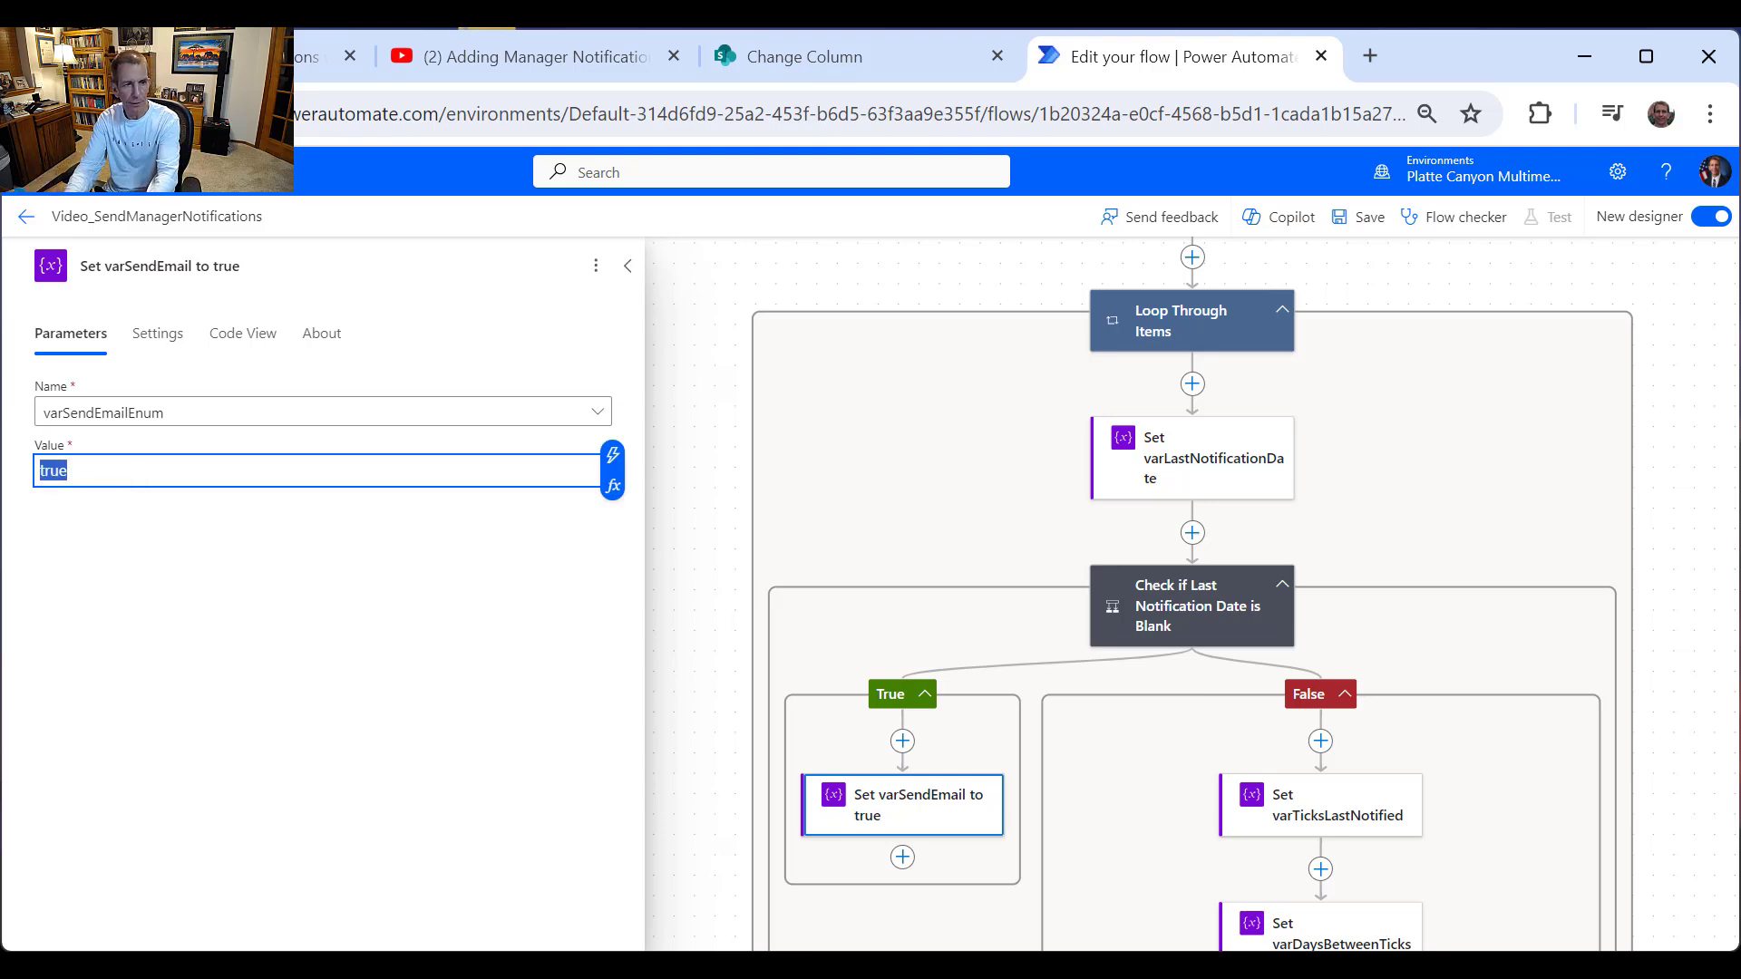
type("Employee")
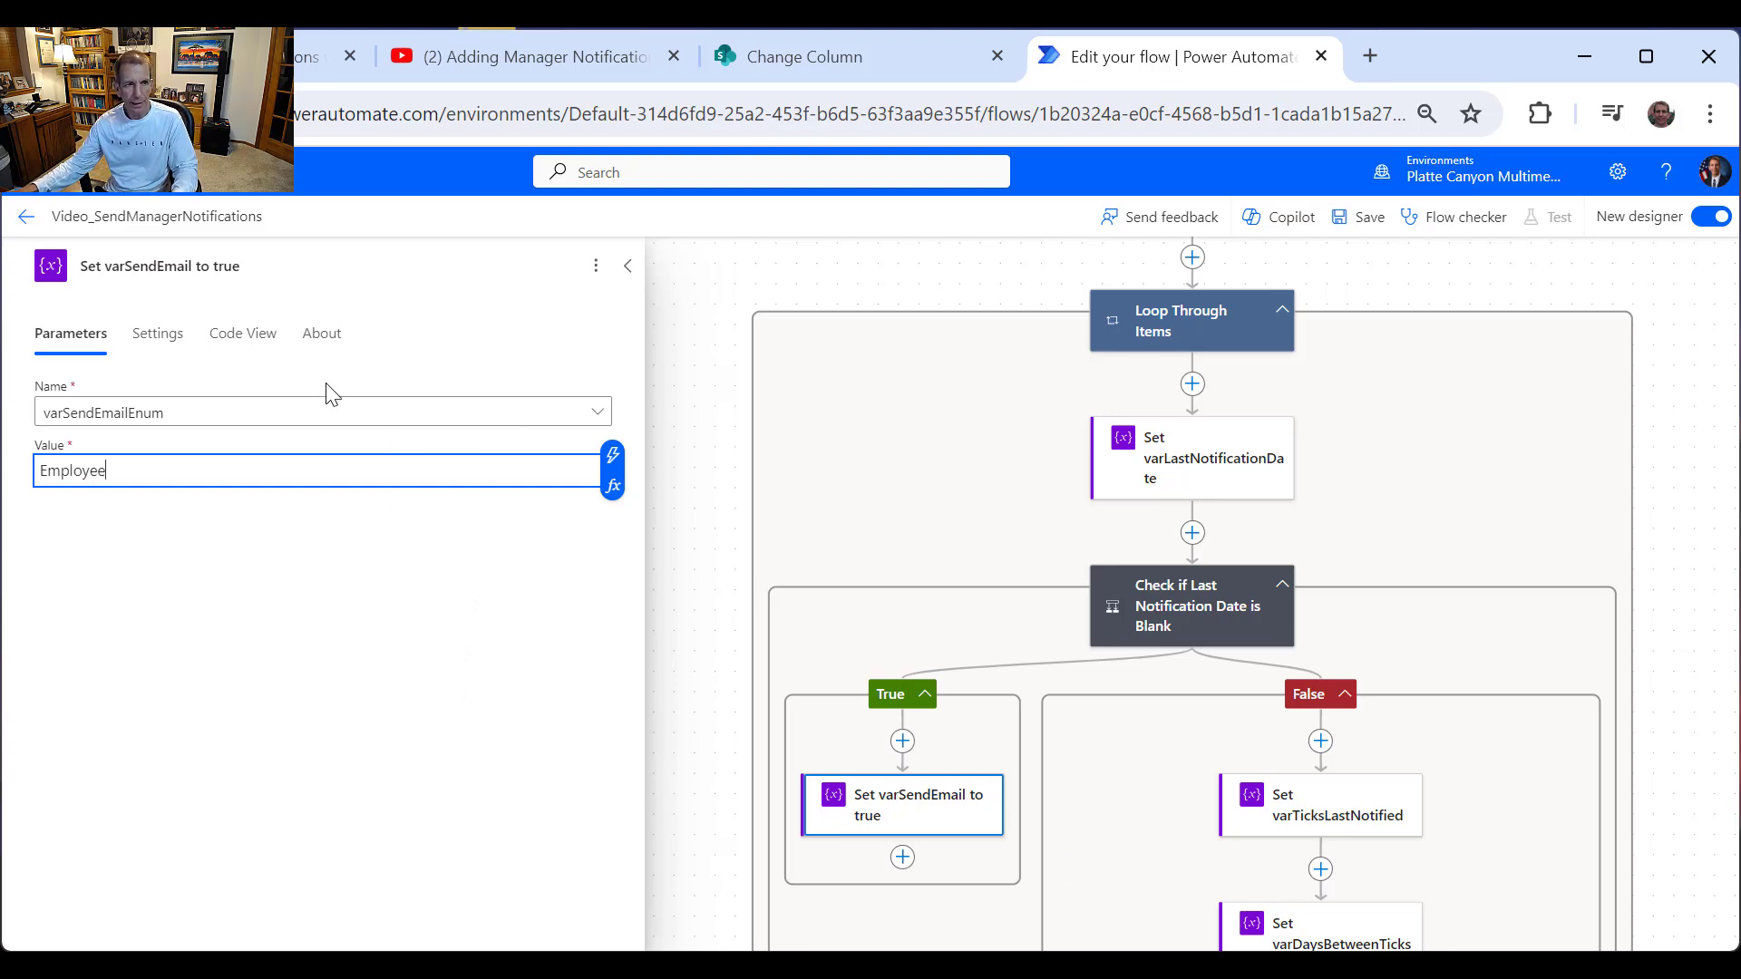
Step: Rename the edited True-branch action as Set varSendEmailEnum to true
left_click(116, 266)
left_click_drag(128, 261, 344, 252)
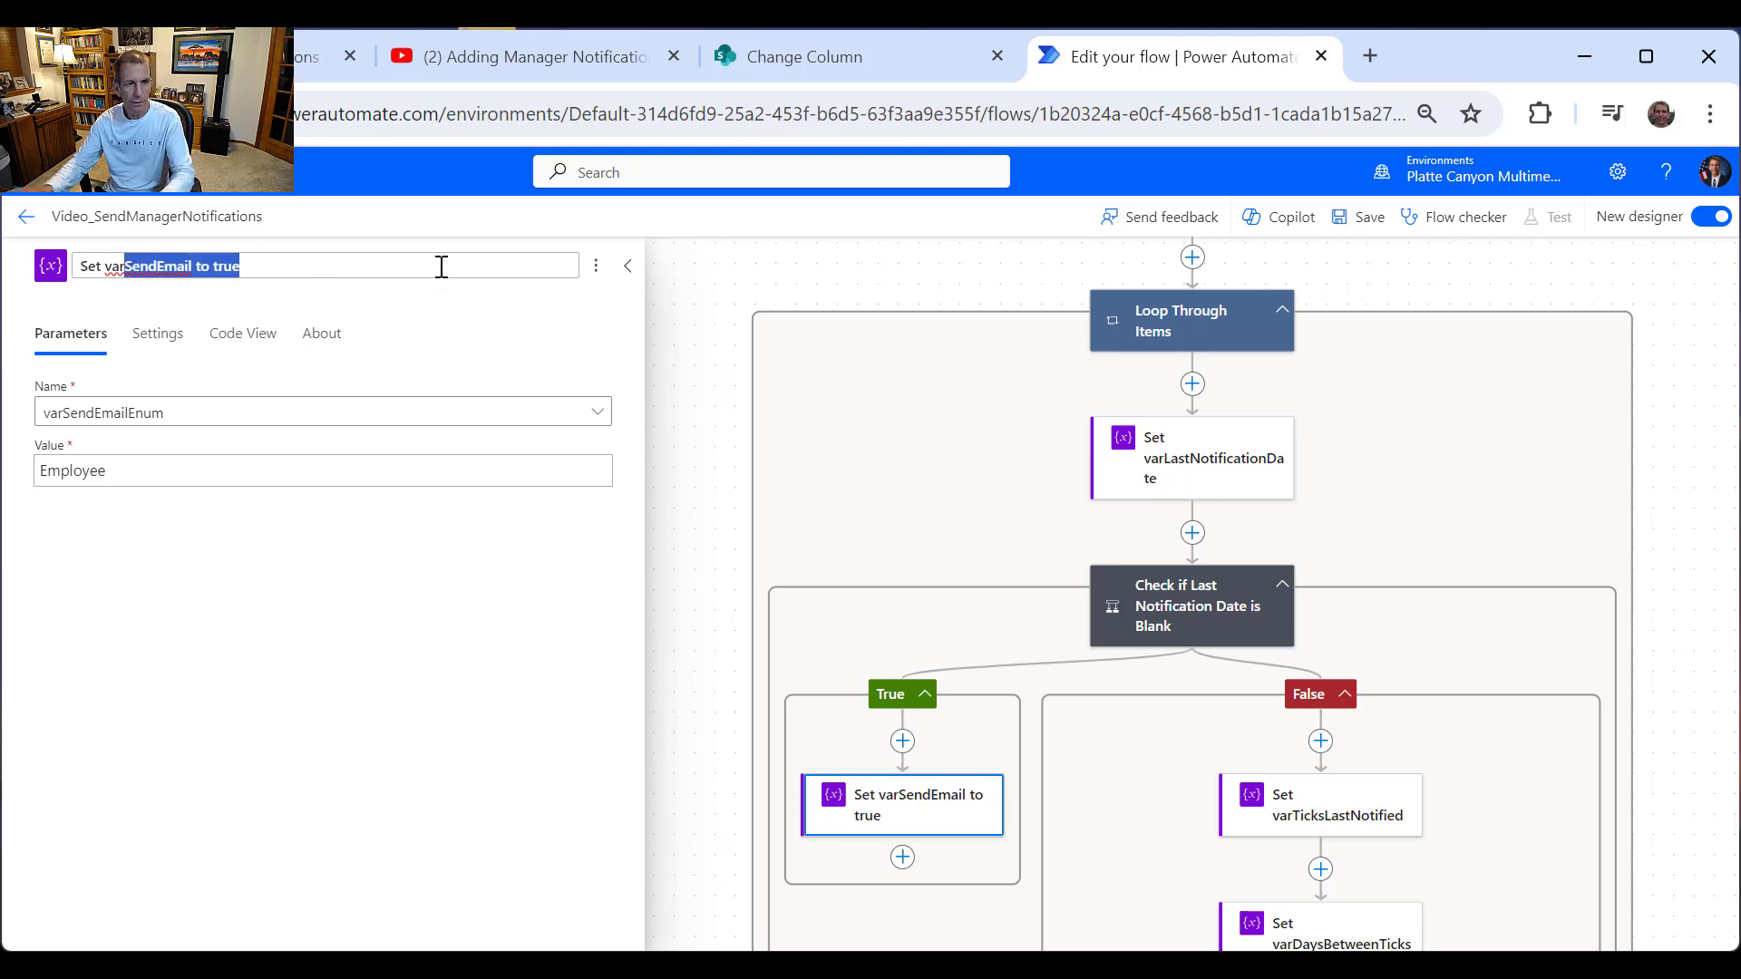
type("Se")
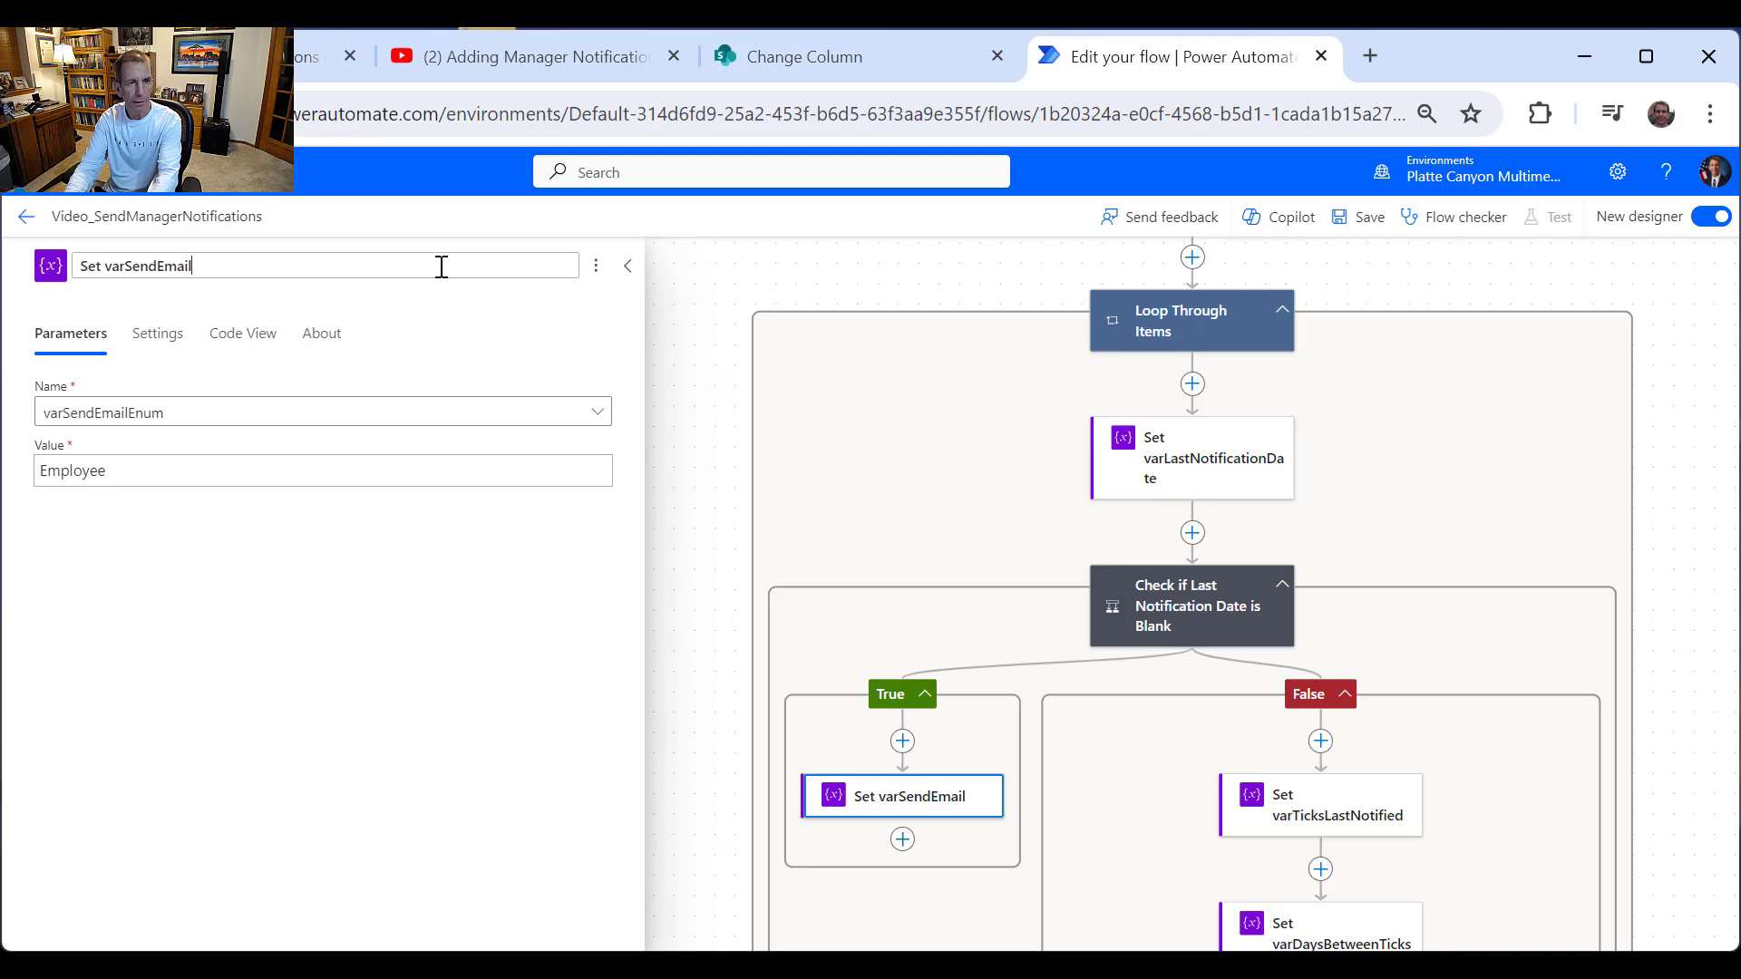
type("ndEmailEnum ")
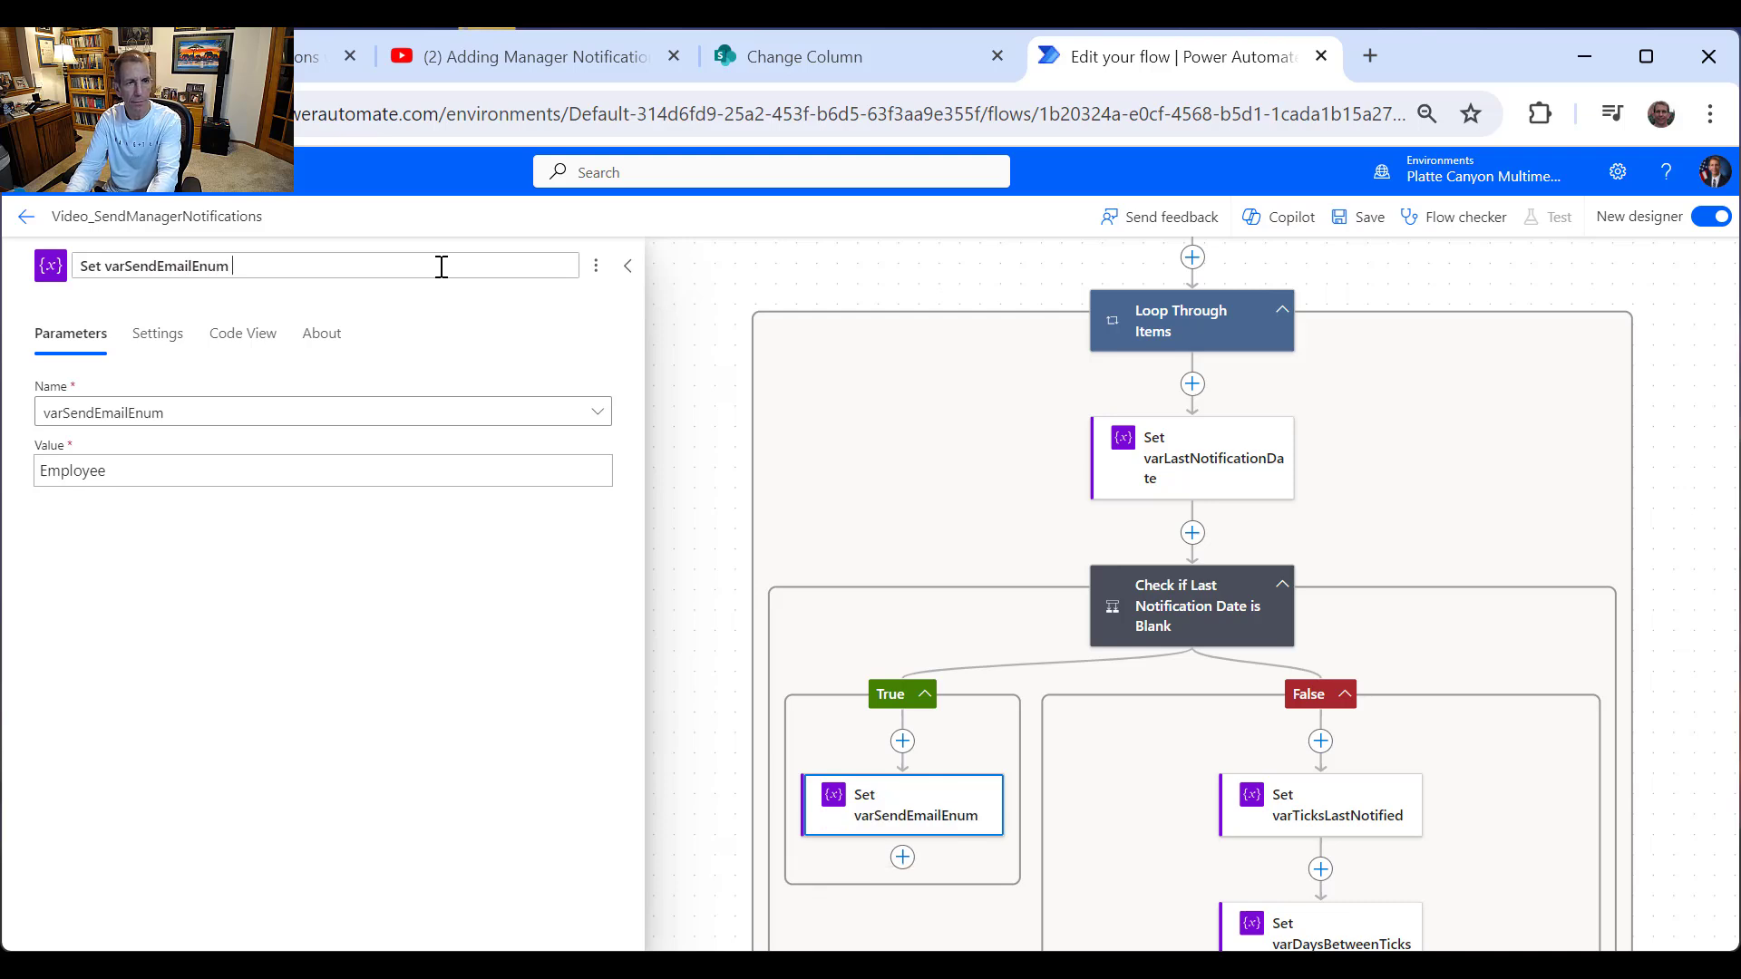
type("to true")
key("Return")
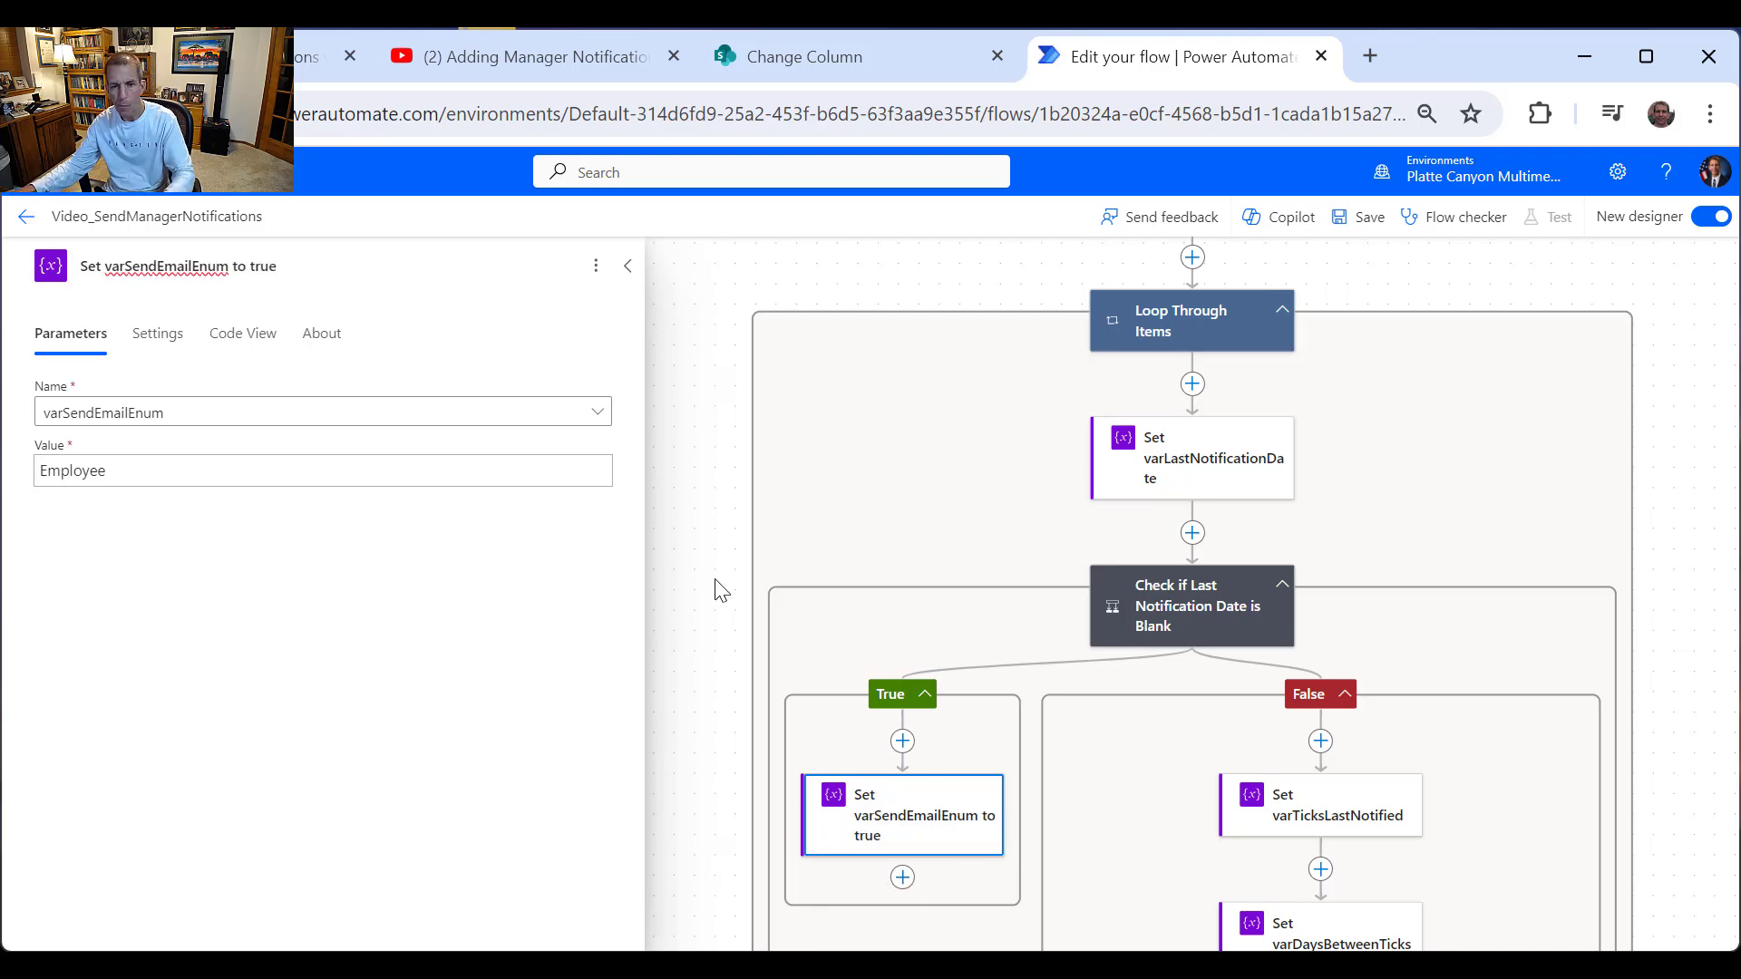
Step: Add a Set variable action below Set varSendEmailEnum to true and choose varEmailAddress as its variable
left_click(903, 877)
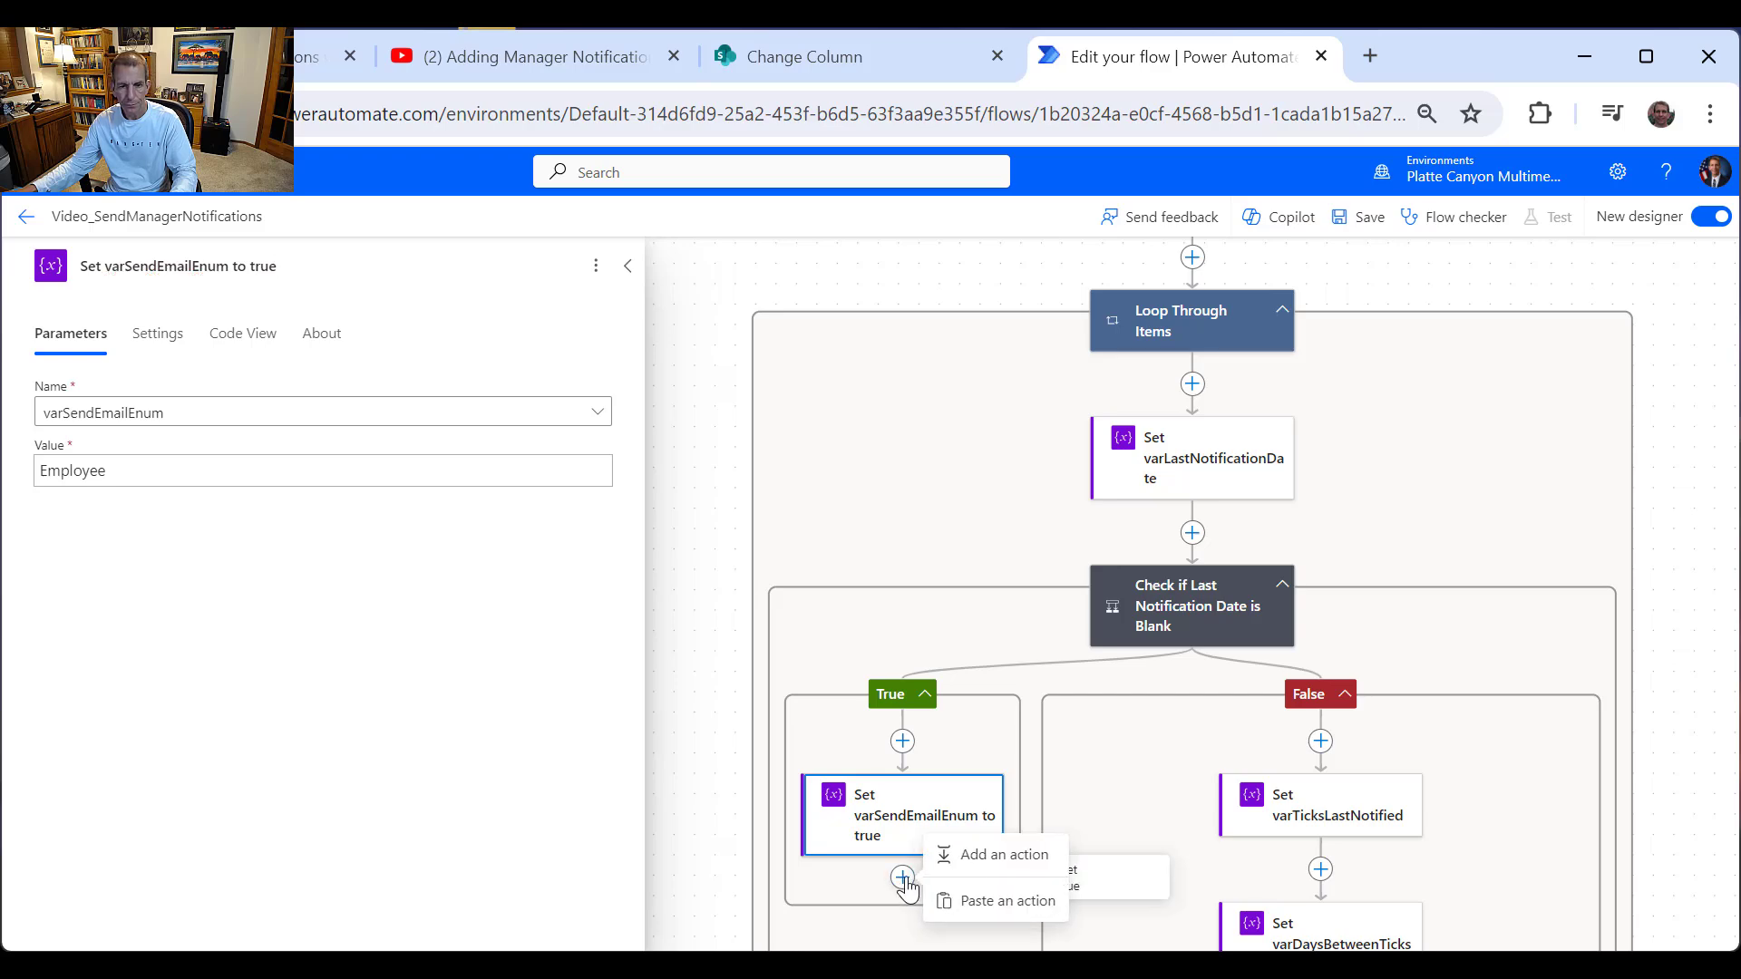
left_click(972, 852)
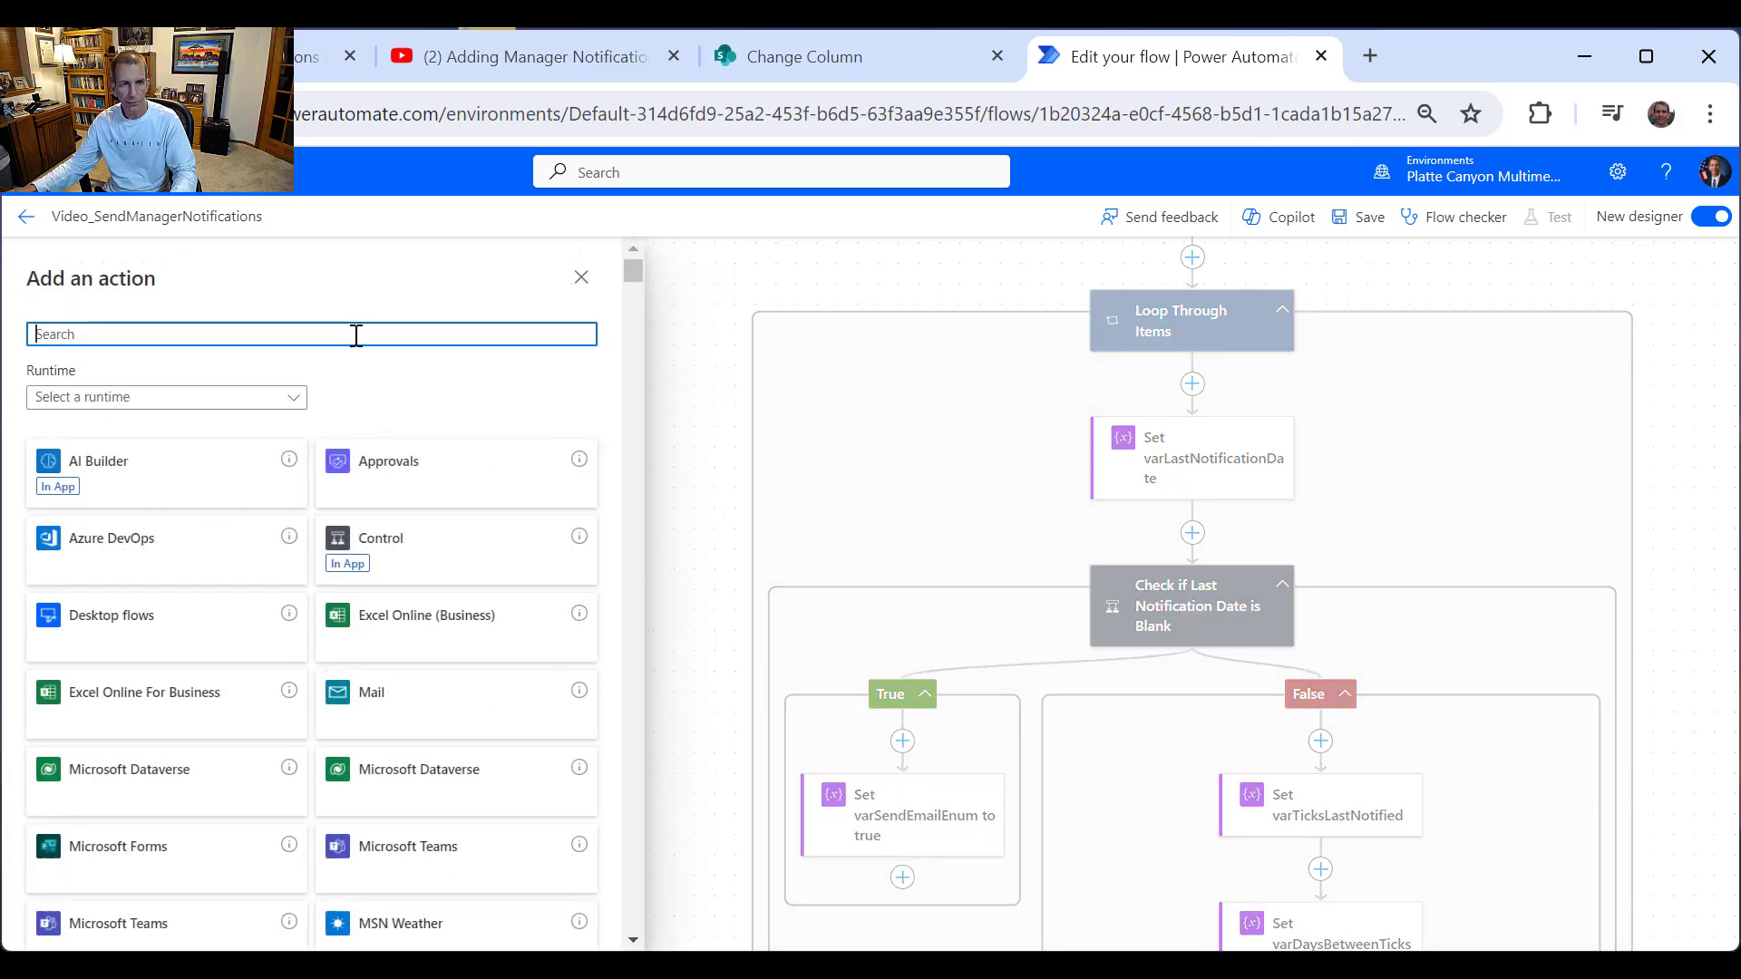
type("varia")
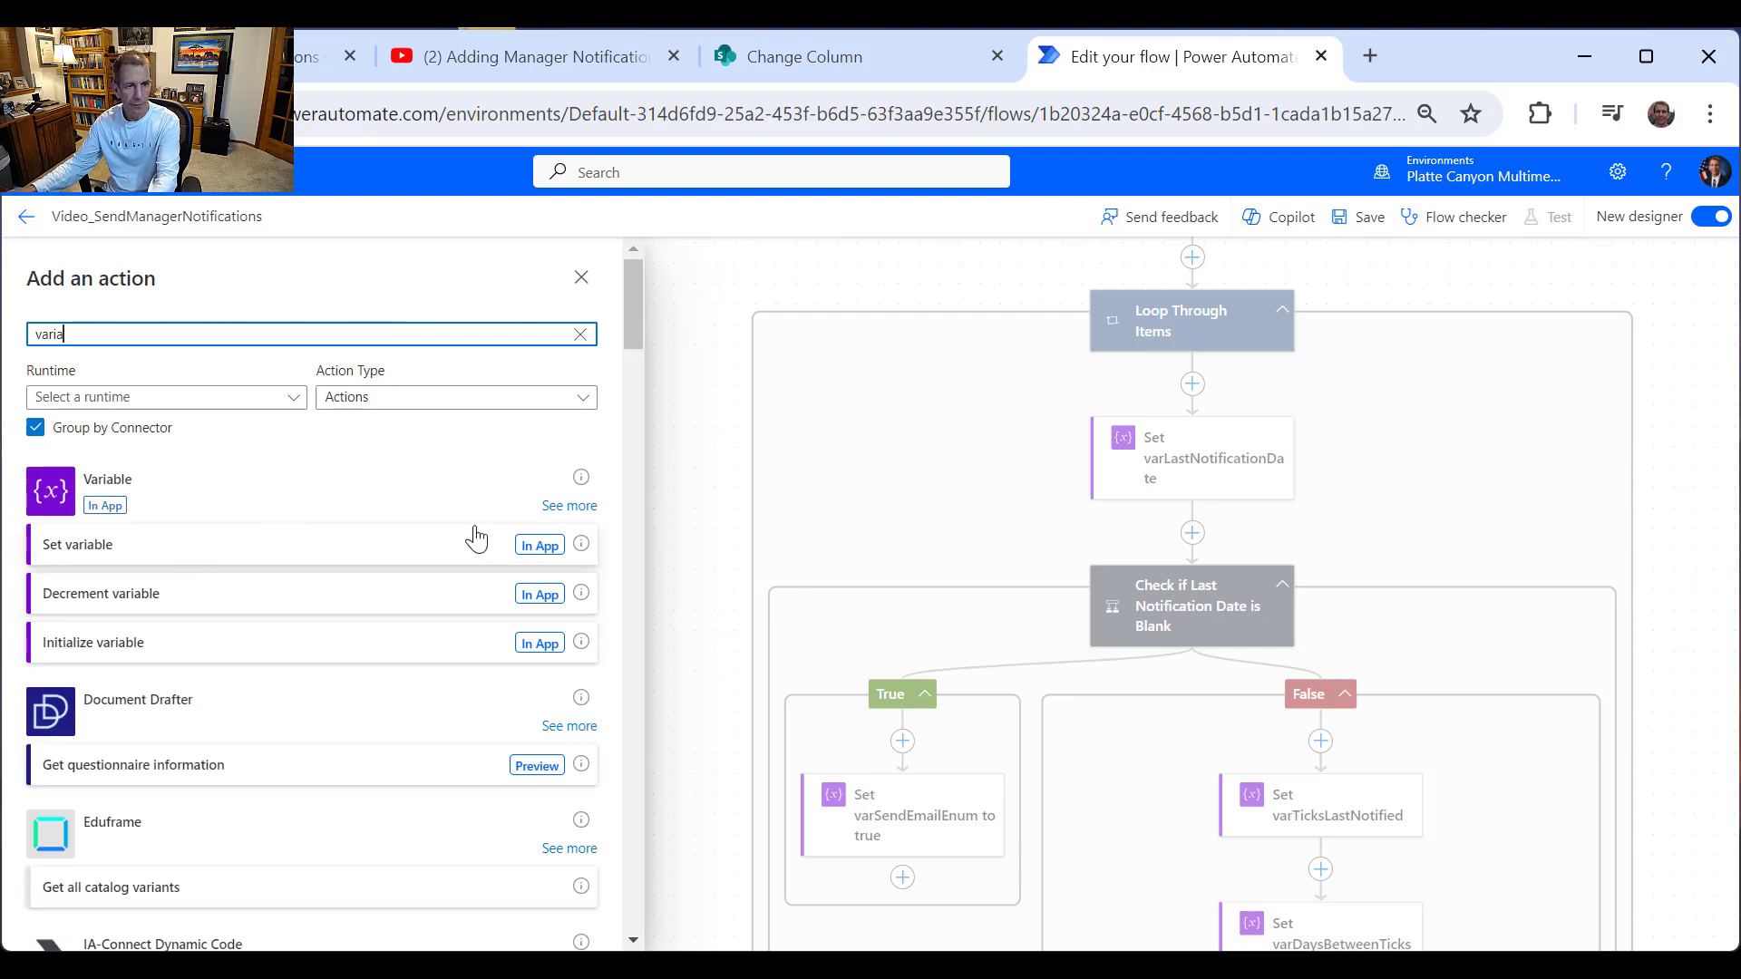
left_click(93, 559)
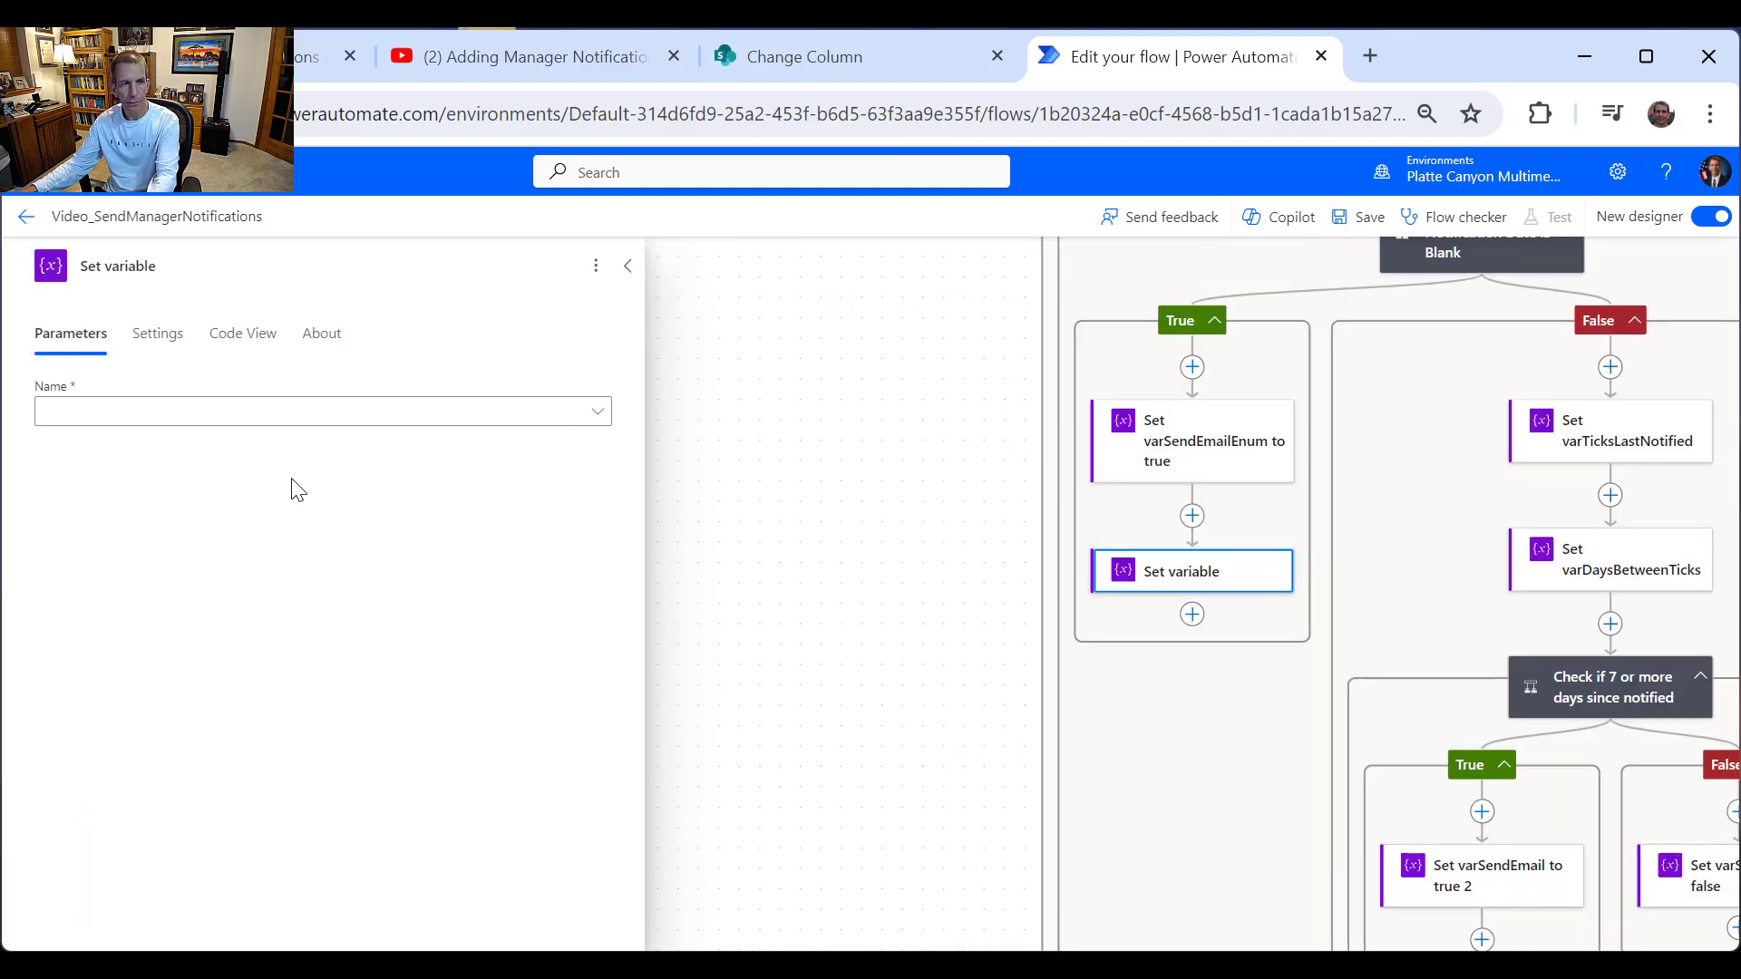
left_click(272, 419)
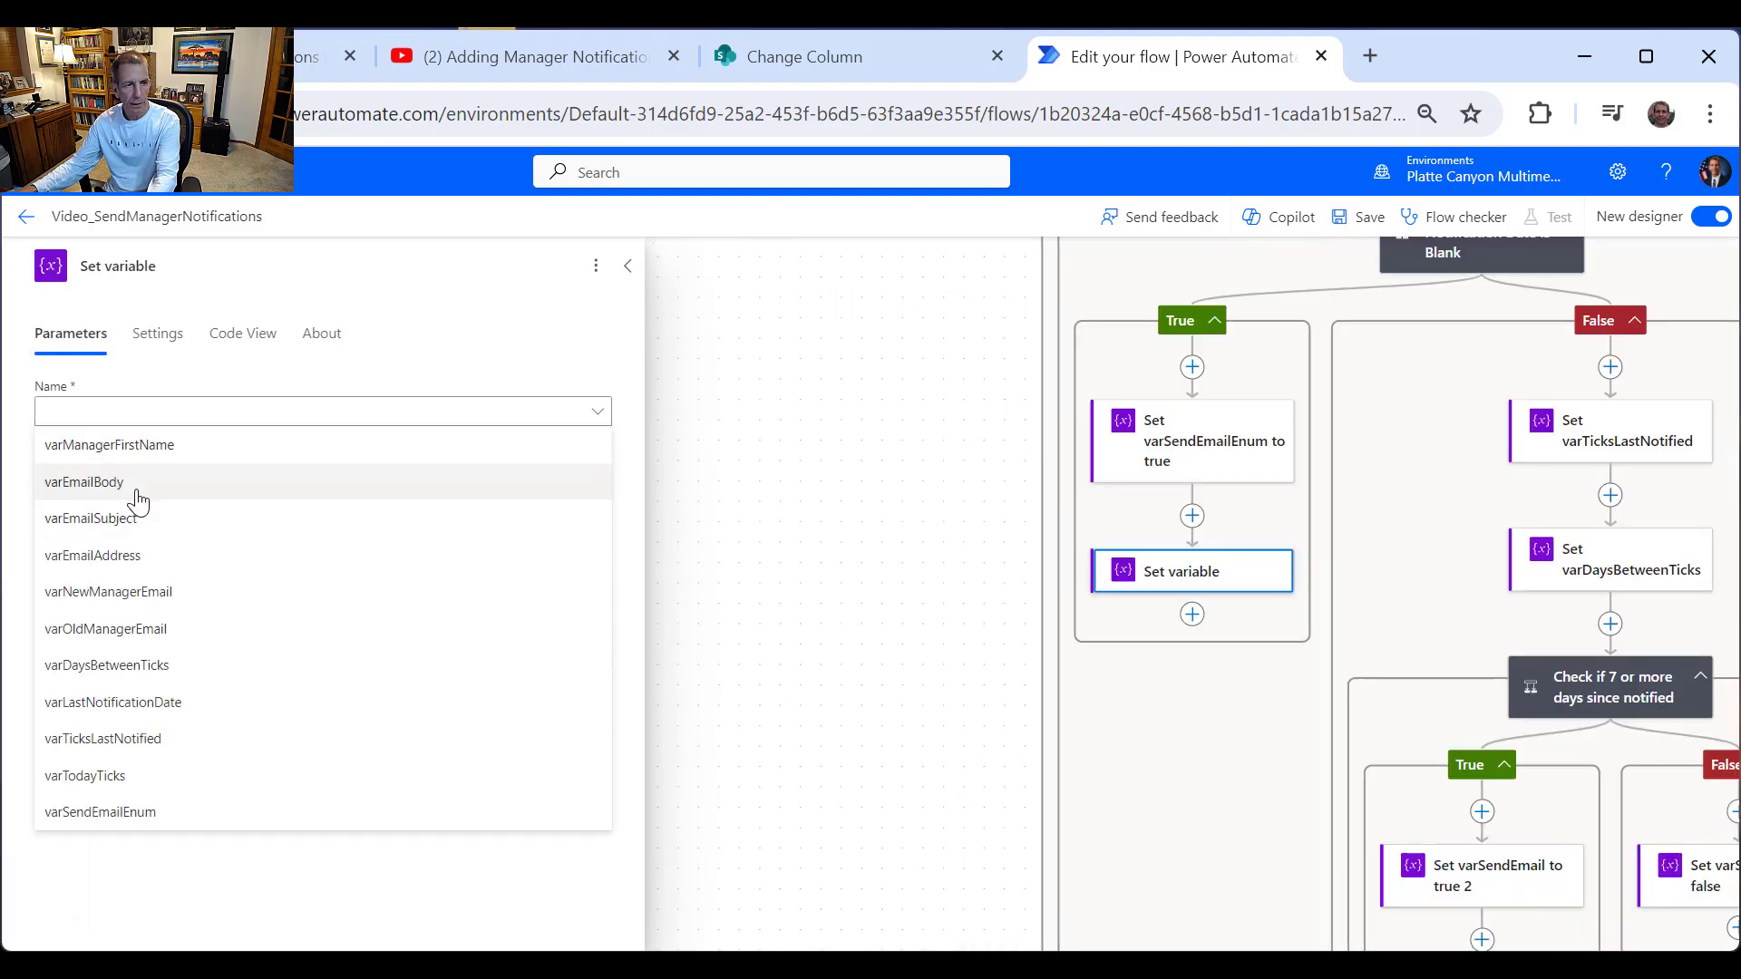
left_click(132, 556)
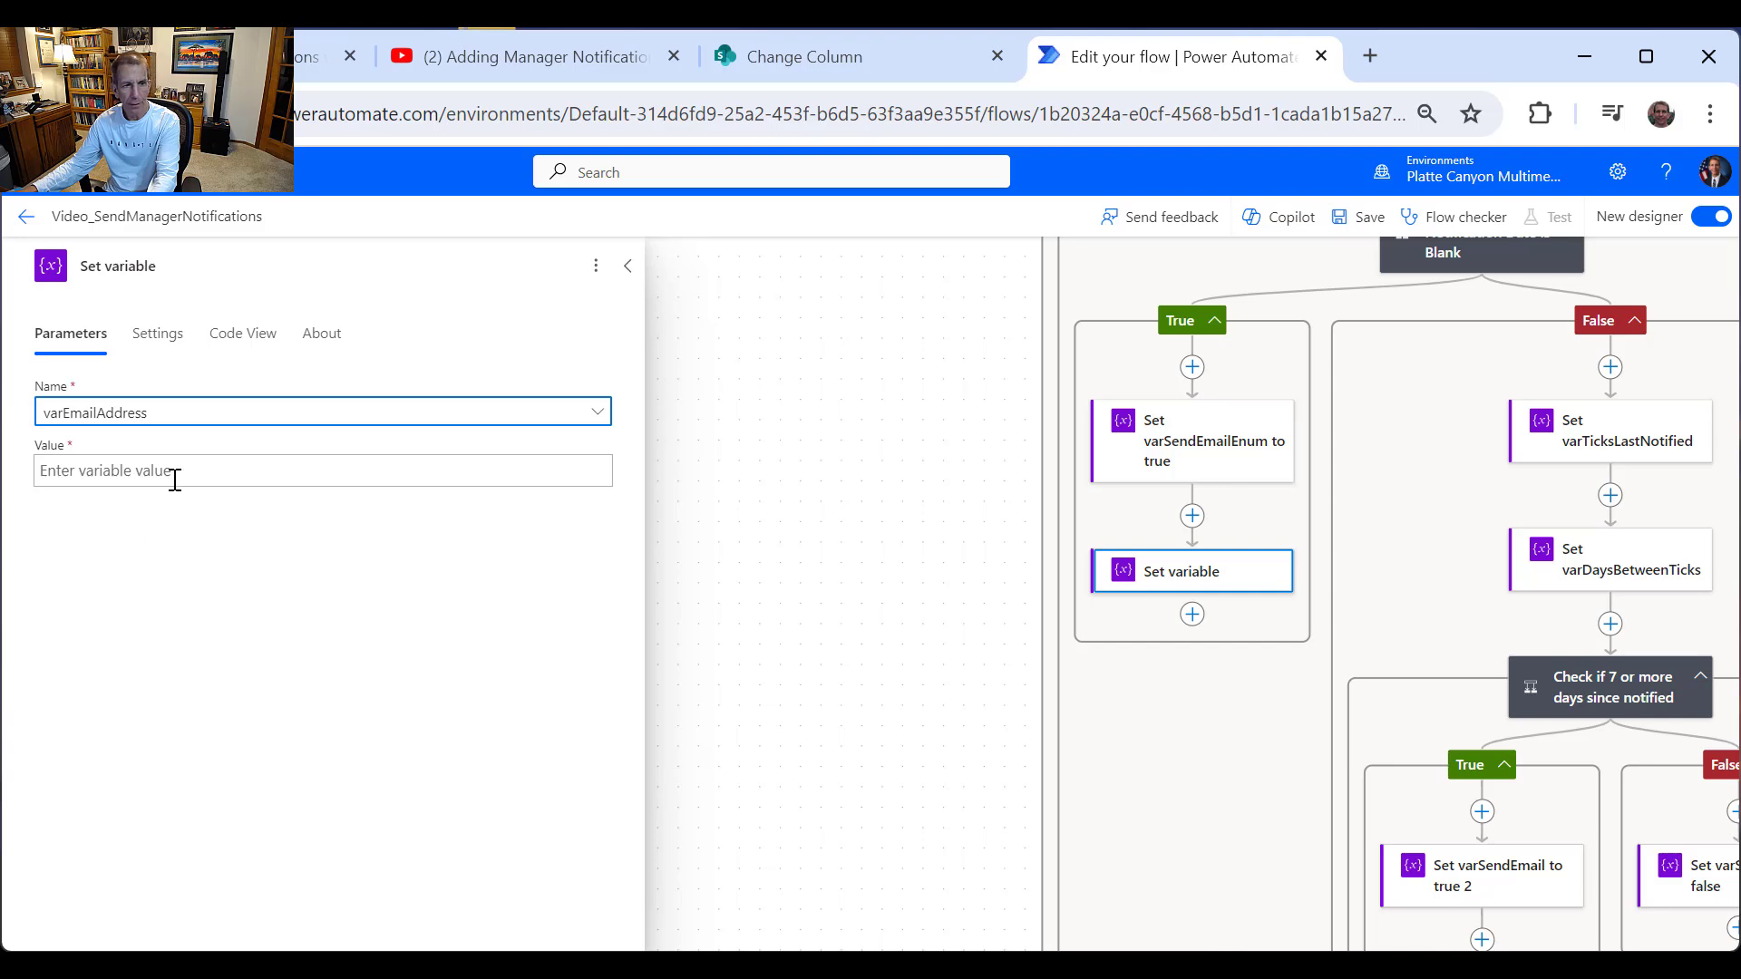
Step: Rename the new Set variable action for varEmailAddress as Set varEmailAddress - Employee
double_click(132, 263)
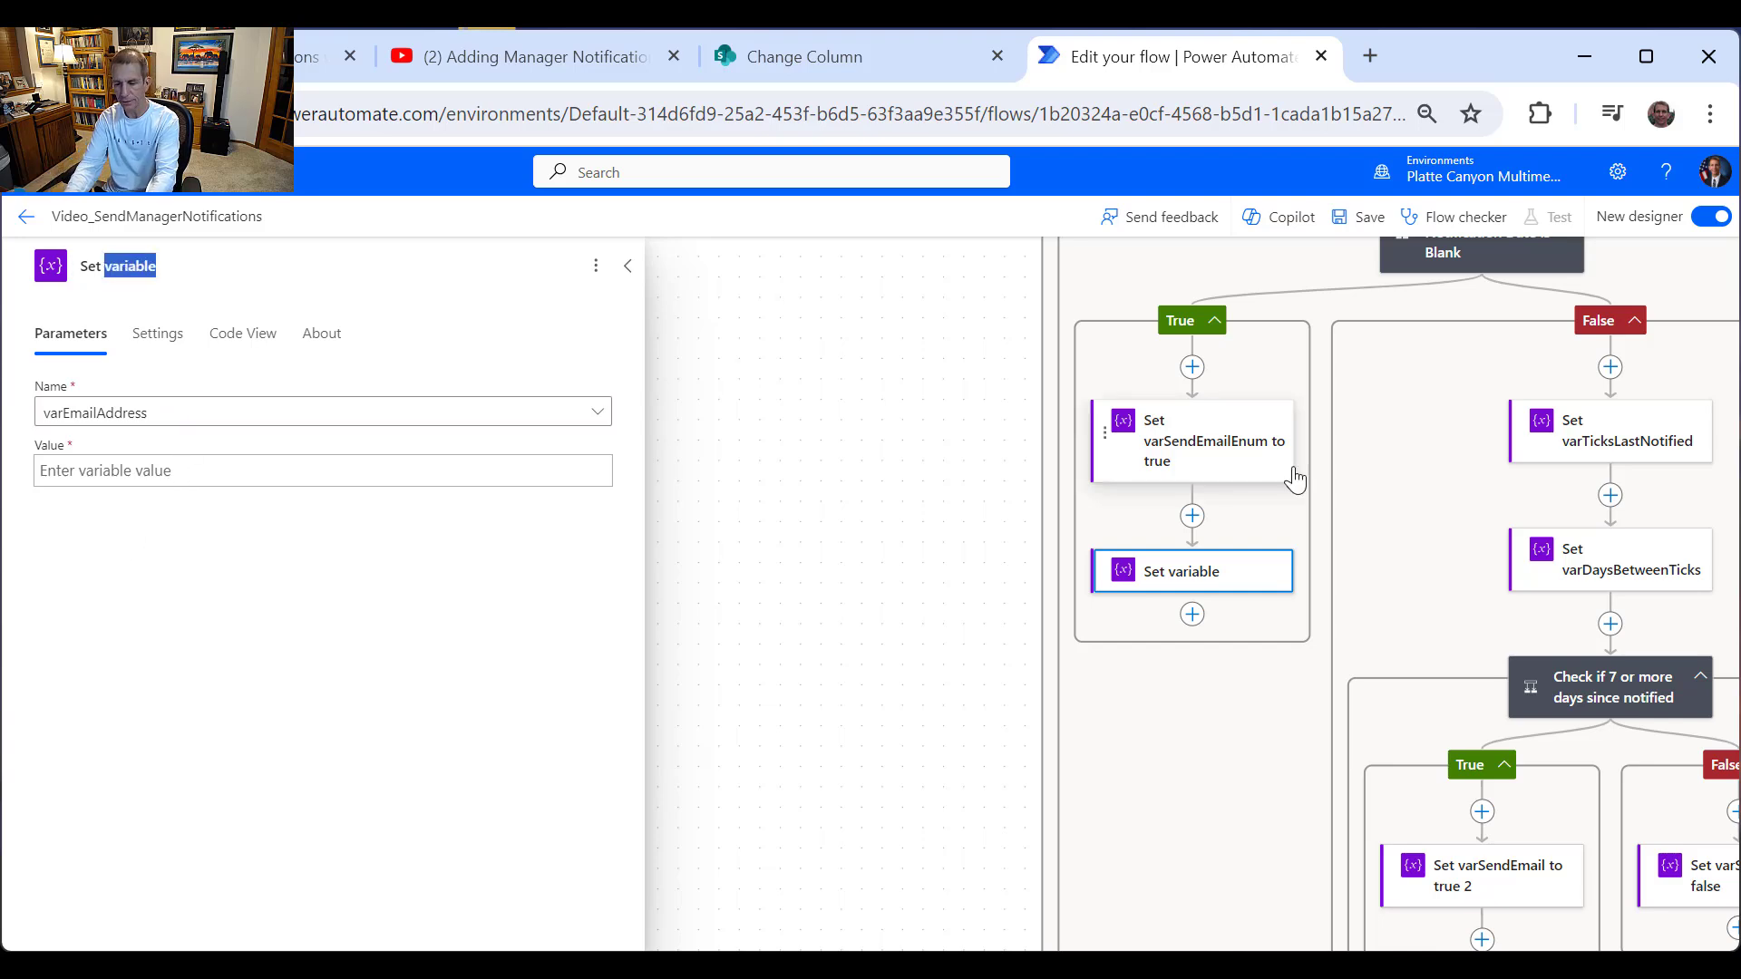
type("ba")
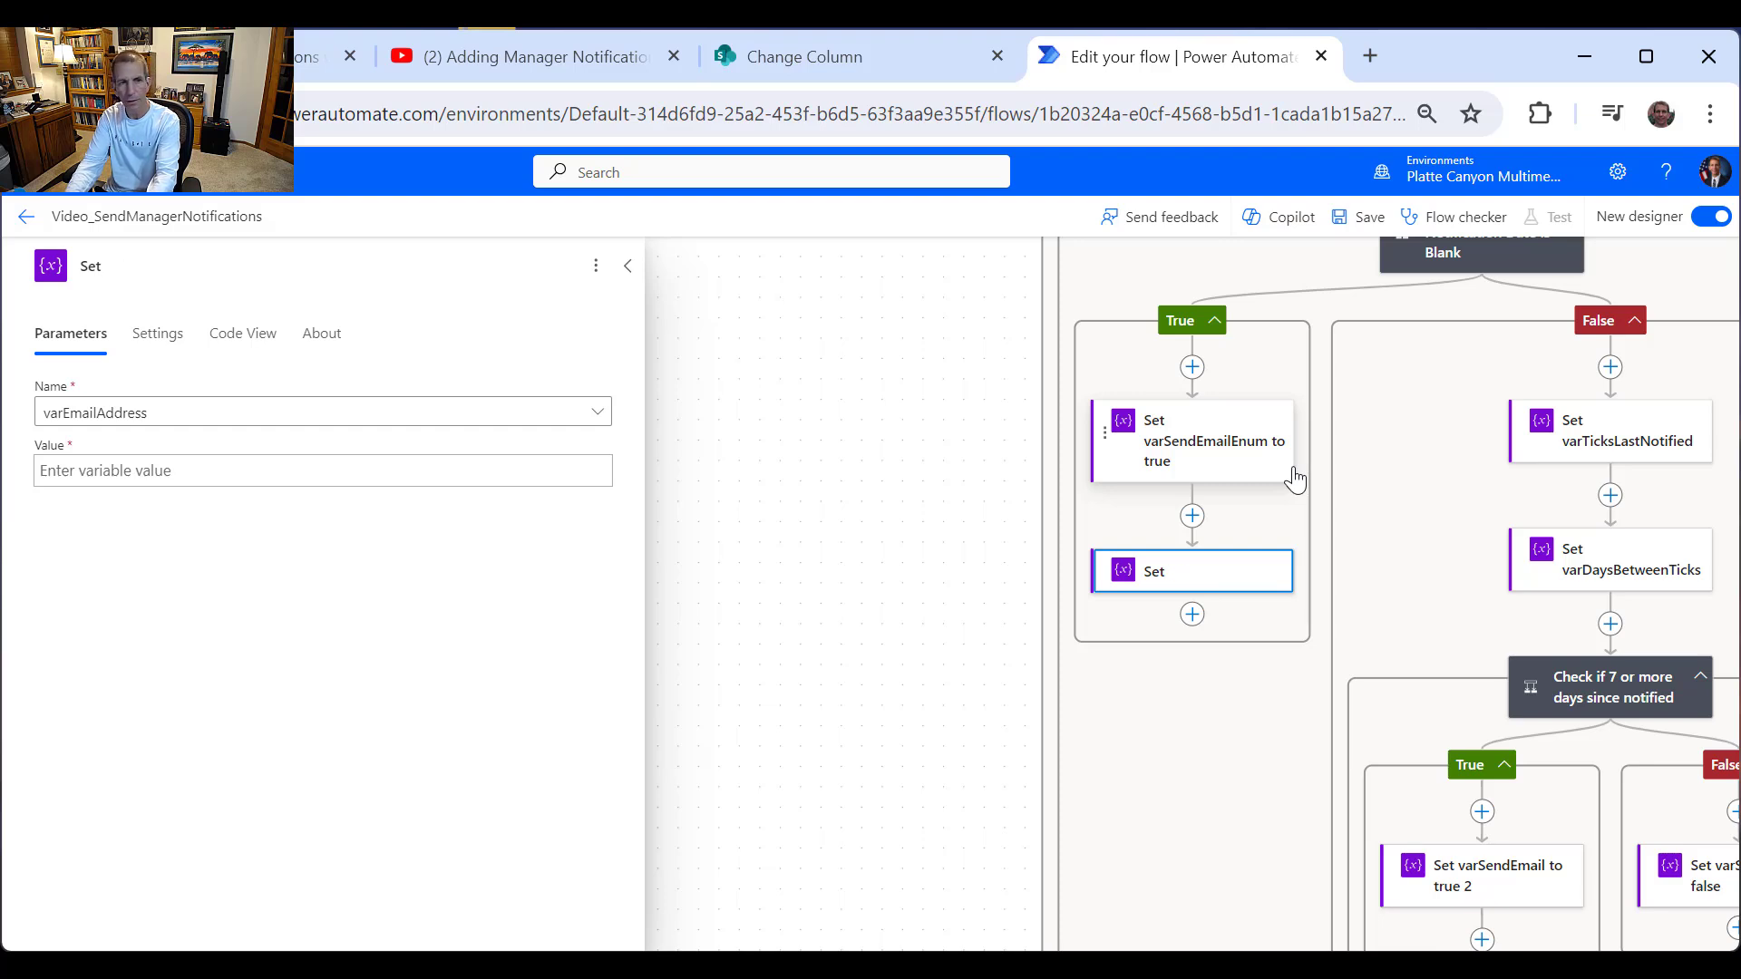
type("varEmail")
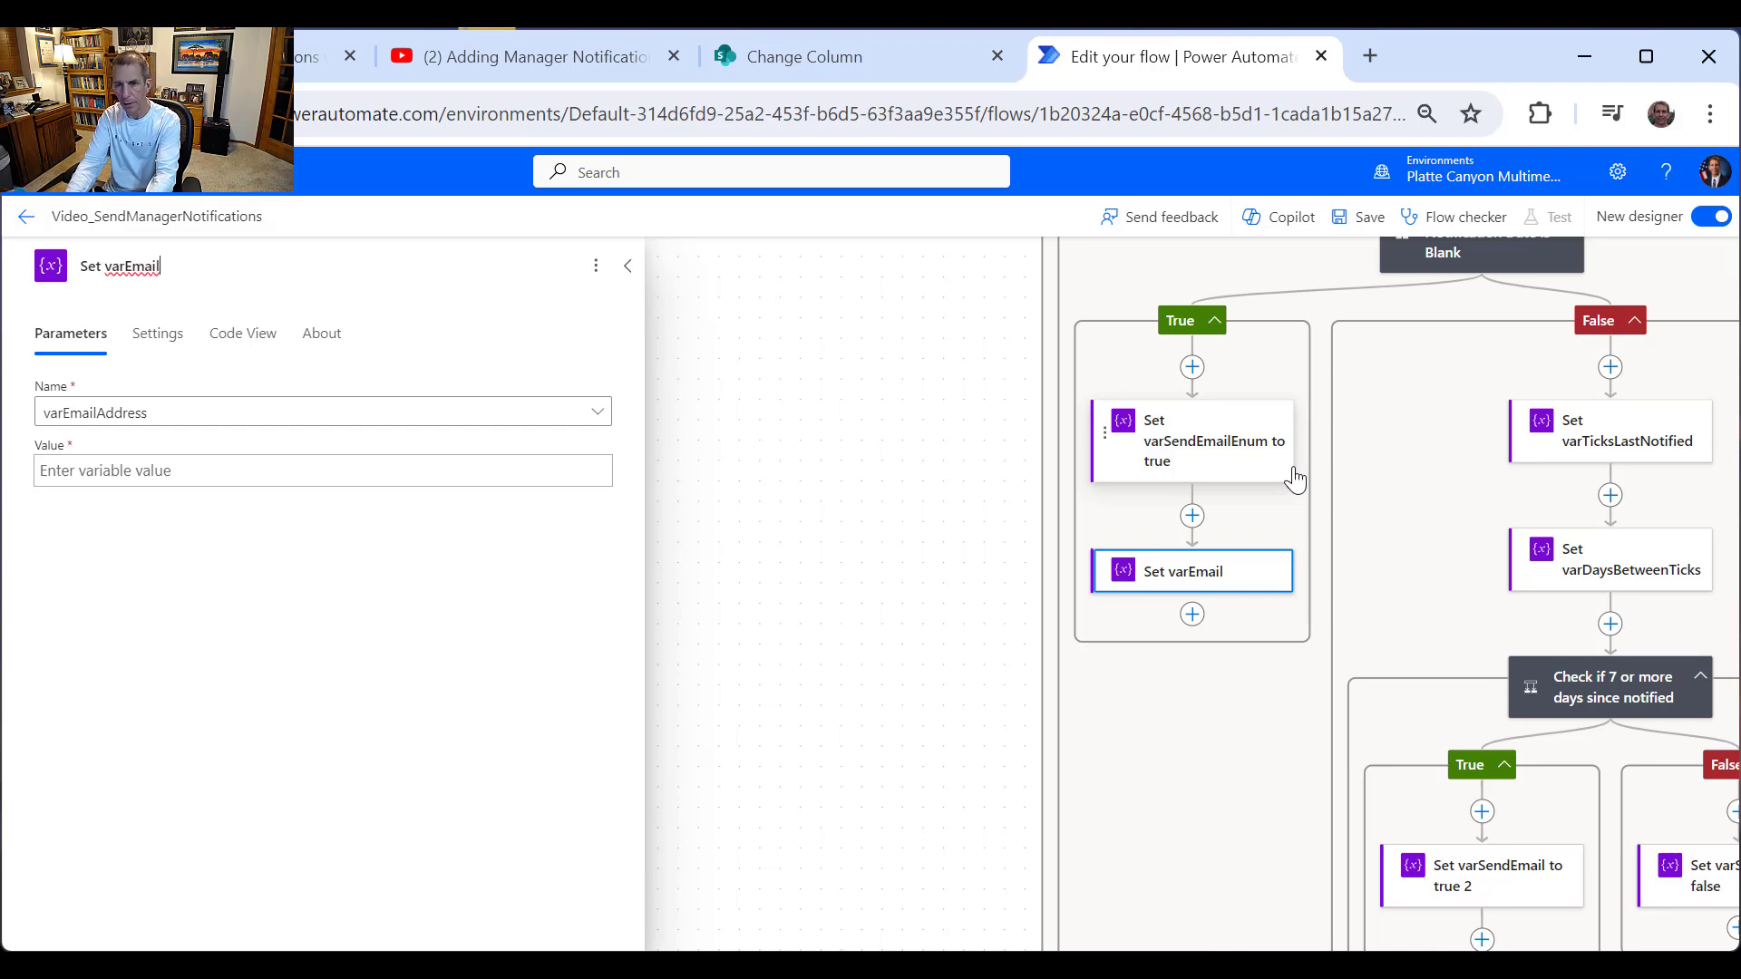
type("Ad")
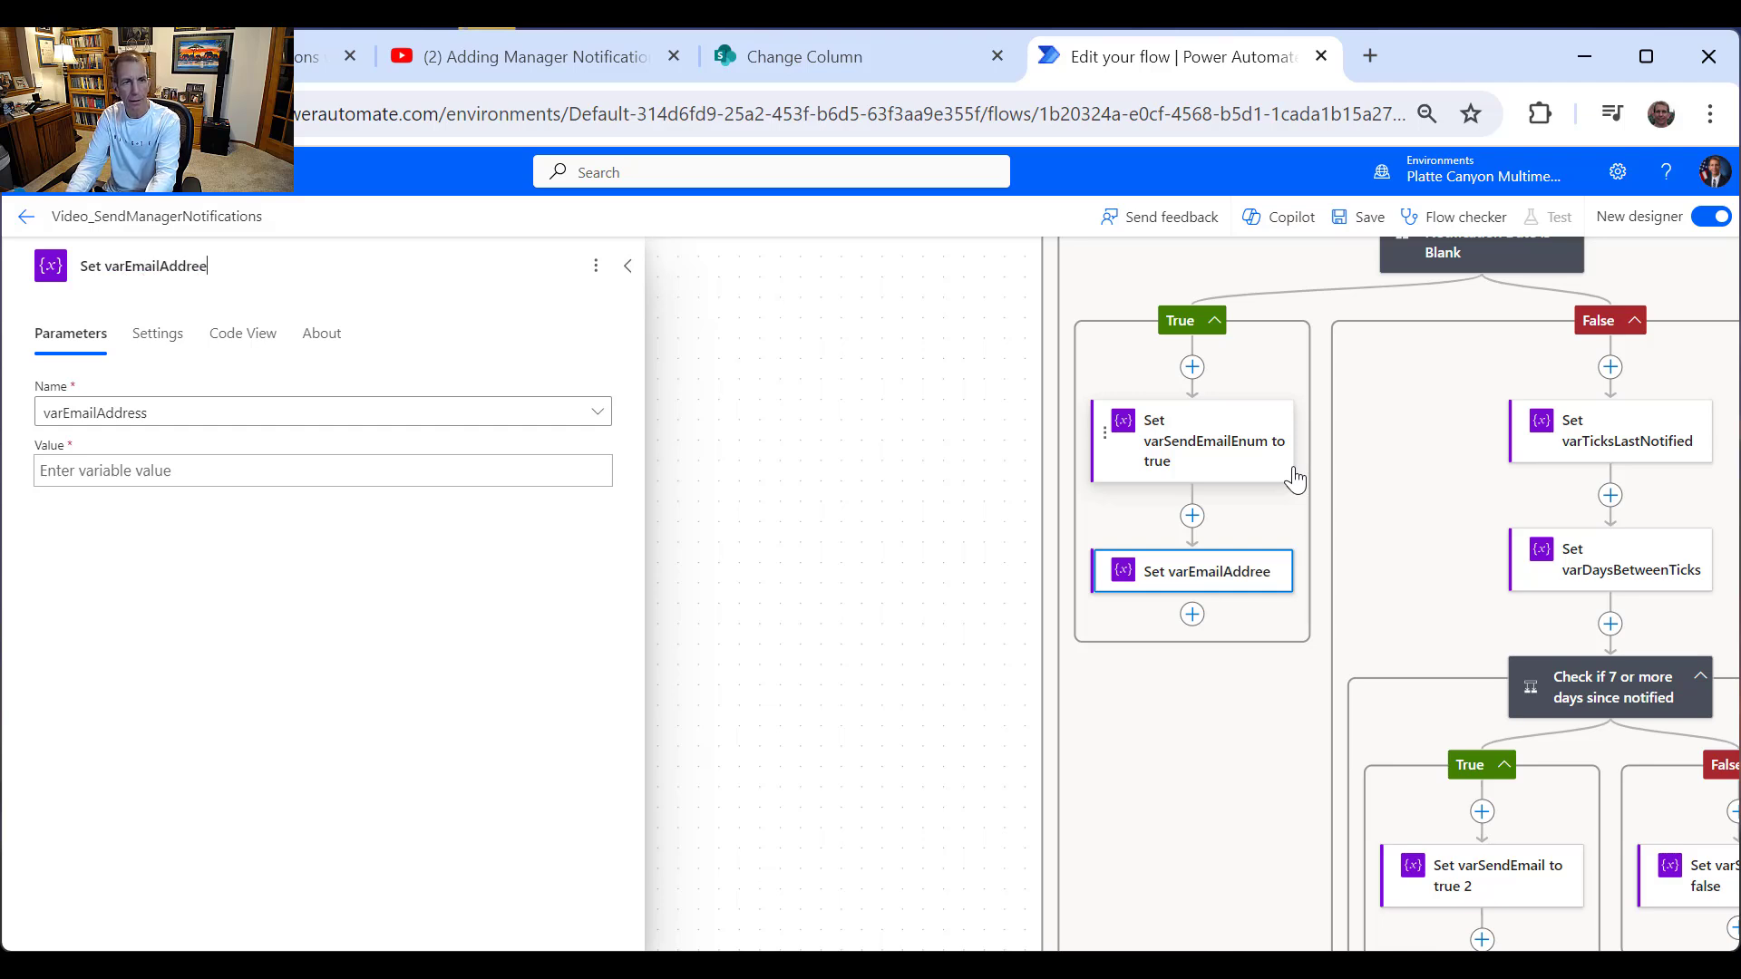
type("dress - Employee")
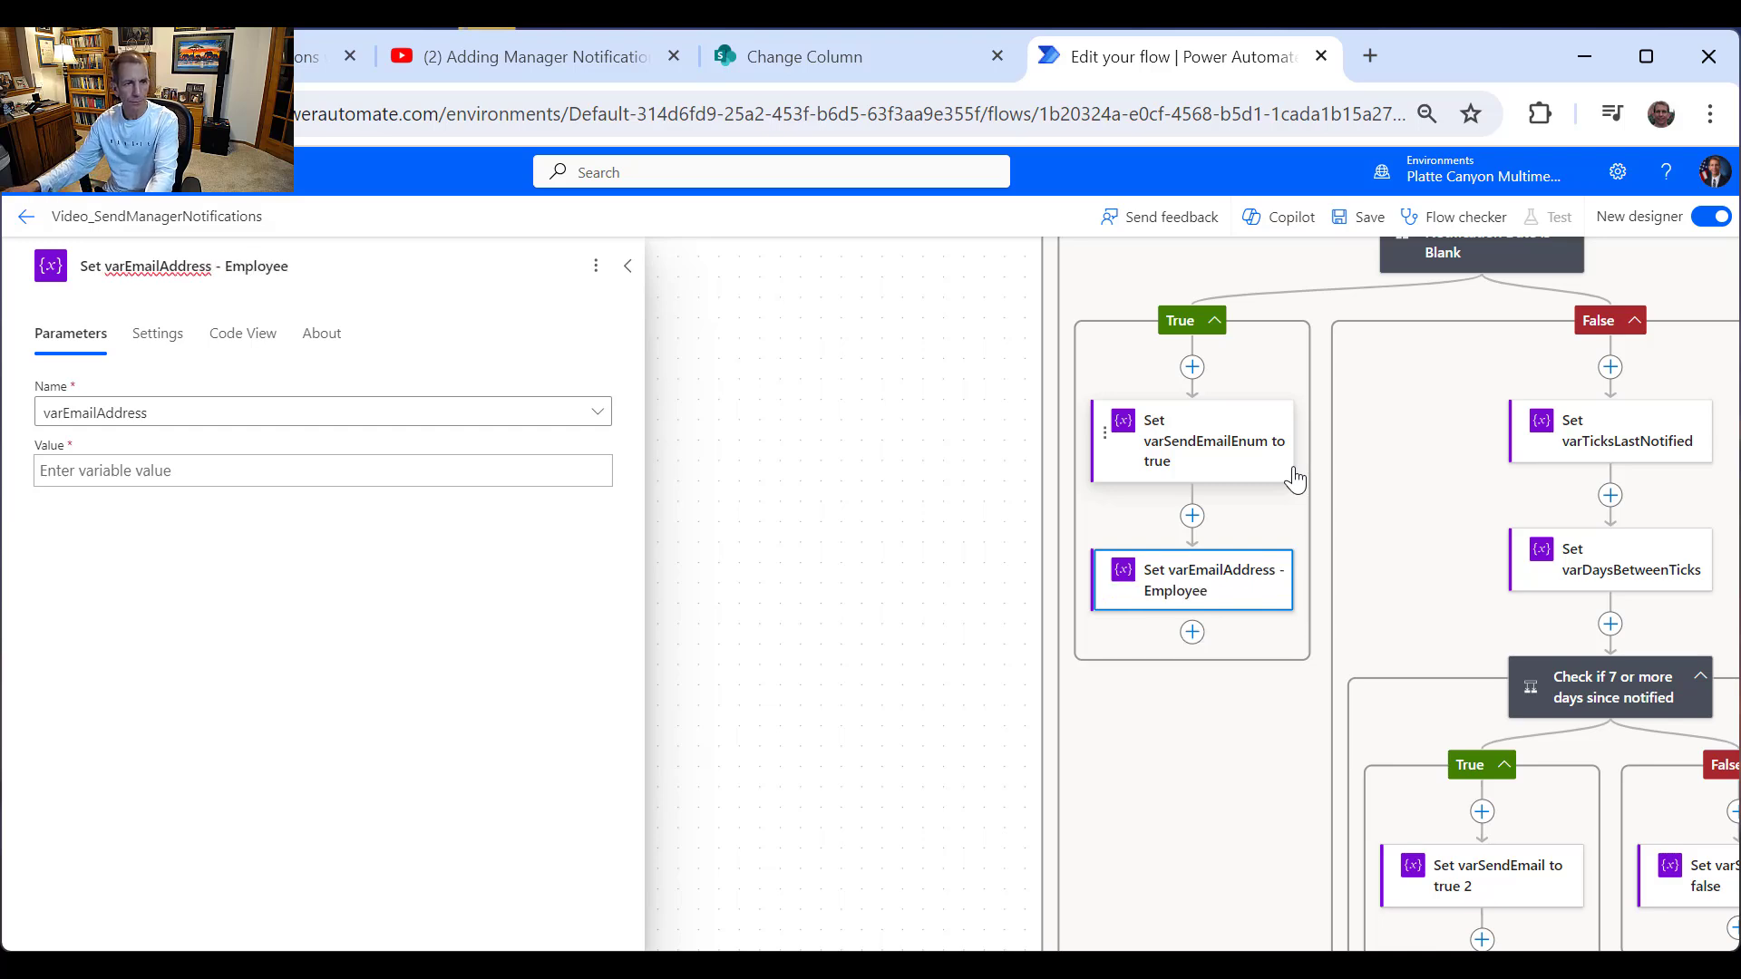
Step: Set the value of Set varEmailAddress - Employee to the EmployeeEmail field from Get items
left_click(244, 468)
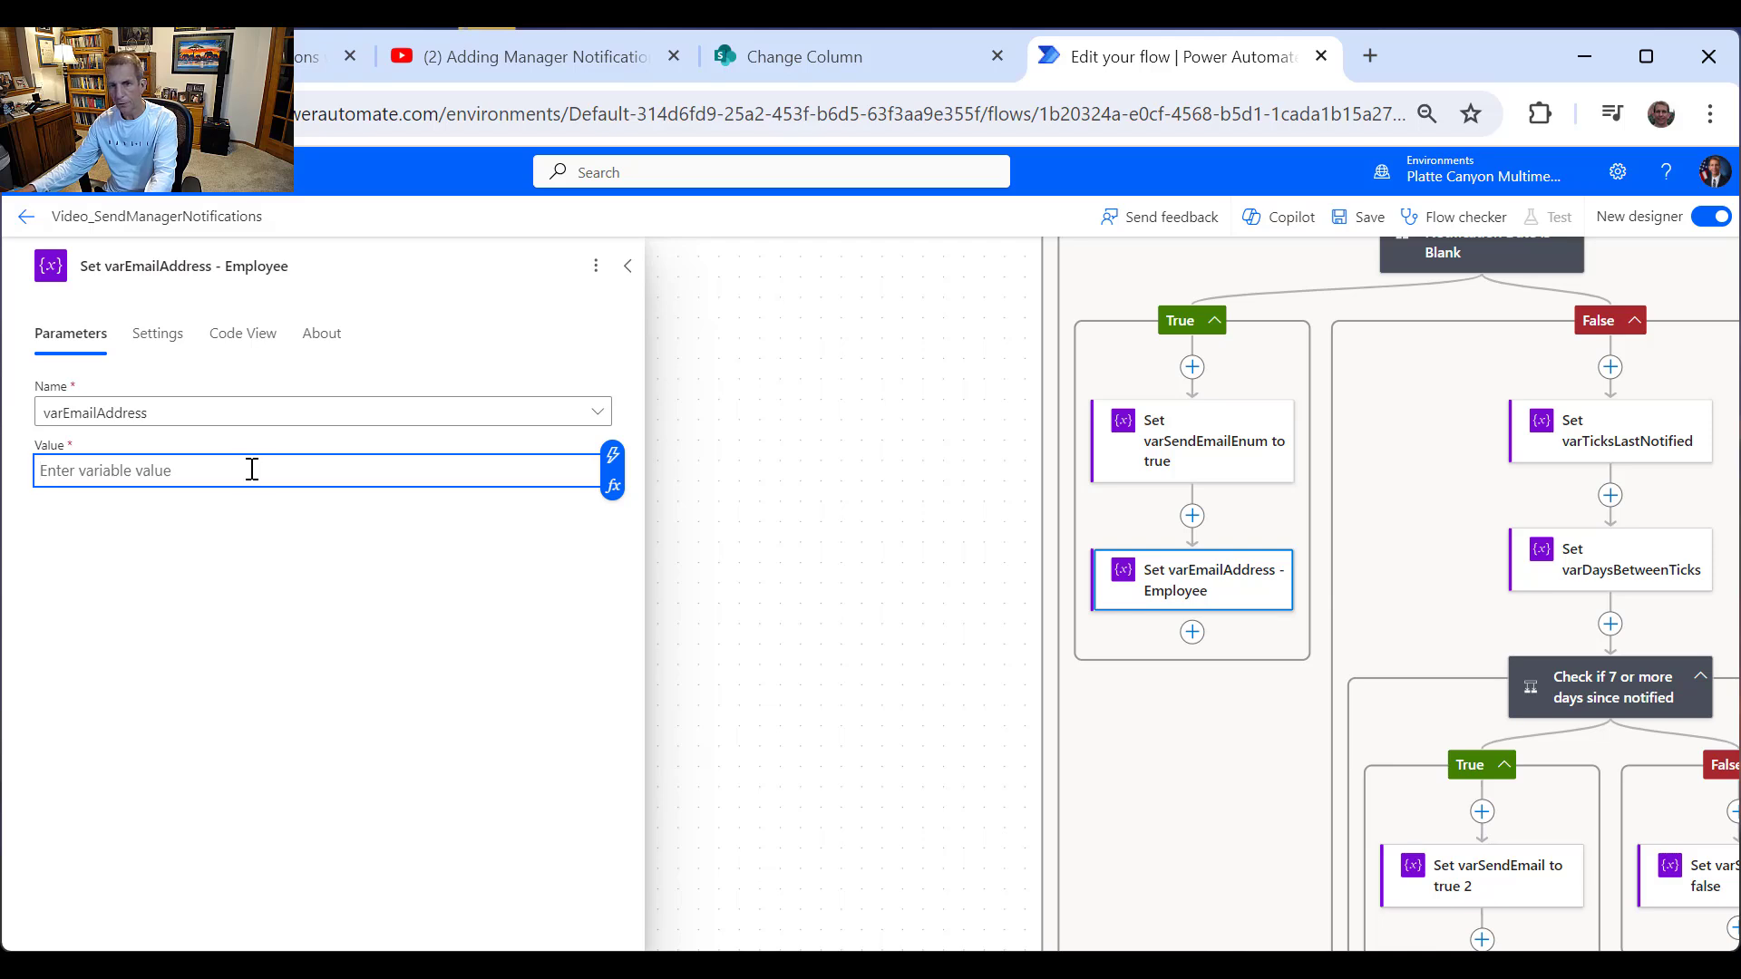
left_click(613, 455)
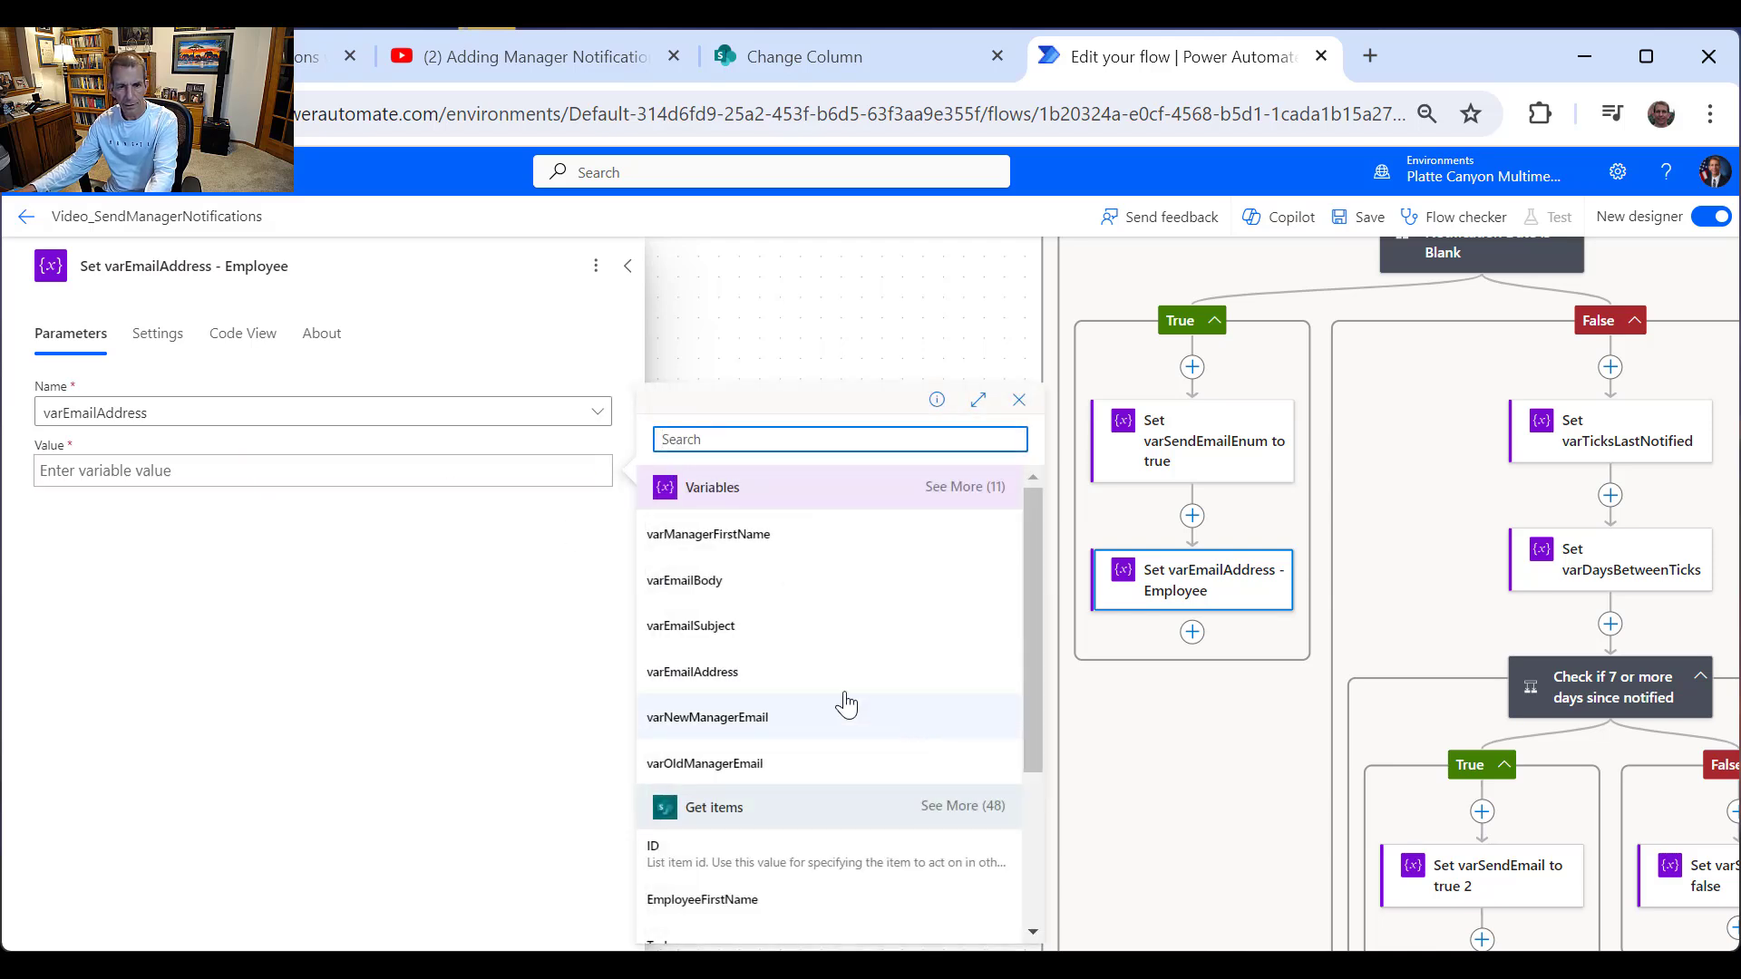
scroll(824, 813, "down", 1)
scroll(822, 813, "down", 1)
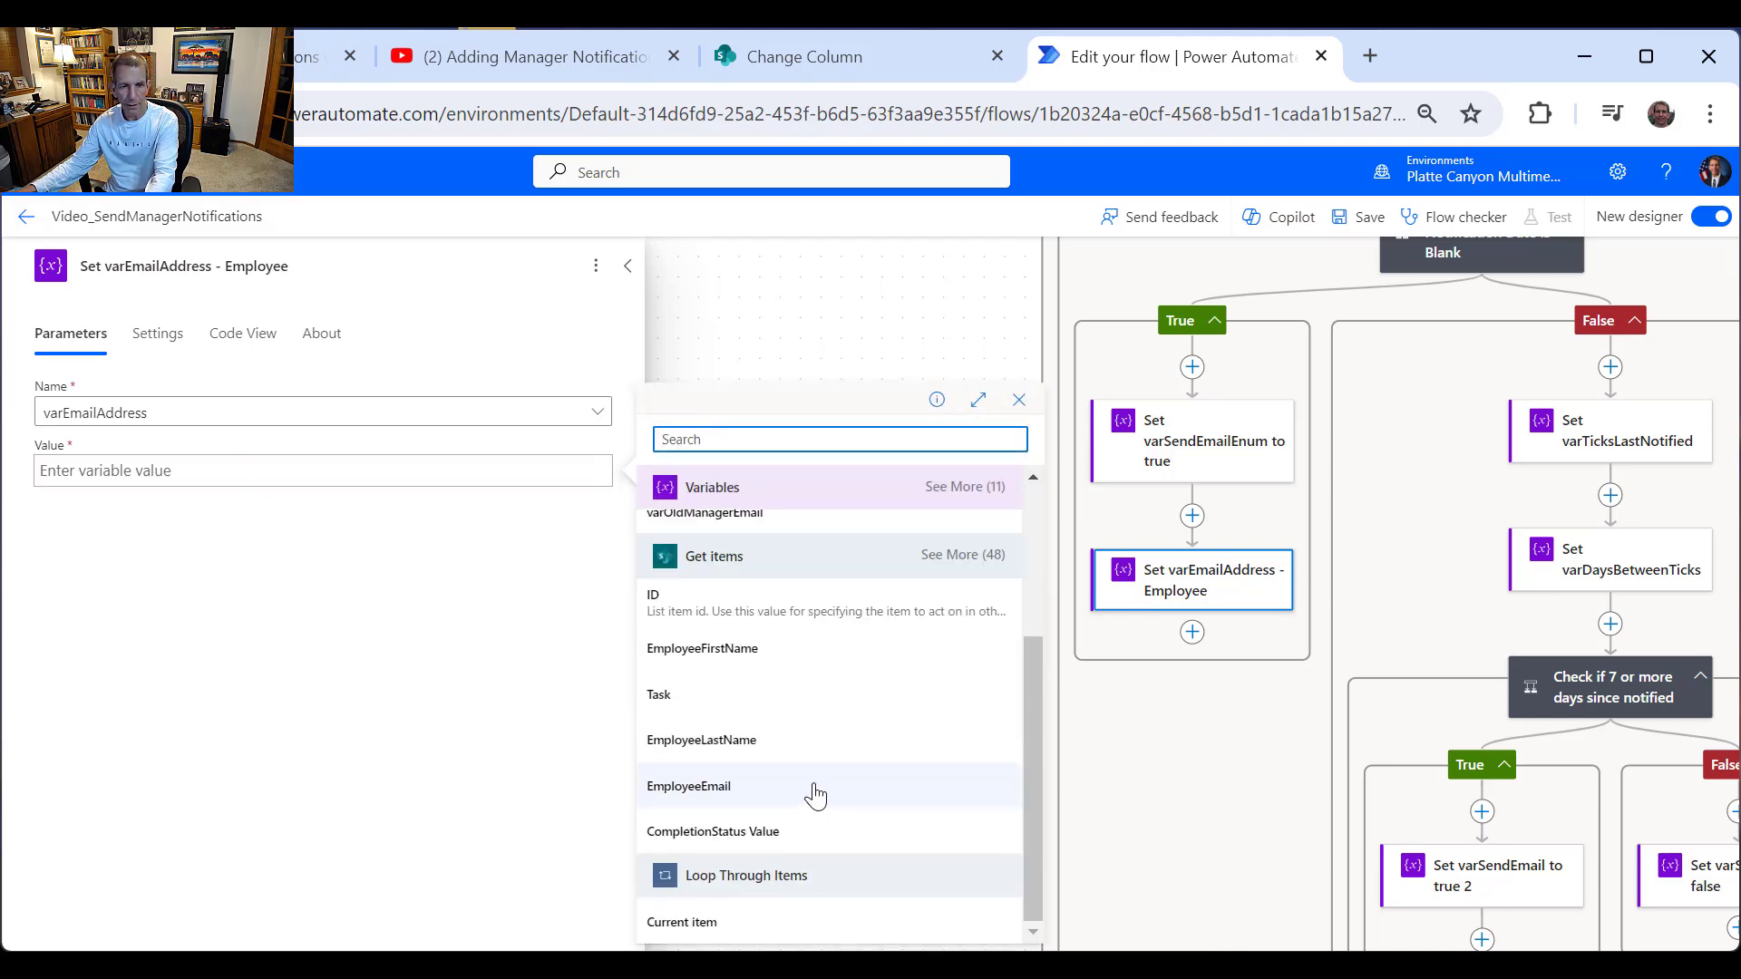
left_click(730, 789)
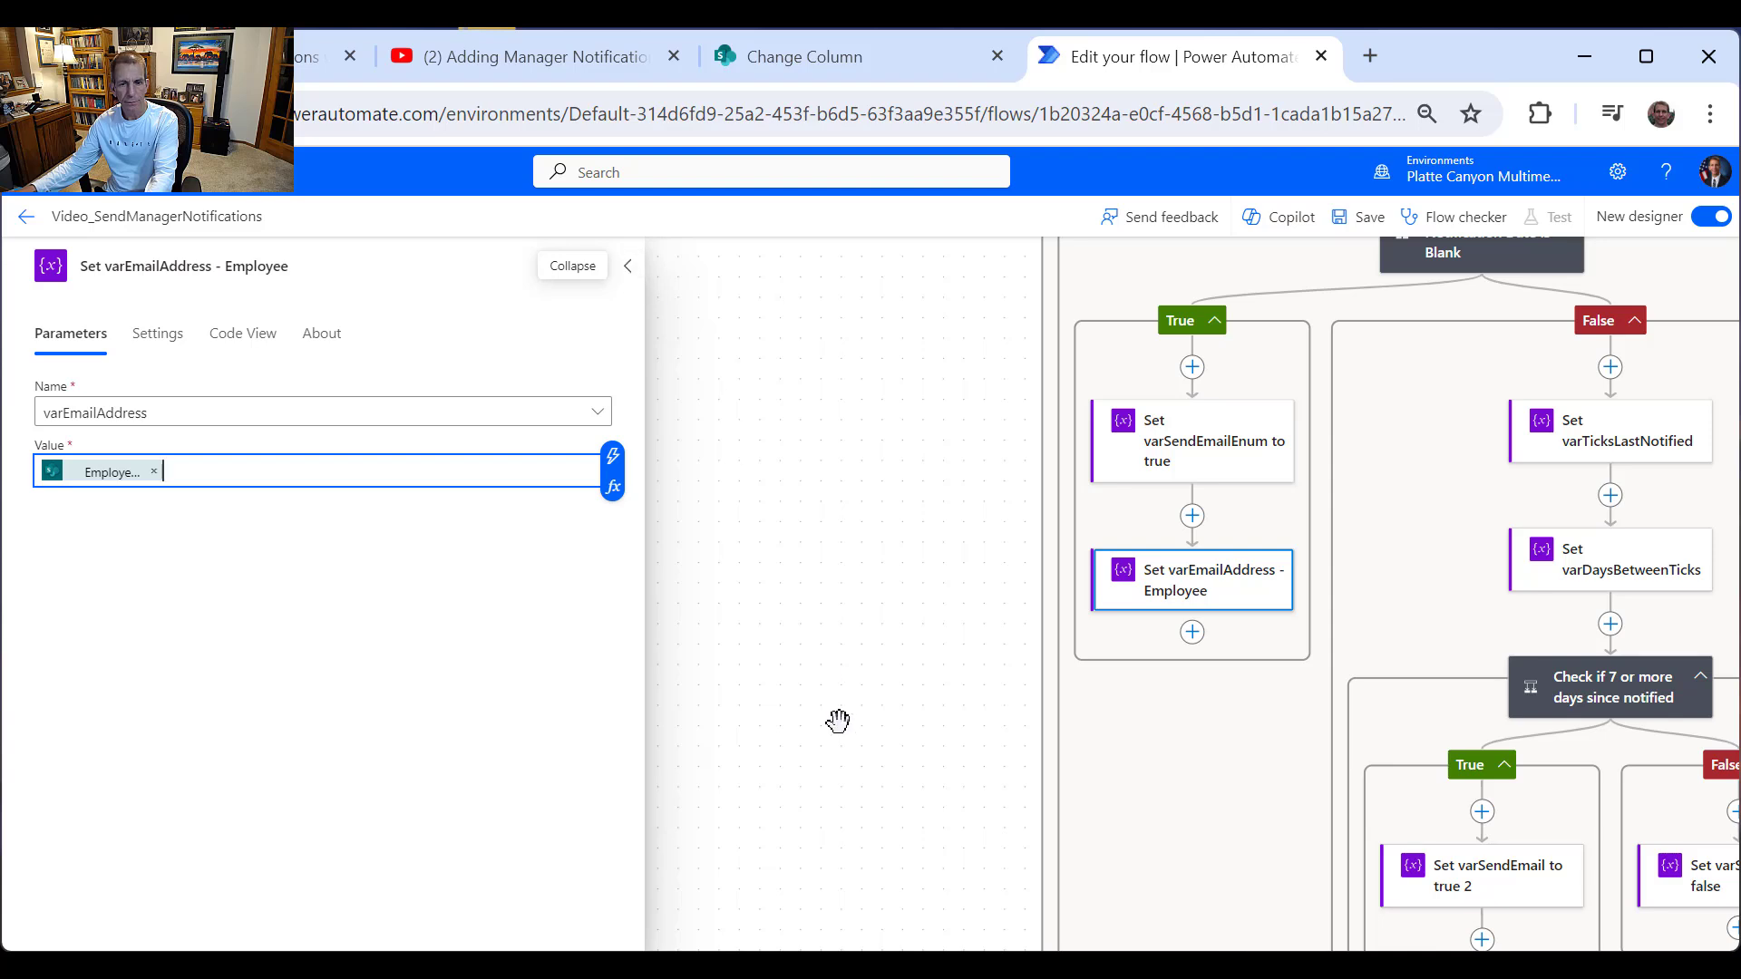
left_click(628, 267)
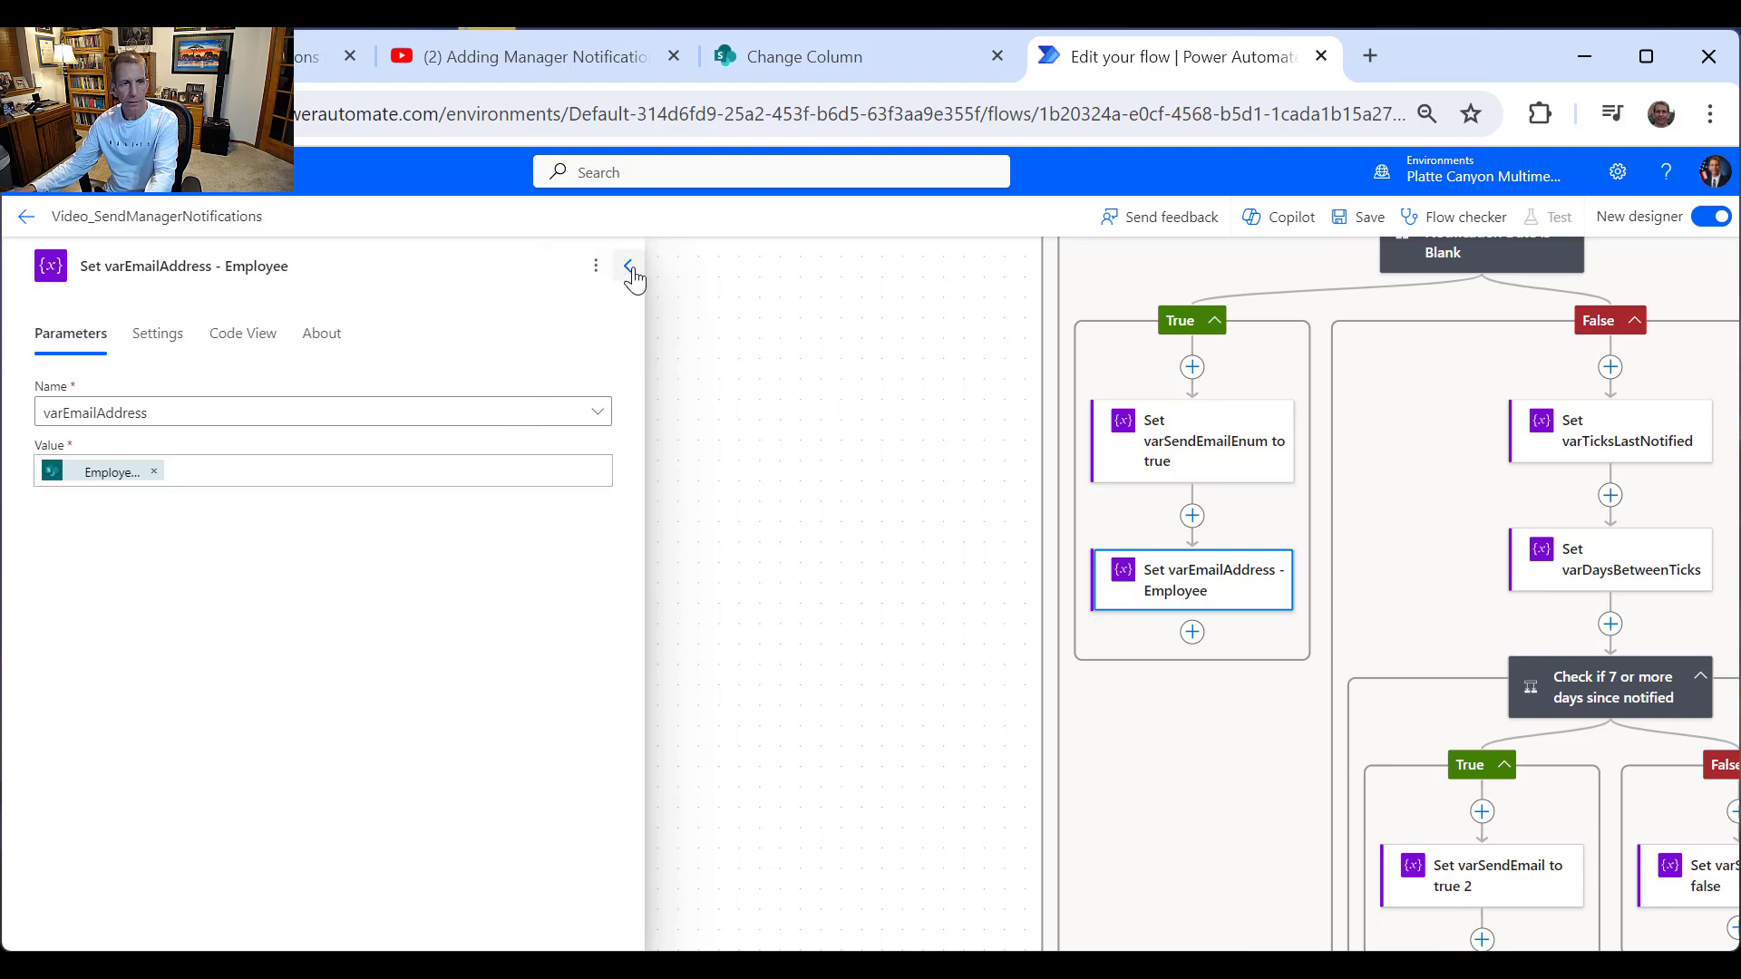
Step: Add a Set variable action below Set varEmailAddress - Employee and choose varEmailSubject as its variable
left_click(1192, 632)
left_click(1267, 625)
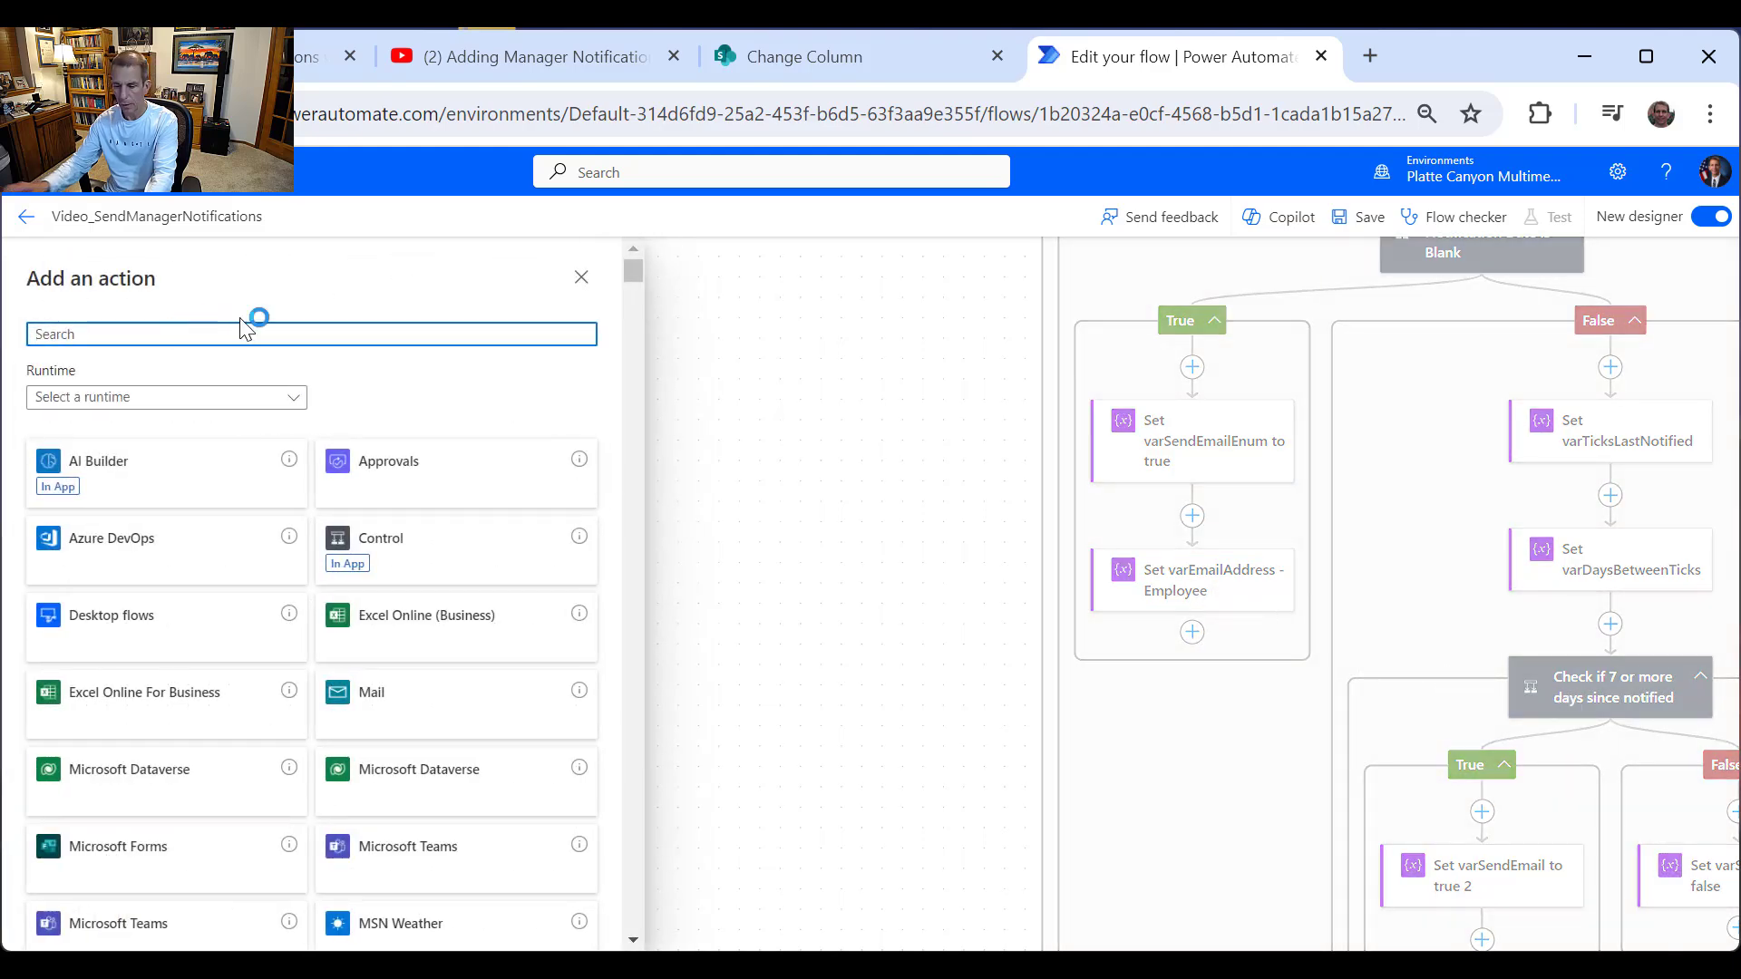
type("var")
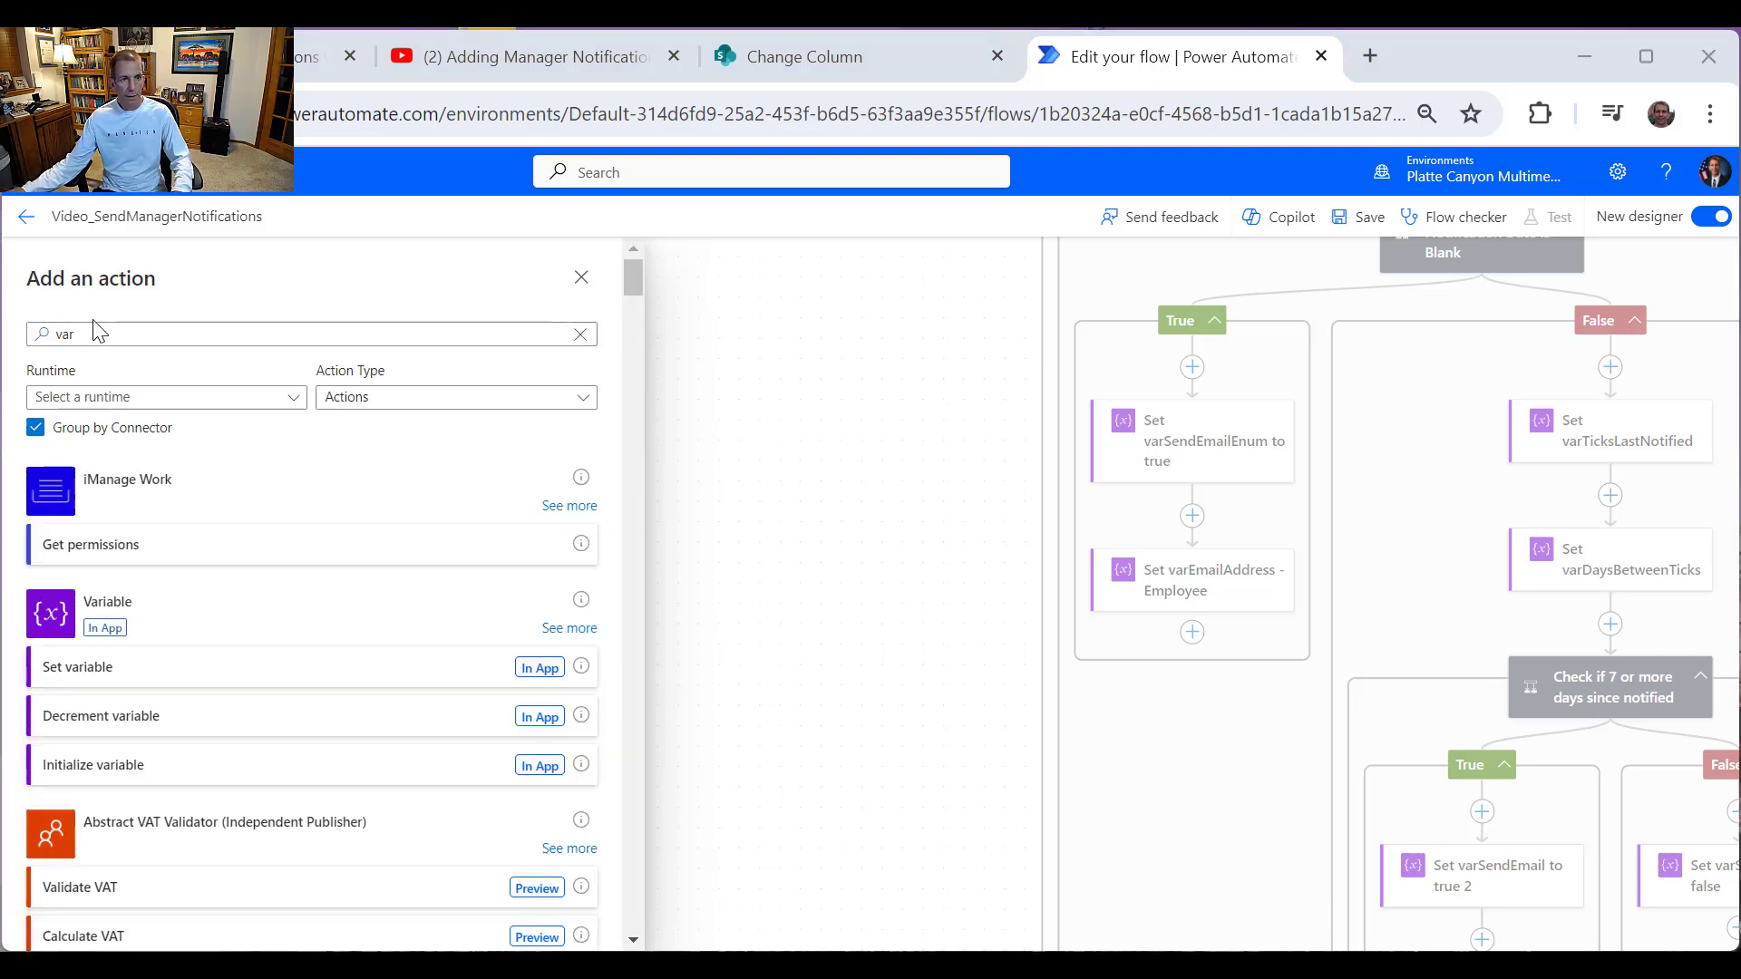
left_click(124, 369)
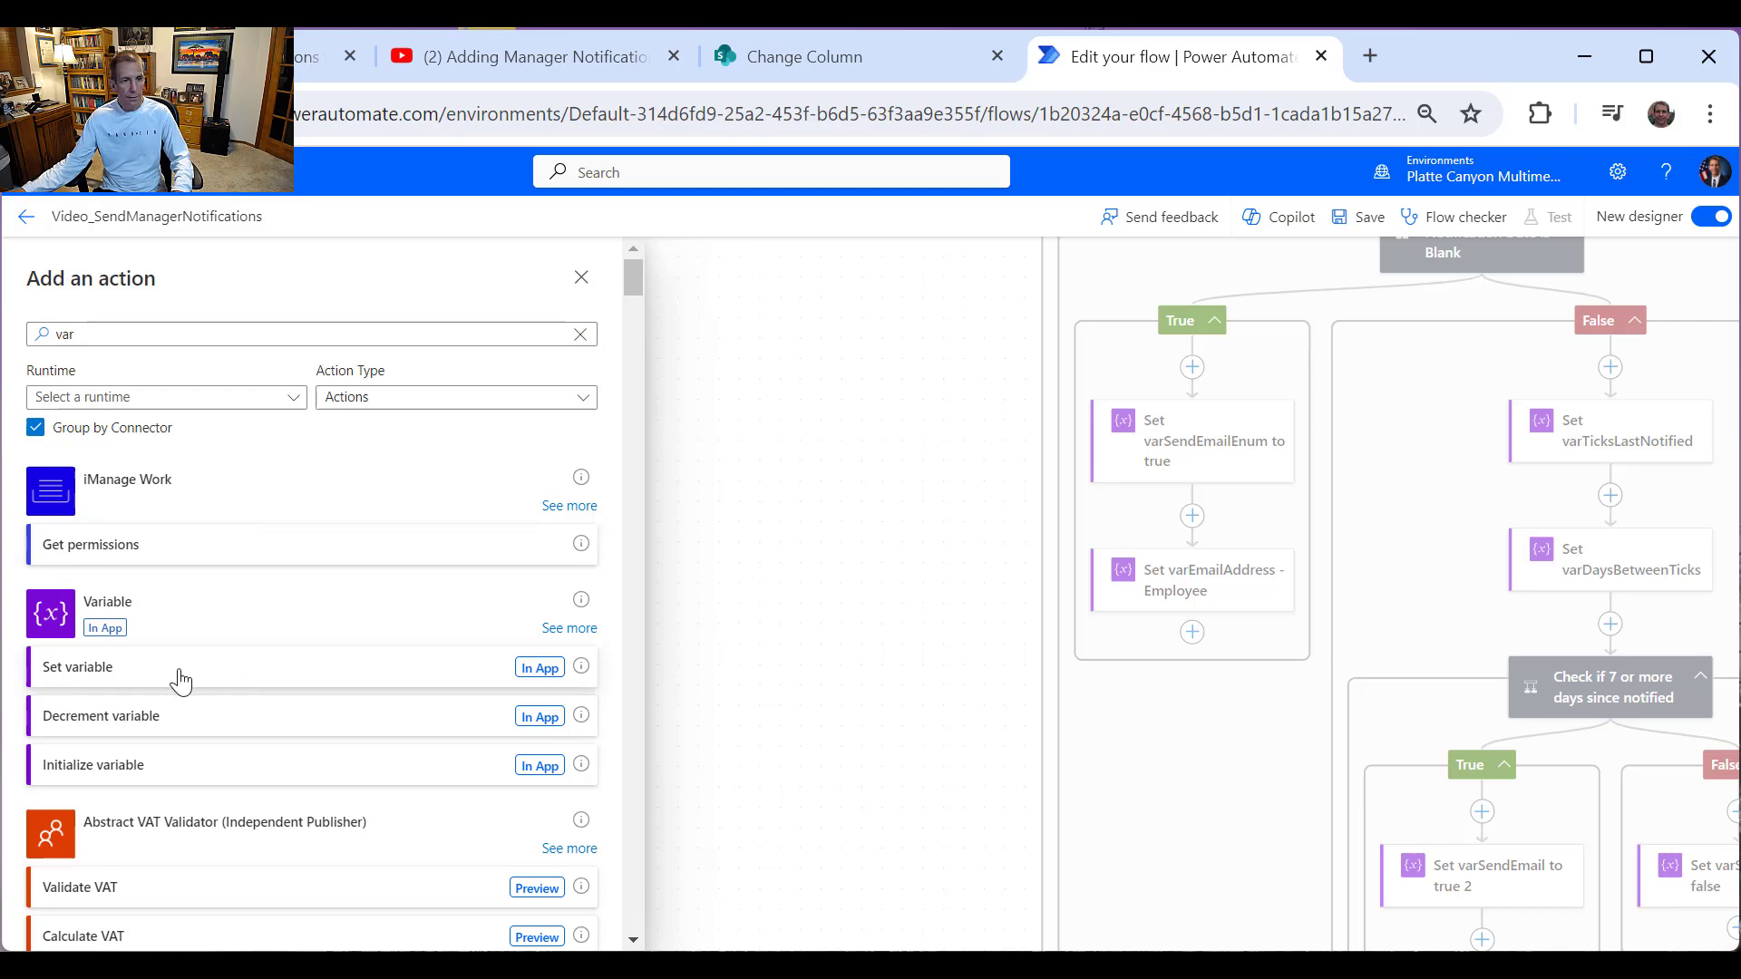
left_click(136, 667)
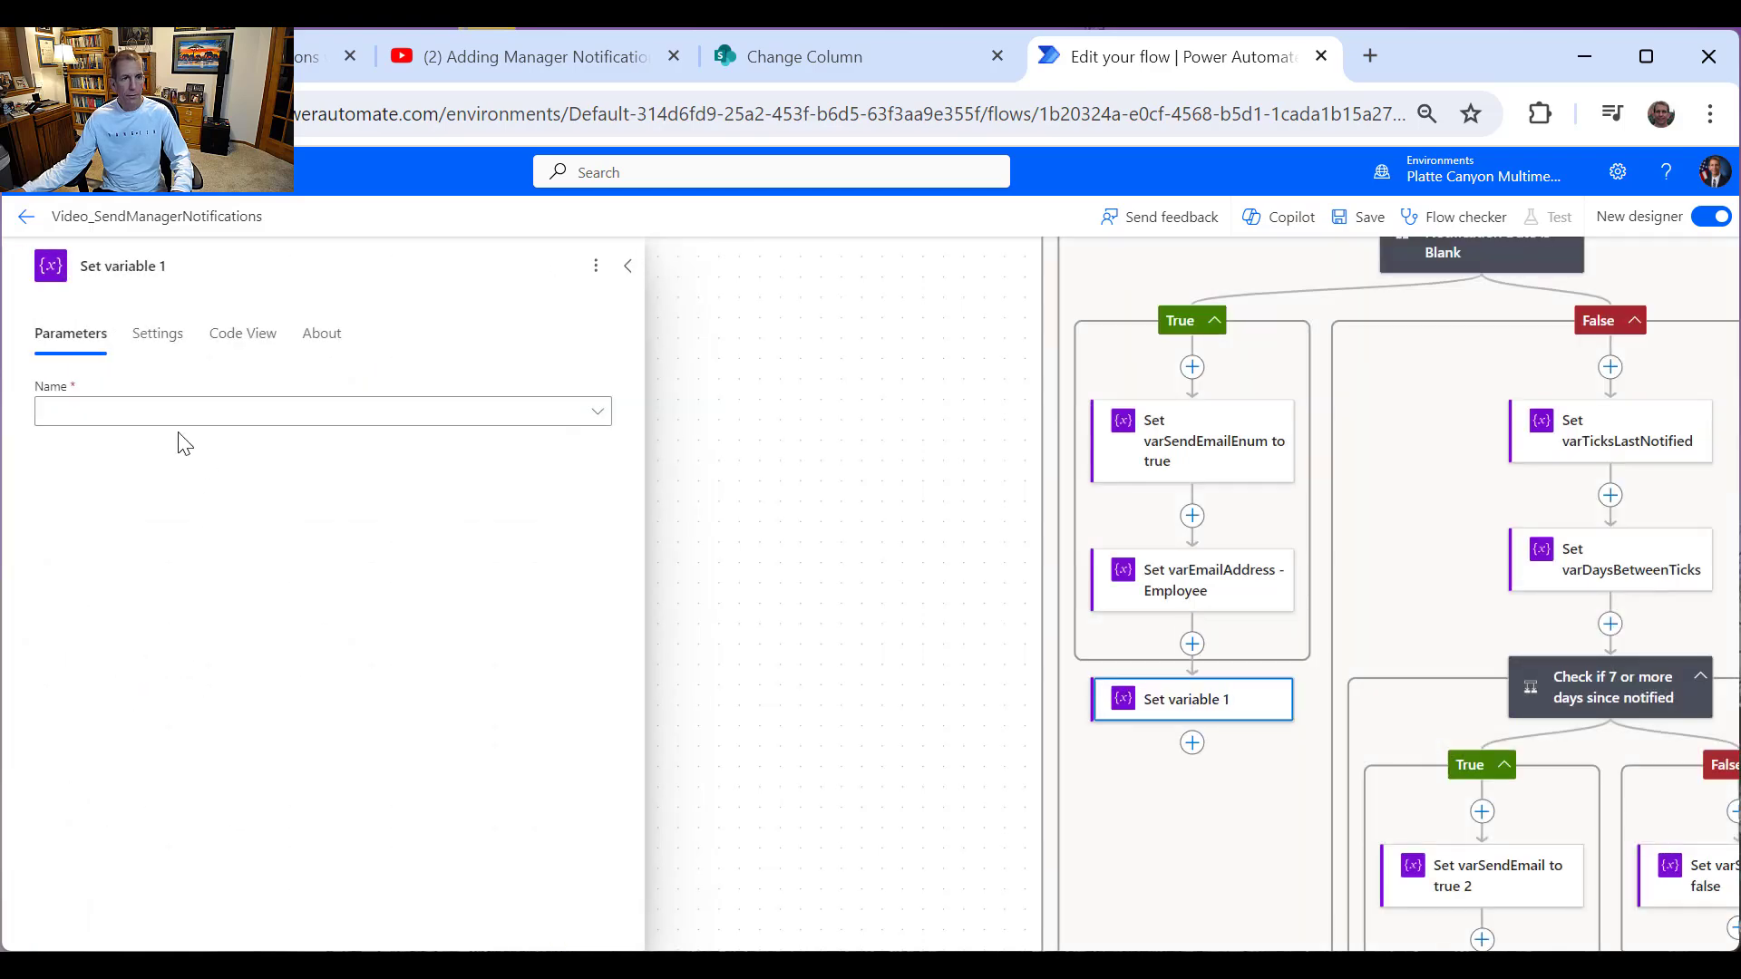
left_click(186, 417)
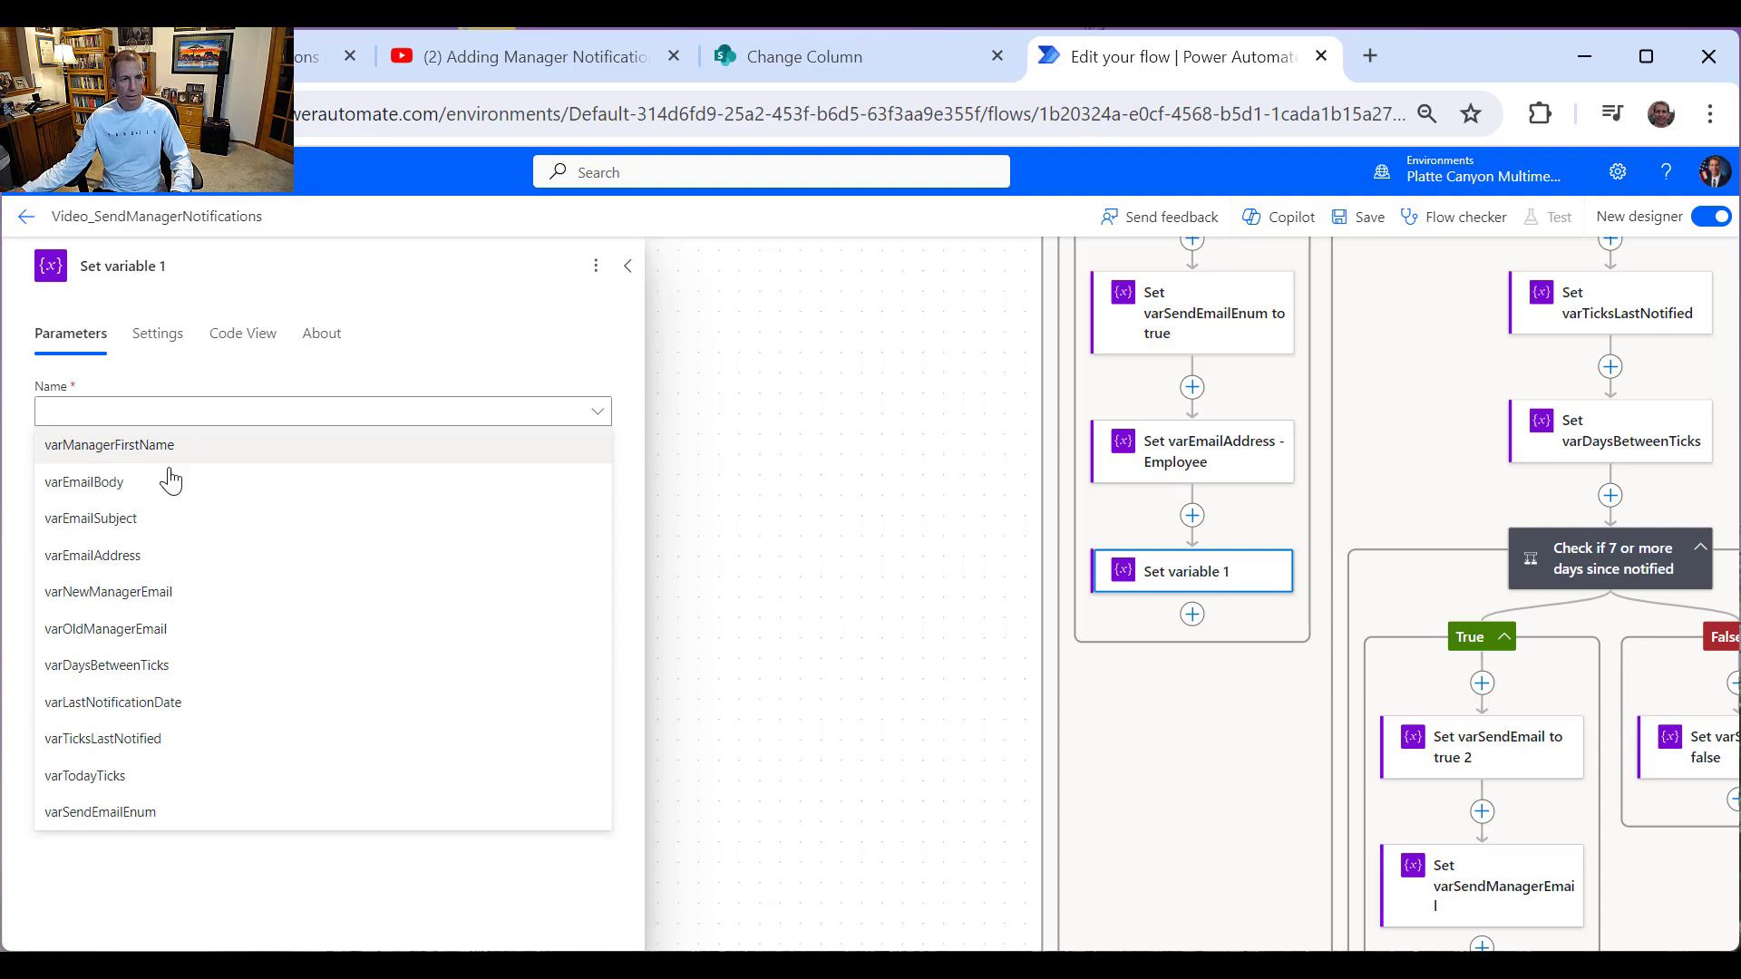
left_click(138, 521)
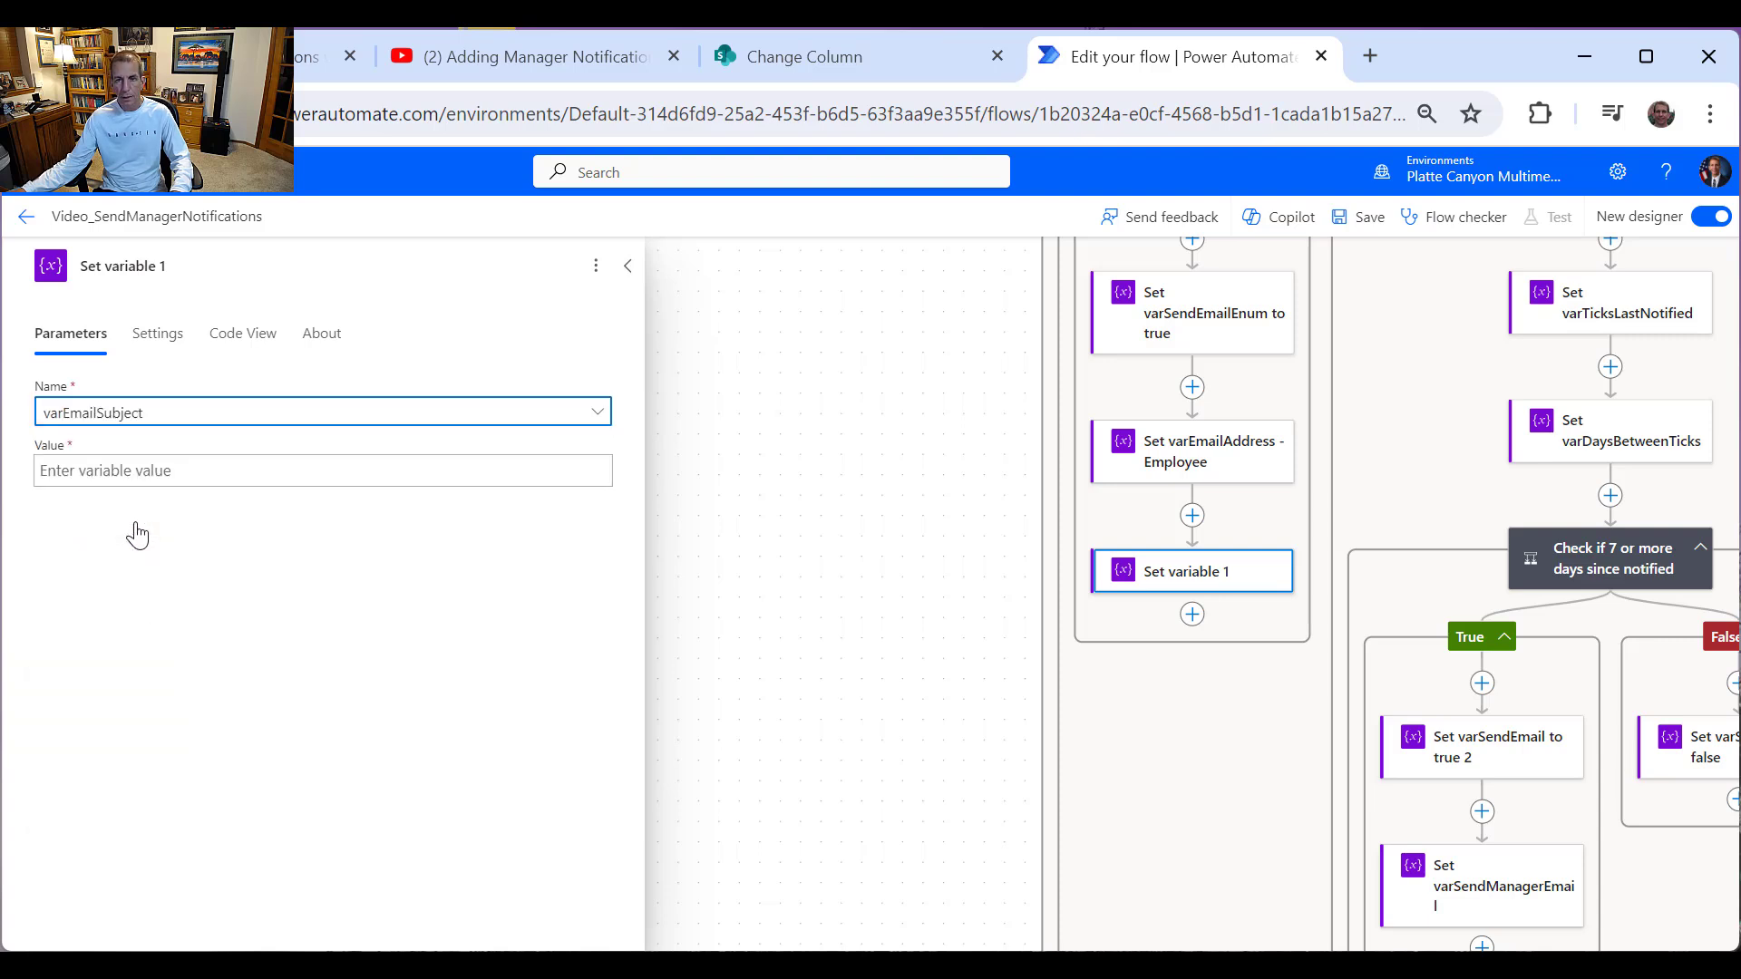
Step: Set the varEmailSubject value to "Your task '[Task]' is [CompletionStatus Value]", using the Task and CompletionStatus Value fields from Get items
left_click(176, 470)
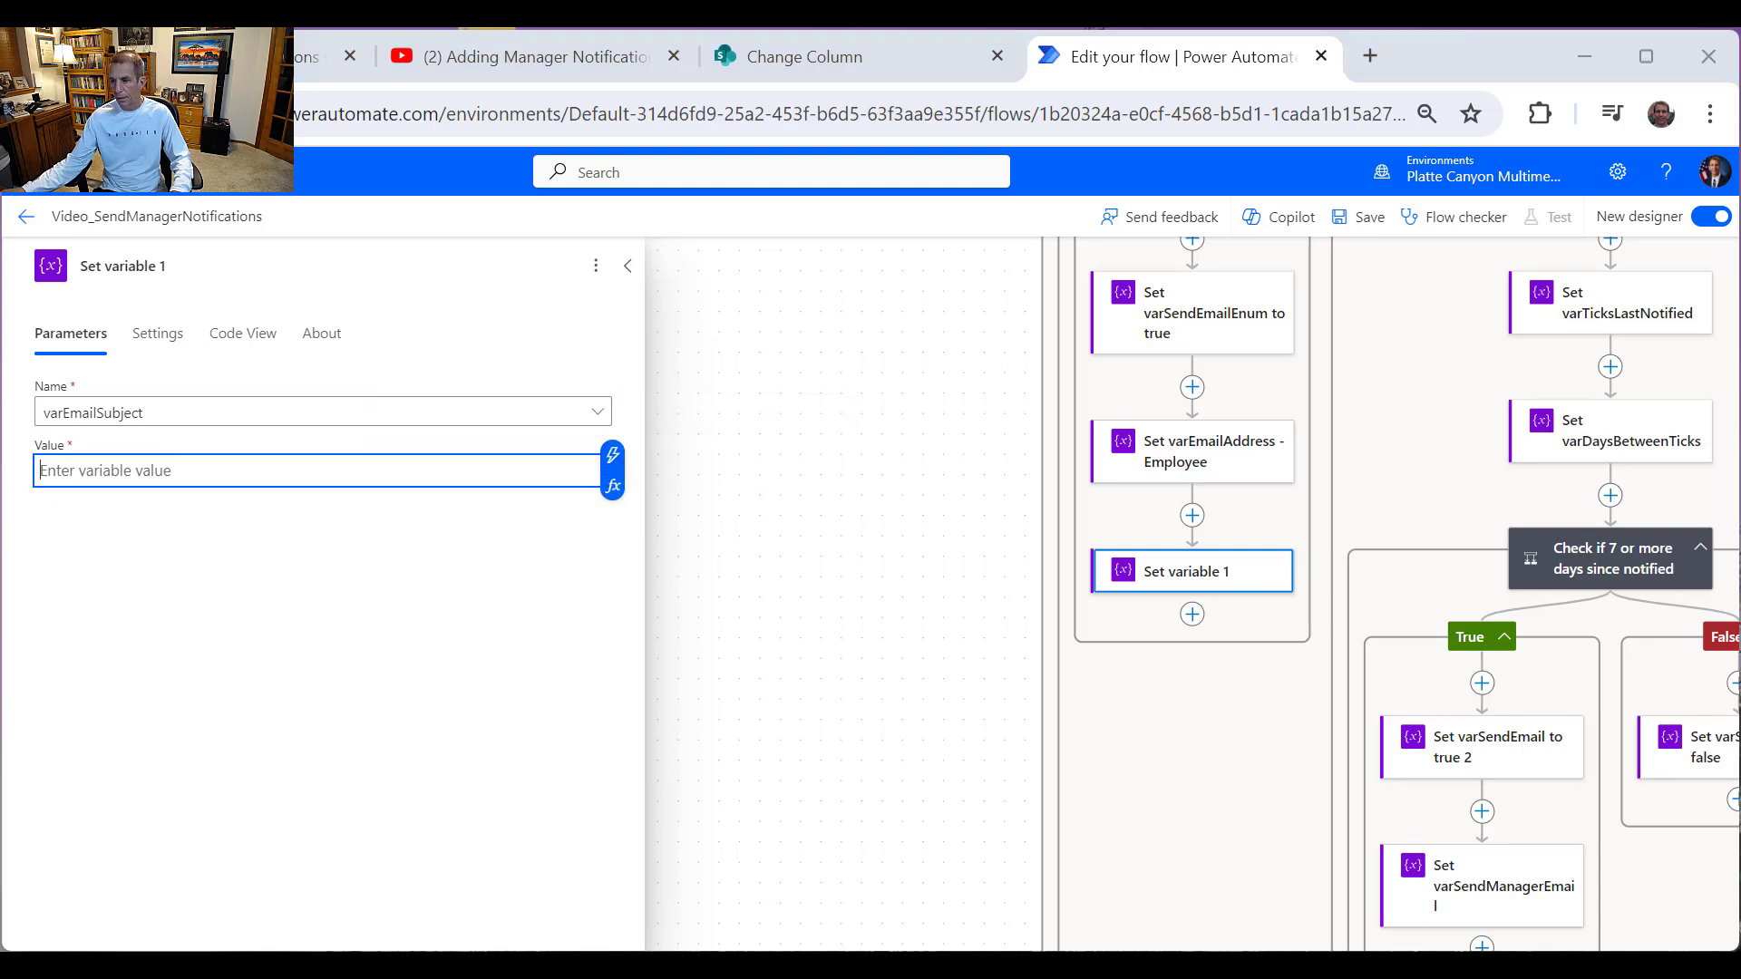
left_click(563, 535)
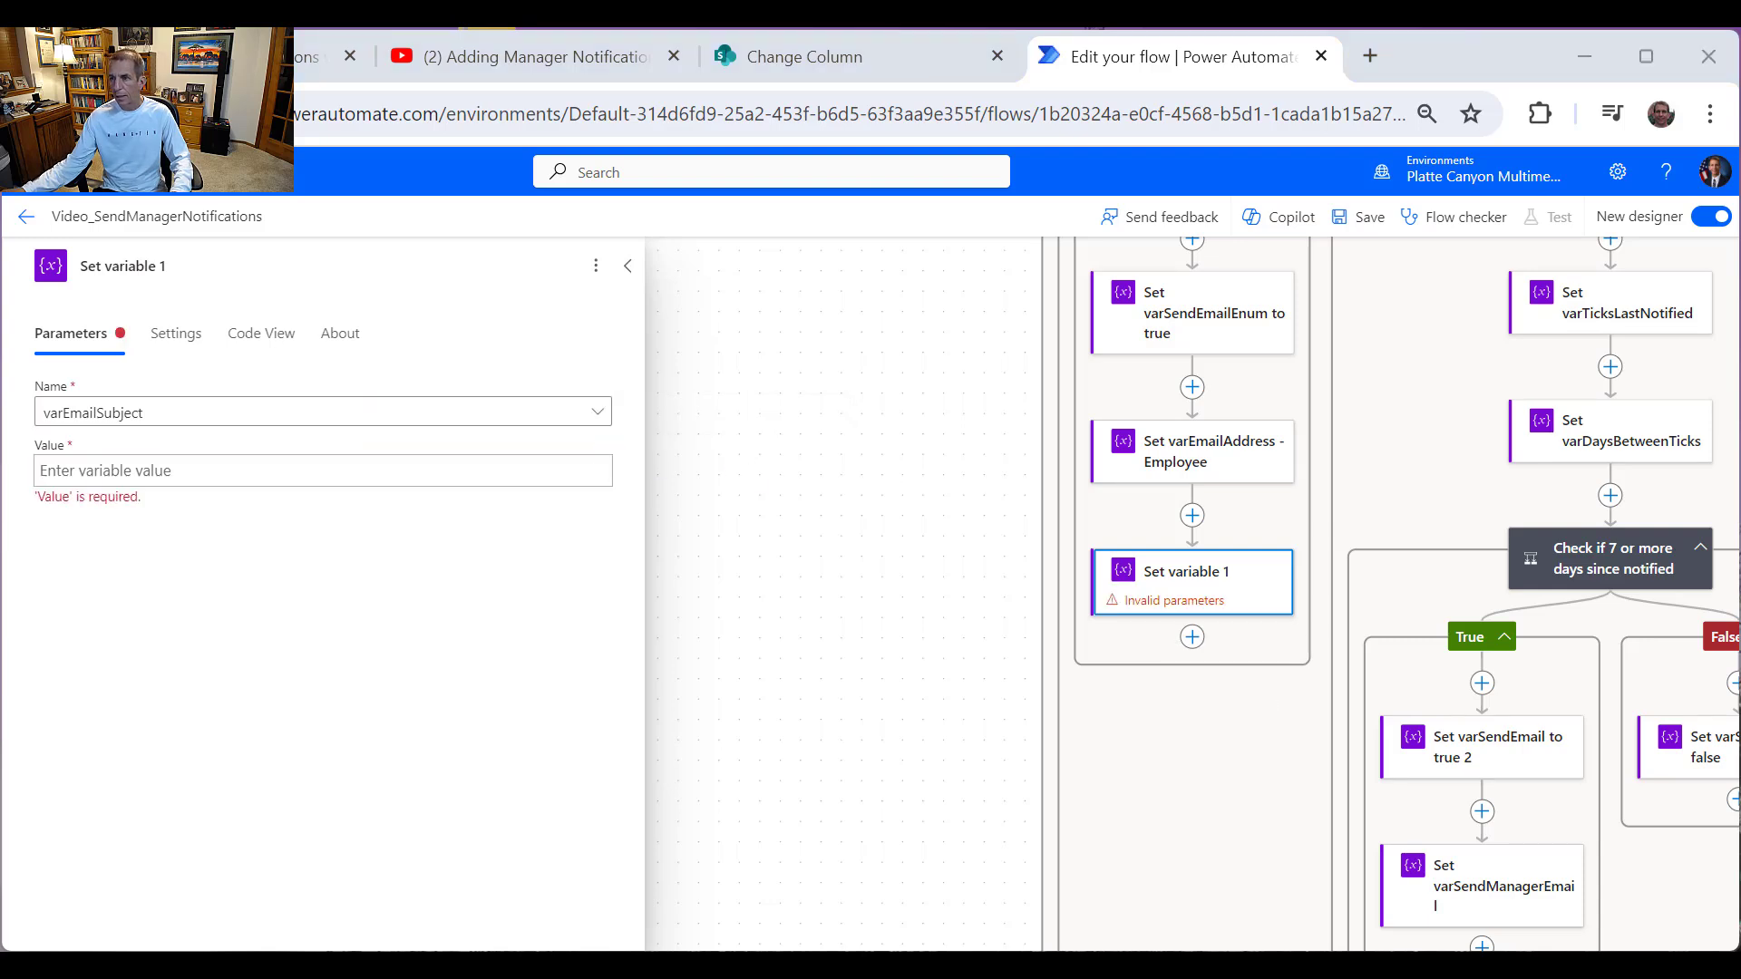
left_click(172, 471)
type("Your task '")
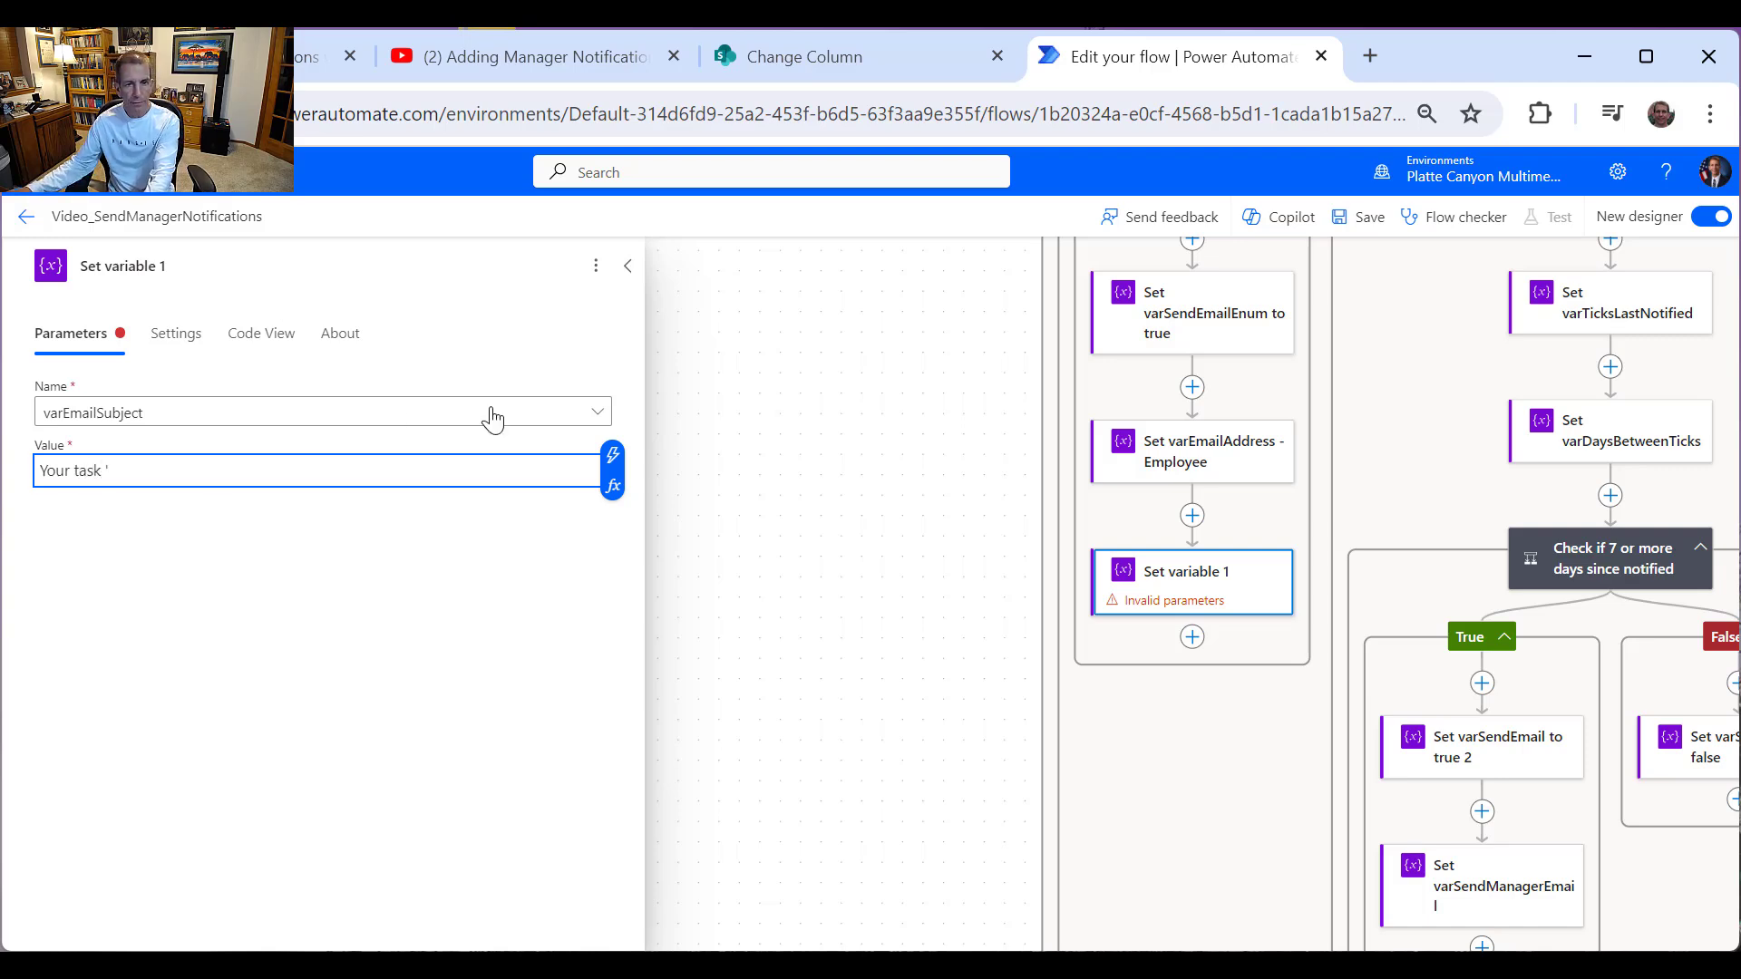
left_click(613, 455)
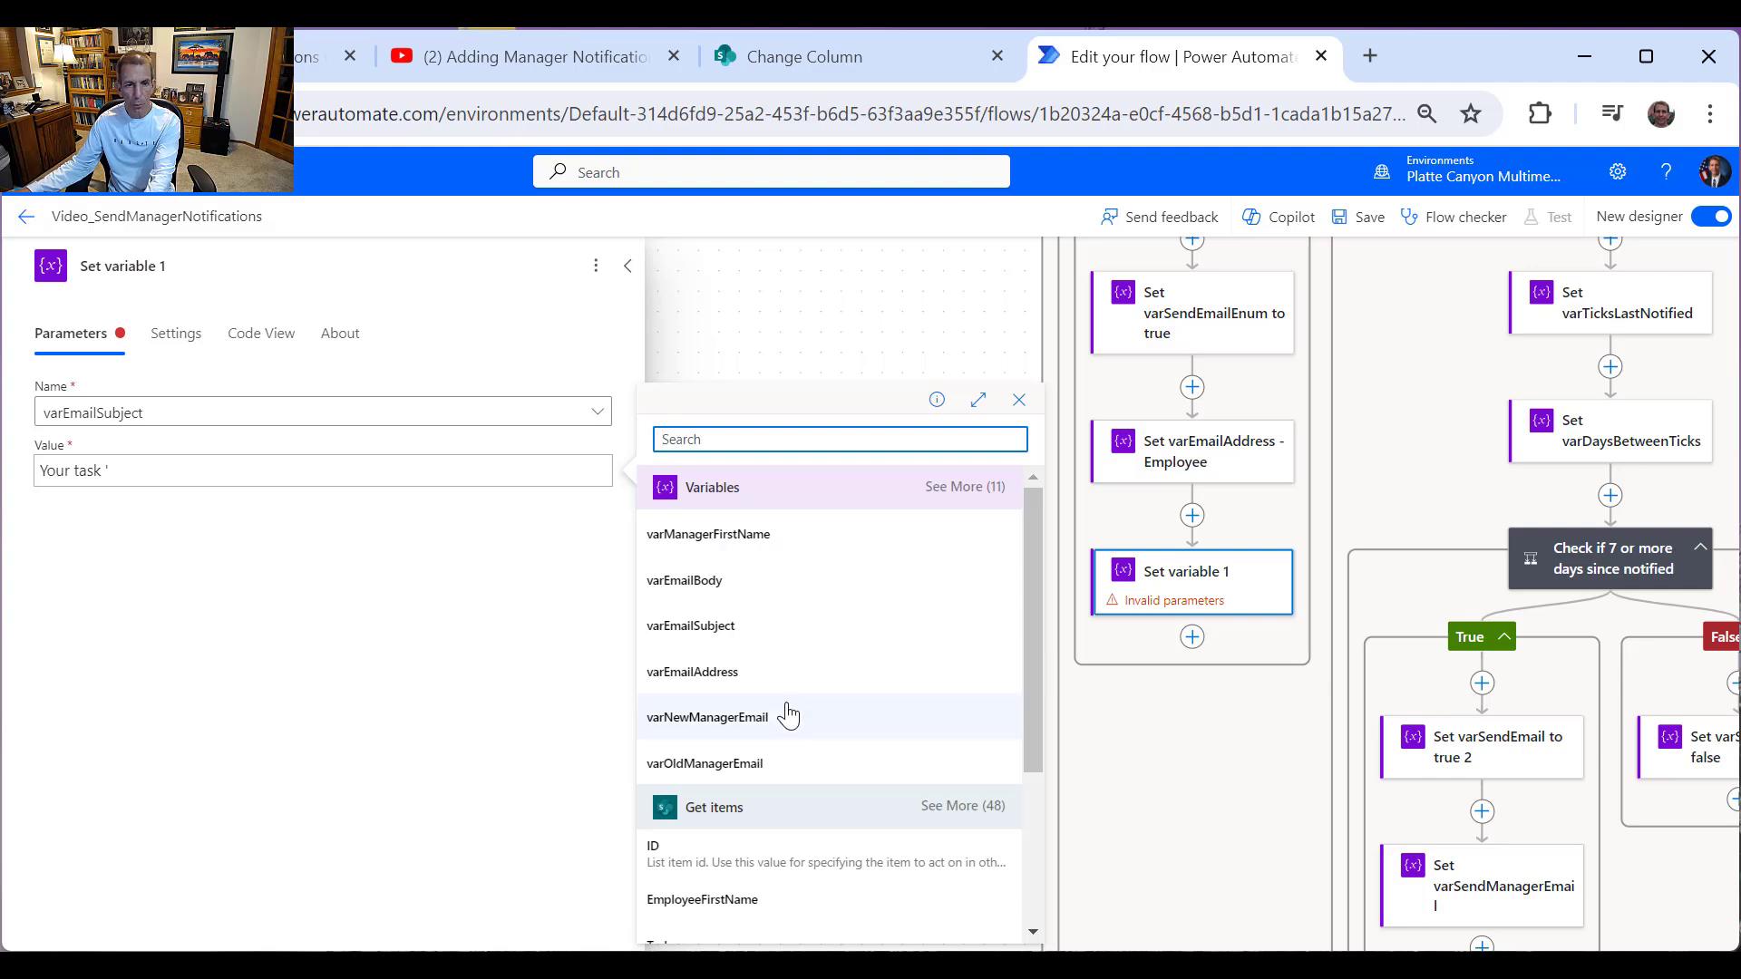
scroll(780, 716, "down", 2)
left_click(686, 827)
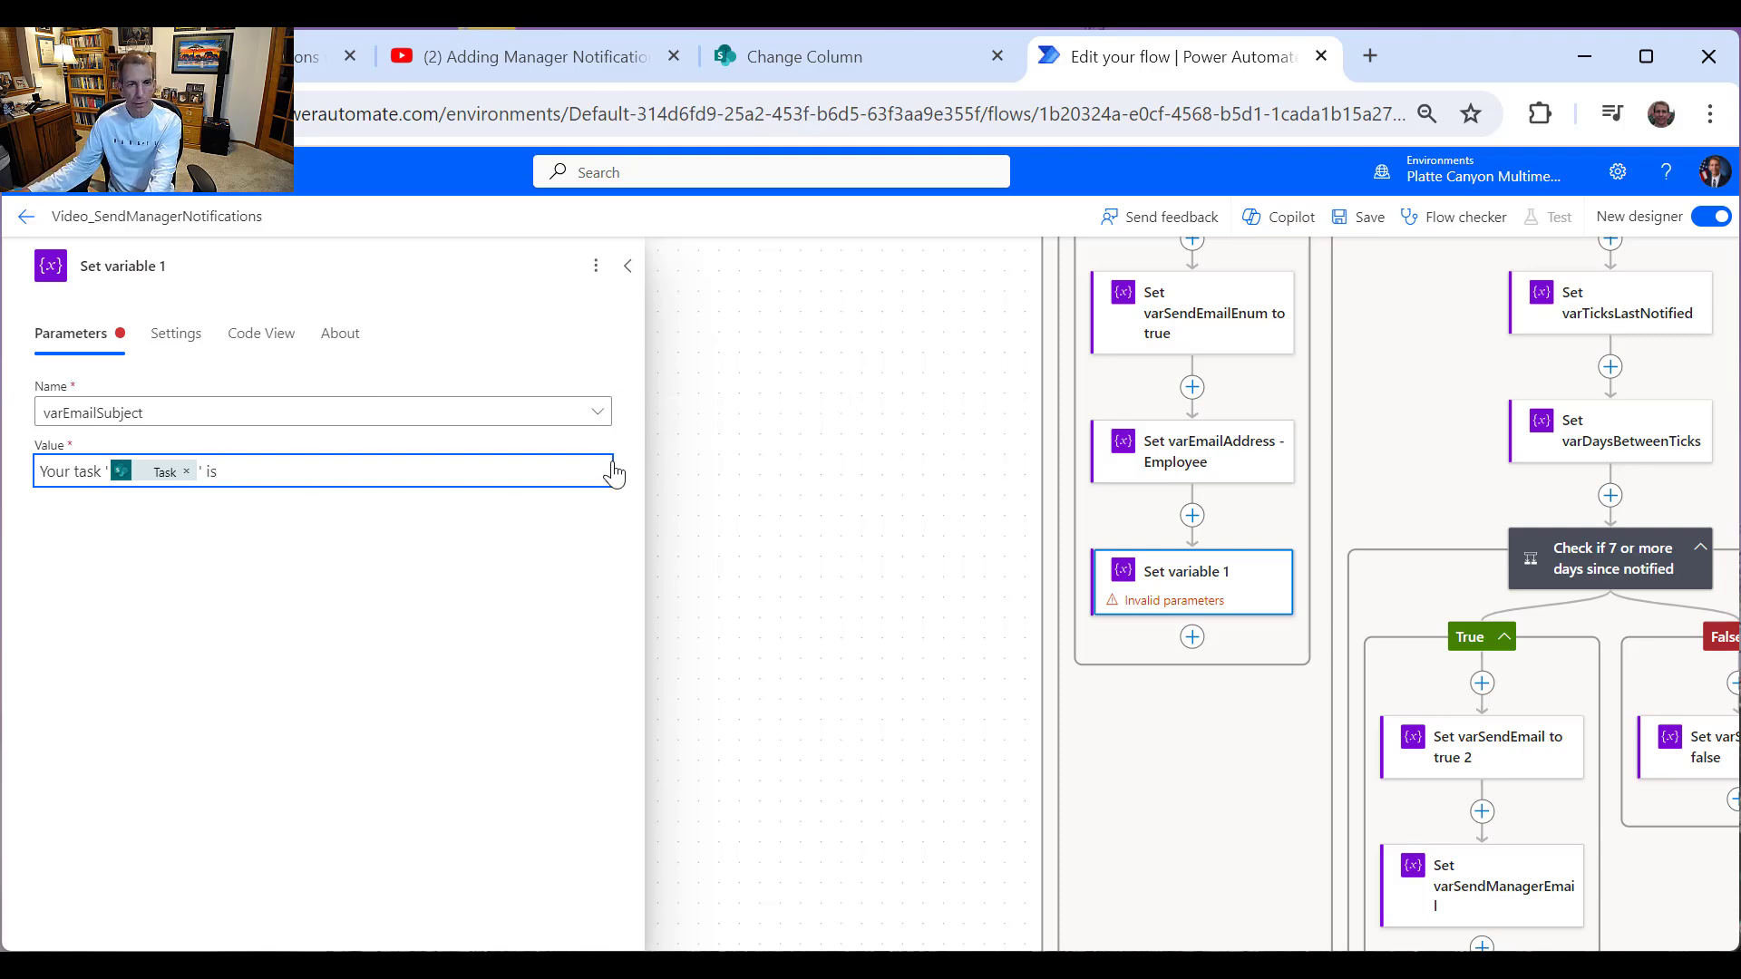
left_click(612, 457)
scroll(847, 743, "down", 3)
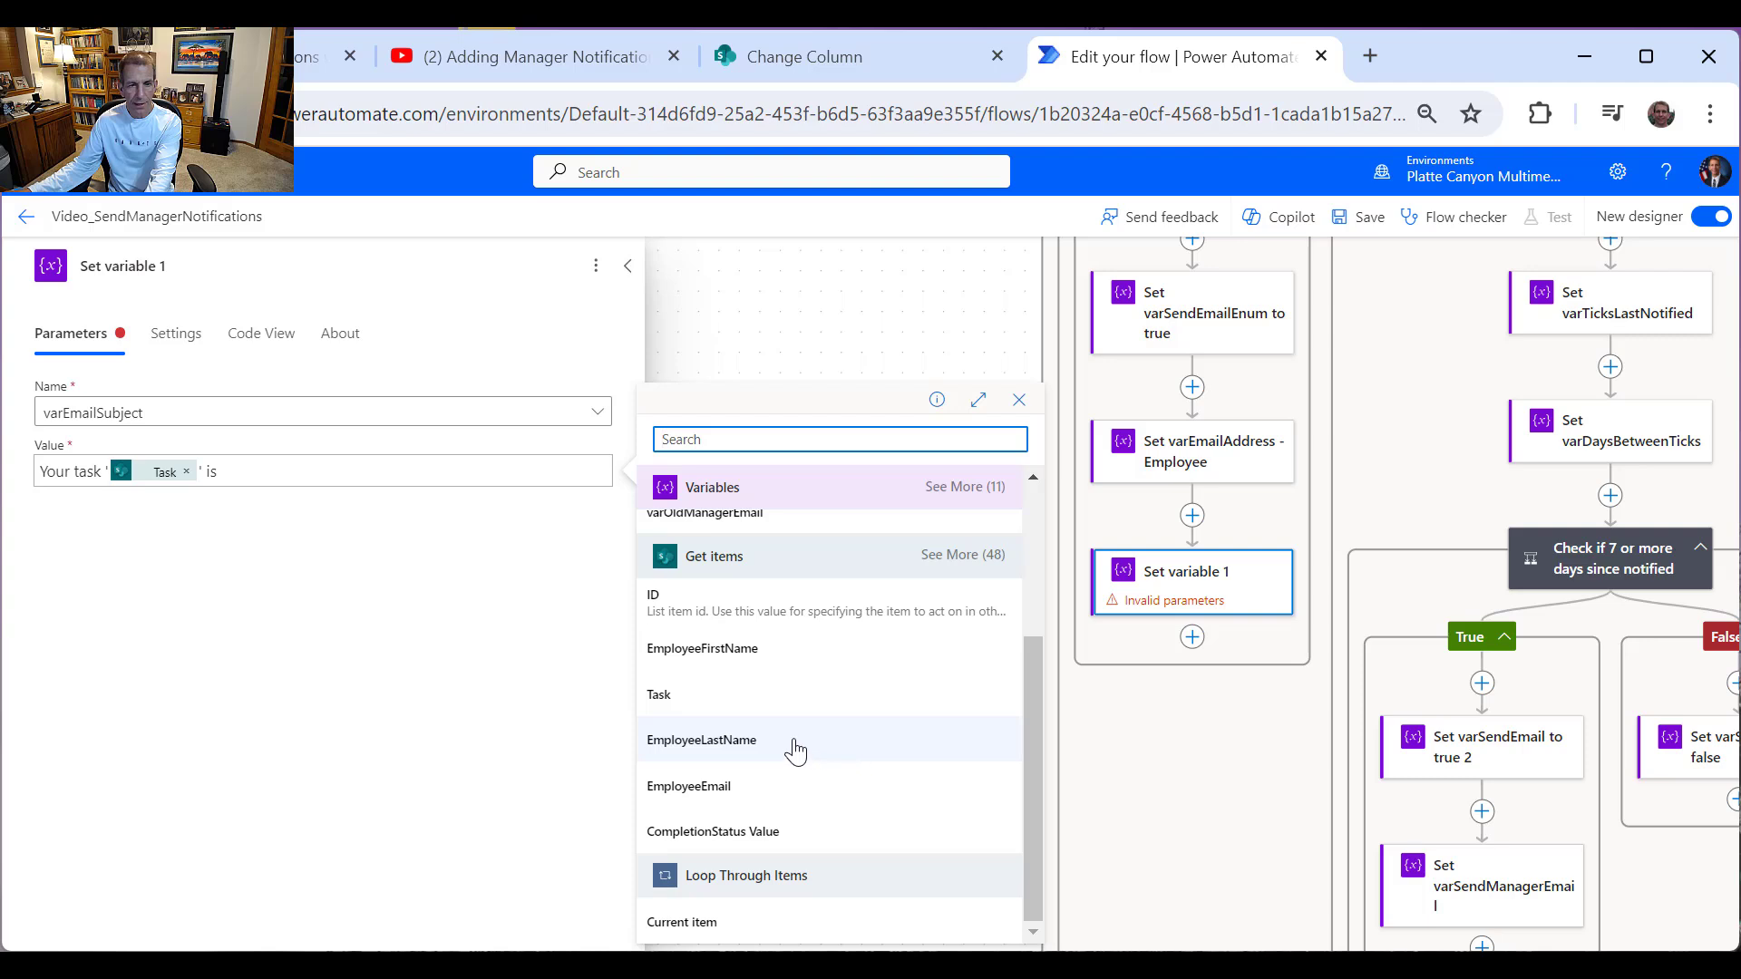
left_click(764, 830)
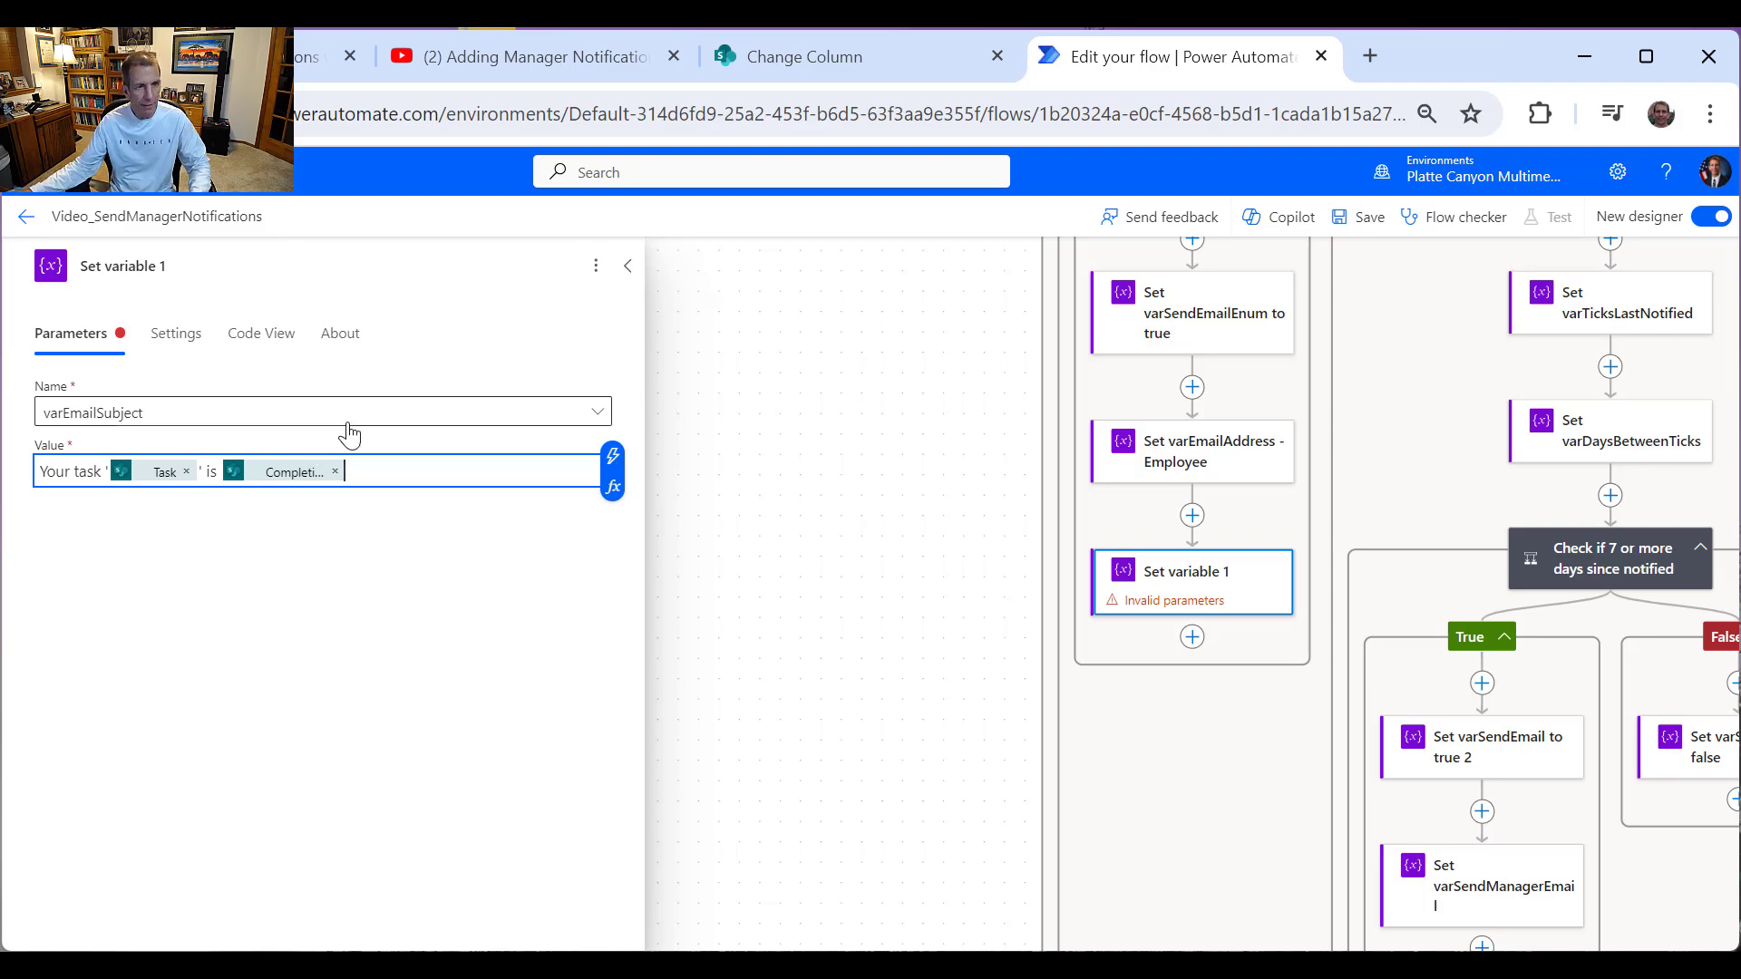
left_click(628, 271)
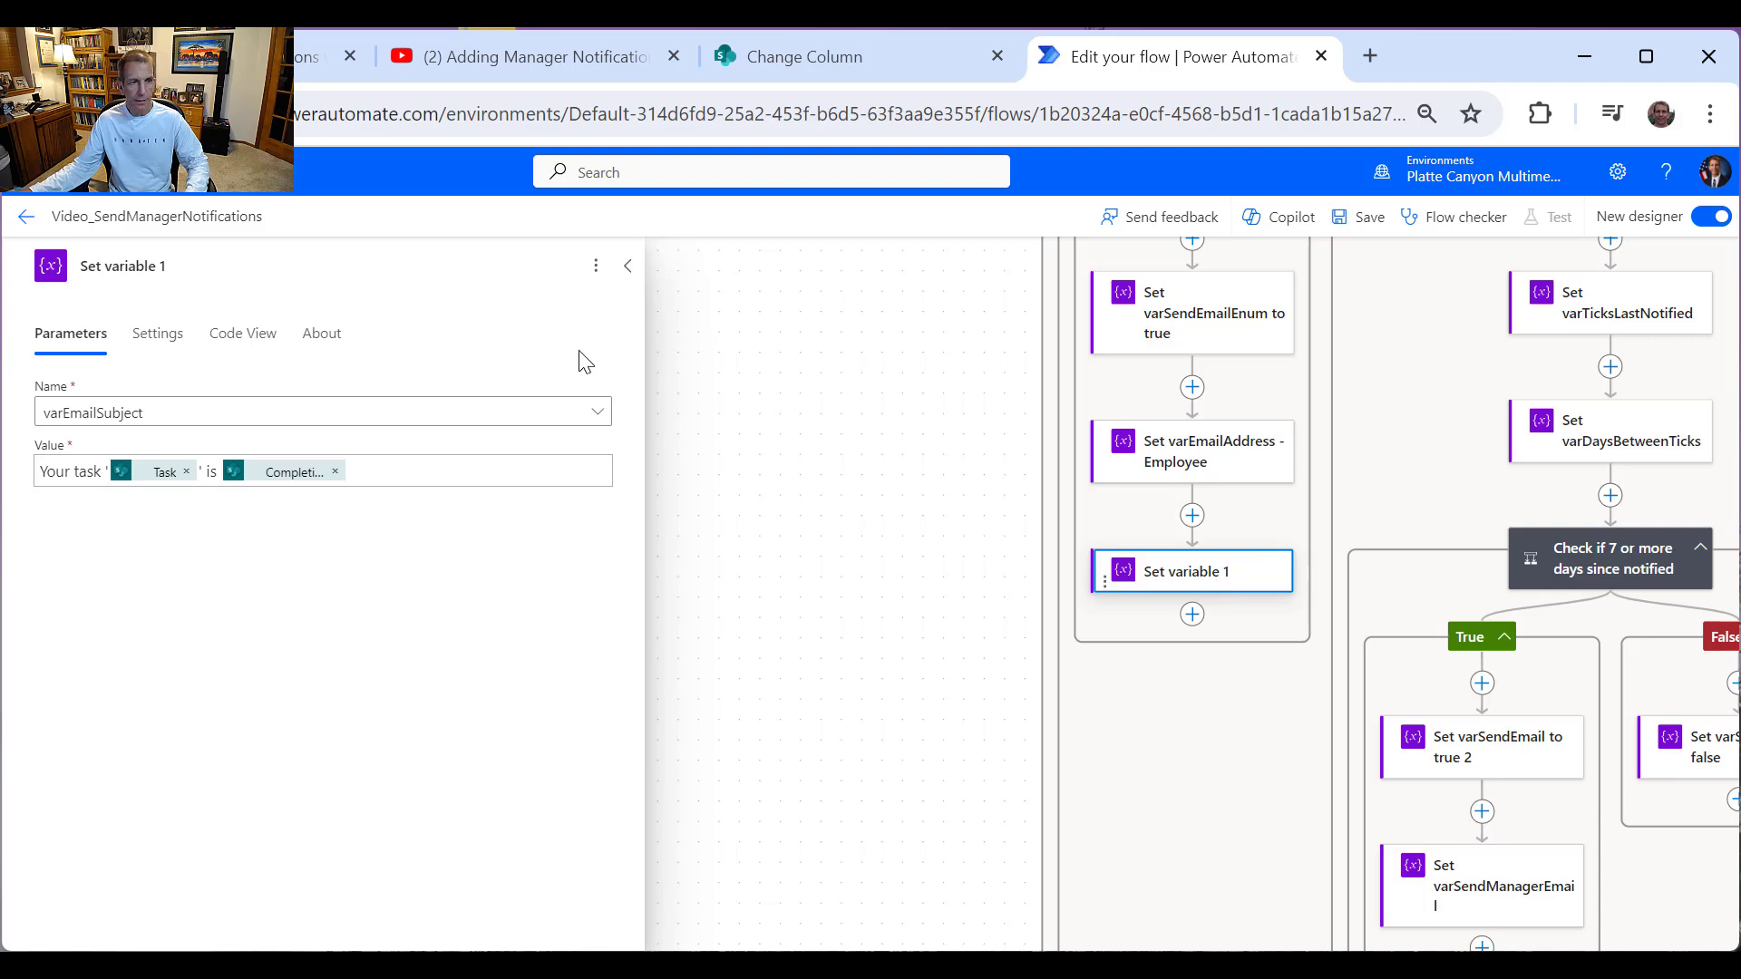
Step: Rename the email subject action as Set varEmailSubject - Employee
left_click(154, 265)
left_click_drag(106, 266, 249, 269)
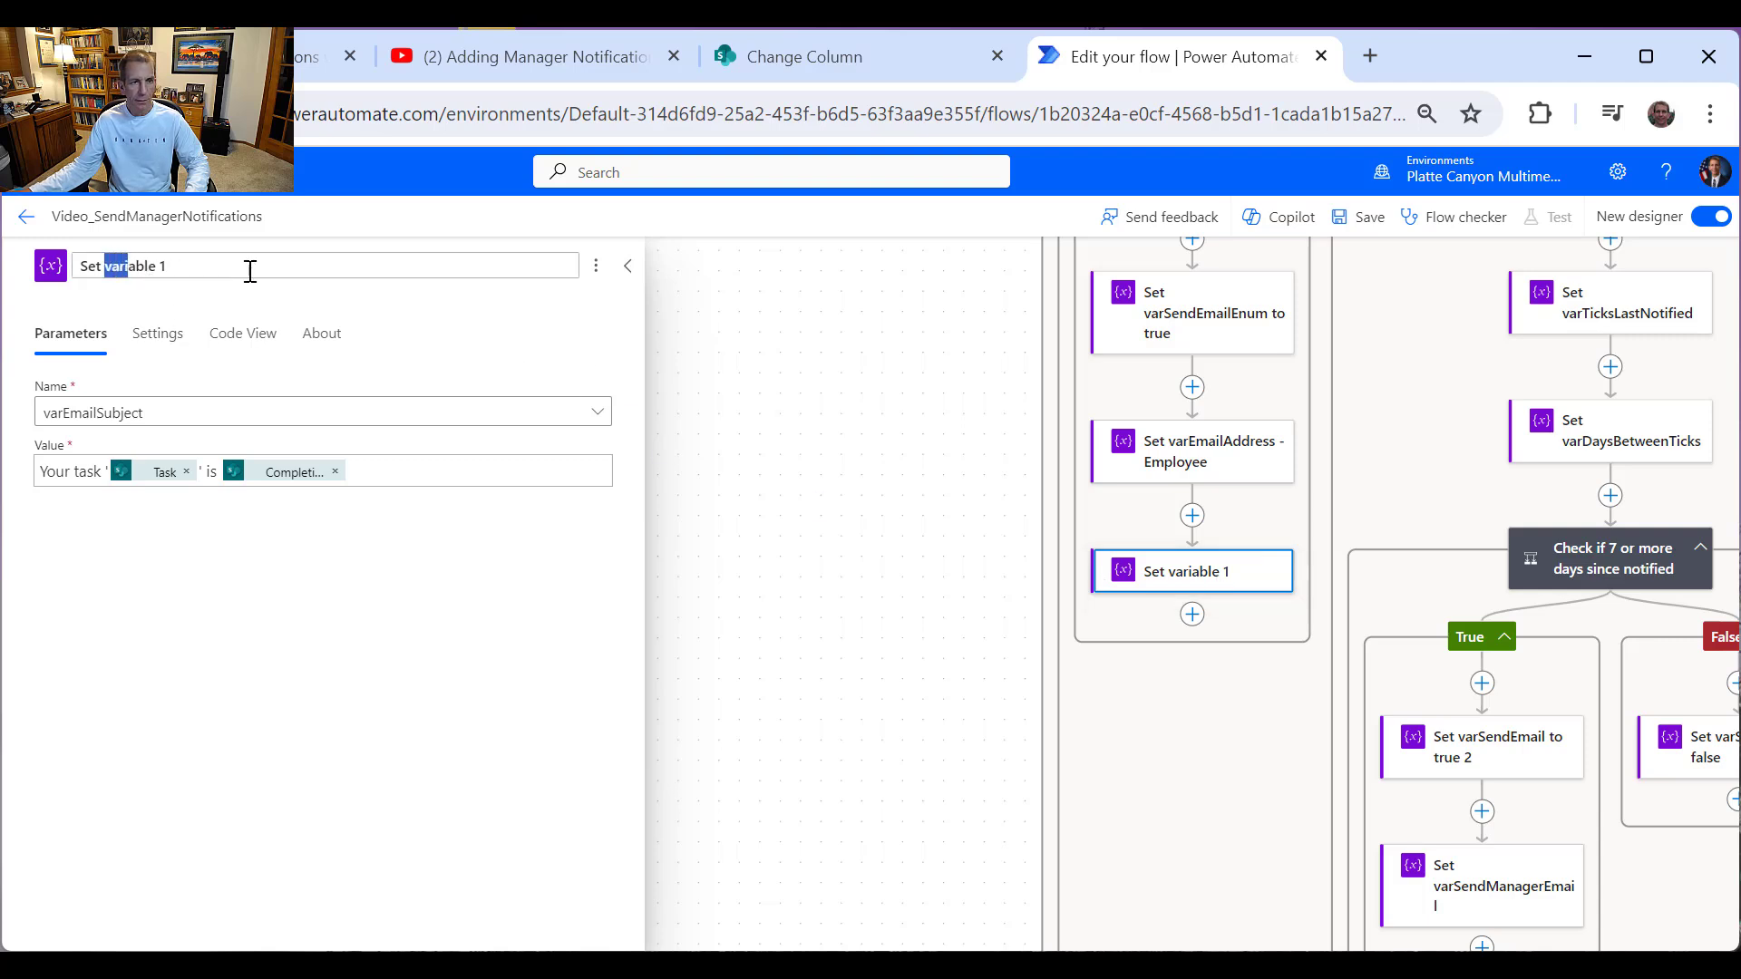
type("va")
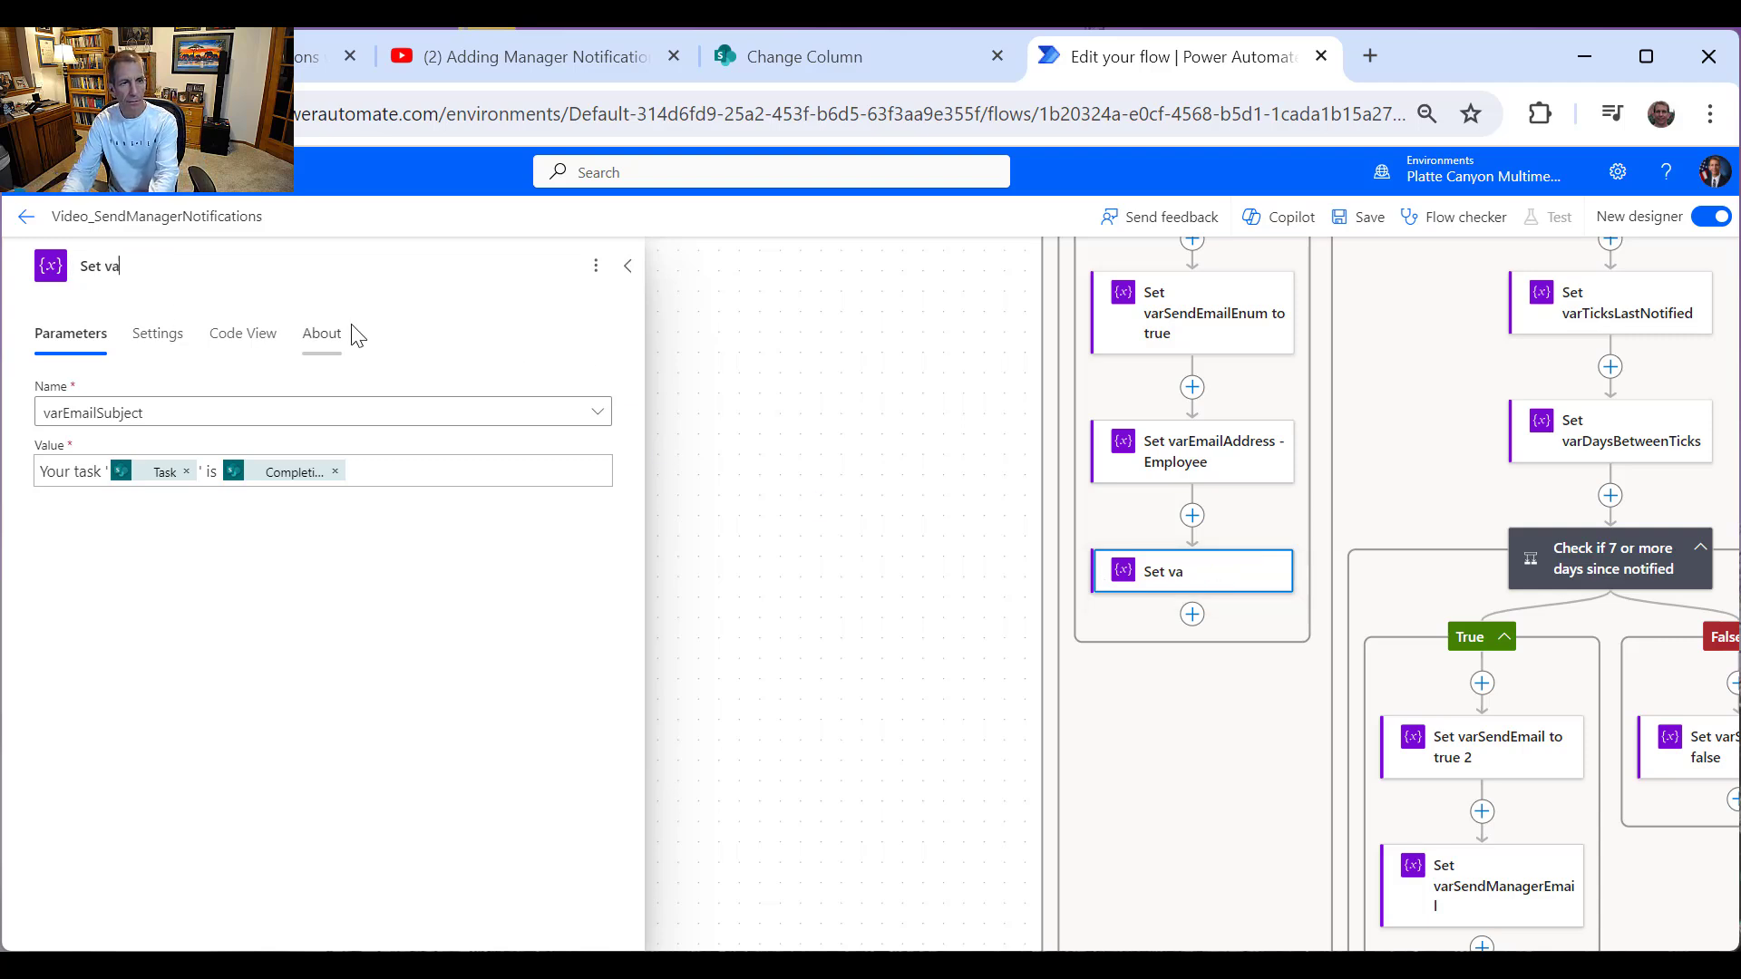
type("rEmailS")
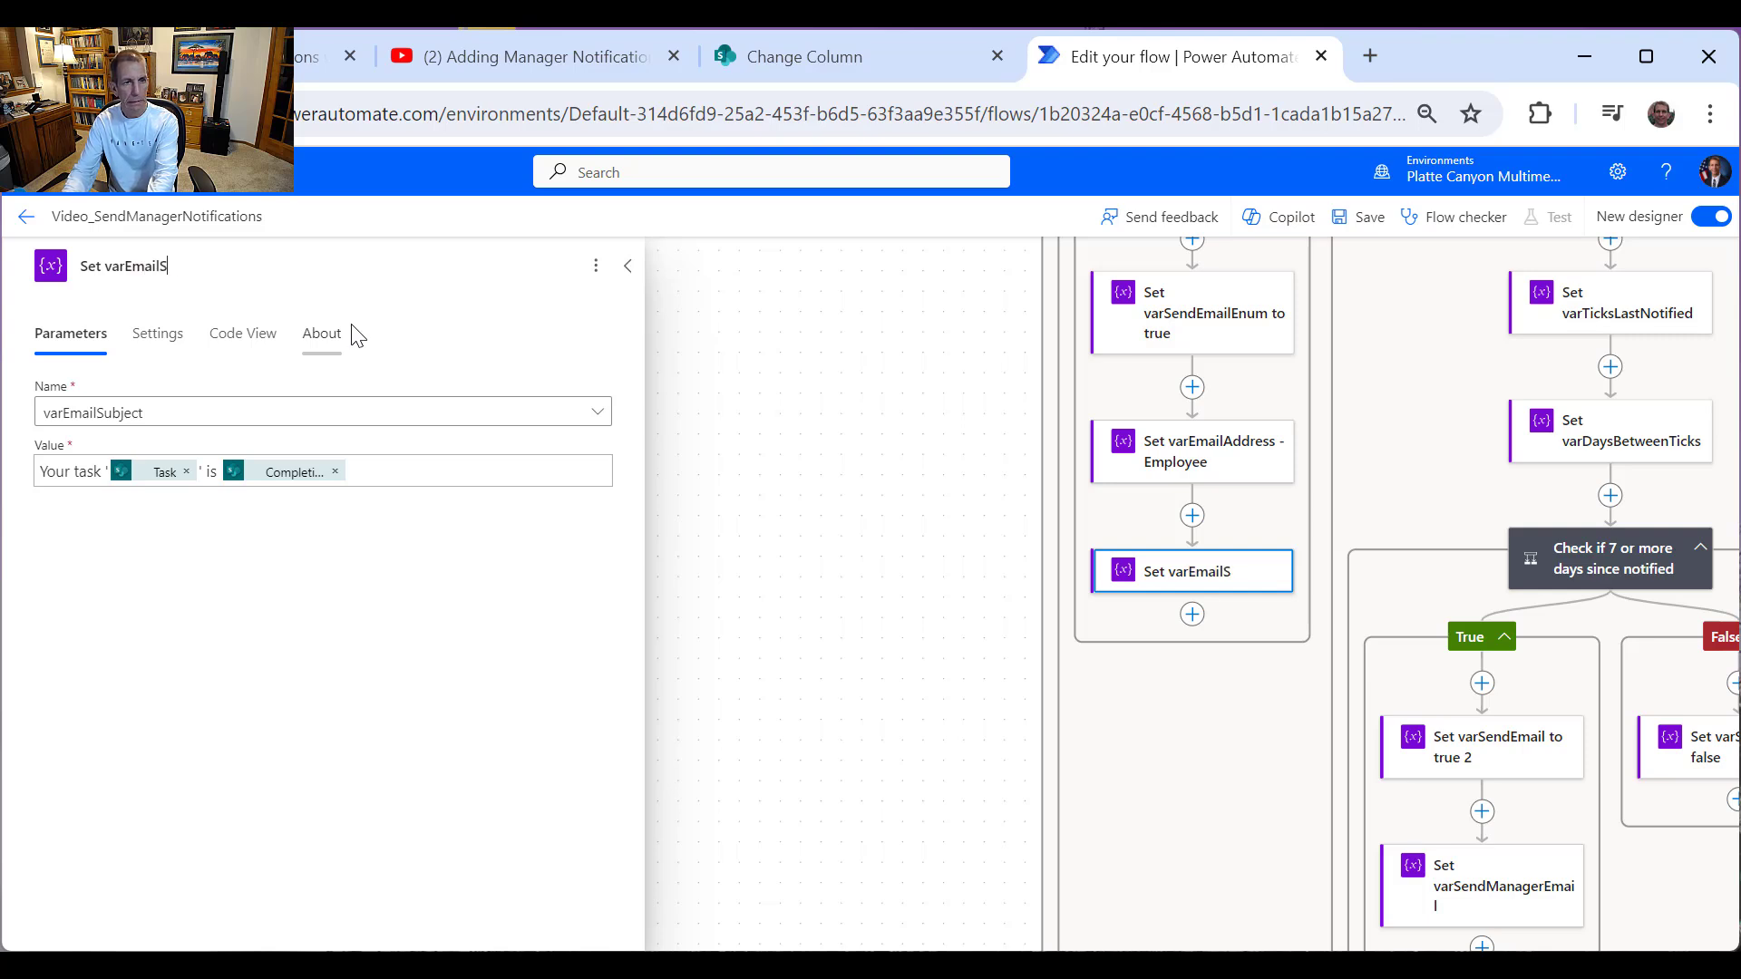
type("ubject - ")
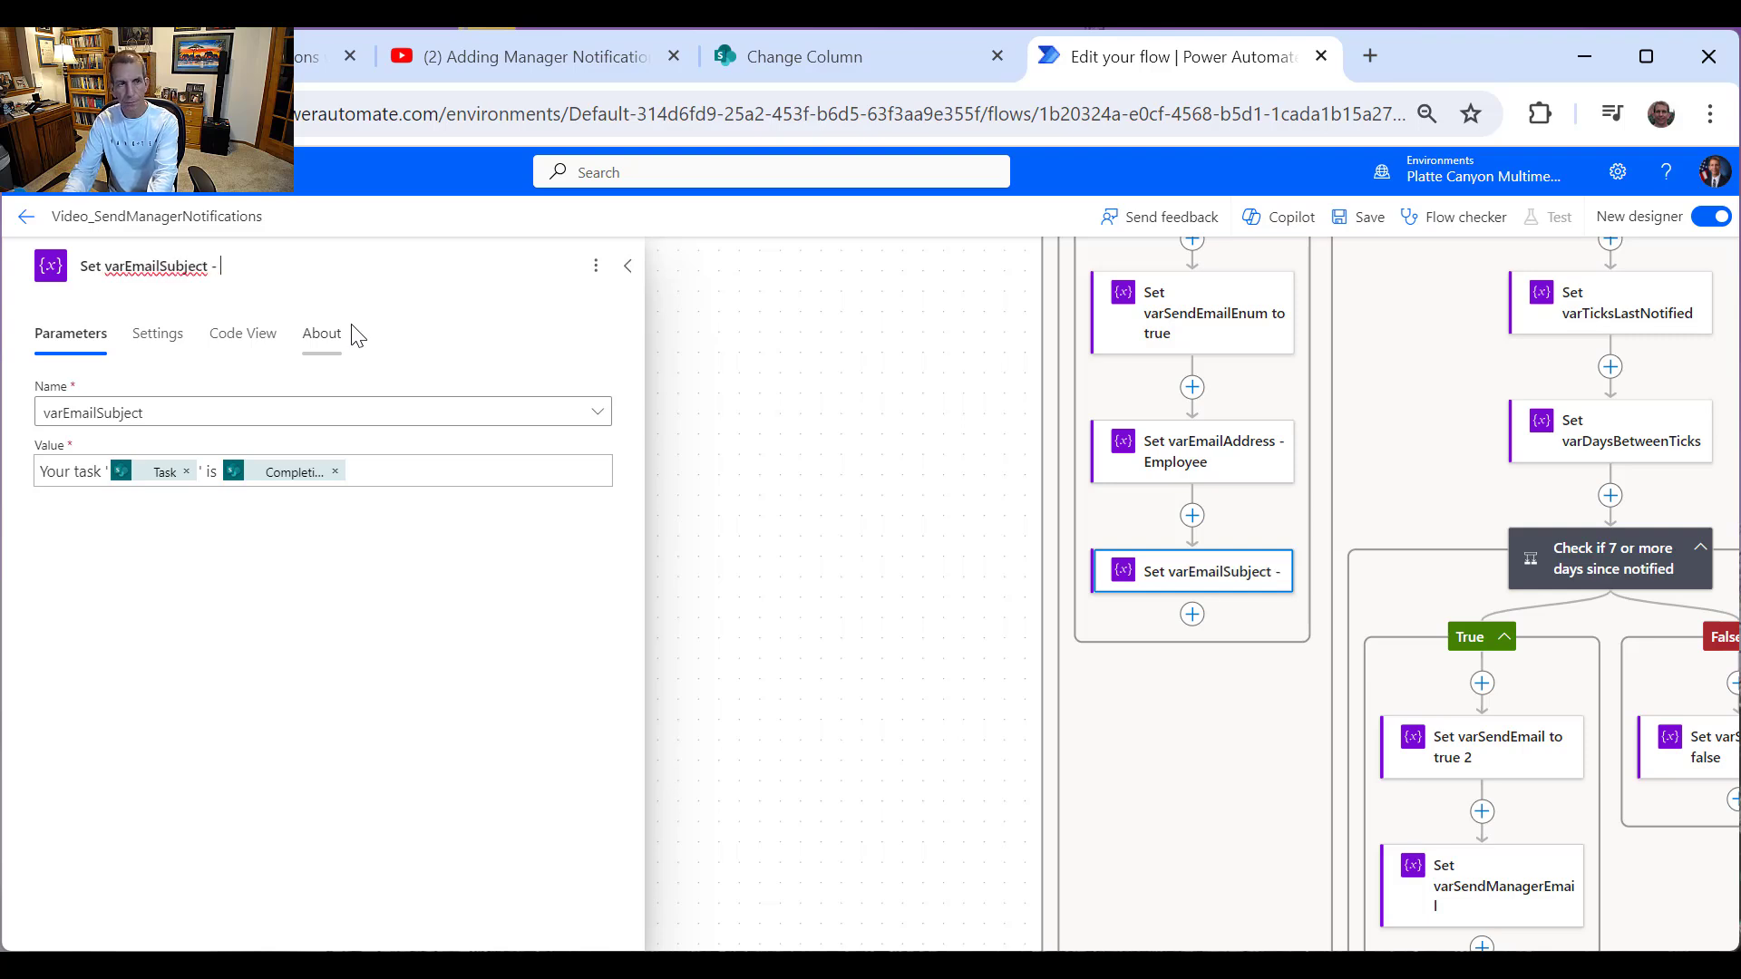
type("Employee")
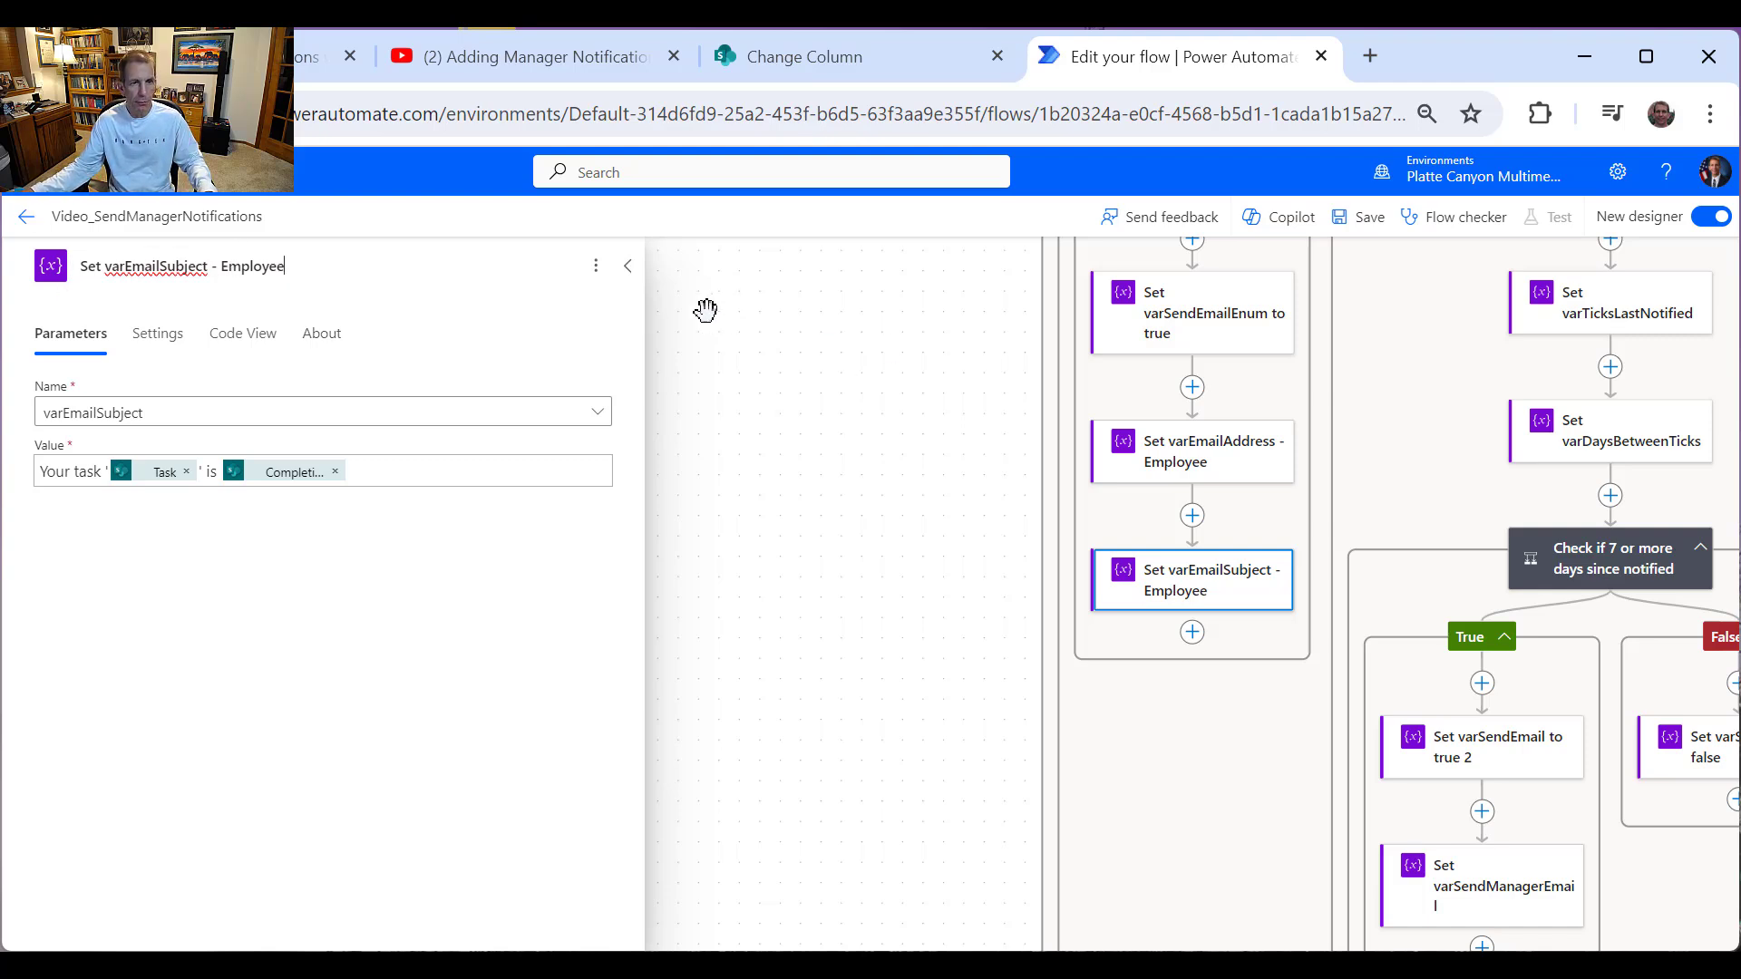
Step: Add a Set variable action below Set varEmailSubject - Employee and choose varEmailBody as its variable
left_click(1192, 632)
left_click(1287, 609)
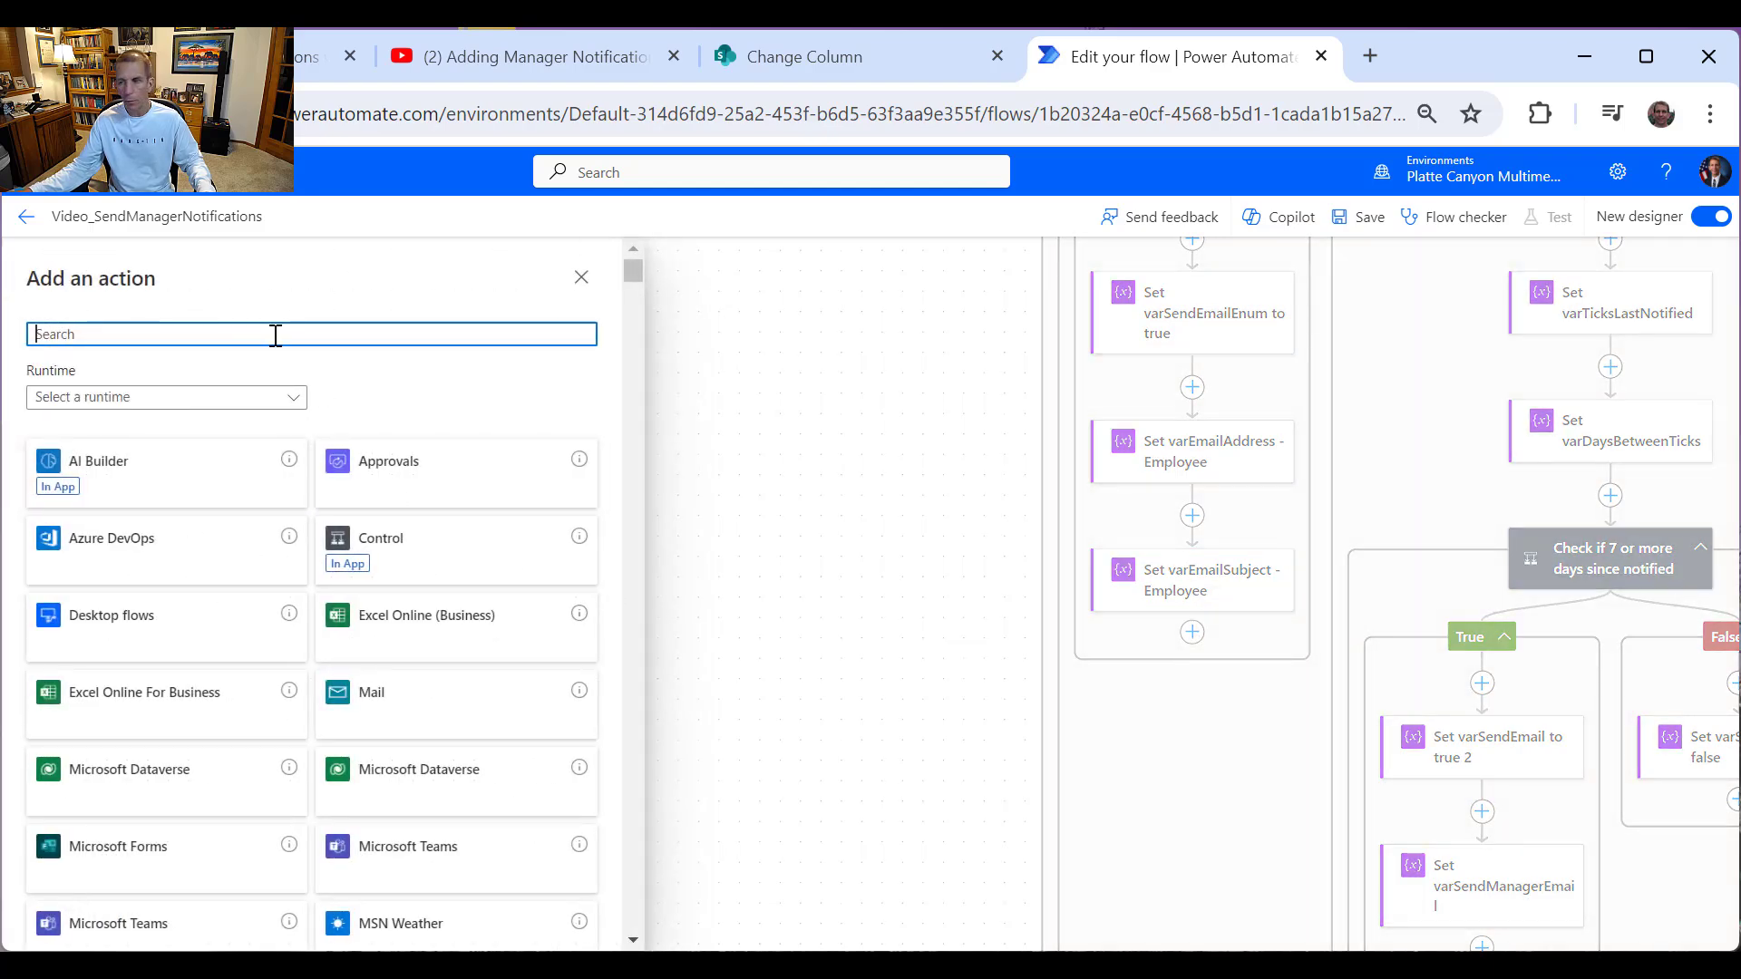
type("var")
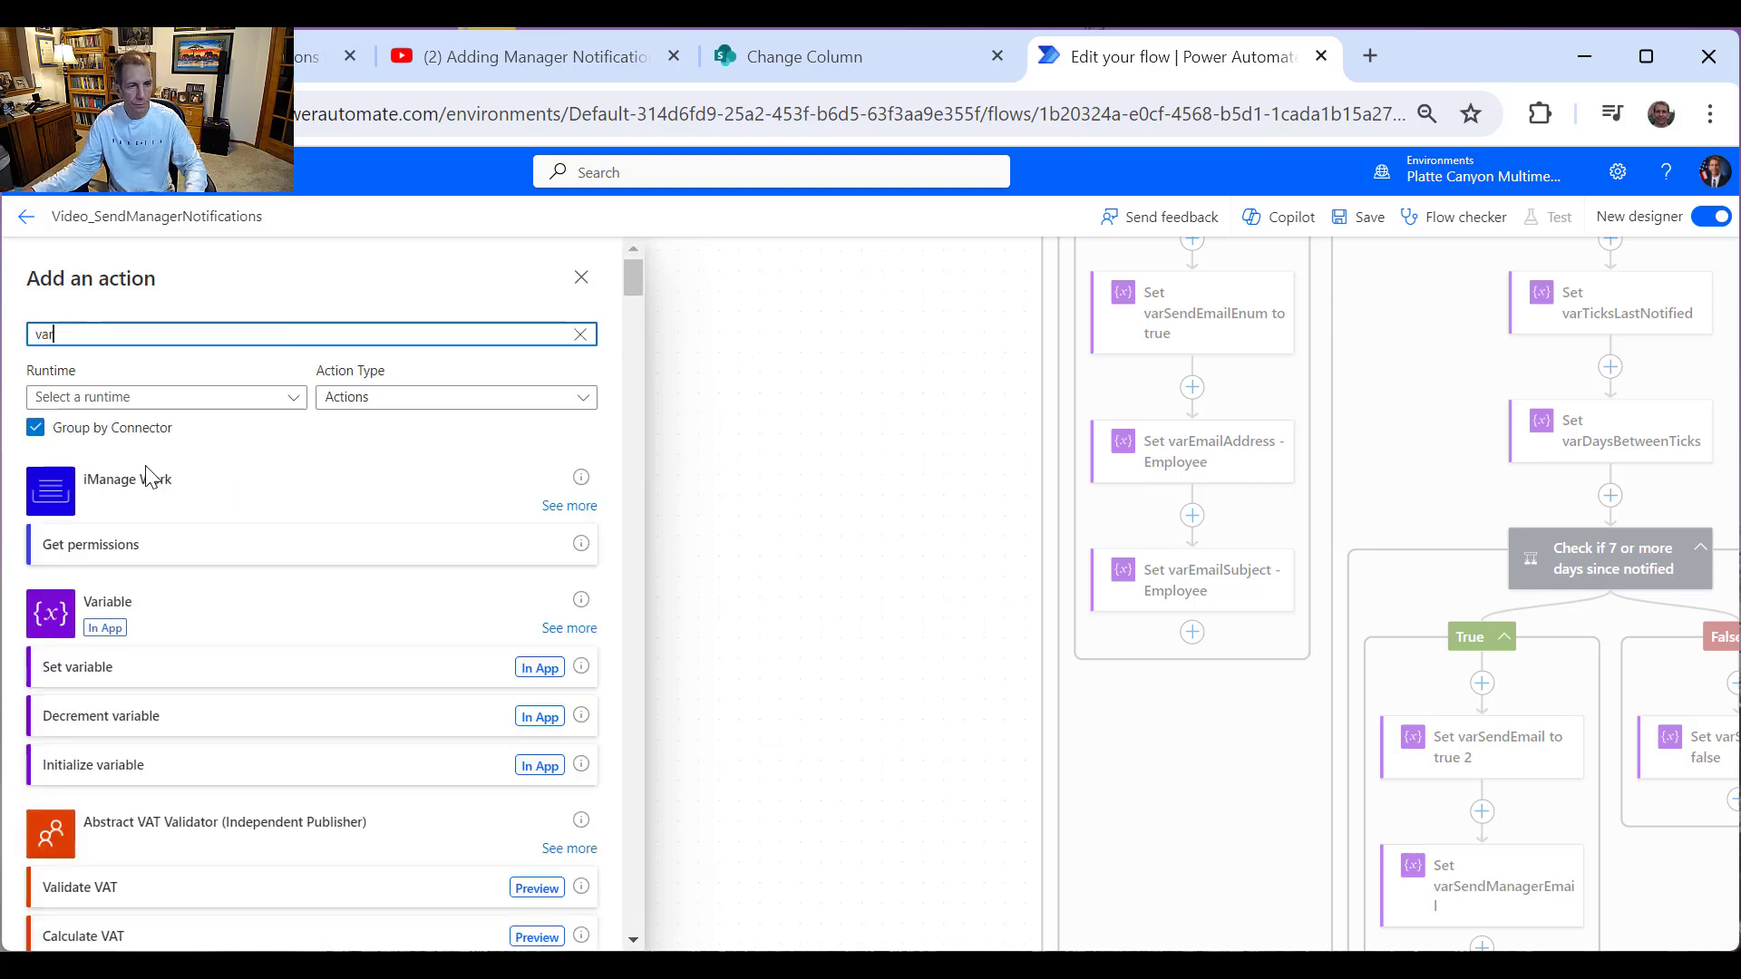
left_click(136, 668)
left_click(257, 430)
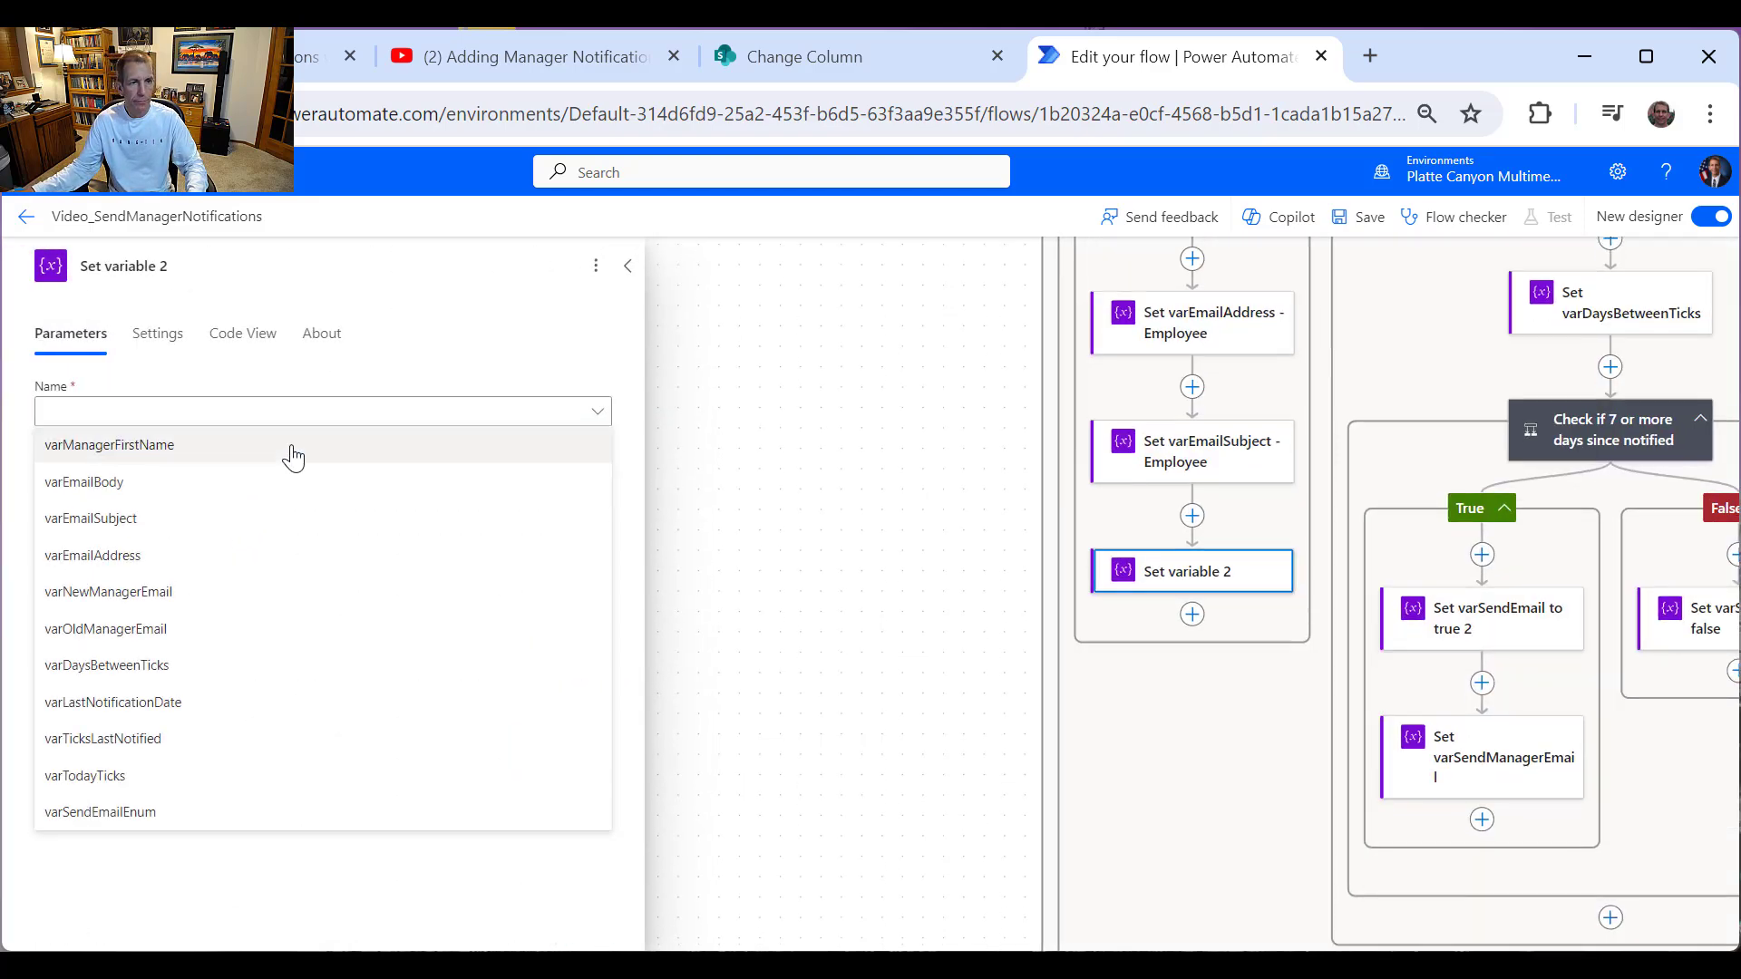
left_click(202, 488)
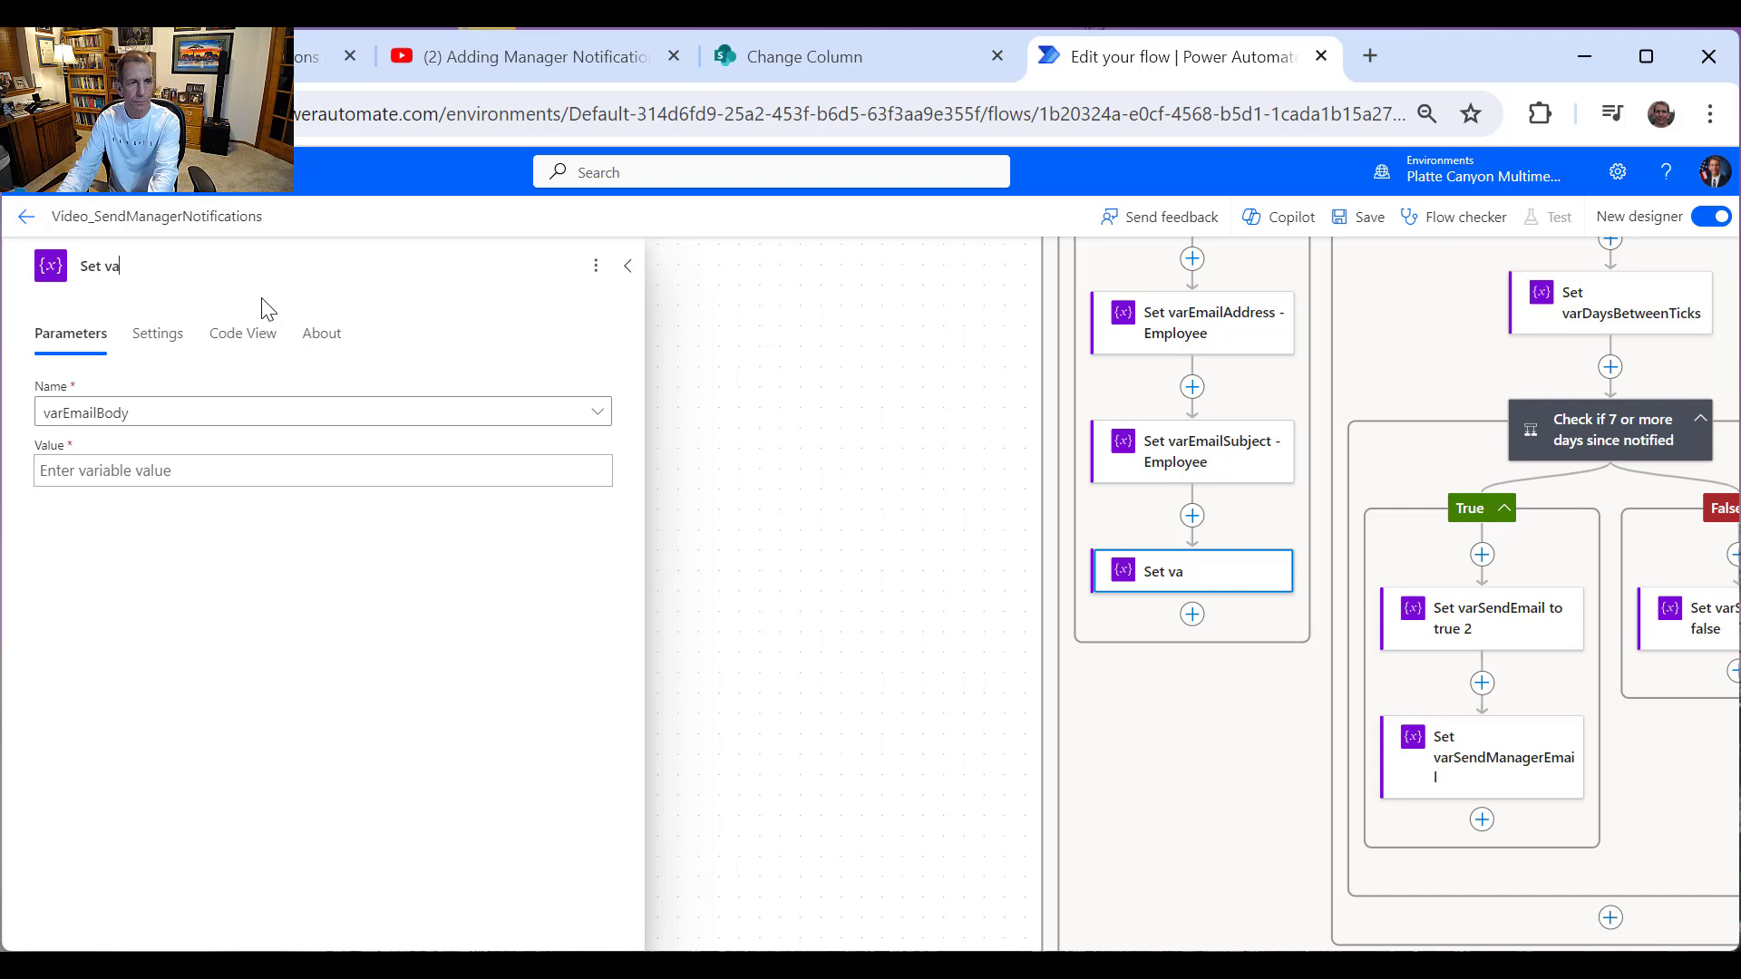
Step: Rename the email body action as Set varEmailBody - Employee
type("aq")
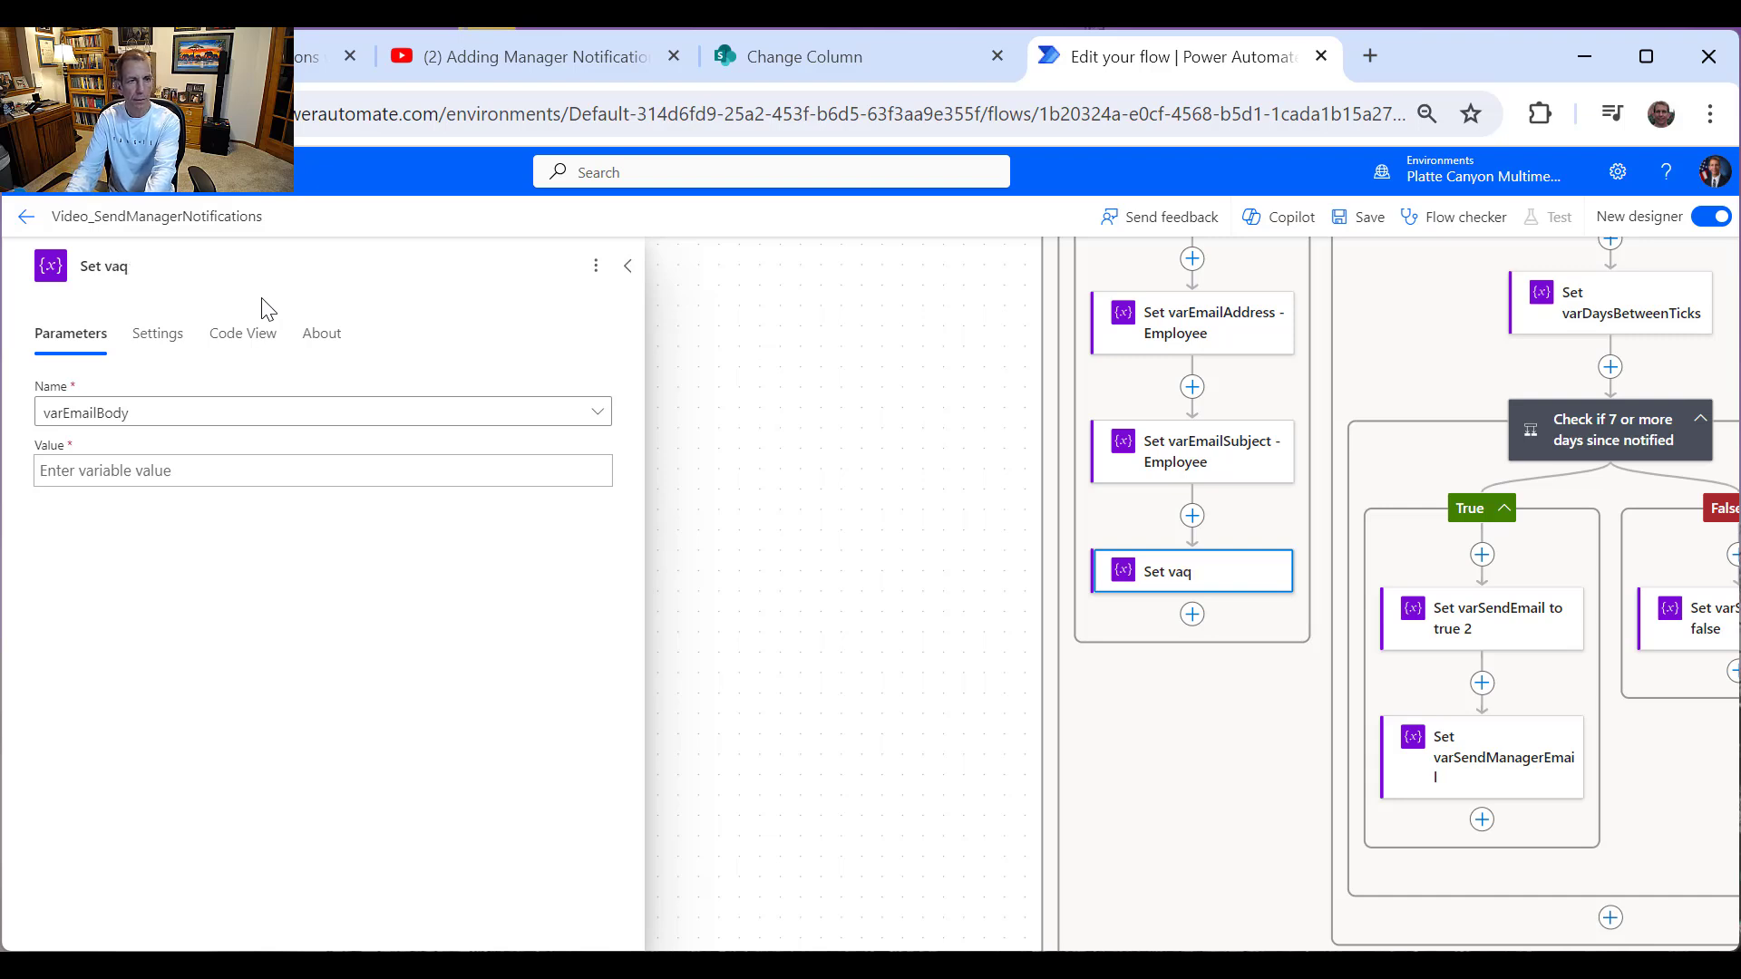
key("BackSpace")
type("rEmailBody - Employee")
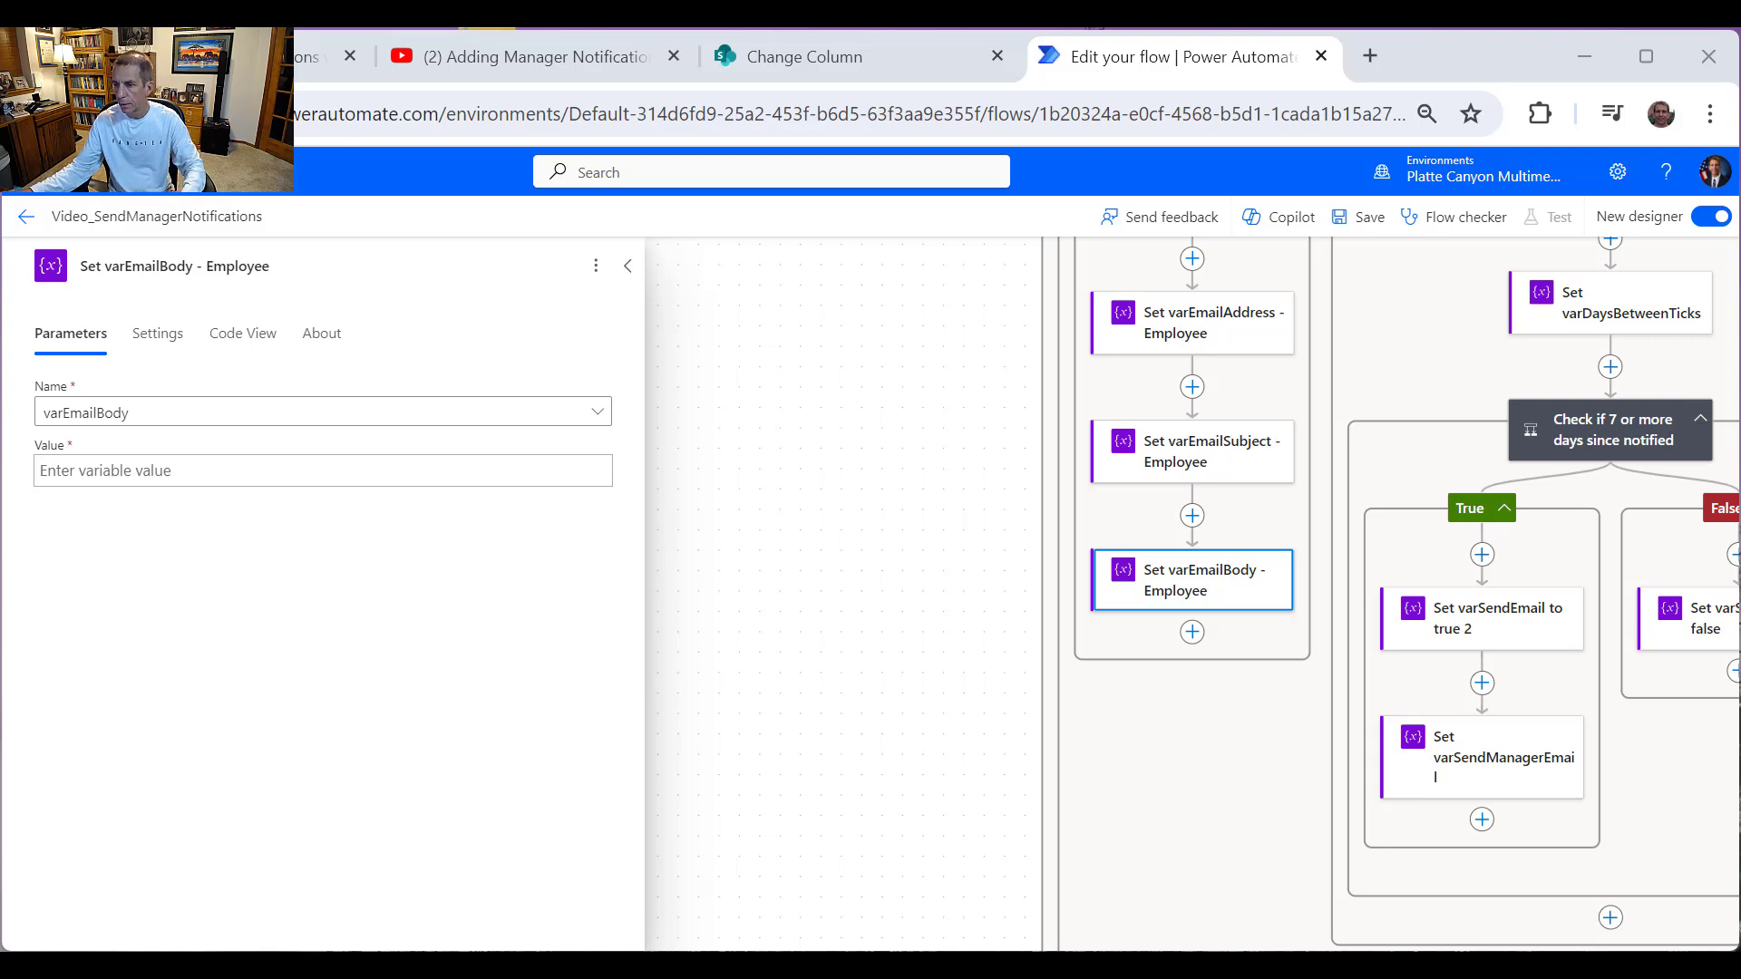
Step: Begin the varEmailBody value with the greeting "Dear [EmployeeFirstName],", using the EmployeeFirstName field from Get items
left_click(203, 476)
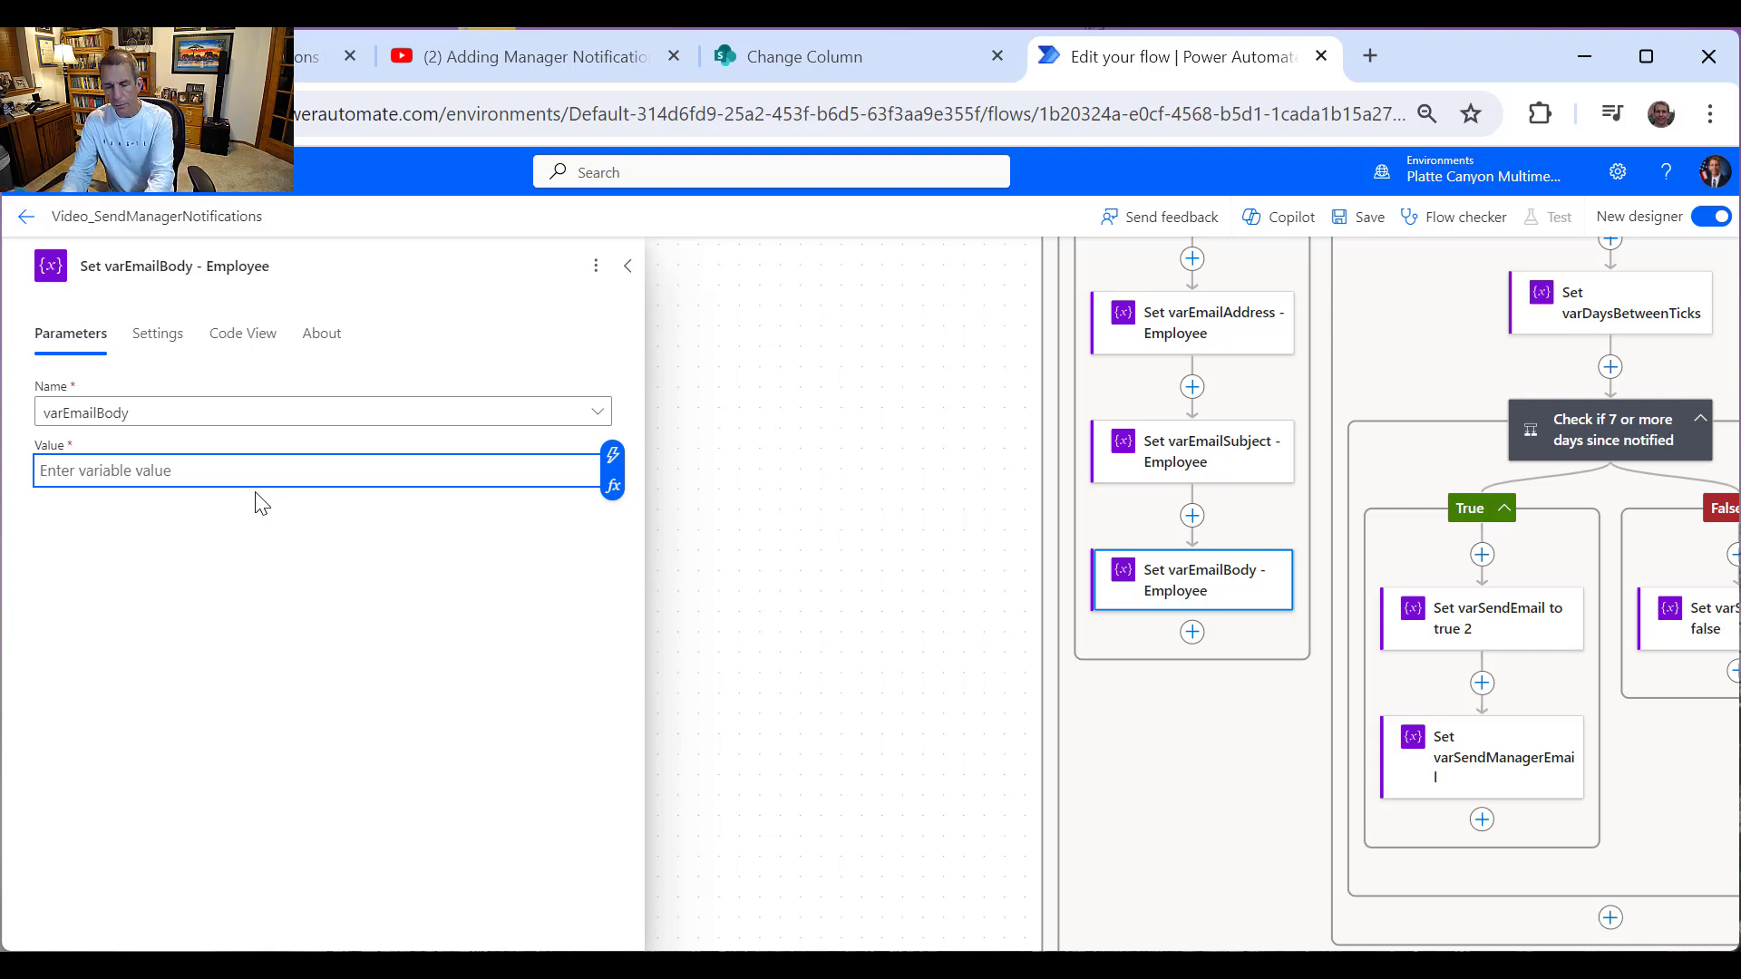
type("Ea")
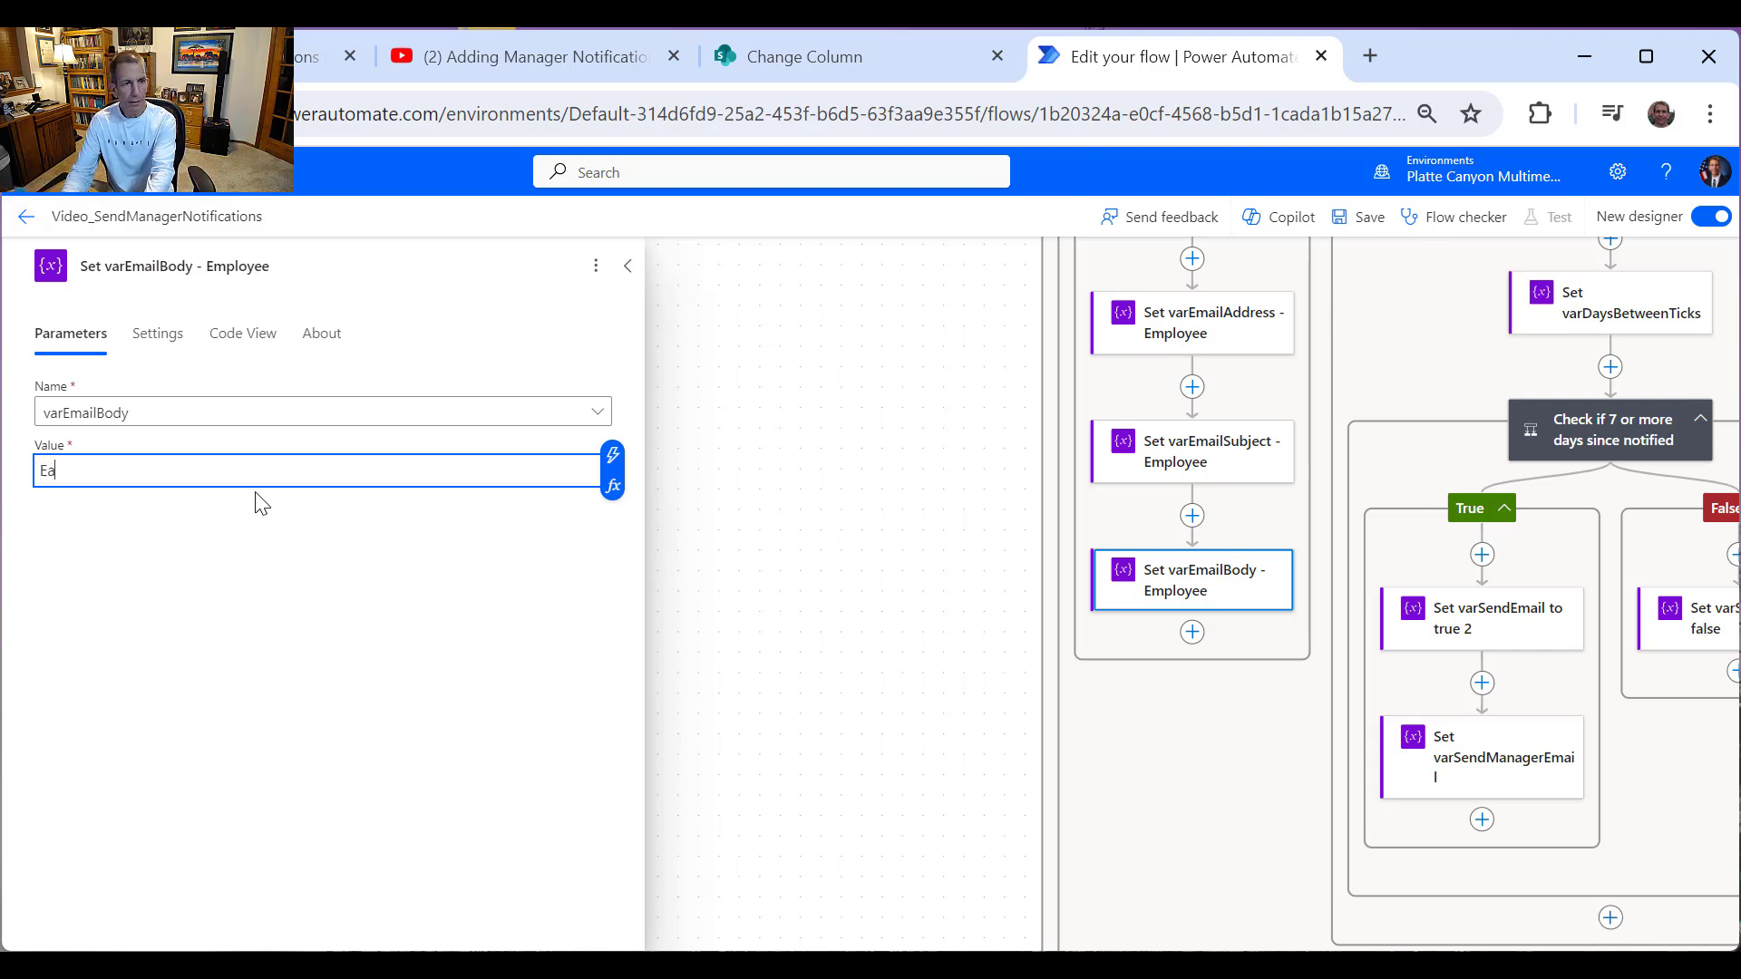
key("BackSpace")
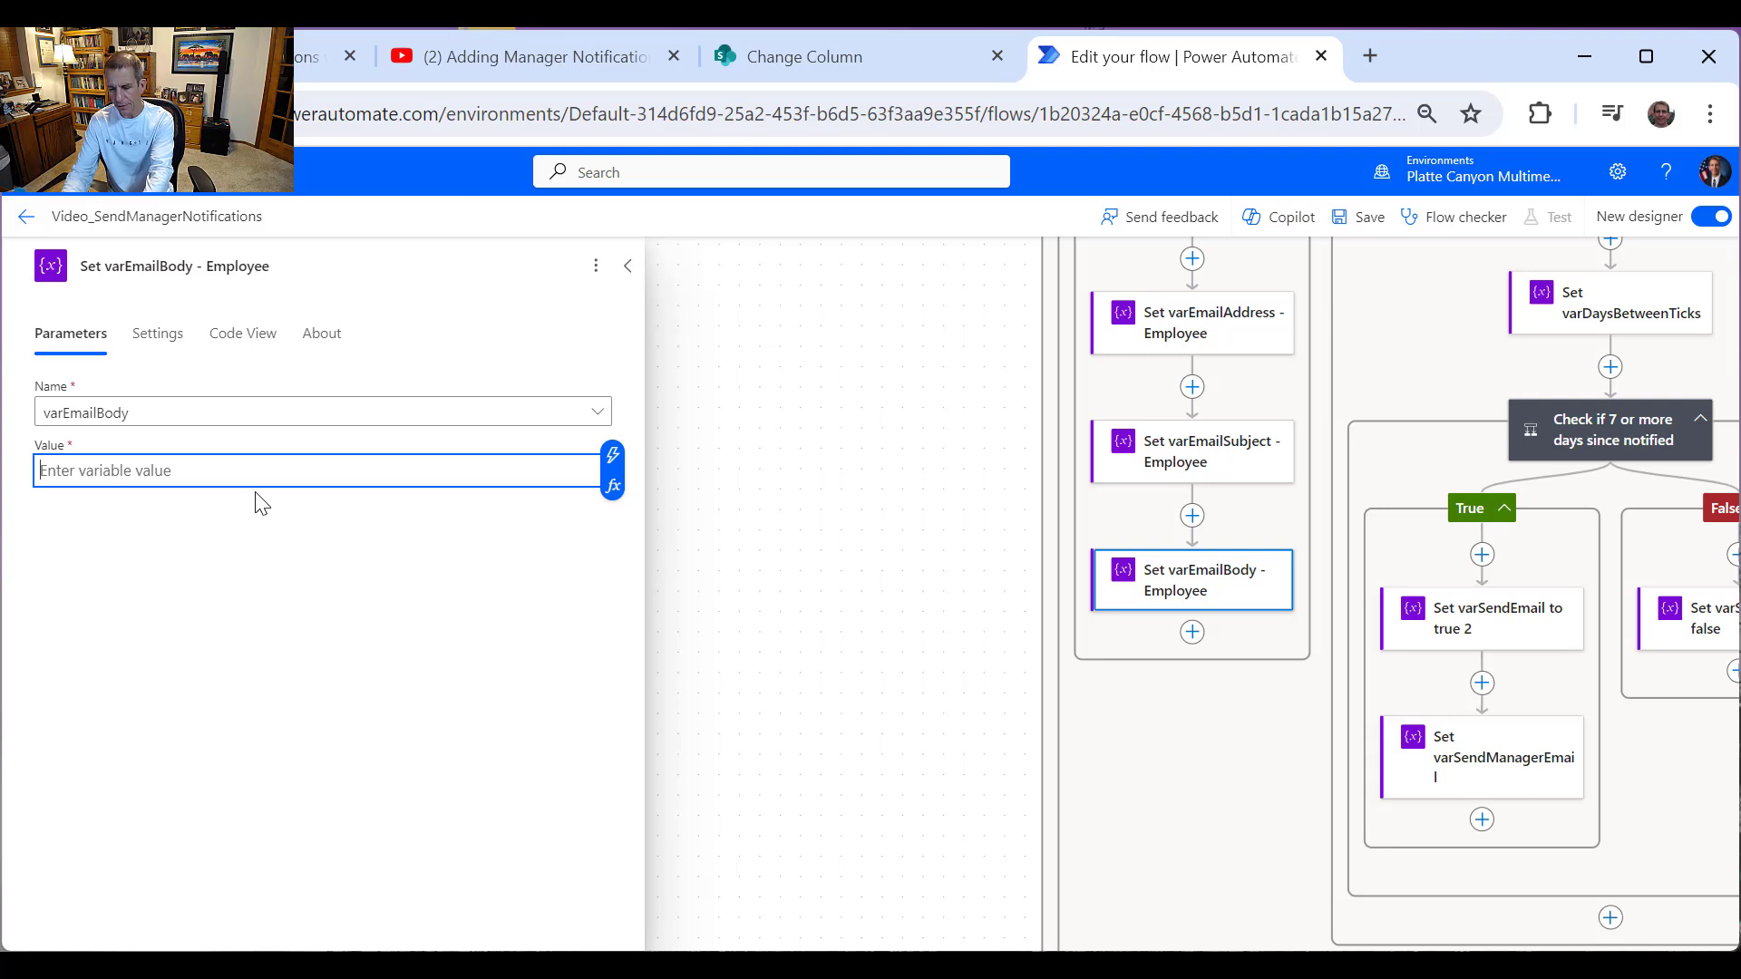
type("Dear")
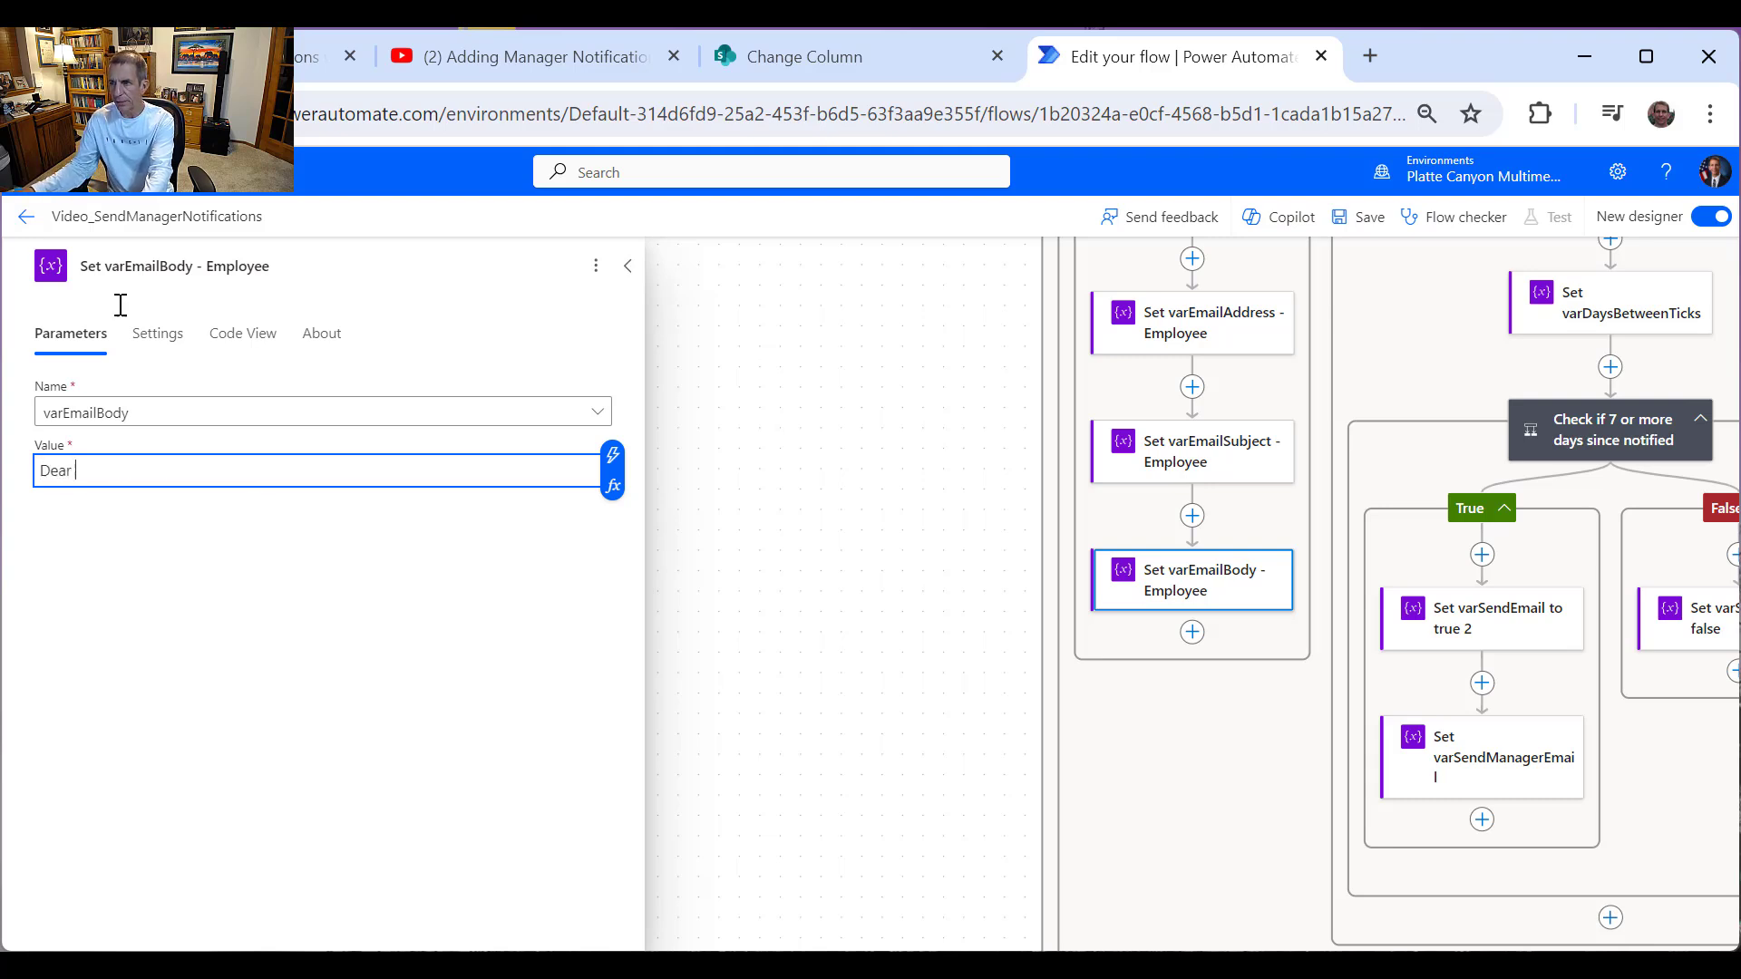
left_click(613, 455)
scroll(771, 726, "down", 2)
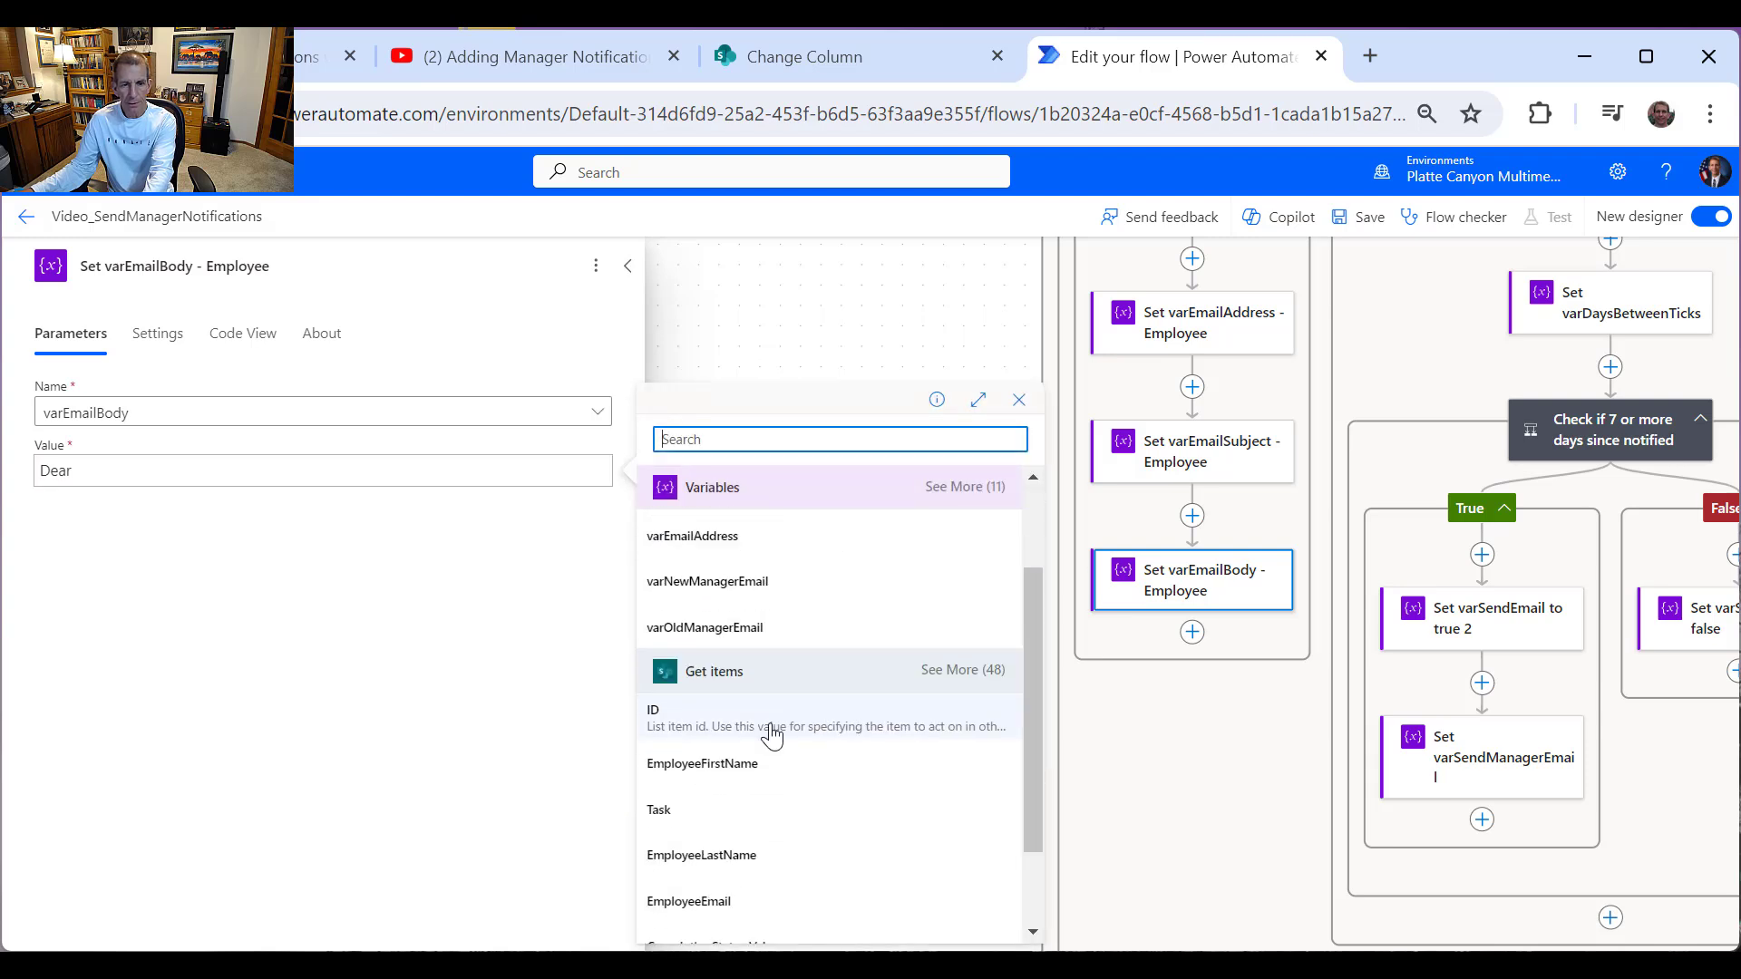
left_click(757, 767)
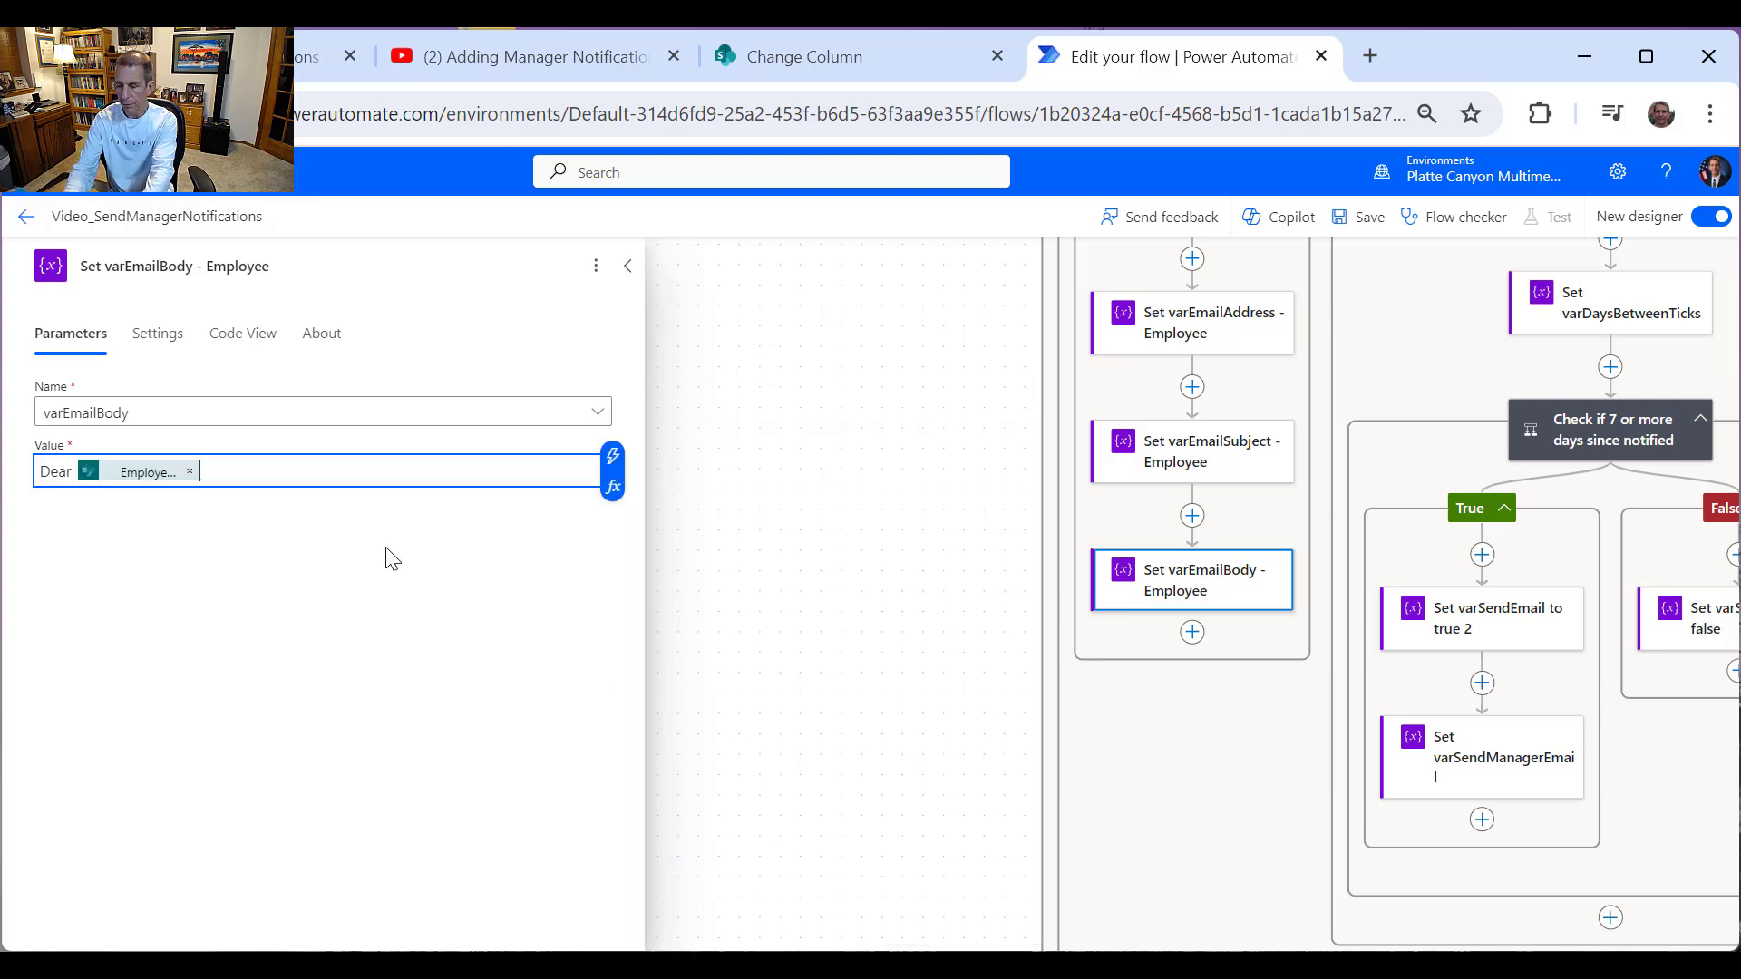
type(",")
key("Return")
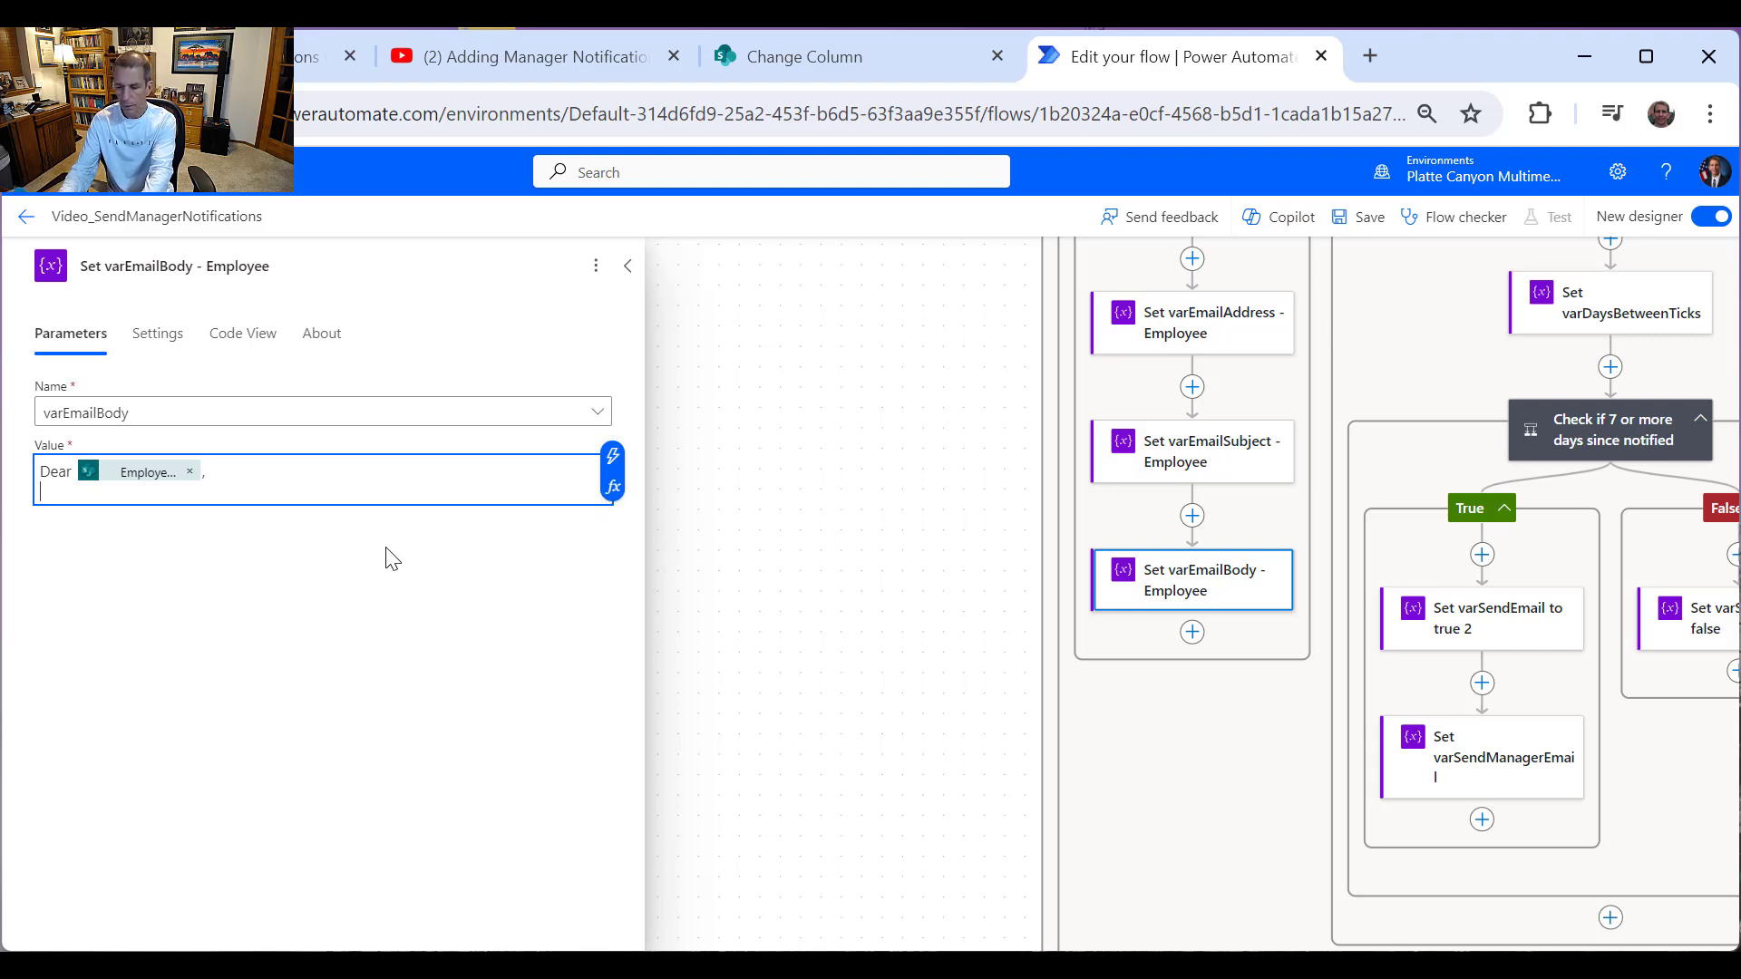
Step: Add two "<br />" line breaks on separate lines below the greeting in the email body
type("<br")
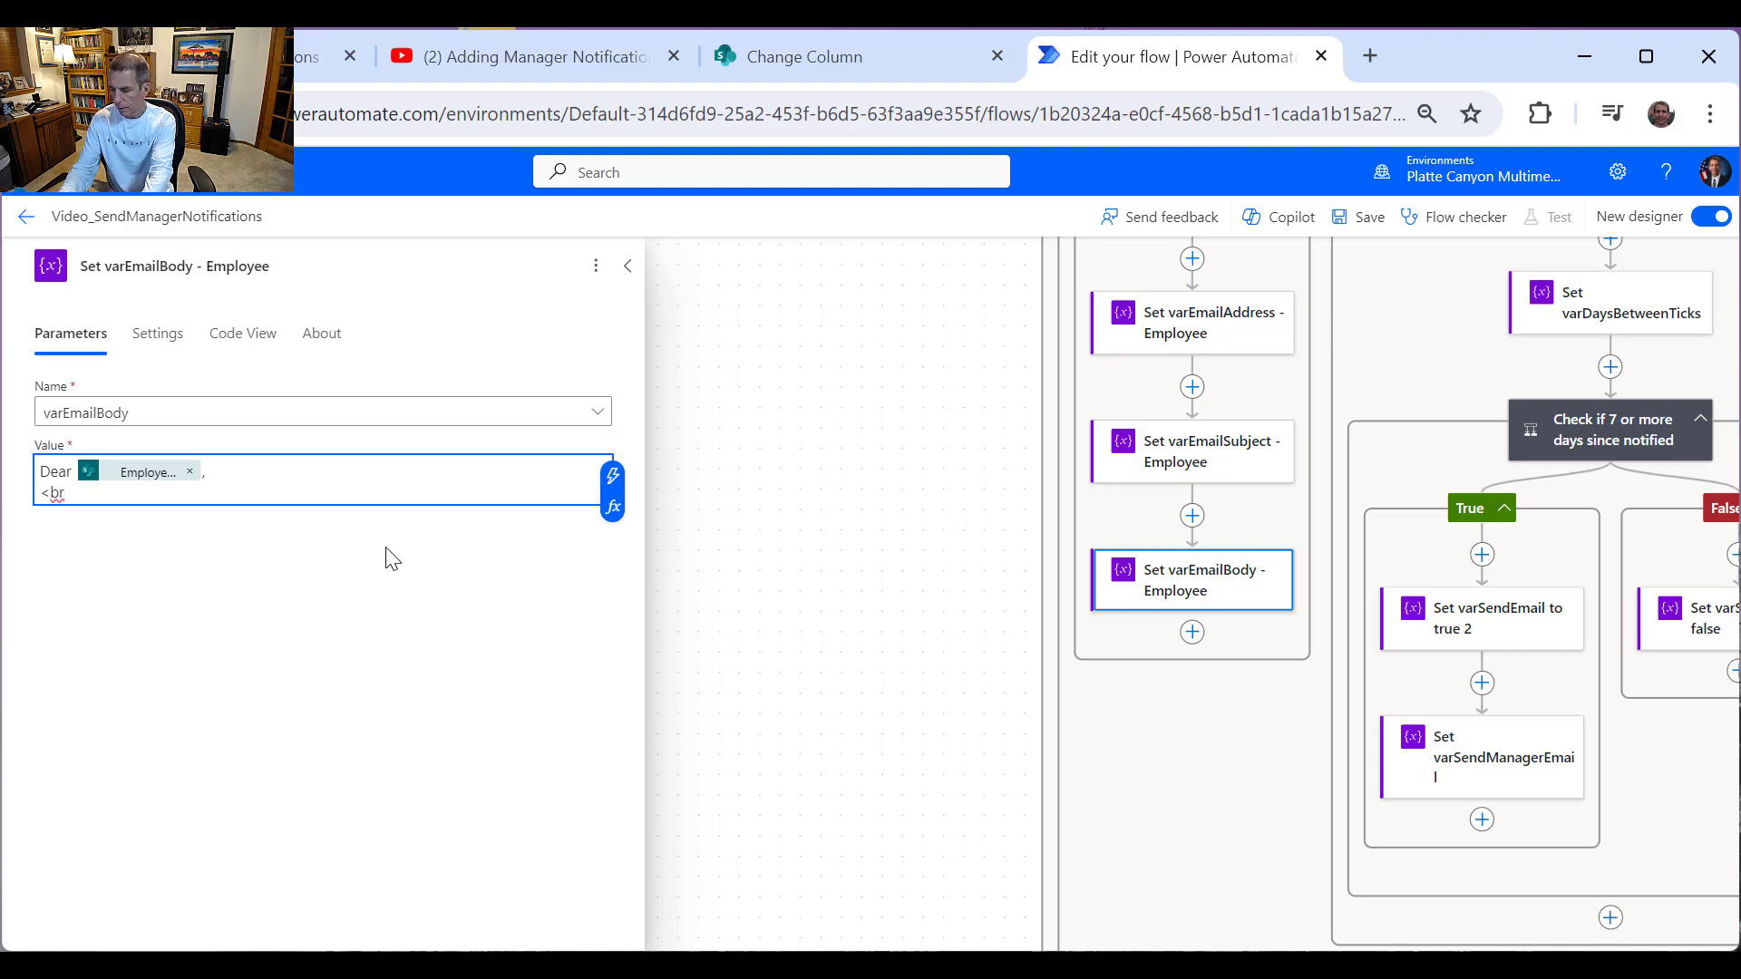
type(" />")
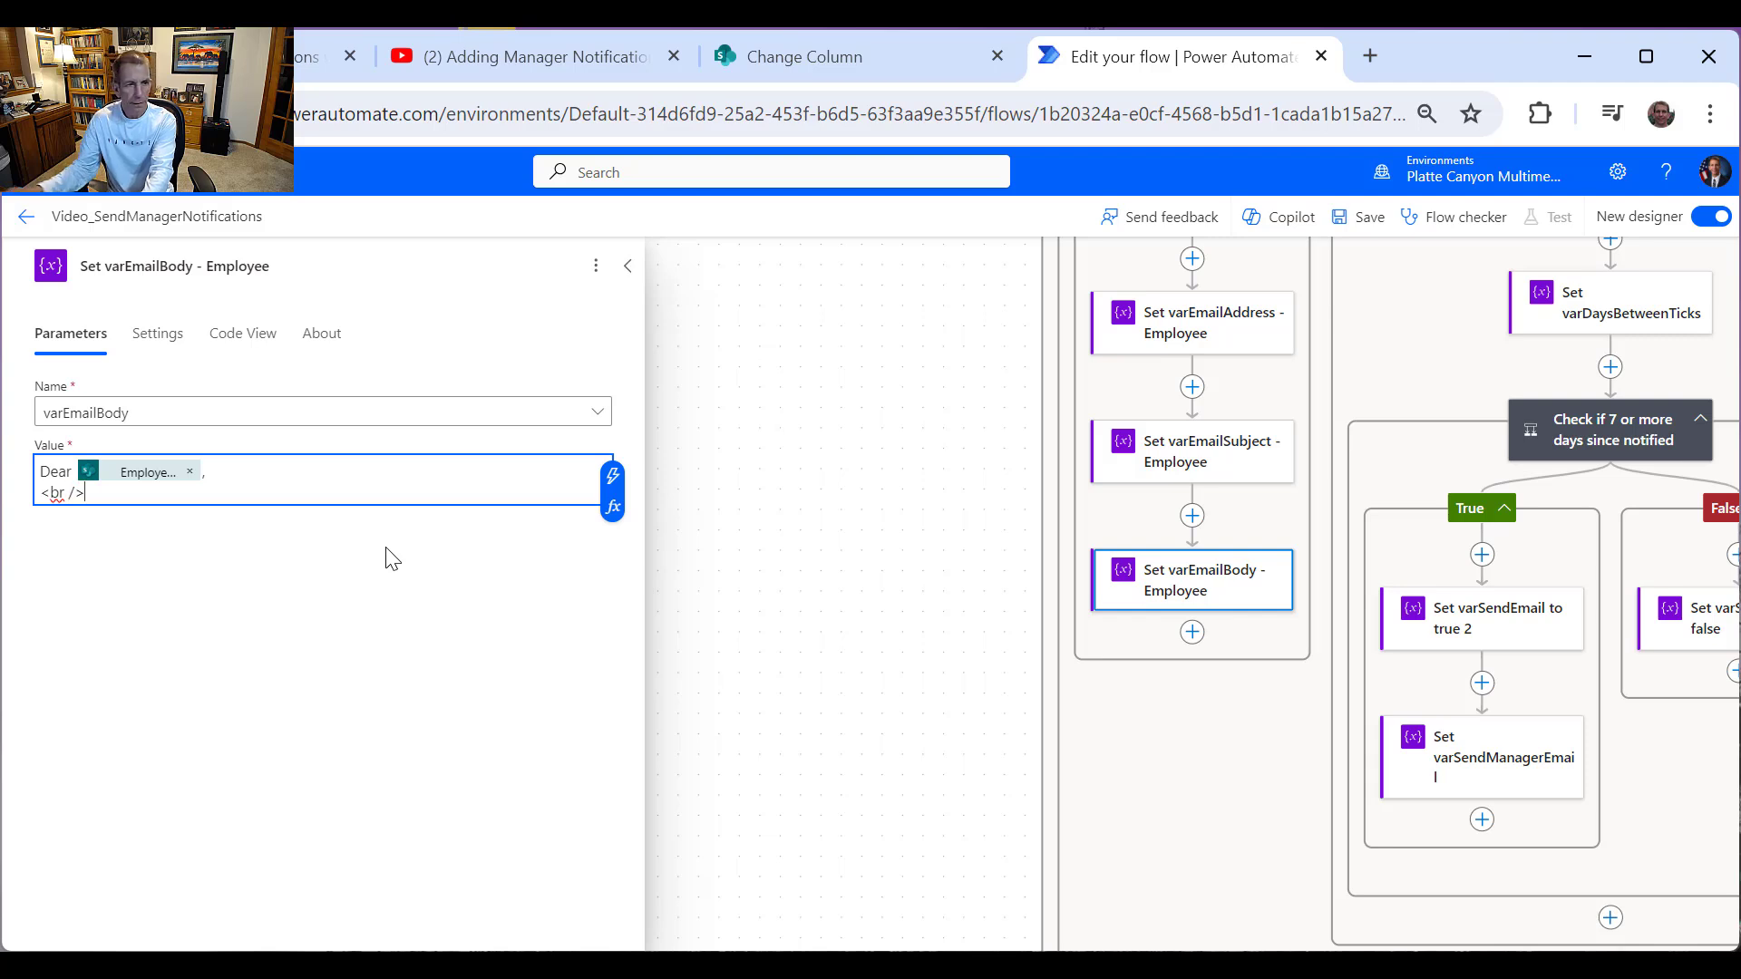
left_click_drag(94, 495, 48, 495)
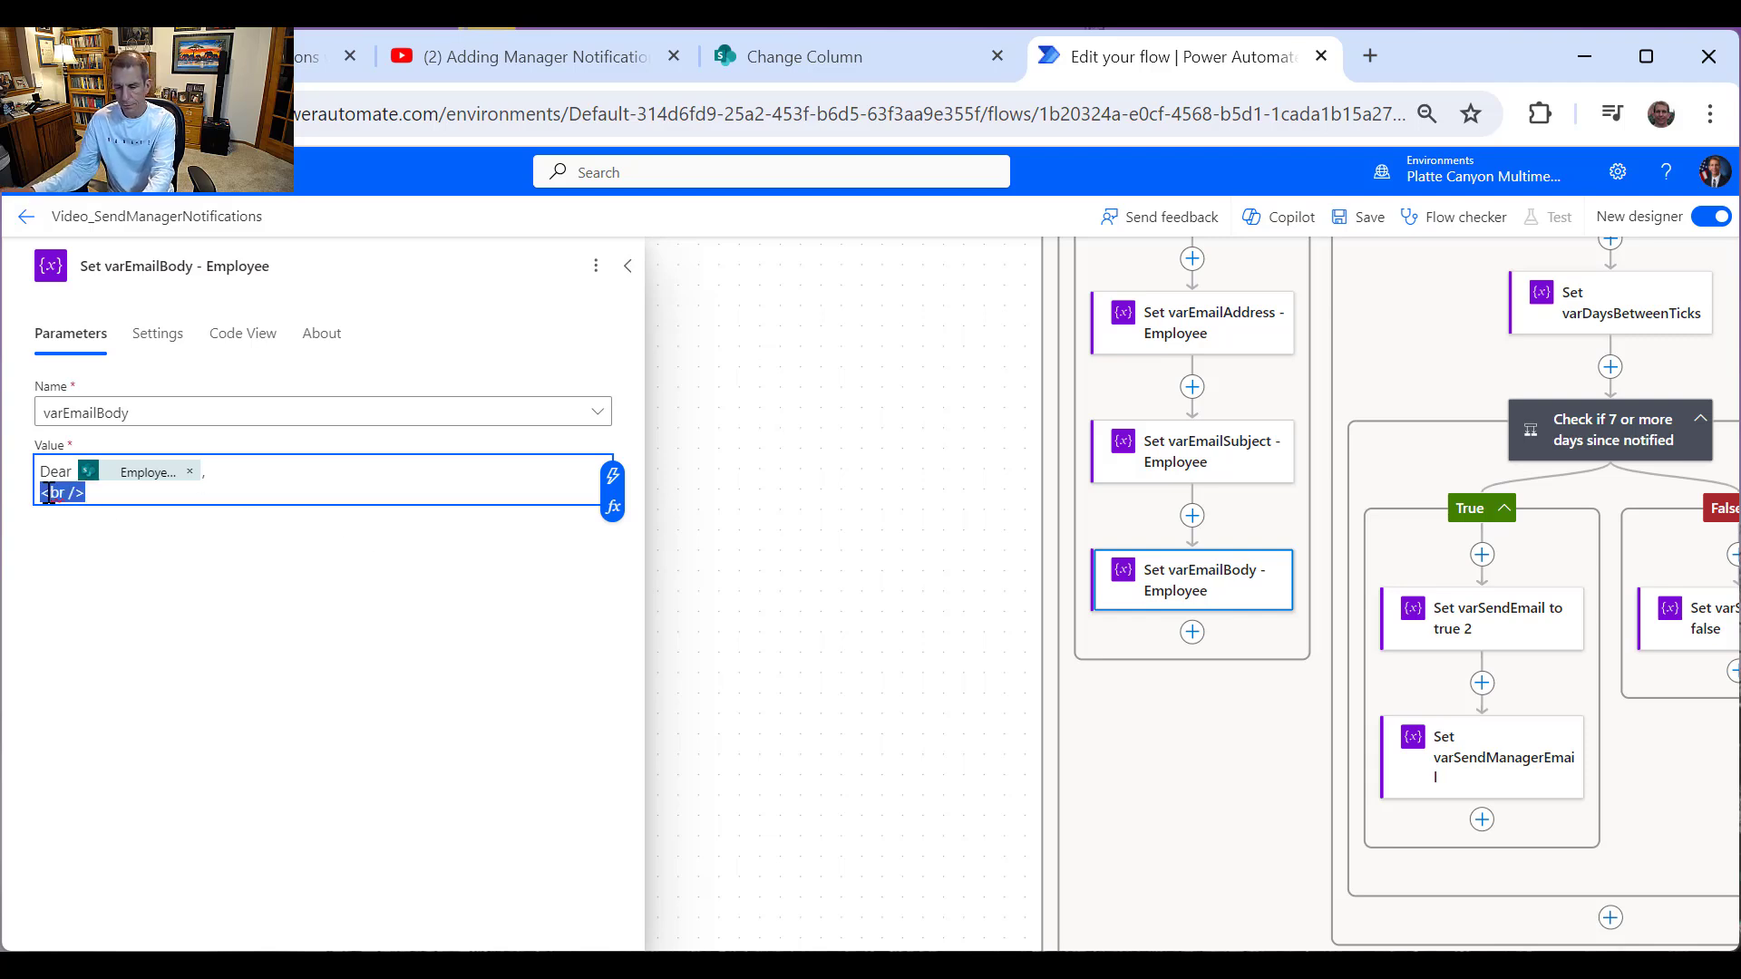
key("ctrl+c")
key("End")
key("Return")
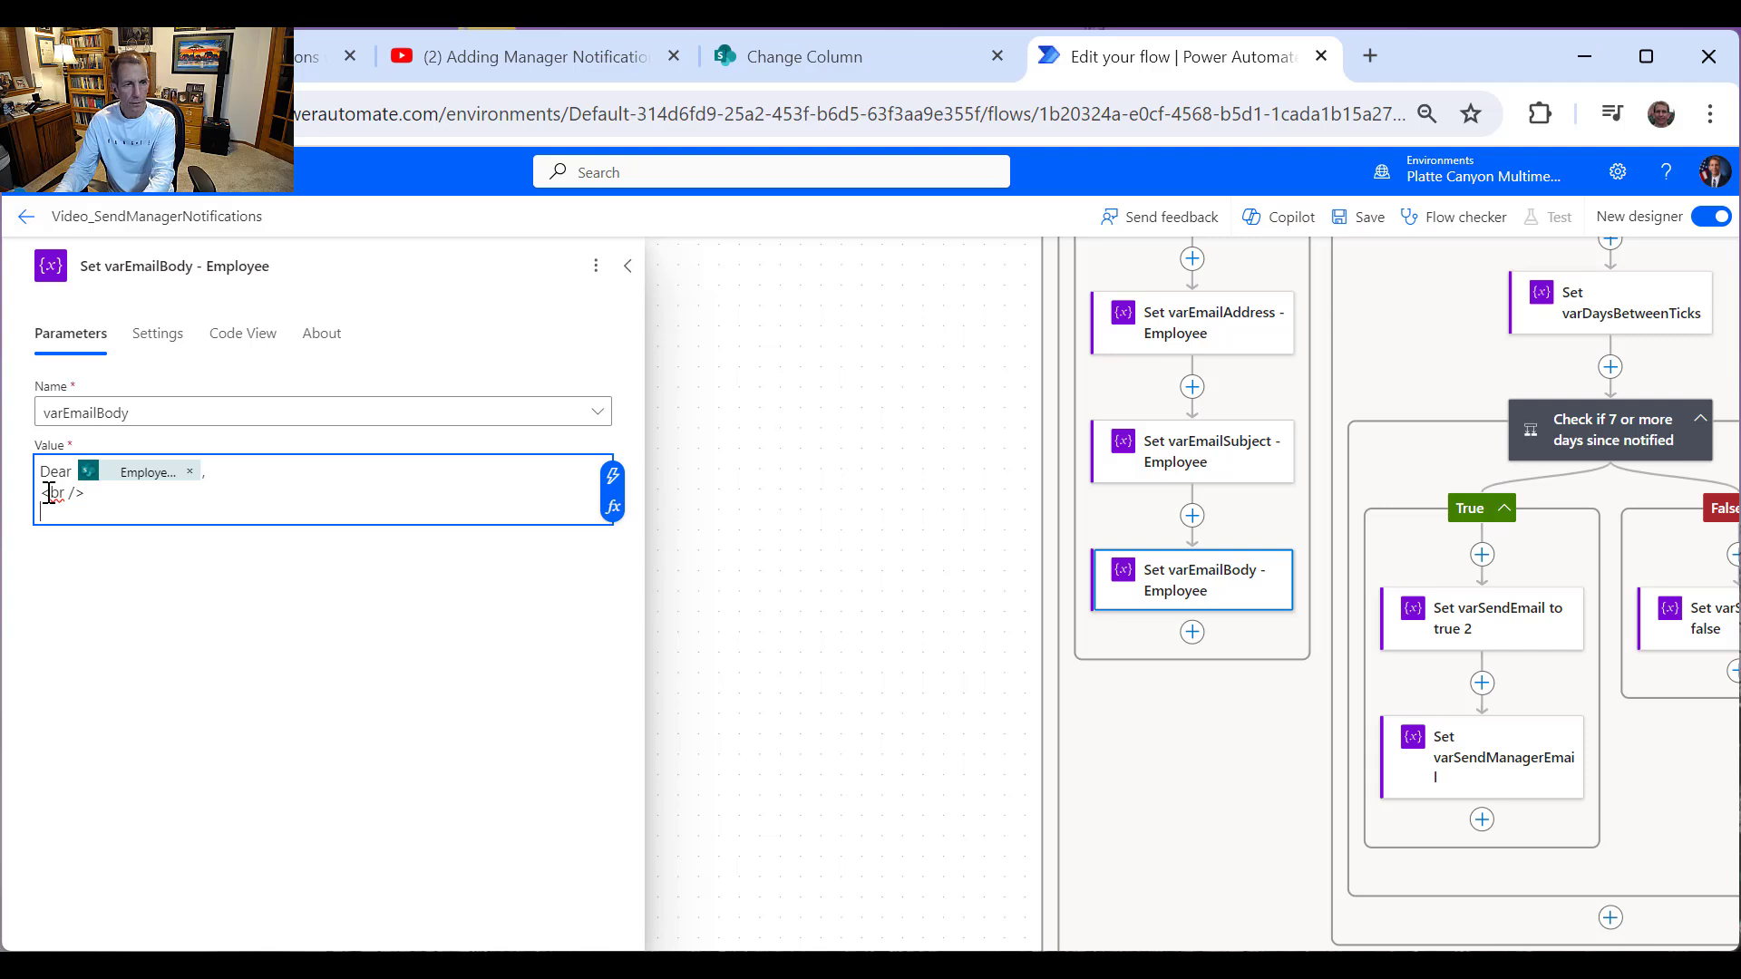
key("ctrl+v")
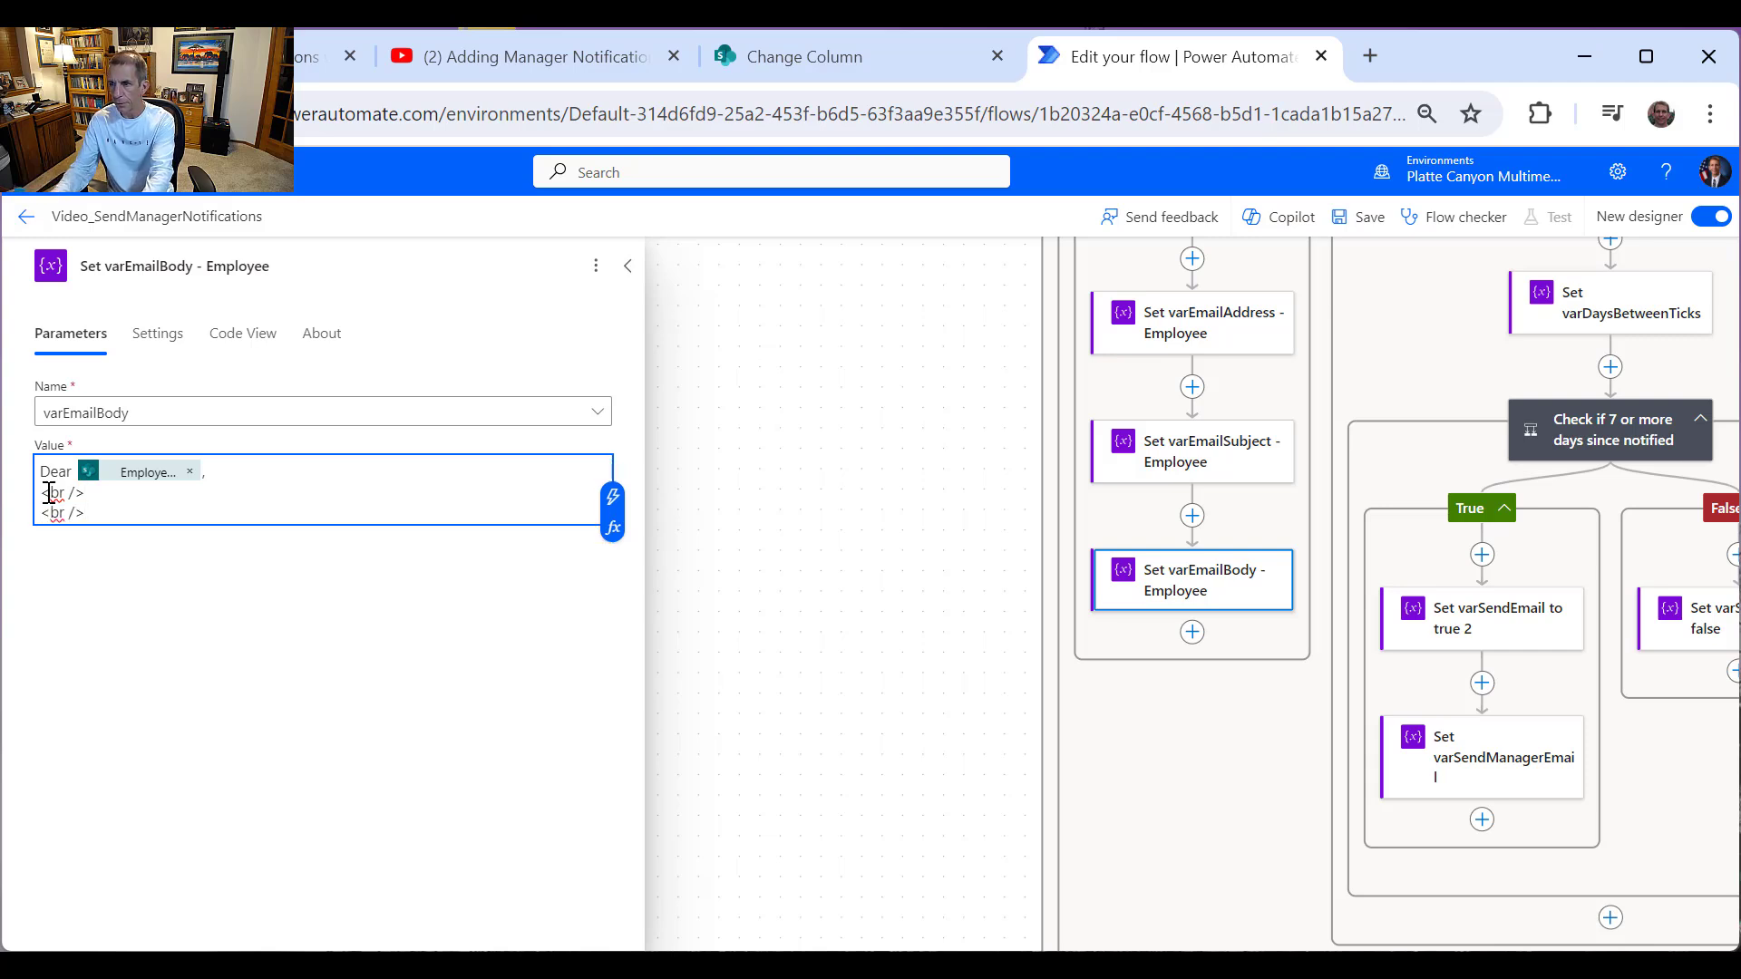
key("Return")
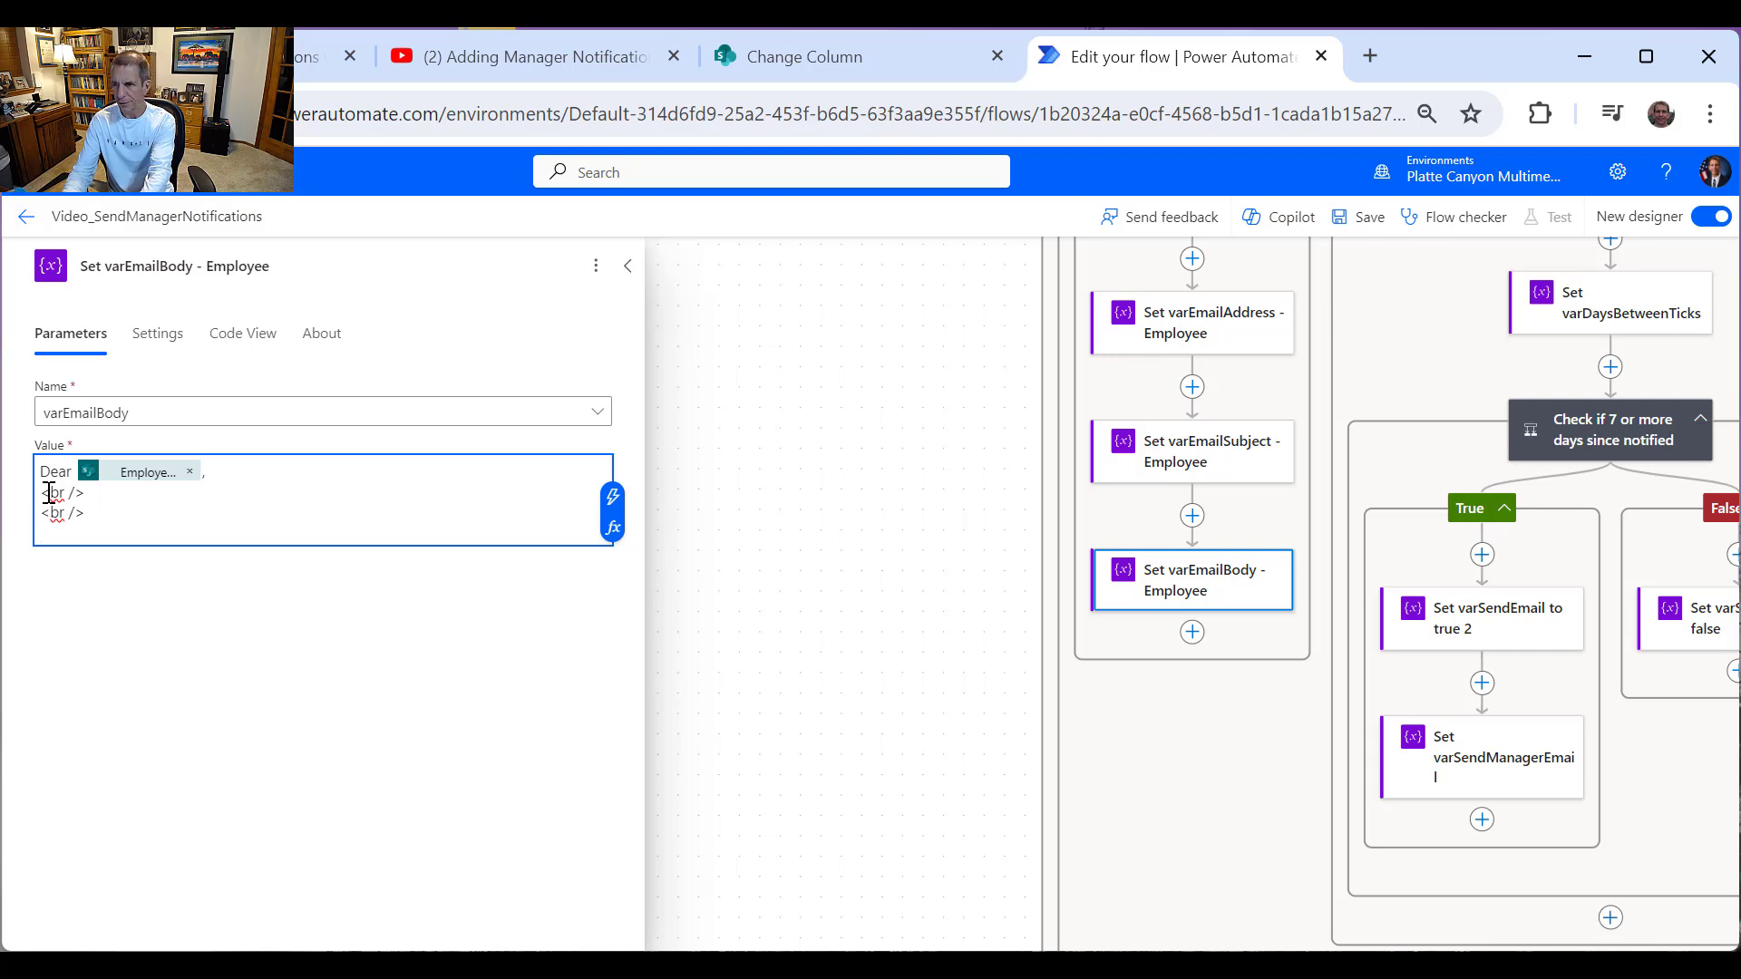
Step: Add the text "The status for task '[Task]'" below the line breaks, using the Task field from Get items enclosed in single quotes
type("The status for task")
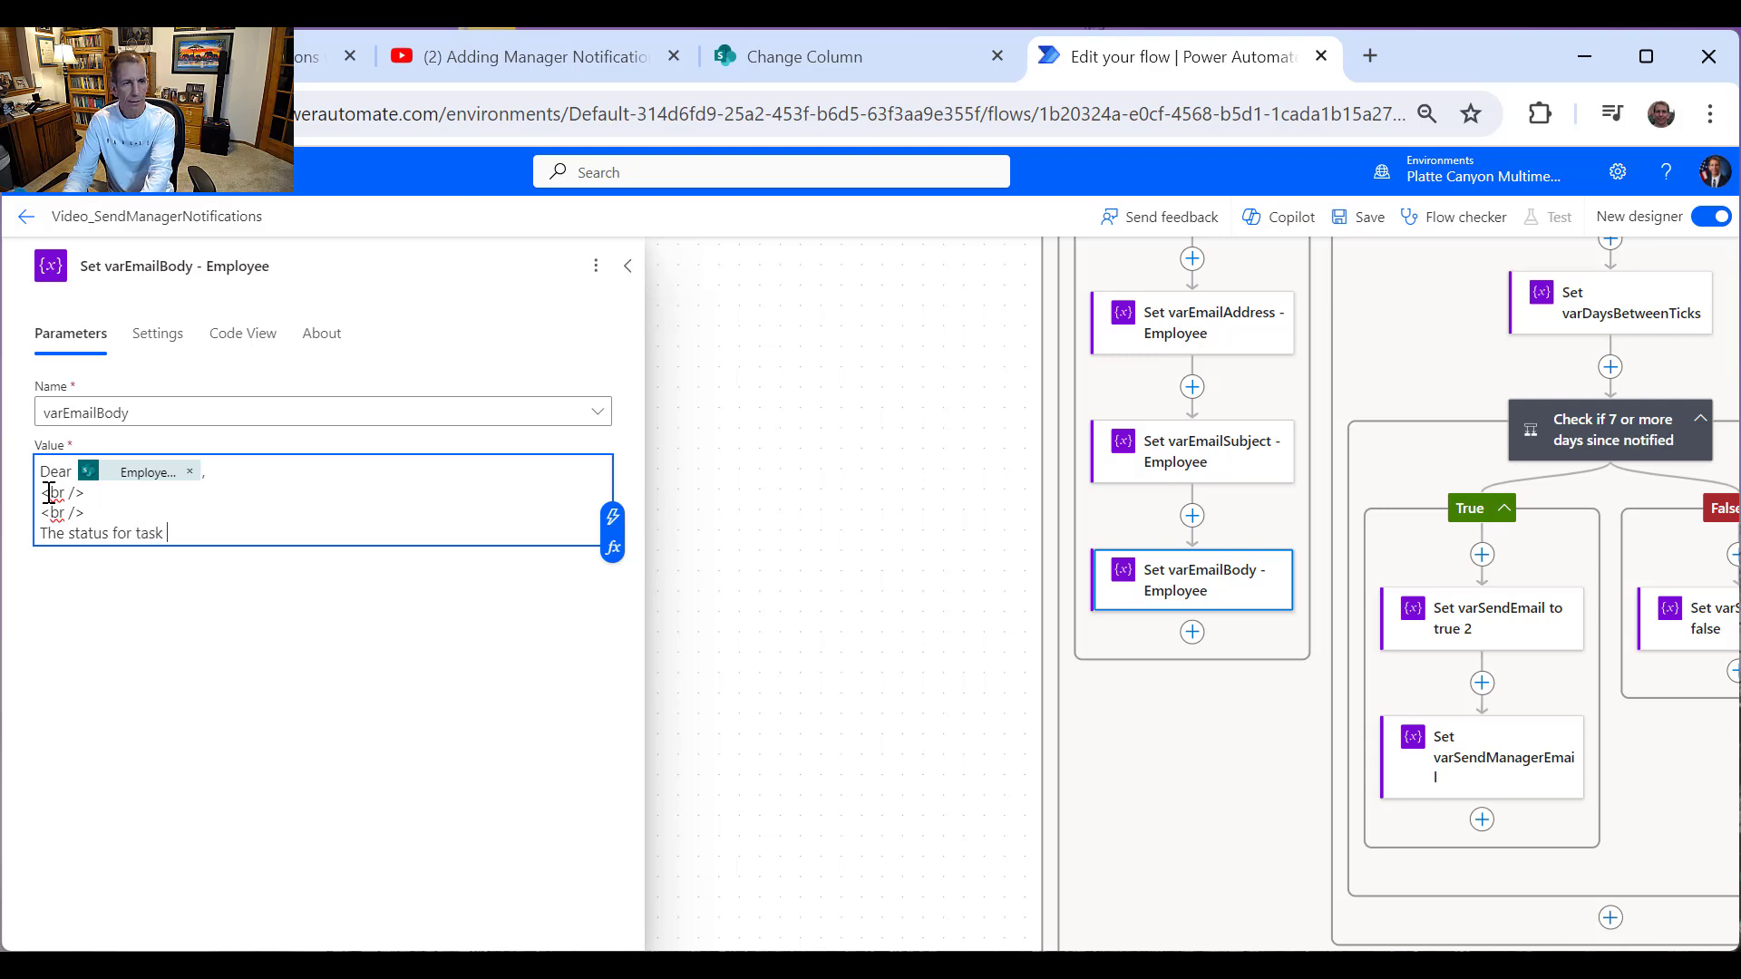
left_click(612, 517)
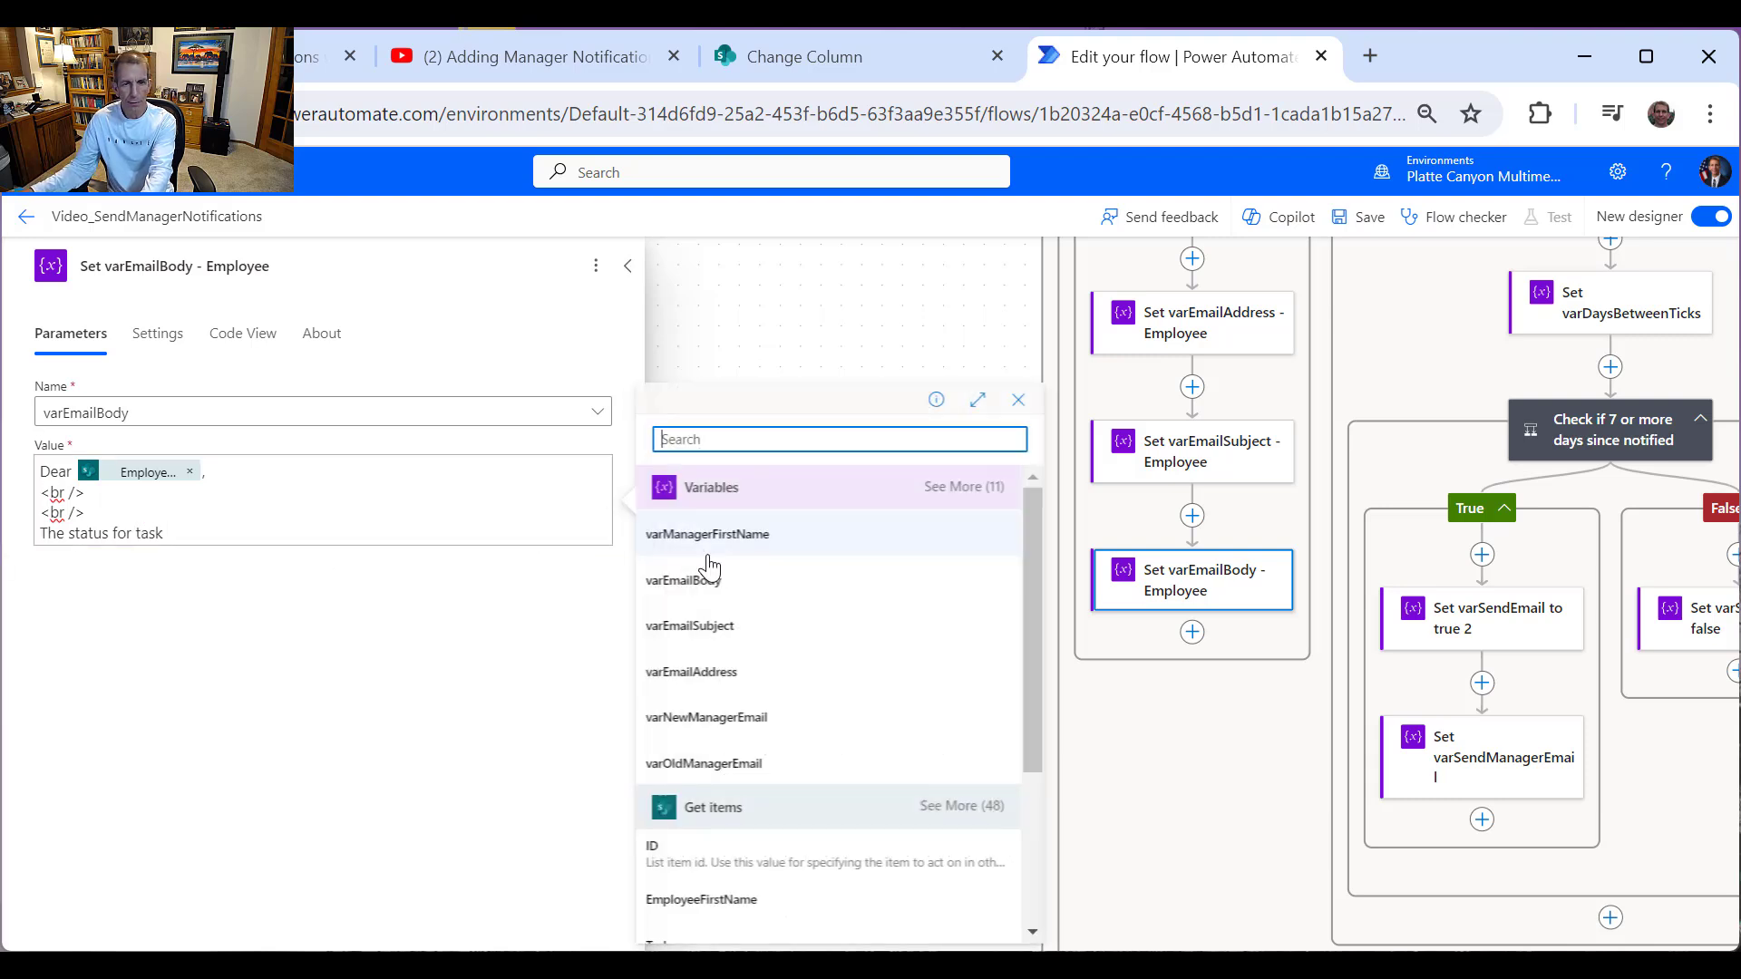
scroll(716, 635, "down", 3)
left_click(668, 708)
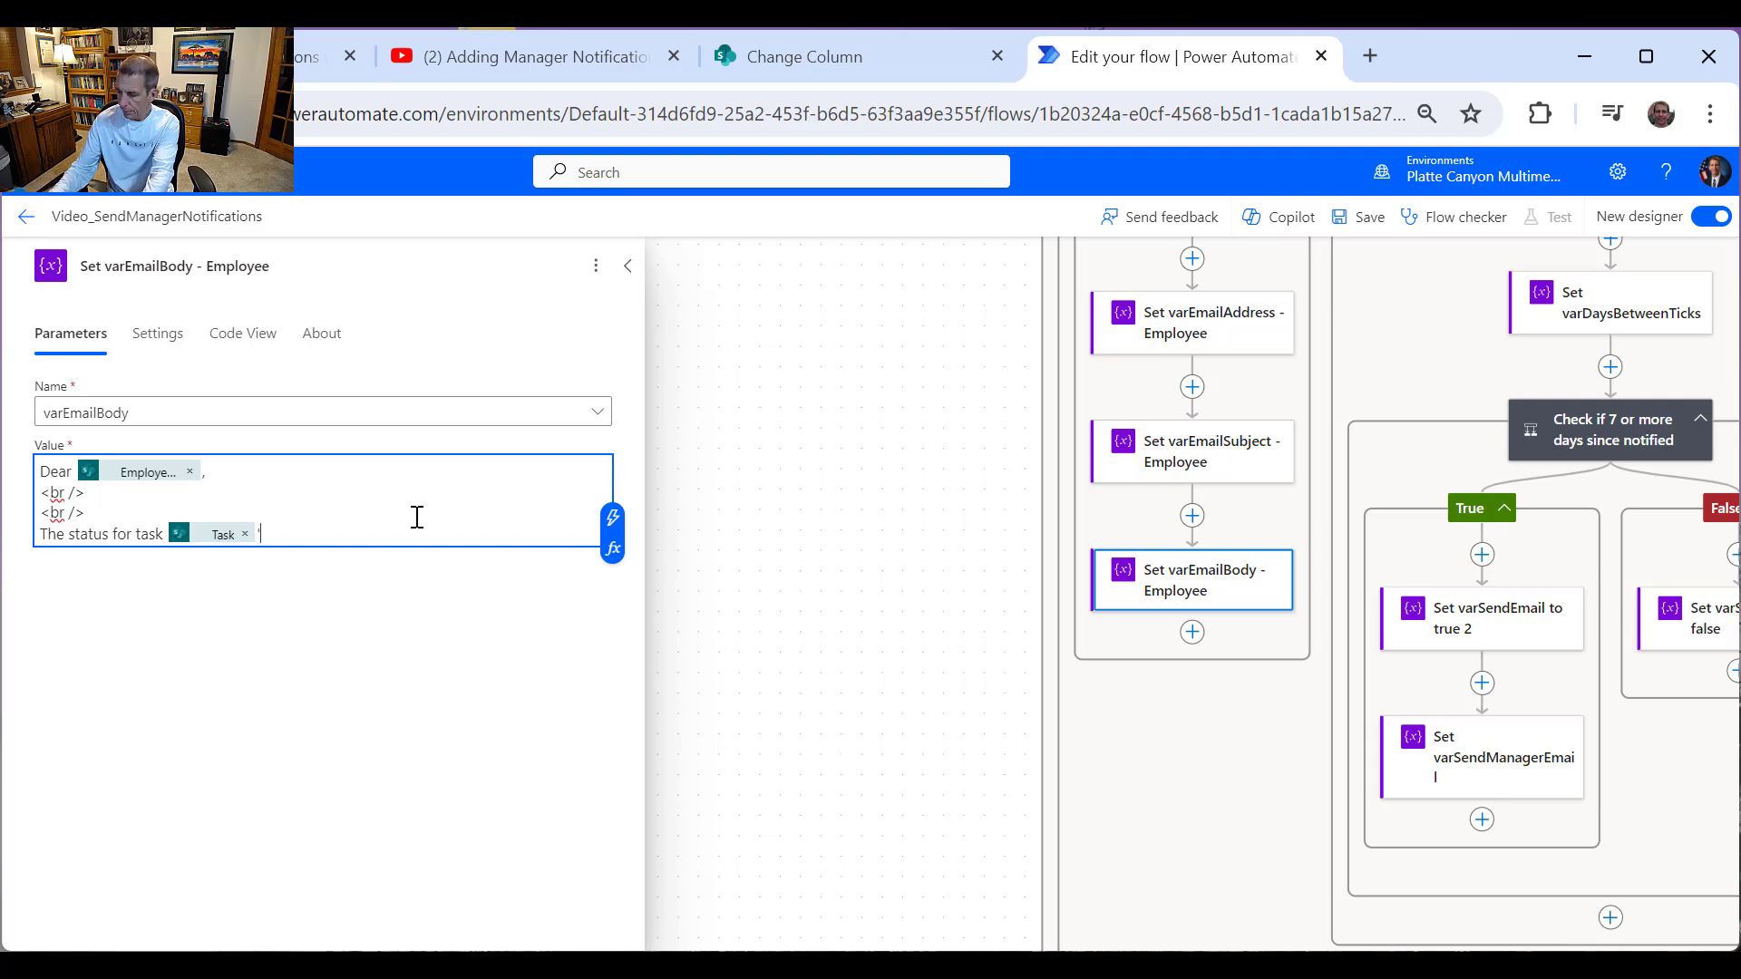
key("Left")
key("Left")
key("Left")
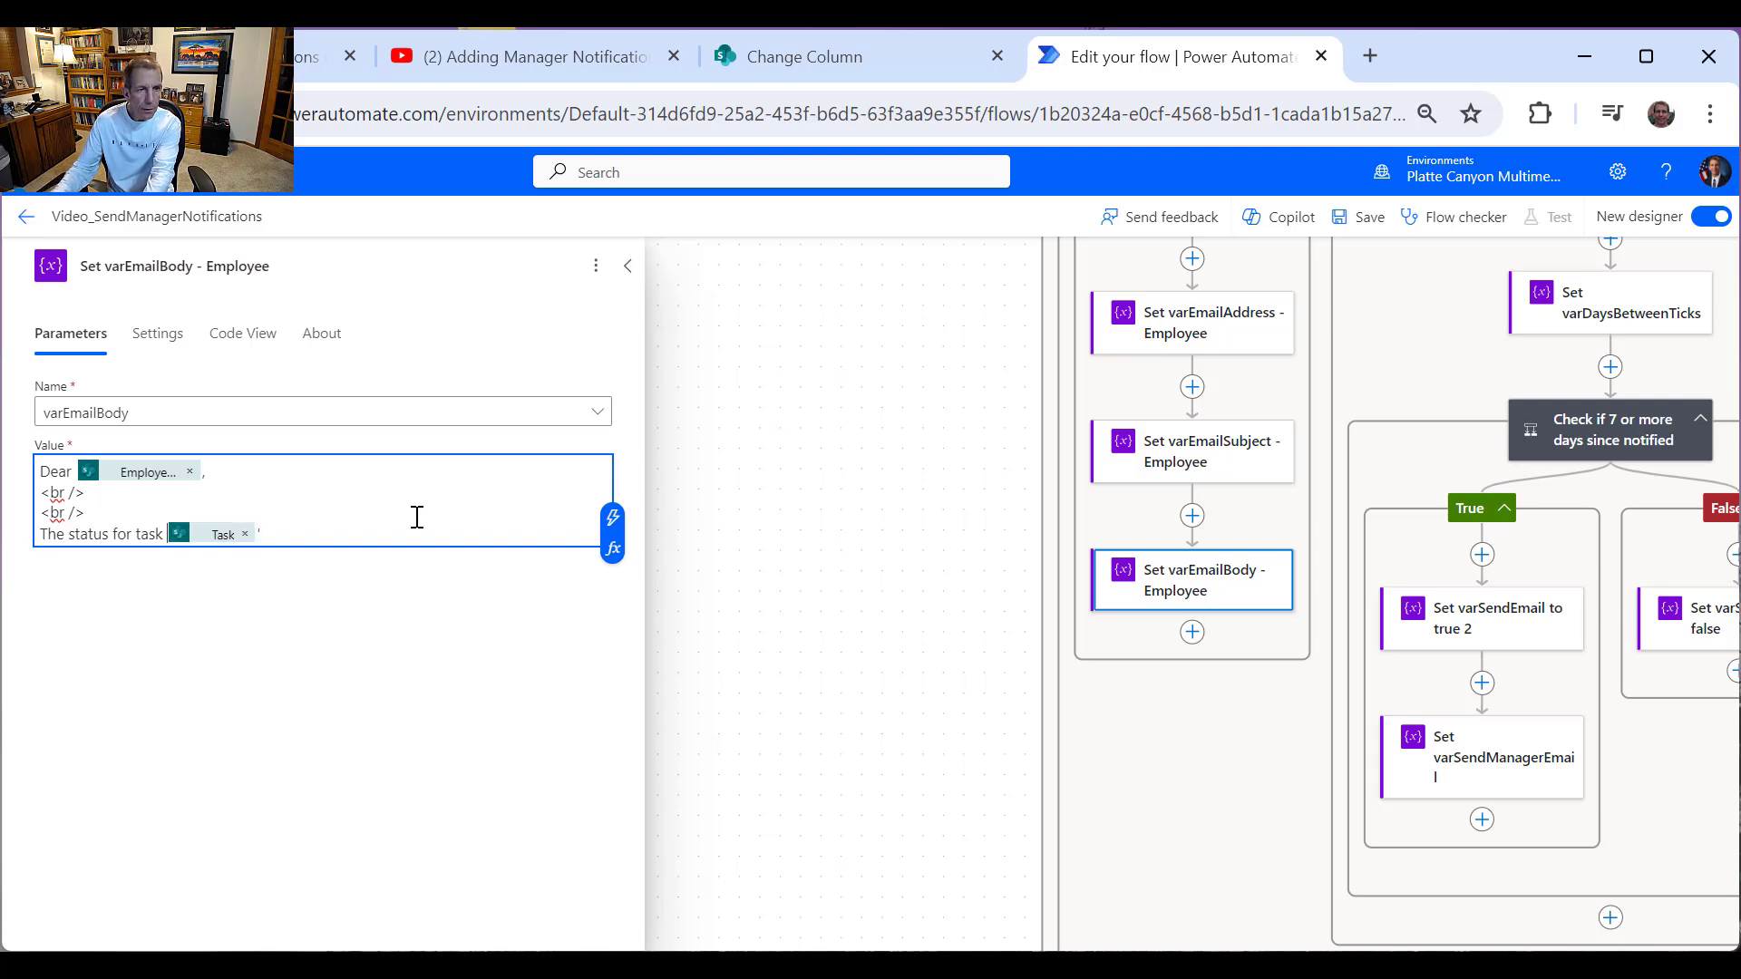
type("'")
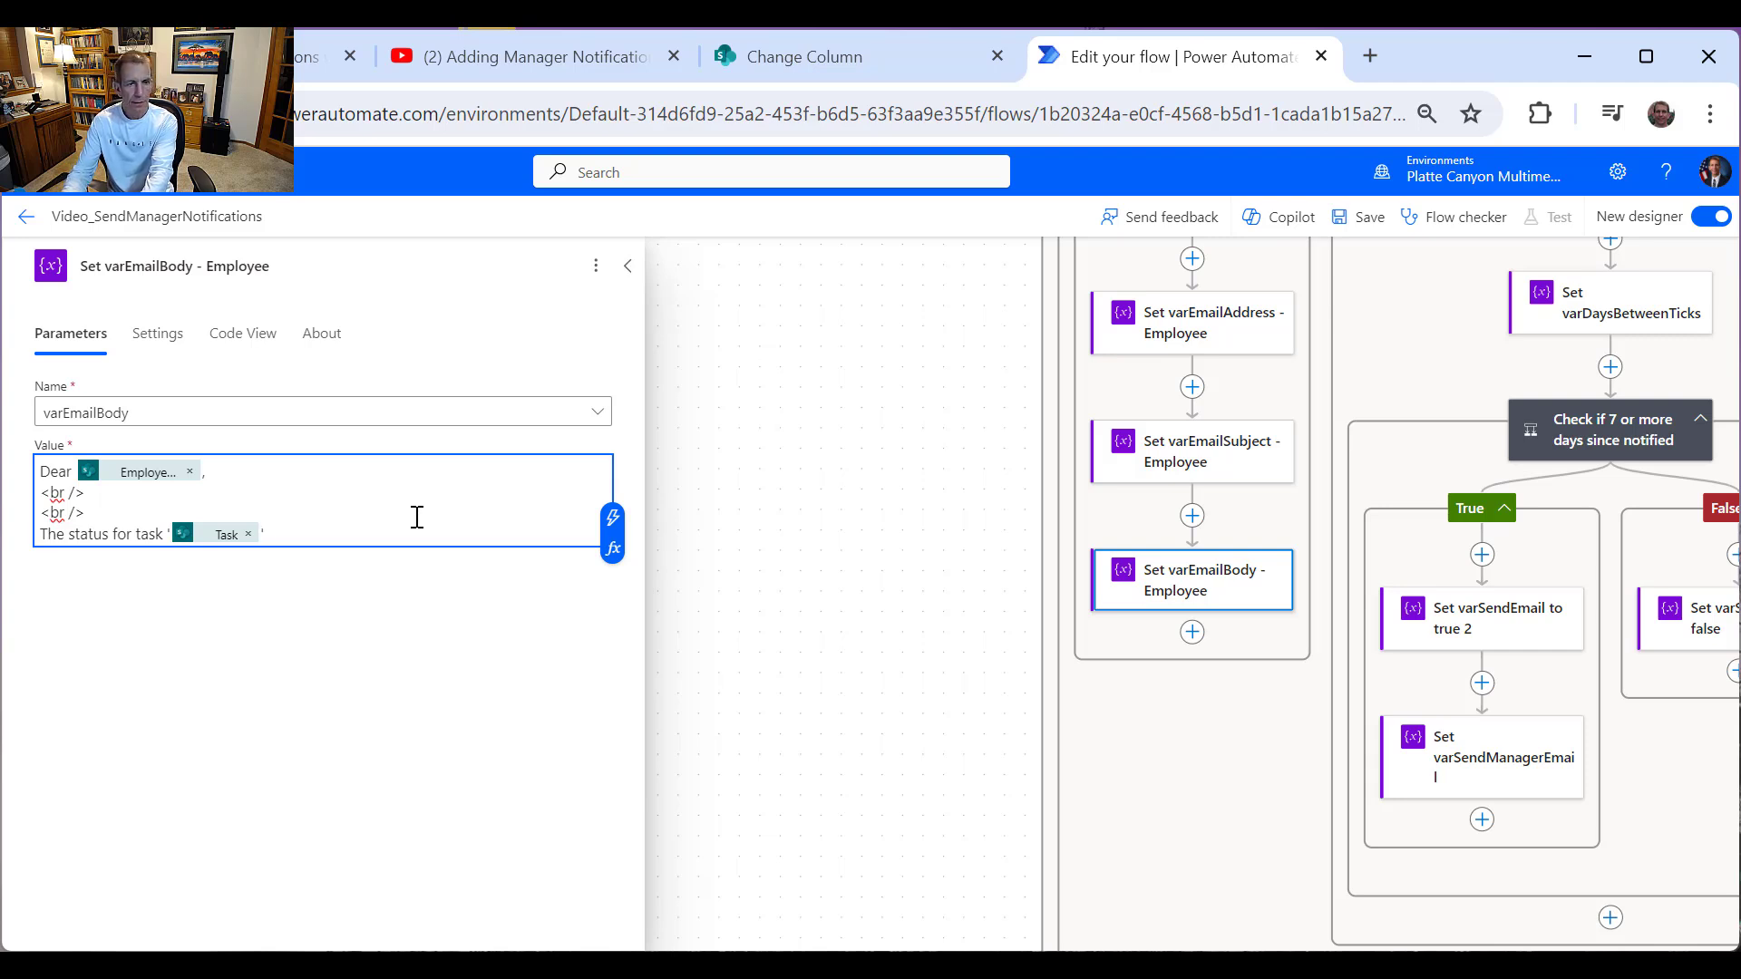
Step: Complete the body sentence with "is [CompletionStatus Value]. Please finish as soon as possible.", using the CompletionStatus Value field from Get items
left_click(613, 519)
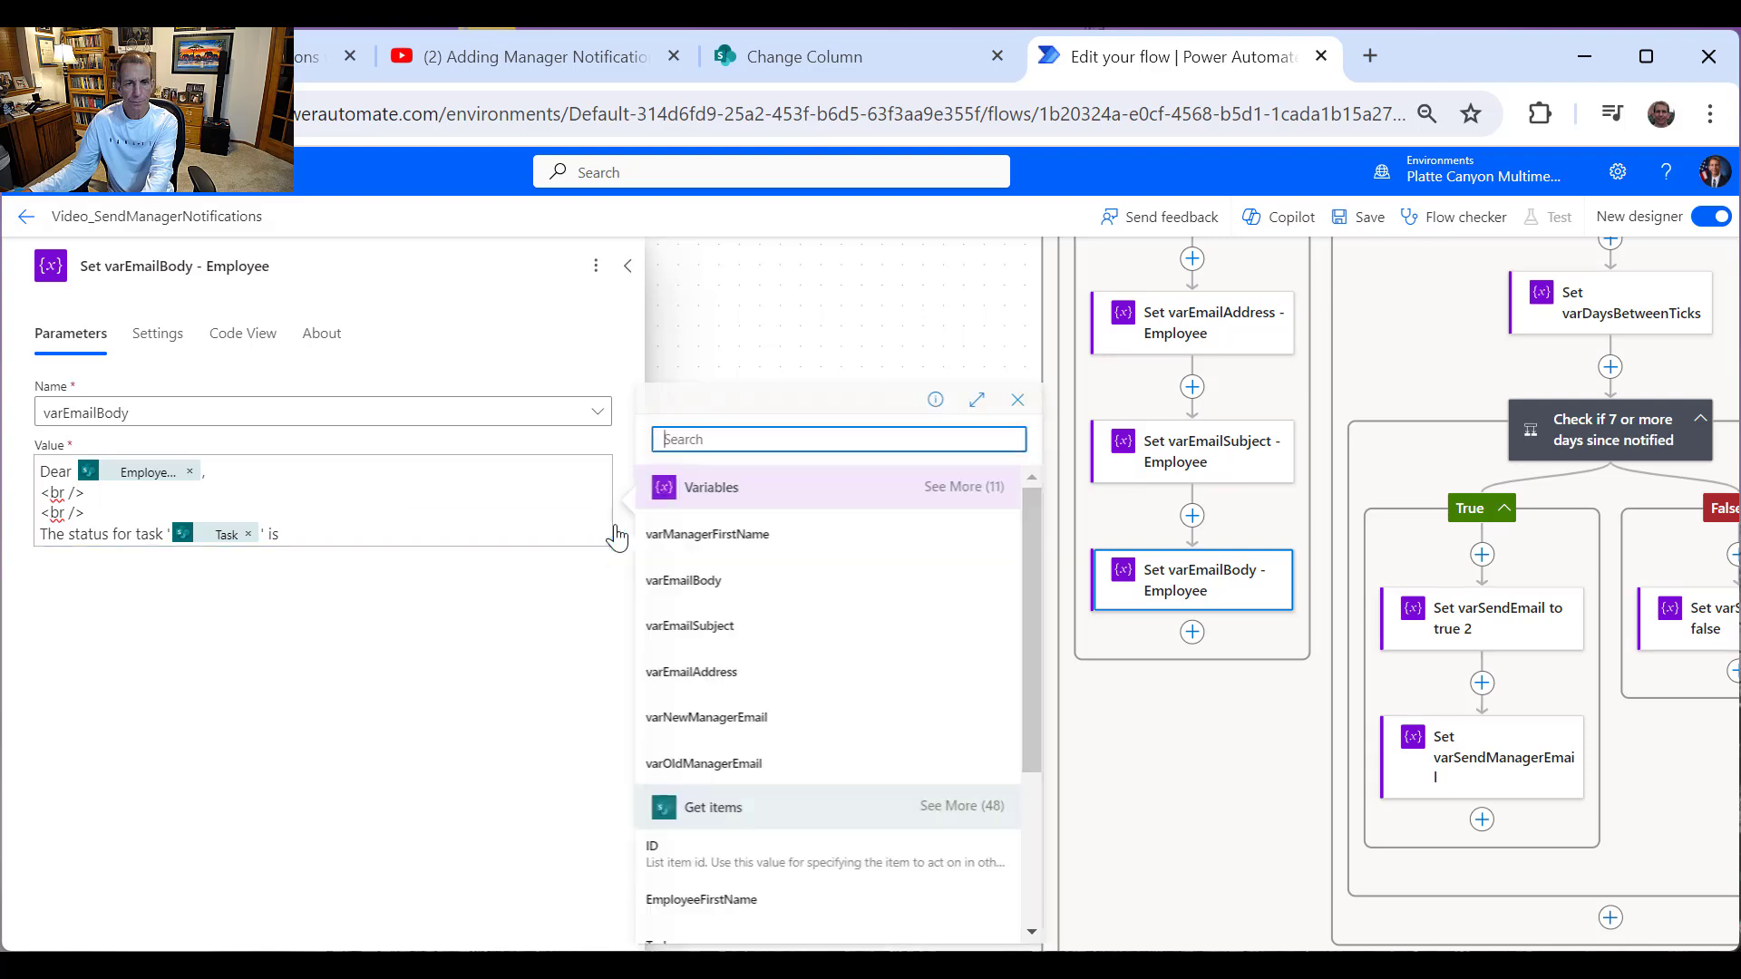
scroll(789, 766, "down", 5)
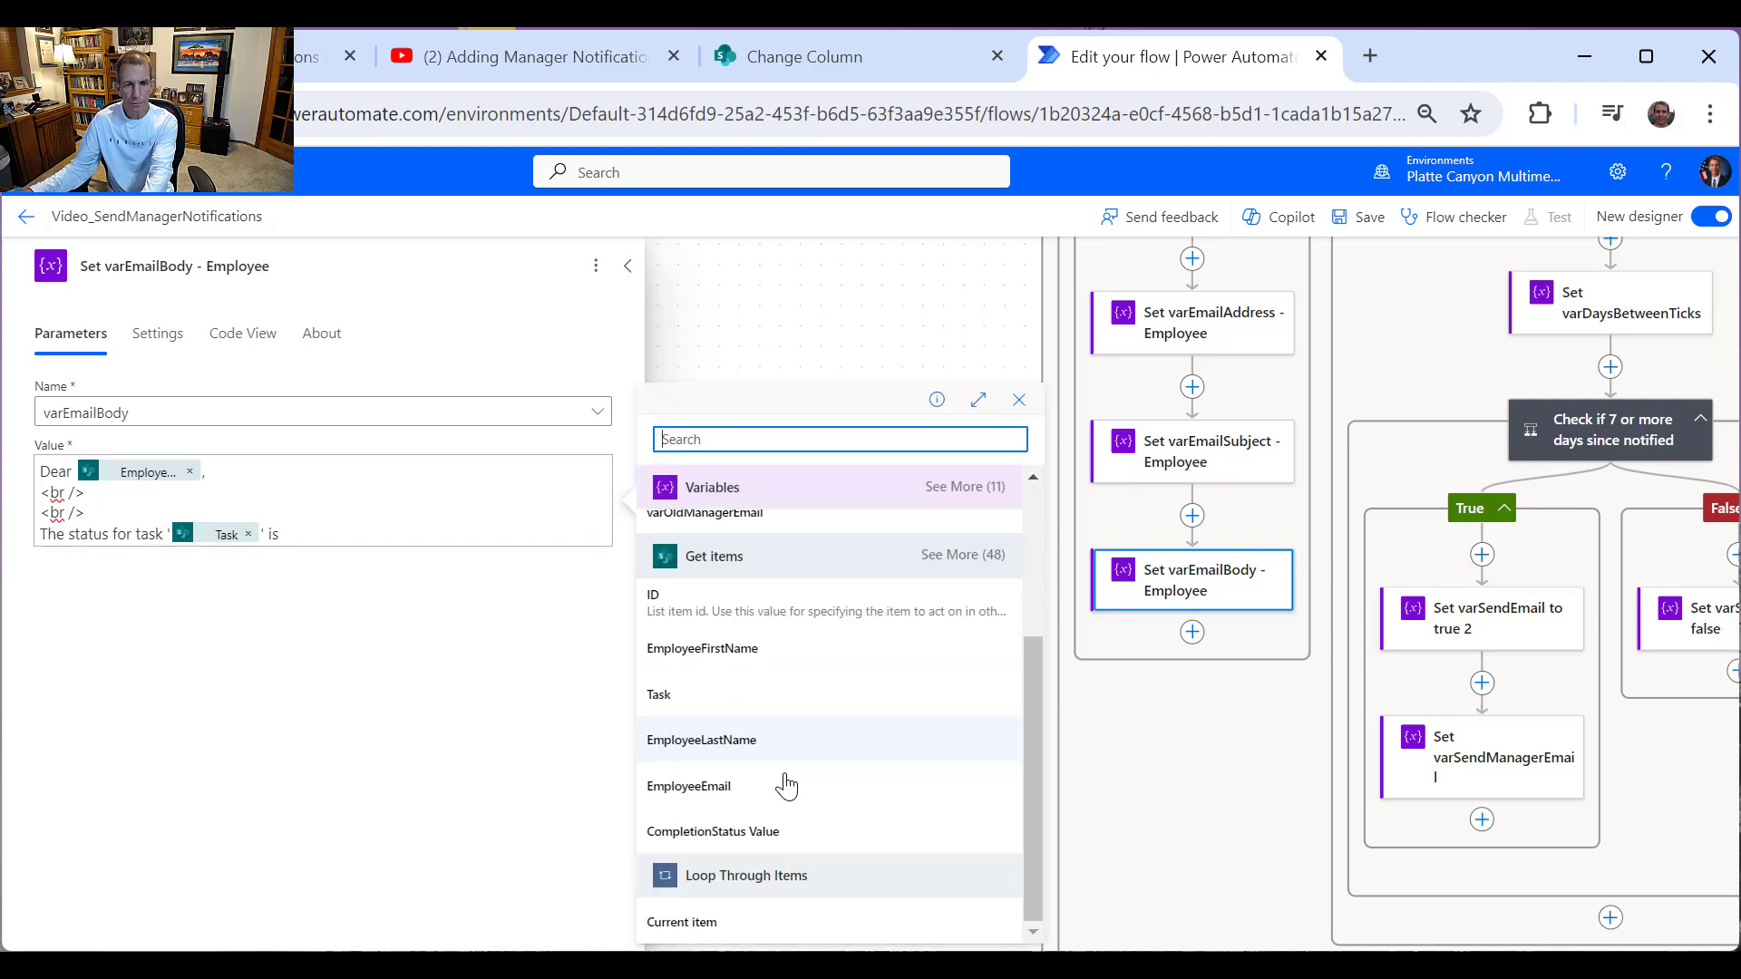
left_click(728, 828)
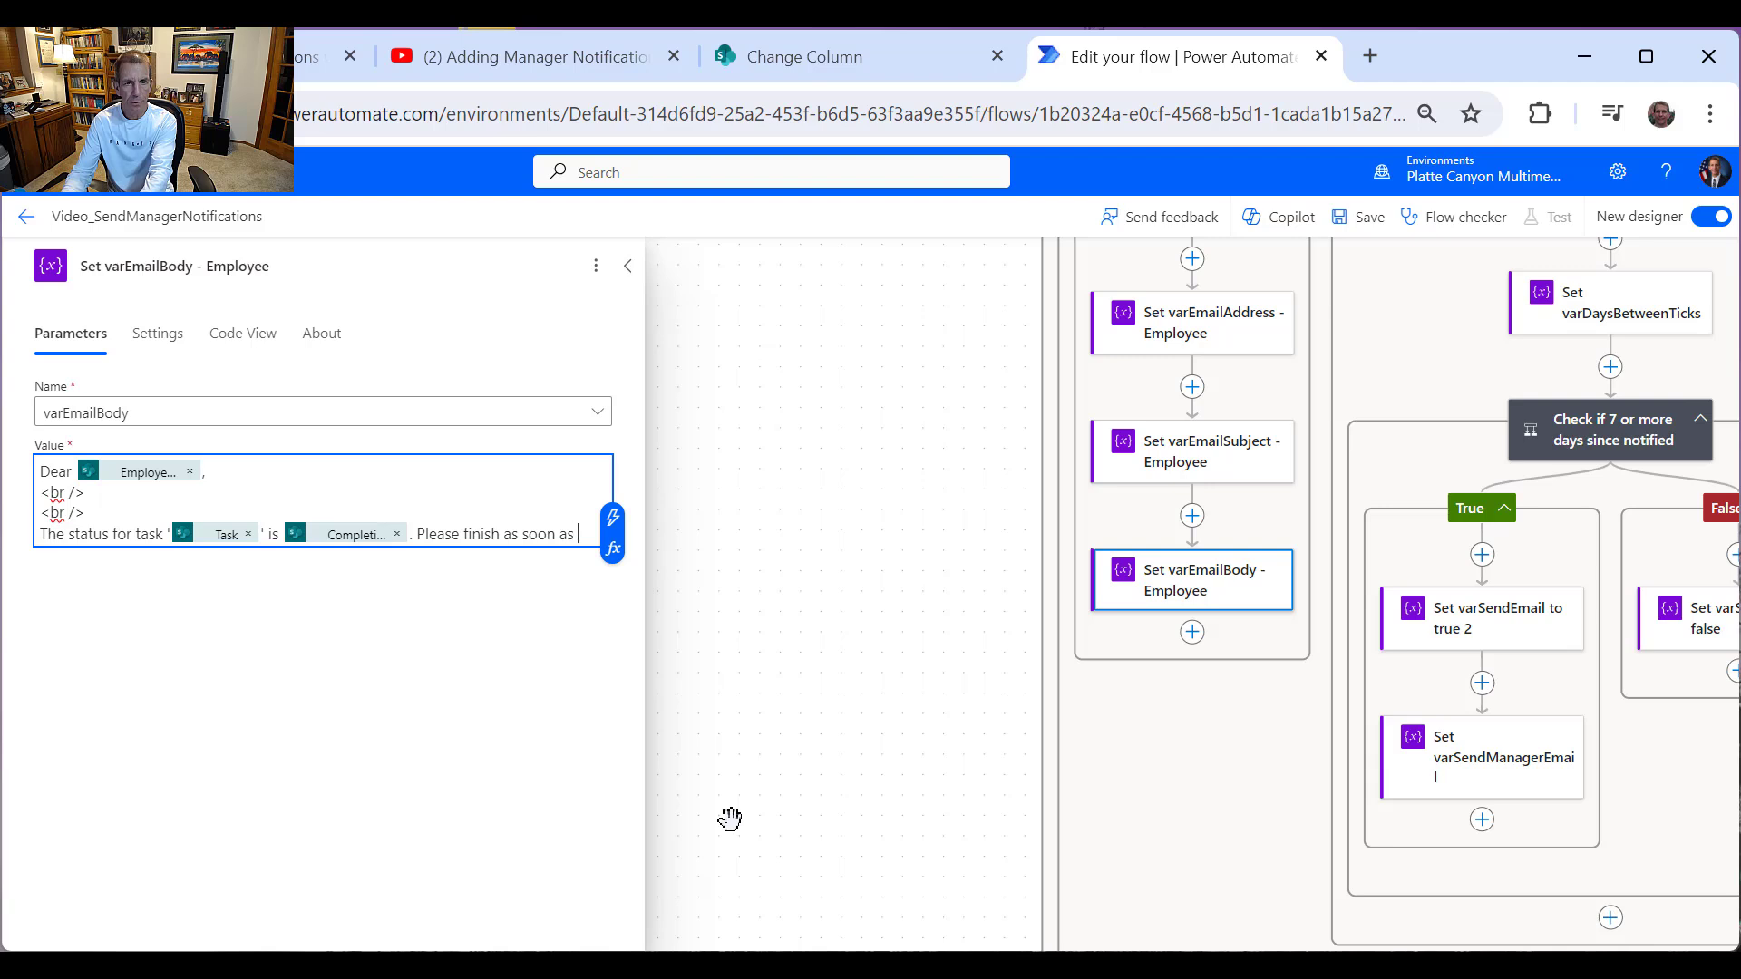
type("ssi")
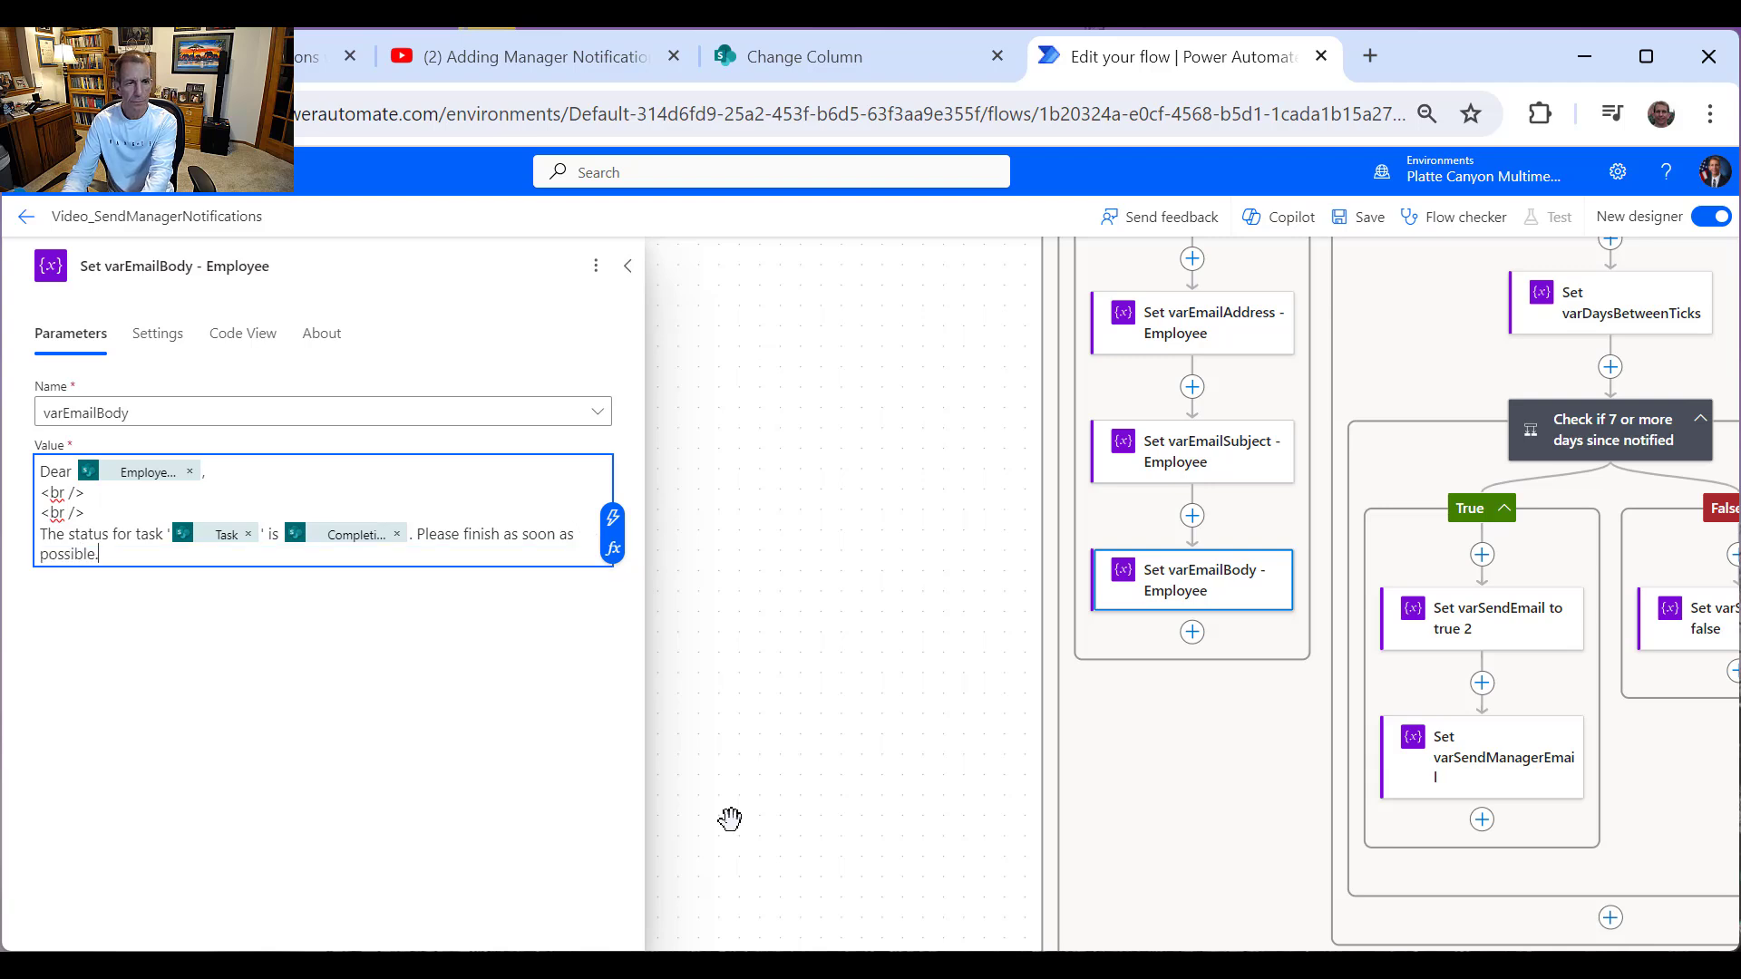
type("ble.")
Step: End the email body with two "<br />" lines, "Thanks,", two more "<br />" lines and the signature "Management"
key("Return")
type("<br />")
key("Return")
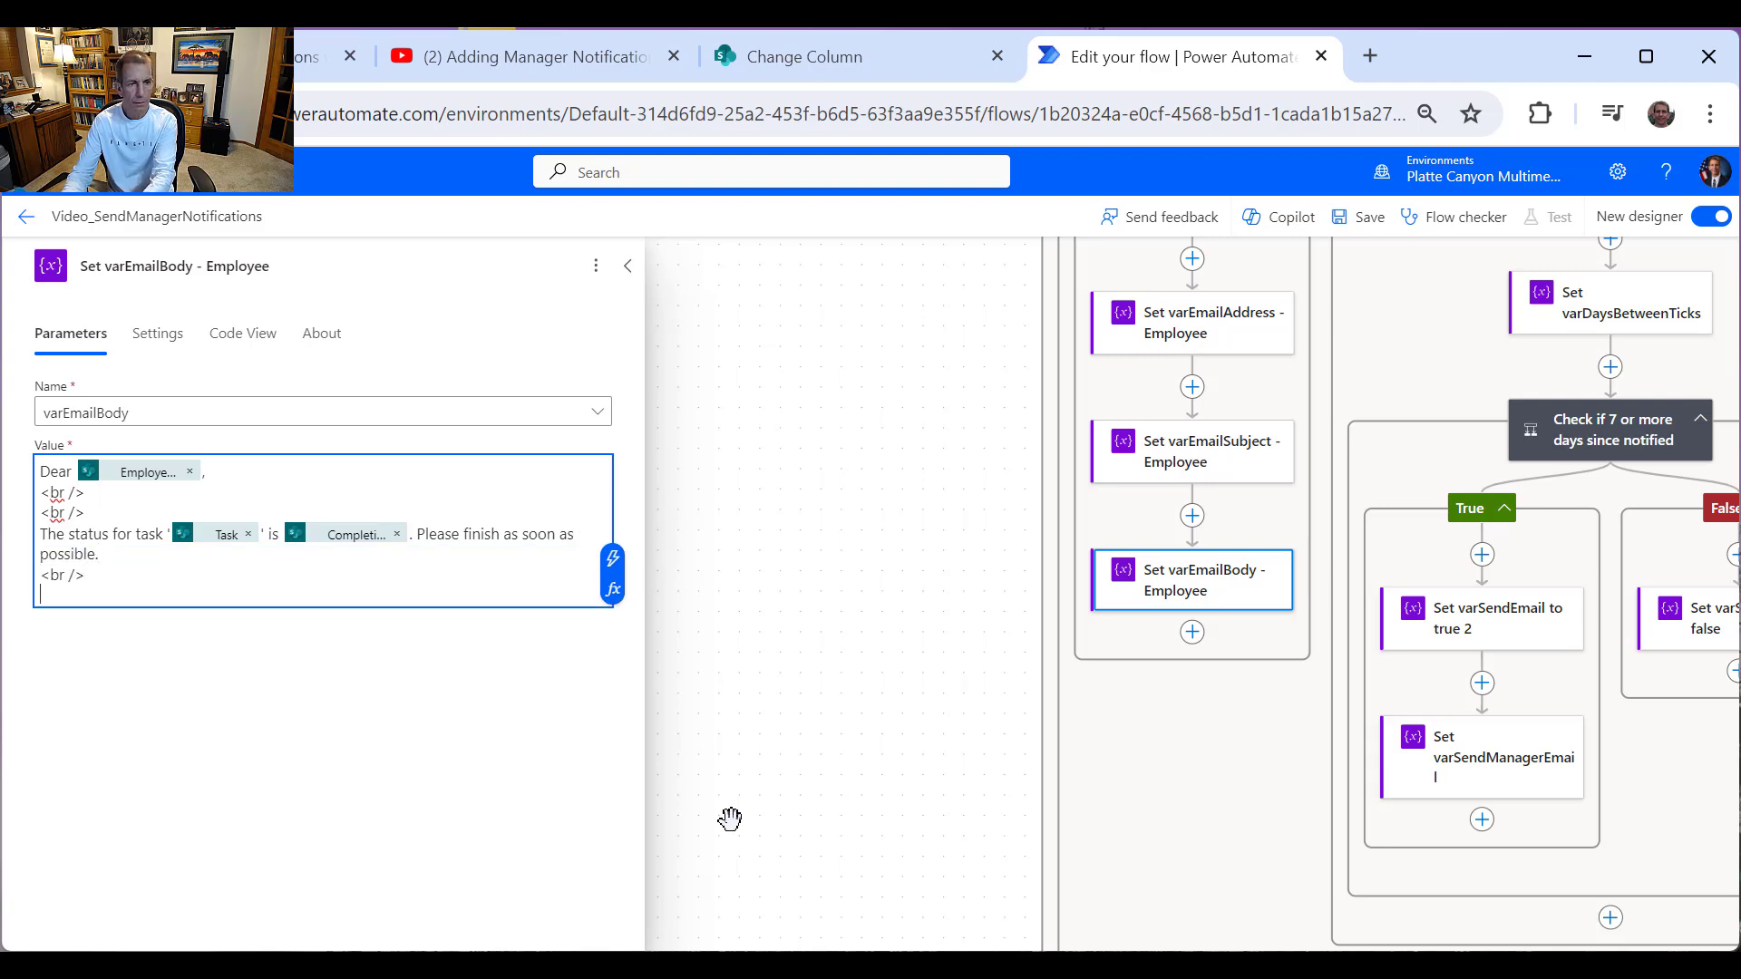
type("<br />")
key("Return")
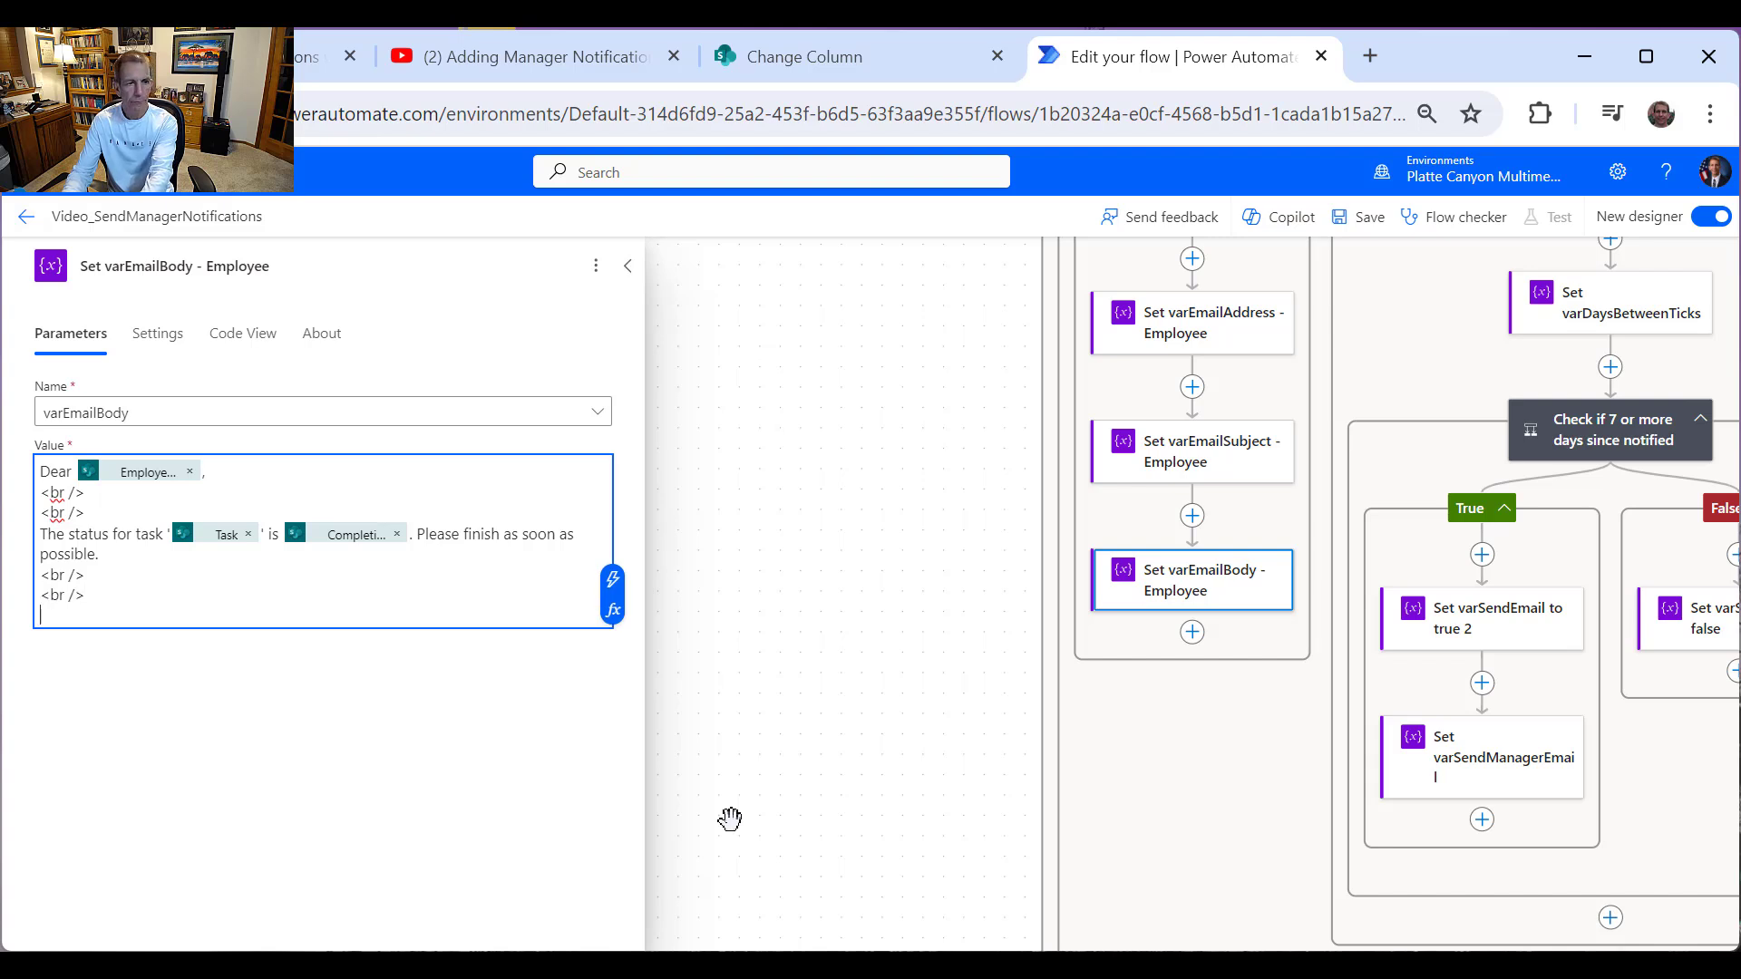
type("Thanks,")
key("Return")
type("<br />")
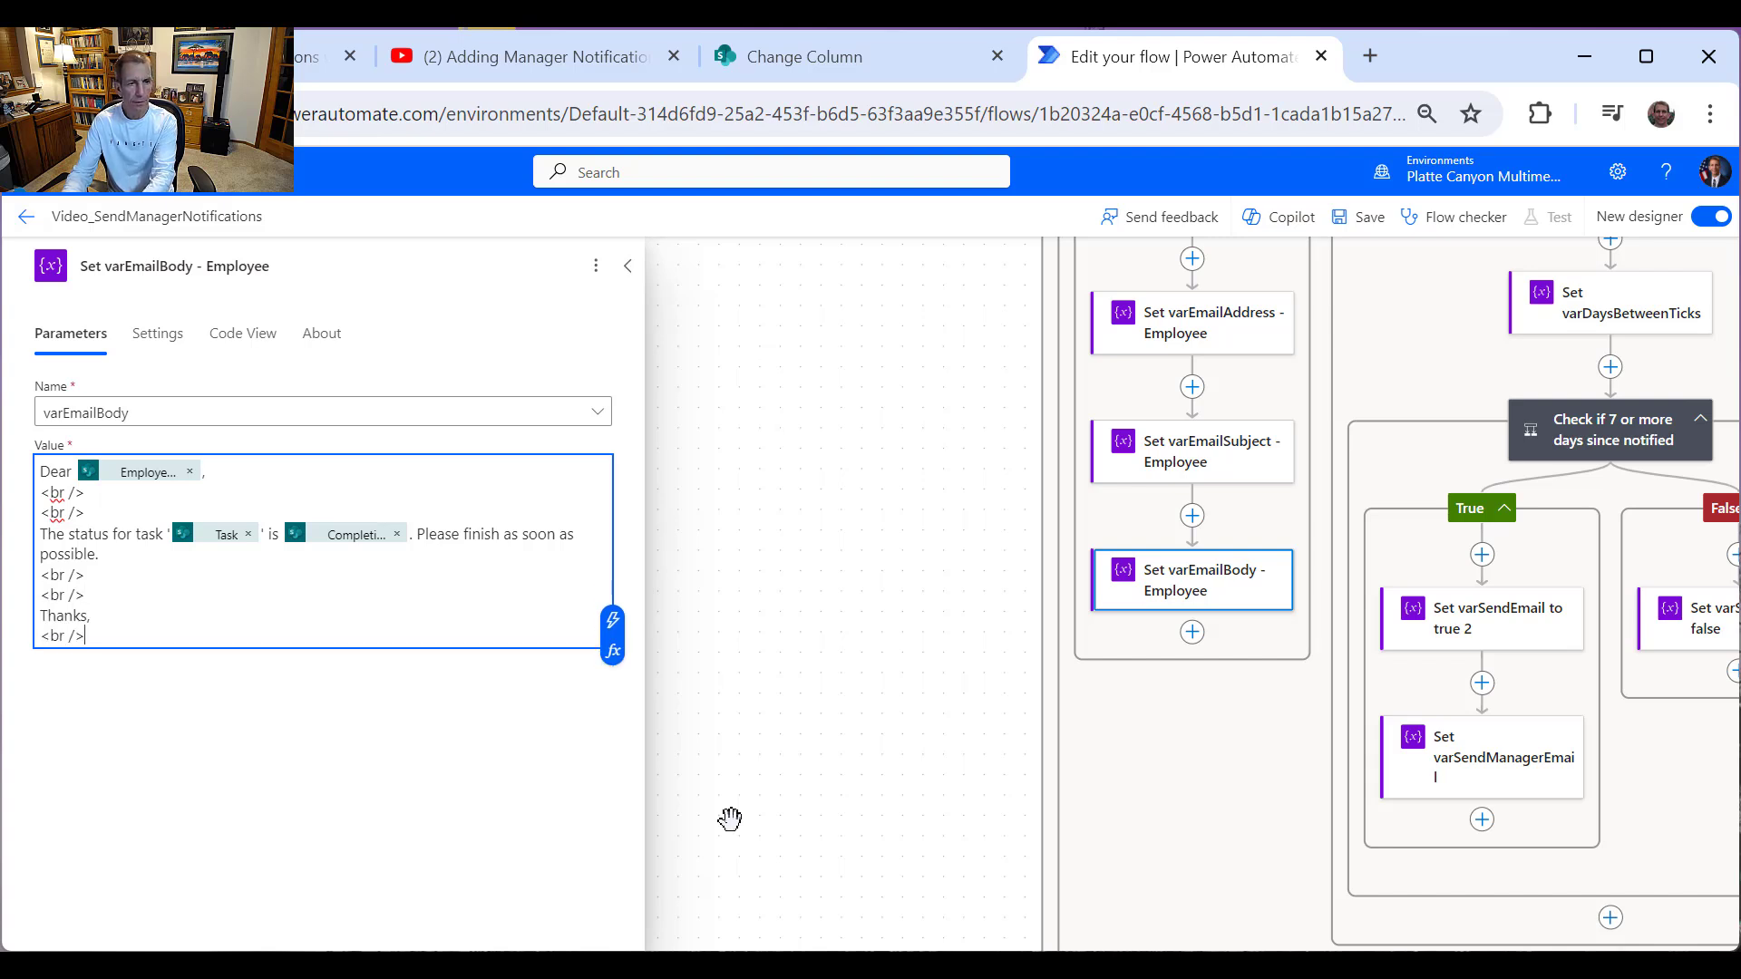
key("Return")
type("<br />")
key("Return")
type("Management")
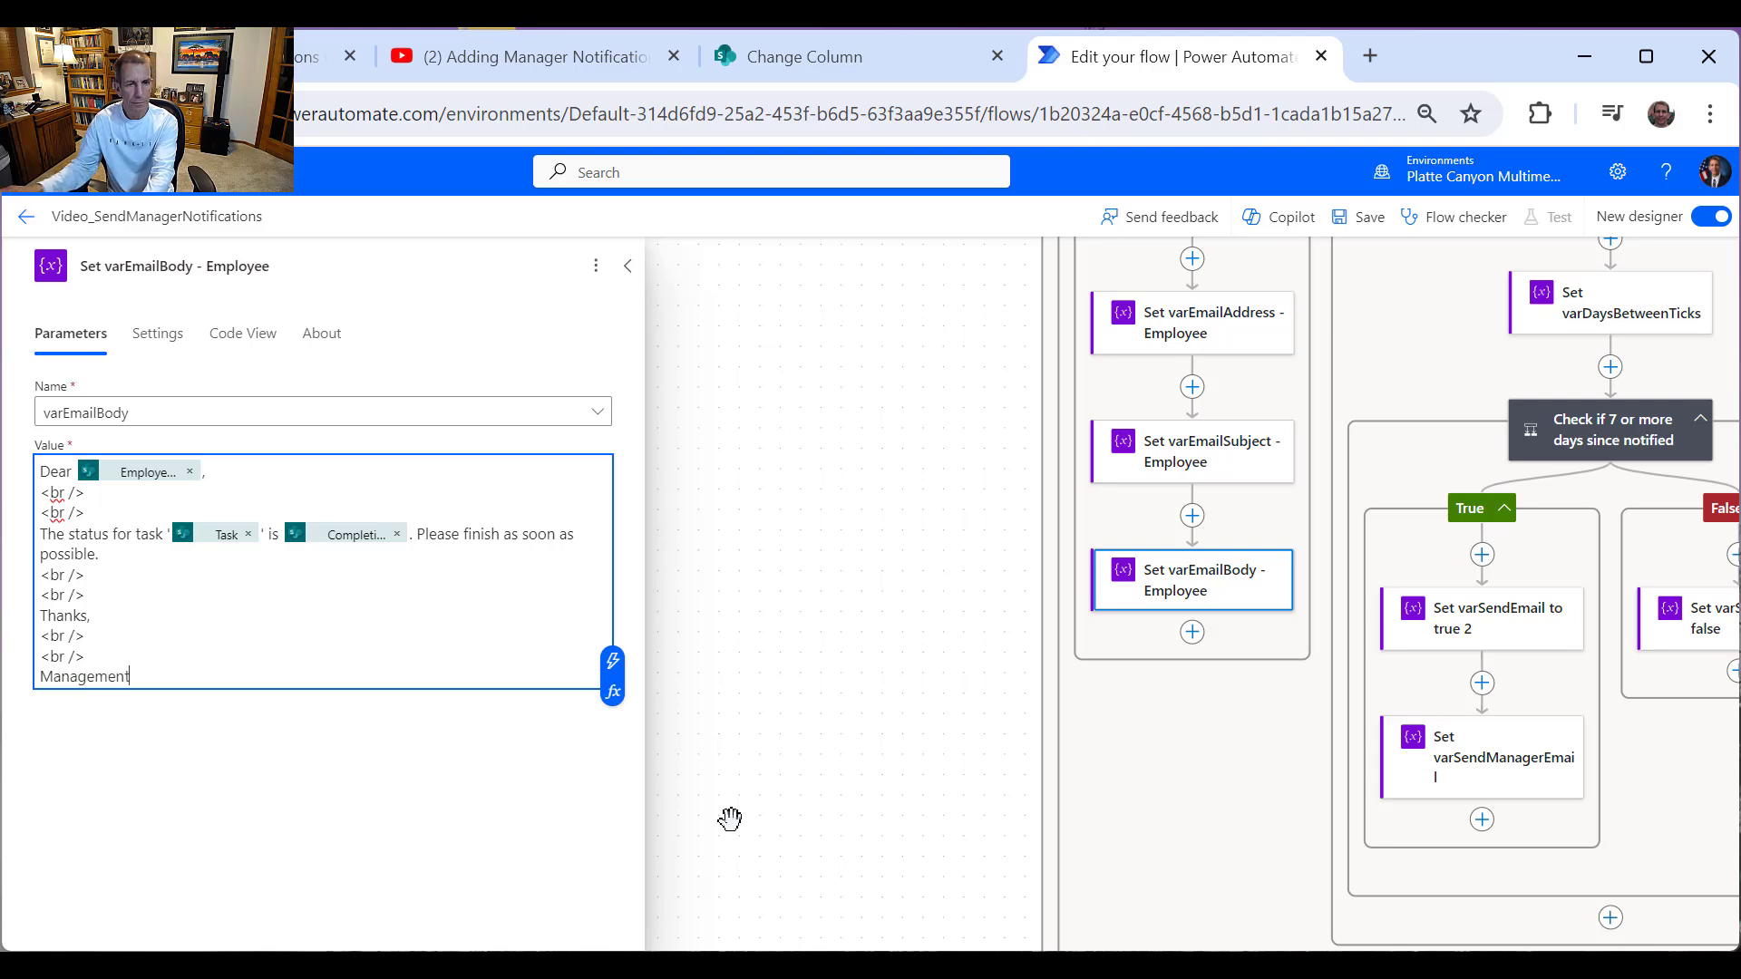
left_click(624, 265)
Step: Start adding an action below Set varEmailBody - Employee, search for "Outlook" and list all Outlook.com actions
left_click(1192, 632)
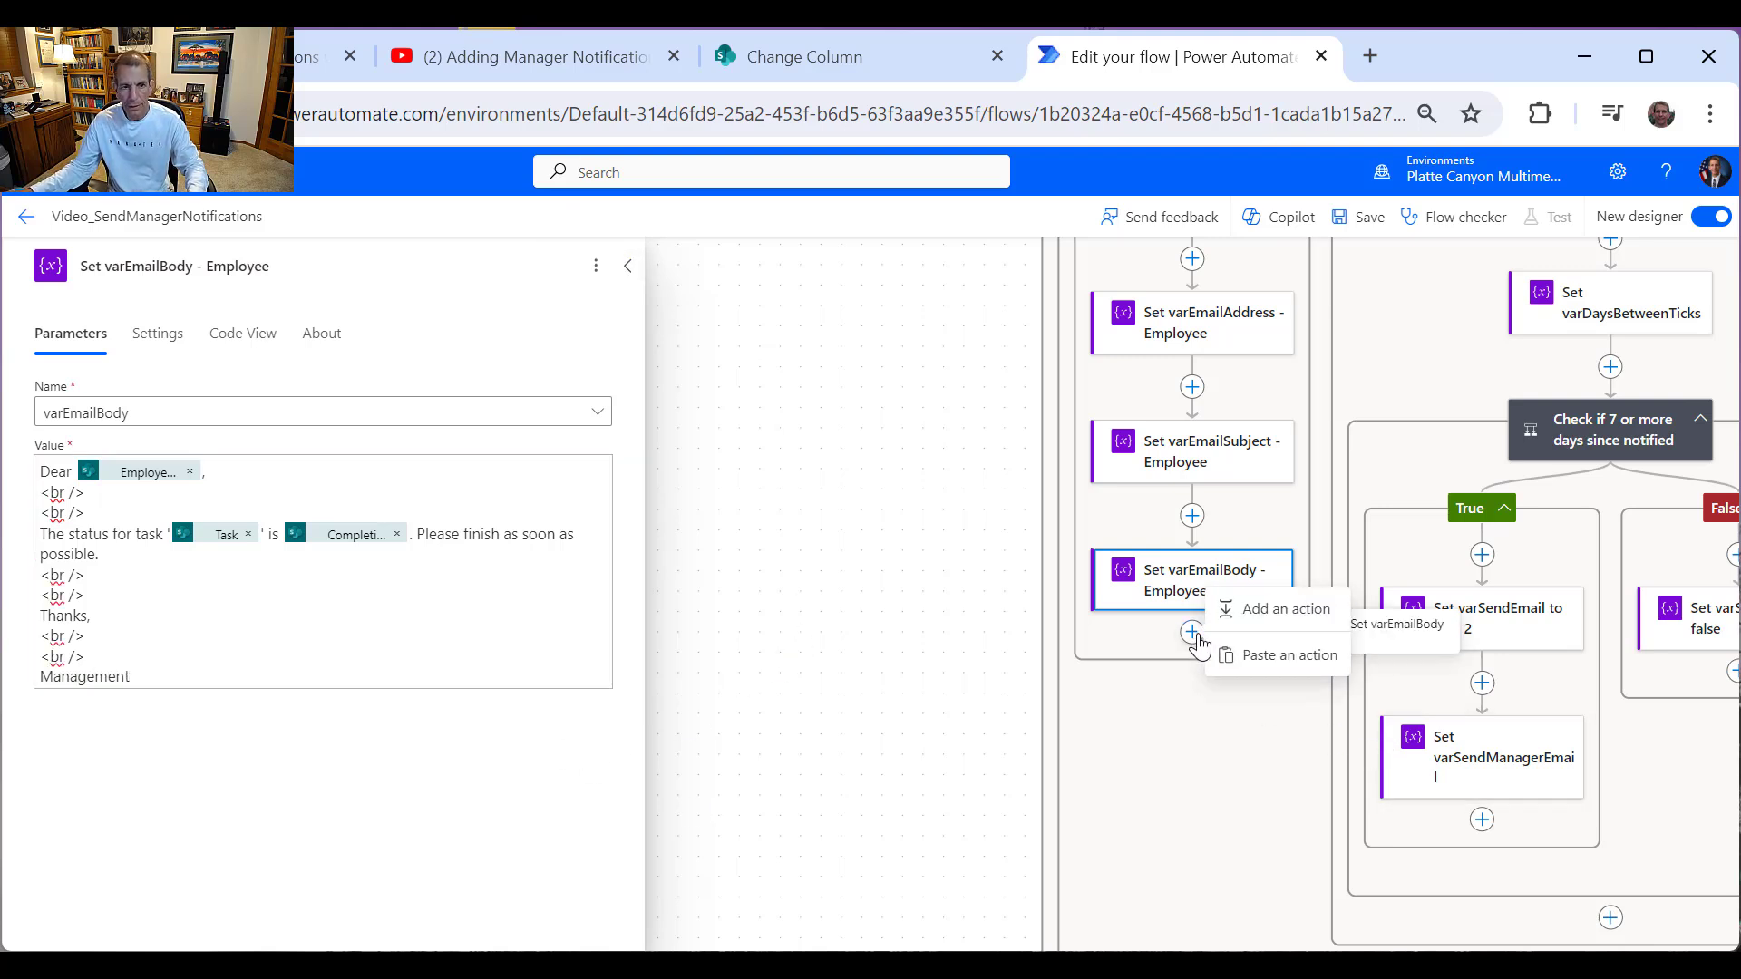
left_click(1332, 623)
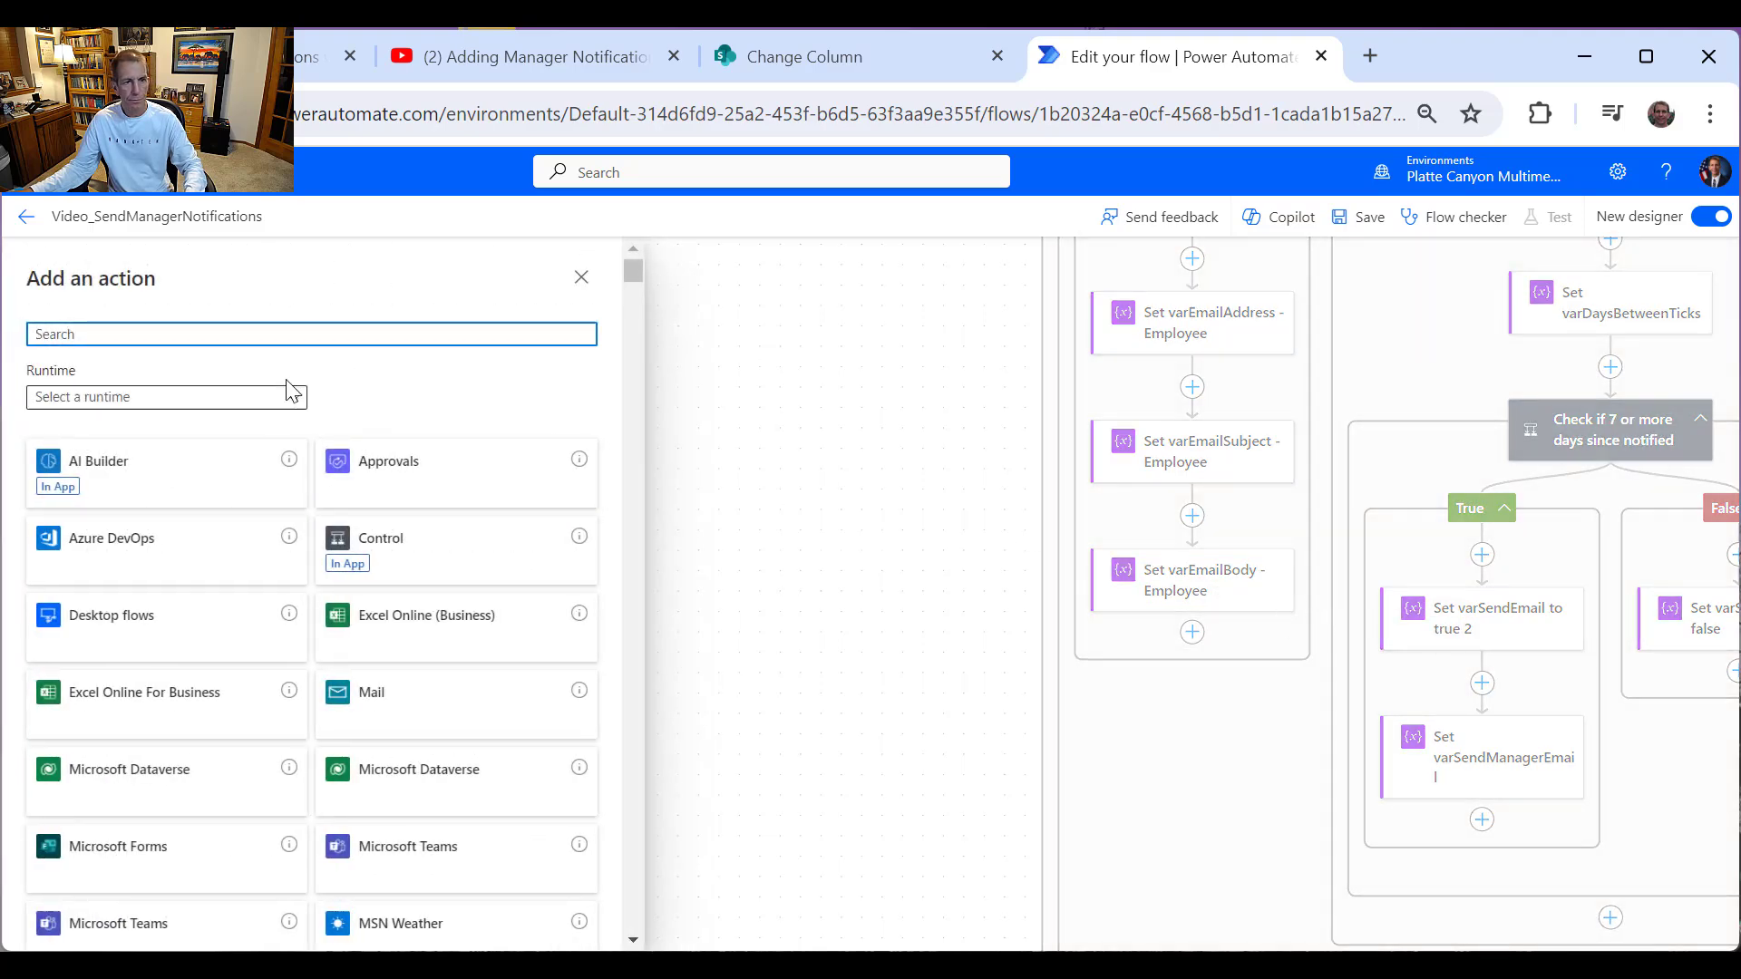
type("Out")
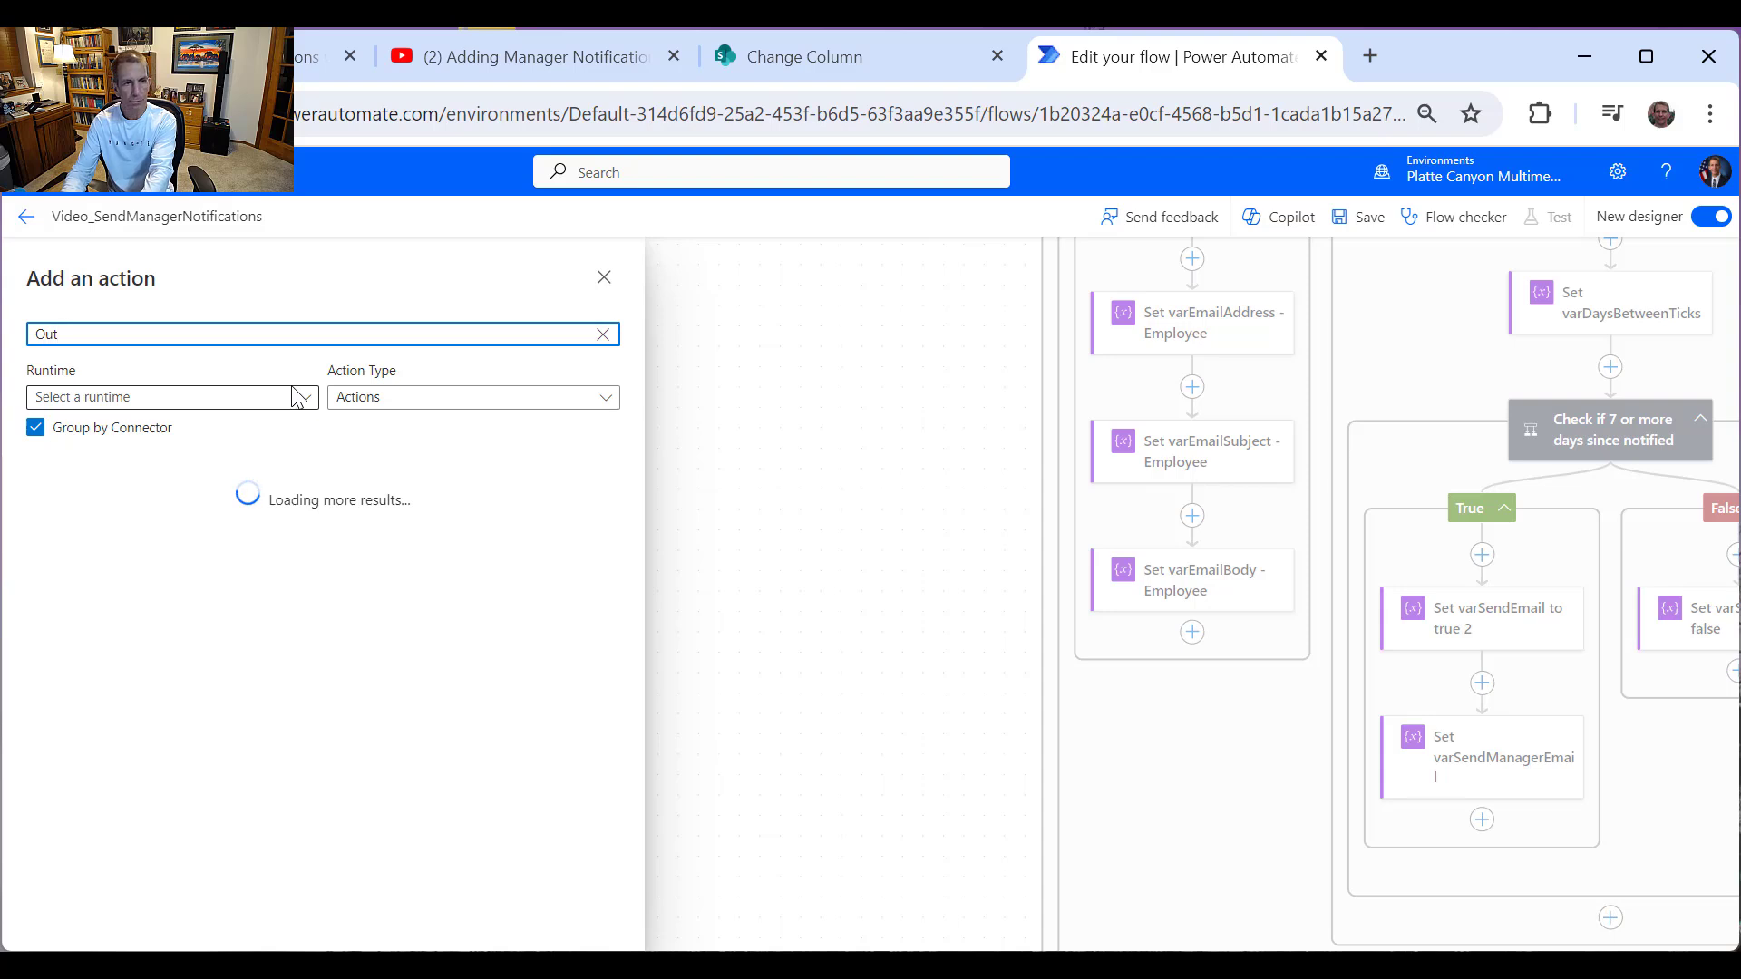
type("look")
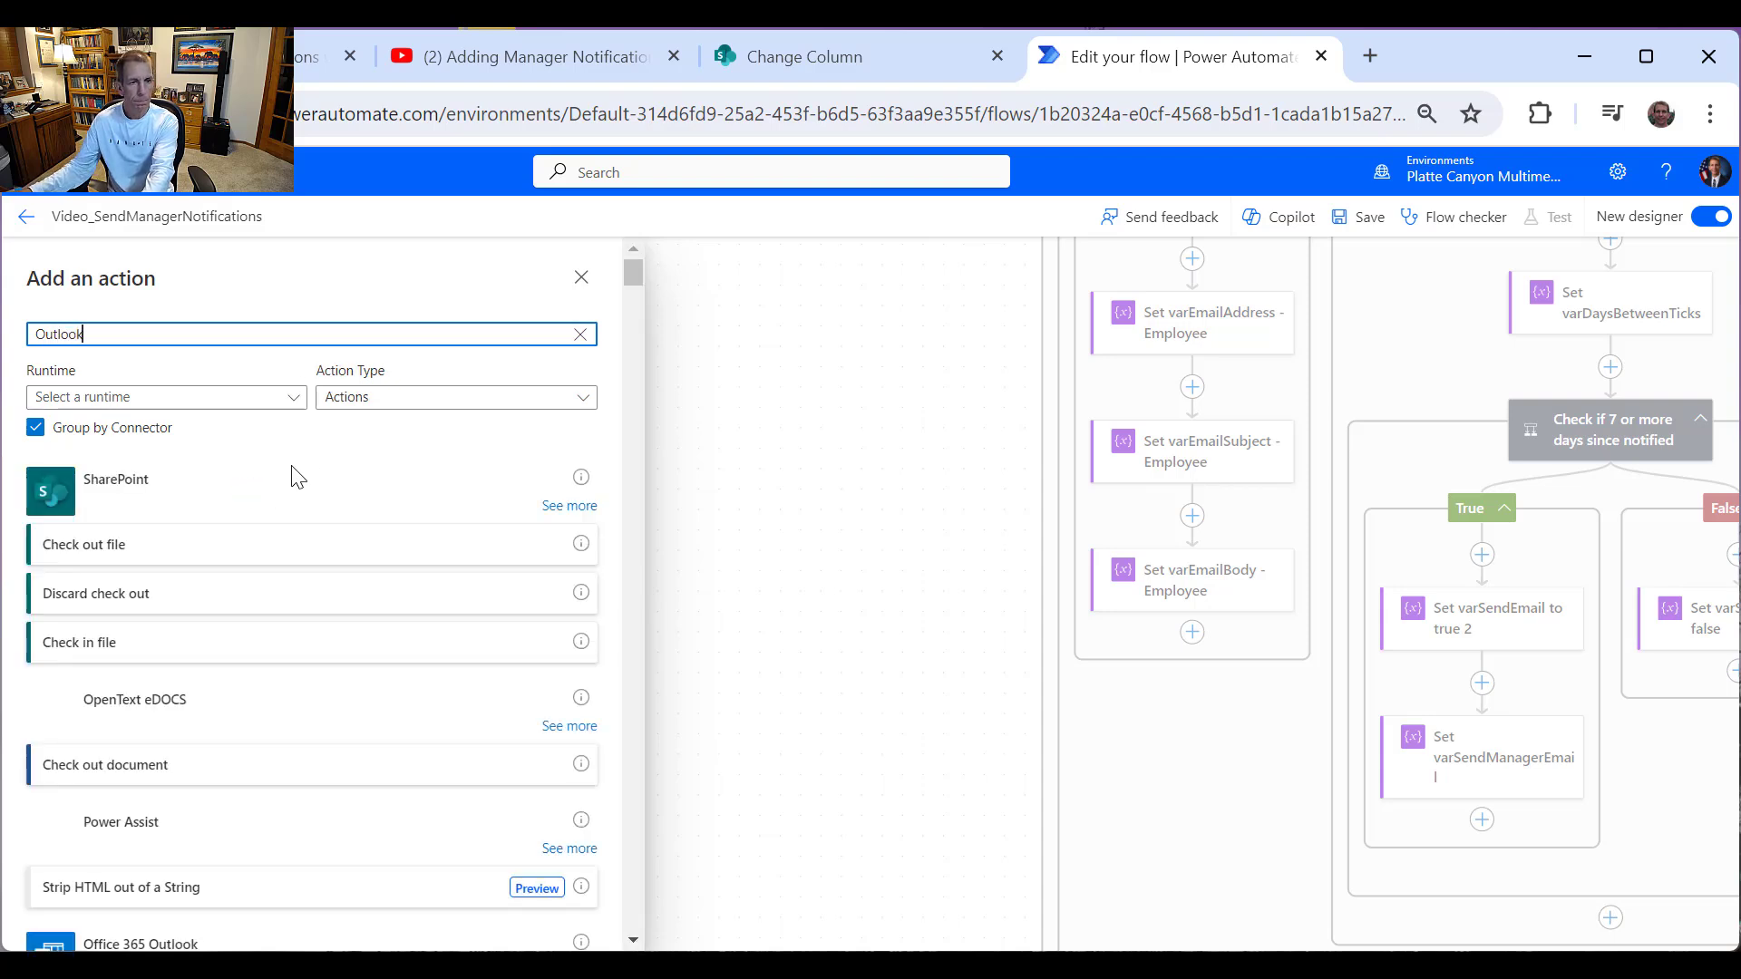
scroll(172, 739, "down", 3)
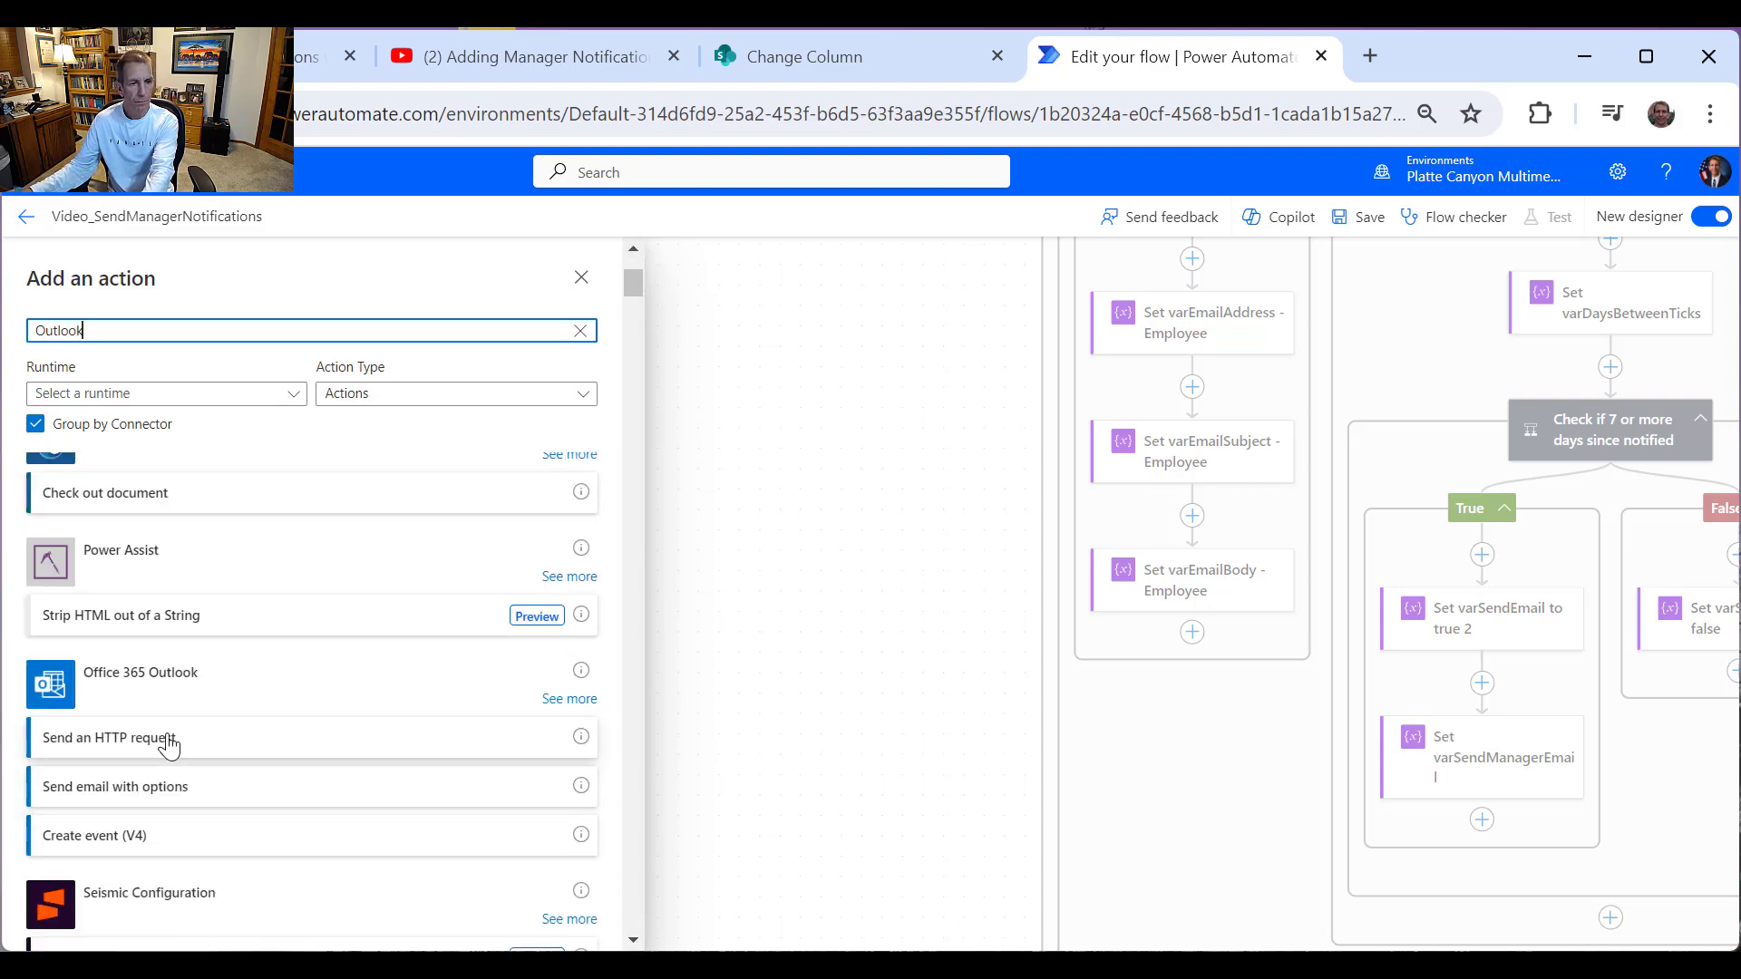
scroll(509, 715, "down", 3)
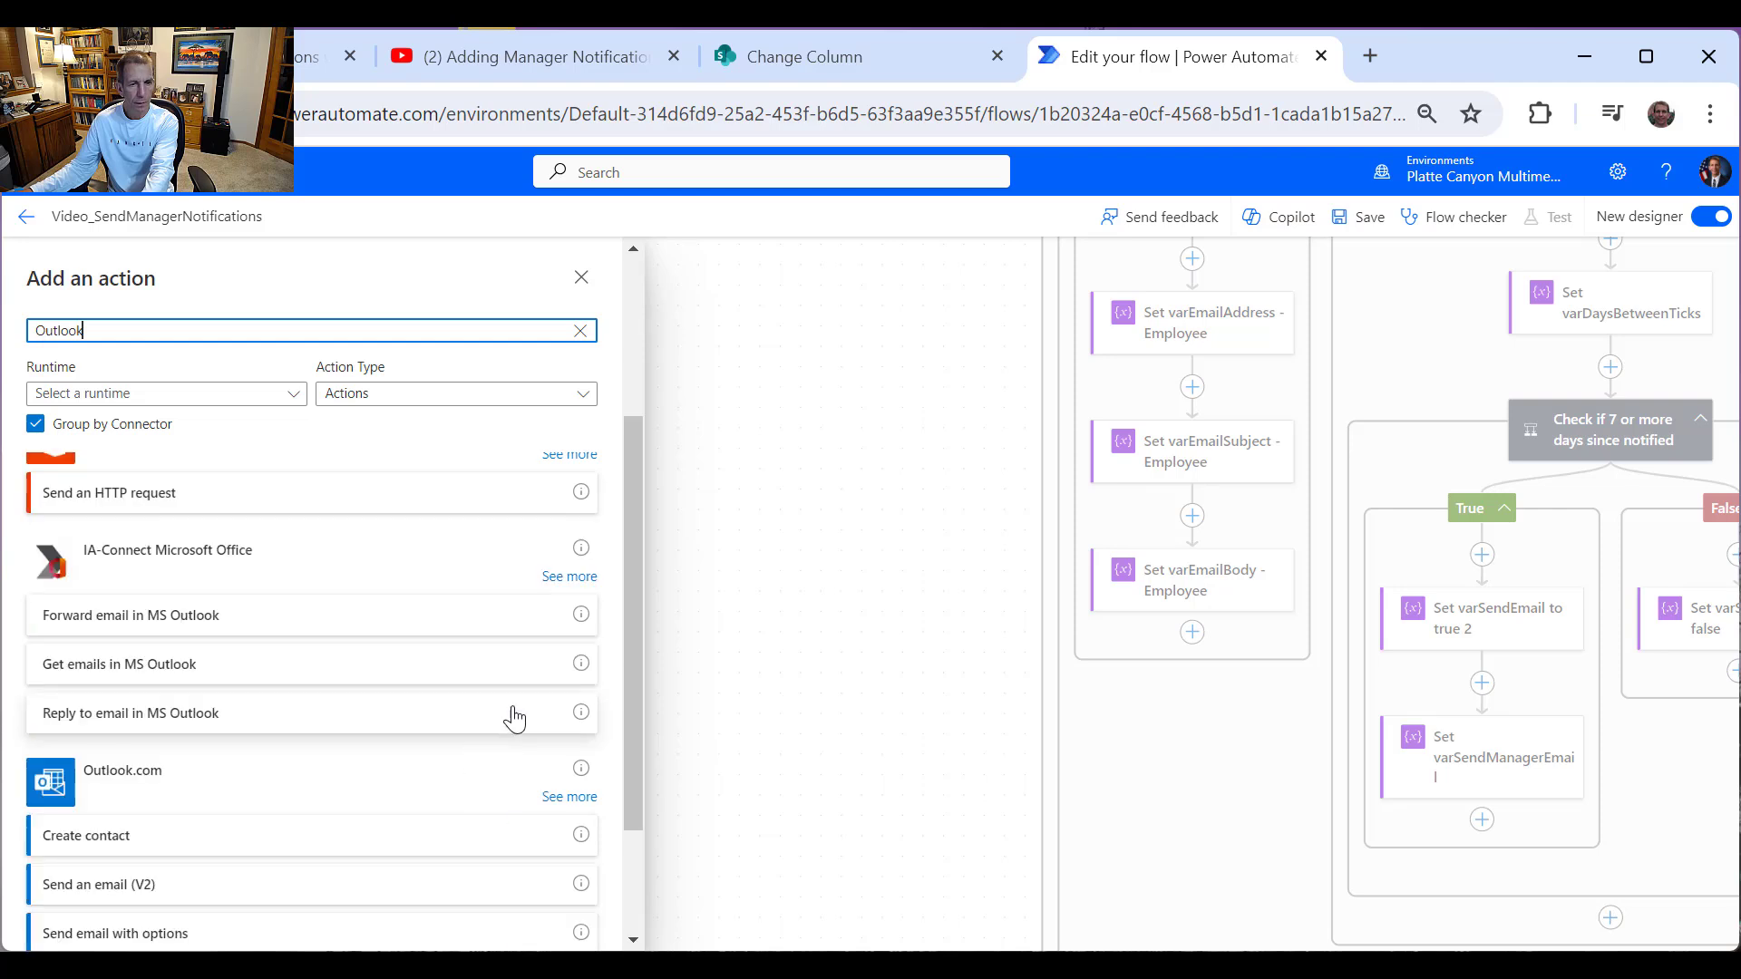
left_click(566, 798)
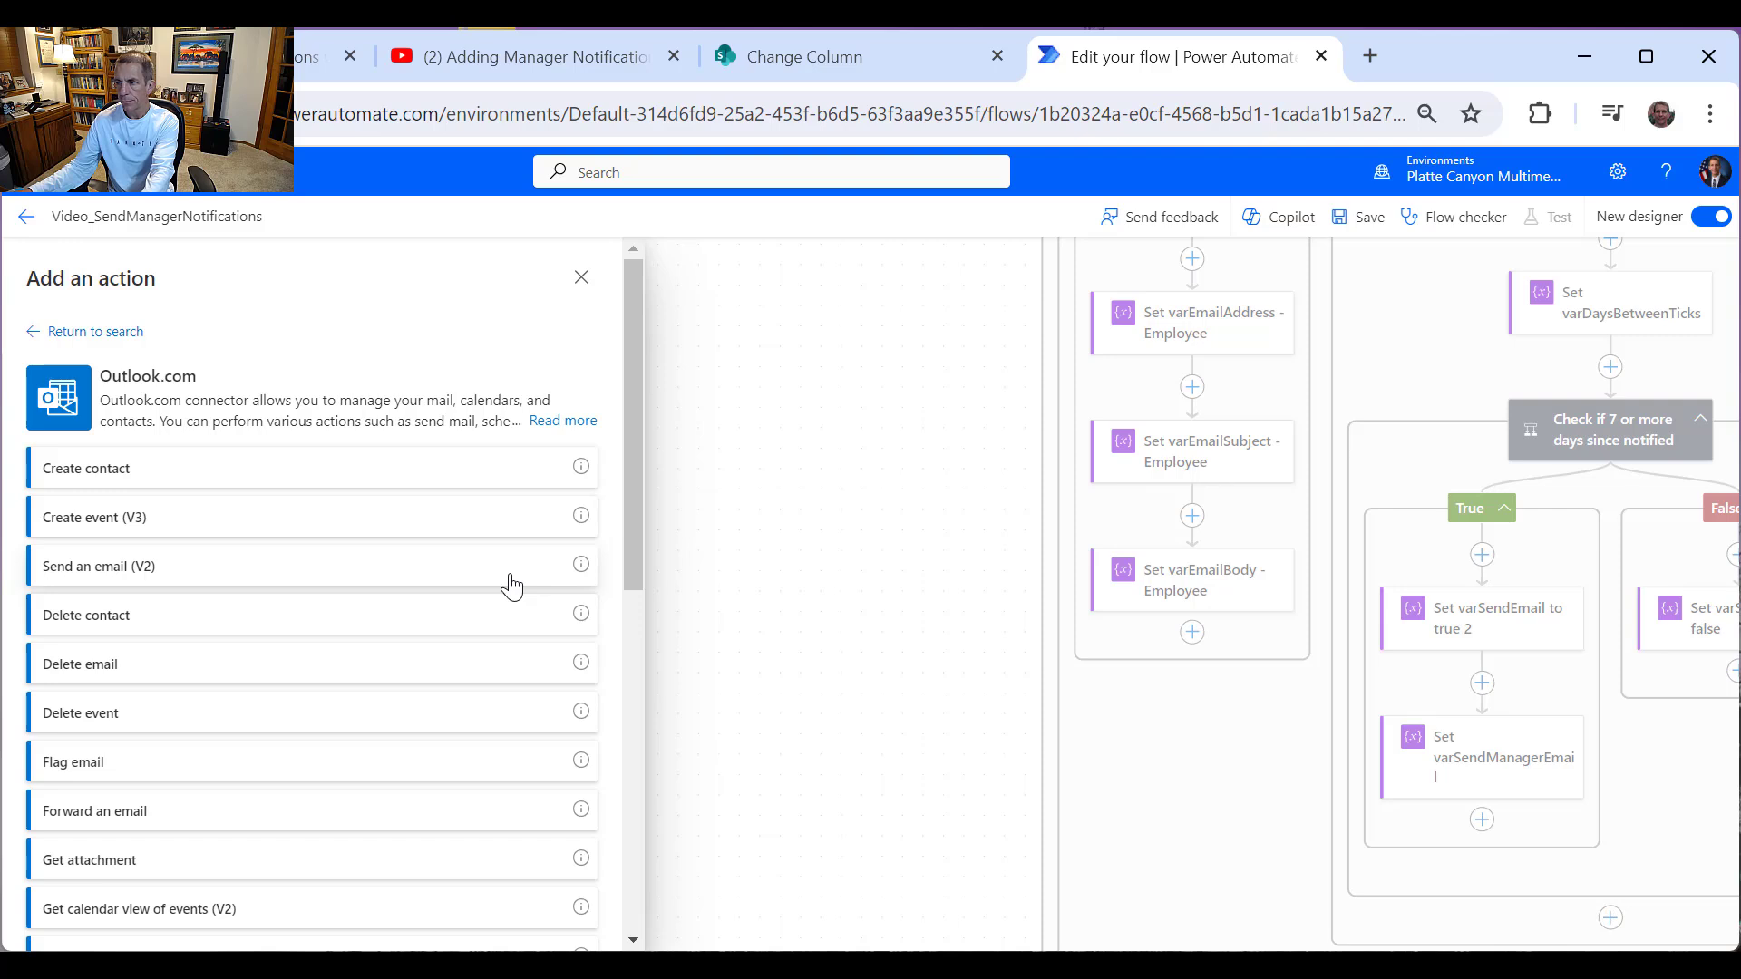
Step: Try adding the Outlook.com Send an email (V2) action below Set varEmailBody - Employee
scroll(508, 585, "down", 3)
scroll(490, 592, "down", 3)
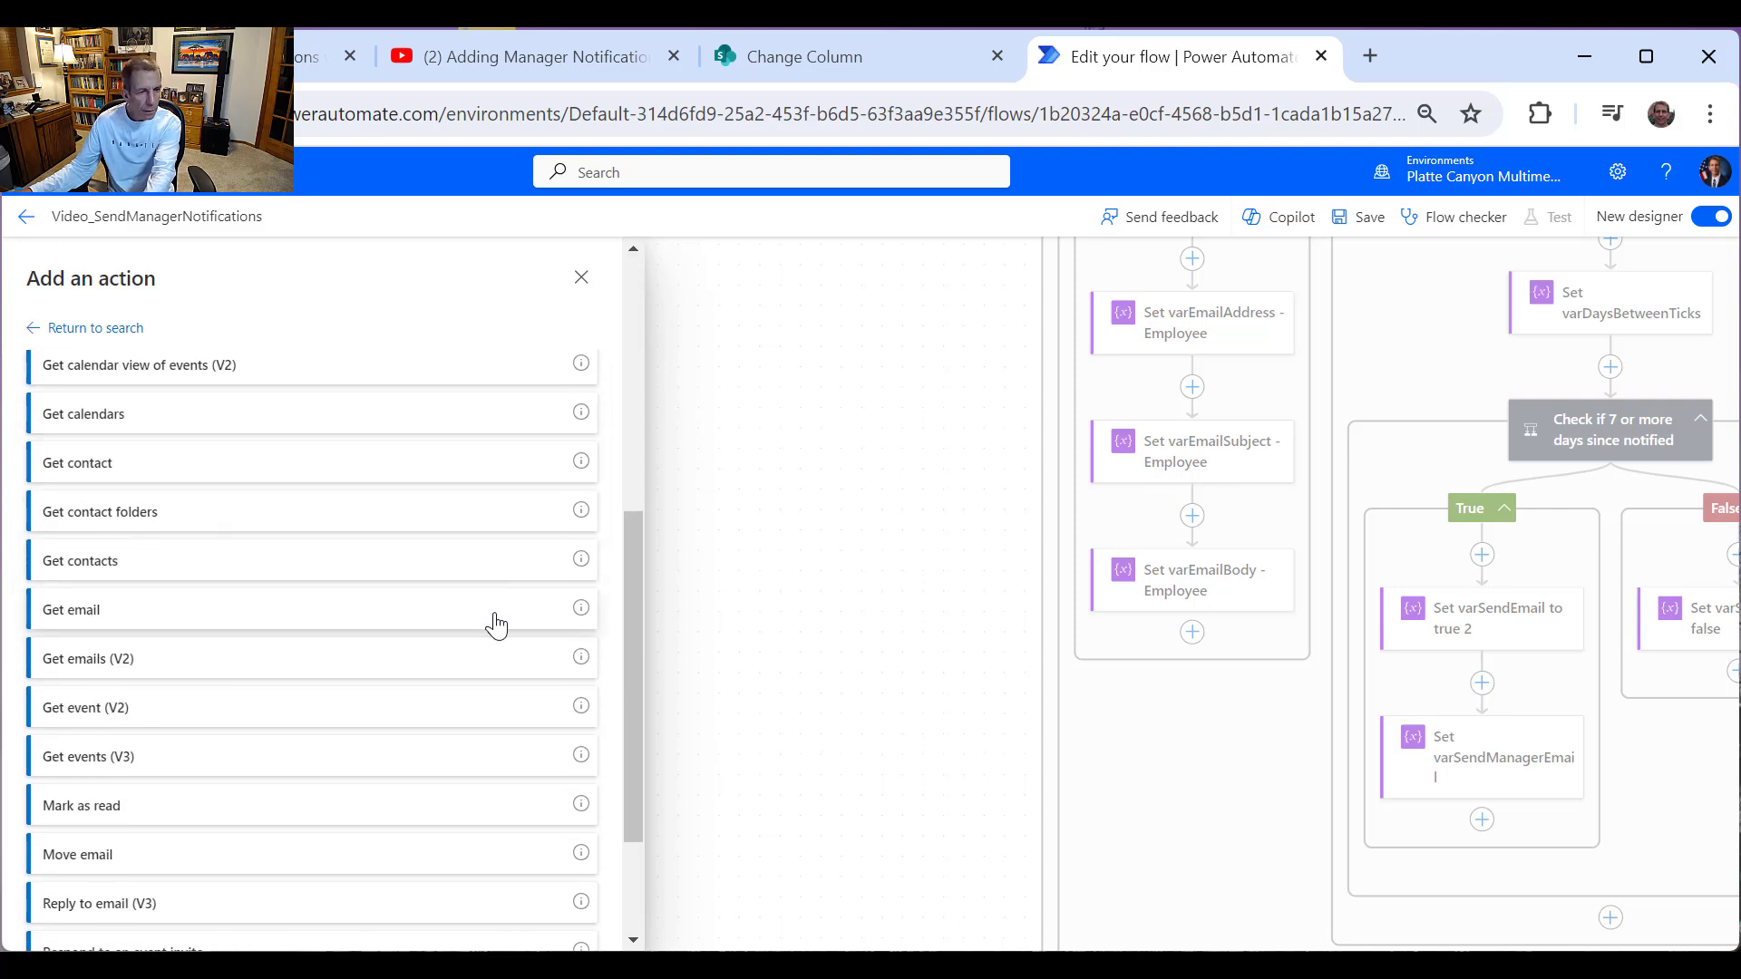
scroll(496, 625, "up", 5)
scroll(453, 580, "down", 3)
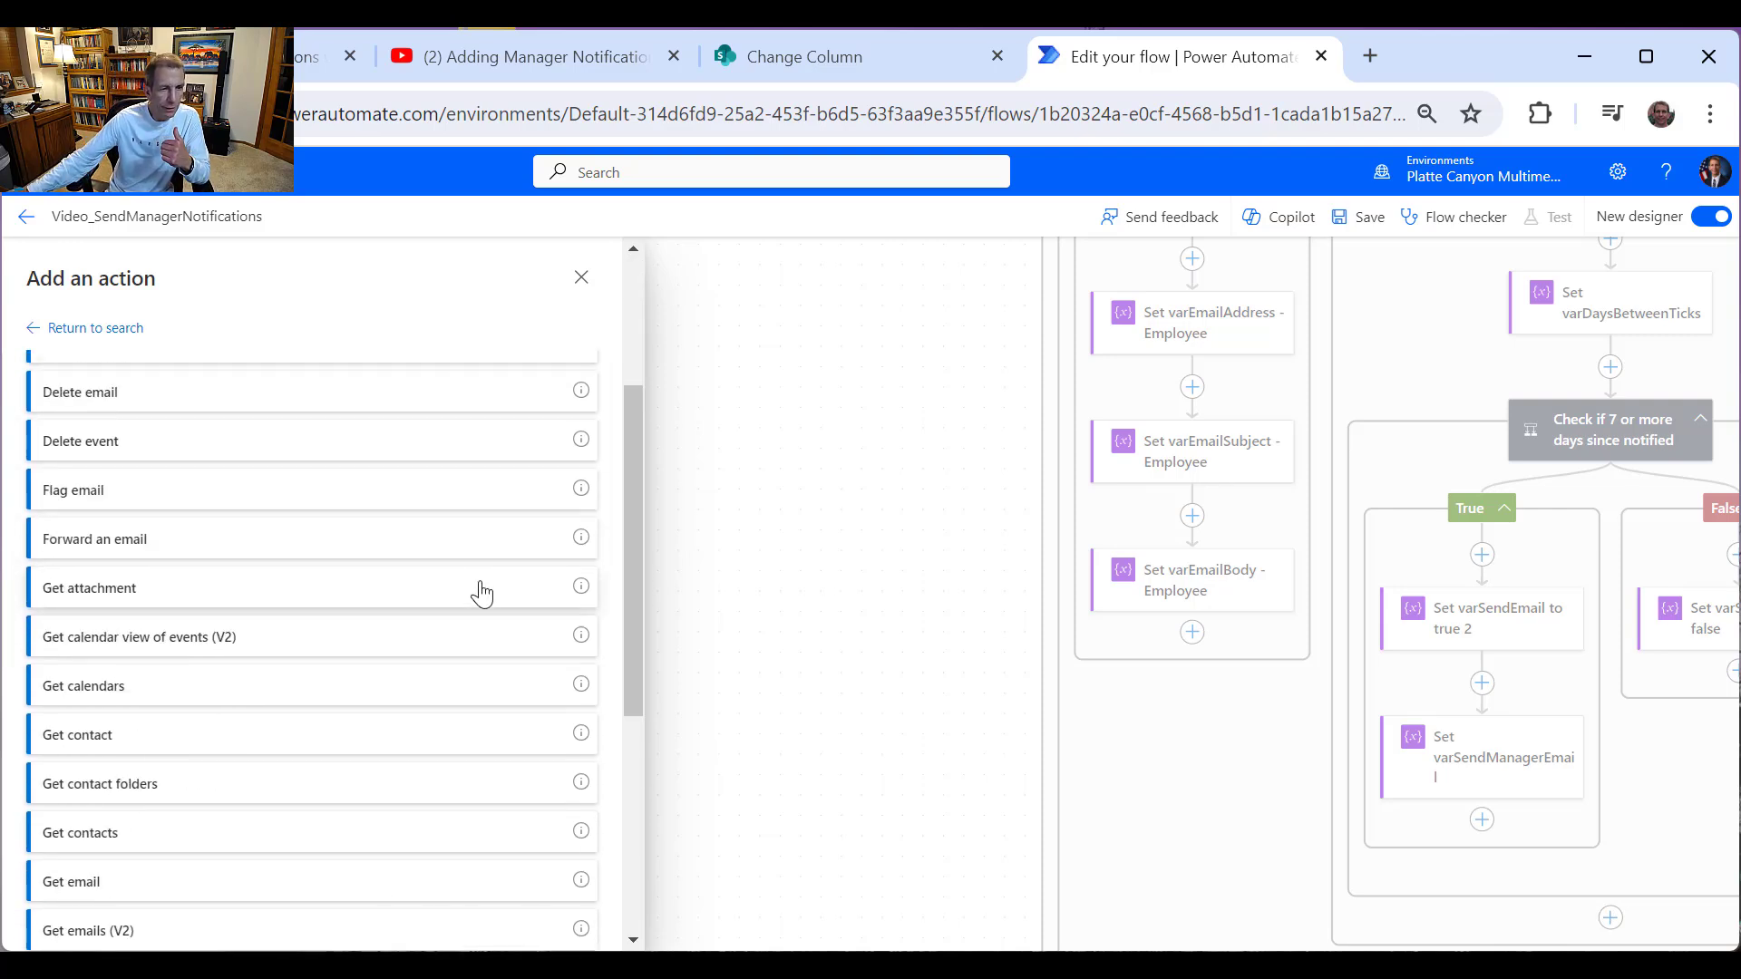
scroll(474, 591, "down", 5)
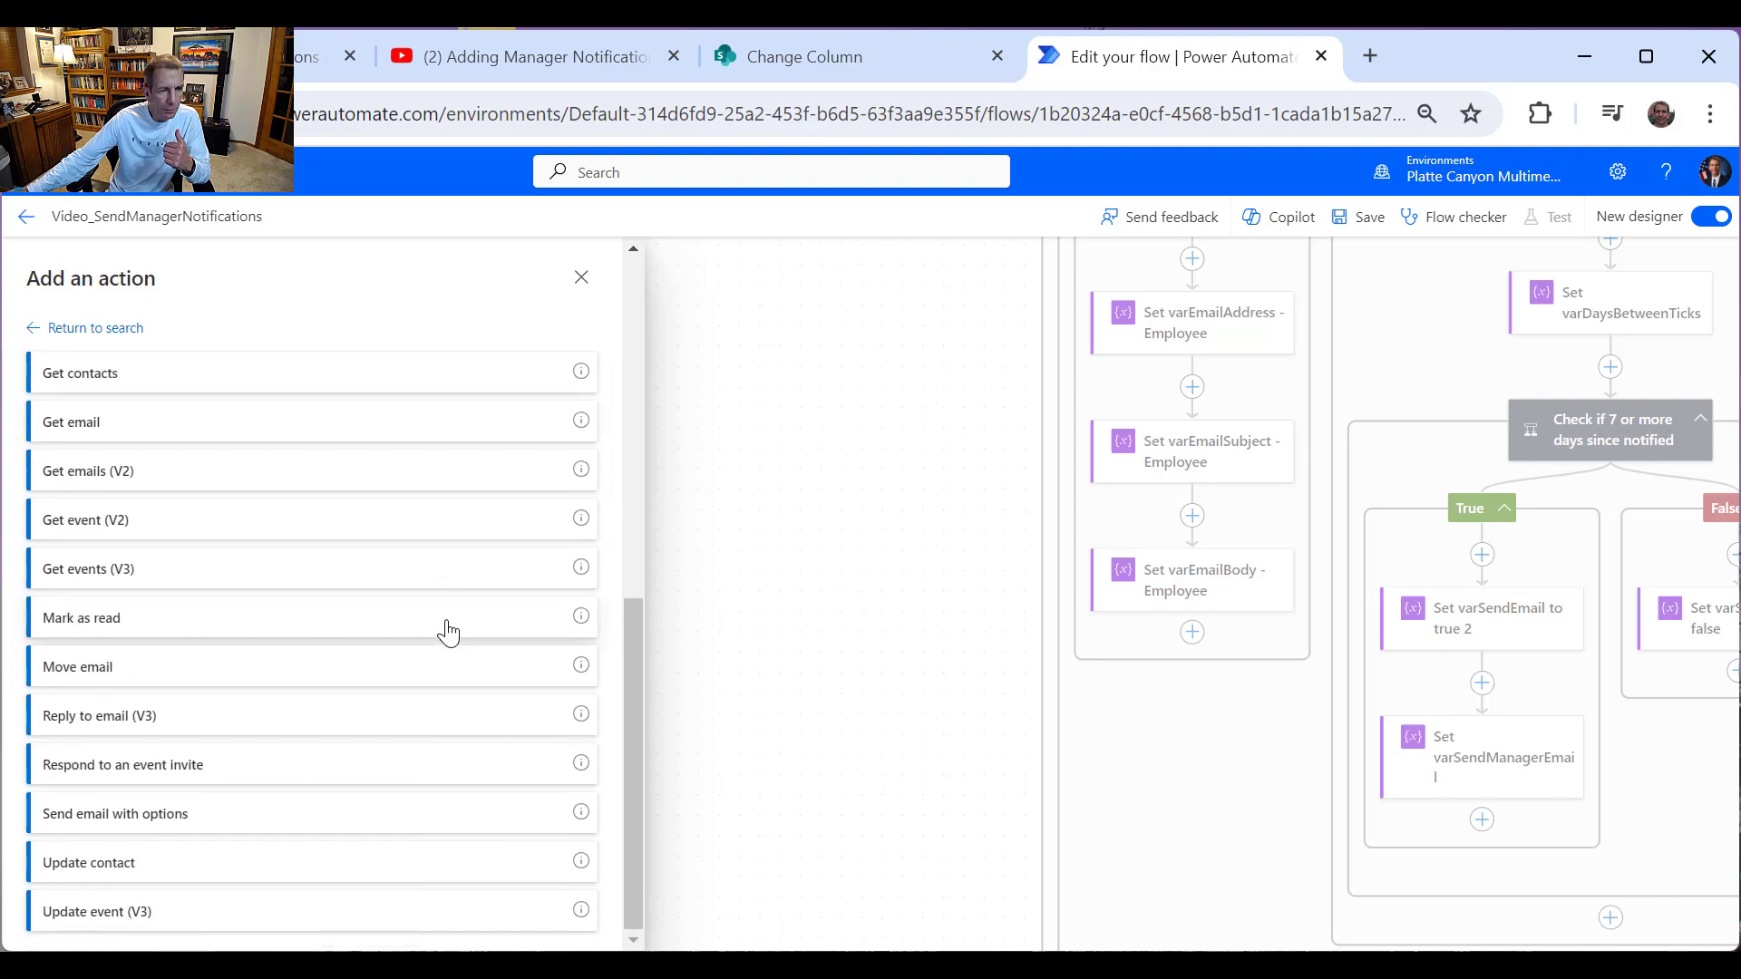
scroll(420, 684, "up", 5)
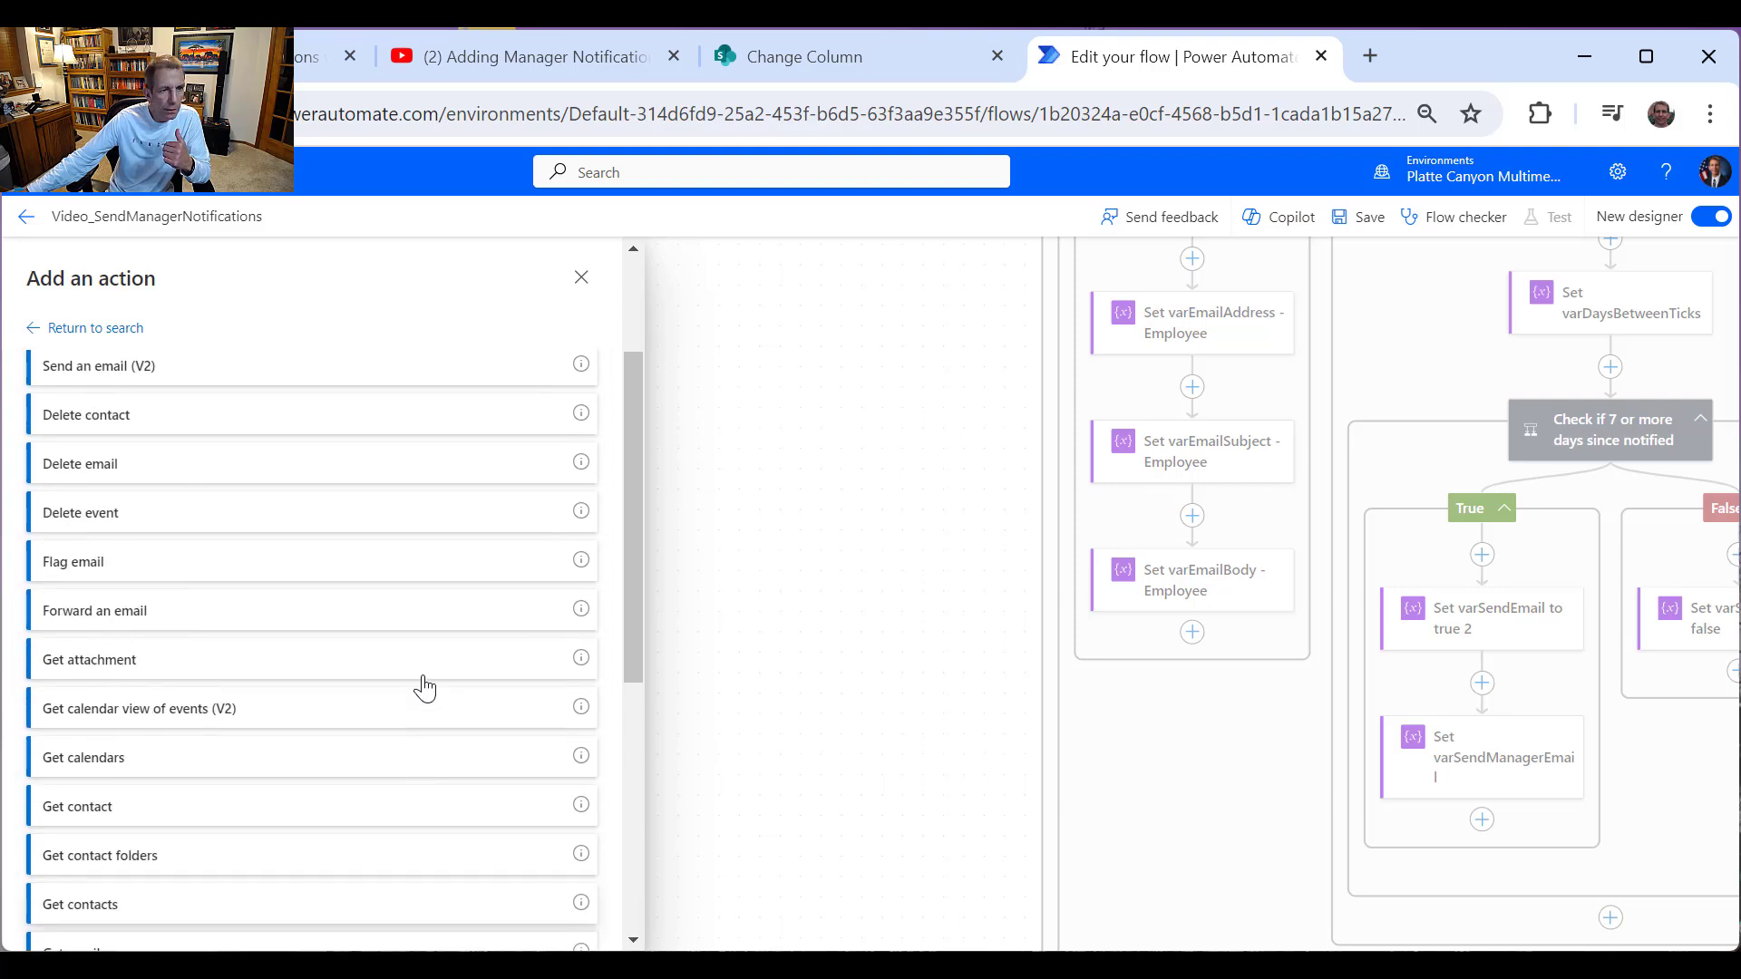
scroll(421, 690, "up", 2)
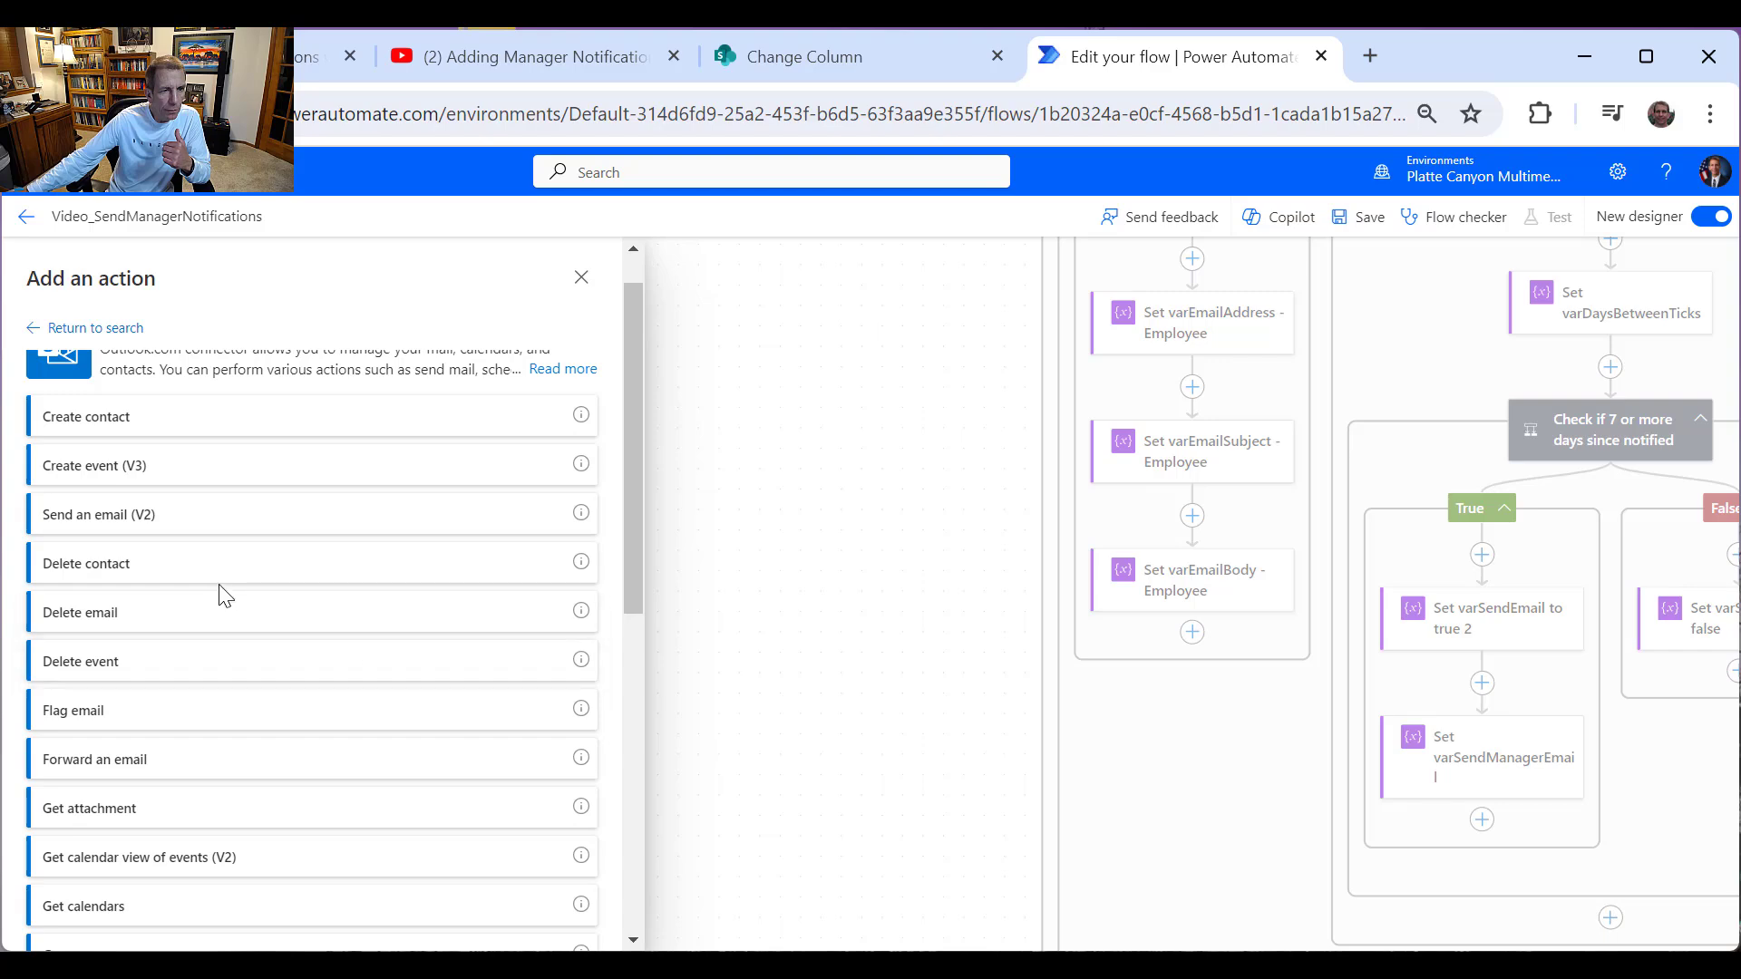
left_click(128, 514)
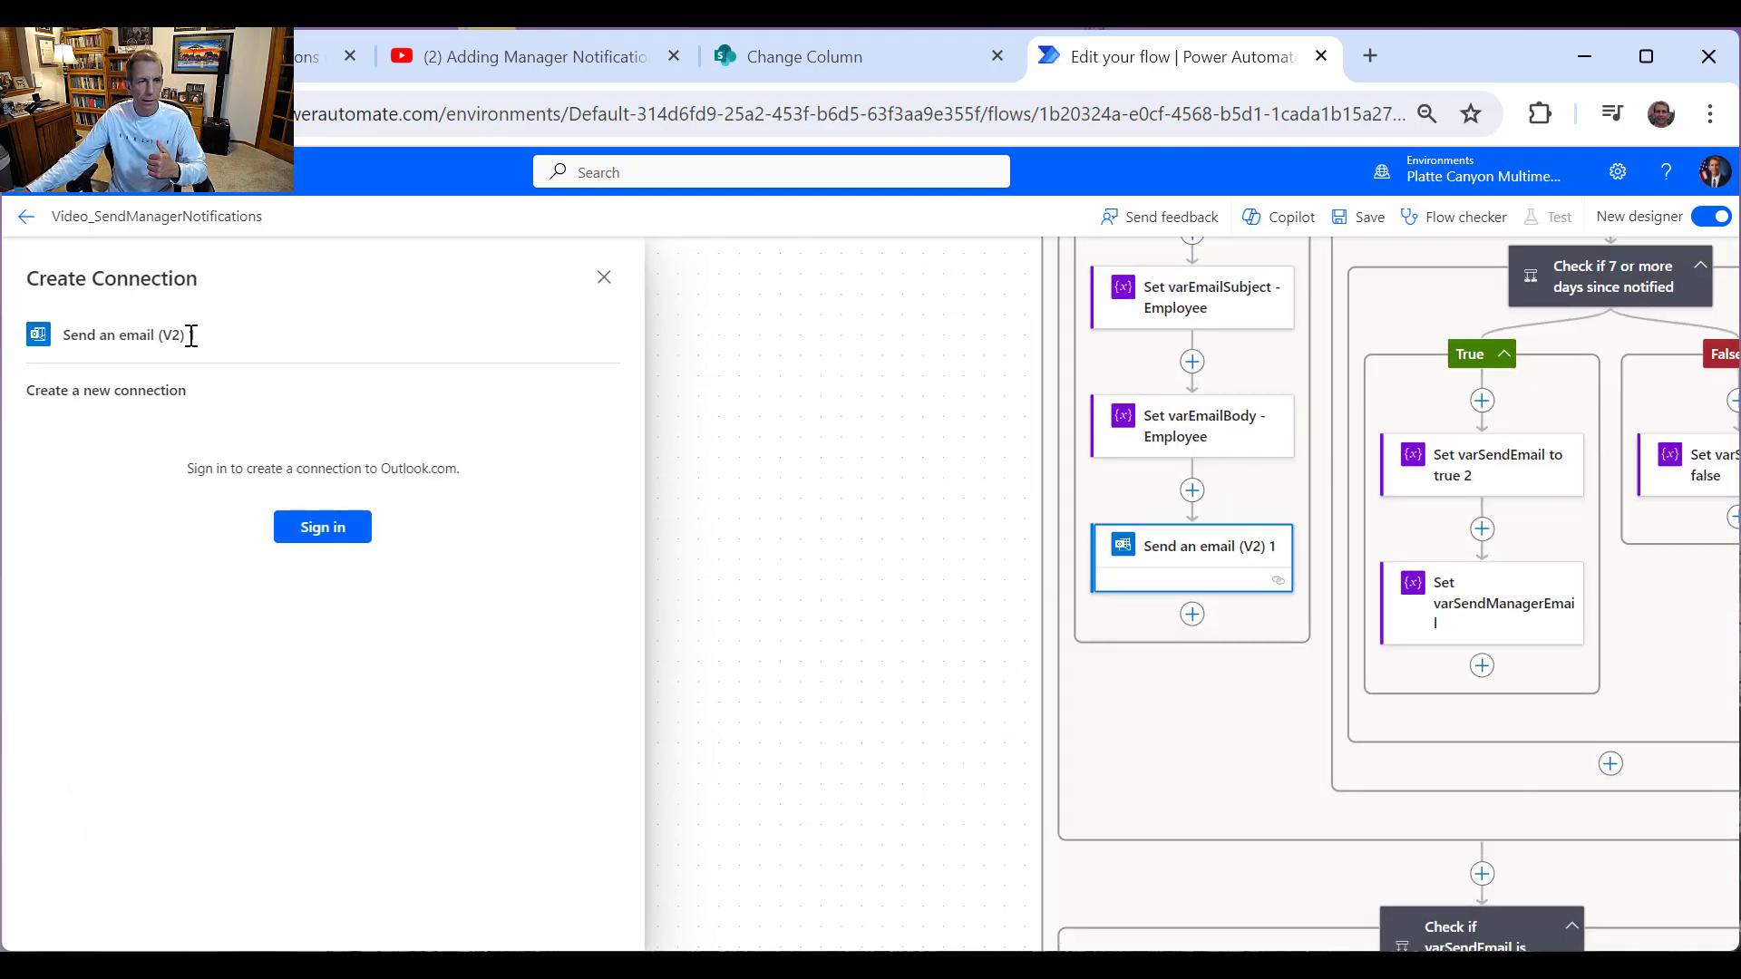
Step: Dismiss the Outlook.com connection setup and delete the Send an email (V2) action from the flow
left_click(603, 278)
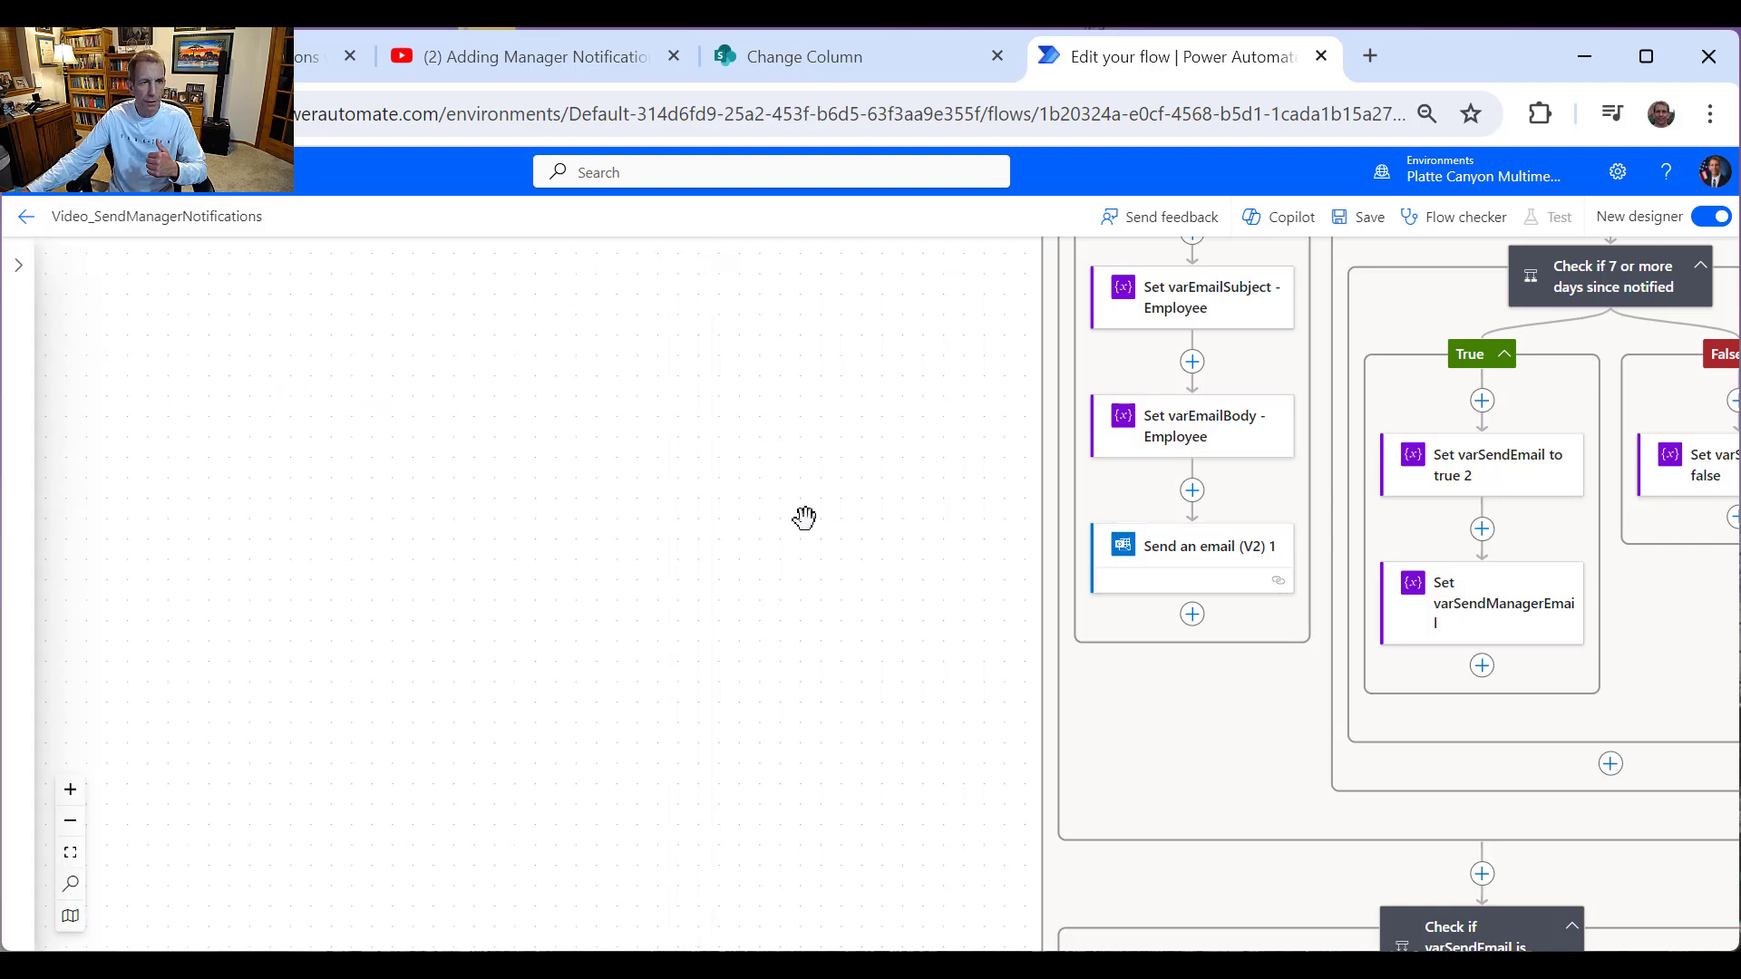
left_click(1236, 551)
left_click(604, 277)
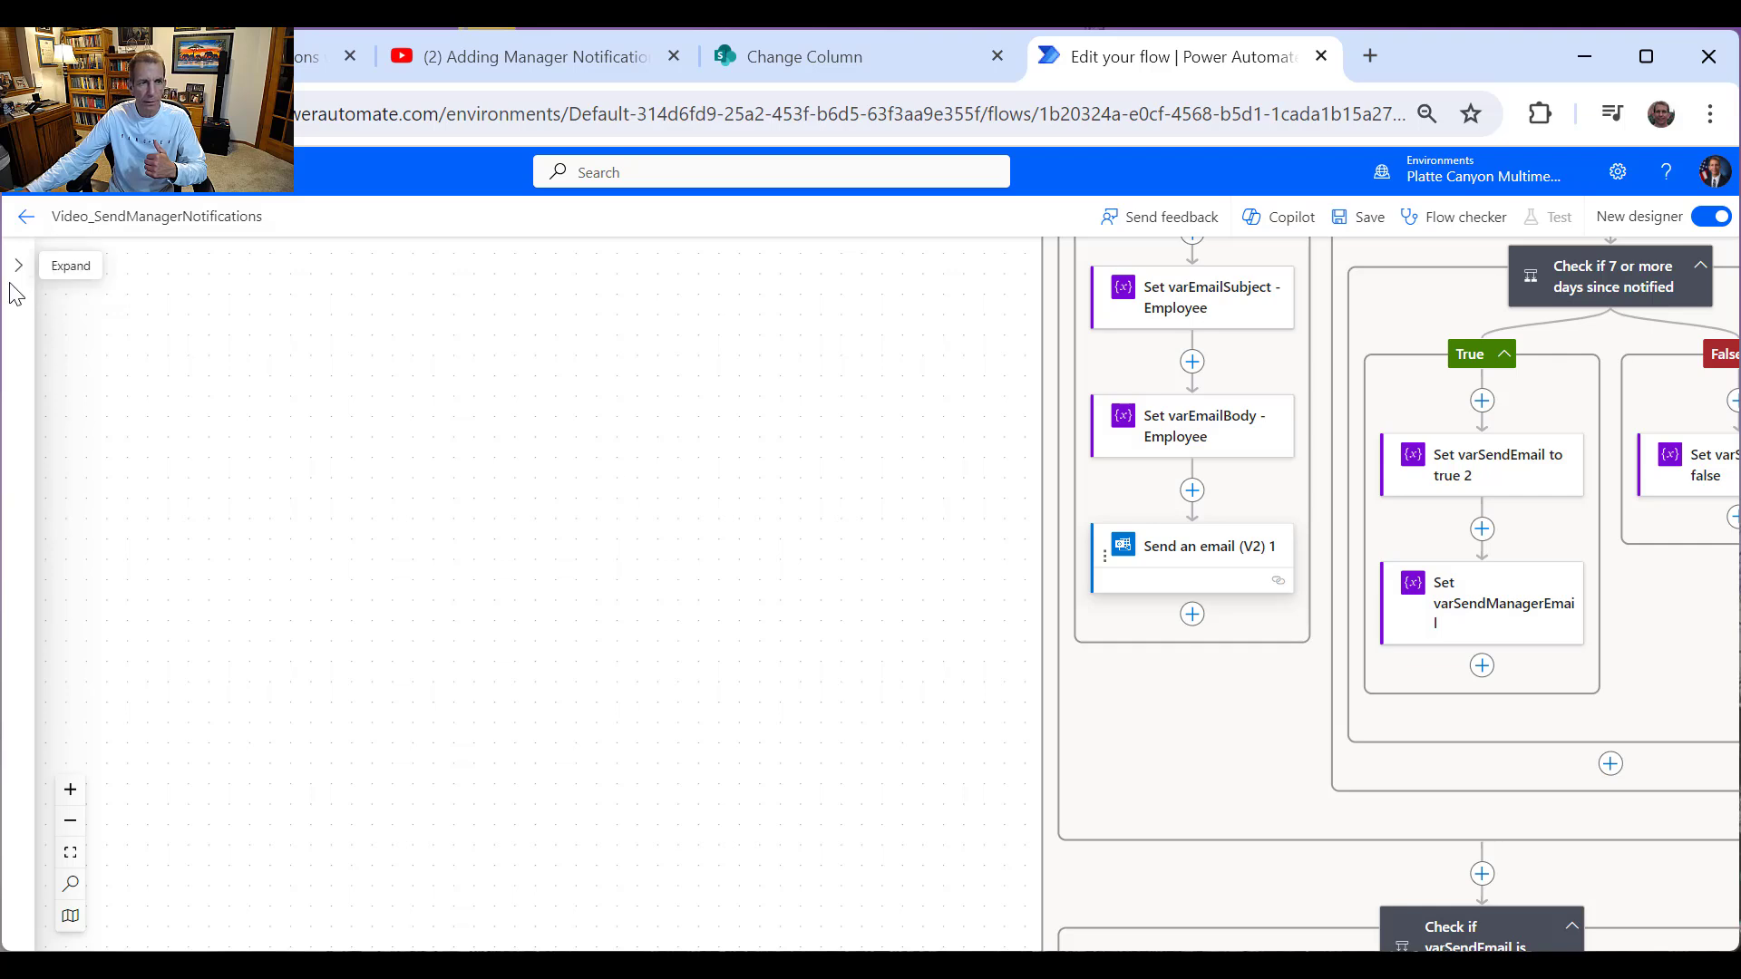
left_click(1189, 566)
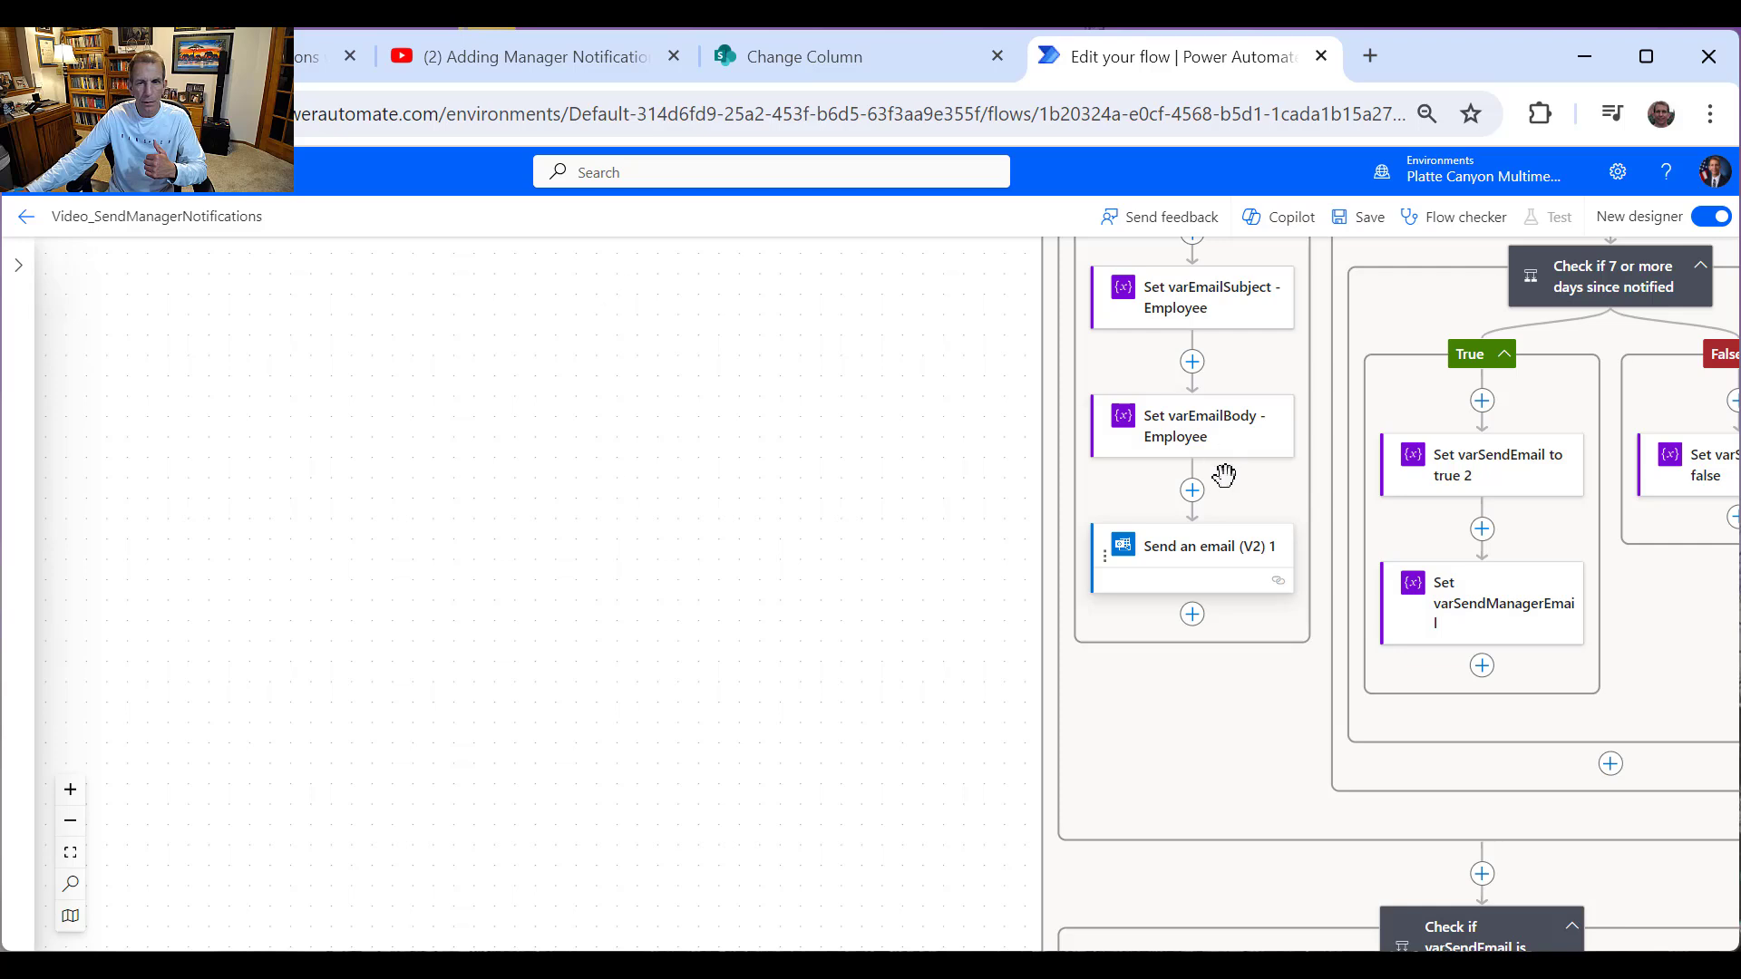
right_click(1131, 567)
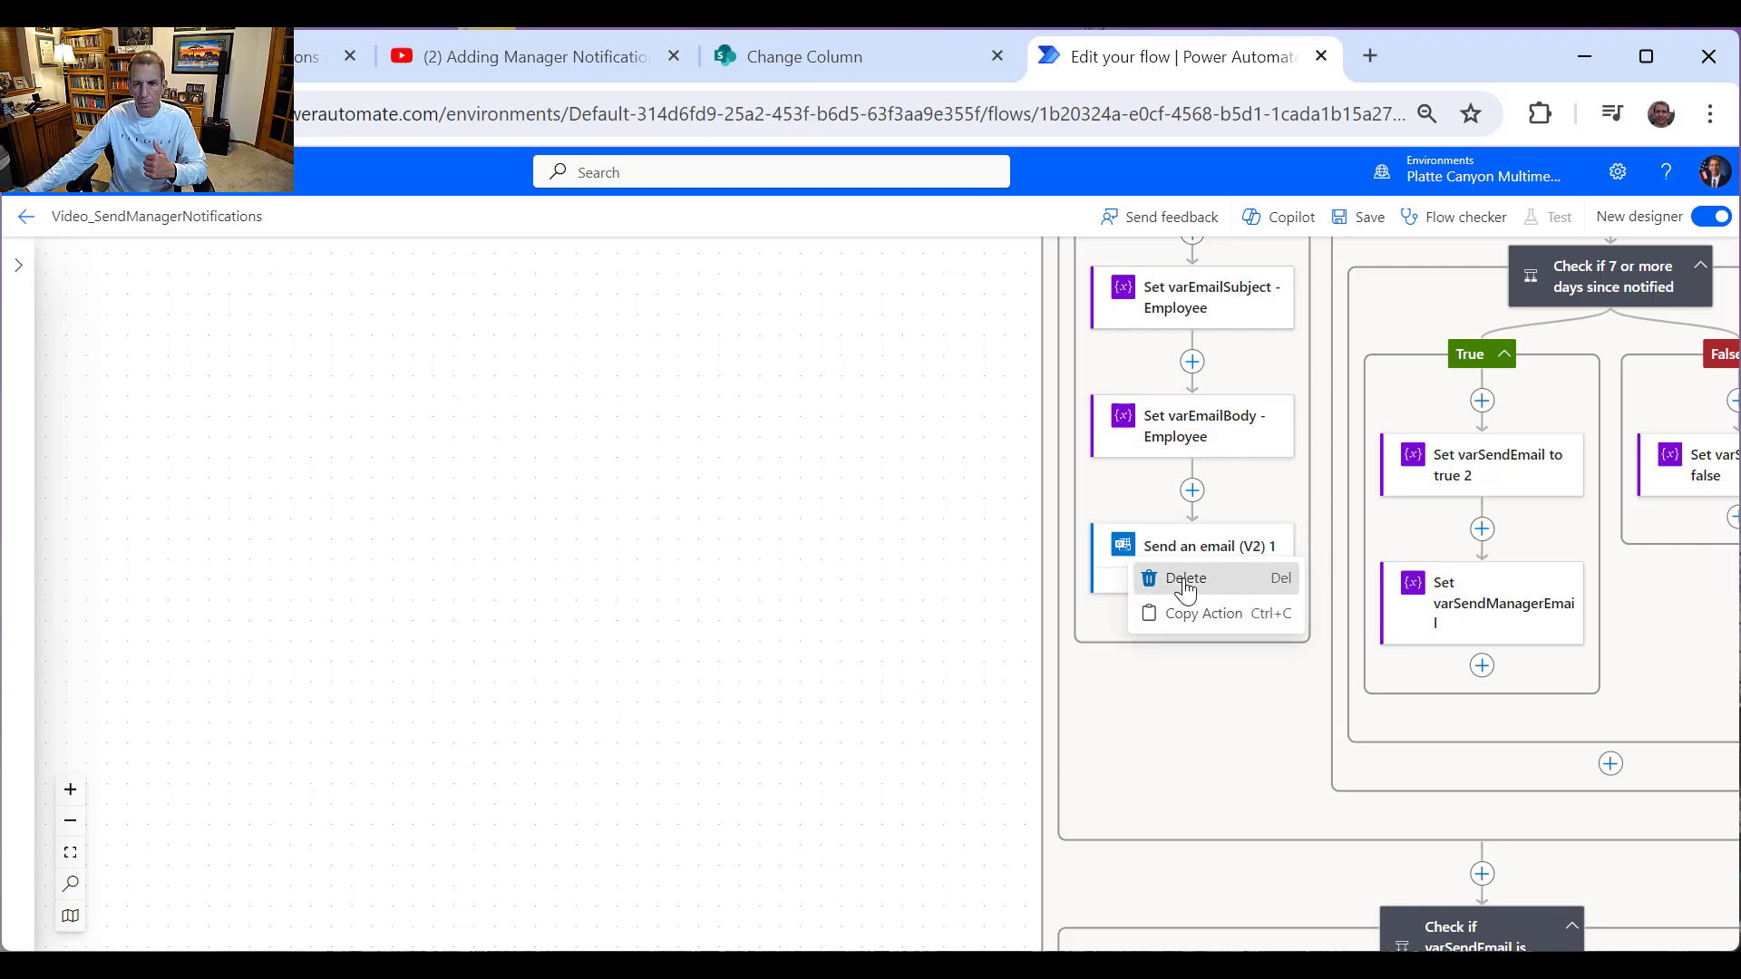
left_click(1165, 579)
left_click(875, 610)
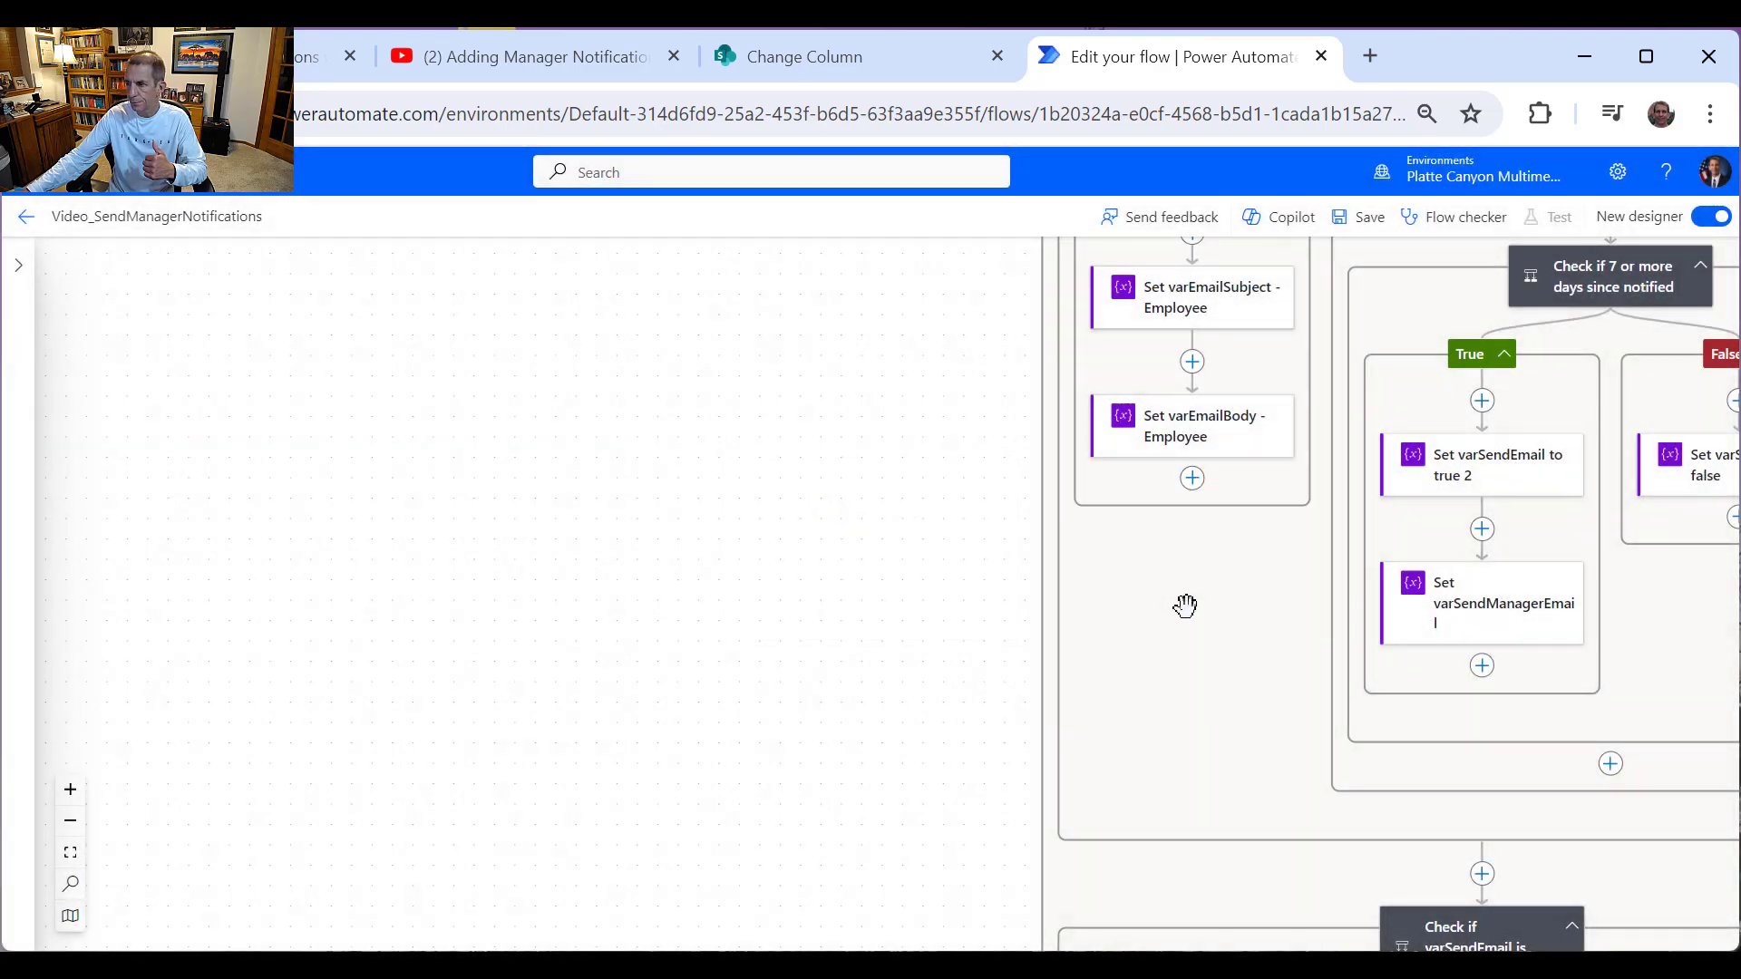
Step: Search for "Outlook 365" and add the Office 365 Outlook Send an email (V2) action below Set varEmailBody - Employee
left_click(1191, 483)
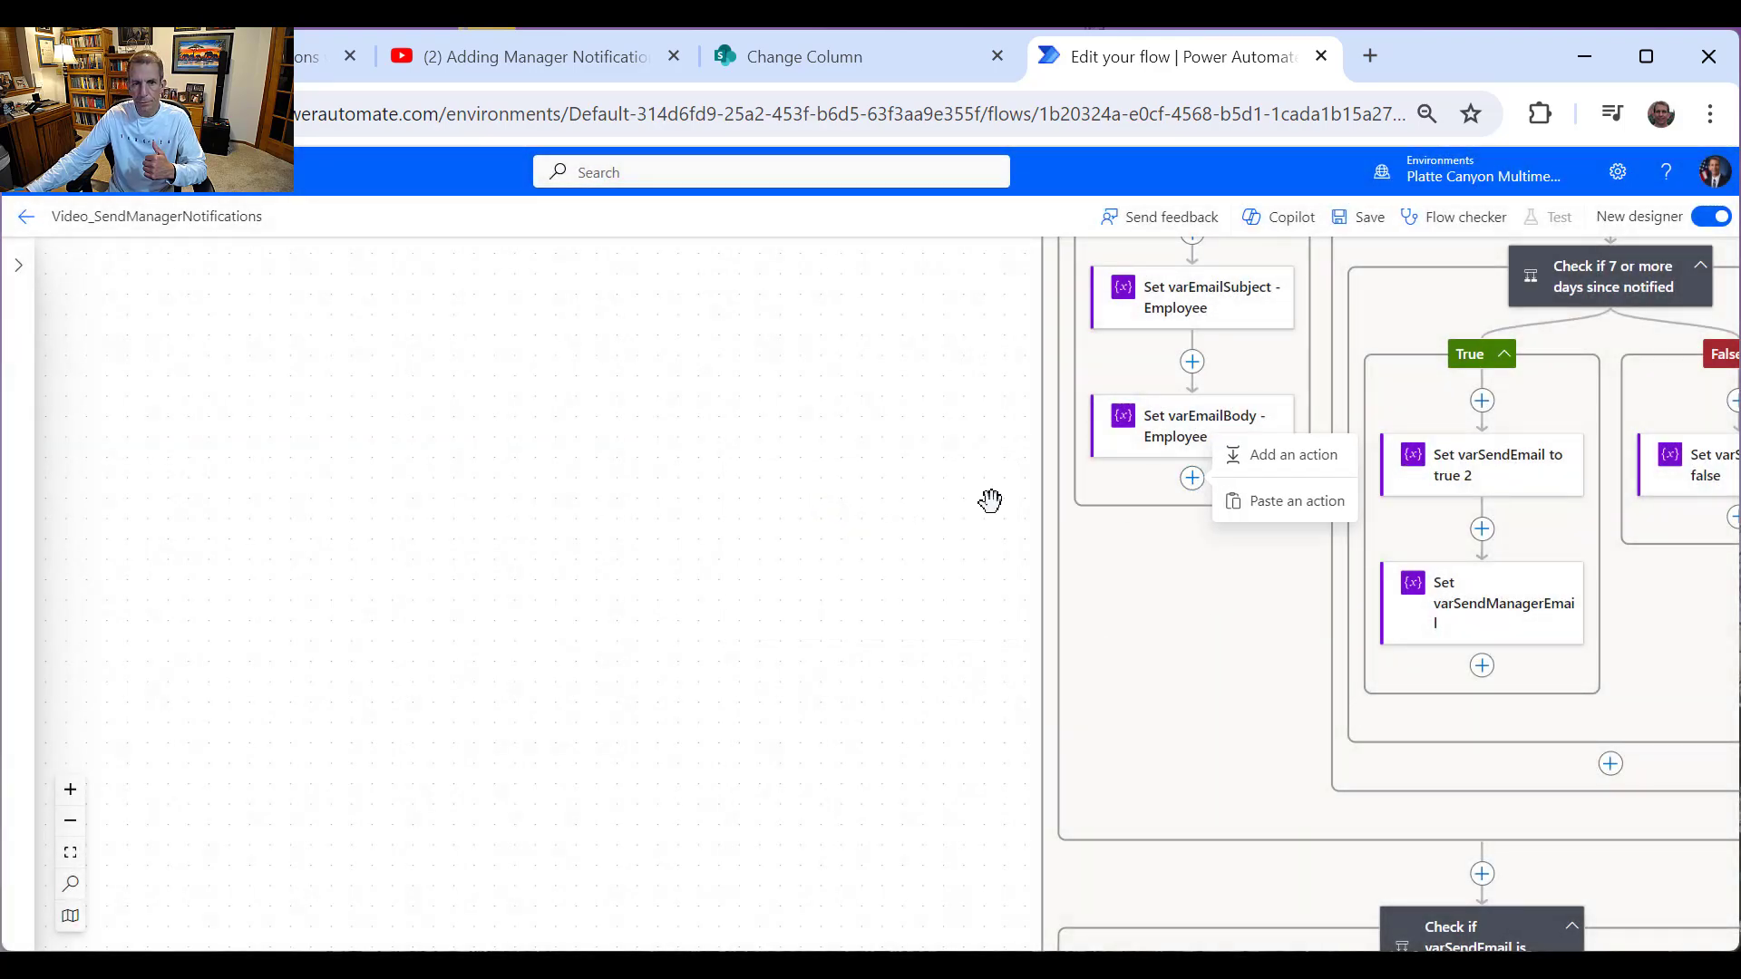
left_click(1274, 478)
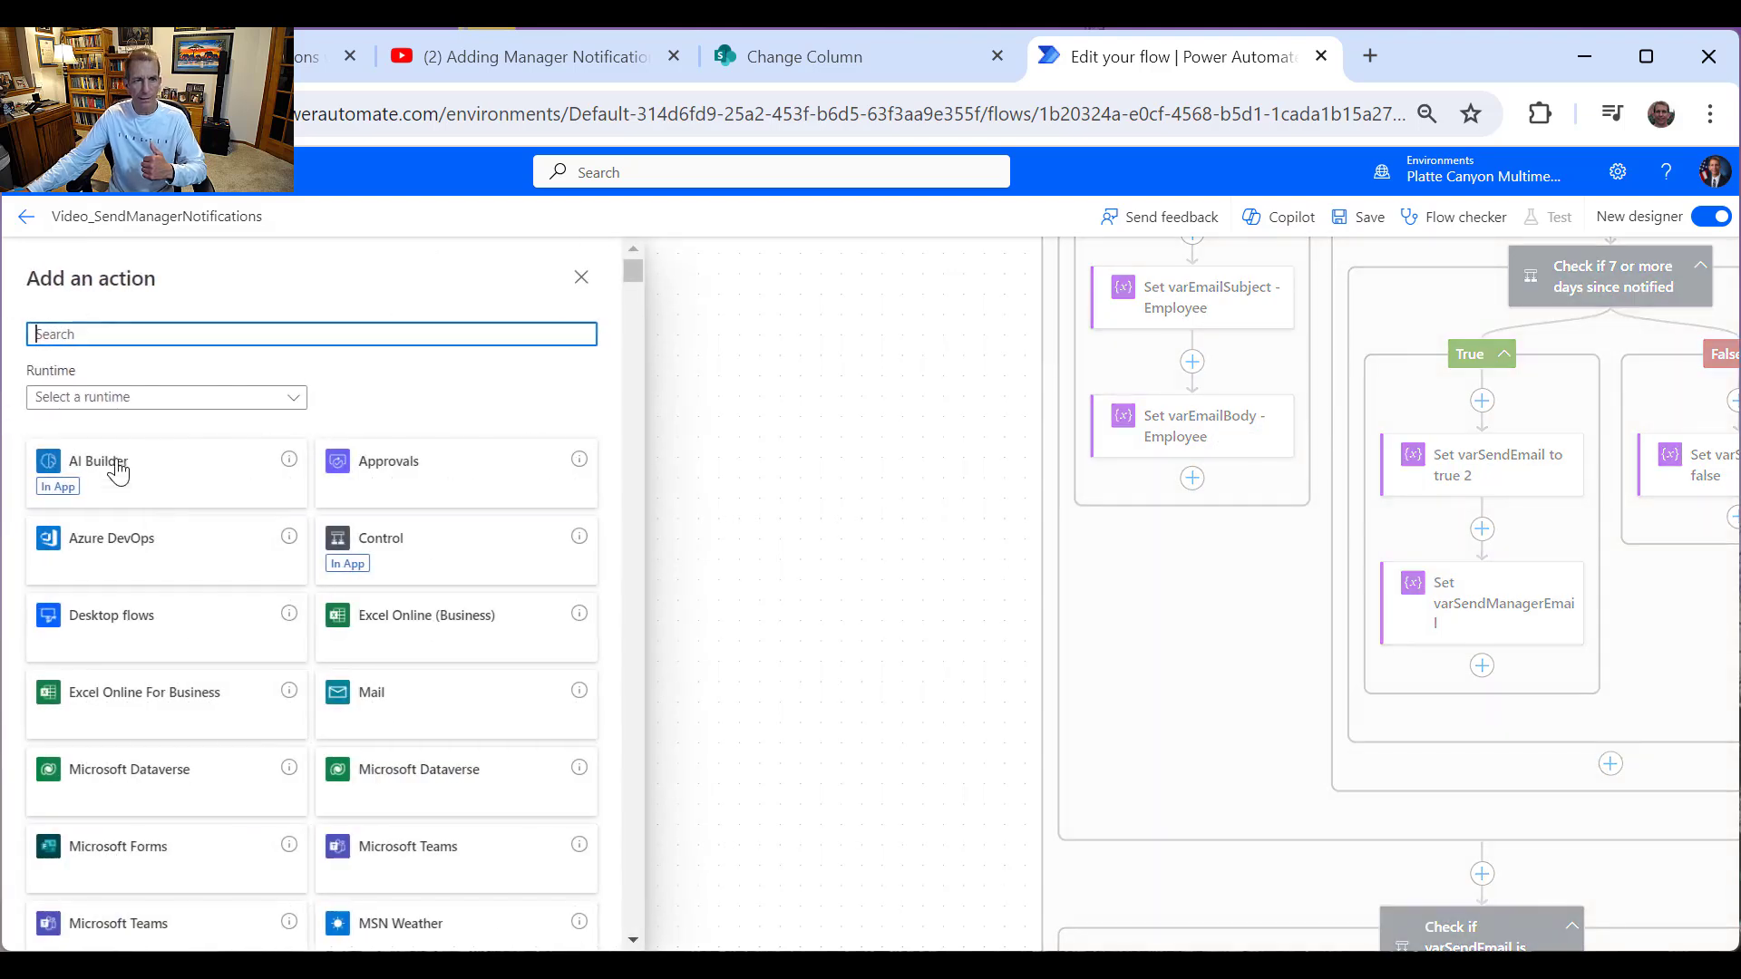
type("Outlook")
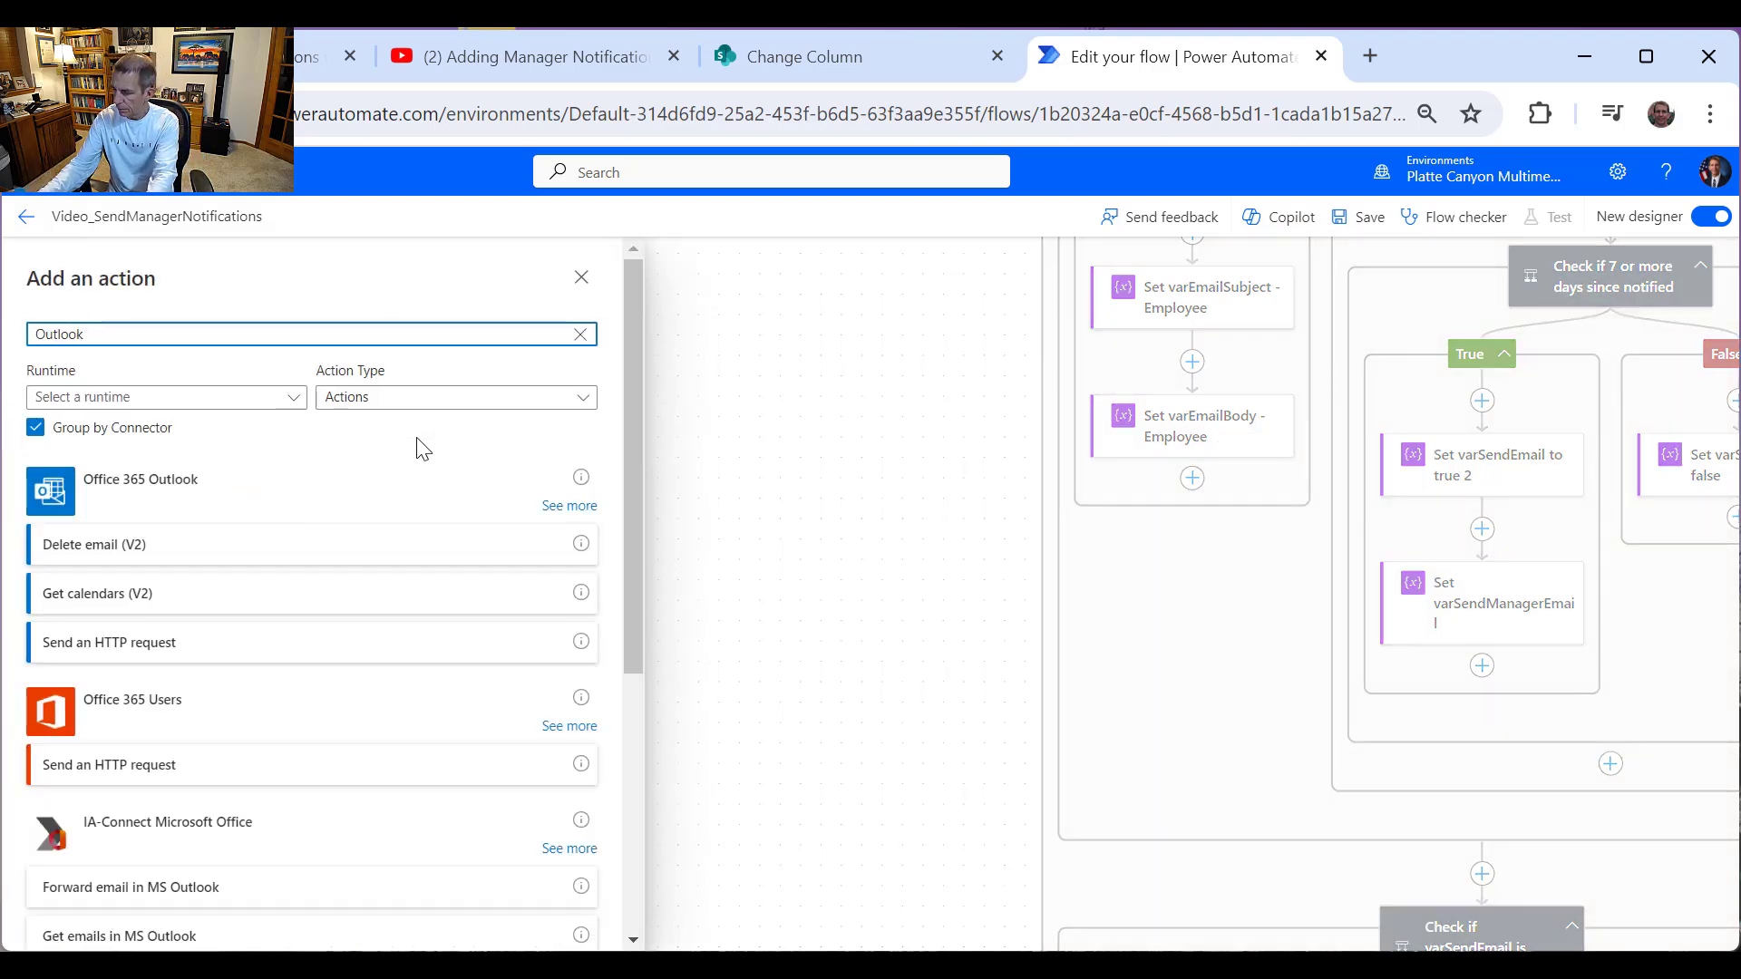
type(" 365")
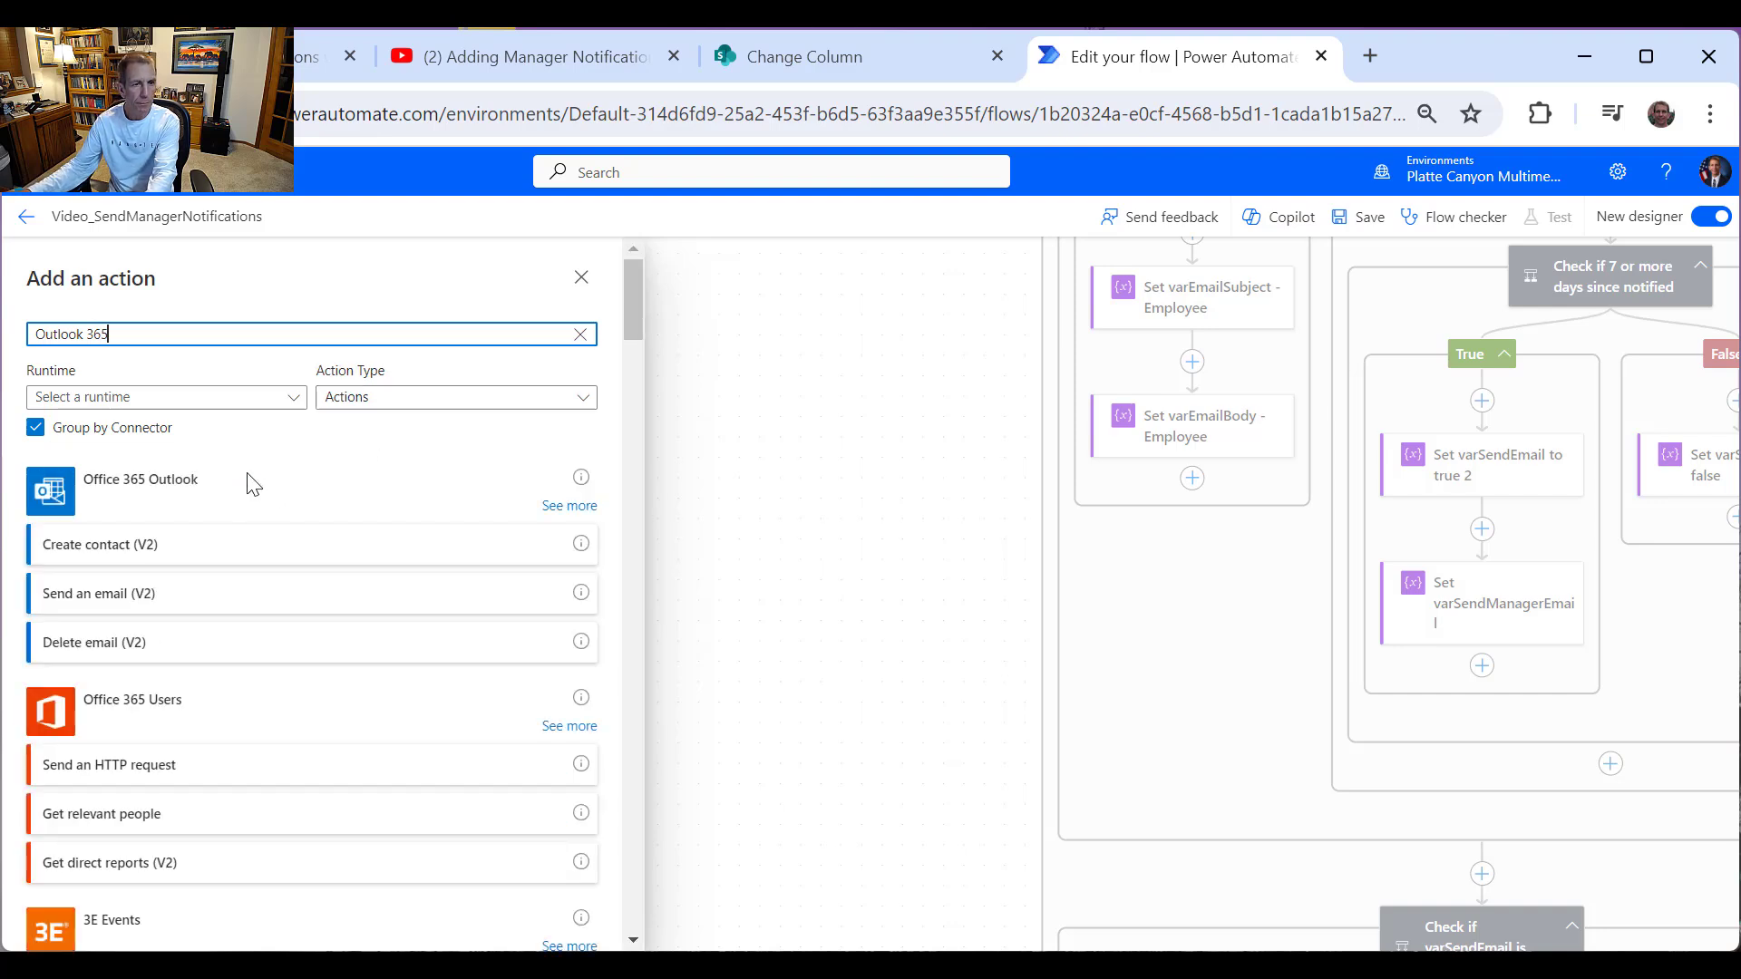
left_click(564, 508)
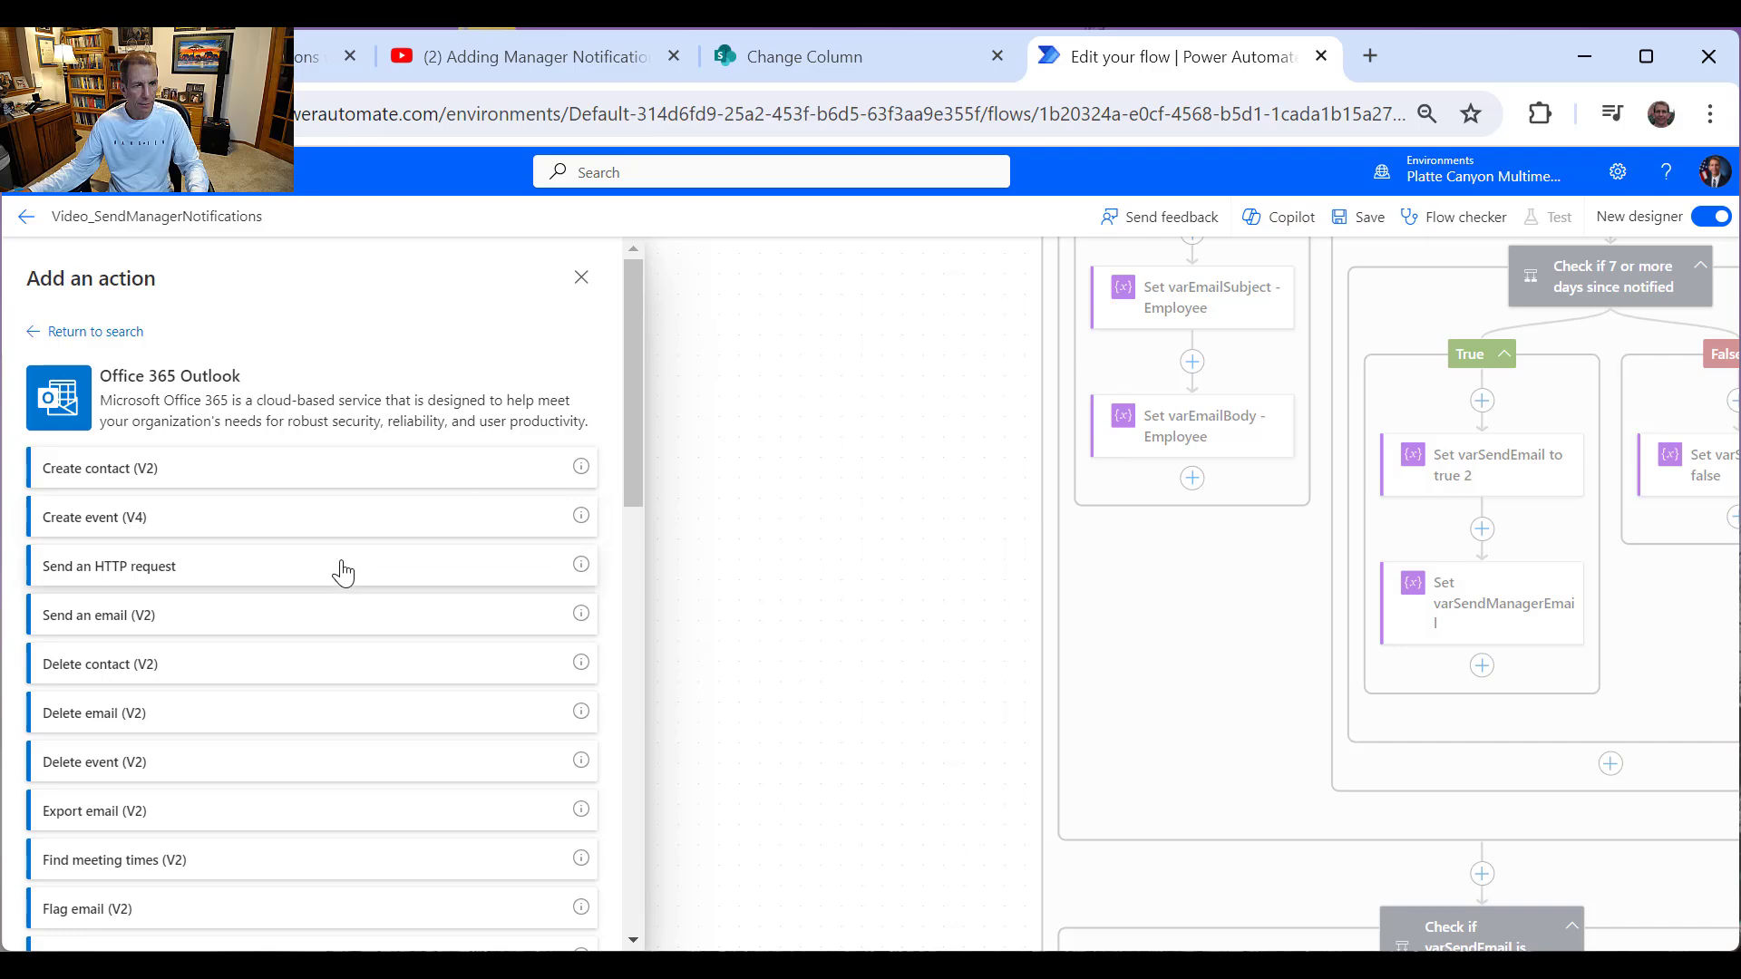
left_click(258, 626)
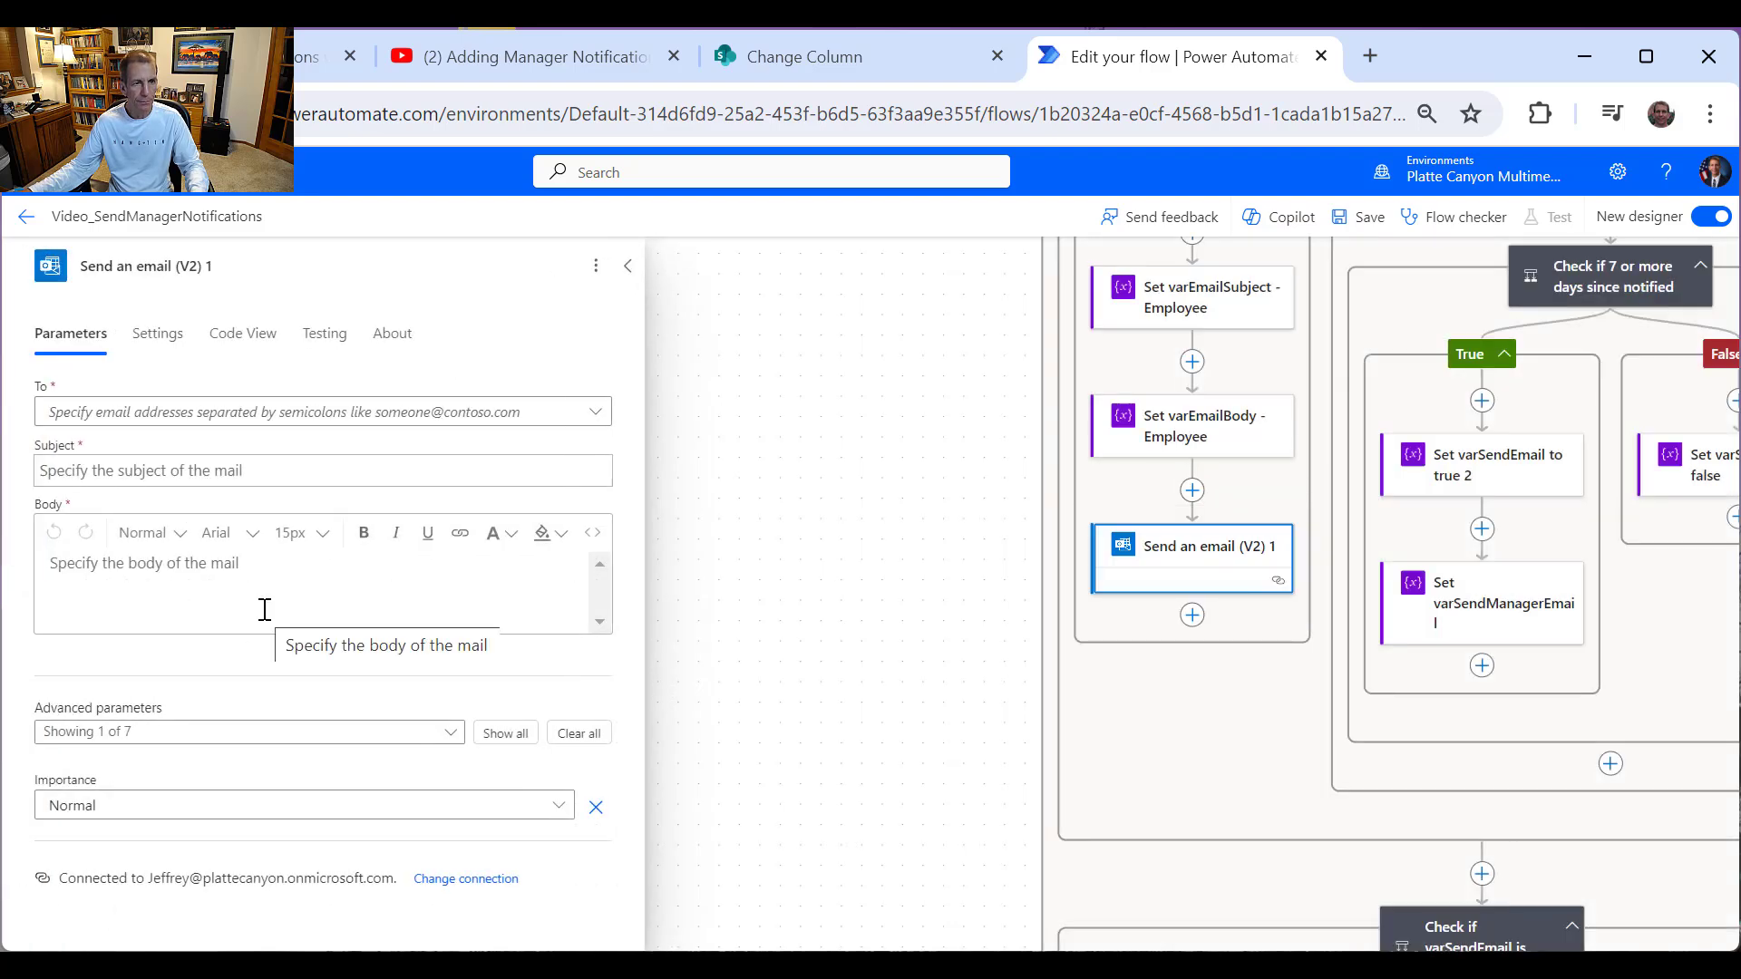
Step: Rename the new Office 365 Outlook action to "Send an email - Employee"
left_click(227, 266)
left_click_drag(234, 265, 187, 266)
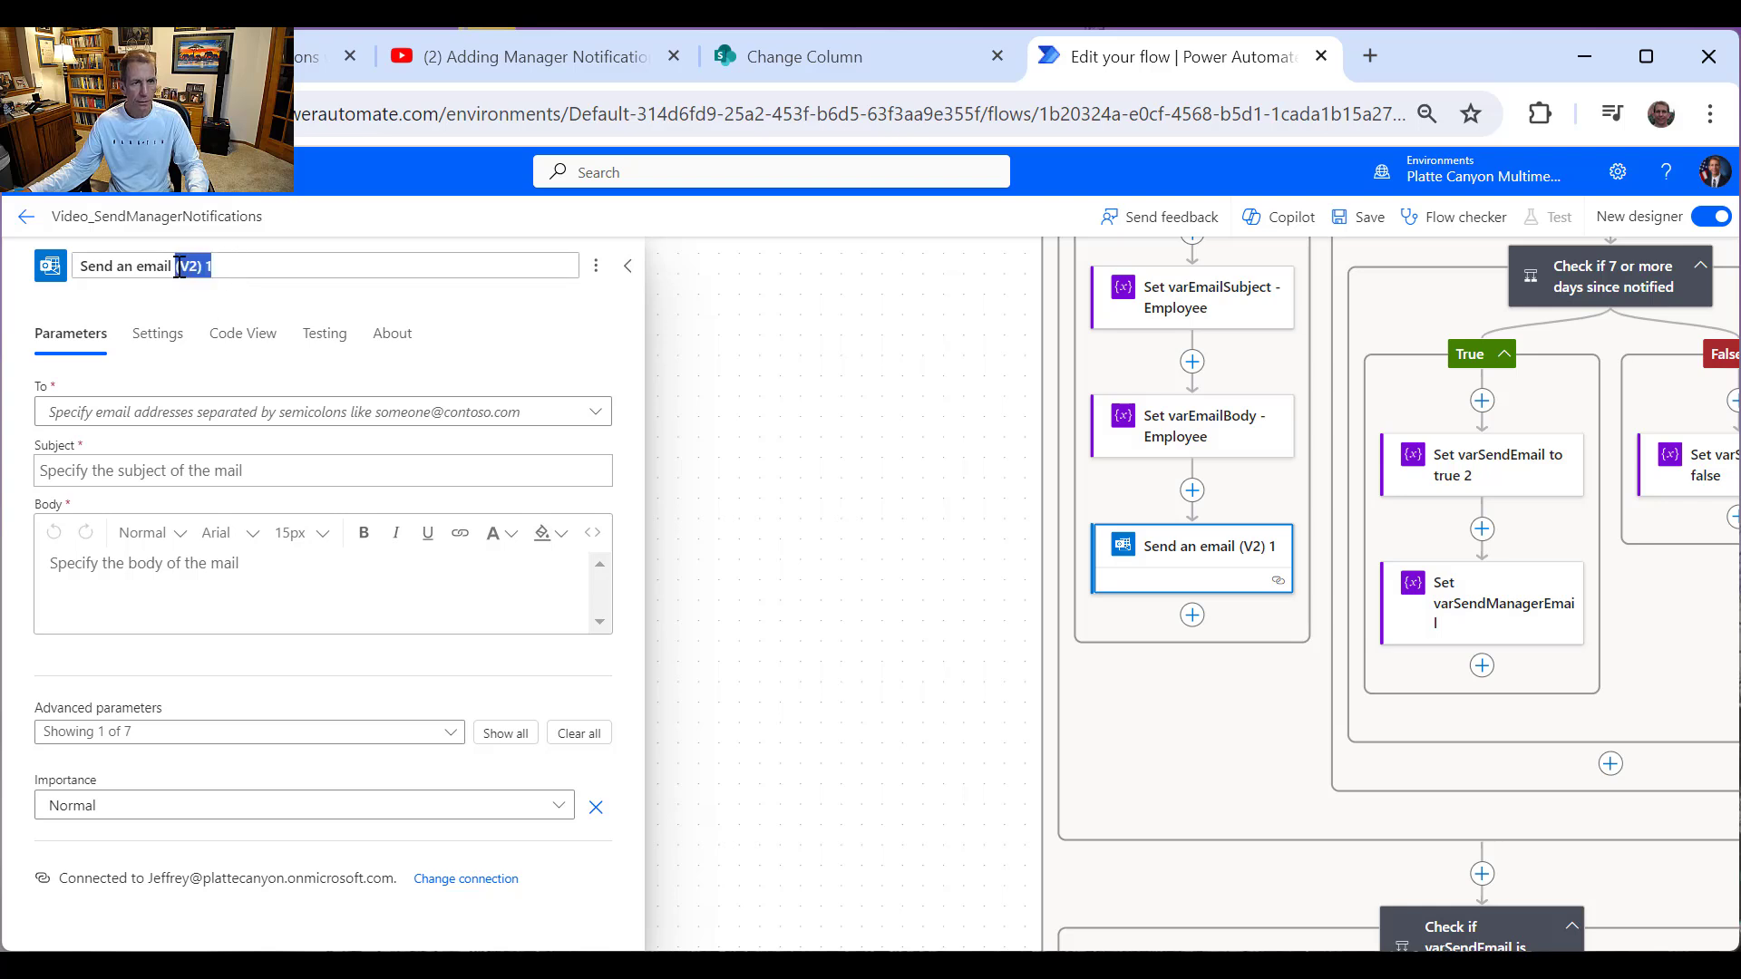
type("- ")
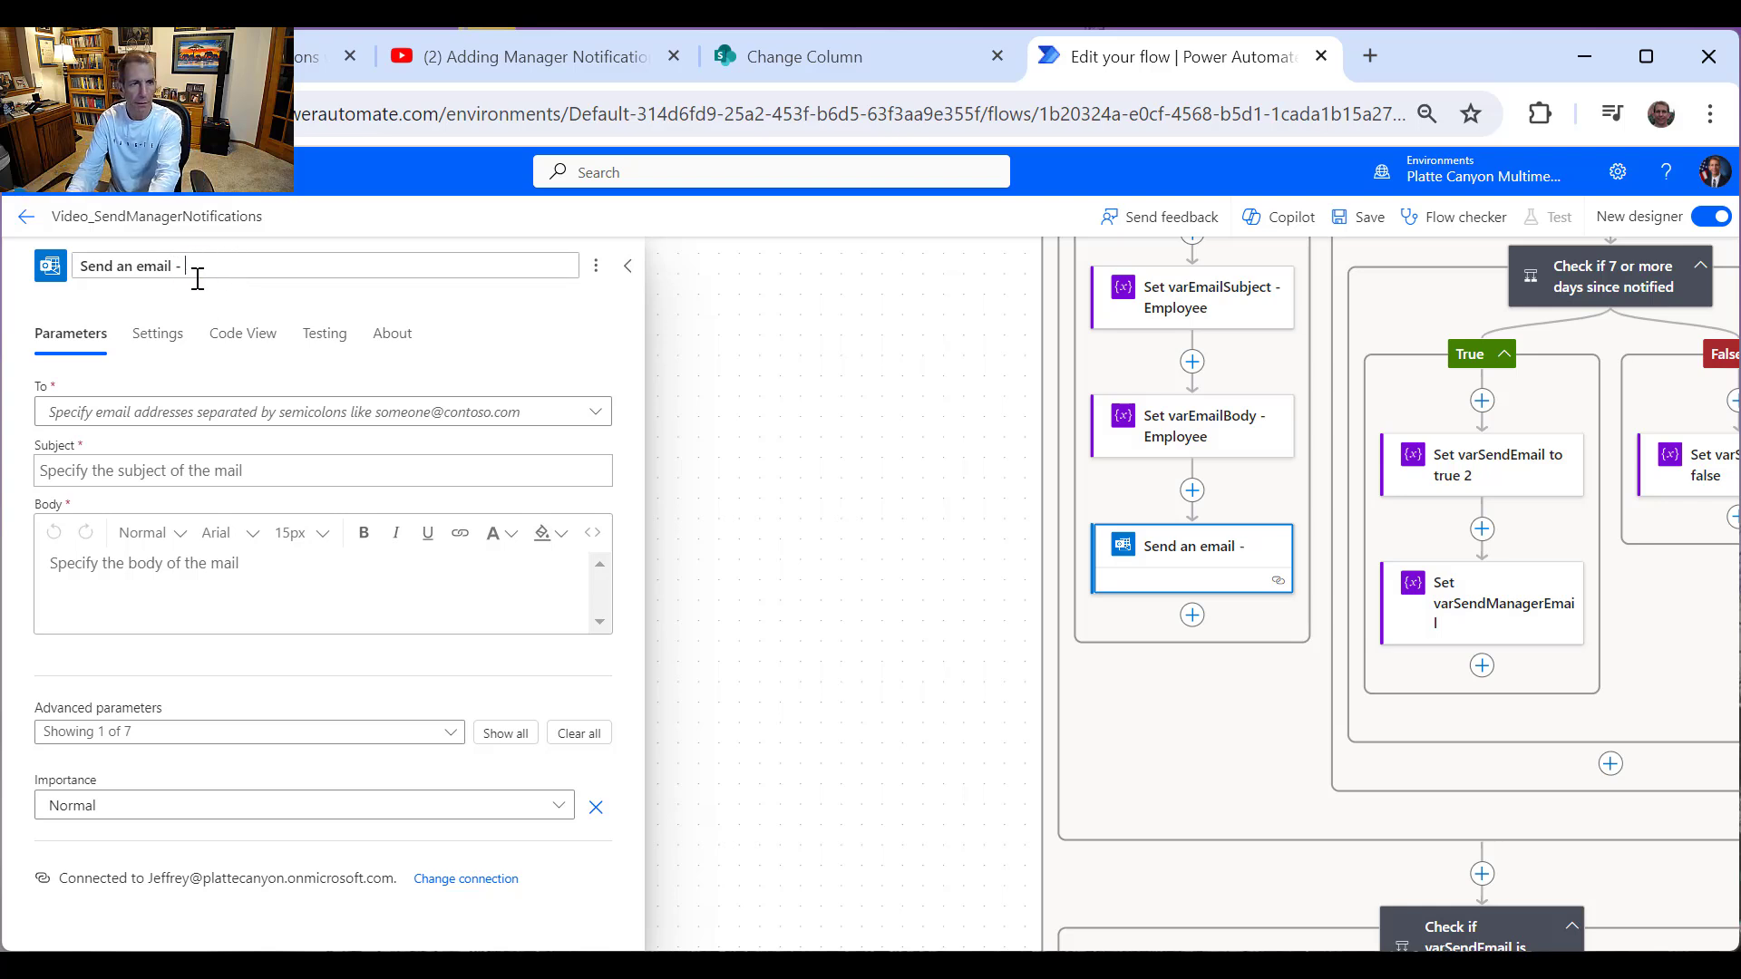
type("Employee")
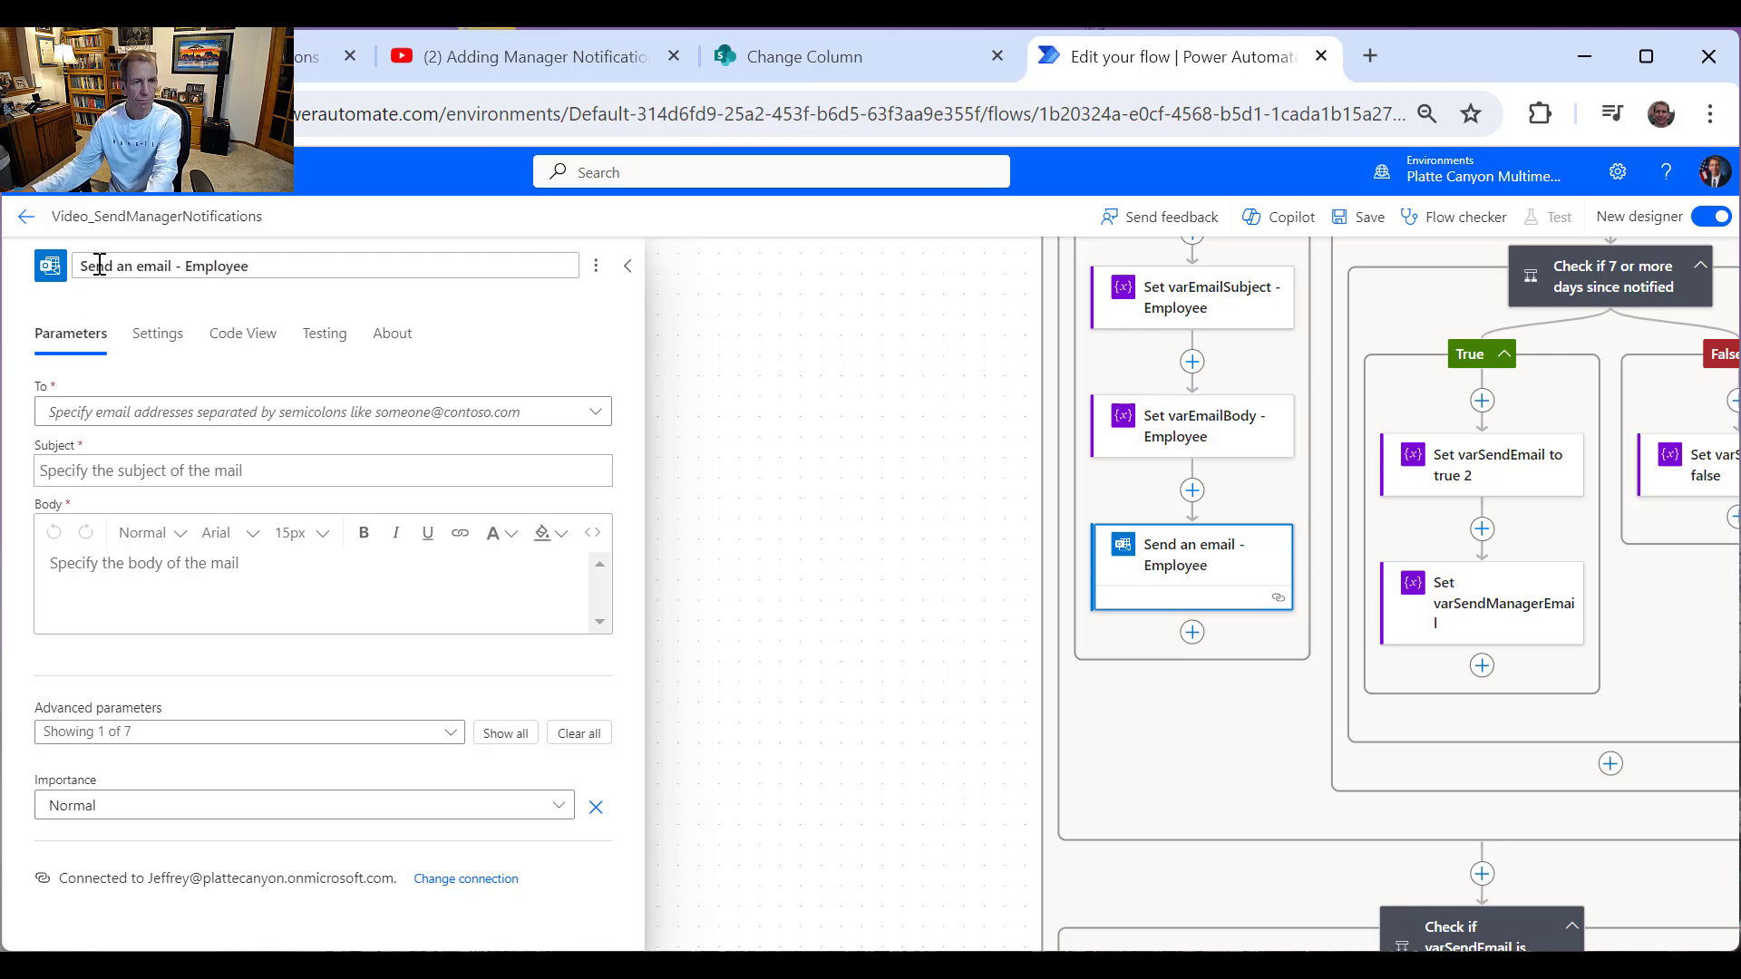
Step: Fill the email's To with a custom value of the varEmailAddress variable and its Subject with the varEmailSubject variable
left_click(181, 413)
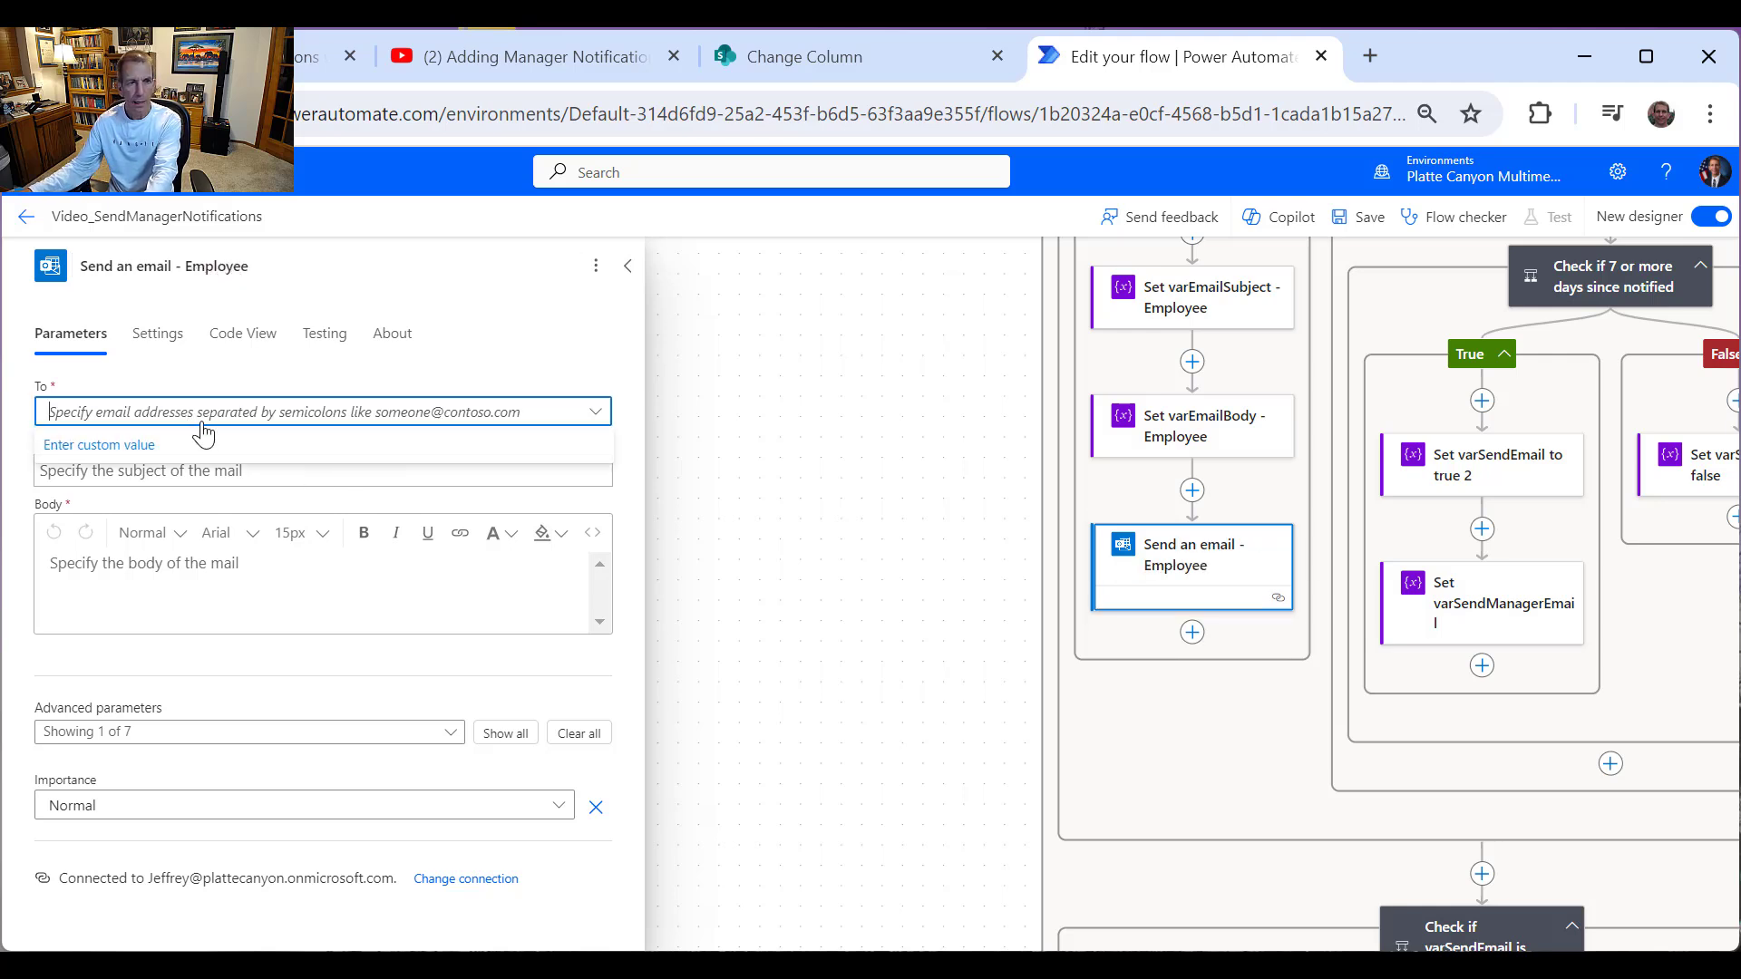
left_click(101, 454)
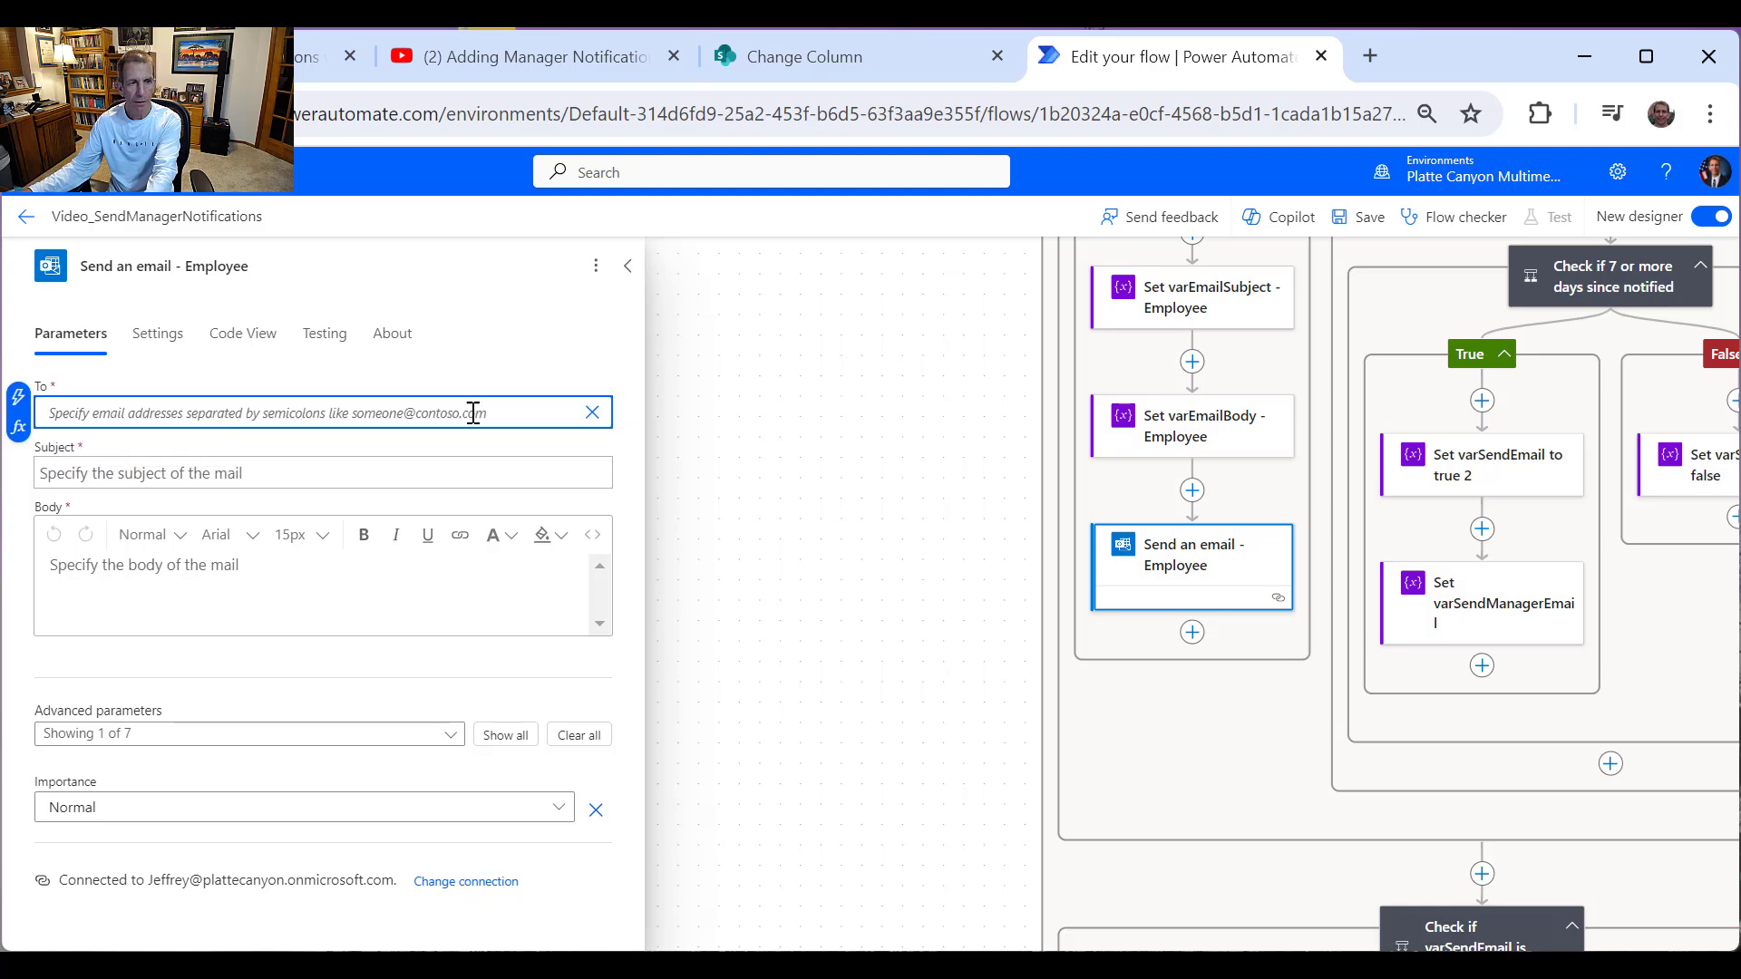
left_click(18, 396)
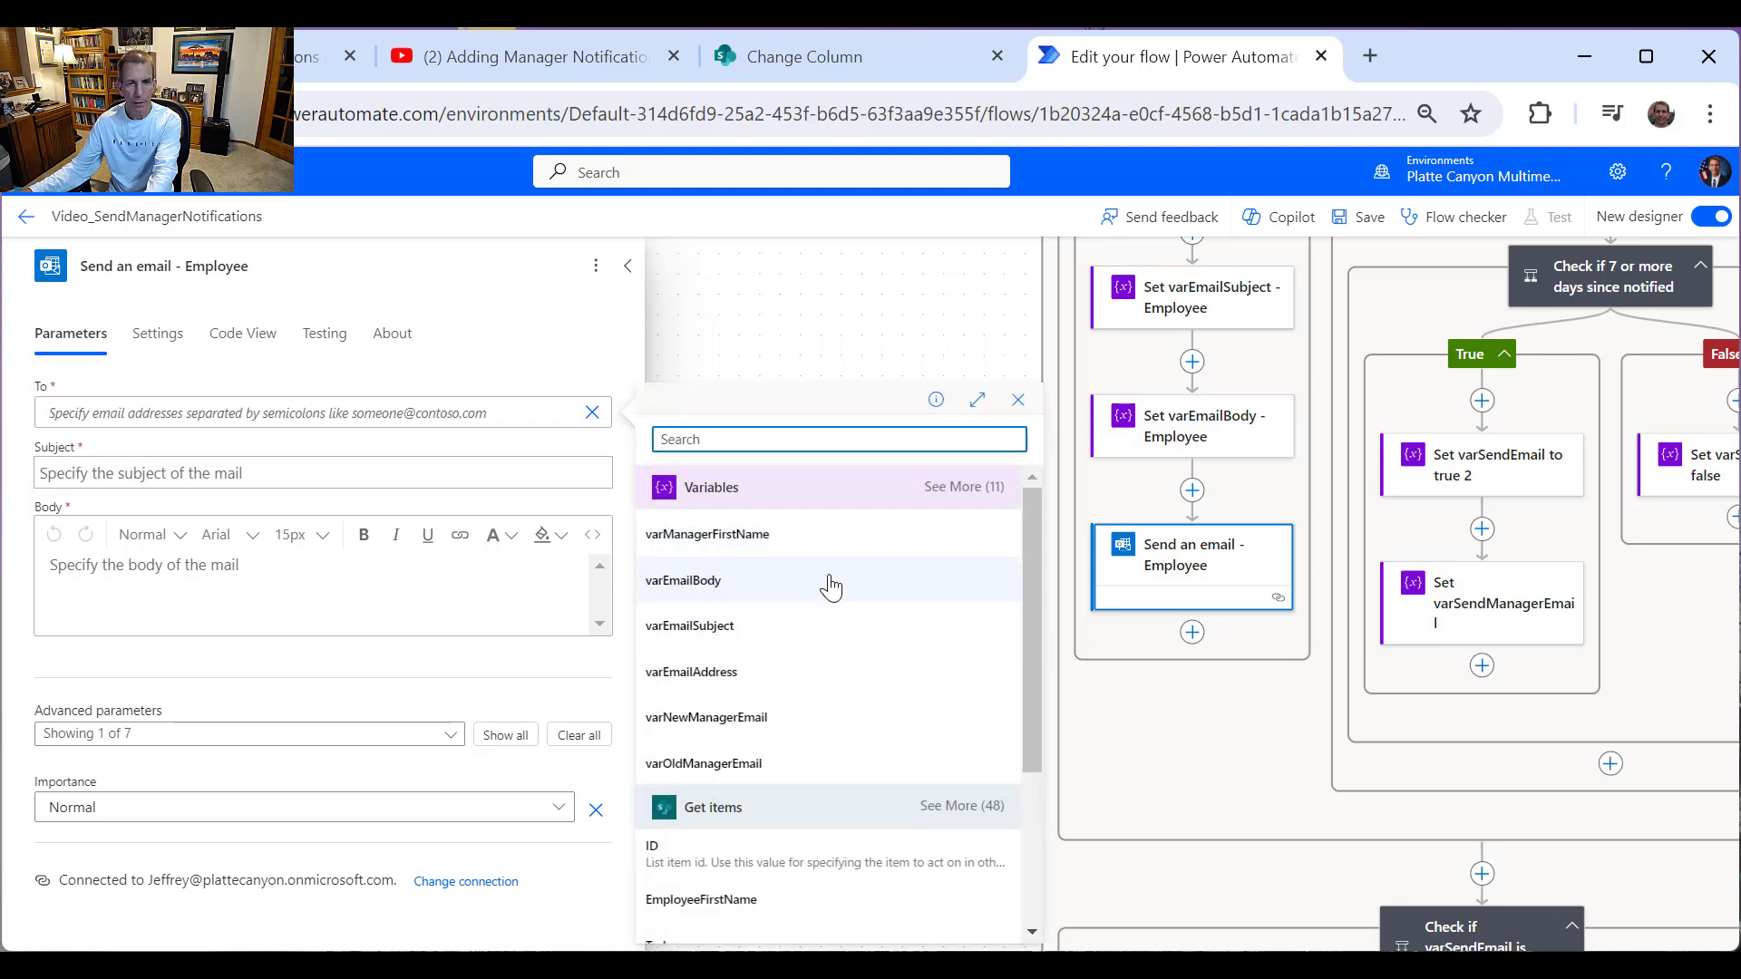
left_click(721, 672)
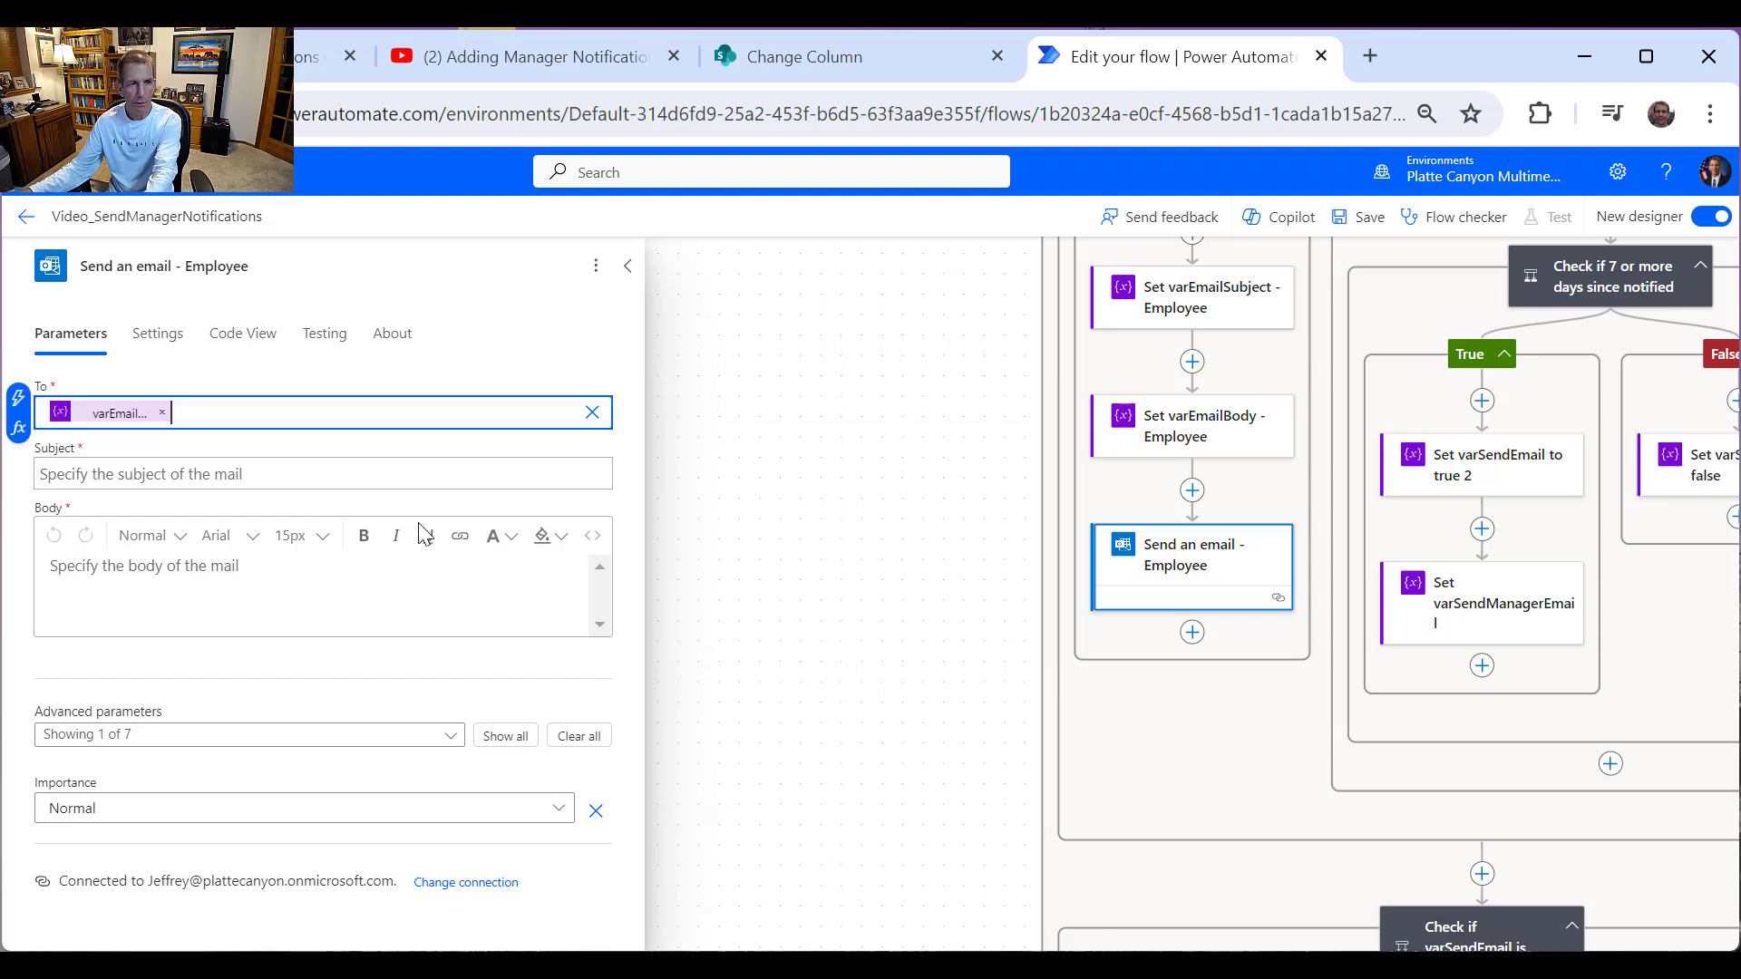
left_click(122, 463)
left_click(623, 470)
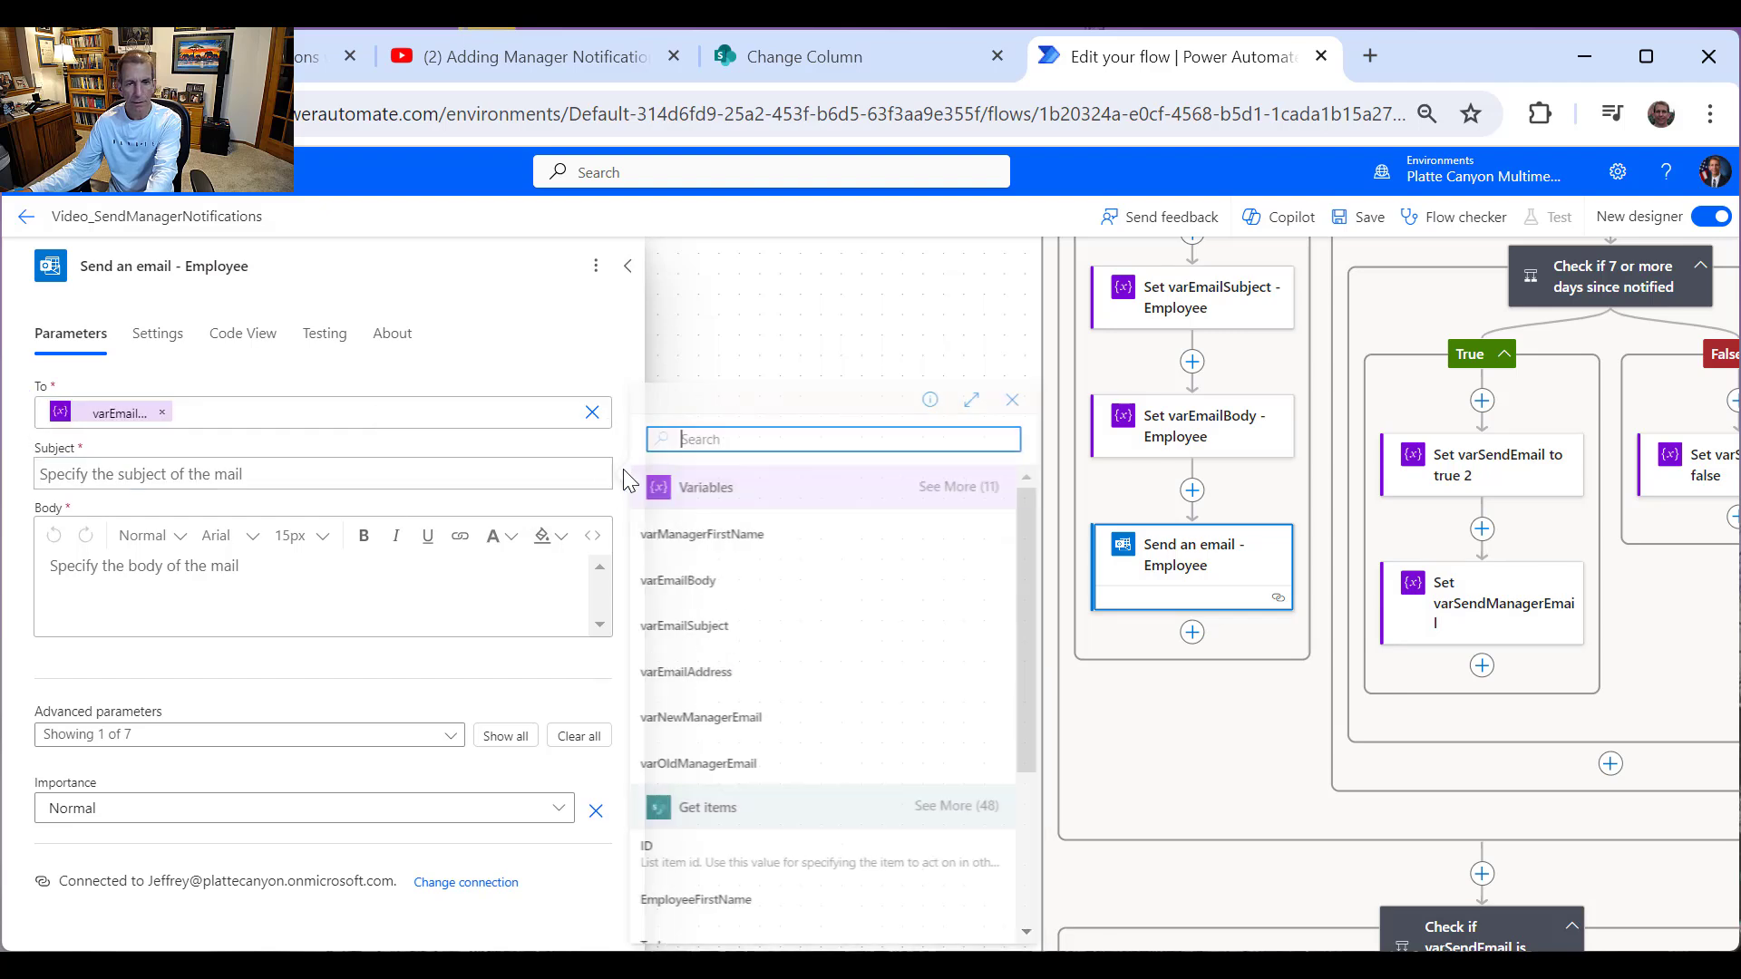
left_click(742, 629)
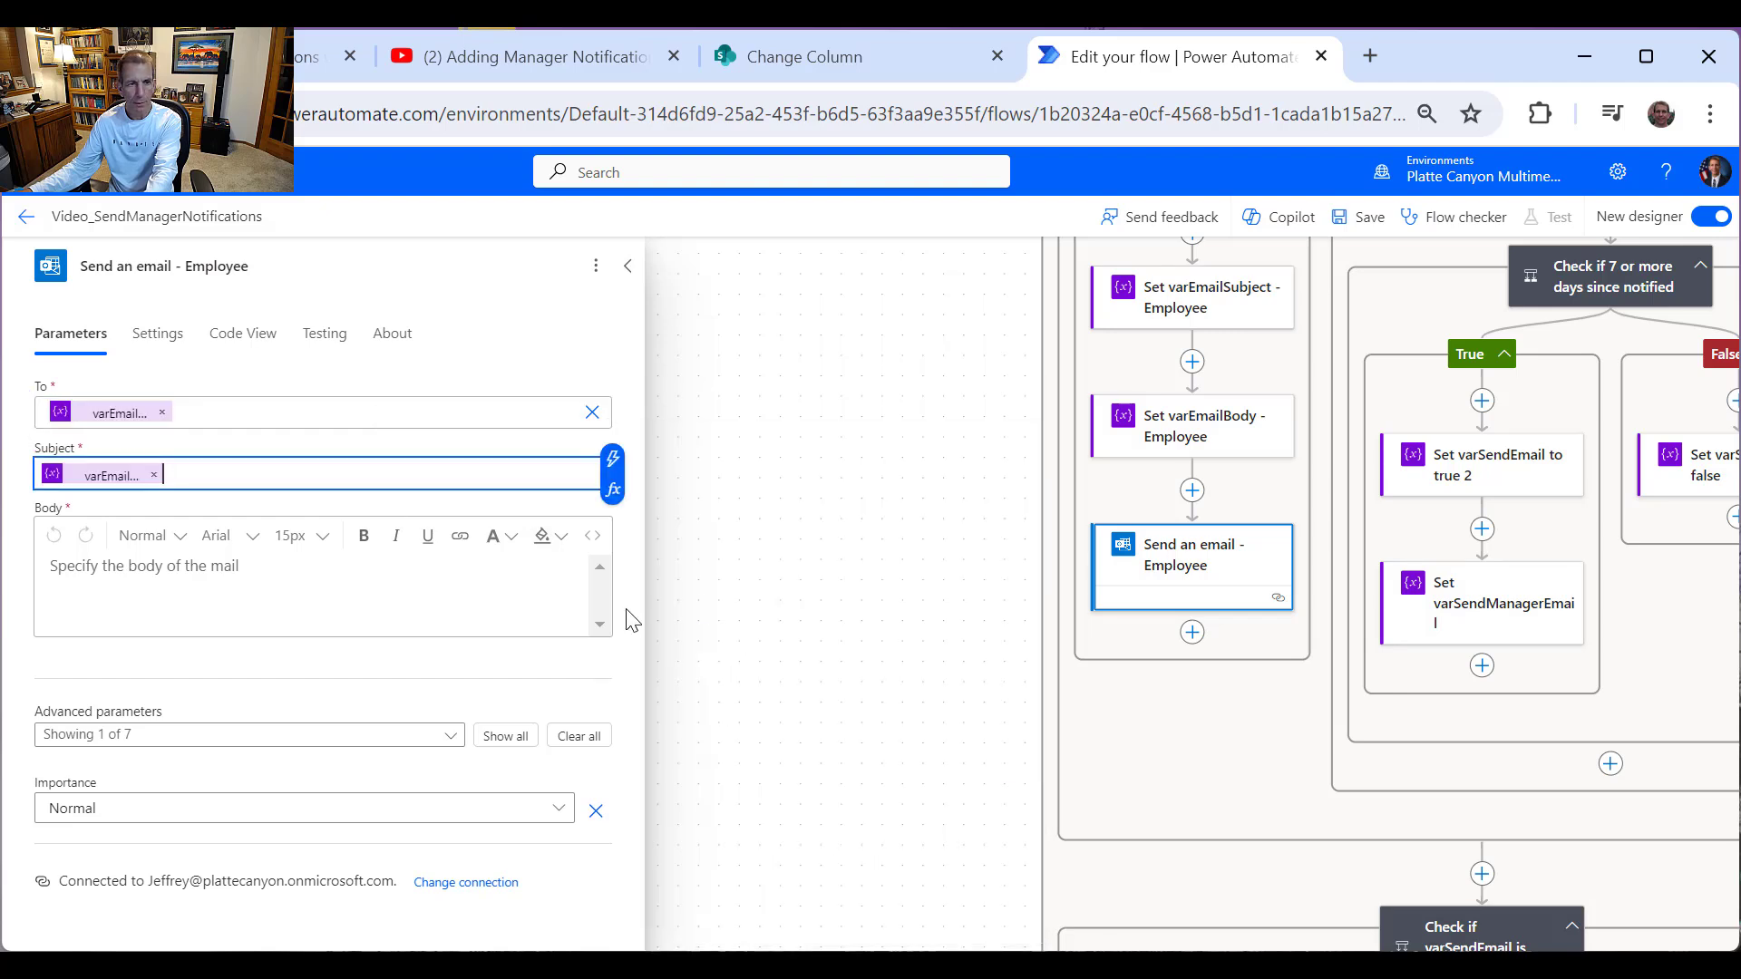
Step: Fill the Body of the Send an email - Employee action with the varEmailBody variable and collapse its settings
left_click(182, 566)
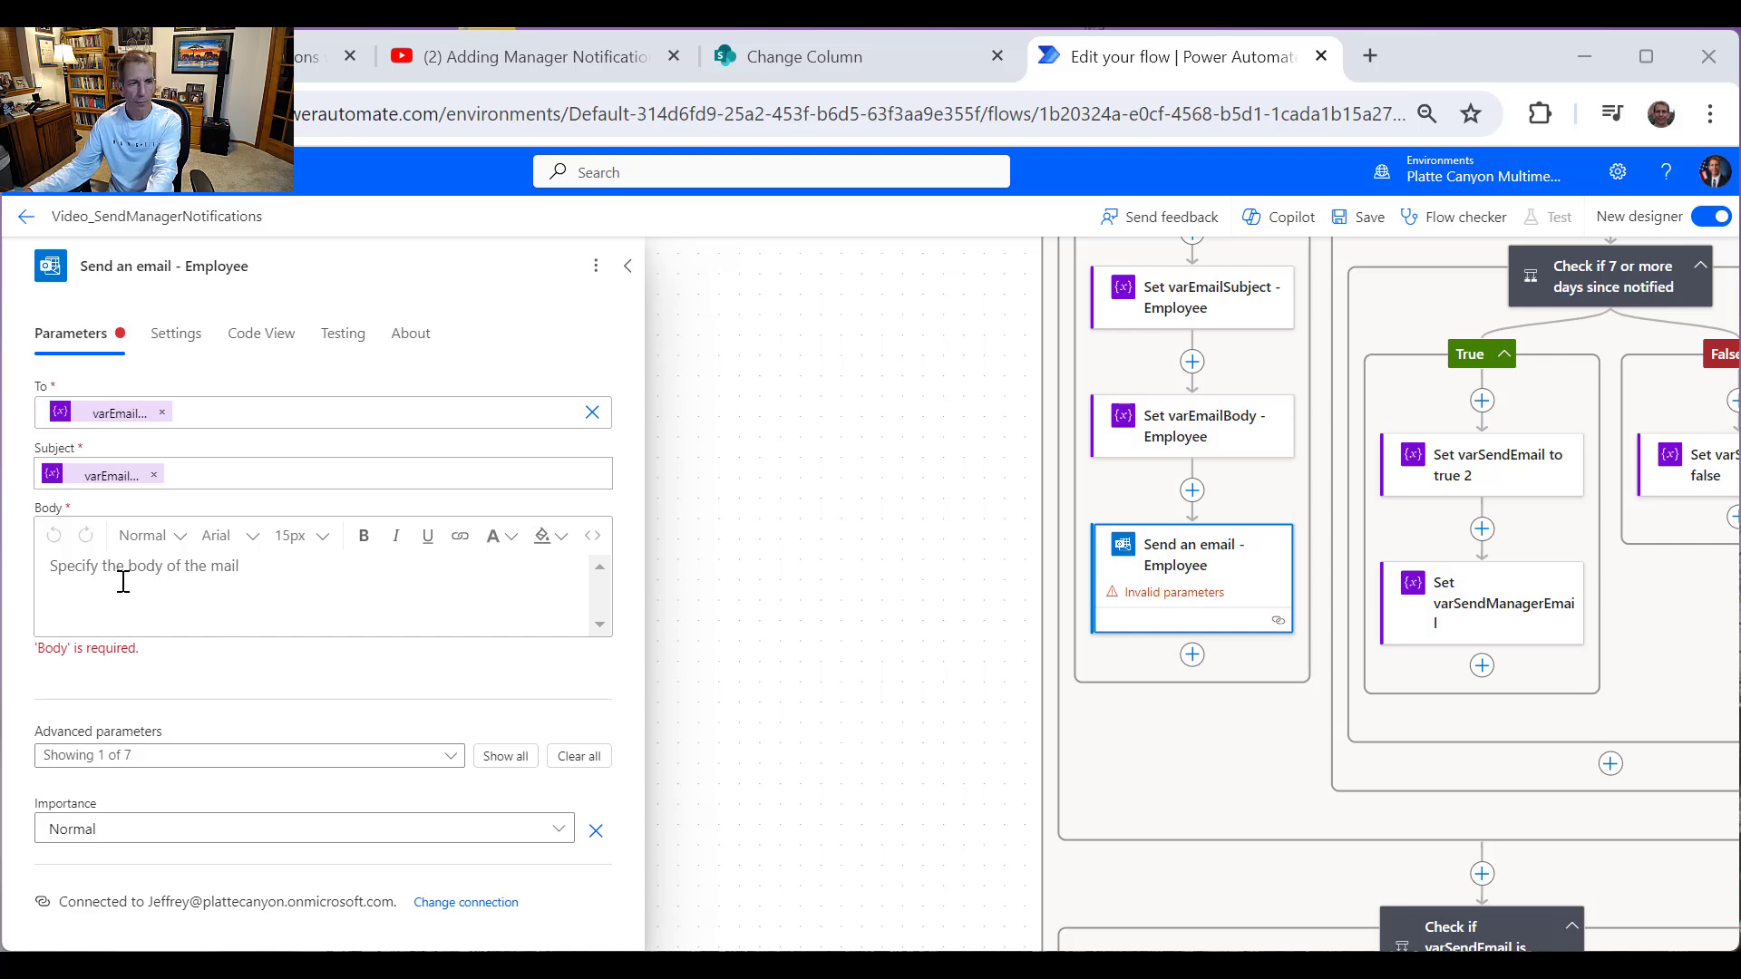
left_click(259, 571)
left_click(612, 549)
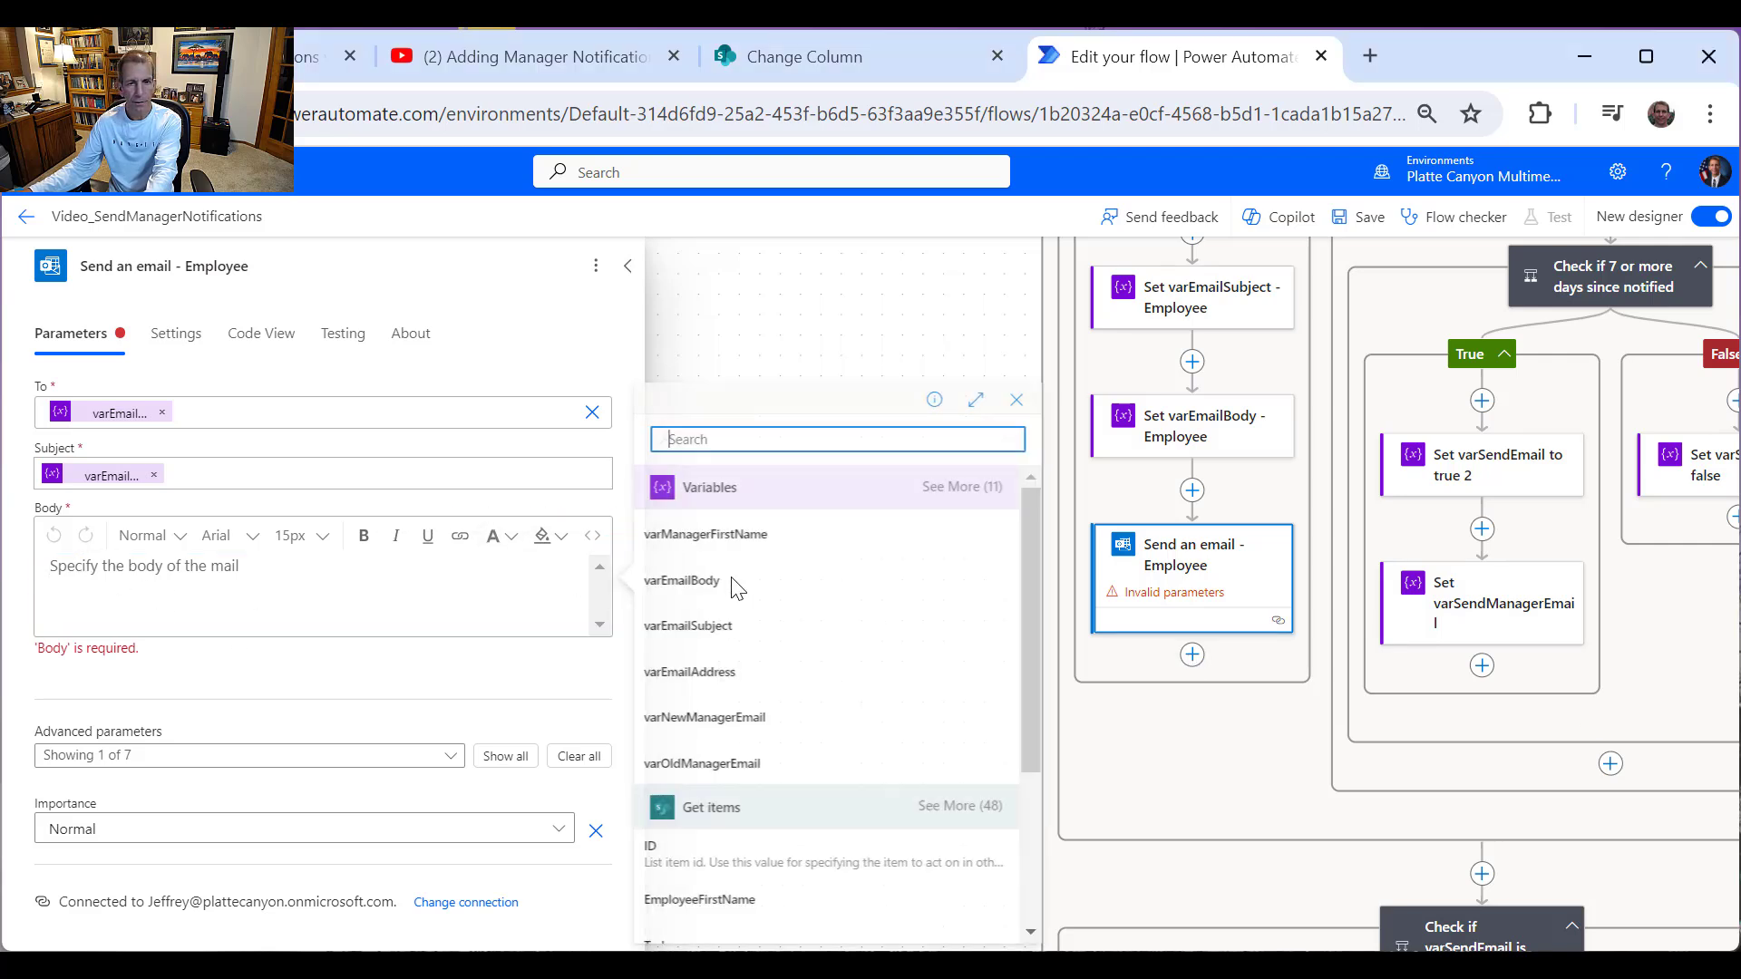
left_click(707, 588)
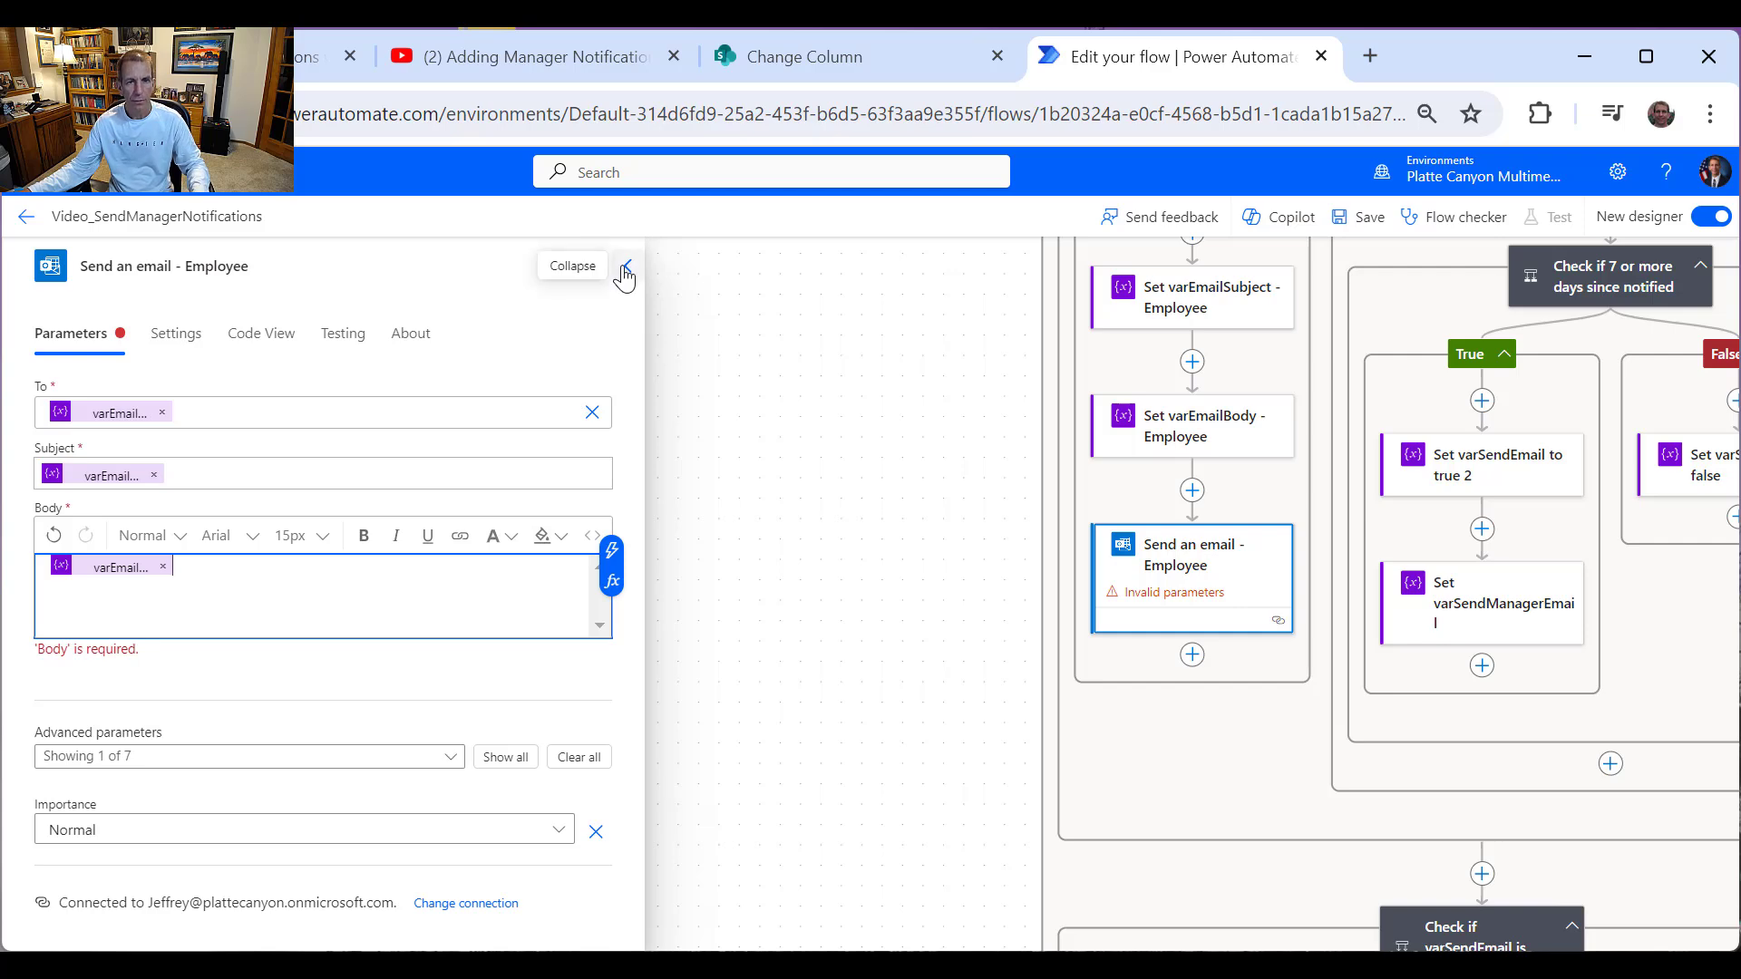
scroll(998, 696, "up", 2)
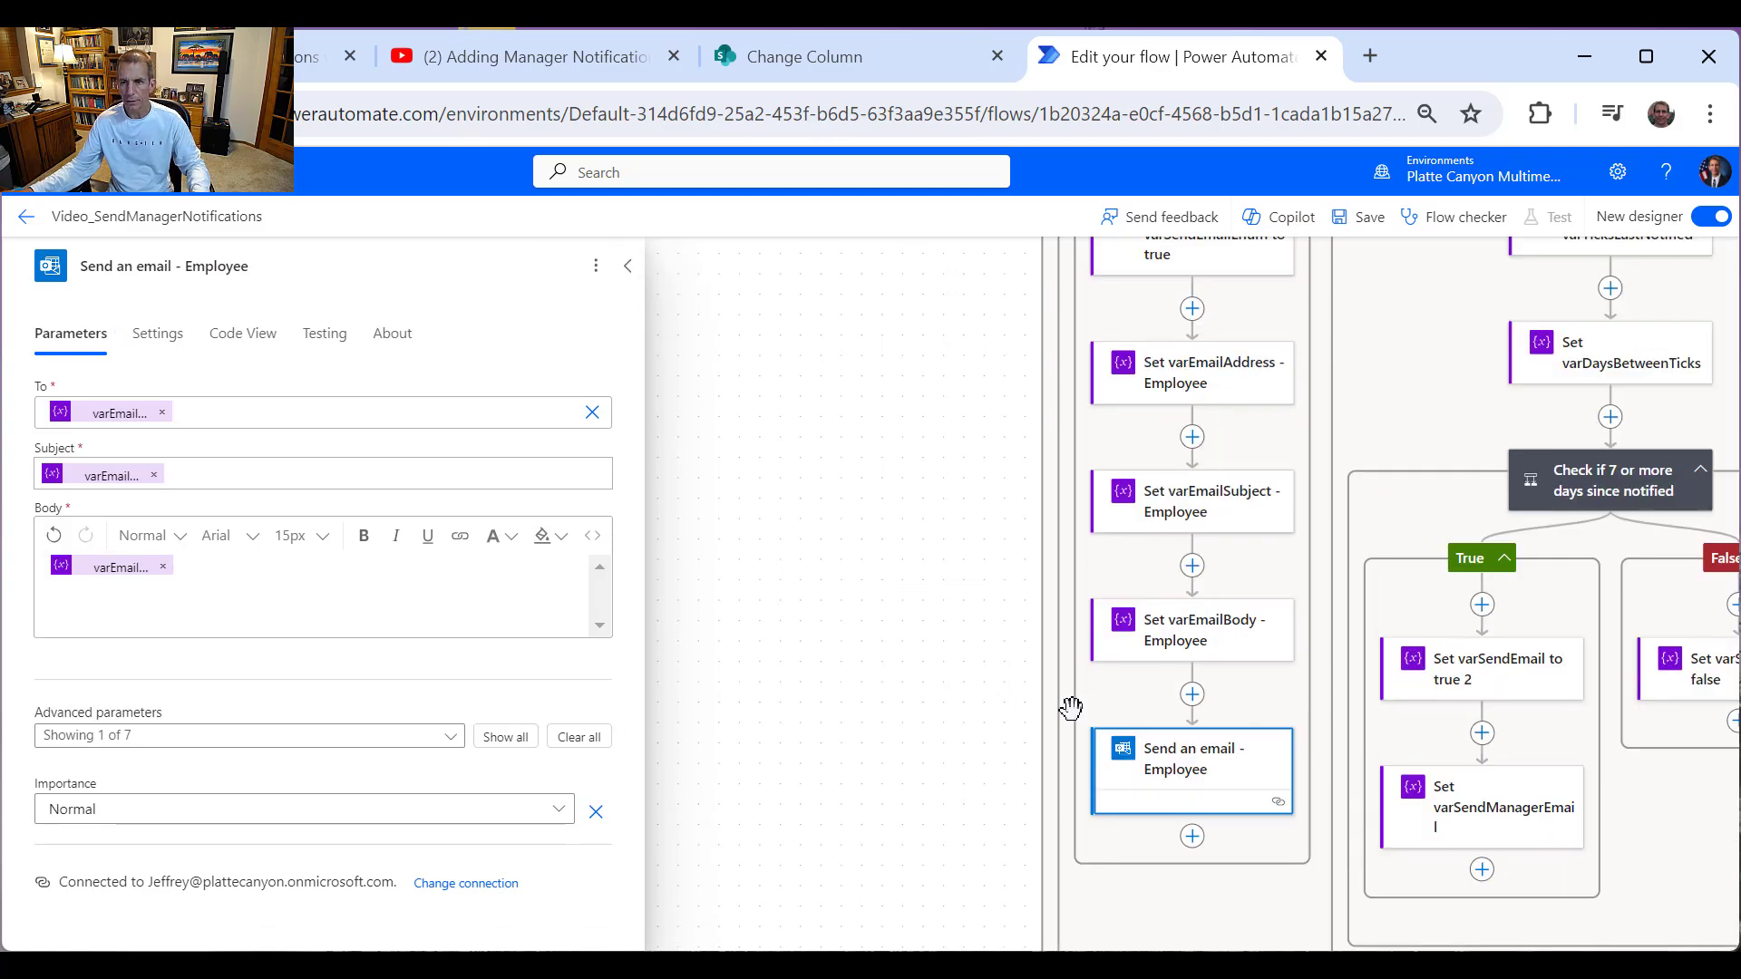
scroll(1233, 617, "up", 2)
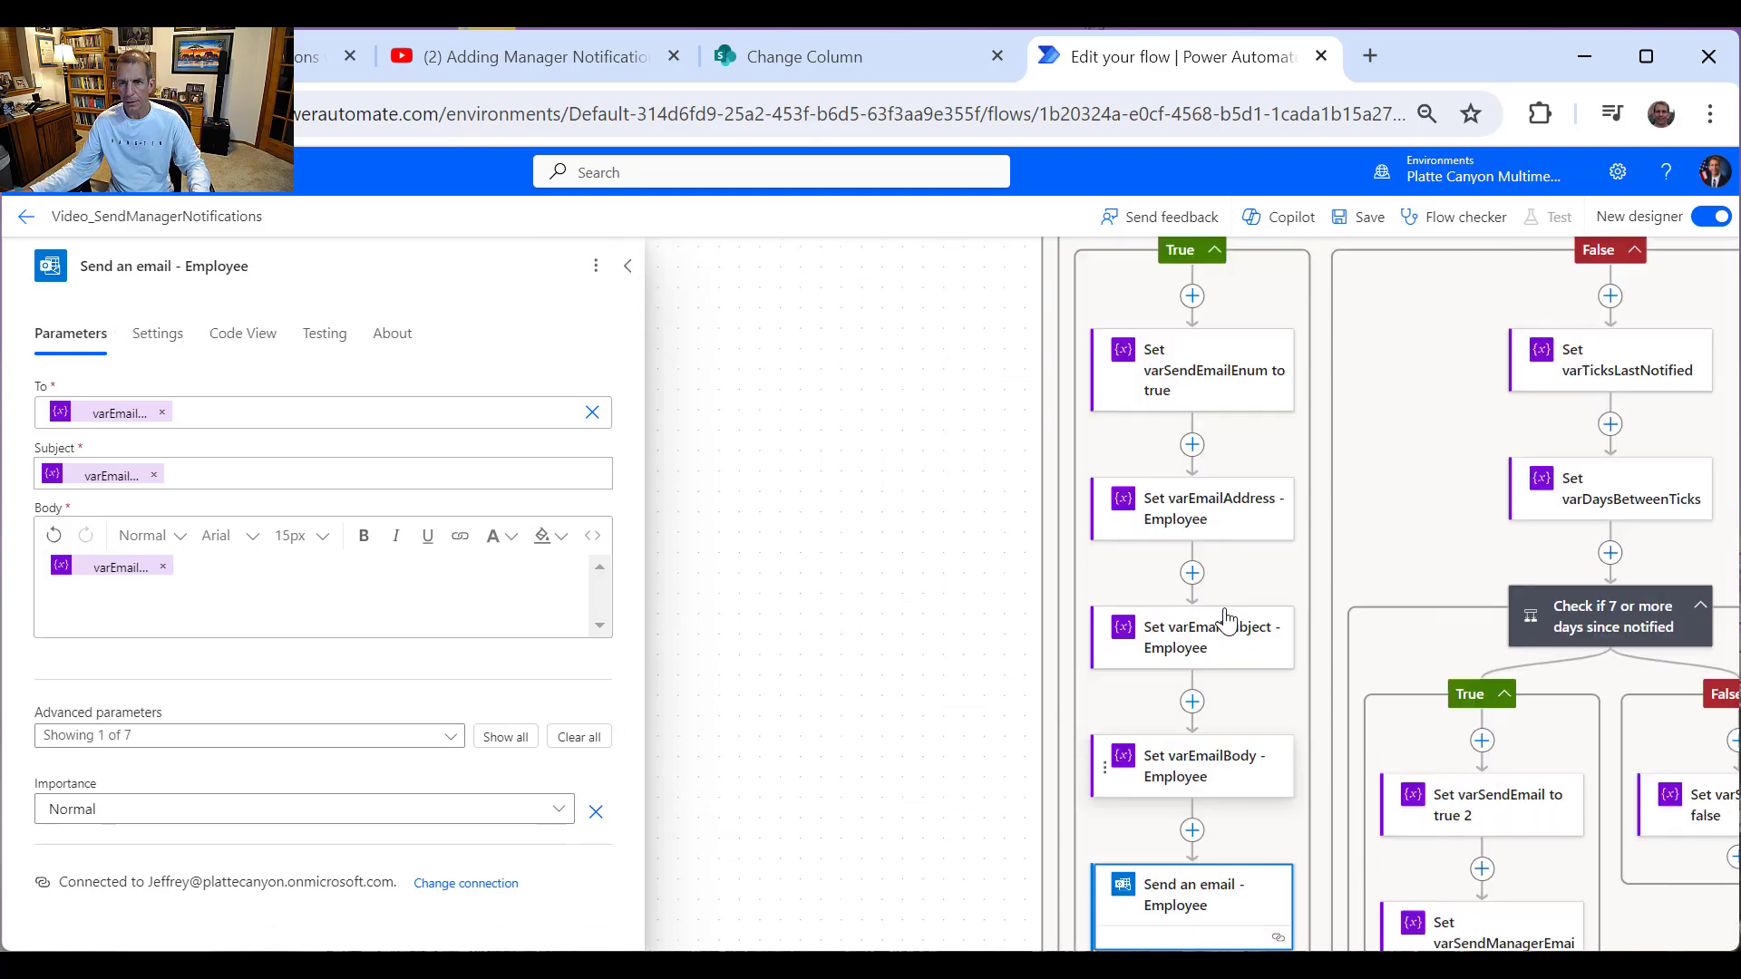
left_click(625, 267)
Step: Remove the Loop_Through_Items date reference from inside the ticks() expression of Set varTicksLastNotified
left_click_drag(847, 559, 311, 655)
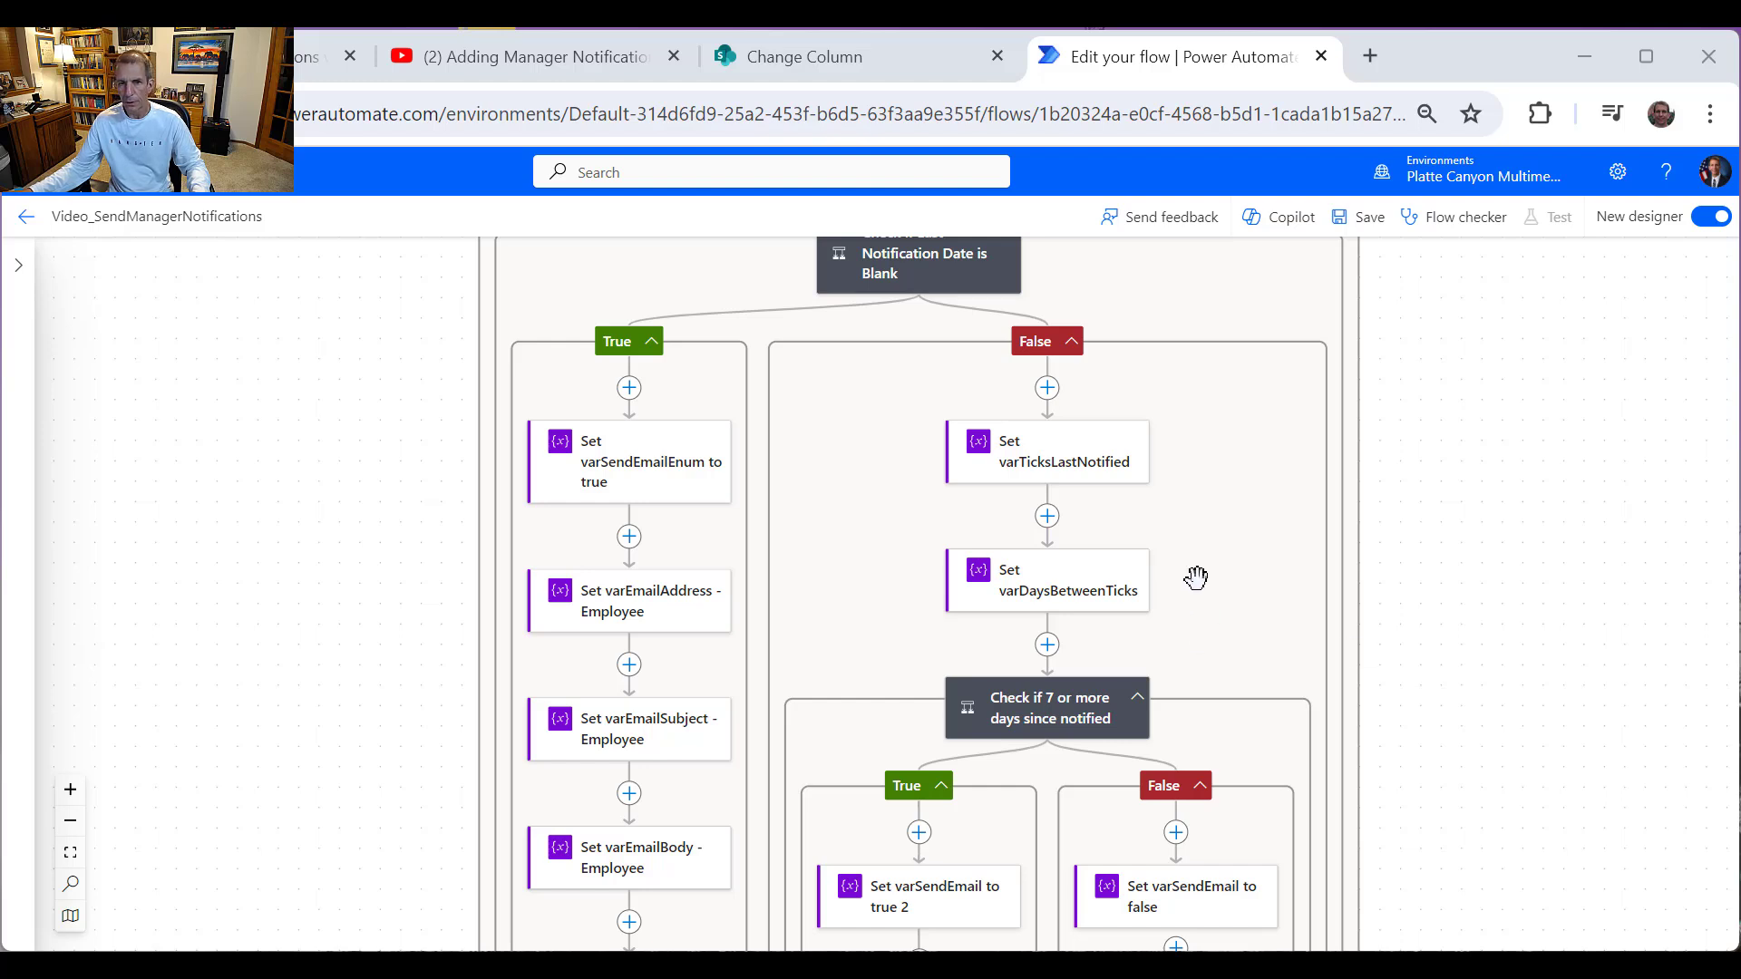
left_click(1110, 473)
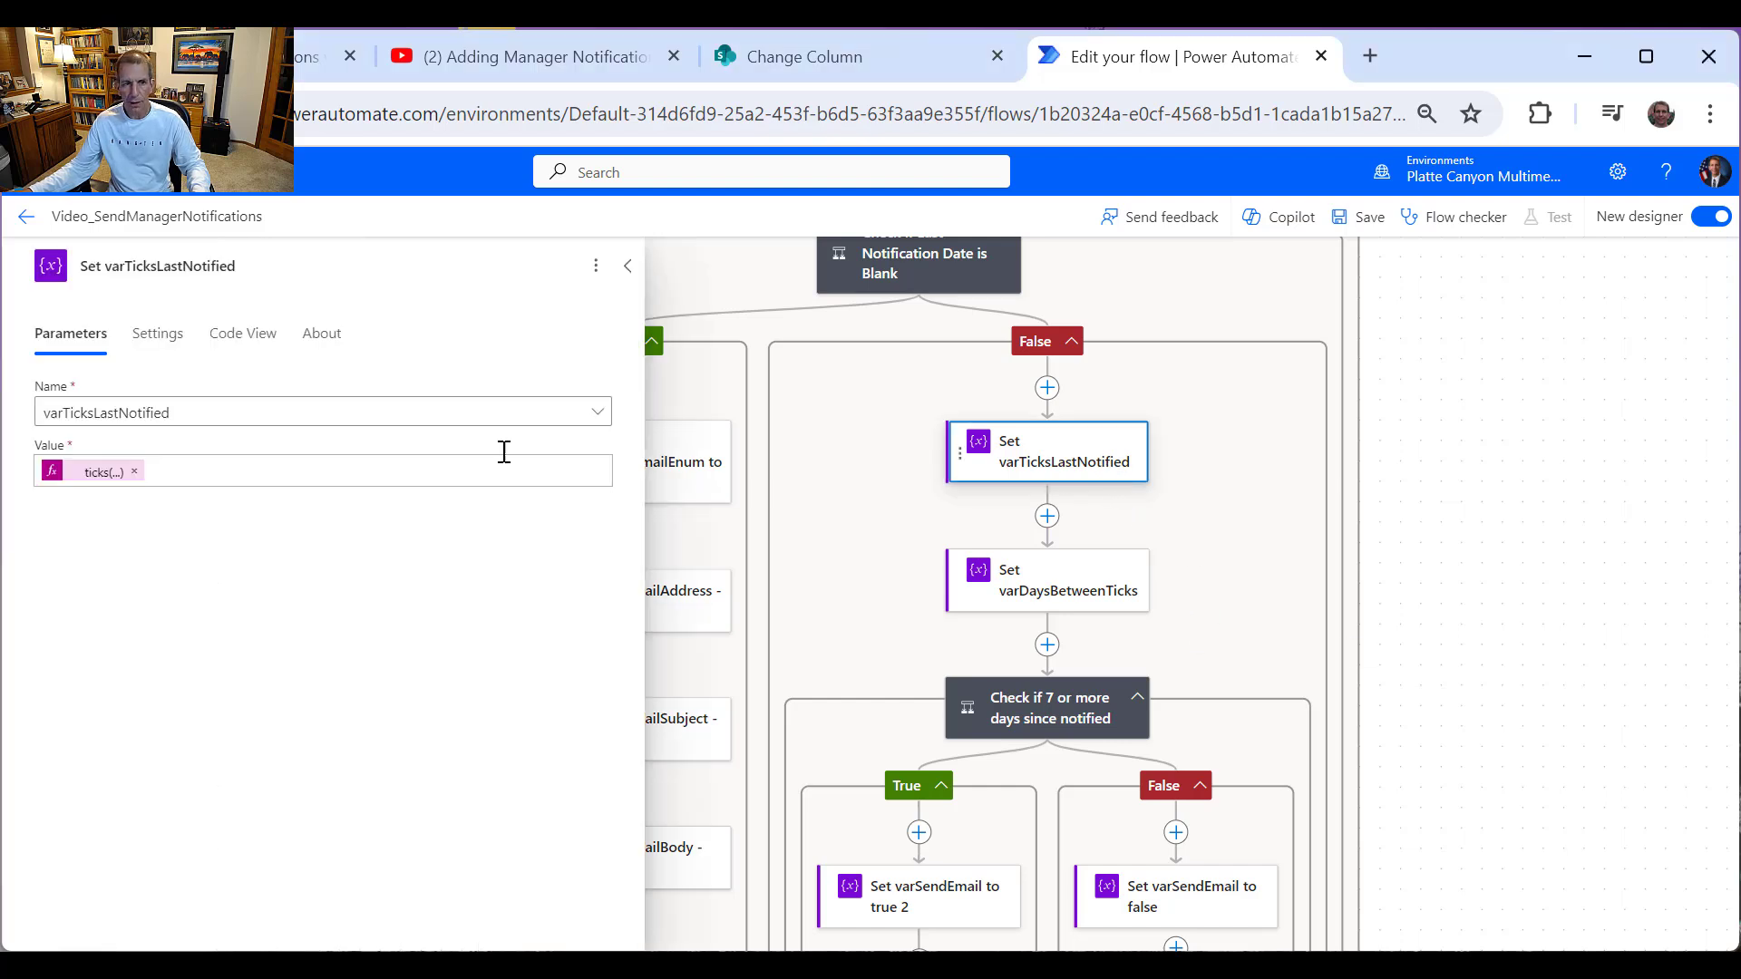
left_click(116, 481)
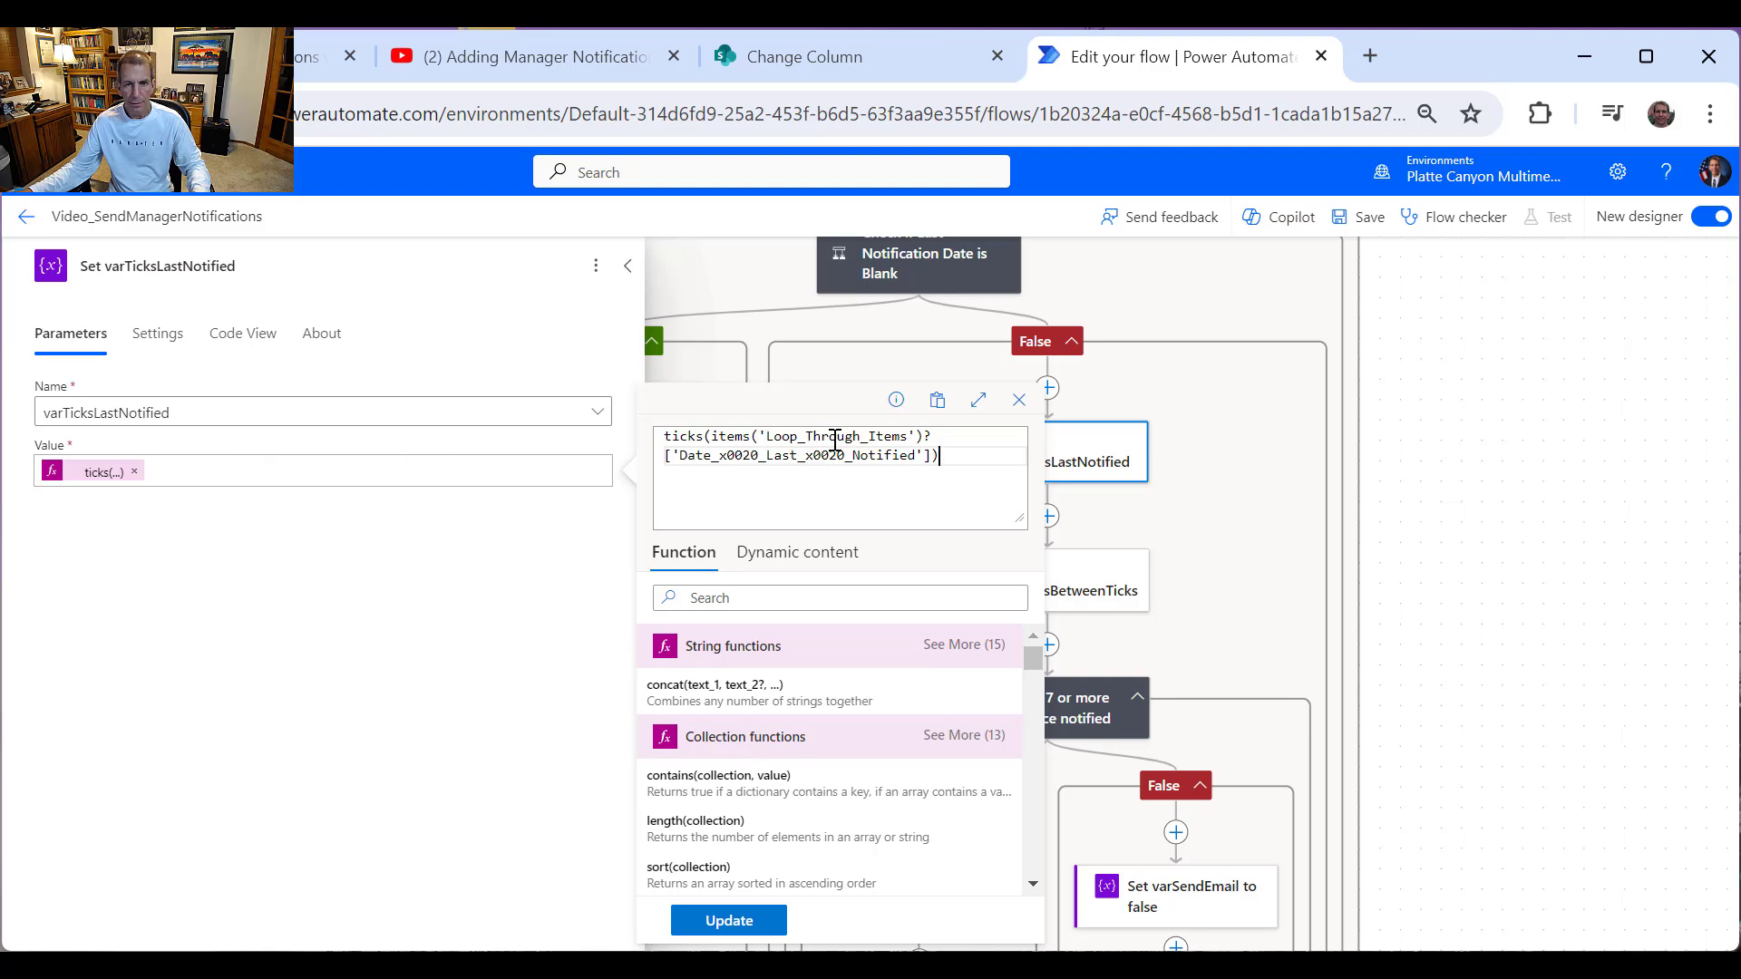
double_click(709, 435)
left_click_drag(714, 439, 926, 459)
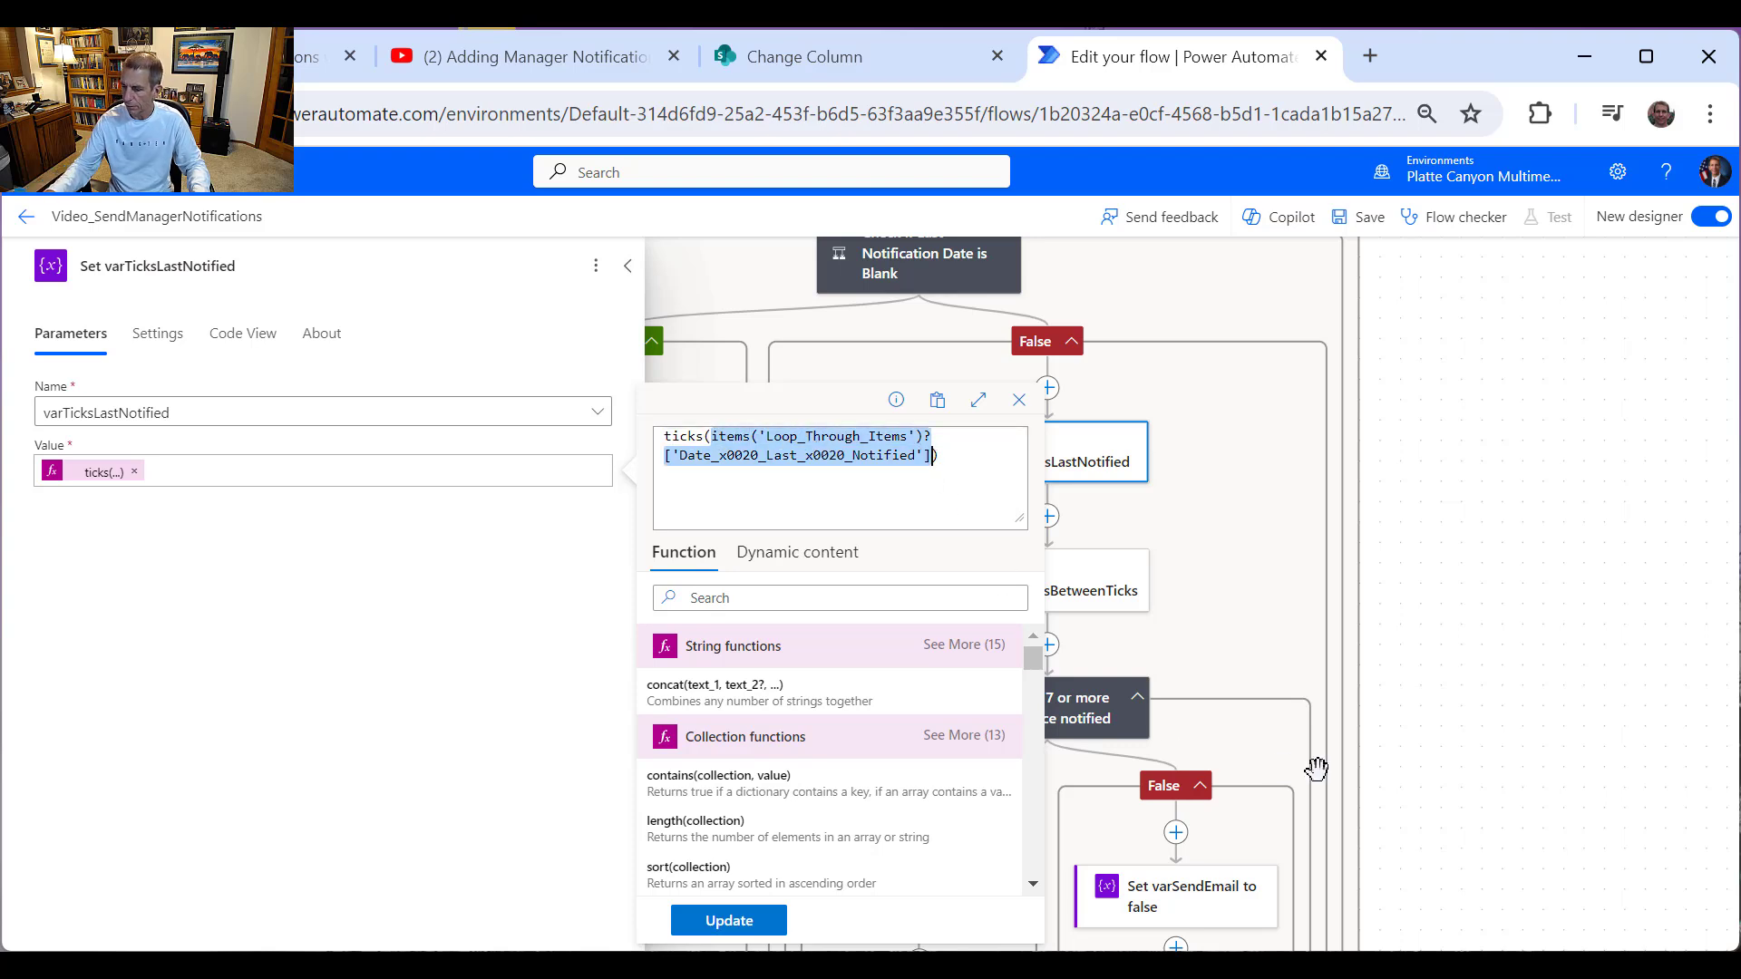
key("BackSpace")
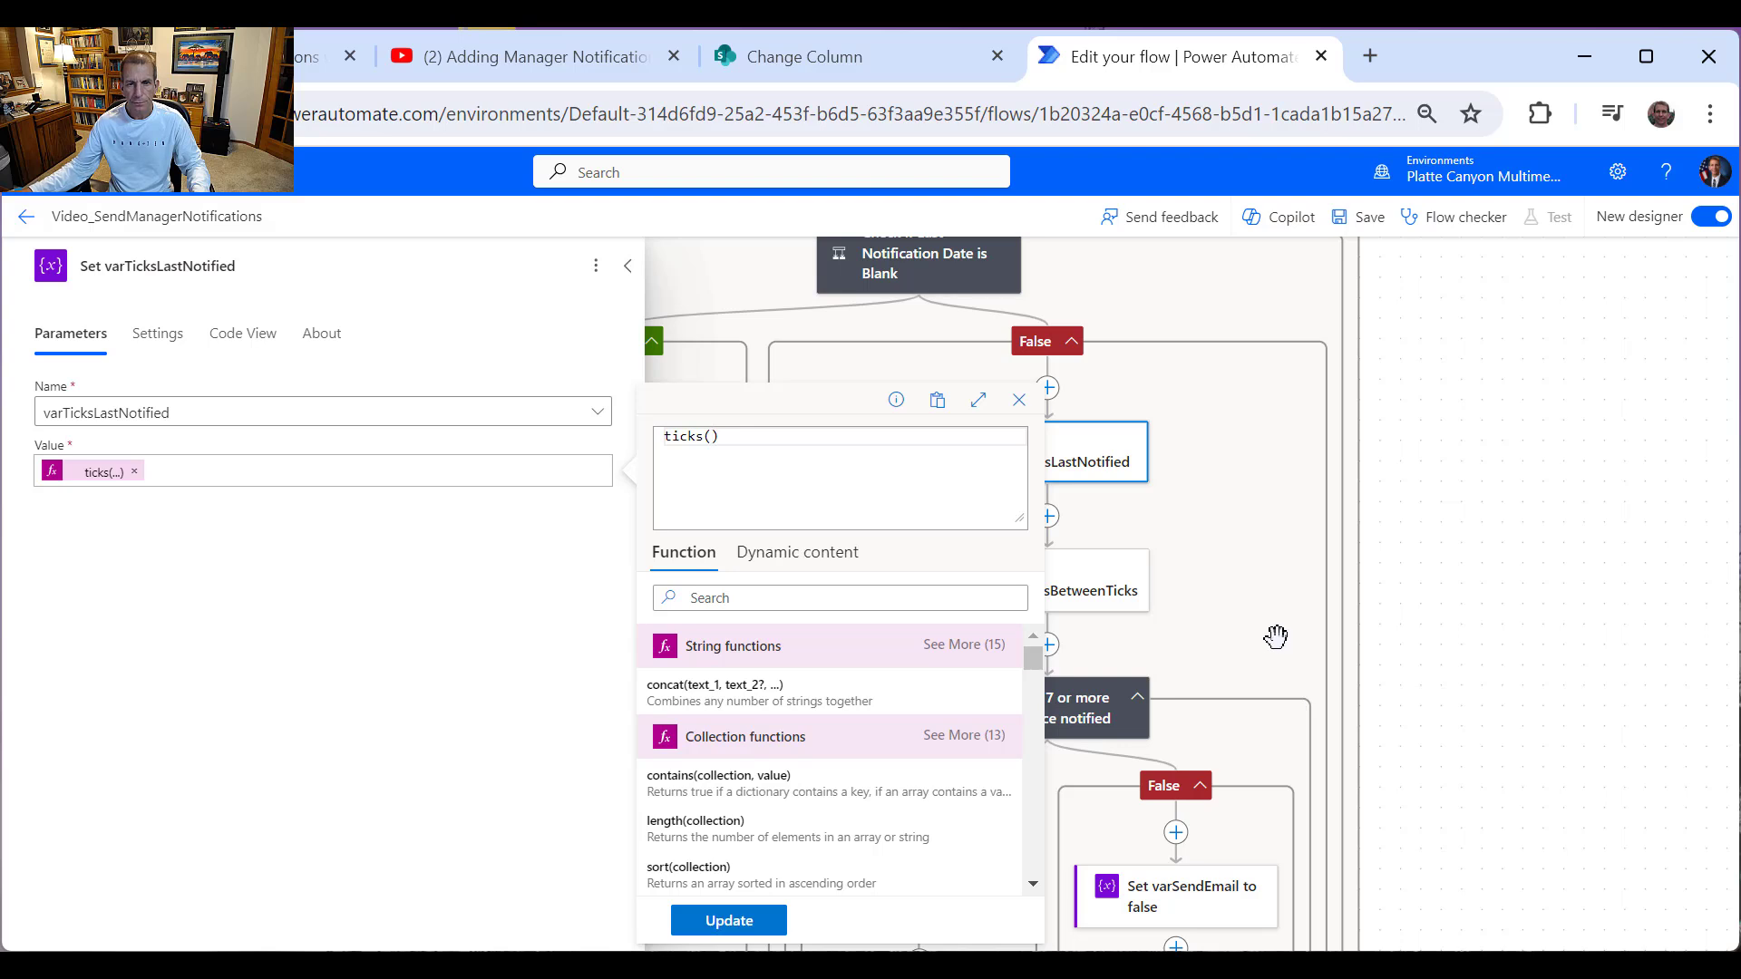
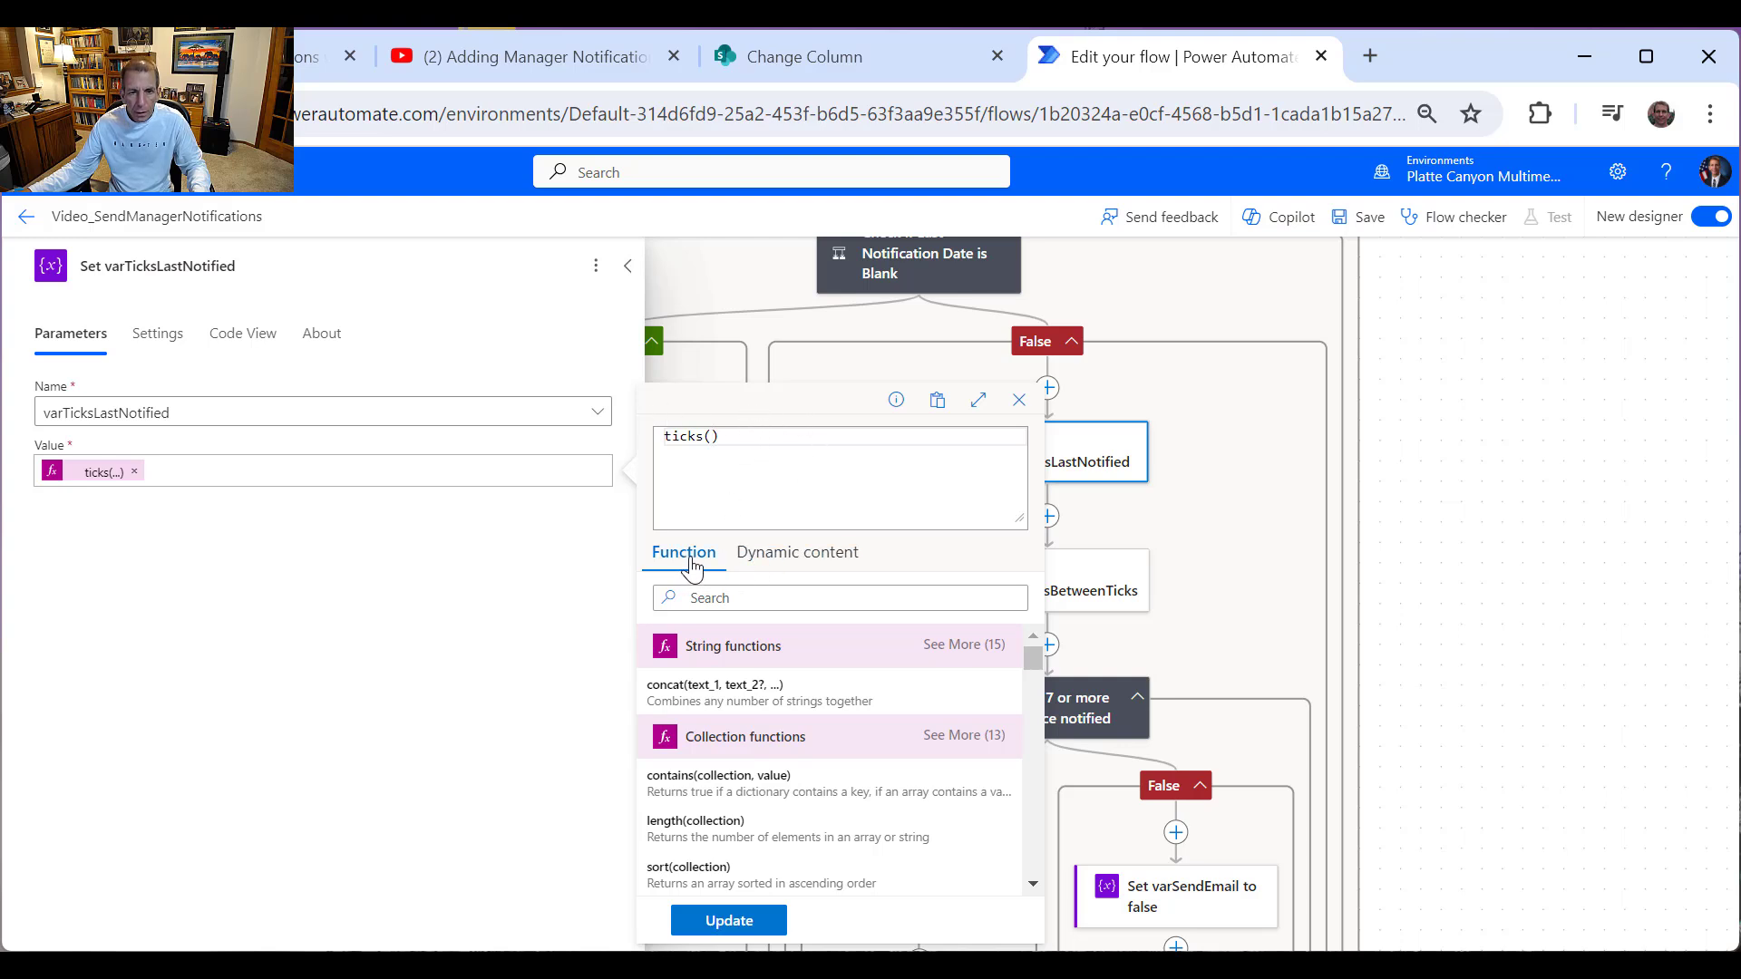
Step: Insert the varLastNotificationDate variable as the argument of ticks() and update the expression
left_click(787, 559)
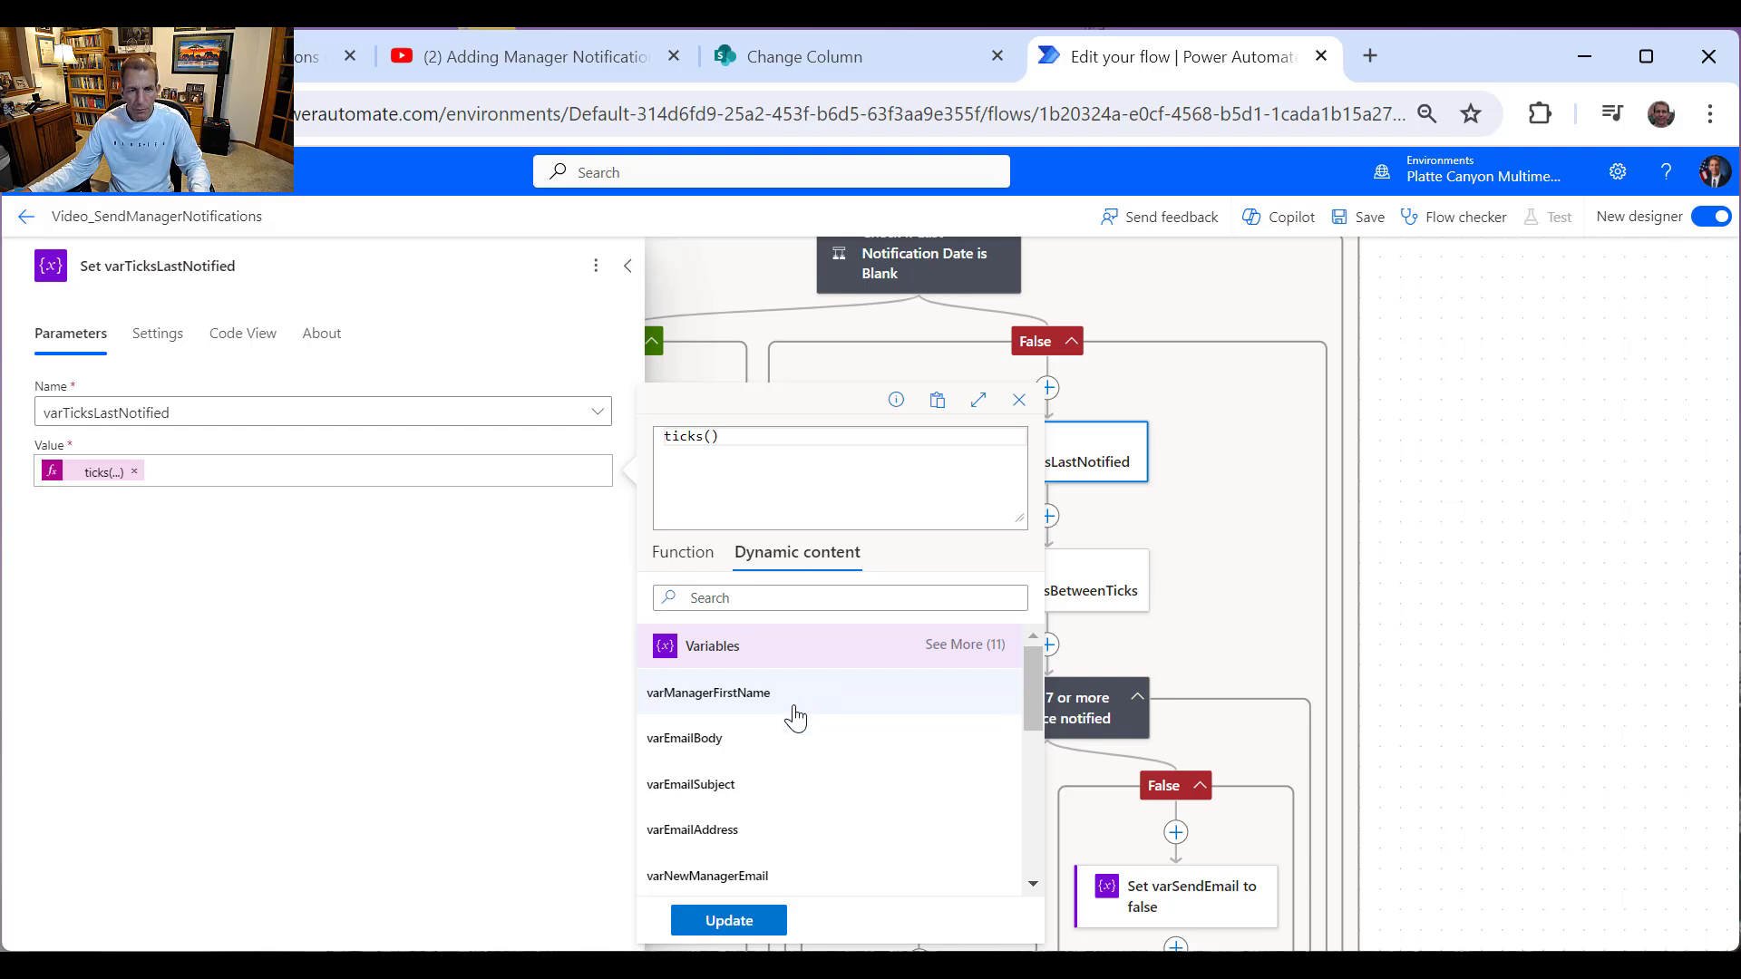
scroll(766, 821, "down", 2)
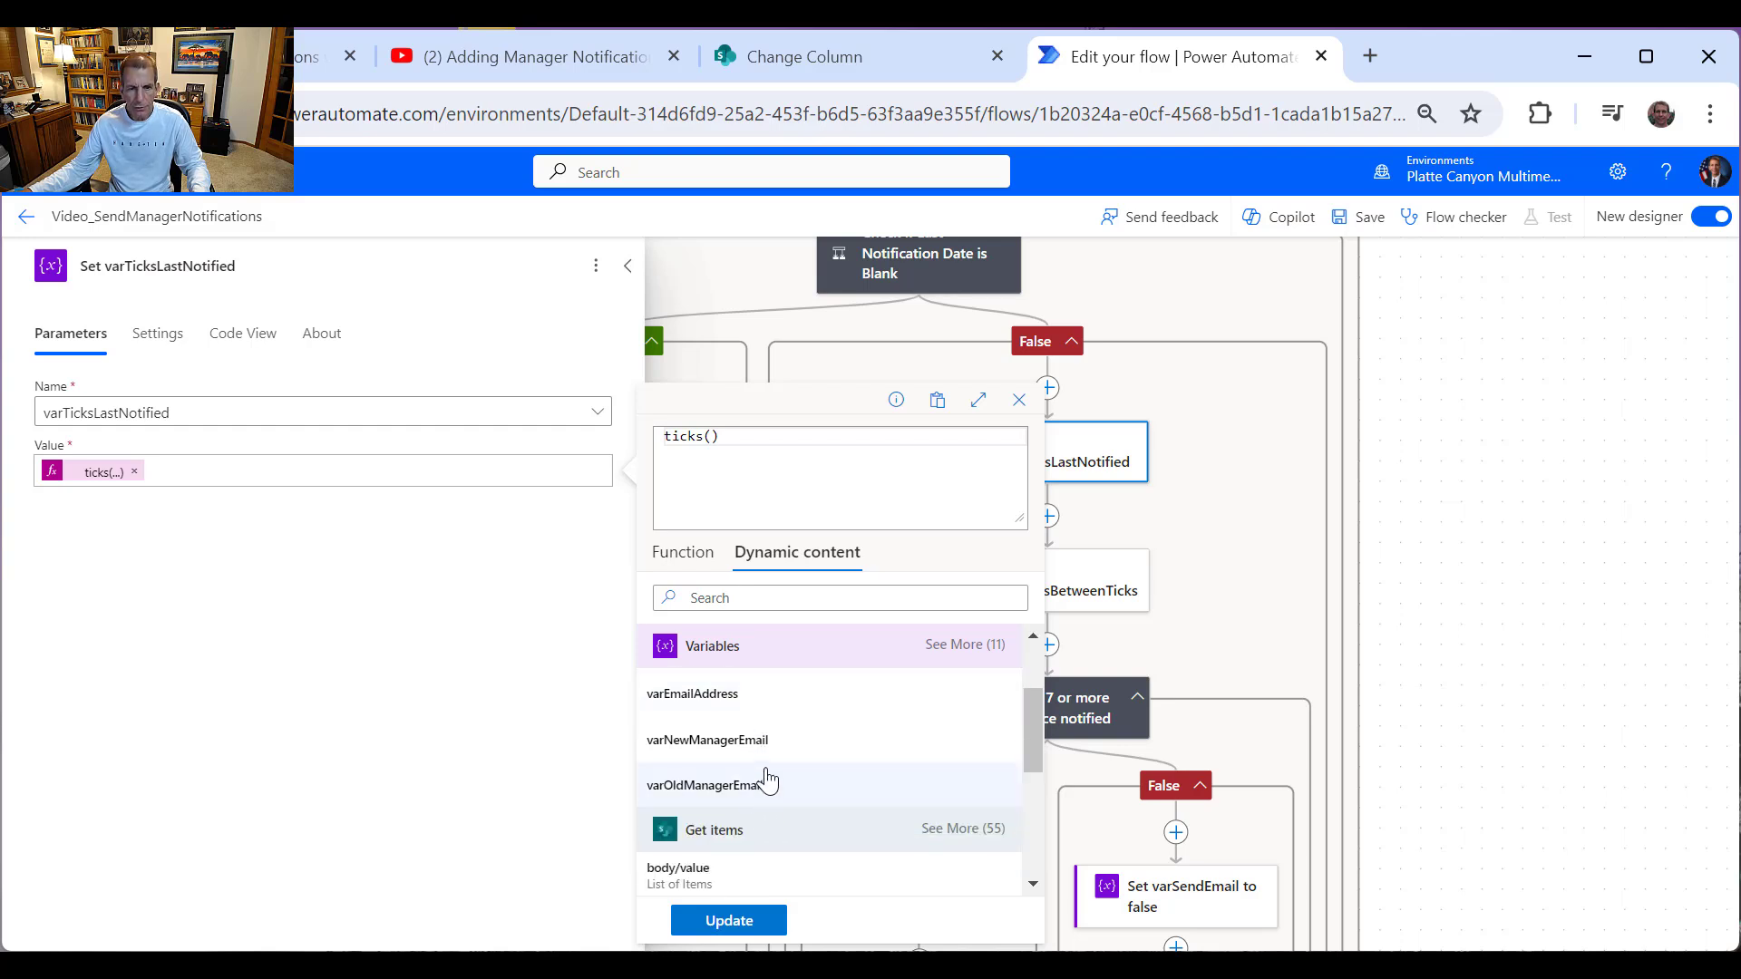
scroll(766, 780, "up", 2)
left_click(961, 644)
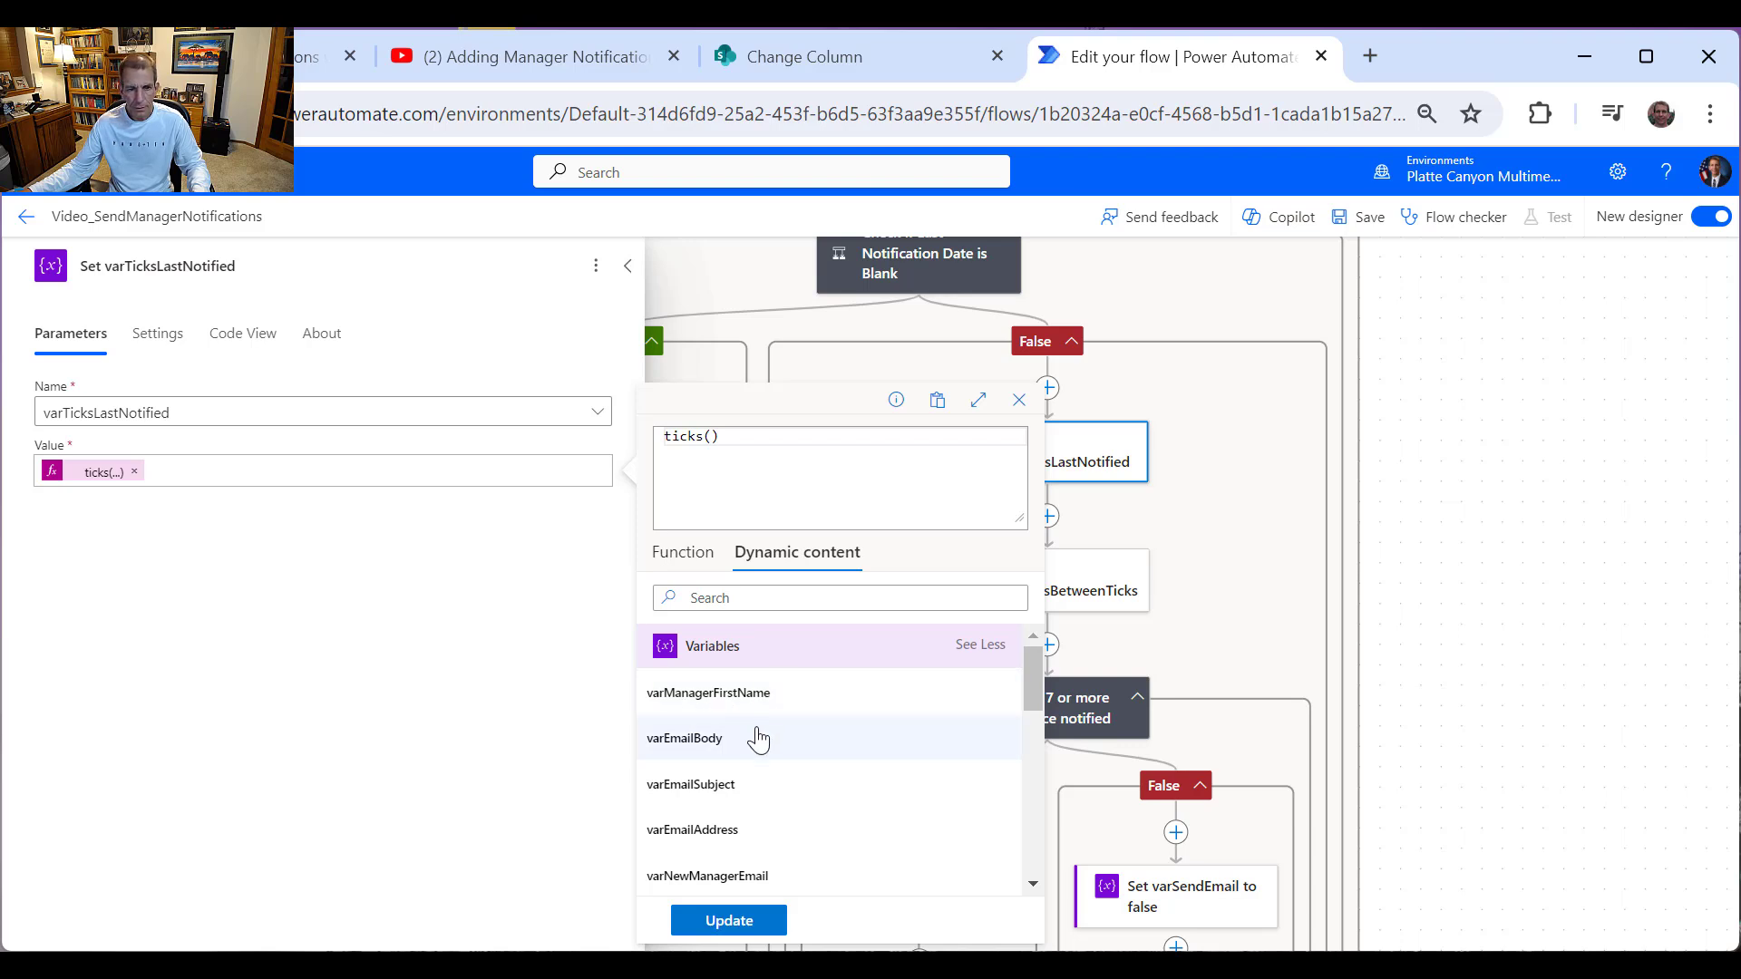
scroll(766, 751, "down", 2)
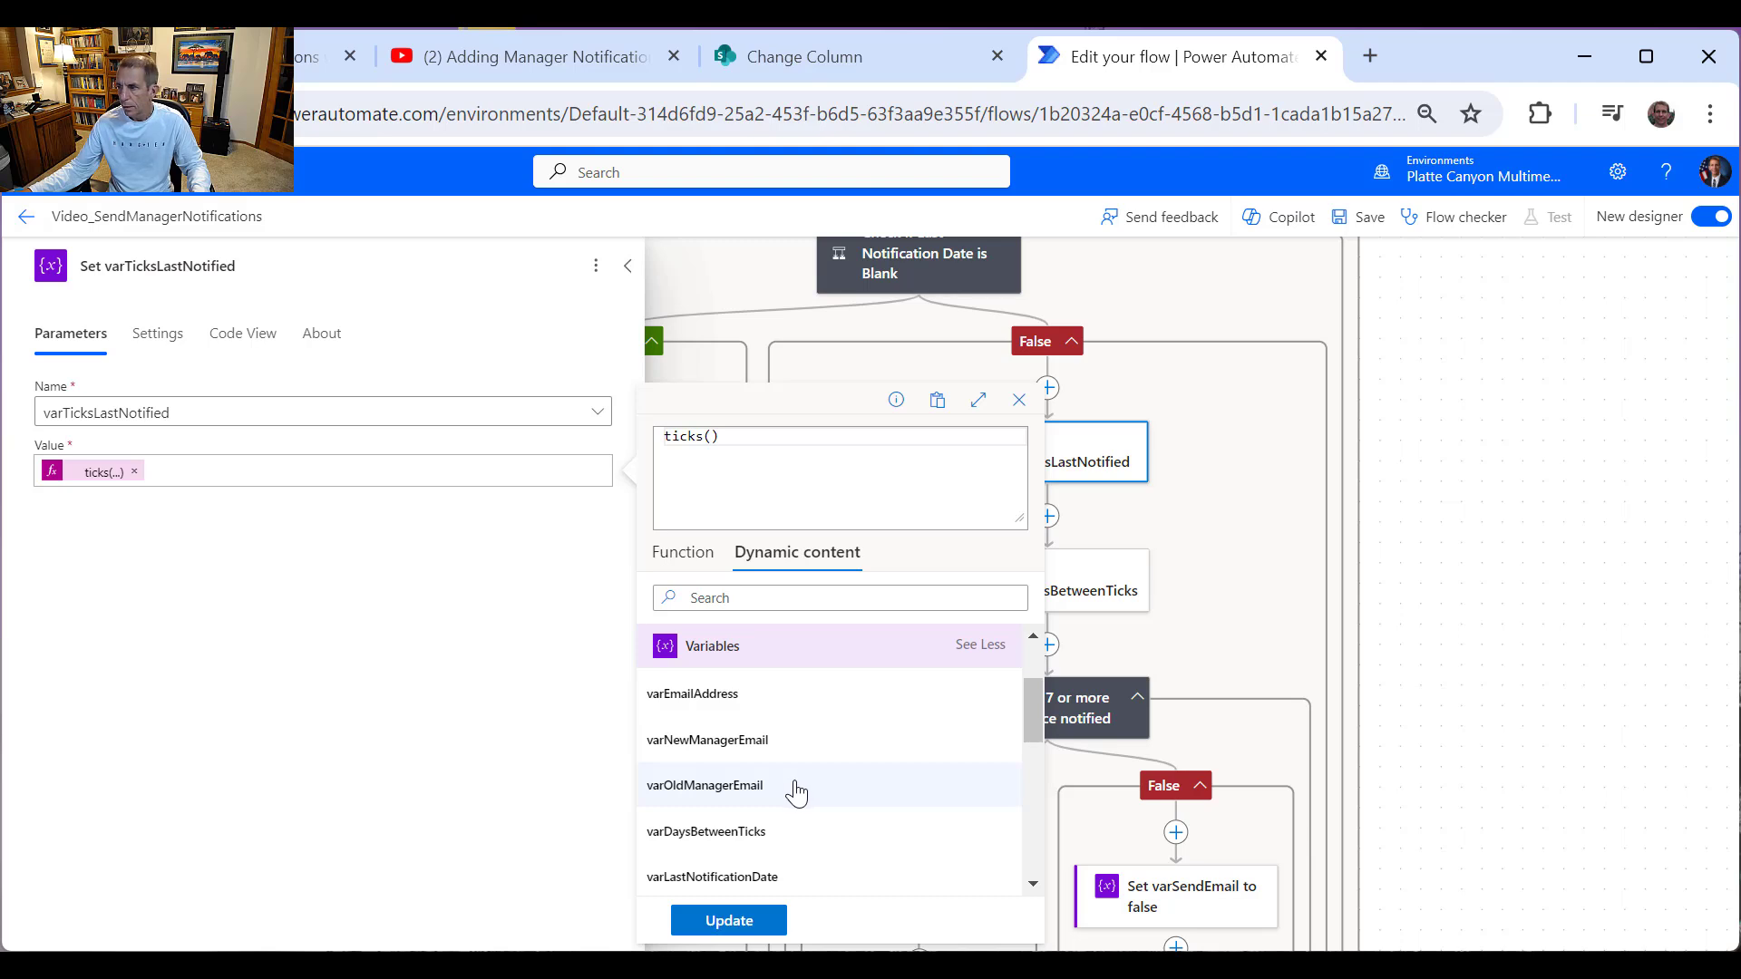
scroll(795, 793, "down", 4)
scroll(794, 795, "up", 2)
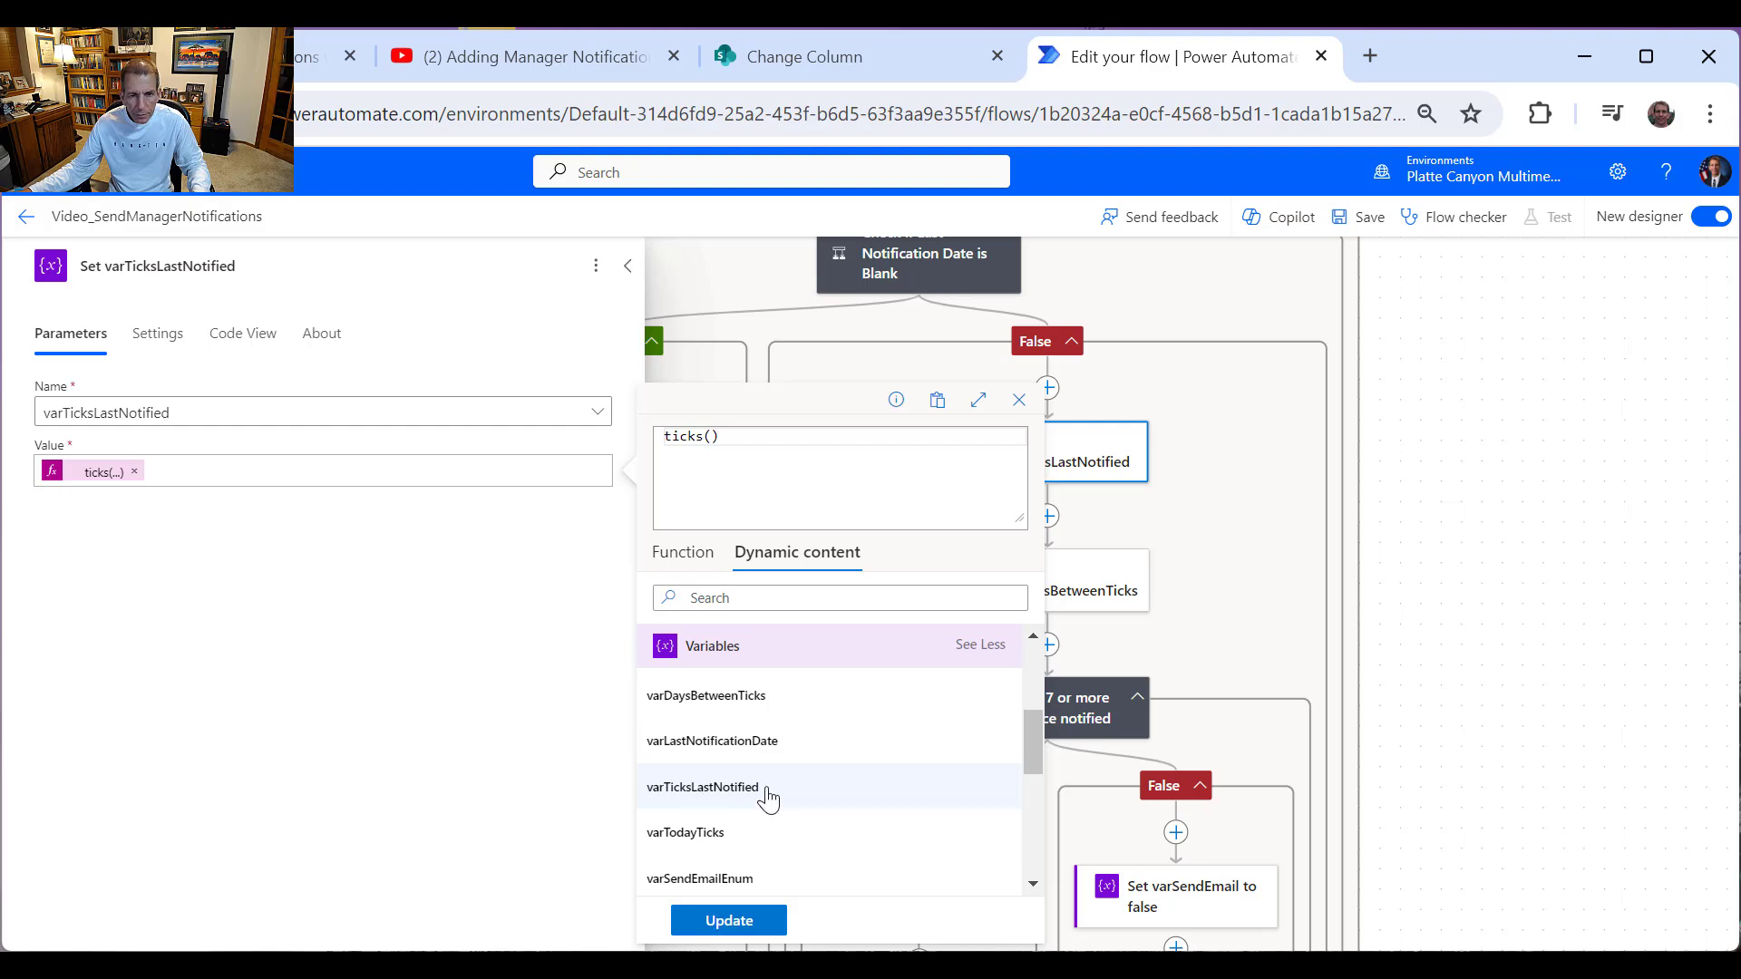
left_click(708, 749)
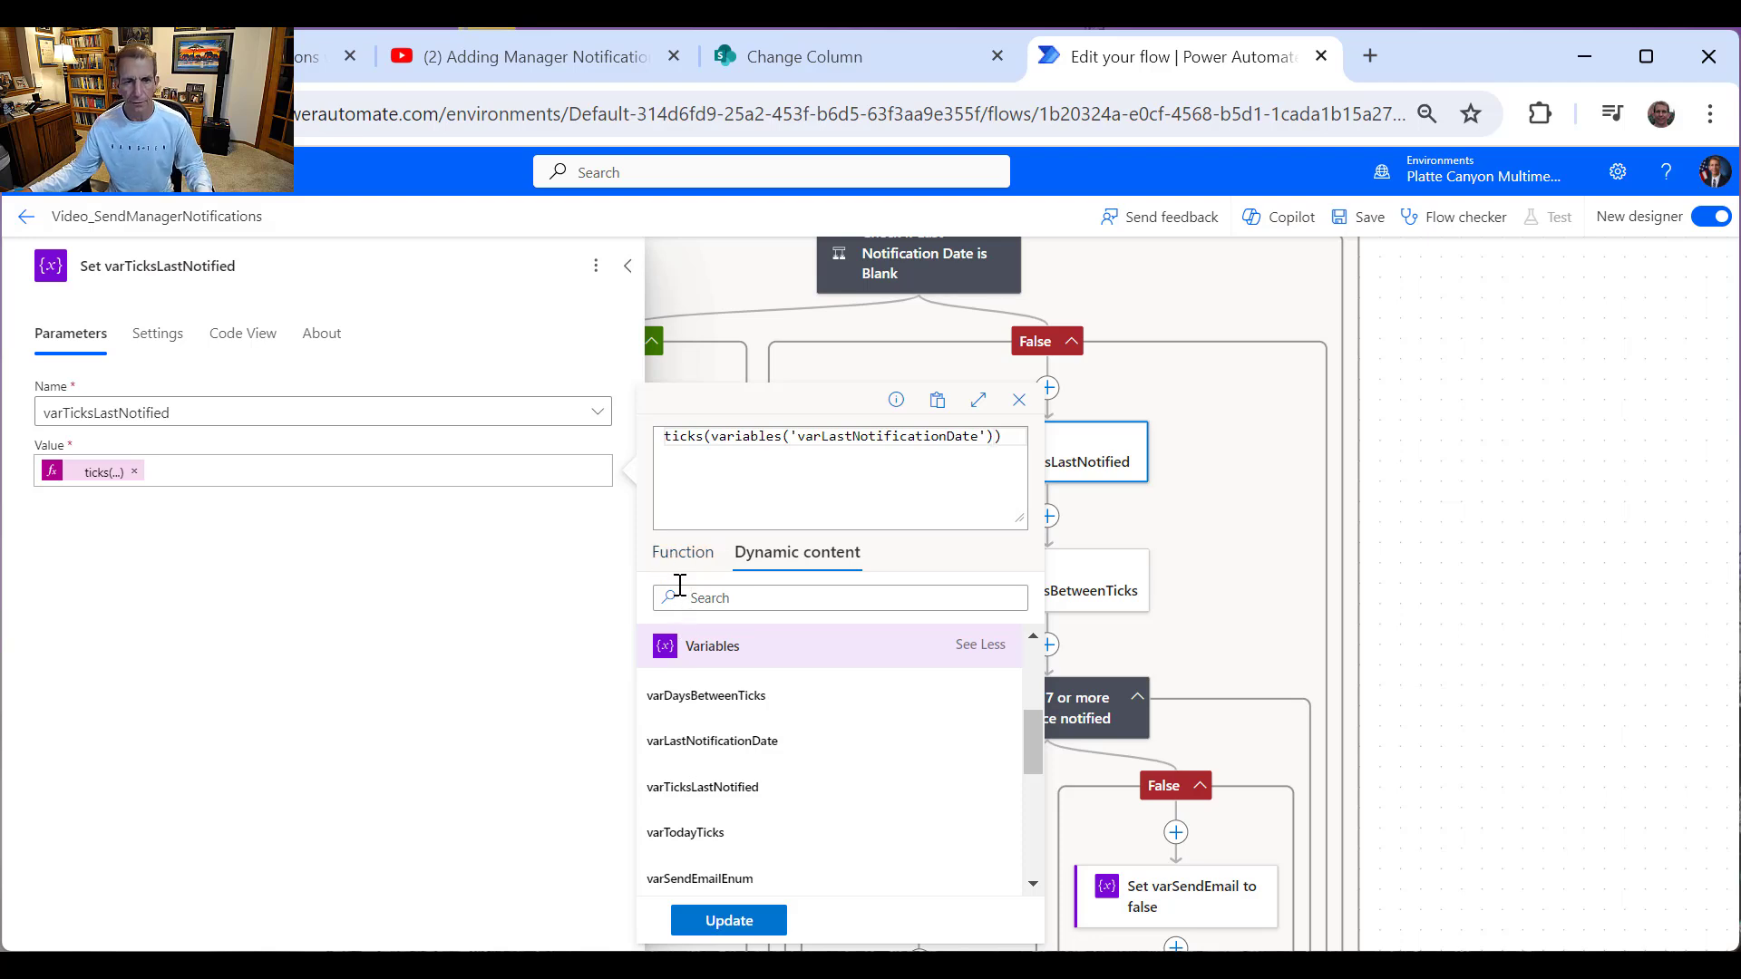
left_click(762, 920)
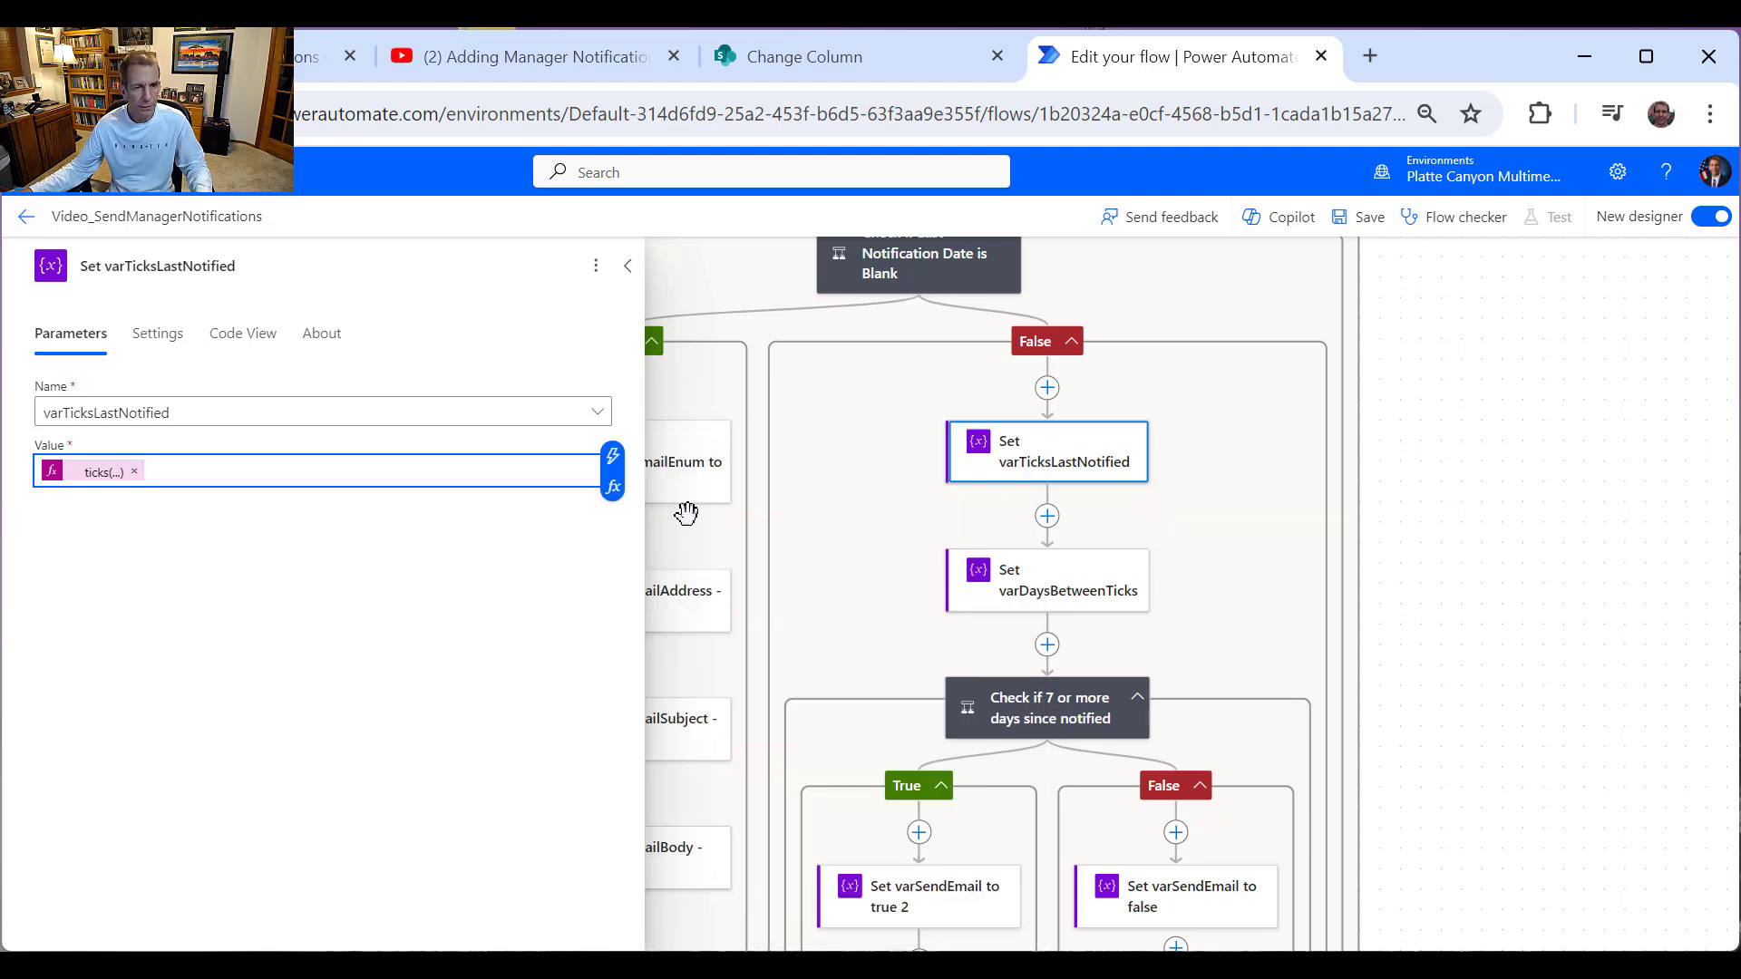
left_click(662, 312)
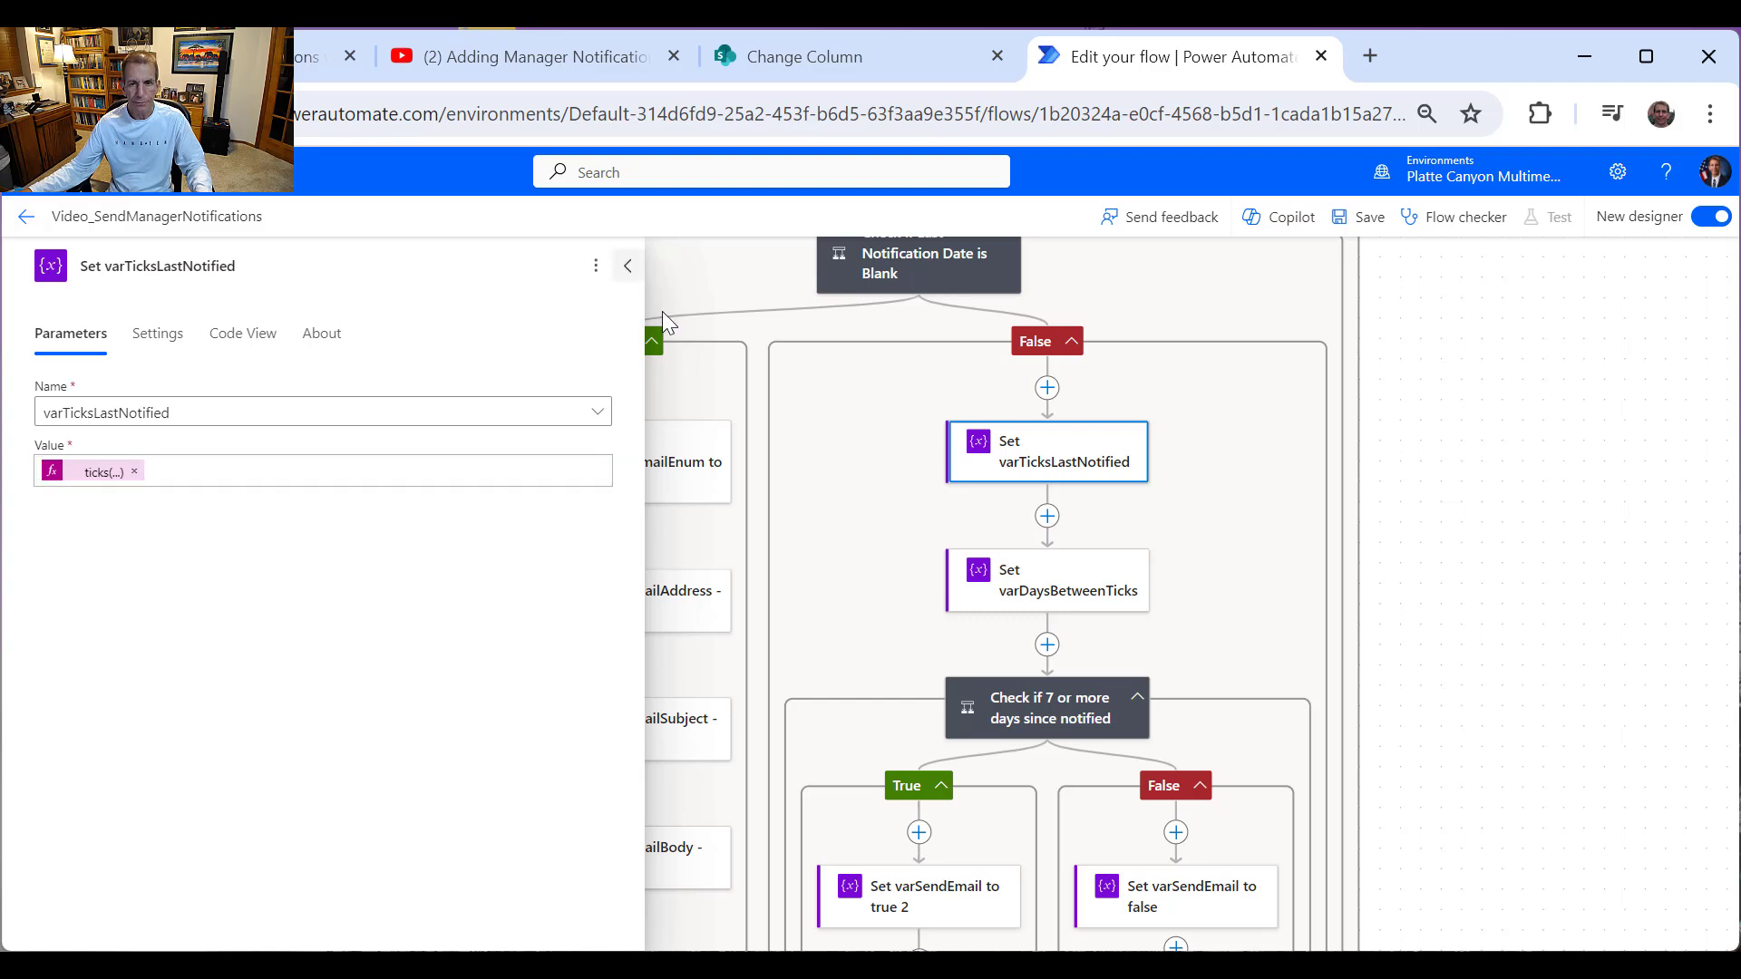
Step: Review the div expression used as the value of Set varDaysBetweenTicks without changing it
left_click(1050, 606)
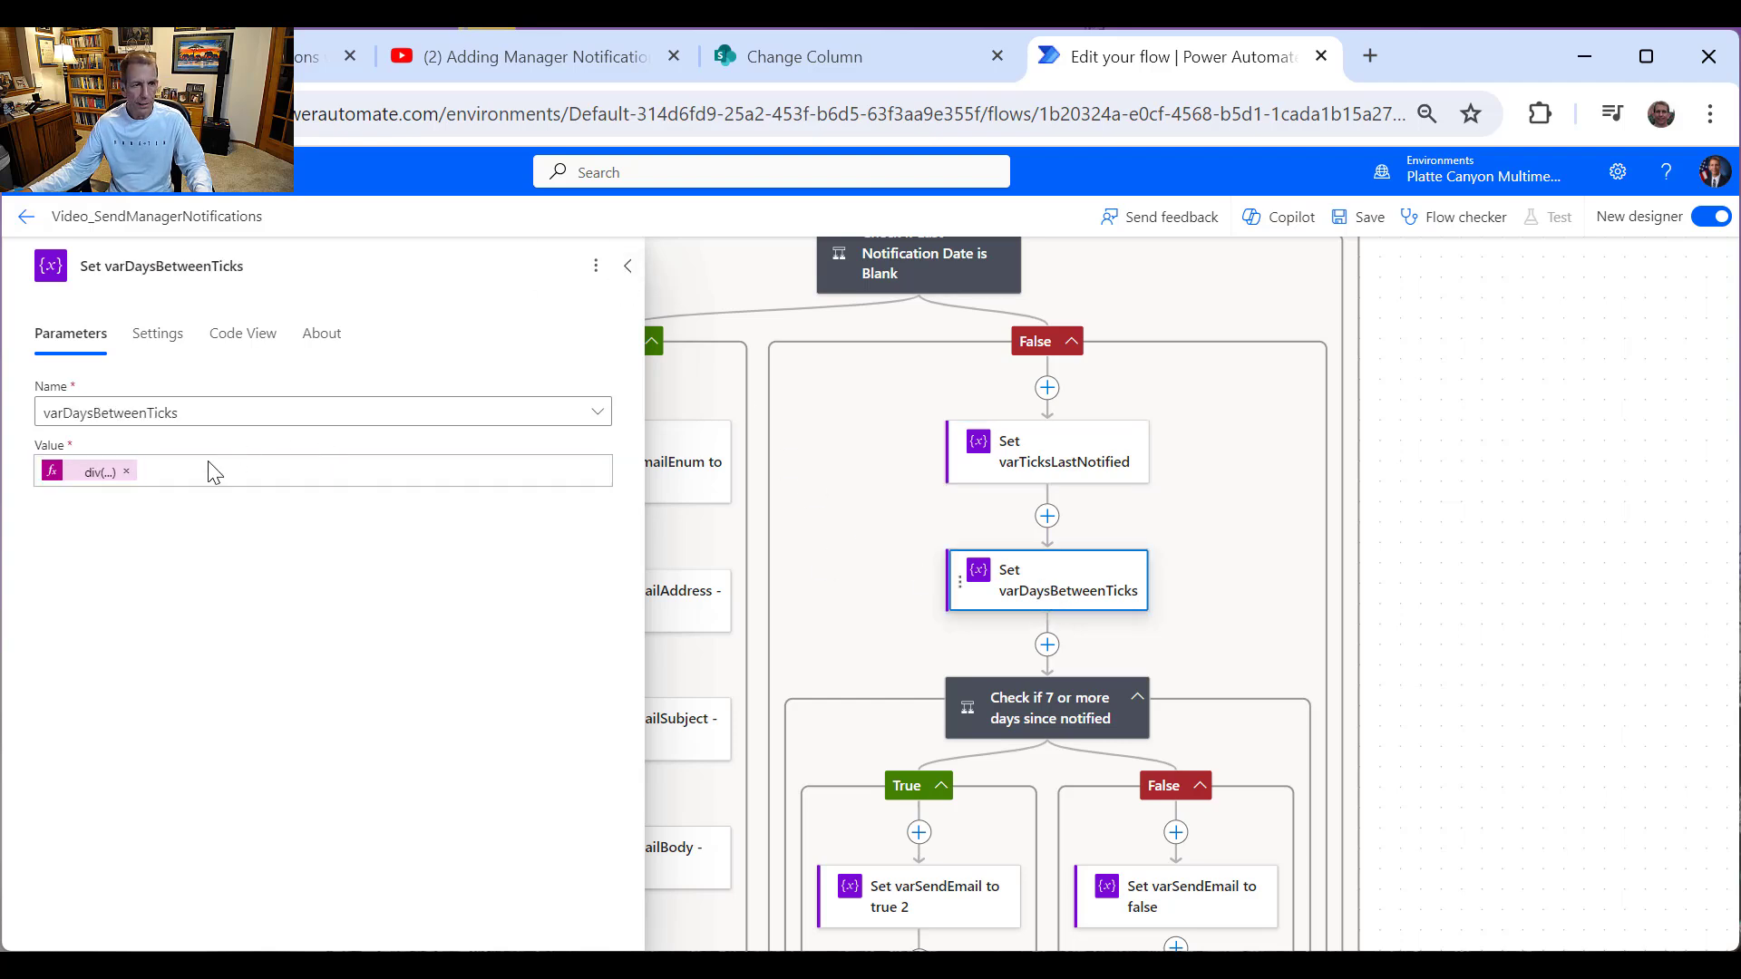
left_click(110, 482)
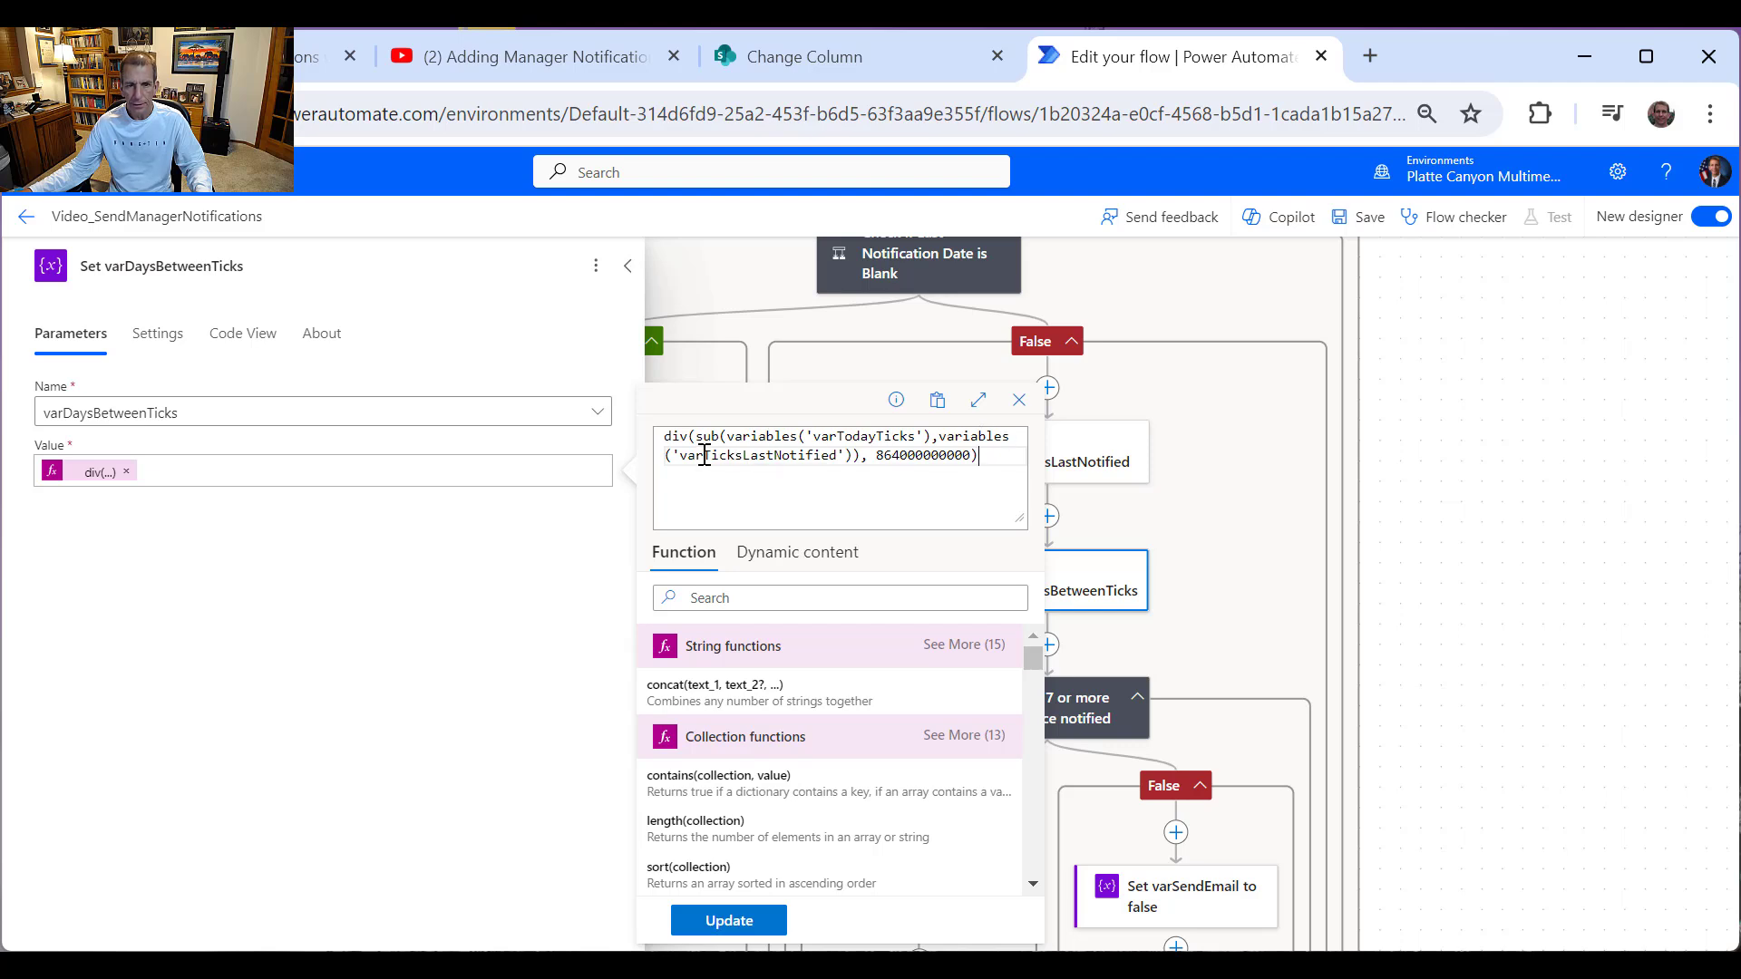
left_click(1019, 402)
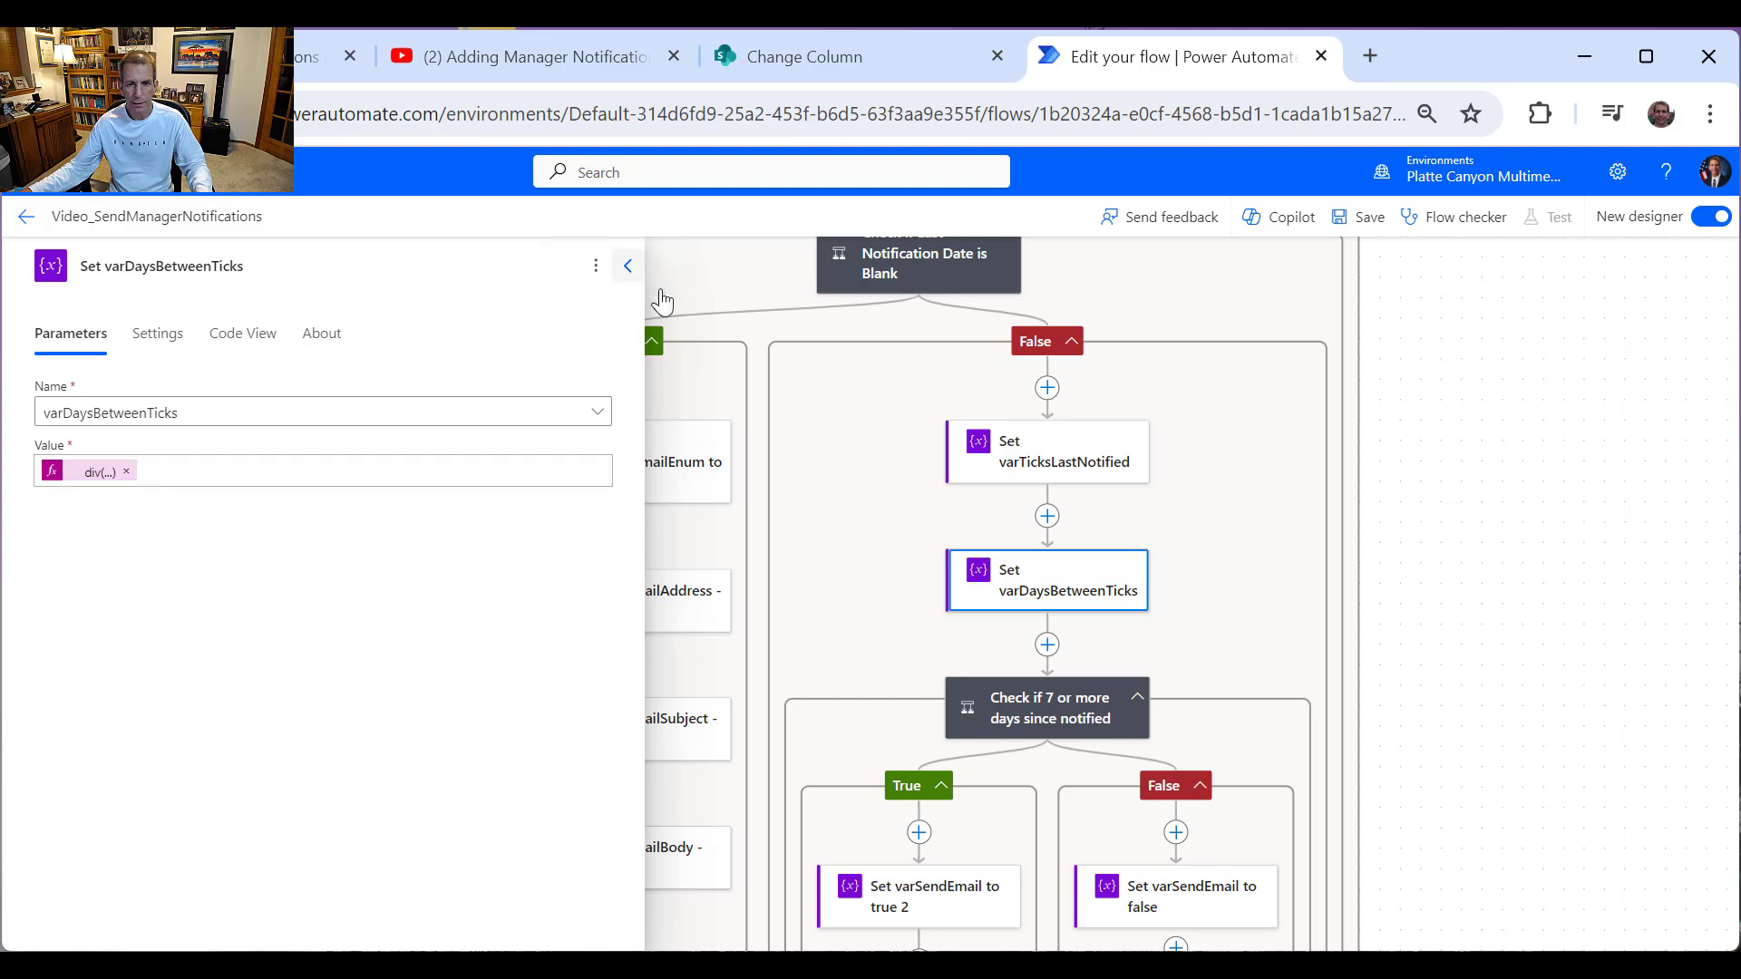
Step: Add a Set variable action below Set varDaysBetweenTicks and choose varEmailSubject as its variable
left_click(1048, 646)
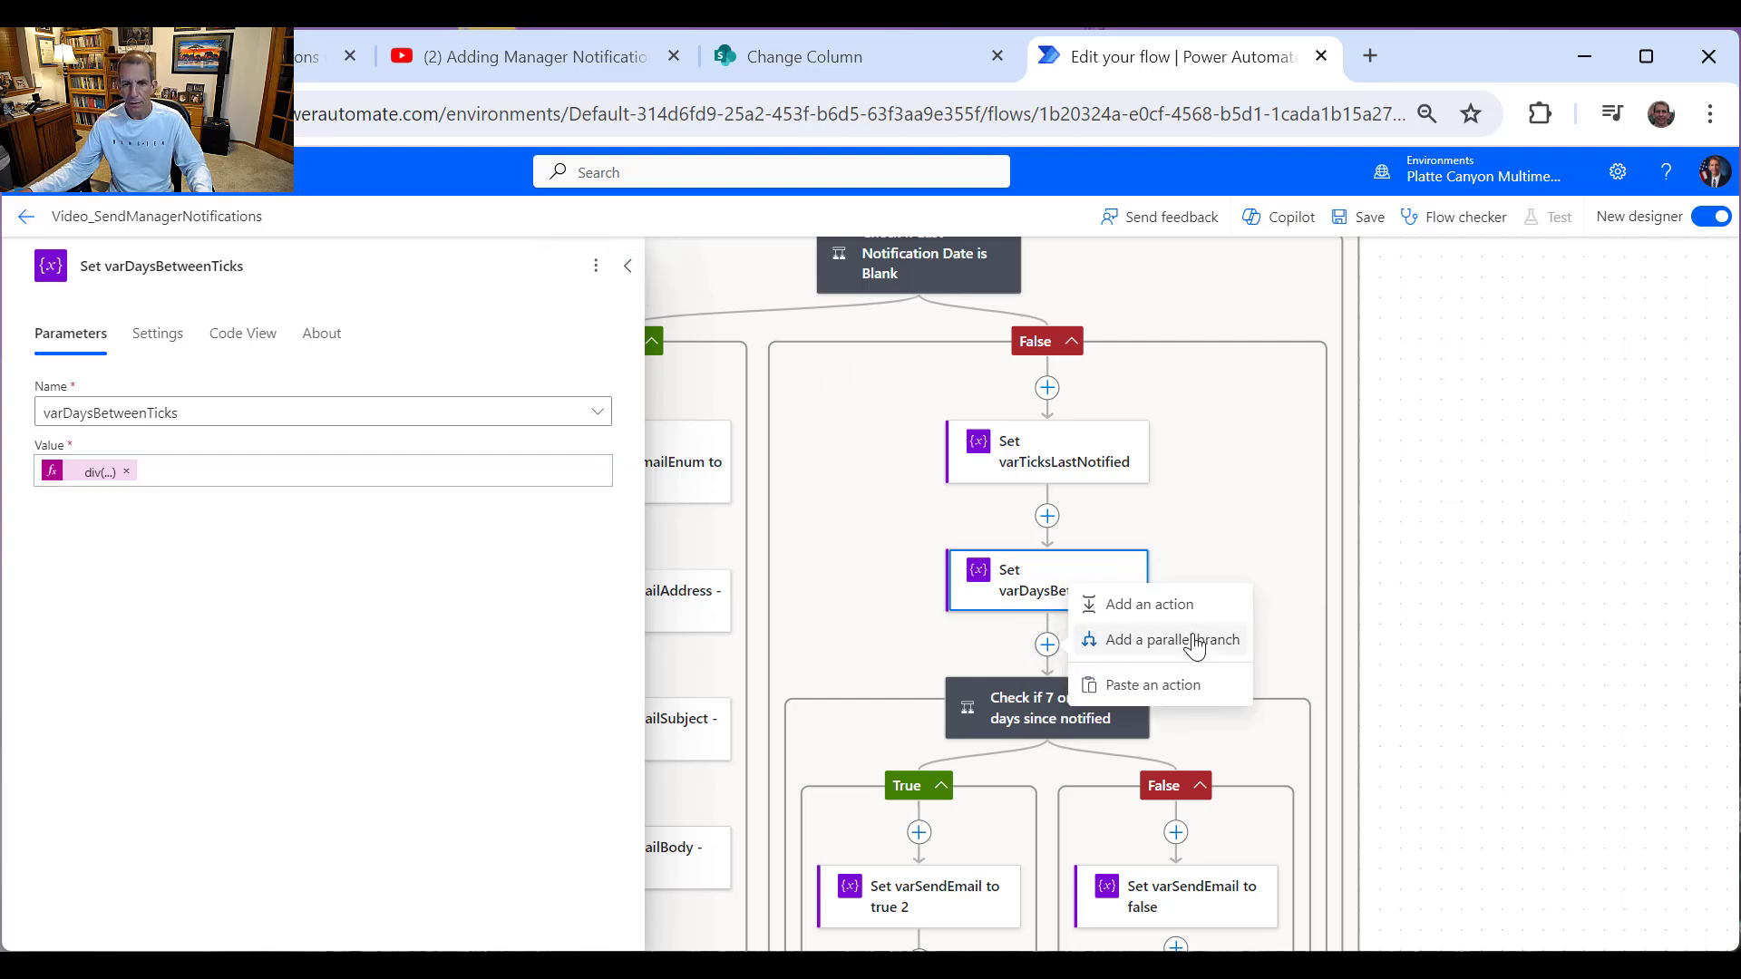
left_click(1158, 617)
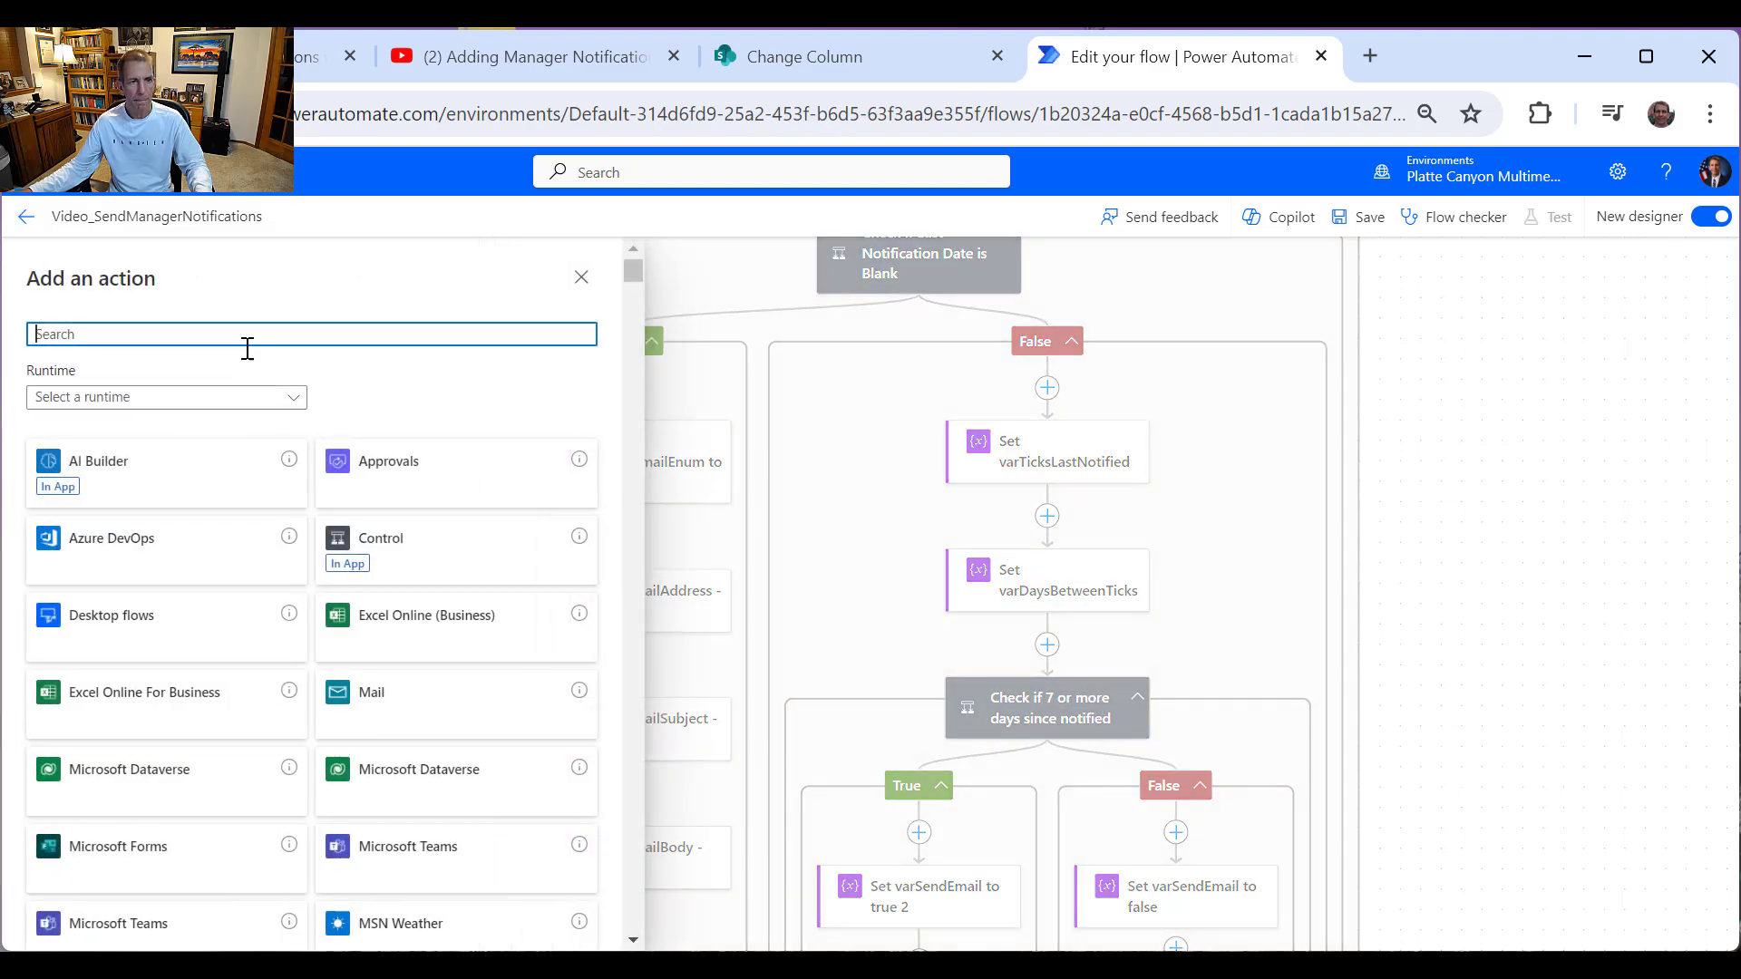
type("var")
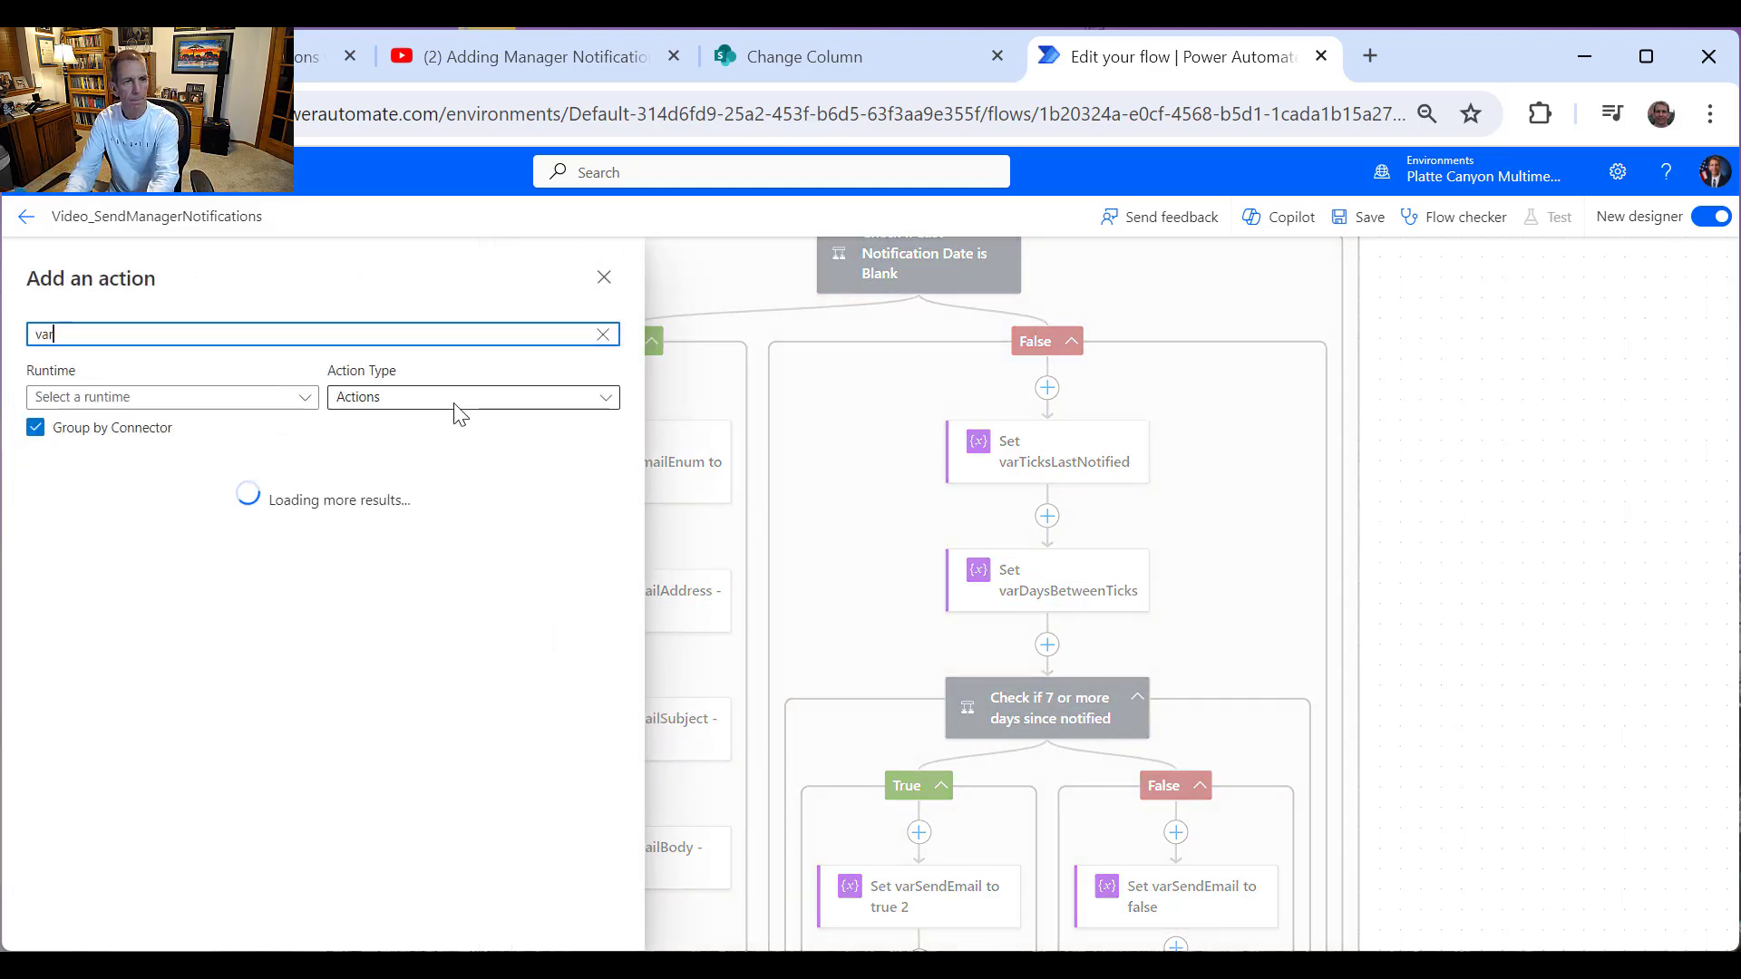
type("iable")
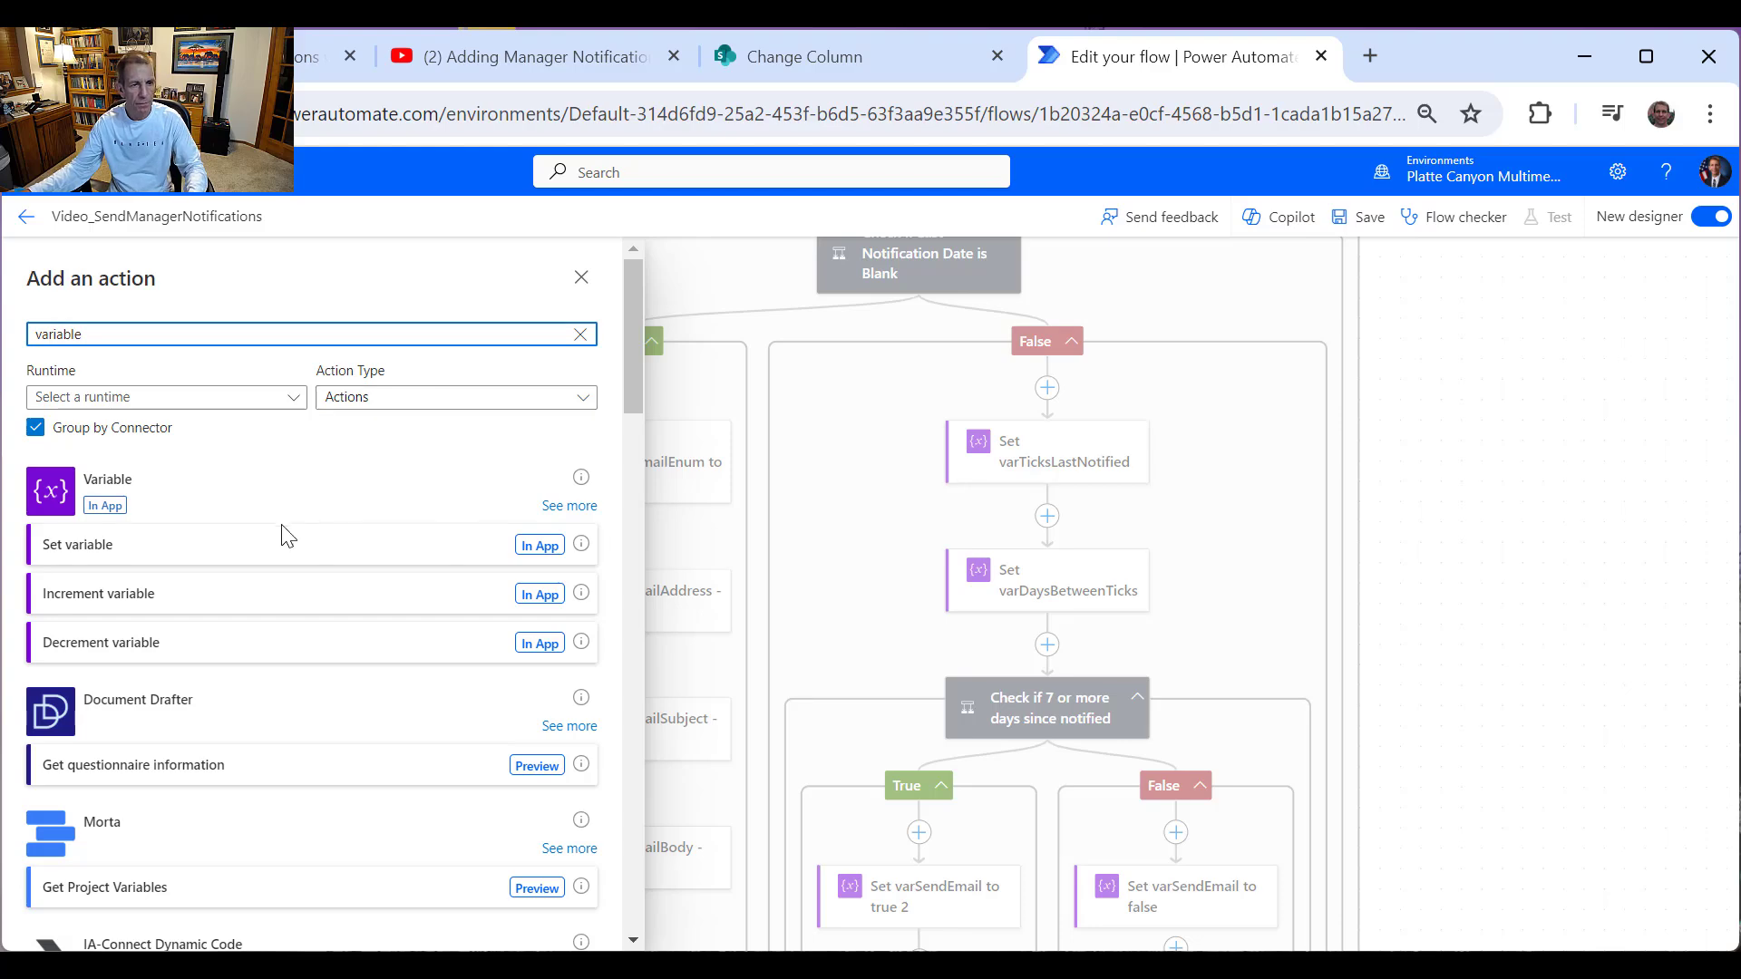
left_click(221, 548)
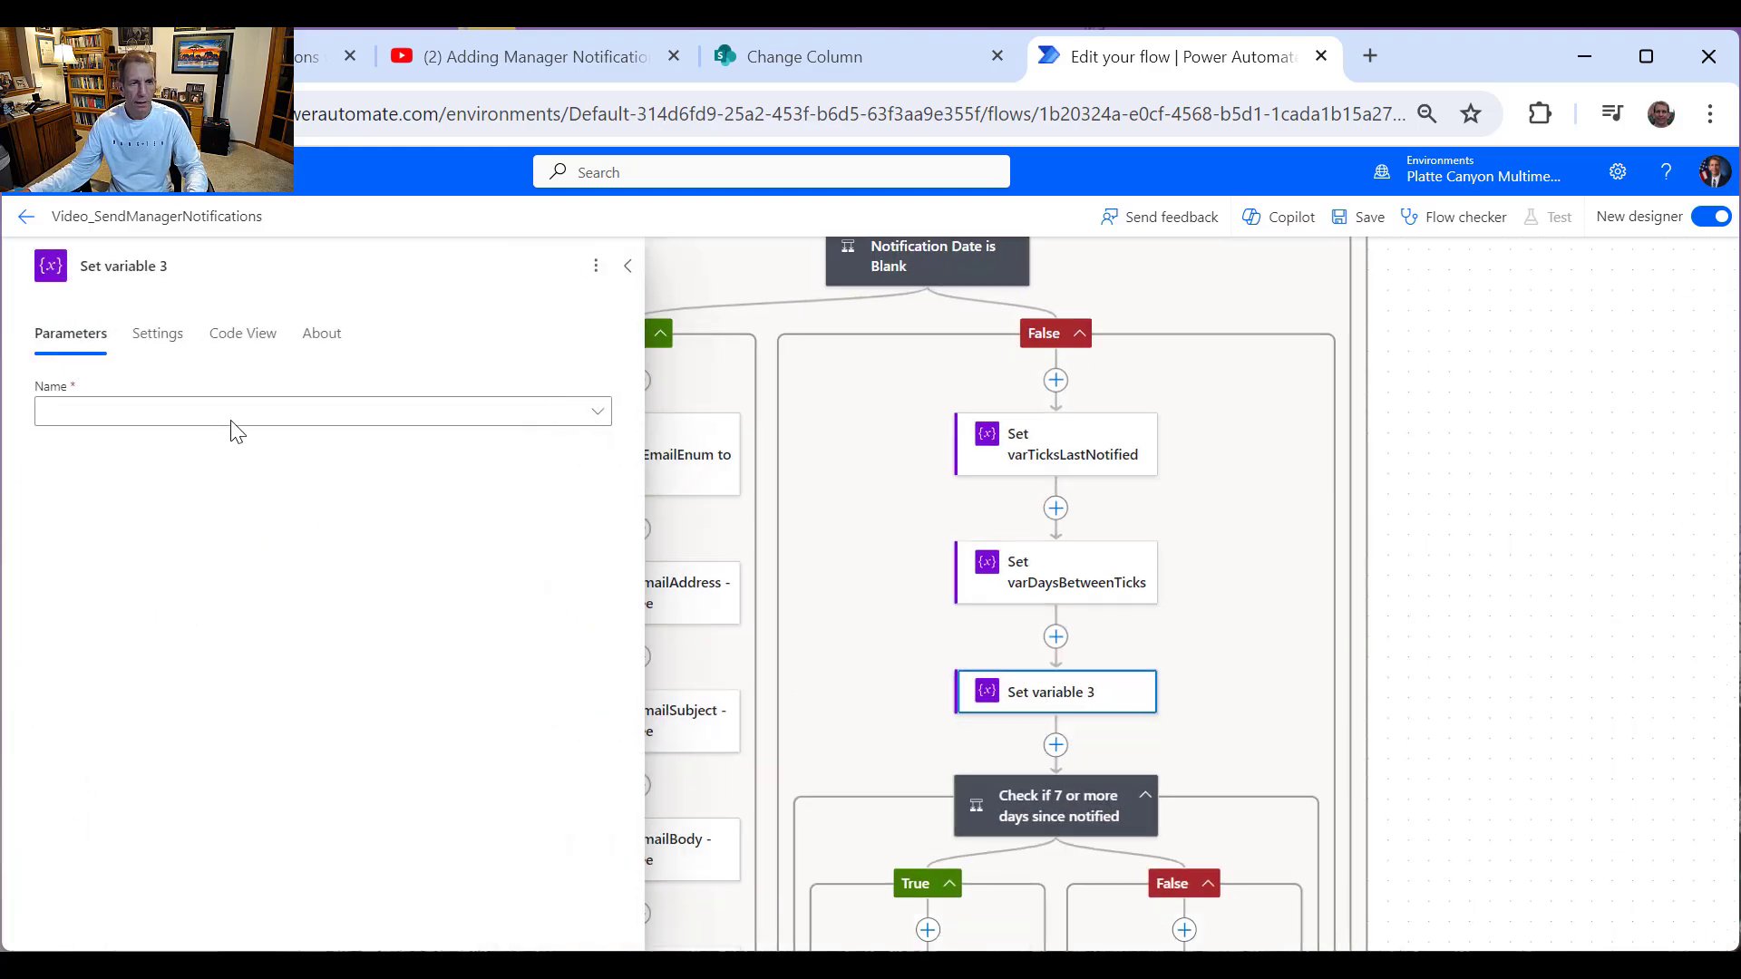
left_click(229, 425)
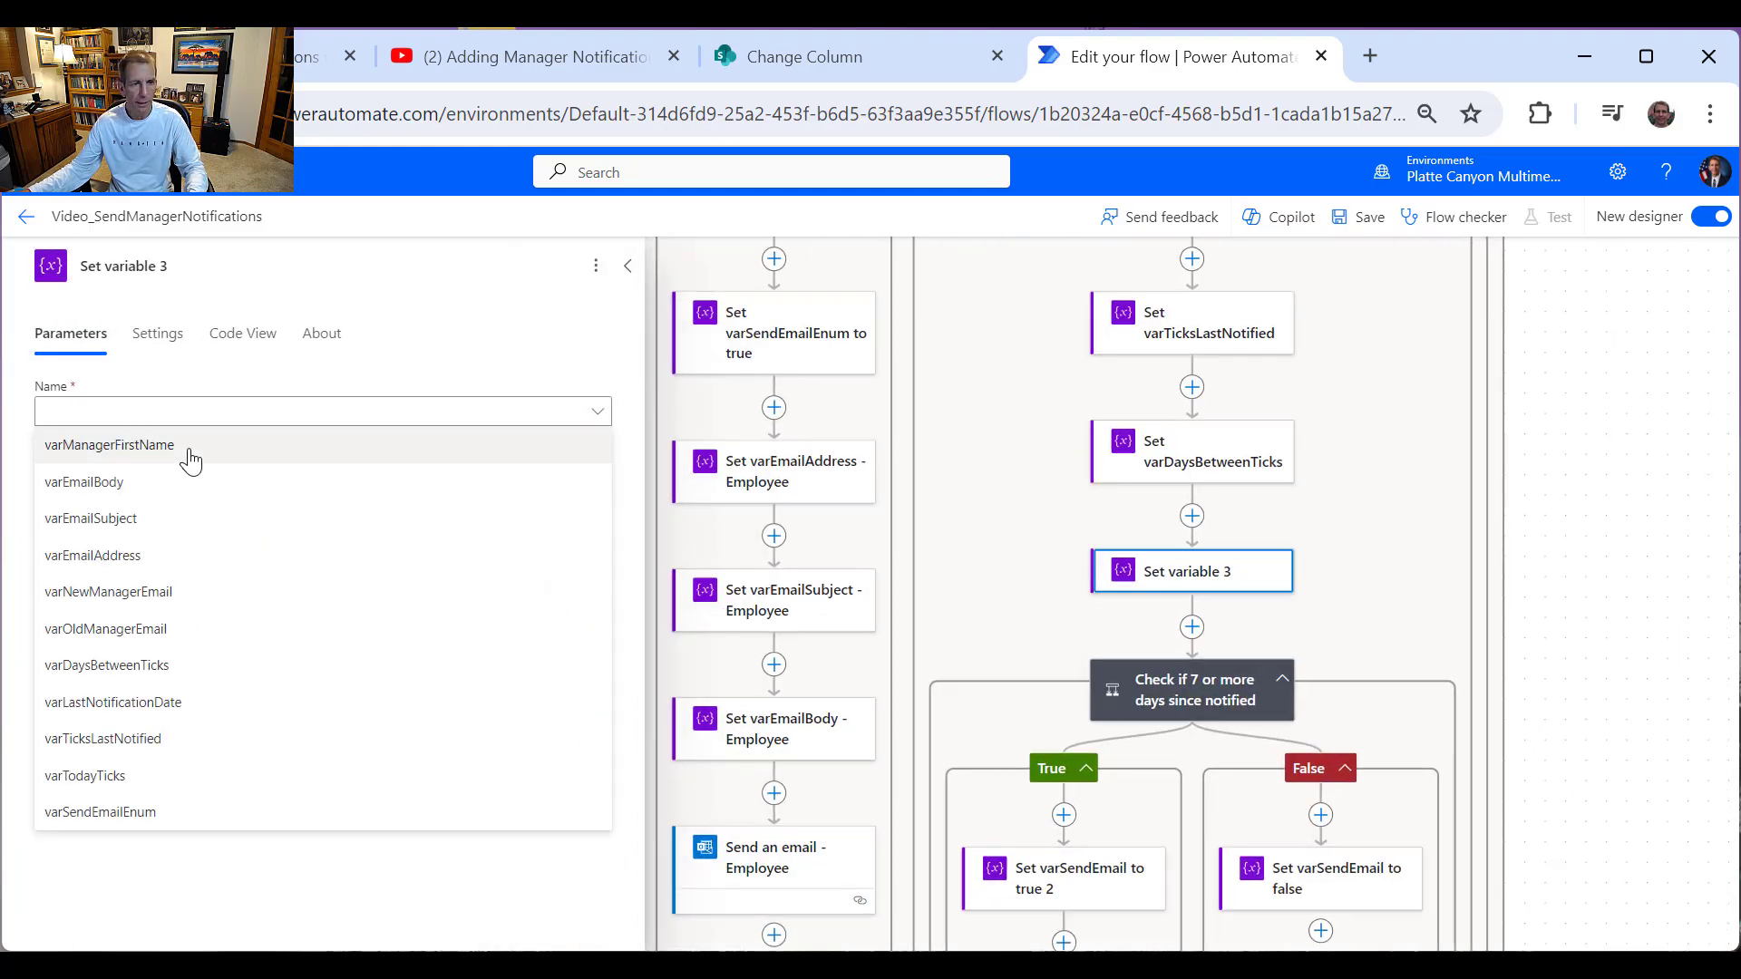
left_click(148, 518)
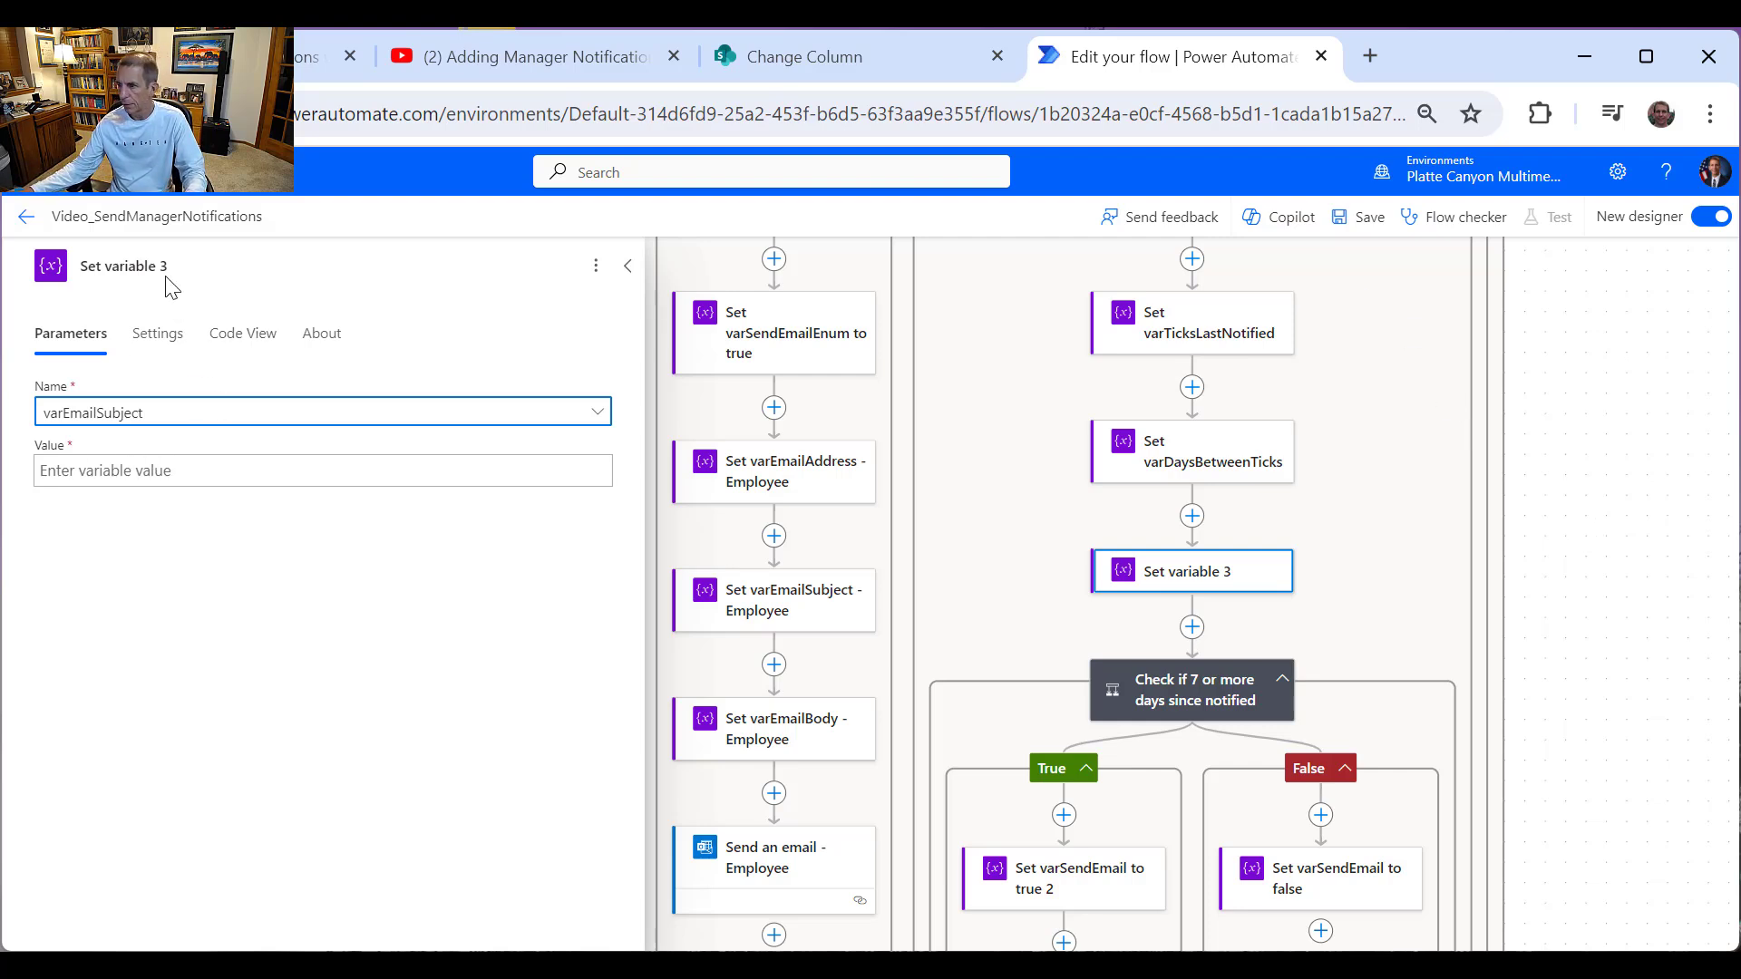
Step: Rename the new Set variable action to "Set varEmailSubject - Managers"
left_click_drag(106, 266, 202, 265)
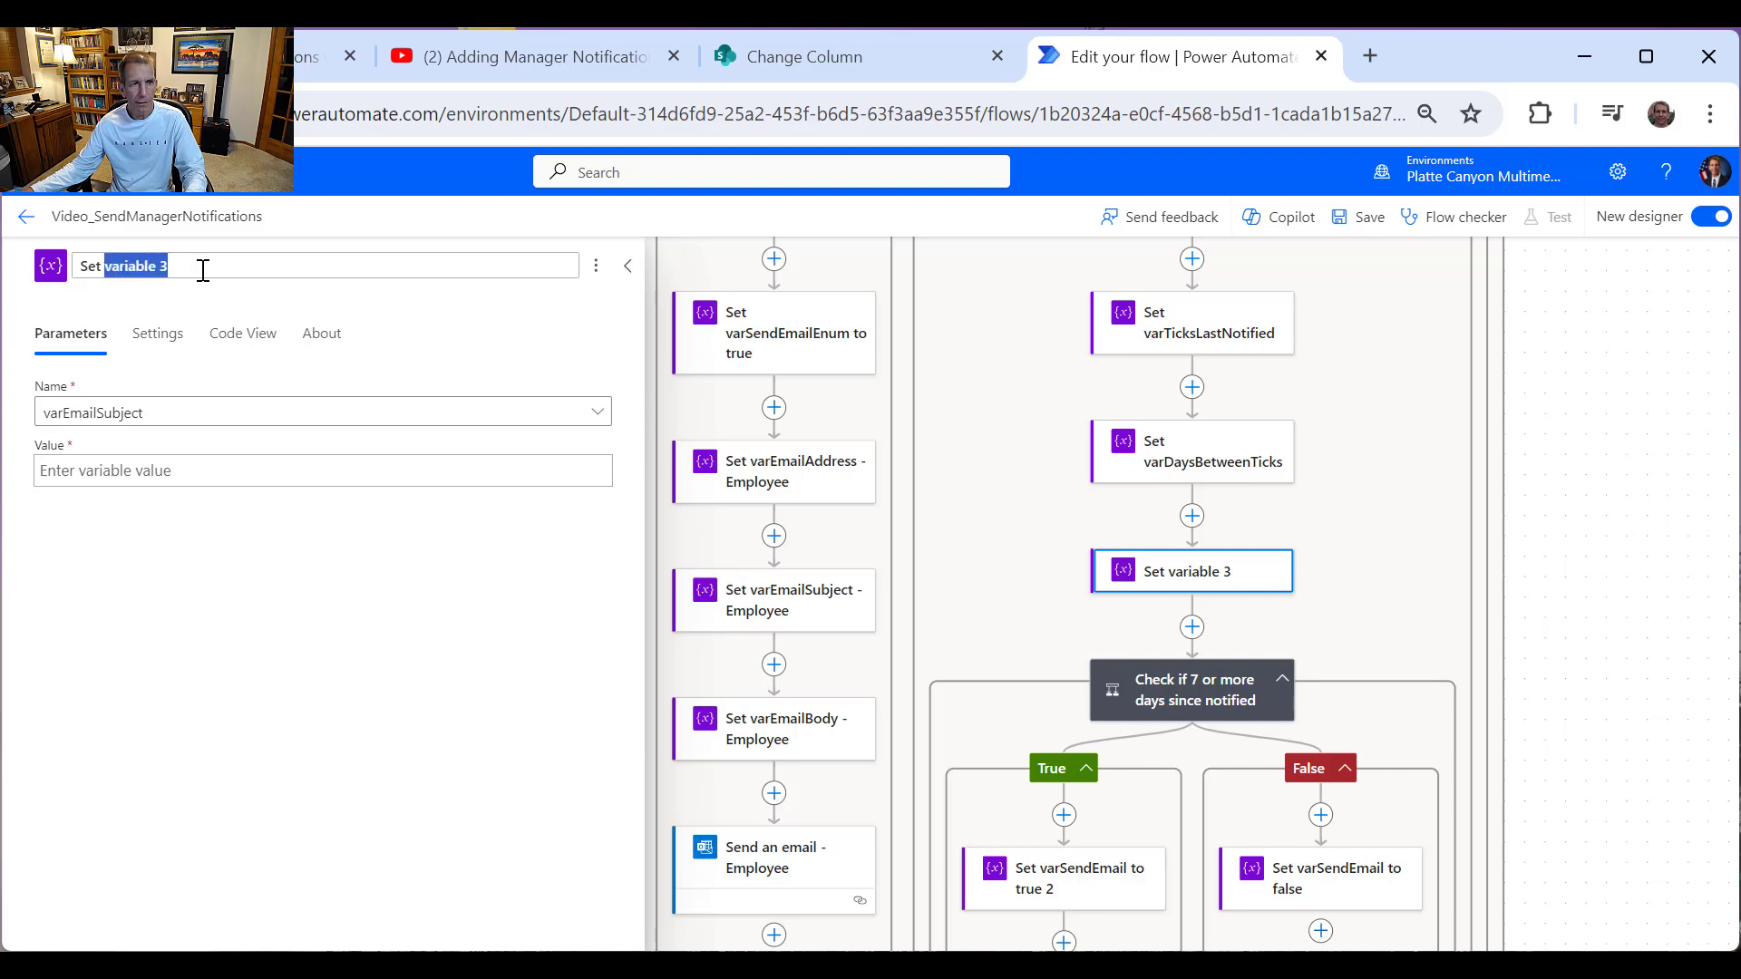
type("varEmailSubjec")
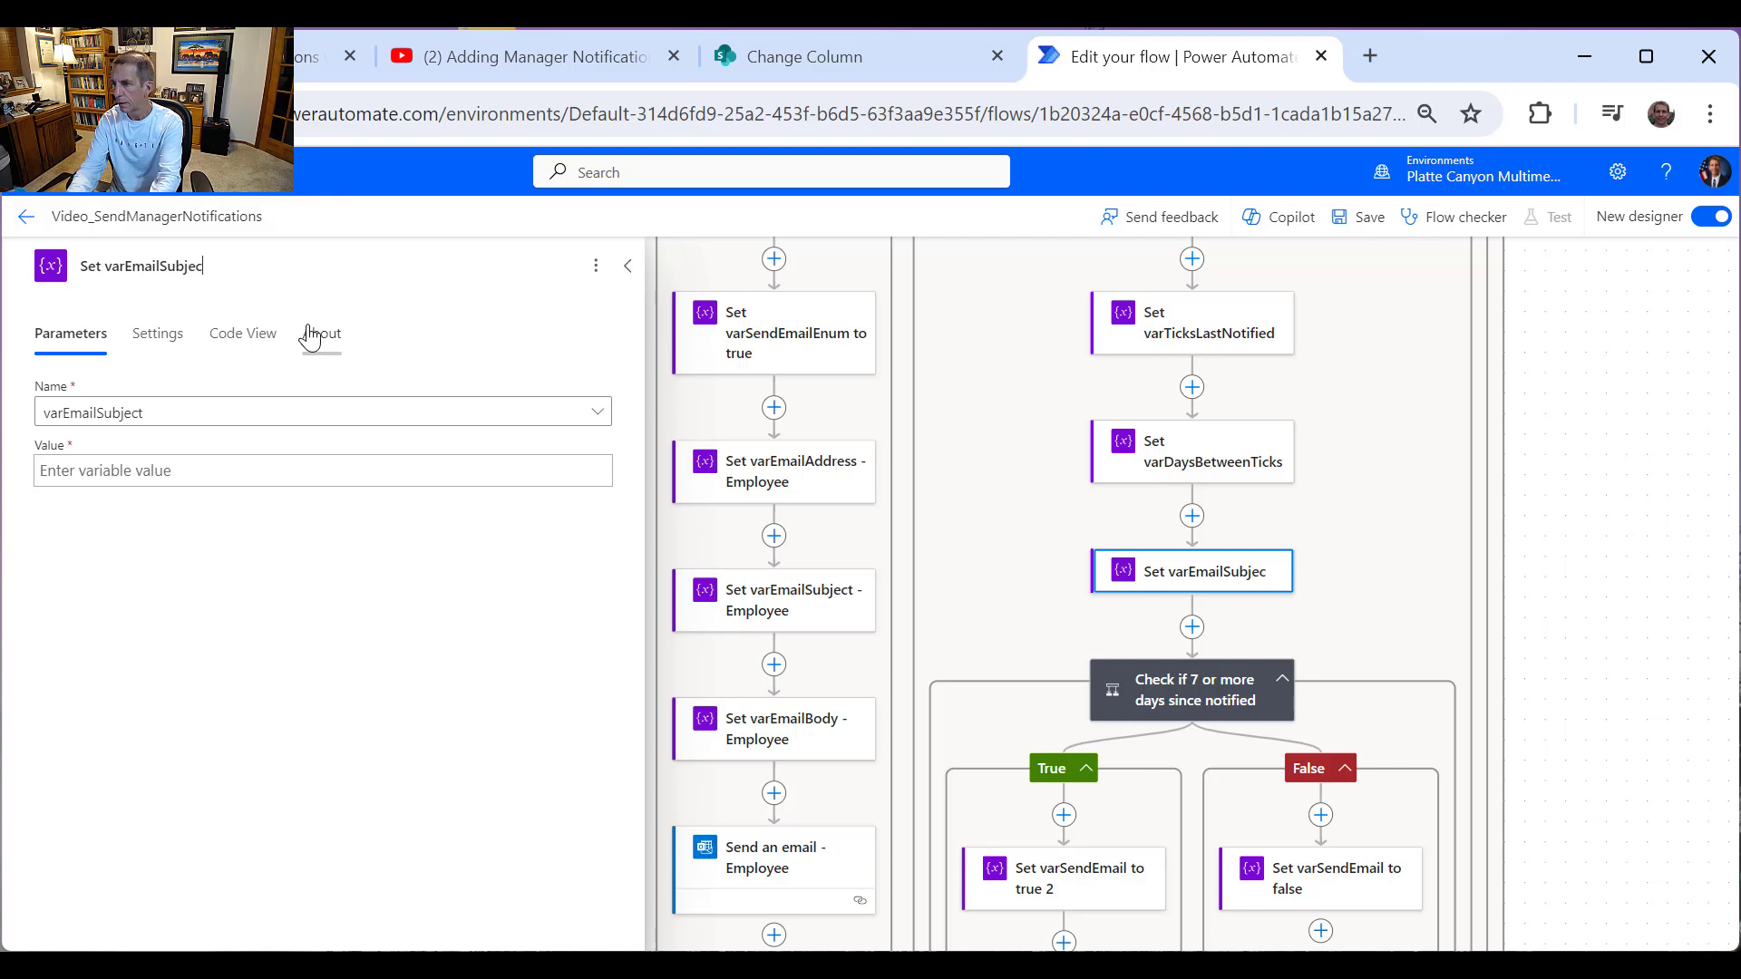
type("t ")
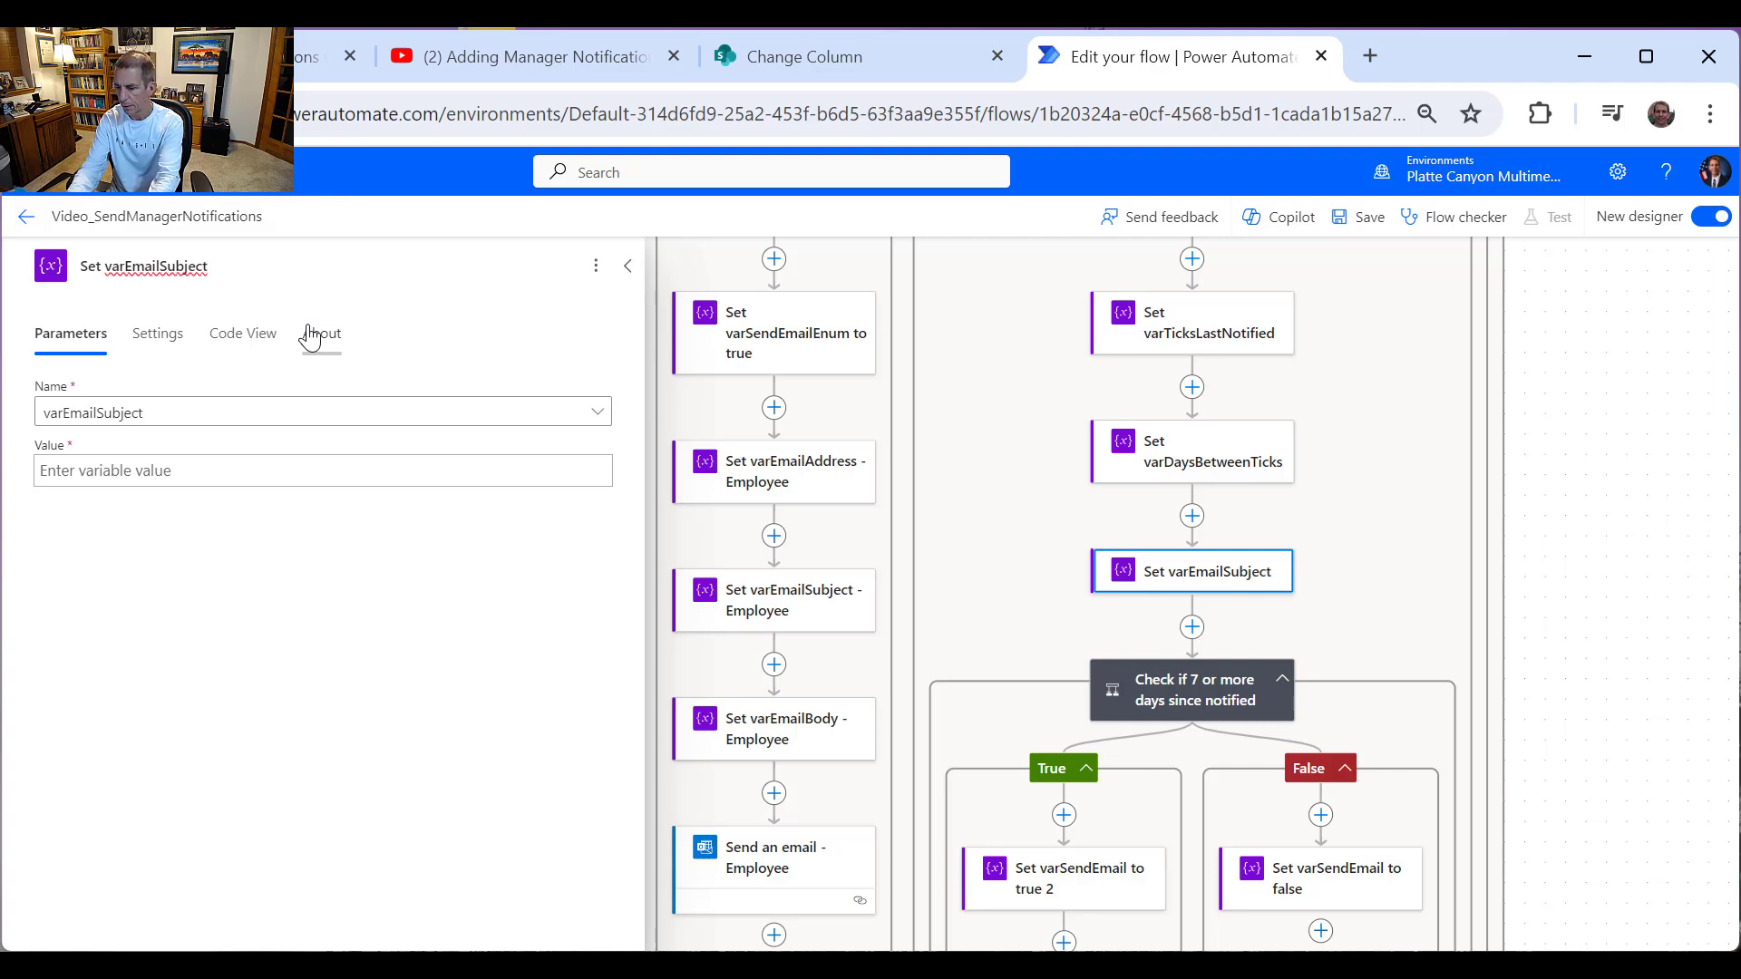
type("- Managers")
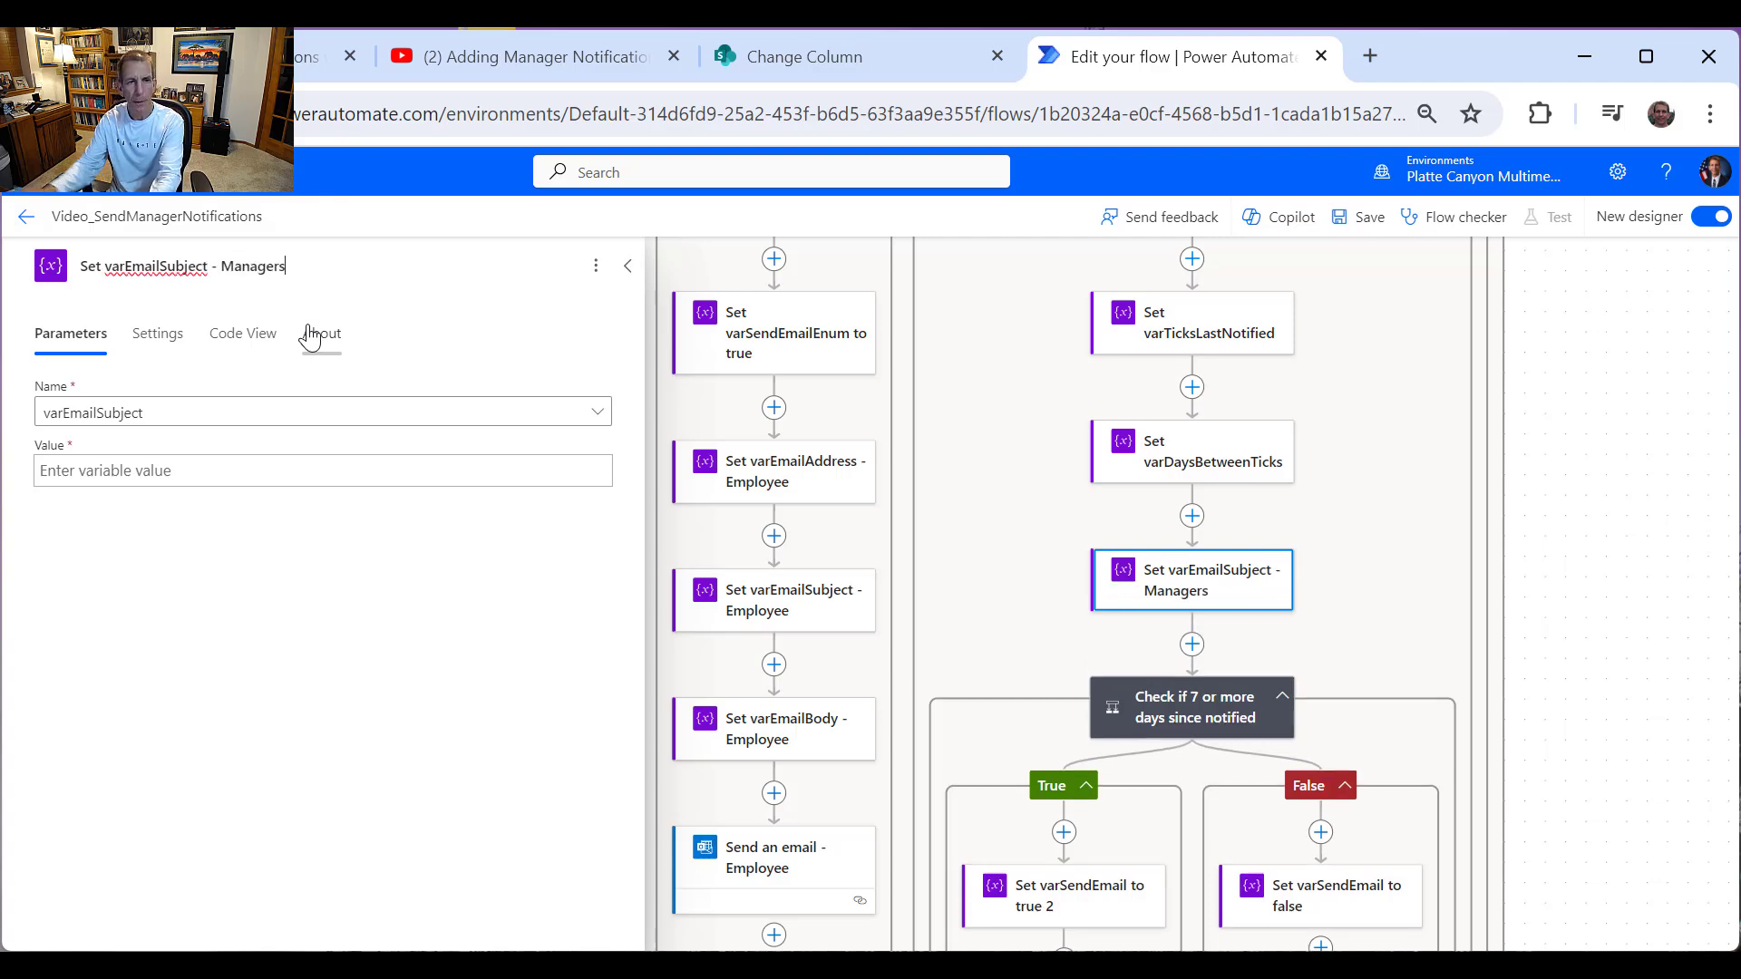
Step: Set the value of varEmailSubject in the Managers action to "Late Tasks Notification"
key("alt+Tab")
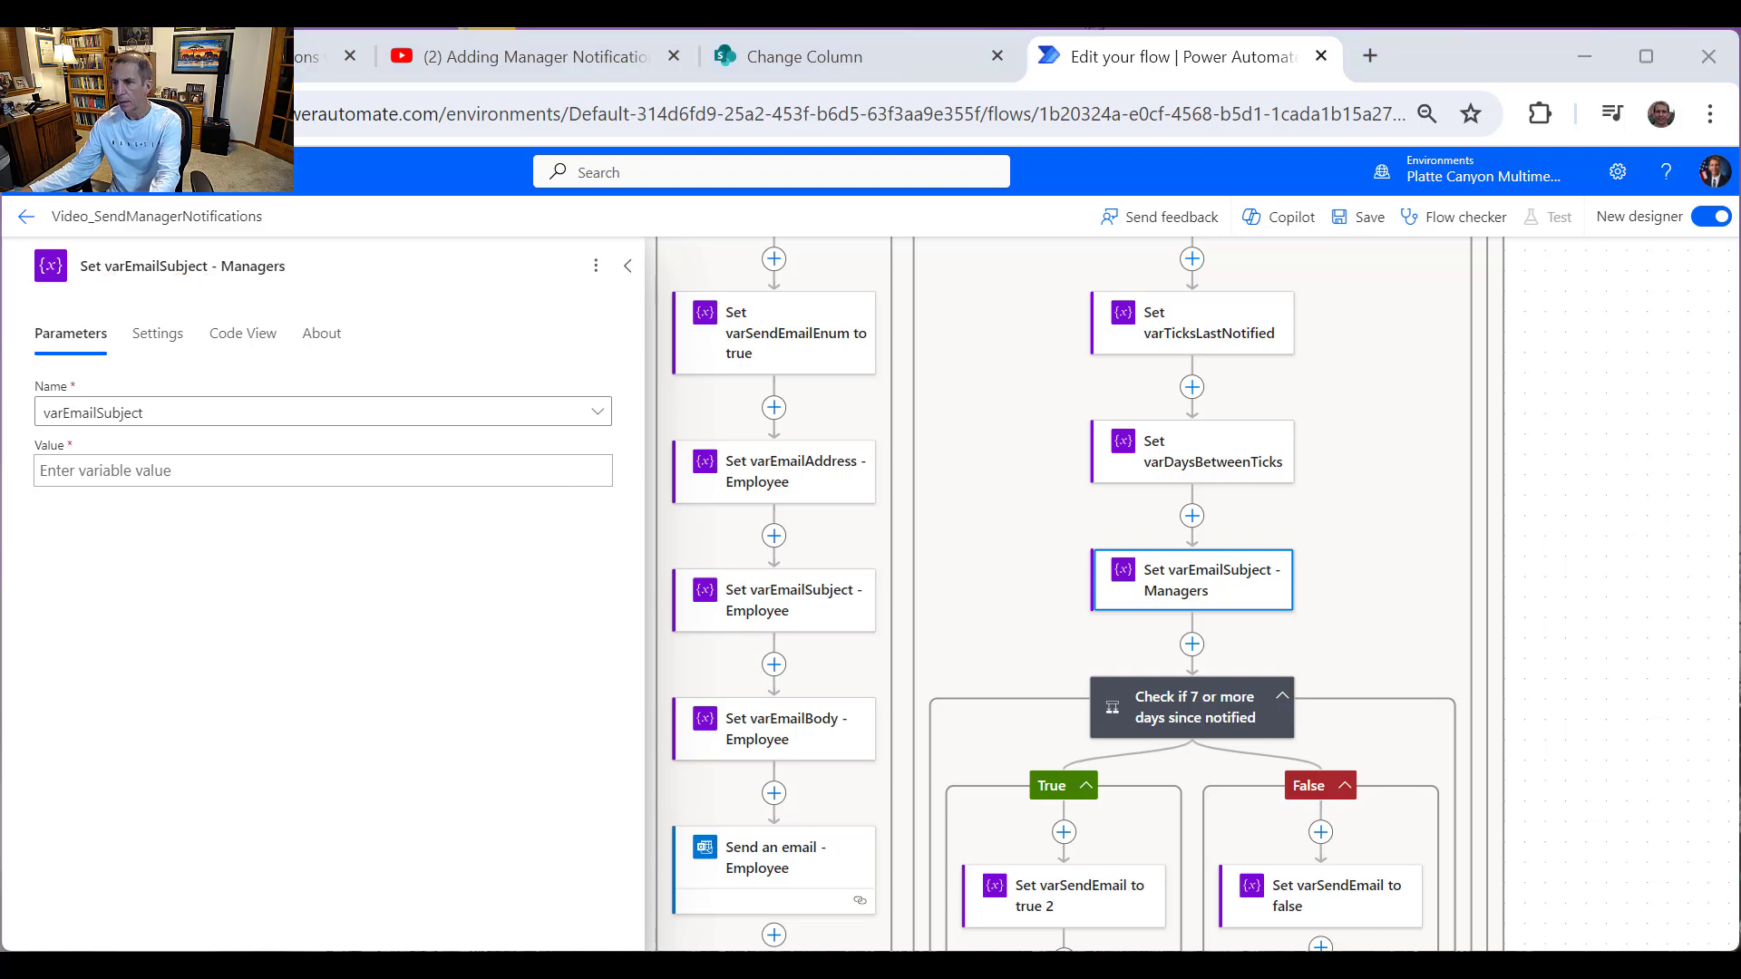
left_click(245, 472)
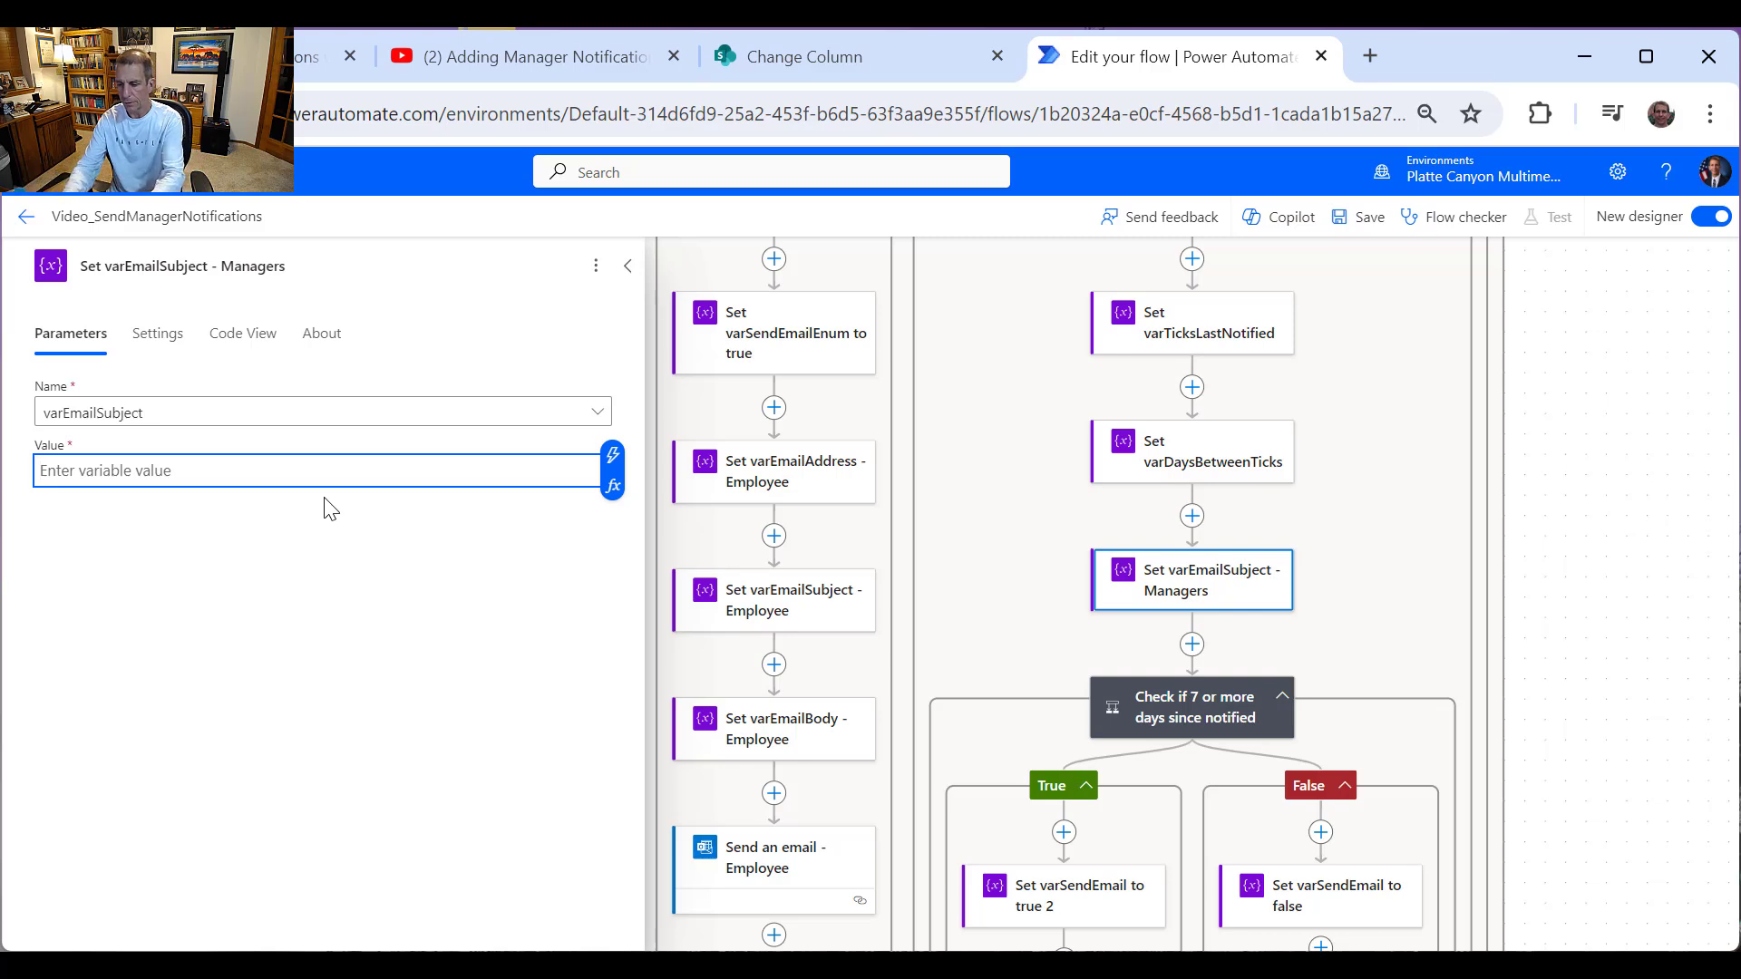
type("Late Tasks Notification")
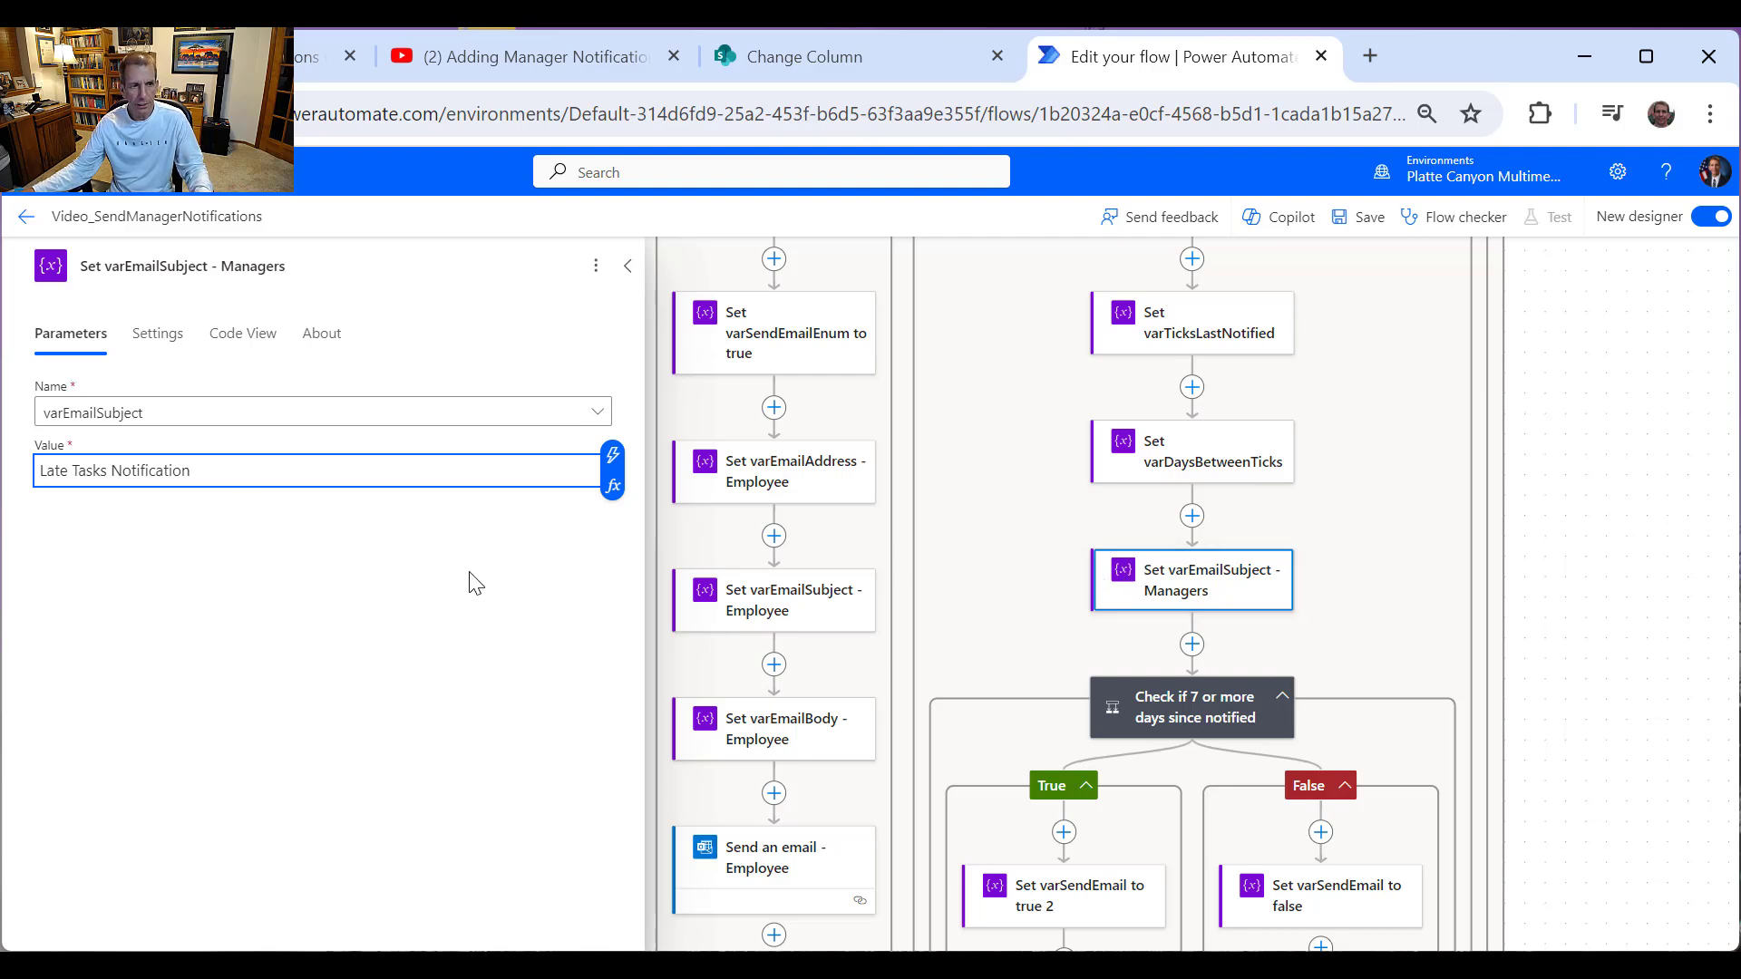
left_click(1345, 580)
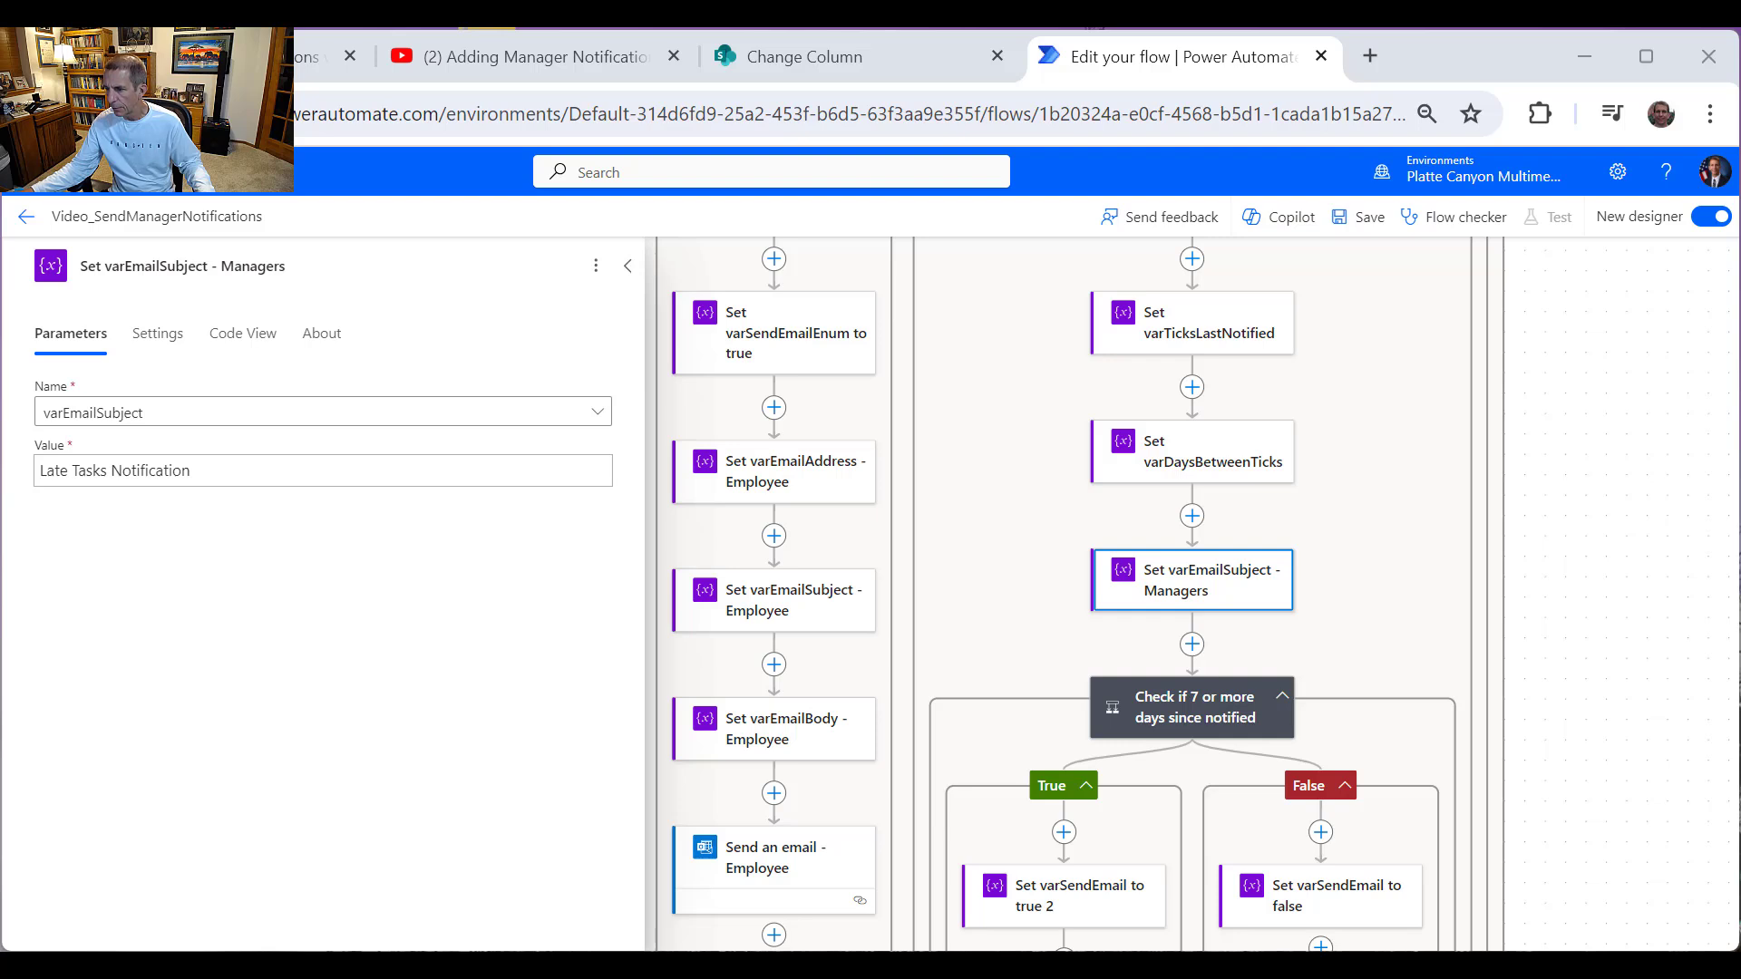
Step: Add a Condition control between Set varEmailSubject - Managers and the Check if 7 or more days since notified condition
left_click(1192, 644)
left_click(1279, 603)
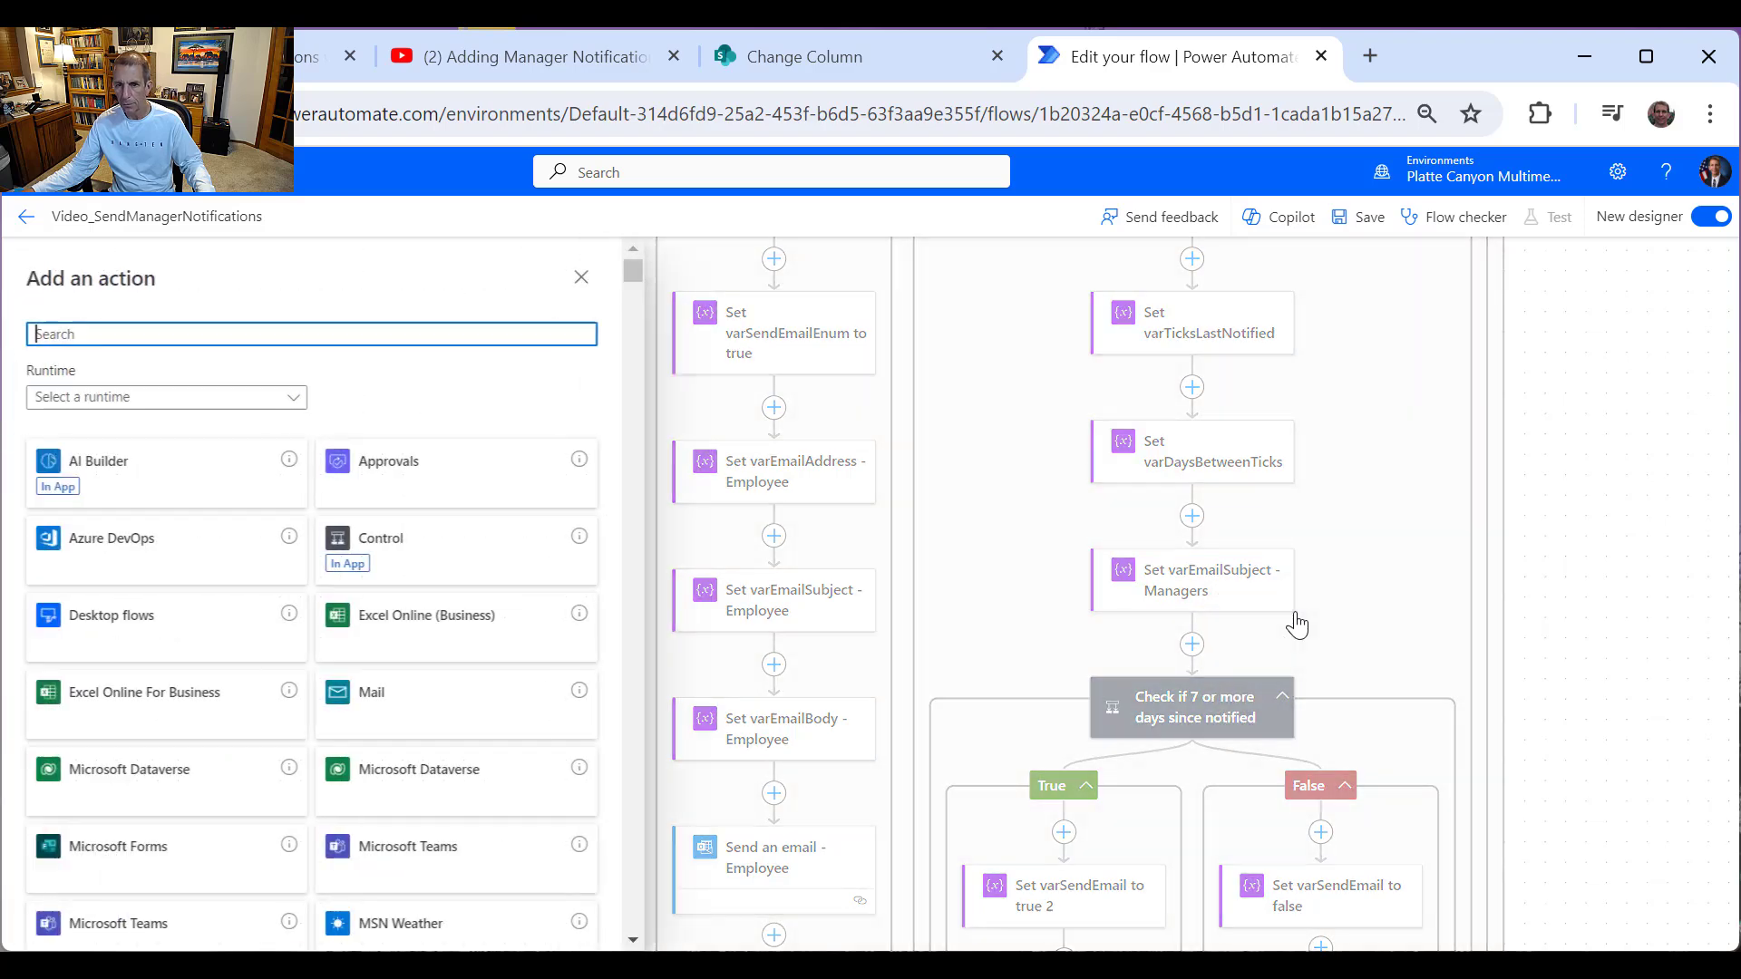
left_click(460, 543)
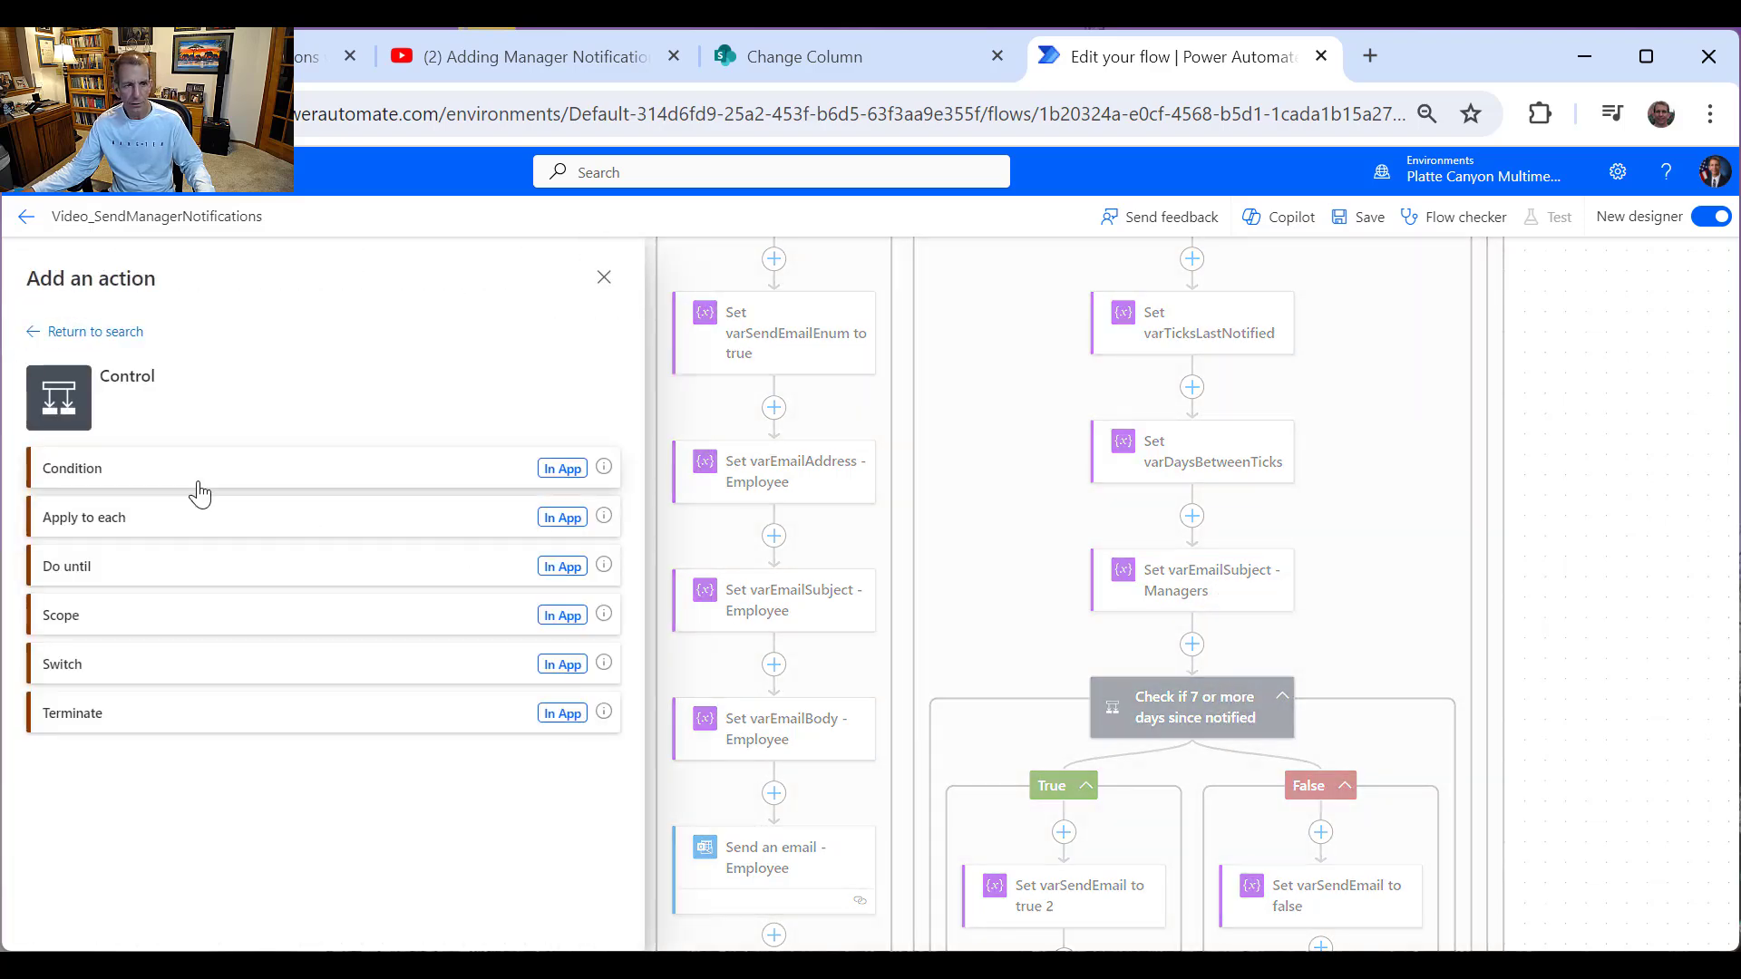
left_click(196, 490)
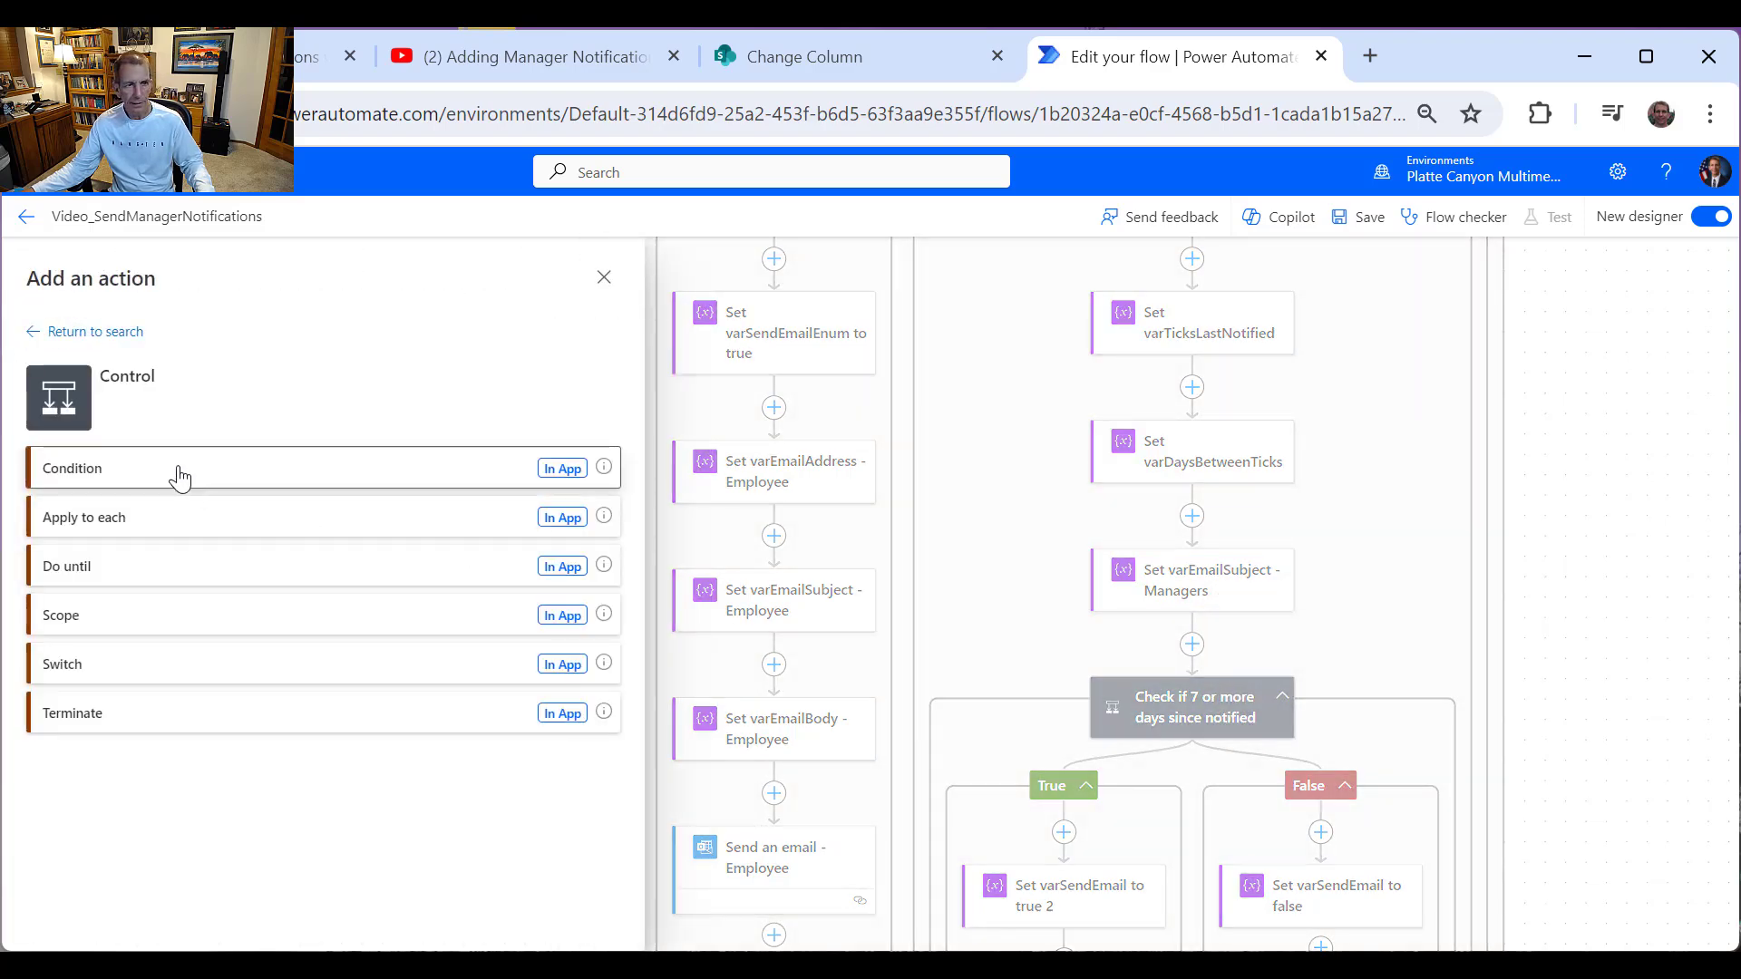
Step: Rename the new condition above the 7-day check as "Check if Level1Manager Notified"
double_click(151, 266)
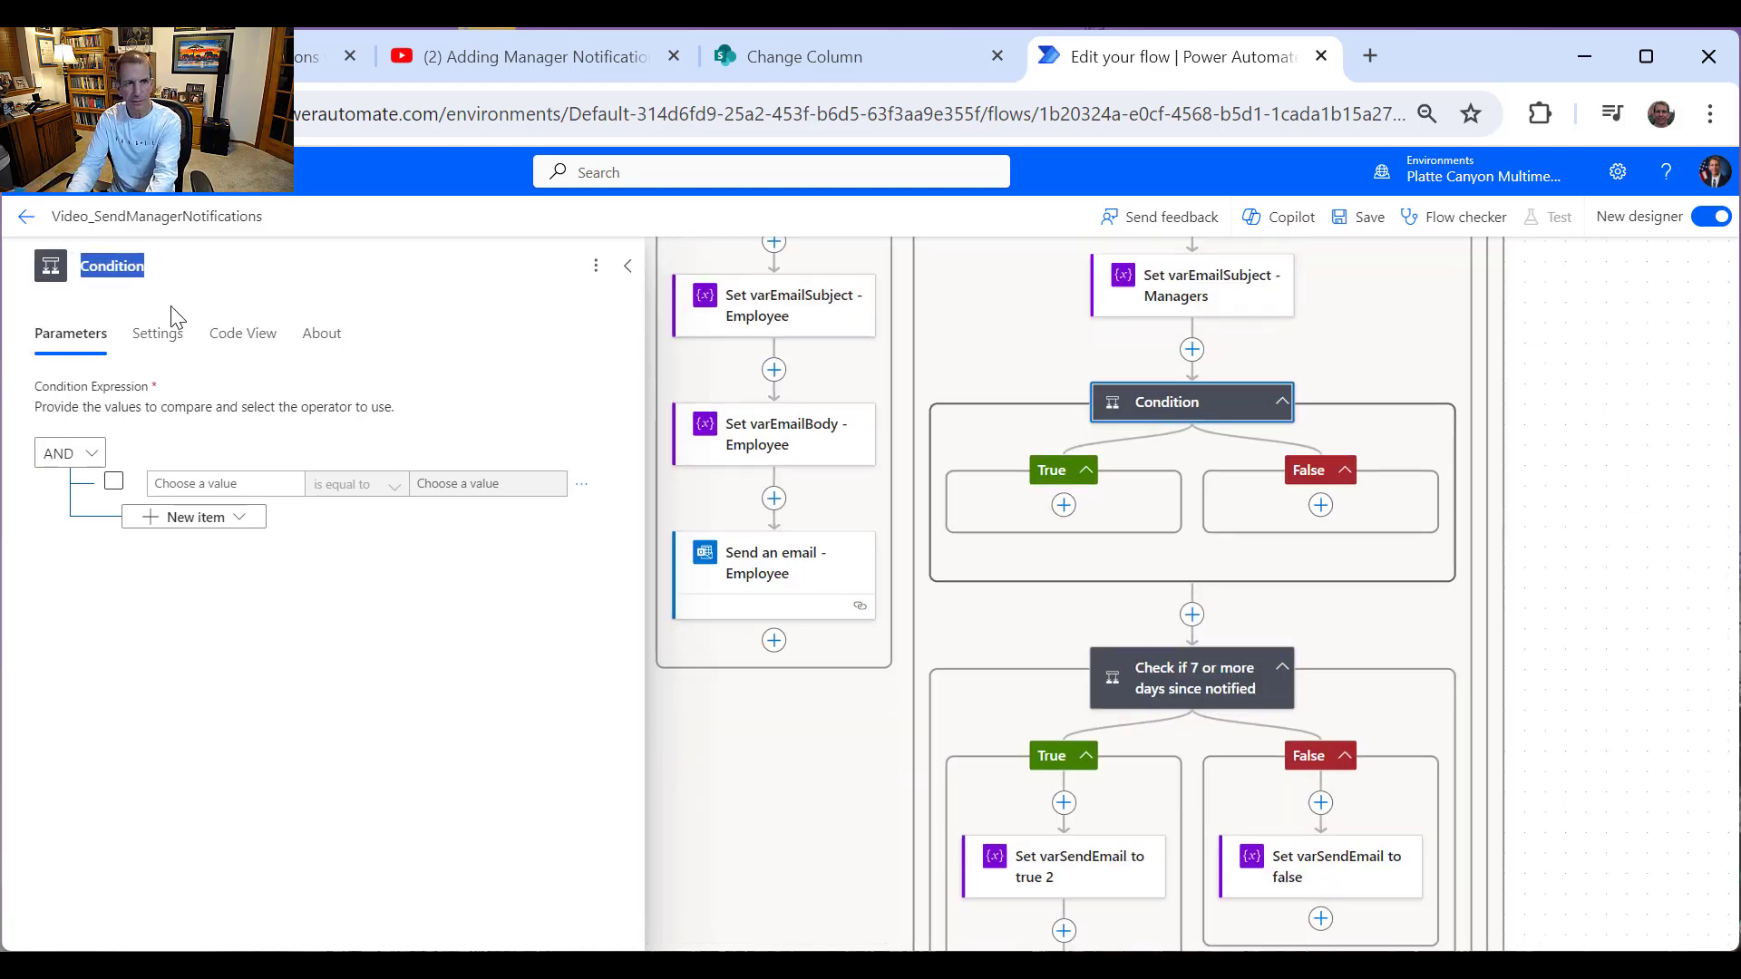
type("Check")
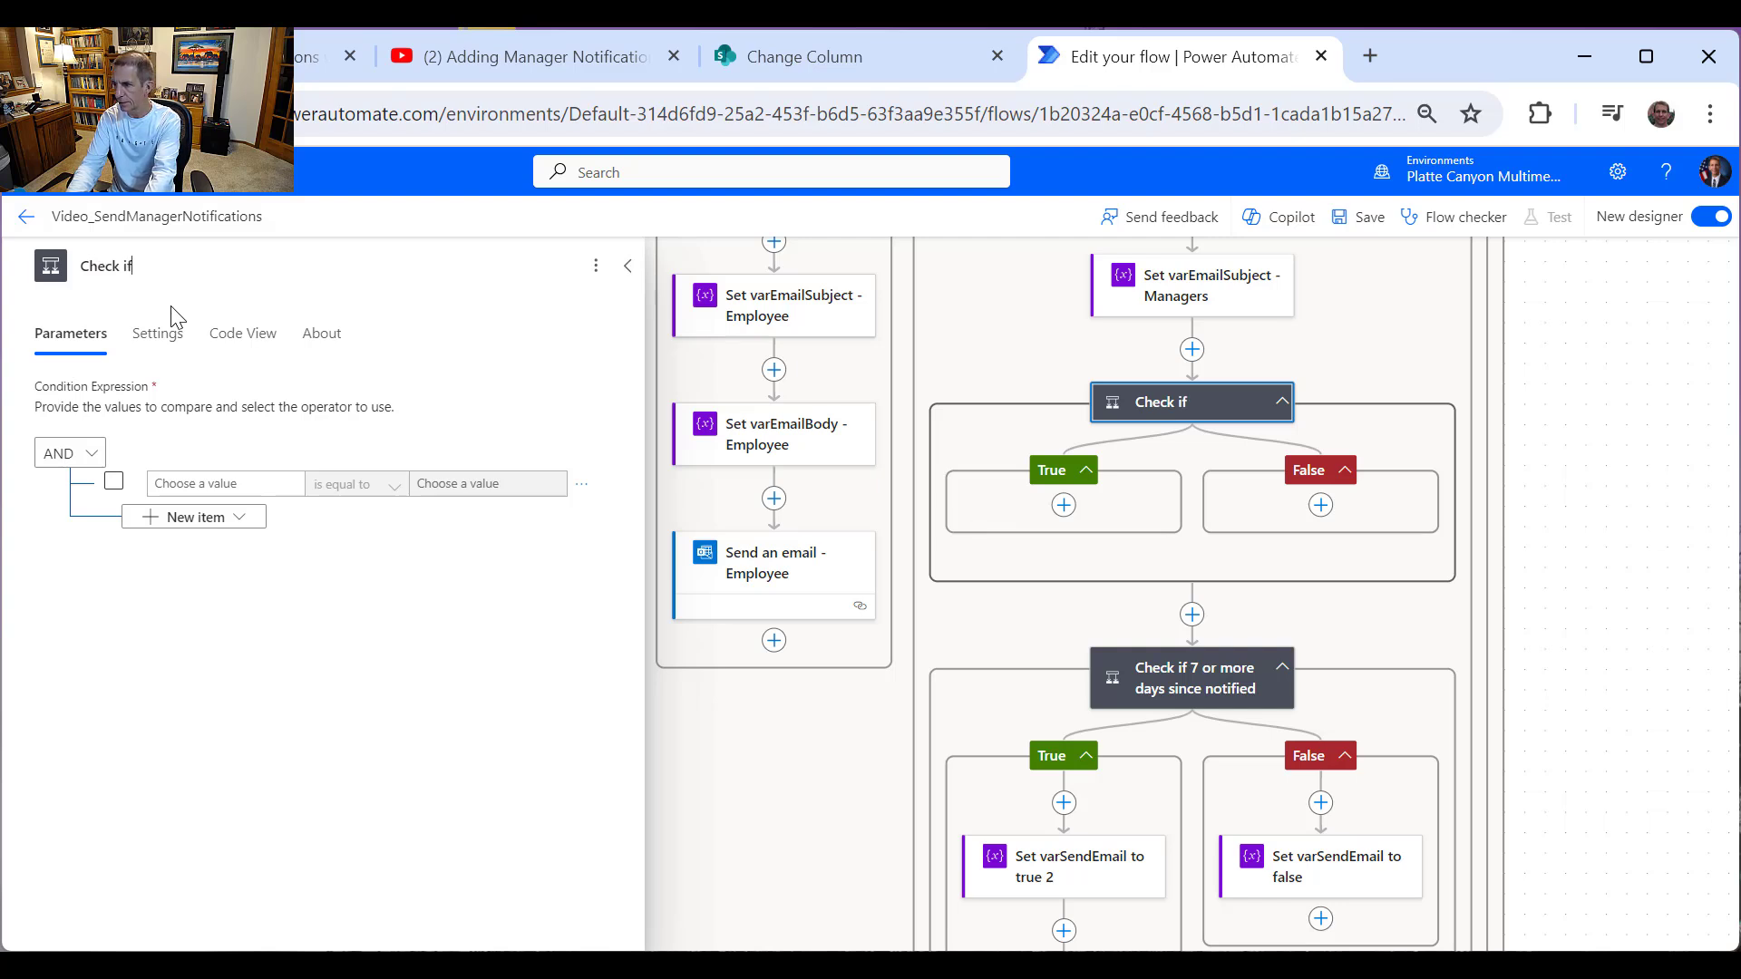
type(" if")
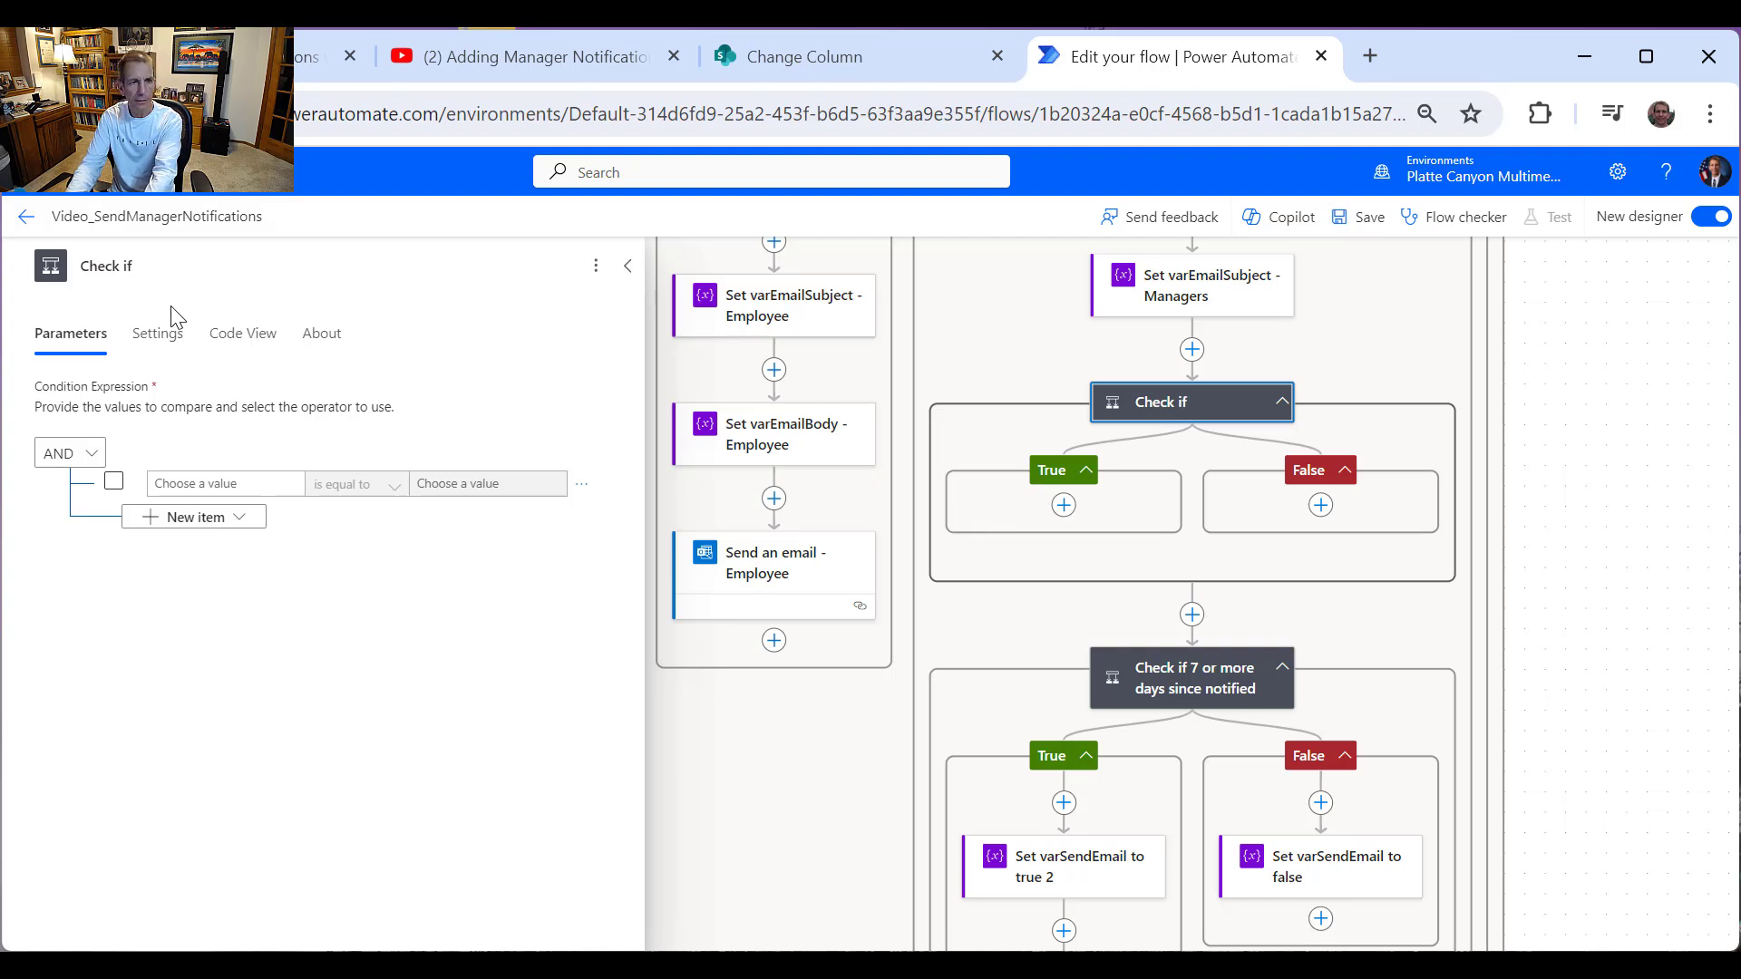
type(" Levi")
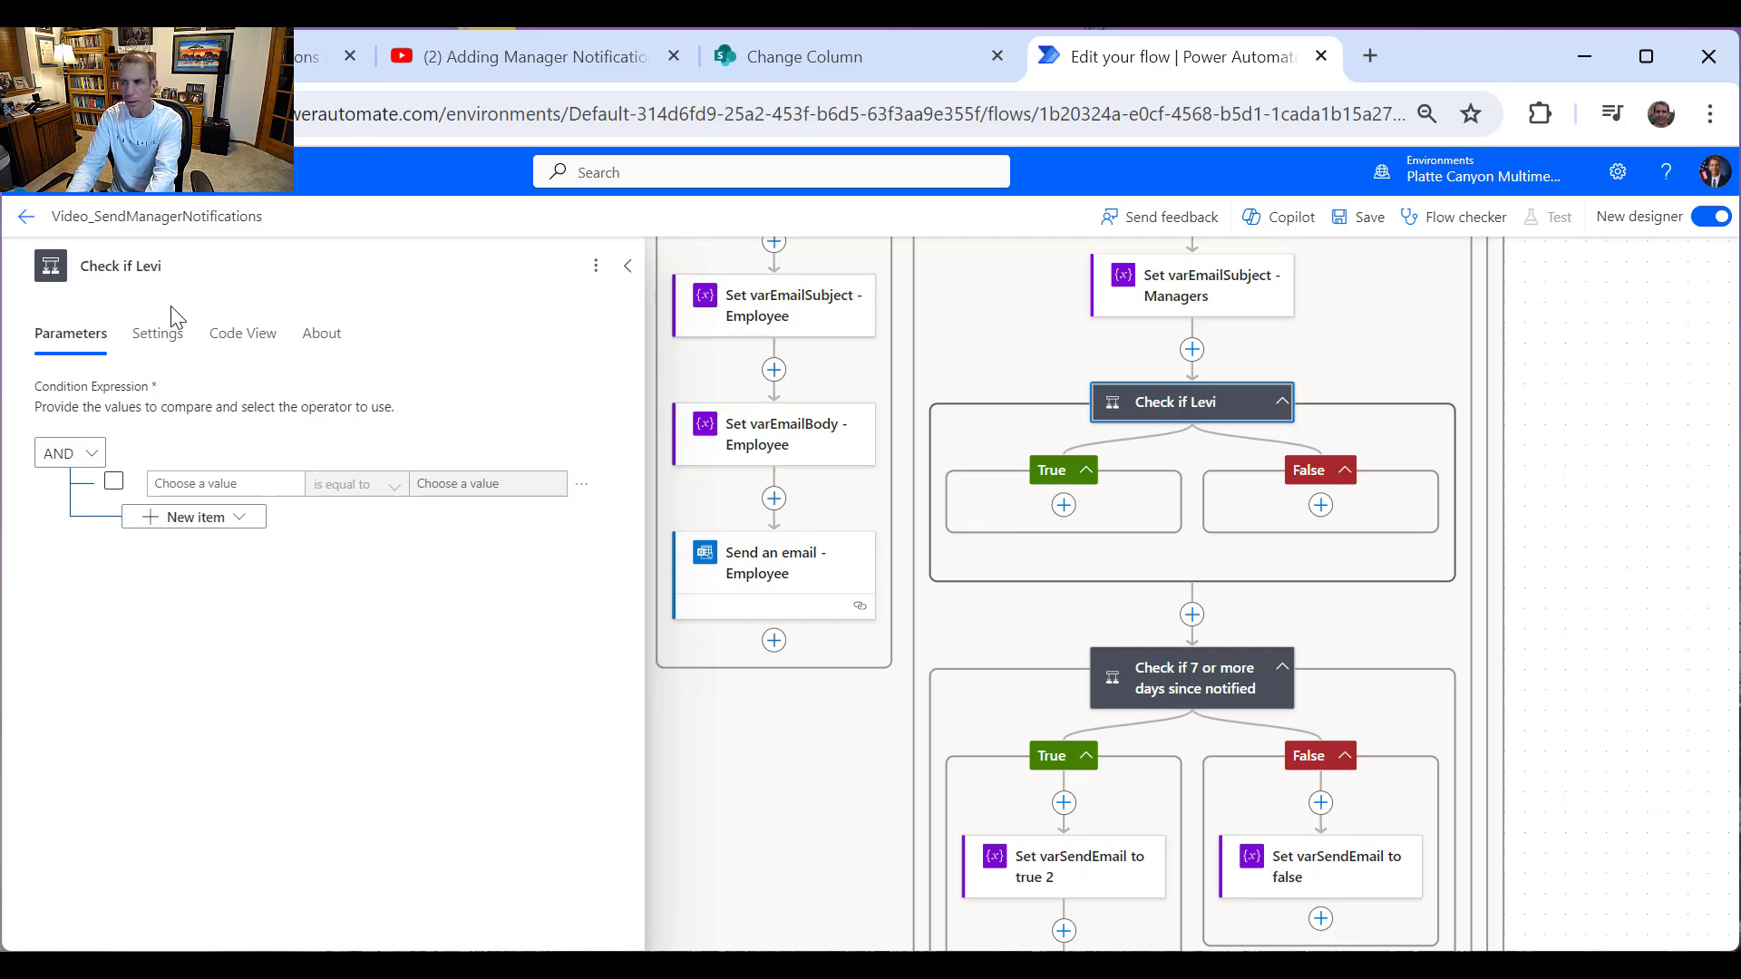
key("BackSpace")
type("el")
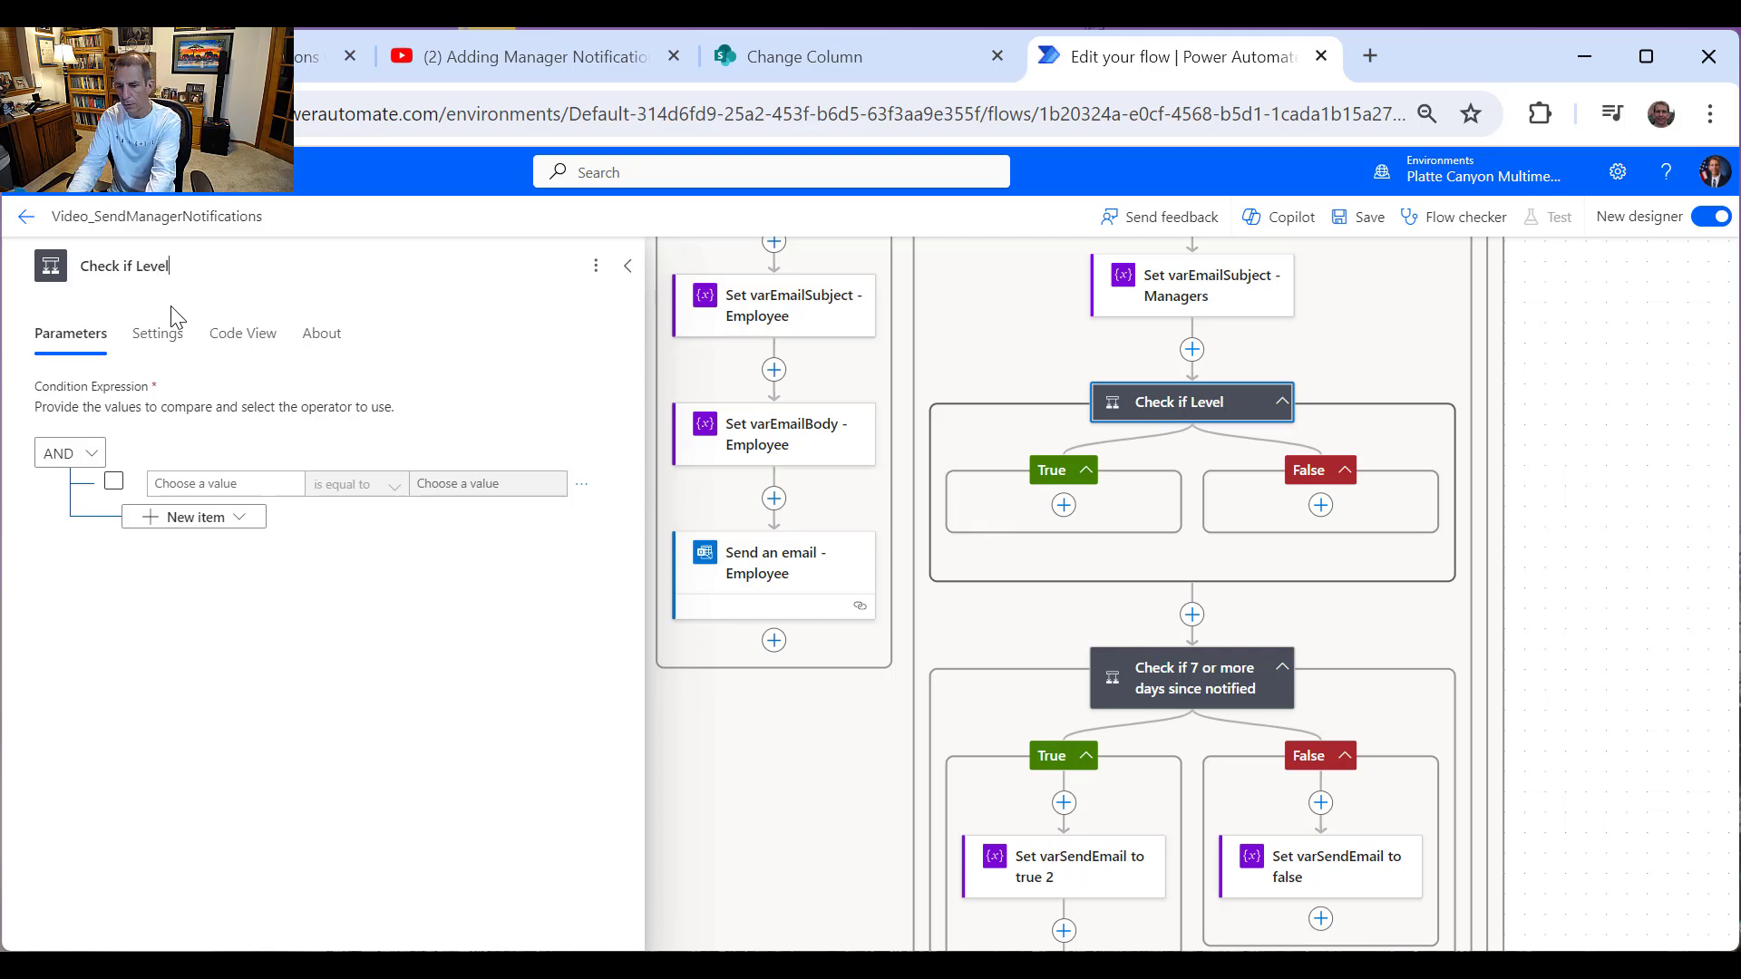
type("1Manage")
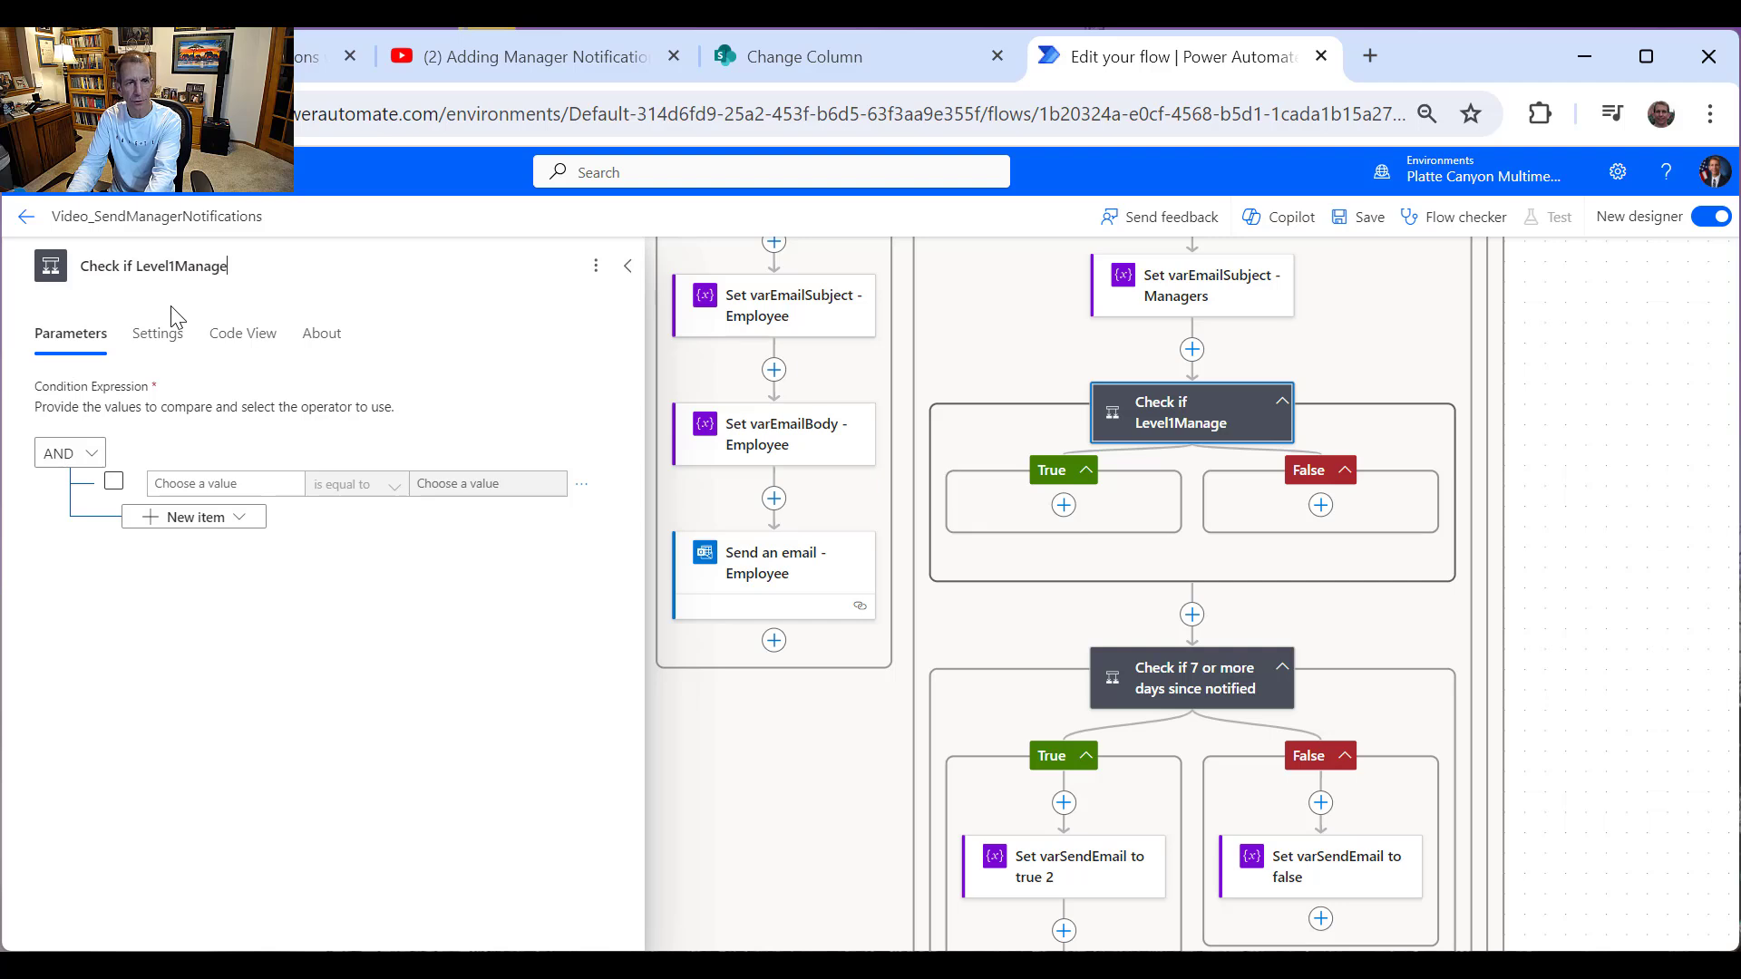
type("r Notifie")
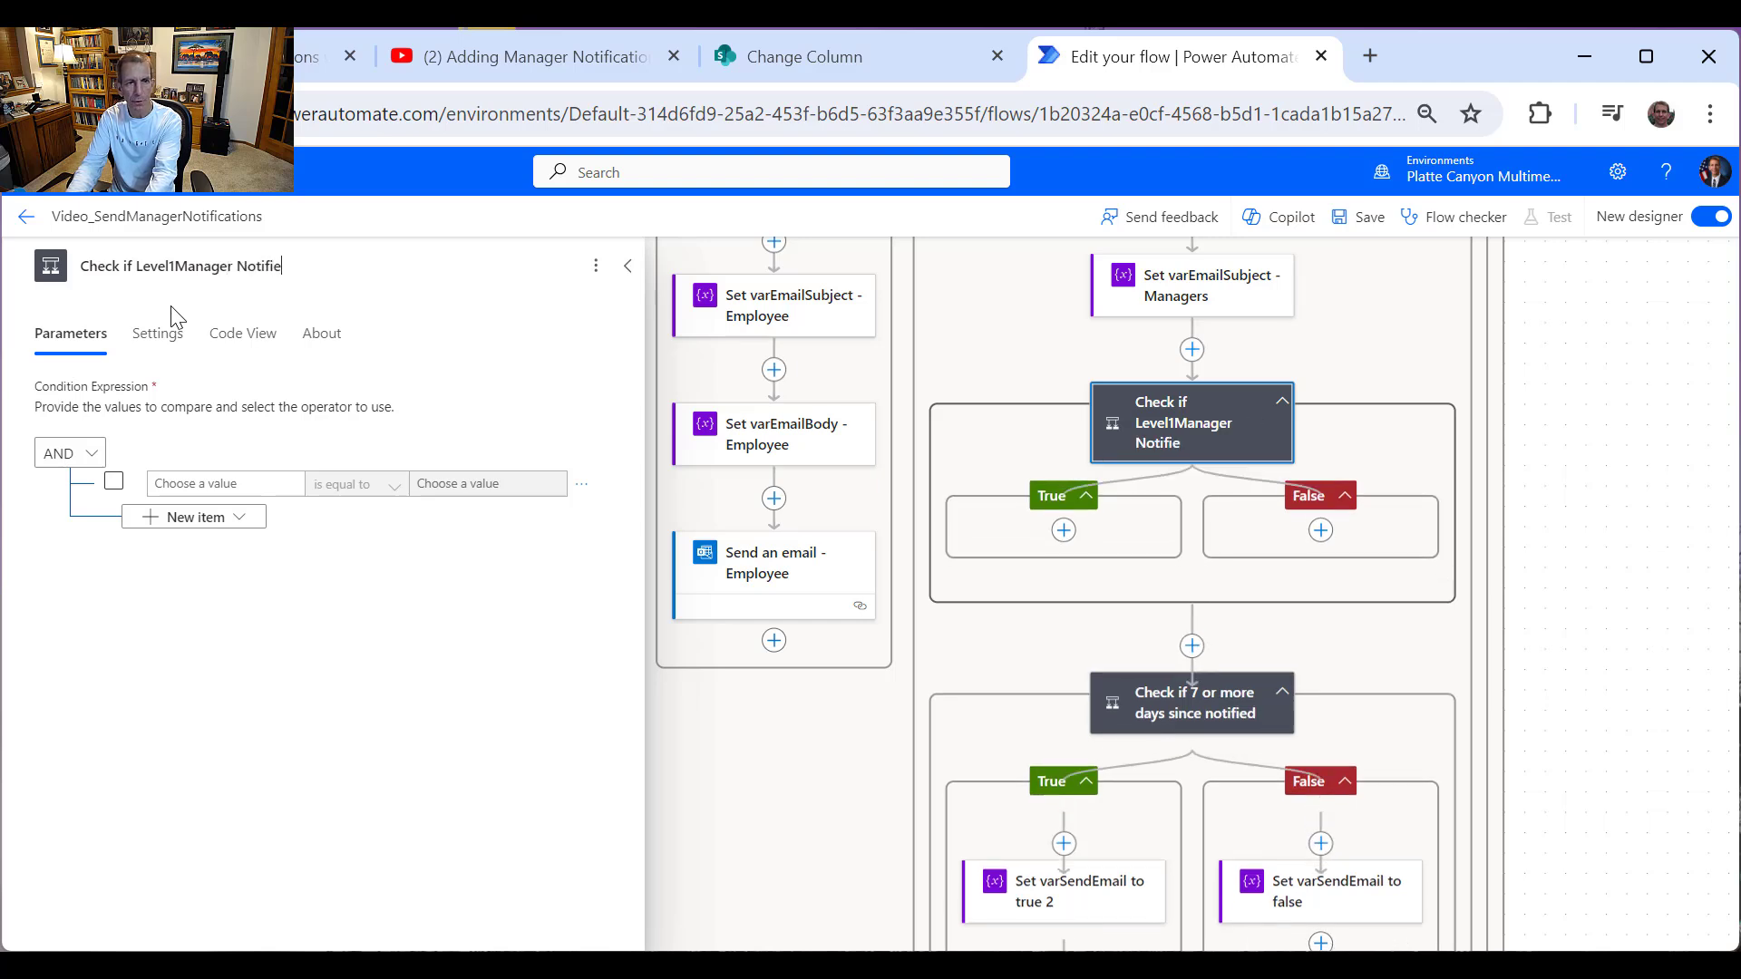
type("d")
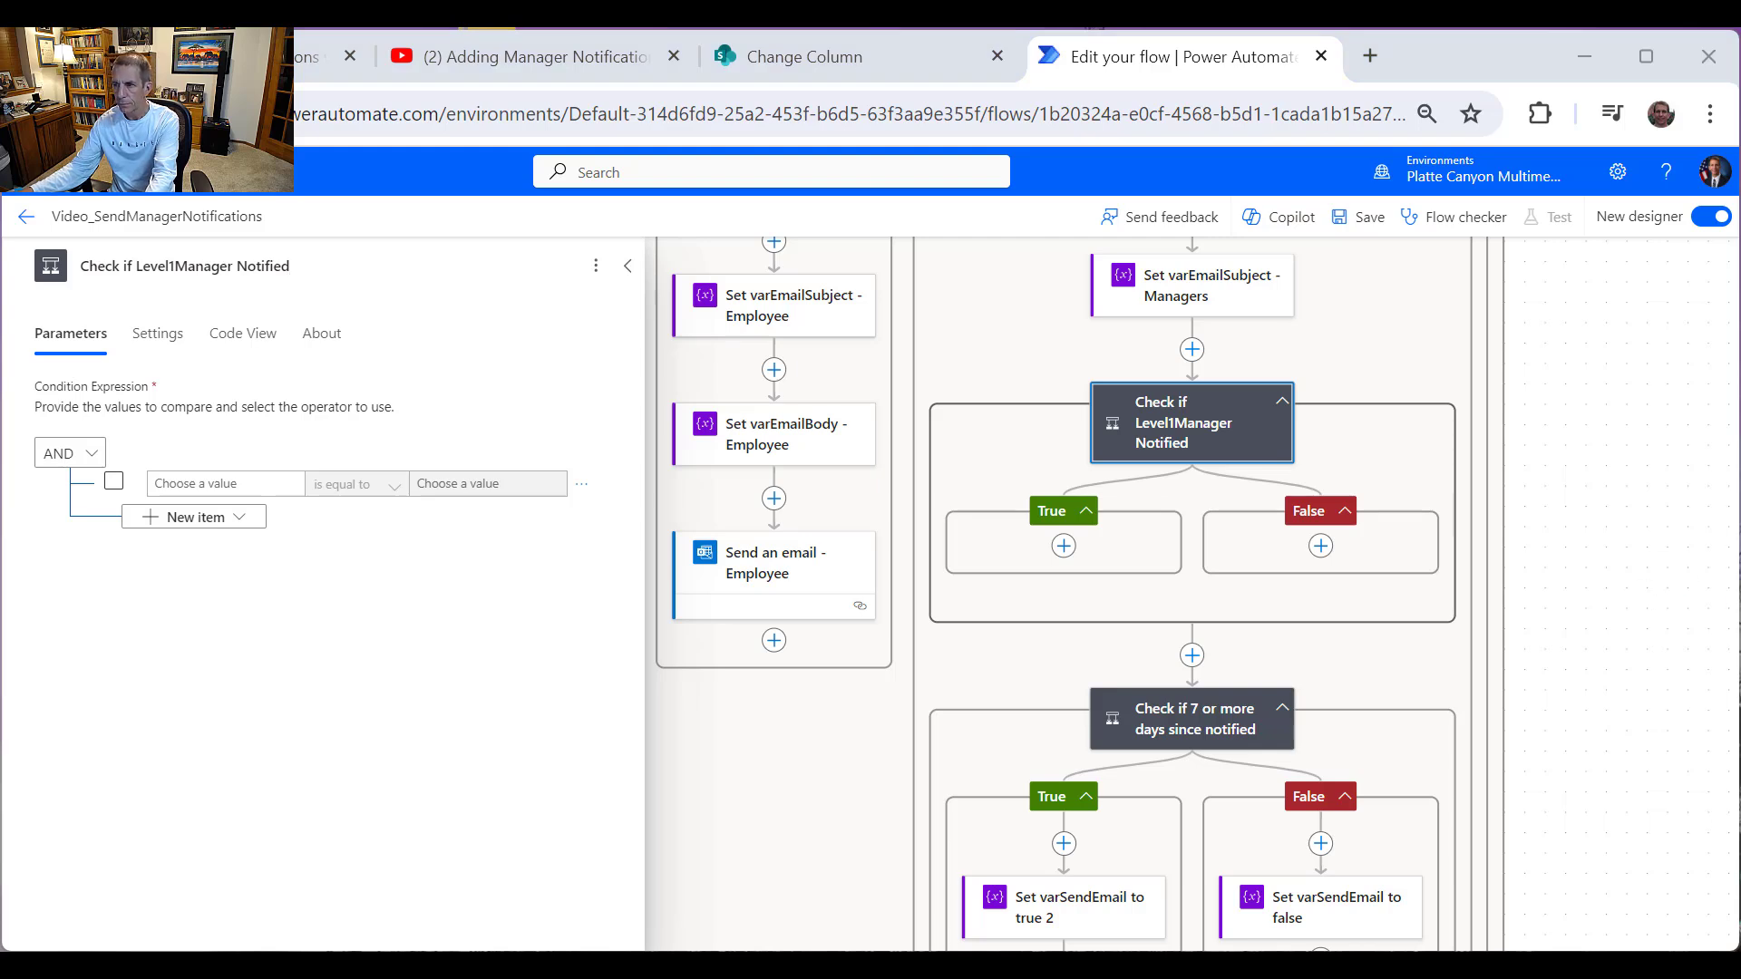
Step: Set the condition to test whether the Level1ManagerNotified value from Get items is equal to true
left_click(218, 473)
left_click(135, 470)
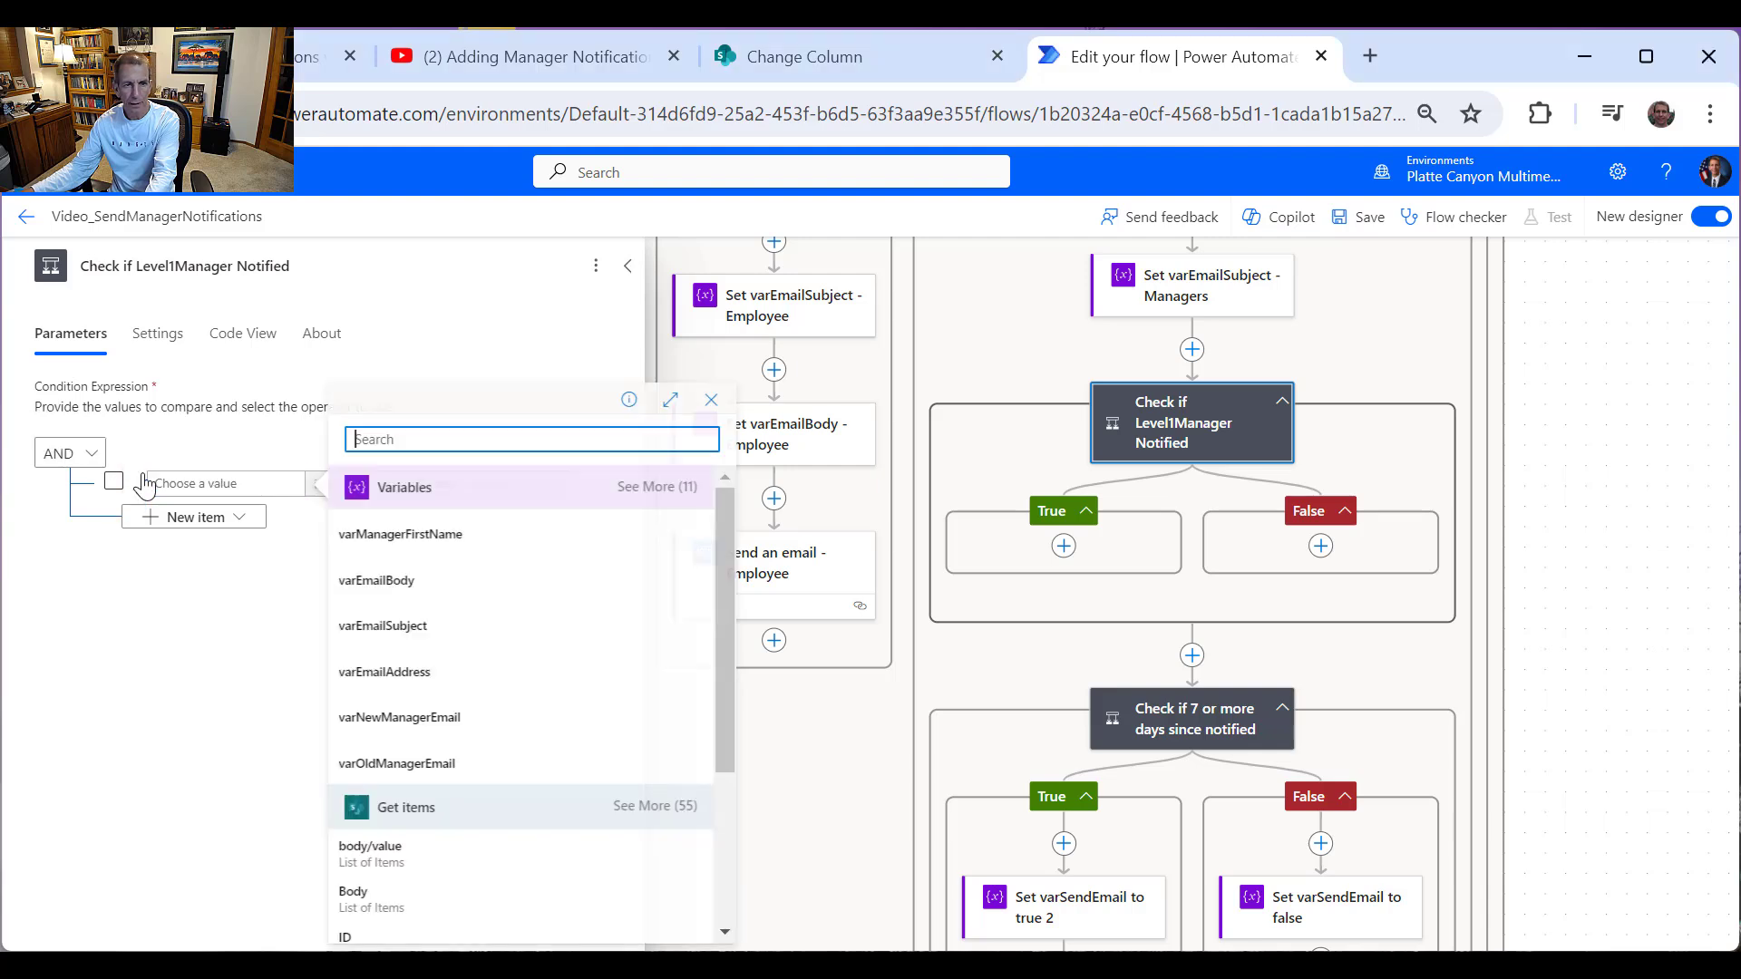
left_click_drag(730, 698, 739, 852)
left_click(657, 554)
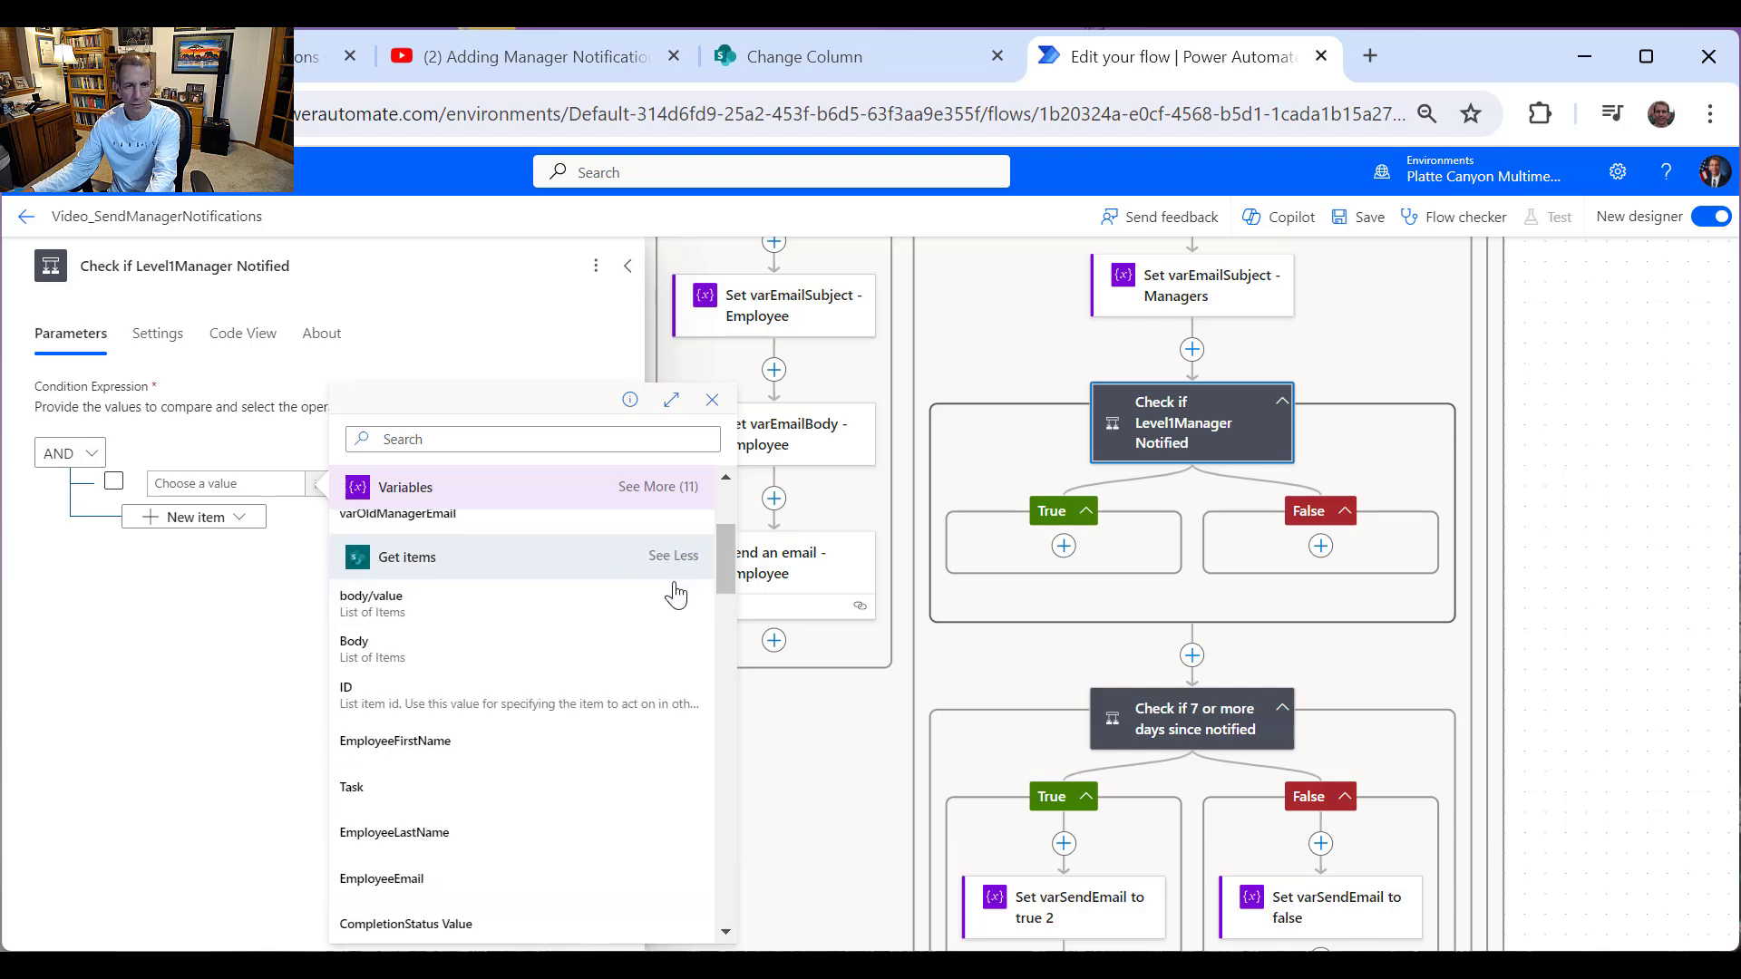
scroll(597, 782, "down", 1)
scroll(589, 789, "down", 2)
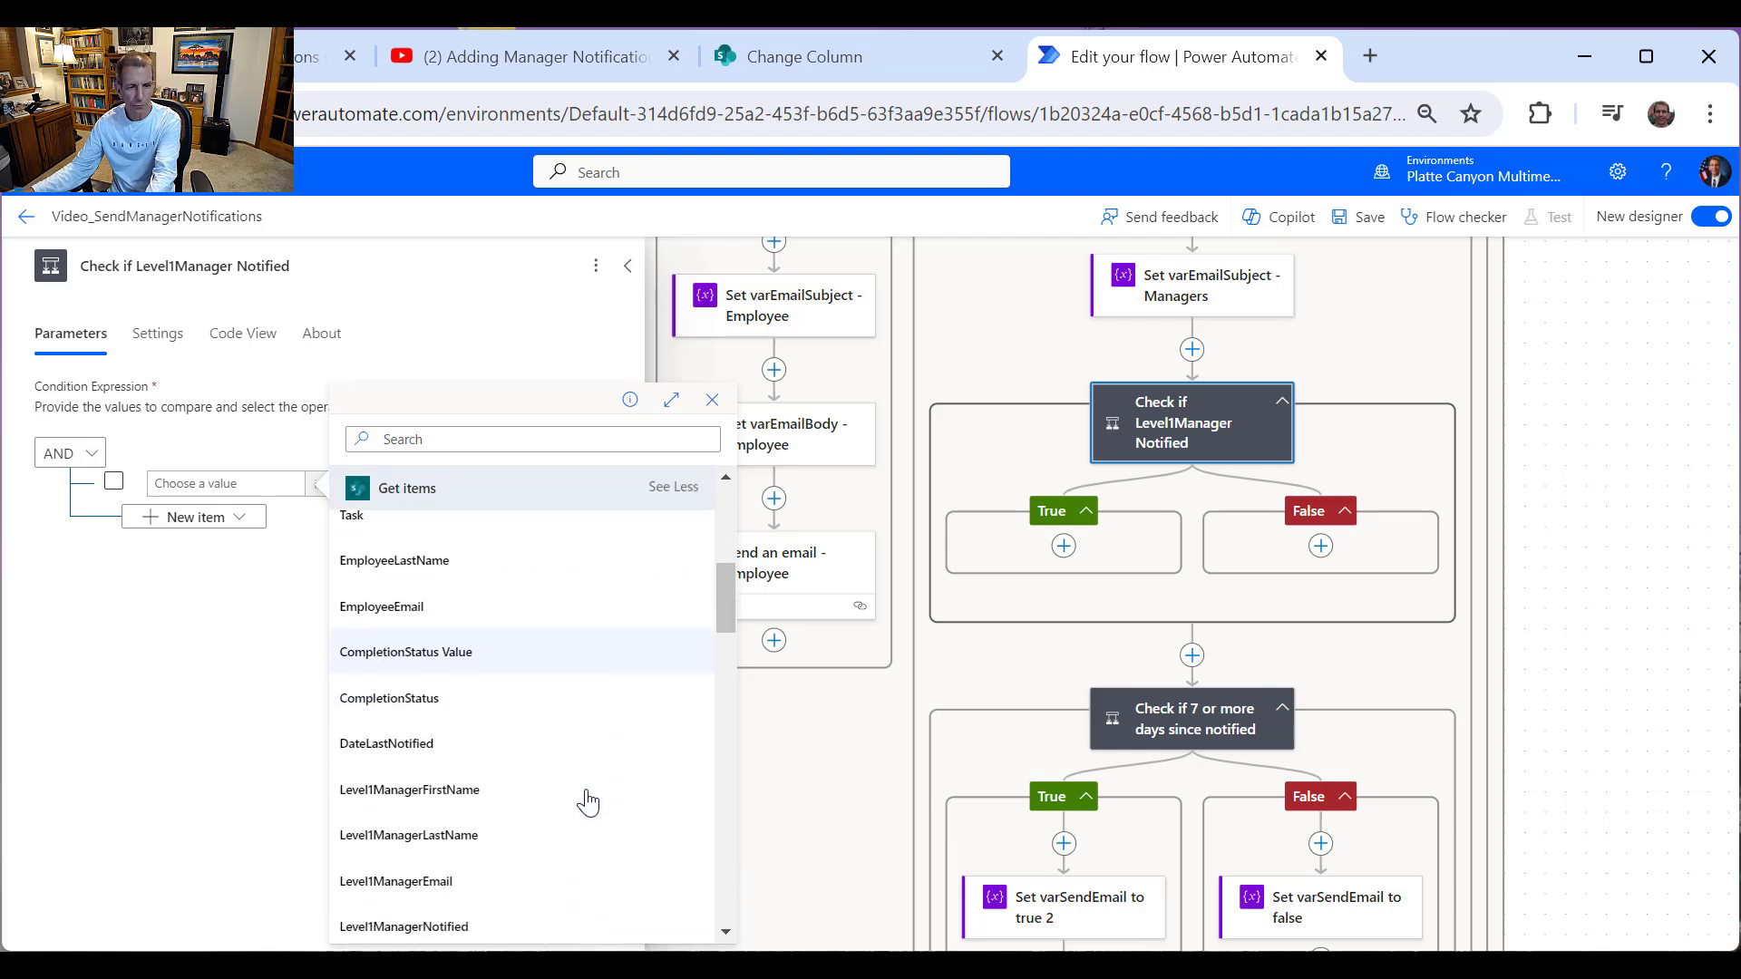
left_click(456, 926)
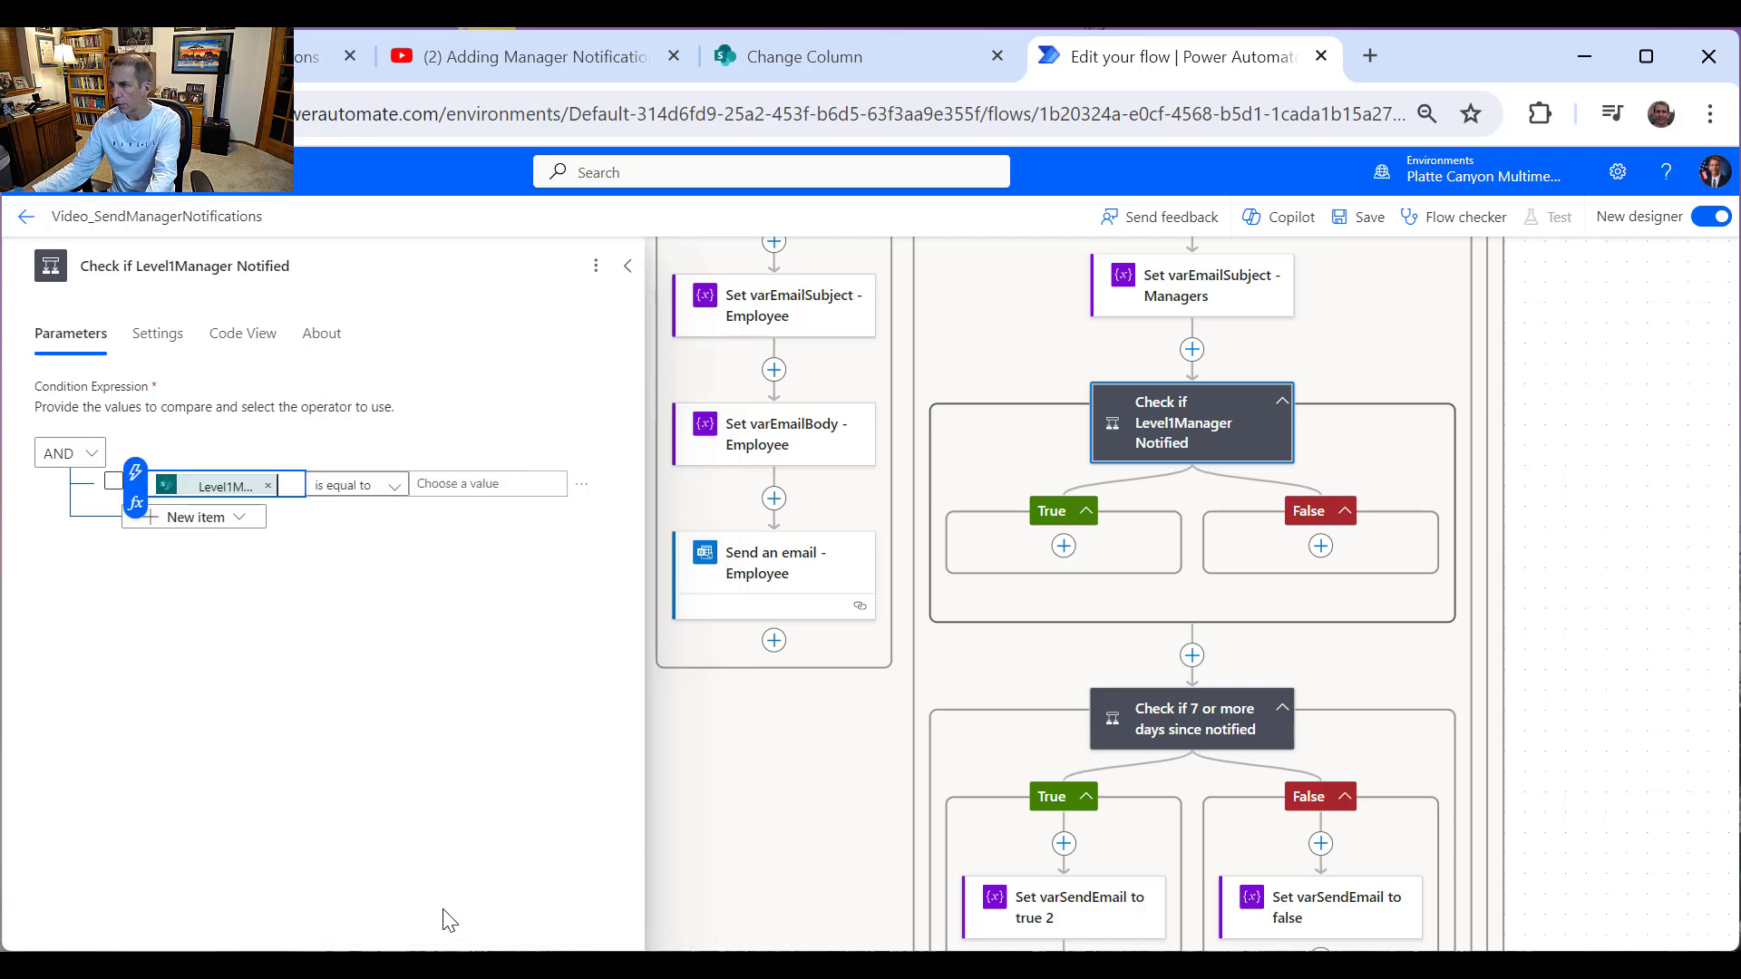
left_click(485, 480)
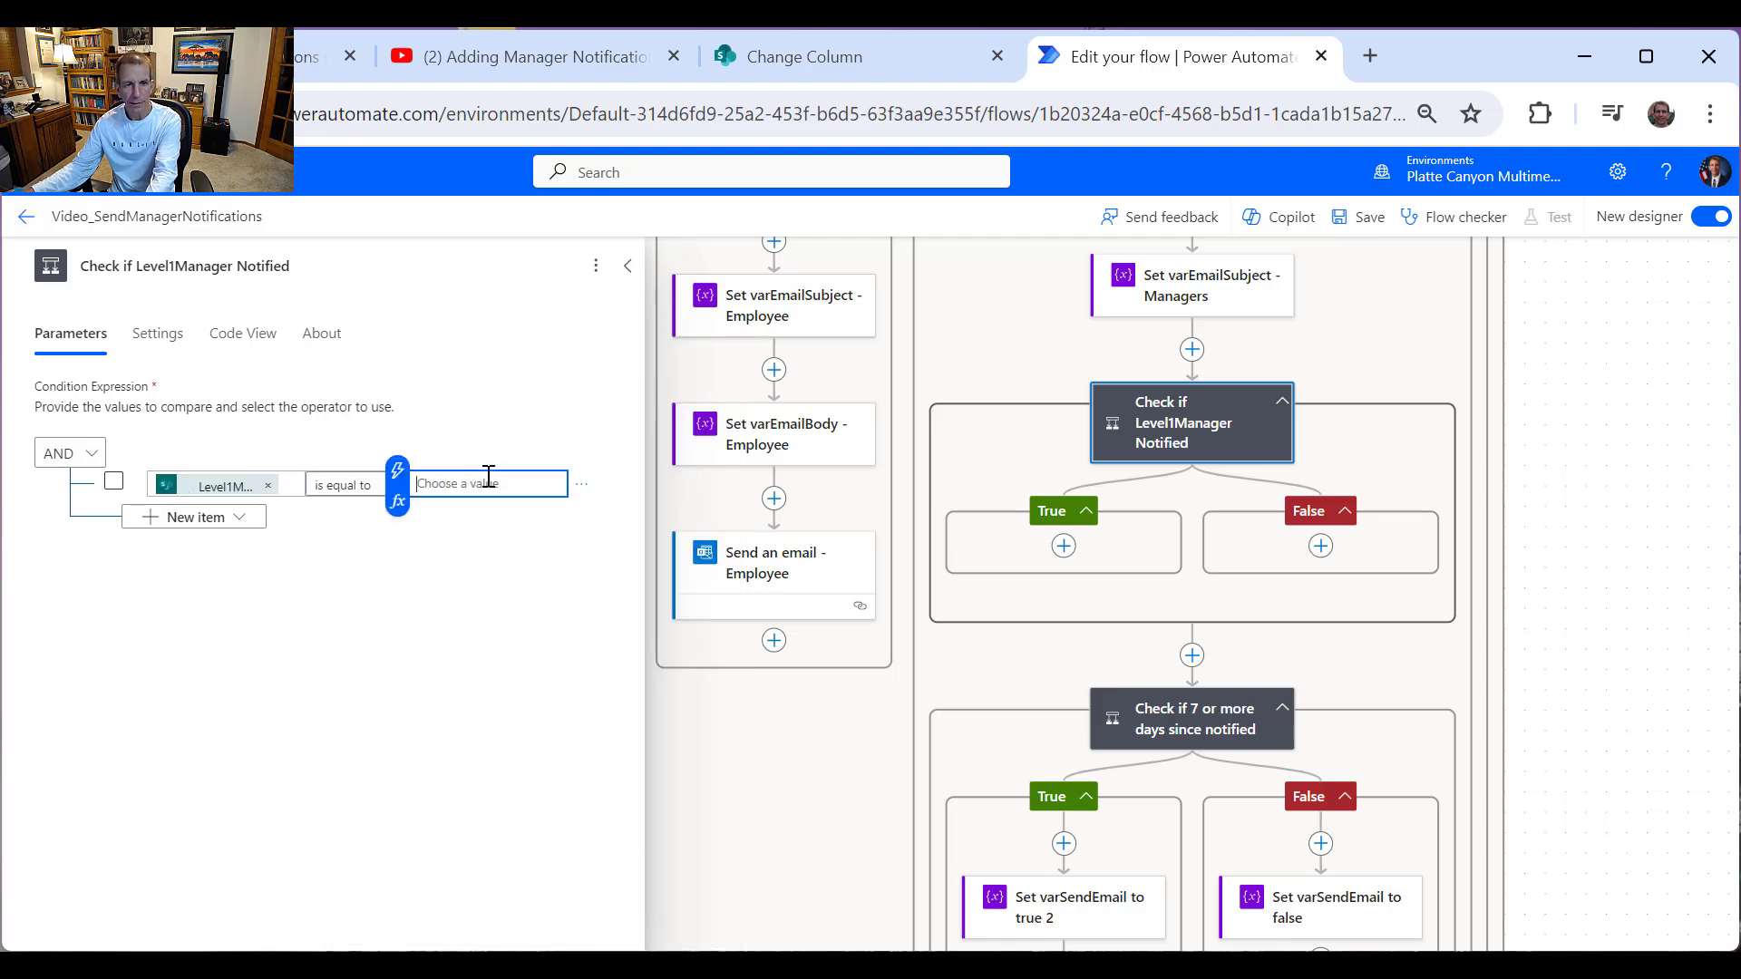
type("true")
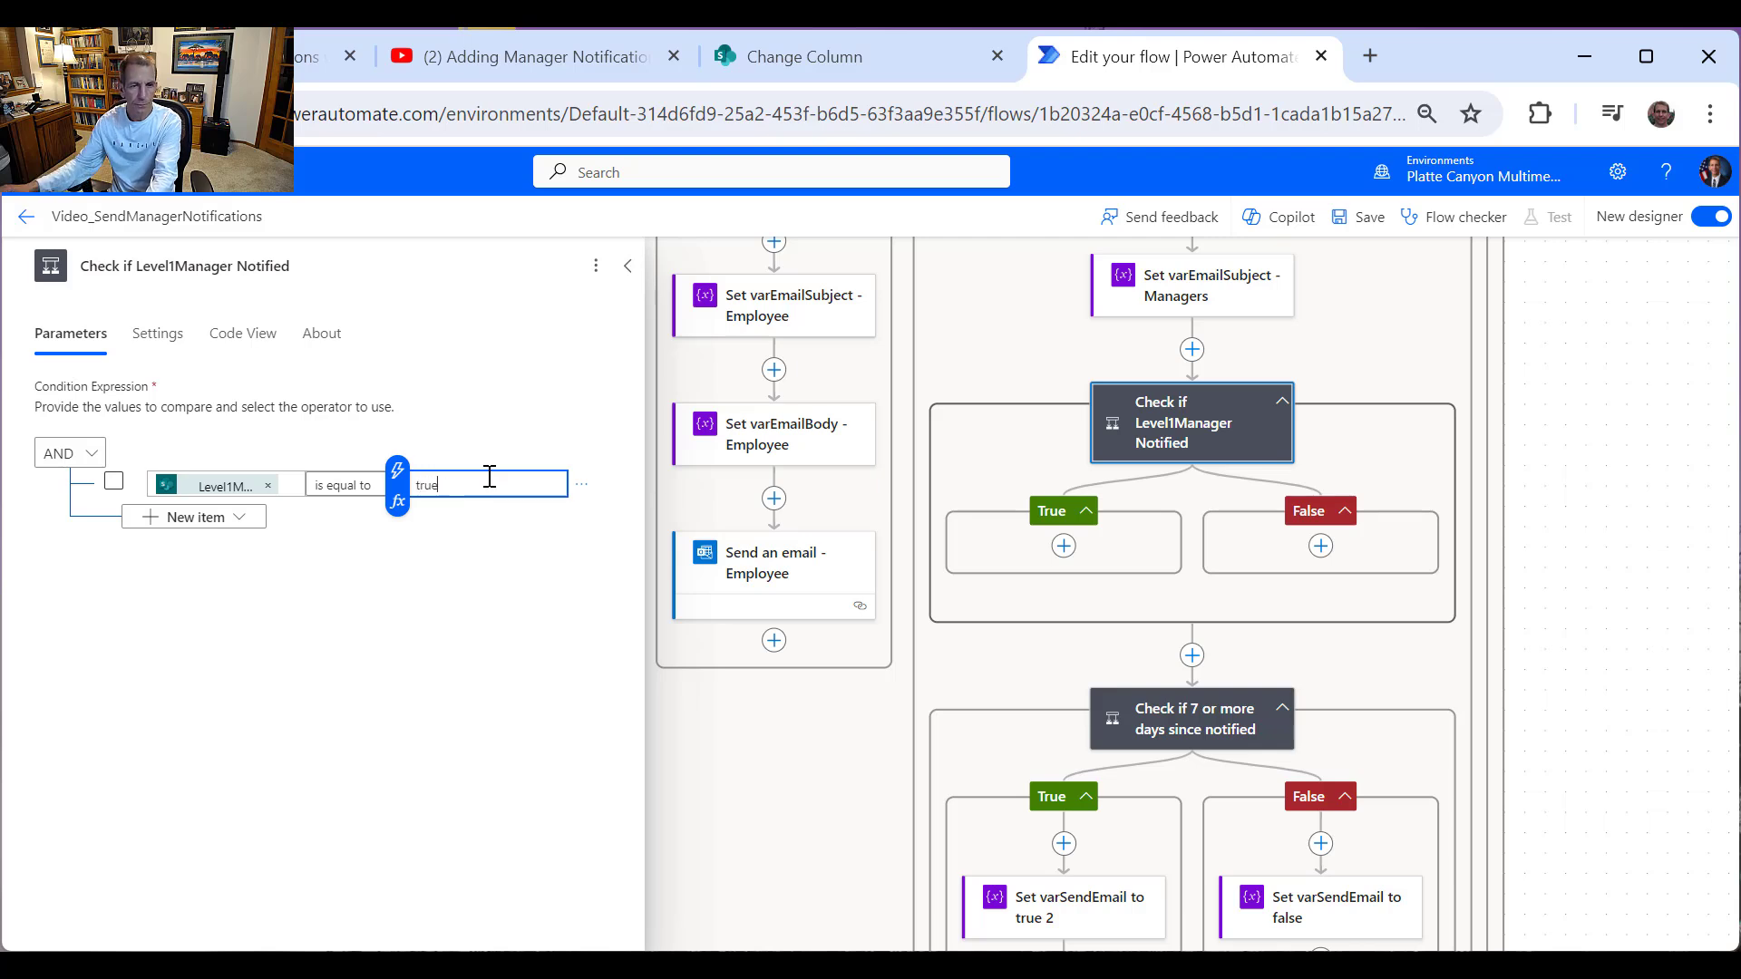
left_click(1151, 560)
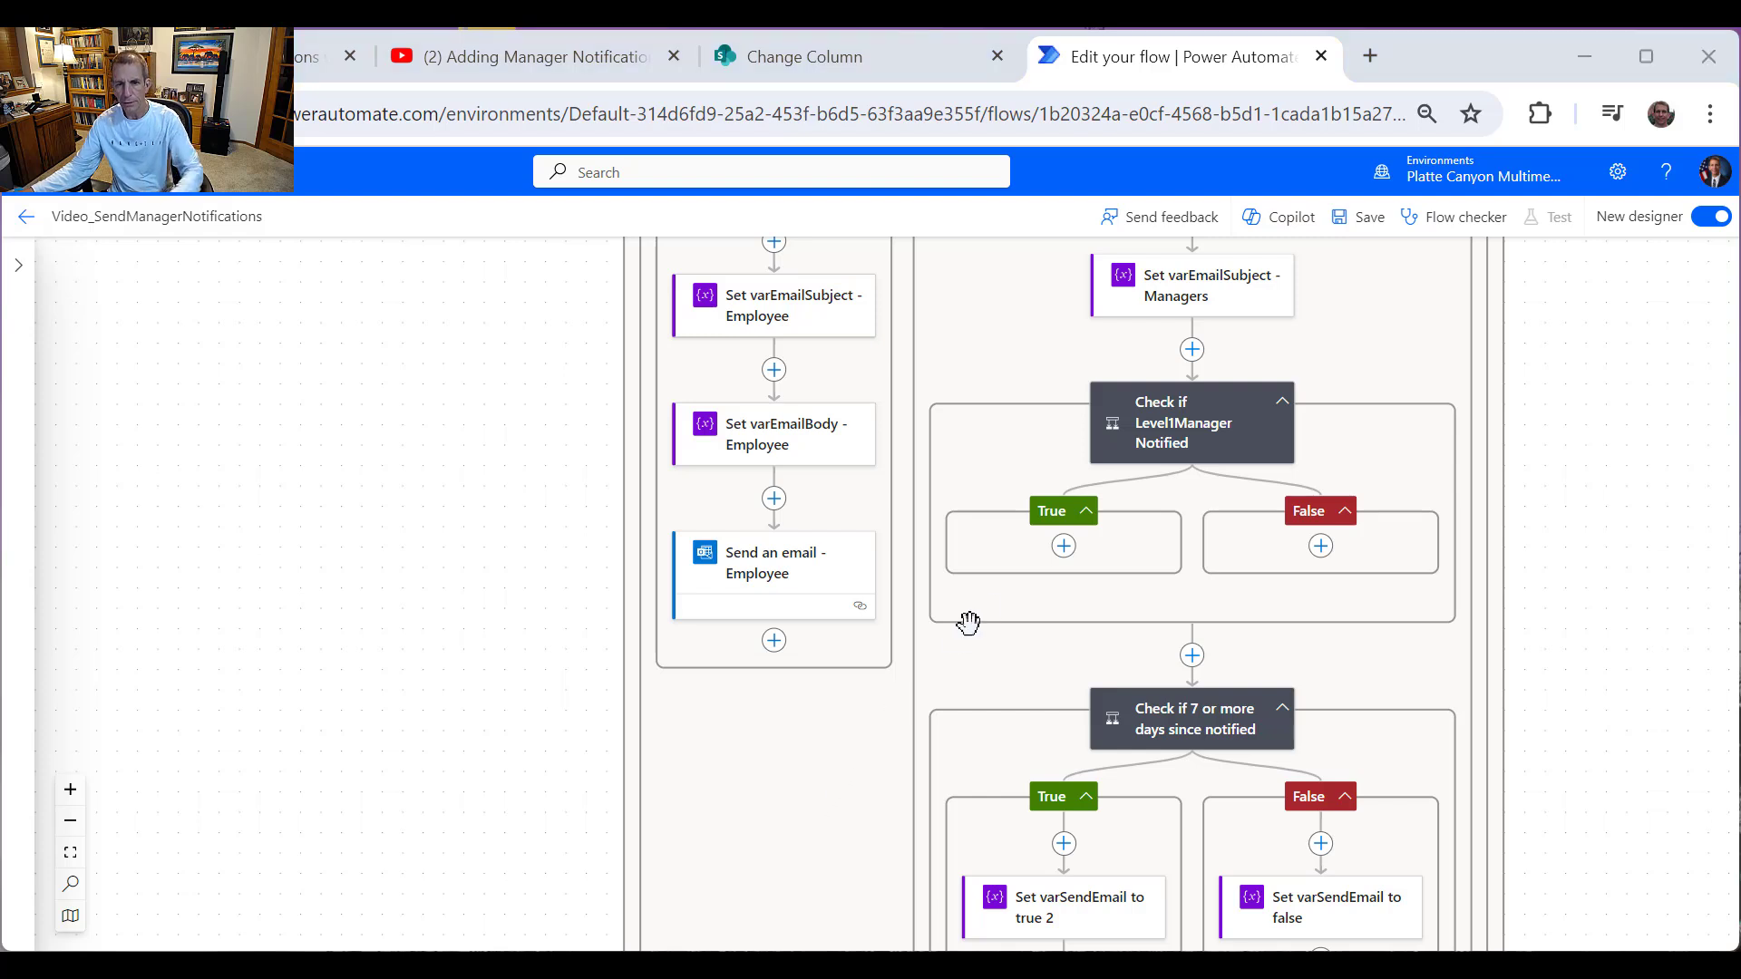
Step: Add a Set variable action to the True branch of the Level1Manager notified check
left_click(1066, 551)
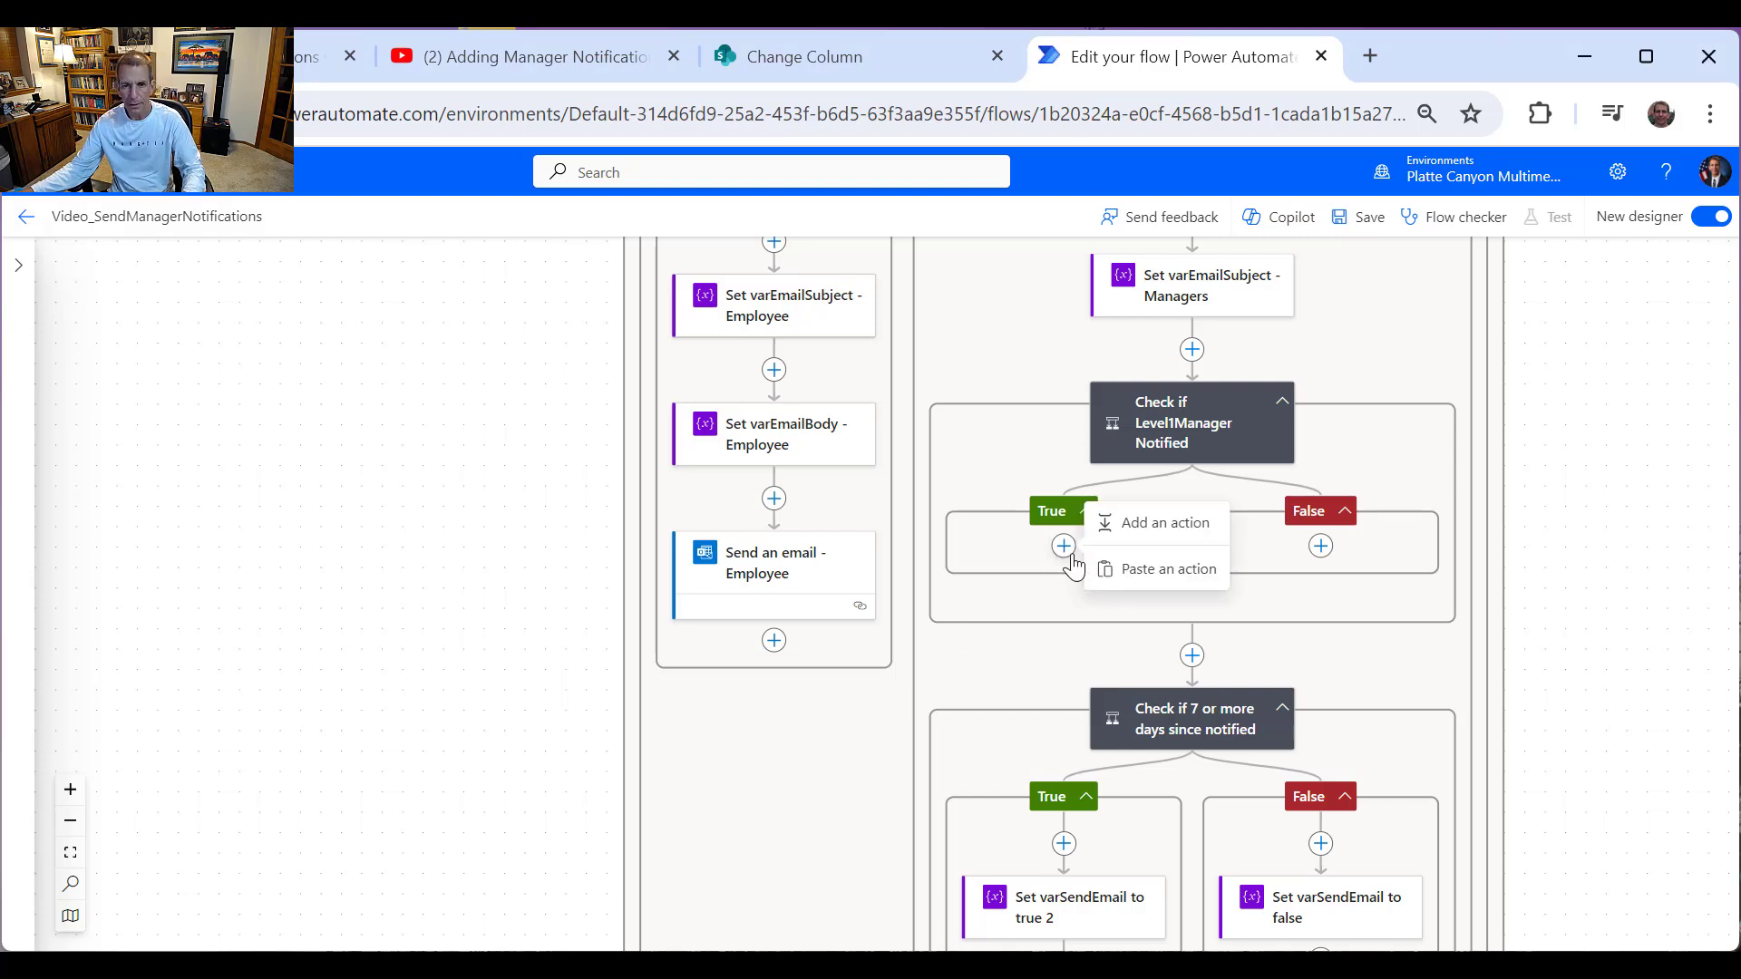
left_click(1161, 523)
type("varua")
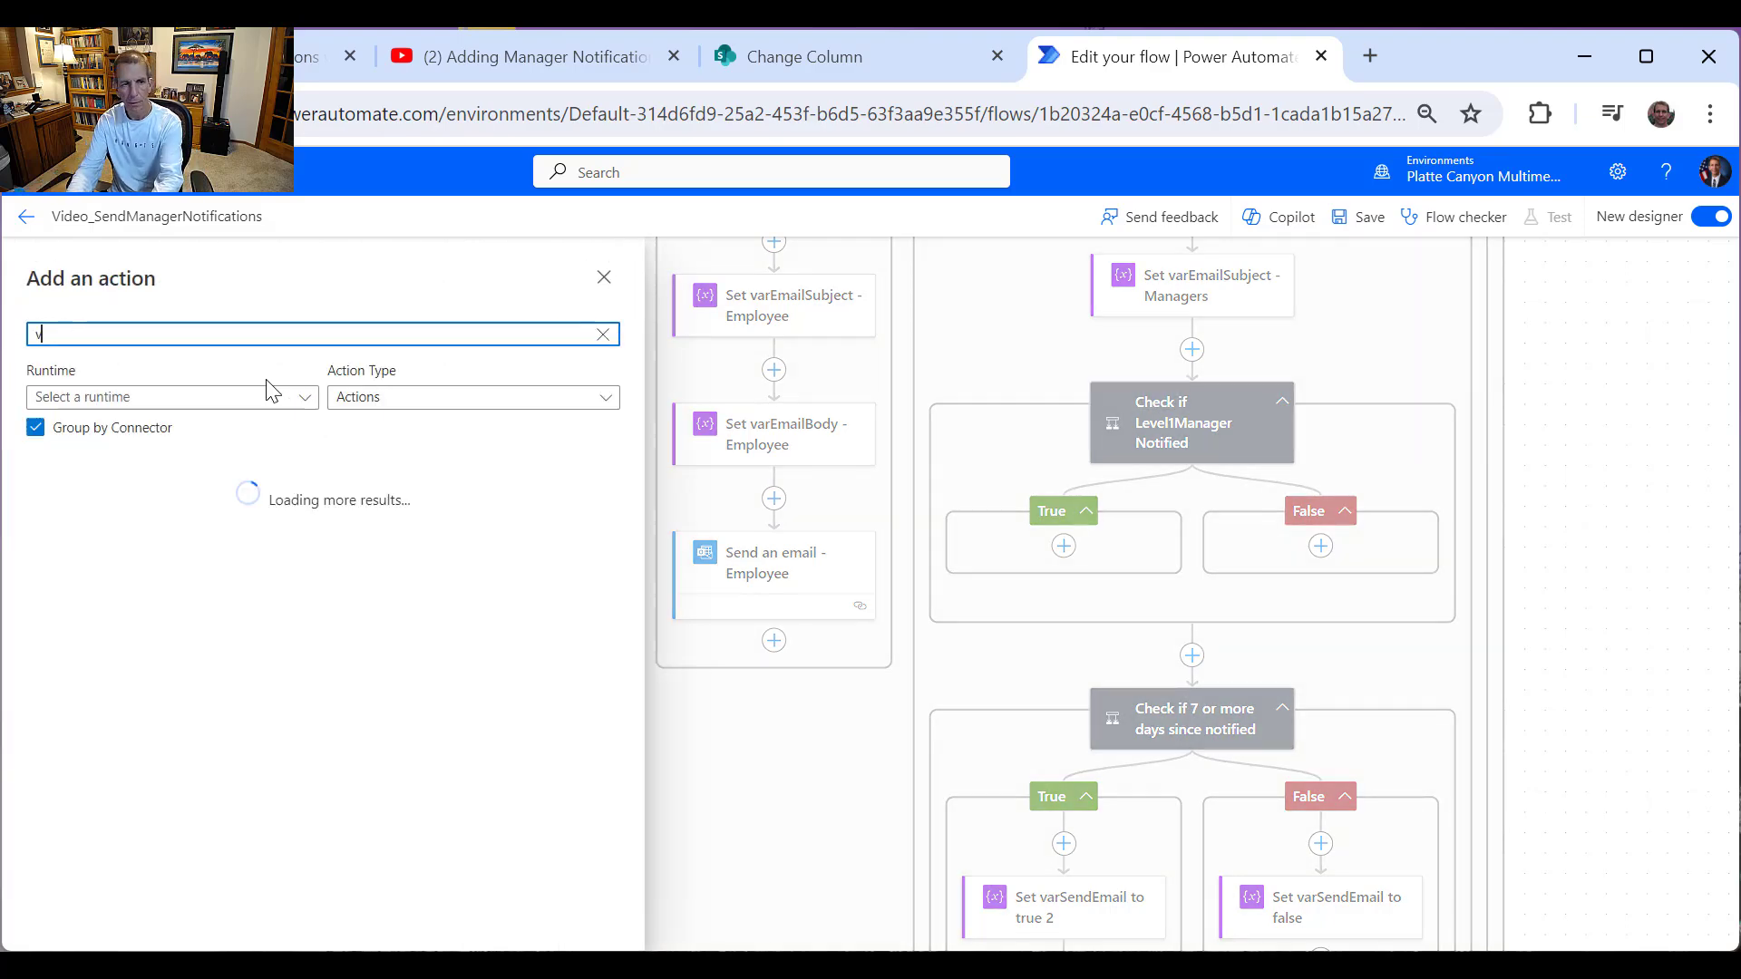
key("BackSpace")
key("BackSpace")
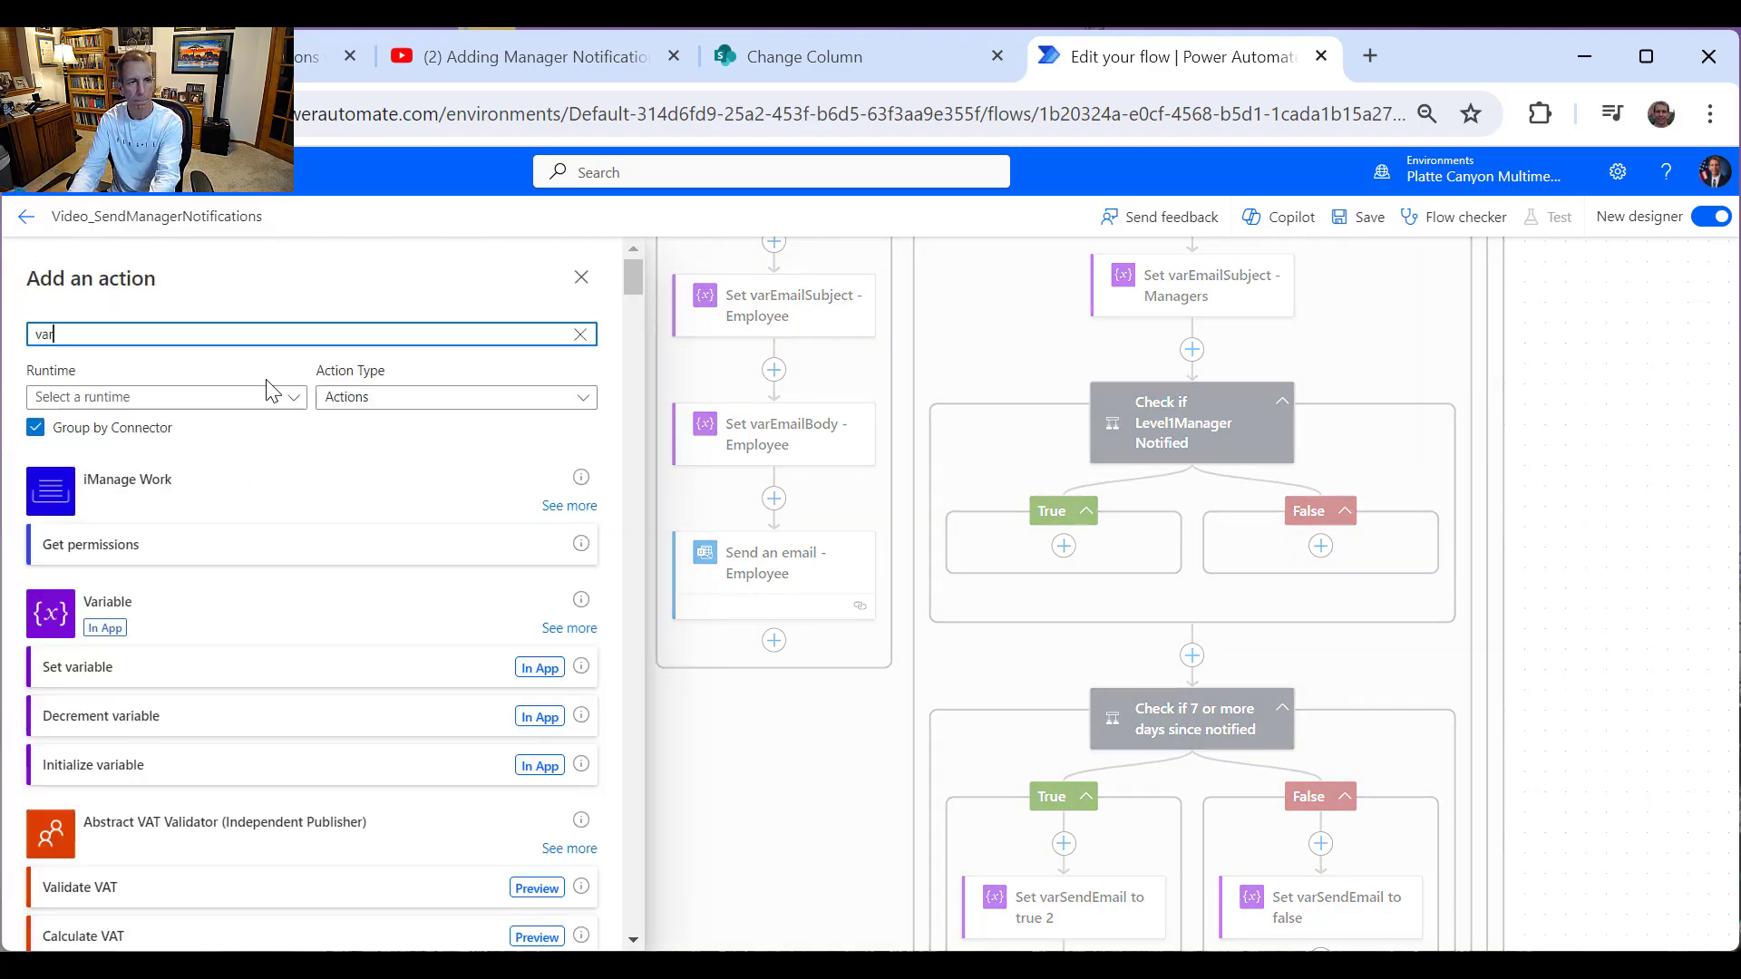
type("iabl")
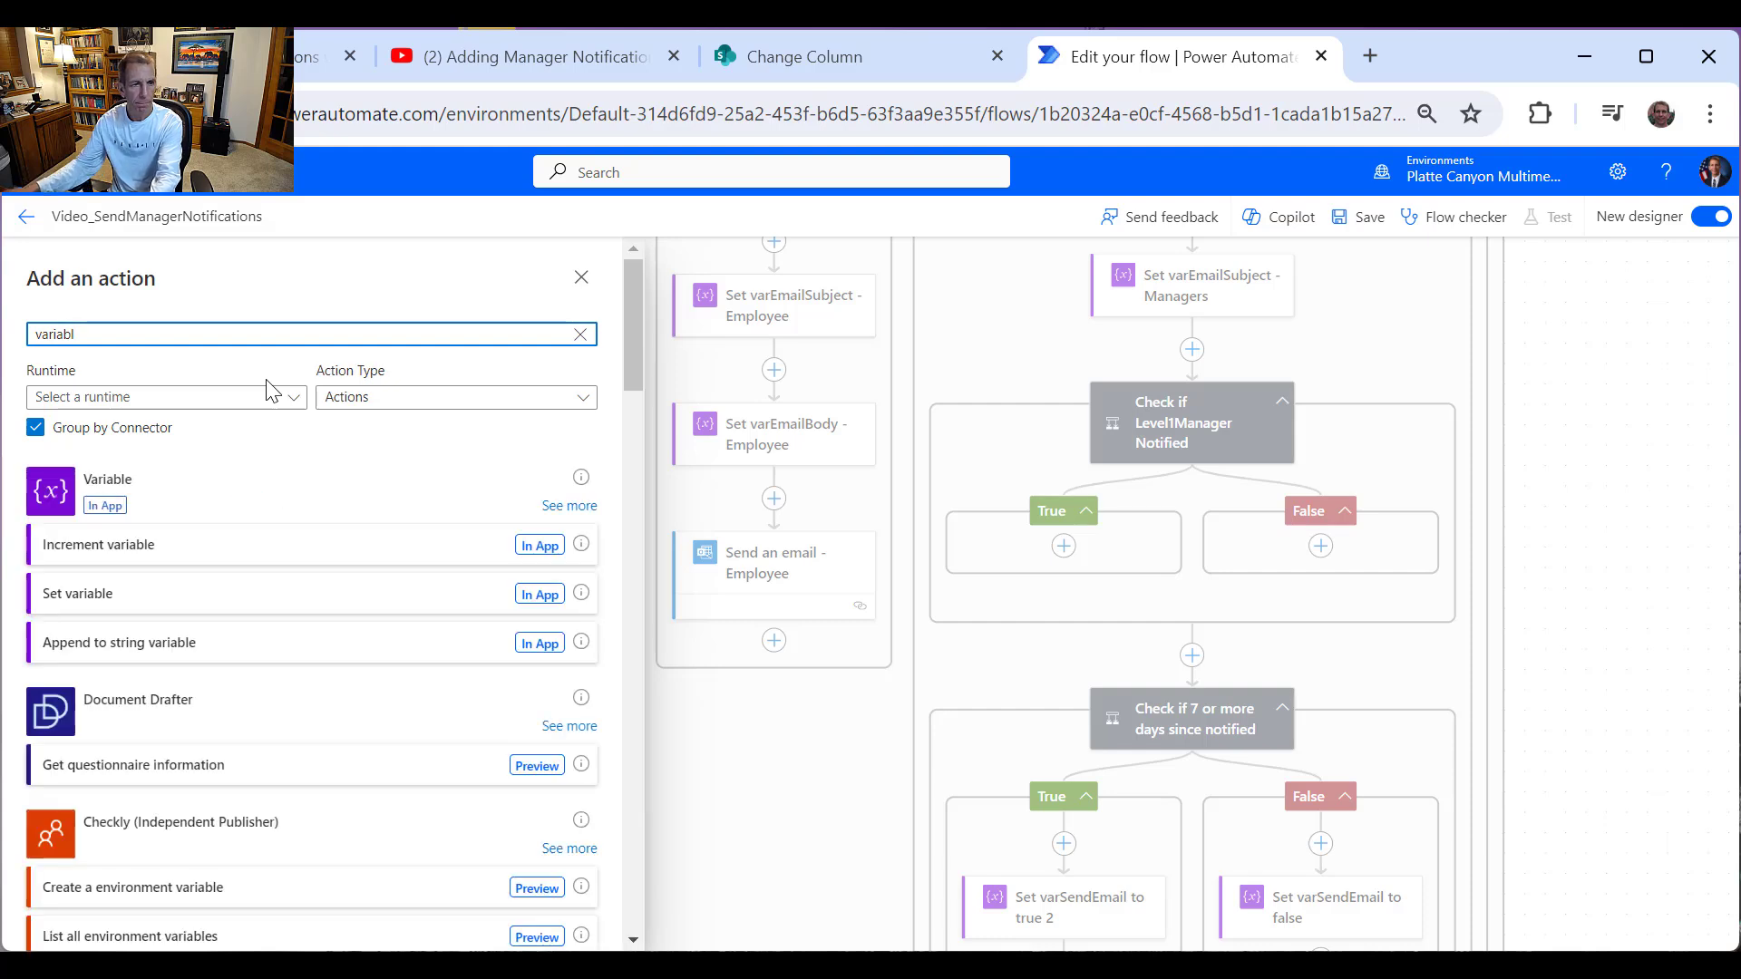
left_click(95, 594)
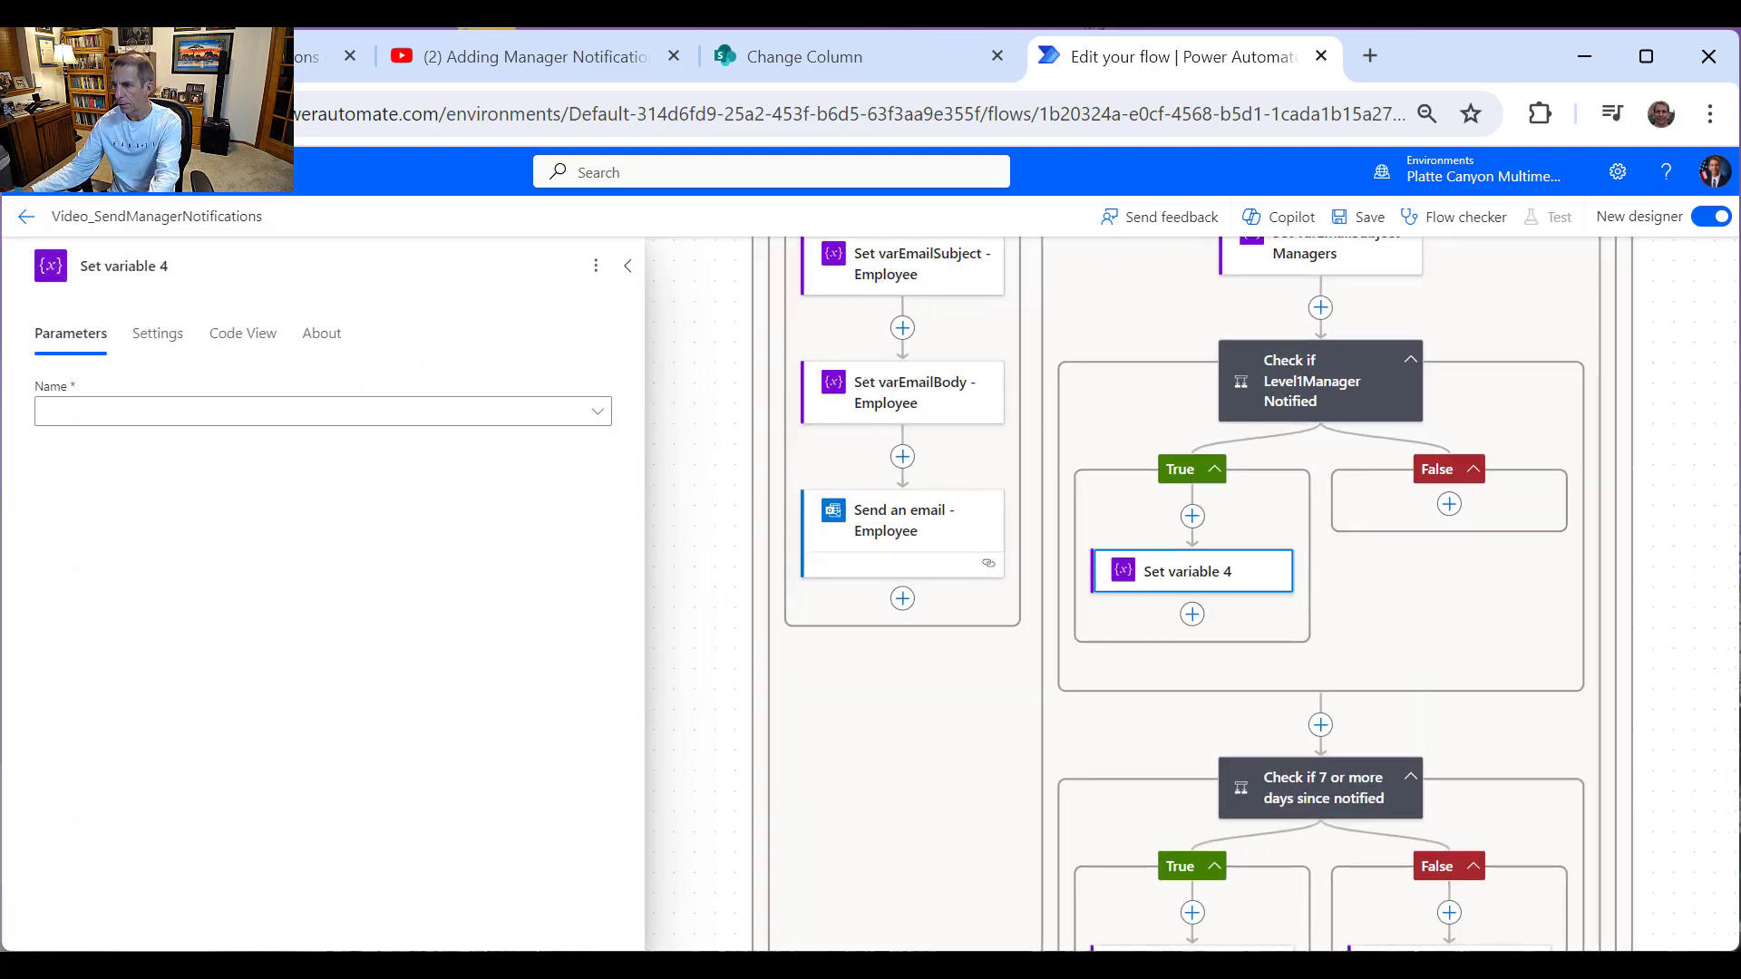
Step: Configure the new action to set varSendEmailEnum to the value Level1Manager
left_click(175, 415)
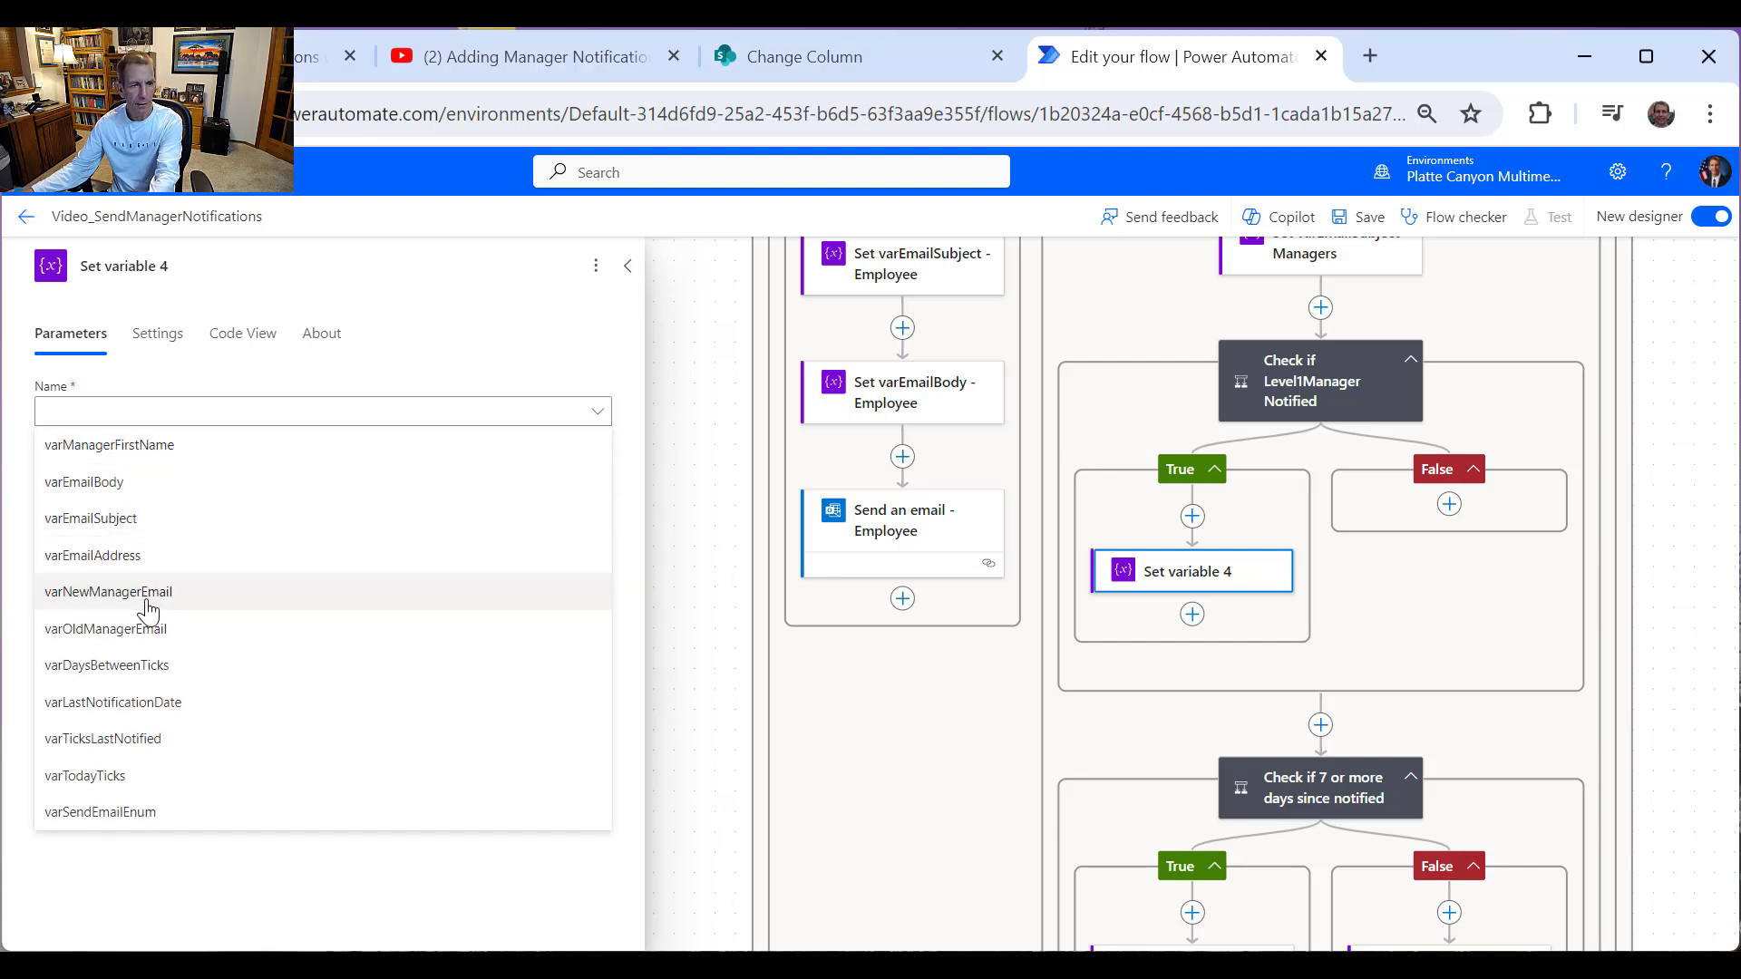
left_click(127, 811)
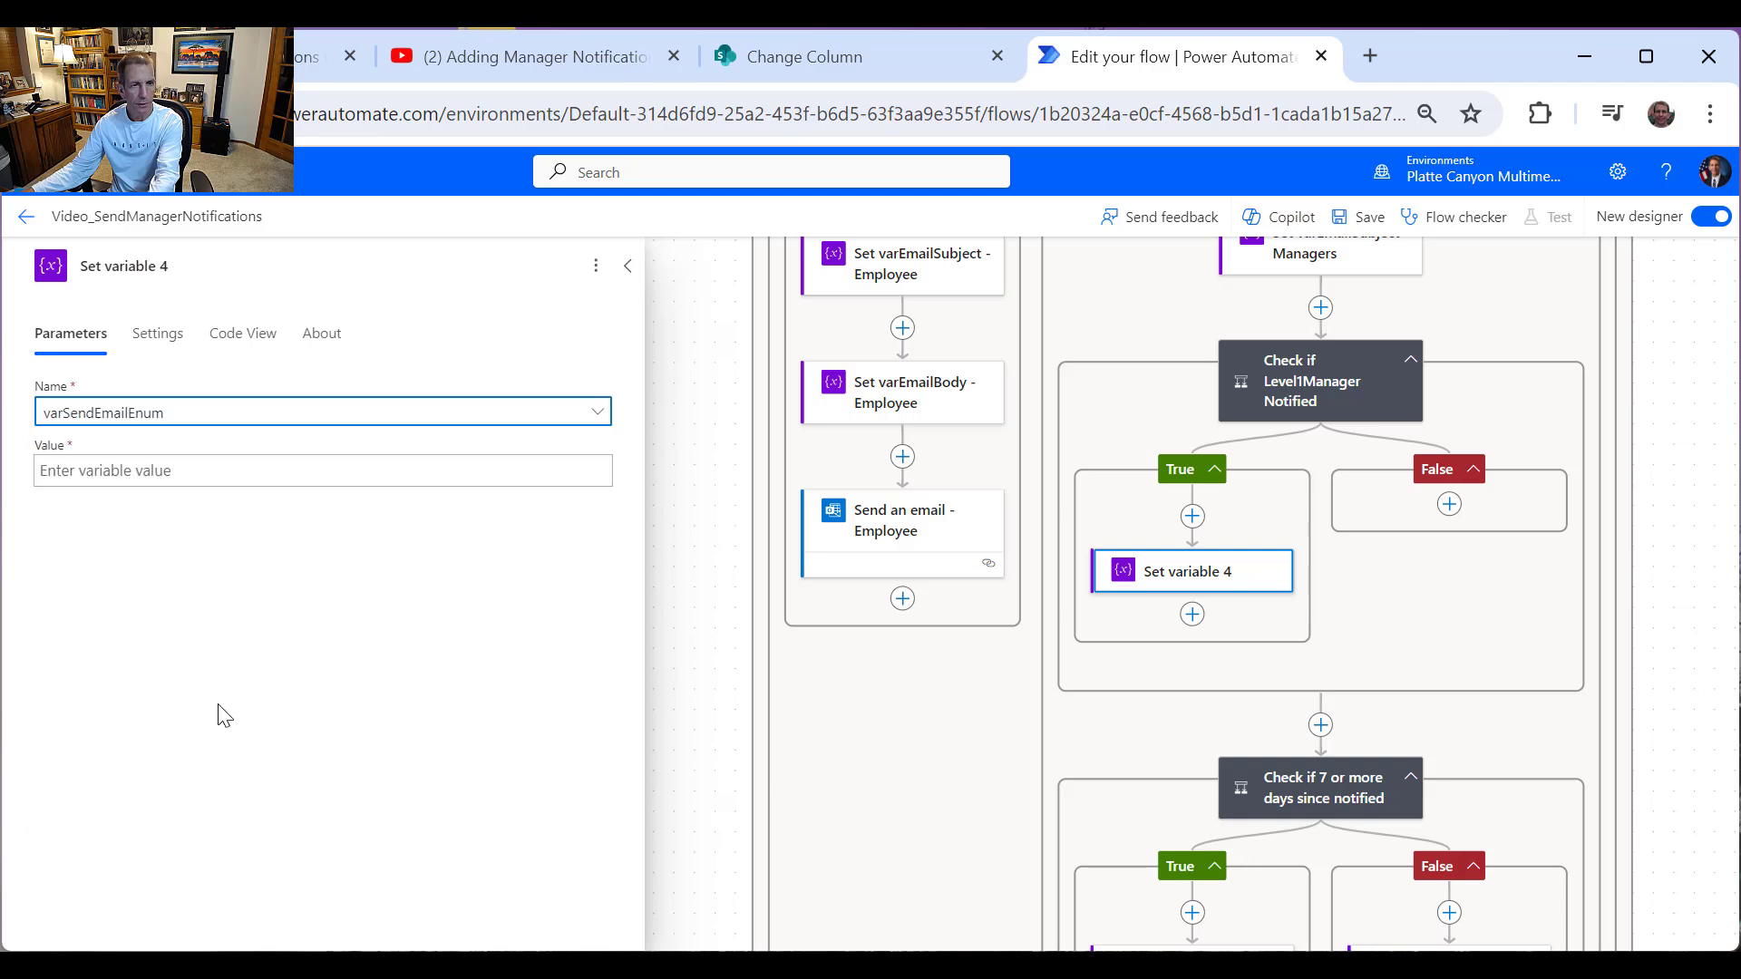
left_click(323, 479)
type("Lev")
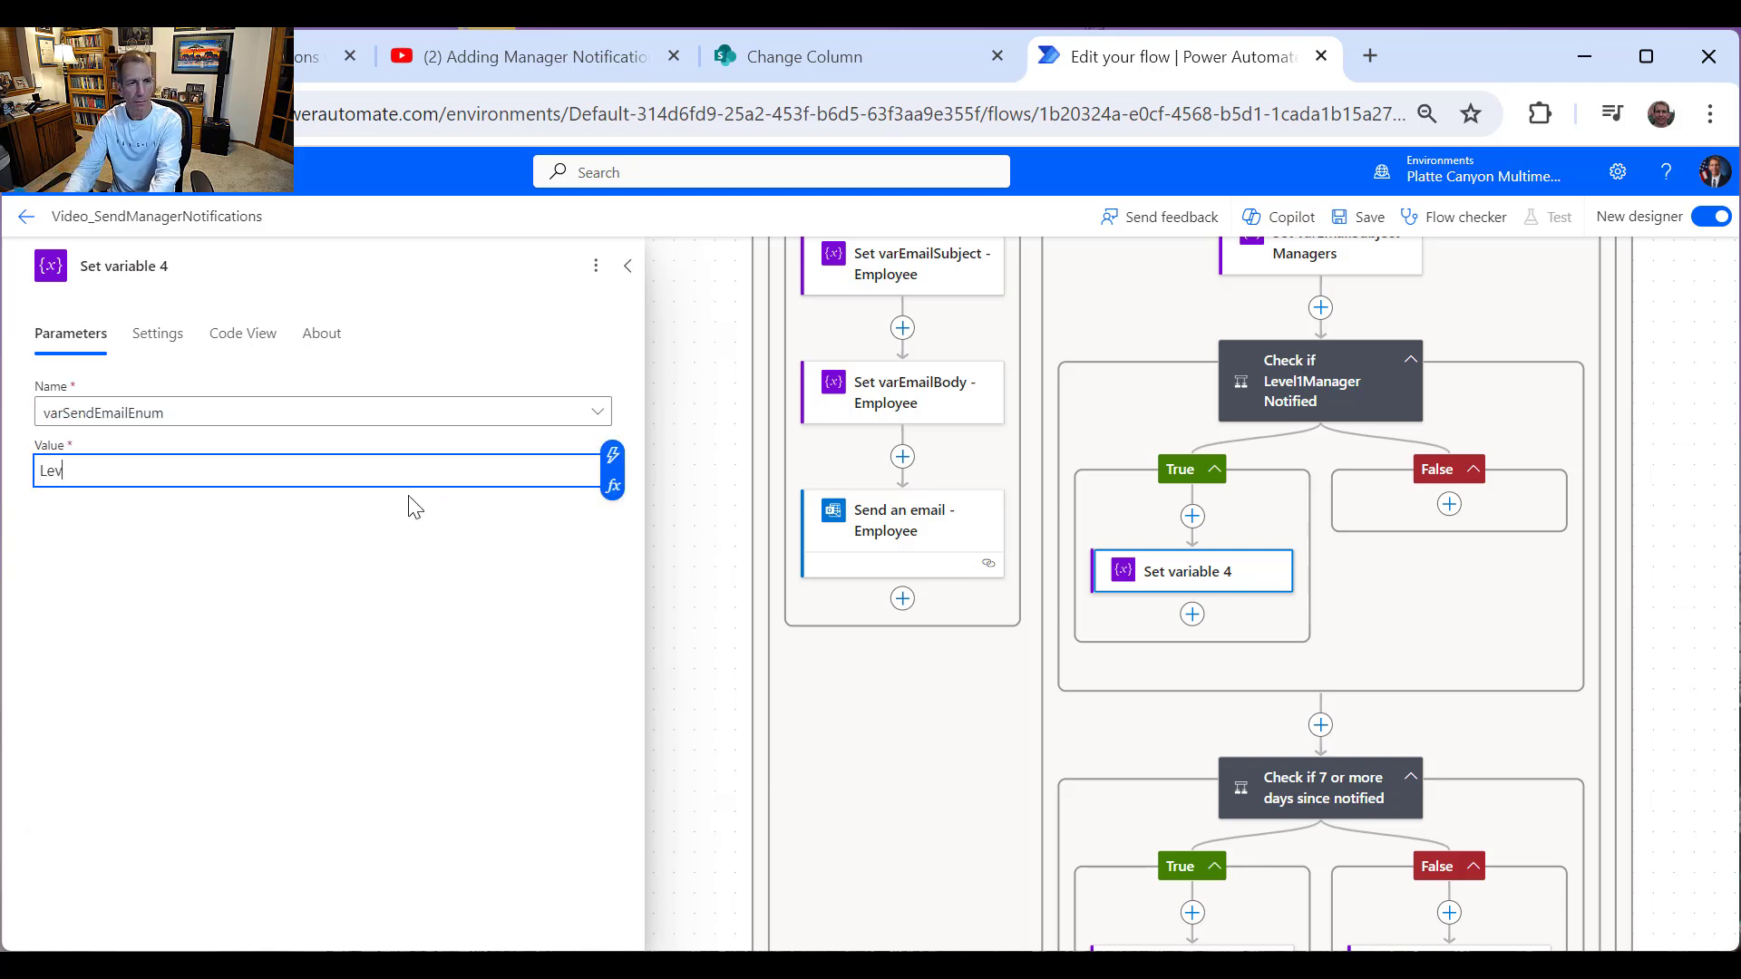
type("el1Ma")
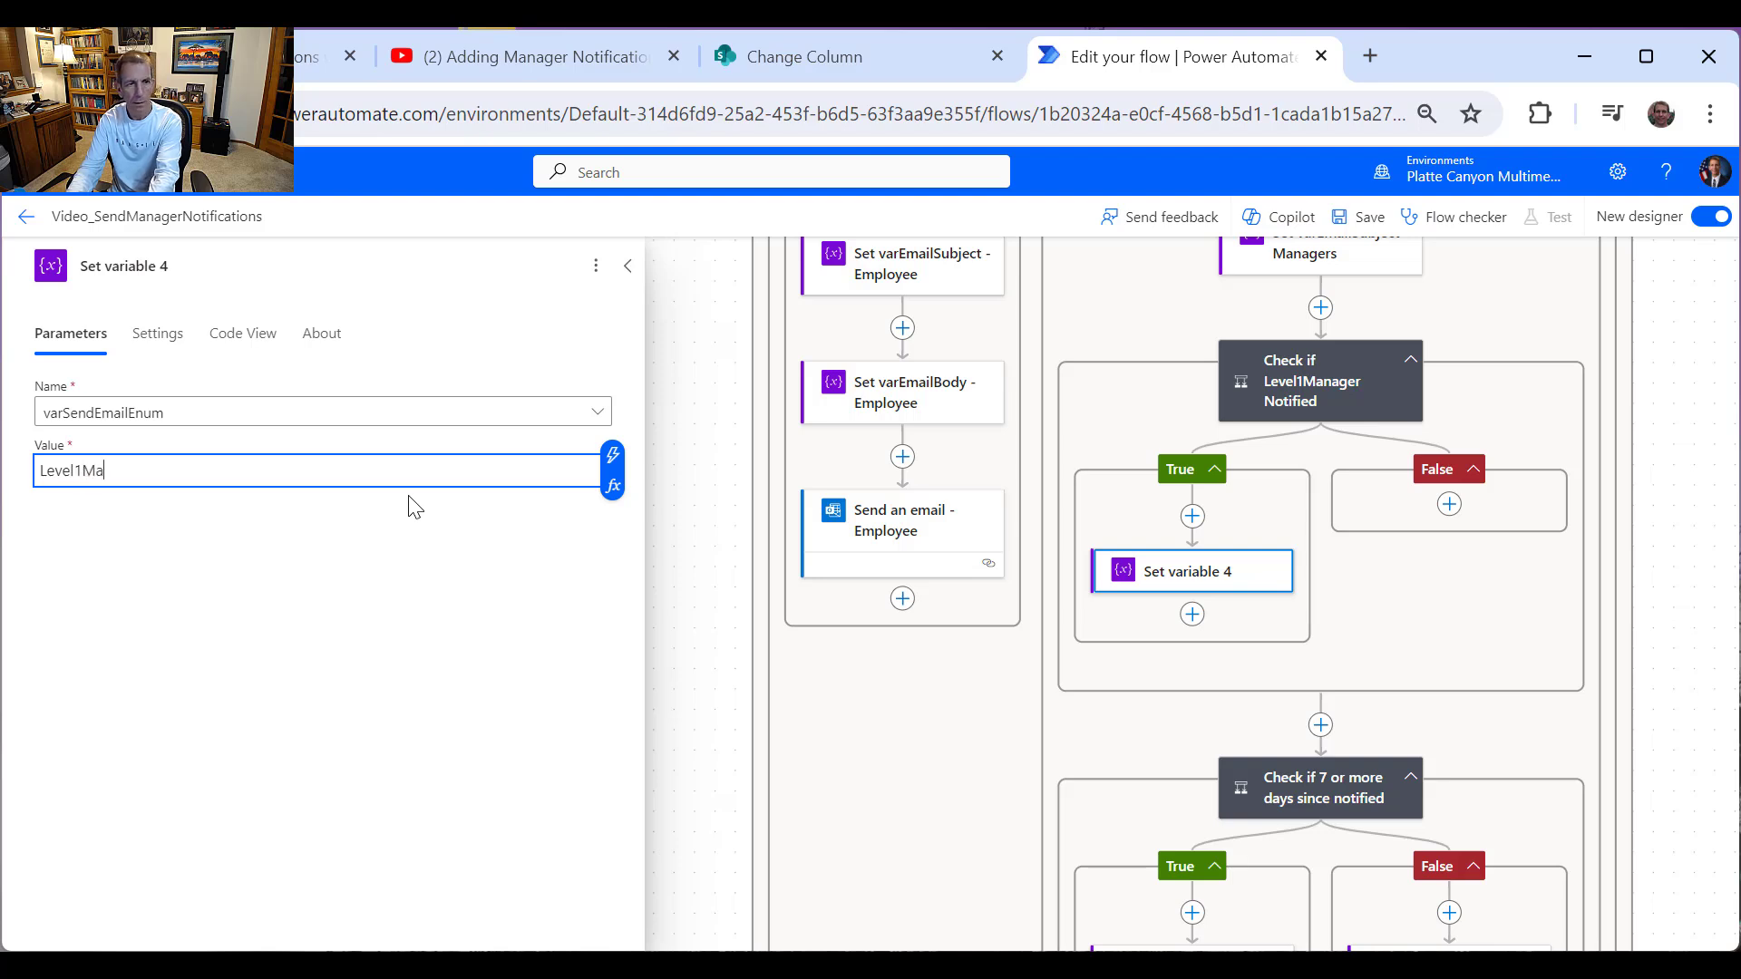
type("natg")
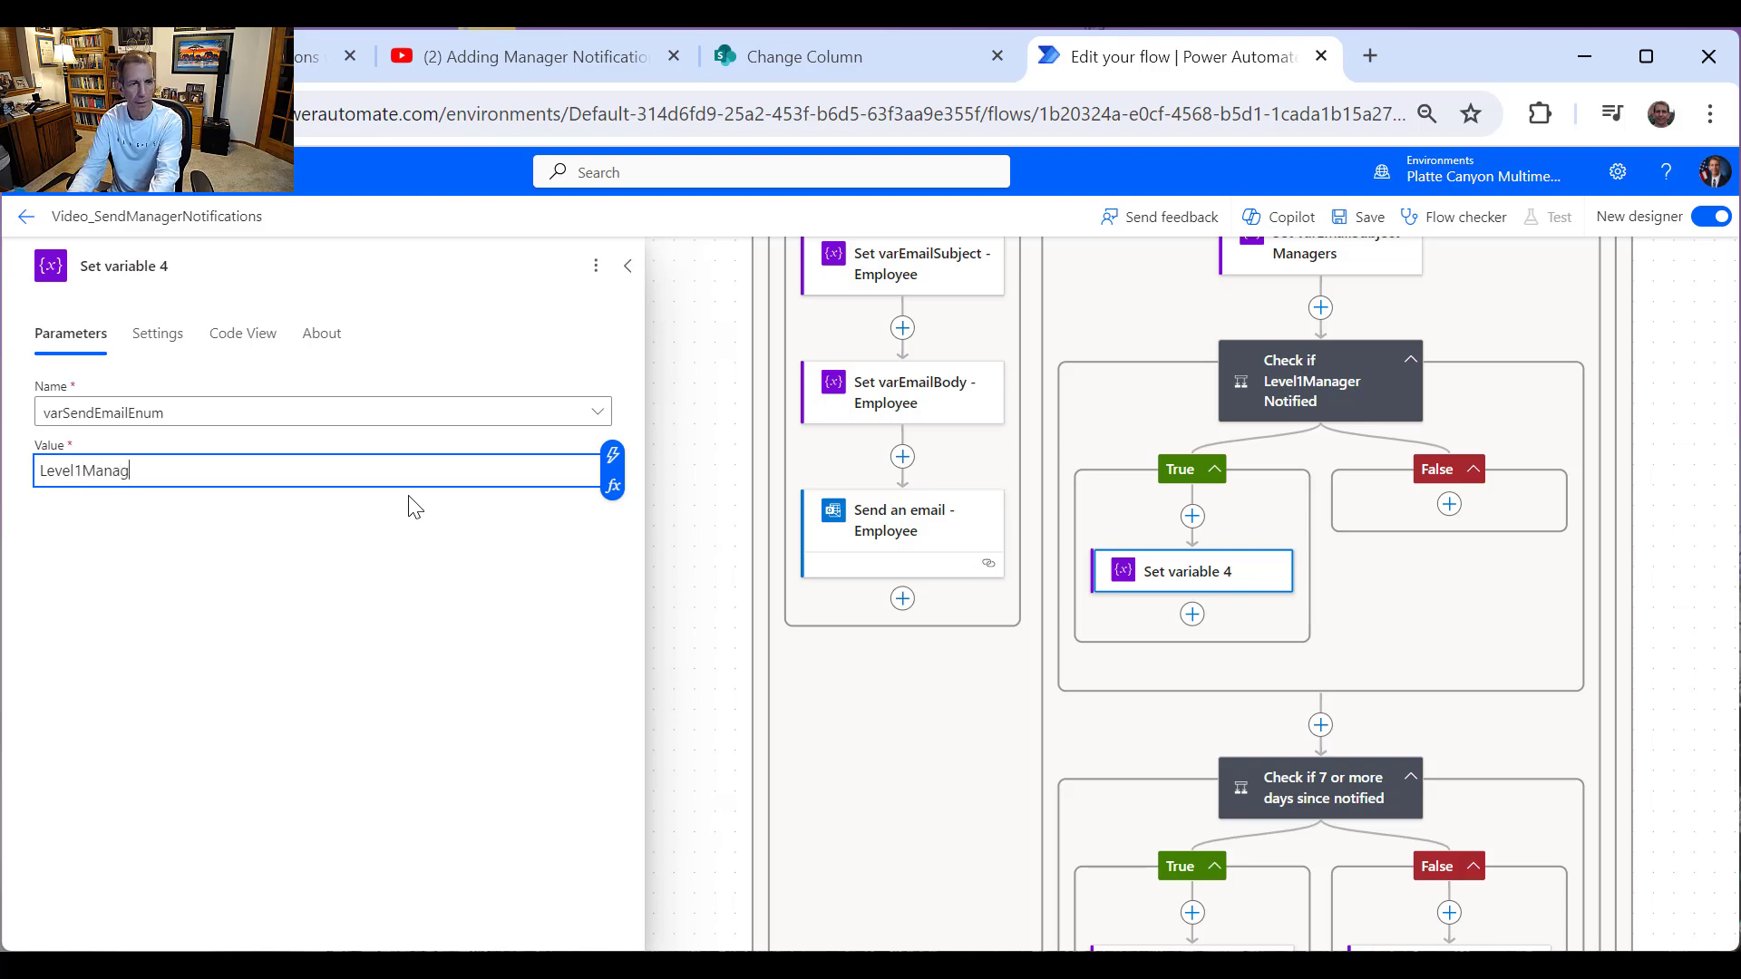
type("er")
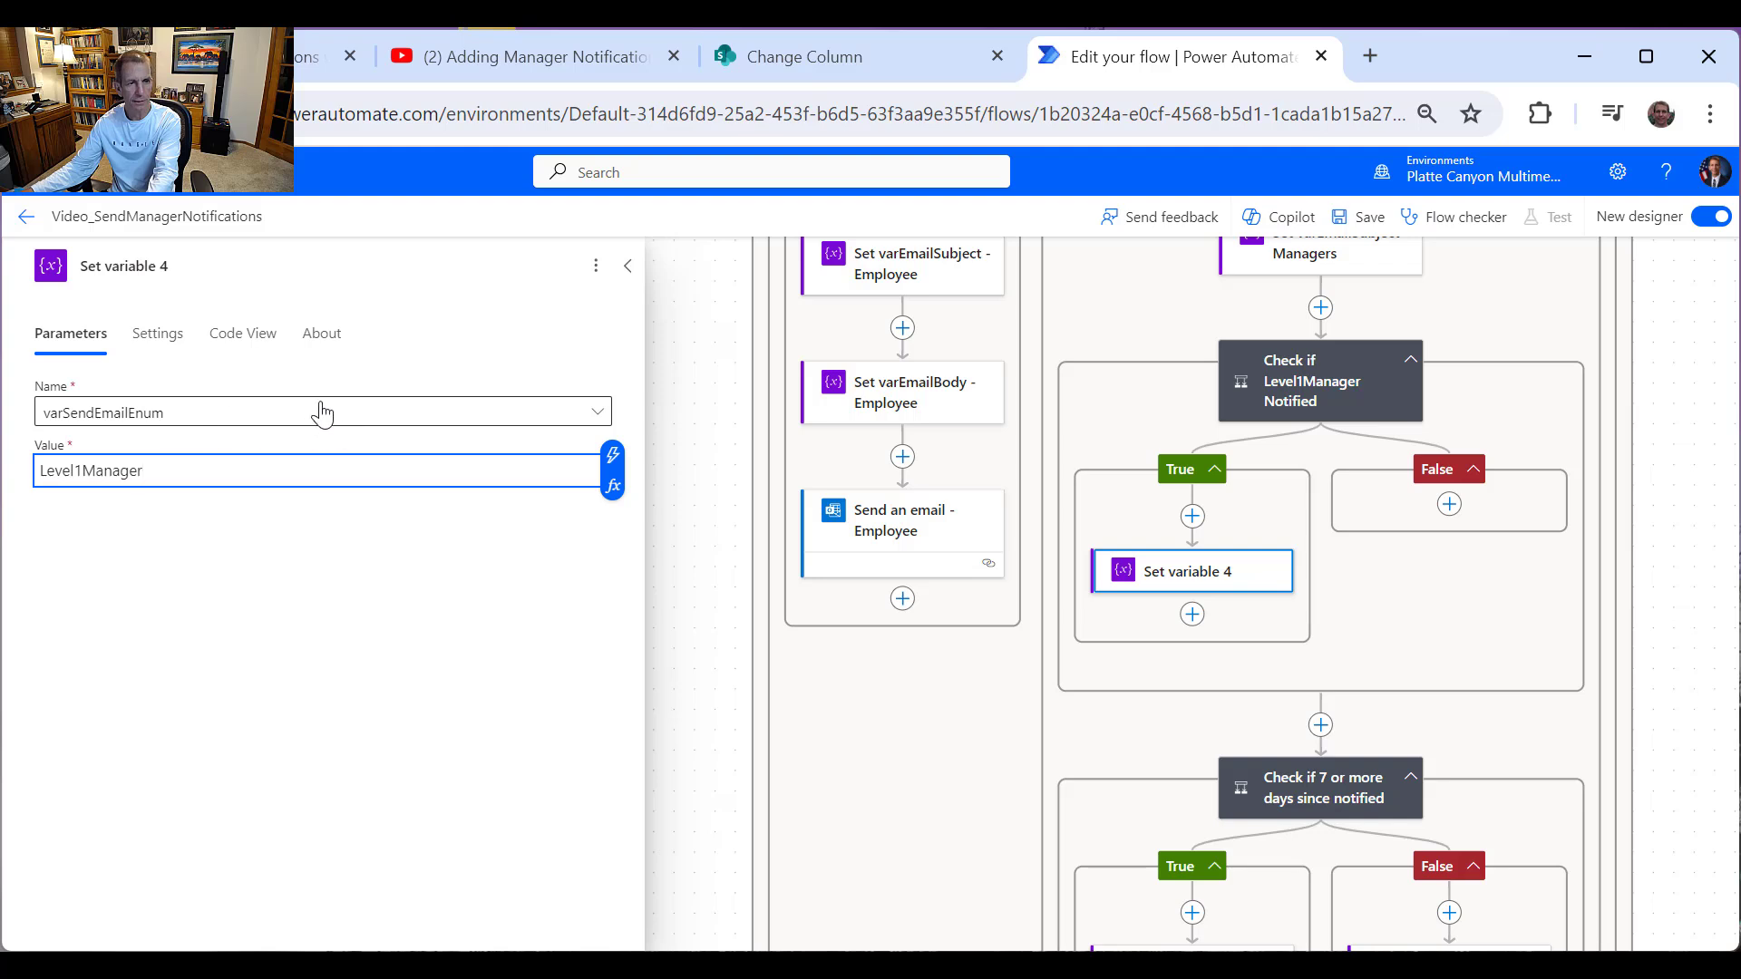
Step: Rename the Set variable action in the True branch as "Set varSendEmailEnum to Level2Manager"
left_click(146, 265)
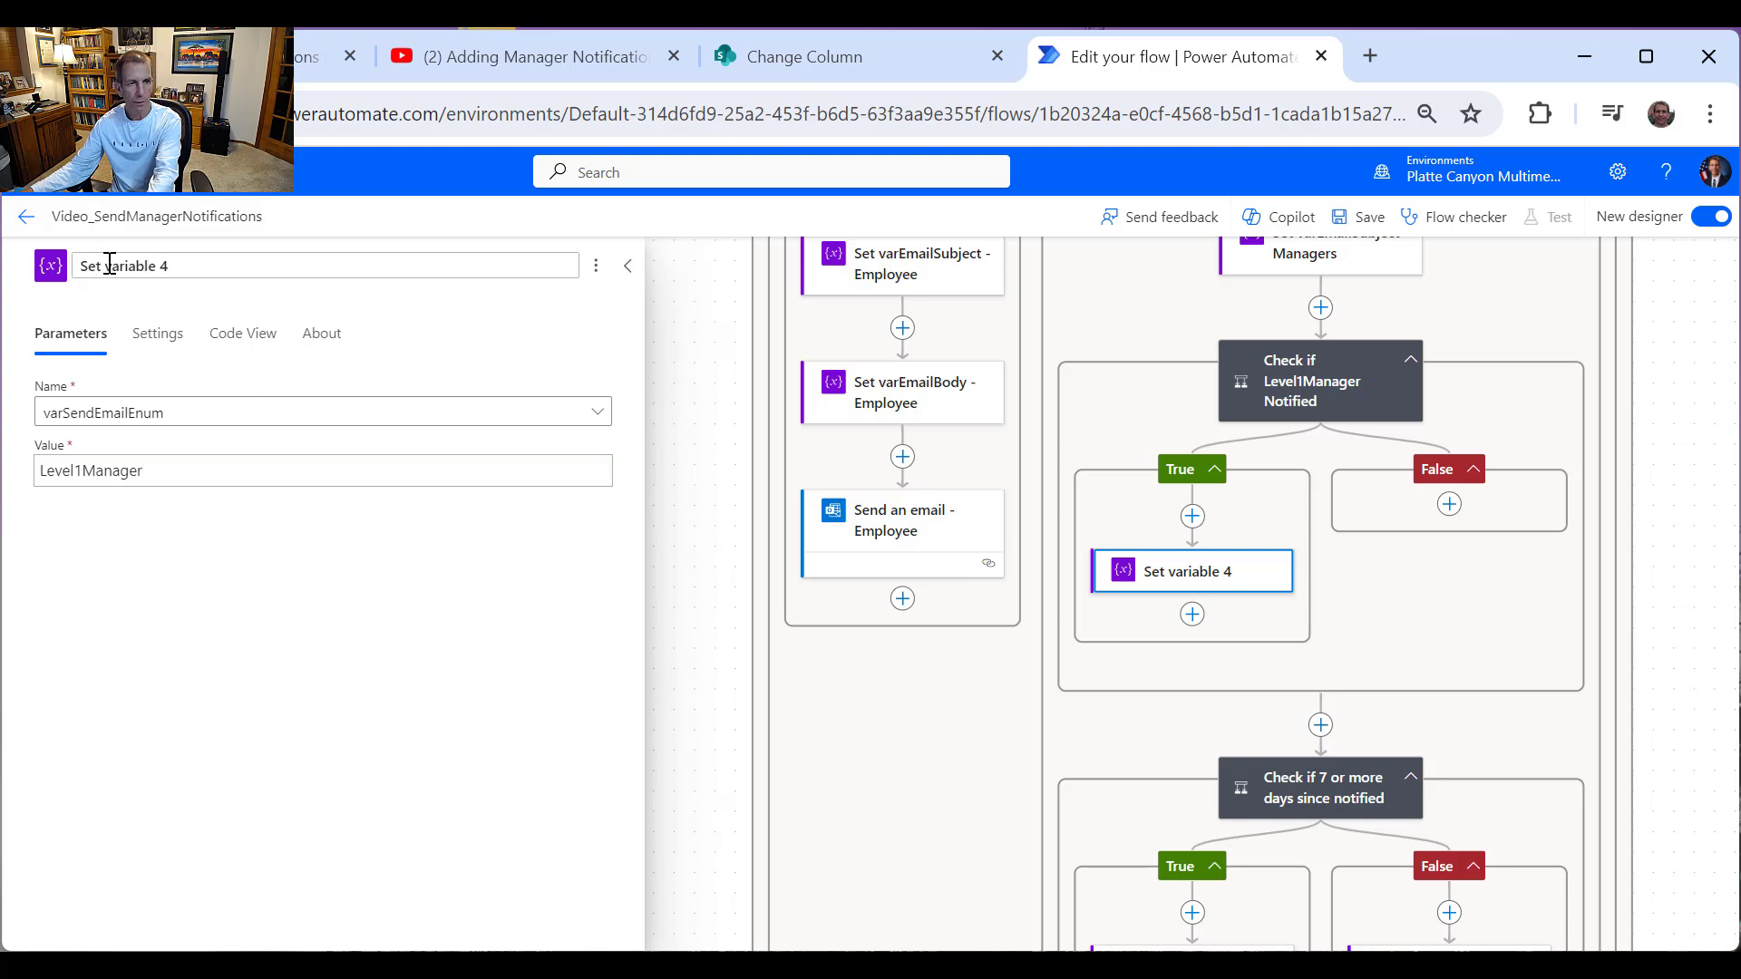
left_click_drag(110, 263, 354, 268)
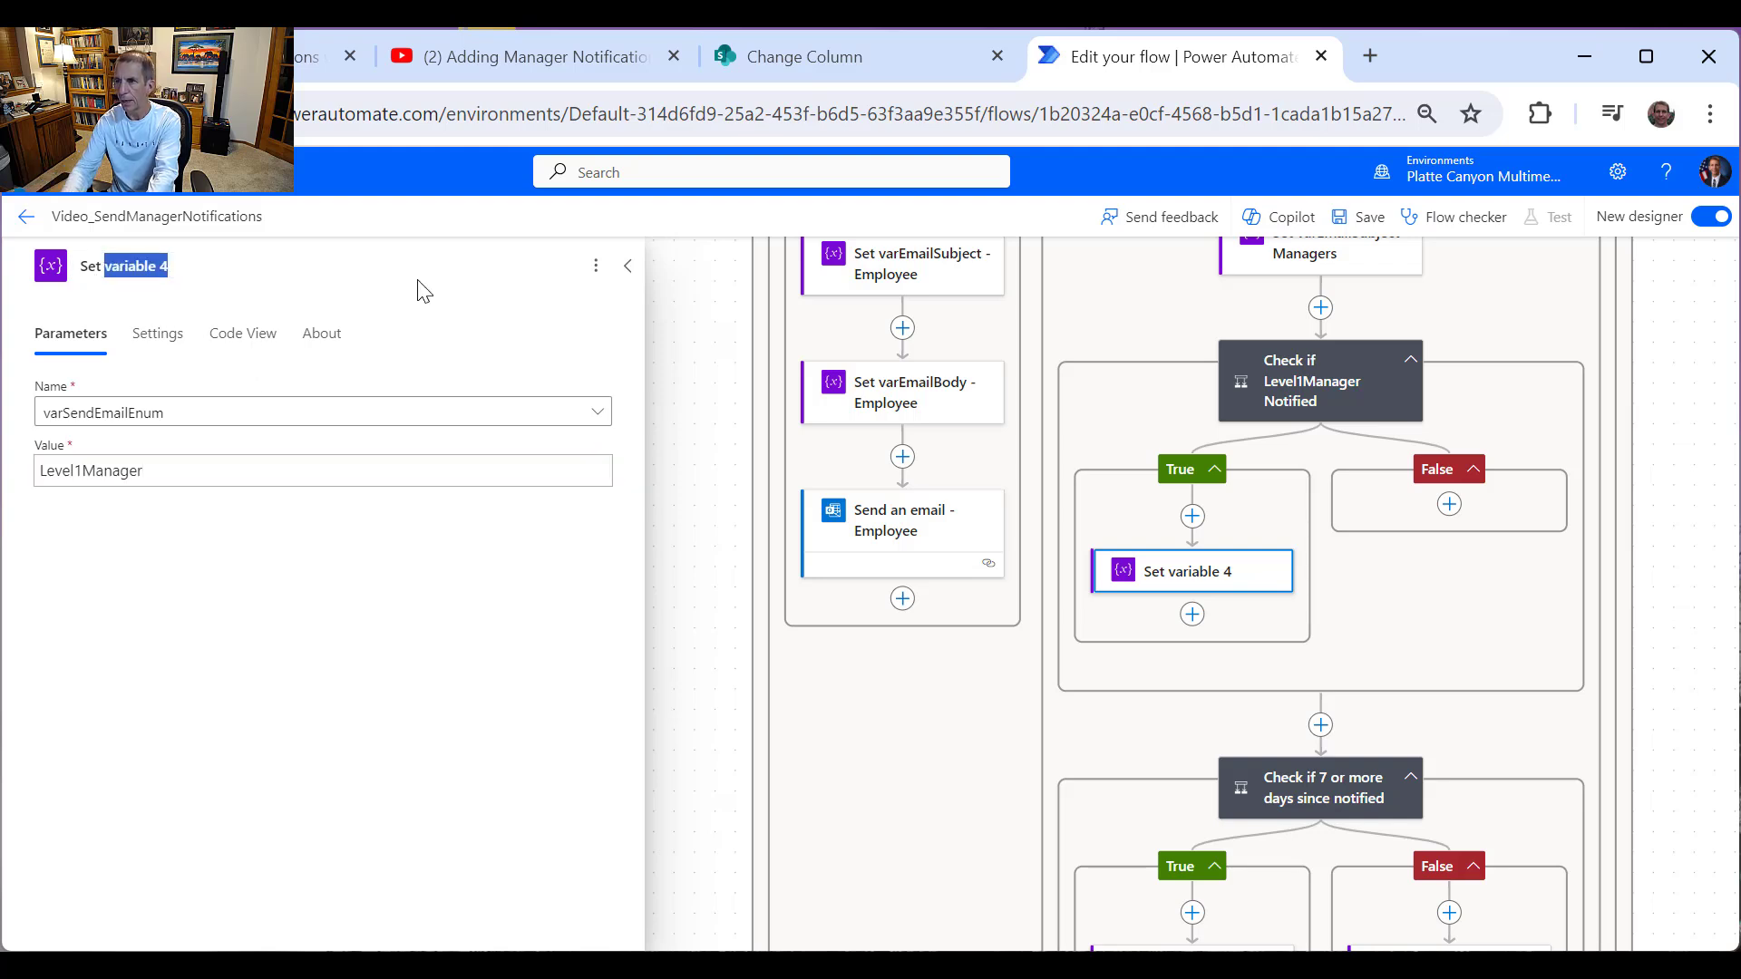
type("var")
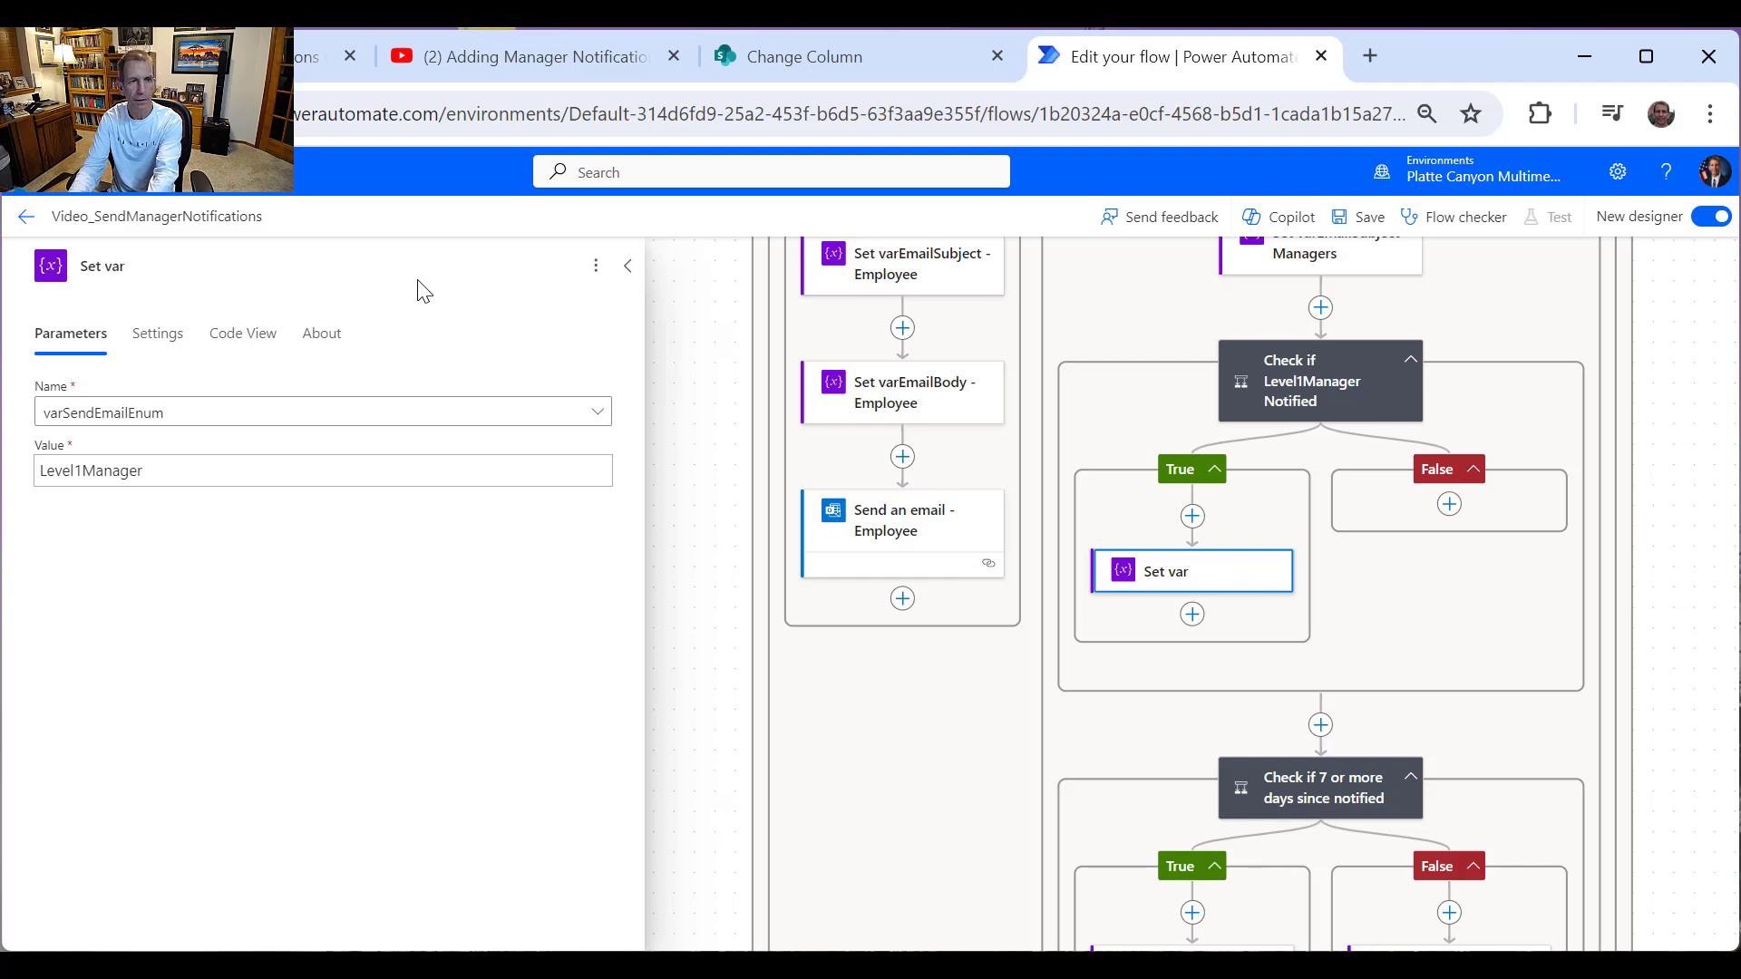
type("SendEmailEnum to")
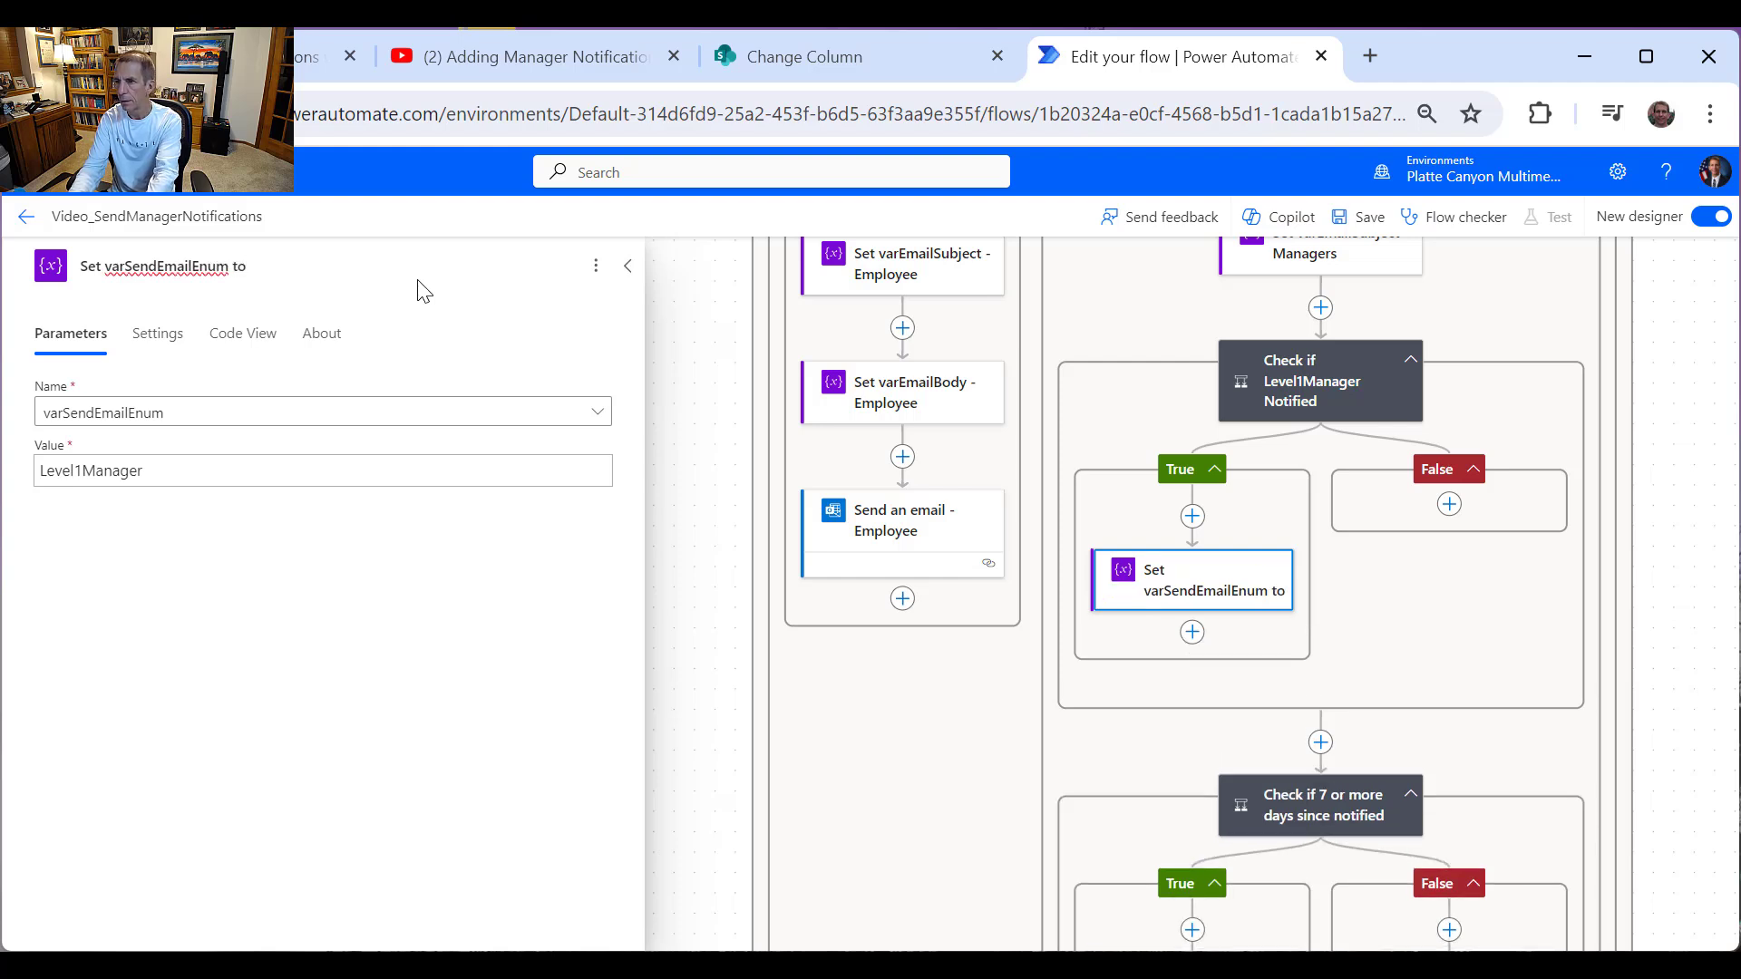
type(" L")
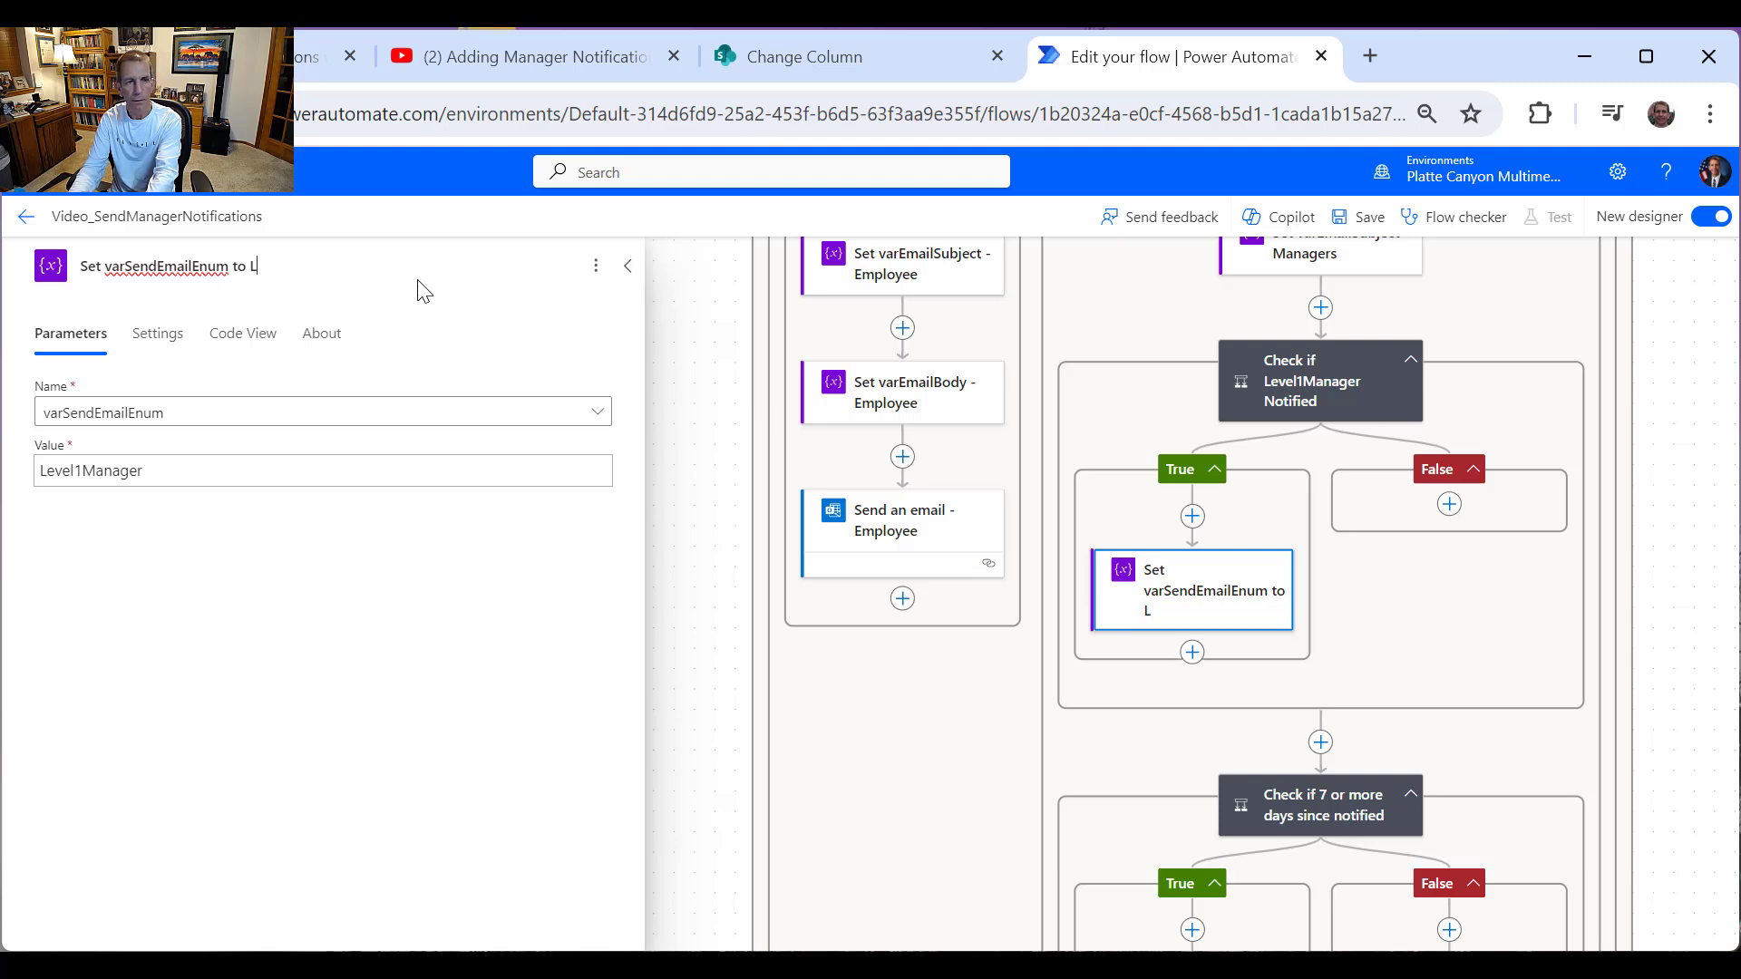
type("evel")
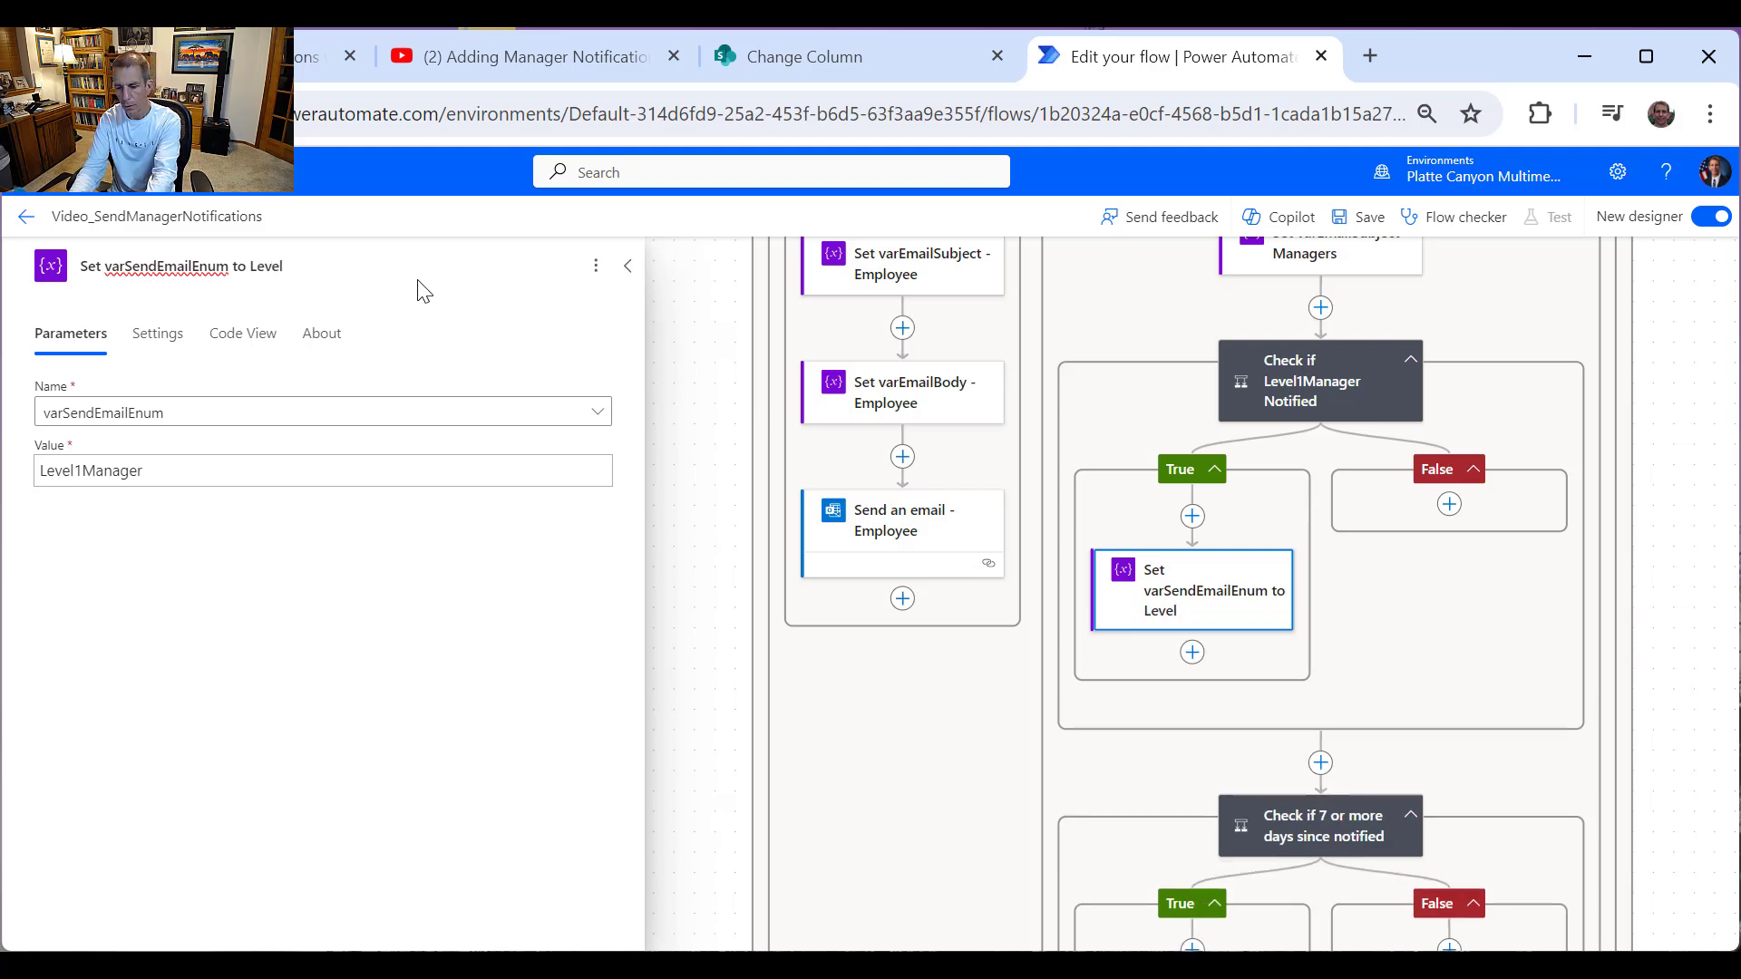
type("1M")
type("sa")
key("BackSpace")
key("BackSpace")
type("an")
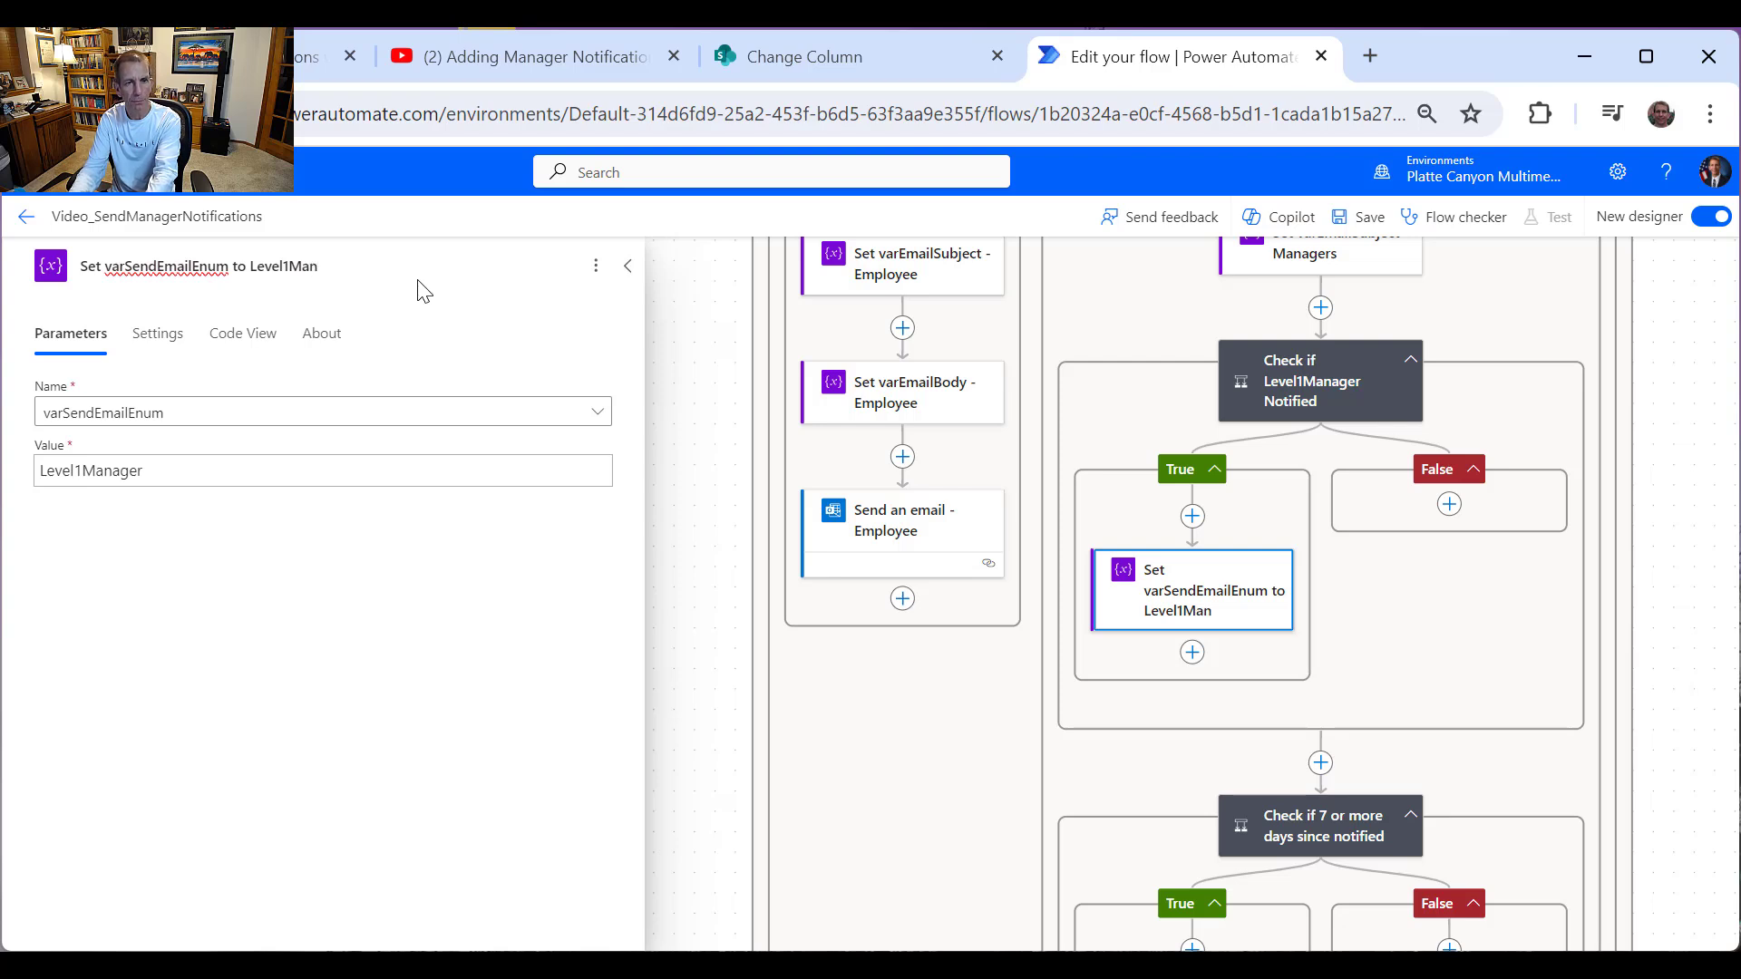
key("BackSpace")
key("BackSpace")
key("BackSpace")
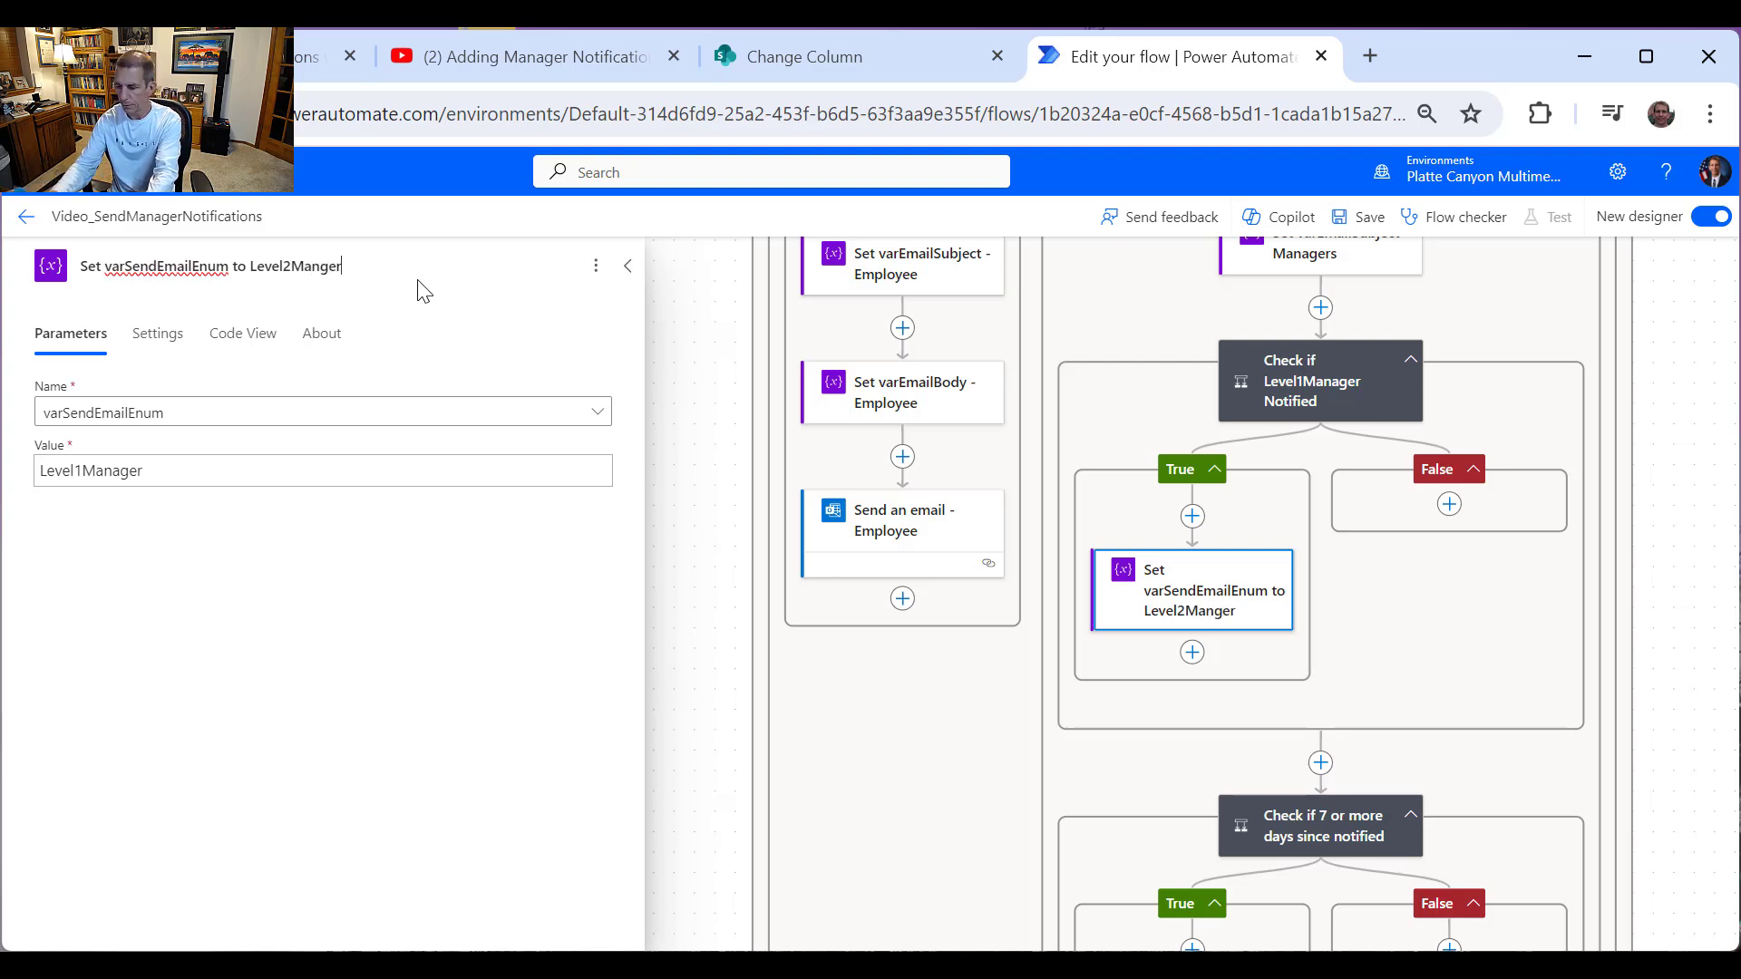
key("BackSpace")
key("BackSpace")
key("BackSpace")
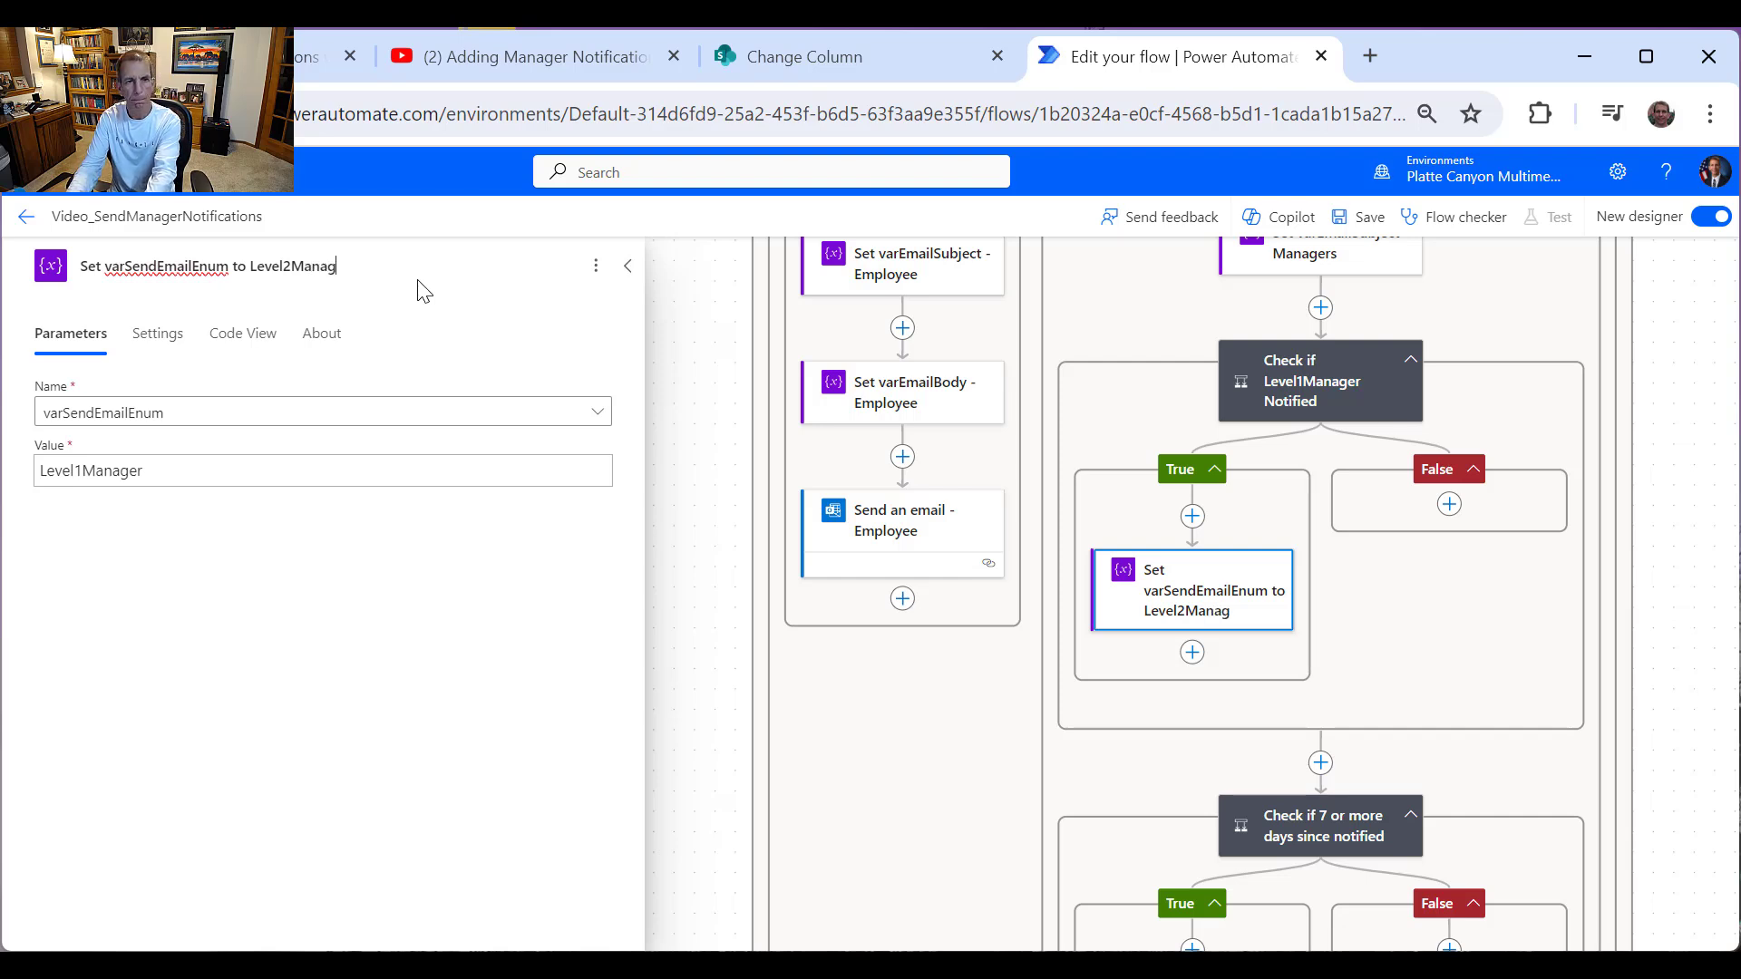
Step: Change the value assigned to varSendEmailEnum in the True branch action to Level2Manager
left_click_drag(73, 470, 82, 470)
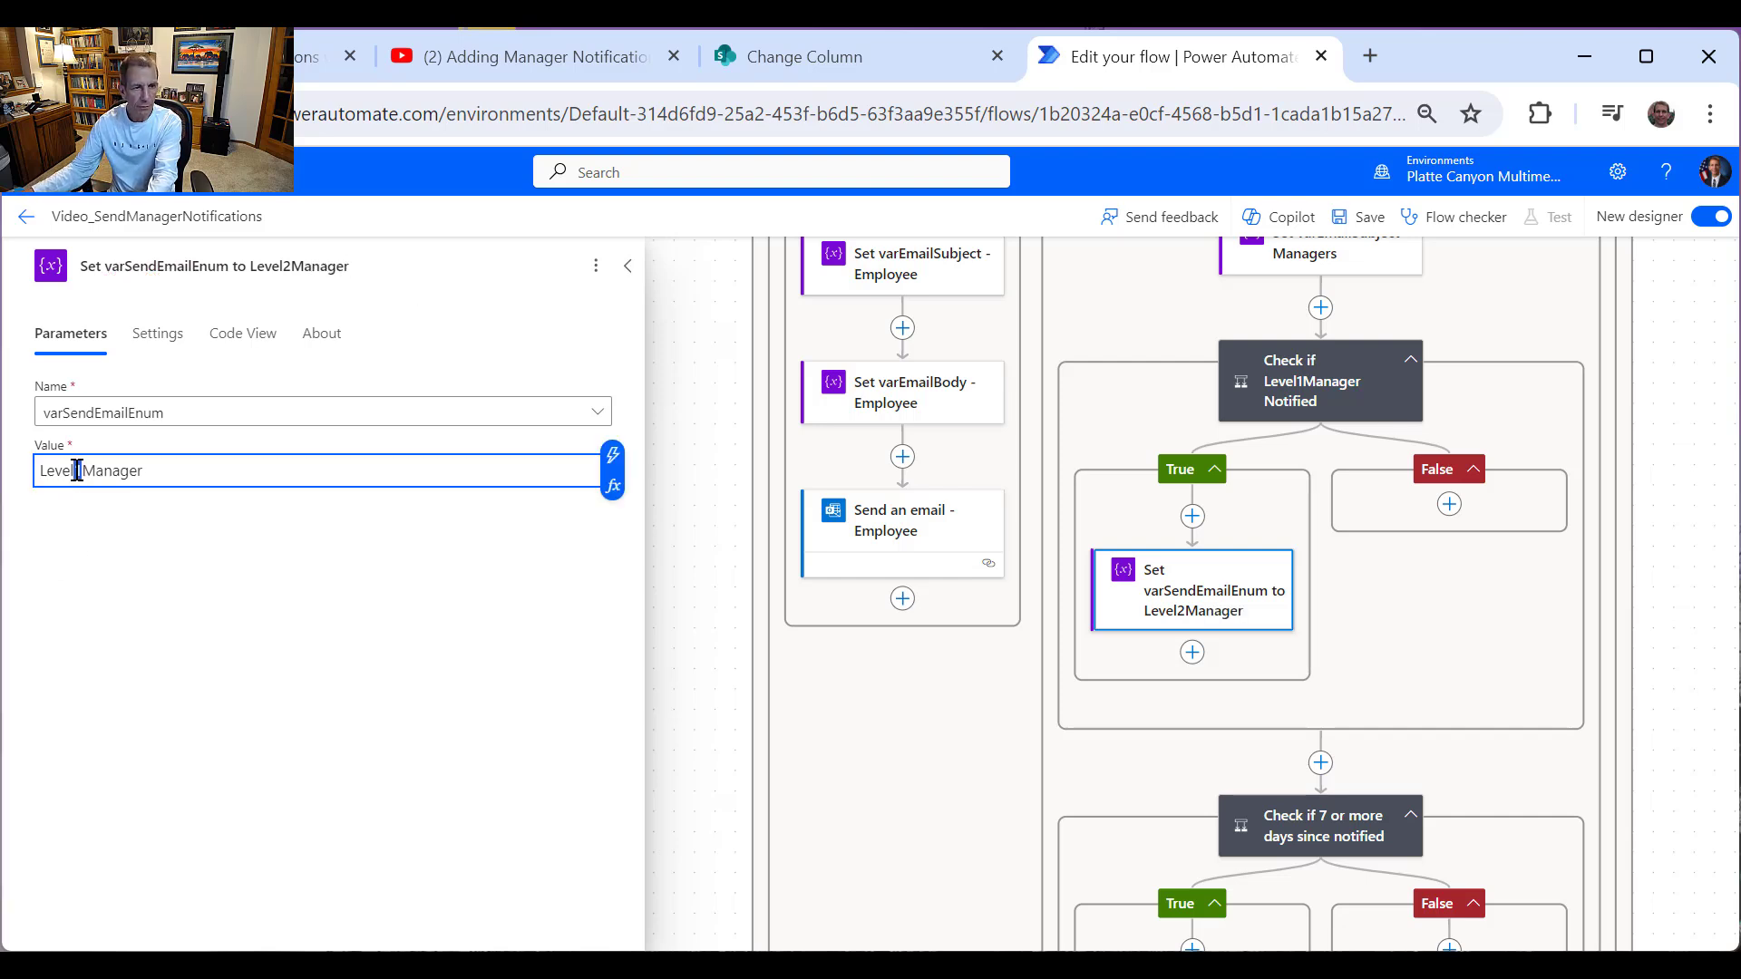
type("2")
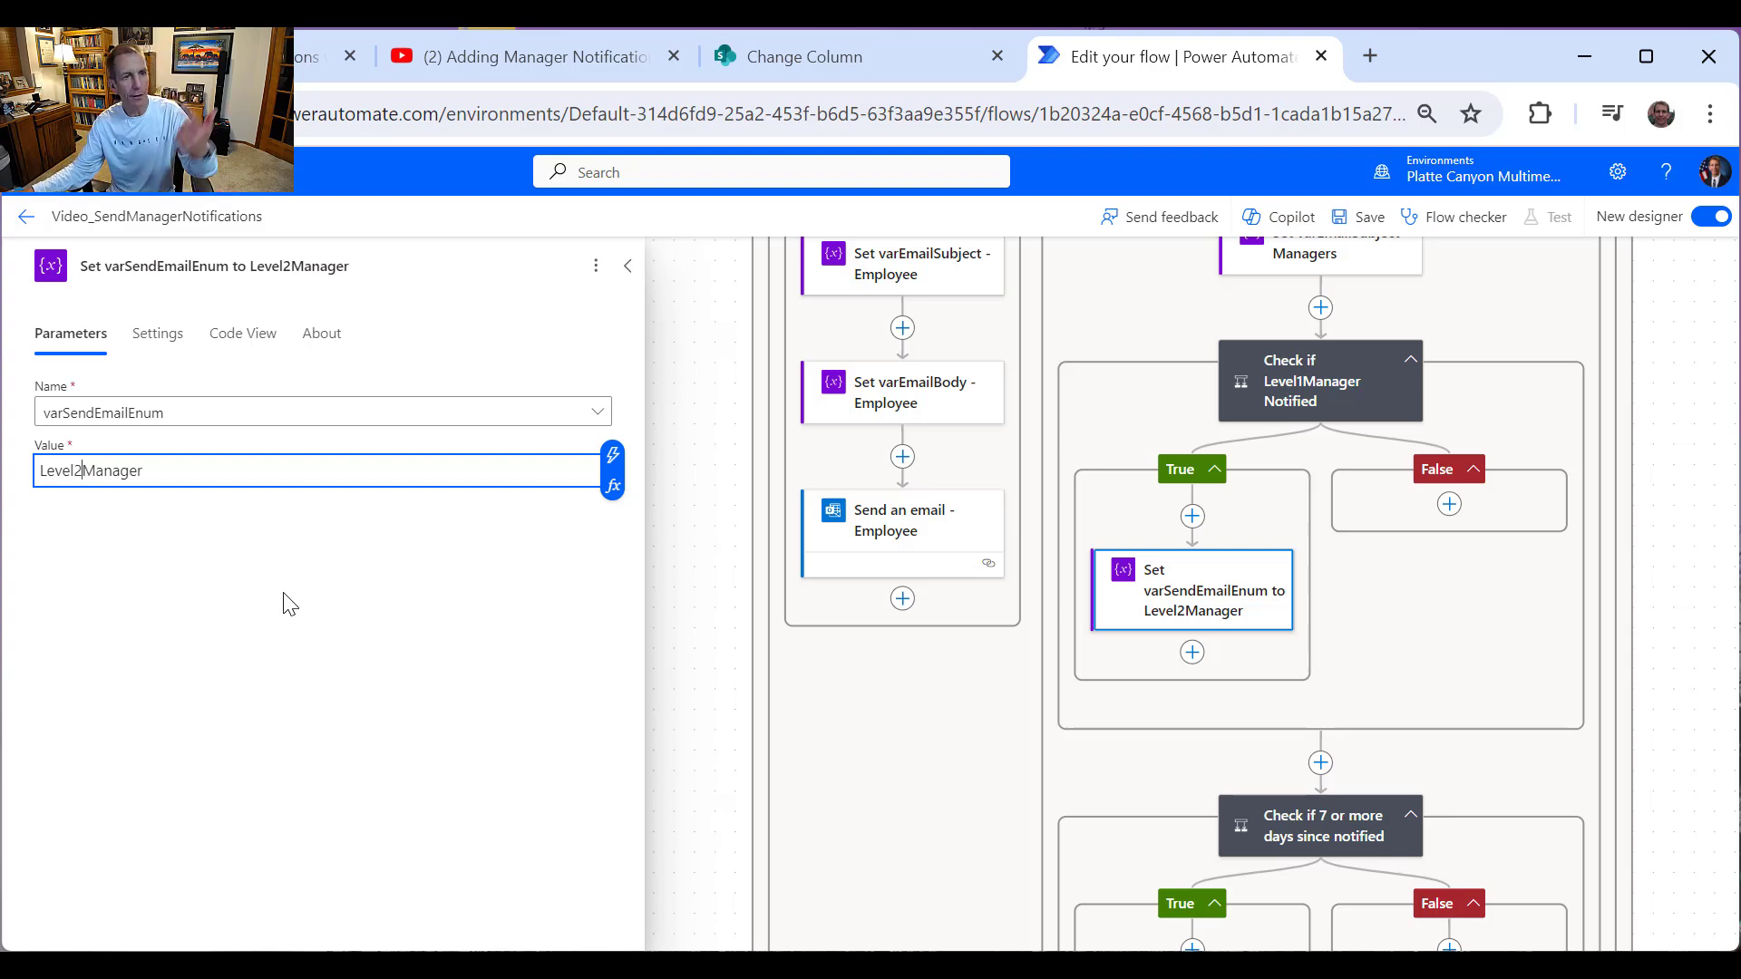
left_click(624, 278)
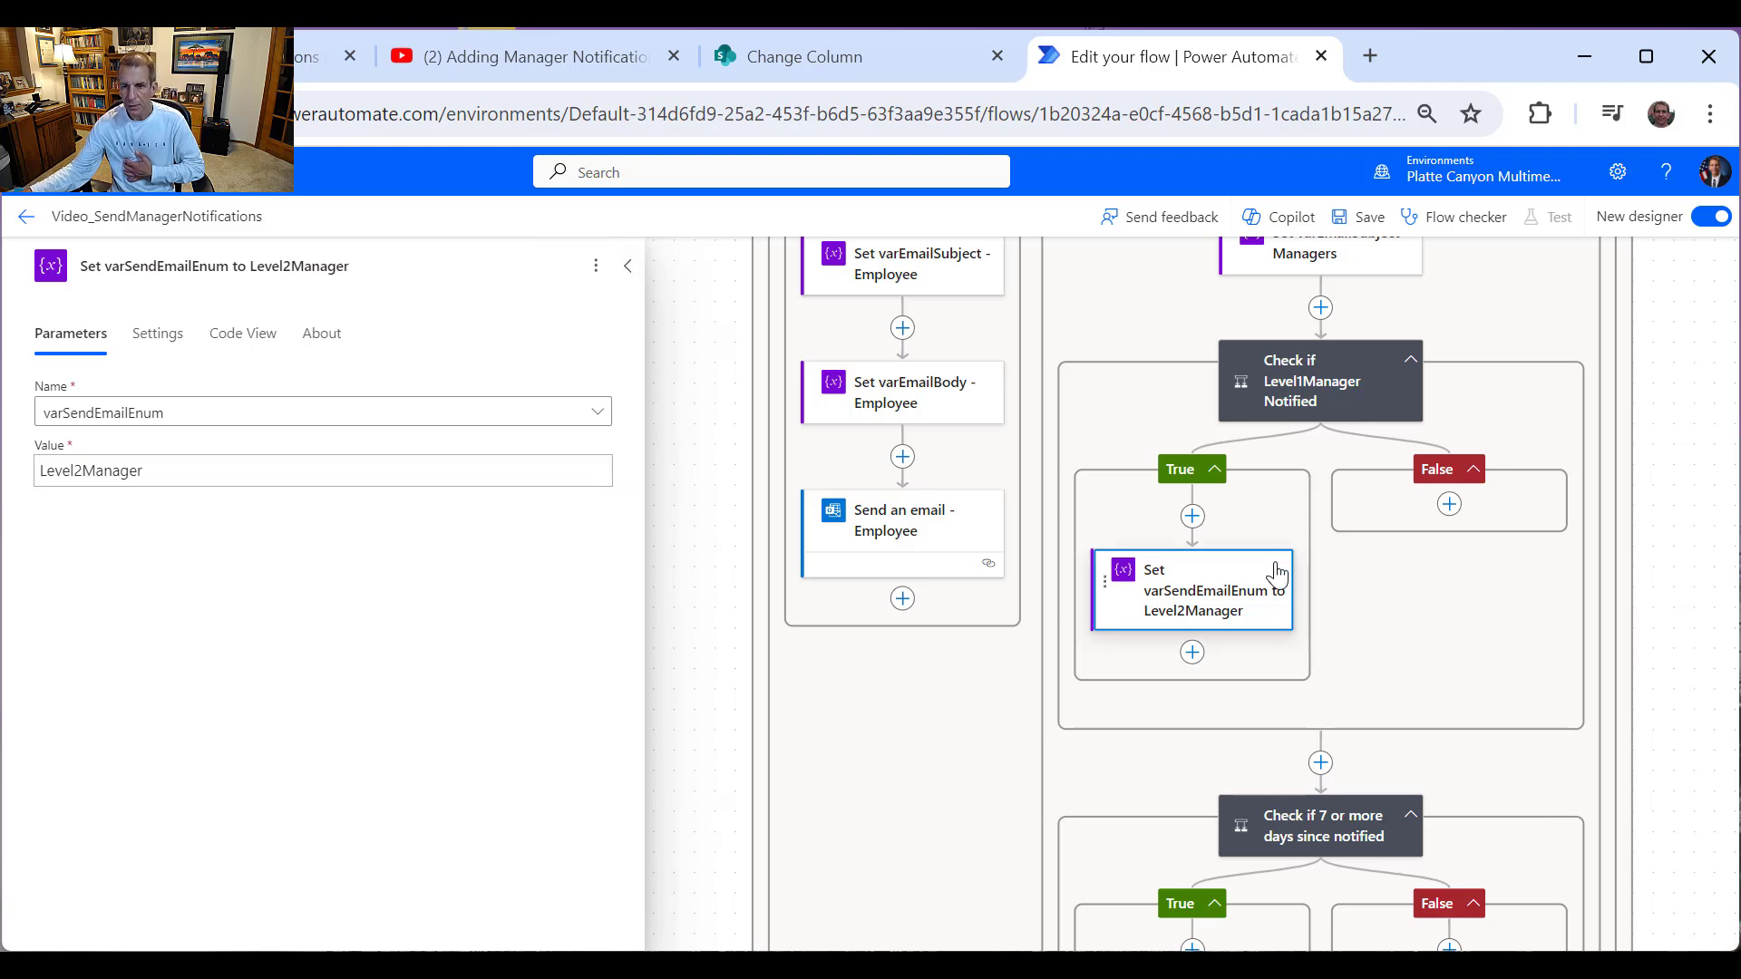
Step: Copy the True branch's Set varSendEmailEnum action and paste it into the False branch of the Level1Manager check
right_click(1225, 597)
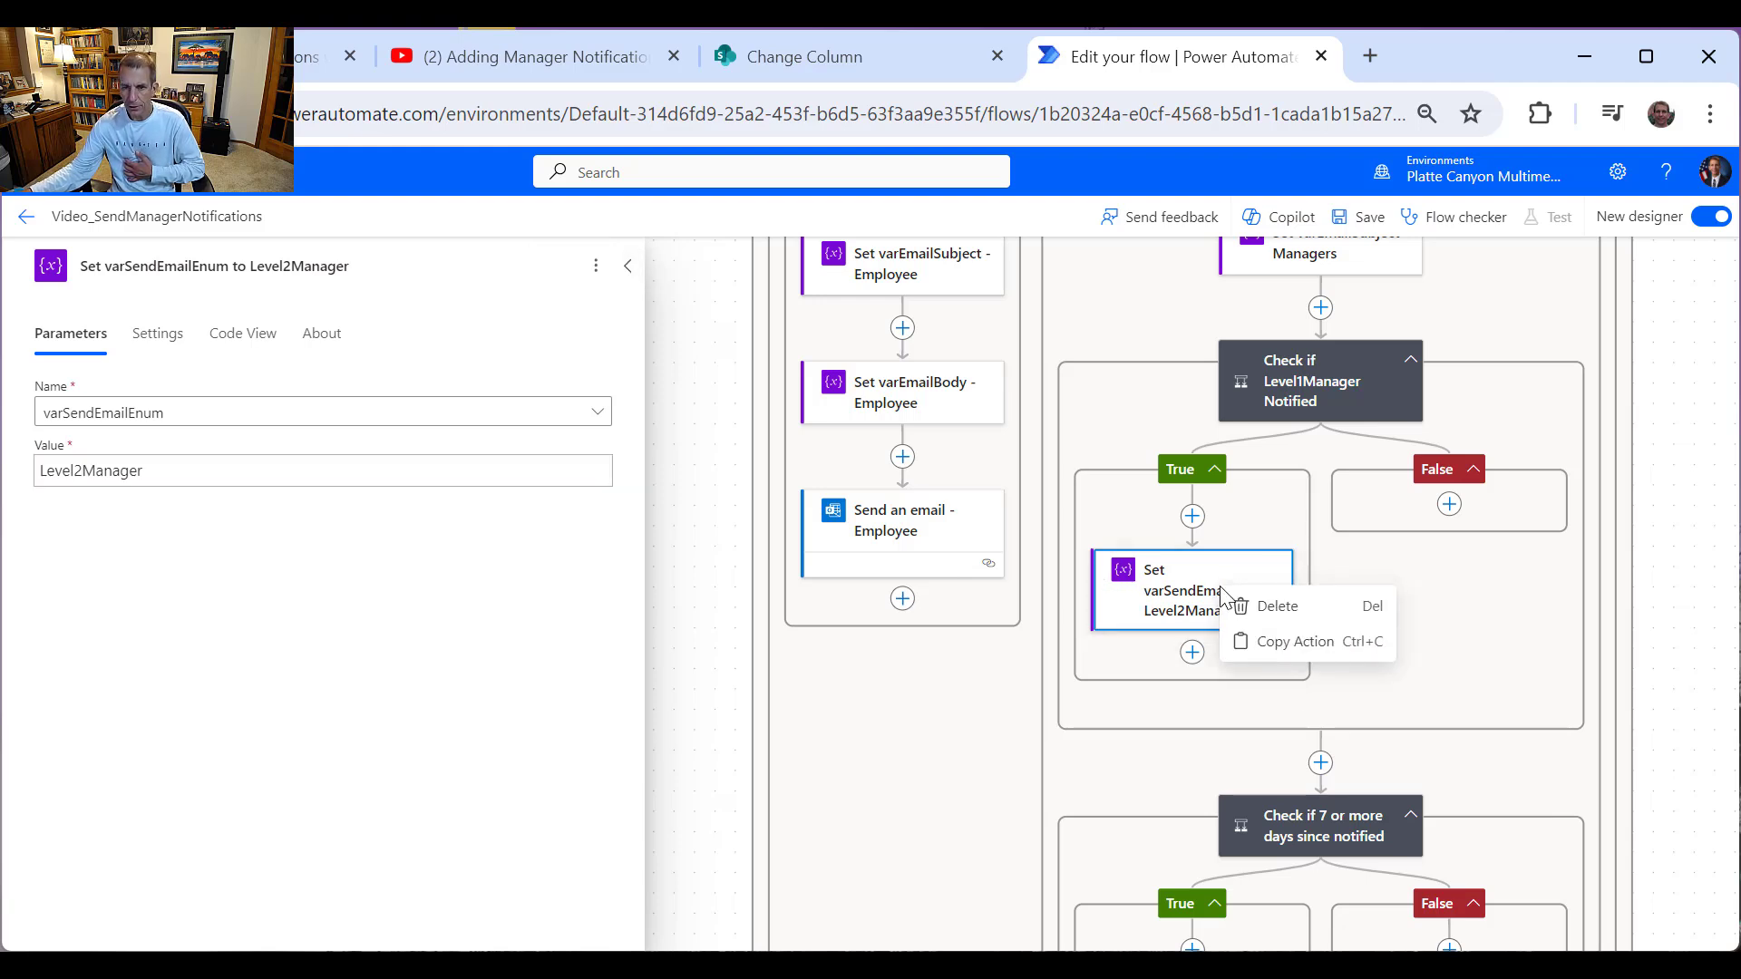
left_click(1266, 645)
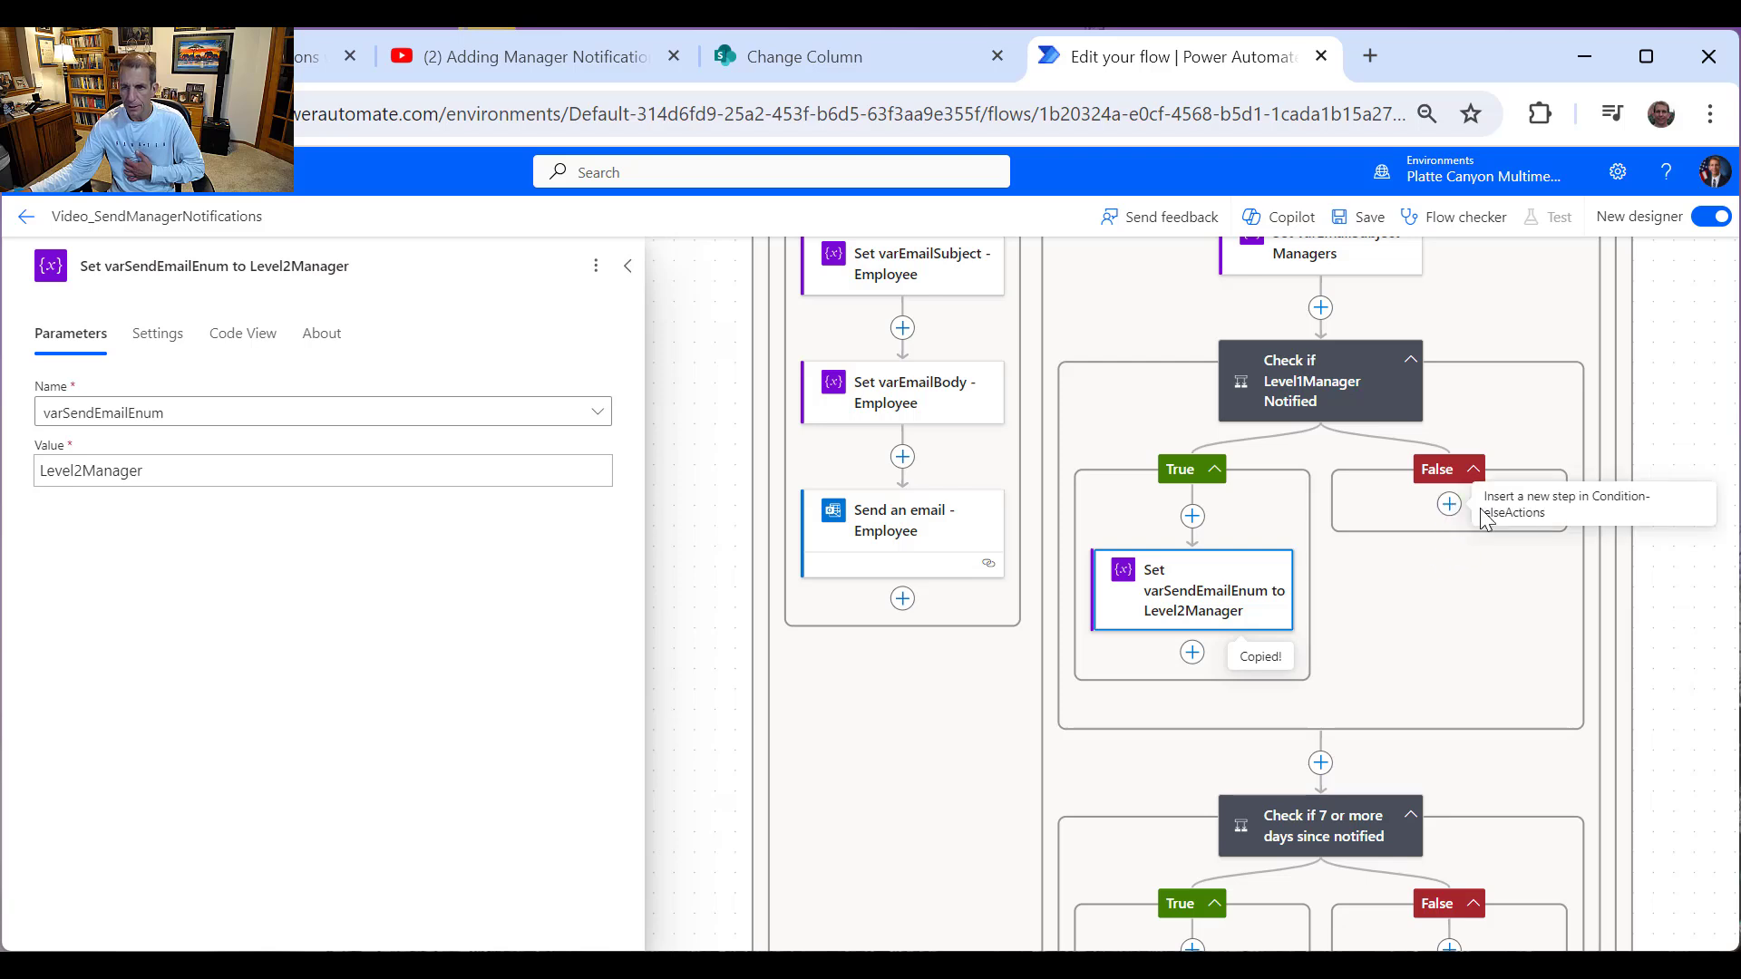
left_click(1449, 504)
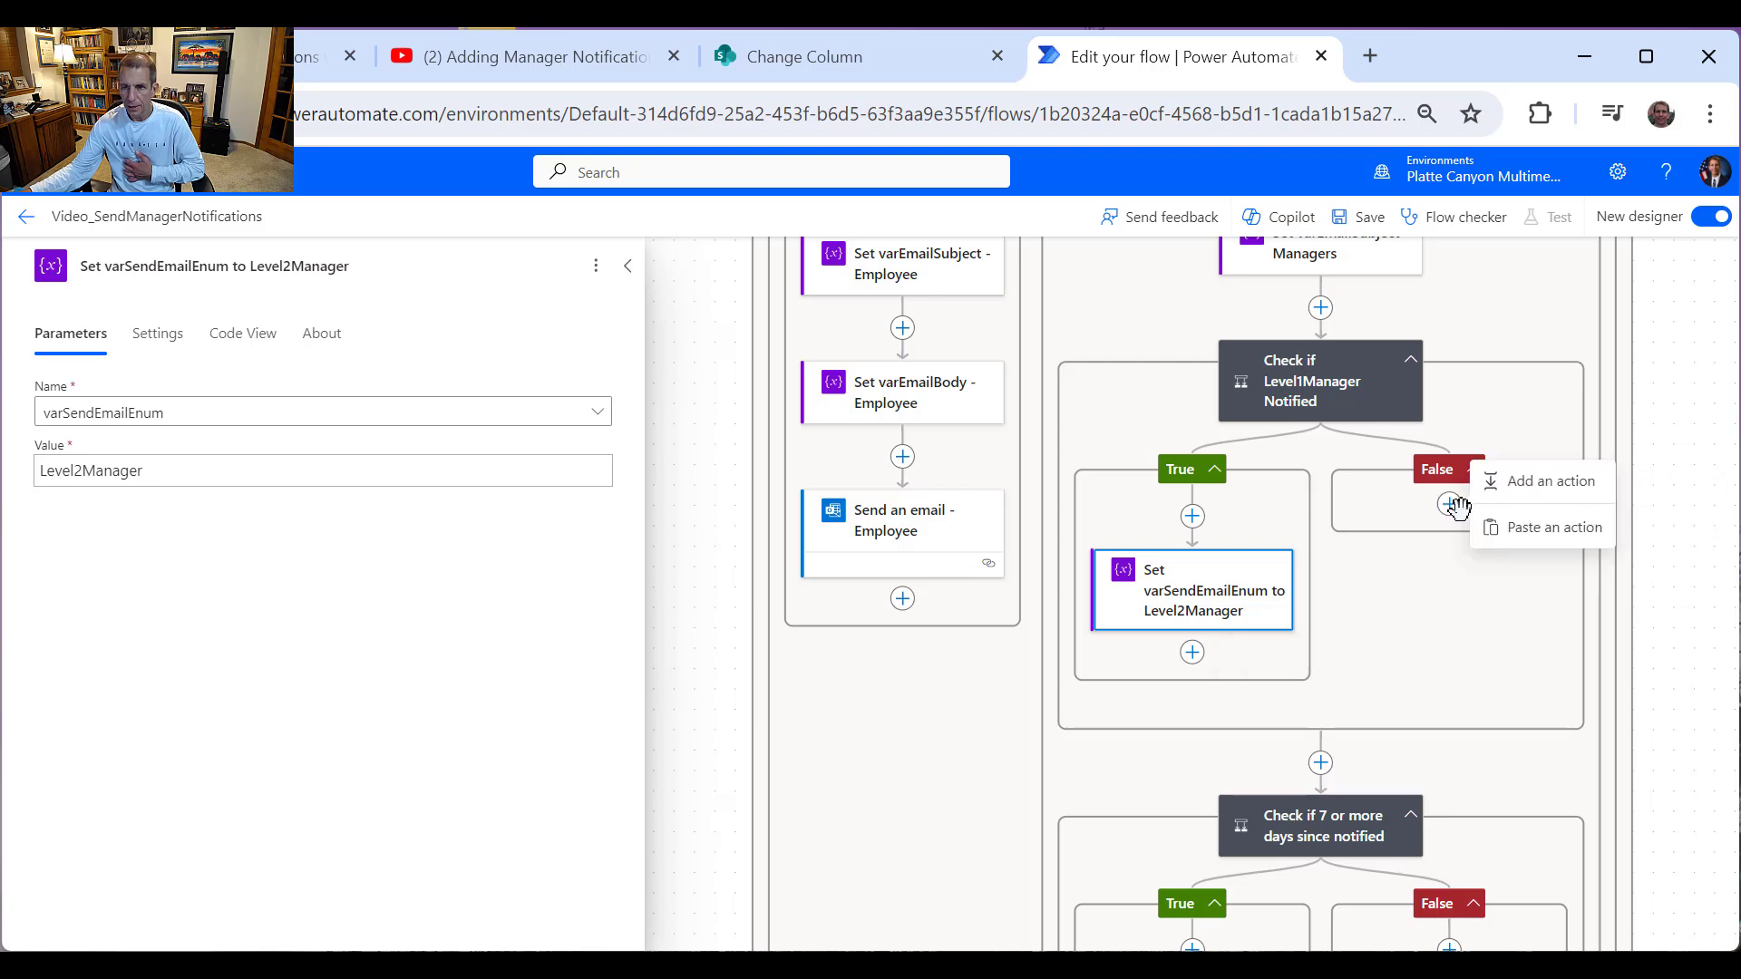
left_click(1522, 528)
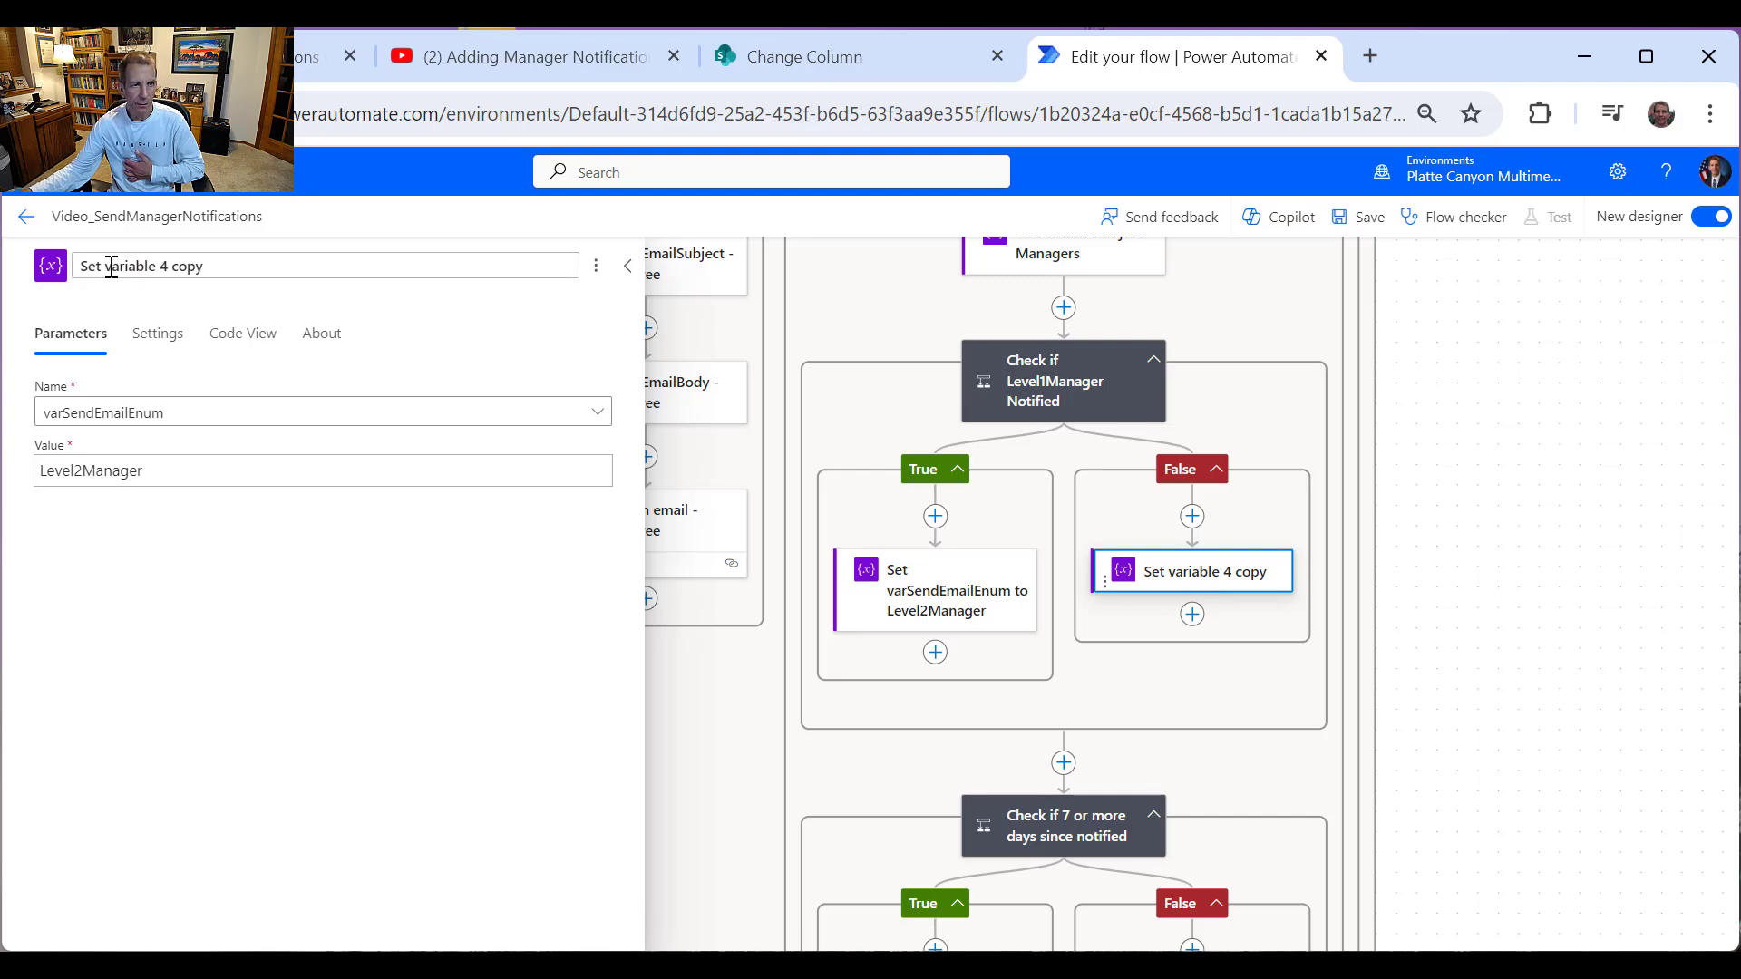
Step: Set the value of varSendEmailEnum in the pasted False branch action to Level1Manager
left_click(83, 468)
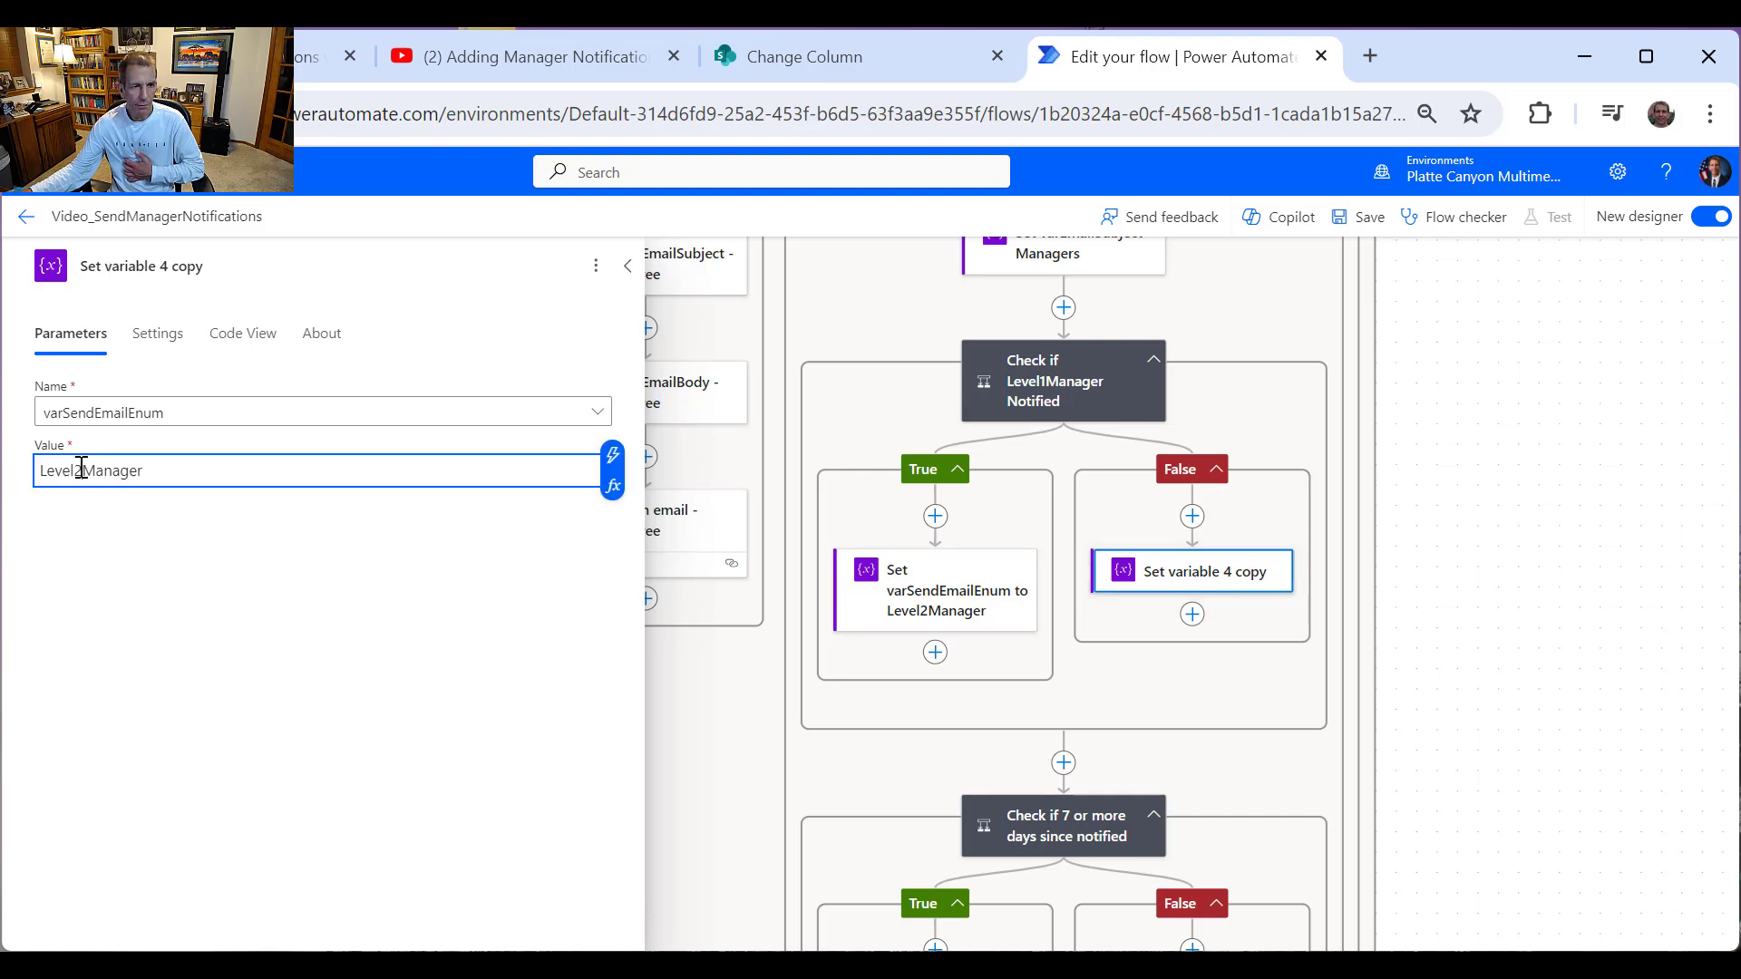
key("BackSpace")
type("1")
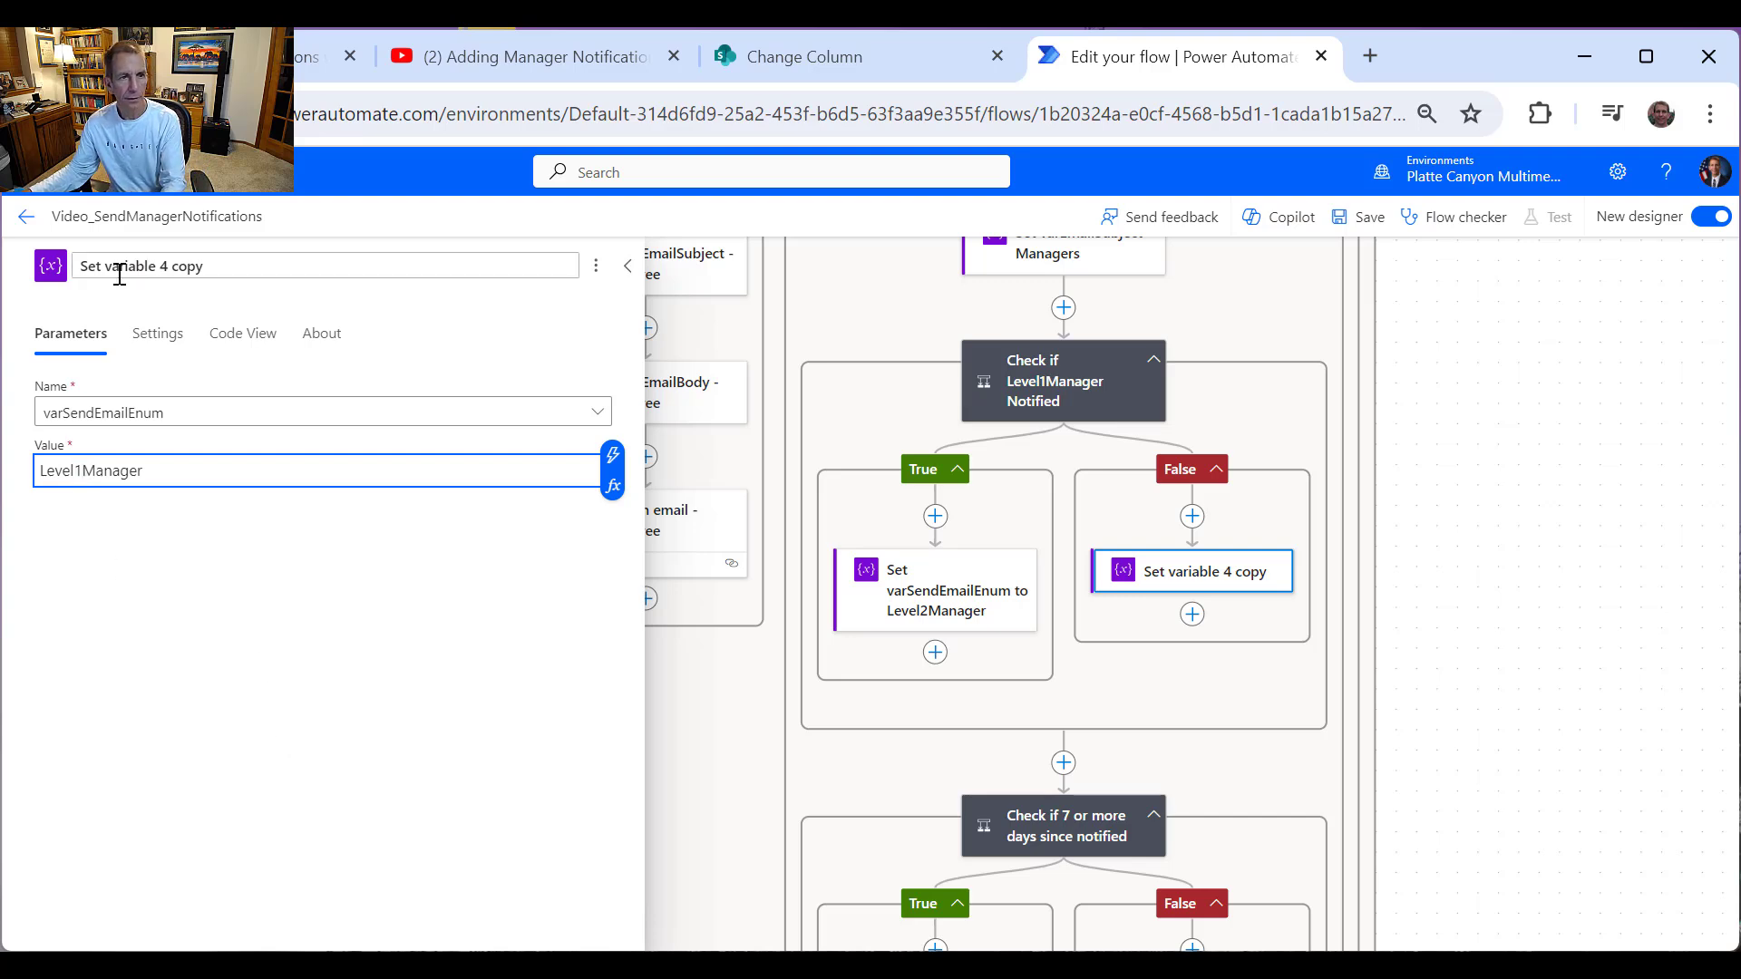
Step: Rename the pasted False branch action as "Set varSendEmailEnum to Level1Manager" and close its settings
left_click_drag(104, 266, 205, 269)
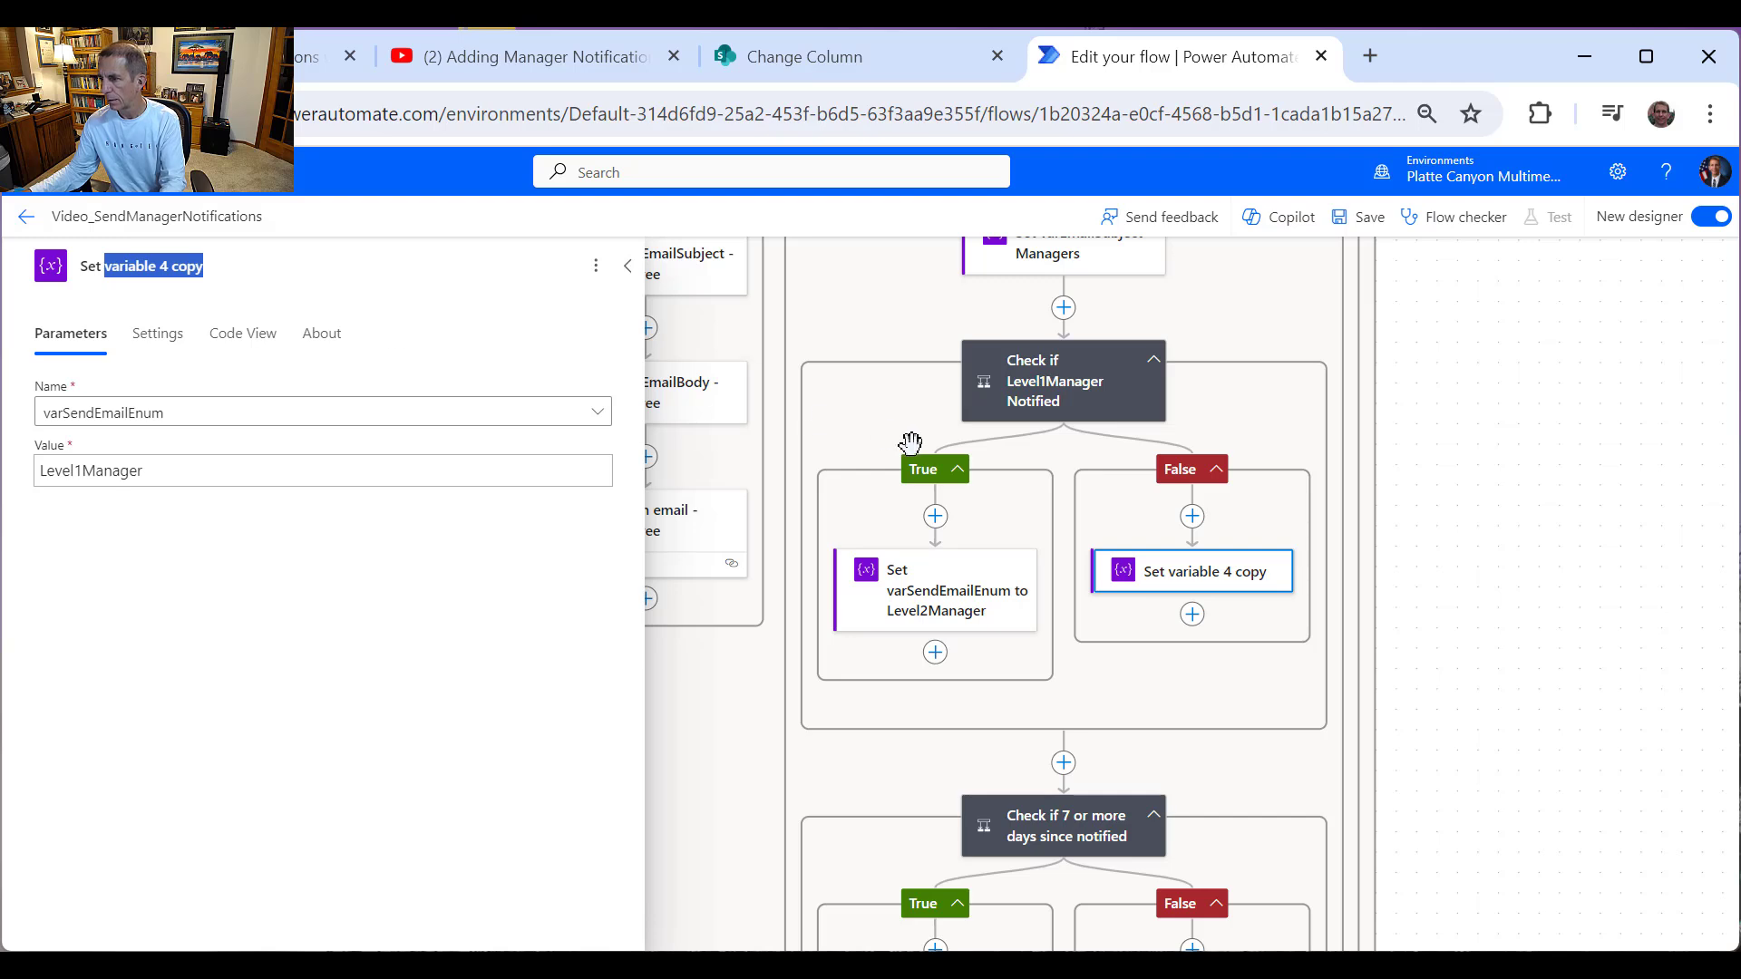
type("var")
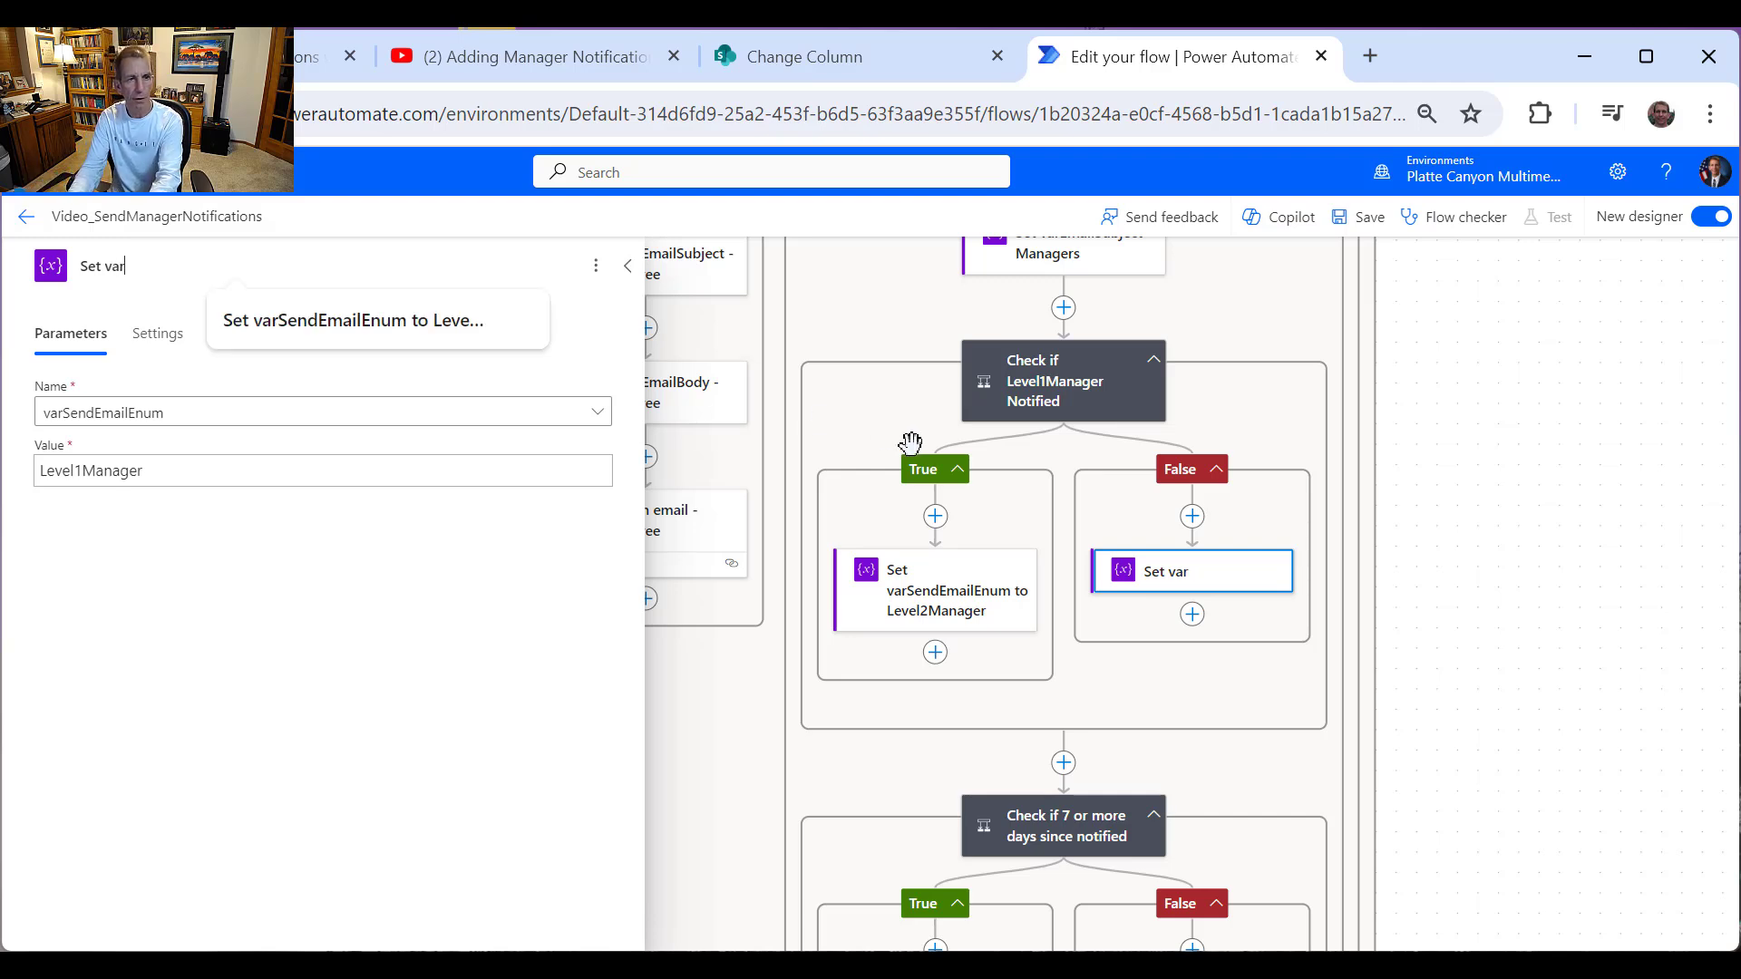
type("SendE")
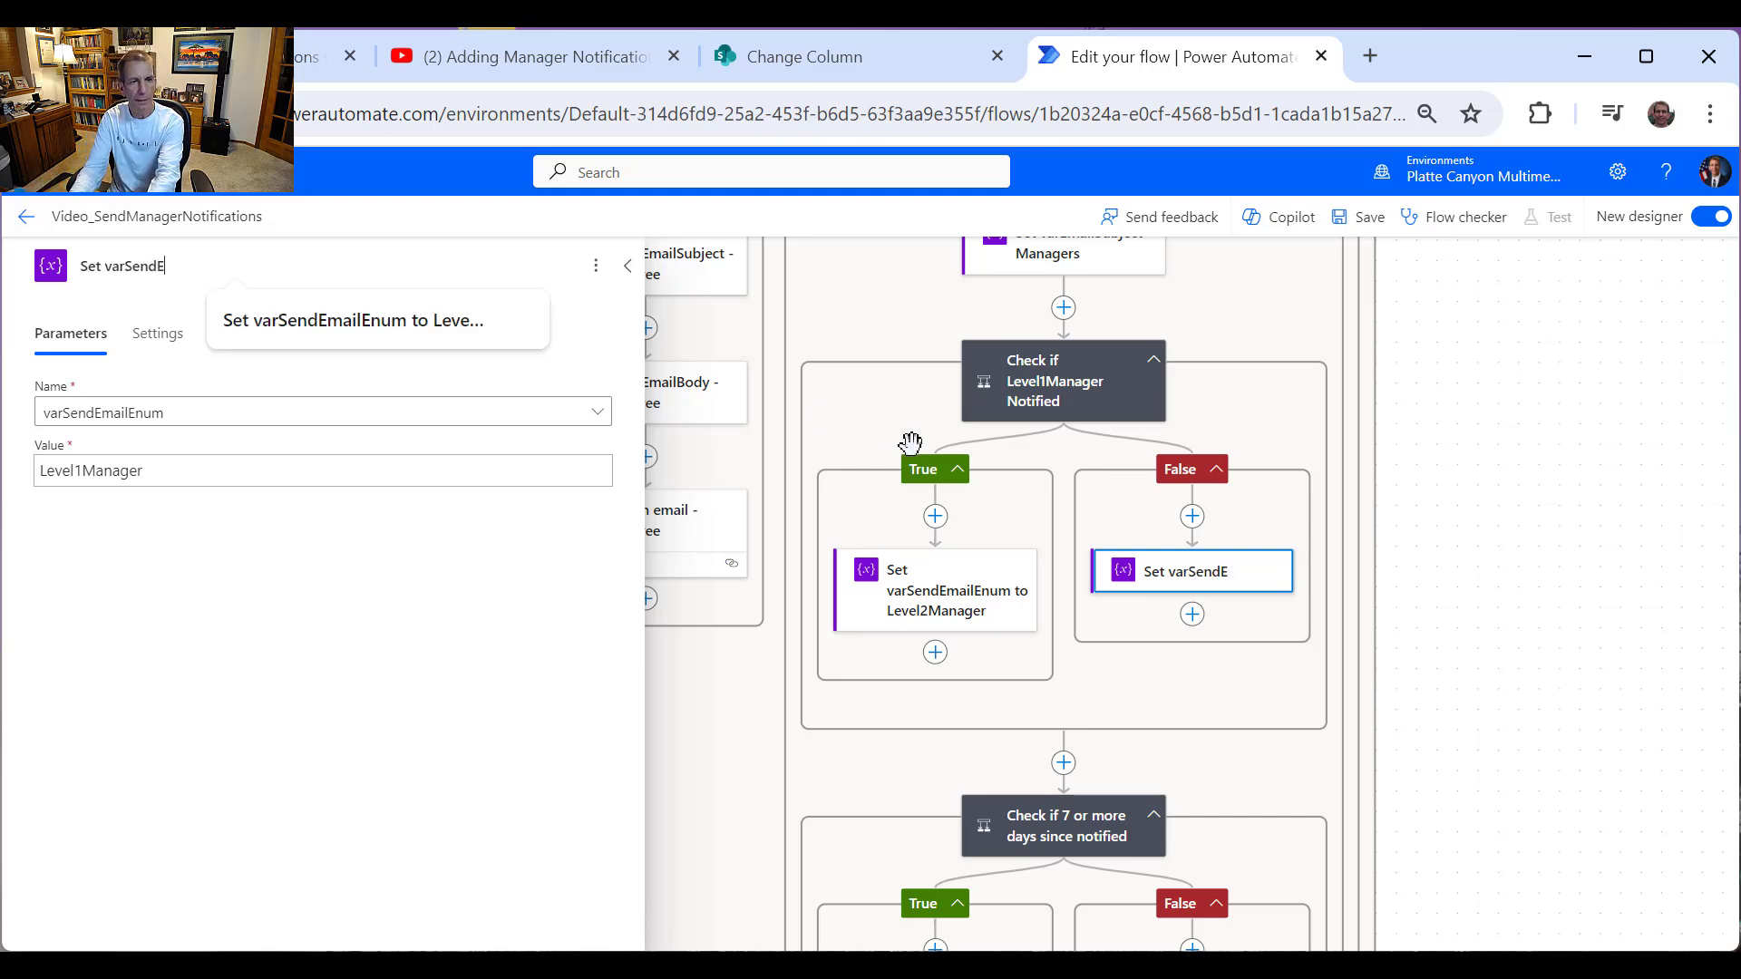
type("mailEn")
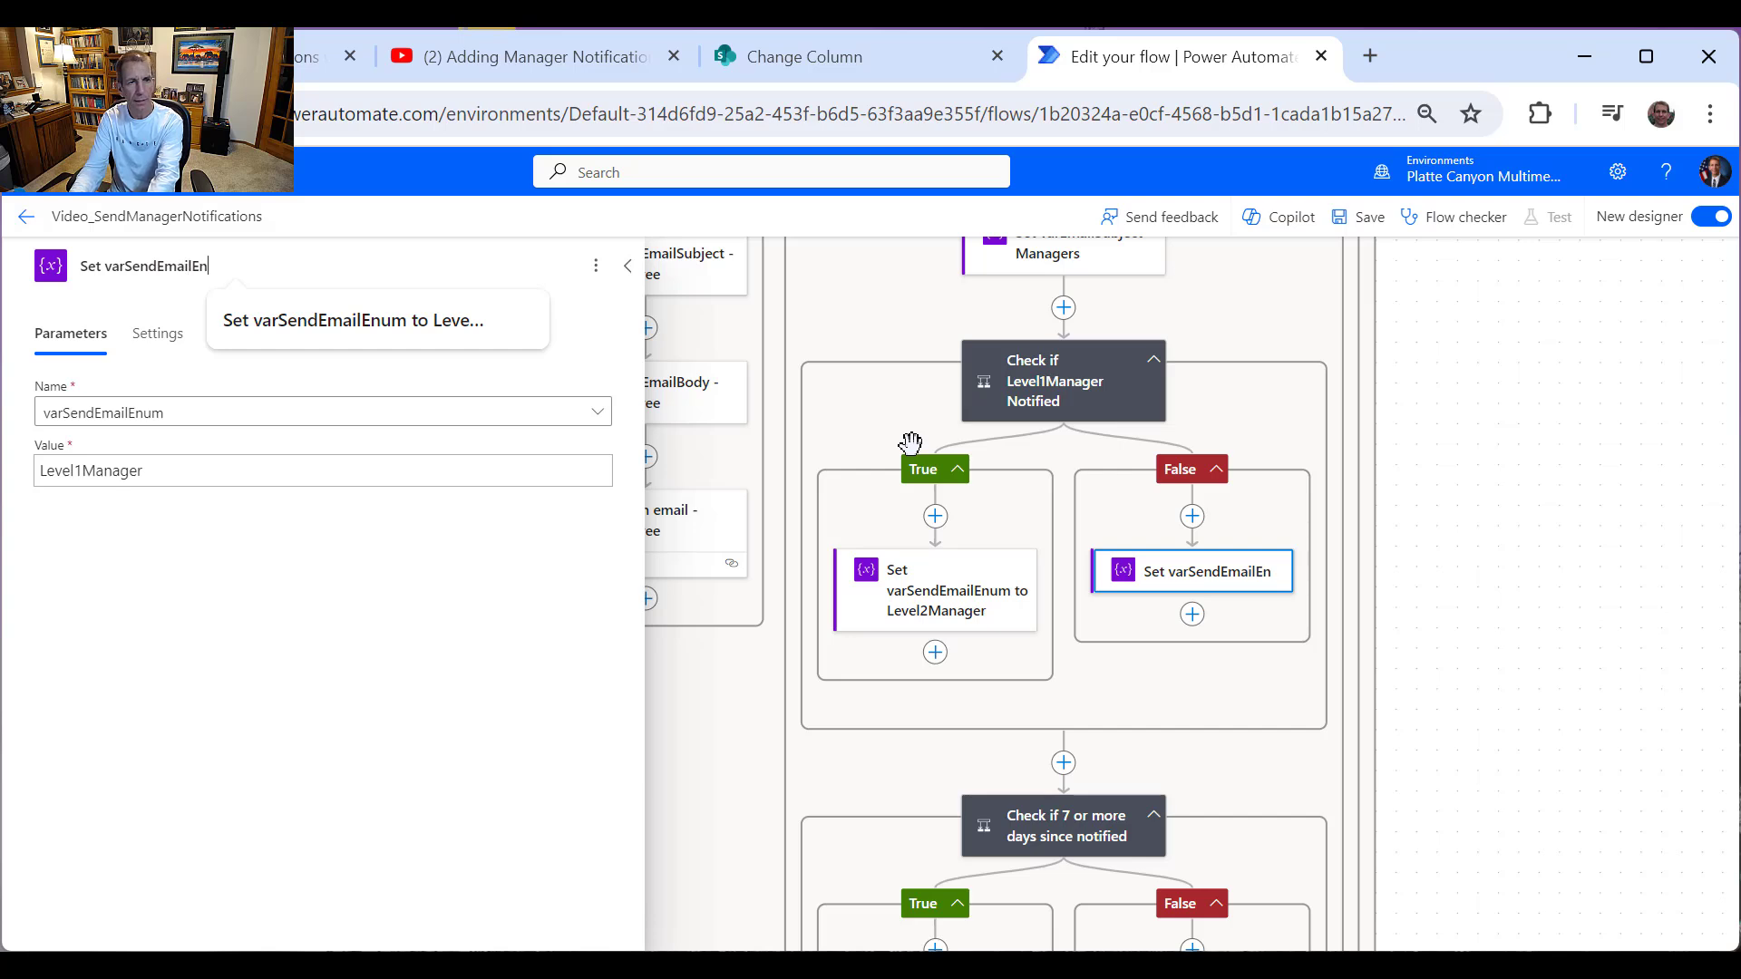
type("um to Leve")
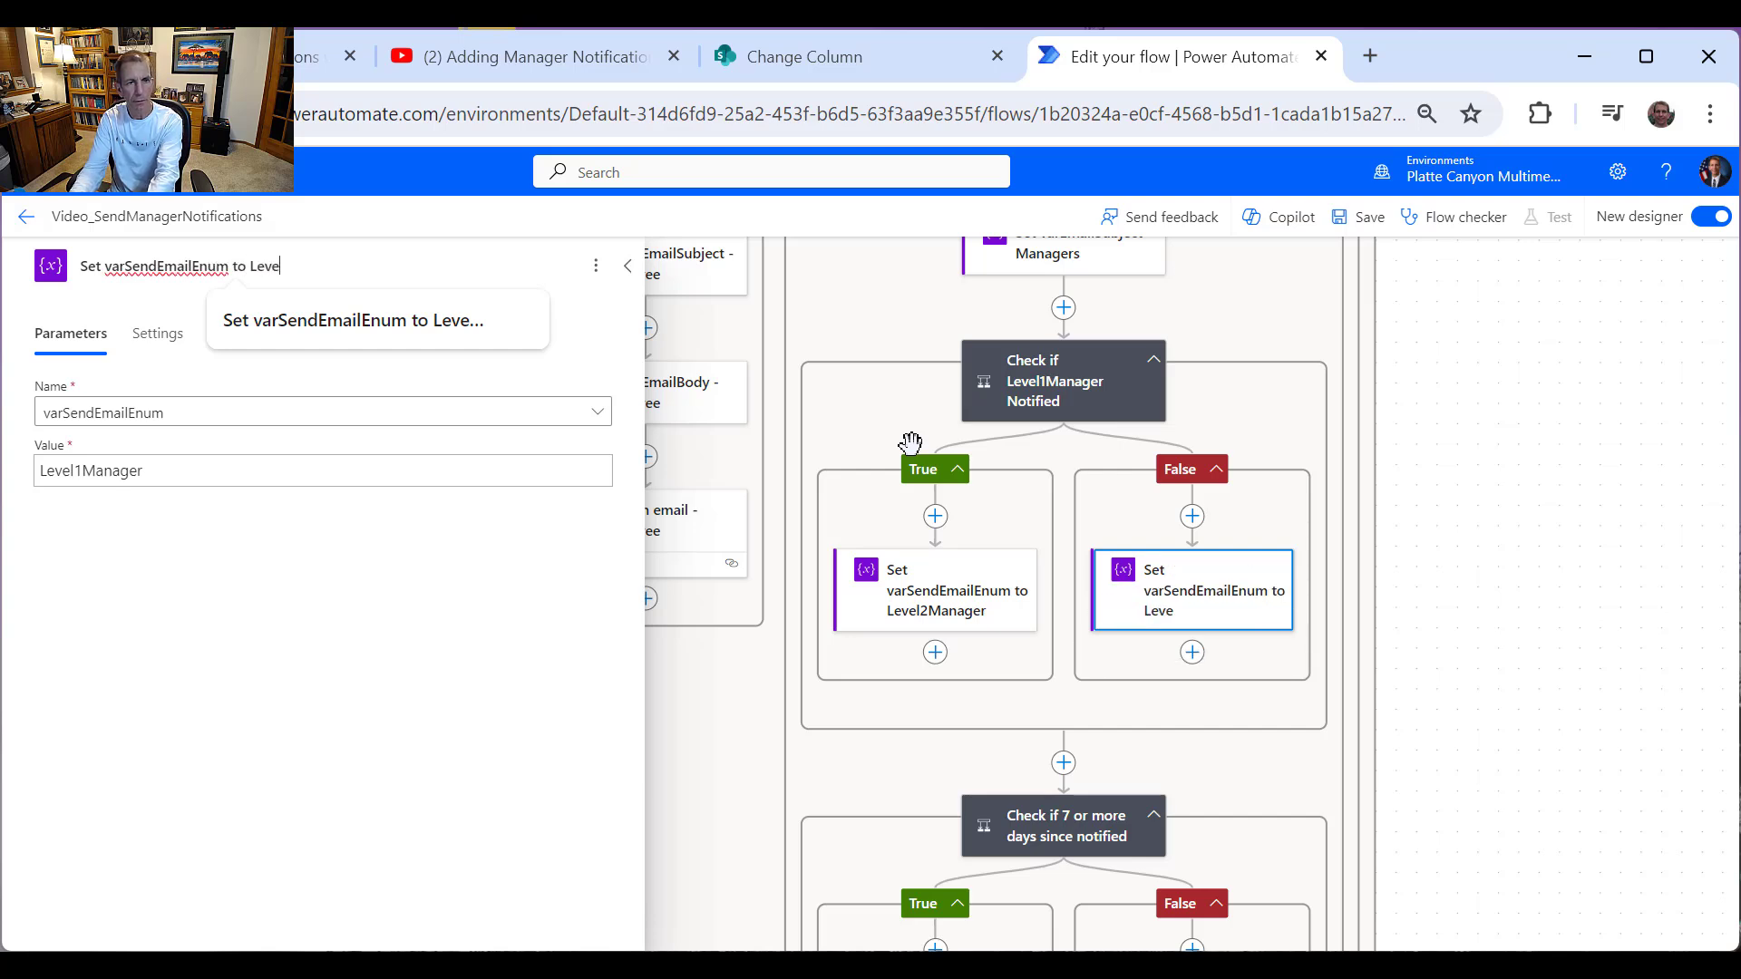
type("l")
type("1Manager")
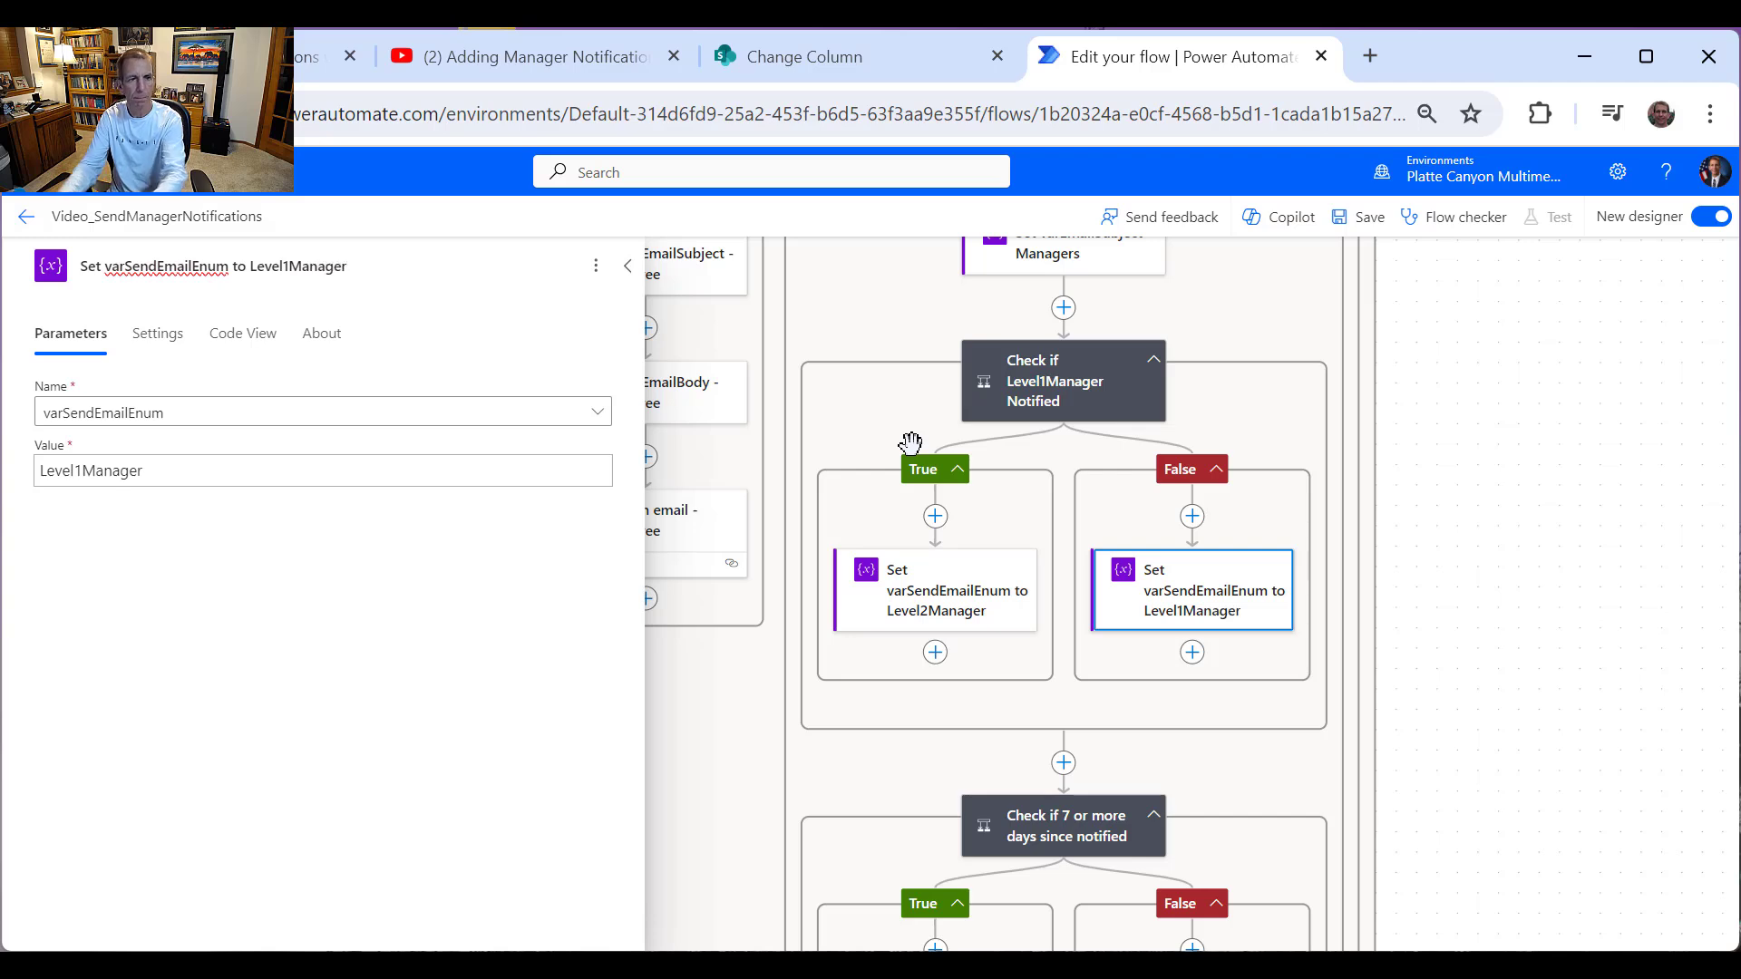
left_click(627, 265)
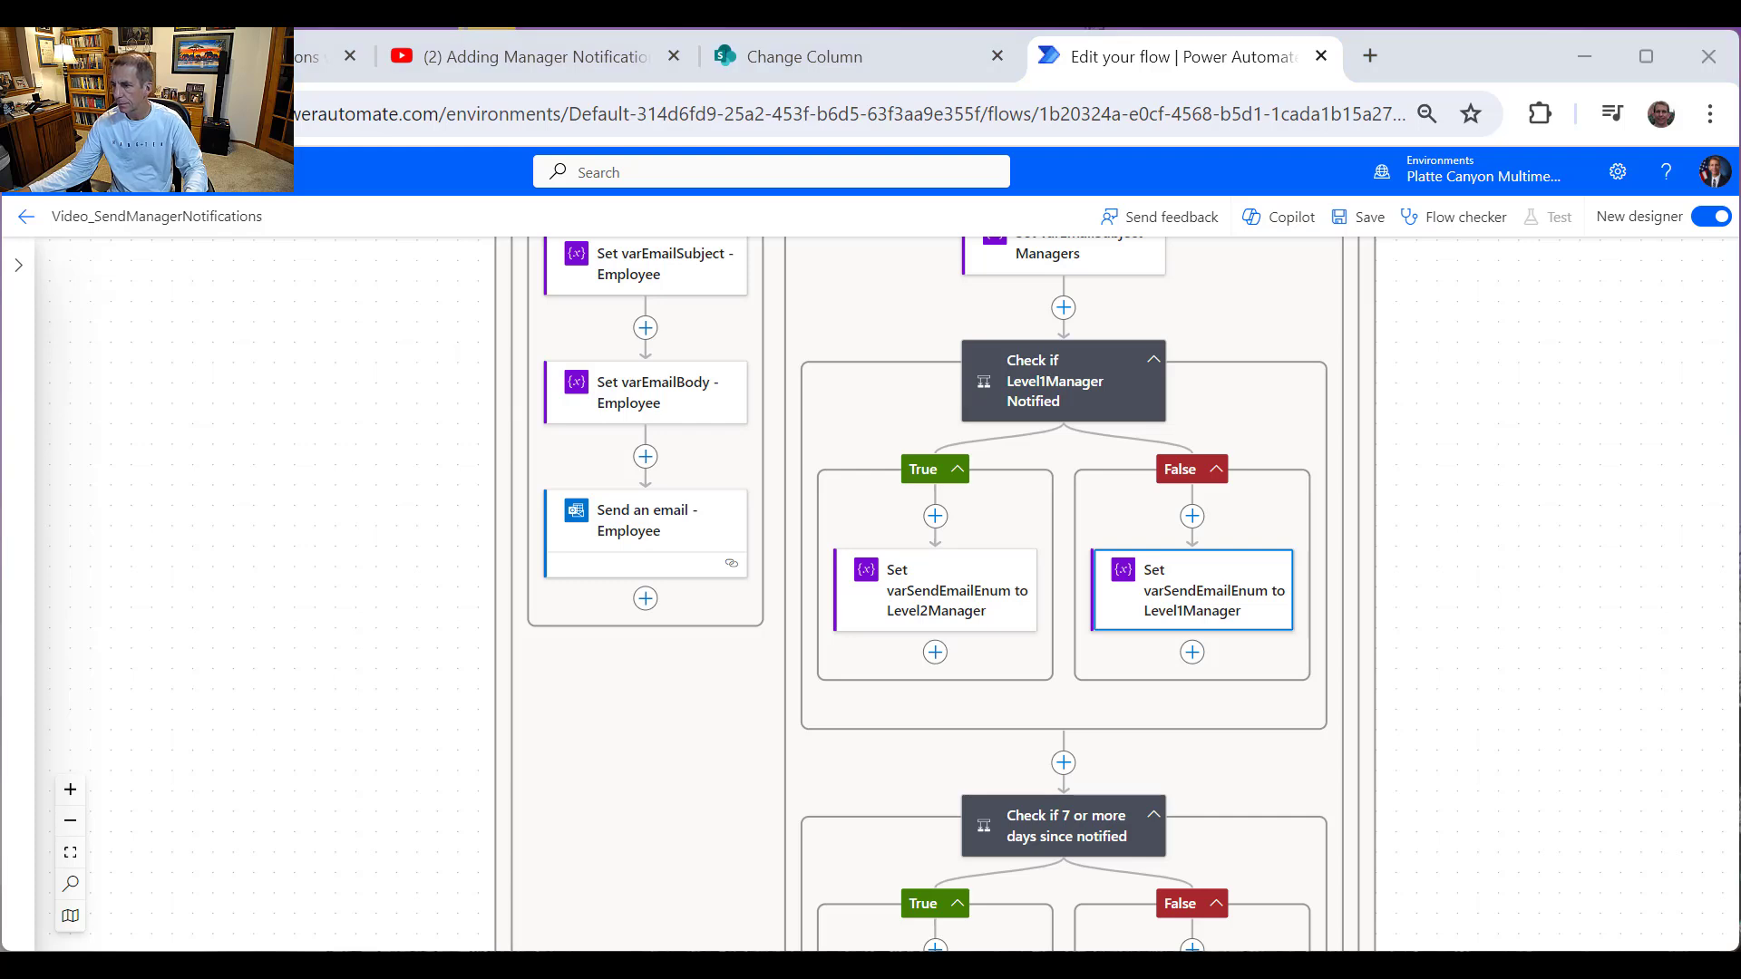
Step: Add a Set variable action for varNewManagerEmail below the varSendEmailEnum action in the True branch of the Level1Manager check
left_click(936, 655)
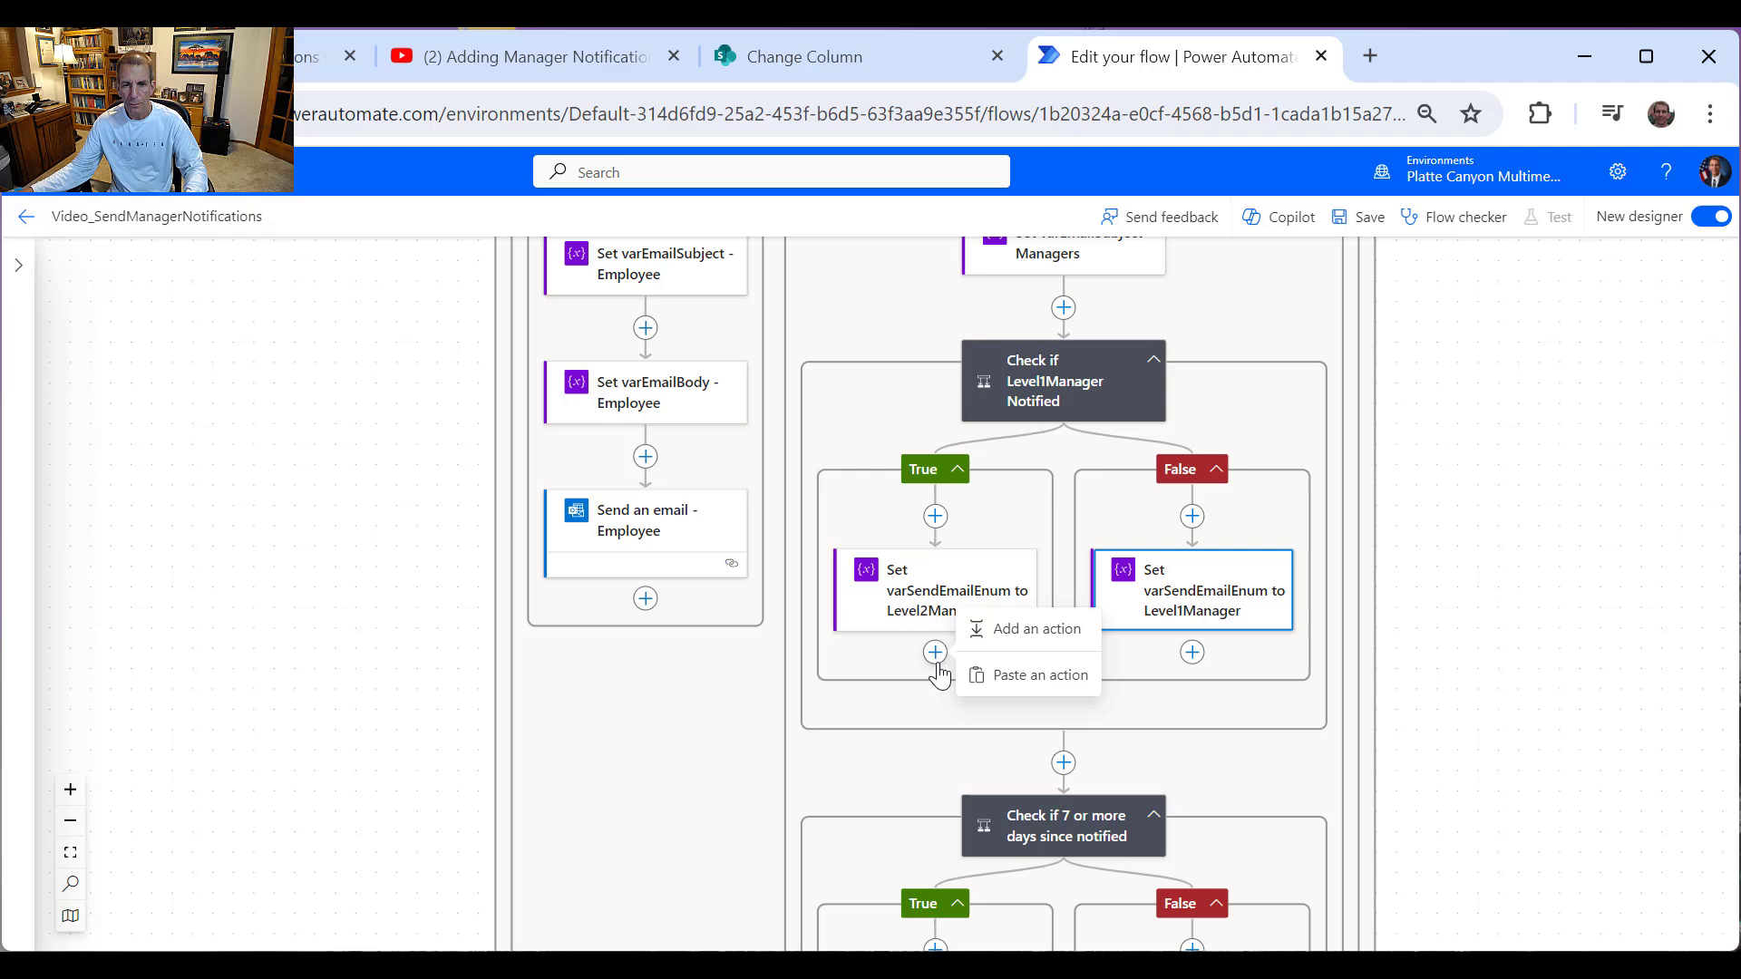
left_click(1021, 632)
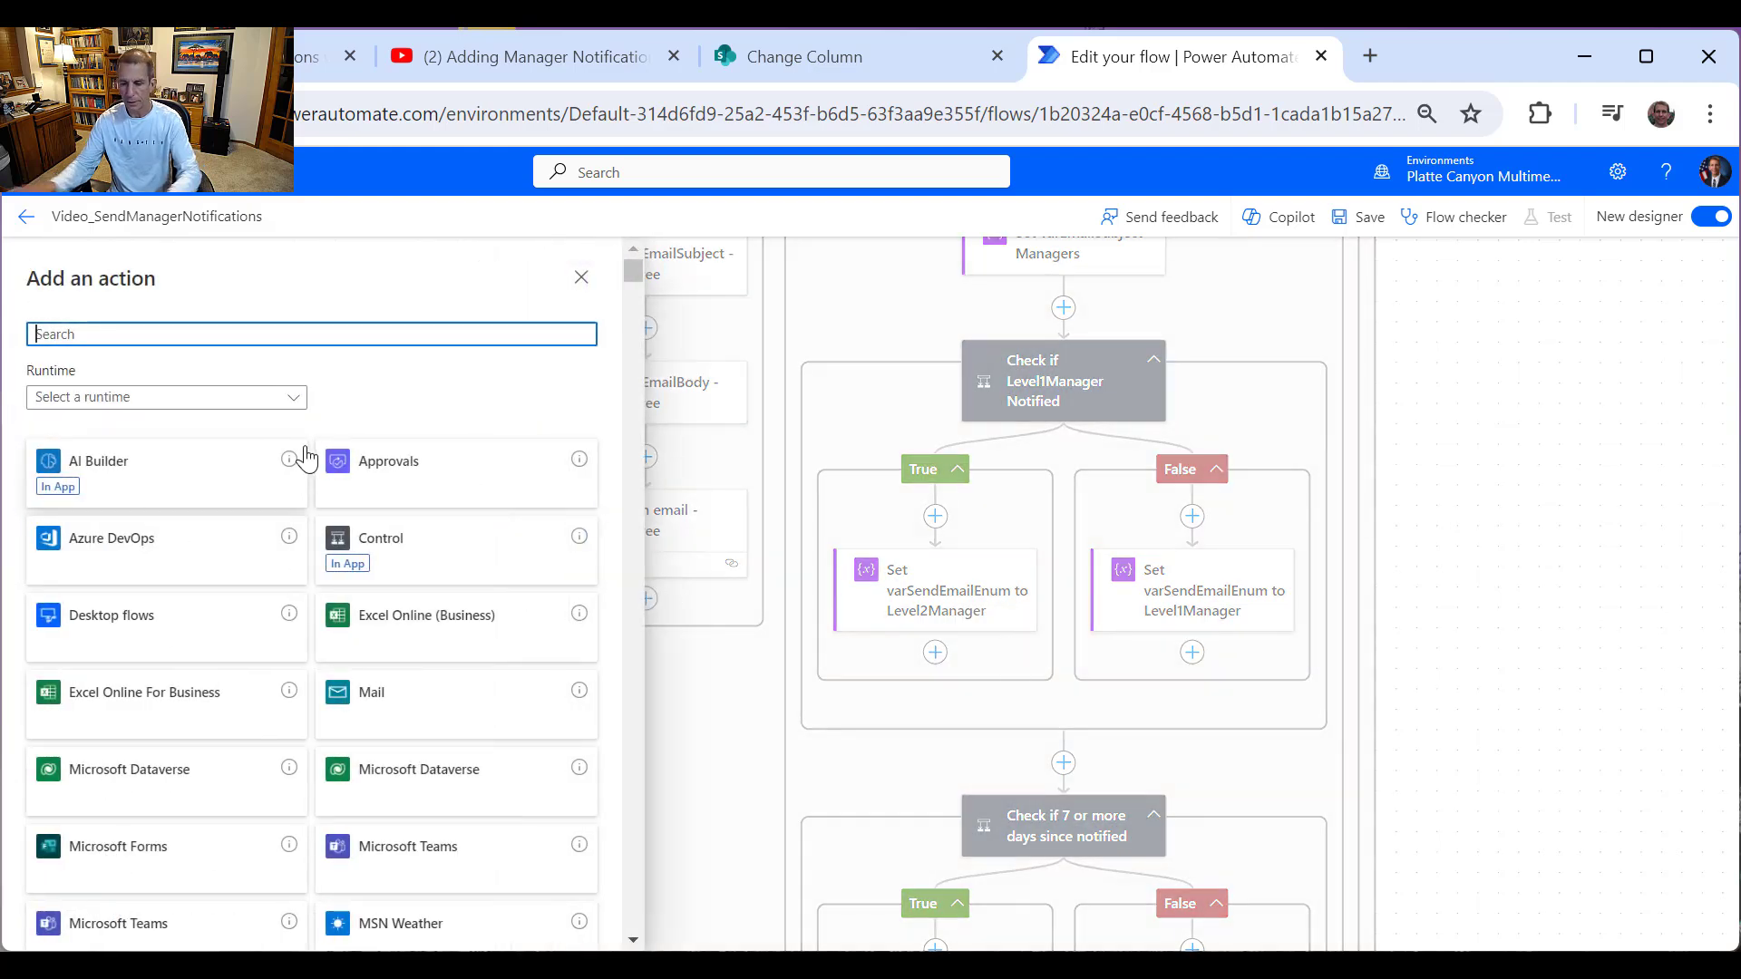
type("variable")
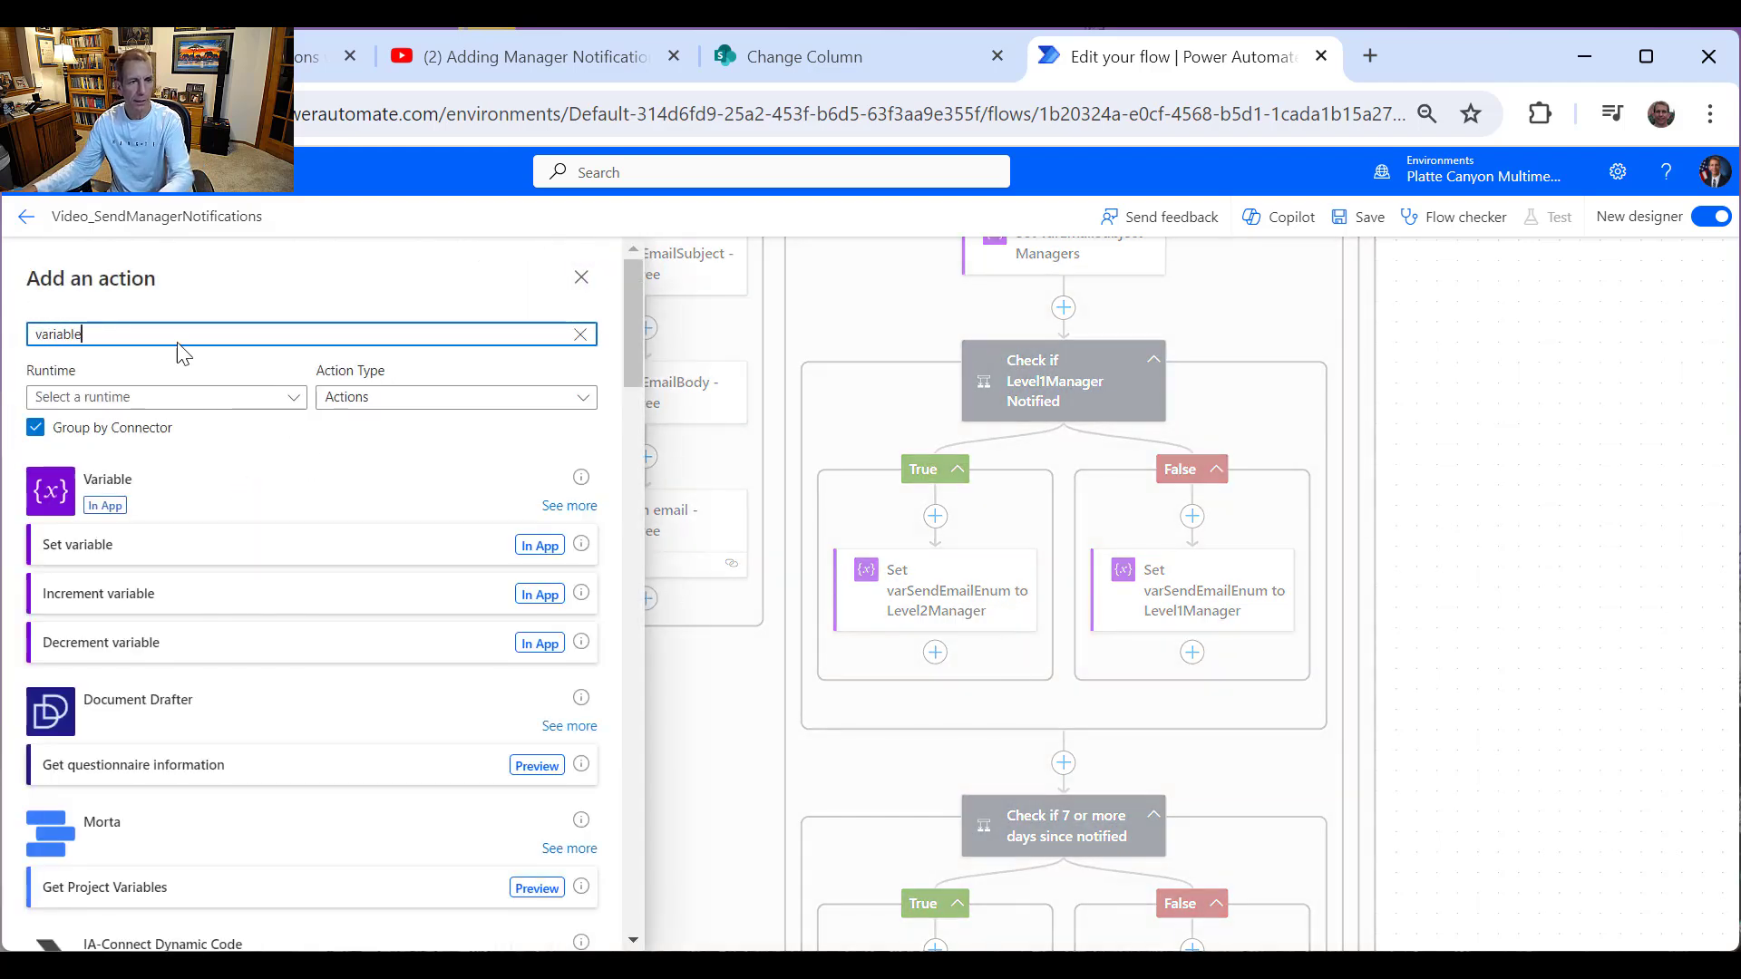
left_click(109, 544)
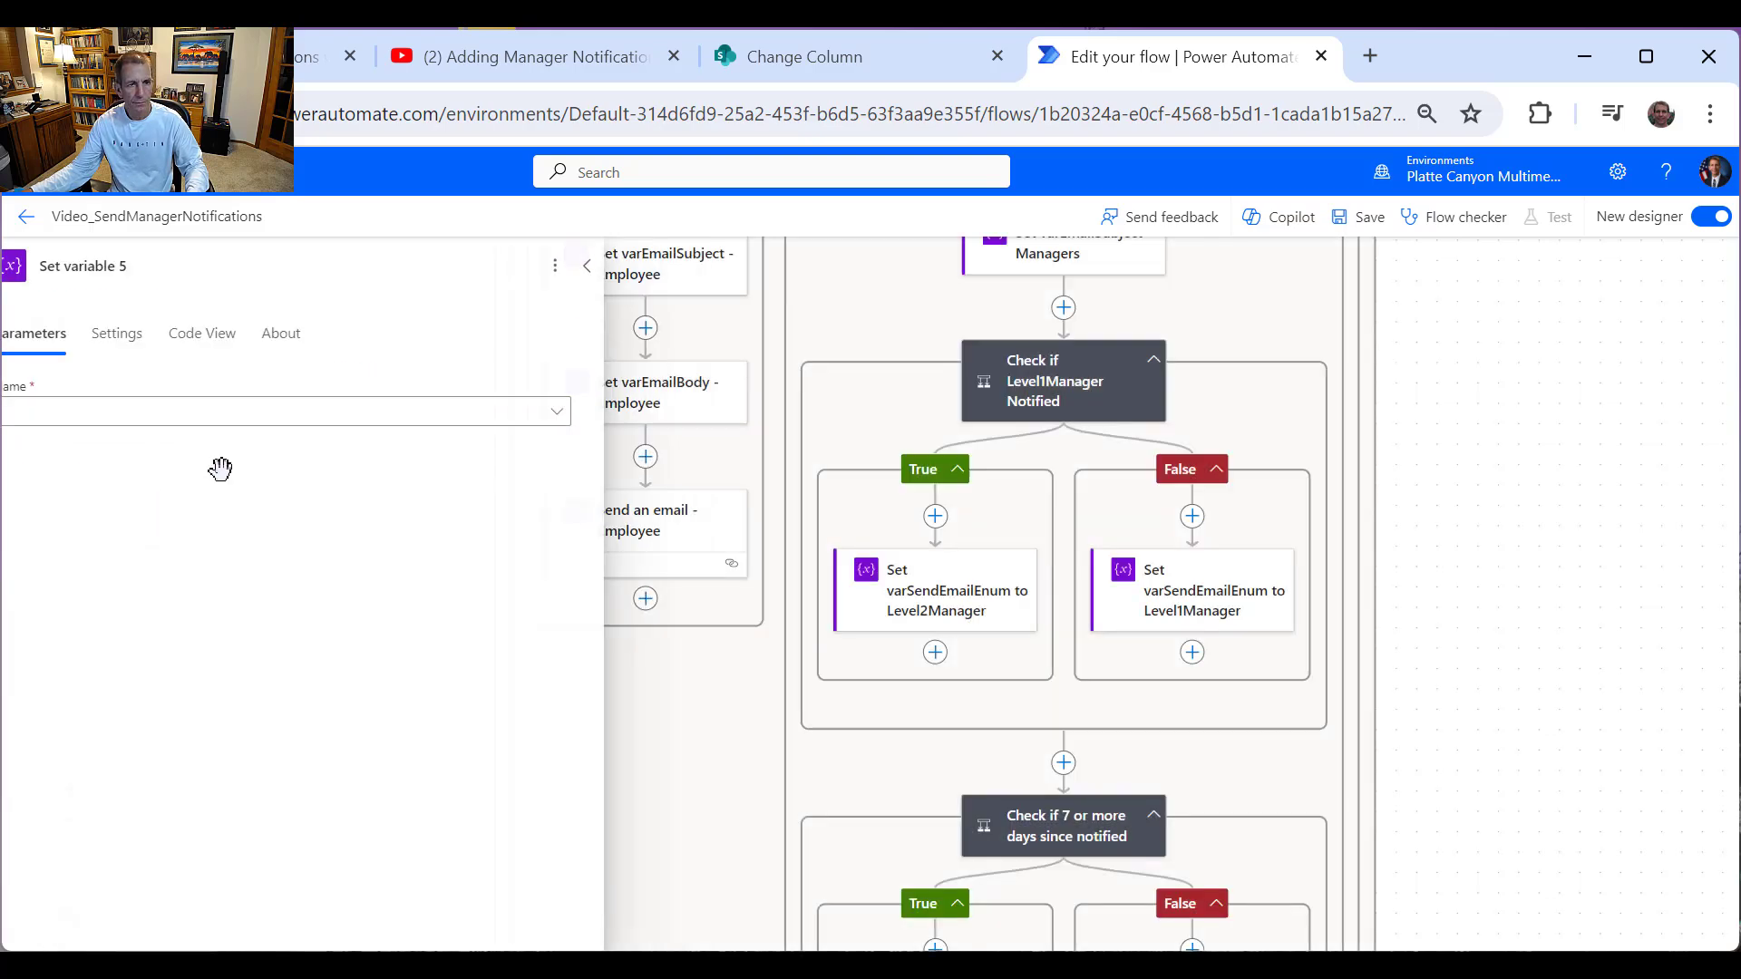
left_click(181, 423)
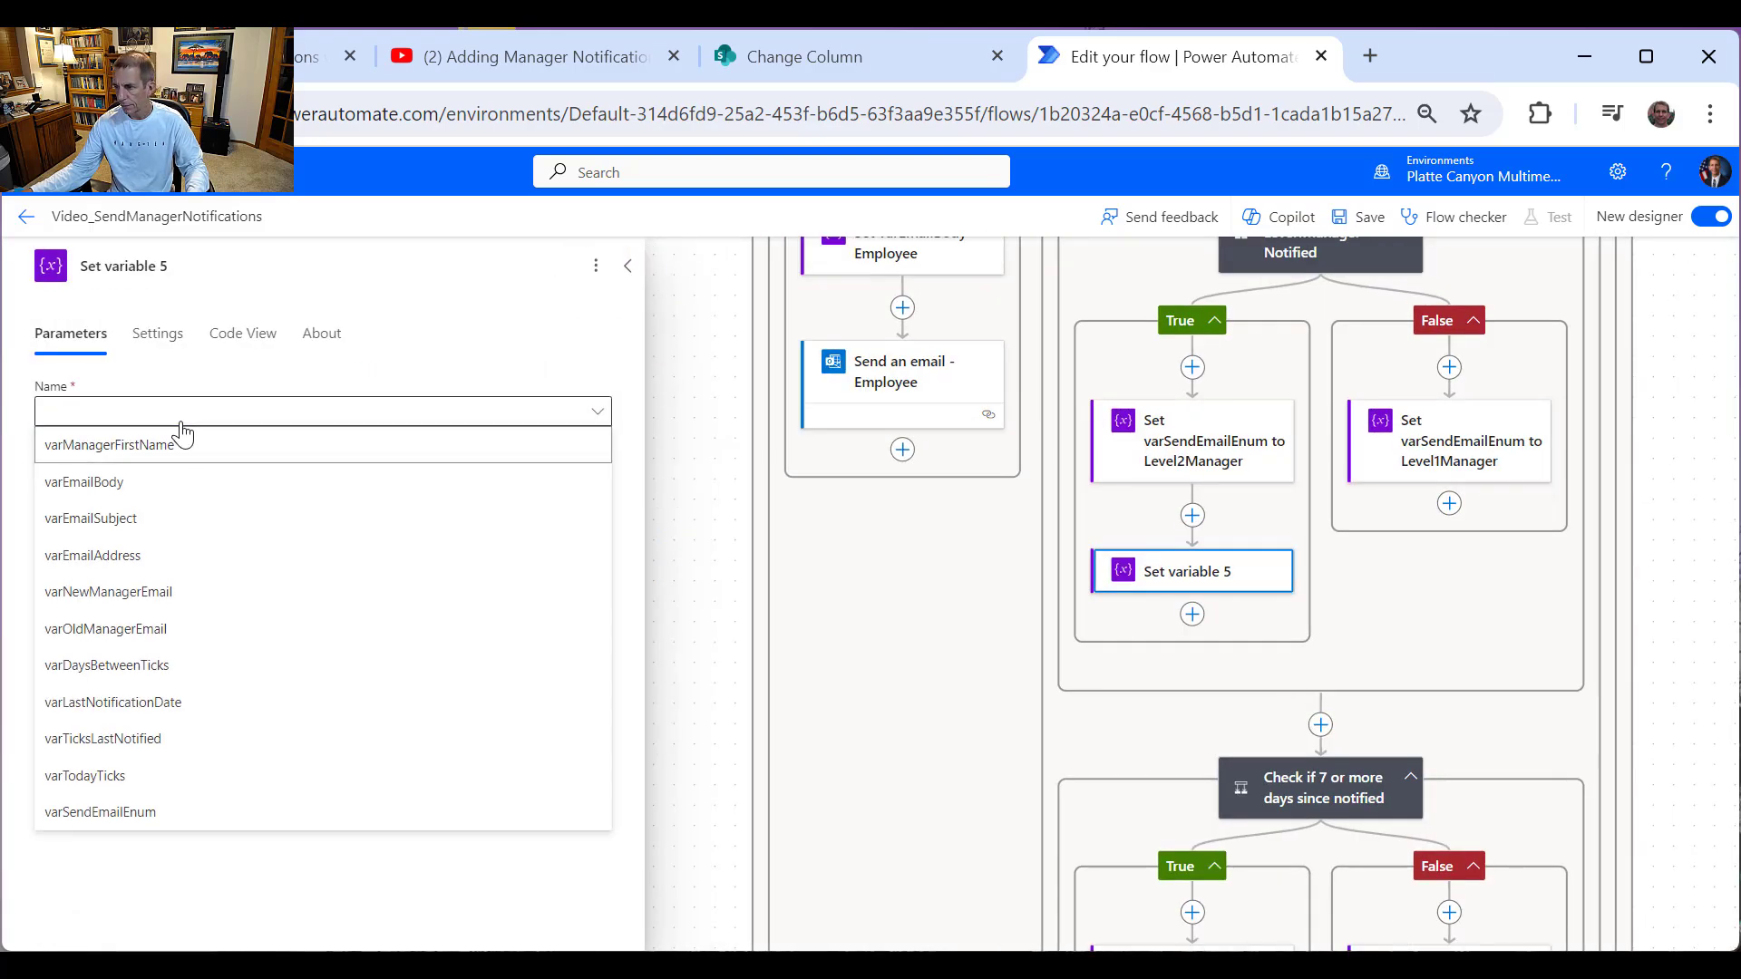
left_click(147, 605)
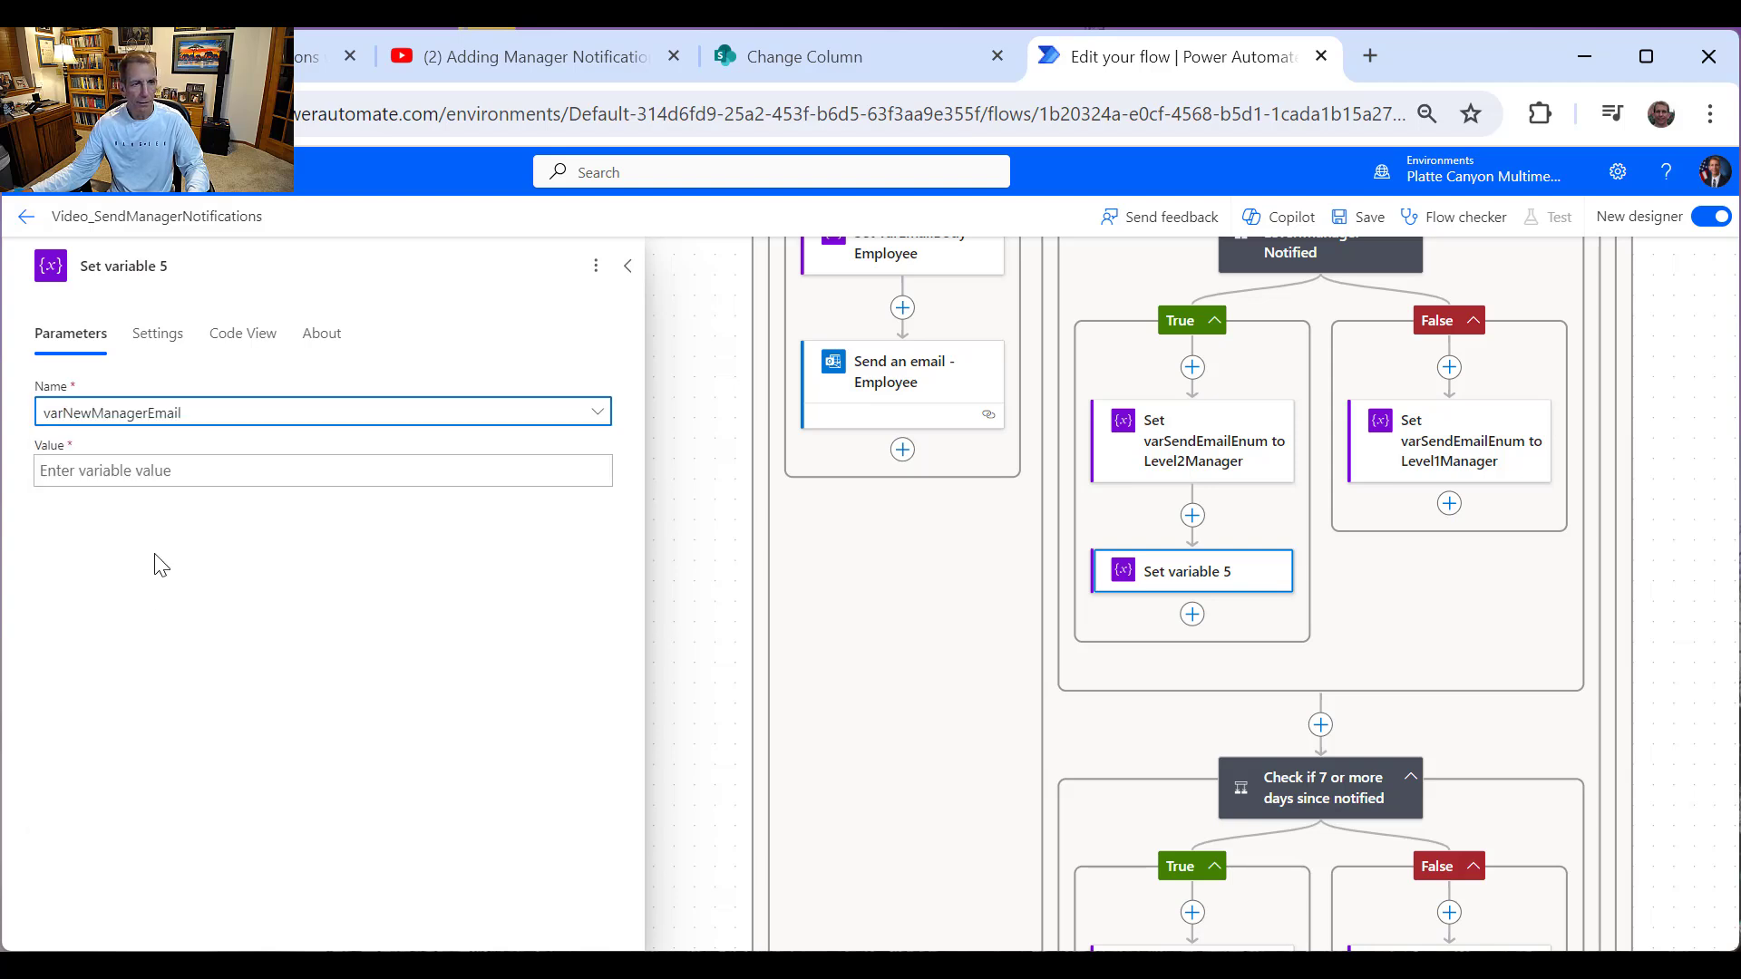
Step: Set the value of varNewManagerEmail in the True branch action to the Level2ManagerEmail field from Get items
left_click(190, 470)
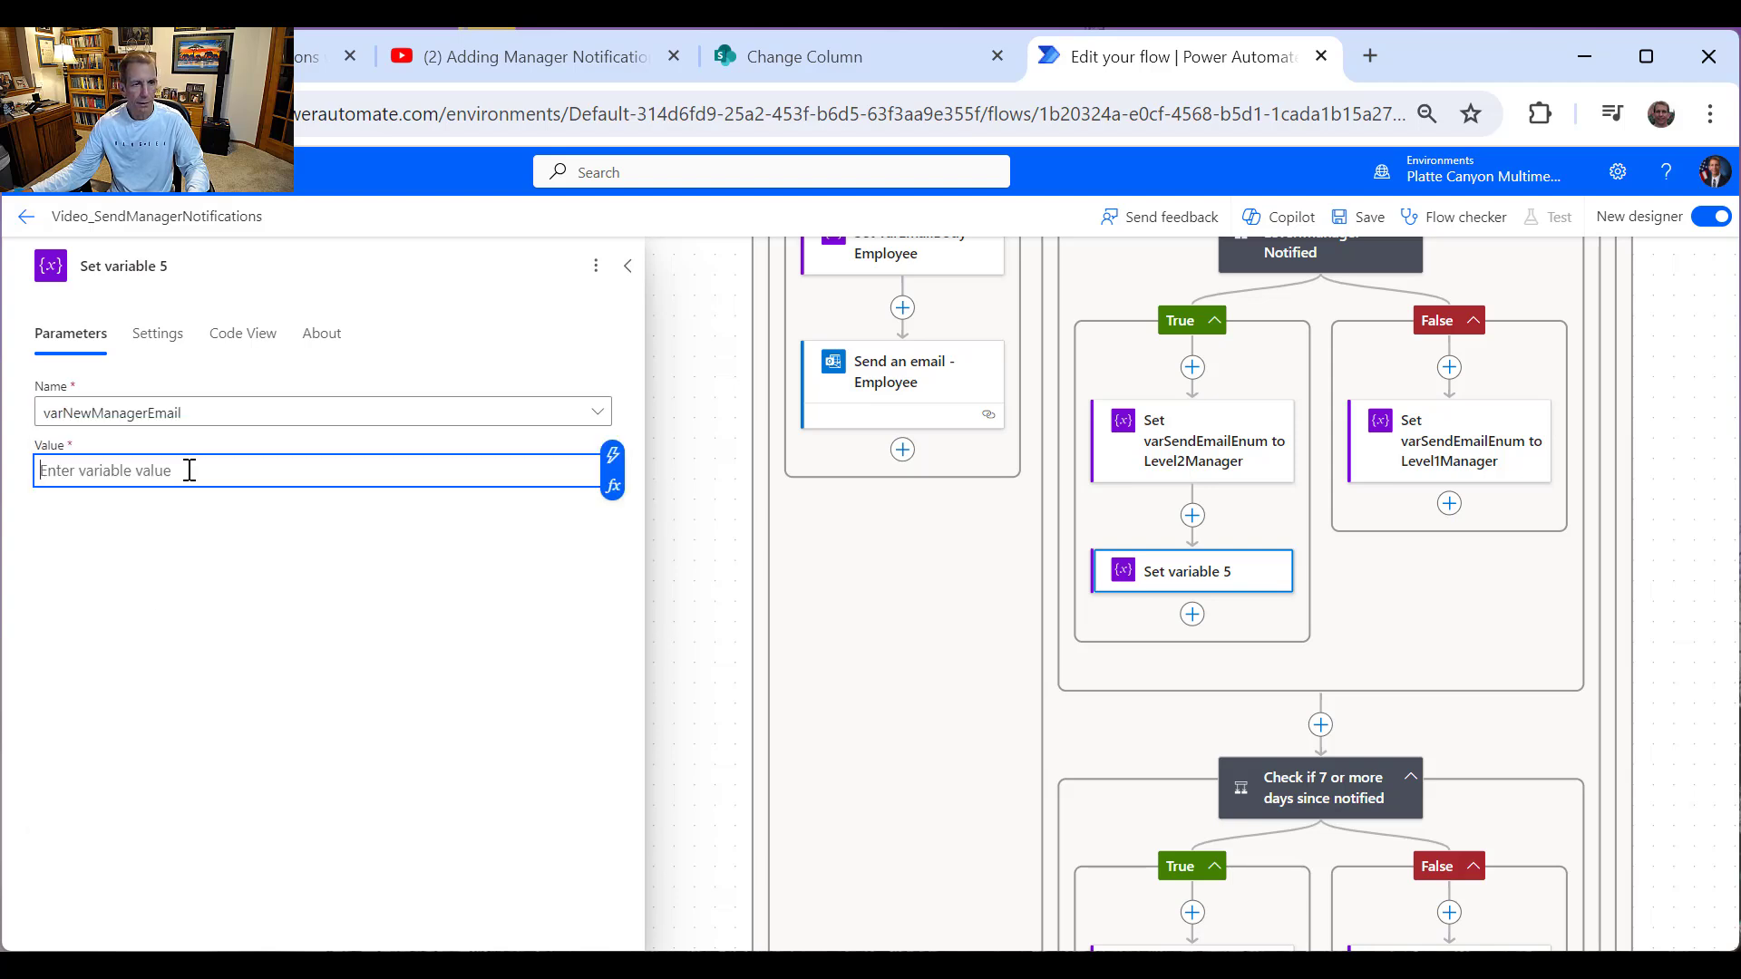
left_click(612, 471)
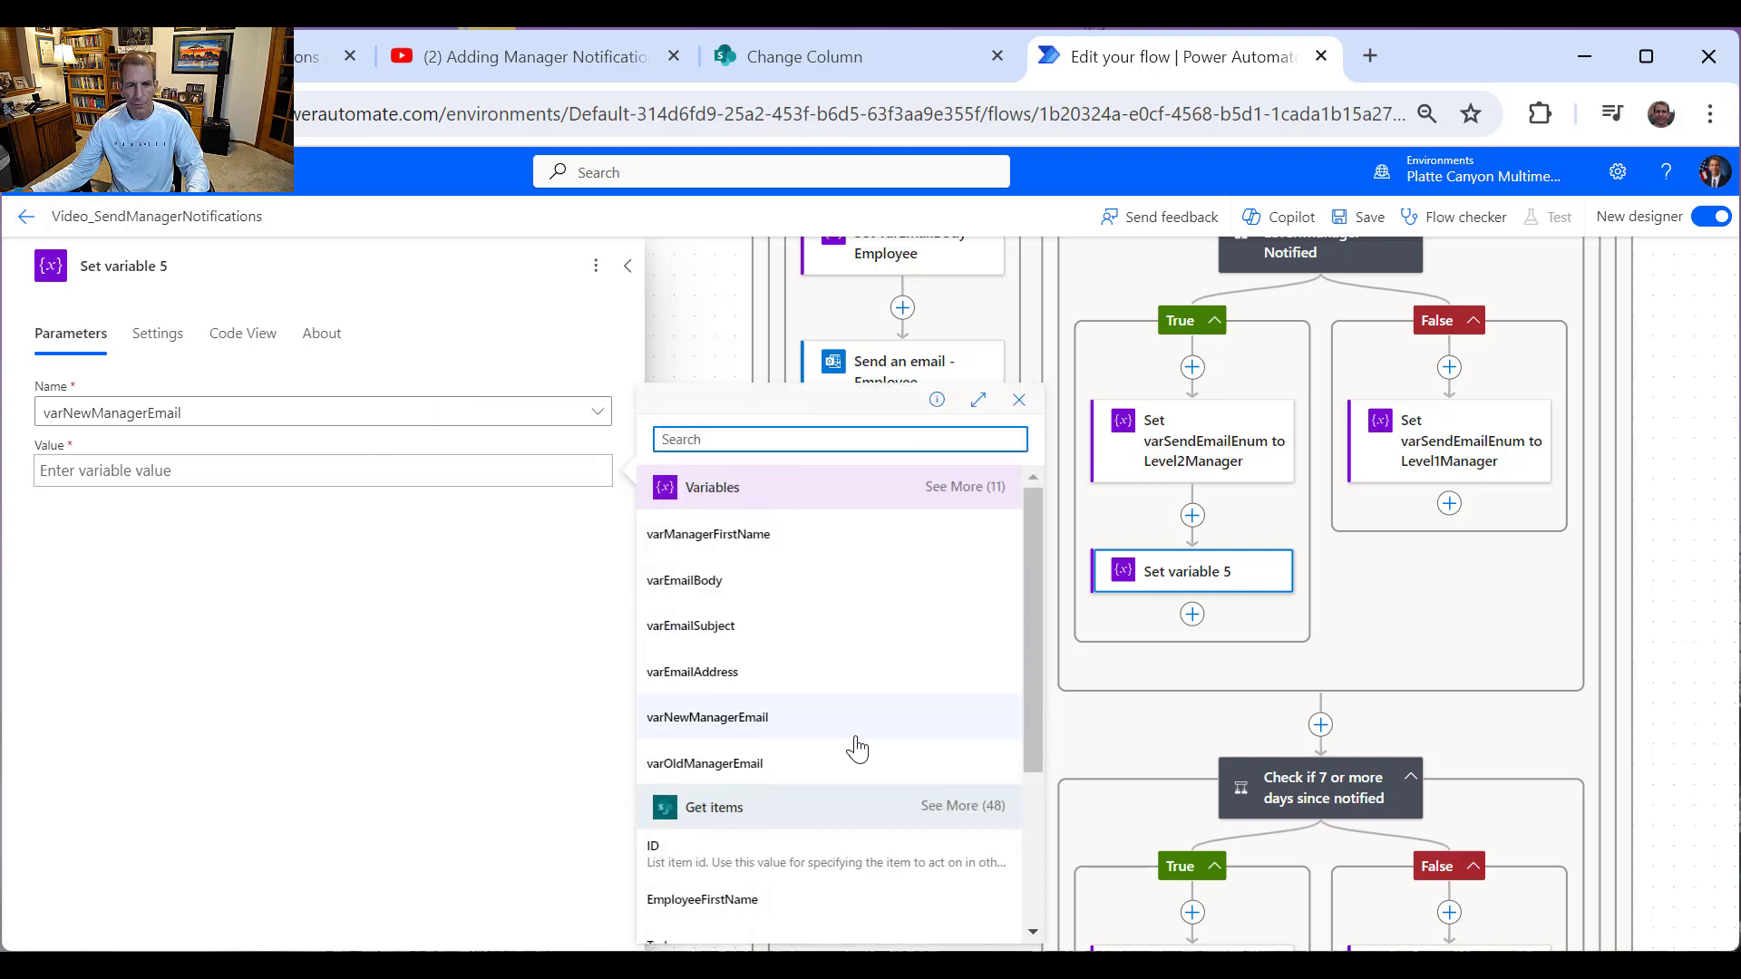
scroll(851, 753, "down", 3)
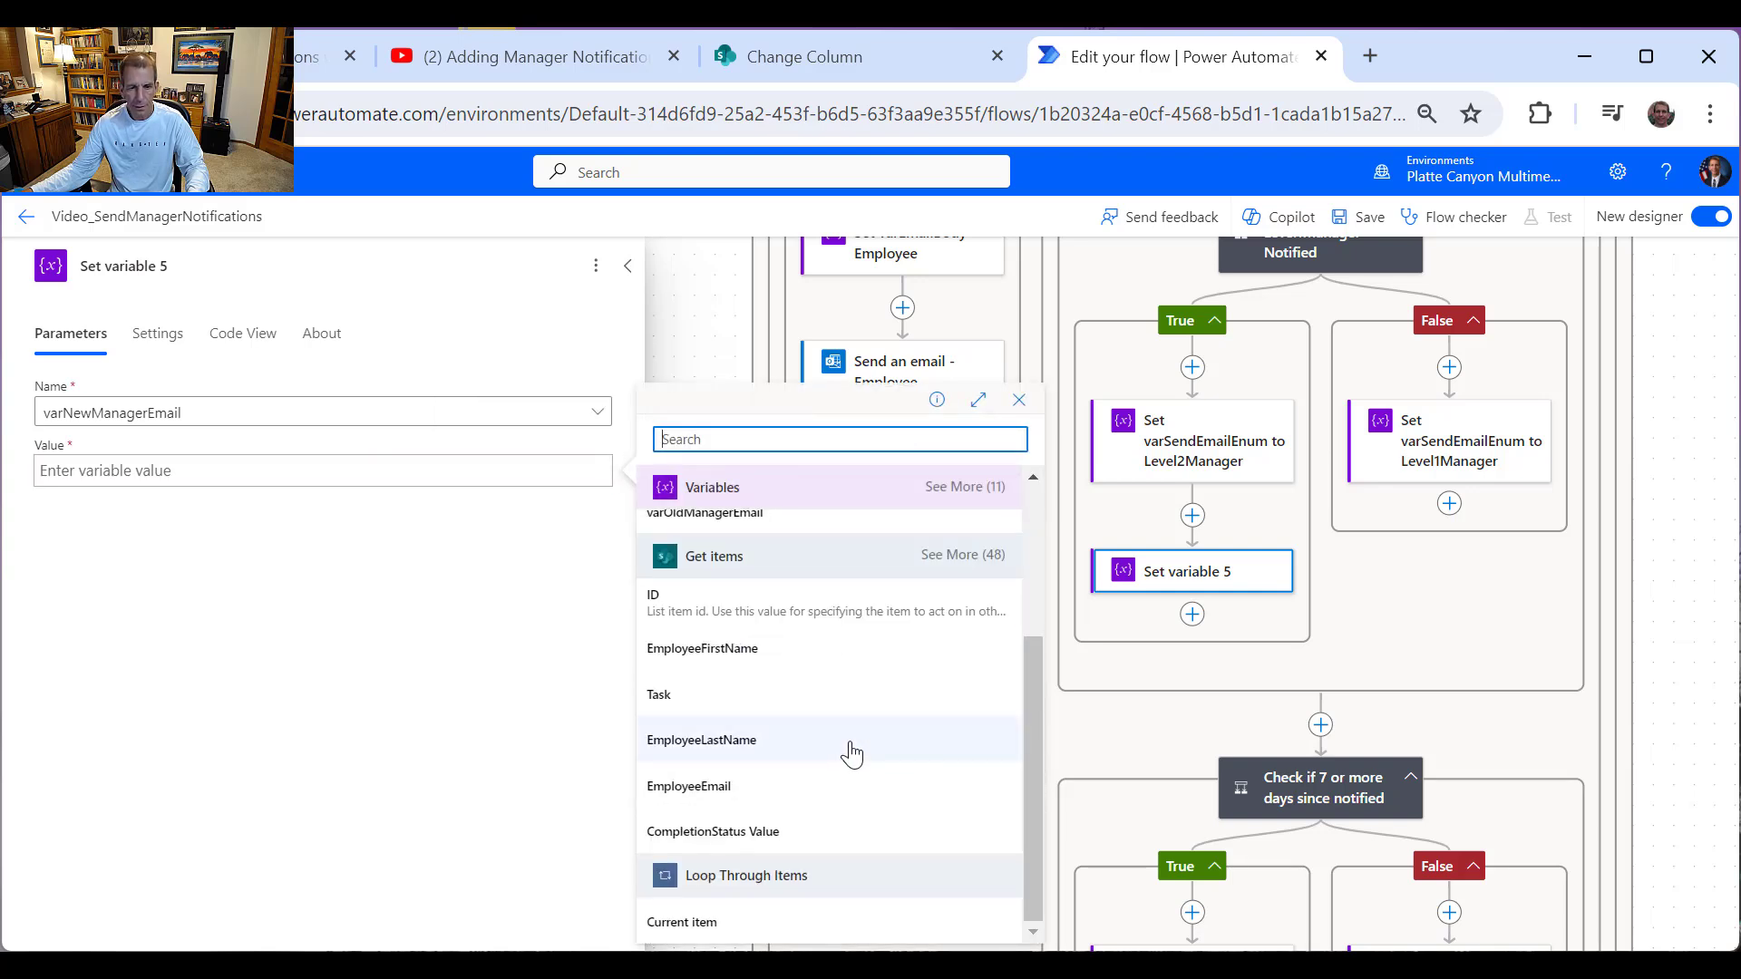
left_click(948, 562)
scroll(872, 733, "down", 2)
scroll(873, 733, "down", 2)
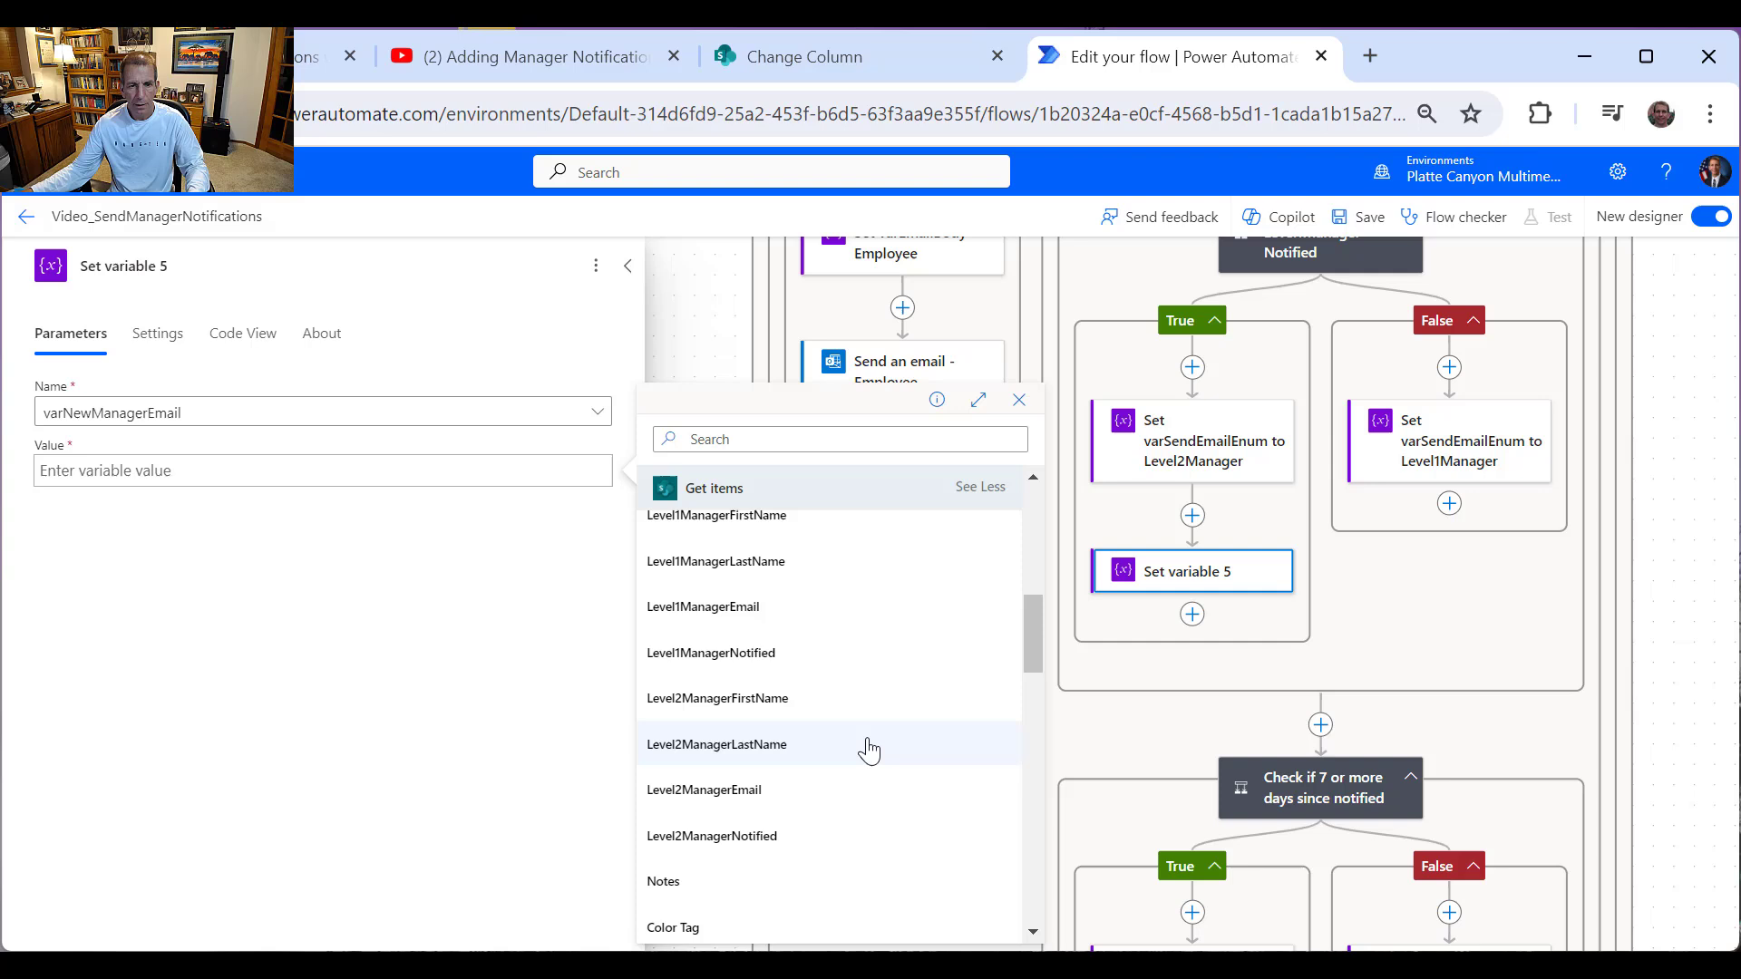
left_click(777, 791)
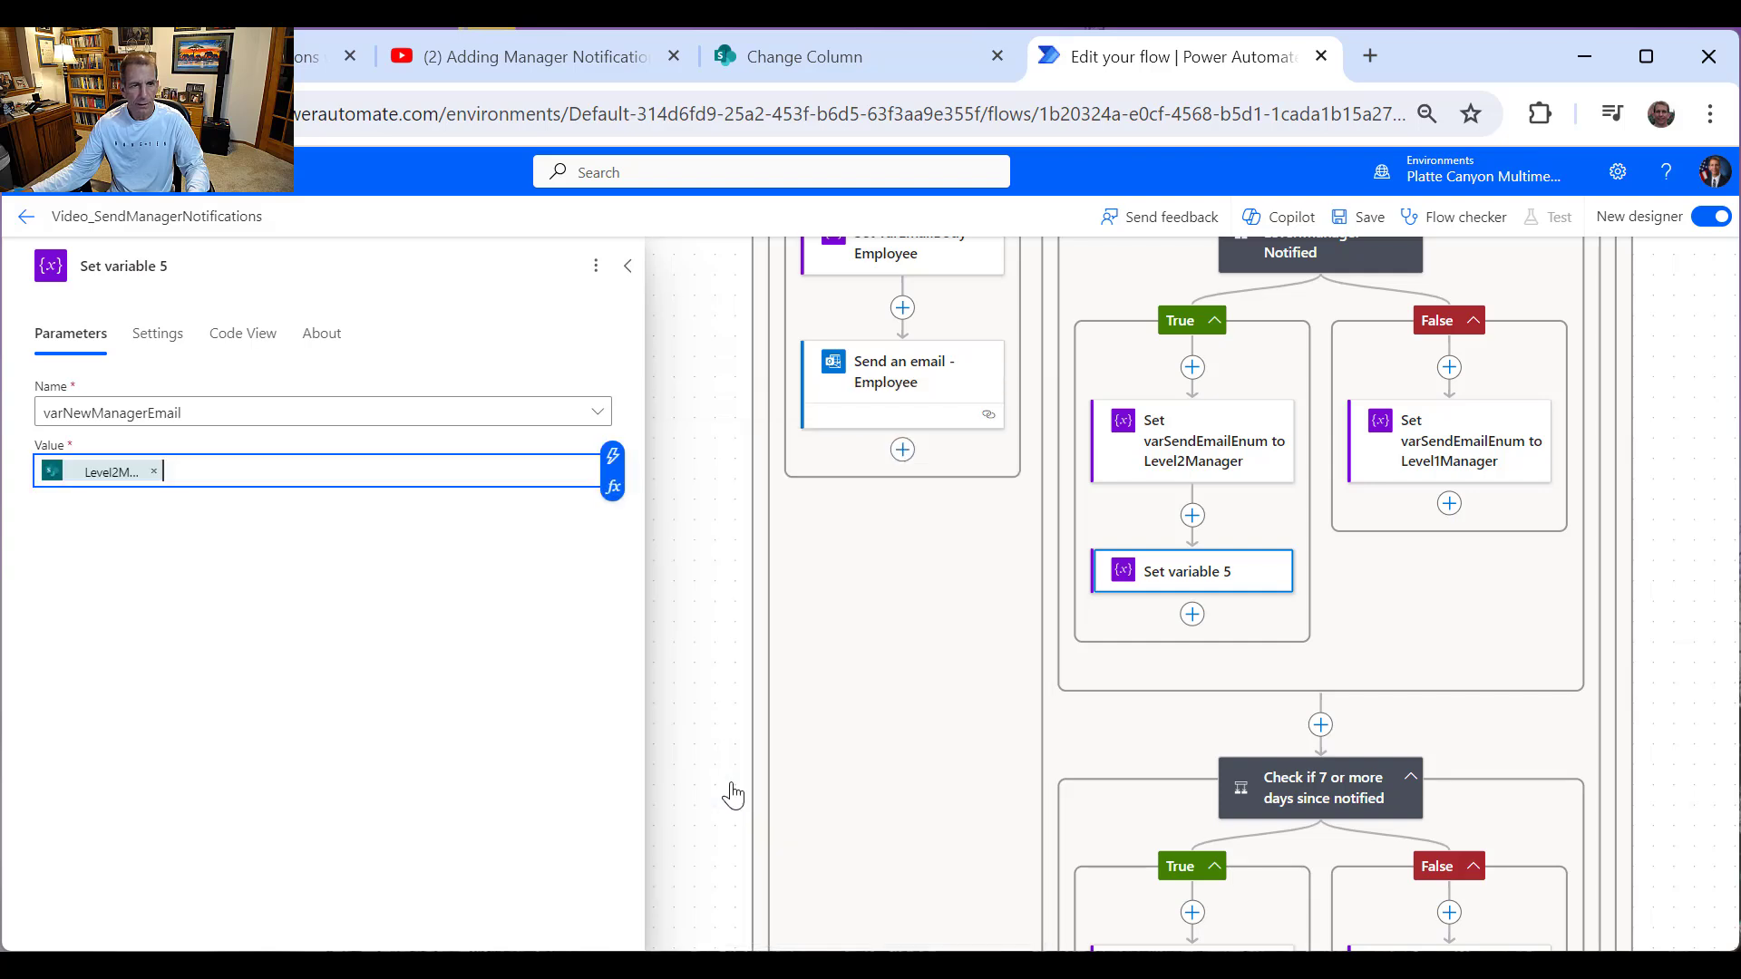
Step: Rename the True branch's new action as "Set varNewManagerEmail to Level2Manager" and close its settings
left_click(113, 270)
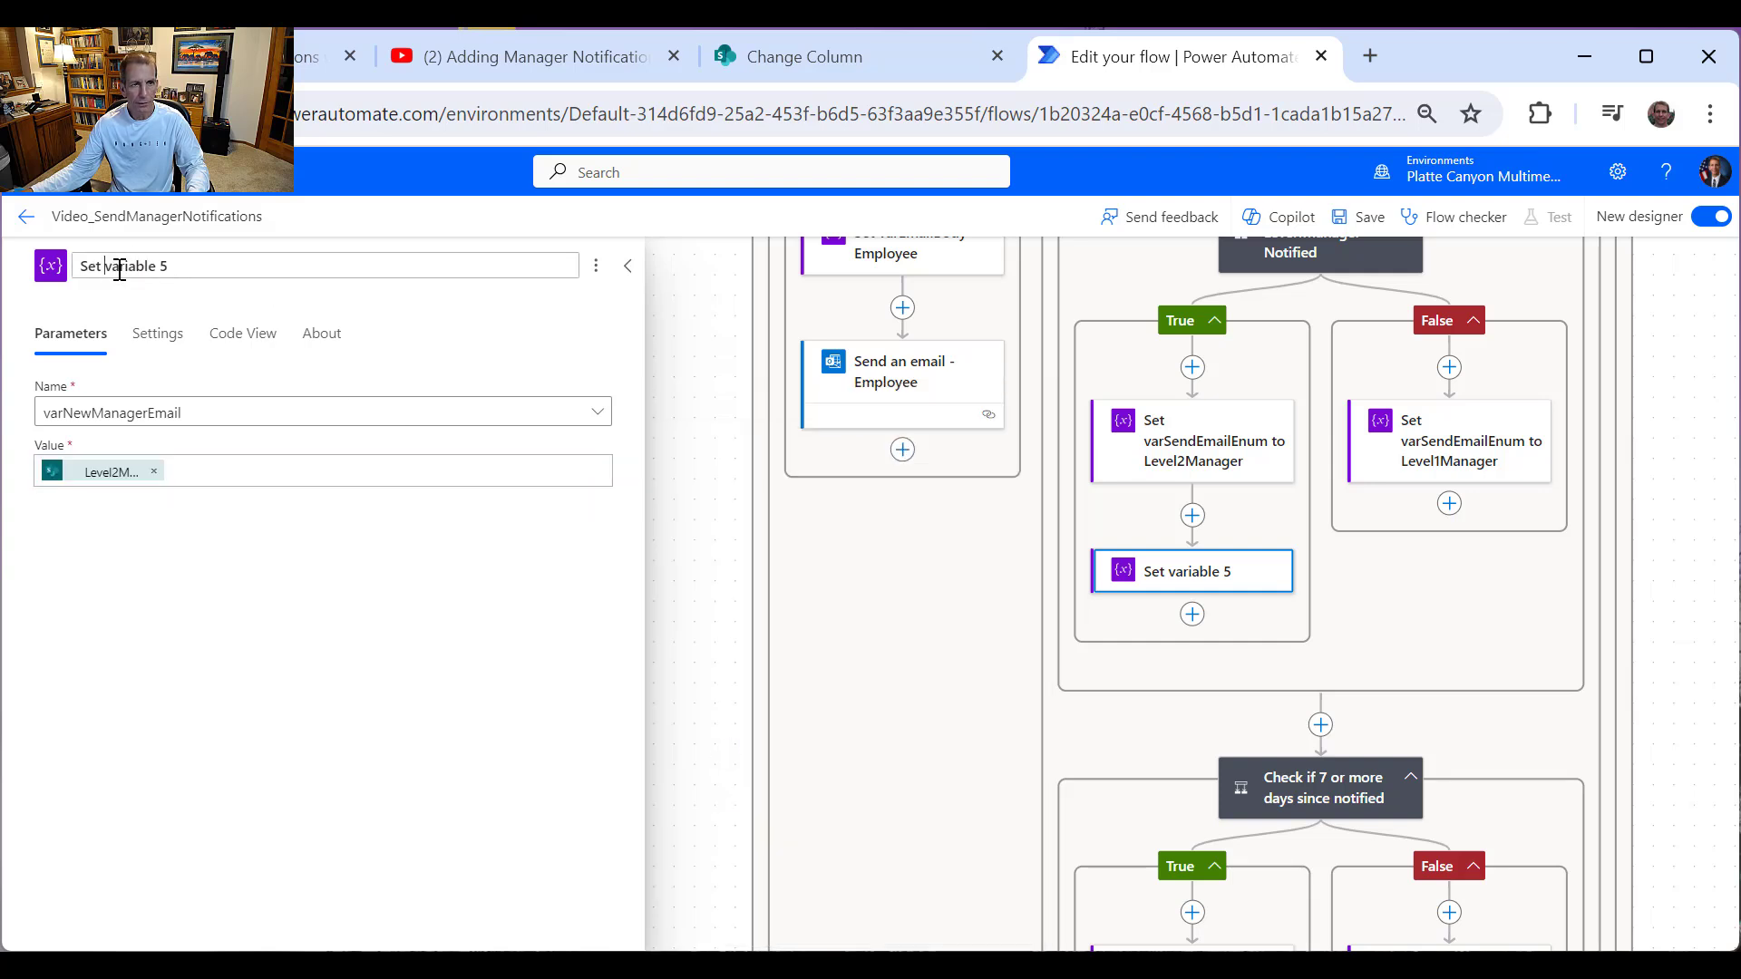
left_click(202, 272, "shift")
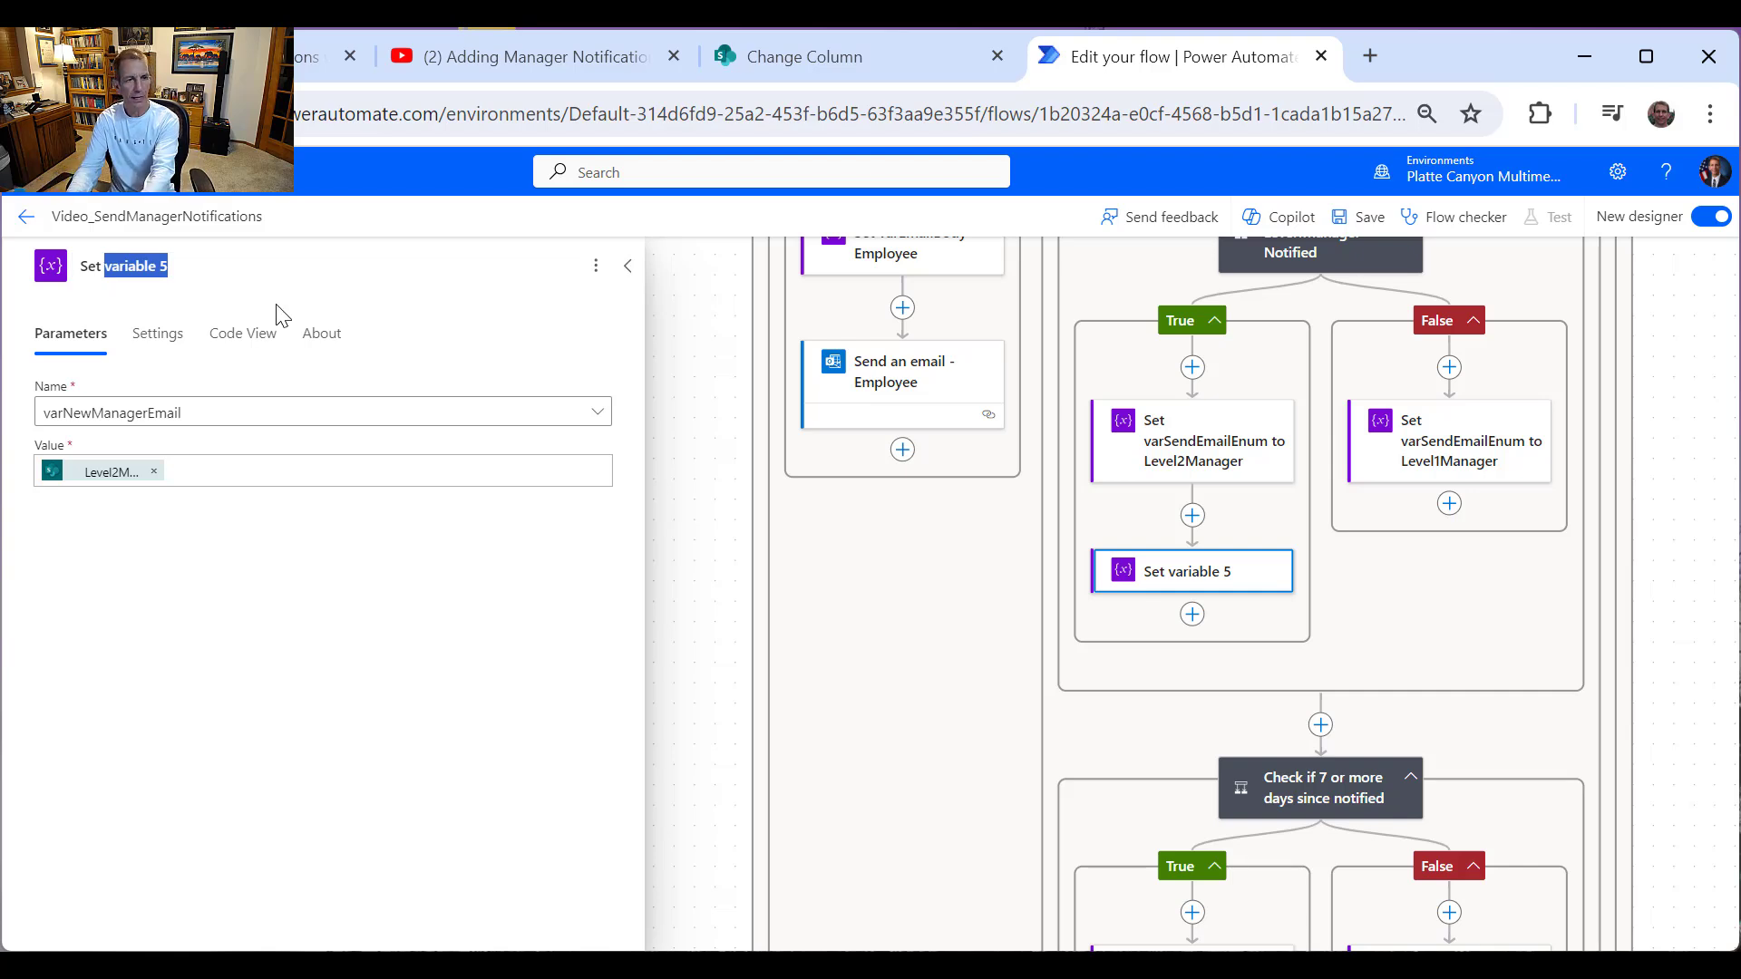
type("var")
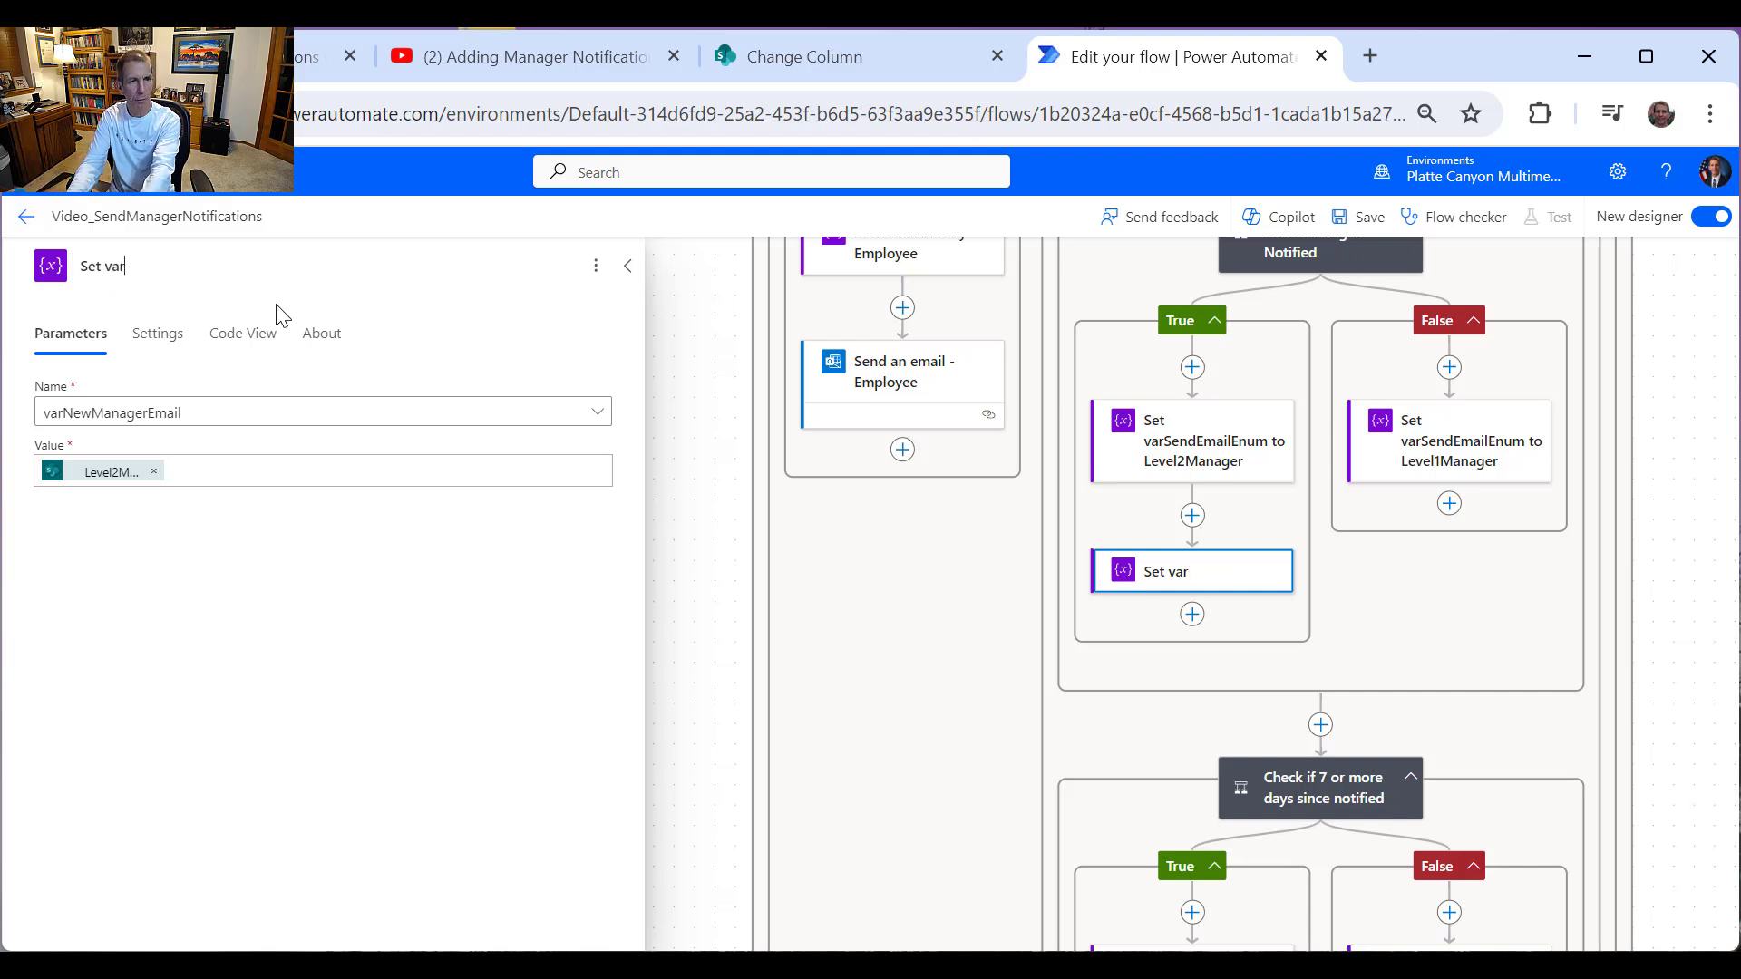
type("New")
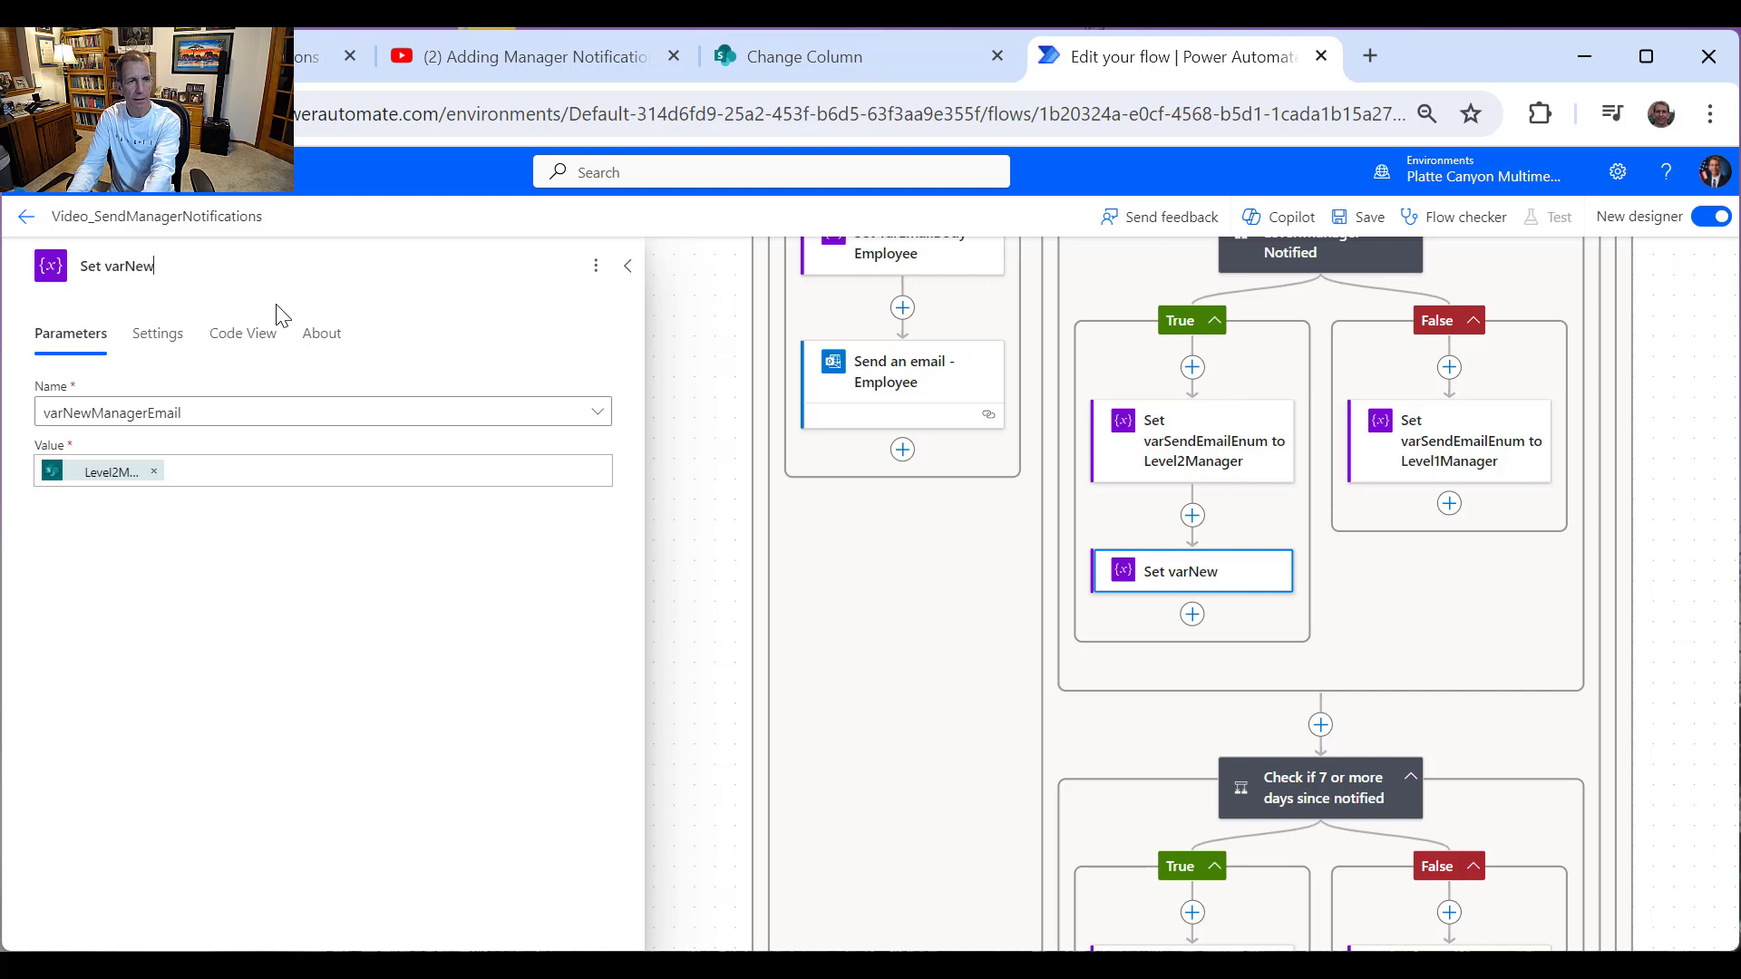
type("ManagerEmail t")
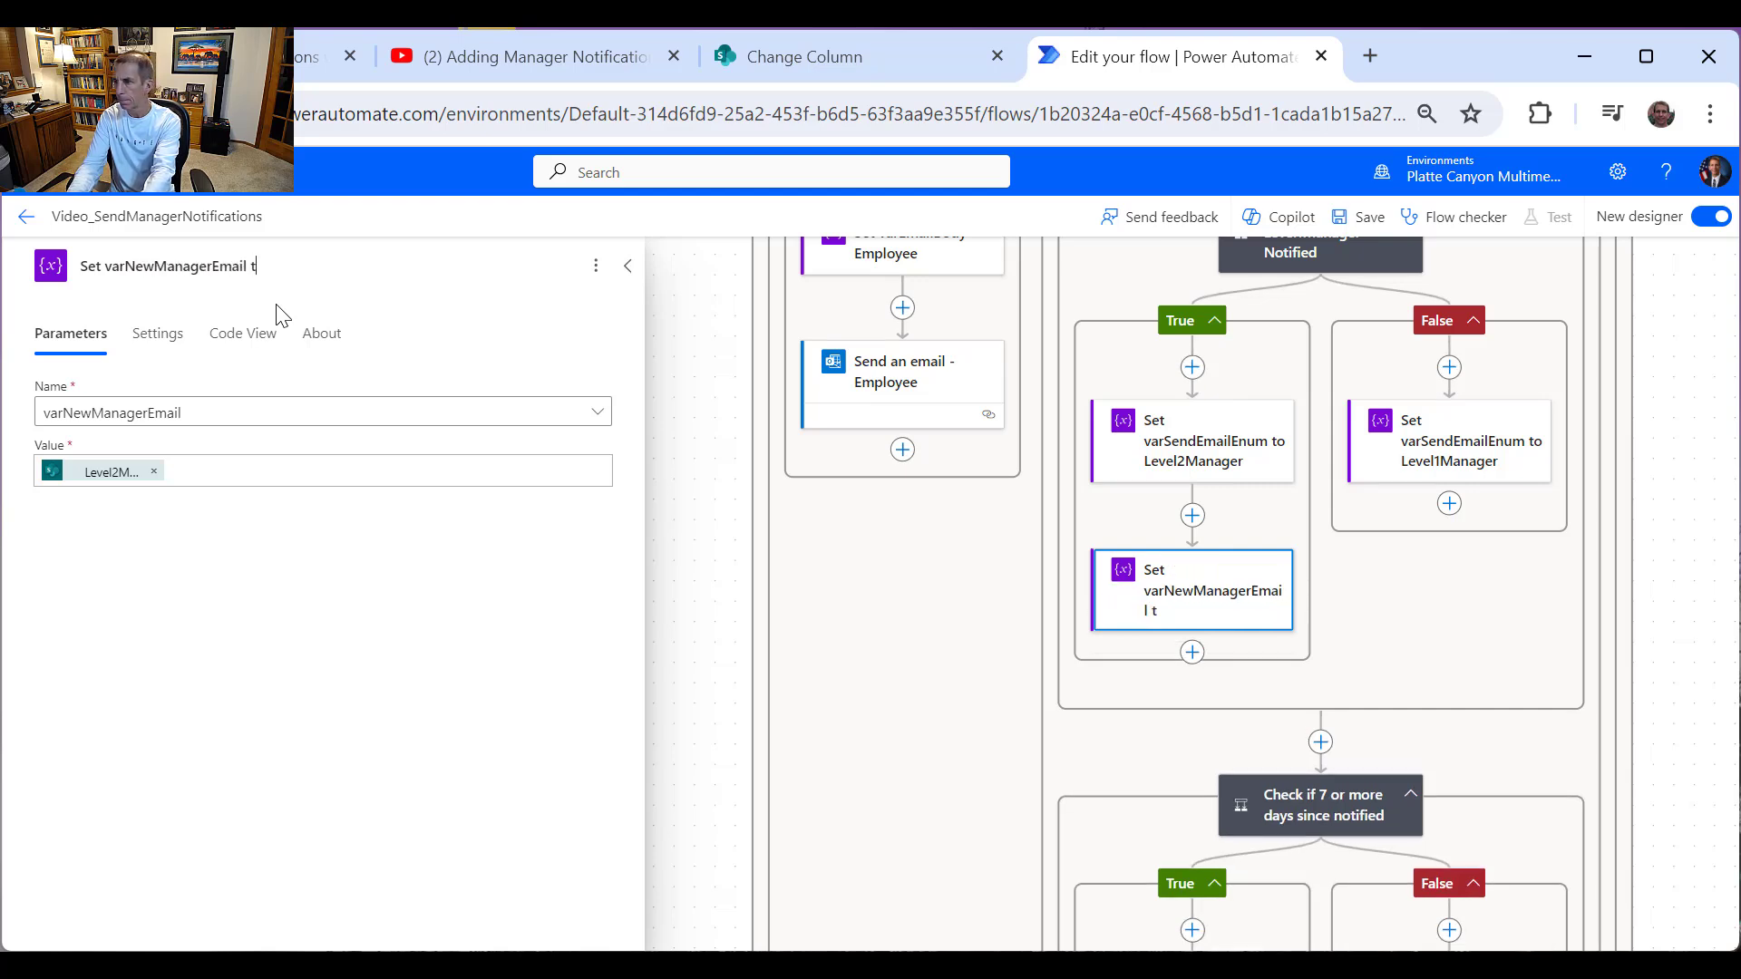
type("o Level")
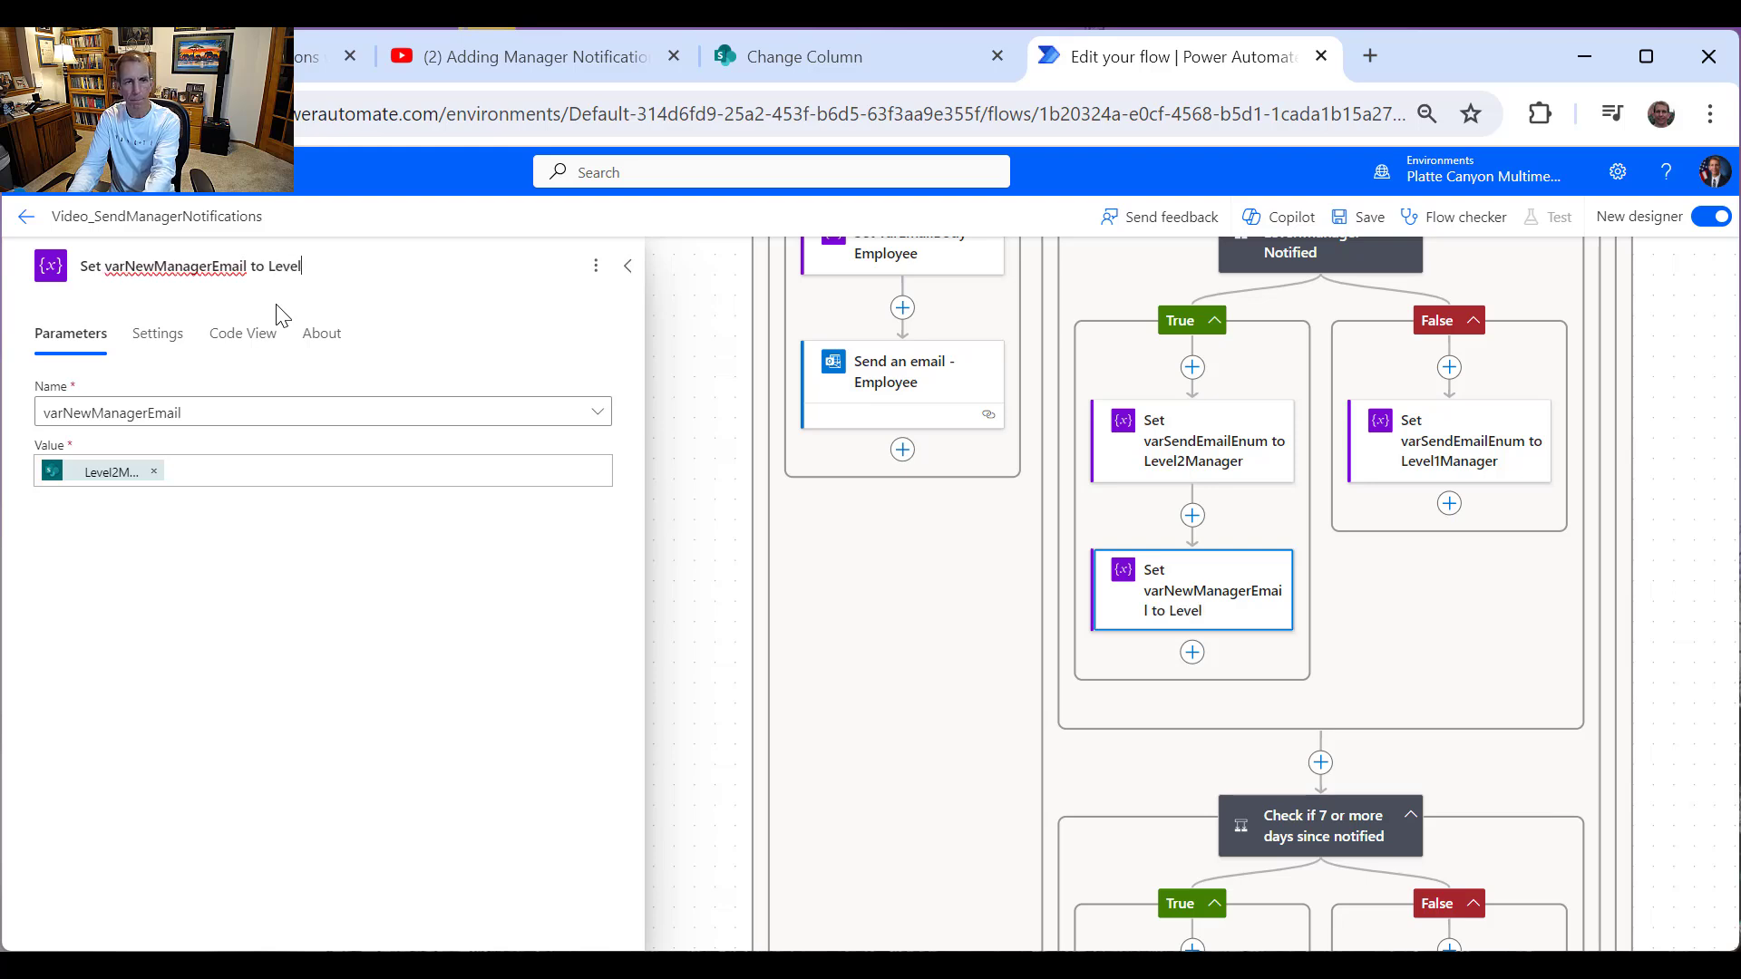
type("2Manager")
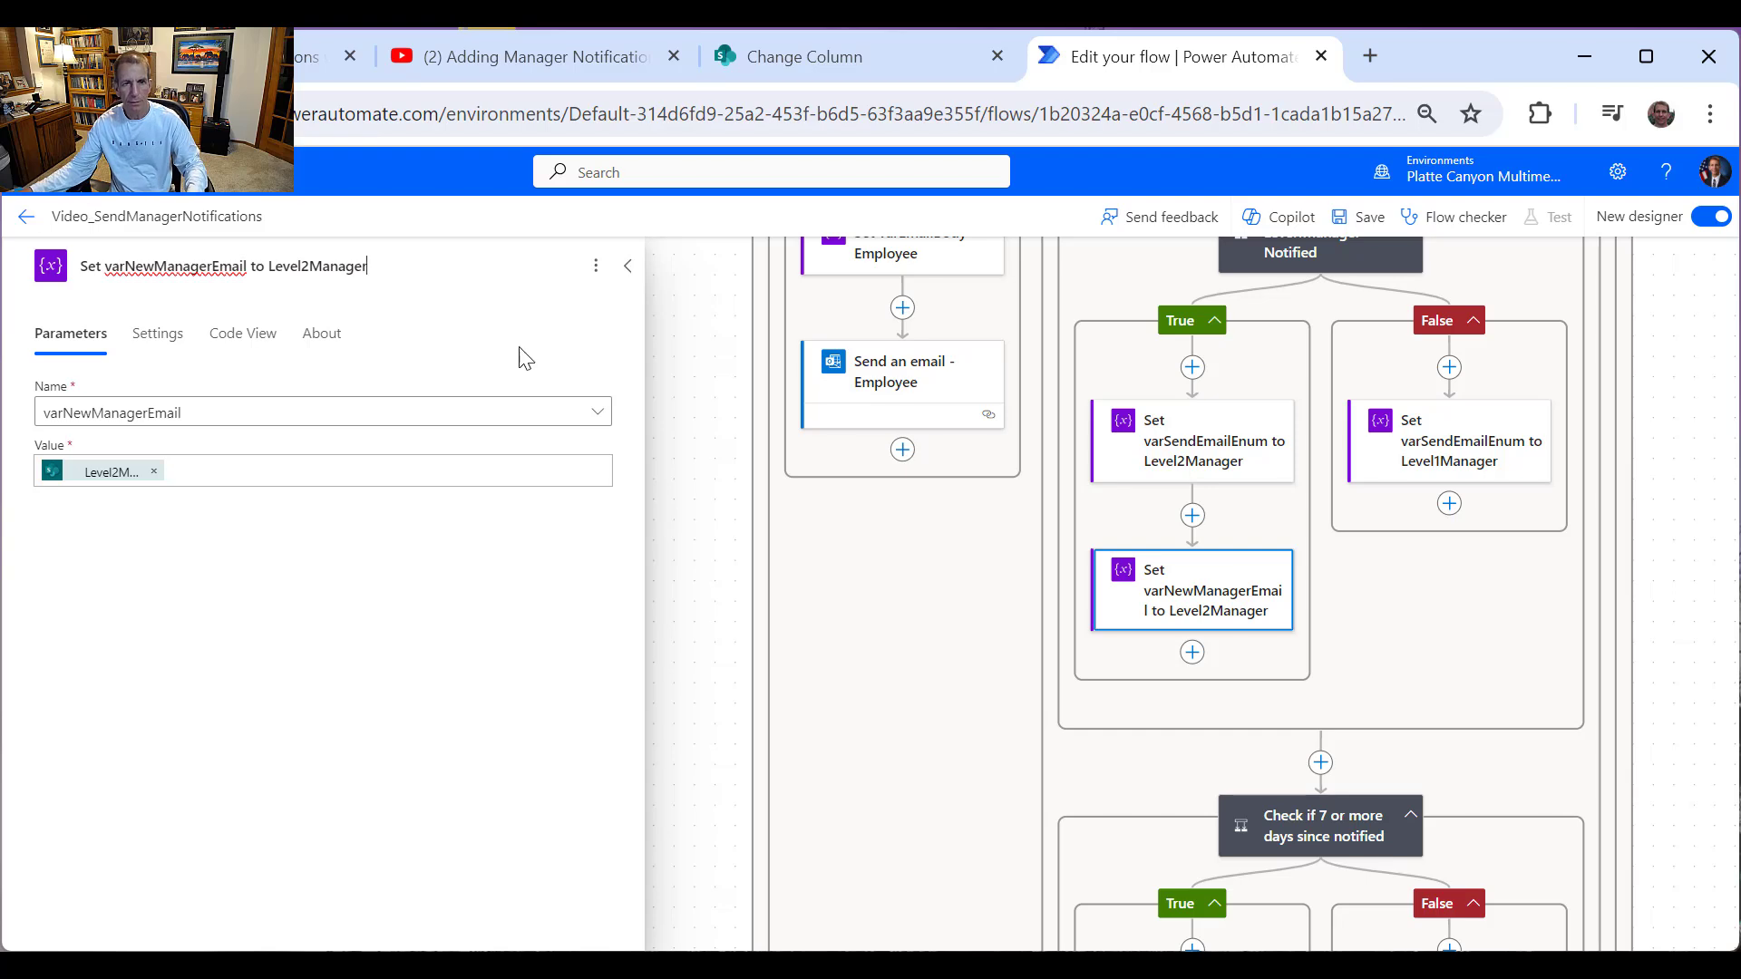
left_click(629, 268)
Step: Copy the True branch's Set varNewManagerEmail action and paste it below the varSendEmailEnum action in the False branch
right_click(1235, 588)
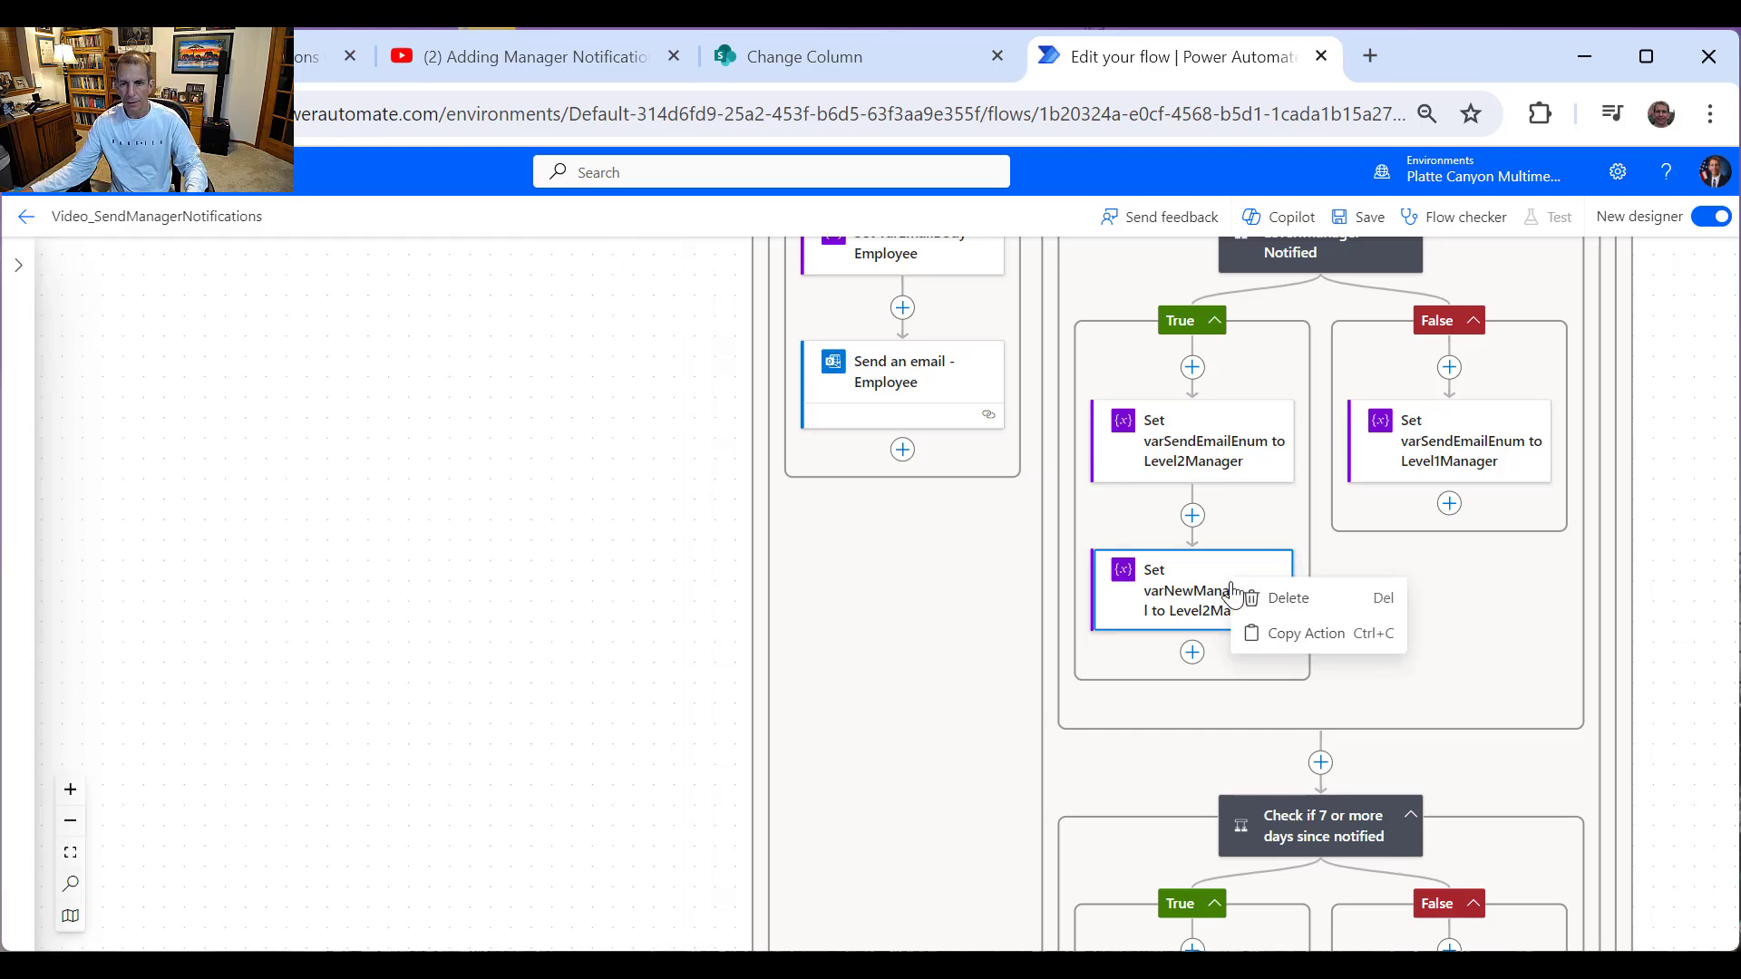
left_click(1301, 637)
left_click(1449, 504)
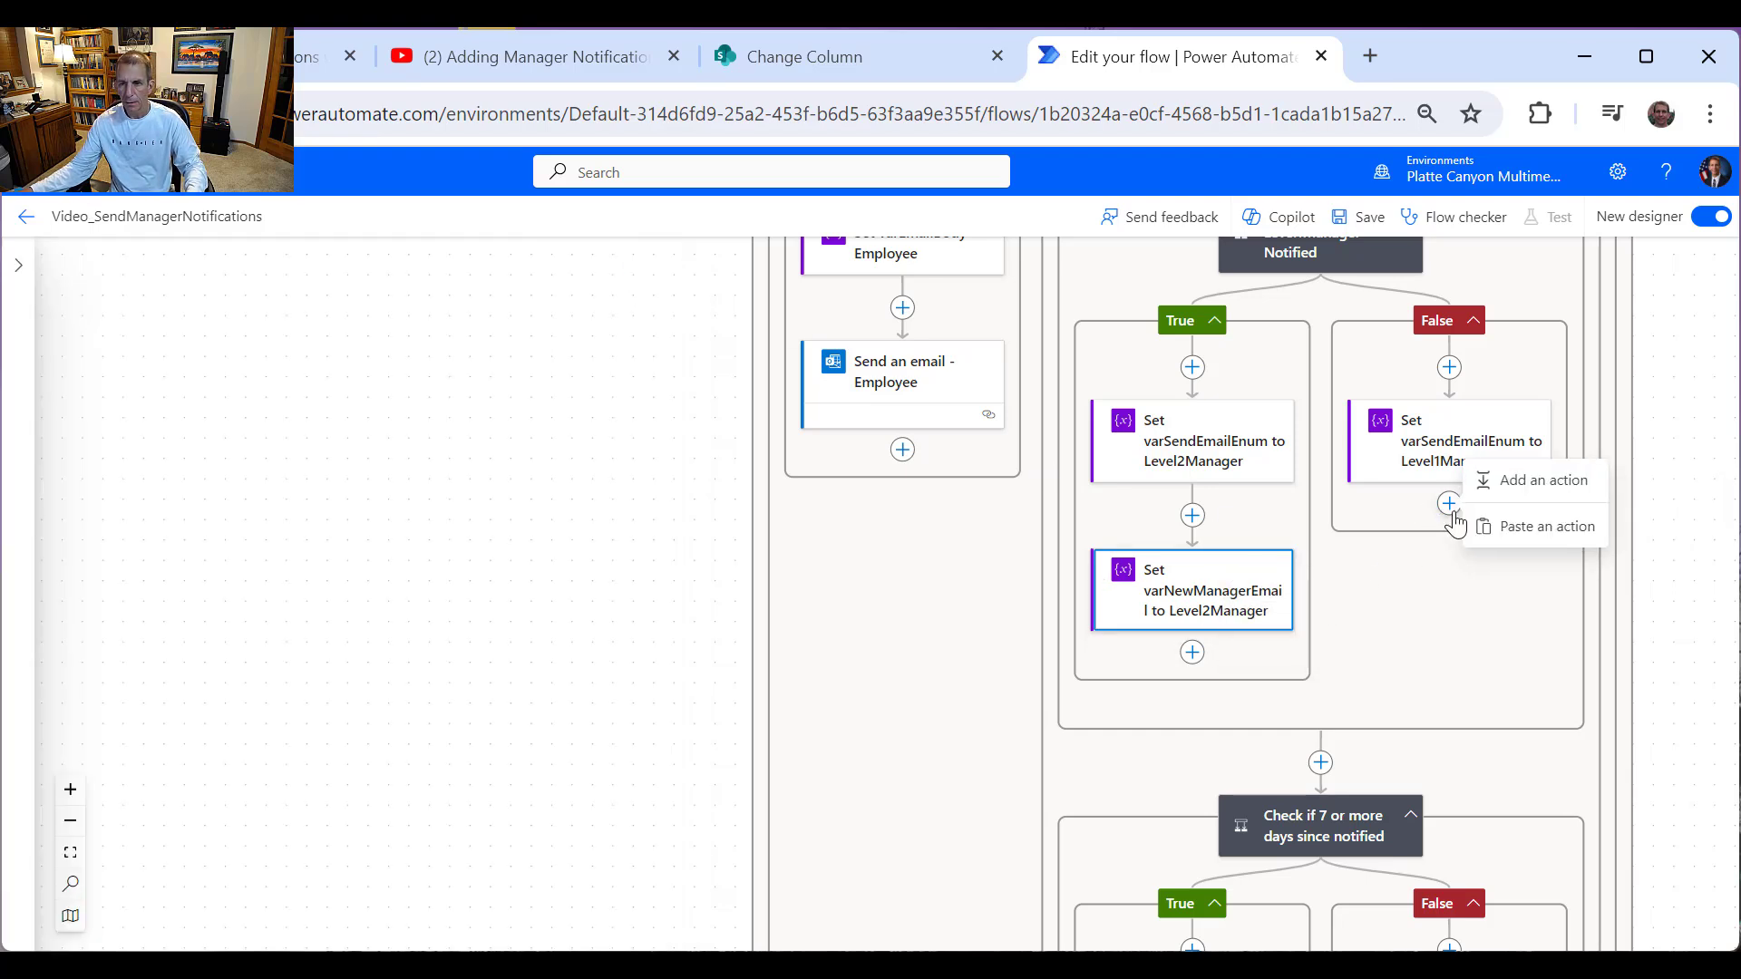
left_click(1552, 495)
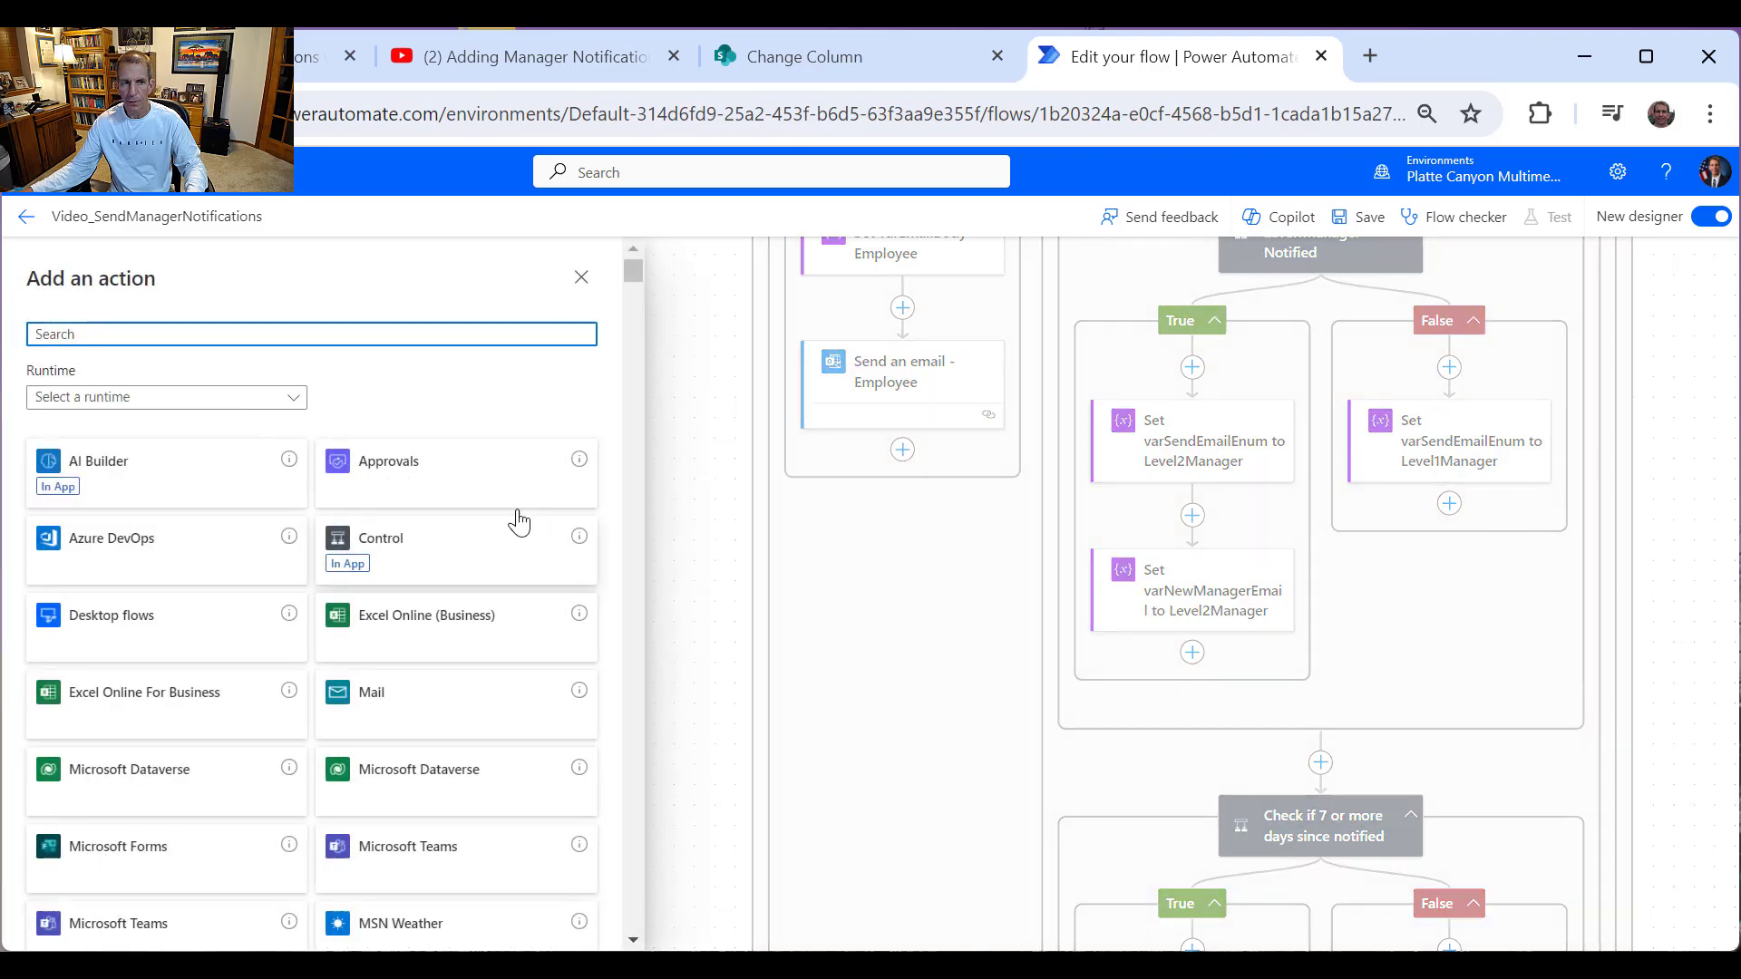
left_click(581, 277)
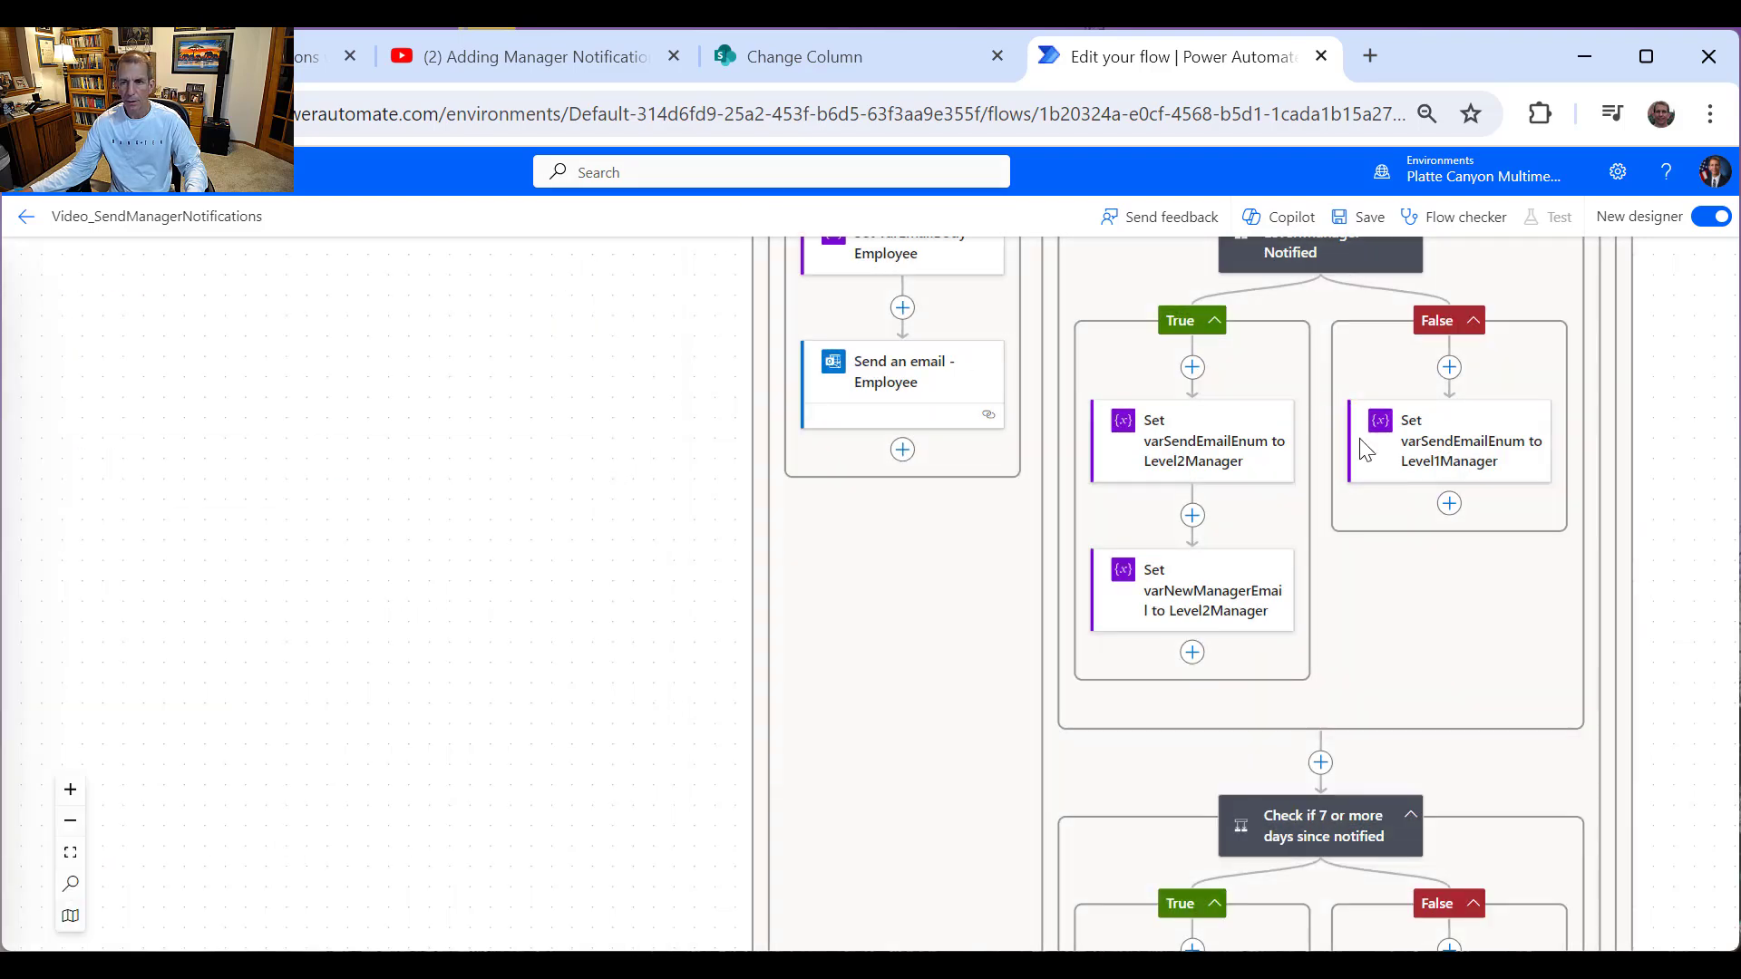
left_click(1449, 504)
left_click(1532, 534)
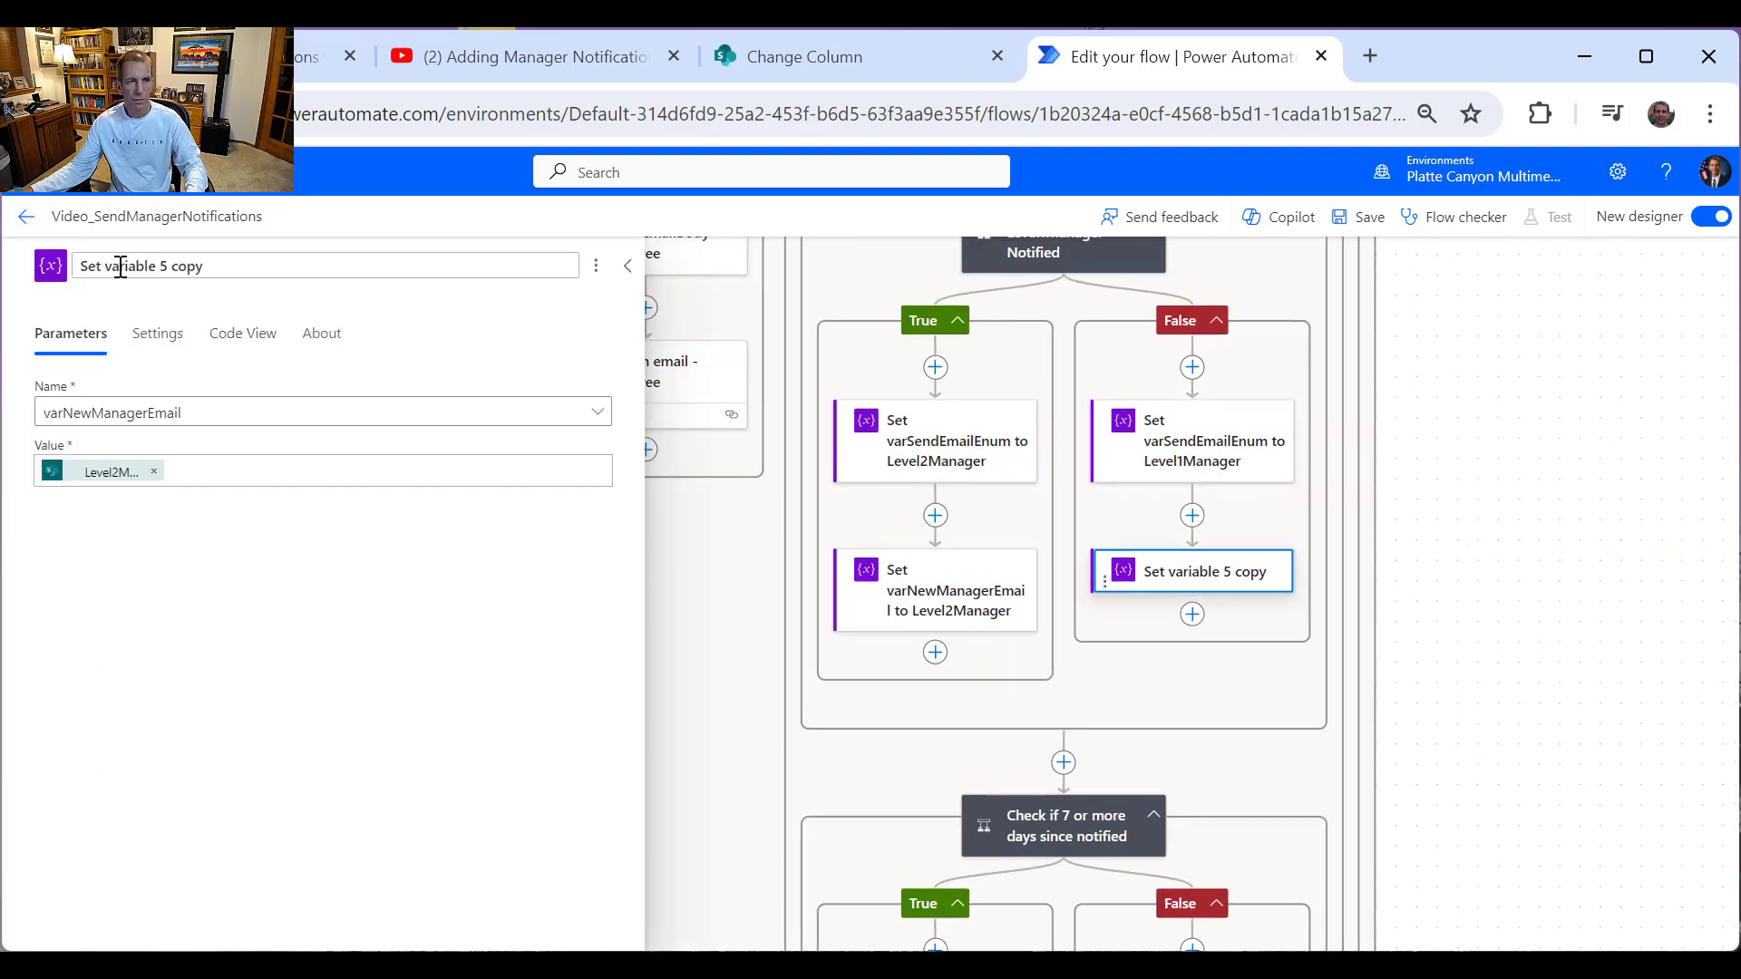
Step: Rename the pasted False branch action as "Set varNewManagerEmail to Level1Manager"
left_click_drag(112, 266, 291, 263)
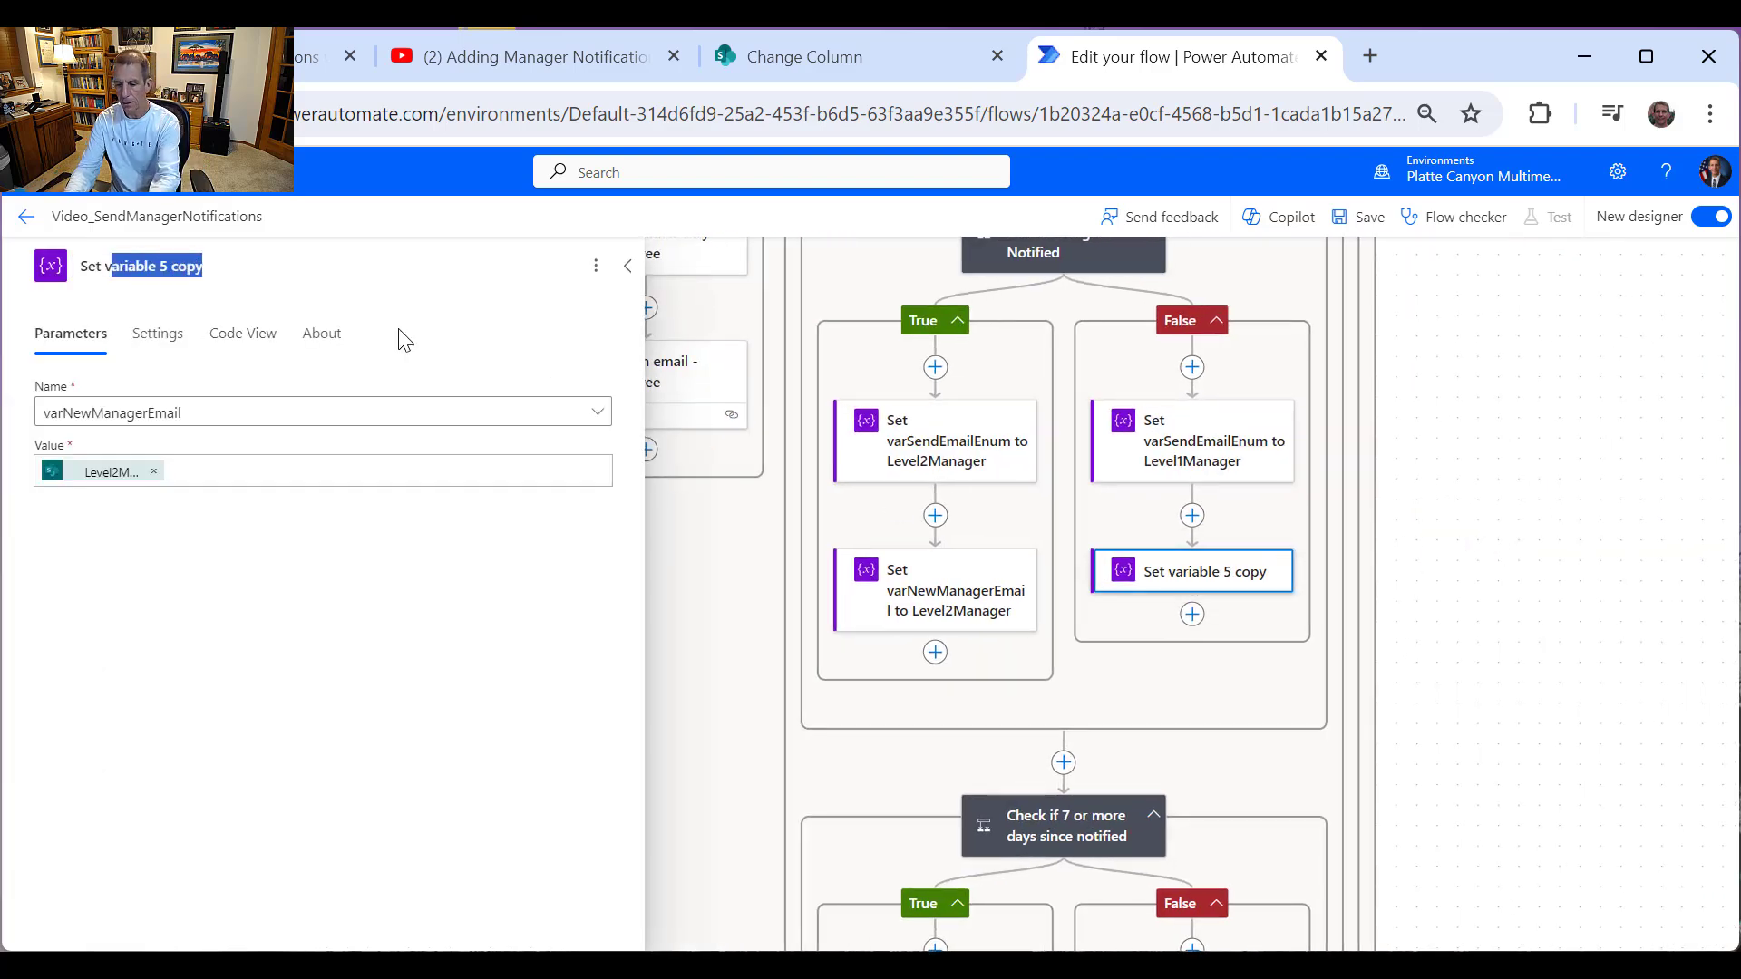
type("varNew")
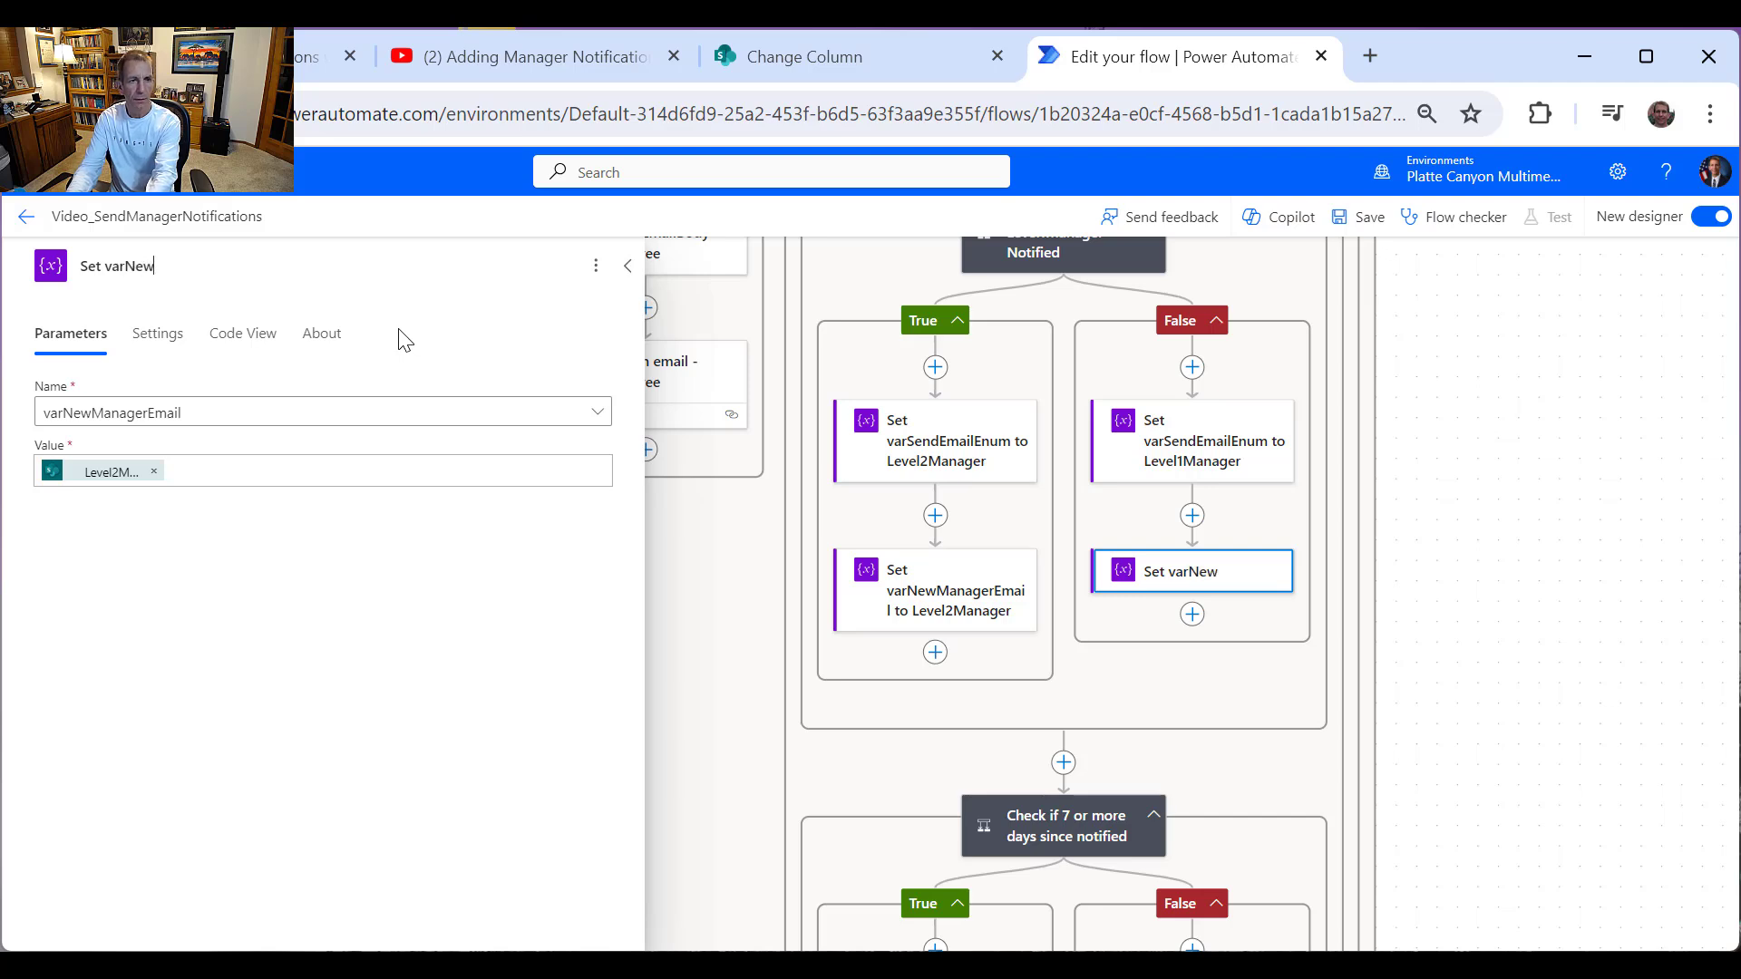
type("ManagerEma")
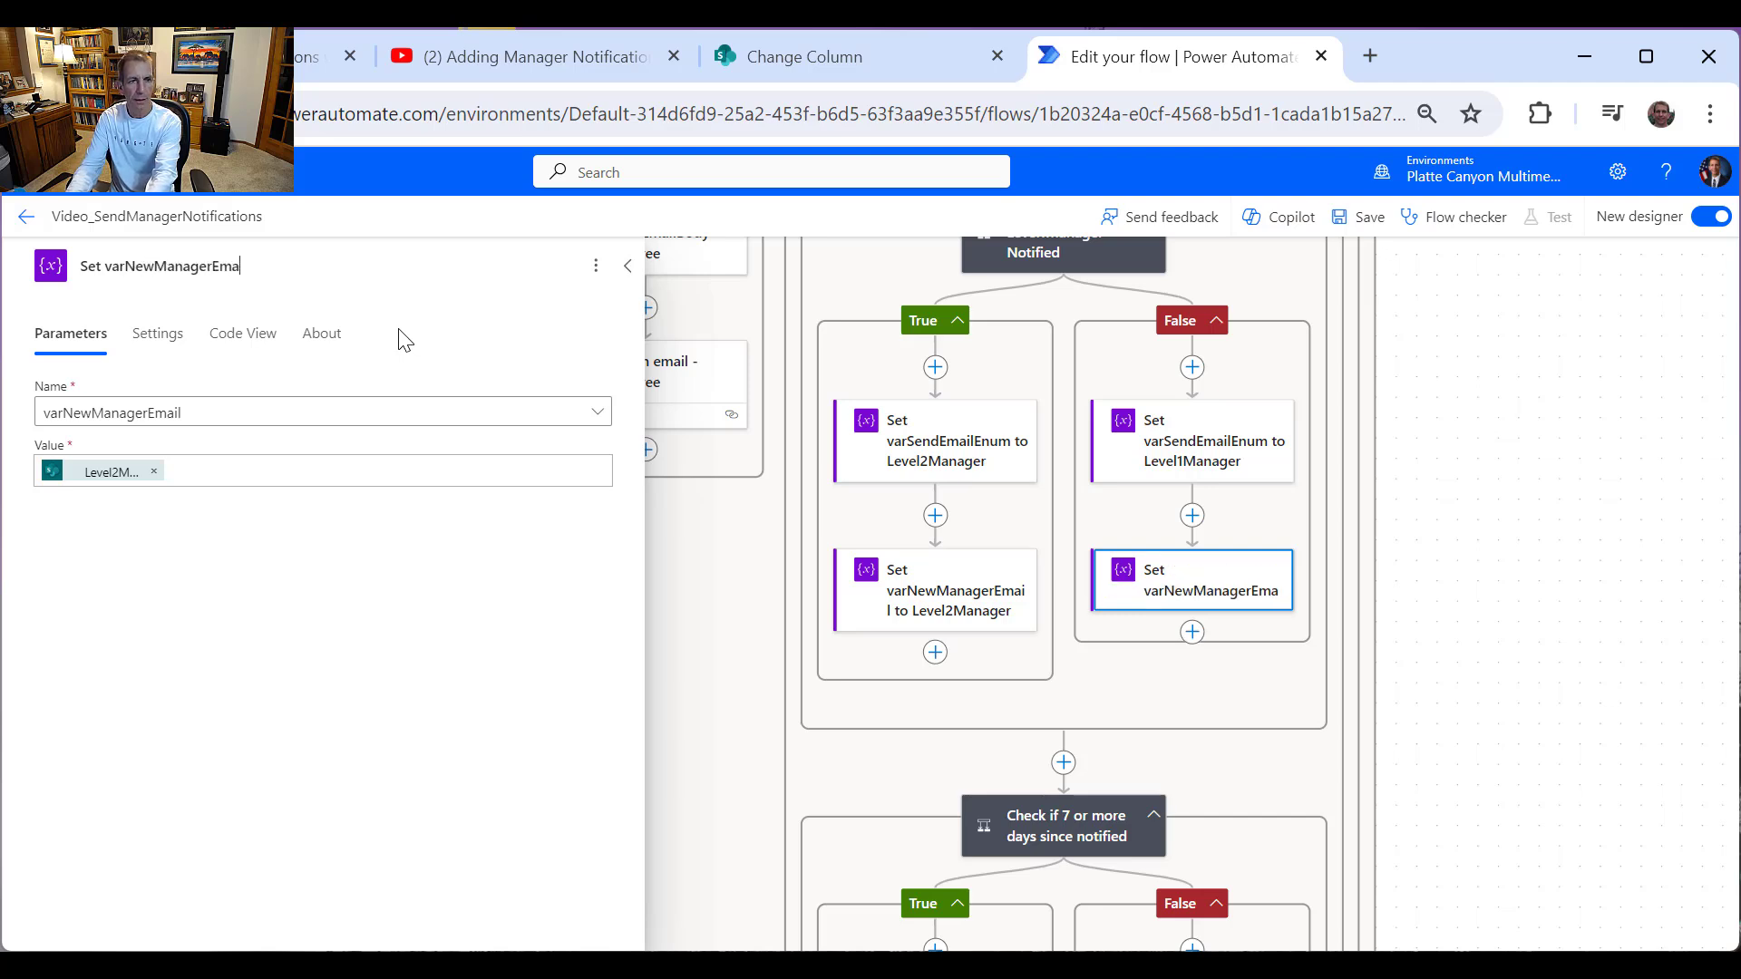
type("il to Level")
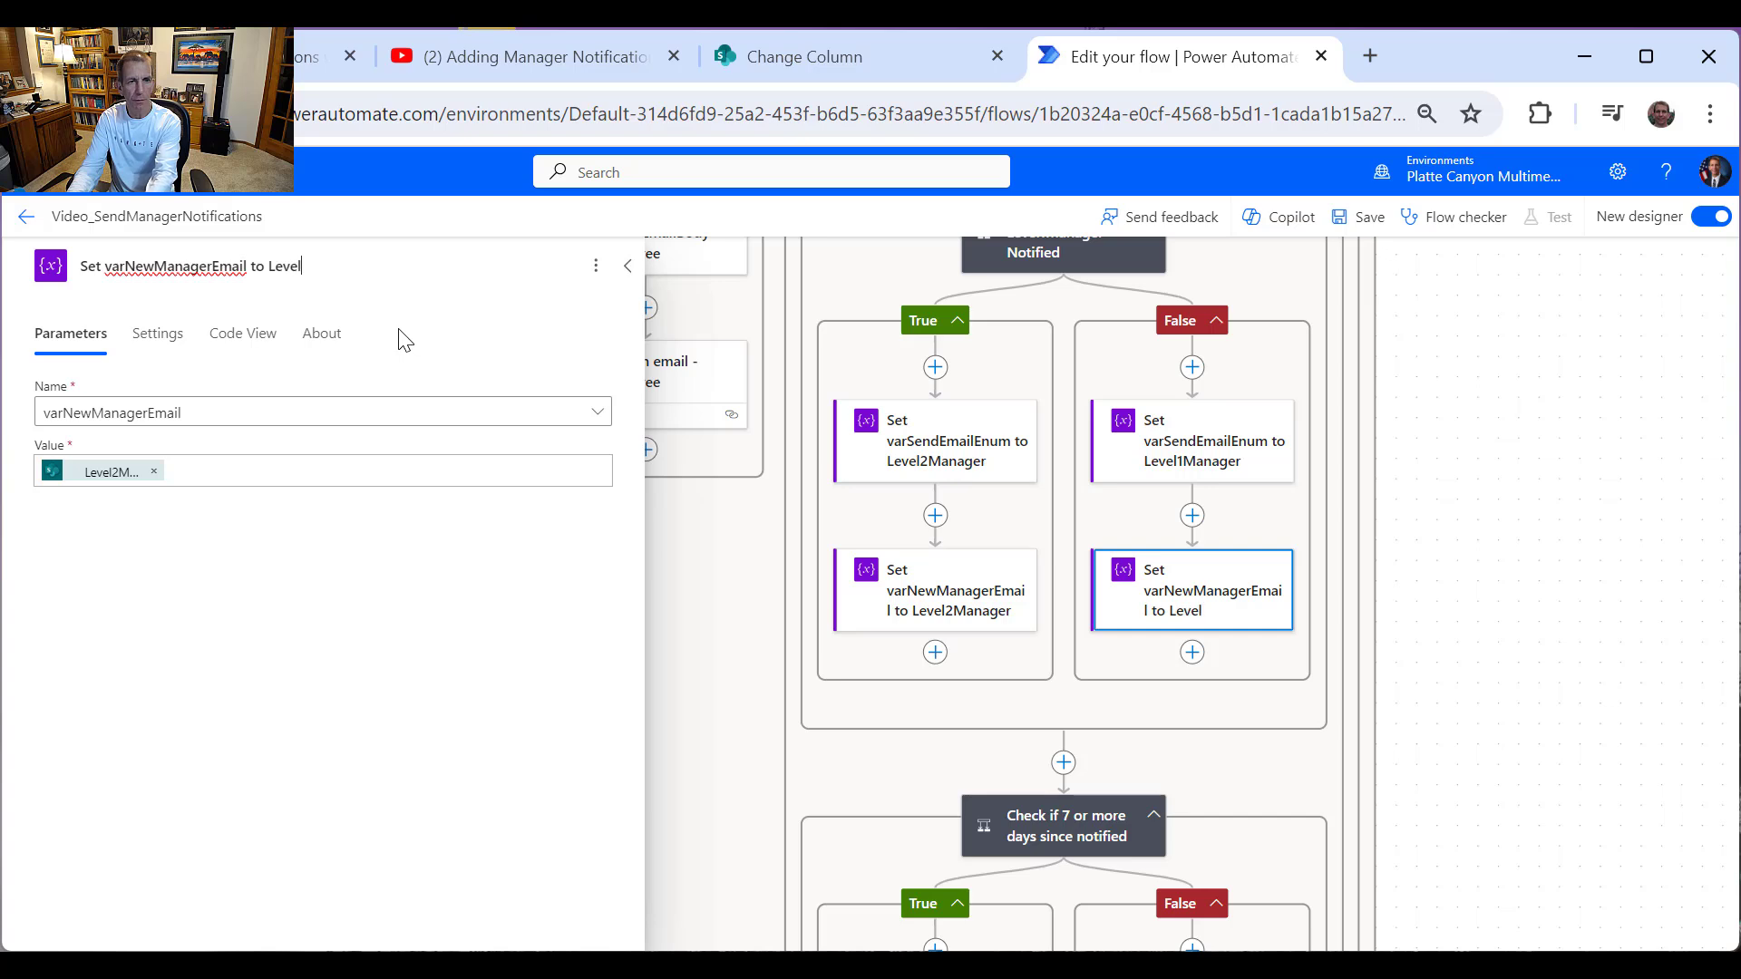
type("1Manager")
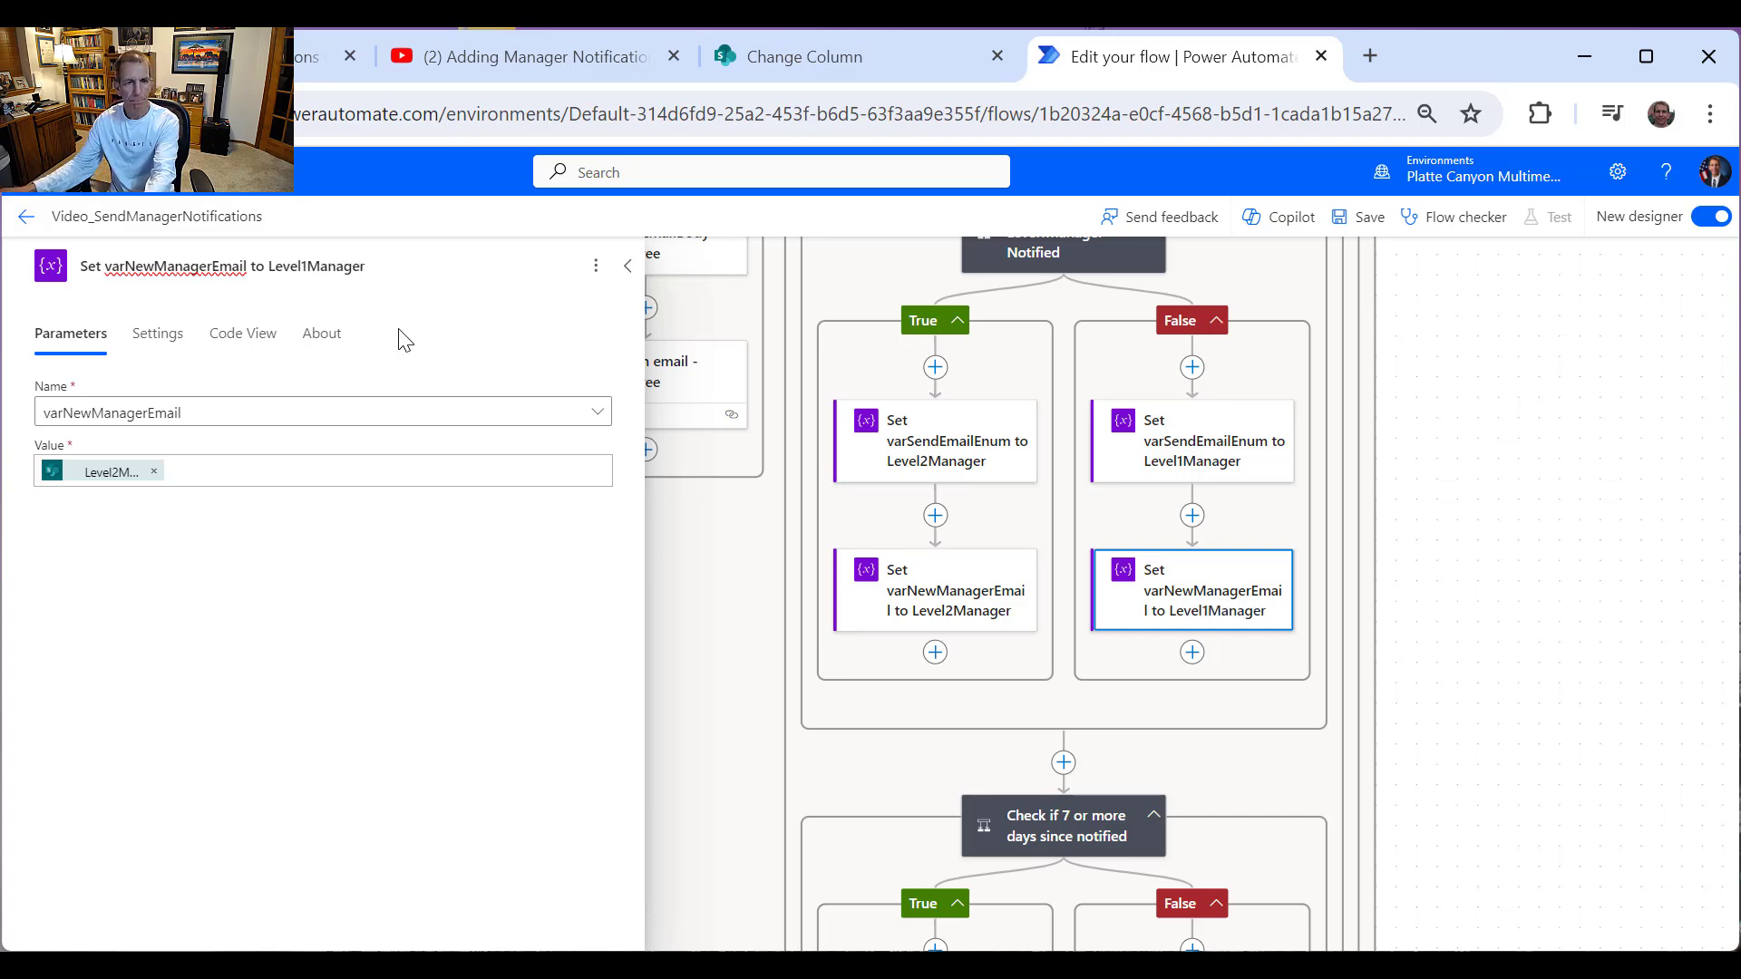
Step: Replace the value of varNewManagerEmail in the False branch action with the Level1ManagerEmail field from Get items
left_click(156, 473)
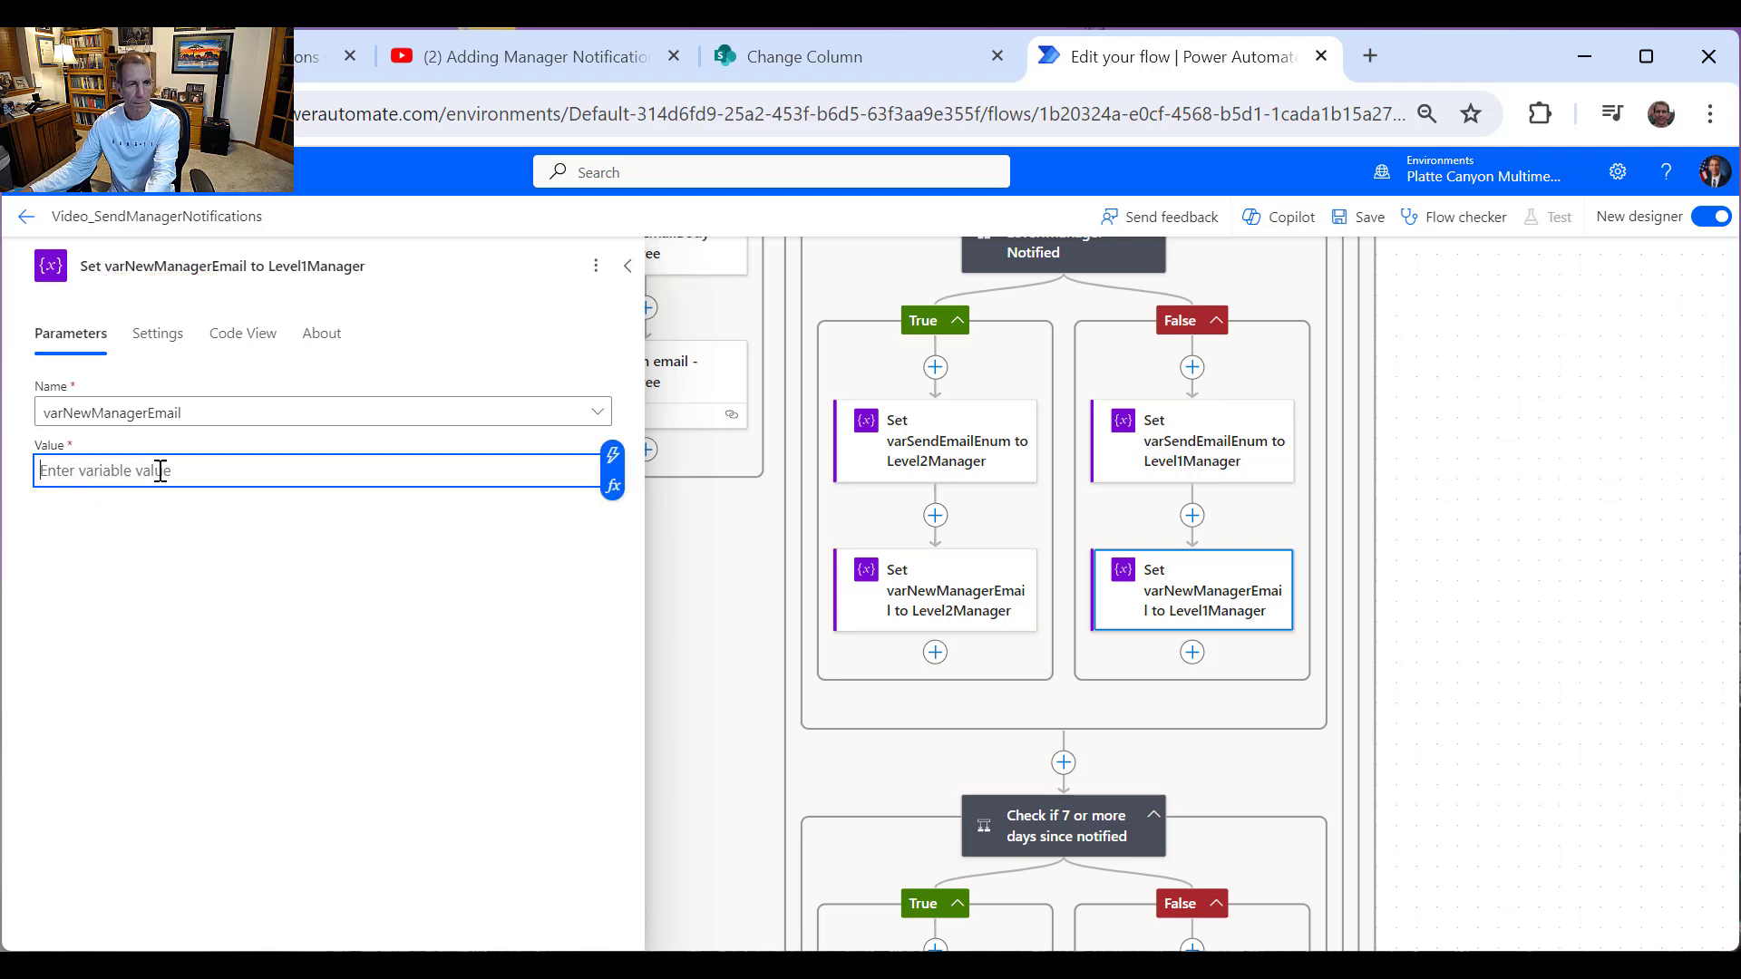
left_click(604, 471)
scroll(933, 640, "down", 3)
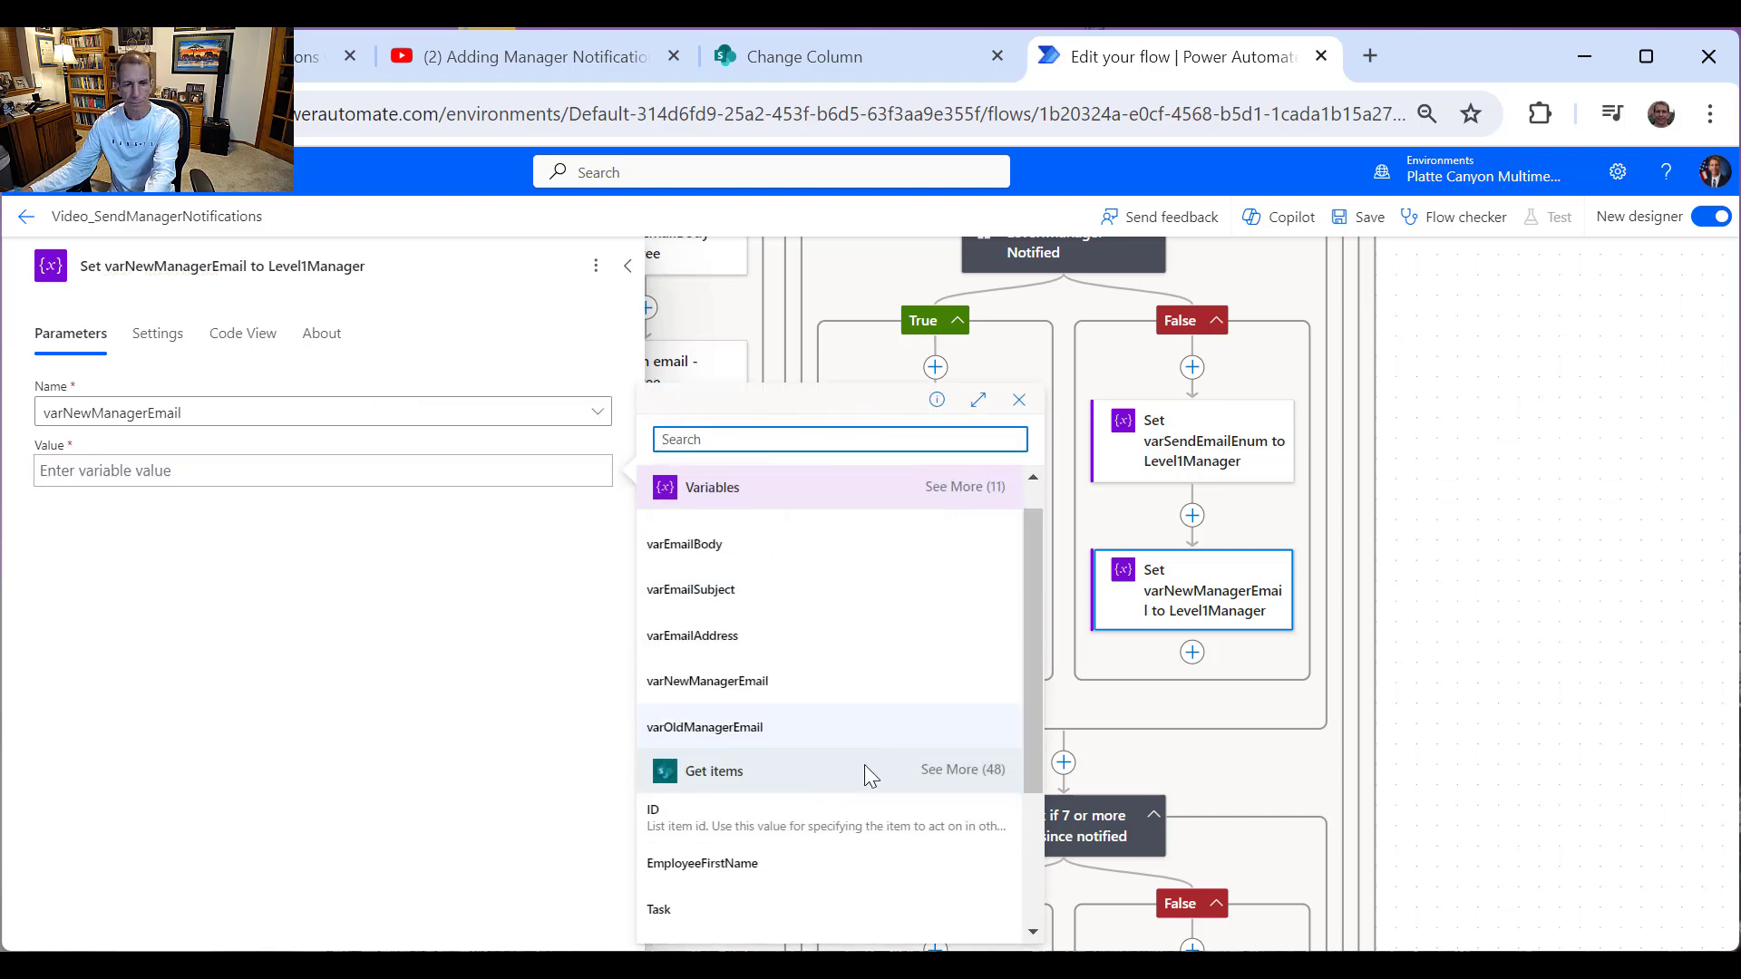
left_click(968, 568)
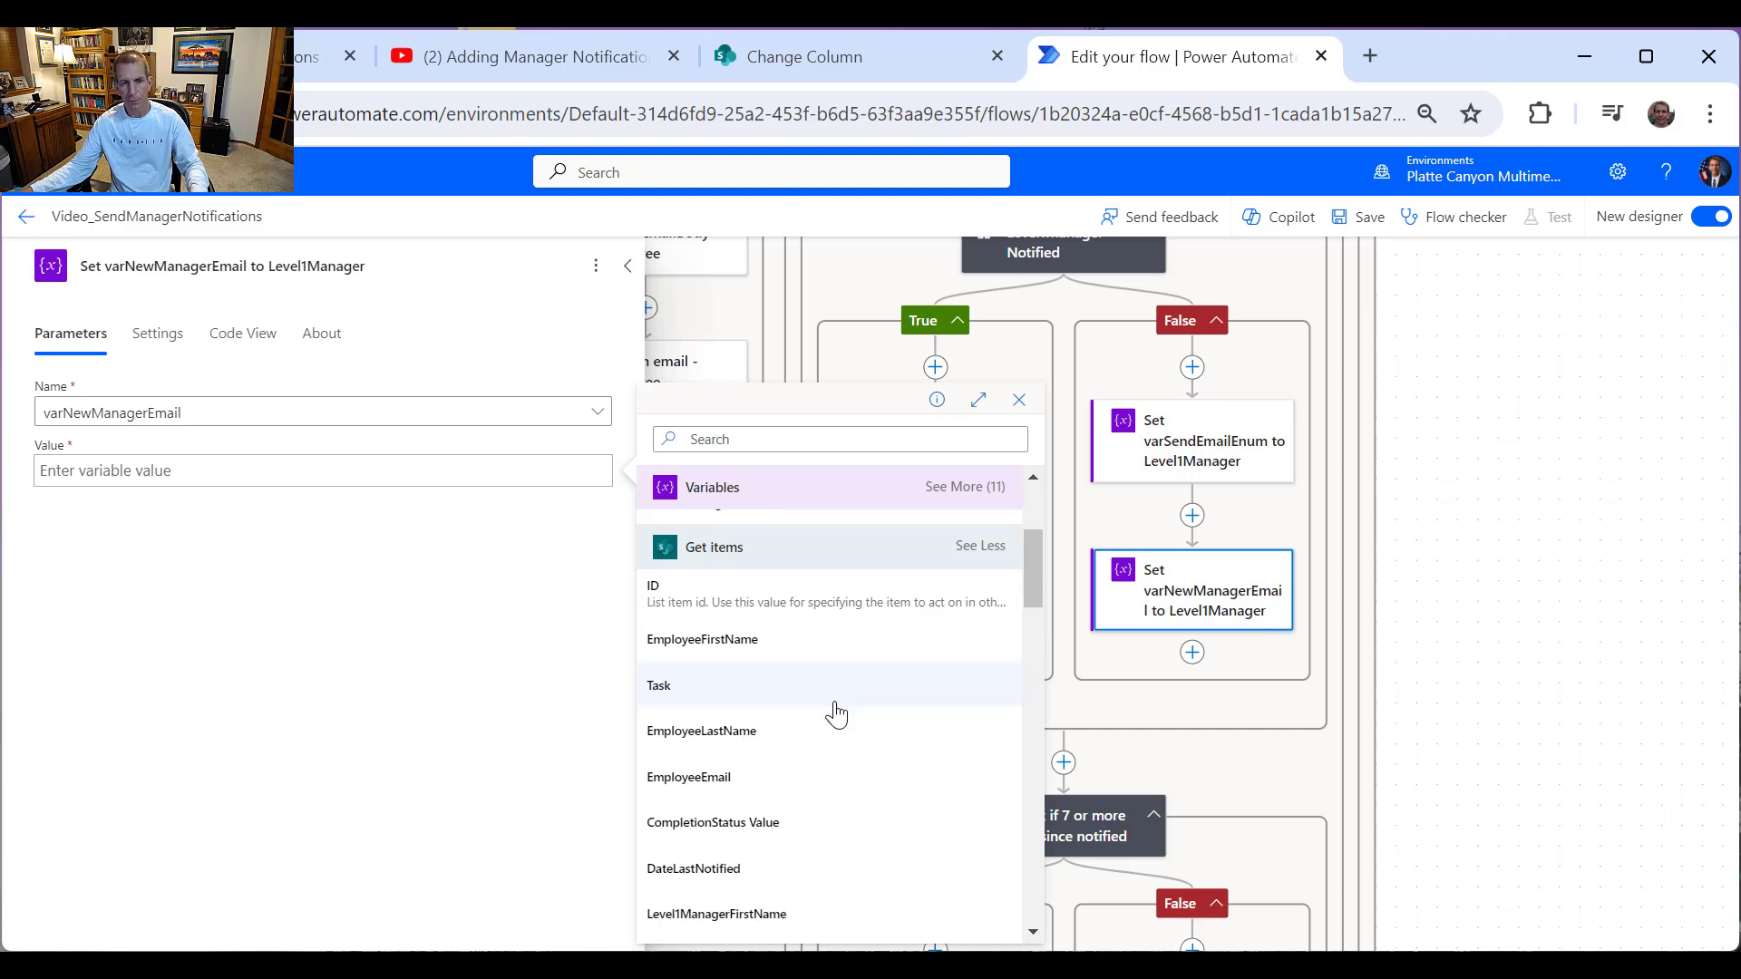
scroll(834, 707, "down", 3)
left_click(753, 752)
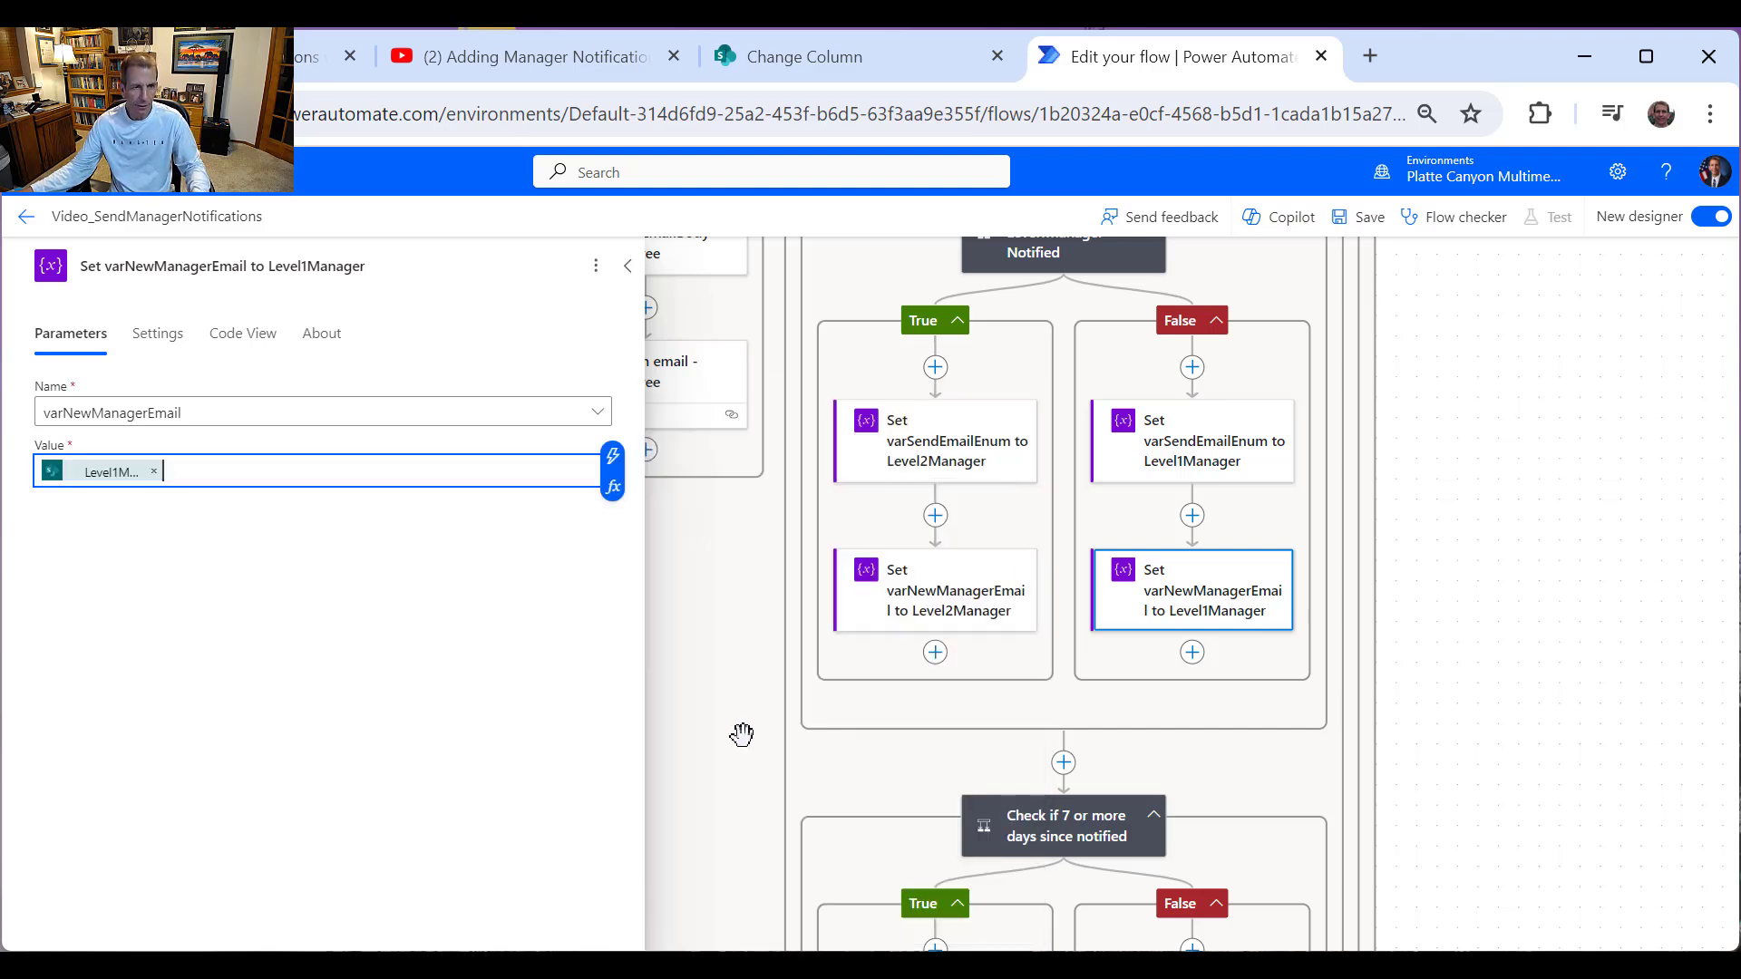
left_click(627, 266)
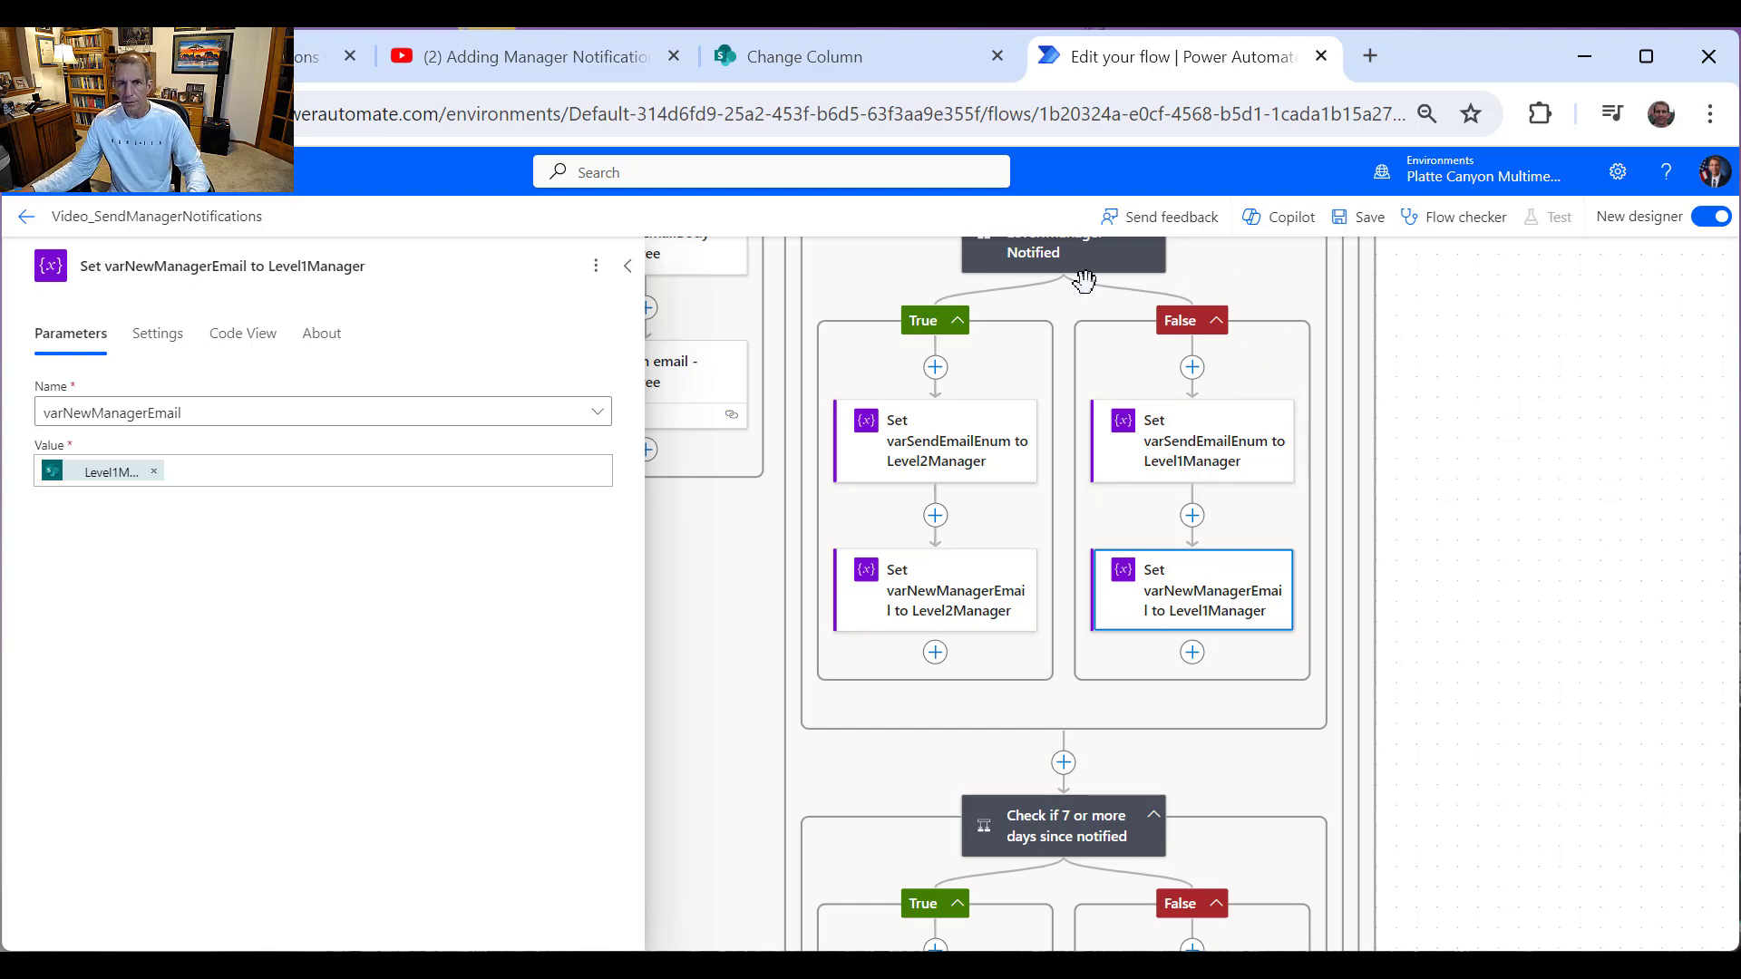
Step: Examine the condition expression of the "Check if 7 or more days since notified" check and close its settings
scroll(1243, 395, "up", 2)
scroll(1173, 620, "down", 2)
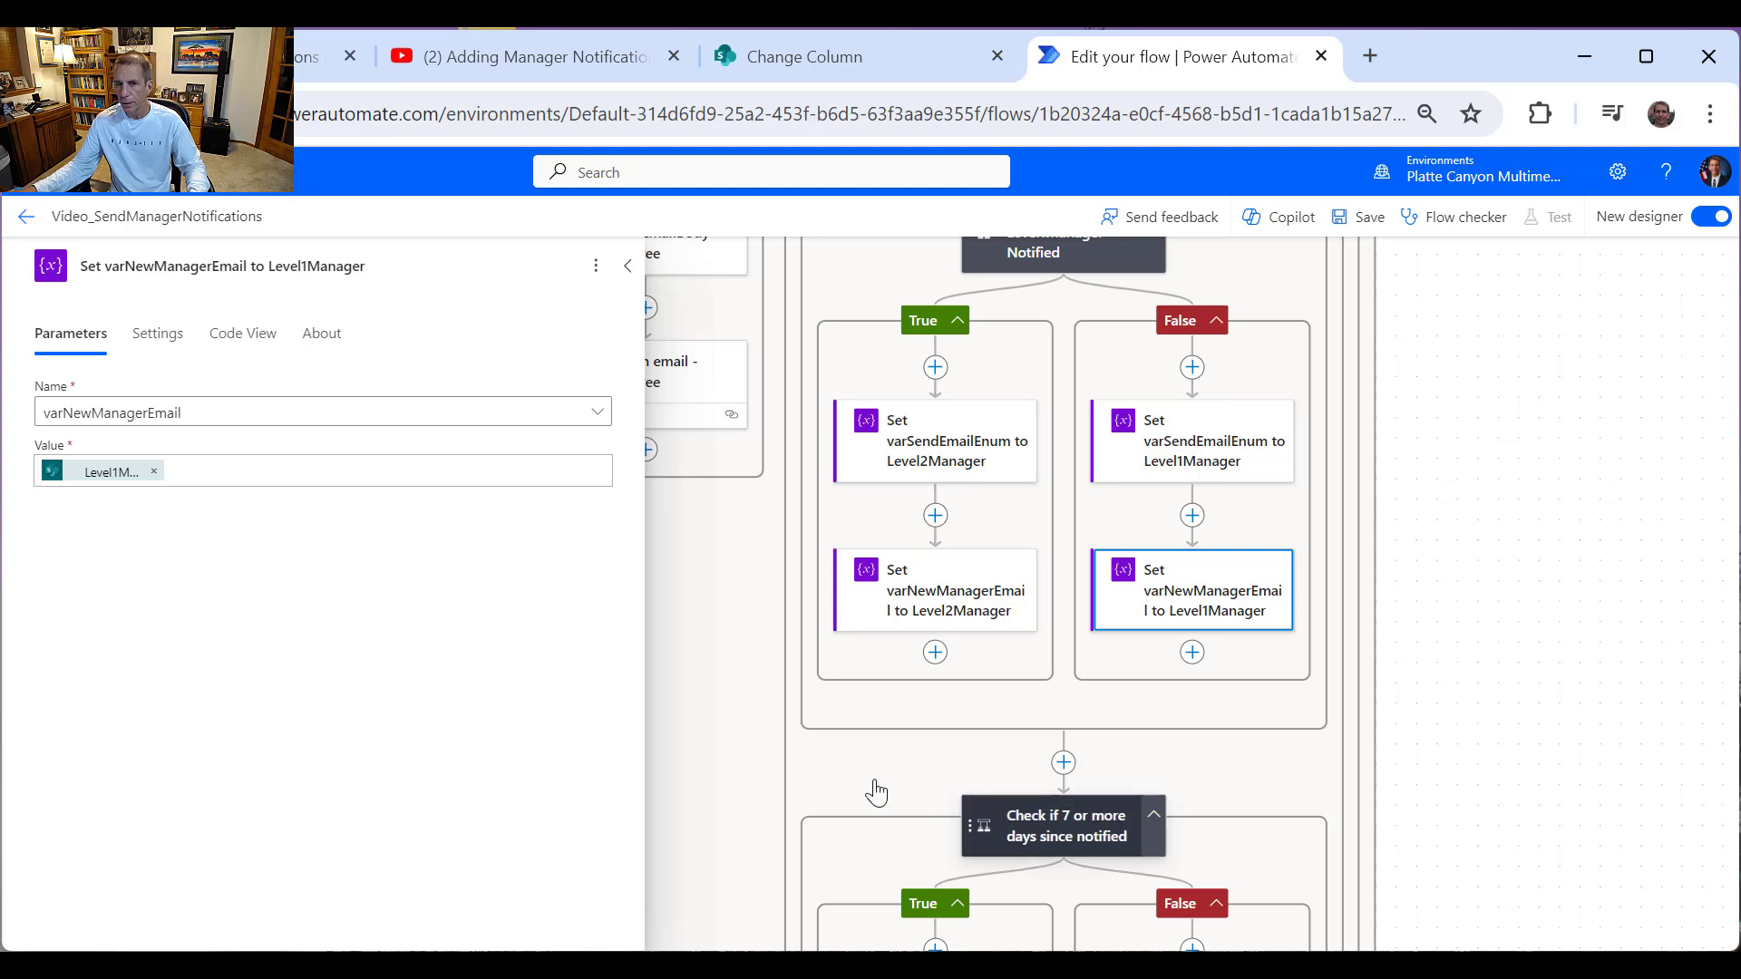
left_click(975, 839)
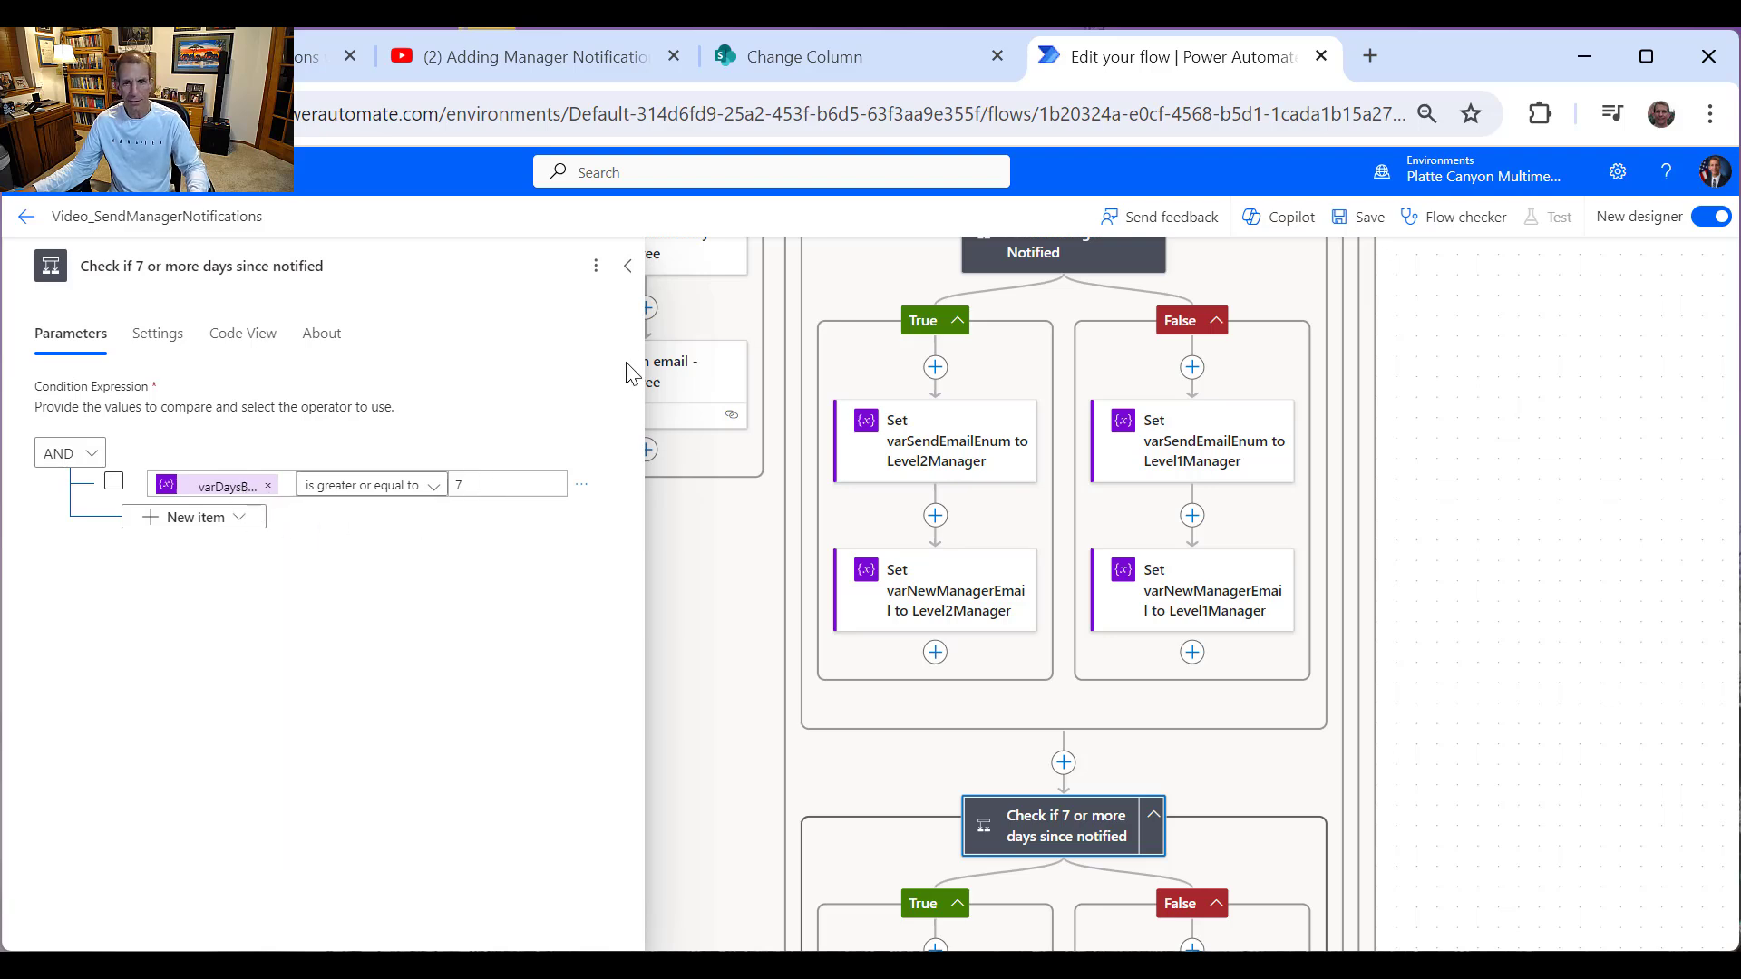
left_click(627, 267)
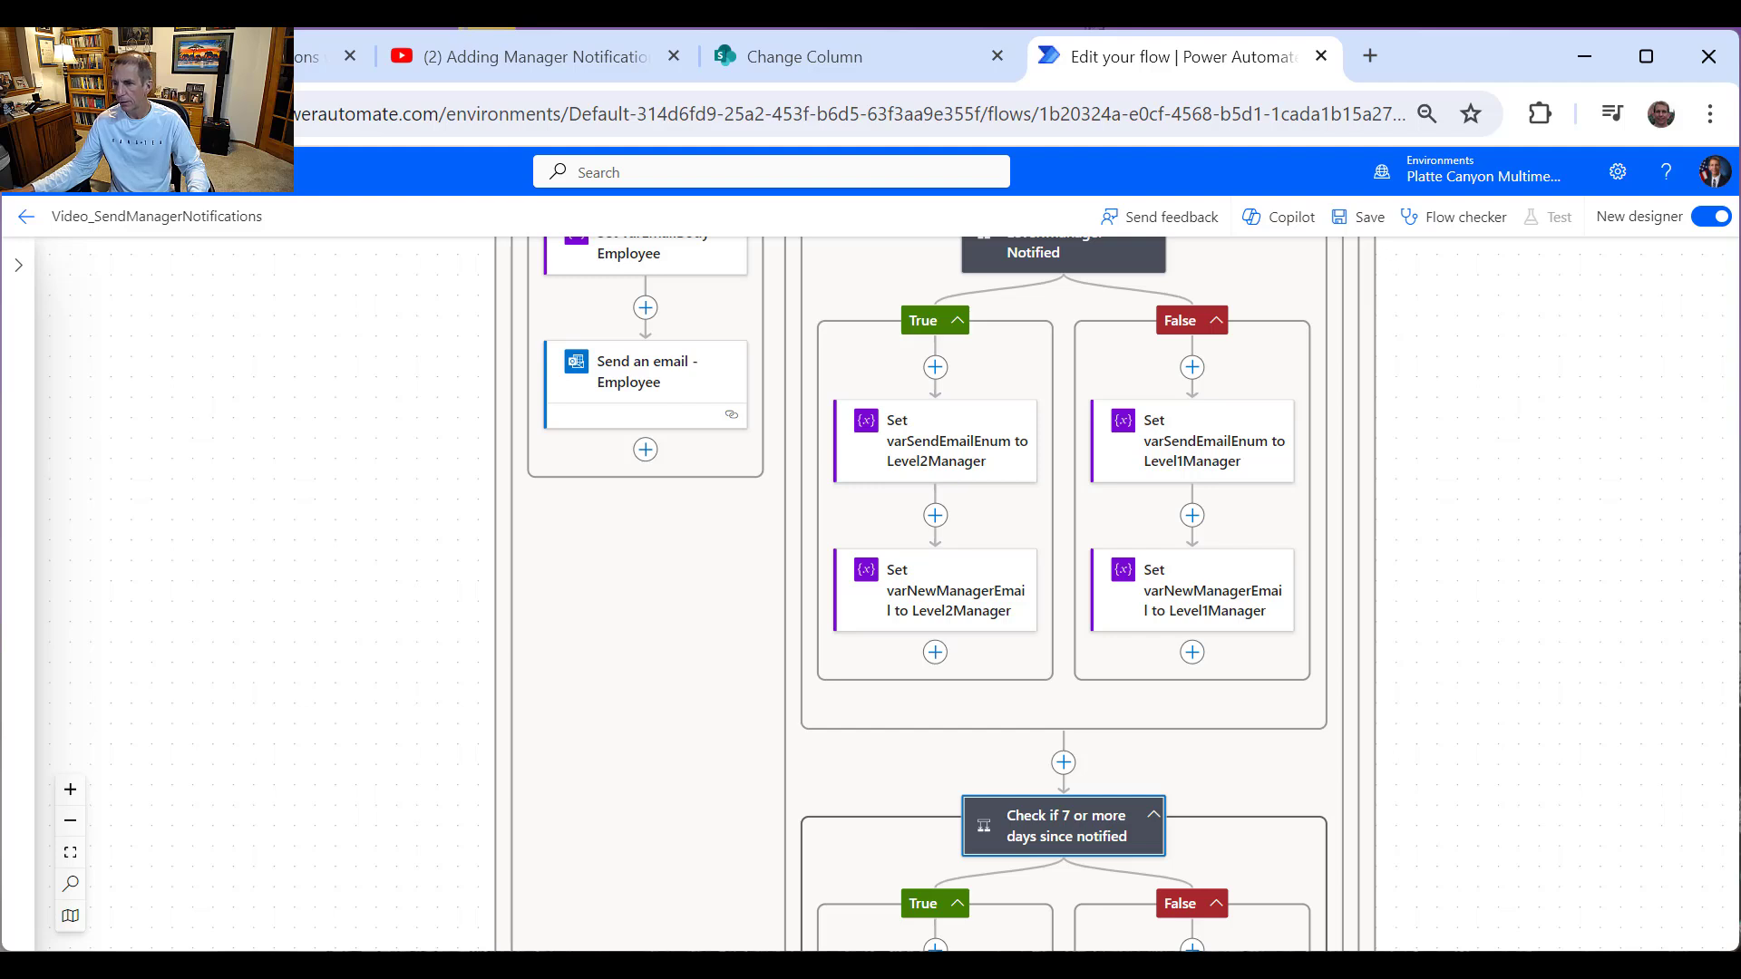
Step: Make the "Set varSendEmail to false" action under the 7-day check's False branch set varSendEmailEnum to NotSent
scroll(1236, 734, "down", 2)
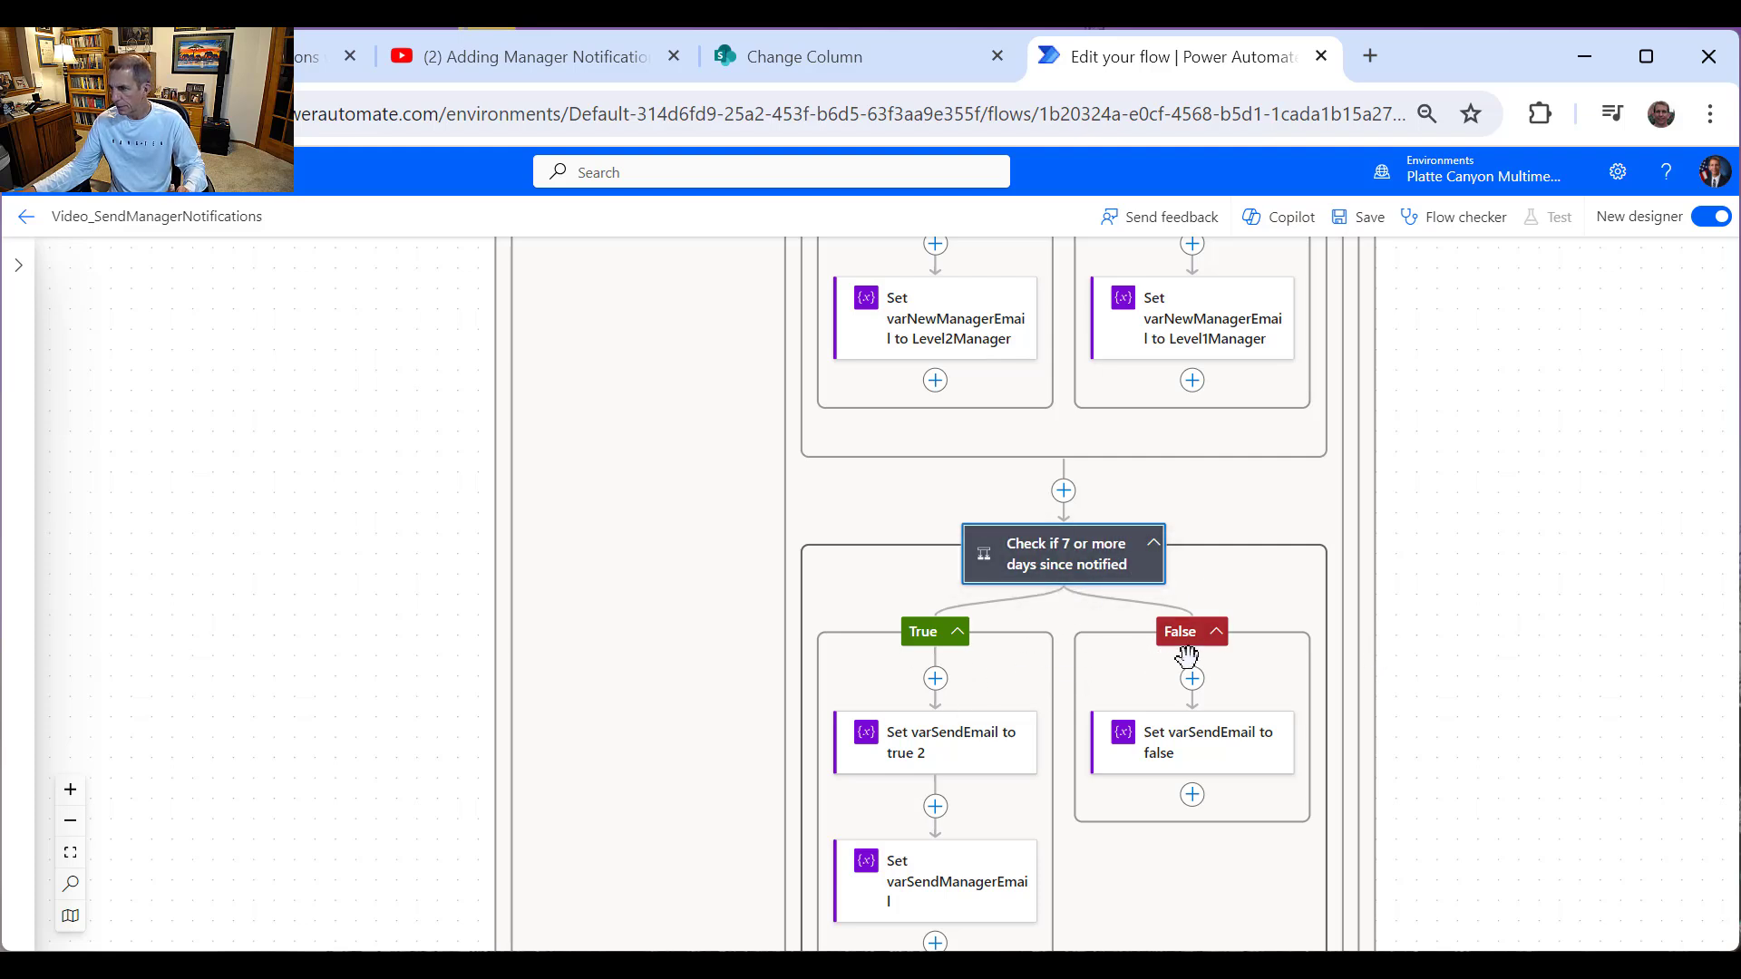
left_click(1179, 749)
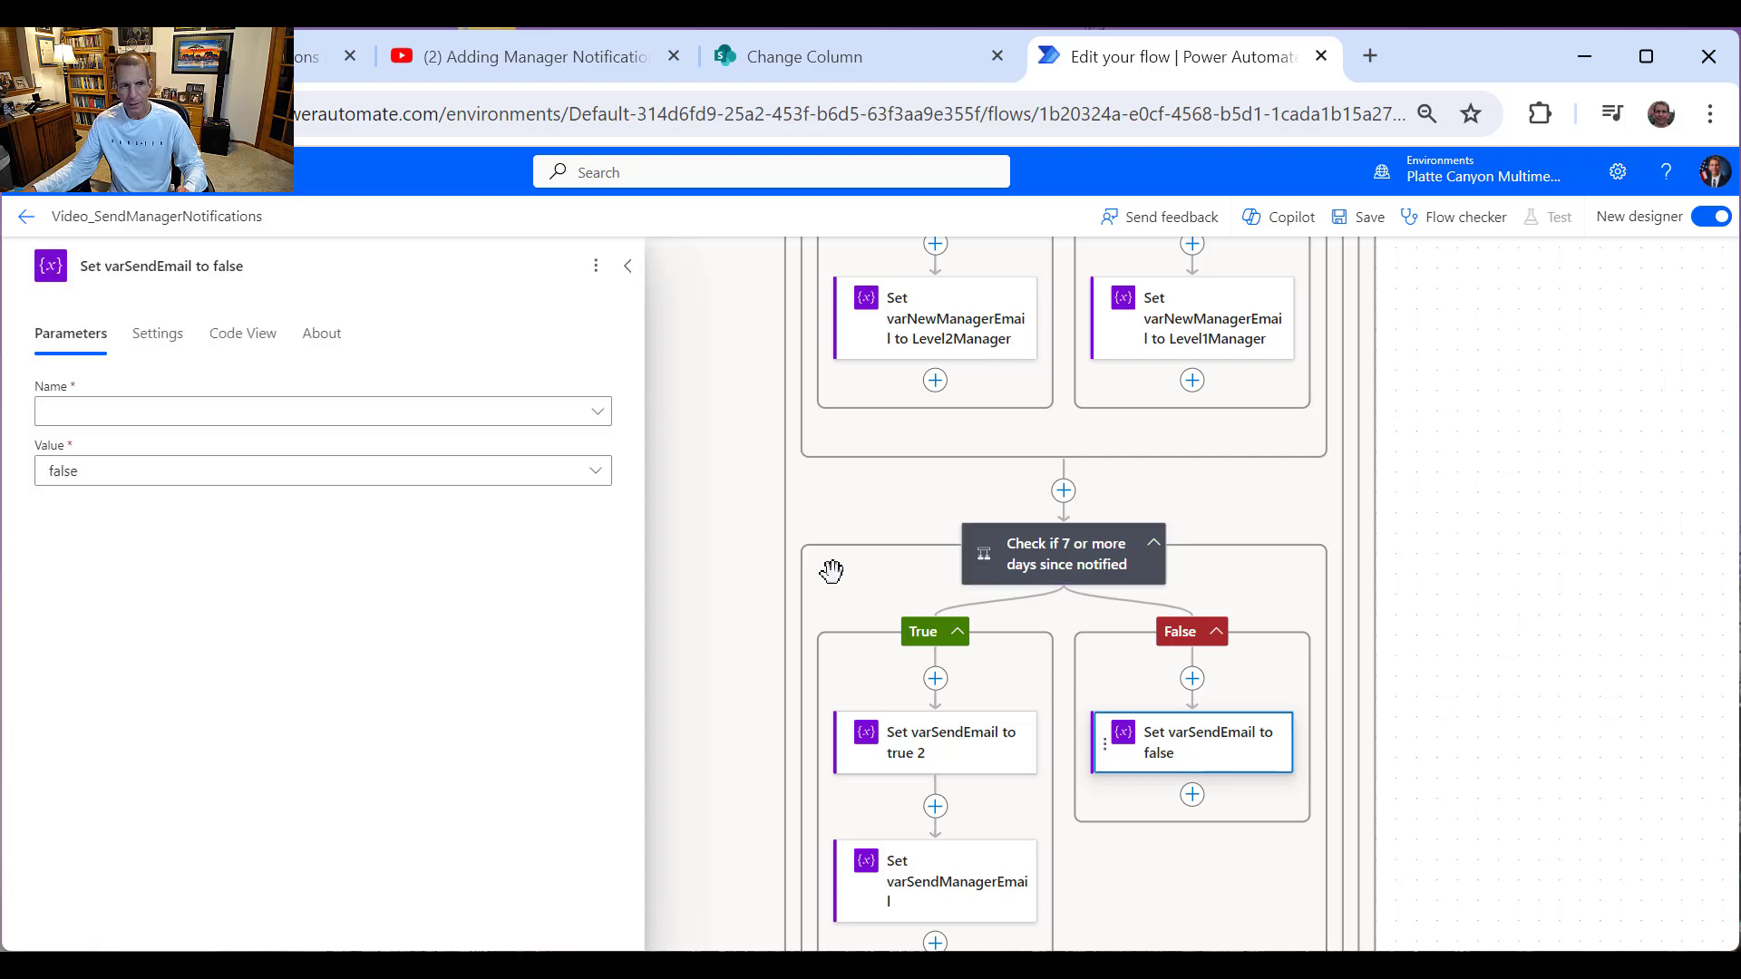
left_click(400, 412)
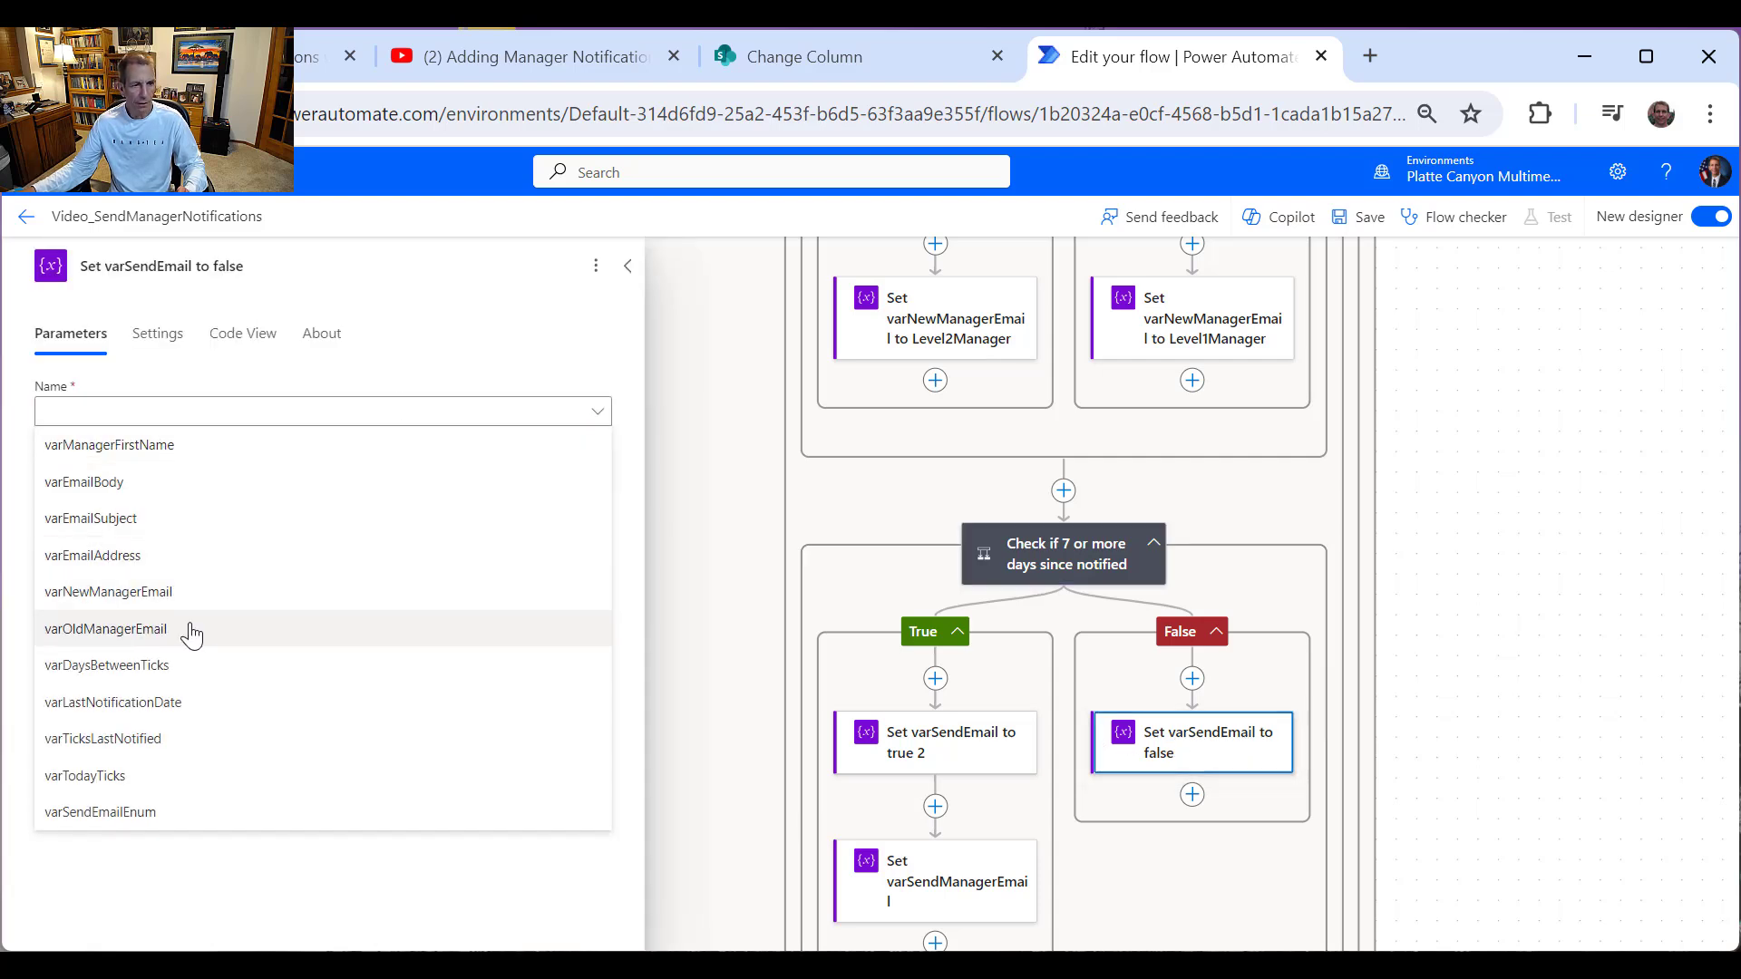
left_click(99, 812)
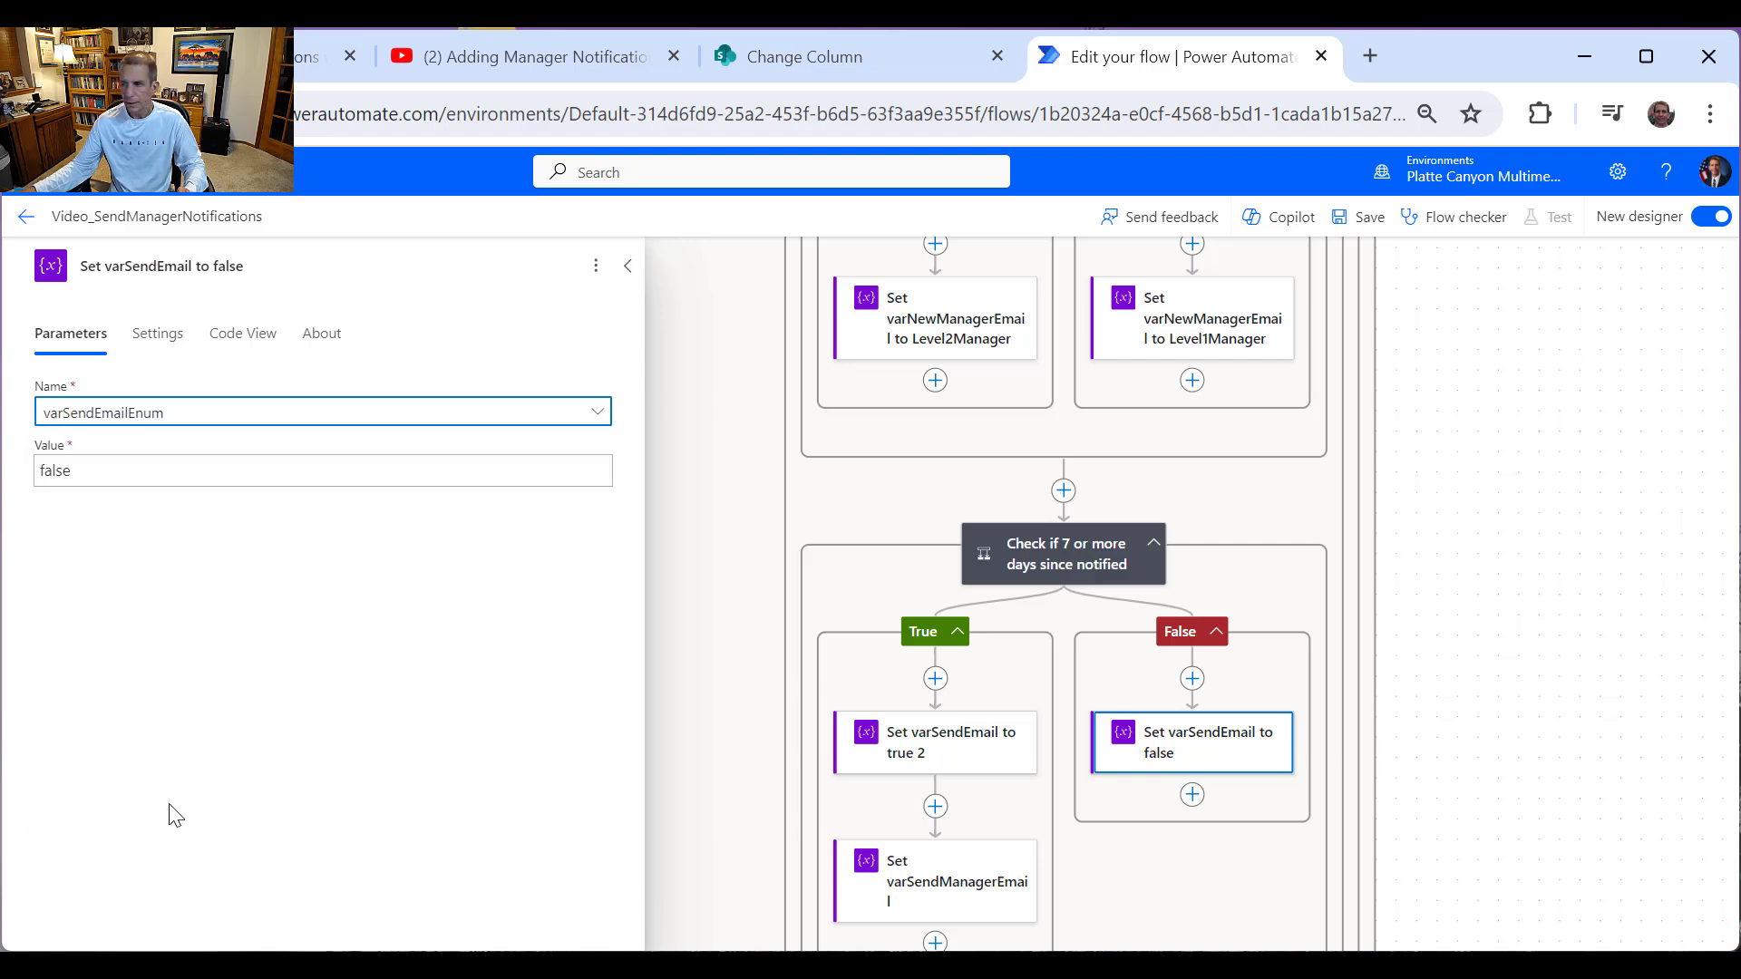
double_click(124, 467)
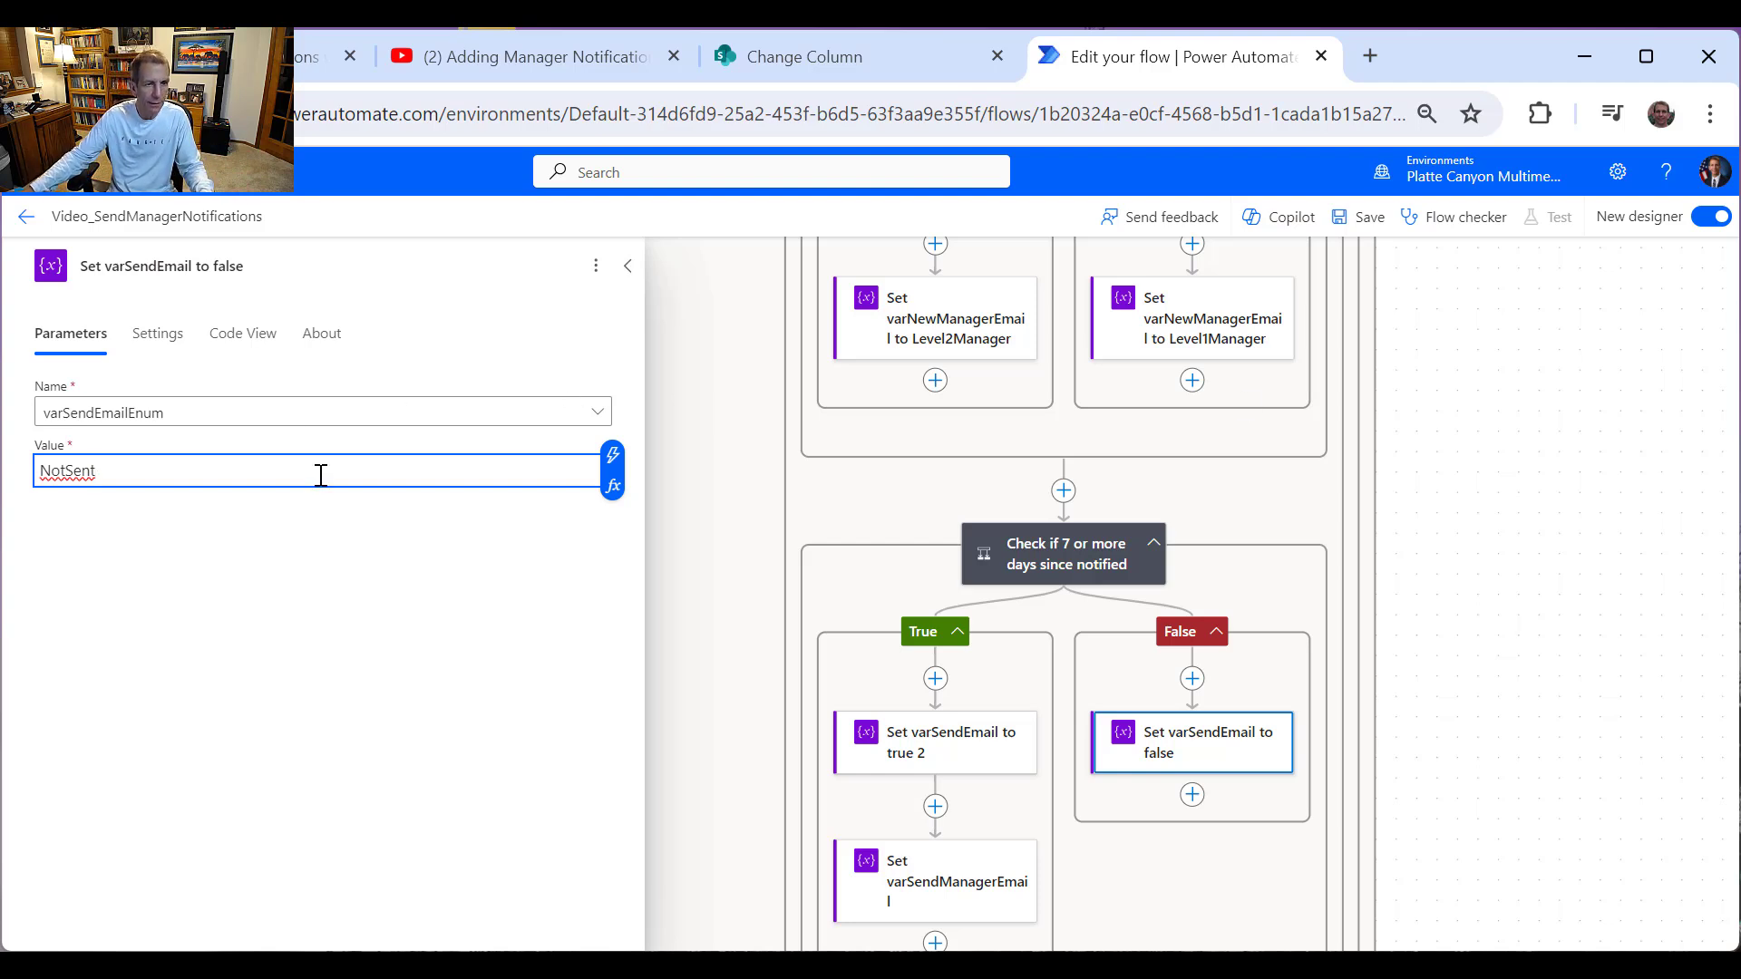
Step: Rename the action in the 7-day check's False branch as "Set varSendEmailEnum to NotSent" and close its settings
left_click_drag(192, 265, 373, 267)
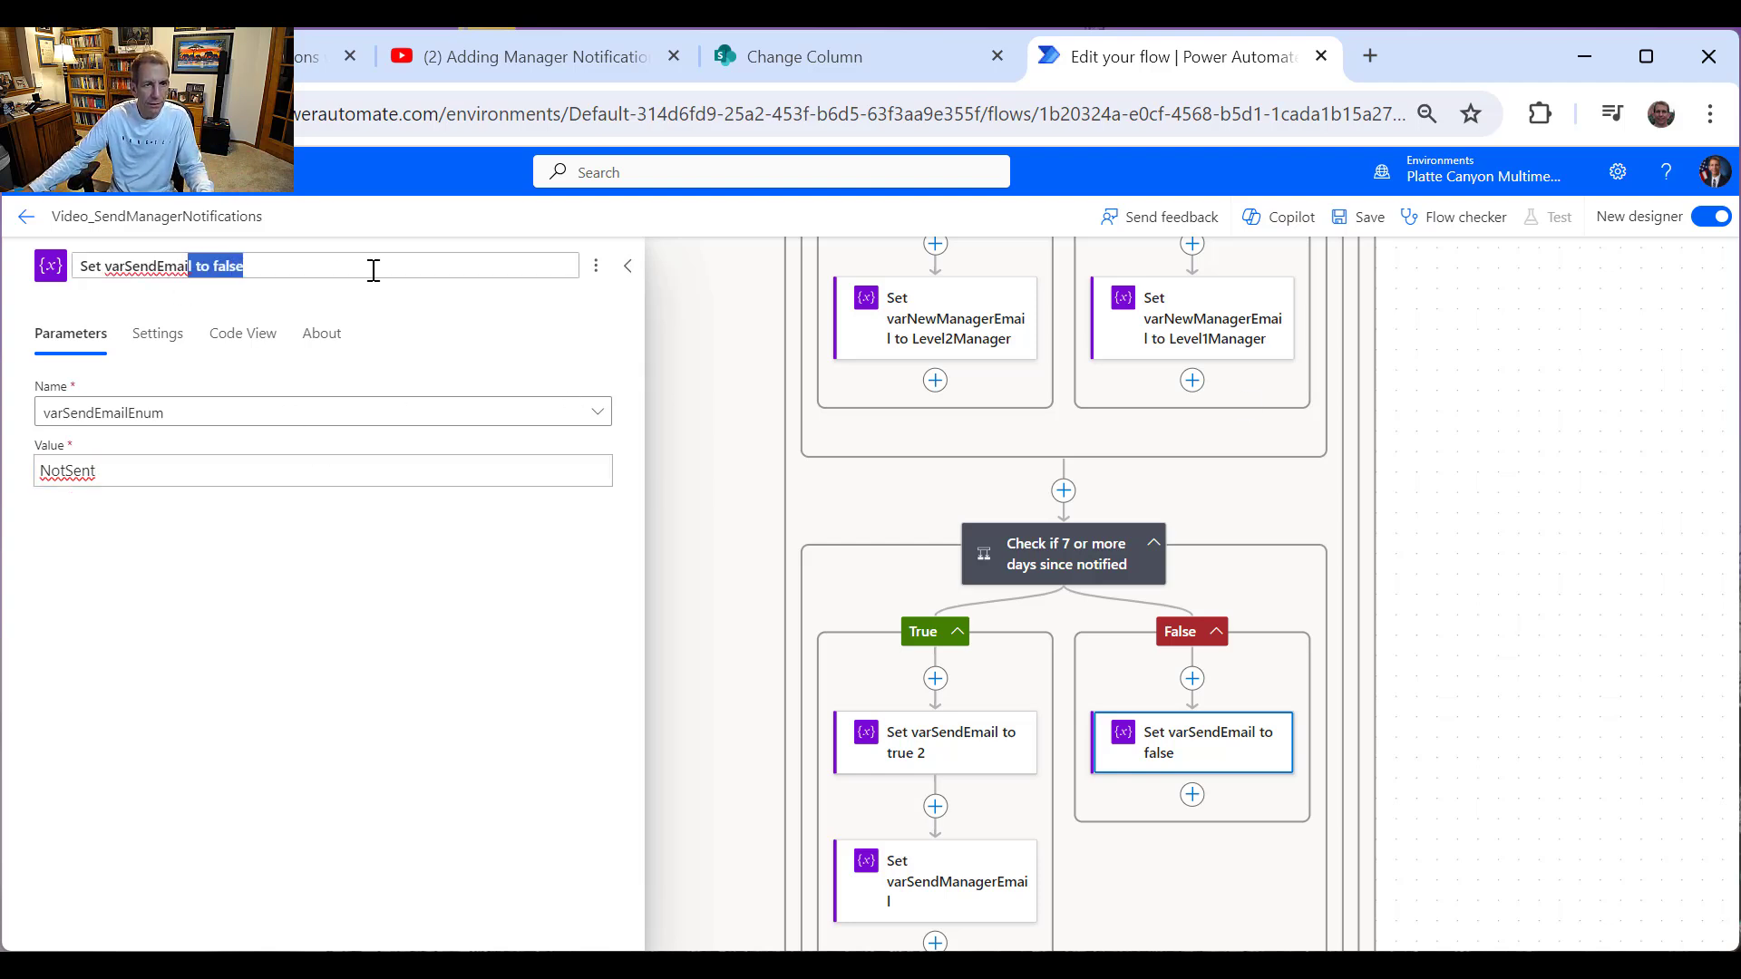
key("BackSpace")
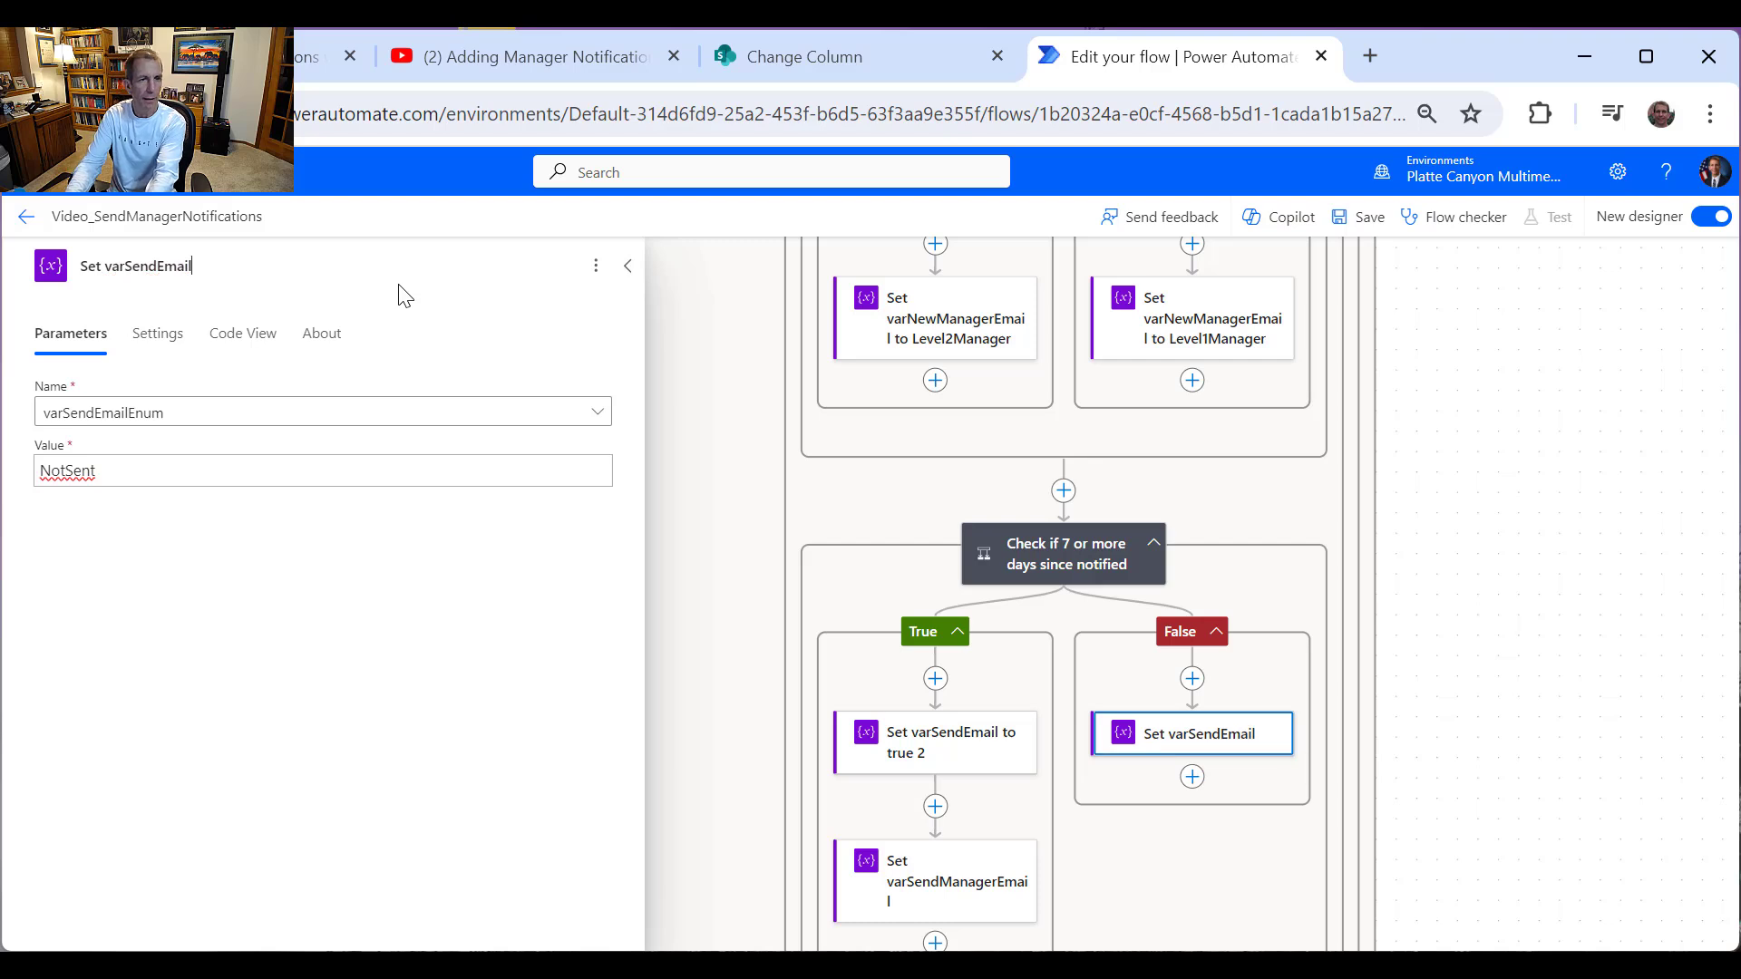
type("Enum")
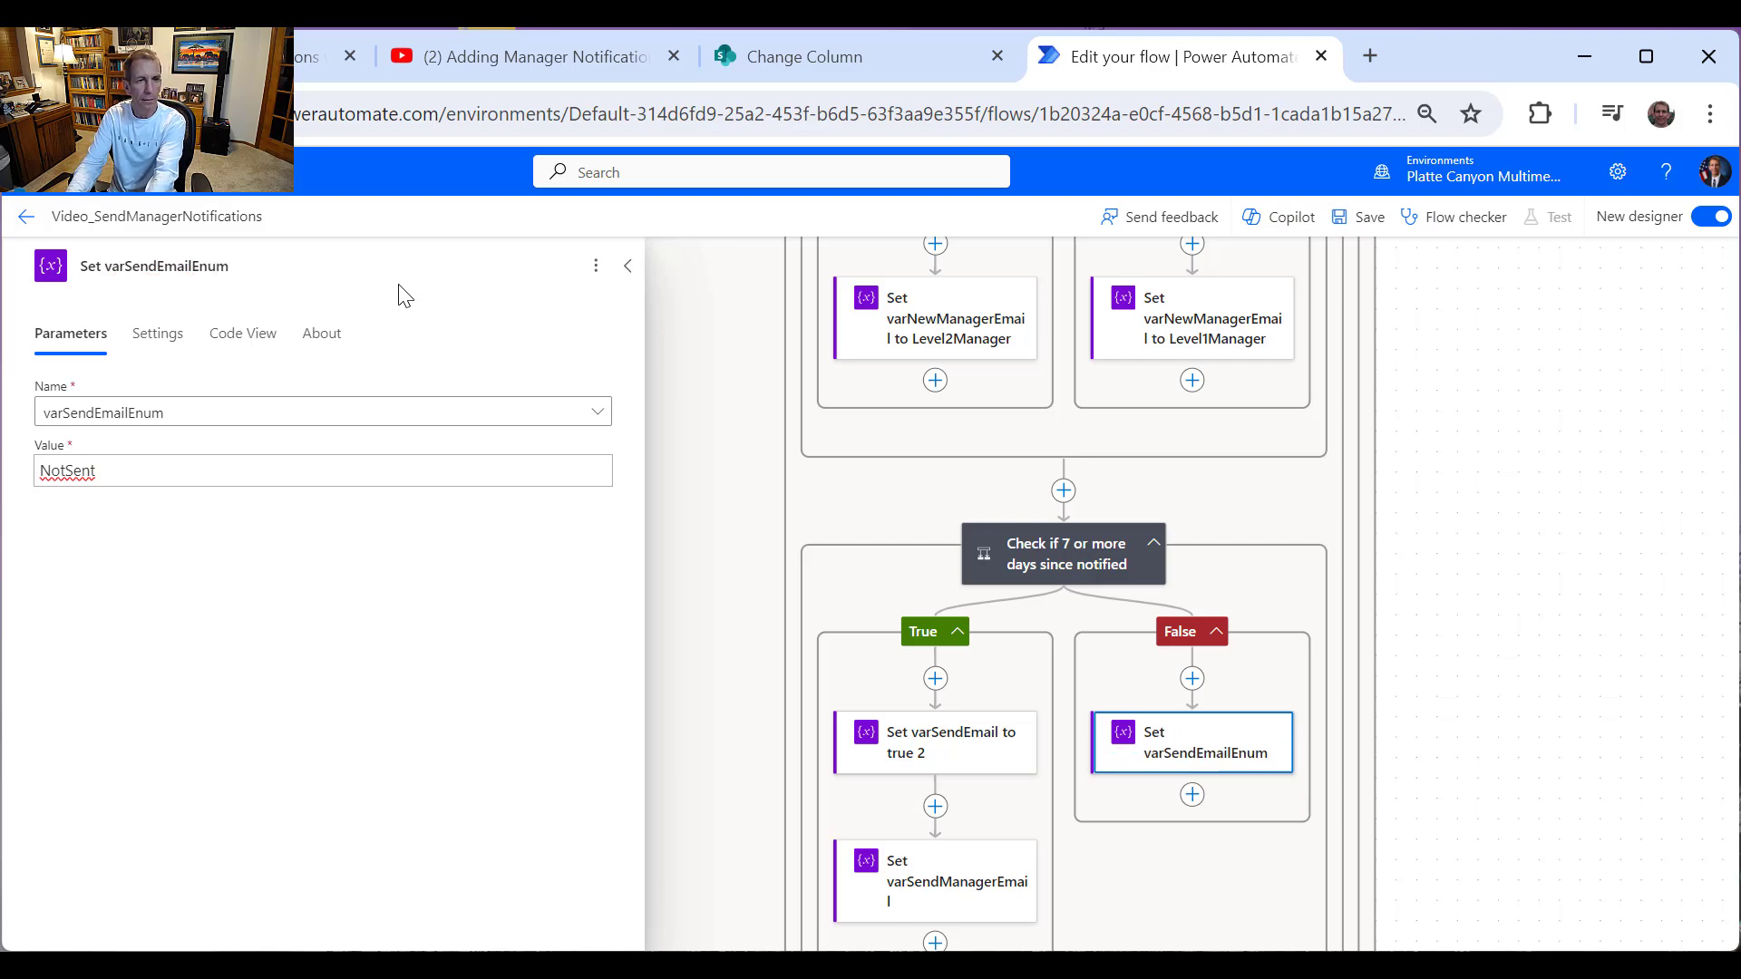
type(" to NotSent")
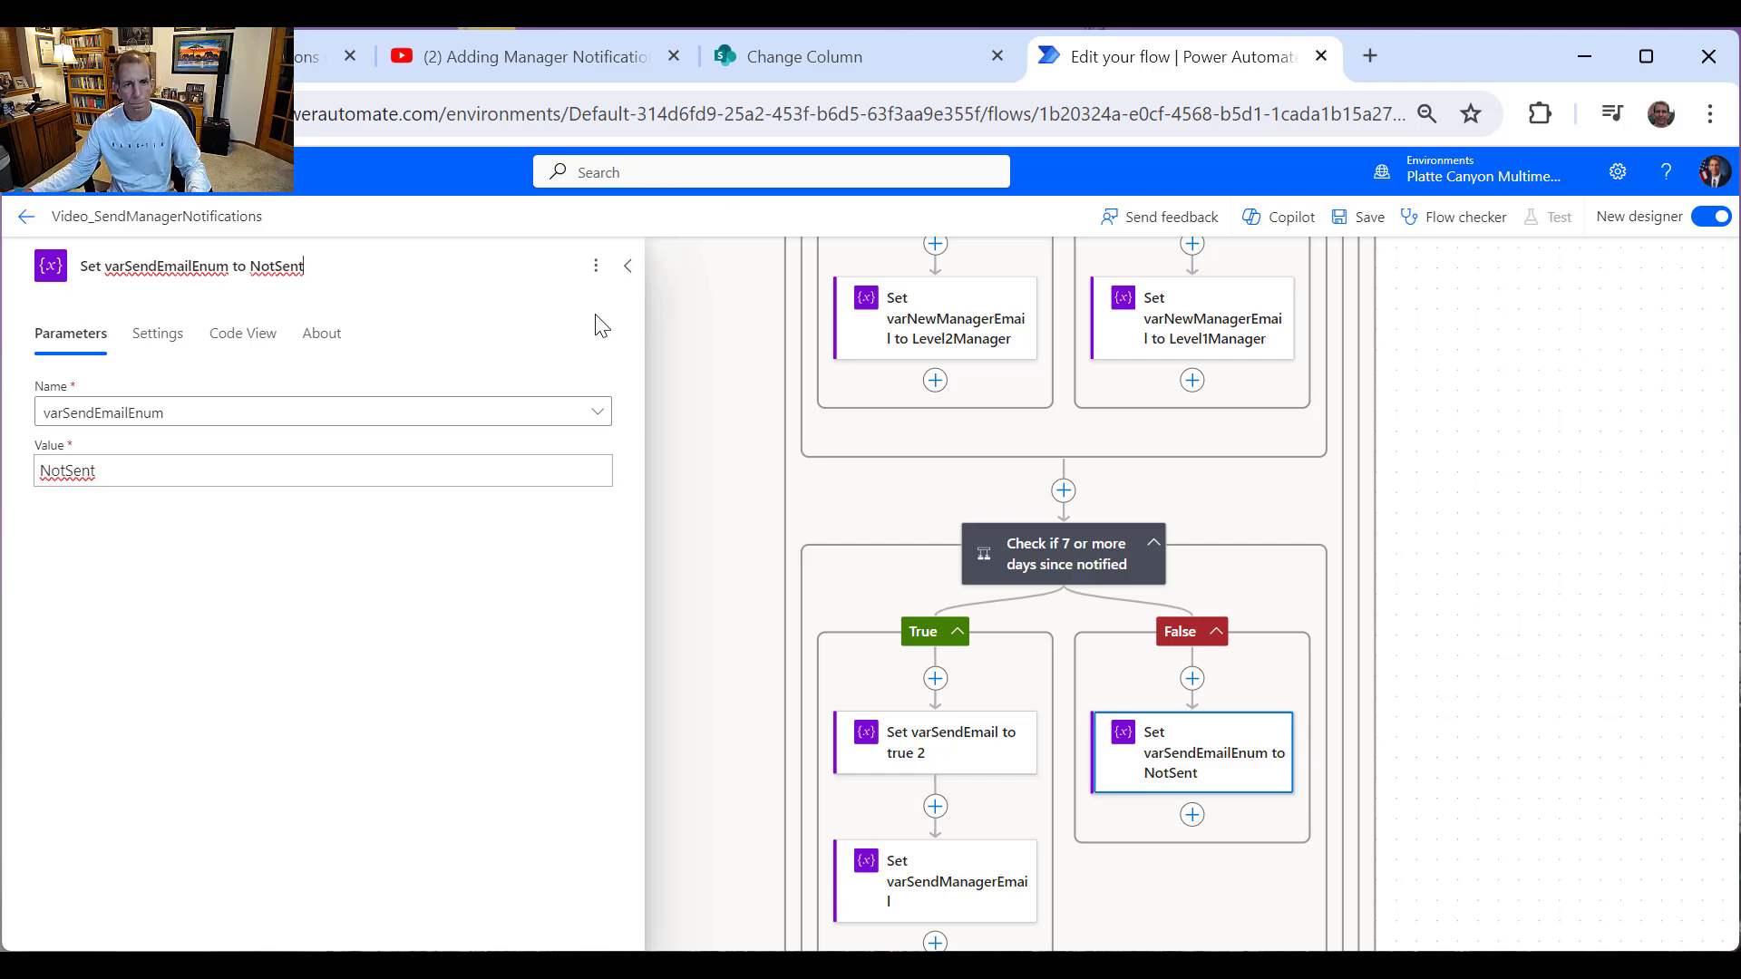
left_click(628, 265)
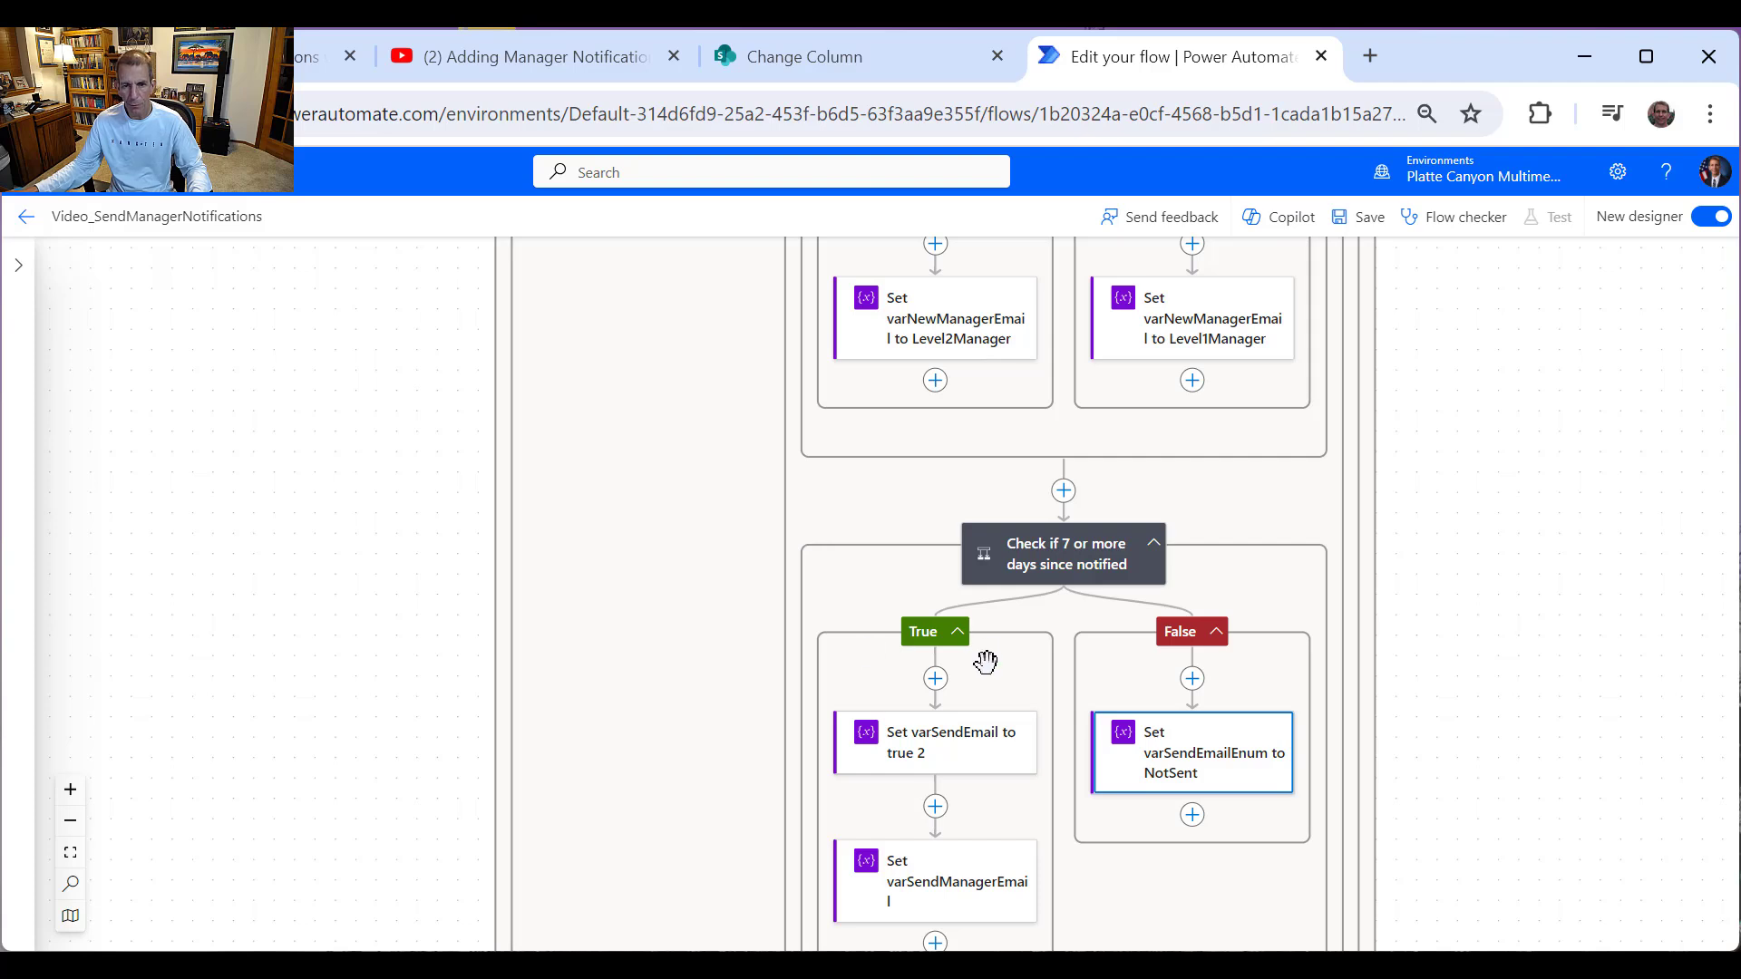
Step: Add a Condition at the start of the 7-day check's True branch and name it "Check if Manager Changed"
left_click(935, 680)
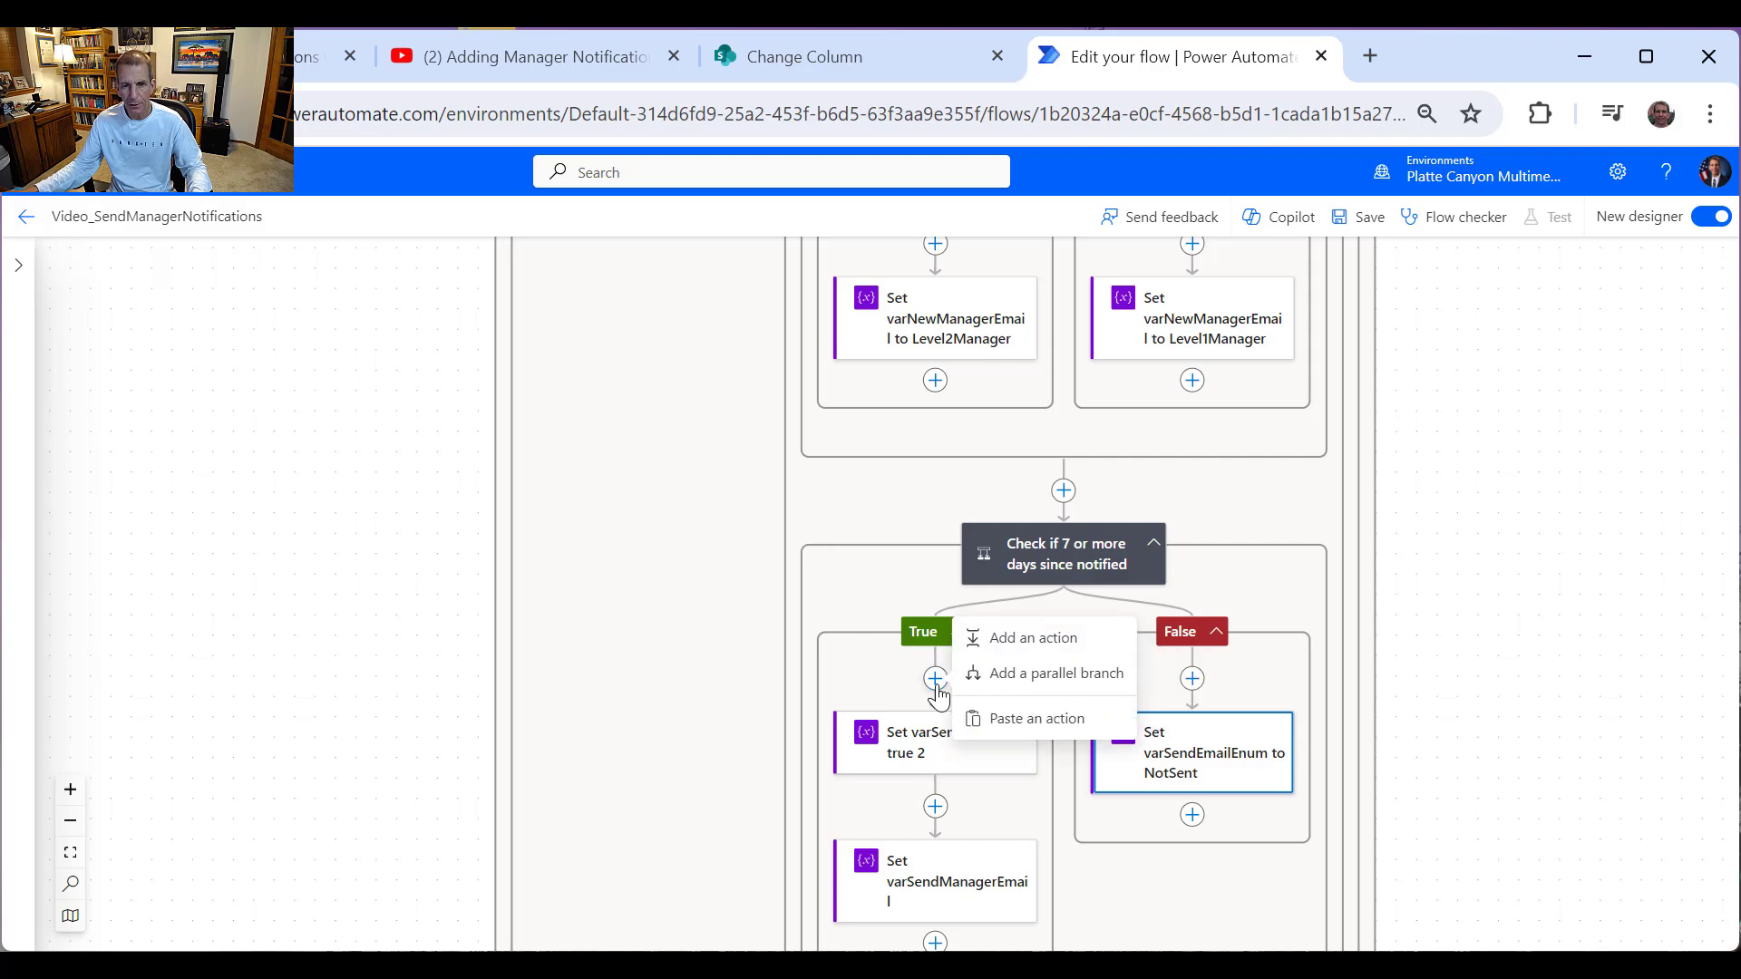
left_click(1006, 637)
left_click(393, 554)
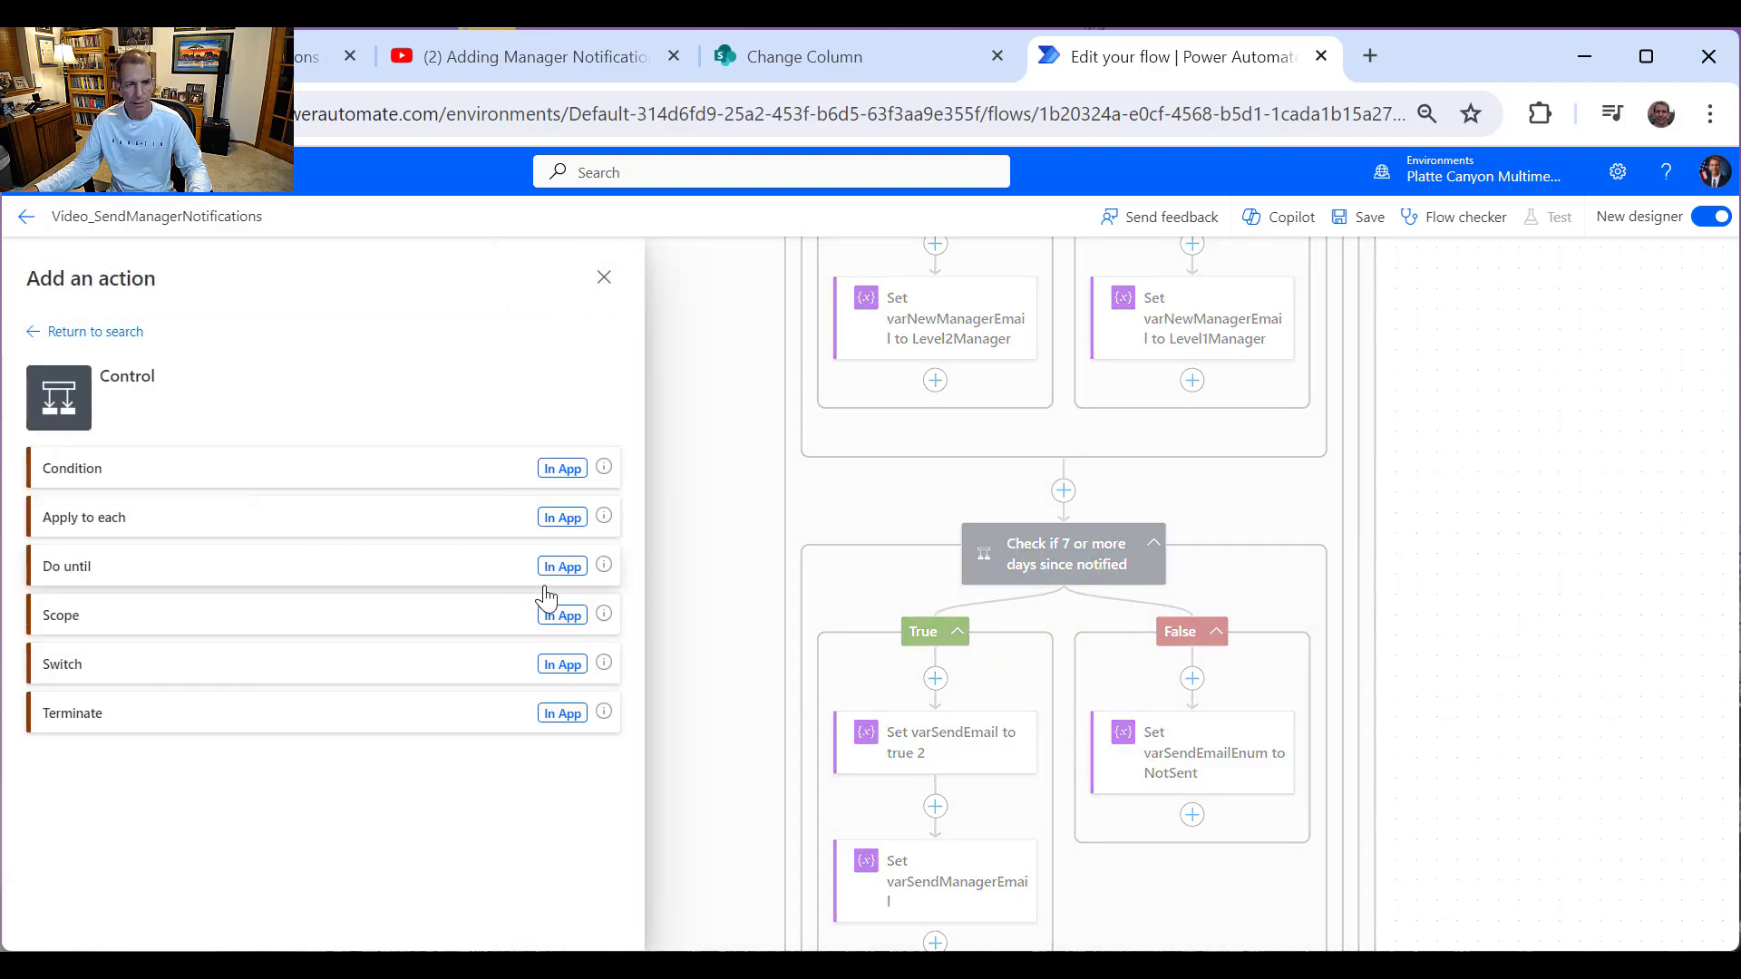
left_click(78, 473)
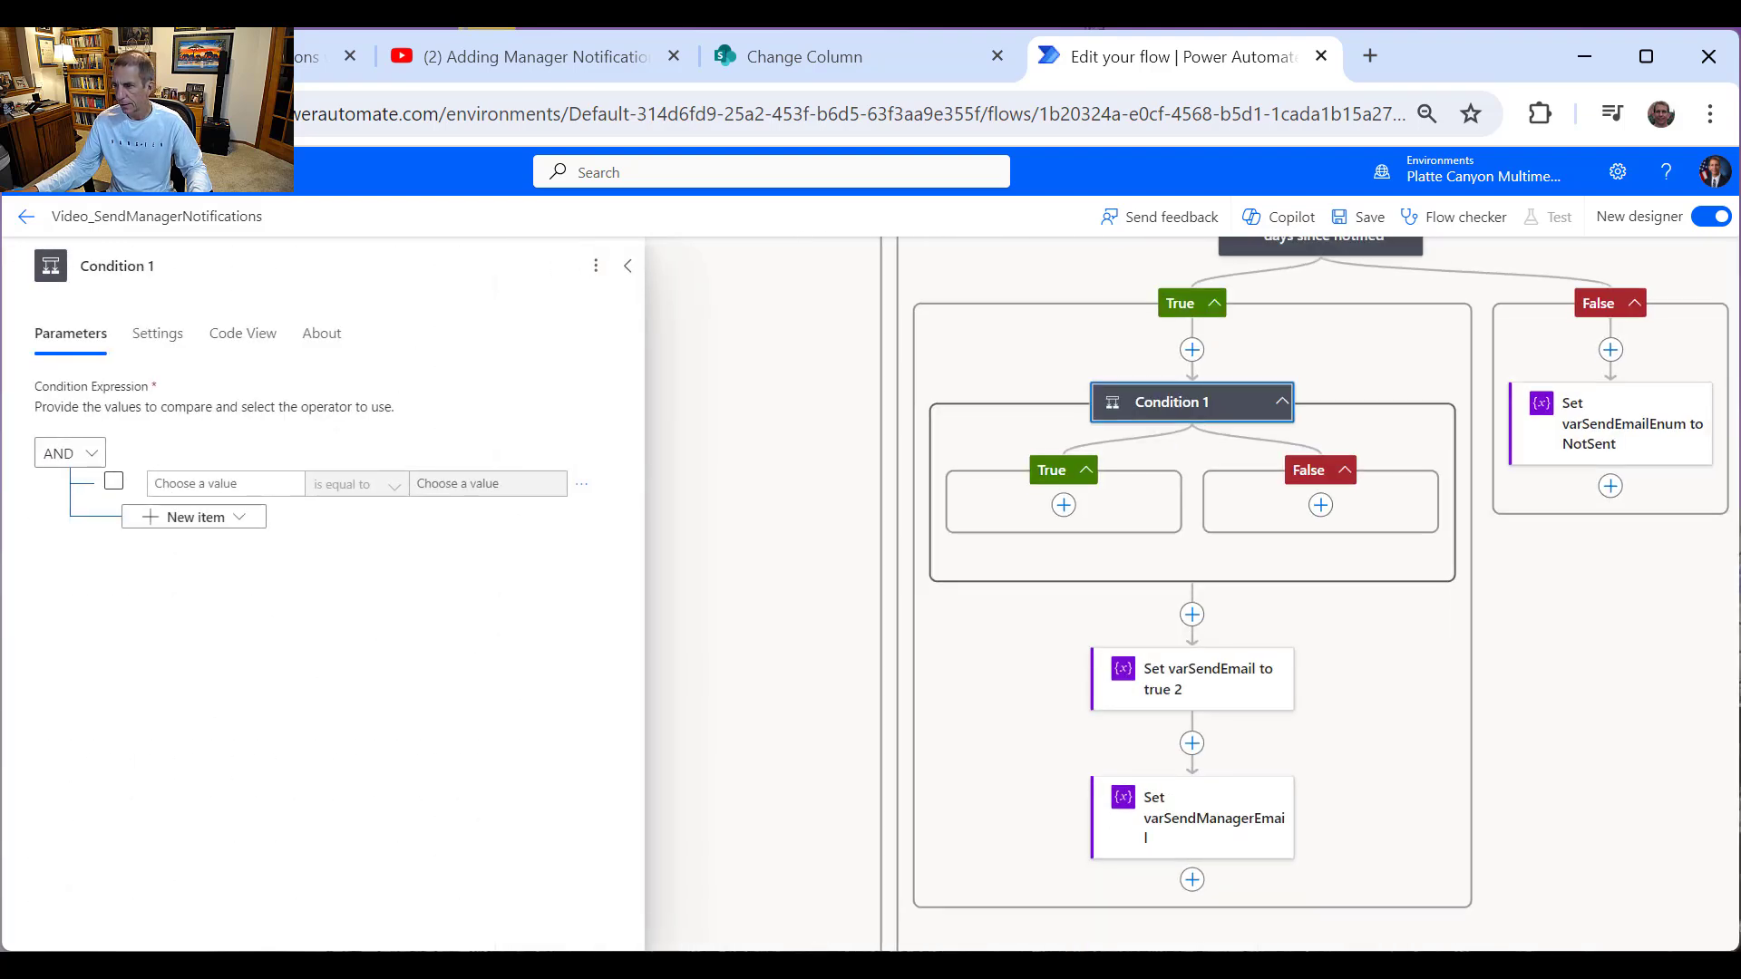
triple_click(95, 266)
type("Check i")
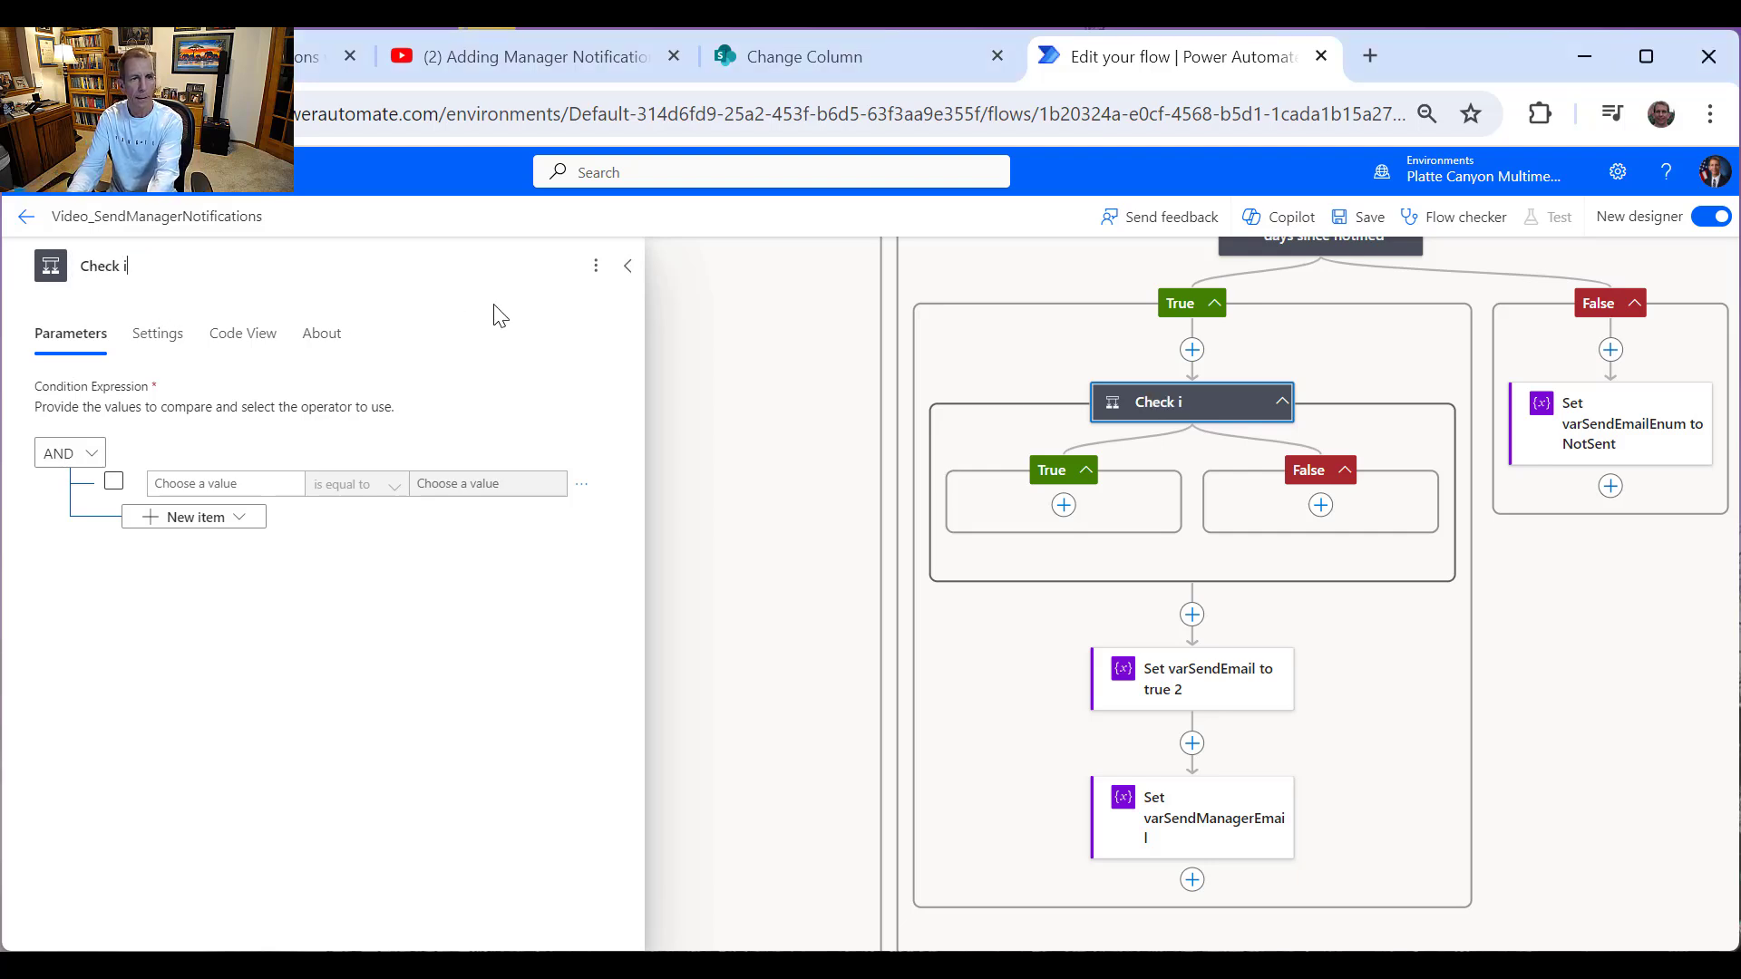
type("f Manager Changed")
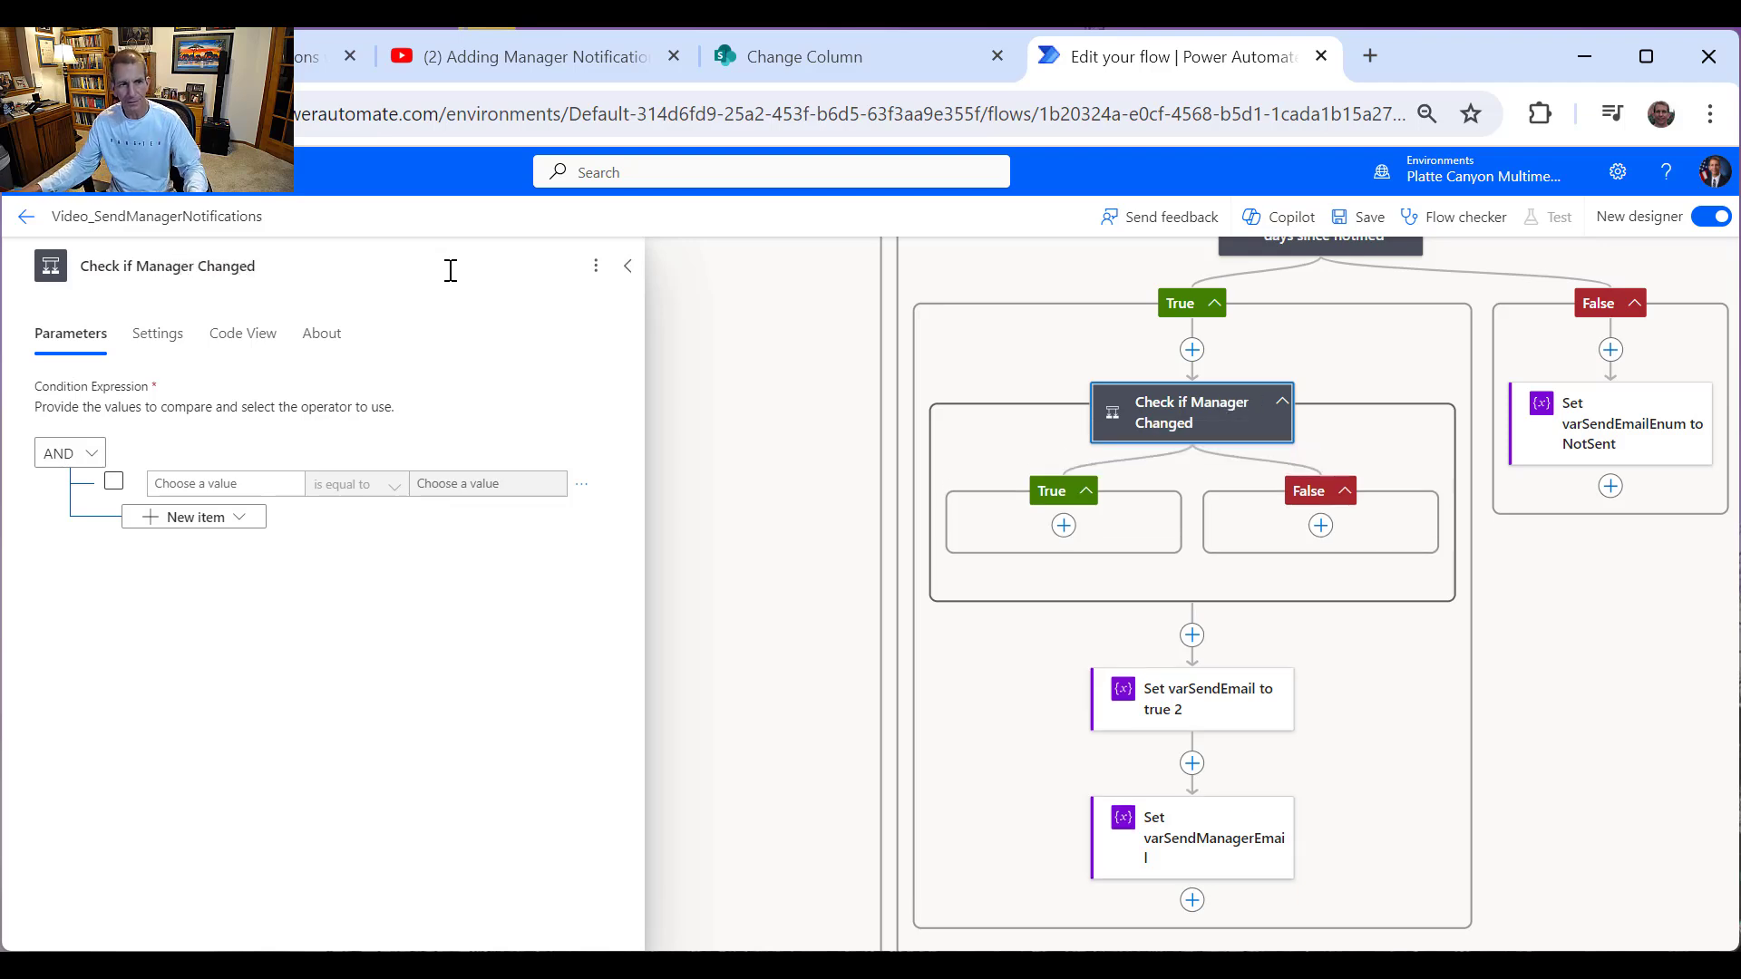
Step: Define the "Check if Manager Changed" condition as varOldManagerEmail is not equal to varNewManagerEmail
left_click(227, 484)
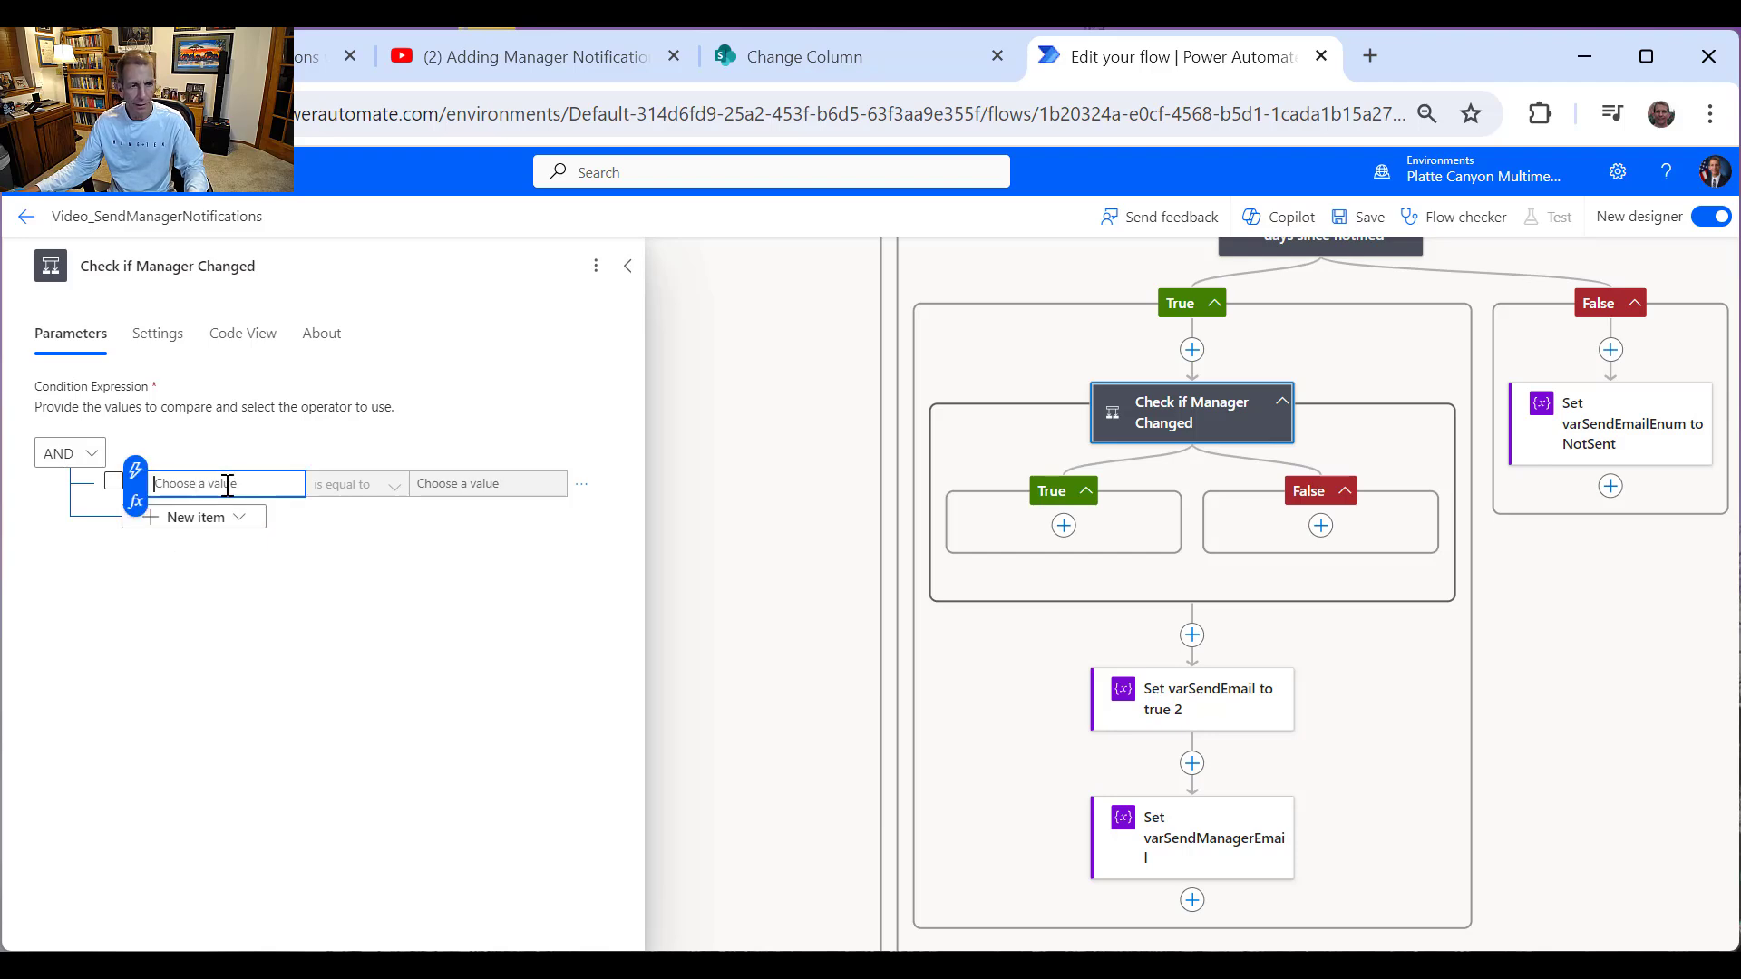
left_click(136, 471)
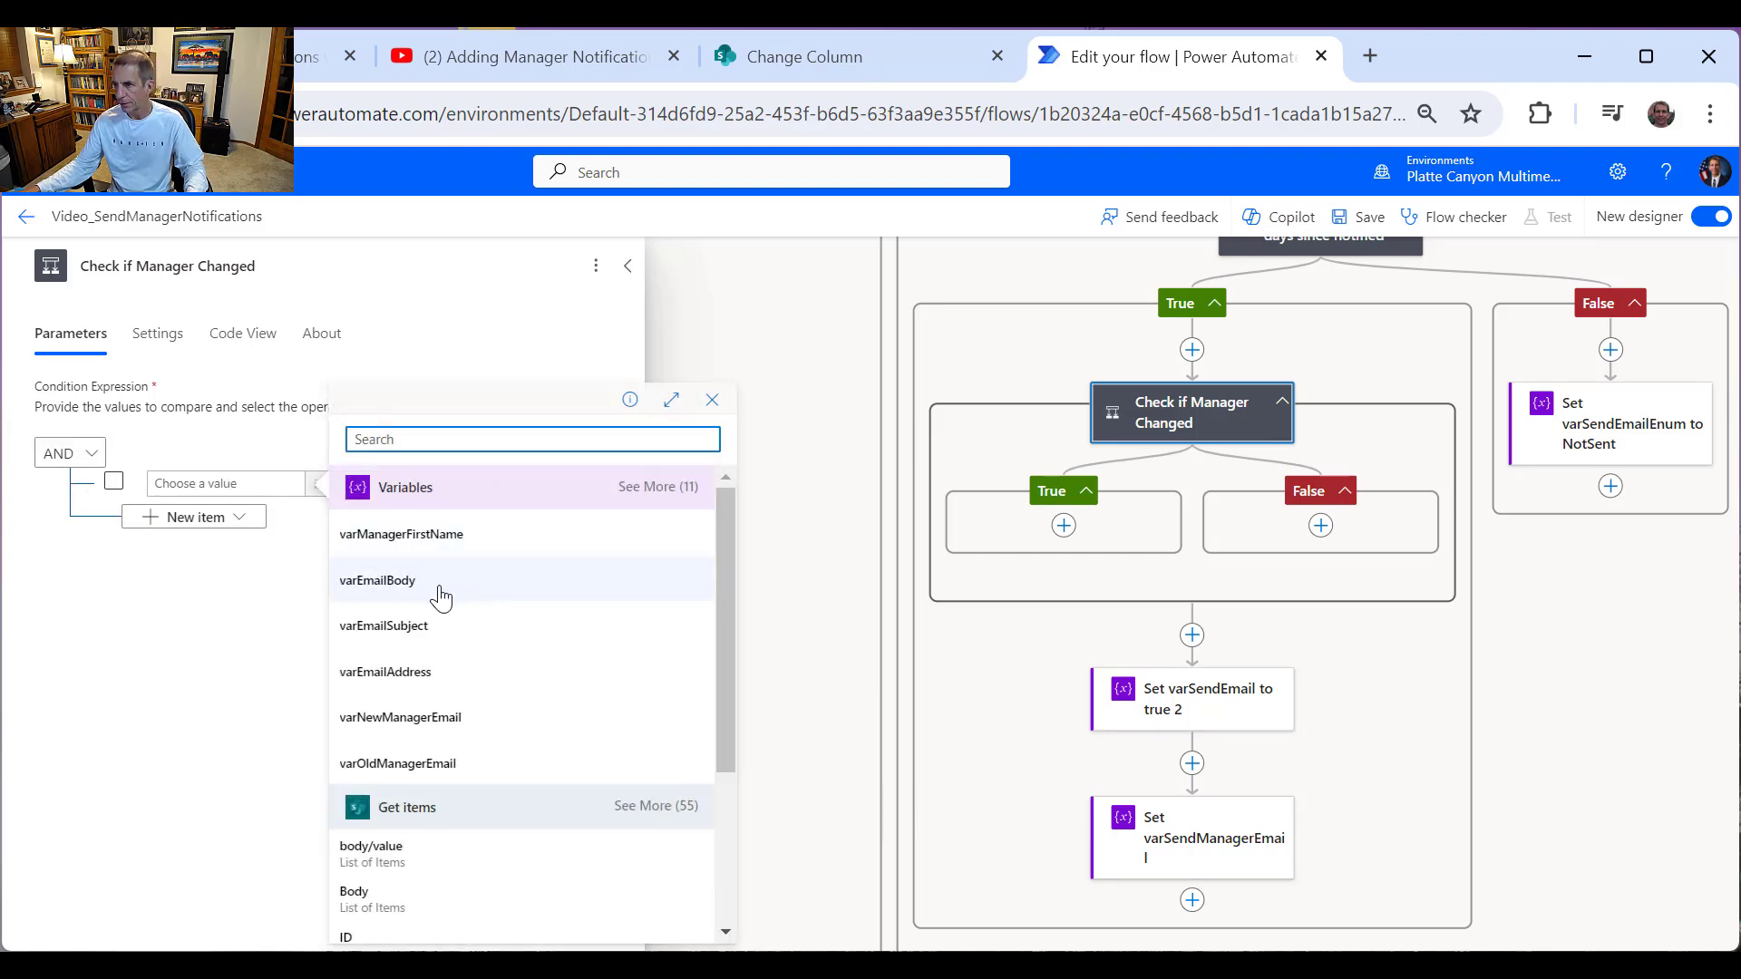
left_click(431, 765)
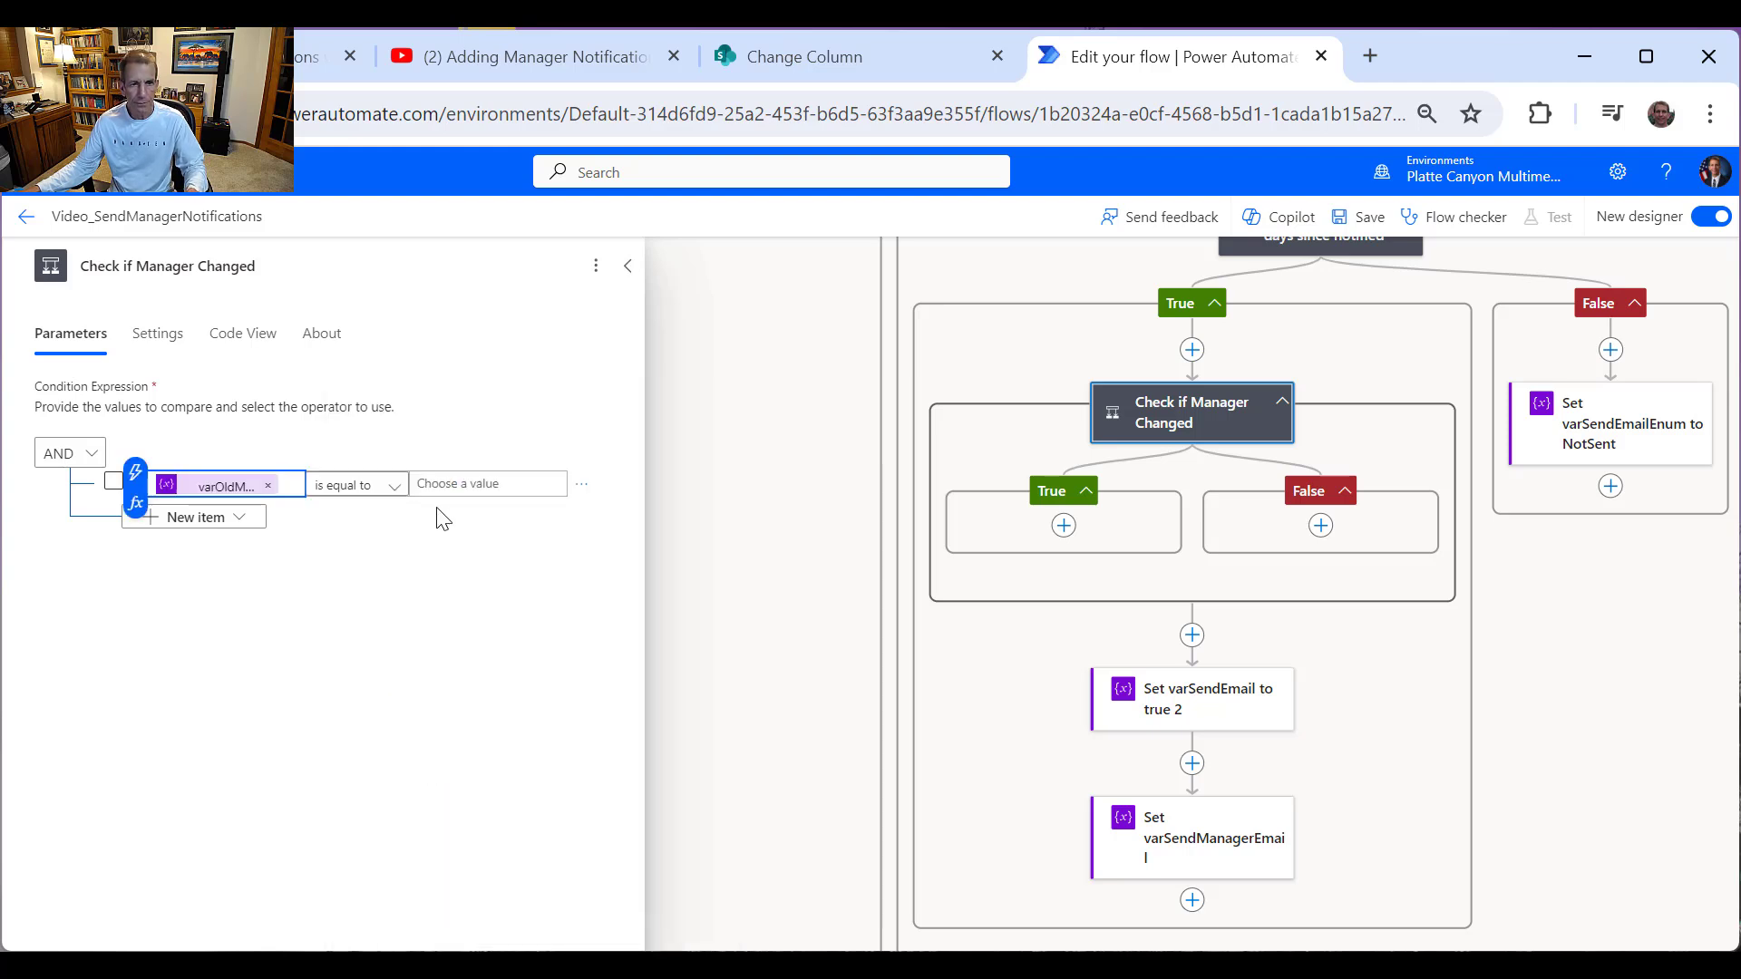
left_click(393, 490)
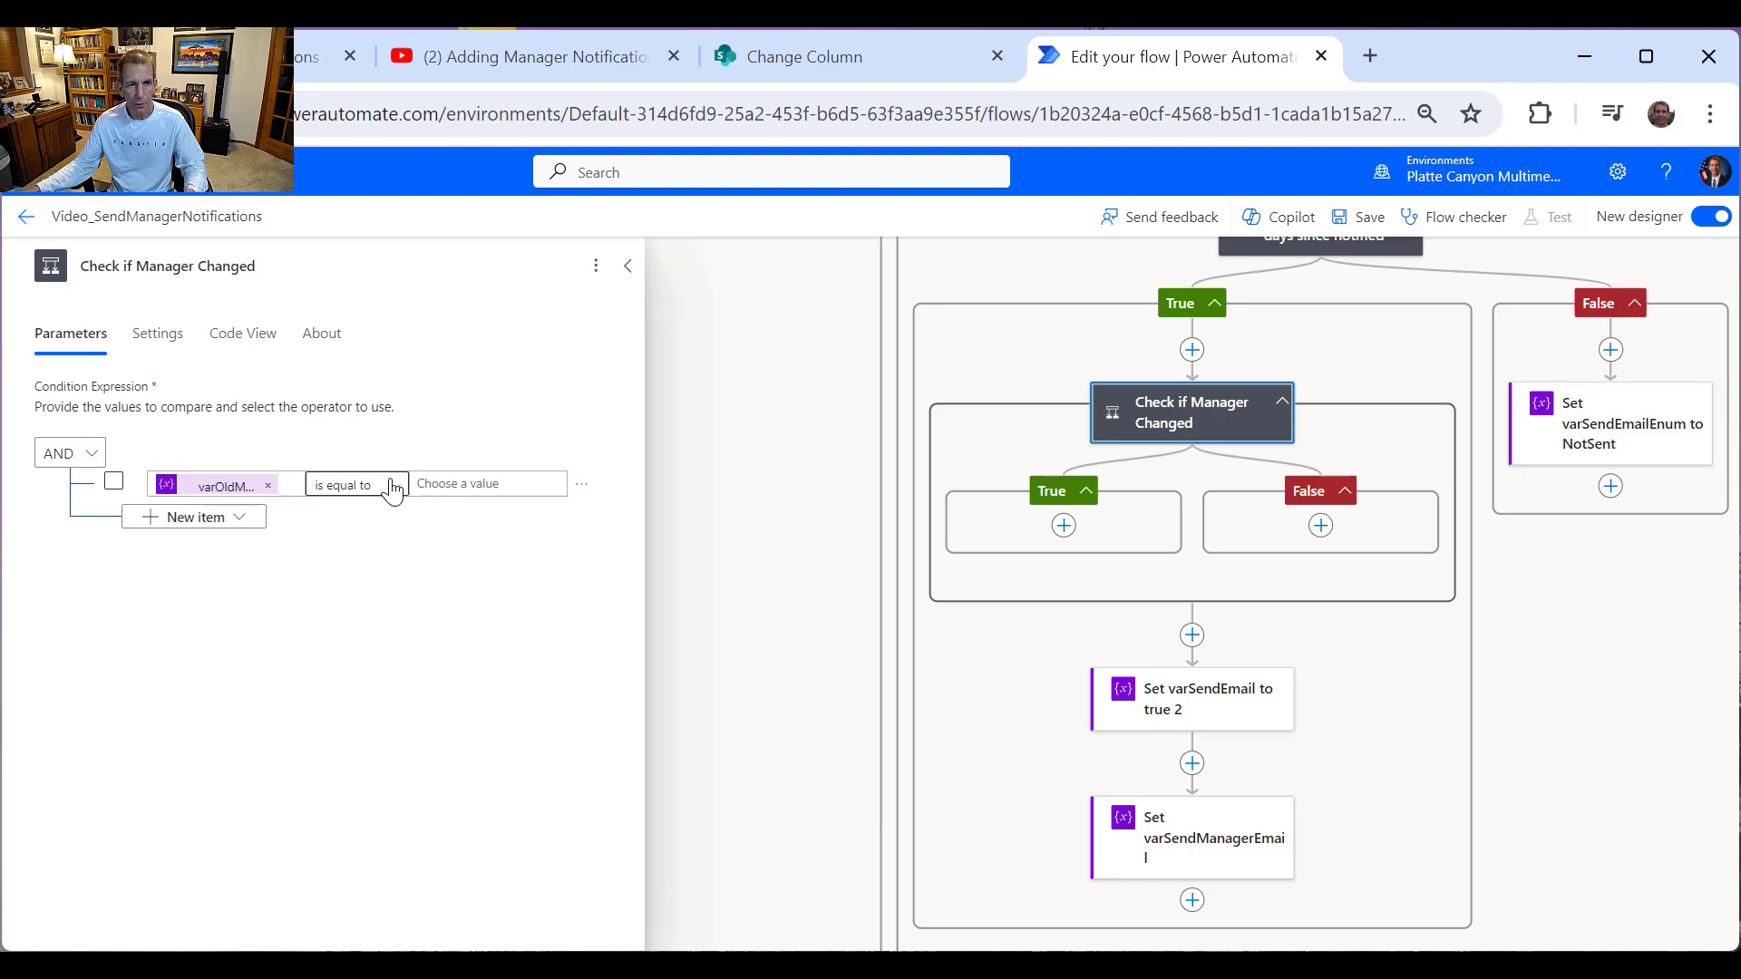
left_click(392, 490)
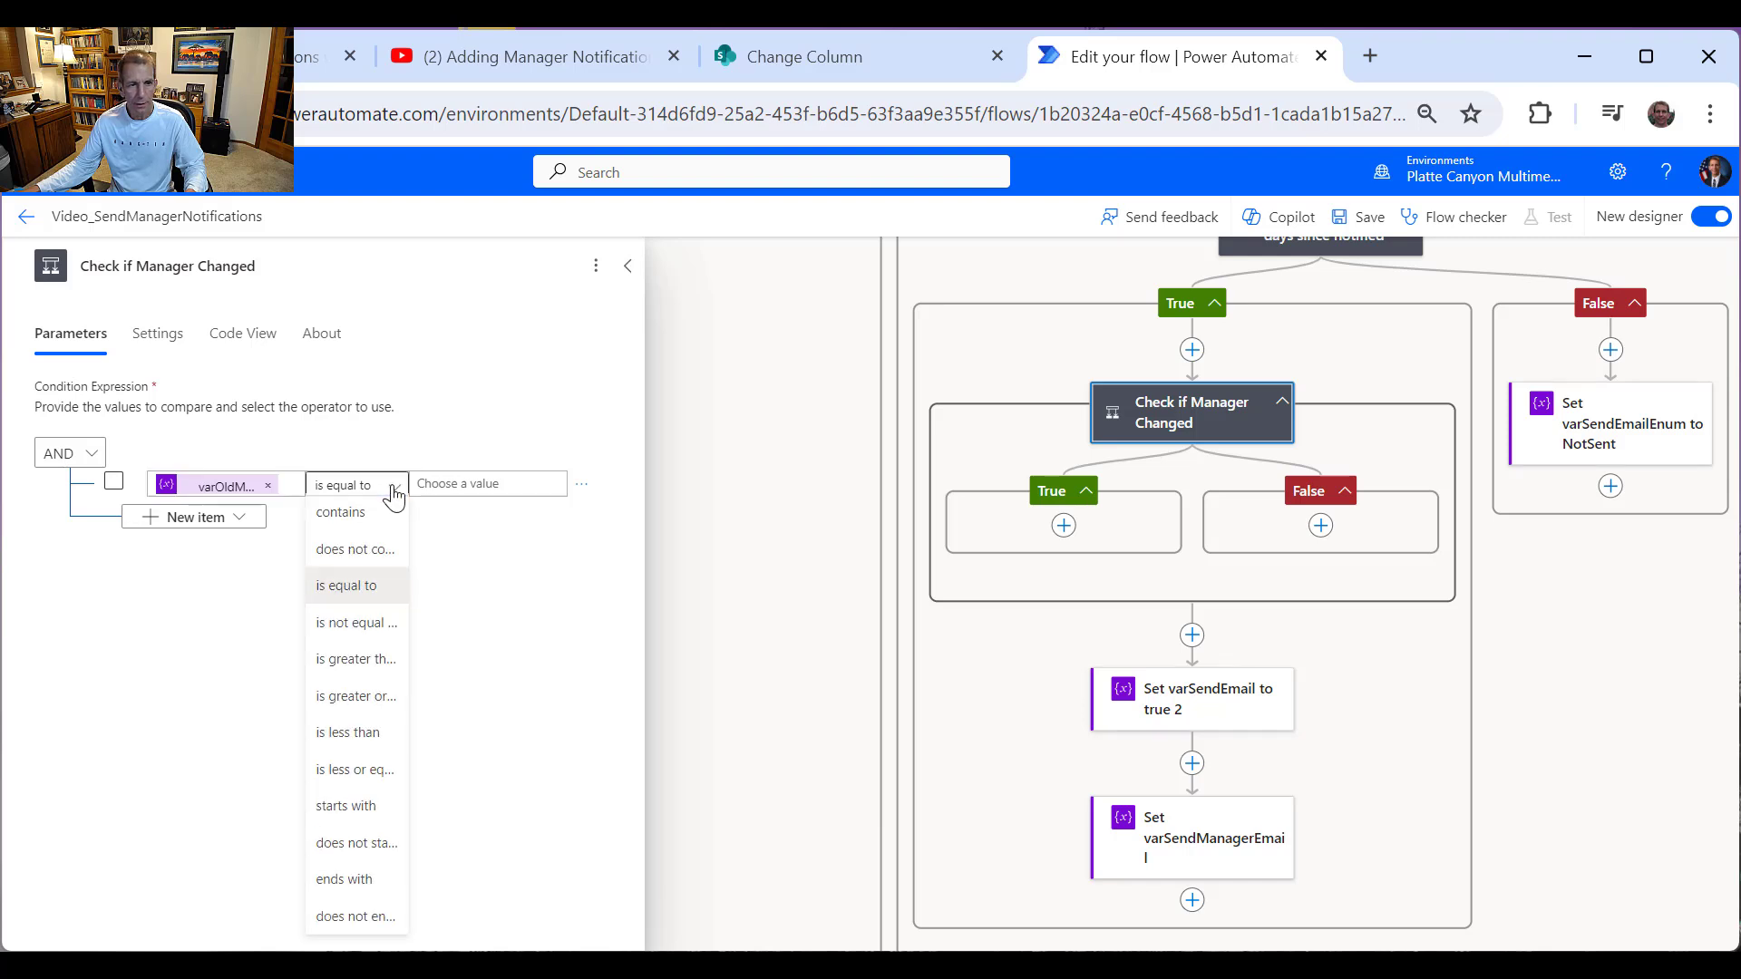
left_click(371, 622)
left_click(497, 482)
left_click(409, 469)
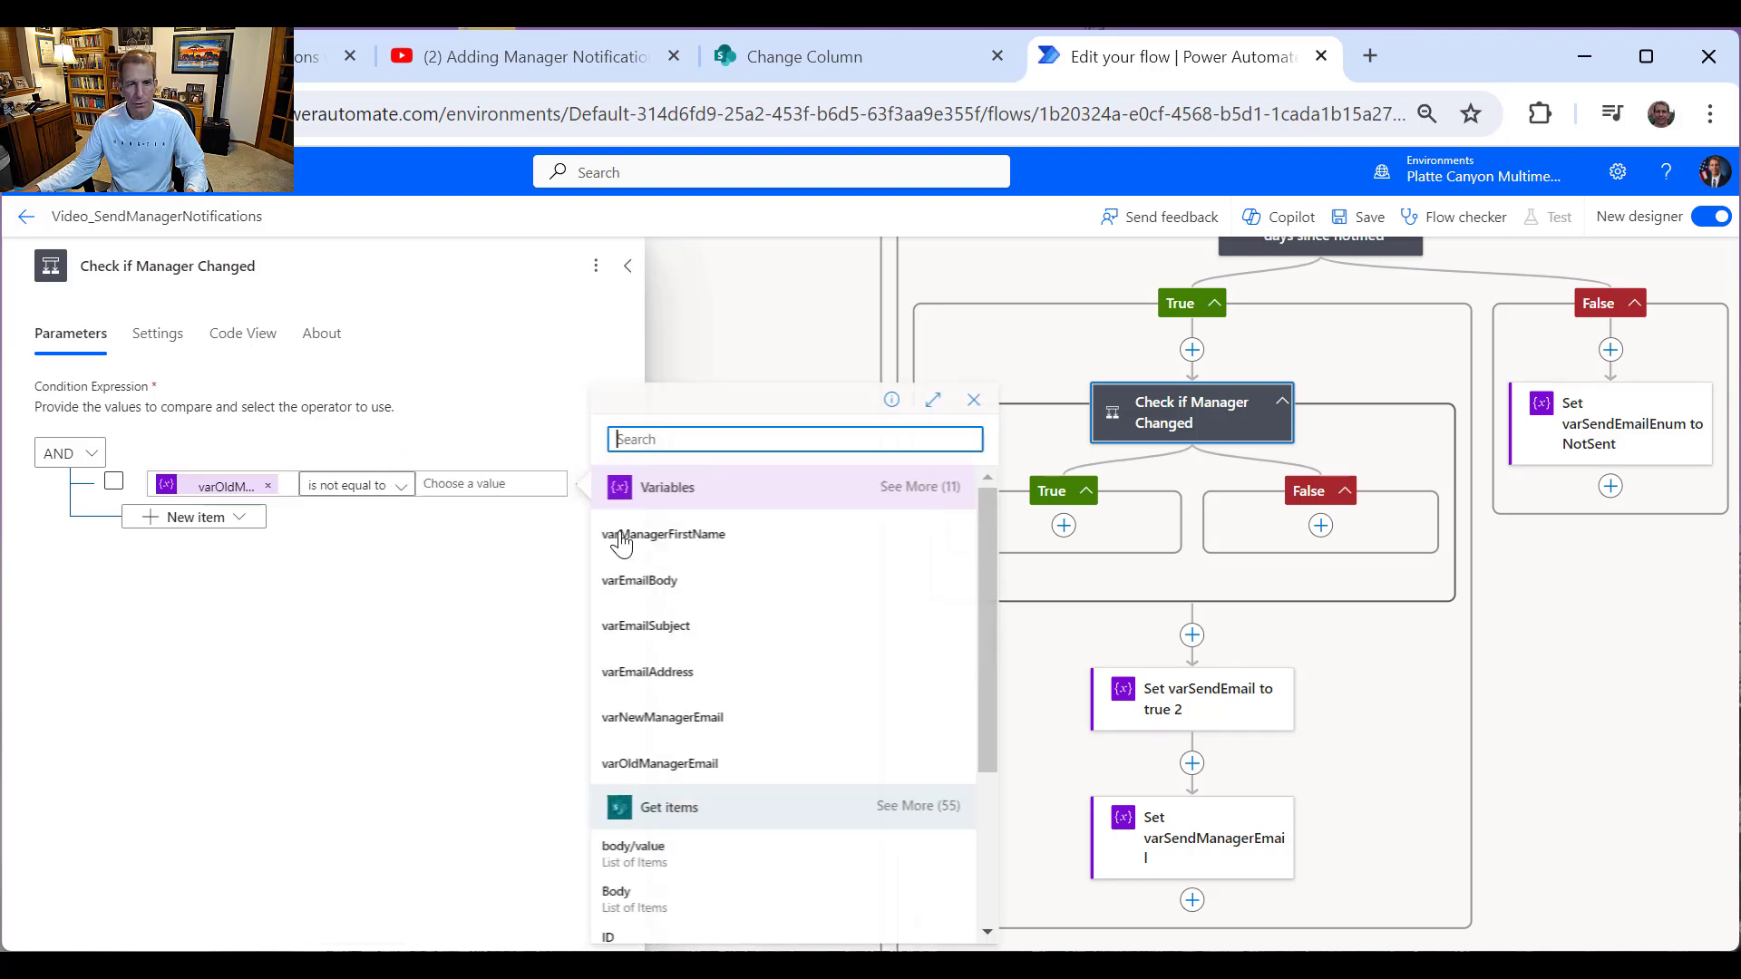
left_click(728, 719)
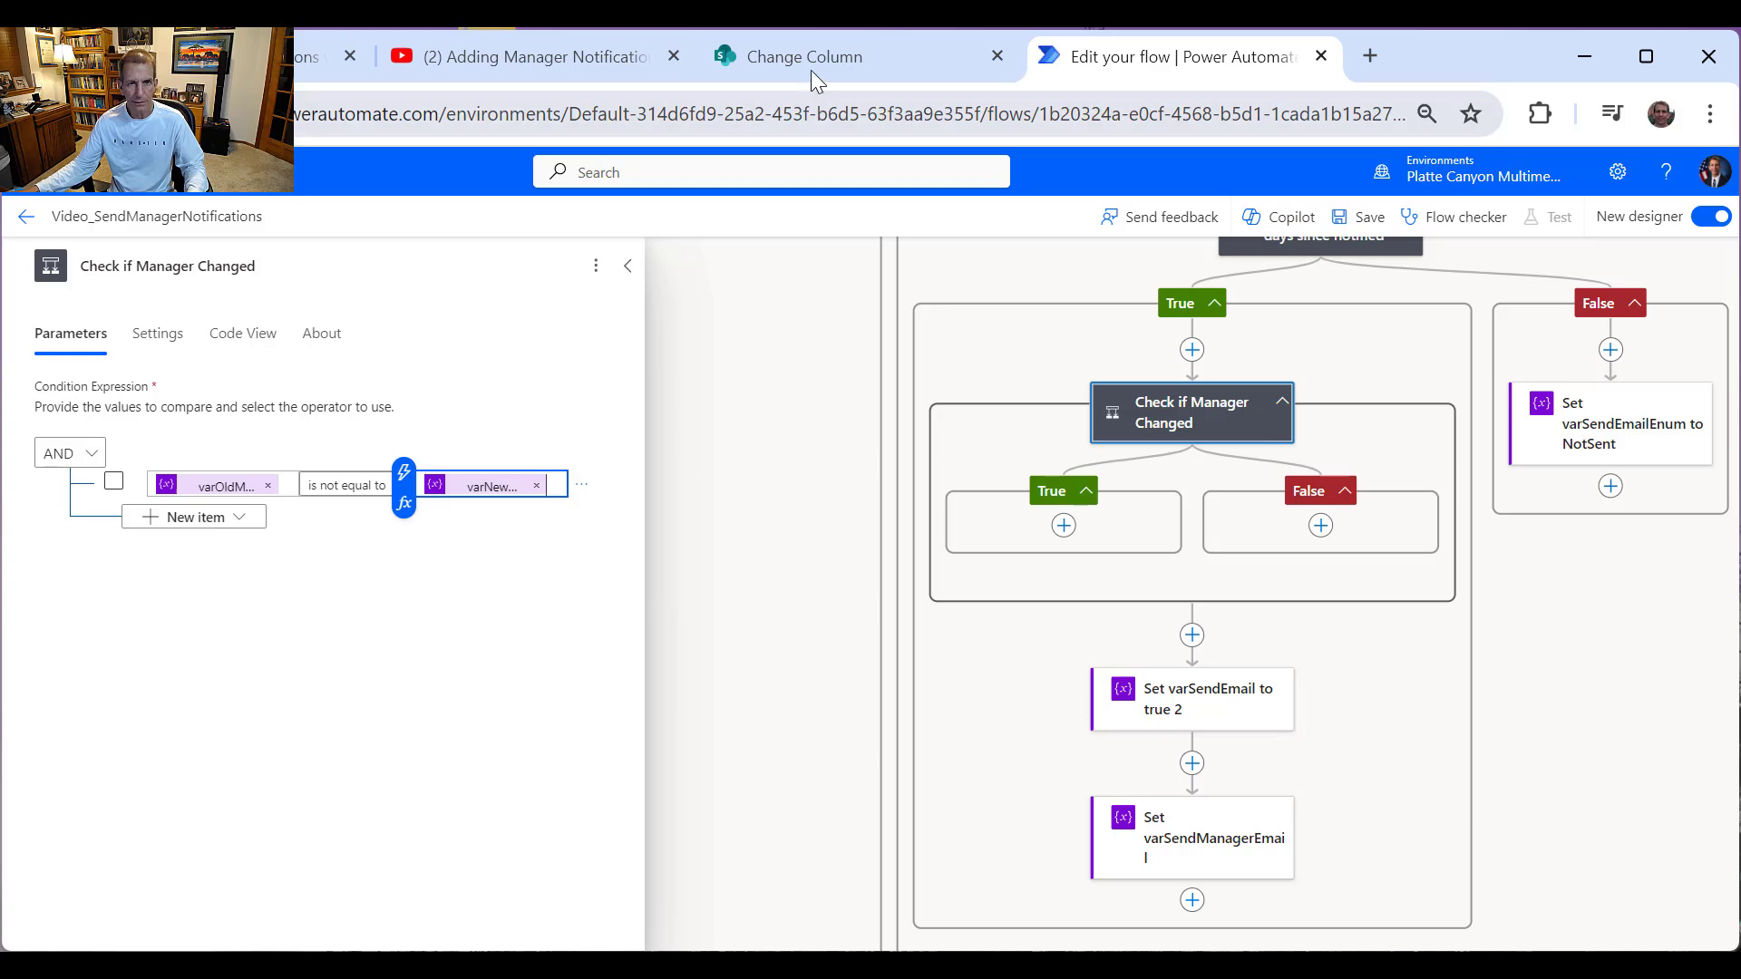
Step: Switch to SharePoint, open the ManagerNotifications list and sort it by Level1ManagerEmail from A to Z
left_click(791, 56)
left_click(336, 325)
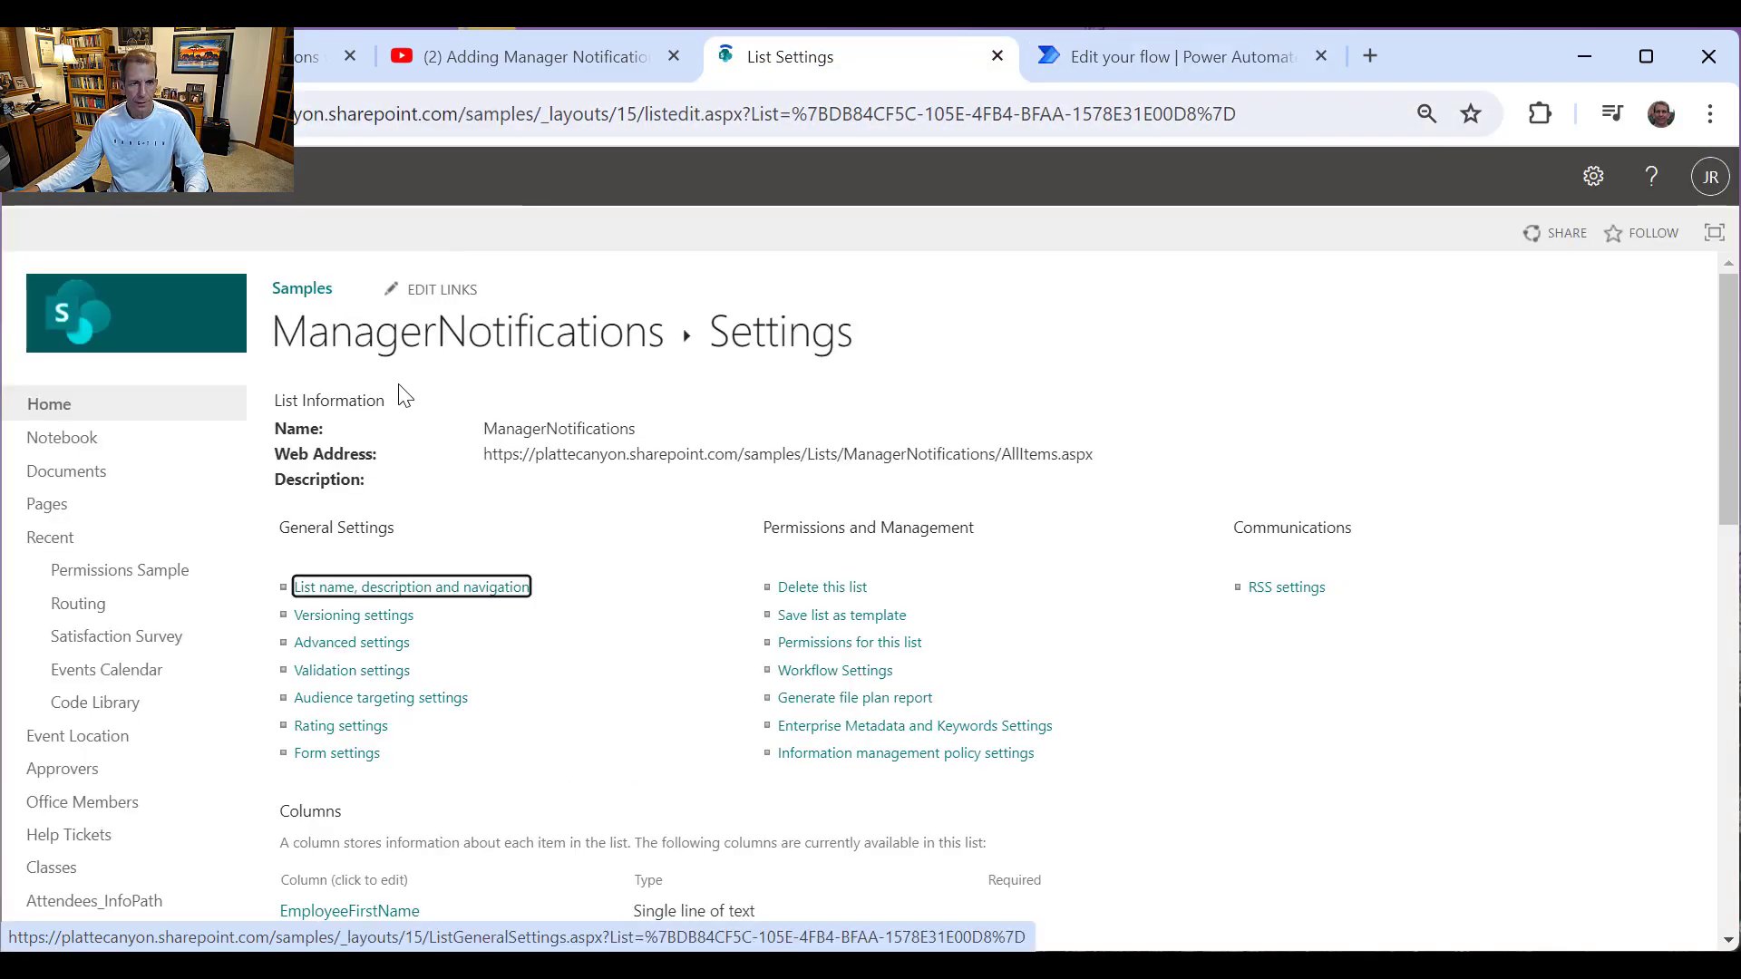
left_click(381, 340)
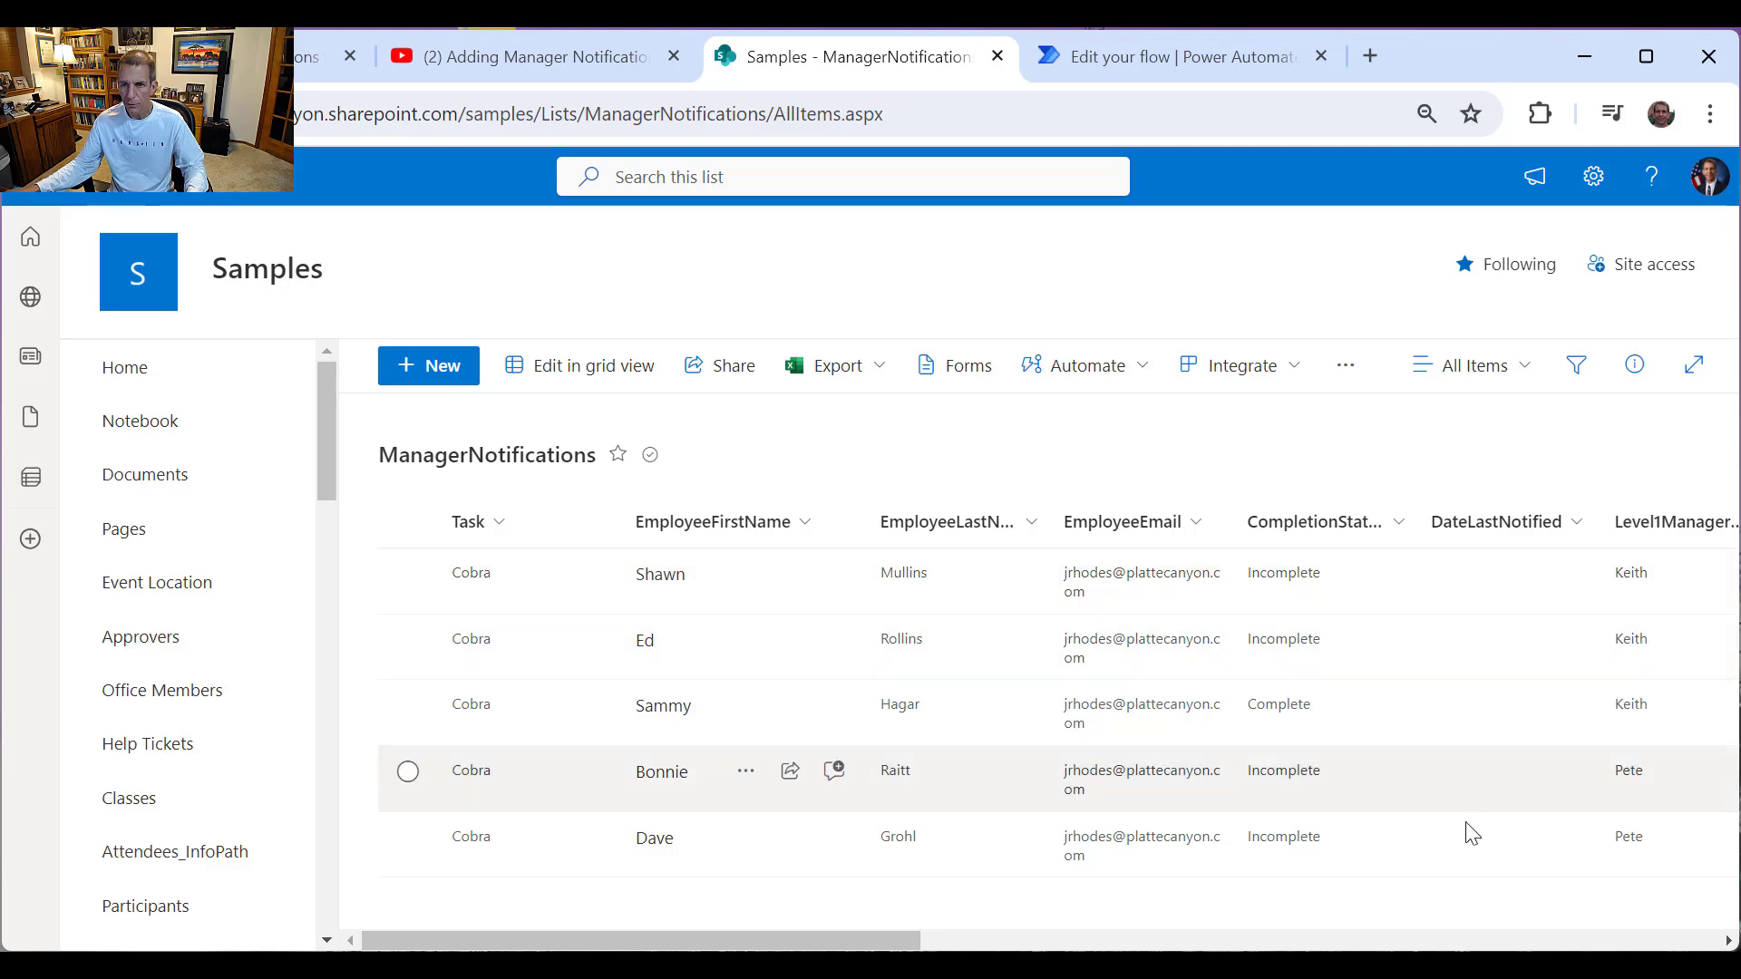
left_click_drag(918, 941, 1213, 941)
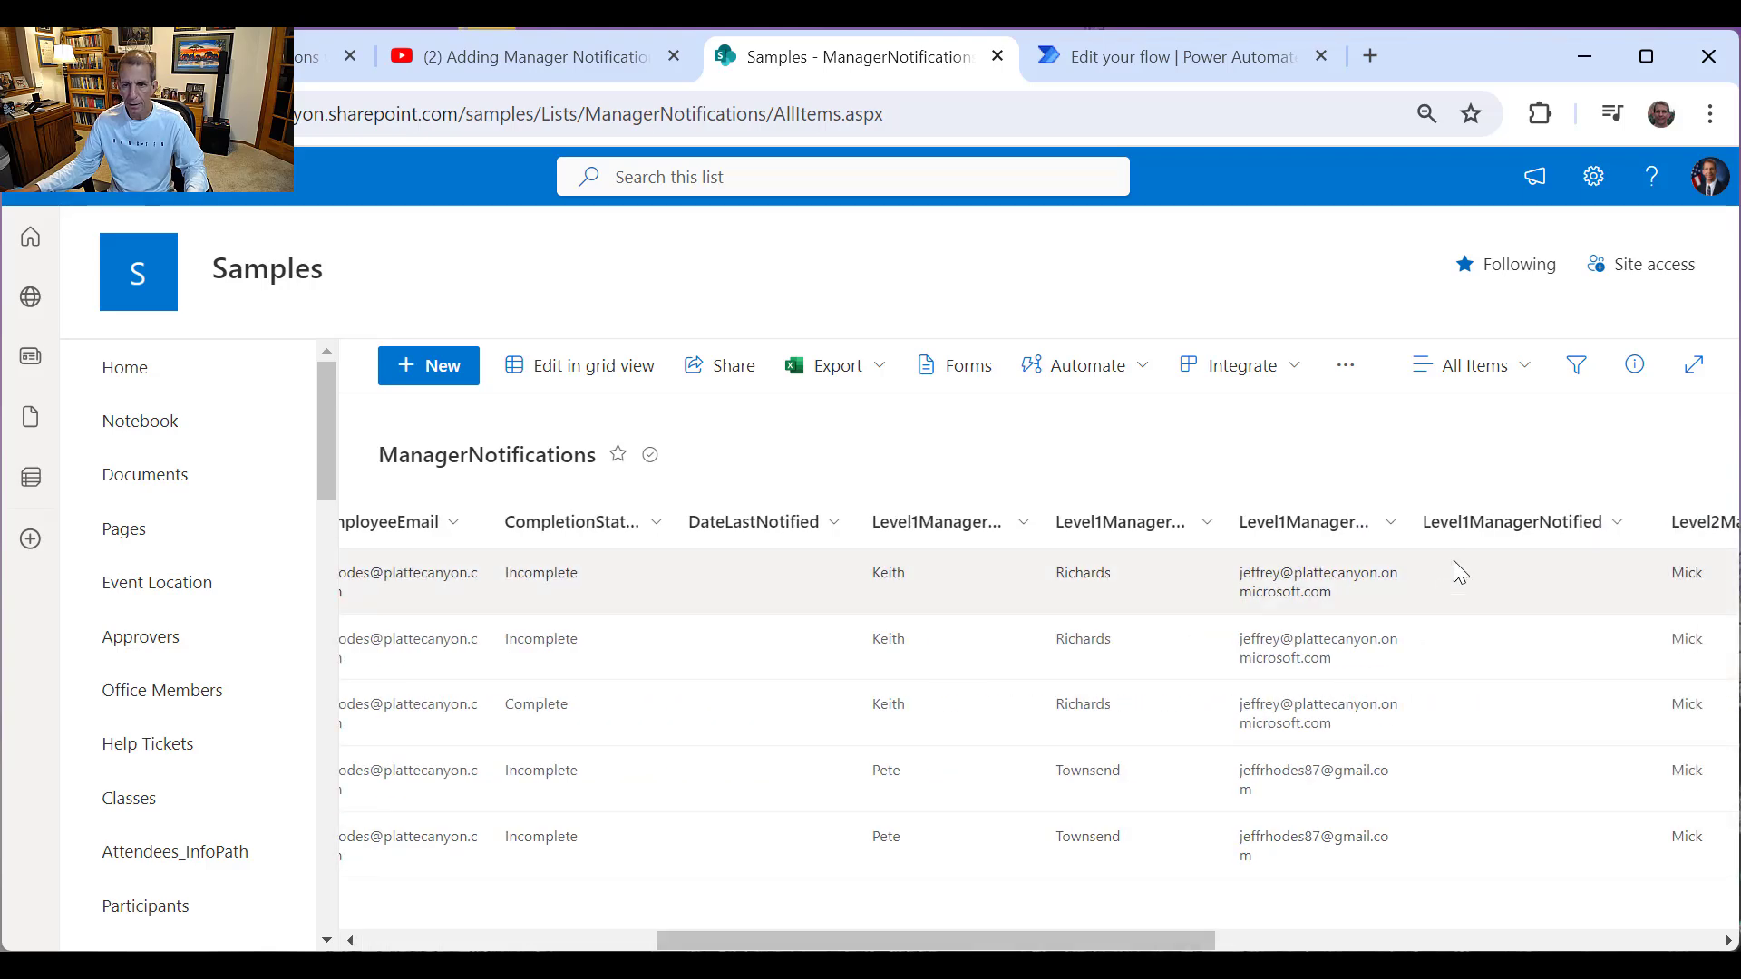
left_click(1391, 535)
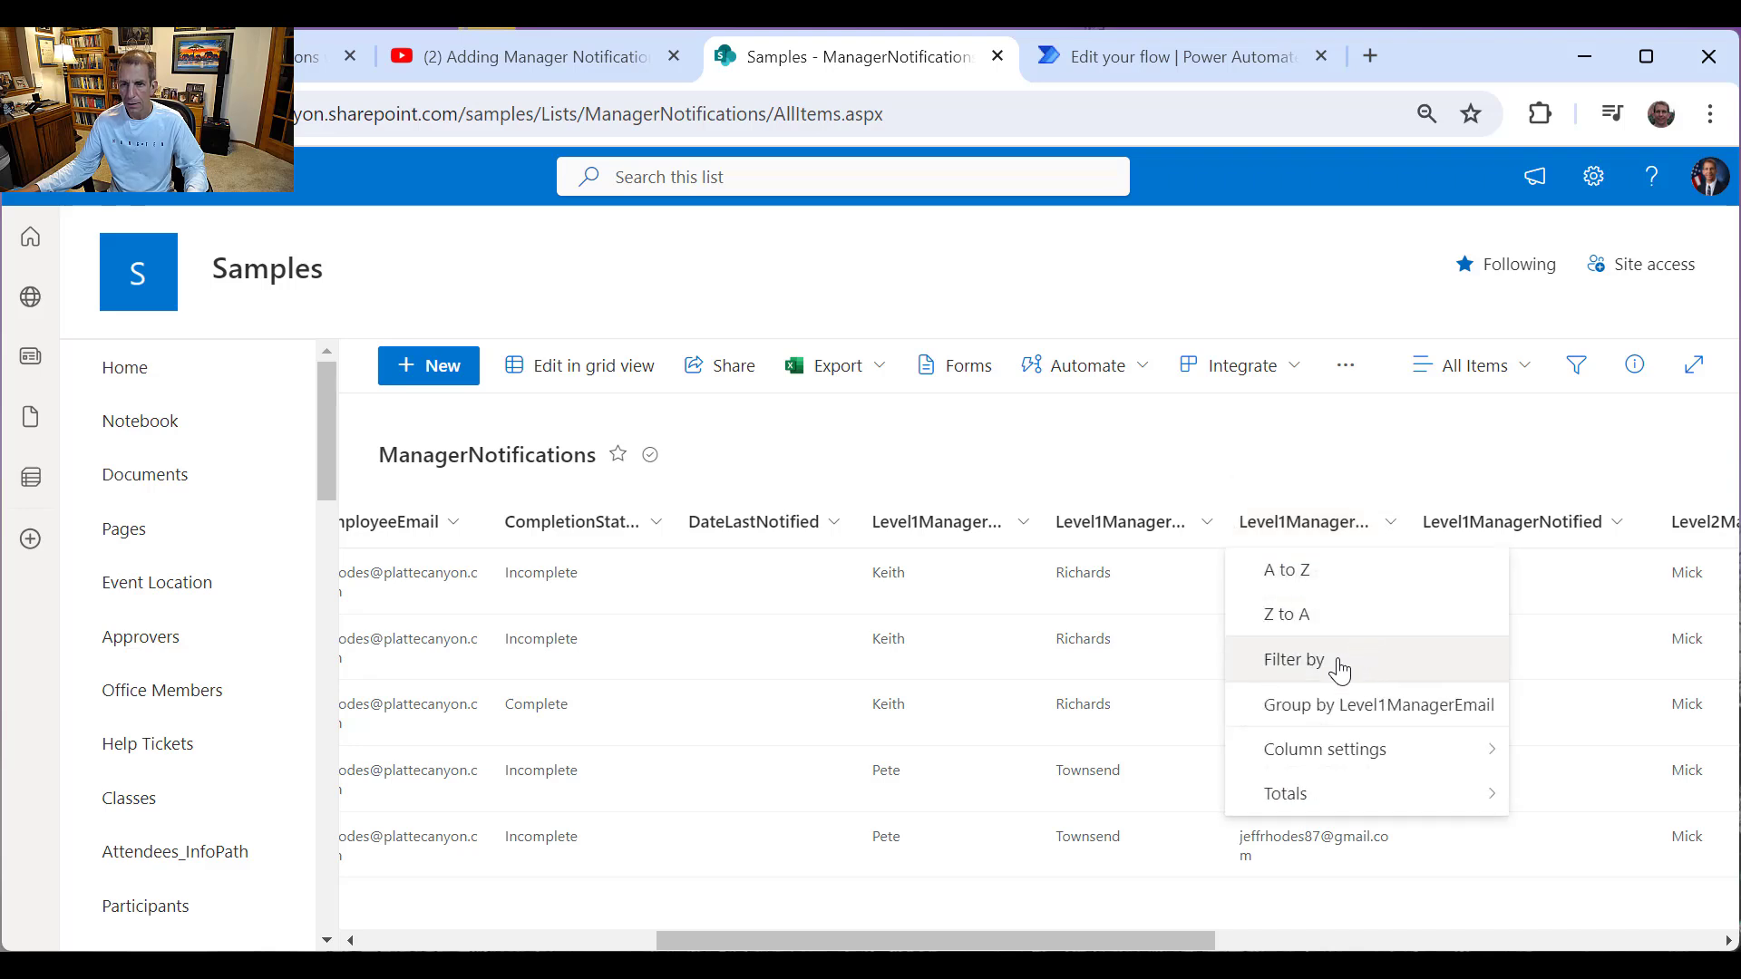
left_click(1302, 571)
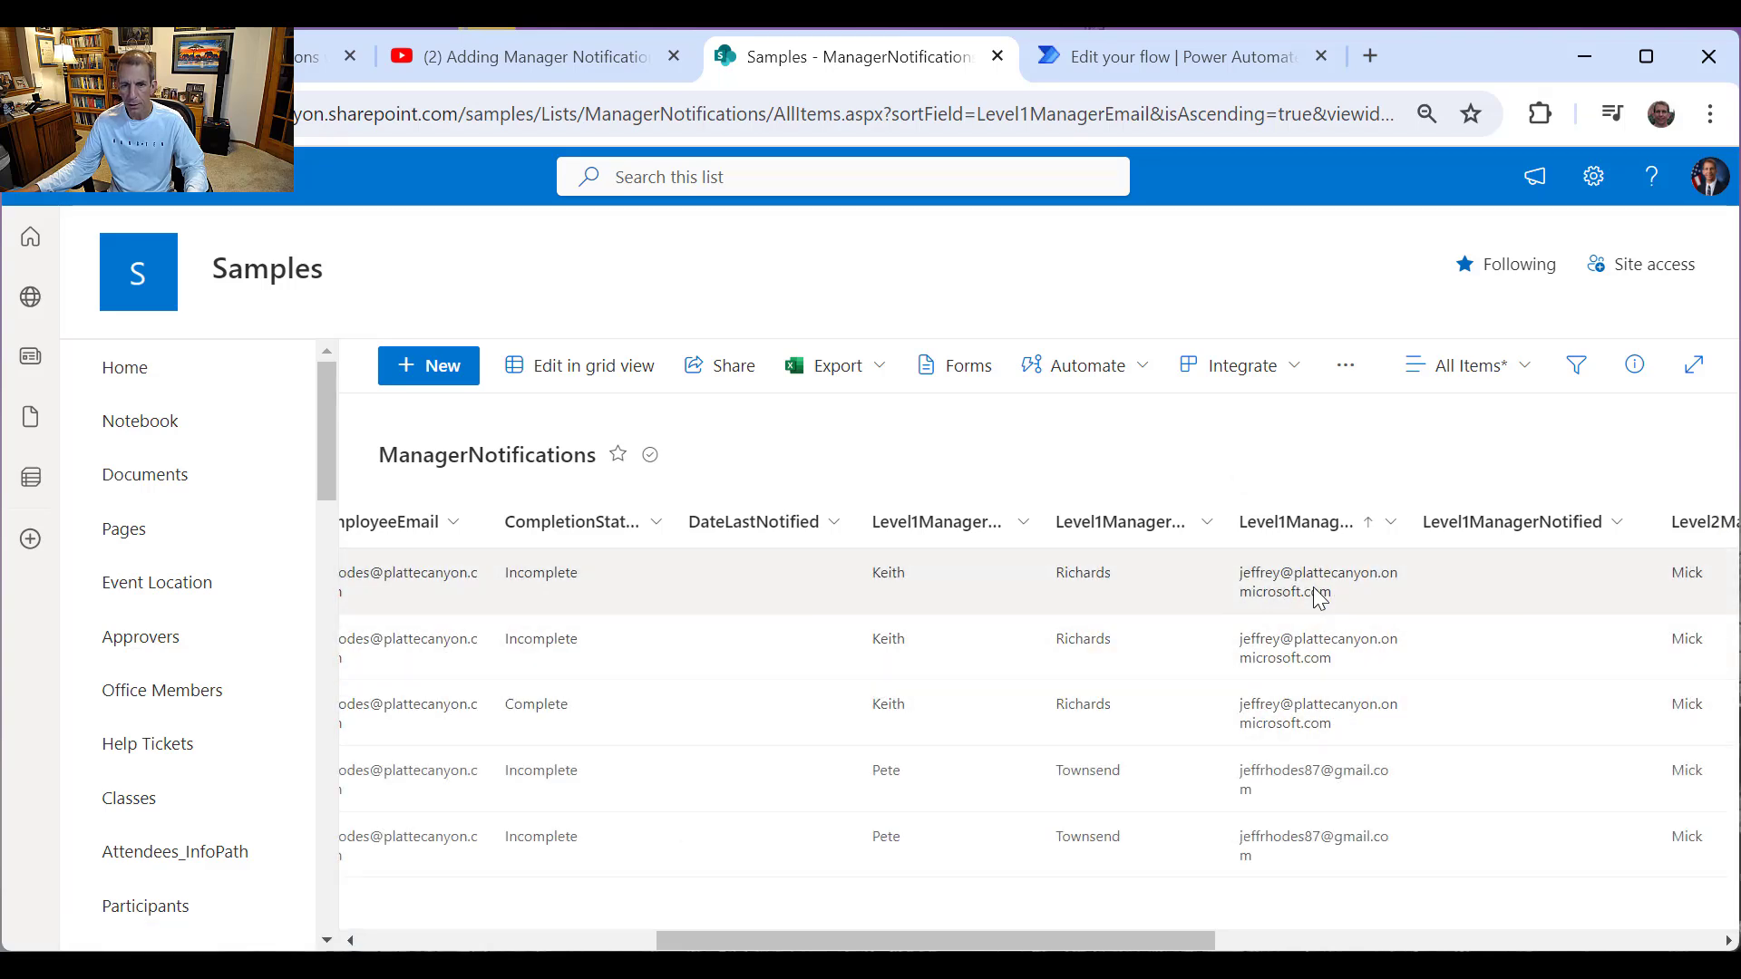
Step: Review how employees and managers are ordered in the sorted list against the manager-changed condition in Power Automate, and close the condition's settings
left_click_drag(1061, 943, 766, 943)
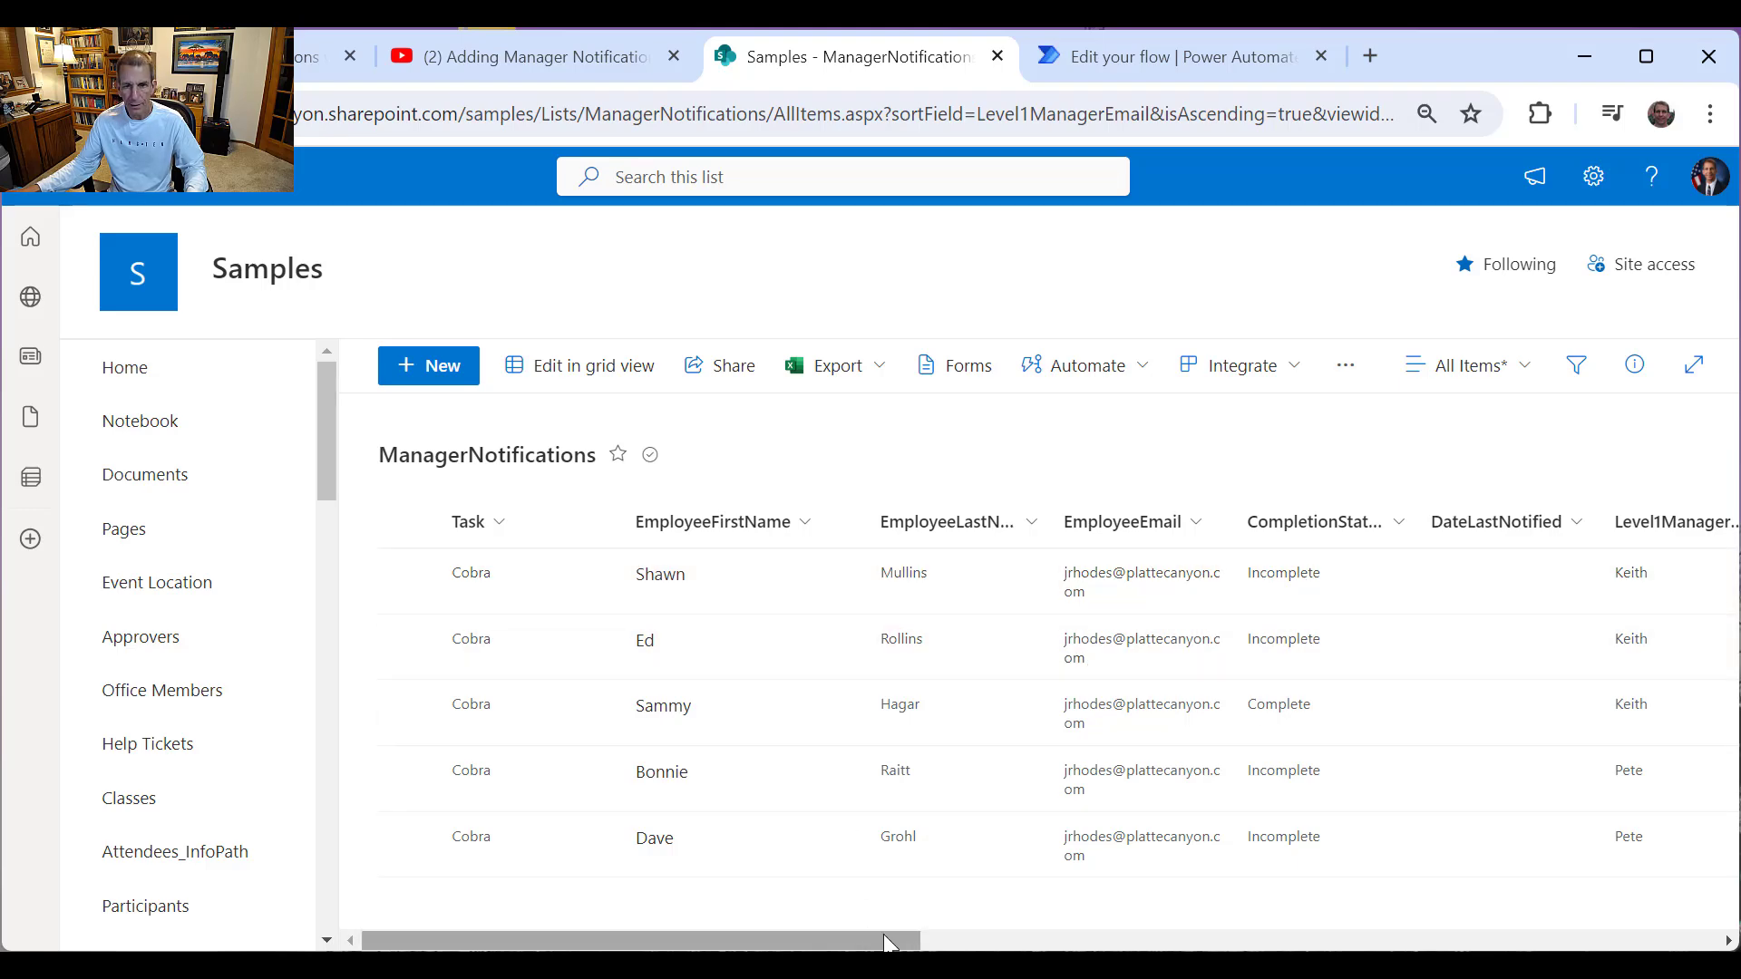
left_click_drag(889, 943, 1393, 947)
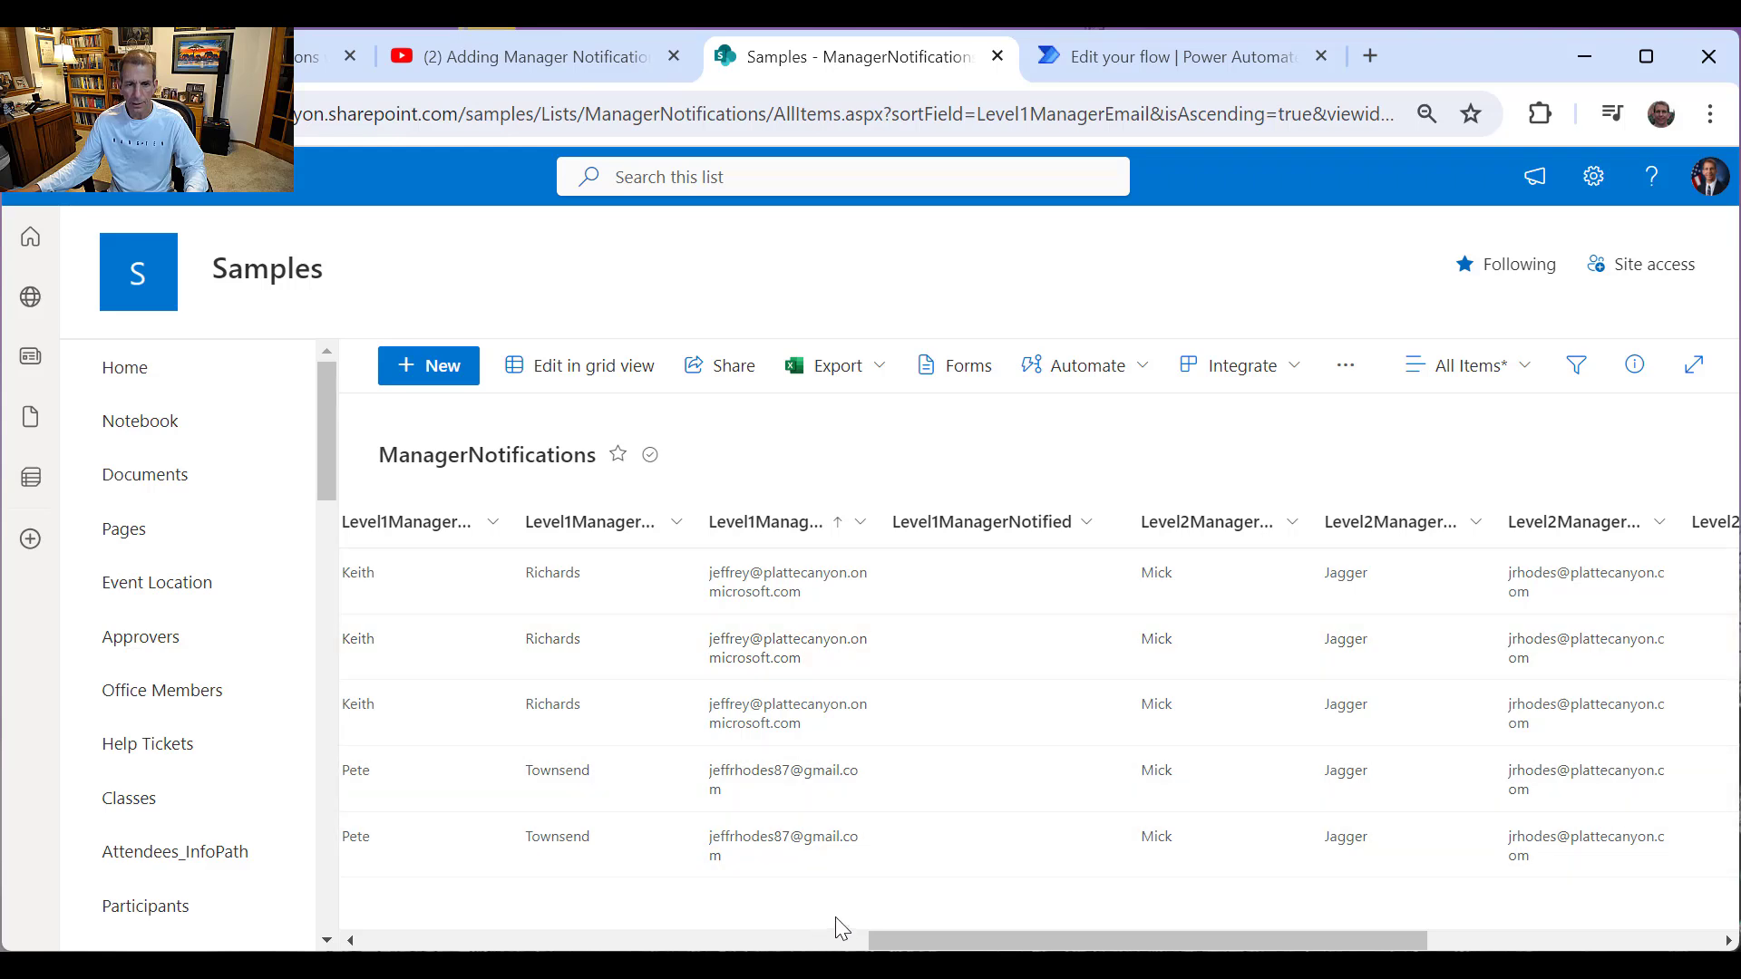
left_click_drag(912, 932, 843, 940)
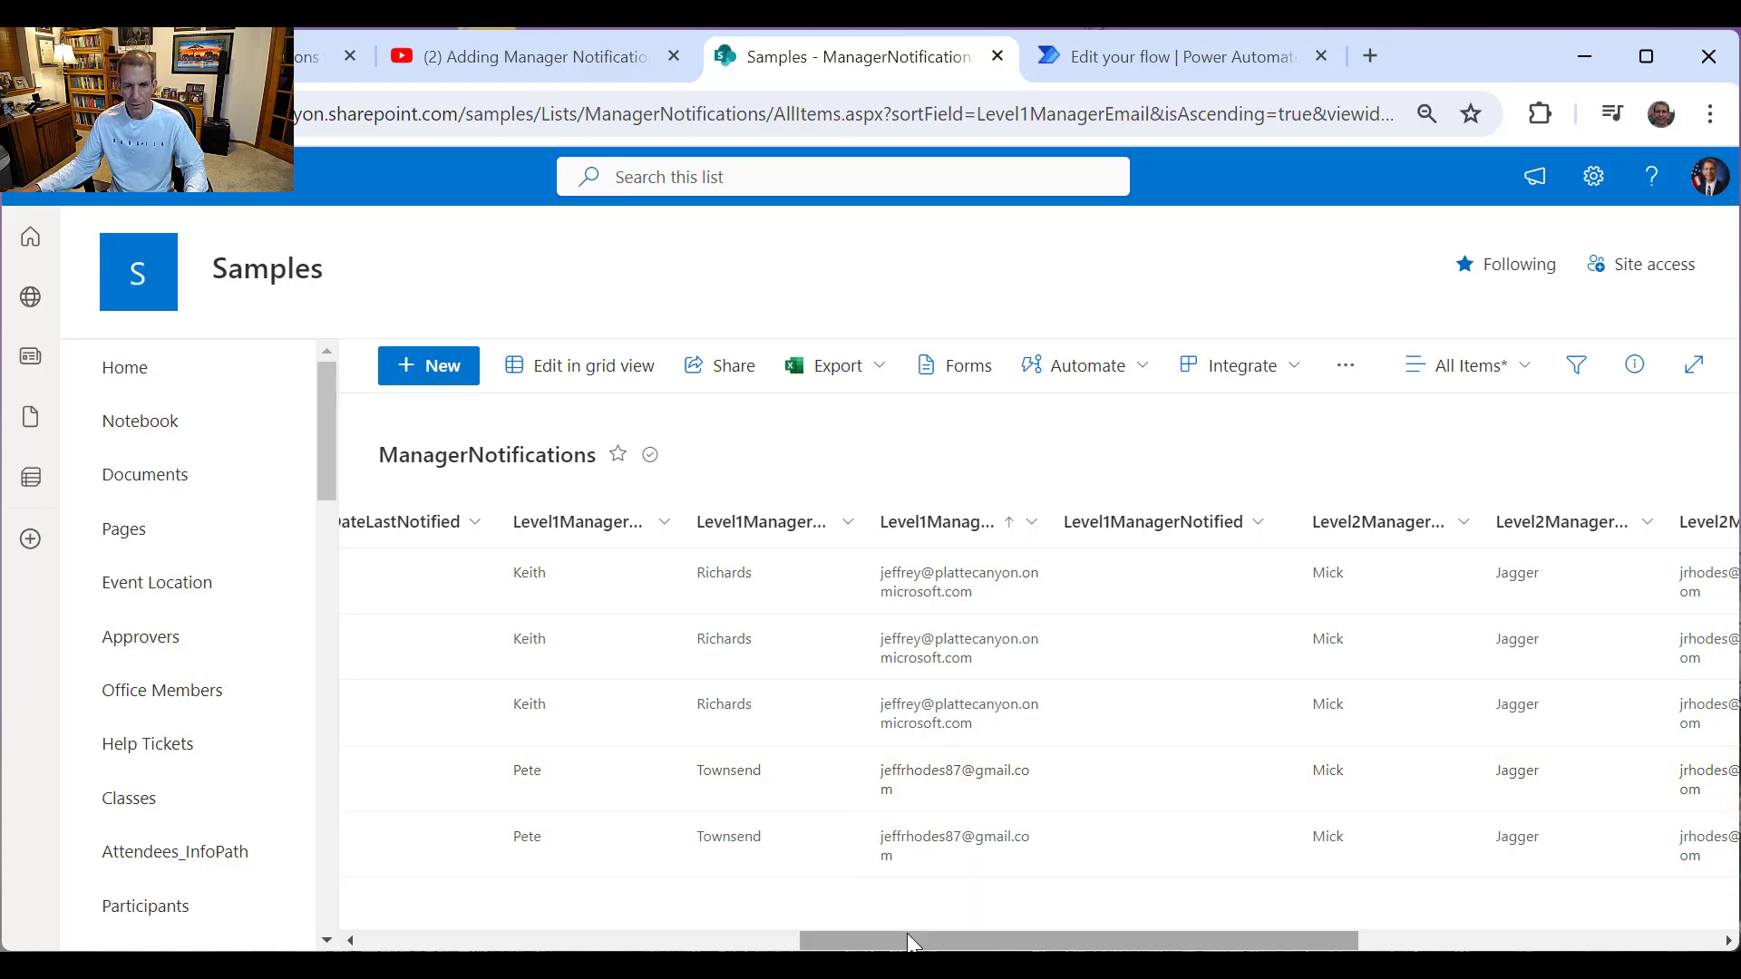
left_click_drag(917, 939, 464, 939)
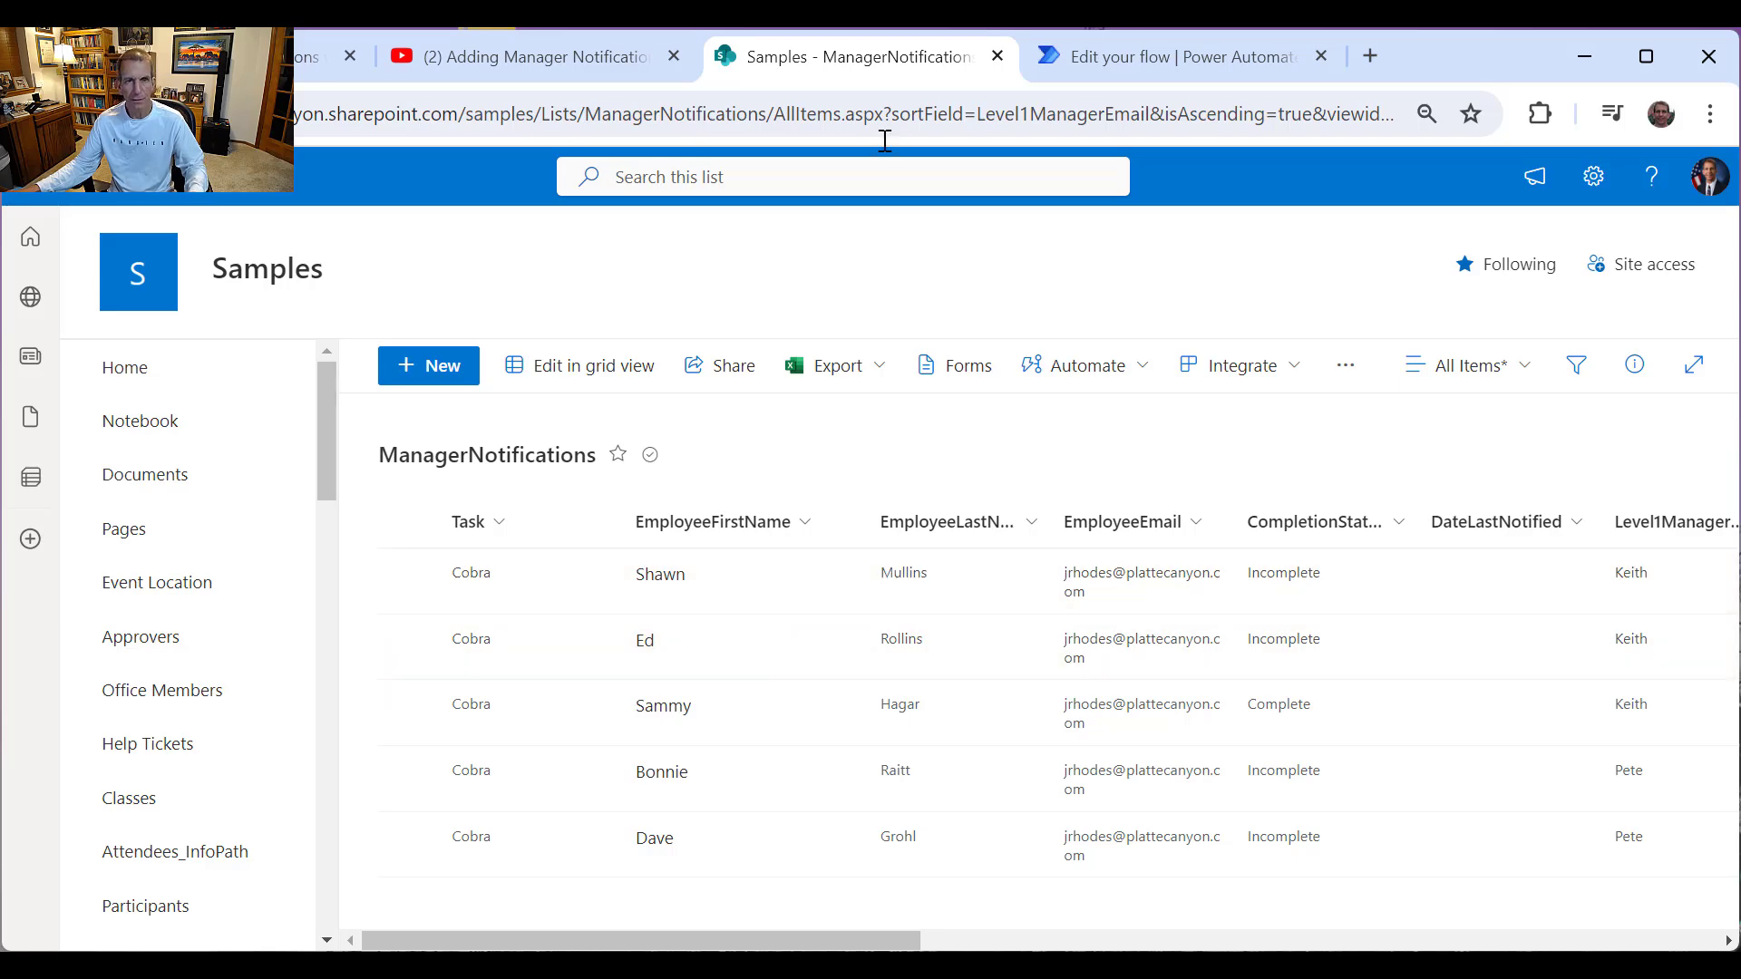
left_click(1124, 58)
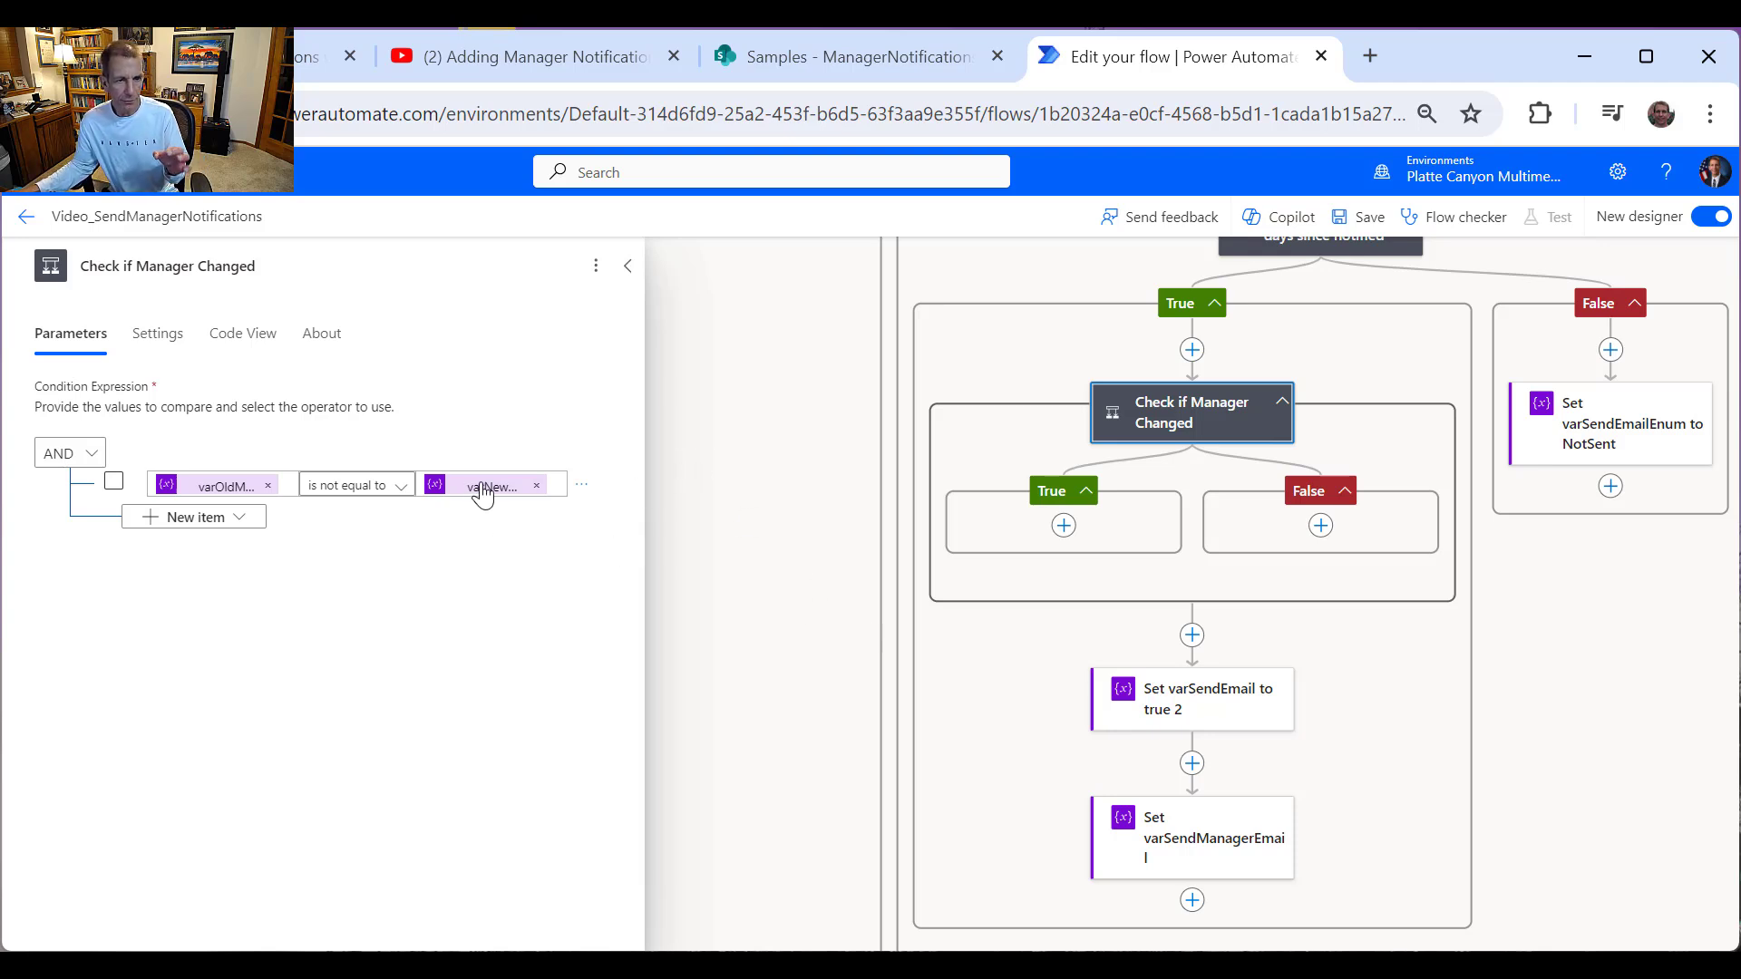
left_click(628, 268)
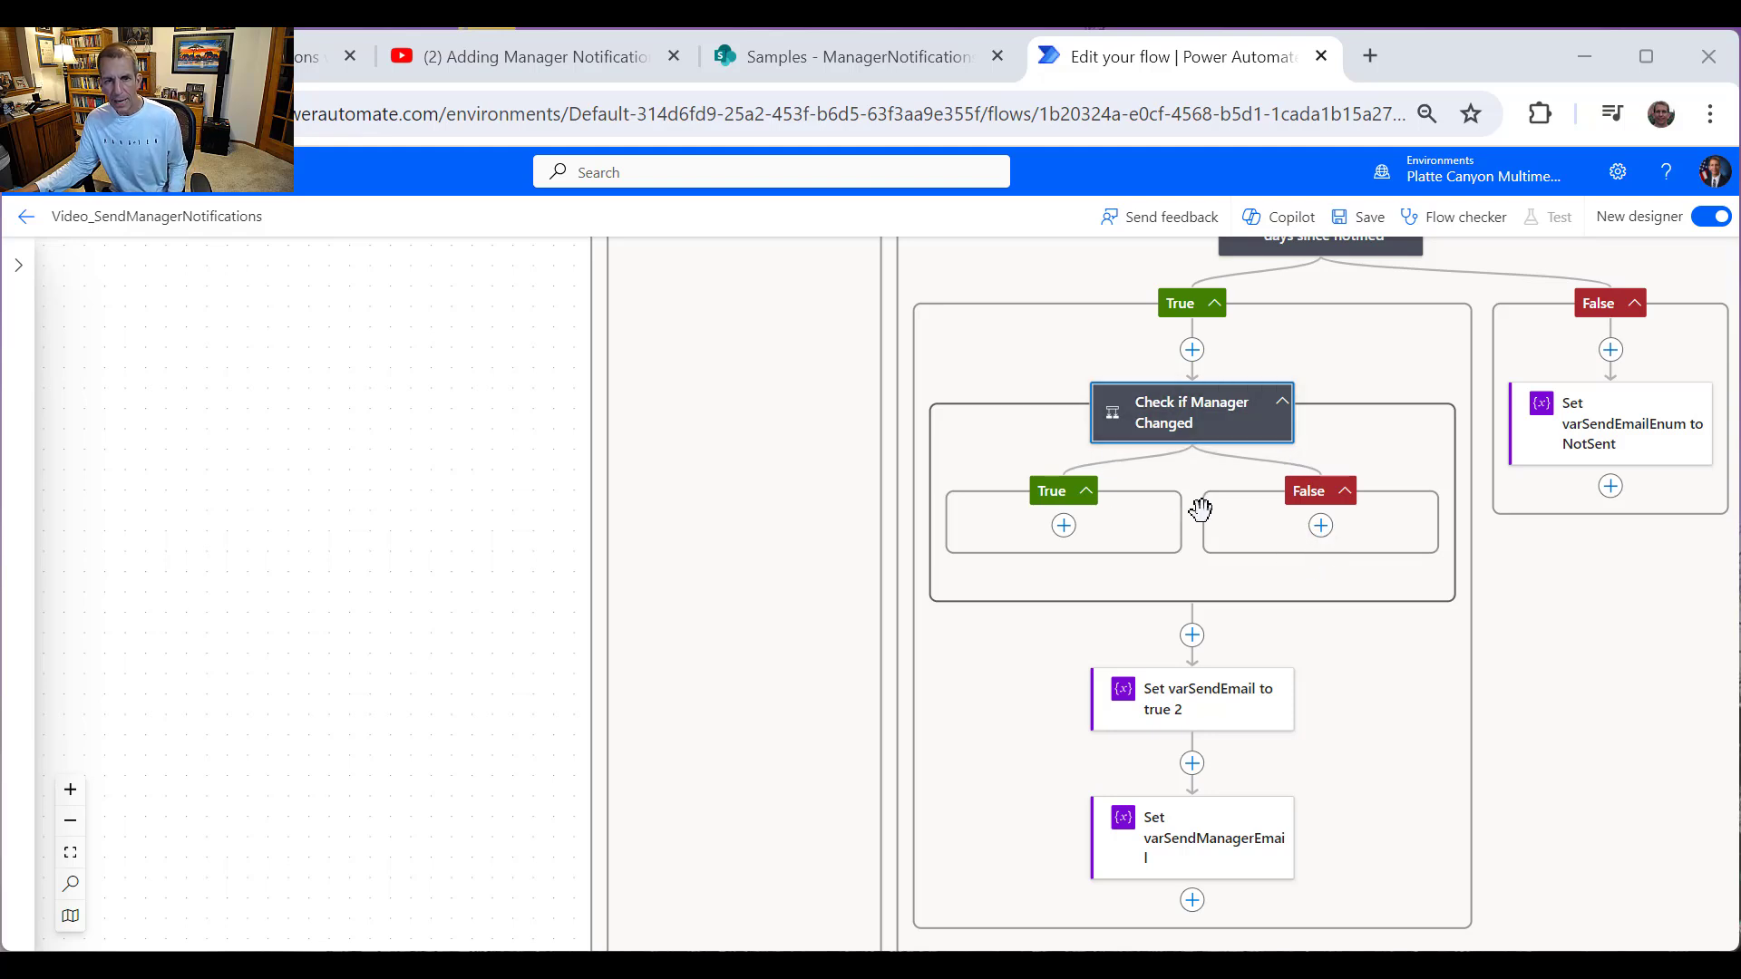
left_click(843, 65)
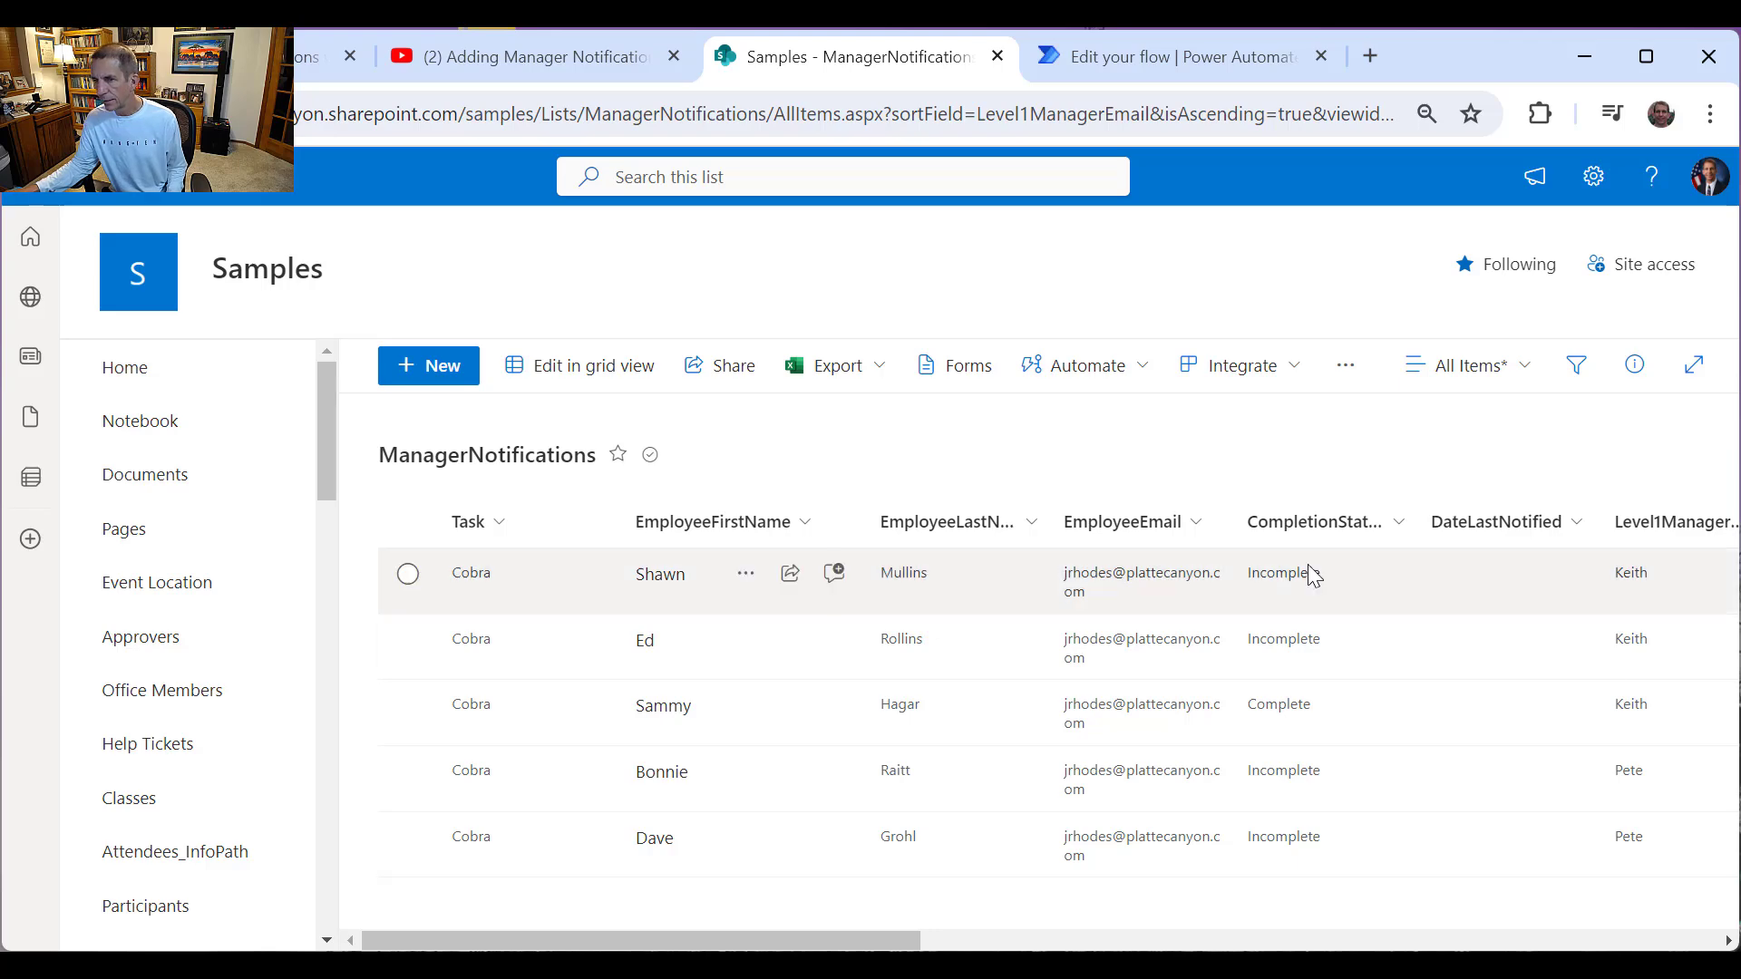
left_click(1111, 58)
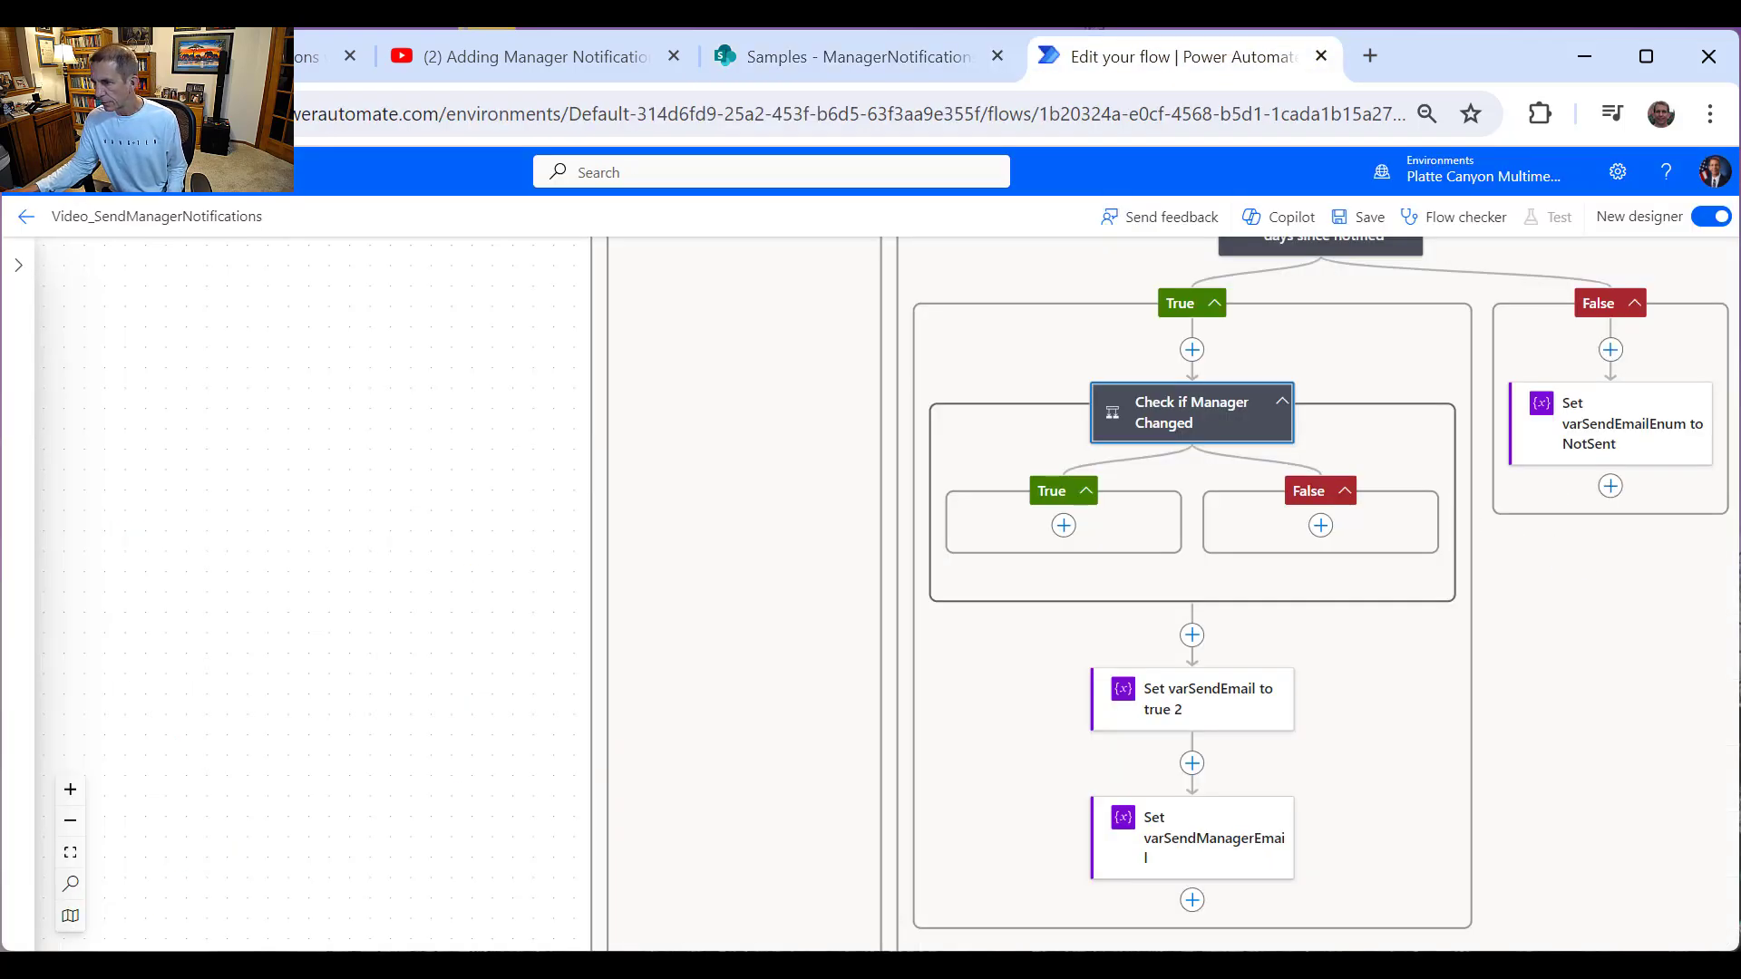
Step: Add an "Append to string variable" action to the False branch of "Check if Manager Changed"
left_click(1322, 528)
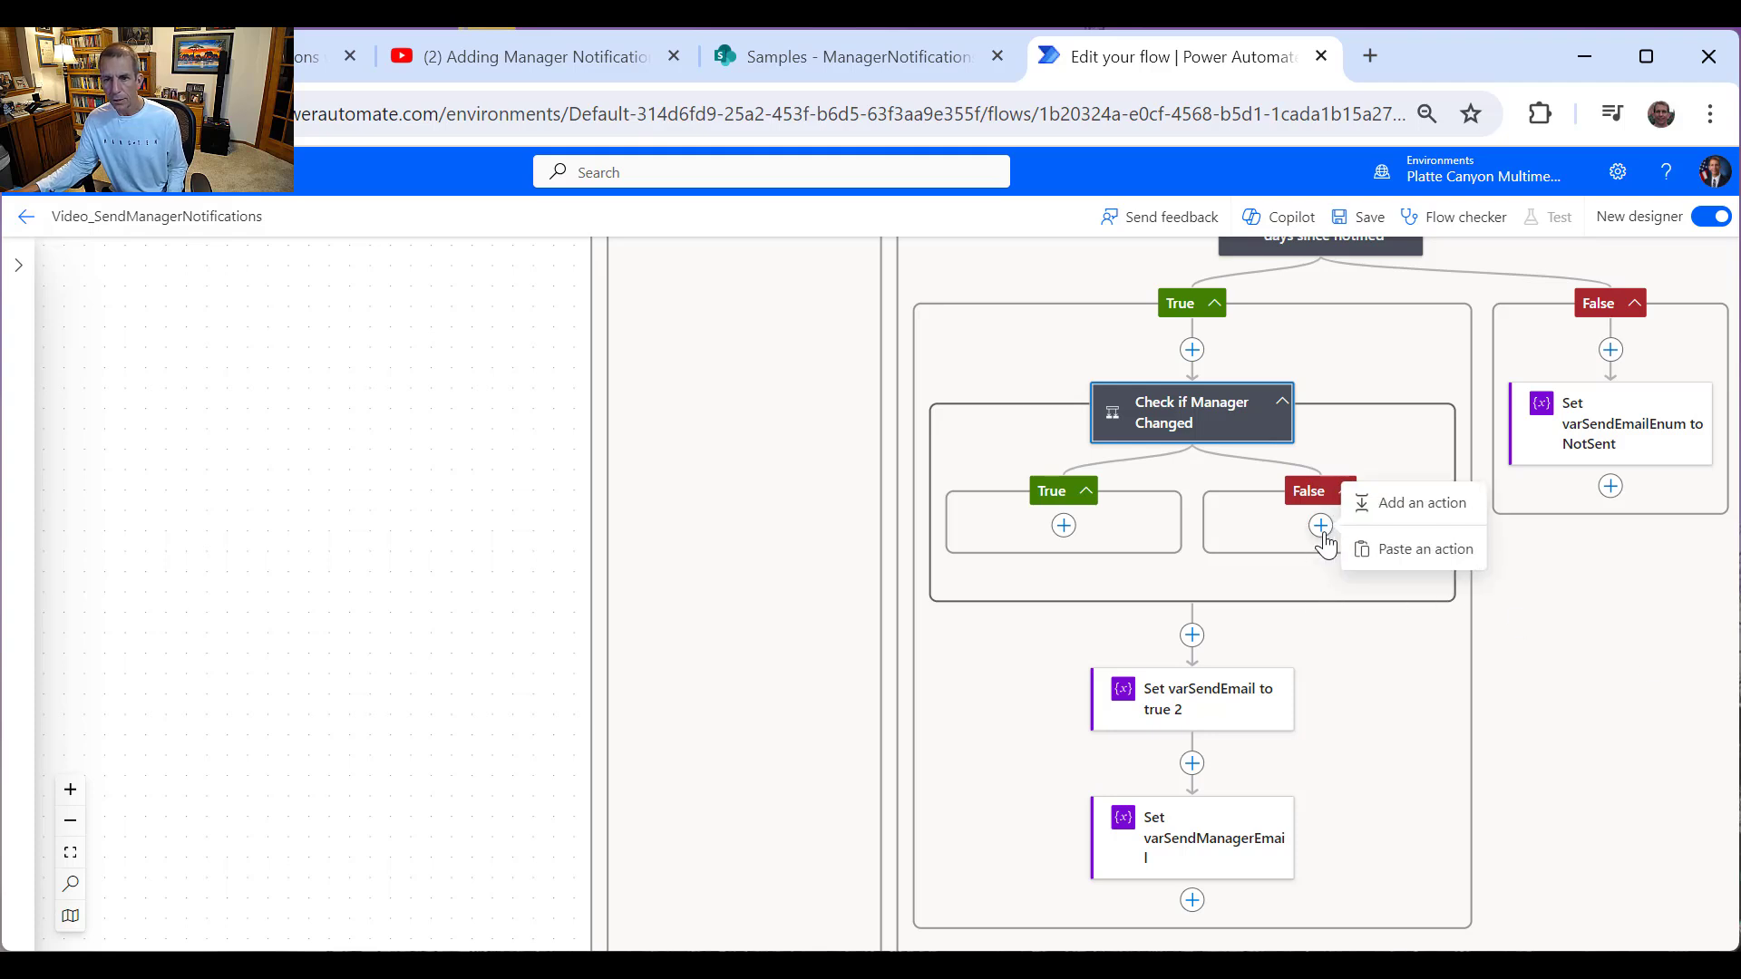
left_click(1422, 517)
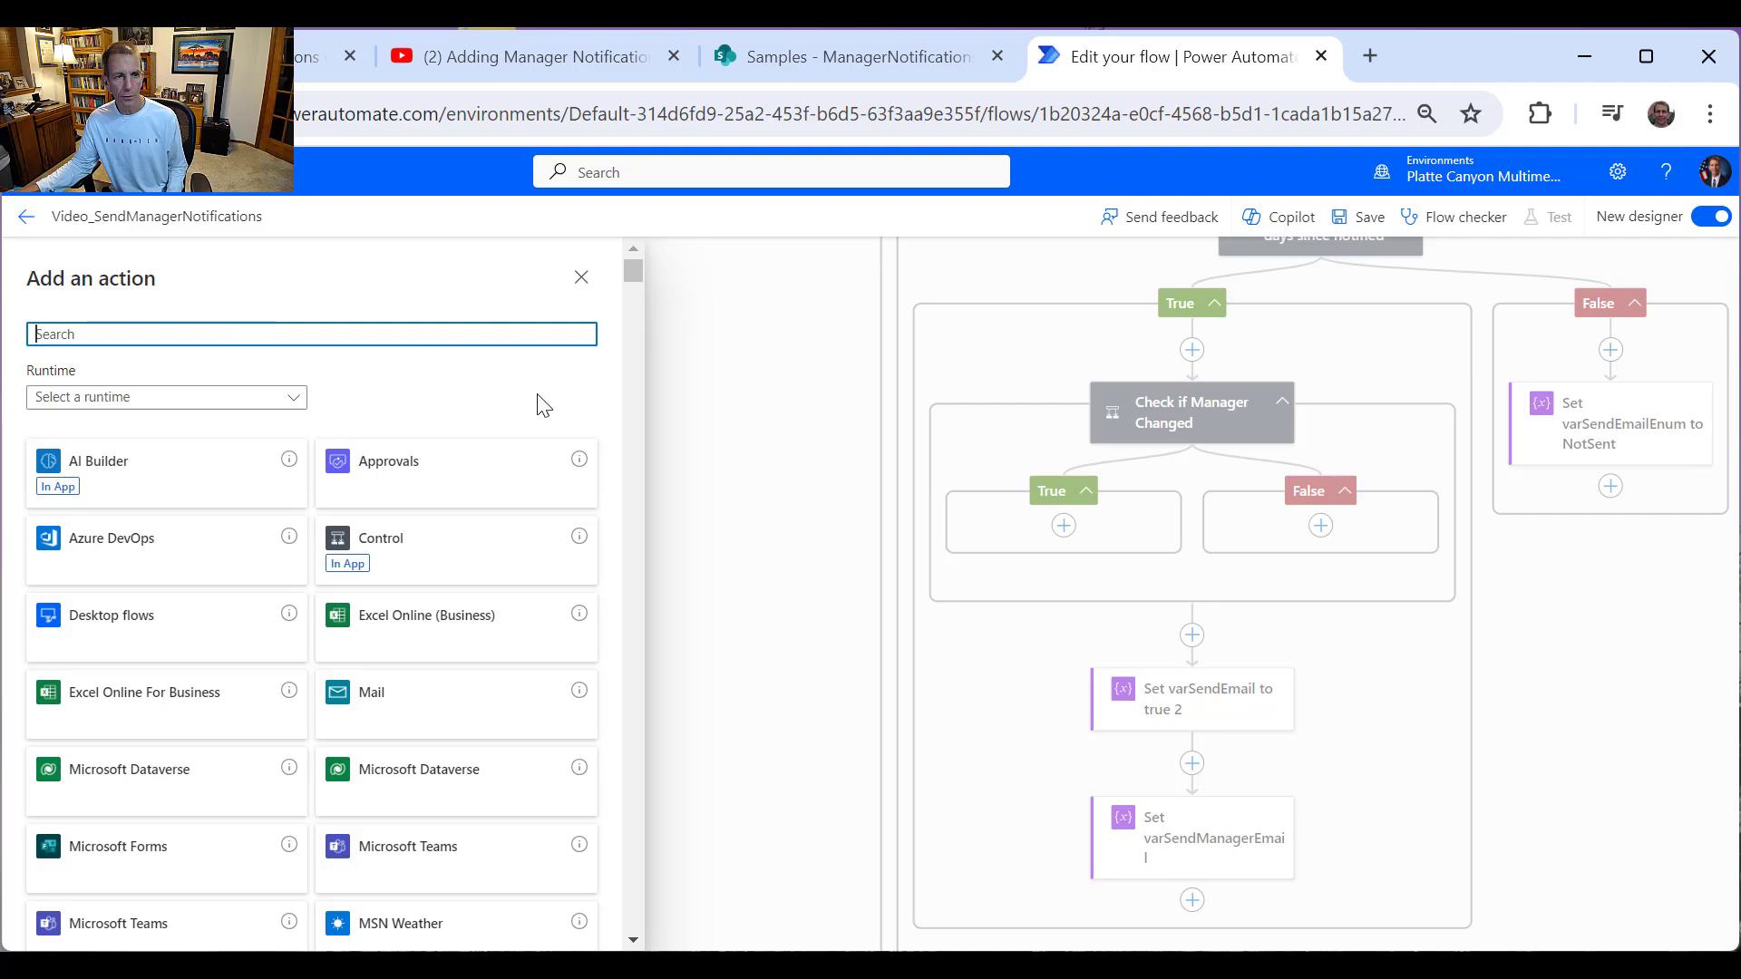
type("variable")
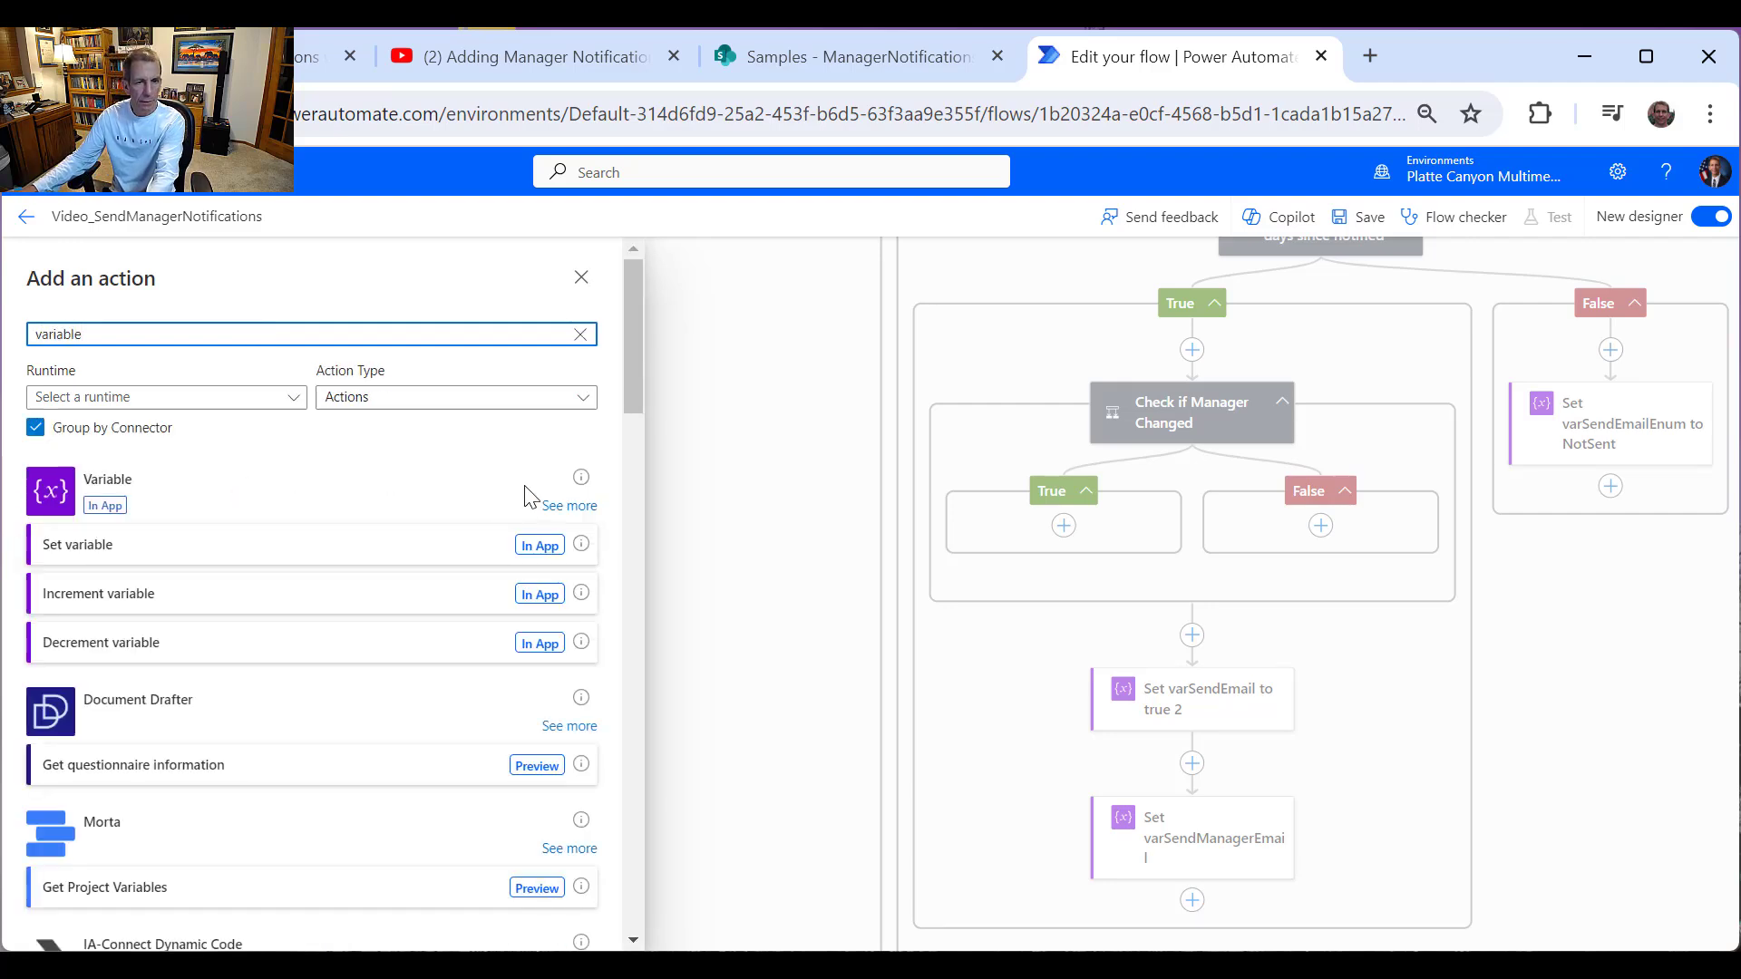
left_click(556, 508)
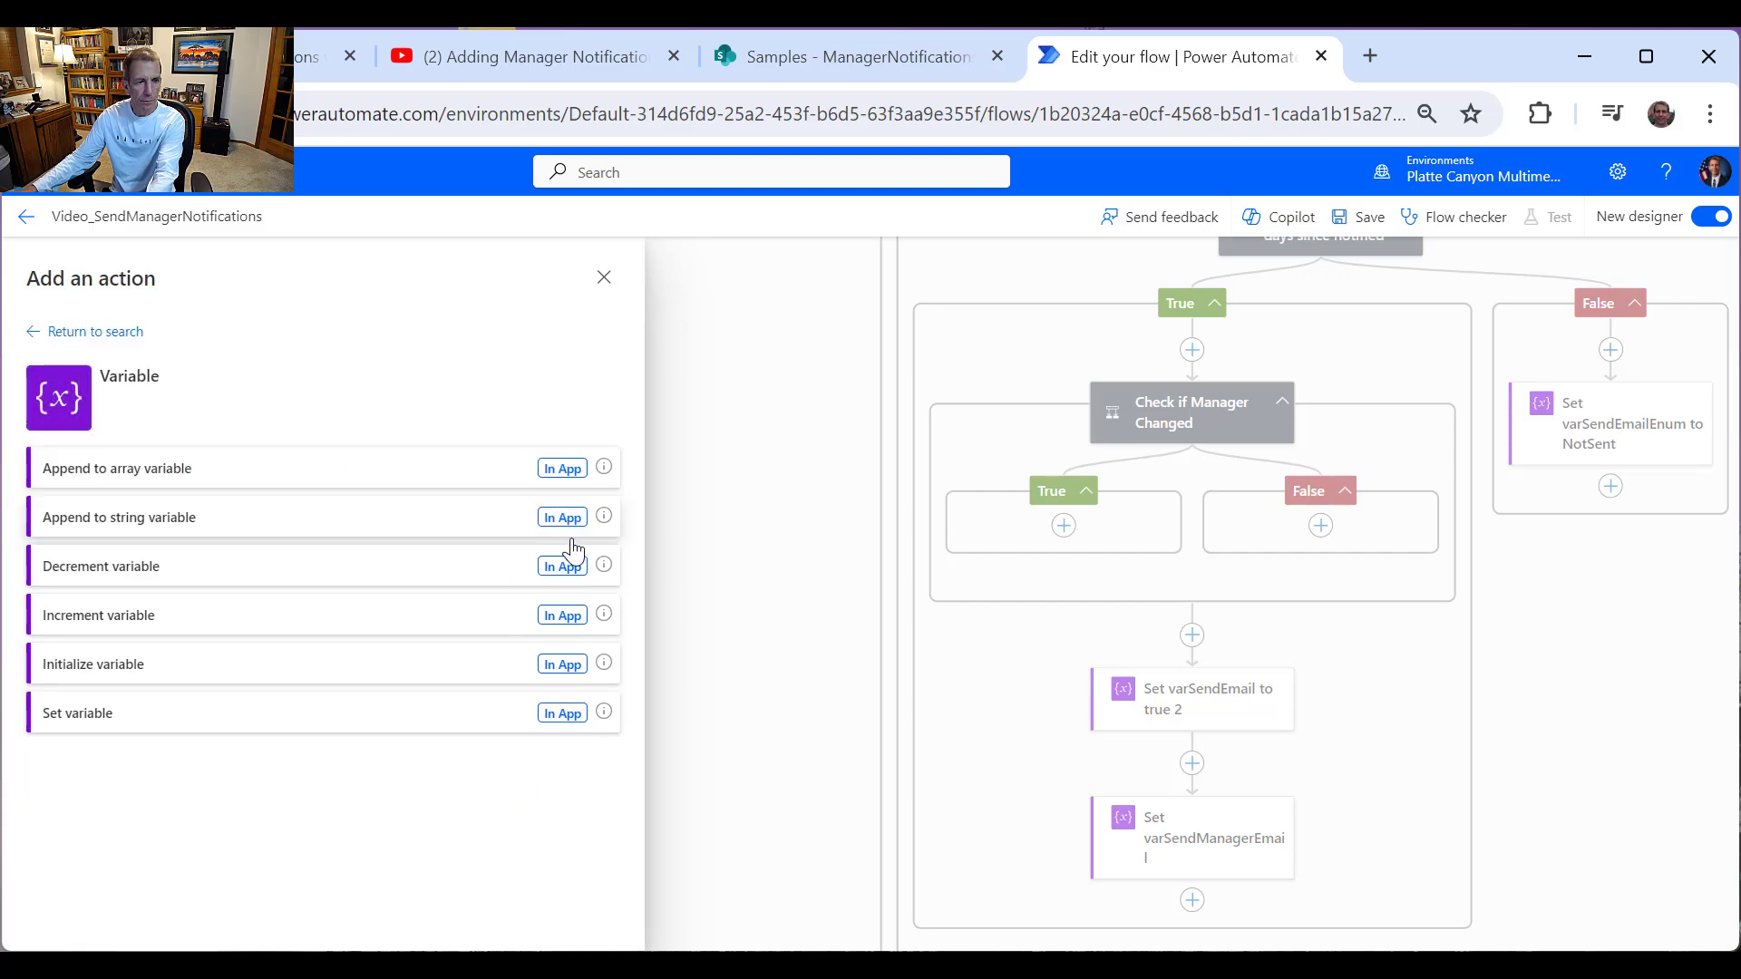
left_click(138, 531)
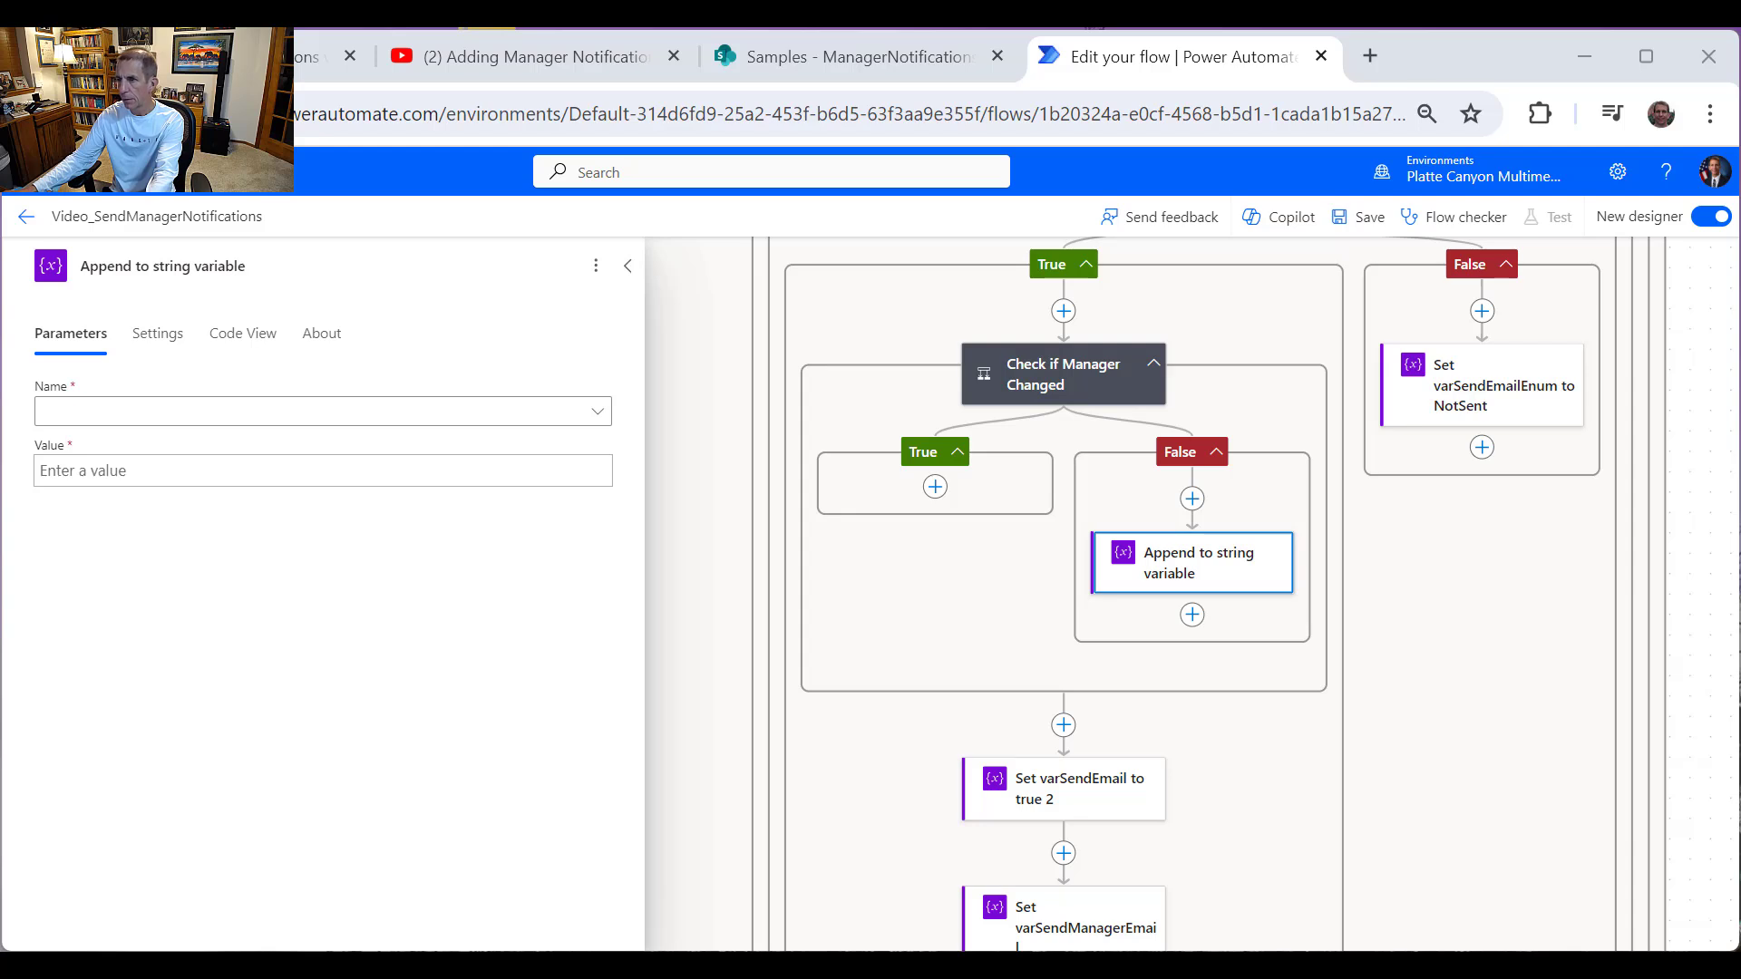
Step: Choose varEmailBody as the variable to append to and begin its value with a "<br />" line
left_click(89, 413)
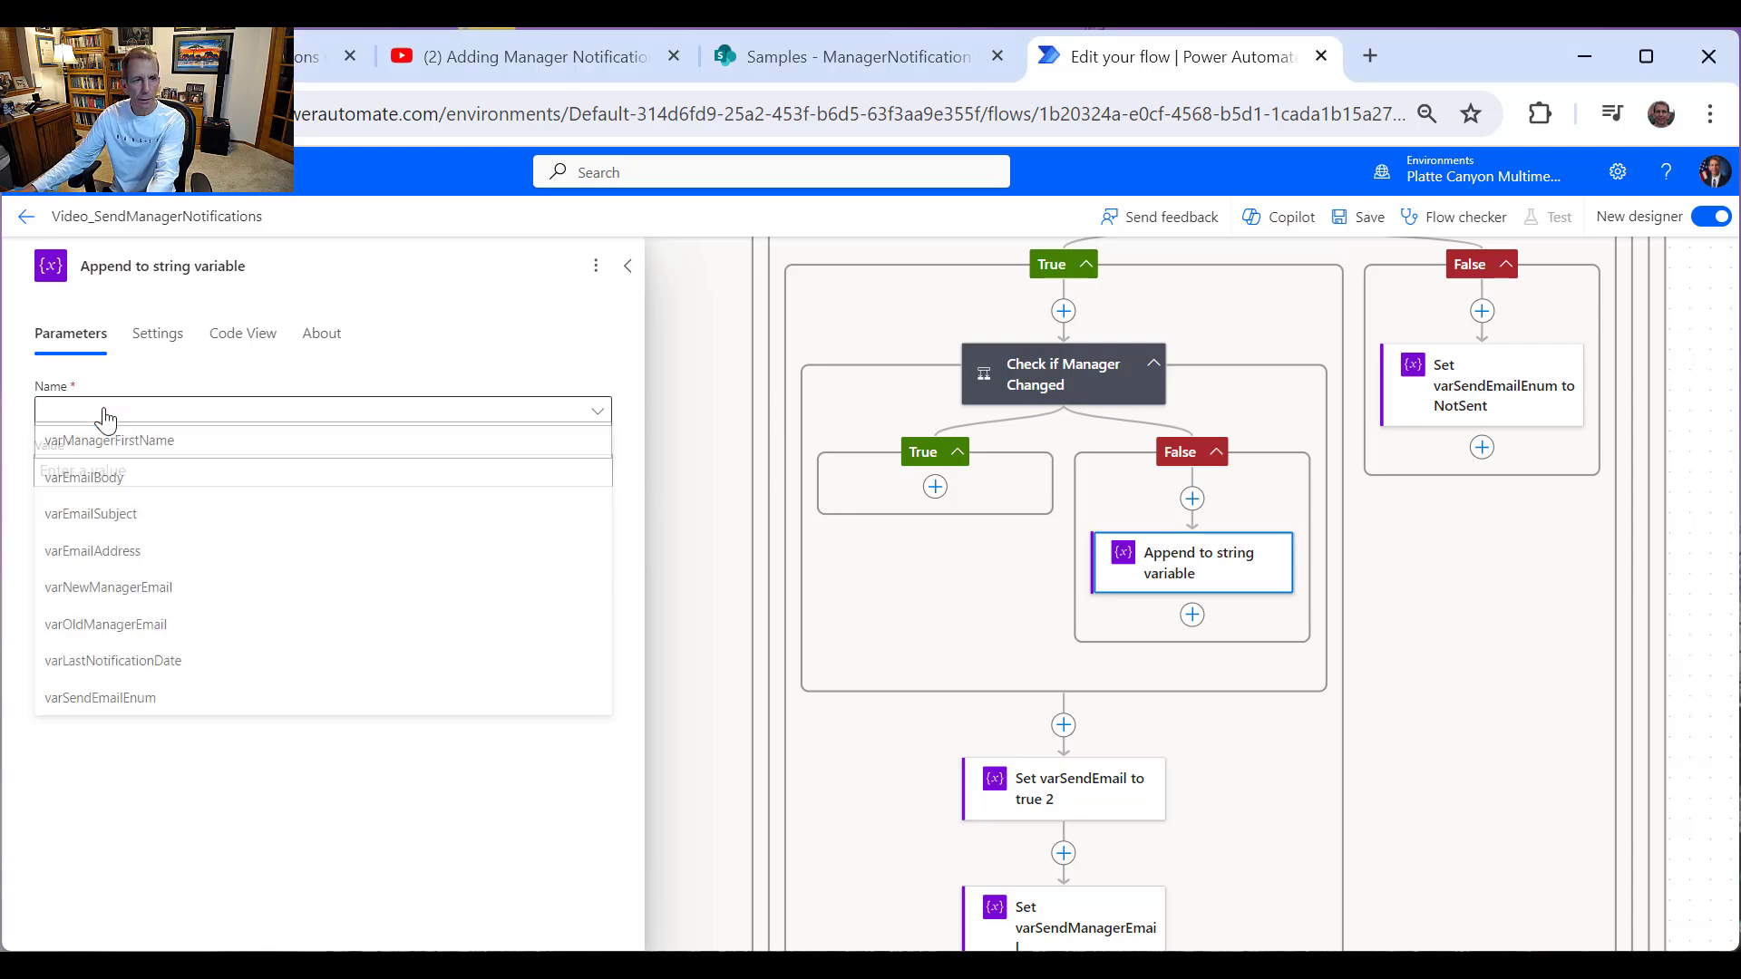
left_click(134, 494)
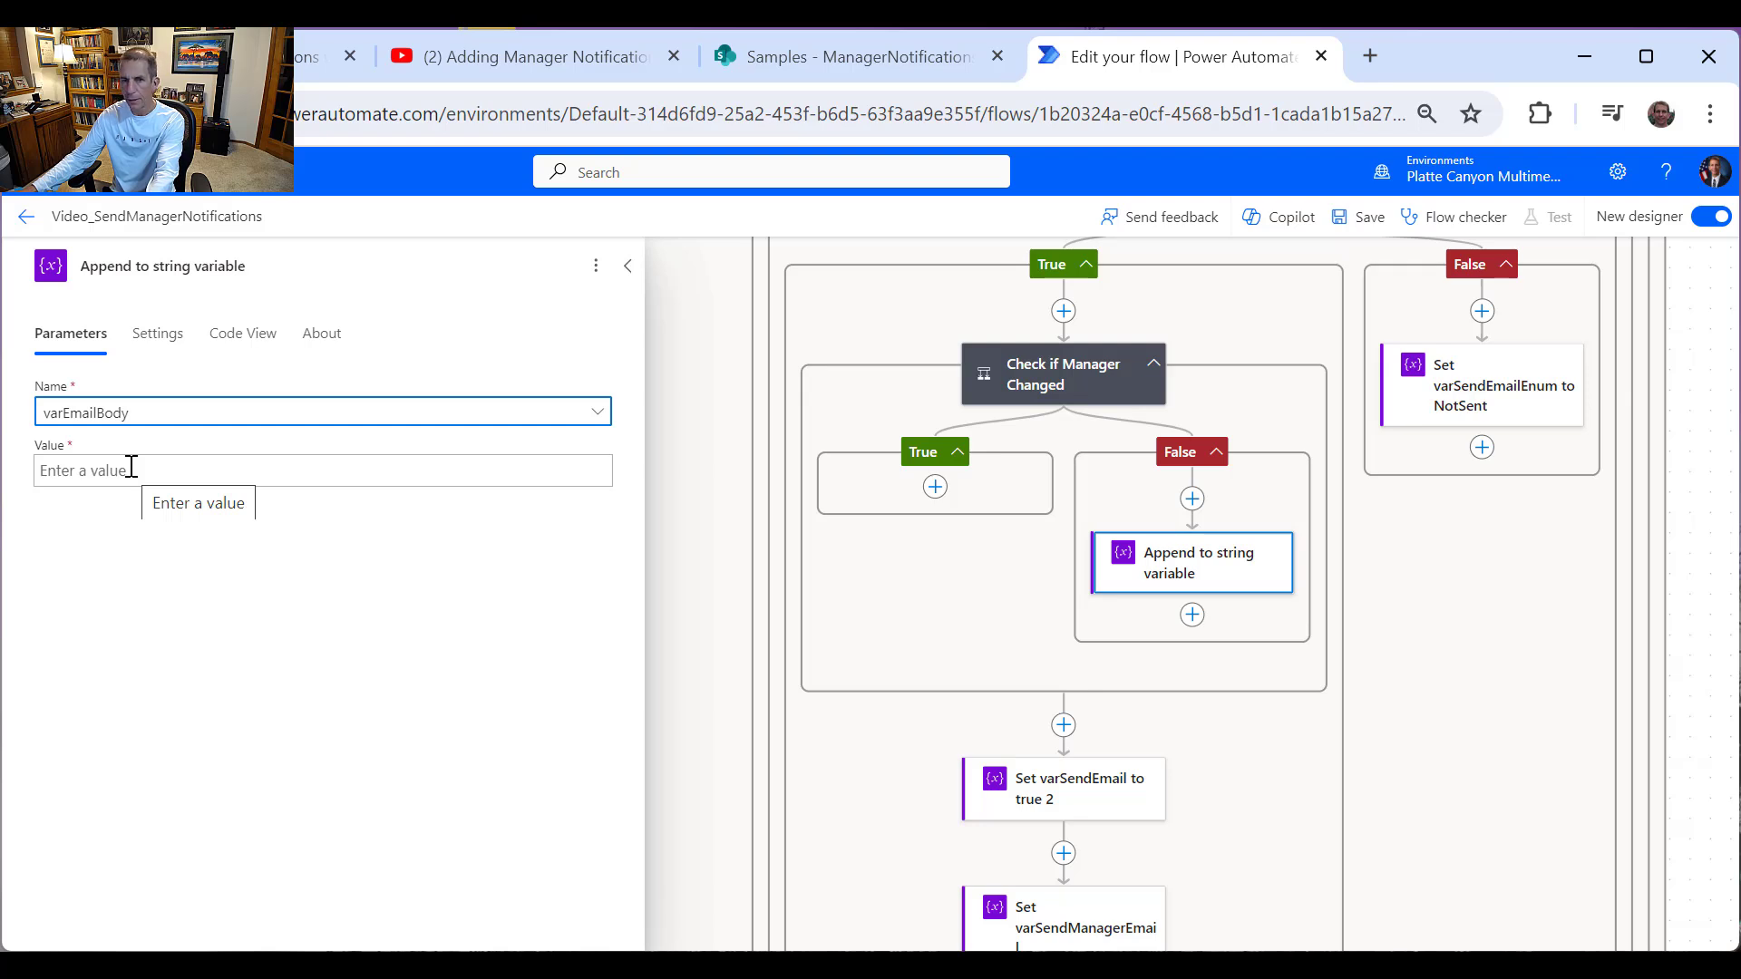
left_click(132, 466)
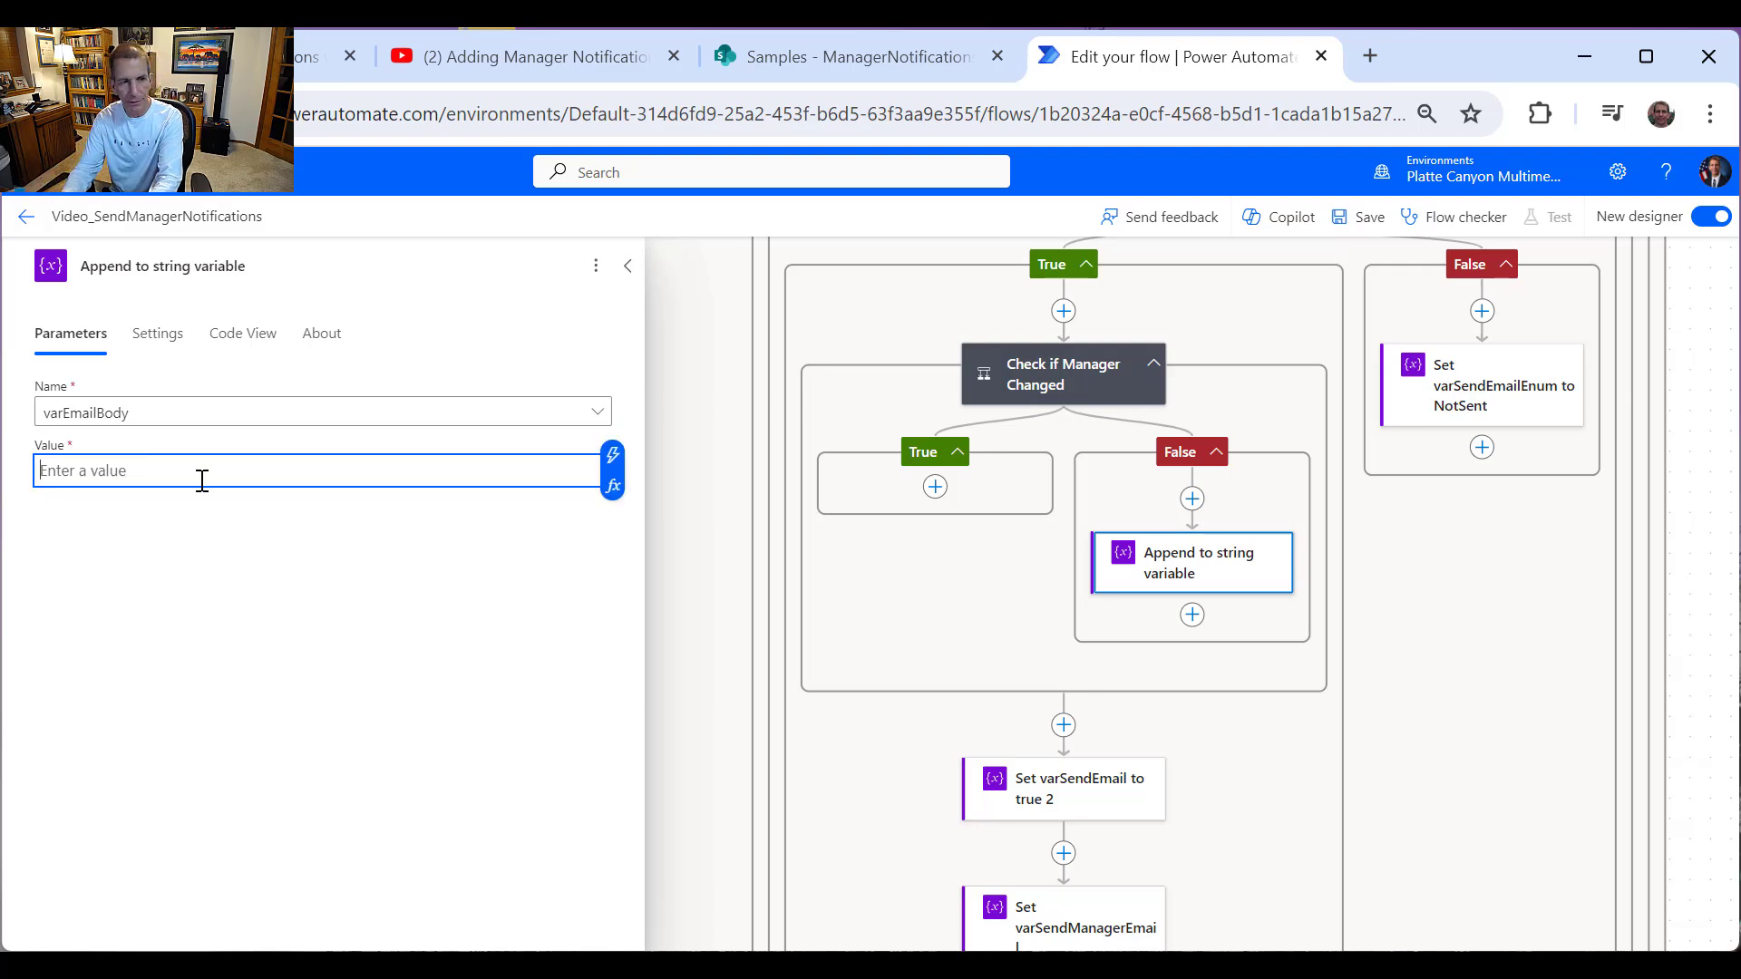
type("<")
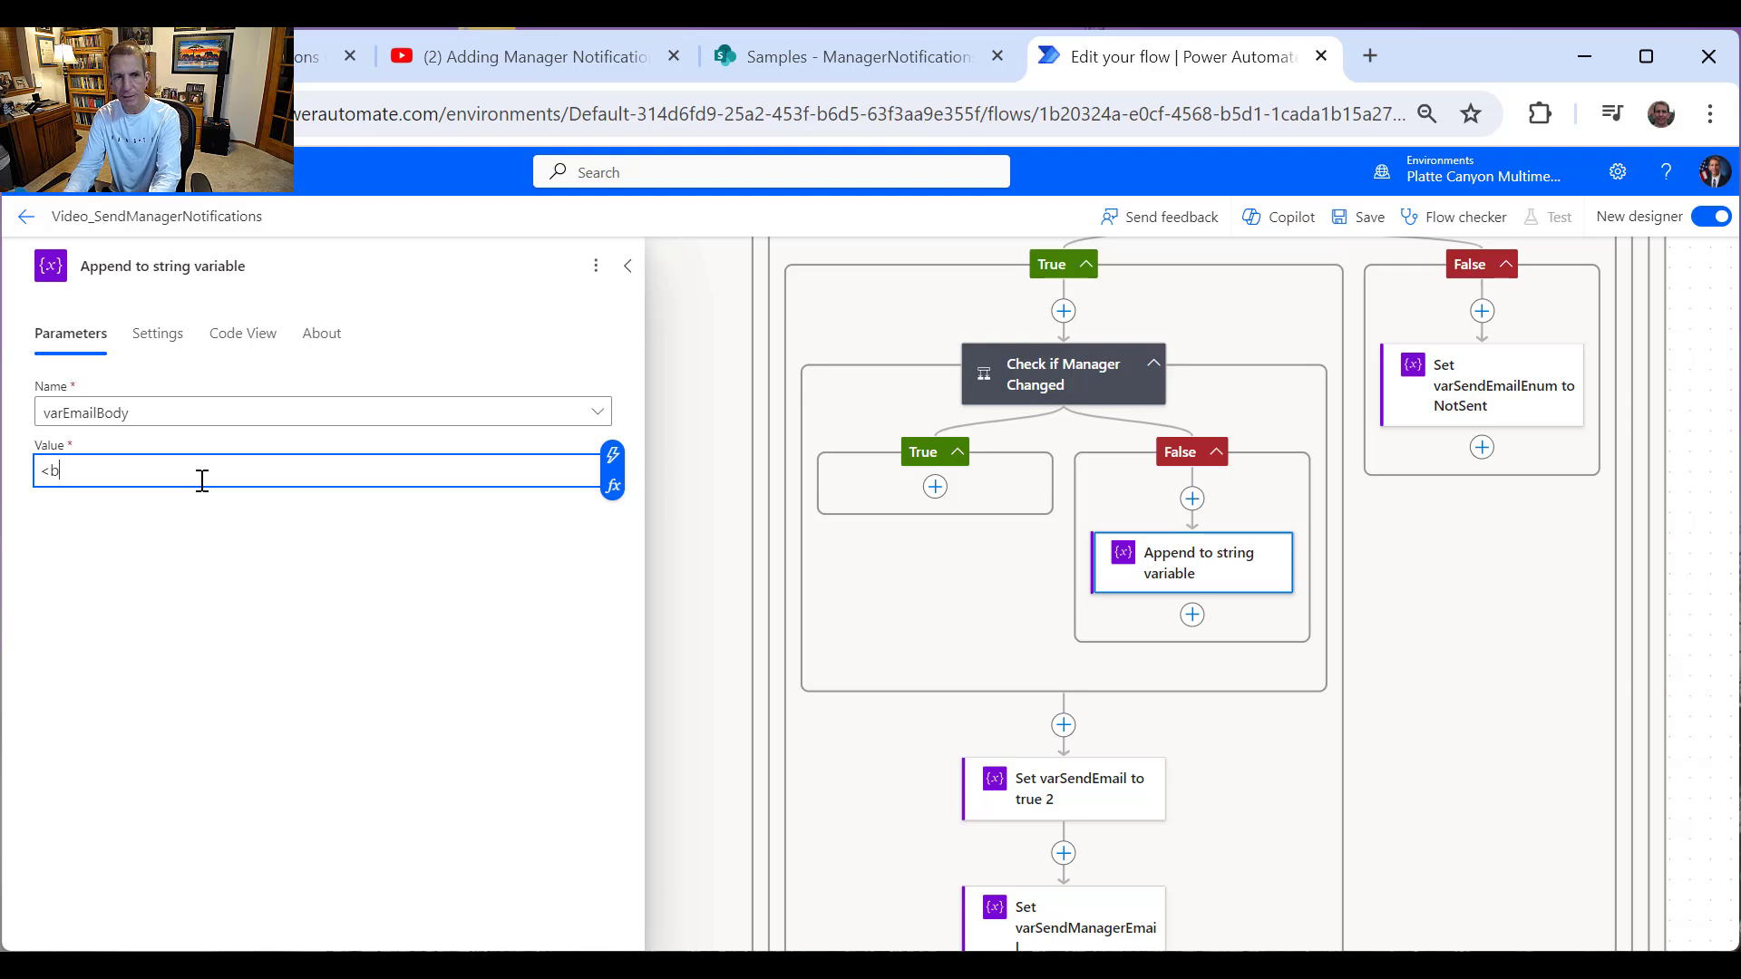
type("br")
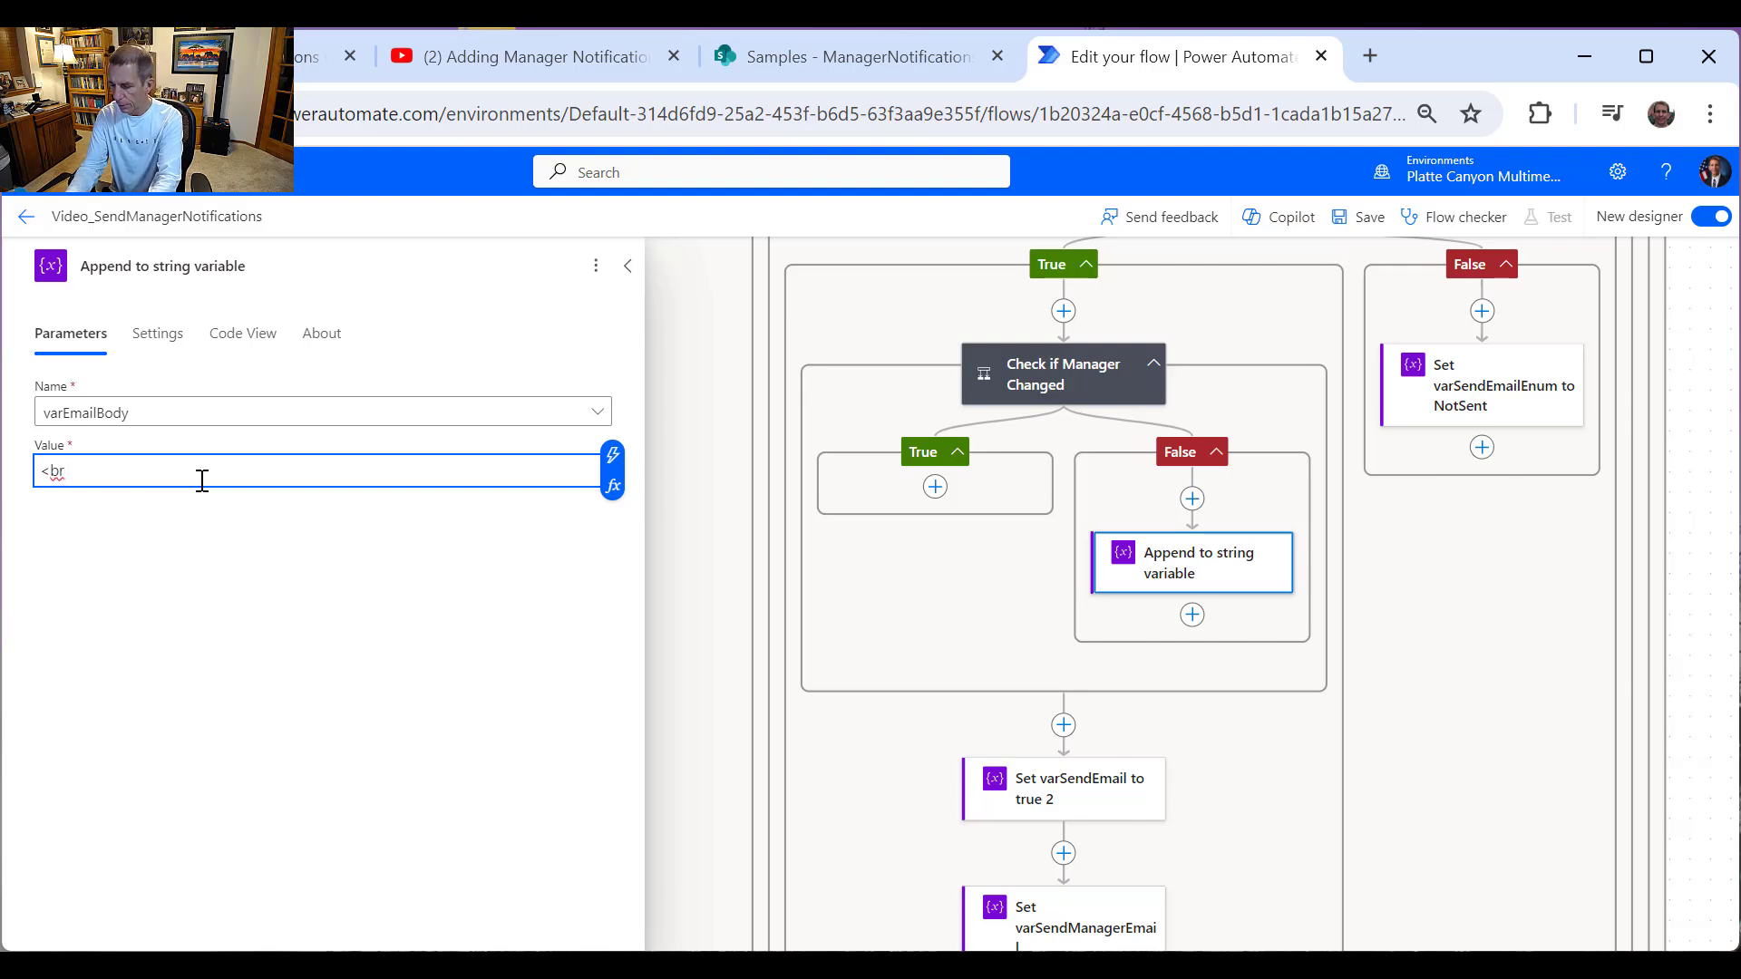
type(" />")
key("Return")
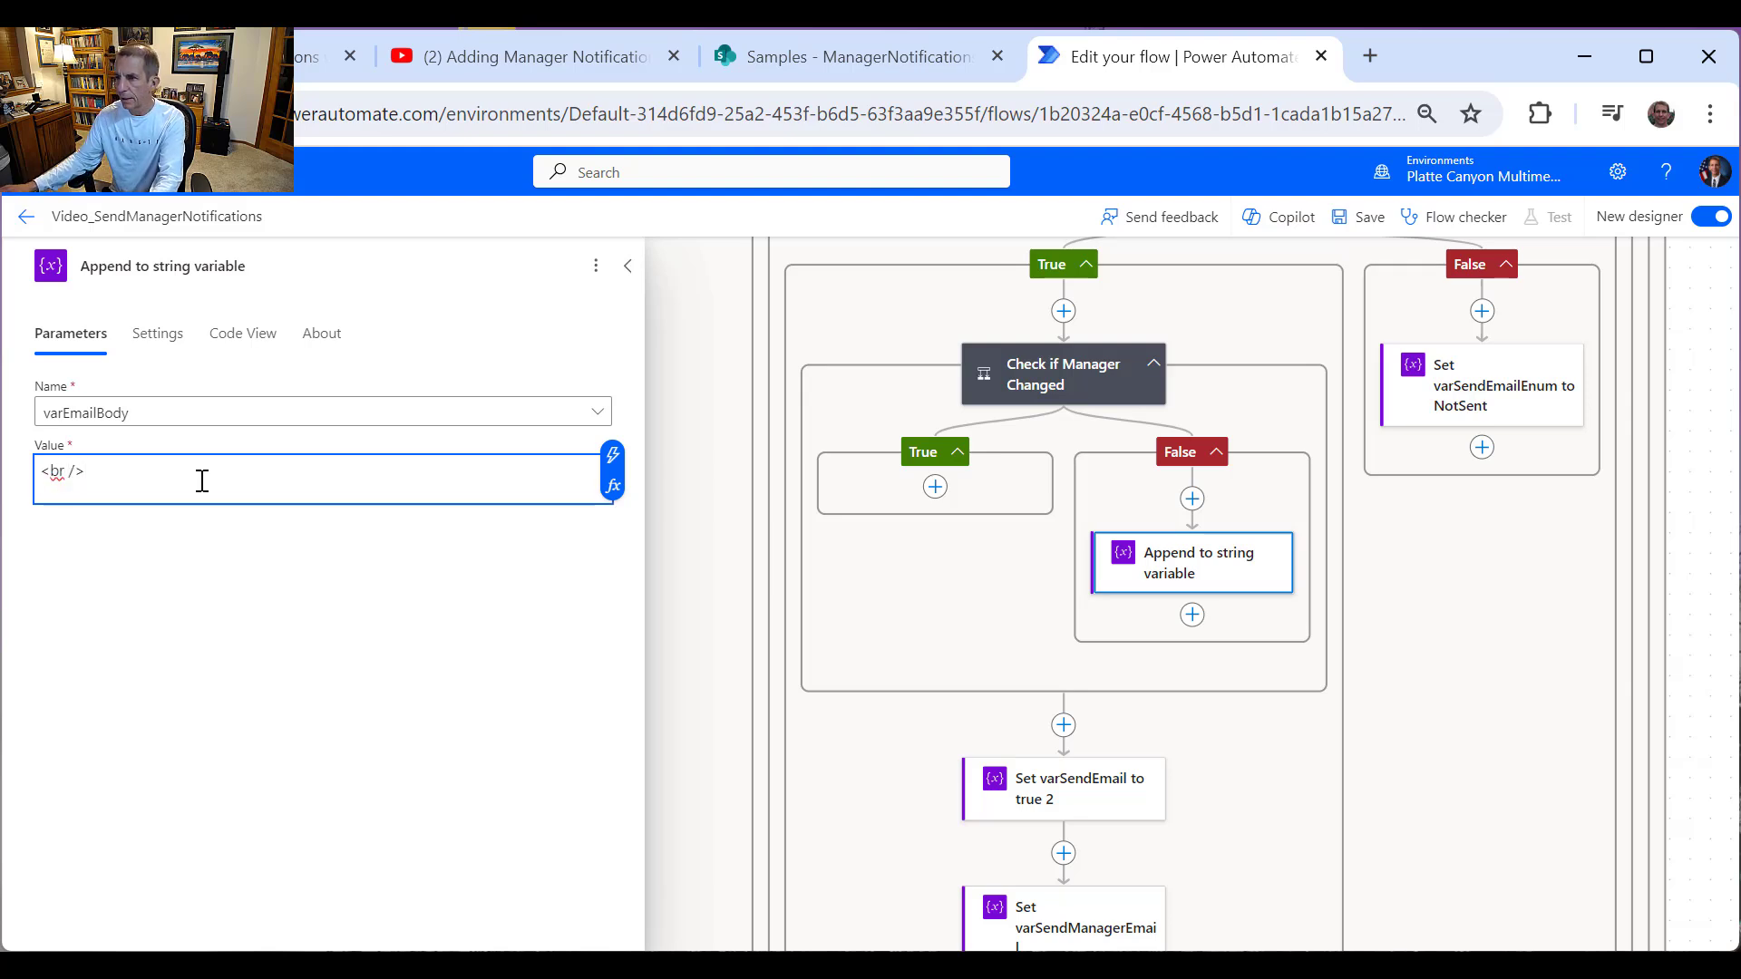
Step: Start the value's second line with "Task '", the Task dynamic value from Get items, and "' for"
type("Task")
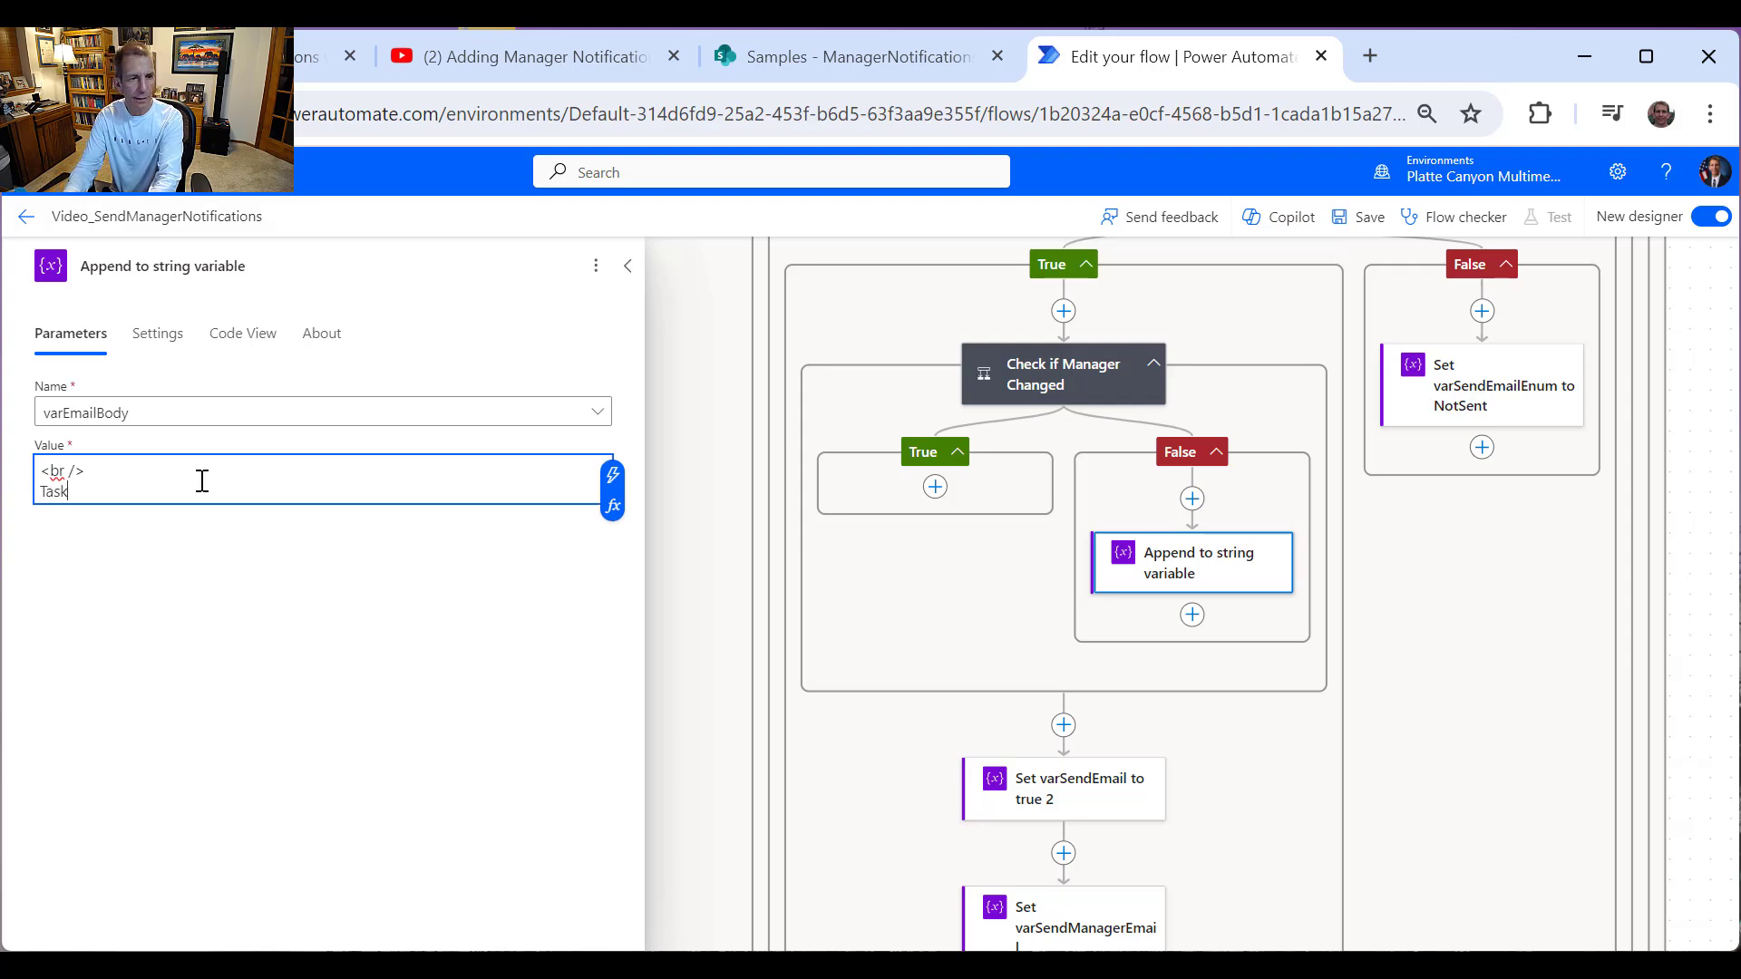
type(" '")
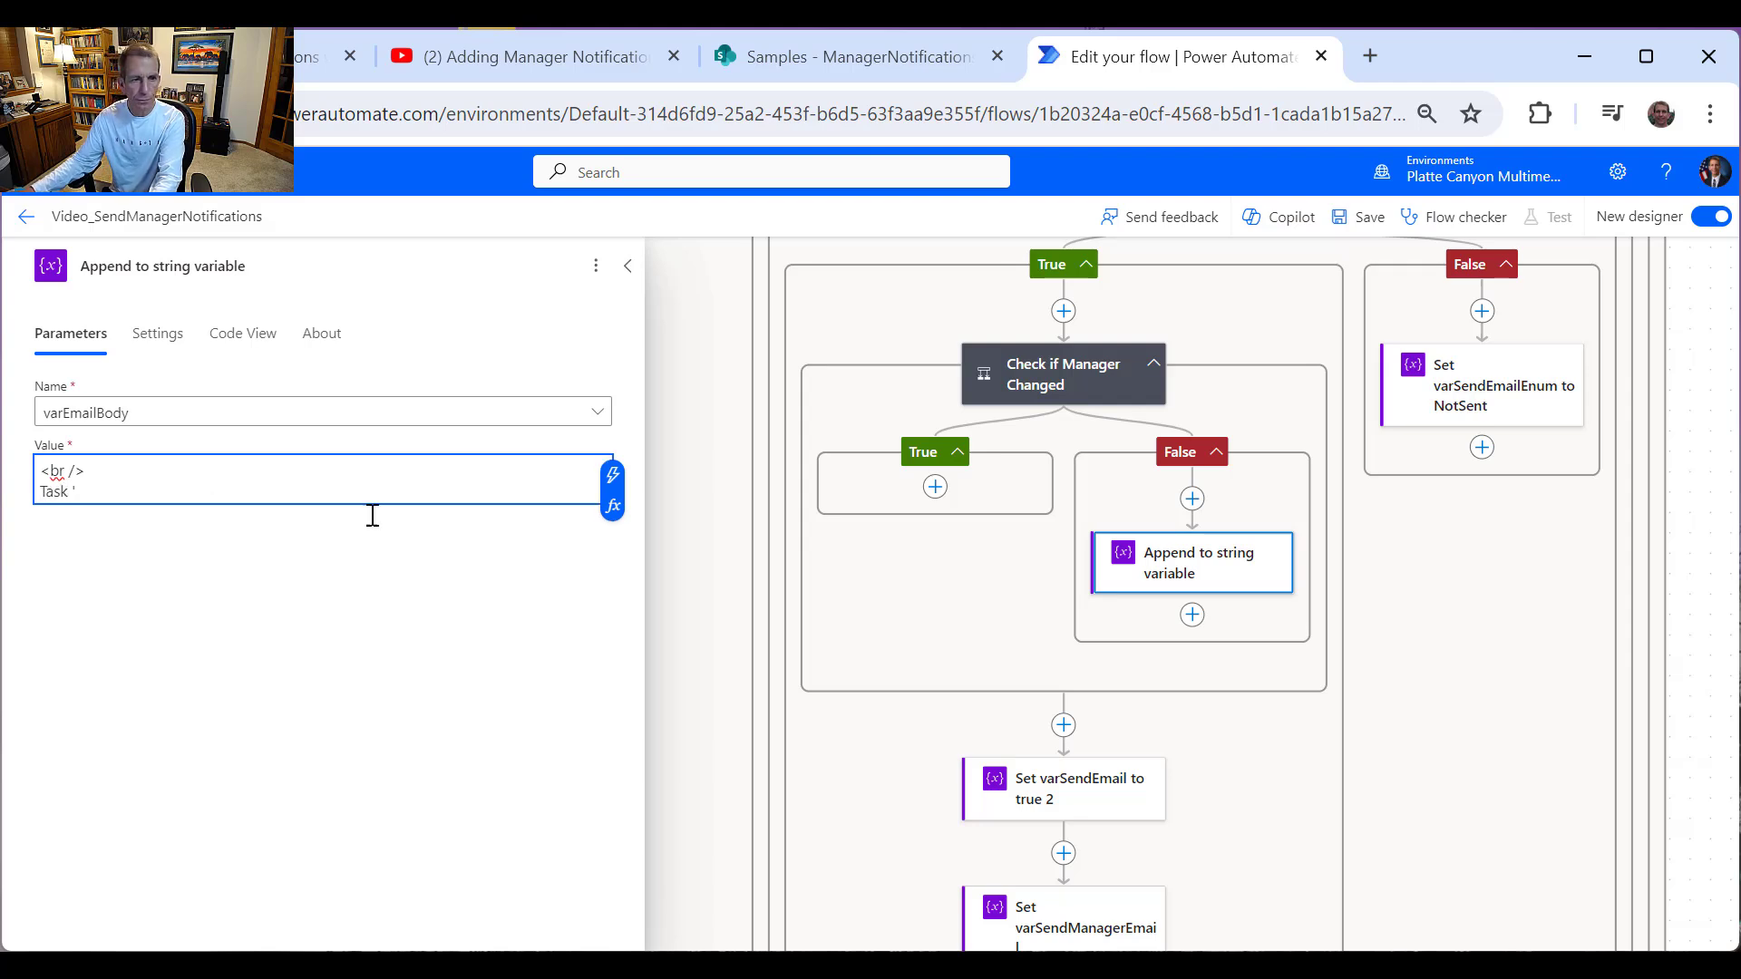
left_click(612, 474)
scroll(730, 806, "down", 2)
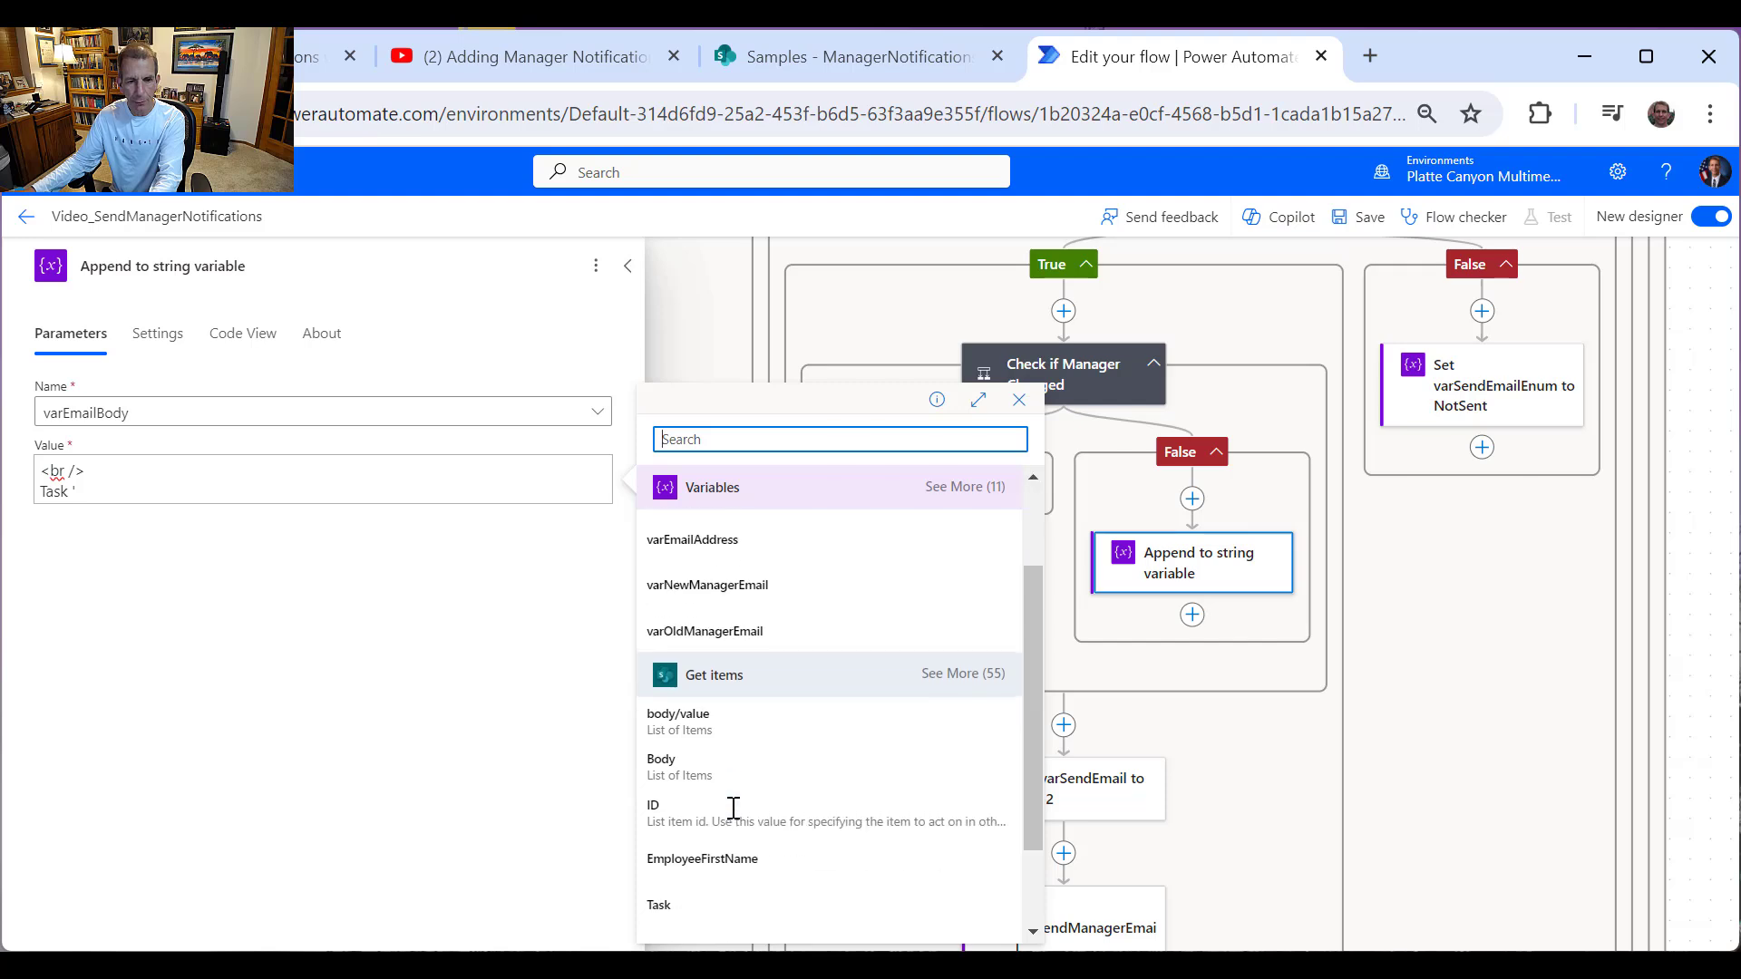
scroll(785, 827, "down", 1)
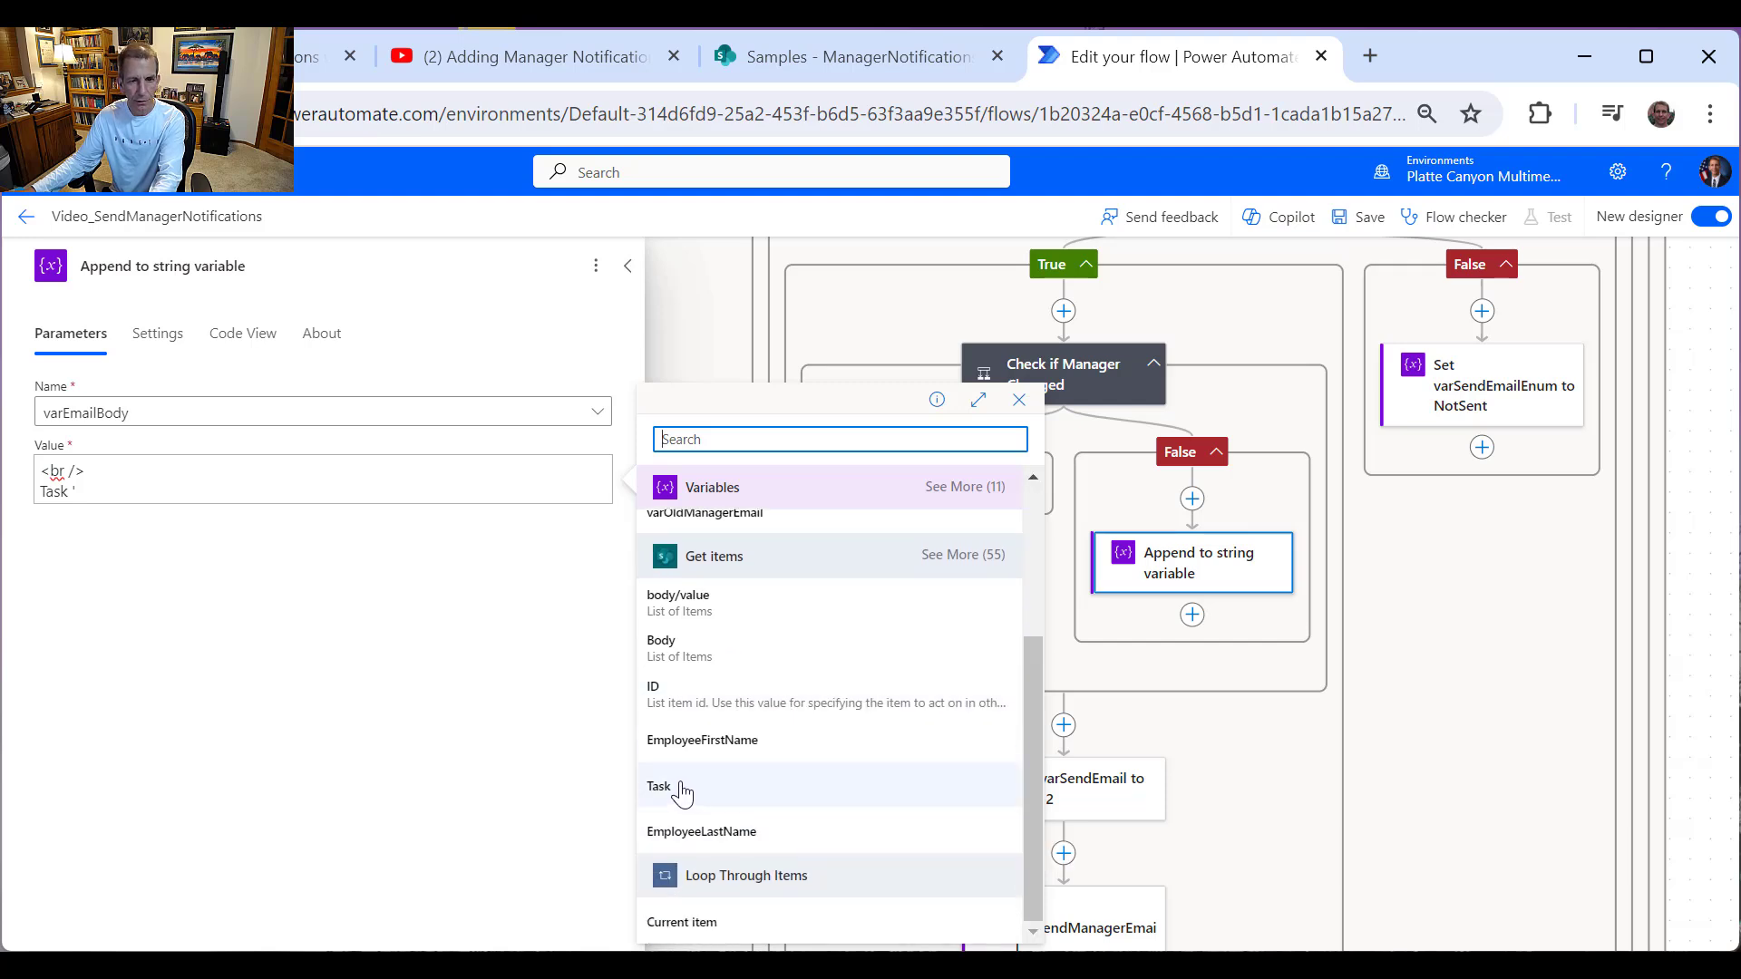
left_click(682, 789)
type("' for")
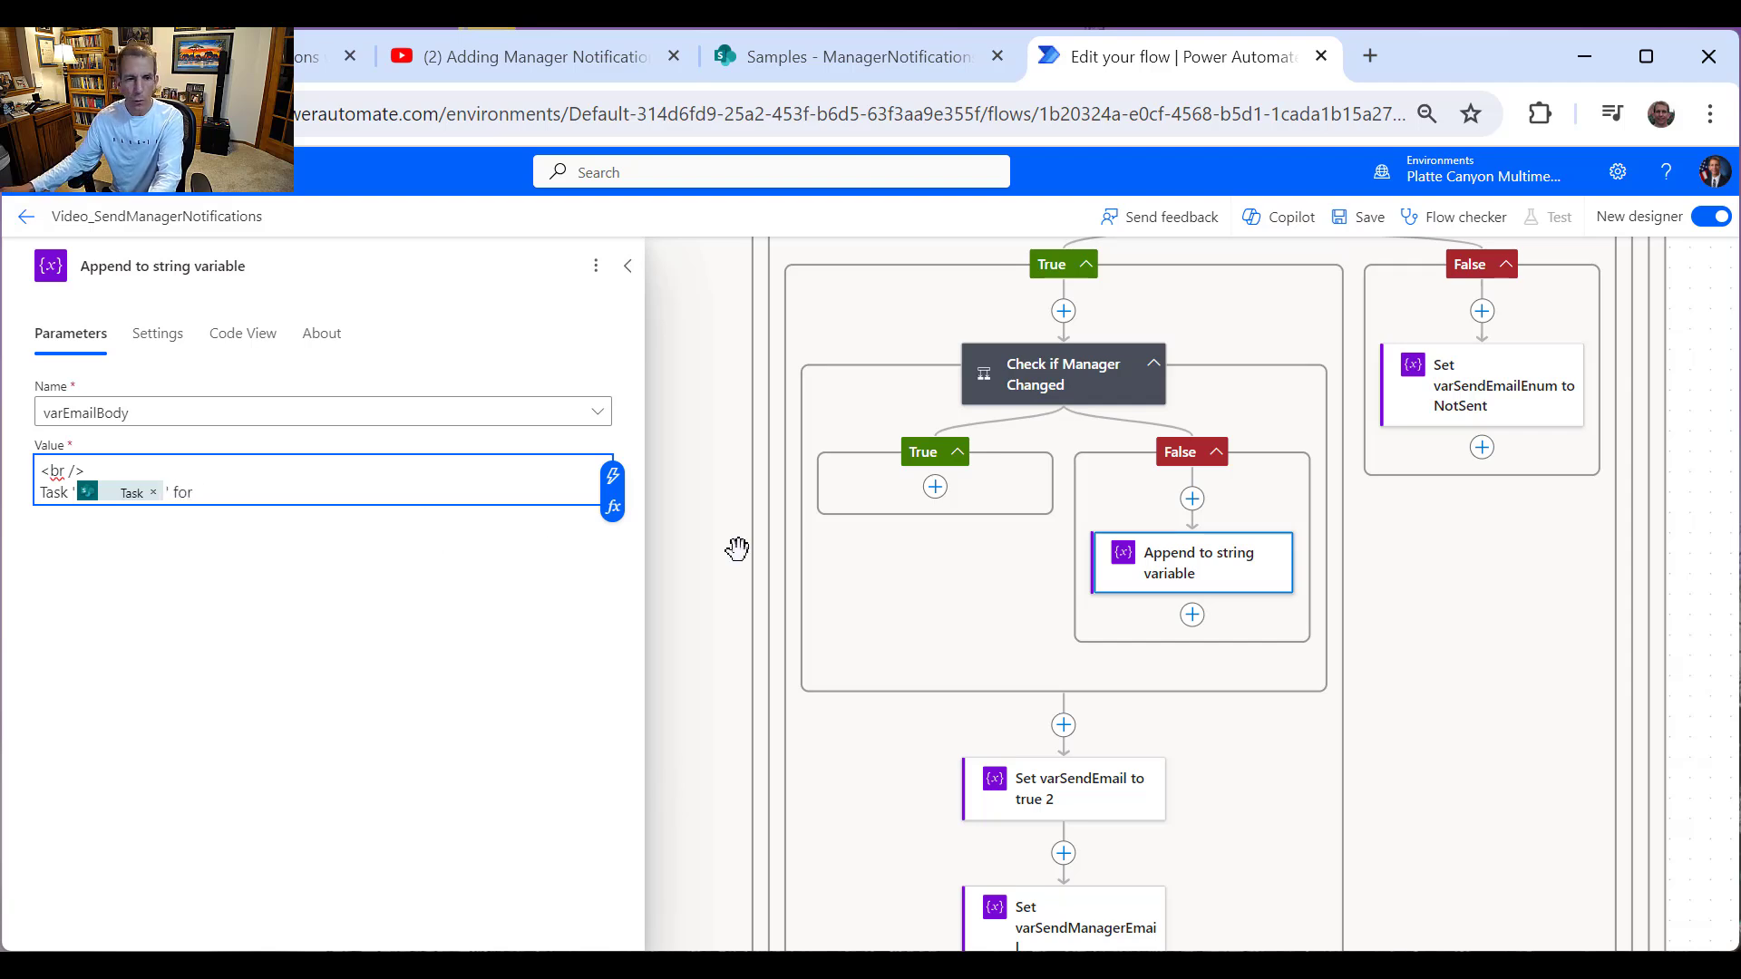
Step: Add the EmployeeFirstName and EmployeeLastName dynamic values after "for", followed by the word "is"
left_click(617, 485)
scroll(813, 771, "down", 5)
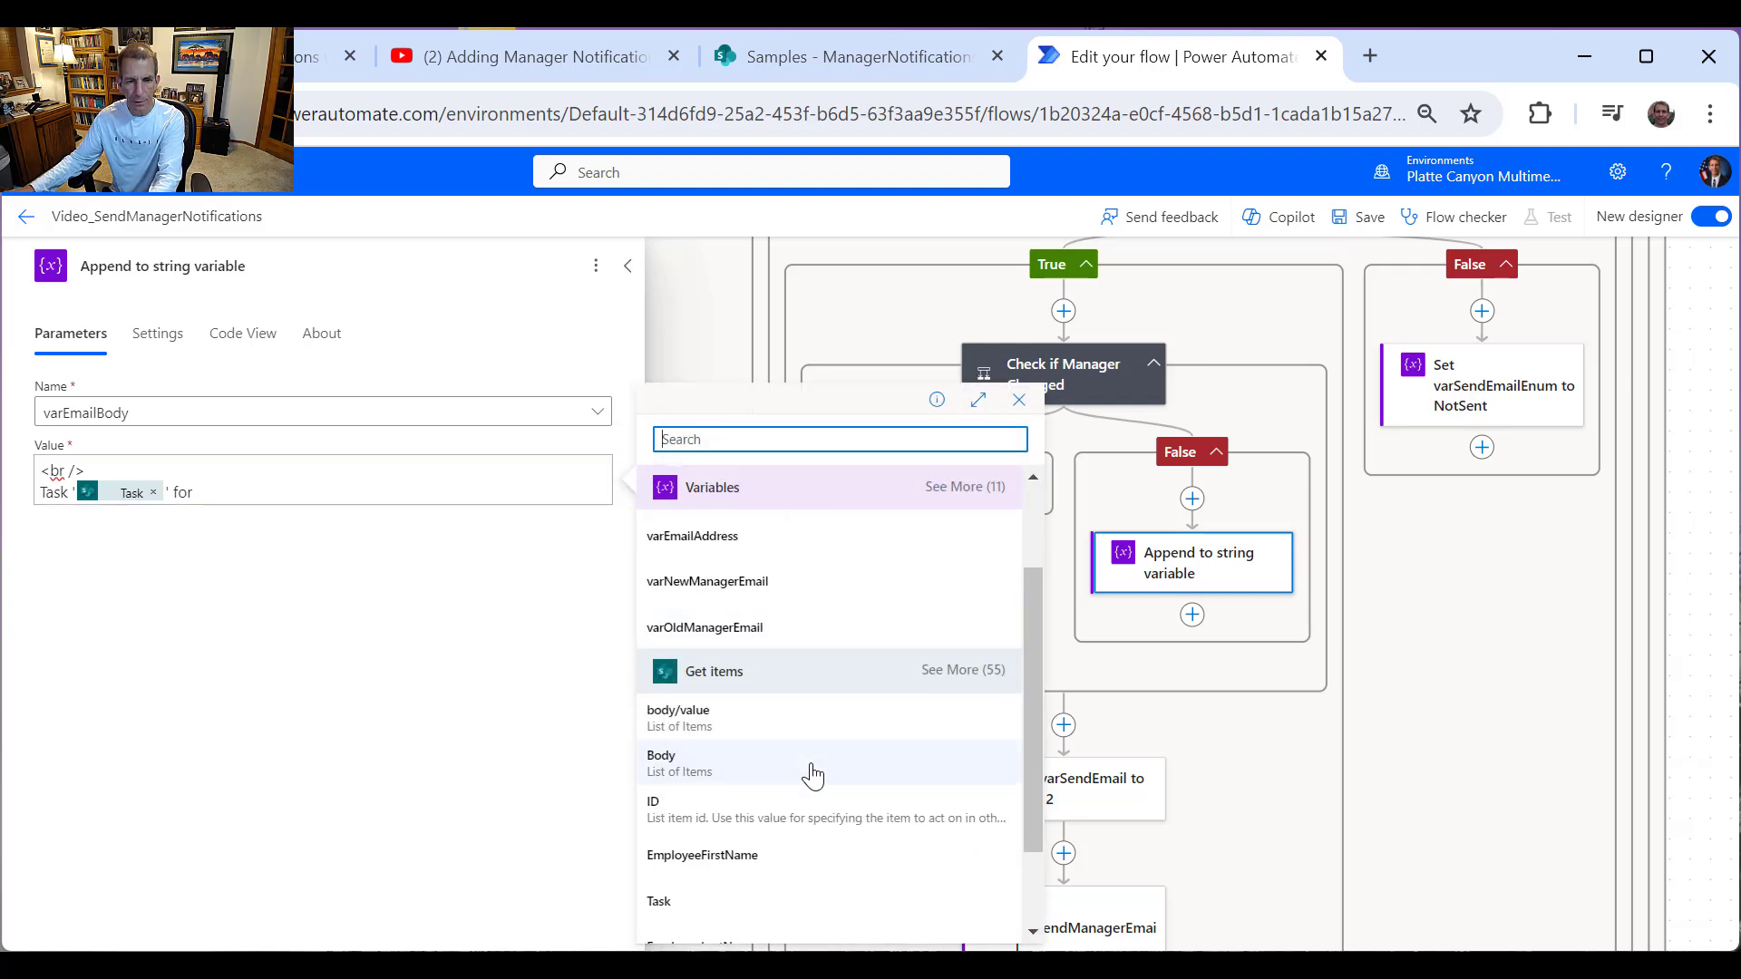
left_click(743, 740)
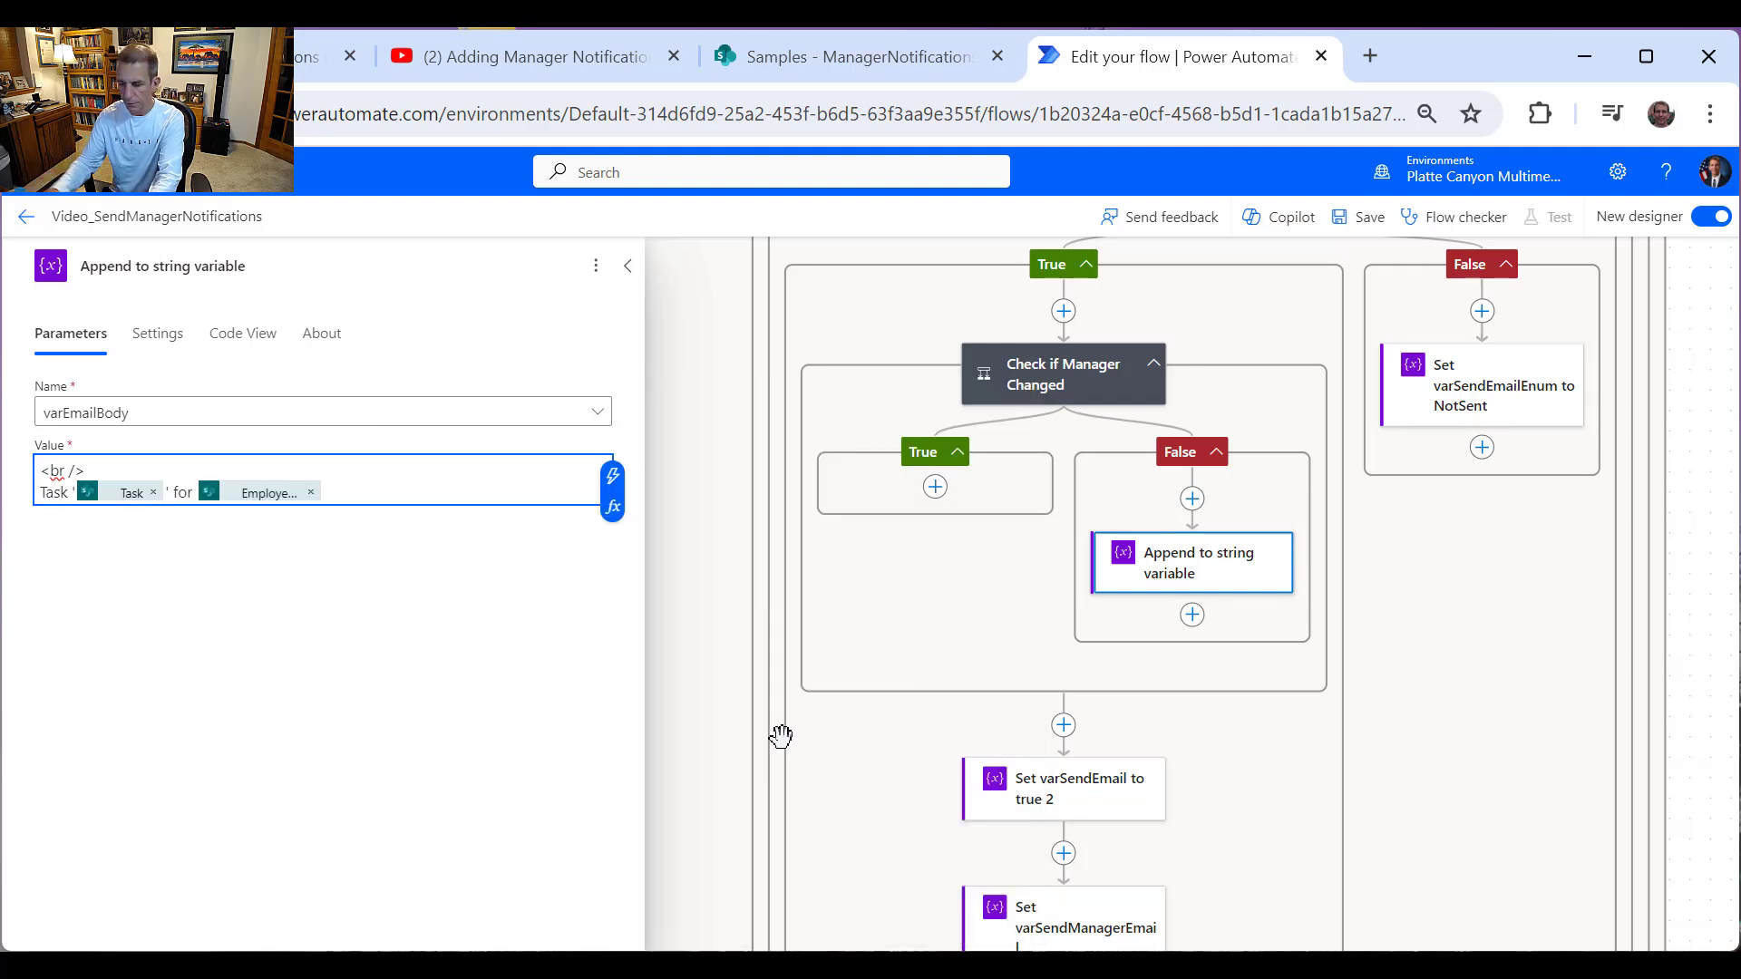
left_click(613, 476)
scroll(770, 807, "down", 5)
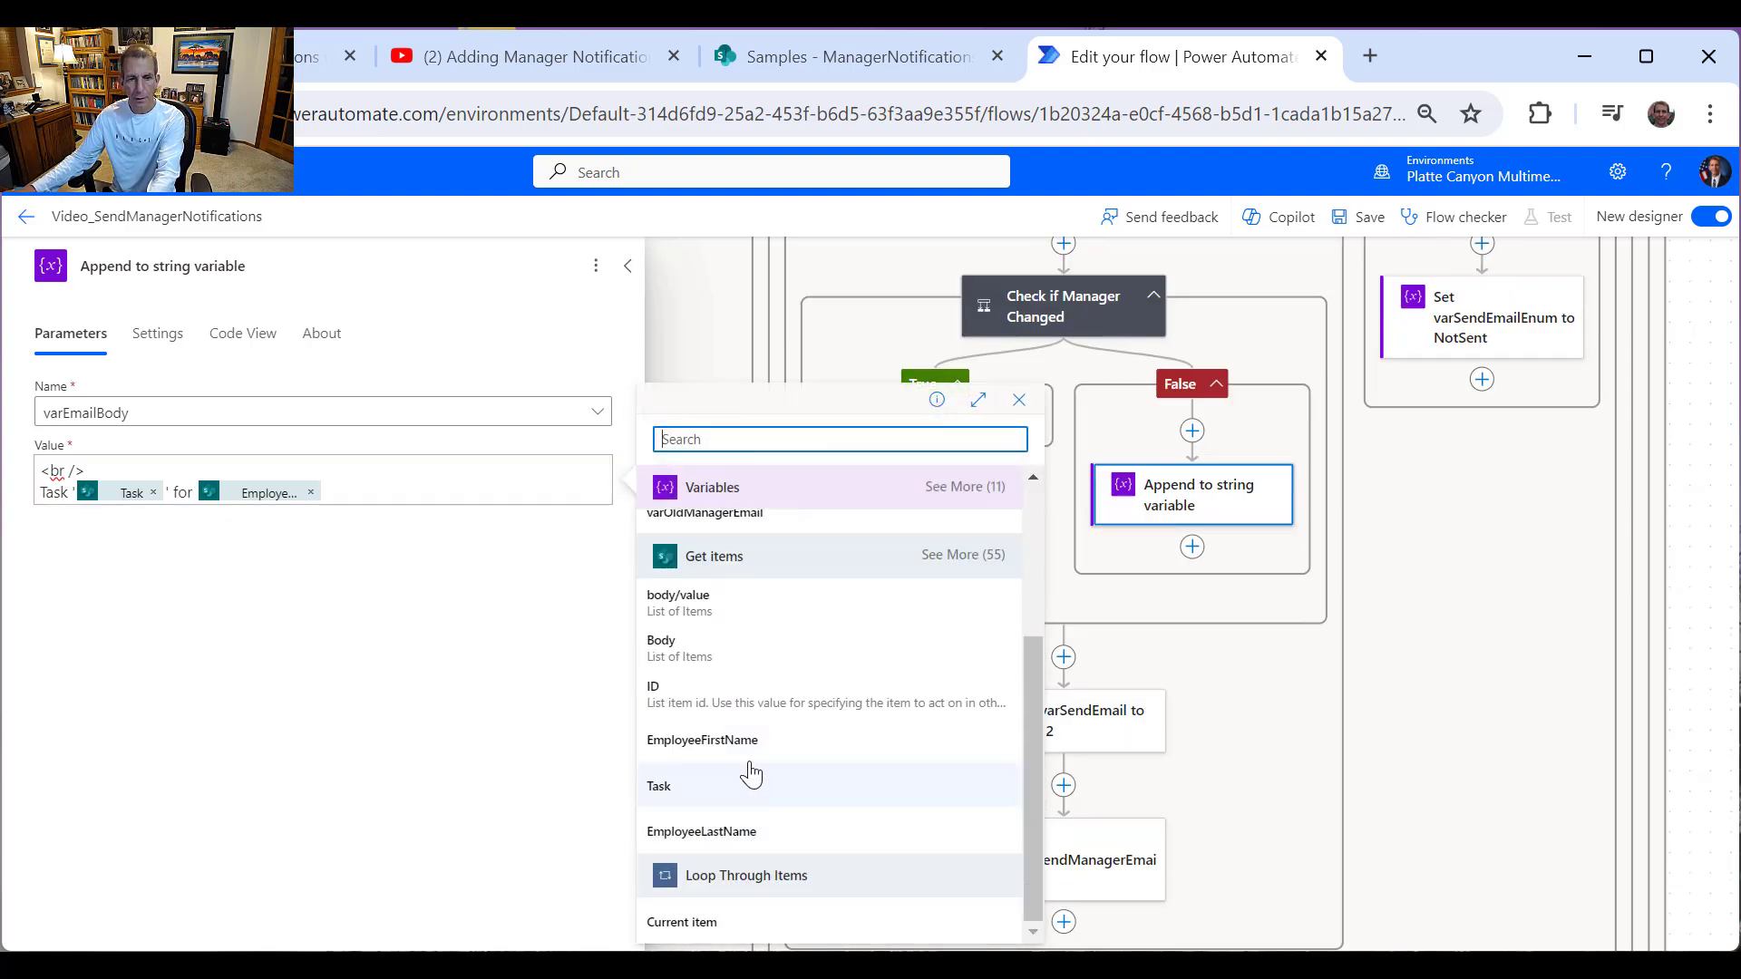
left_click(738, 831)
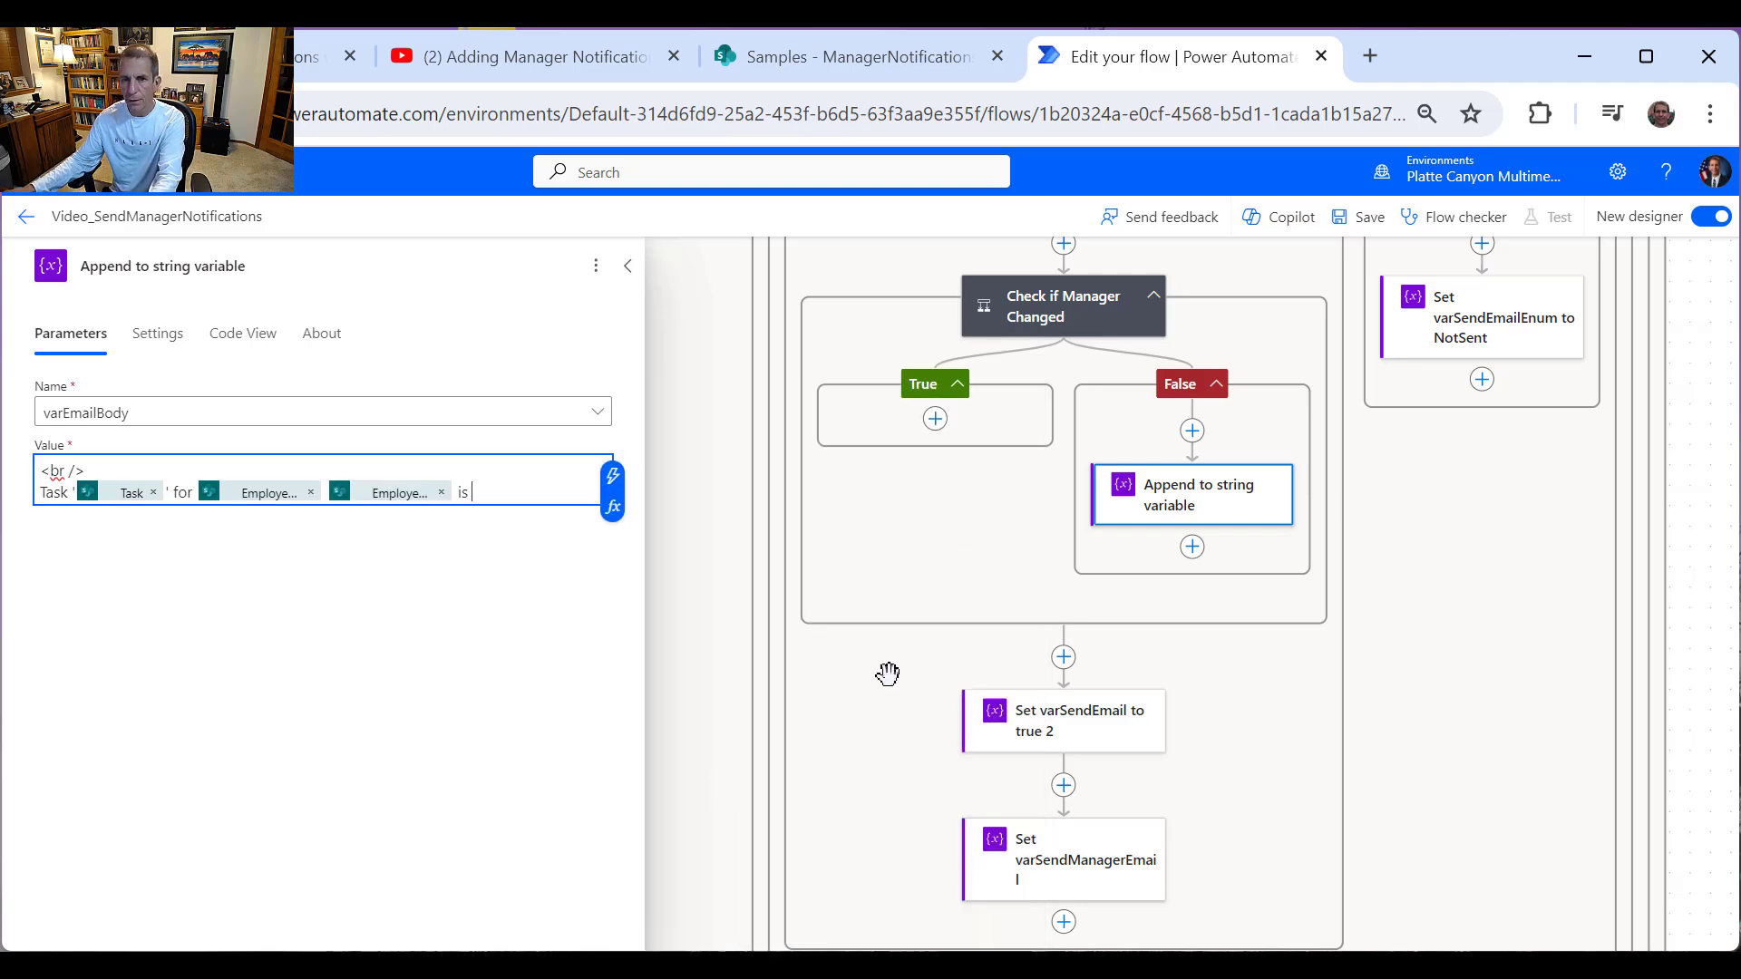
Step: Insert the completion status dynamic value from the full Get items list after "is"
left_click(613, 476)
scroll(797, 761, "down", 5)
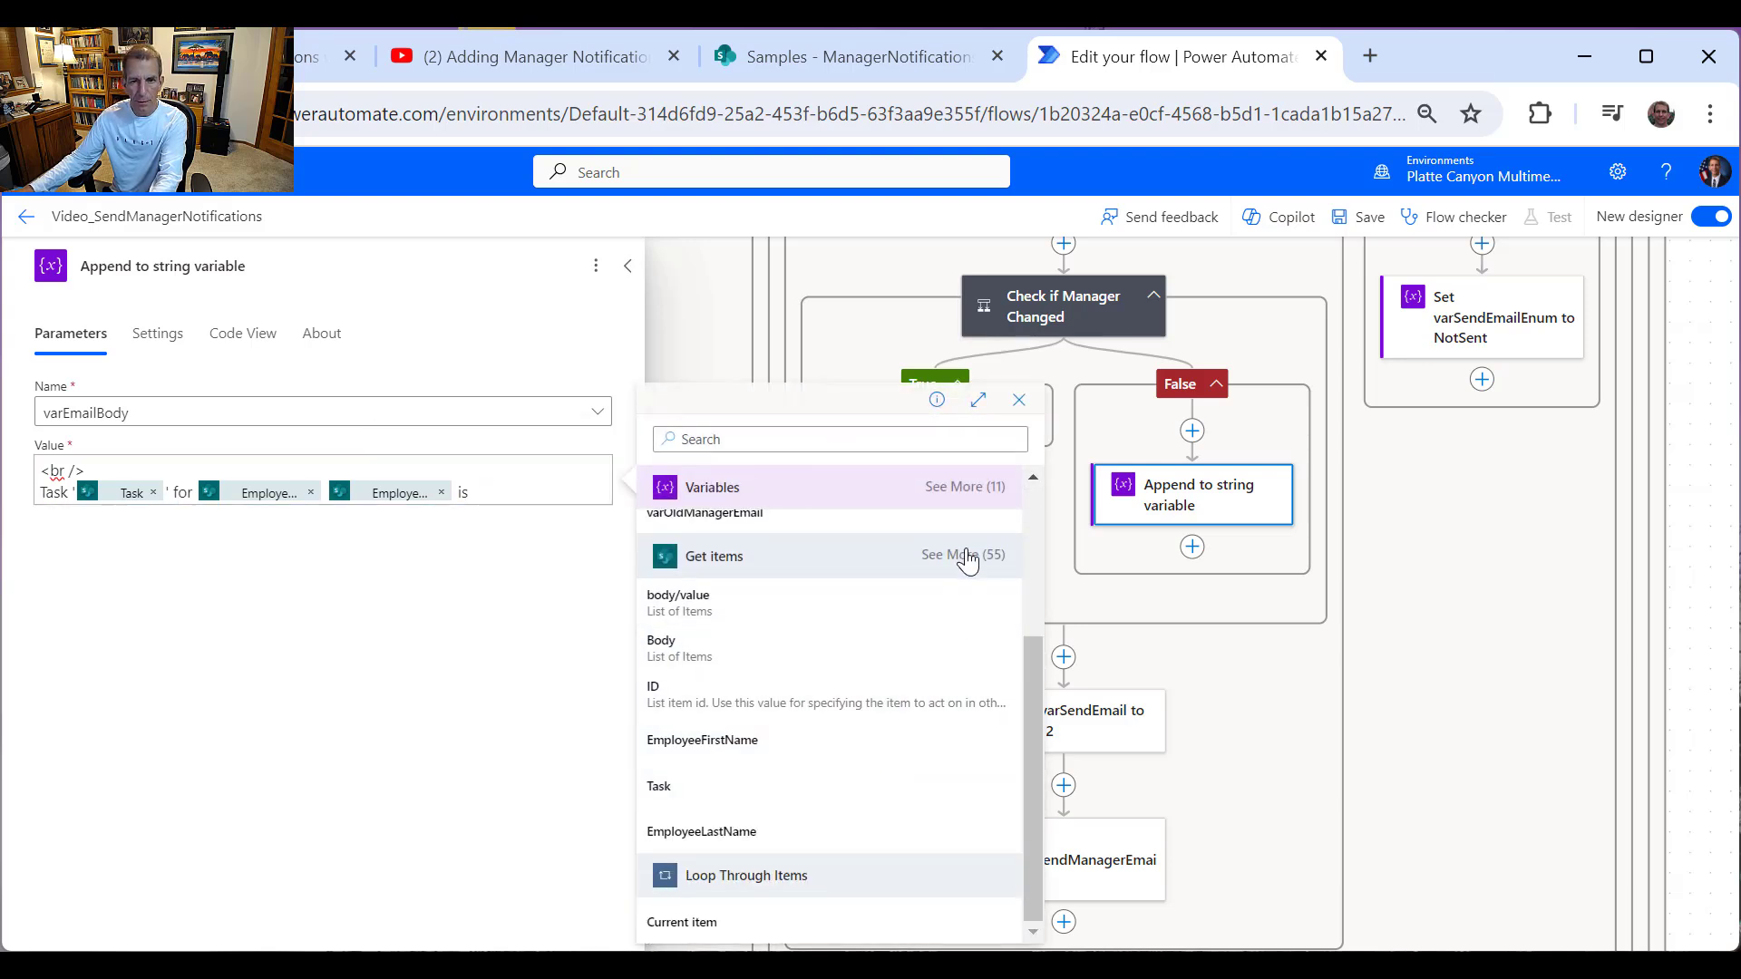
left_click(962, 555)
scroll(890, 649, "down", 3)
scroll(881, 654, "up", 1)
scroll(880, 657, "down", 1)
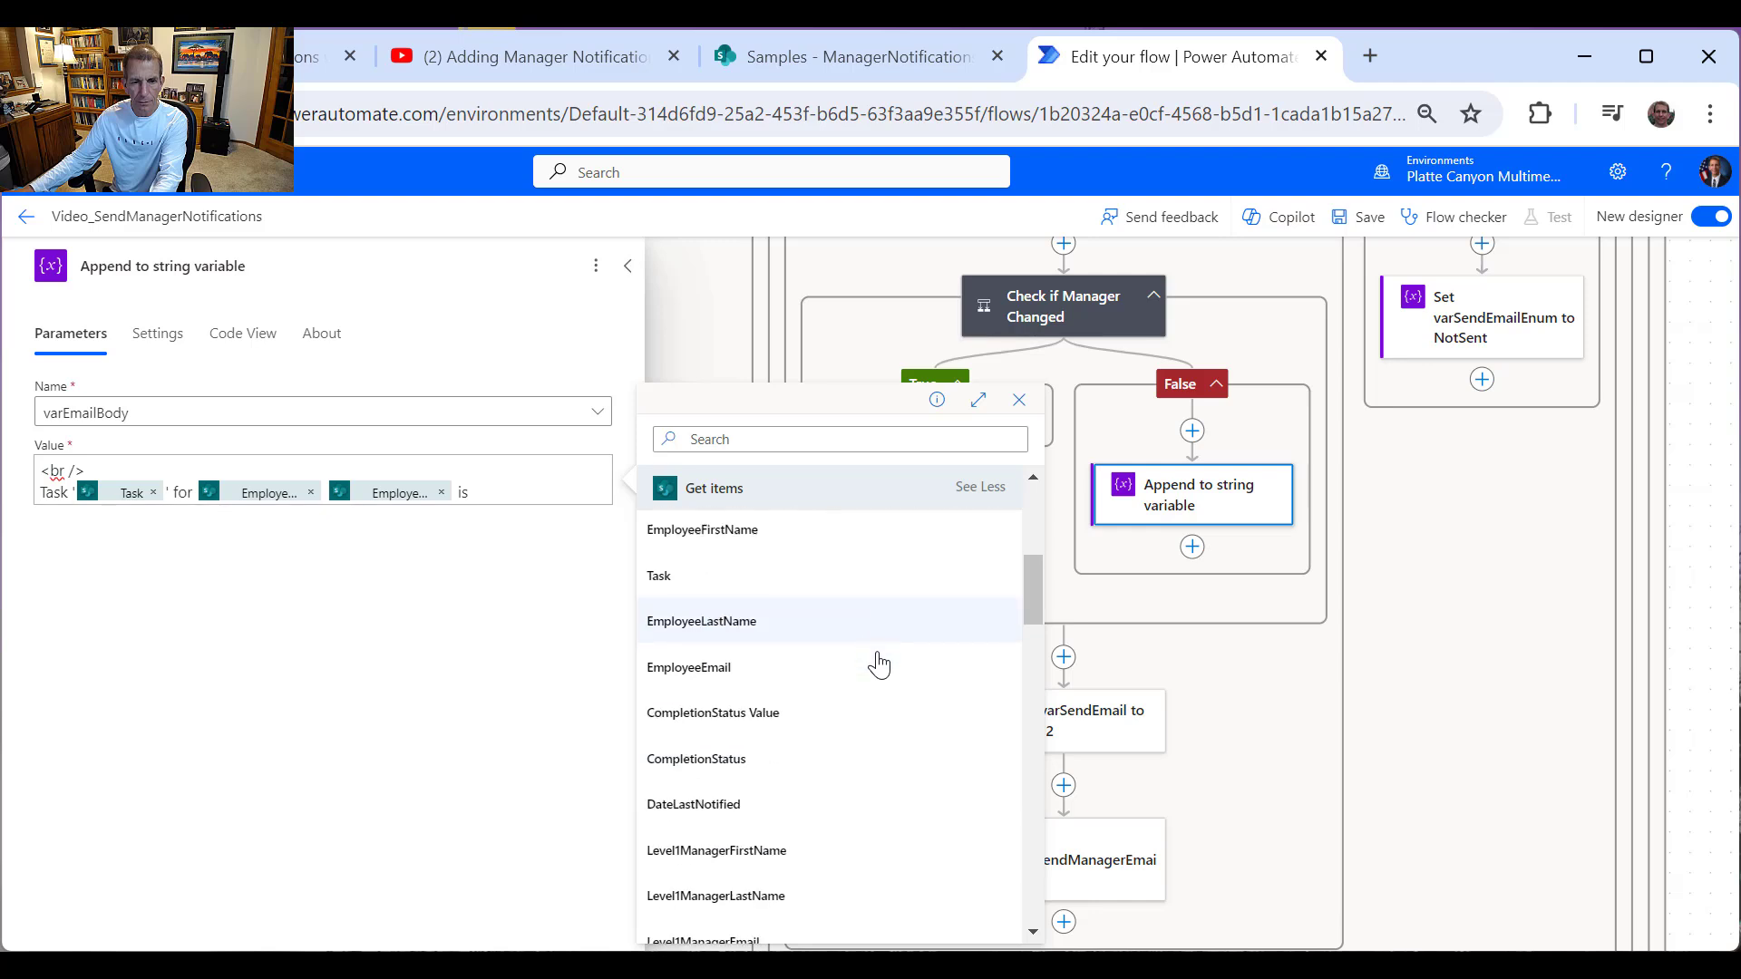
left_click(738, 661)
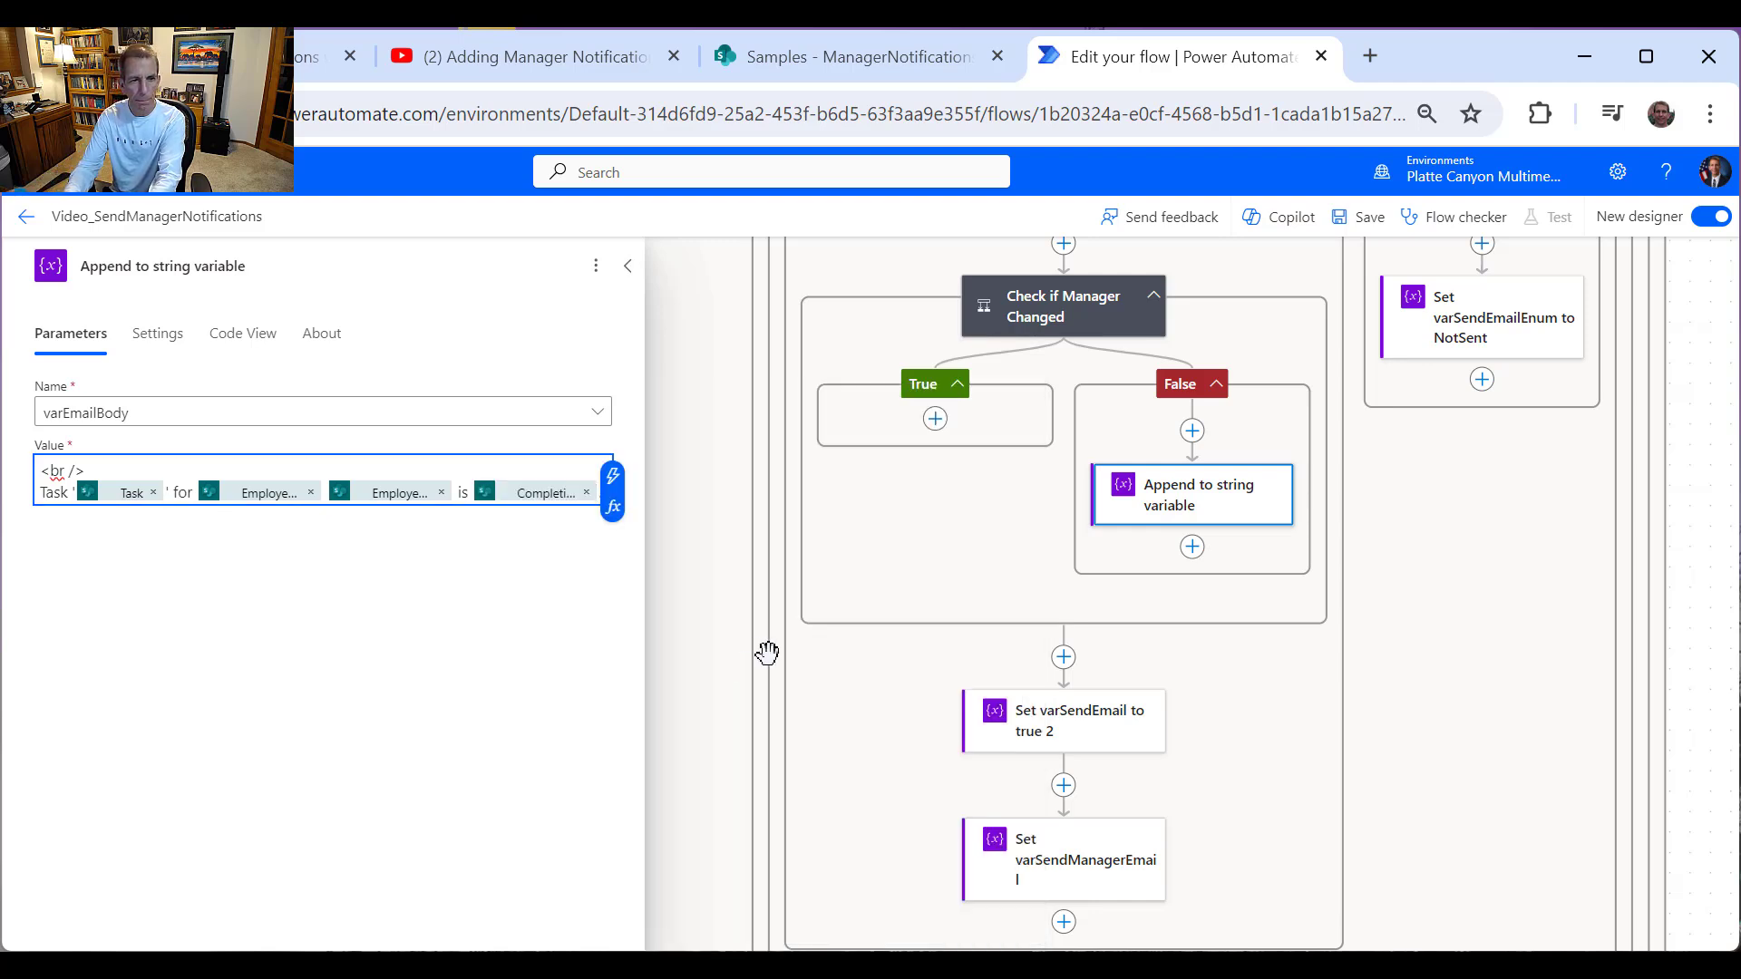
Step: End the task sentence with a period and copy the "<br />" tag onto a new line below it
key("Return")
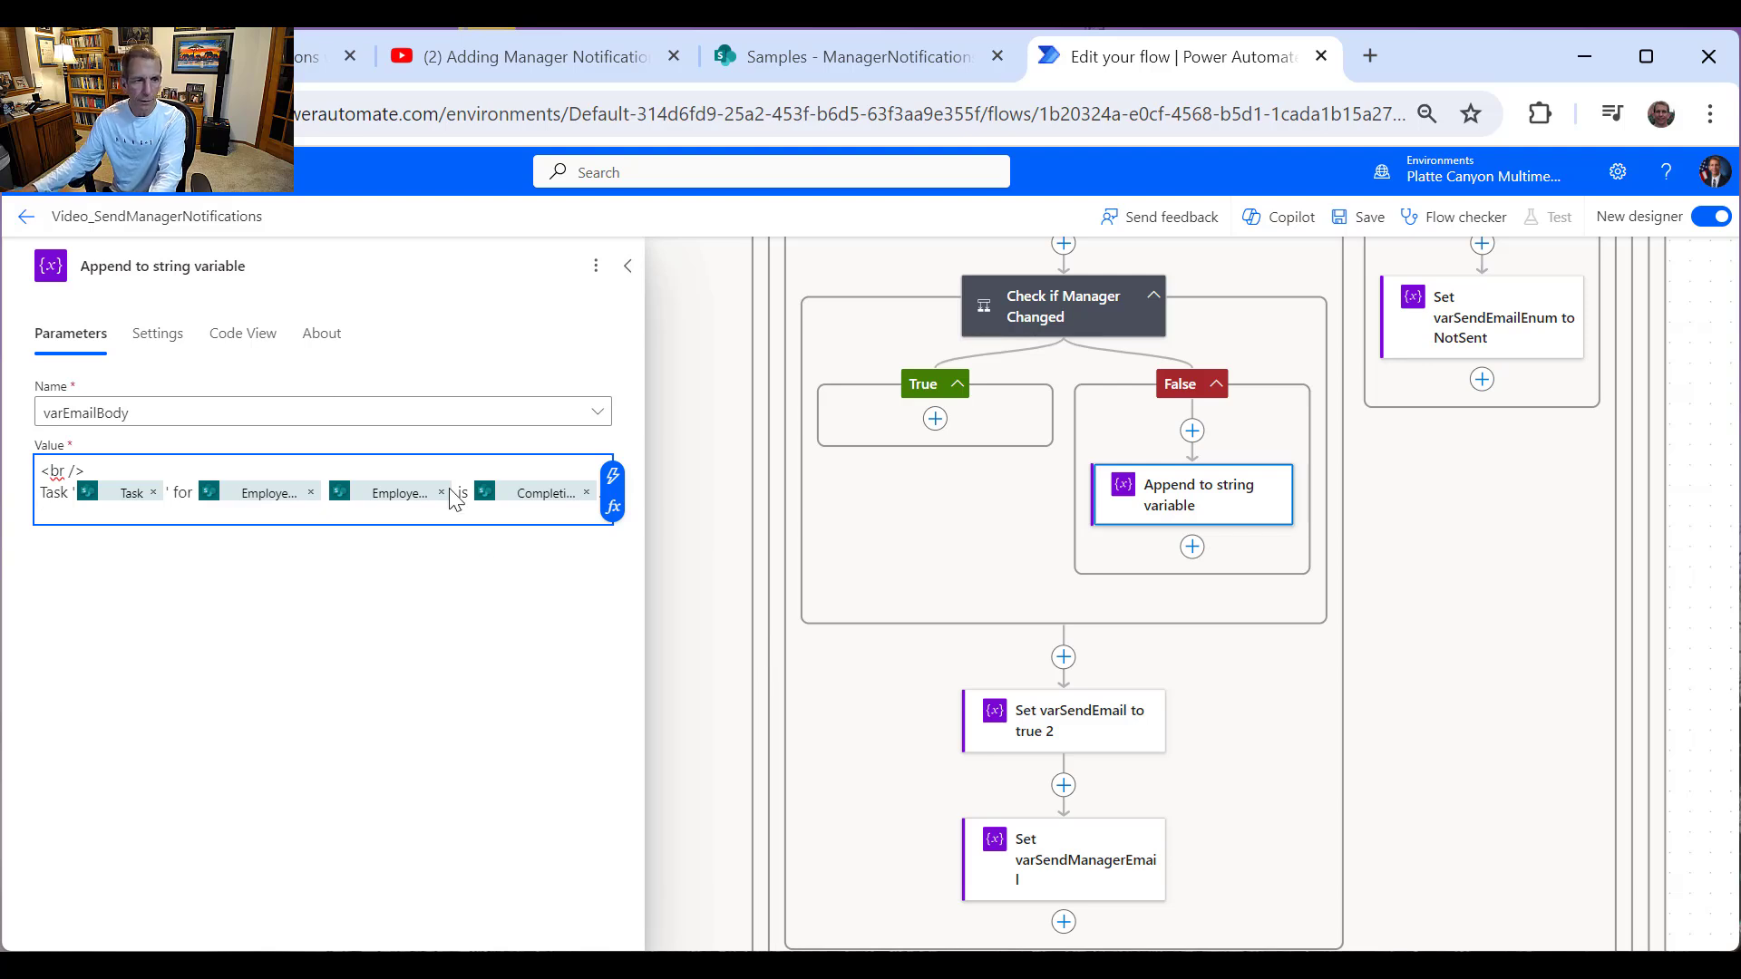
left_click_drag(97, 469, 23, 467)
key("ctrl+c")
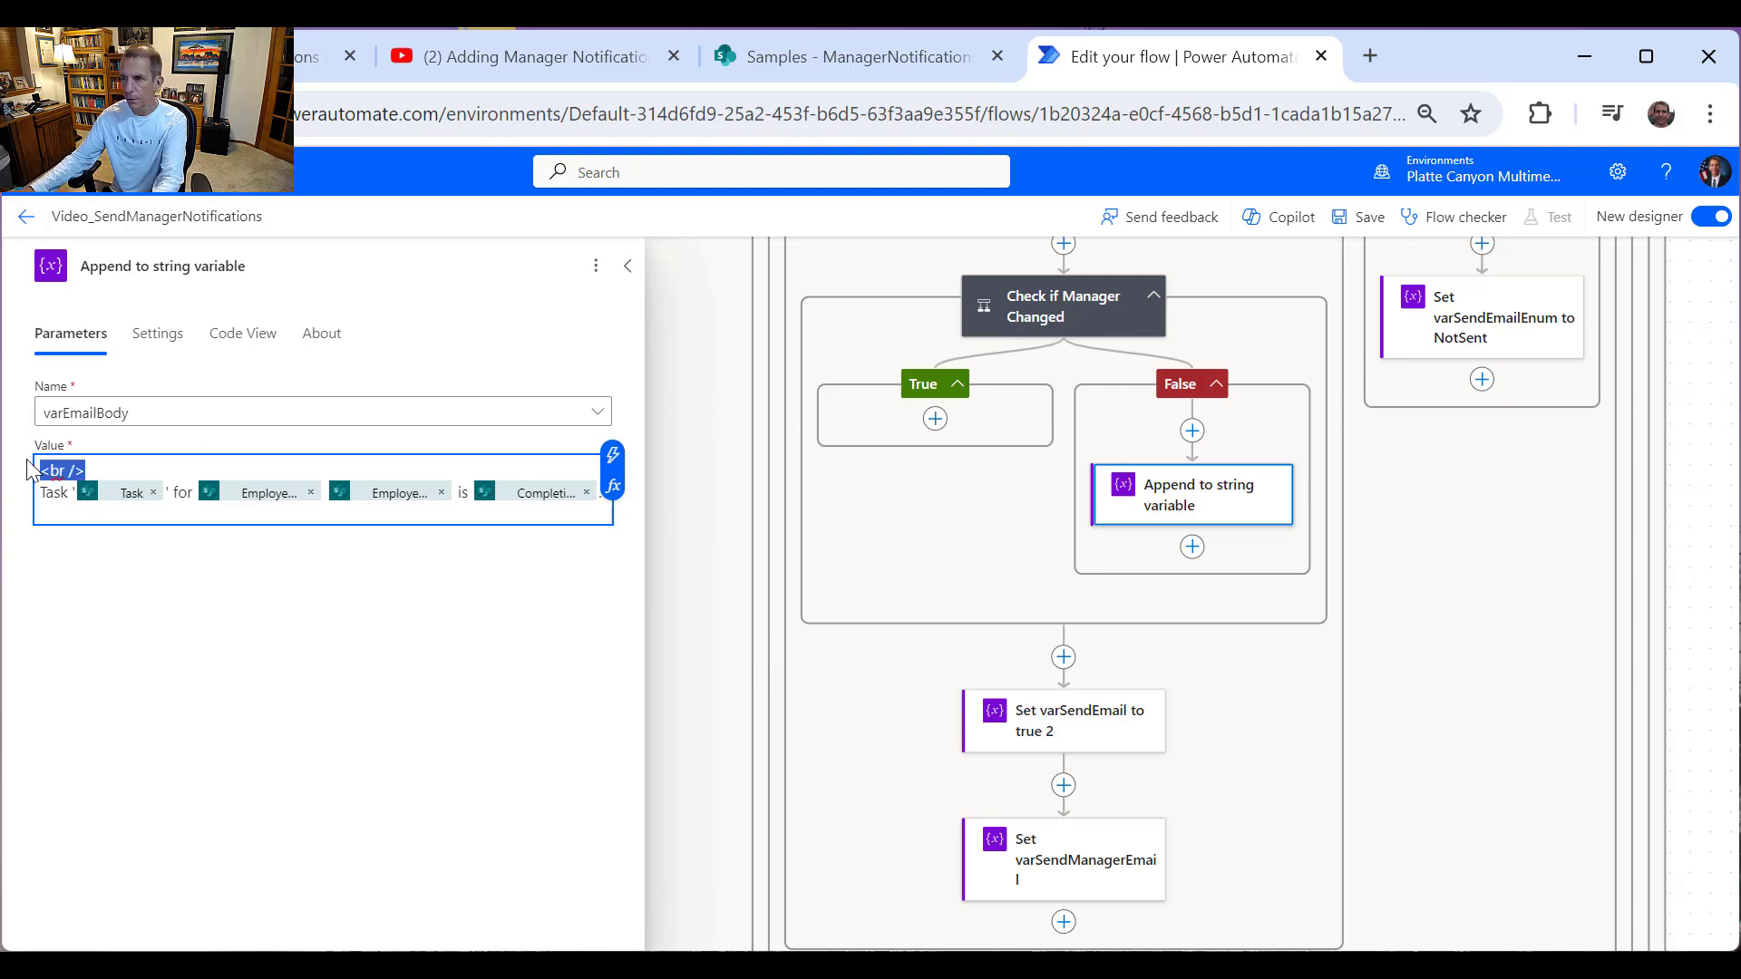
left_click(61, 512)
key("ctrl+v")
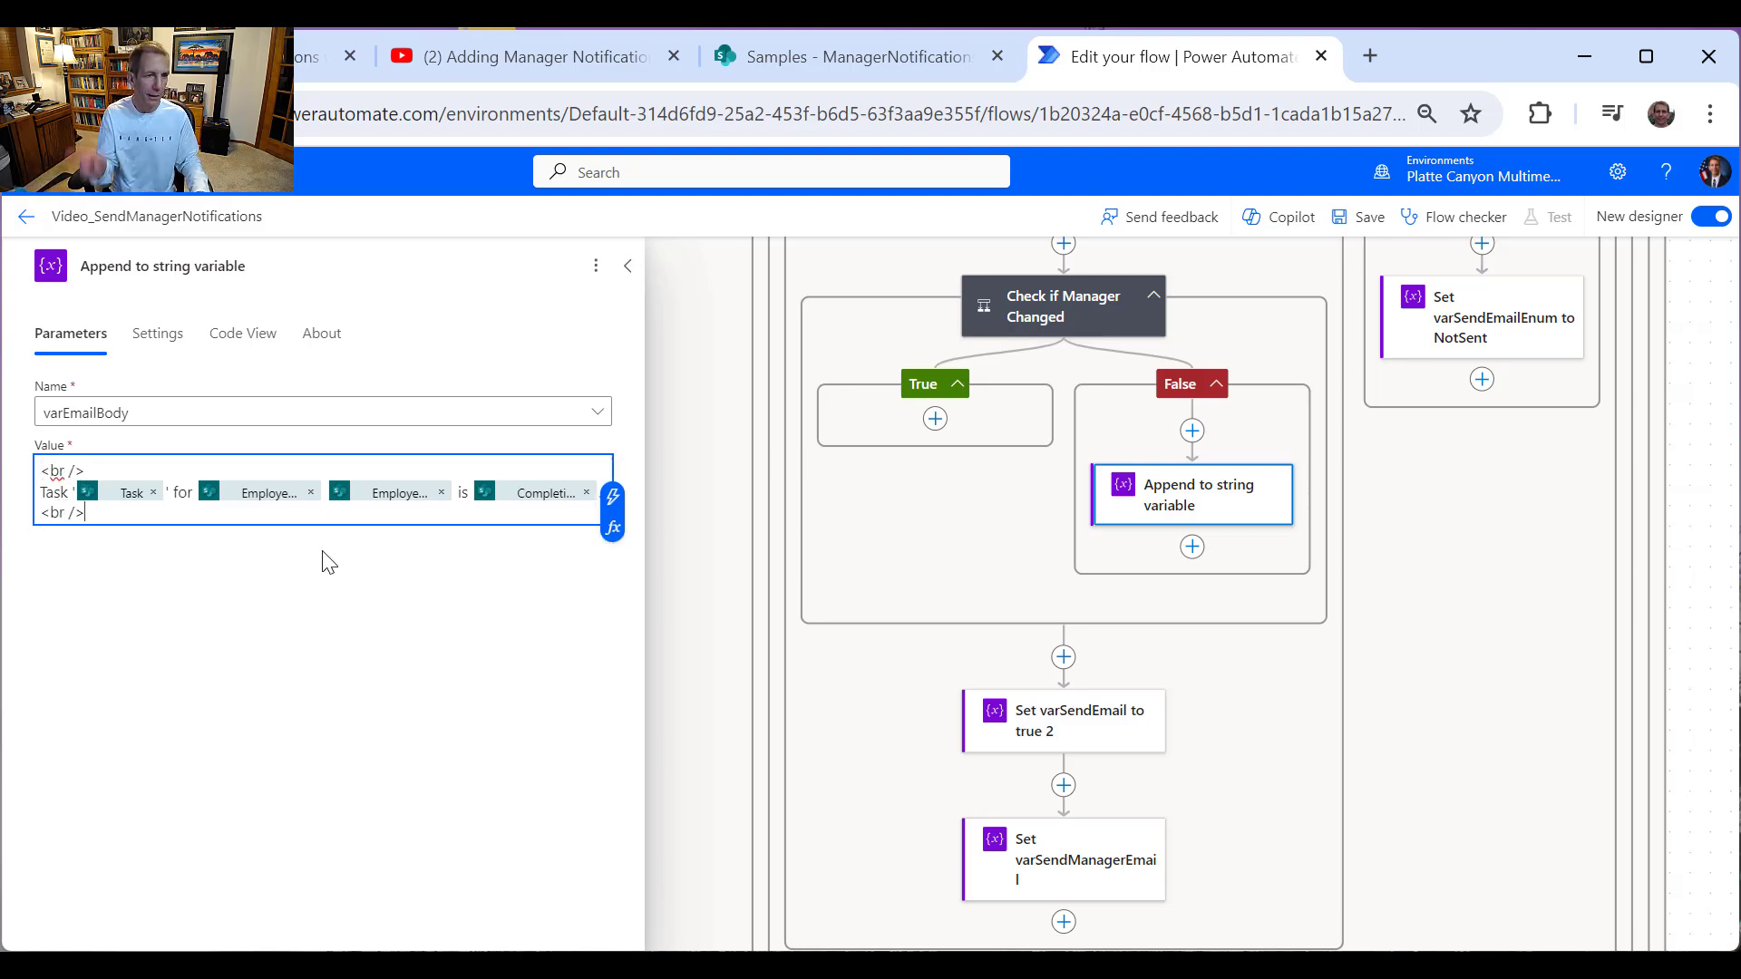
left_click(629, 270)
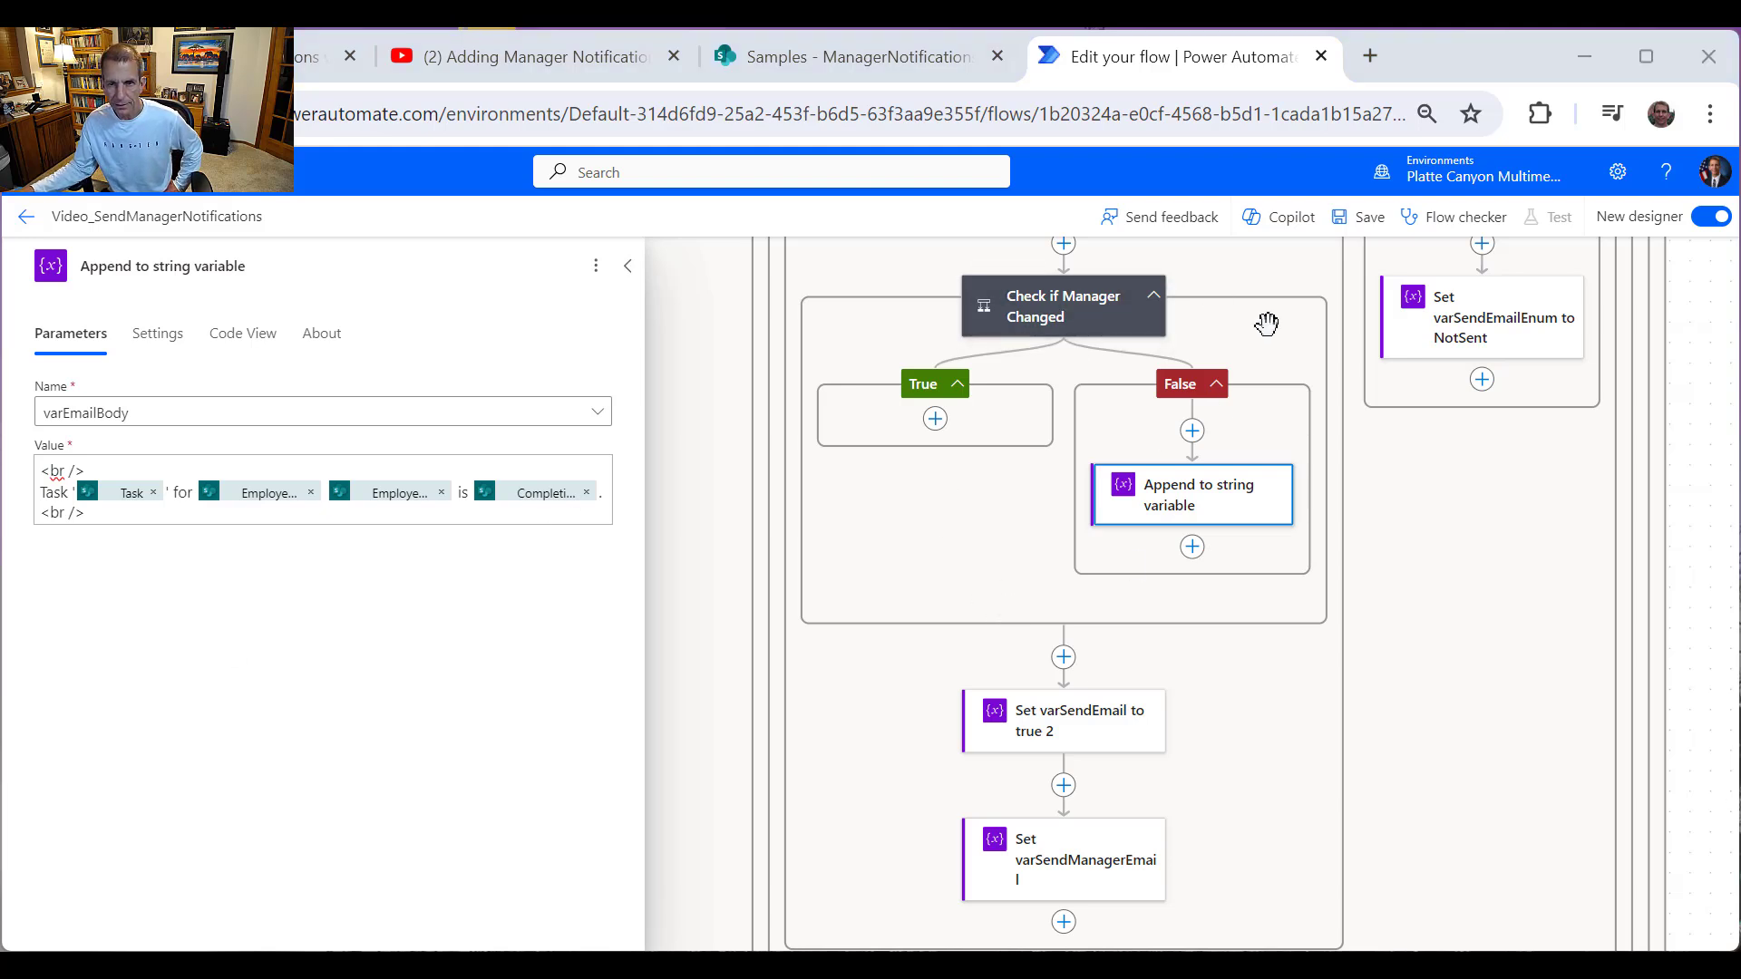
Step: Add a Condition control action to the True branch of "Check if Manager Changed"
scroll(1261, 358, "up", 1)
scroll(1260, 358, "up", 1)
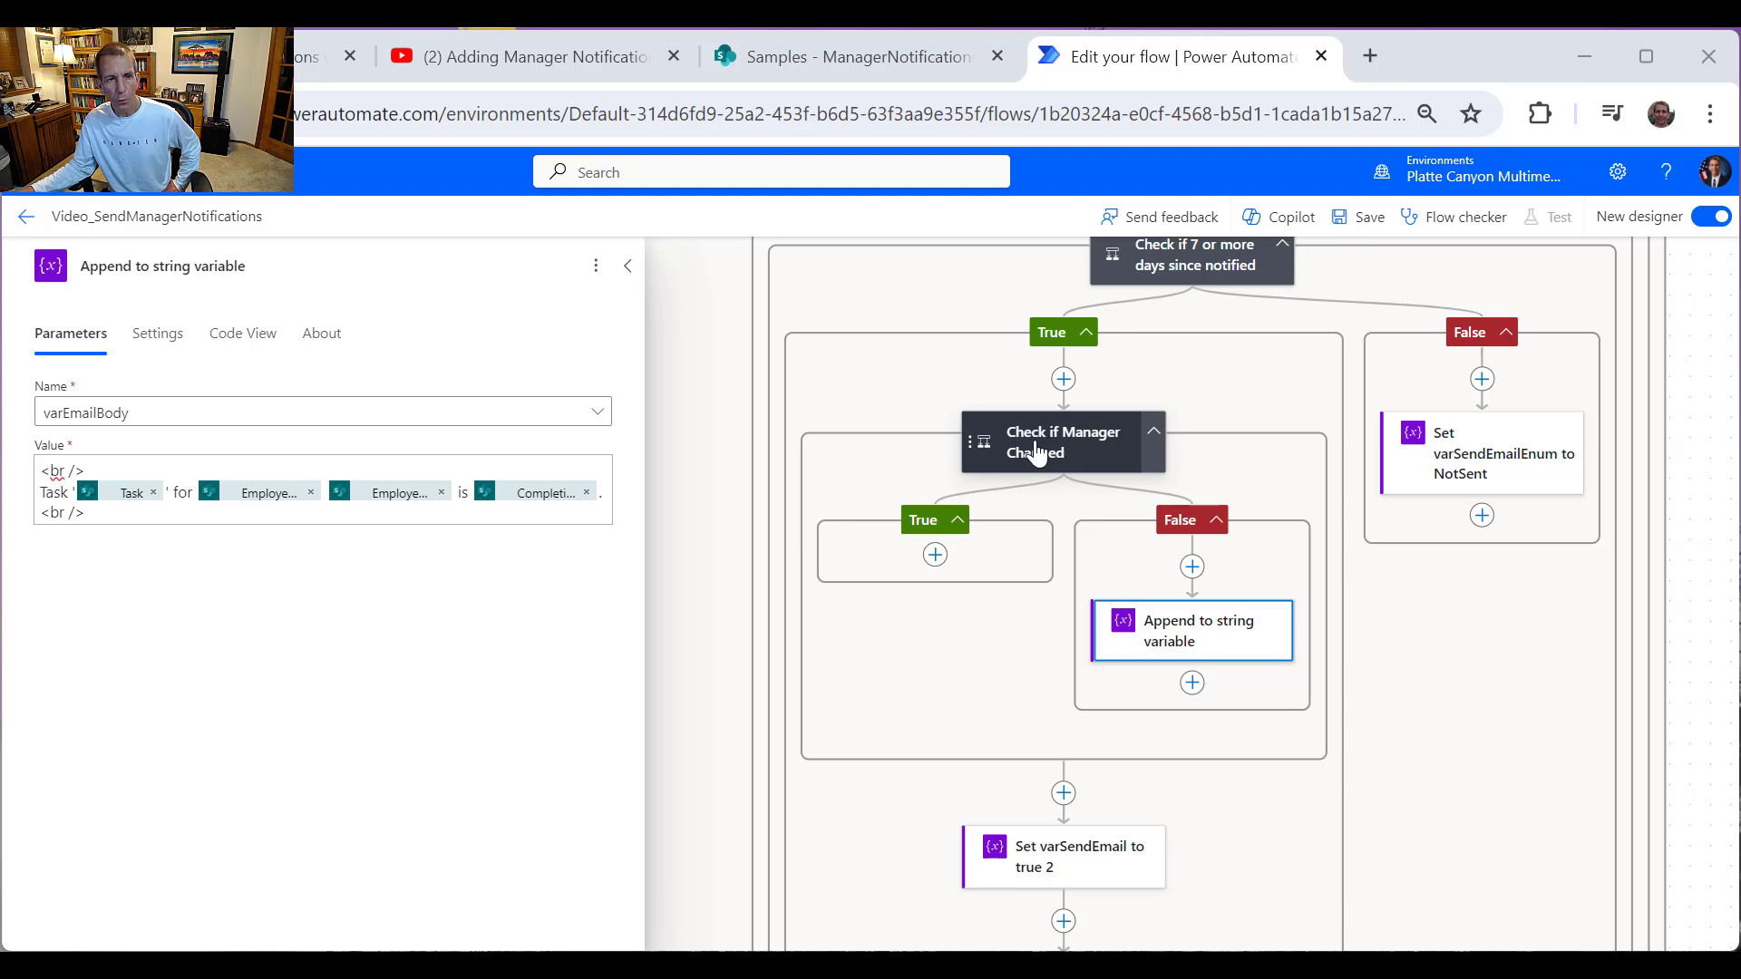
left_click(935, 566)
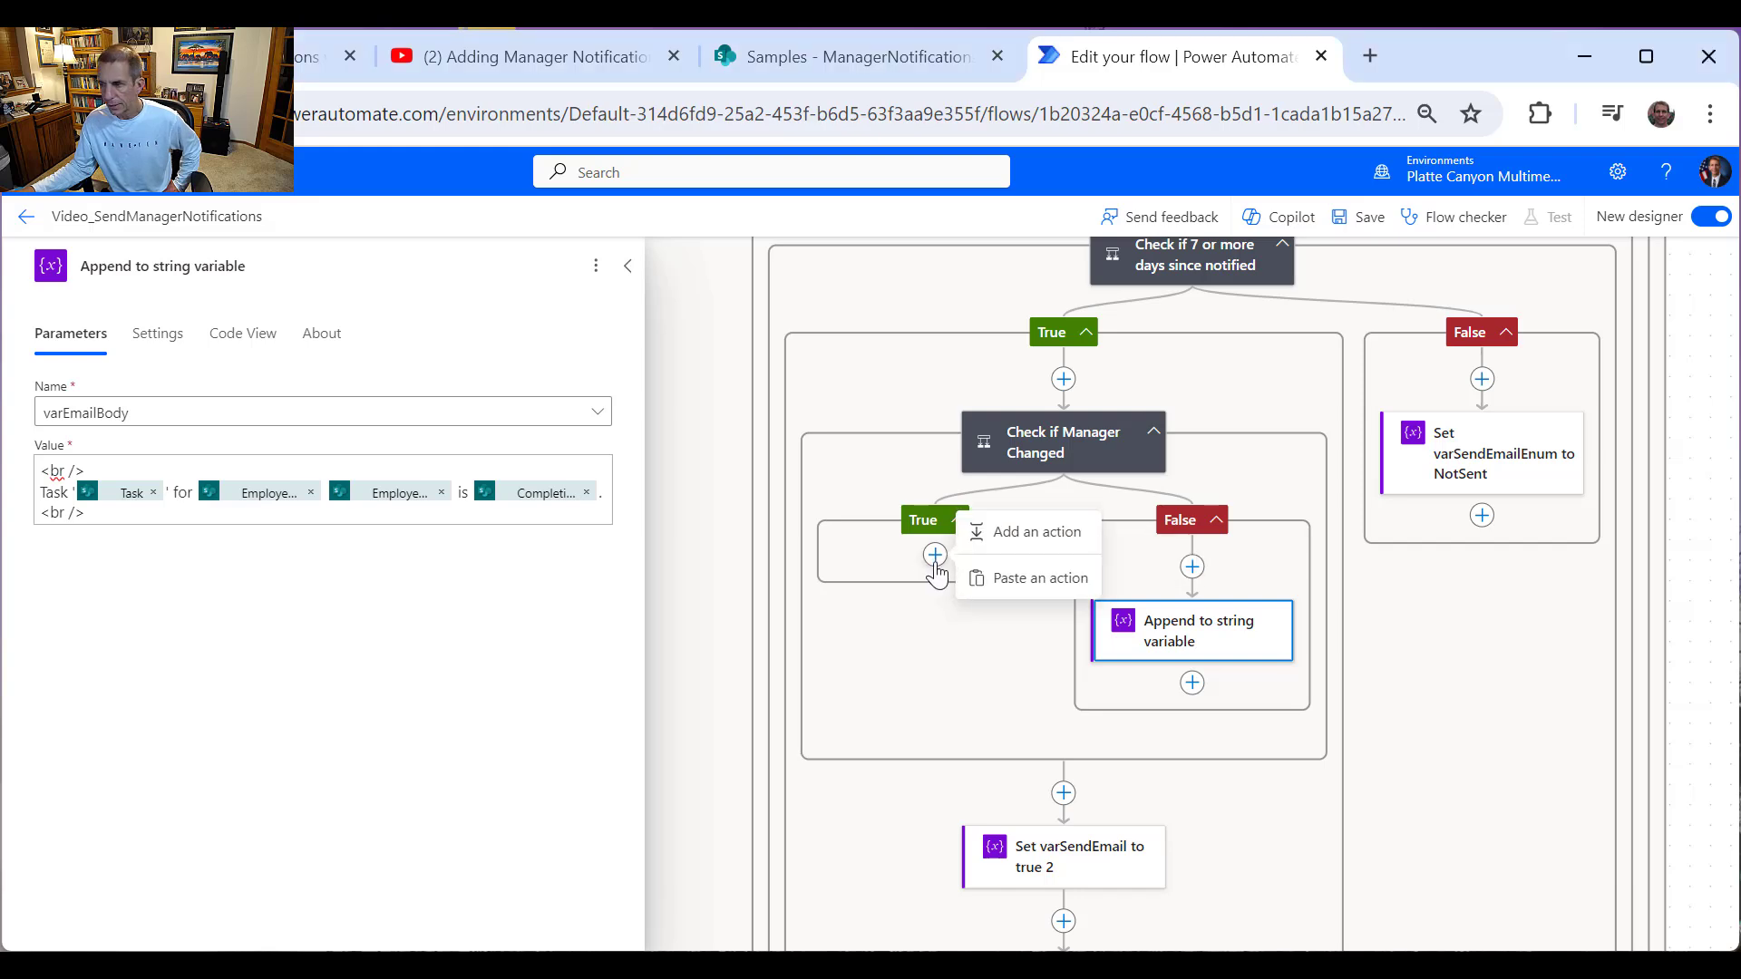
left_click(1004, 533)
left_click(417, 549)
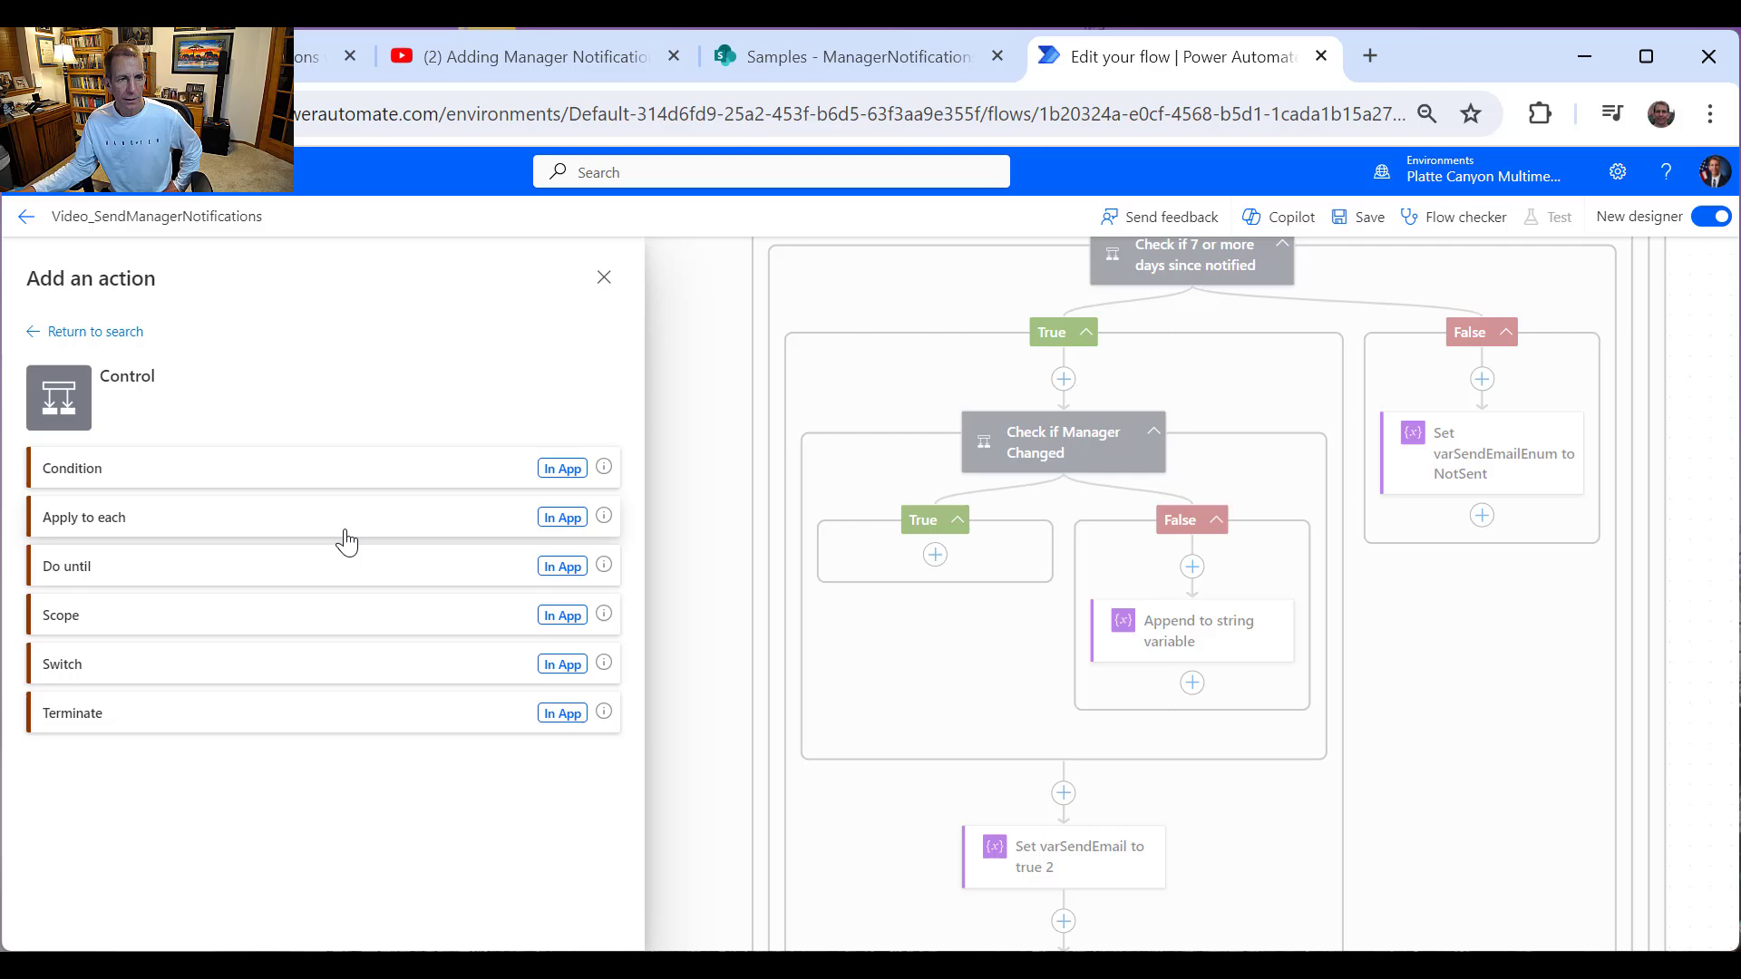
left_click(196, 488)
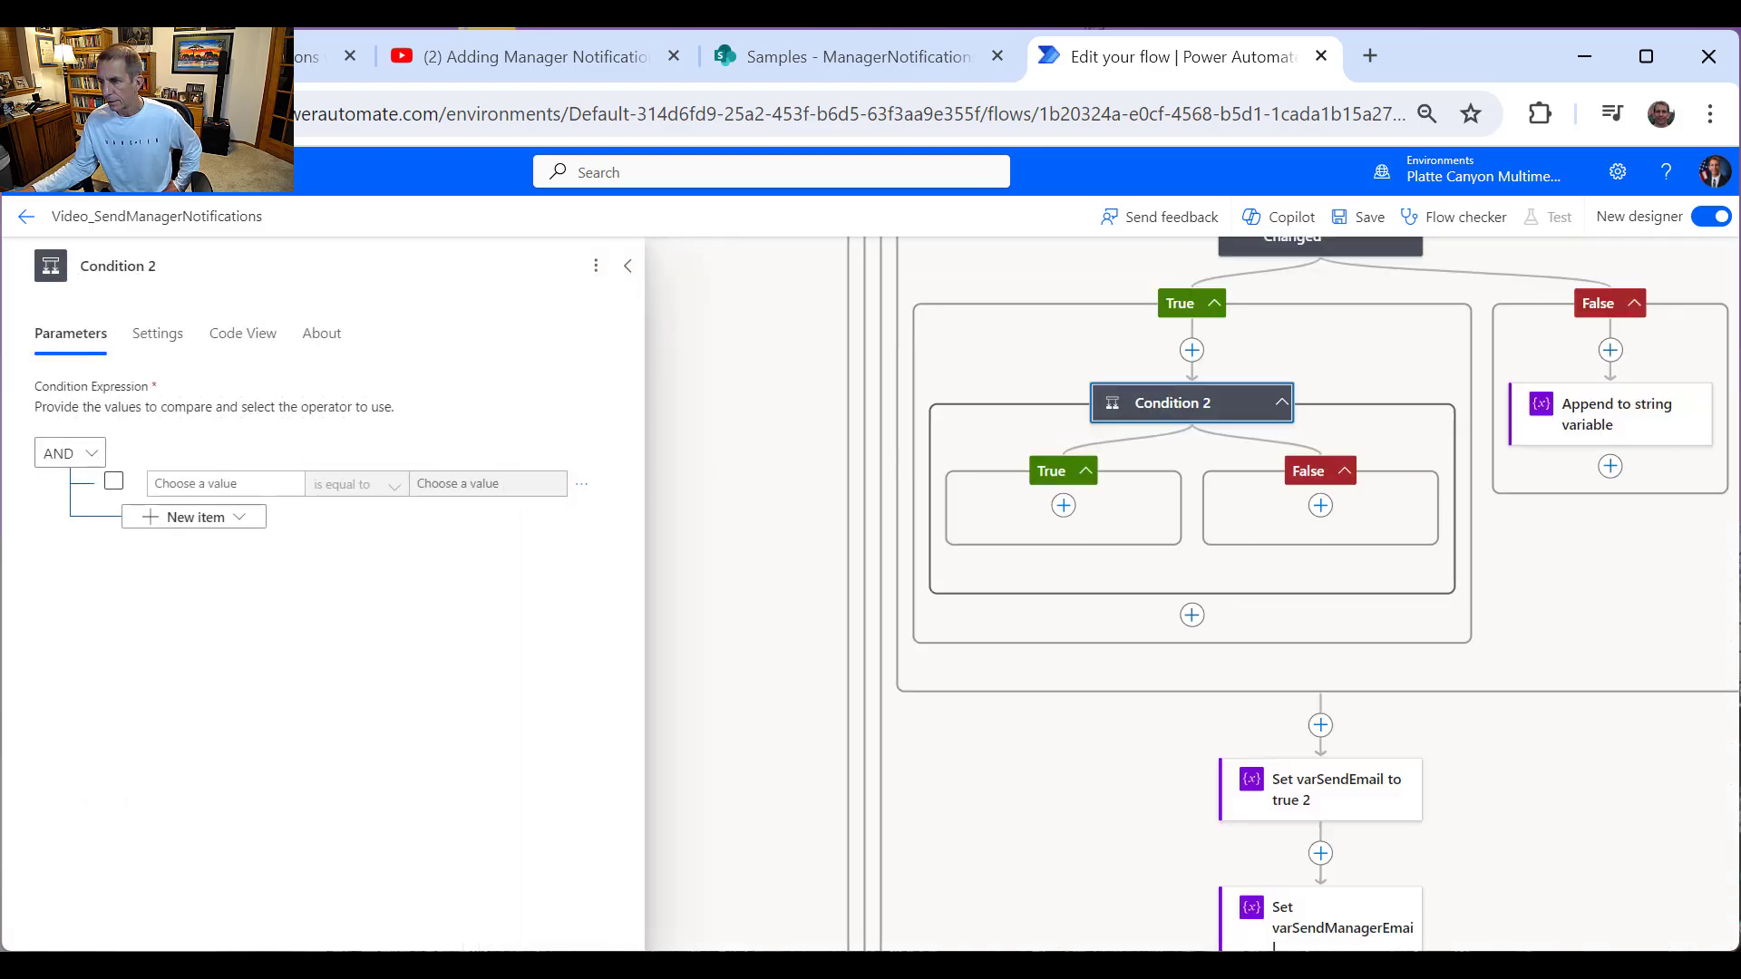
Step: Rename the new condition as "Check if oldManagerEmail is not blank"
left_click_drag(164, 267, 87, 267)
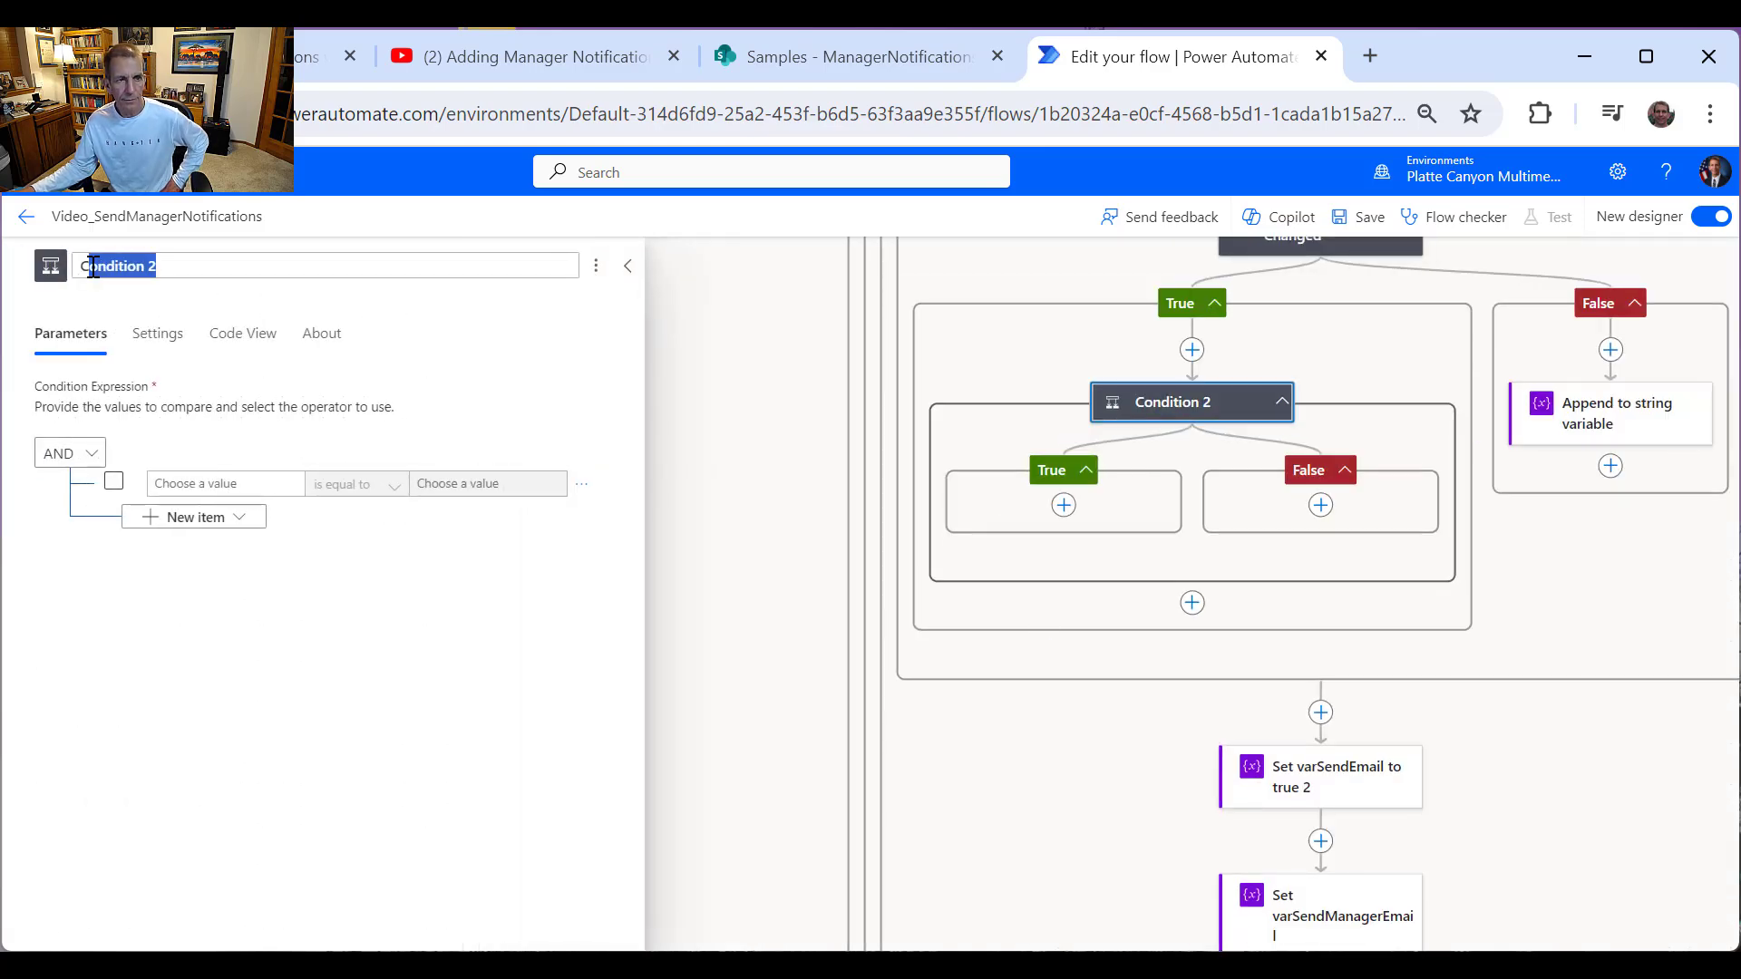
type("hce")
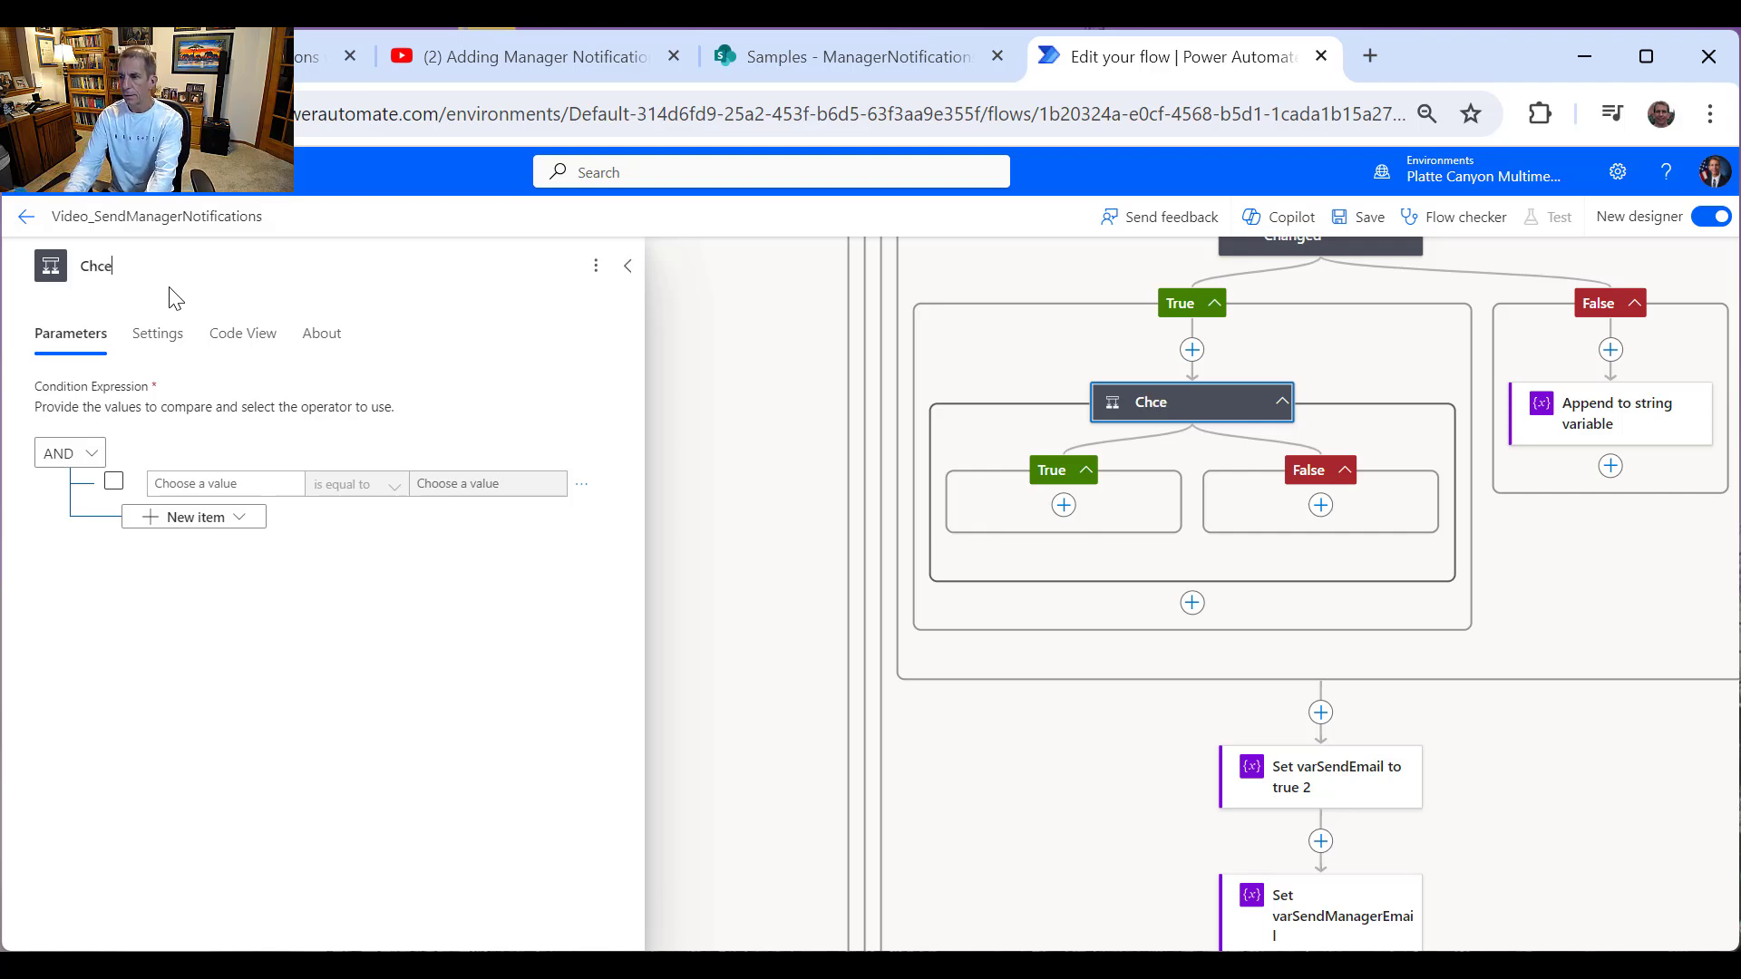
type("ck")
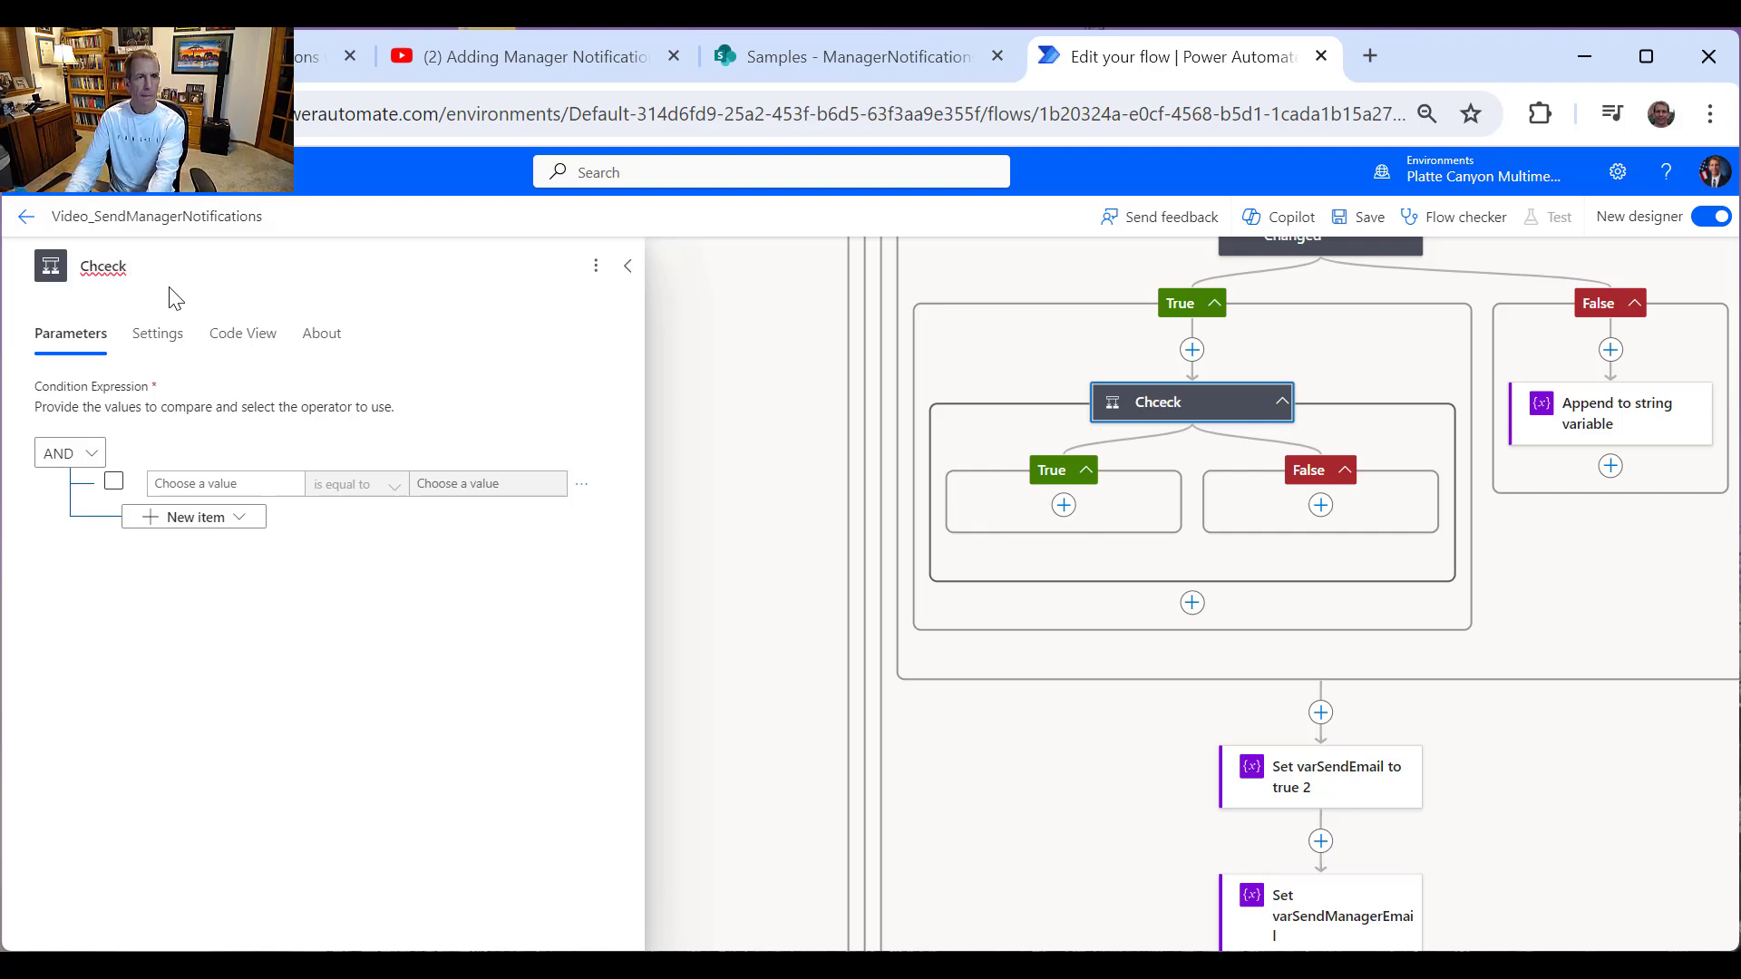
key("BackSpace")
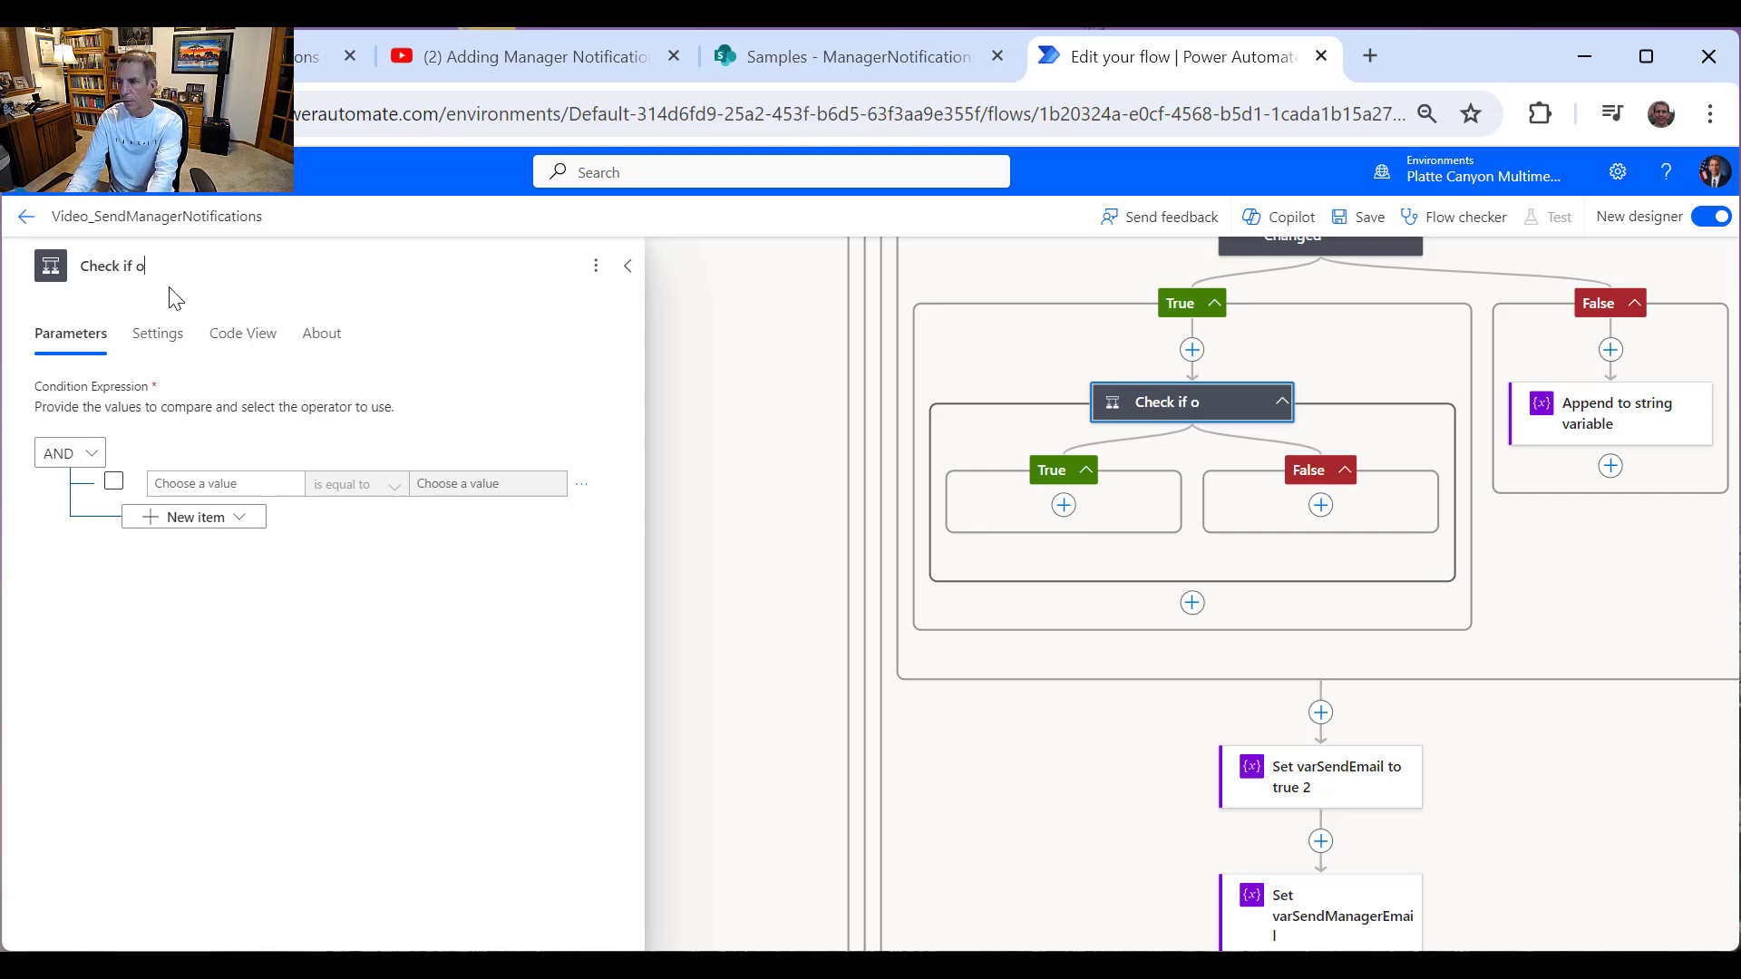
type("ldManagerE")
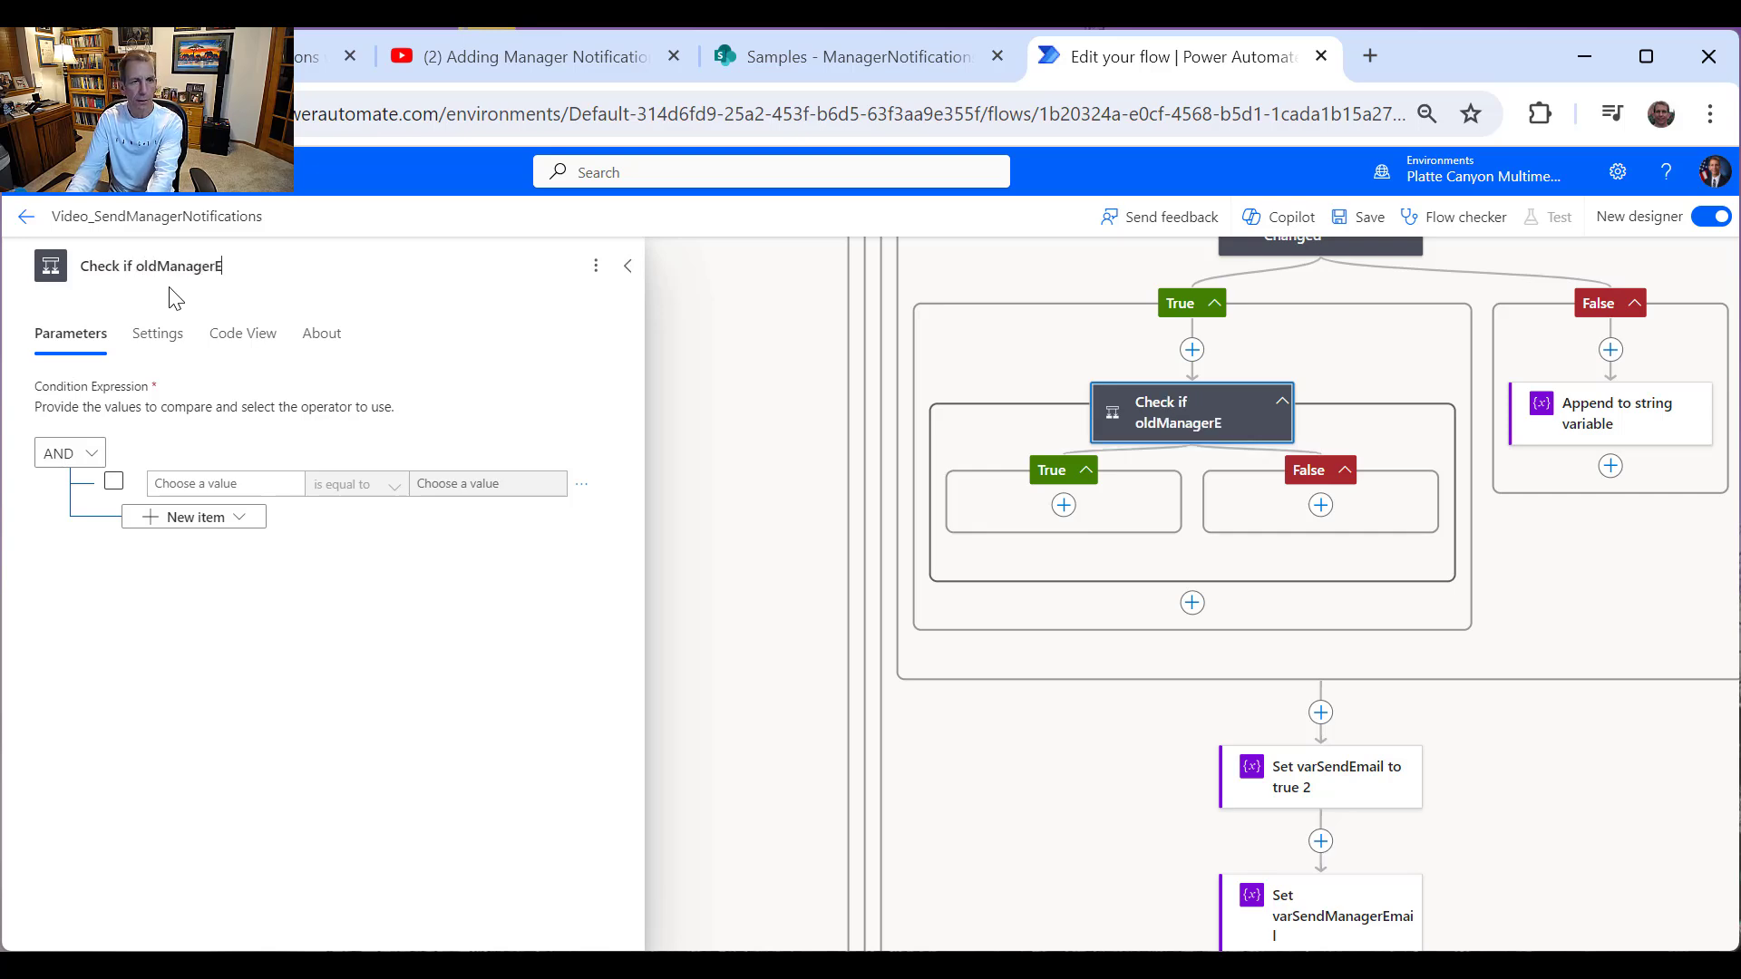
type("mail is")
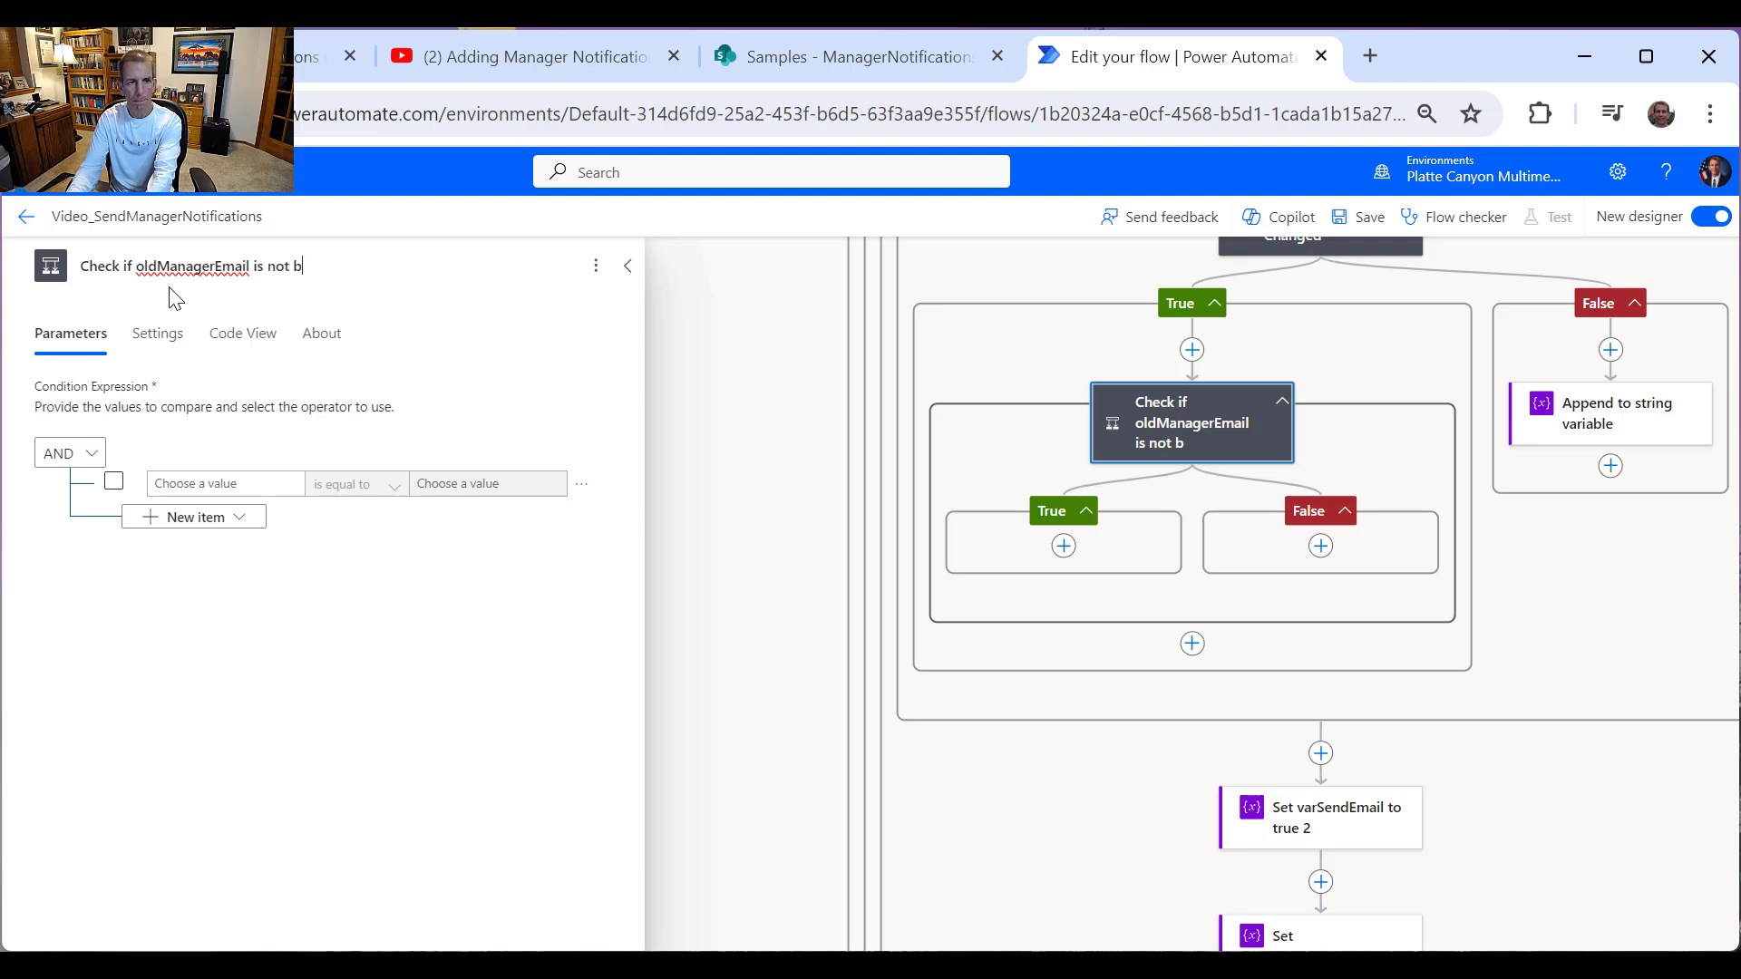
type("not blank")
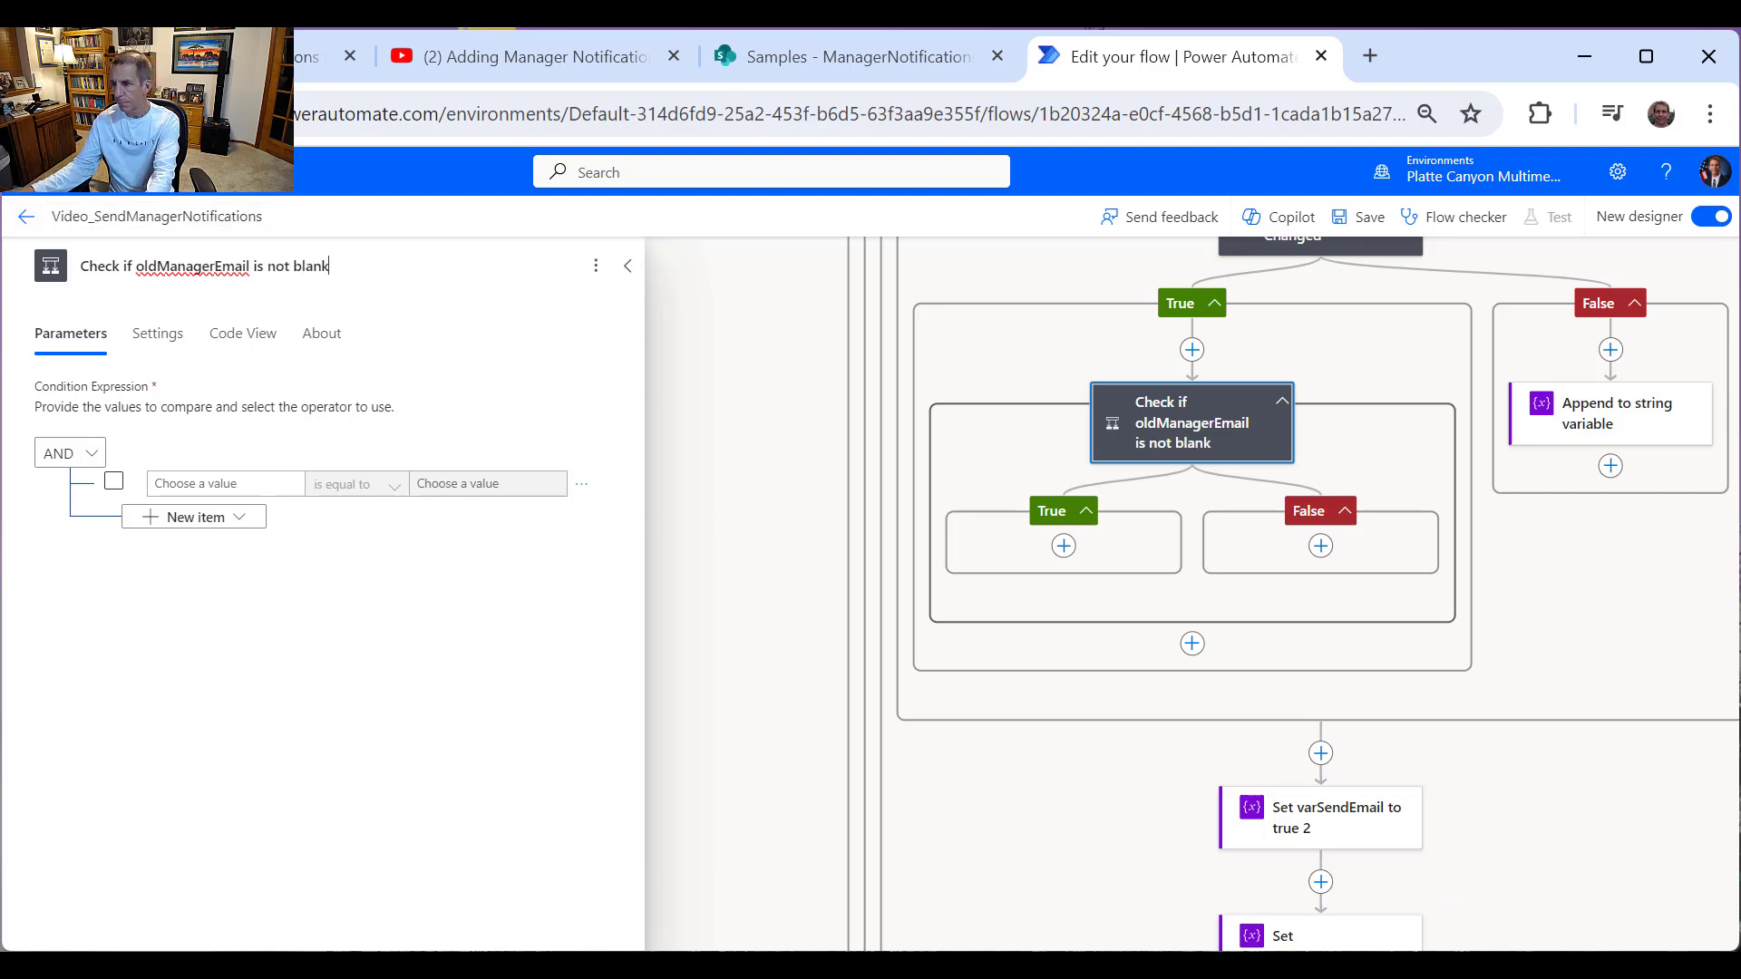
key("Return")
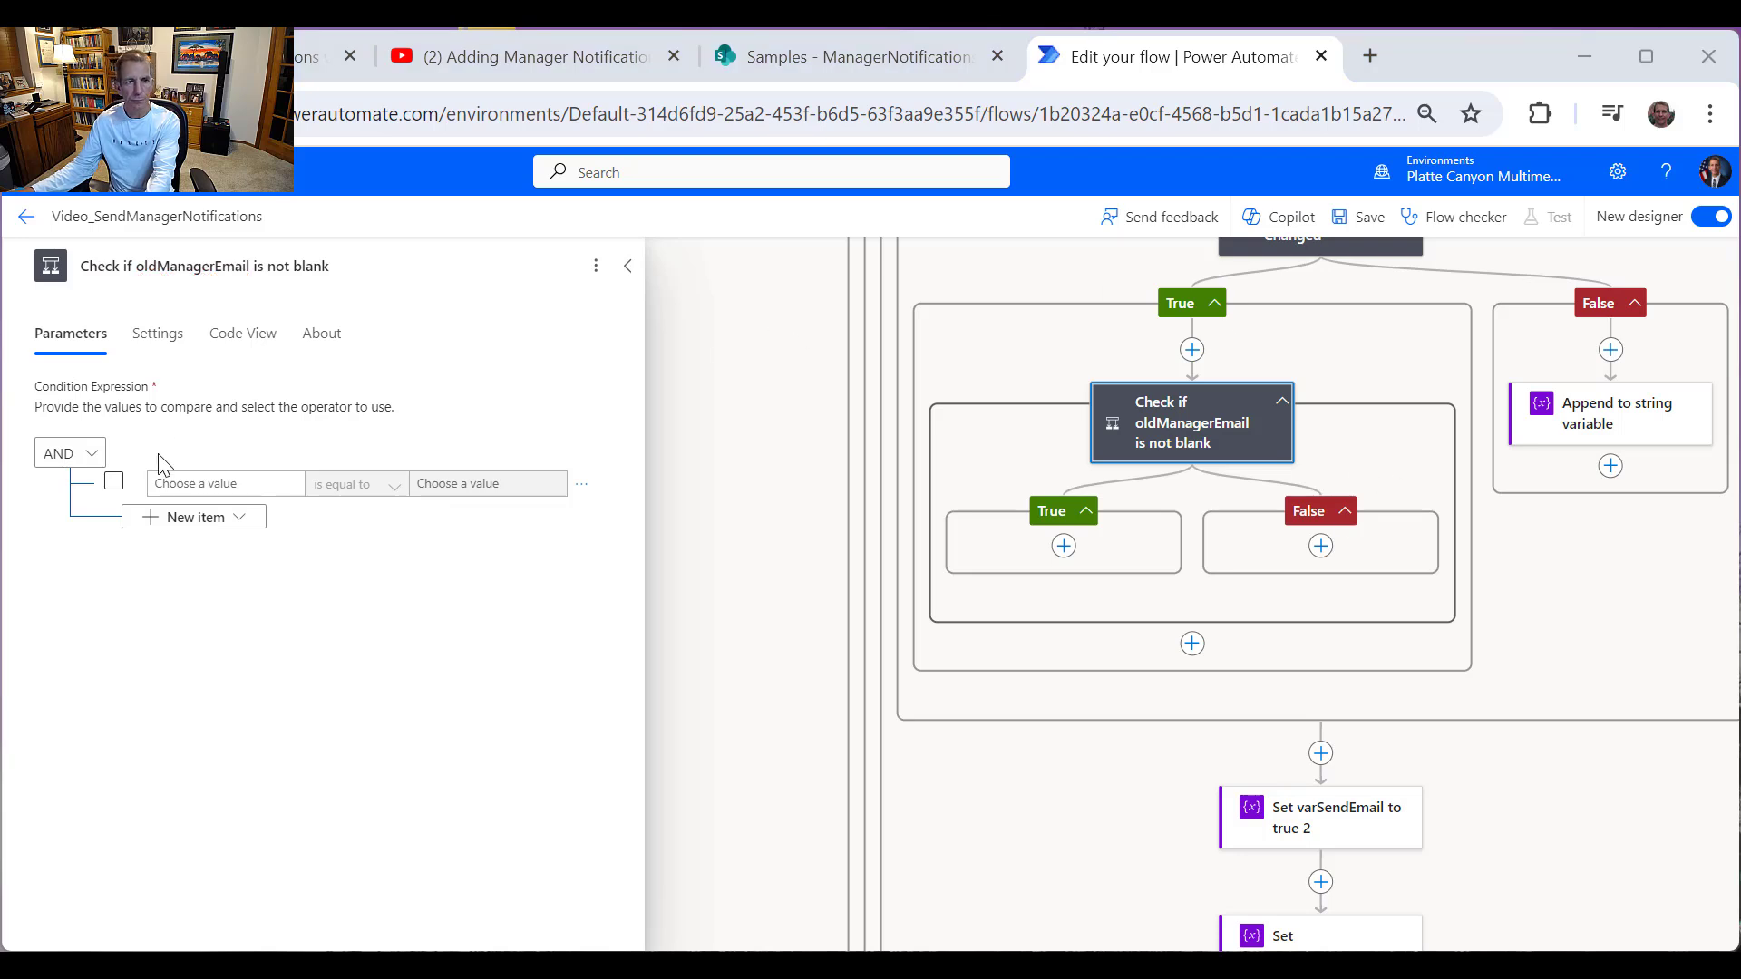
Step: Define the "Check if oldManagerEmail is not blank" condition as varOldManagerEmail is not equal to an empty value
left_click(201, 480)
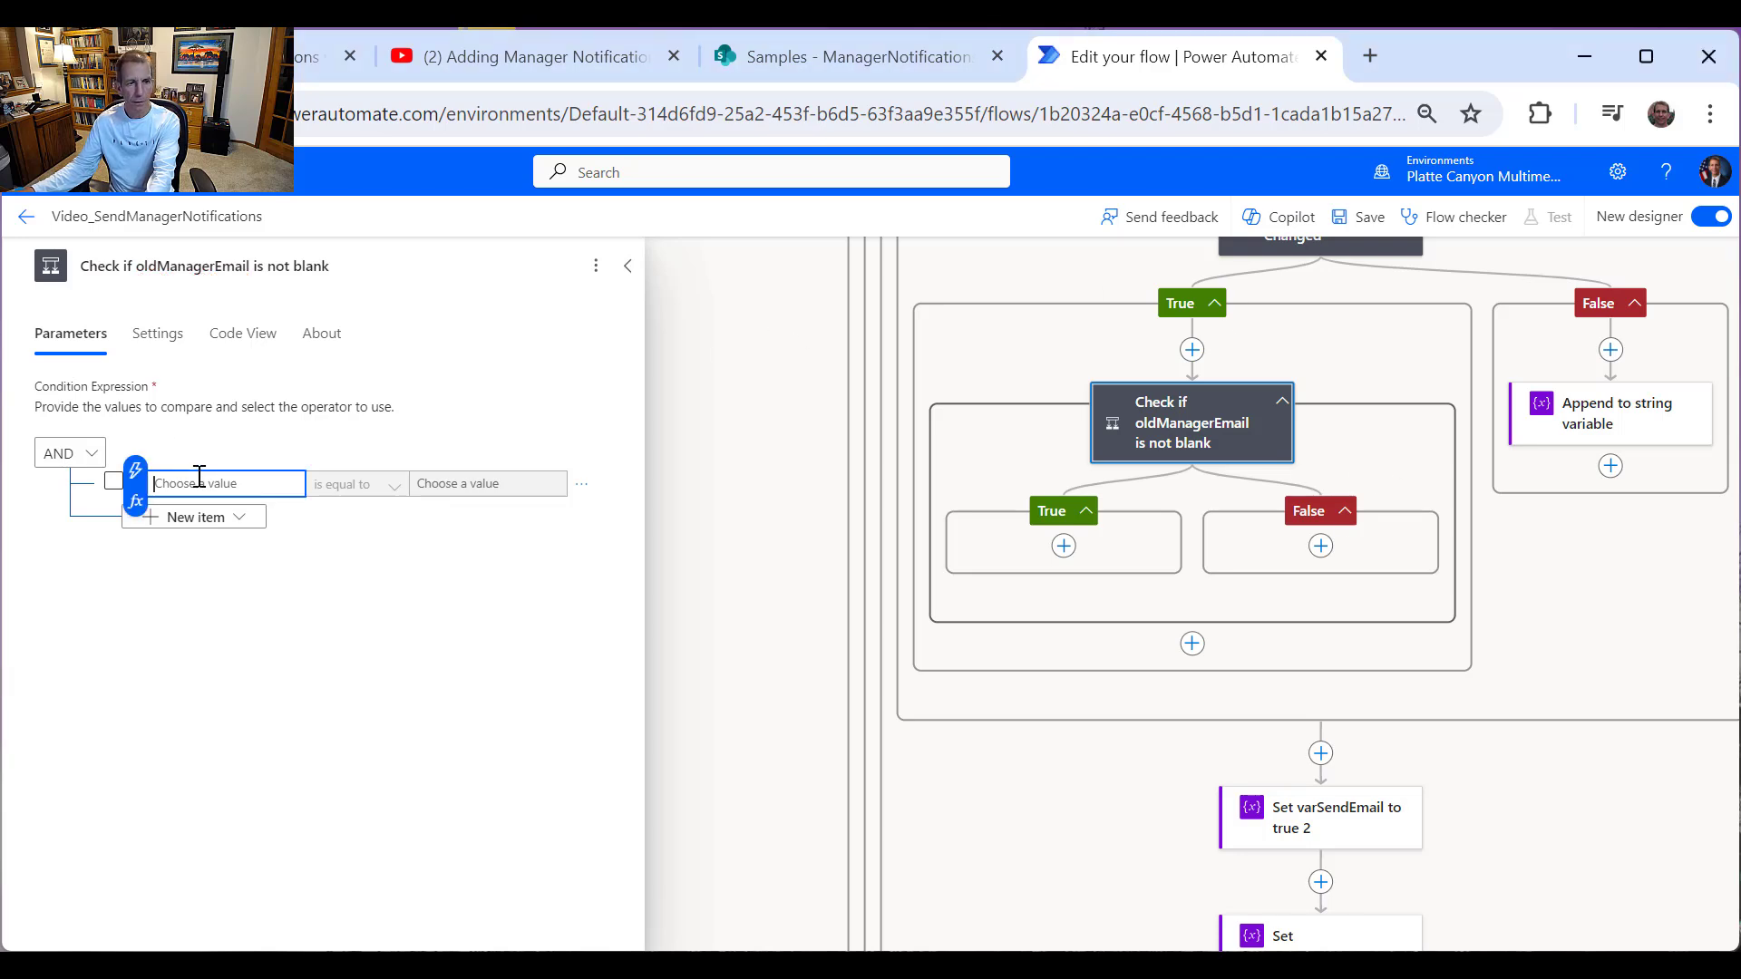
left_click(132, 469)
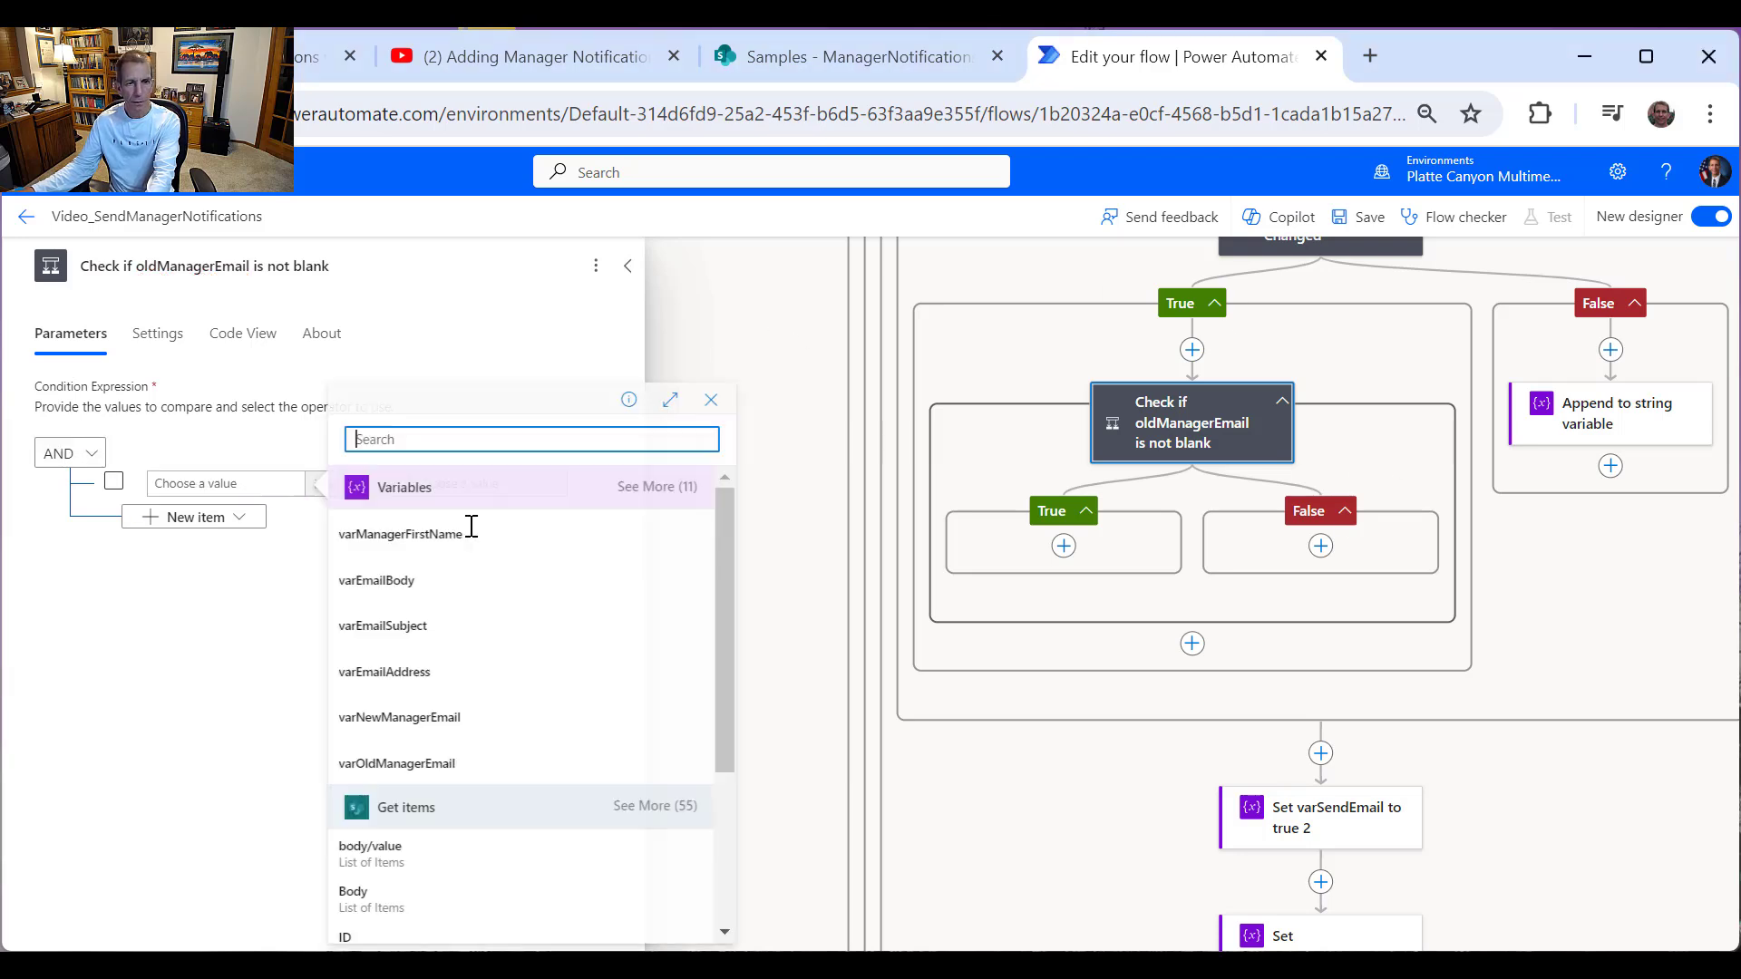
left_click(443, 766)
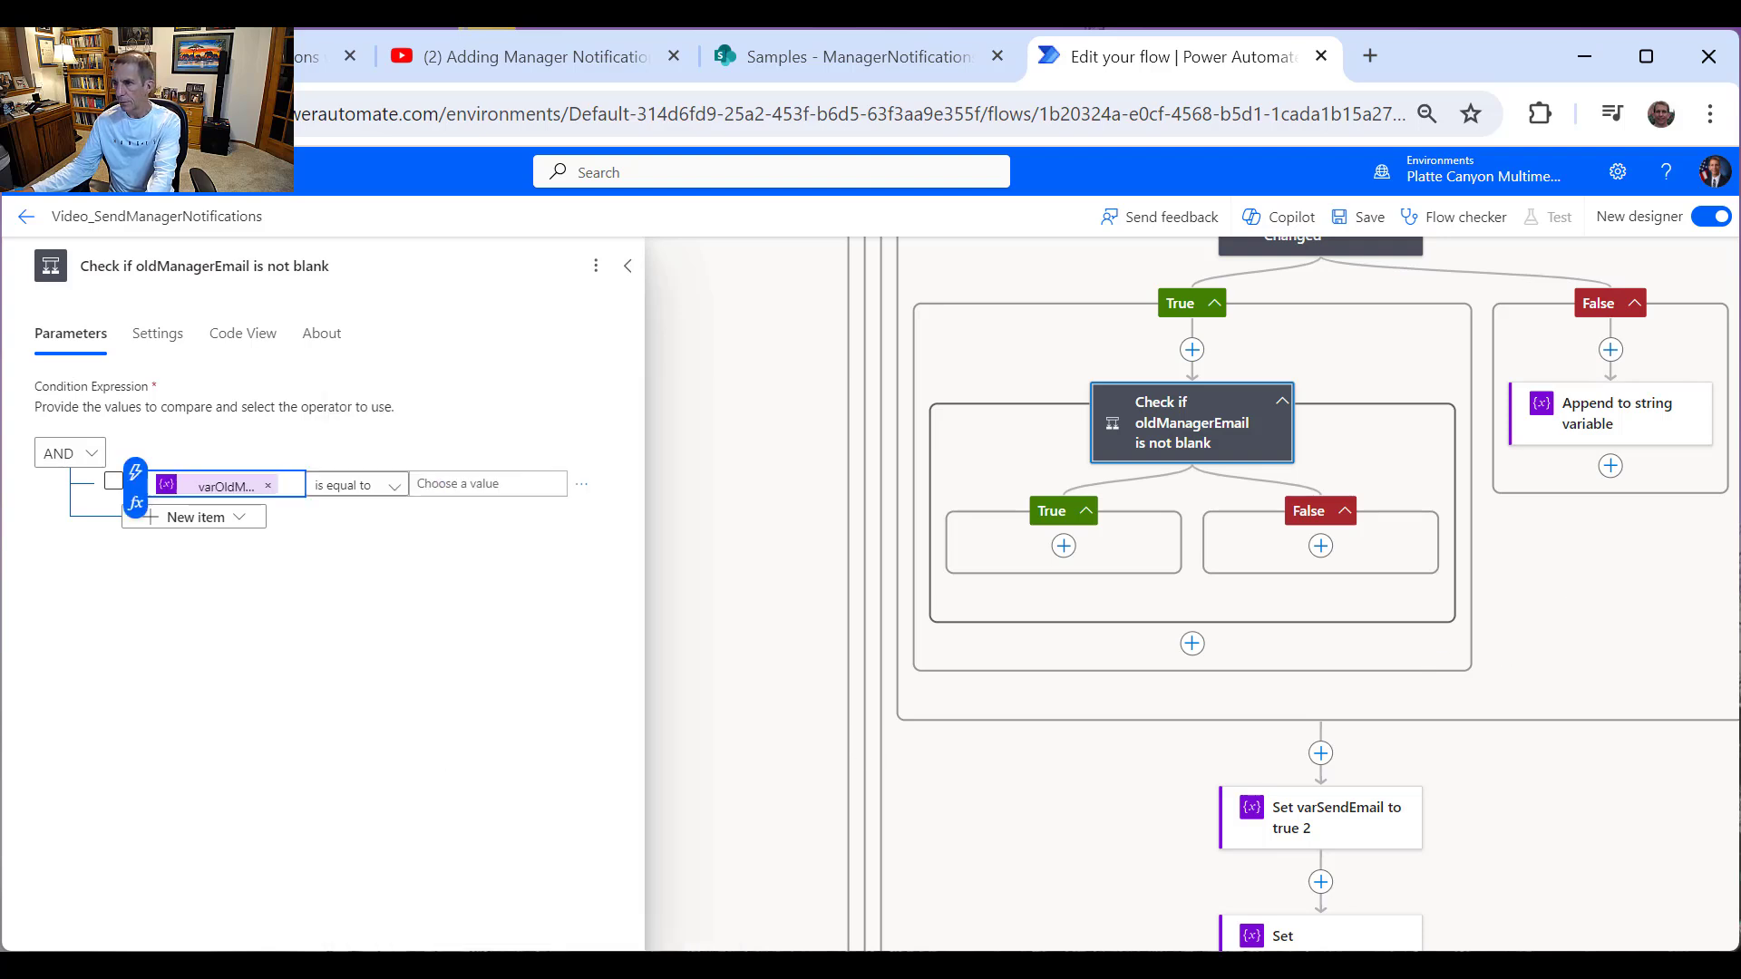
left_click(394, 487)
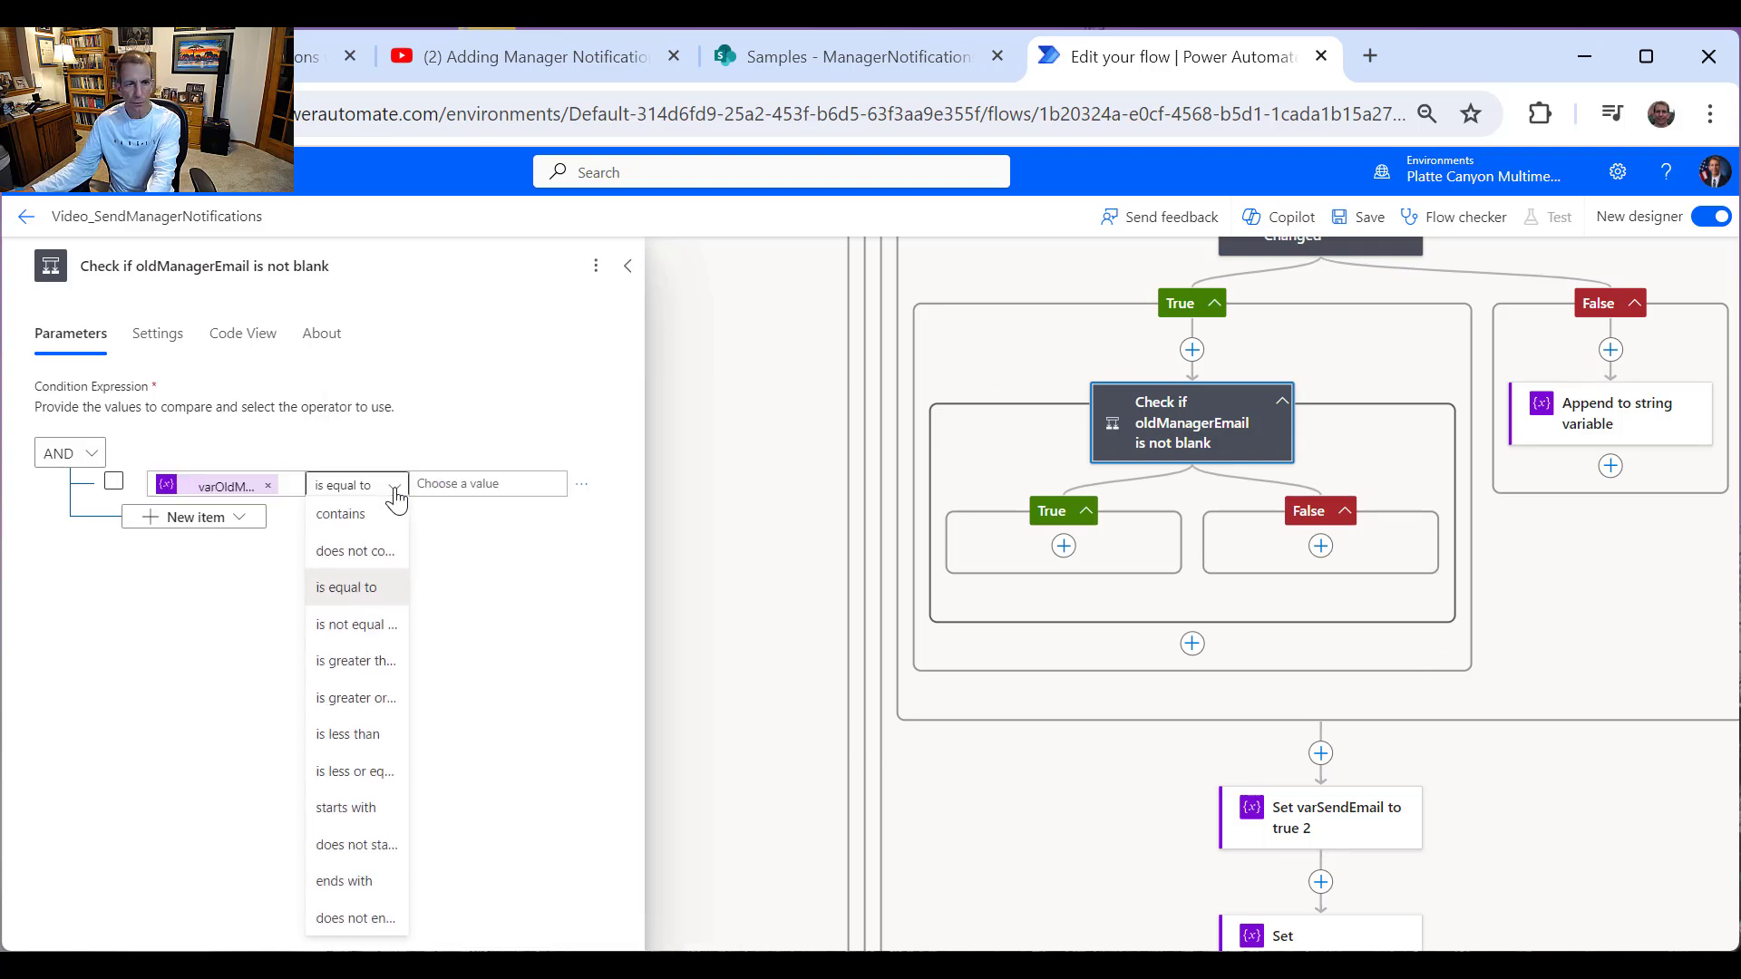
left_click(376, 626)
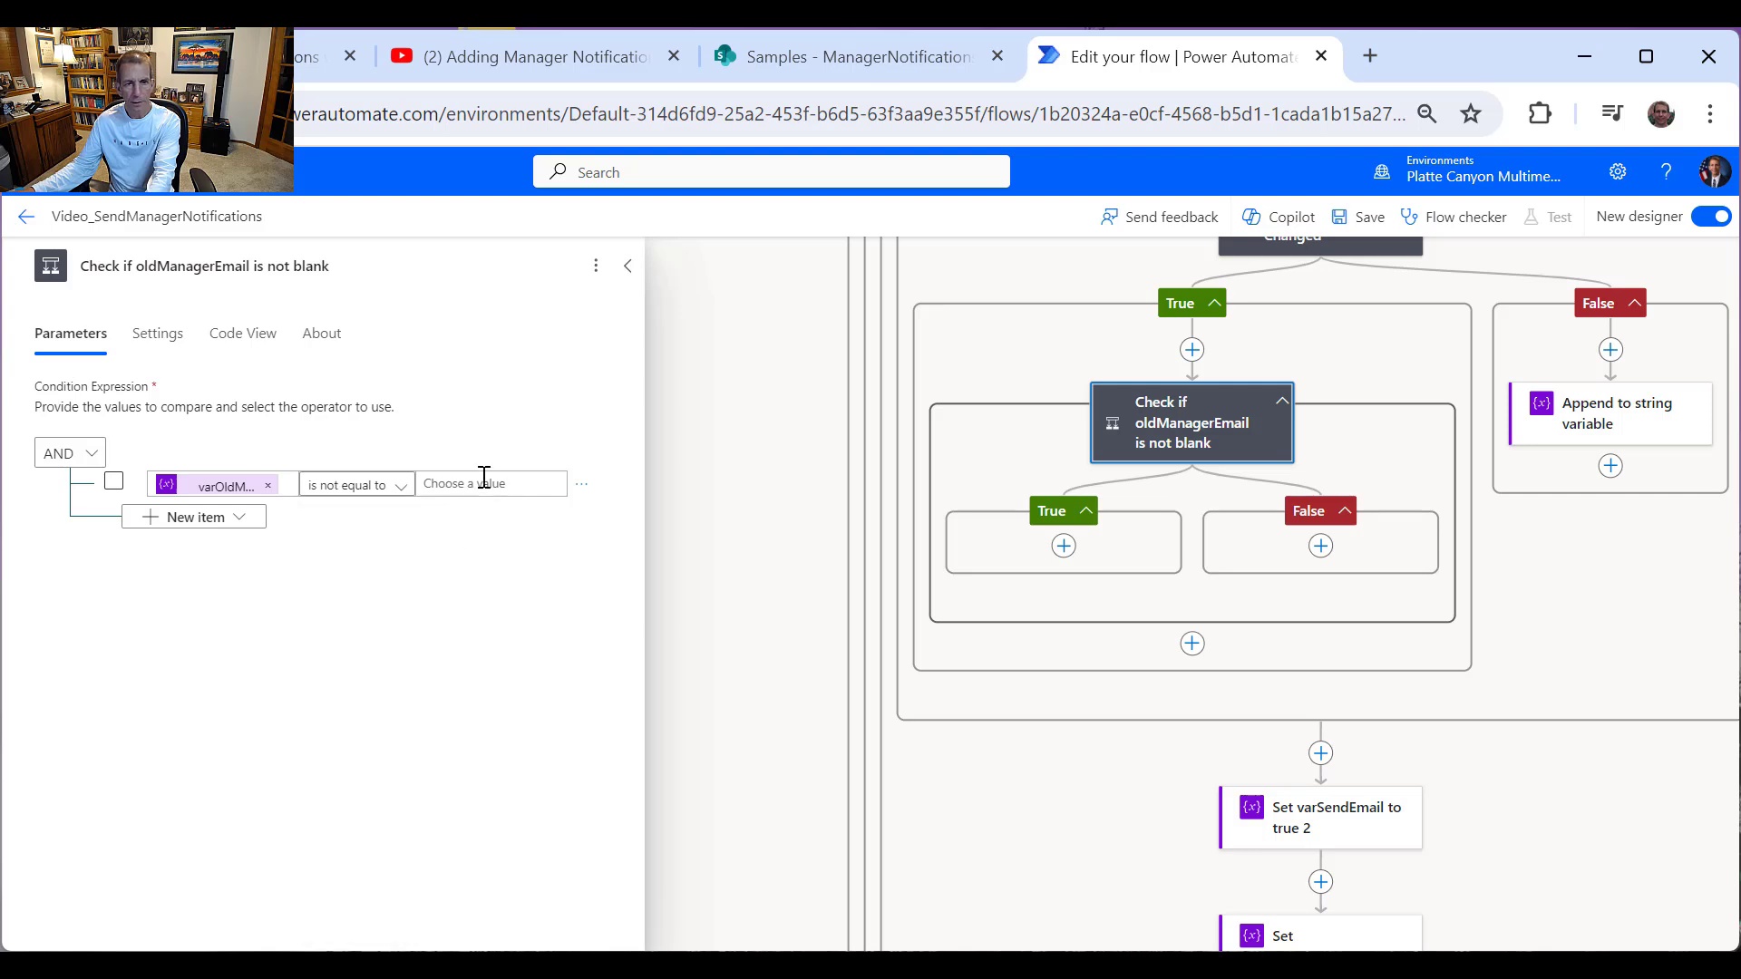
left_click(628, 265)
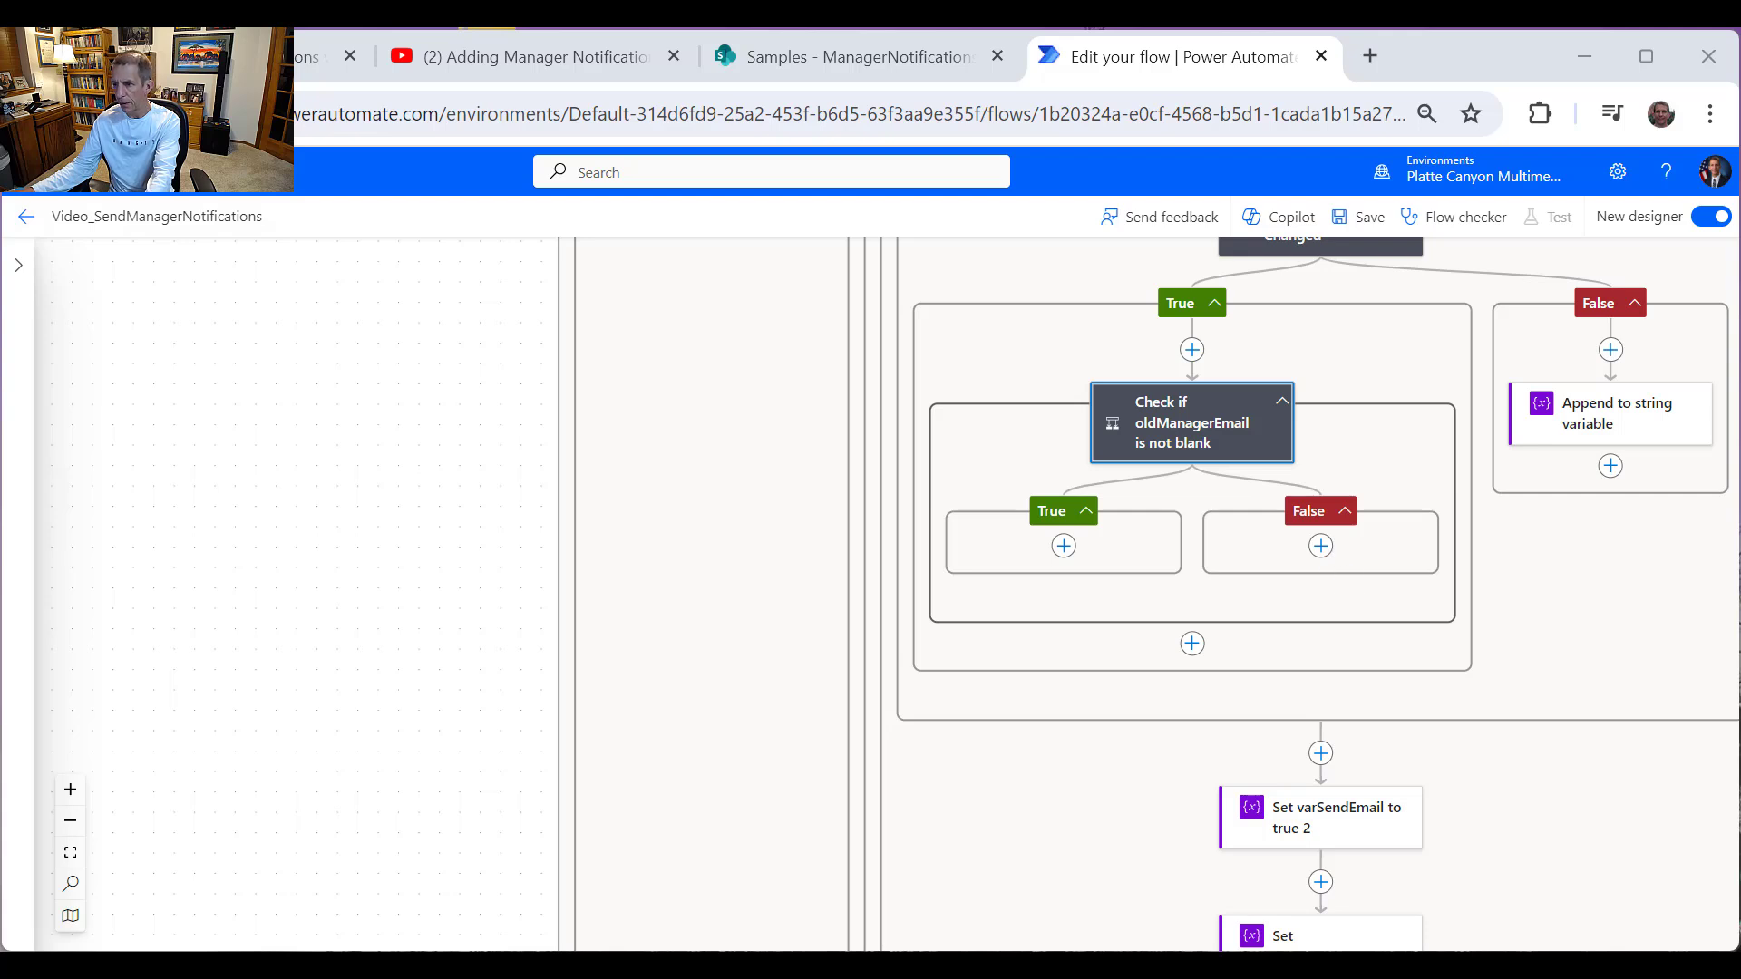
Step: Add a Set variable action to the True branch of "Check if oldManagerEmail is not blank"
left_click(1065, 548)
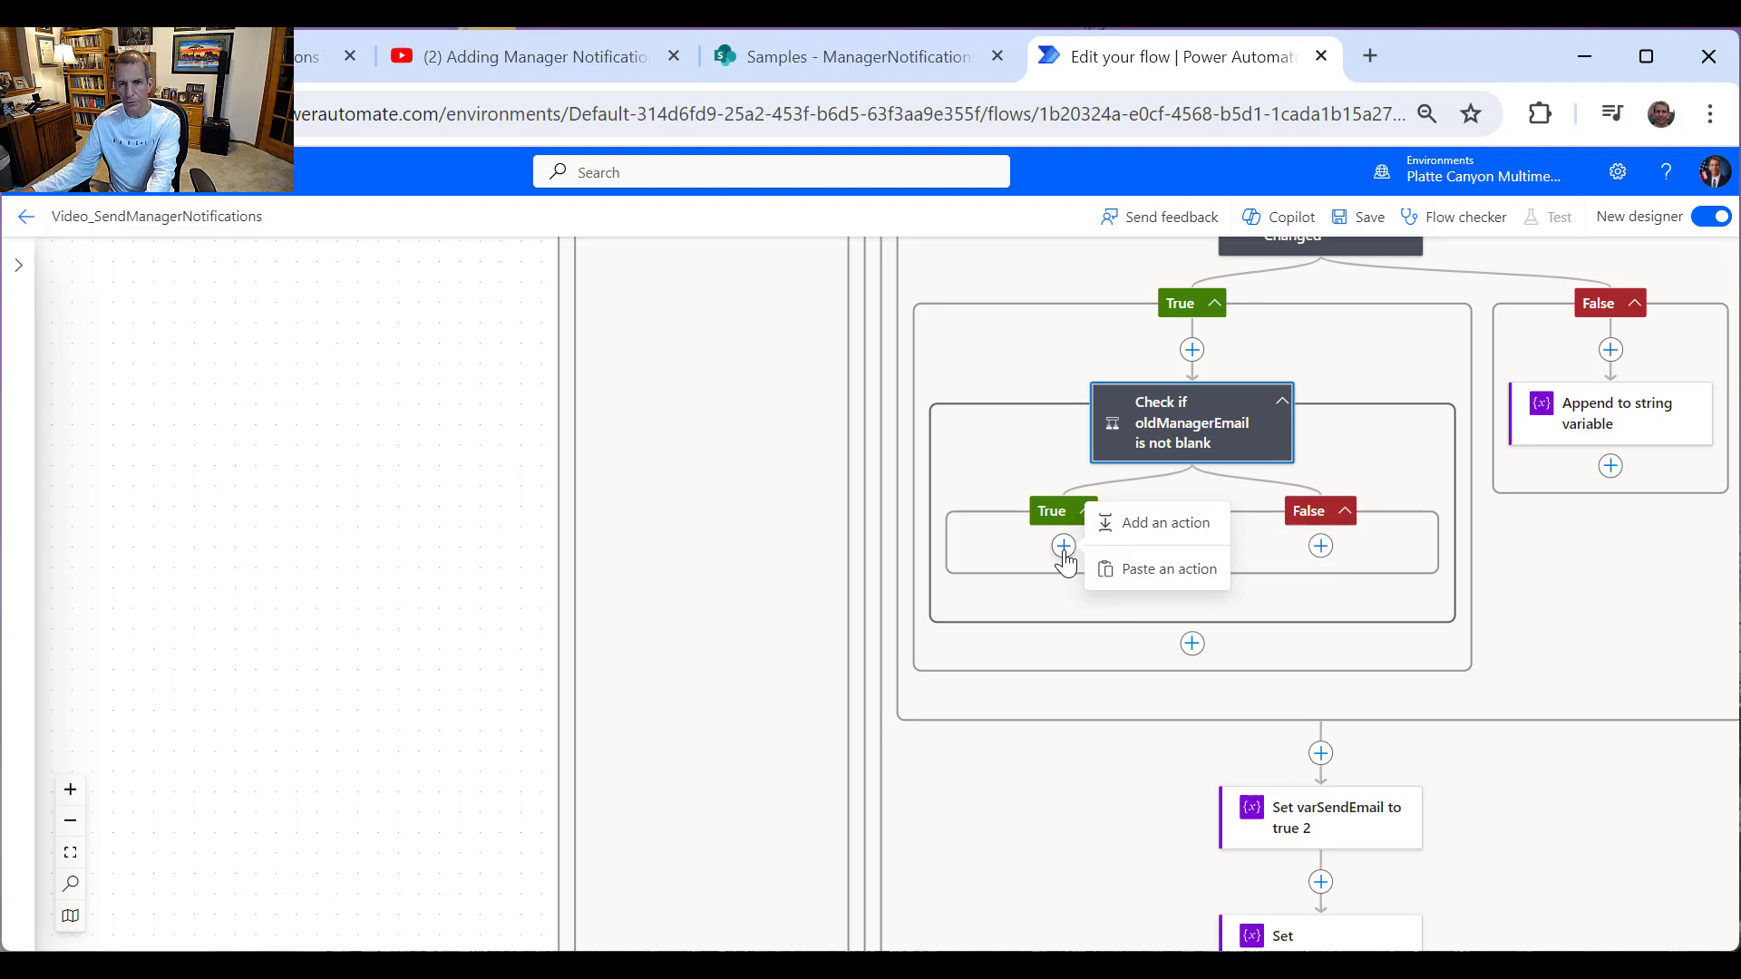
left_click(1176, 522)
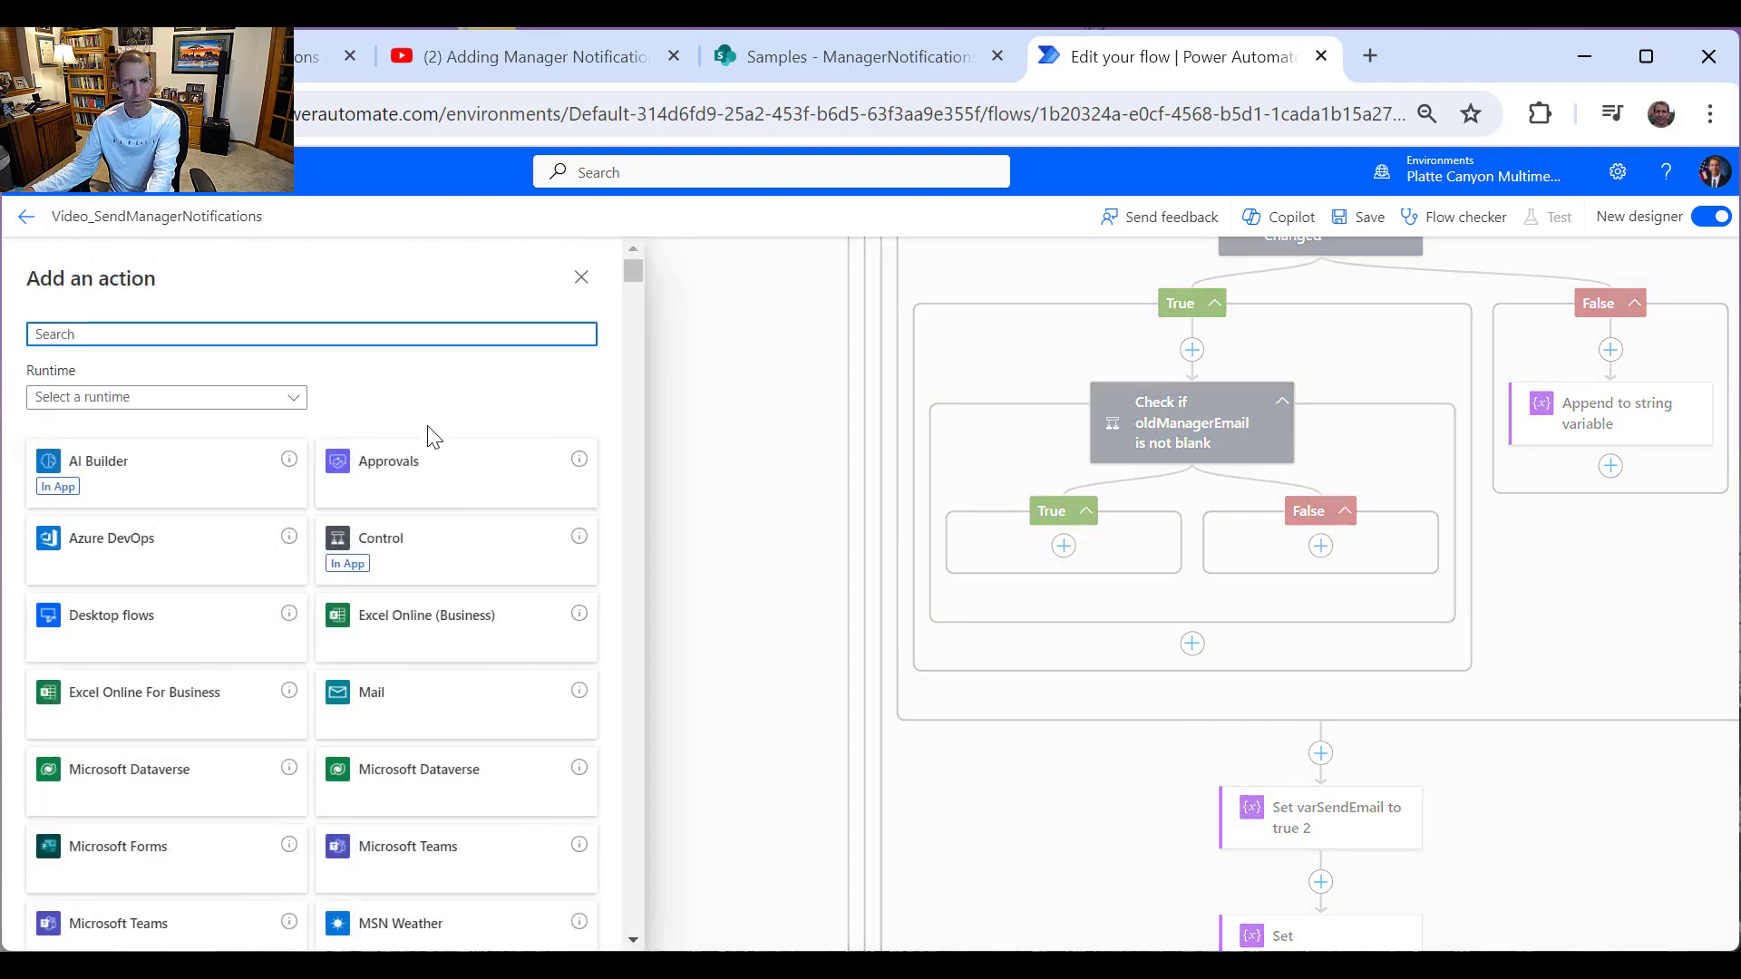
type("var")
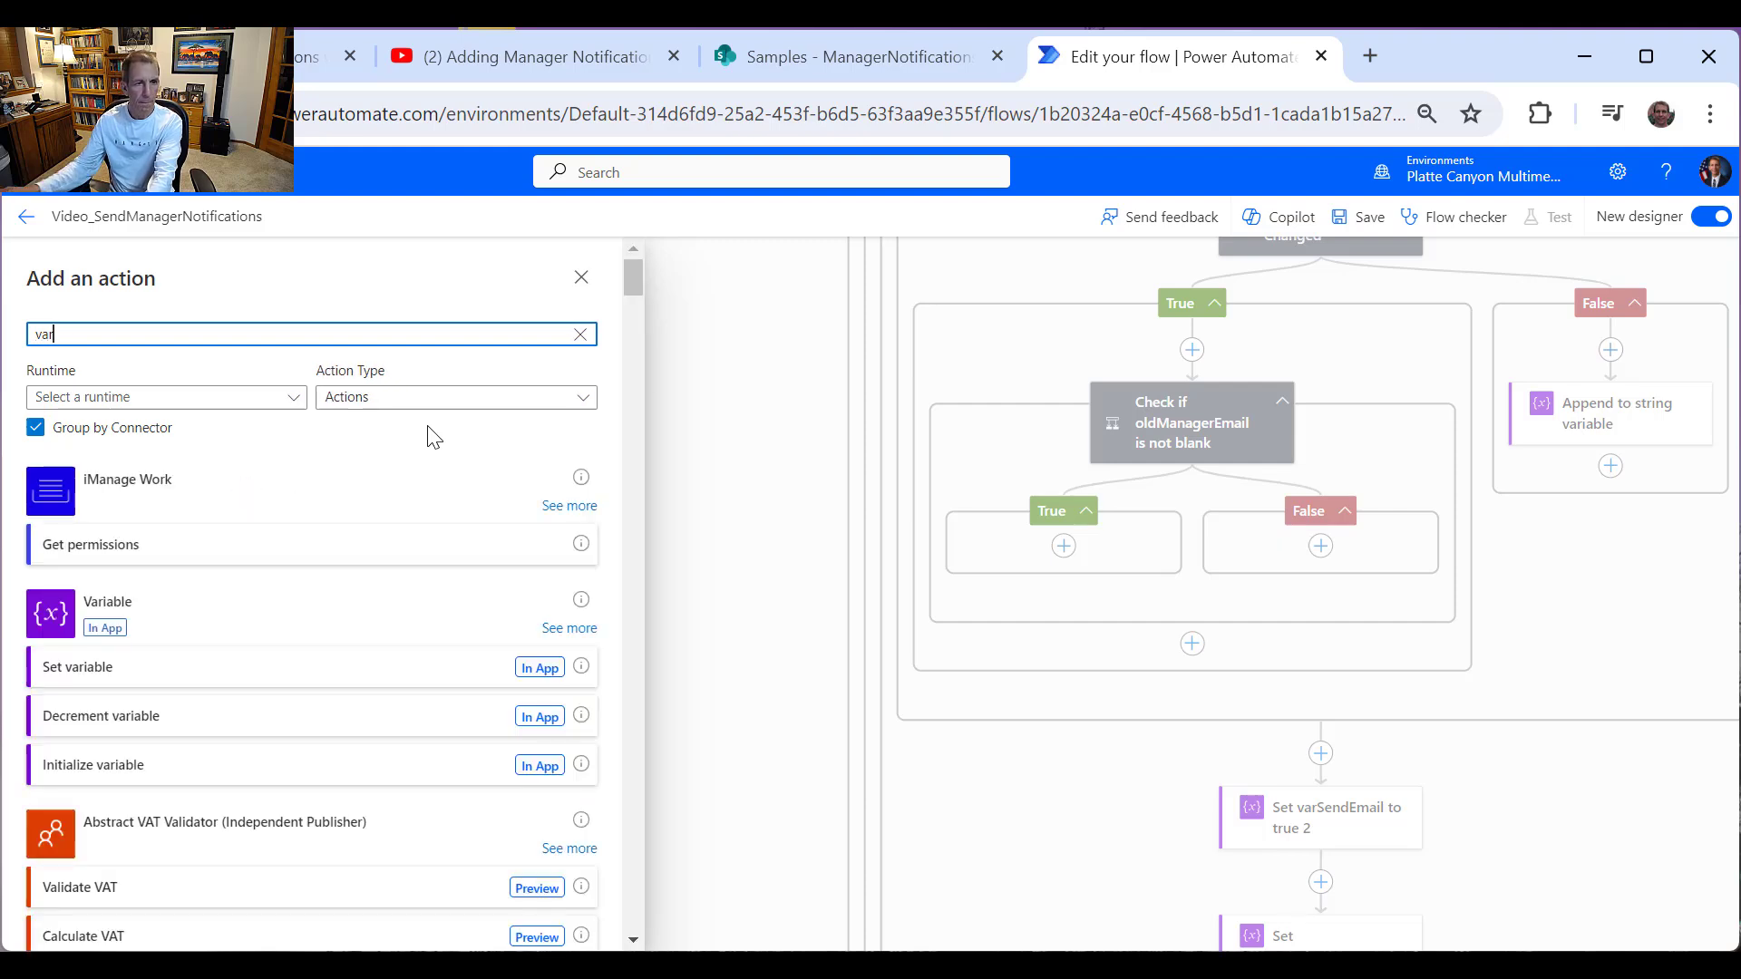
left_click(86, 668)
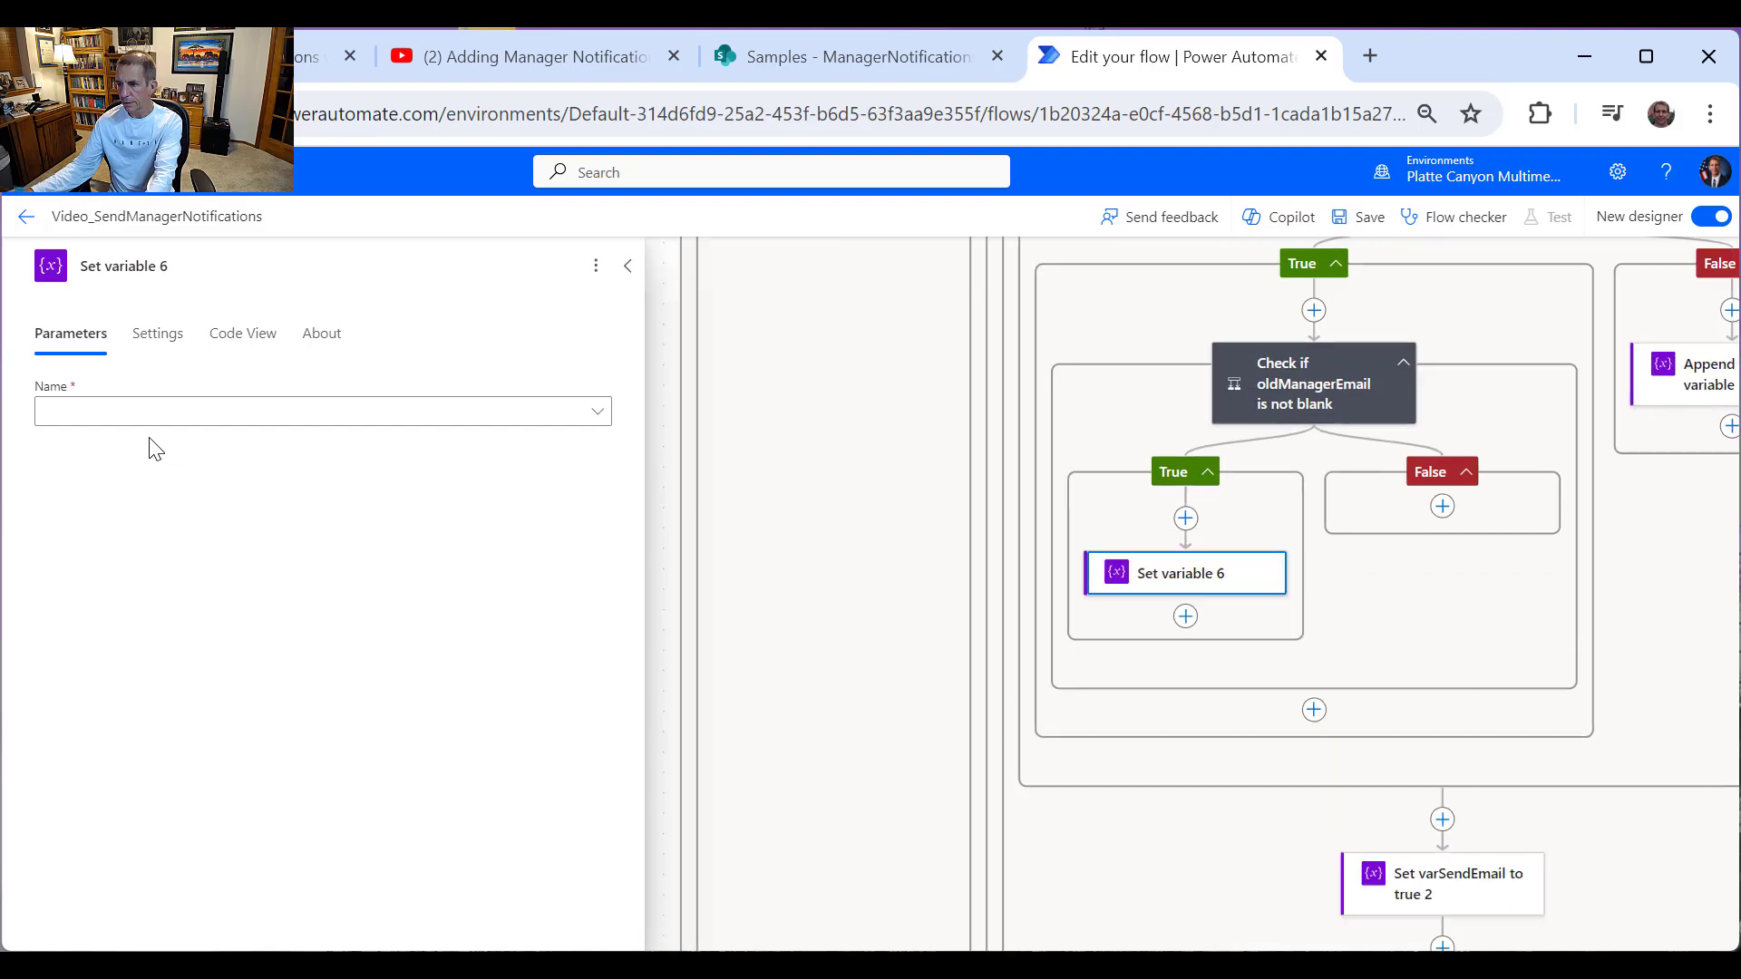
Step: Configure the new action to set varEmailAddress to the varOldManagerEmail variable
left_click(132, 419)
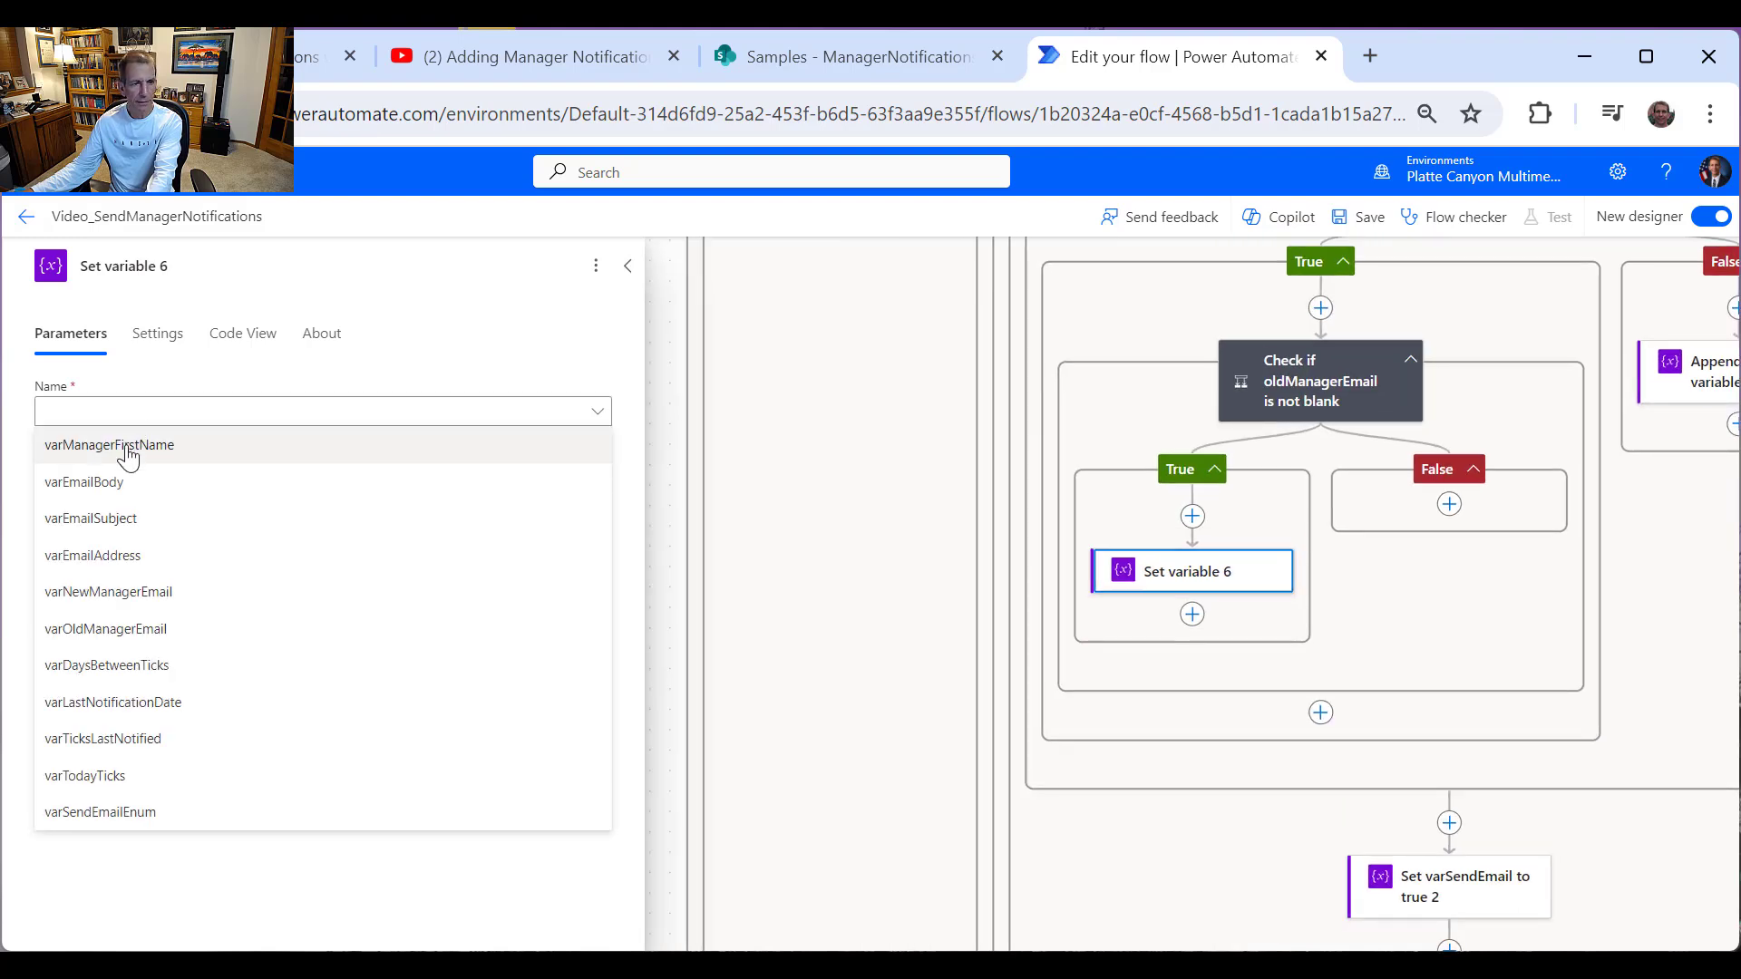
left_click(126, 557)
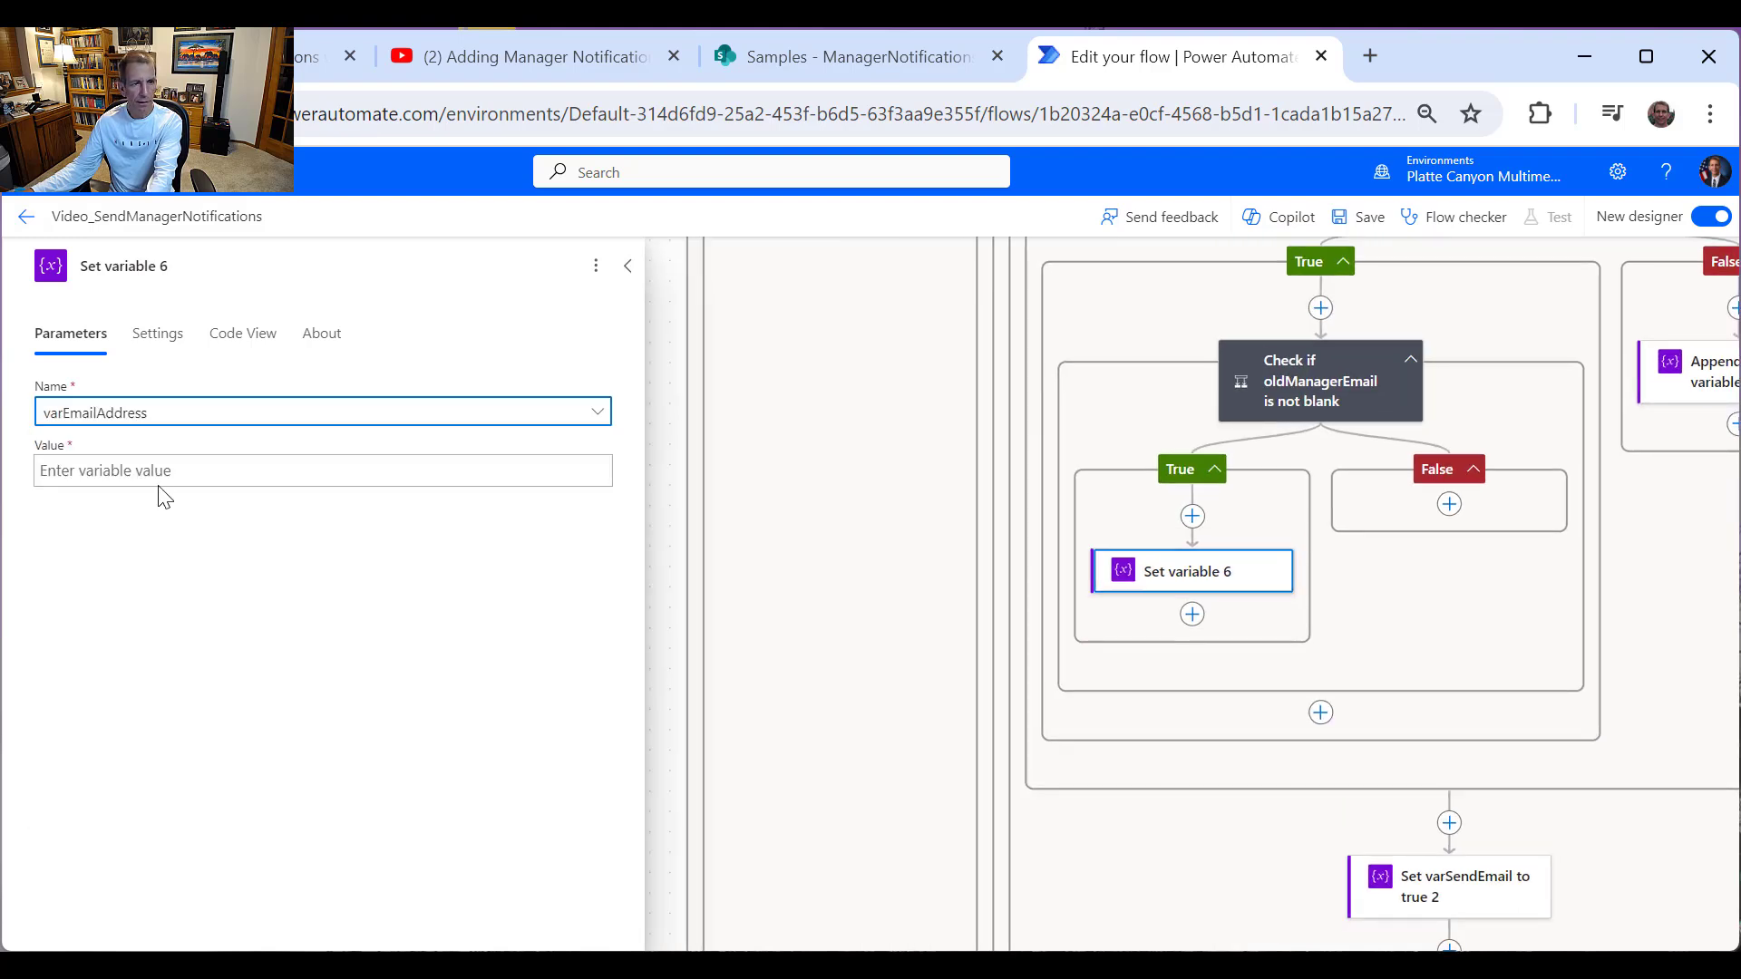
left_click(172, 472)
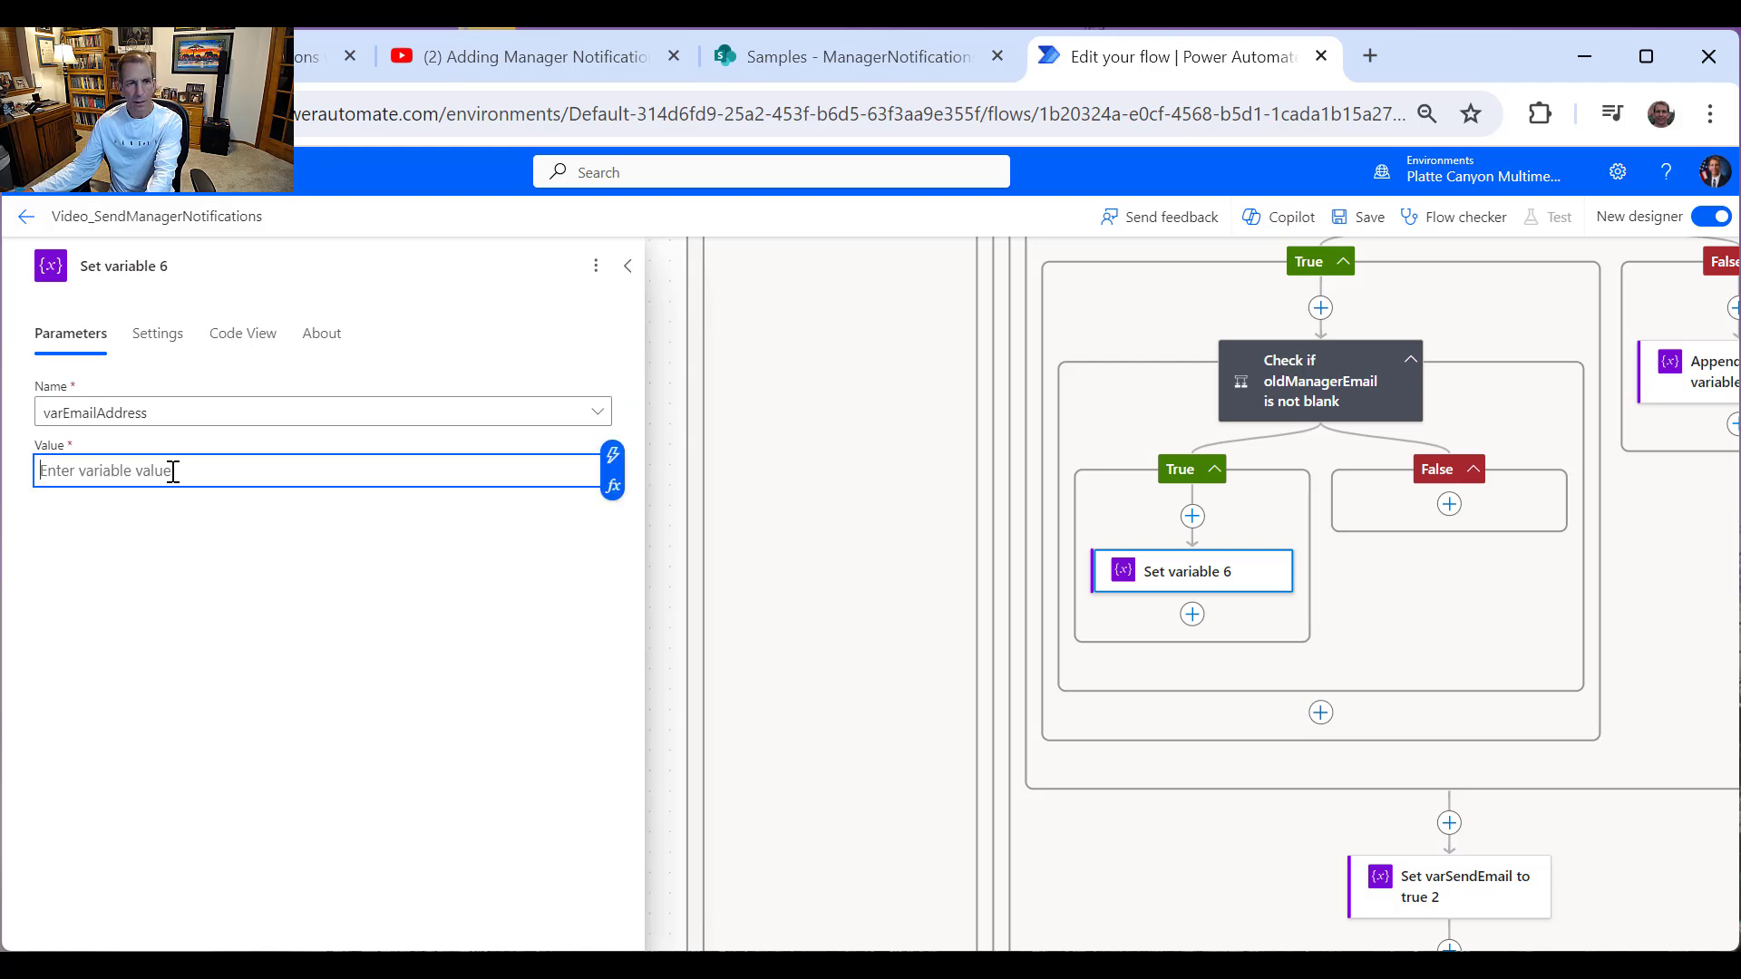
left_click(612, 473)
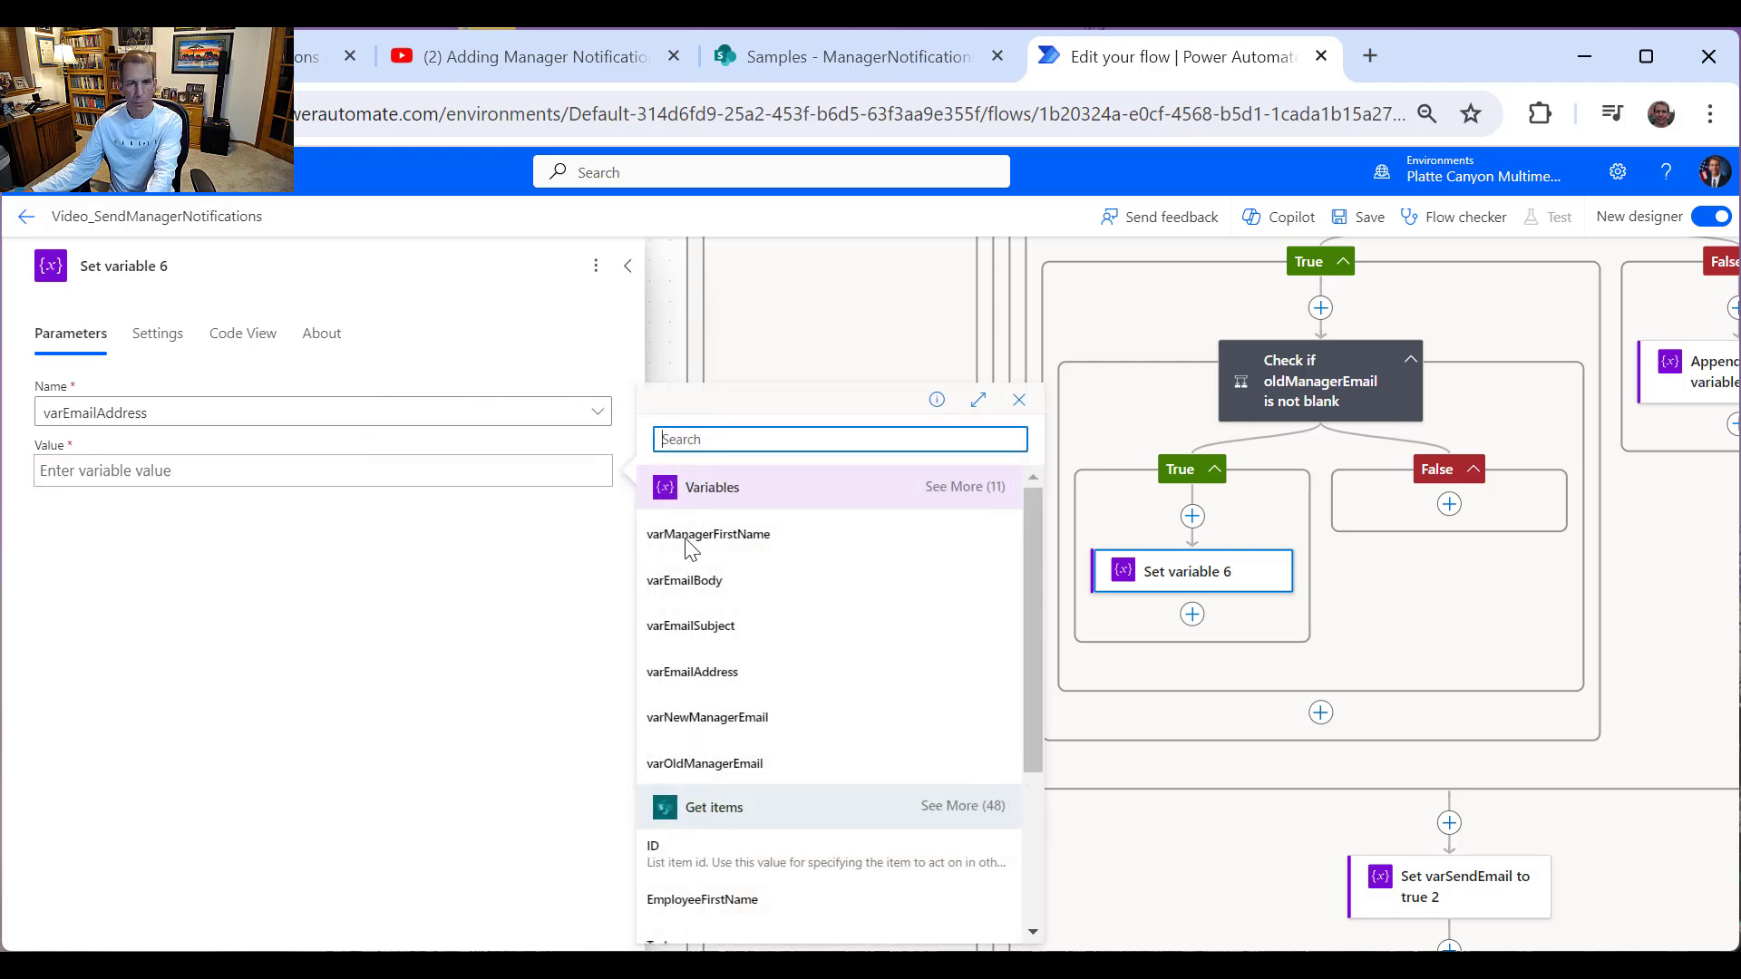
left_click(735, 769)
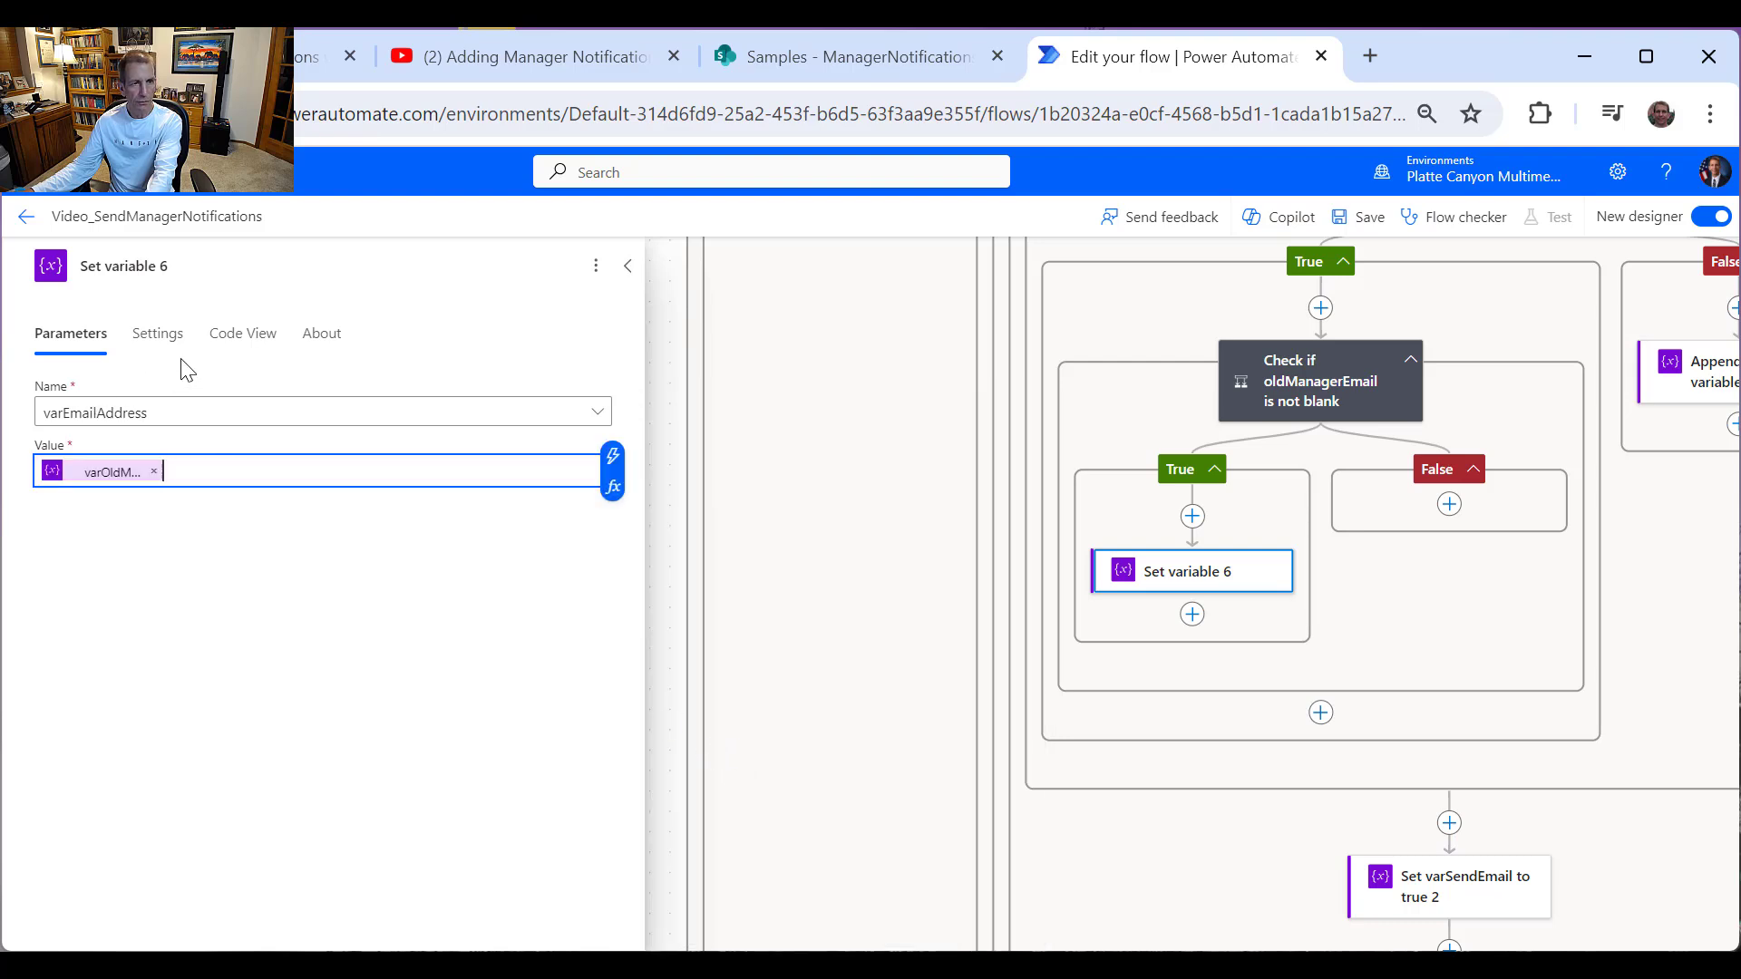
Step: Rename the action as "Set varEmailAddress to varOldManagerEmail", consulting the ManagerNotifications list in SharePoint for the employees' managers along the way
left_click_drag(178, 266, 104, 265)
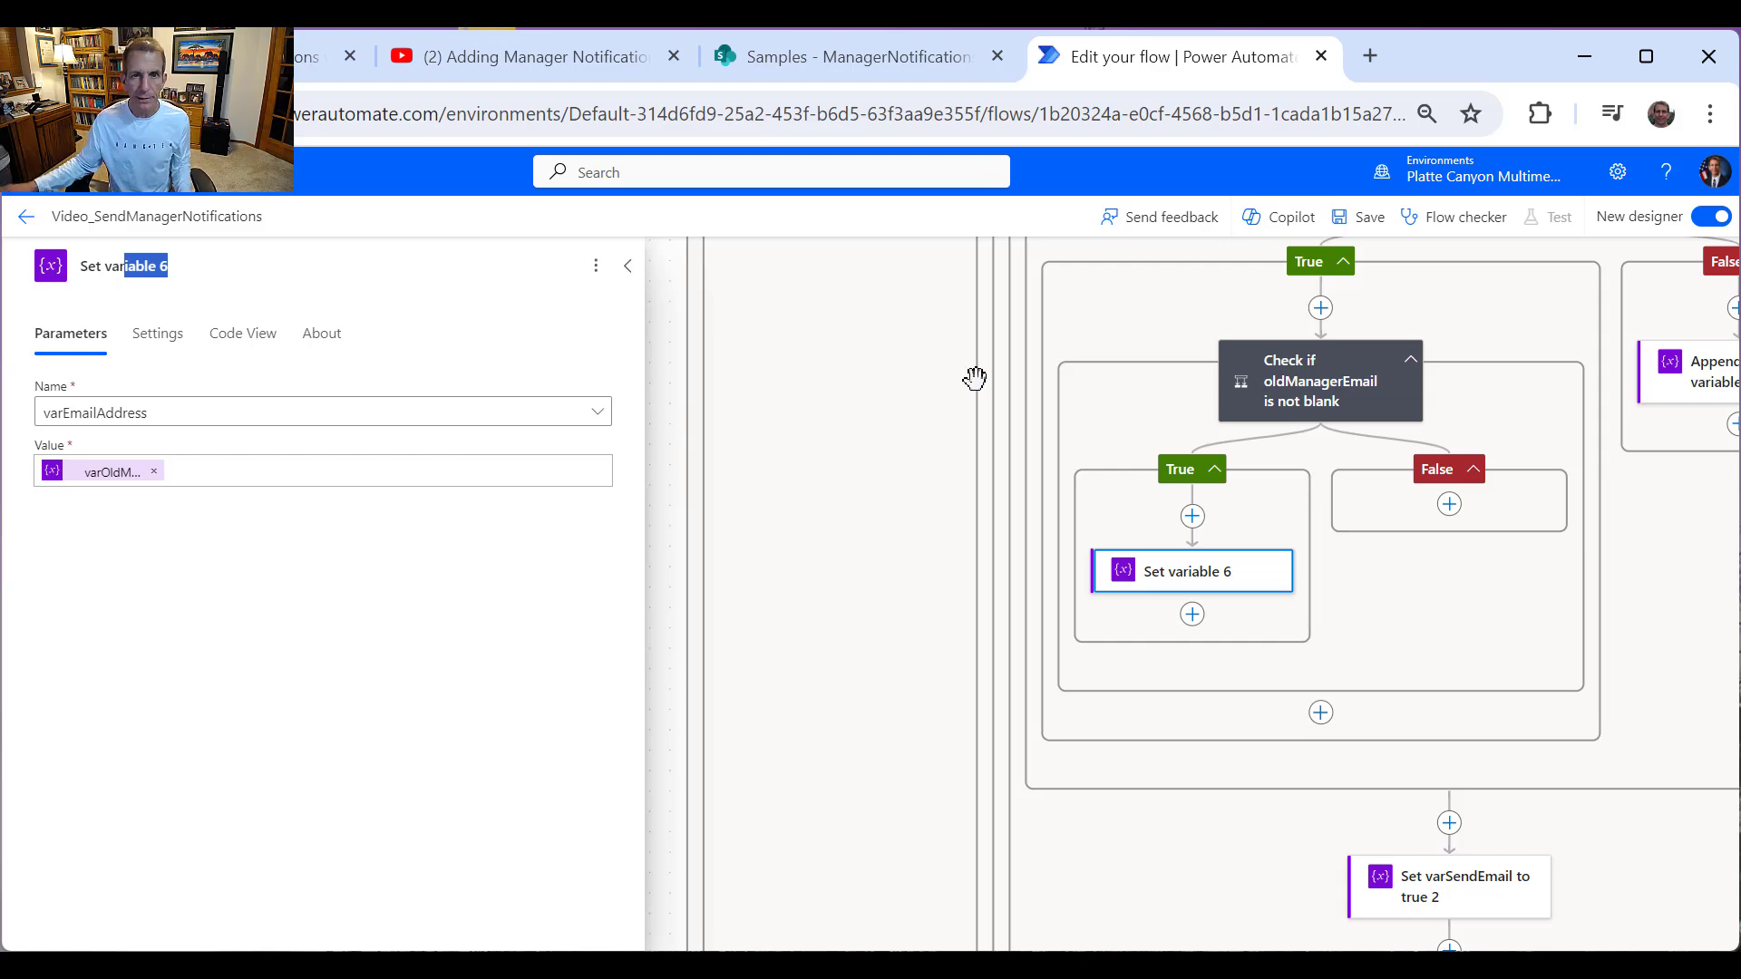
left_click(810, 65)
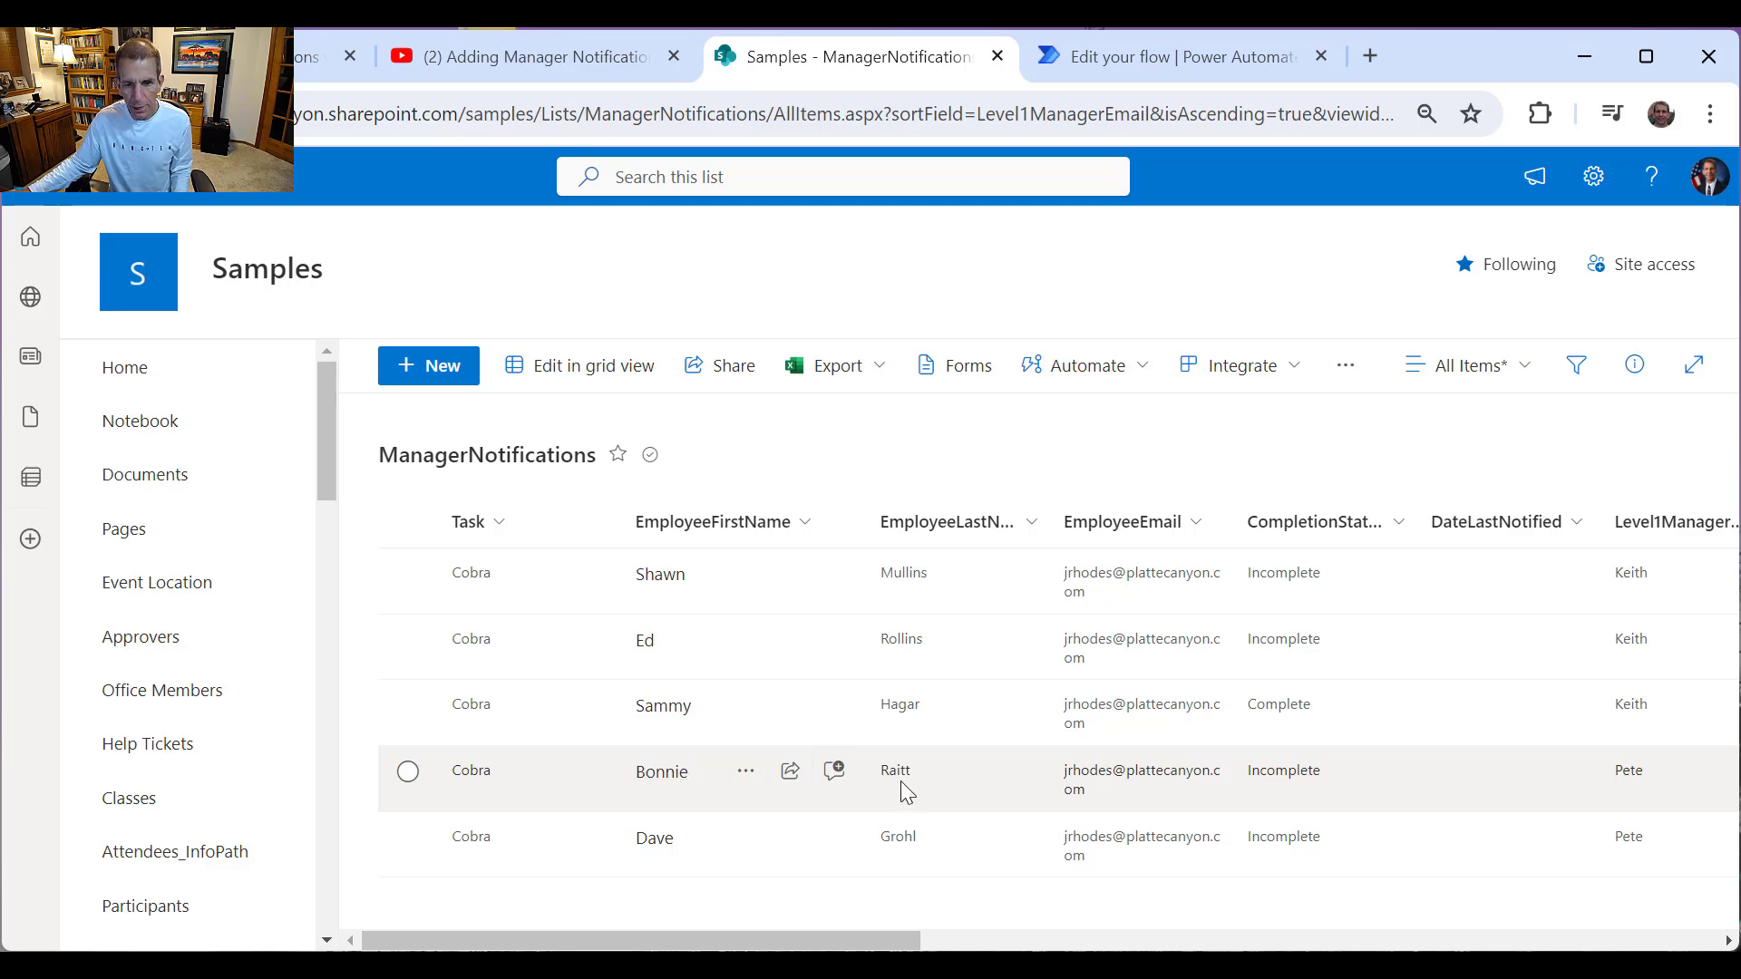
left_click_drag(897, 941, 707, 939)
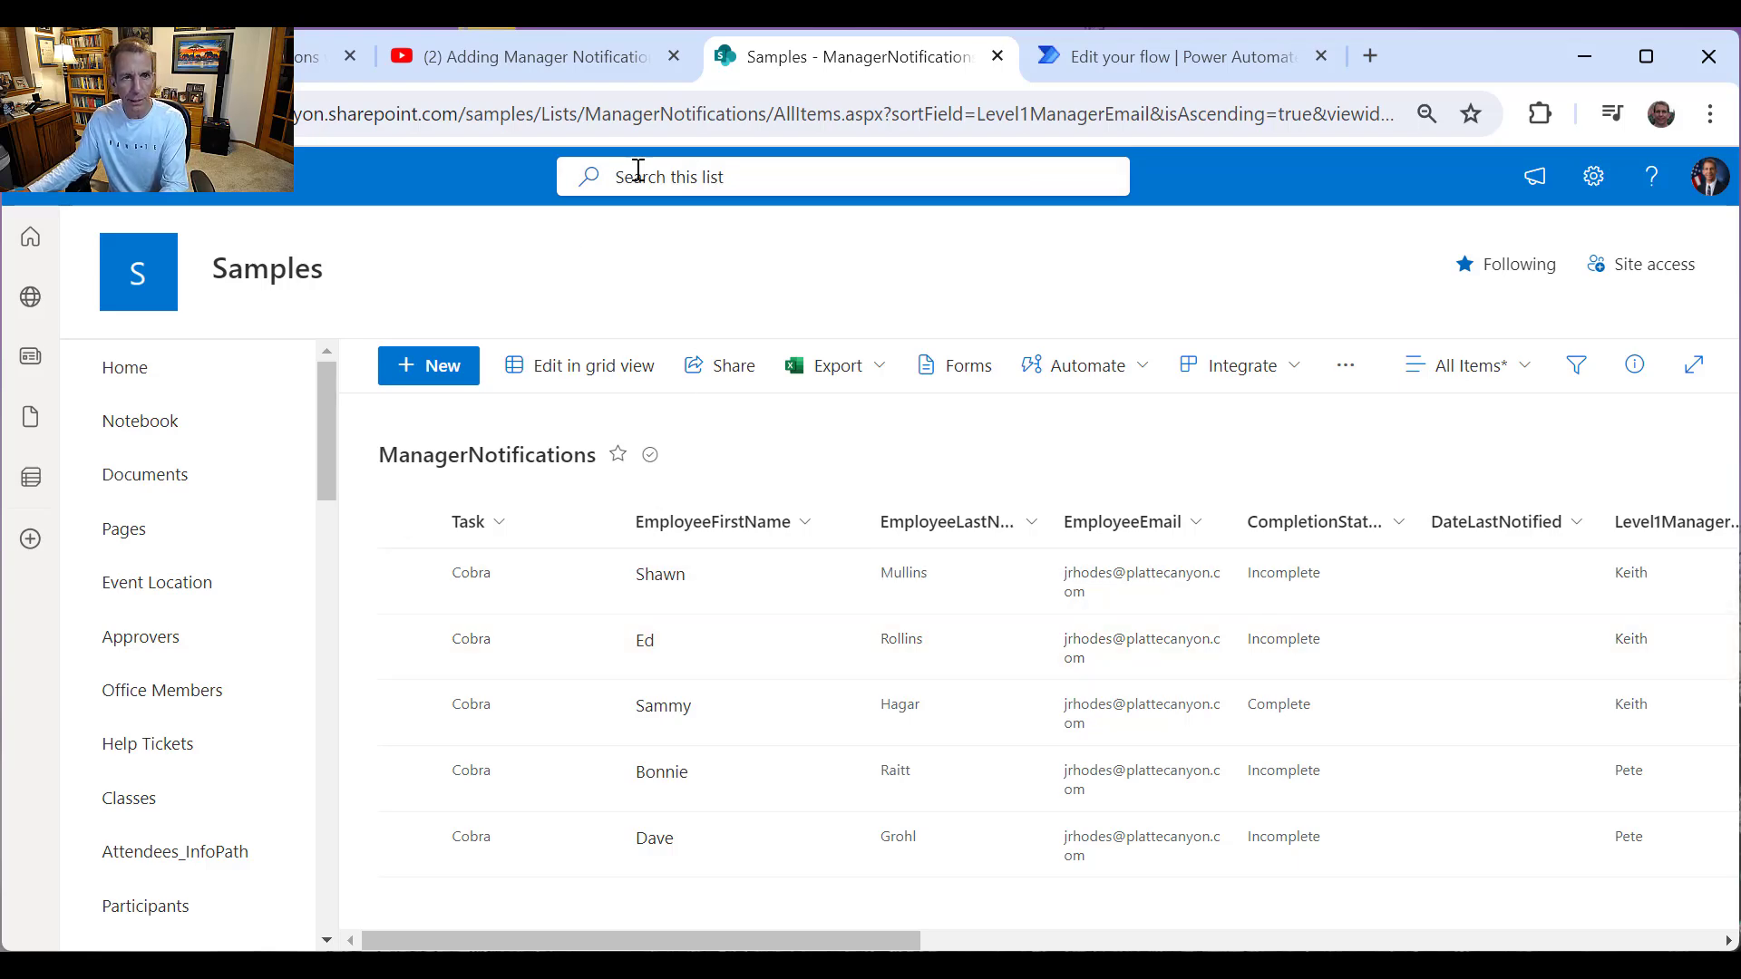
left_click(1121, 64)
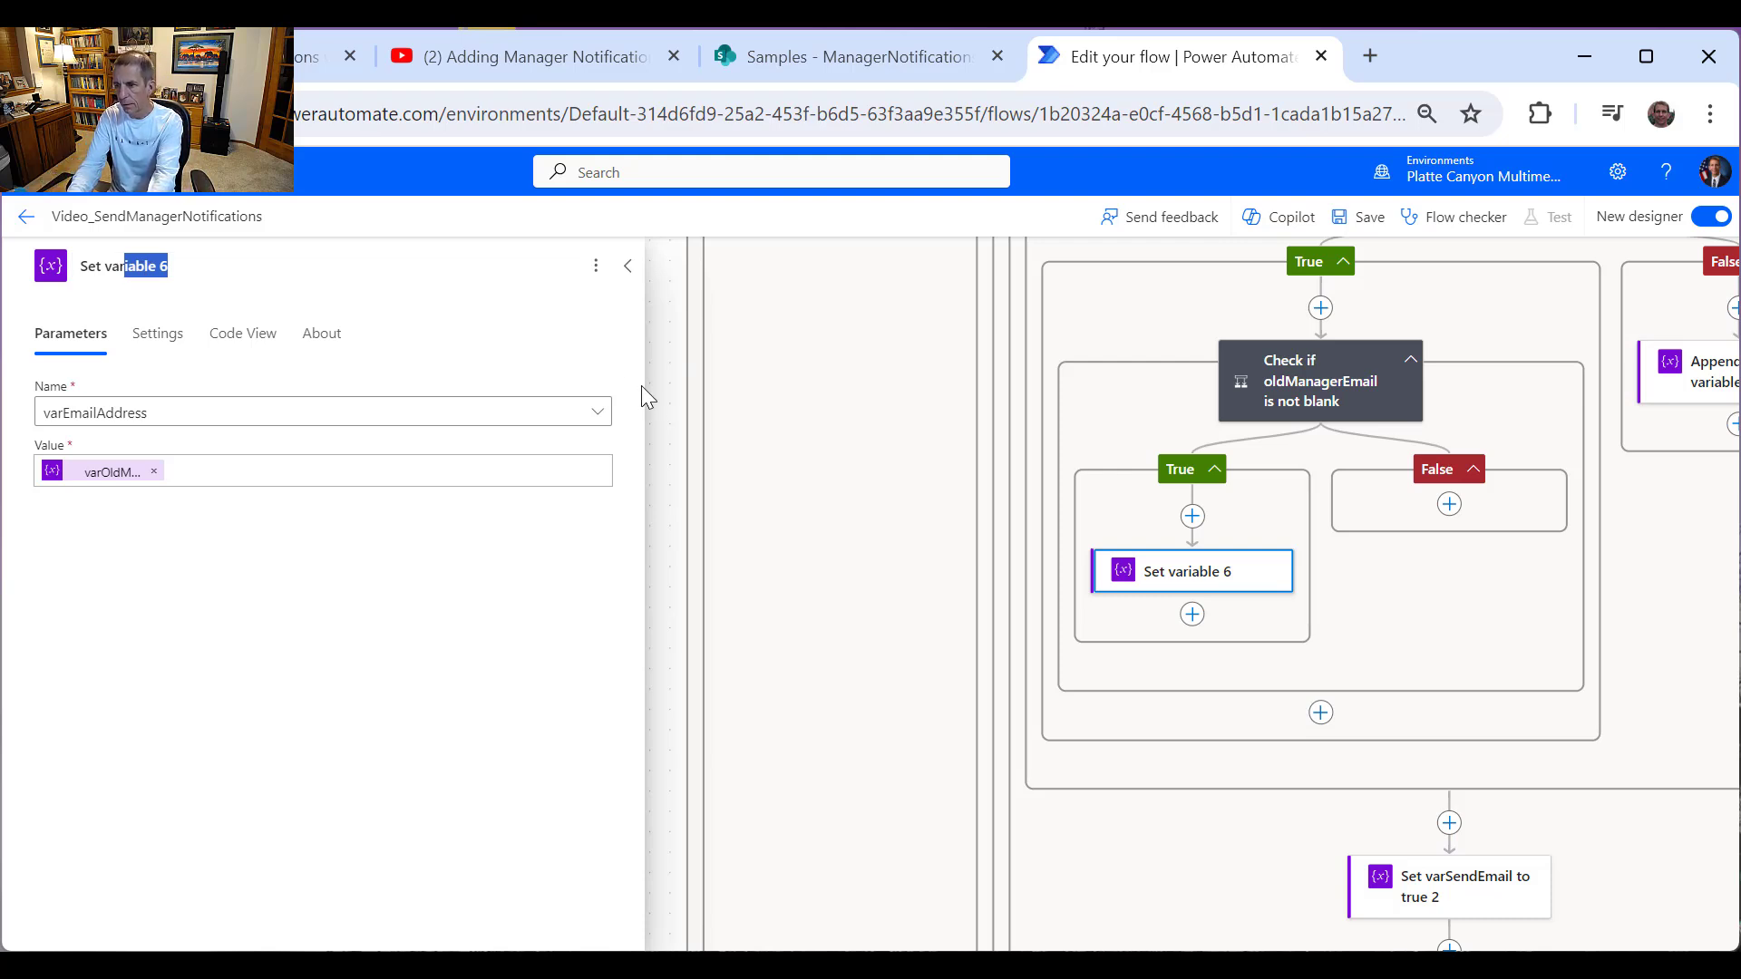
type("EmailA")
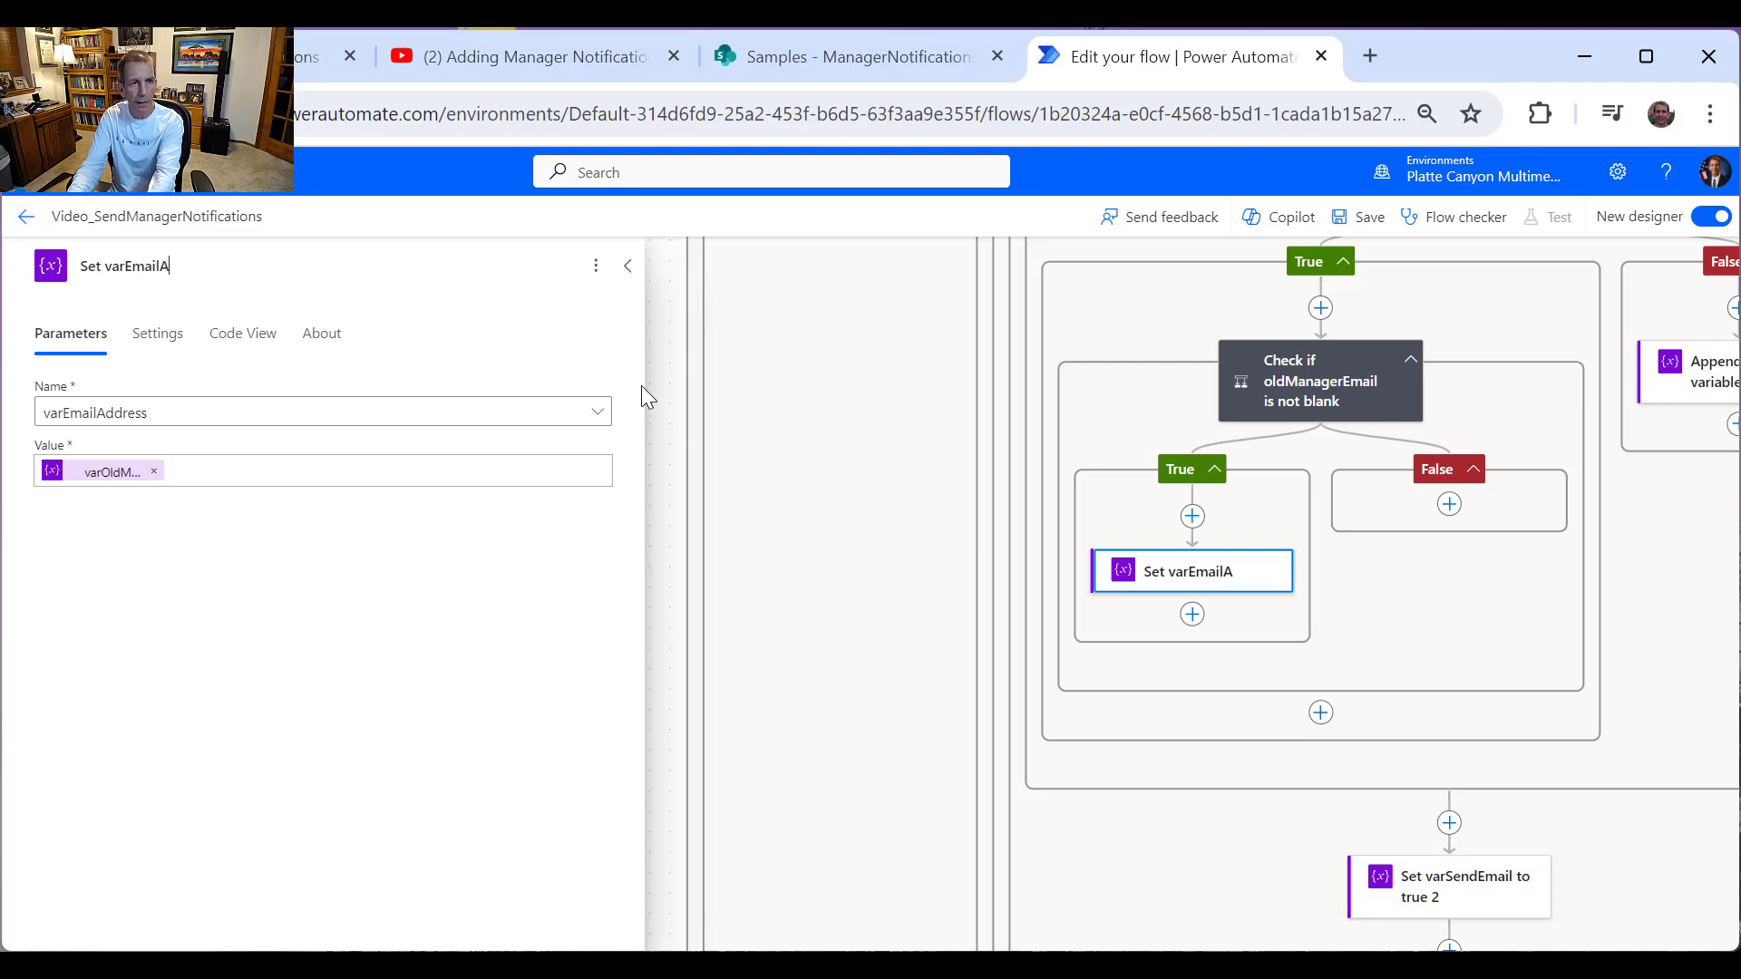
type("ddress to varOldM")
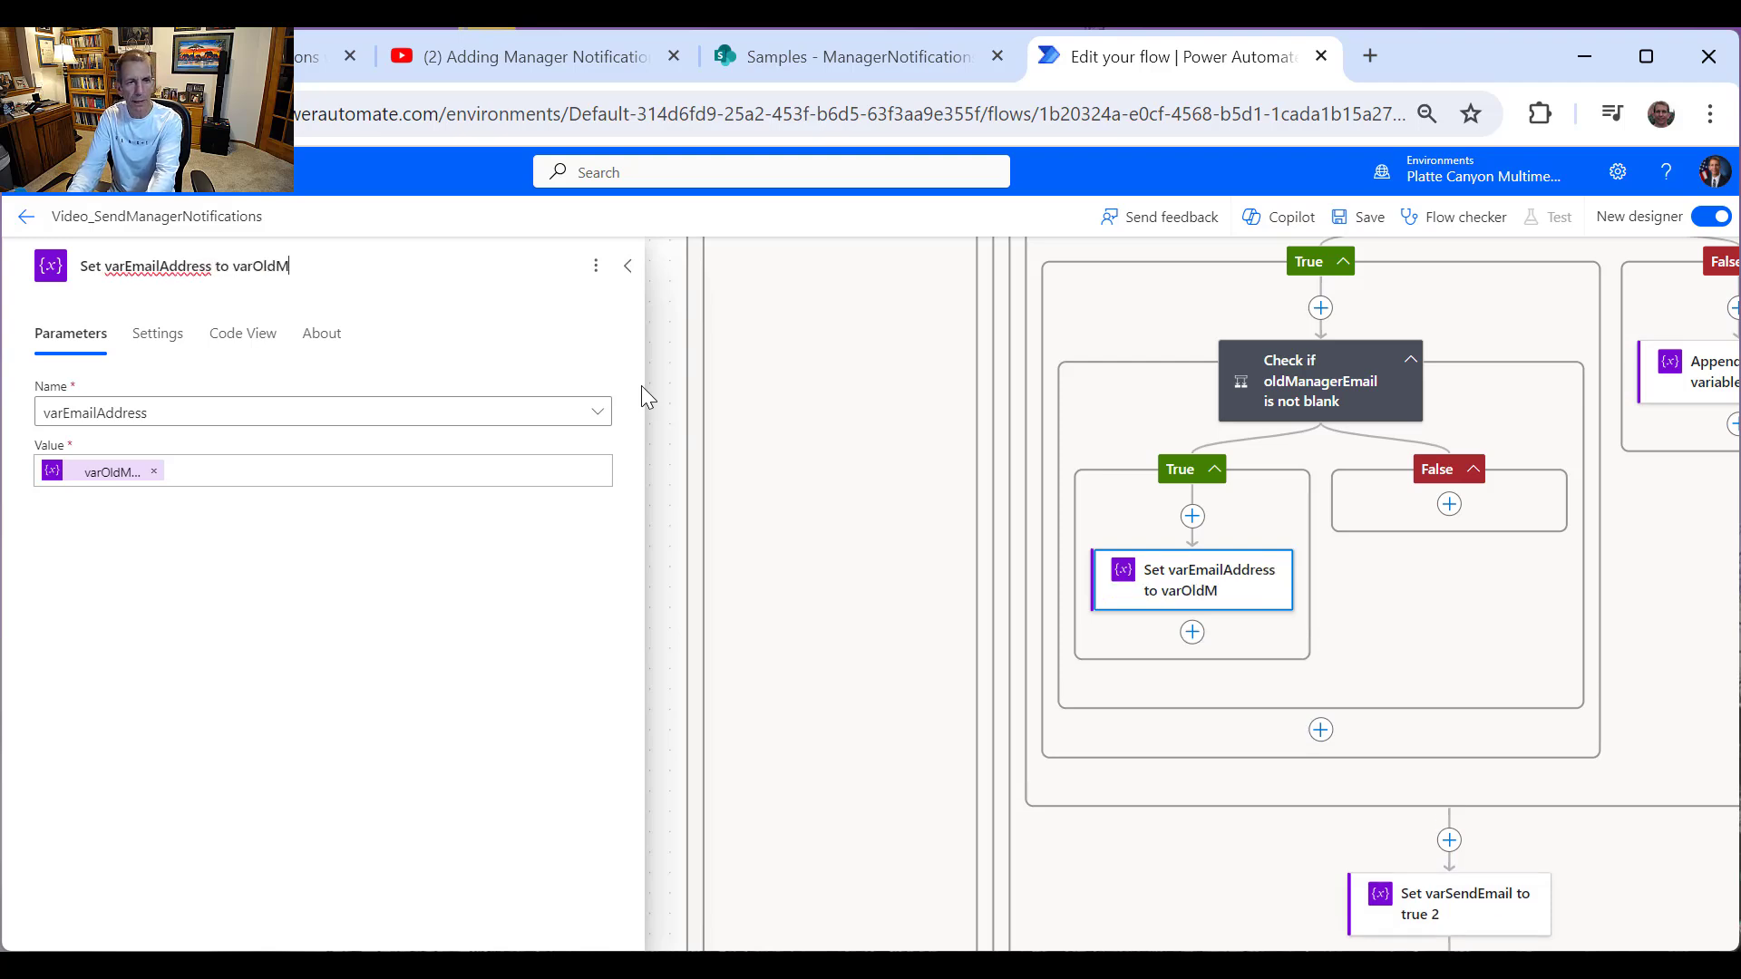
type("anagerEmail")
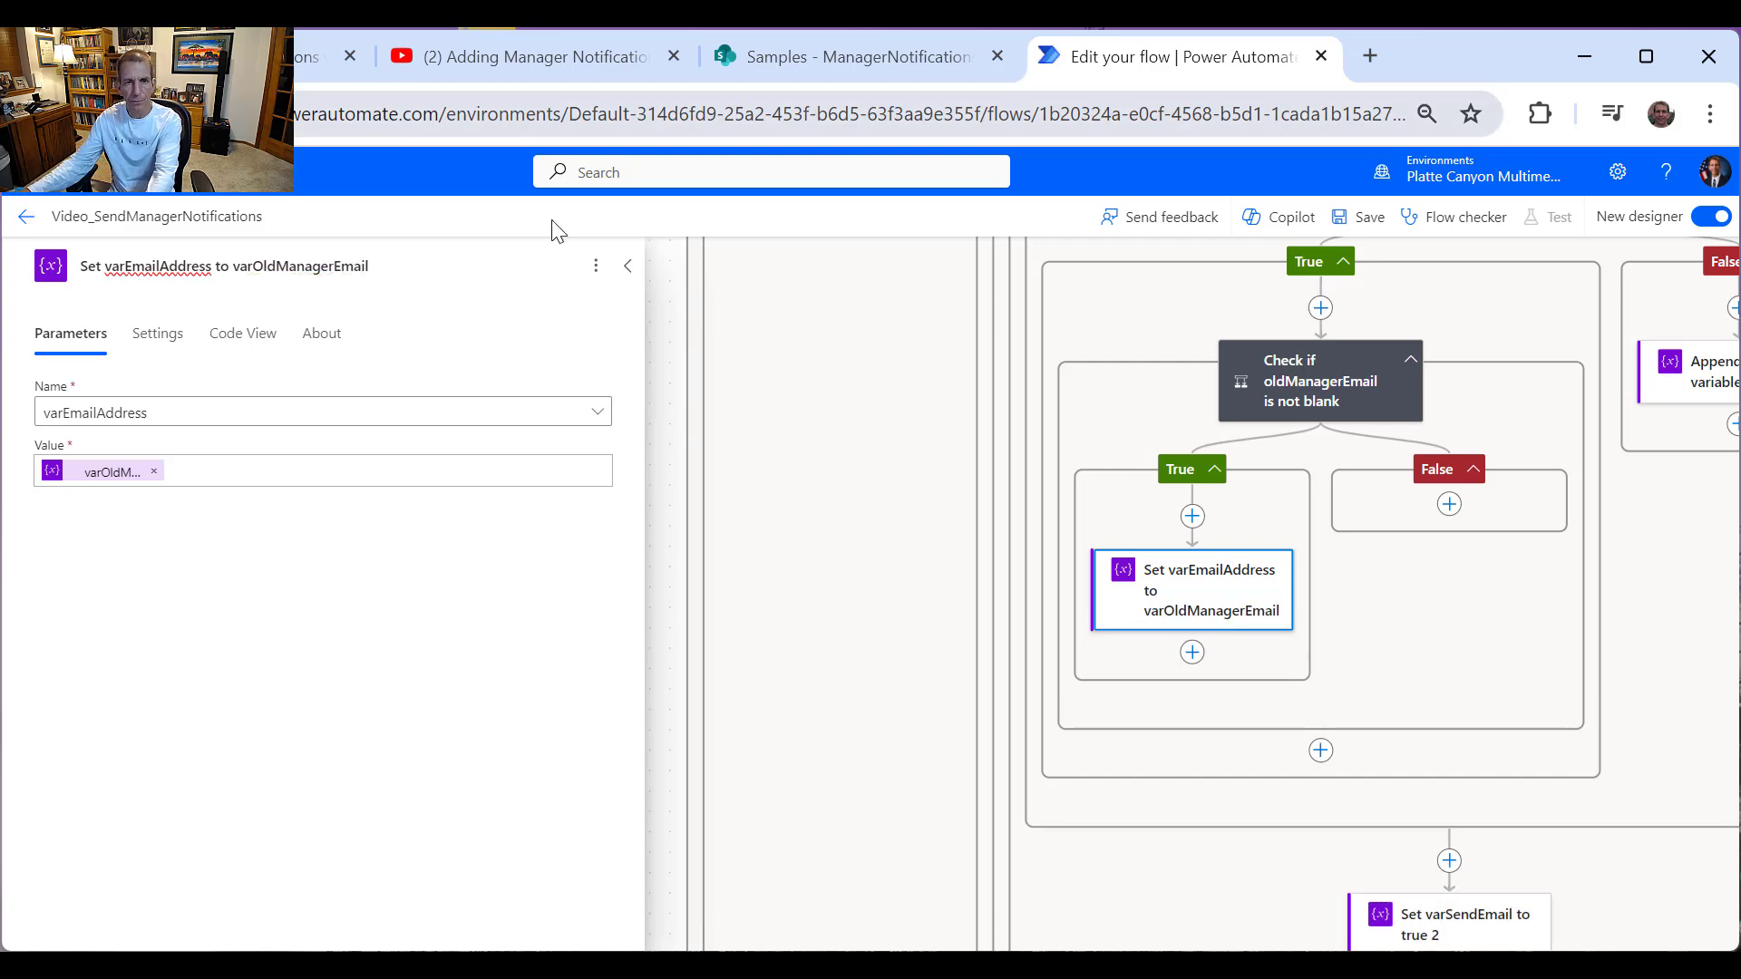
left_click(631, 271)
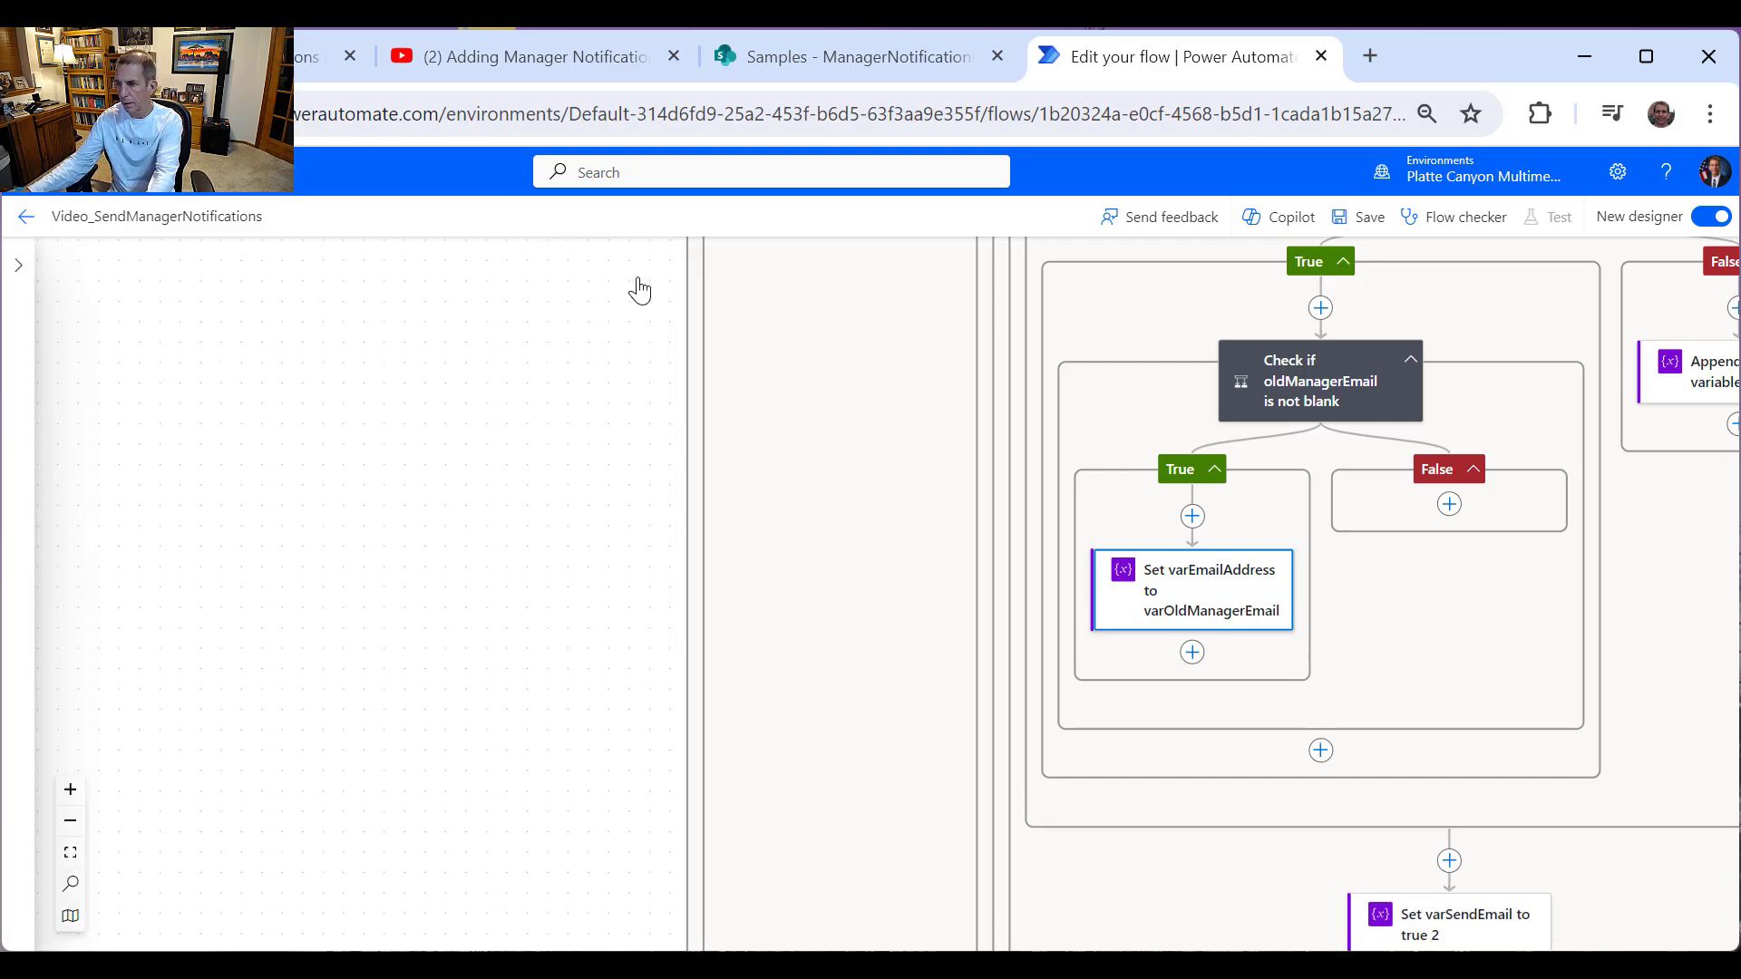
Step: Copy the "Send an email - Employee" action and paste it below "Set varEmailAddress to varOldManagerEmail" in the True branch
left_click(1191, 654)
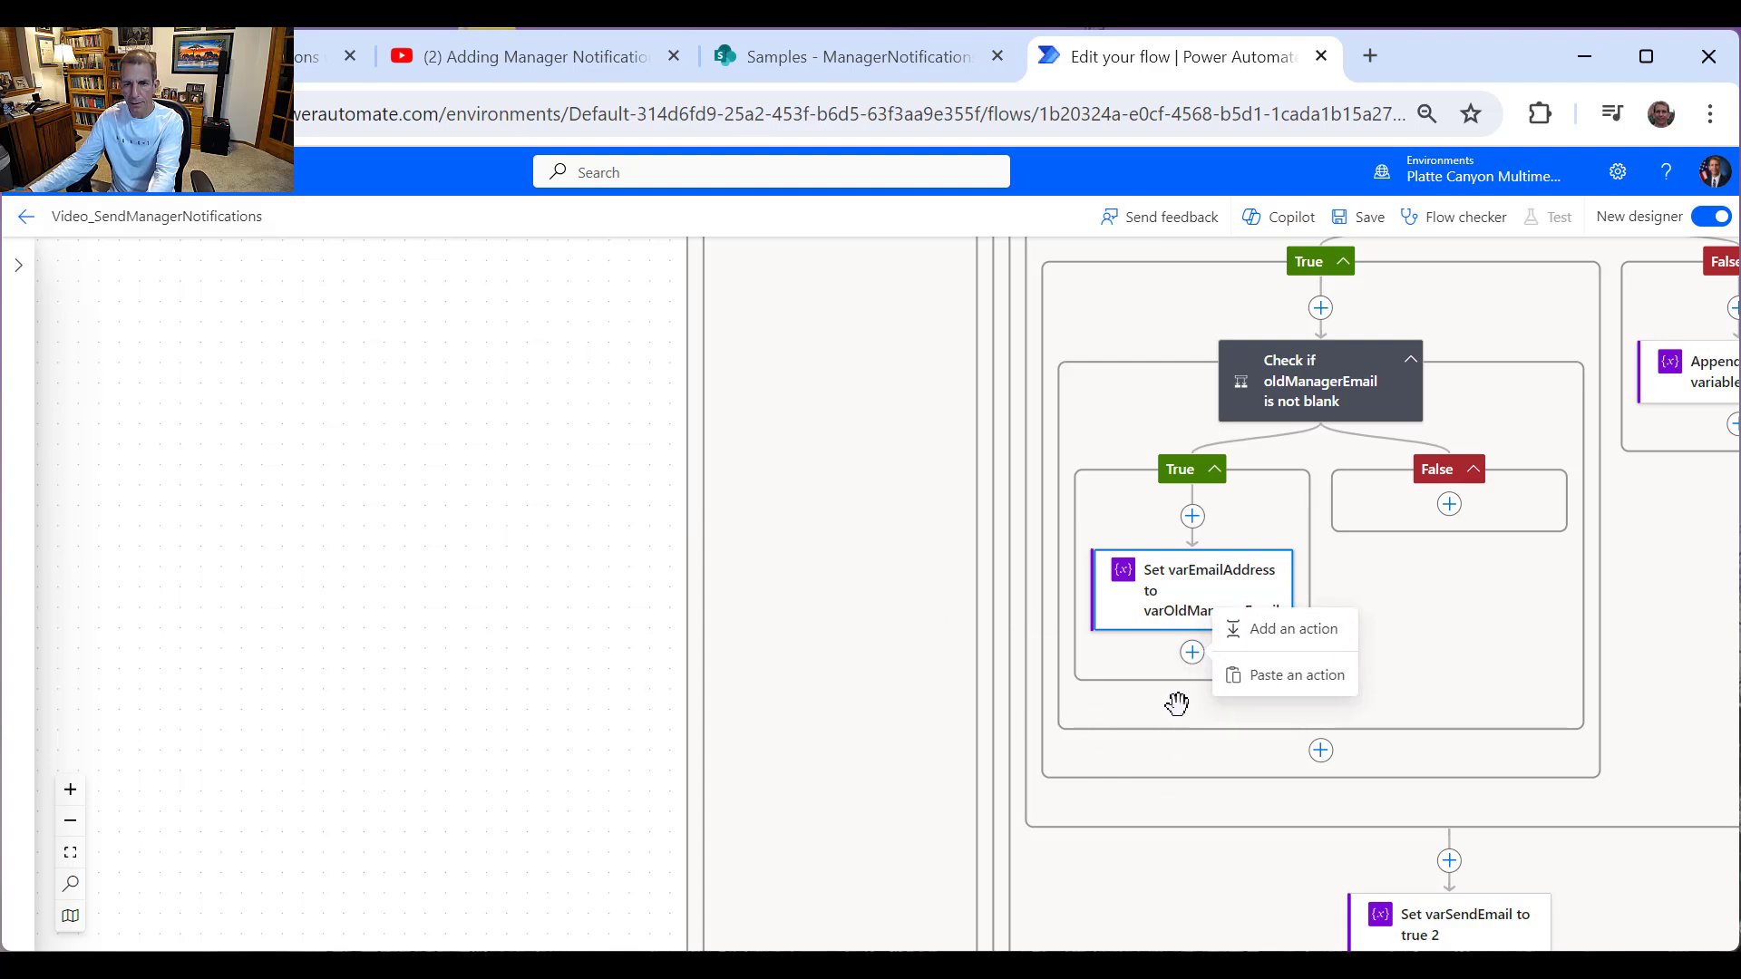
left_click(1025, 716)
scroll(947, 634, "up", 5)
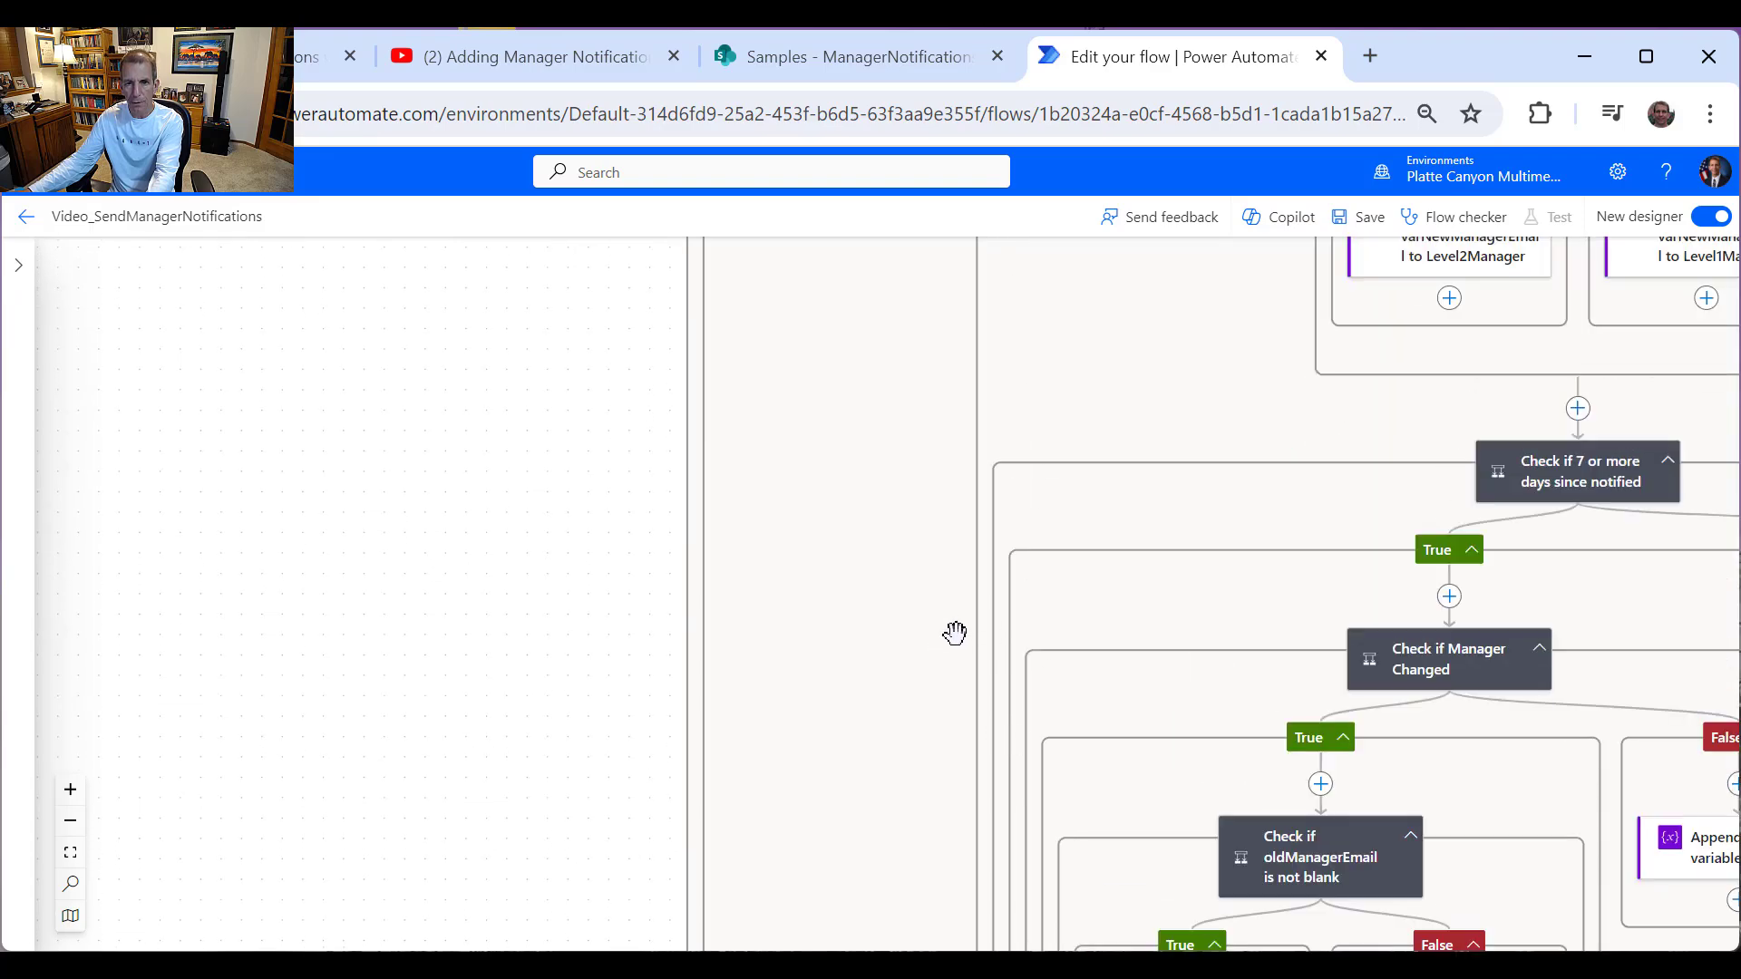
scroll(955, 633, "up", 4)
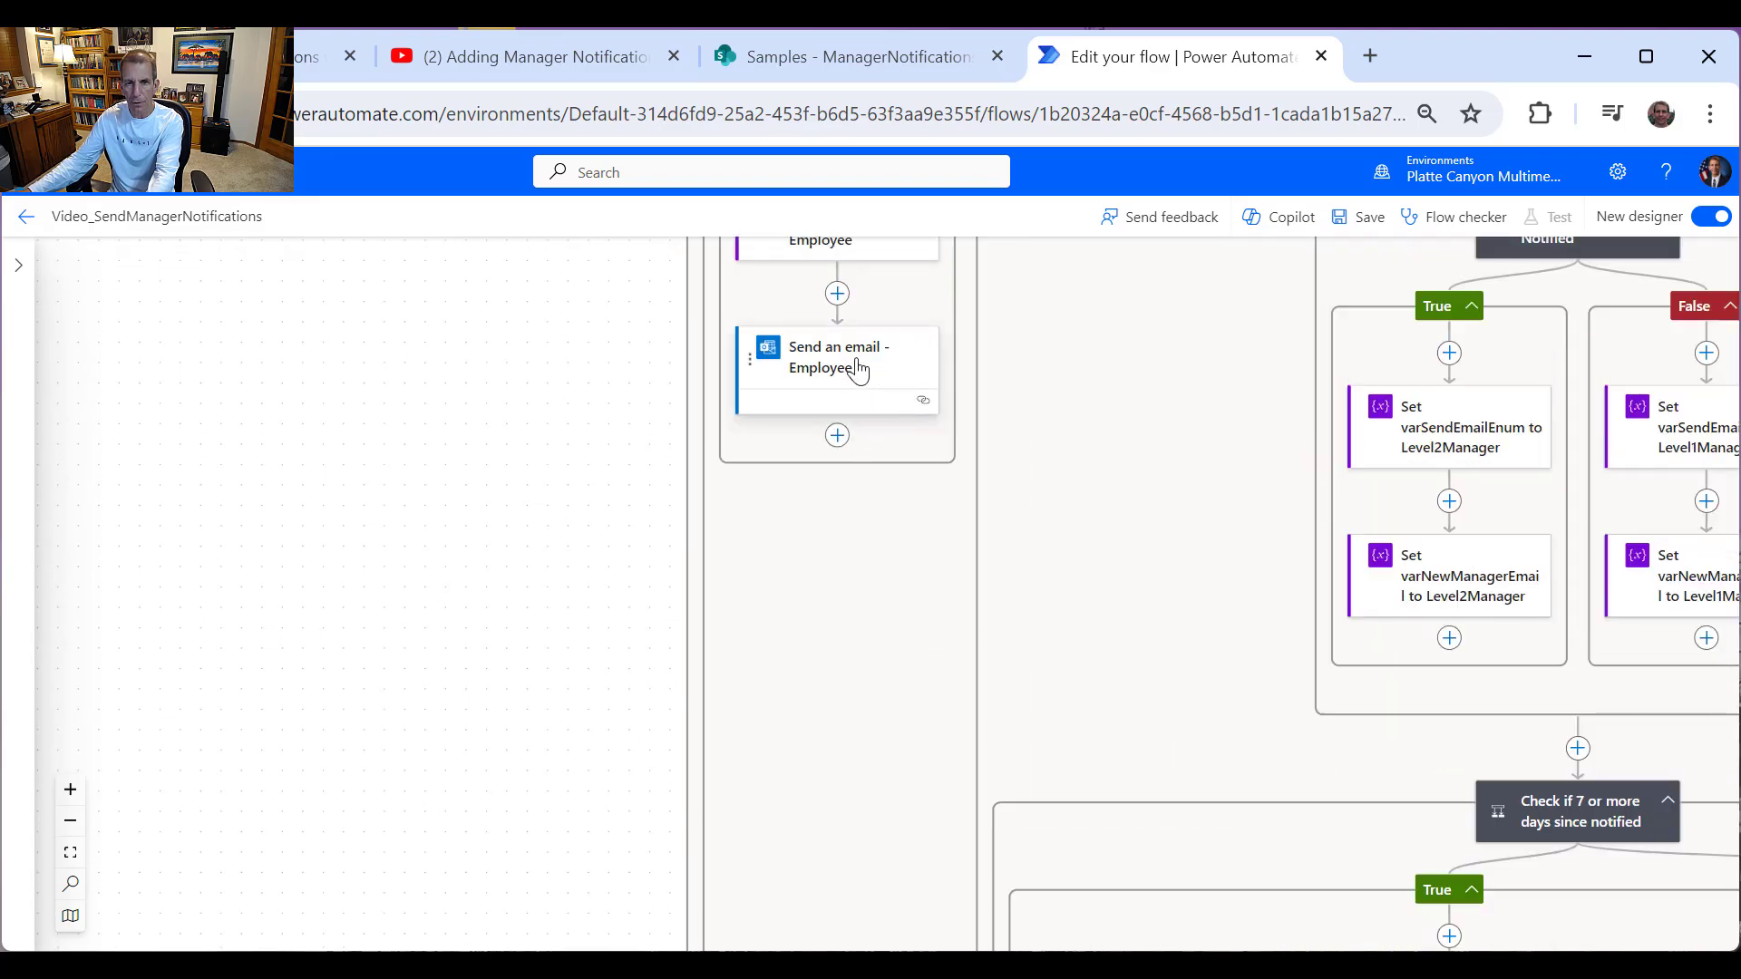
right_click(857, 370)
left_click(916, 411)
scroll(1228, 645, "down", 5)
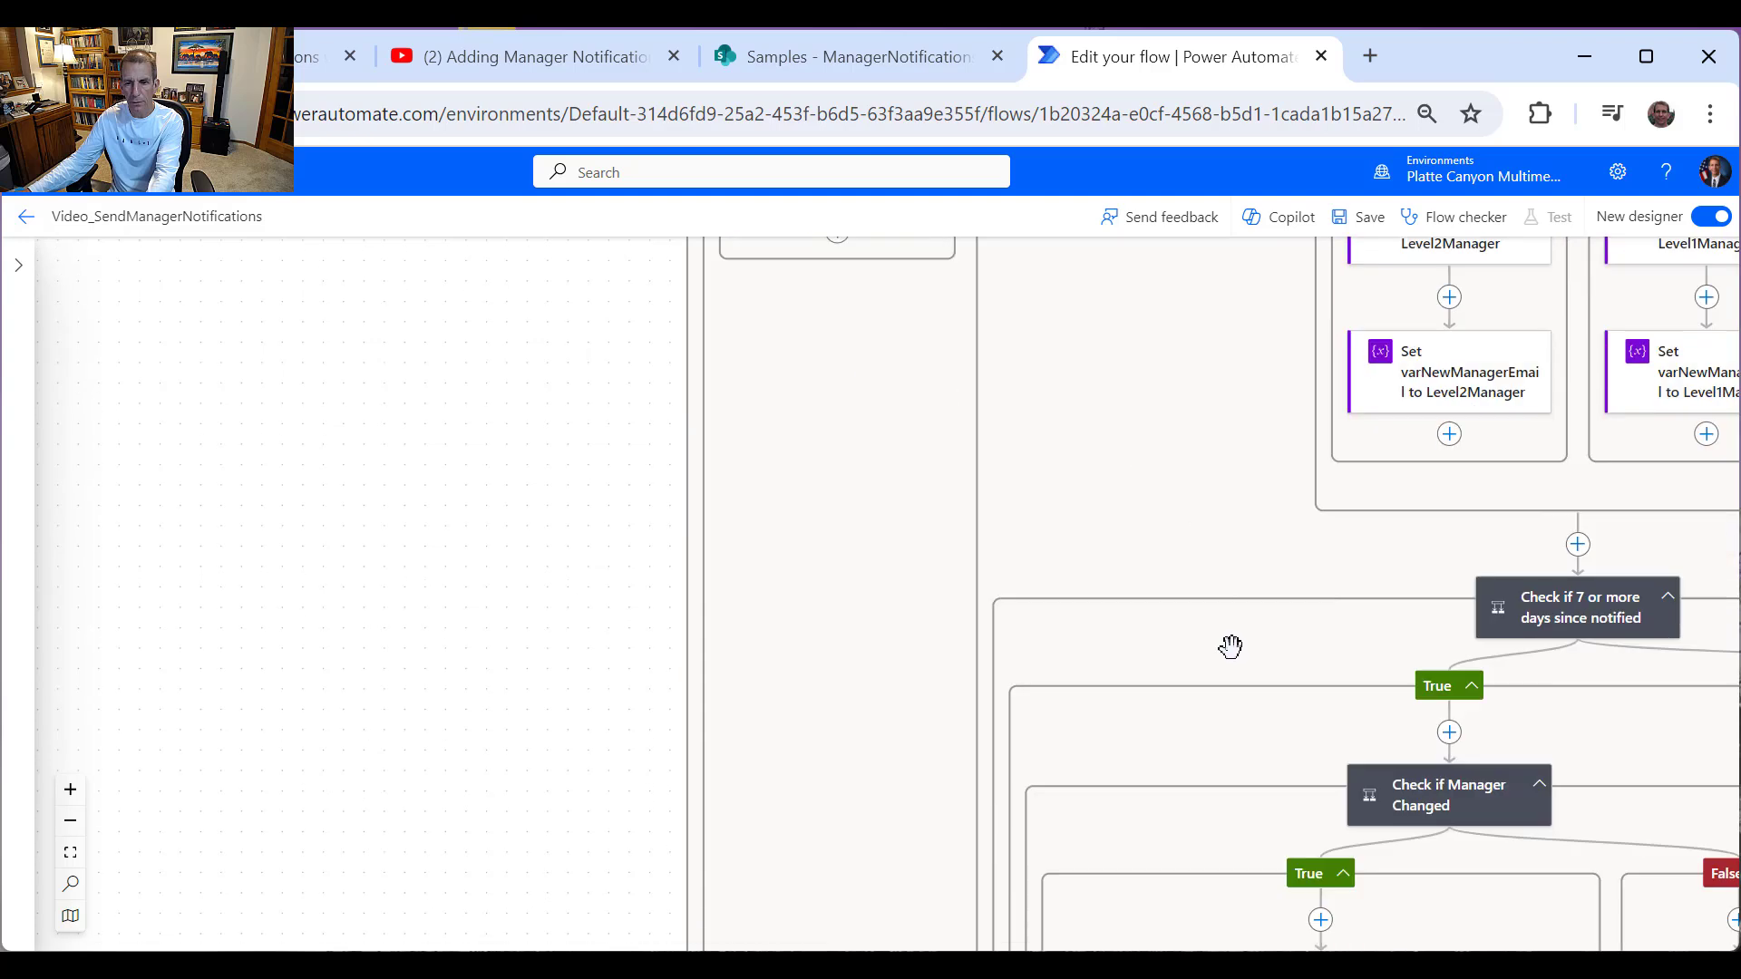
scroll(1248, 831, "down", 3)
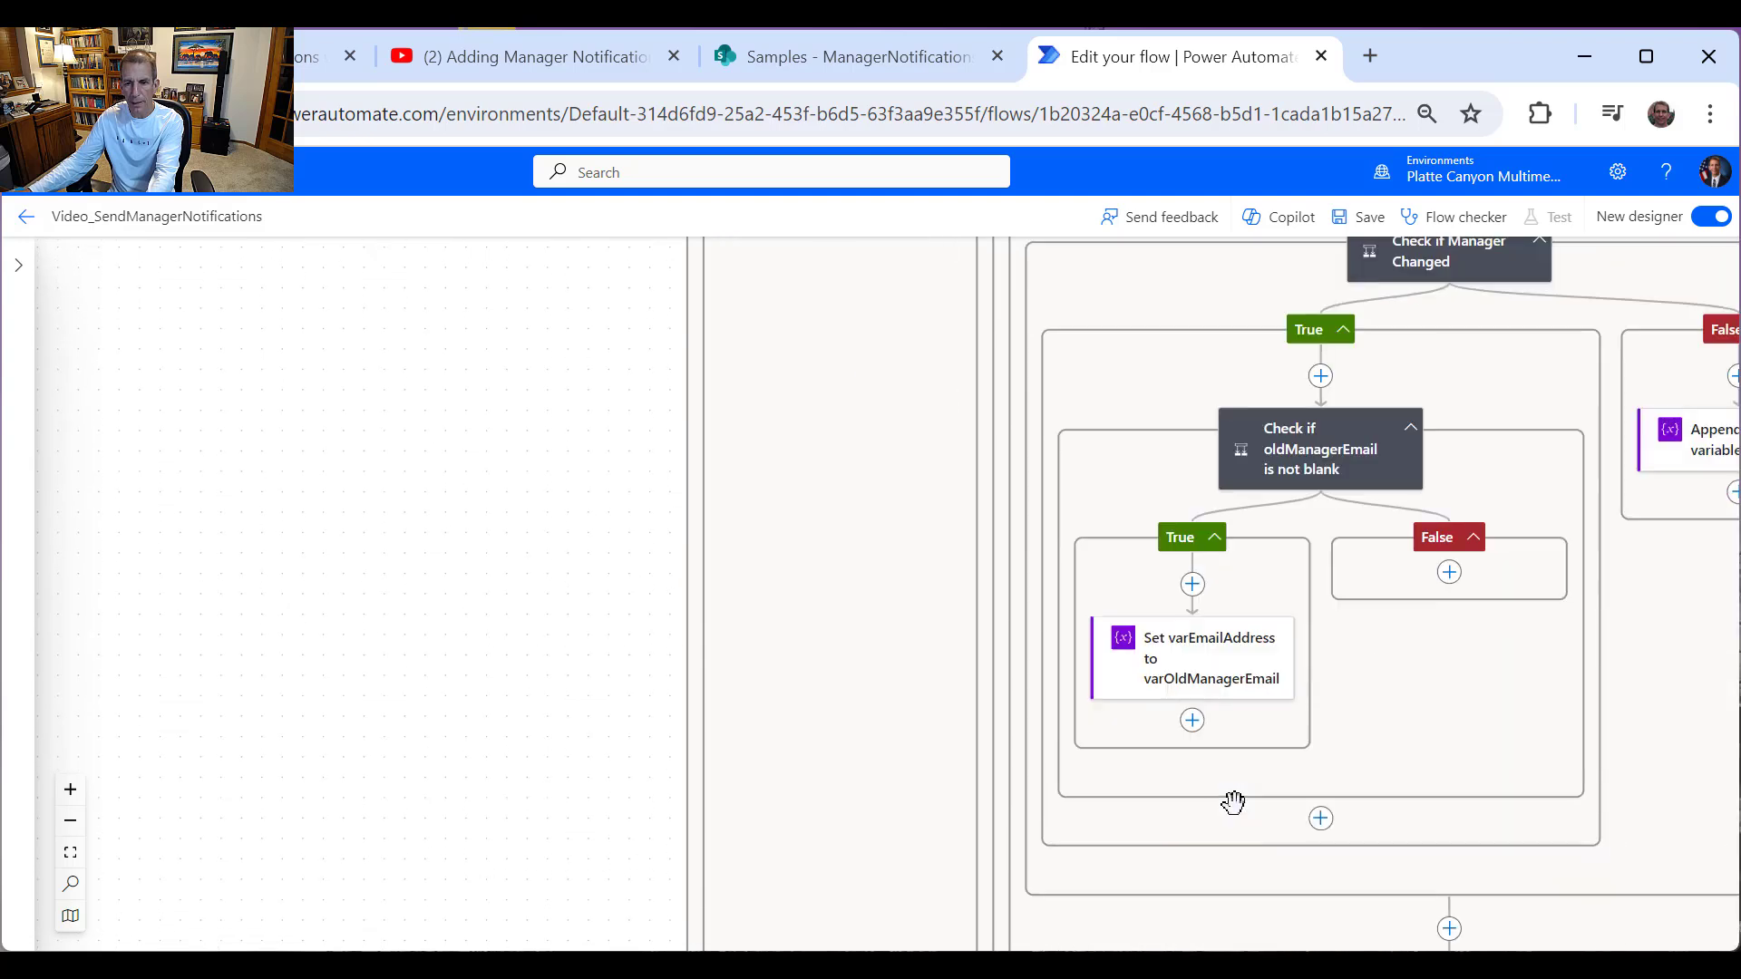
left_click(1191, 721)
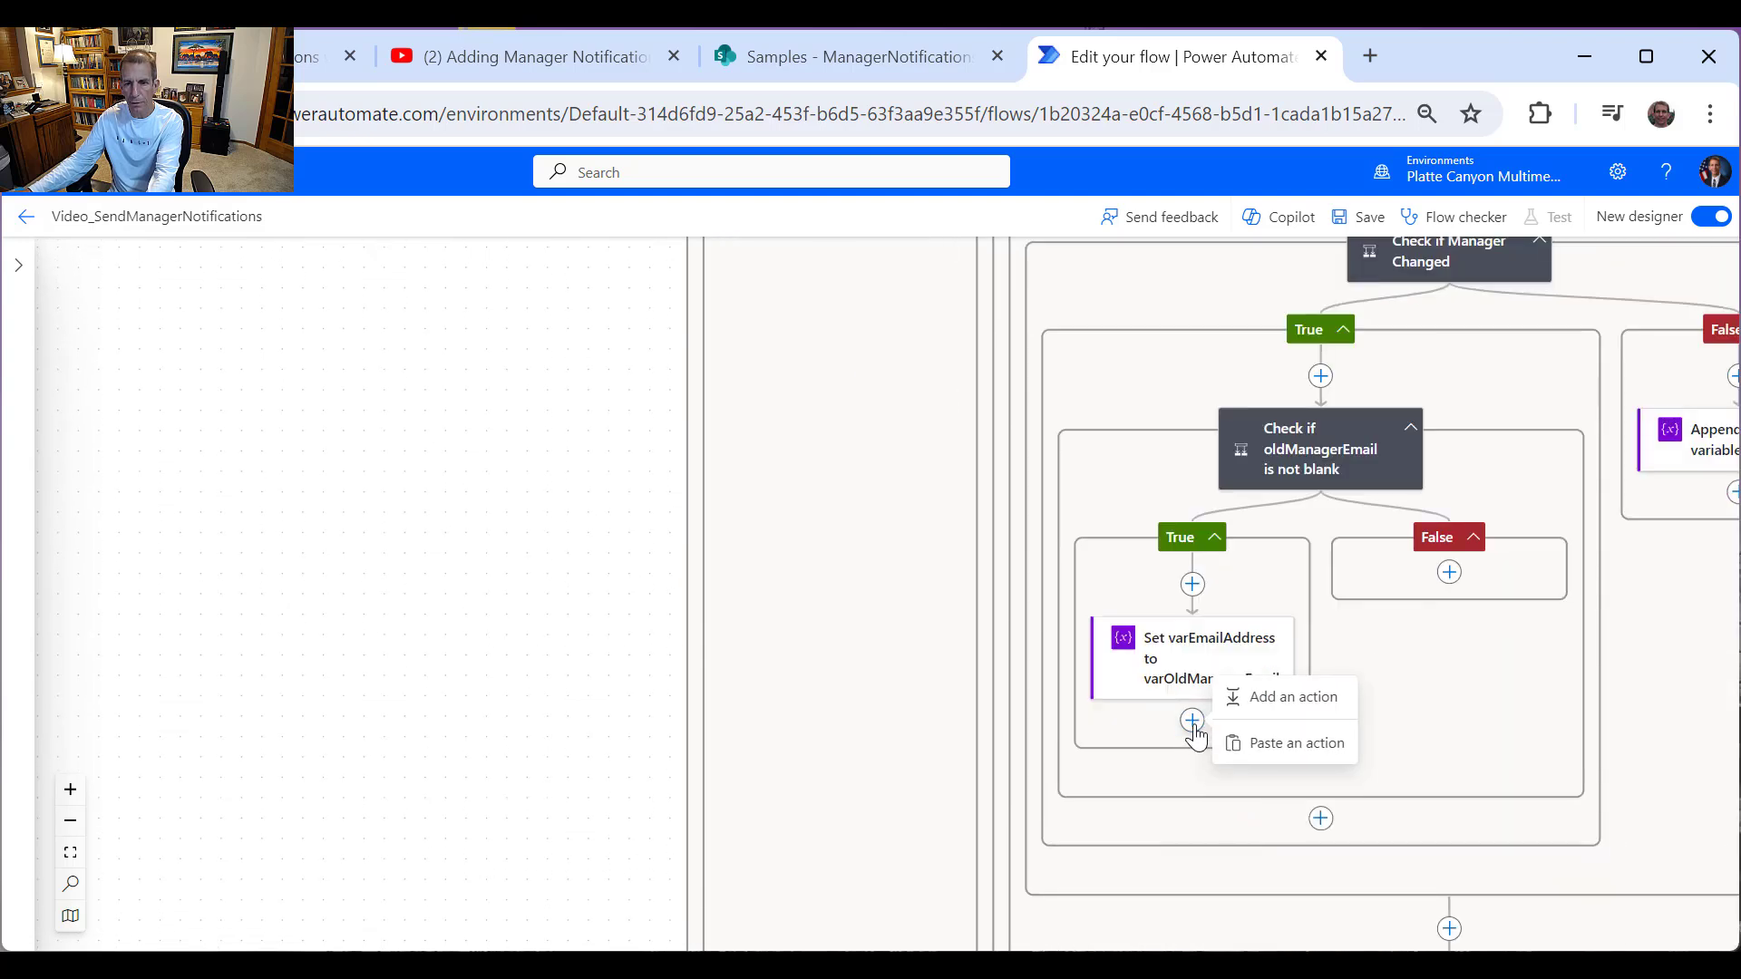
left_click(1281, 746)
scroll(1239, 687, "down", 3)
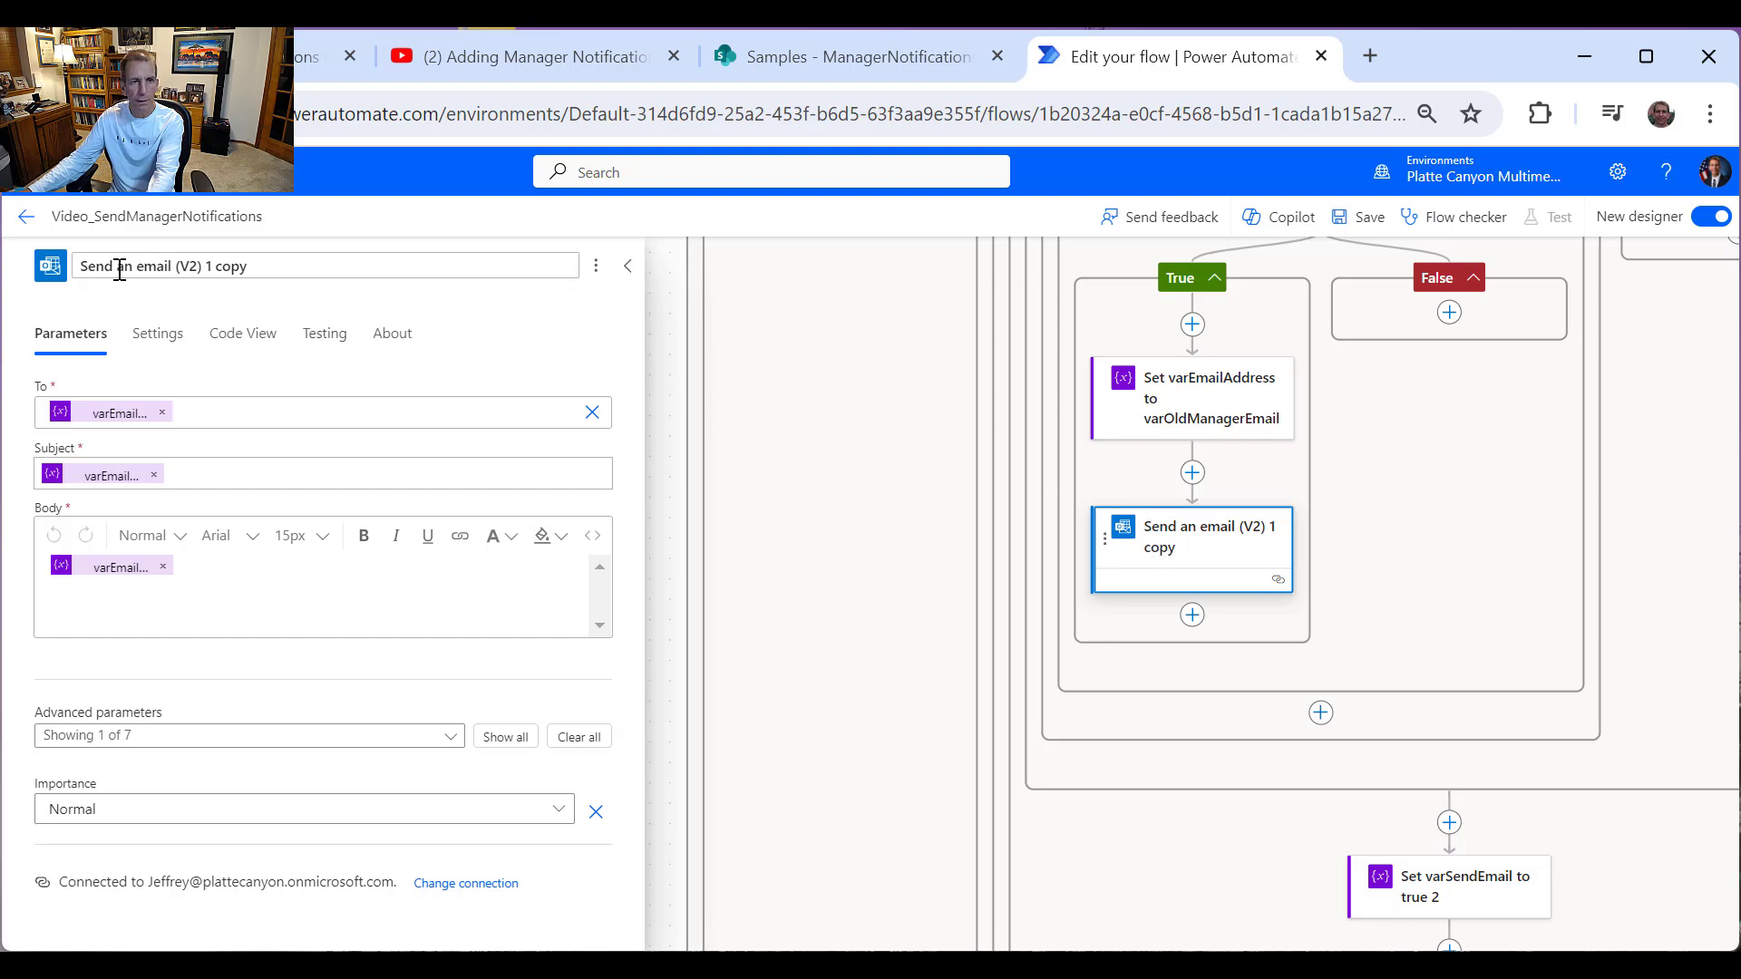
Step: Rename the pasted email action as "Send an email to Manager"
left_click_drag(119, 269, 340, 257)
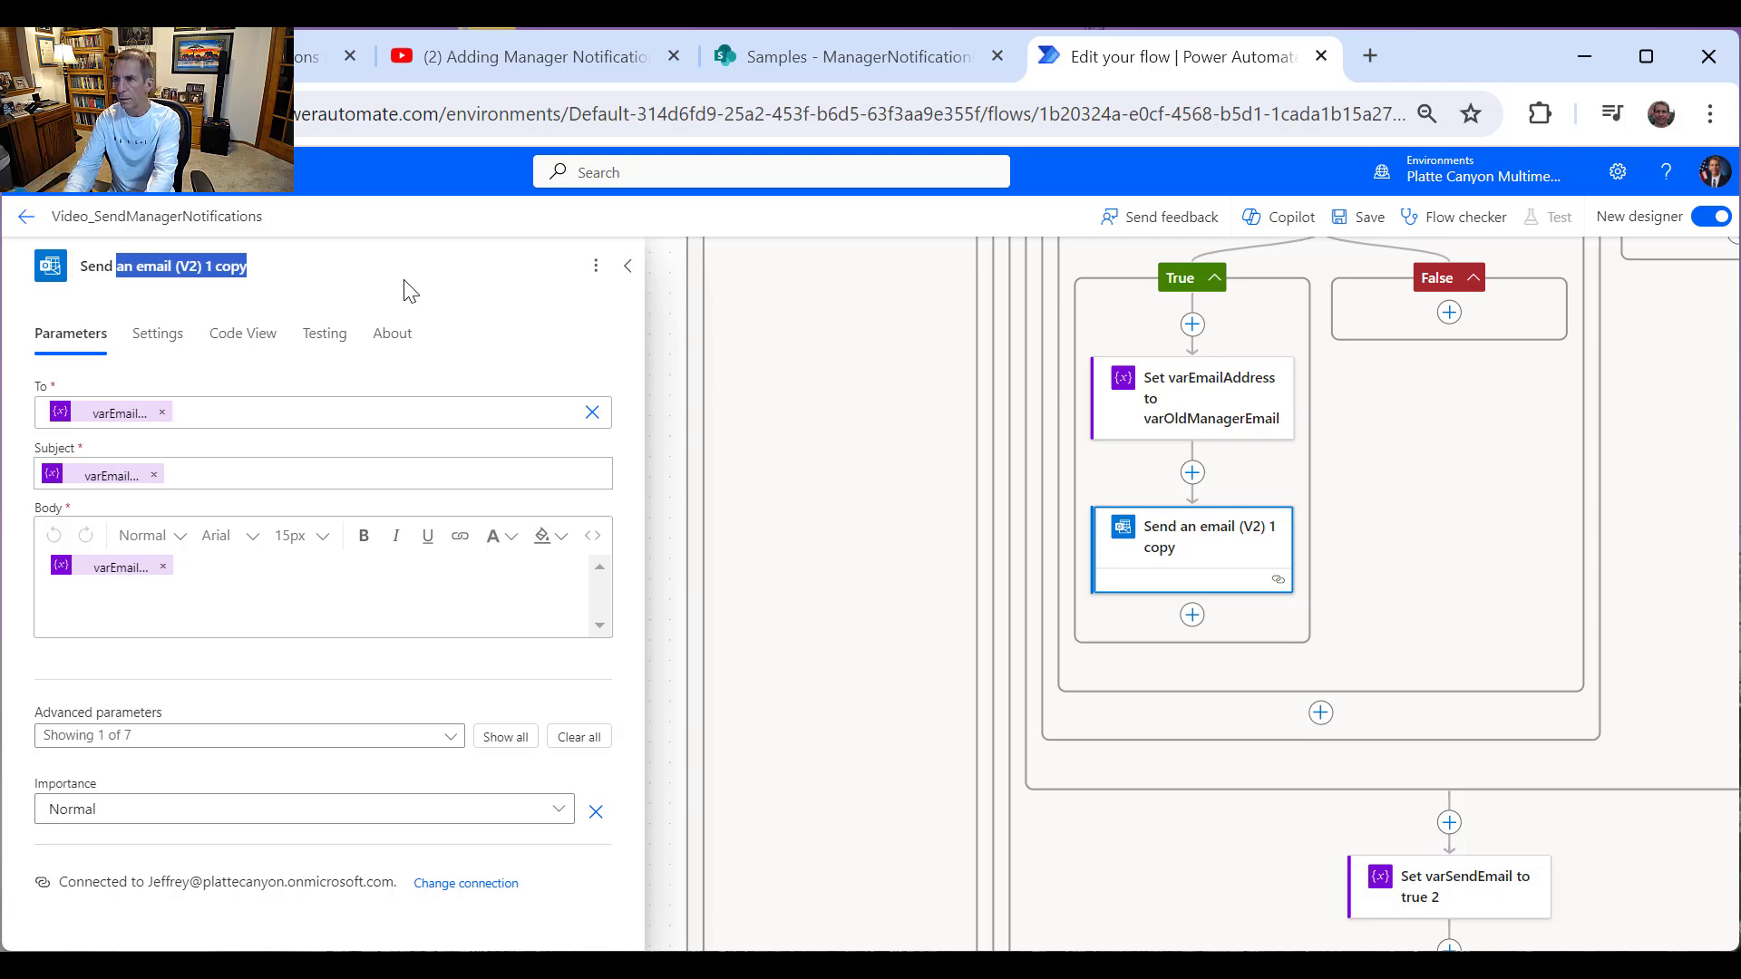
type("an e")
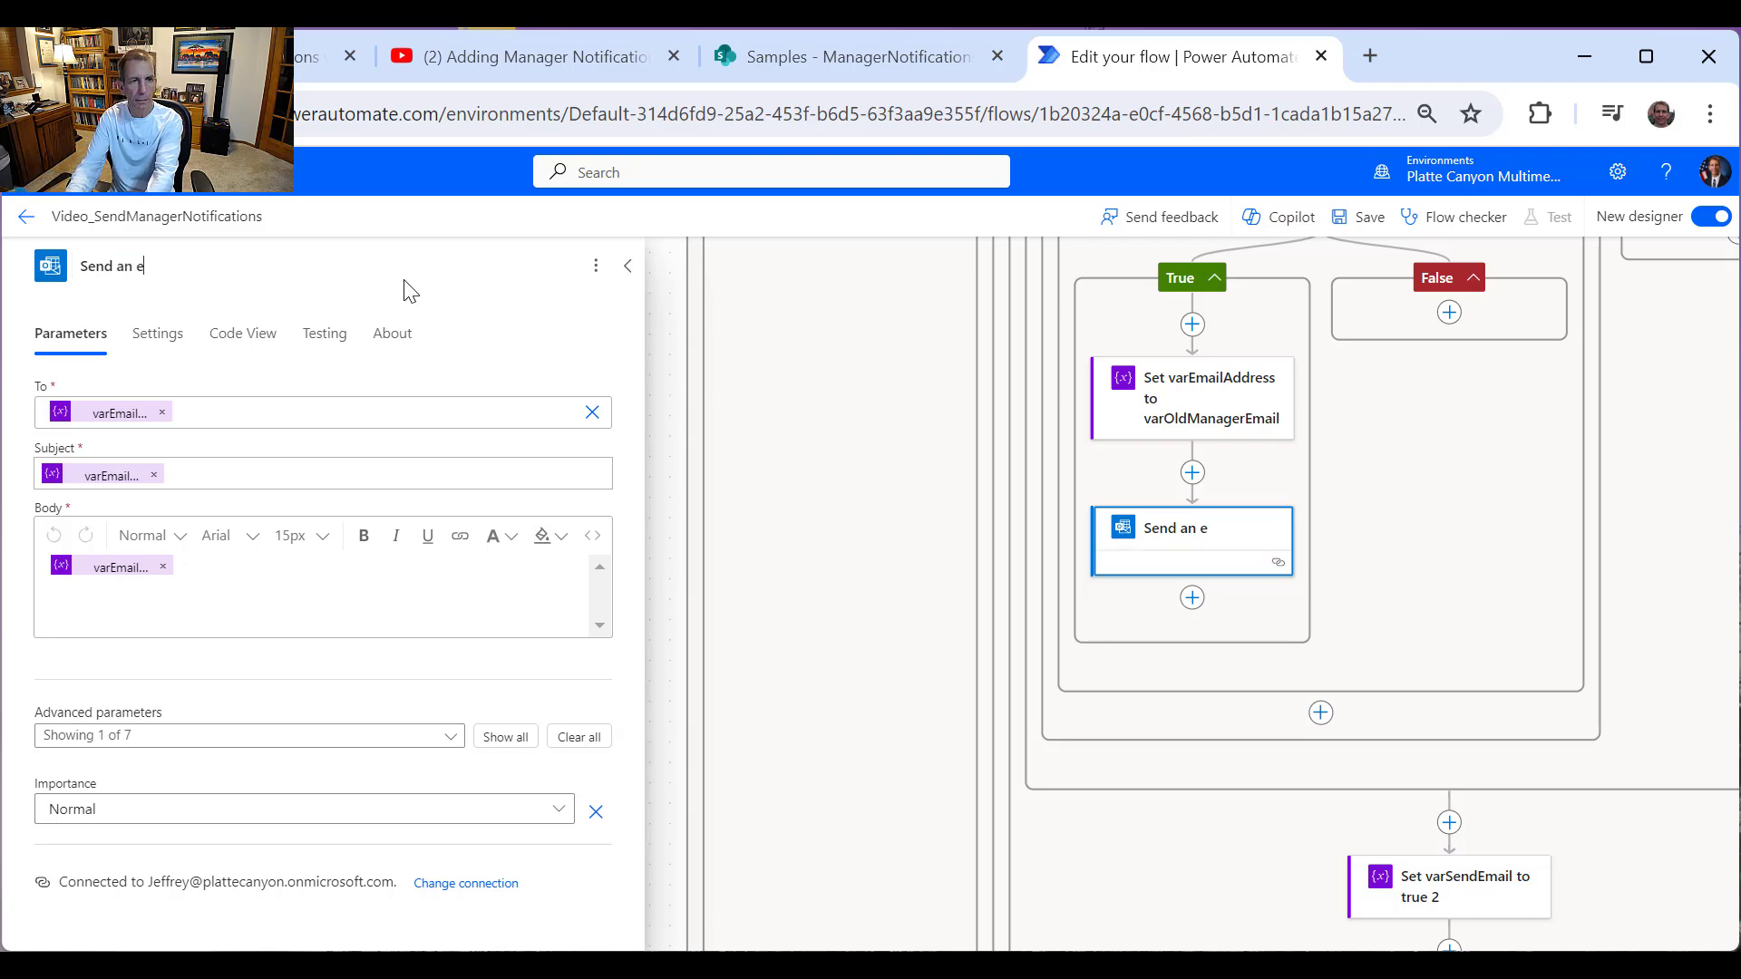
type("mail to Manager")
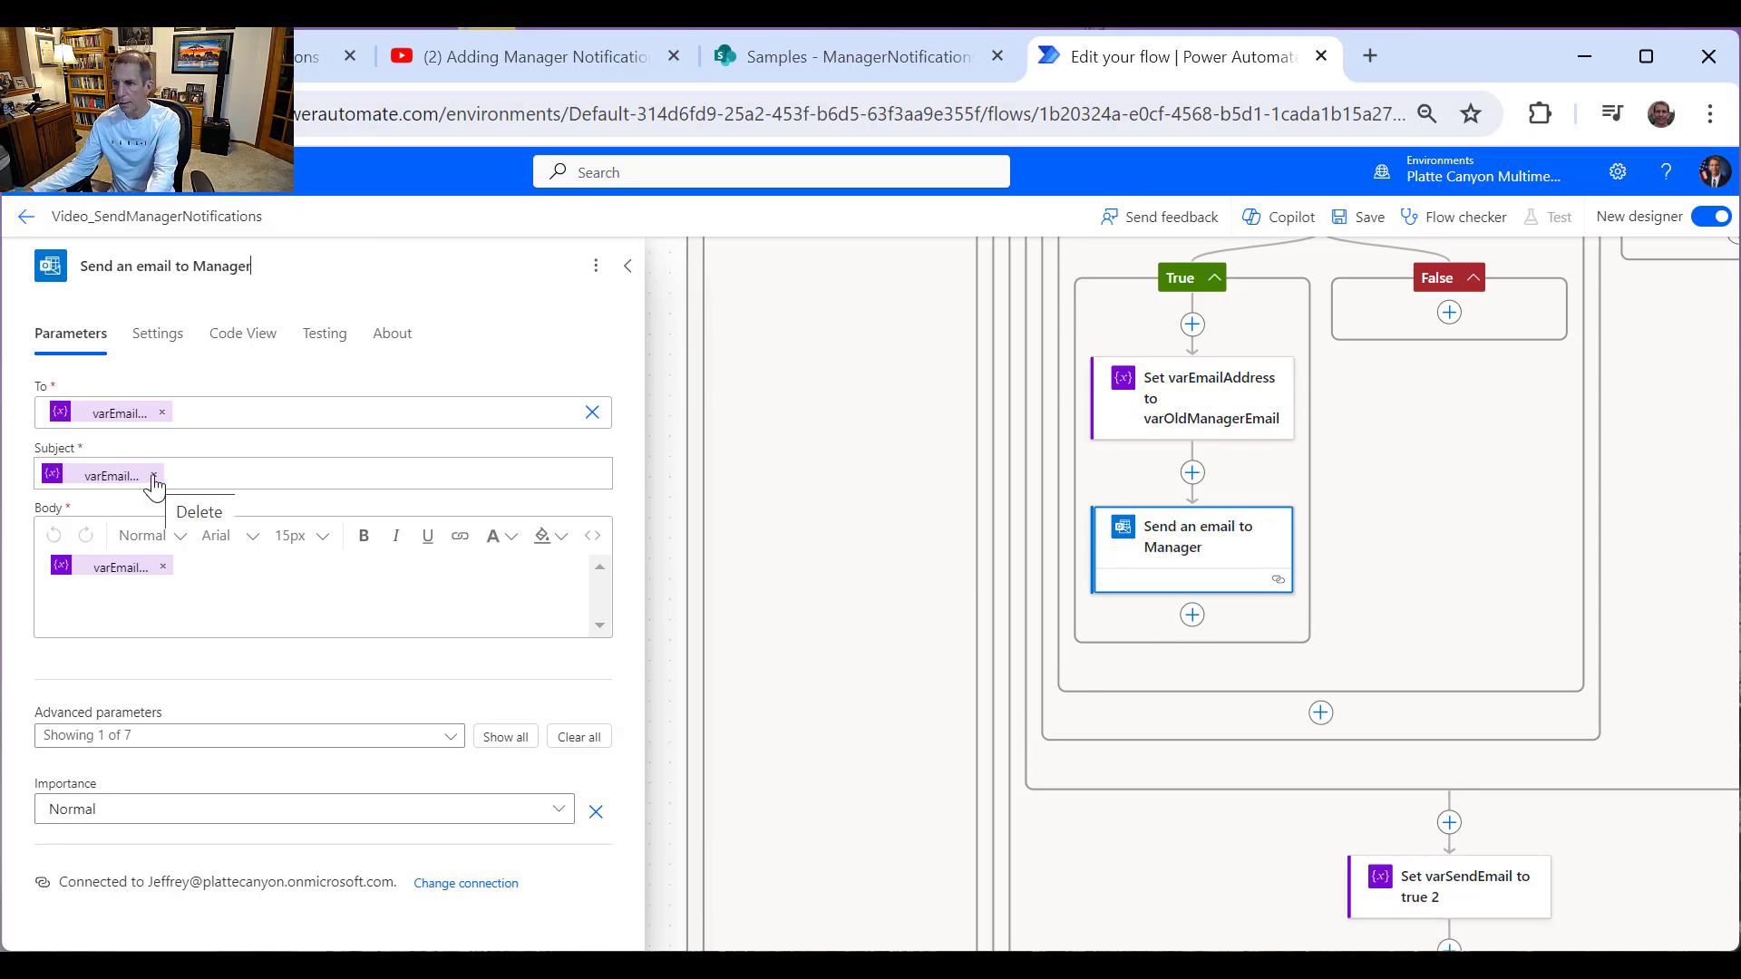
Step: Replace the body of "Send an email to Manager" with the greeting "Dear" plus the varManagerFirstName variable and a comma
left_click(162, 569)
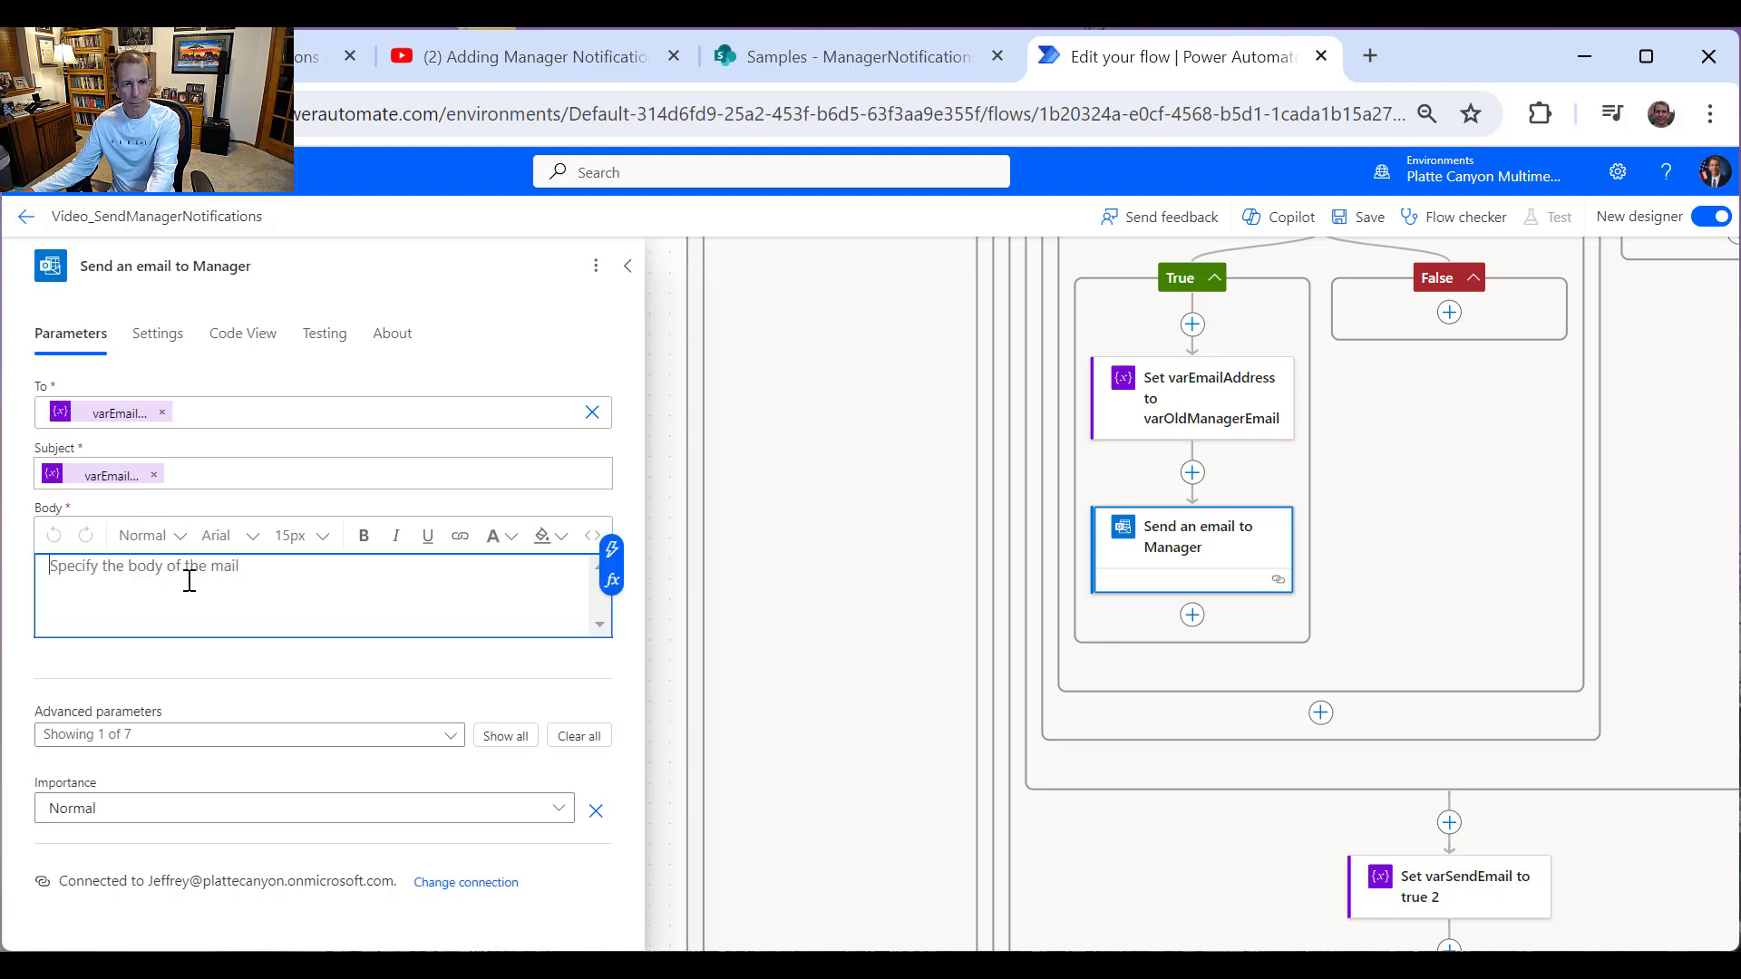
type("Dear")
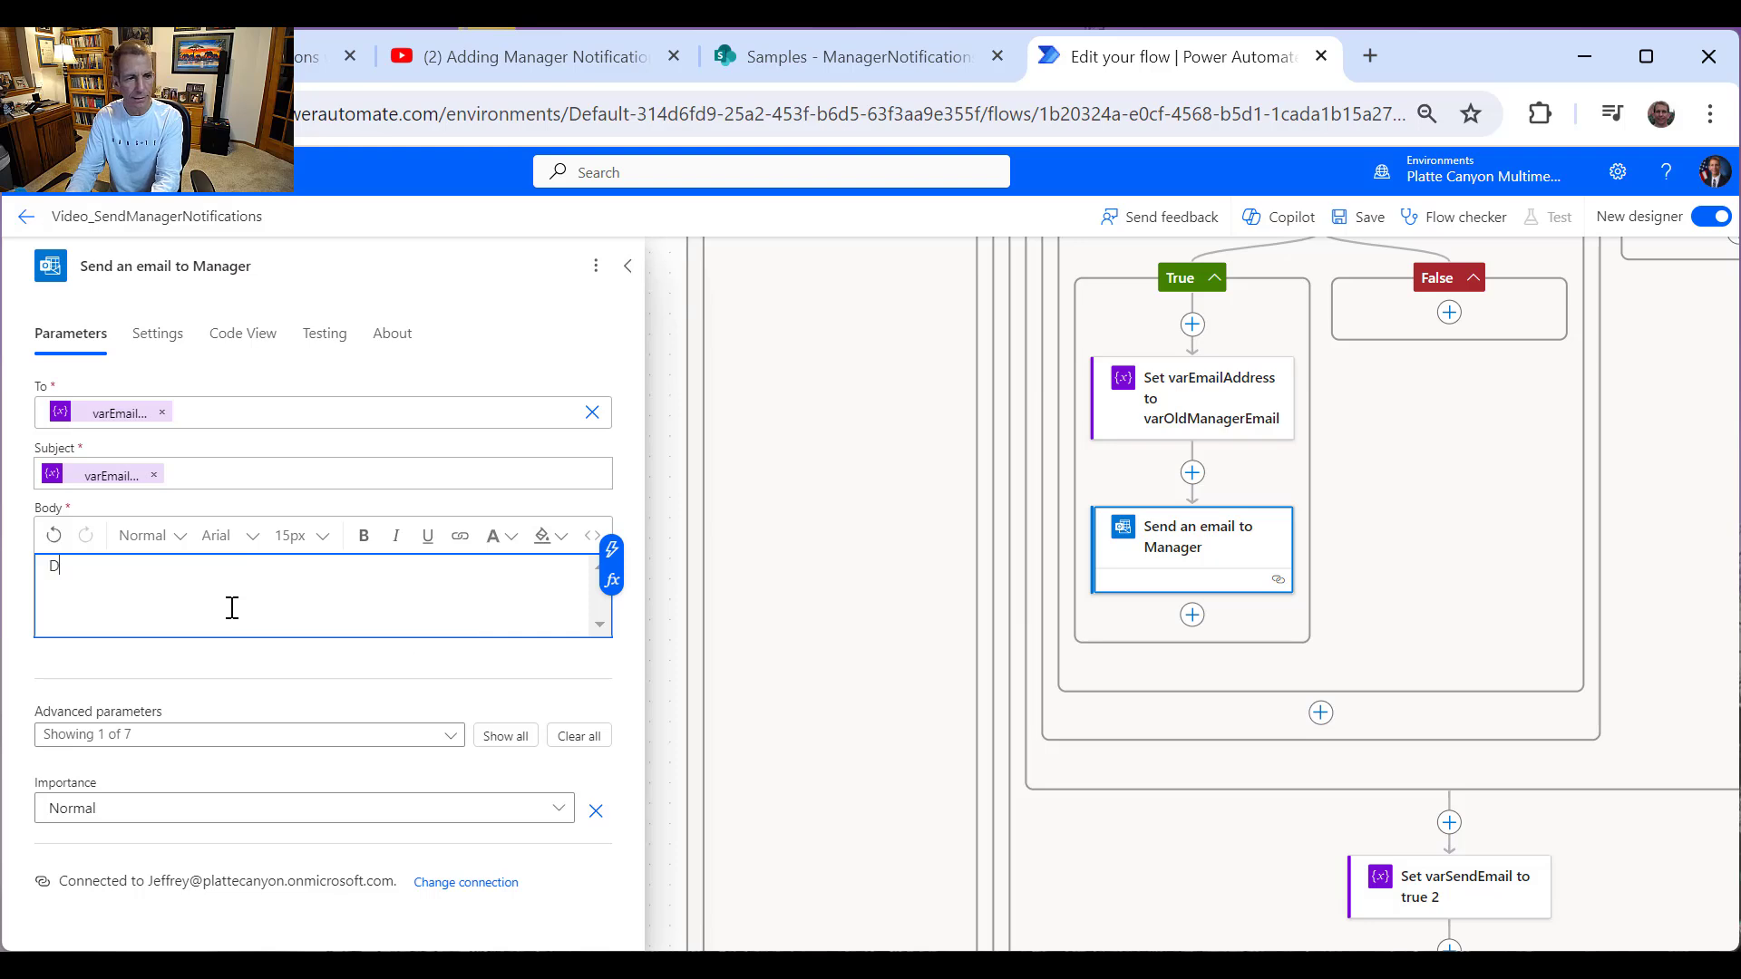
left_click(612, 550)
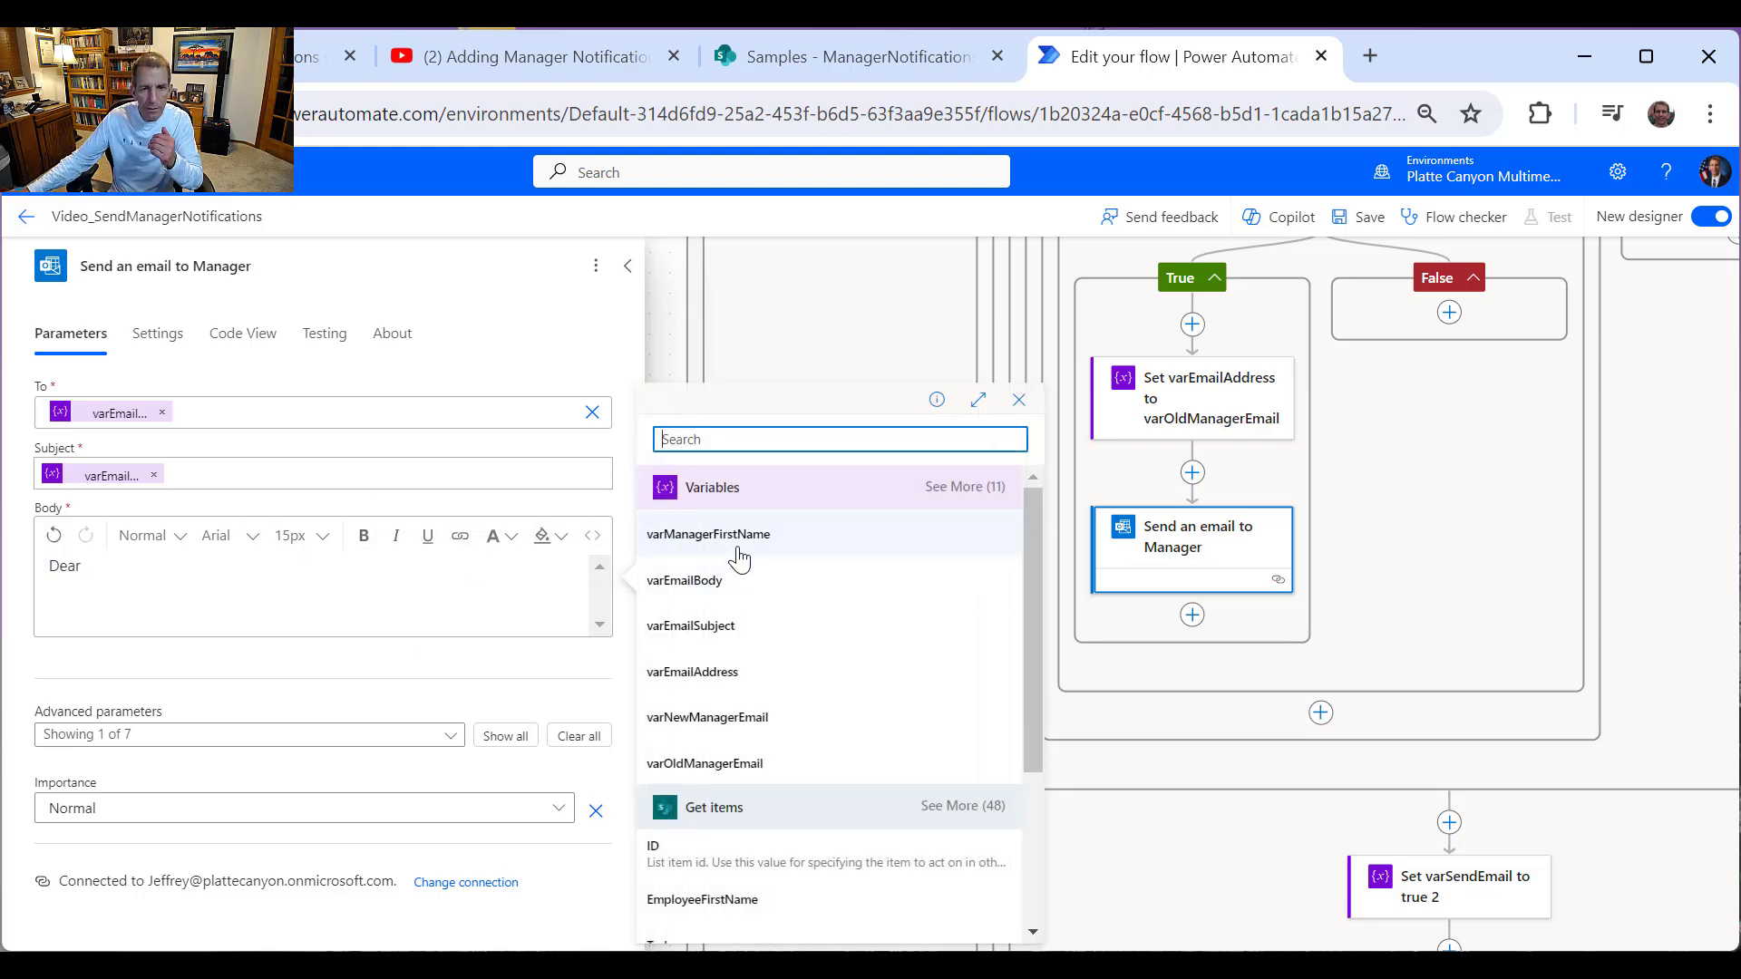
left_click(734, 544)
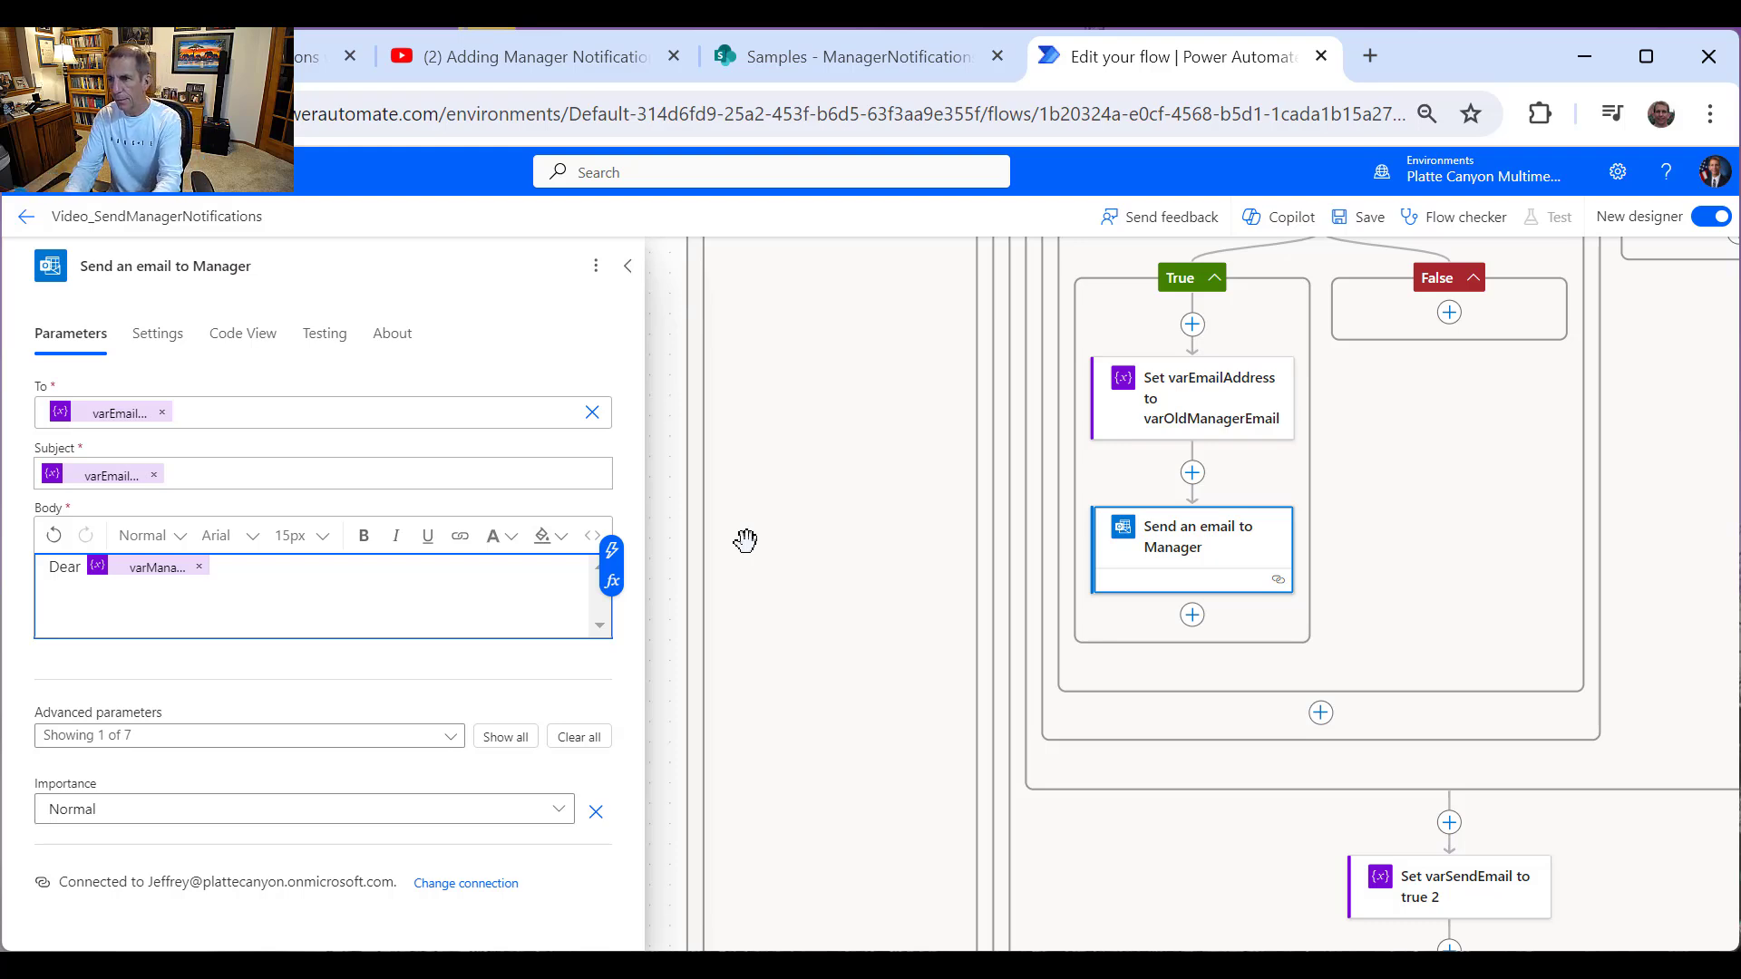
type(",")
key("Return")
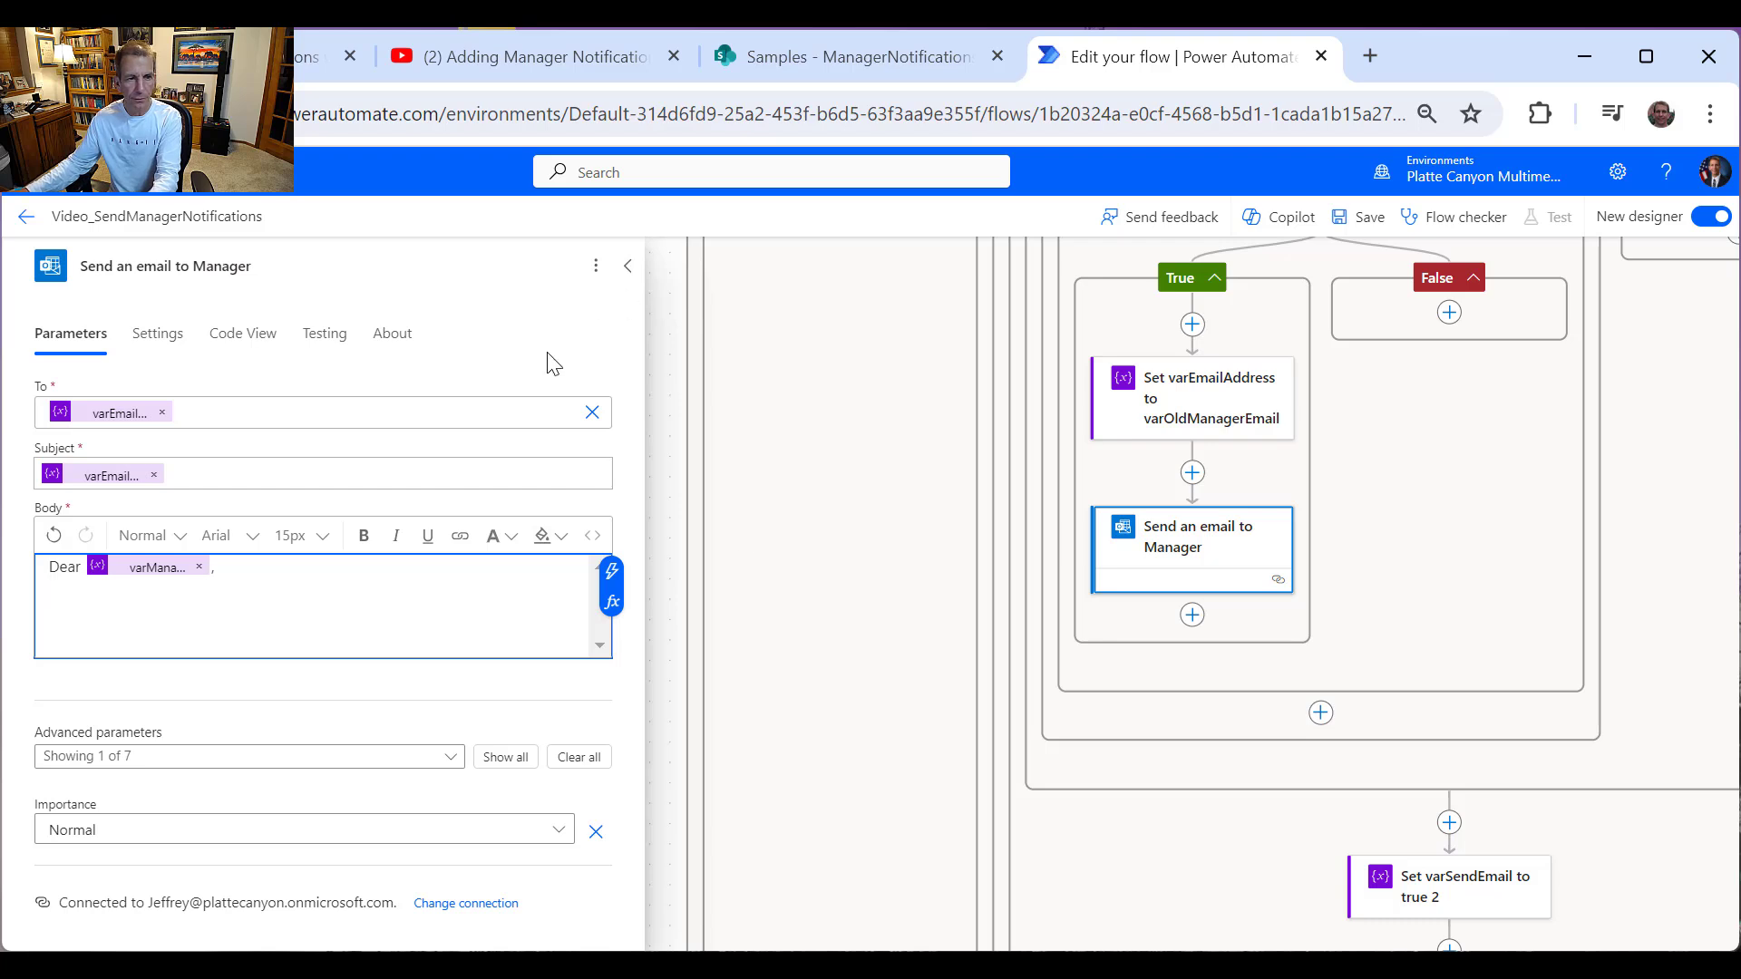
Step: Add the varEmailBody variable on the line below the greeting and close the email with "Thanks," and "Management" separated by a blank line
left_click(612, 584)
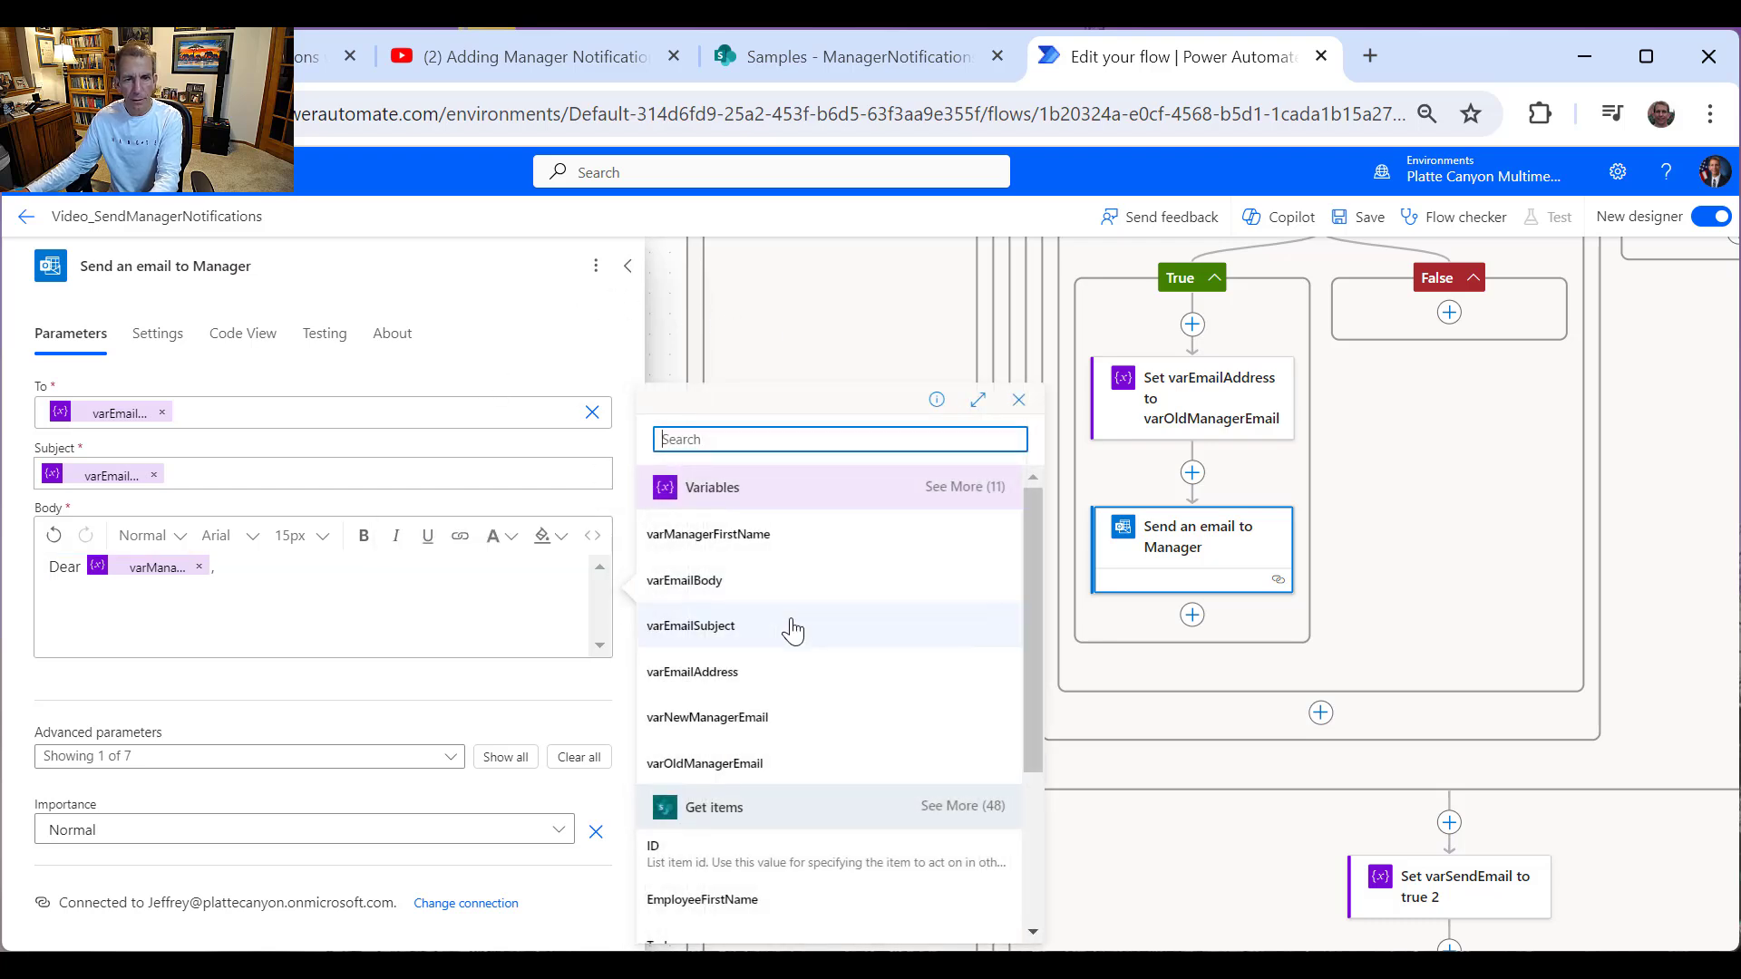
left_click(726, 587)
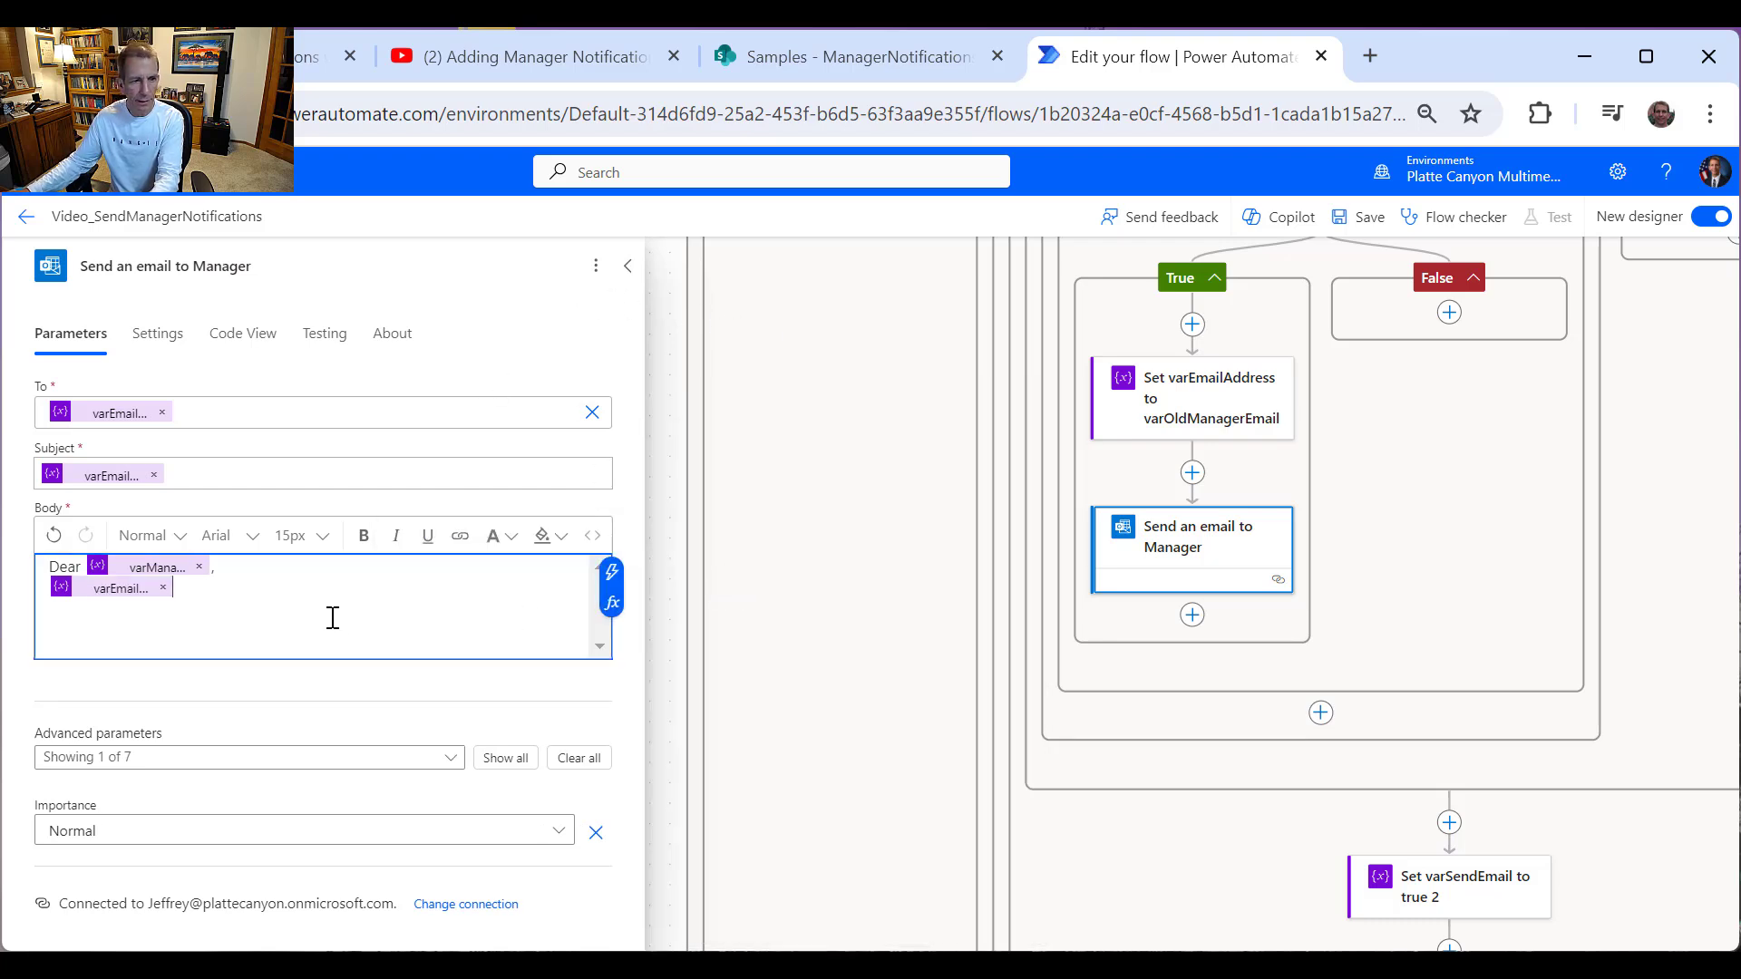
key("Return")
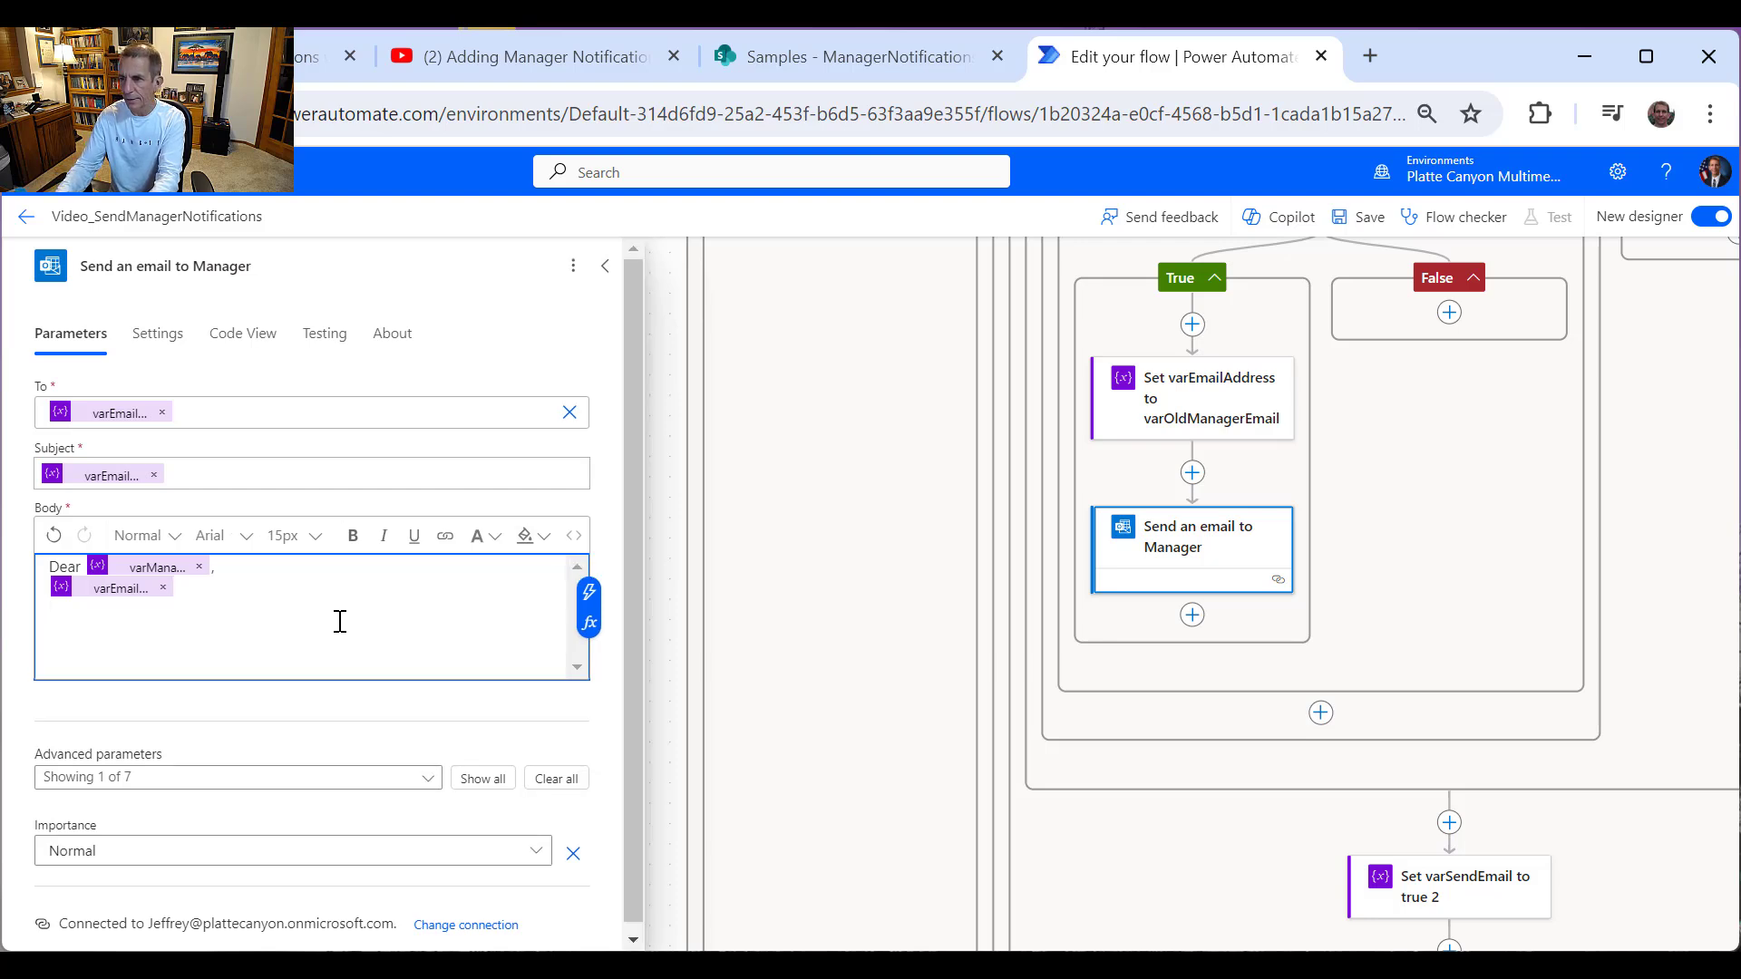
type("Thanks")
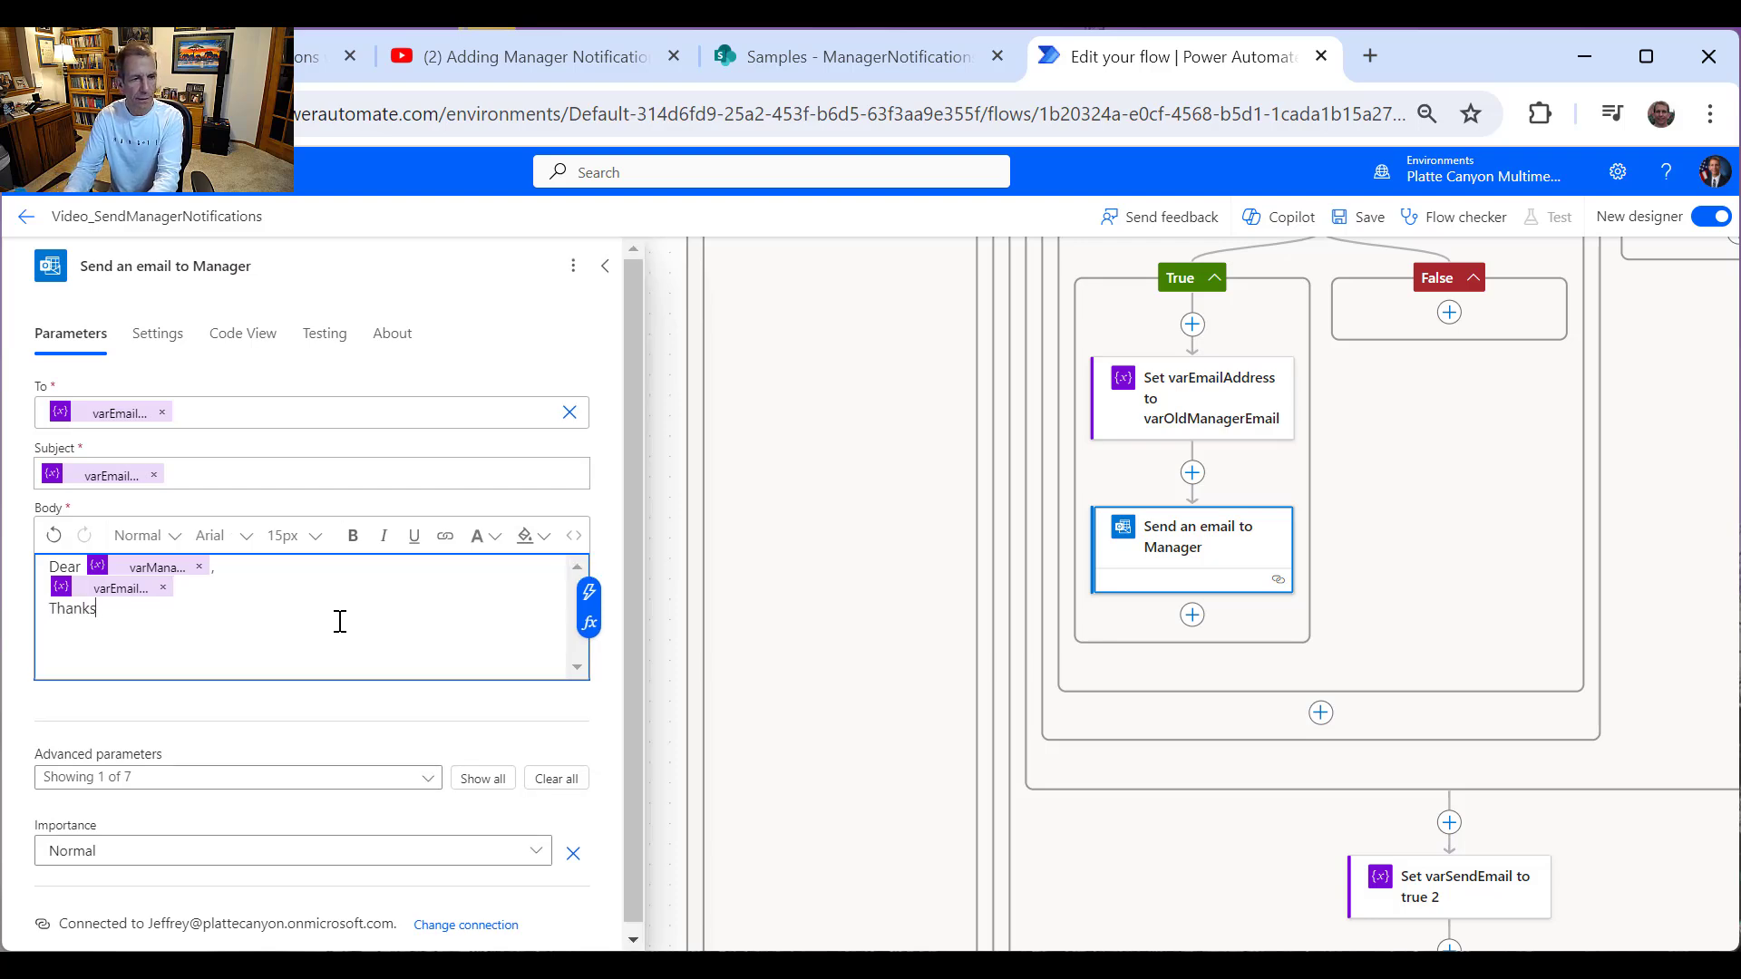
type(",")
key("Return")
key("Return")
type("Management")
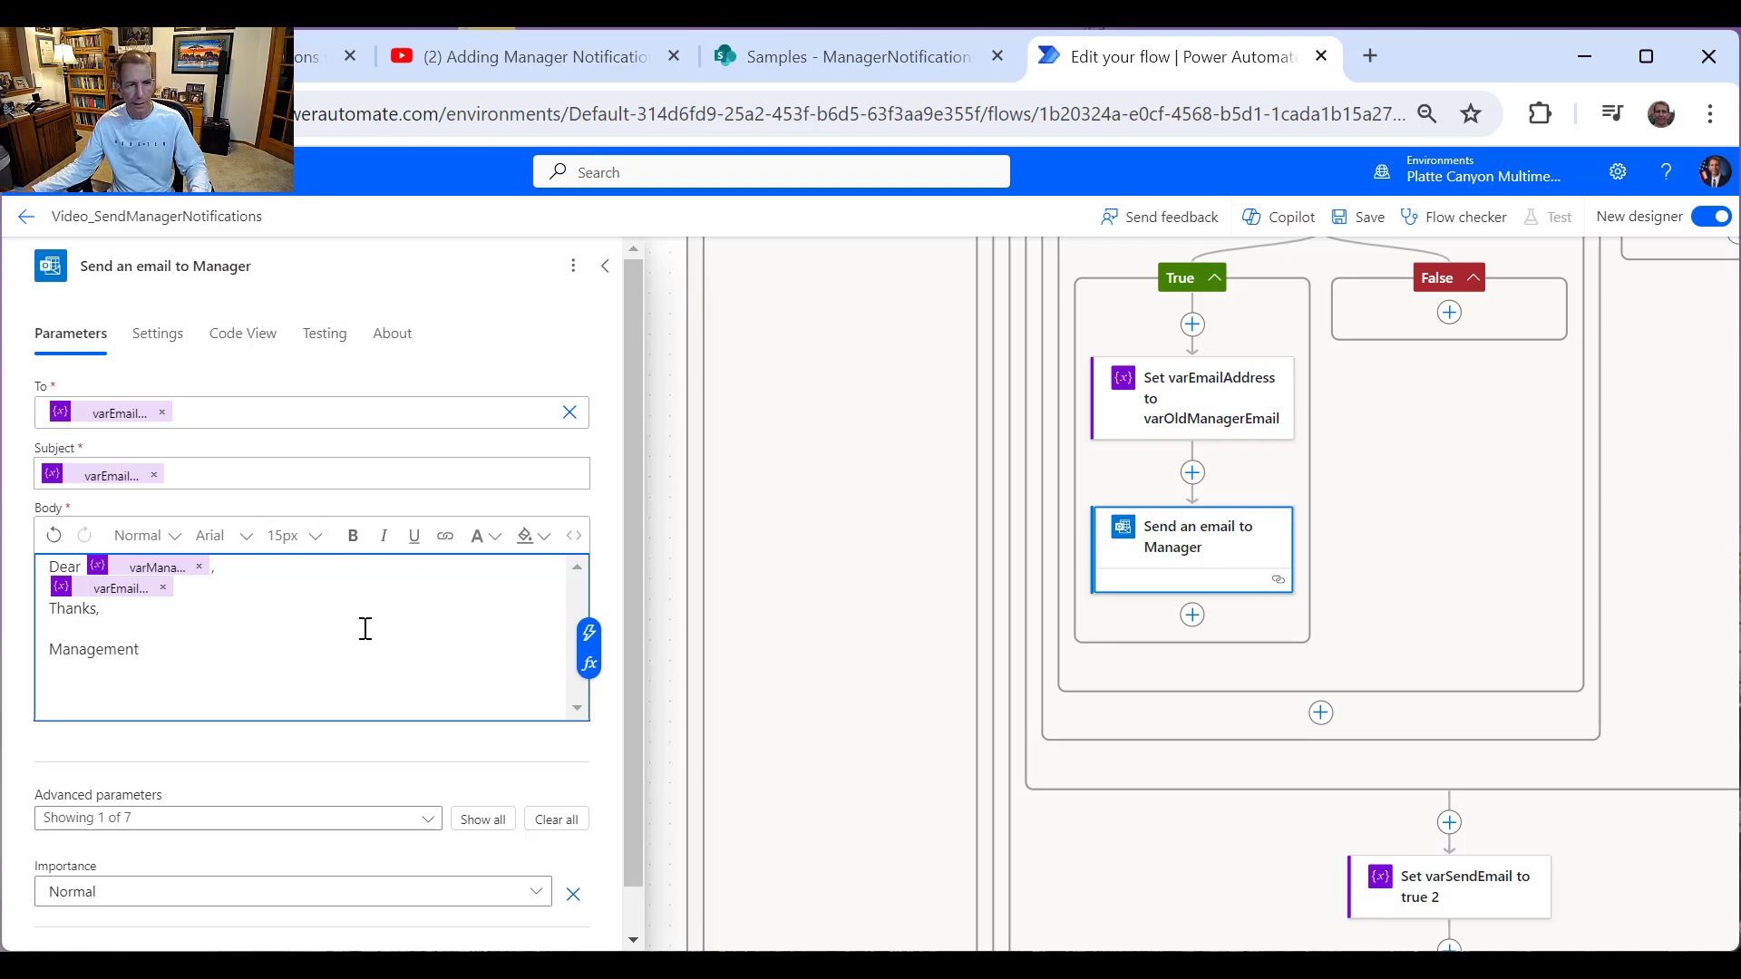
left_click(612, 281)
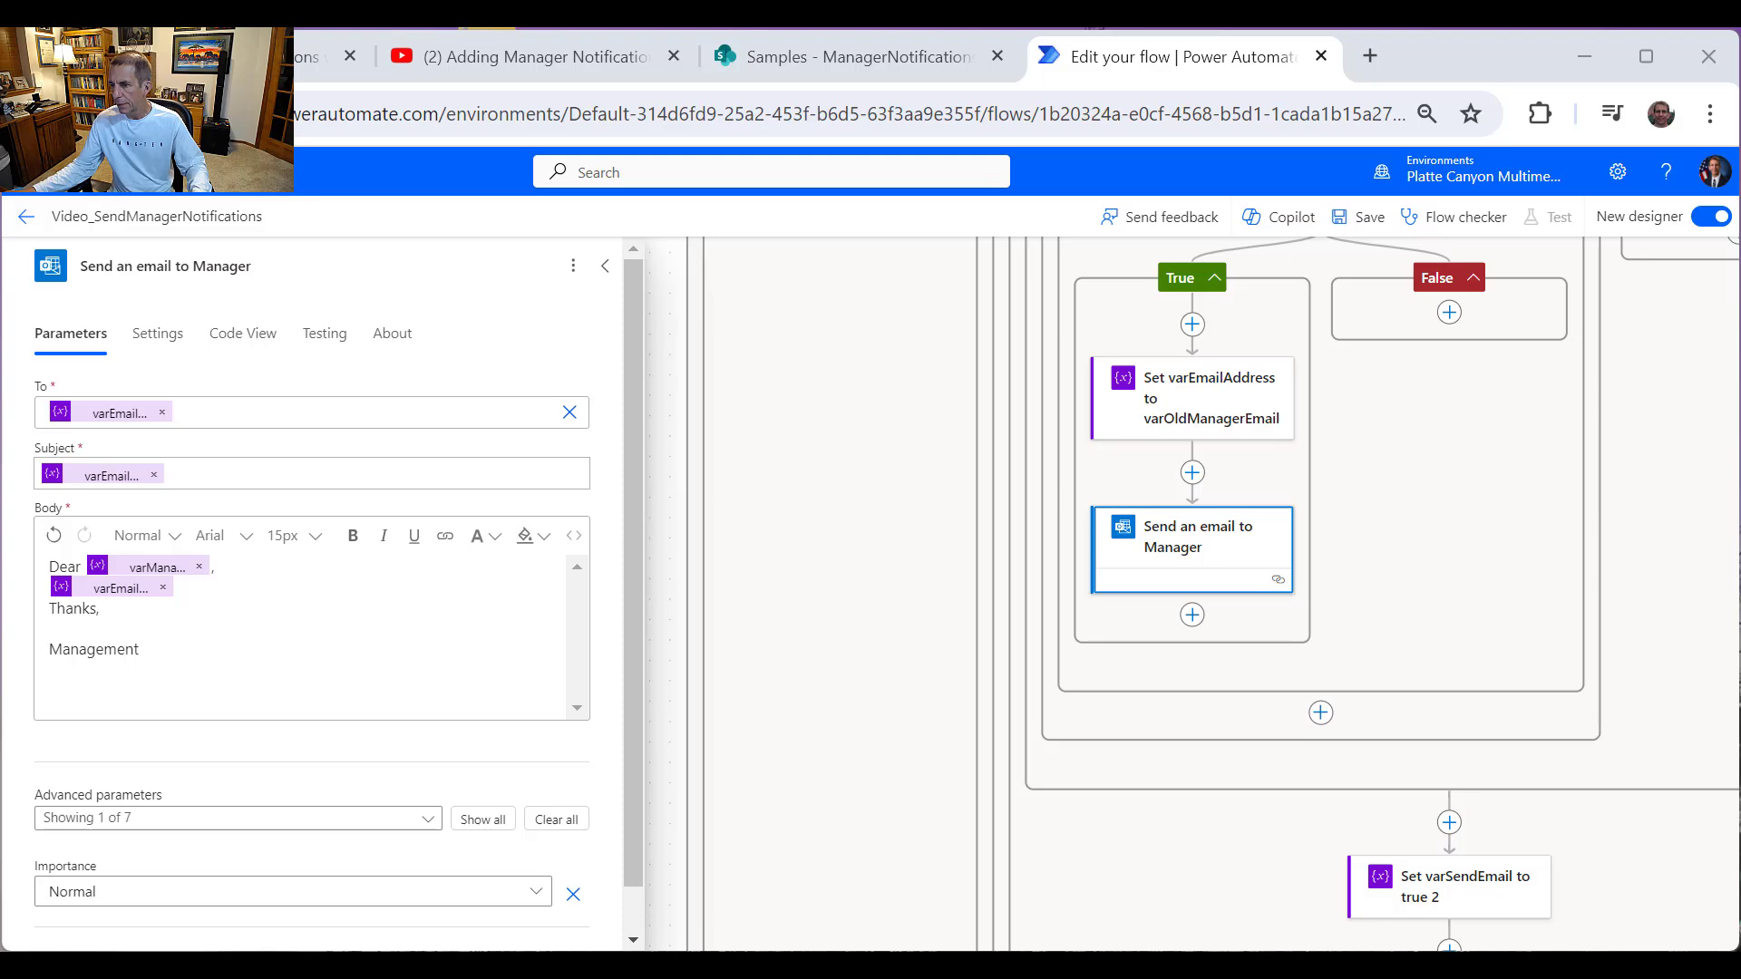
Step: Add a Set variable action directly below the "Check if oldManagerEmail is not blank" condition, outside its True and False branches
scroll(1546, 666, "up", 2)
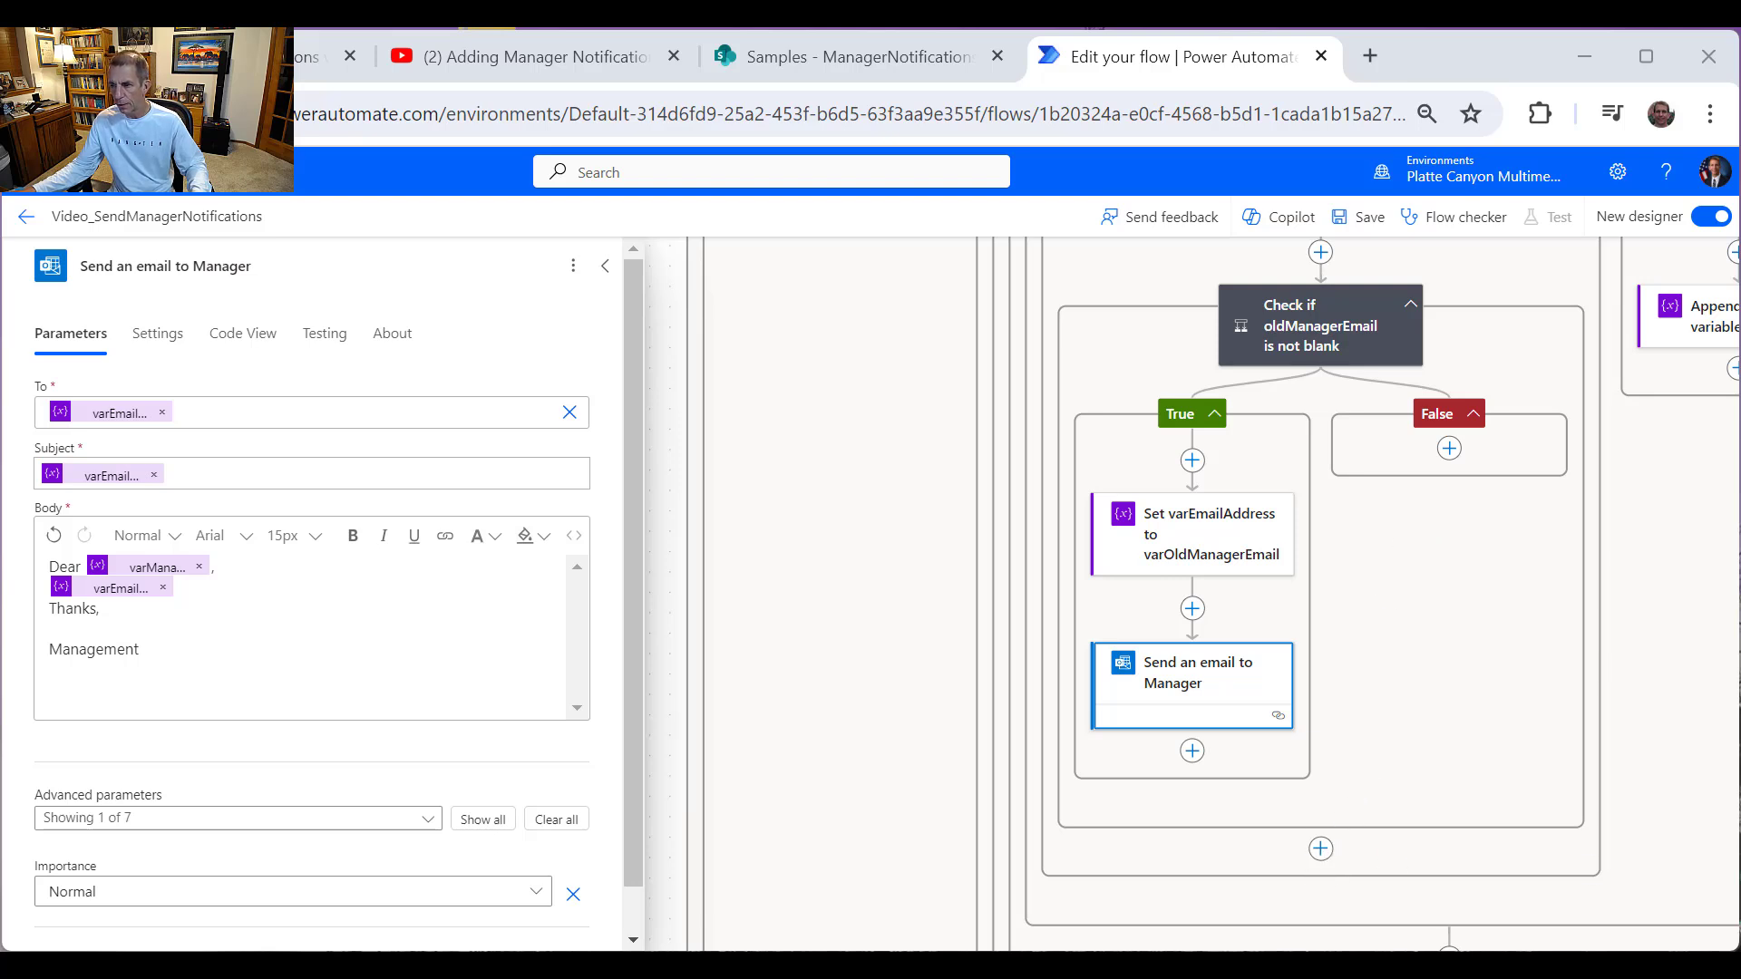
left_click(1319, 850)
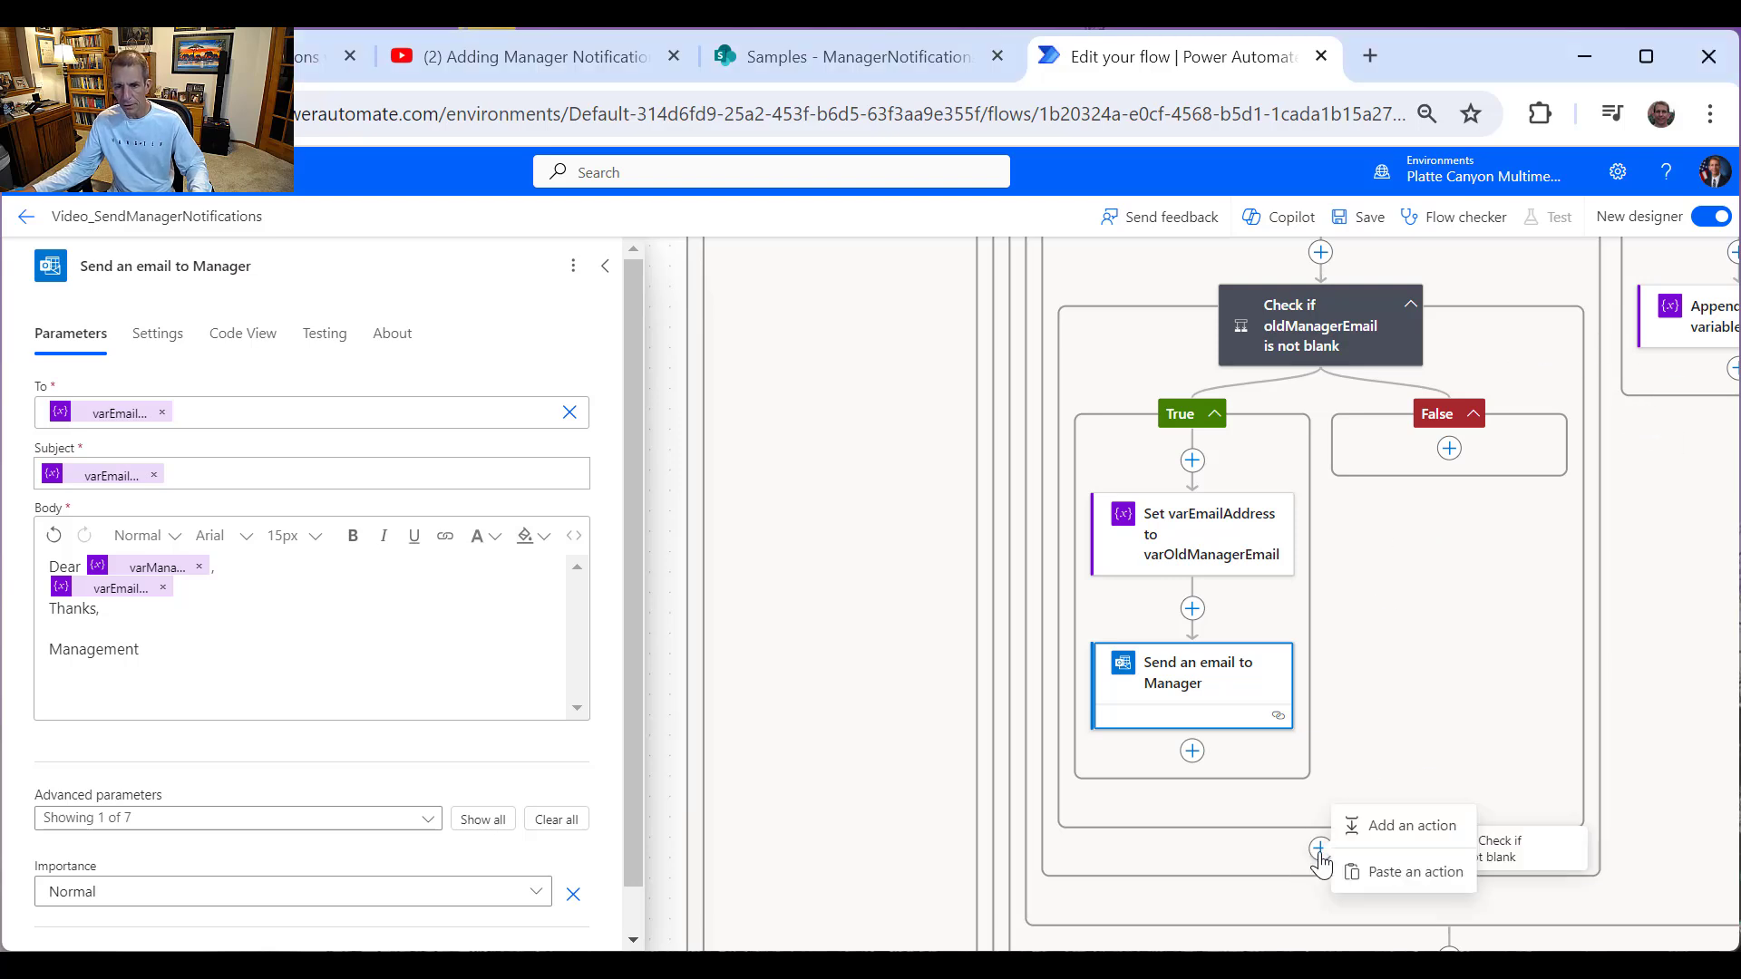
left_click(1460, 836)
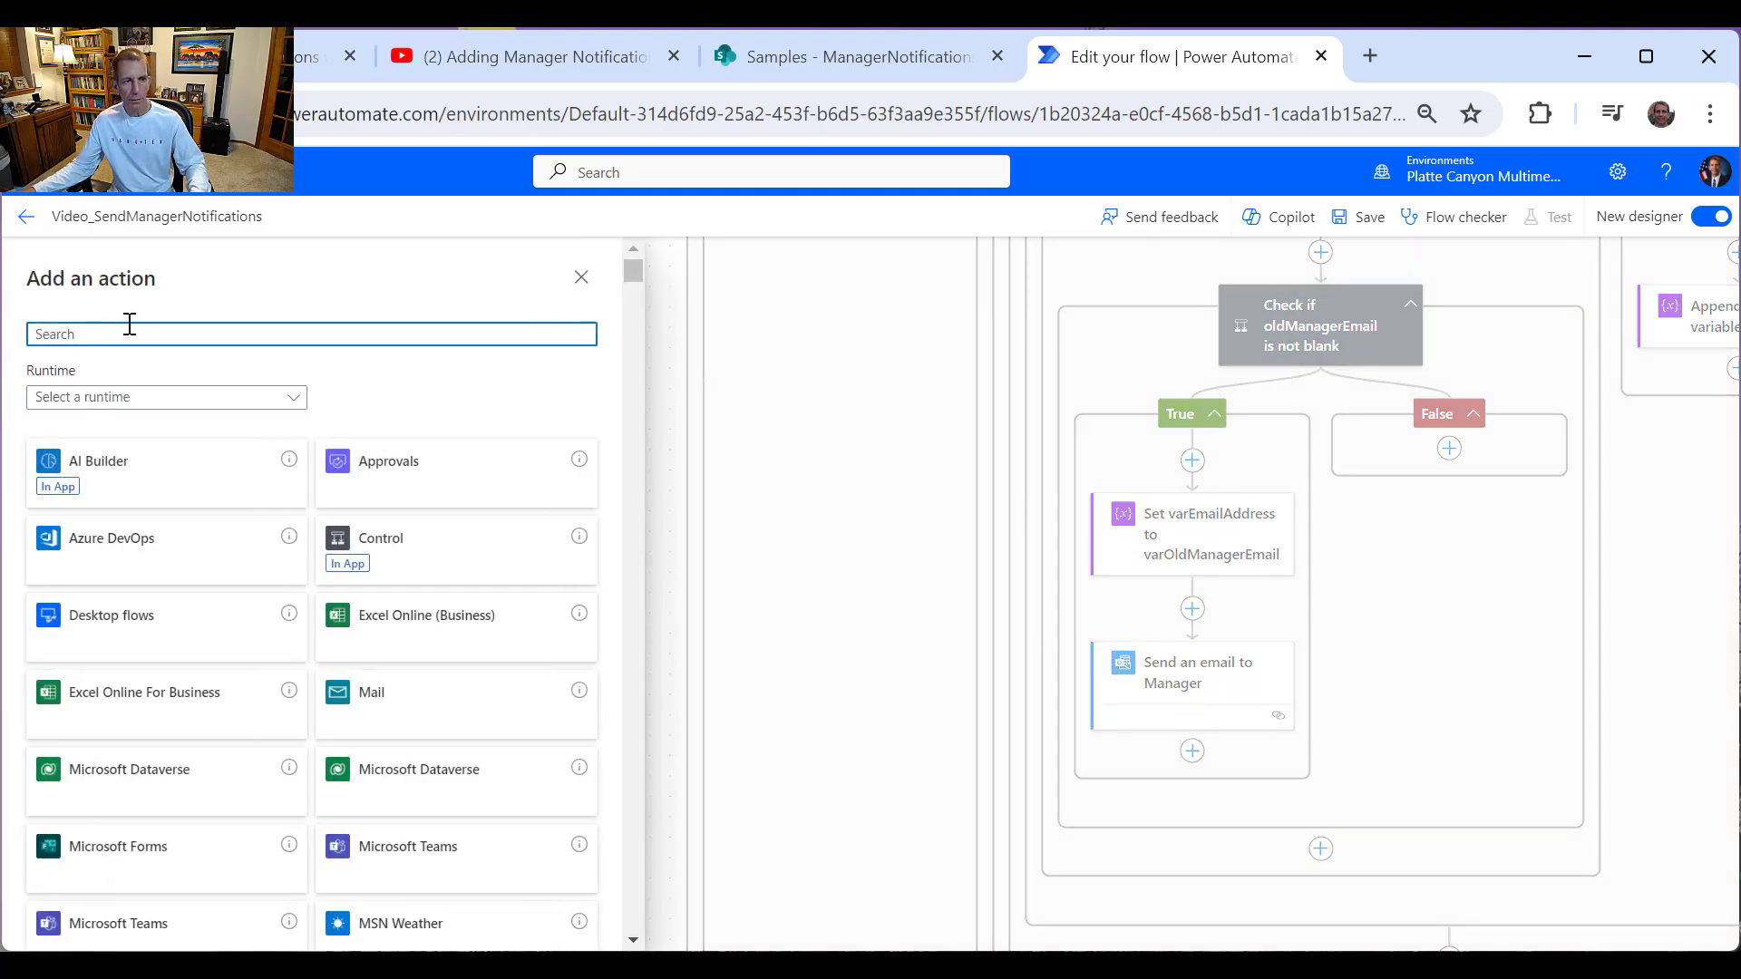
type("v")
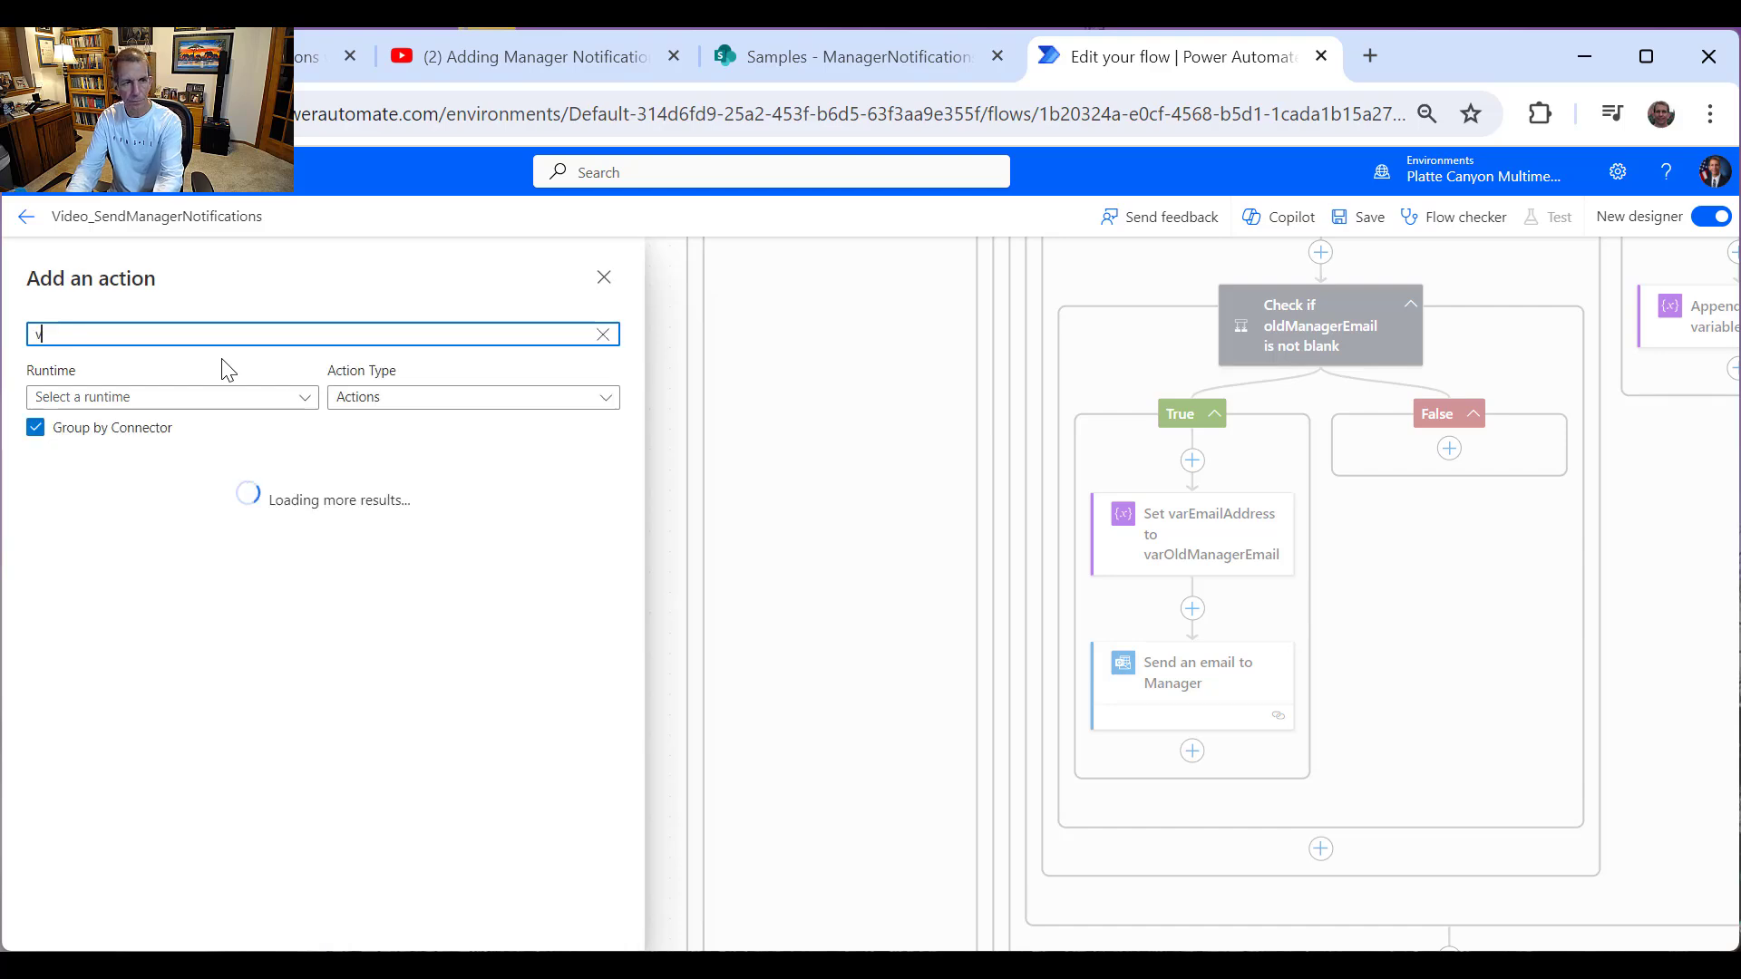
type("ari")
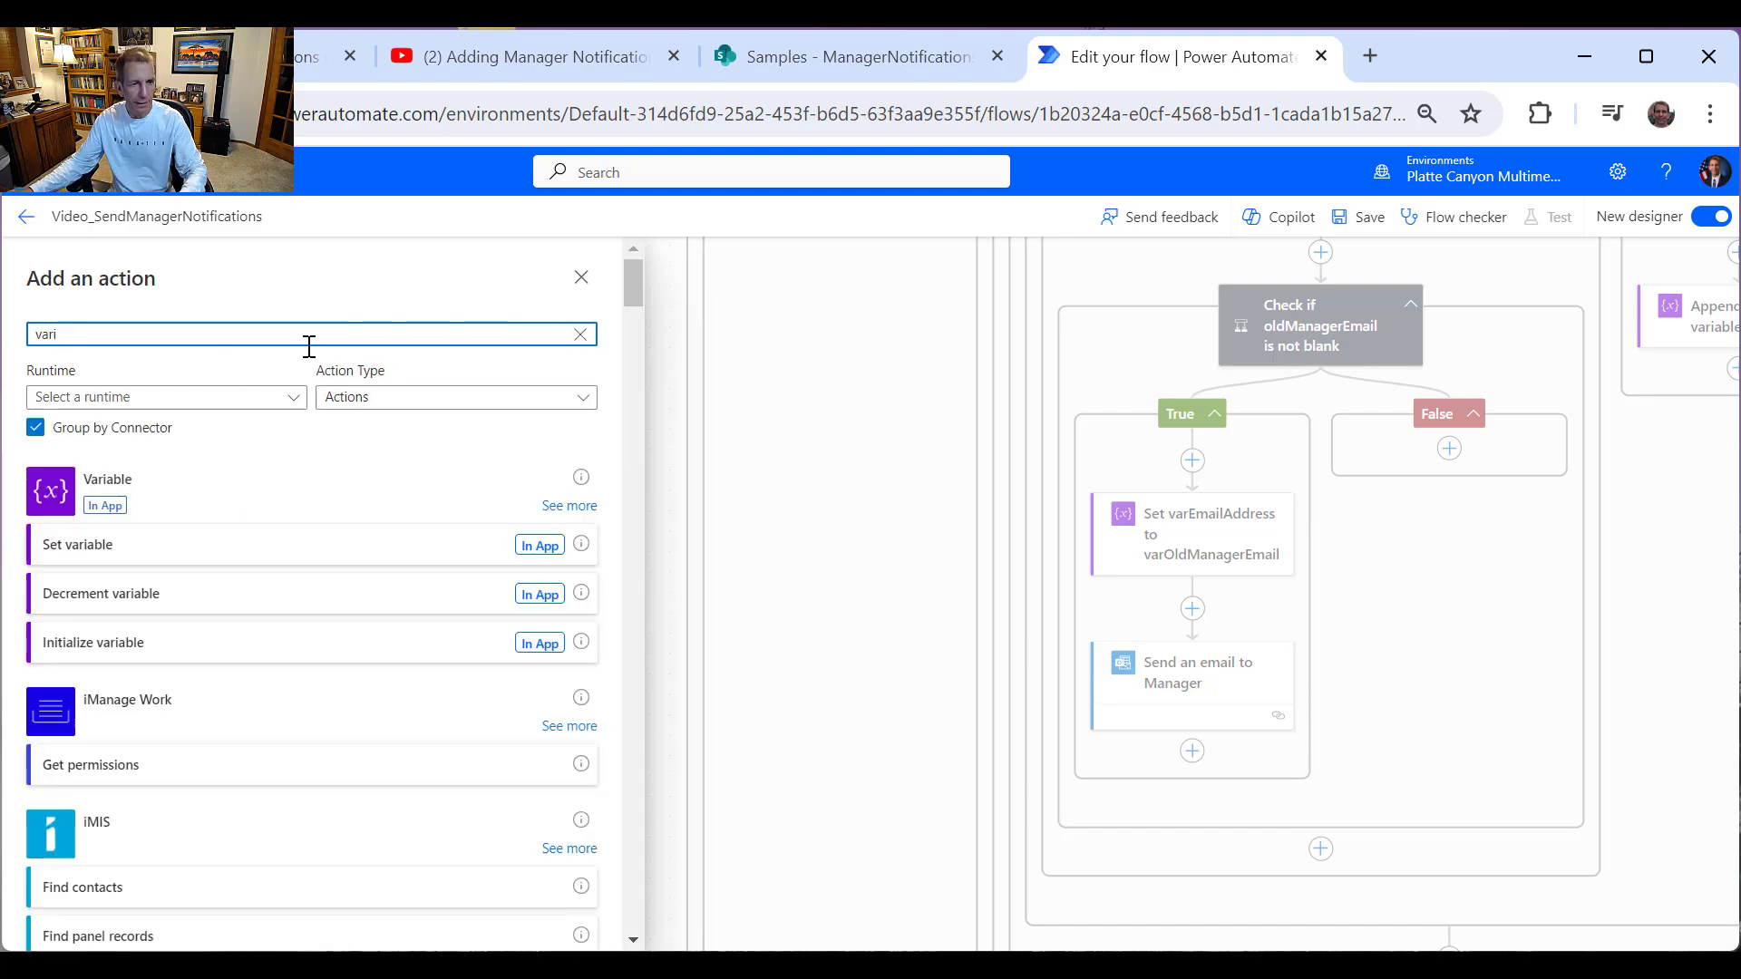
left_click(105, 549)
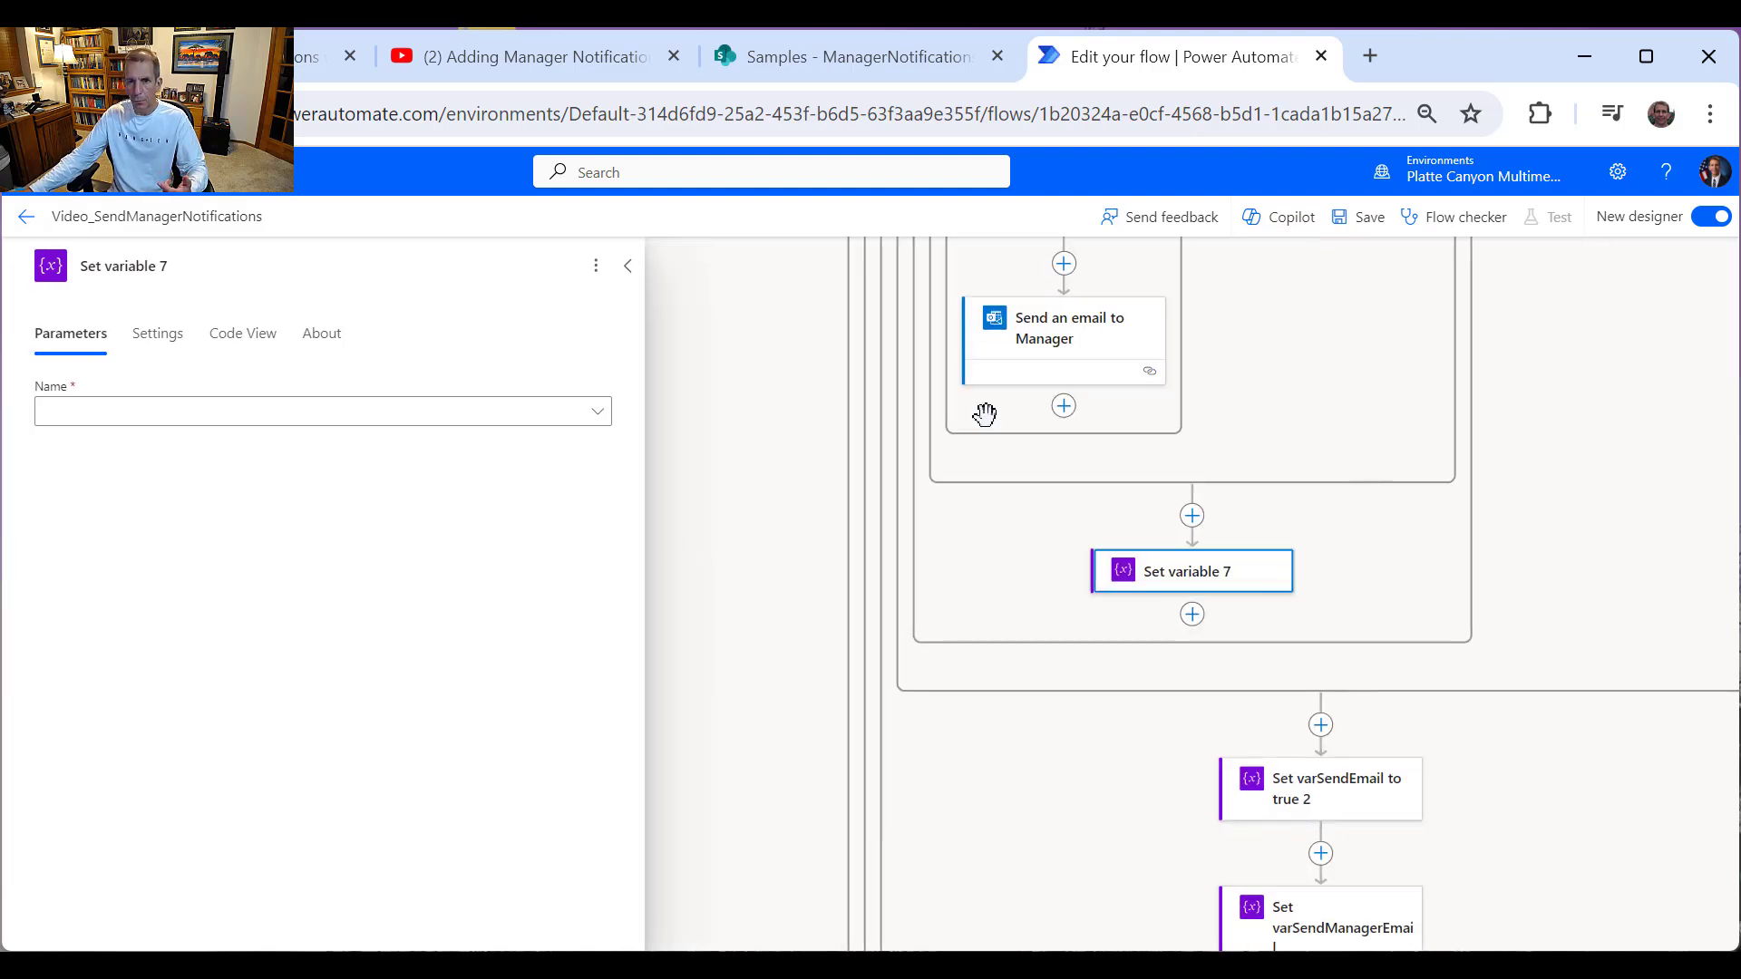
Step: Configure the new action to set varEmailBody to the "These are your personnel that are late on tasks:" text with line breaks and the task sentence
left_click_drag(1566, 504, 1379, 886)
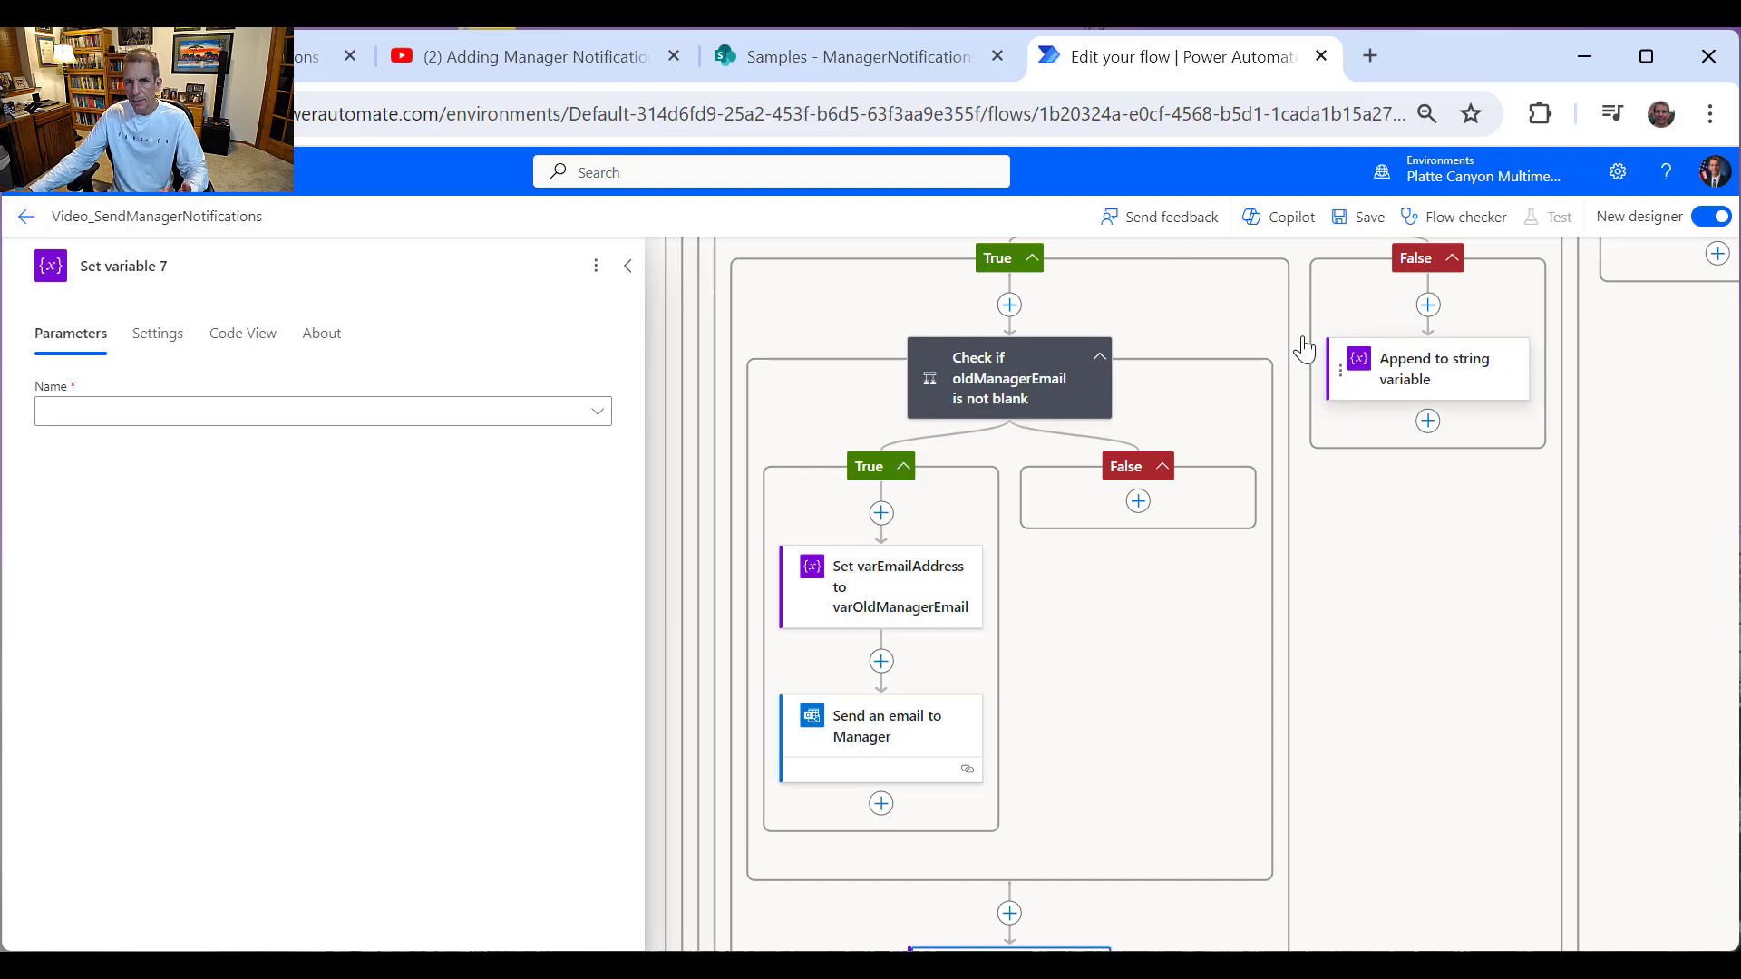
left_click_drag(1377, 737, 1507, 364)
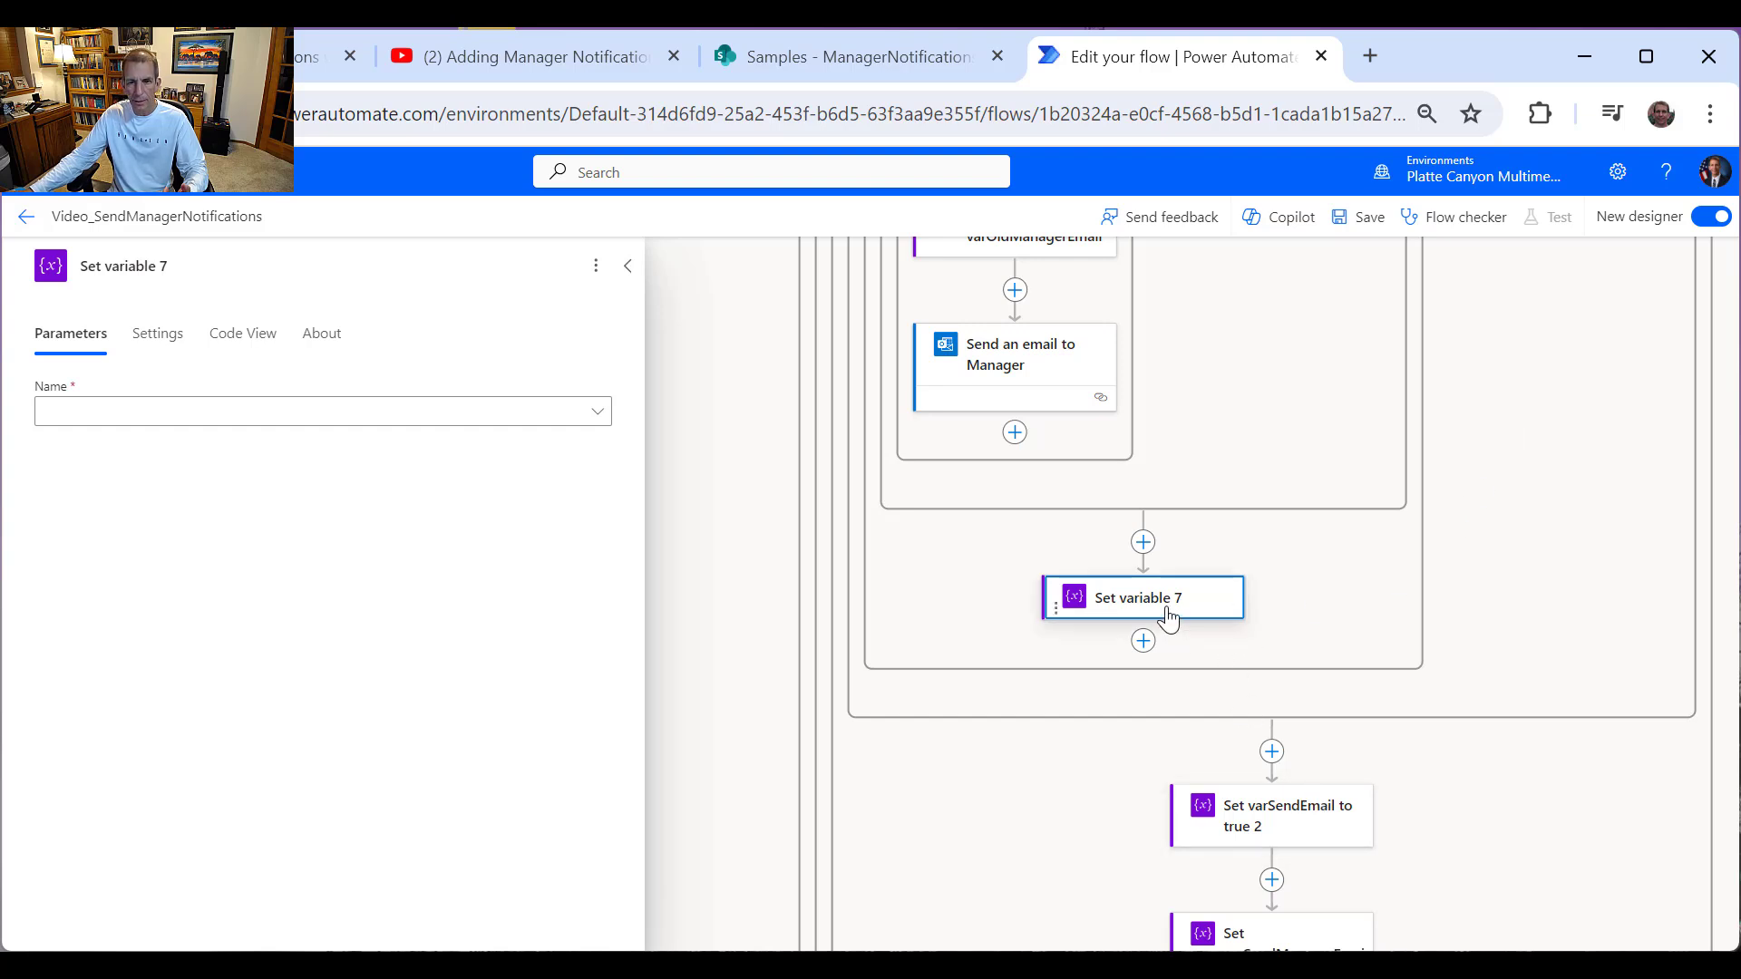
left_click(390, 411)
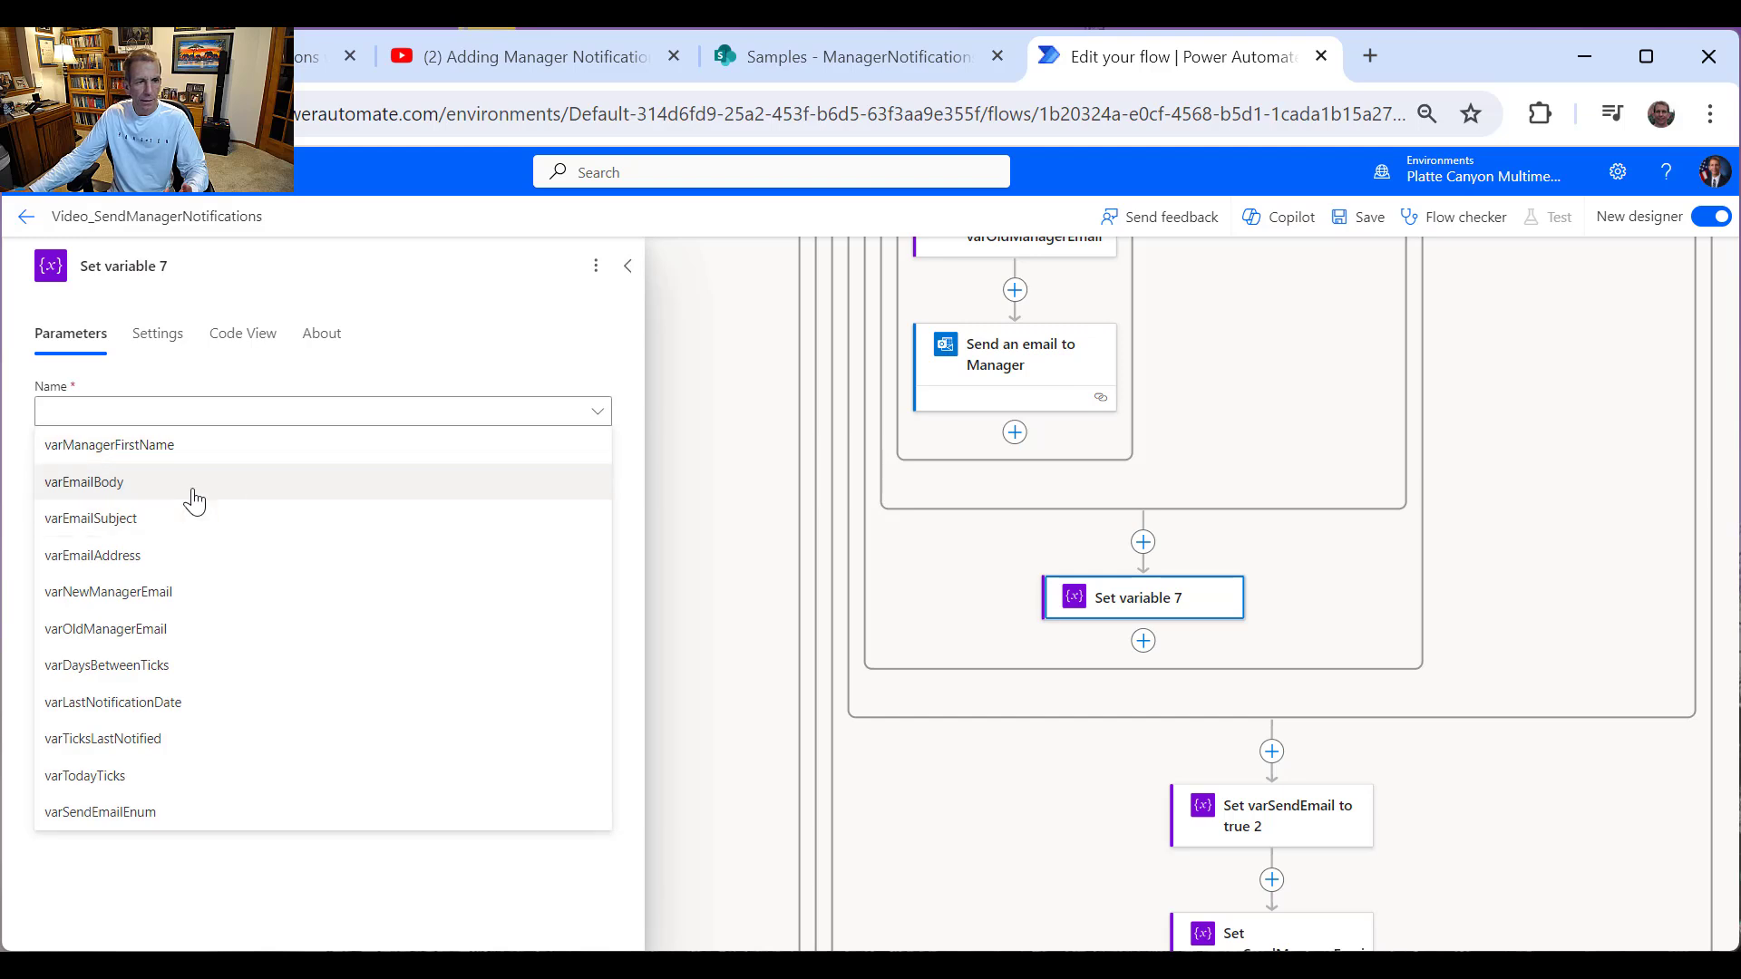
left_click(60, 482)
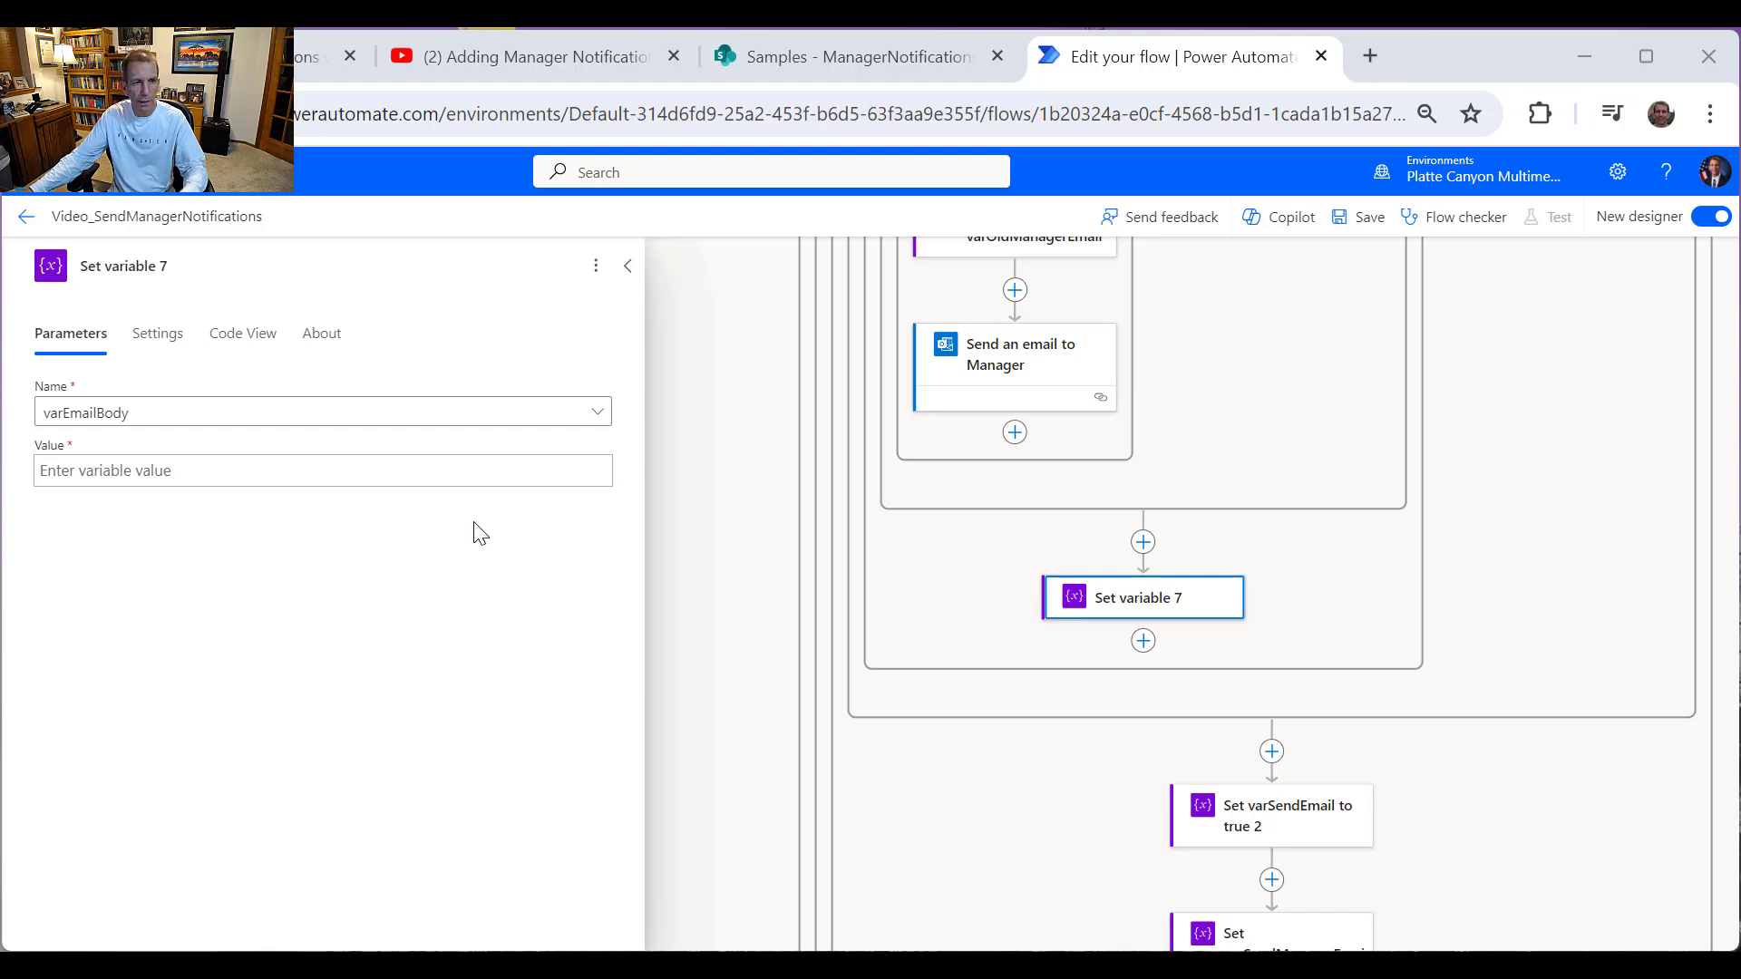
left_click(284, 473)
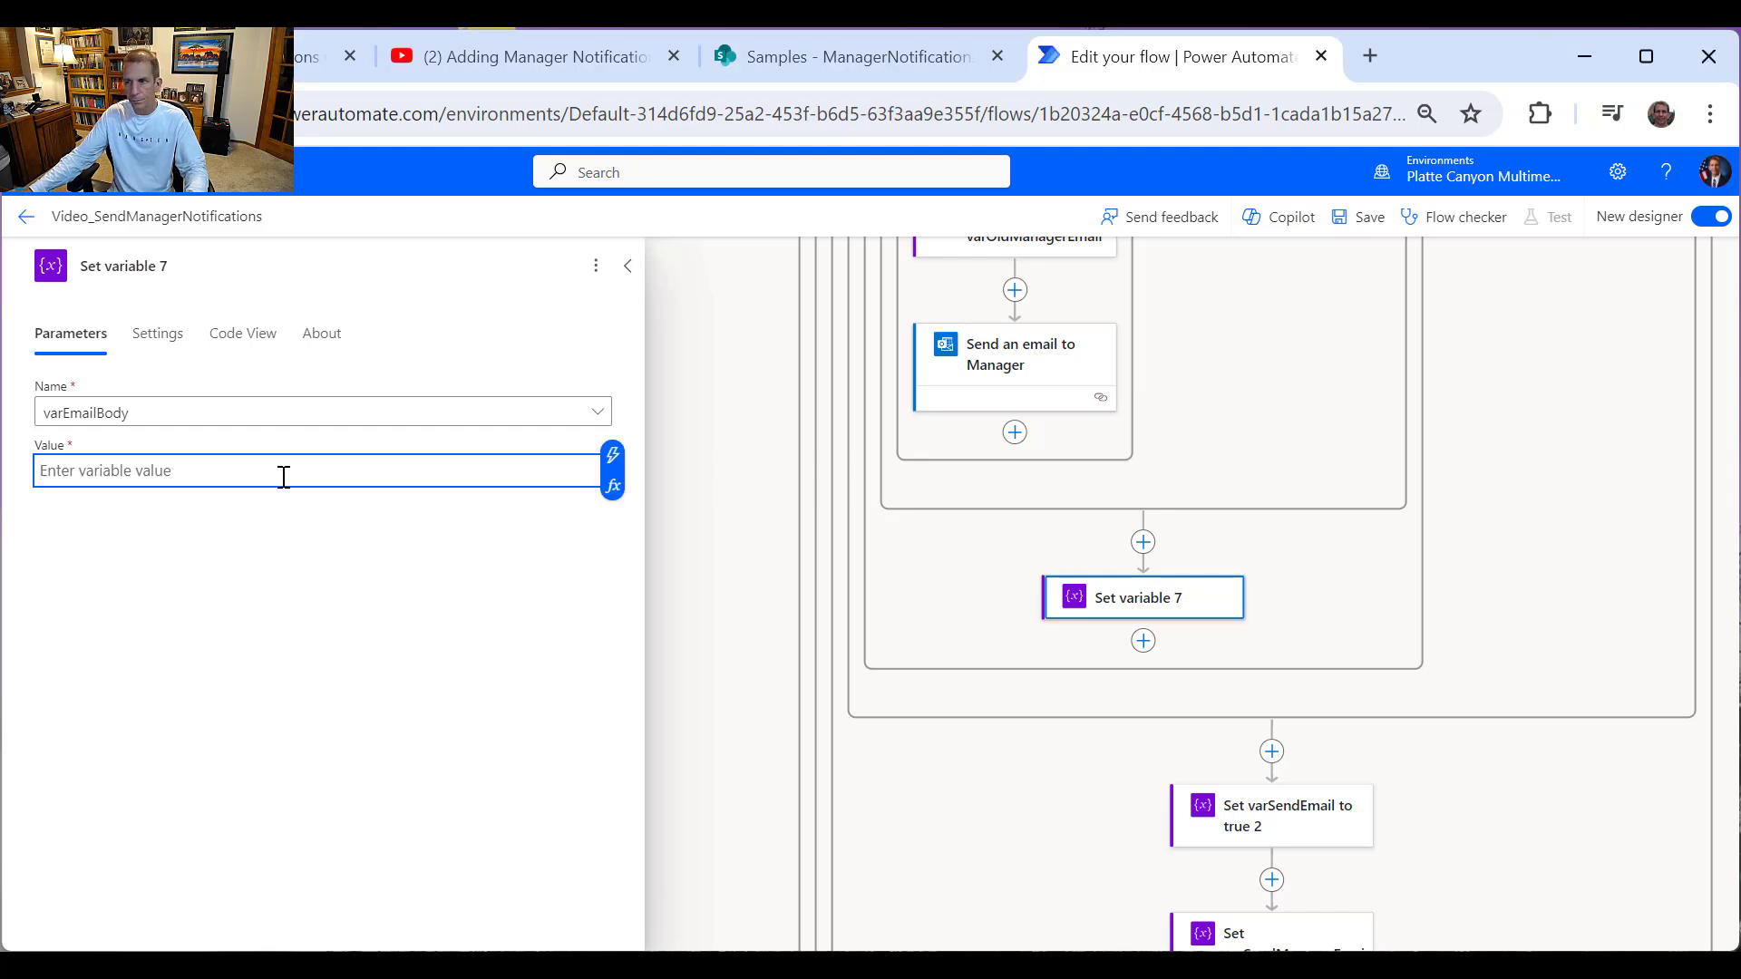
type("These are your personnel that are late on tasks: <br /> <br /> Task 'items(...)' for items(...) items(...) is items(...). <br />")
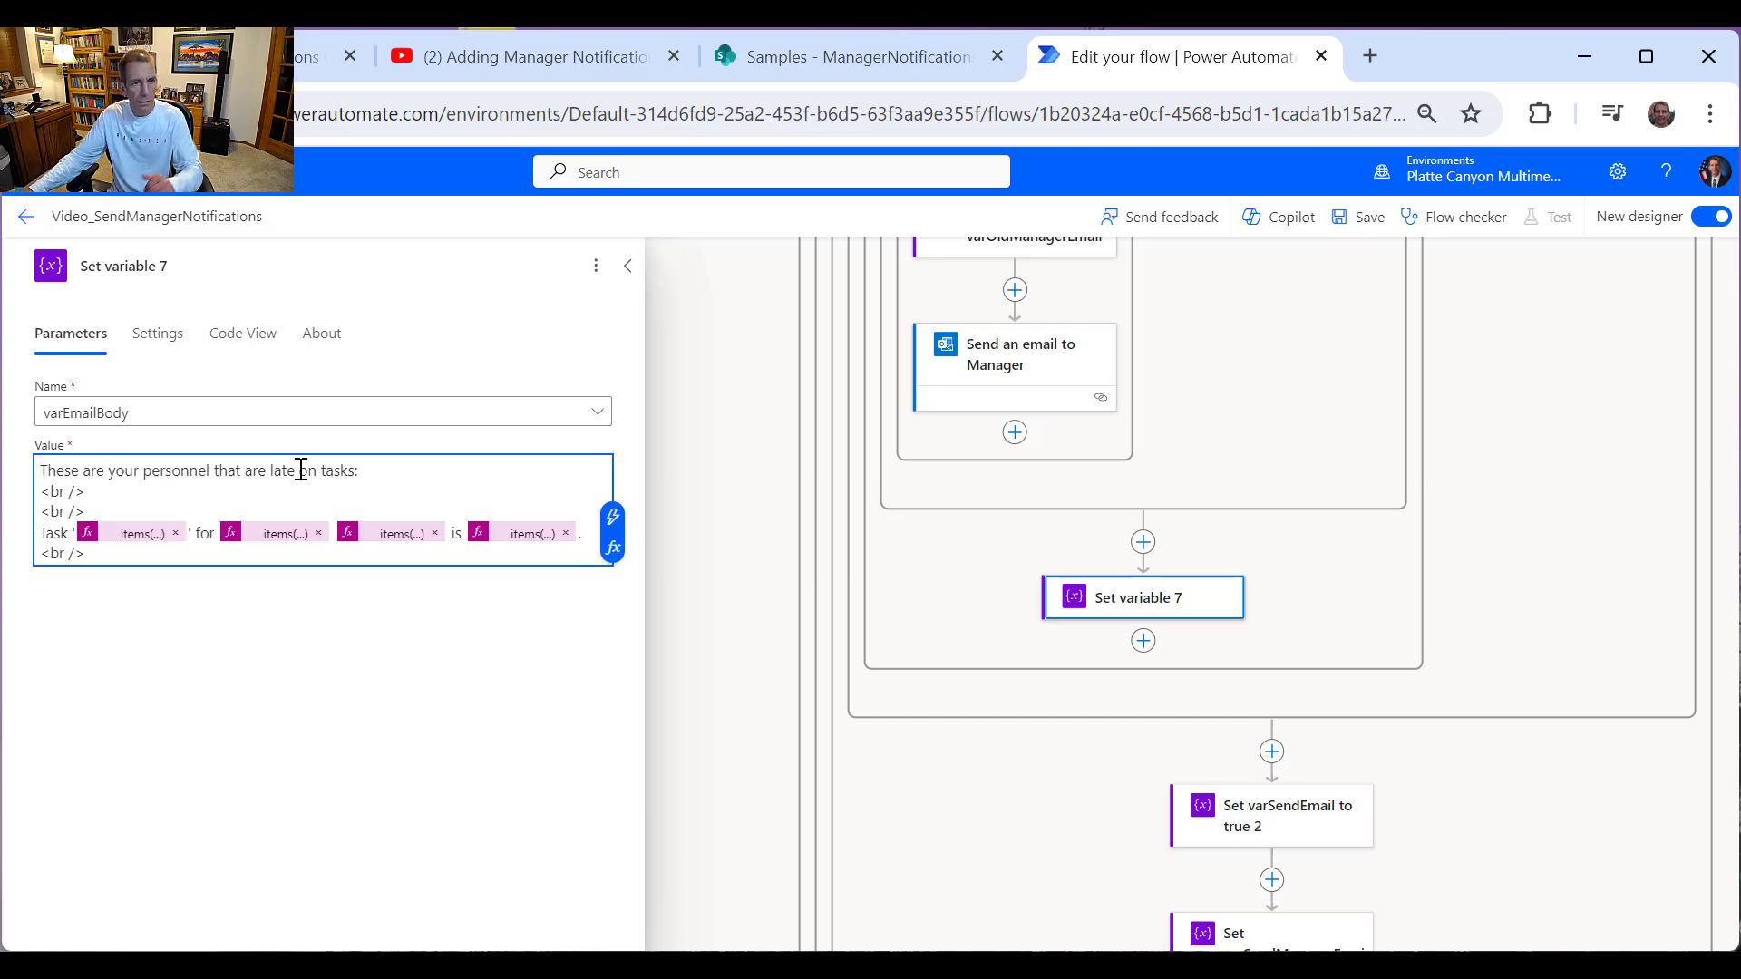
Step: Remove all four items(...) expressions from the task sentence in the varEmailBody value
left_click(566, 534)
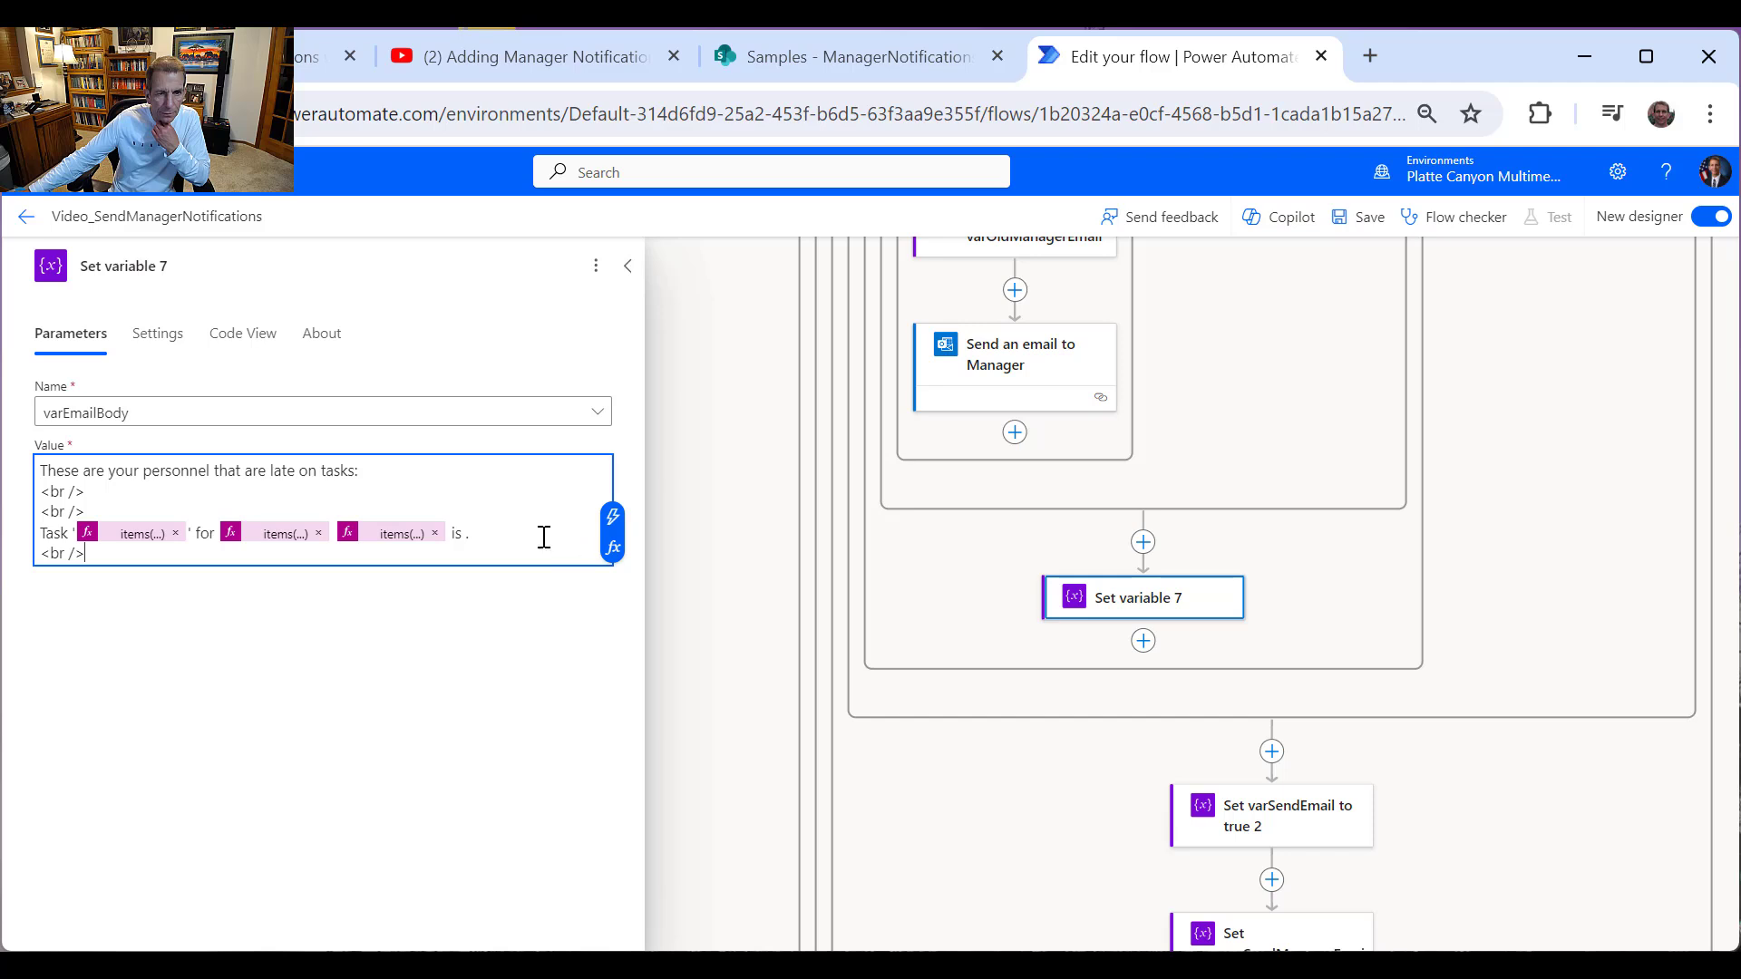
left_click(434, 534)
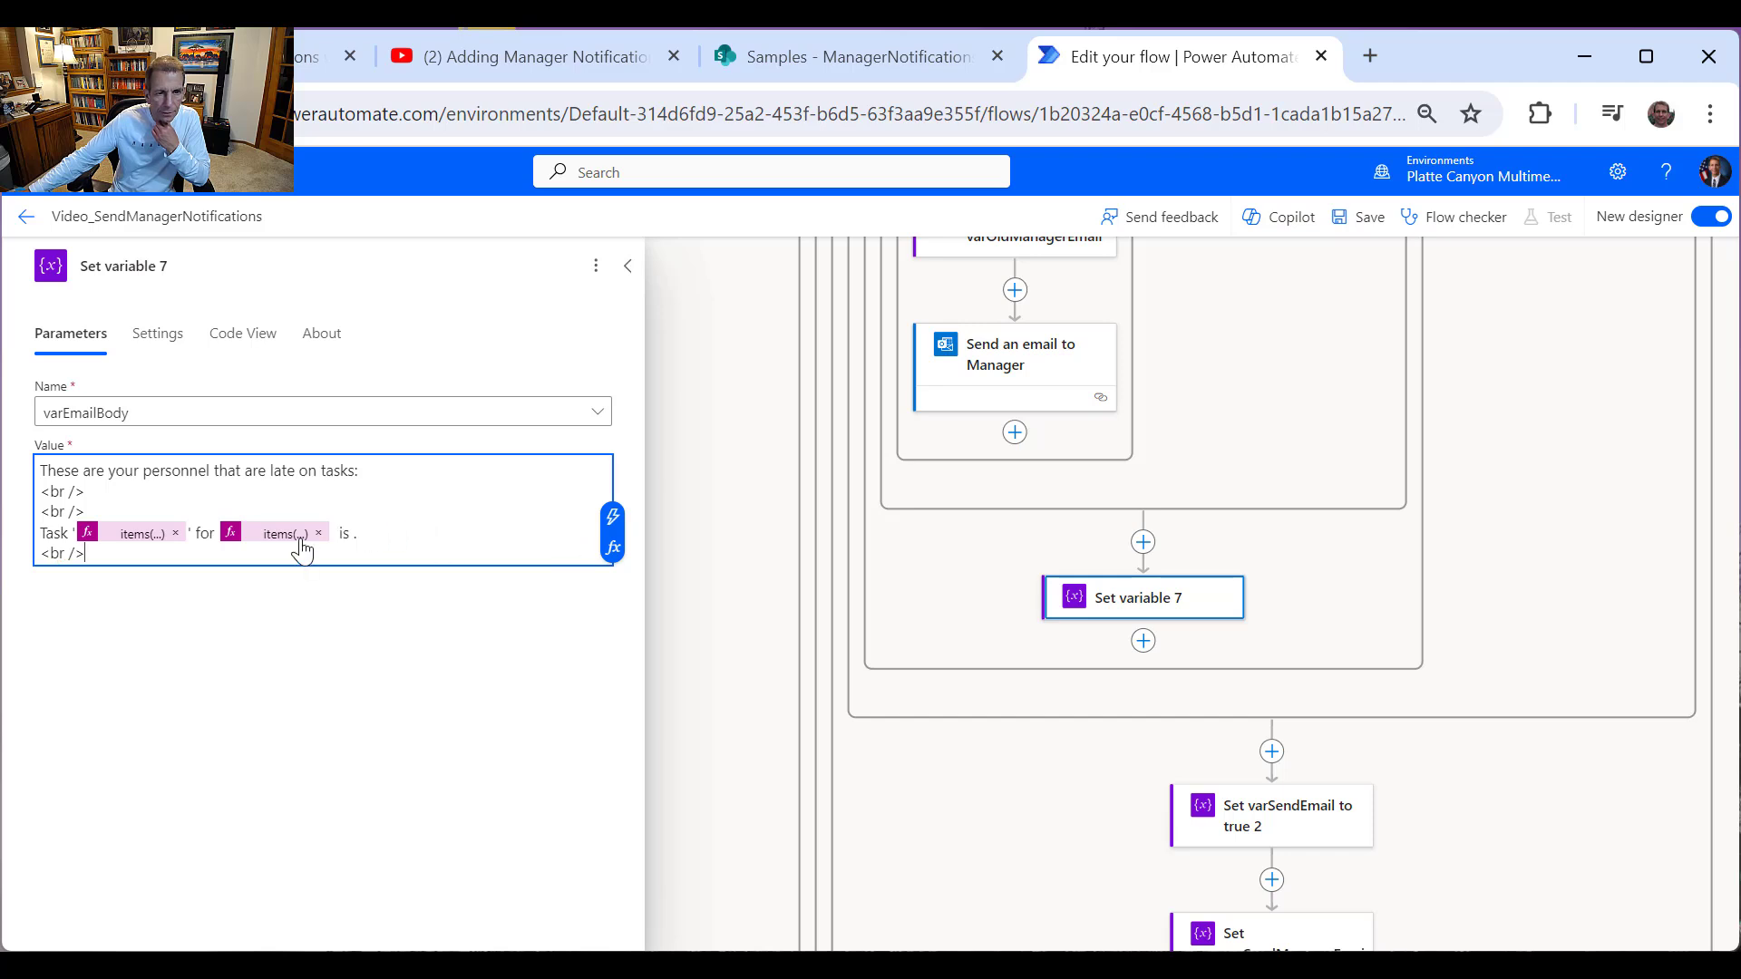
left_click(318, 533)
left_click(172, 535)
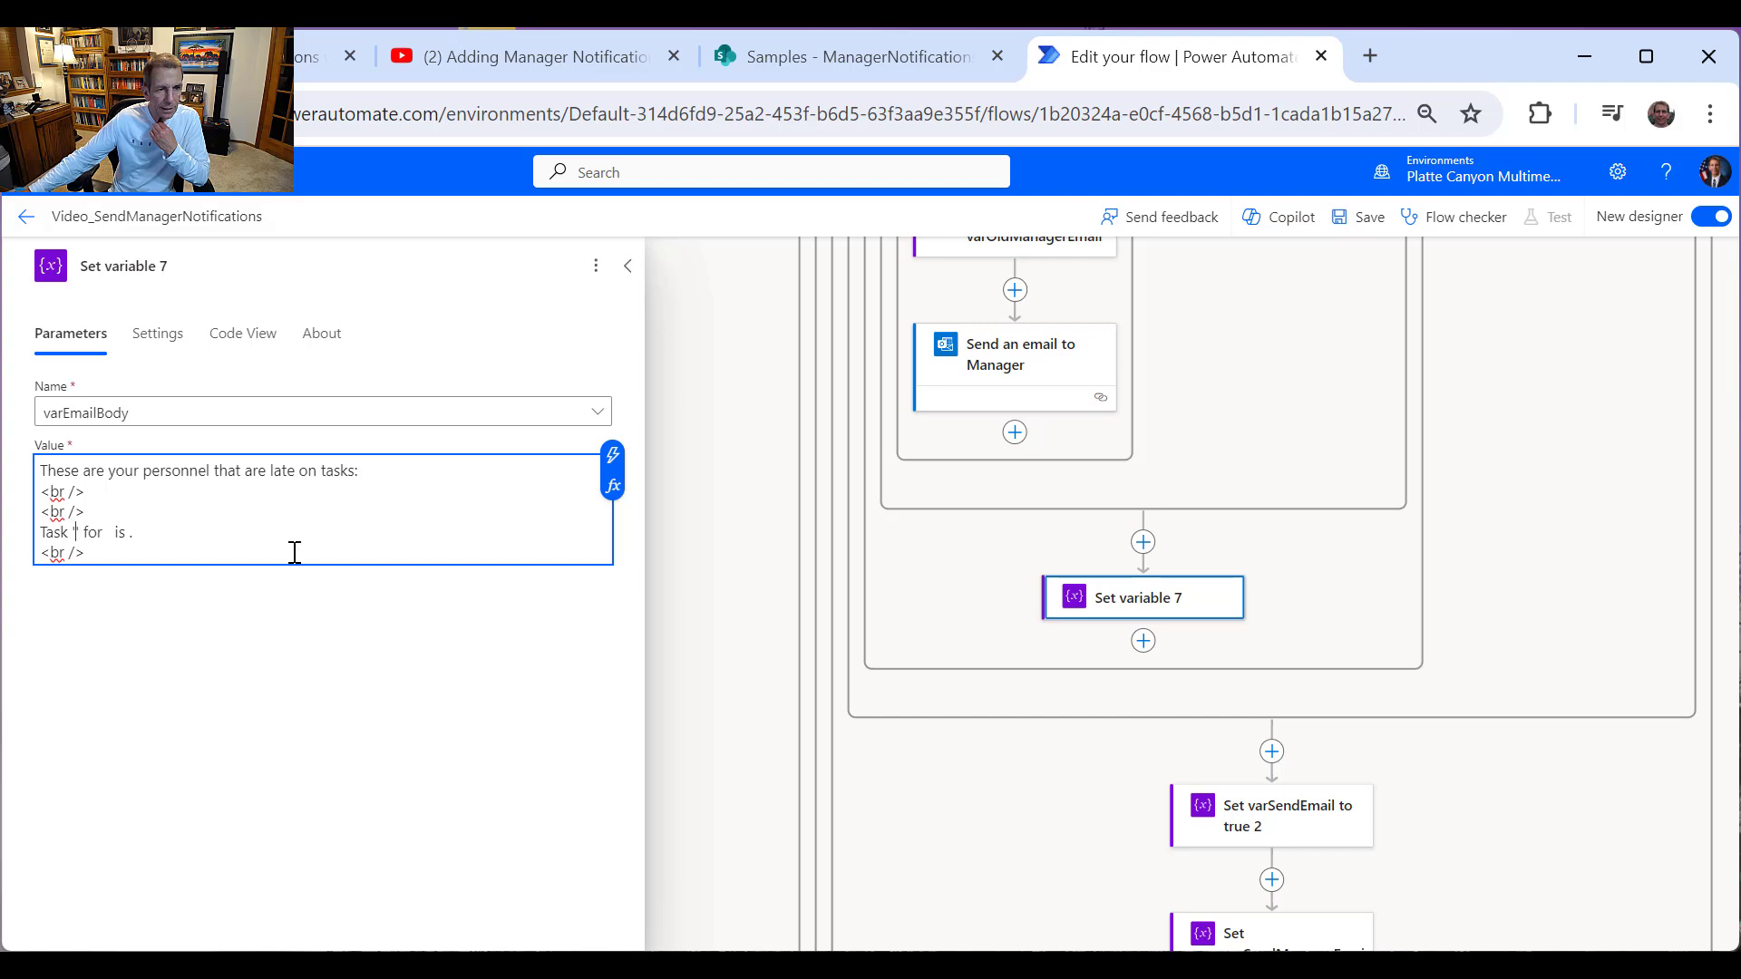
Step: Insert the Get items field Task between the quotes, and EmployeeFirstName and EmployeeLastName after "for" in the task sentence
left_click(612, 456)
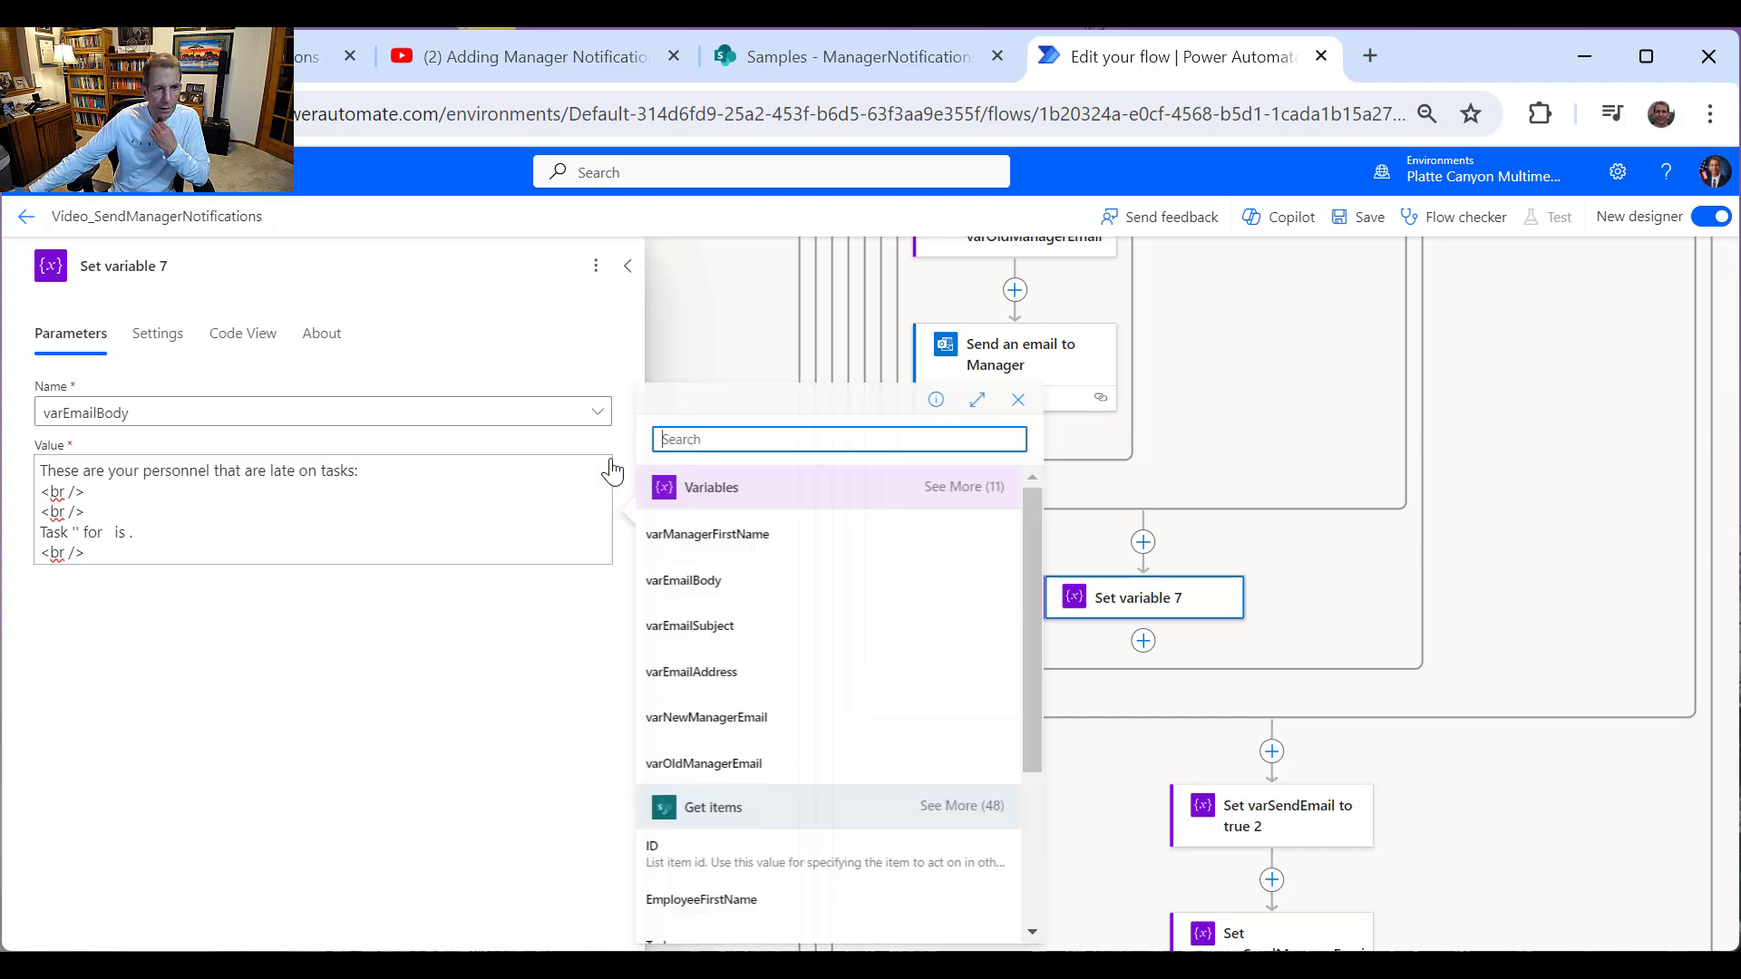
scroll(771, 730, "down", 3)
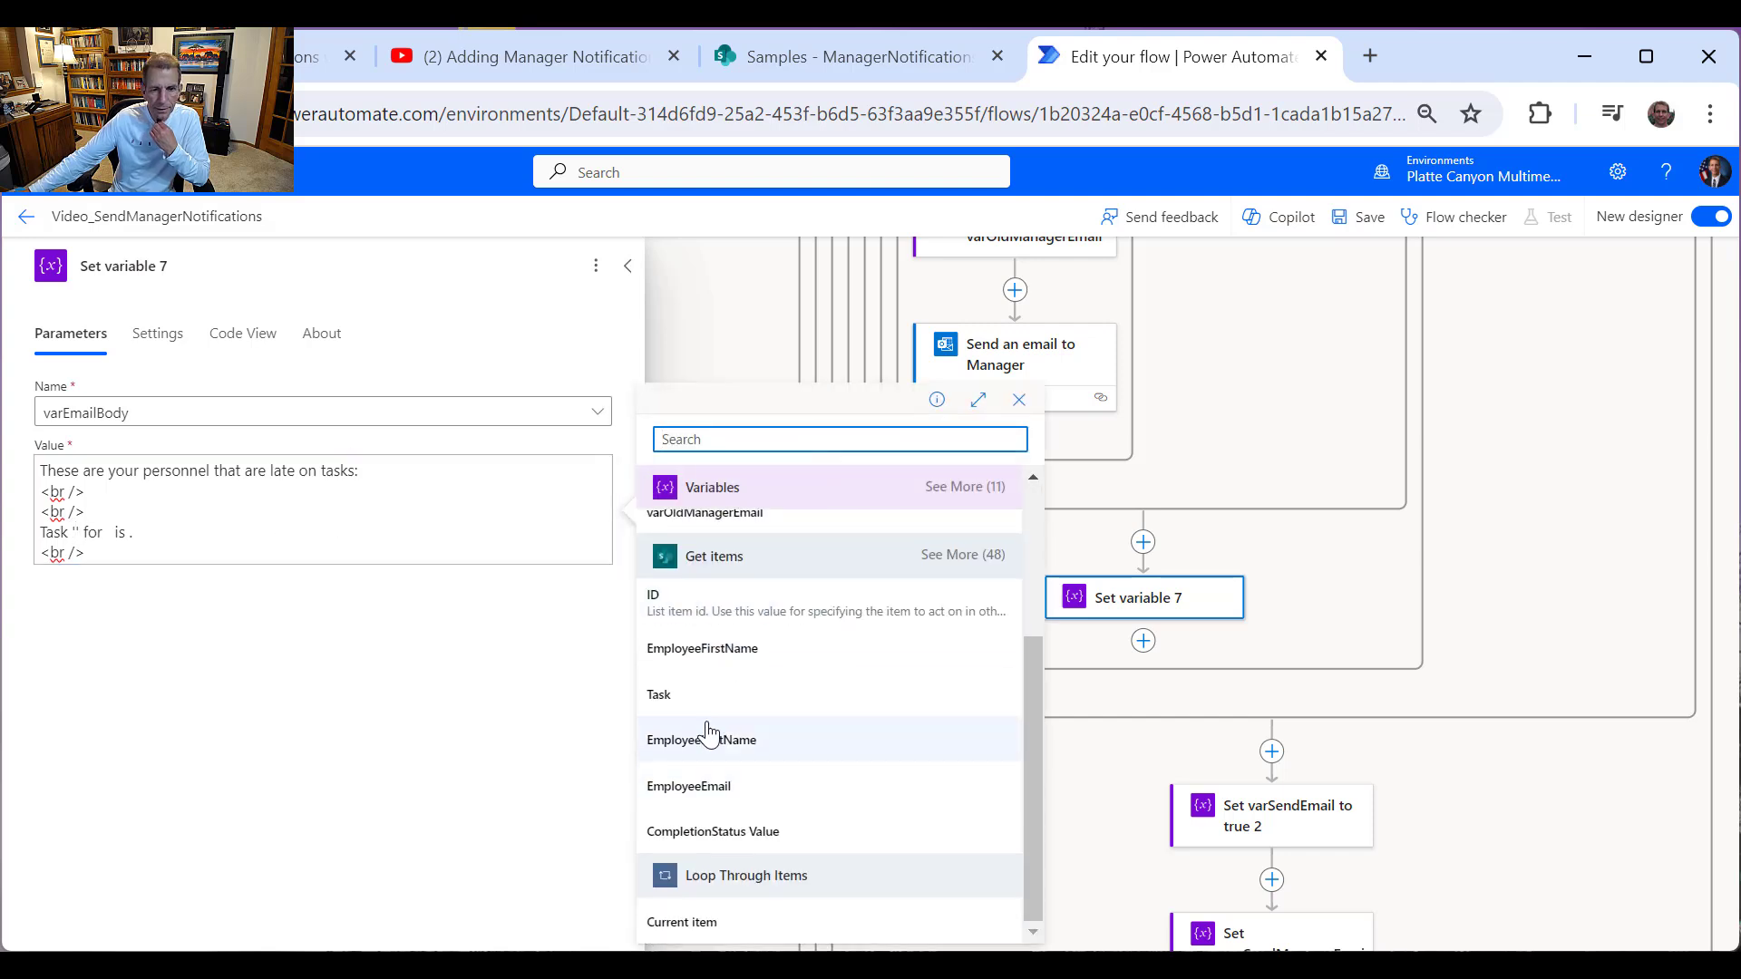
left_click(670, 693)
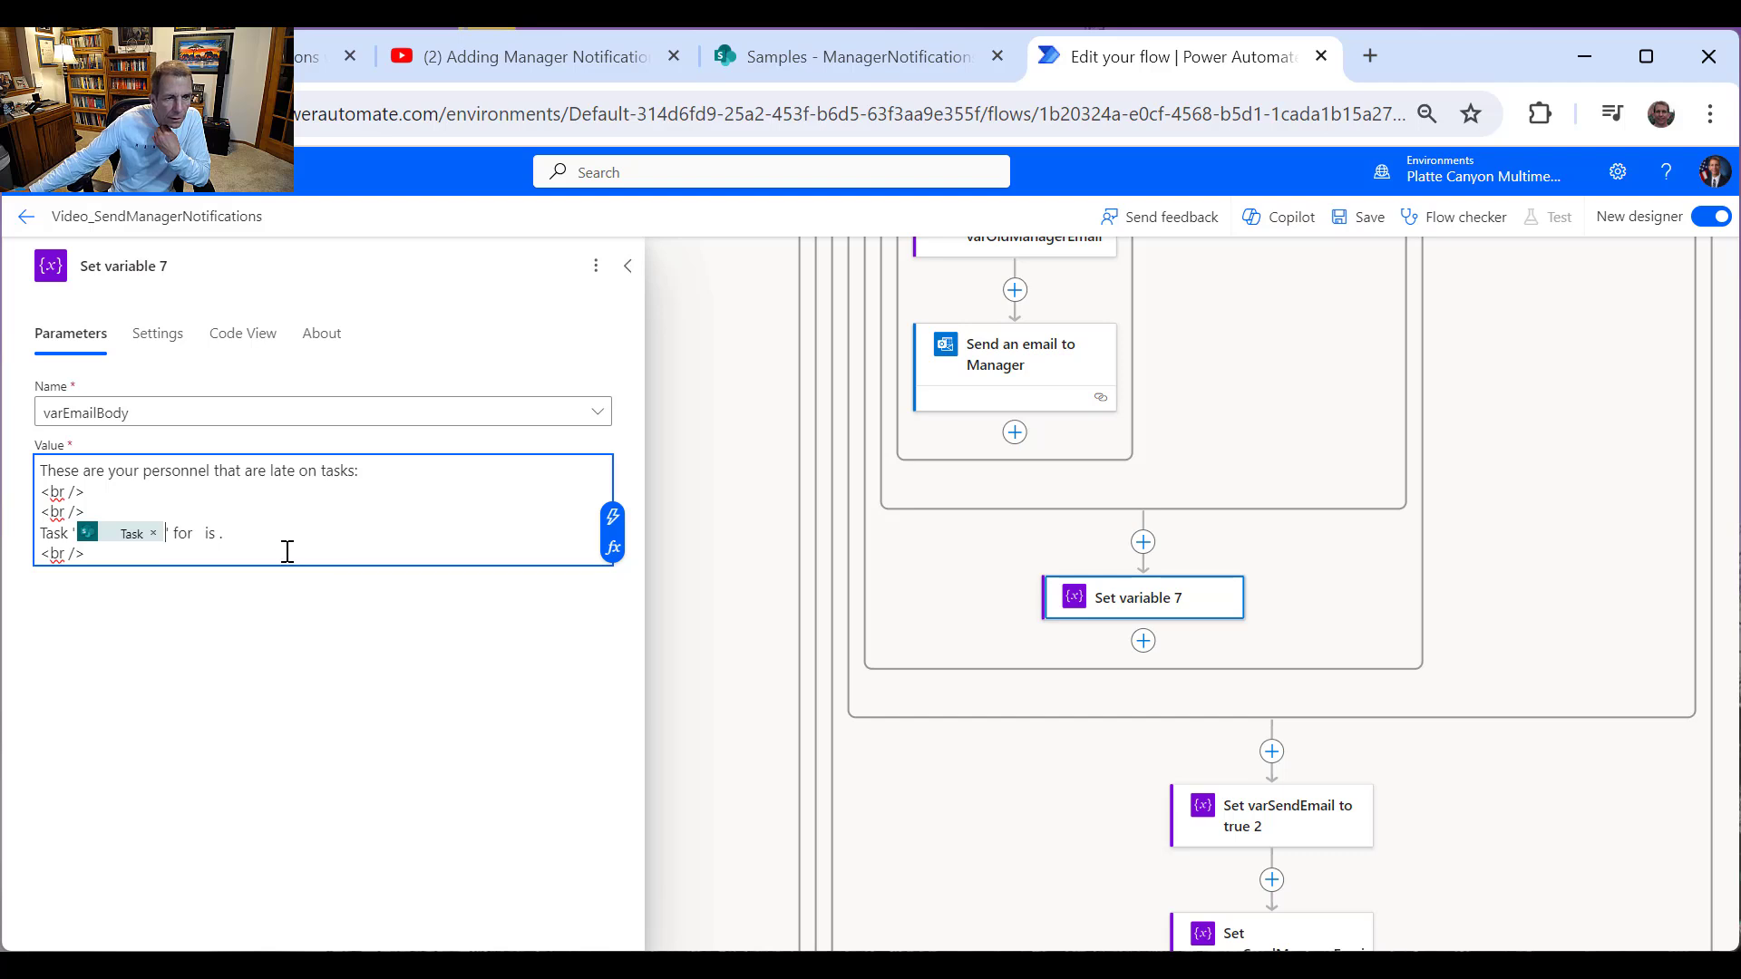
left_click(203, 532)
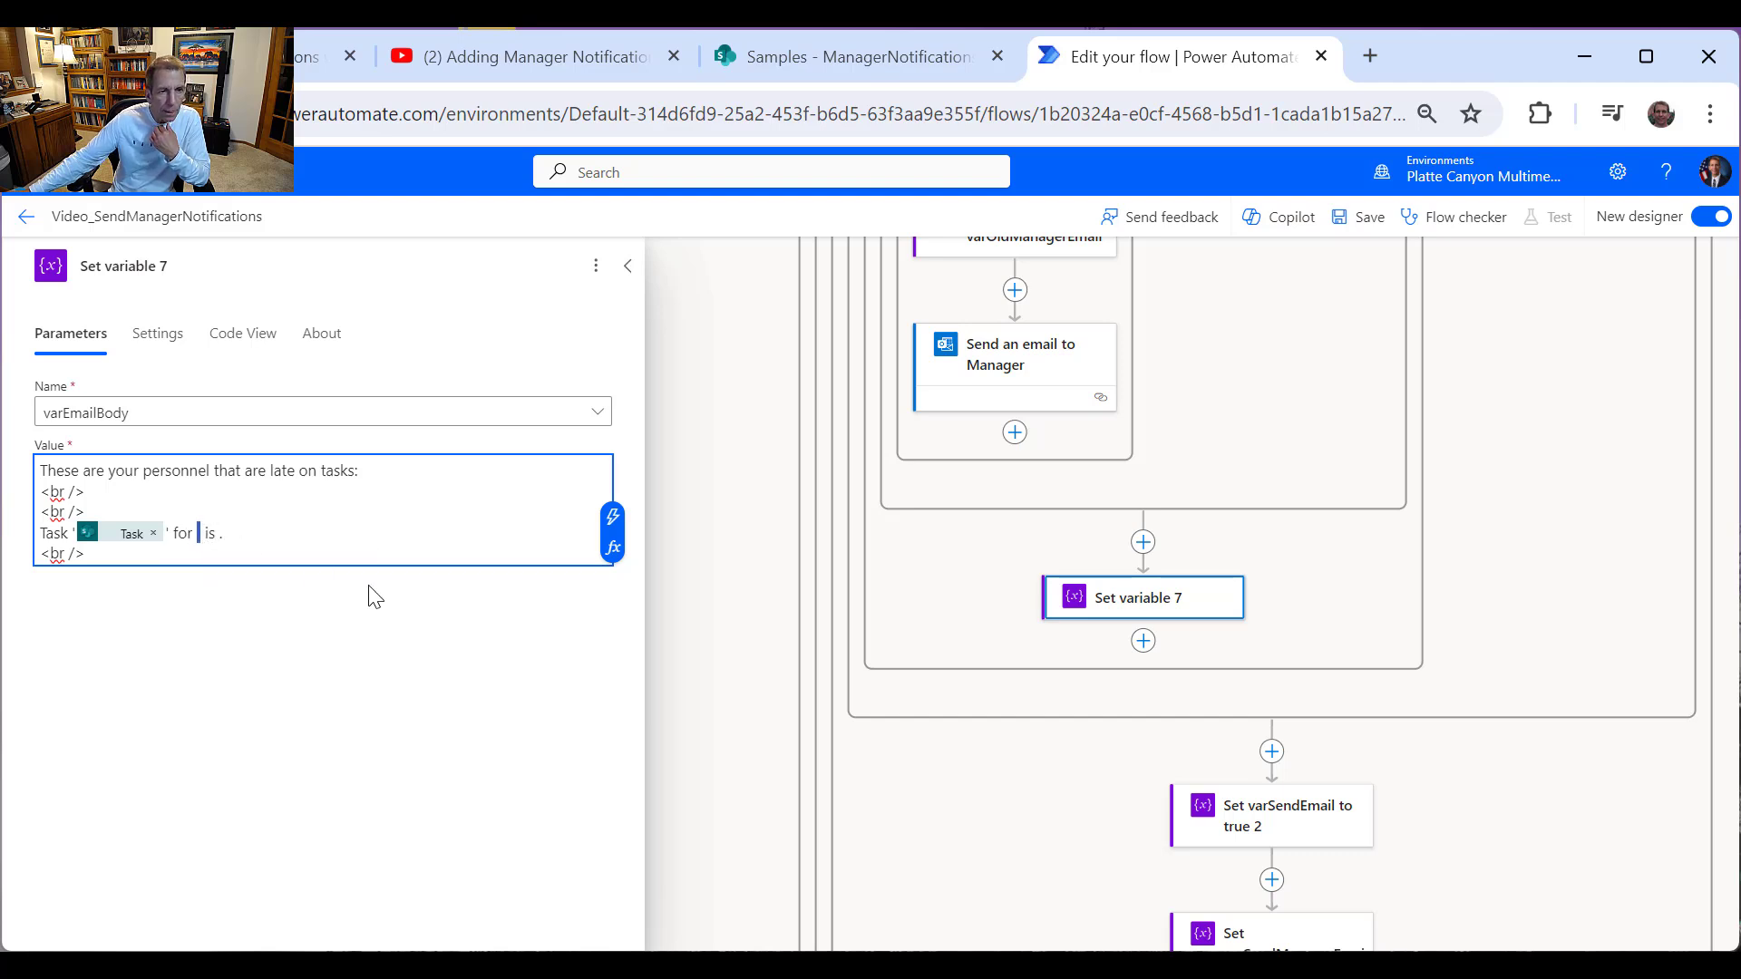
left_click(623, 522)
scroll(813, 765, "down", 3)
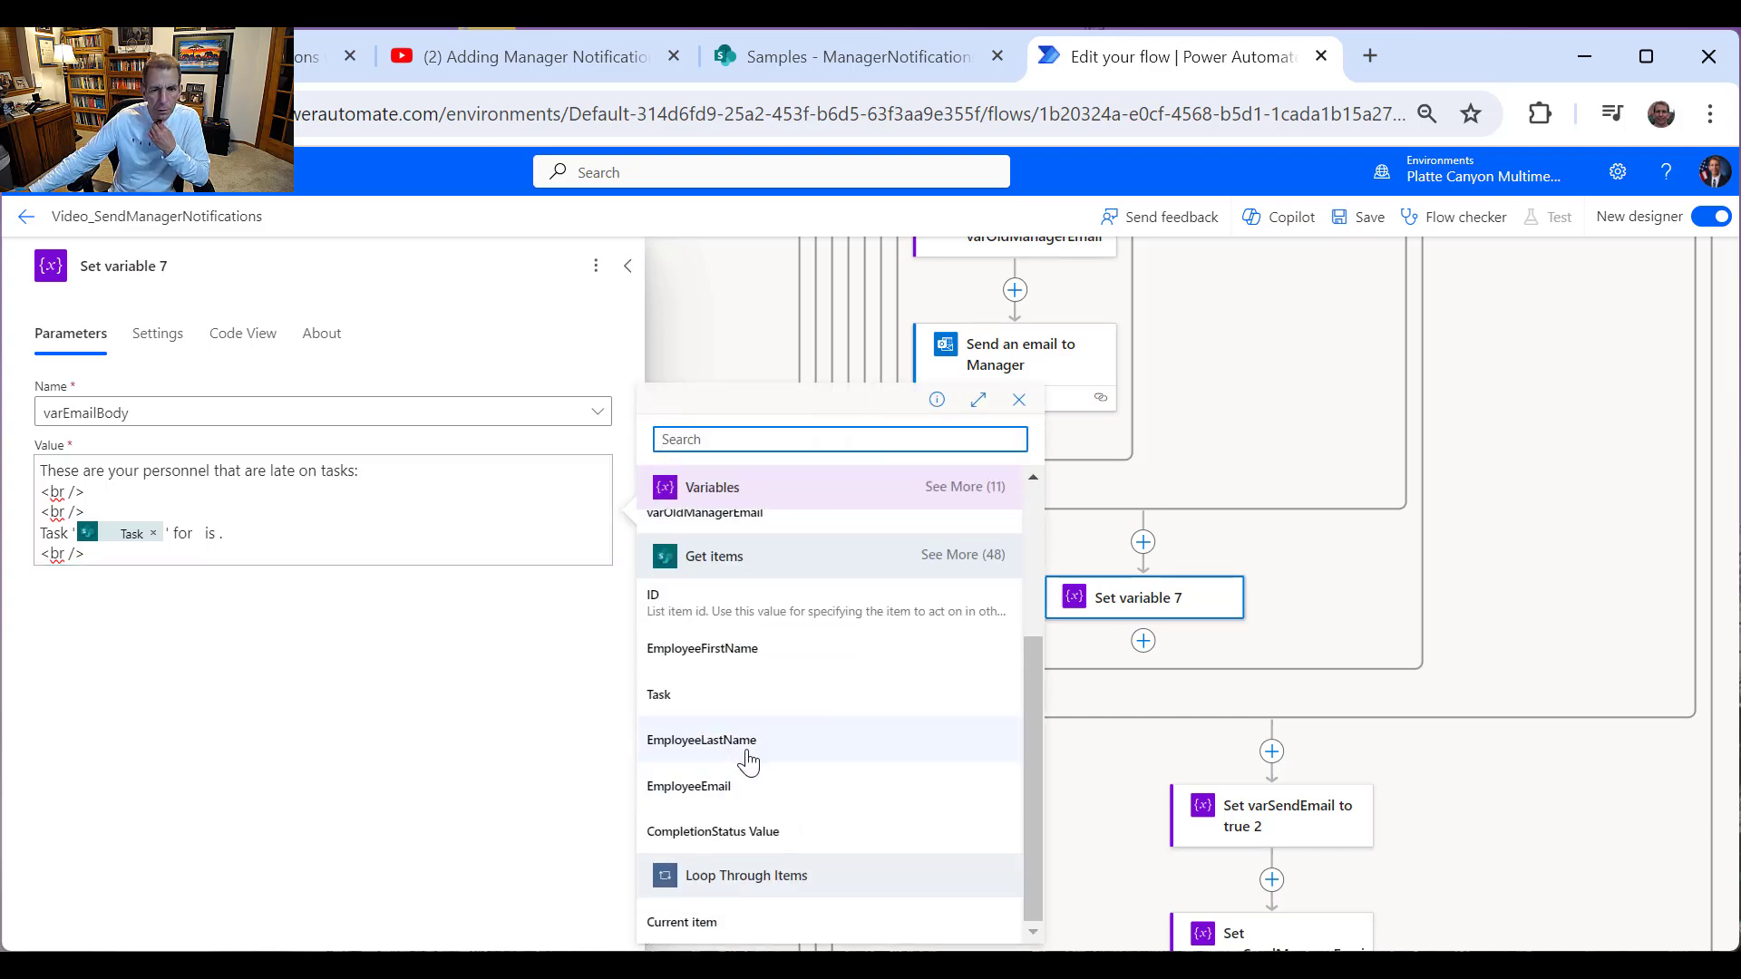
scroll(762, 752, "up", 3)
left_click(750, 782)
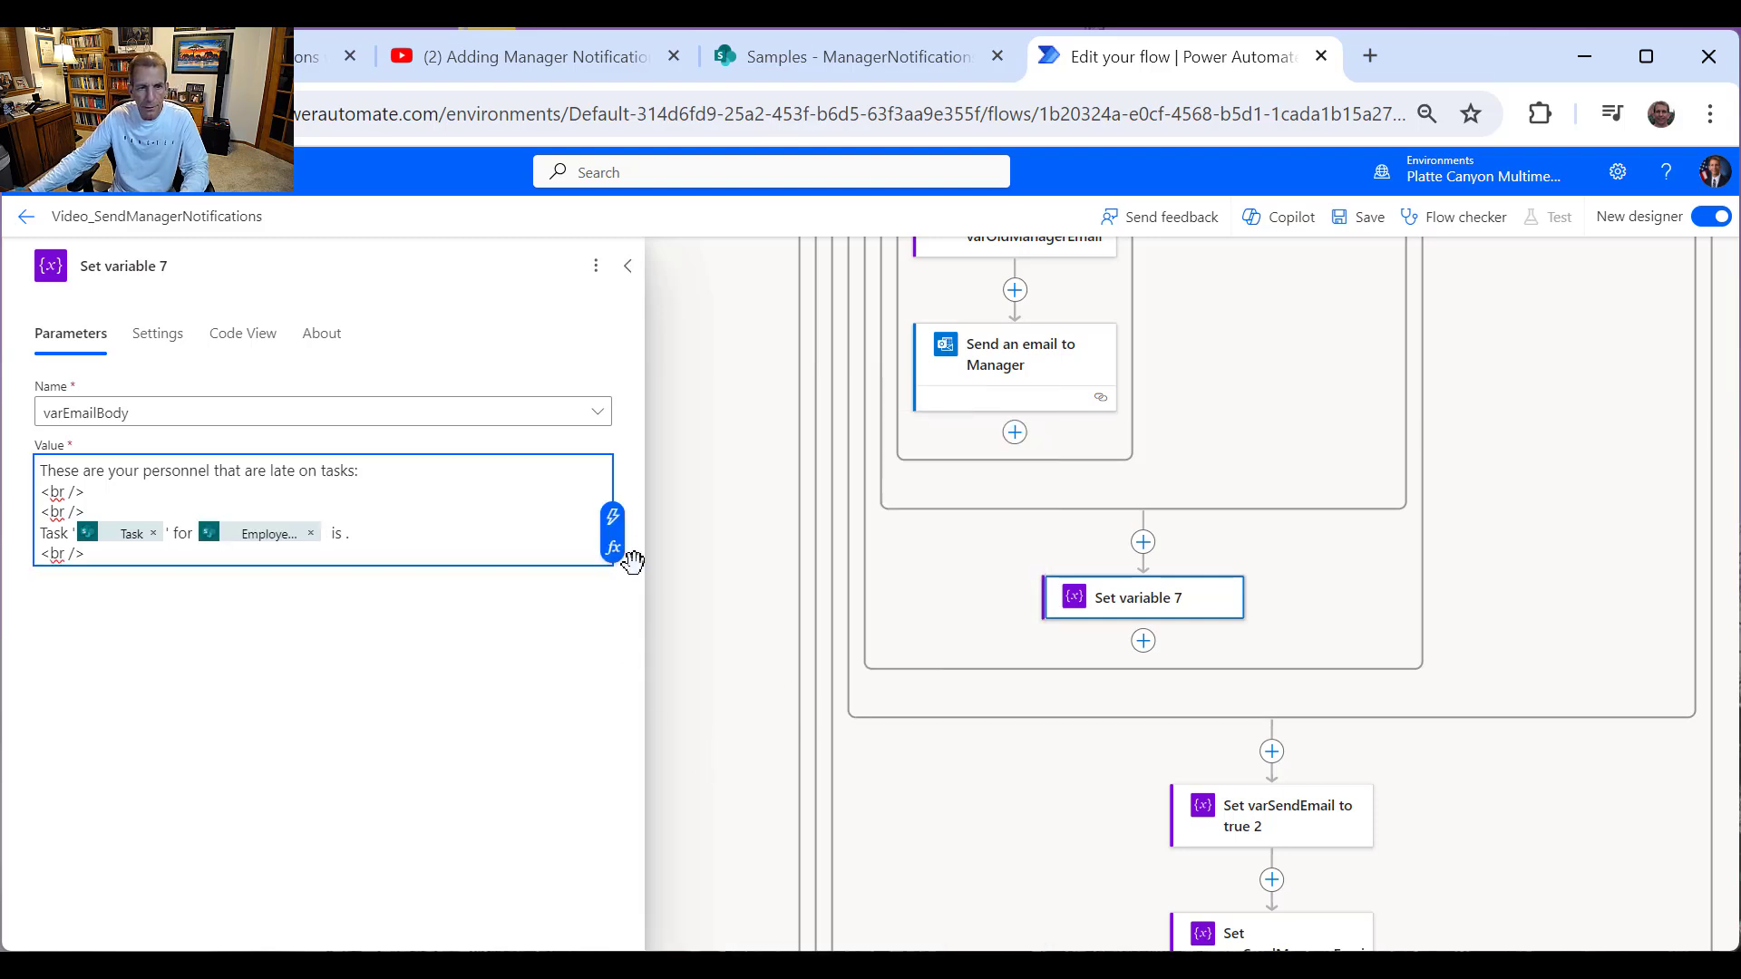
left_click(614, 521)
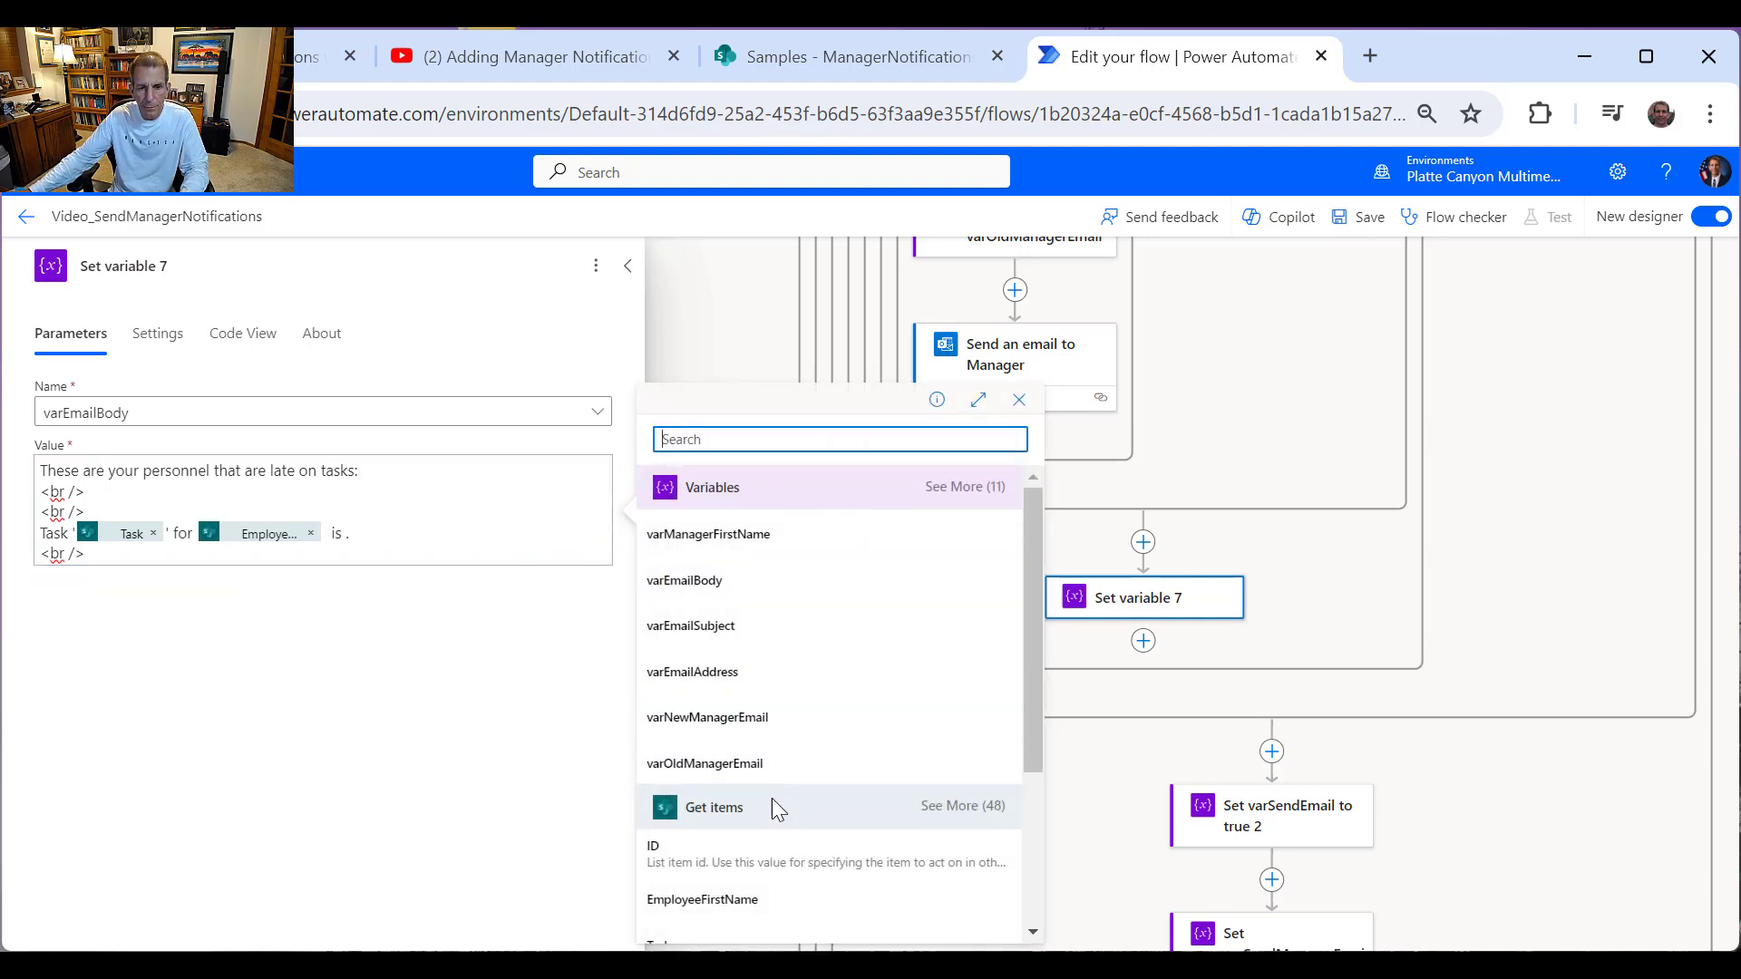
scroll(771, 798, "down", 3)
left_click(748, 866)
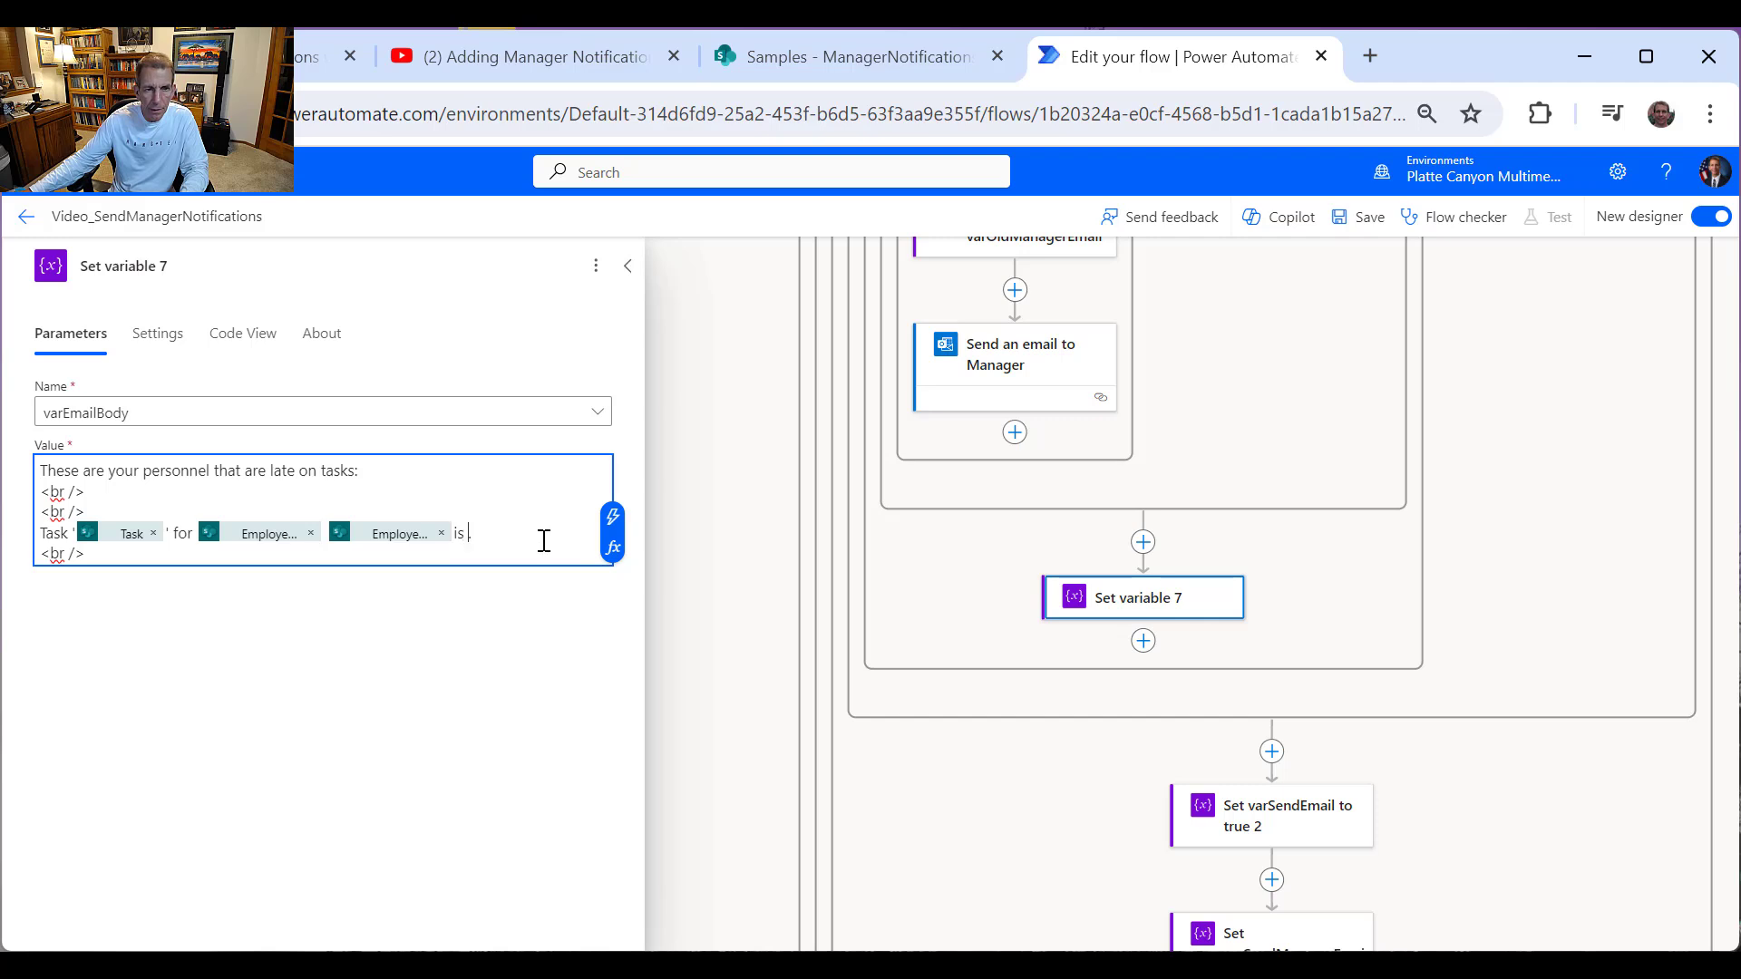
Step: Insert the Get items field CompletionStatus Value after "is" in the task sentence of the varEmailBody value
left_click(613, 517)
scroll(816, 820, "down", 5)
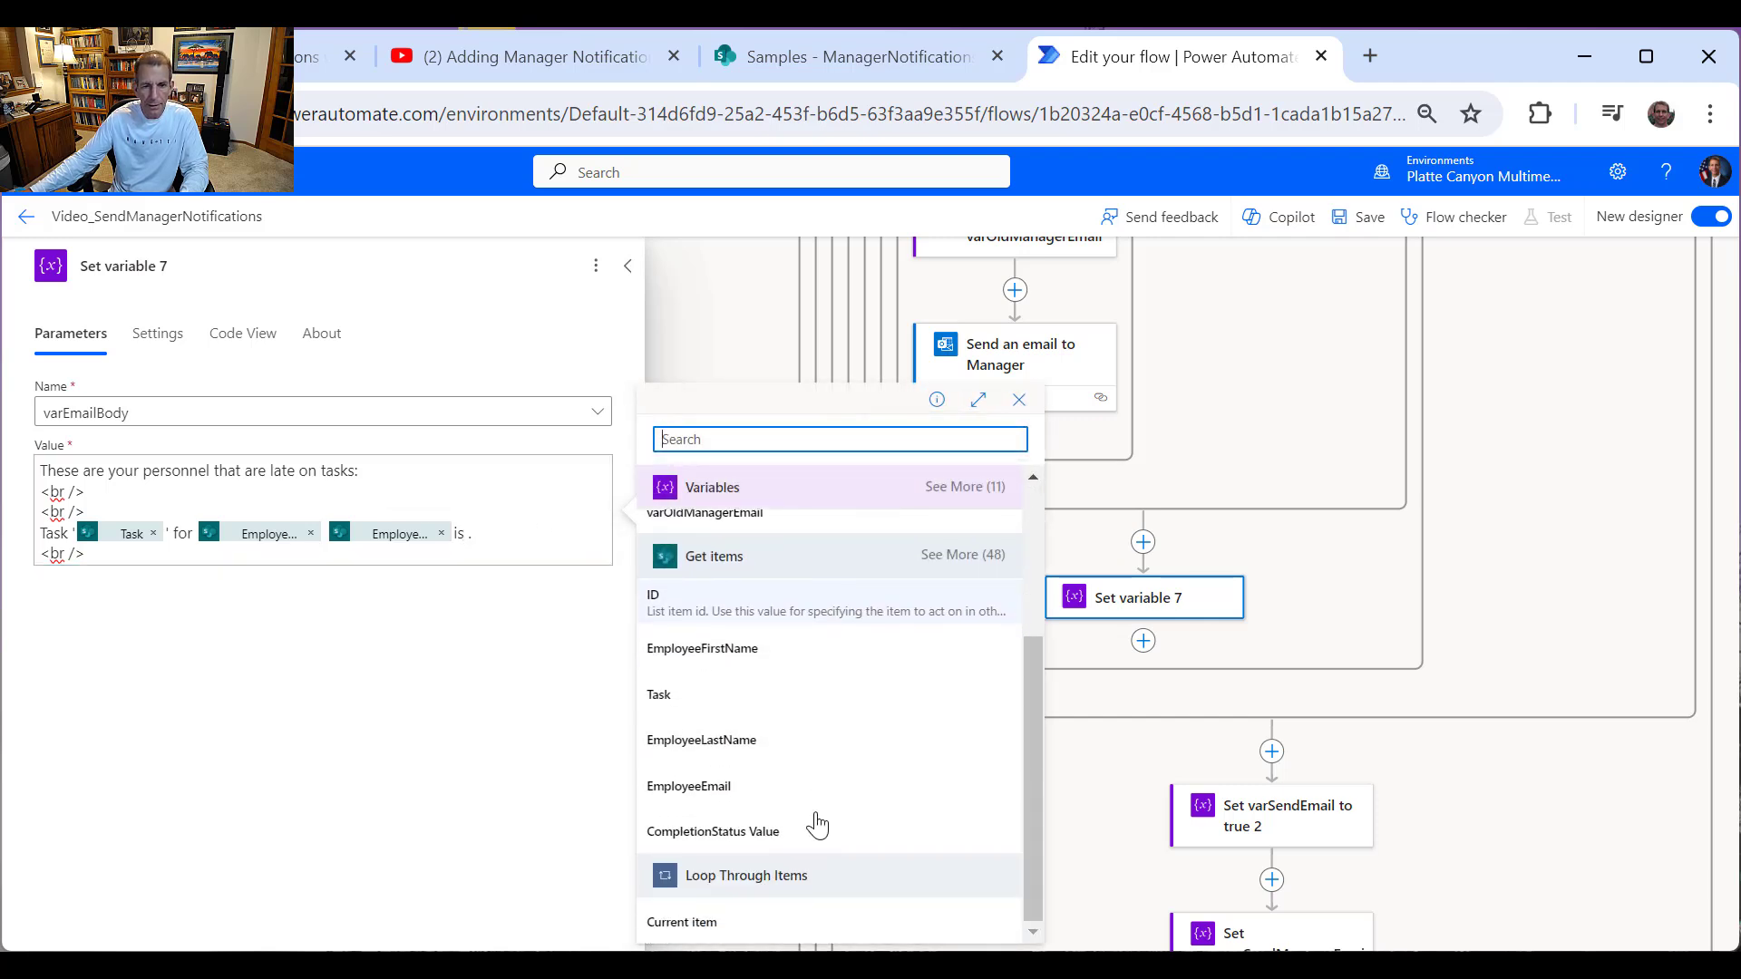
left_click(798, 831)
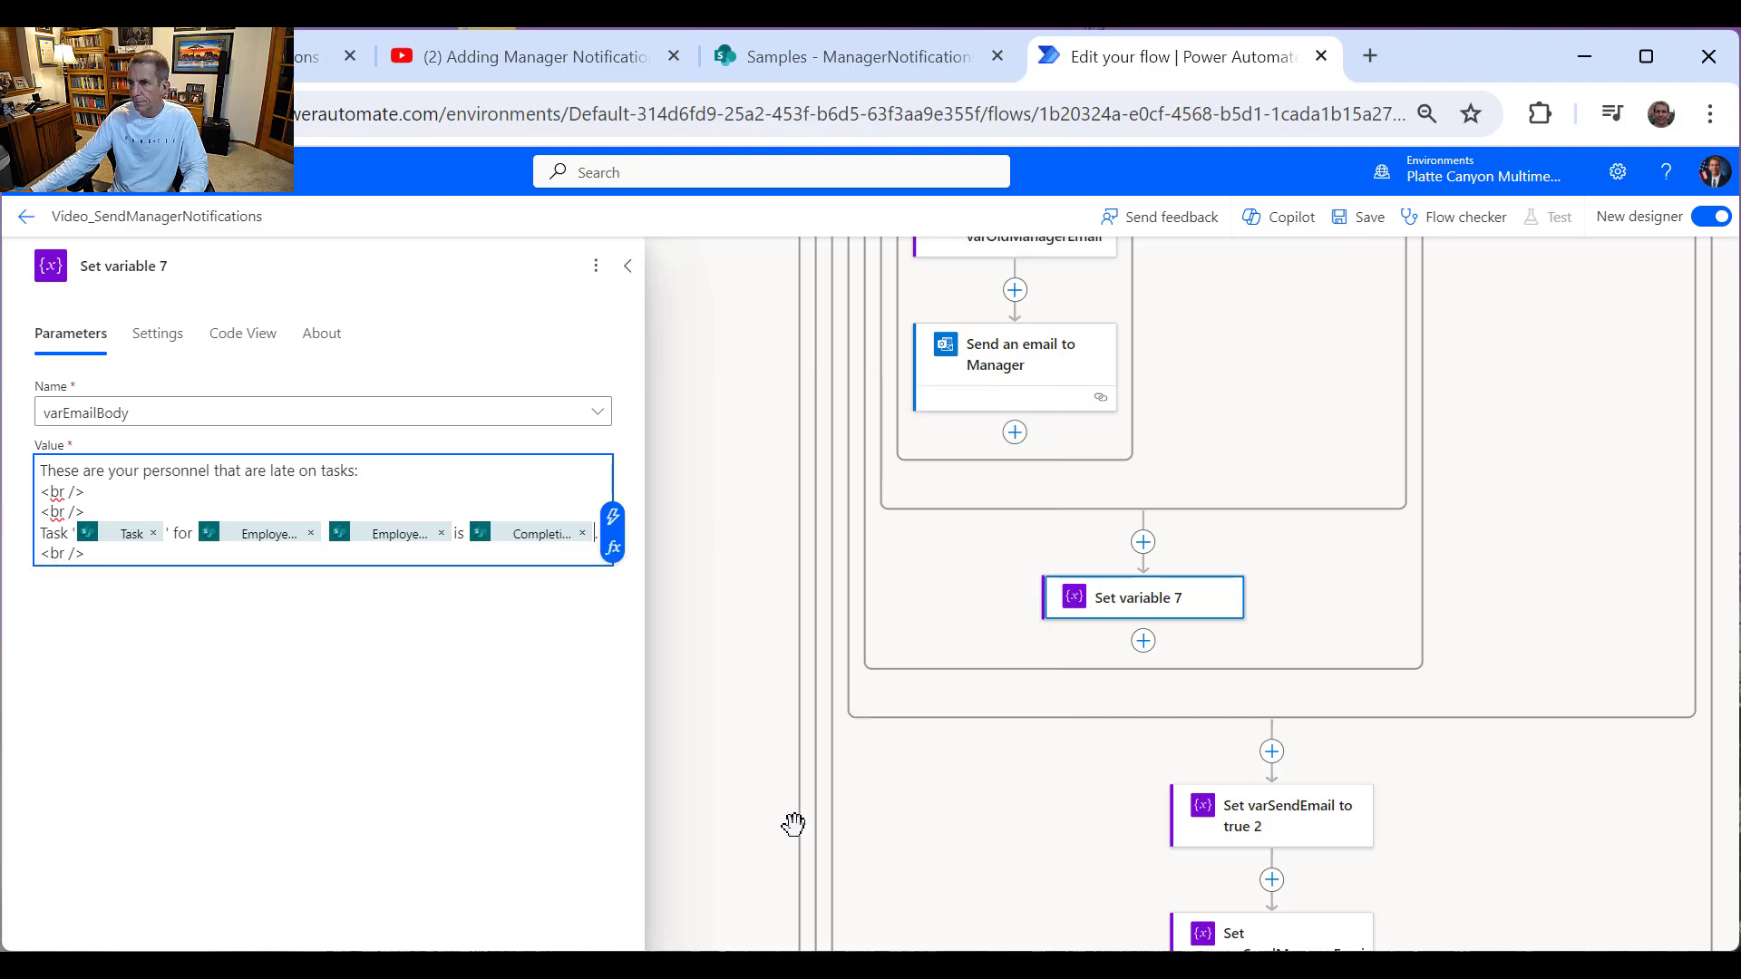
Step: Rename the action that sets varEmailBody as "Set varEmailBody 2" and close its settings
left_click_drag(112, 265, 299, 265)
key("BackSpace")
key("BackSpace")
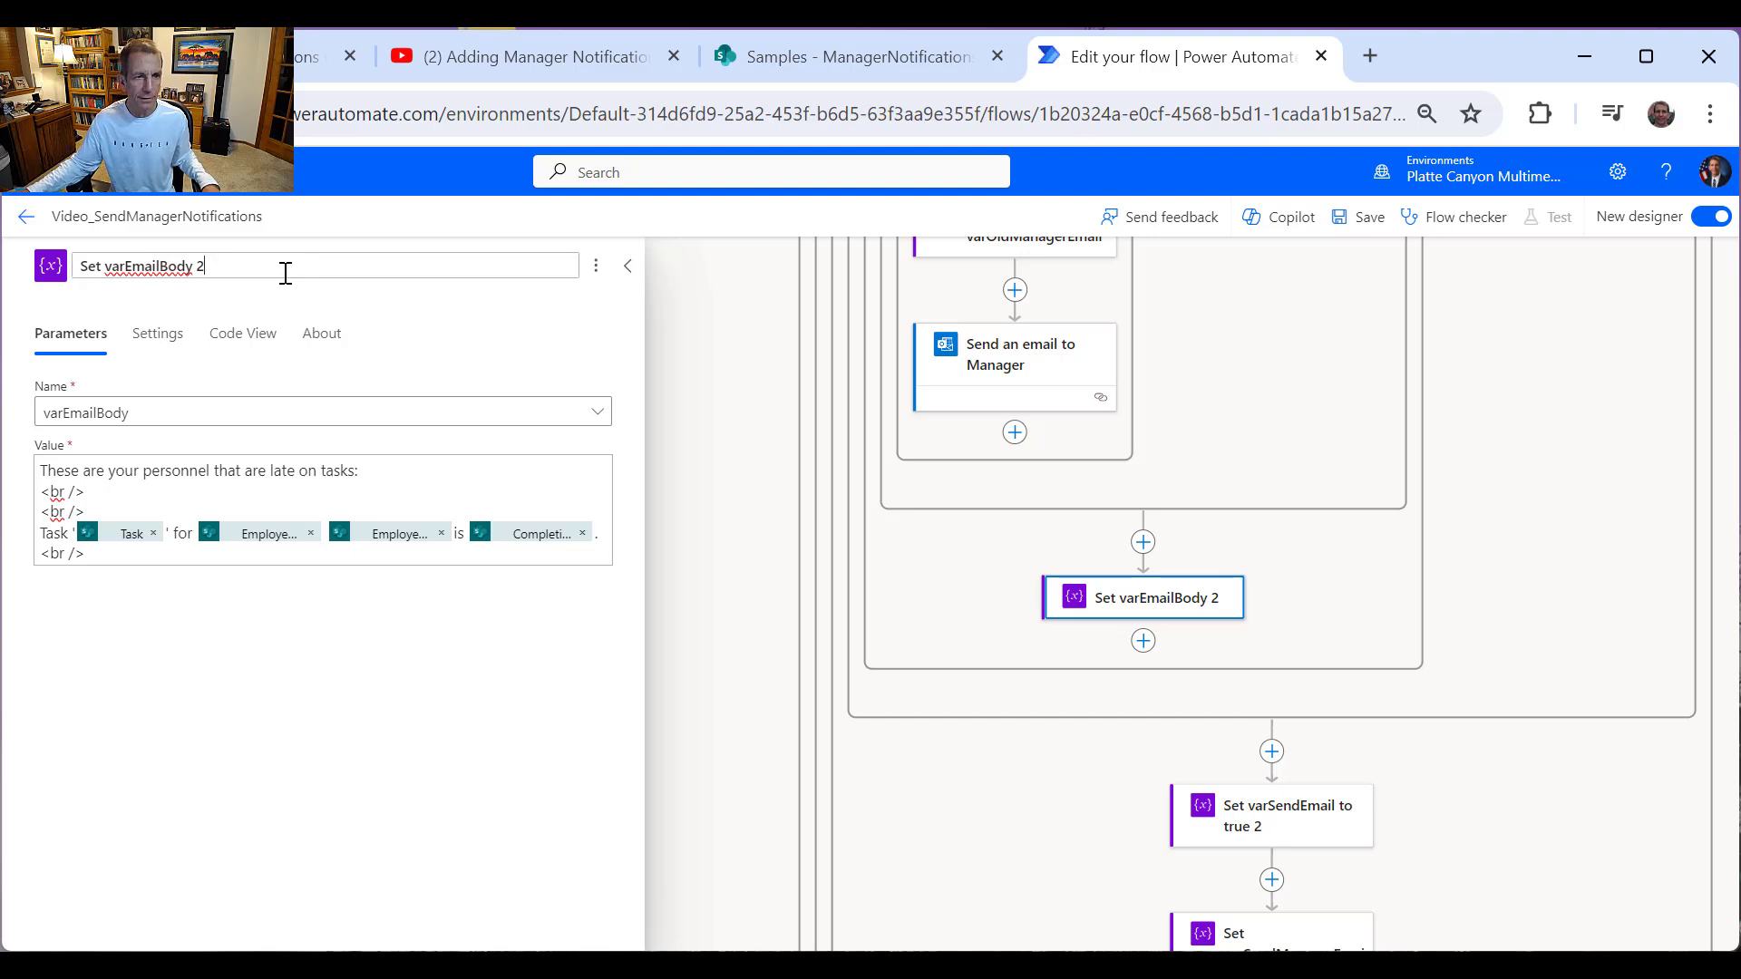
left_click(294, 303)
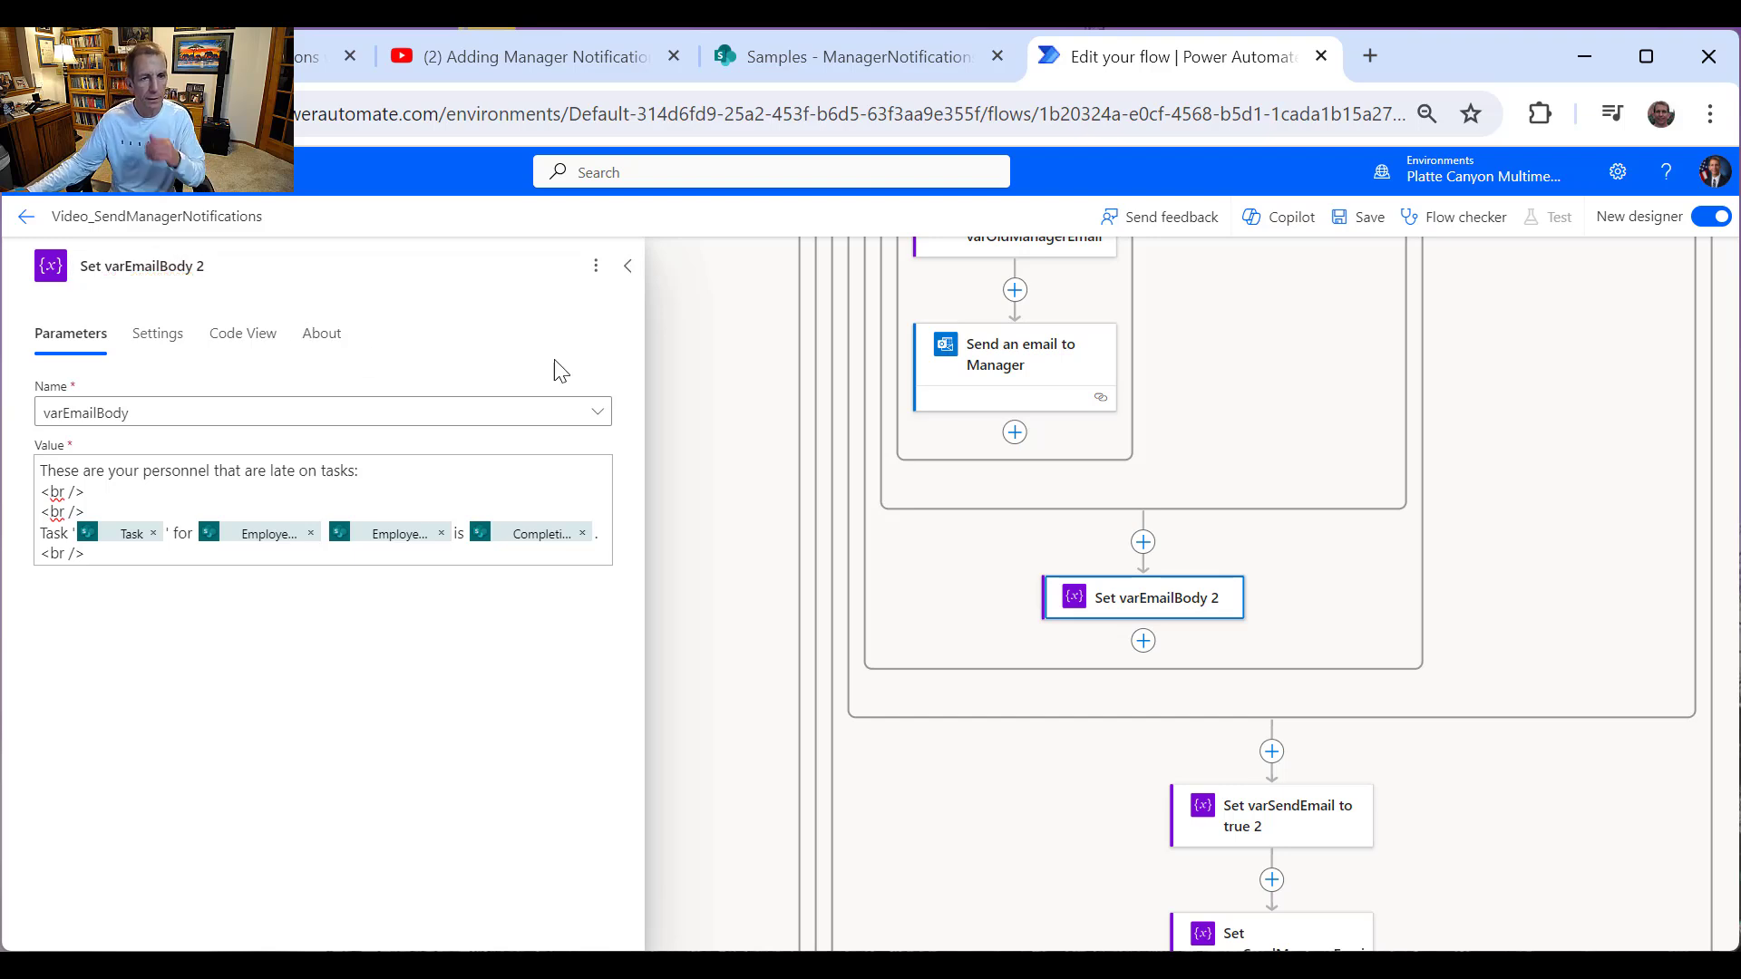
left_click(627, 266)
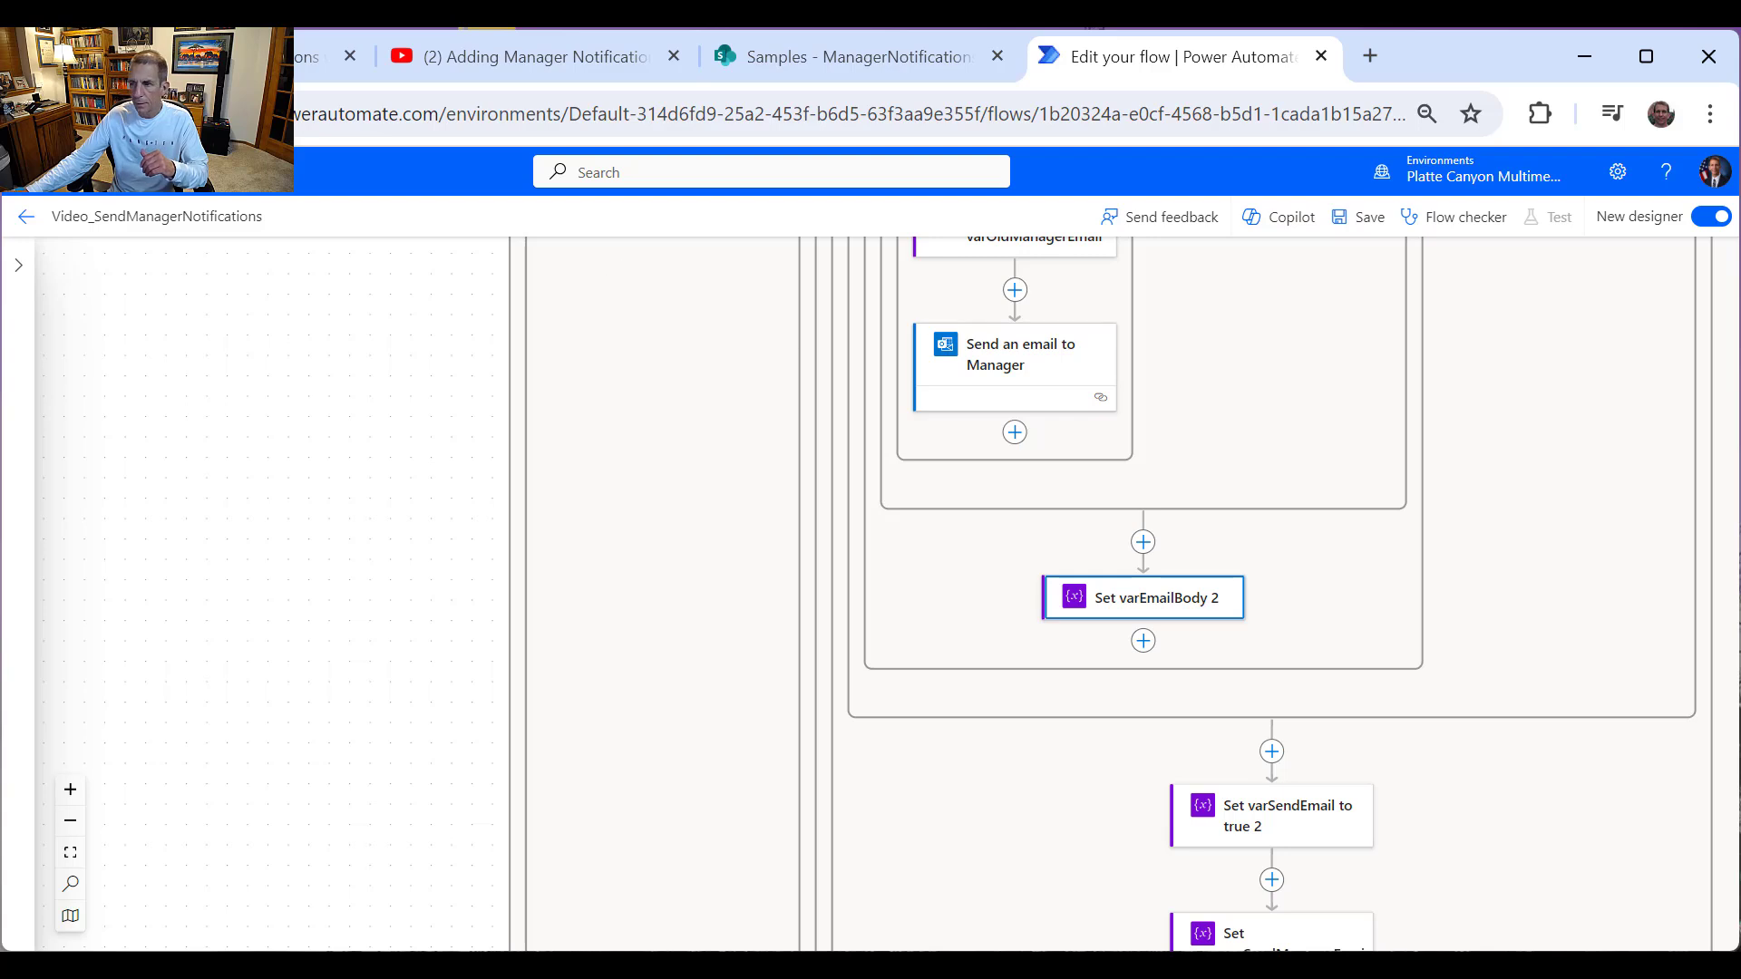
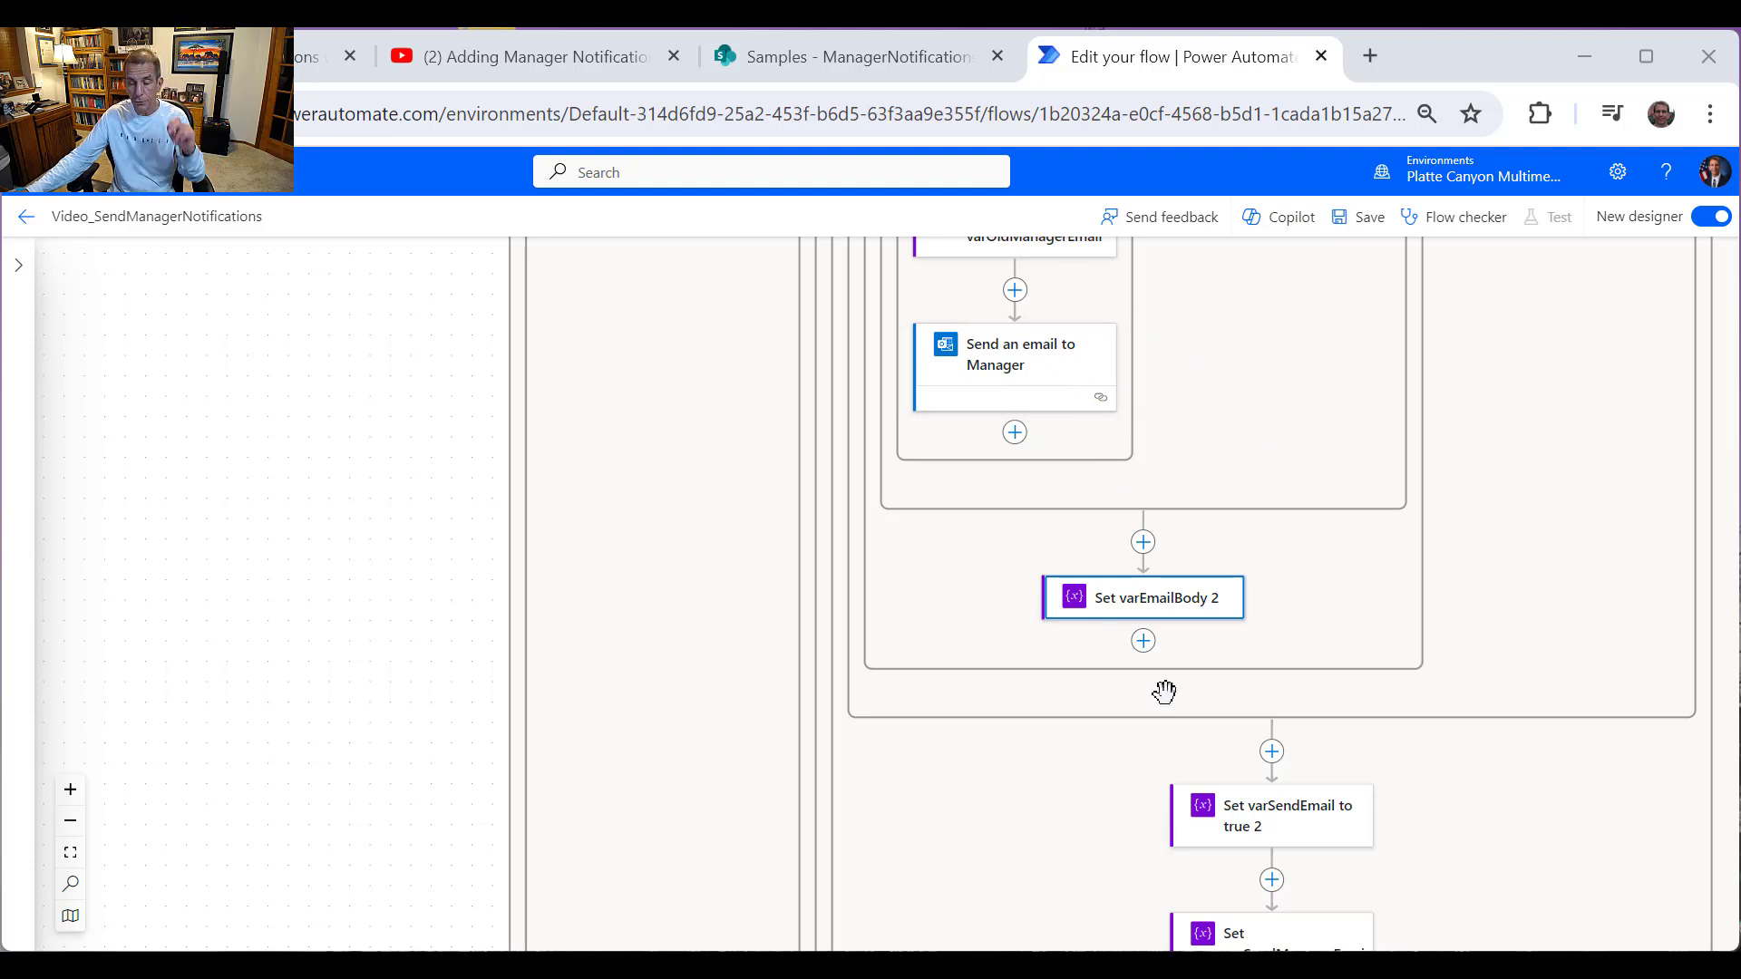
Step: Add another Set variable action directly below "Set varEmailBody 2" in the same branch
left_click(1142, 641)
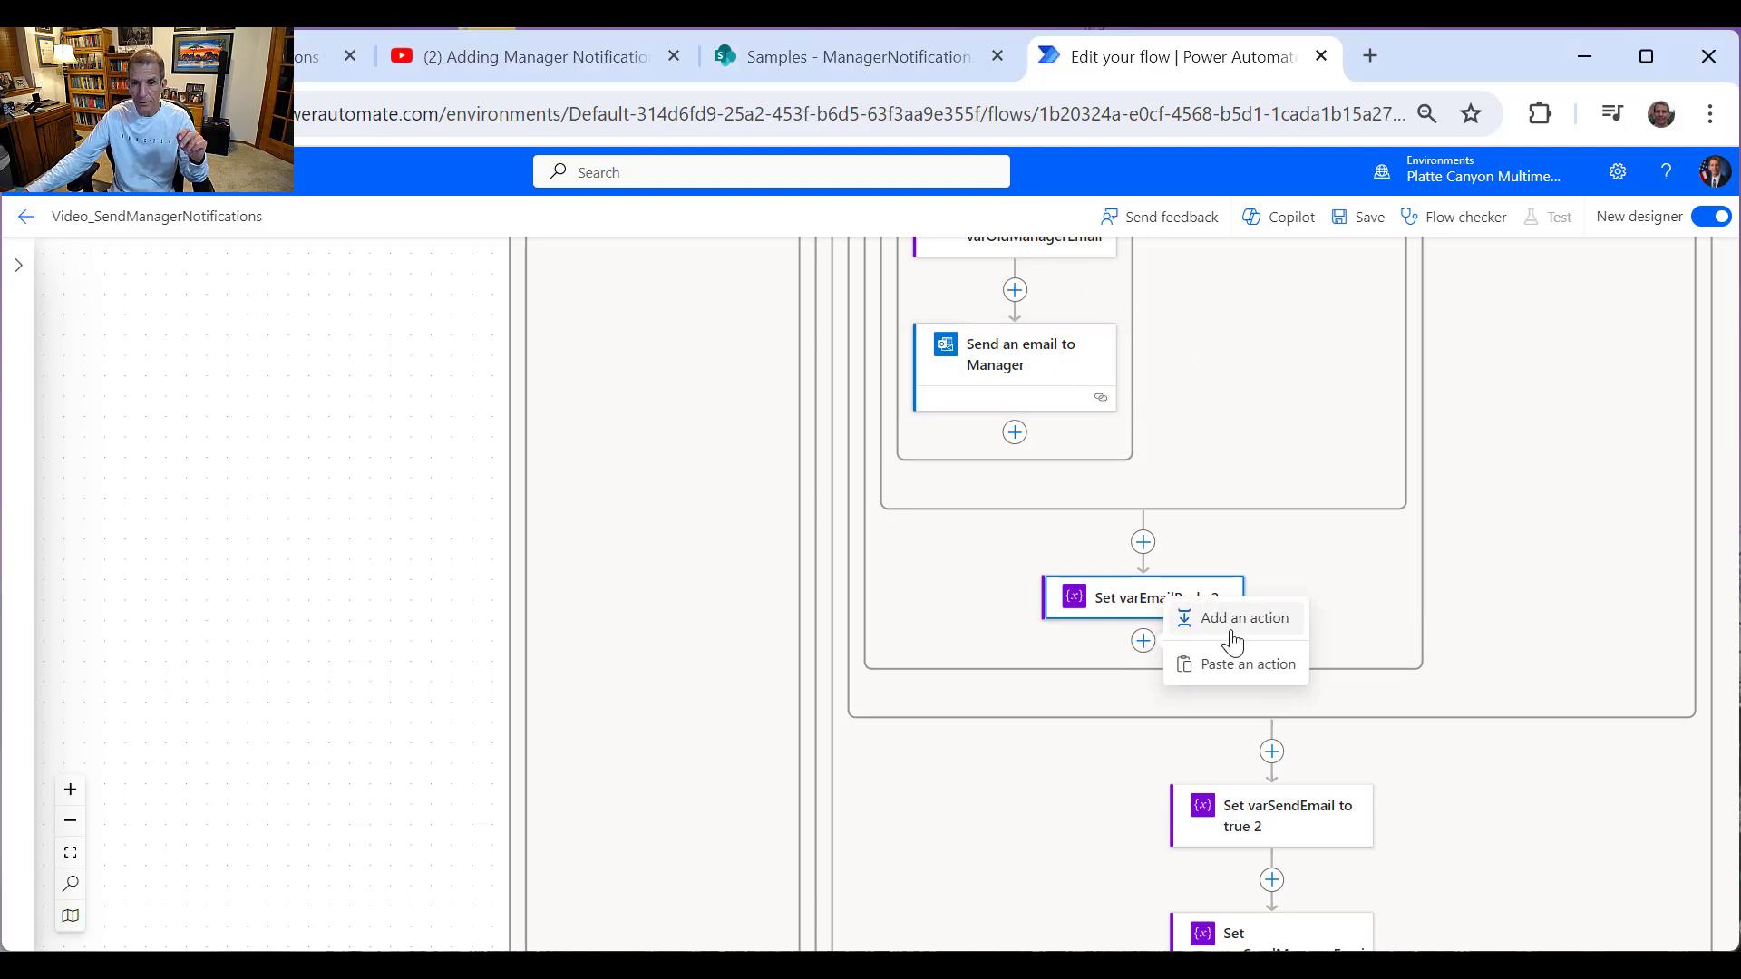
left_click(1253, 622)
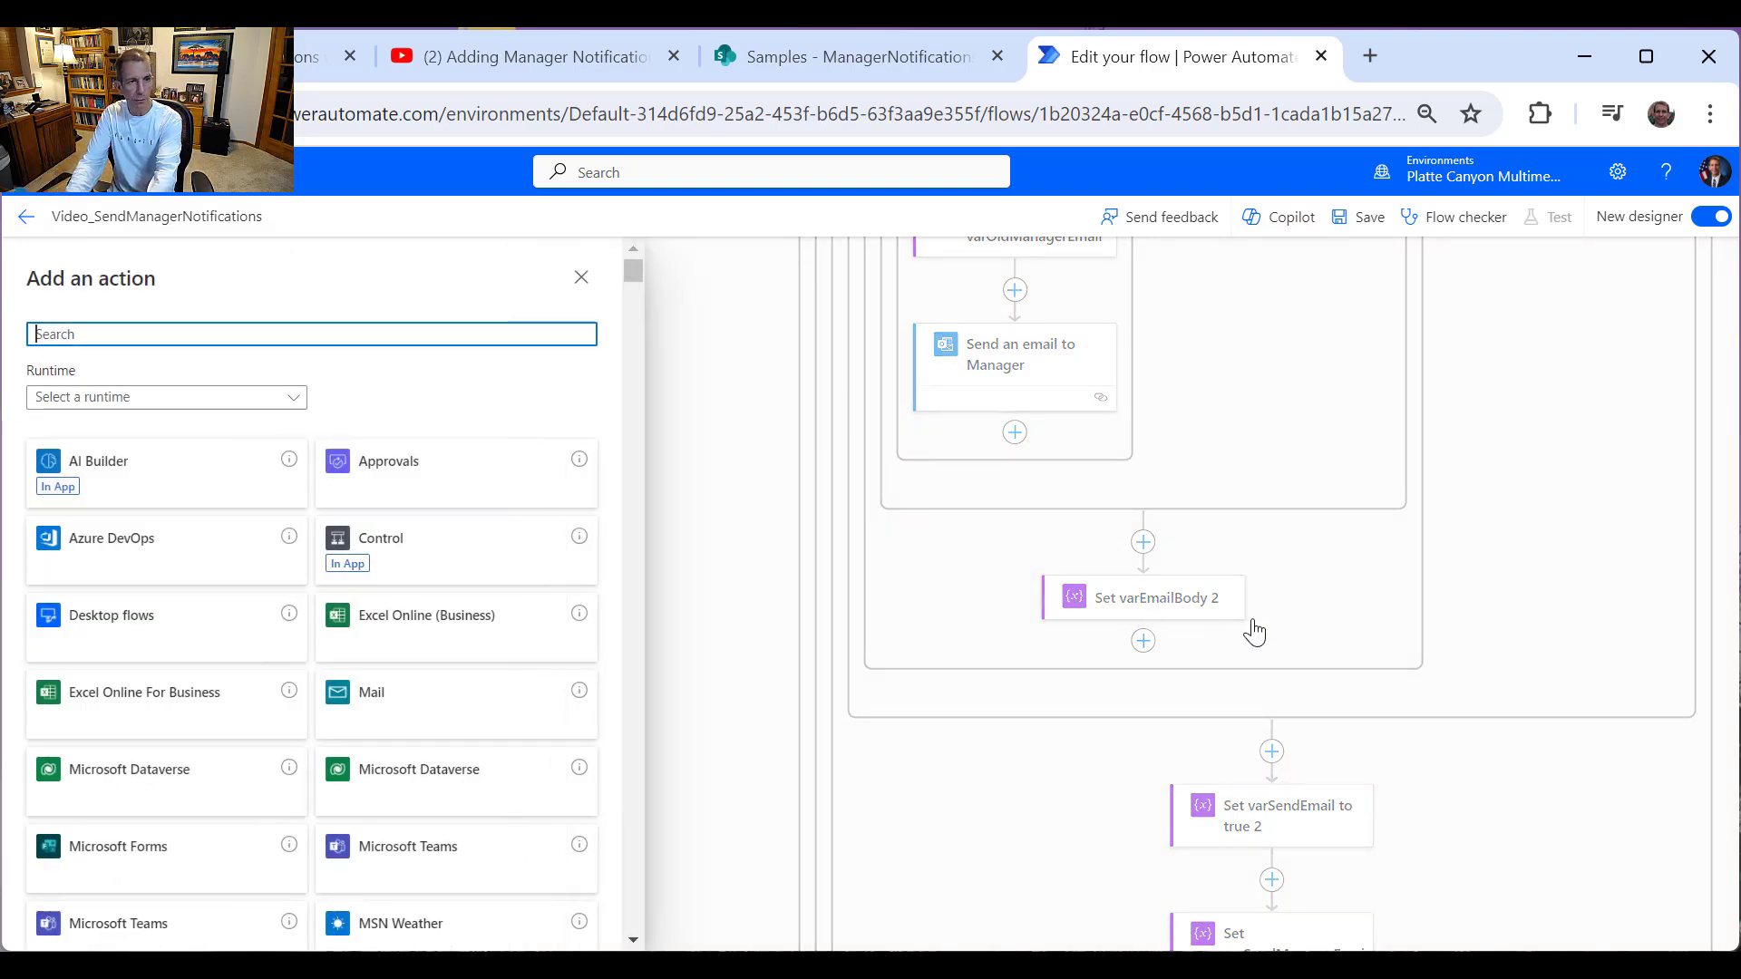
type("var")
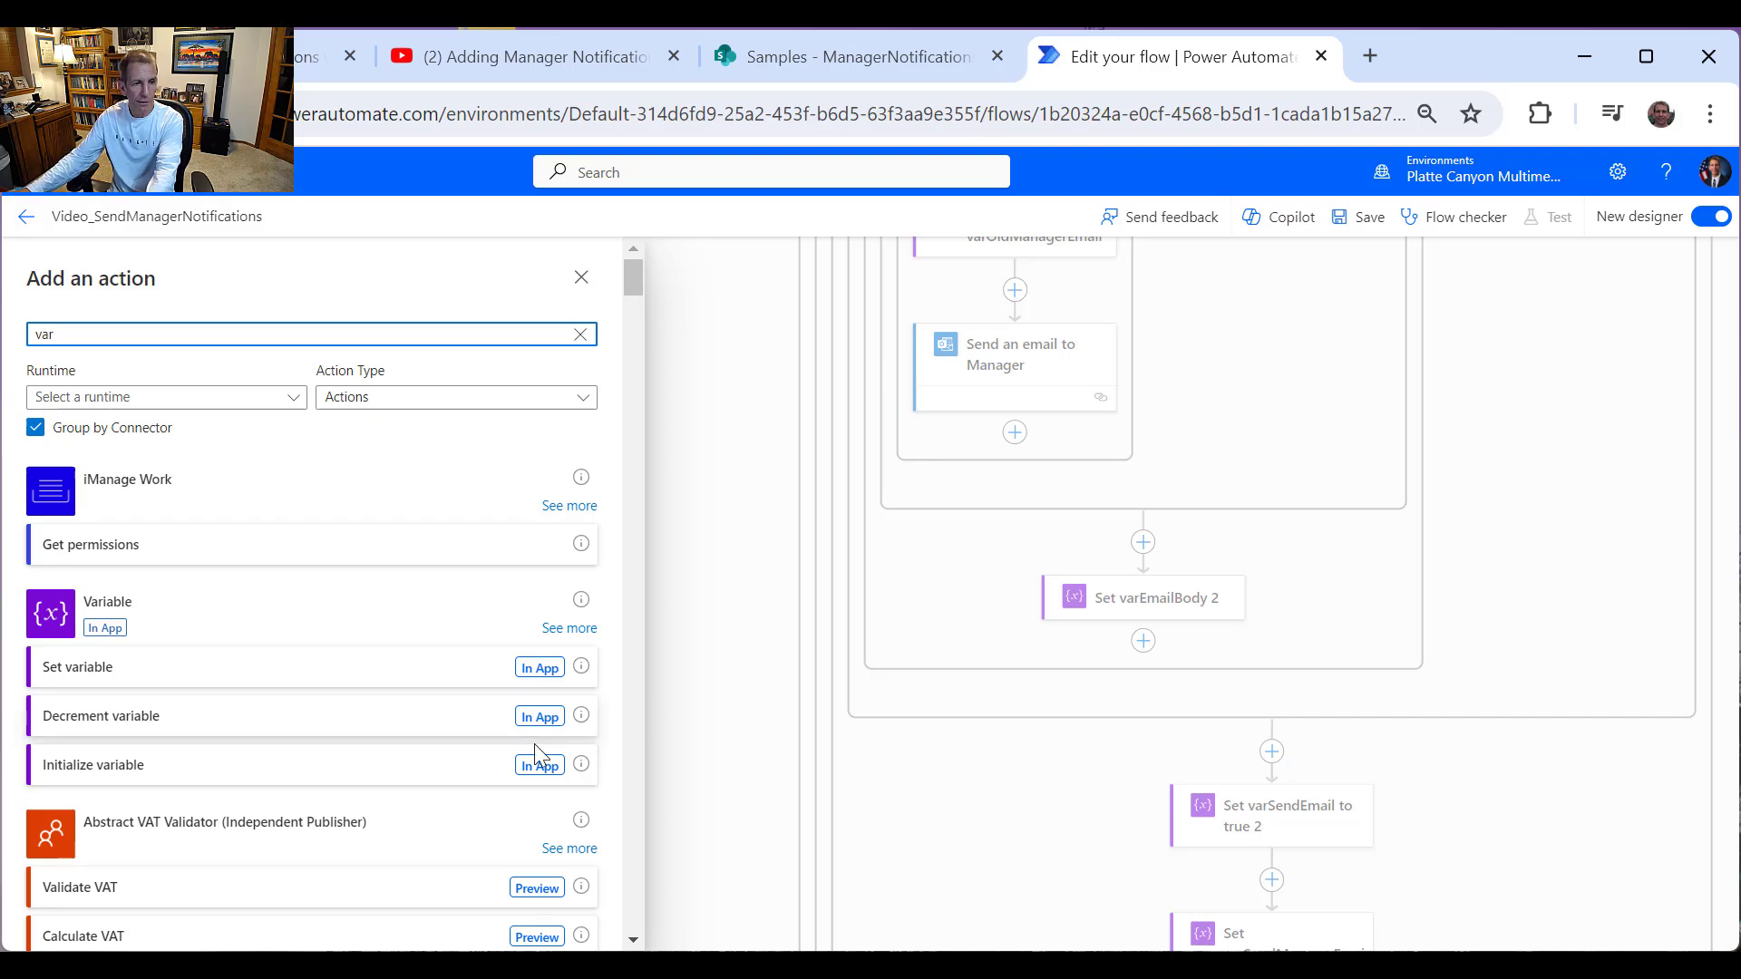
left_click(104, 668)
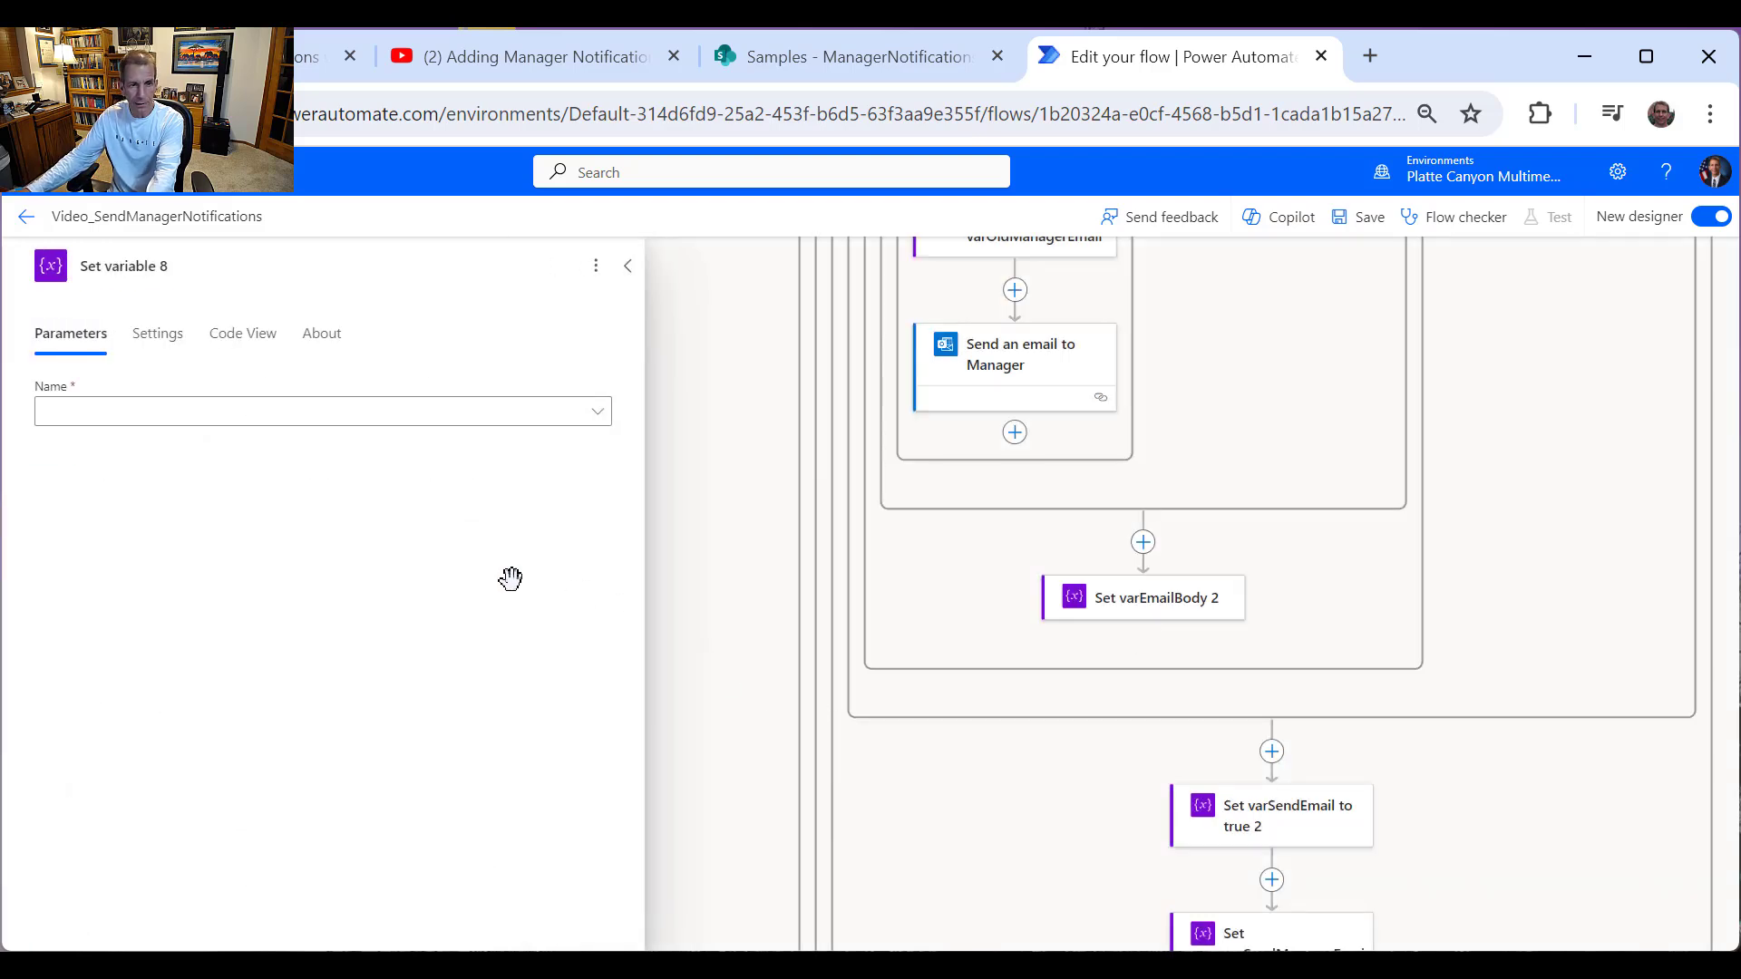
Step: Configure the new action to set varOldManagerEmail to the varNewManagerEmail variable
left_click(379, 412)
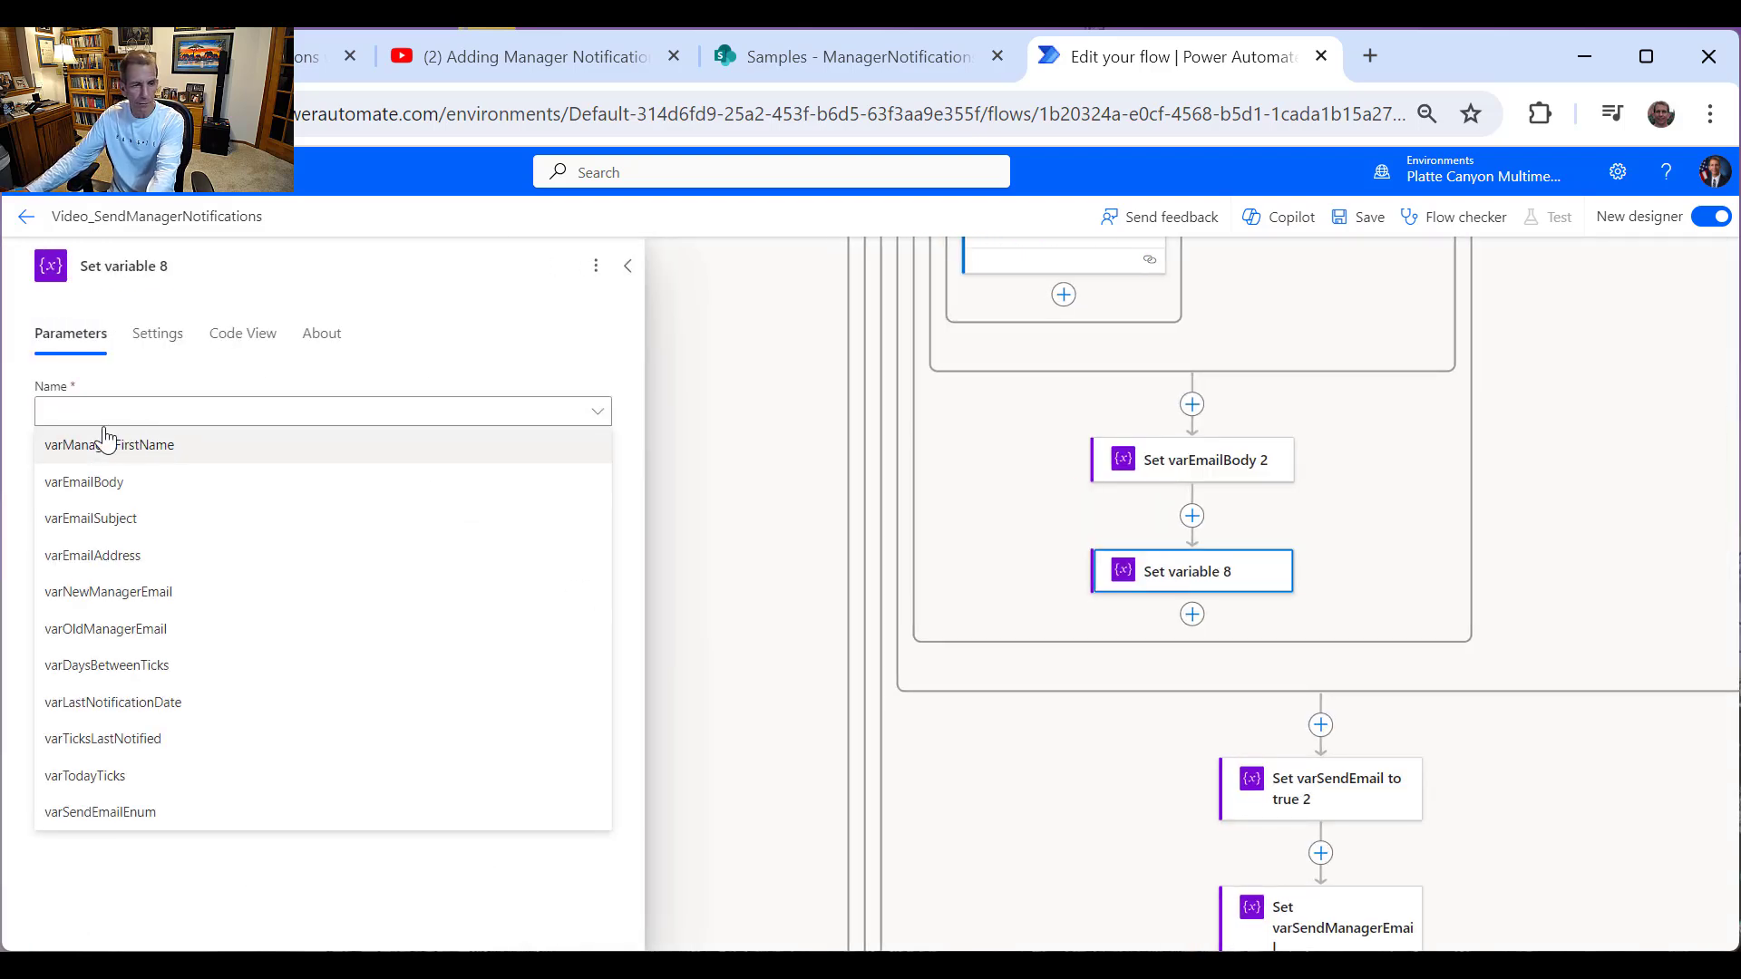
left_click(105, 642)
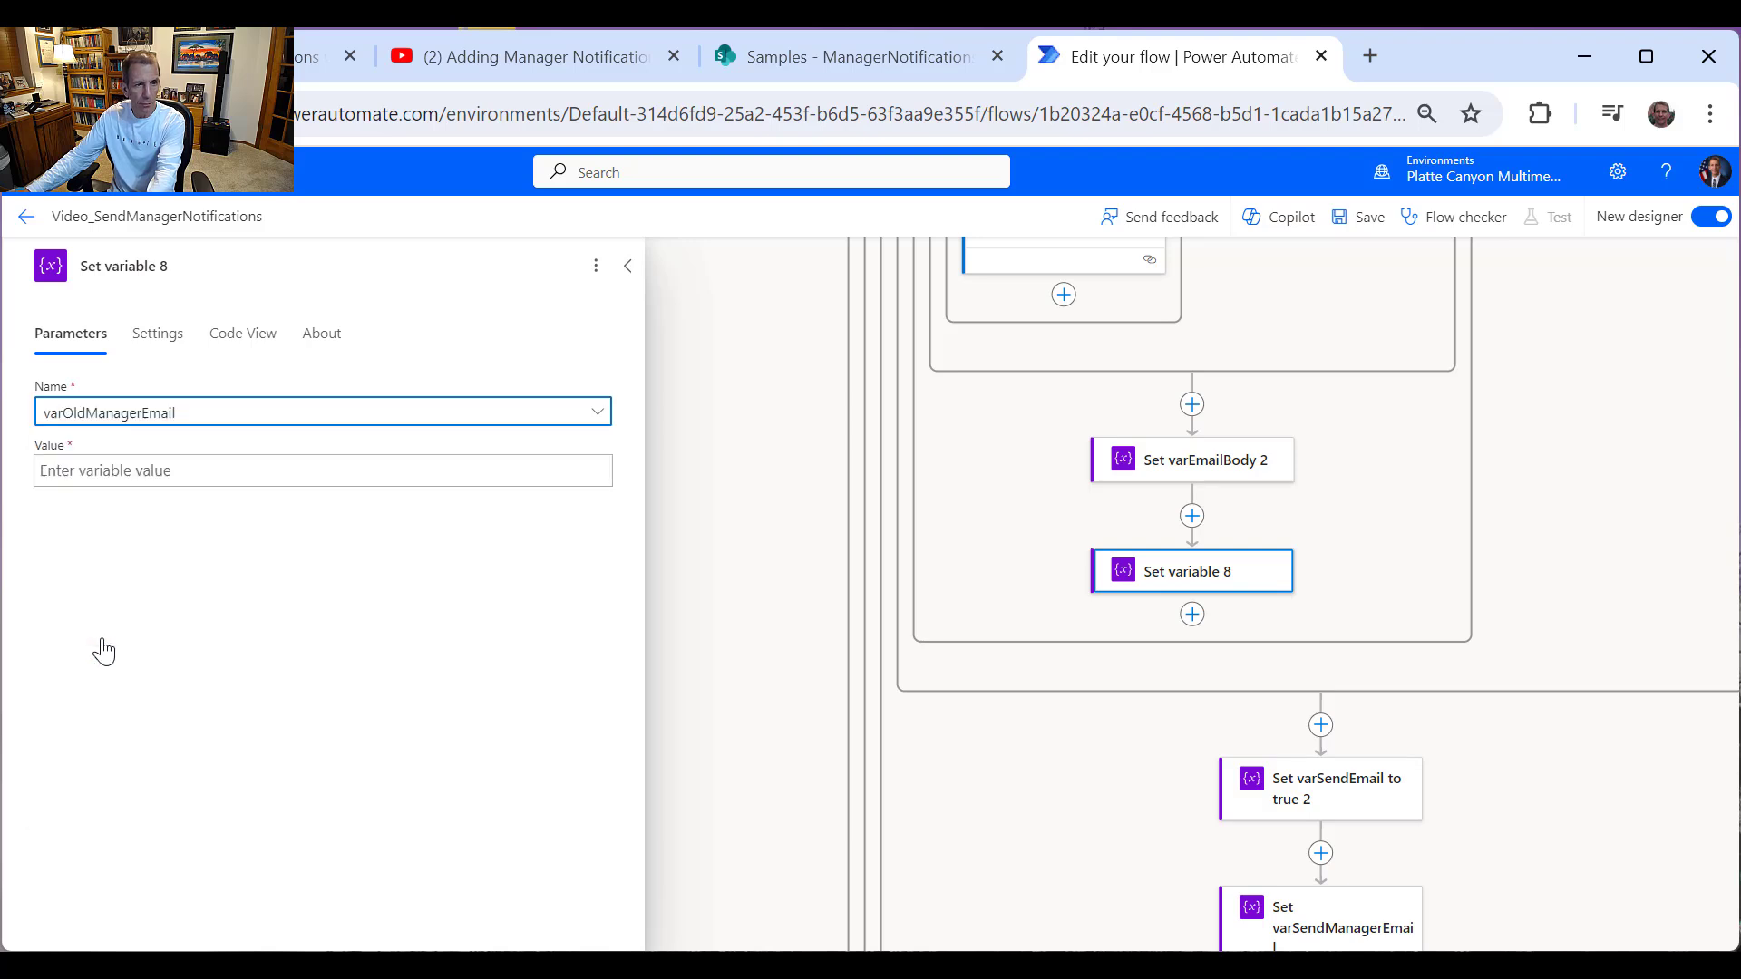
left_click(173, 471)
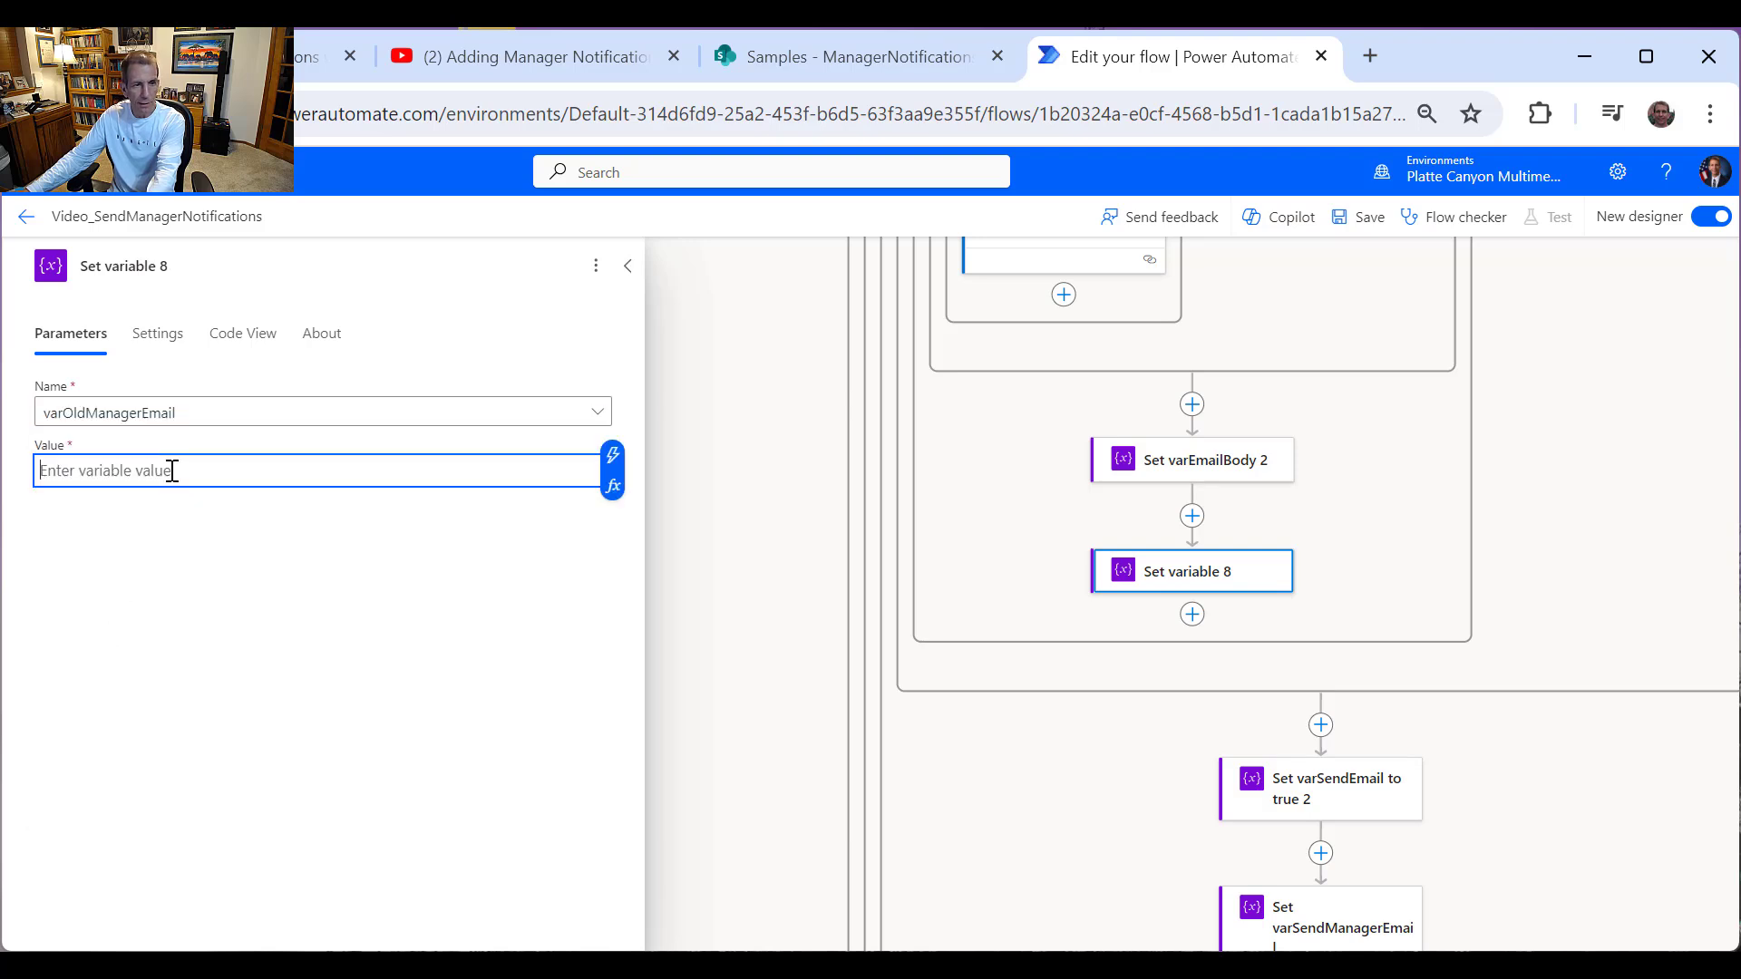
left_click(612, 454)
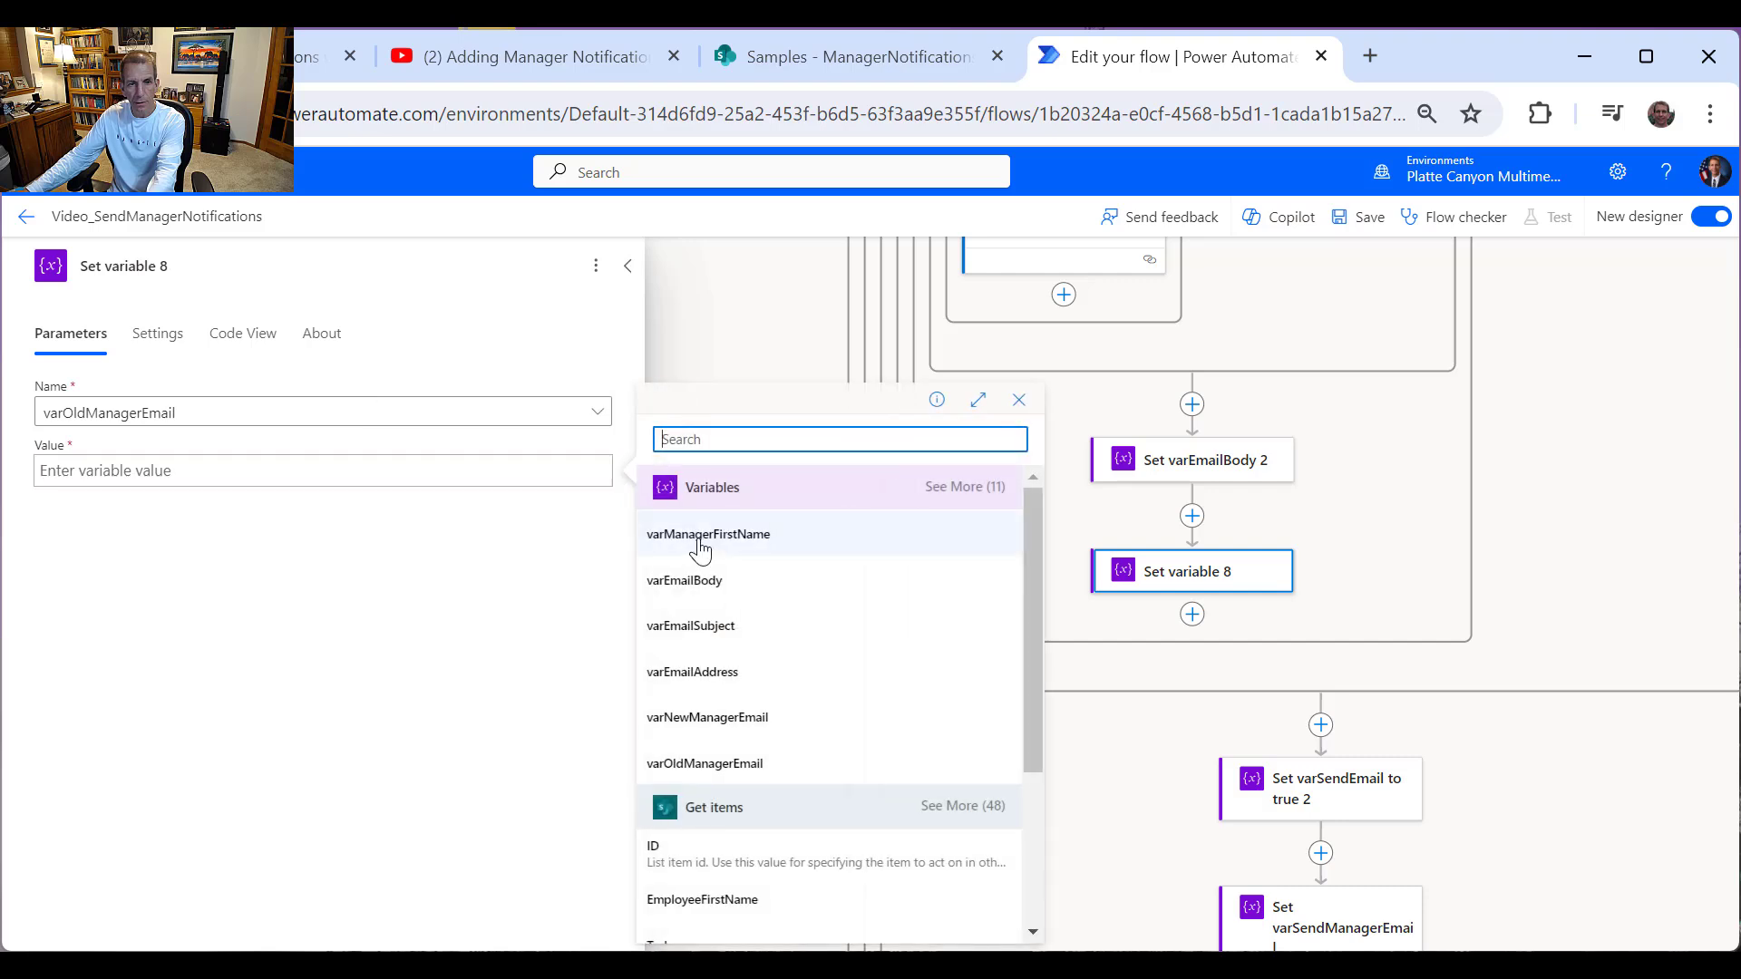
left_click(731, 717)
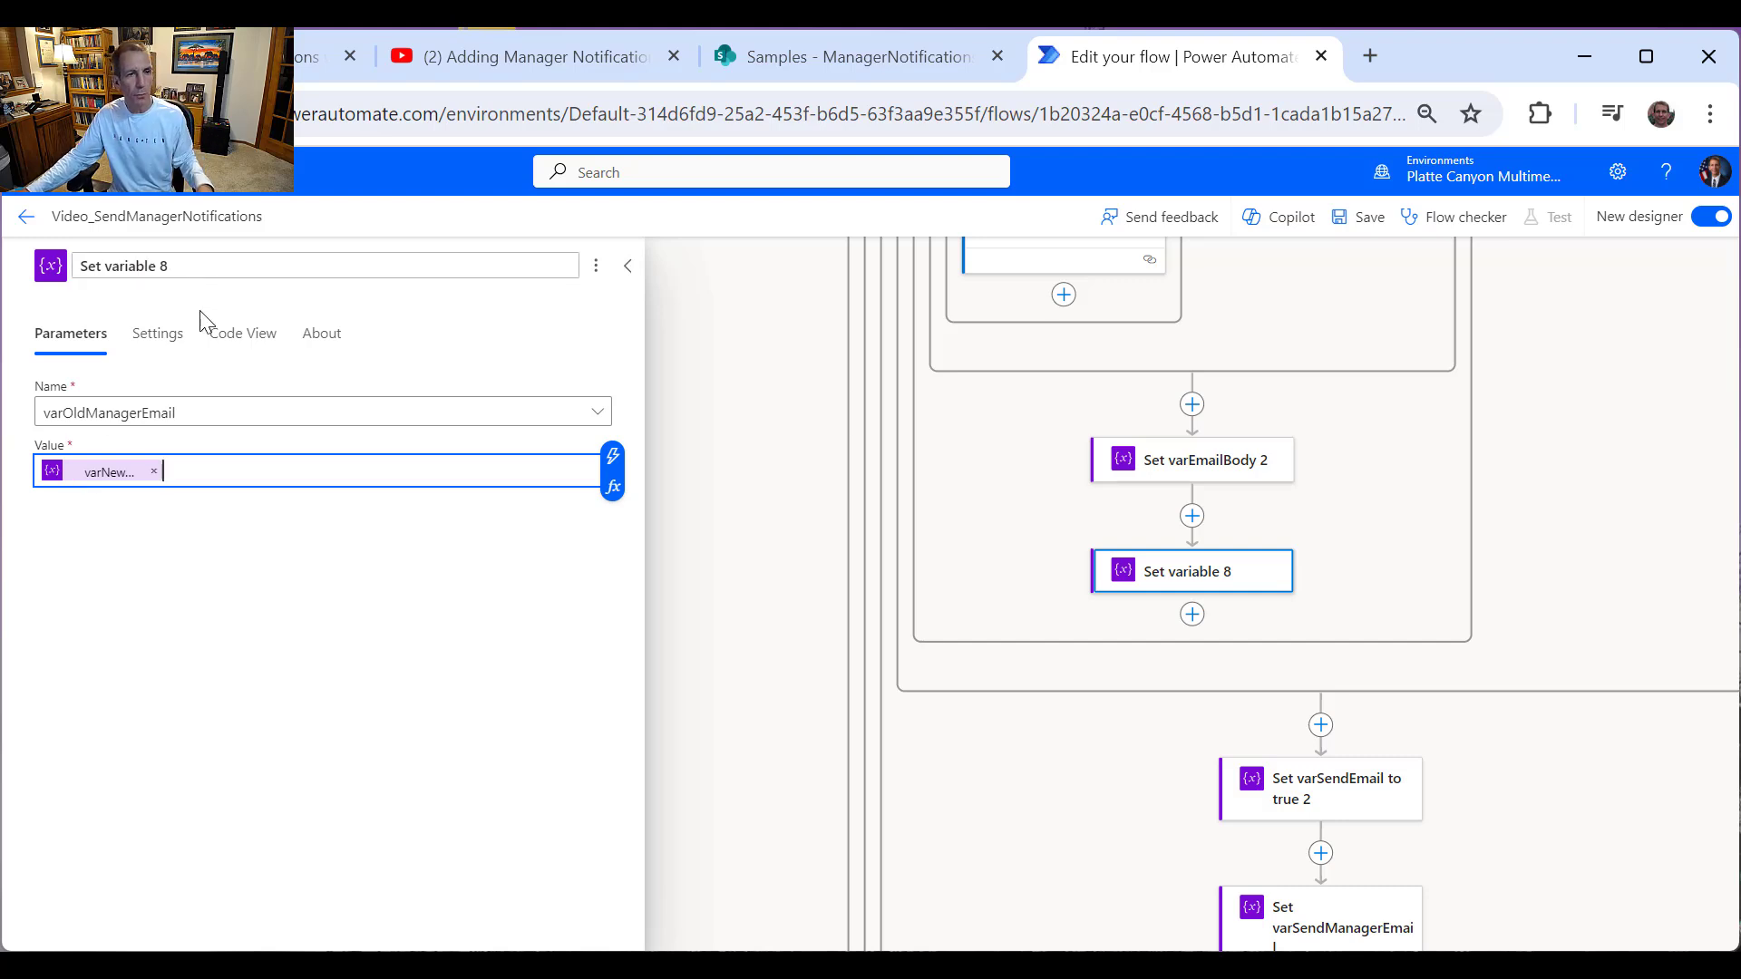
Step: Rename the new action as "Set varOldManagerEmail to varNewManagerEmail" and close its settings
left_click_drag(106, 266, 229, 264)
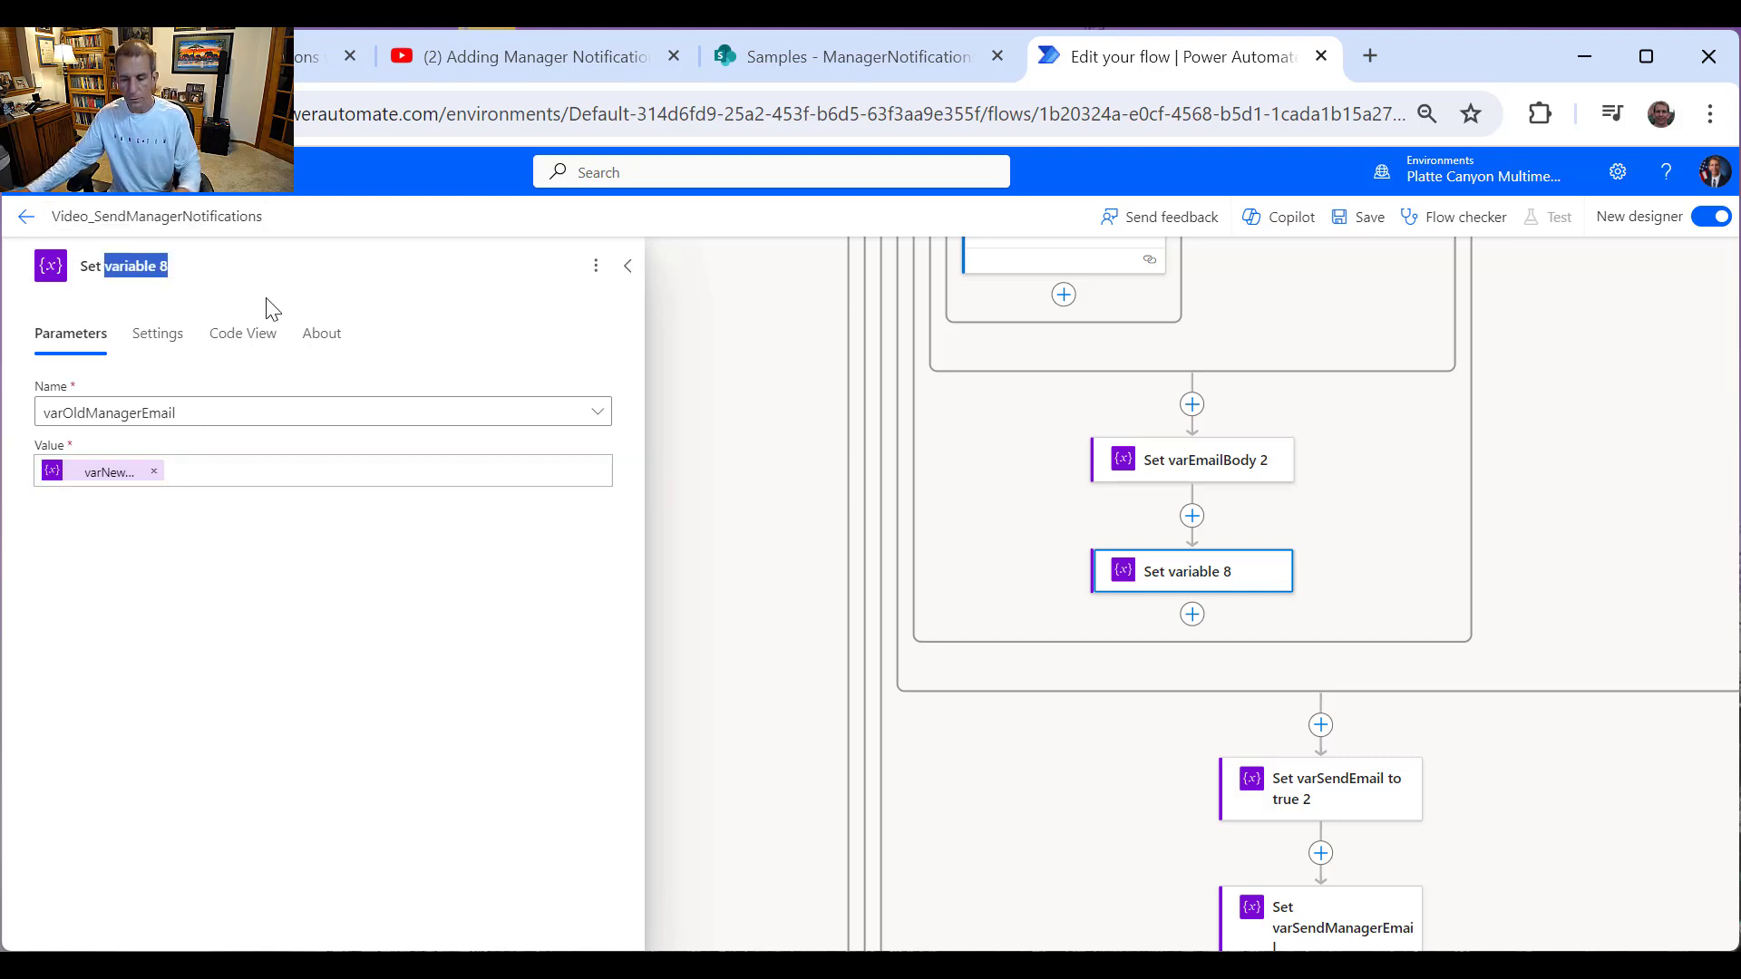
type("varOldMa")
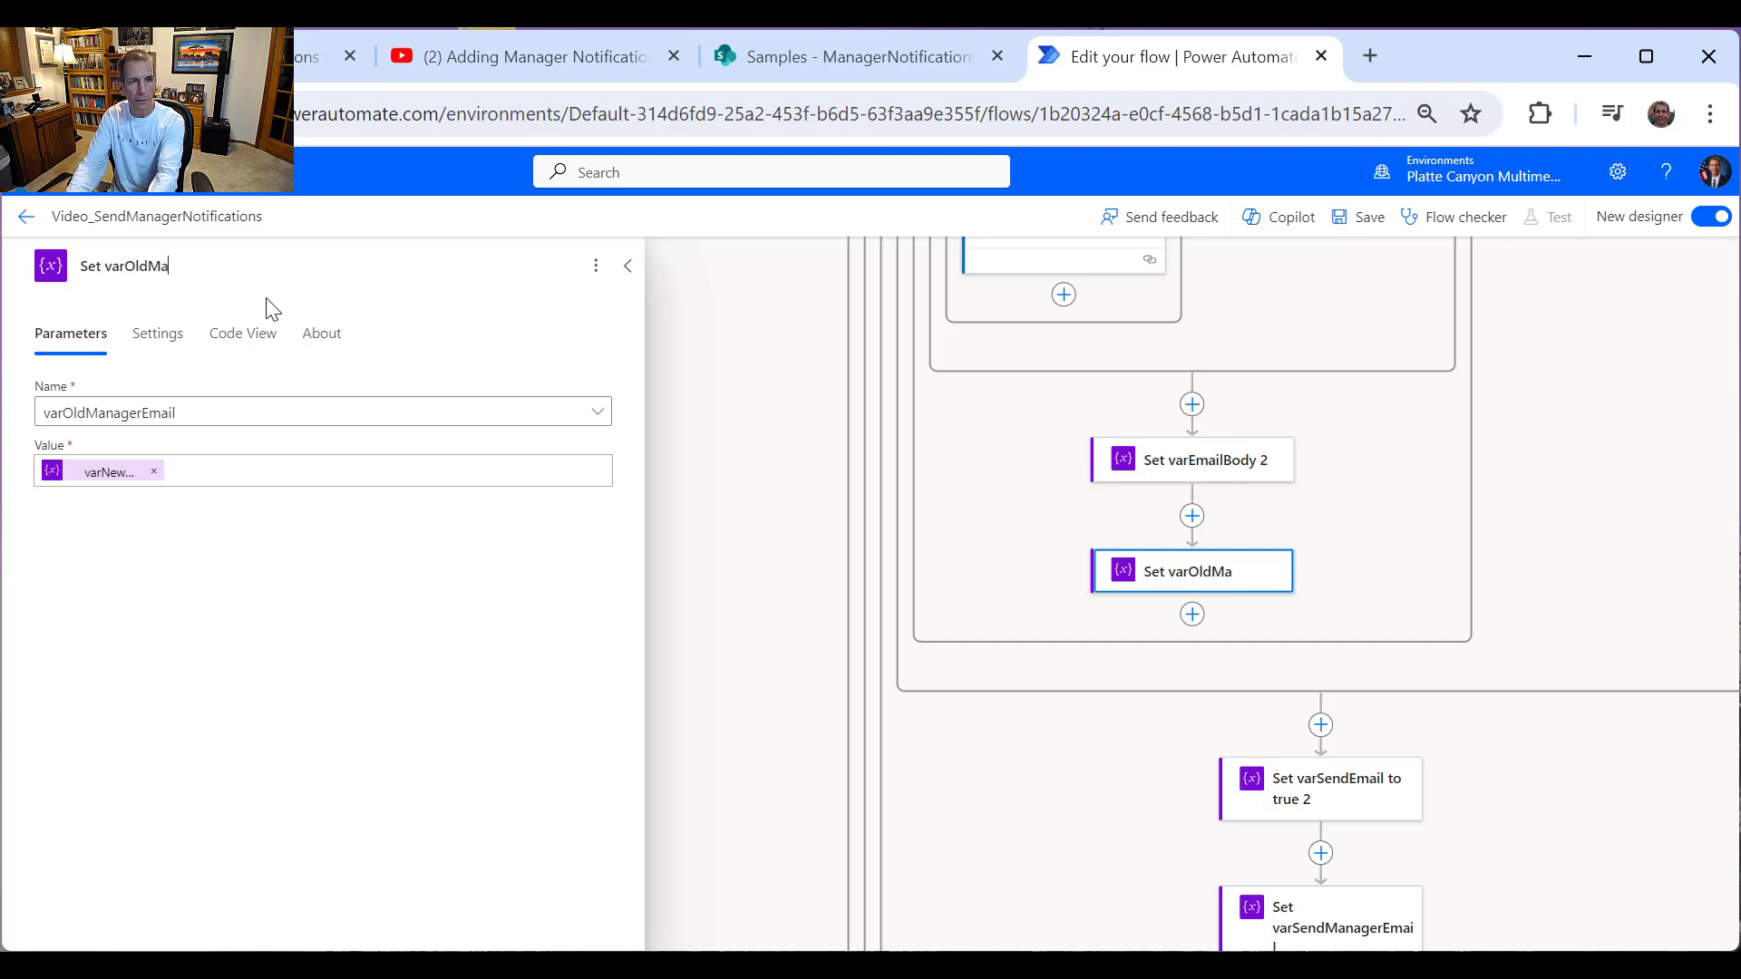
type("nagerEma")
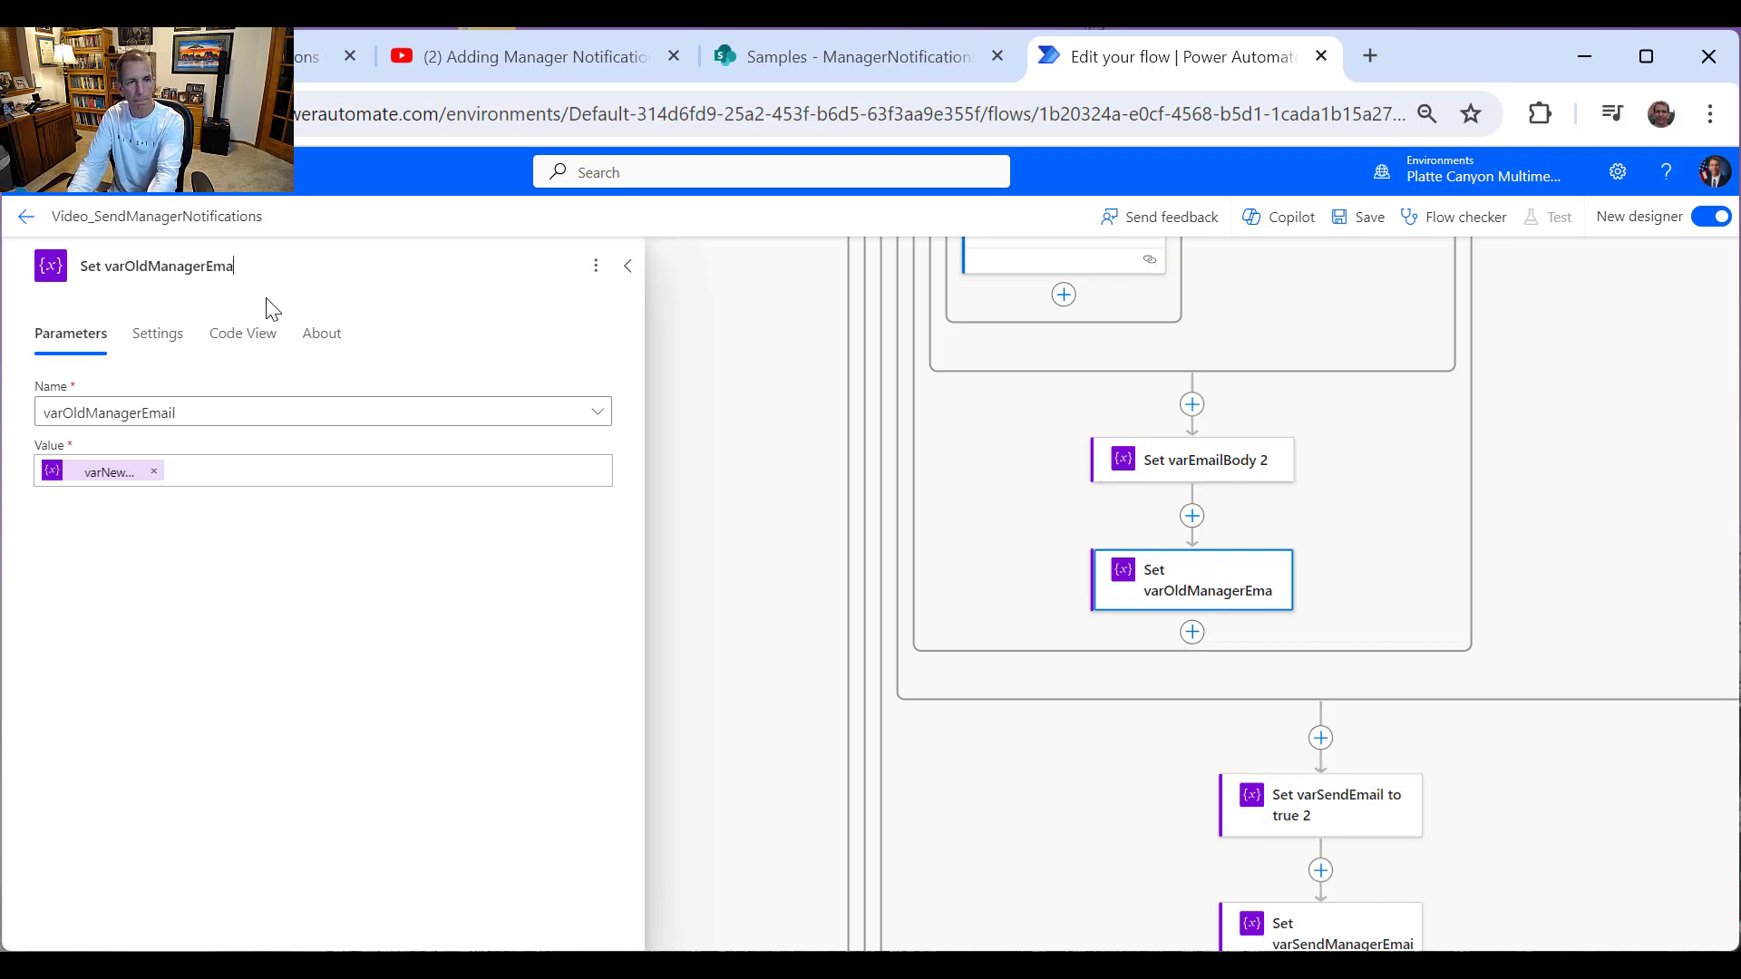
type("il to varNewMana")
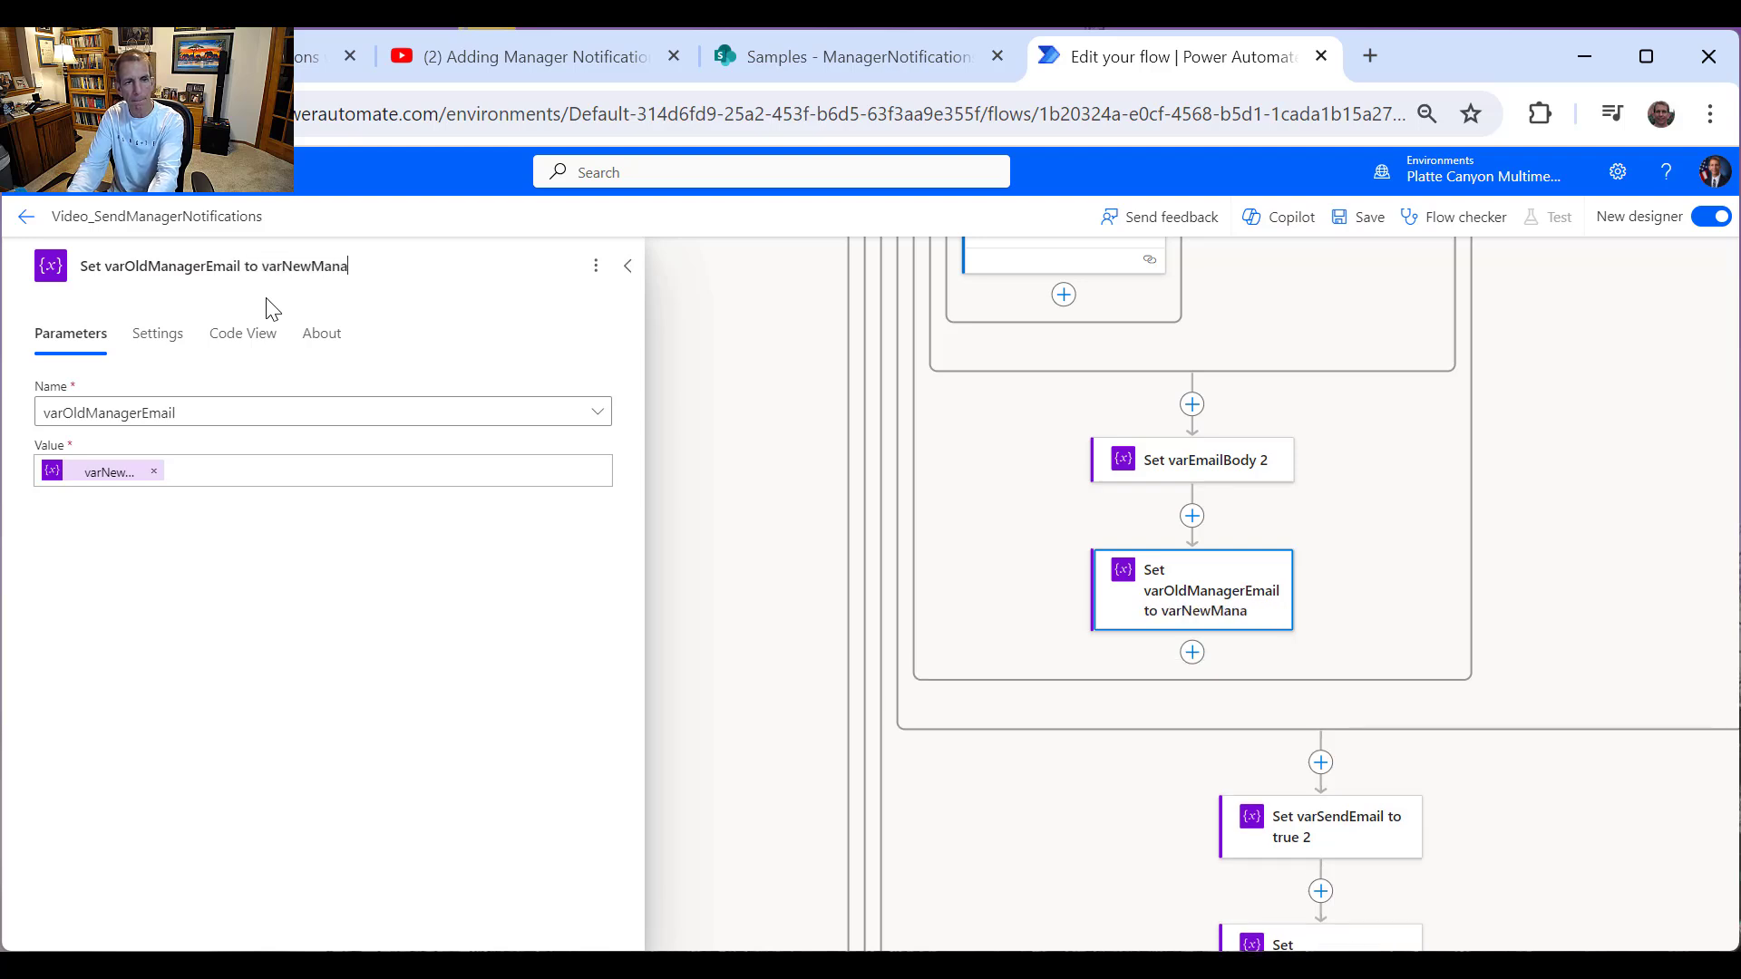
type("gerEmail")
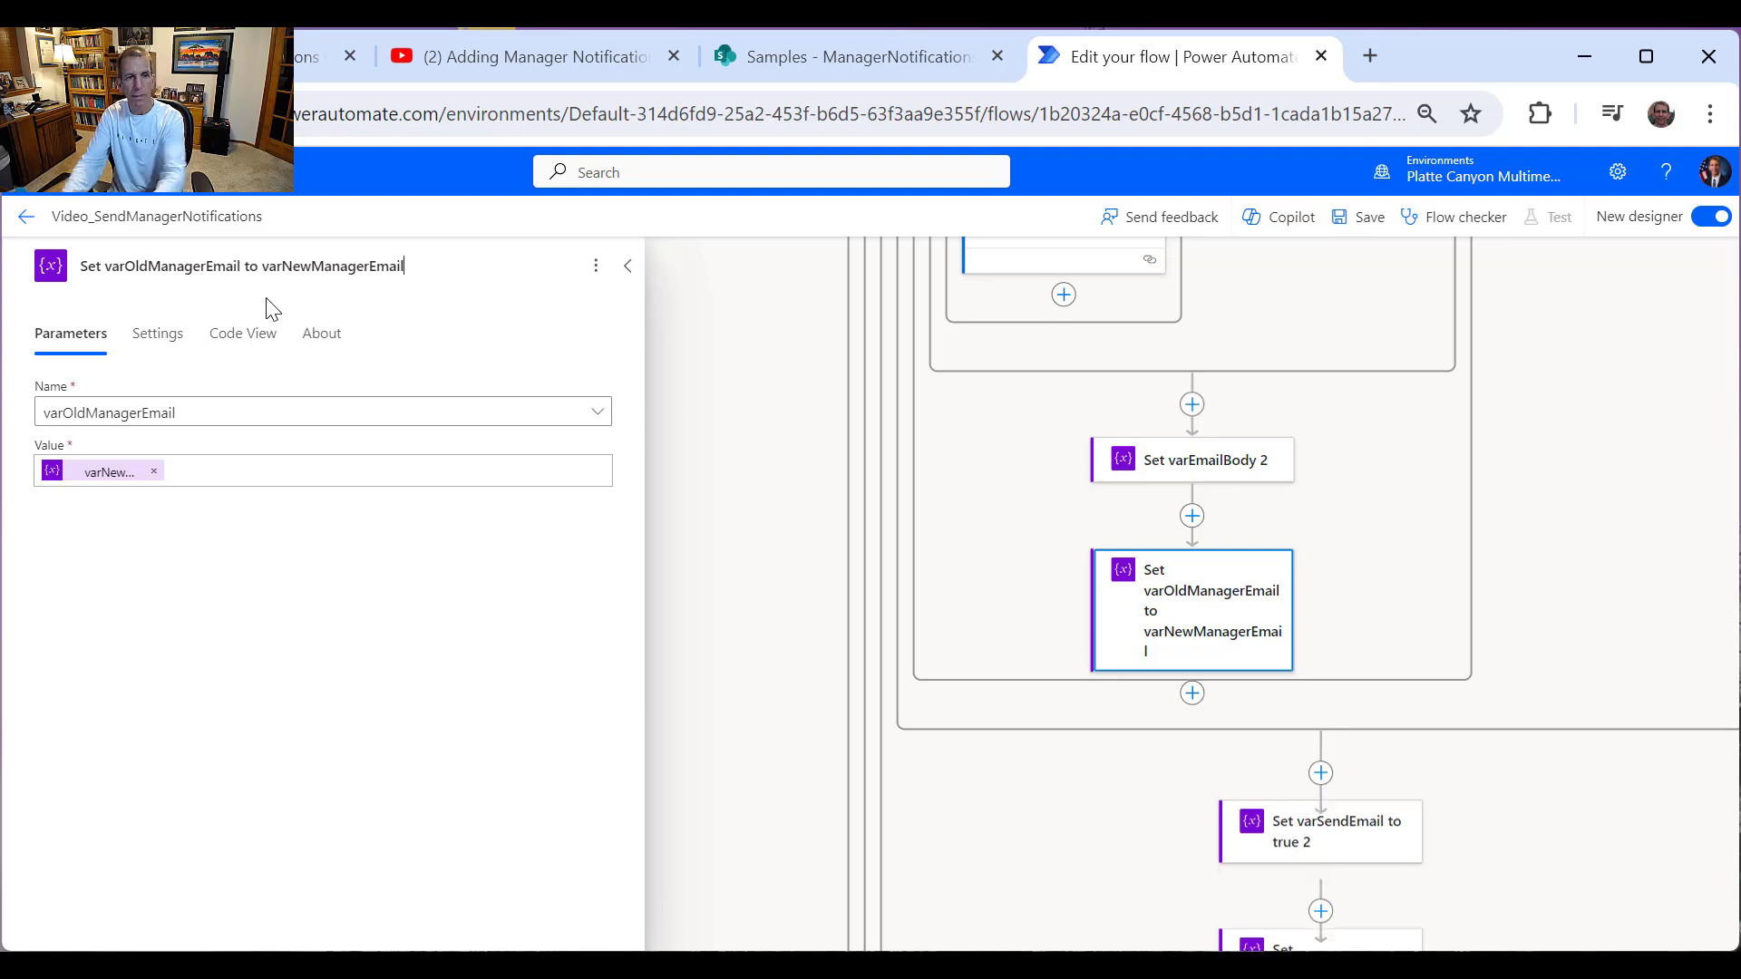
left_click(627, 265)
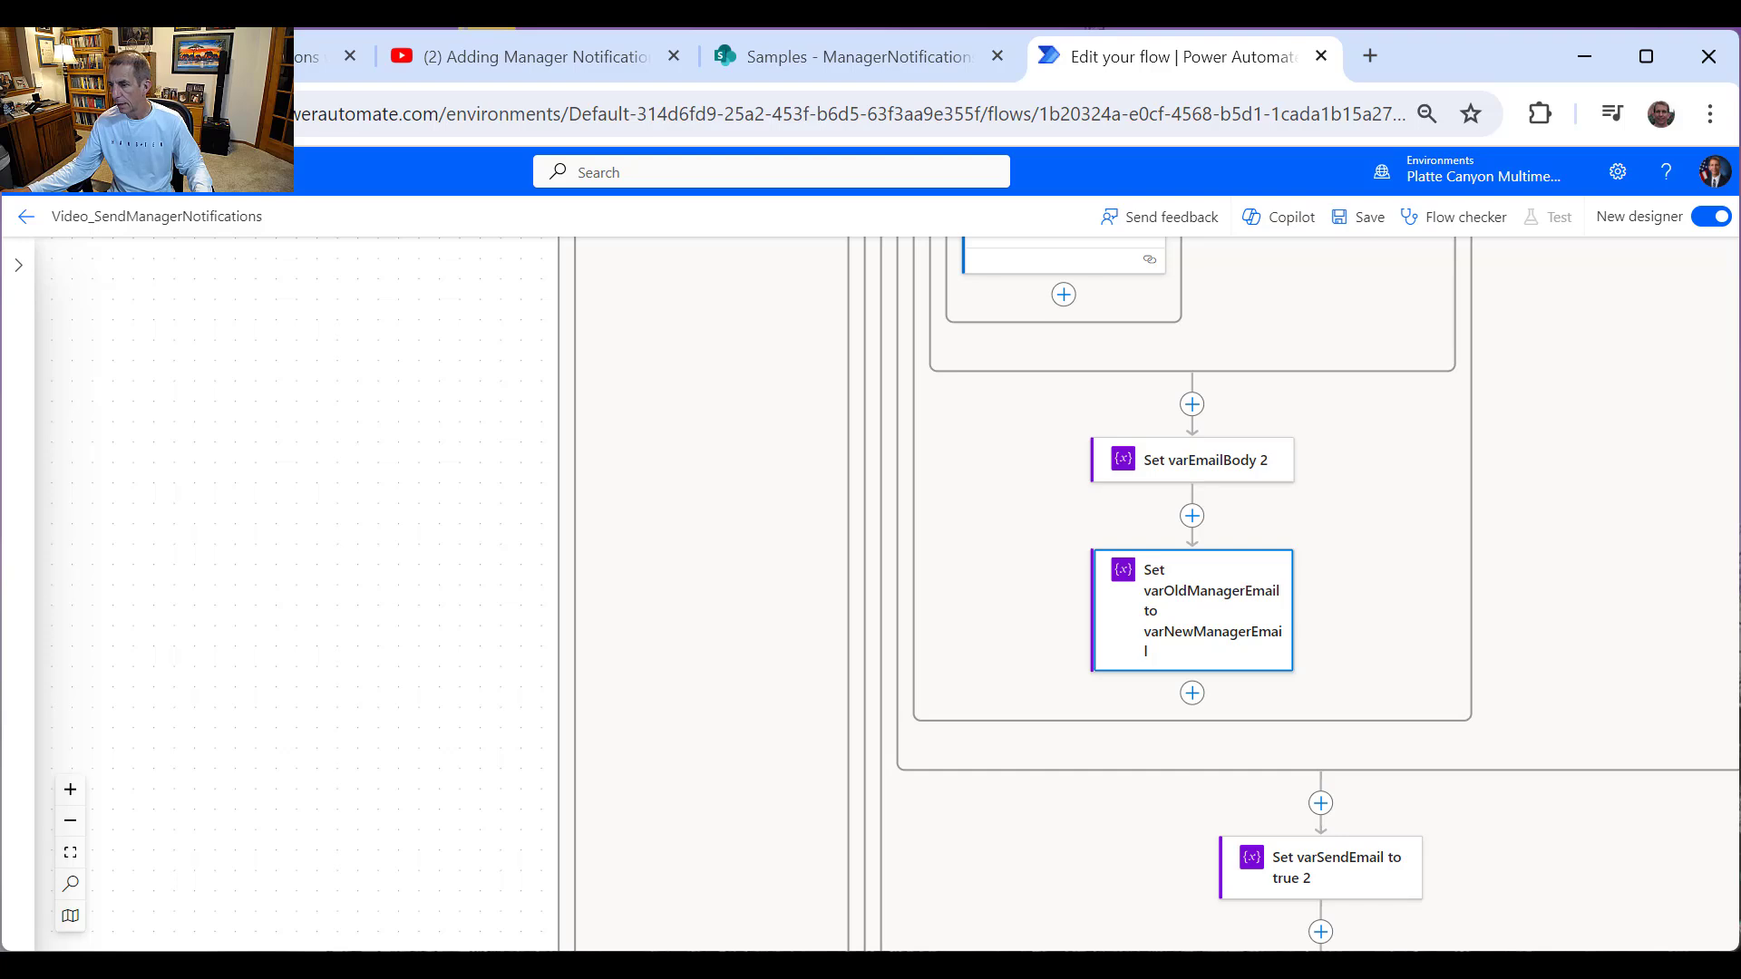
Step: Delete the "Set varSendEmail to true 2" and "Set varSendManagerEmail" actions below the manager-change condition
scroll(1419, 861, "down", 2)
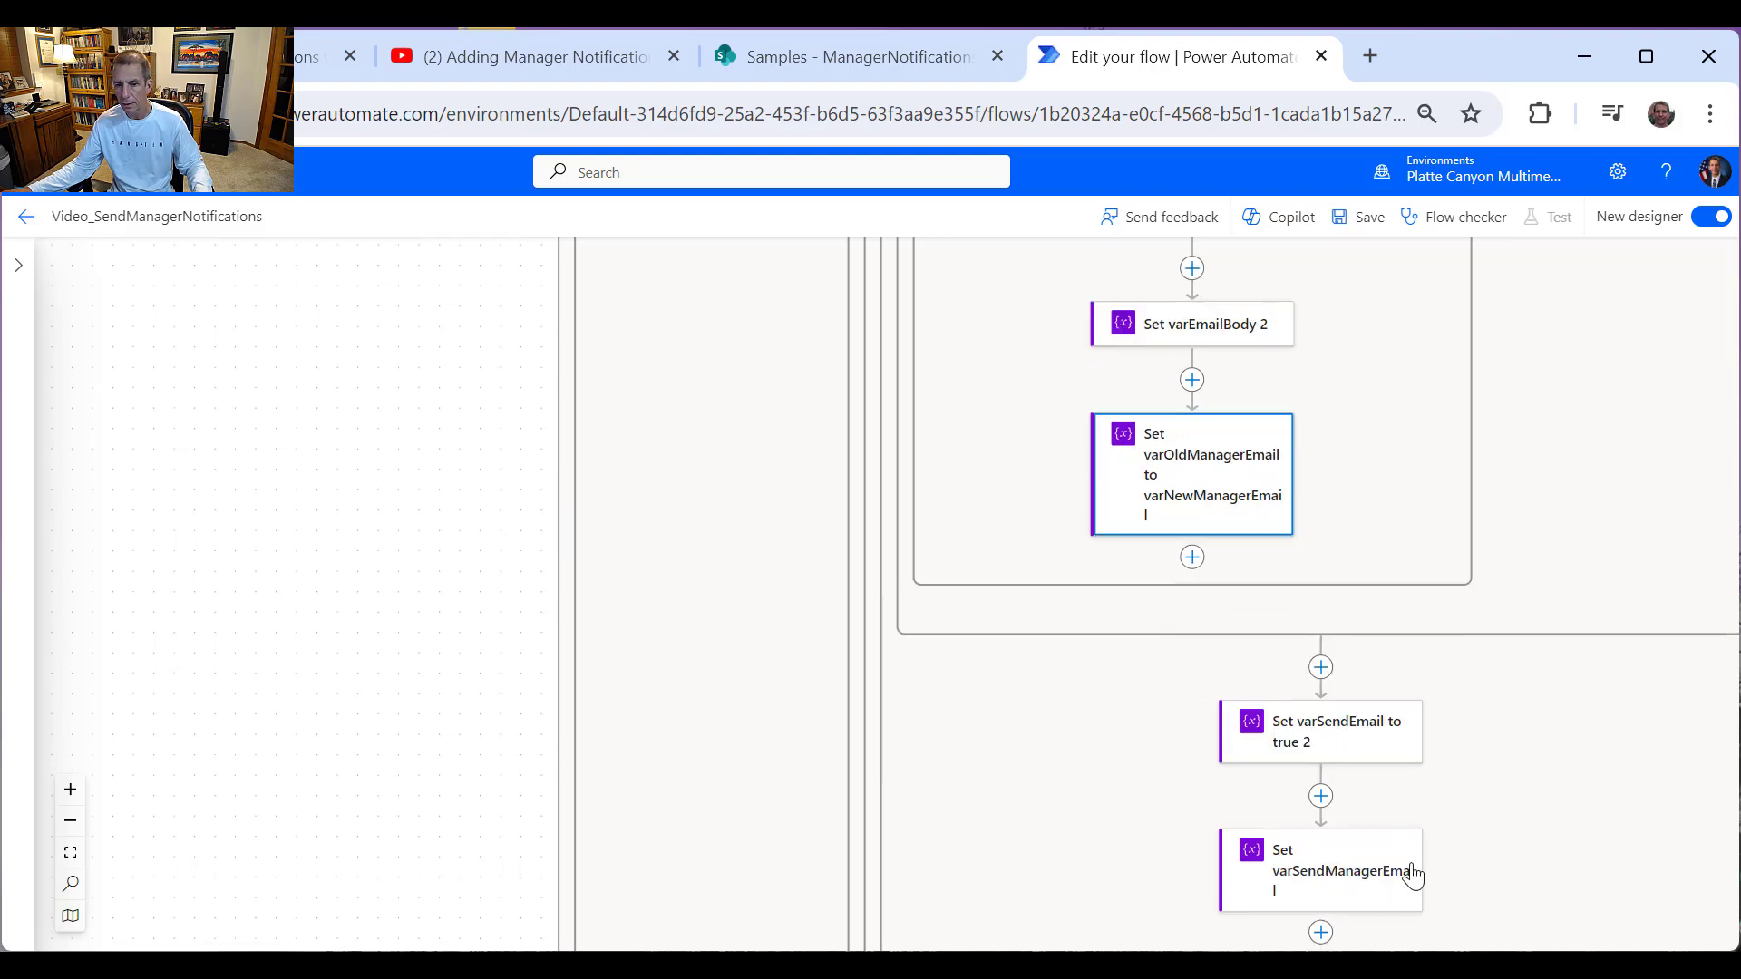
right_click(1381, 723)
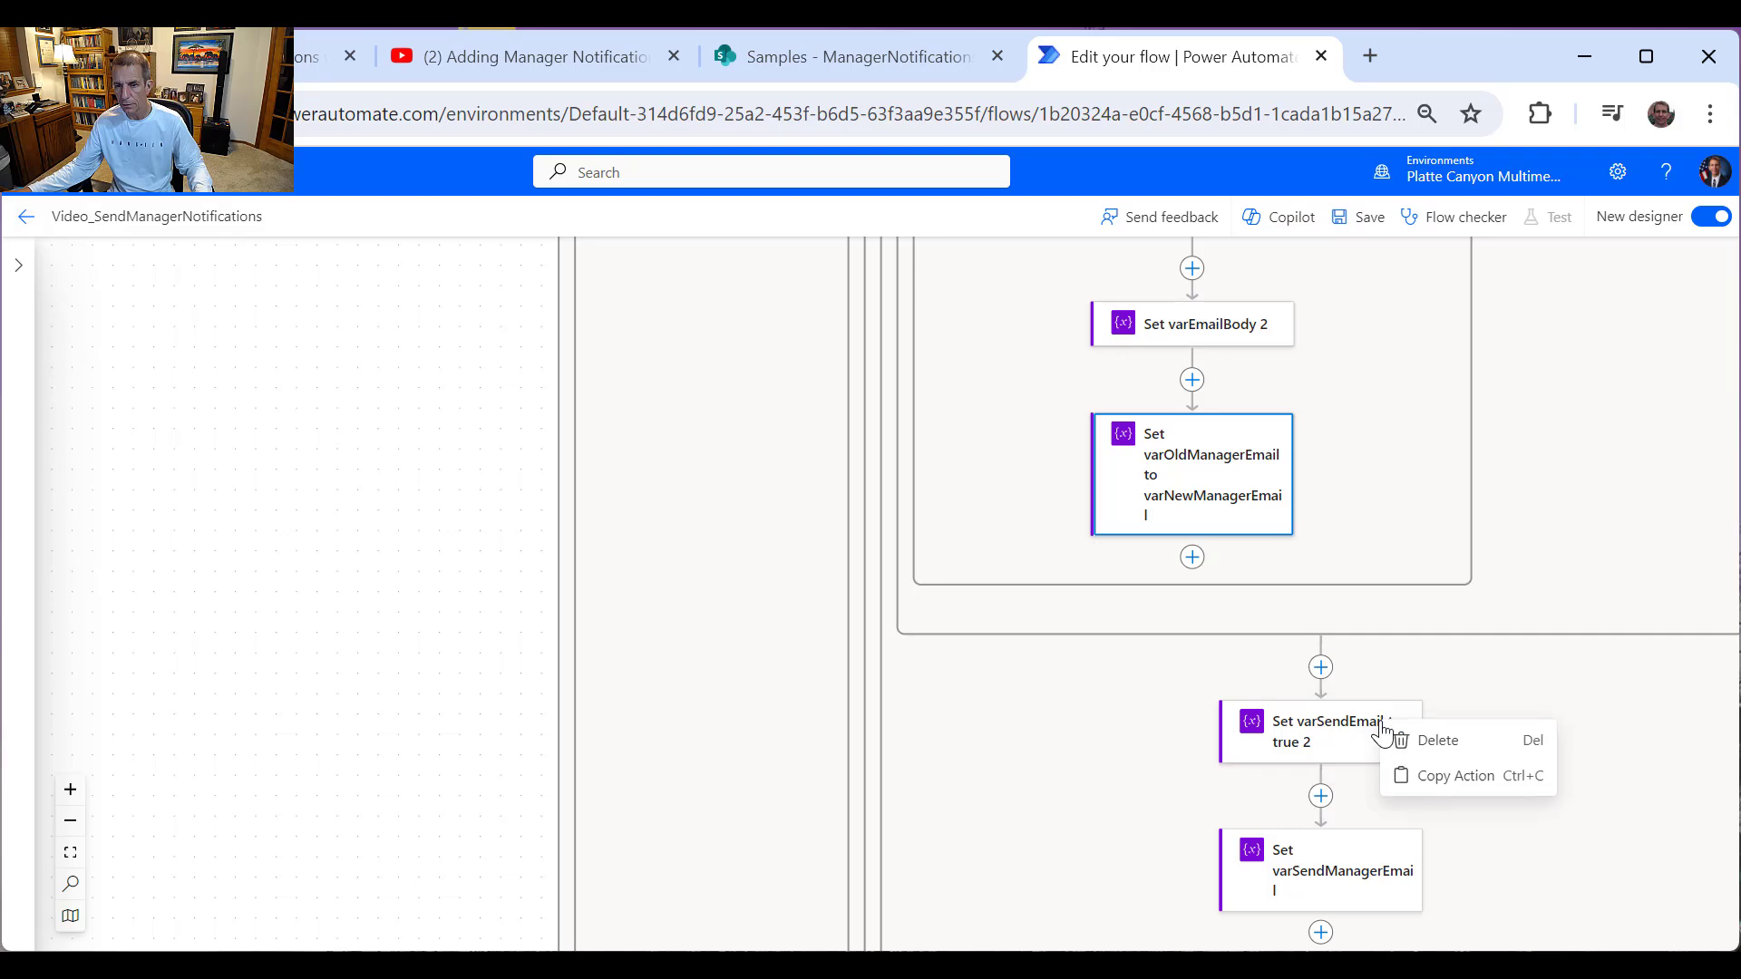
left_click(1440, 745)
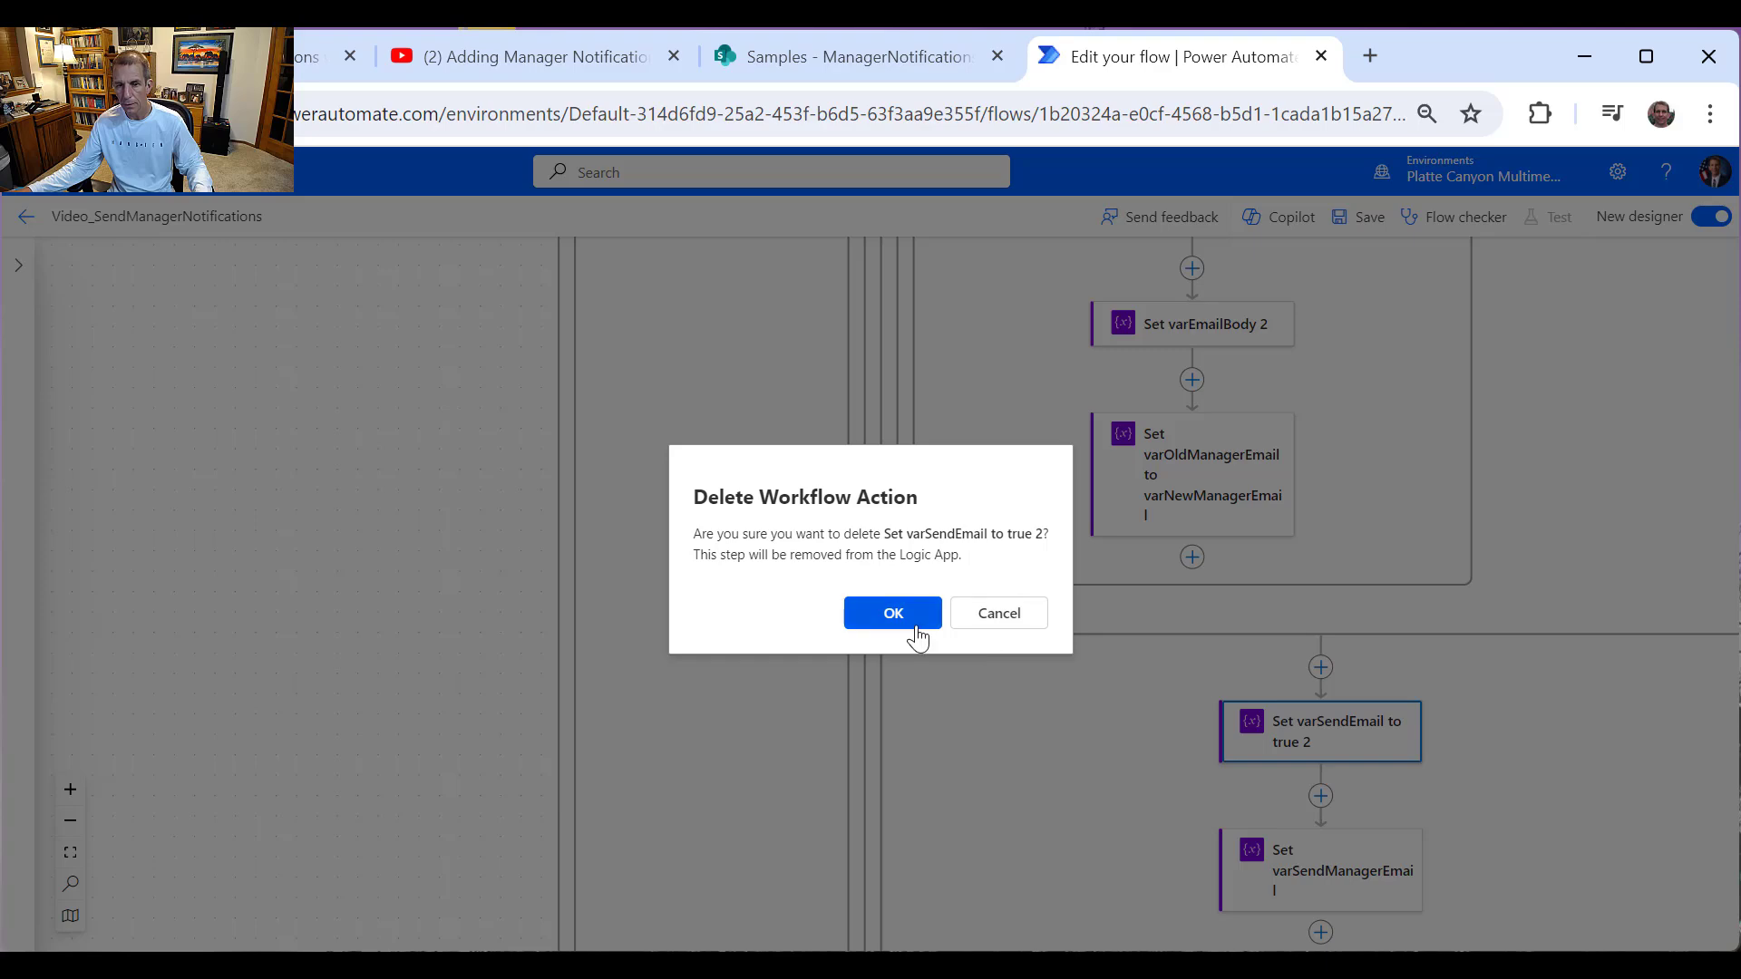
left_click(917, 638)
right_click(1352, 761)
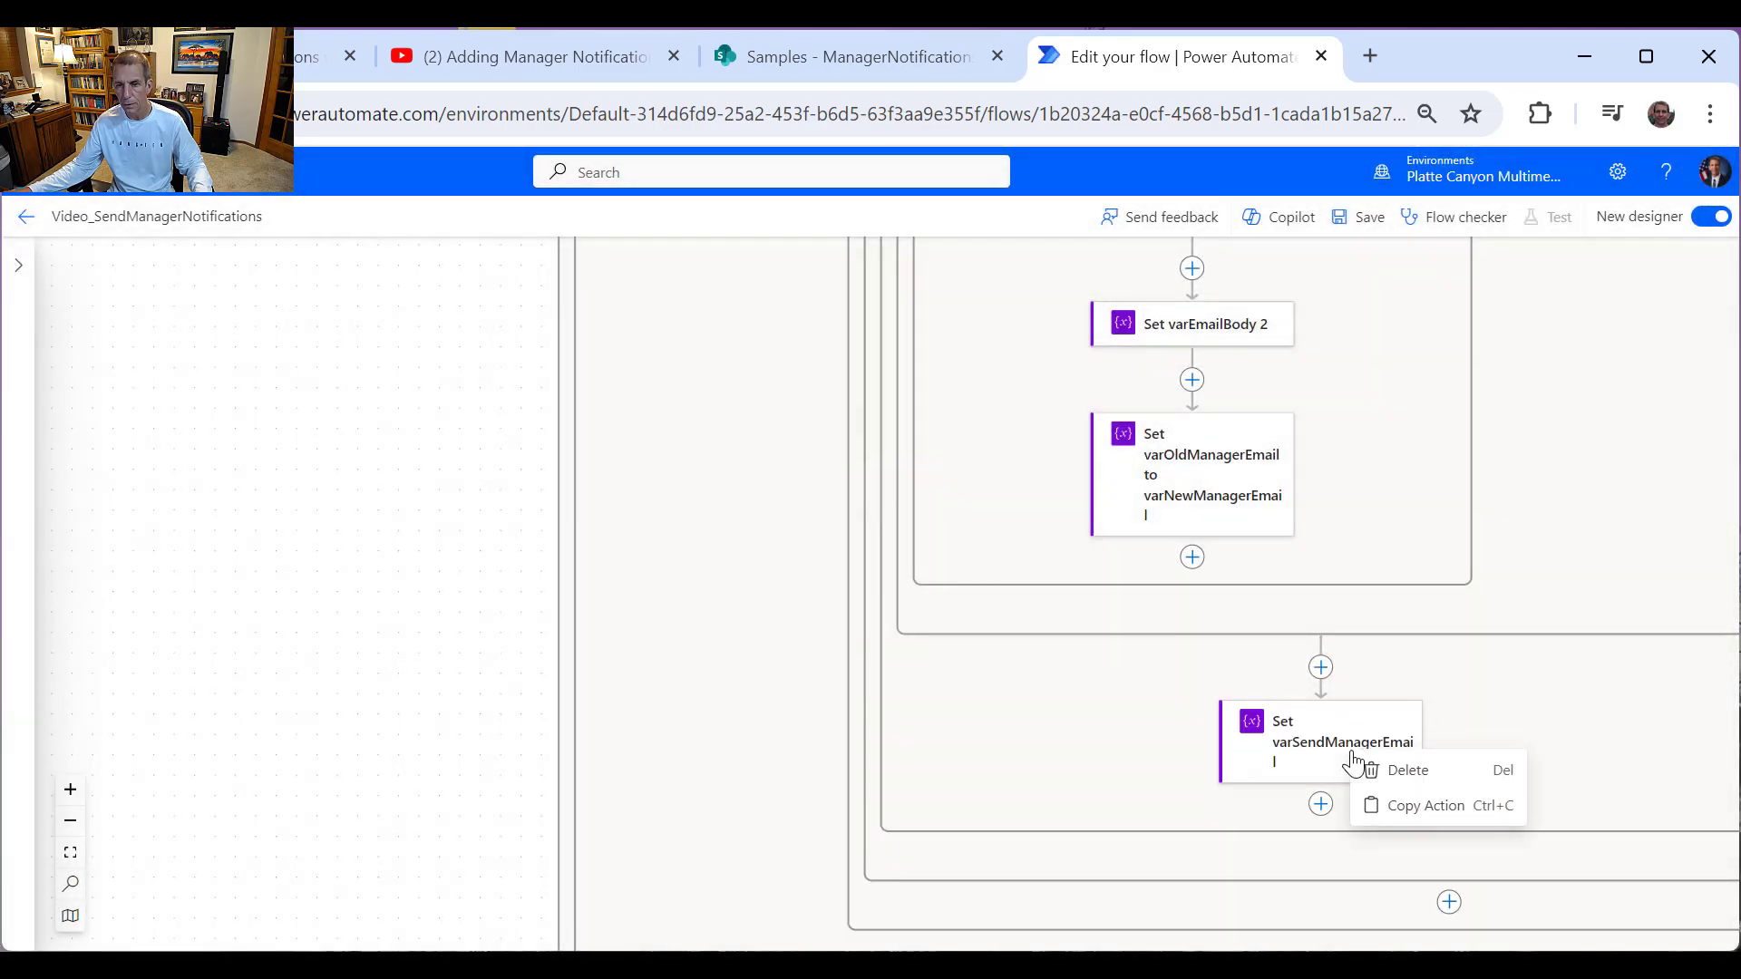
left_click(1410, 772)
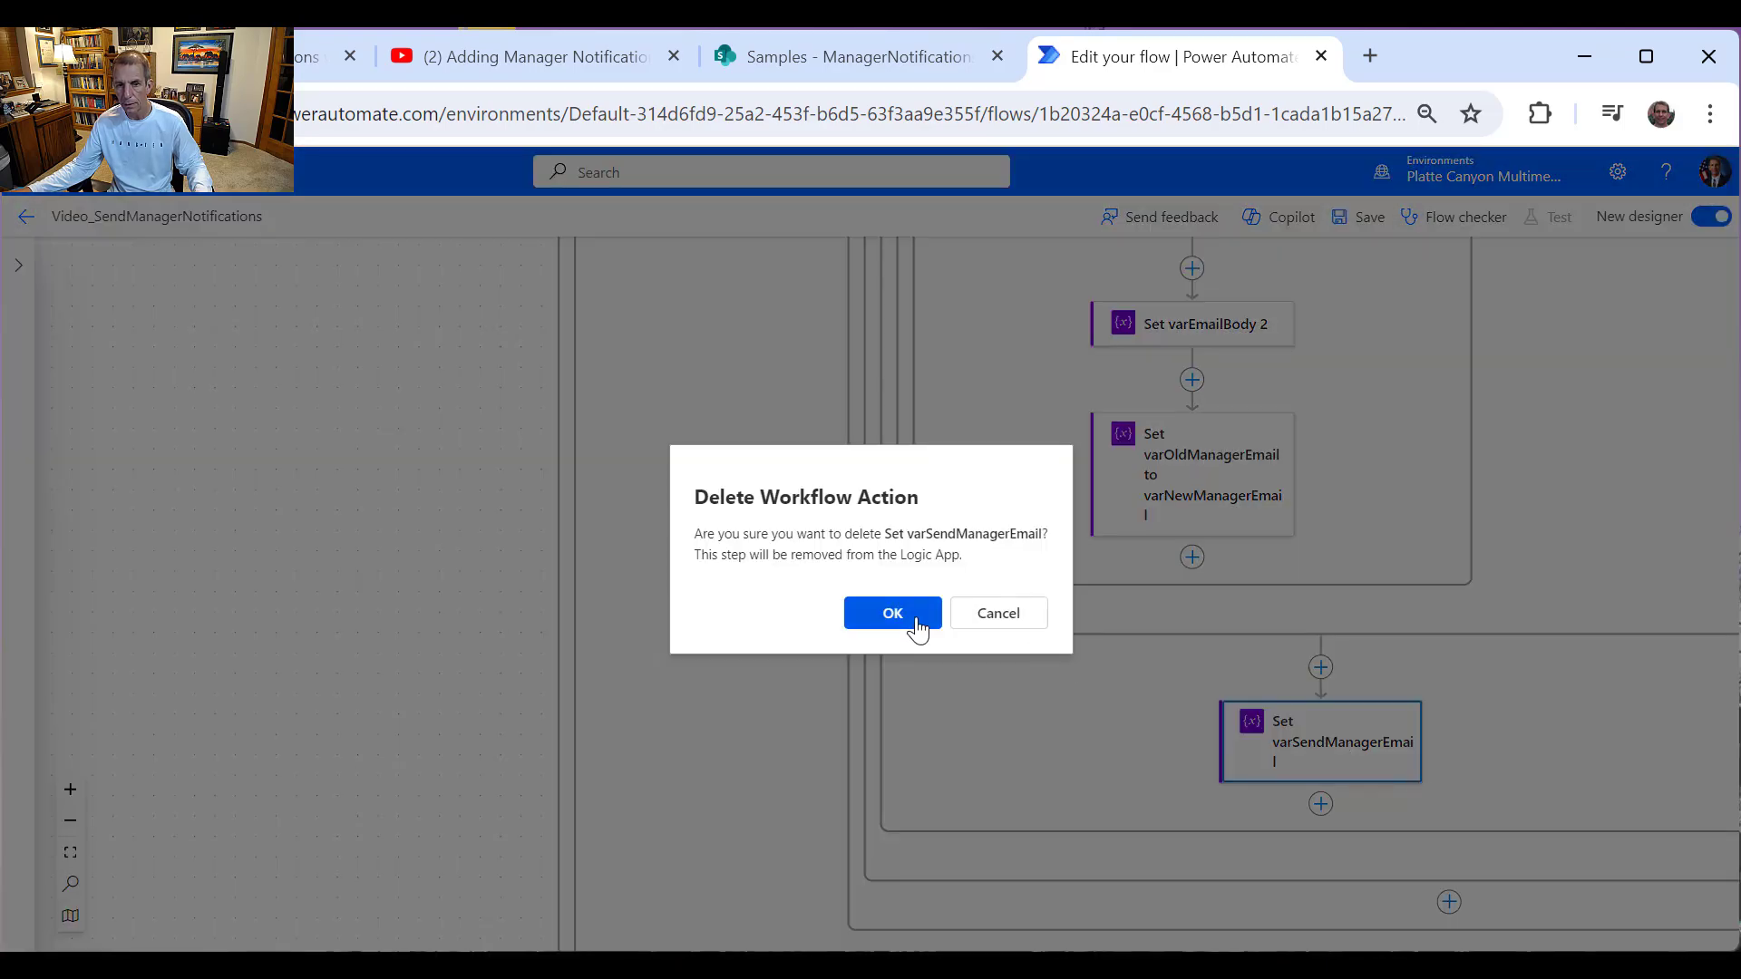
left_click(892, 613)
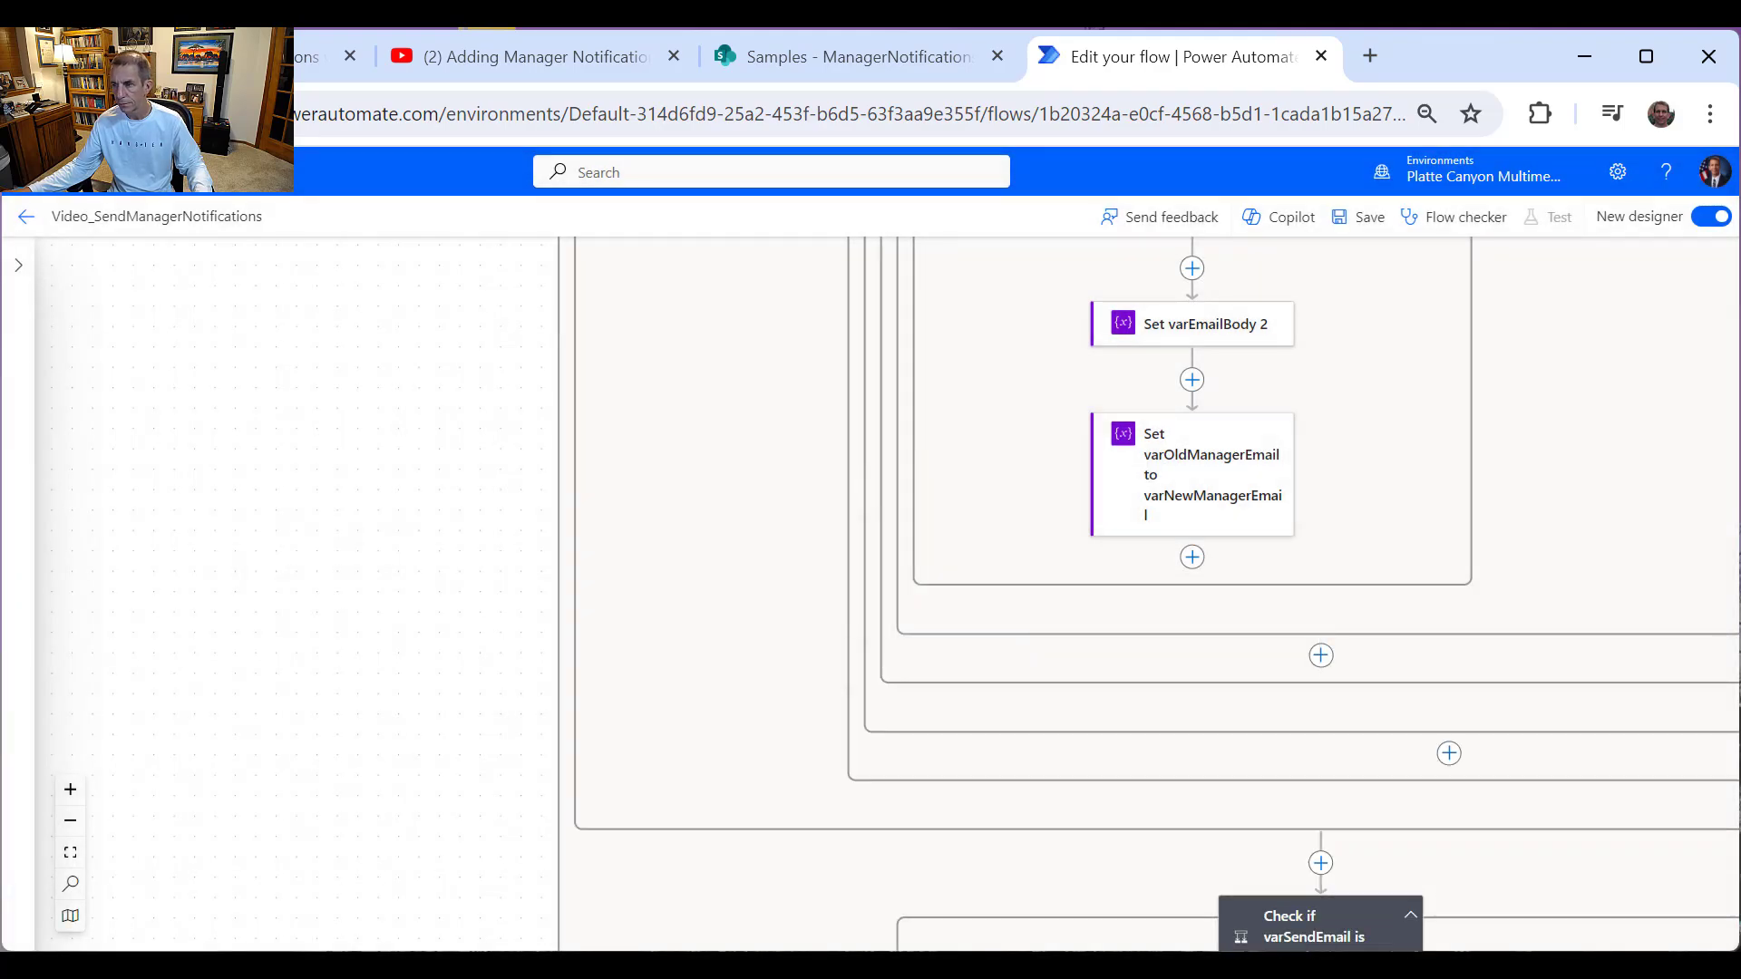
Step: Delete the "Check if varSendEmail is true" condition together with all its child steps
scroll(1406, 668, "up", 5)
scroll(1398, 680, "down", 3)
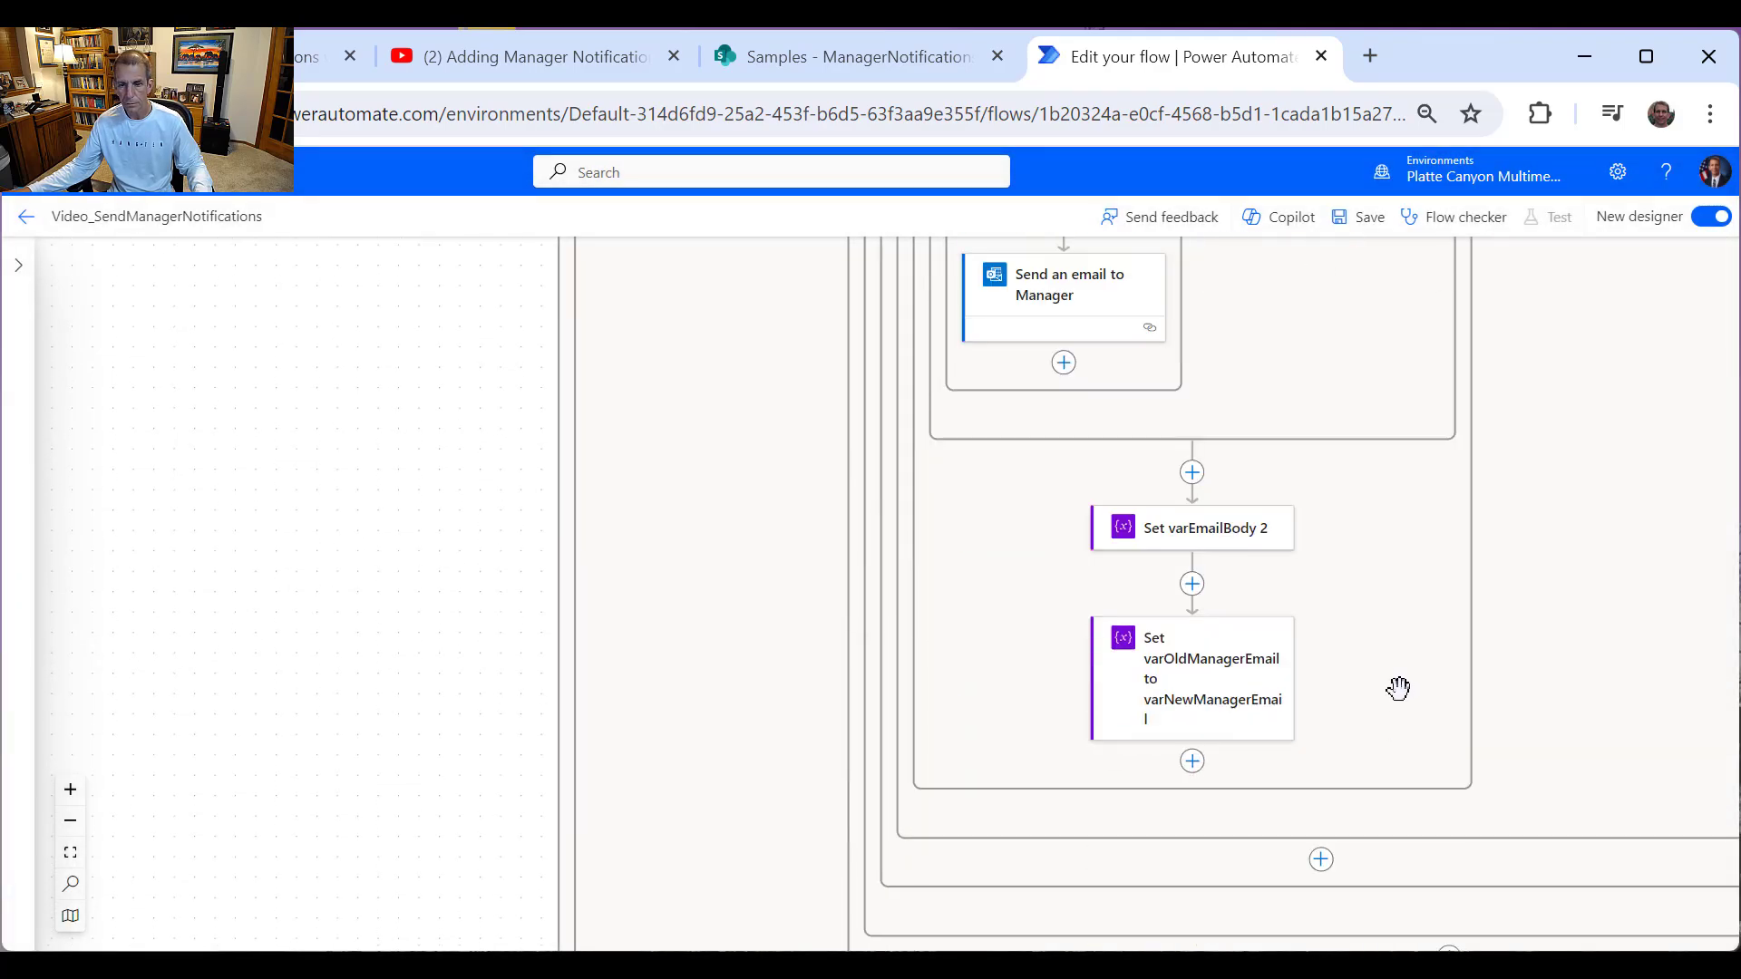
scroll(1399, 690, "down", 9)
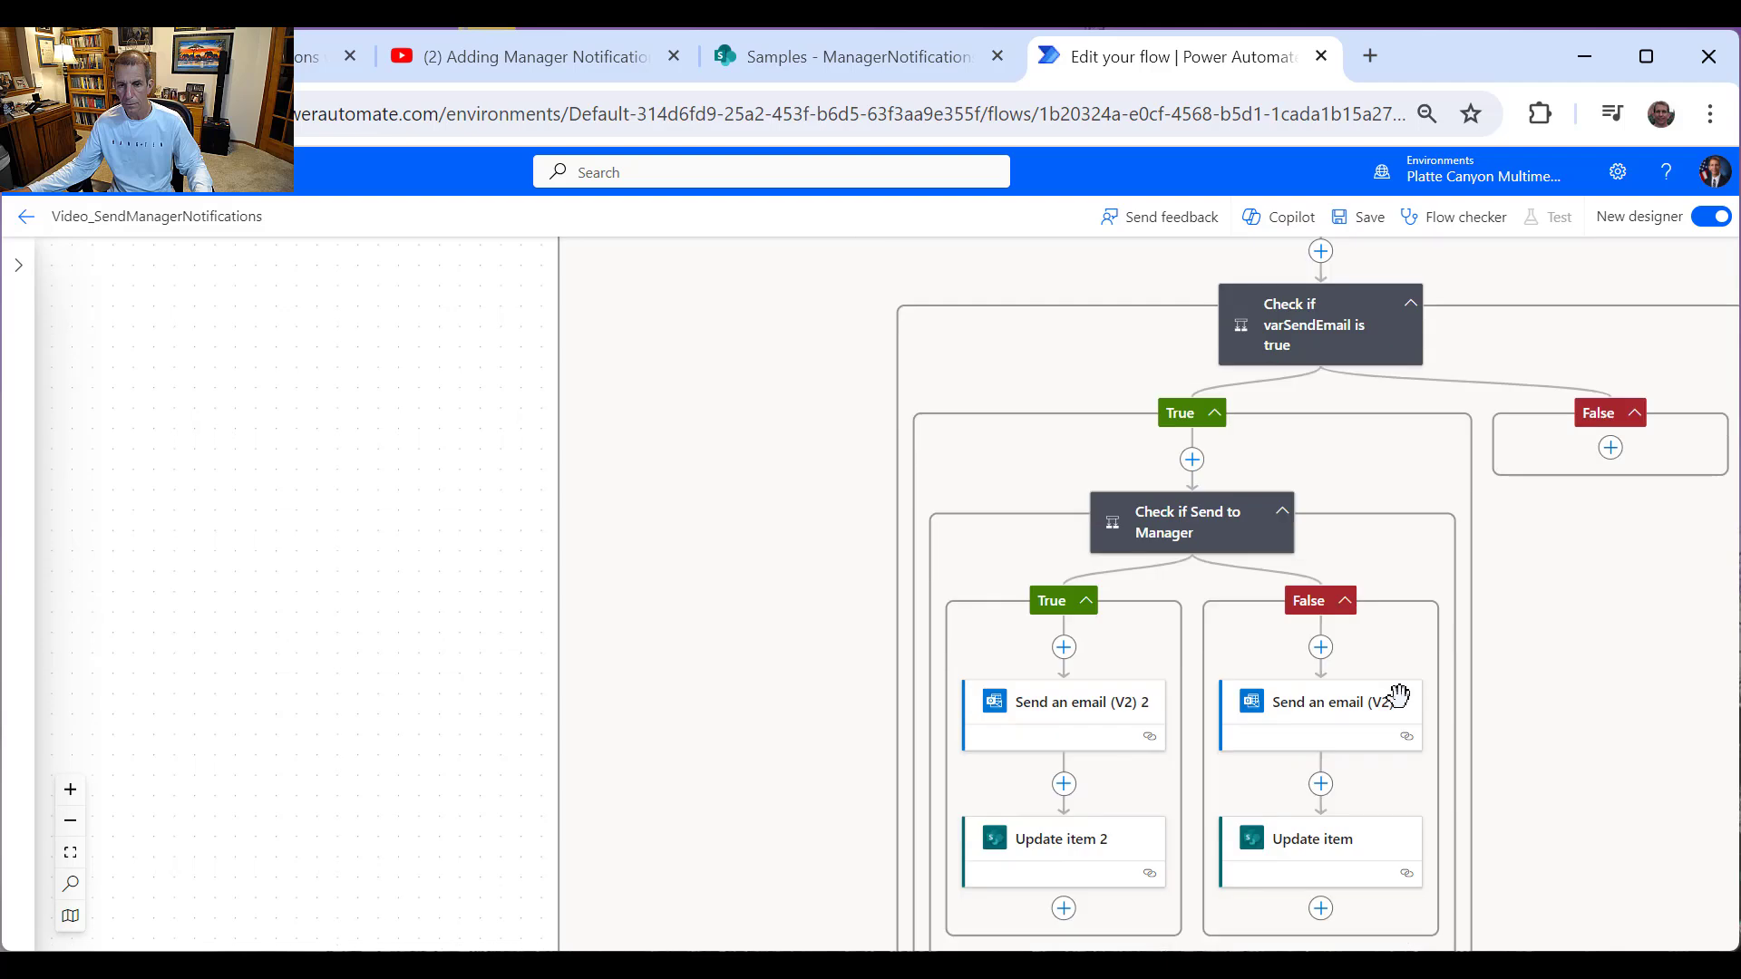
scroll(1399, 696, "up", 1)
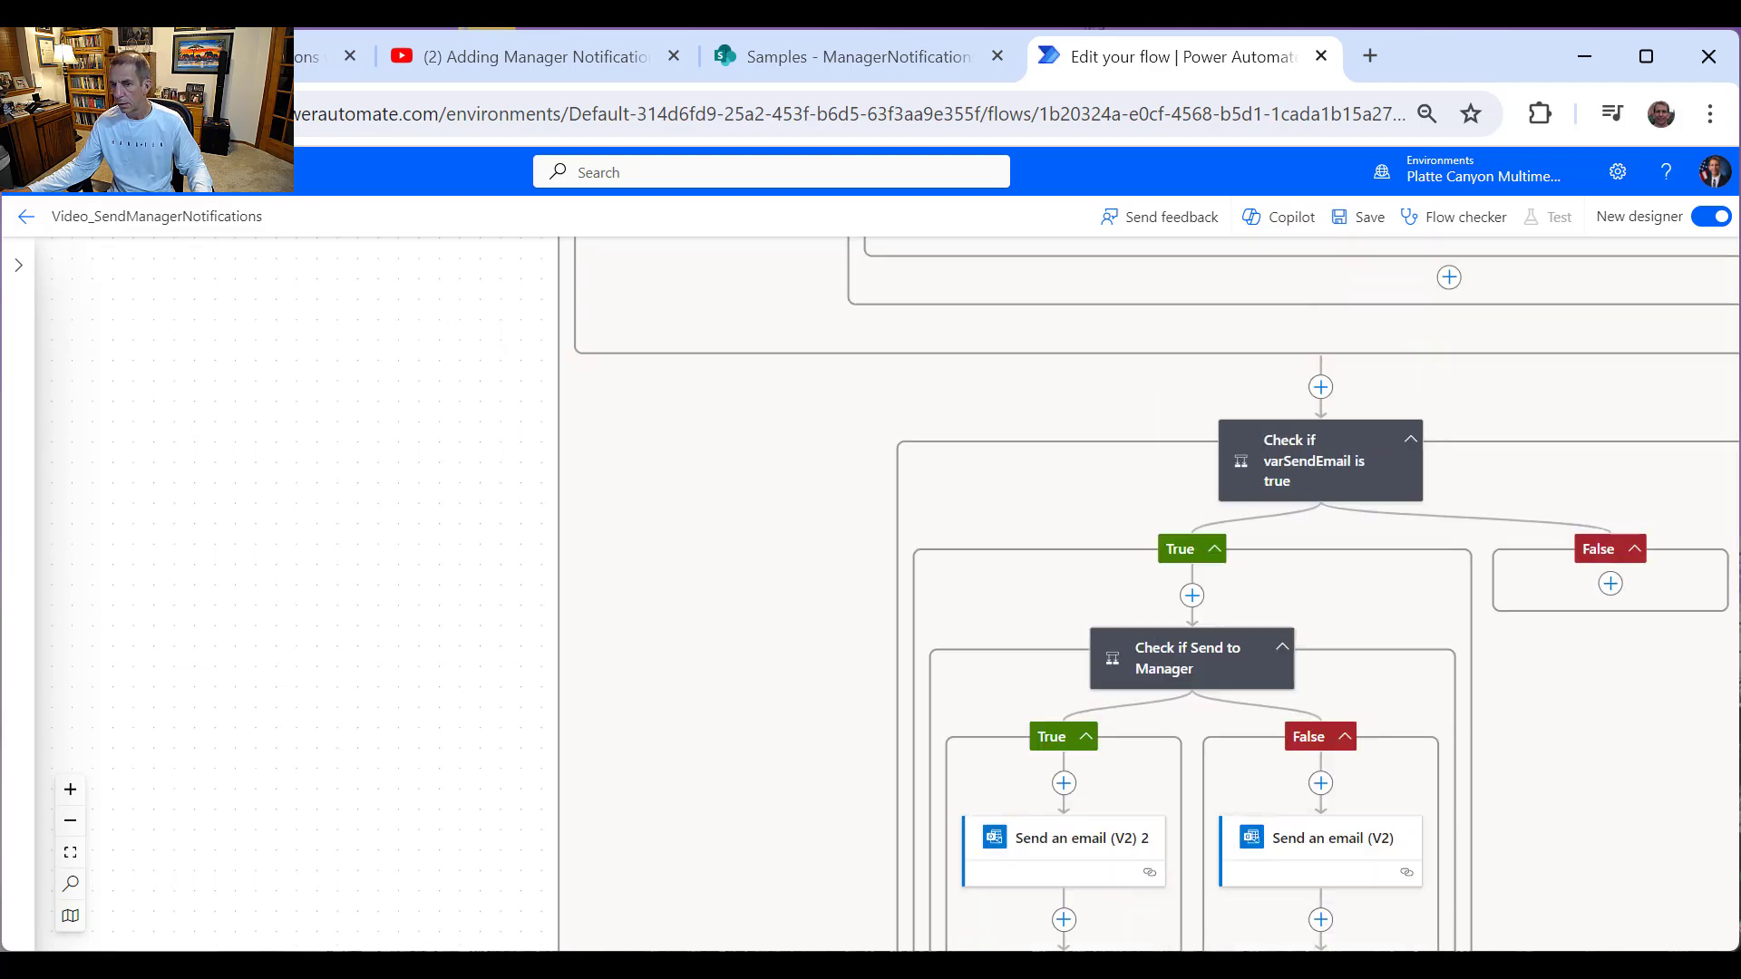
right_click(1341, 464)
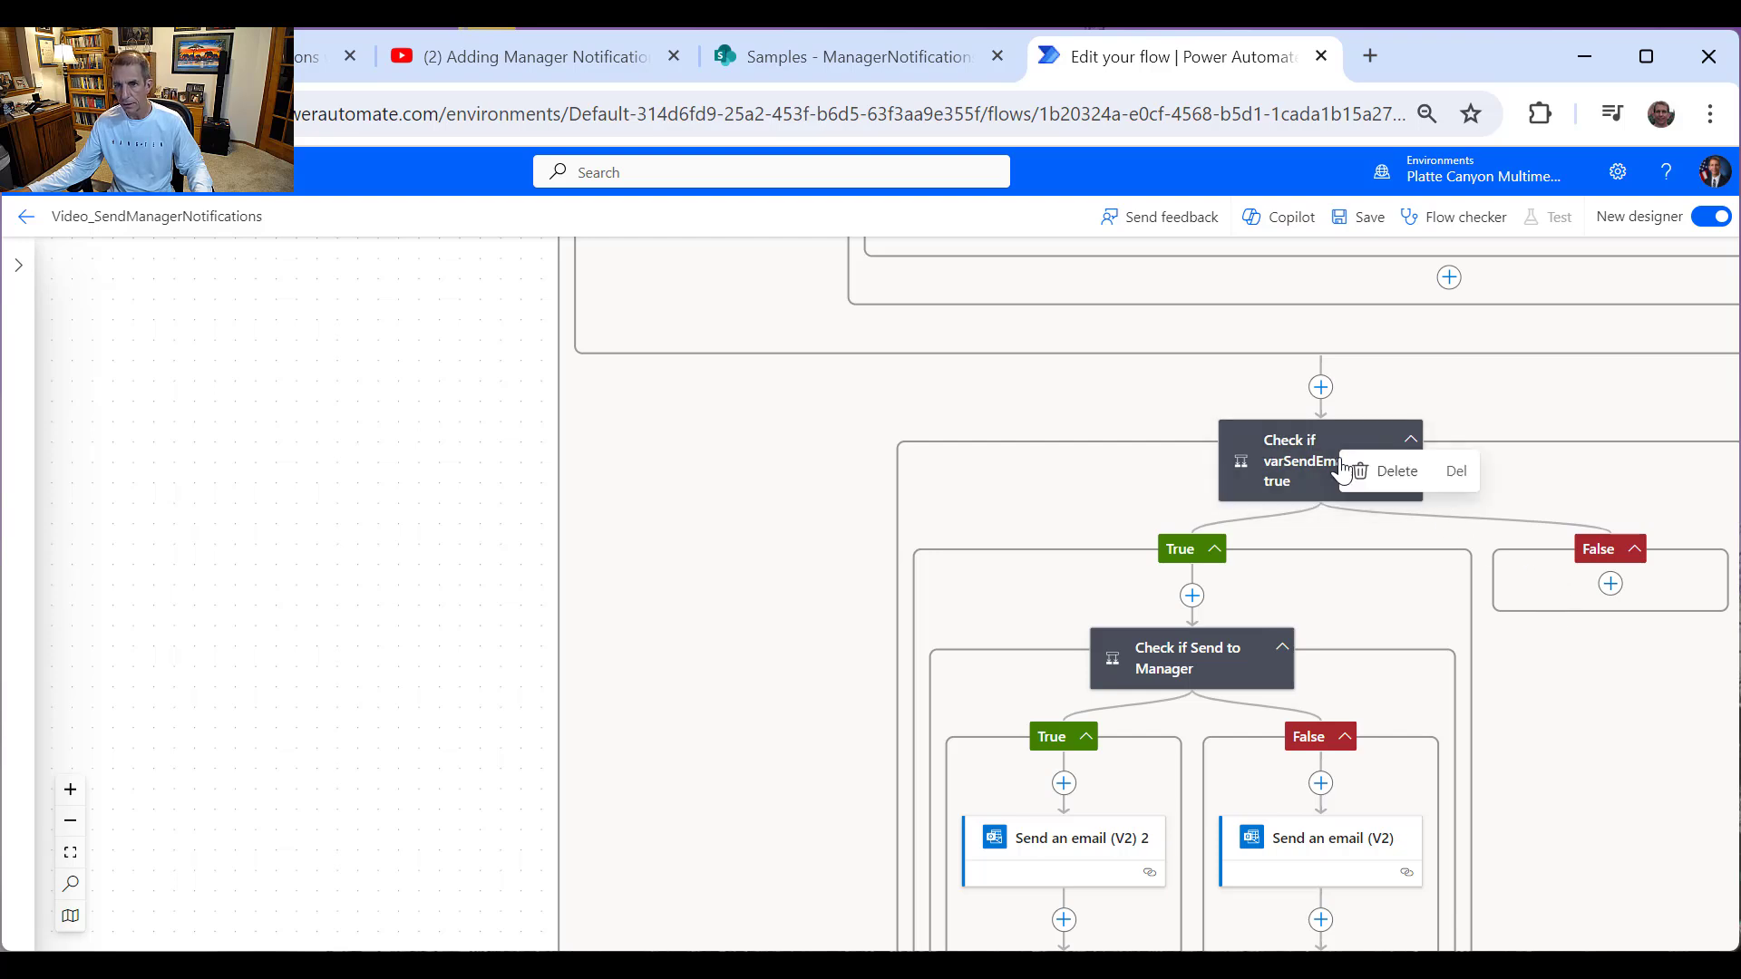
left_click(1394, 481)
left_click(884, 626)
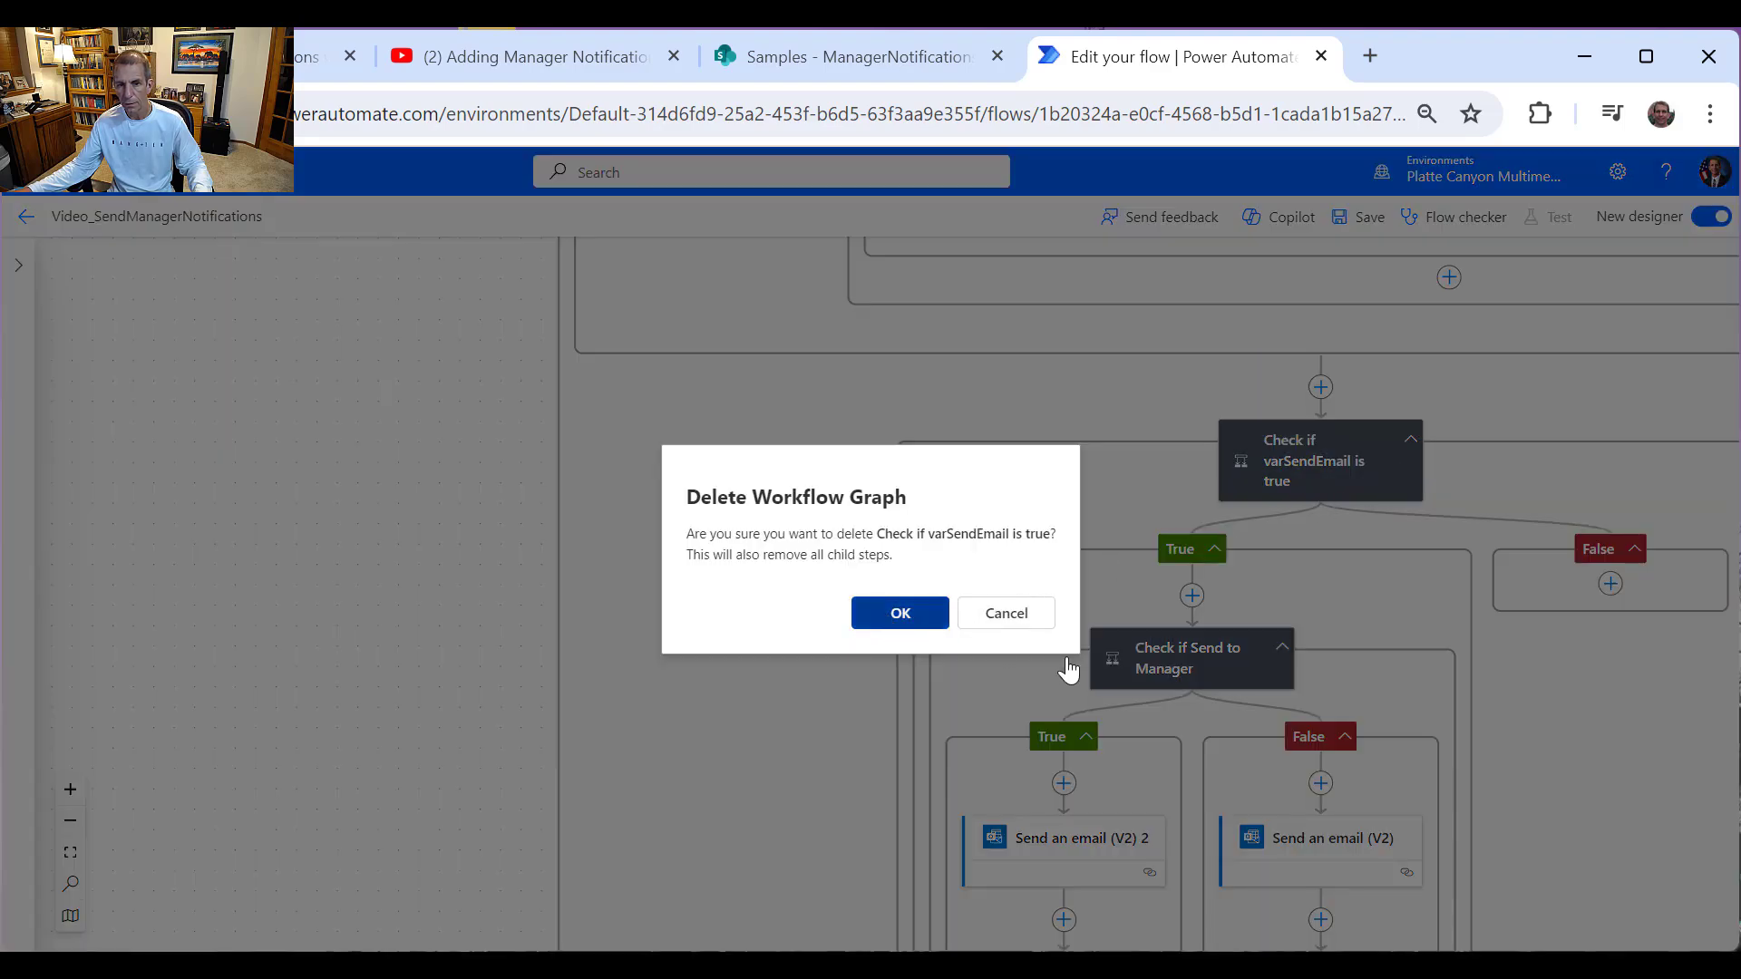
Step: Review the flow from the "Check if Level1Manager Notified" condition down through the manager-change branch and its email and variable actions
scroll(1117, 682, "up", 12)
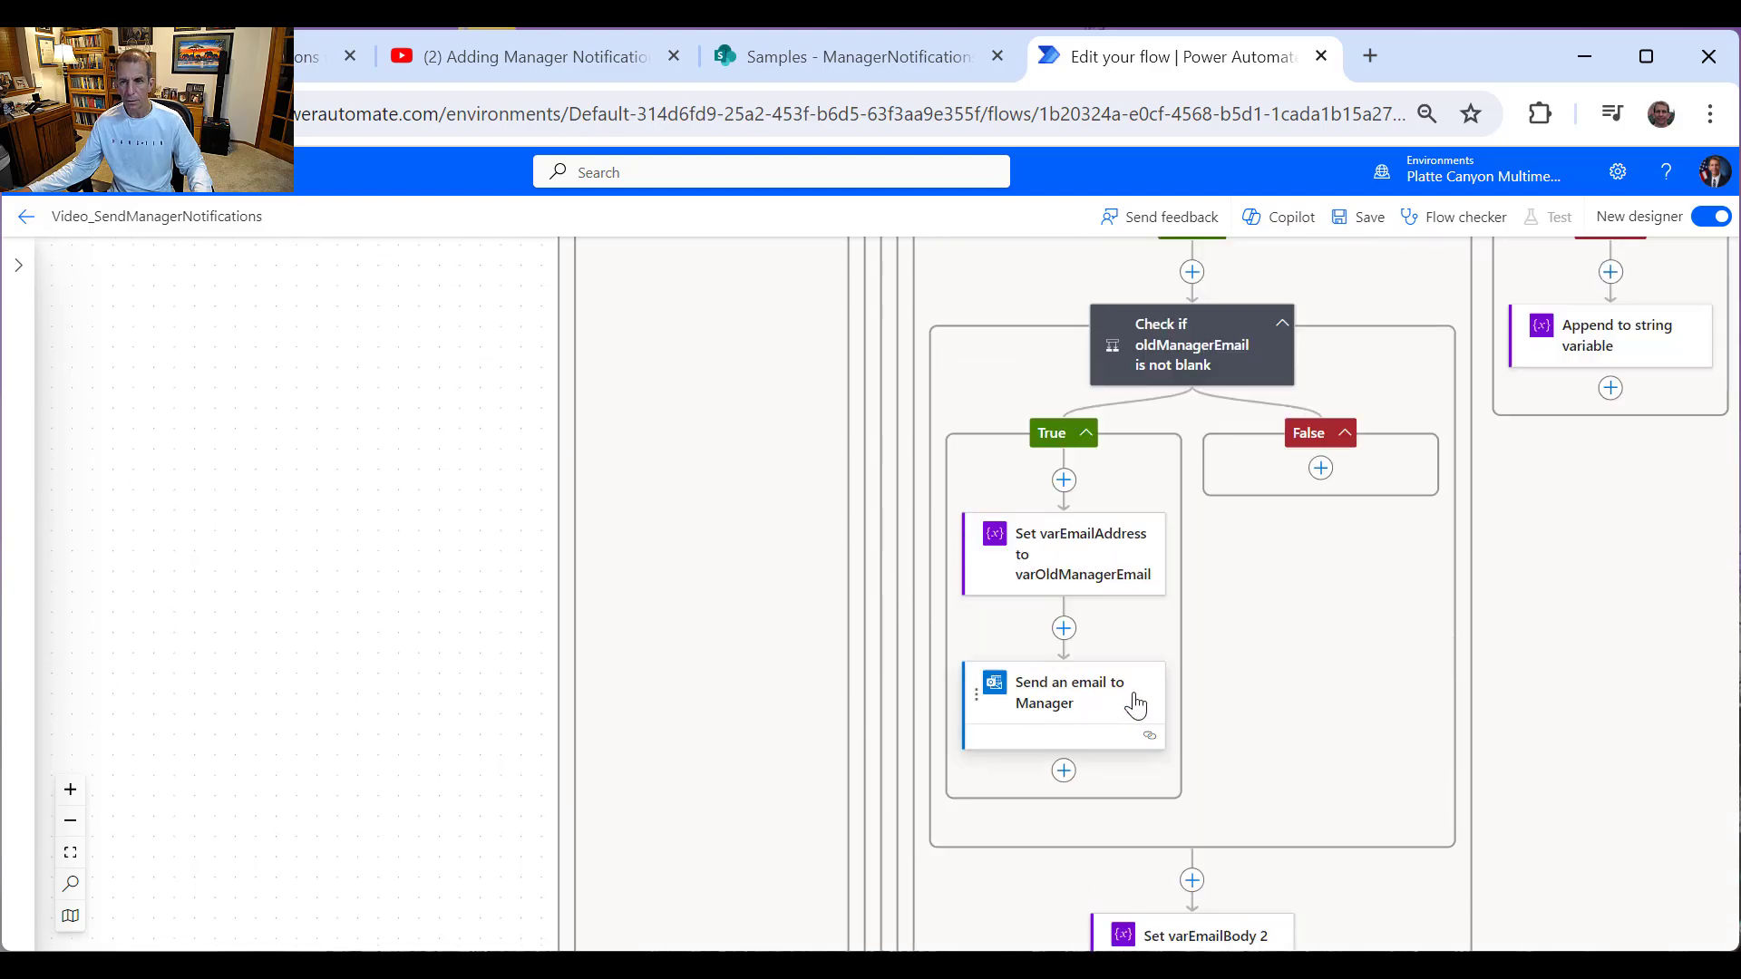
scroll(1134, 704, "down", 6)
scroll(1451, 744, "up", 10)
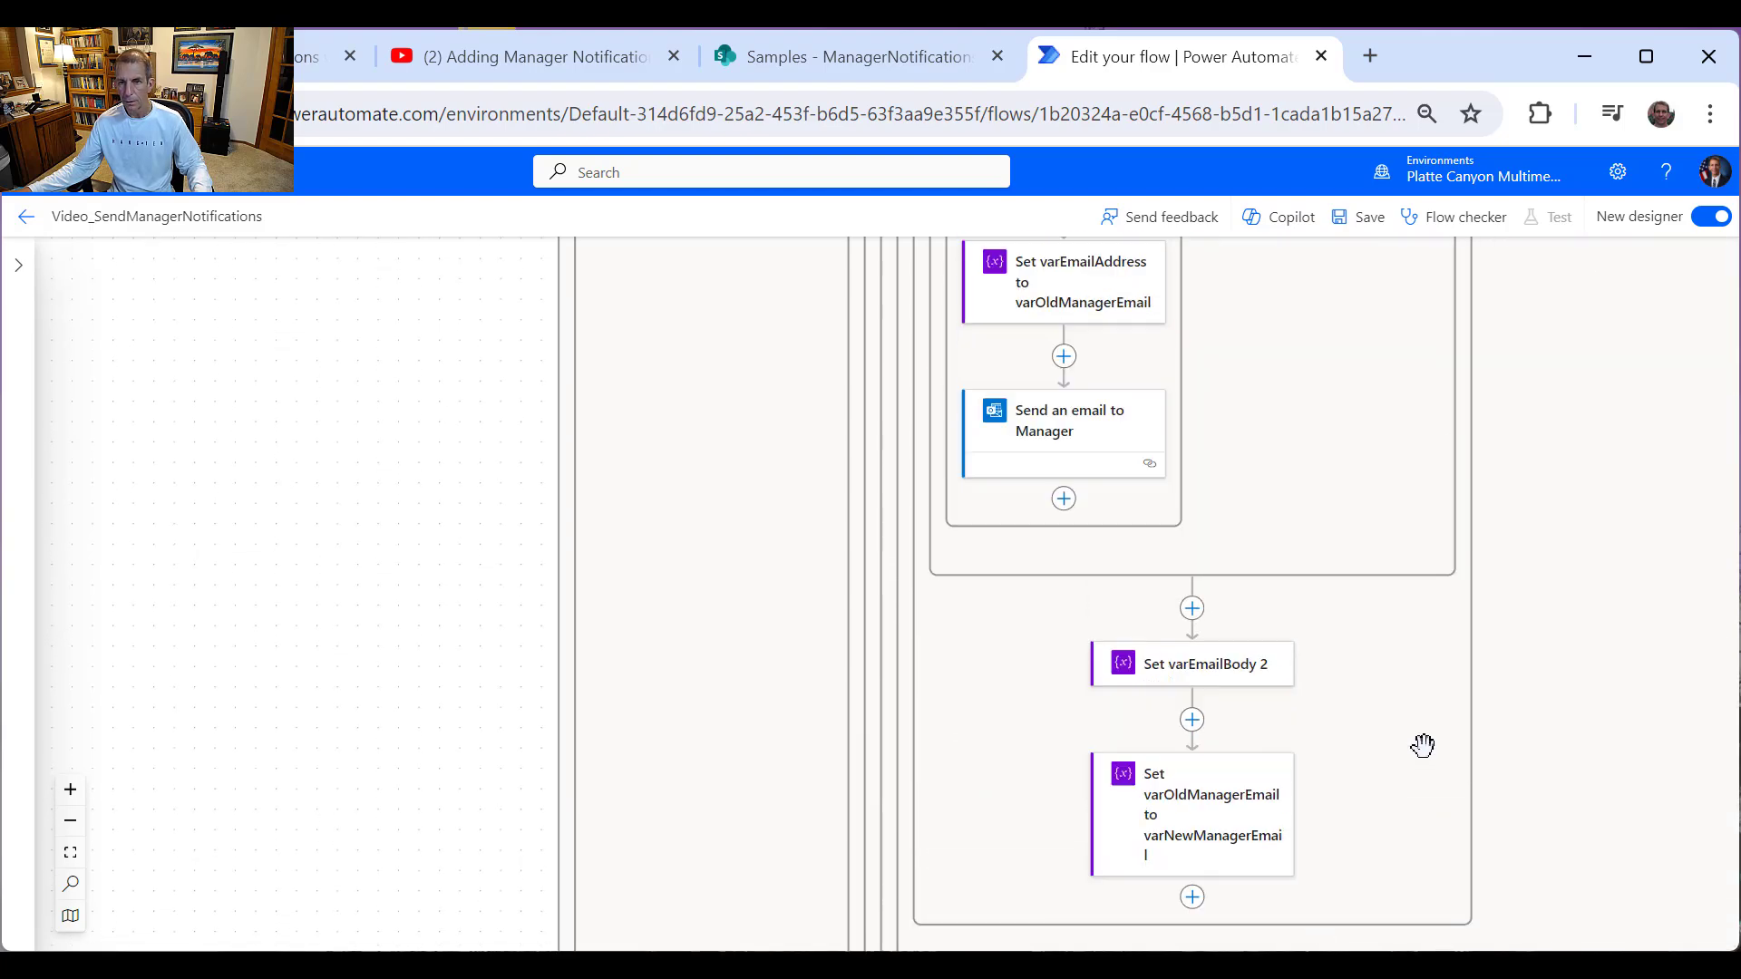
scroll(1412, 718, "up", 5)
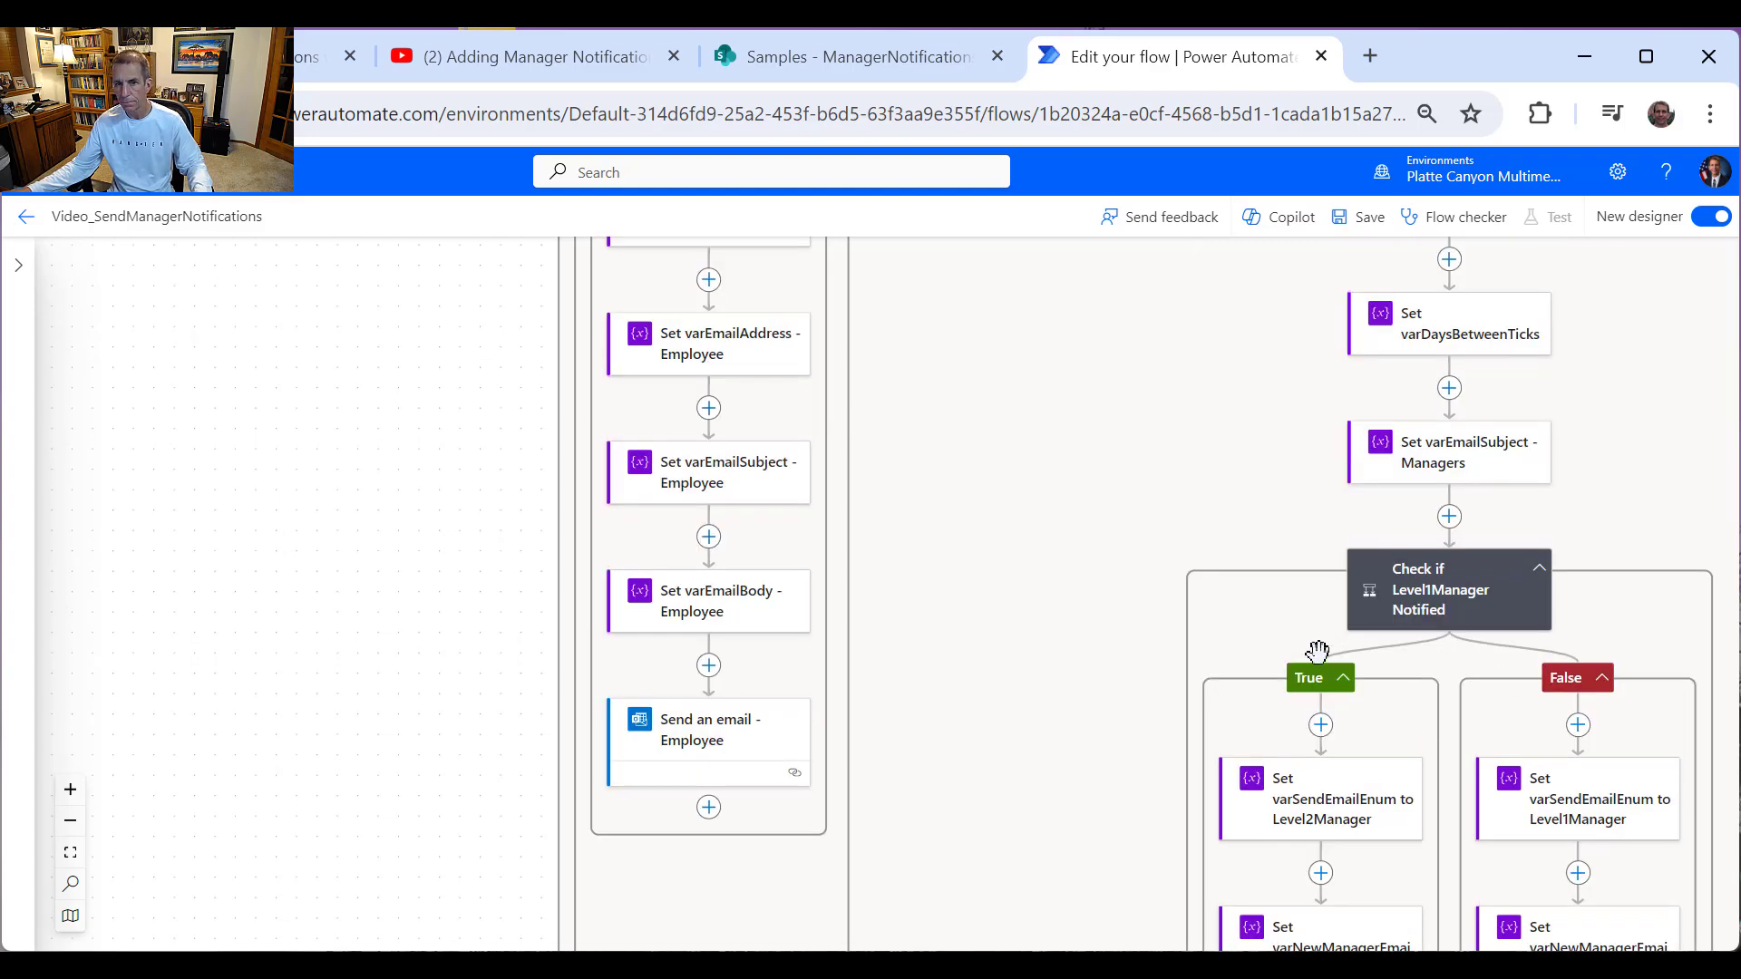
scroll(1351, 645, "up", 1)
scroll(1379, 633, "down", 5)
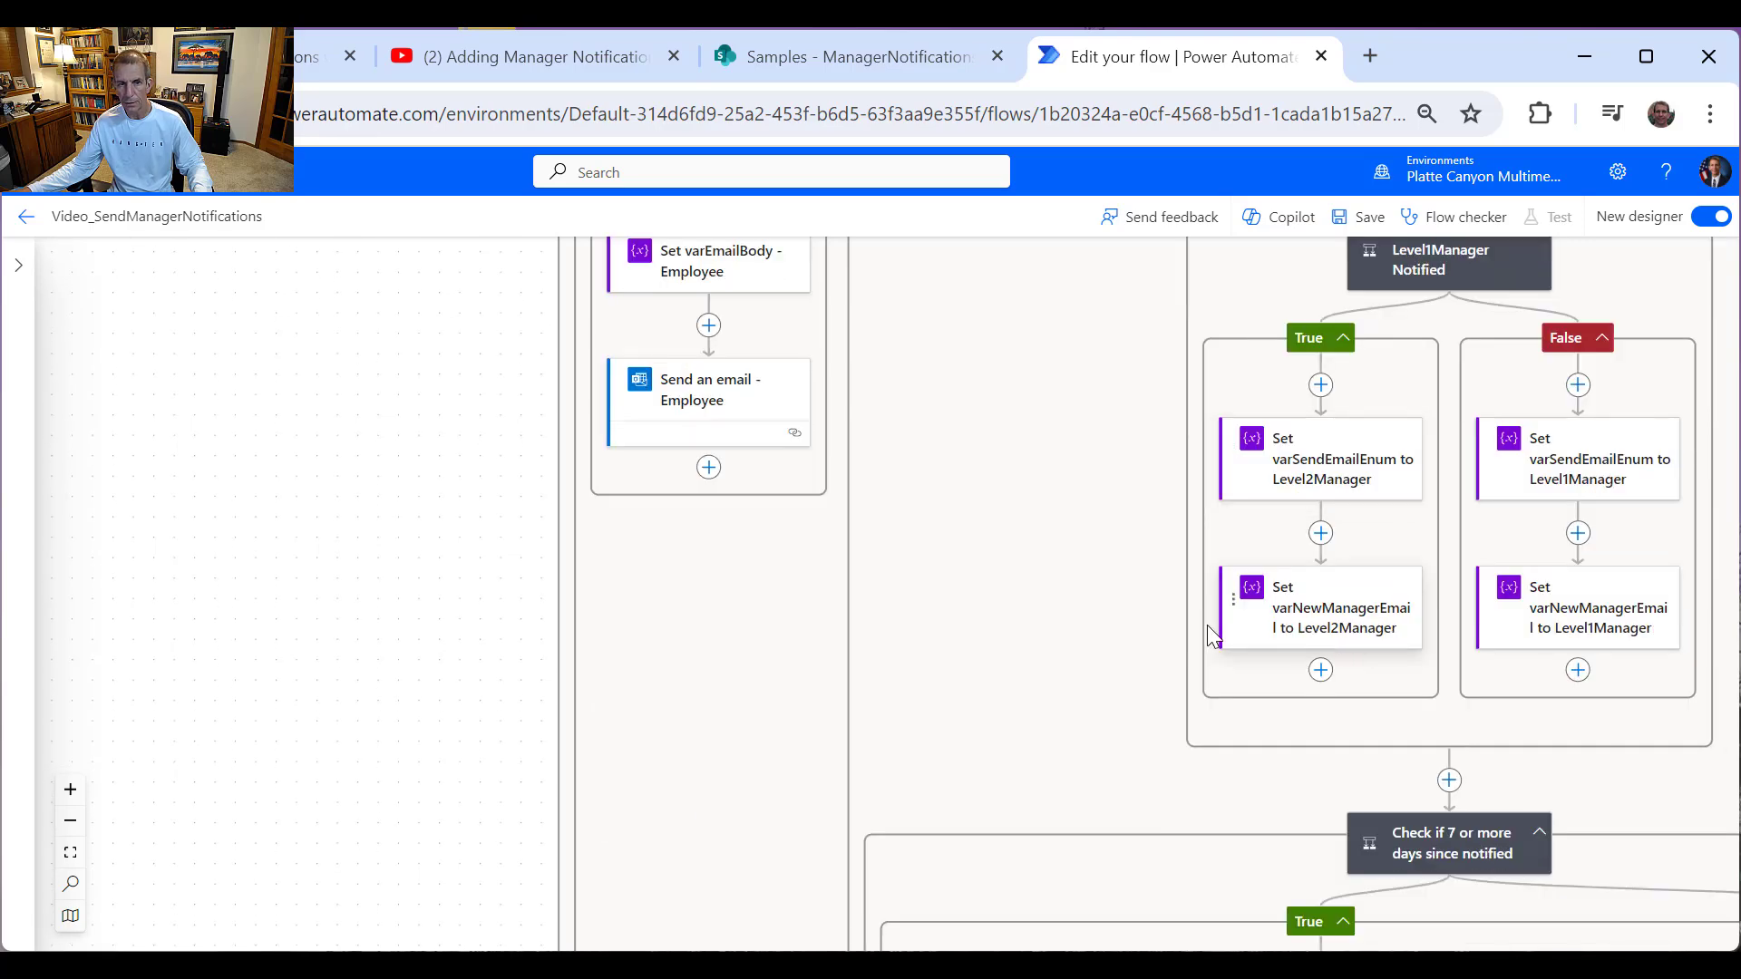
scroll(1381, 622, "down", 2)
scroll(1502, 649, "down", 3)
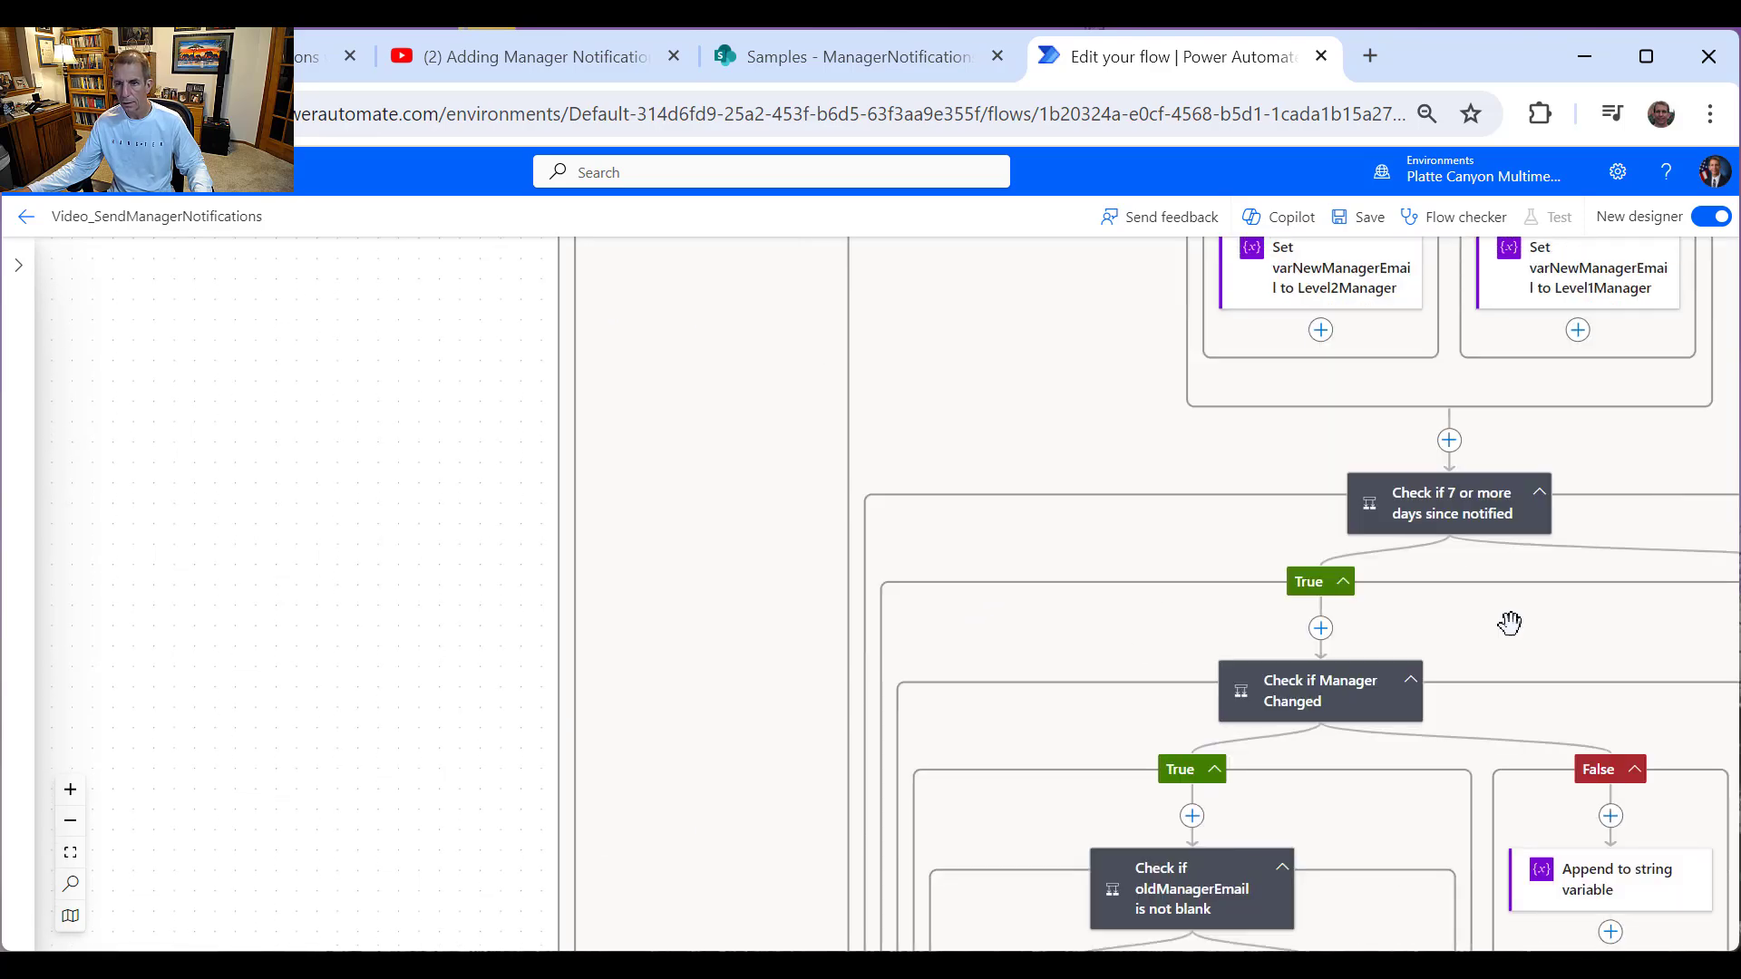
scroll(1481, 586, "up", 3)
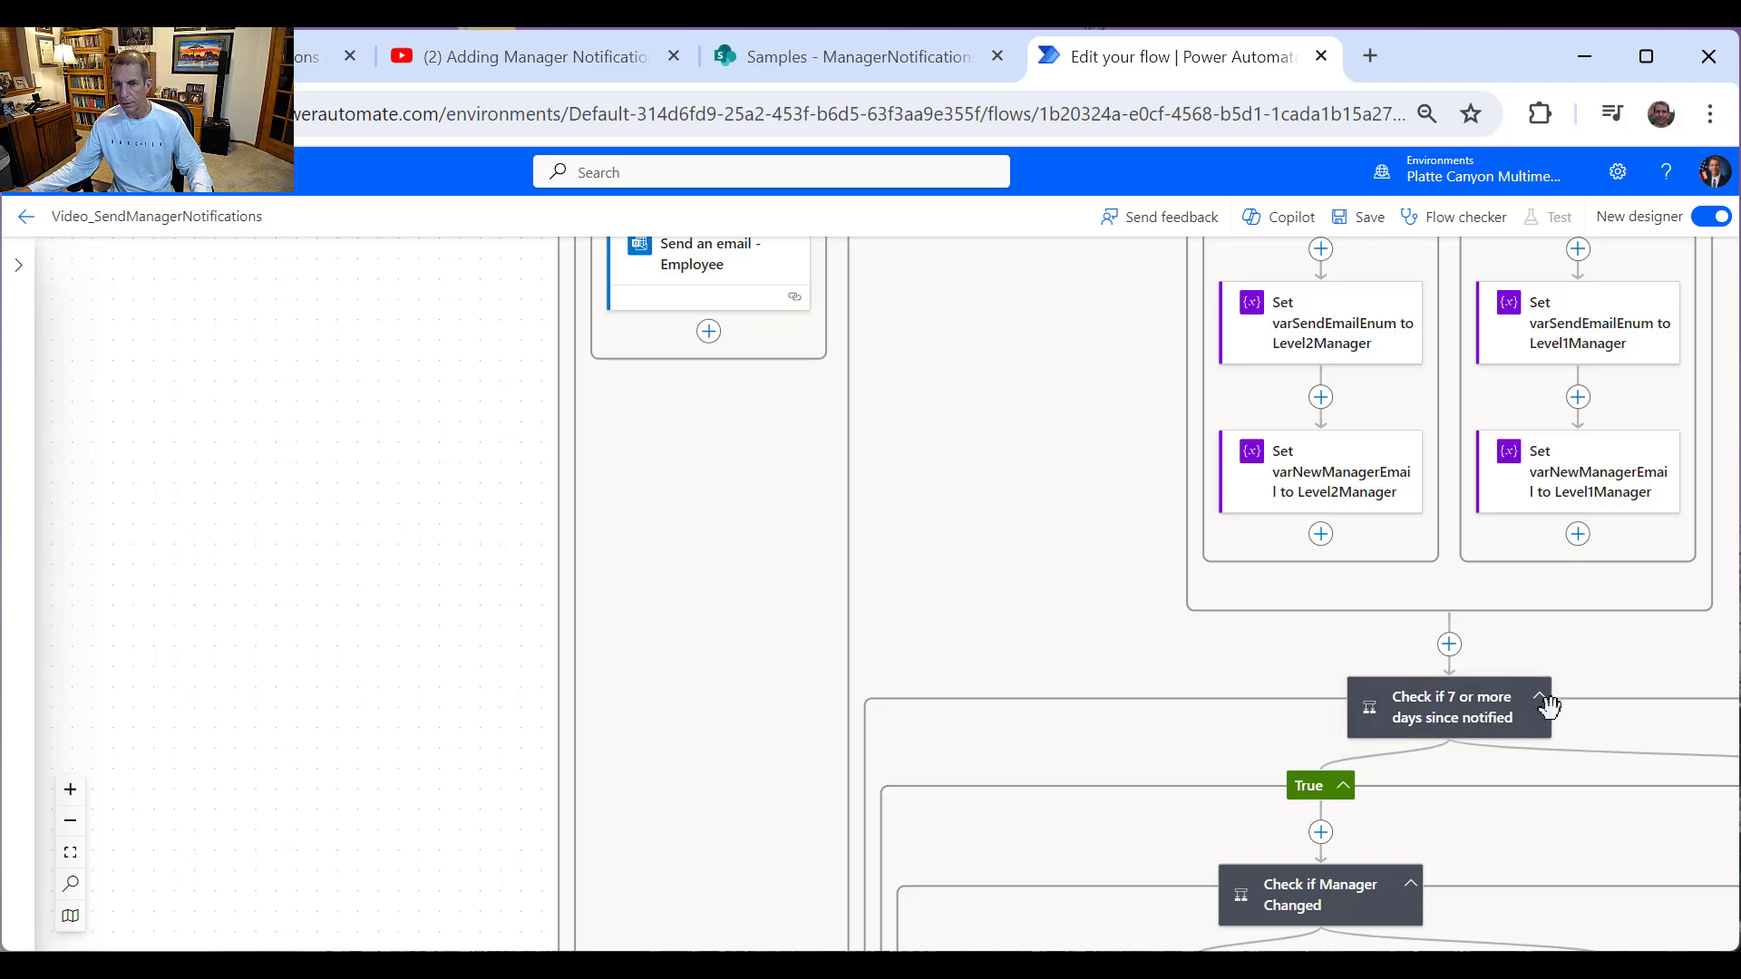
Step: Close the settings of the "Check if 7 or more days since notified" condition and collapse its branches
left_click(1496, 721)
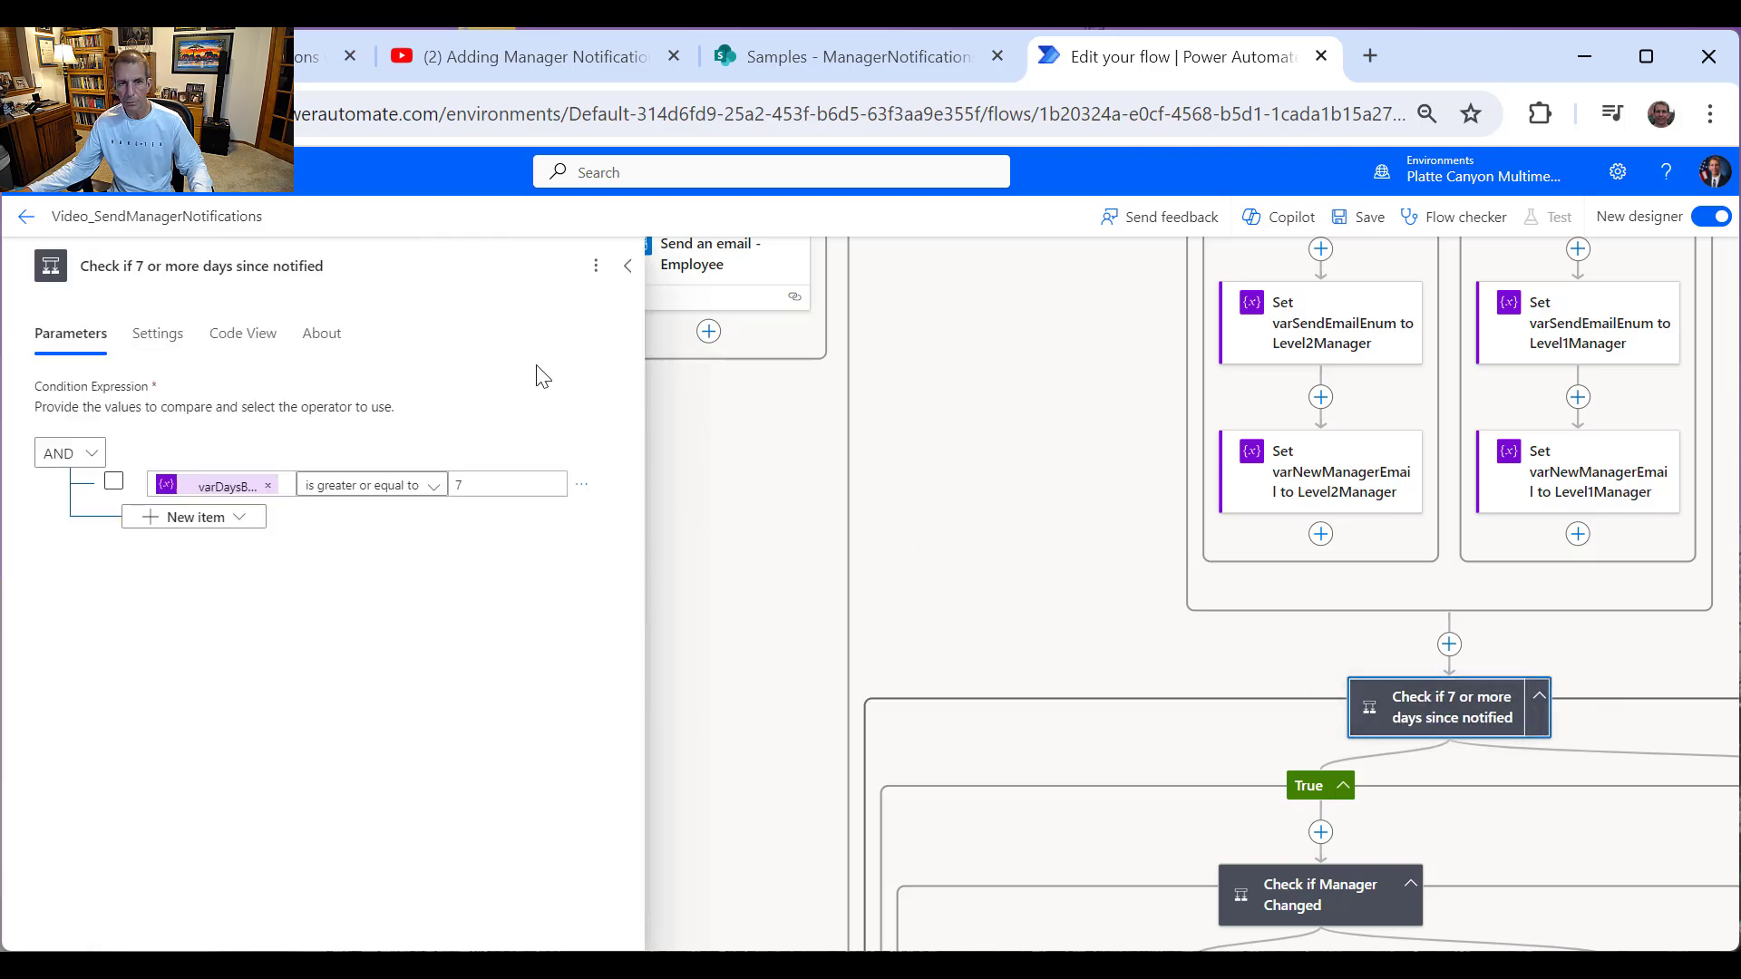
left_click(626, 266)
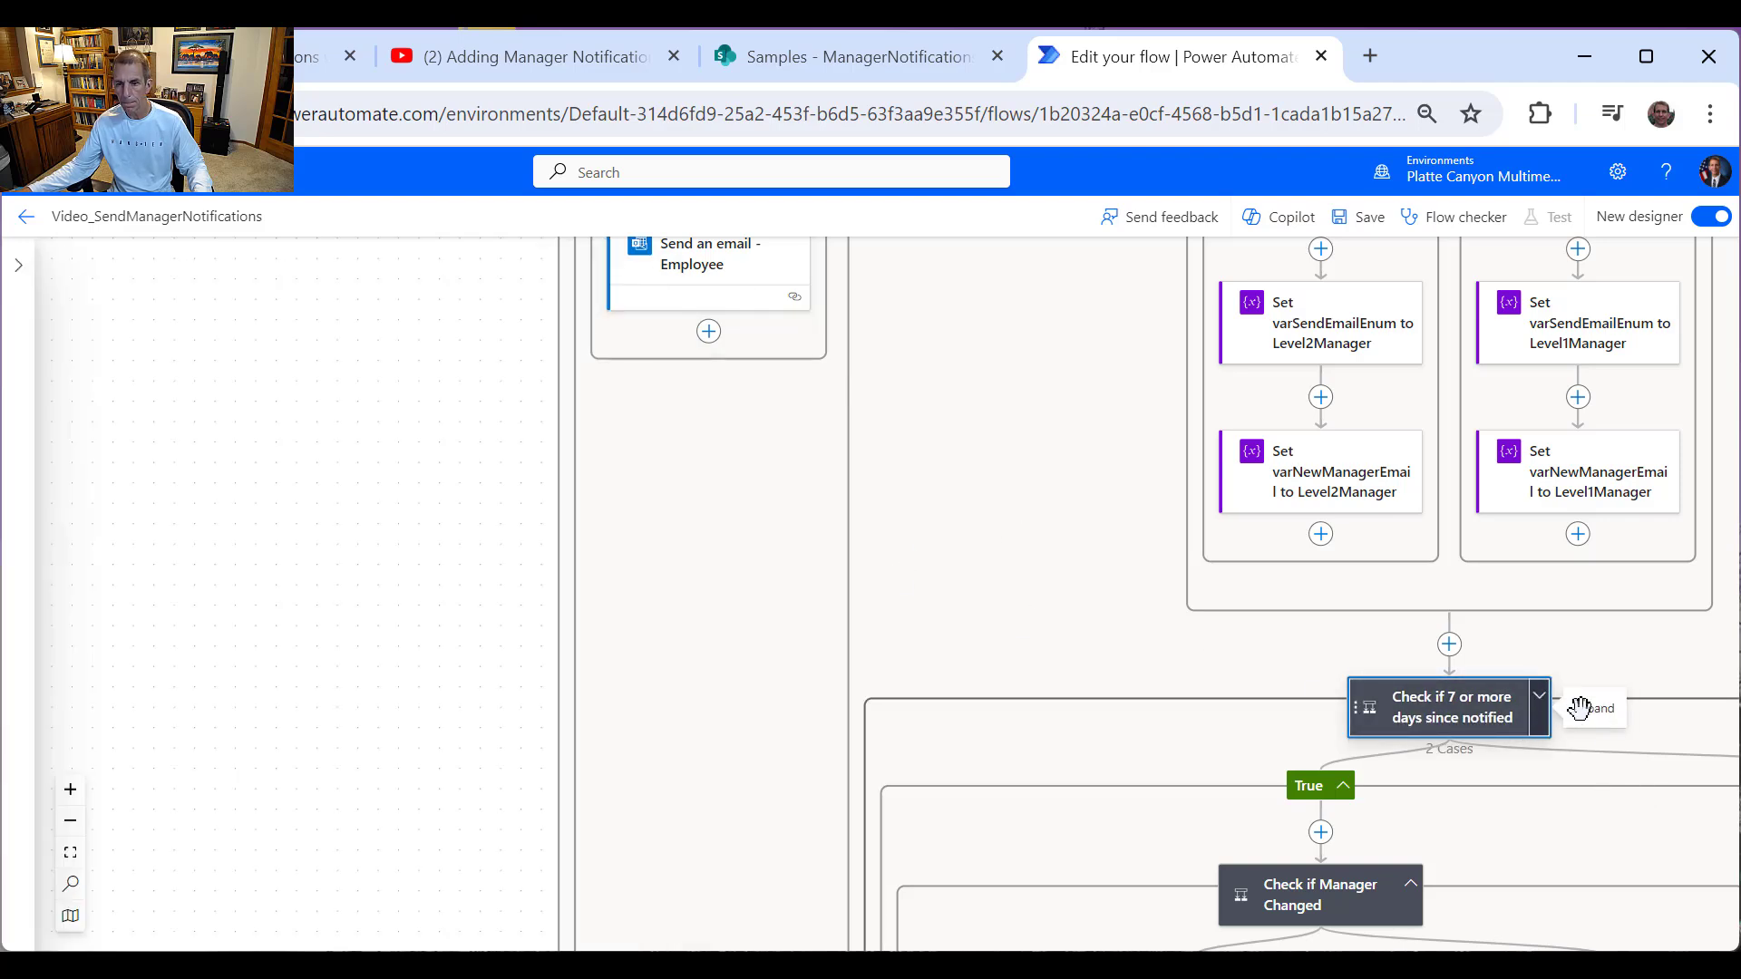
left_click(1539, 704)
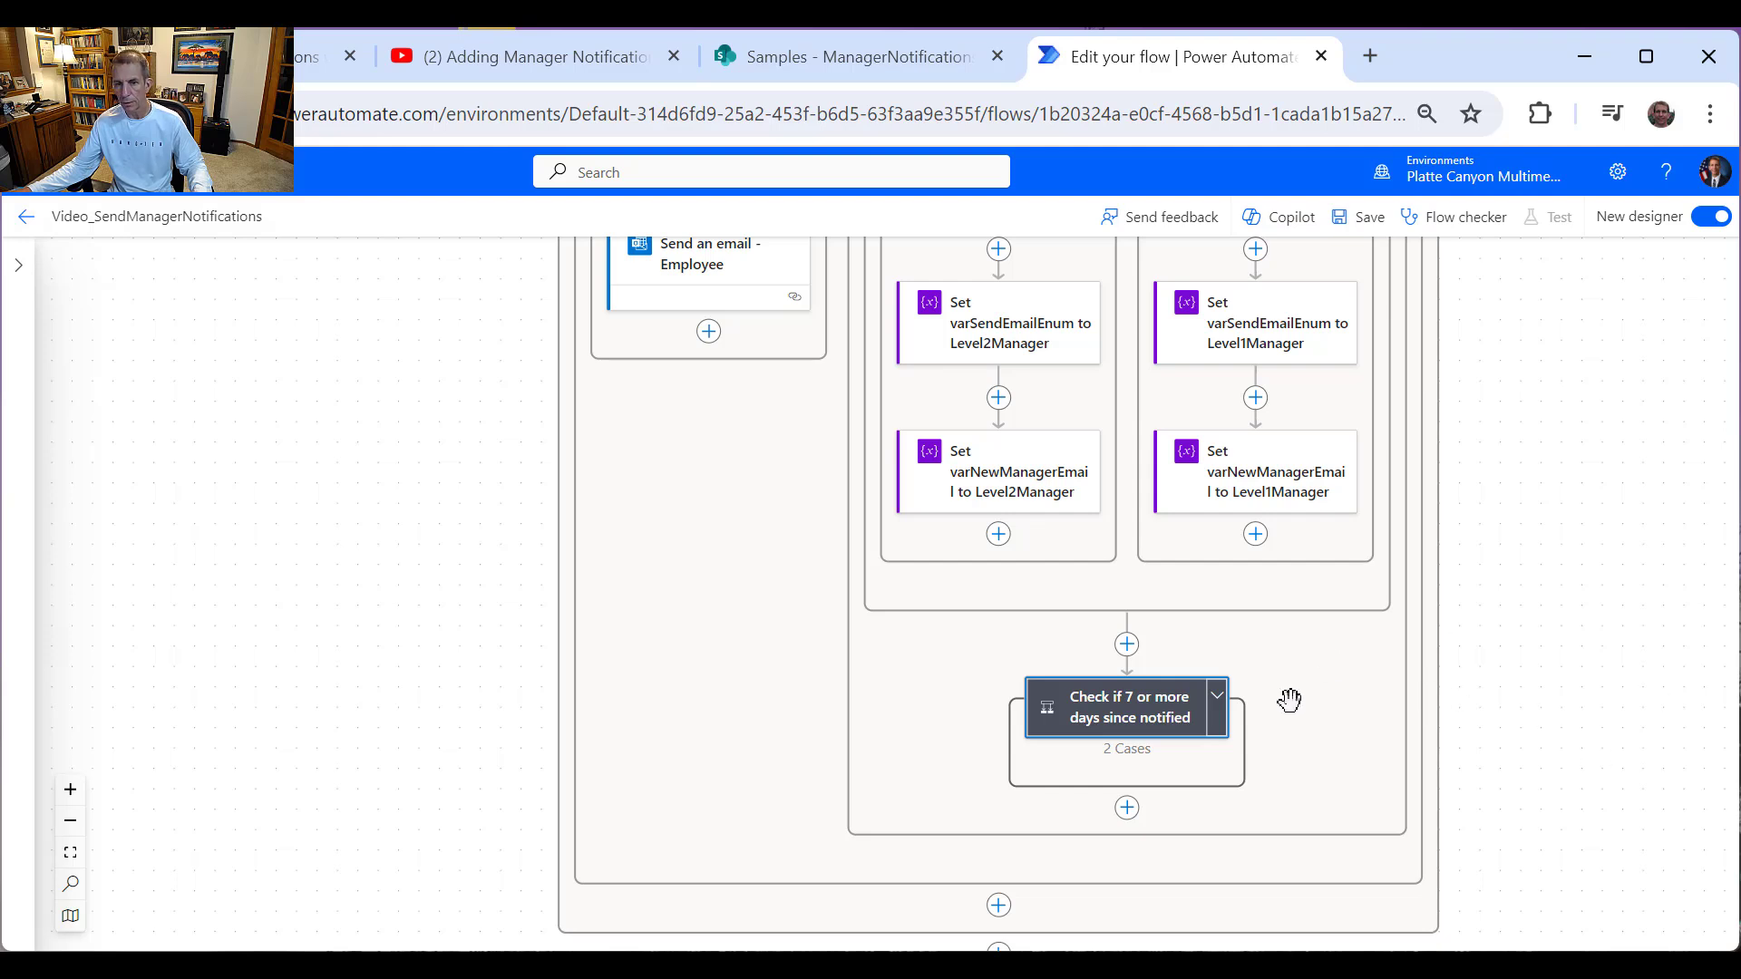
scroll(1566, 719, "up", 3)
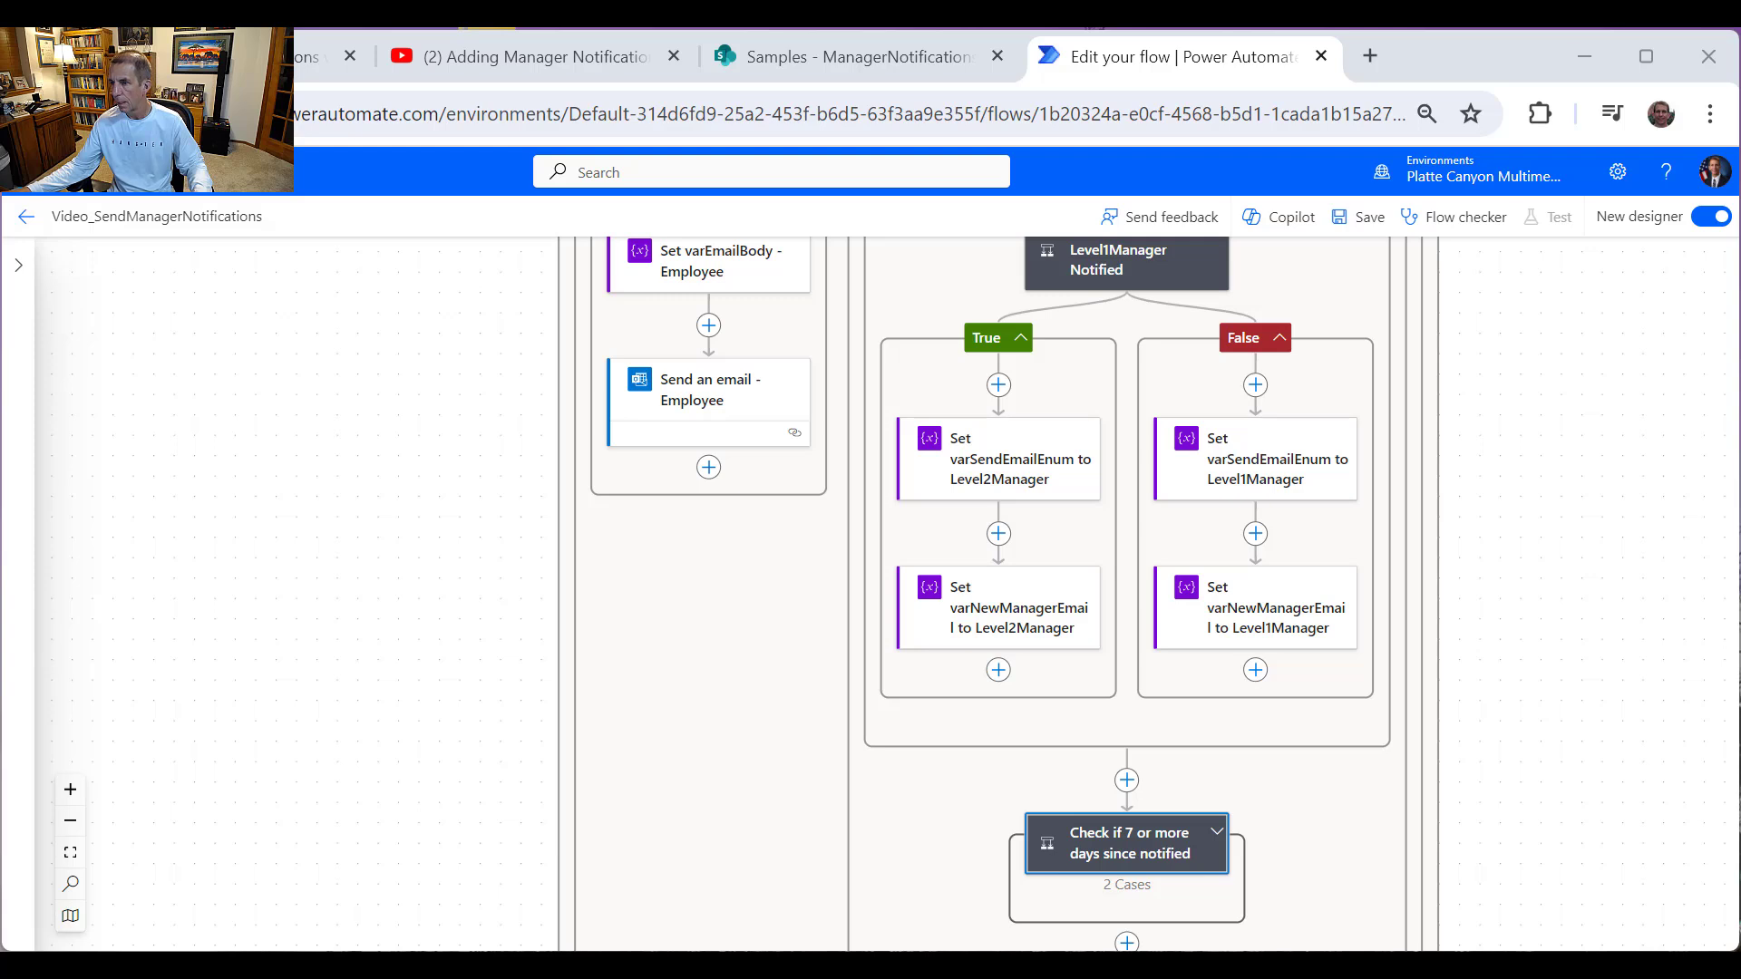
scroll(997, 589, "down", 3)
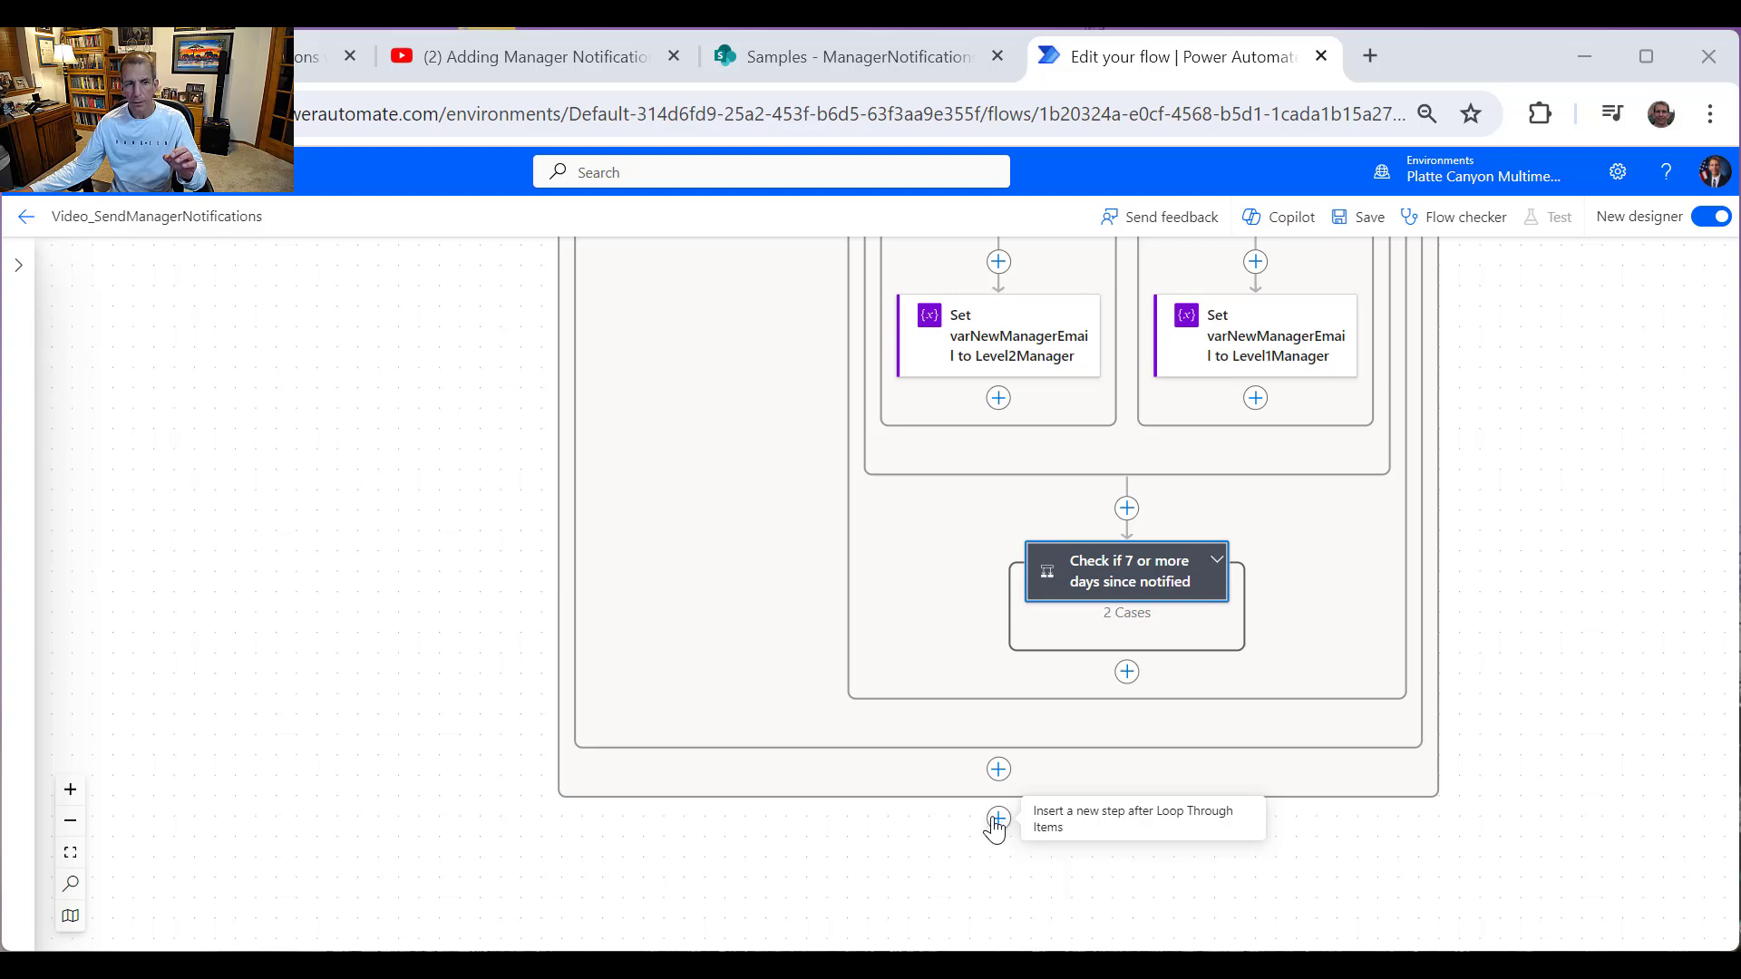
Step: Examine the employee and manager columns of the ManagerNotifications list in SharePoint, and return to the Power Automate flow
left_click(827, 60)
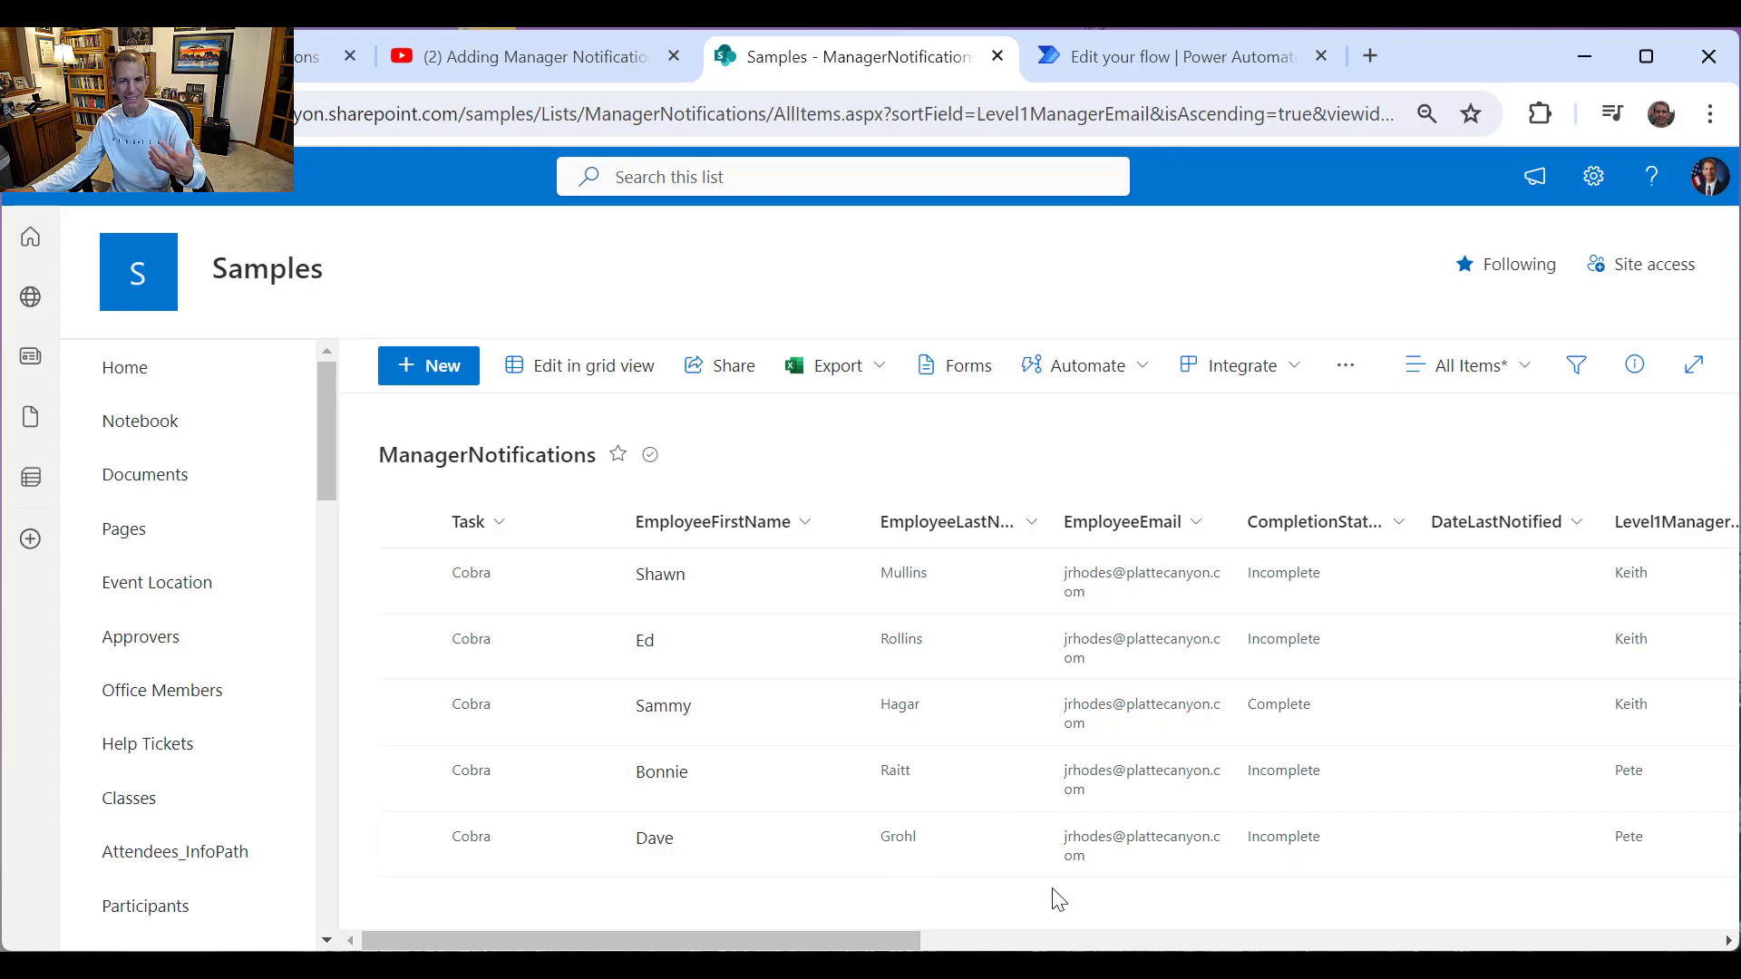
left_click_drag(914, 941, 1249, 943)
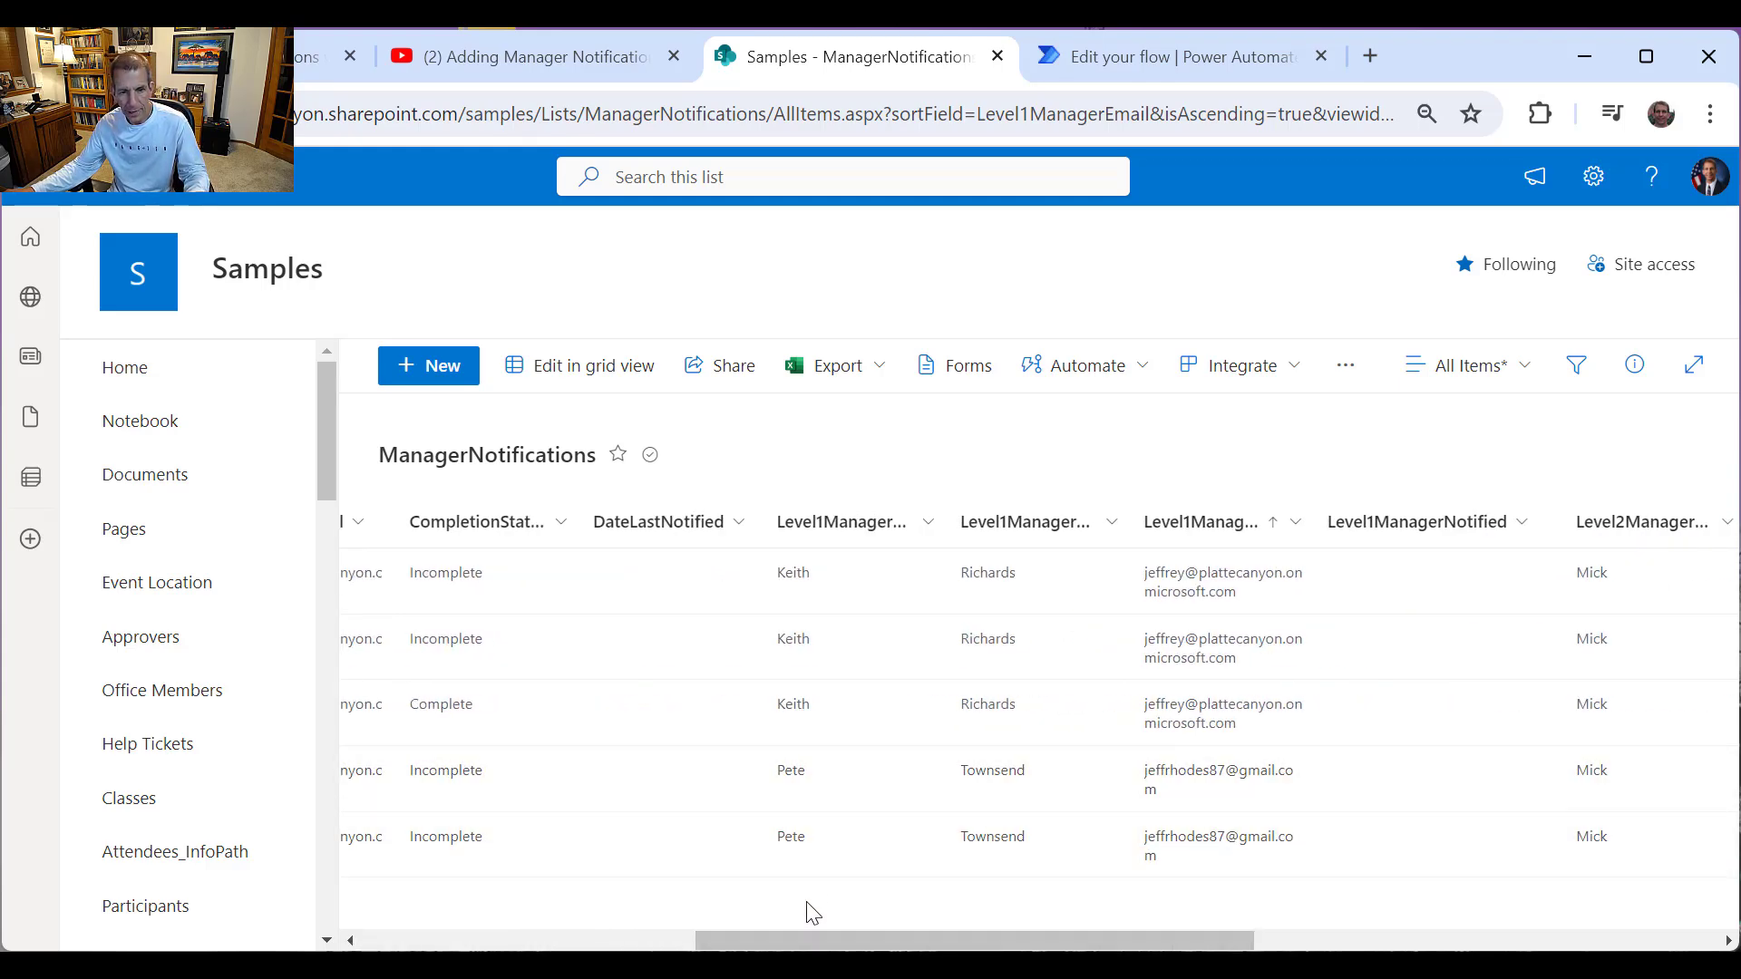
left_click_drag(749, 947, 421, 910)
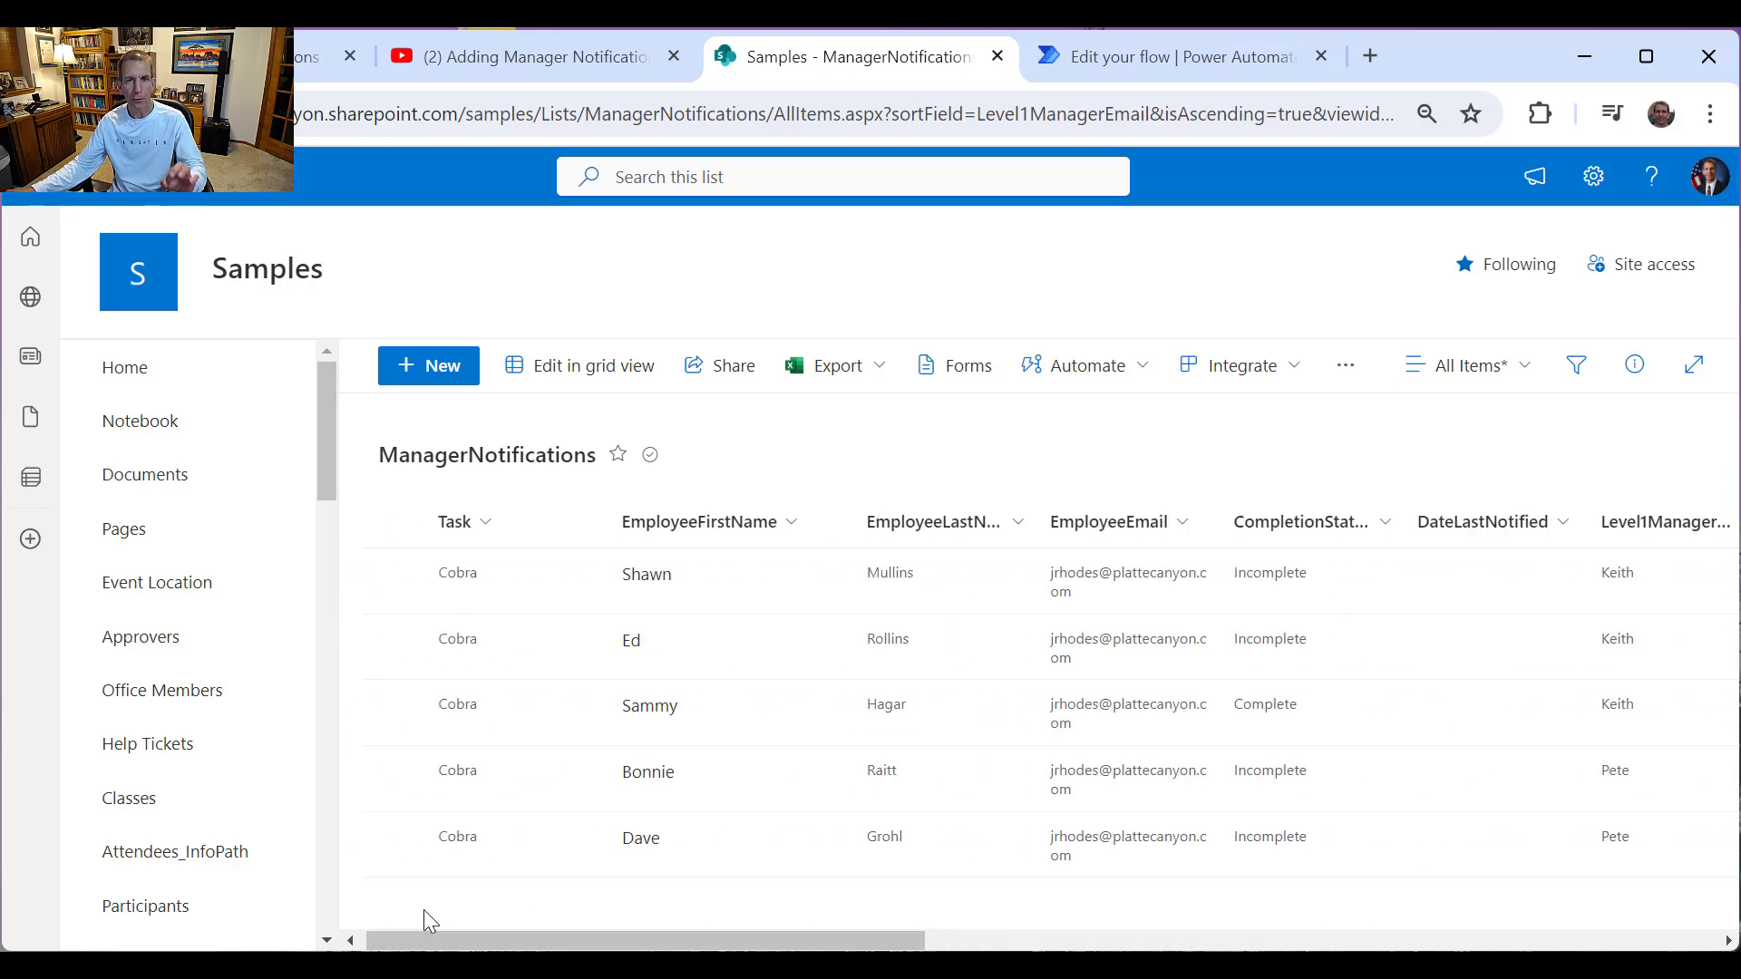
left_click(1219, 63)
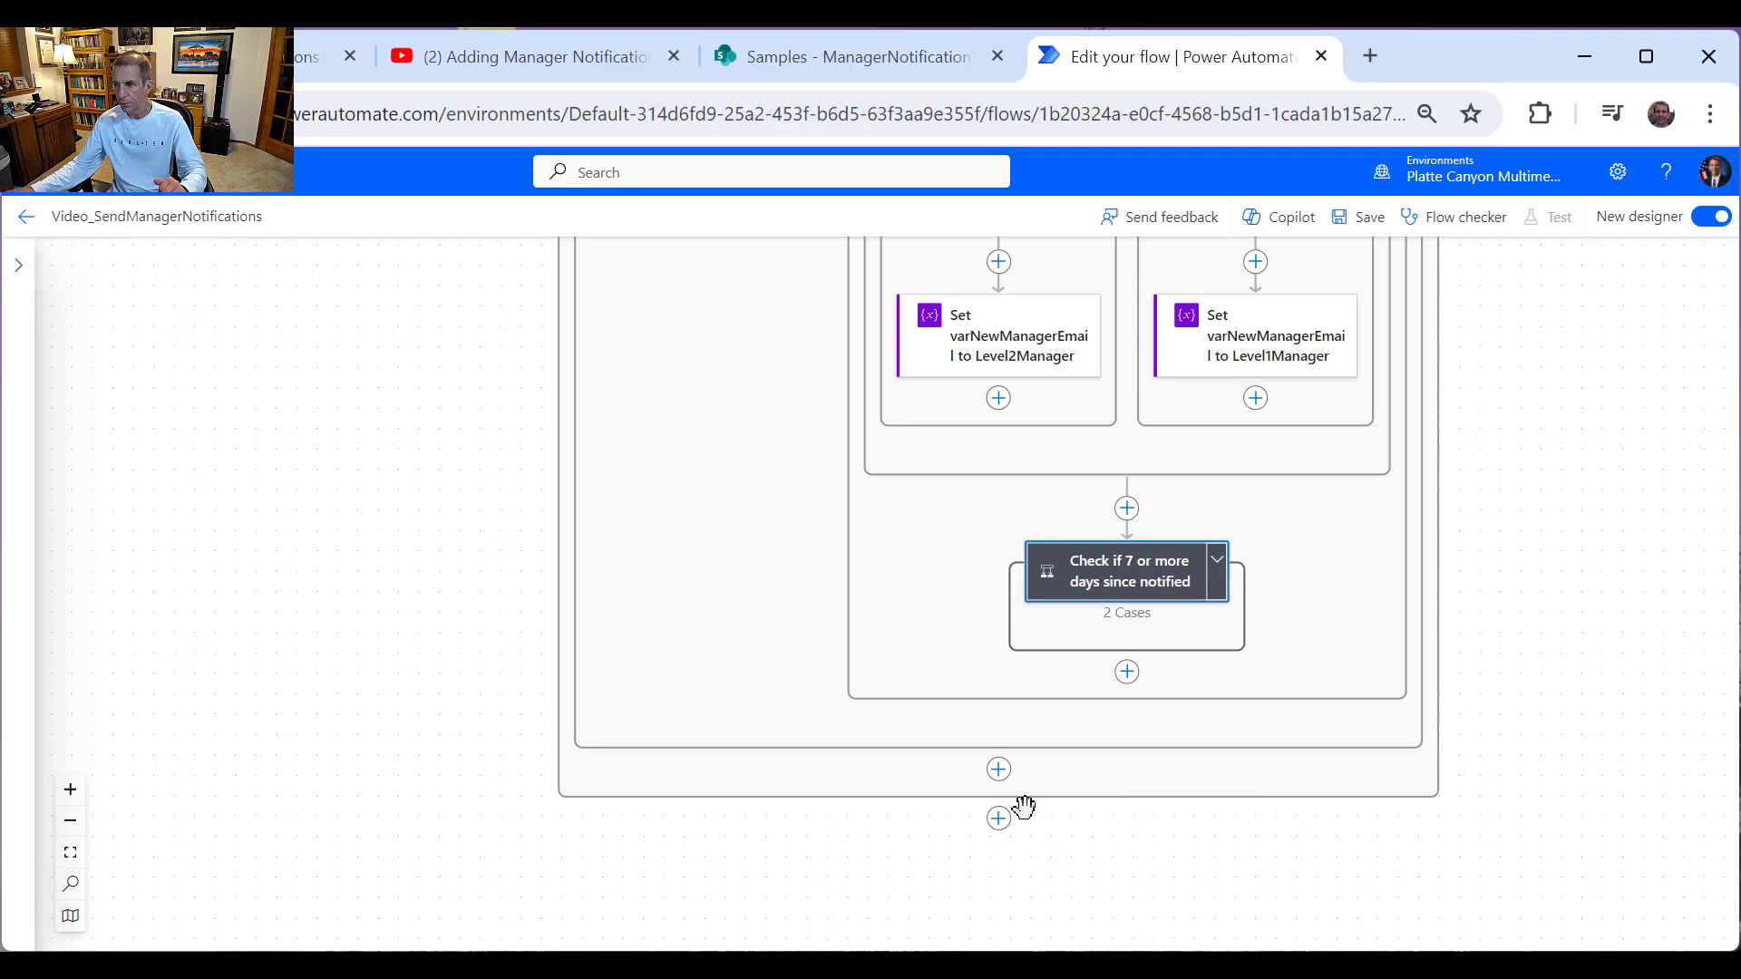
Step: Add a Condition action after the "Loop Through Items" loop
left_click(999, 821)
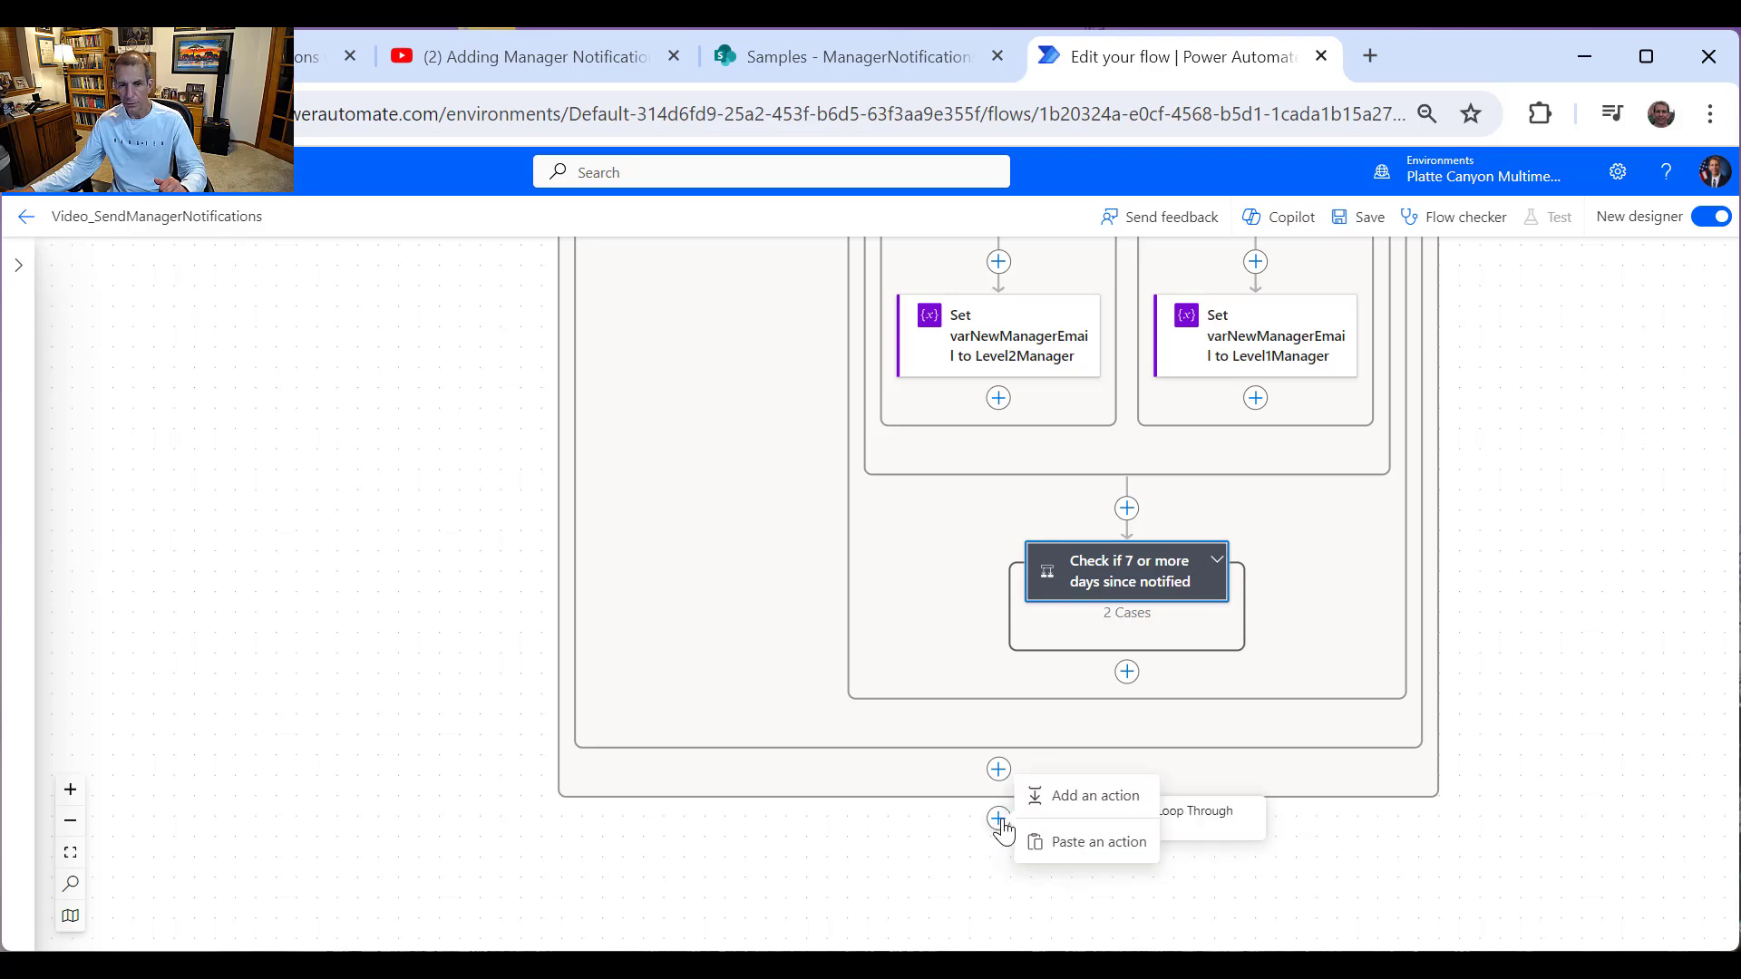
left_click(1060, 798)
left_click(399, 580)
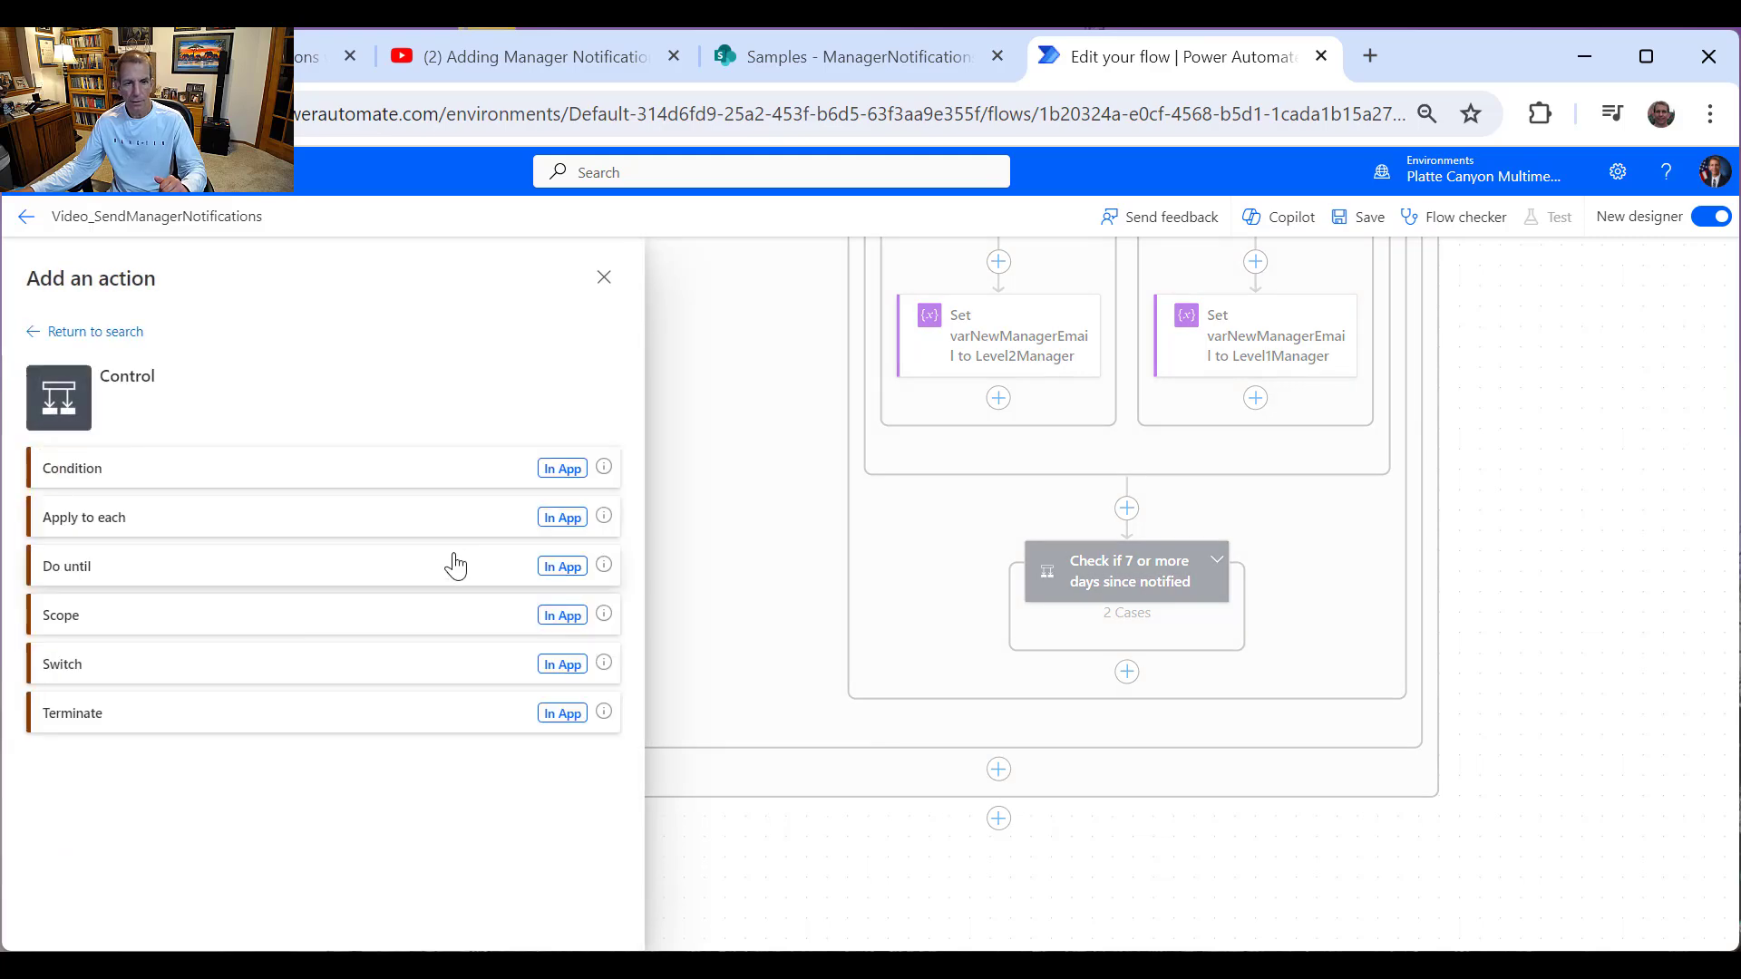
left_click(188, 480)
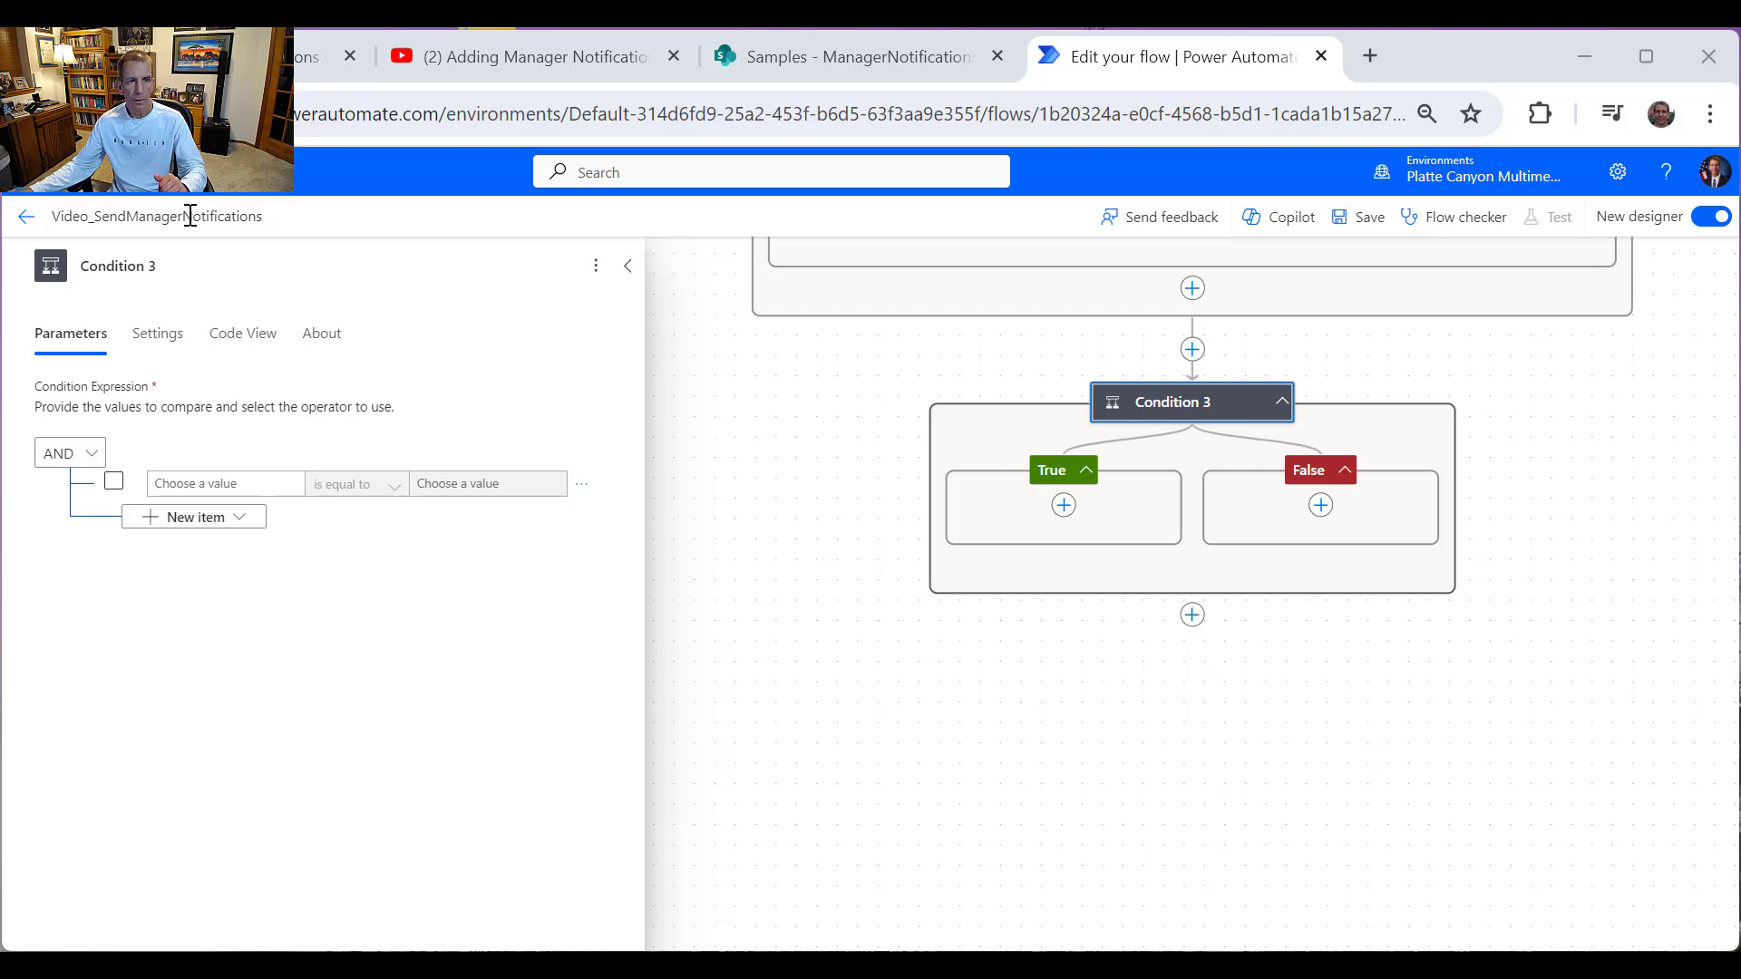
Step: Rename the new condition as "Check if Remaining Email to be Sent"
left_click(136, 266)
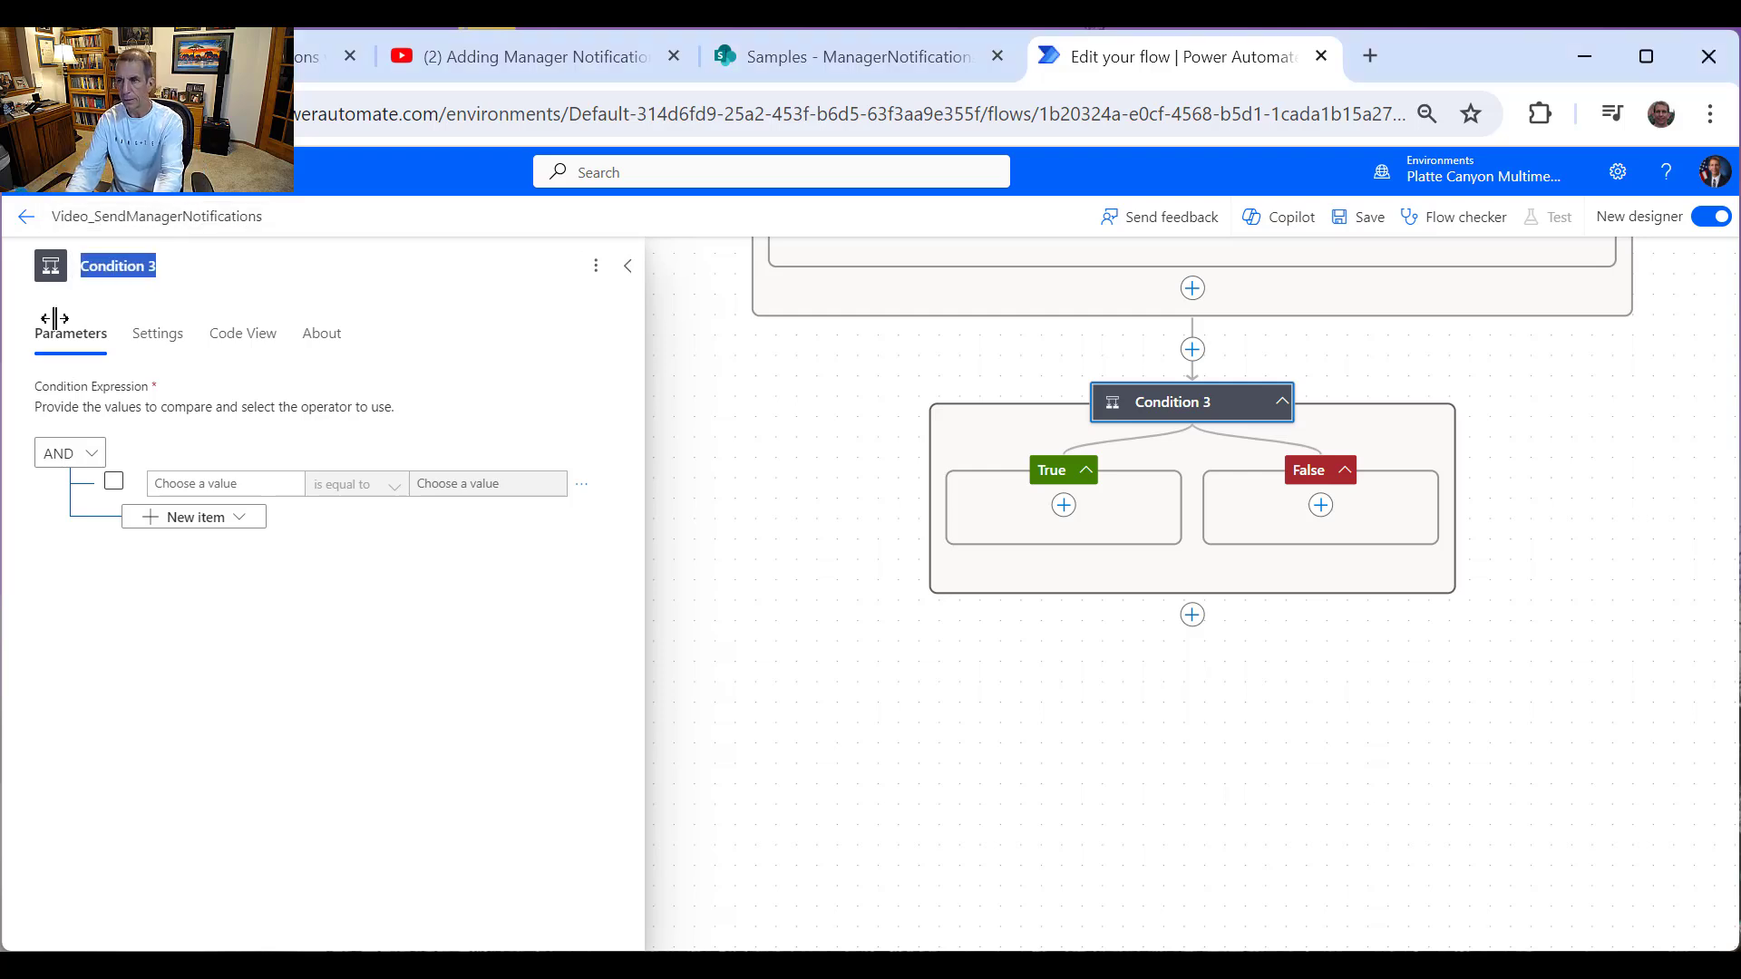
type("Check if Remaili")
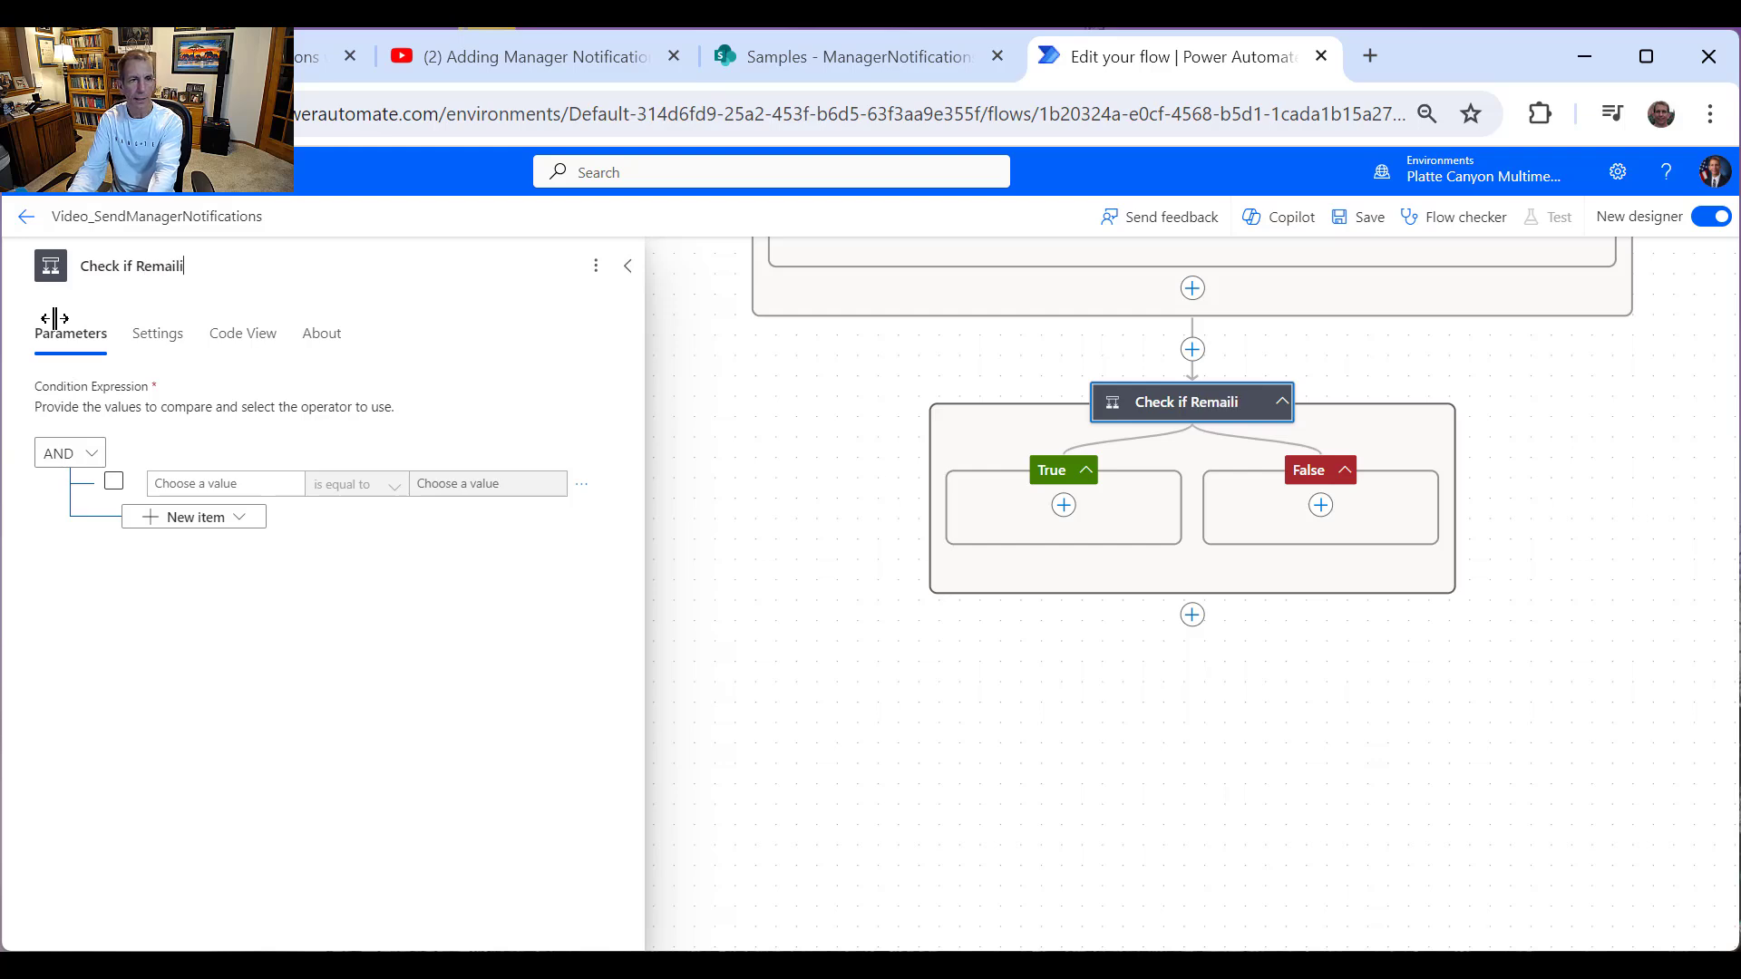
key("BackSpace")
key("BackSpace")
key("BackSpace")
key("BackSpace")
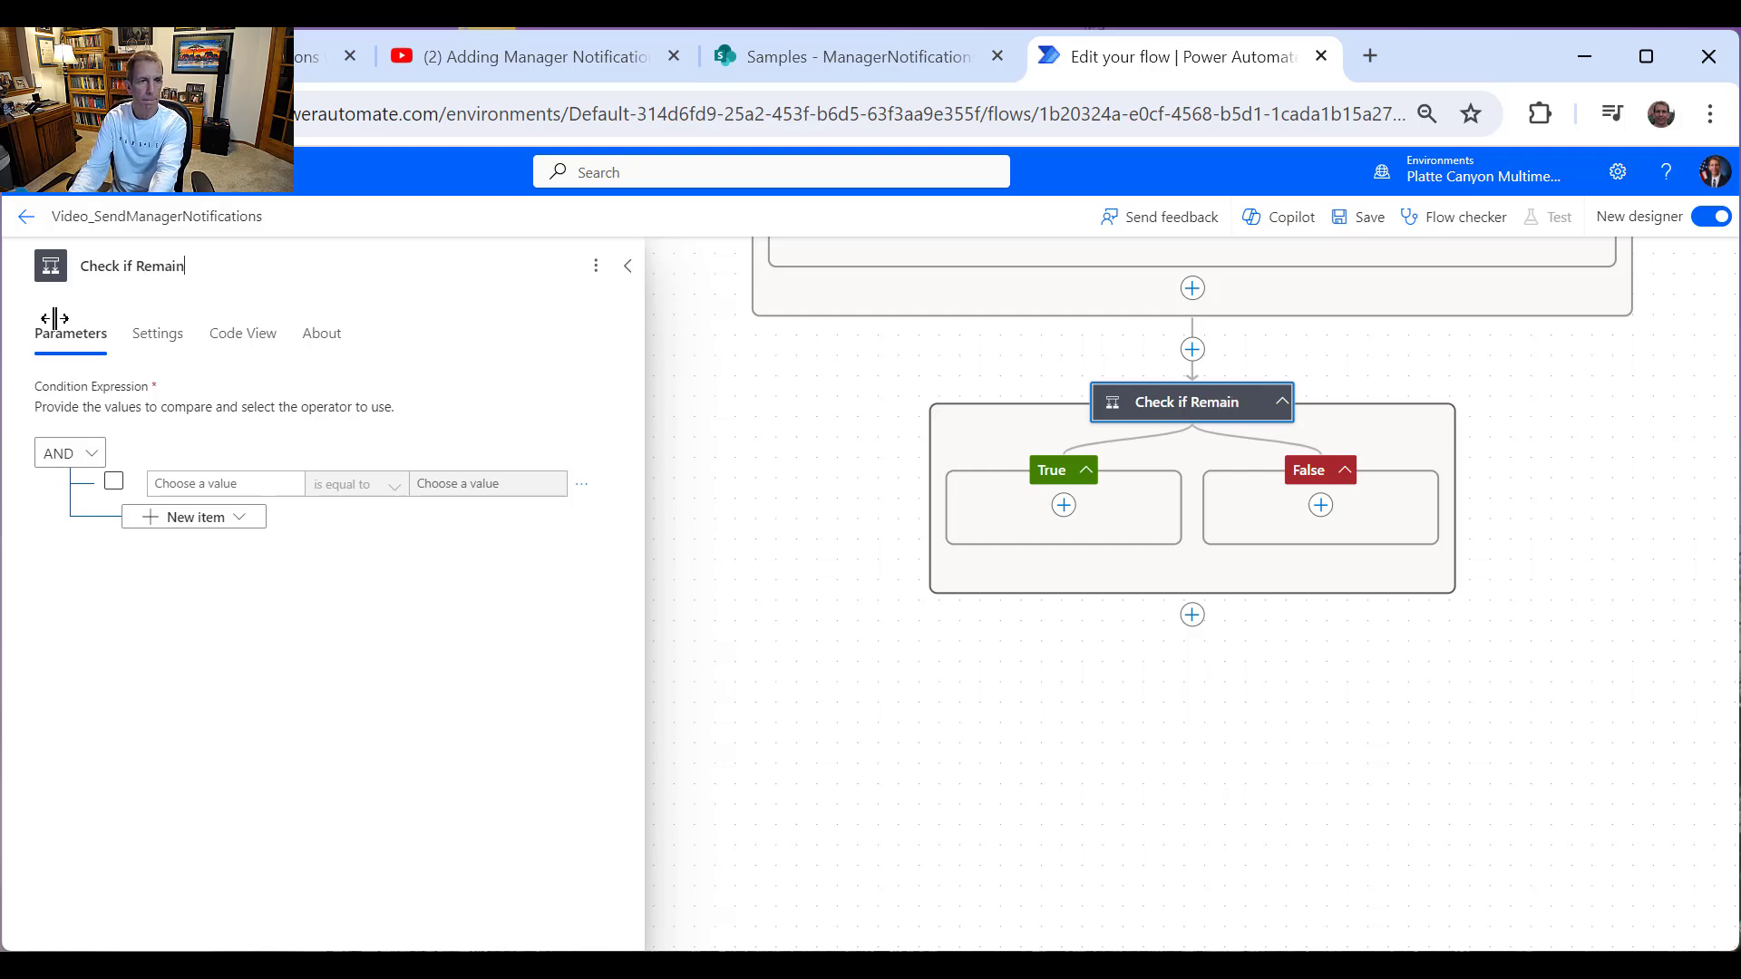
type("ning Email to be Sent")
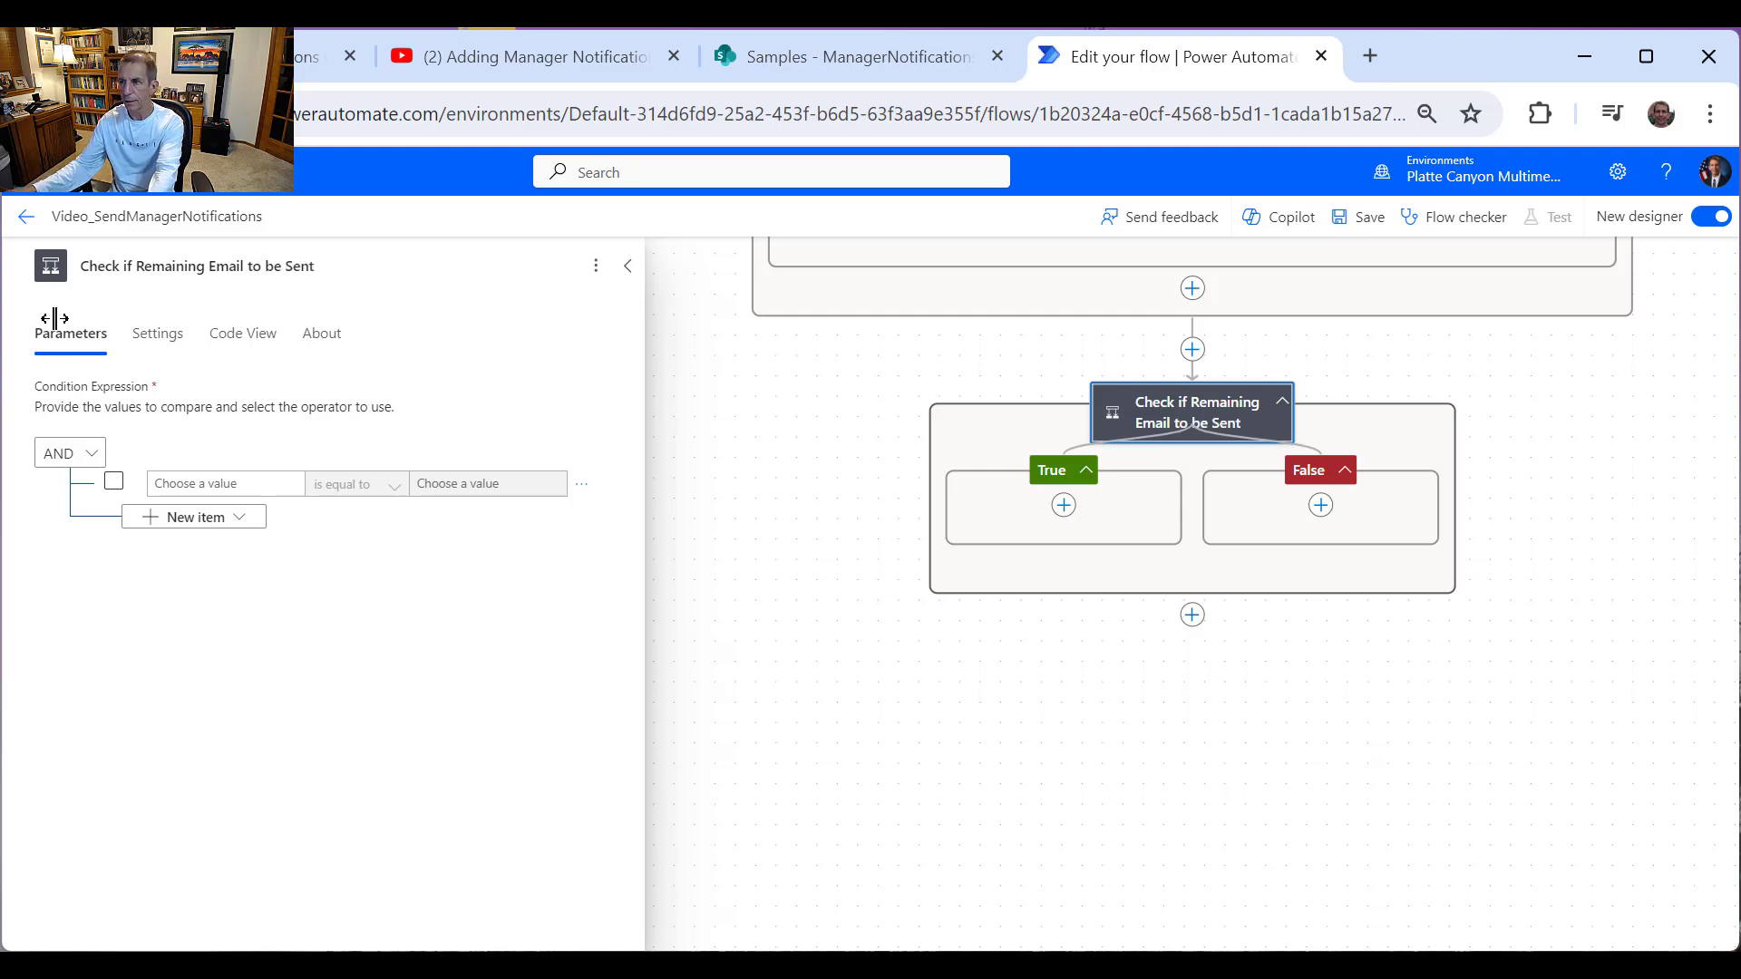
Step: Set the condition to varOldManagerEmail "is not equal to" with a blank comparison value, and close its settings
left_click(224, 484)
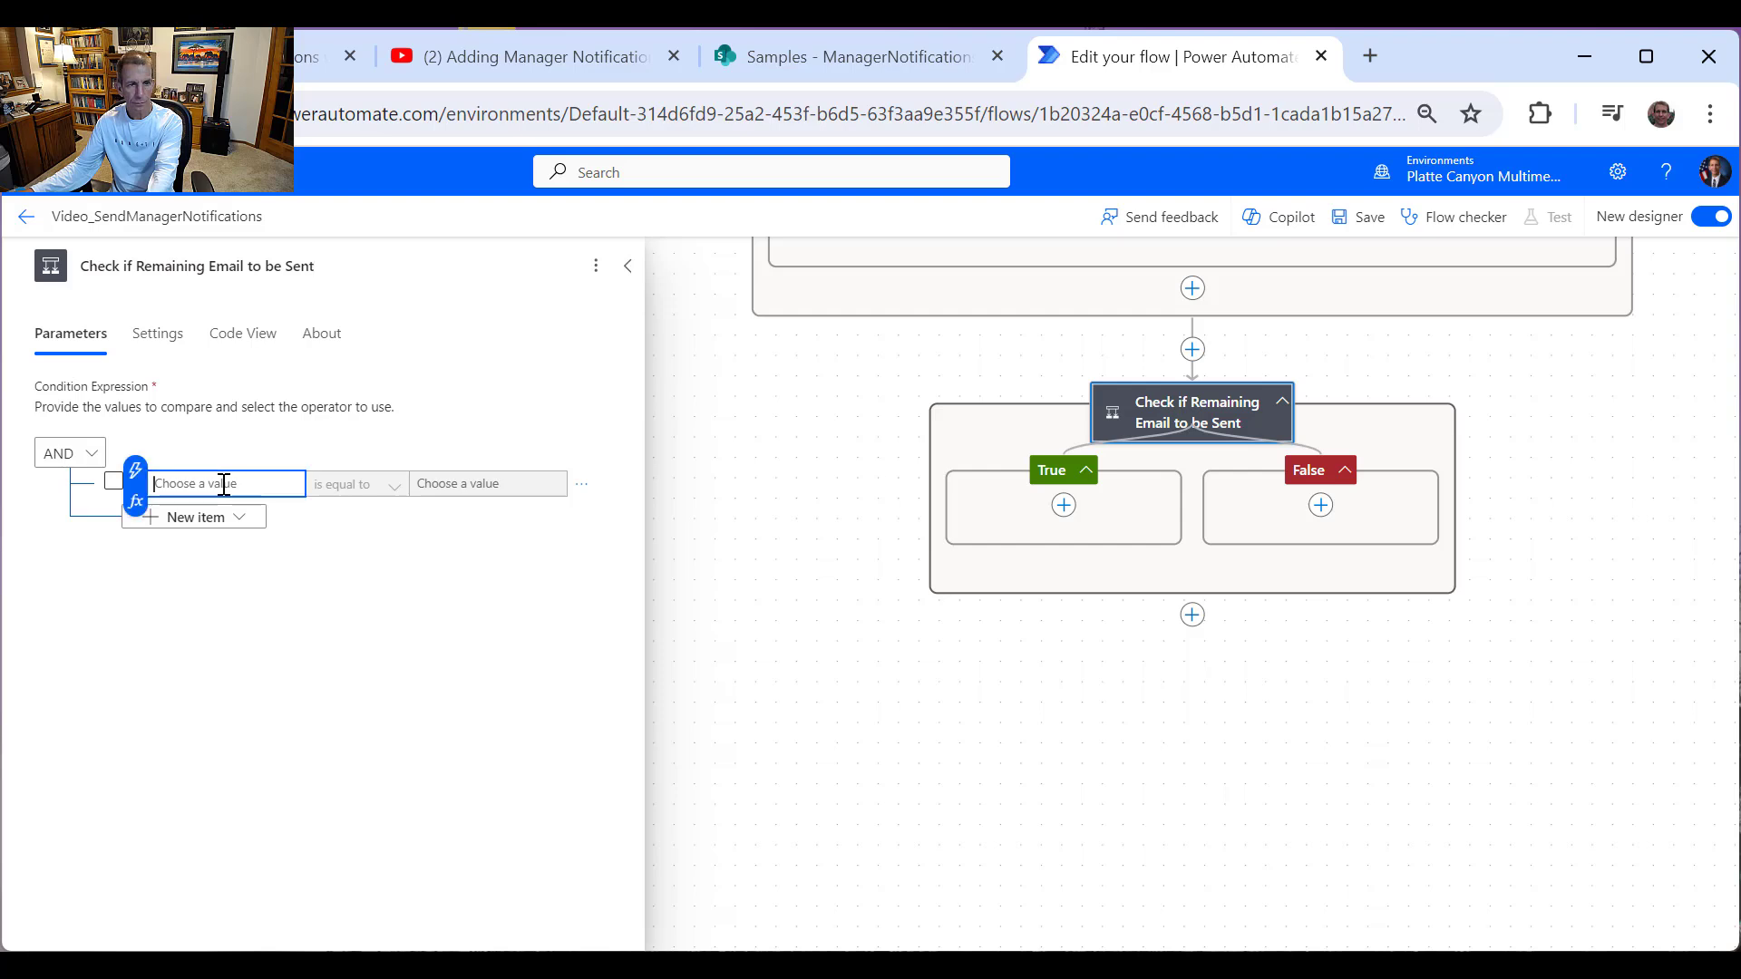
left_click(135, 474)
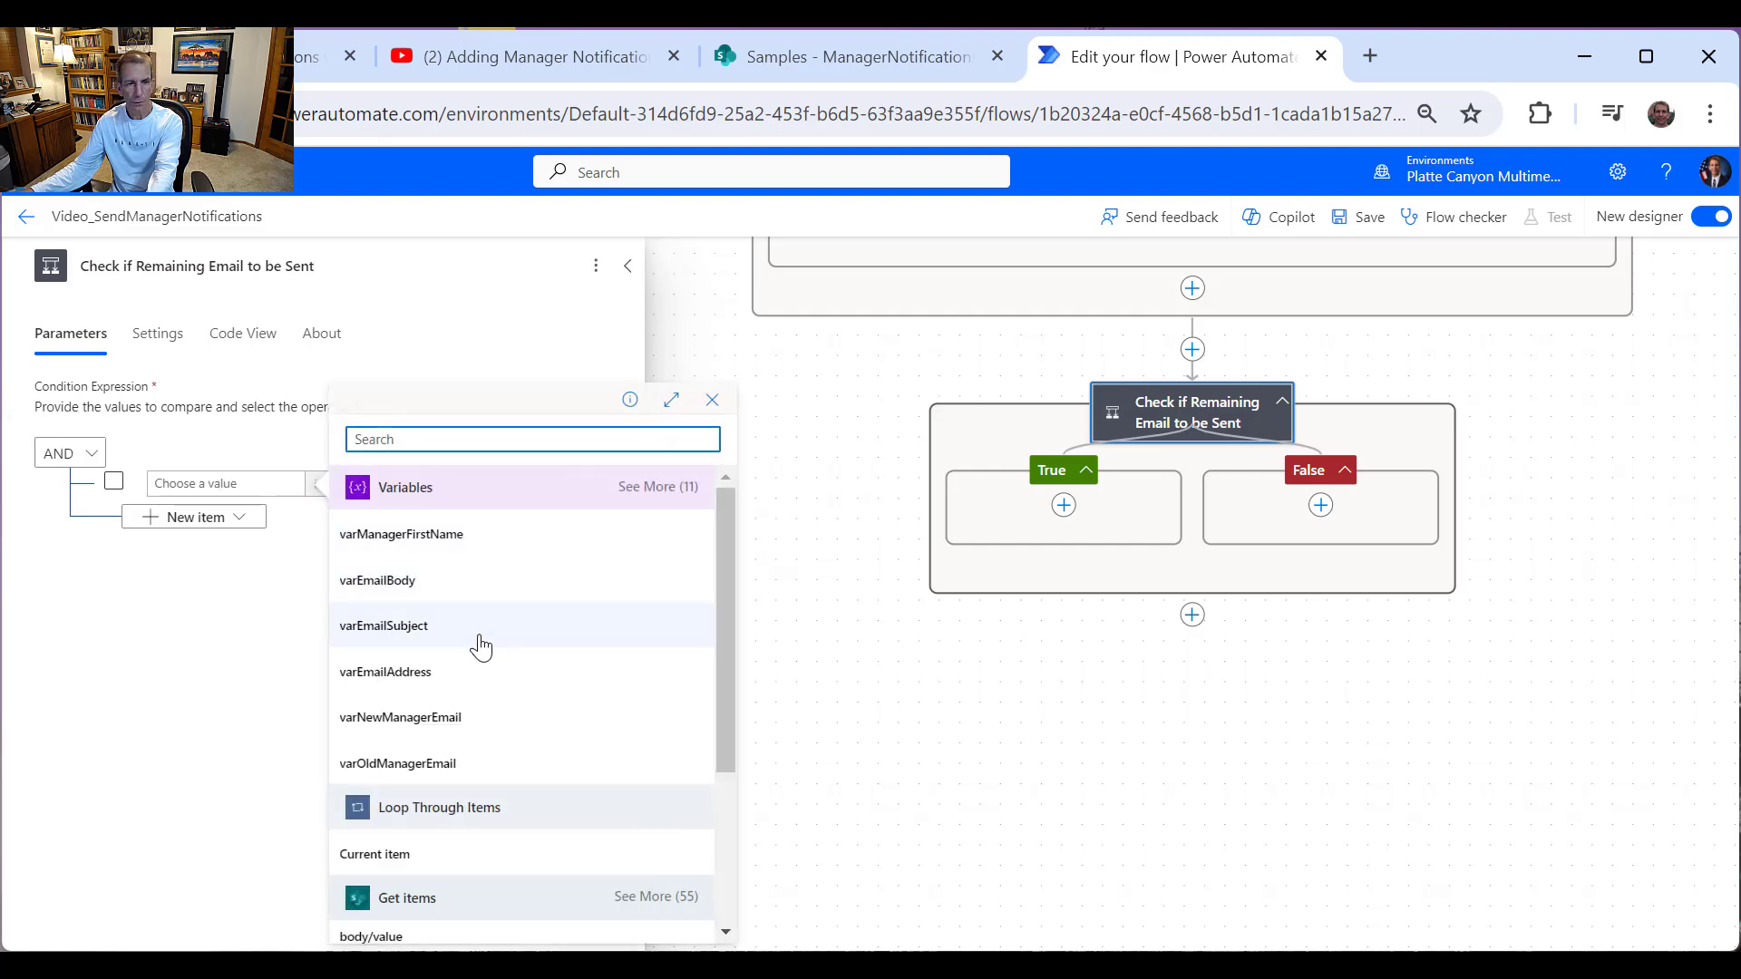
left_click(450, 766)
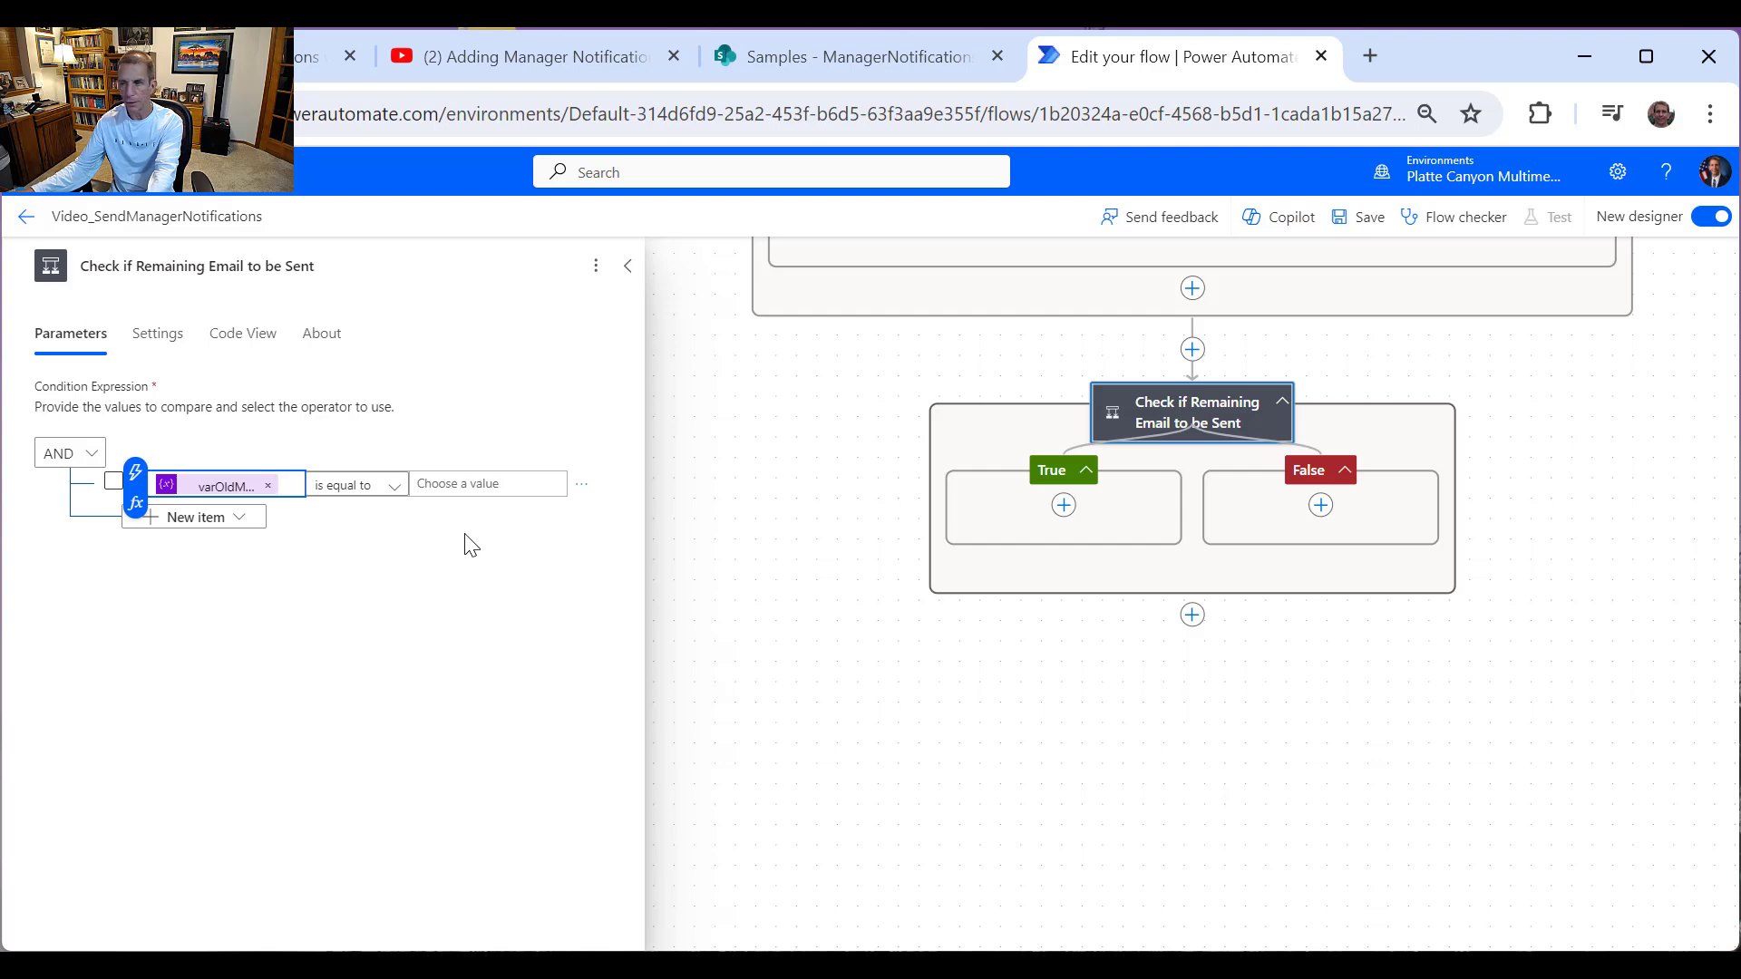
left_click(391, 495)
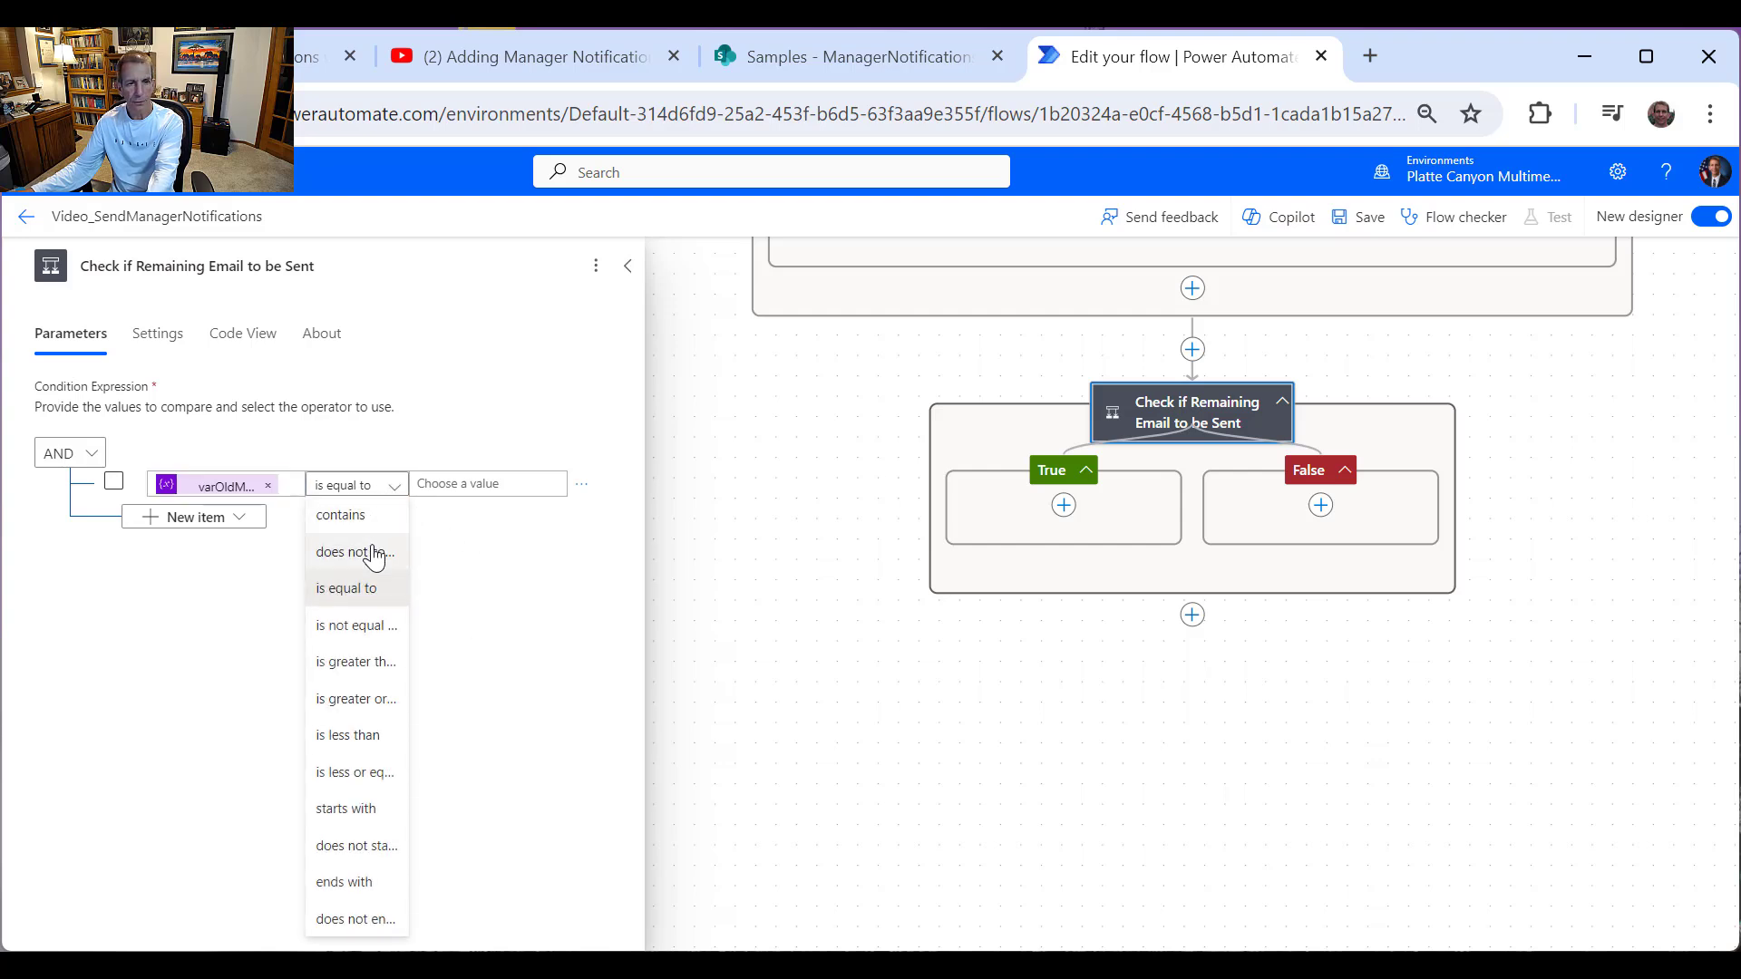
left_click(373, 625)
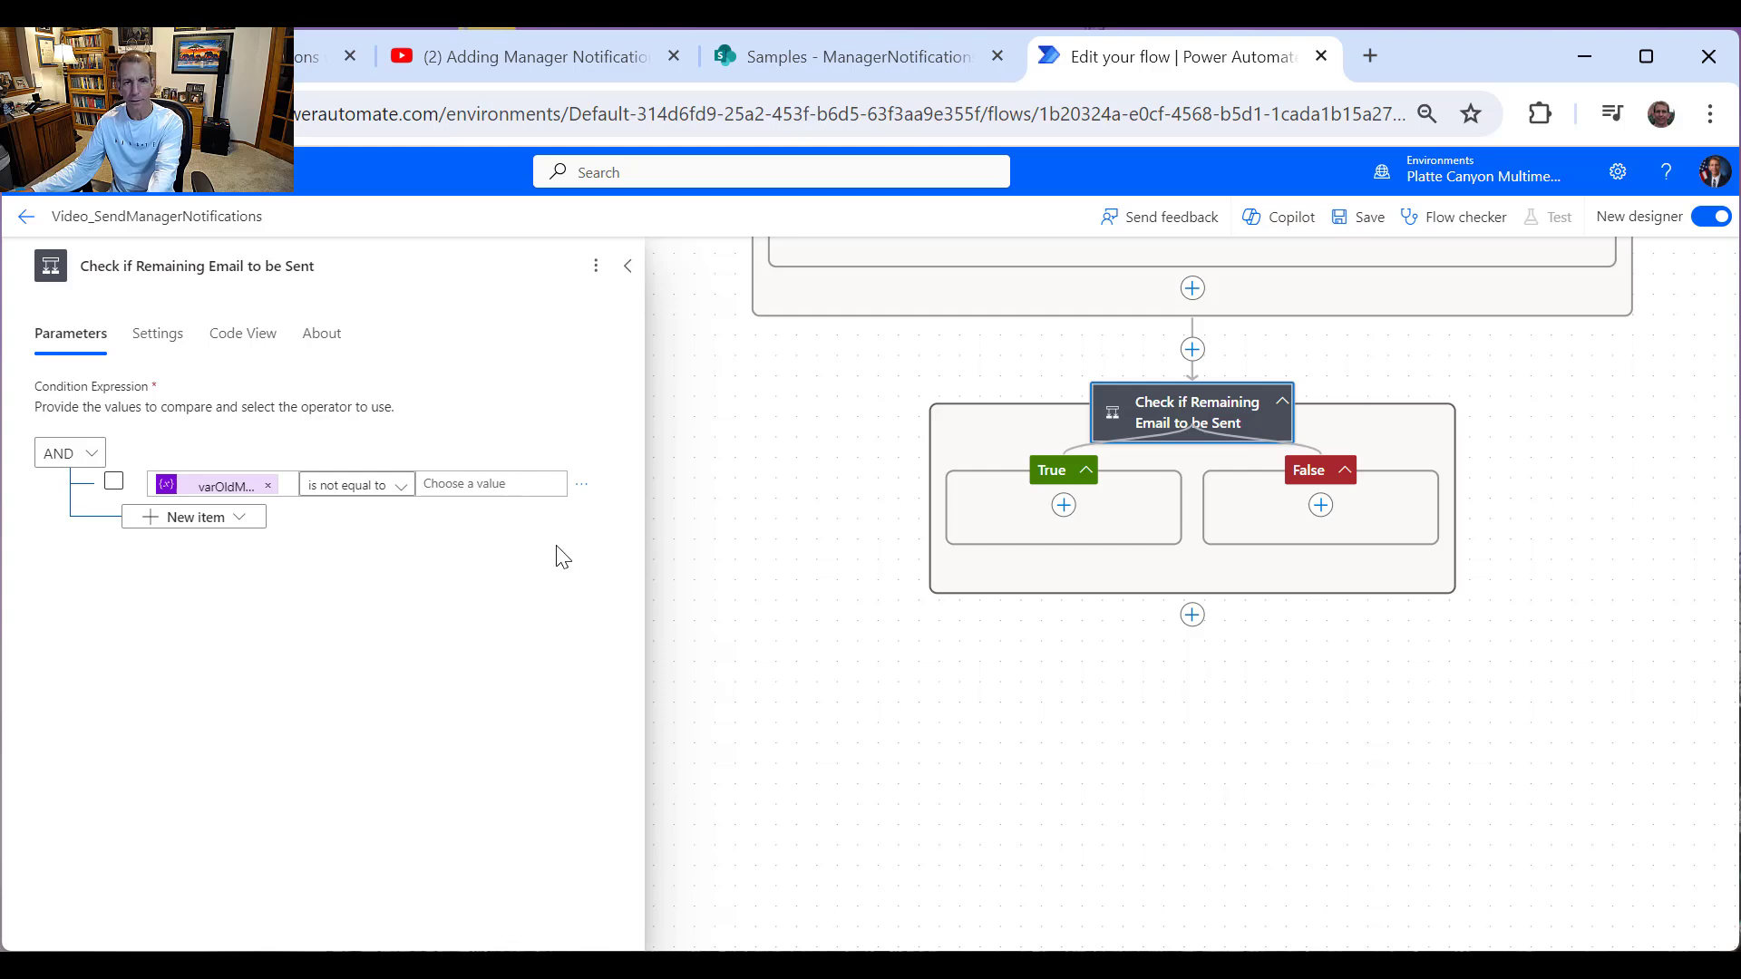
left_click(624, 267)
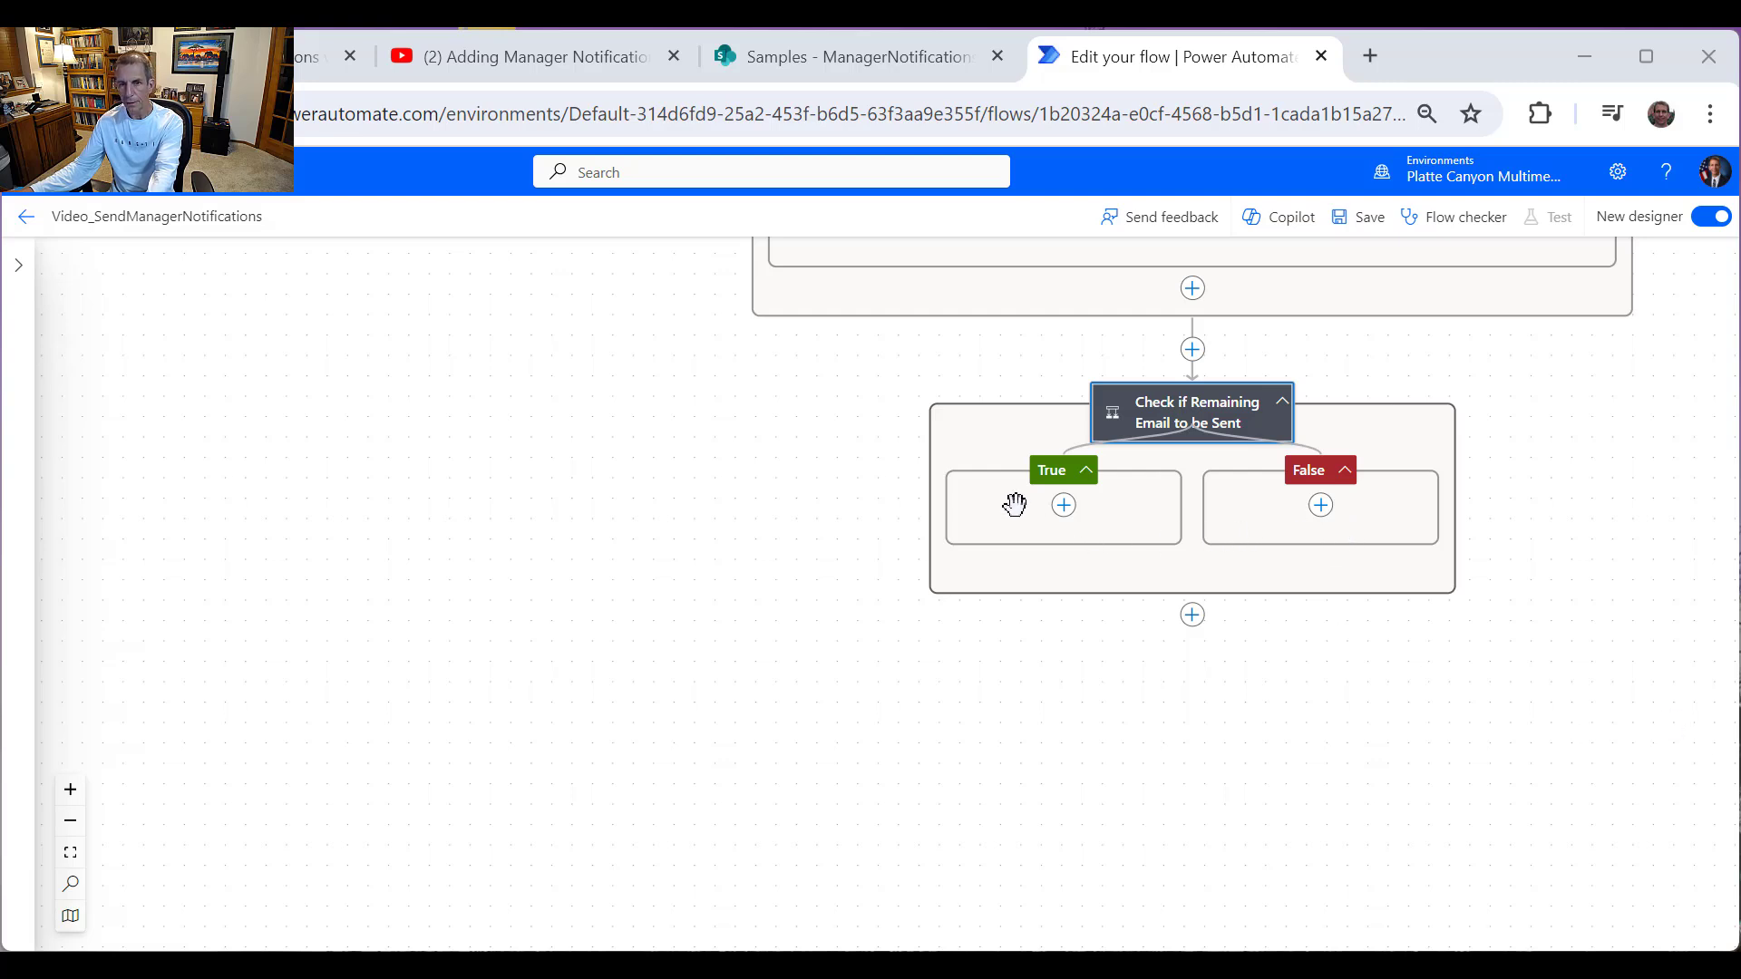
Step: Expand the collapsed "Check if 7 or more days since notified" condition to show its nested actions
scroll(1415, 571, "up", 8)
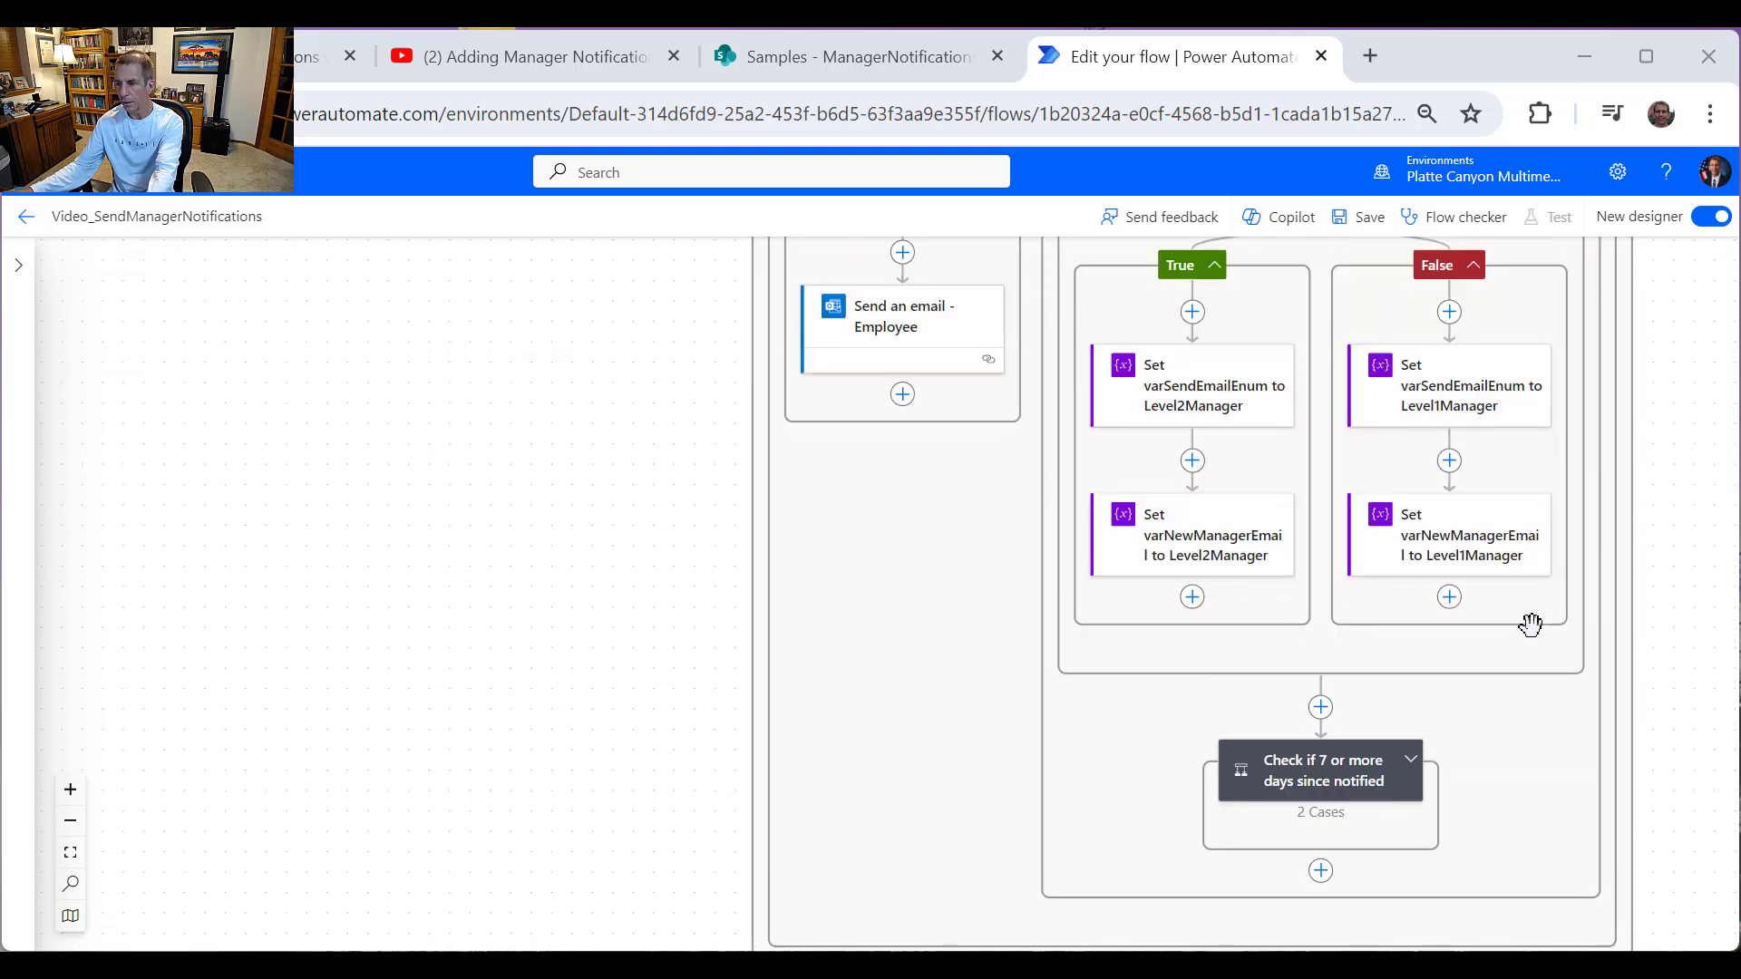
scroll(1134, 544, "up", 5)
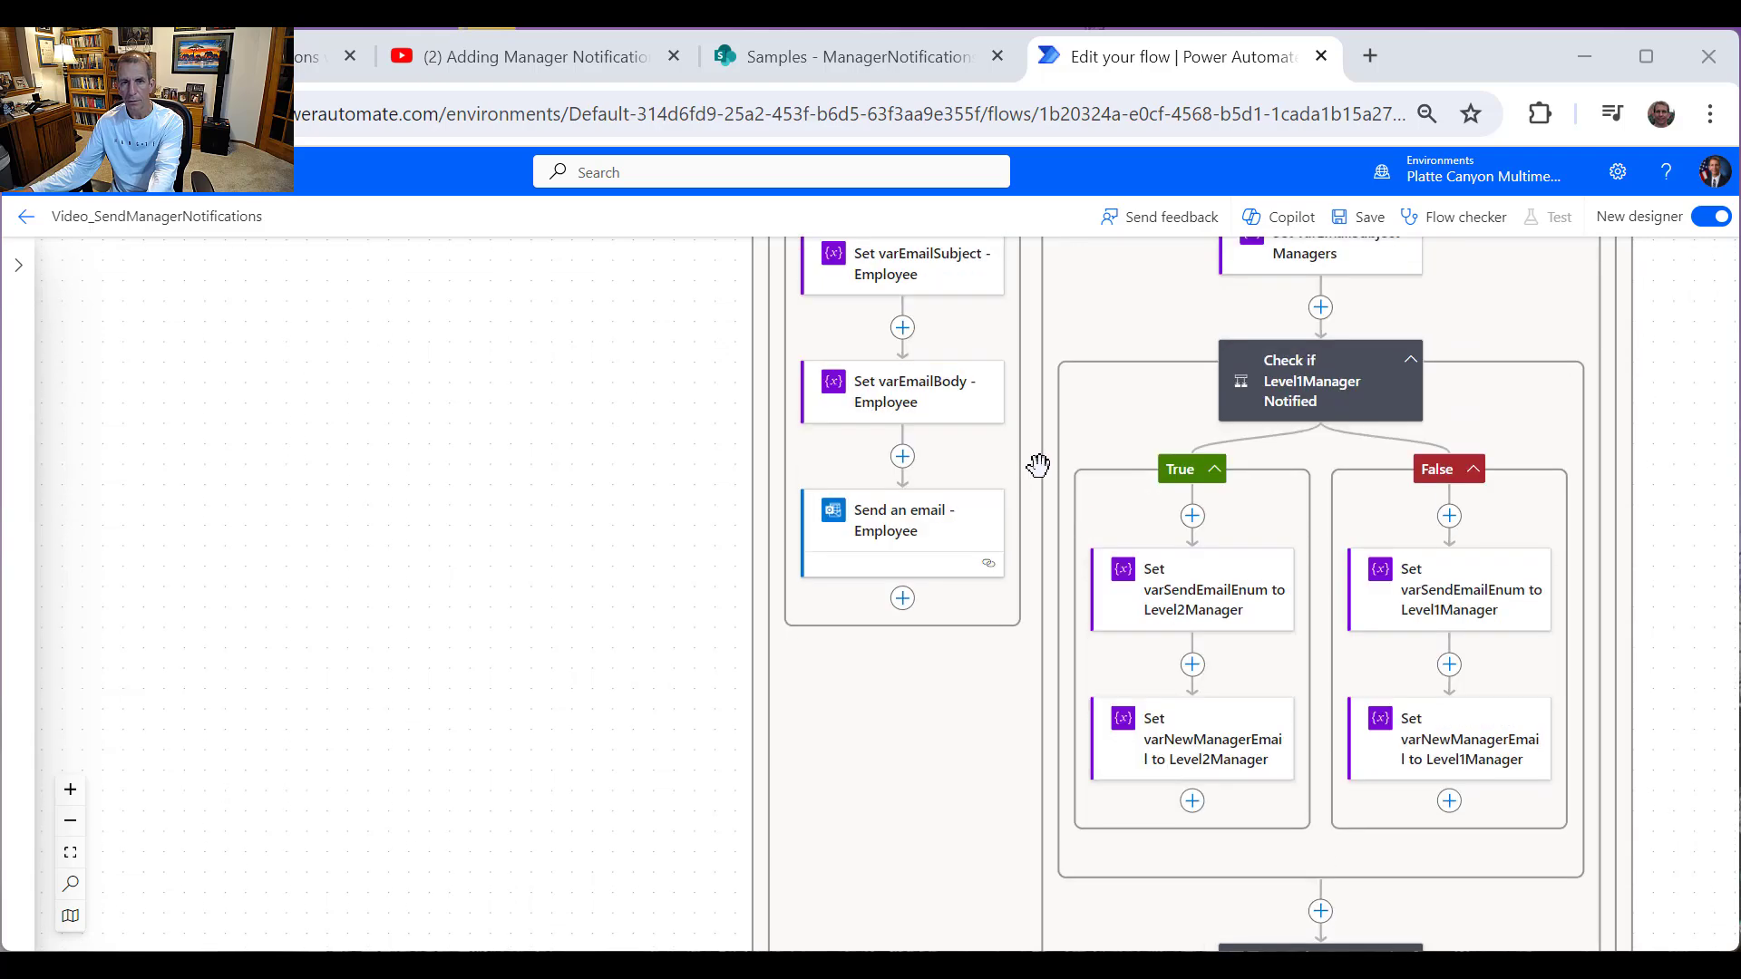
scroll(1293, 594, "down", 2)
scroll(1294, 594, "up", 4)
scroll(1297, 594, "down", 7)
left_click(1315, 771)
scroll(1321, 725, "down", 3)
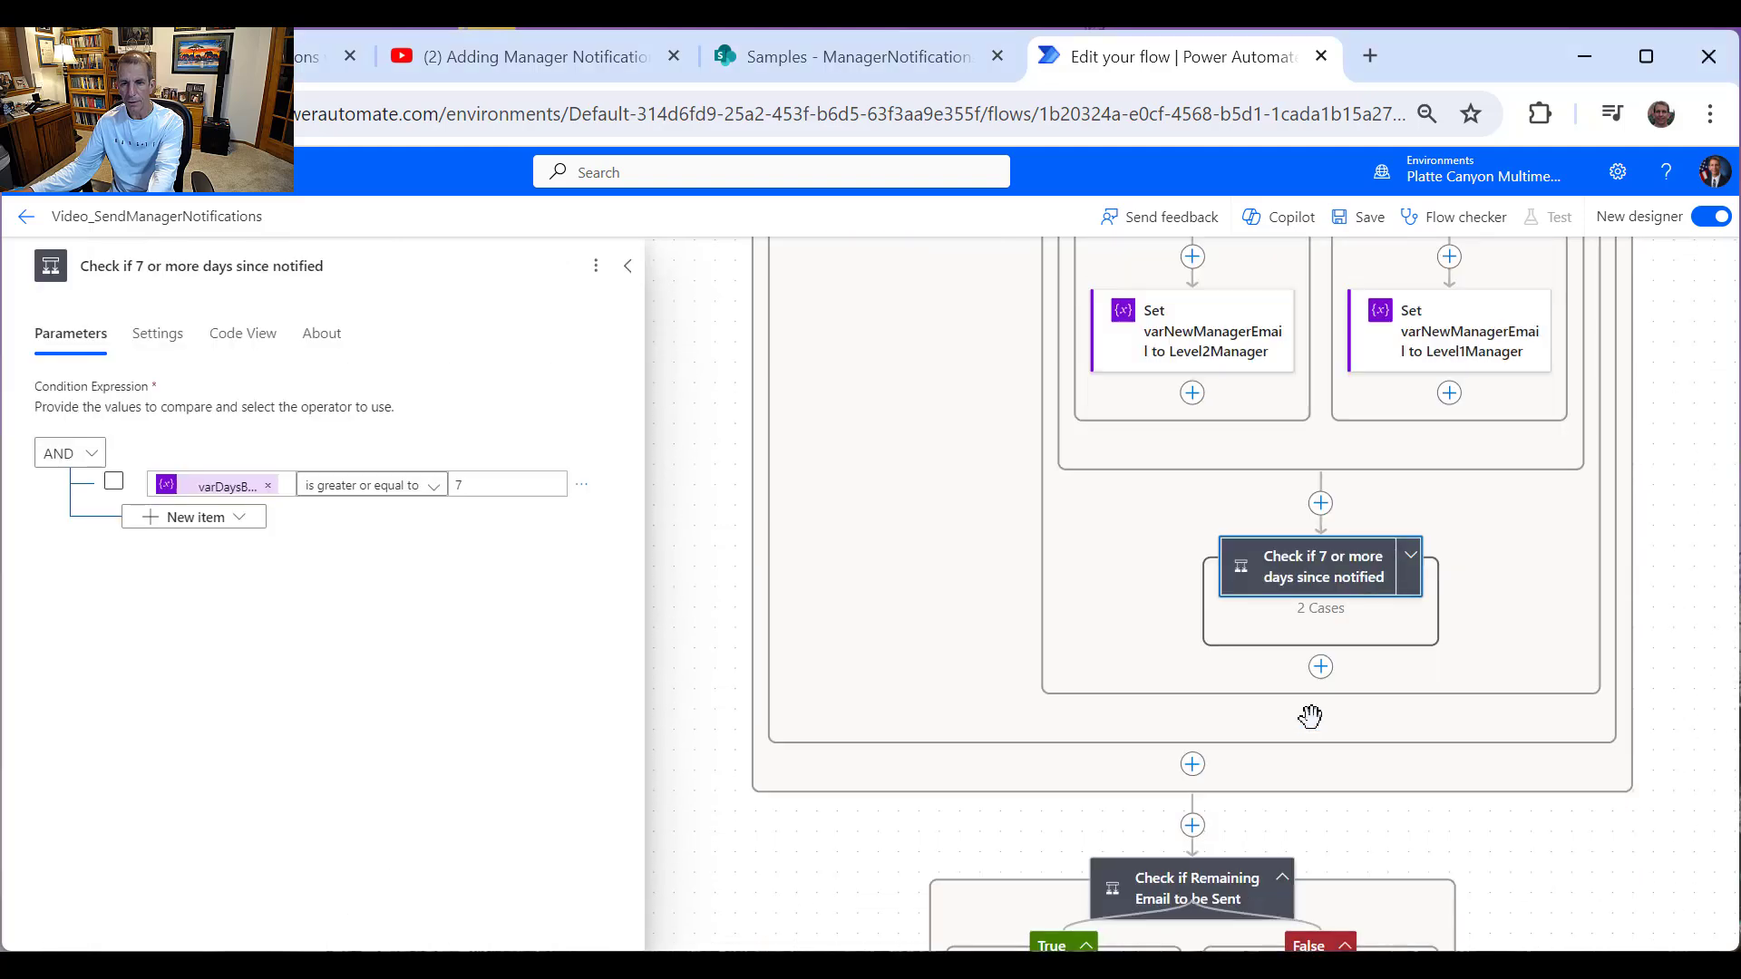
left_click(1424, 579)
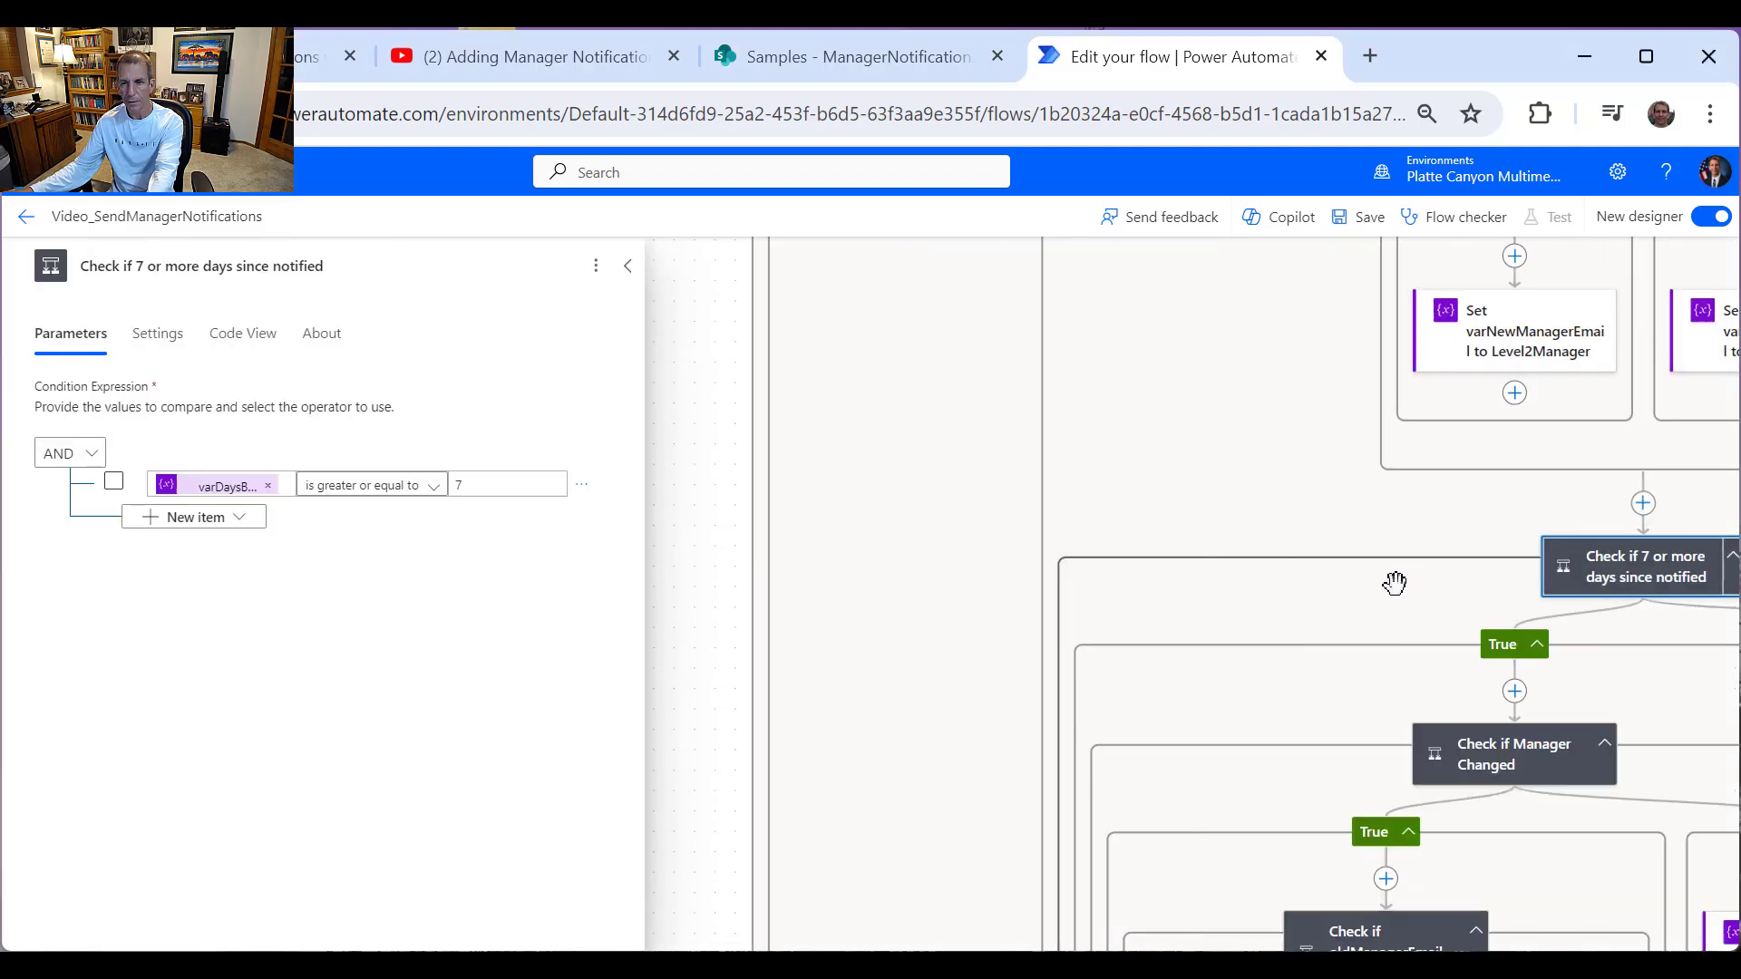
Step: Copy the "Set varEmailAddress to varOldManagerEmail" action into the True branch of "Check if Remaining Email to be Sent"
scroll(1391, 583, "down", 9)
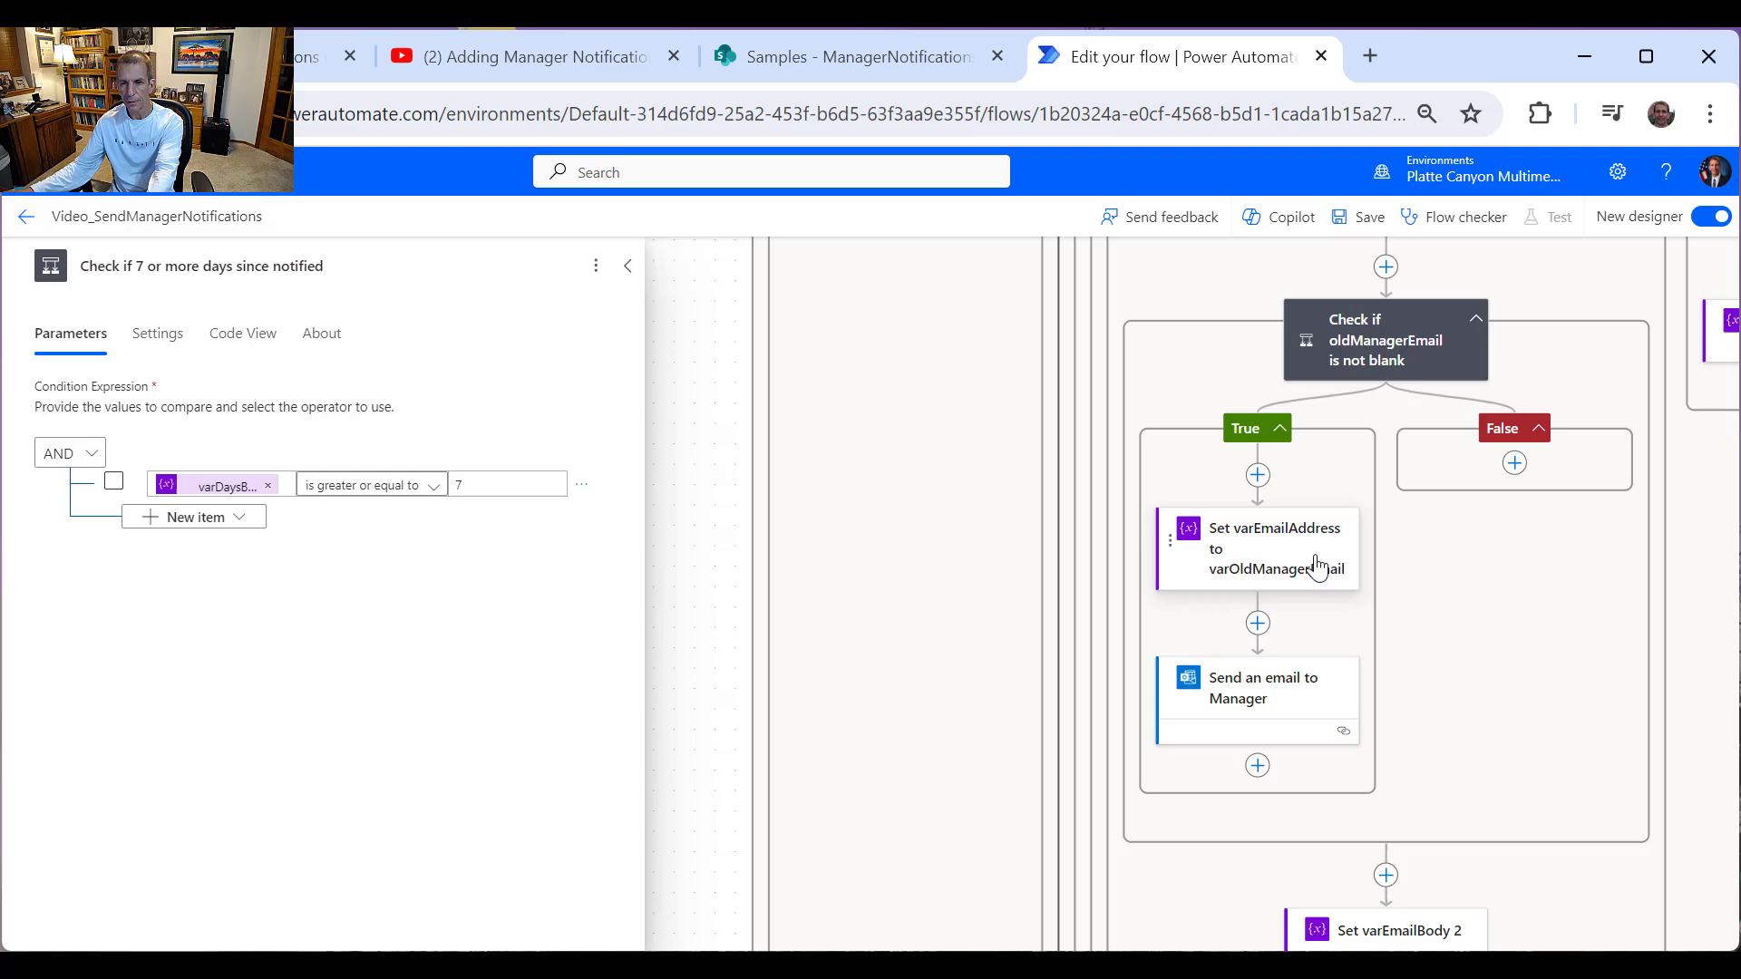
right_click(1328, 562)
left_click(1418, 604)
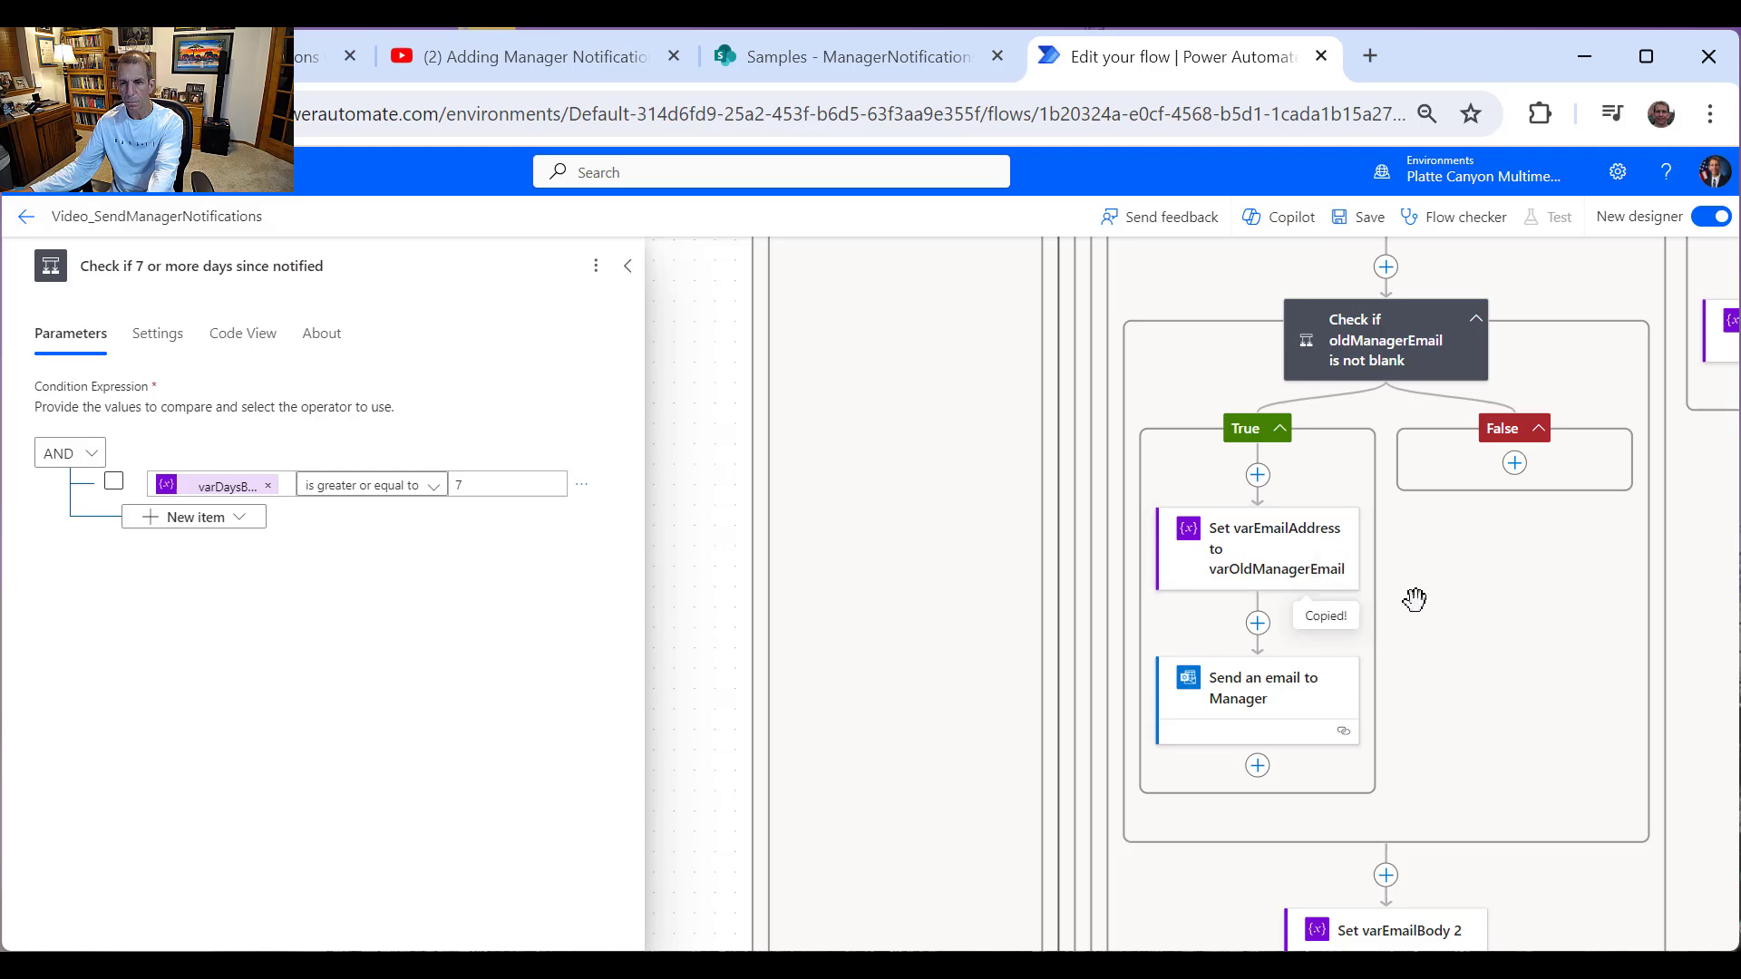
scroll(1450, 730, "down", 10)
scroll(1427, 782, "down", 5)
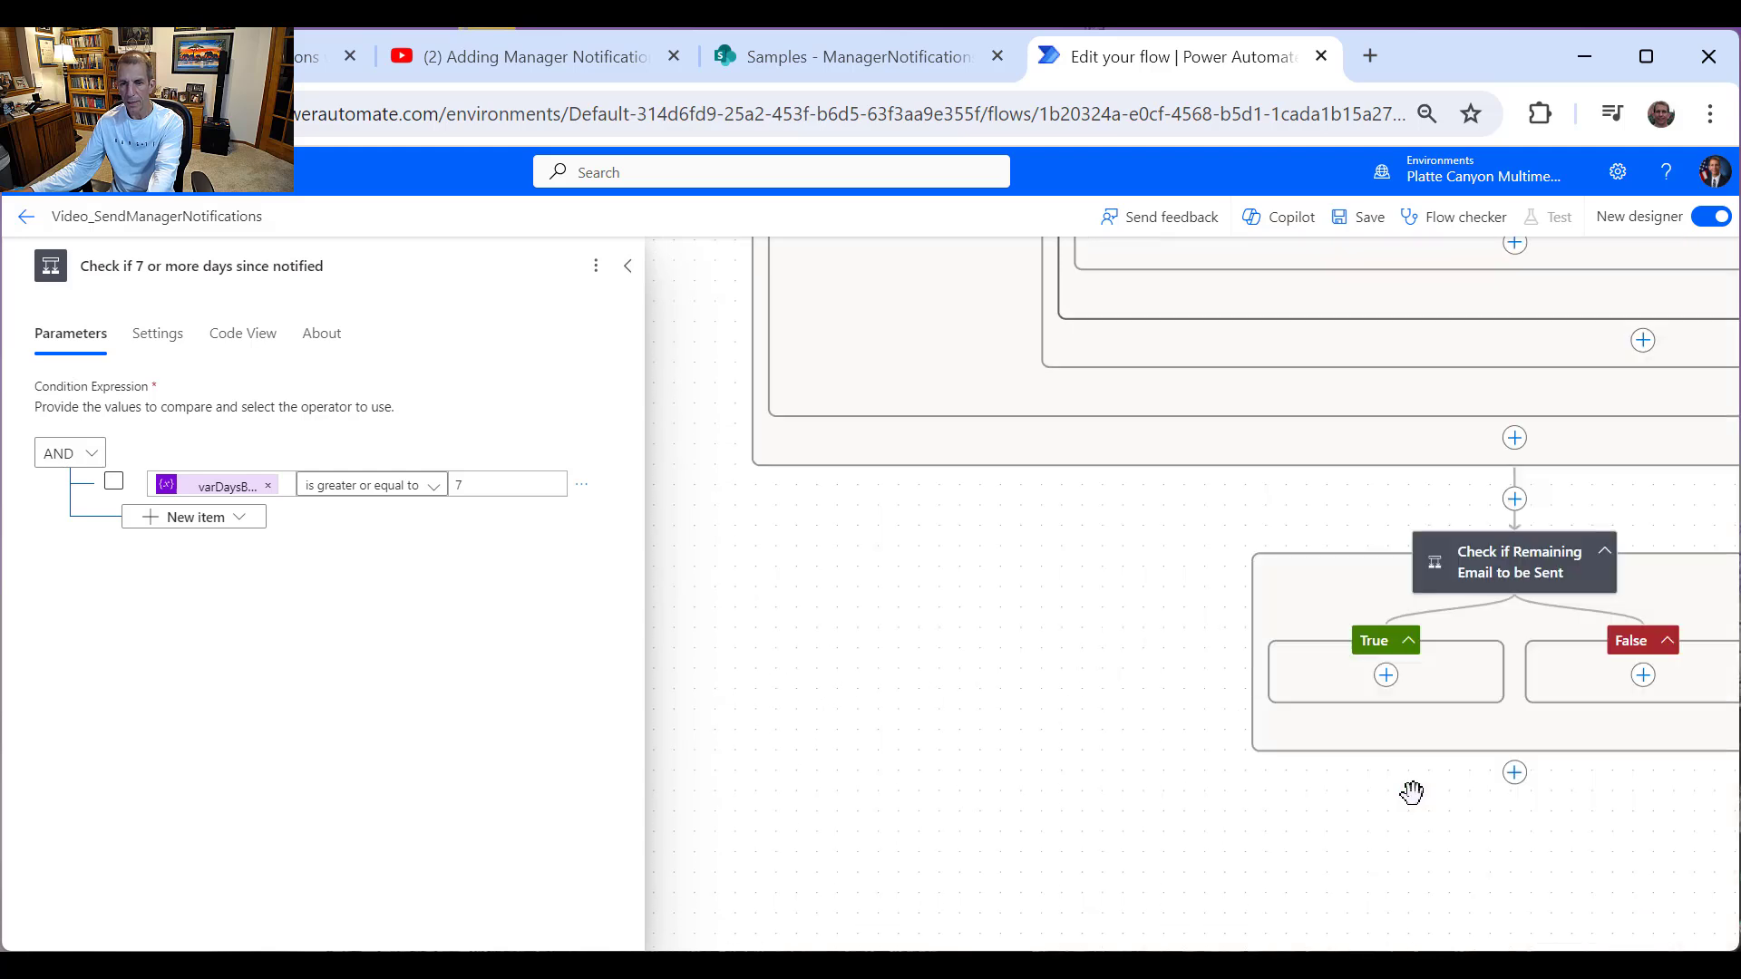
left_click(1385, 675)
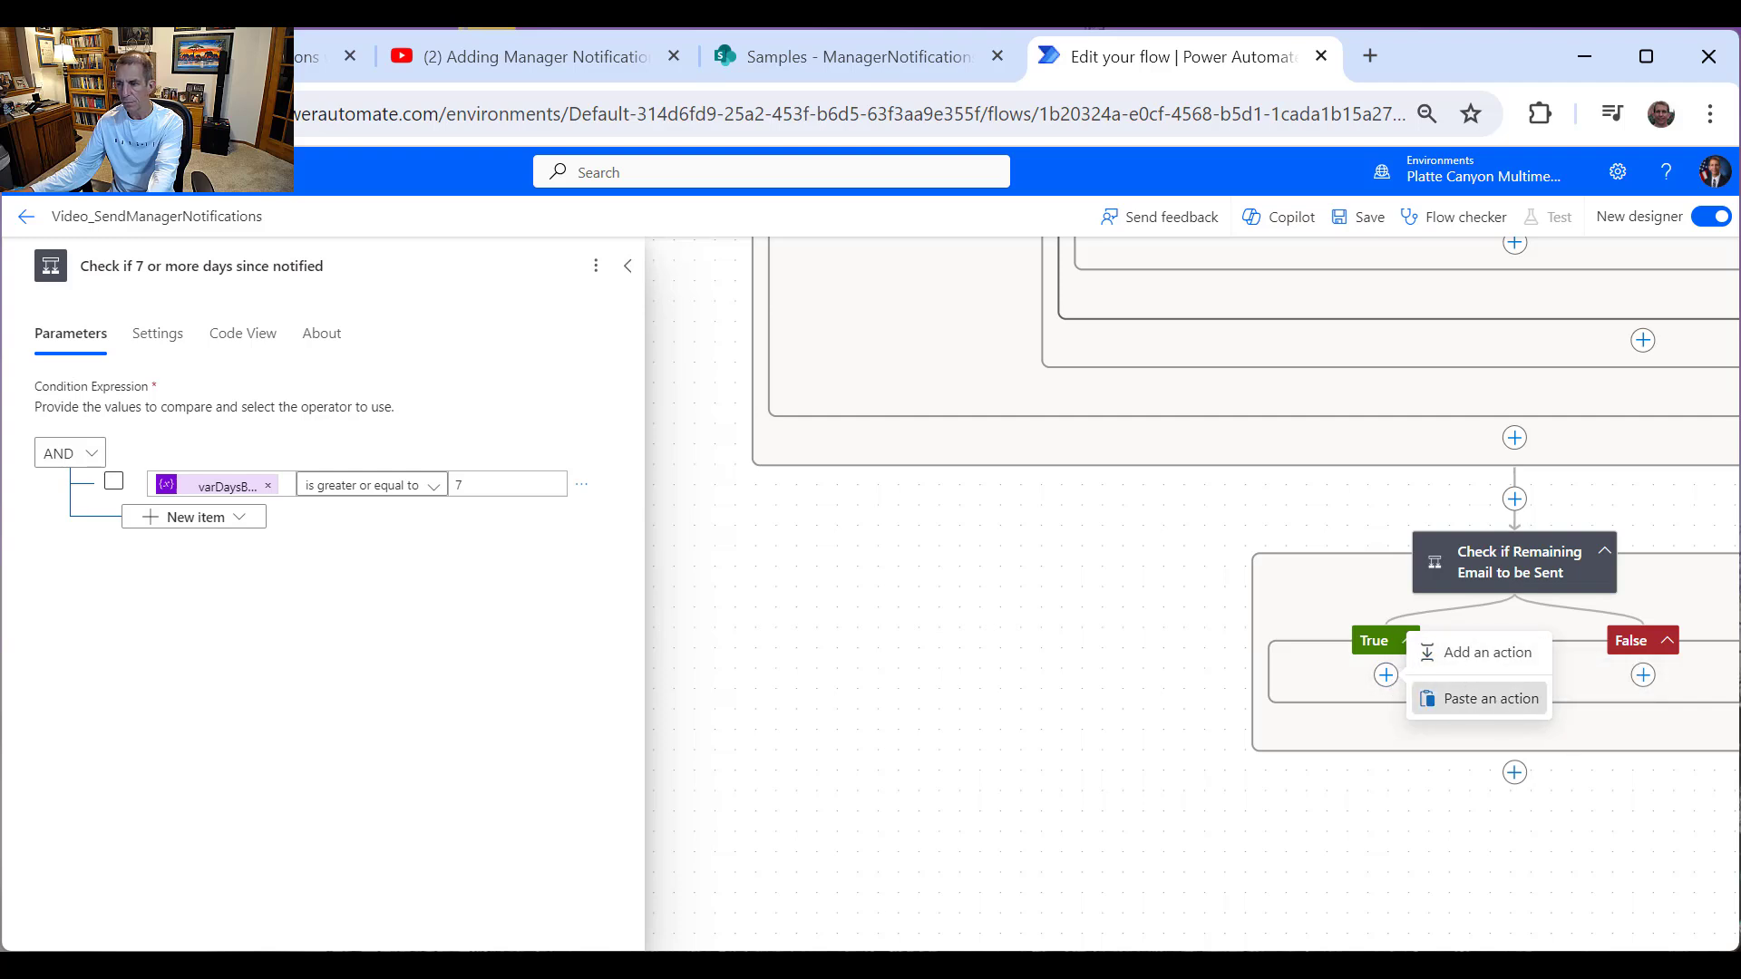
left_click(1492, 700)
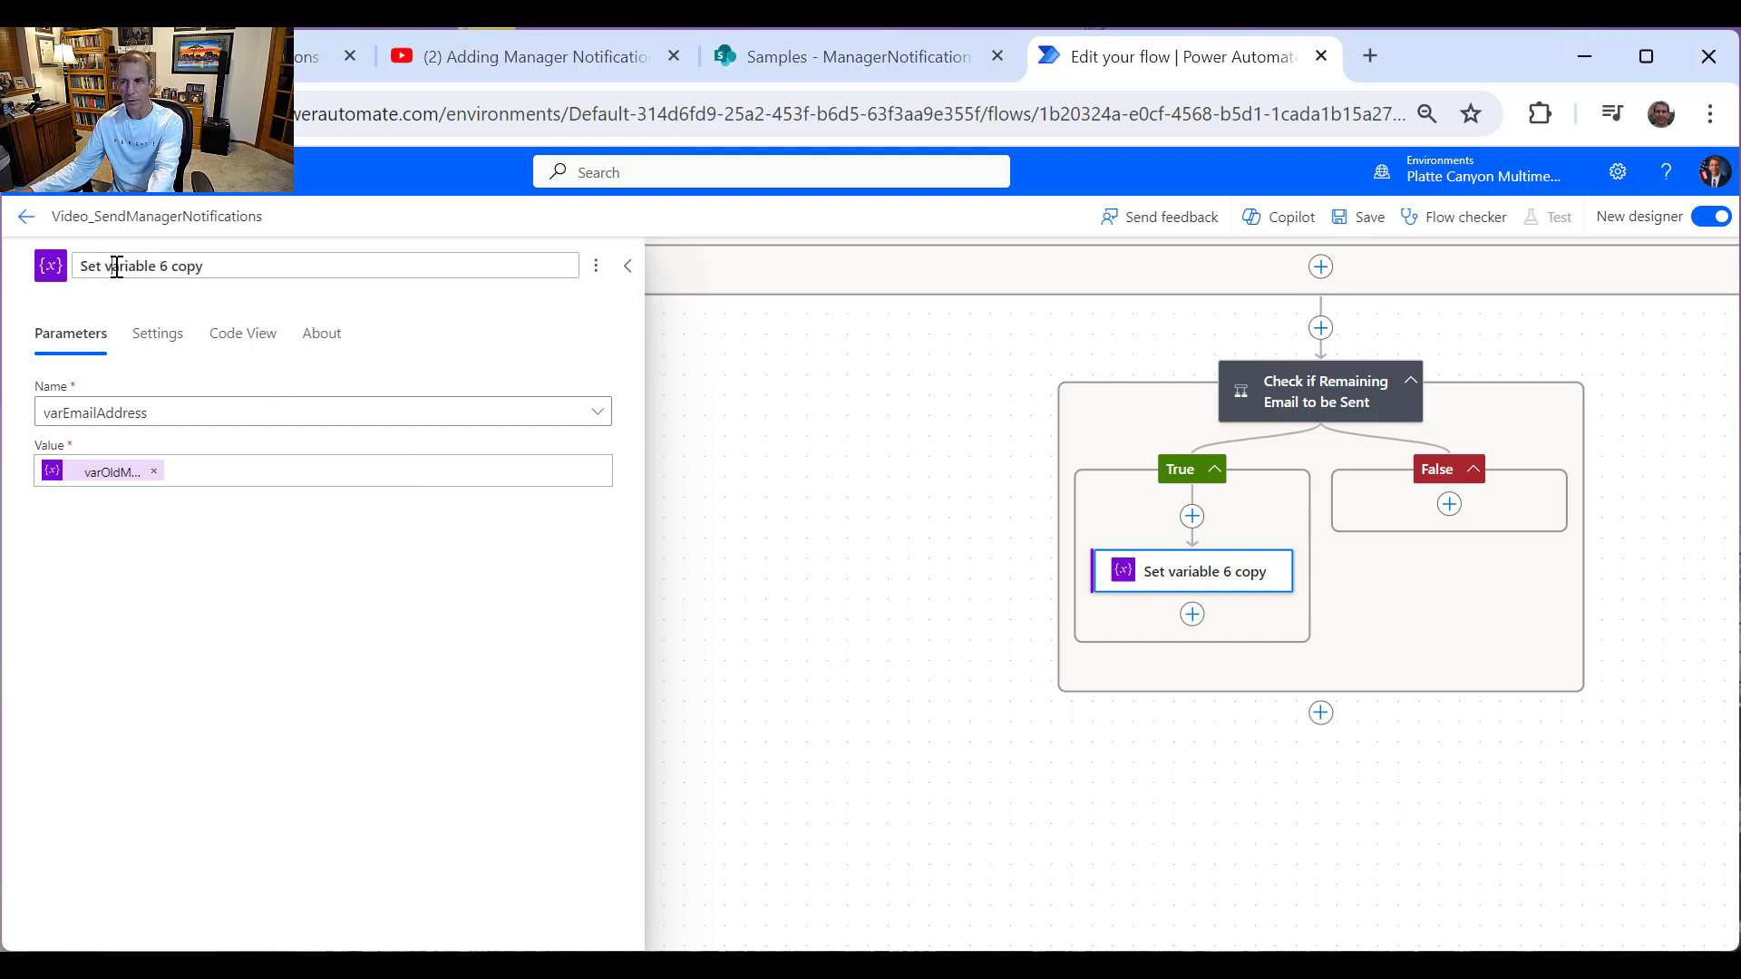
Step: Rename the pasted variable action as "Set varEmailAddress to varOldManagerEmail 2" and close its settings
left_click_drag(116, 265, 412, 263)
type("var")
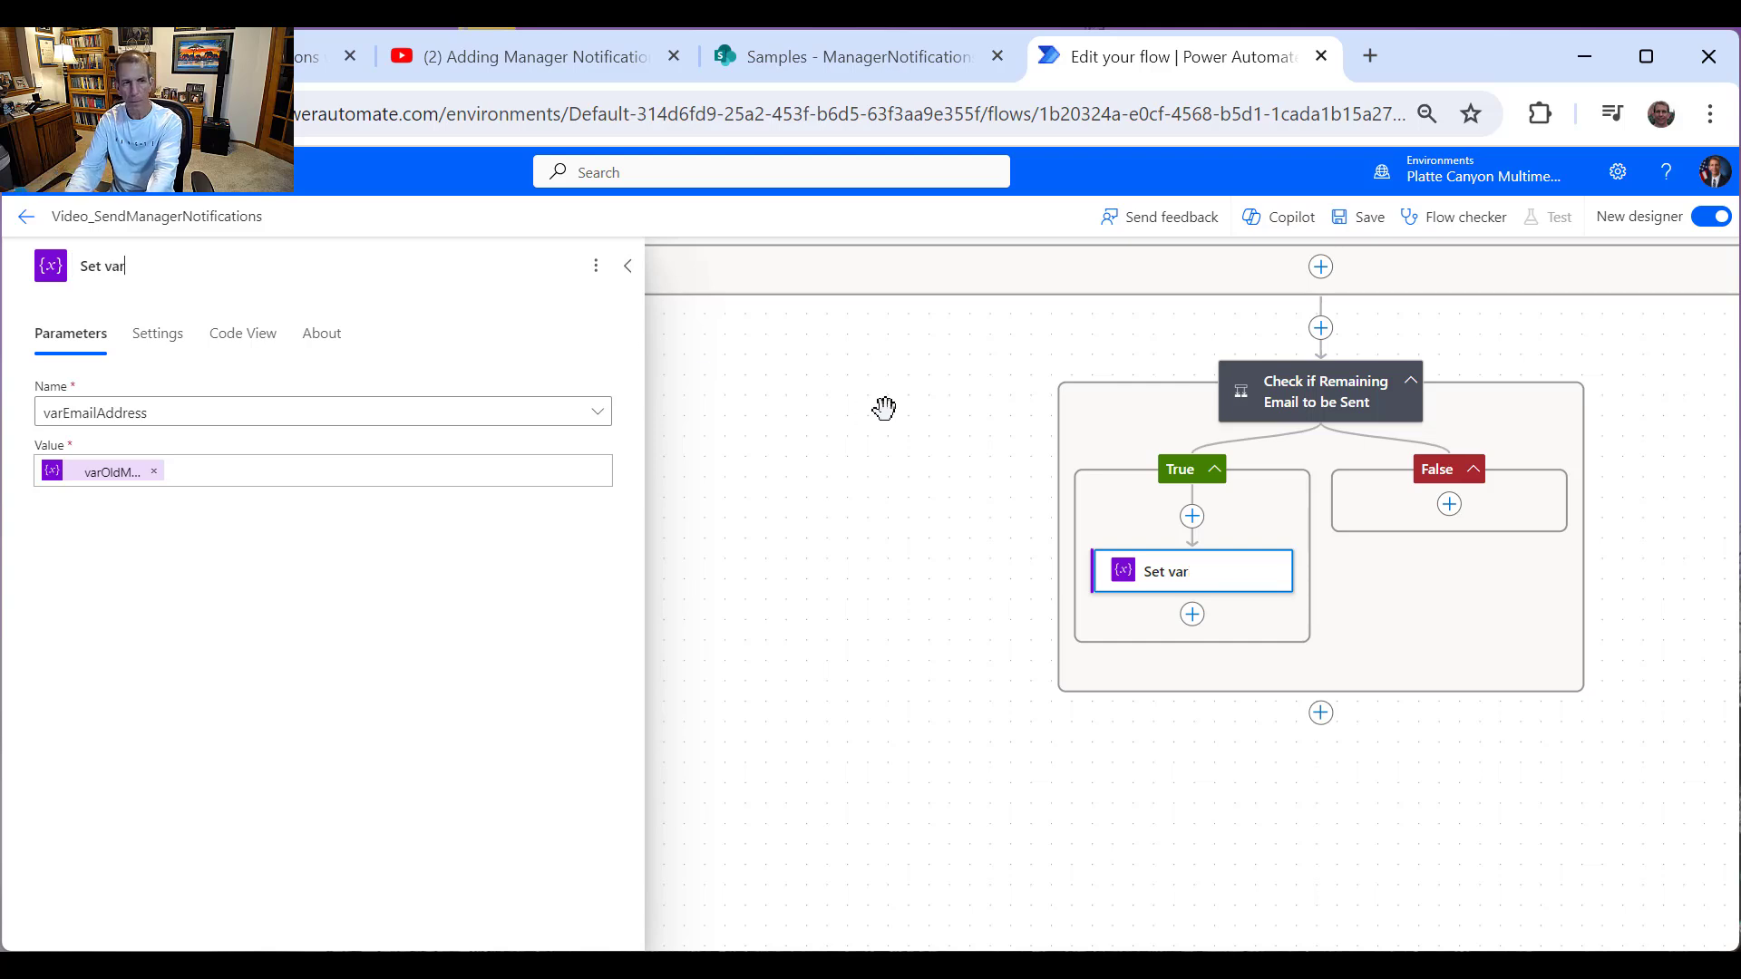
type("EmailAdd")
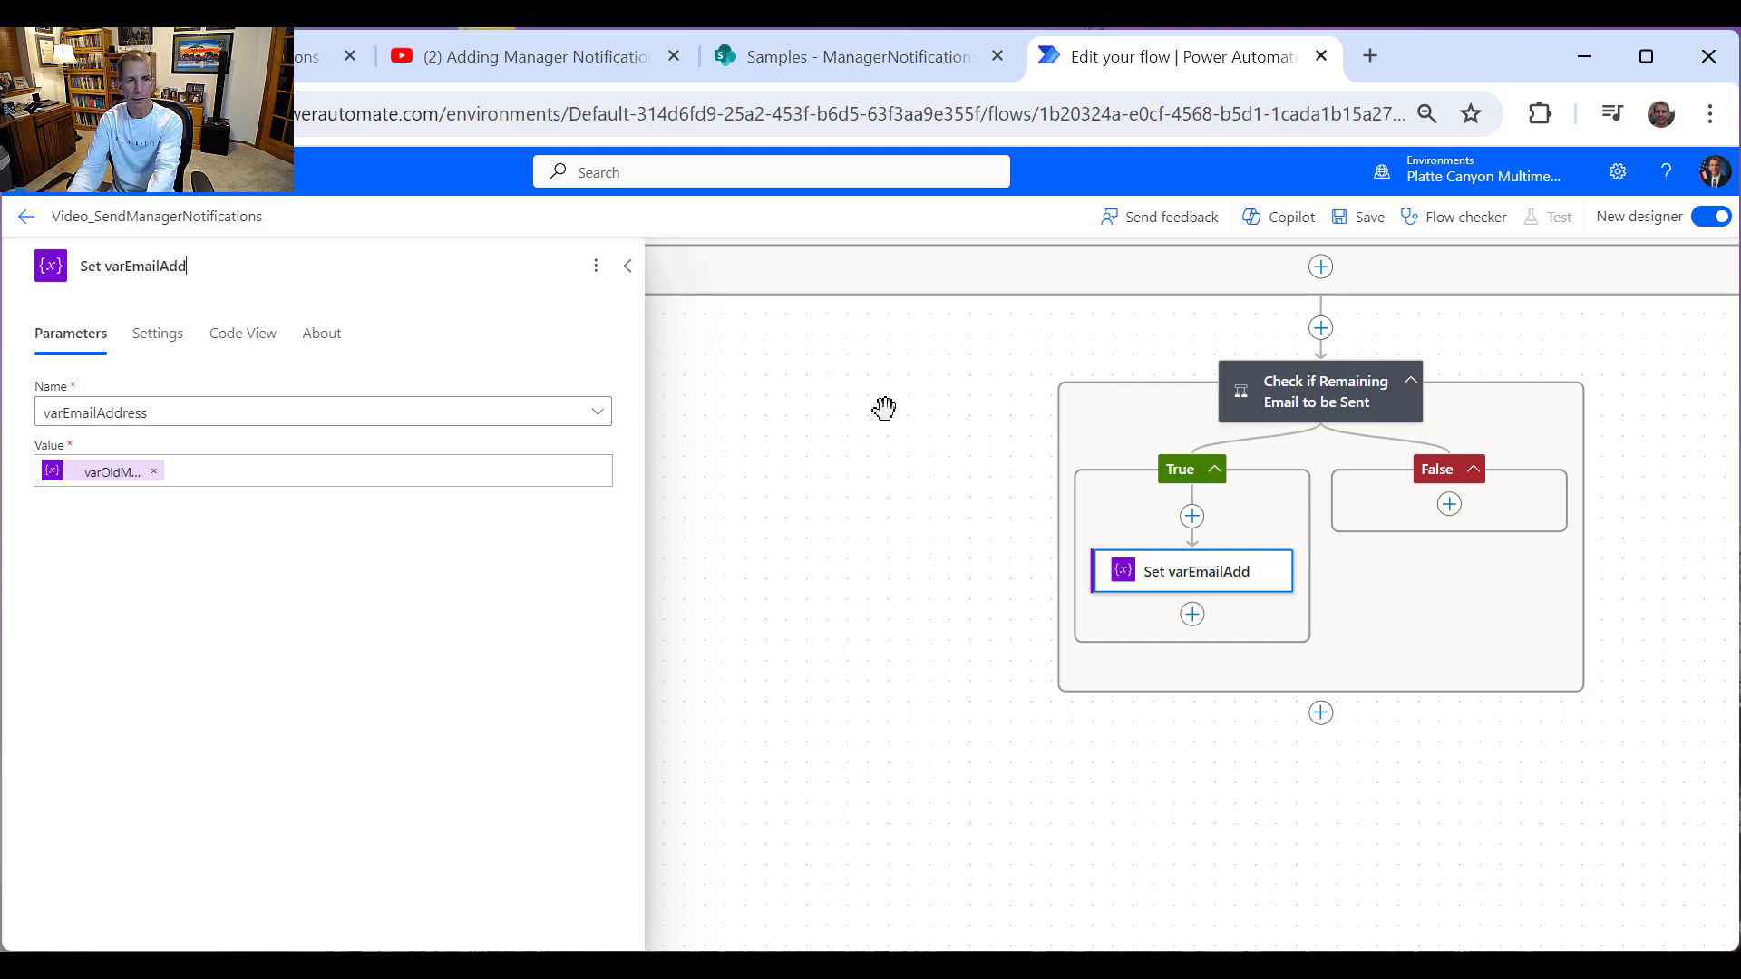
type("ress to varOldMa")
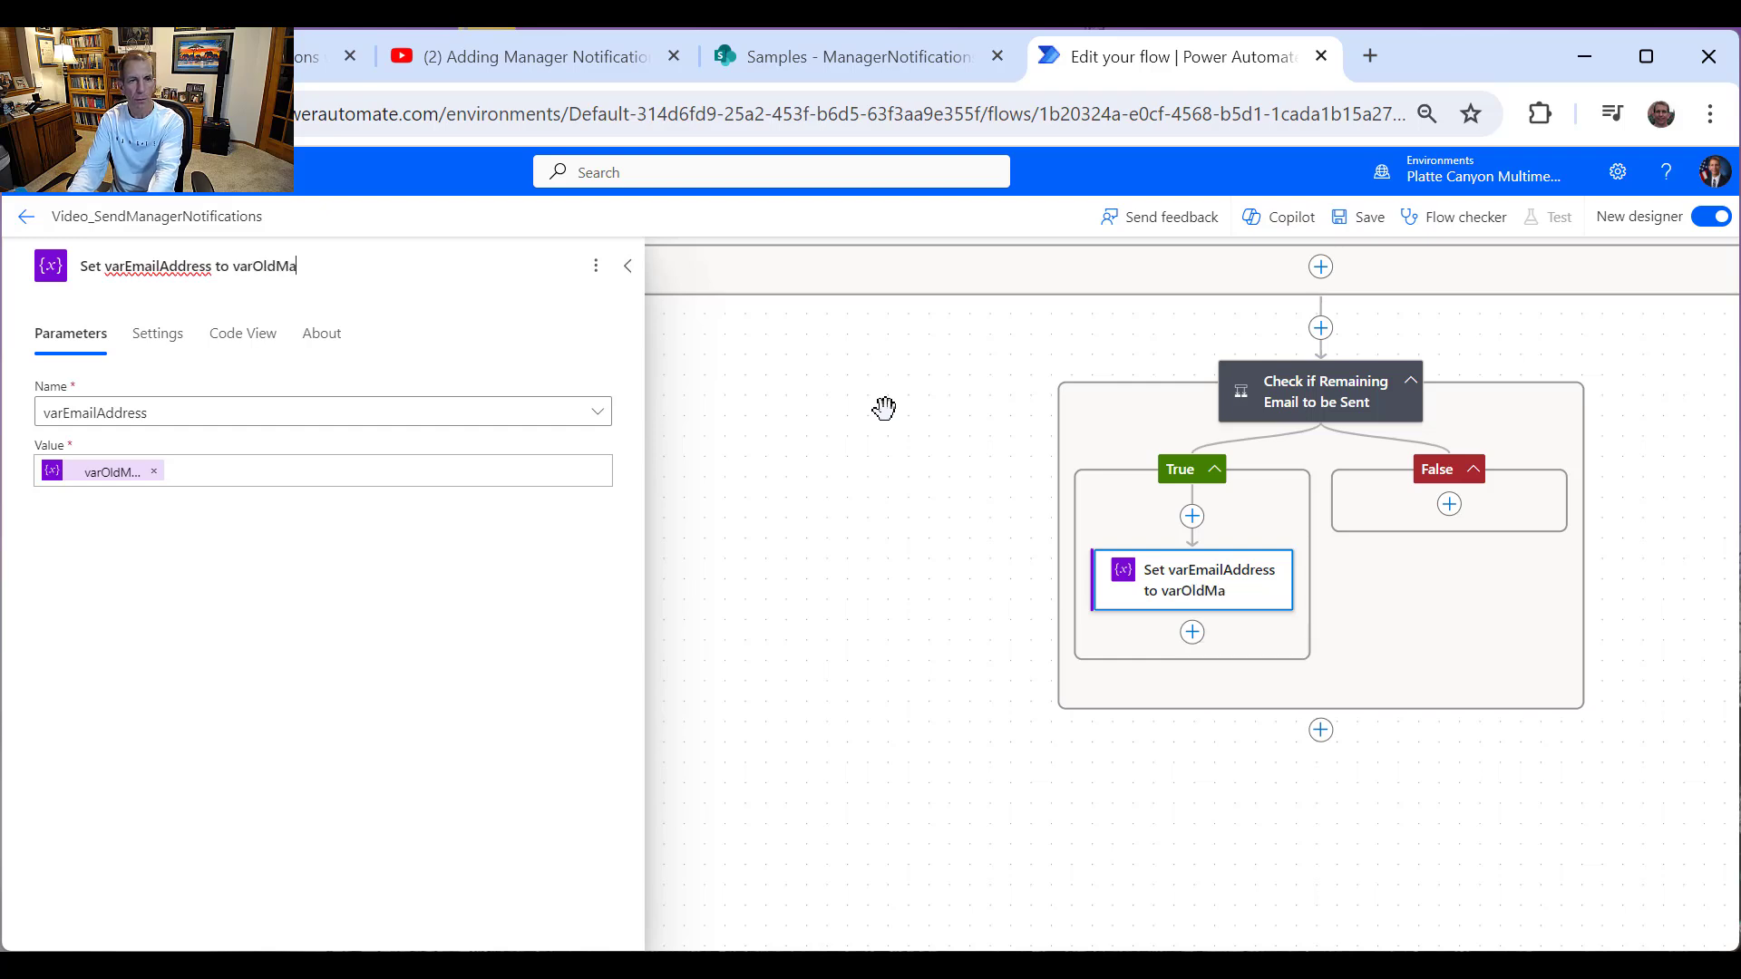
type("nagerEmail 2")
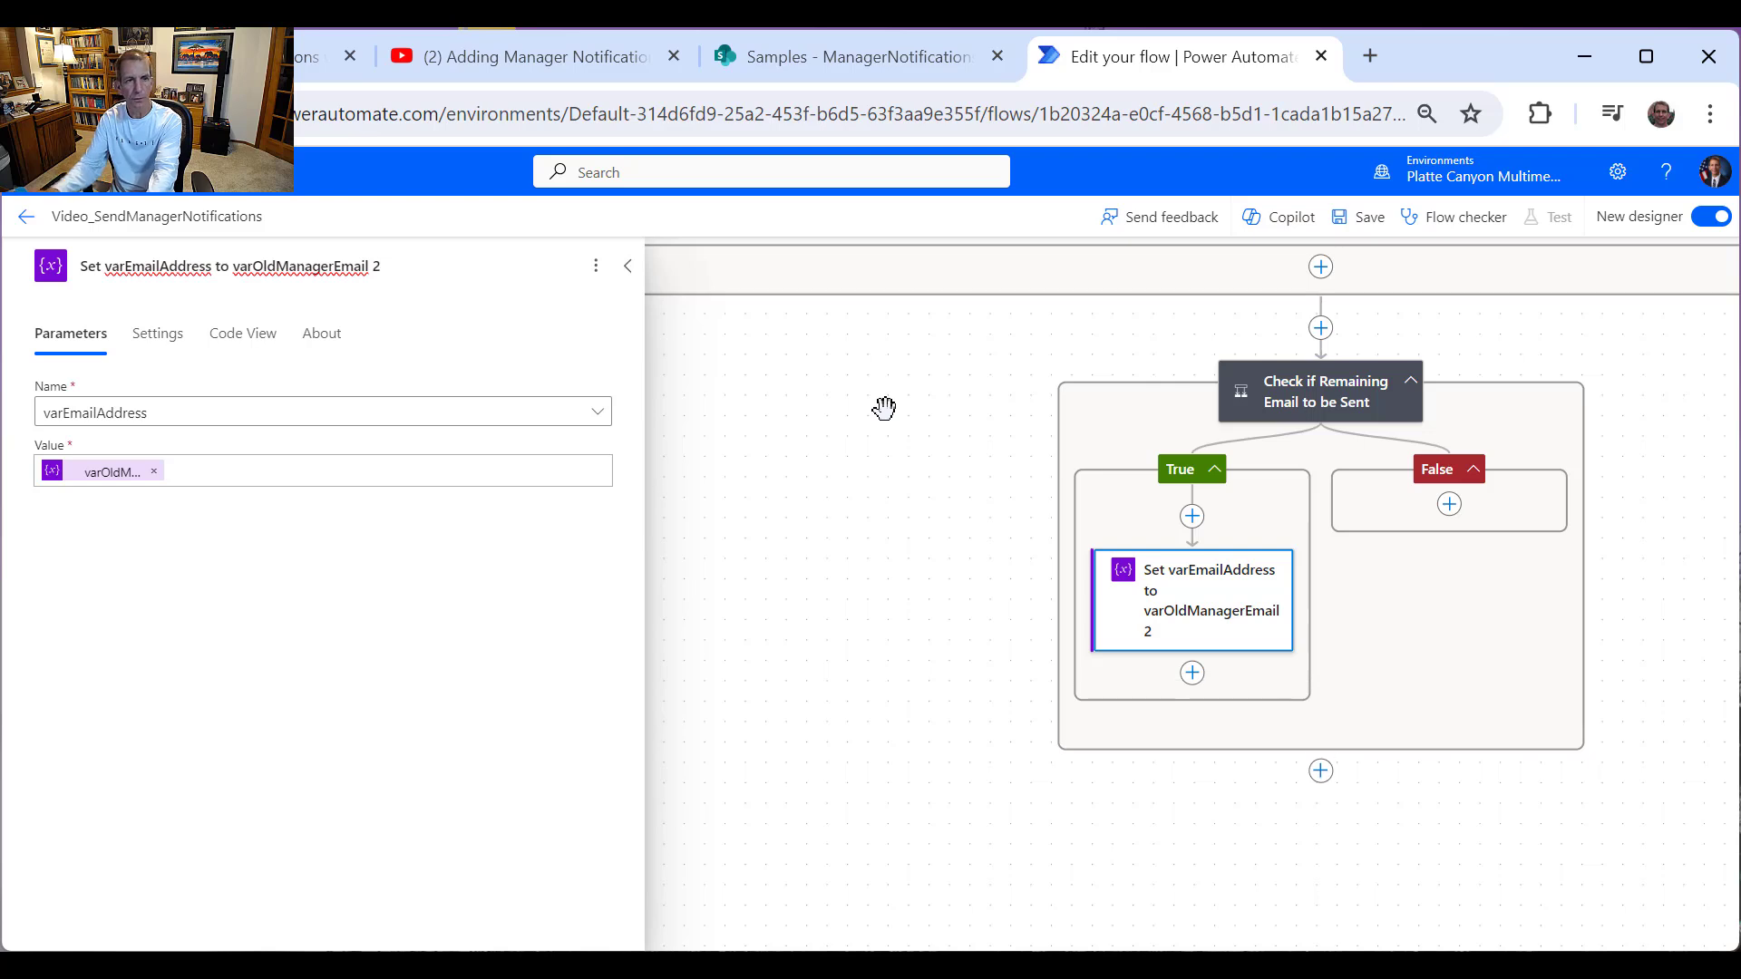
left_click(626, 266)
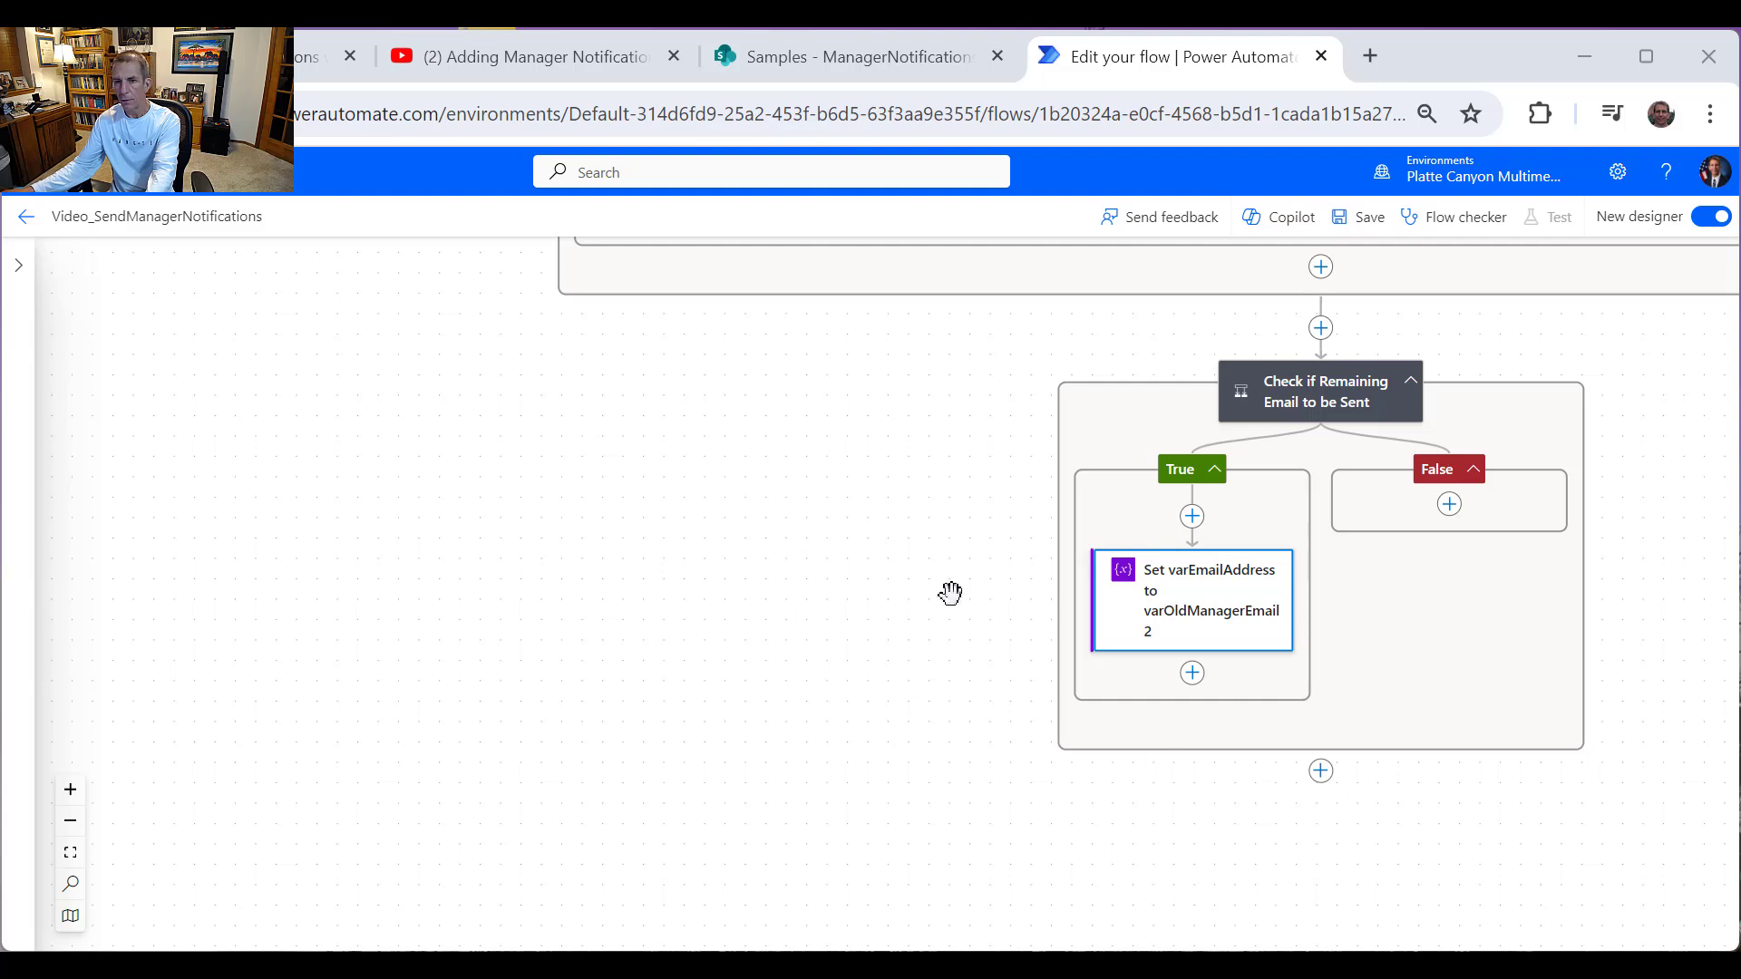
Step: Copy the "Send an email to Manager" action to below "Set varEmailAddress to varOldManagerEmail 2" in the remaining-email condition's True branch
scroll(1158, 509, "up", 10)
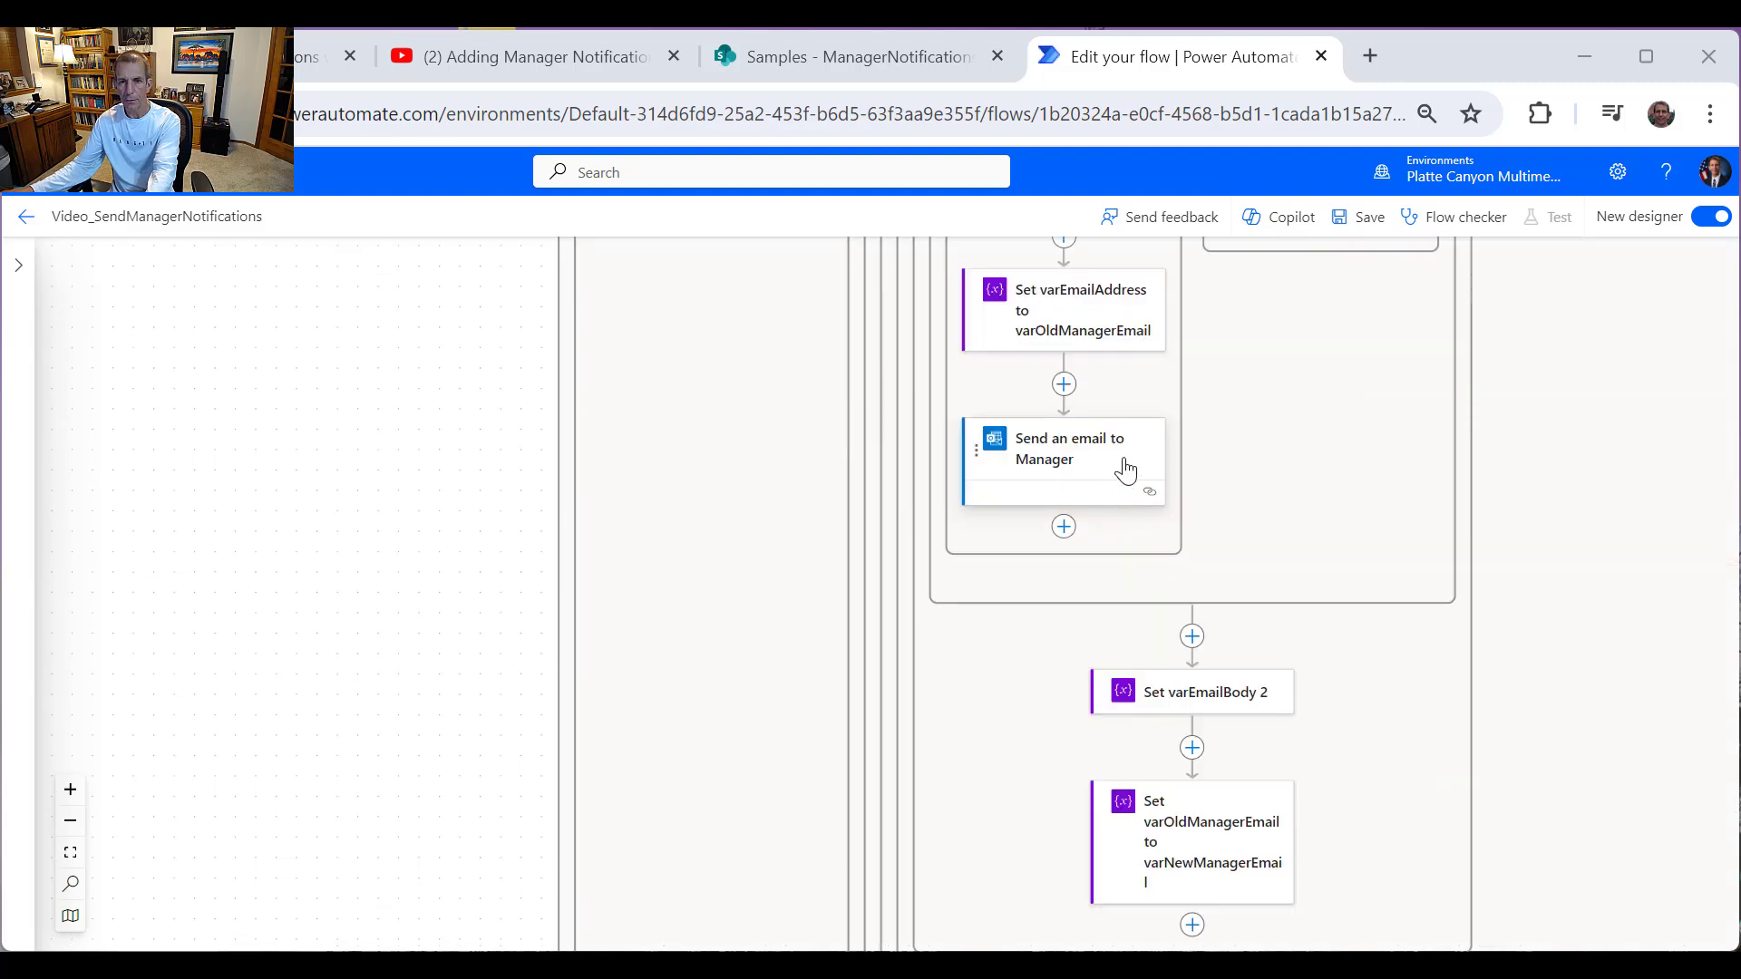
right_click(1116, 464)
left_click(1188, 505)
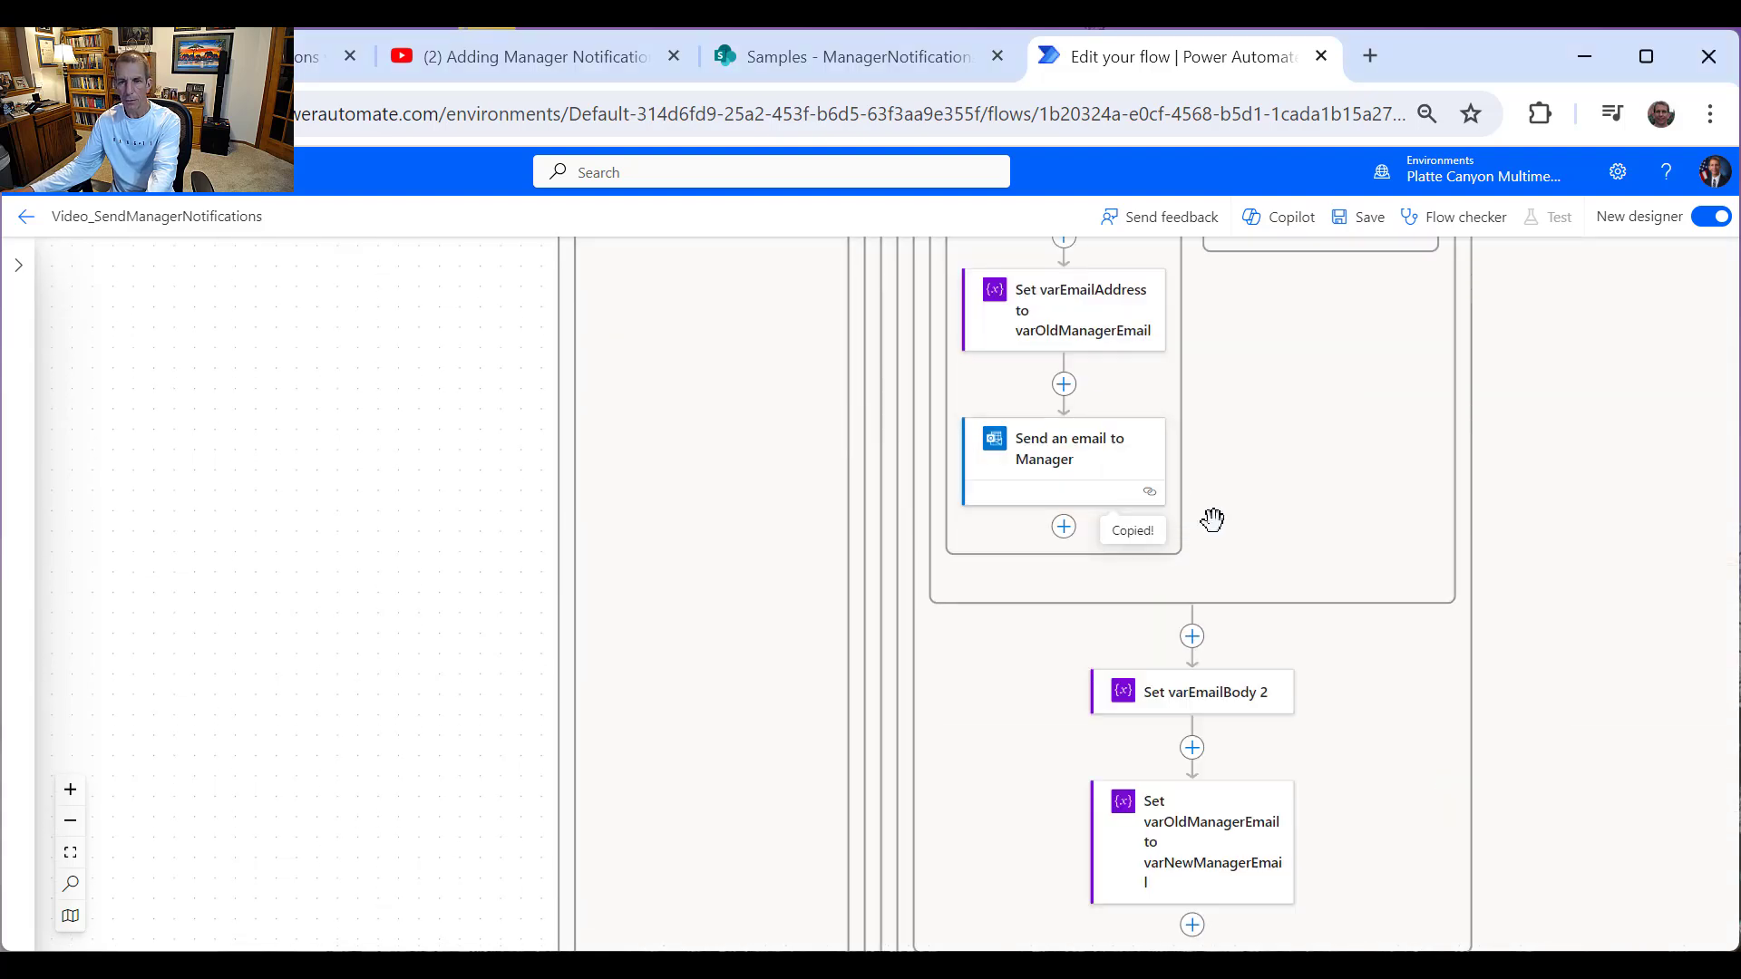
scroll(1256, 677, "down", 3)
scroll(1255, 677, "down", 10)
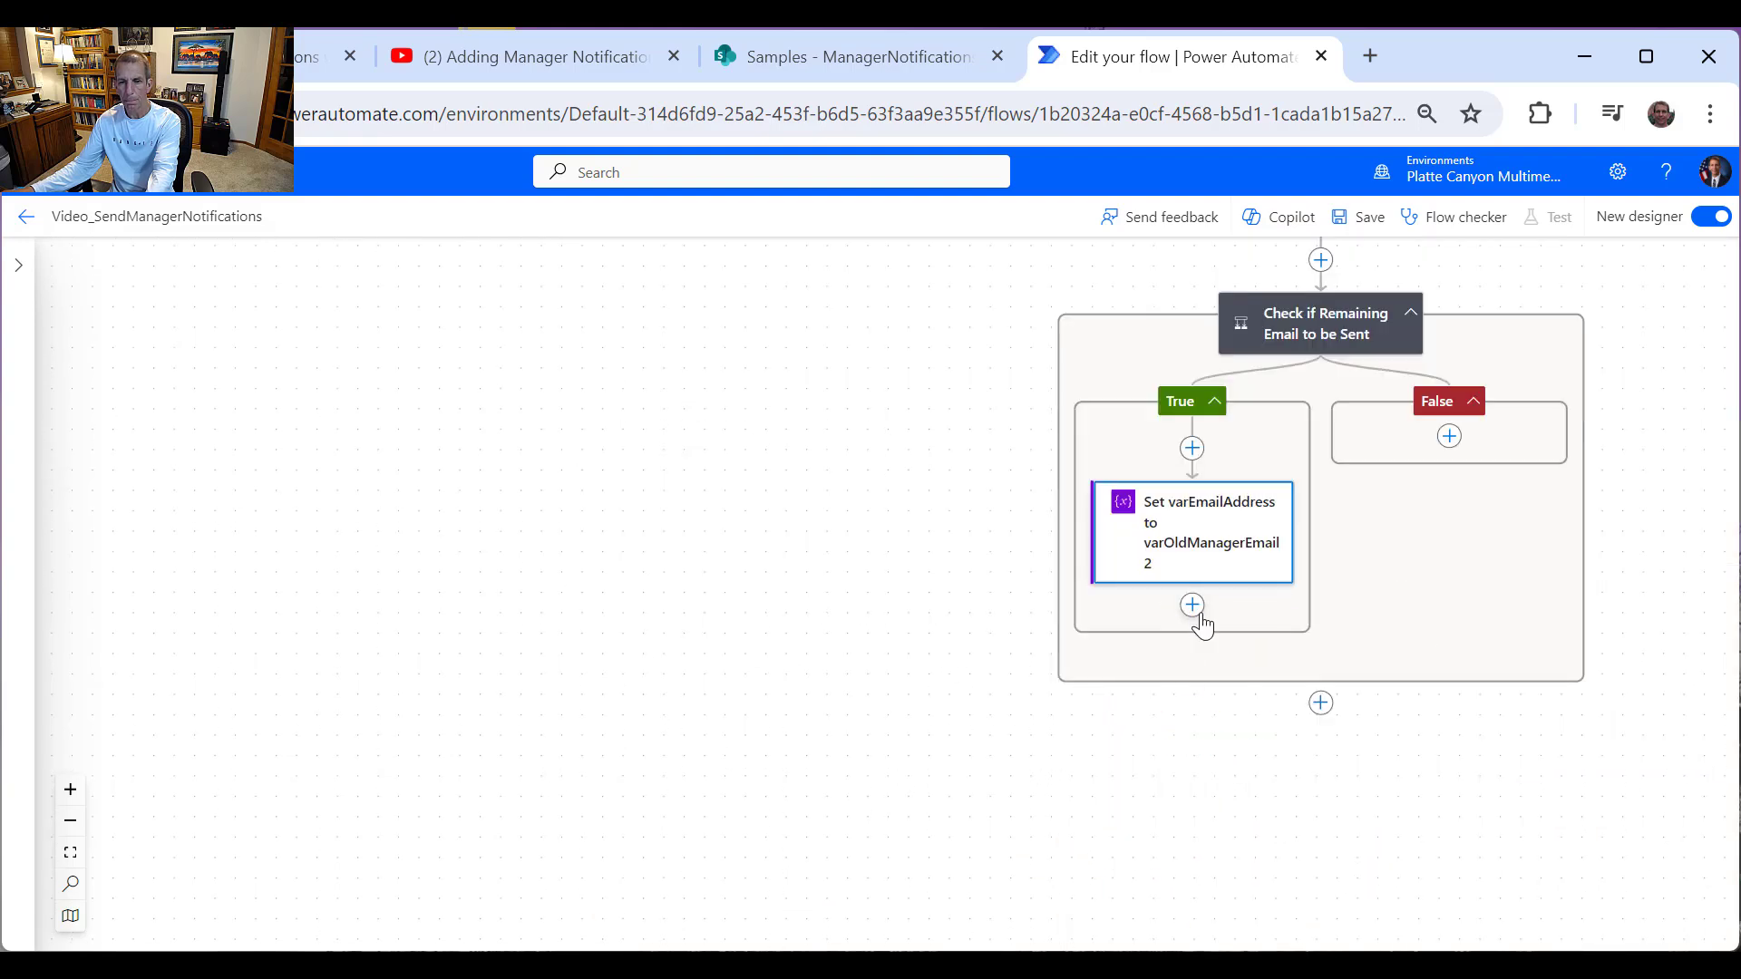
left_click(1193, 607)
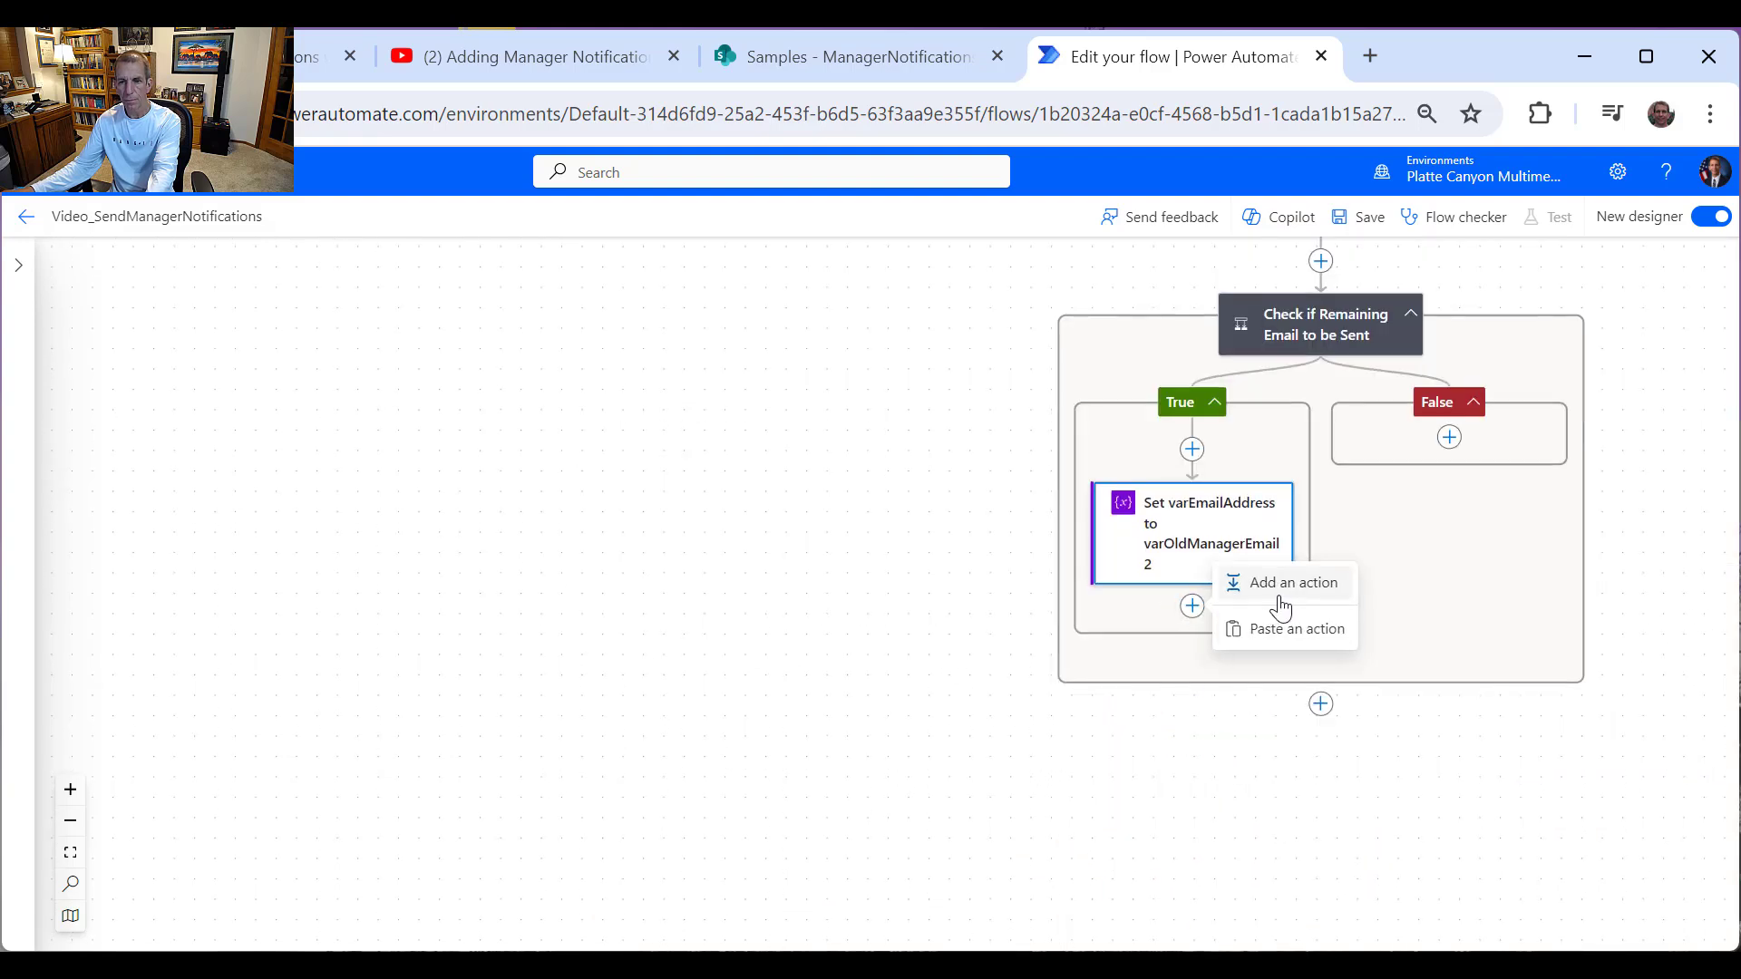
left_click(1286, 632)
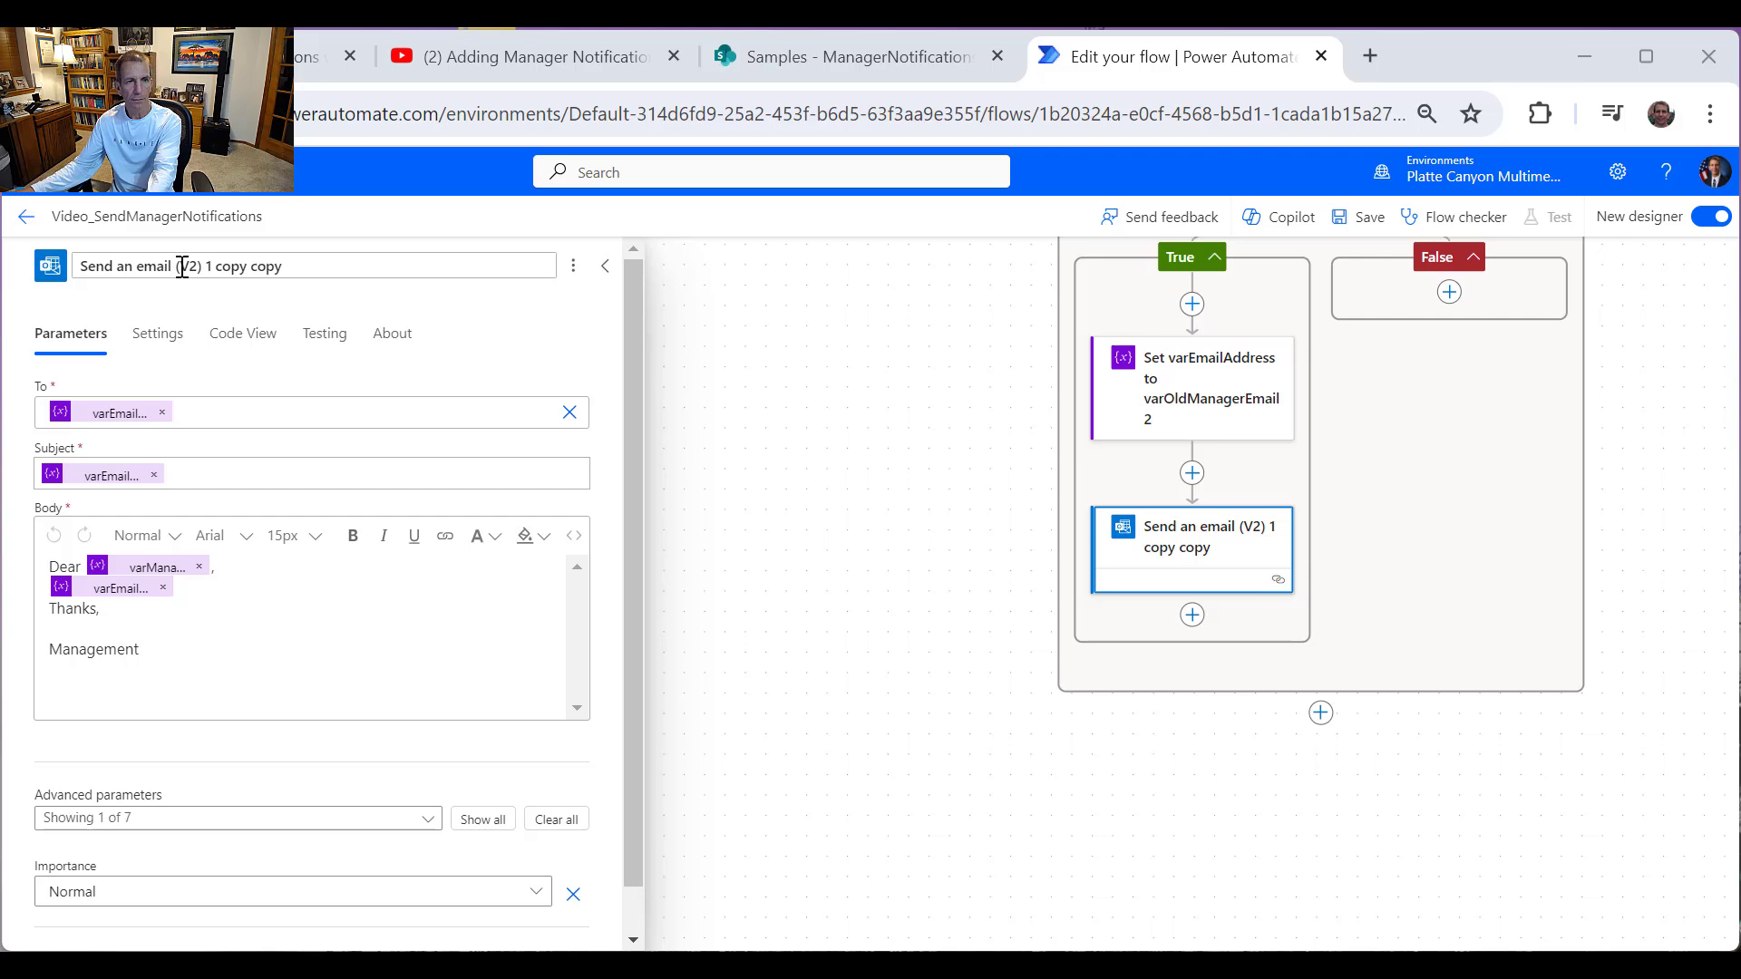
Step: Rename the copied email action in the True branch to "Send an email to manager 2" and close its settings
left_click_drag(181, 266, 501, 265)
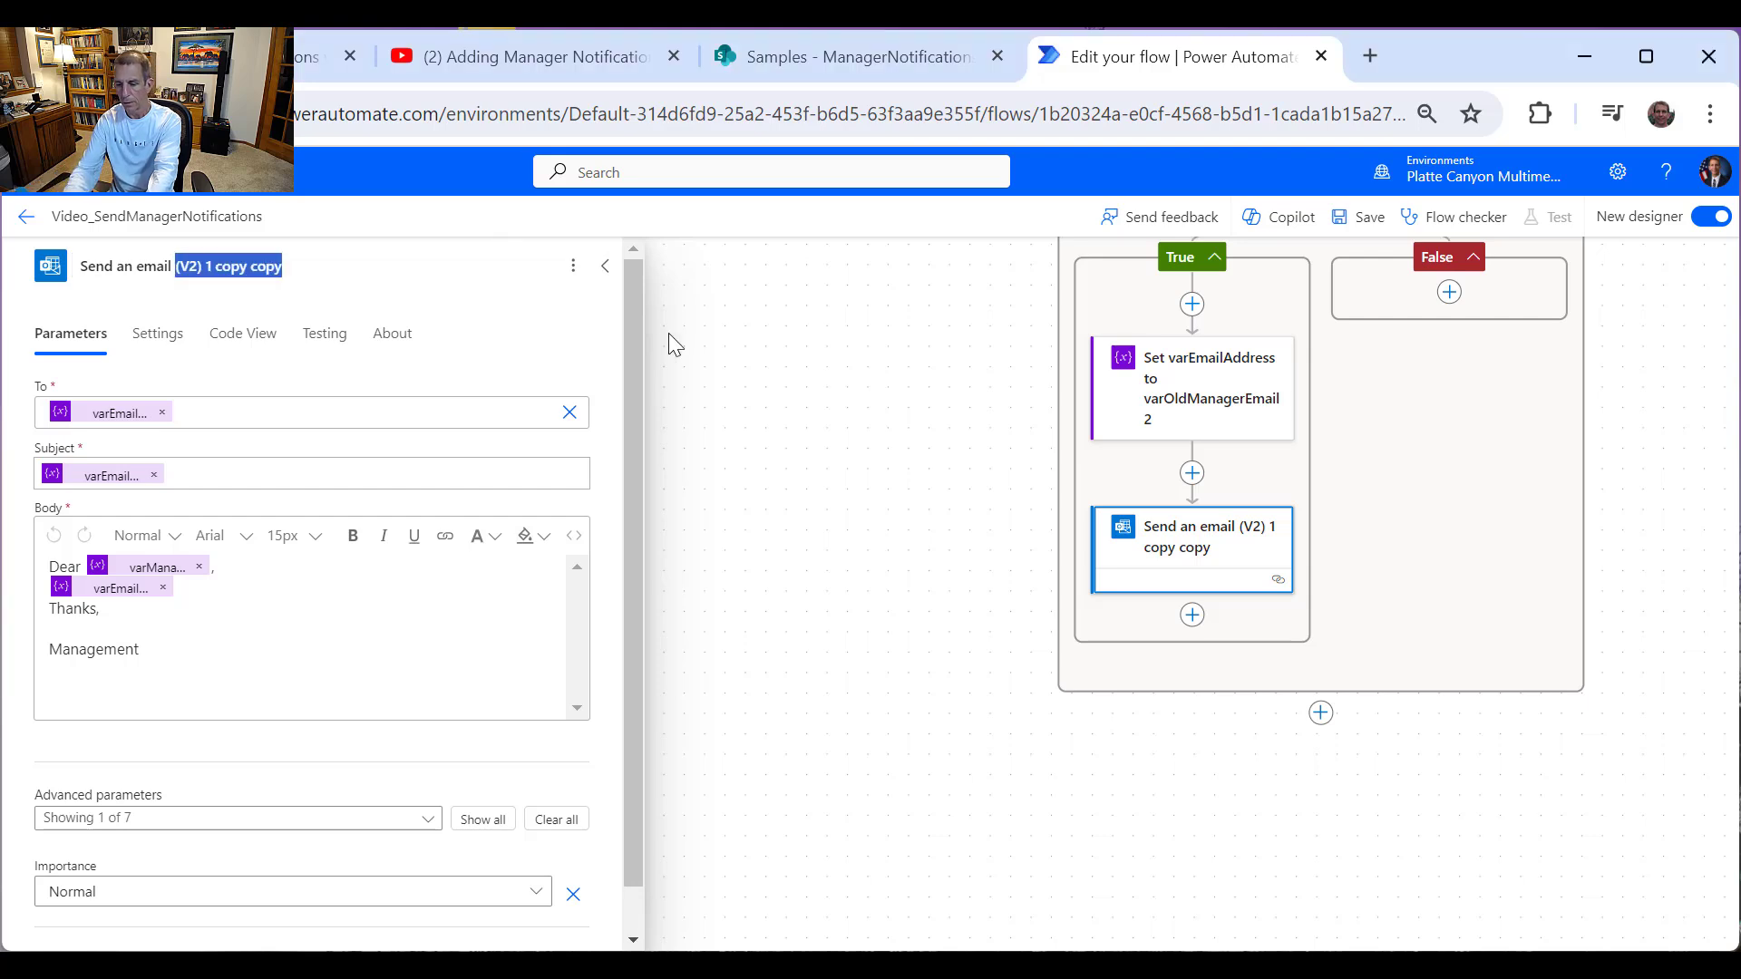
type("t")
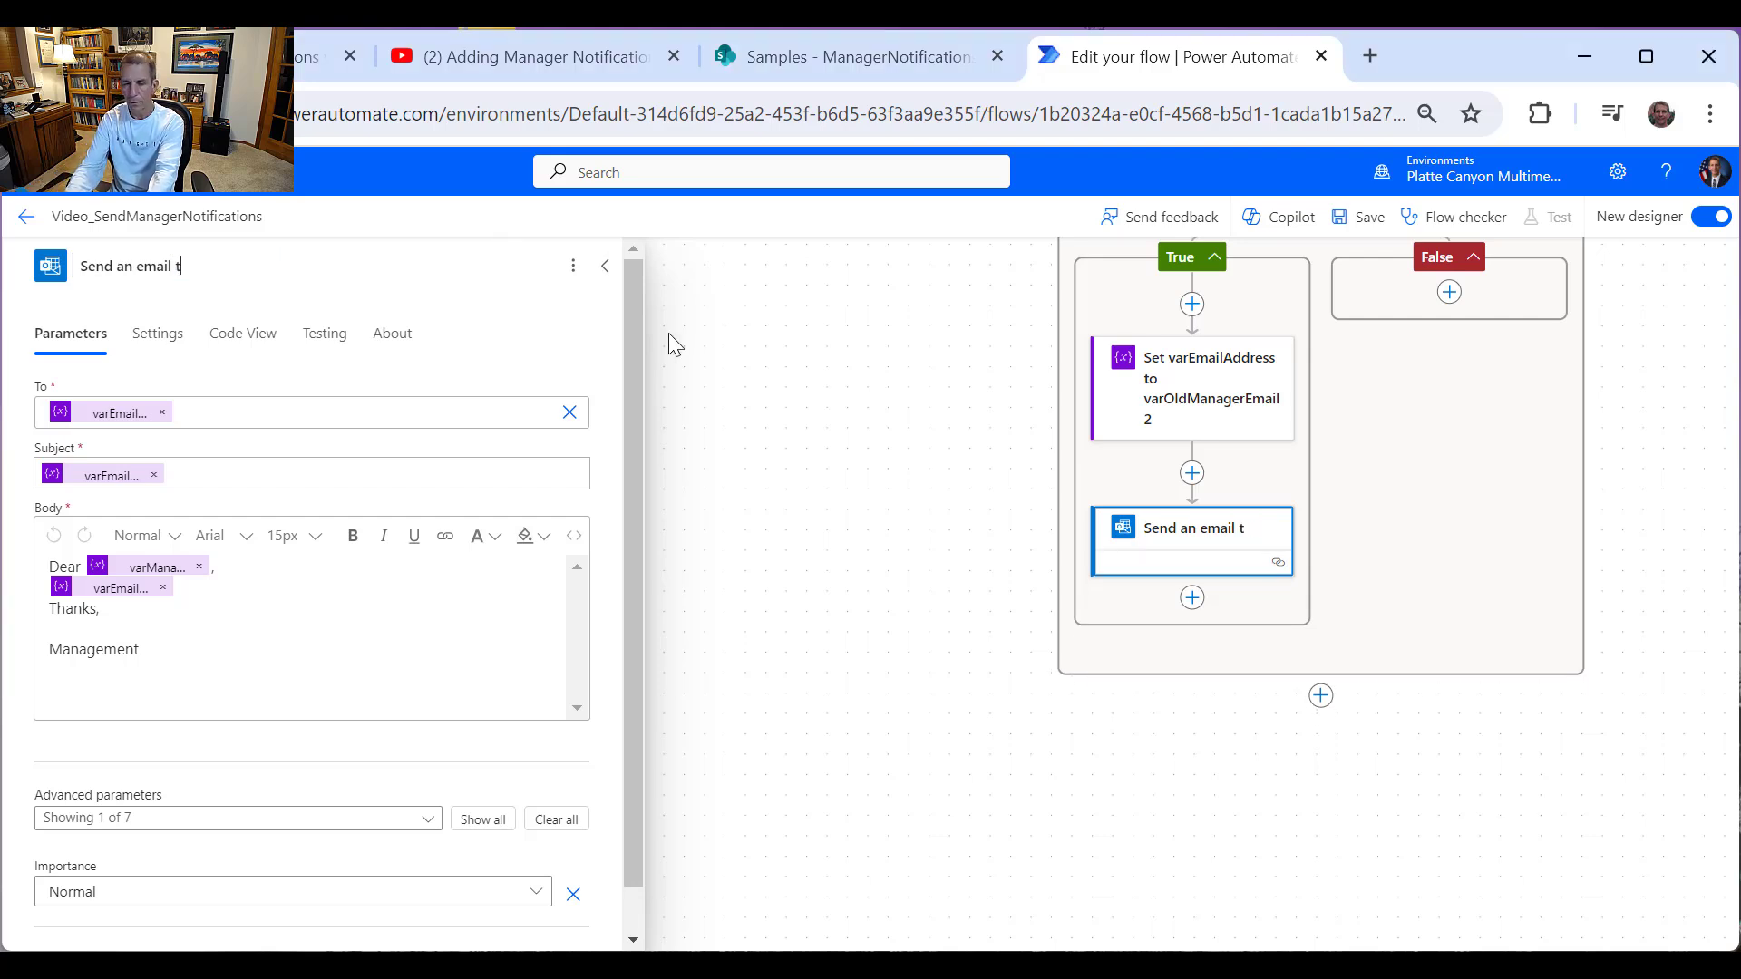
type("o manager")
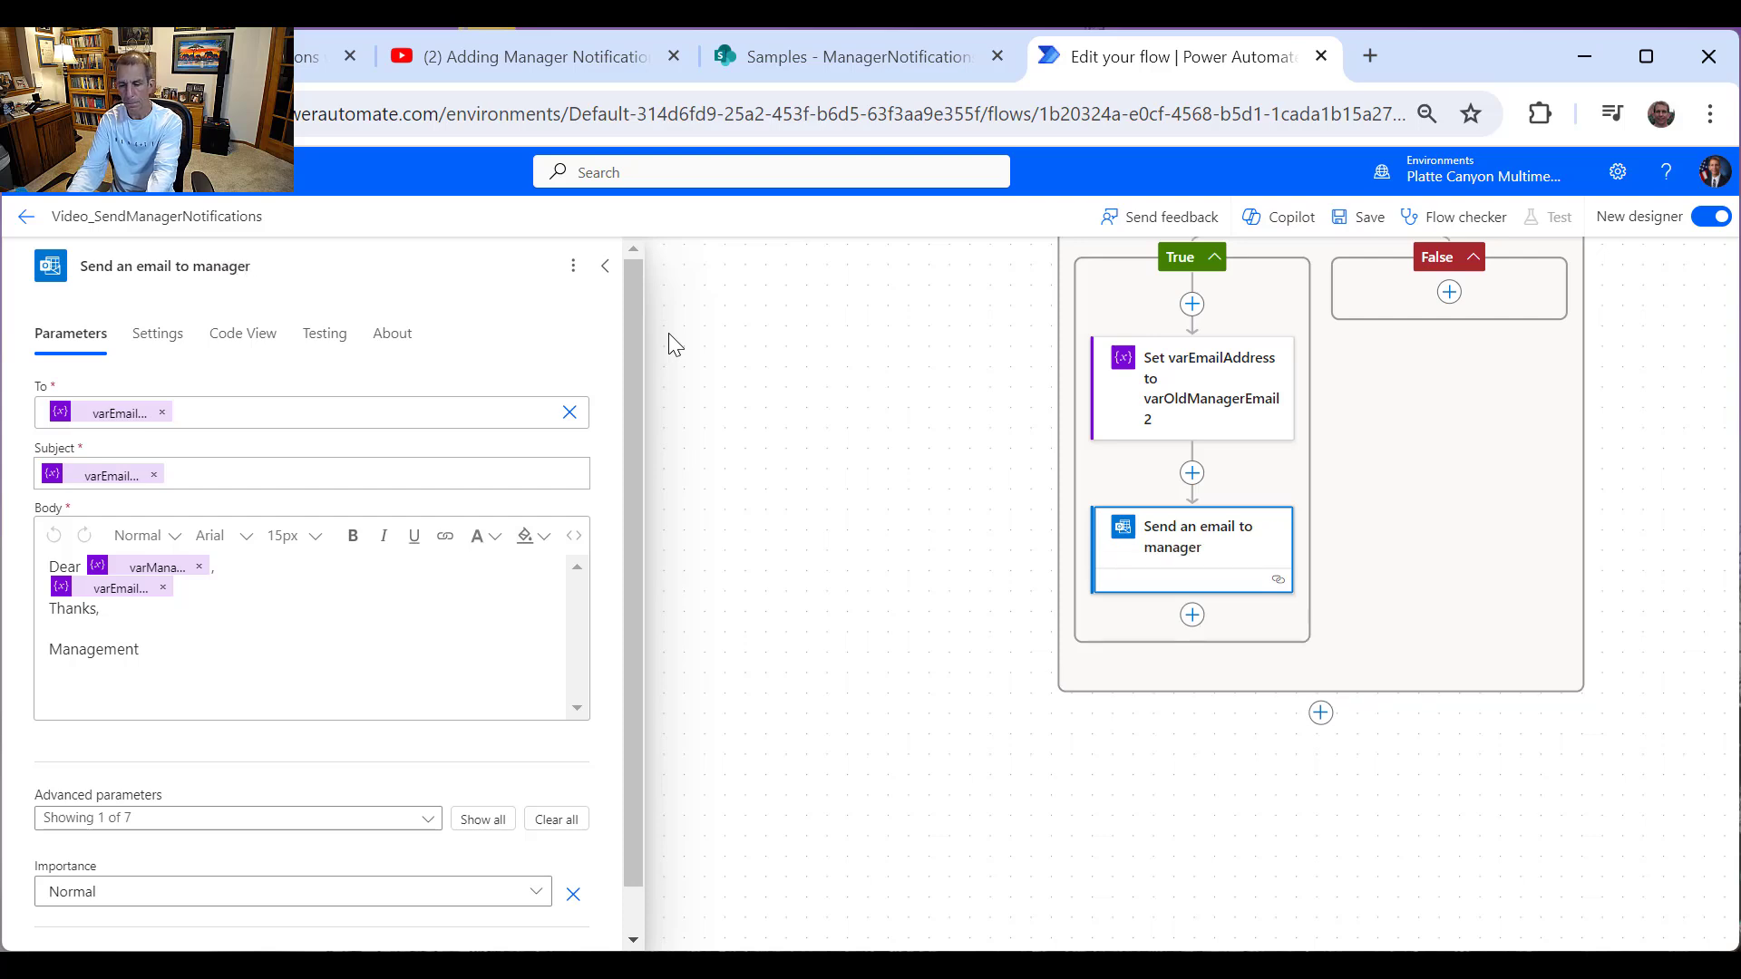
type(" 2")
left_click(606, 269)
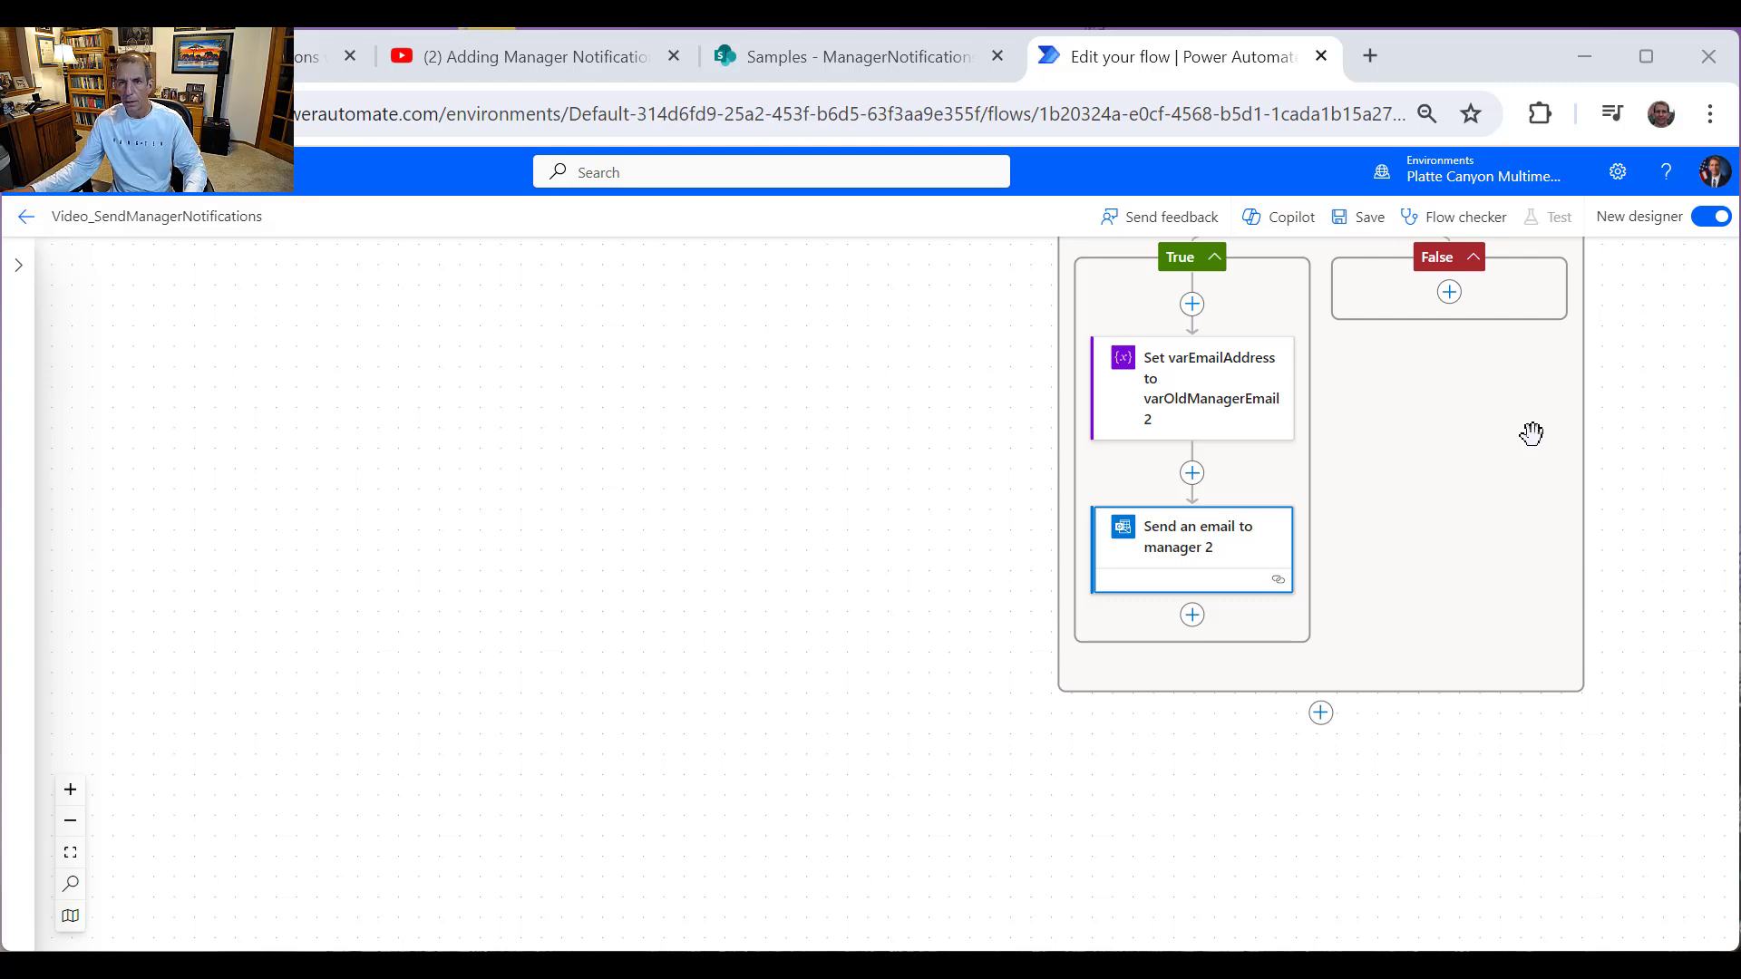
Step: Save the flow and run a manual test of it
left_click(1350, 224)
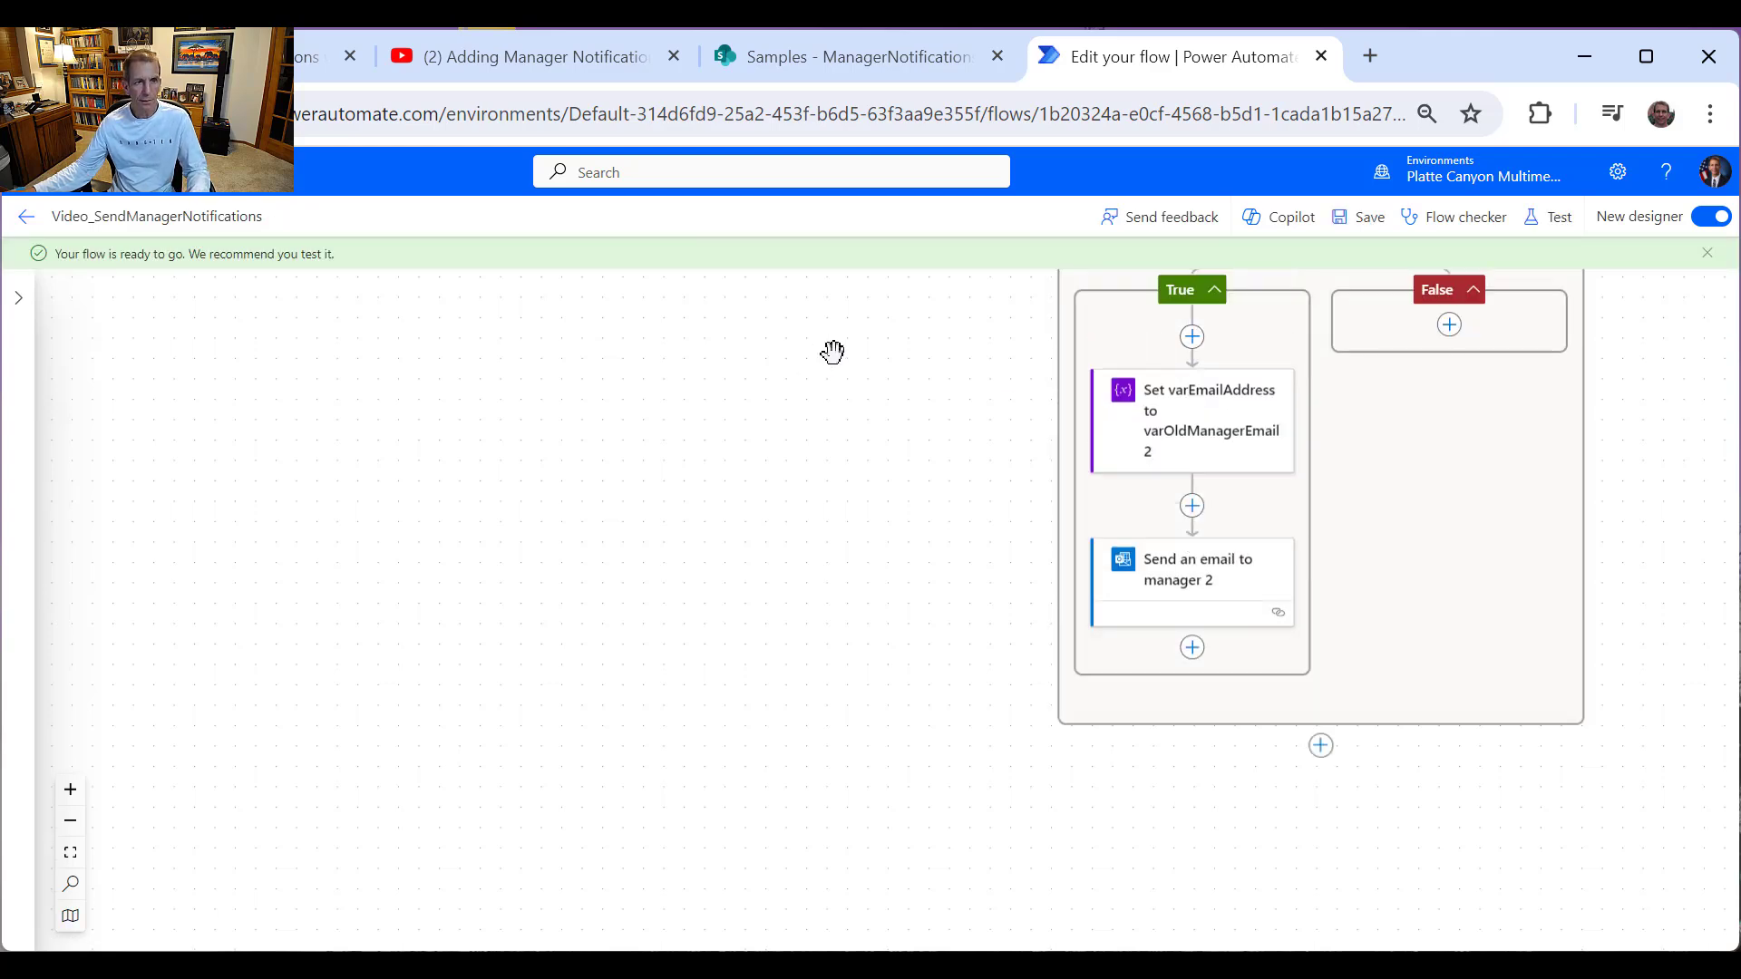
left_click(1549, 219)
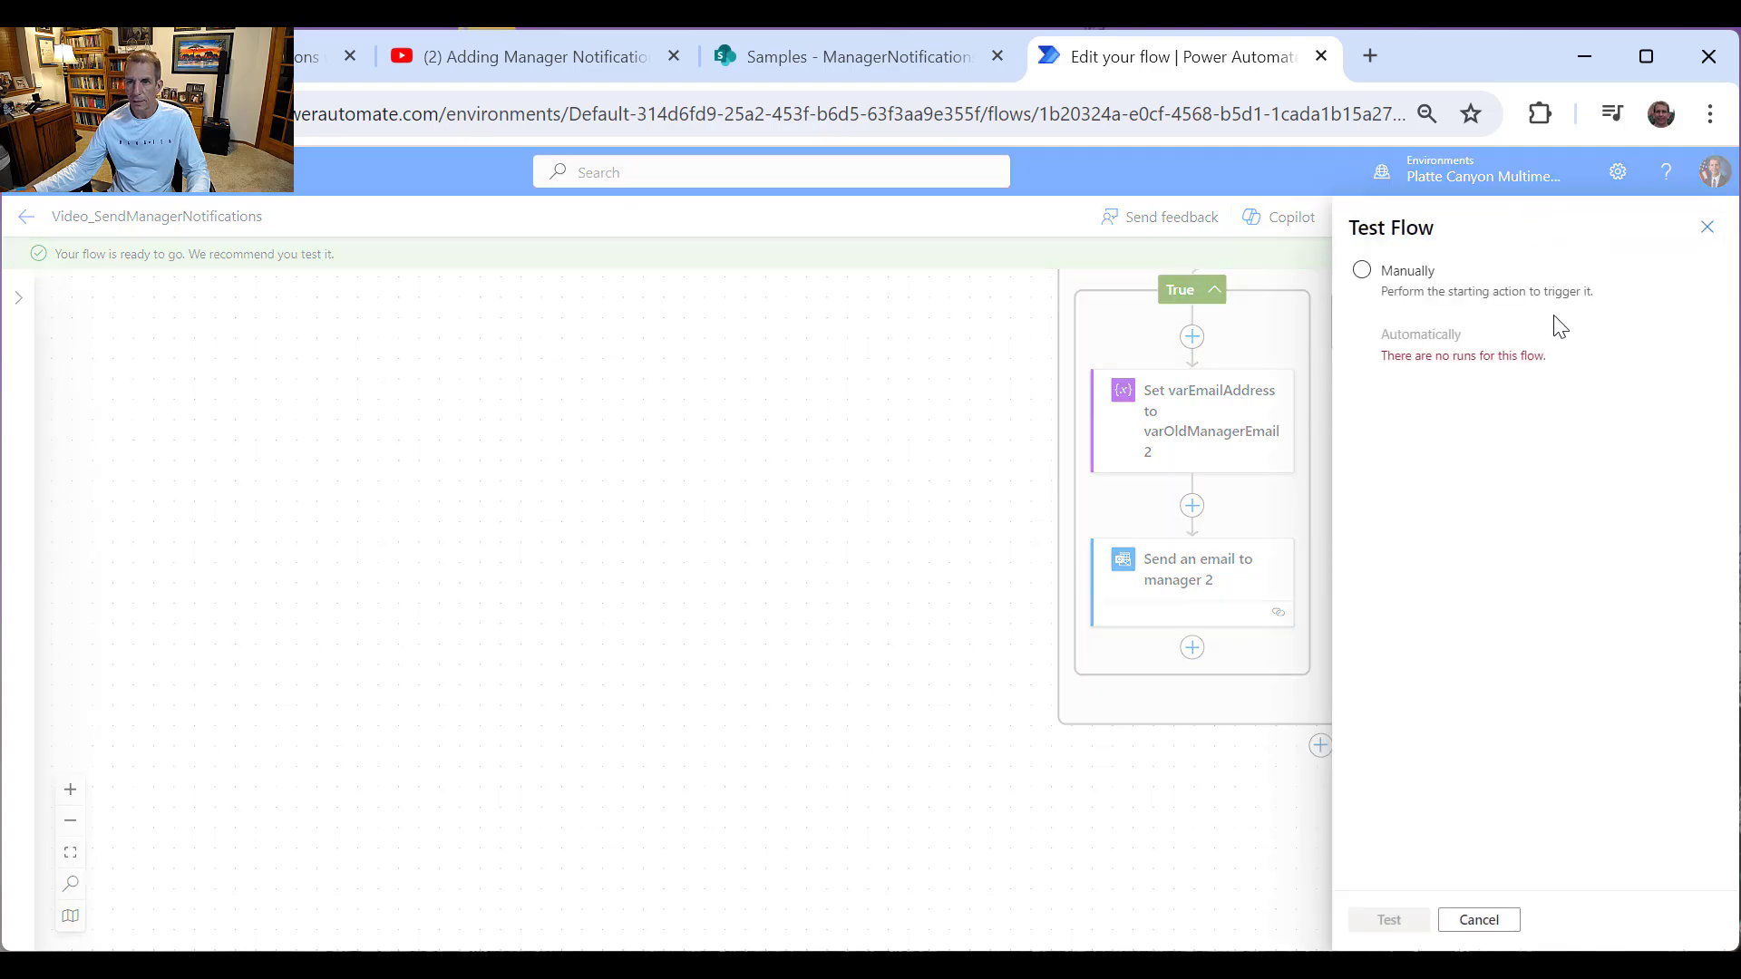
left_click(1361, 270)
left_click(1413, 929)
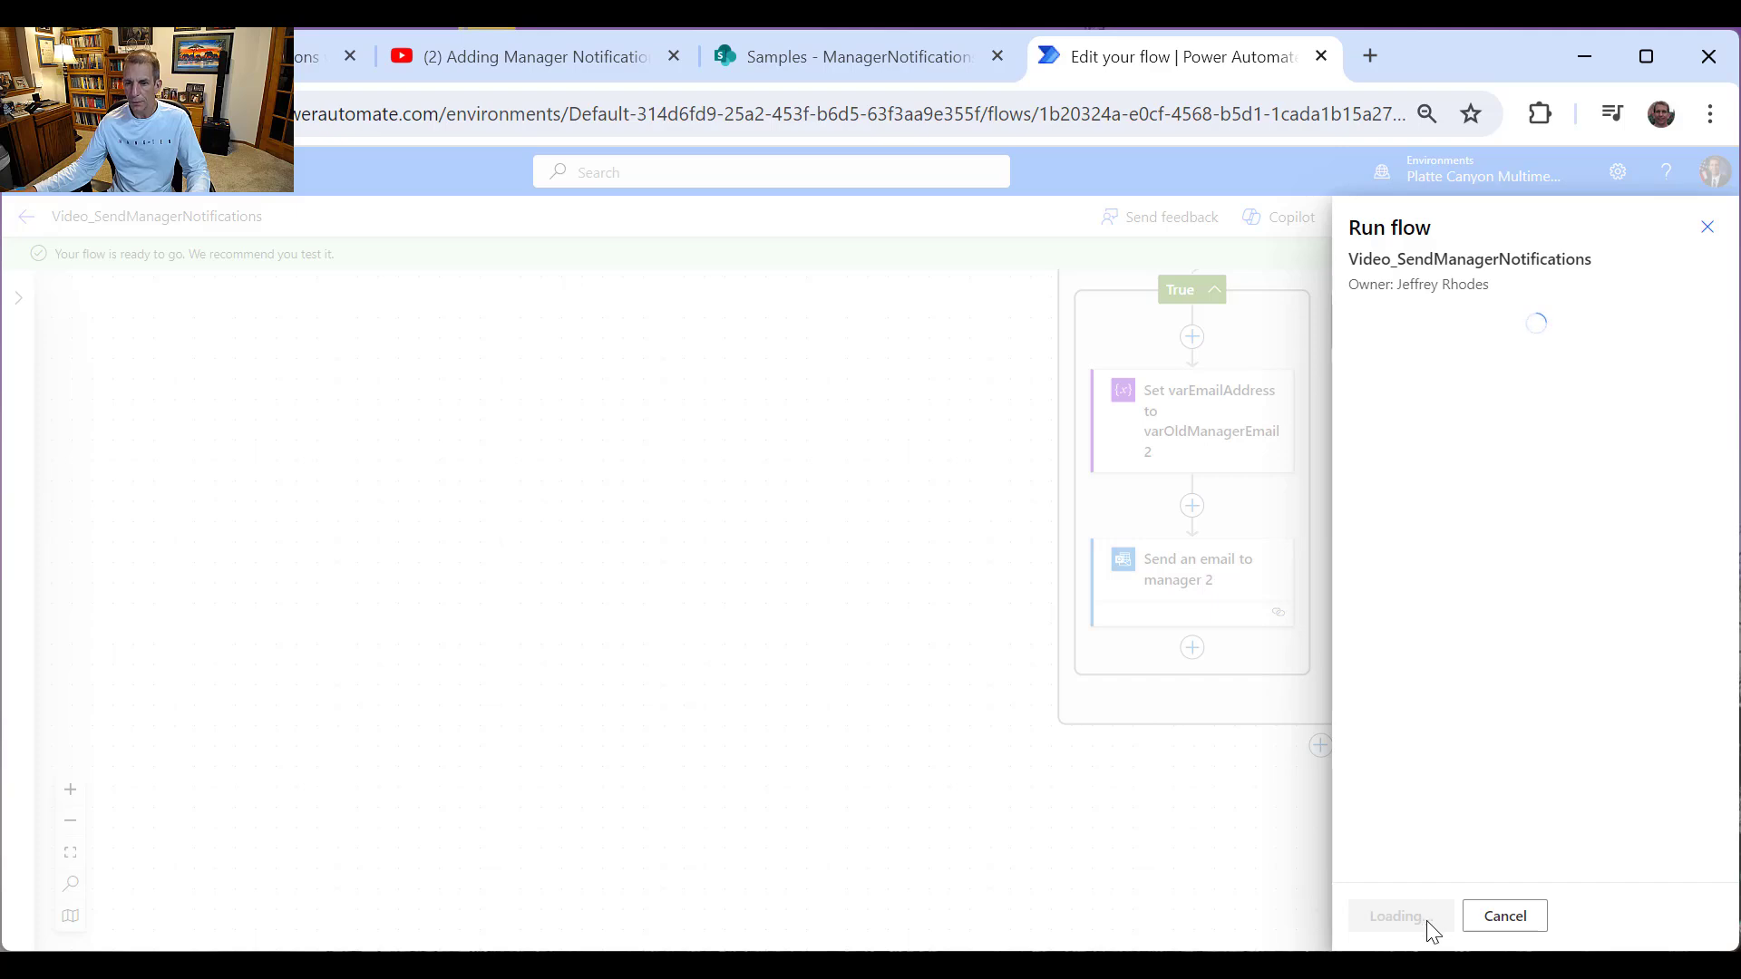
left_click(1429, 923)
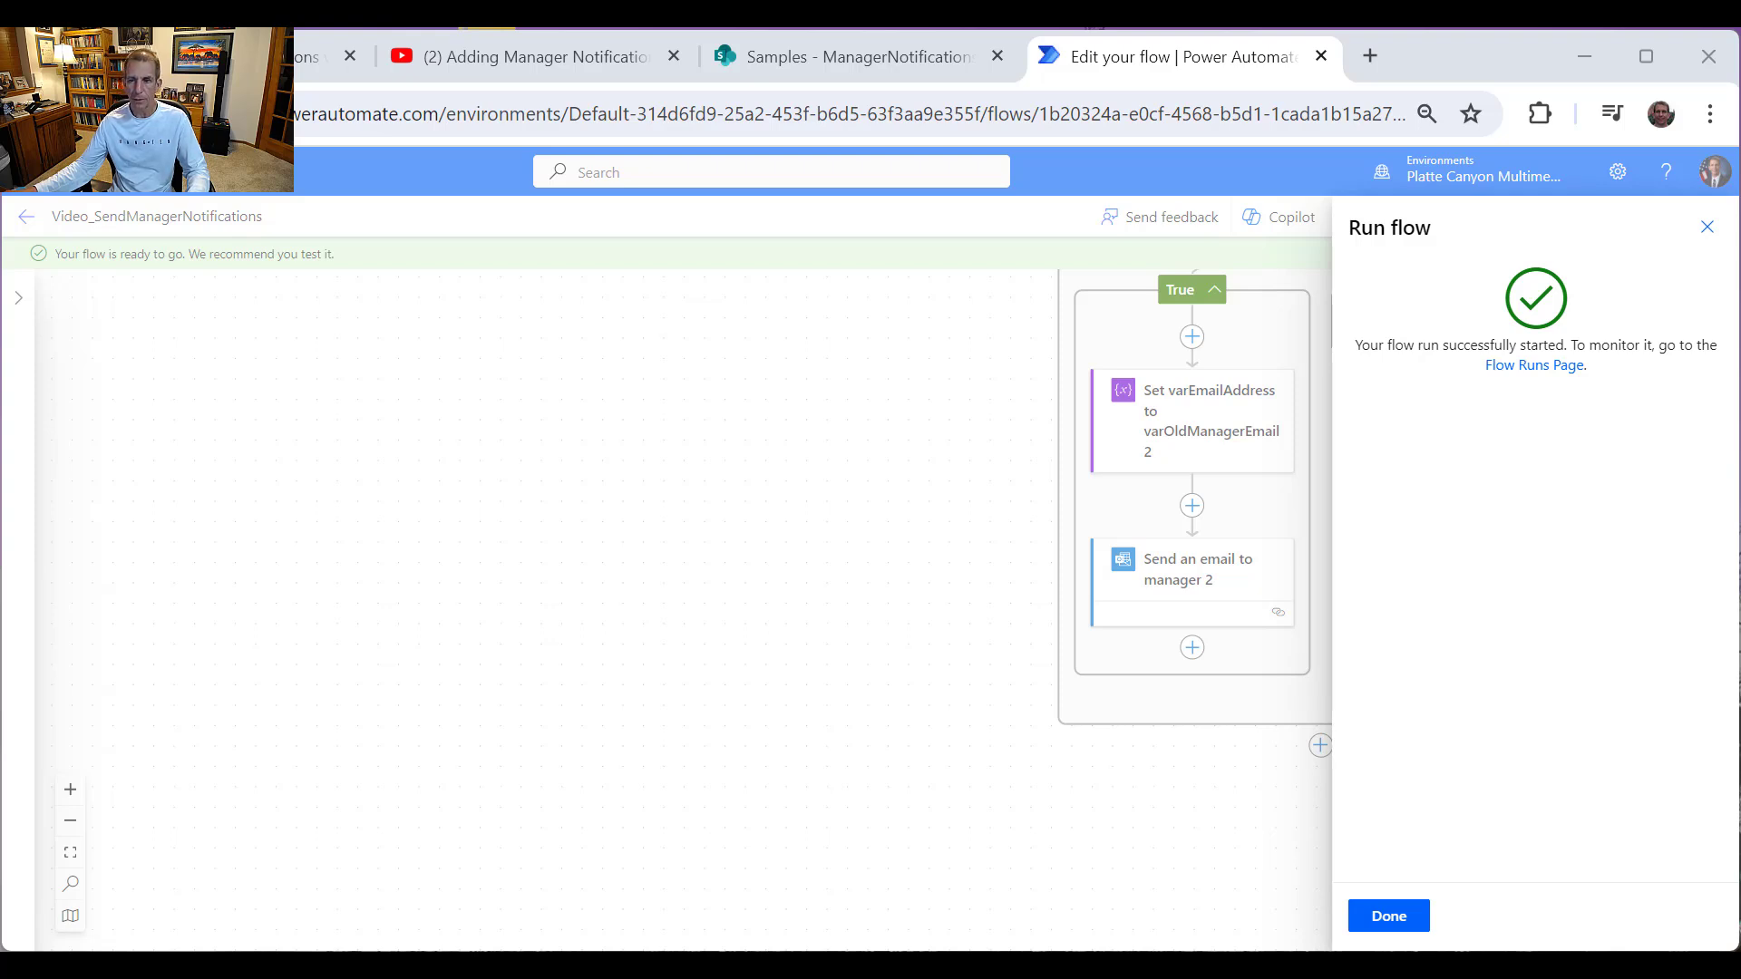
left_click(1389, 916)
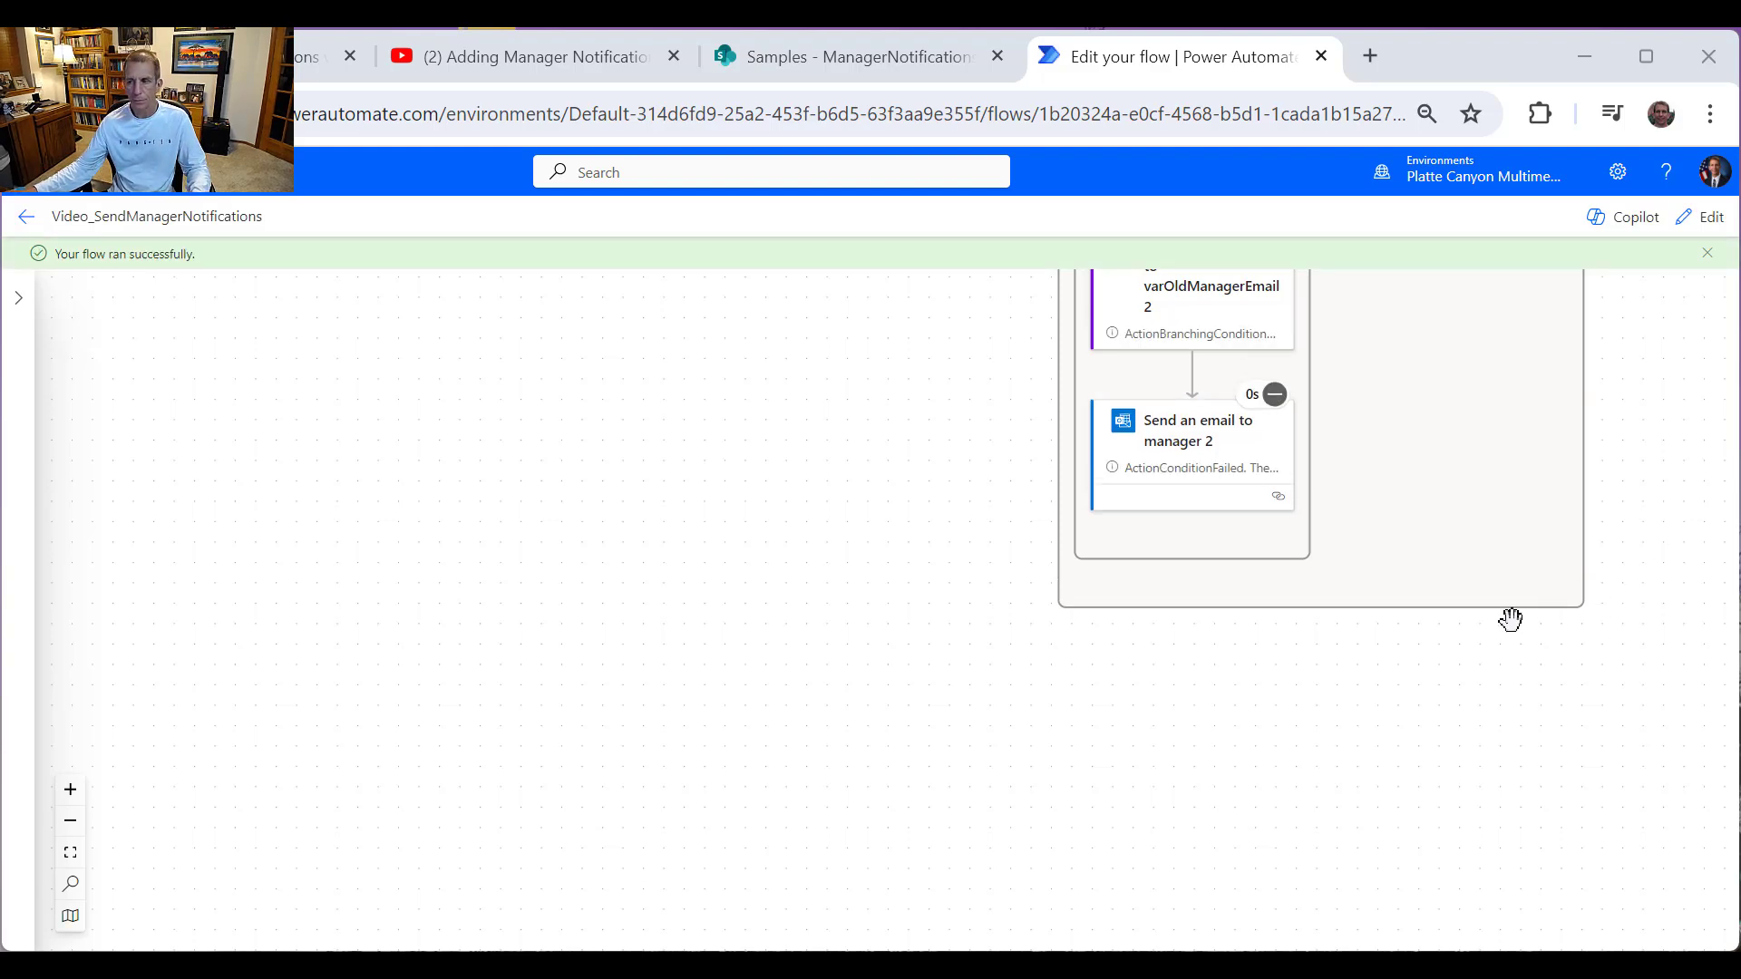
Step: Examine the run status of the actions from the final condition back up to the Loop Through Items loop
scroll(1369, 613, "up", 2)
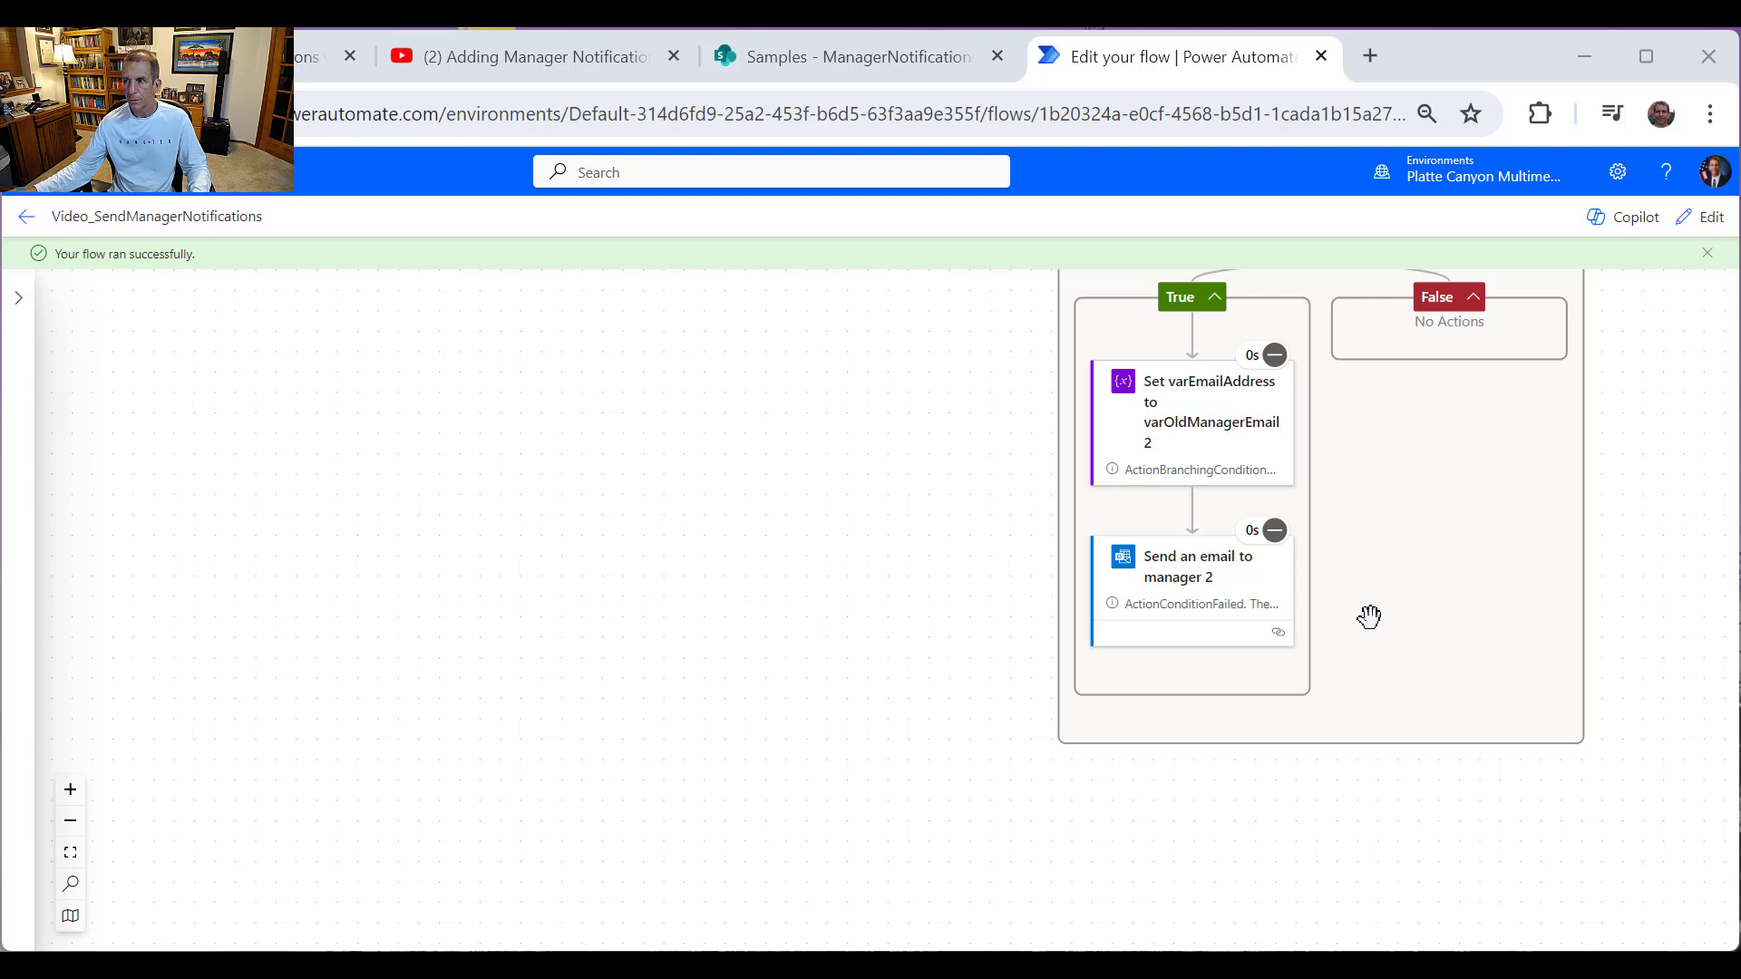
scroll(1369, 617, "up", 3)
scroll(1369, 616, "up", 10)
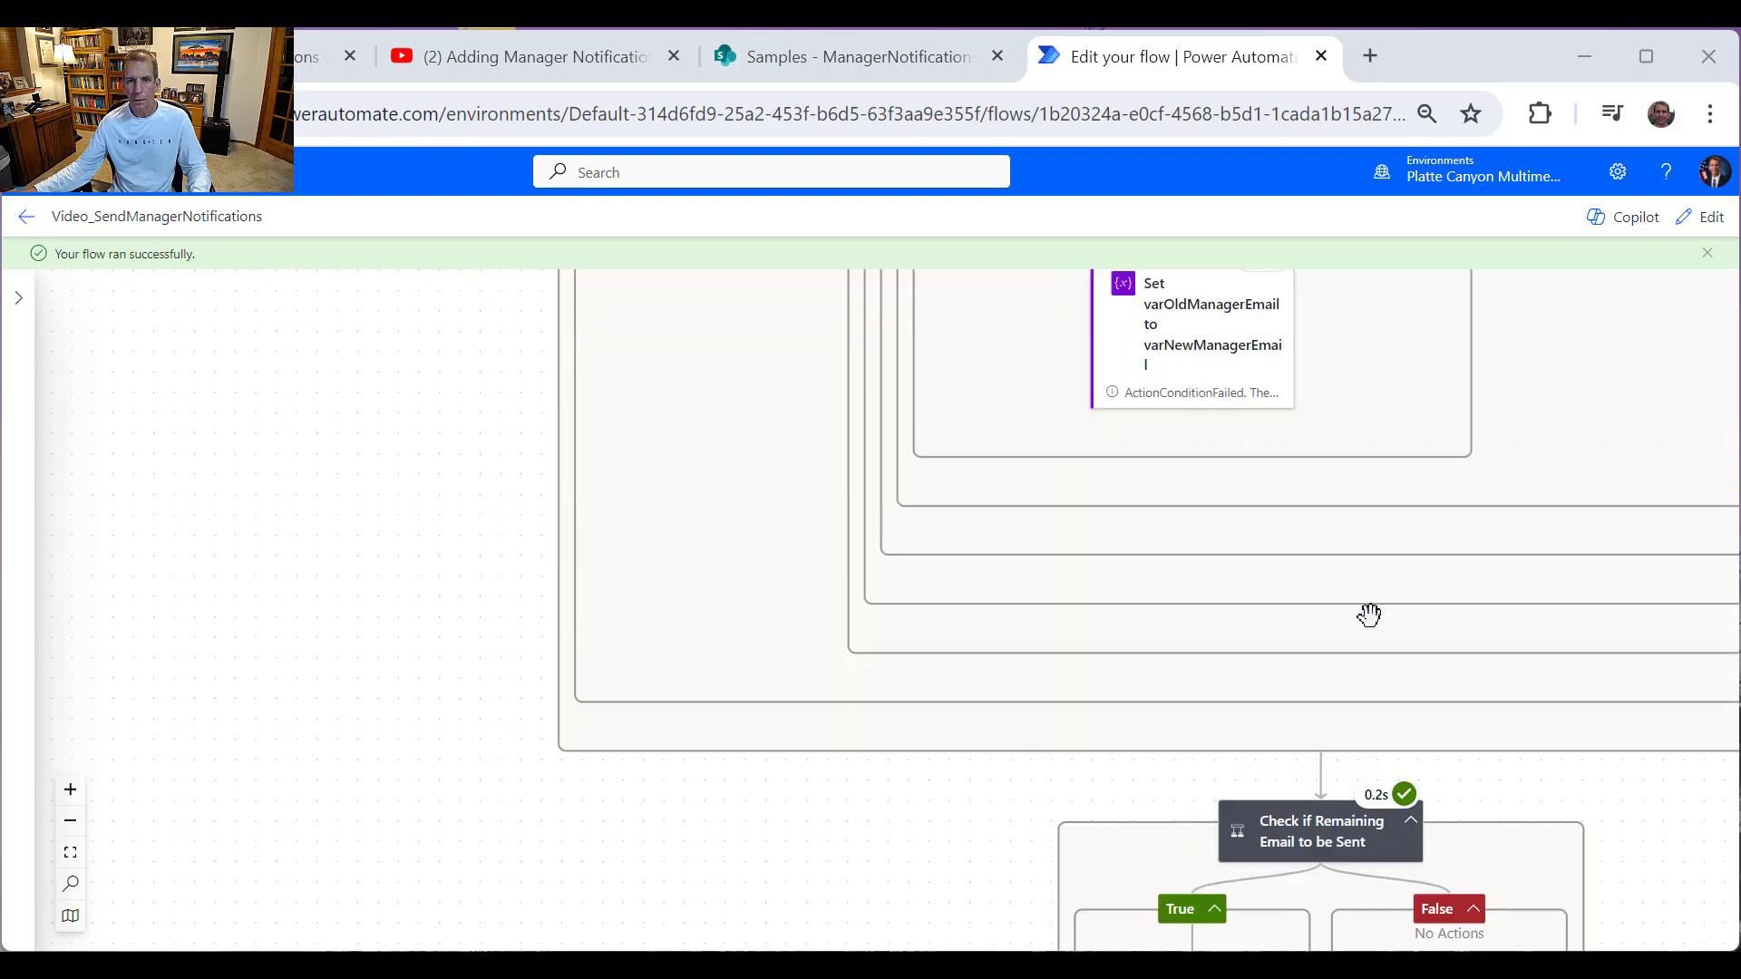
scroll(1369, 614, "up", 15)
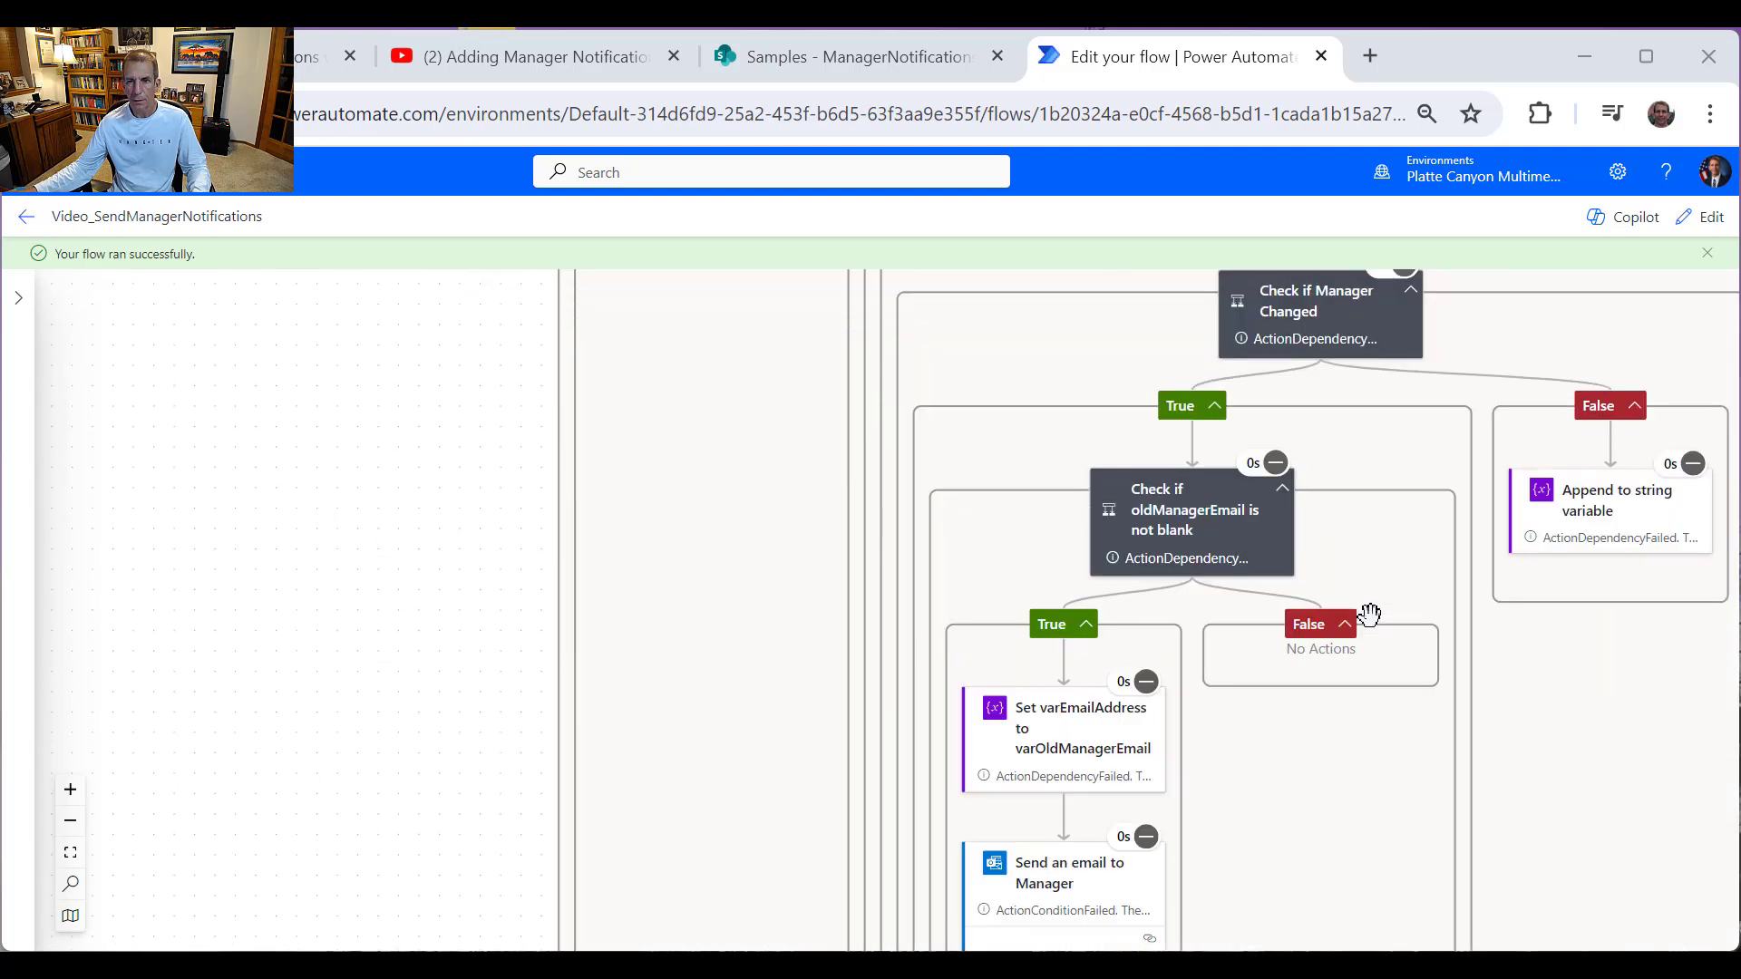
scroll(1369, 616, "up", 8)
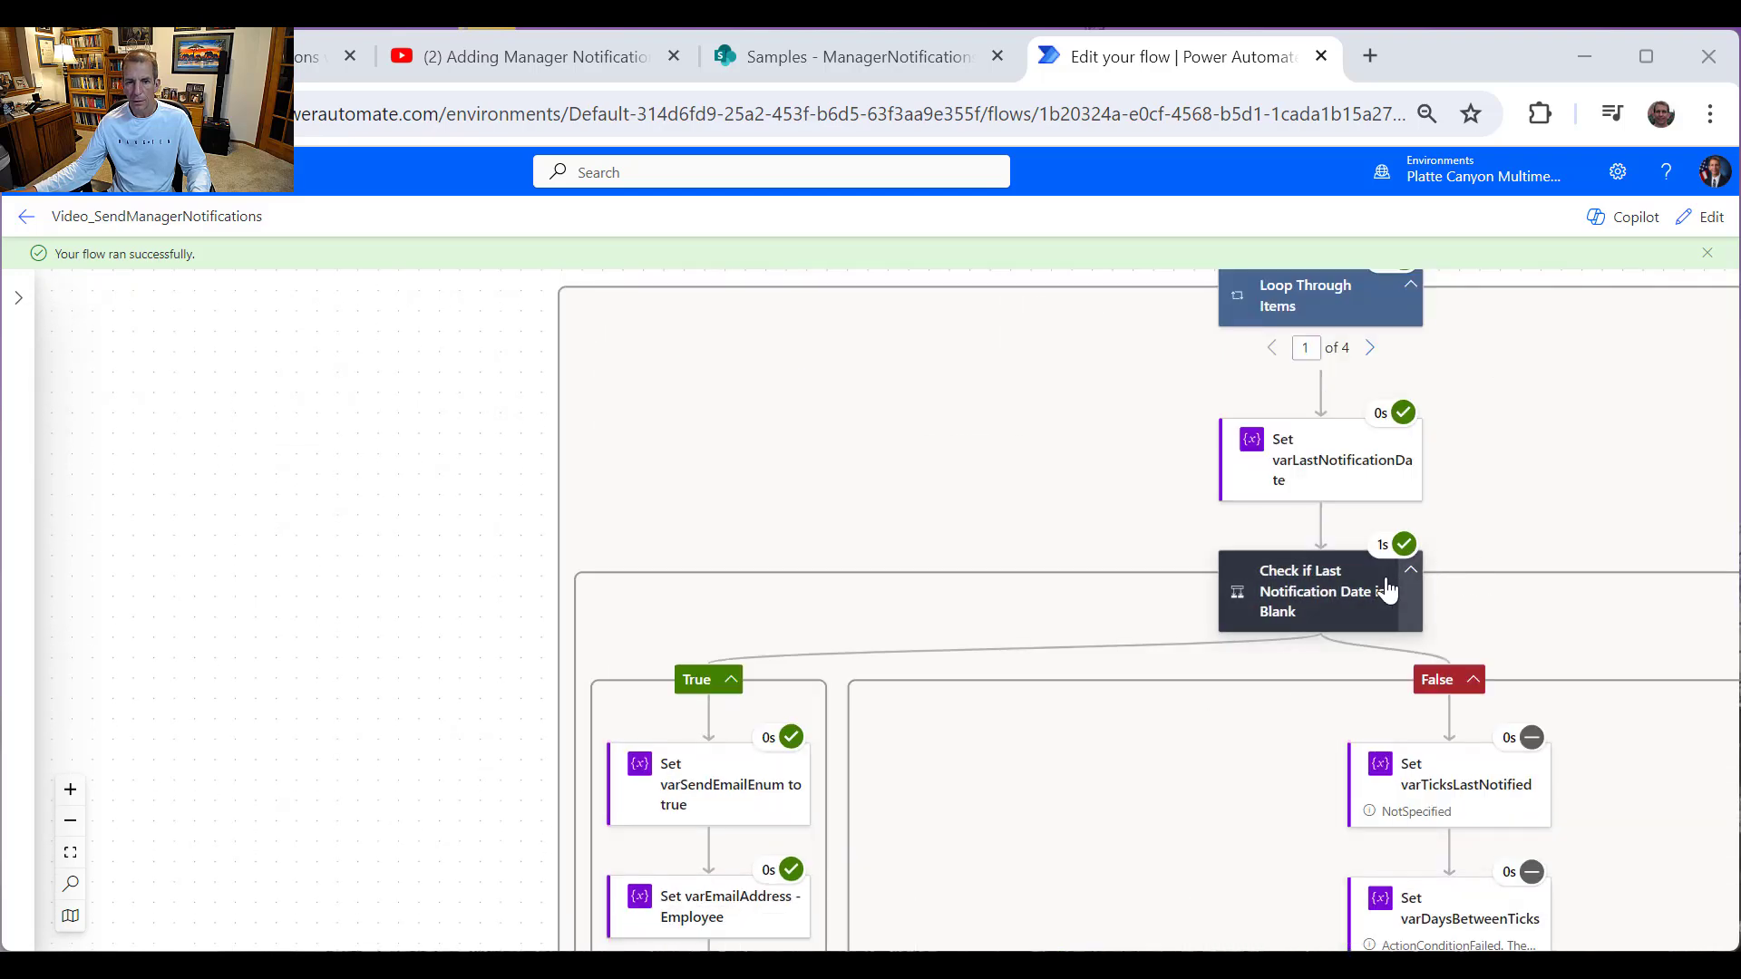
scroll(1384, 588, "down", 1)
scroll(939, 526, "down", 2)
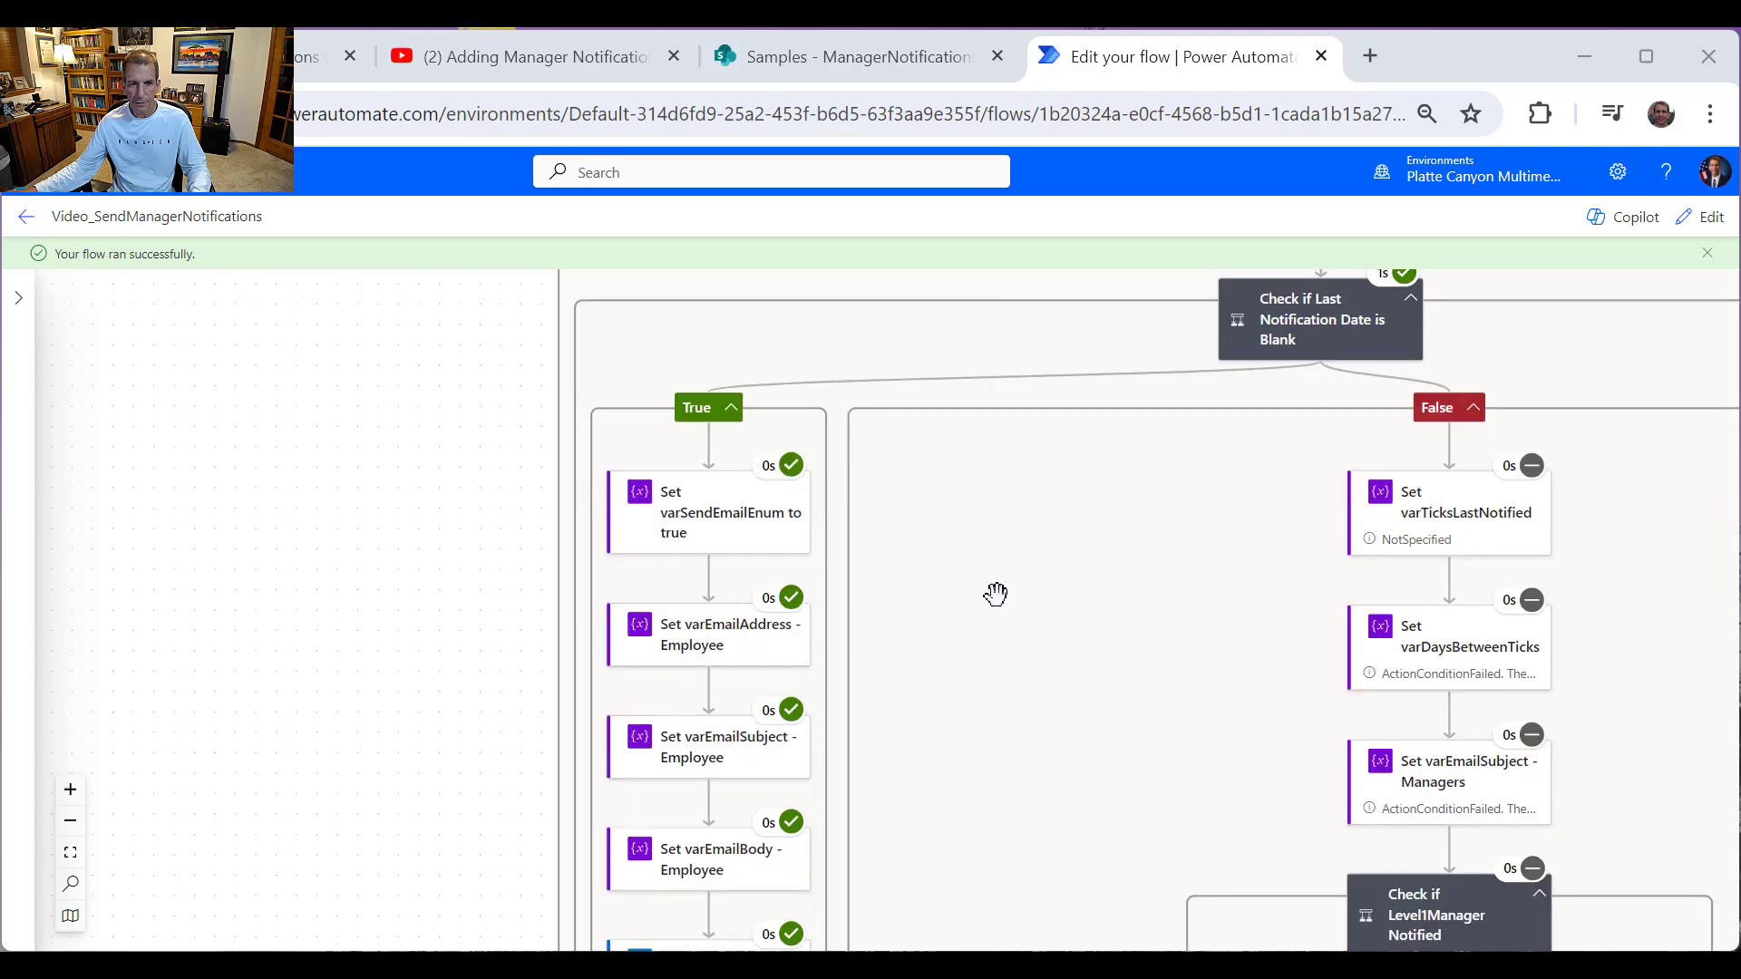
scroll(766, 563, "down", 2)
scroll(757, 424, "up", 3)
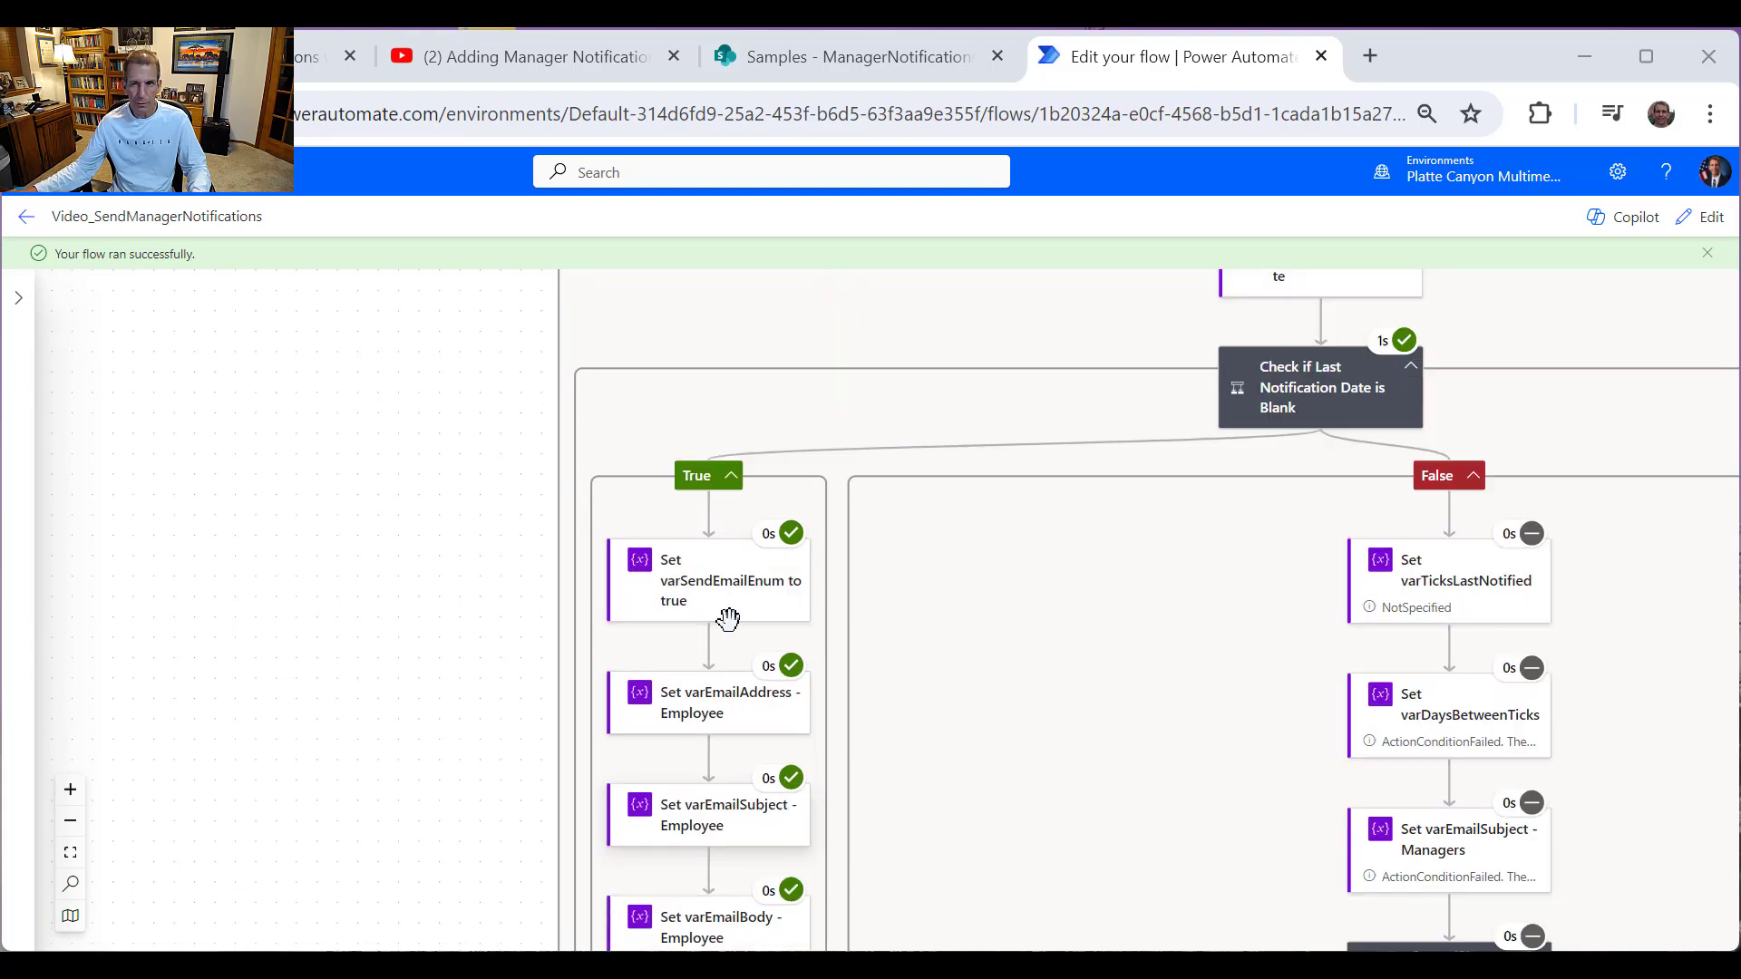
scroll(834, 611, "up", 1)
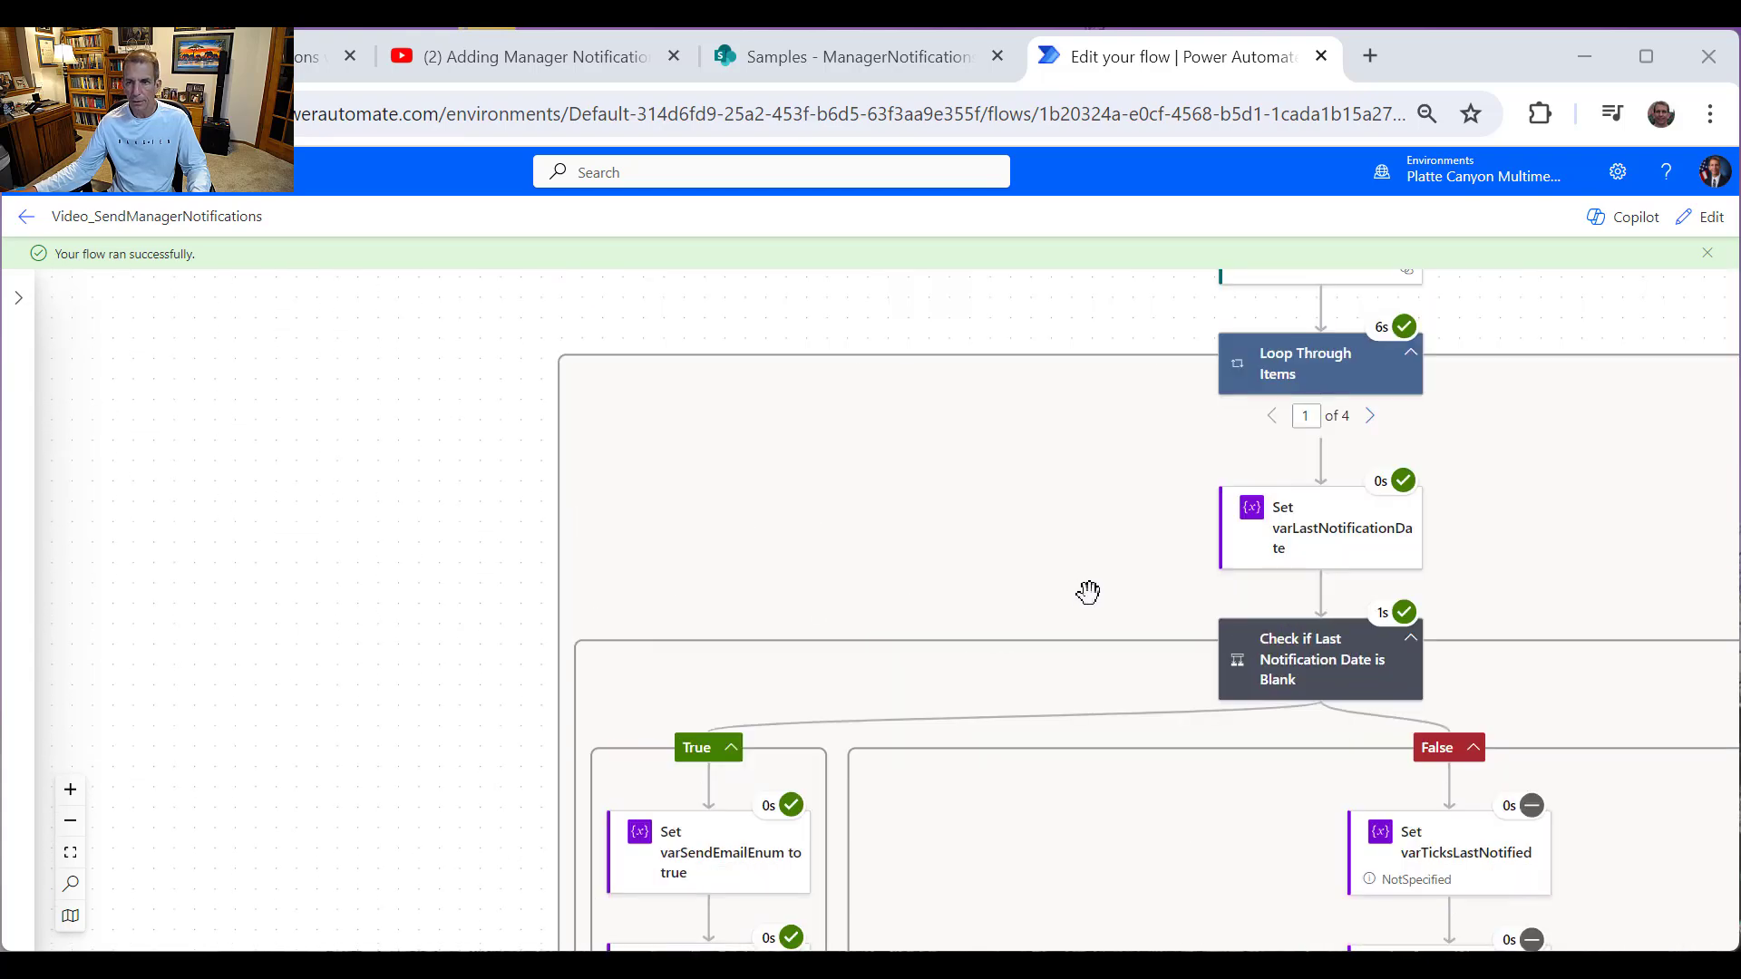
Step: Step through the Loop Through Items iterations up to the fourth, checking which branch of the blank notification date check ran
left_click(1369, 417)
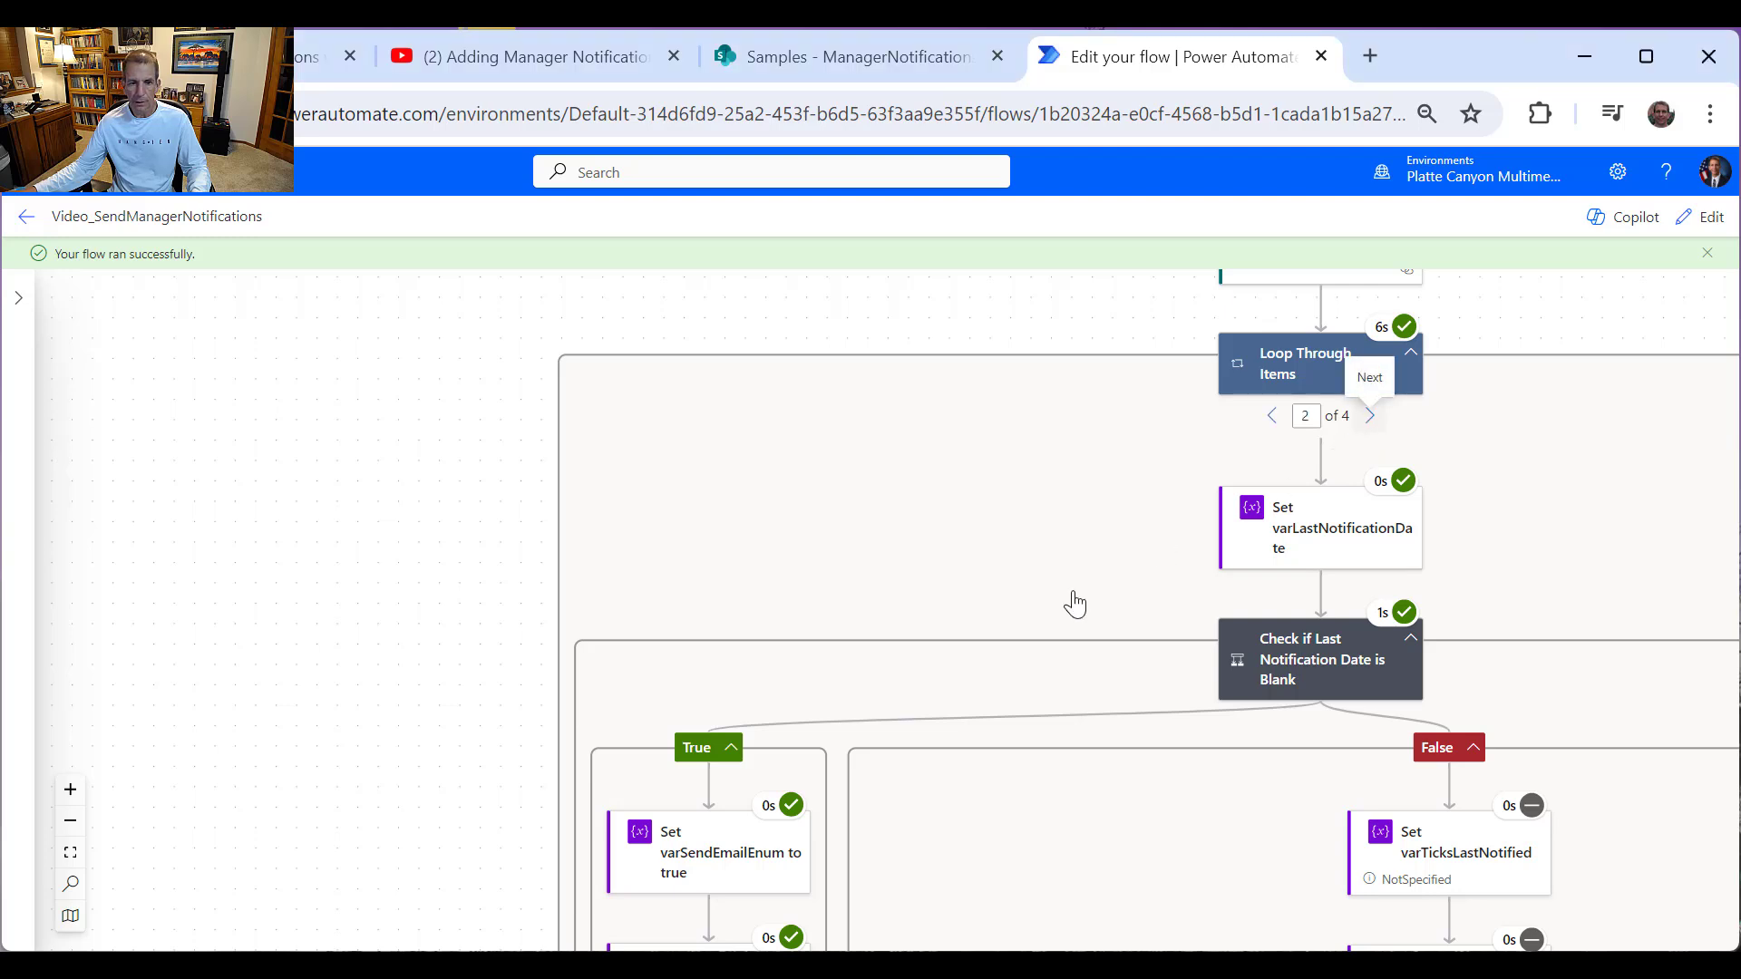
left_click(1370, 415)
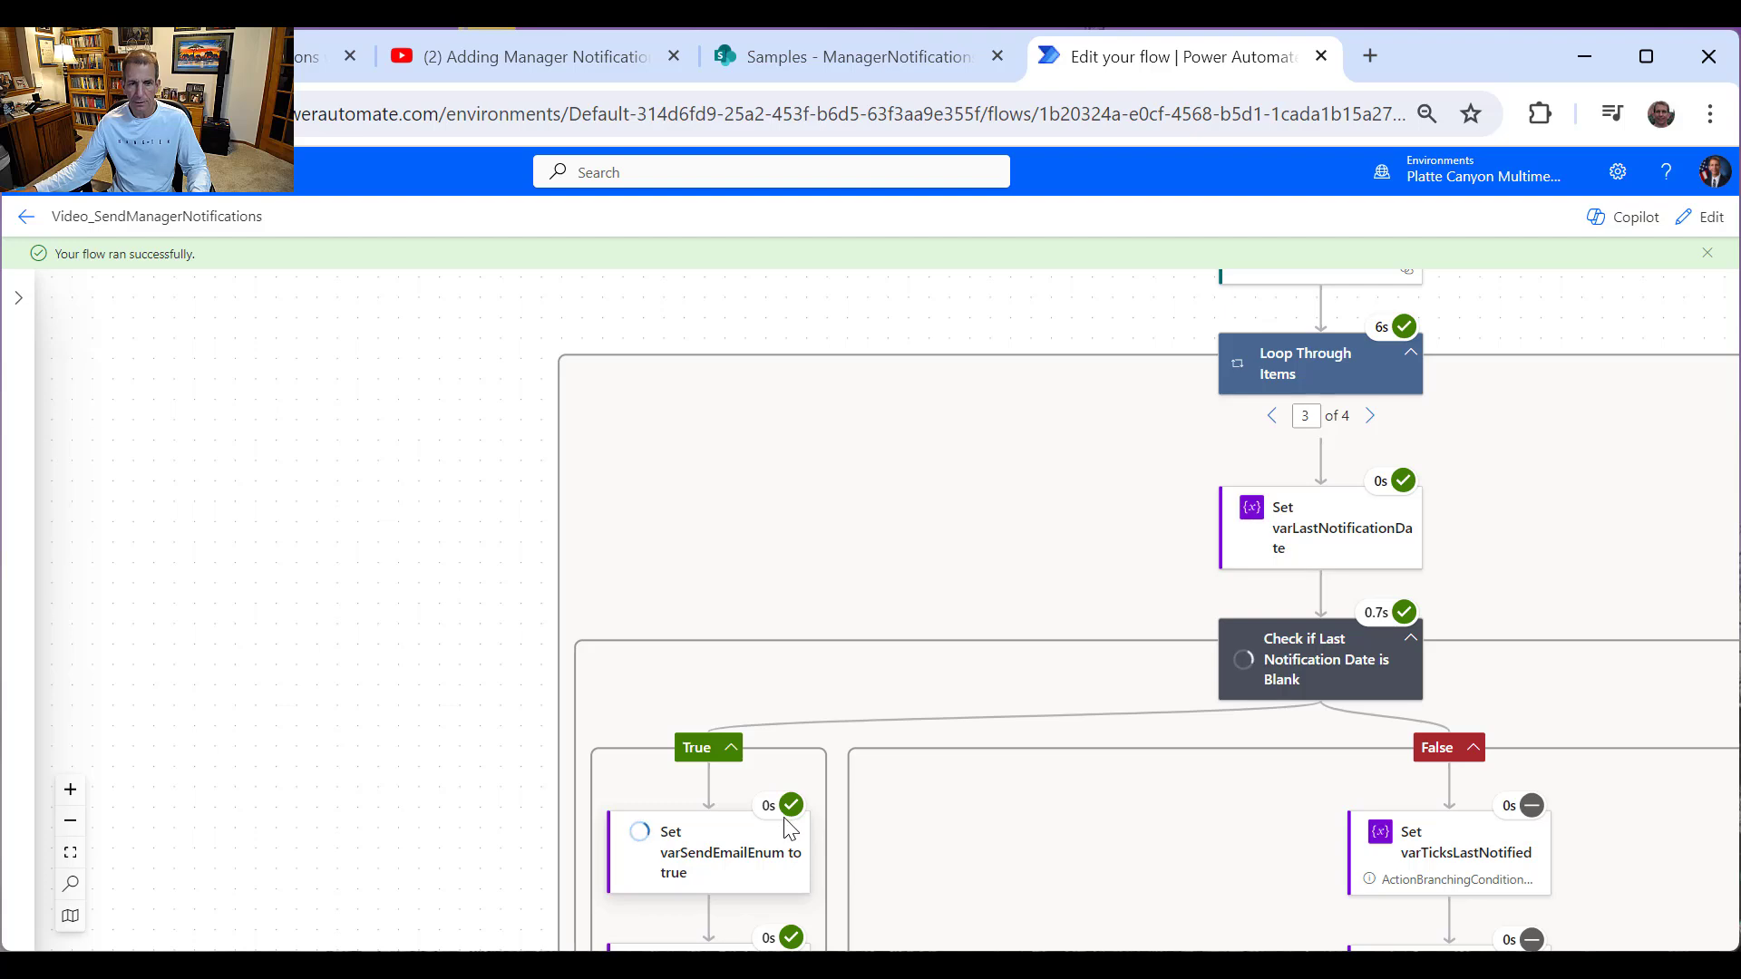
left_click(1370, 417)
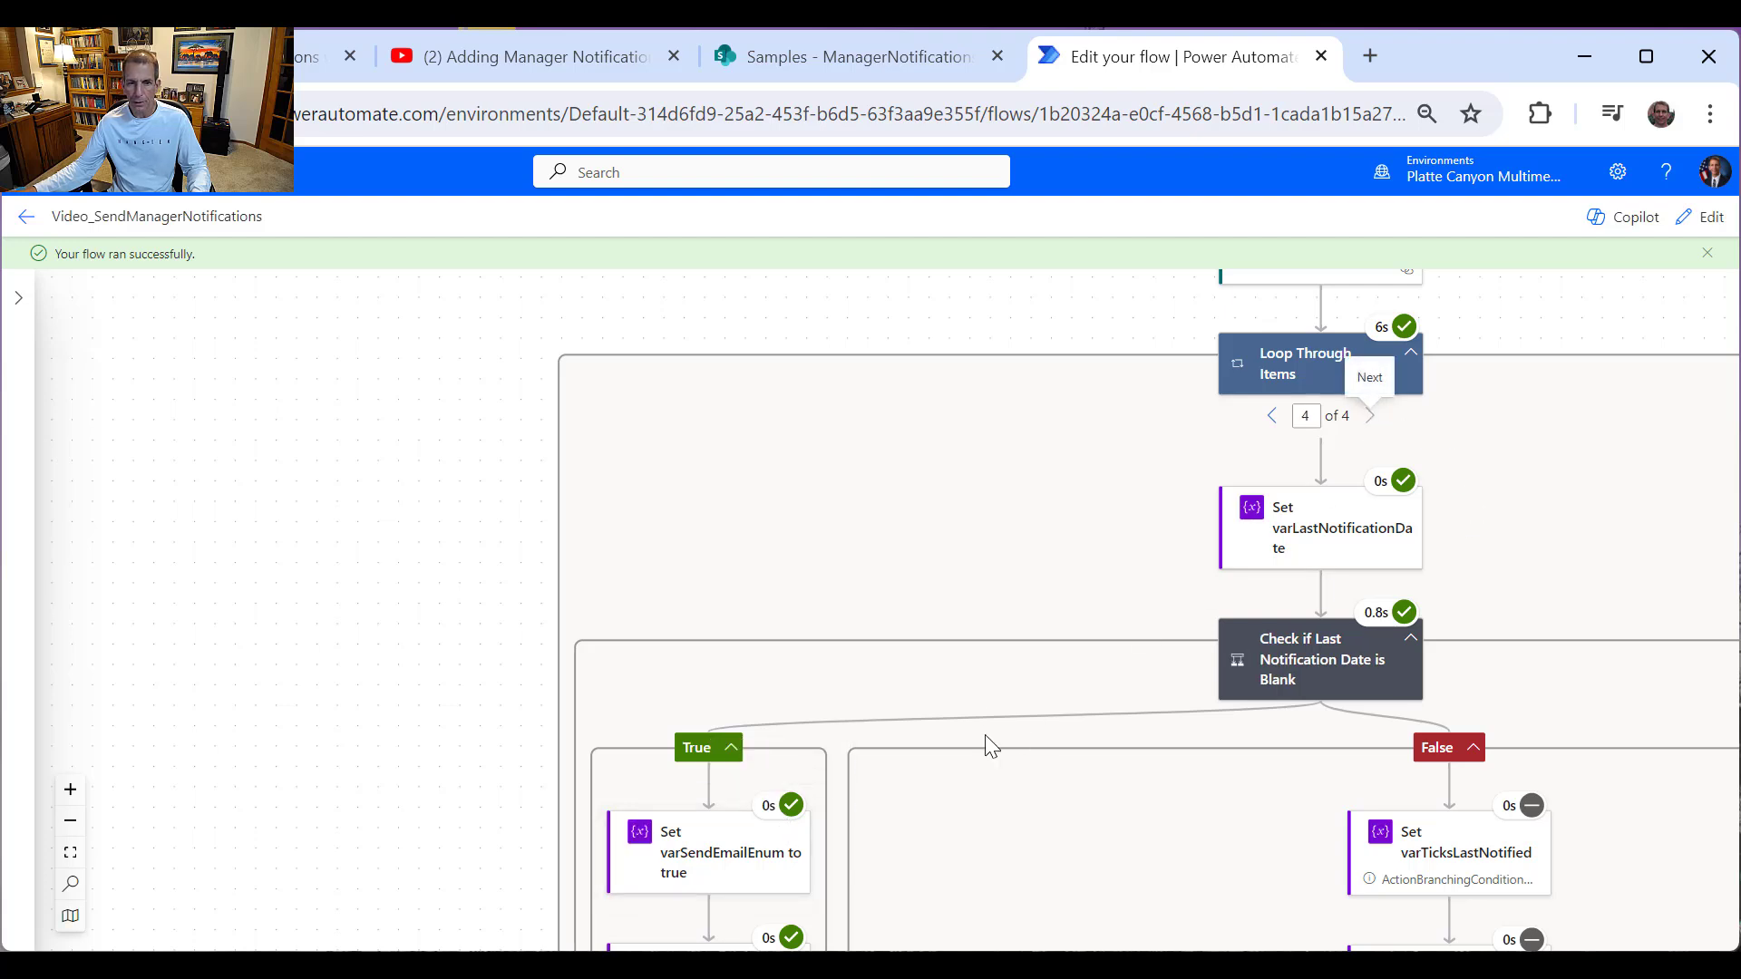
scroll(862, 722, "down", 2)
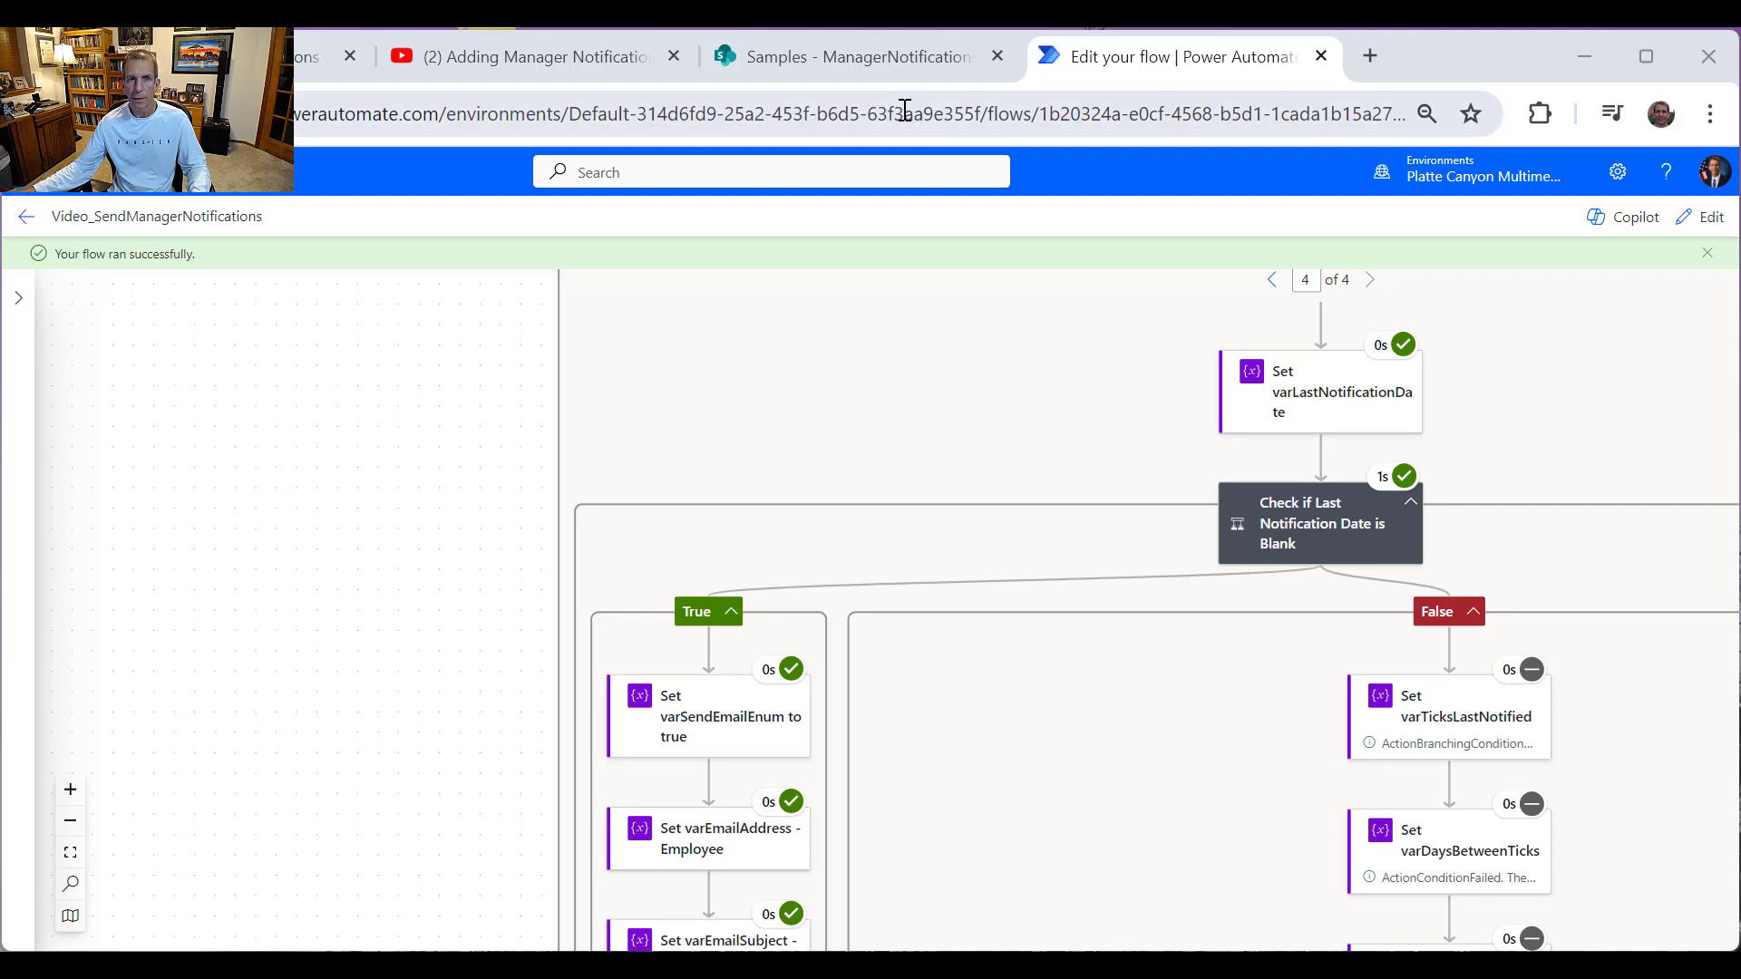
Step: Switch to the ManagerNotifications list in SharePoint, reload it, and review its completion status, last-notified date and manager columns
left_click(836, 60)
right_click(988, 377)
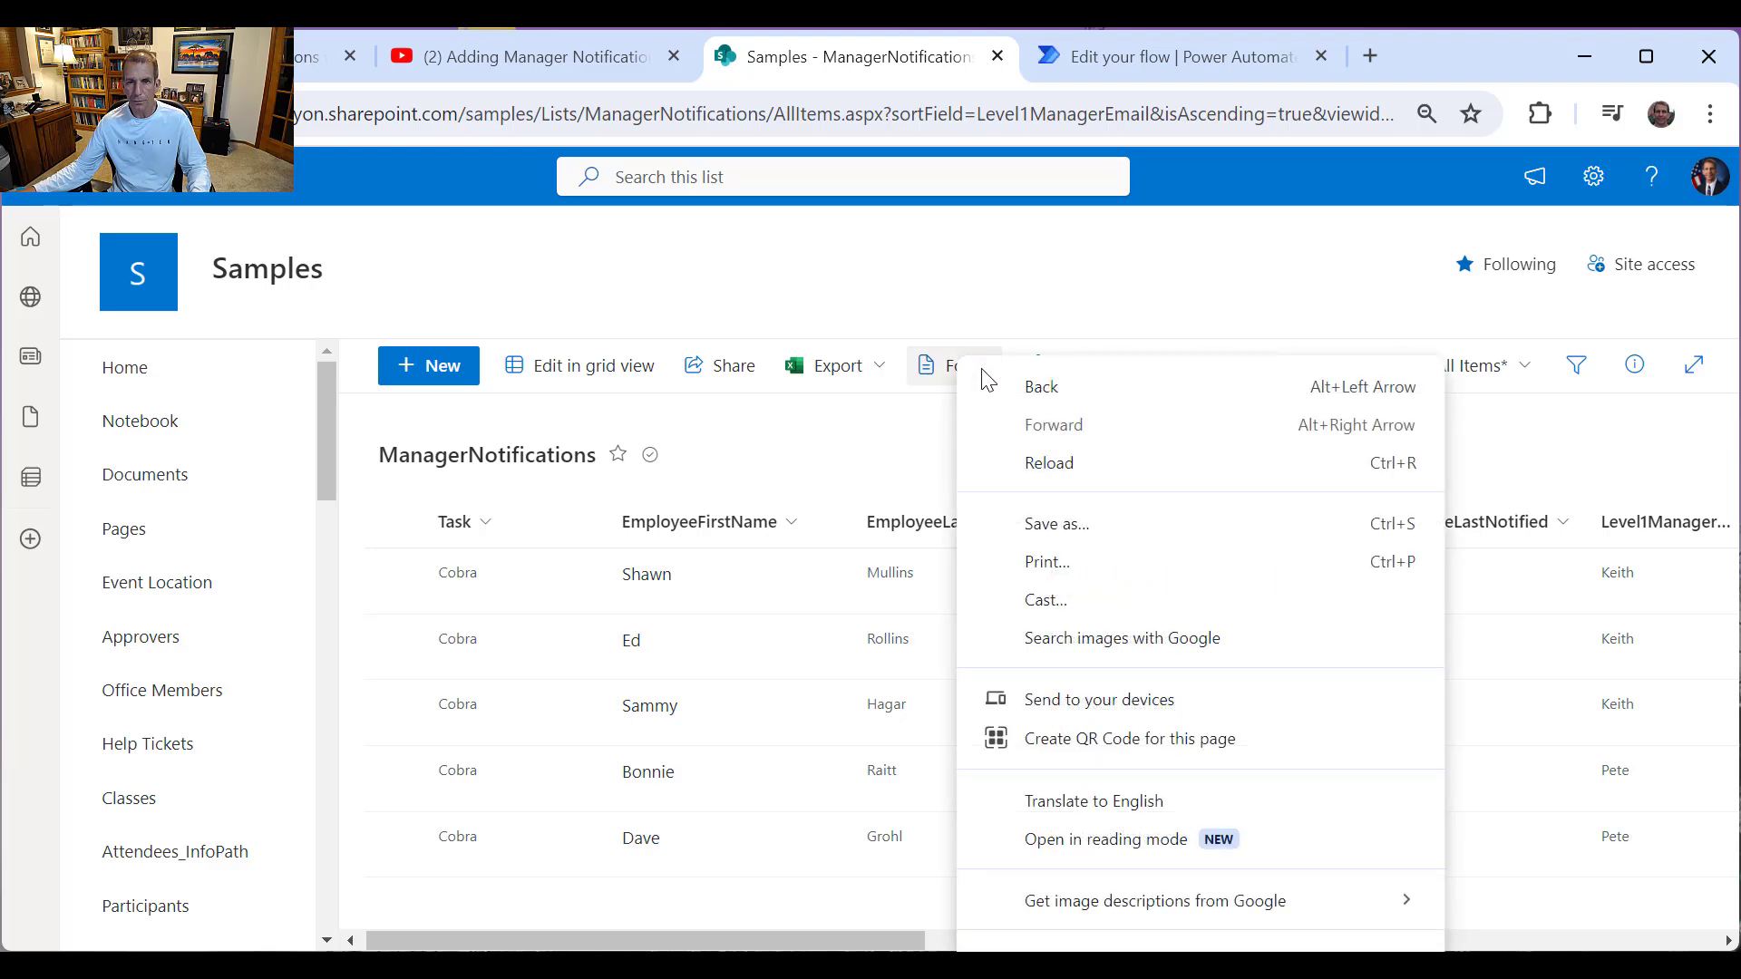
left_click(1068, 463)
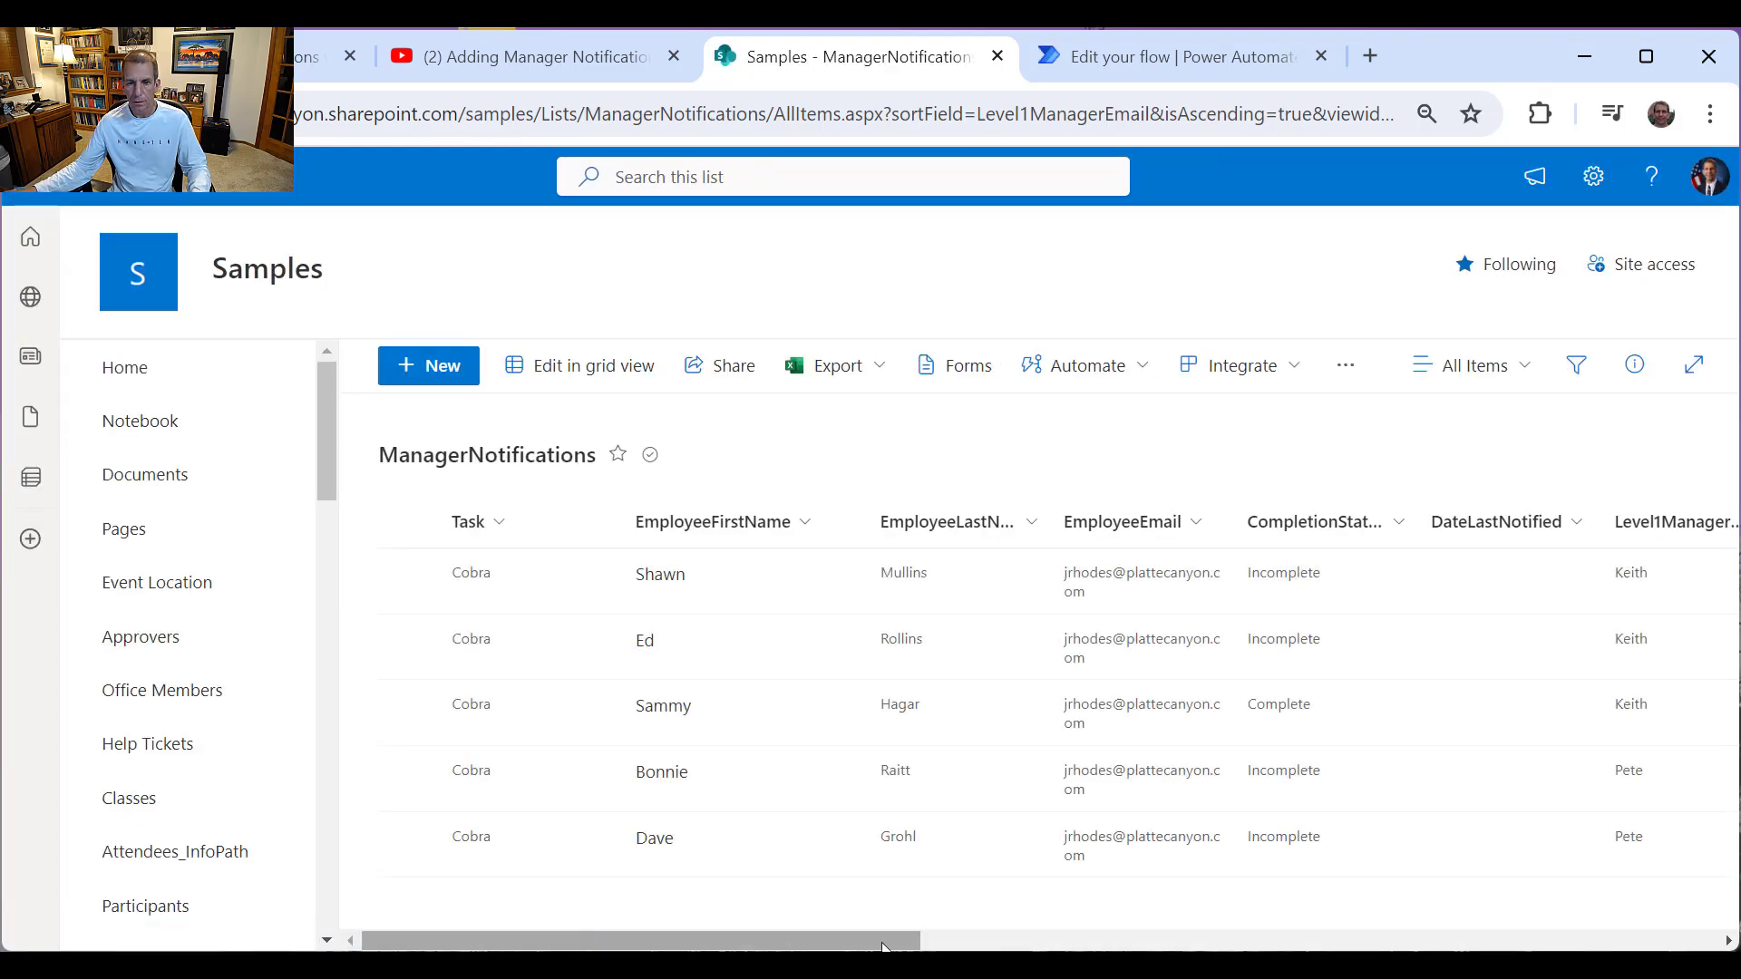
left_click_drag(907, 941, 1098, 941)
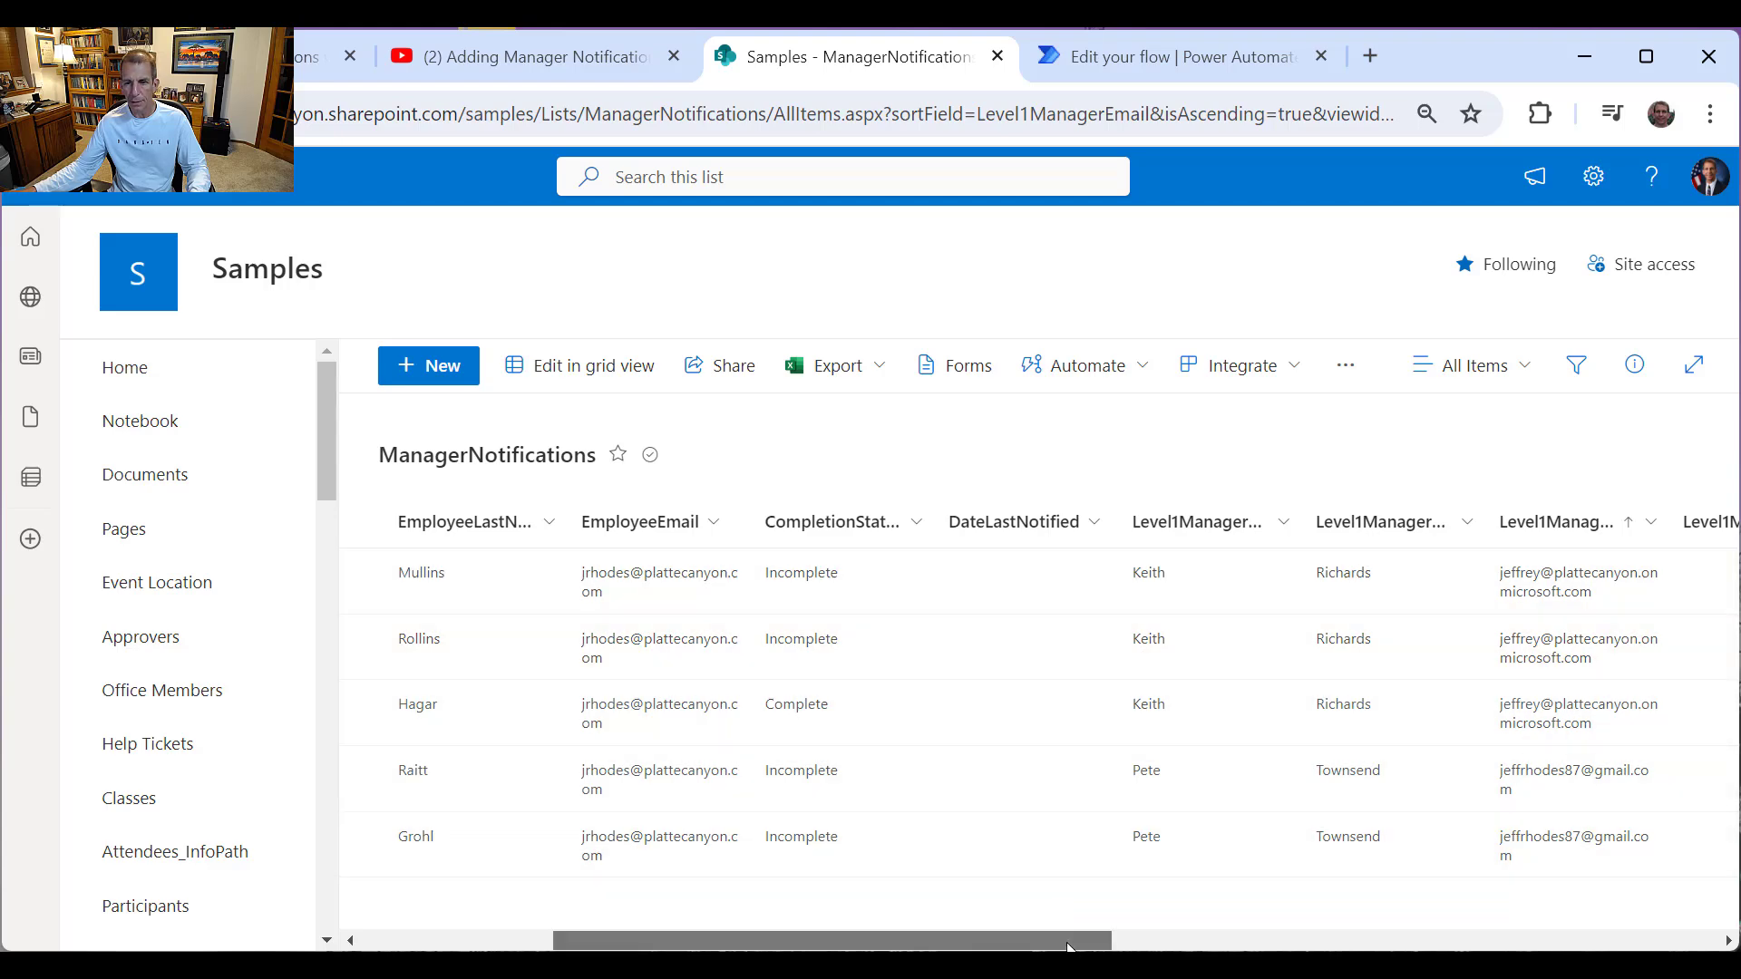
left_click_drag(1057, 941, 857, 897)
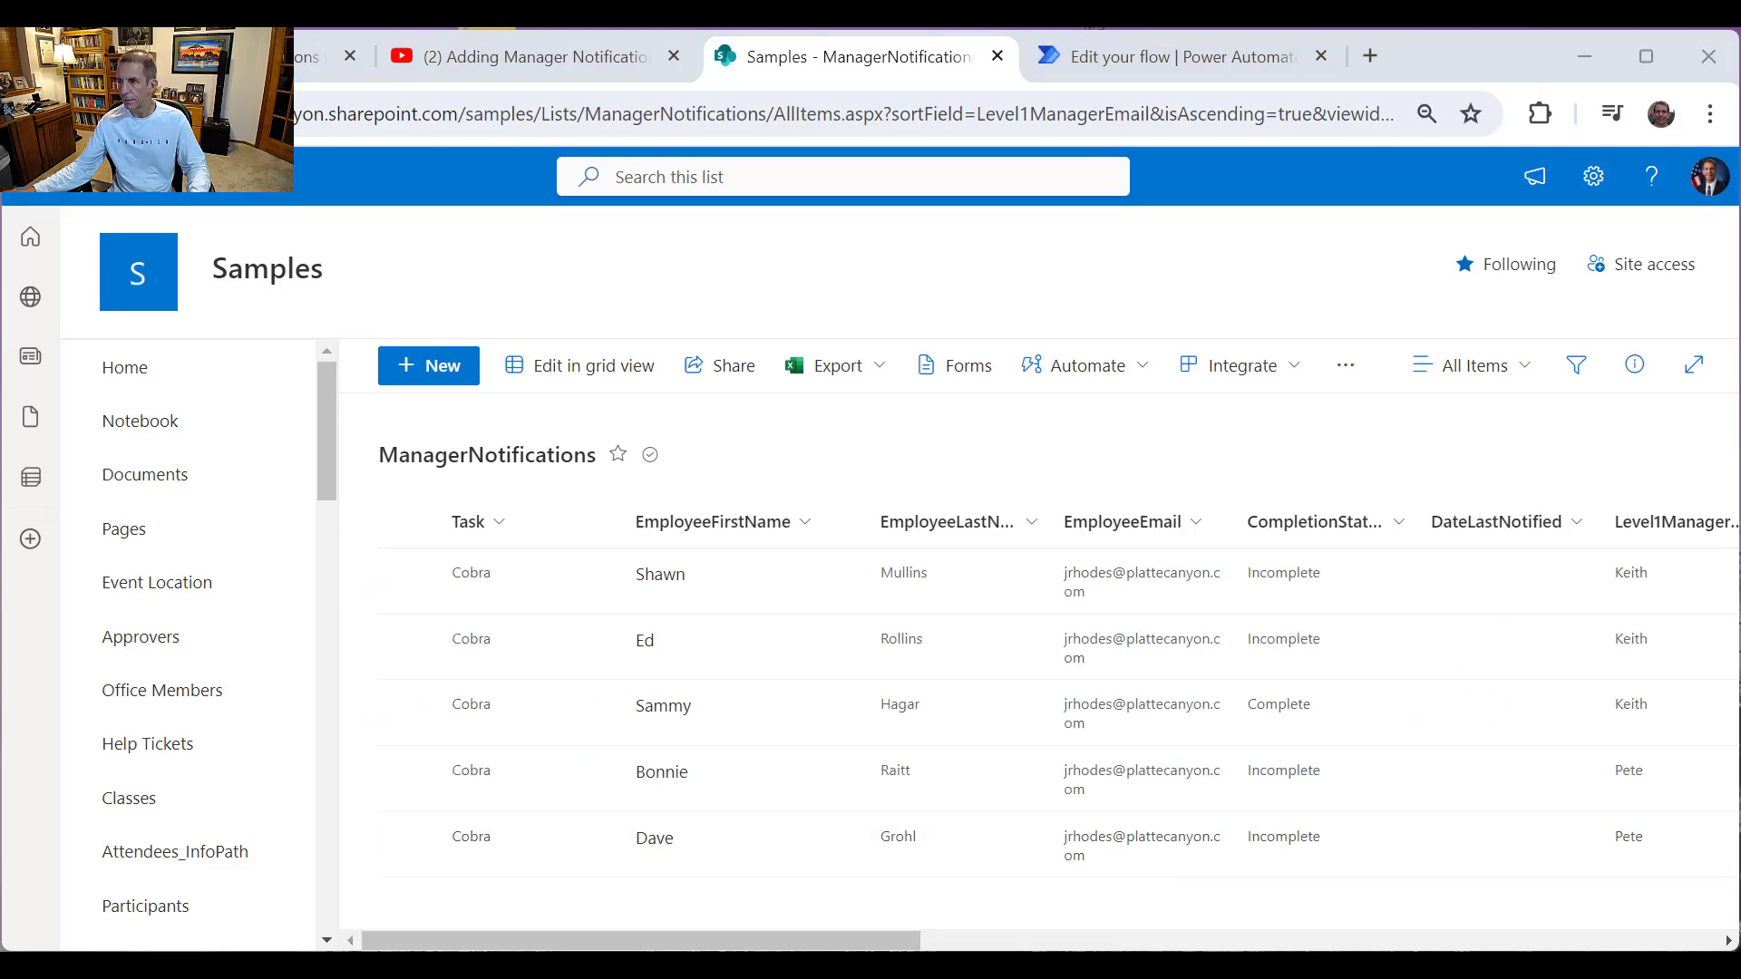
Step: Switch to the Outlook message "Your task 'Cobra' is Incomplete", read it, and close it
key("alt+Tab")
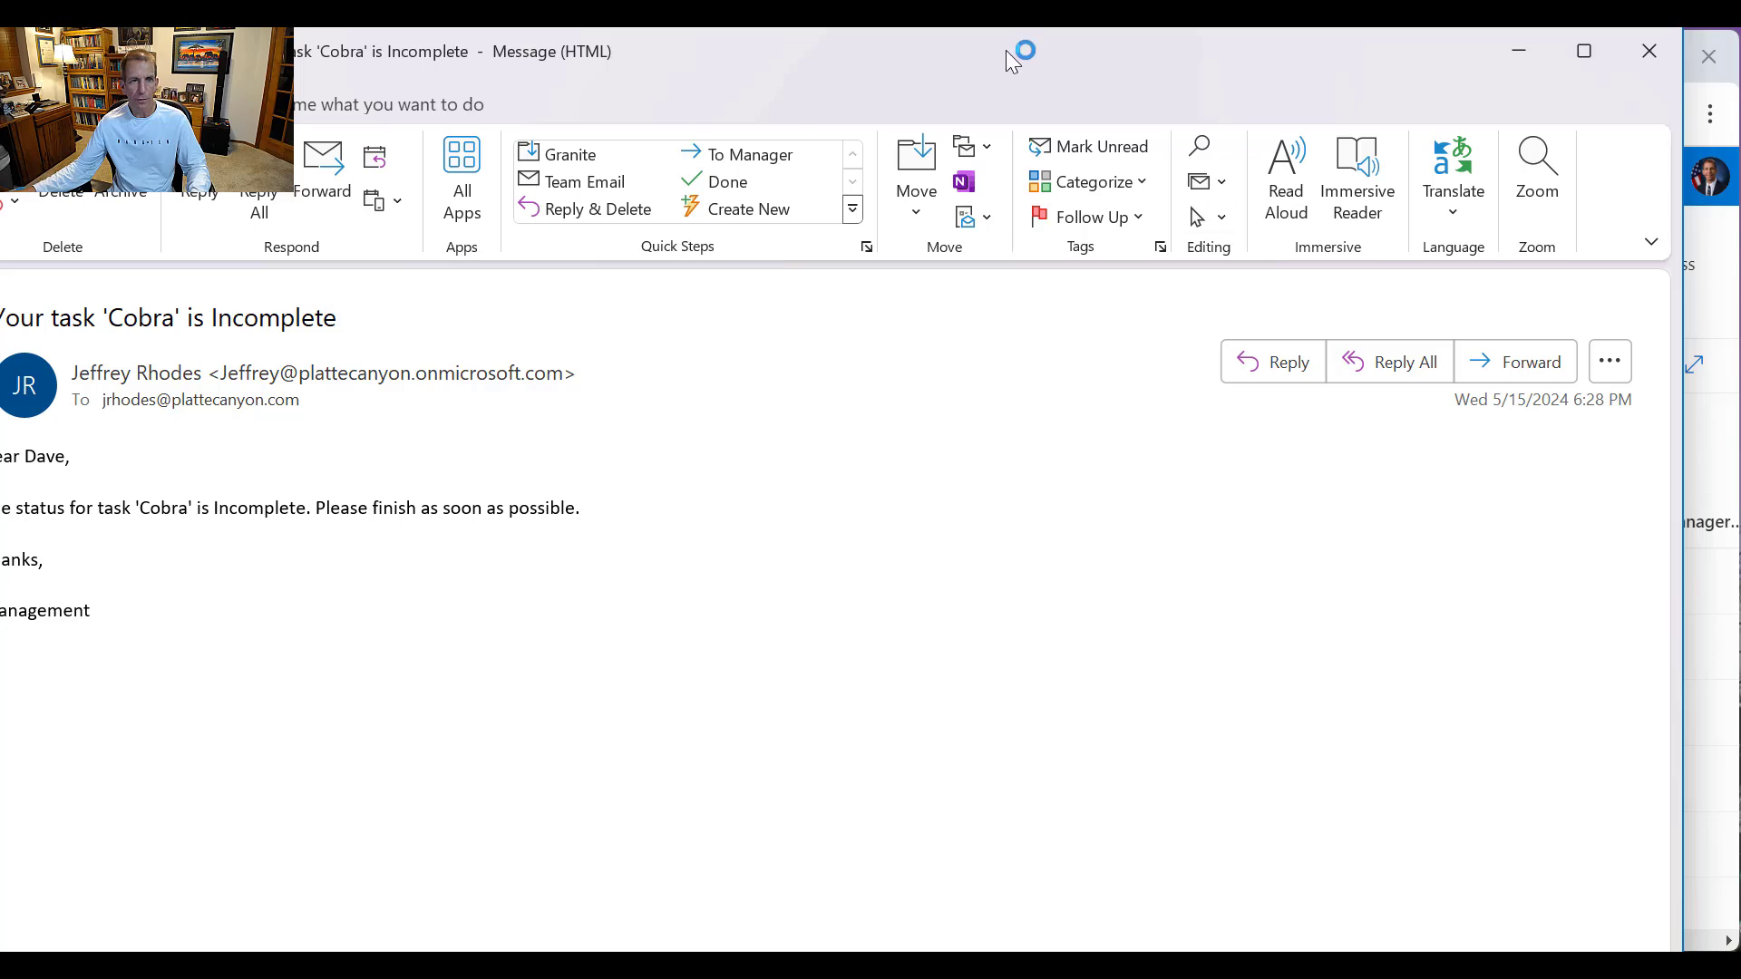
left_click_drag(940, 48, 1057, 51)
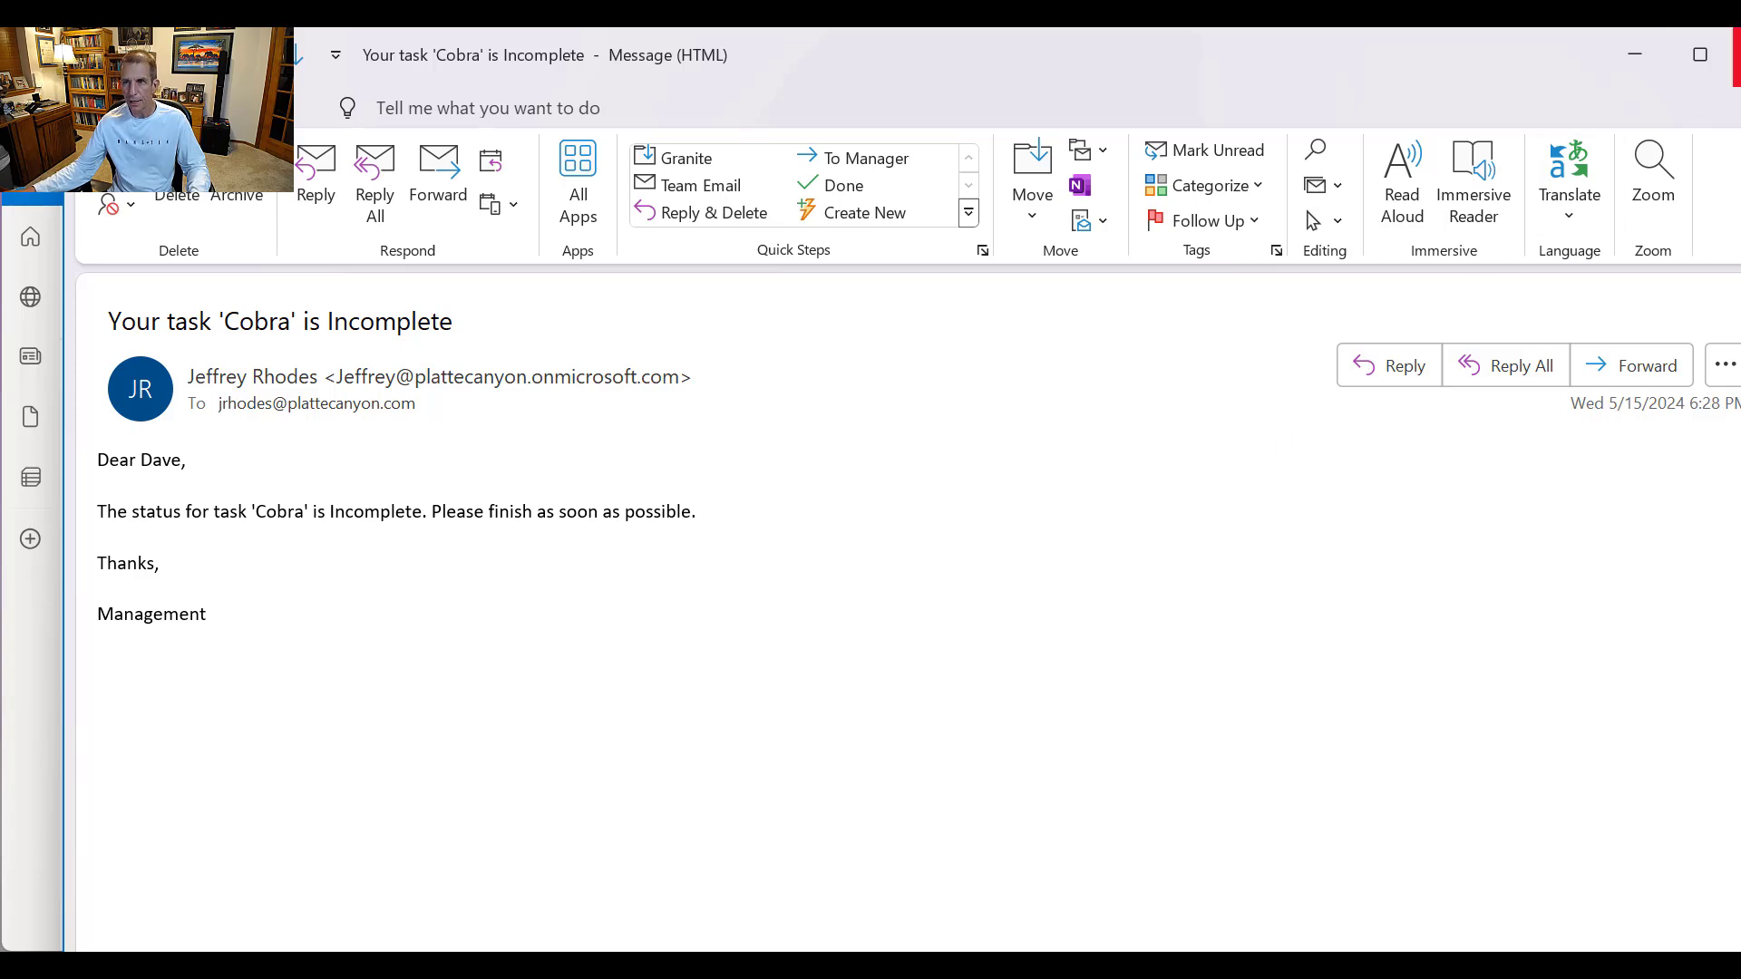
left_click(1735, 55)
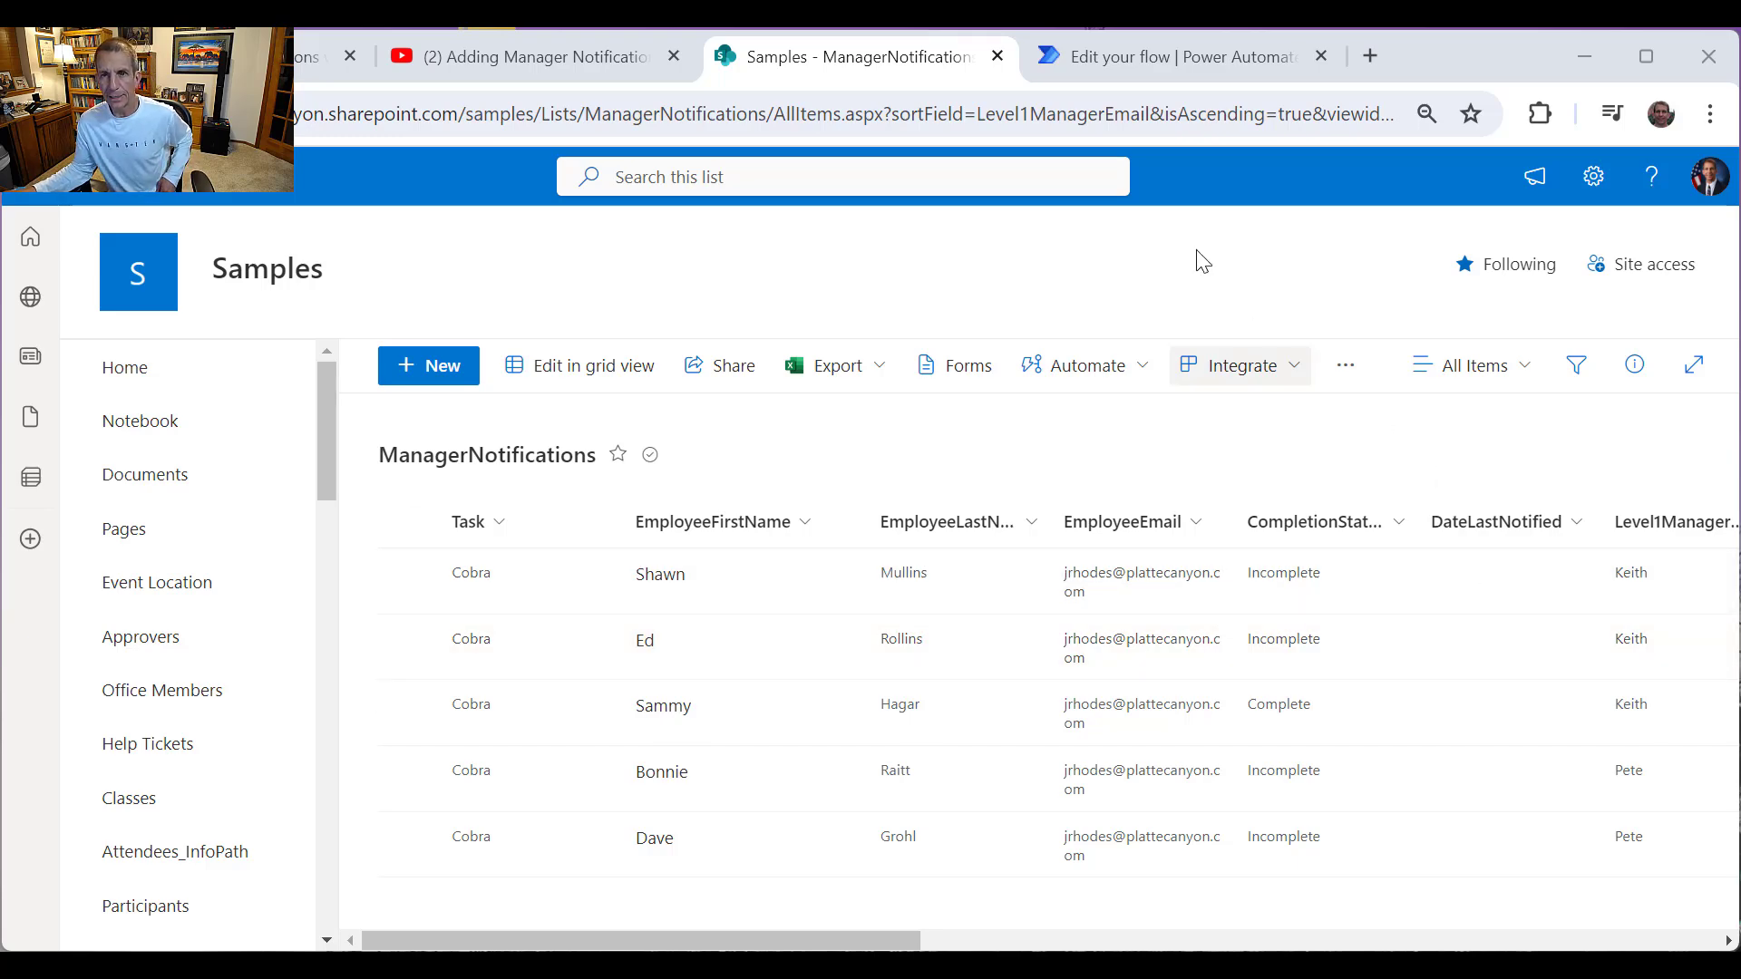
Step: Return to the flow run in Power Automate, check the employee email branch, and reopen the flow for editing
left_click(1124, 58)
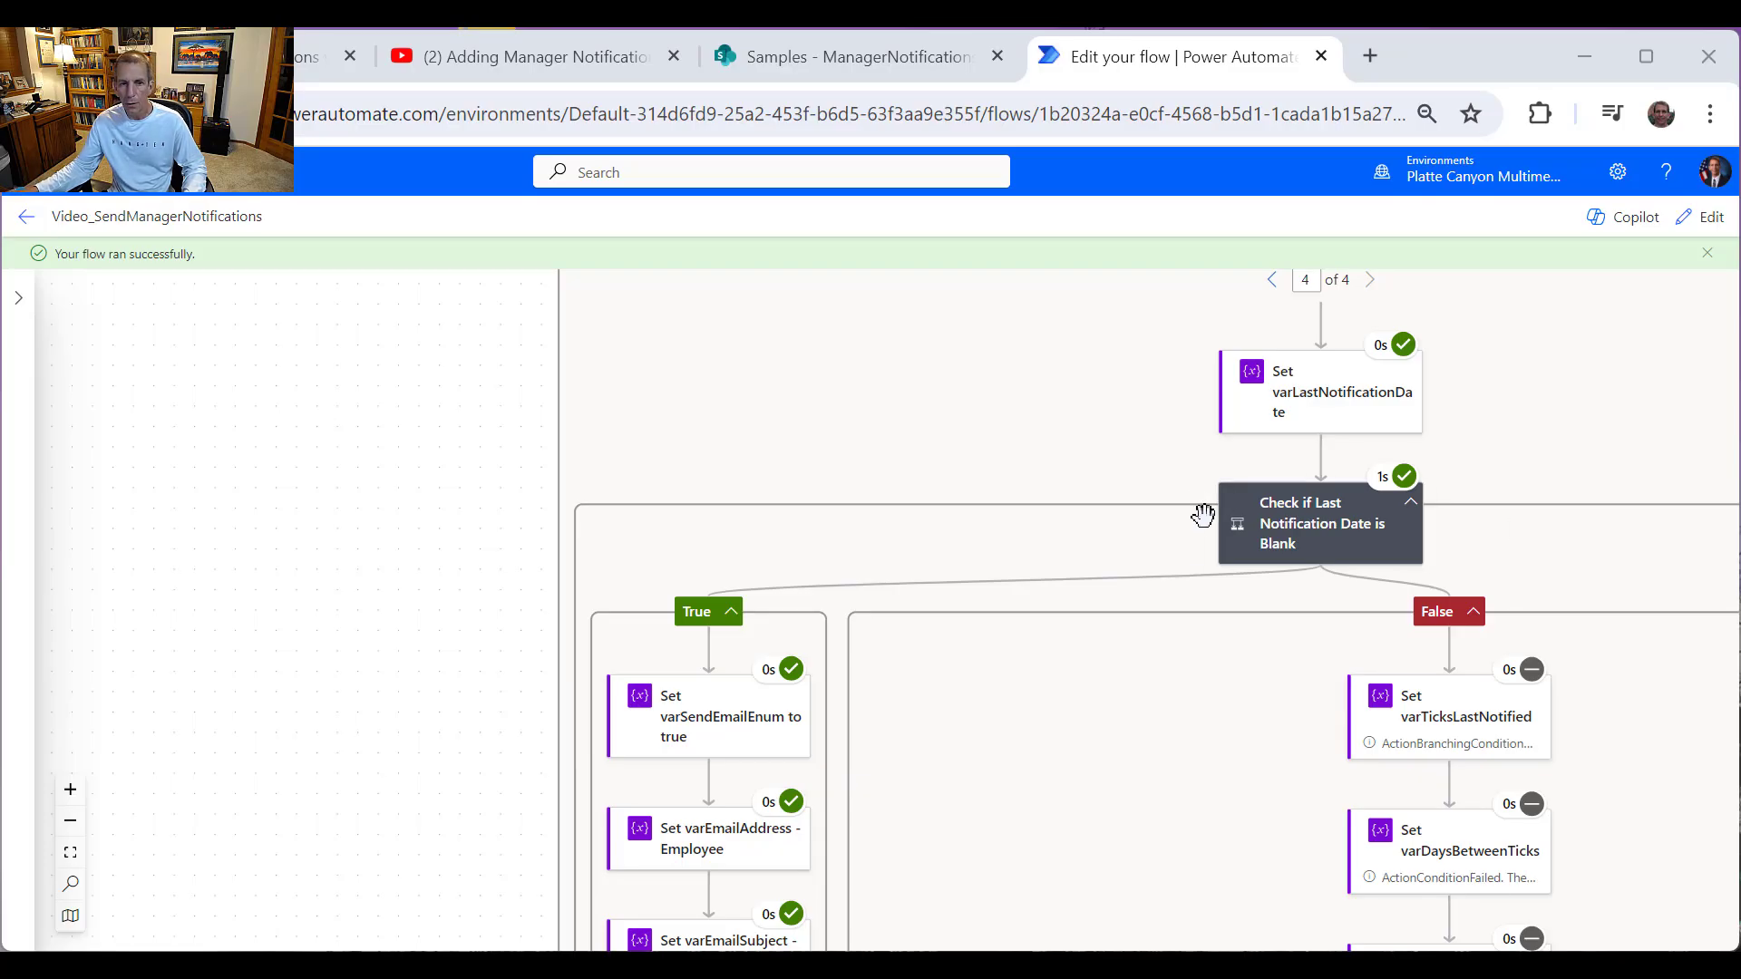
scroll(731, 710, "down", 4)
scroll(692, 752, "down", 2)
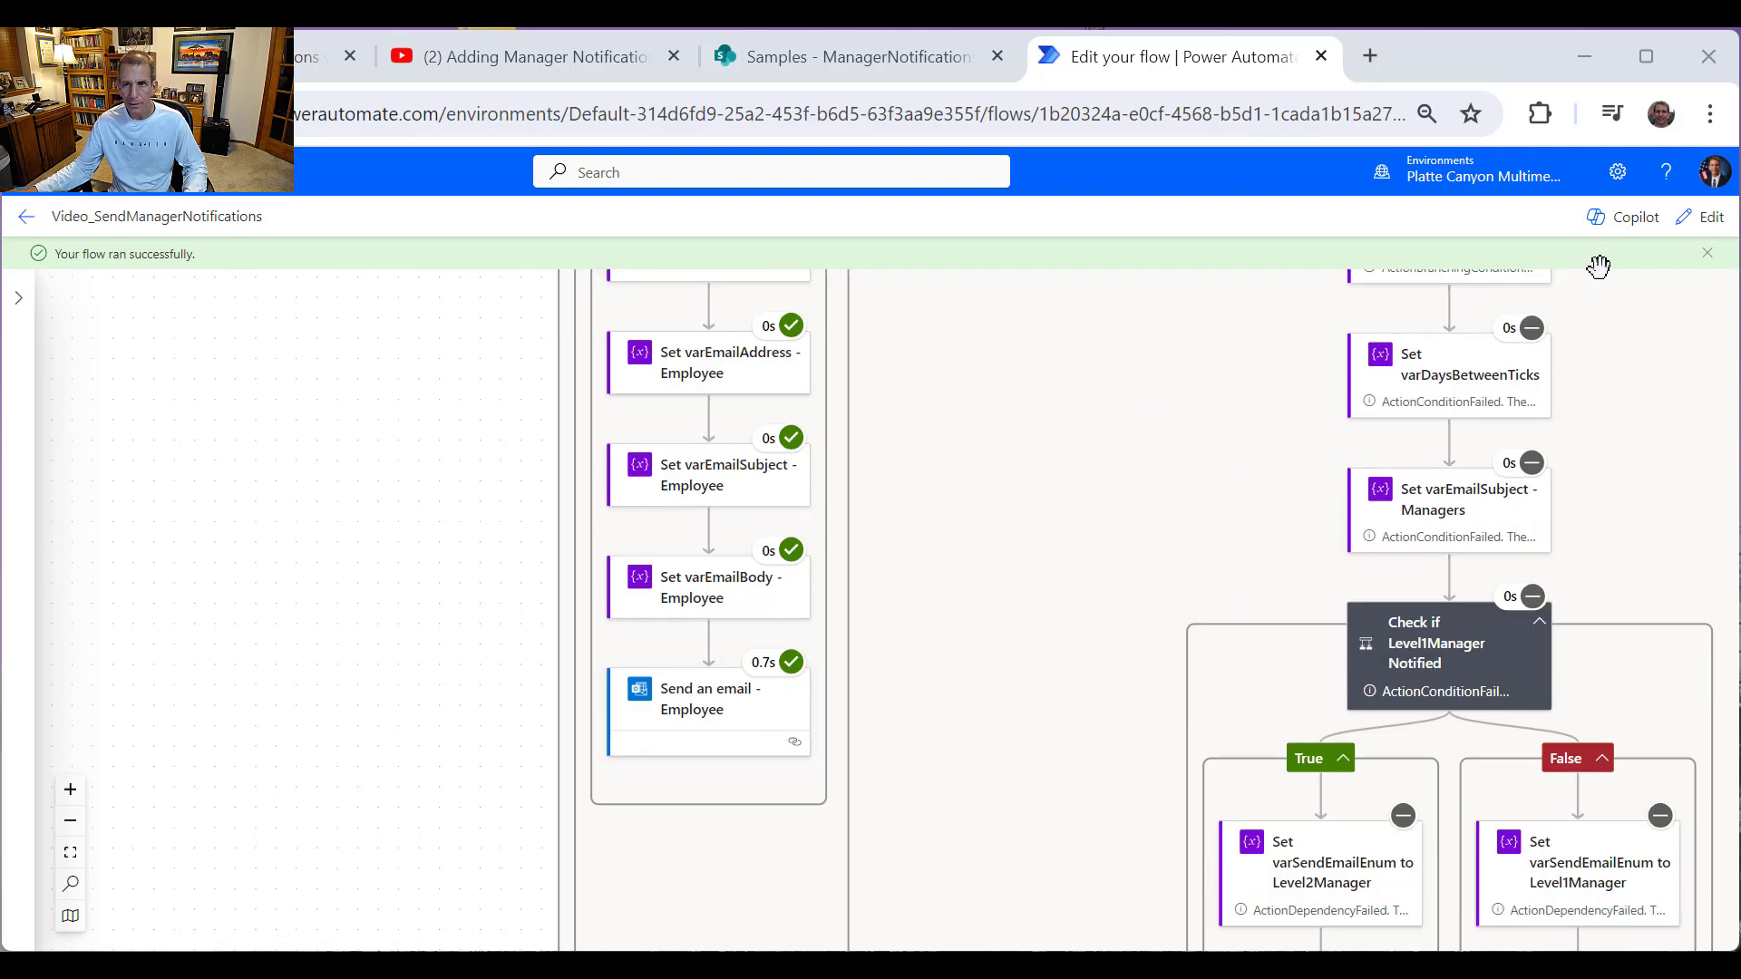
left_click(1703, 218)
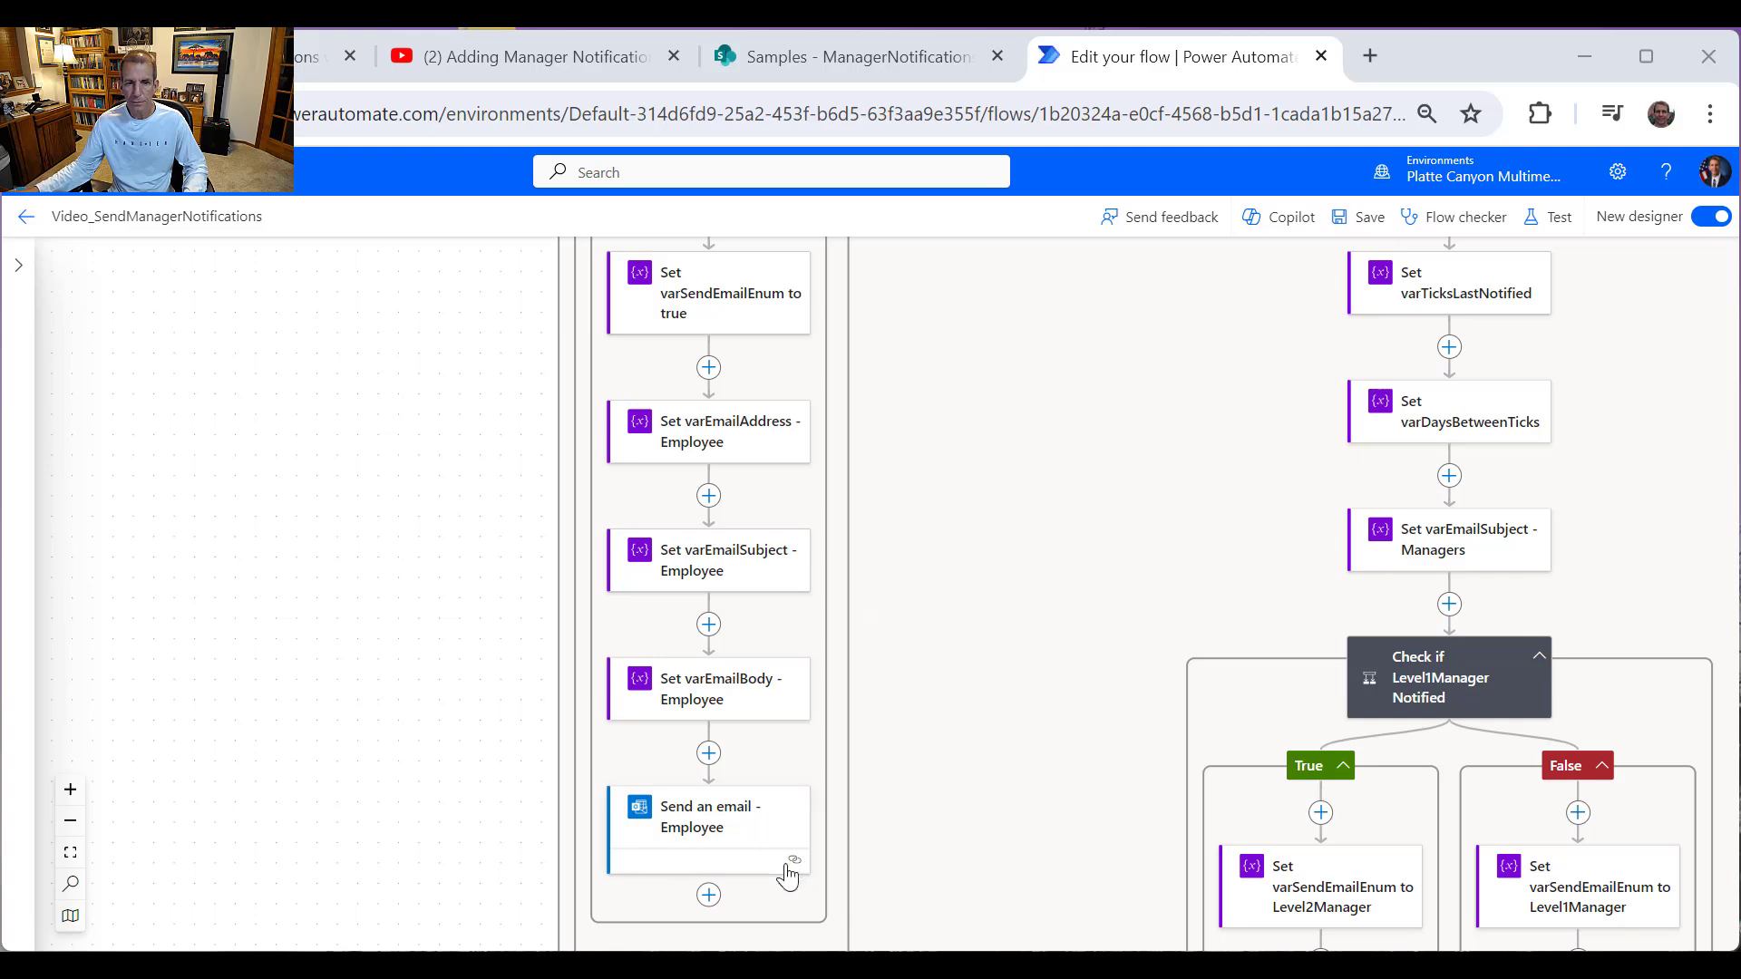
Step: Add a SharePoint Update item action directly after the Send an email - Employee action
left_click(708, 759)
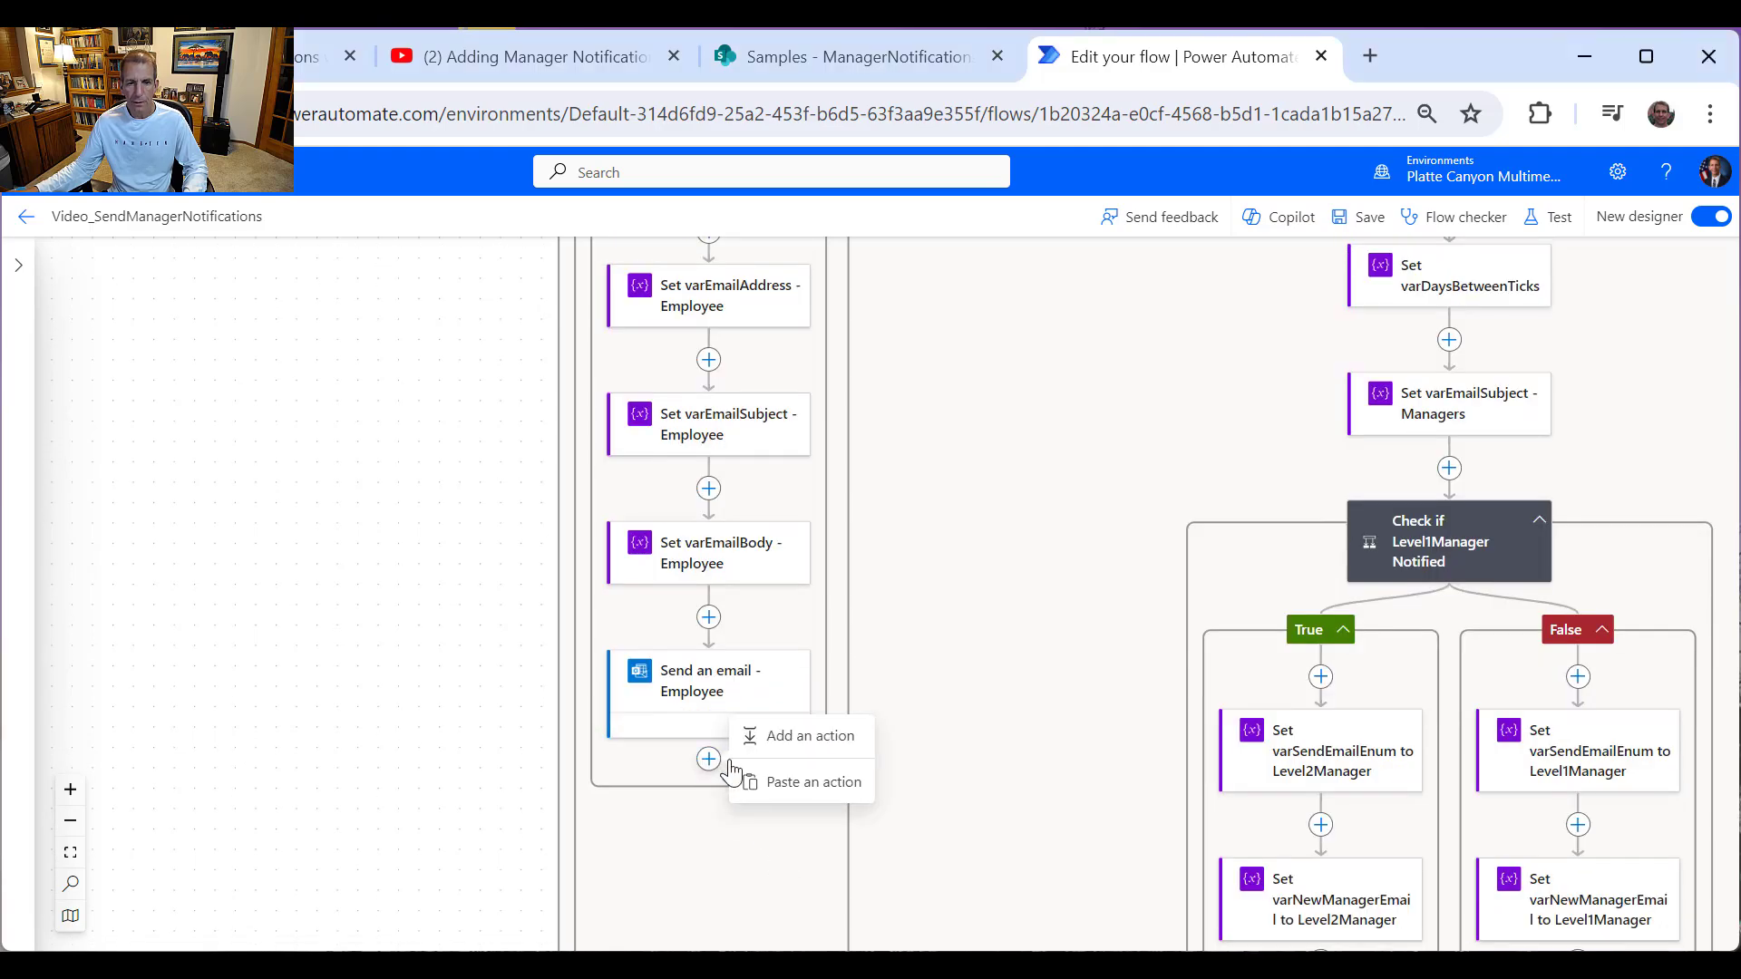
left_click(809, 736)
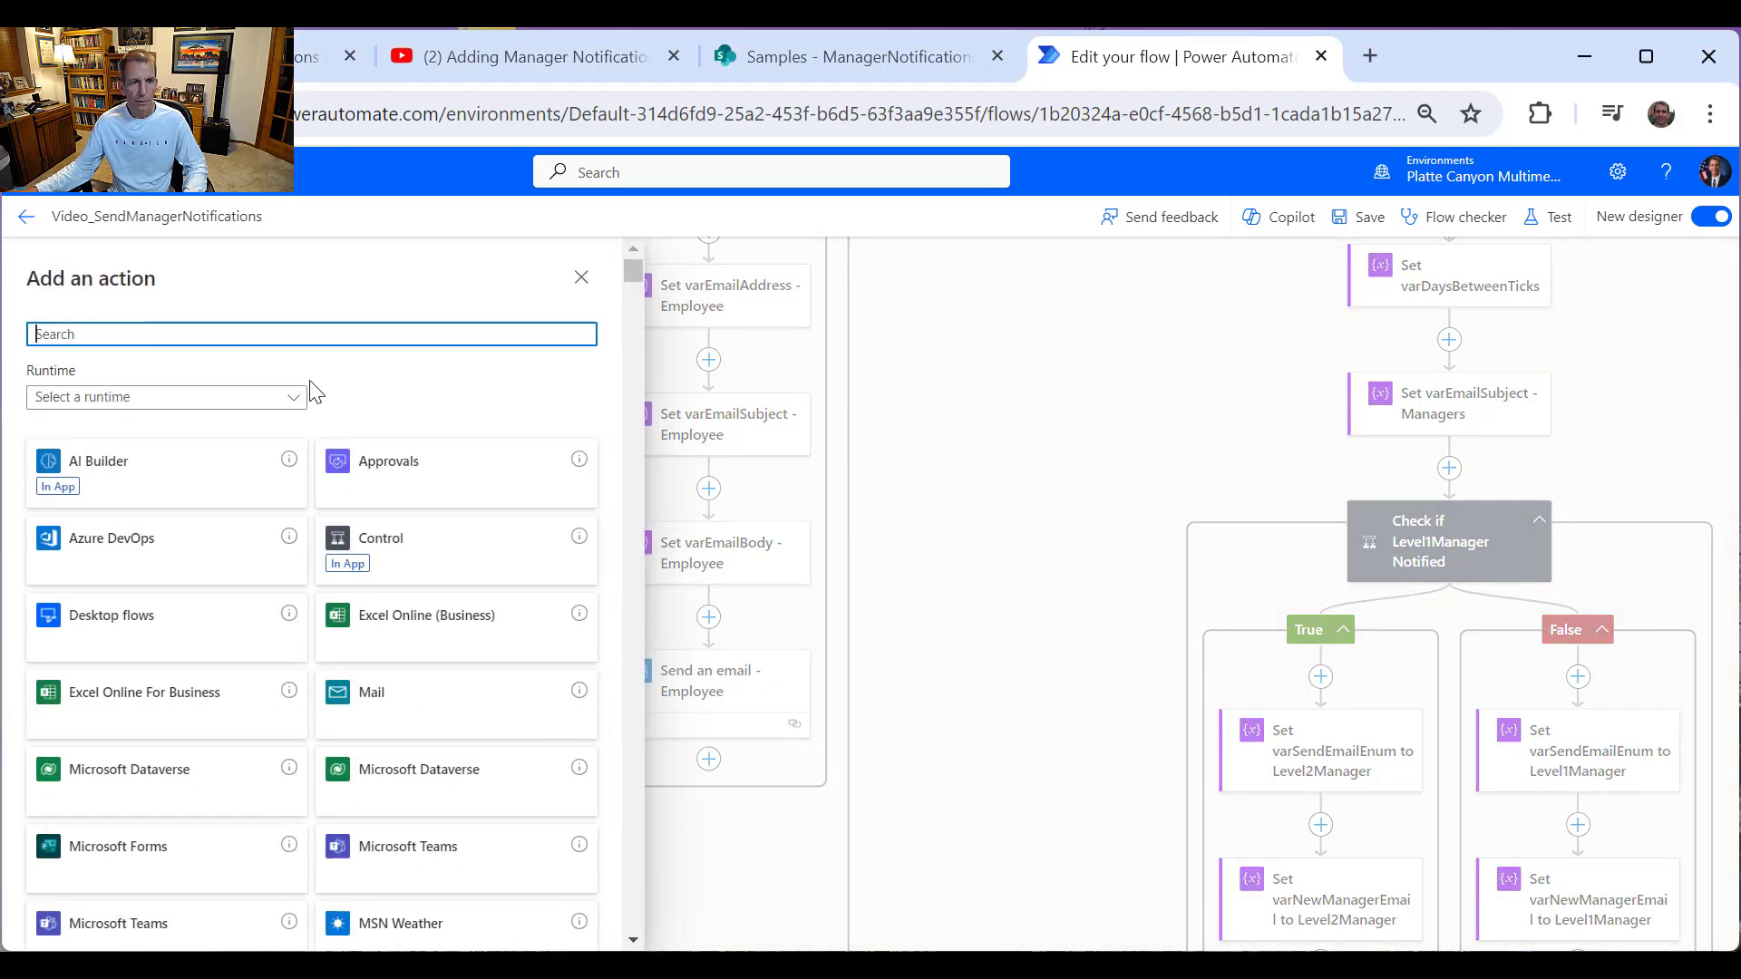
type("S")
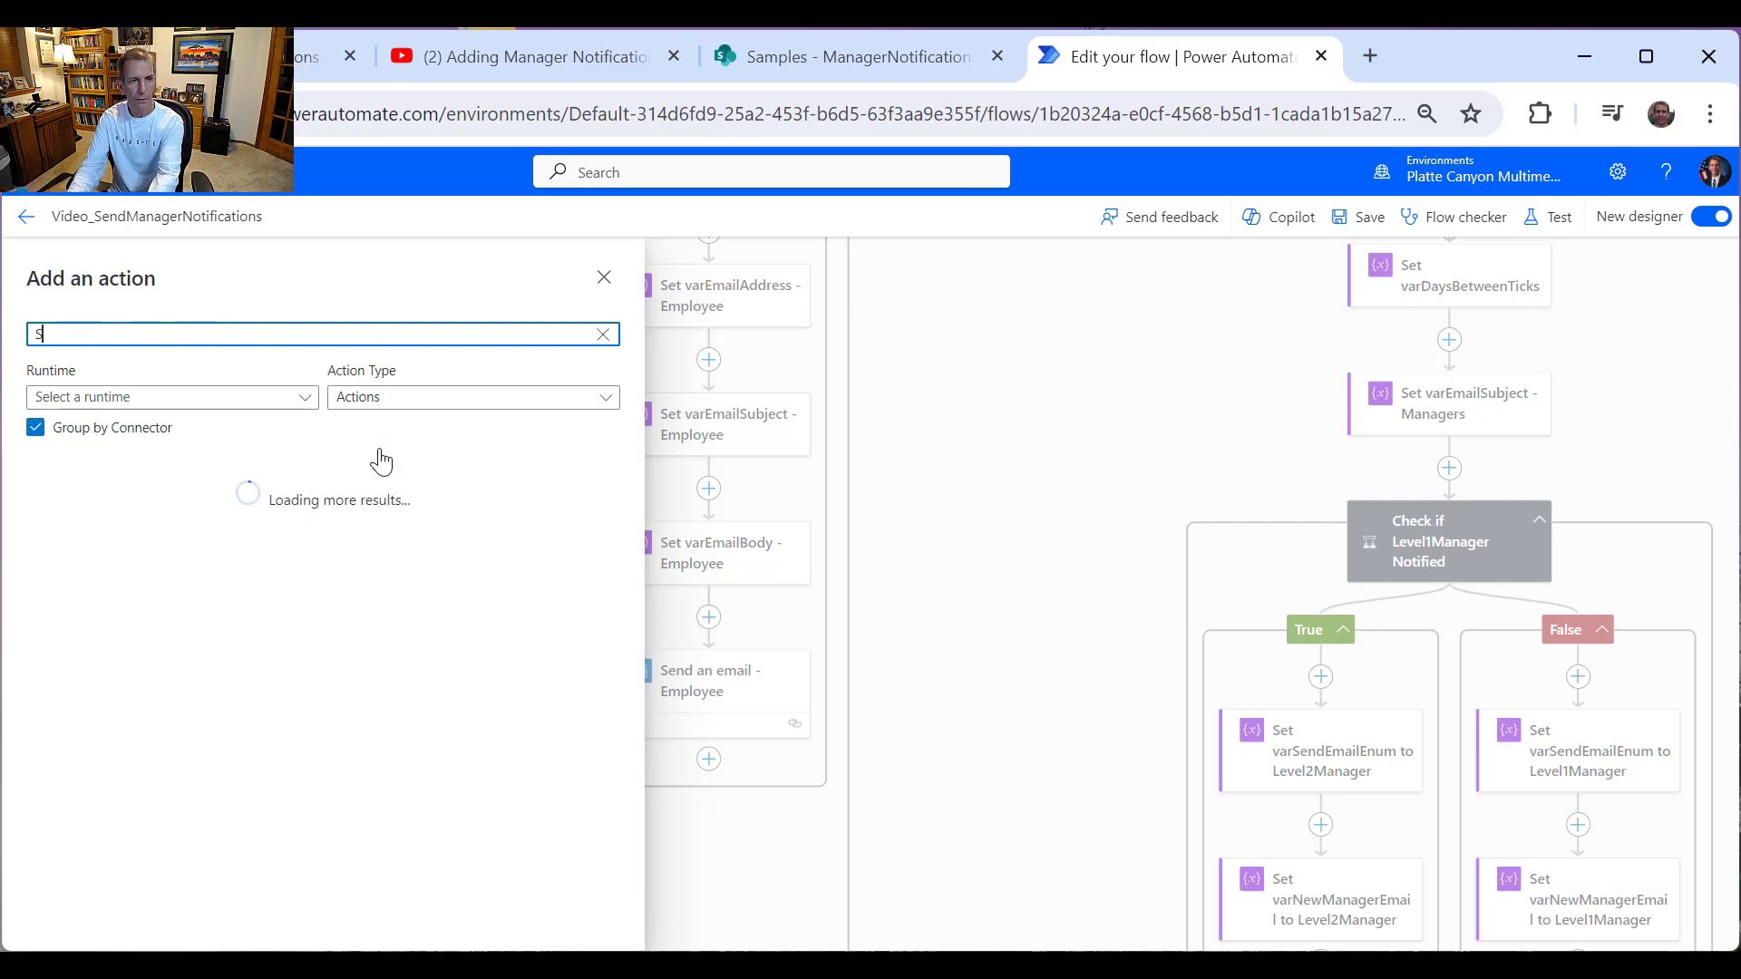
type("harePoint")
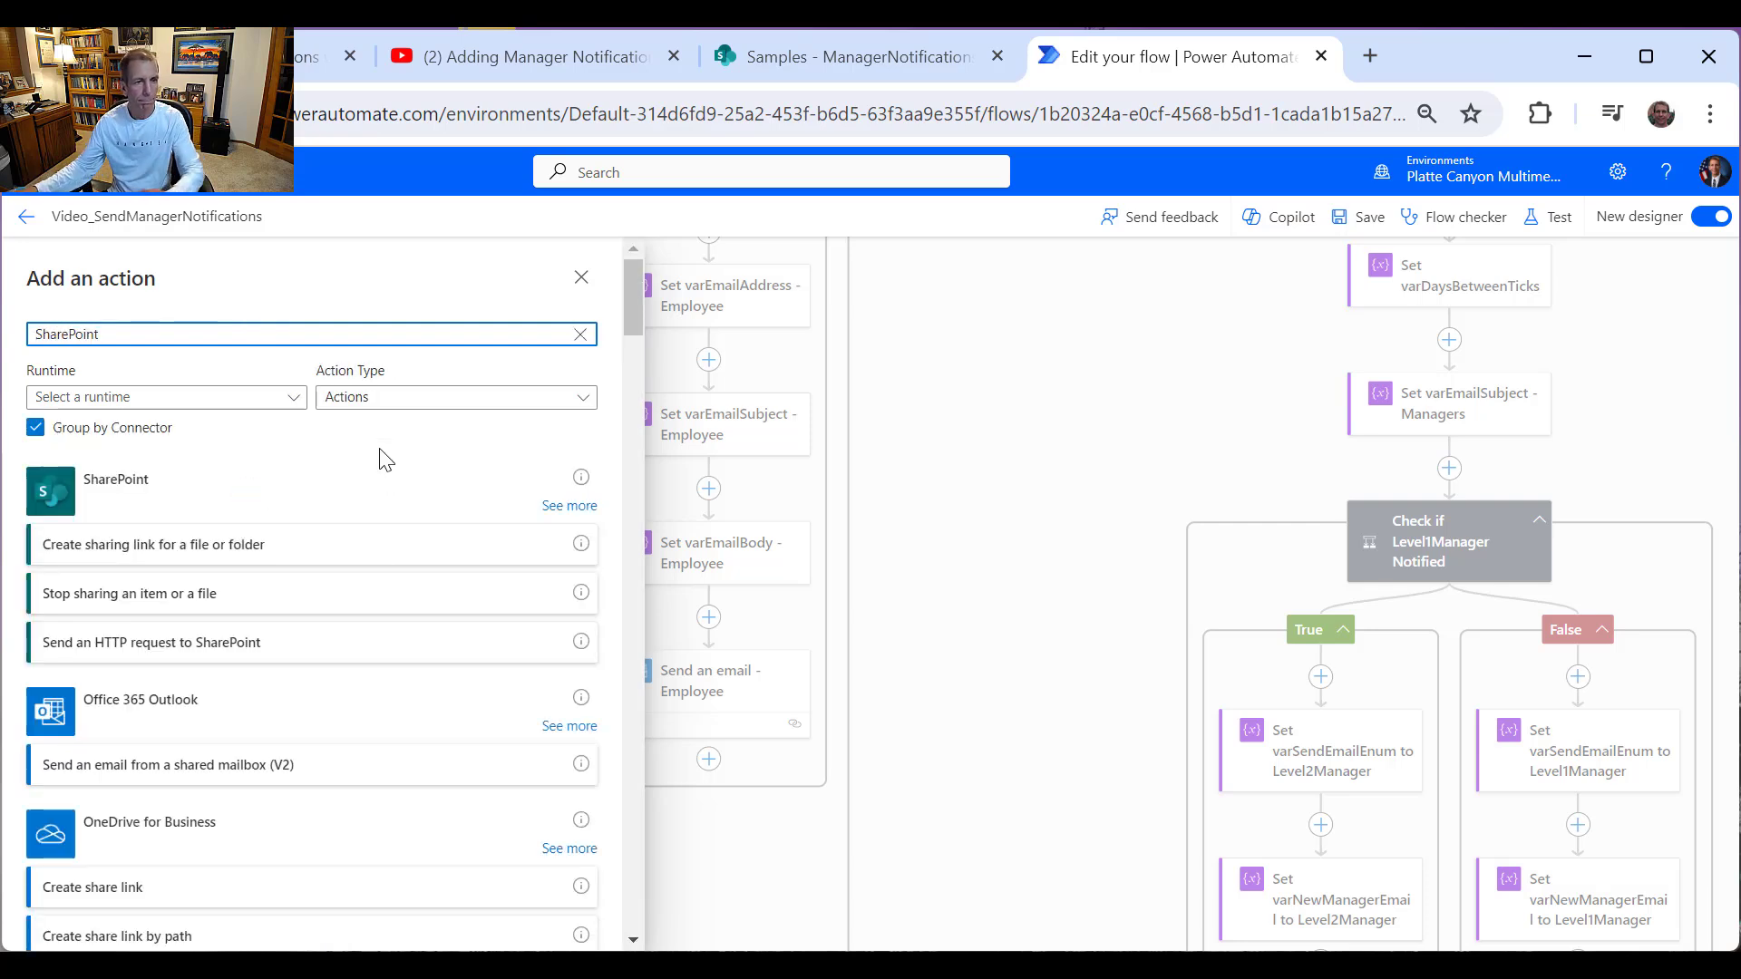
left_click(570, 506)
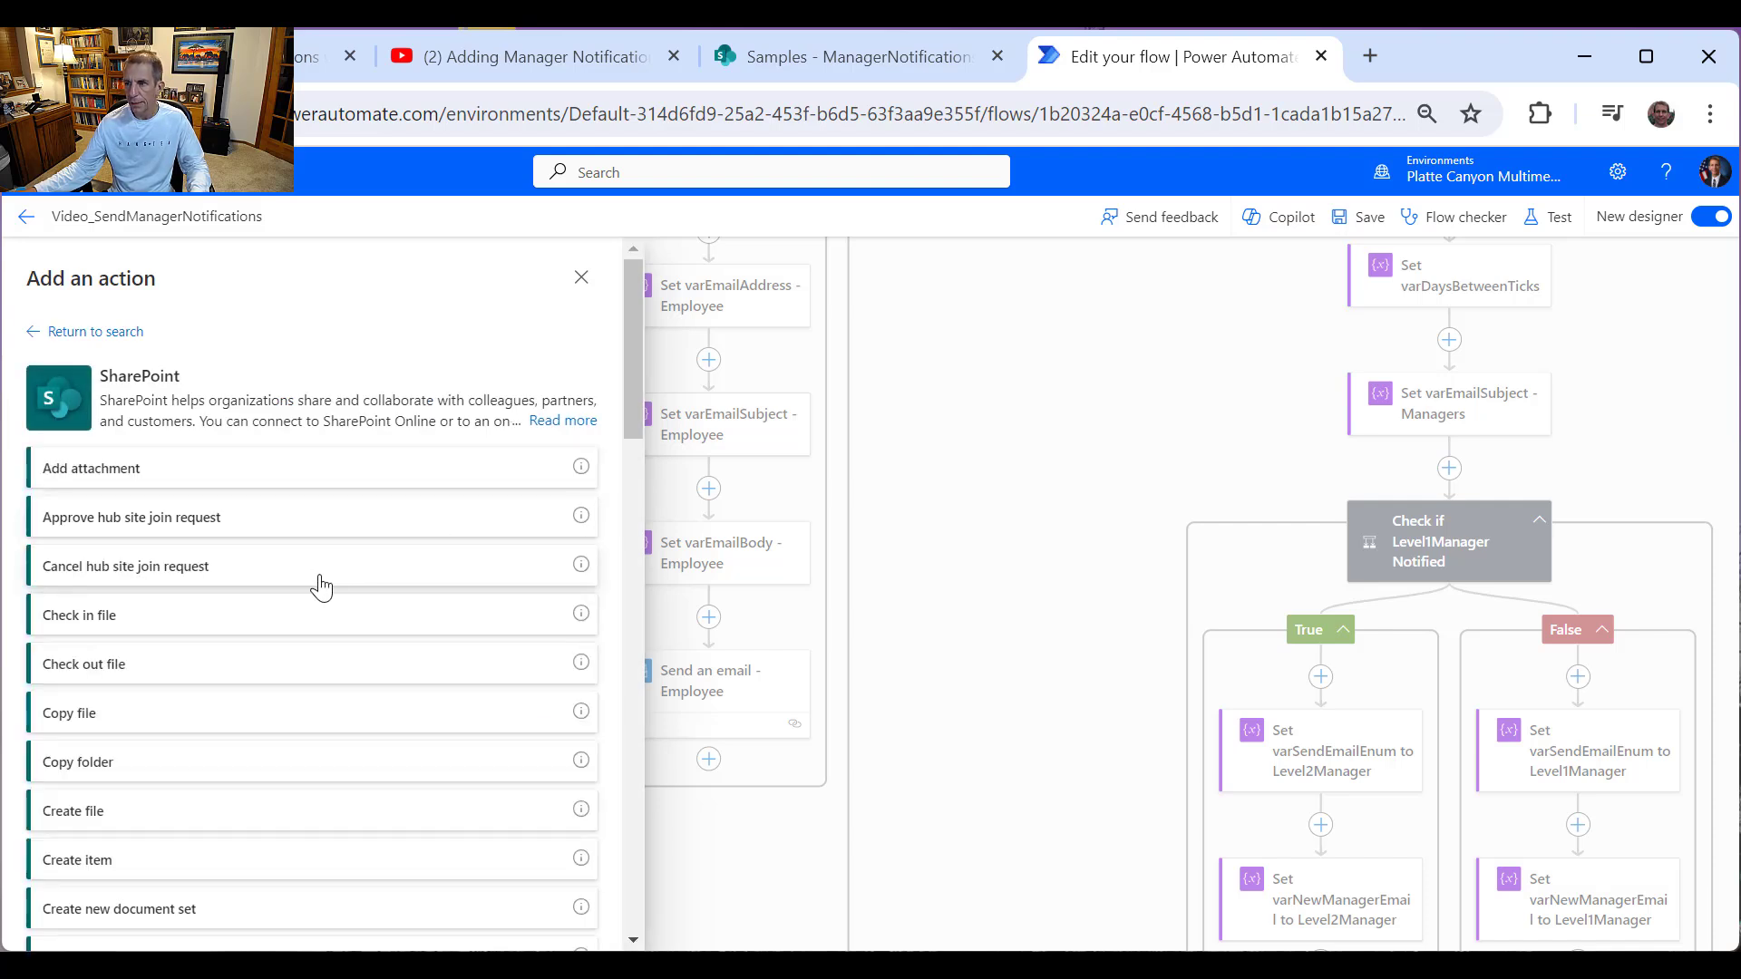
scroll(155, 624, "down", 3)
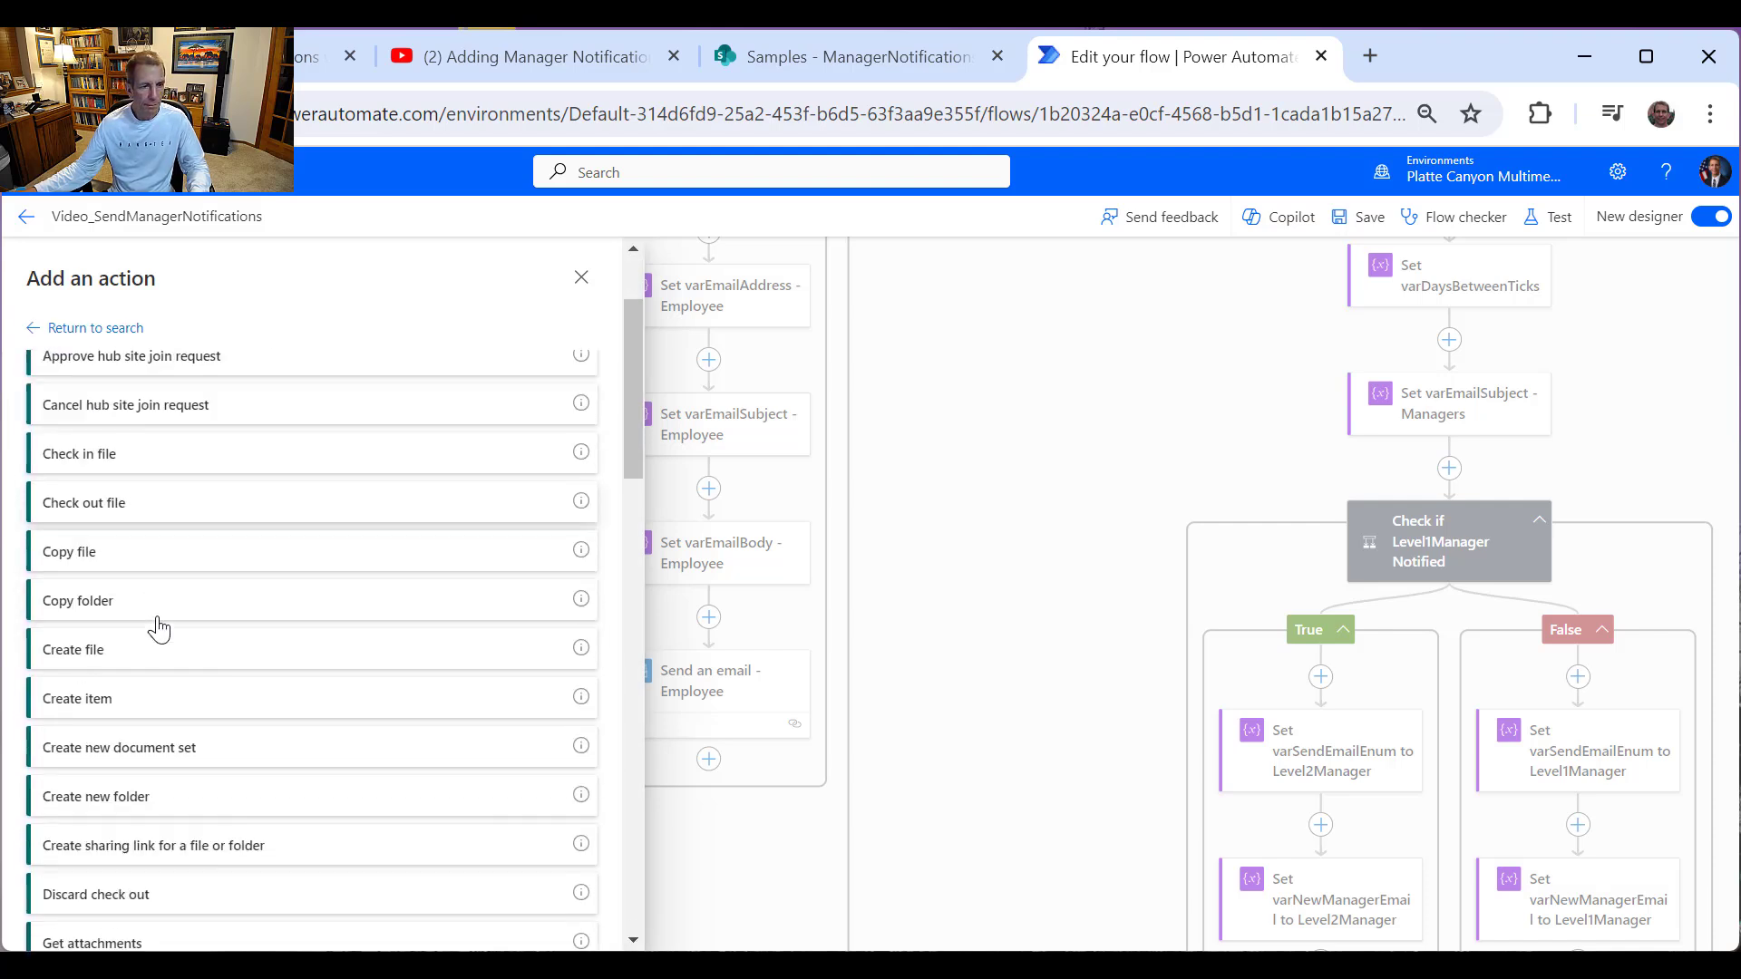
scroll(175, 652, "down", 4)
scroll(214, 703, "down", 4)
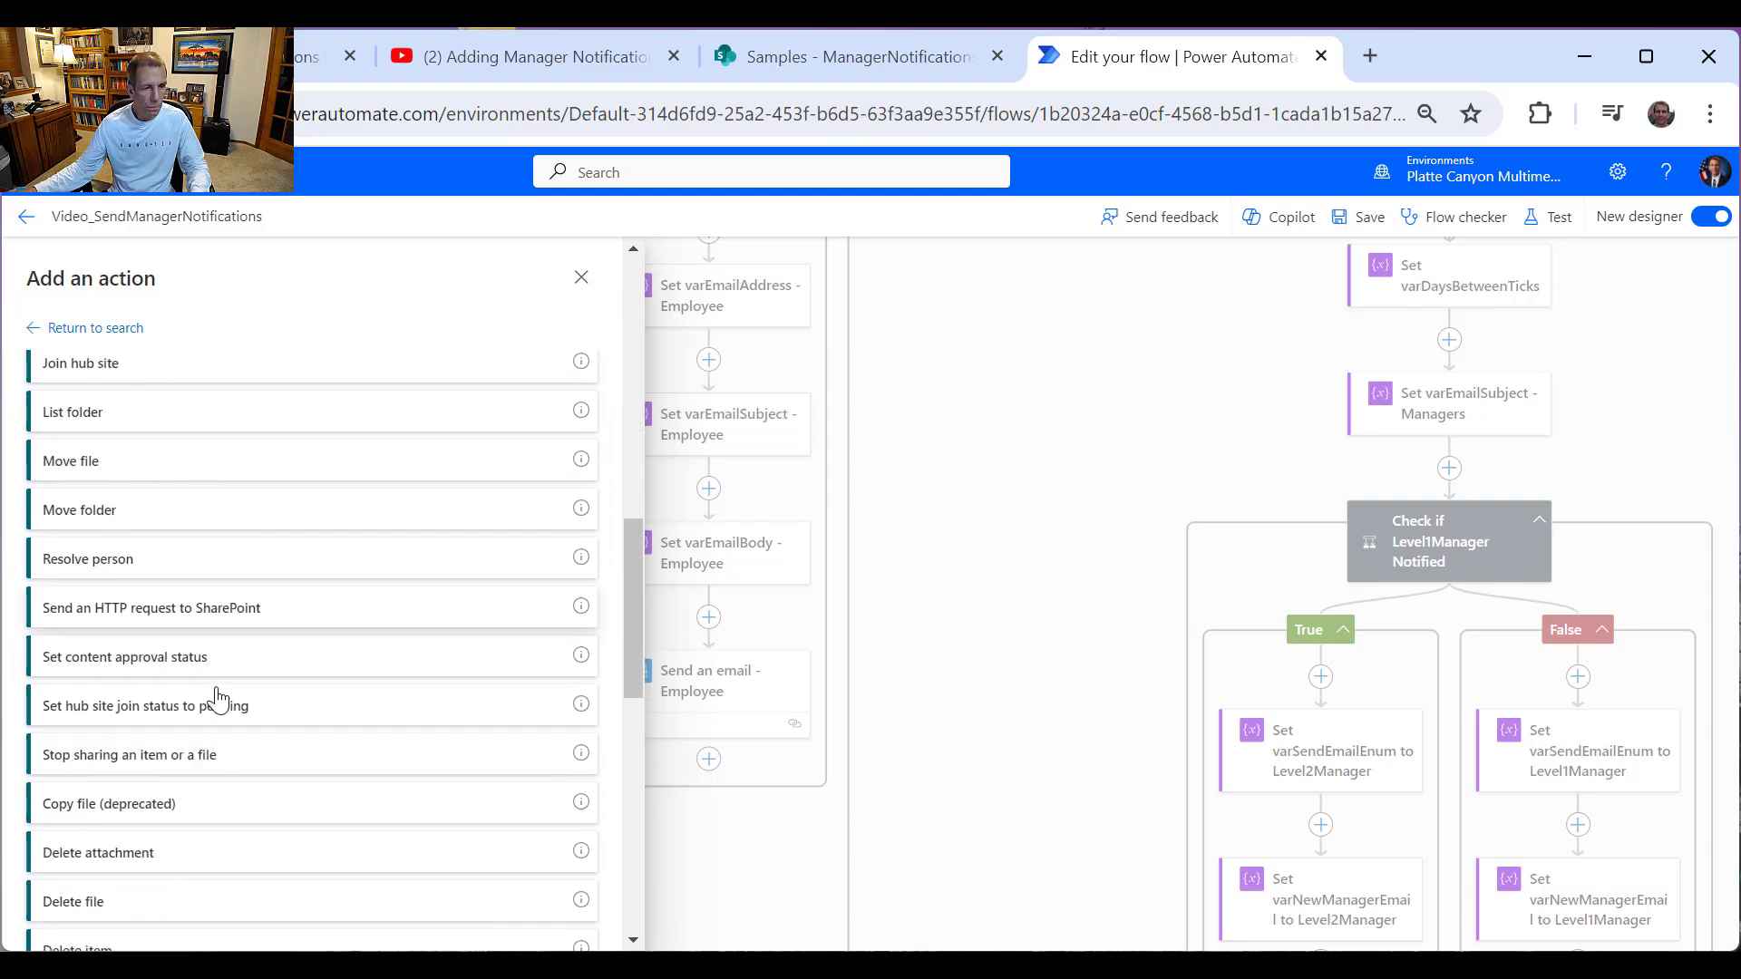
scroll(214, 770, "down", 9)
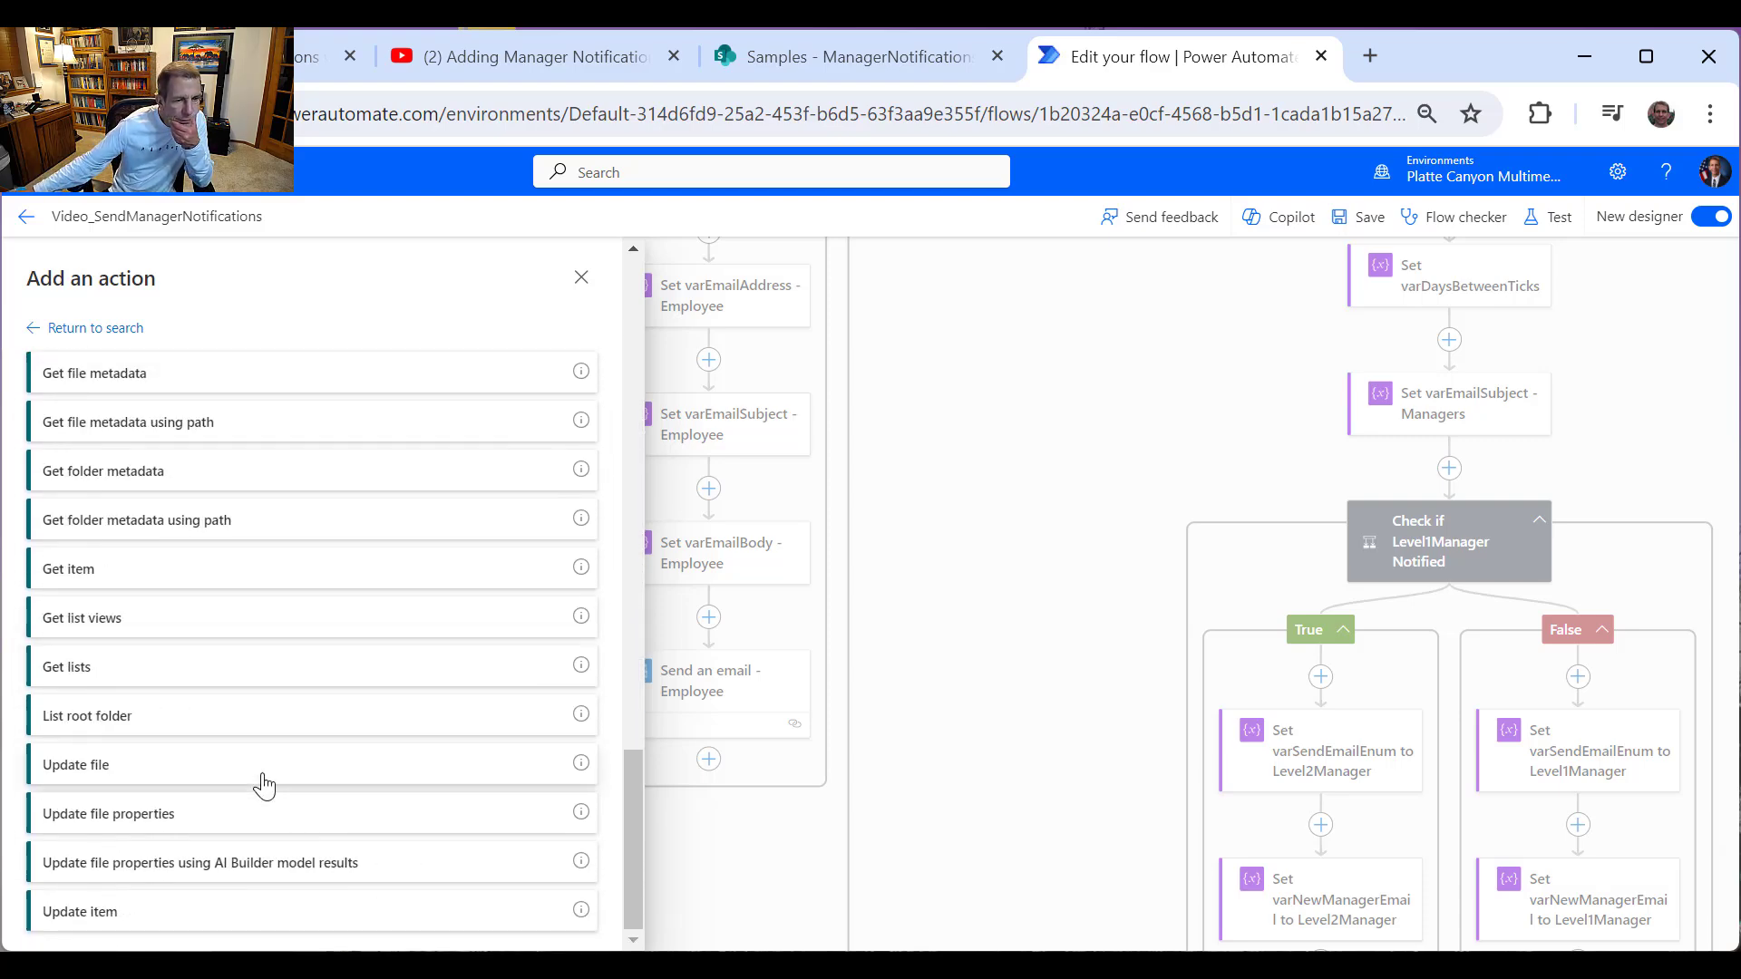
left_click(100, 915)
Step: Point the Update item action to the Samples site and ManagerNotifications list, with Id set to the ID from Get items
left_click(595, 411)
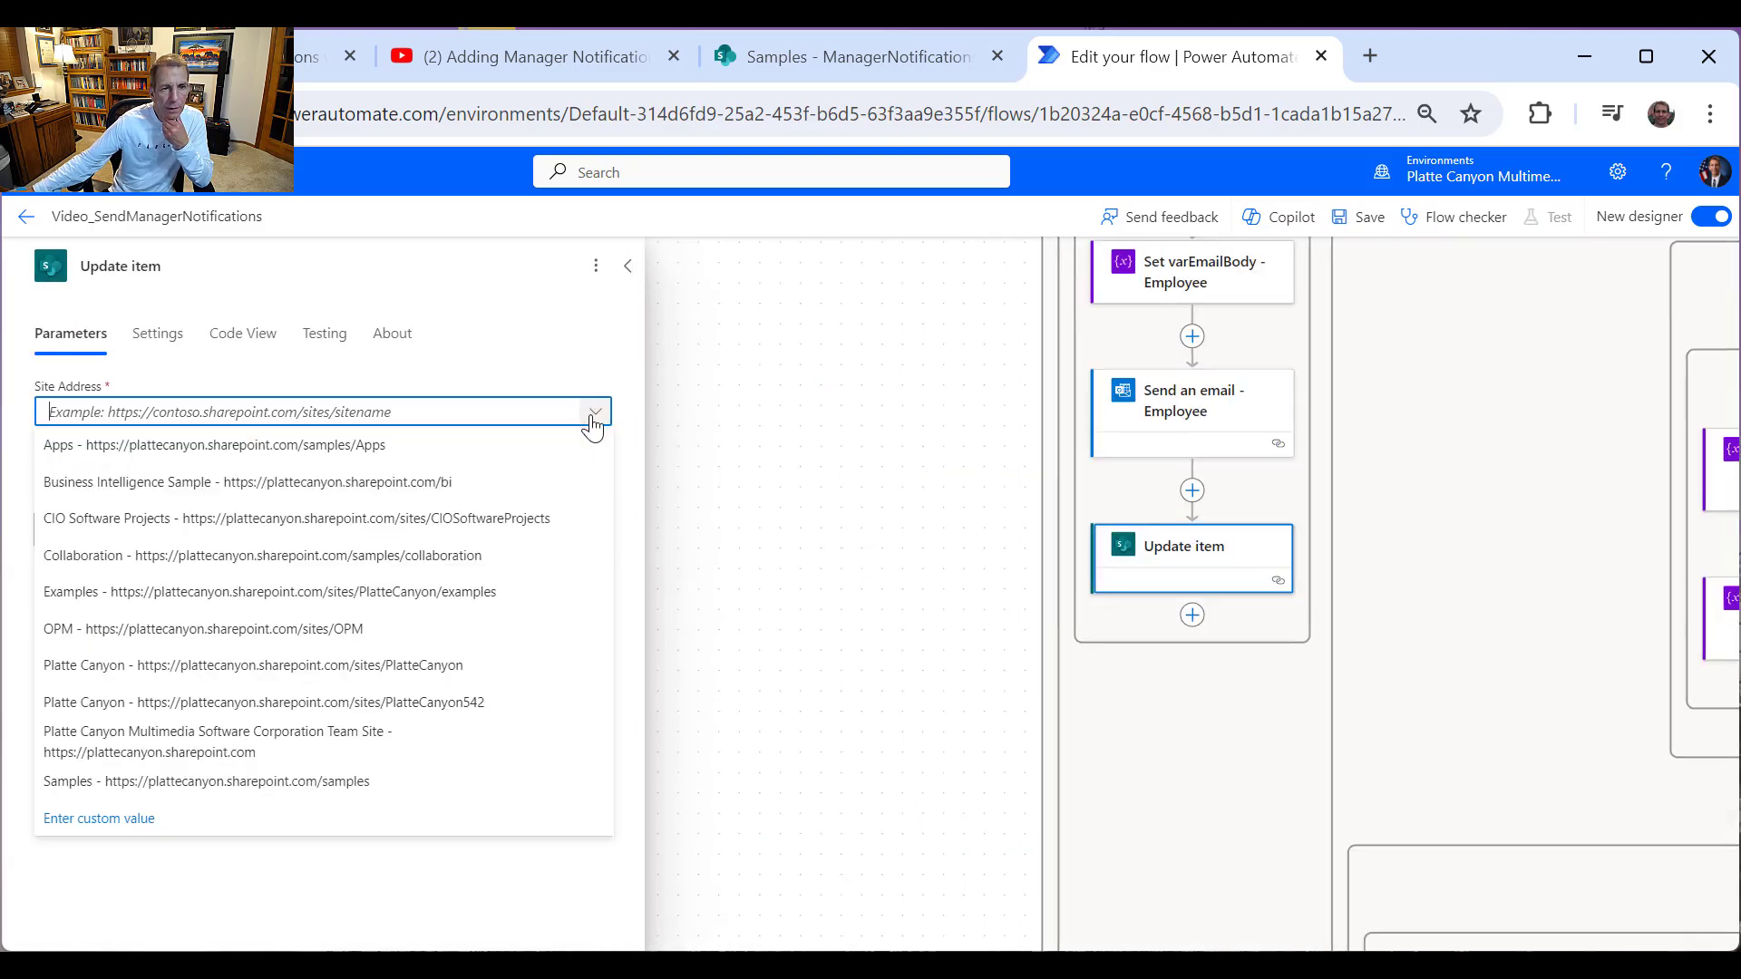
left_click(327, 785)
left_click(595, 470)
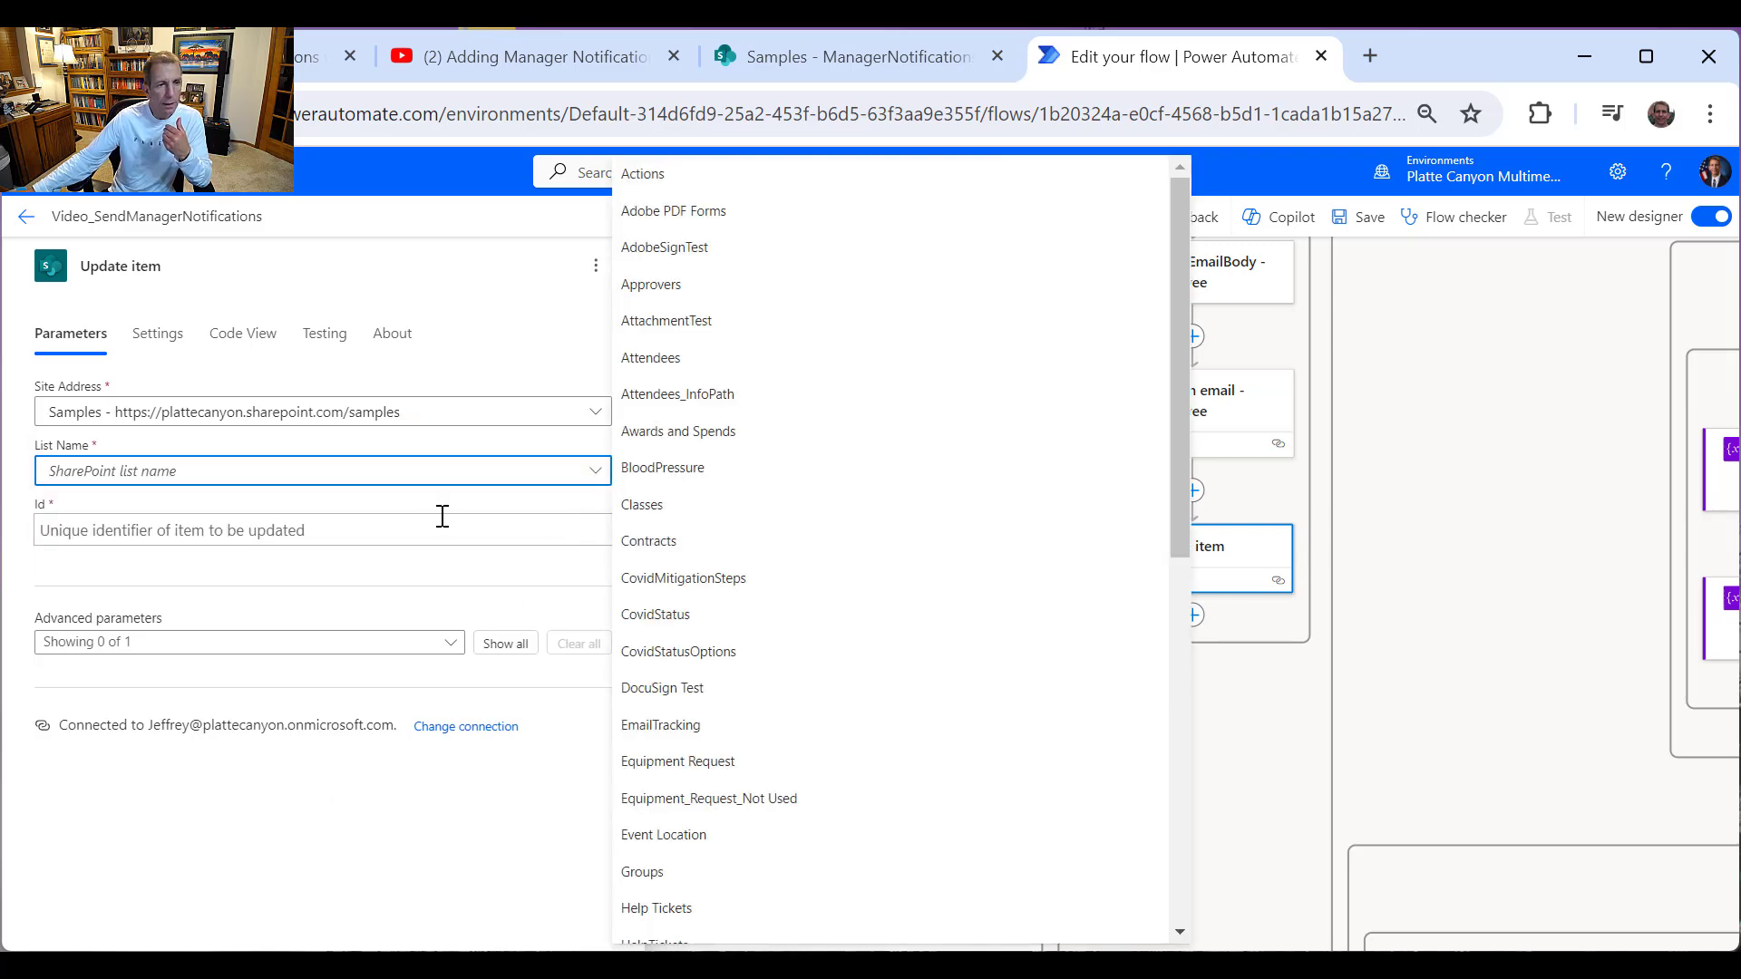
scroll(848, 749, "down", 1)
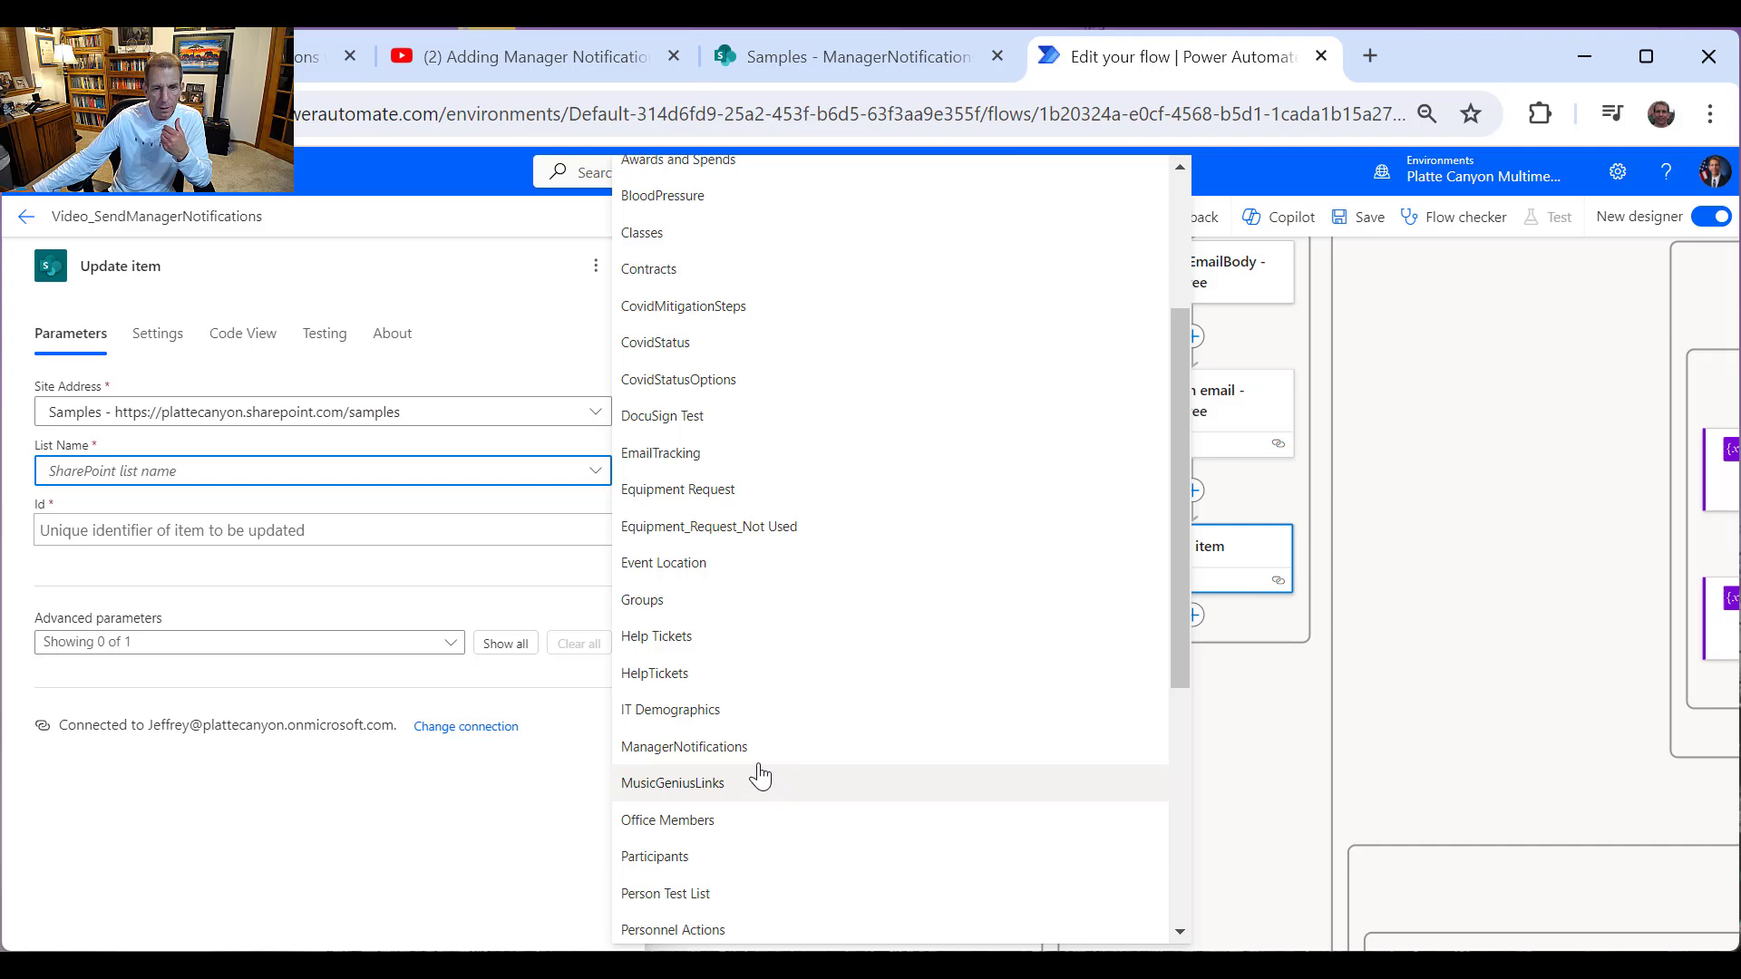
left_click(726, 742)
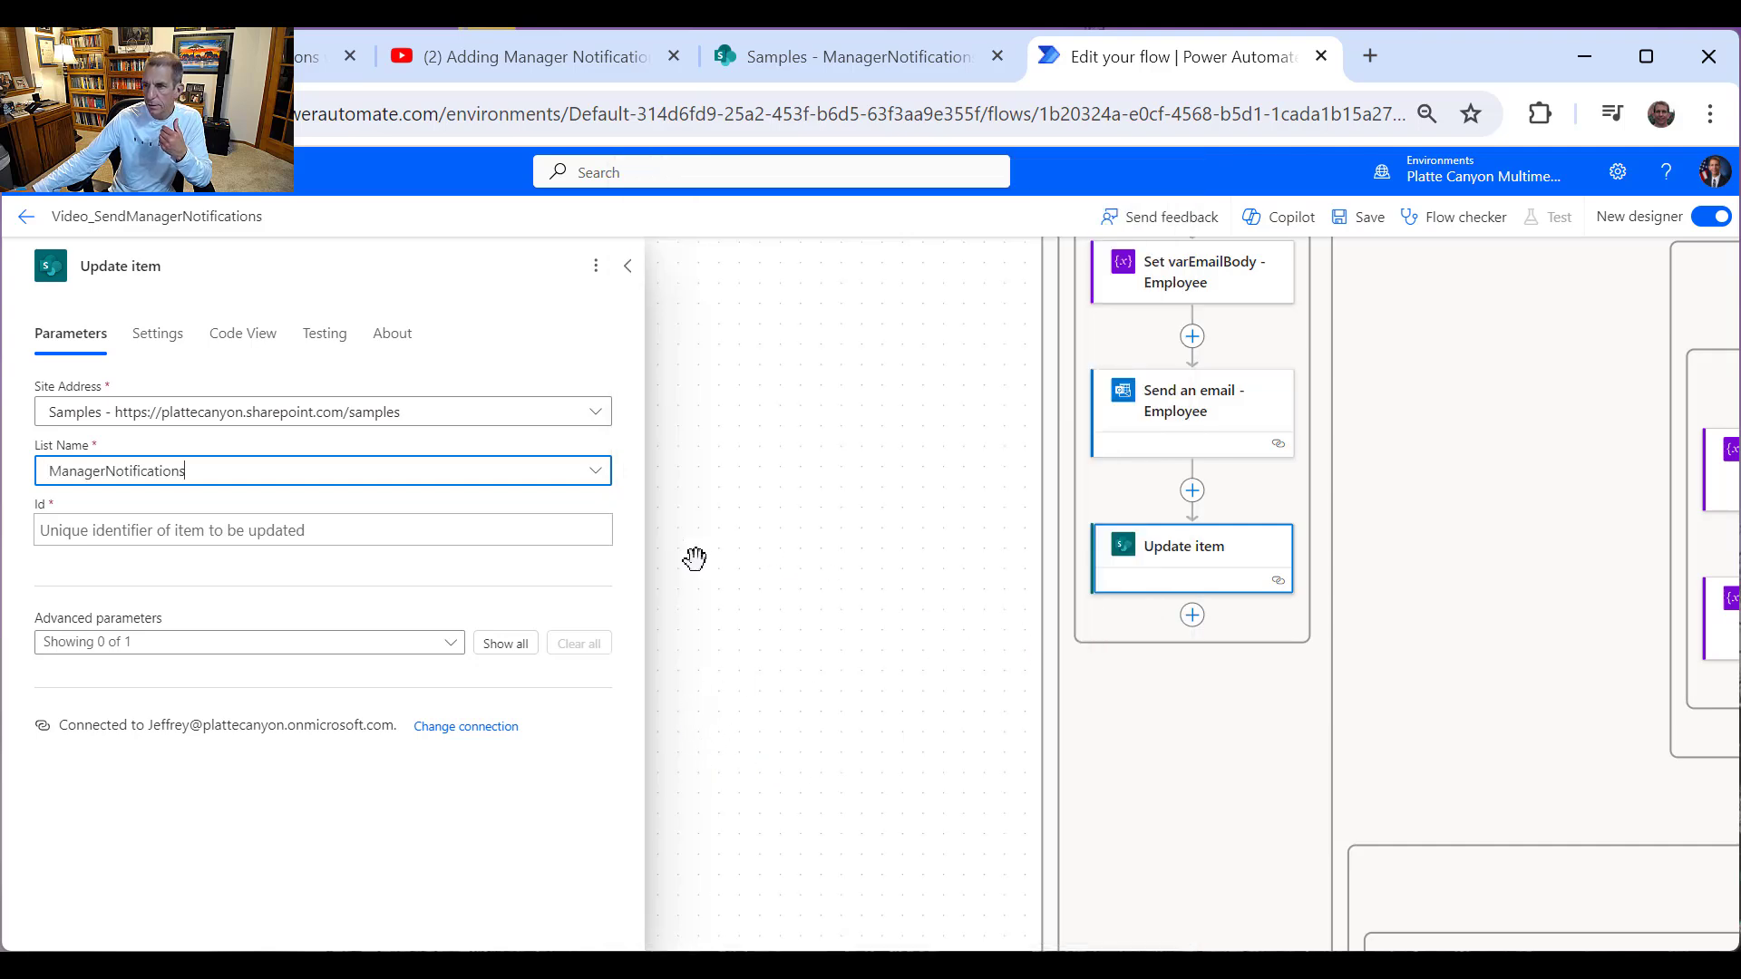
left_click(304, 532)
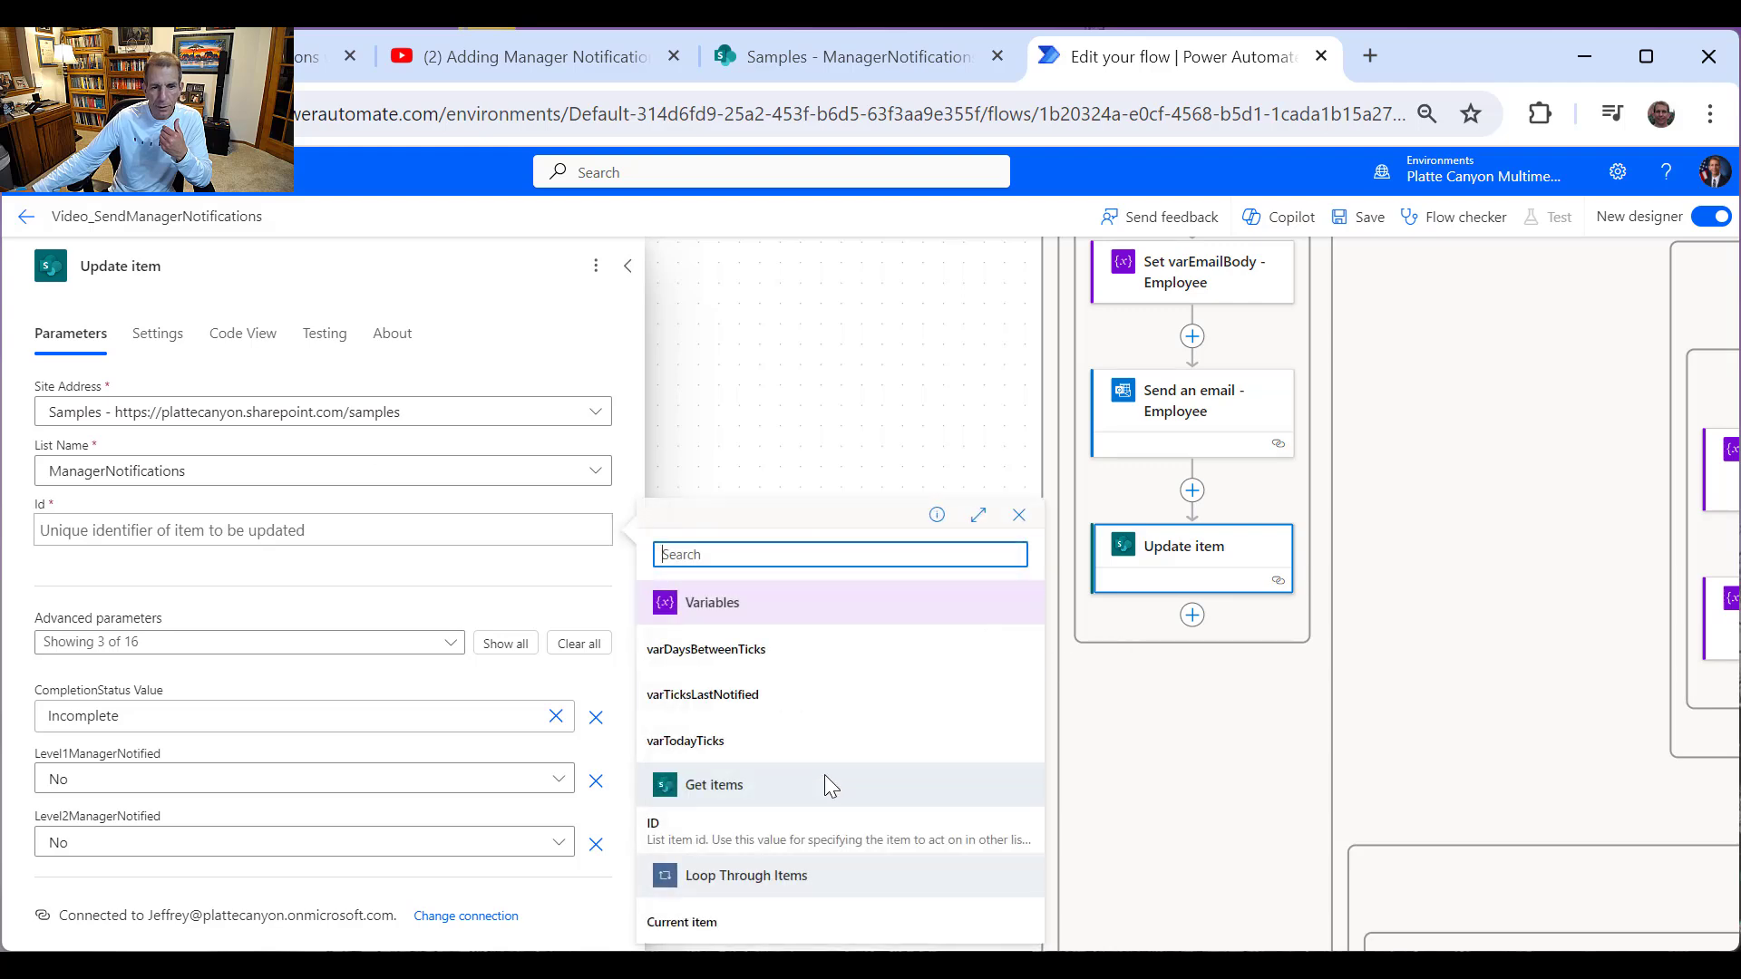
left_click(730, 841)
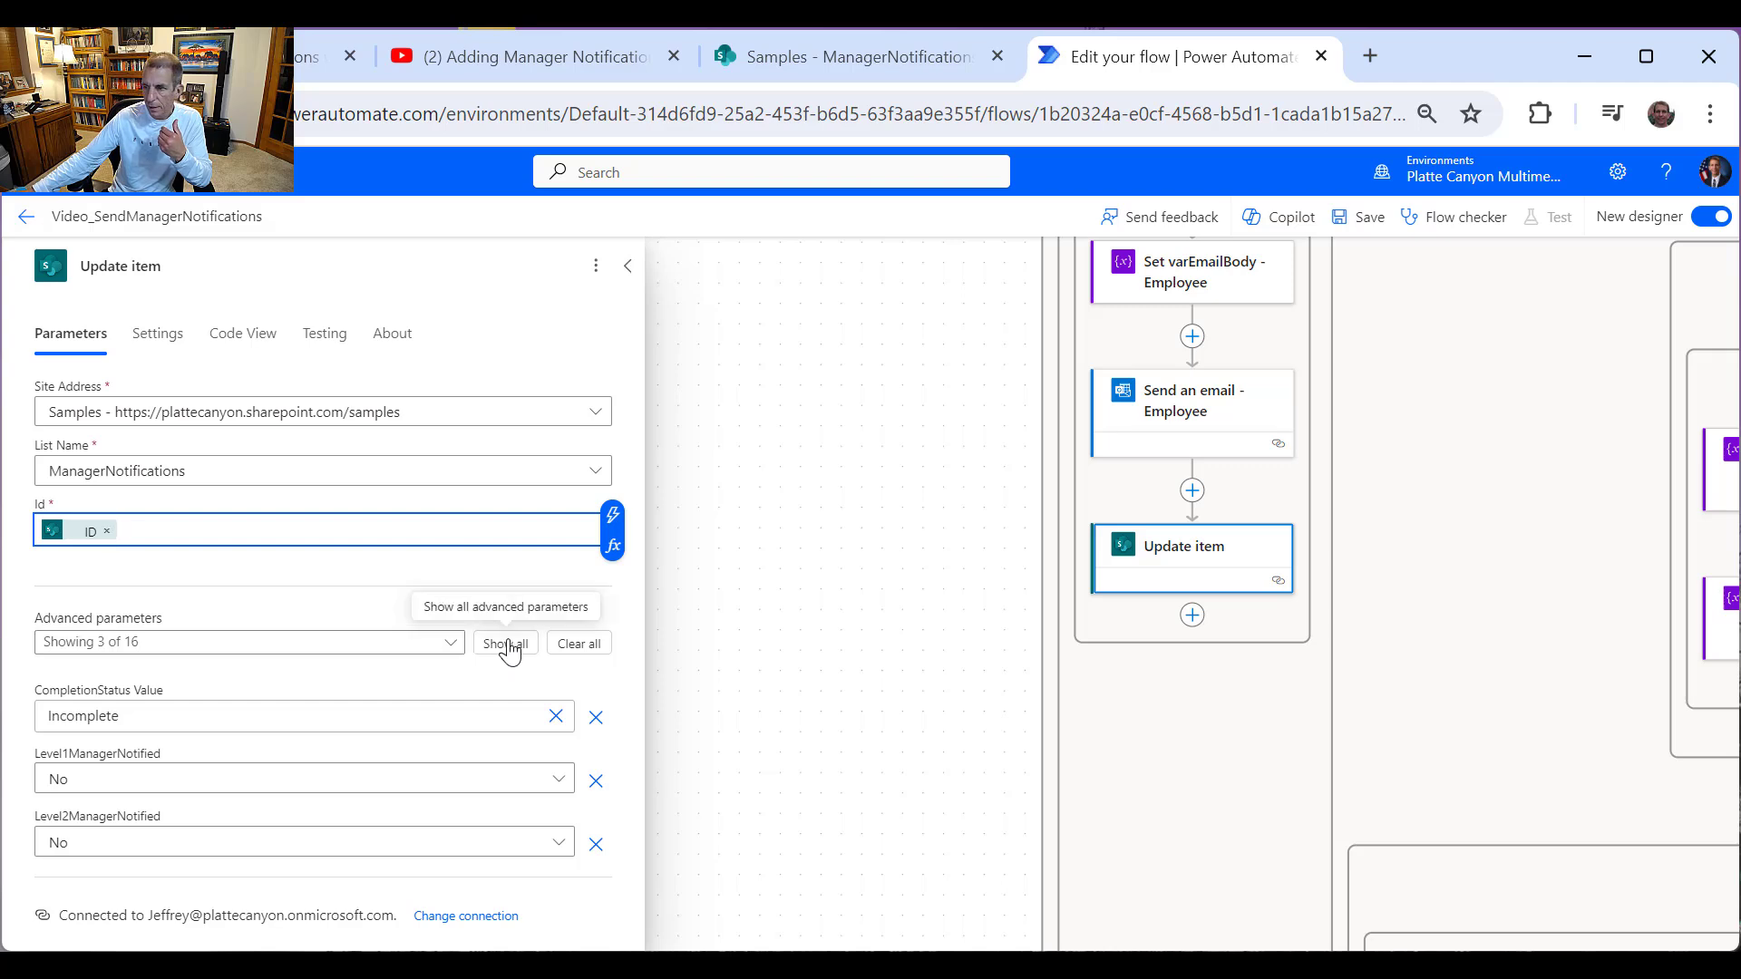
Step: Remove the preset CompletionStatus Value, Level1ManagerNotified and Level2ManagerNotified parameters from the Update item action
left_click(594, 726)
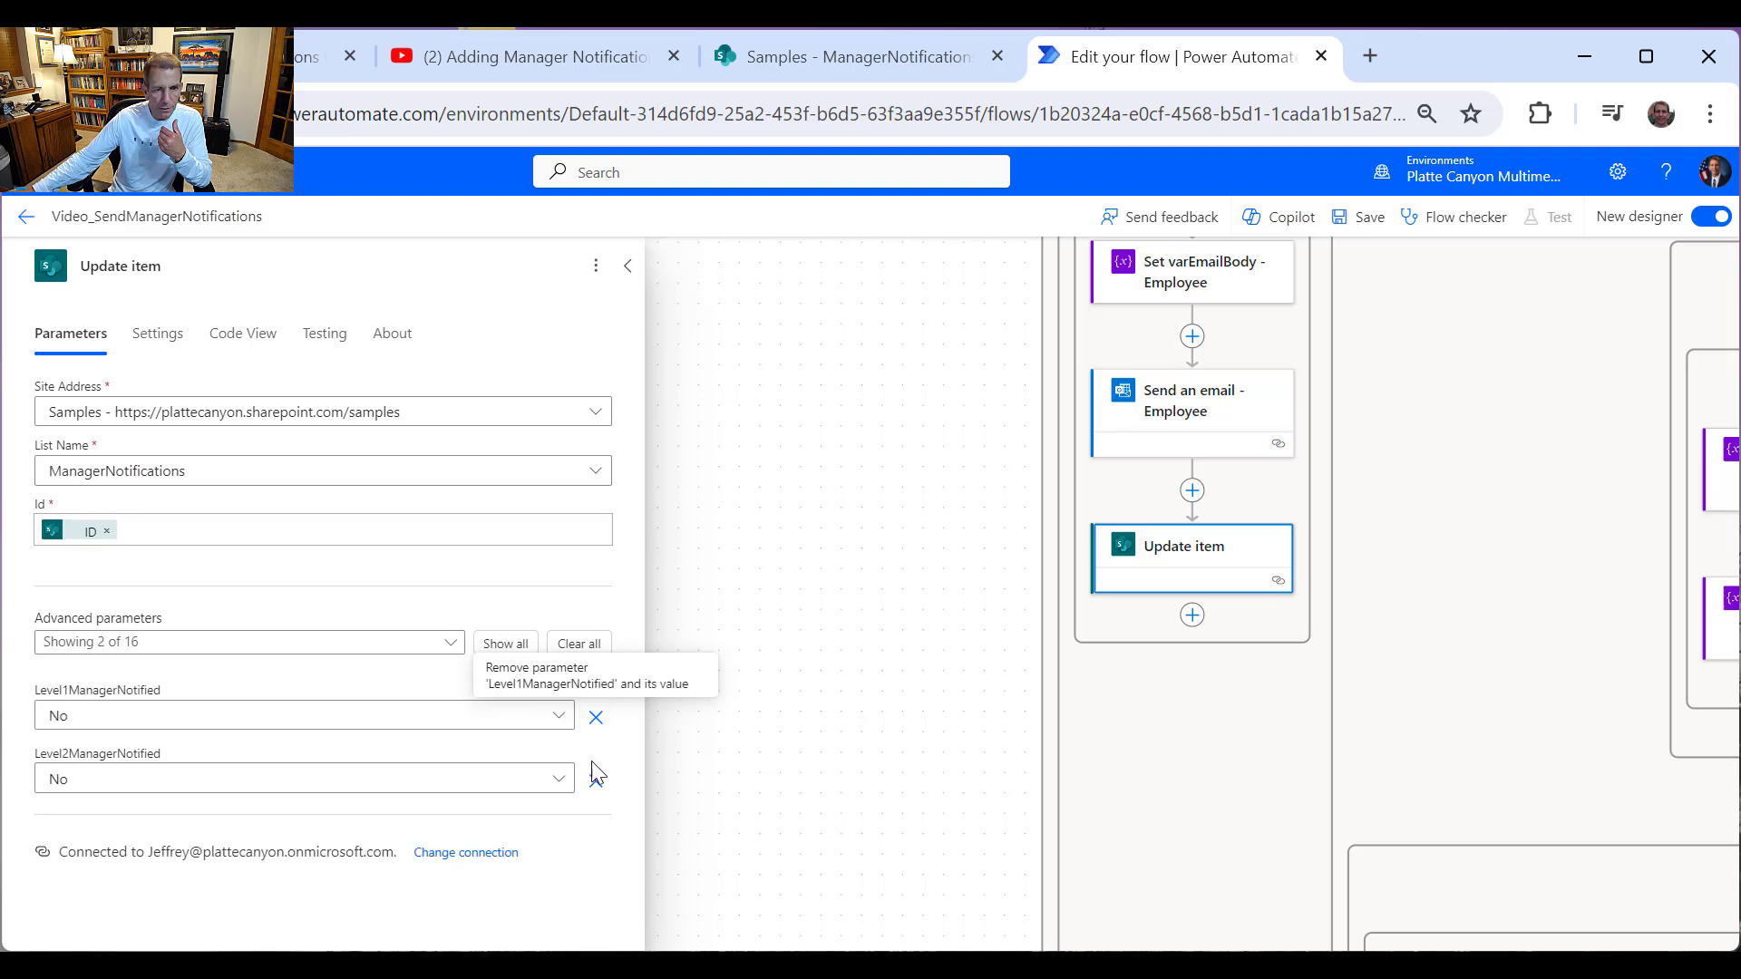
left_click(596, 721)
left_click(597, 718)
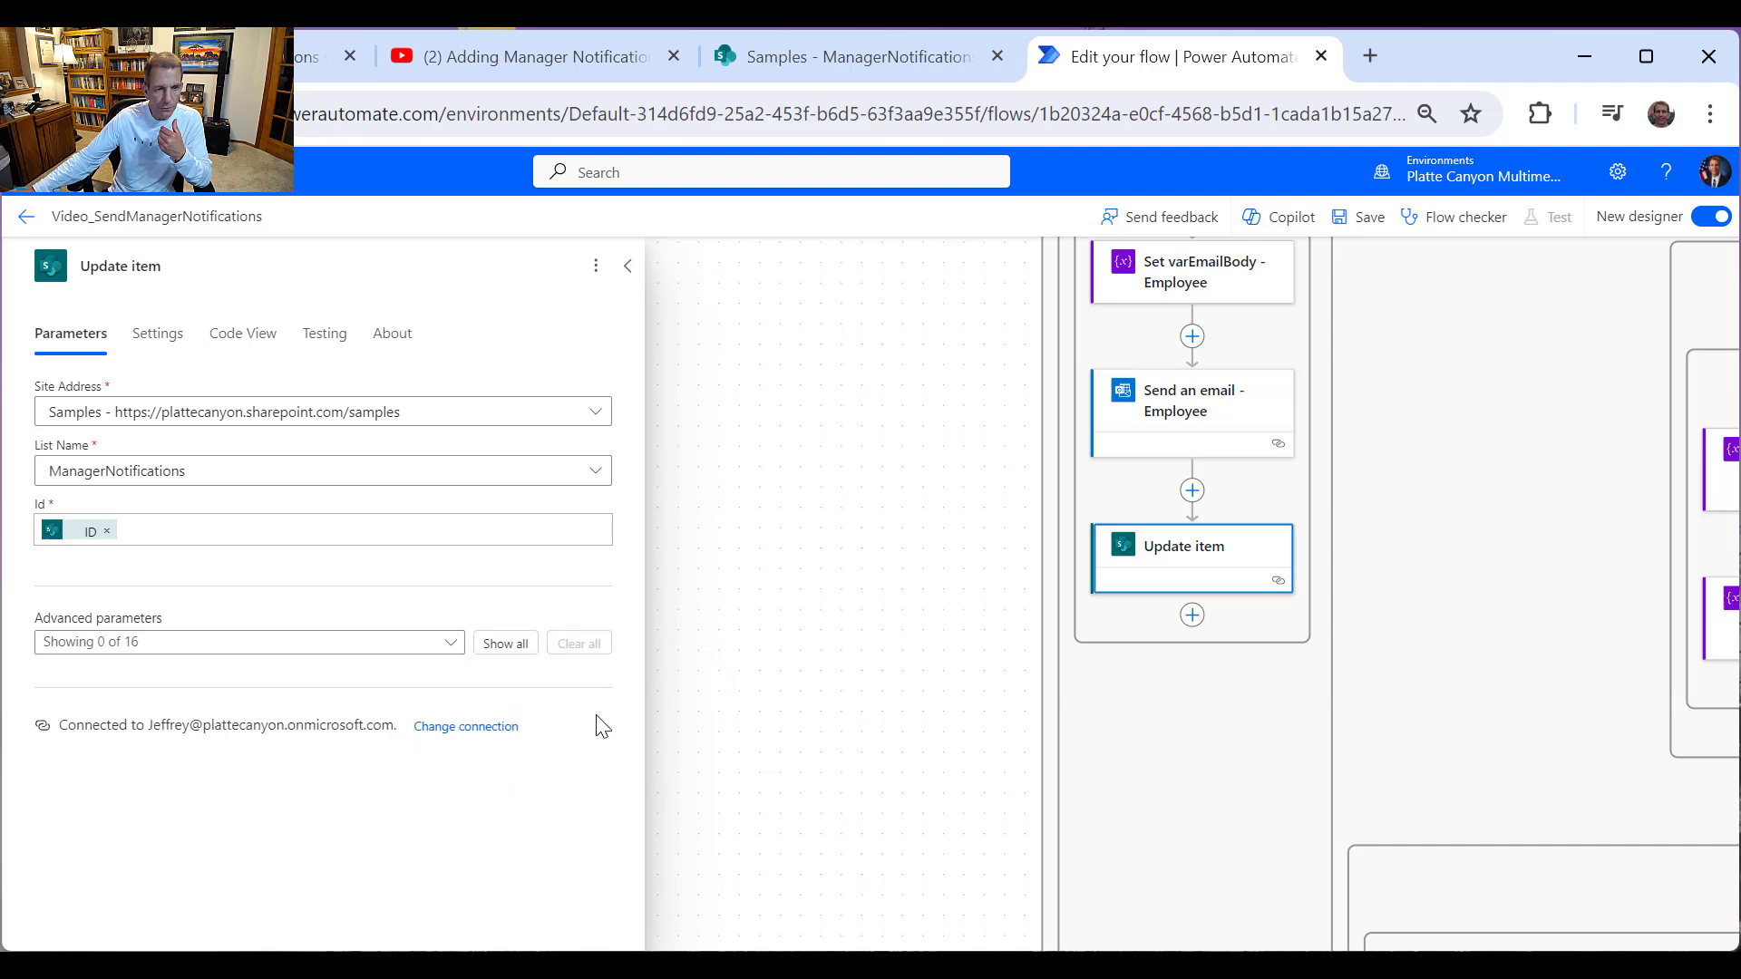
Step: Show all advanced parameters of the Update item action and set DateLastNotified to the expression utcNow()
left_click(505, 644)
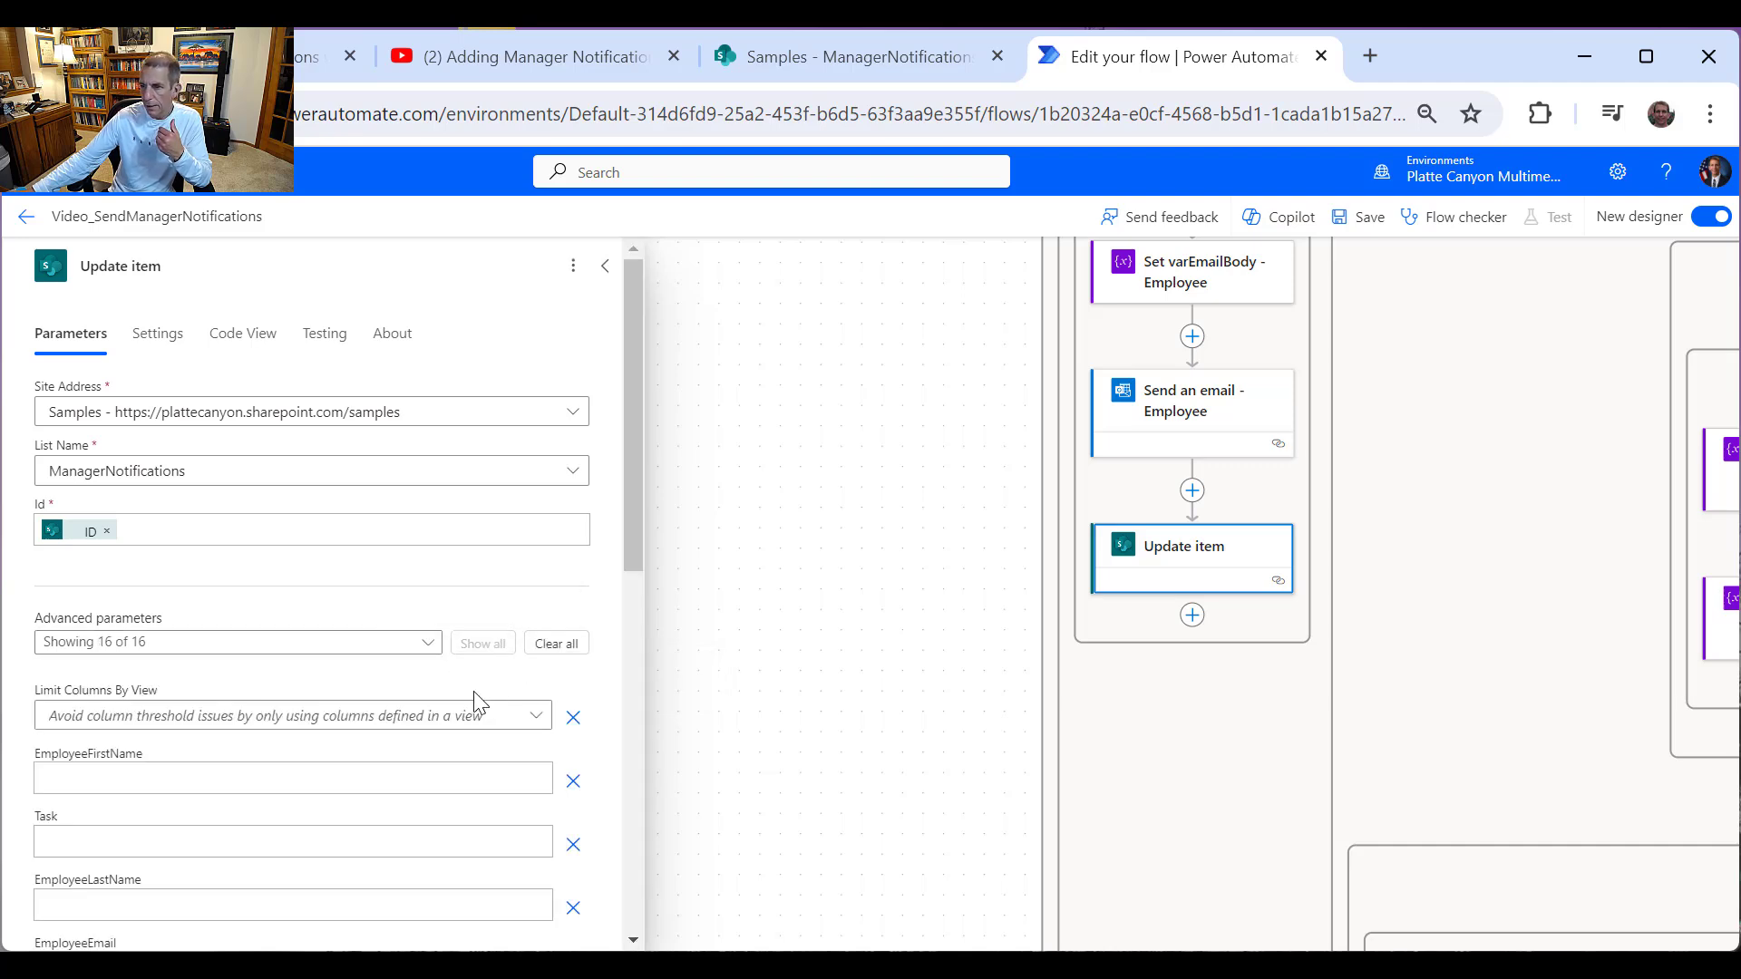
scroll(438, 729, "down", 3)
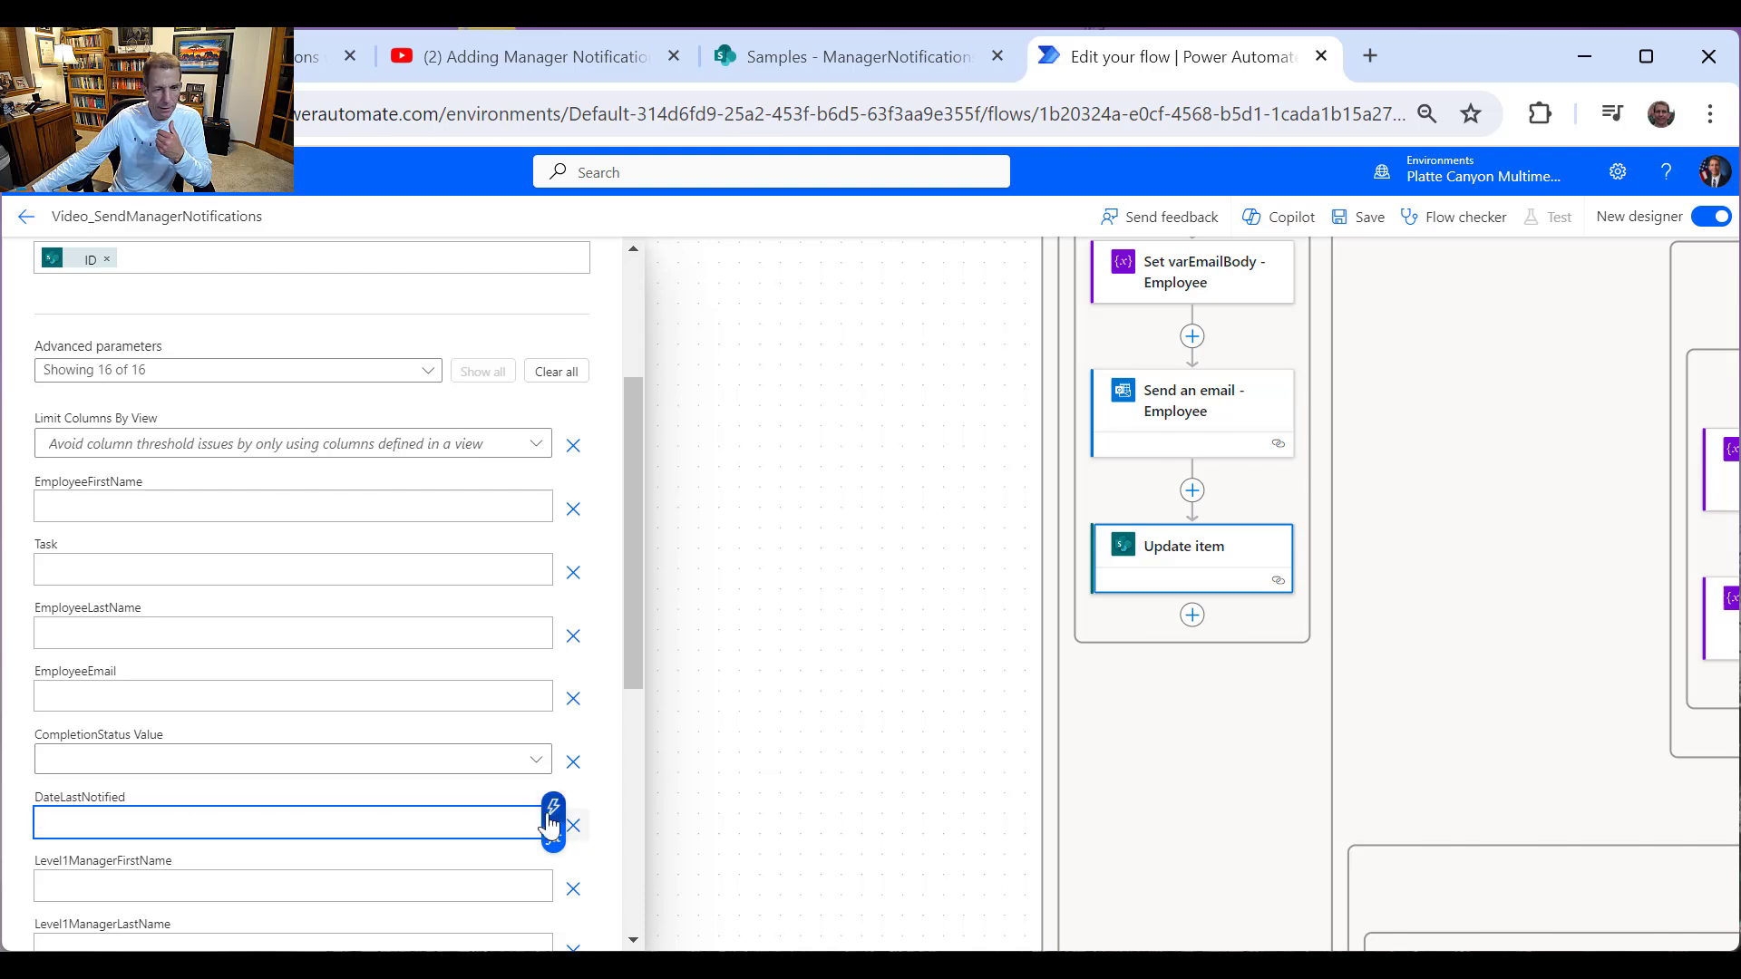
left_click(577, 835)
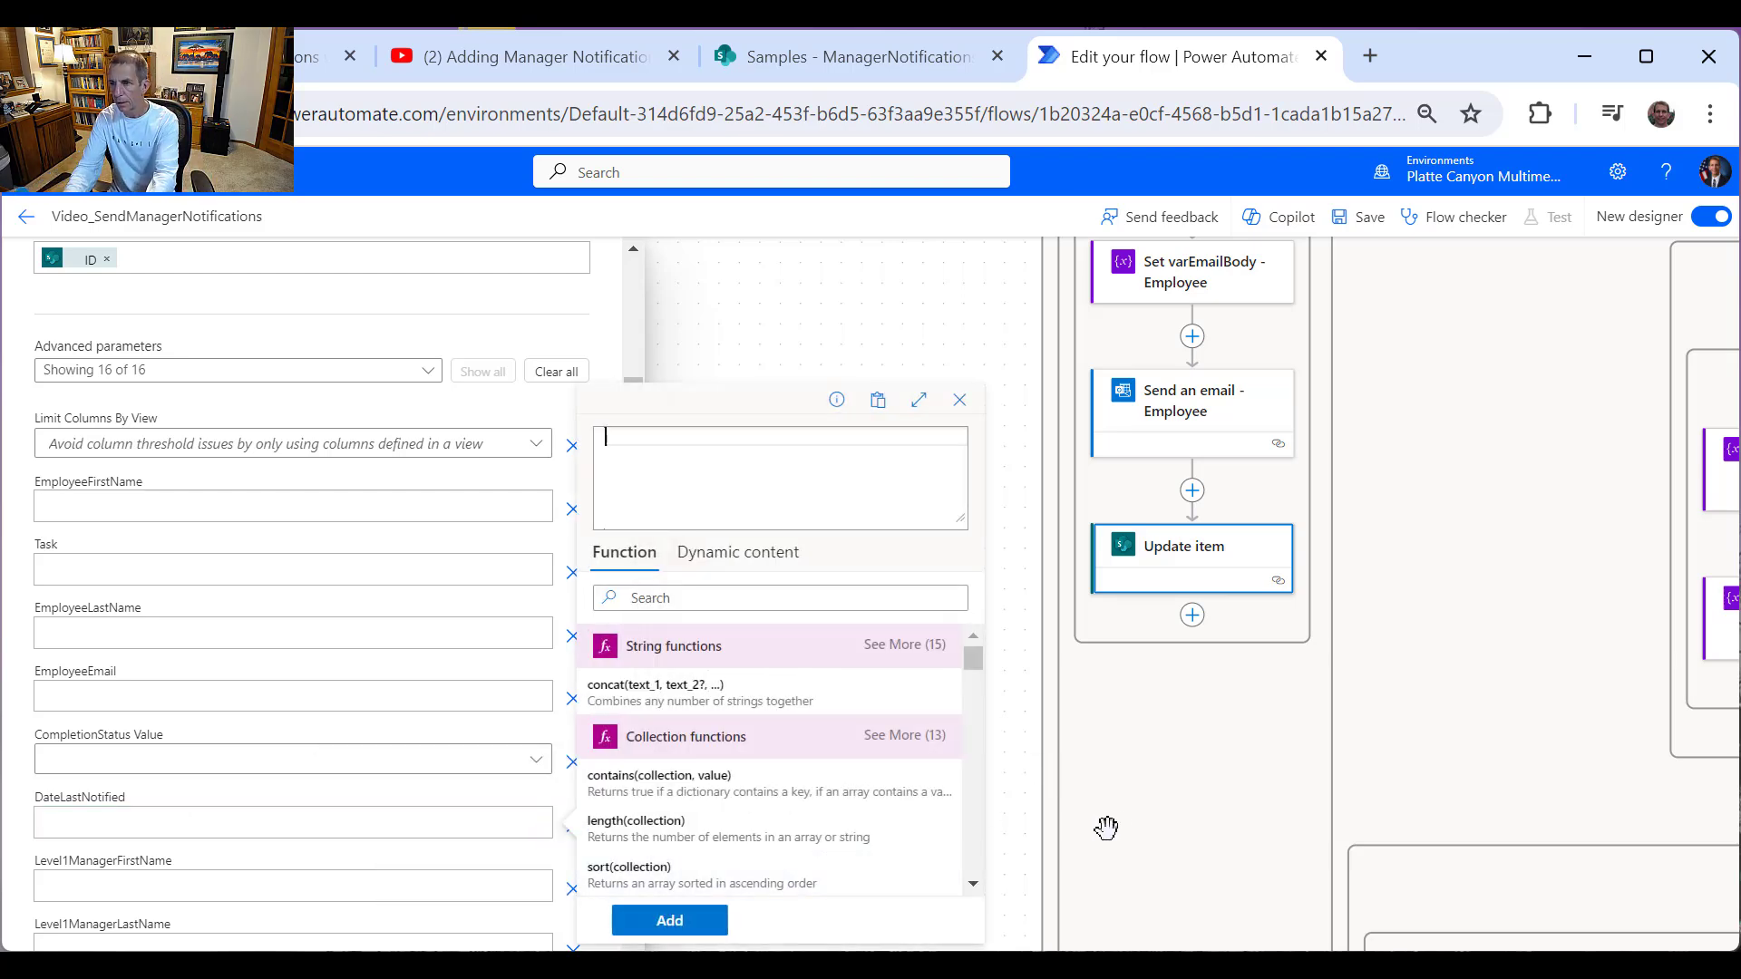
type("utc")
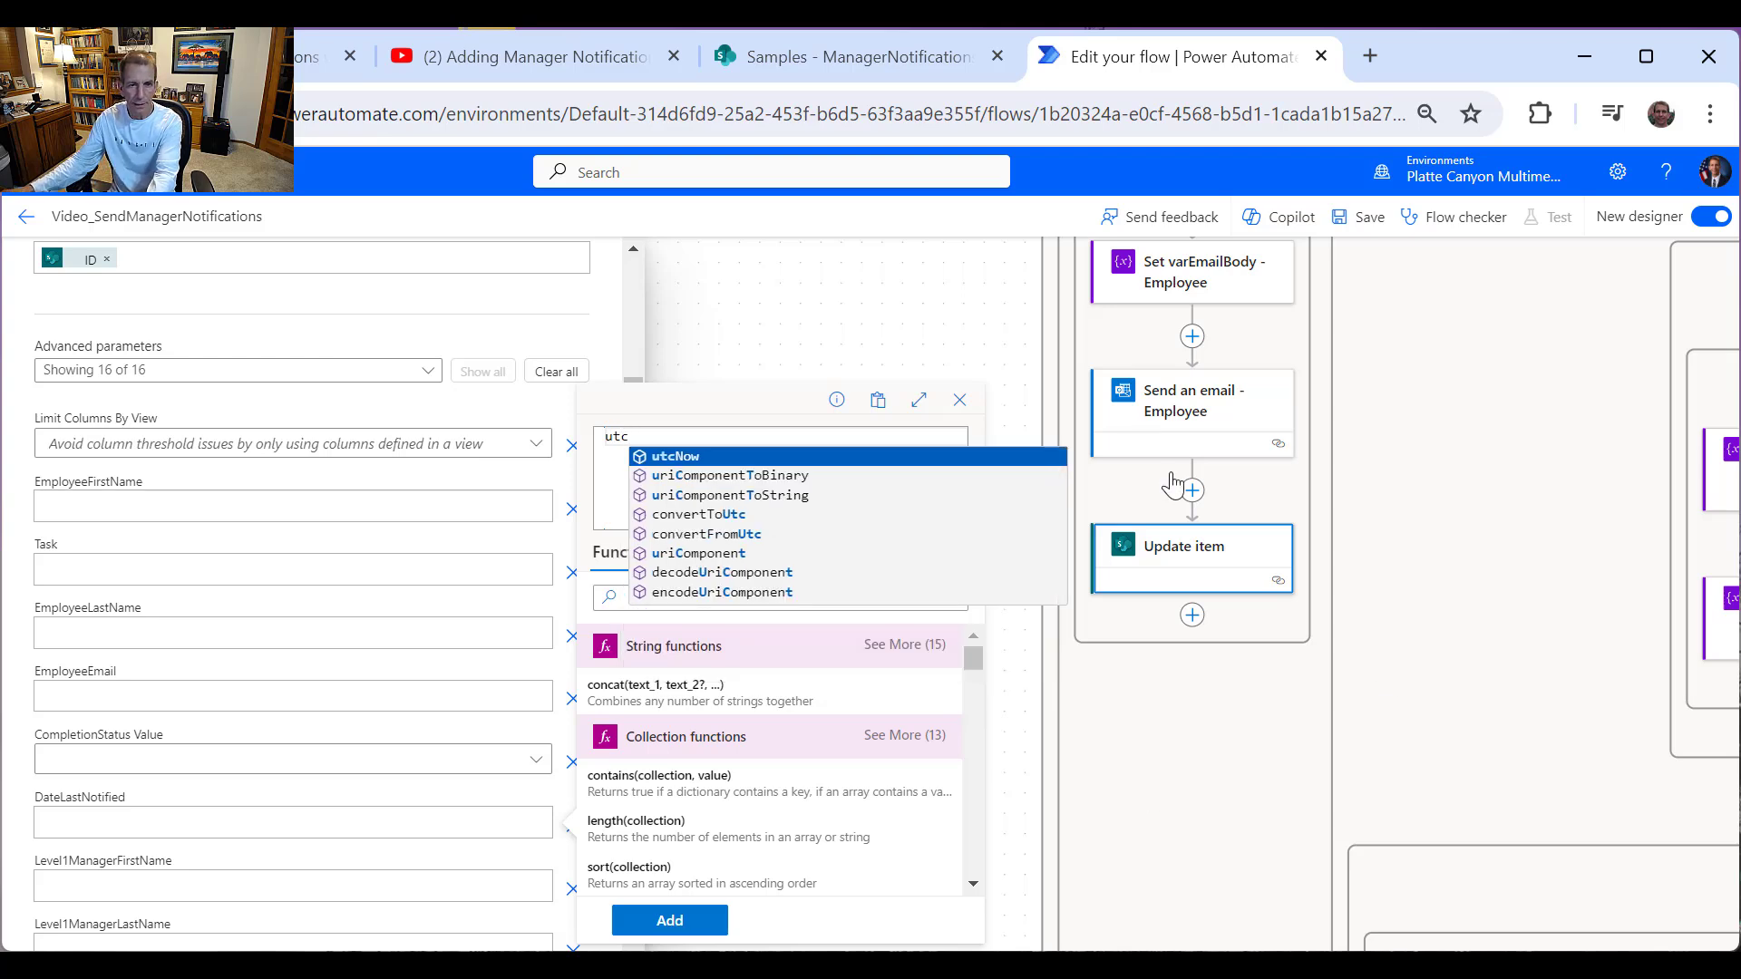
left_click(707, 456)
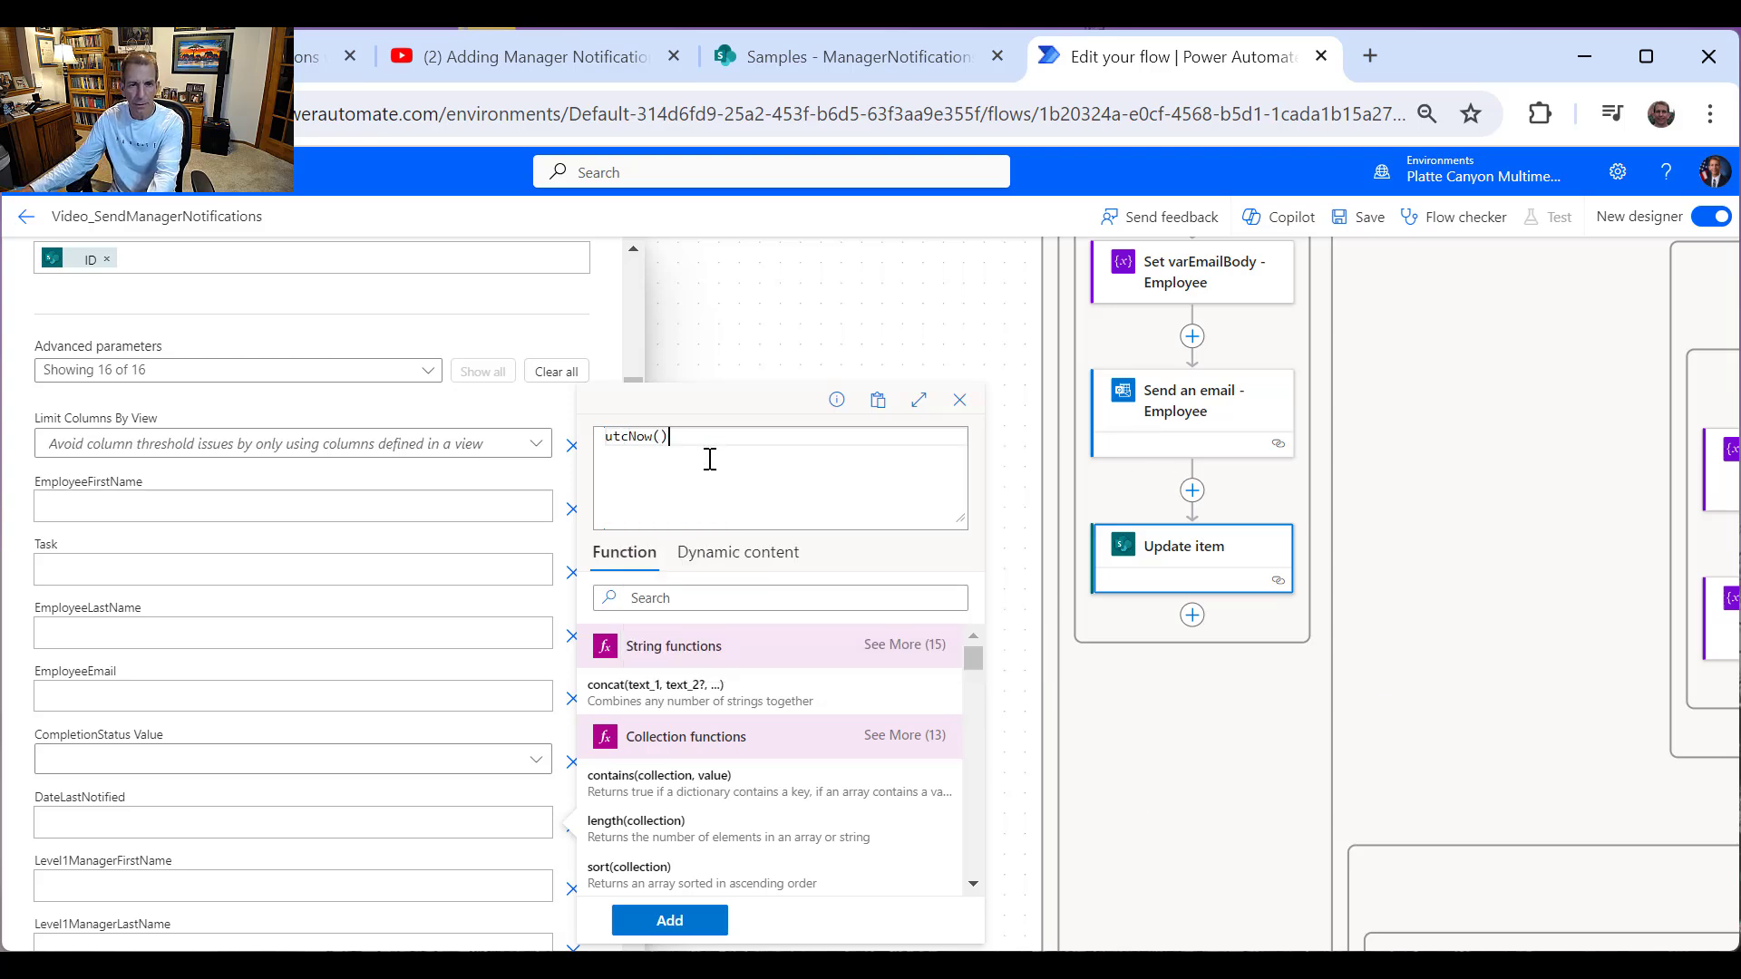
left_click(694, 925)
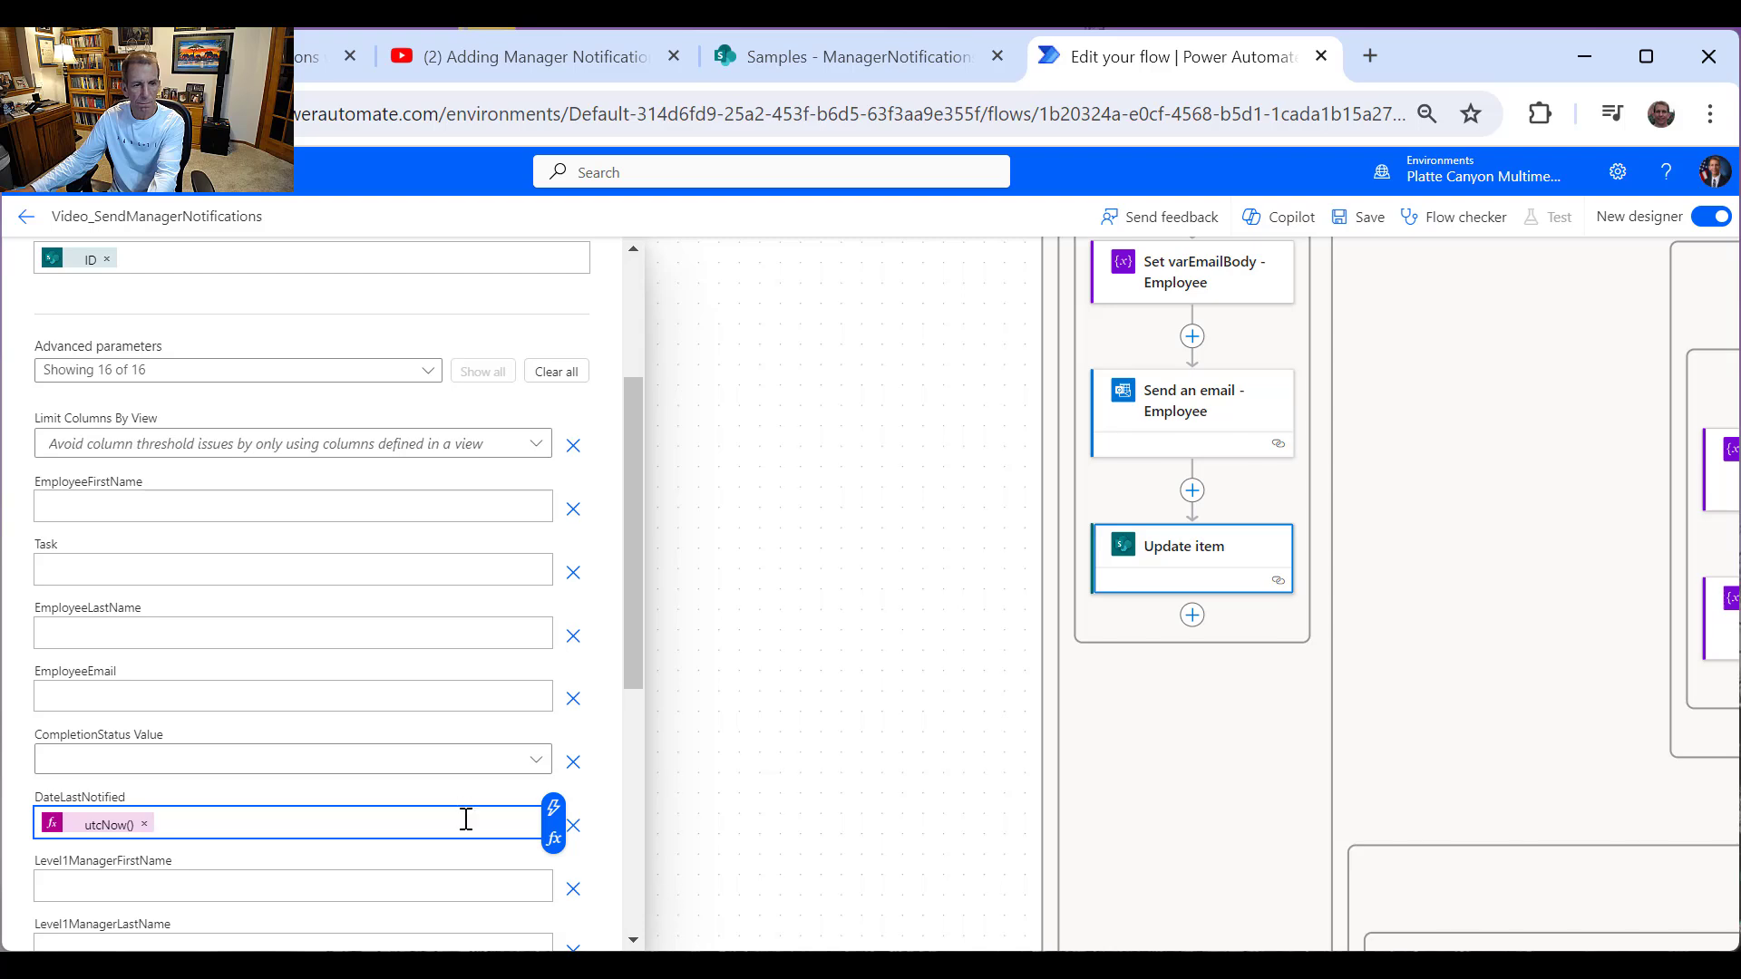
Step: Insert the existing Notes value from Get items into the Notes parameter of the Update item action
scroll(218, 789, "down", 1)
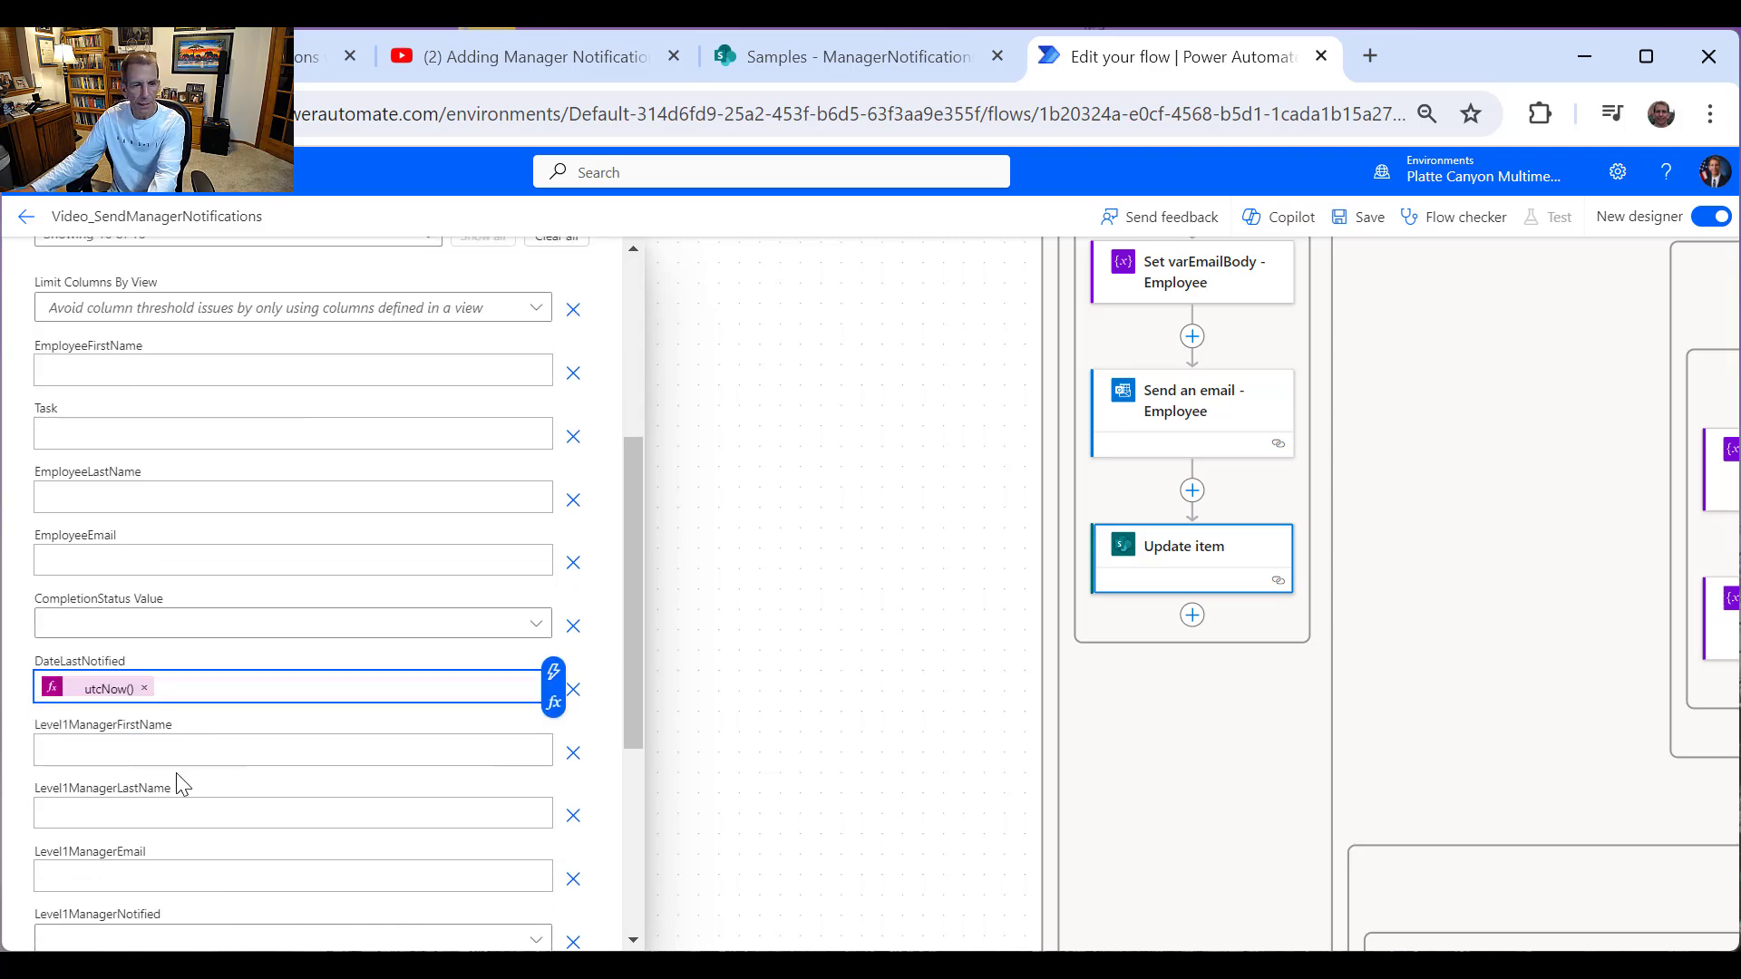
scroll(177, 786, "down", 3)
left_click(136, 839)
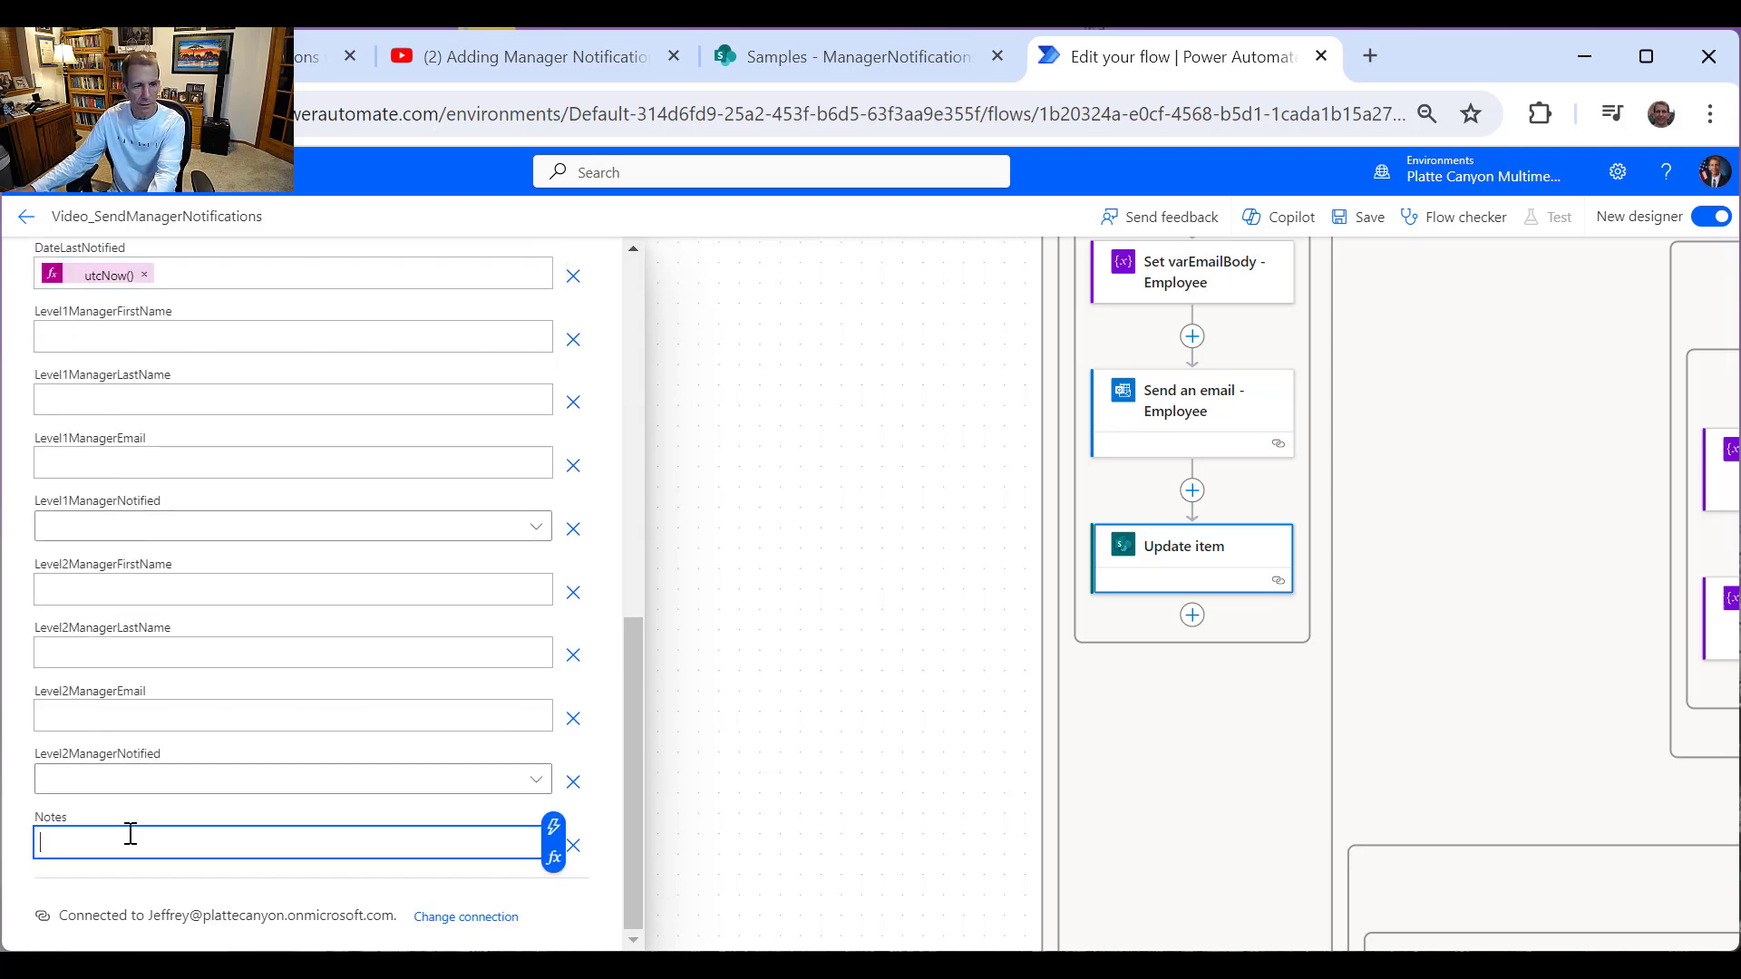
left_click(553, 830)
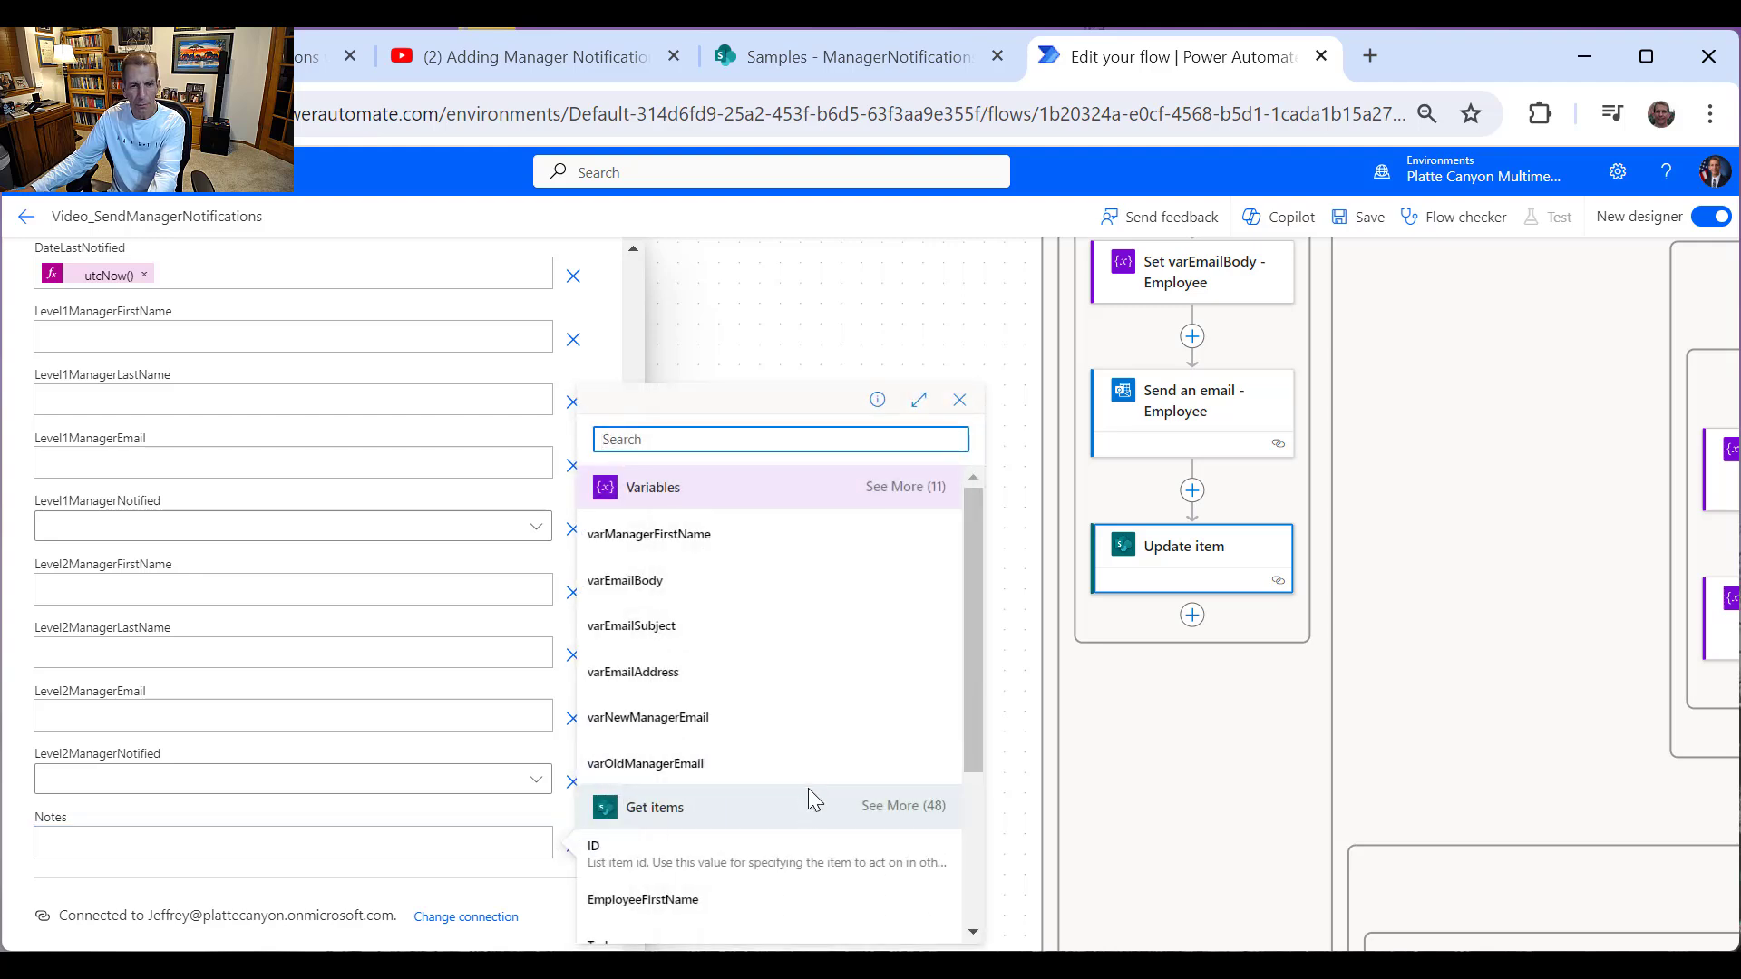
scroll(808, 789, "down", 3)
left_click(876, 555)
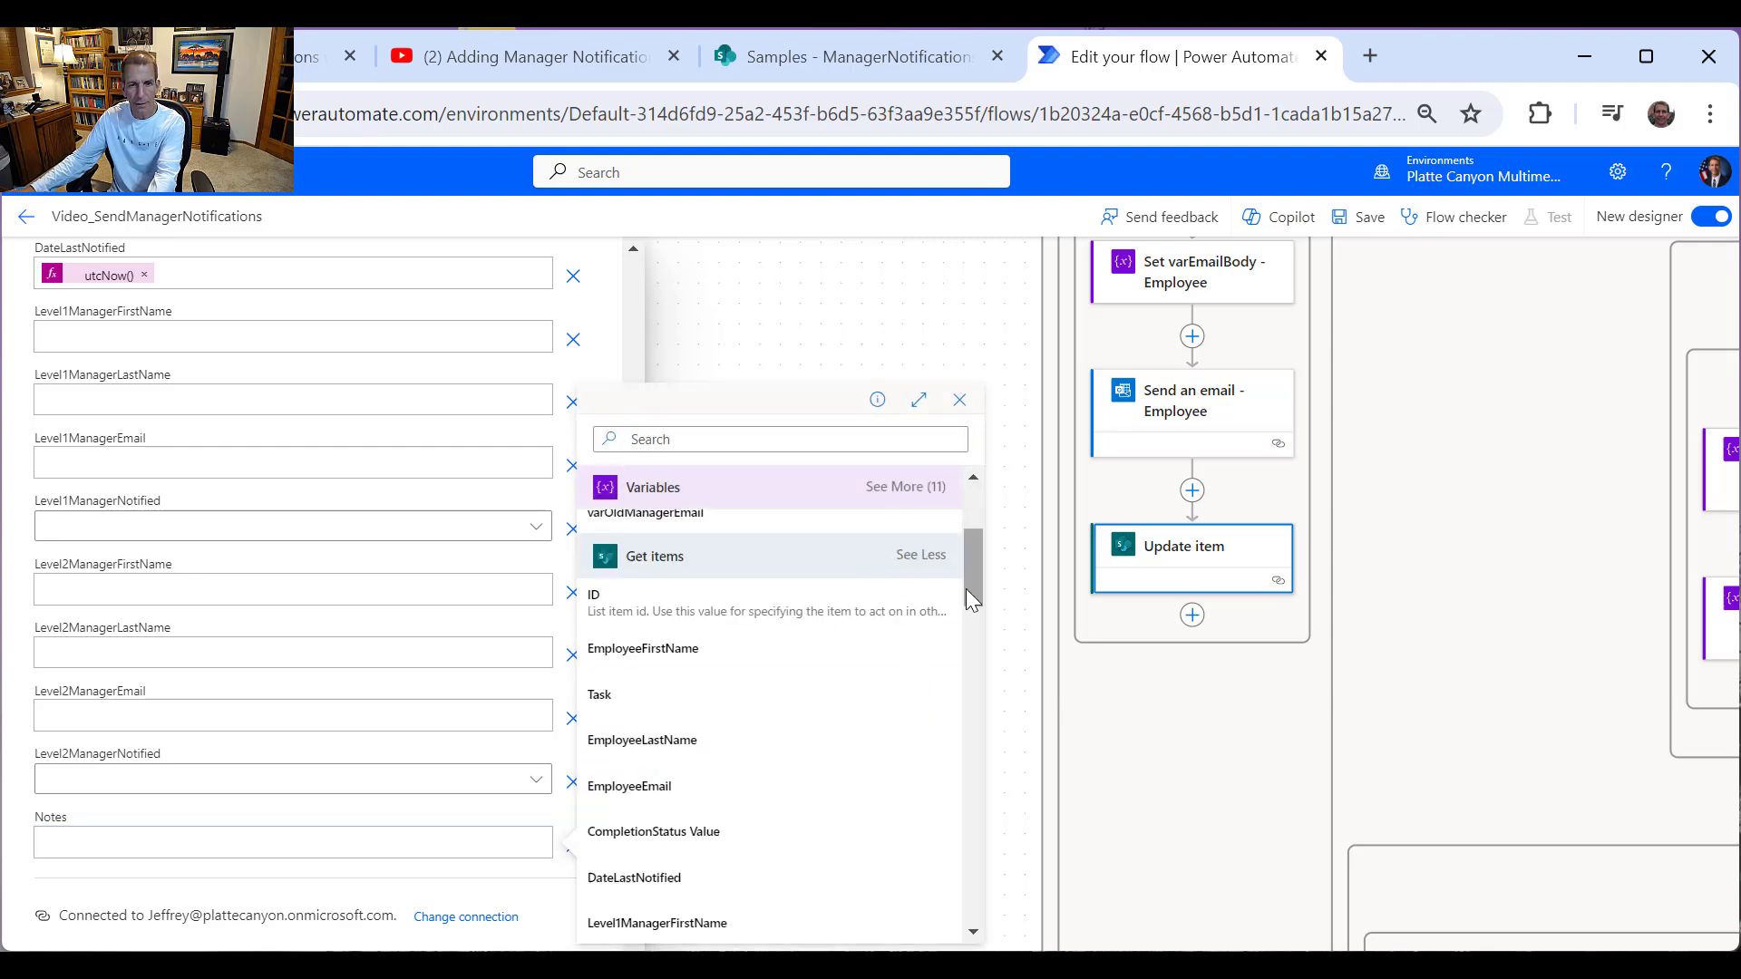
scroll(858, 774, "down", 5)
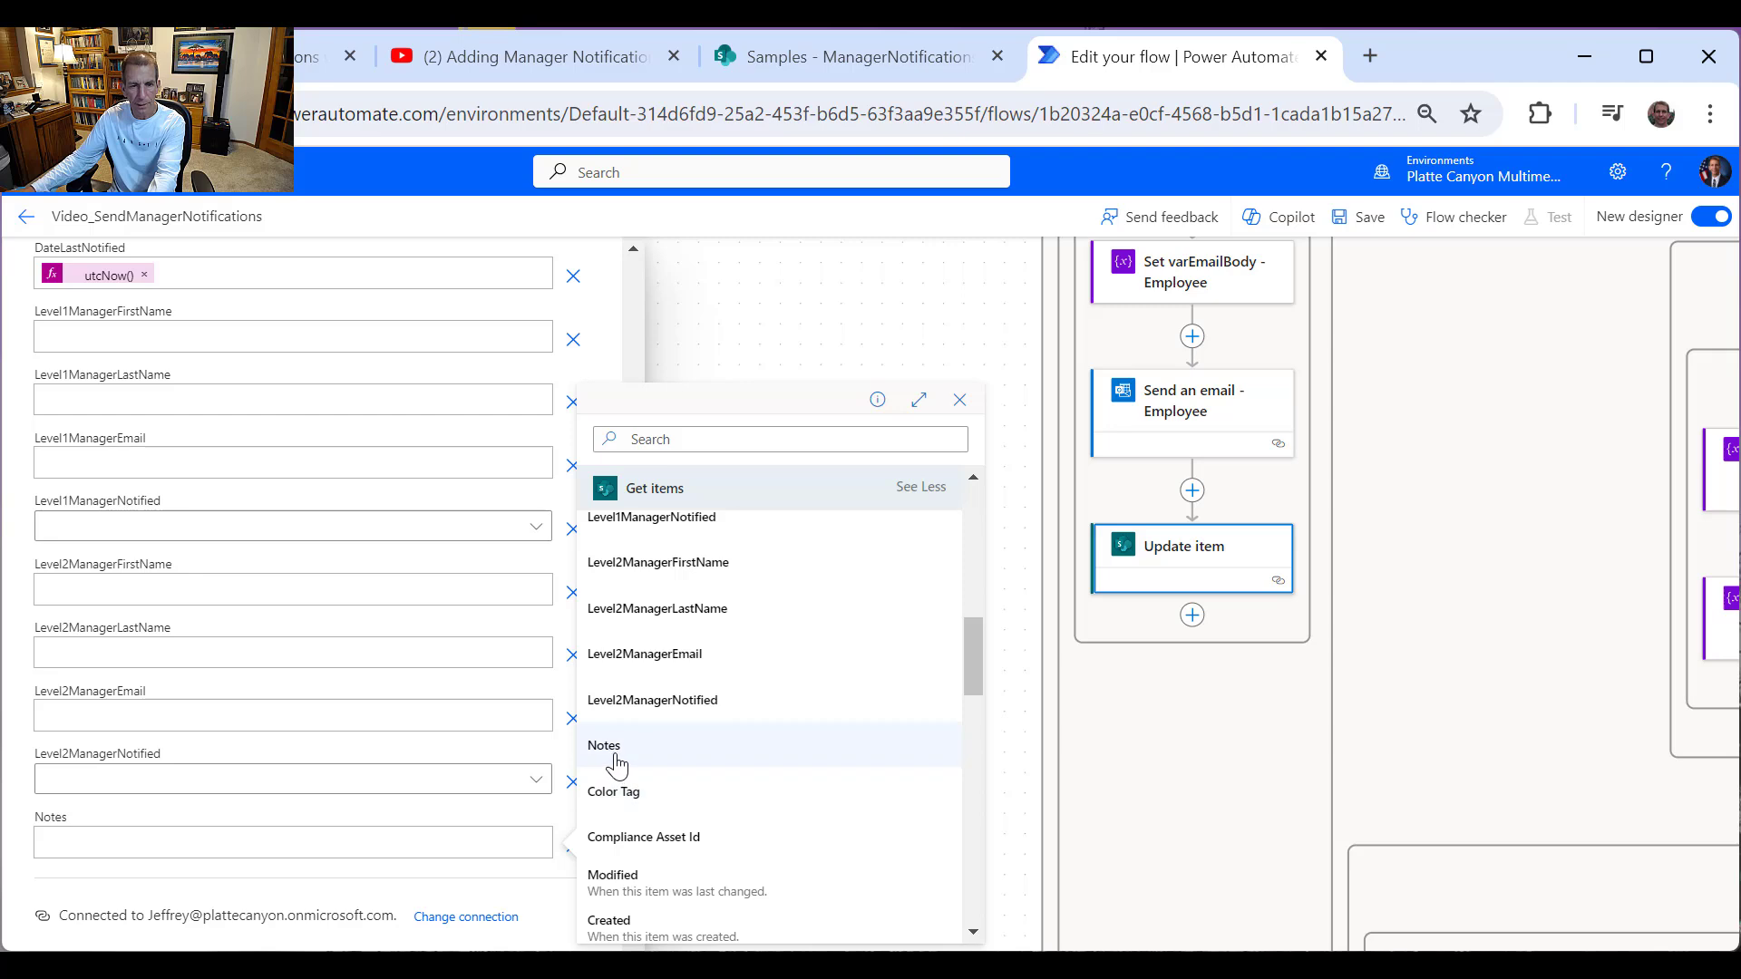
left_click(614, 762)
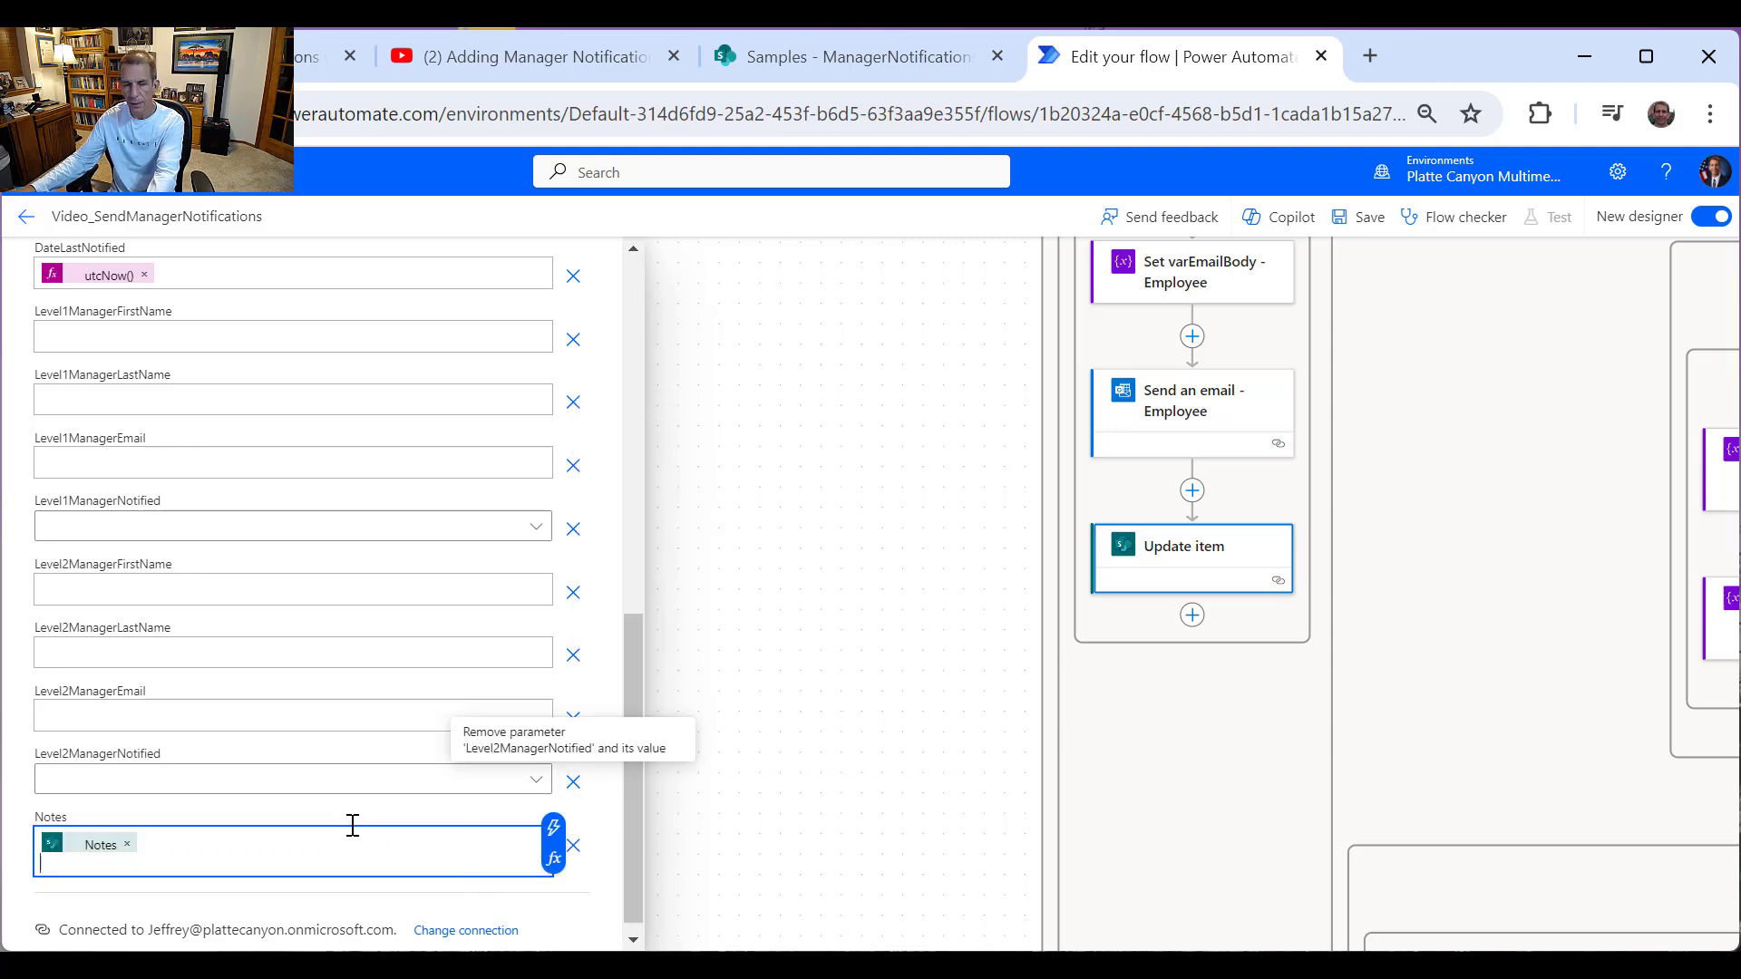
Step: Add a line to the Notes parameter reading "Employee notified on" followed by the expression utcNow('MM/dd/yyyy')
type("Employee notified on")
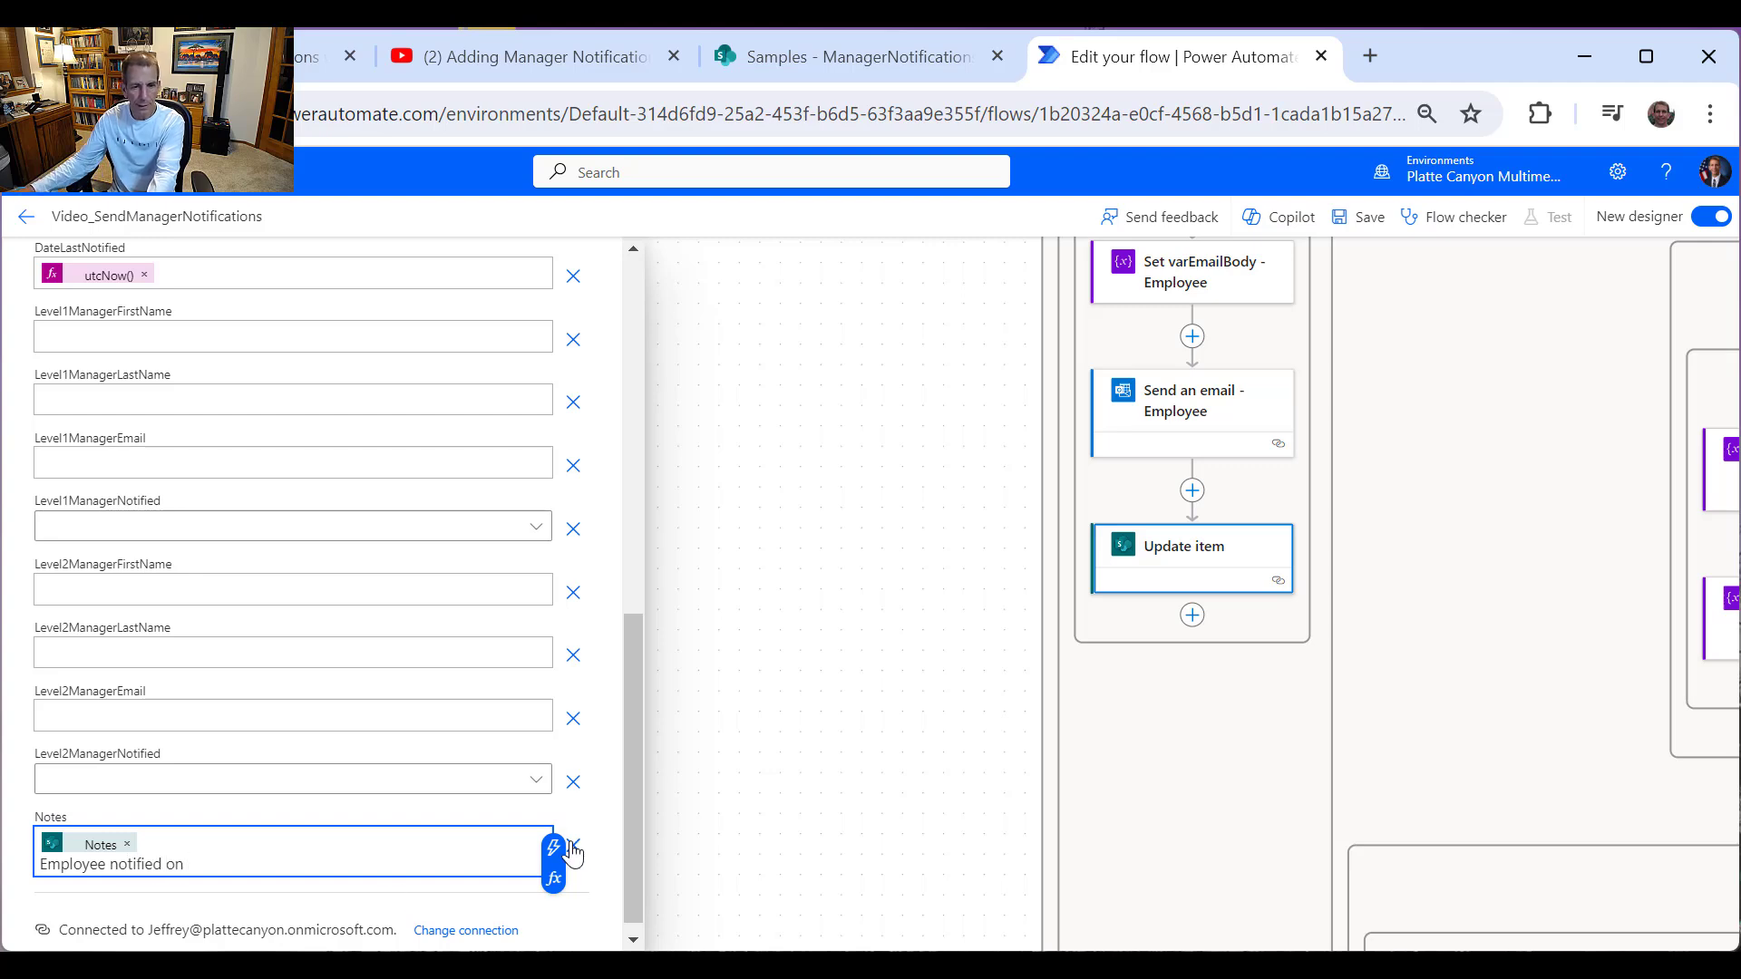
left_click(553, 877)
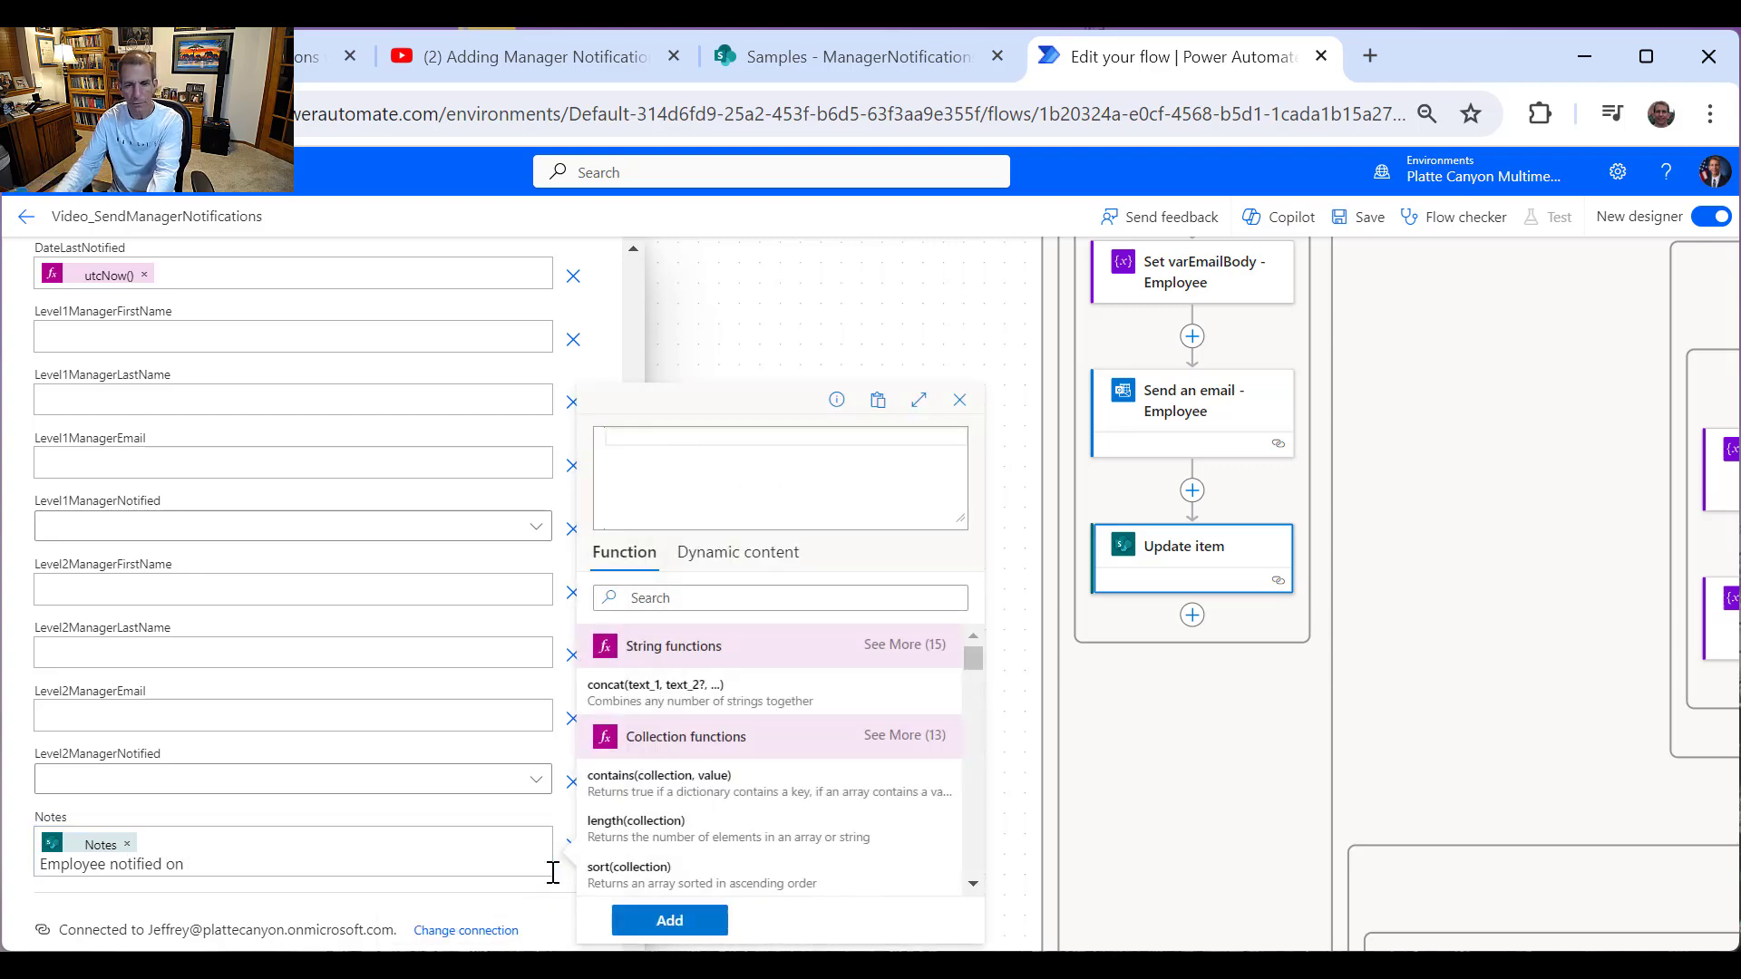
type("ut")
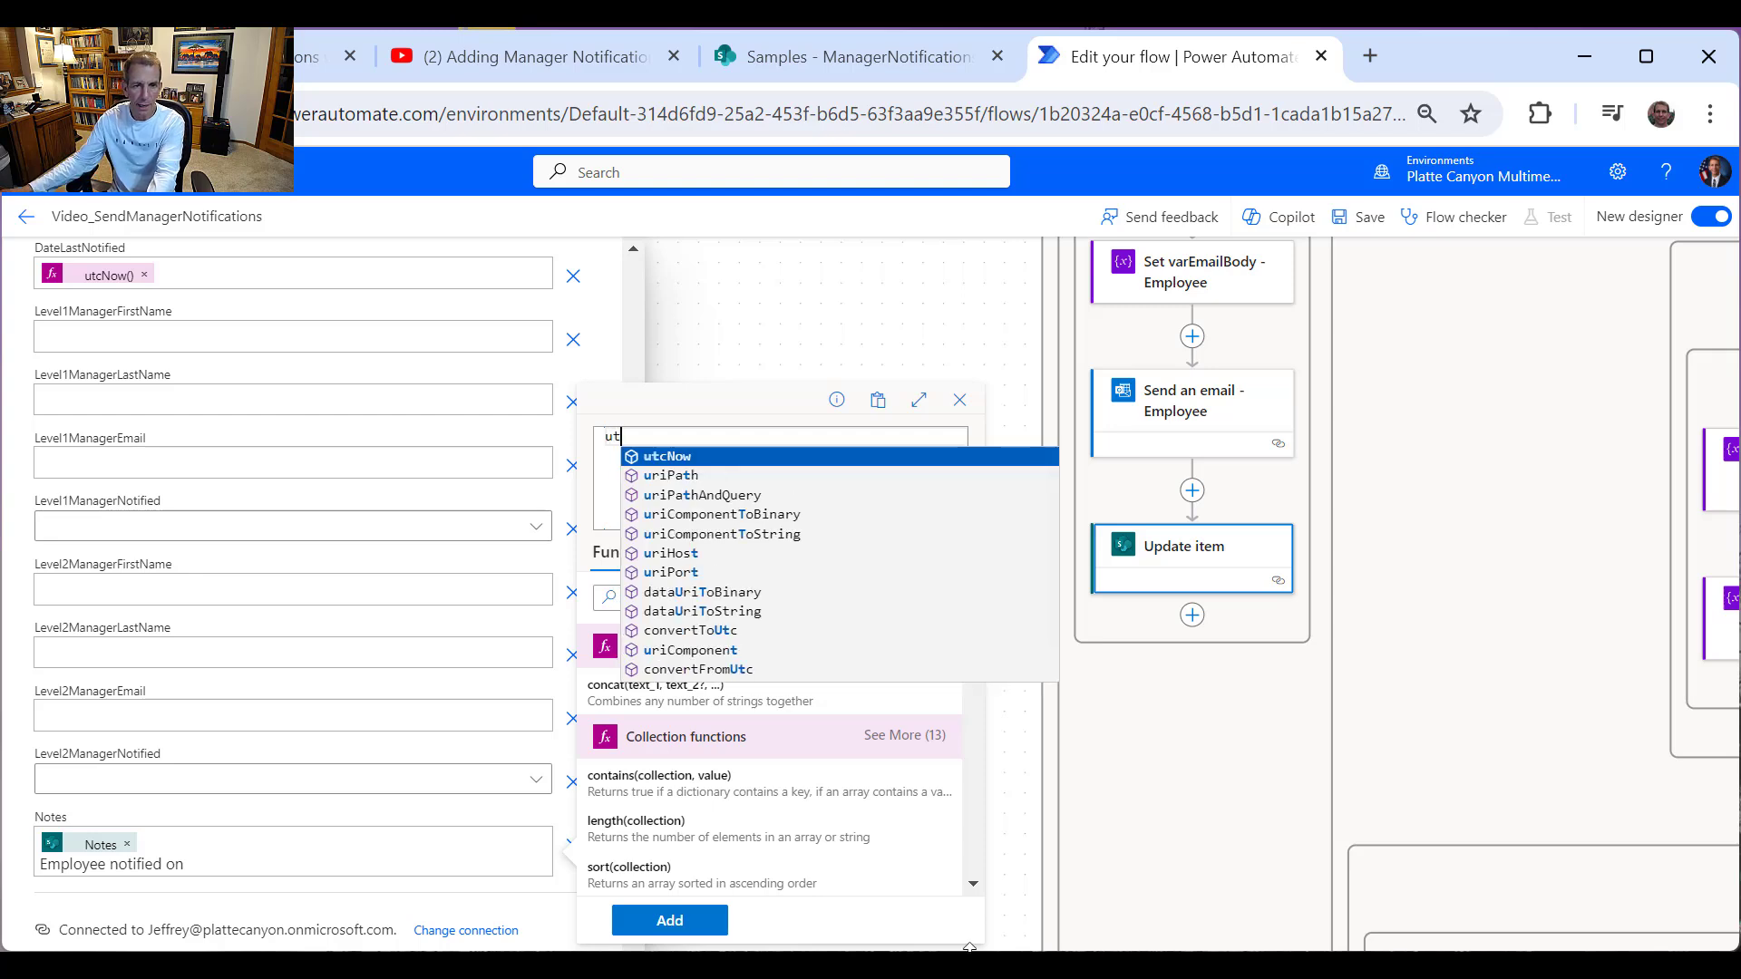
left_click(712, 456)
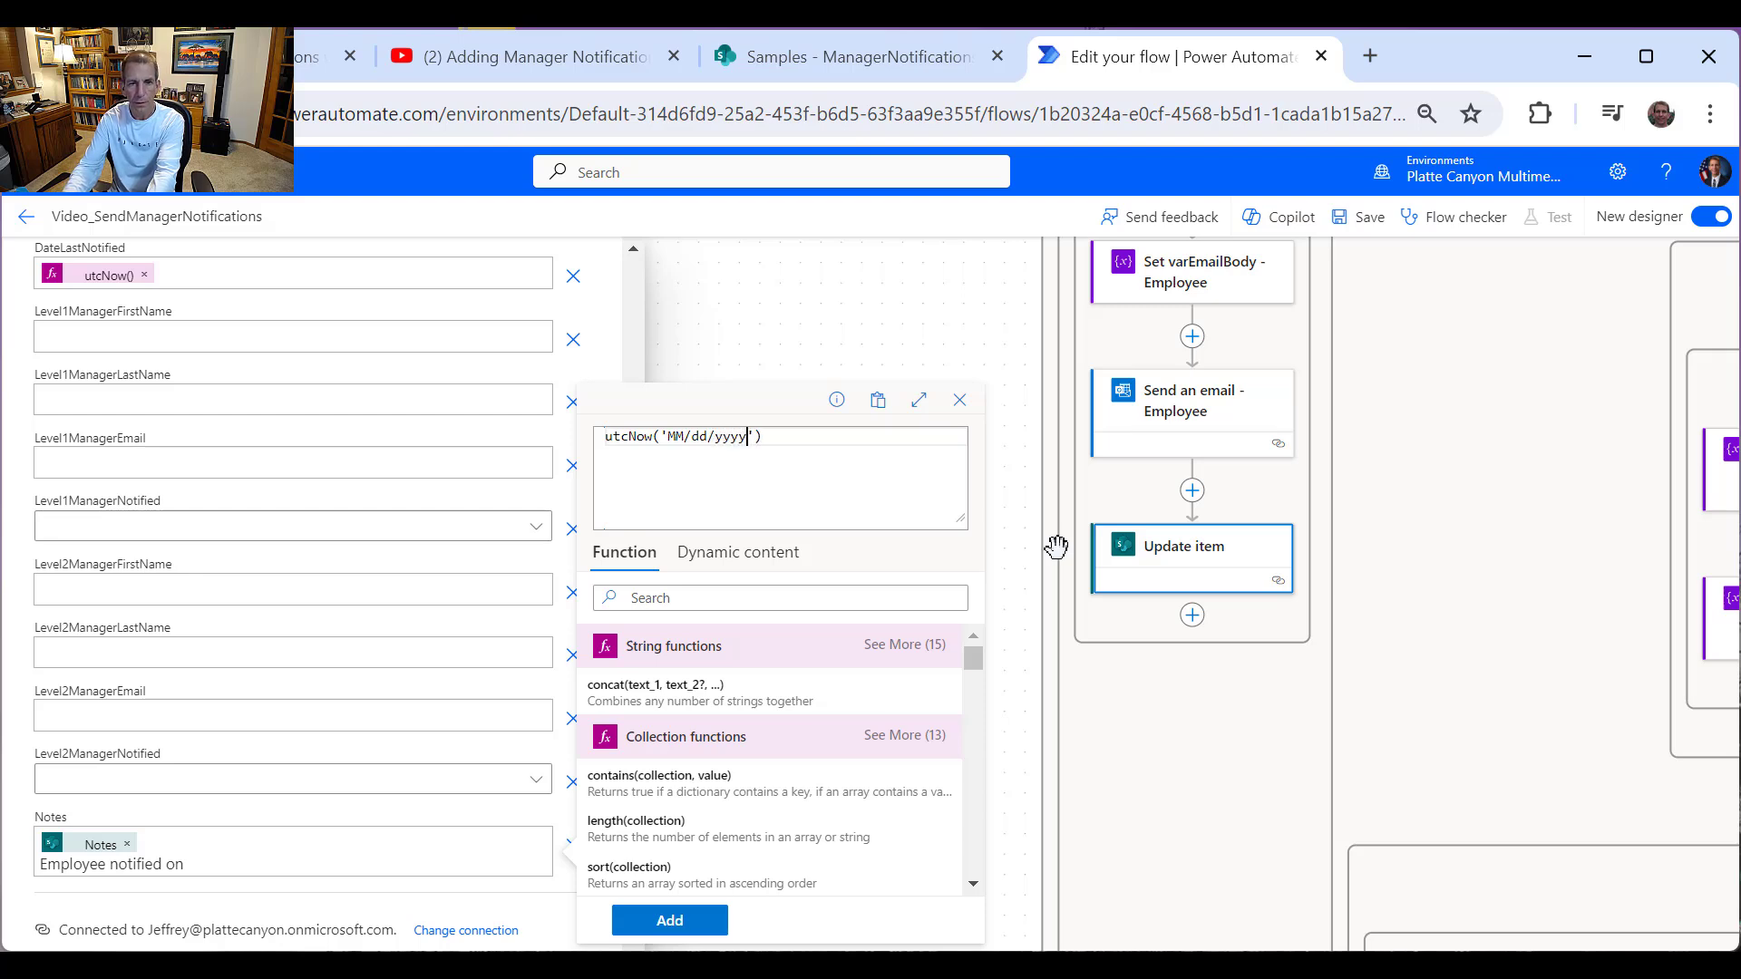
left_click(660, 921)
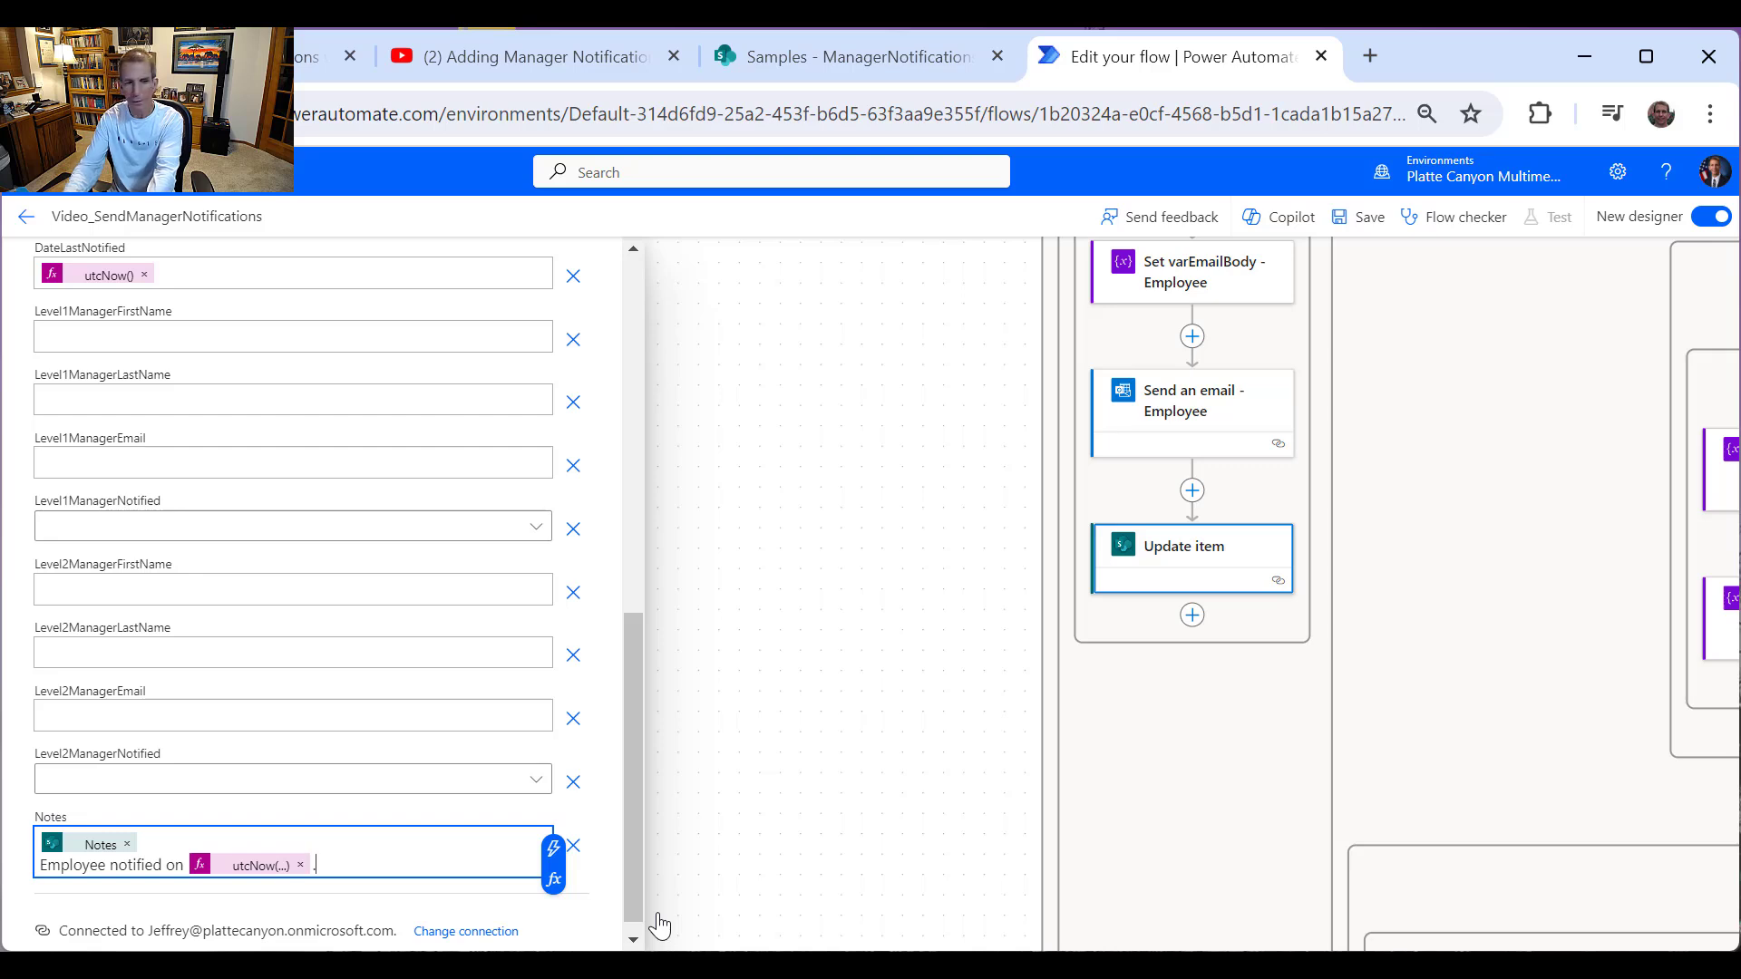
Step: Rename the Update item action to "Update item - Employee" and collapse its settings
scroll(517, 619, "up", 15)
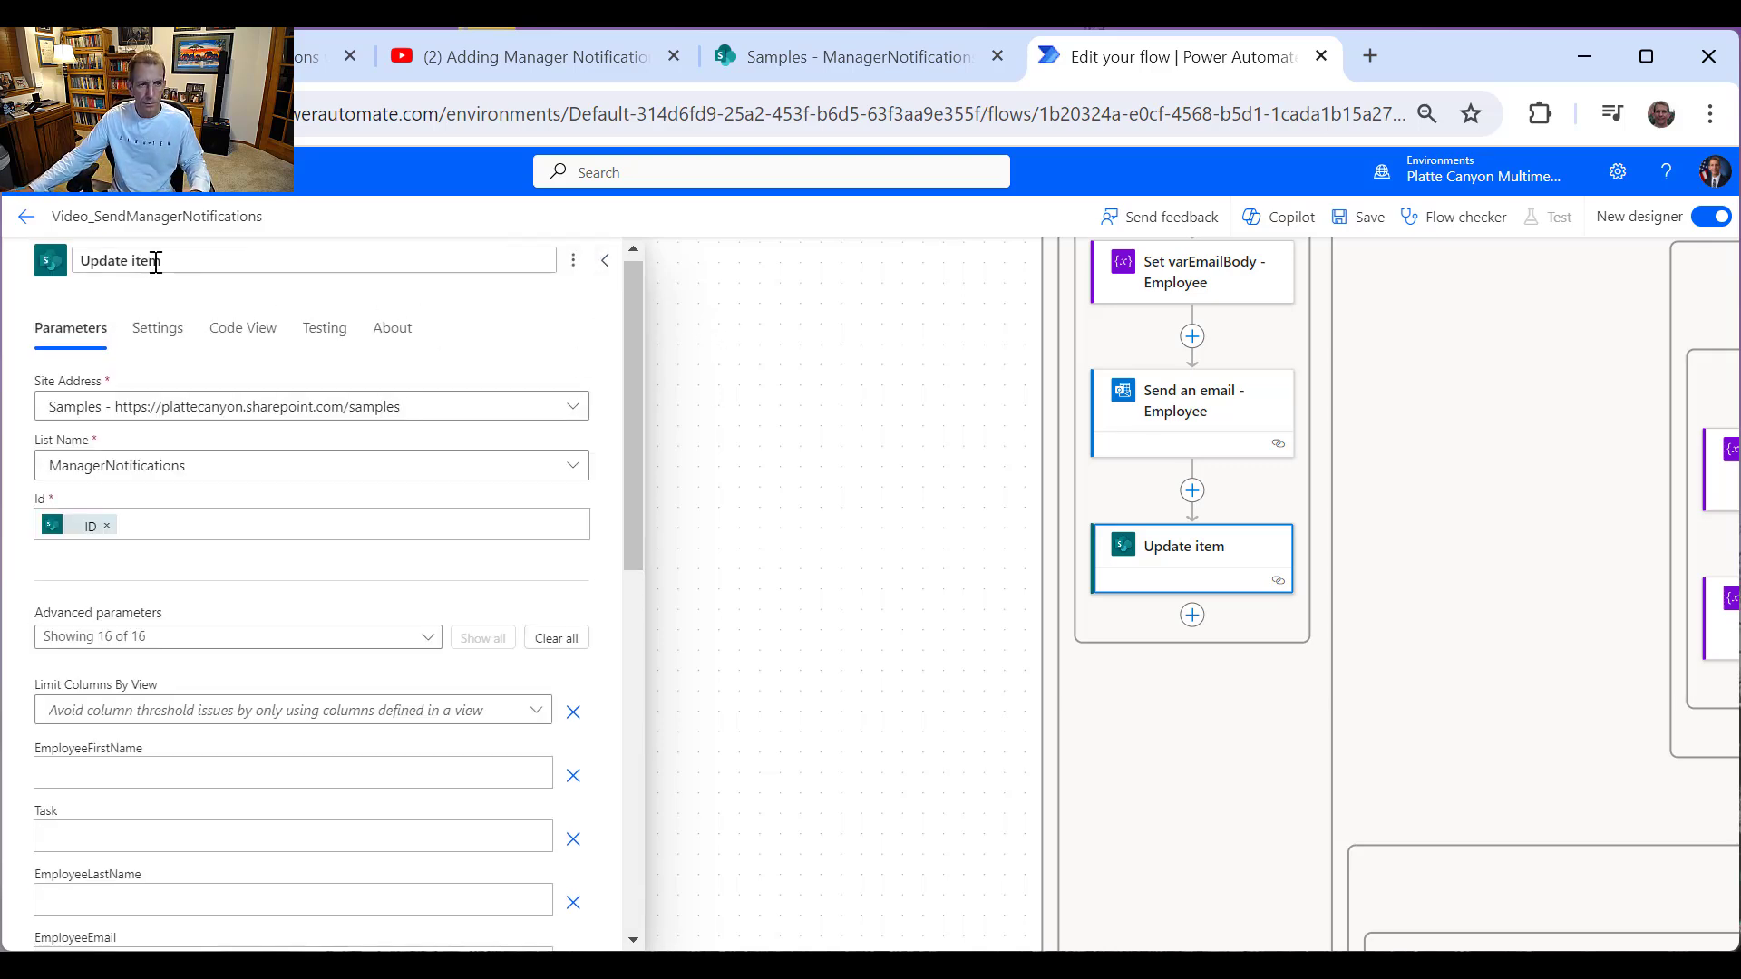
left_click(243, 251)
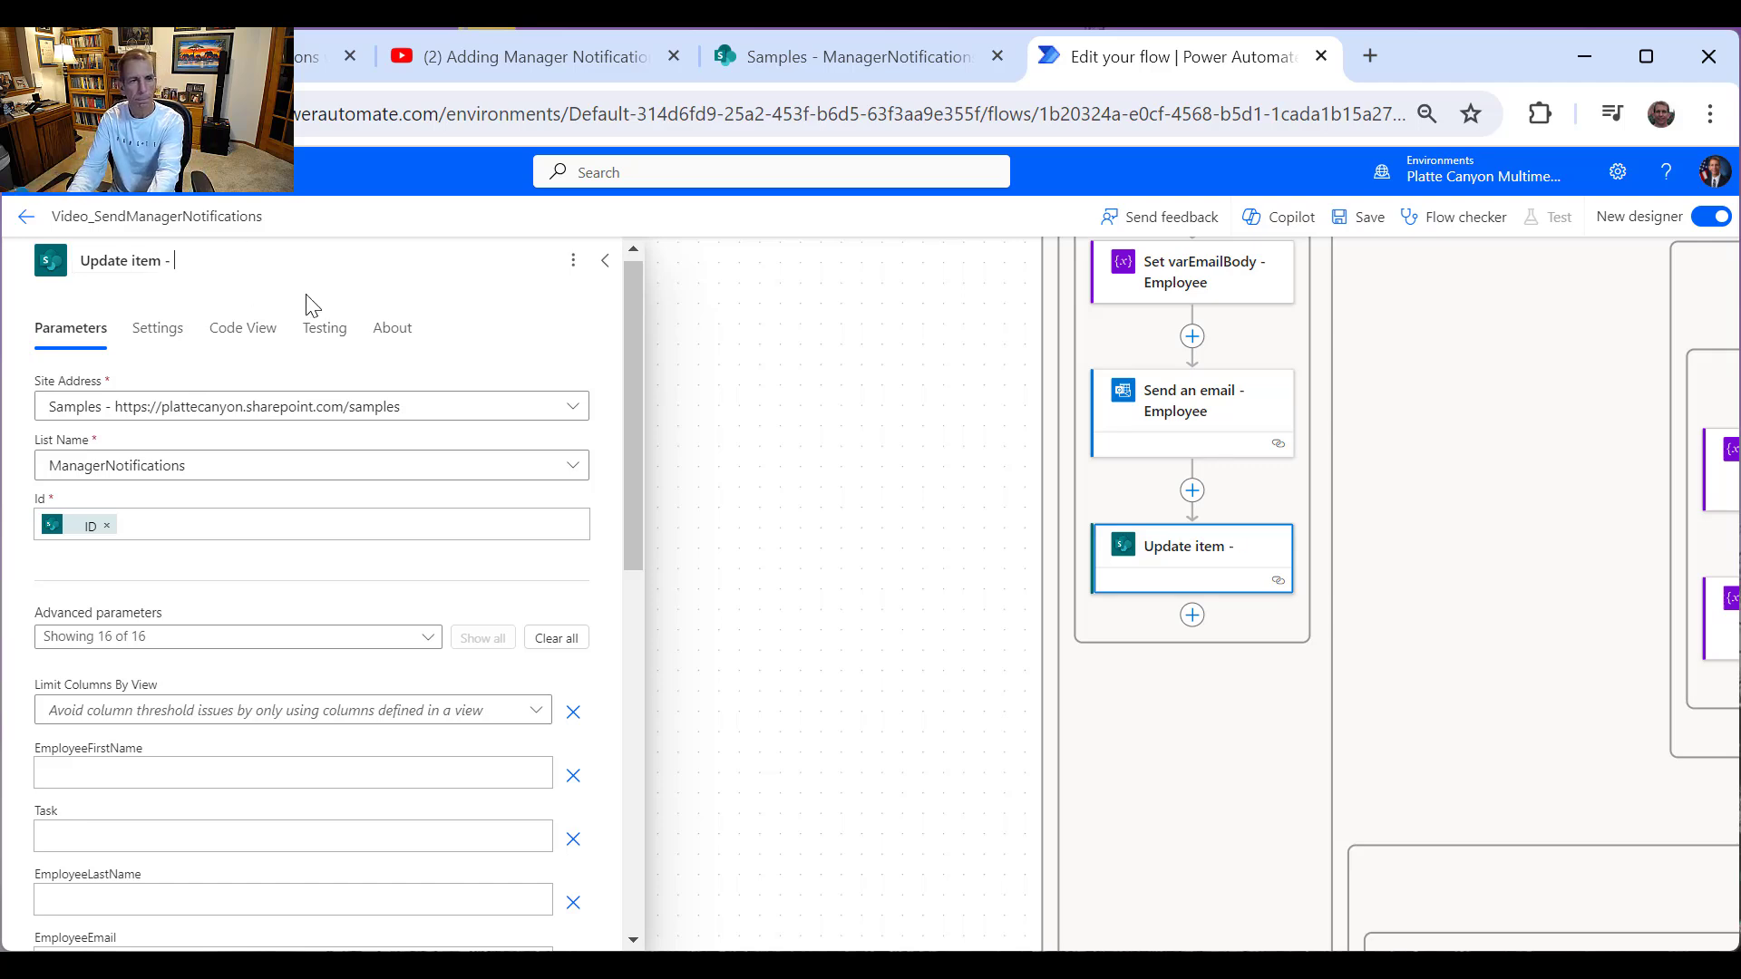
type("- Employee")
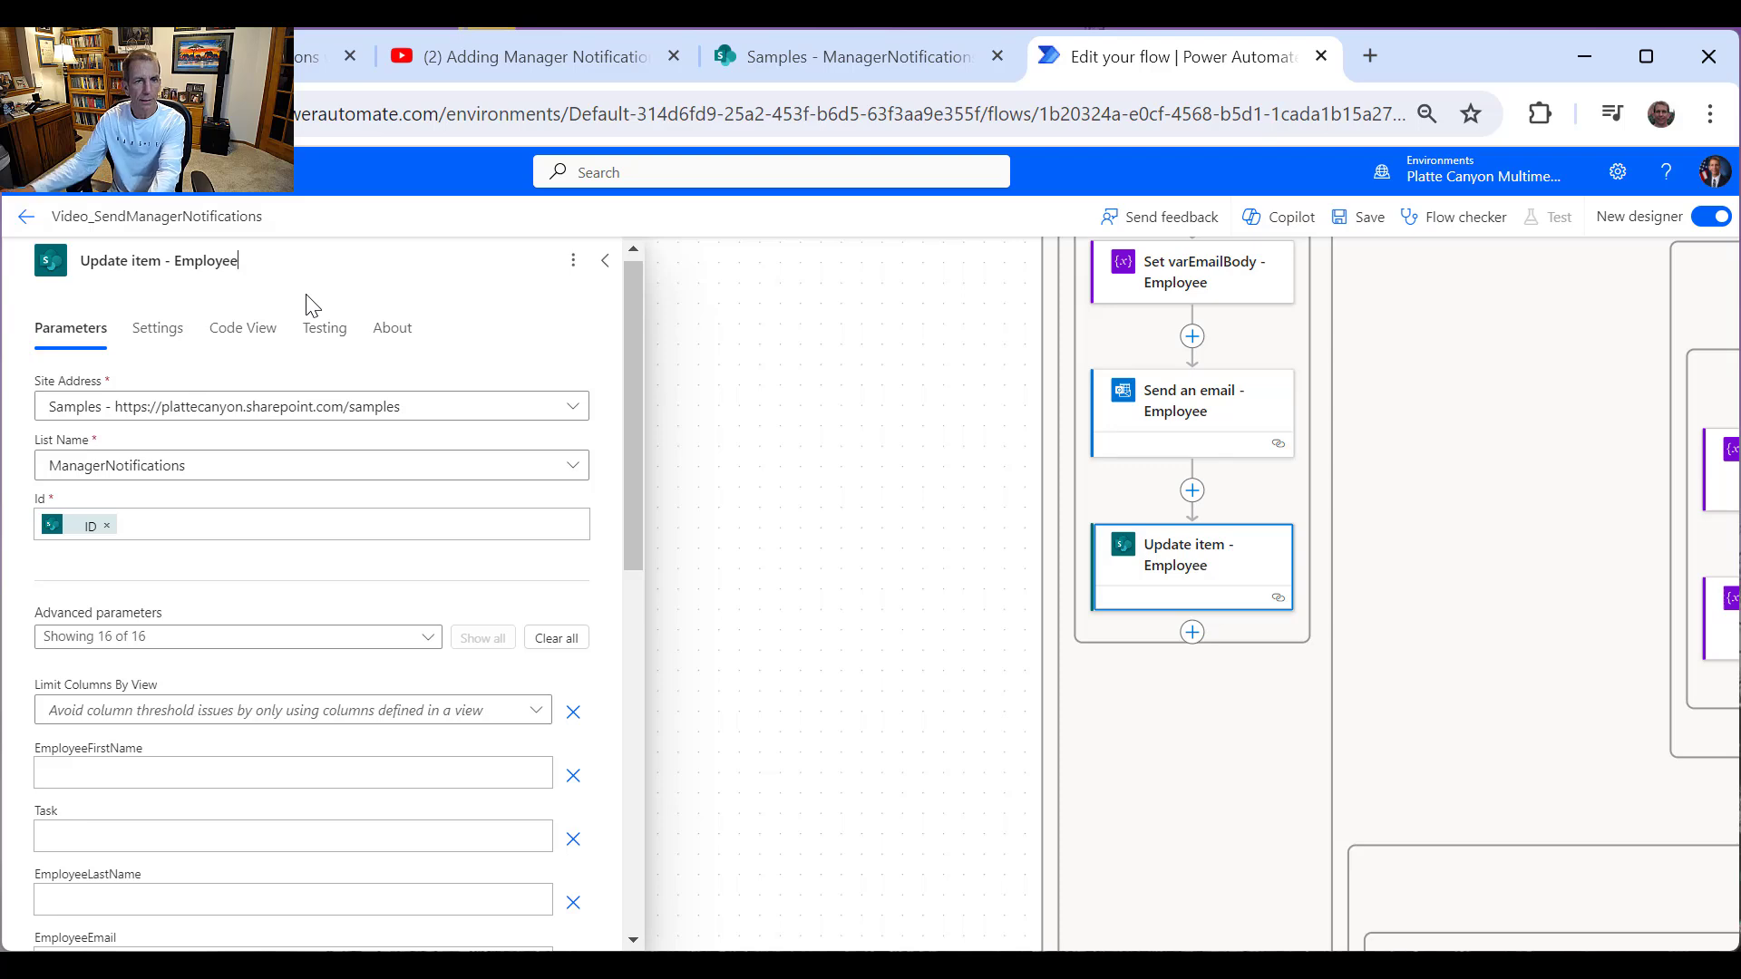
left_click(604, 261)
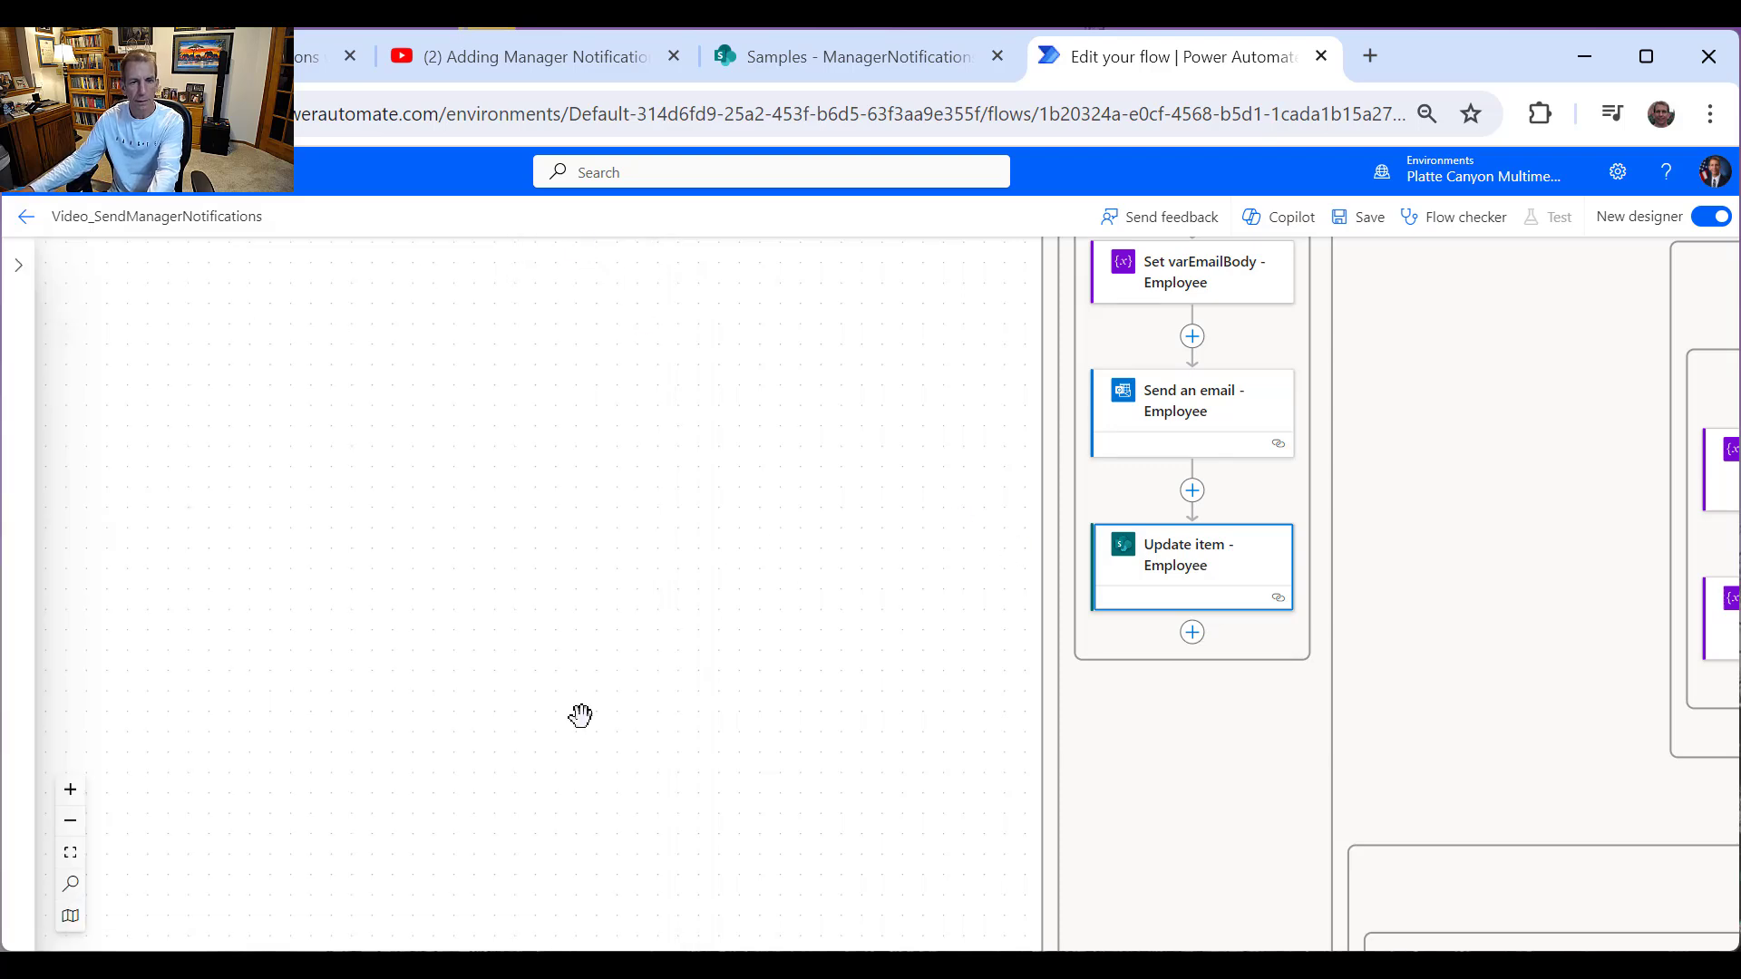
Step: Copy the Update item - Employee action for reuse elsewhere in the flow
scroll(738, 691, "up", 2)
right_click(1261, 717)
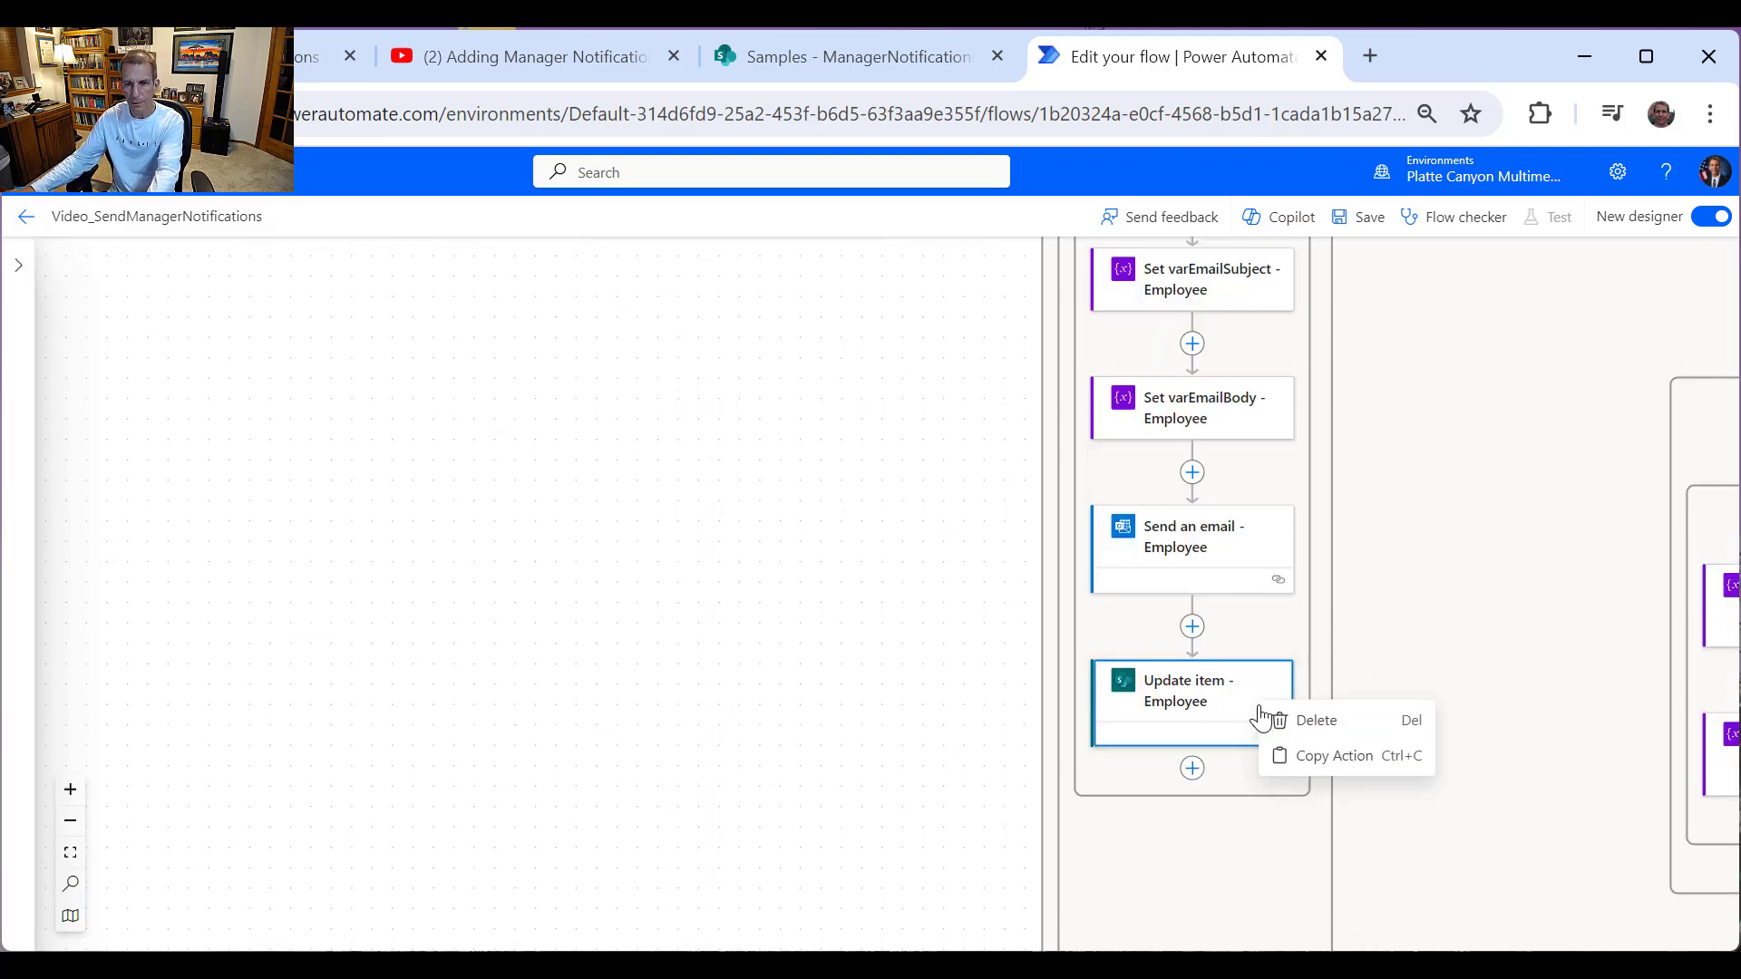
left_click(1331, 758)
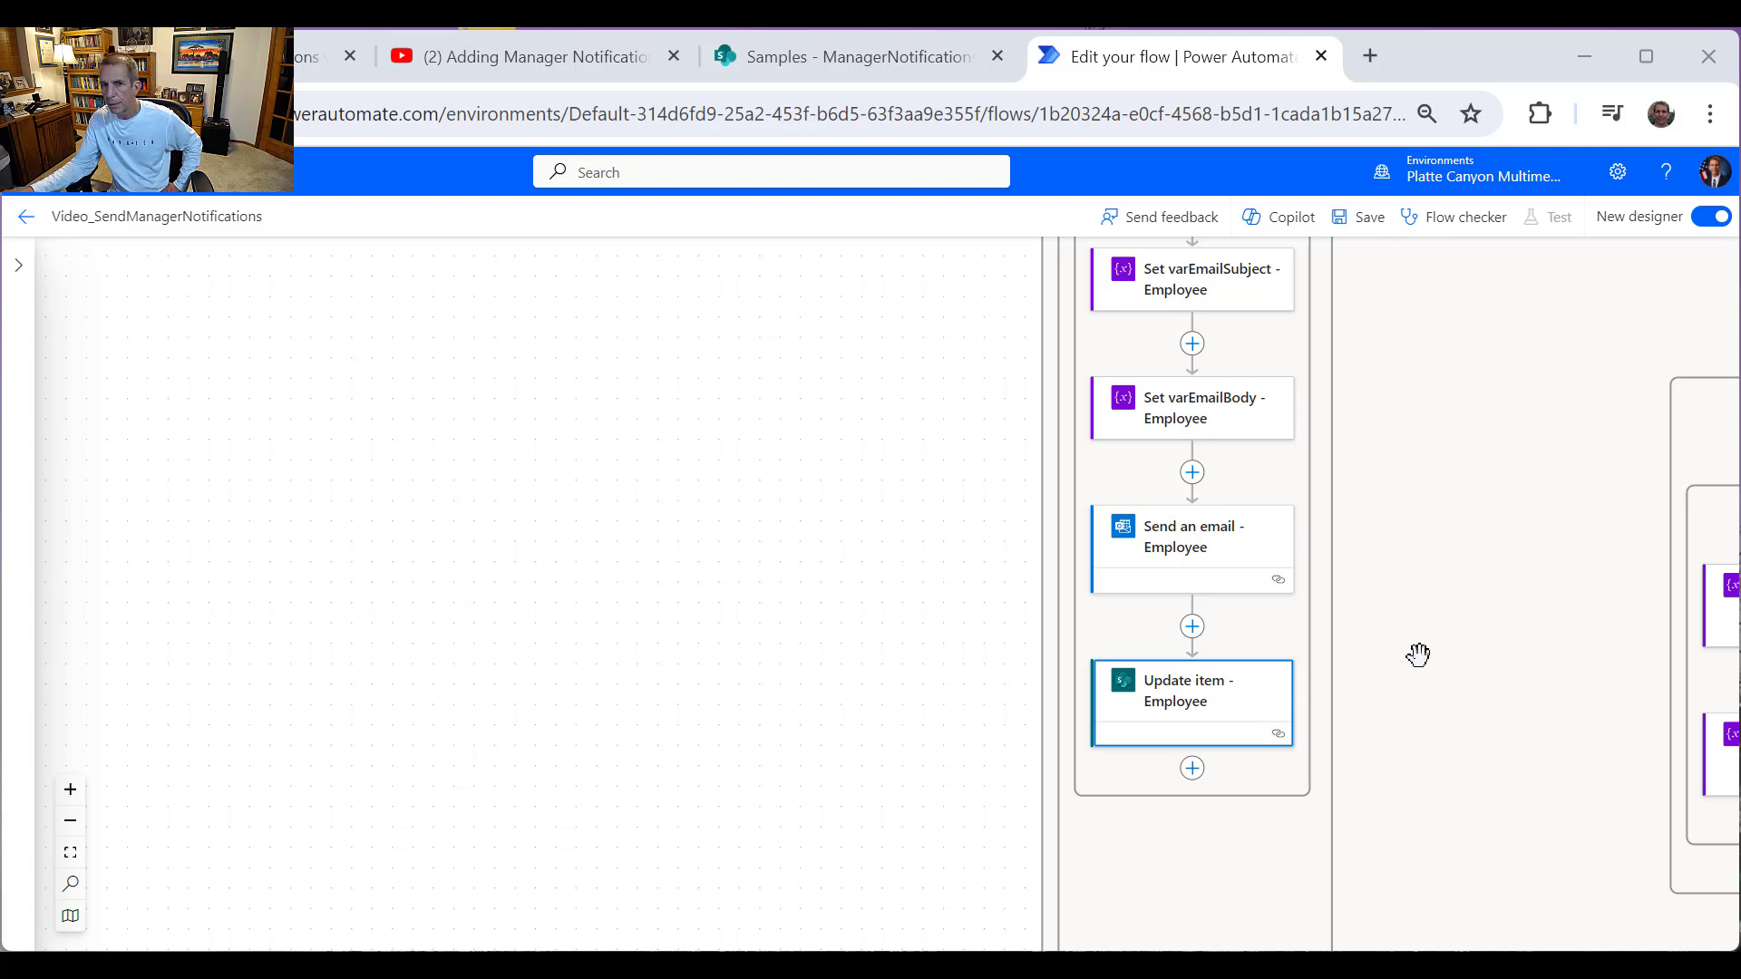
Step: Paste the copied update action directly below the Check if Manager Changed condition
scroll(1282, 668, "down", 5)
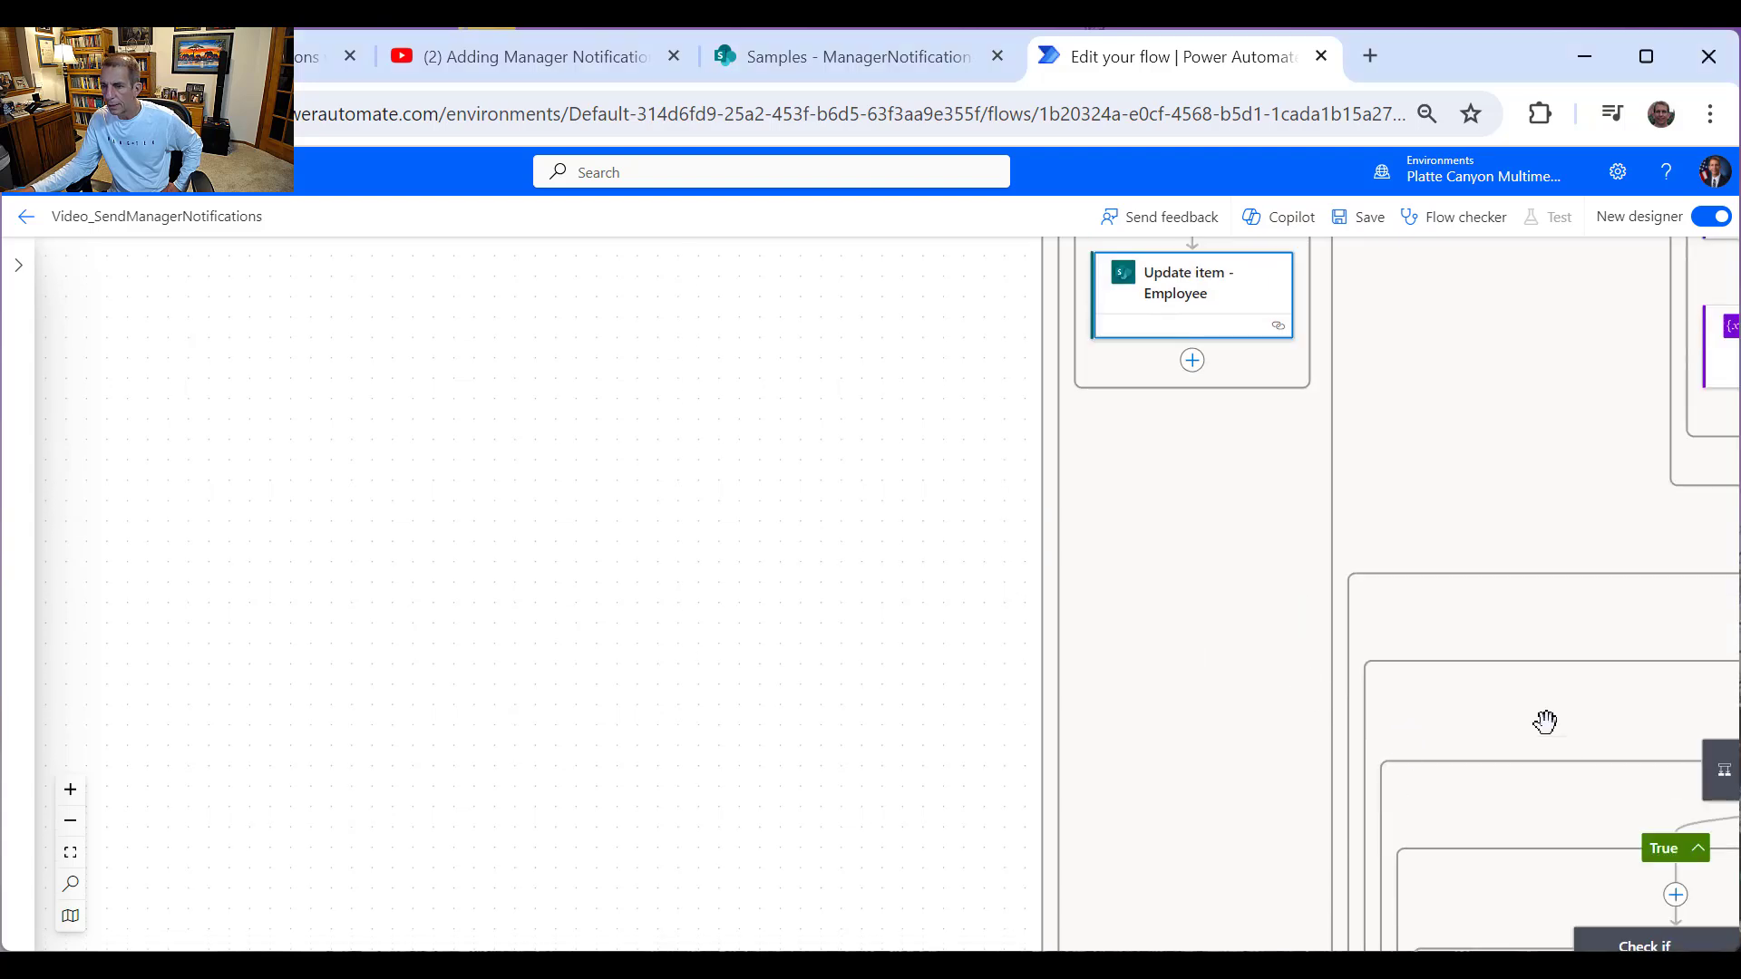
left_click_drag(1546, 722, 1151, 367)
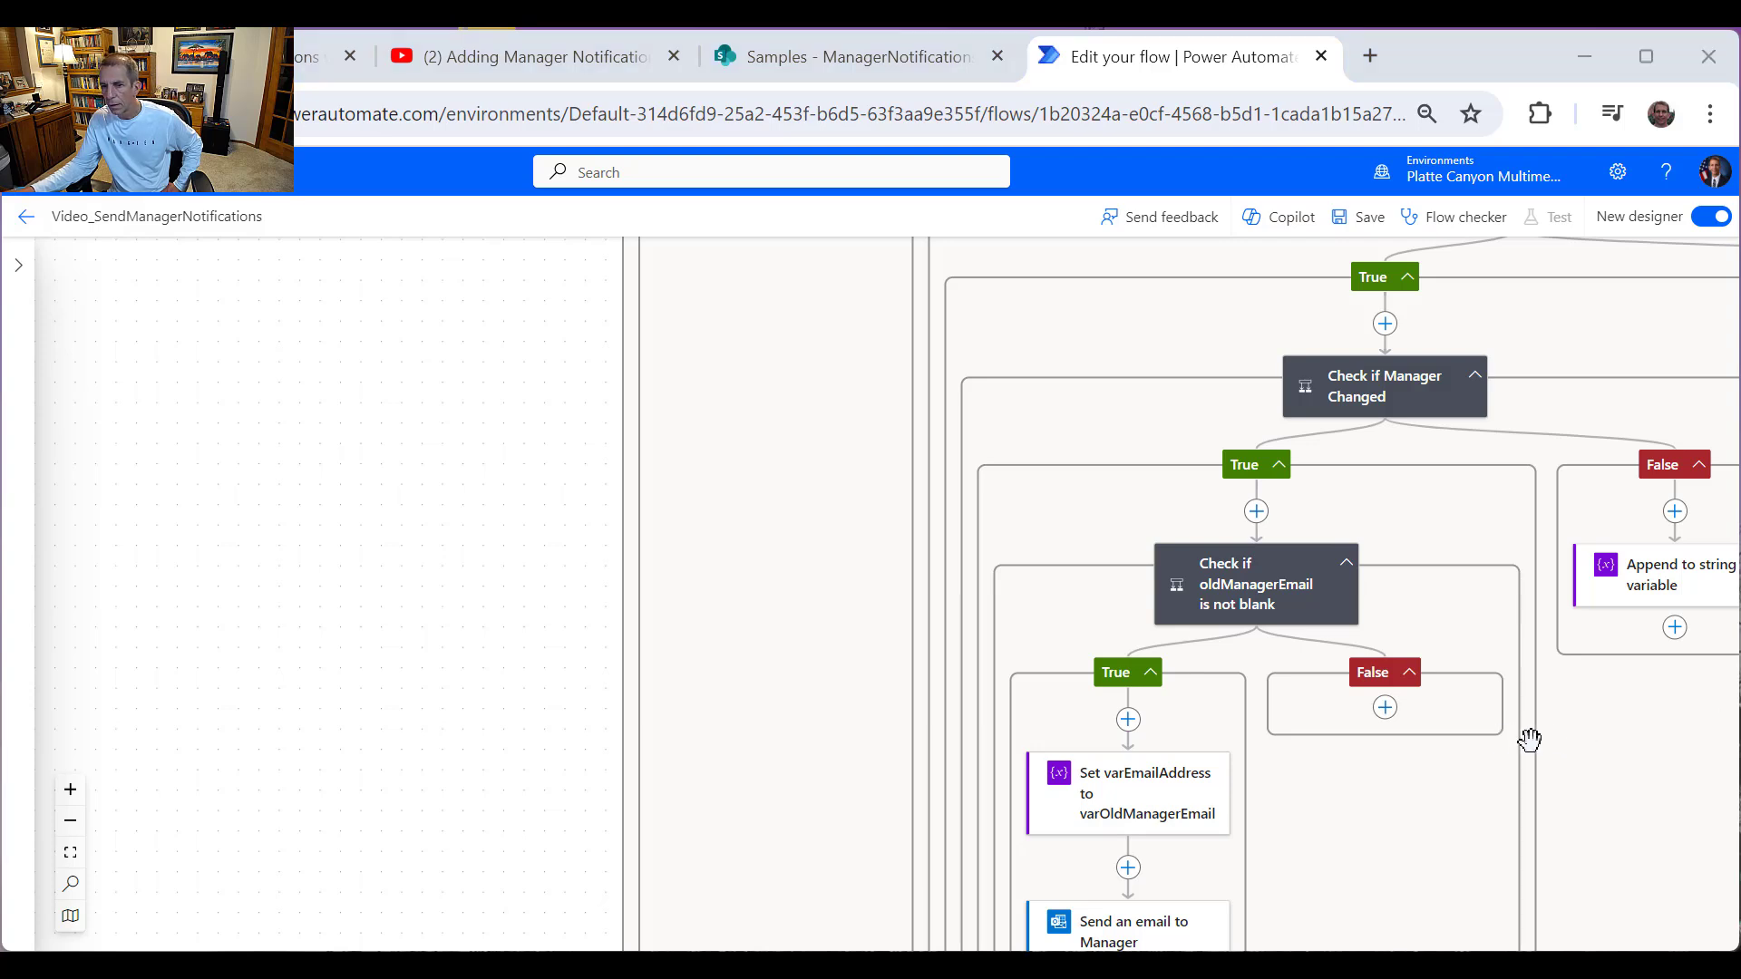
scroll(1527, 735, "down", 6)
scroll(1551, 714, "down", 6)
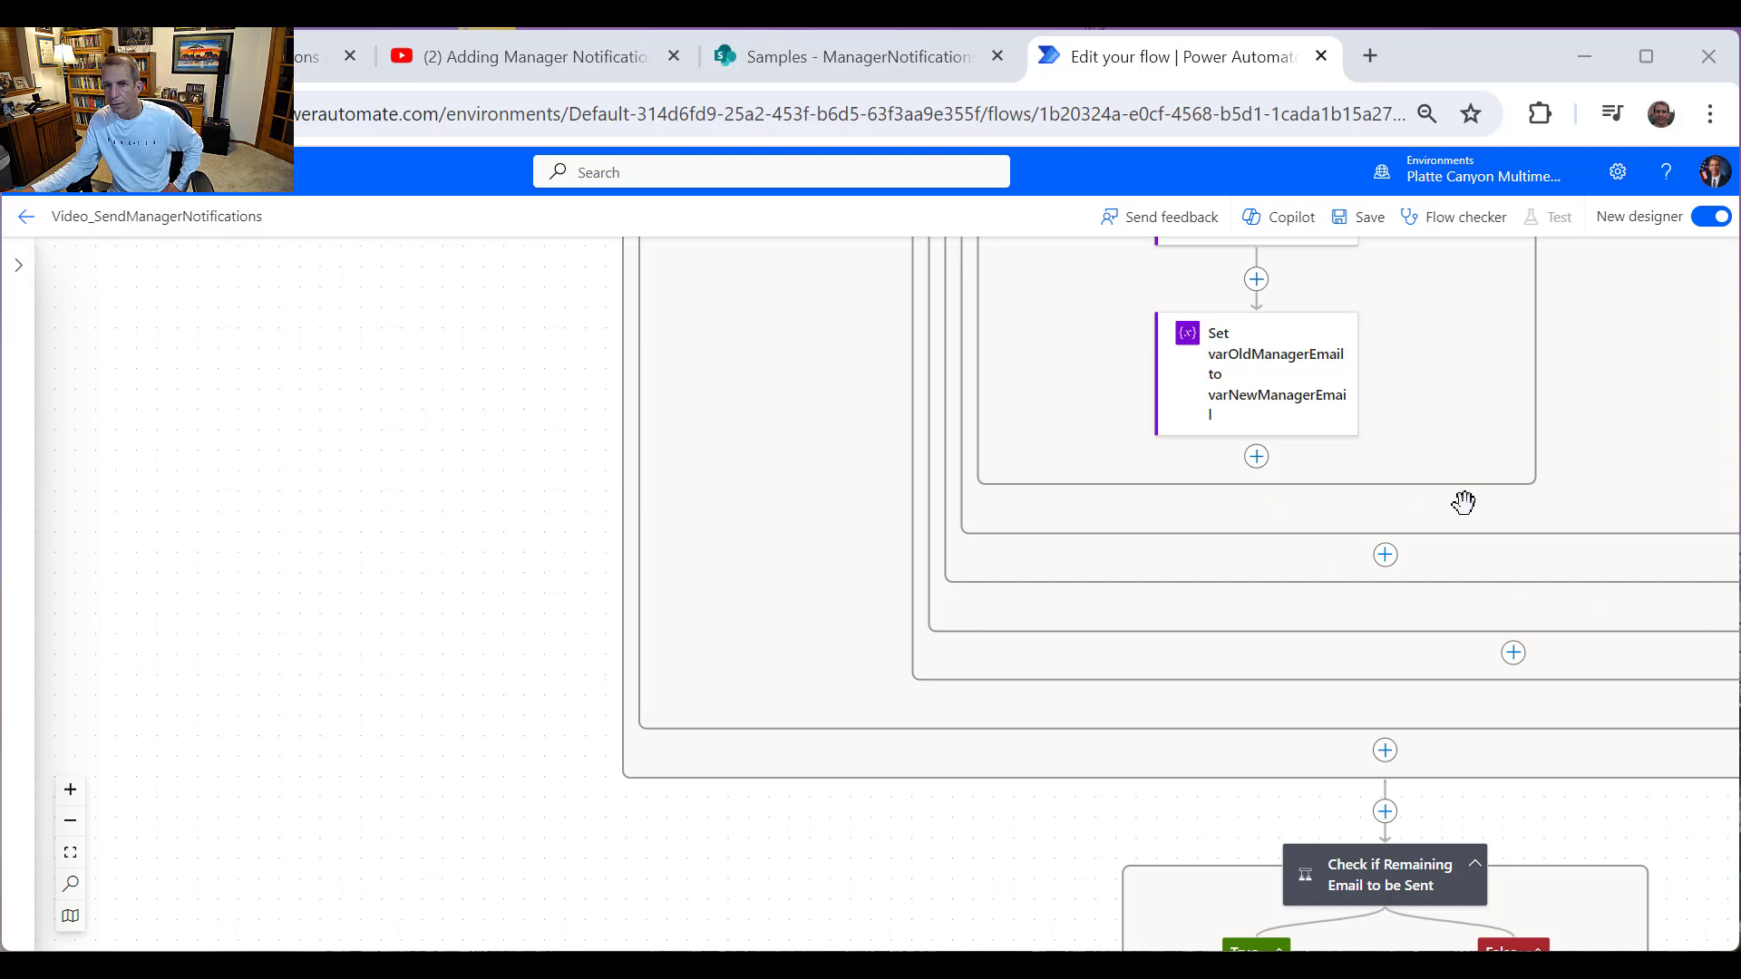
left_click(1386, 557)
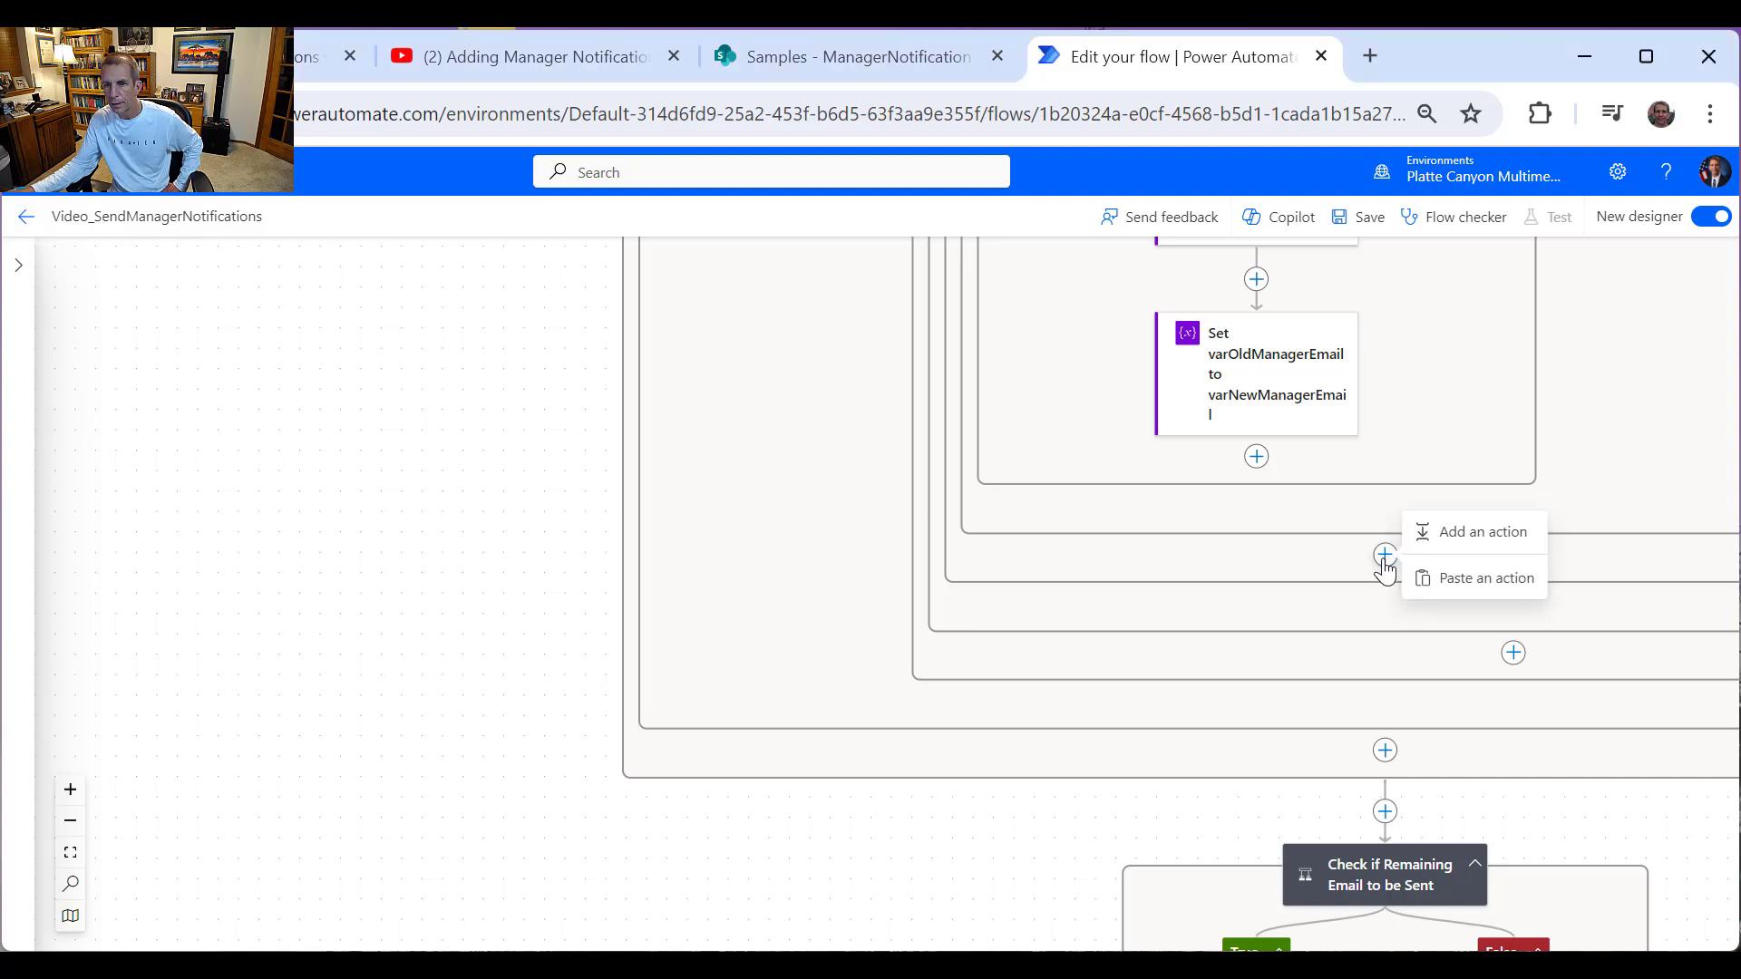
left_click(1431, 540)
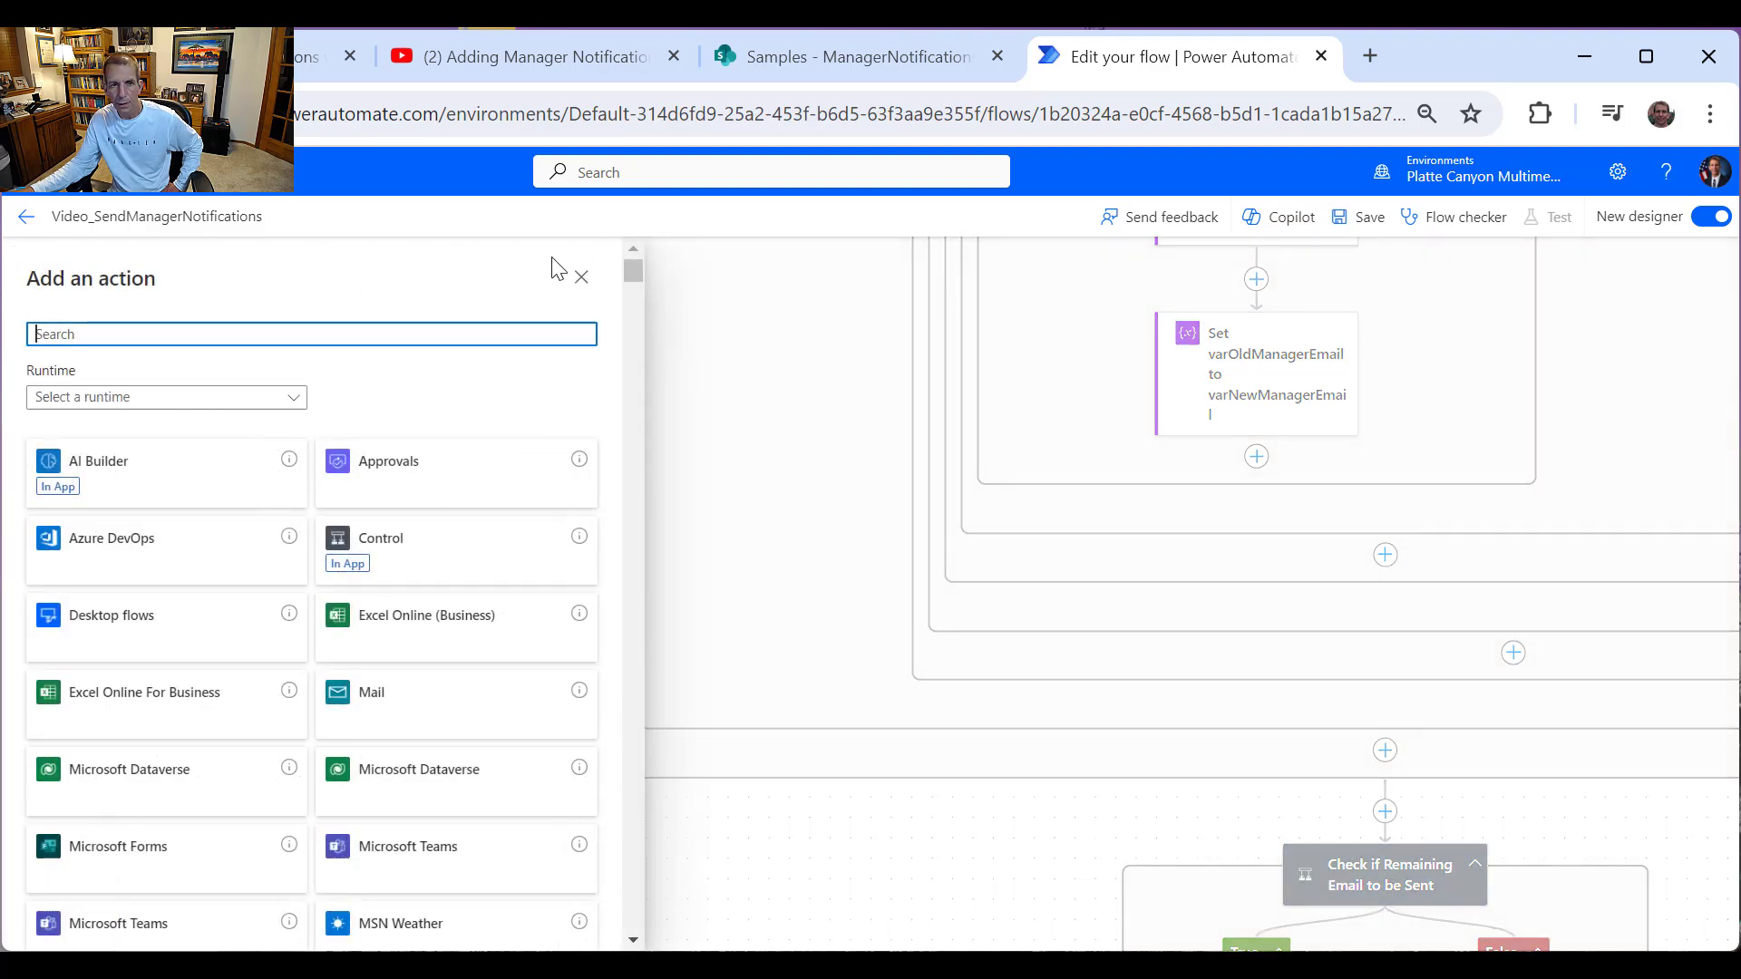
left_click(581, 276)
left_click(1382, 564)
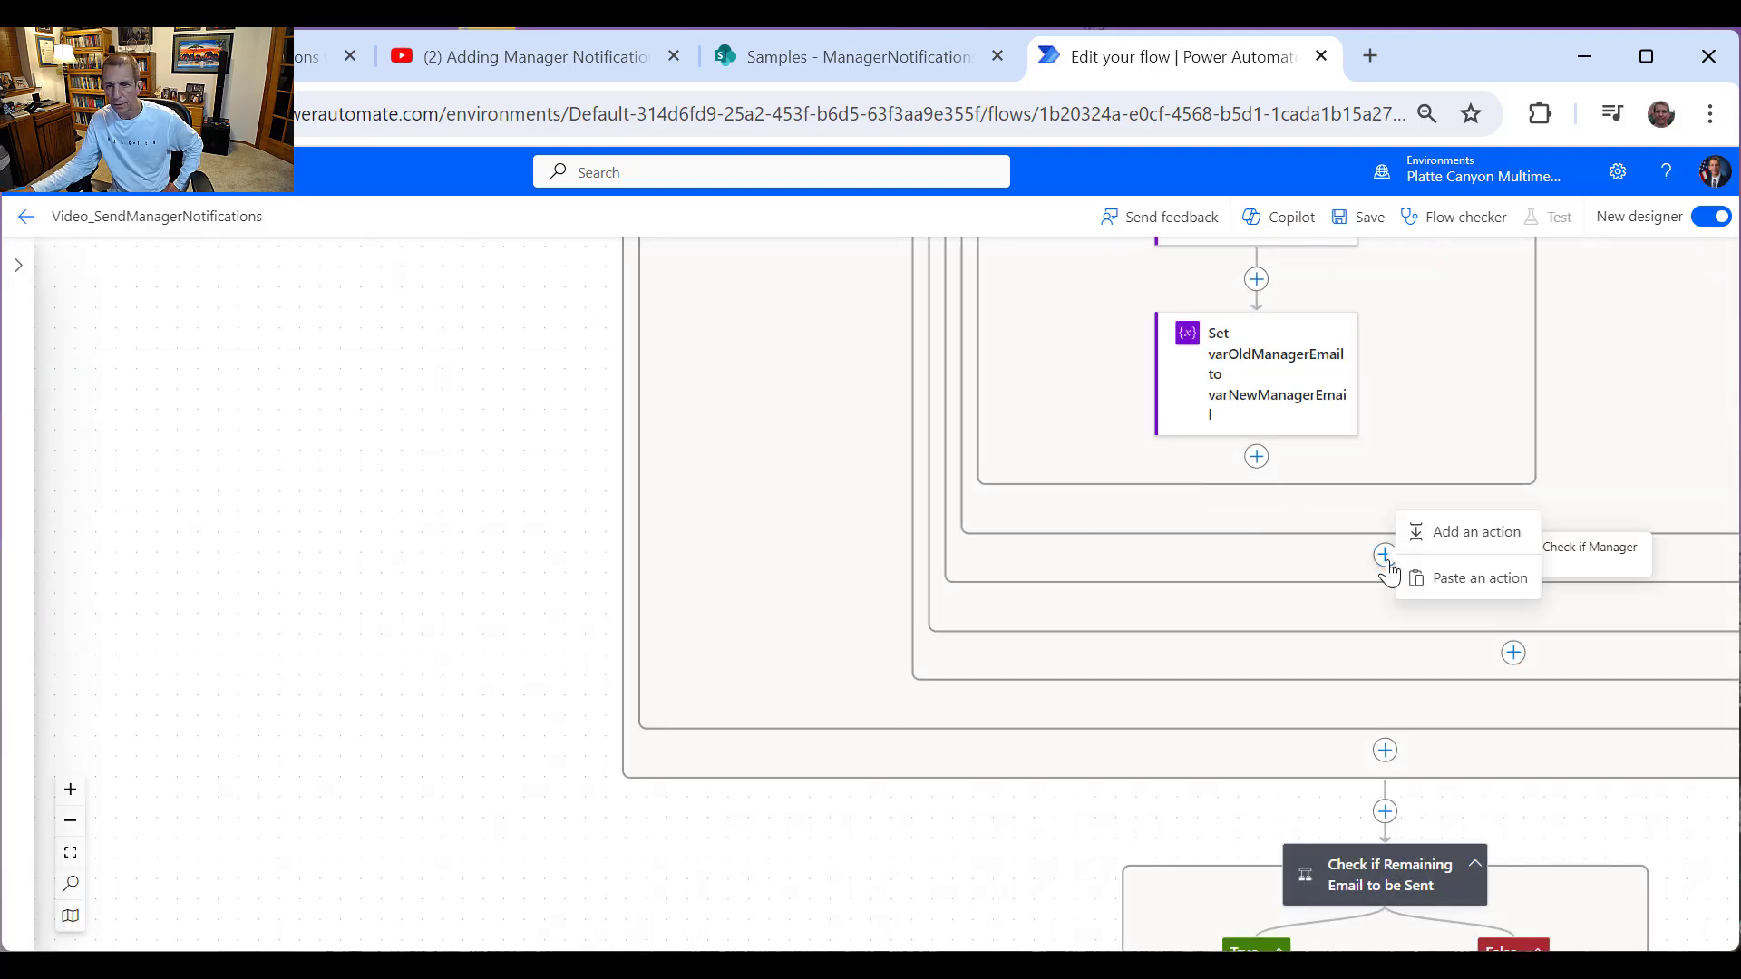
left_click(1459, 580)
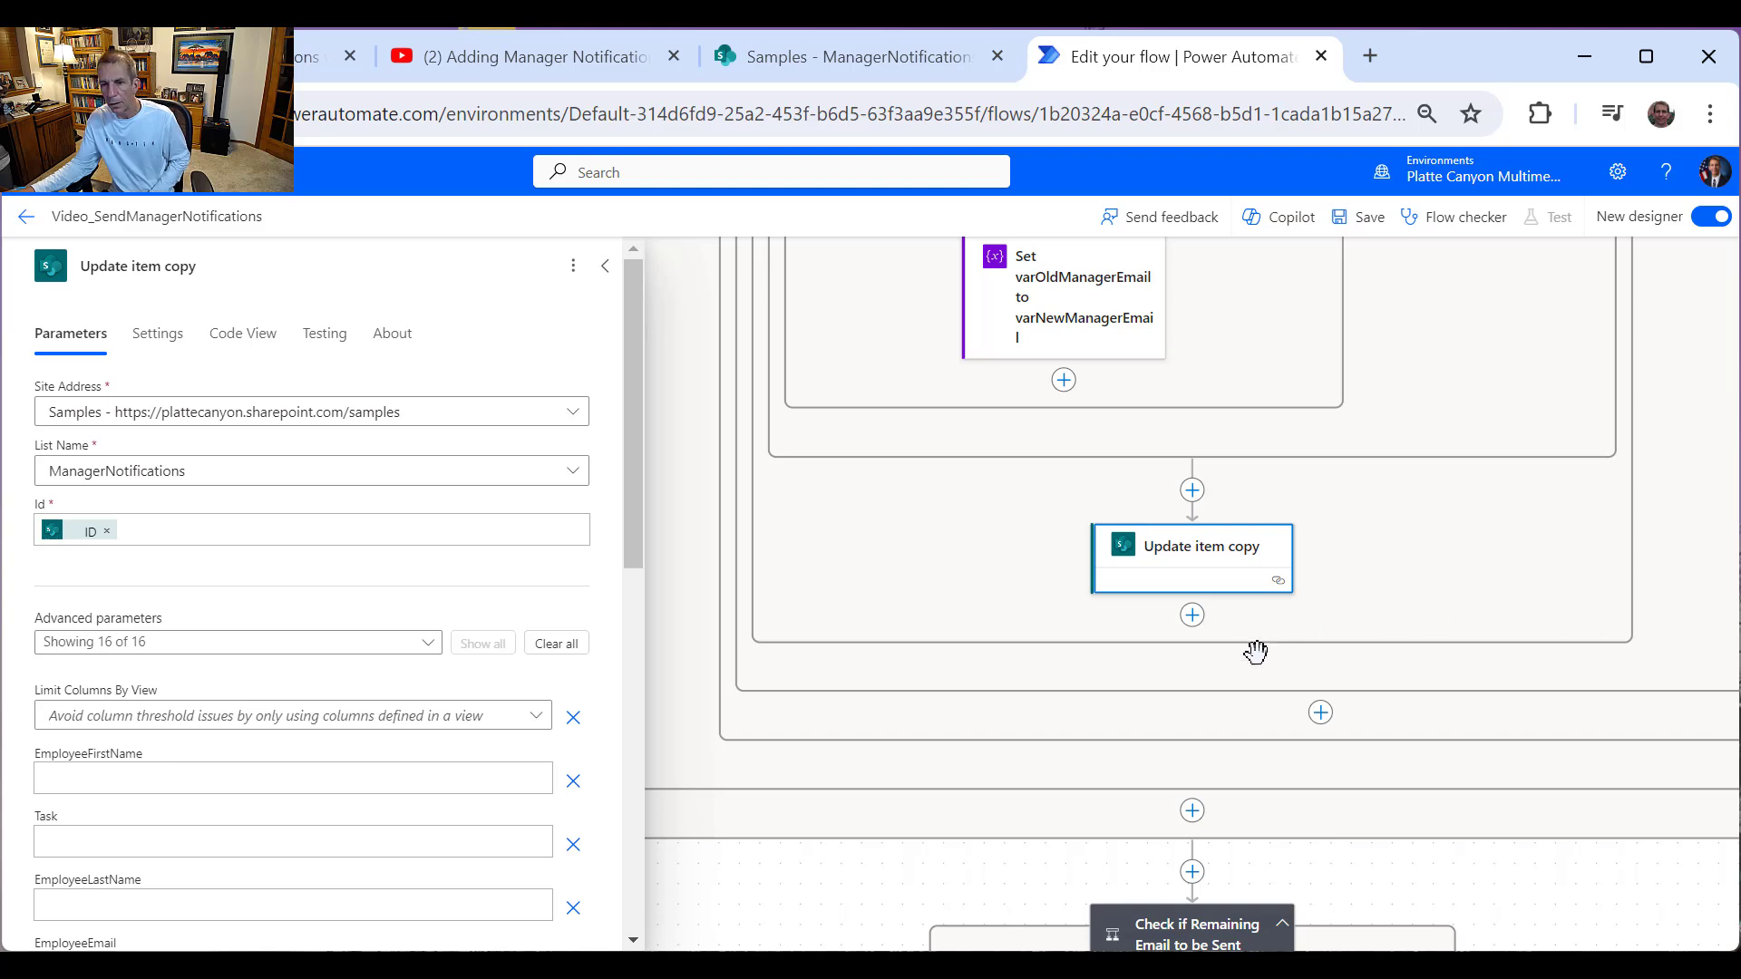
Step: Delete the pasted Update item copy action from below the Check if Manager Changed condition
left_click(574, 272)
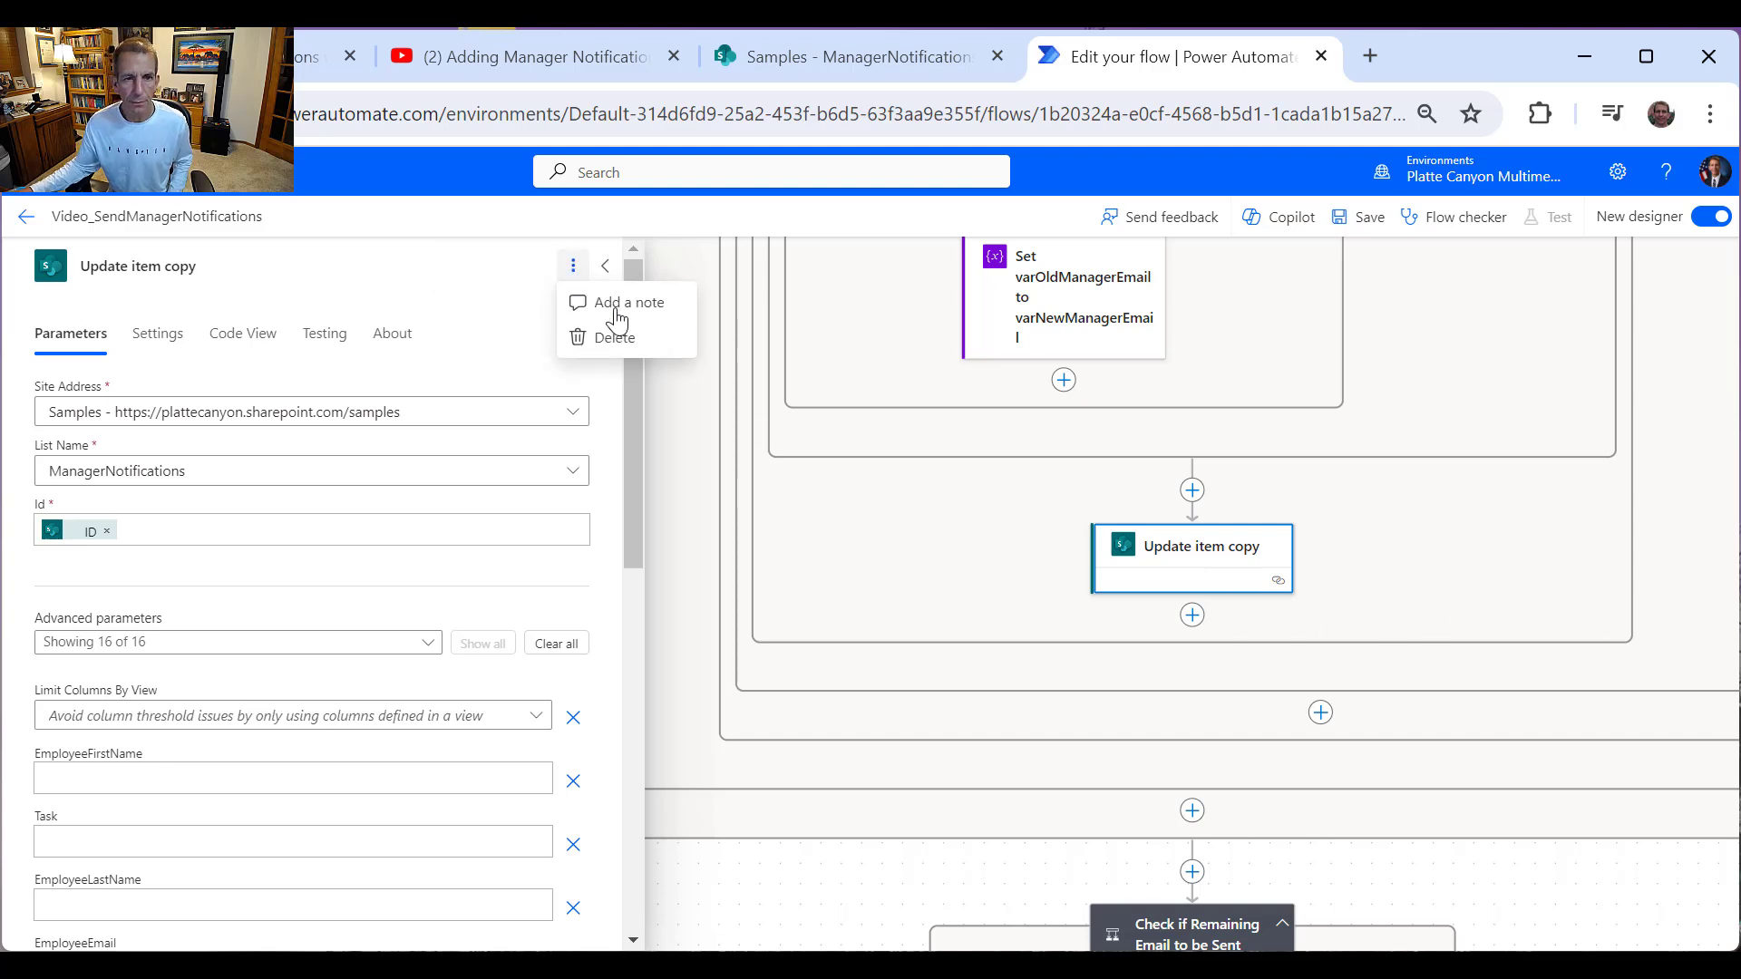
left_click(613, 337)
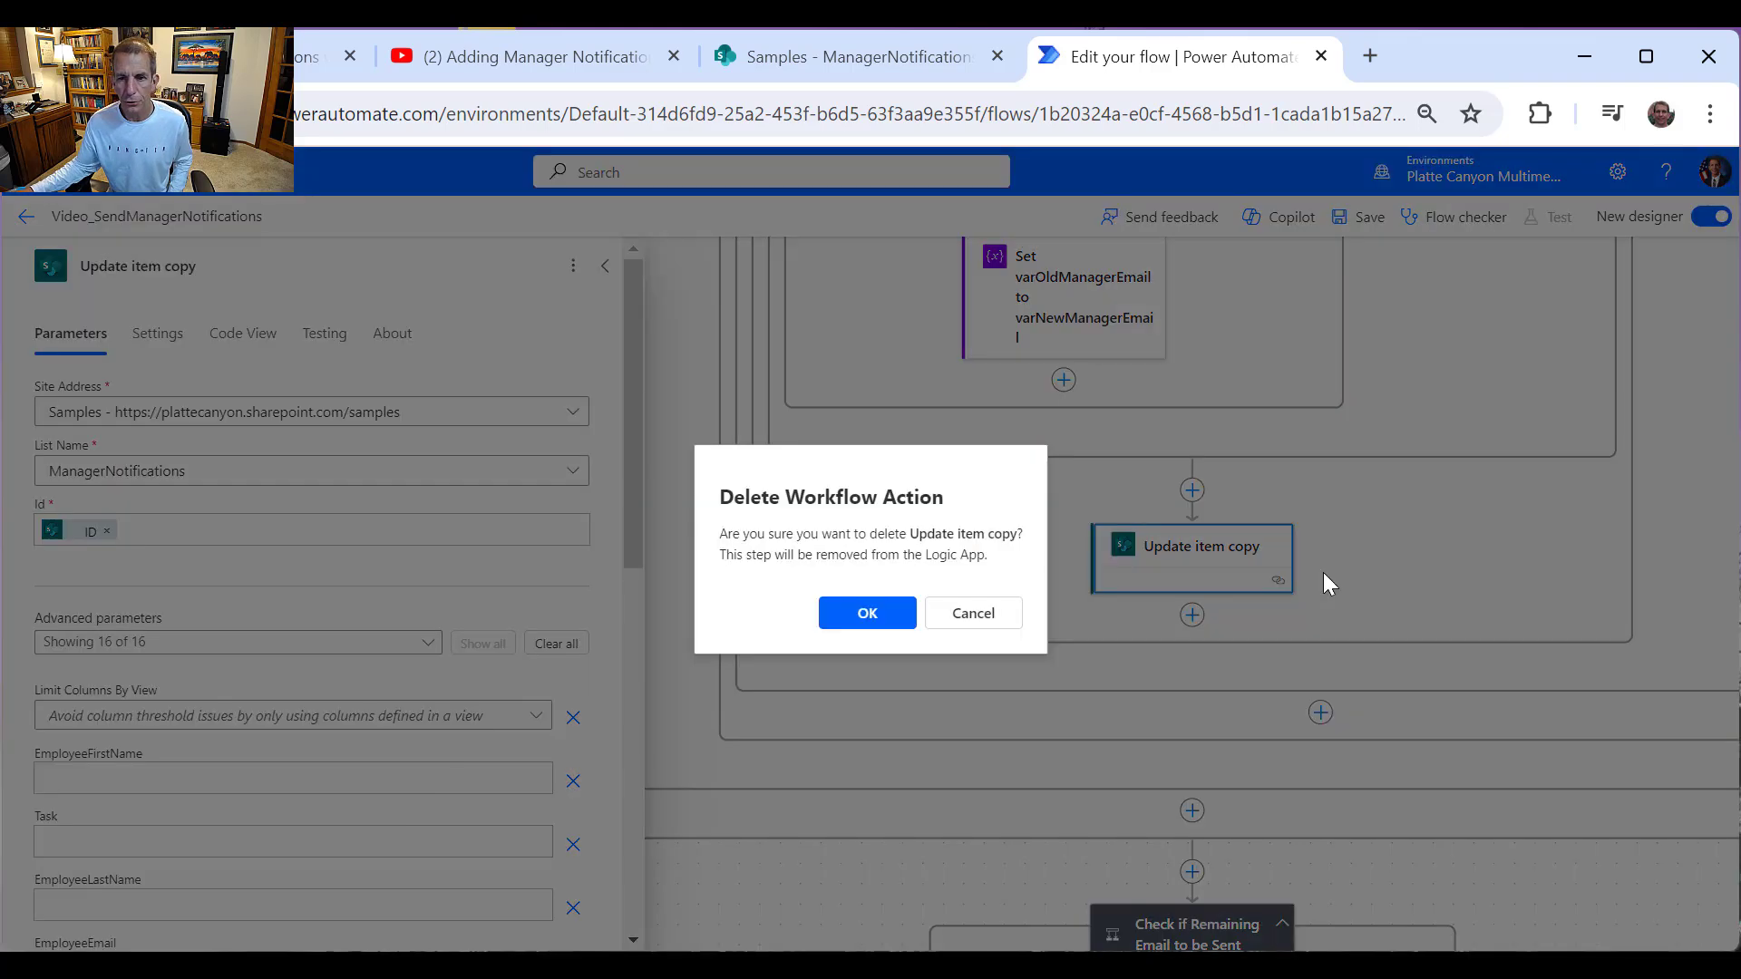
left_click(872, 613)
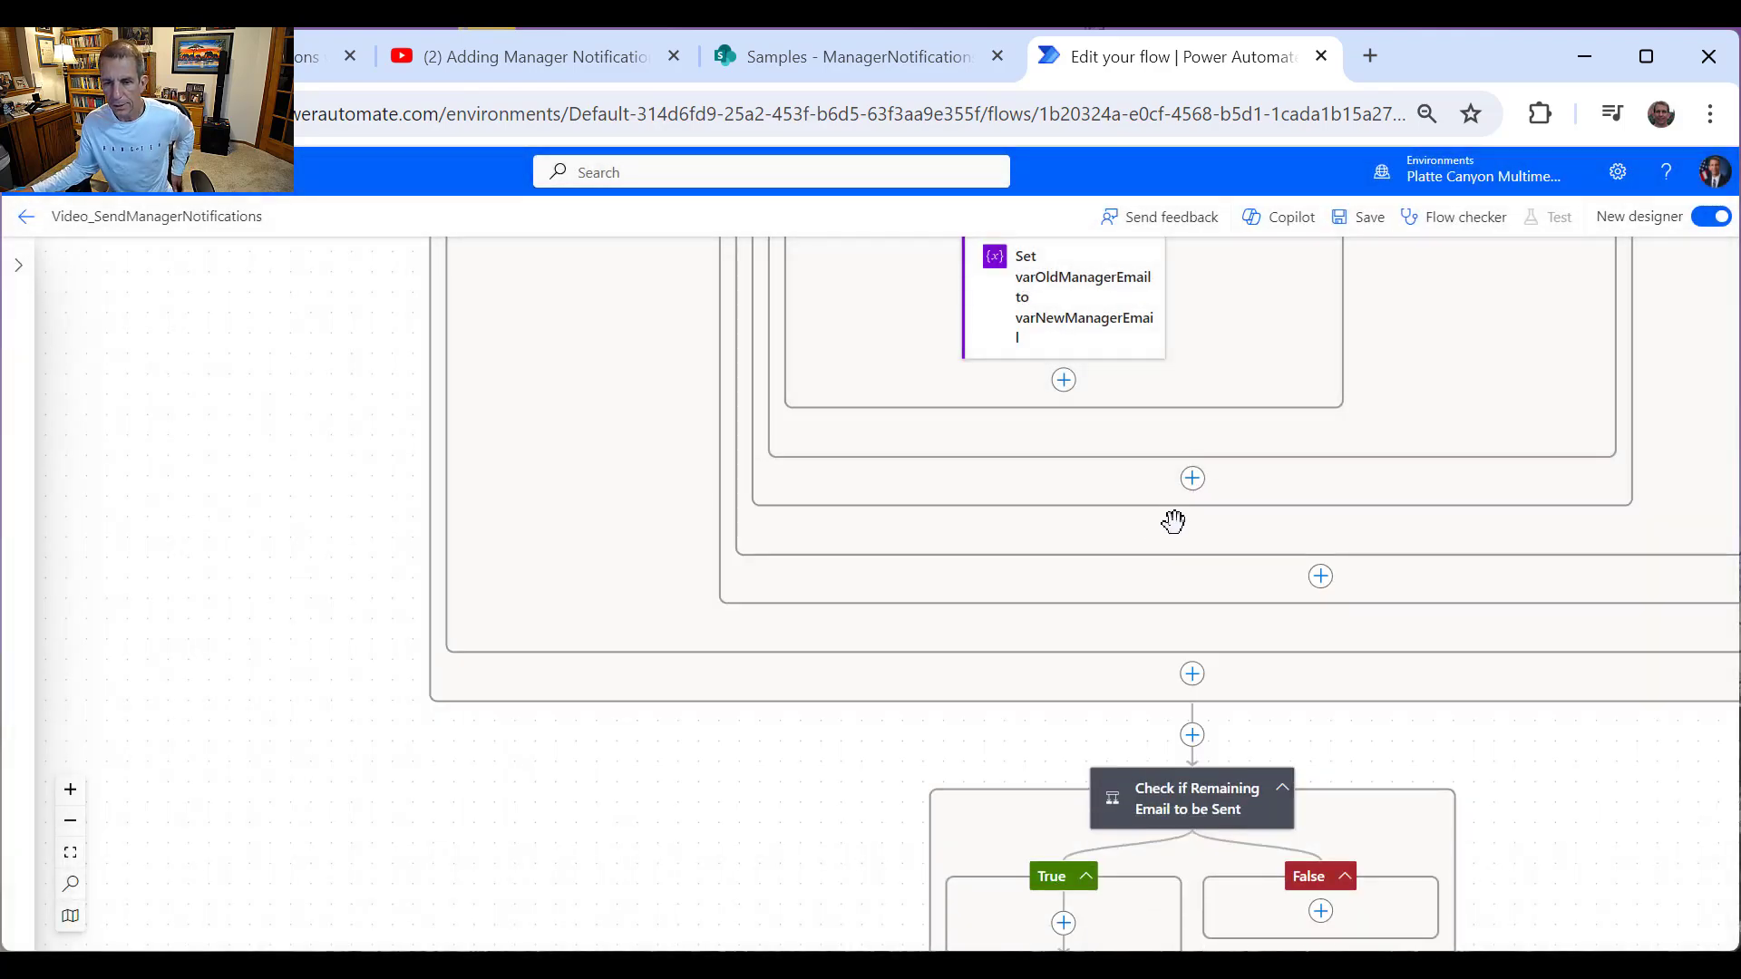
Step: Add a Condition below Check if Manager Changed and name it "Check if Level 1 Manager"
left_click(1193, 478)
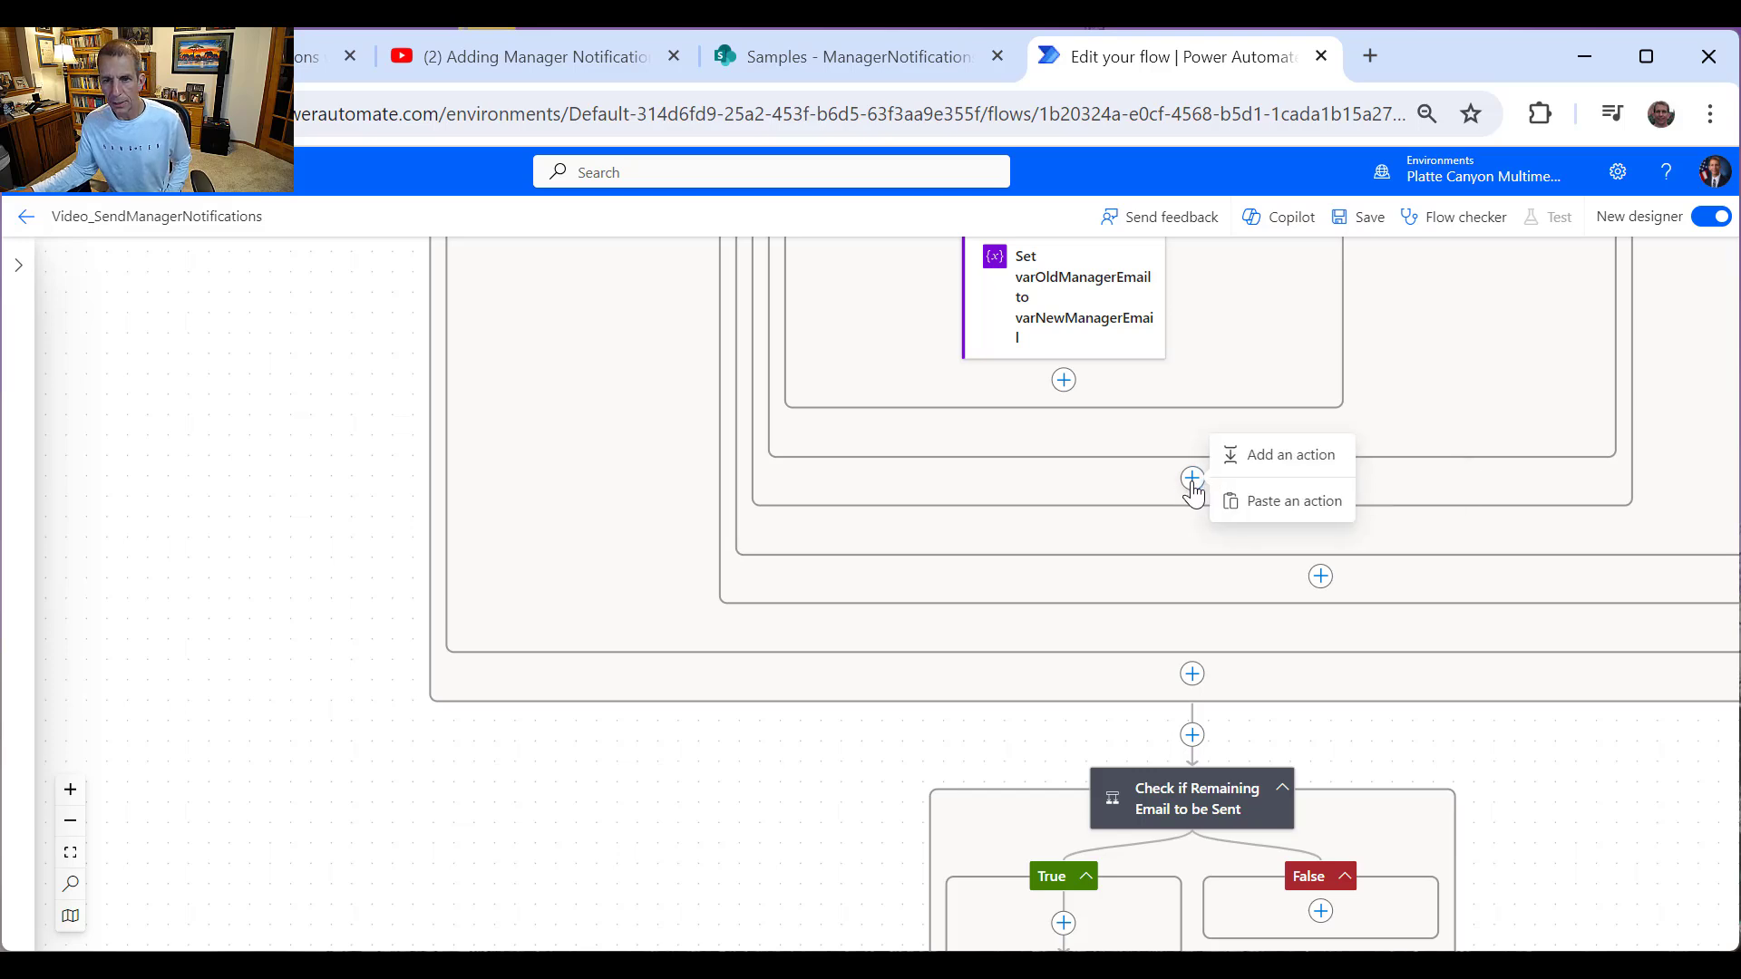
left_click(1260, 456)
left_click(437, 549)
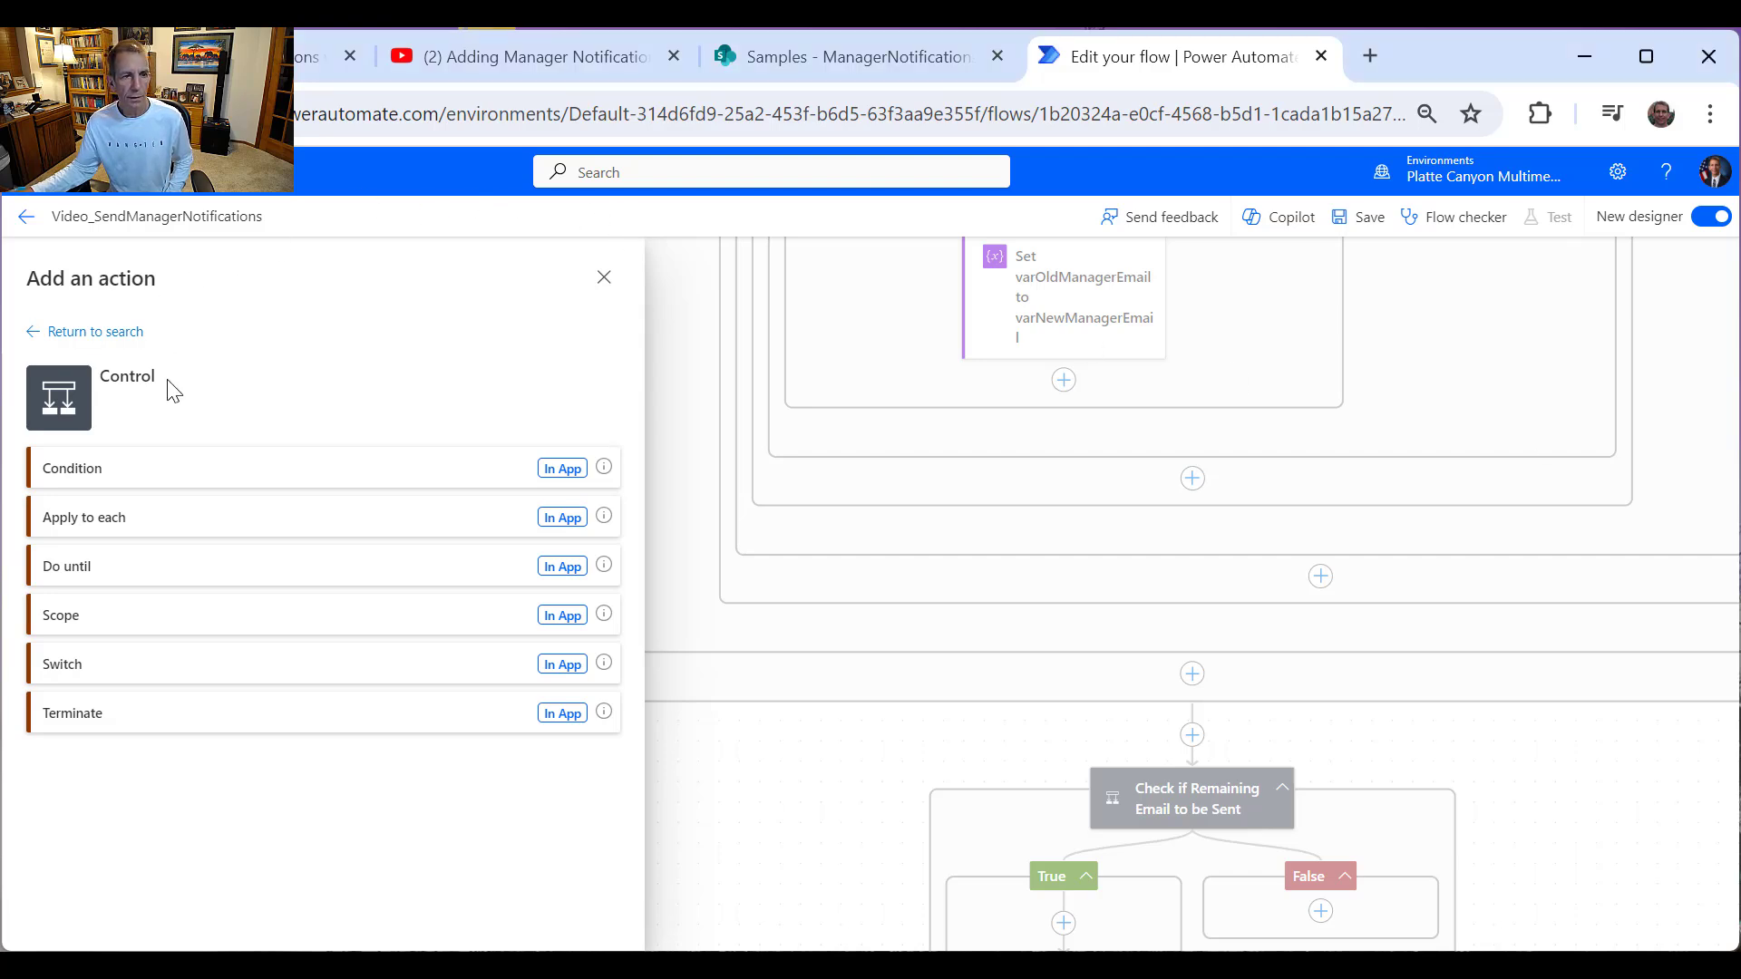
left_click(226, 468)
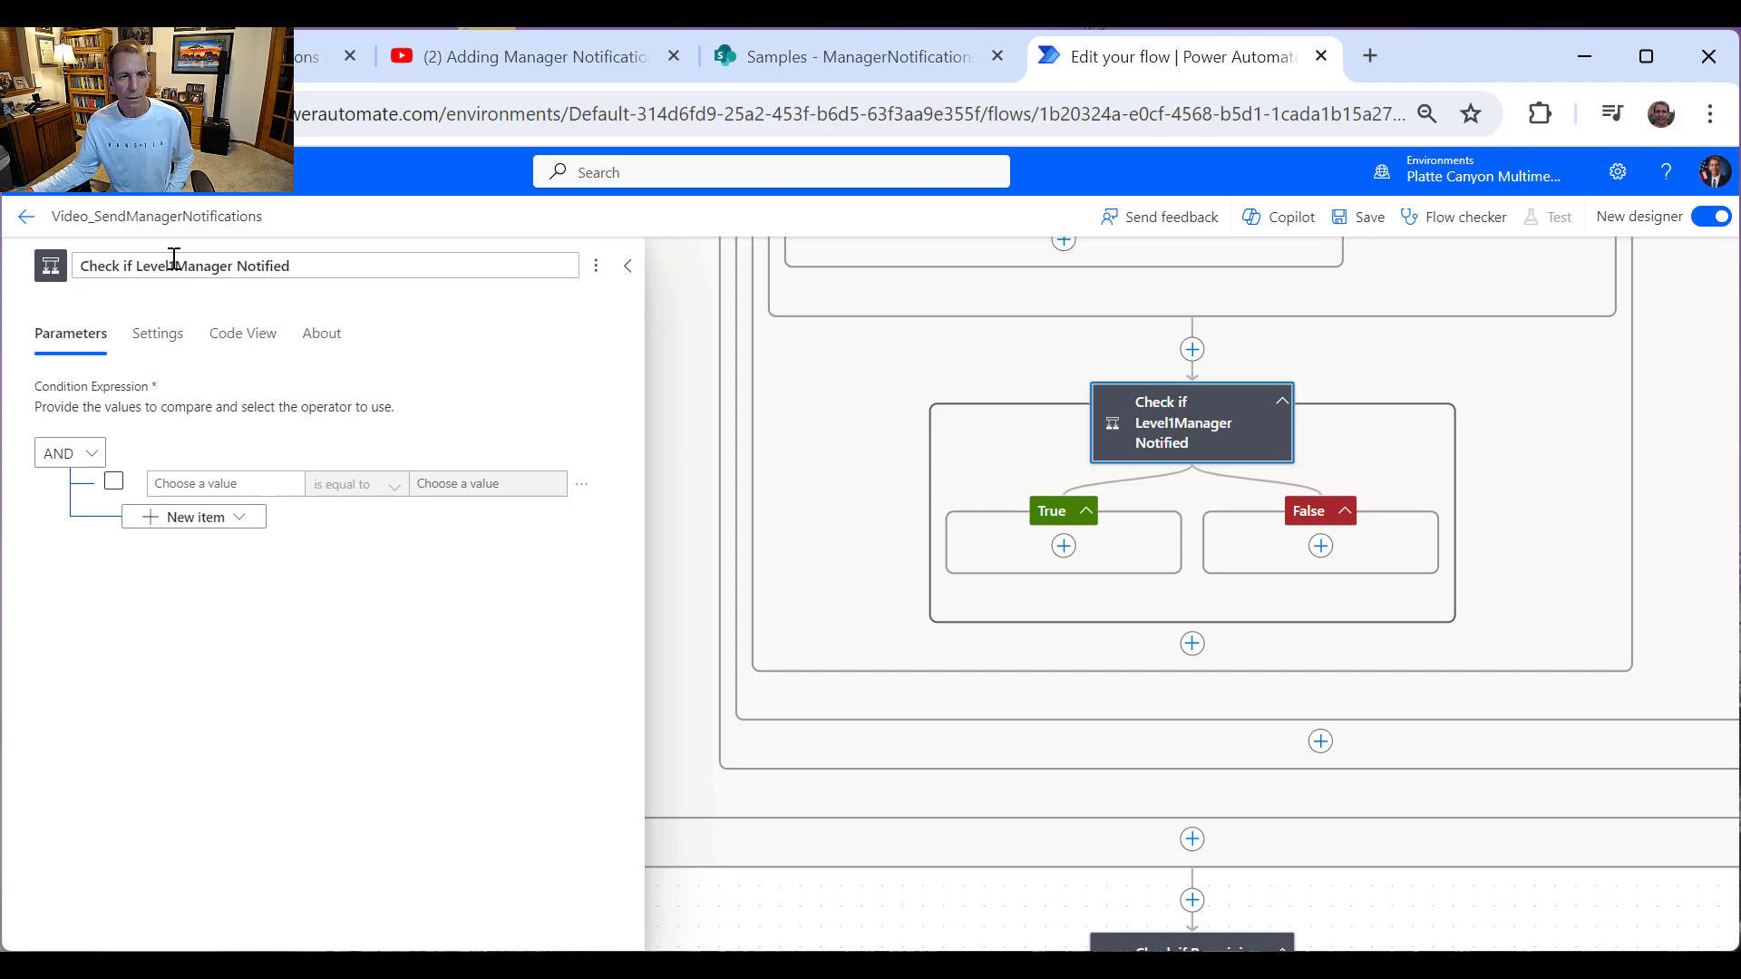
left_click_drag(174, 259, 595, 427)
type("1")
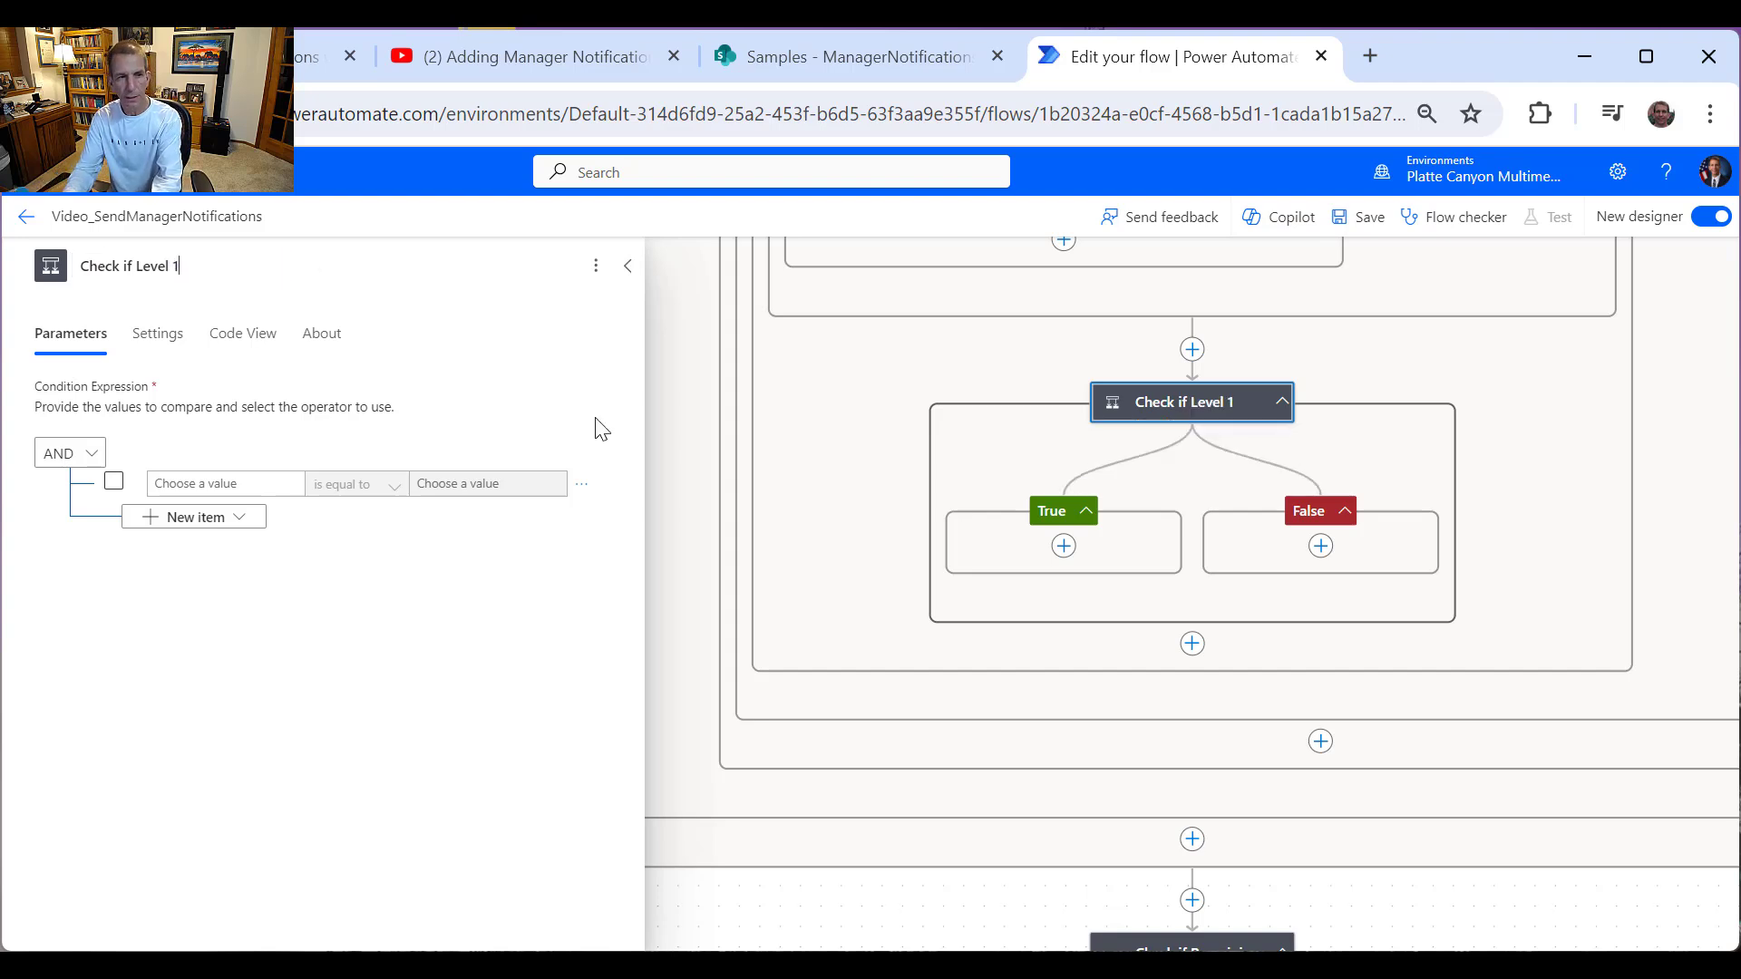
type(" Manage")
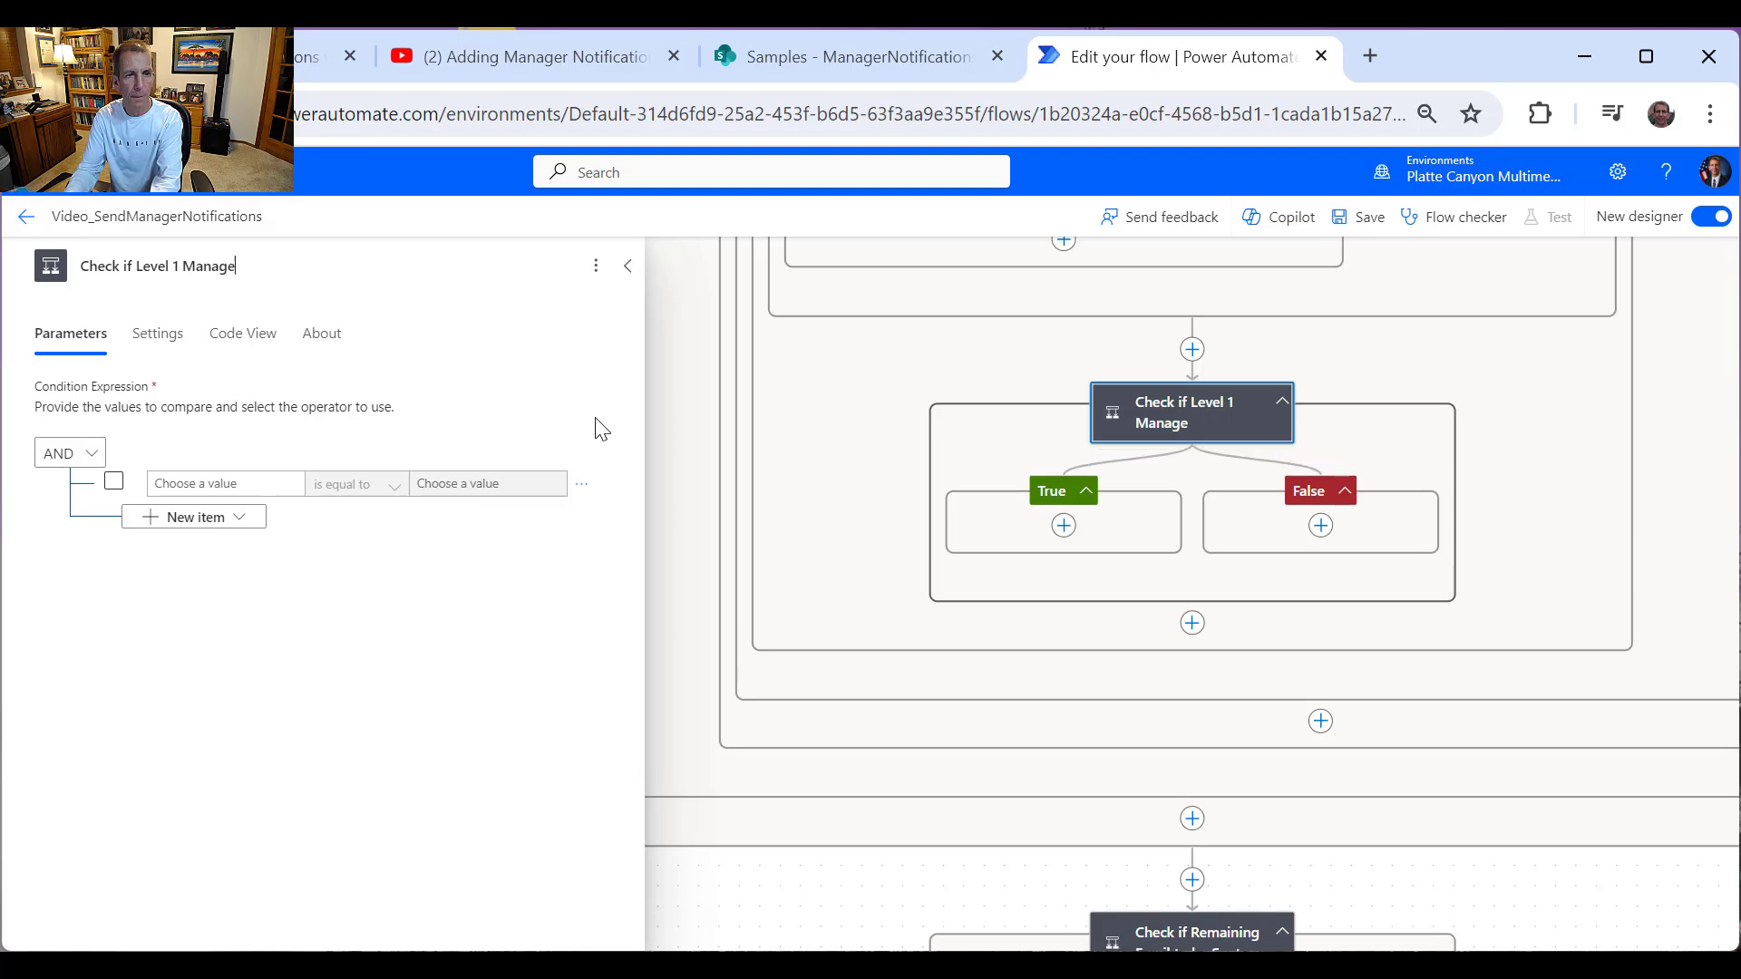
type("r")
Step: Set the Check if Level 1 Manager condition to test whether the variable starting with varSendE is equal to Level1Manager
left_click(276, 484)
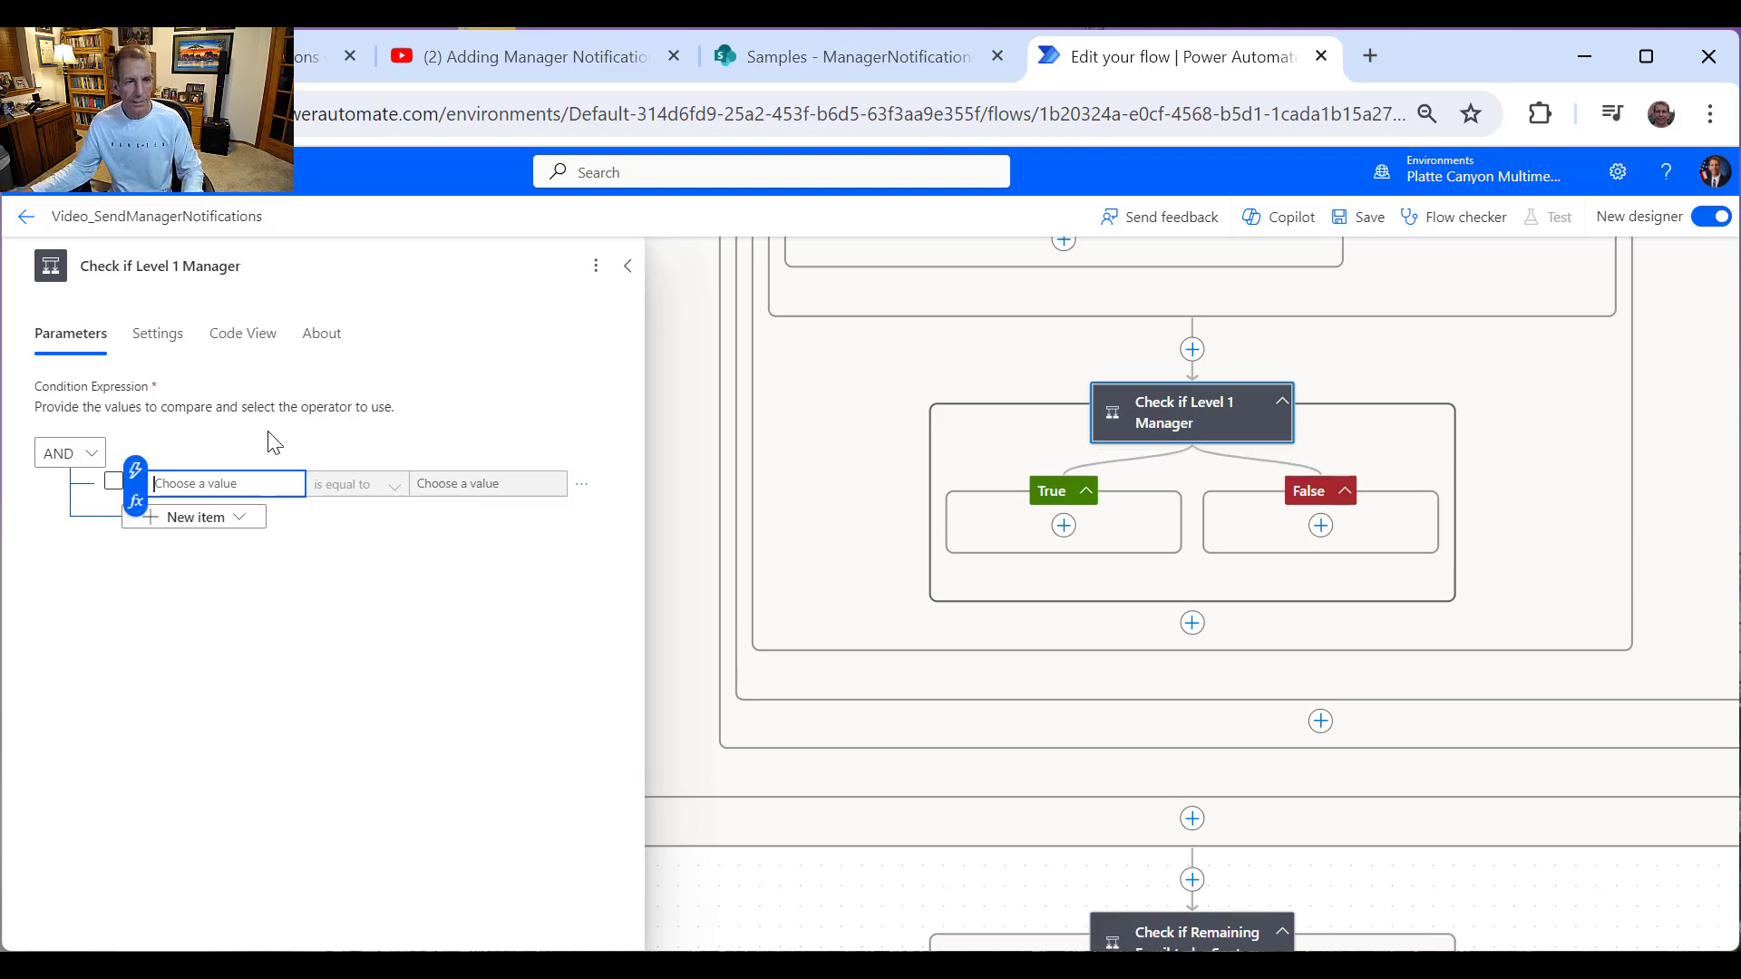
left_click(136, 471)
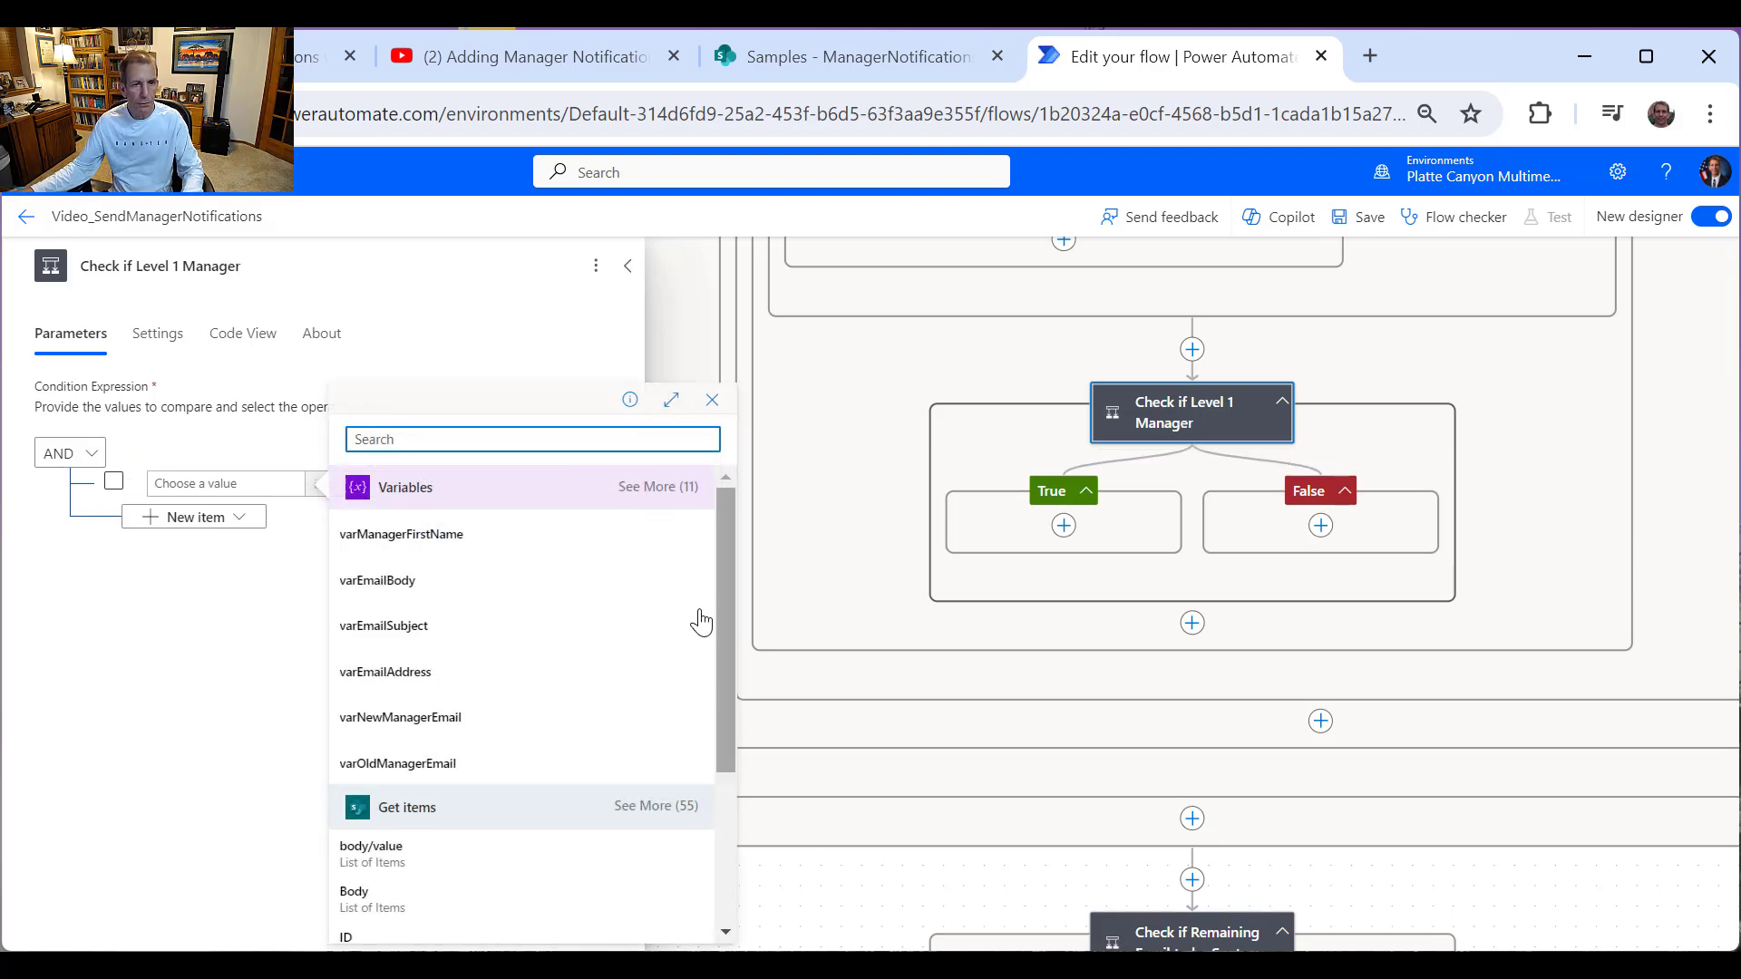
left_click(671, 490)
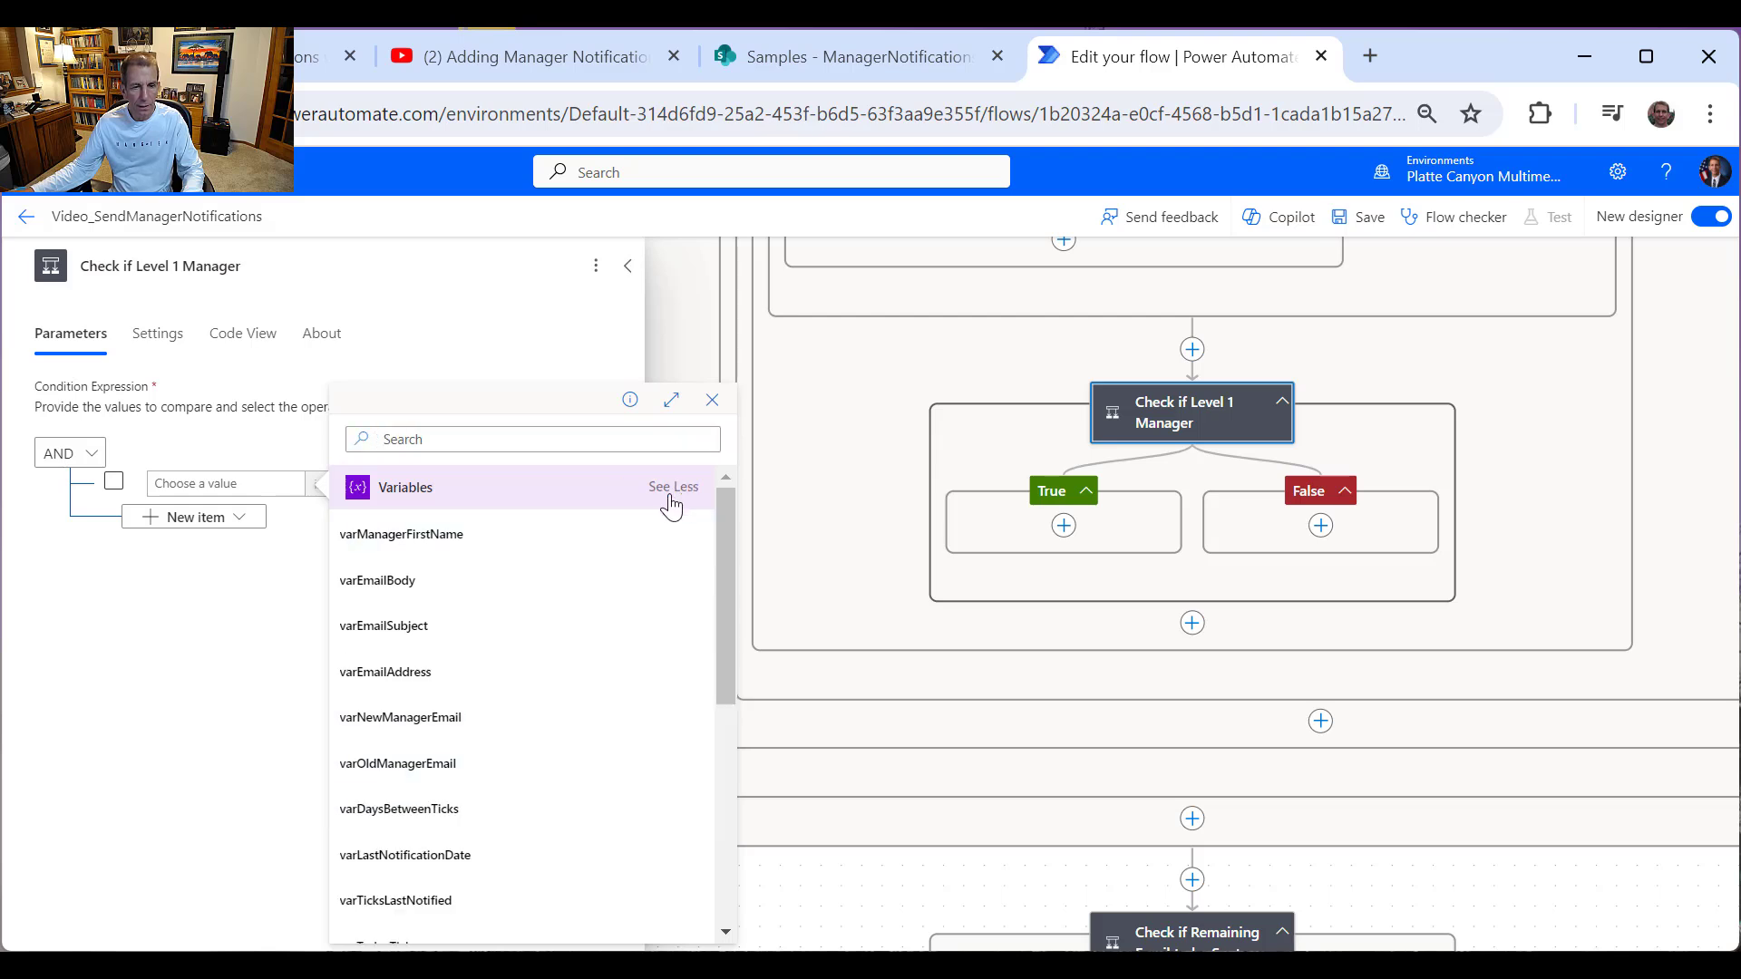
scroll(525, 844, "down", 2)
left_click(473, 857)
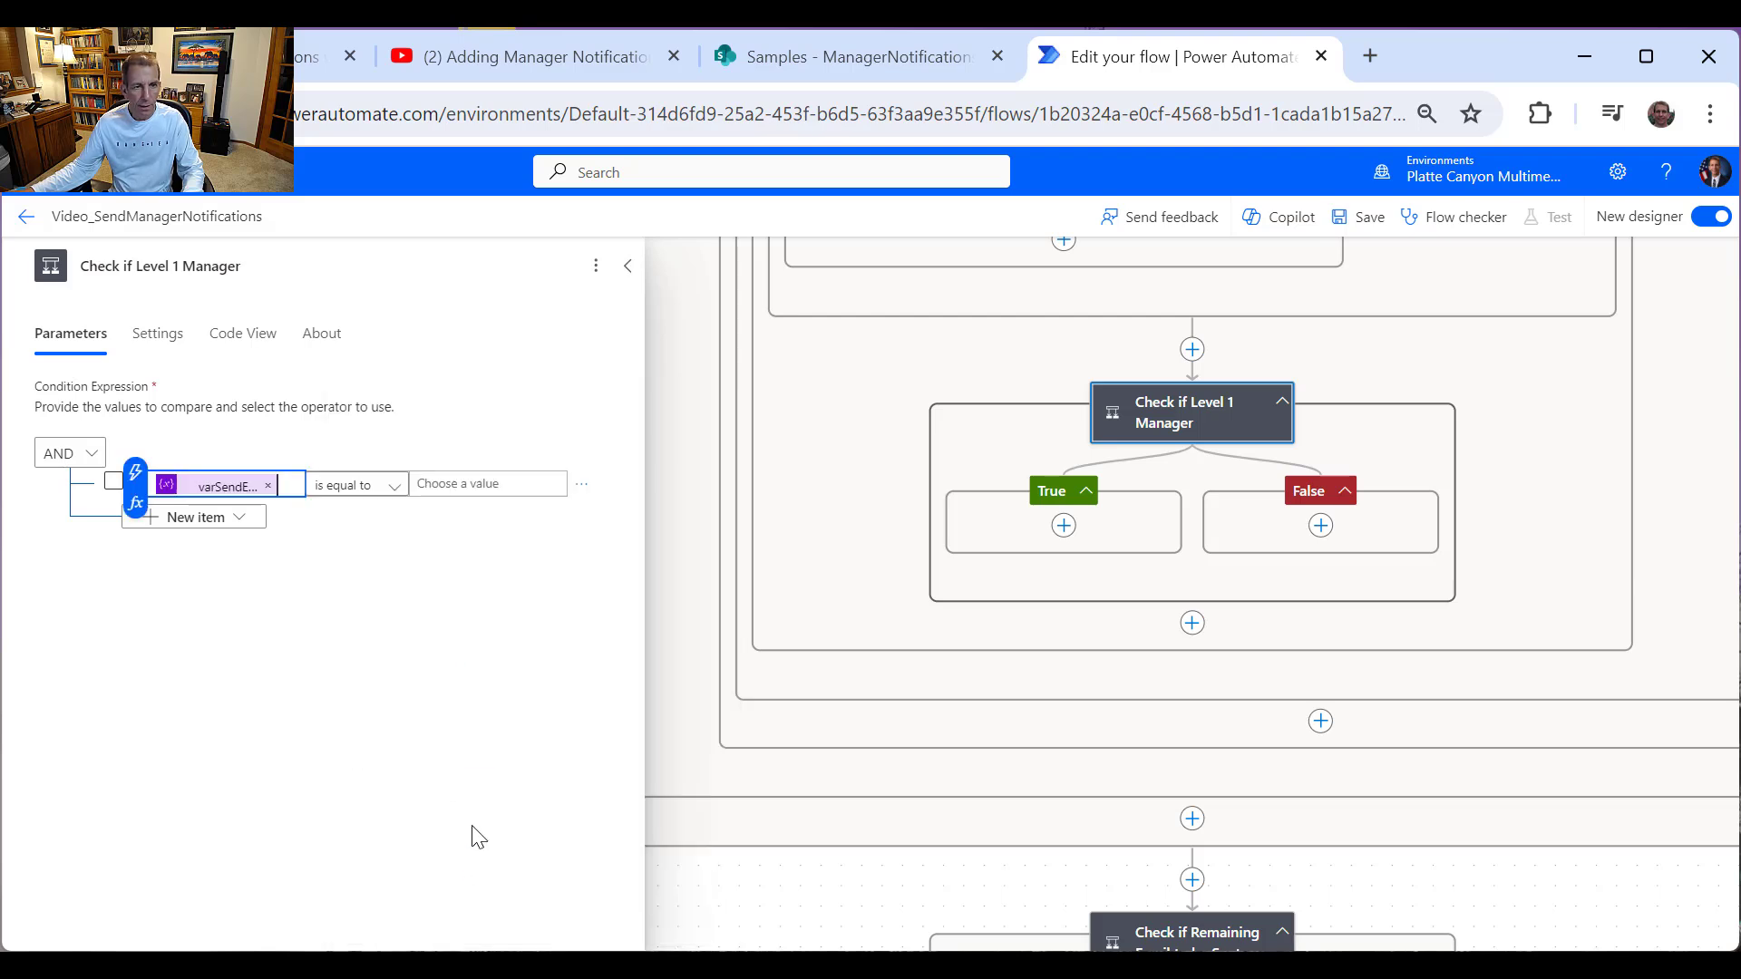
left_click(475, 483)
type("Lev")
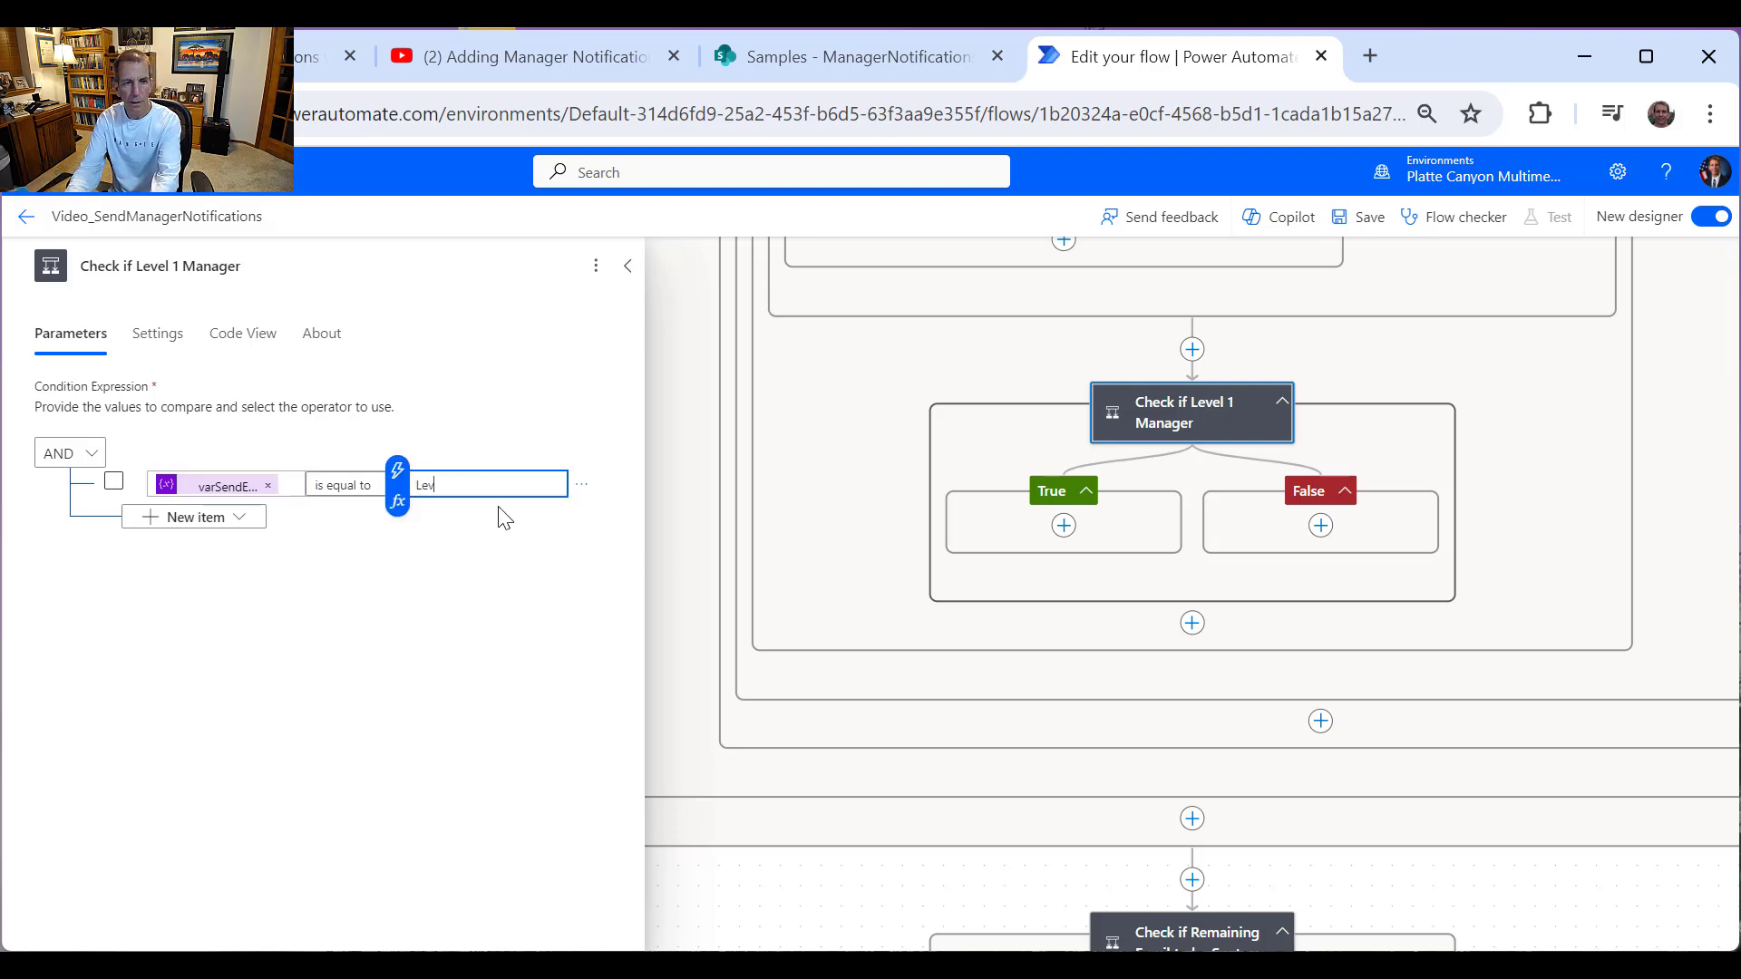
type("el1Ma")
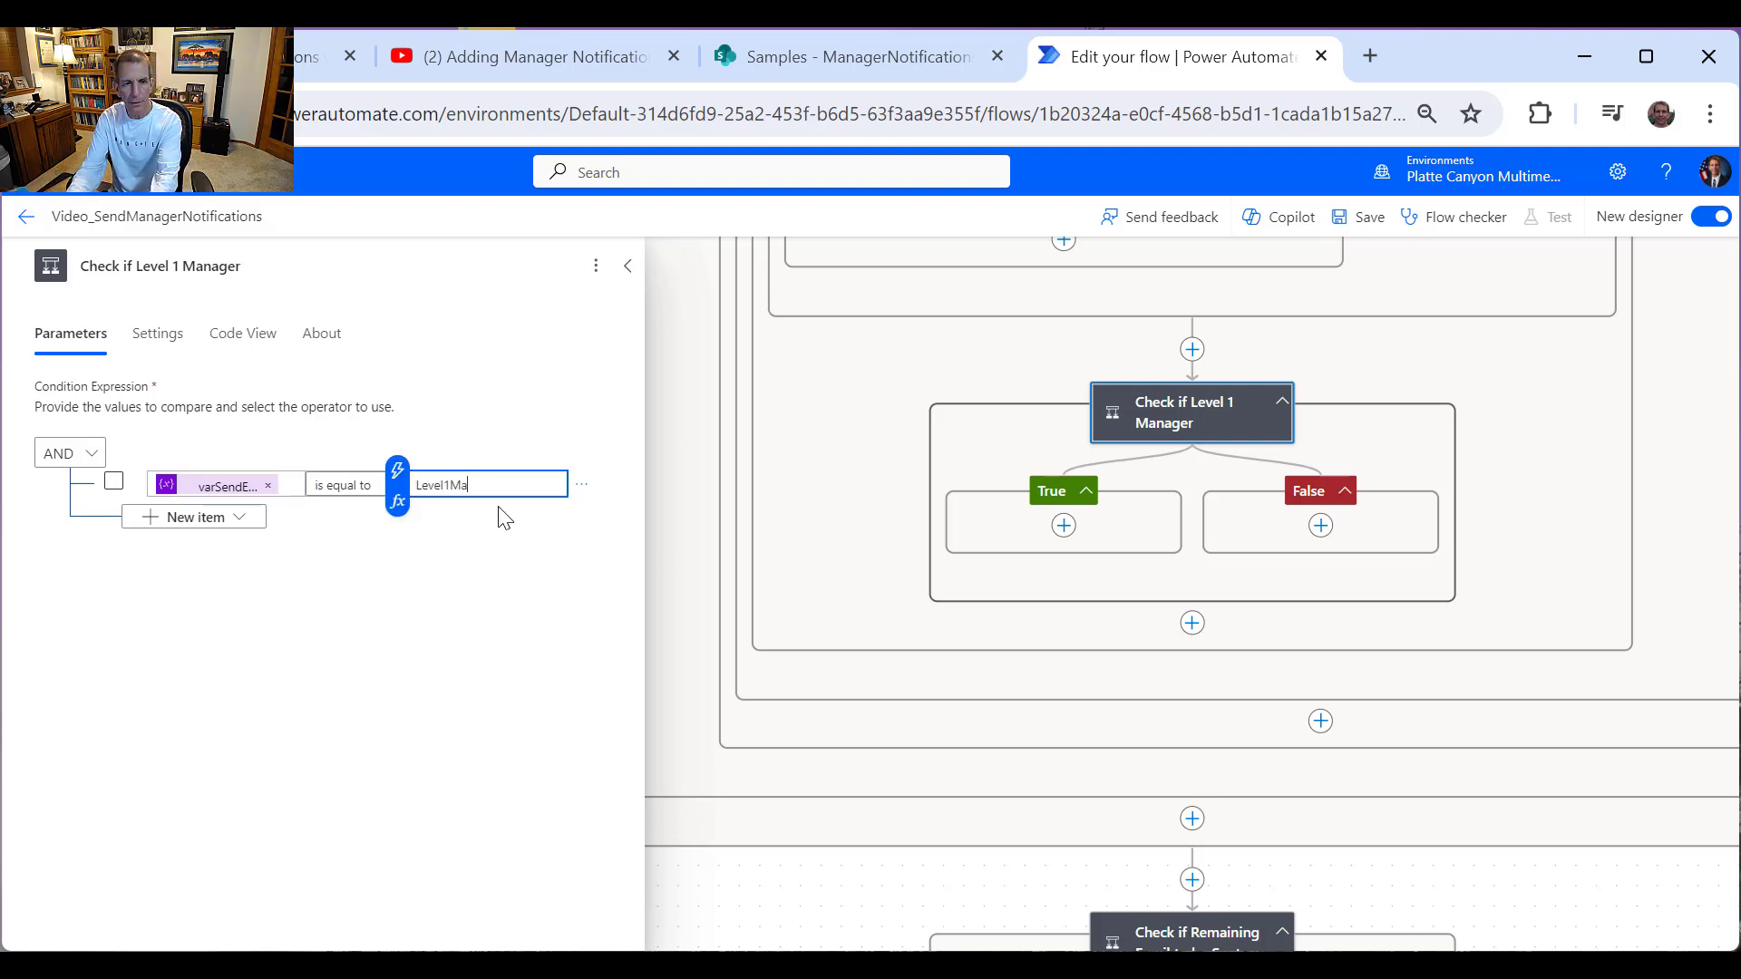
type("nager")
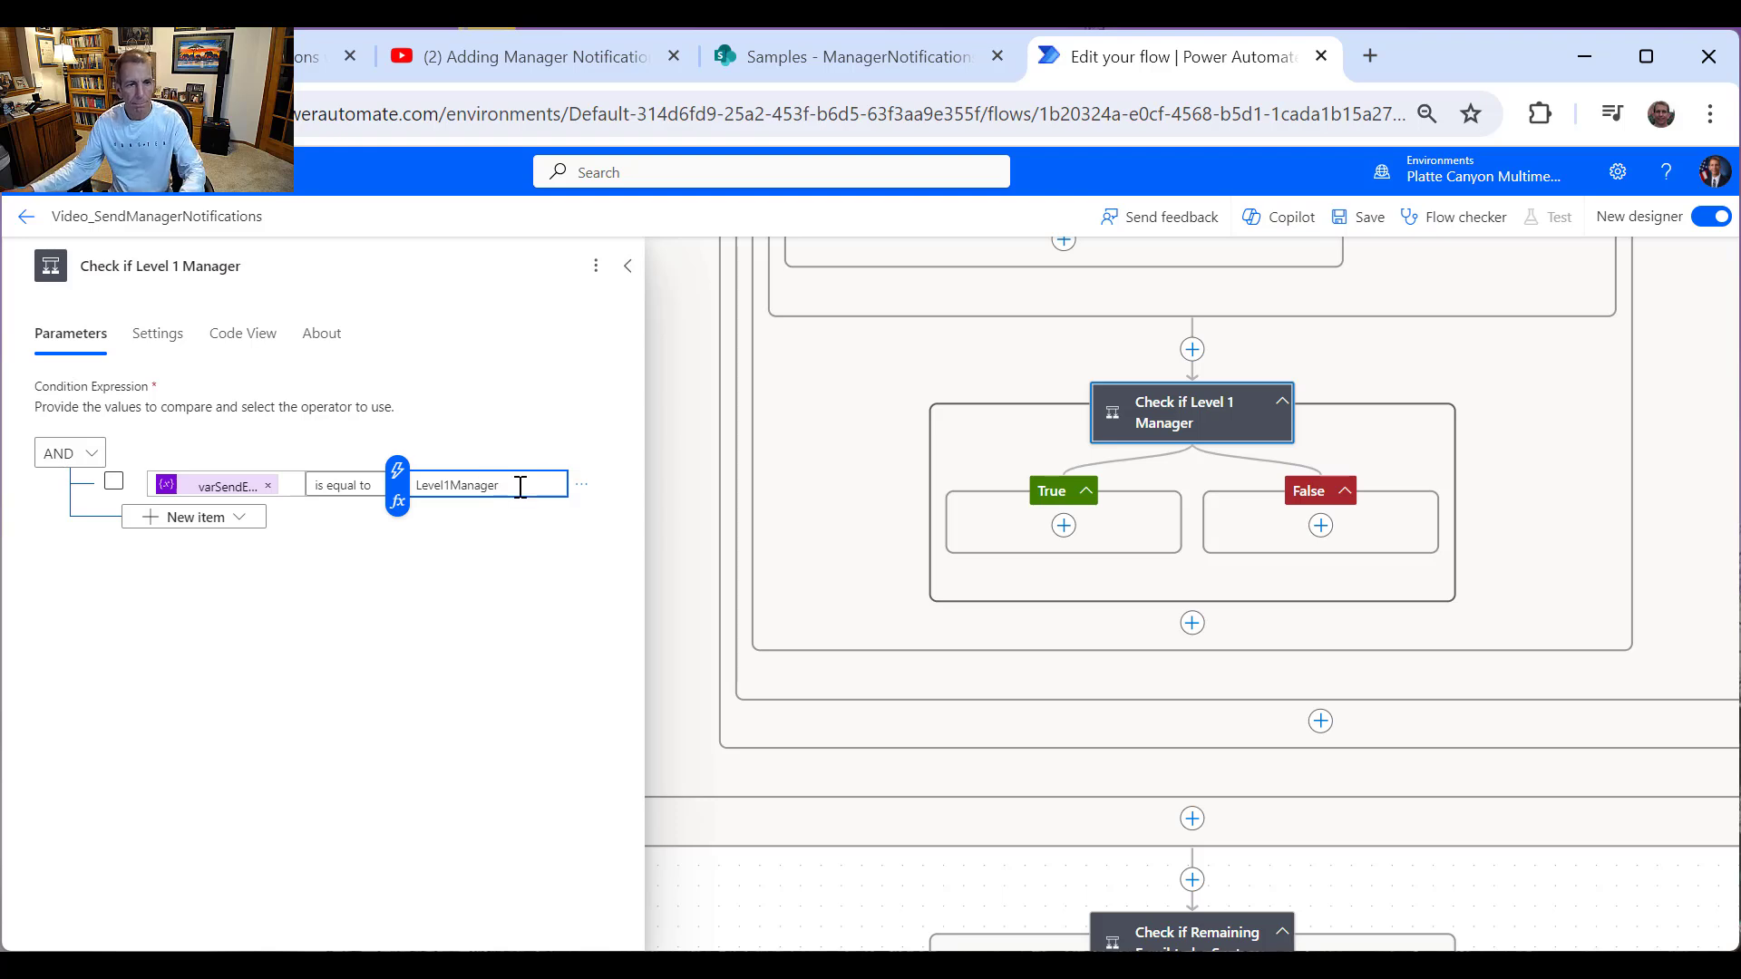
left_click(1126, 534)
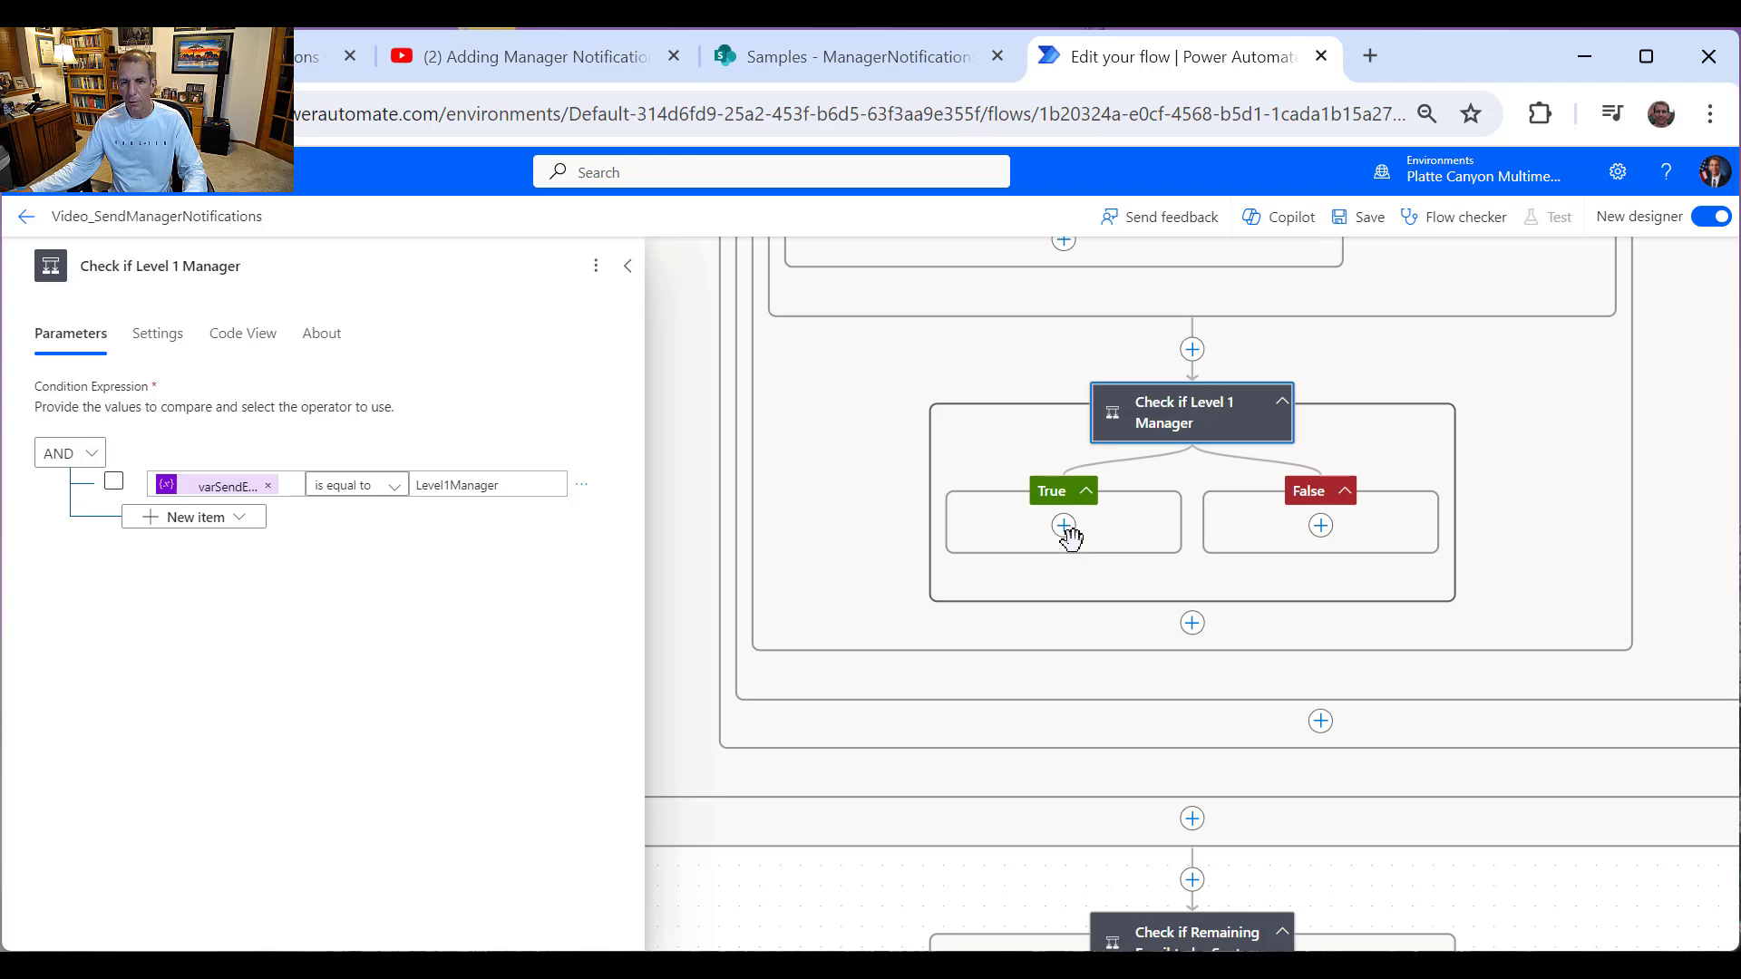
Step: Paste the copied update action into the True branch of Check if Level 1 Manager and name it "Update item - Level 1 Manager"
left_click(1064, 528)
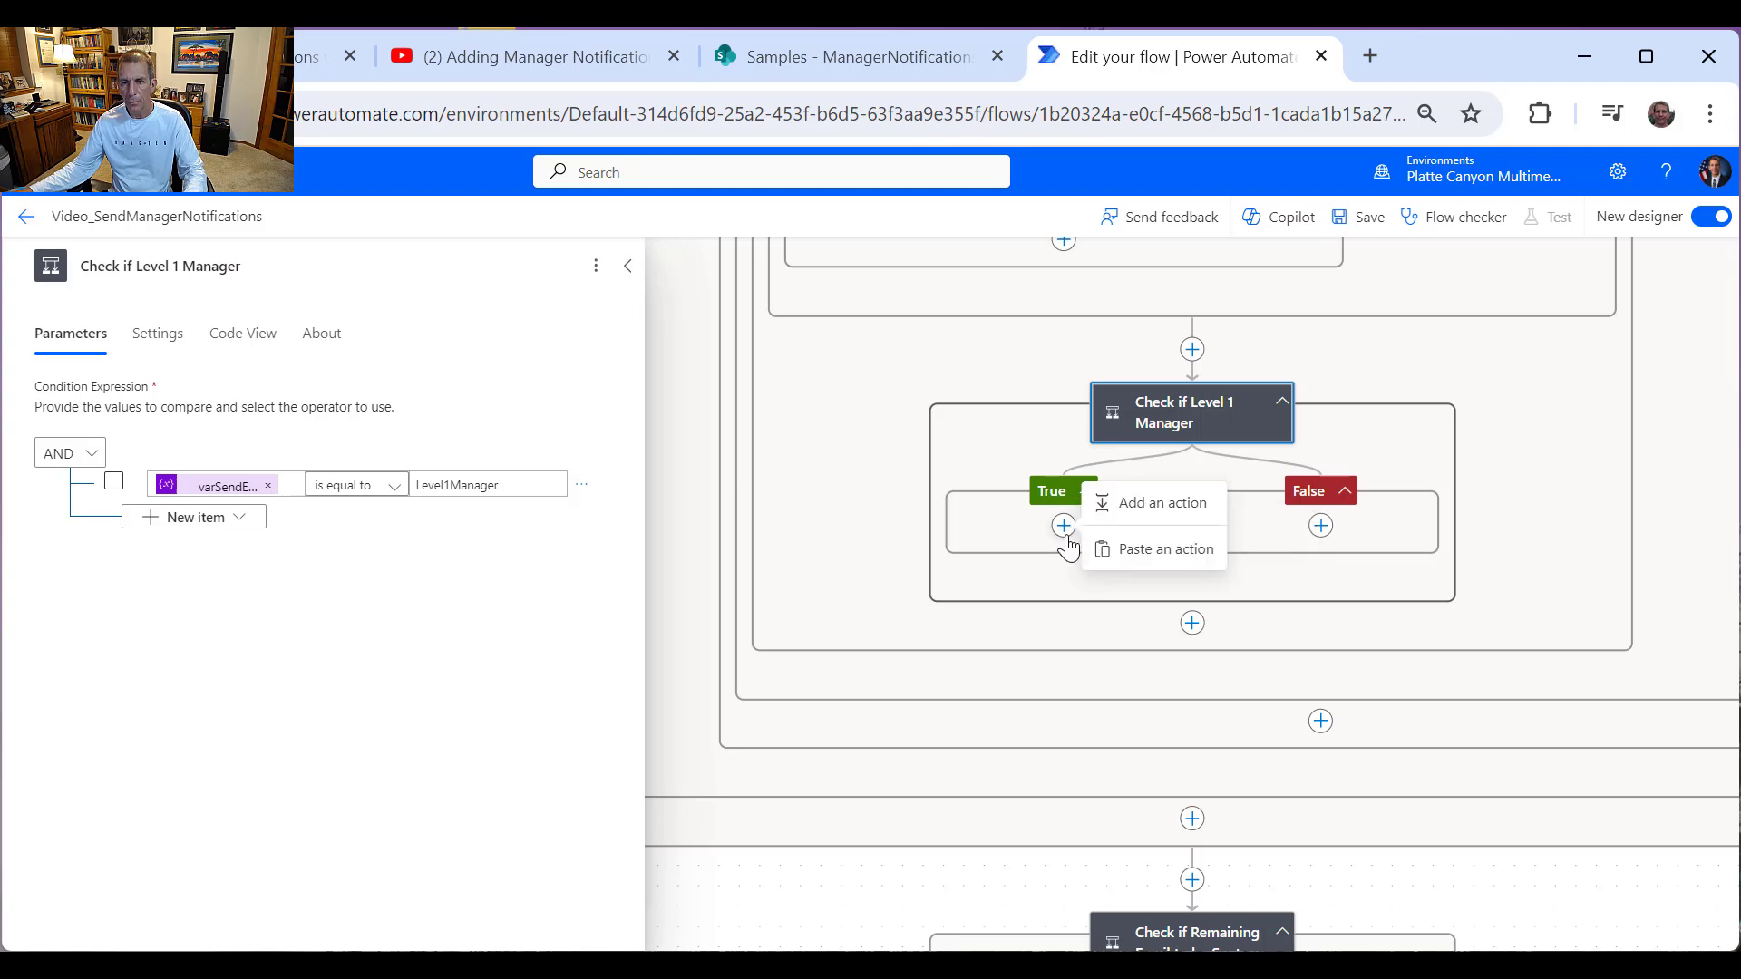
left_click(1167, 550)
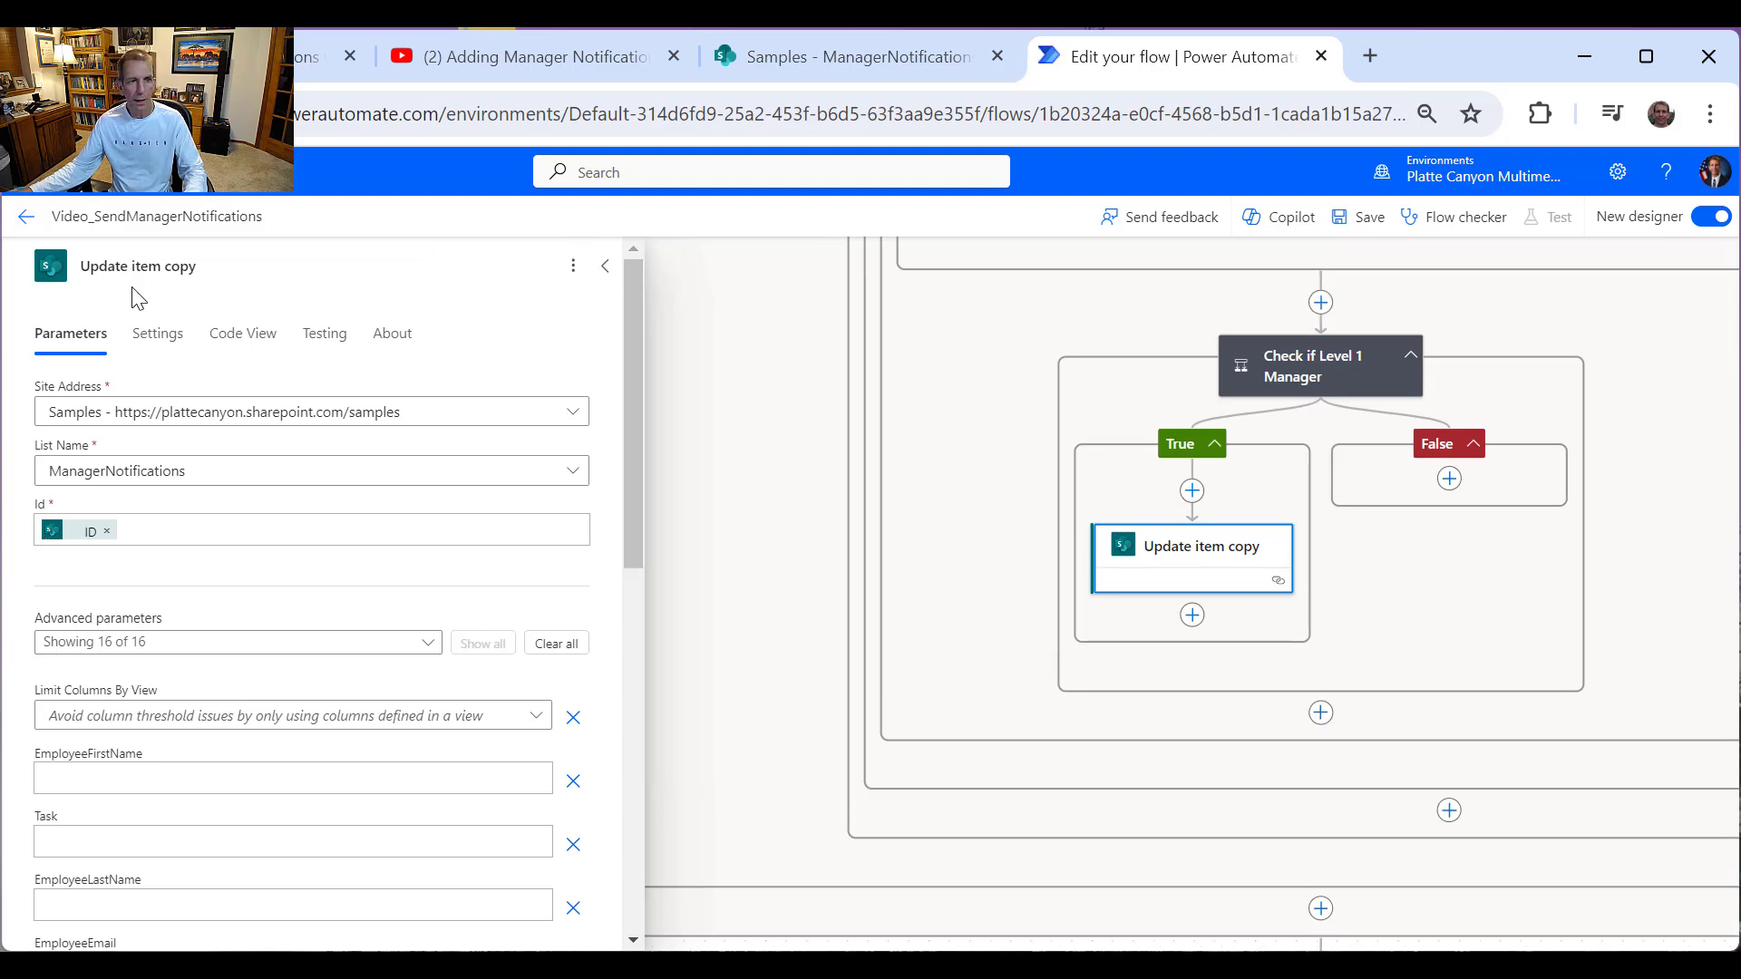
double_click(166, 266)
key("BackSpace")
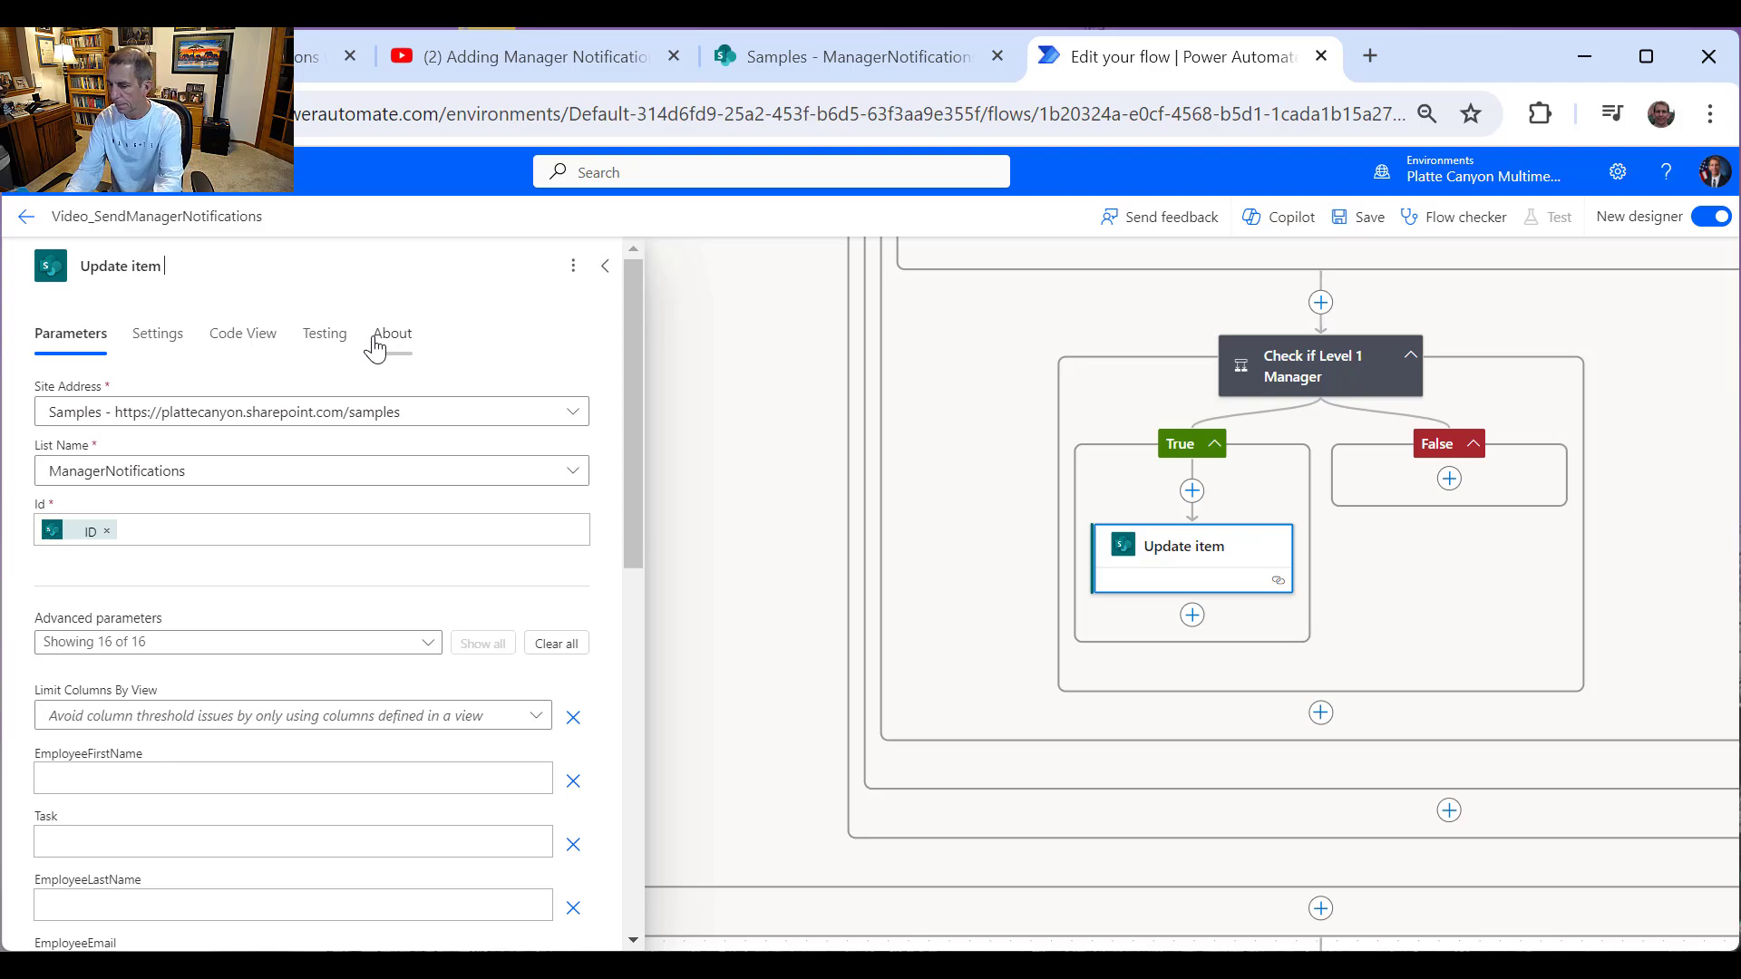
type("- Leve")
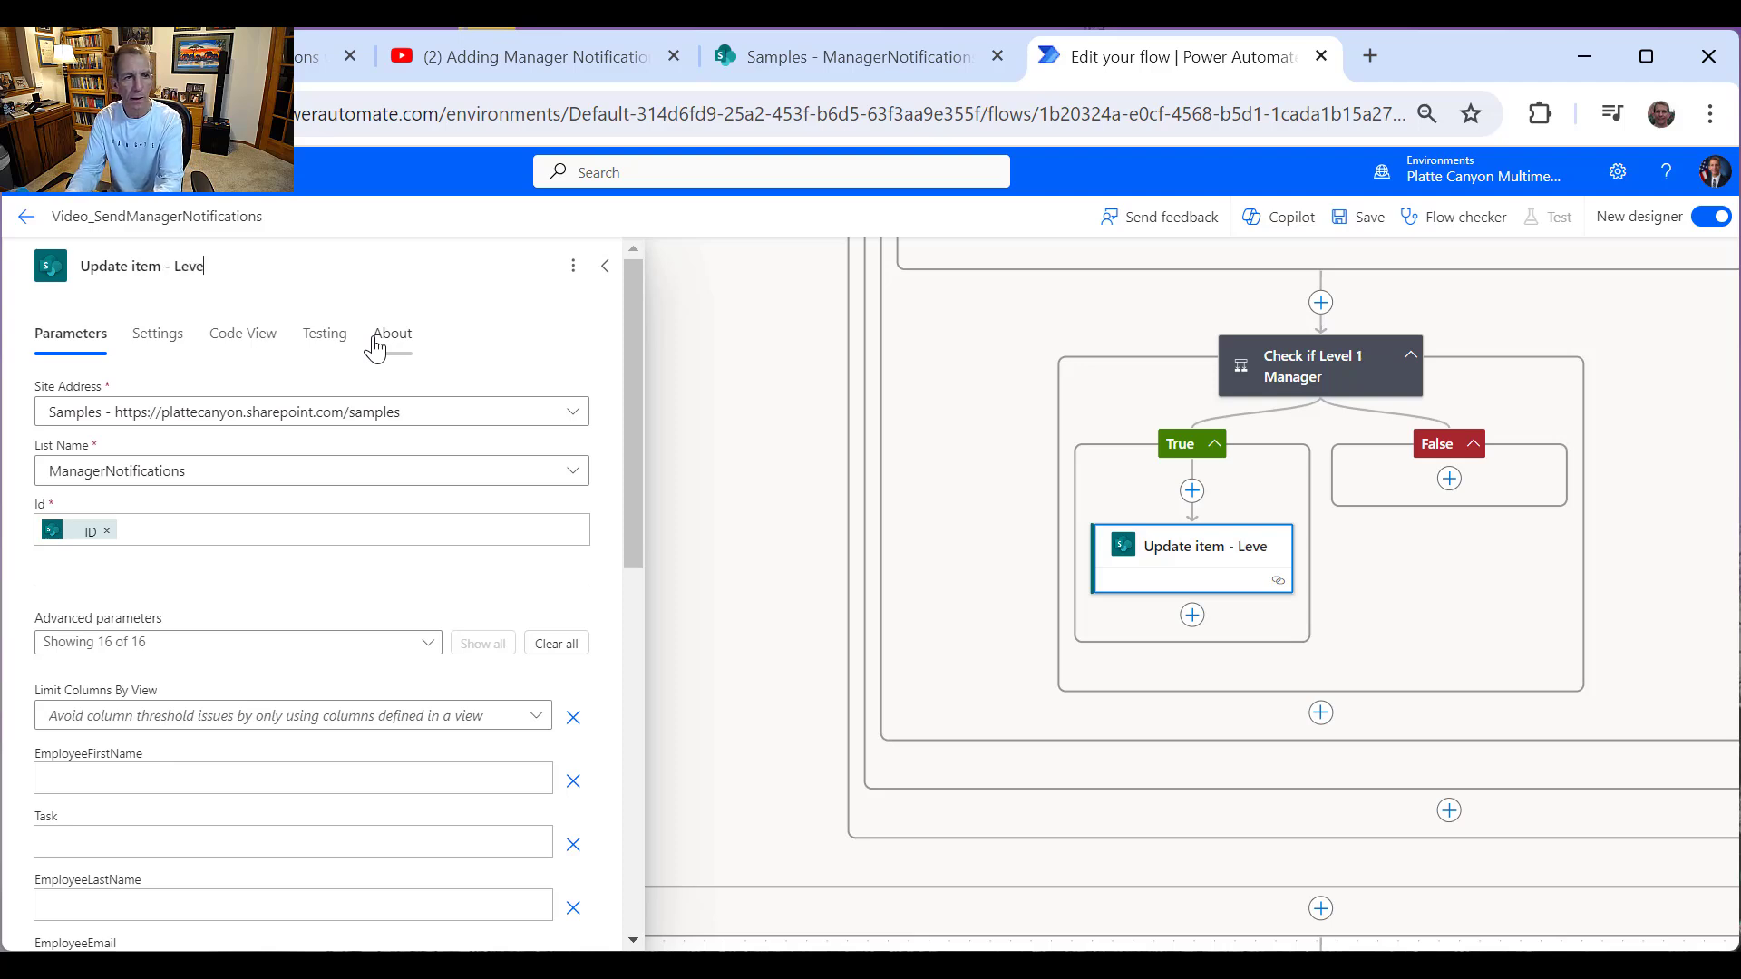
type("l 1 M")
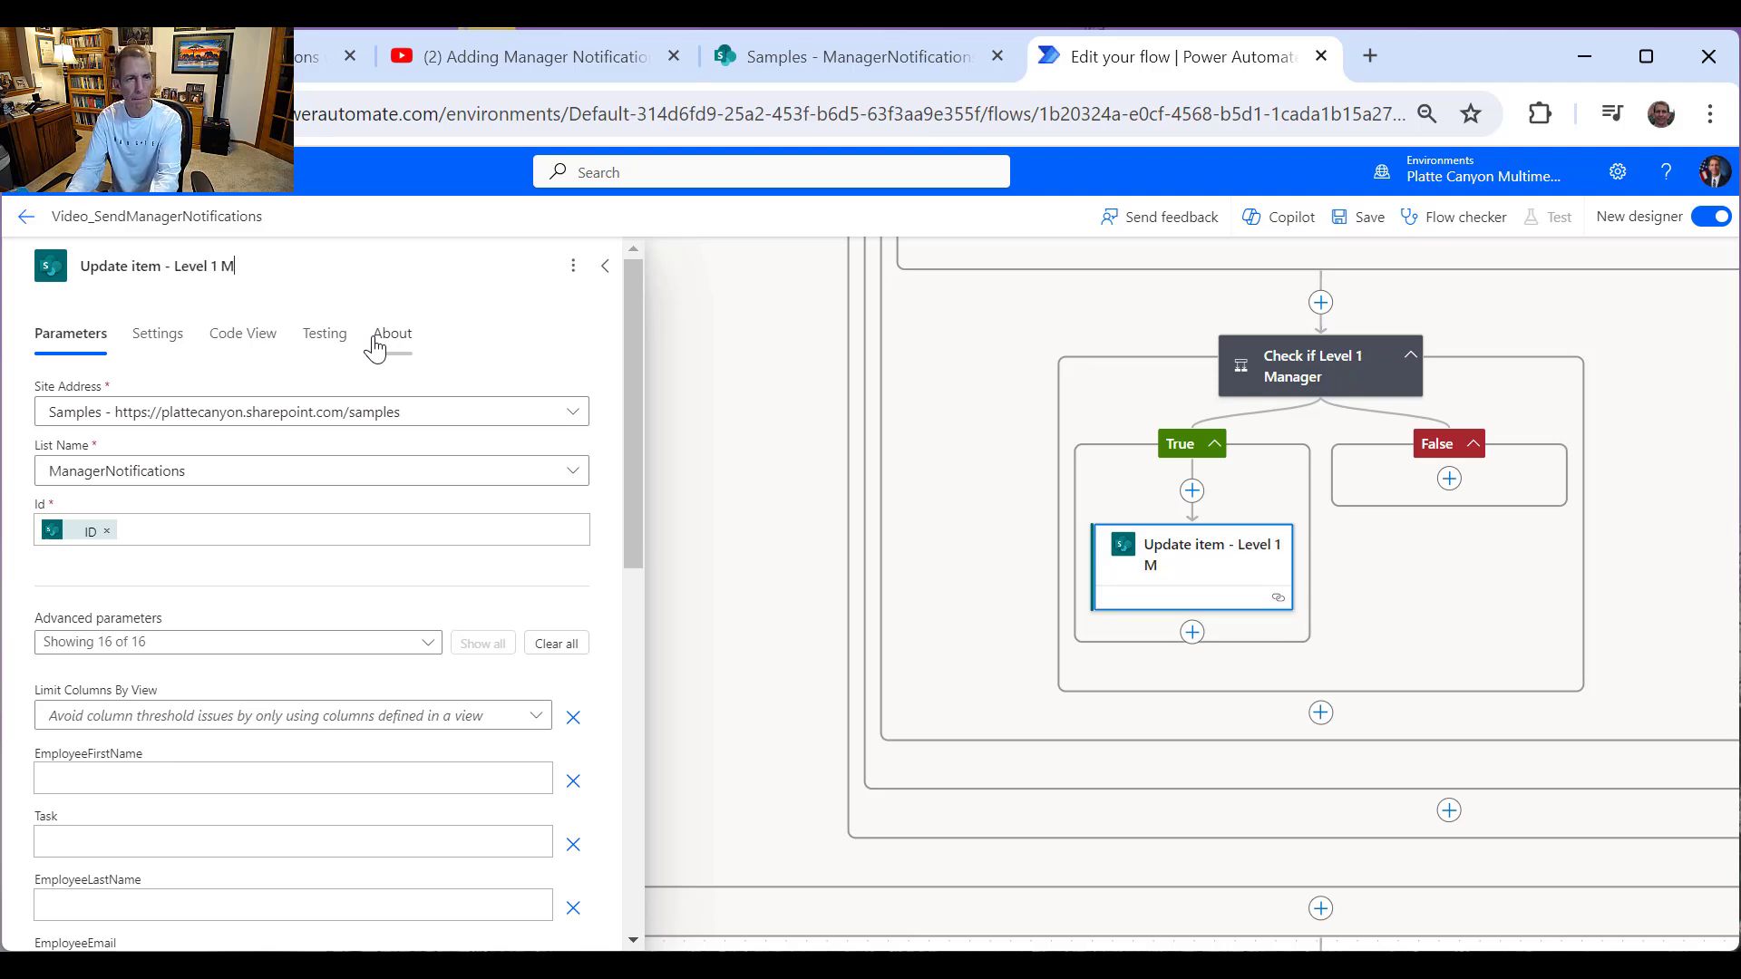
type("anager")
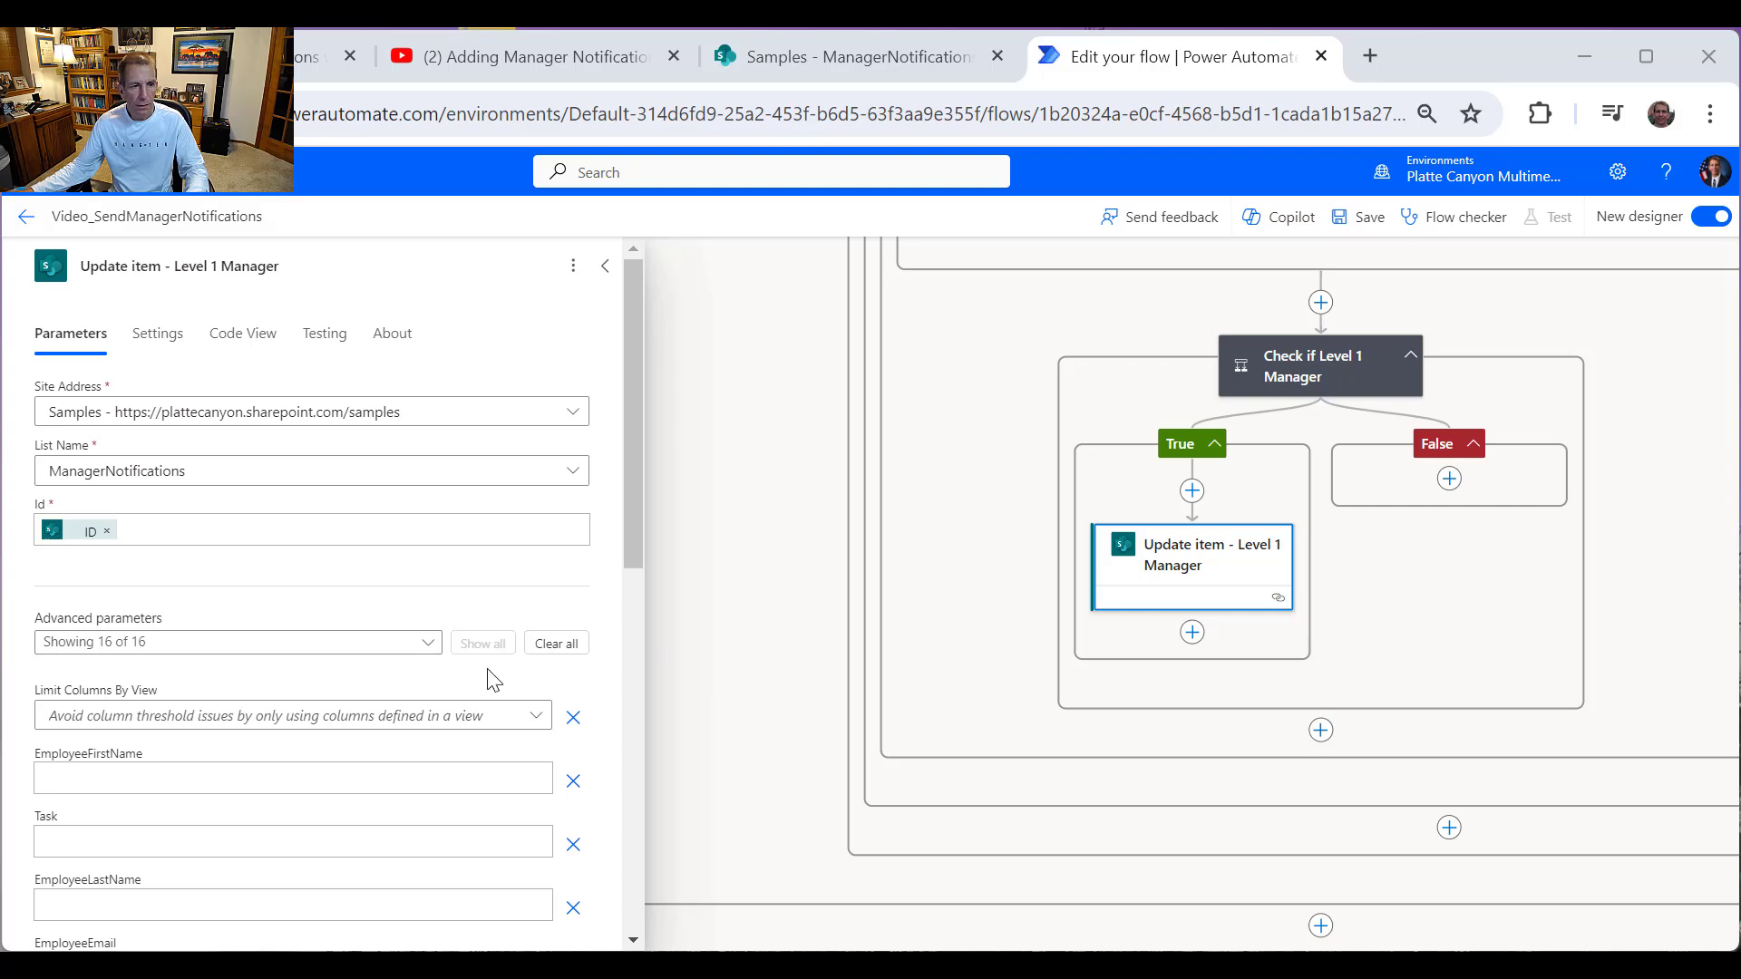
Step: Set Level1ManagerNotified to Yes in the Update item - Level 1 Manager action
scroll(361, 716, "down", 2)
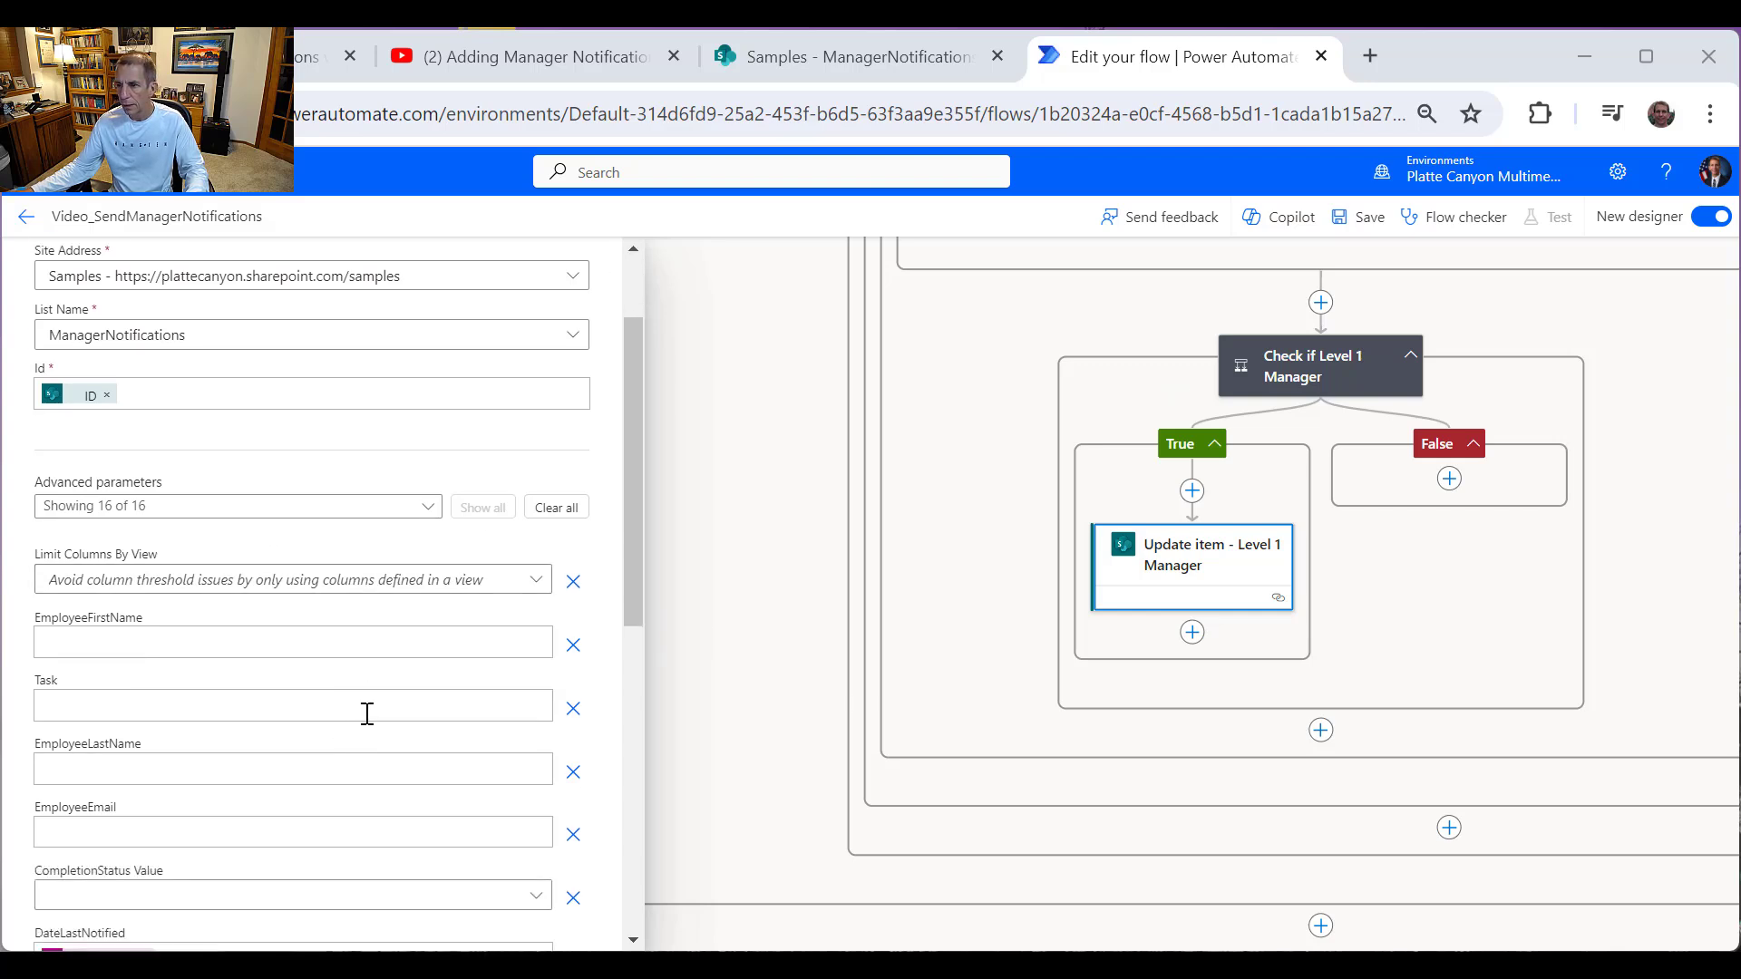
scroll(367, 715, "down", 2)
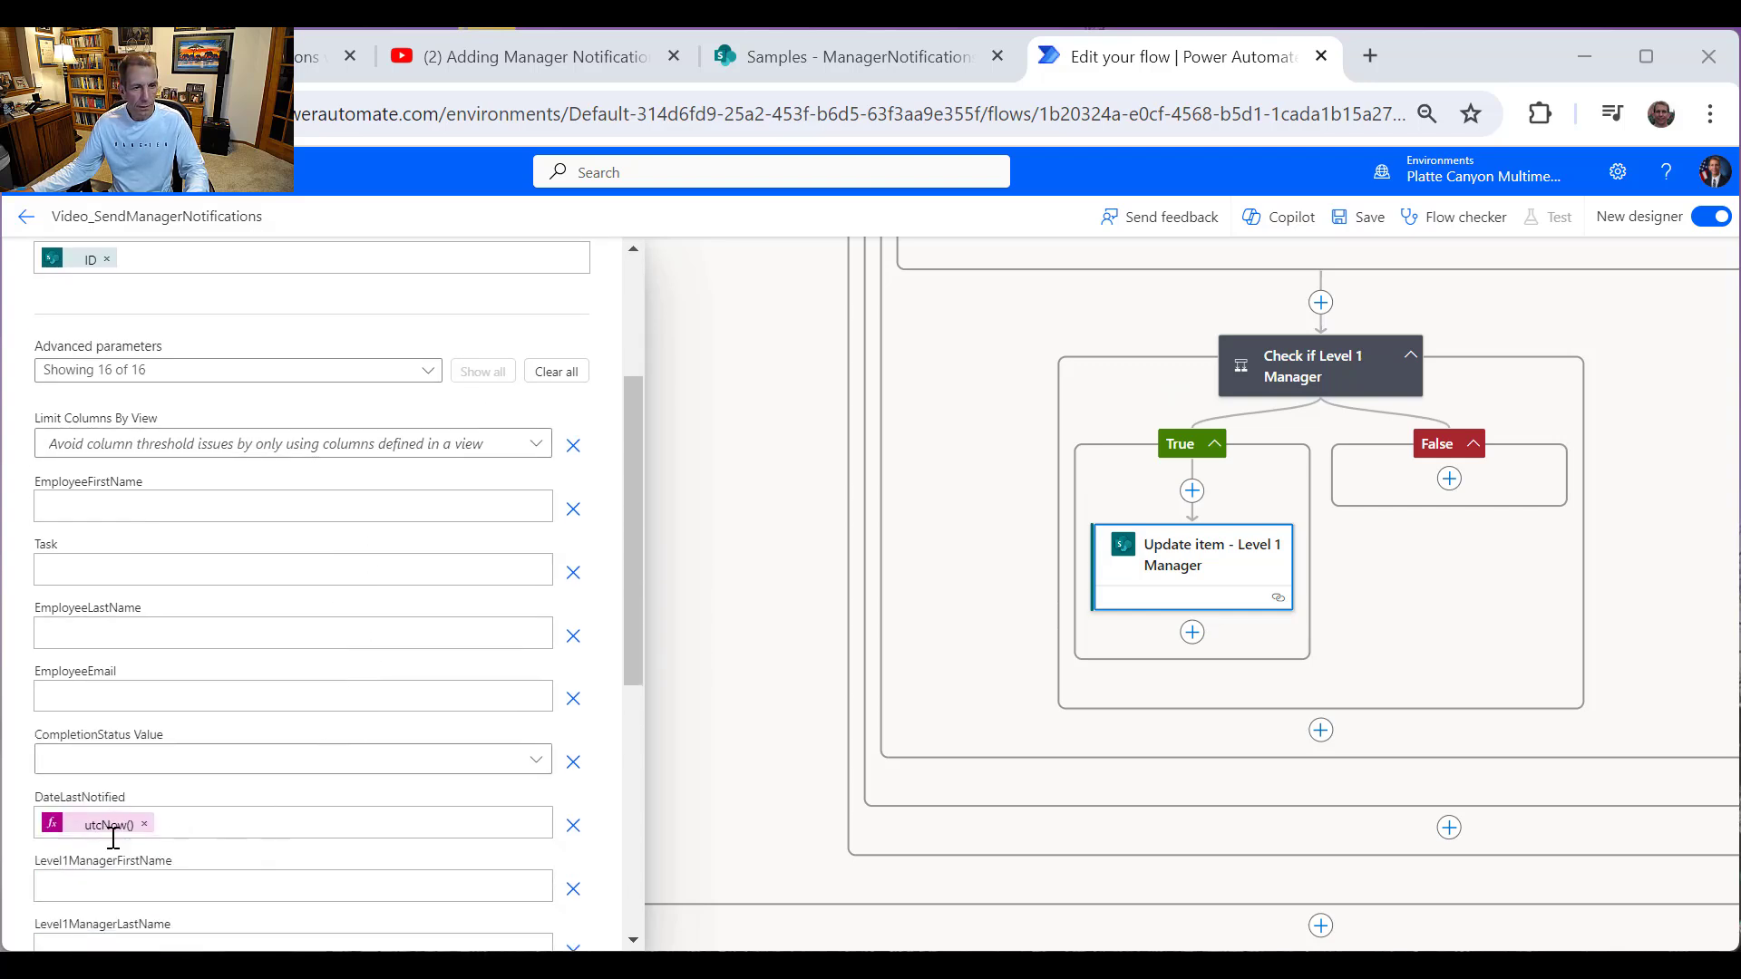
scroll(194, 816, "down", 2)
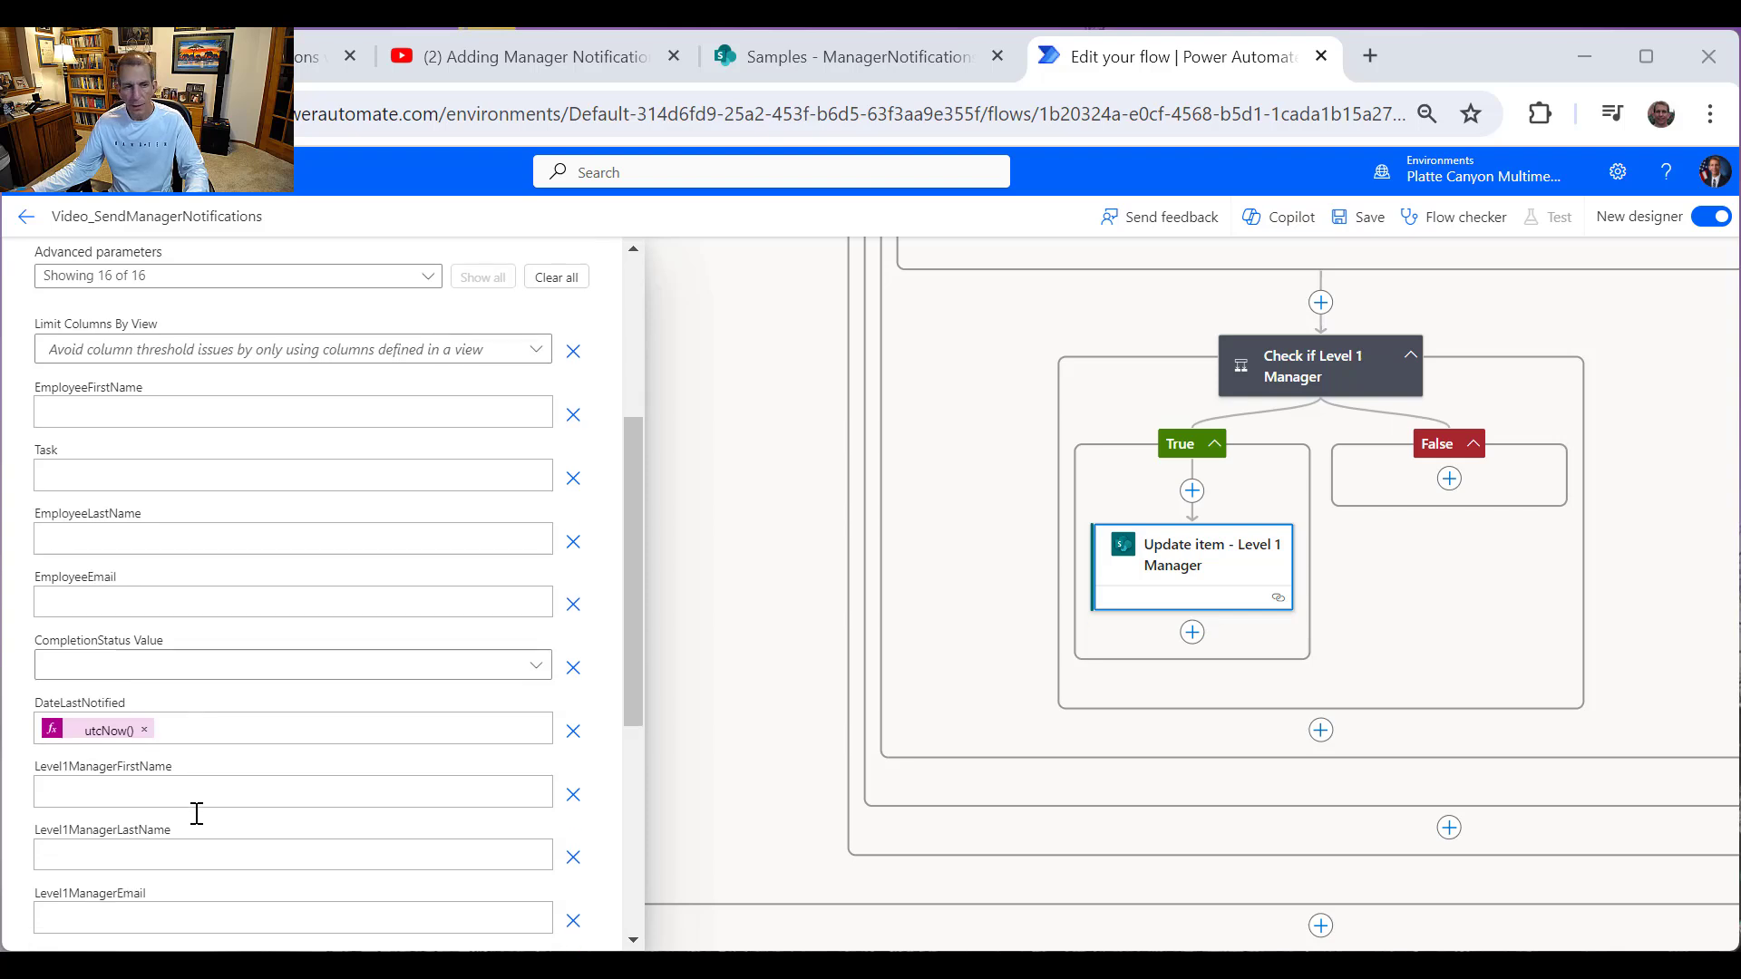
scroll(288, 775, "down", 2)
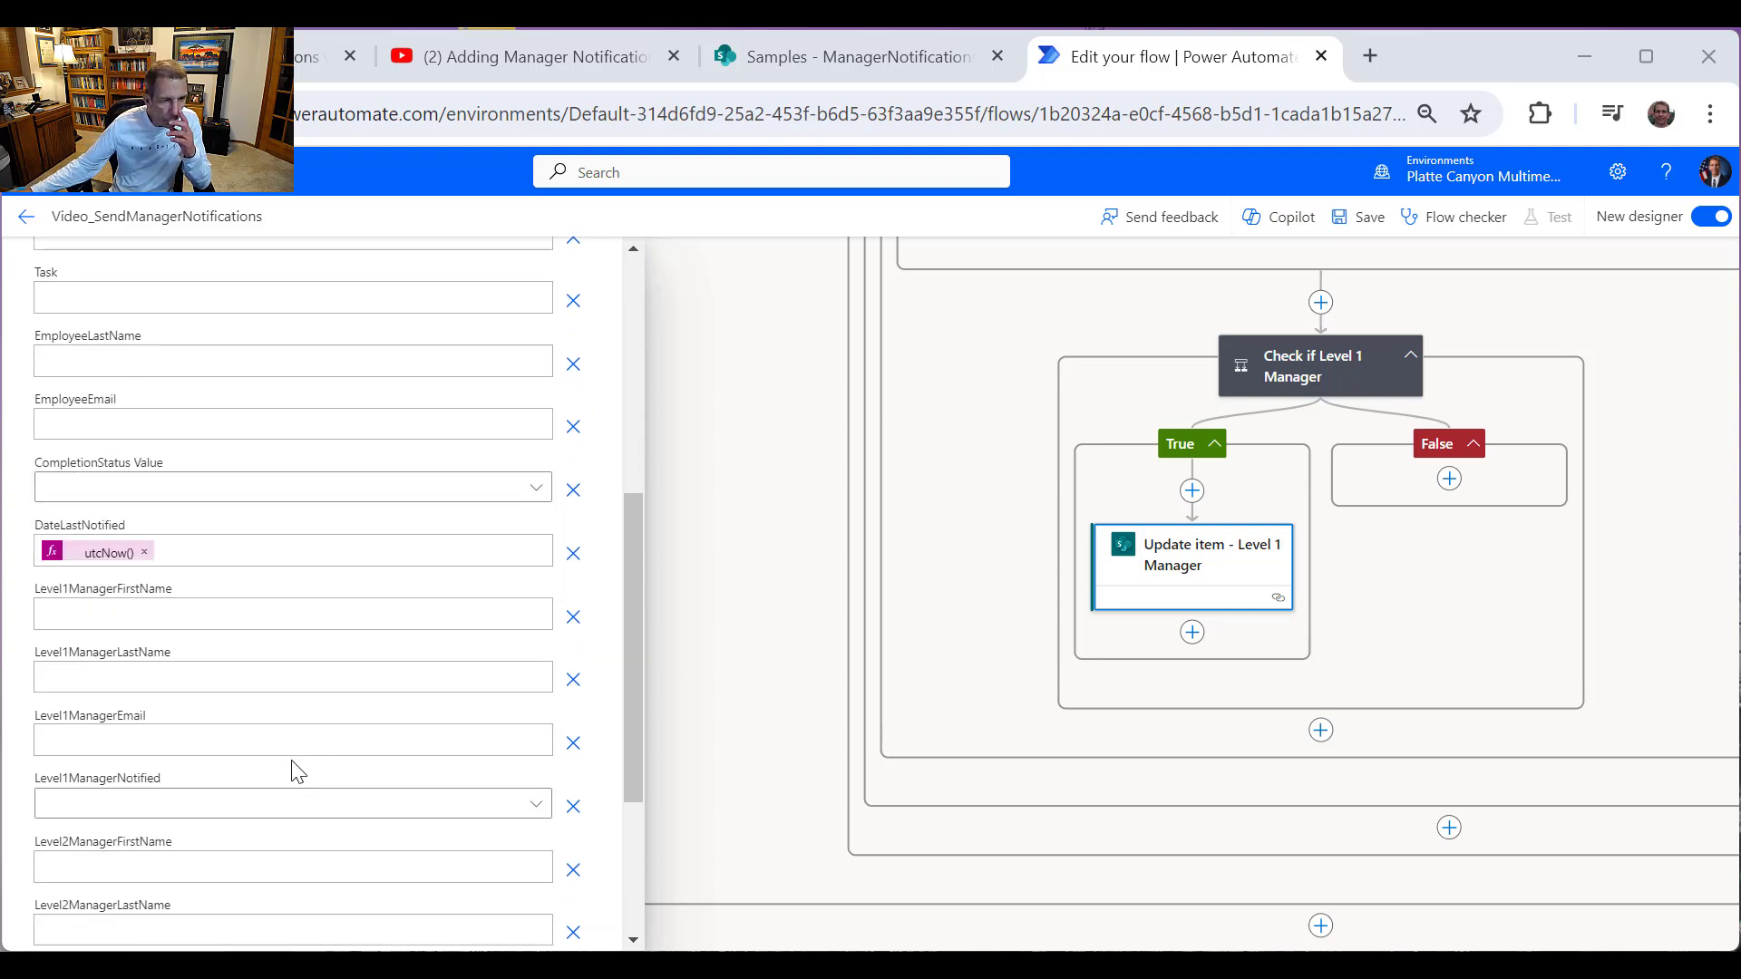
left_click(535, 804)
left_click(79, 736)
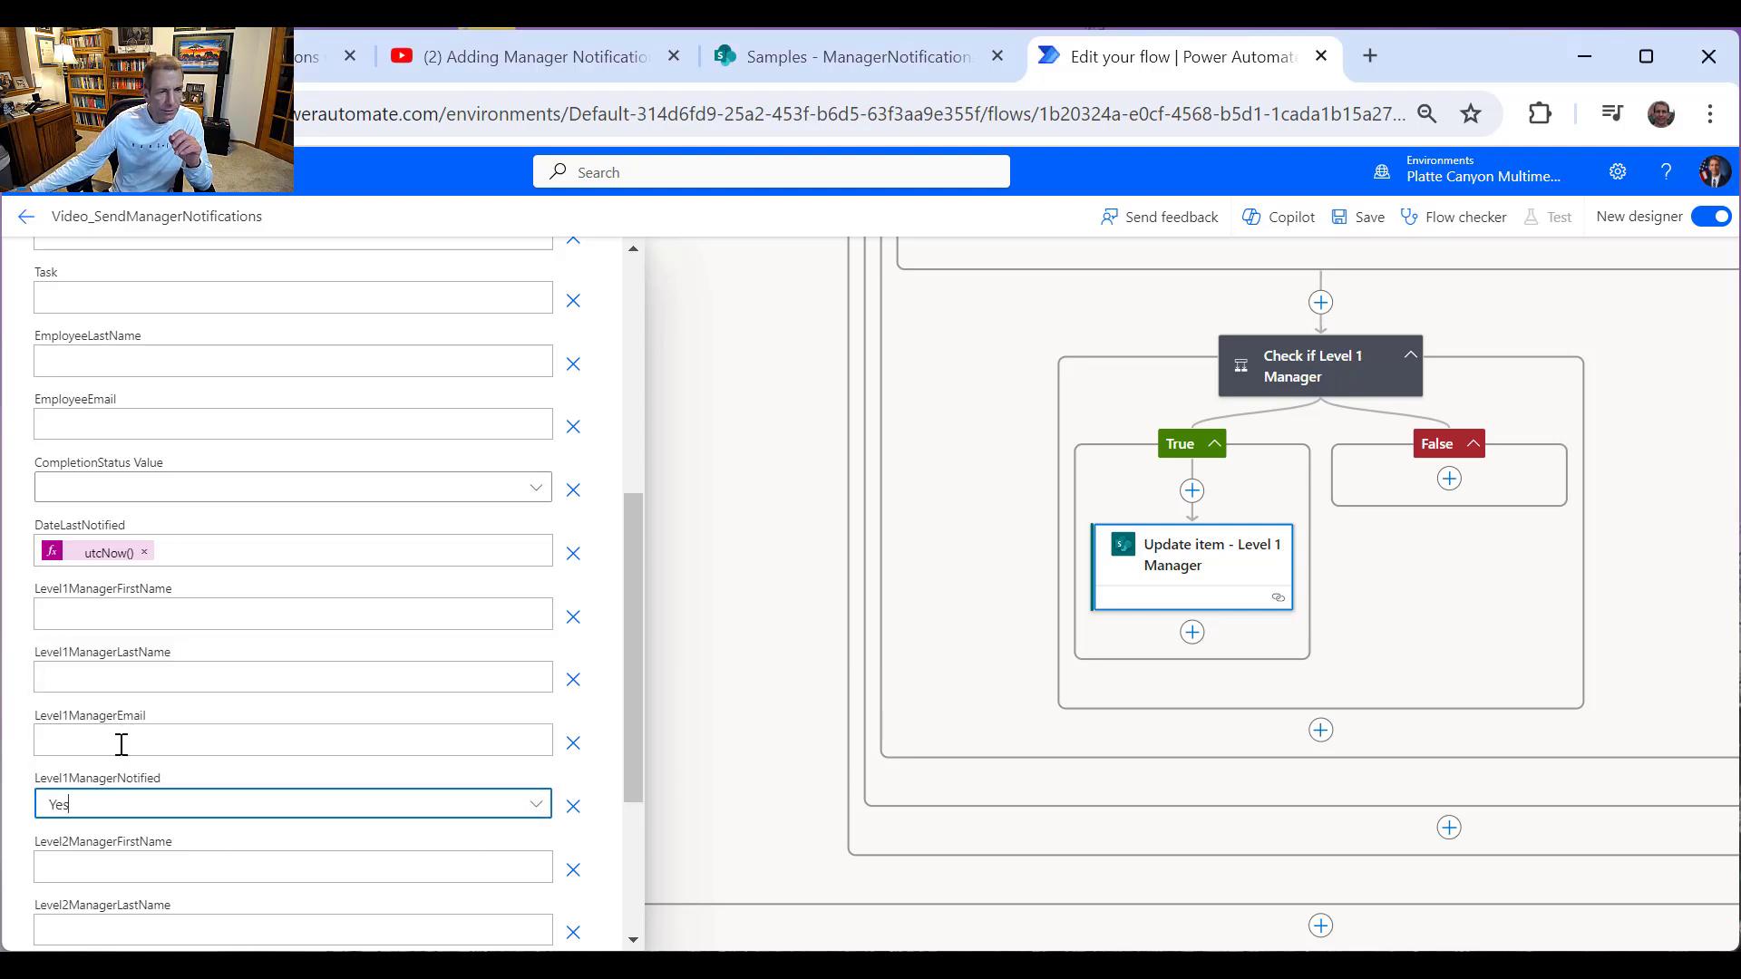
Step: Replace "Employee" with "Level 1 Manager" in the Notes text of Update item - Level 1 Manager
scroll(277, 786, "down", 3)
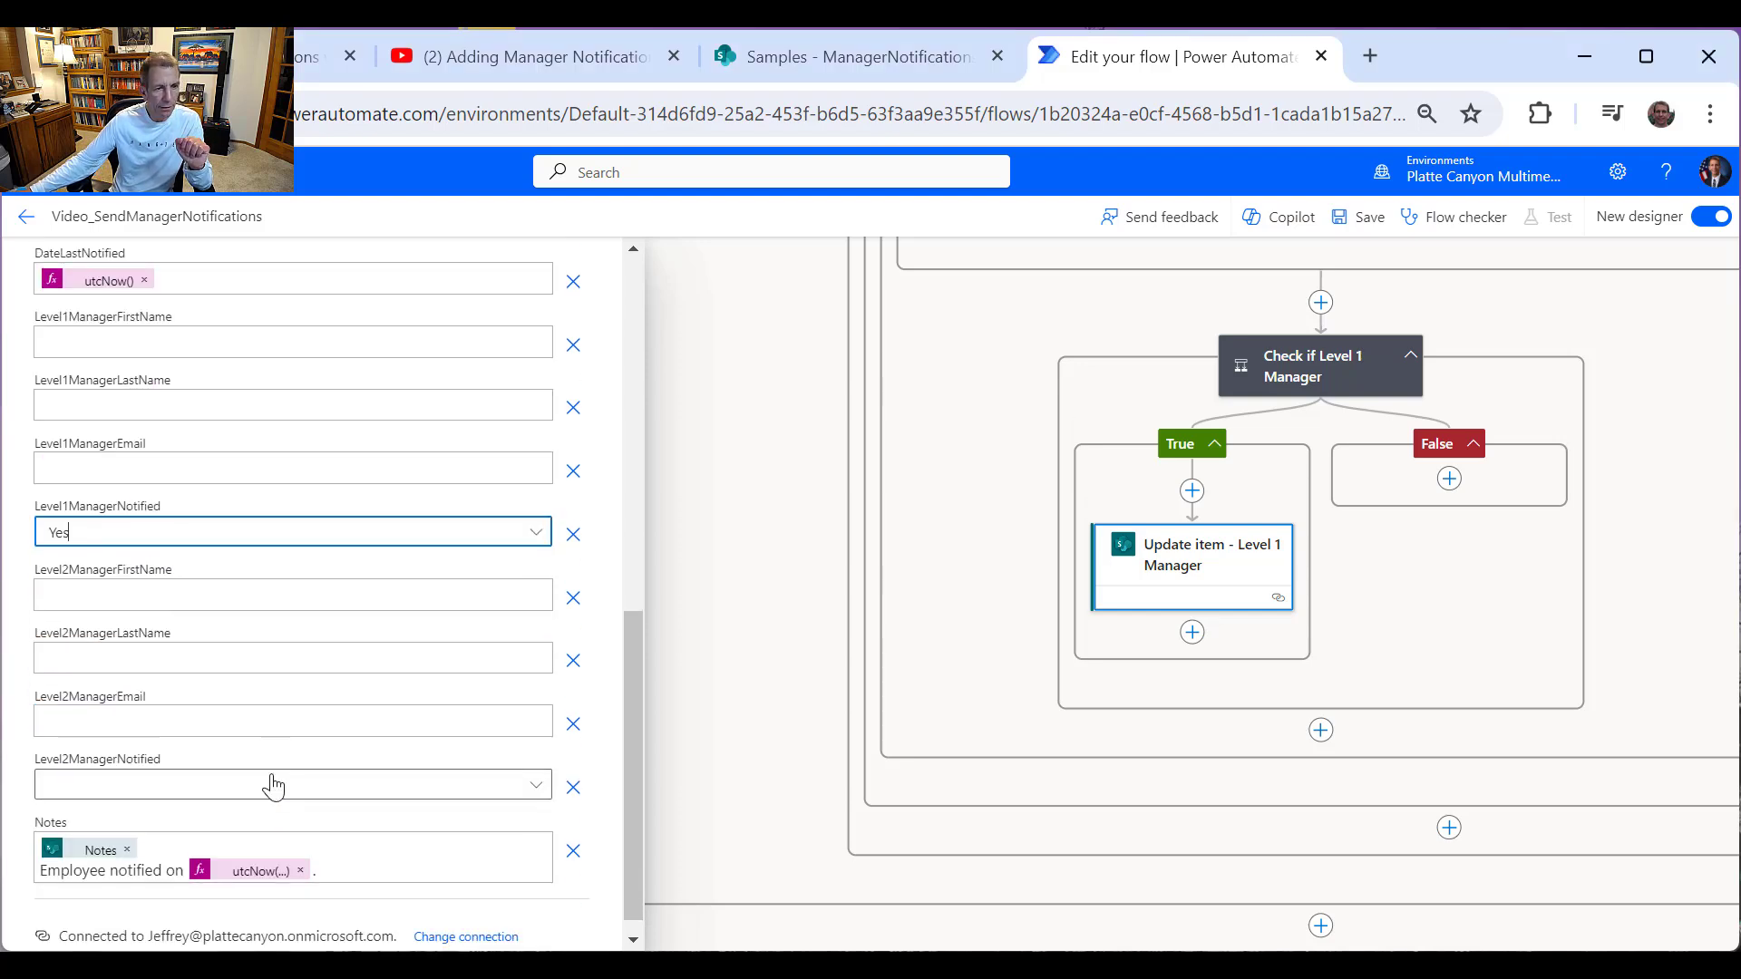
left_click(119, 866)
left_click_drag(110, 872, 56, 873)
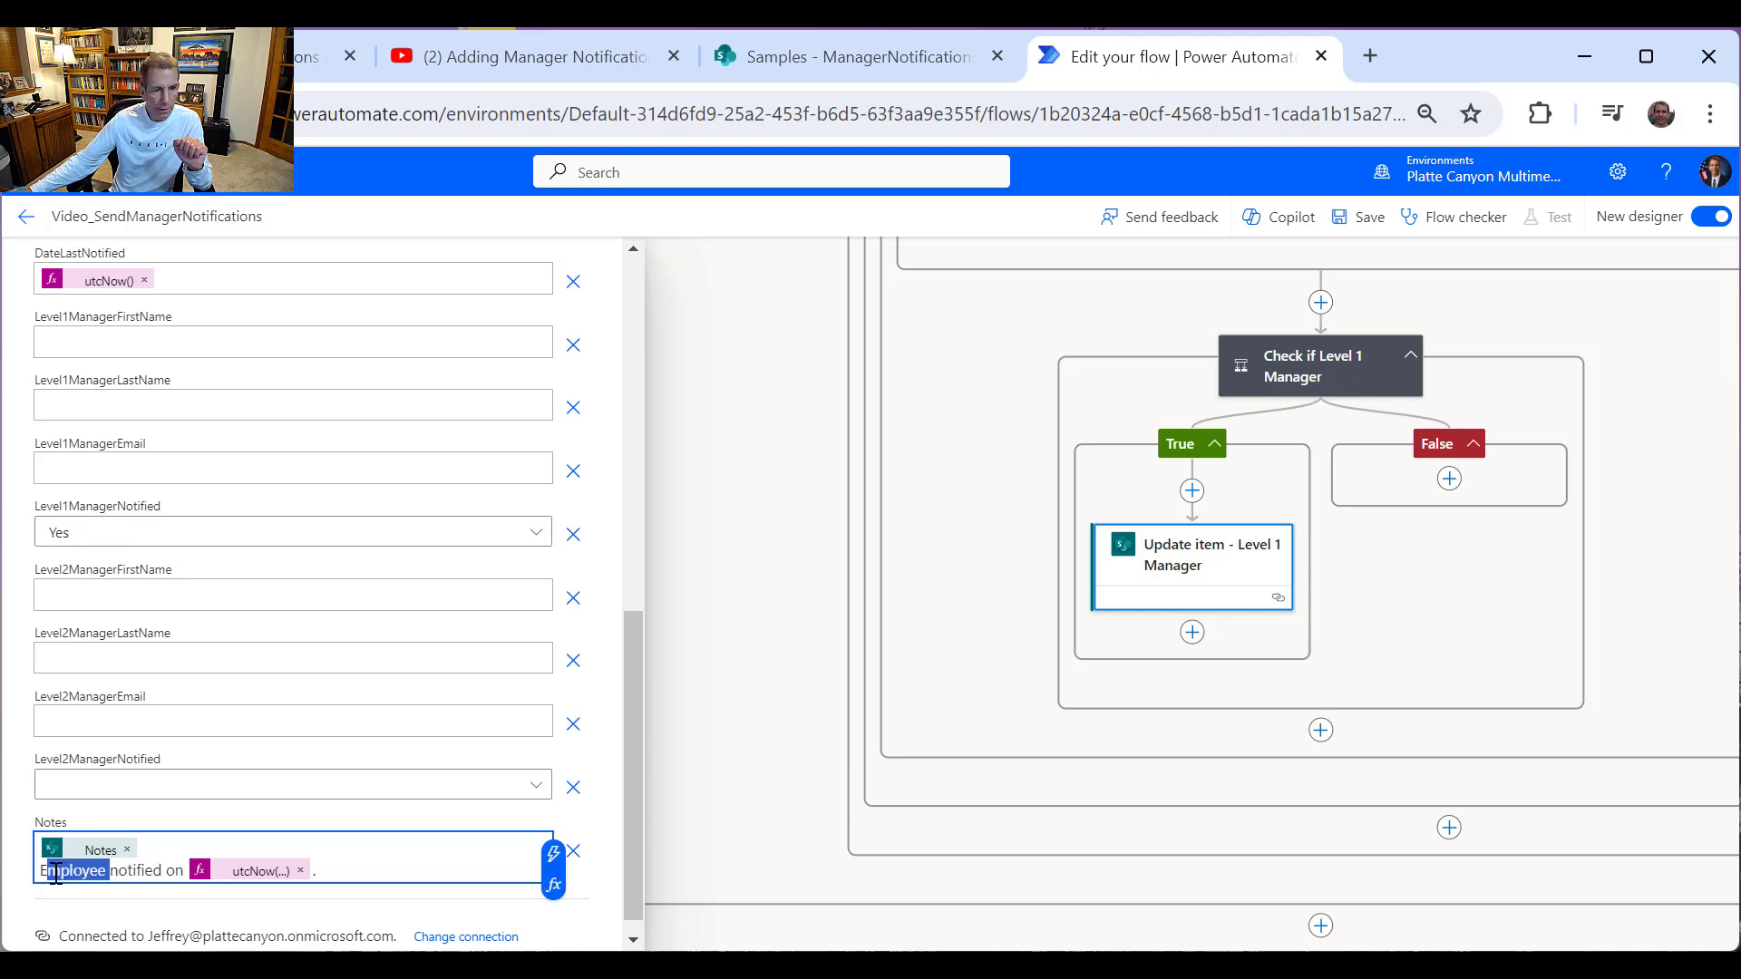
type("Level ")
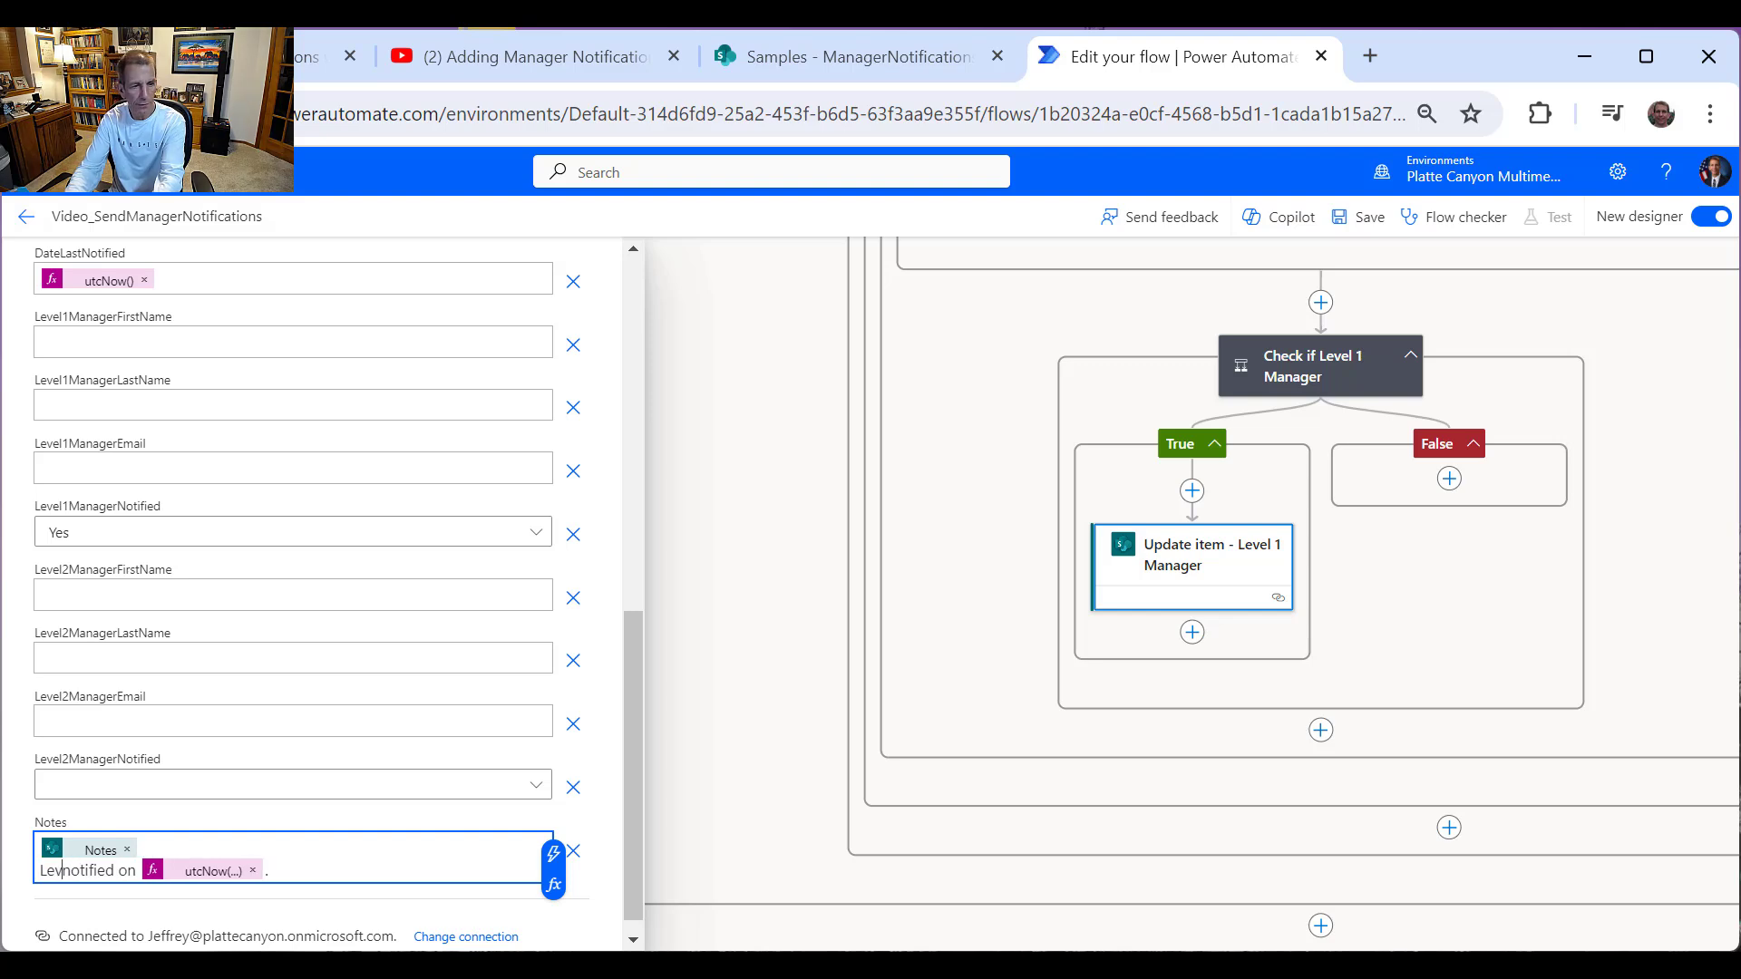
type("1 ")
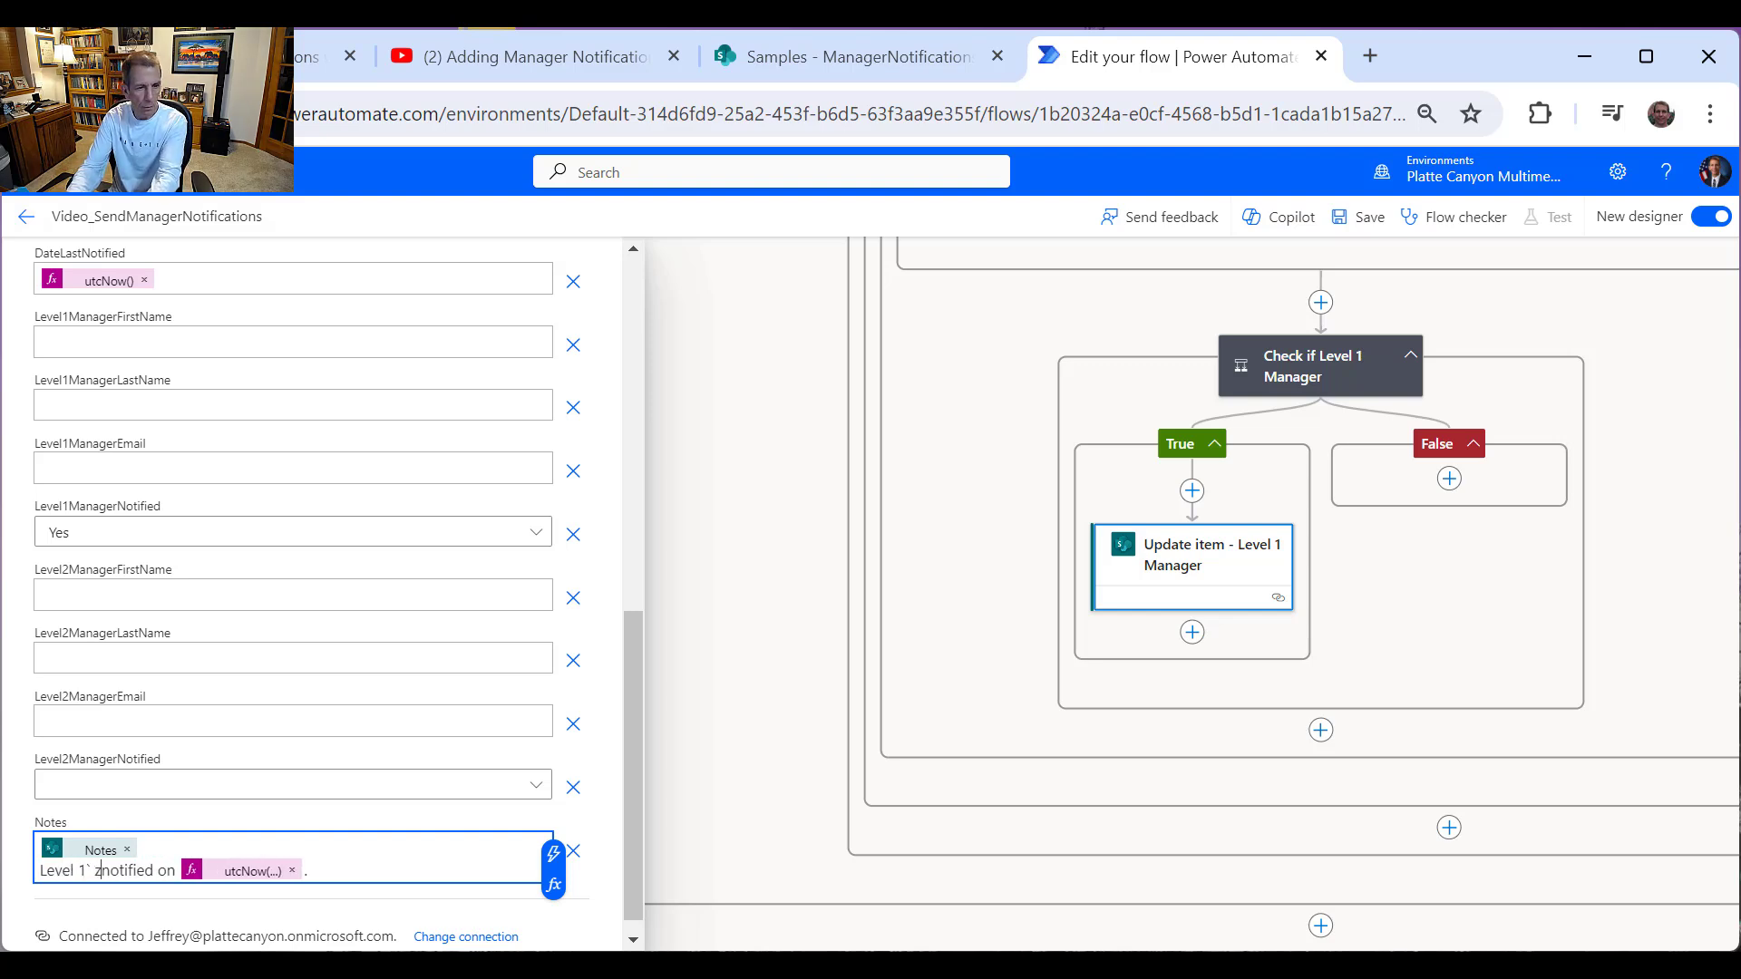
type("Manager")
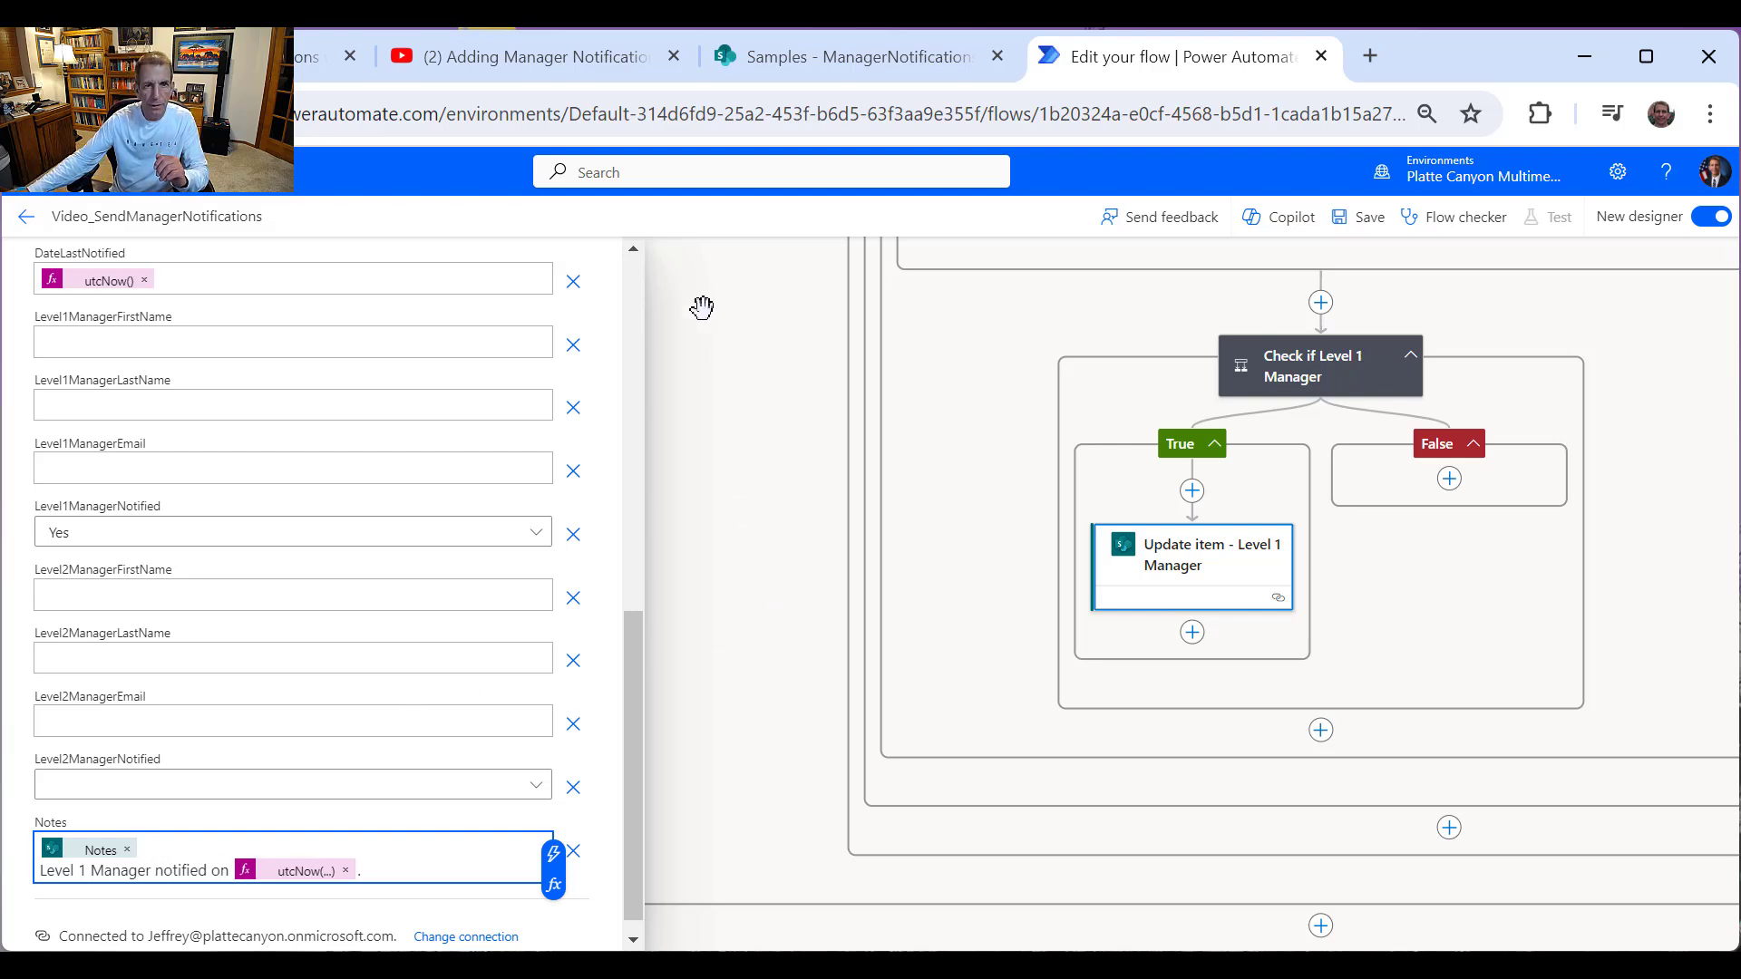
Step: Copy the Update item - Level 1 Manager action and paste it into the False branch of Check if Level 1 Manager
scroll(711, 381, "up", 3)
scroll(733, 544, "up", 1)
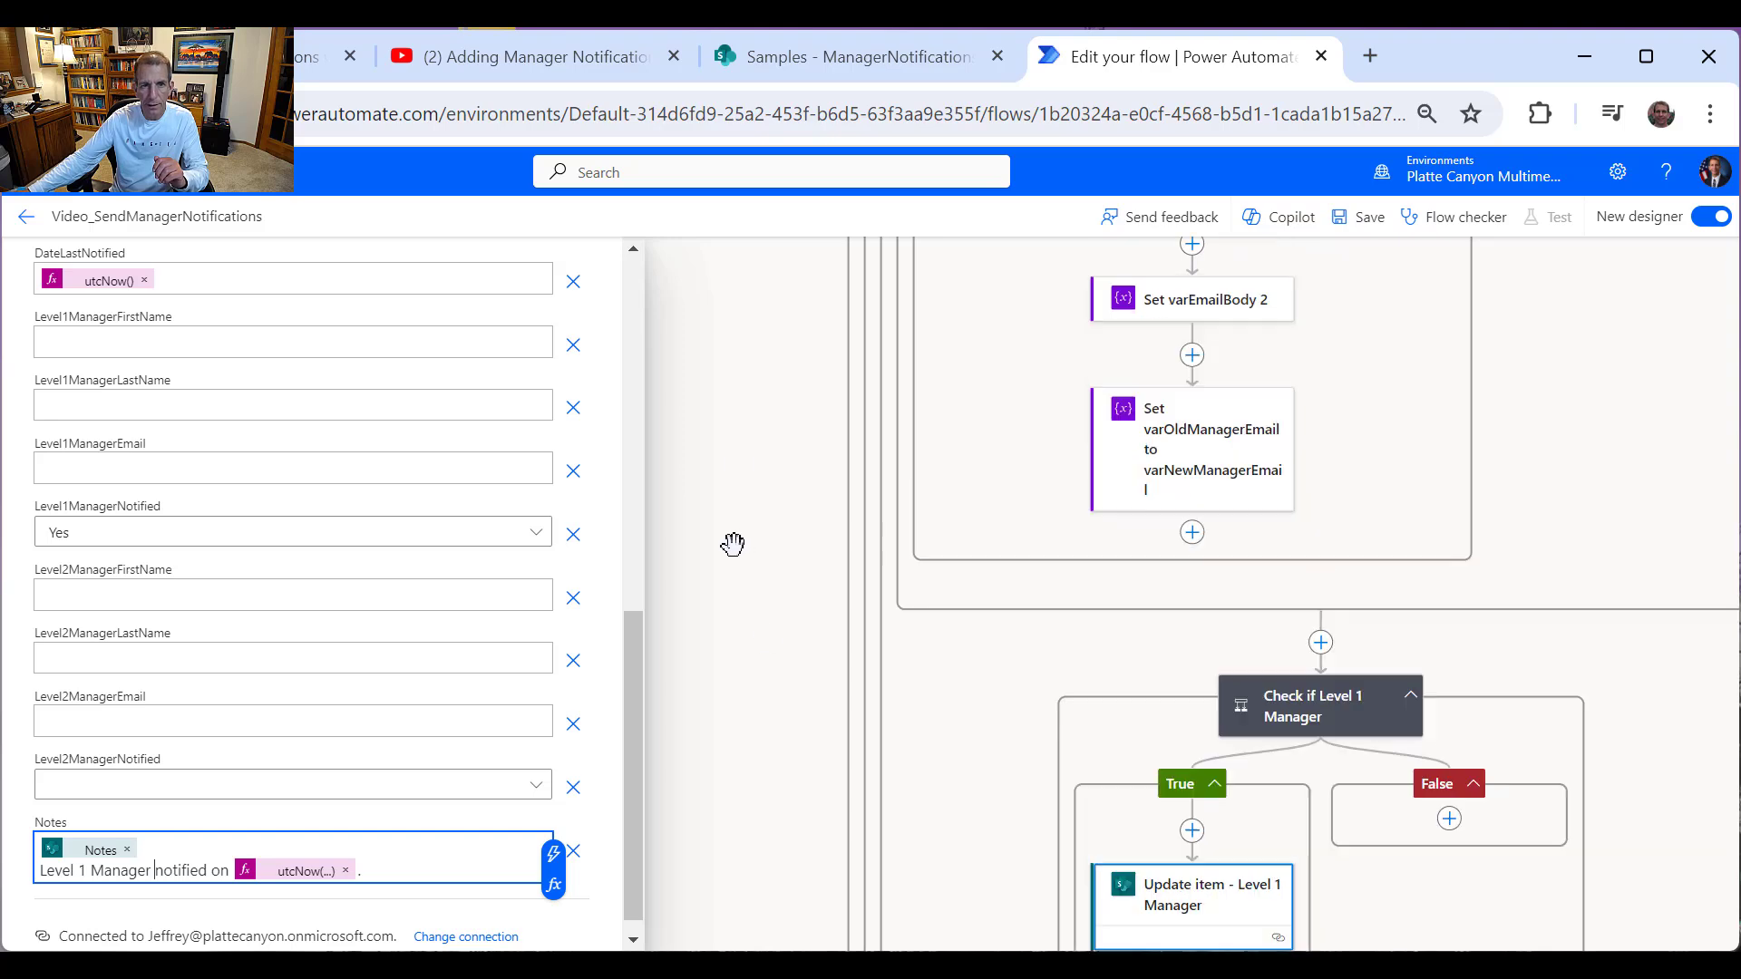
scroll(732, 544, "up", 4)
scroll(617, 363, "up", 3)
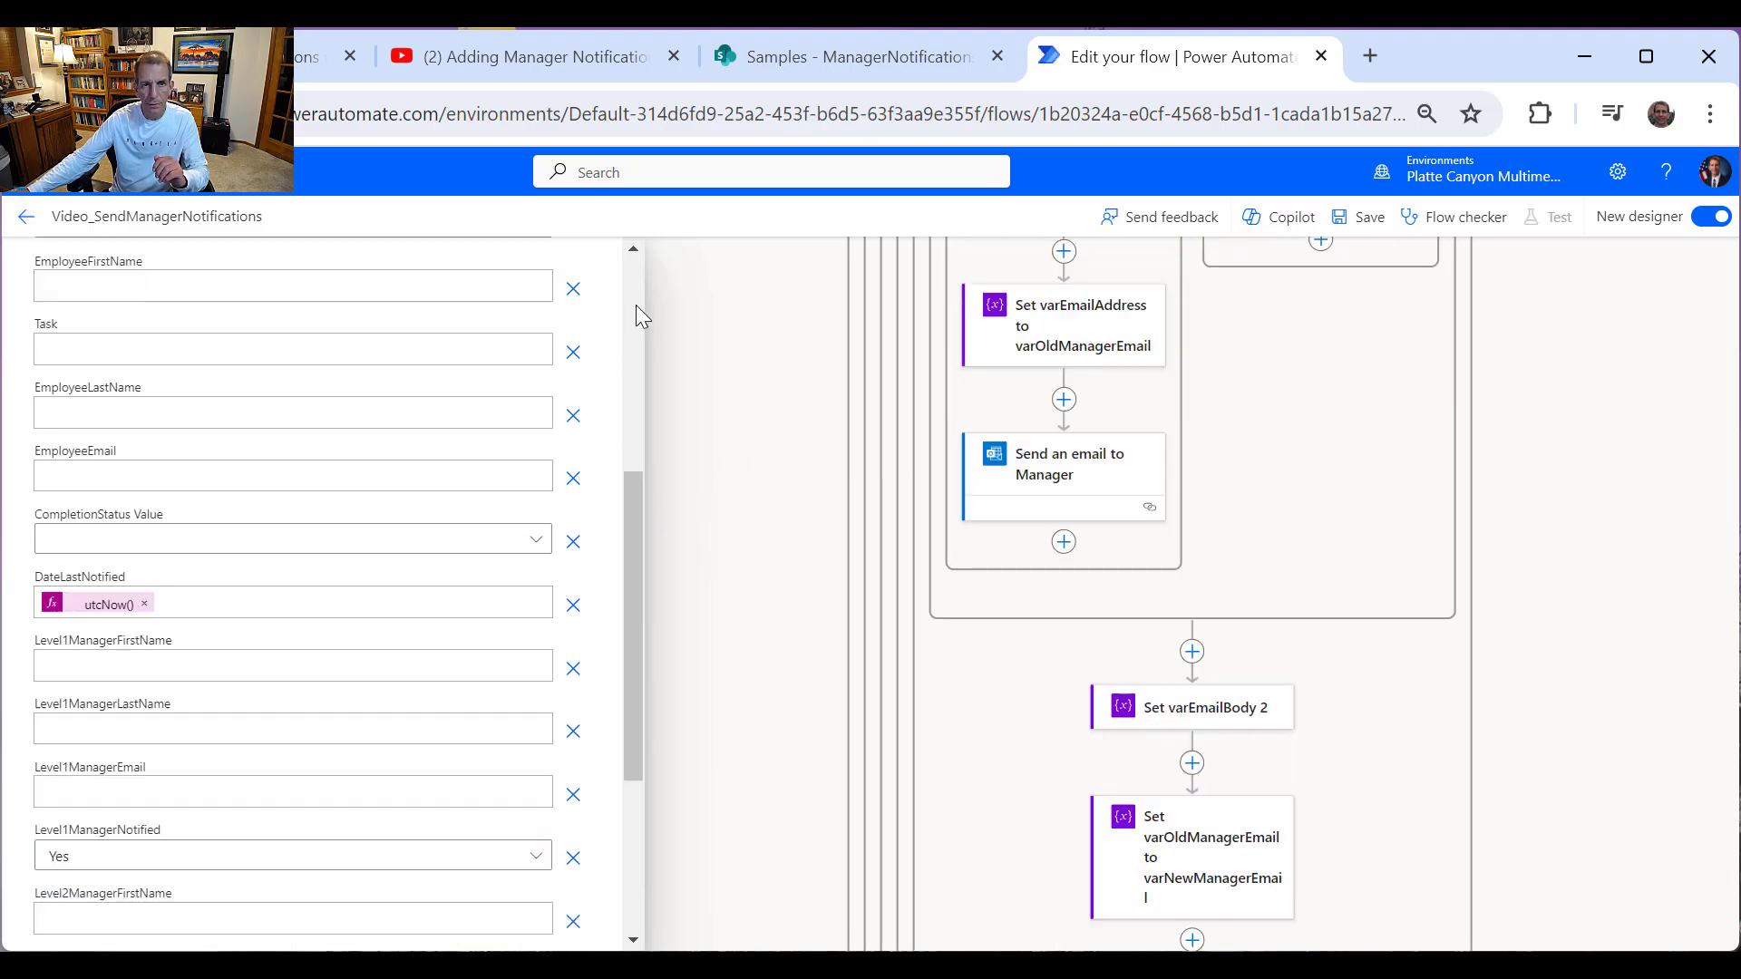
scroll(638, 308, "up", 5)
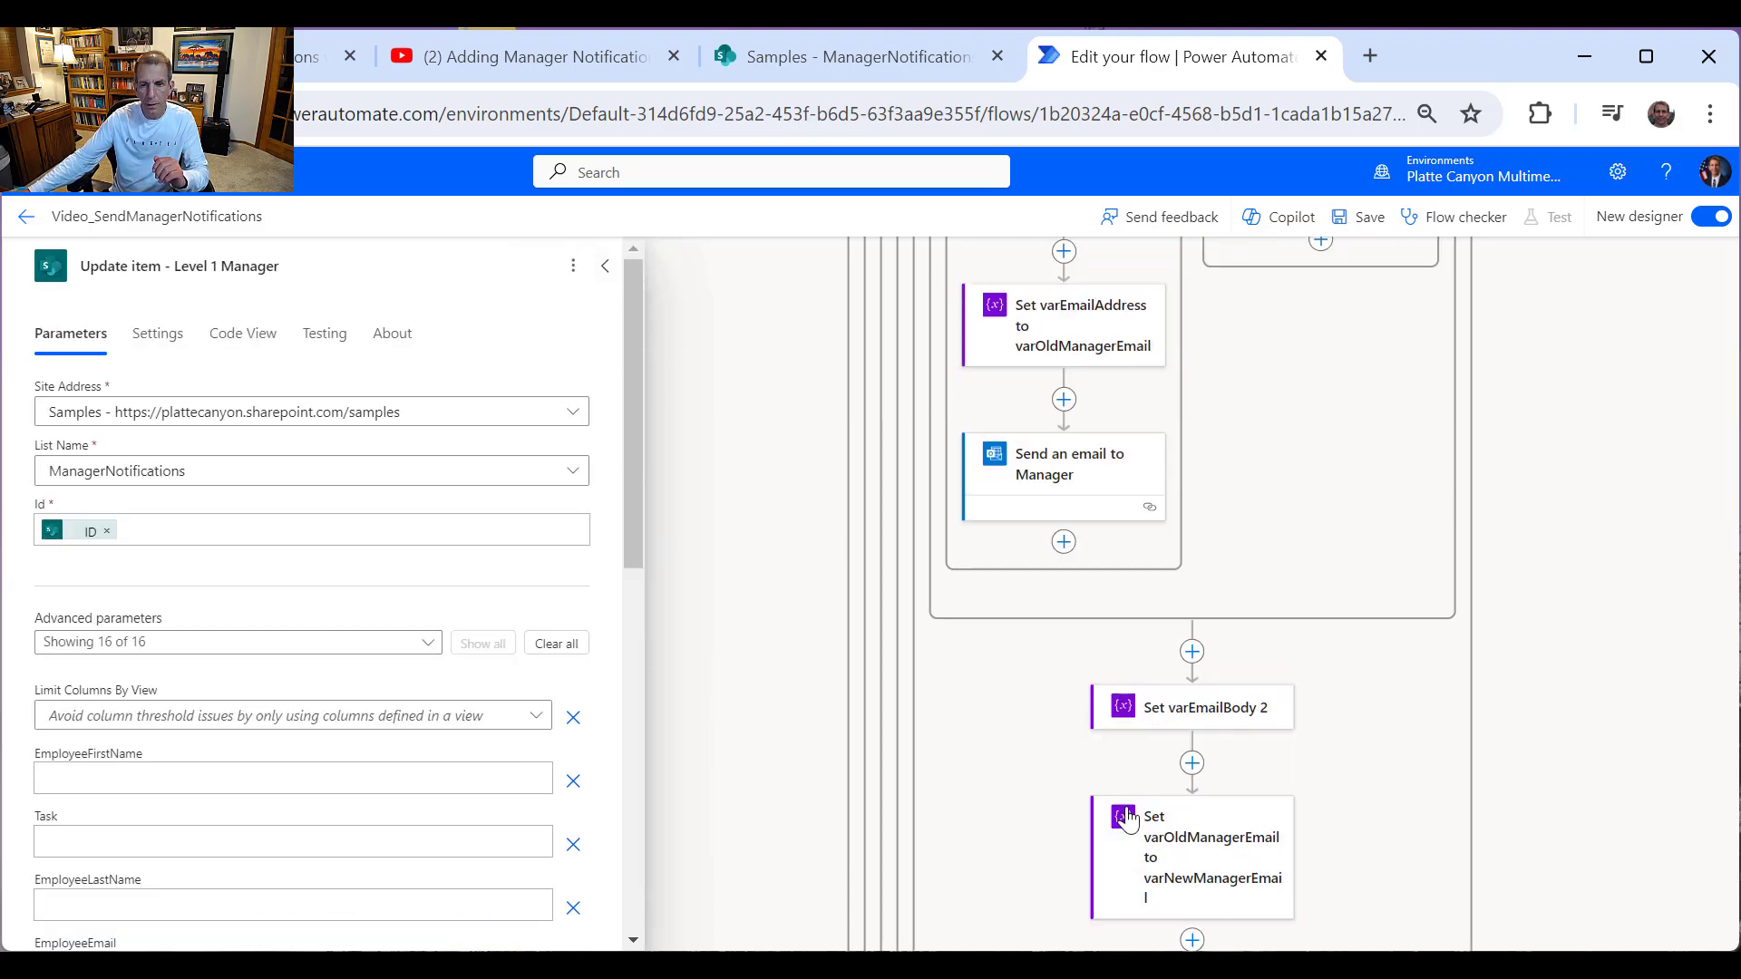
scroll(1197, 785, "down", 5)
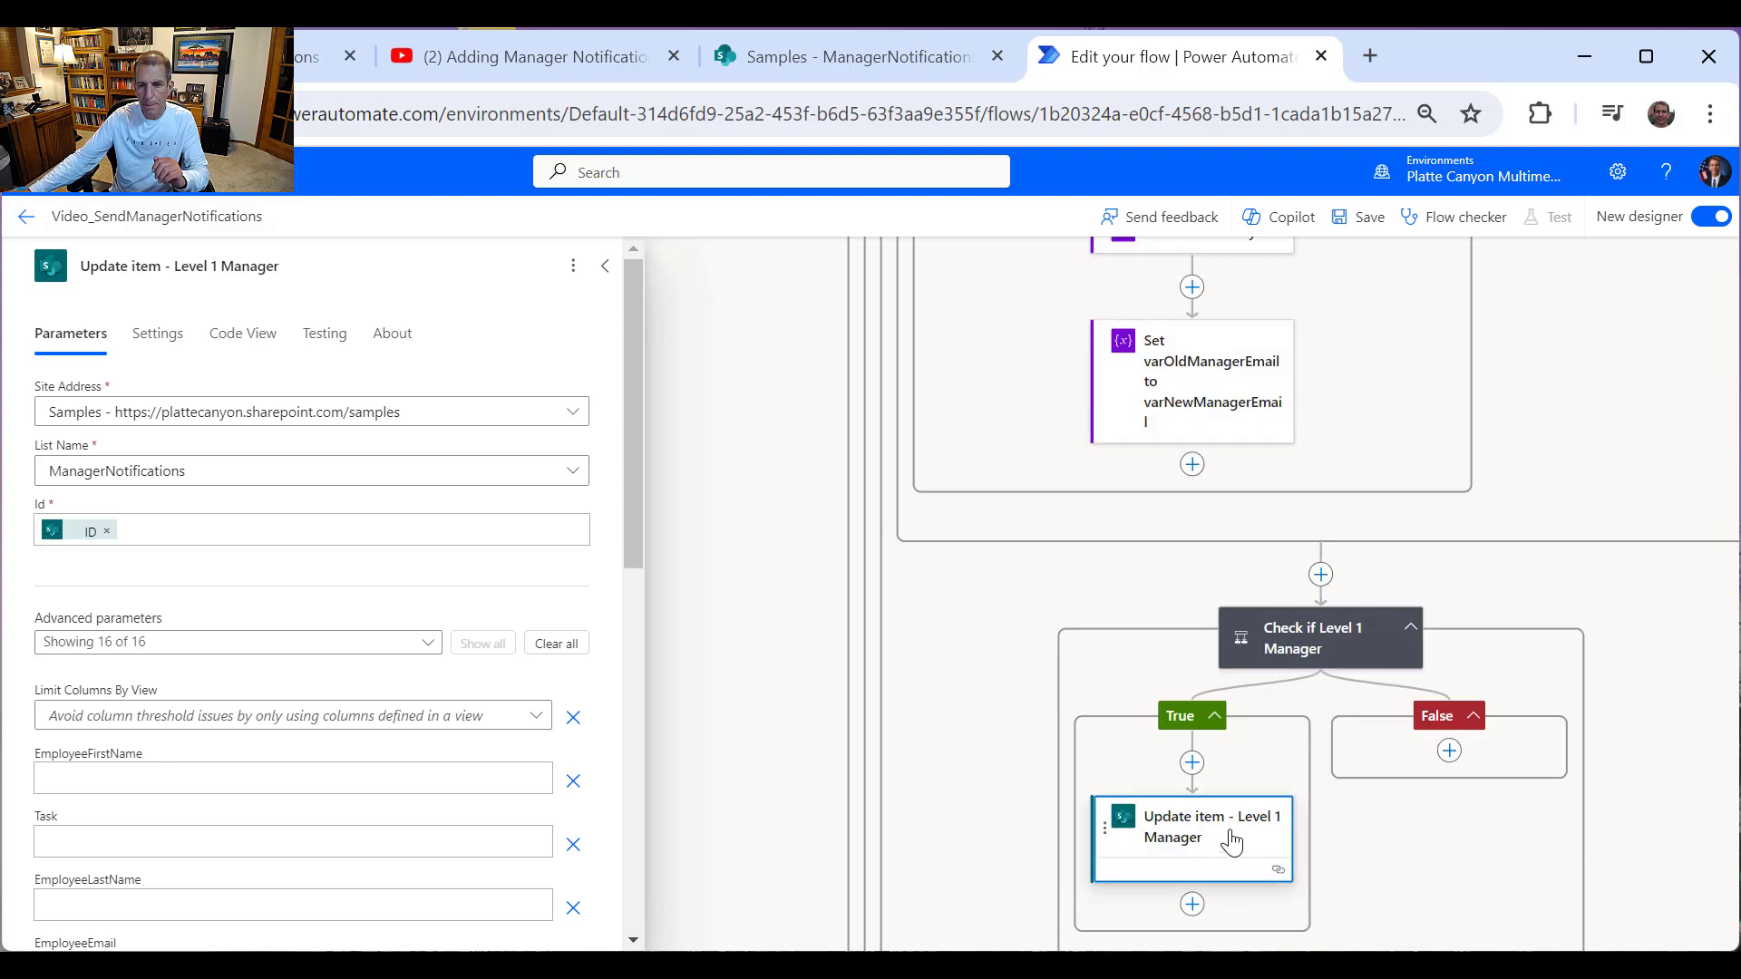
right_click(1231, 842)
left_click(1256, 884)
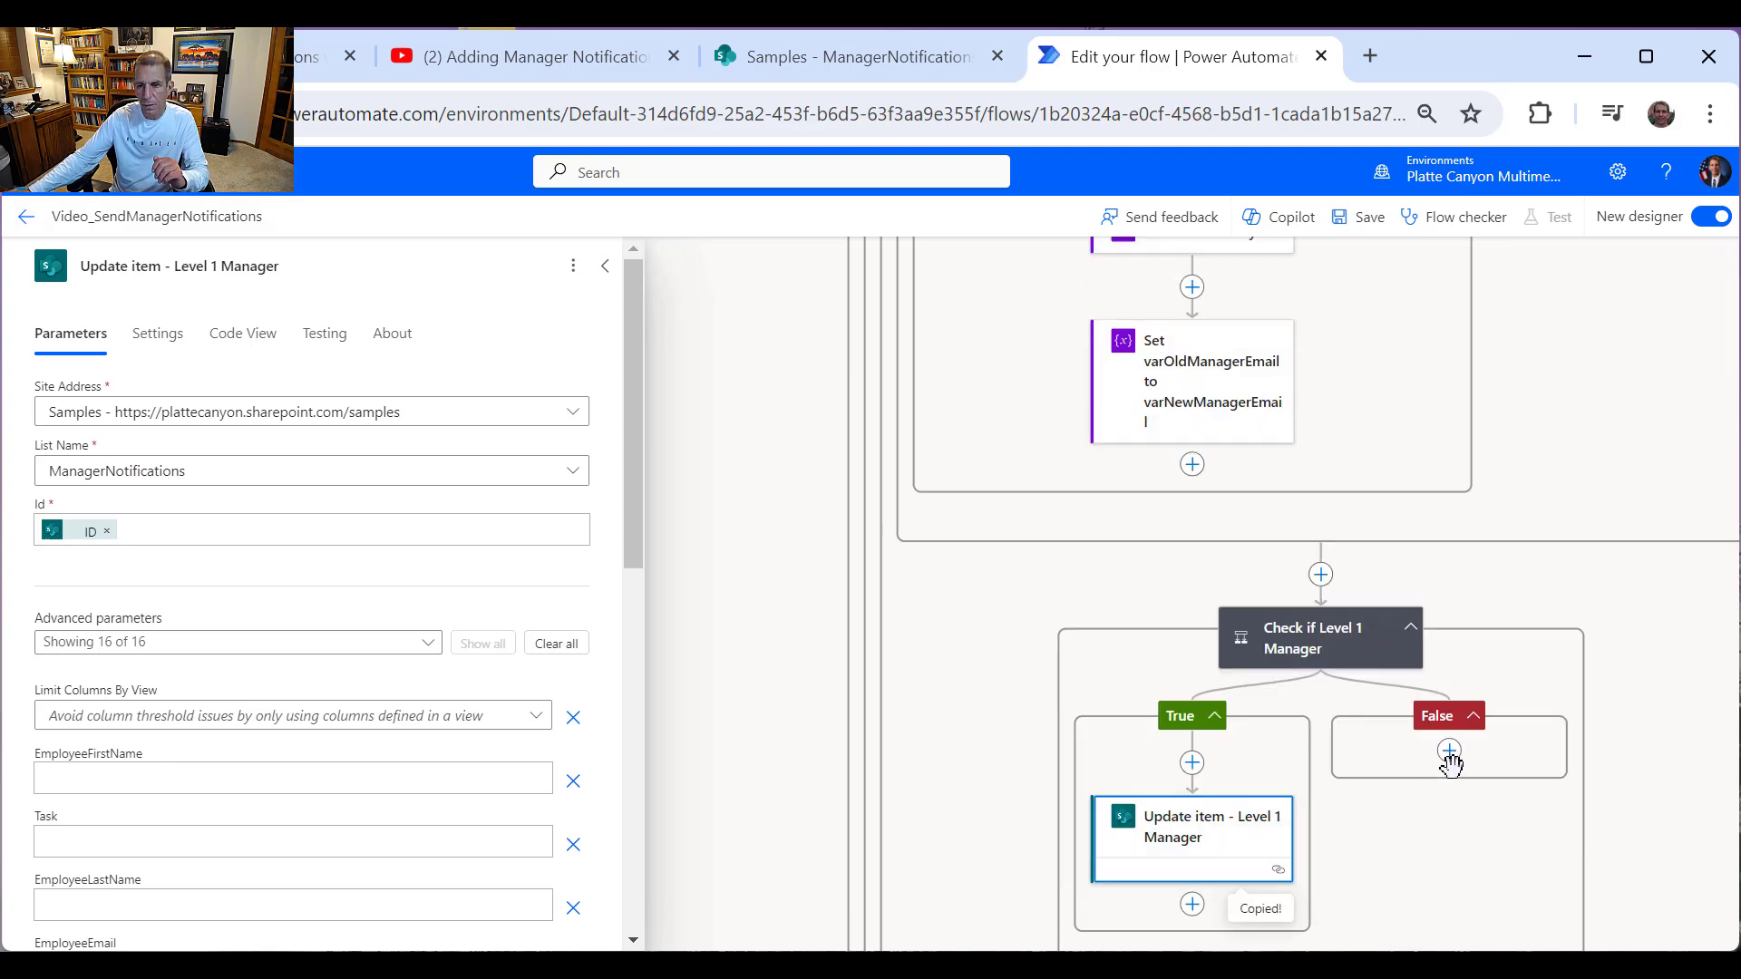
left_click(1450, 758)
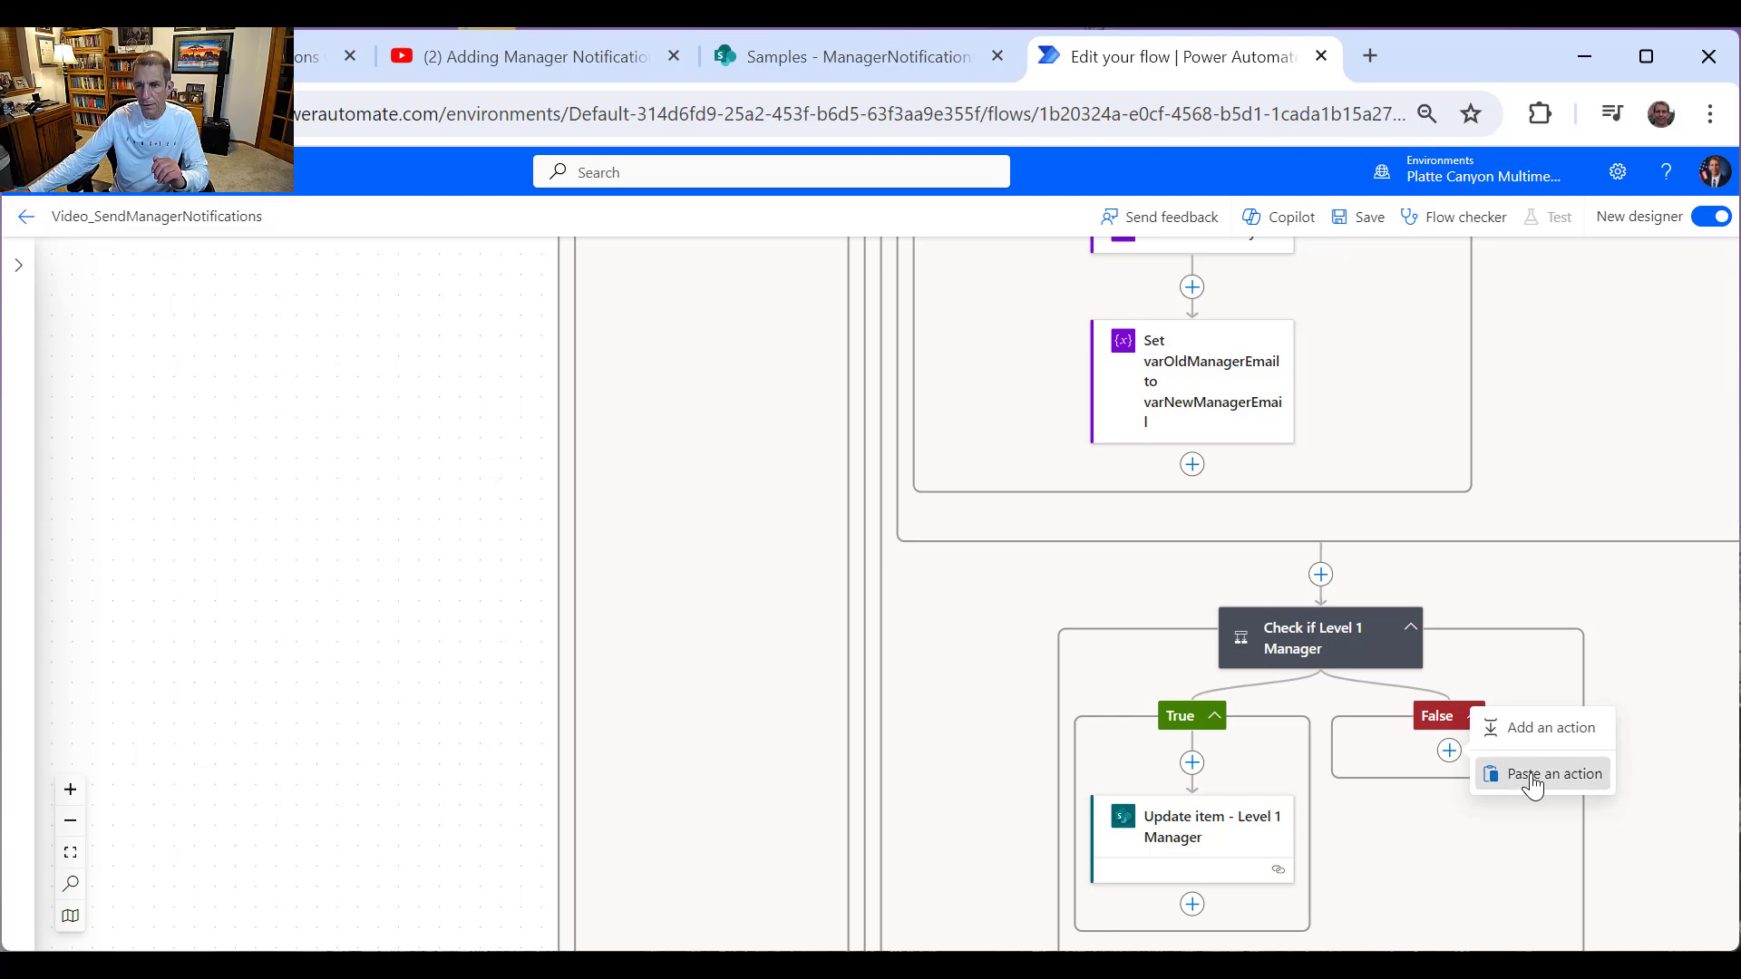
left_click(1532, 778)
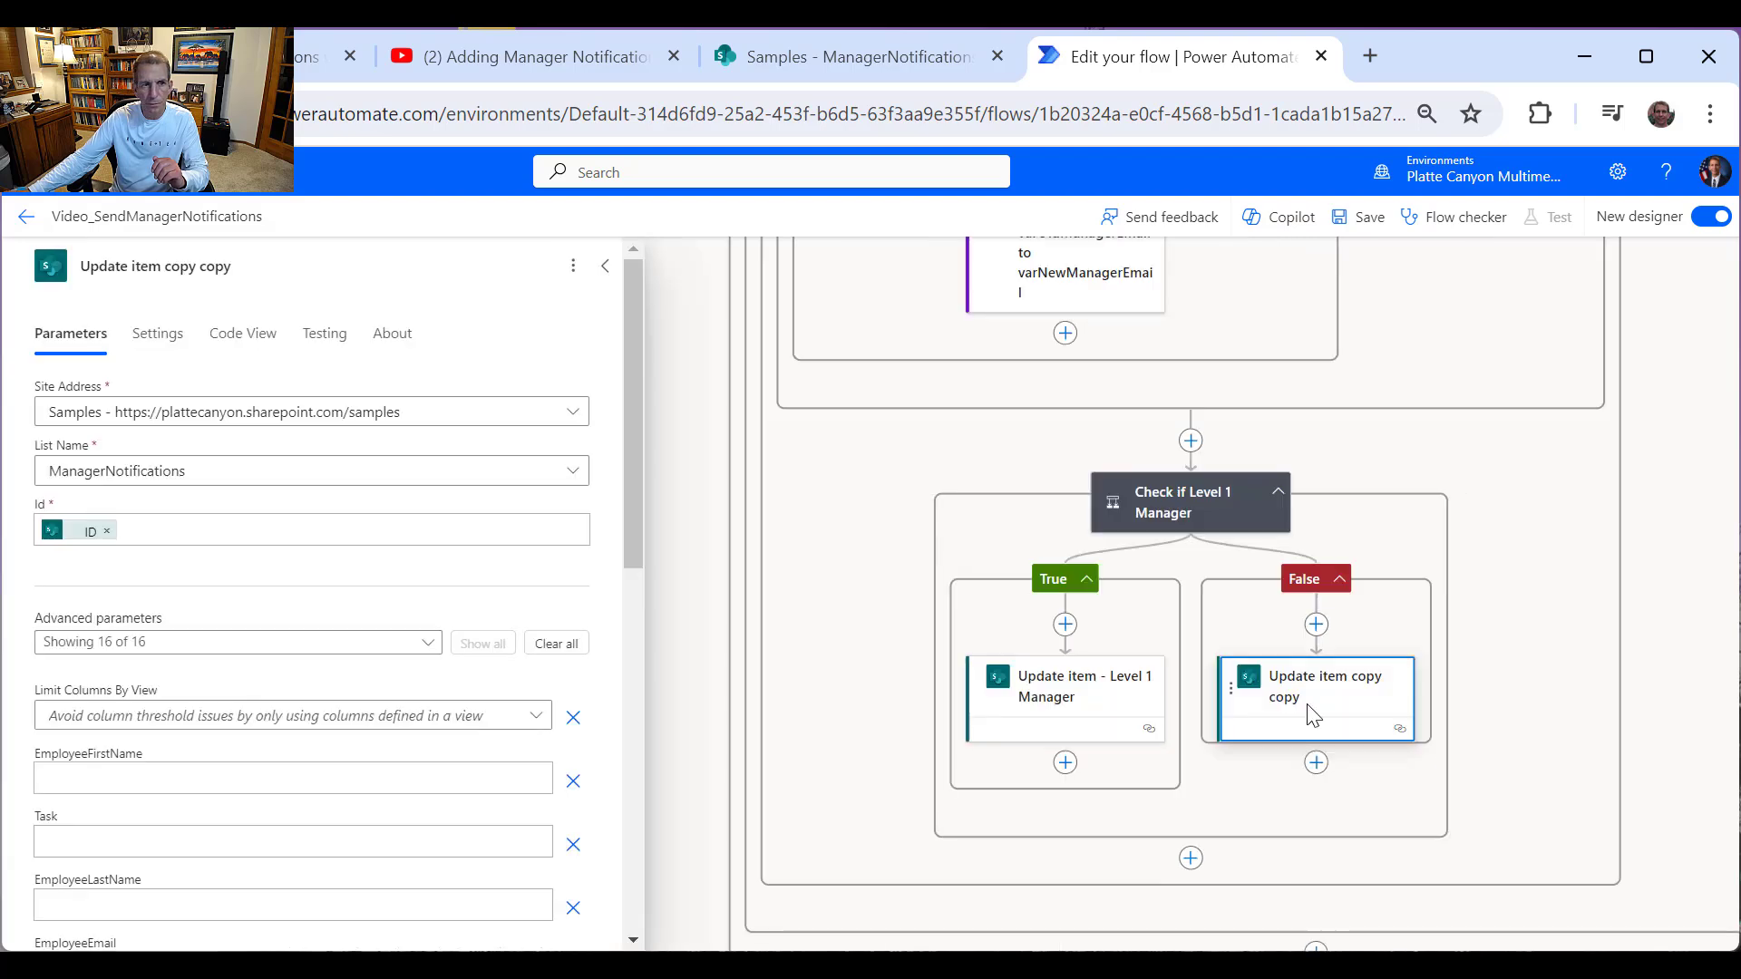
Step: Rename the pasted action in the False branch to "Update item - Level 2 Manager"
left_click(155, 263)
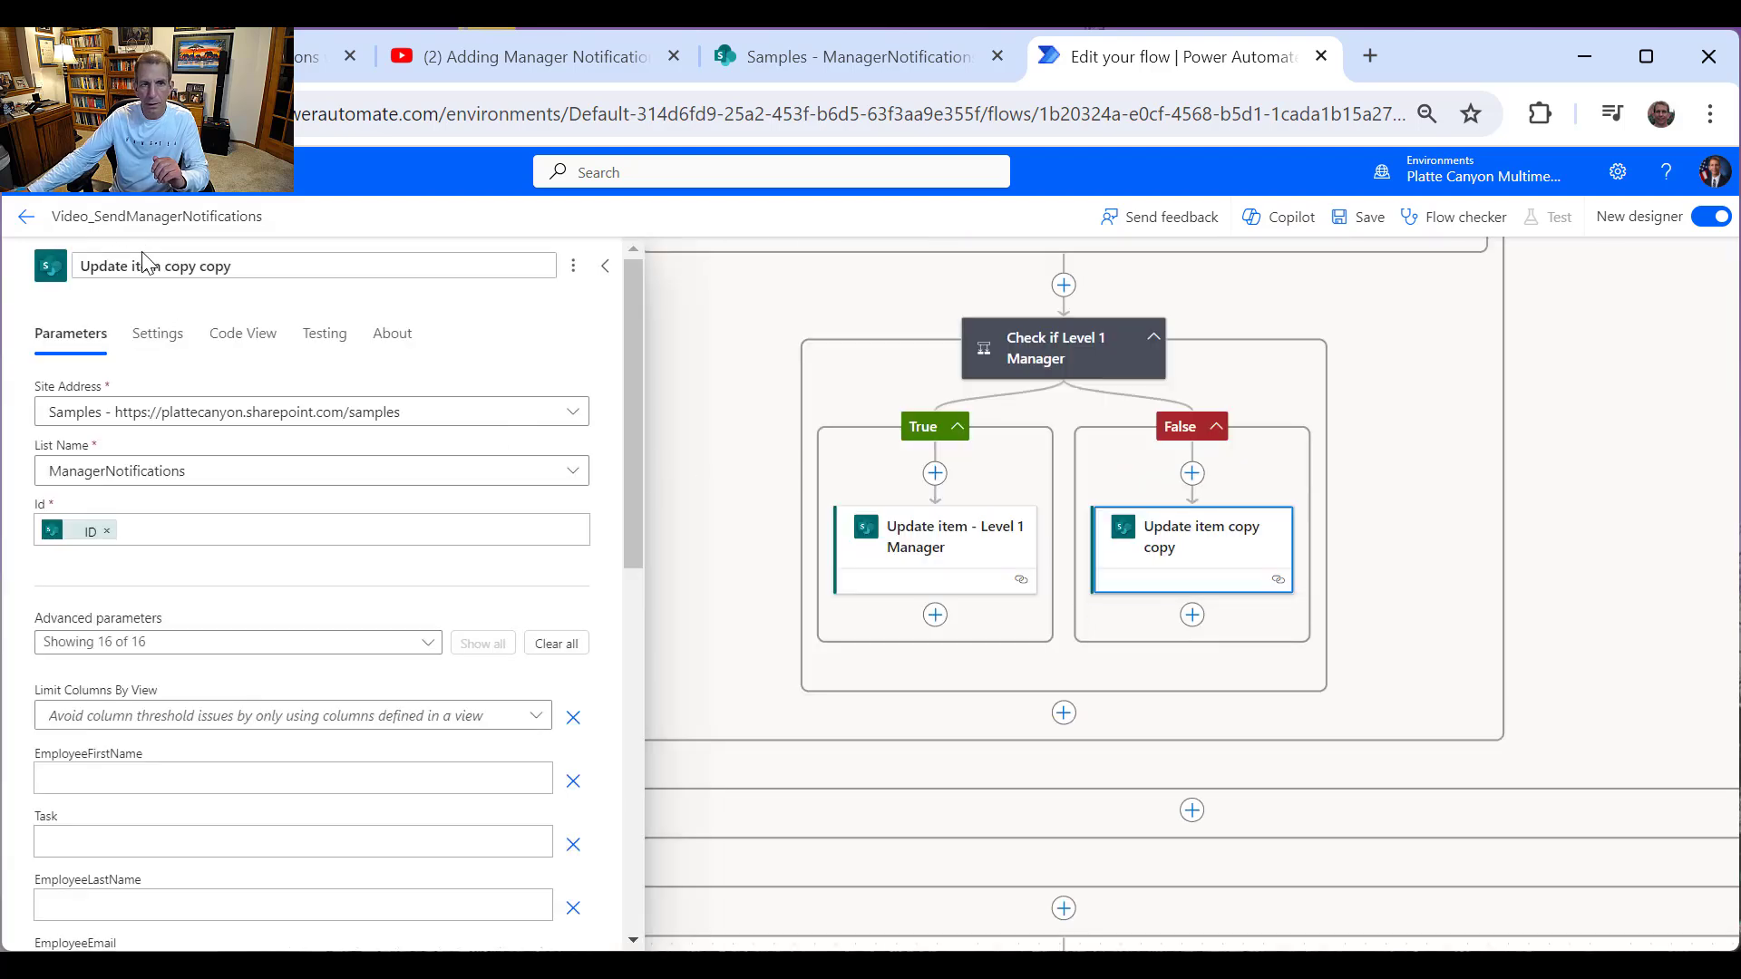
left_click_drag(169, 264, 372, 268)
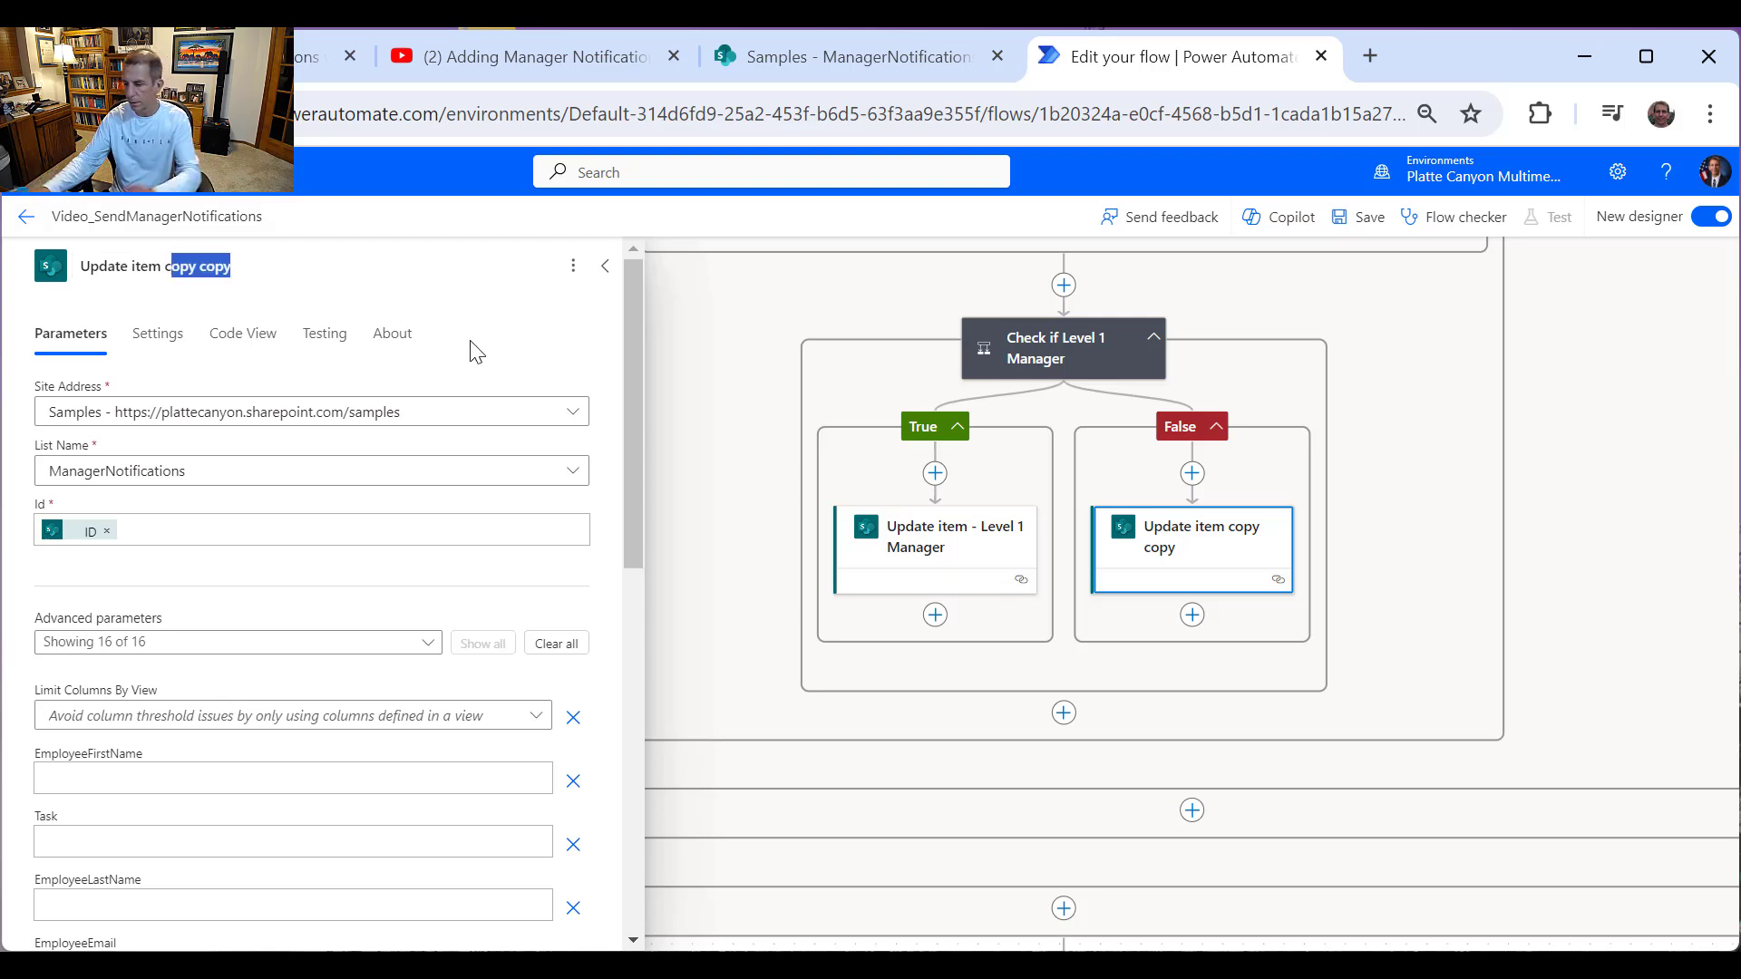
type("c")
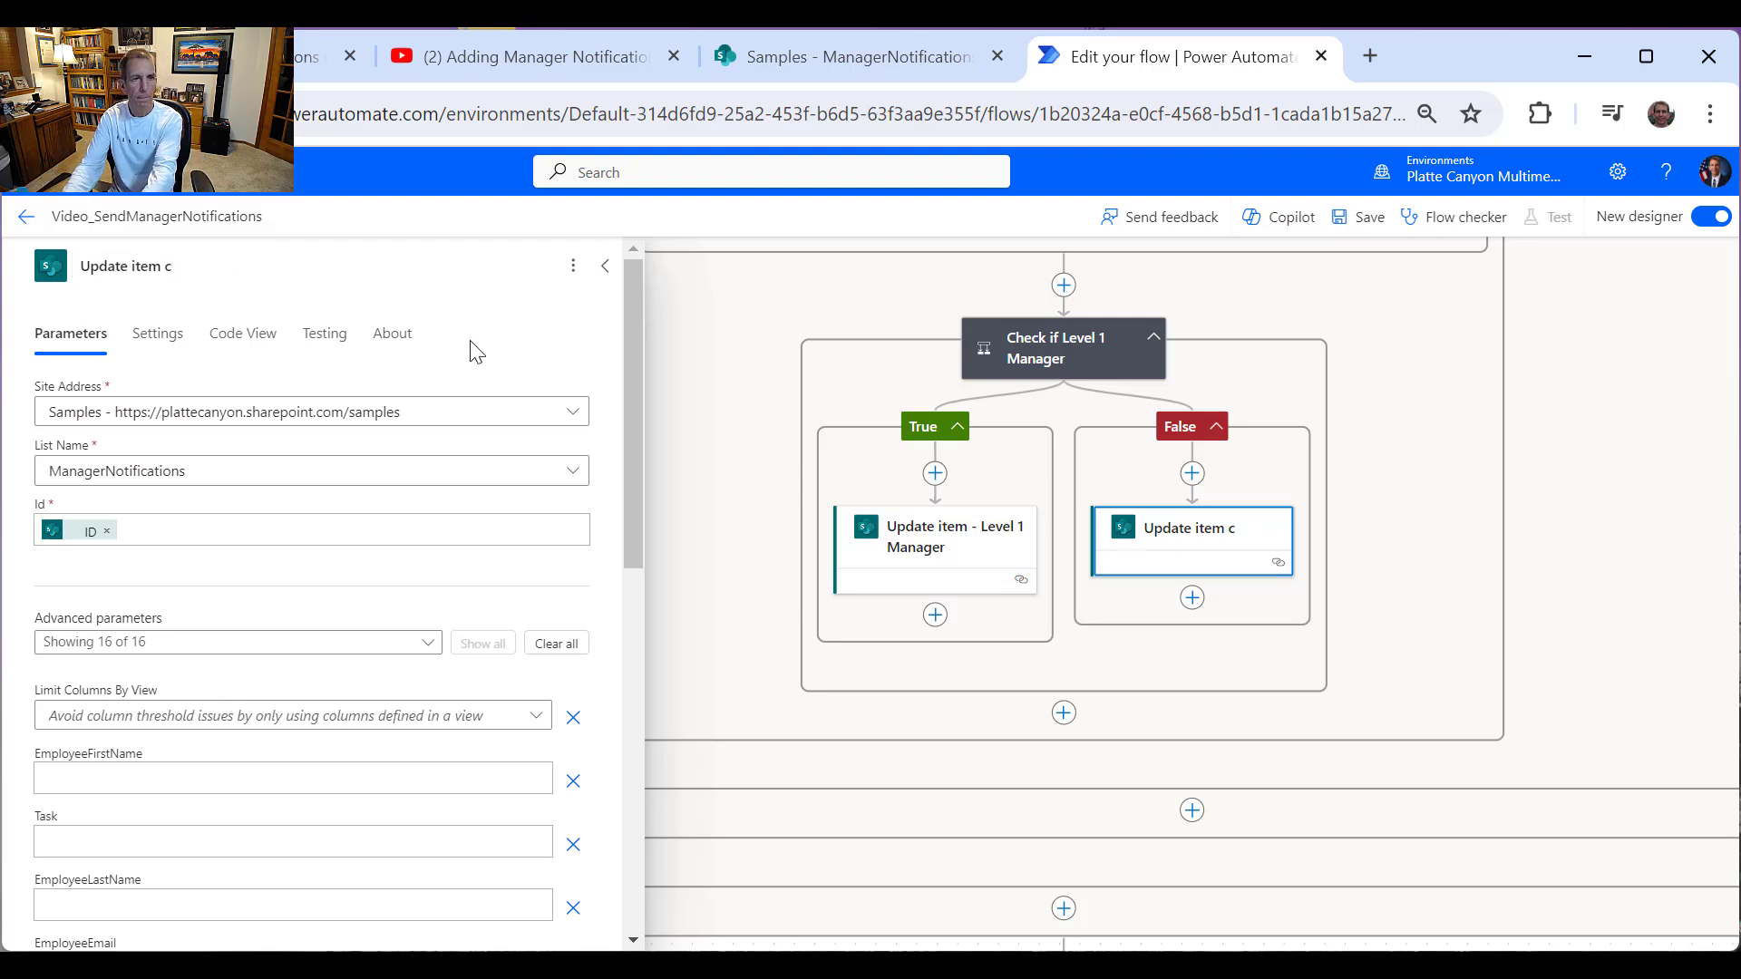
key("BackSpace")
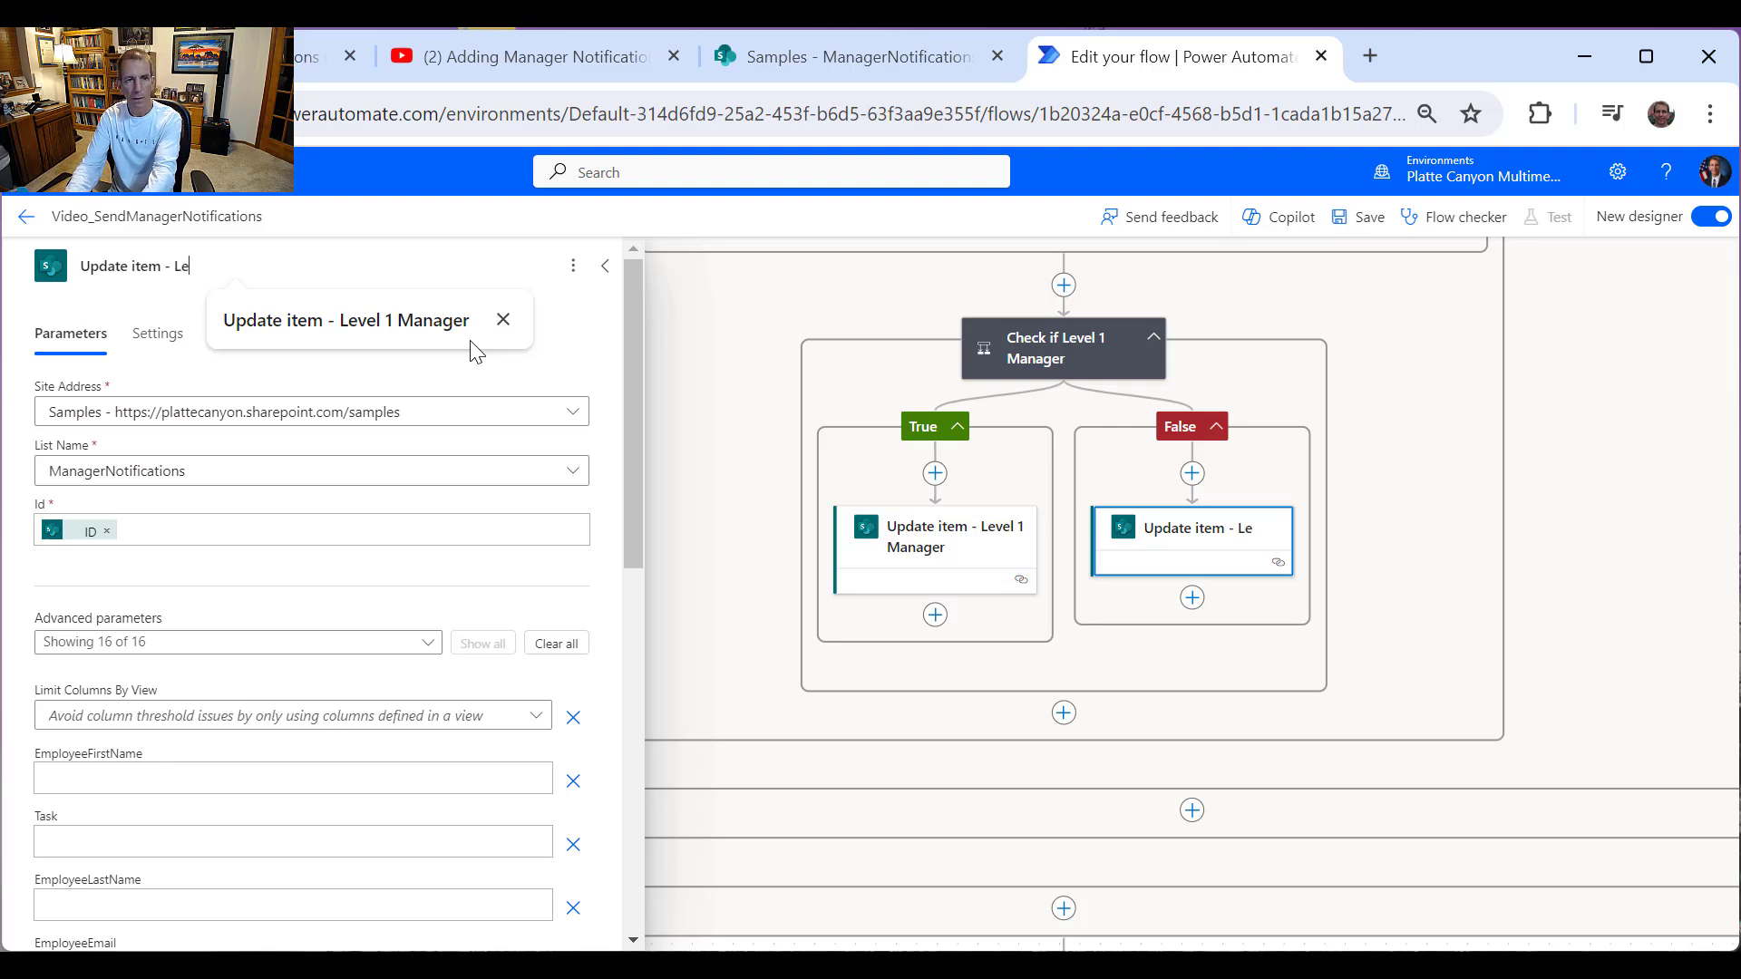
type("- Leve")
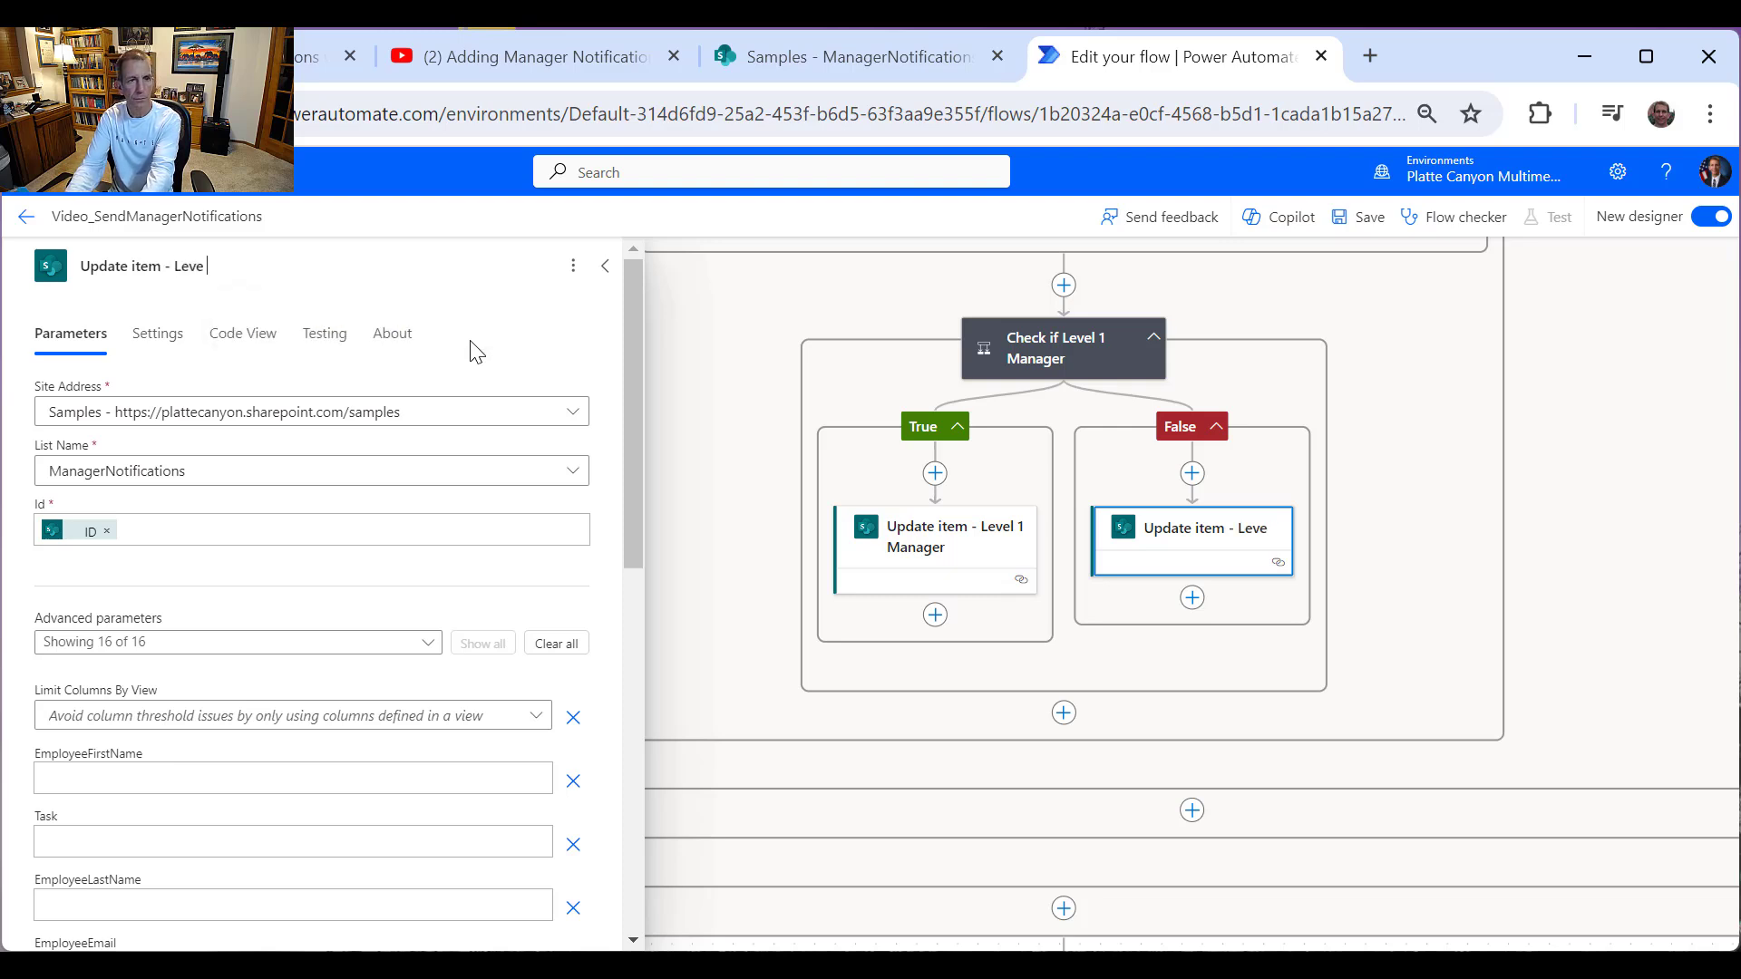
key("BackSpace")
type("l")
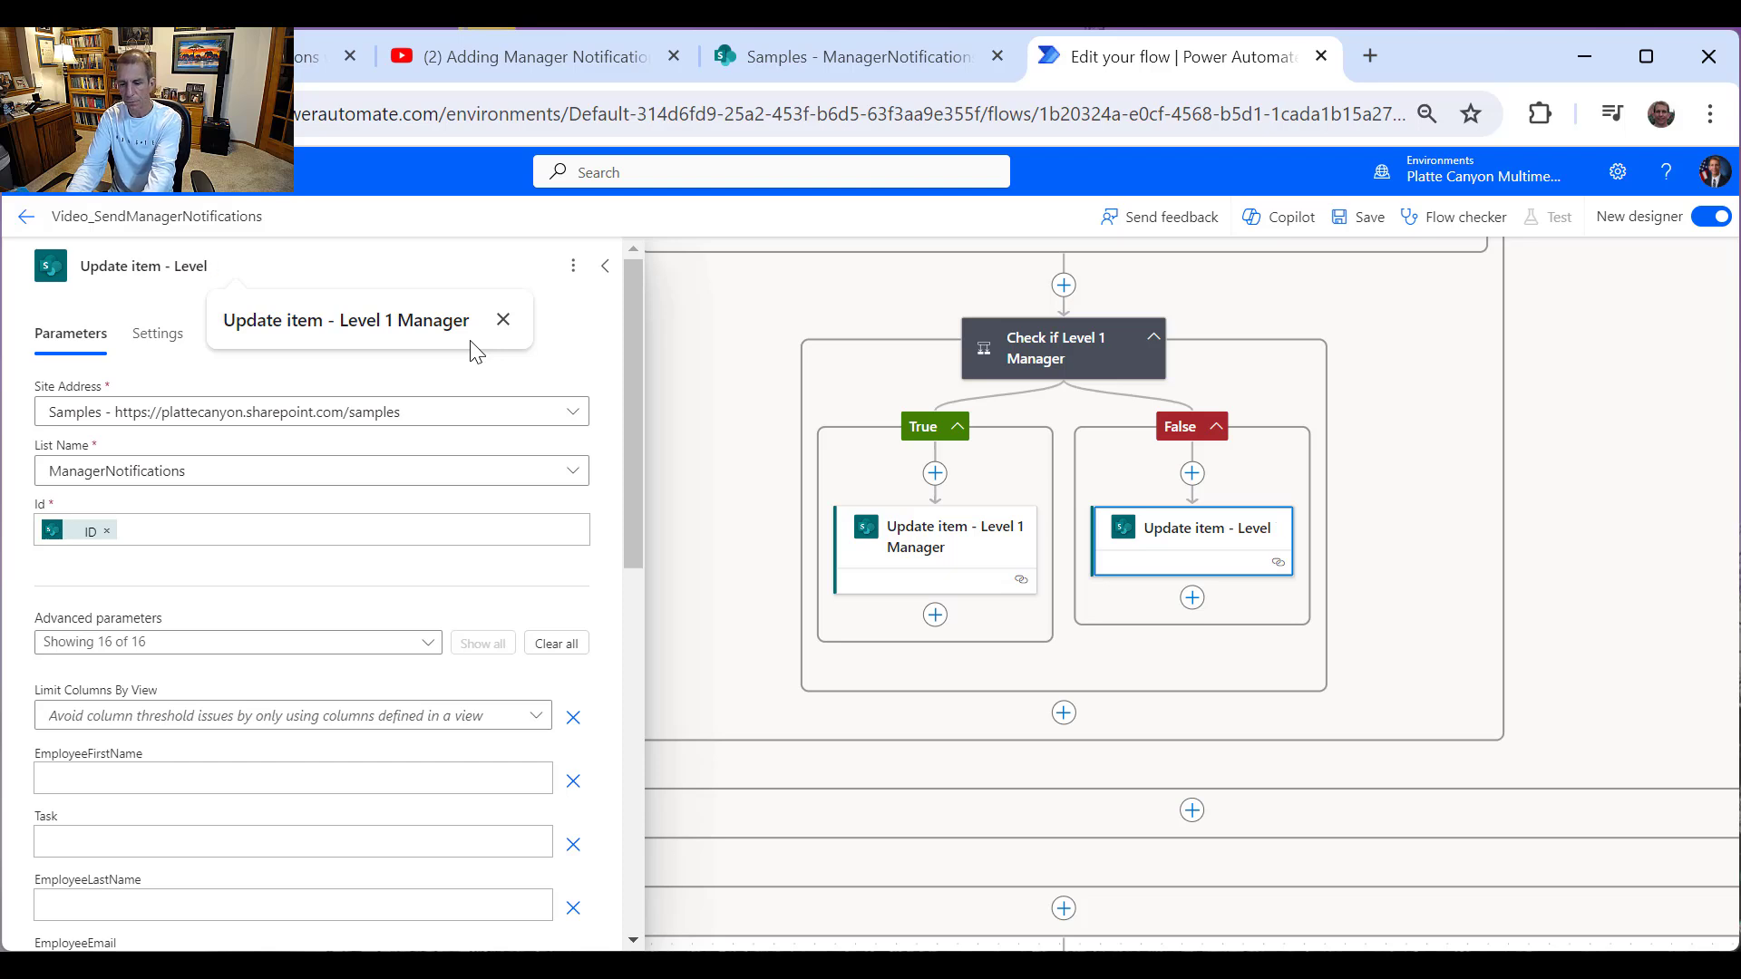
type(" 2 Manager")
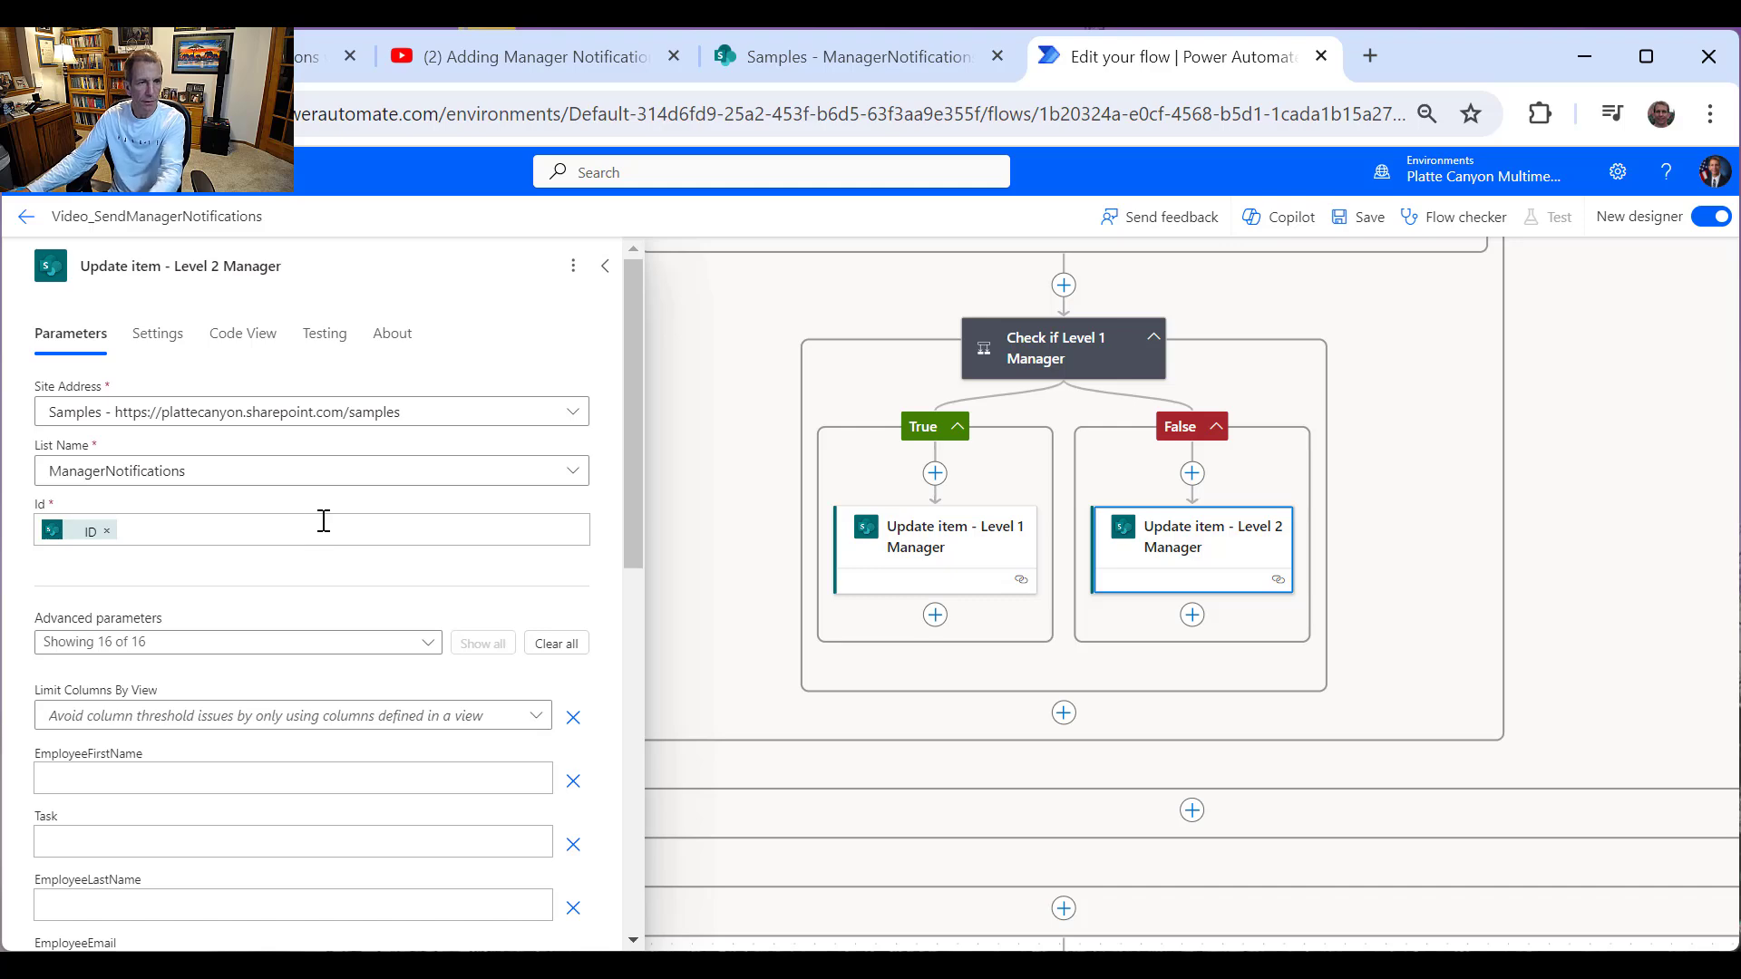
Step: Remove the Level1ManagerNotified parameter from the Update item - Level 2 Manager action
scroll(316, 528, "down", 6)
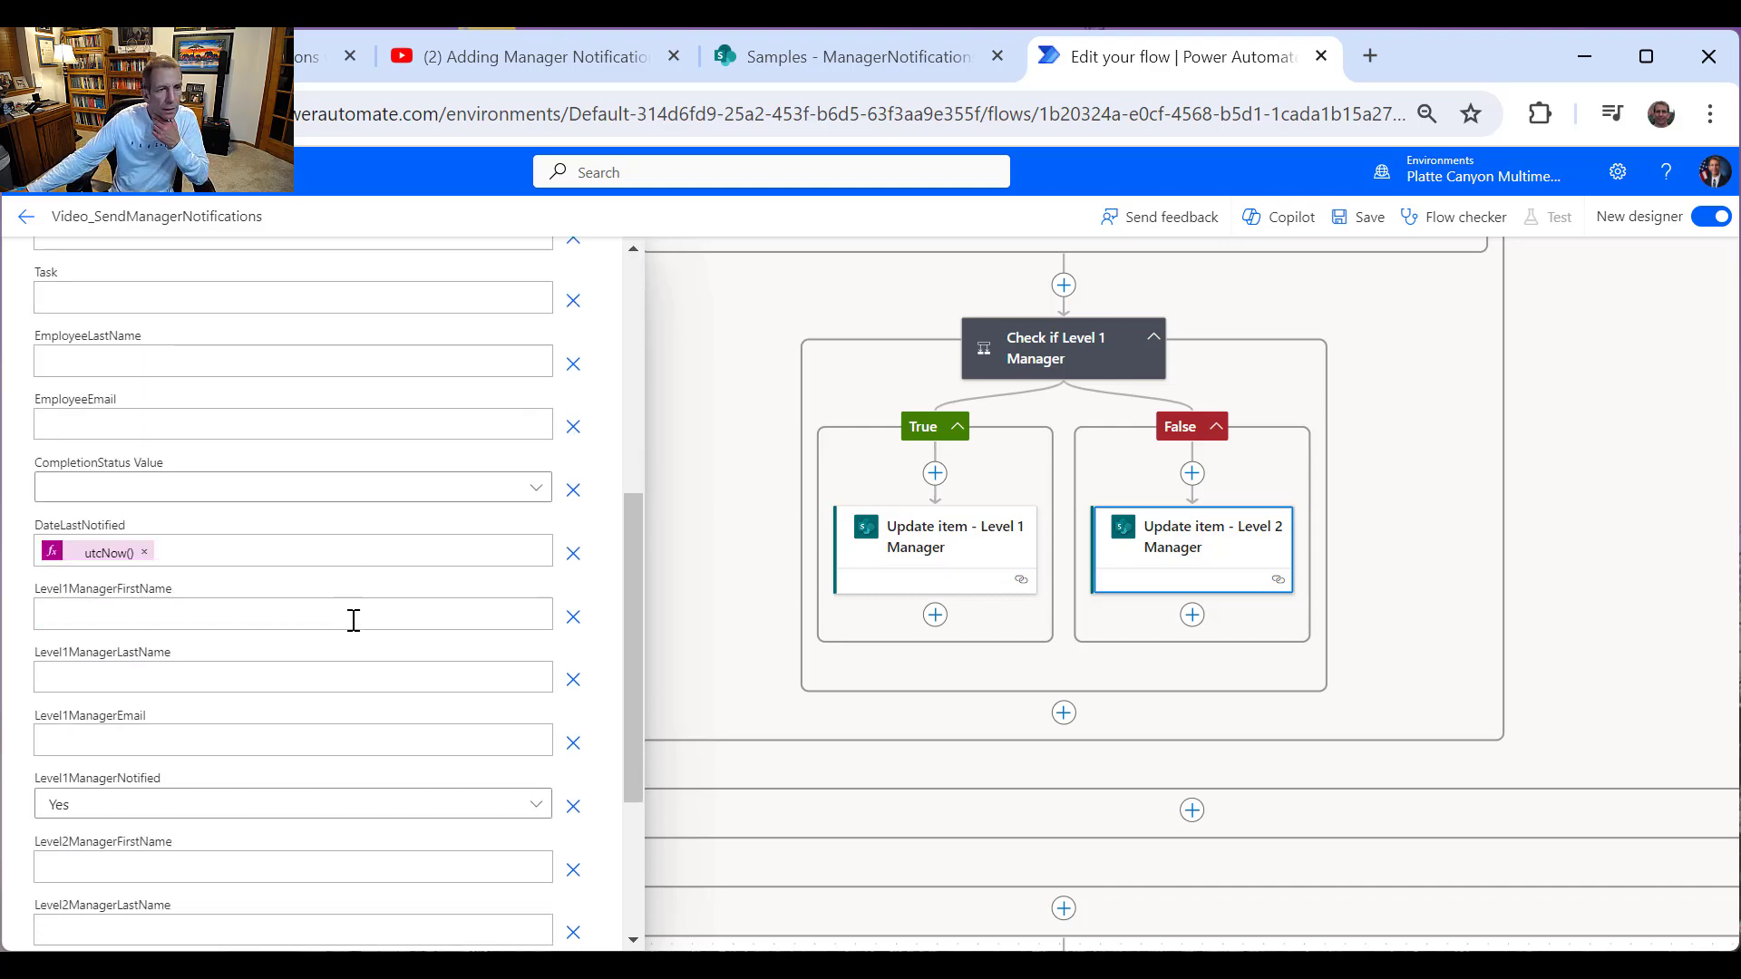
scroll(354, 620, "up", 3)
scroll(354, 620, "down", 5)
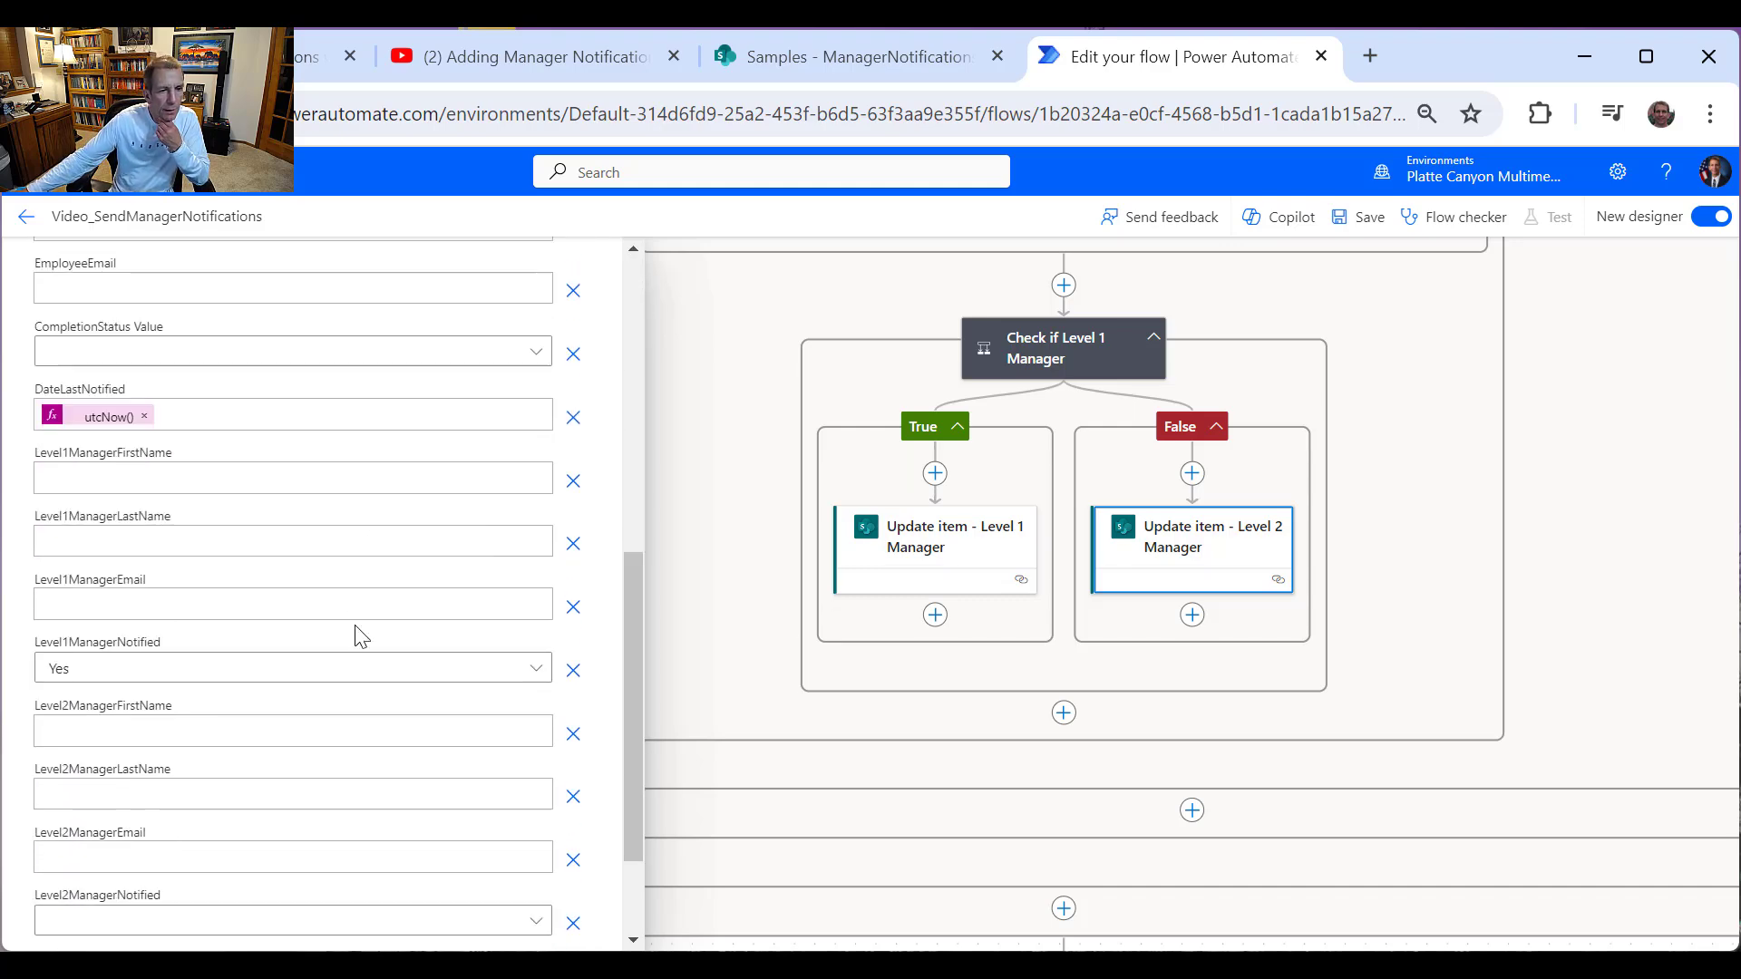
left_click(573, 670)
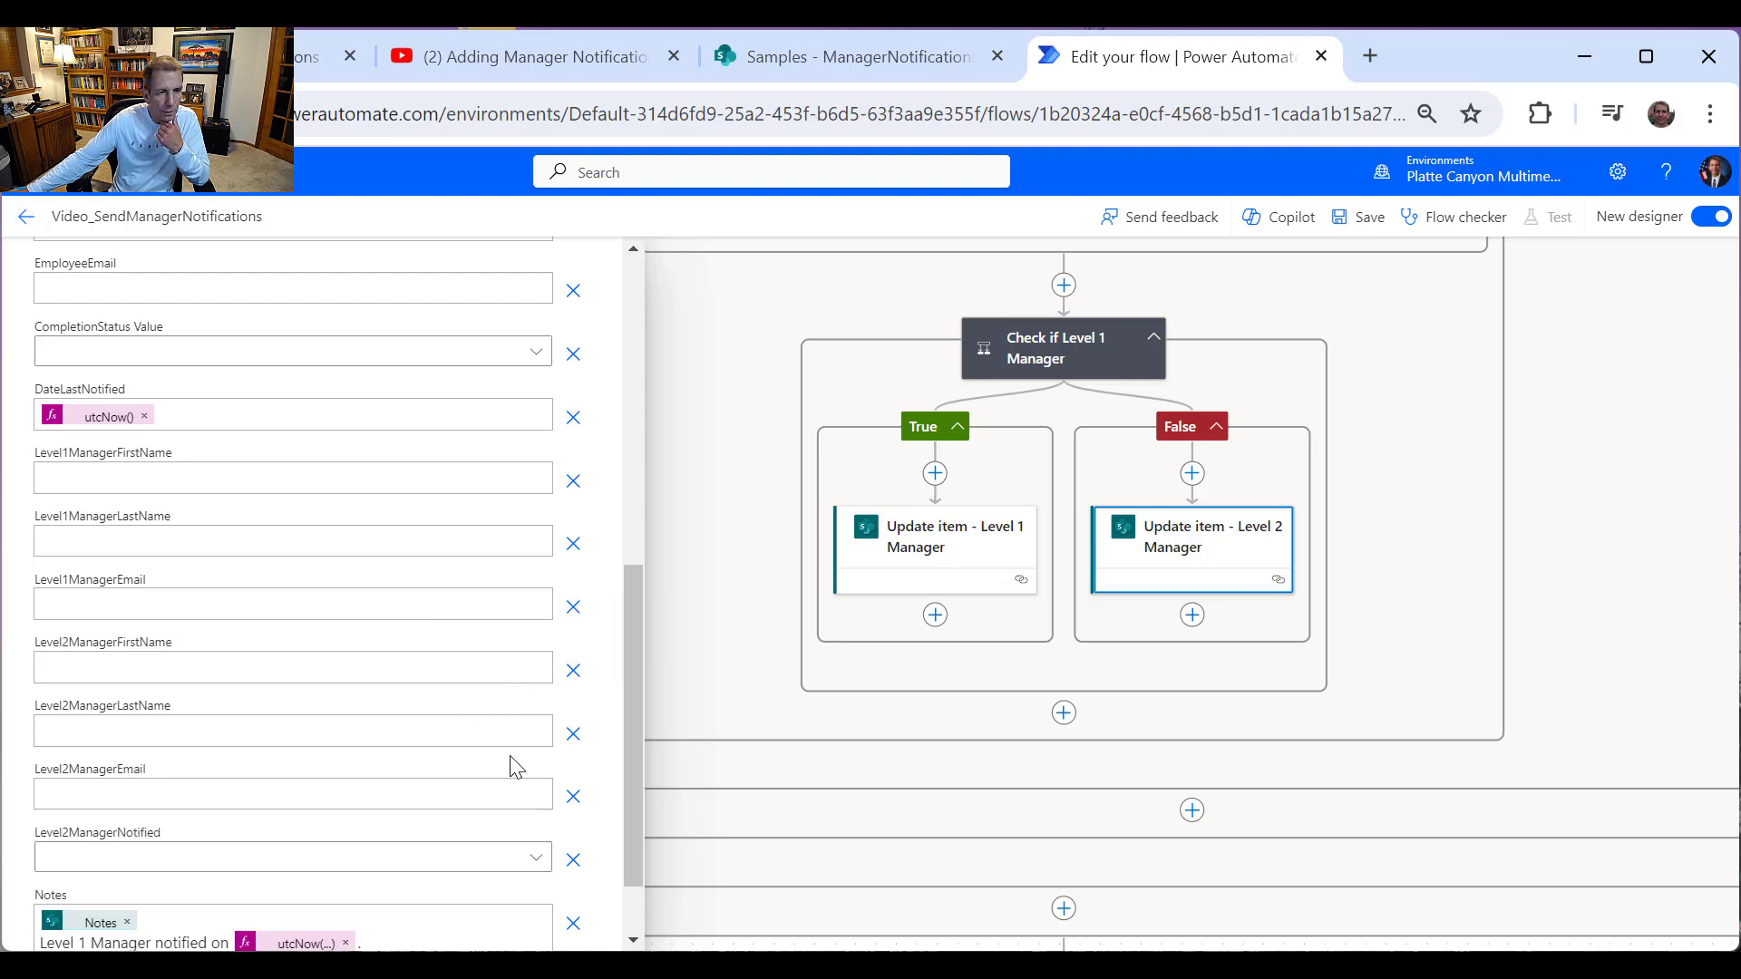
Step: Set Level2ManagerNotified to Yes and change the Notes text to "Level 2 Manager notified on" in Update item - Level 2 Manager
left_click(536, 858)
left_click(90, 786)
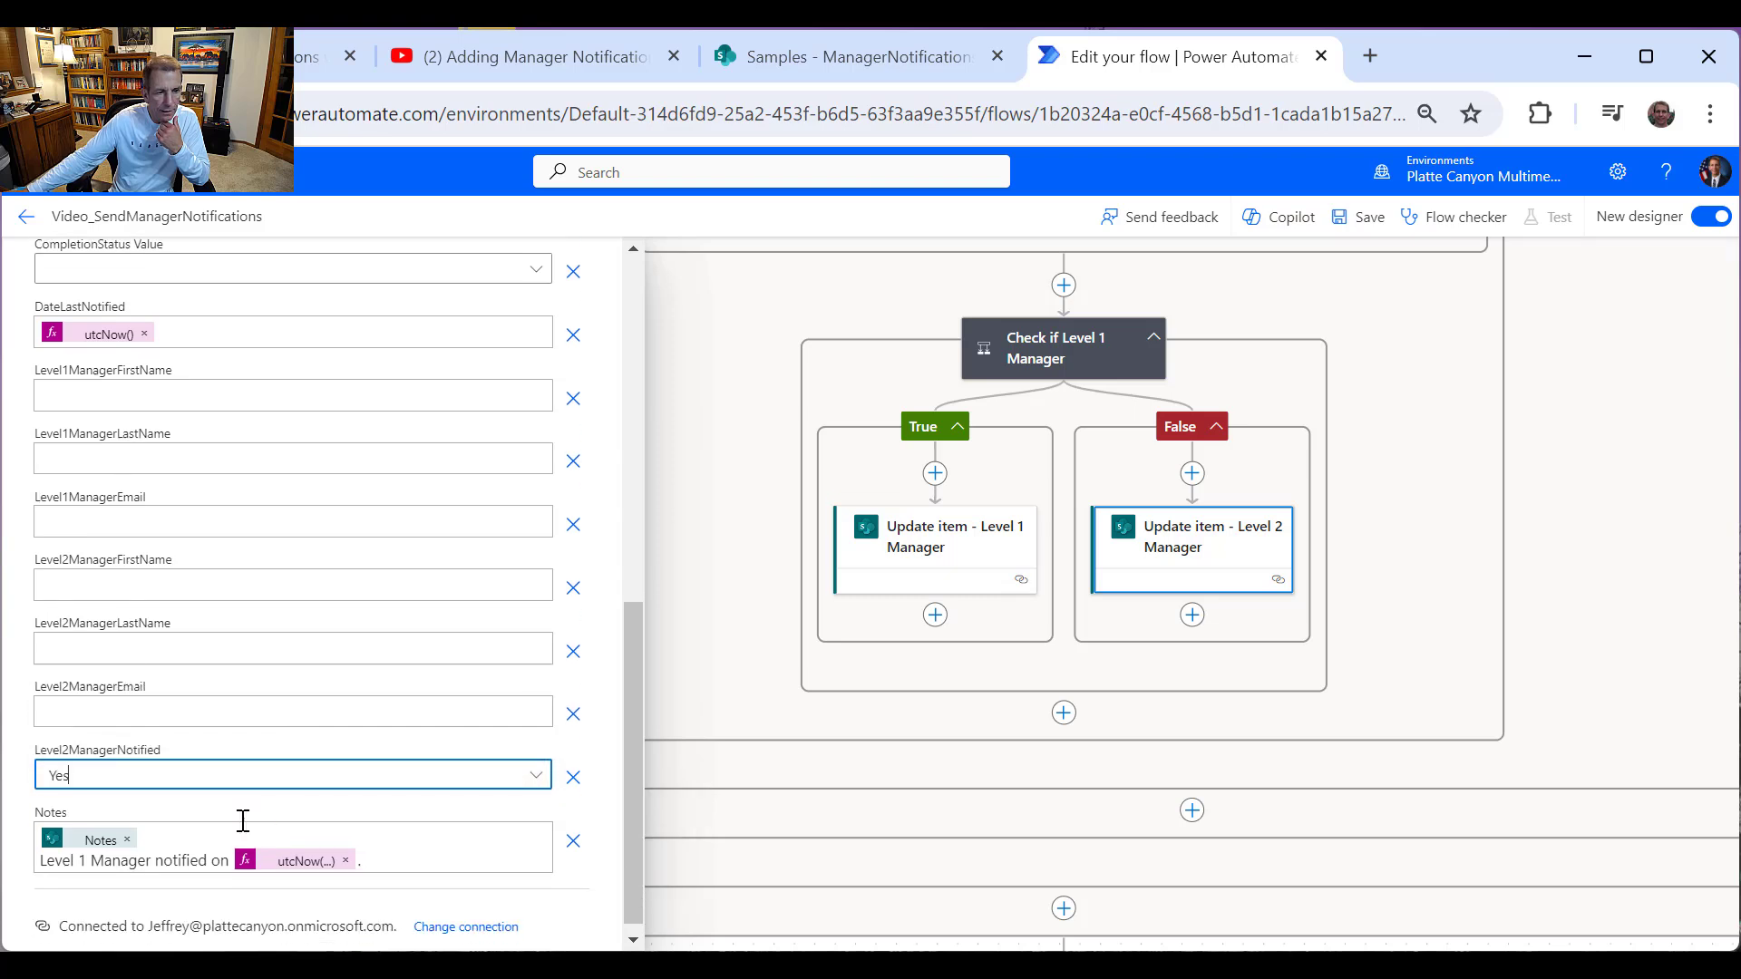
double_click(85, 850)
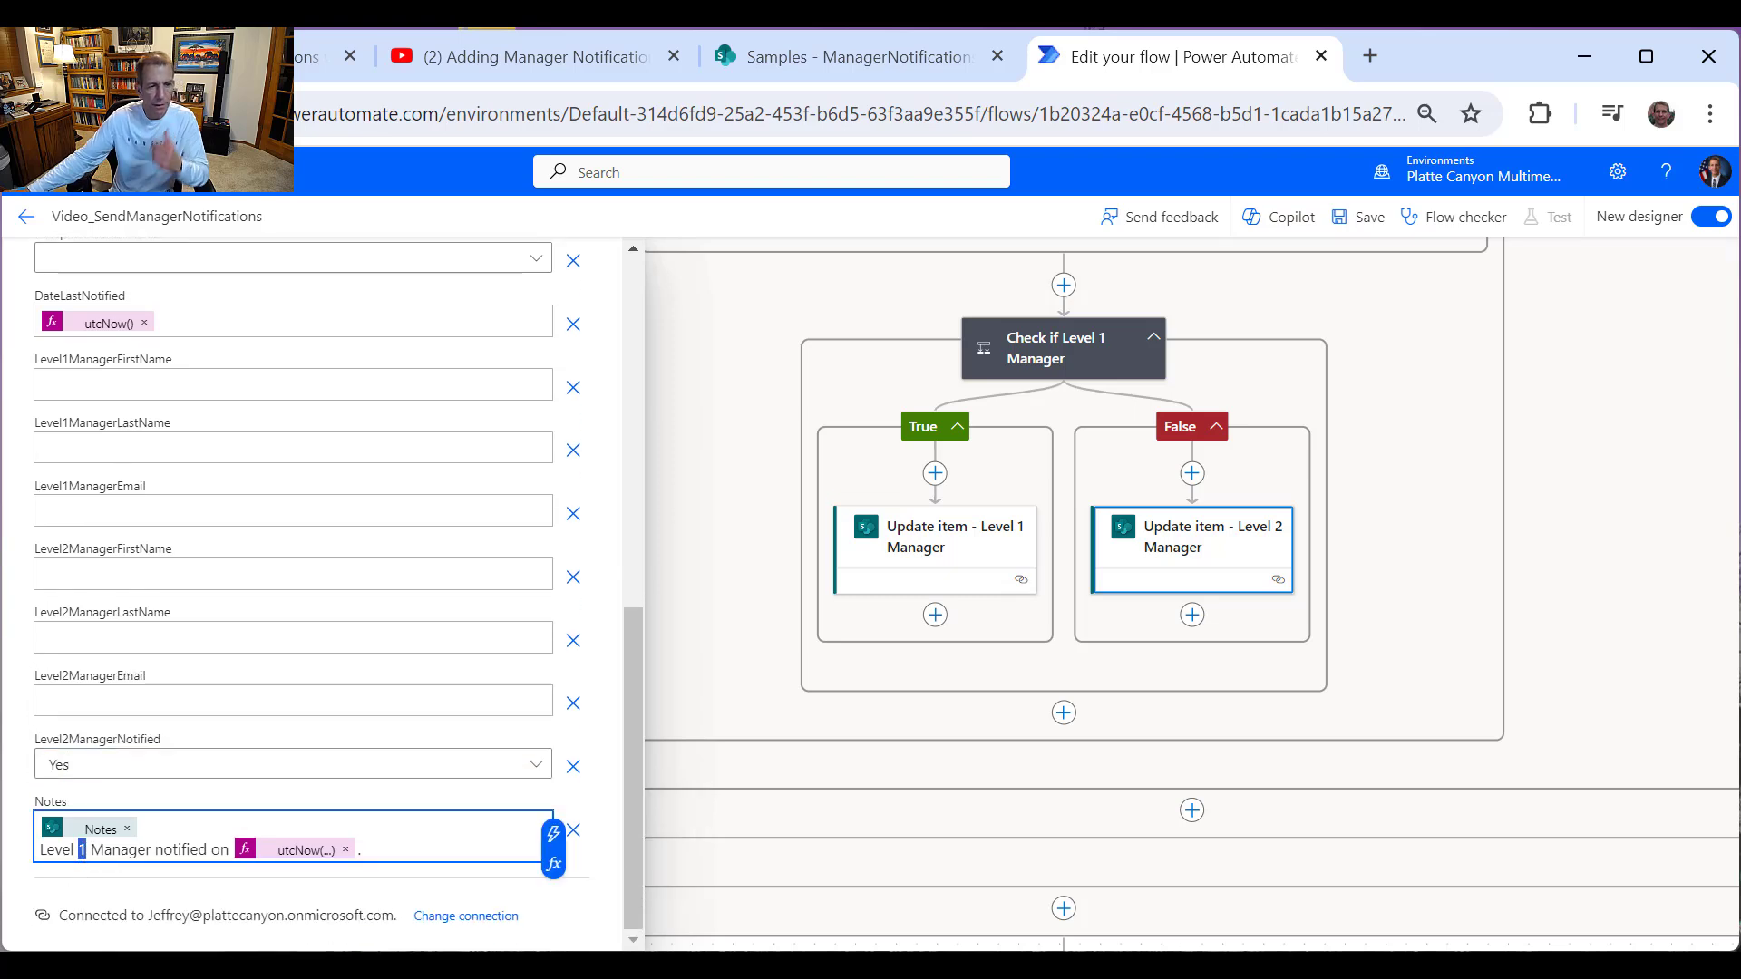
type("2")
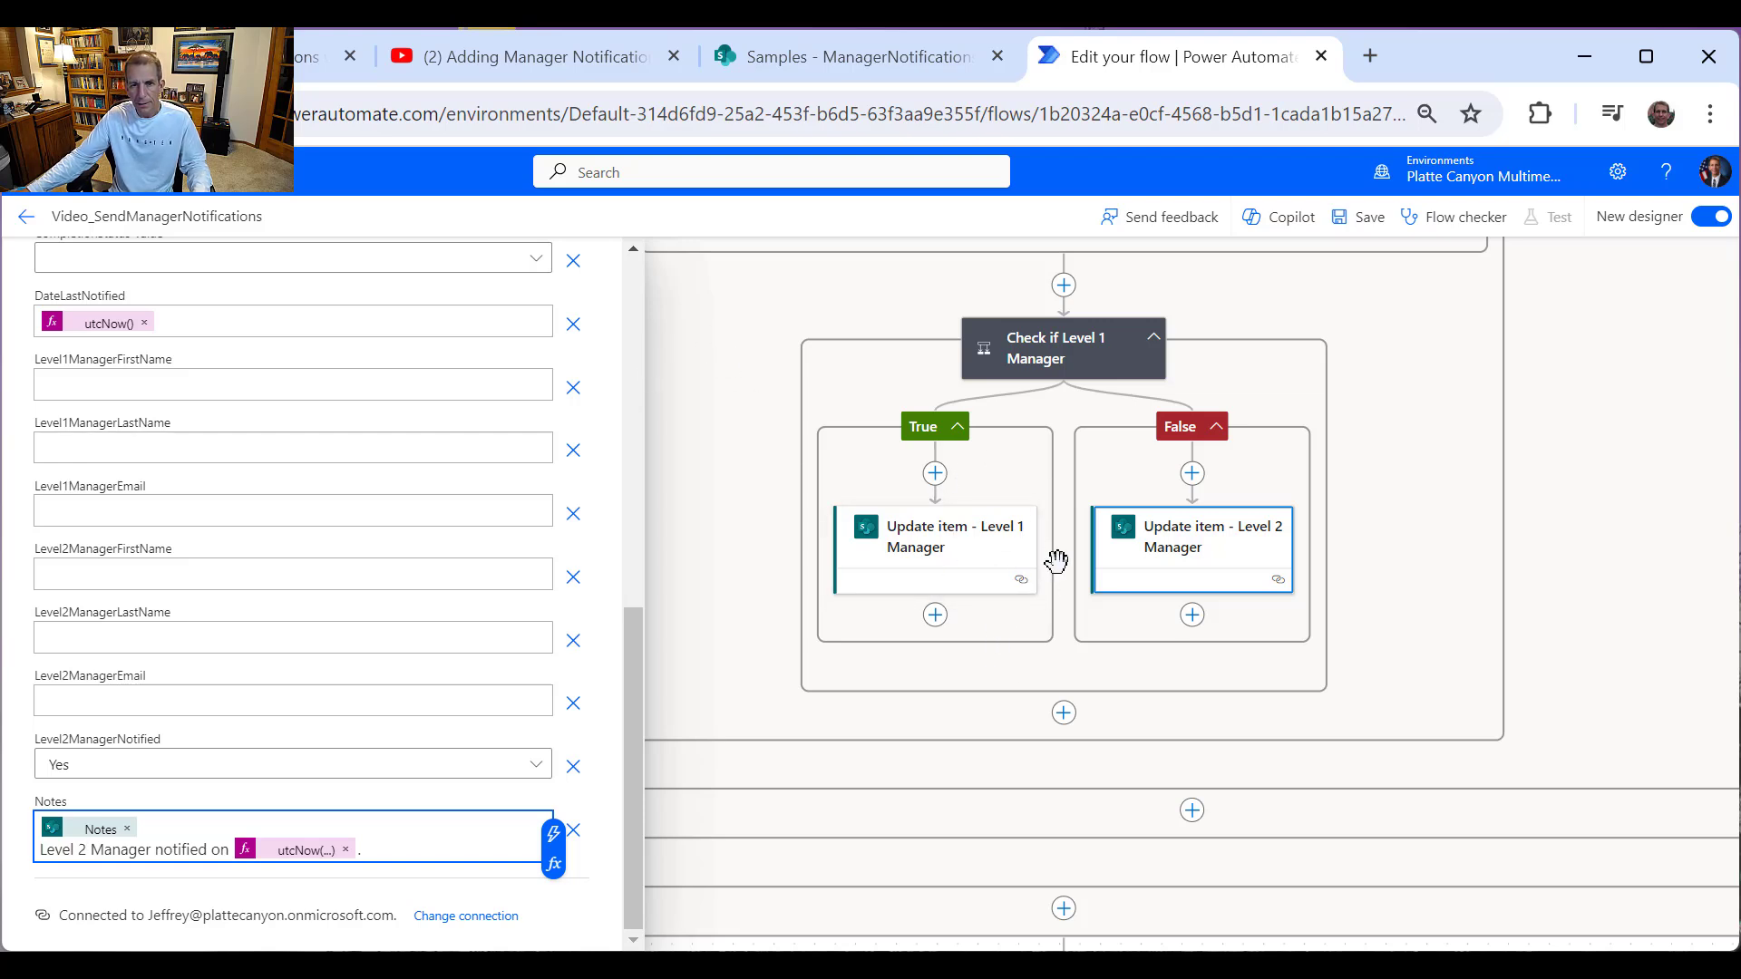
Step: Add a Set variable action below Update item - Level 1 Manager in the True branch of Check if Level 1 Manager
left_click(935, 617)
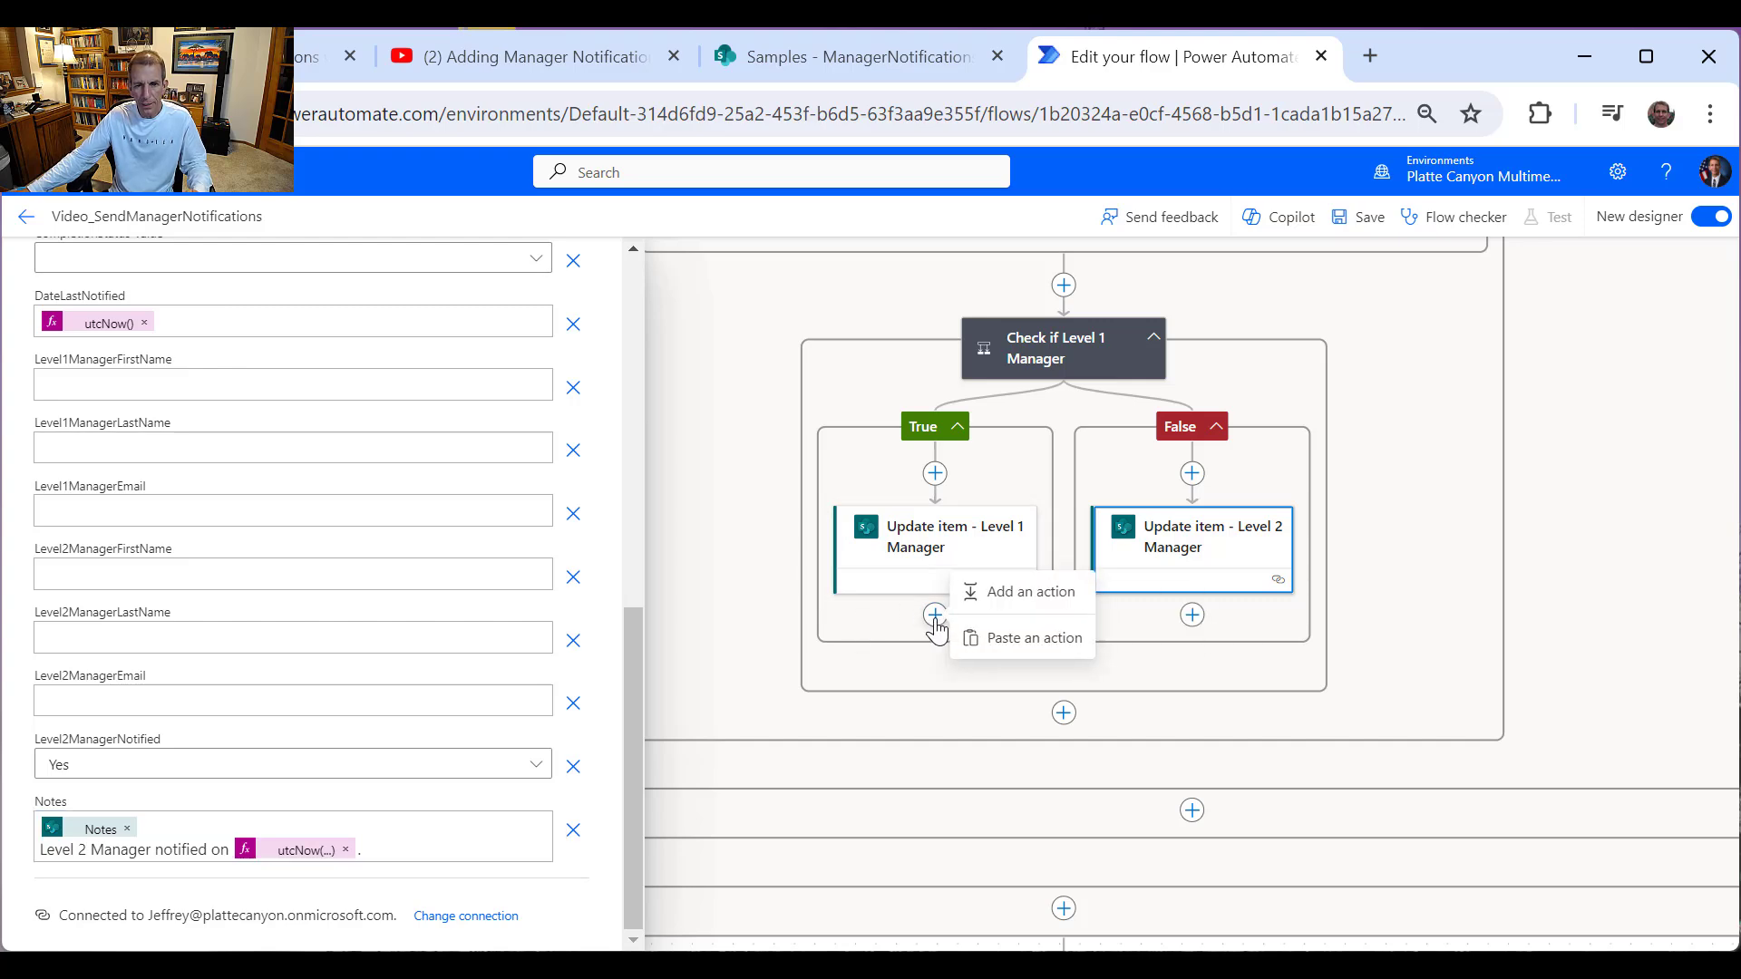
left_click(1063, 599)
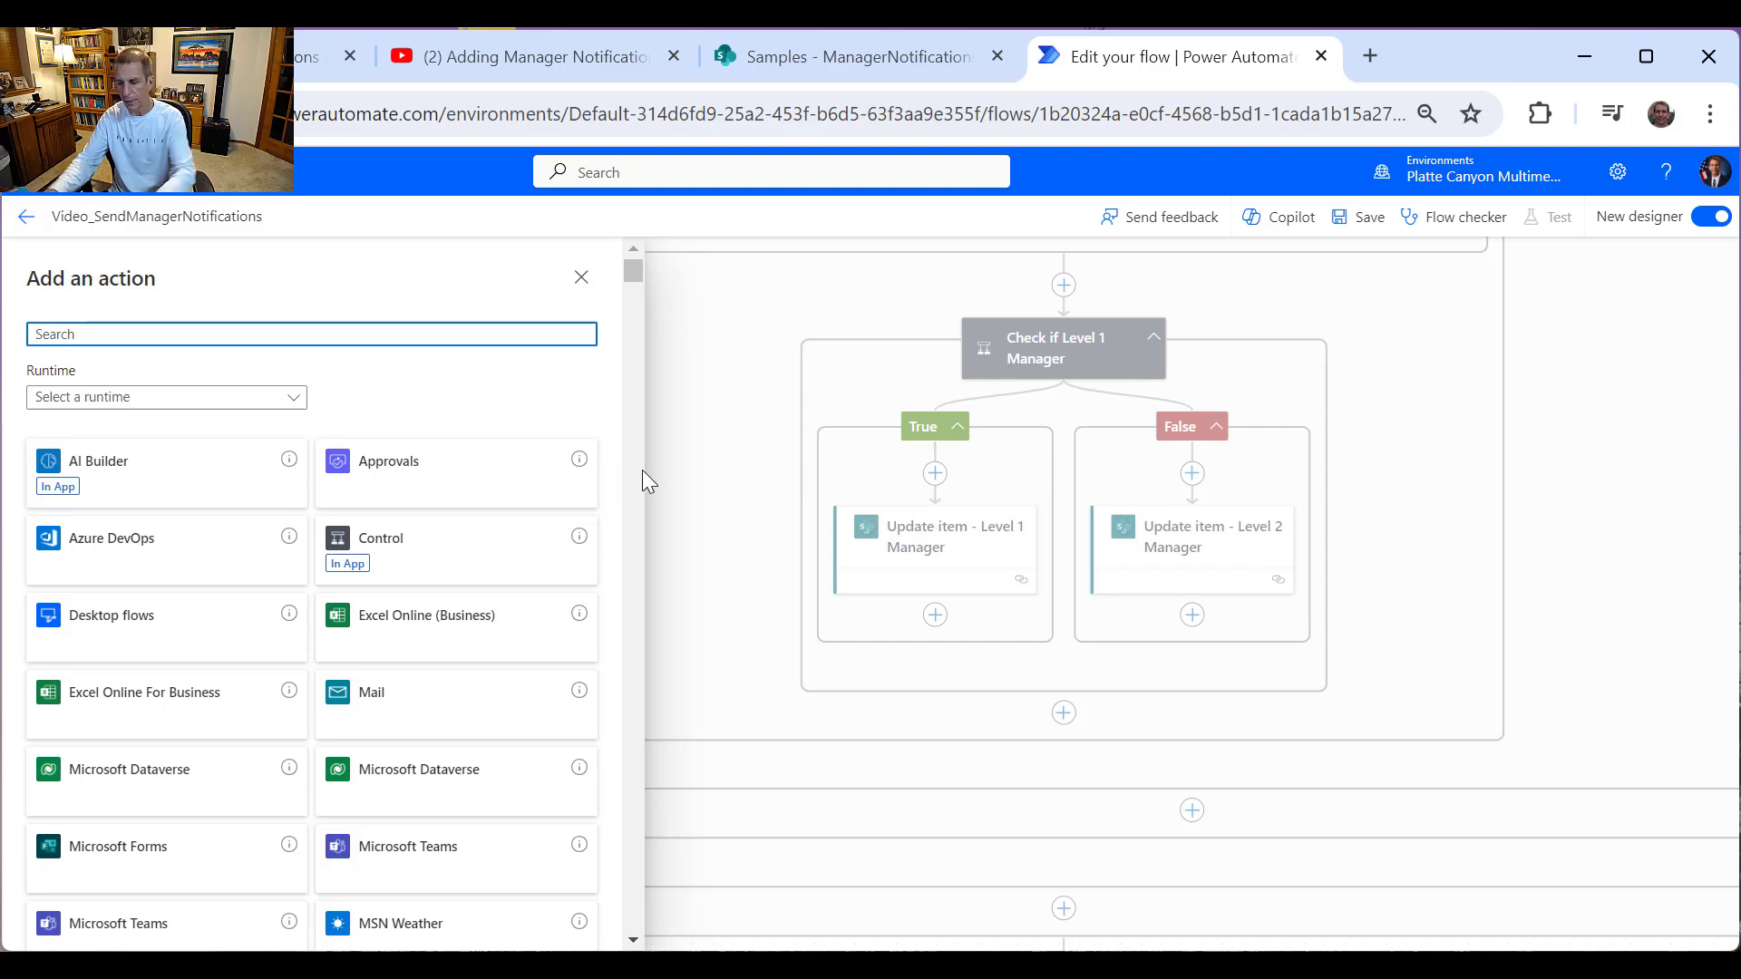
type("var")
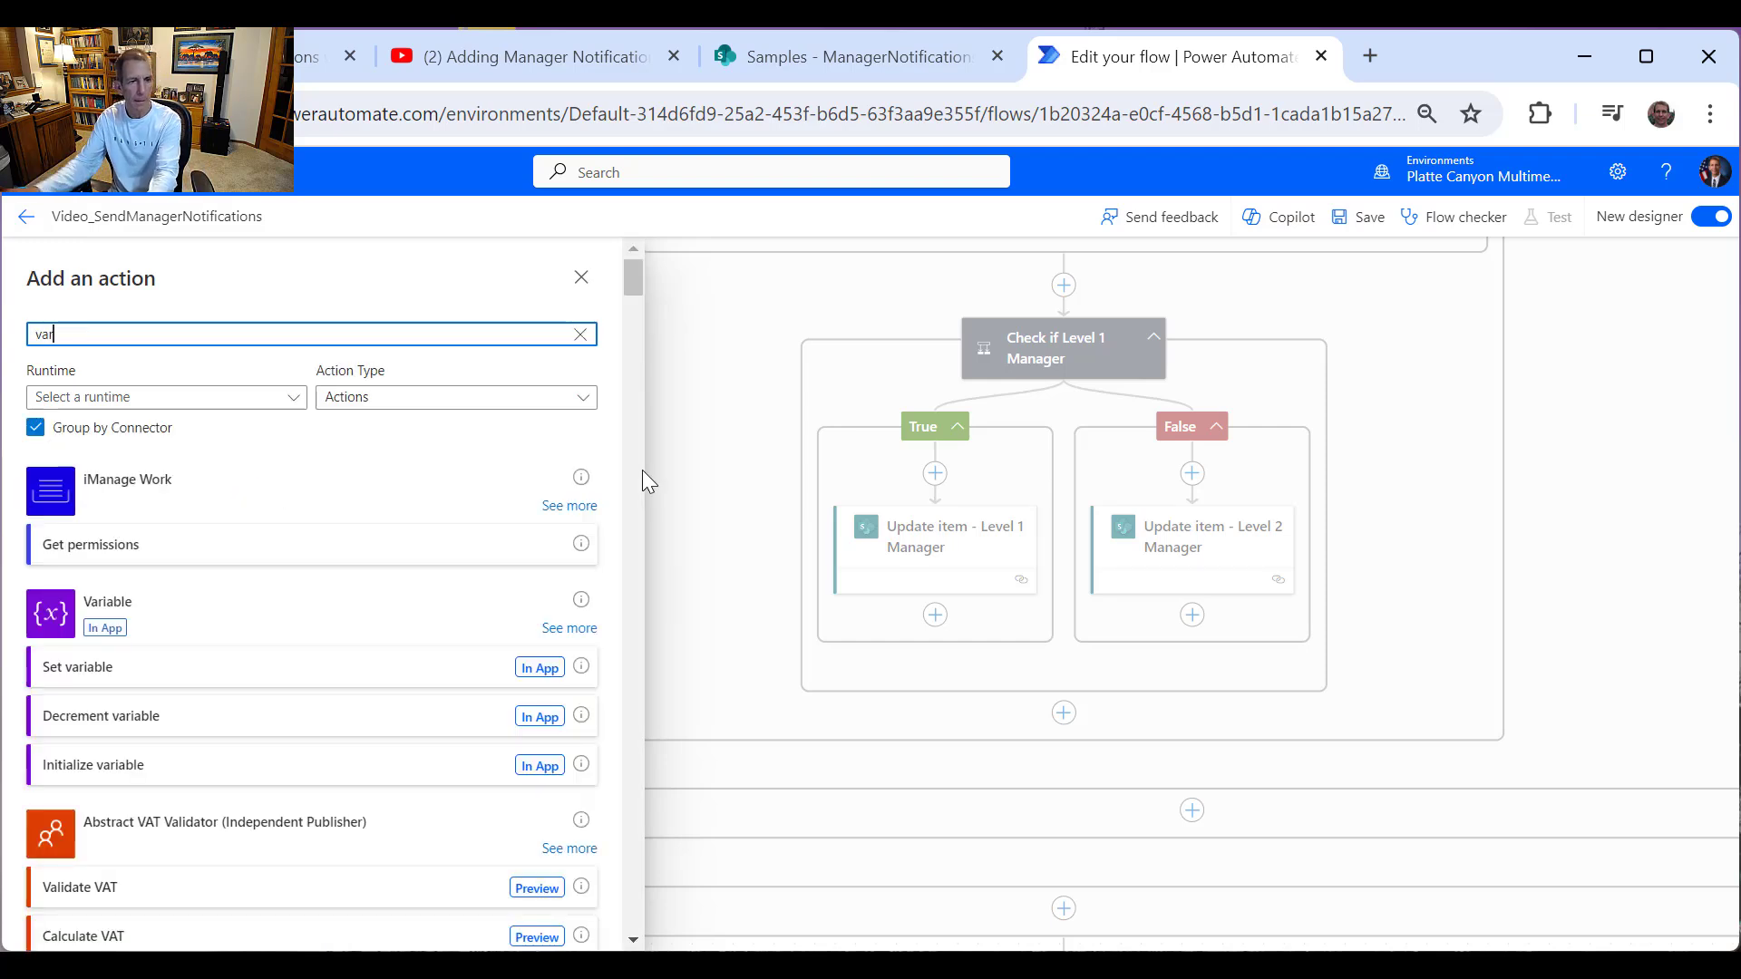
left_click(95, 676)
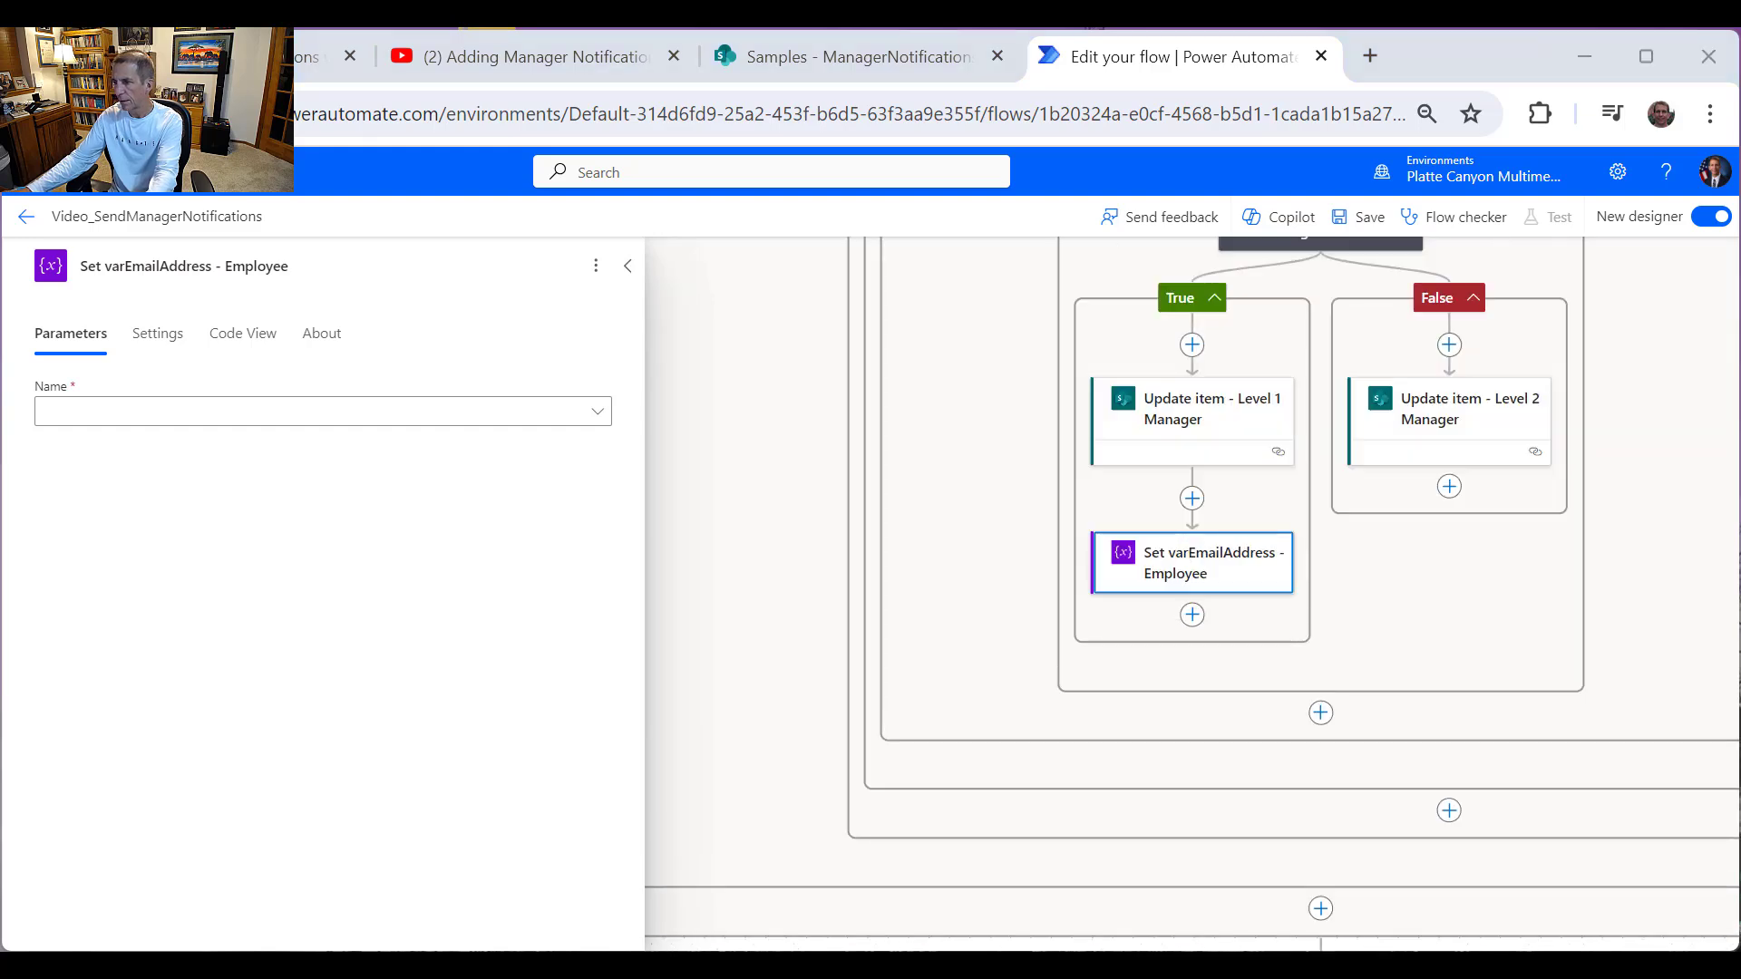
Step: Configure the new action to set varManagerFirstName to Level1ManagerFirstName from Get items
left_click(345, 418)
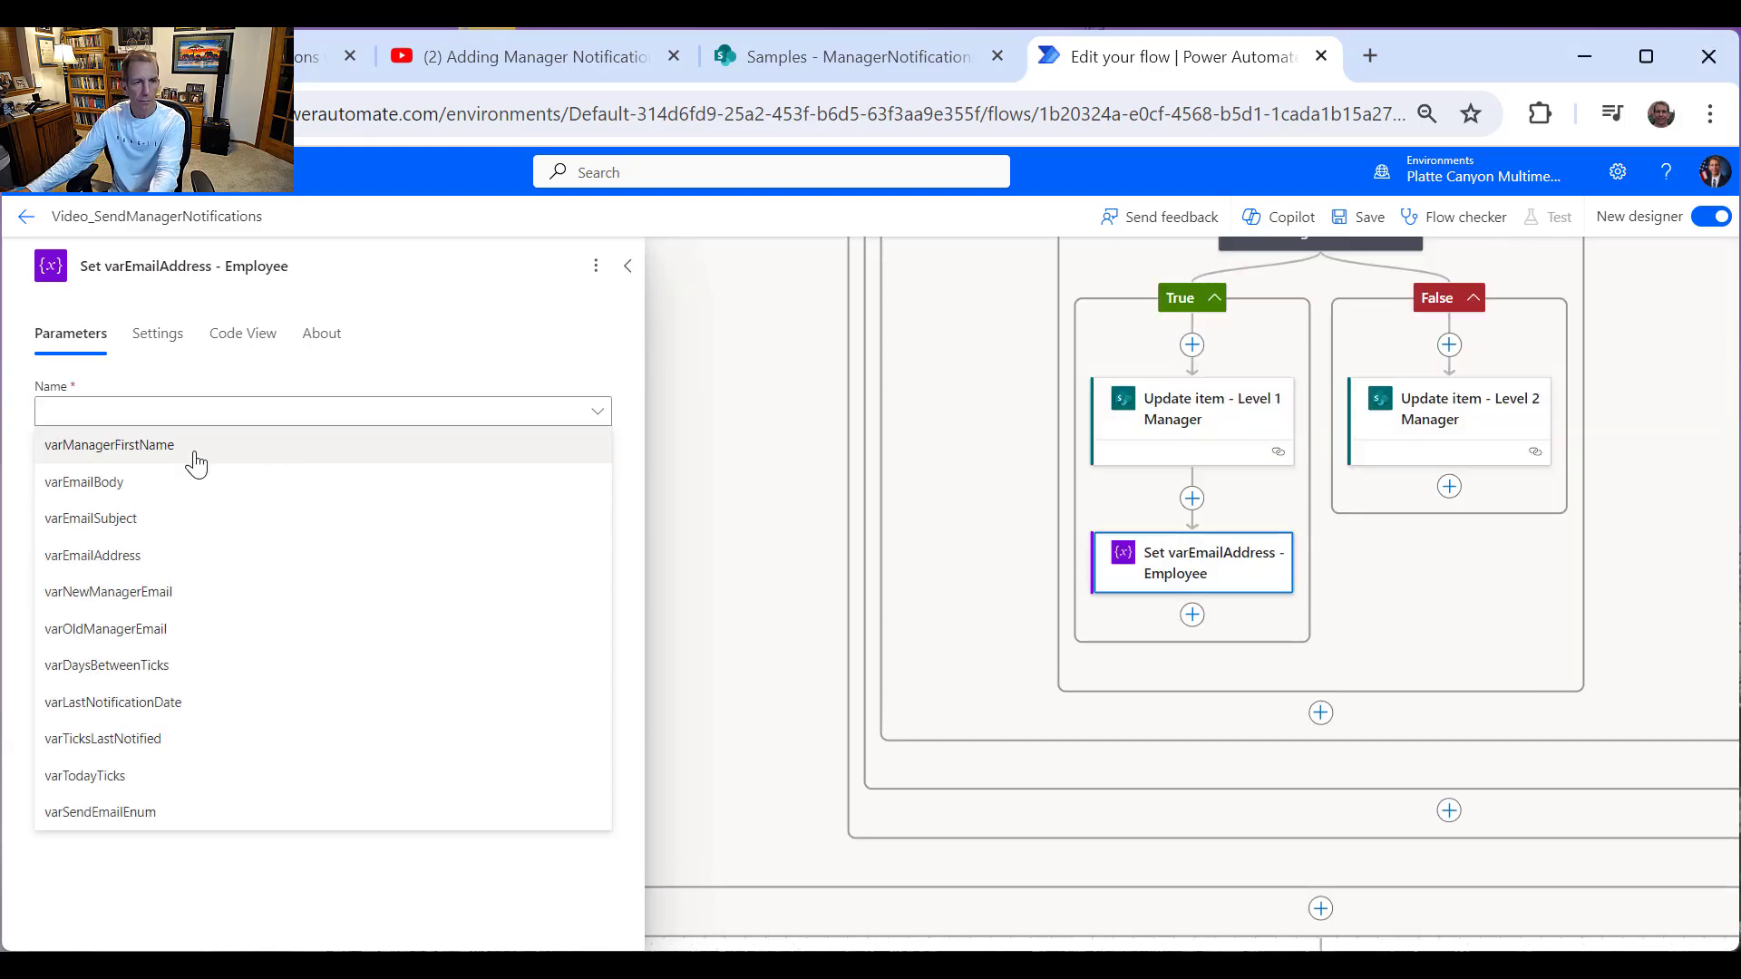
left_click(195, 459)
left_click(195, 467)
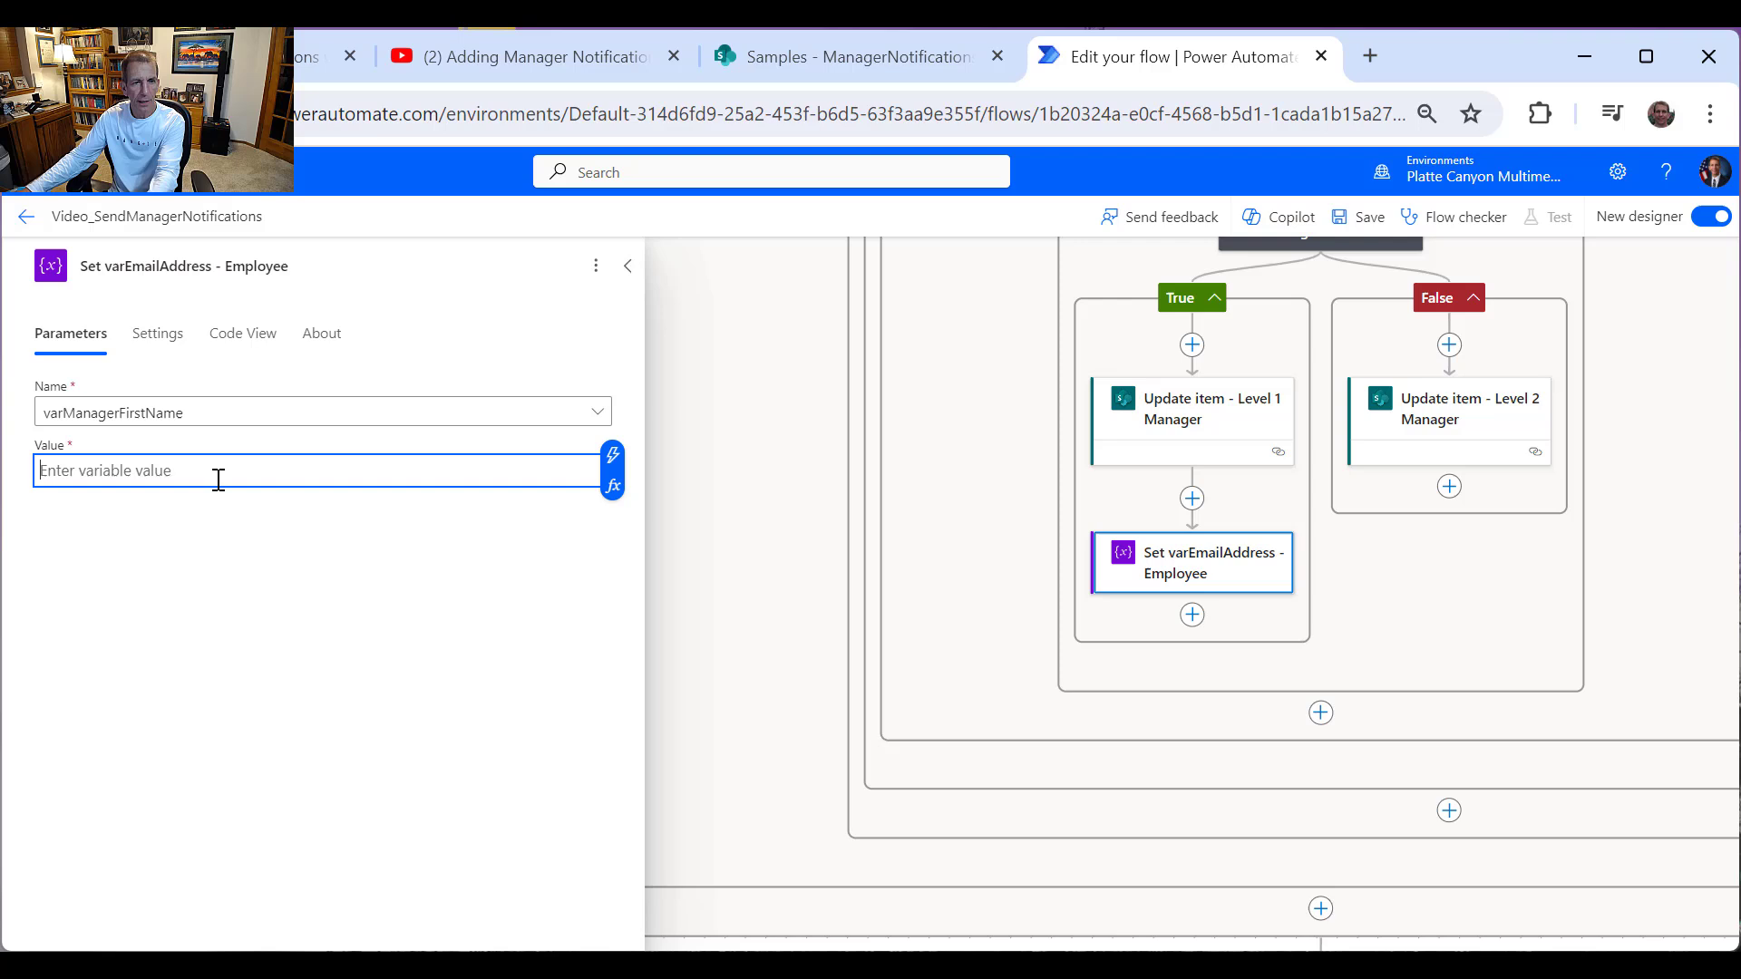
left_click(611, 460)
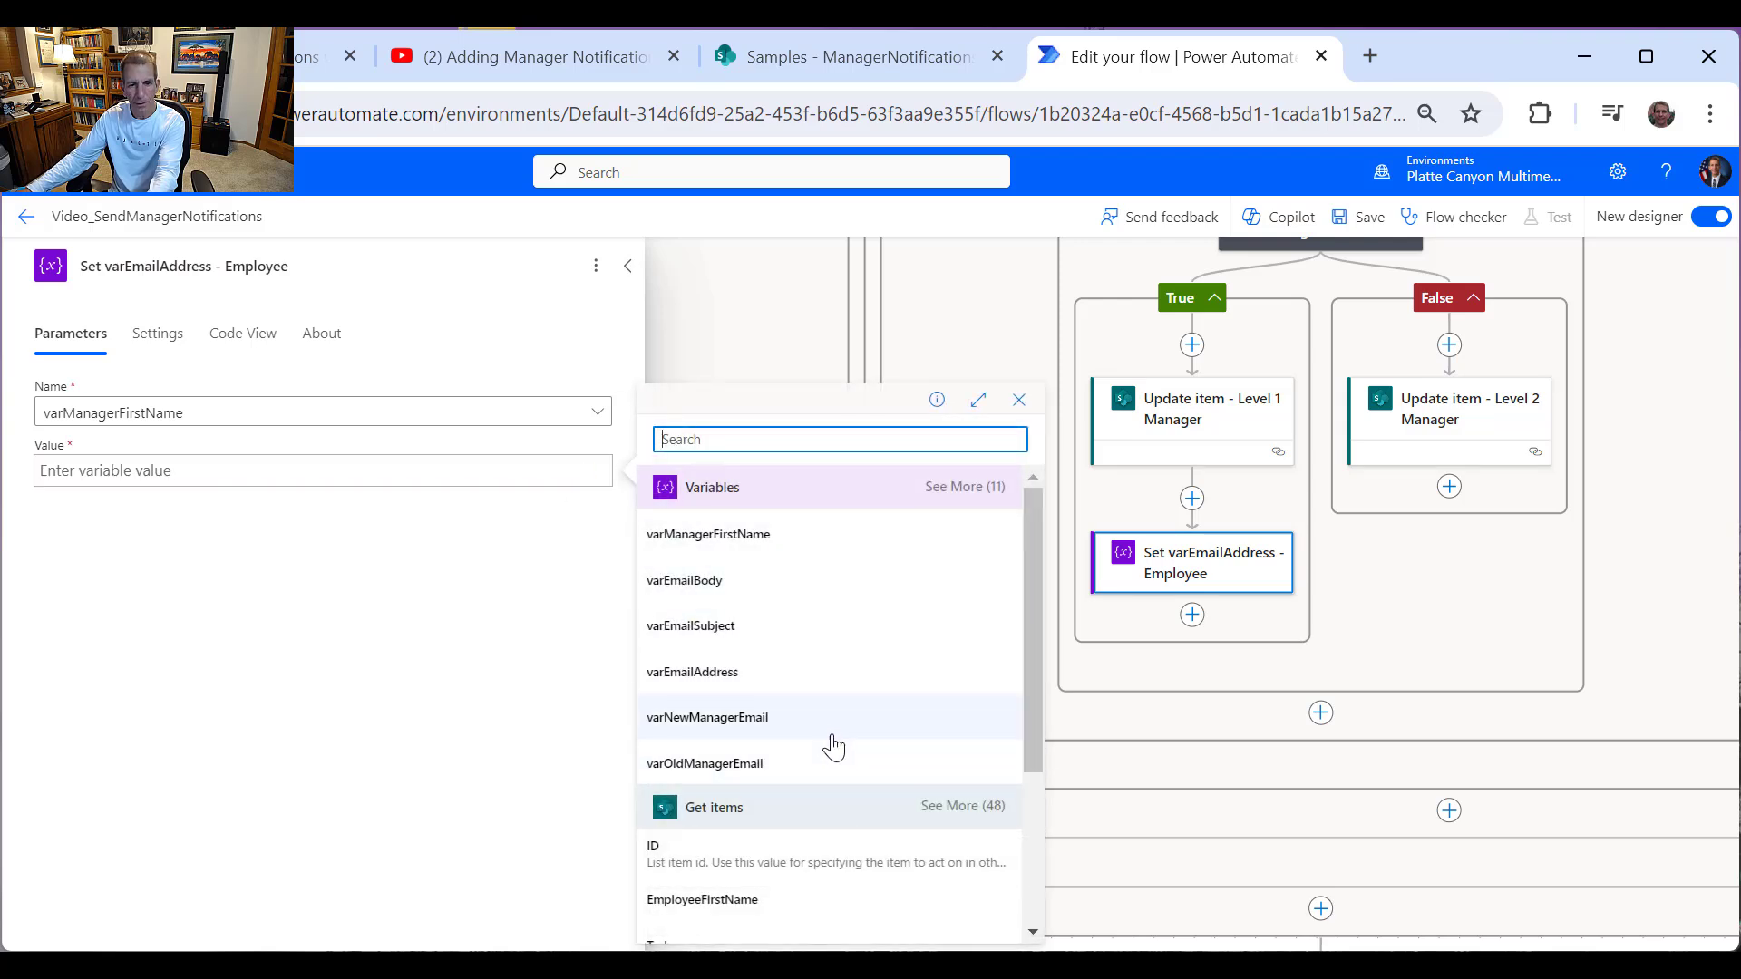
scroll(828, 738, "down", 3)
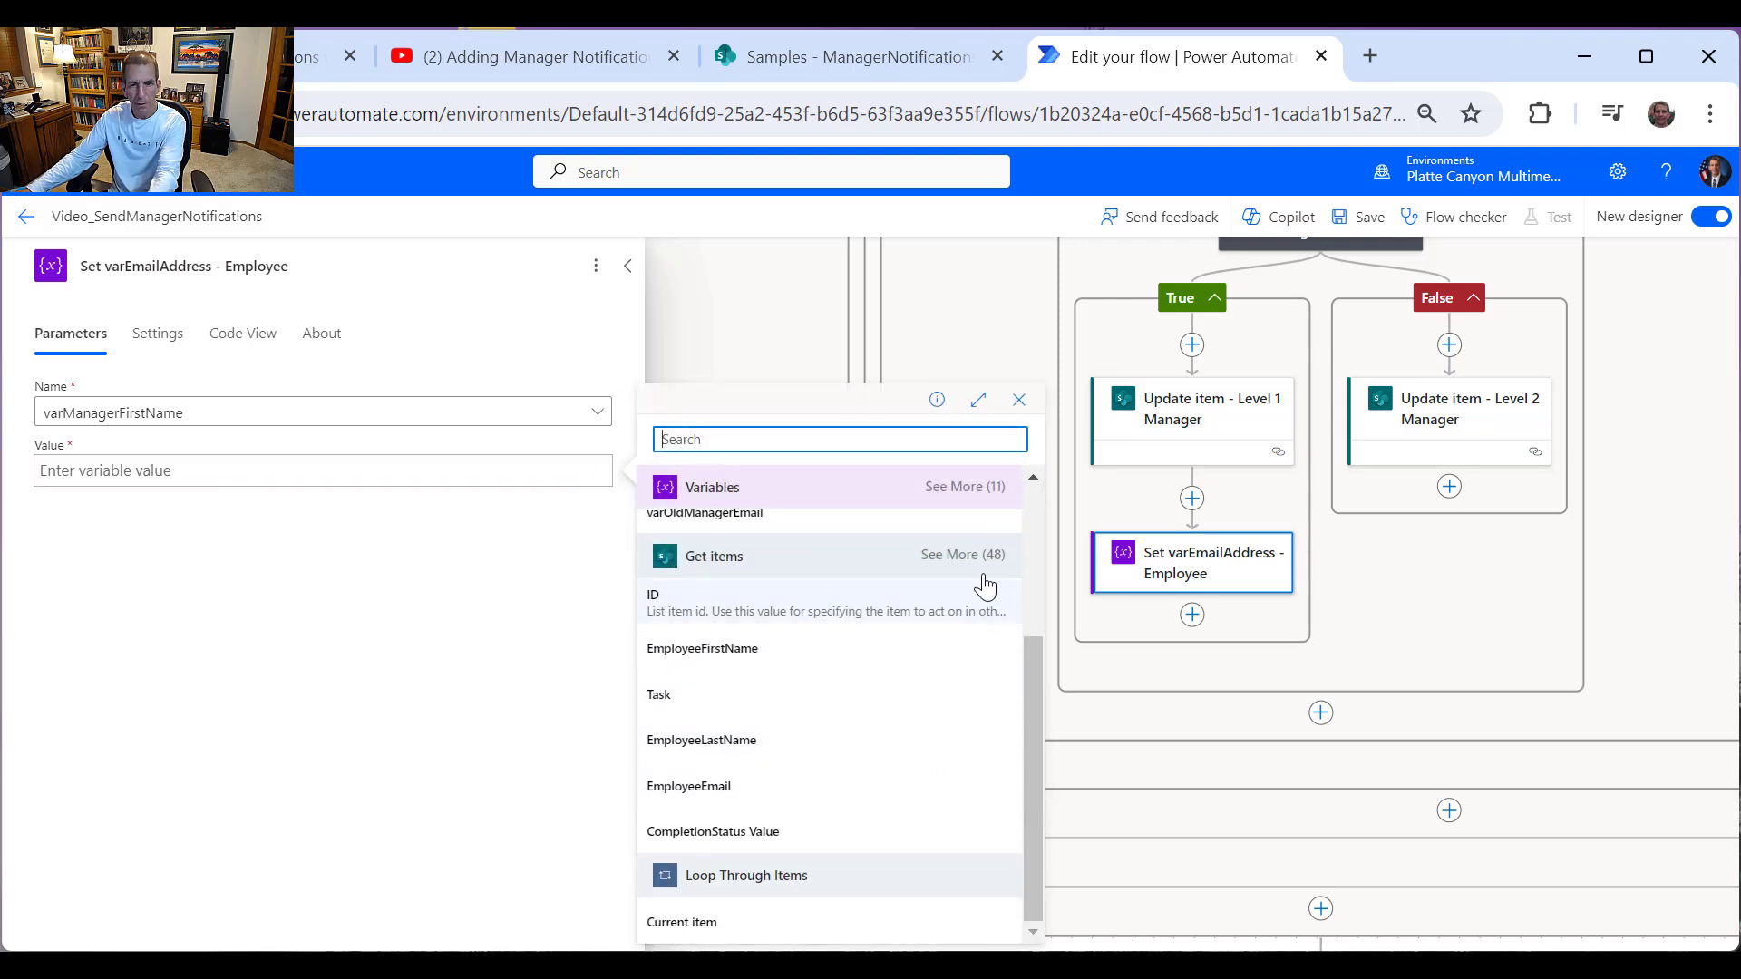
left_click(947, 555)
scroll(1007, 725, "down", 3)
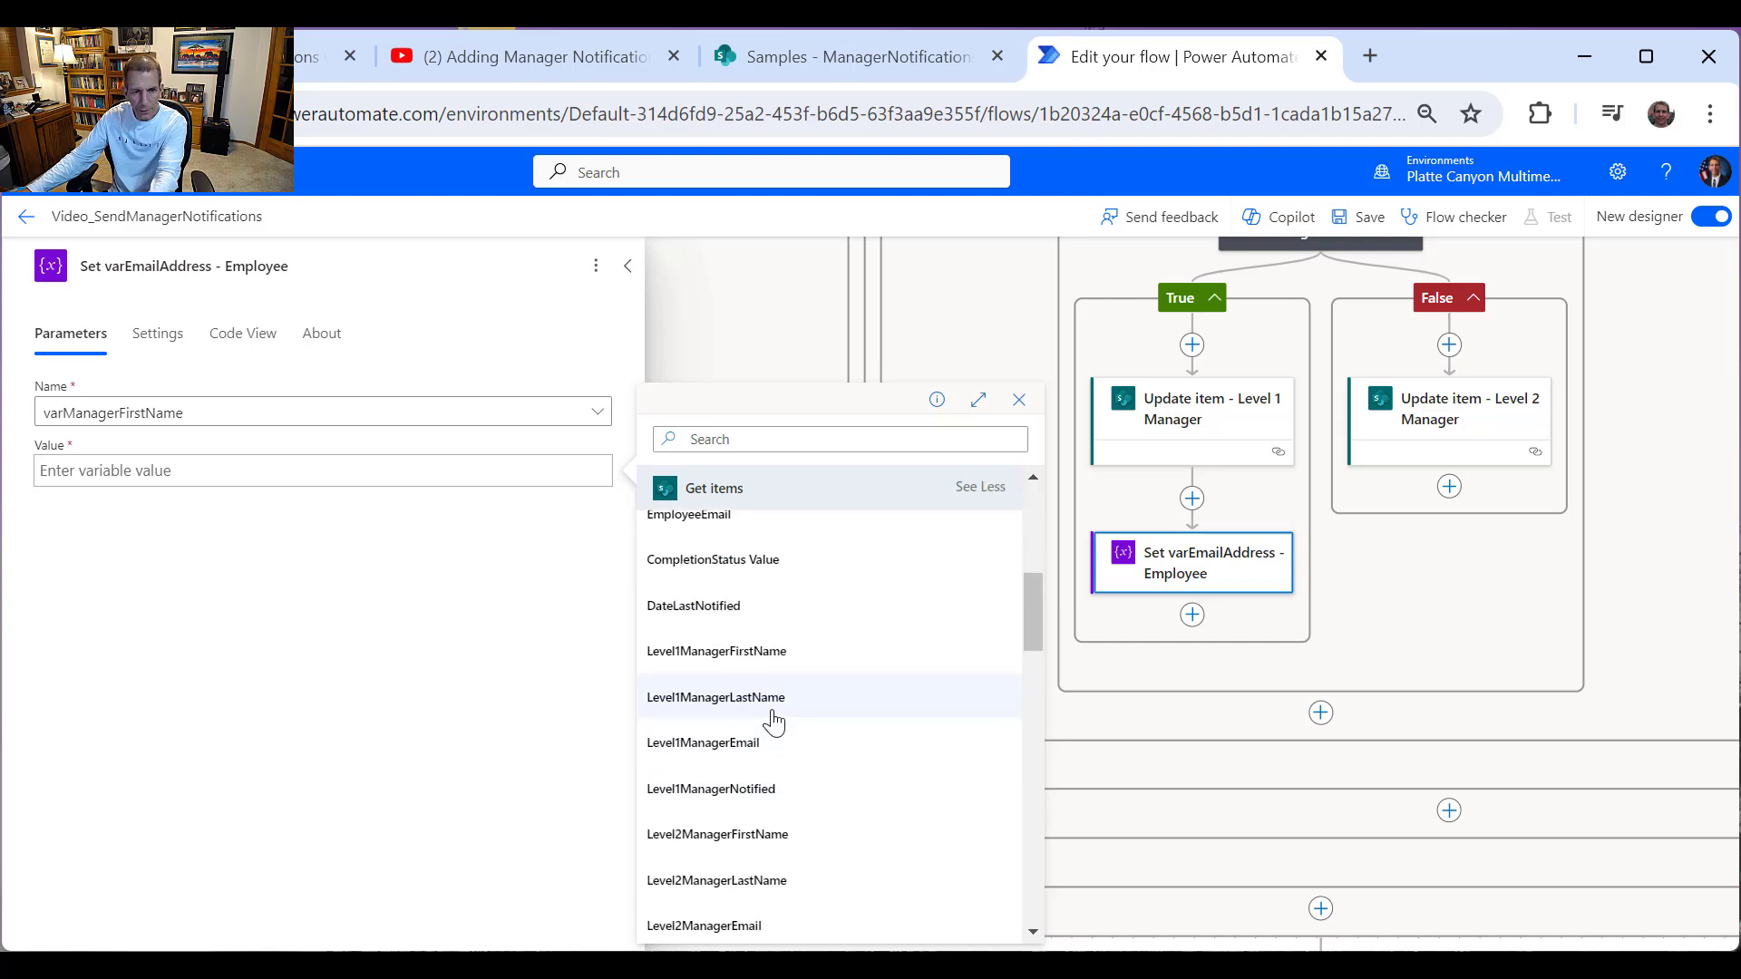
left_click(763, 664)
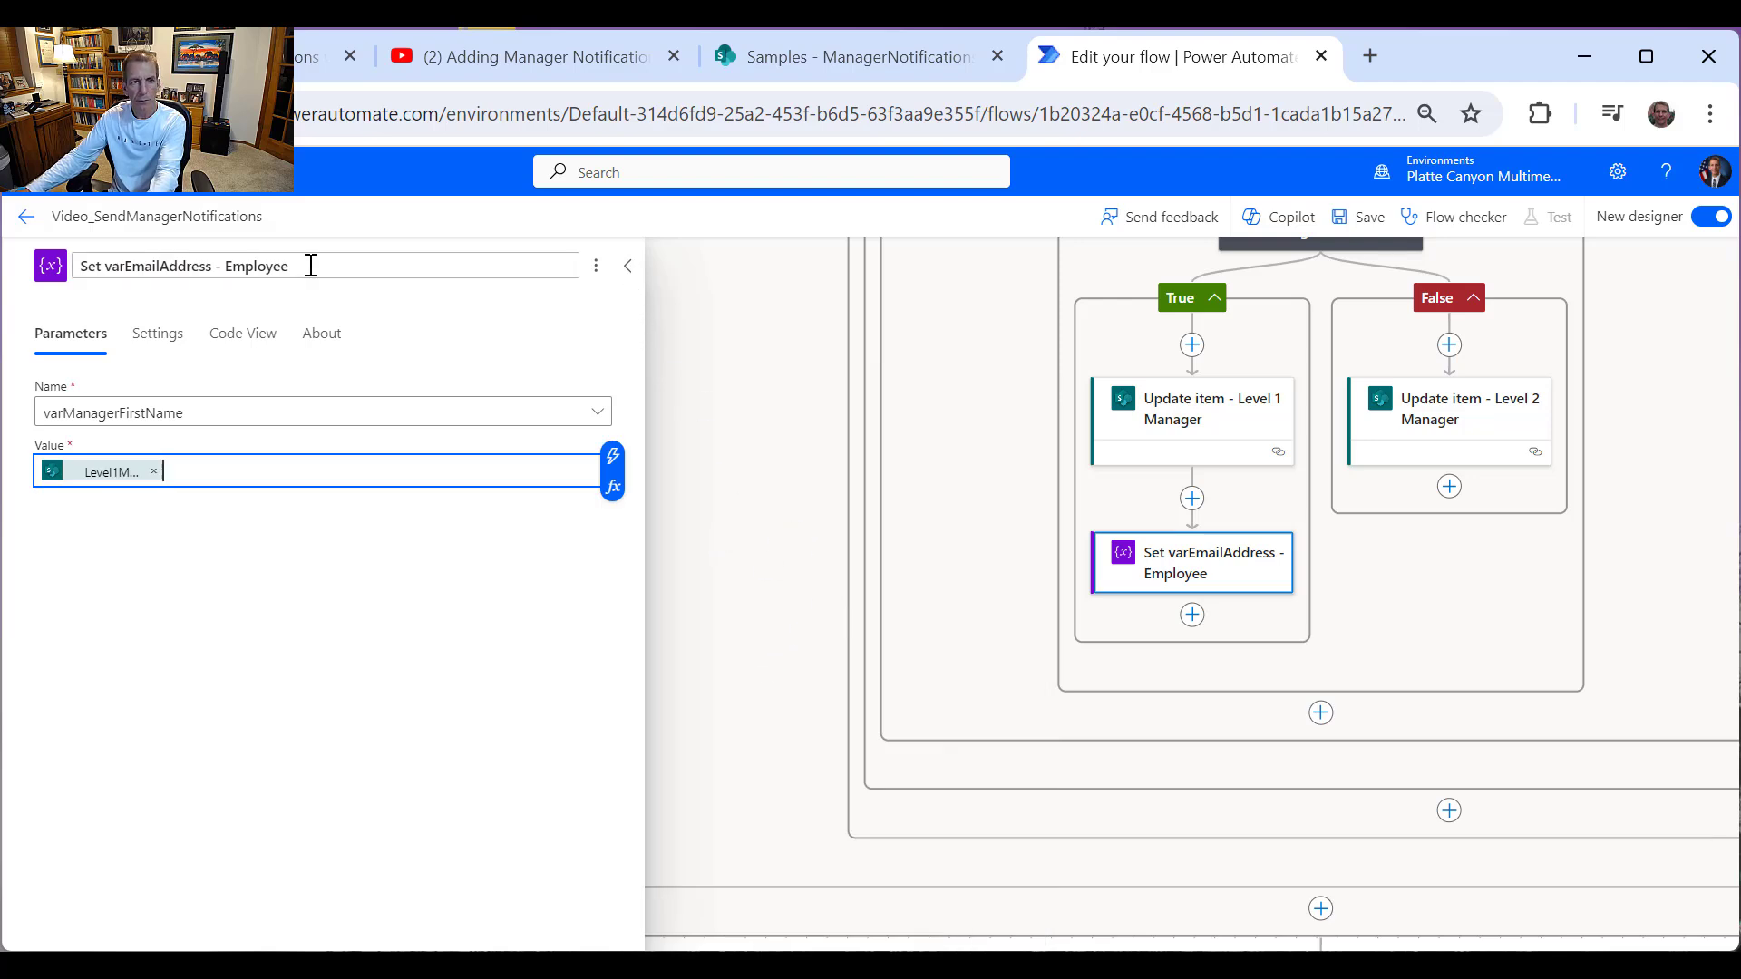
Step: Rename the variable action in the True branch to "Set varManagerFirstName to Level1"
left_click_drag(105, 272, 332, 266)
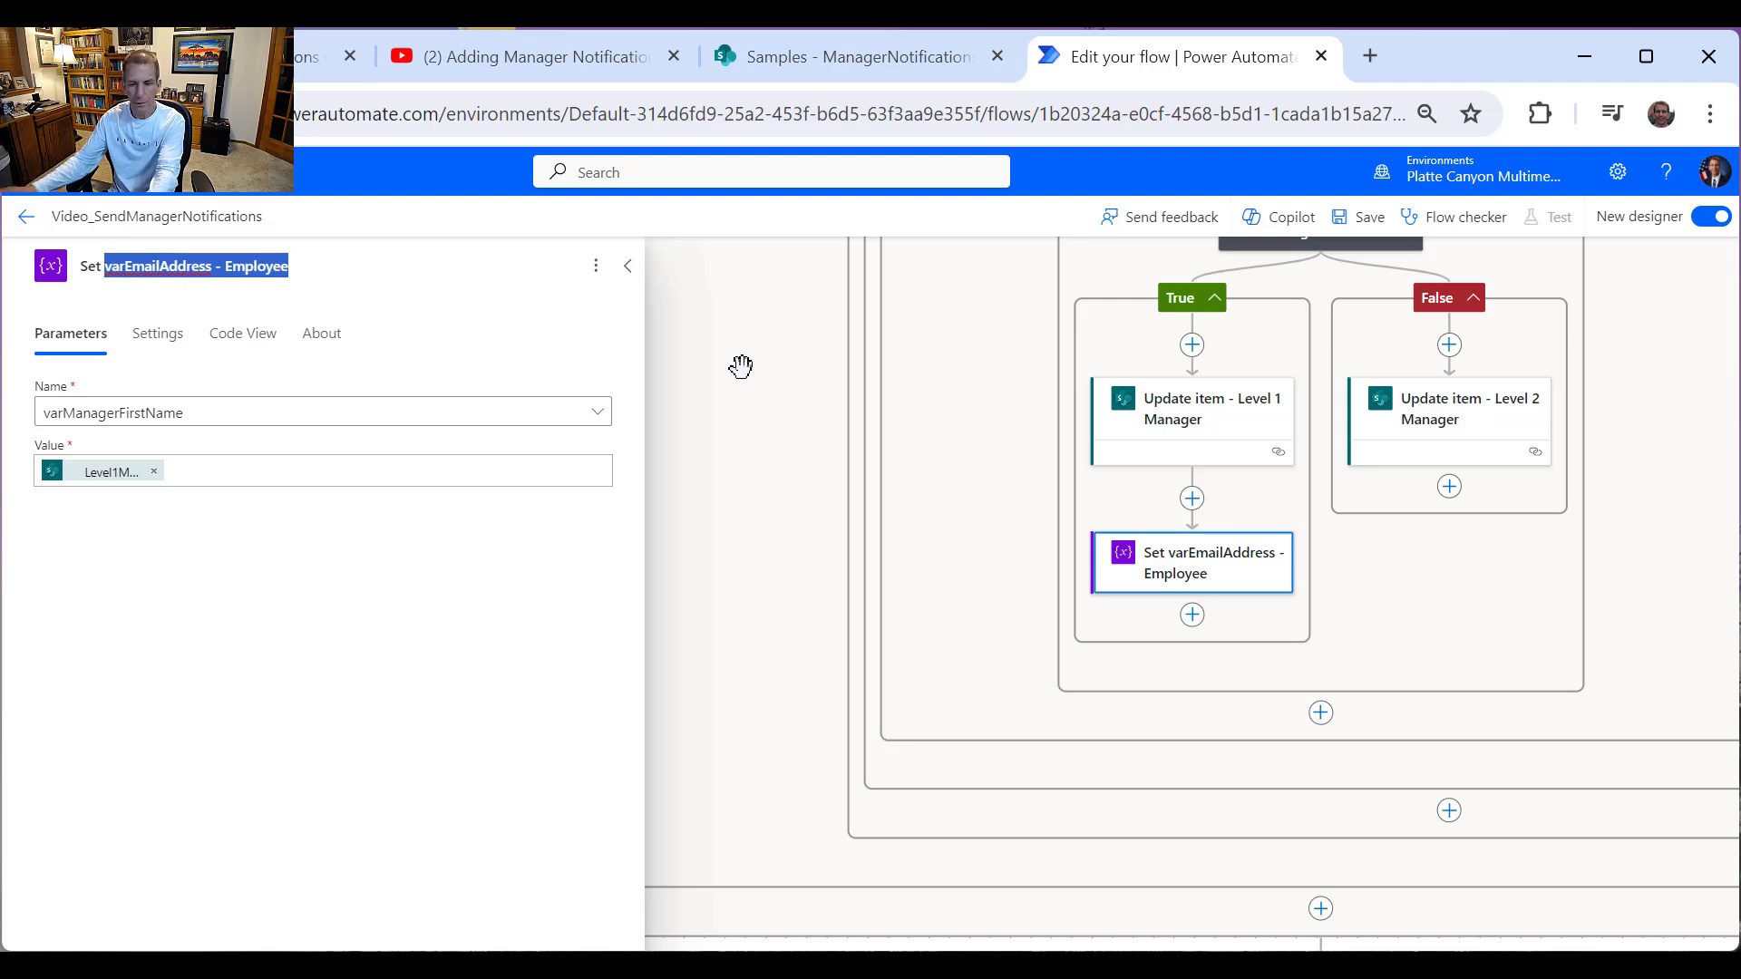
type("v")
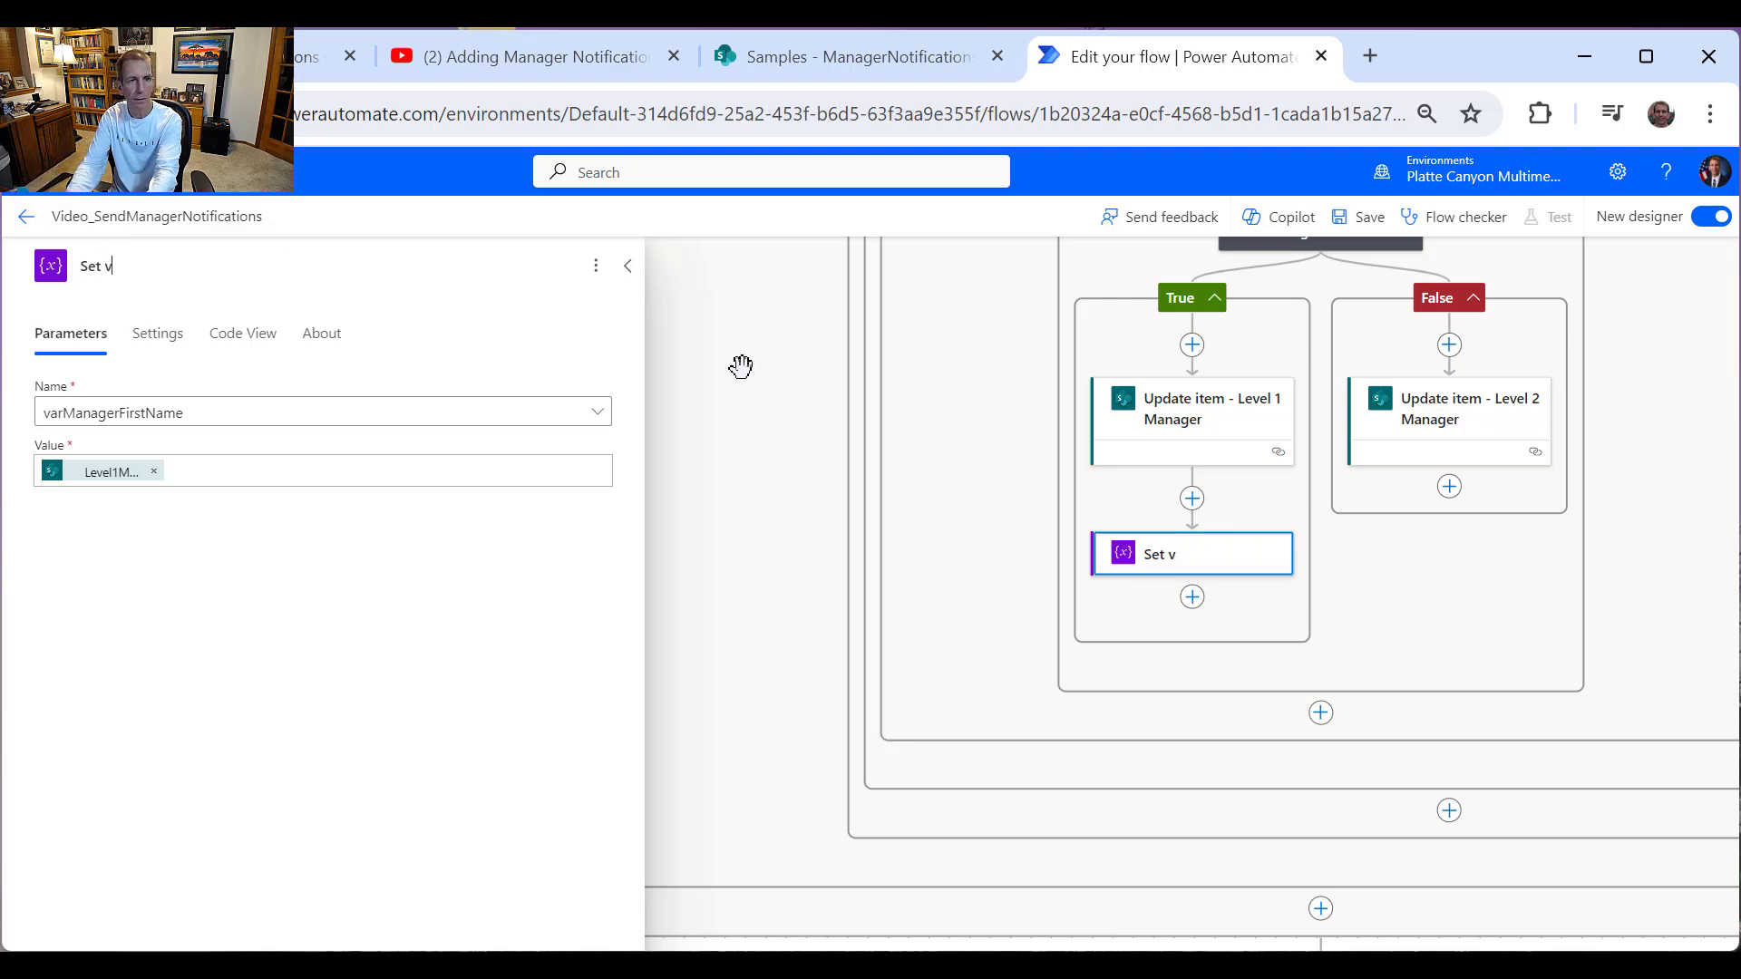
type("arManager")
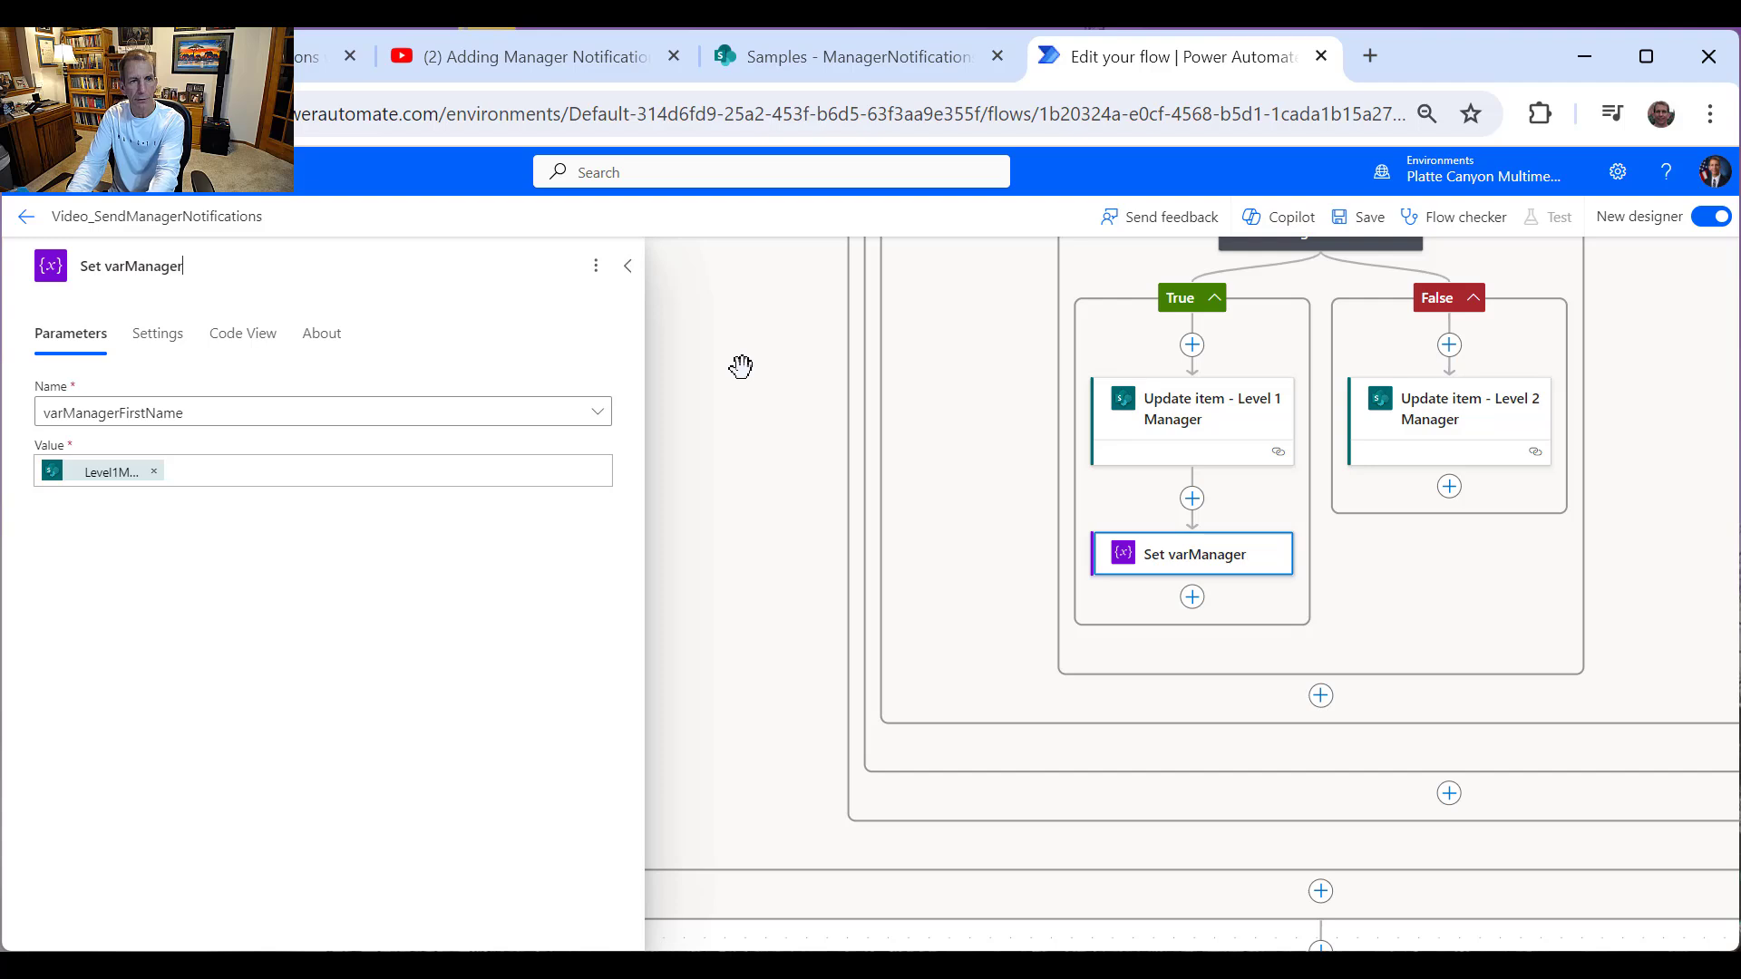
type("FirstNa")
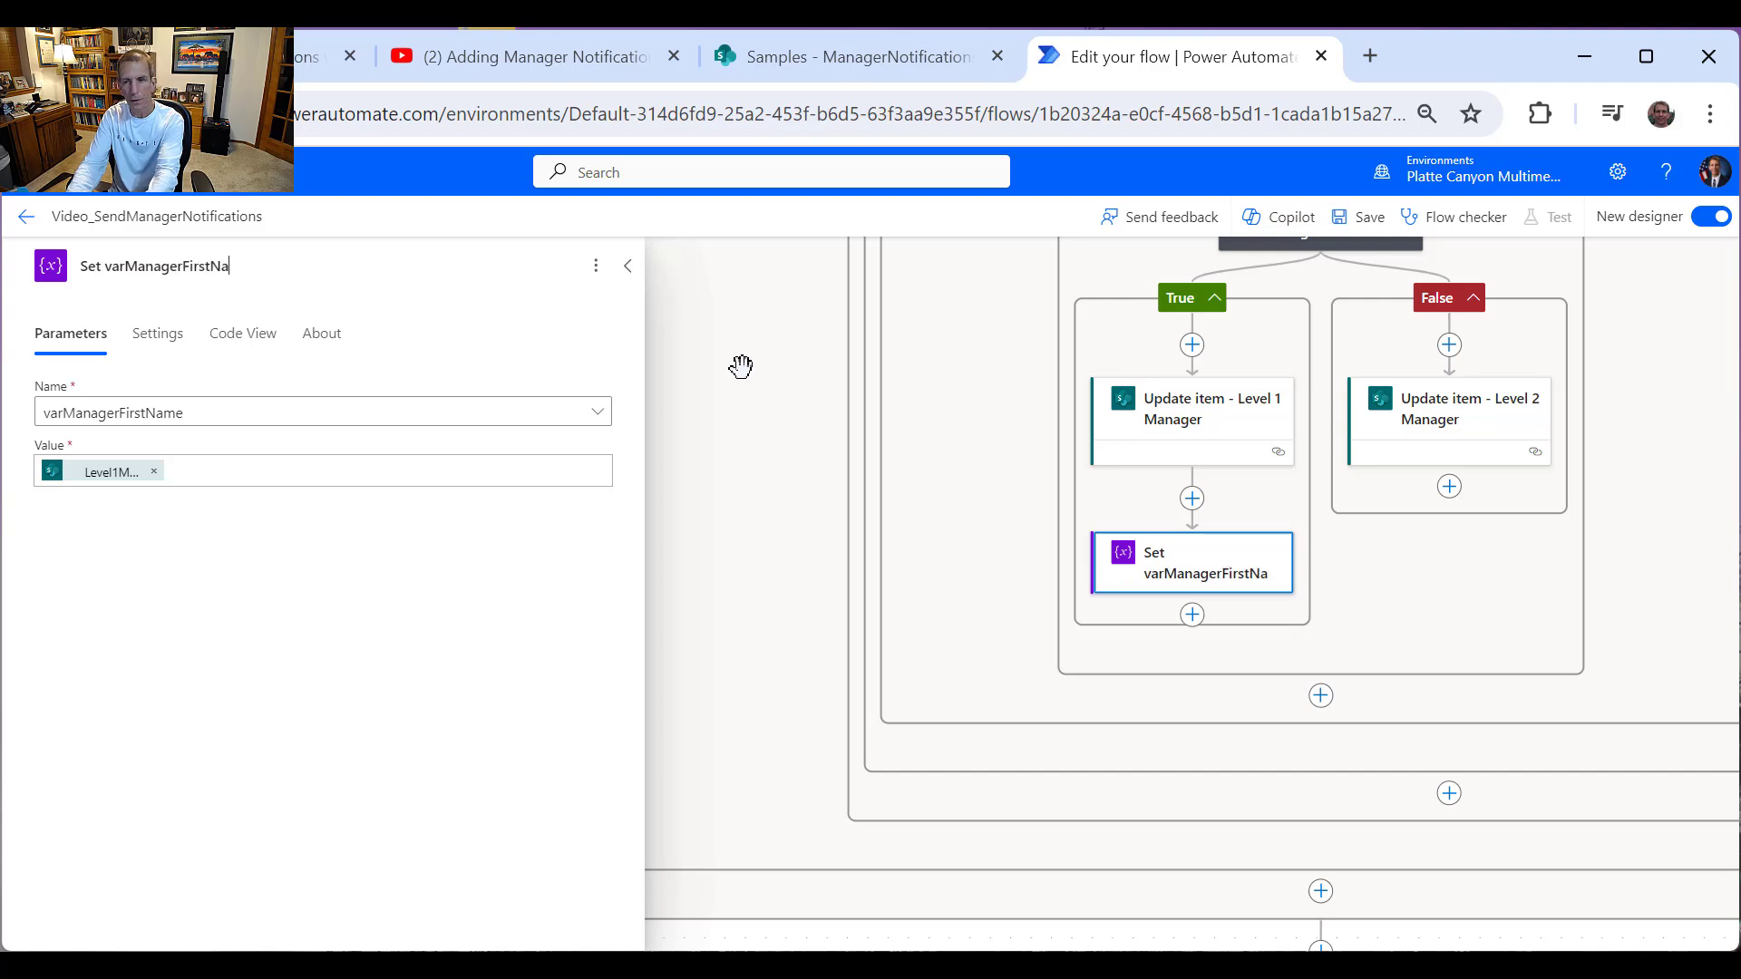
type("me to Leve")
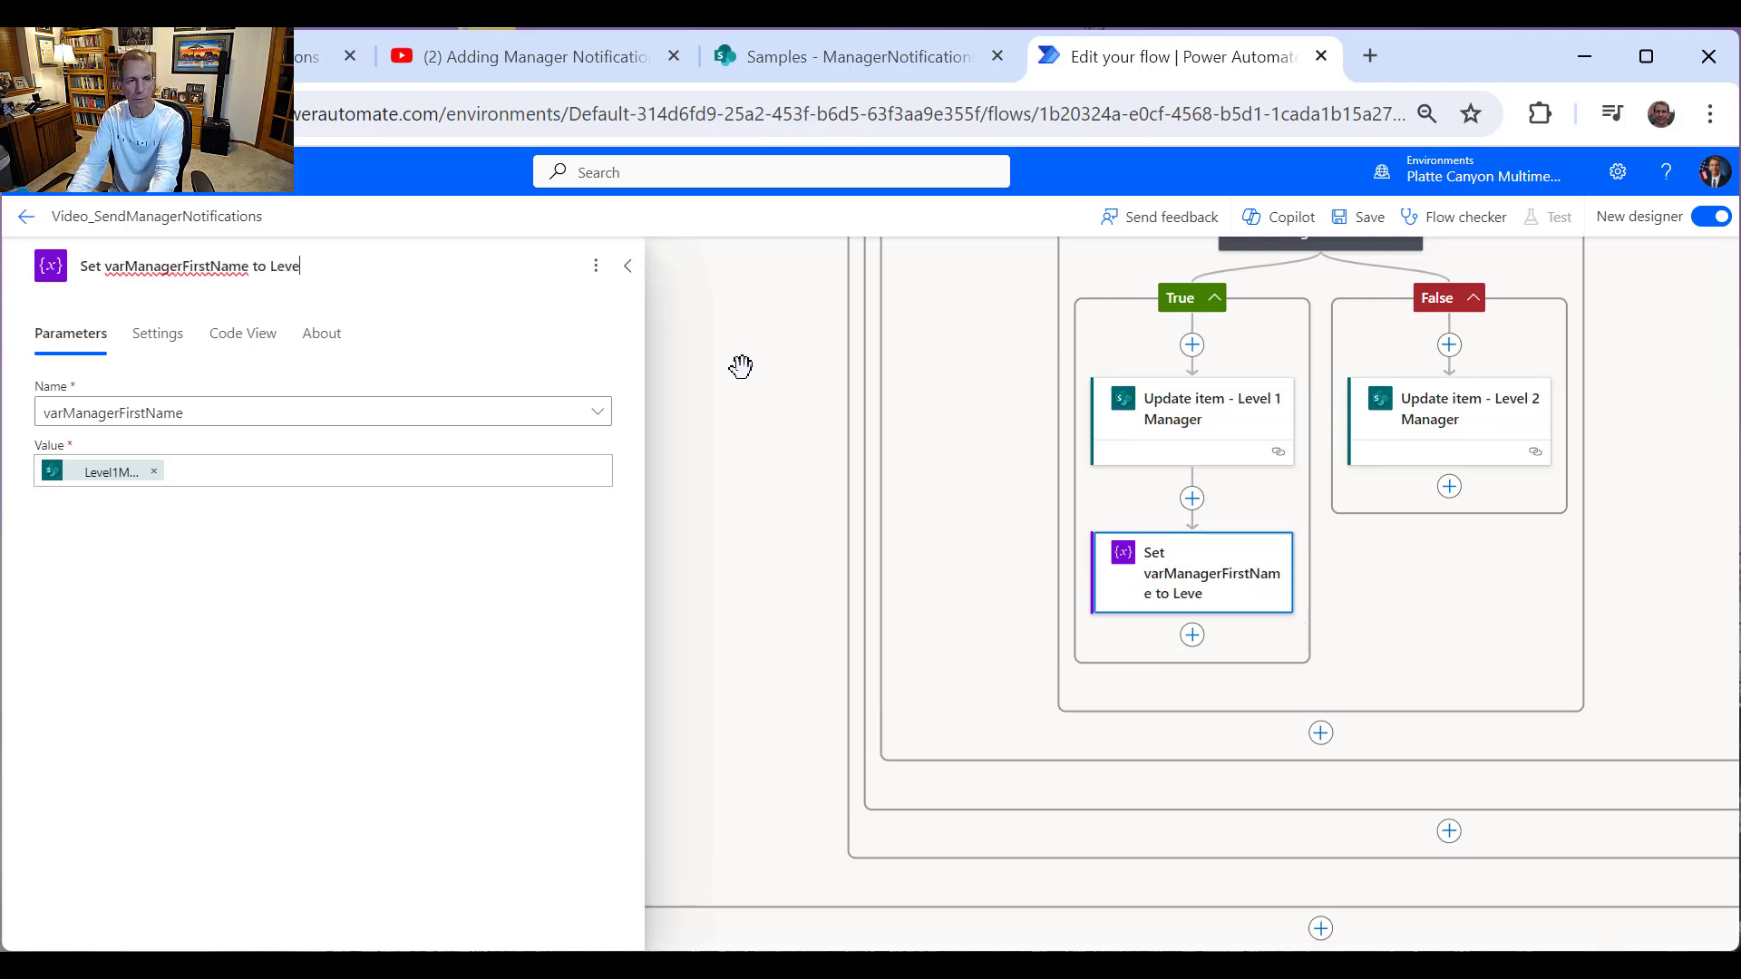
type("l1")
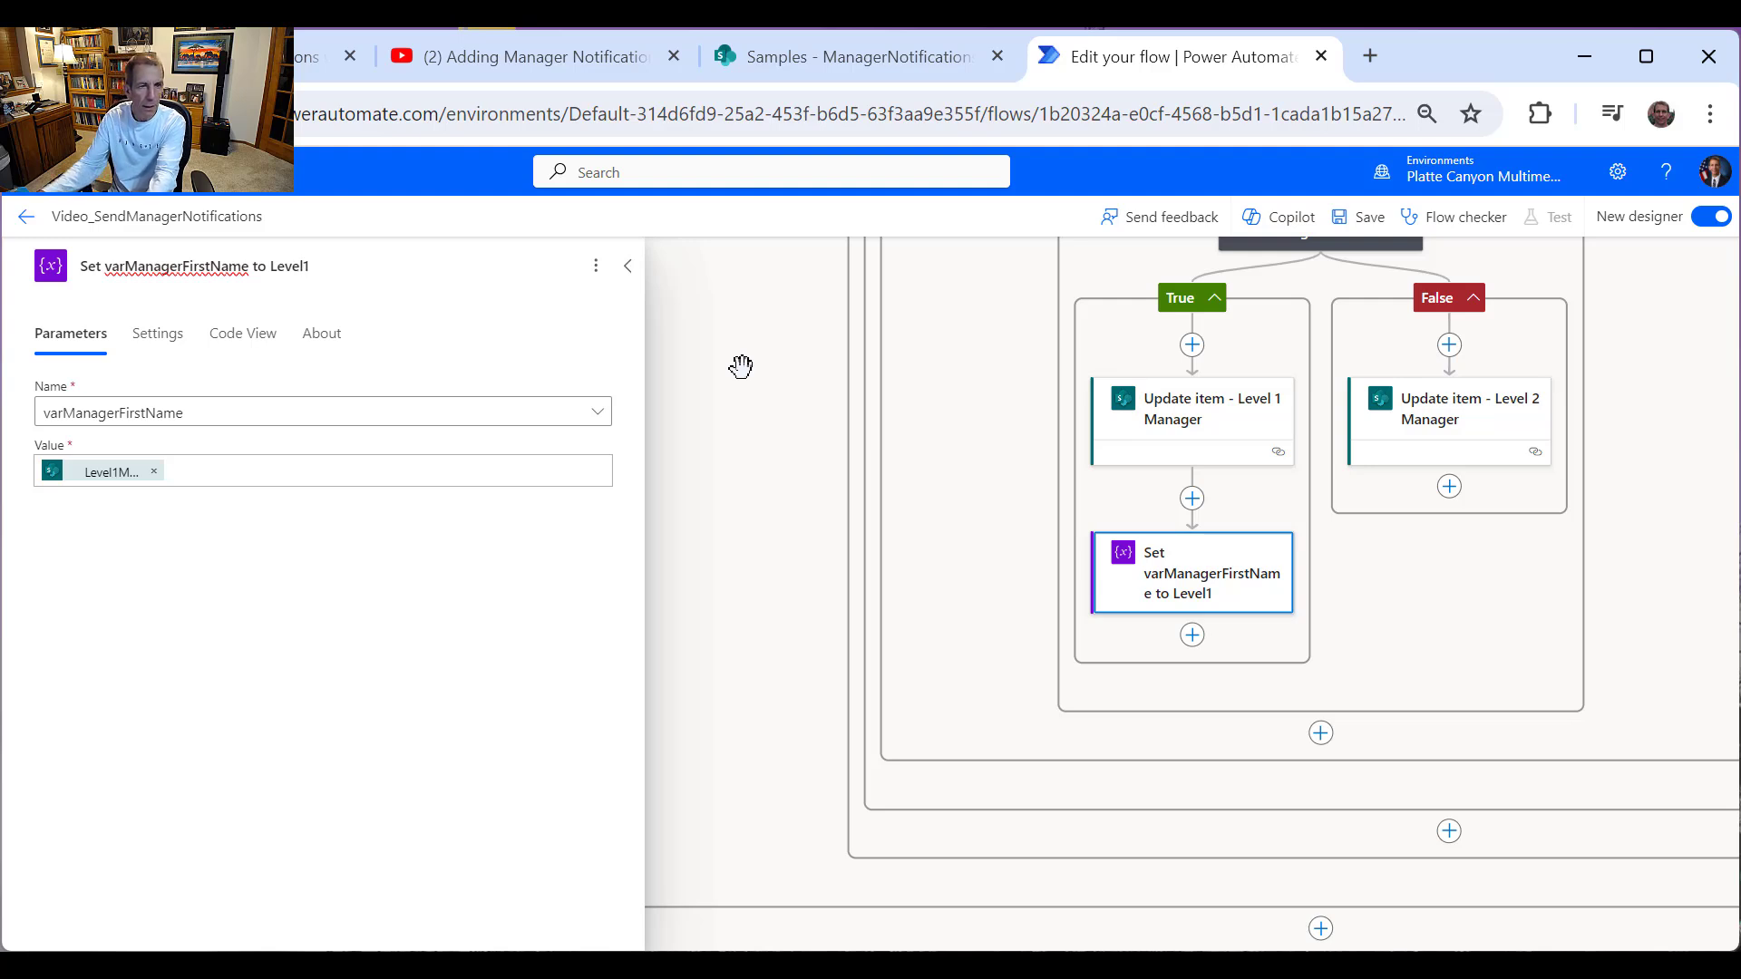
left_click(628, 265)
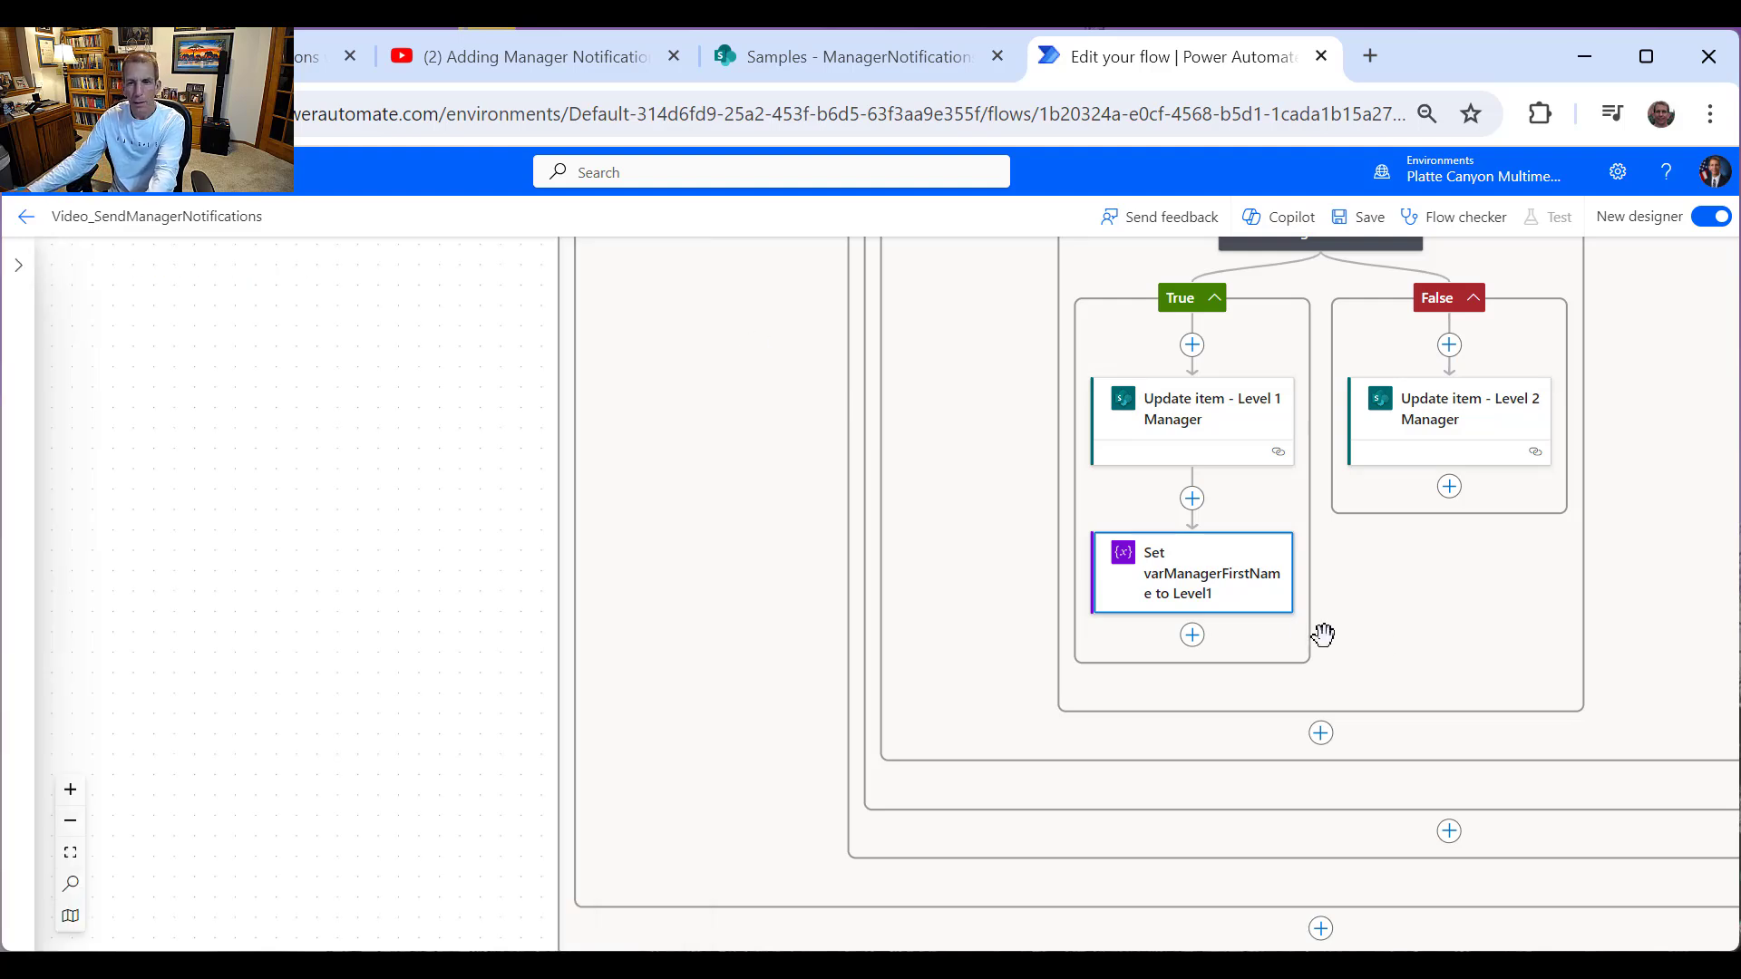
Step: Copy the Set varManagerFirstName to Level1 action and paste it below Update item - Level 2 Manager in the False branch
right_click(1176, 600)
left_click(1287, 647)
left_click(1449, 487)
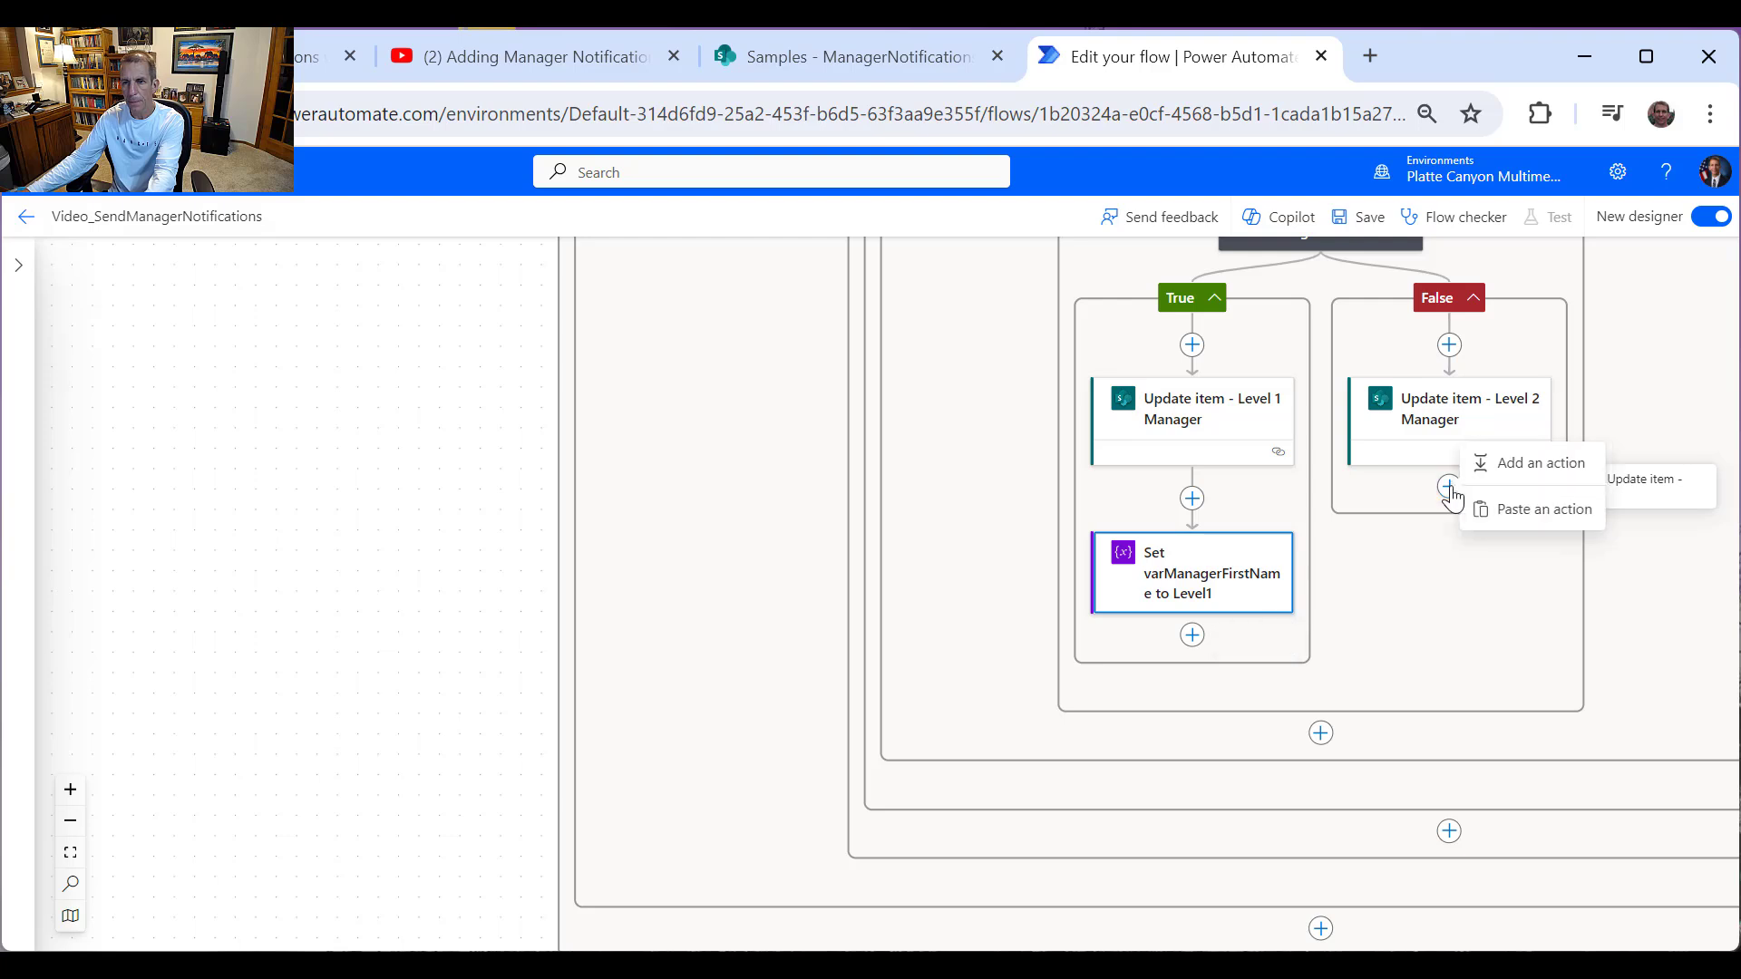
left_click(1552, 519)
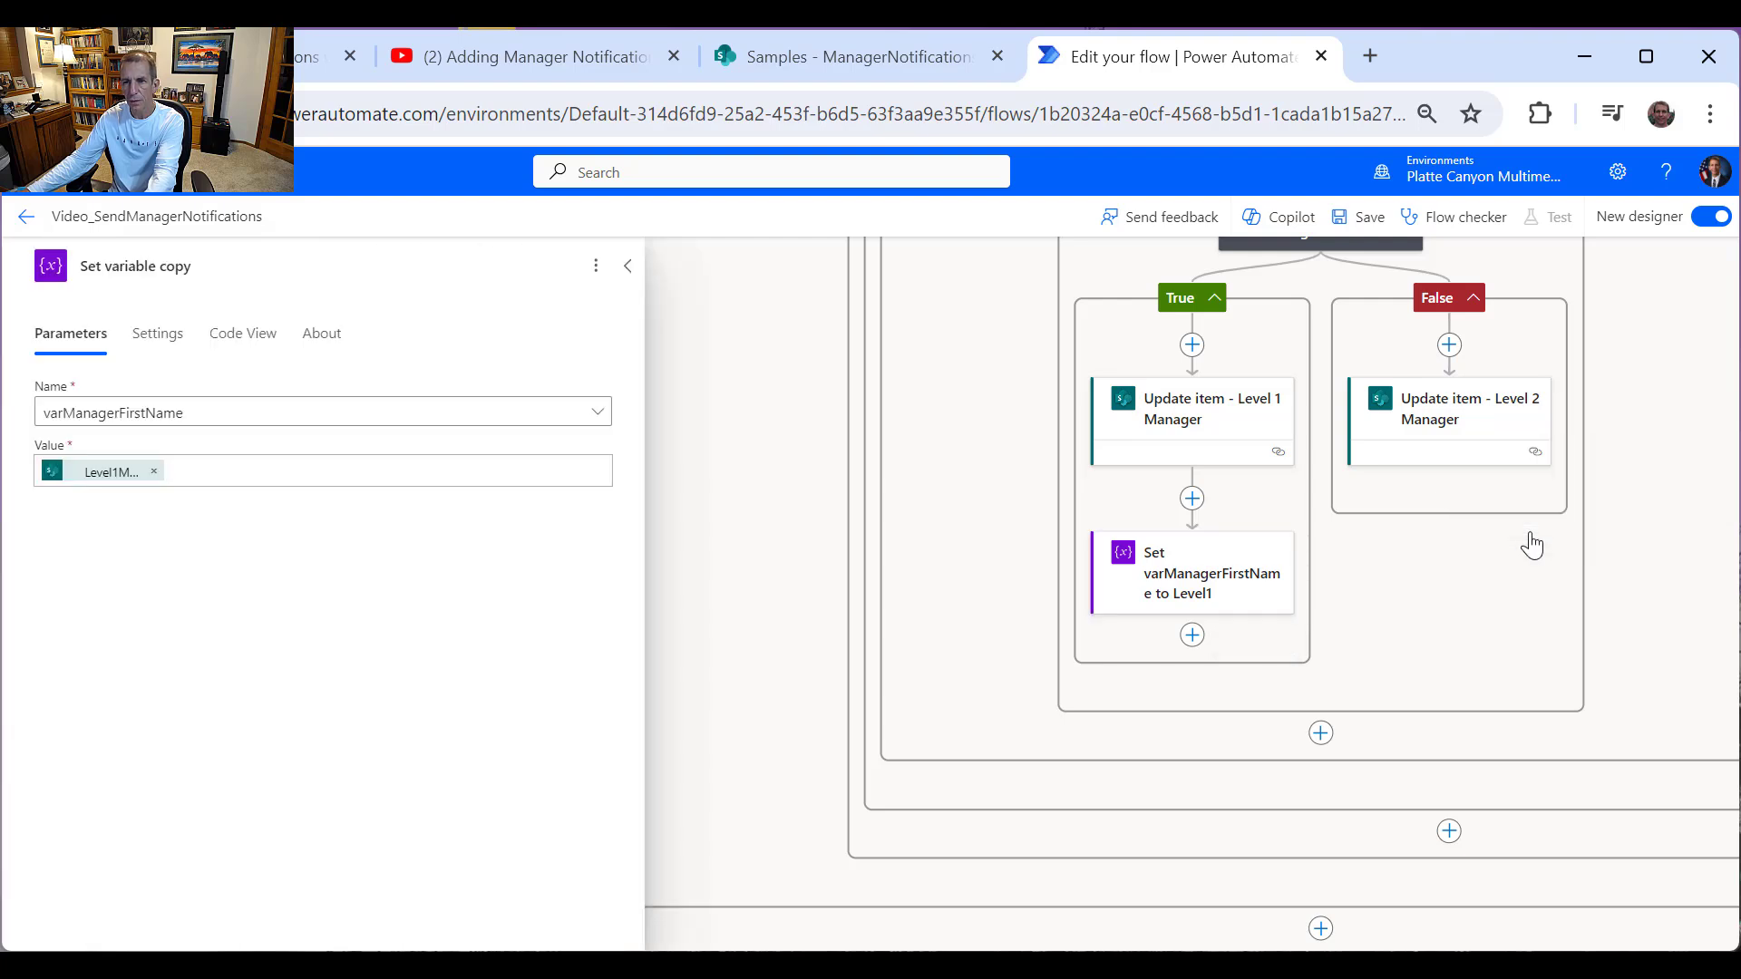
Step: Replace the pasted action's value with Level2ManagerFirstName from Get items
left_click(155, 479)
left_click(606, 458)
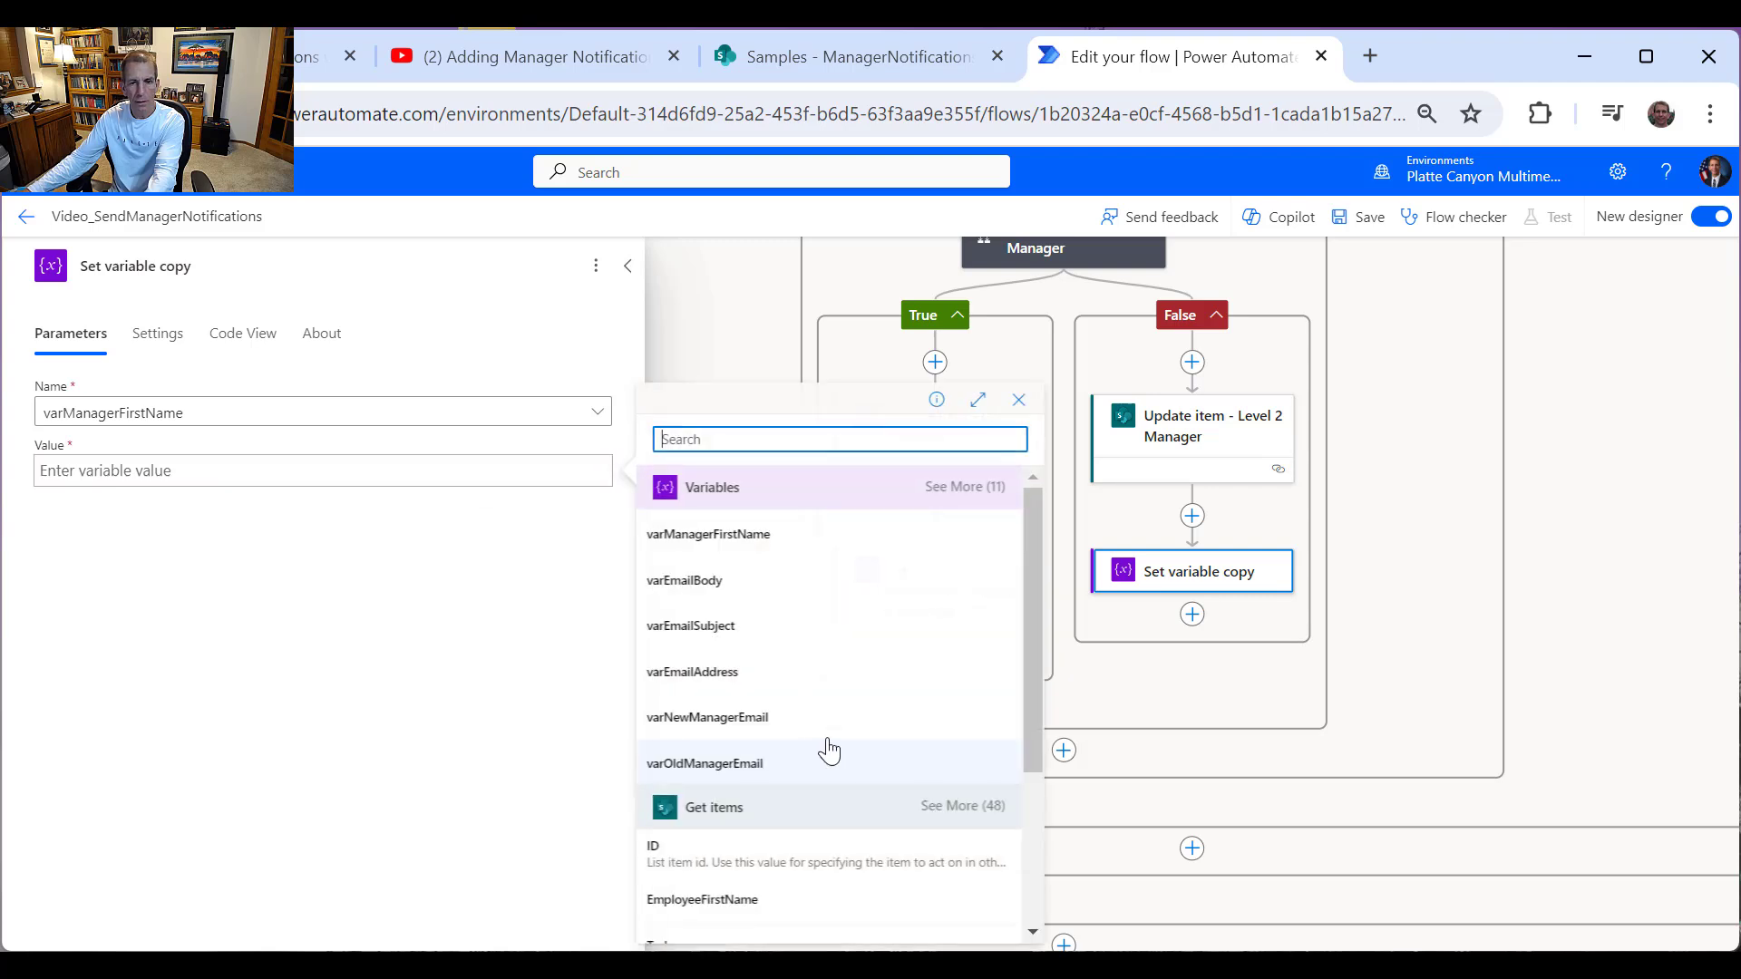
scroll(828, 751, "down", 2)
left_click(959, 669)
scroll(929, 748, "down", 1)
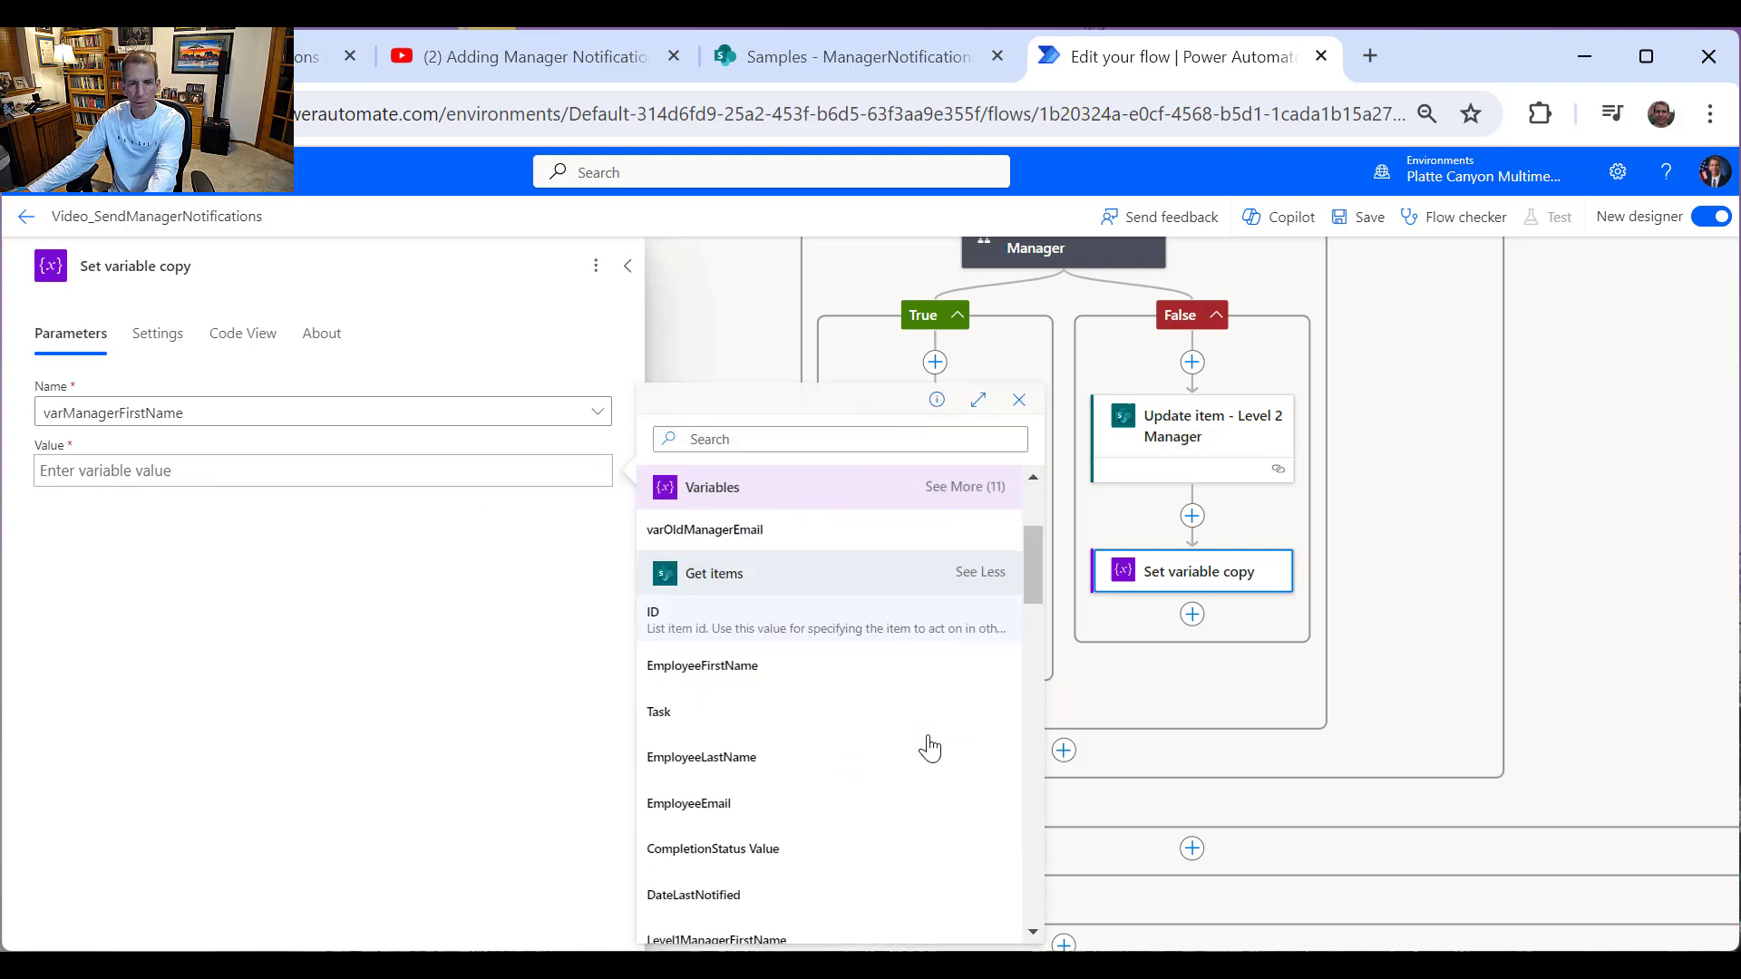
scroll(927, 749, "down", 8)
scroll(851, 689, "up", 5)
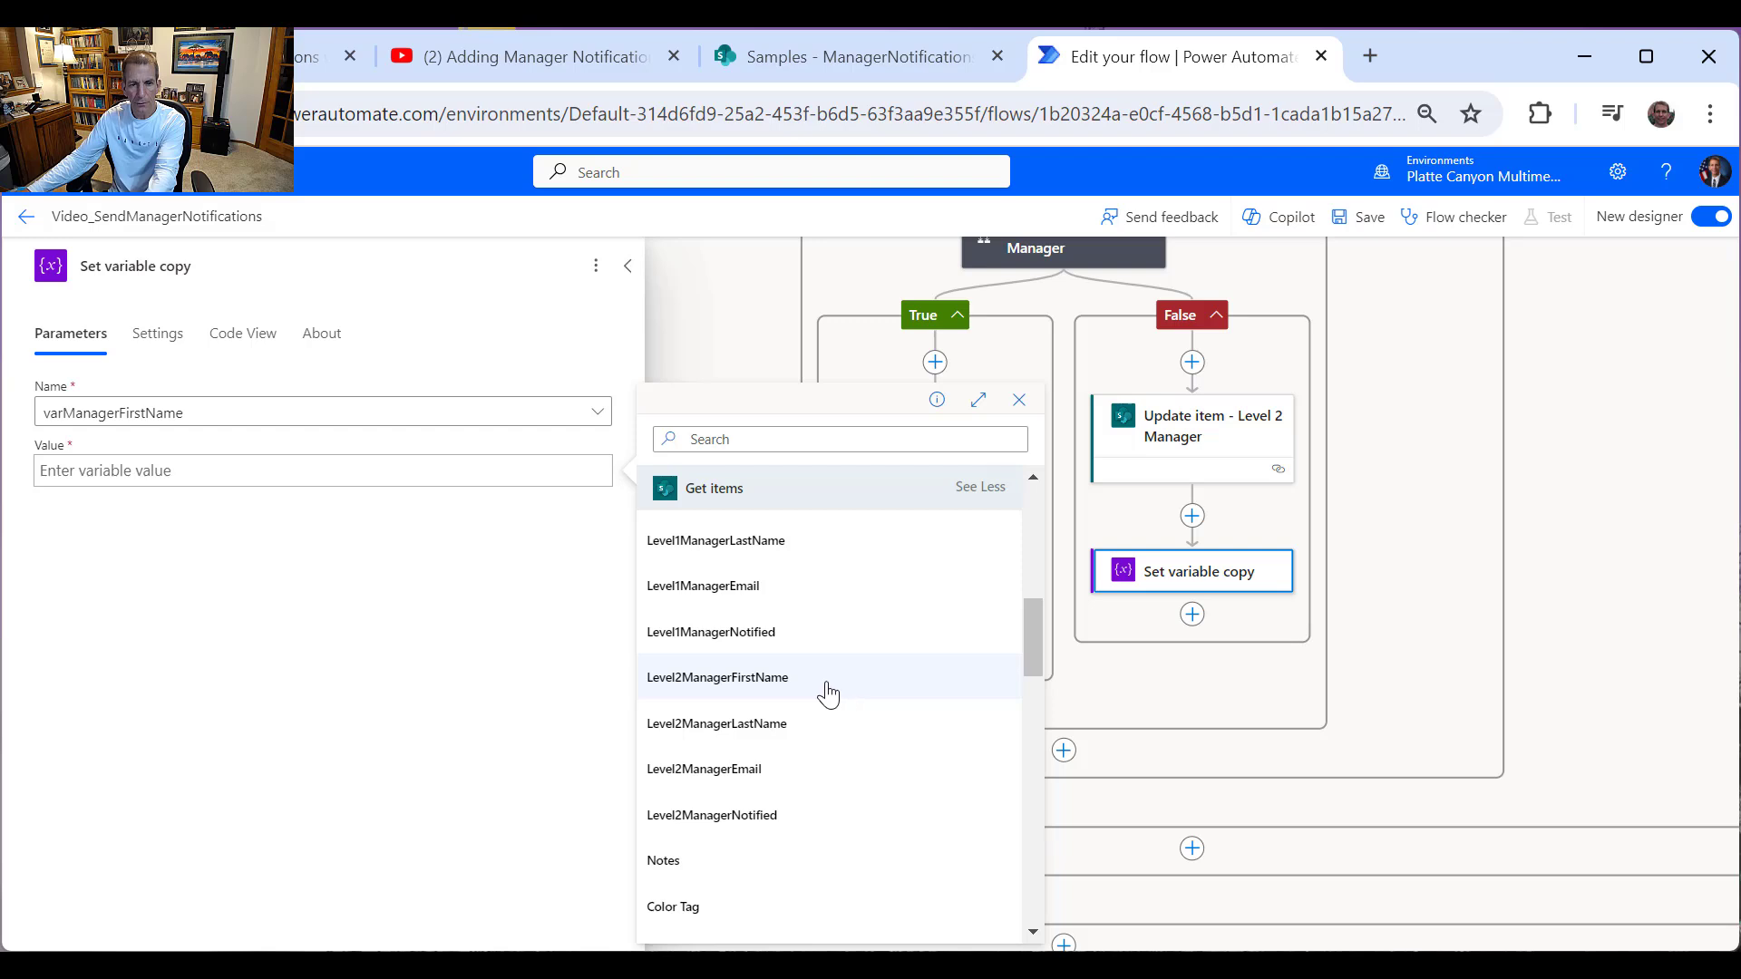
left_click(777, 680)
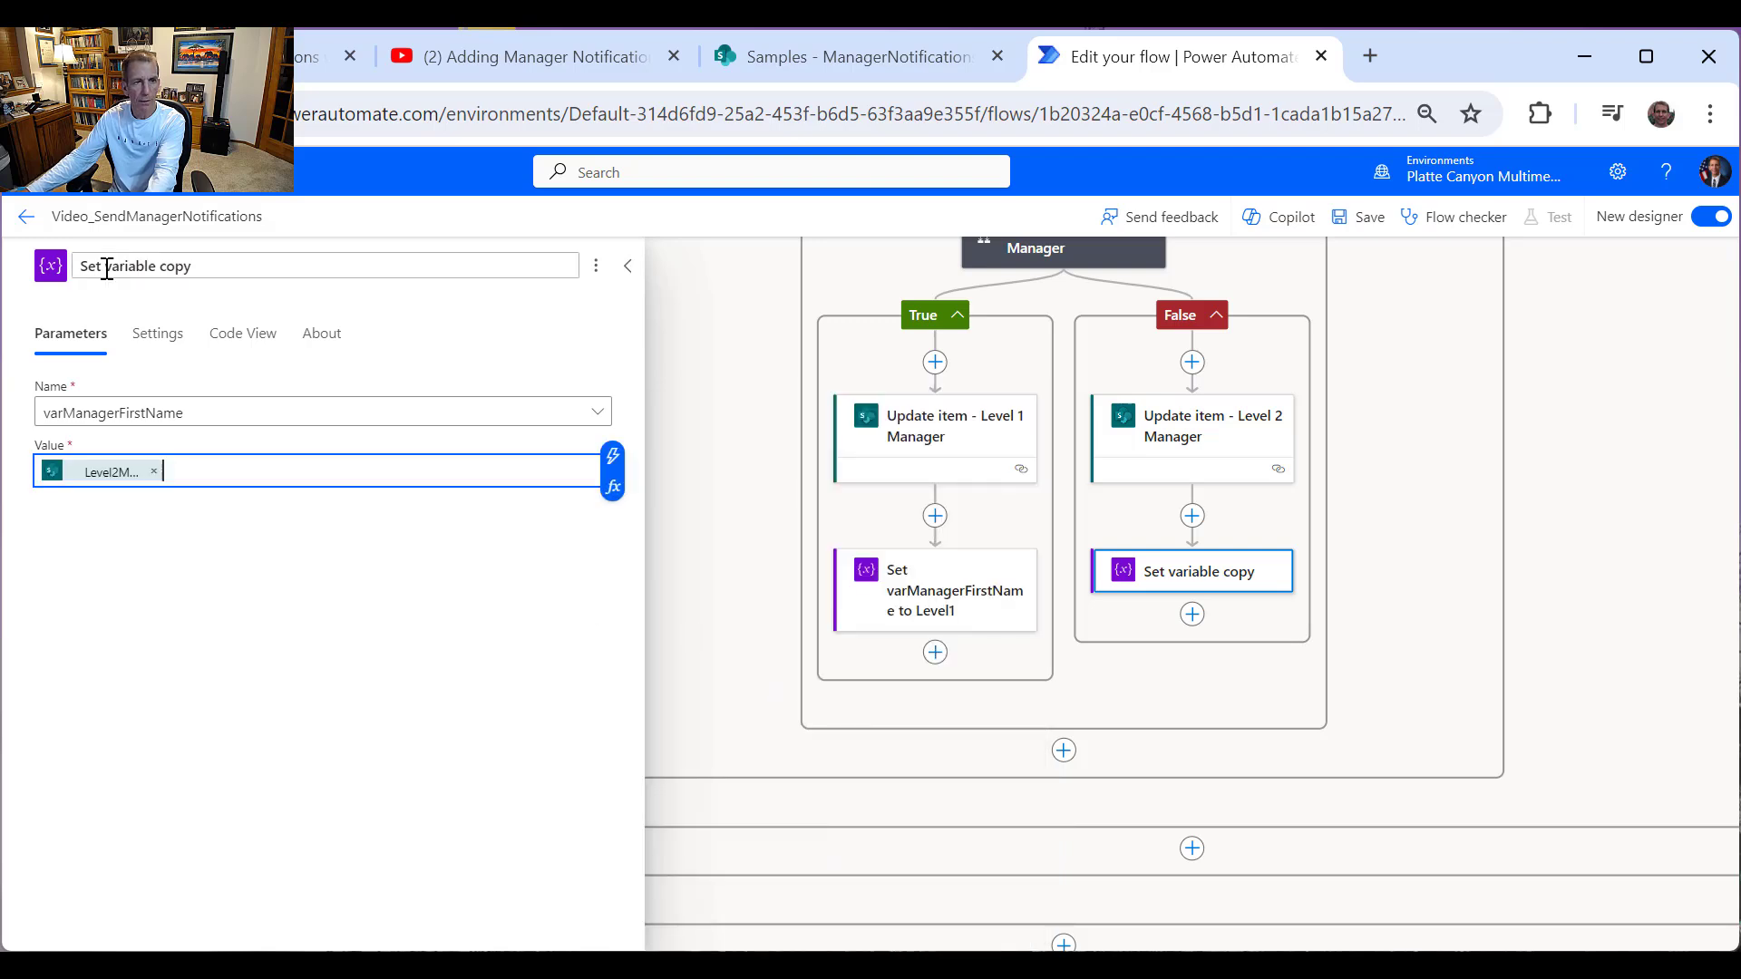
Step: Rename the pasted variable action in the False branch to "Set varManagerFirstName to Level2"
left_click_drag(106, 269, 280, 266)
type("varManager")
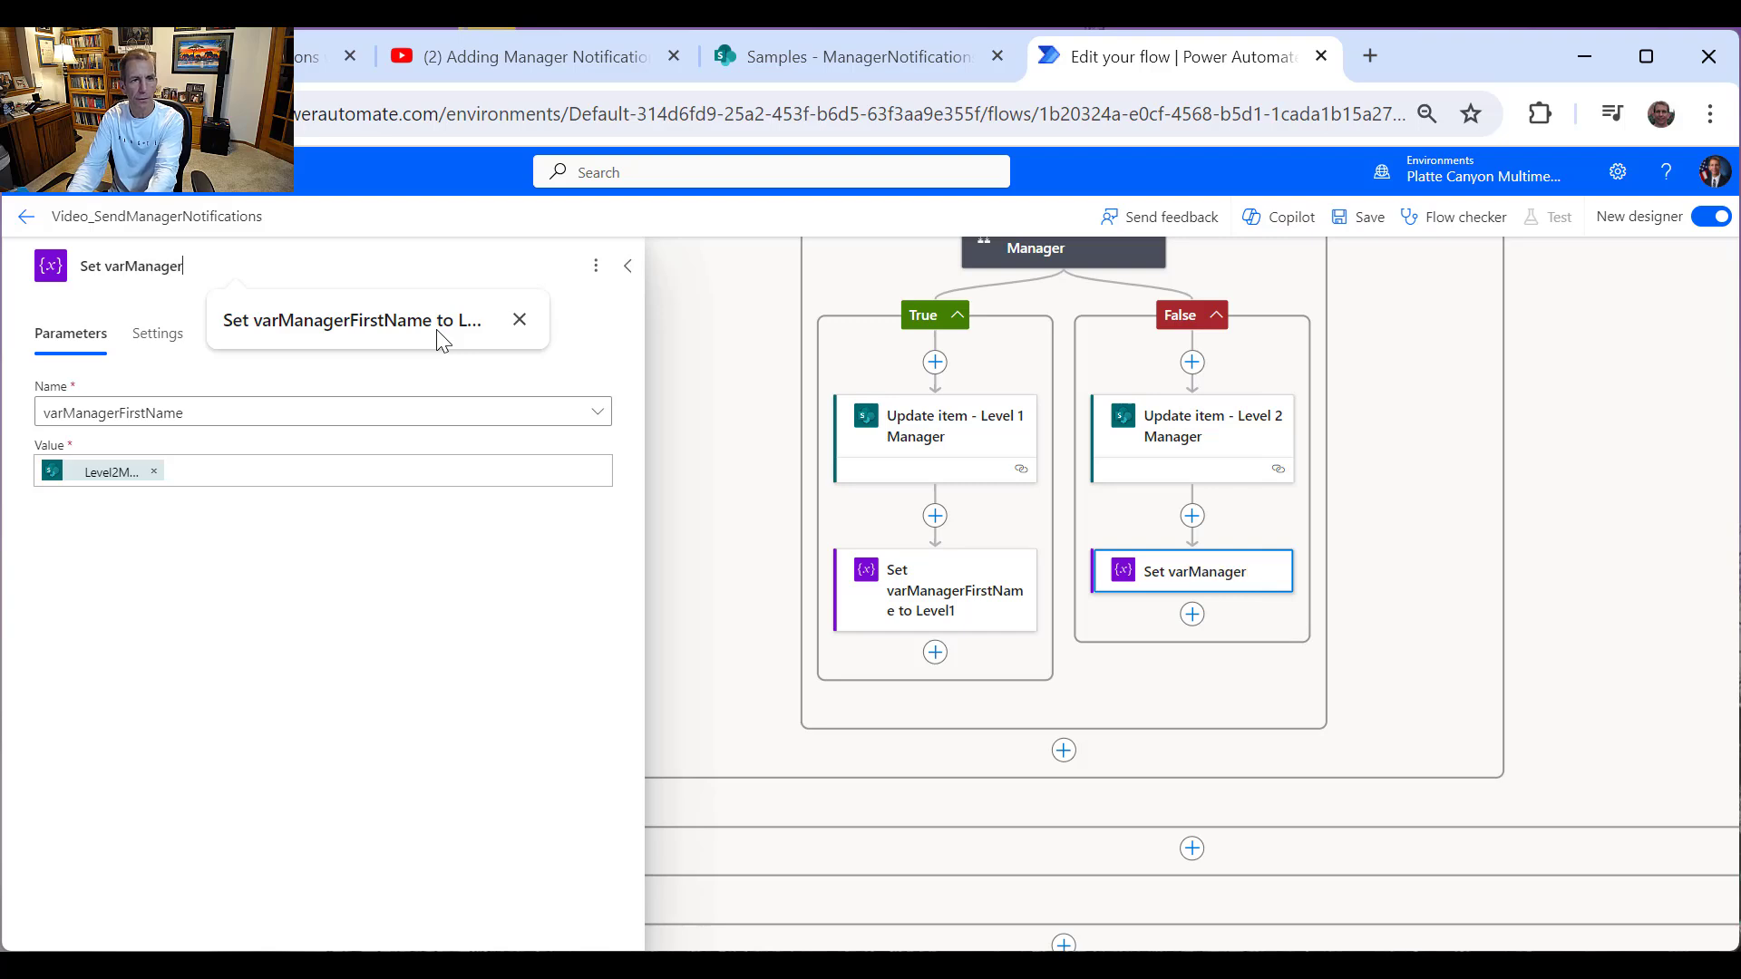
type("FirstNam")
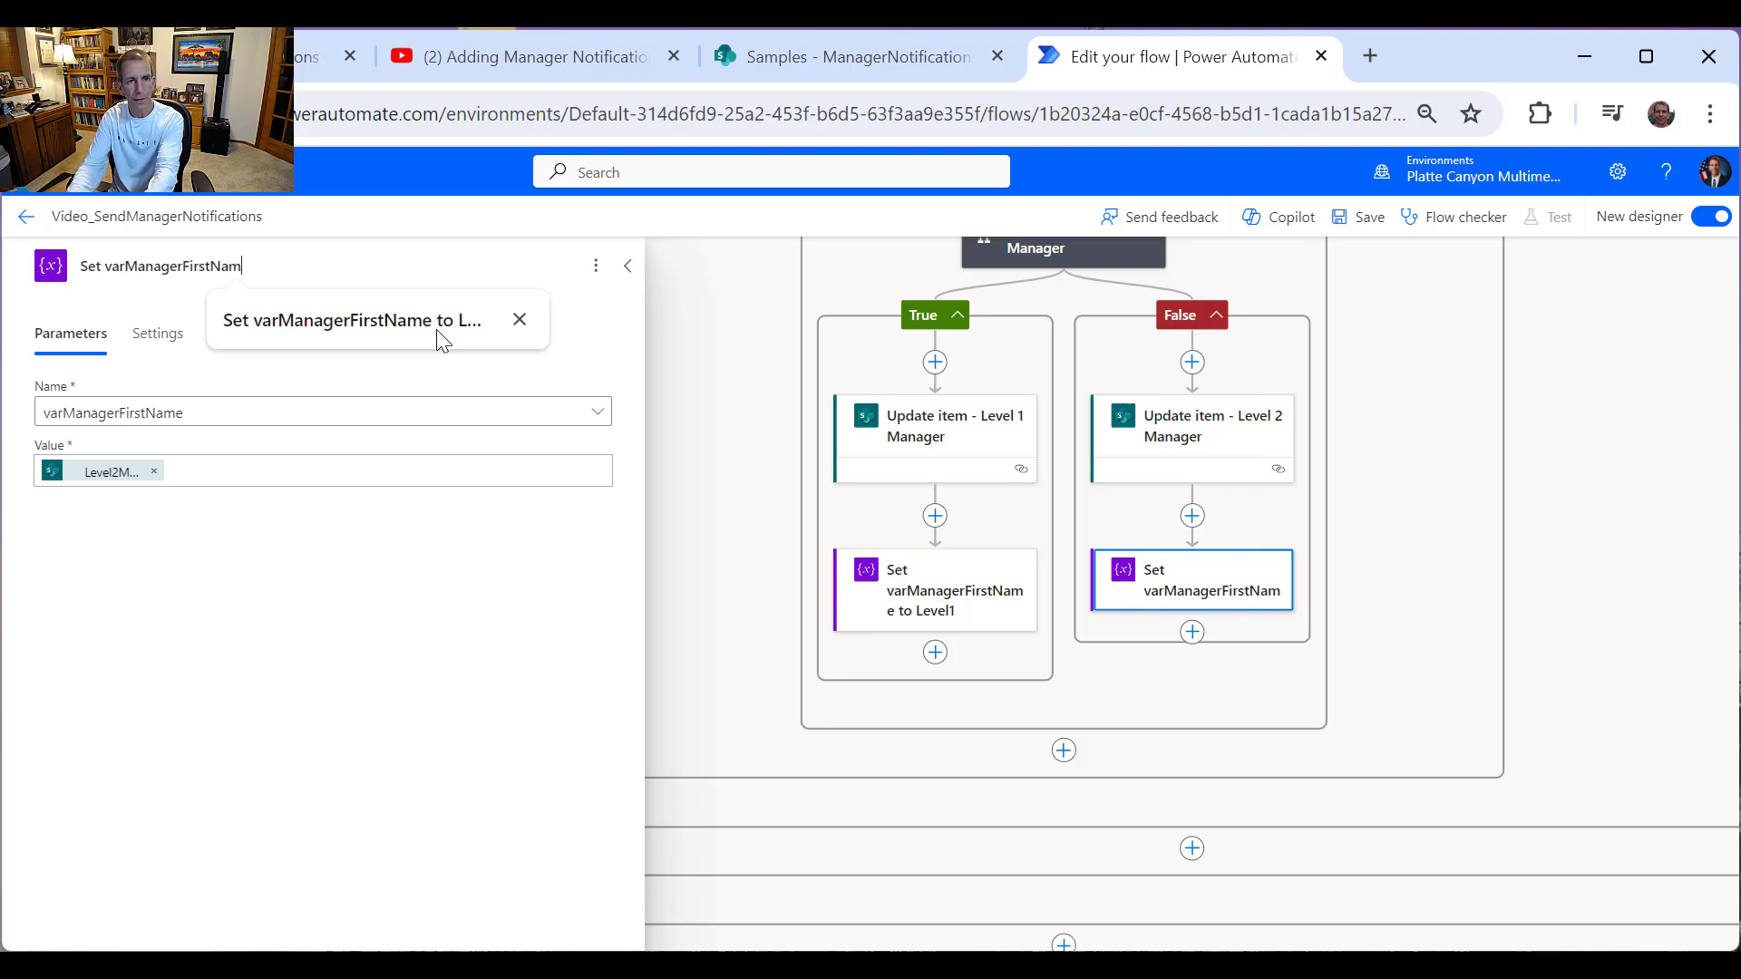
type("e to Level")
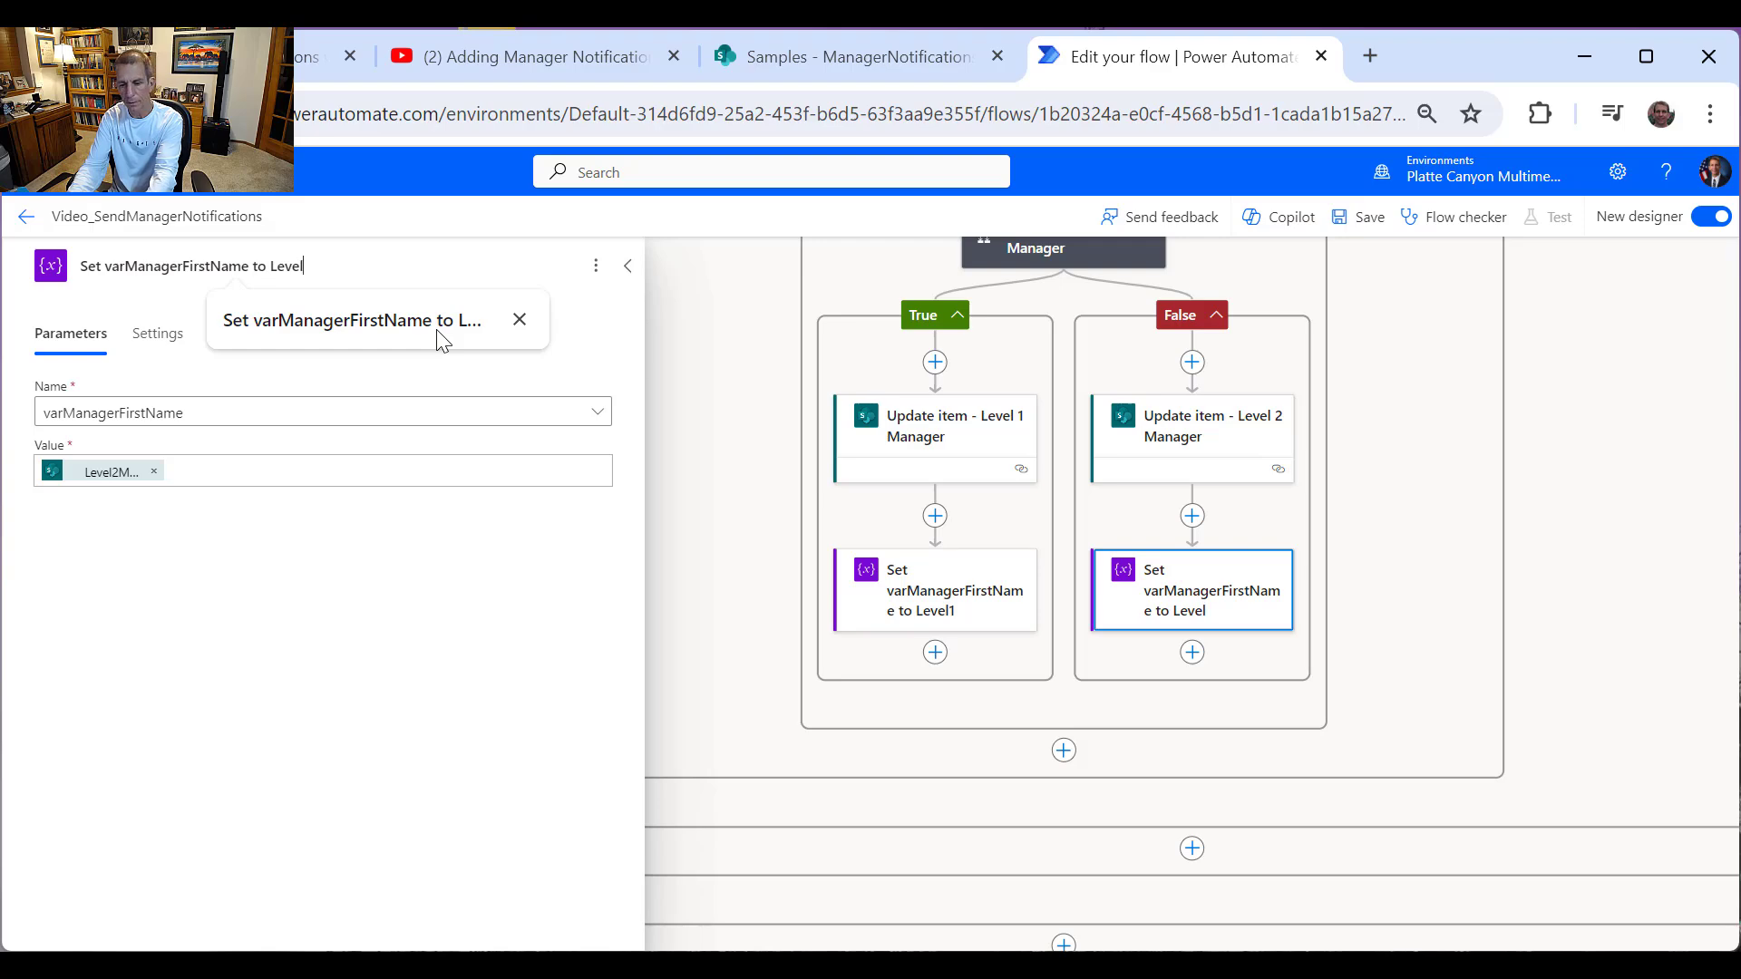
type("2")
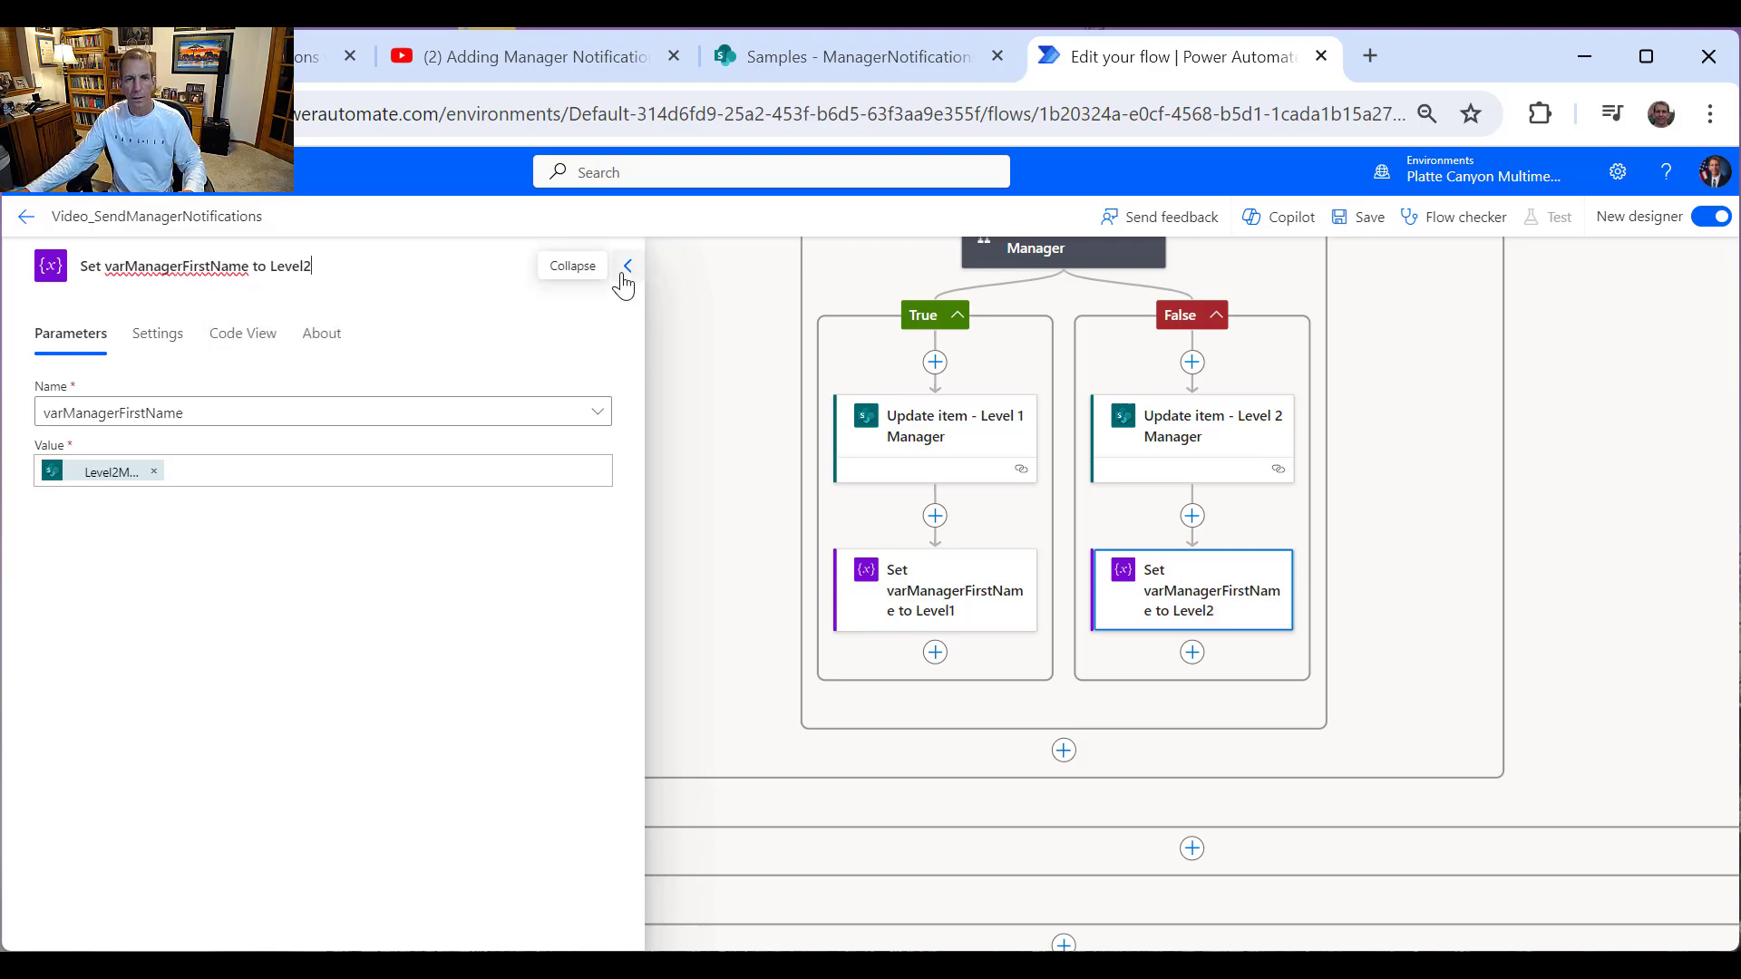
left_click(625, 270)
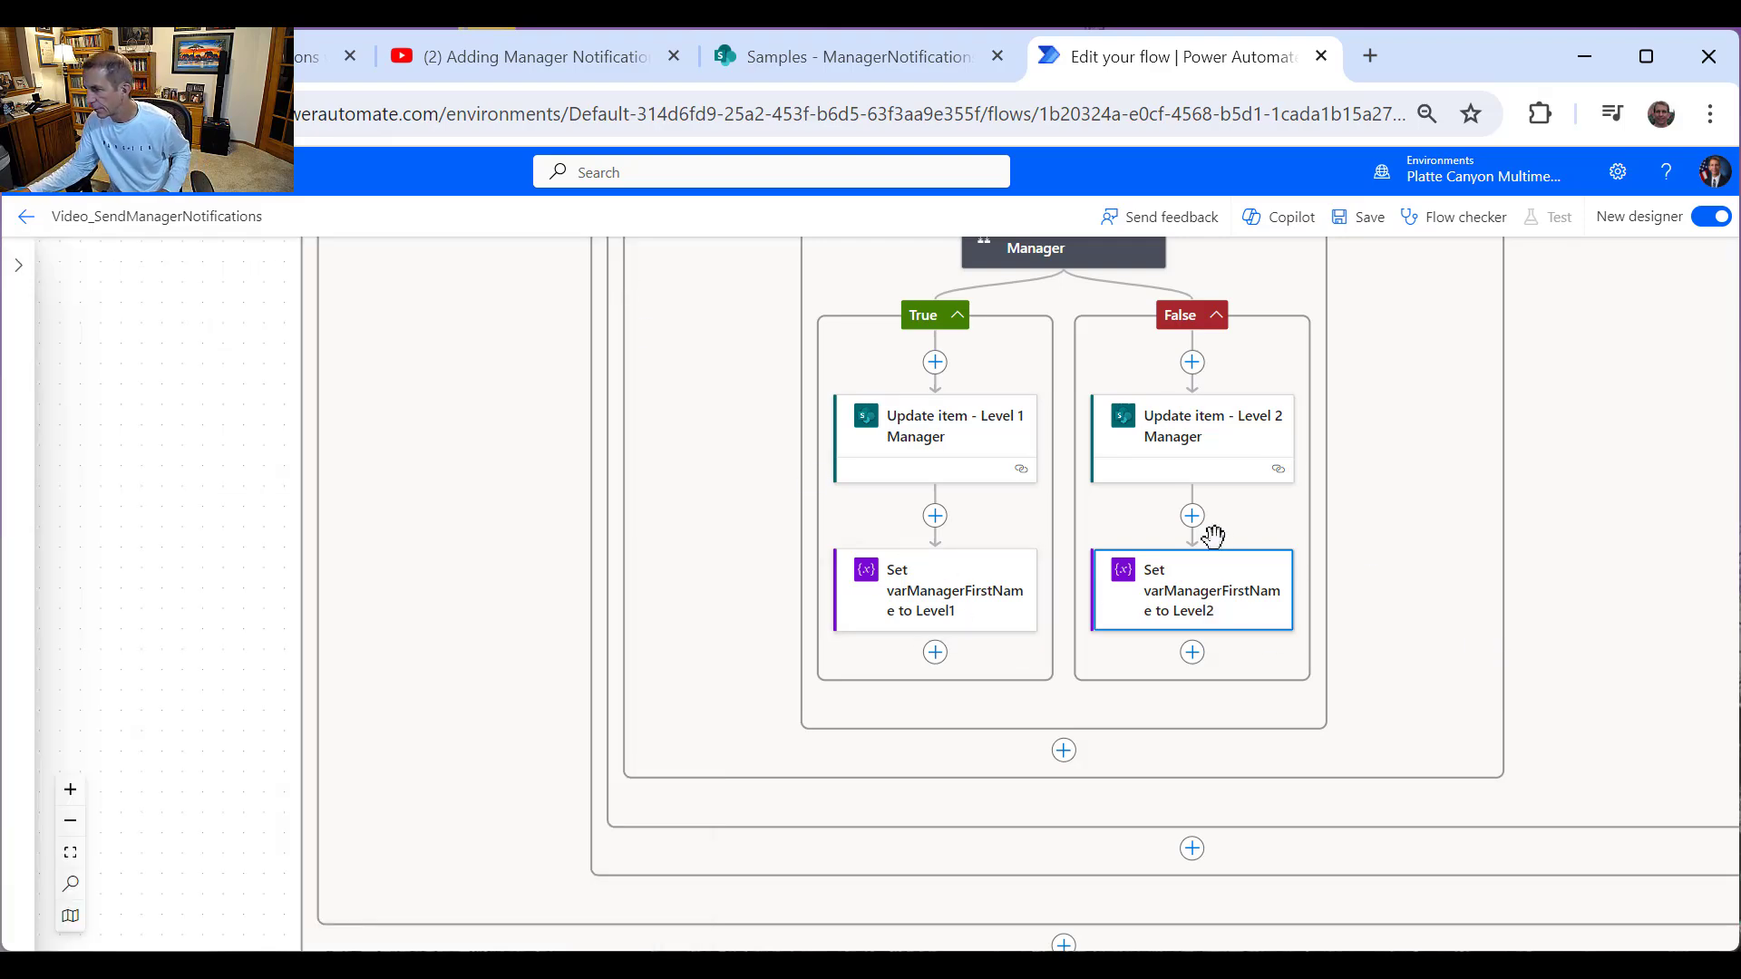
Step: Save the flow and check the items in the ManagerNotifications SharePoint list
scroll(1224, 553, "down", 2)
scroll(1238, 567, "up", 5)
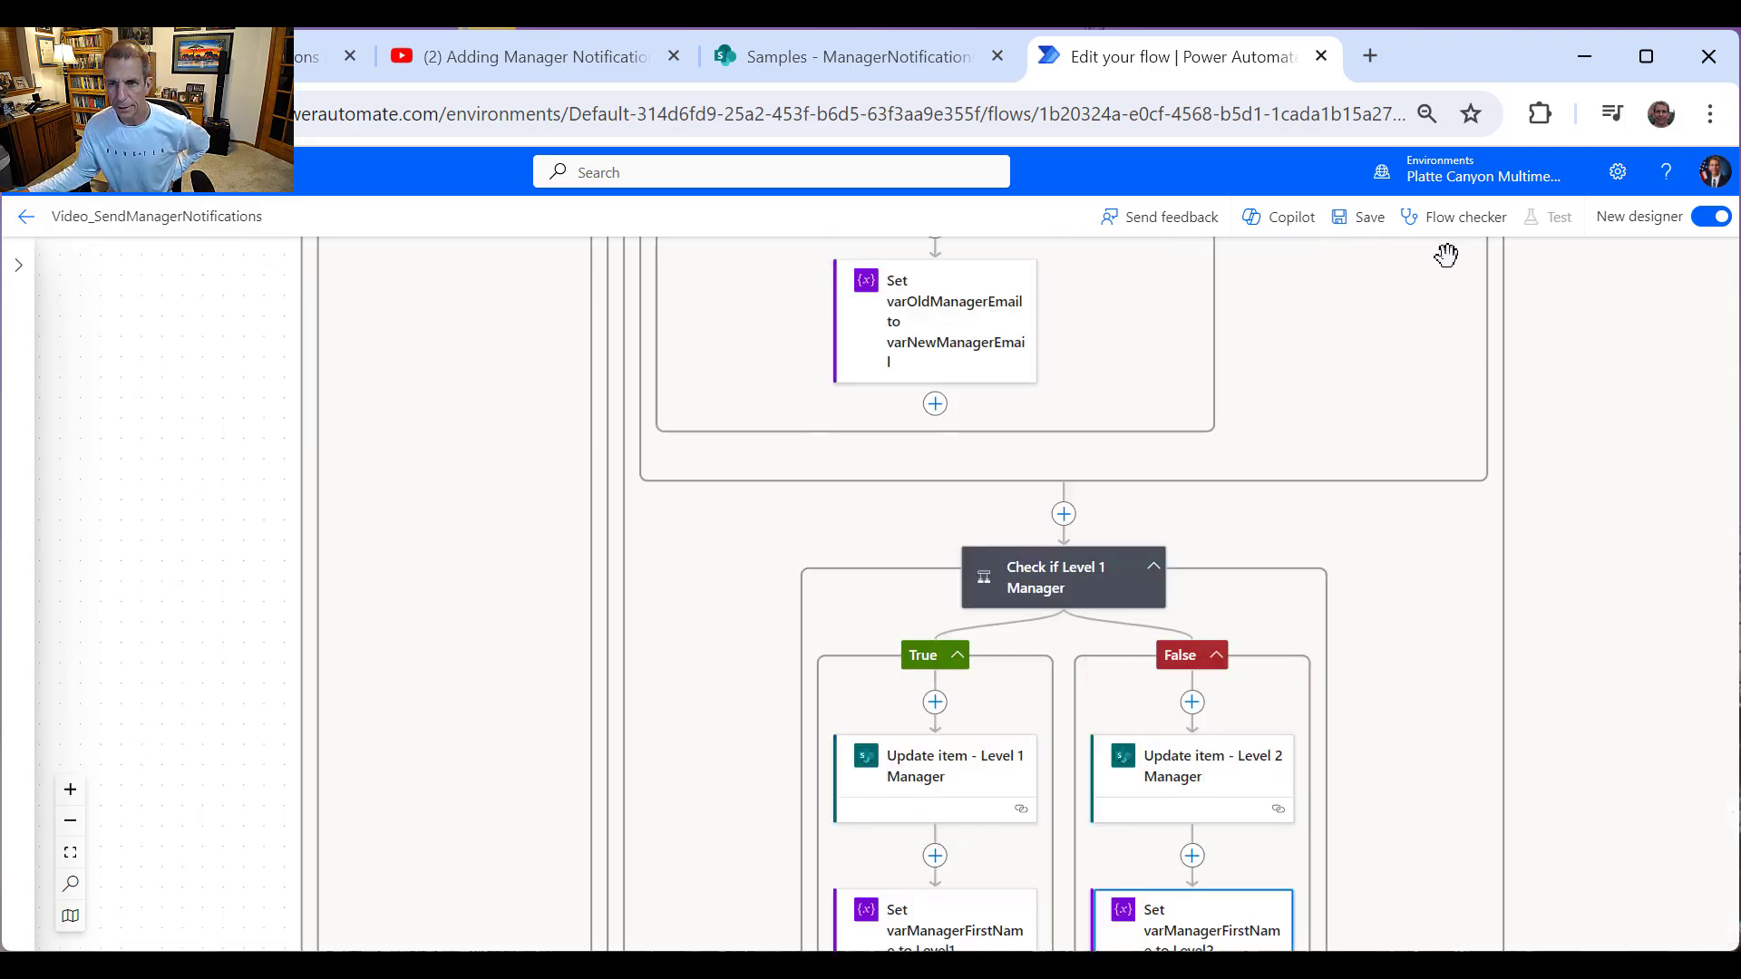
left_click(1365, 217)
scroll(1686, 495, "down", 5)
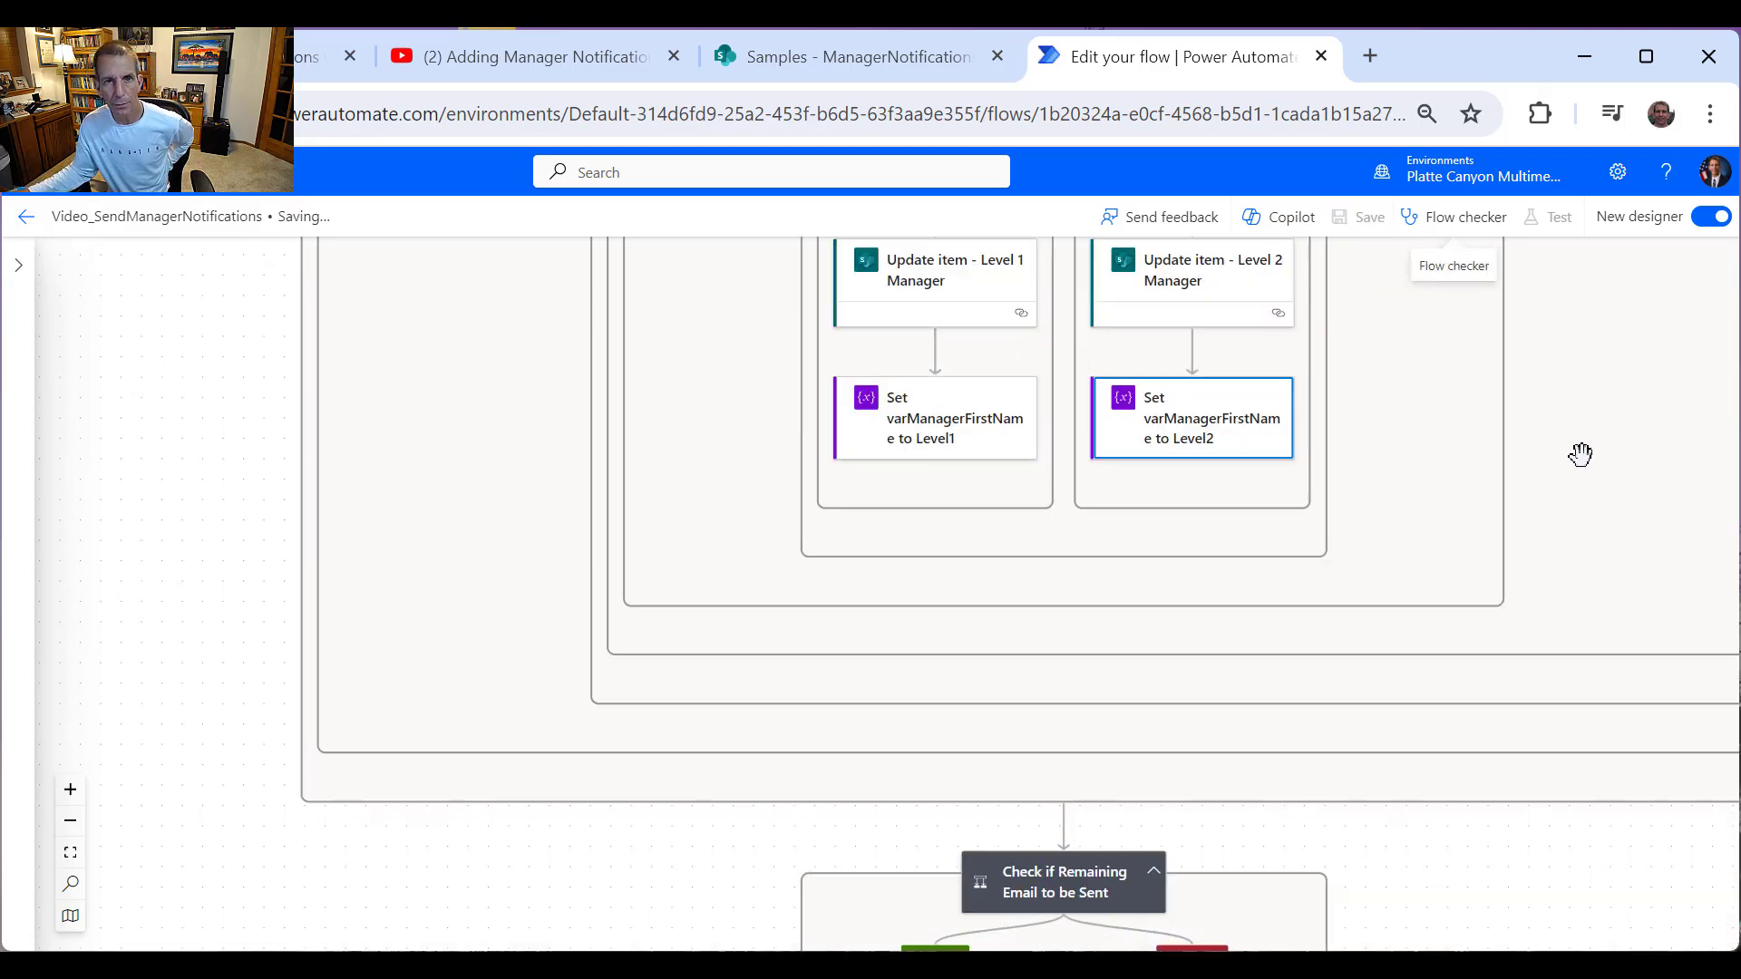
left_click(792, 56)
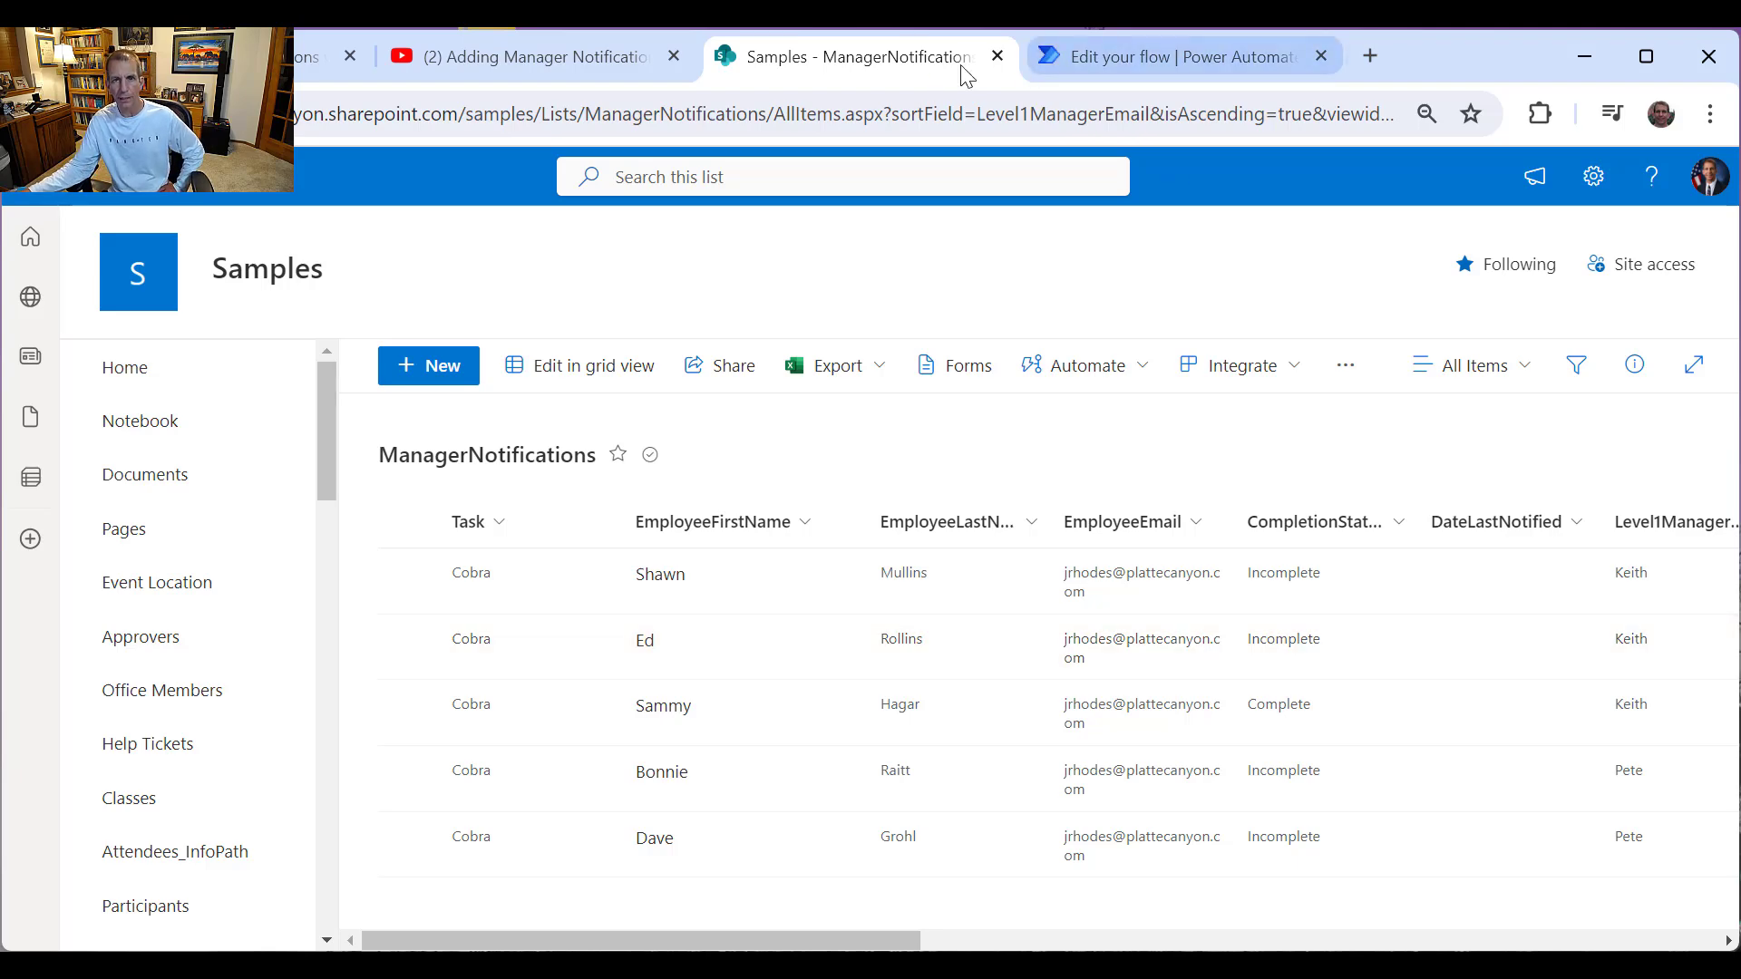
left_click(1115, 56)
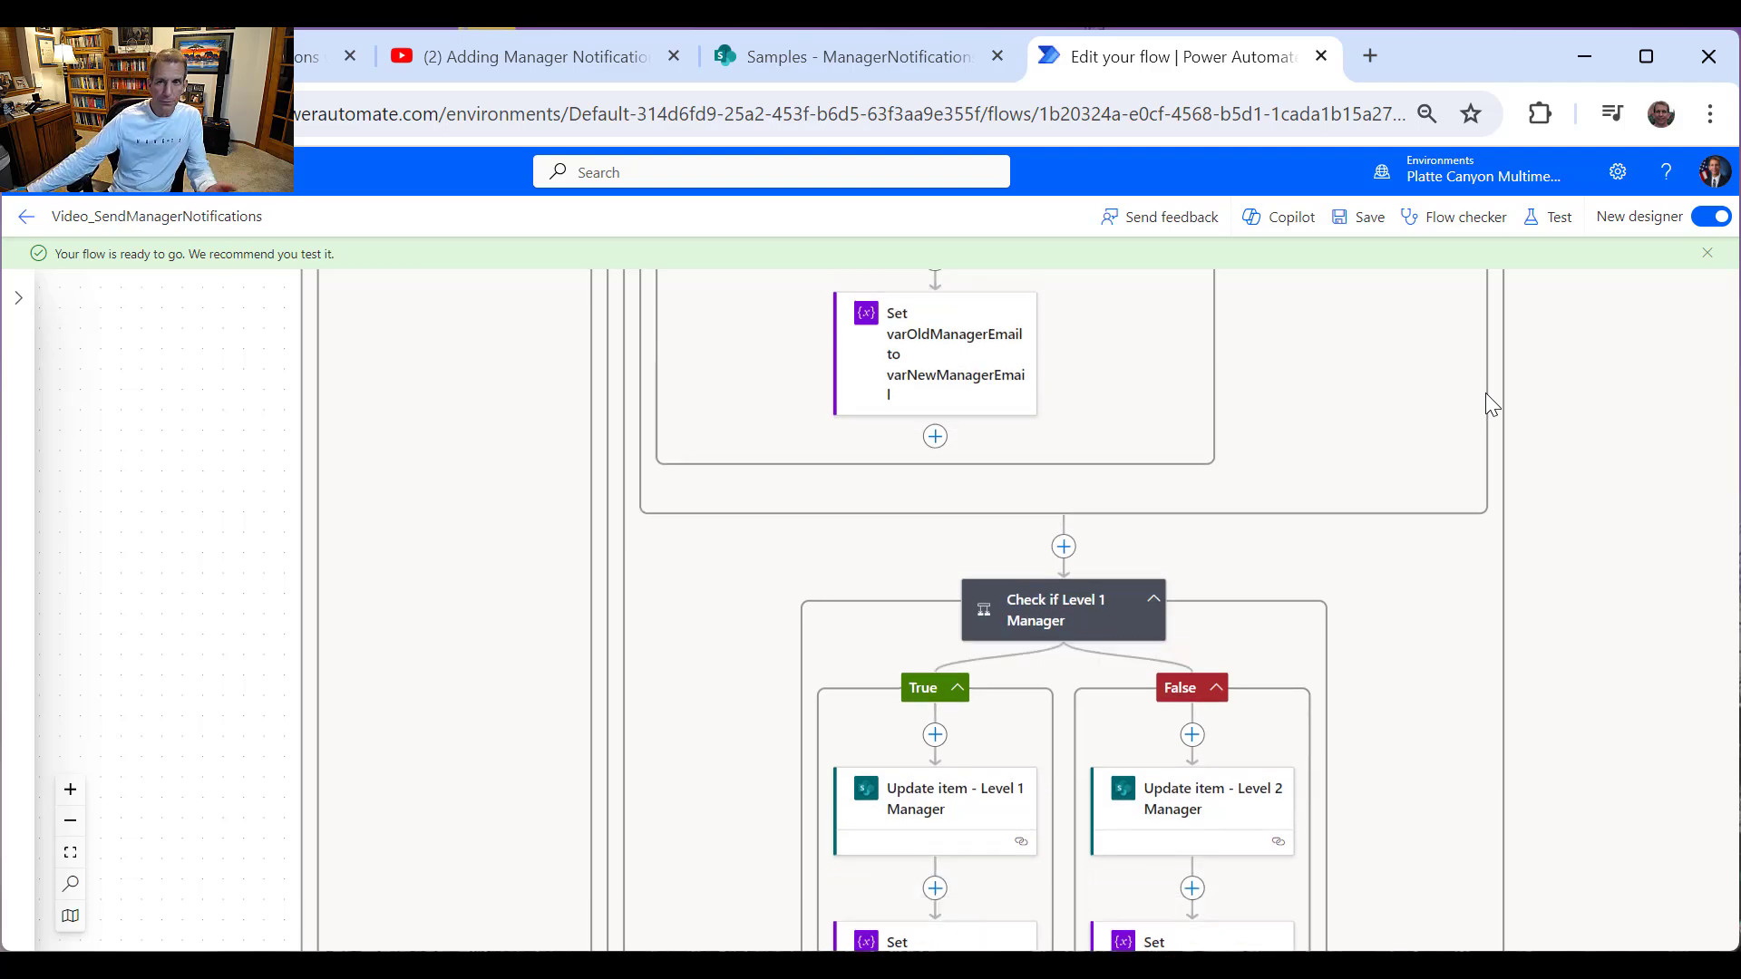
Step: Run a manual test of the Video_SendManagerNotifications flow
left_click(1544, 221)
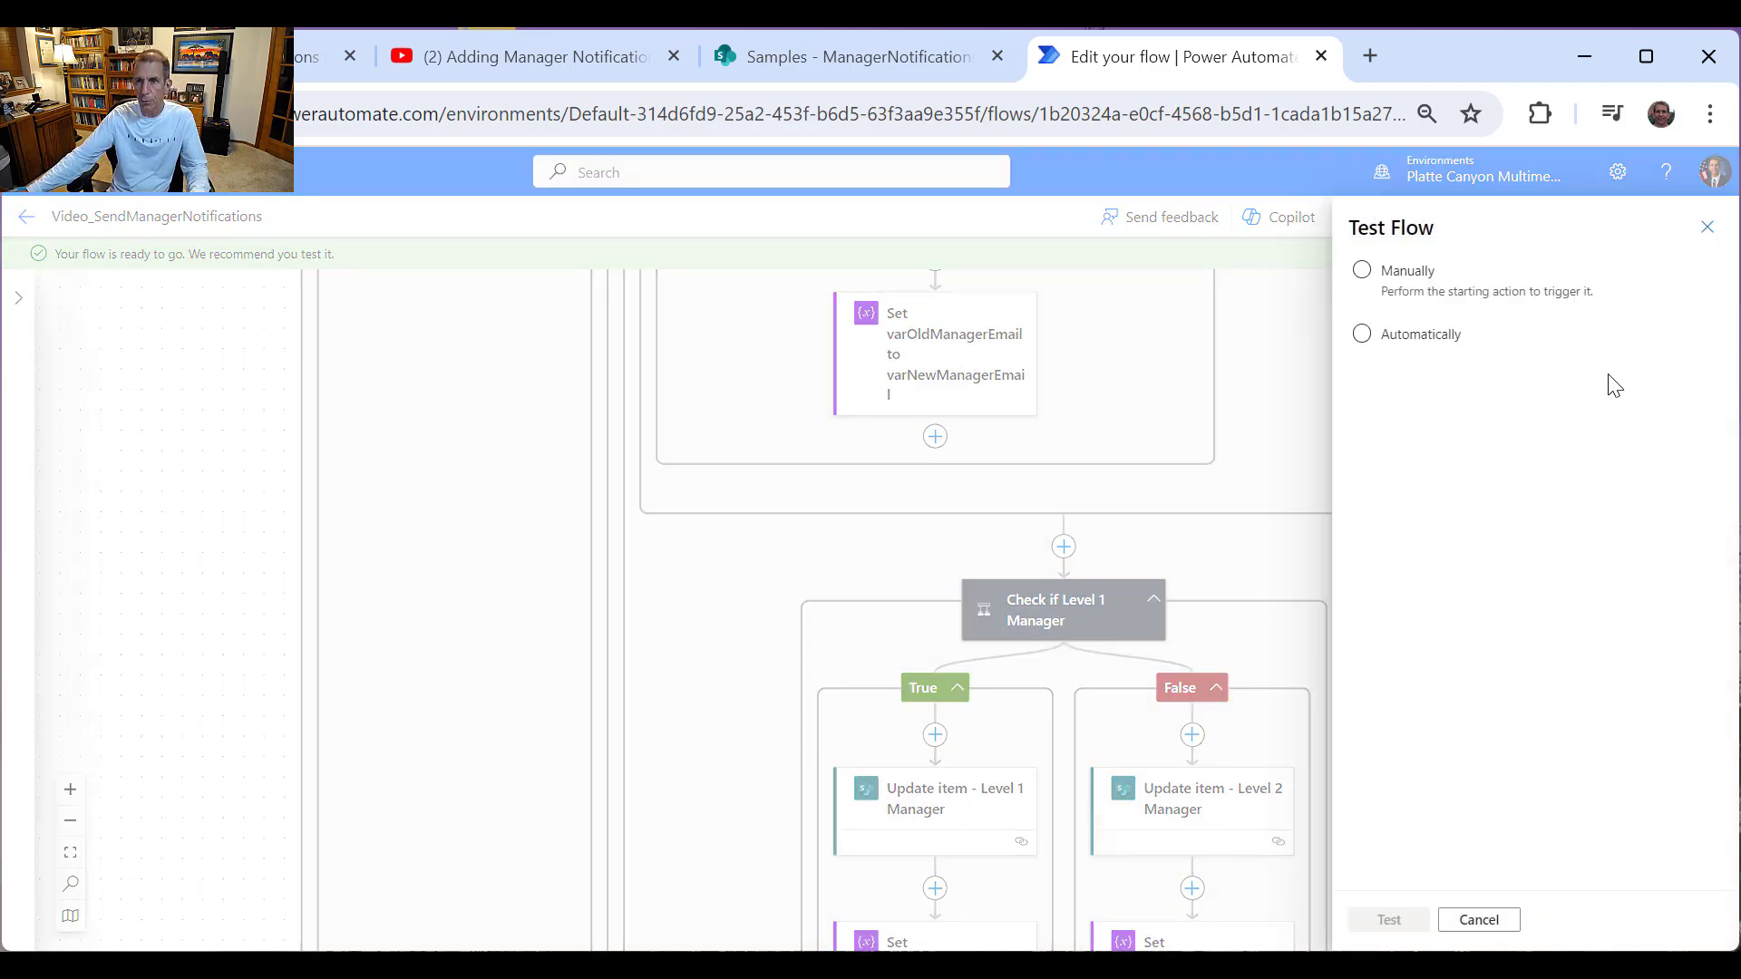
left_click(1391, 277)
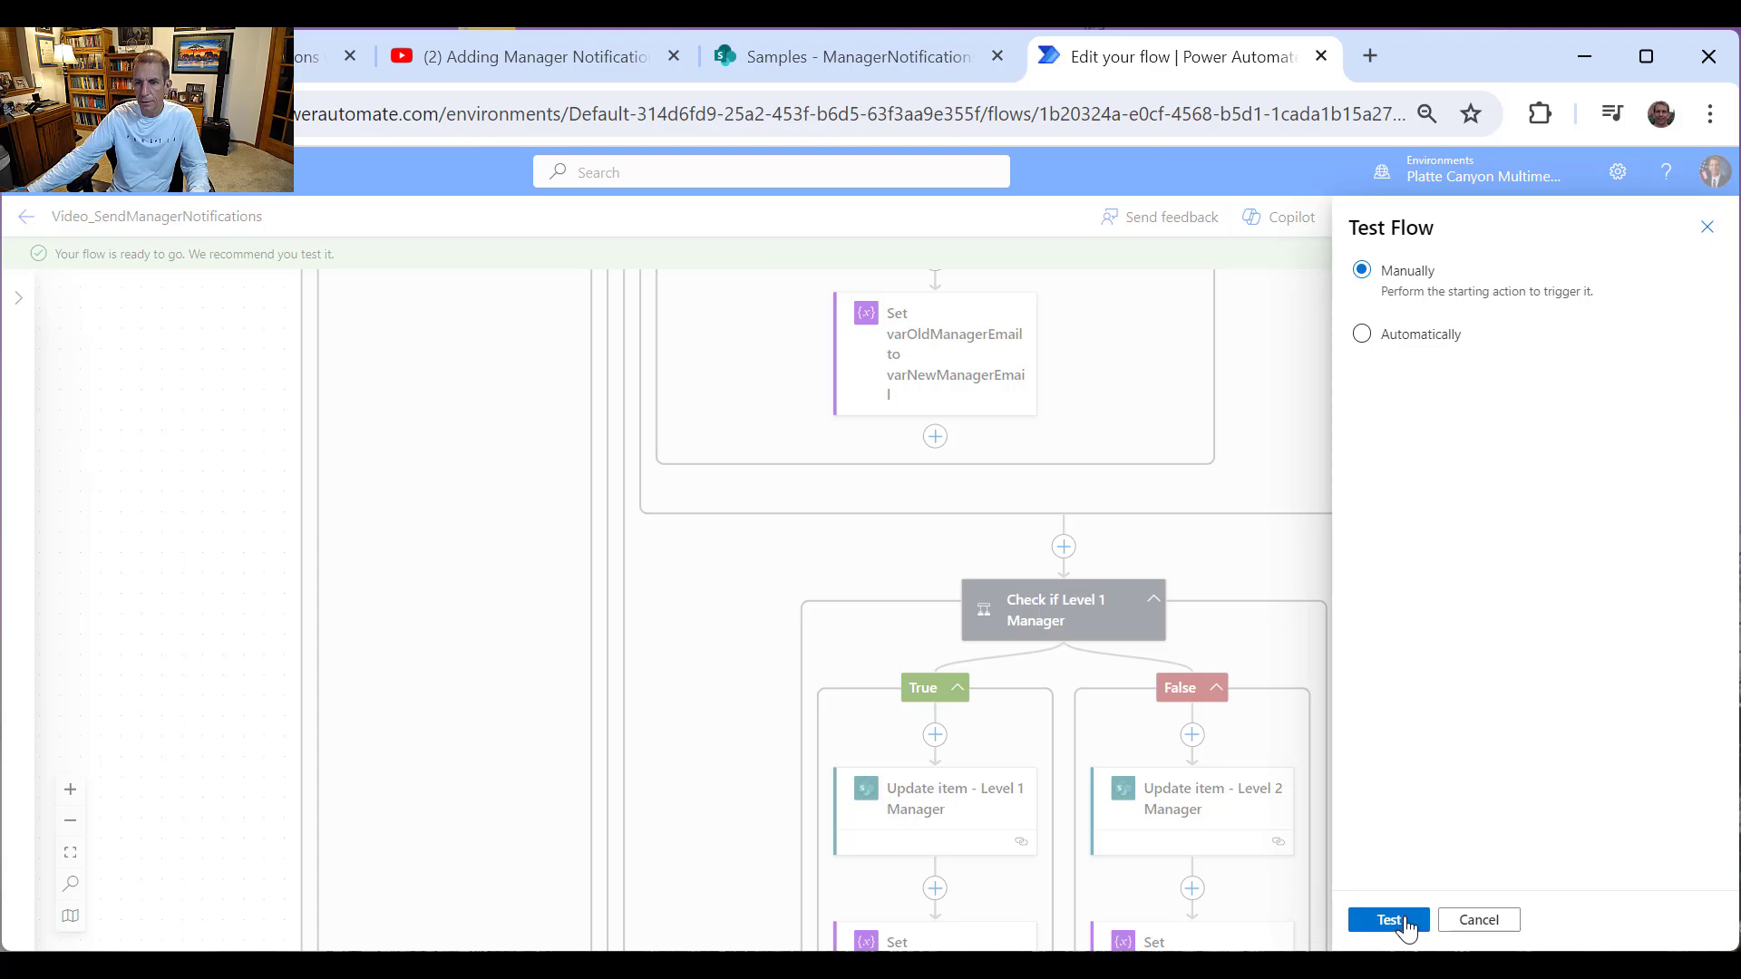
left_click(1389, 920)
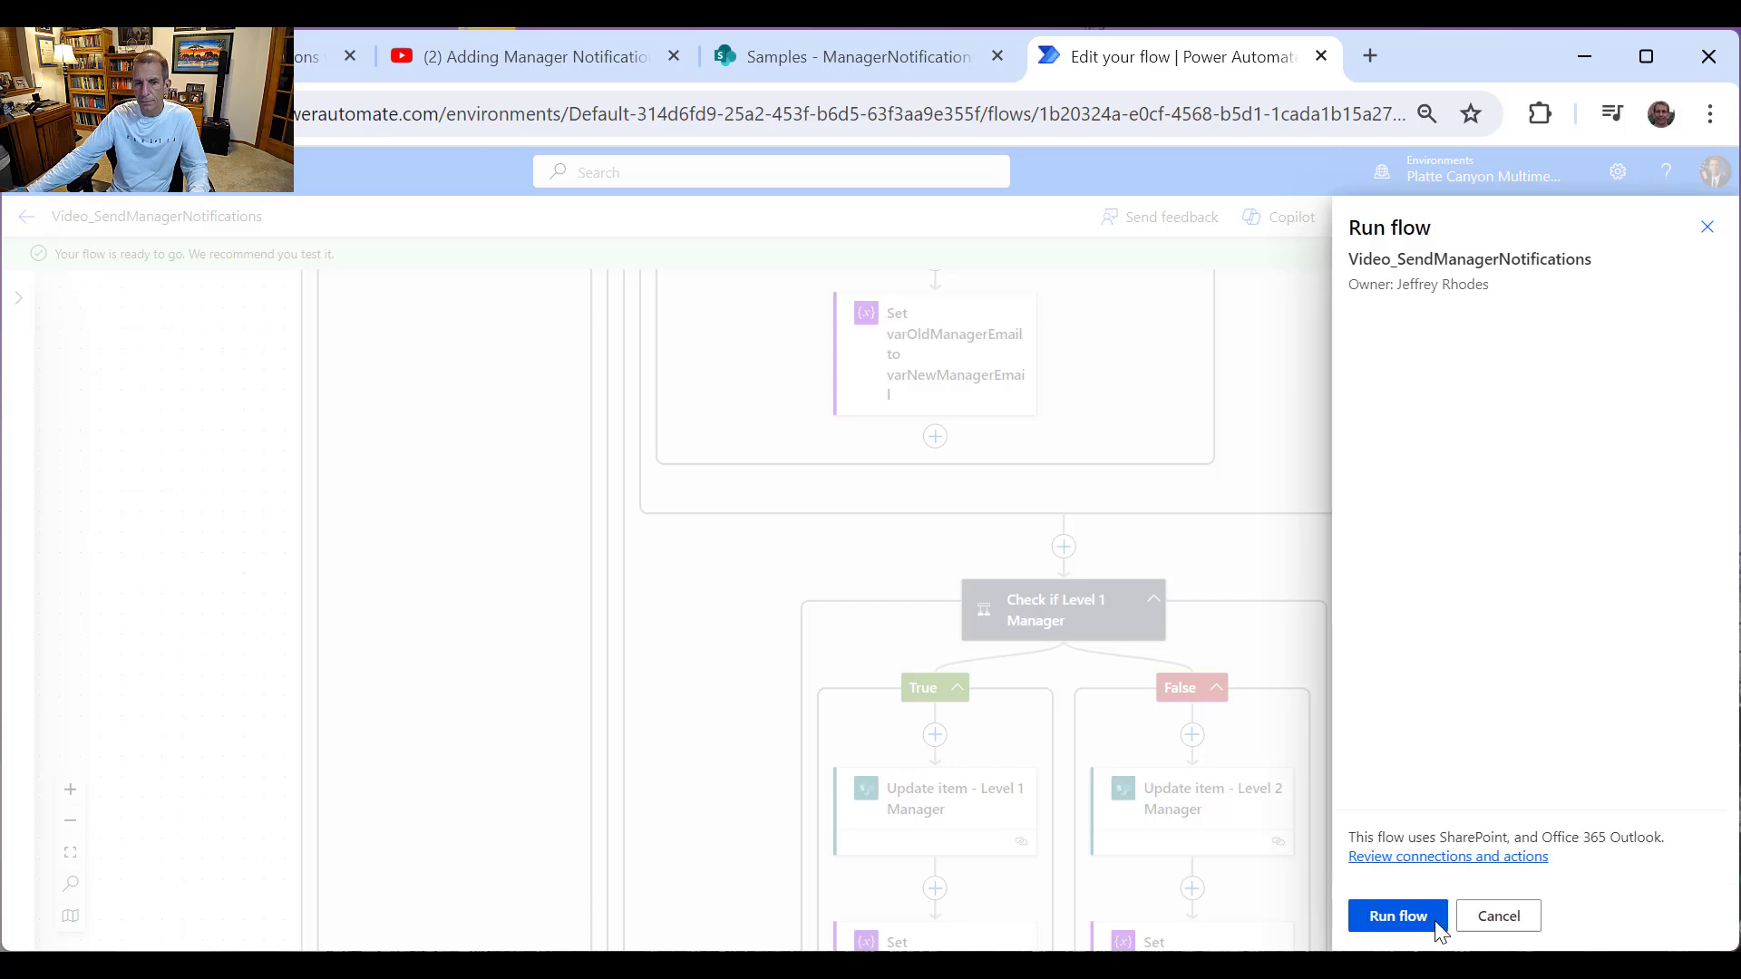
left_click(1419, 929)
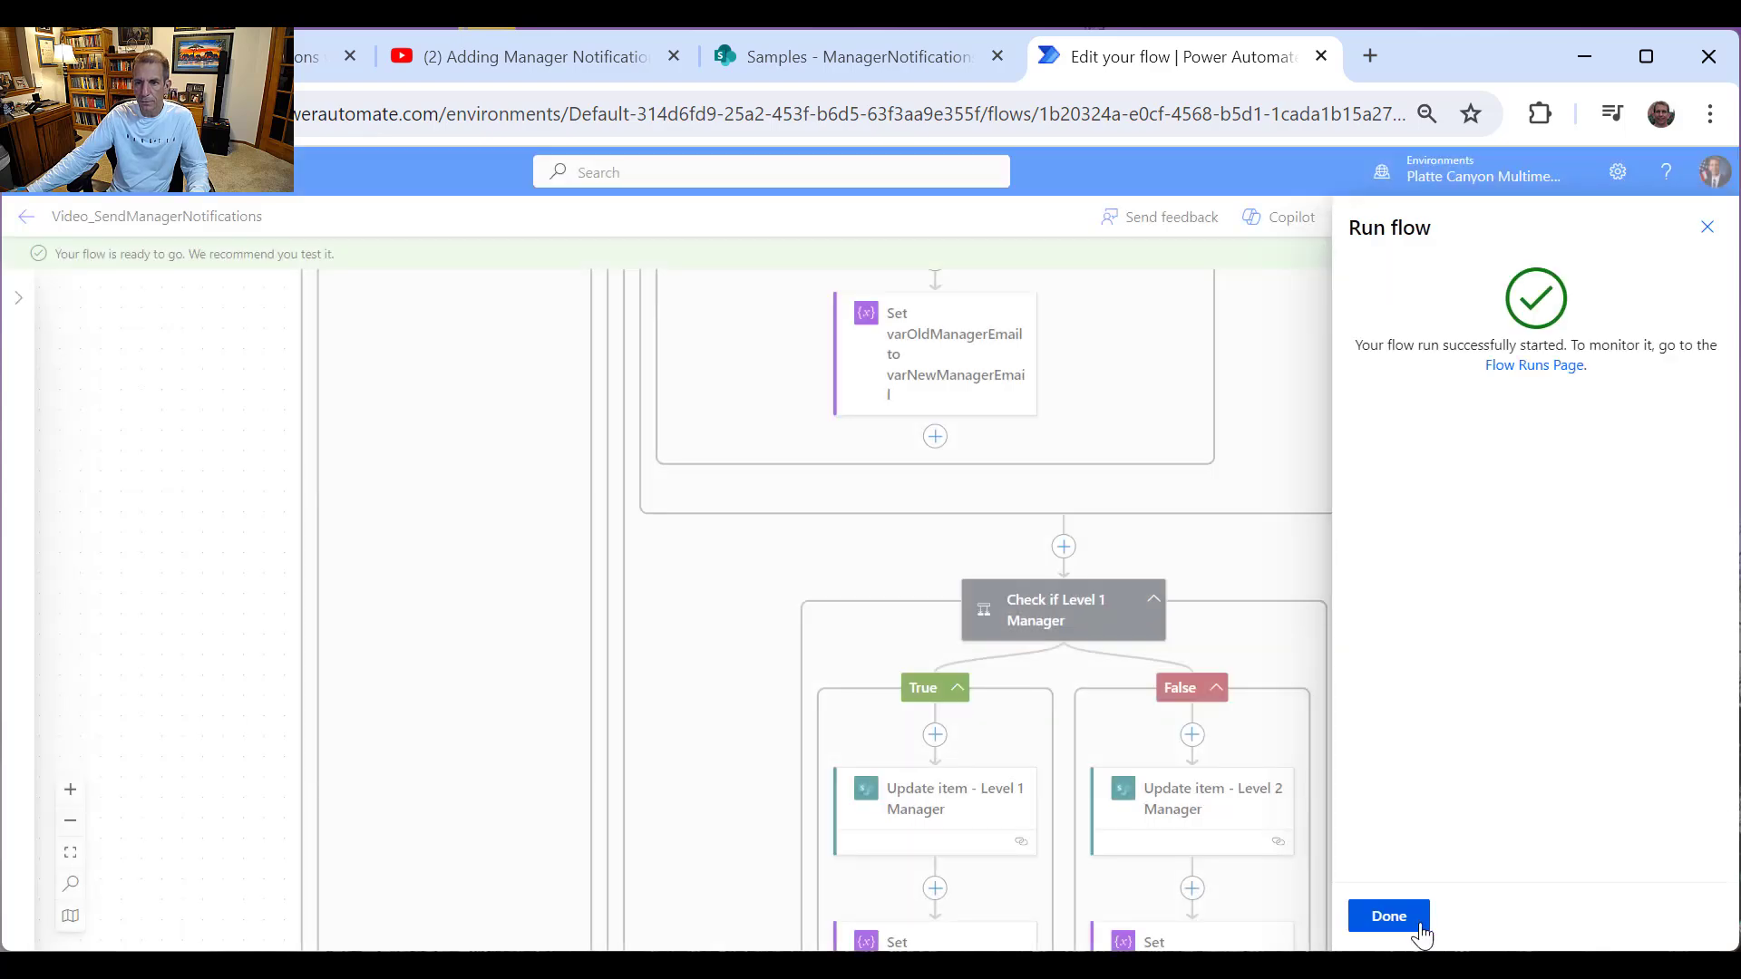
left_click(1389, 917)
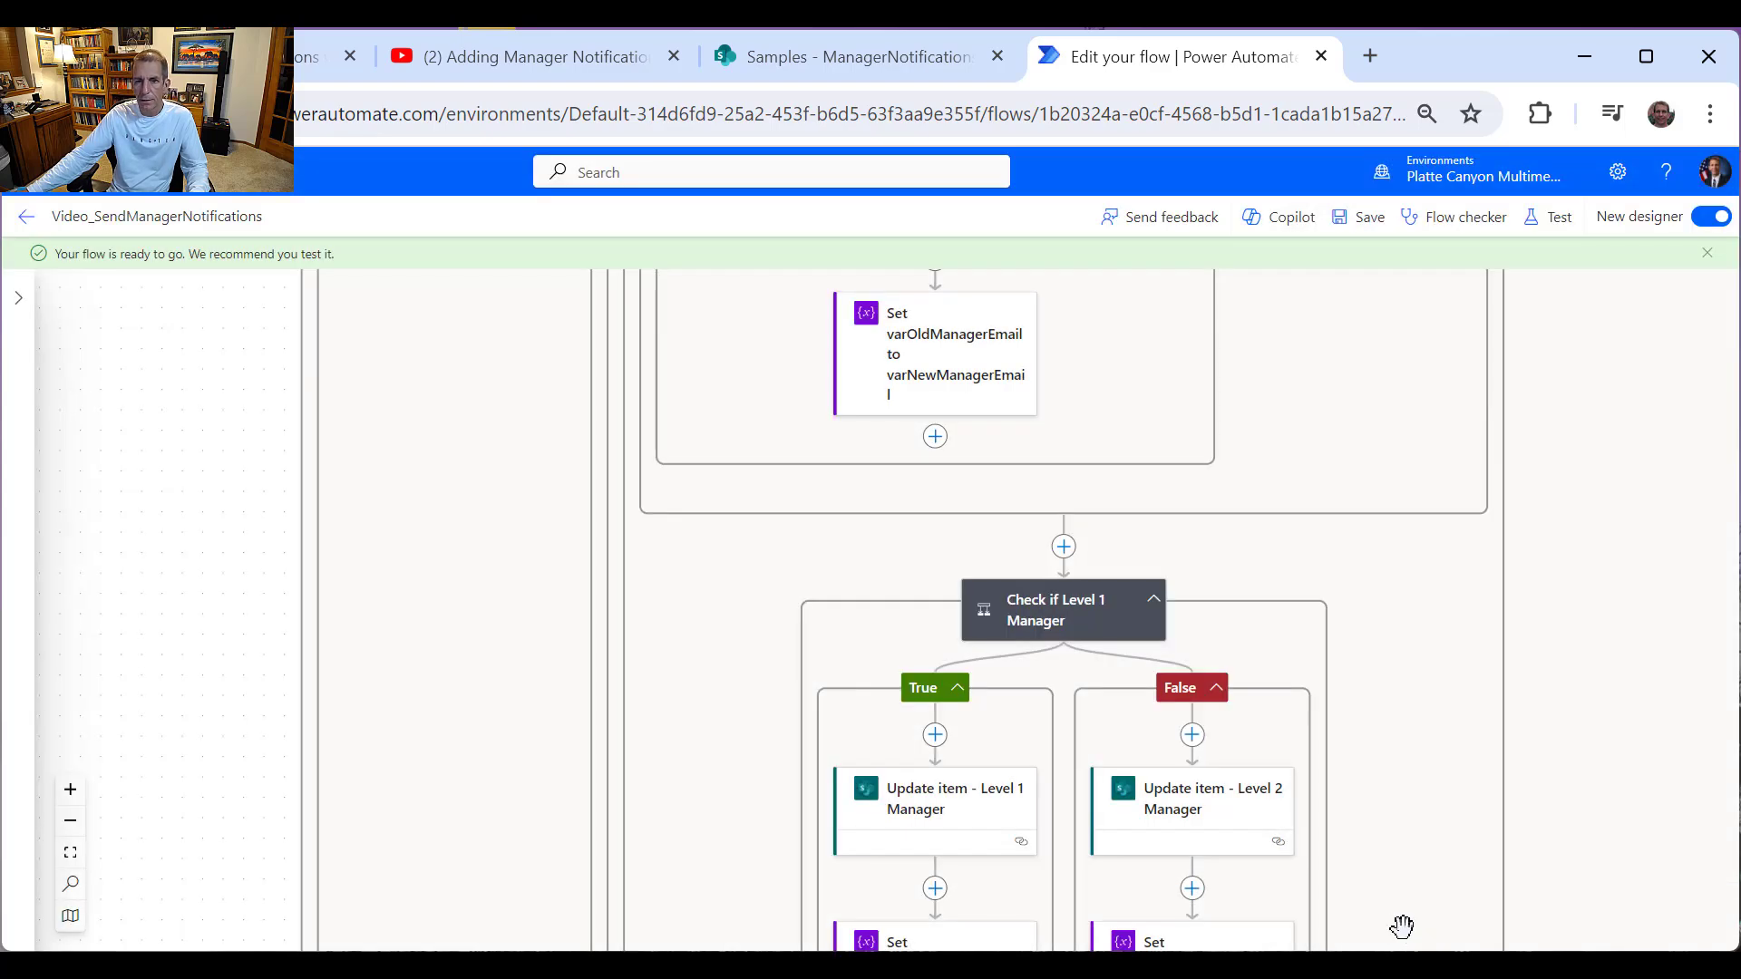
Step: Refresh the ManagerNotifications list and examine the DateLastNotified, manager and Notes columns for the flow's updates
left_click(825, 60)
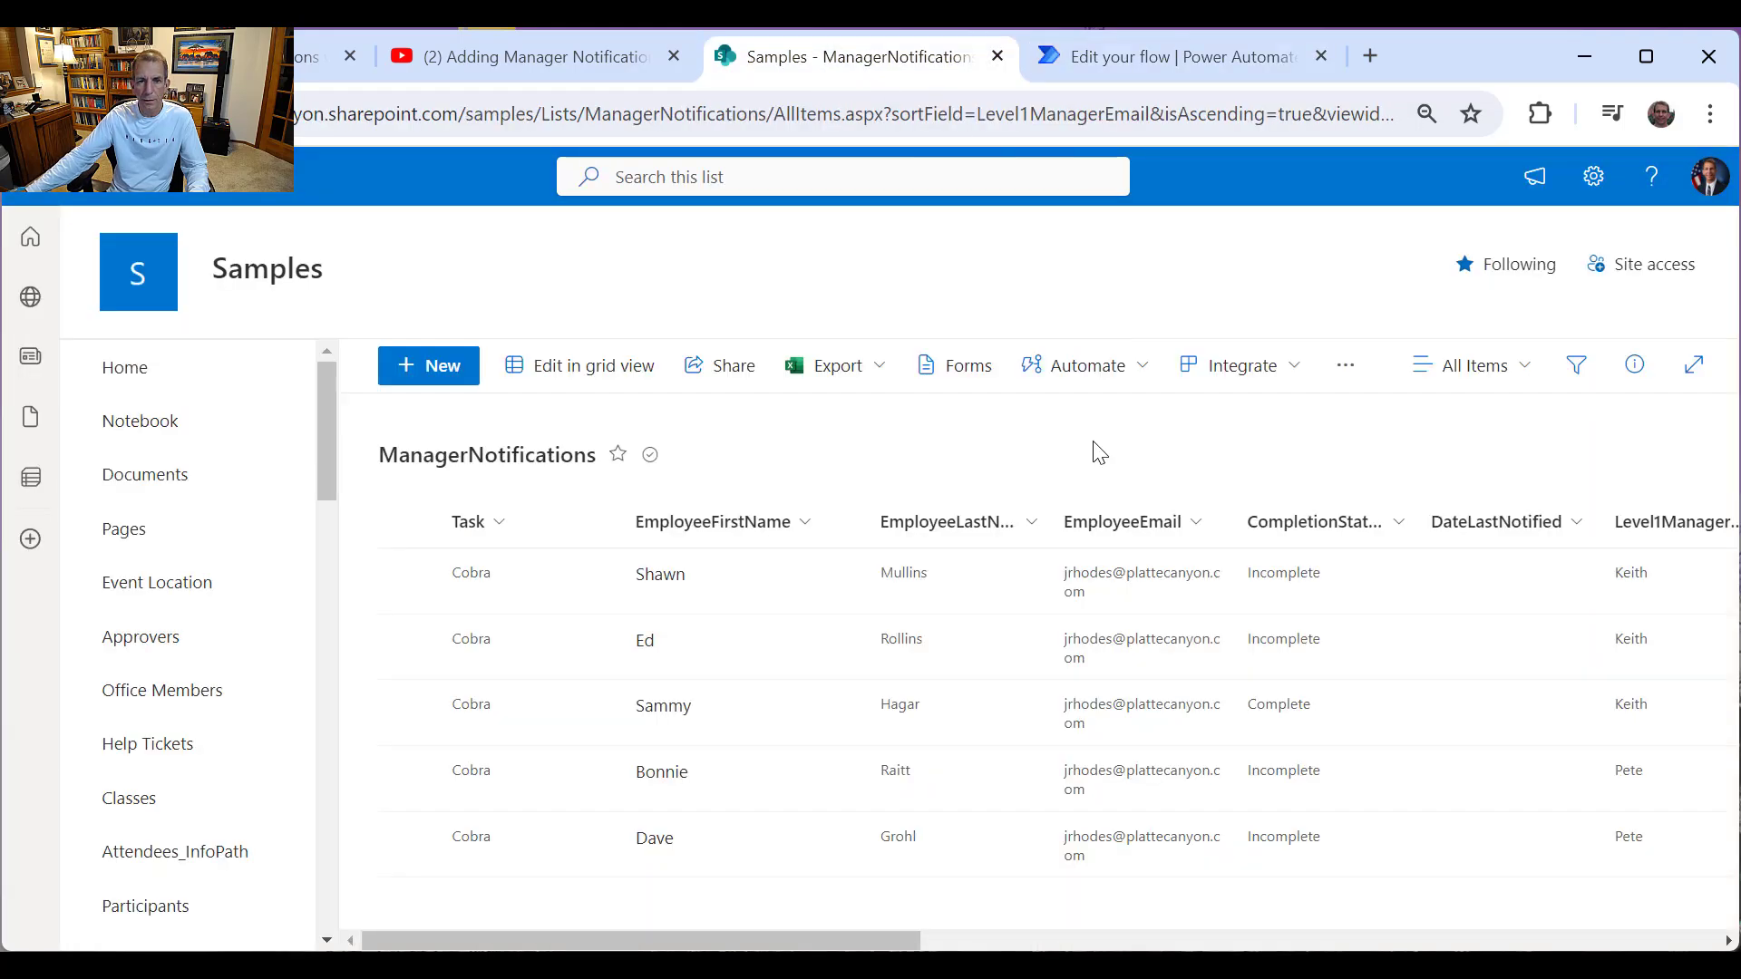
right_click(1133, 460)
left_click(1229, 556)
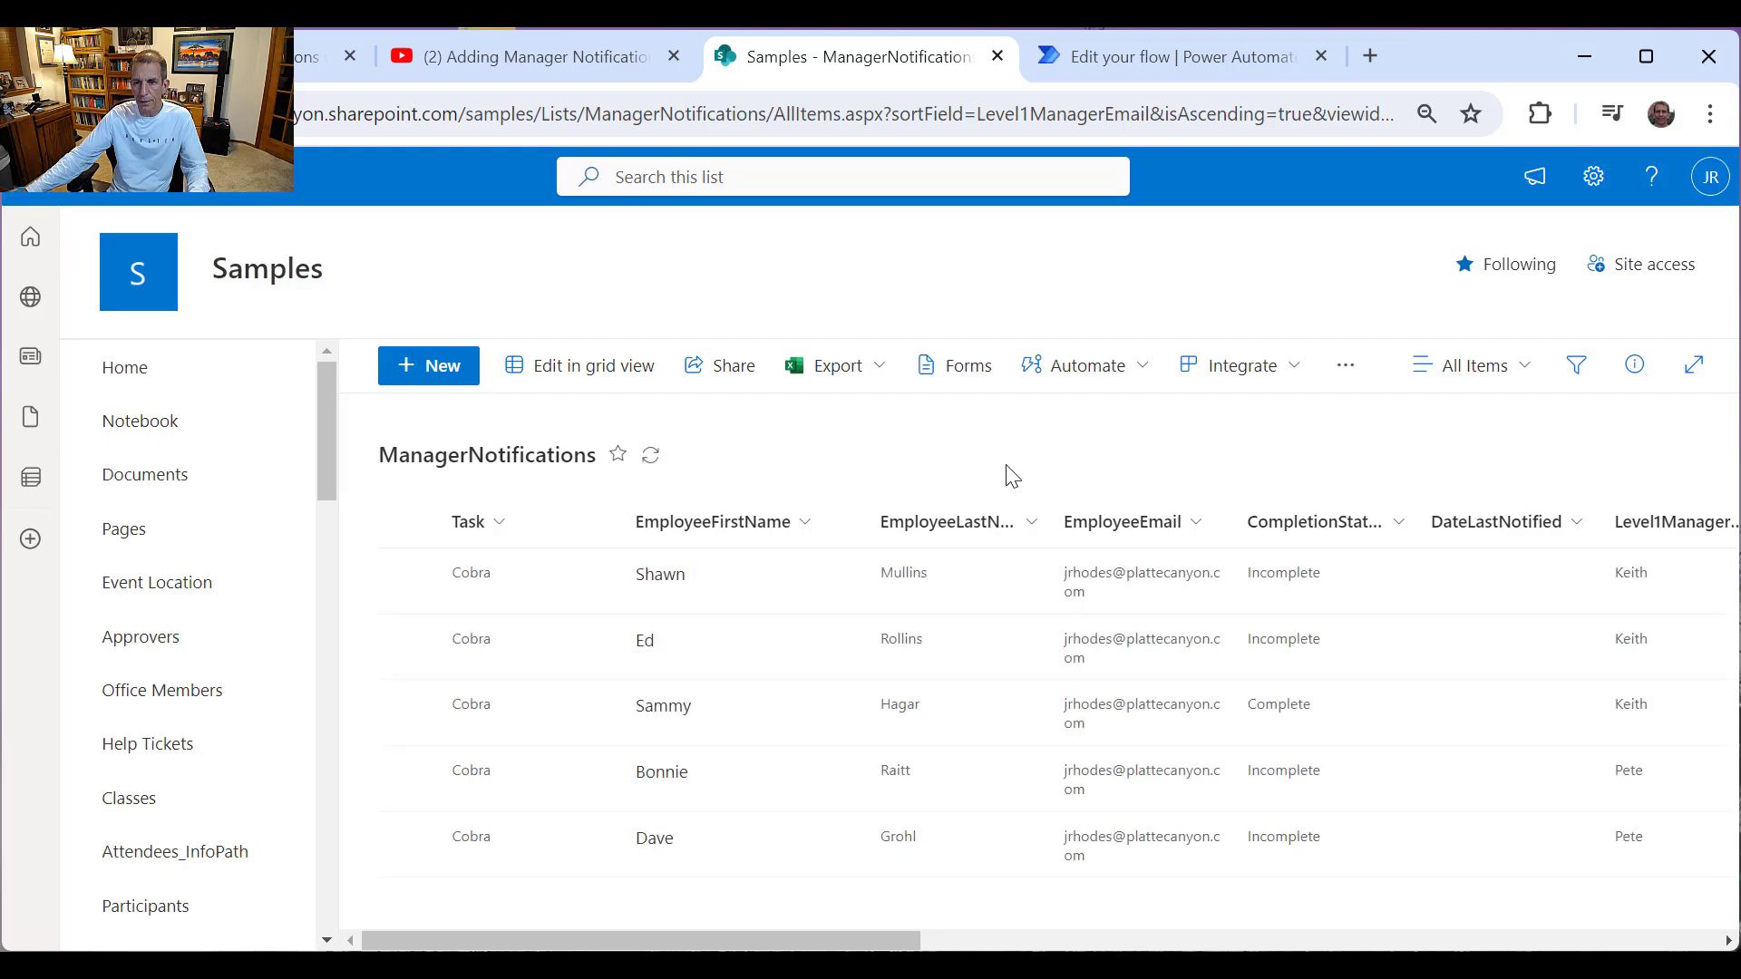
right_click(1012, 473)
left_click(1105, 570)
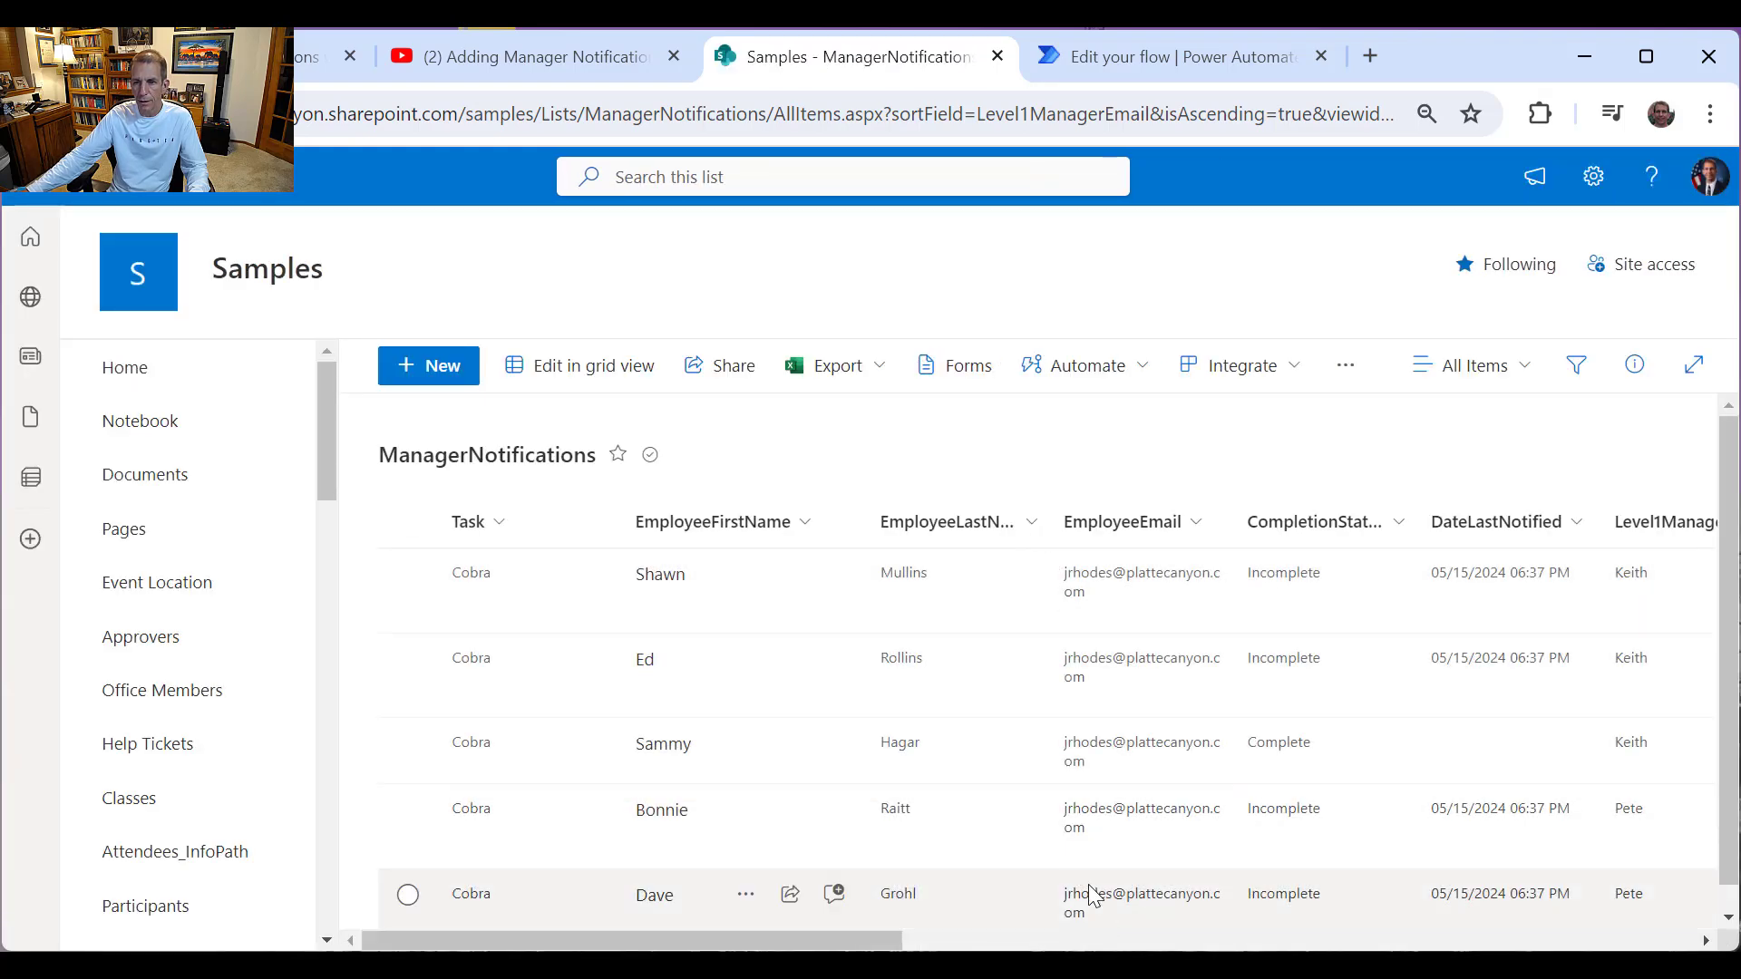
left_click_drag(885, 941, 1059, 947)
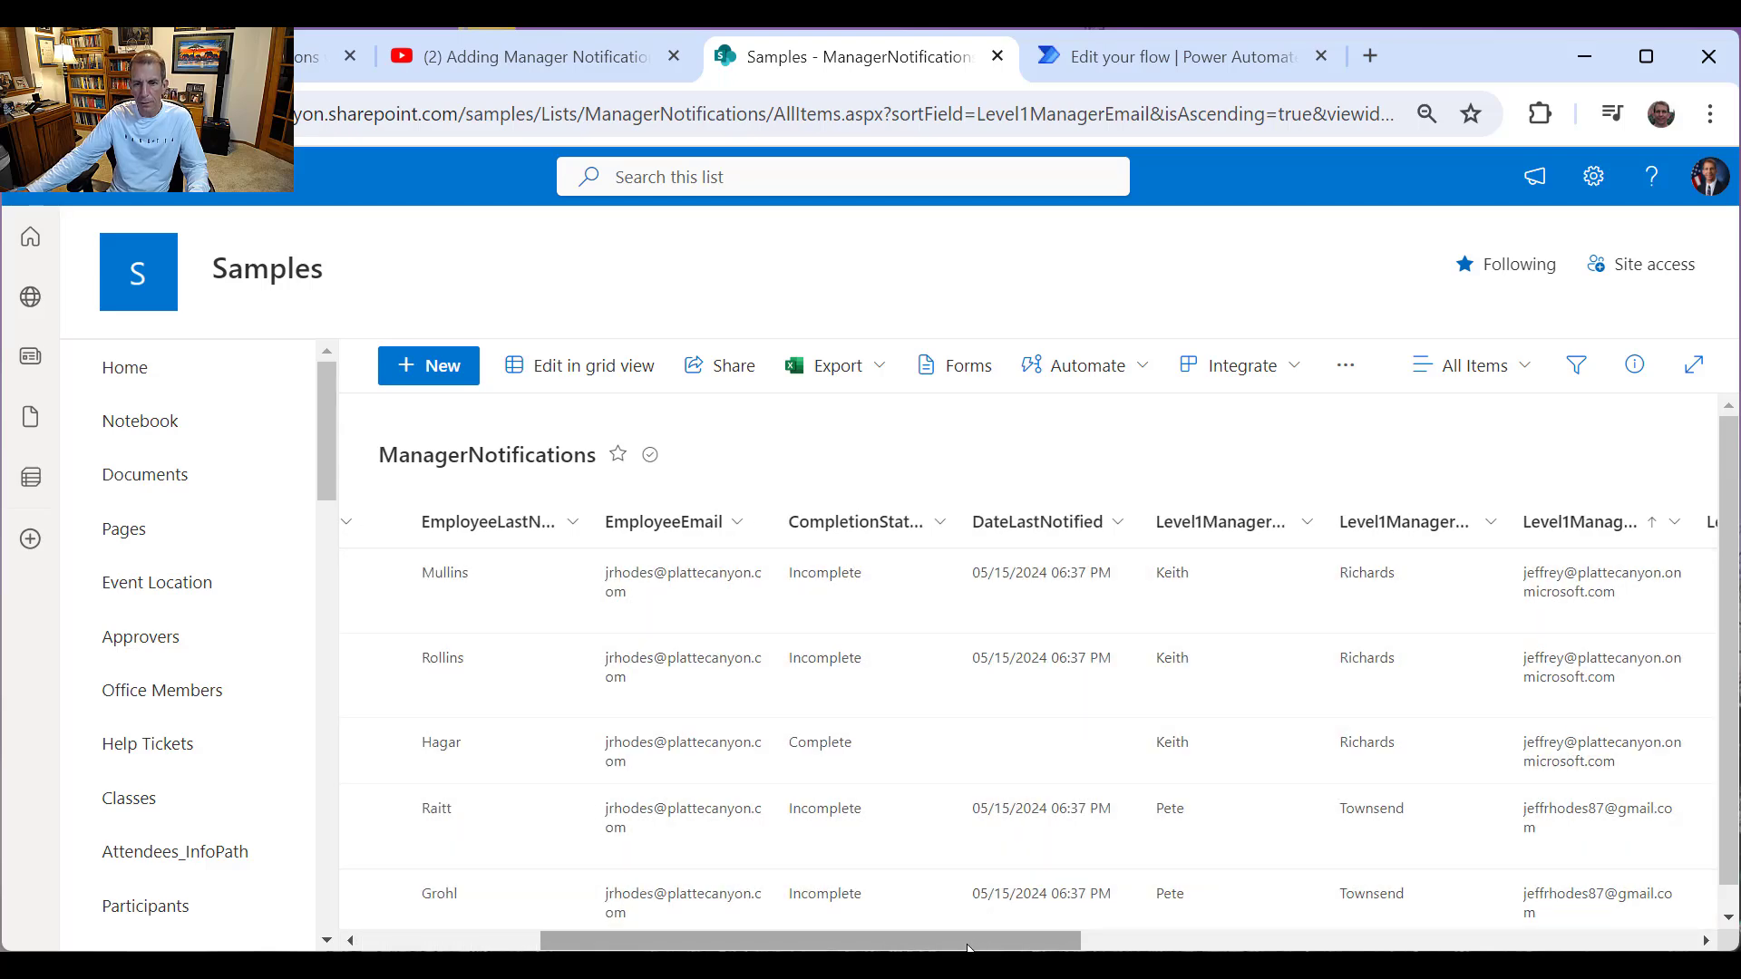
left_click_drag(968, 948, 1649, 947)
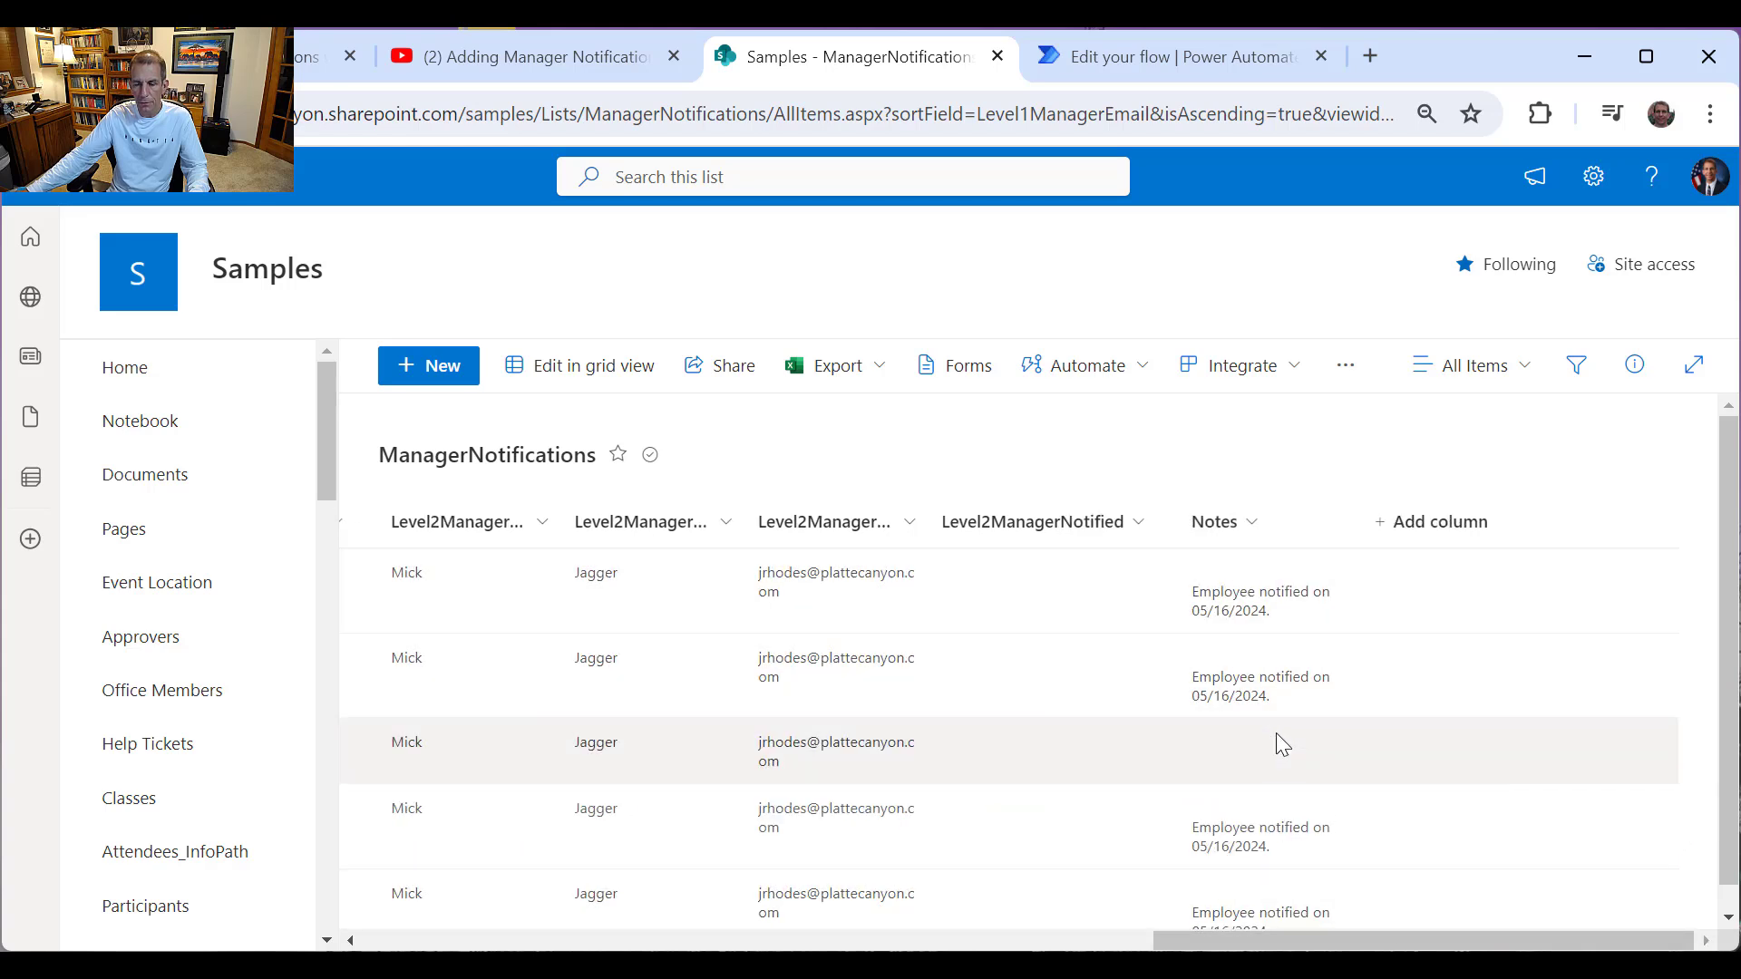
scroll(1300, 889, "down", 1)
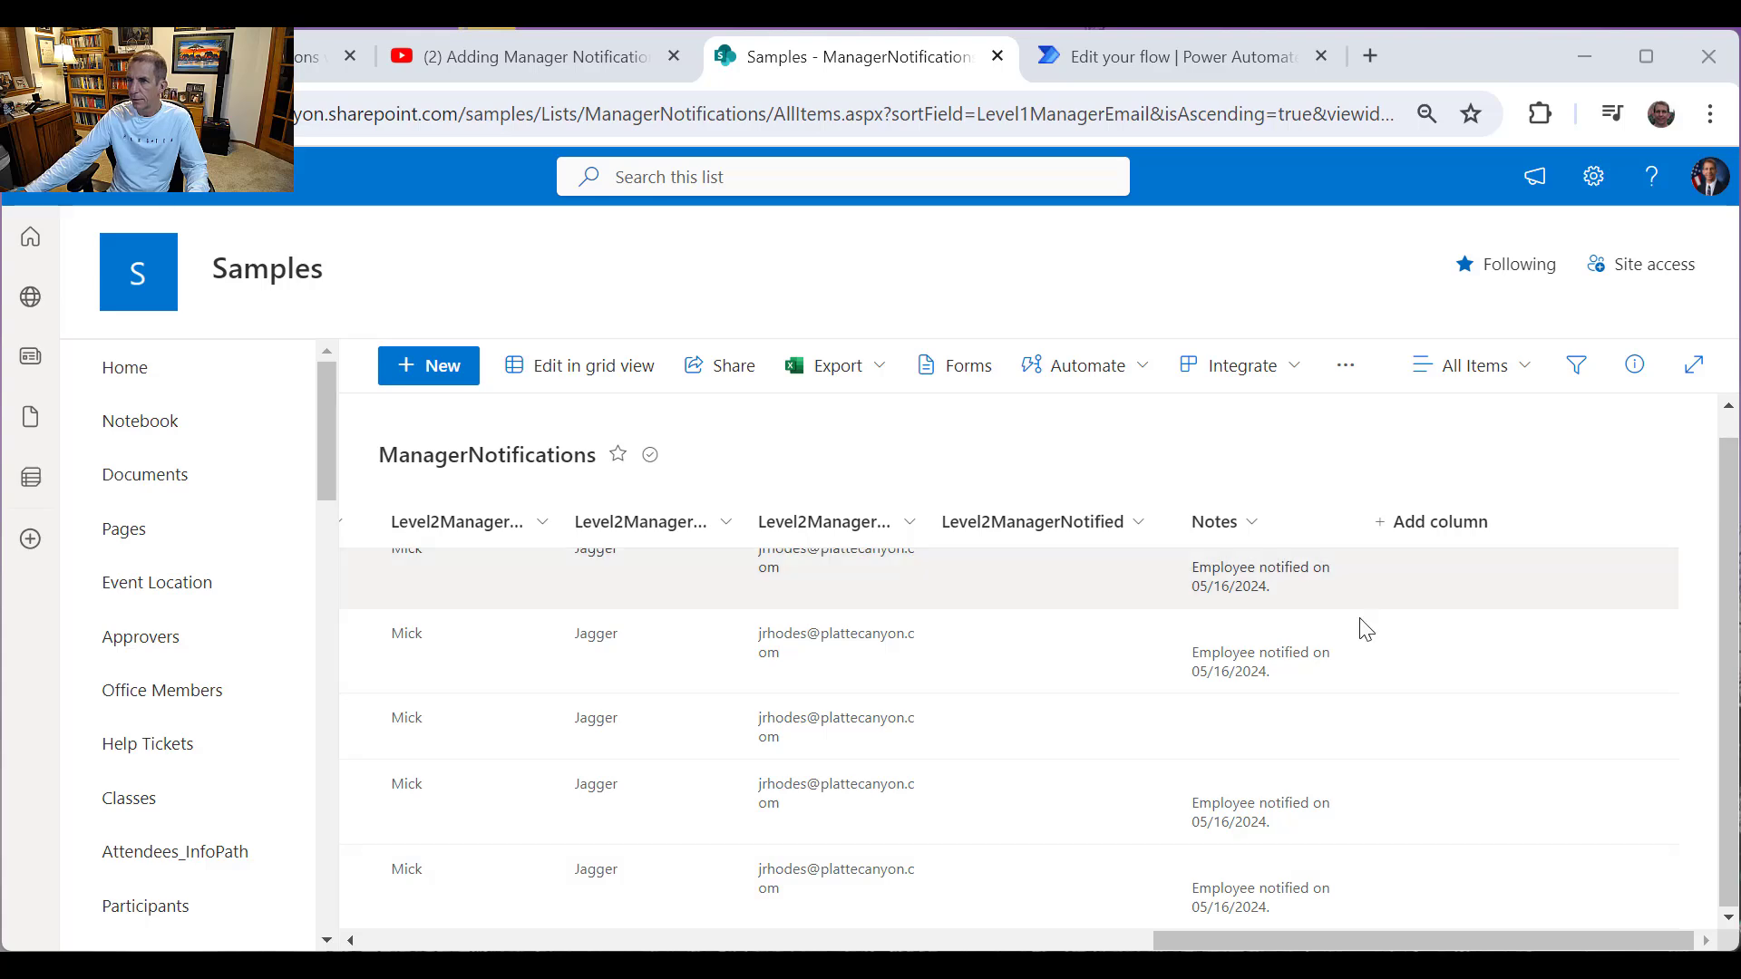
scroll(641, 571, "up", 1)
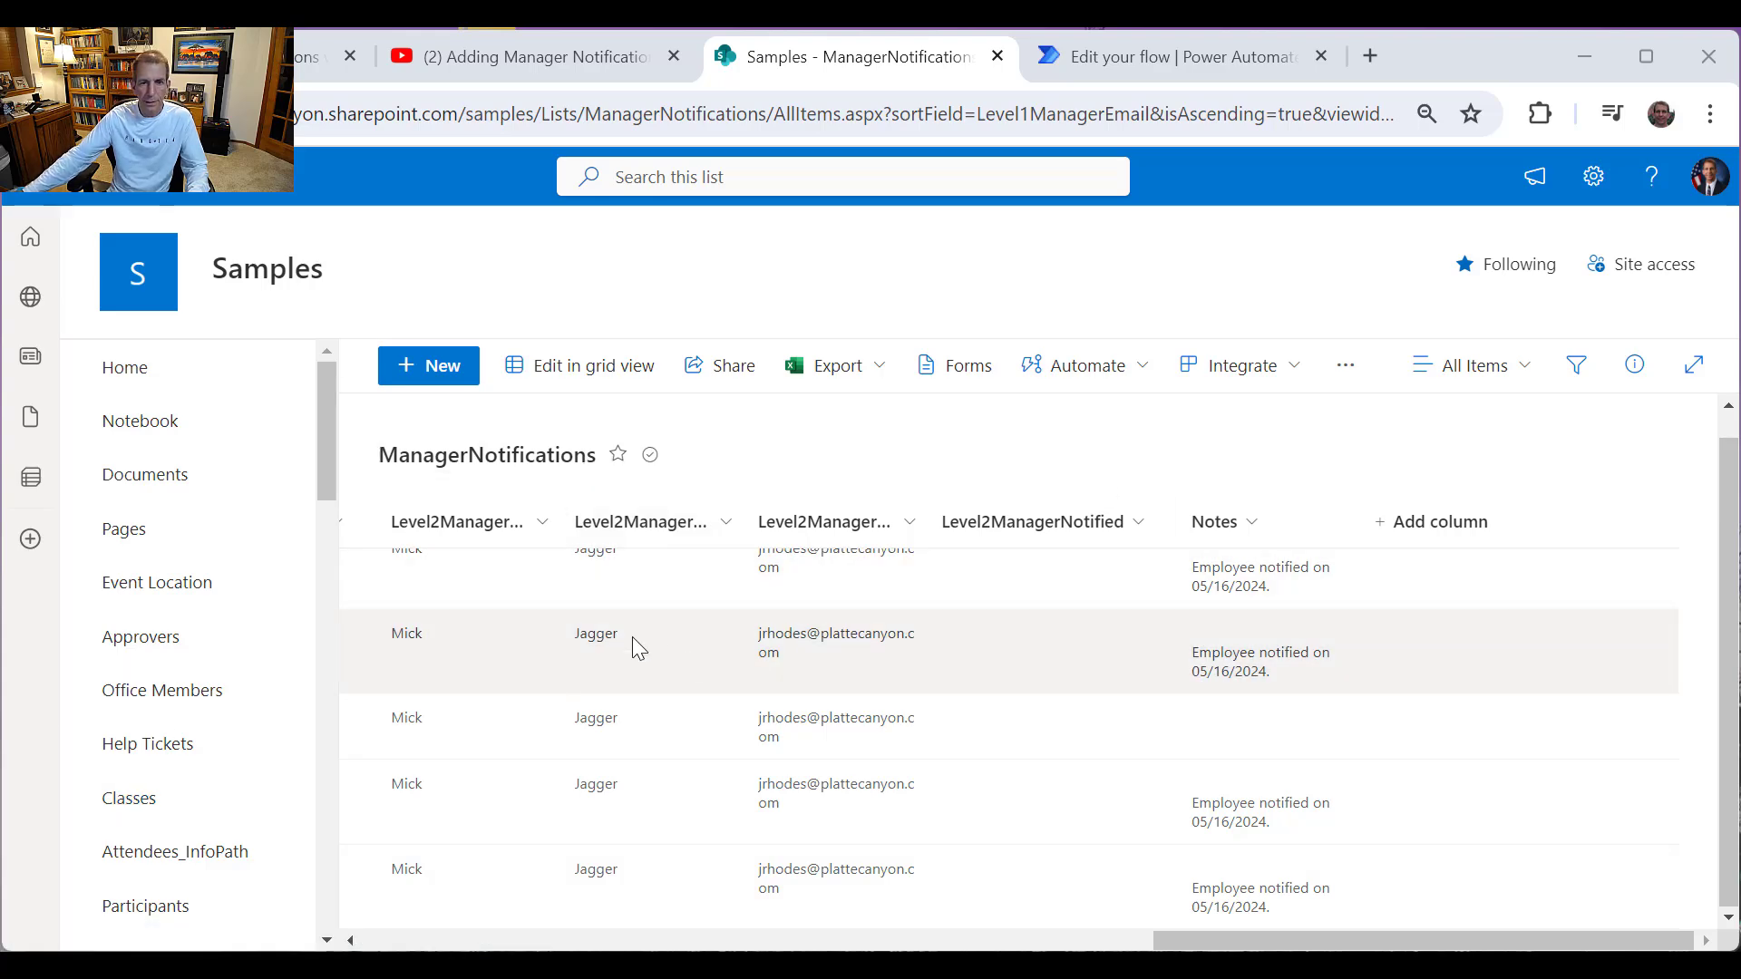
left_click_drag(1169, 943, 605, 943)
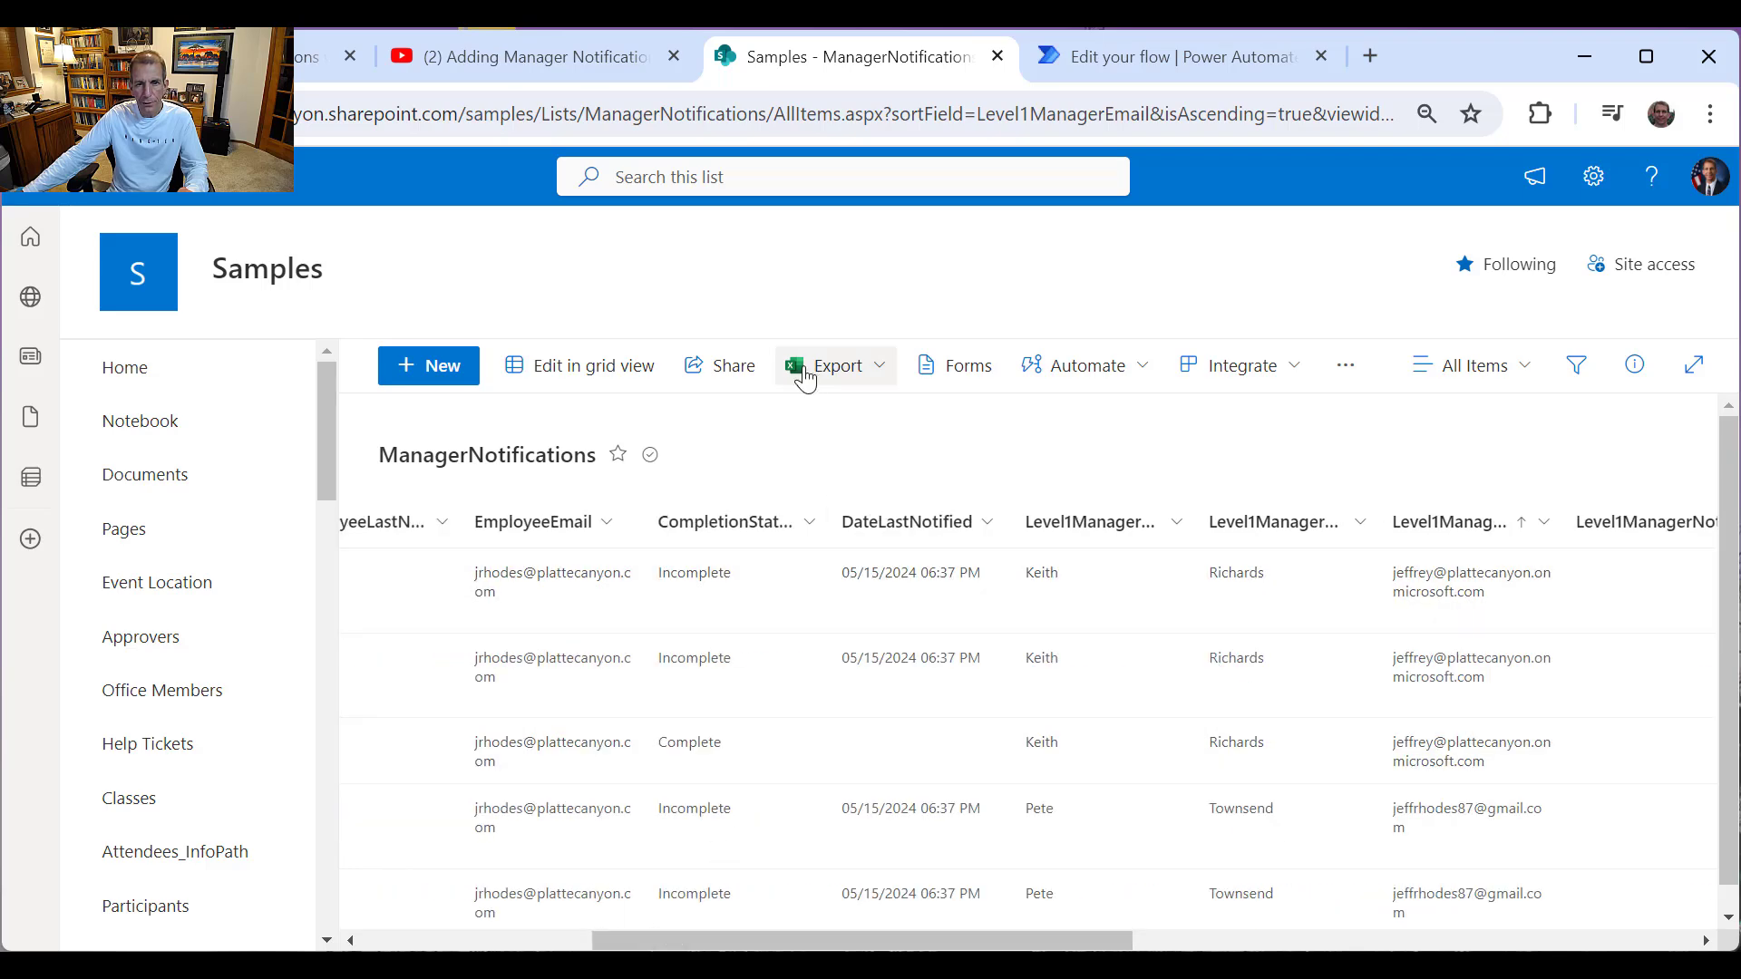
Step: In the list's grid view, set the first item's DateLastNotified to 05/01/2024 06:37 PM
left_click(601, 367)
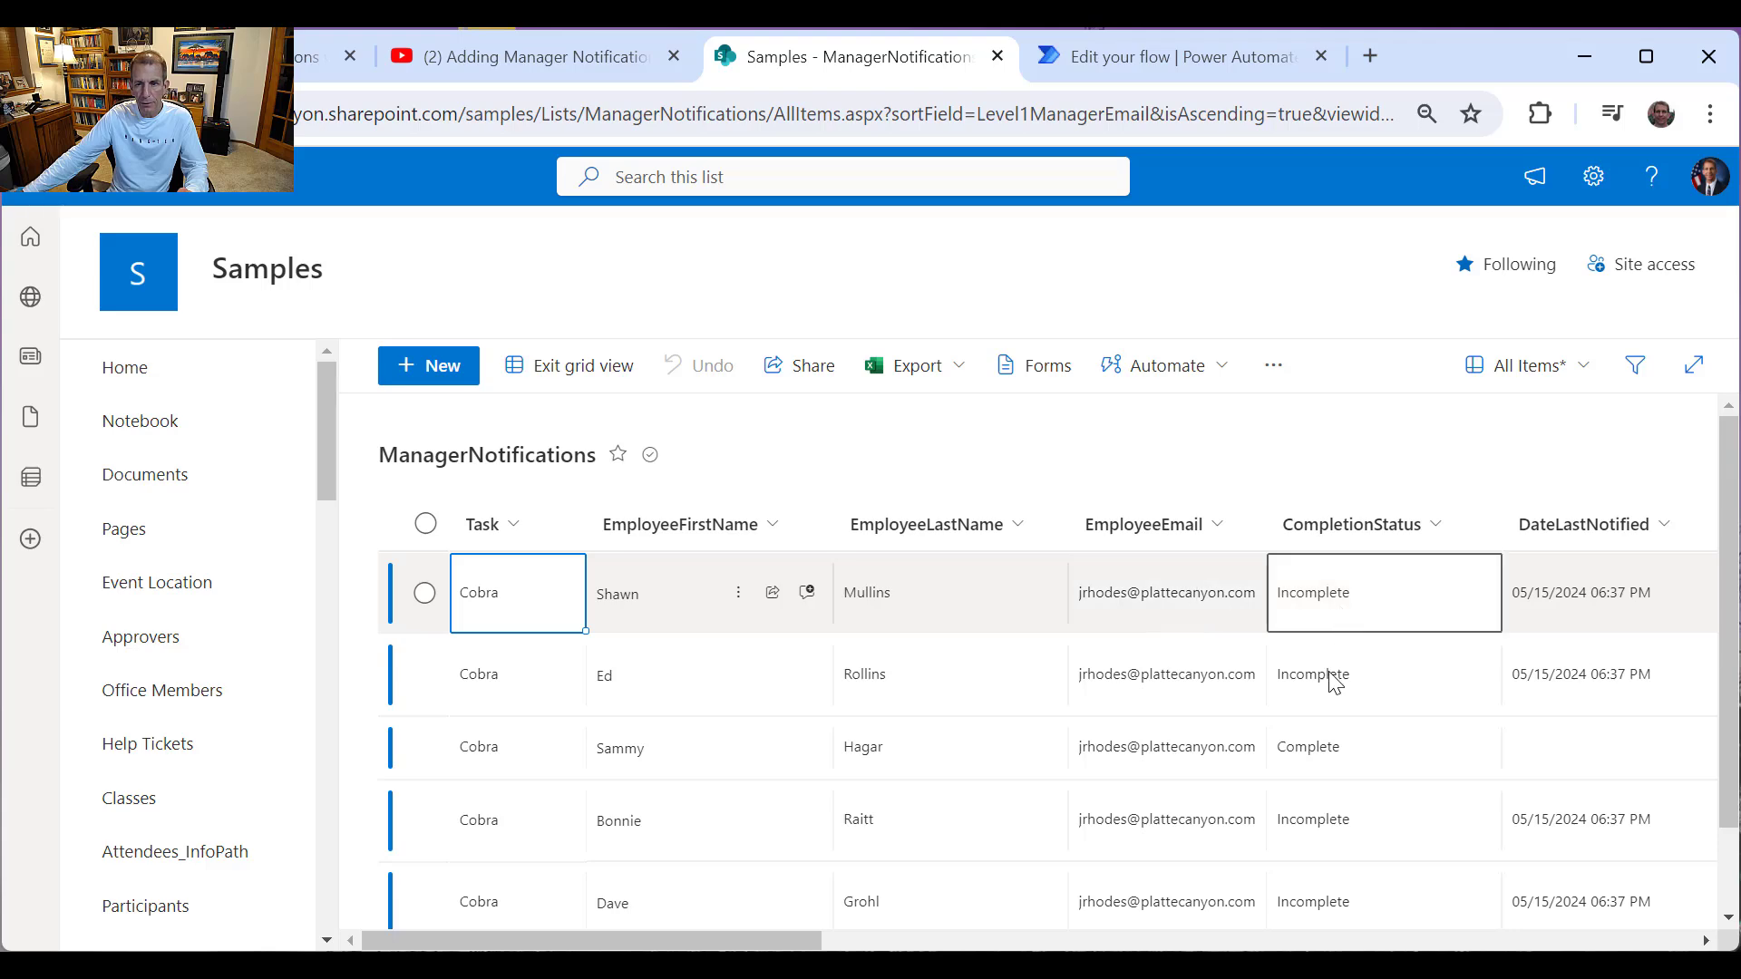
left_click_drag(772, 946, 1024, 943)
left_click(800, 581)
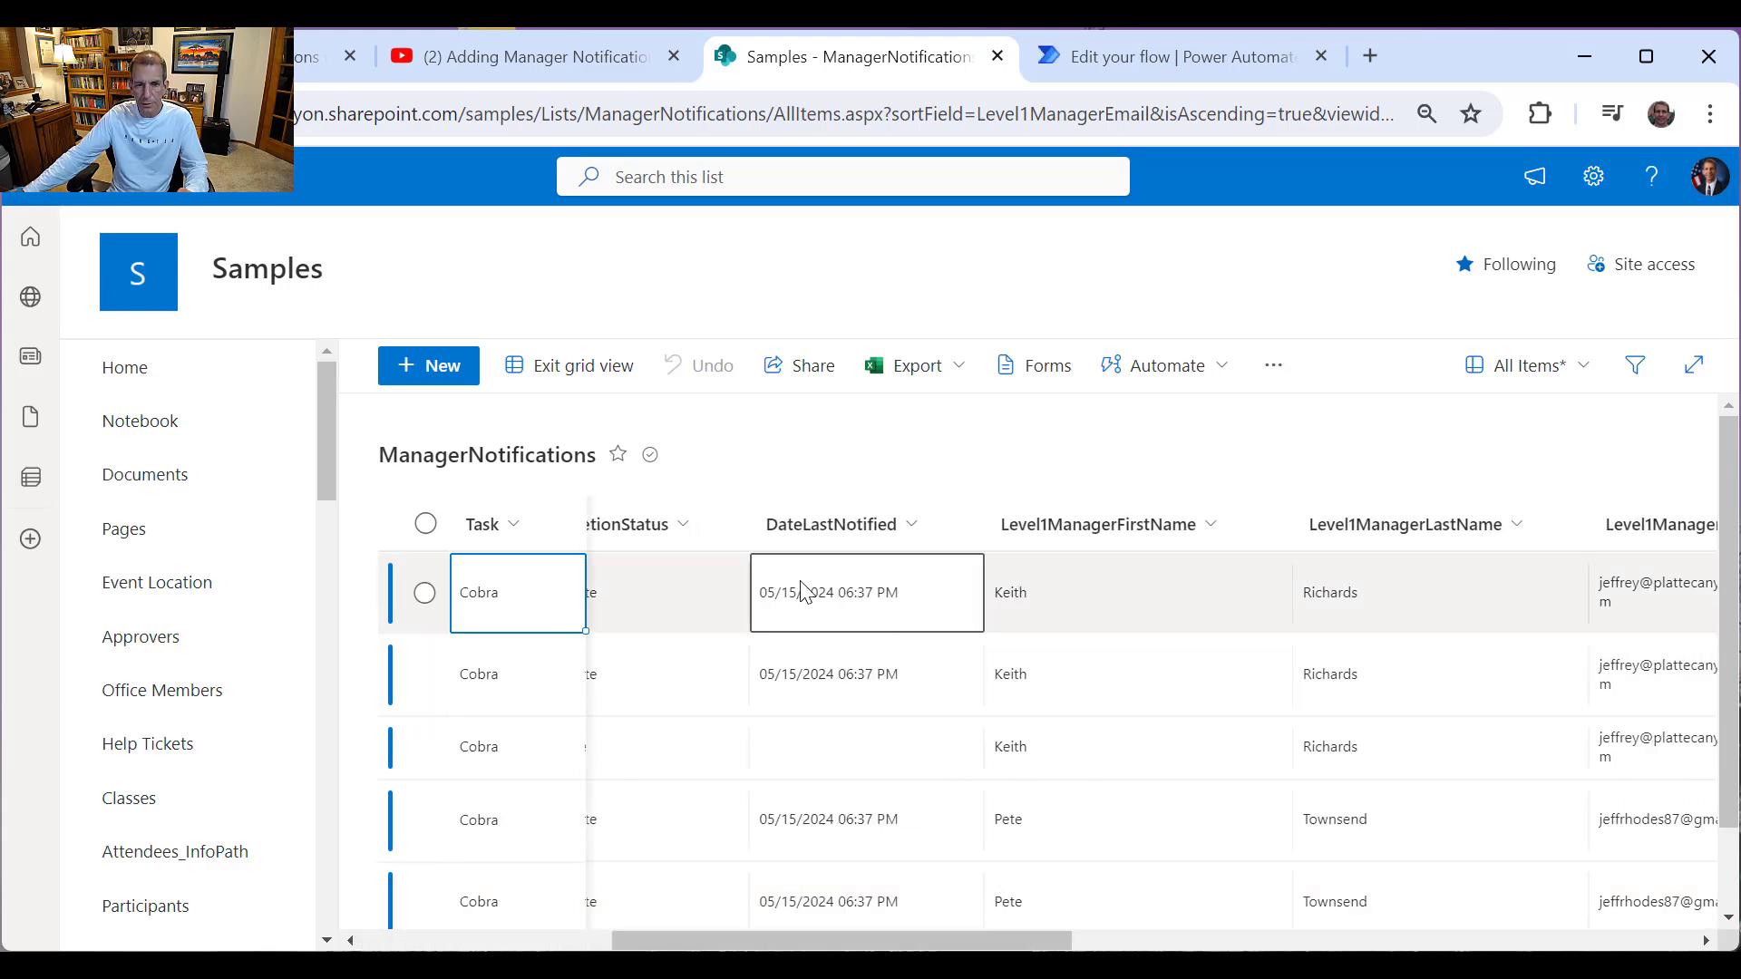
left_click(796, 593)
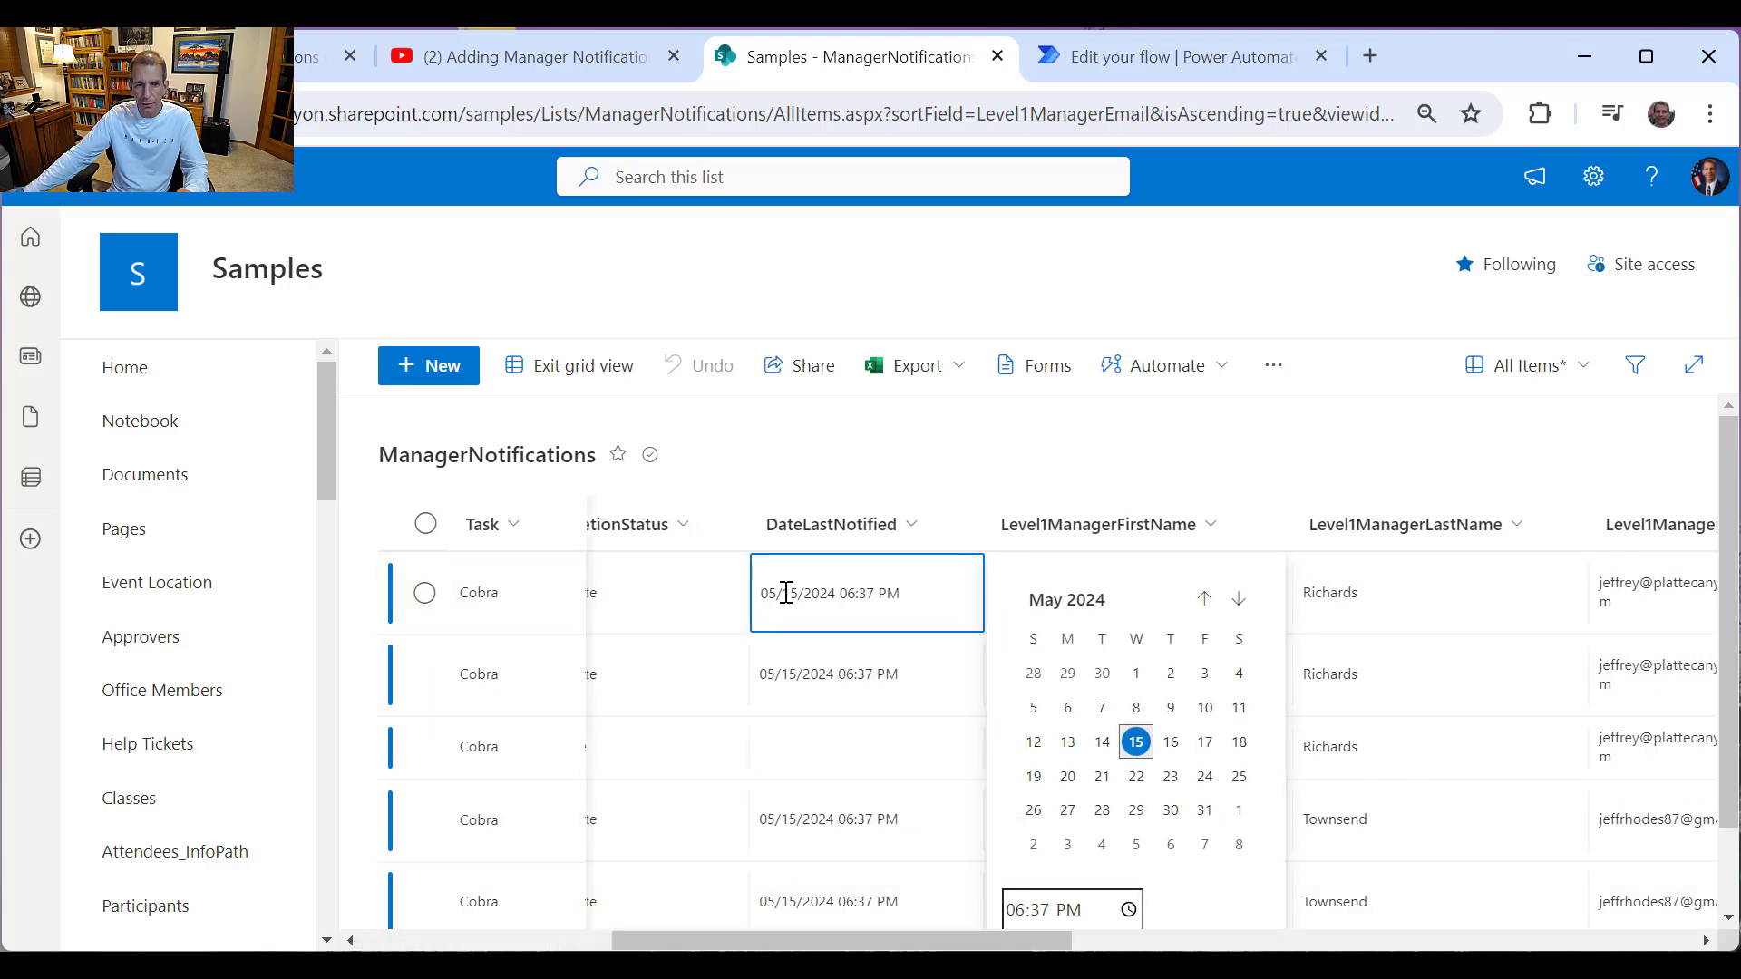
double_click(786, 593)
type("0")
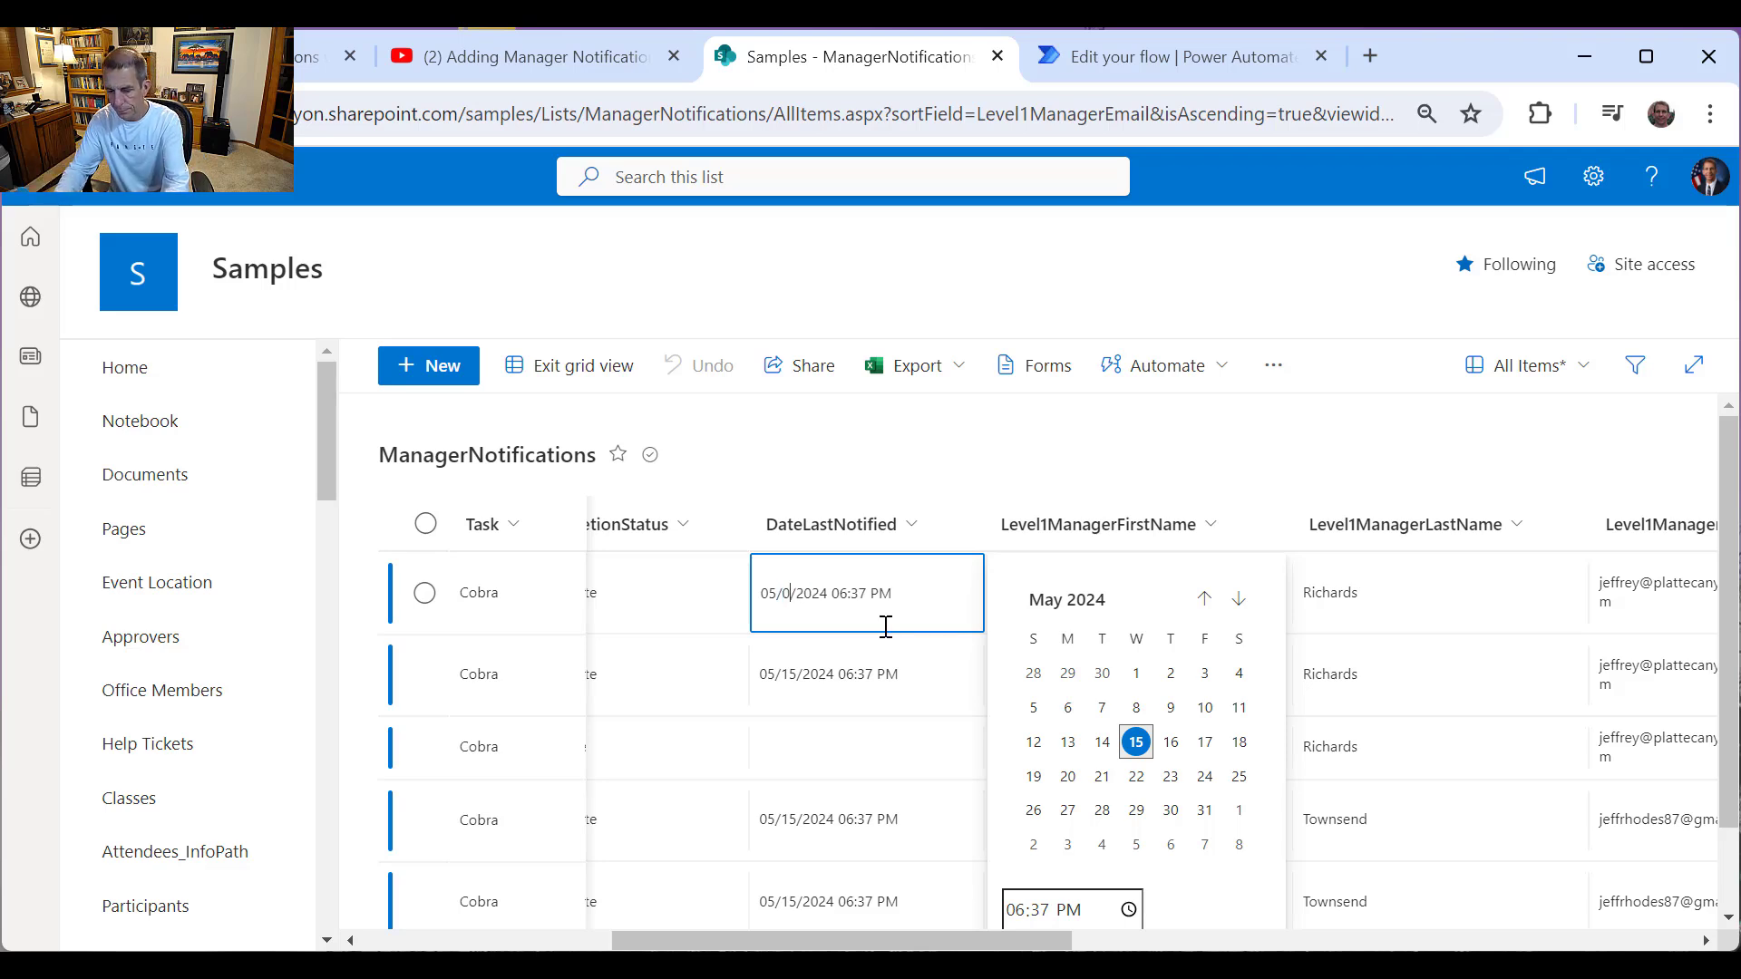
type("1")
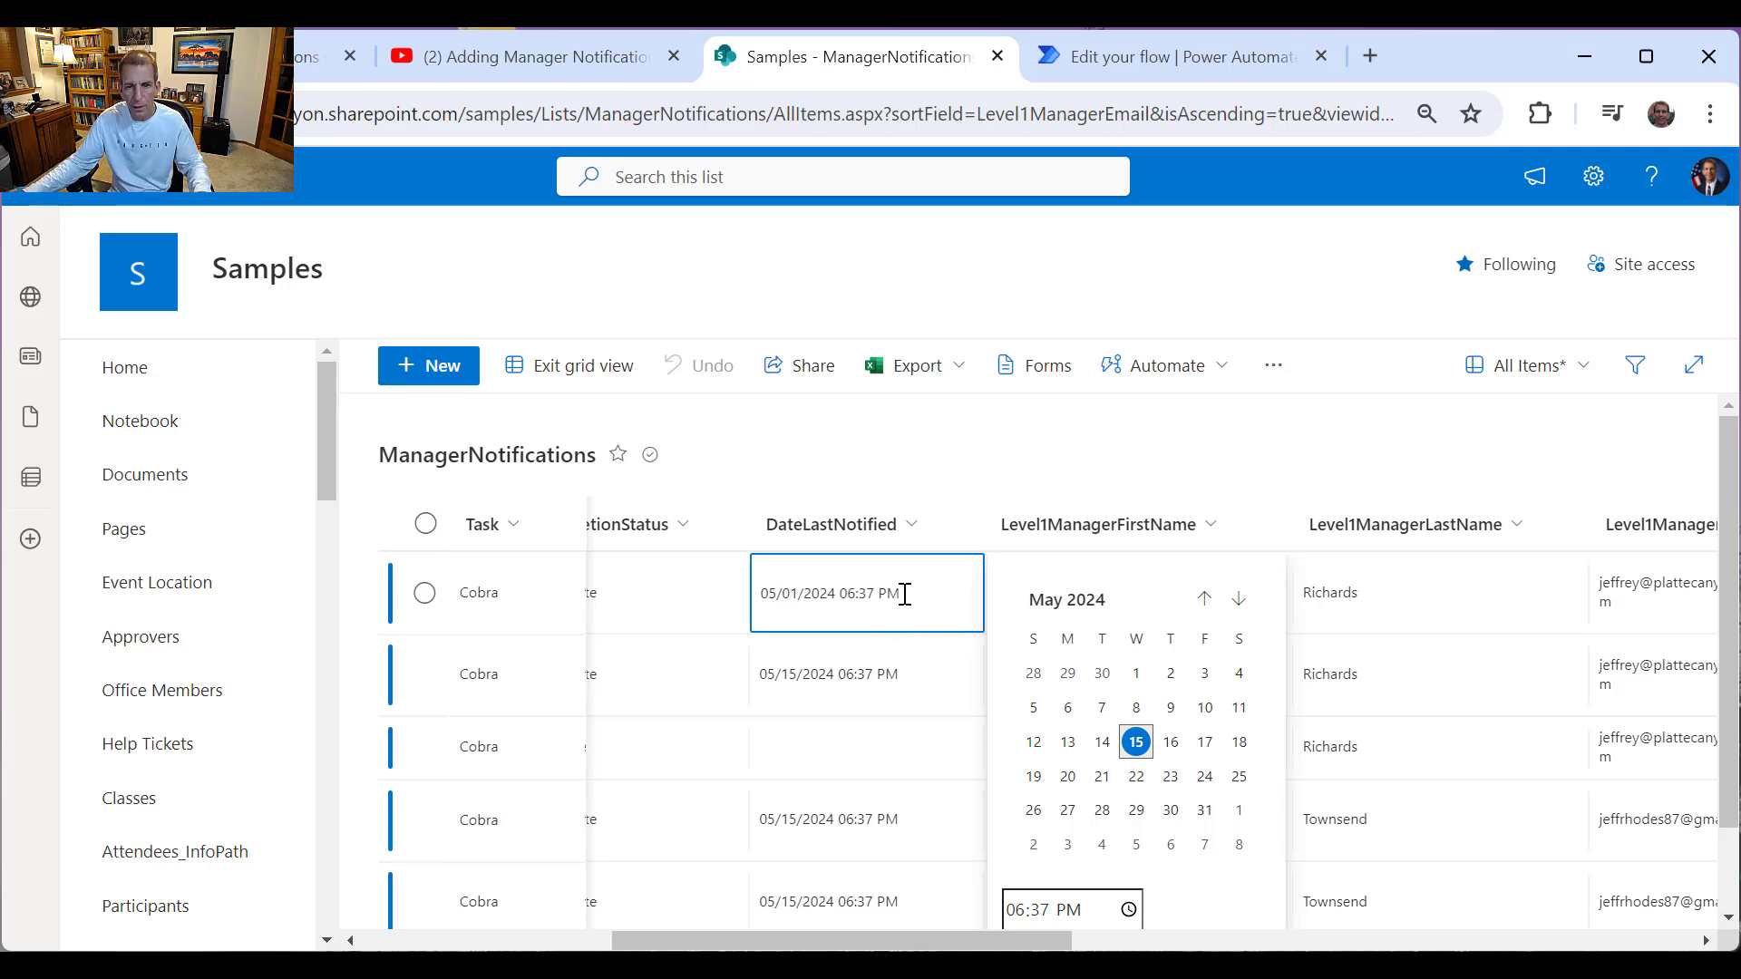
Step: Copy the first item's DateLastNotified value, 05/01/2024 06:37 PM, into the second item
left_click_drag(904, 594, 699, 583)
key("ctrl+c")
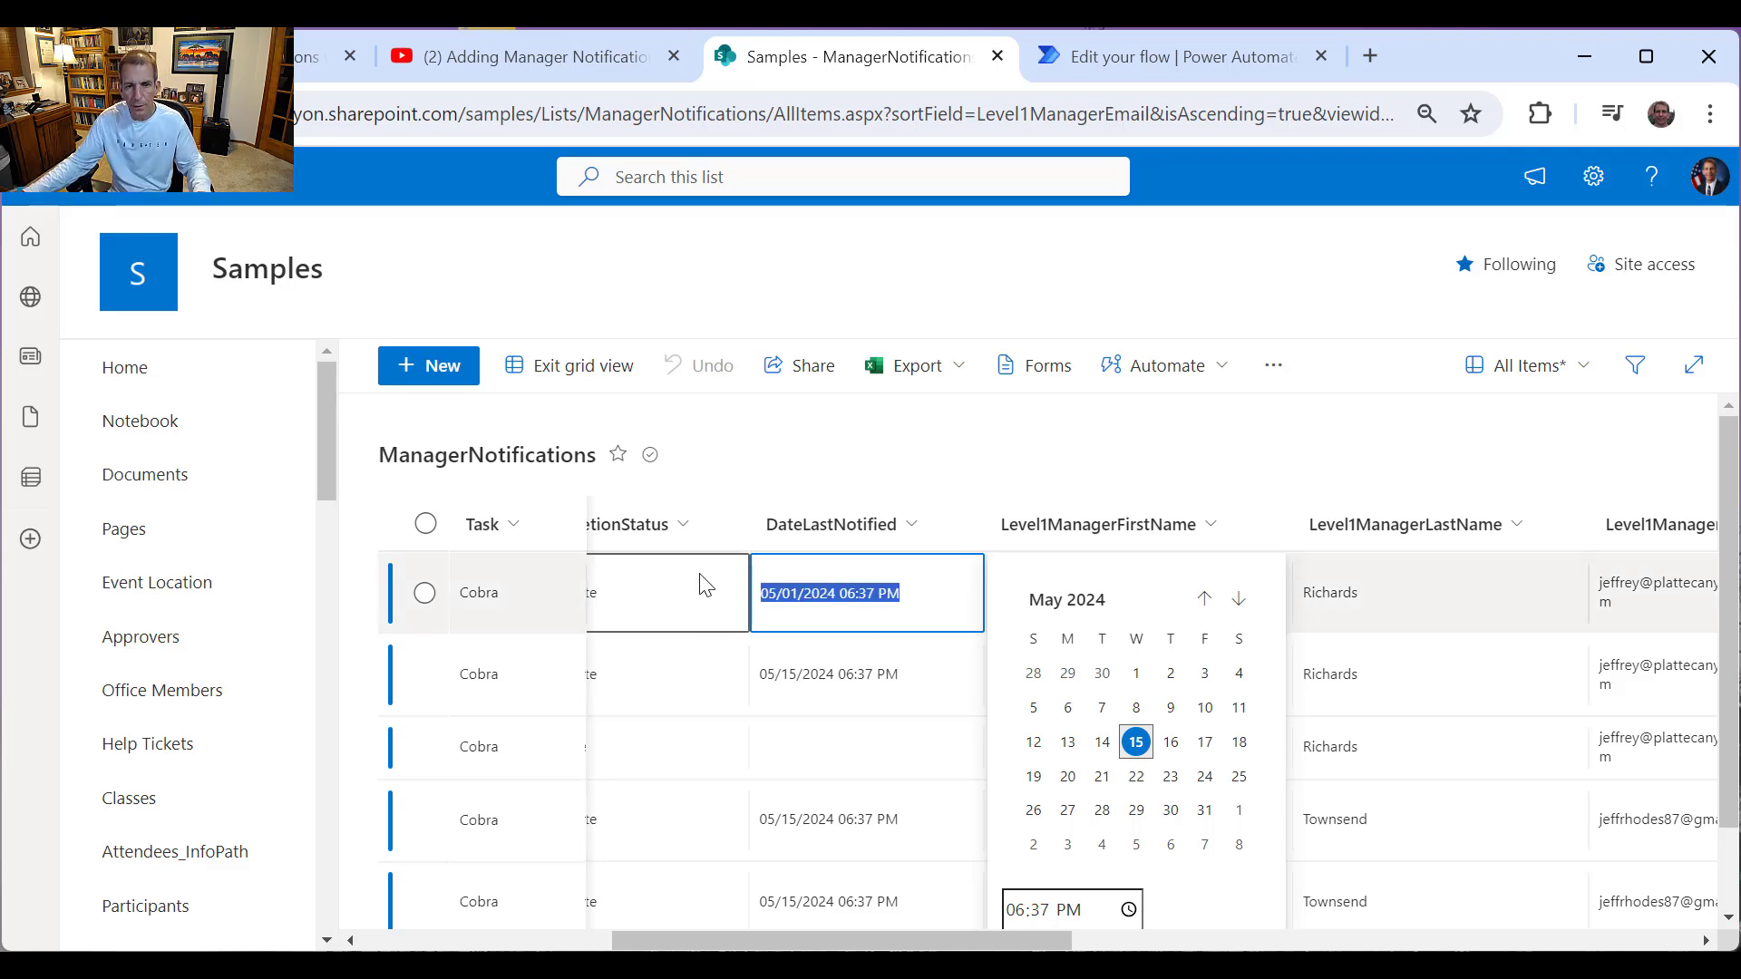
left_click(894, 691)
left_click(916, 681)
left_click_drag(921, 680, 743, 671)
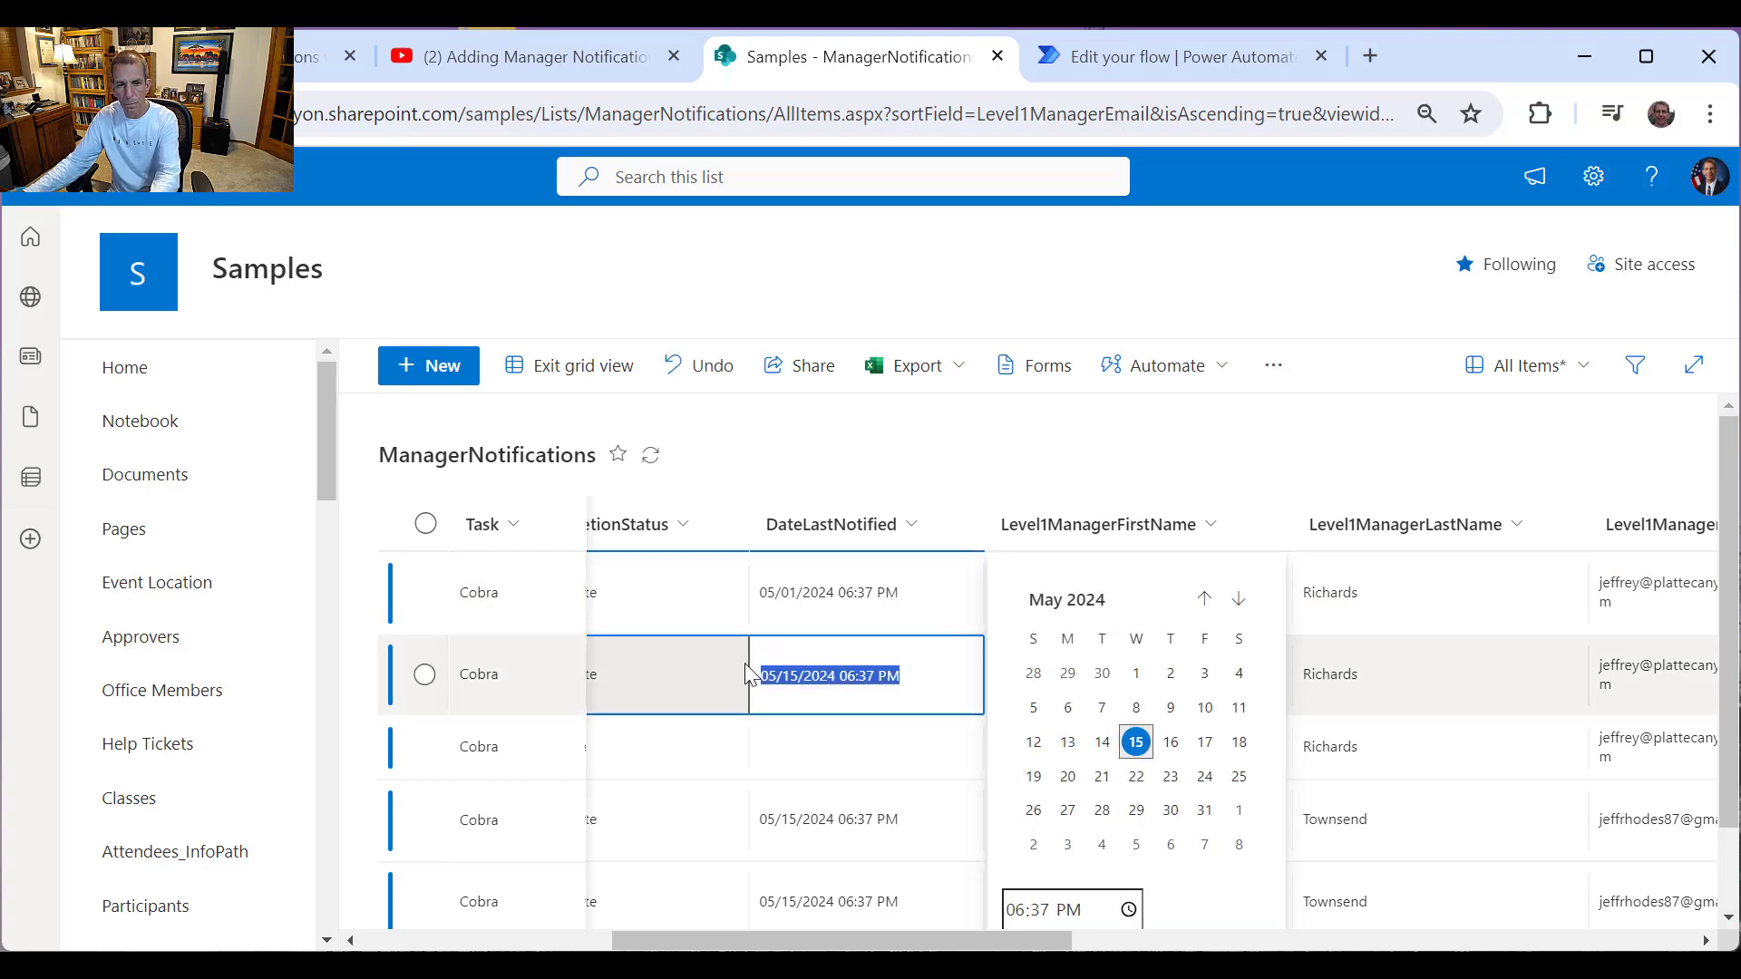
key("ctrl+v")
Step: Replace DateLastNotified in the last two incomplete items with the copied 05/01/2024 06:37 PM
left_click(917, 825)
left_click(907, 821)
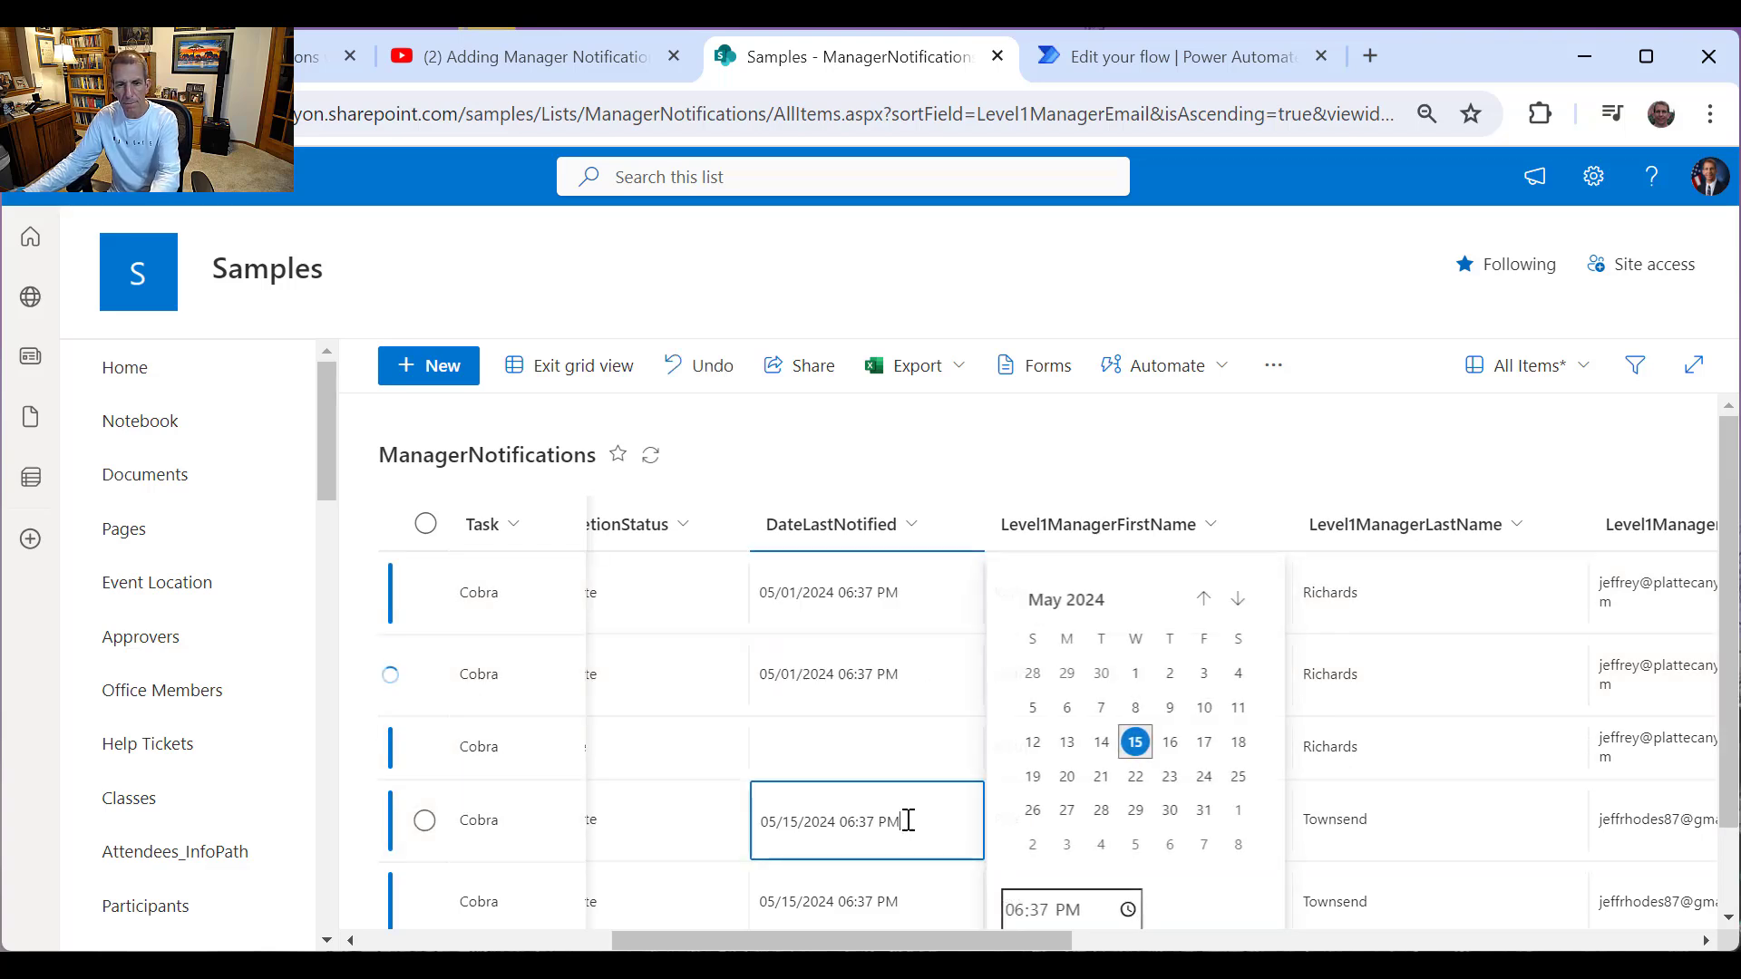
left_click_drag(908, 820, 754, 821)
key("ctrl+v")
left_click(910, 900)
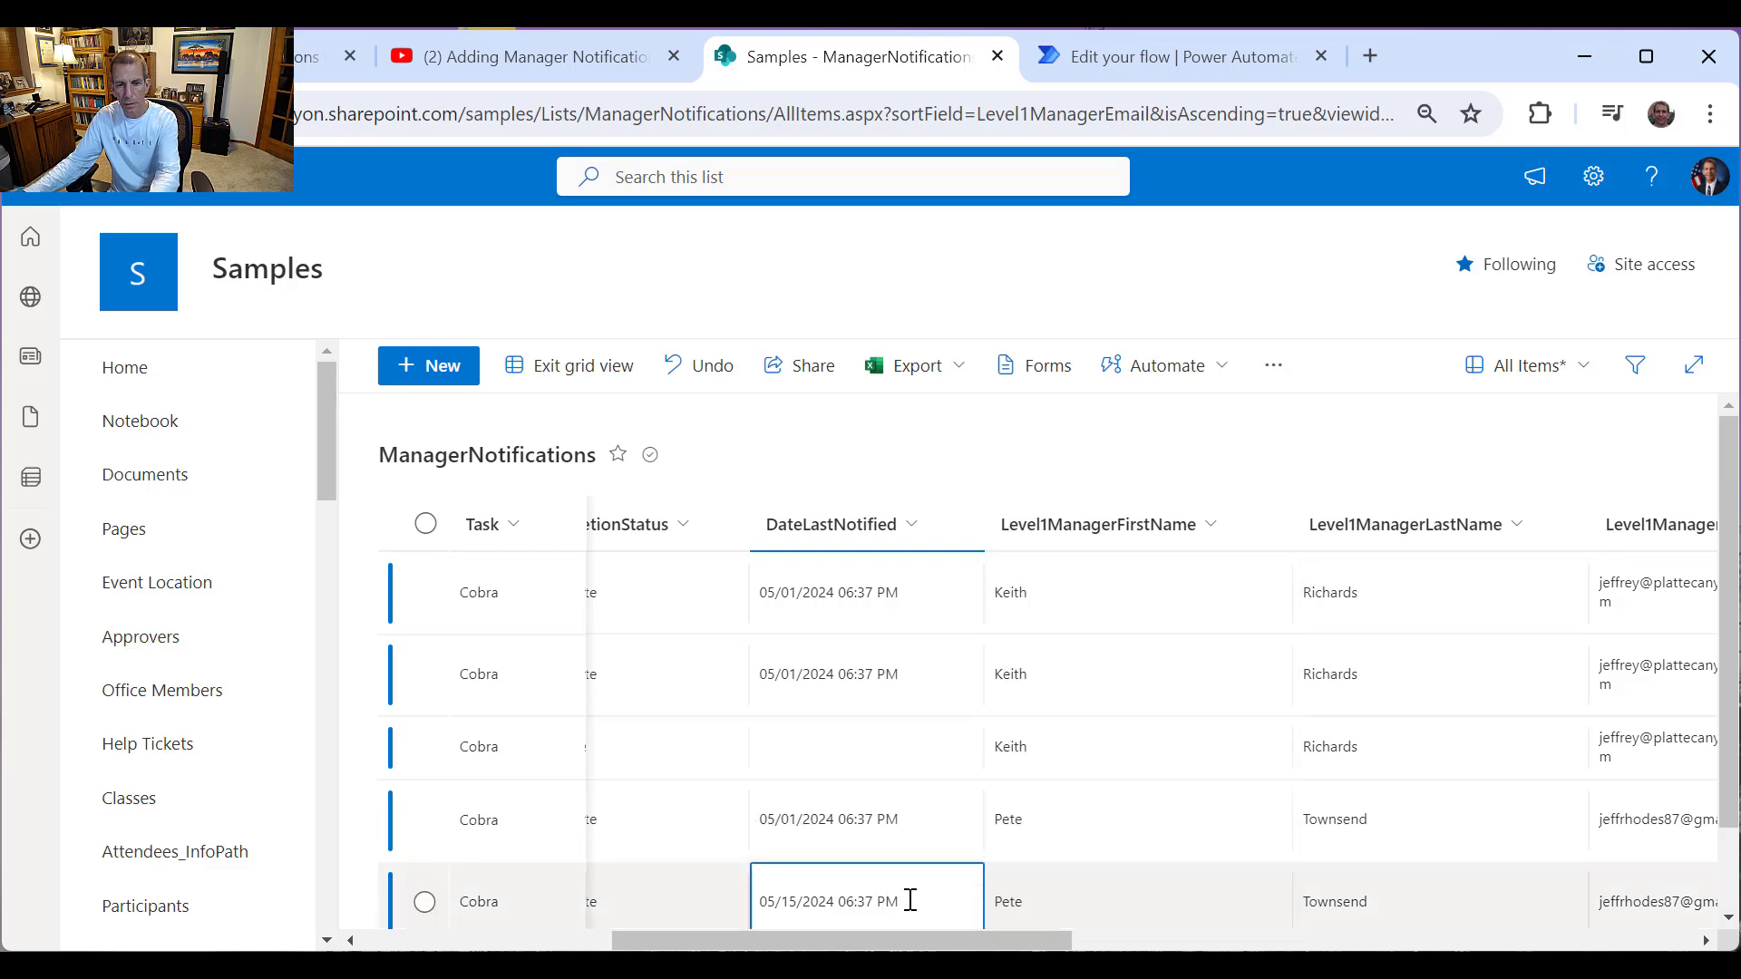
left_click(911, 899)
left_click_drag(904, 897, 758, 895)
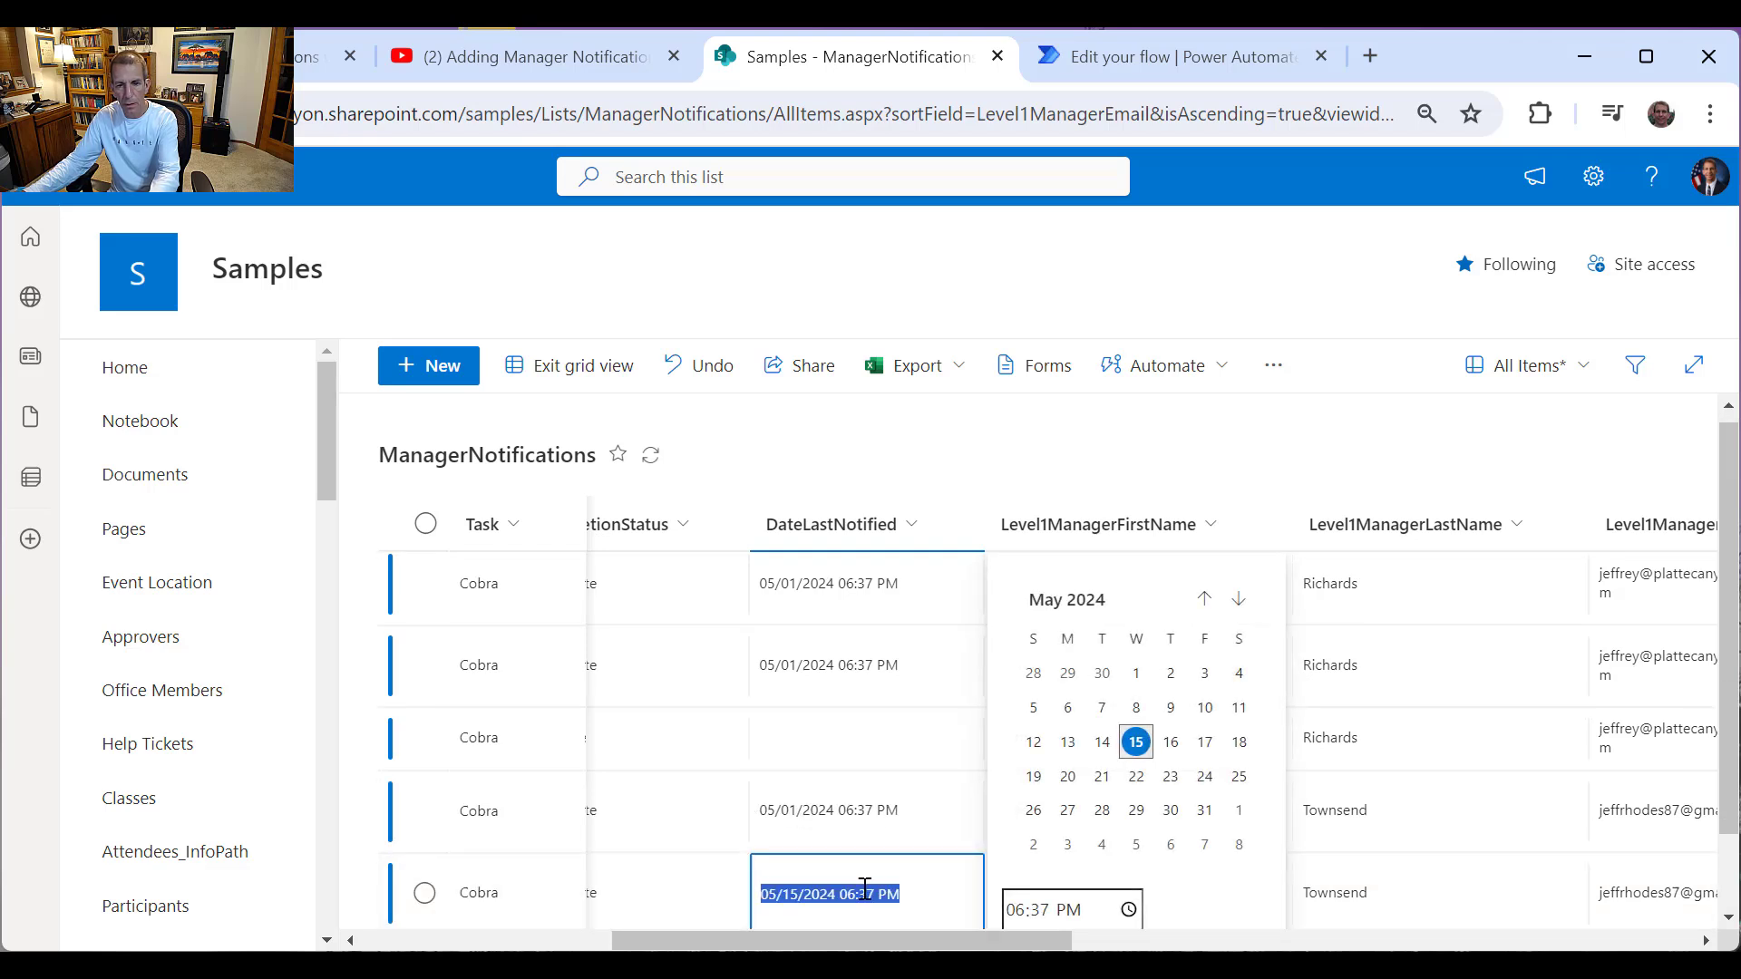
key("ctrl+v")
left_click(886, 807)
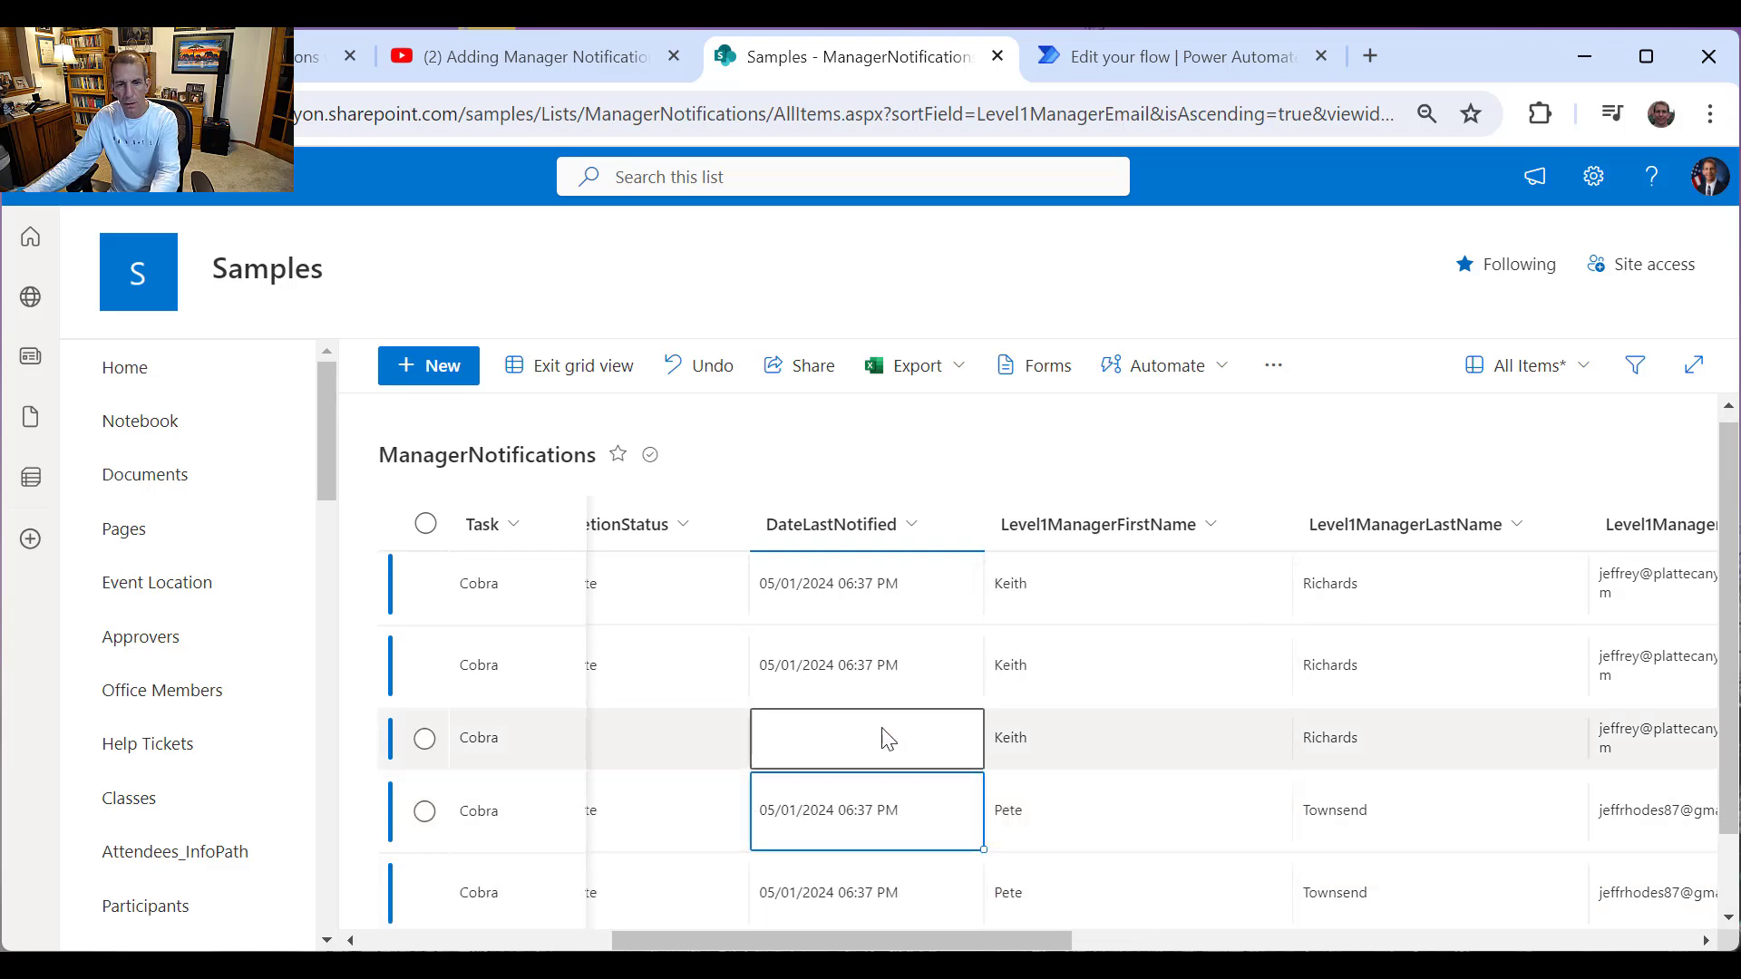
Step: Exit grid view and reload the ManagerNotifications list to check the edited notification dates
left_click(594, 391)
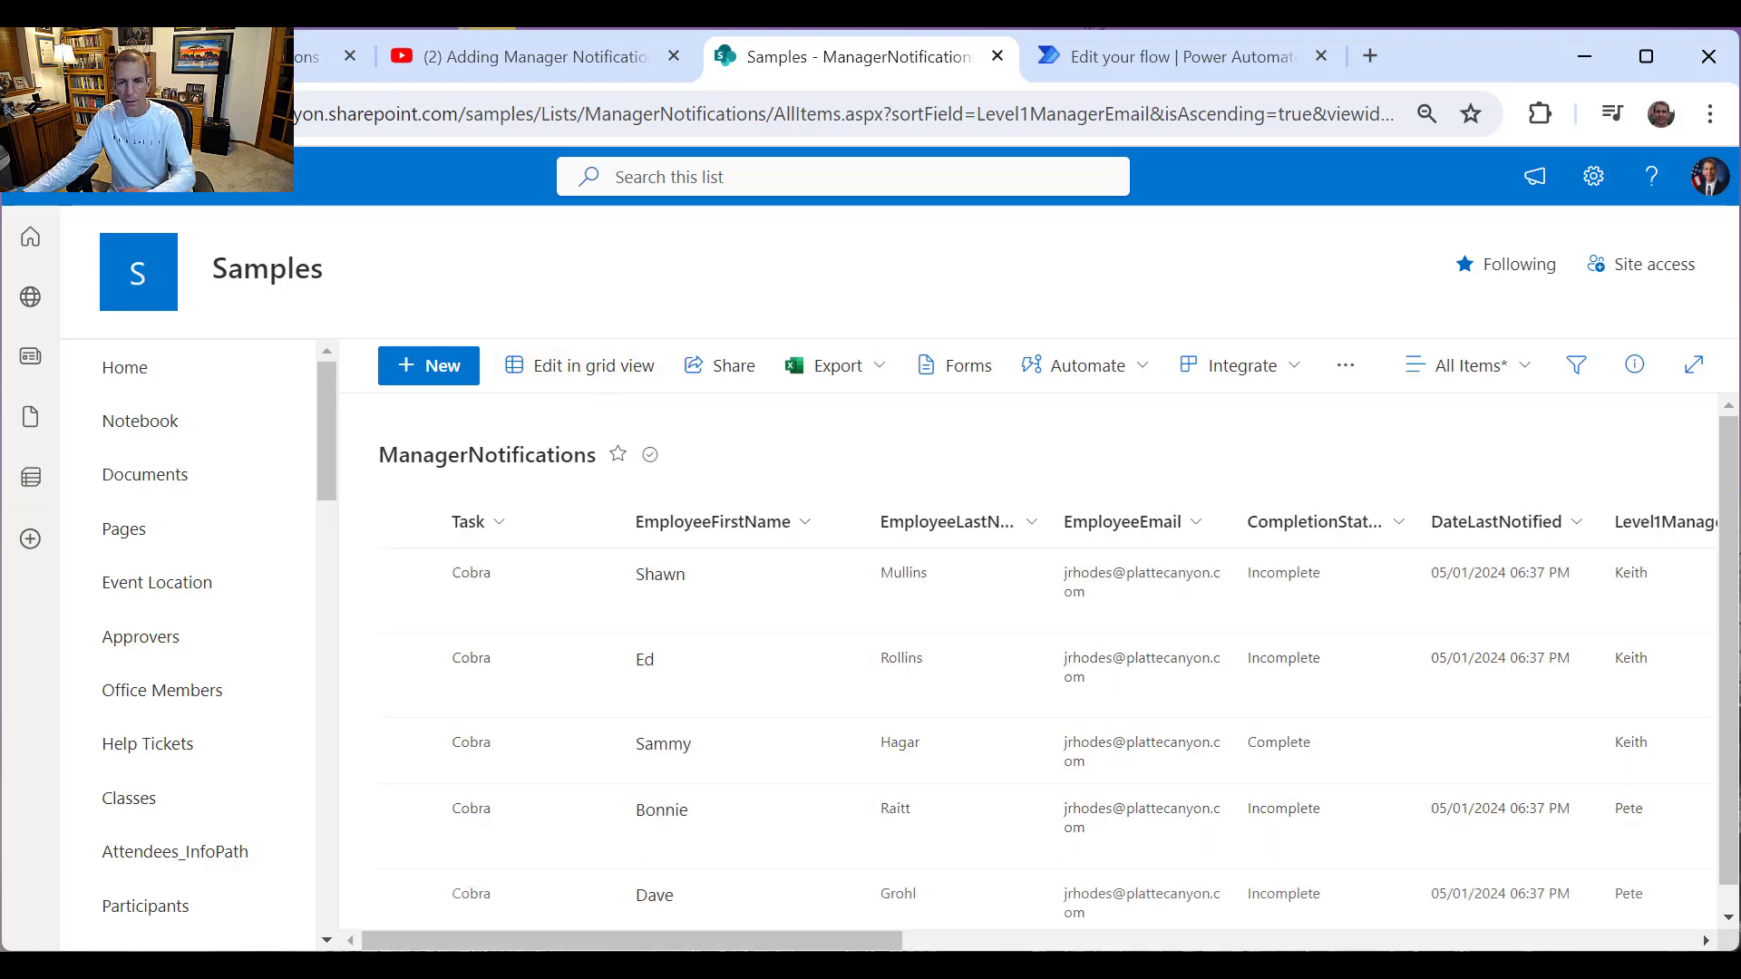
left_click_drag(901, 943, 1044, 943)
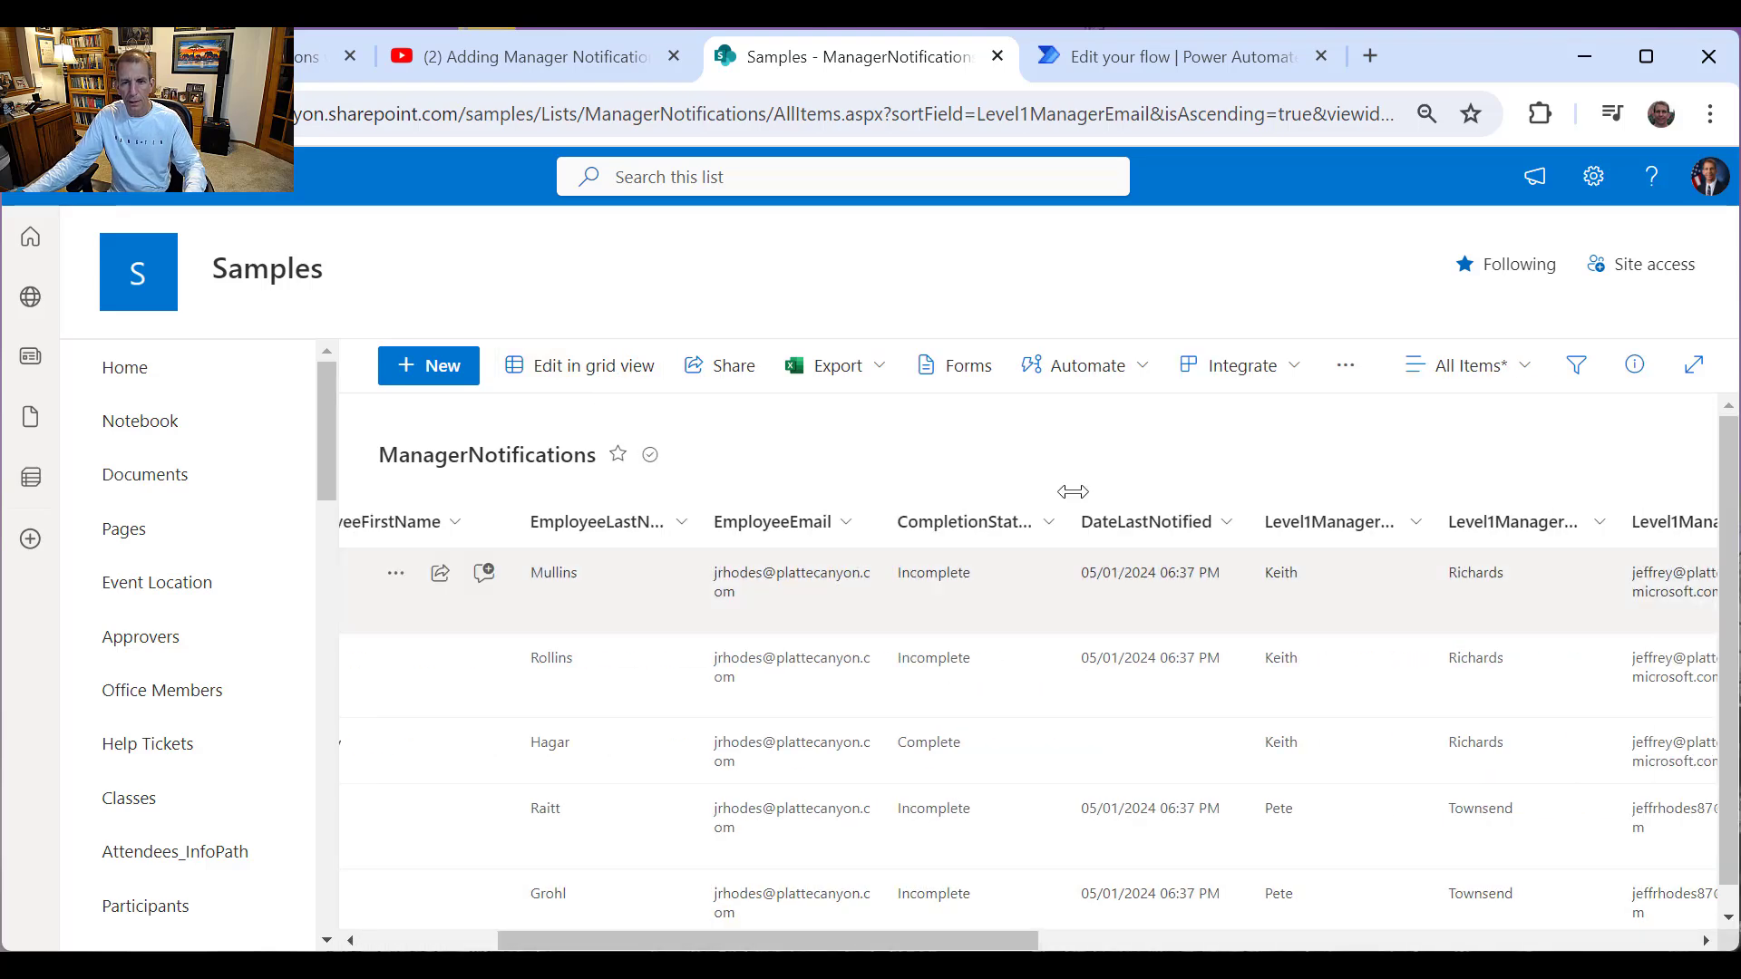
right_click(1069, 460)
left_click(1217, 567)
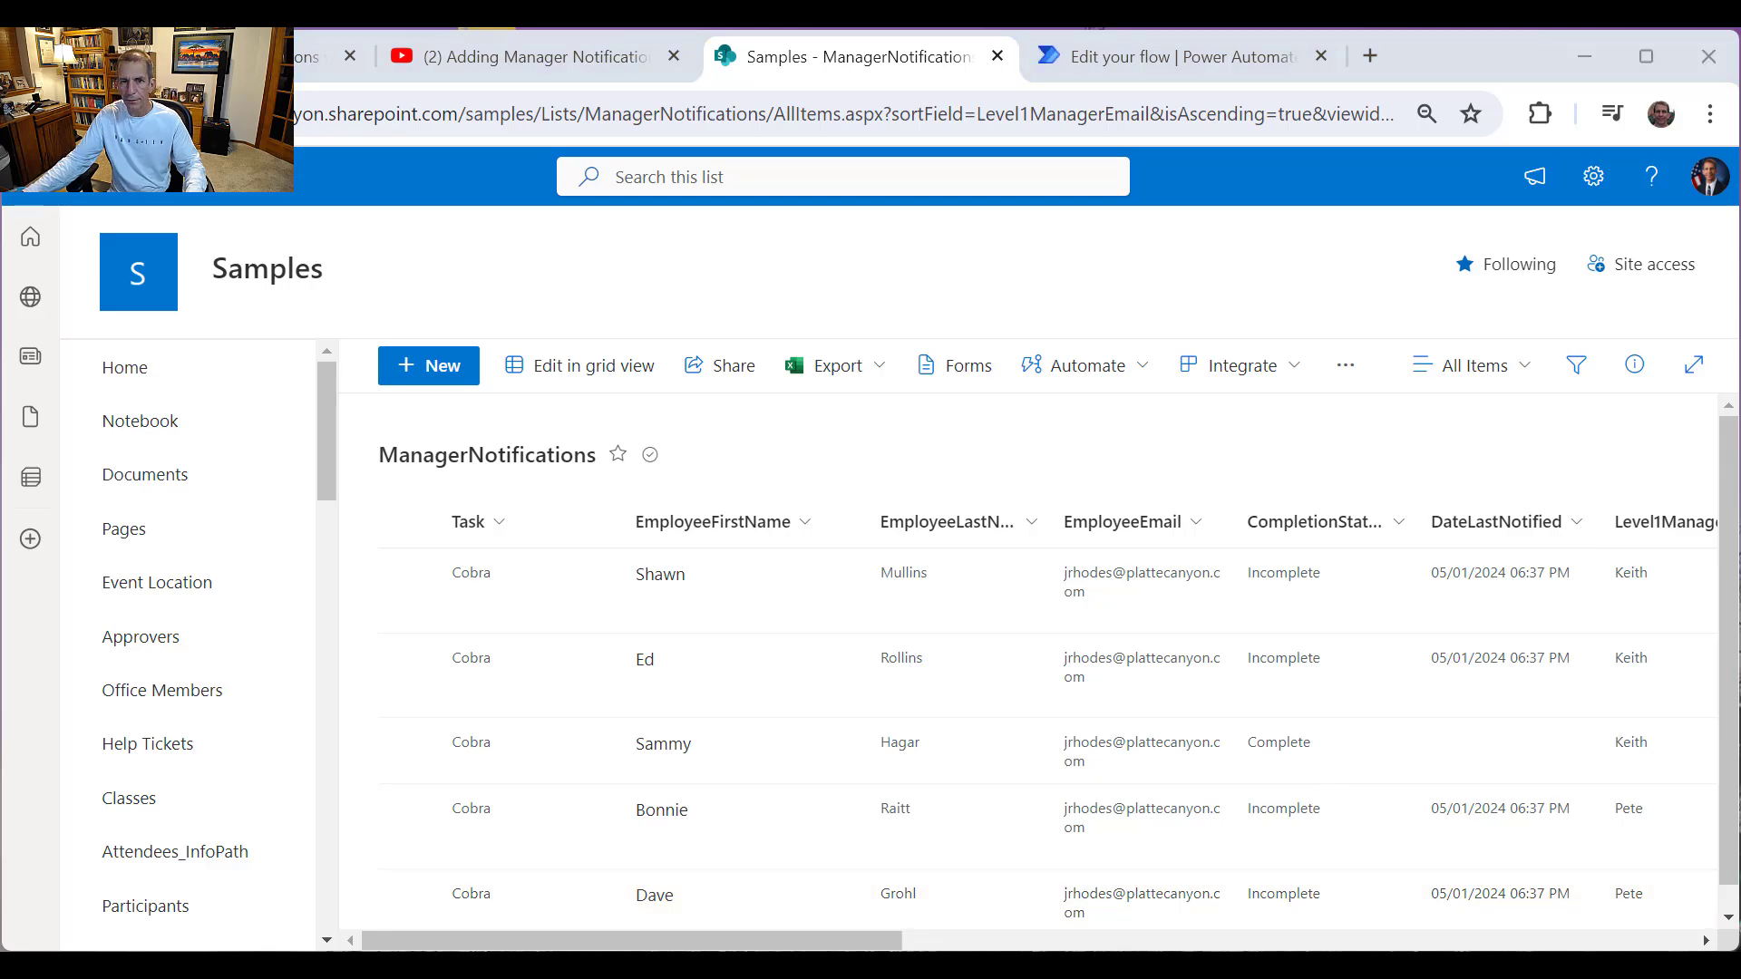
Step: Switch to Outlook to review the employee's incomplete-task email for 'Cobra', and close the message
key("alt+Tab")
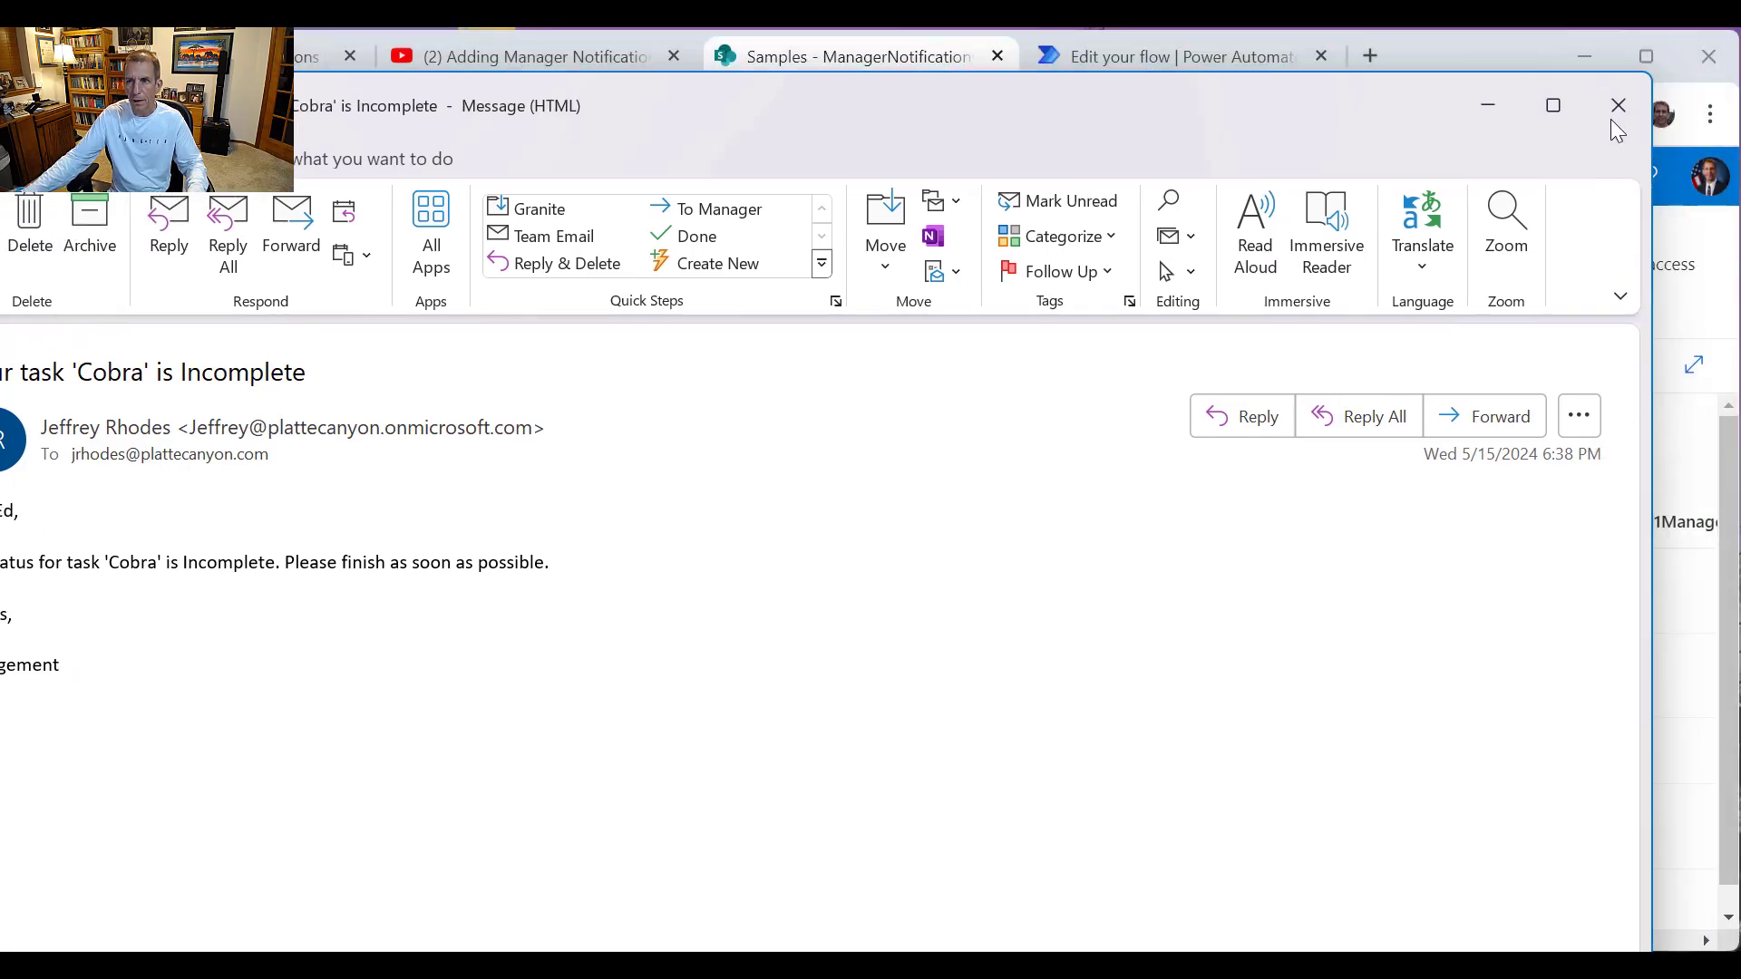
left_click(1632, 110)
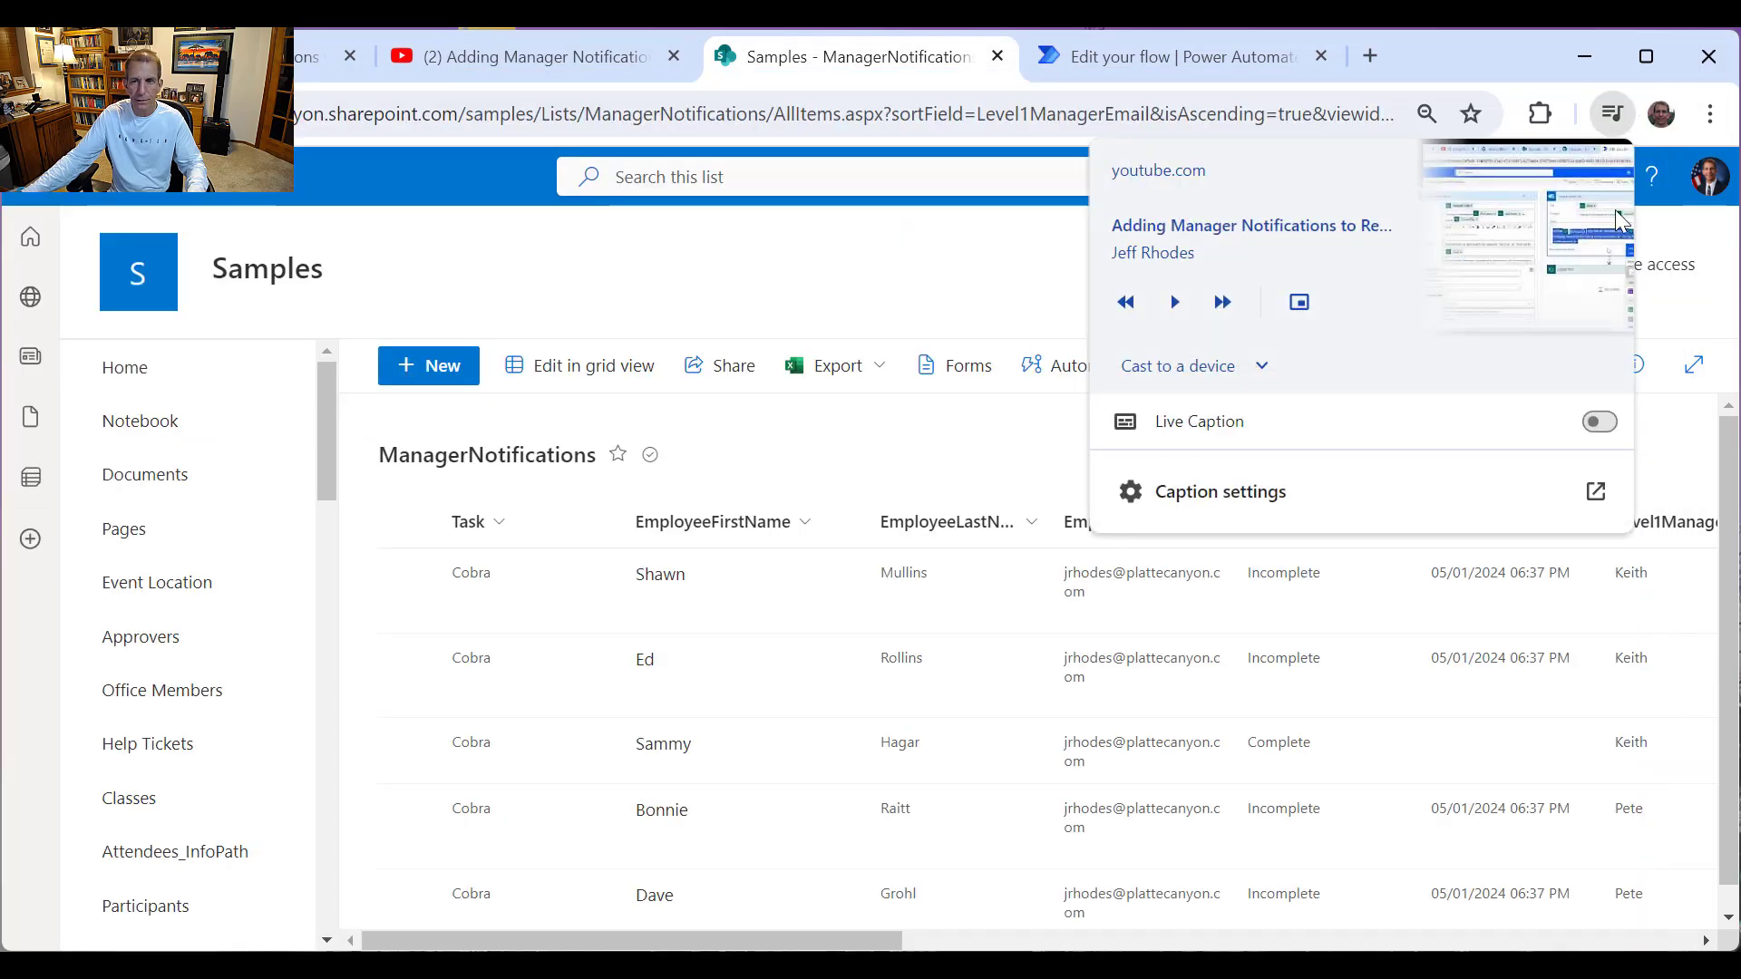
left_click(981, 283)
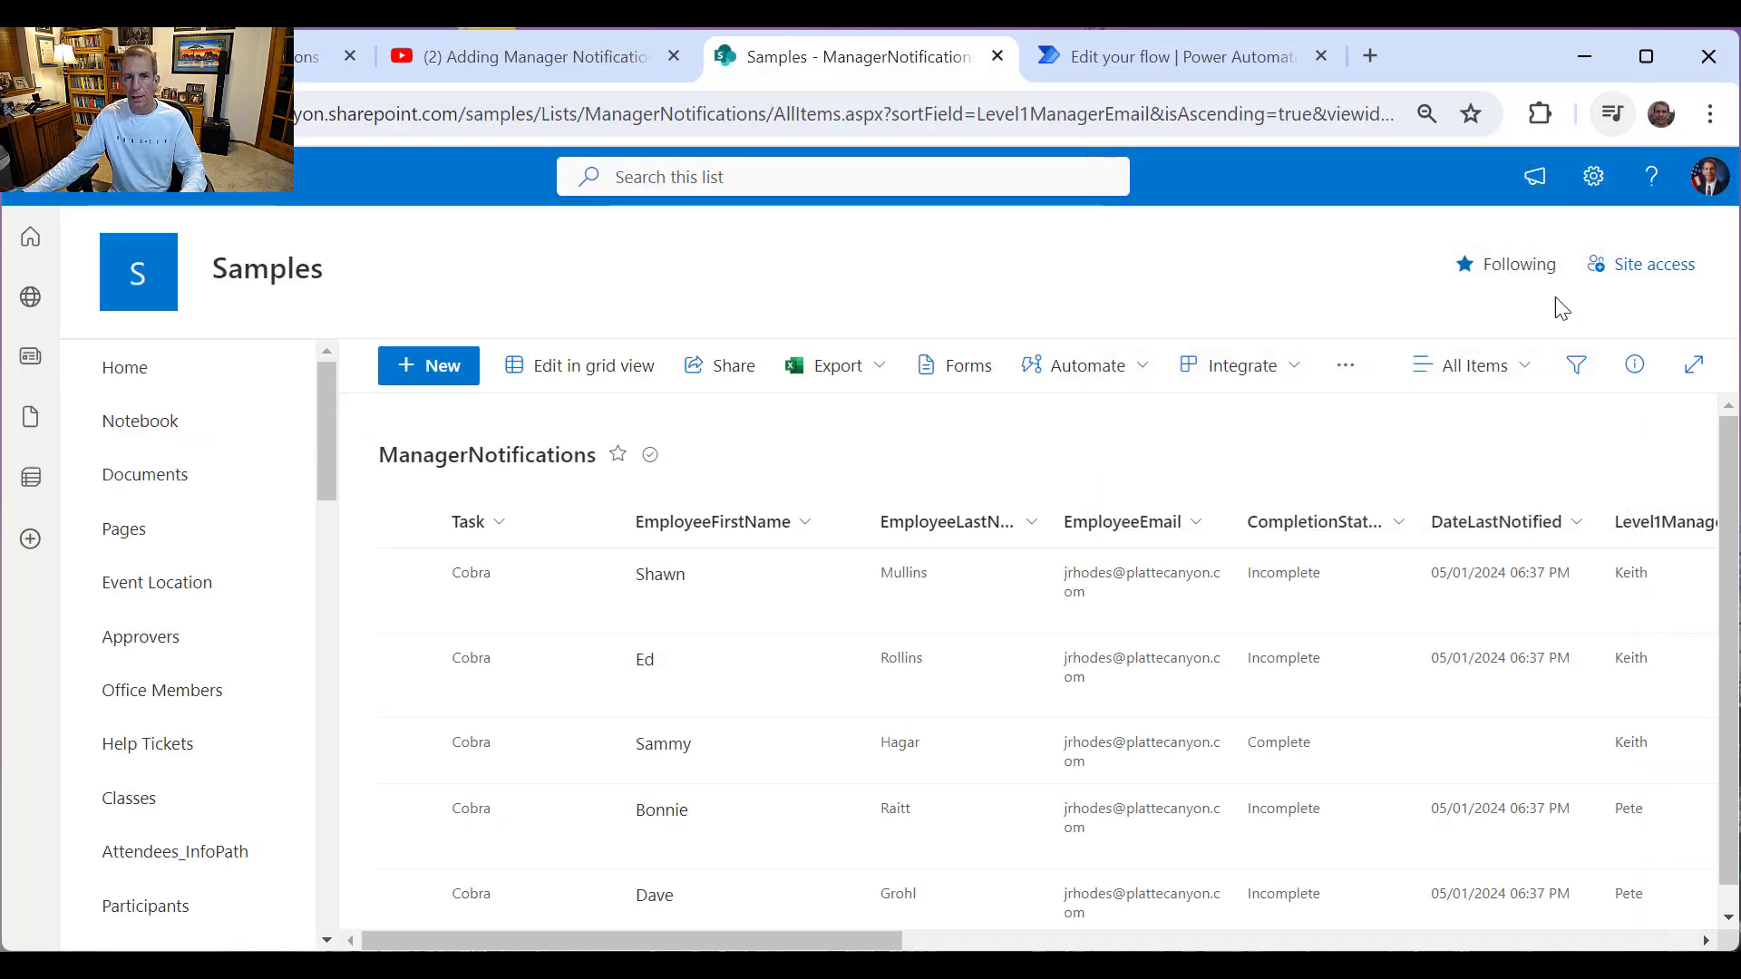
Step: Return to the Power Automate flow run and examine its manager email and Check if Level 1 Manager actions
left_click(1156, 60)
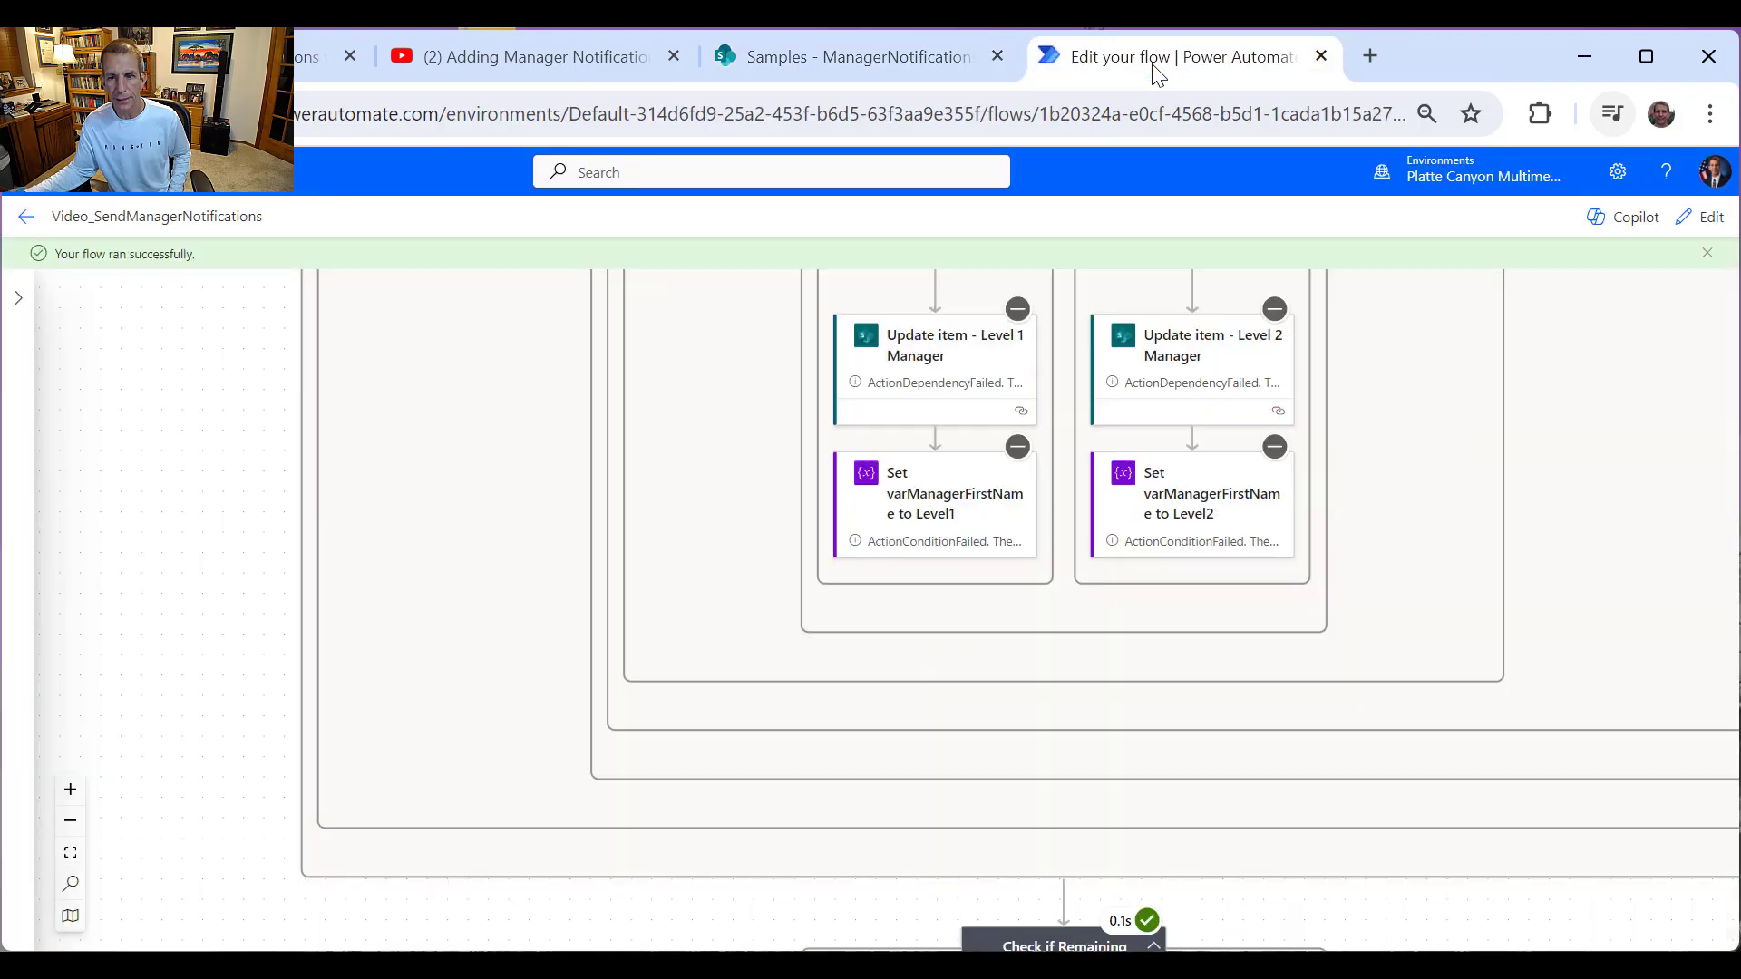
scroll(1505, 332, "up", 3)
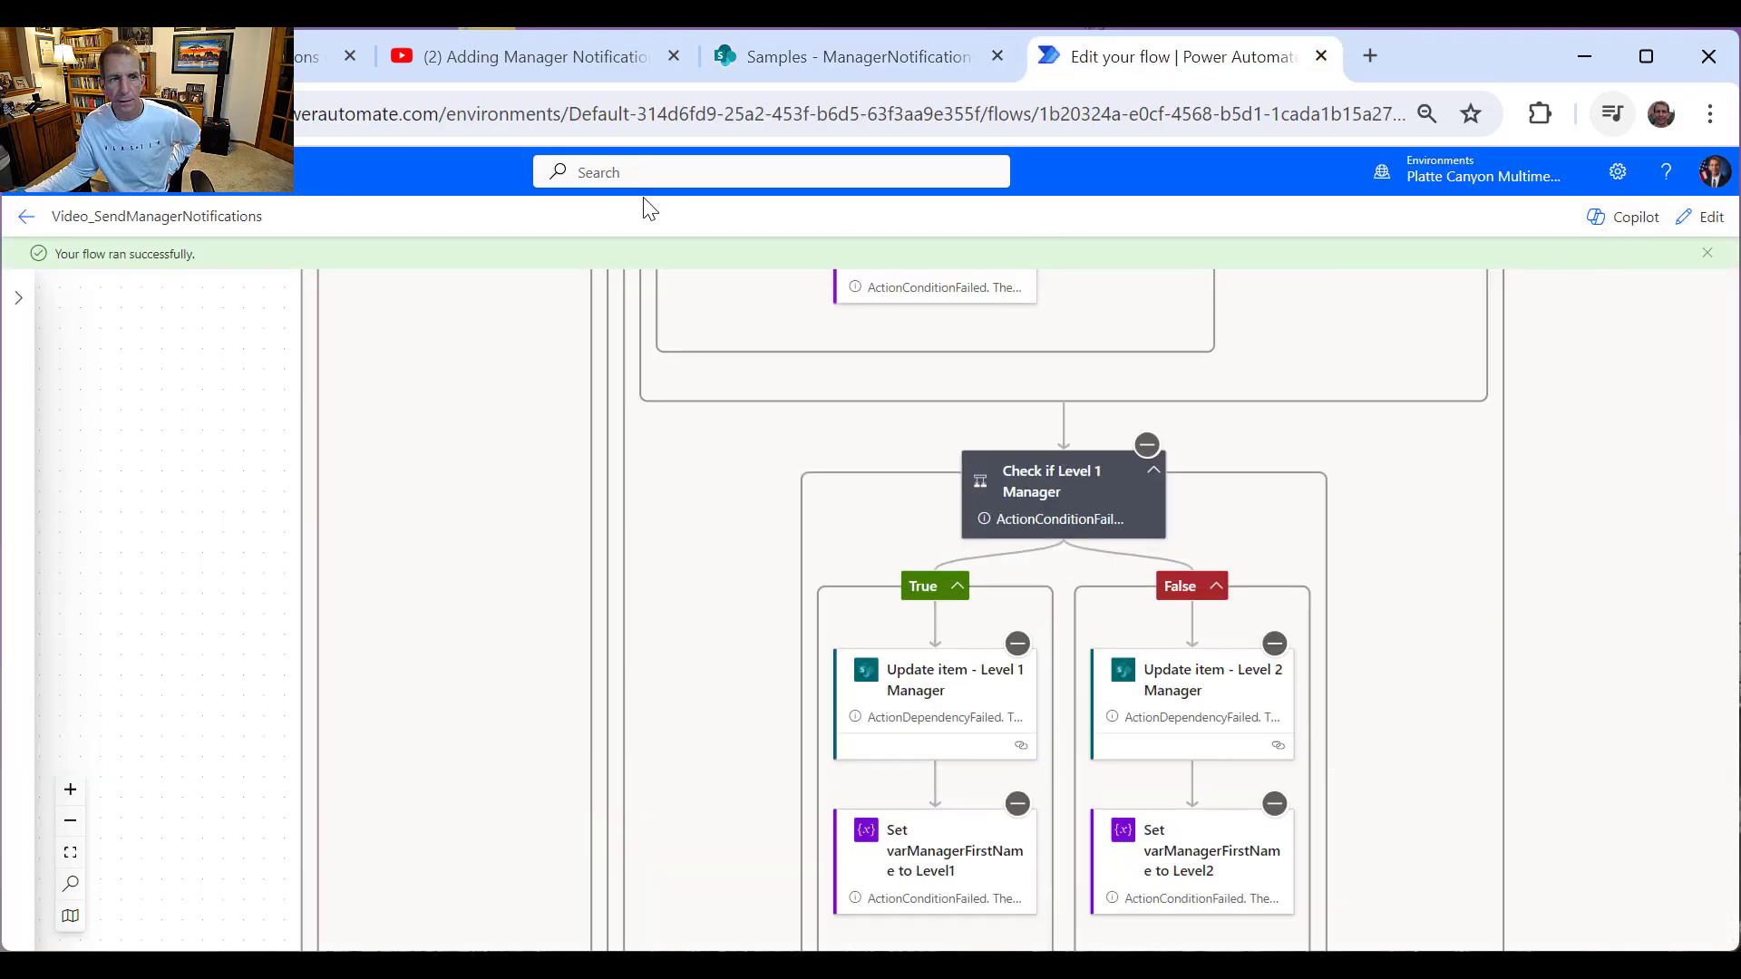
scroll(1369, 375, "up", 5)
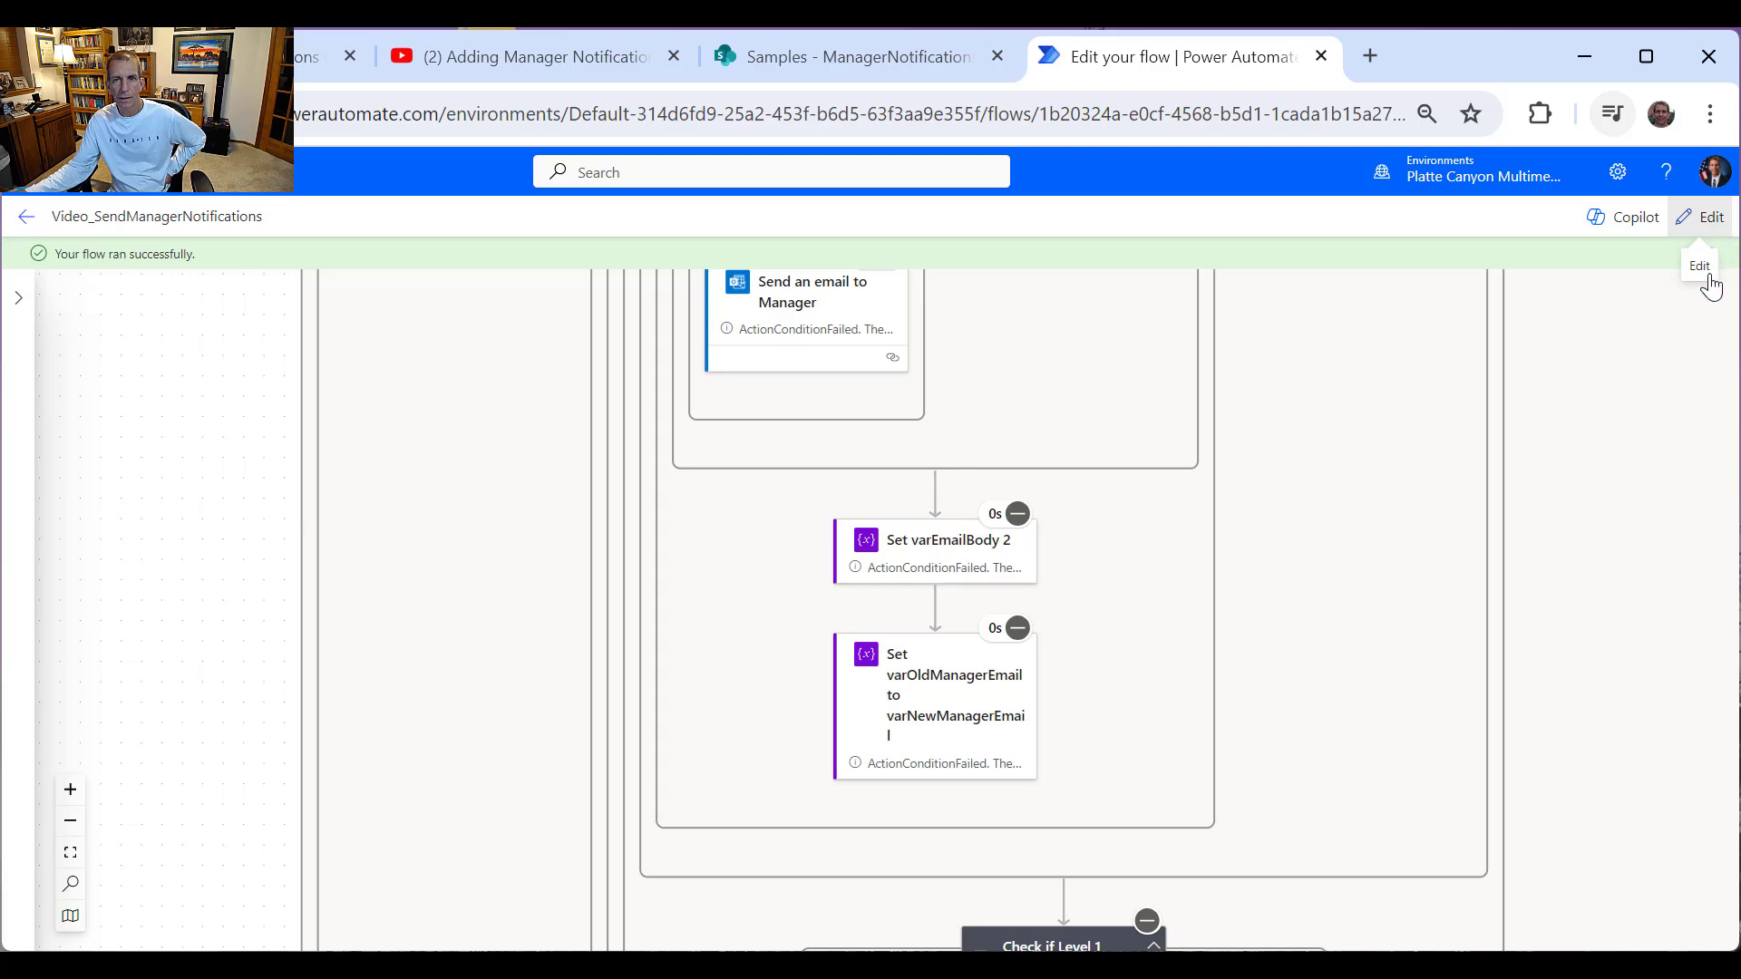
Step: Reopen the flow for editing and try to start another manual test
left_click(1703, 218)
left_click(1559, 219)
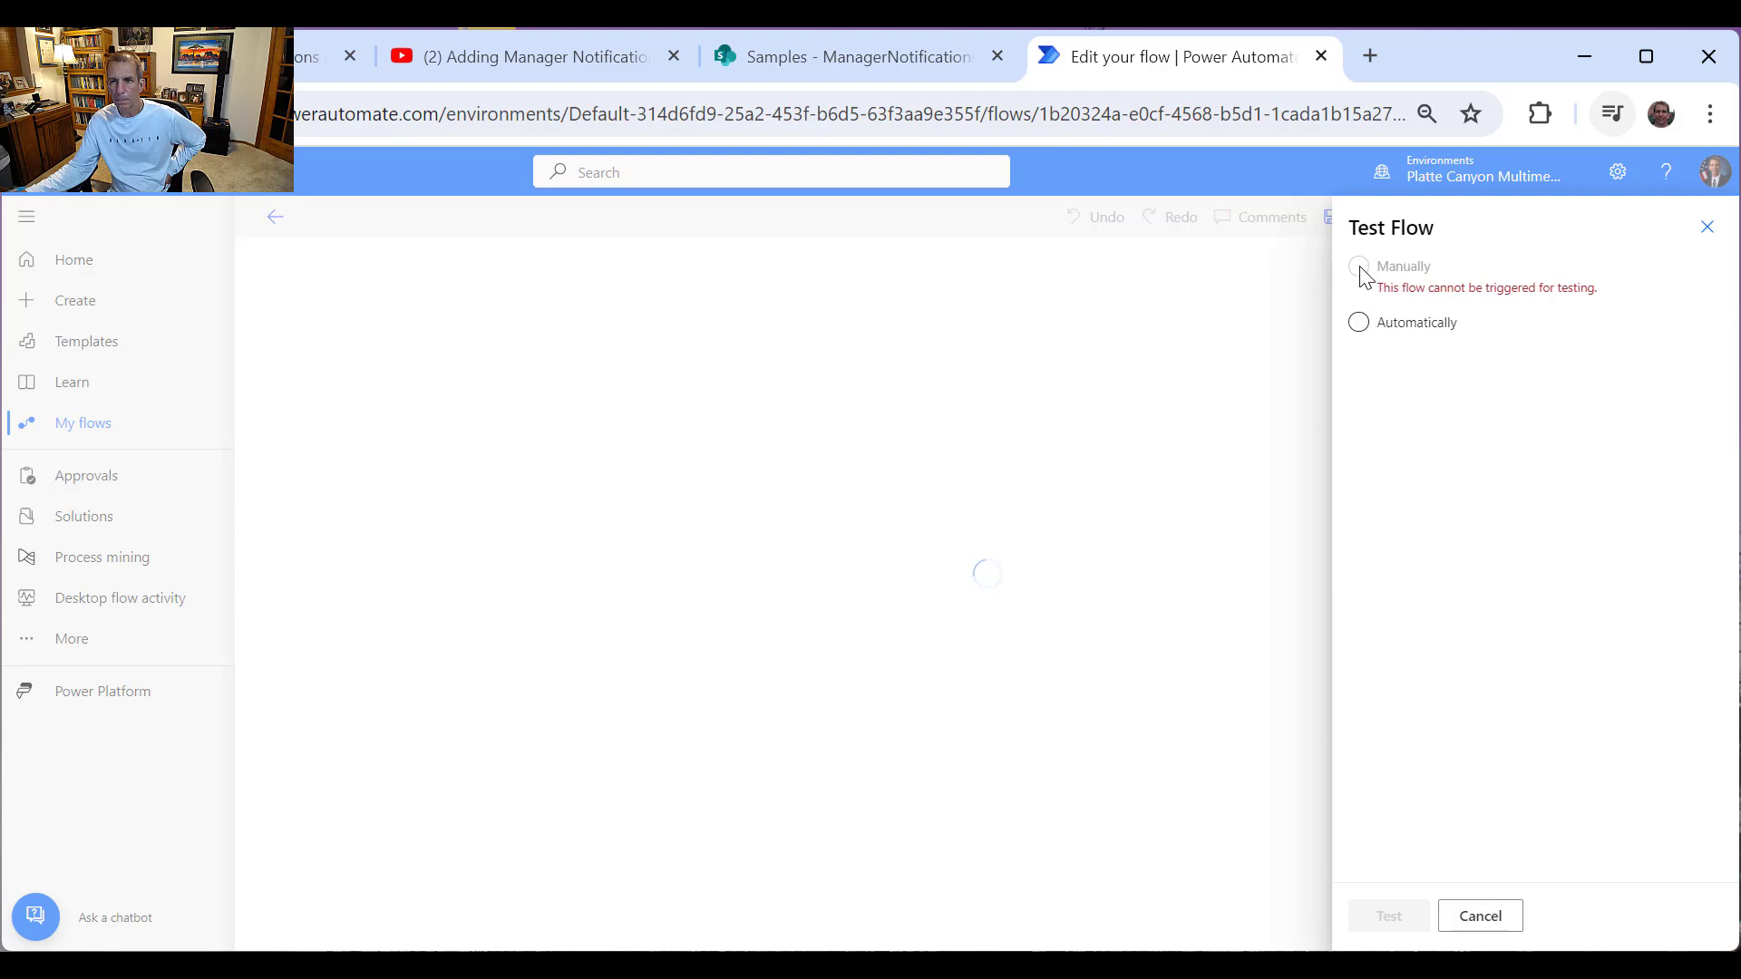
left_click(1708, 232)
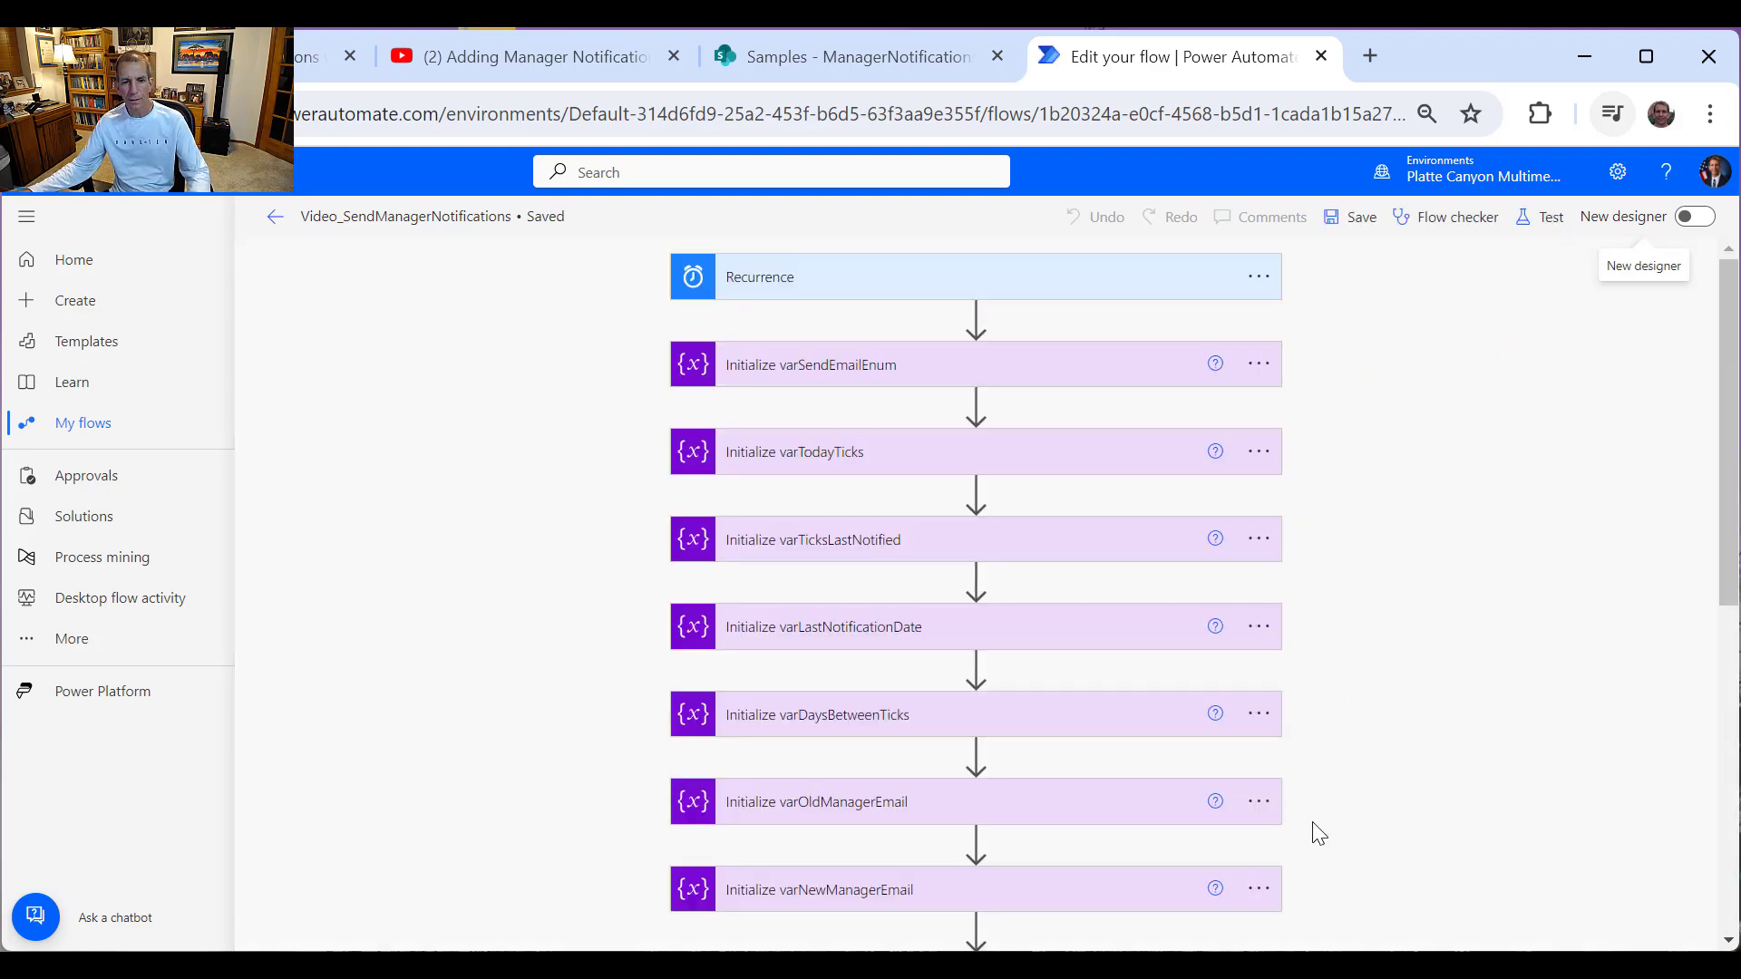
left_click(1535, 226)
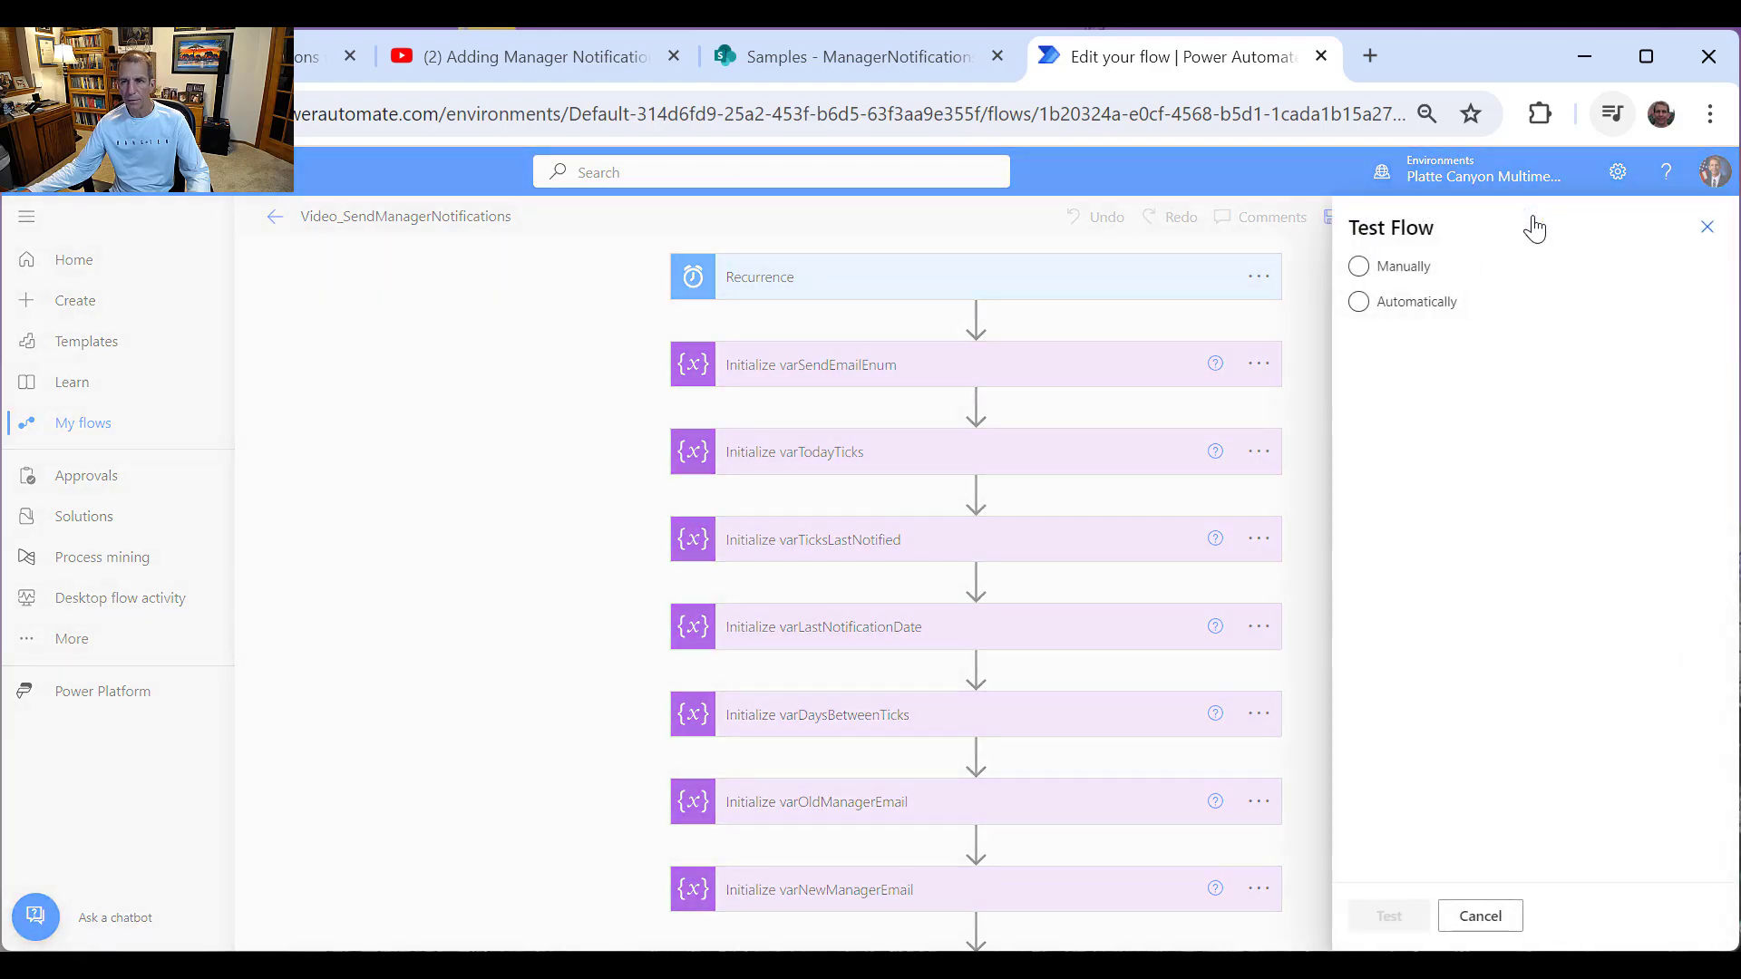
left_click(1416, 270)
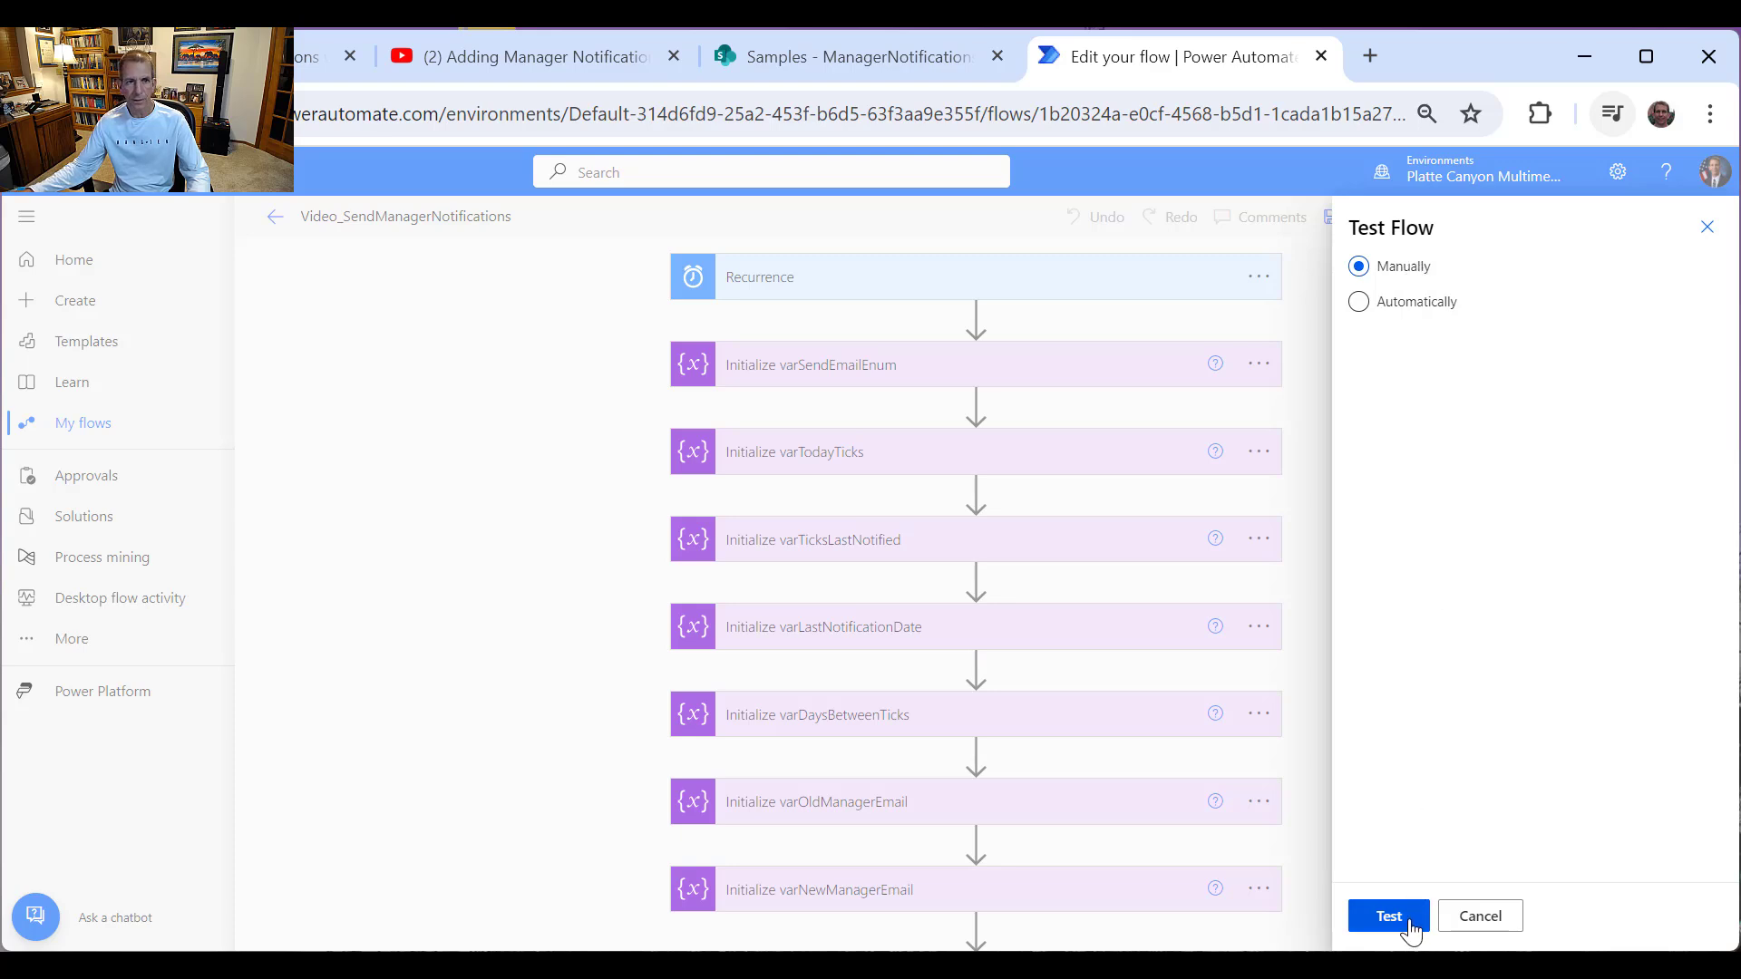
left_click(1478, 916)
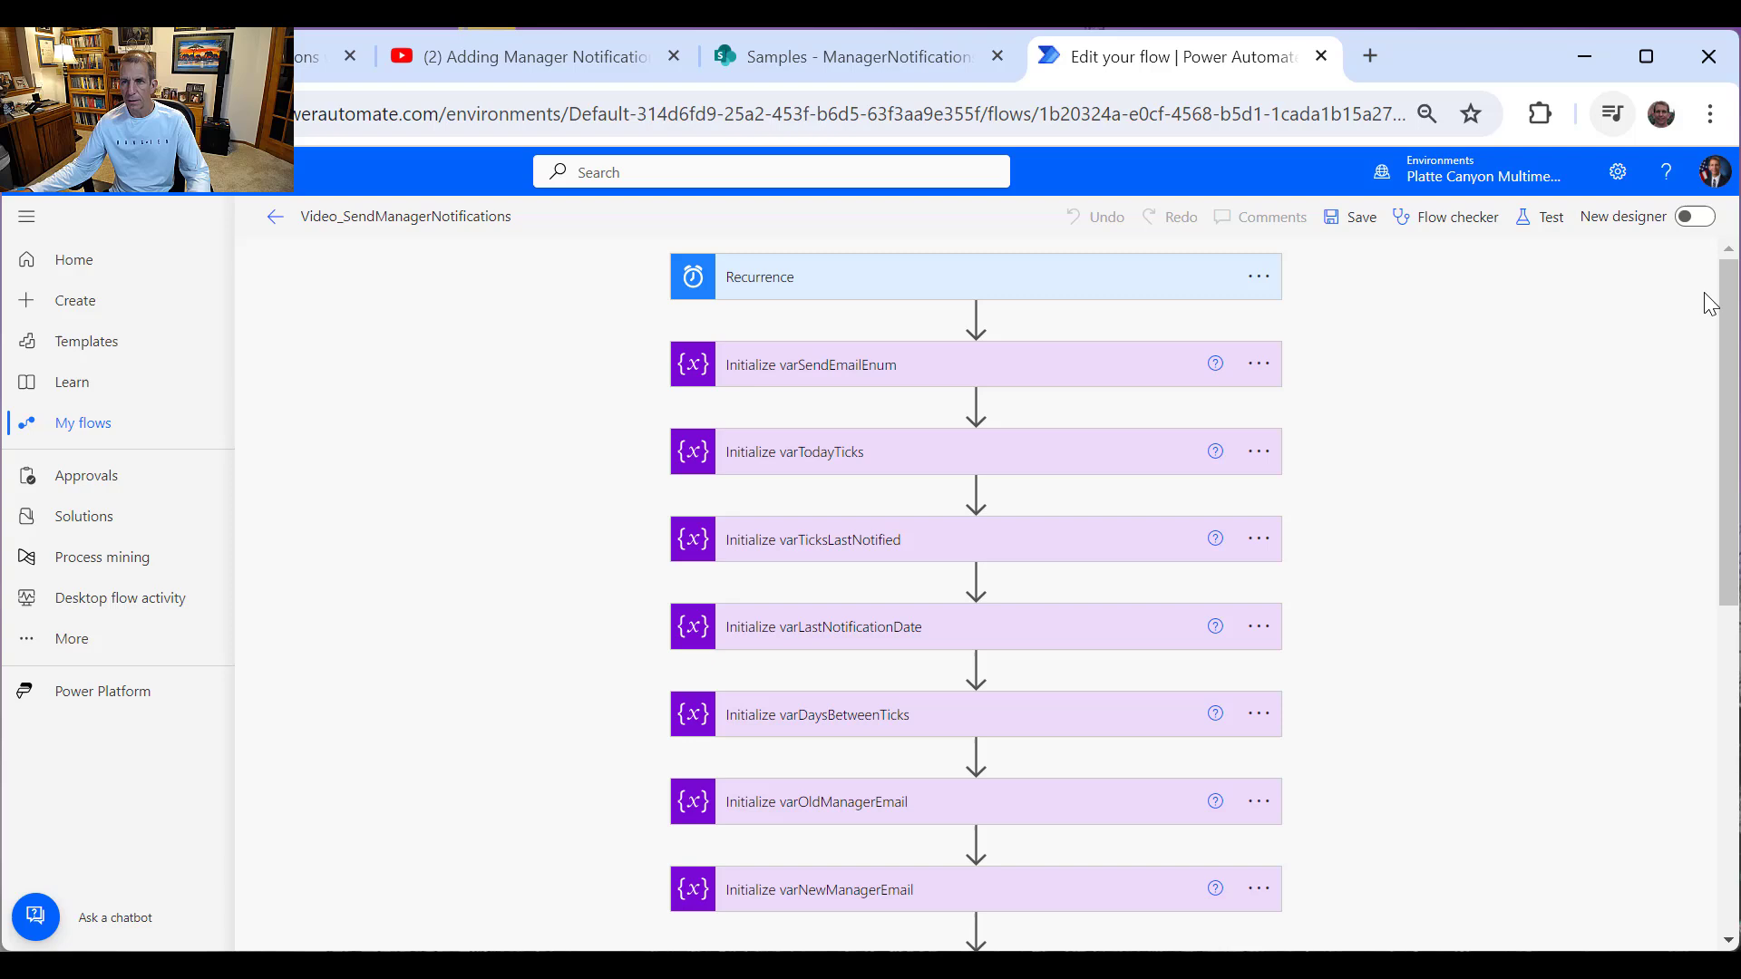
Step: Switch the flow to the new designer and run a manual test of Video_SendManagerNotifications
left_click(1695, 217)
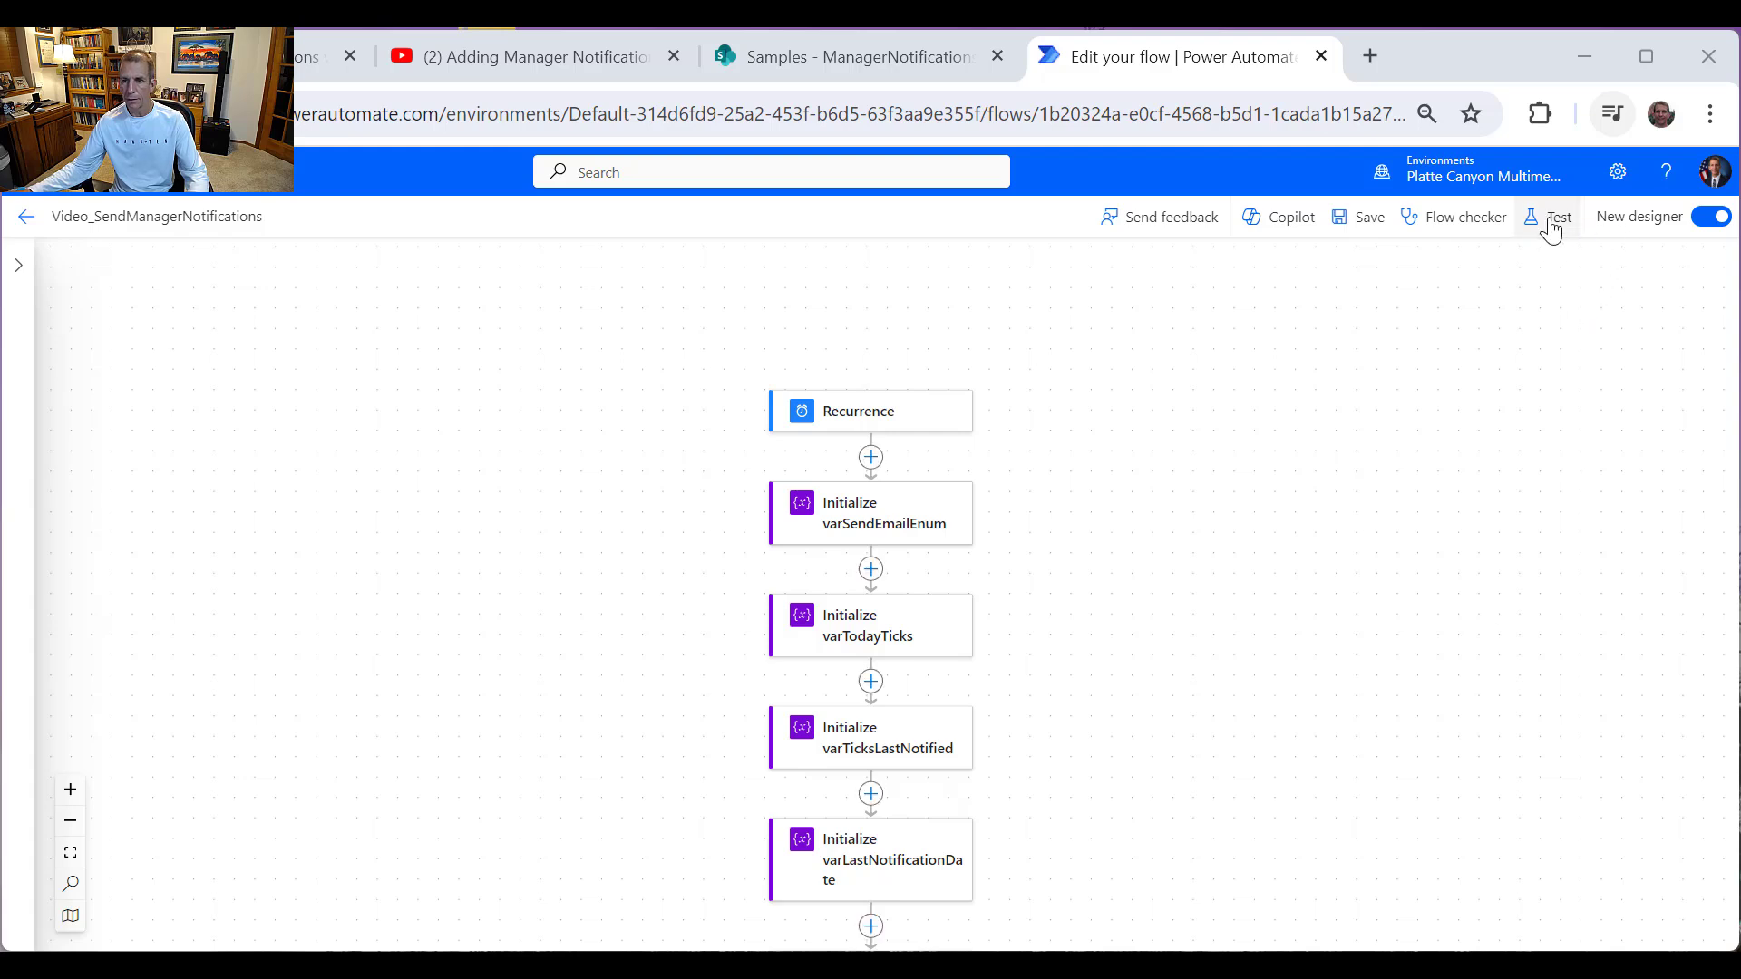
left_click(1552, 218)
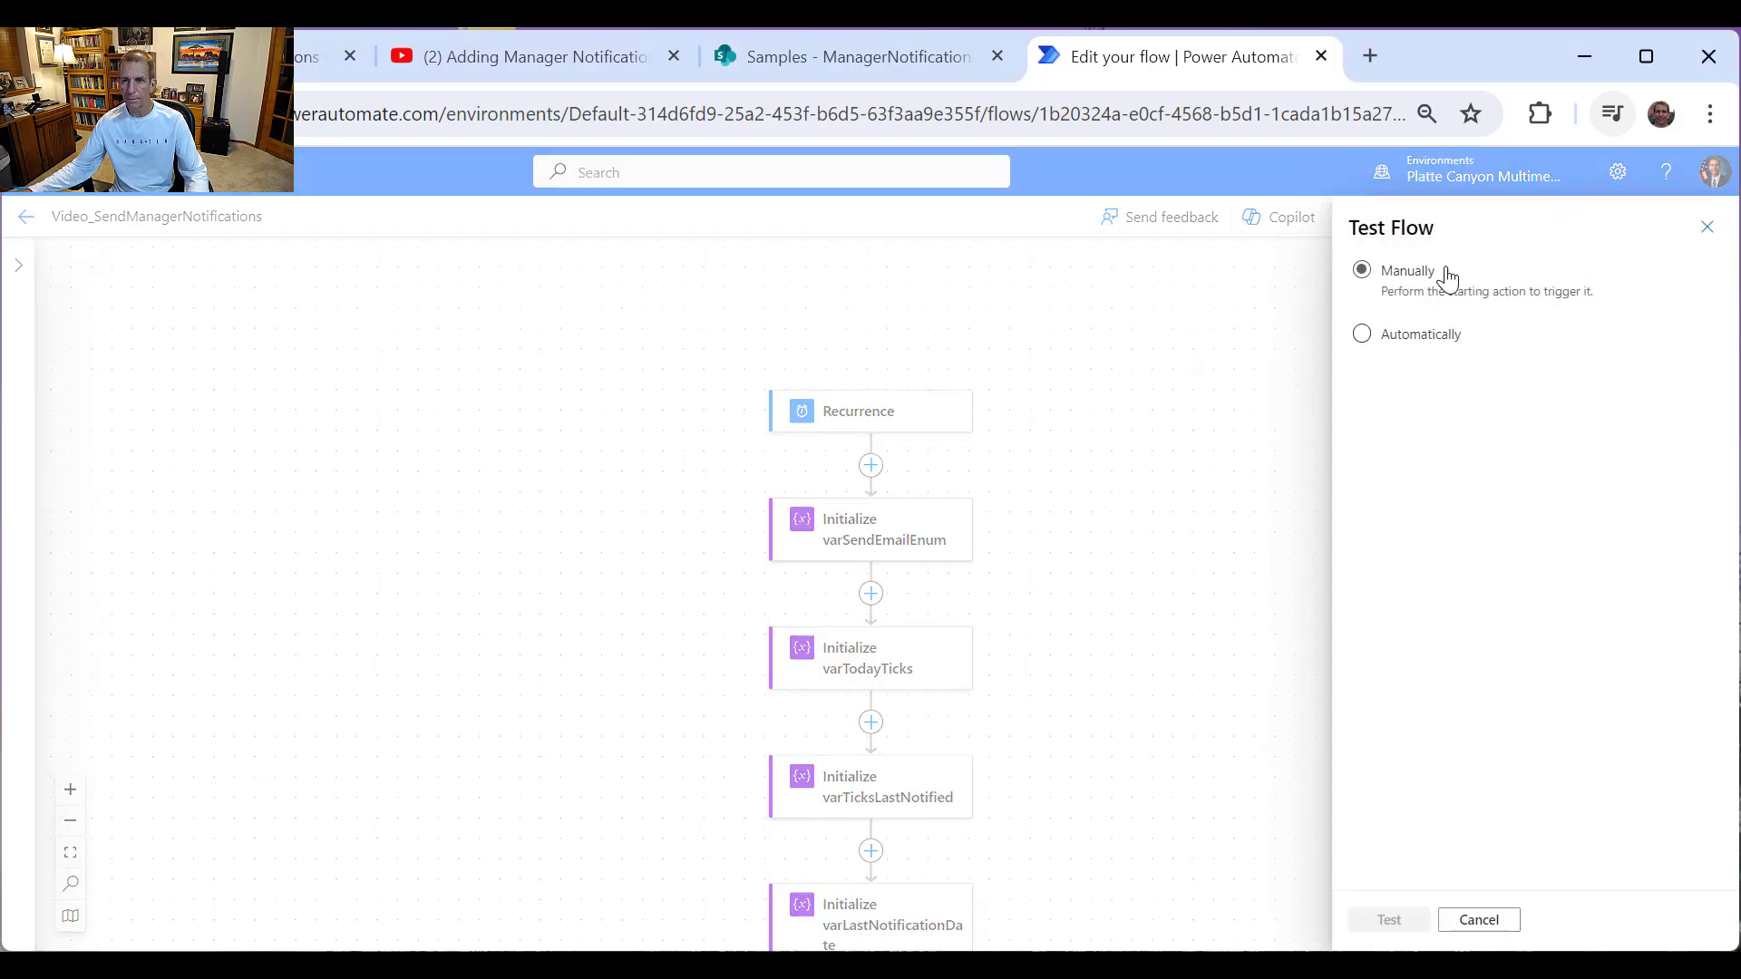
left_click(1373, 274)
left_click(1403, 931)
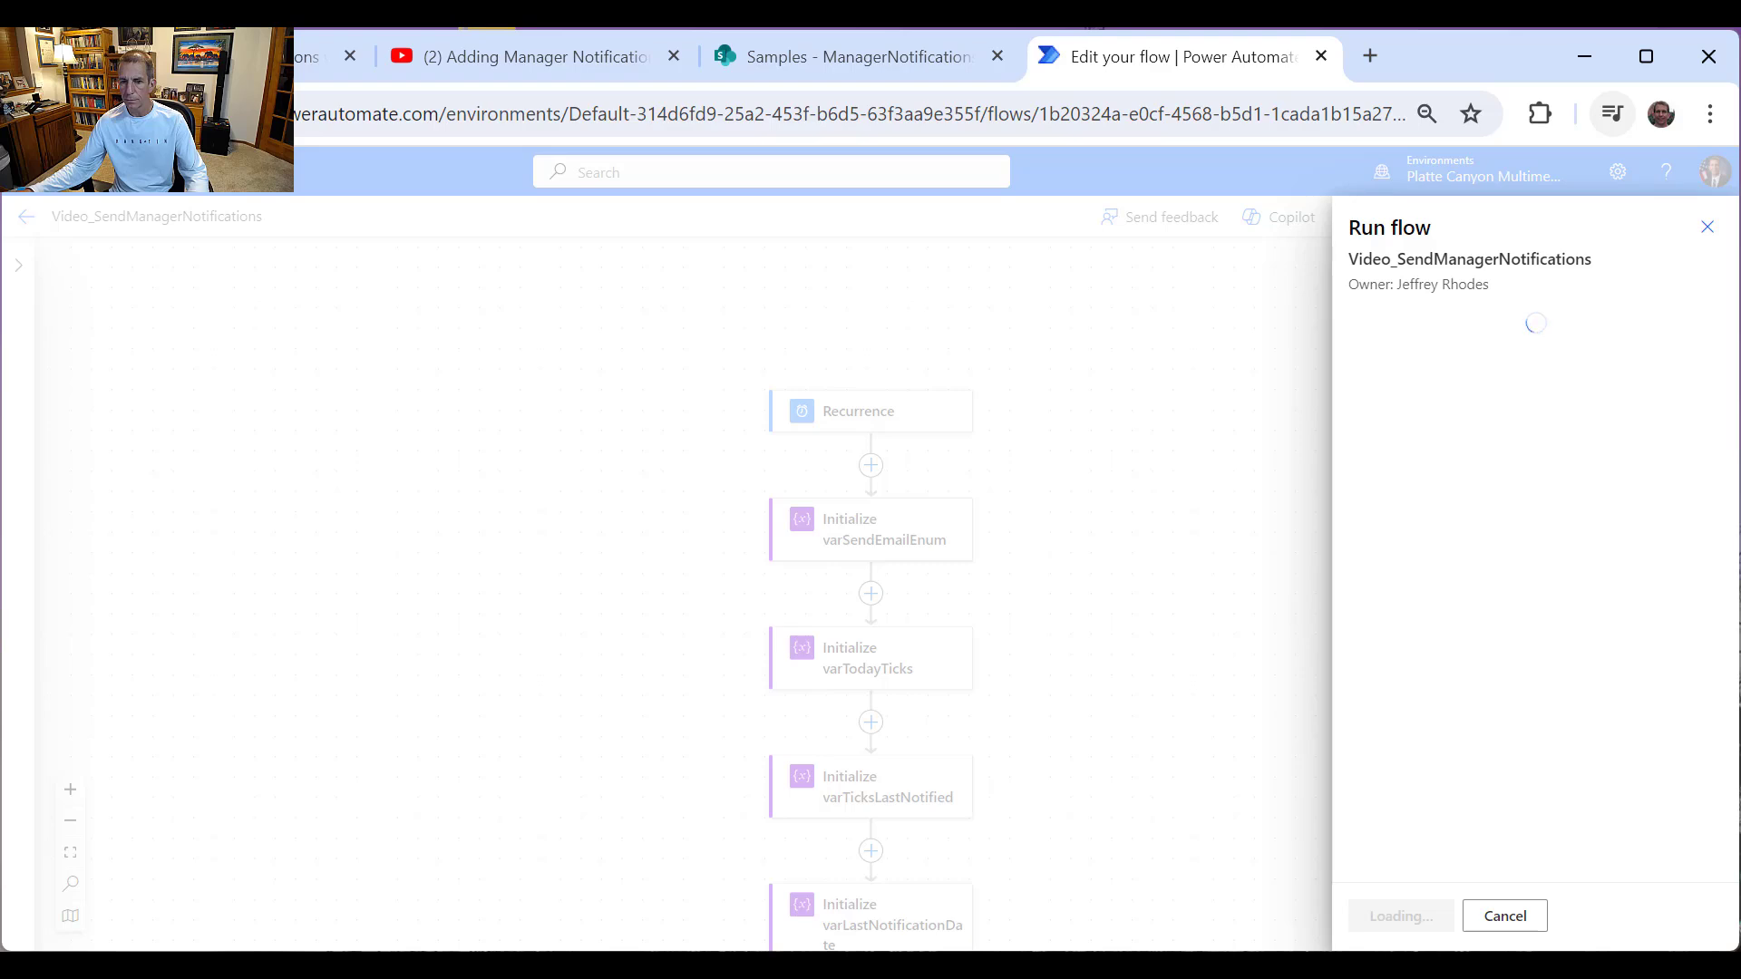
left_click(1414, 920)
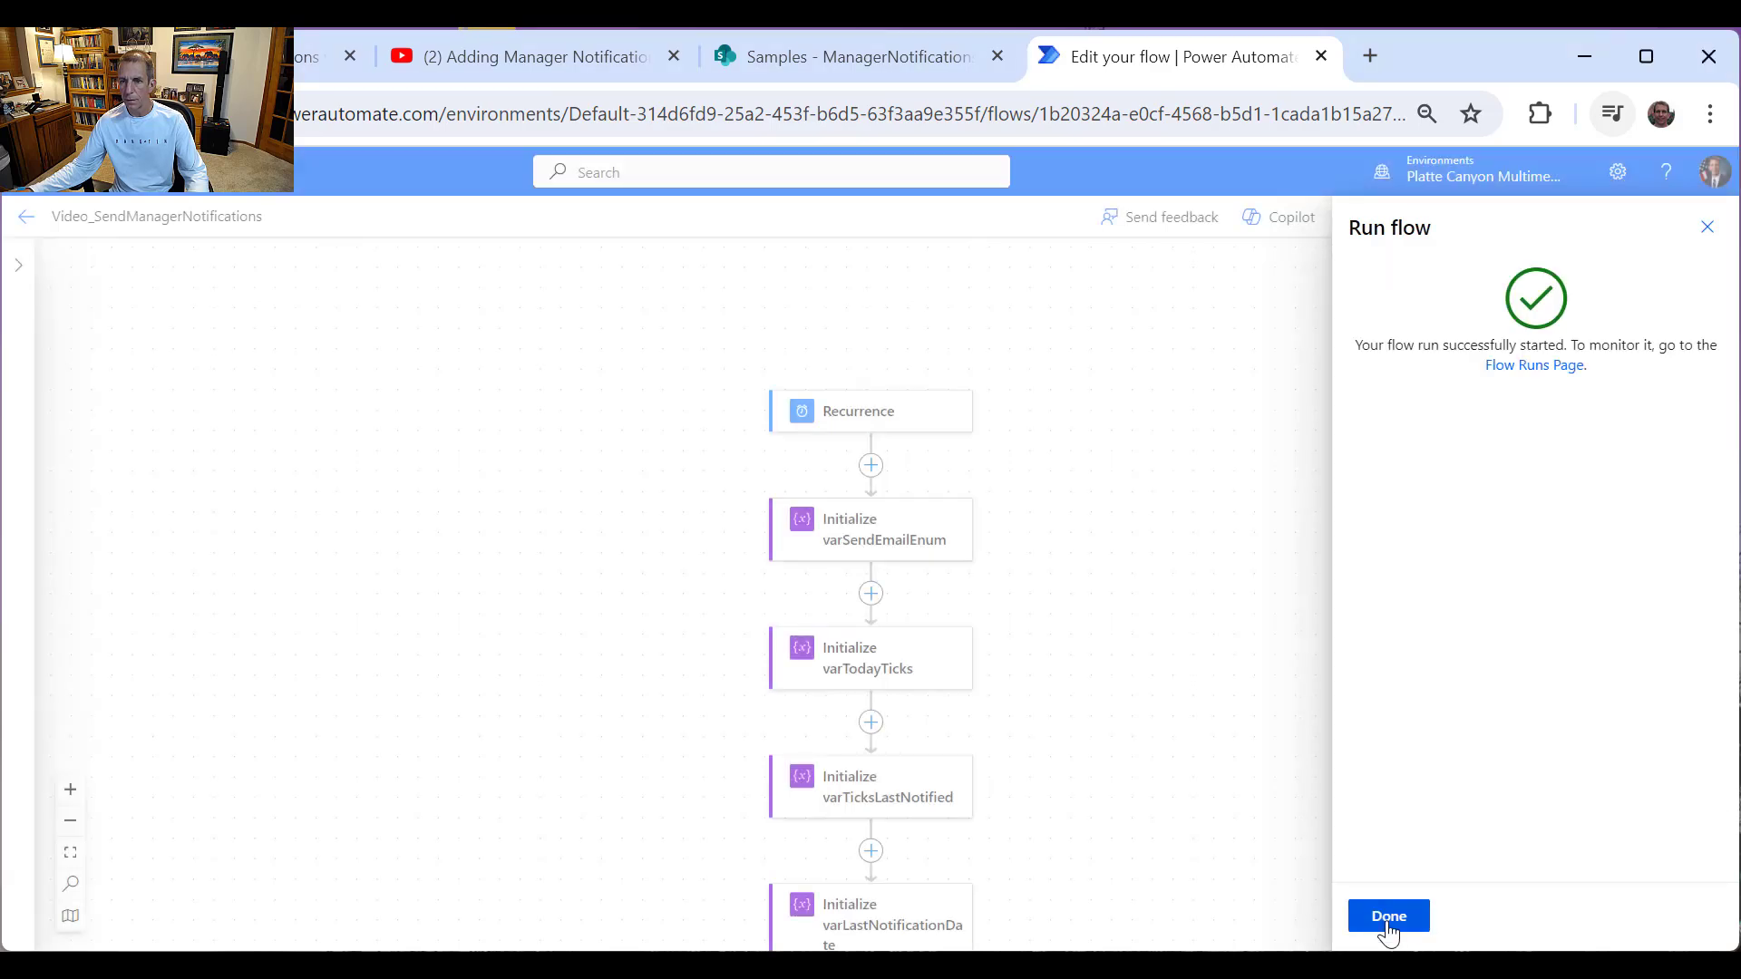
left_click(1390, 917)
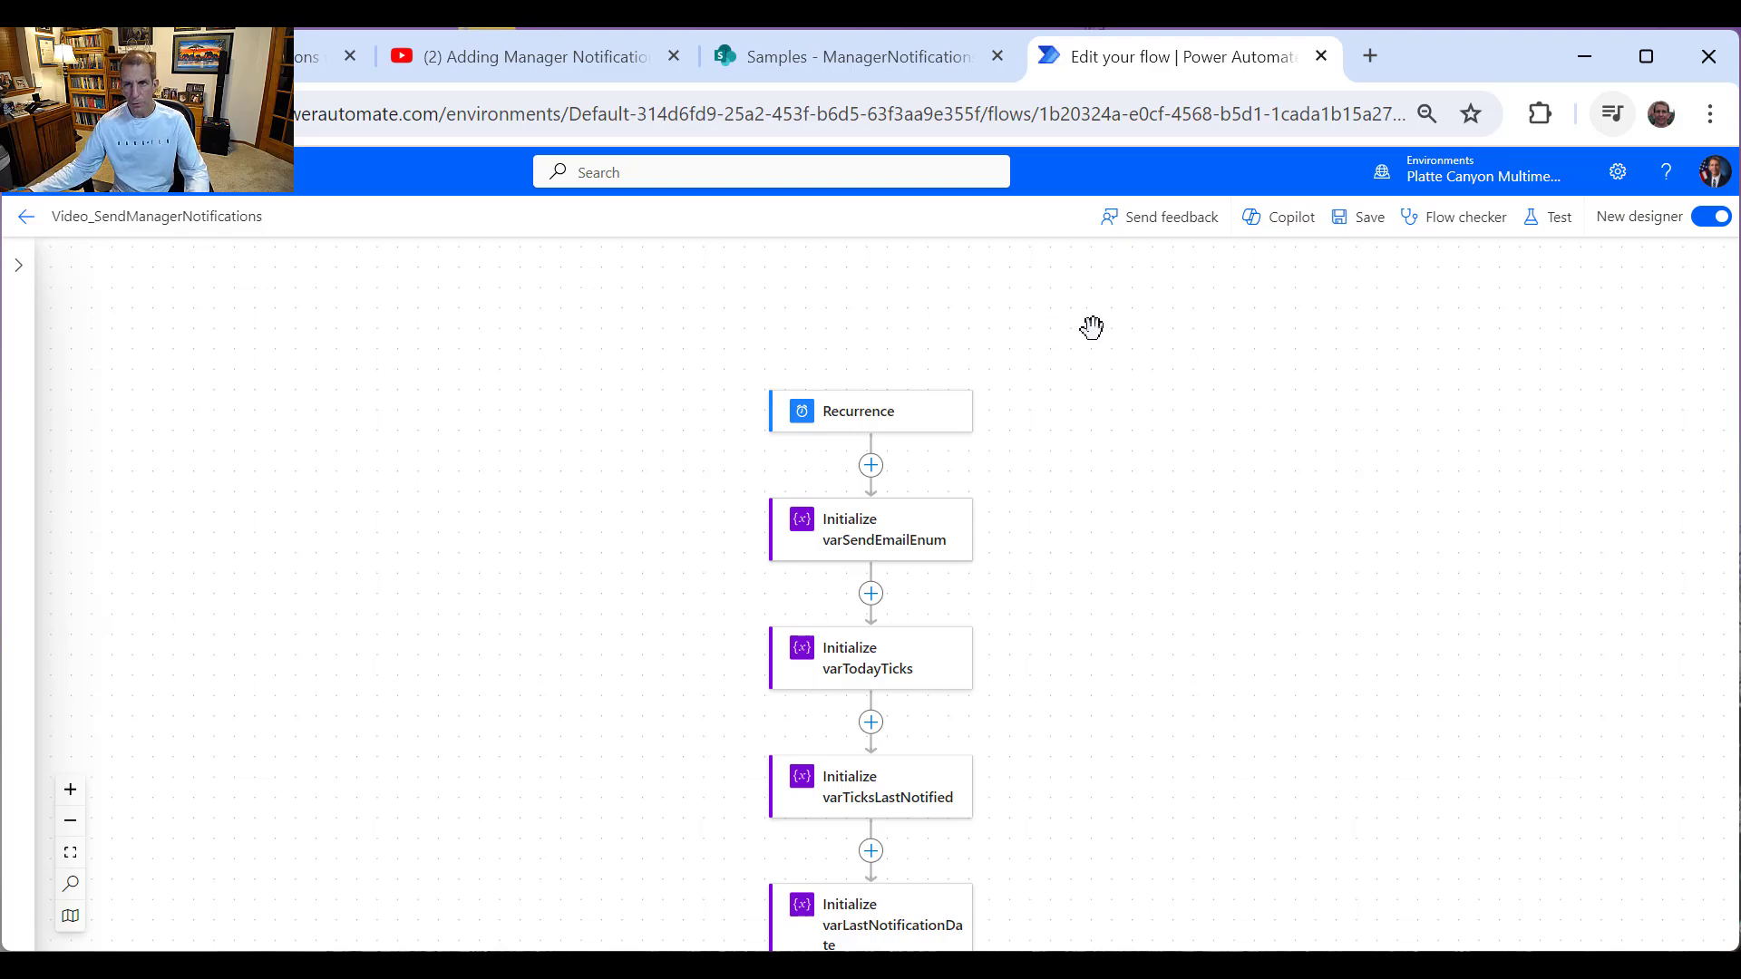
Step: Switch to the ManagerNotifications list in SharePoint and reload it to check the notification dates
left_click(905, 64)
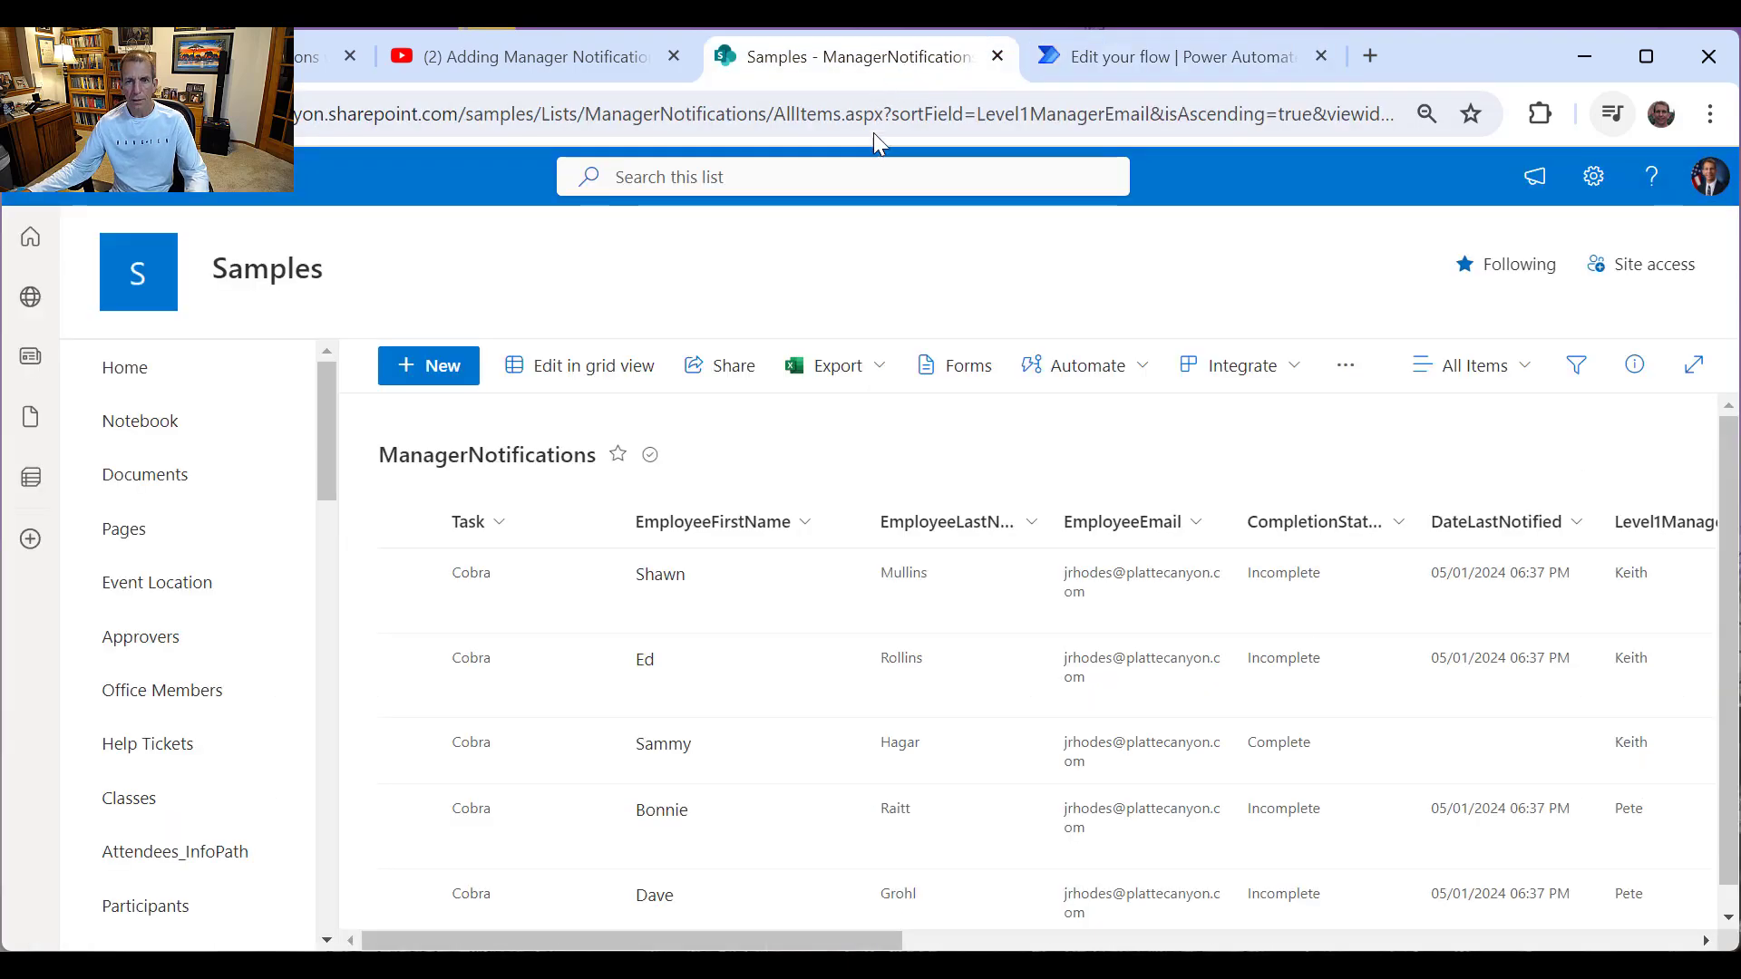
right_click(1195, 431)
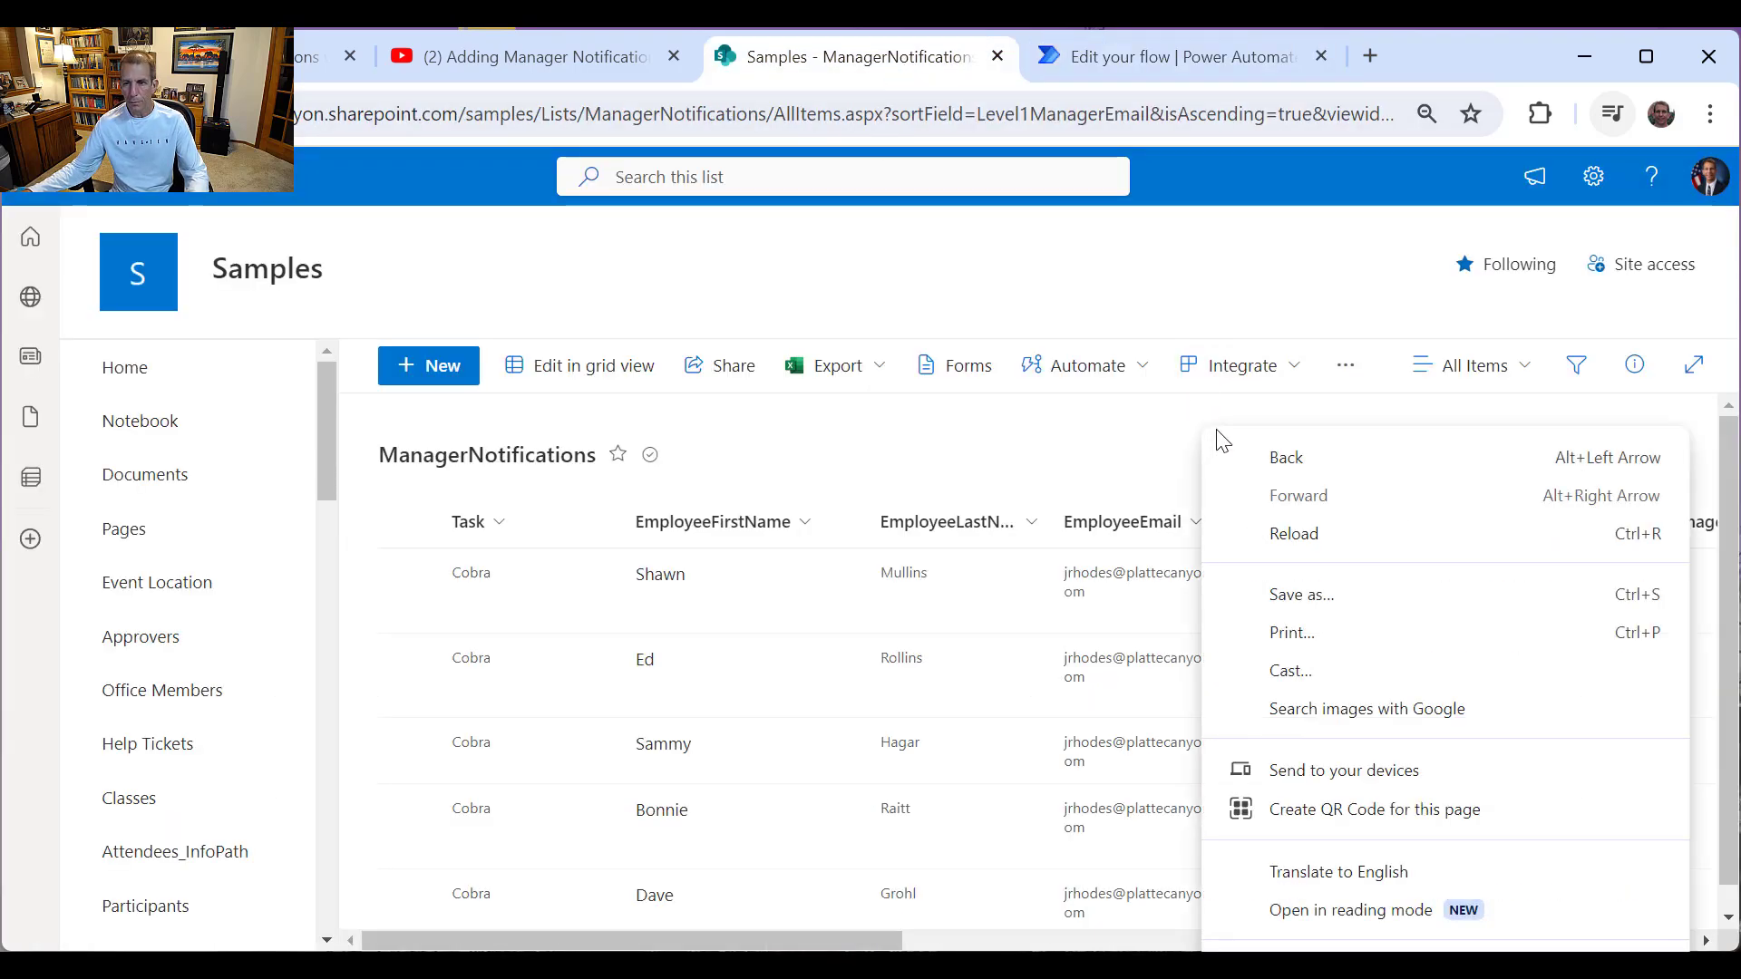
left_click(1310, 533)
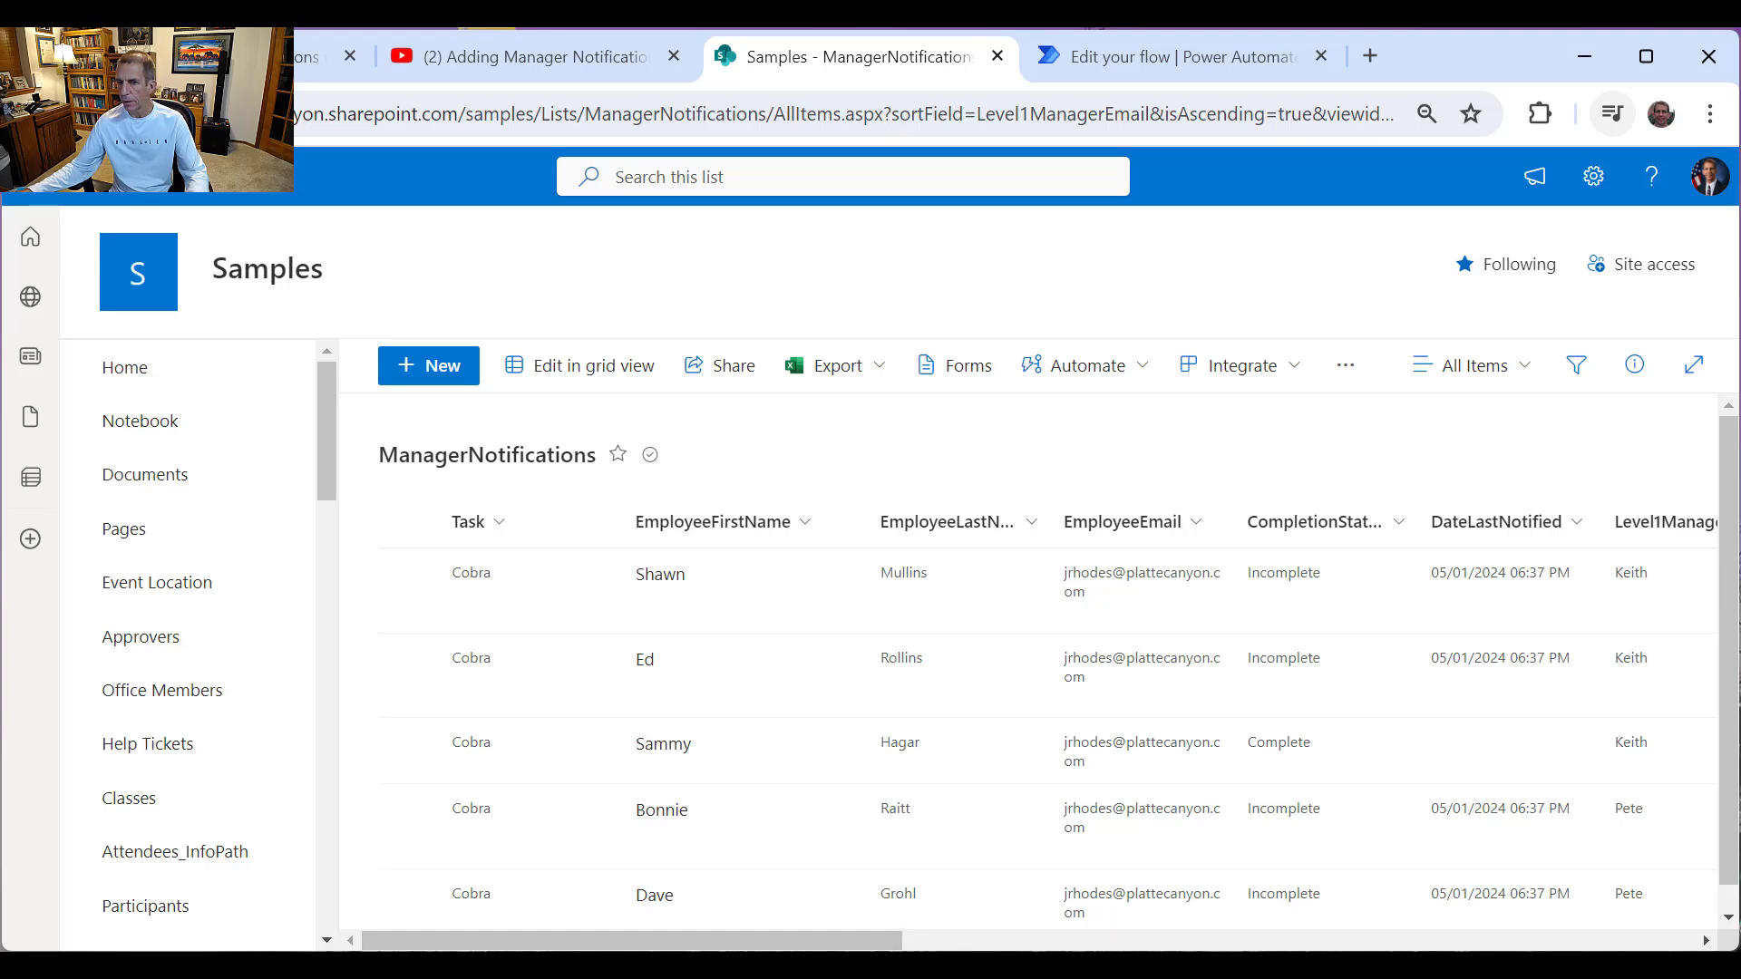
Step: Review the first Level 1 manager's Late Tasks Notification email in Outlook and close the message
key("alt+Tab")
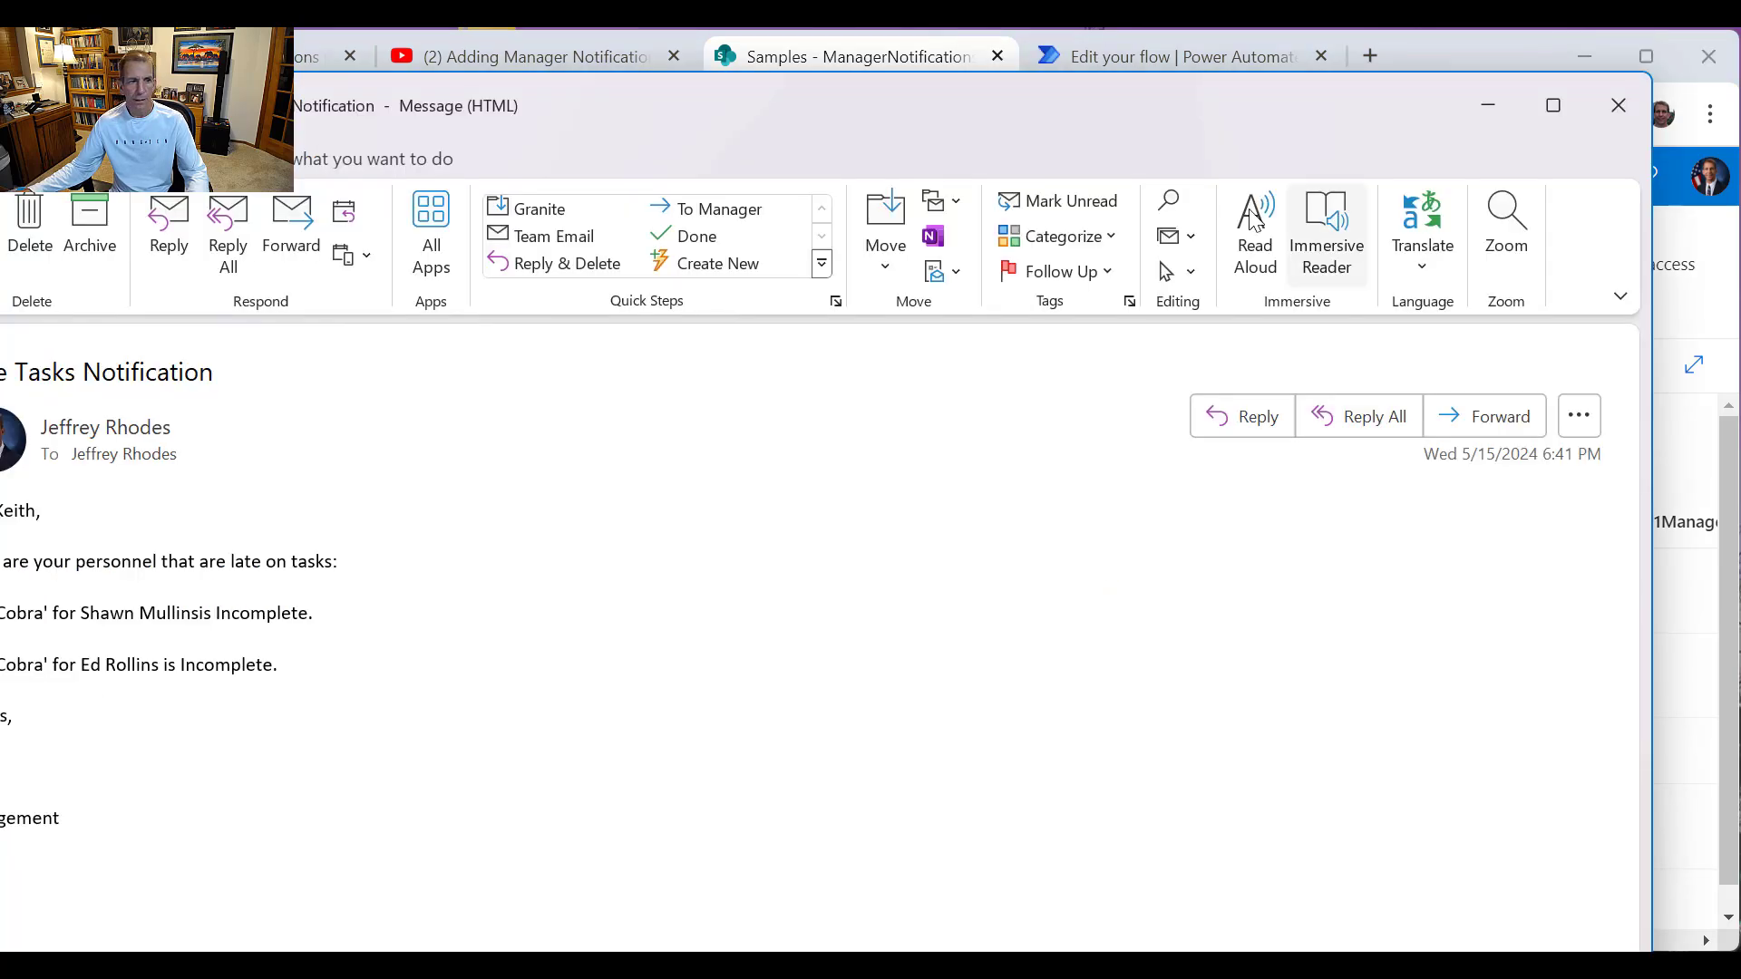
left_click_drag(874, 86, 1044, 73)
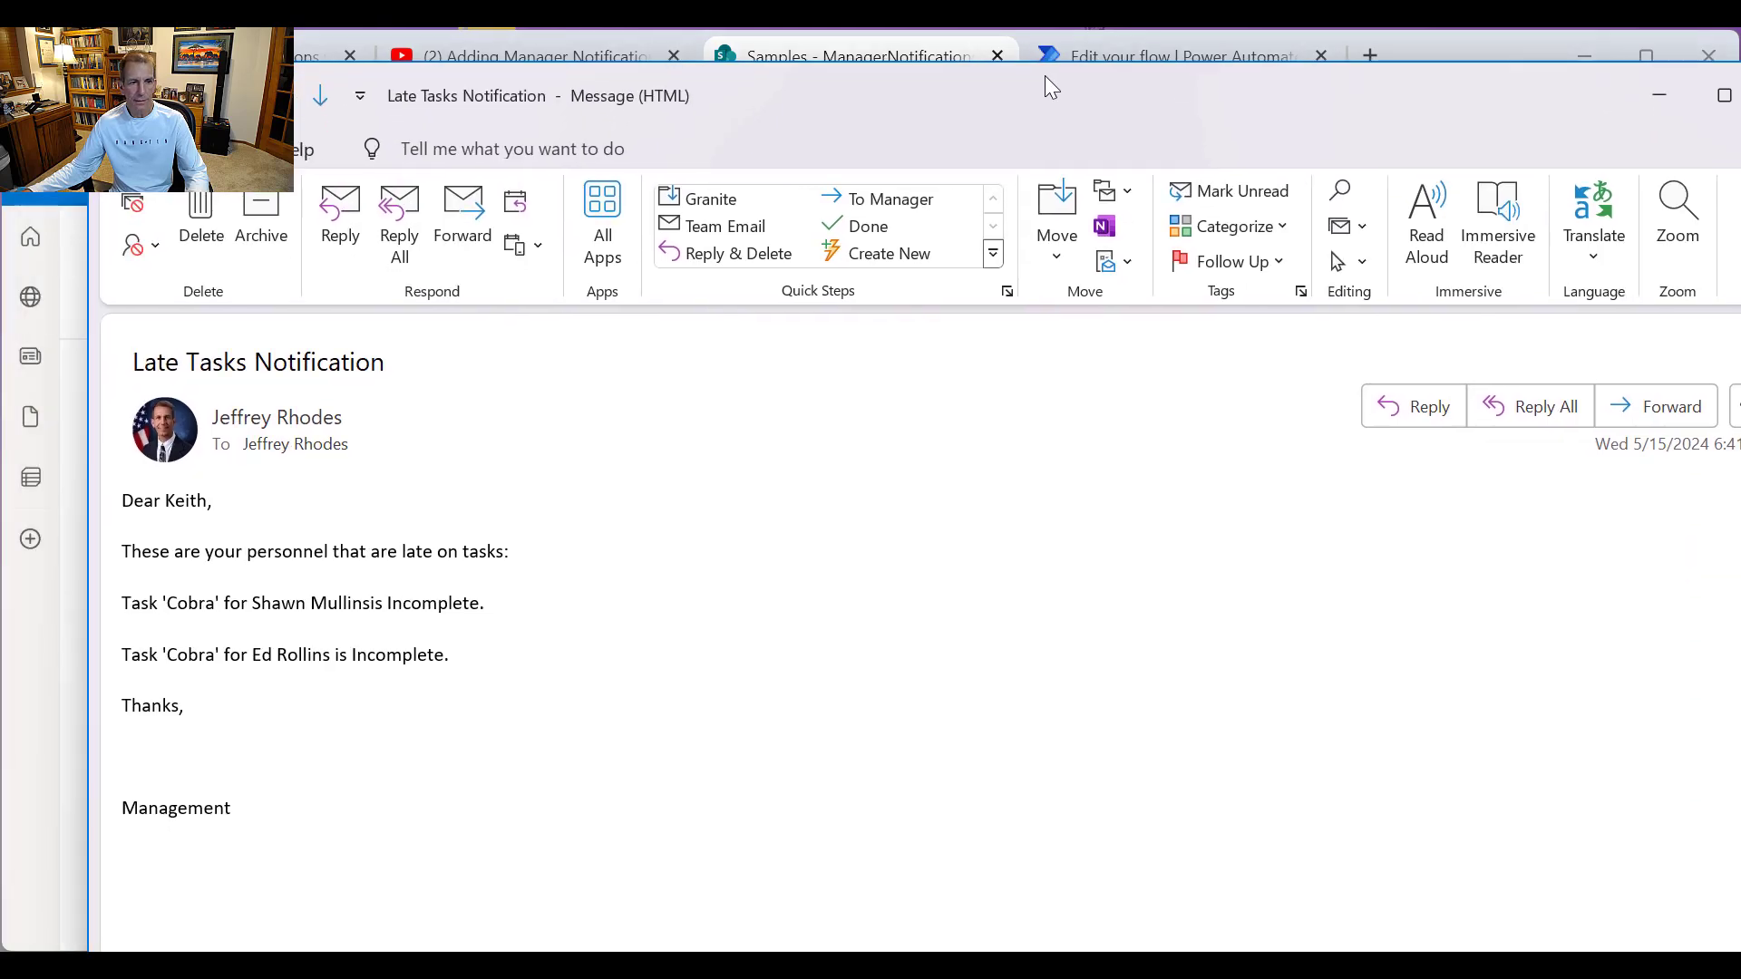
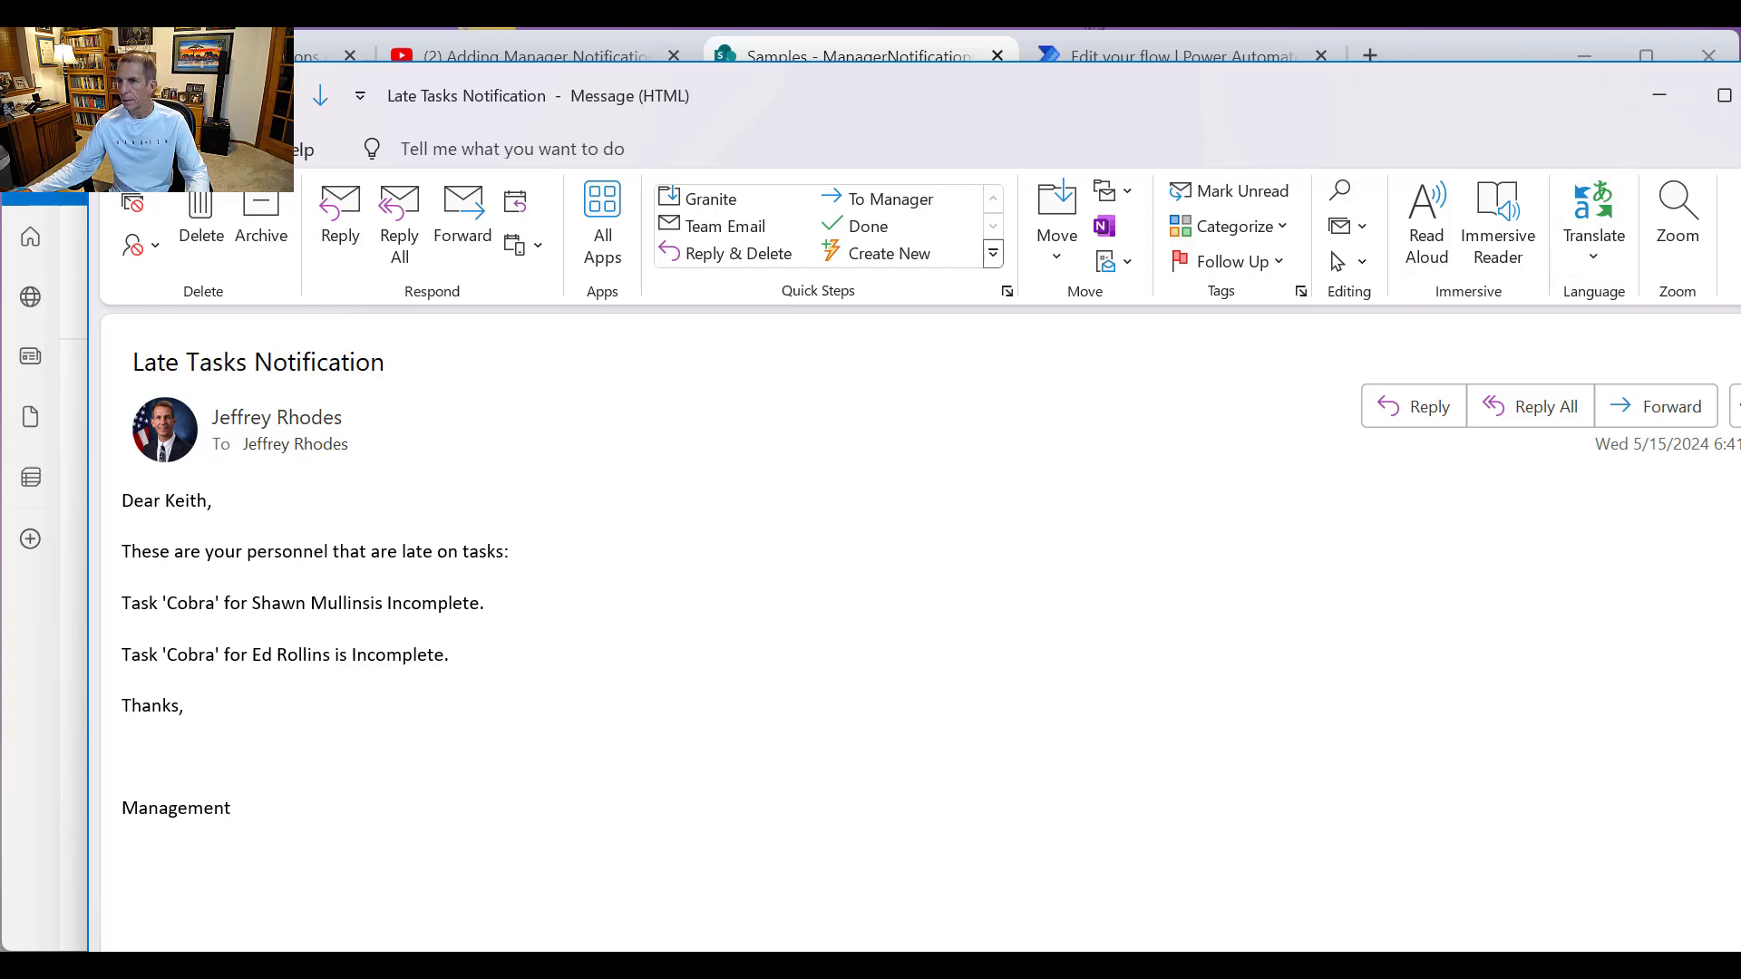
key("Escape")
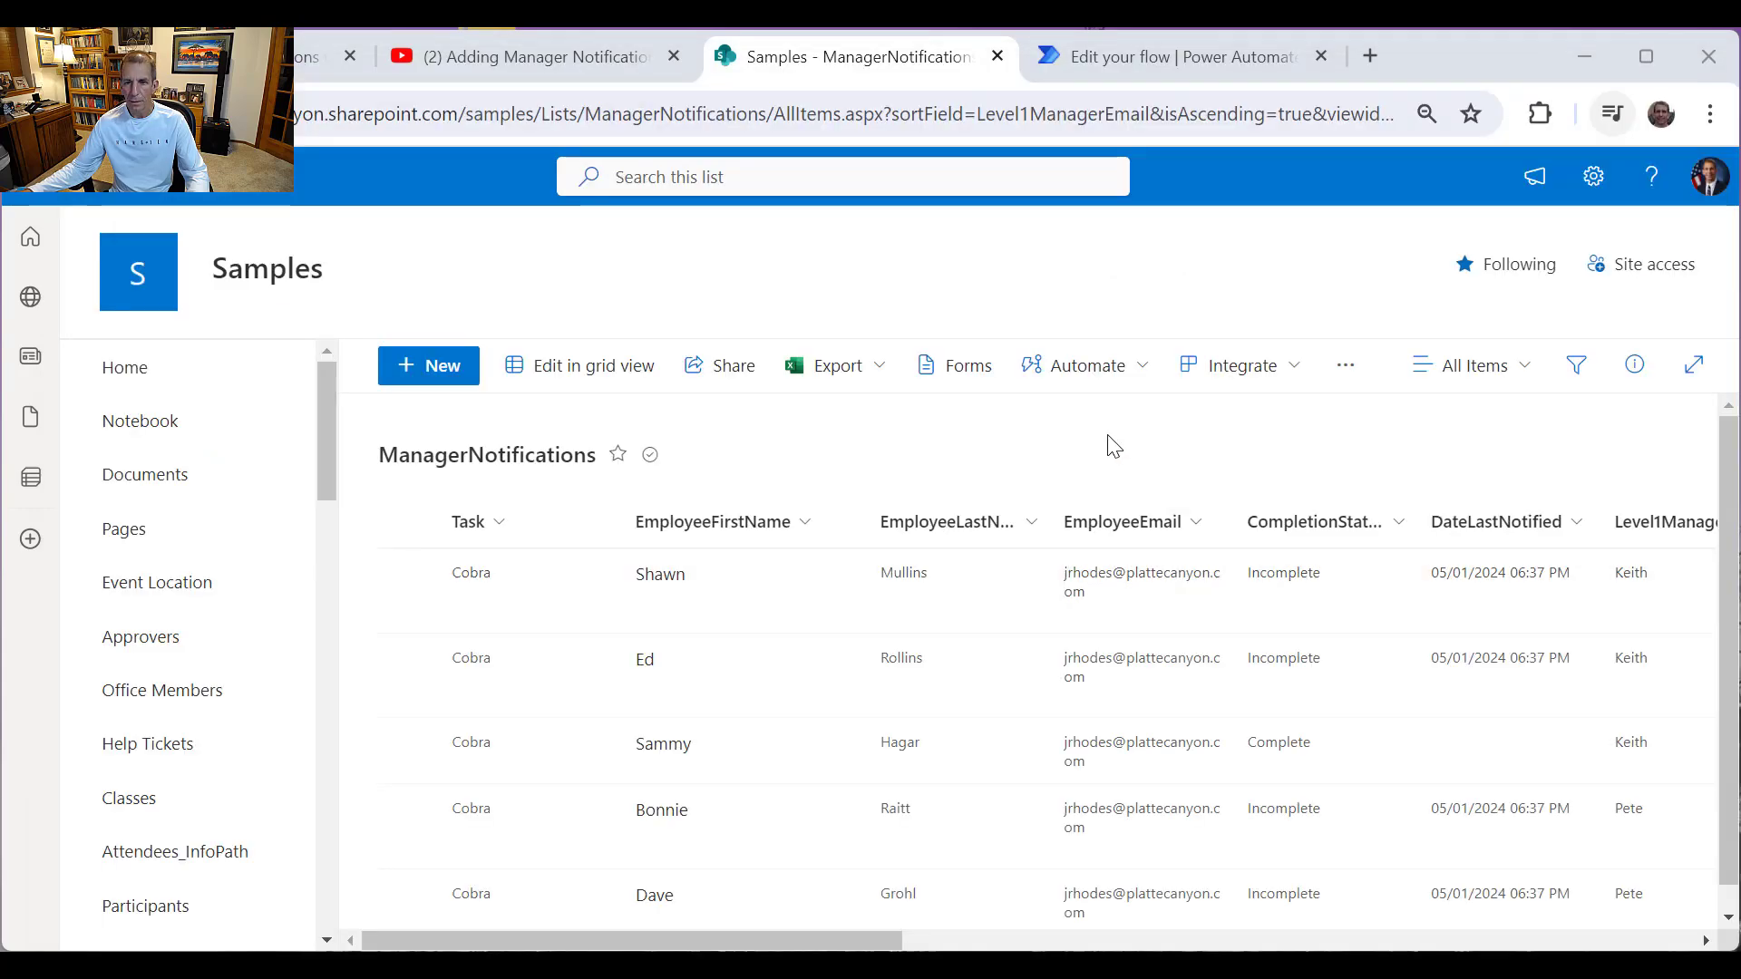
Step: Reload the ManagerNotifications list and examine the DateLastNotified, Level1ManagerNotified, Level2ManagerNotified and Notes columns for all items
right_click(1118, 437)
left_click(1226, 532)
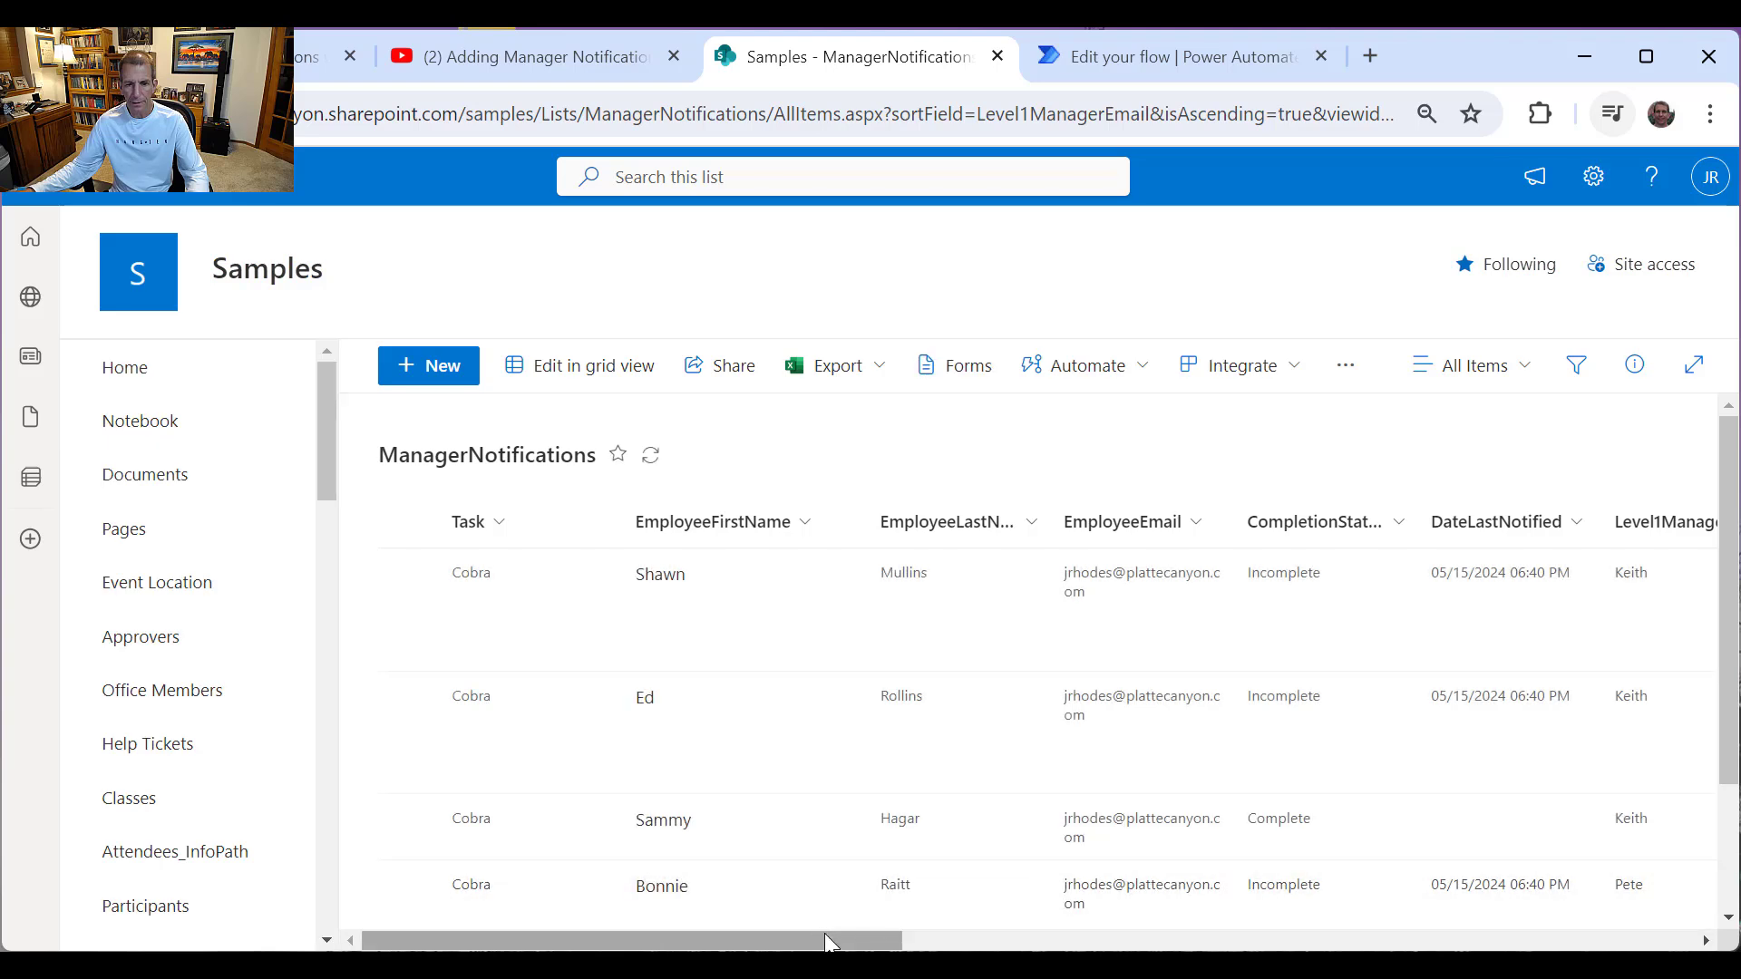
scroll(1065, 914, "right", 4)
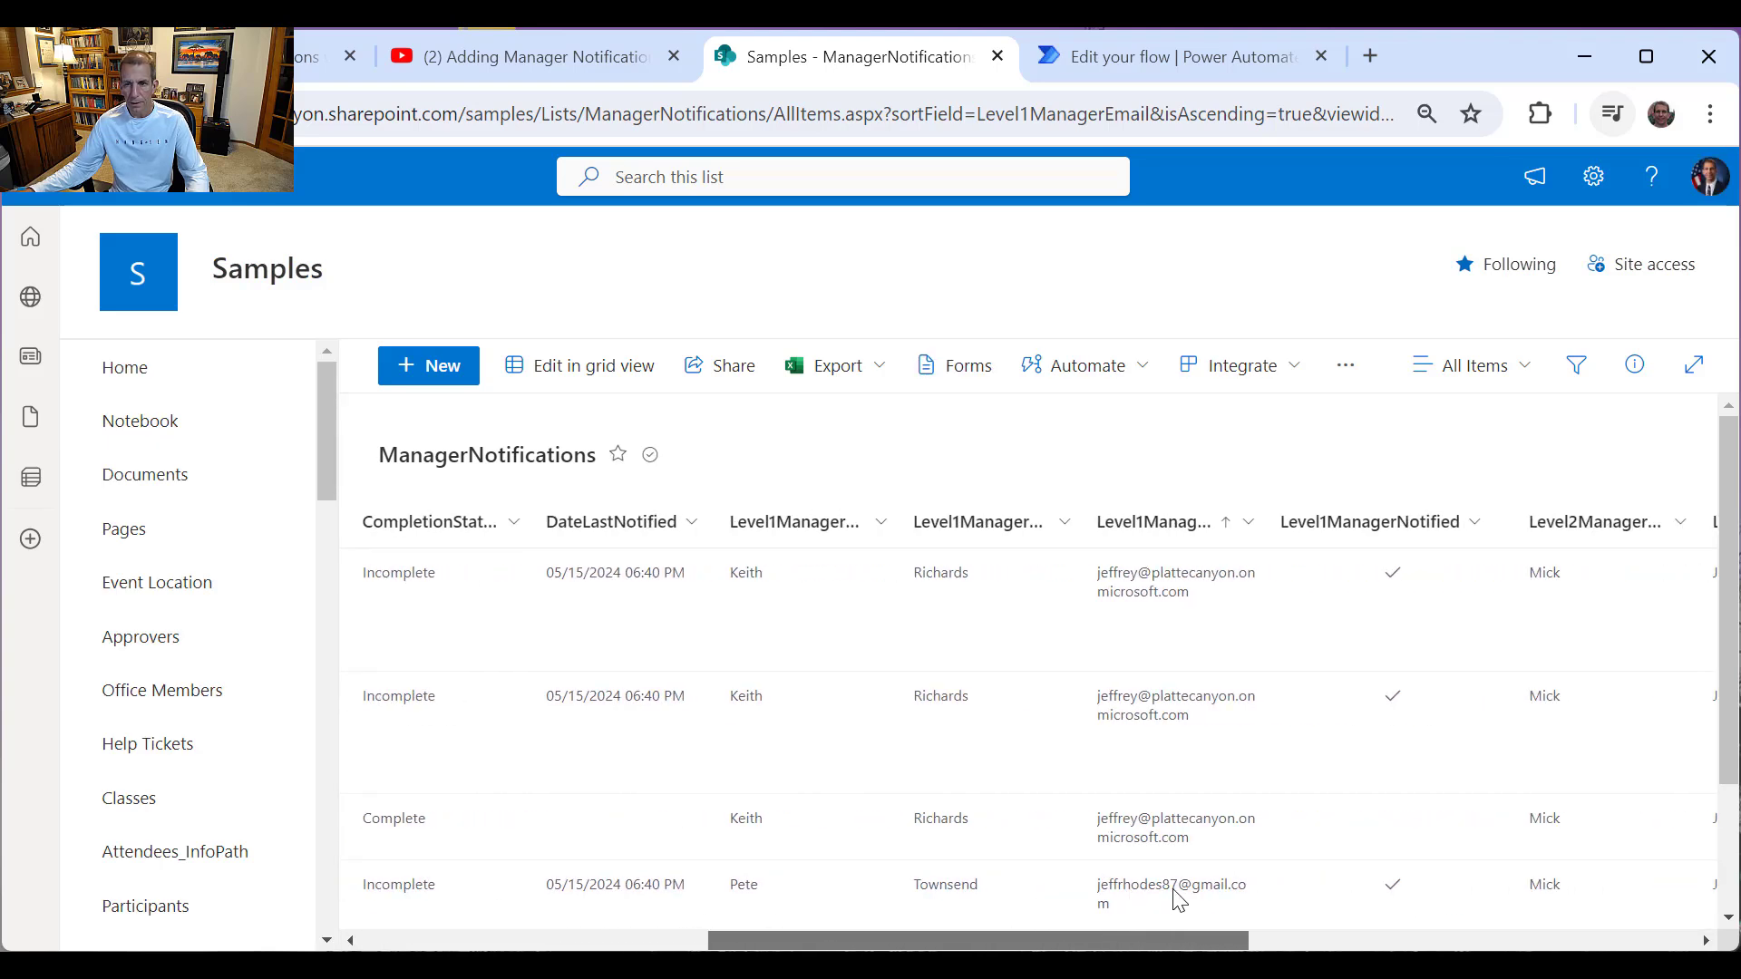
scroll(1274, 758, "down", 2)
scroll(1393, 766, "up", 2)
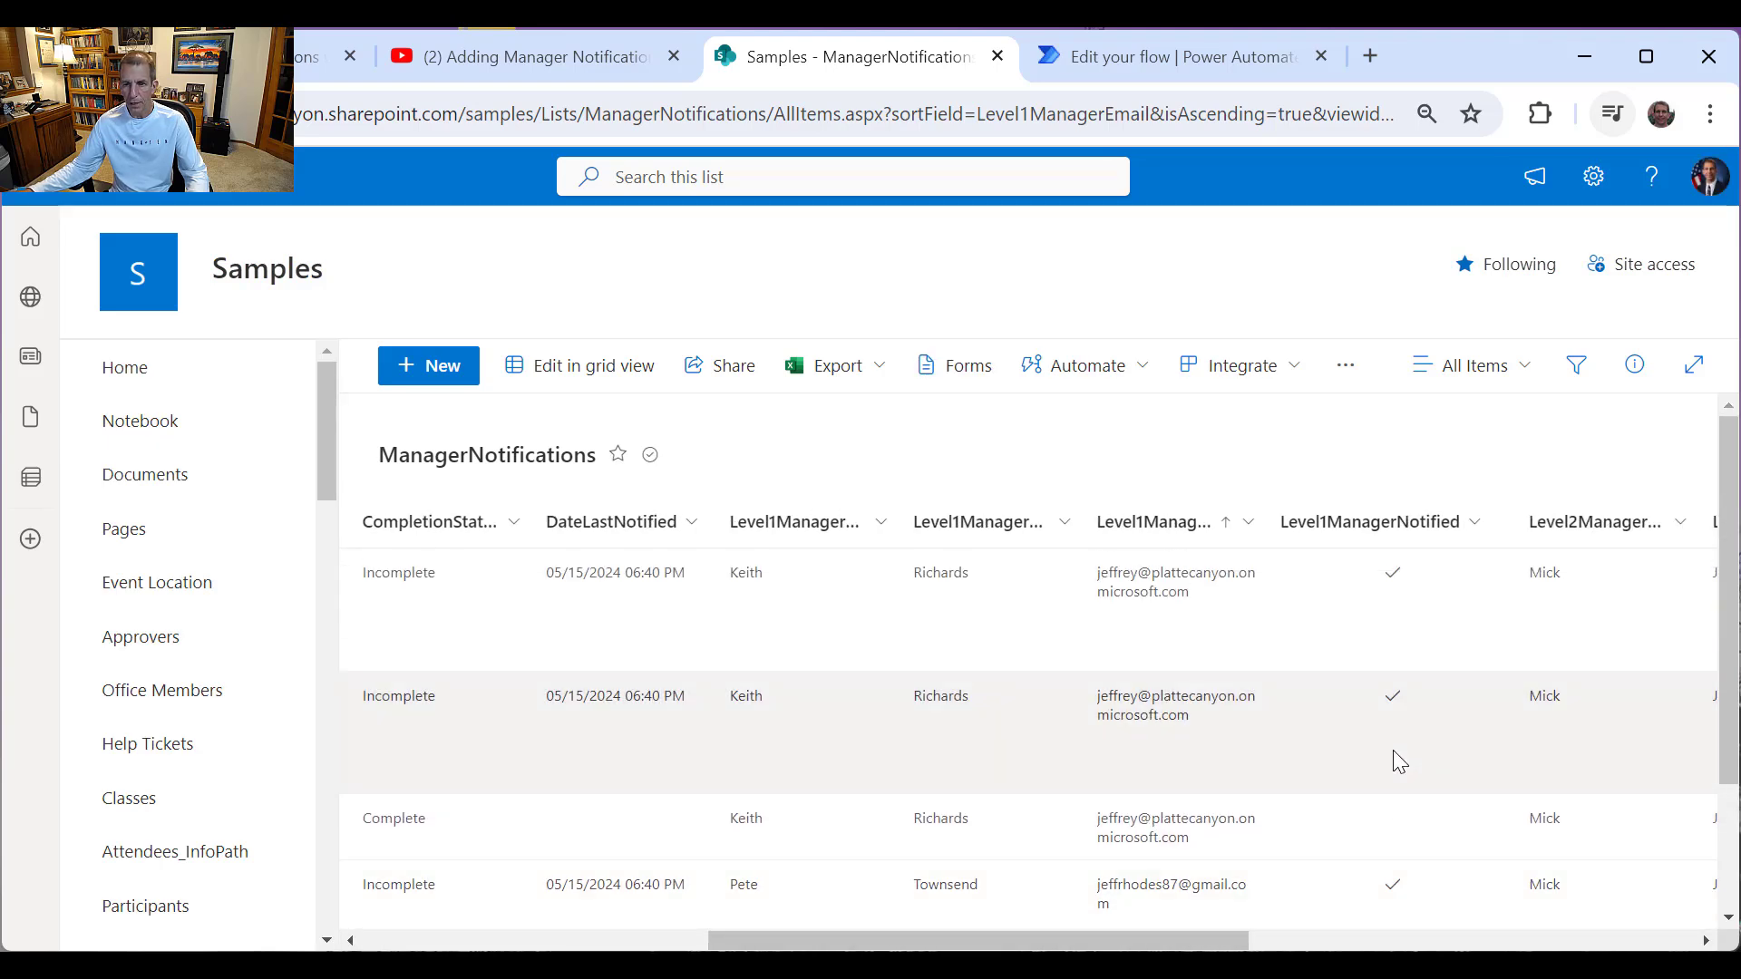
scroll(1291, 918, "right", 10)
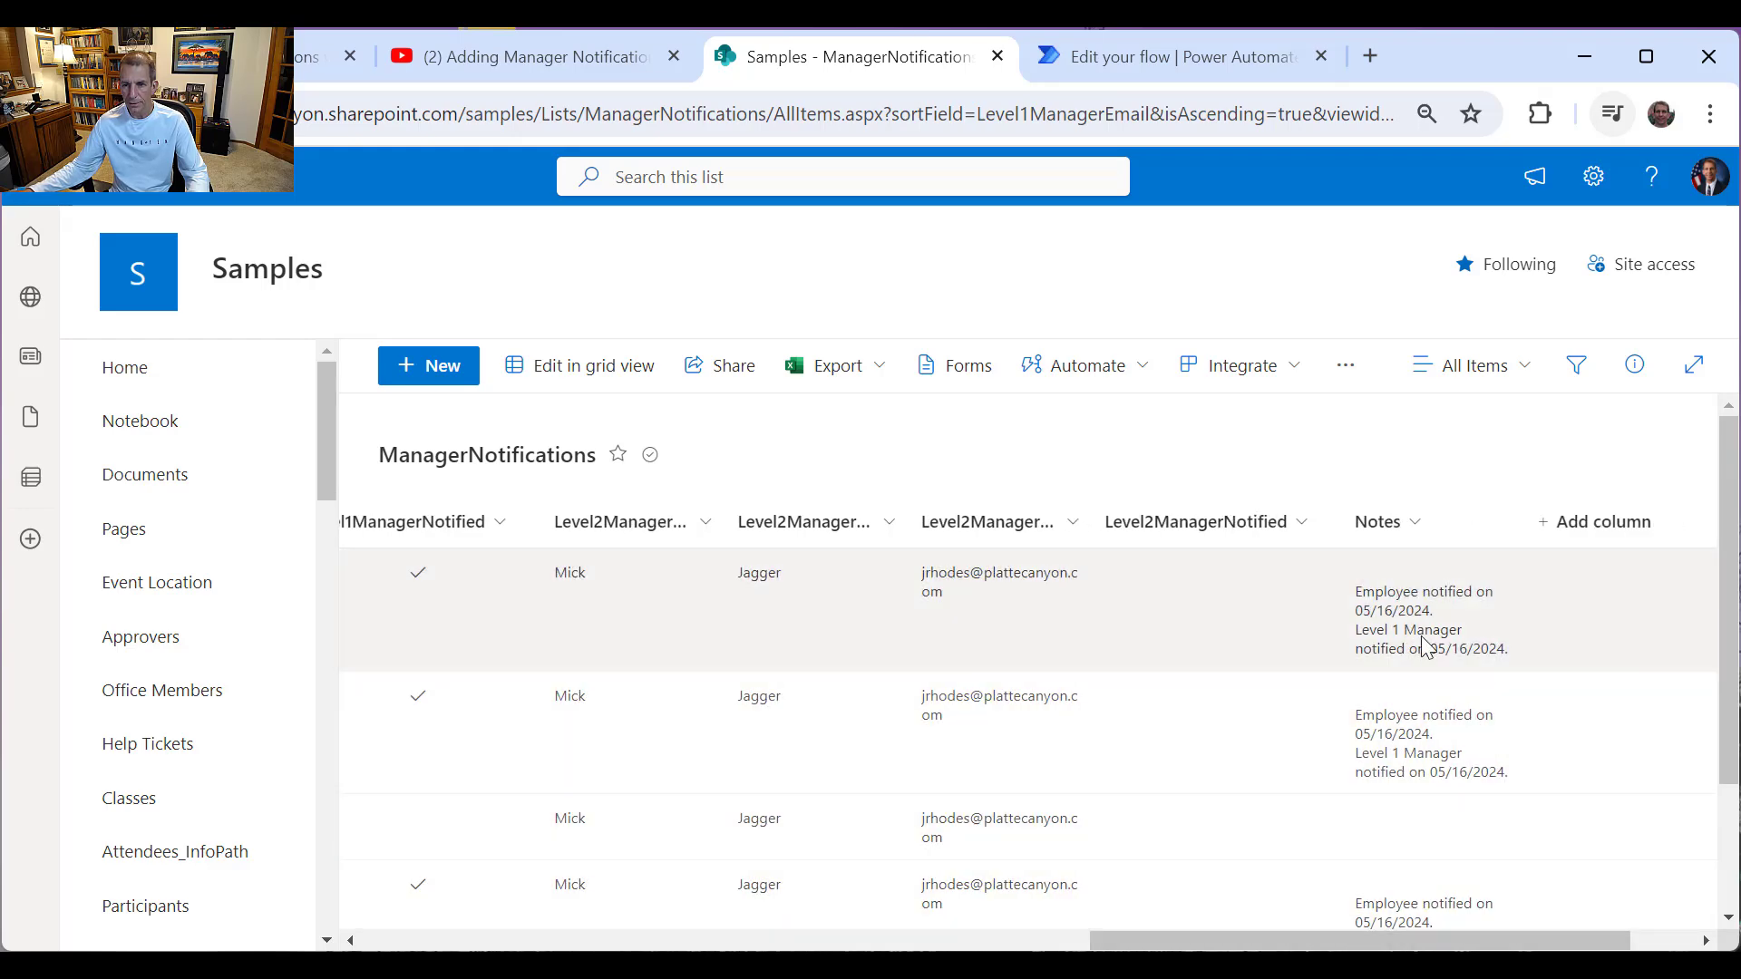
scroll(1428, 798, "down", 2)
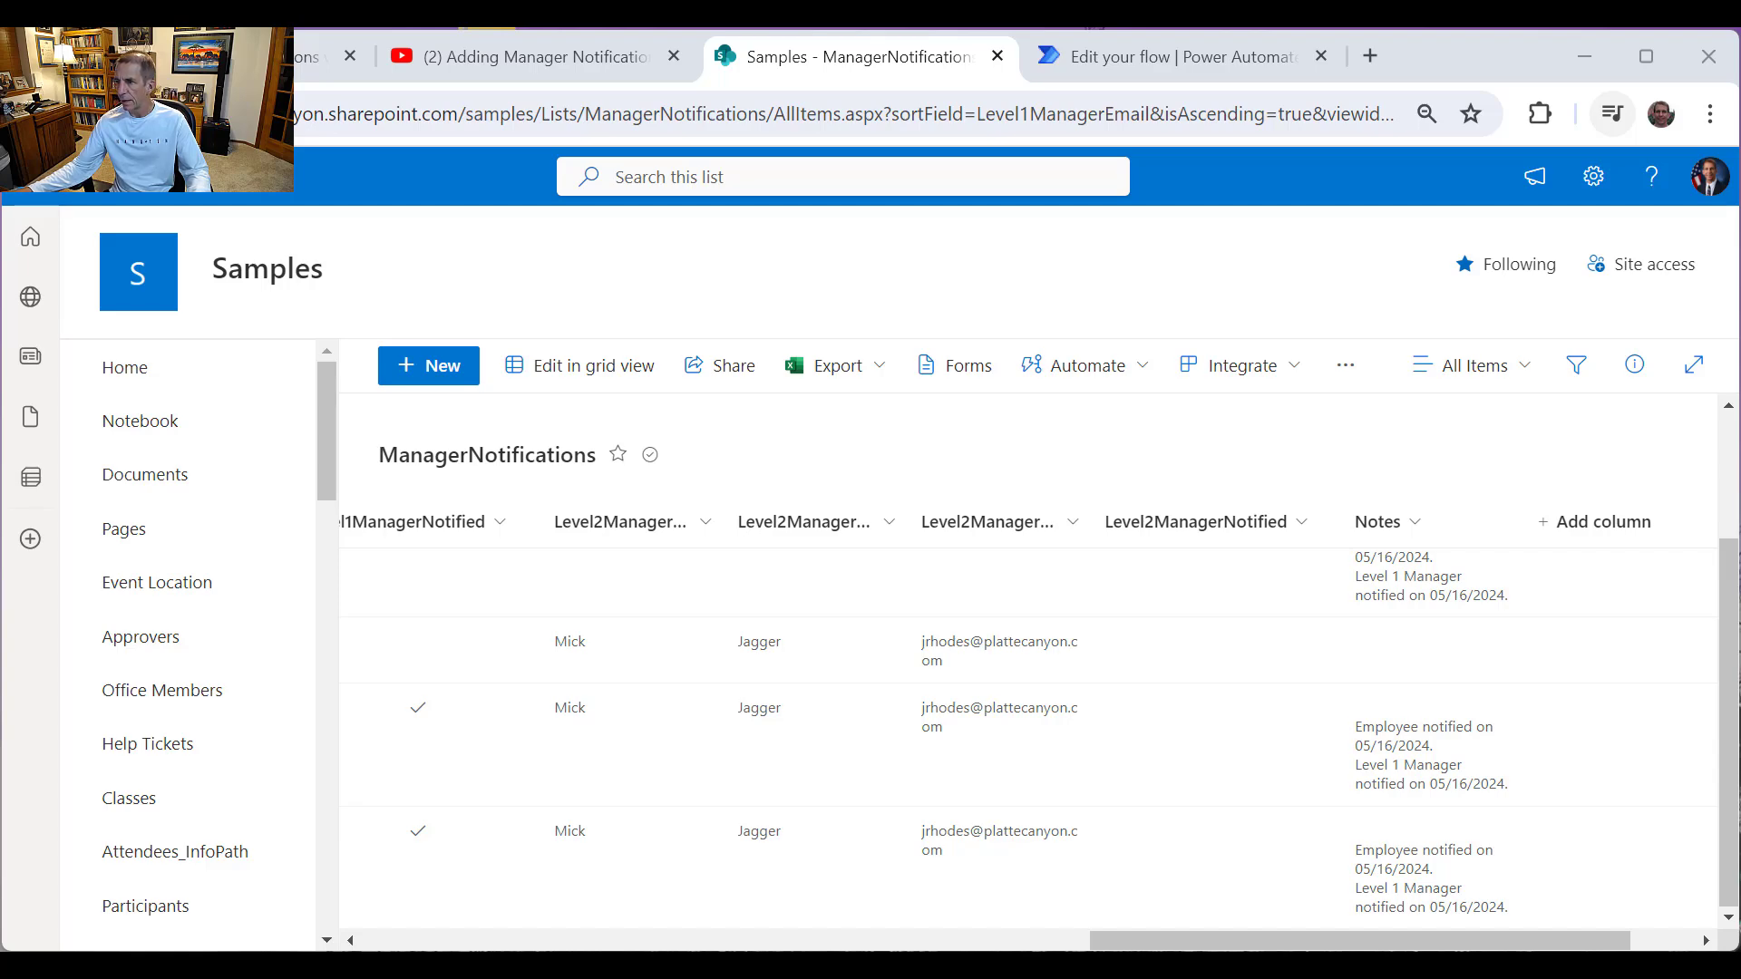
Step: Review the other Level 1 manager's Late Tasks Notification email in Outlook and close the message
key("alt+Tab")
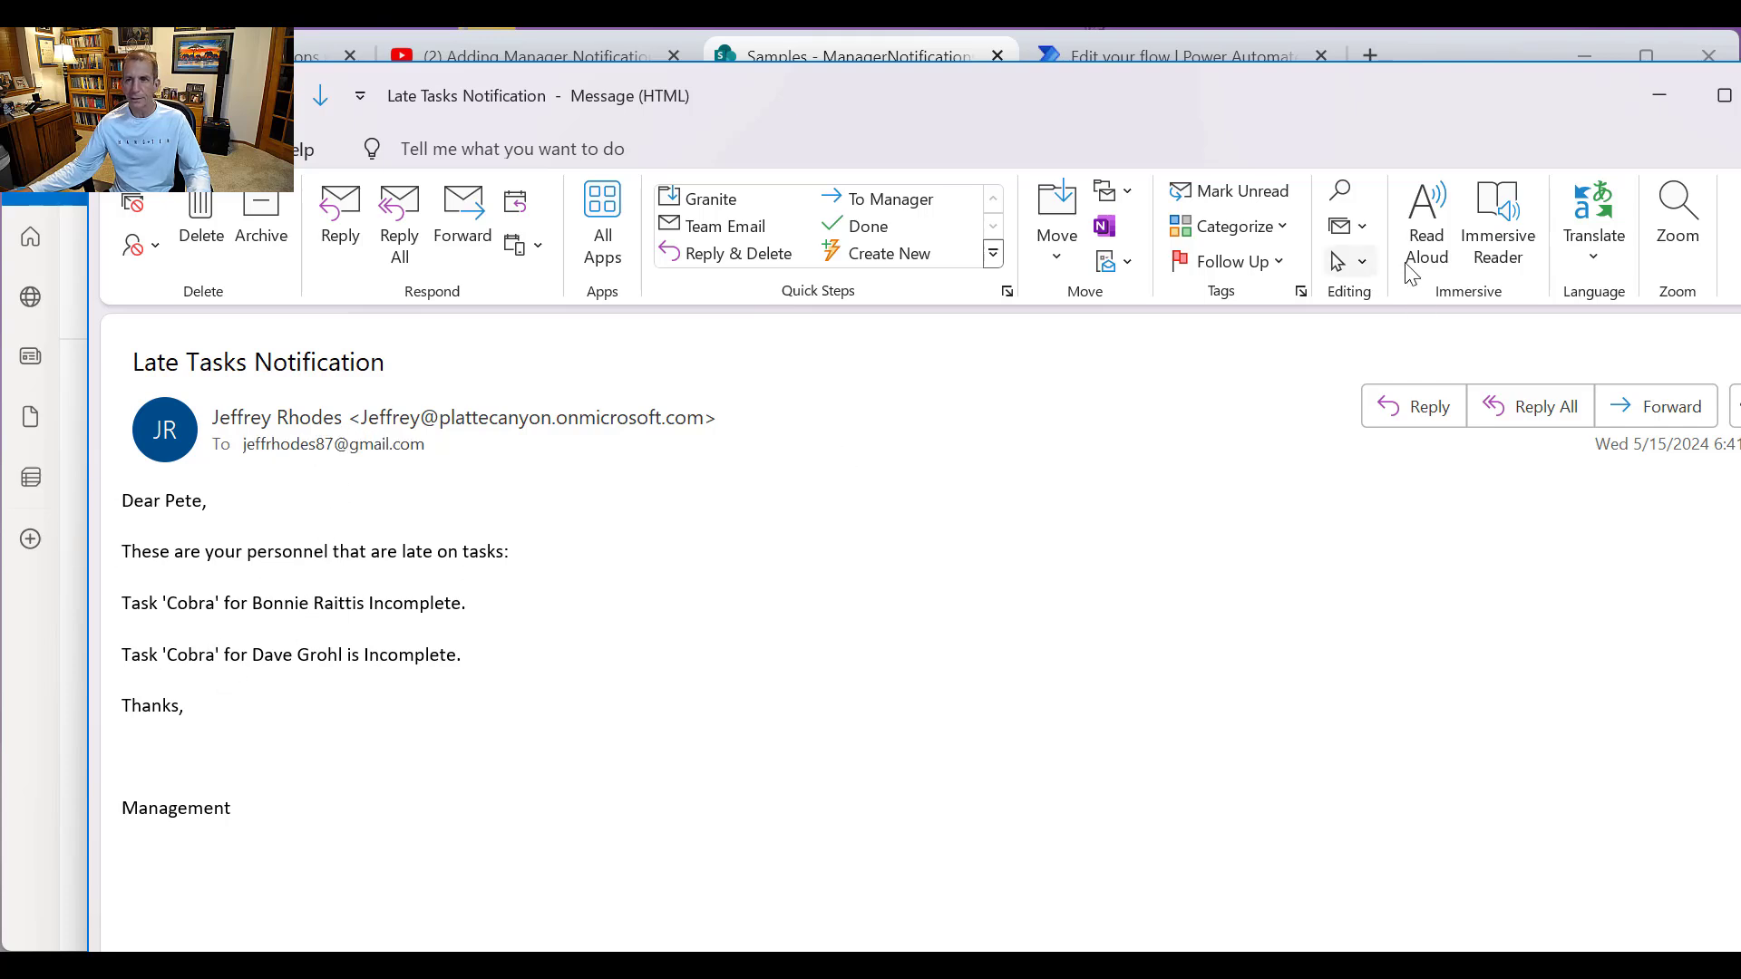
left_click(1740, 94)
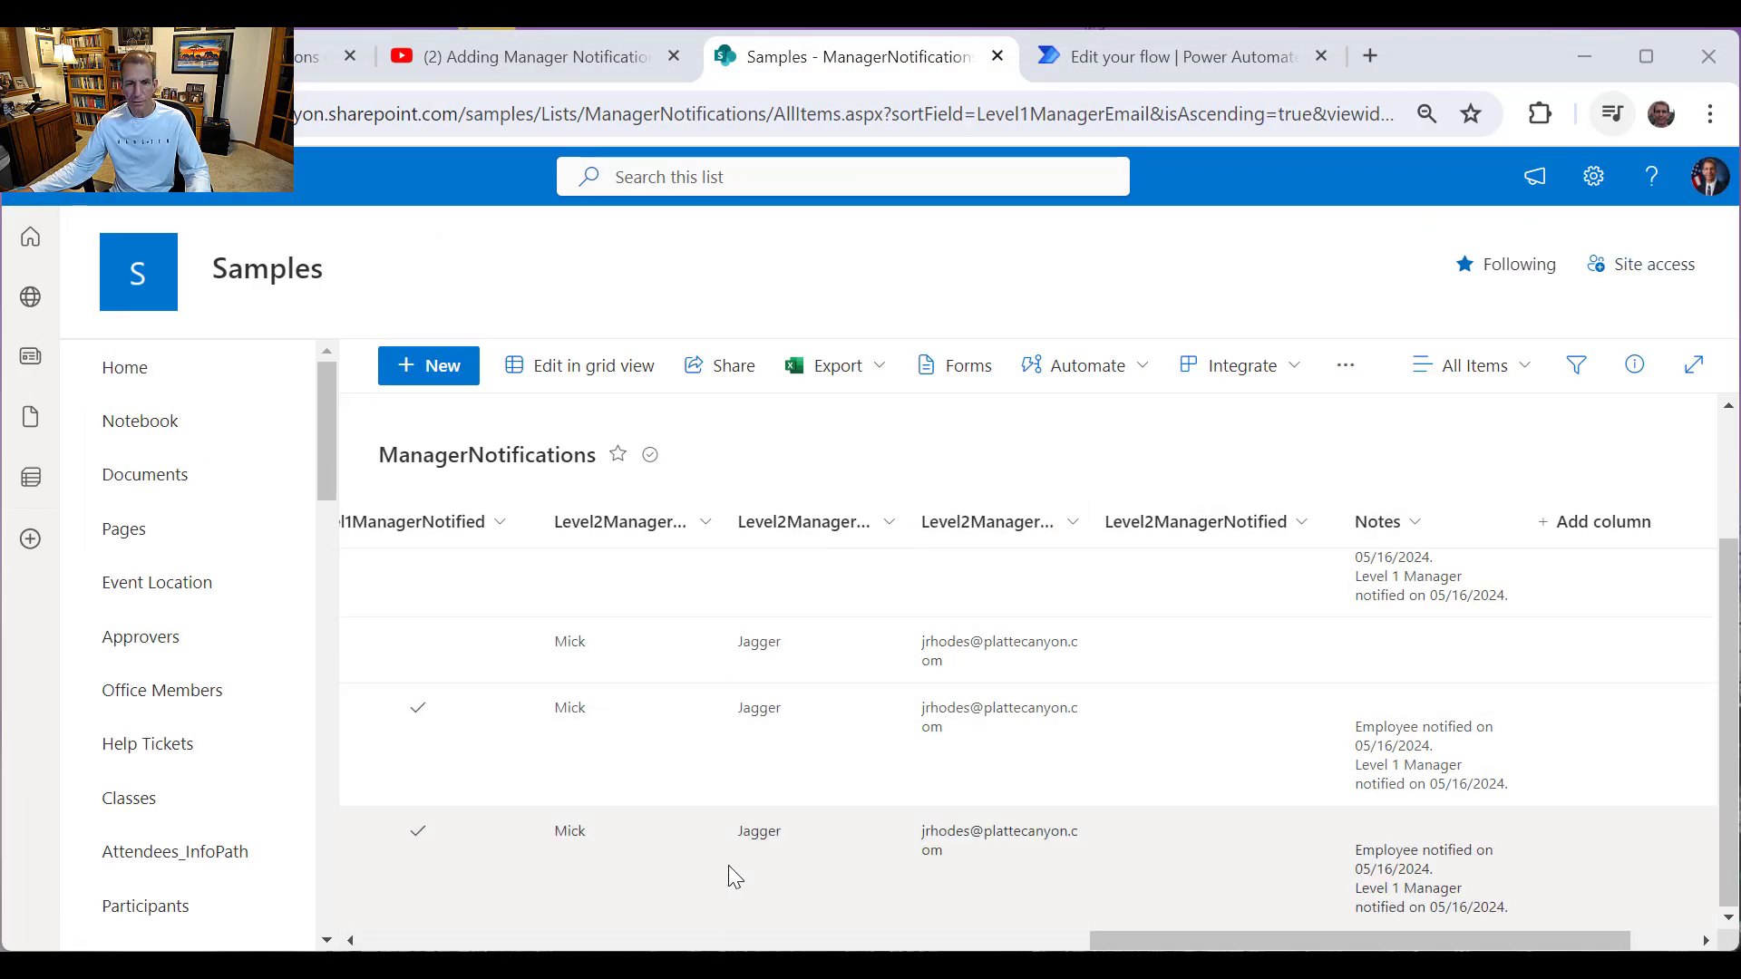
Step: Open the ManagerNotifications list in grid view and set the first item's DateLastNotified to 05/01/2024 06:40 PM
left_click_drag(1139, 934, 510, 915)
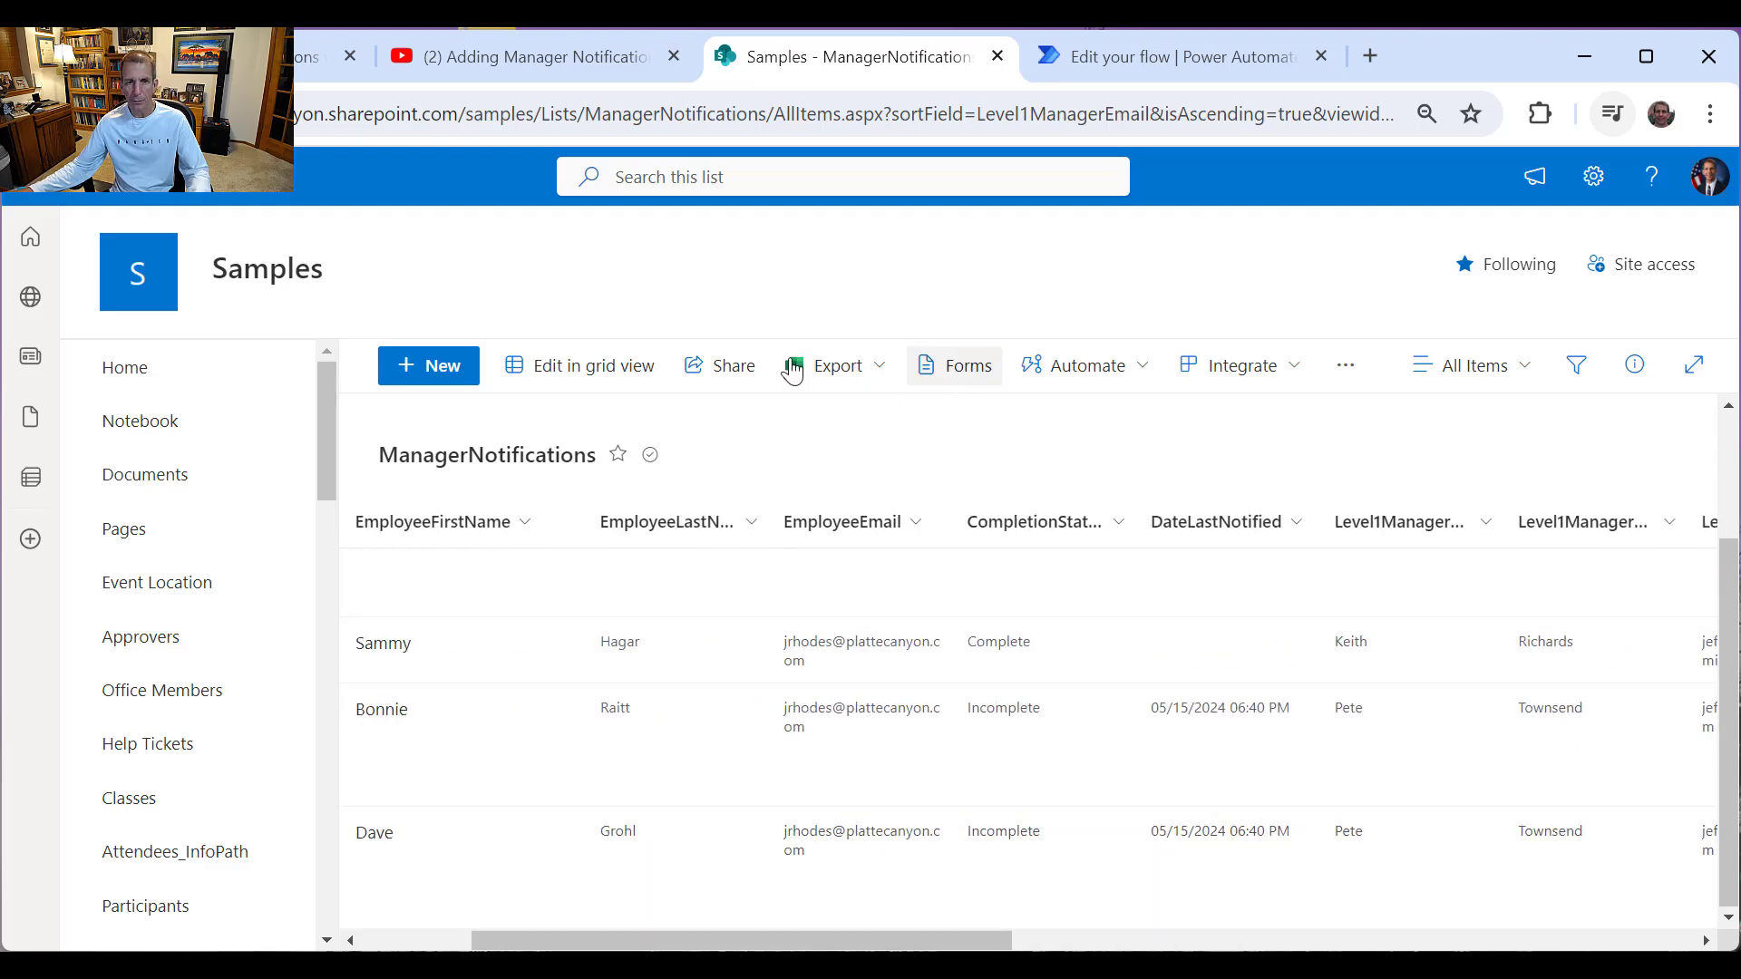
left_click(549, 363)
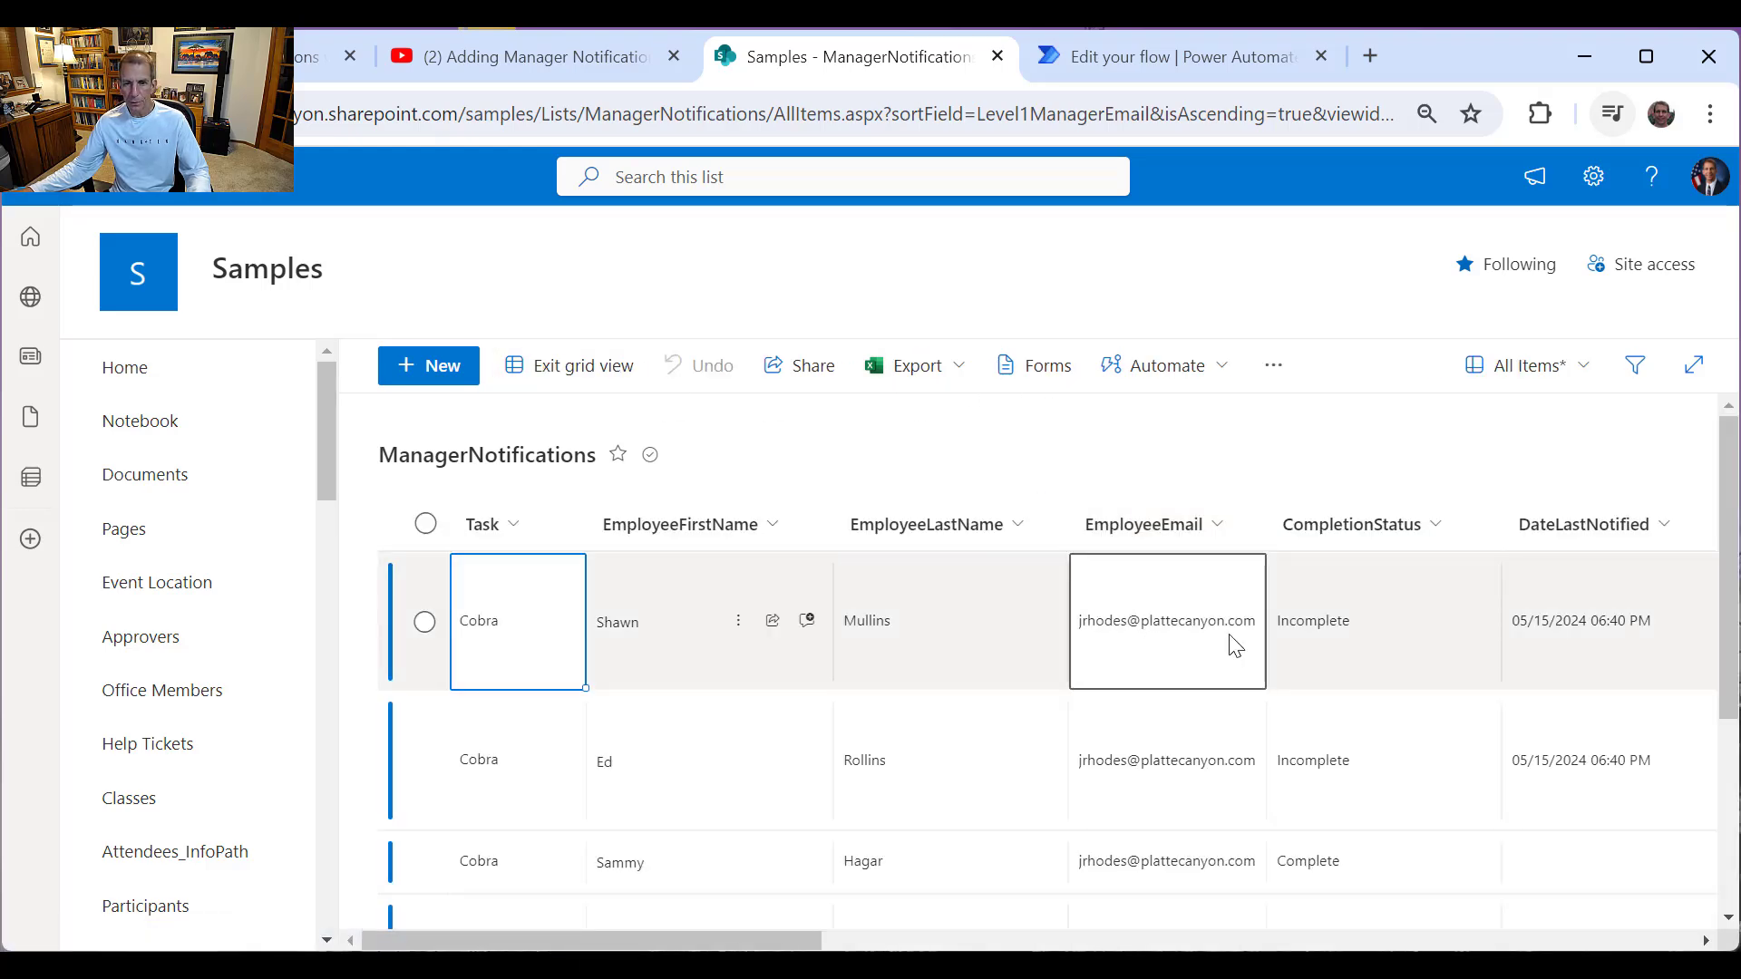
left_click(1554, 626)
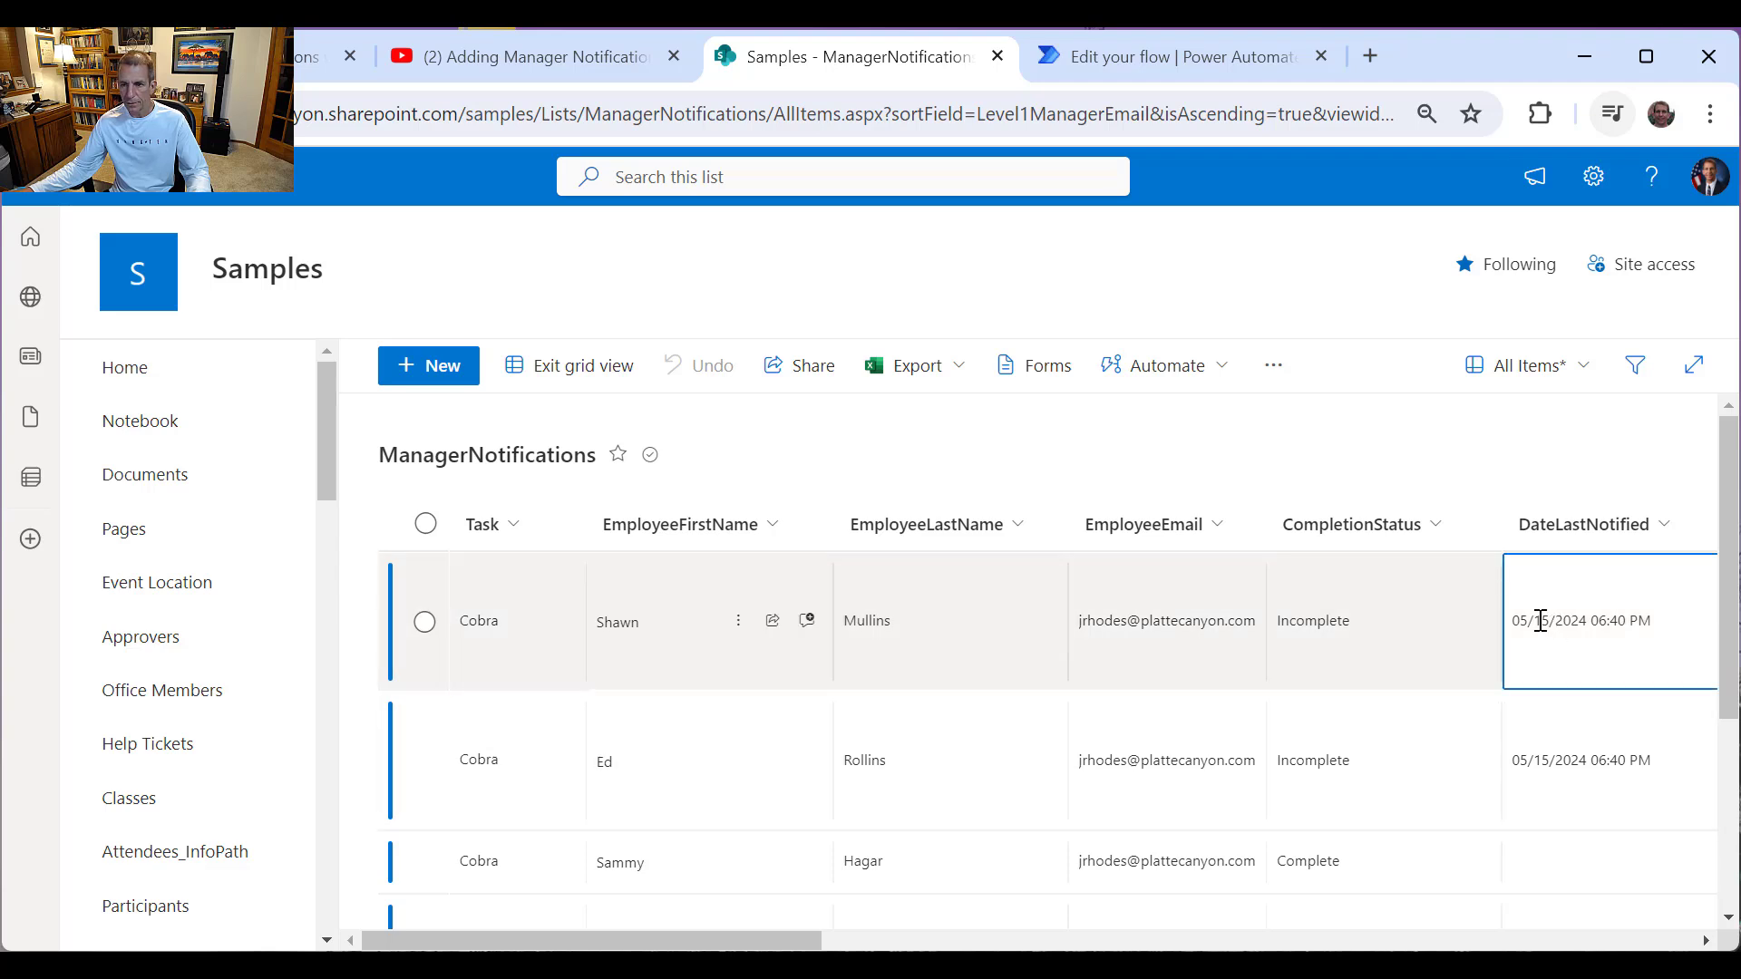
left_click(1541, 622)
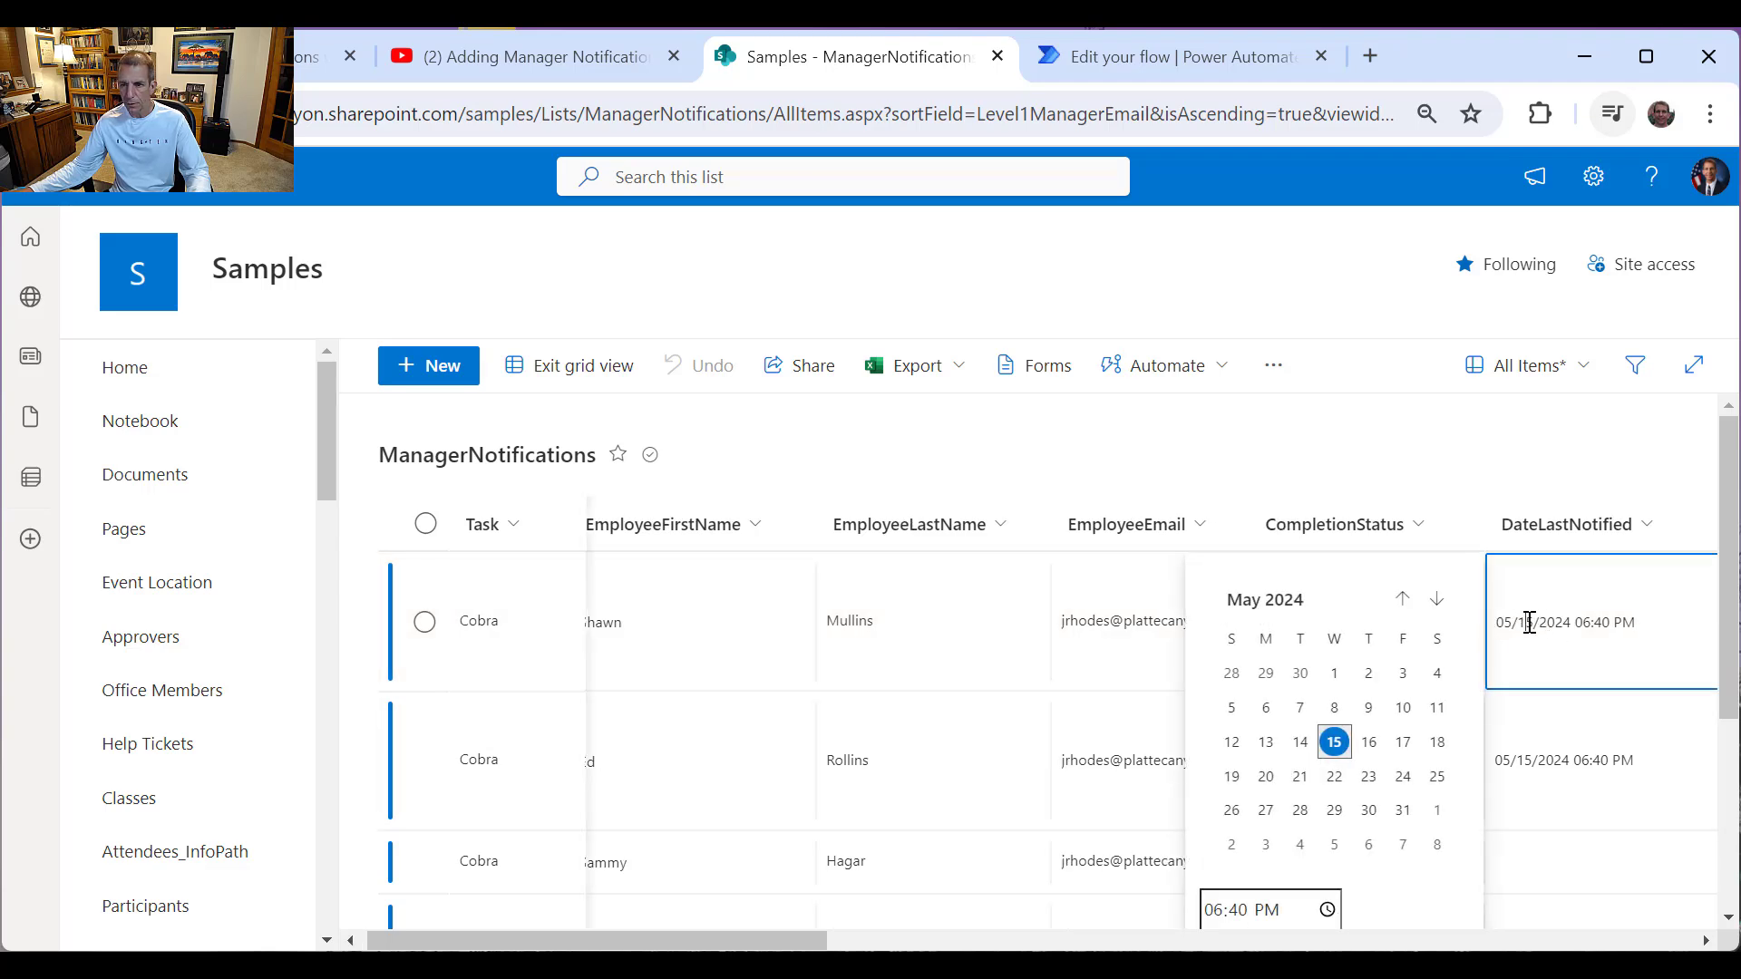
left_click_drag(1535, 622, 1542, 622)
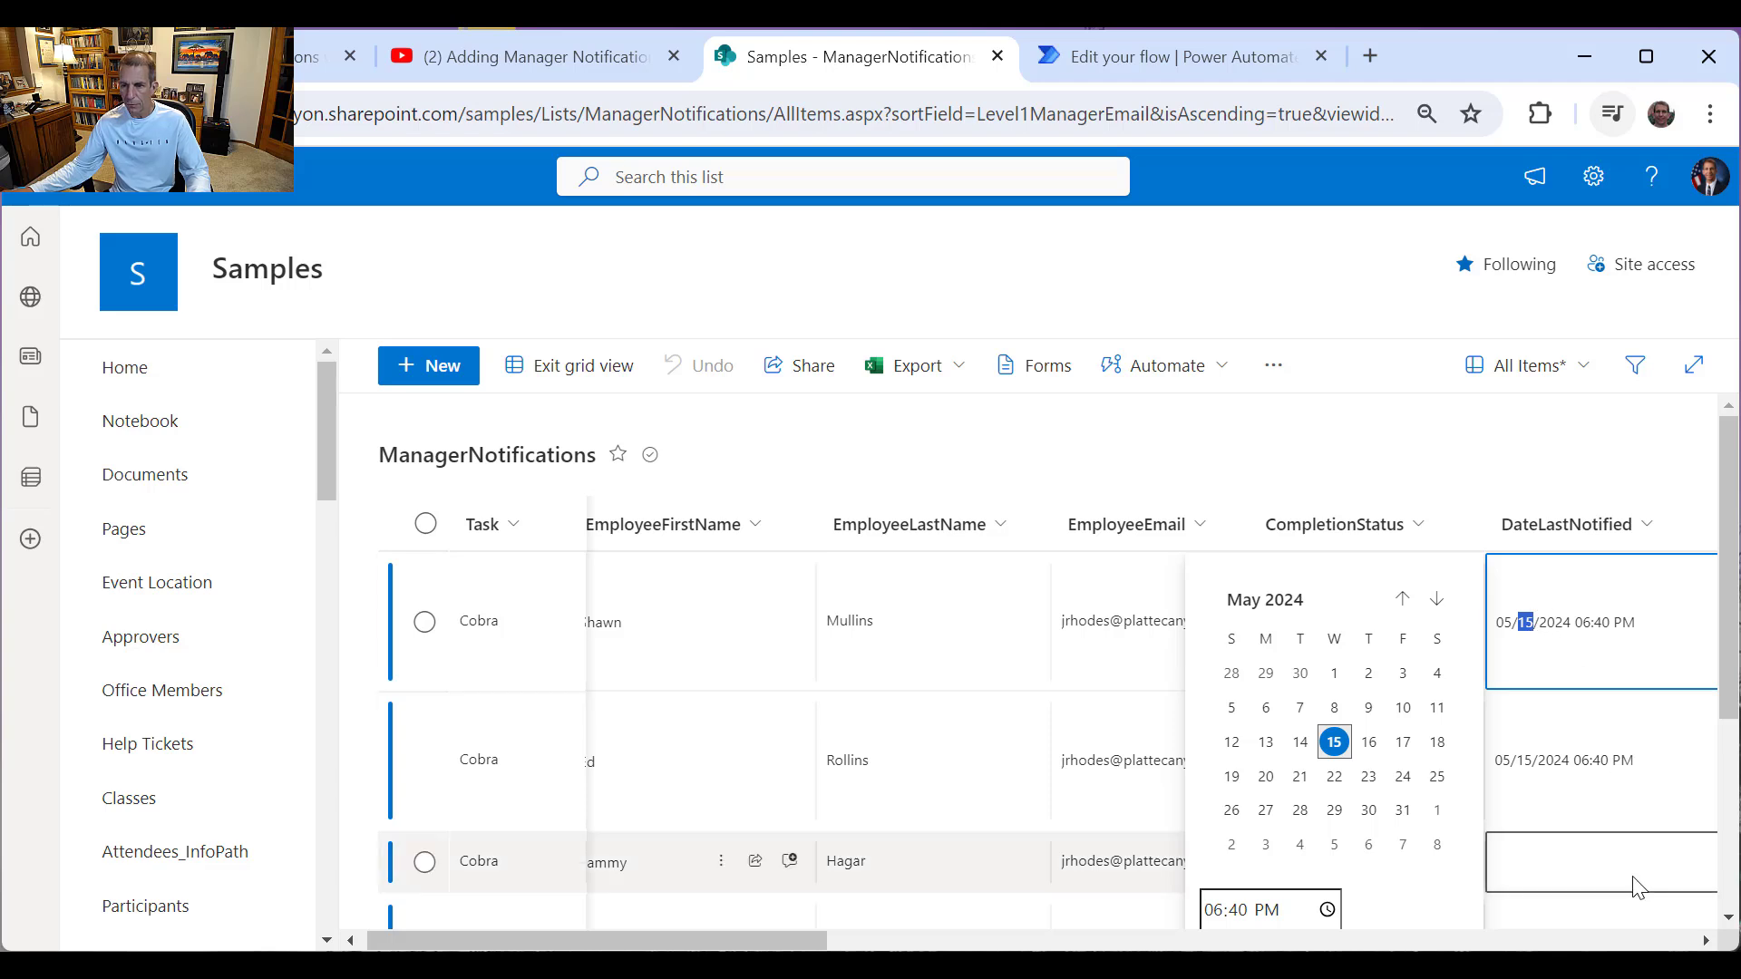
type("01")
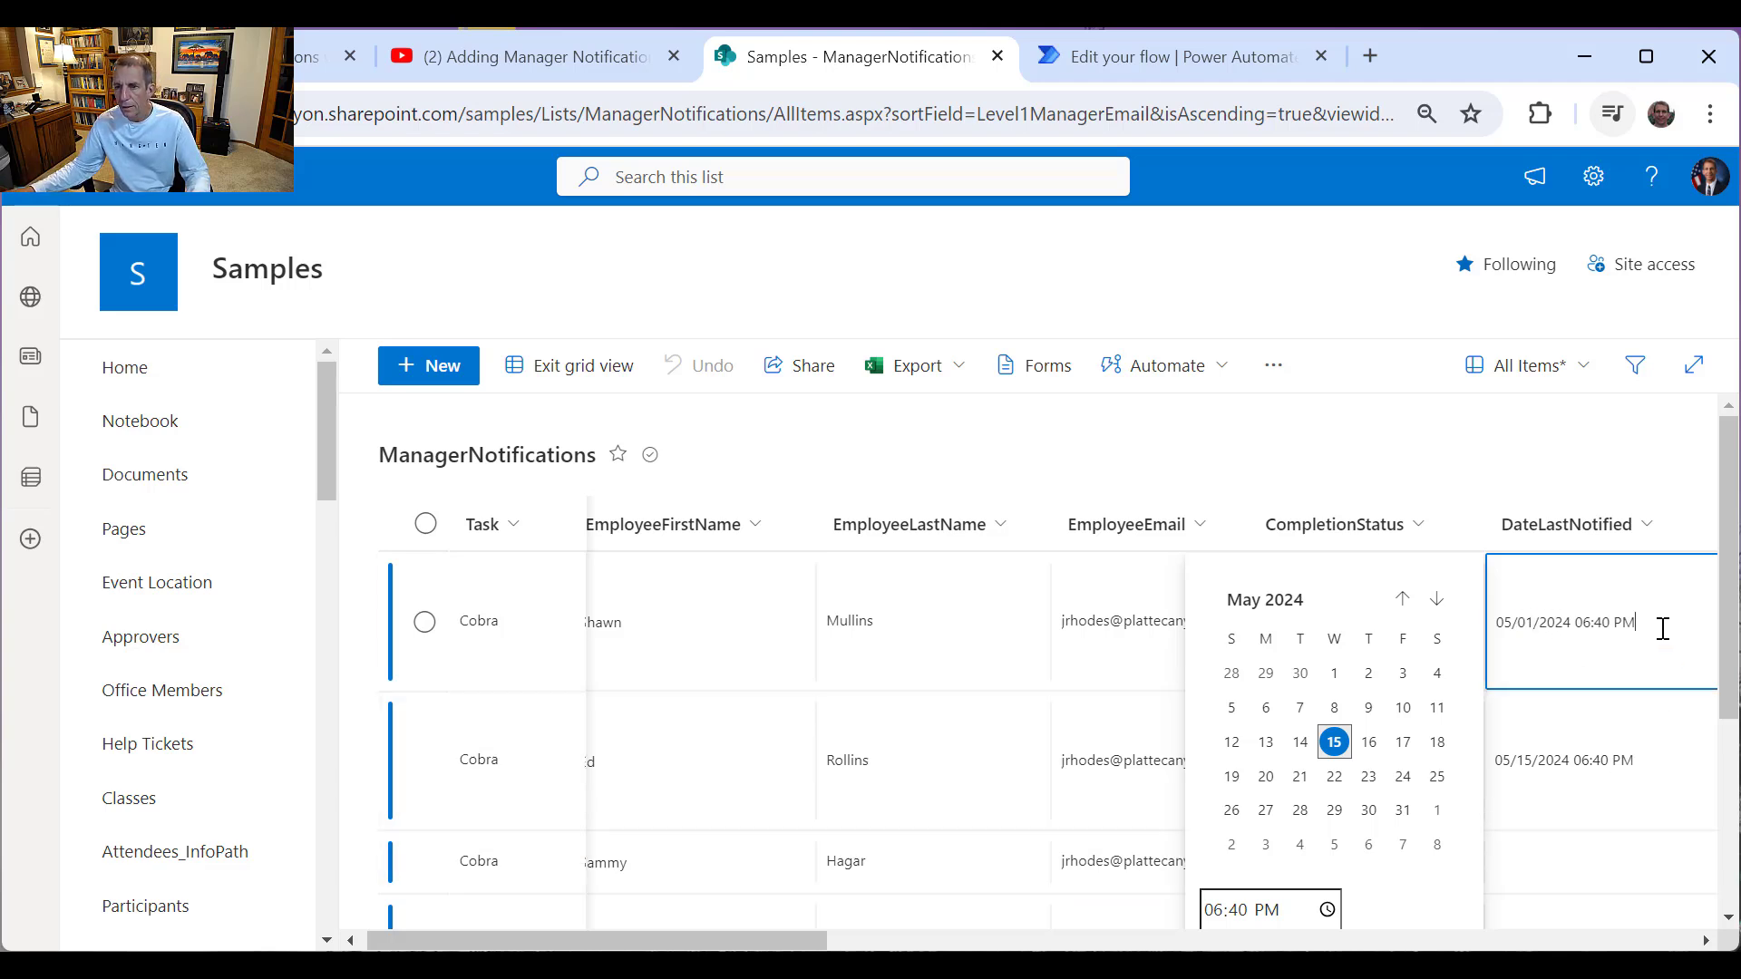
Step: Copy the first item's DateLastNotified value, 05/01/2024 06:40 PM, into the second item
left_click_drag(1641, 622, 1492, 622)
key("ctrl+c")
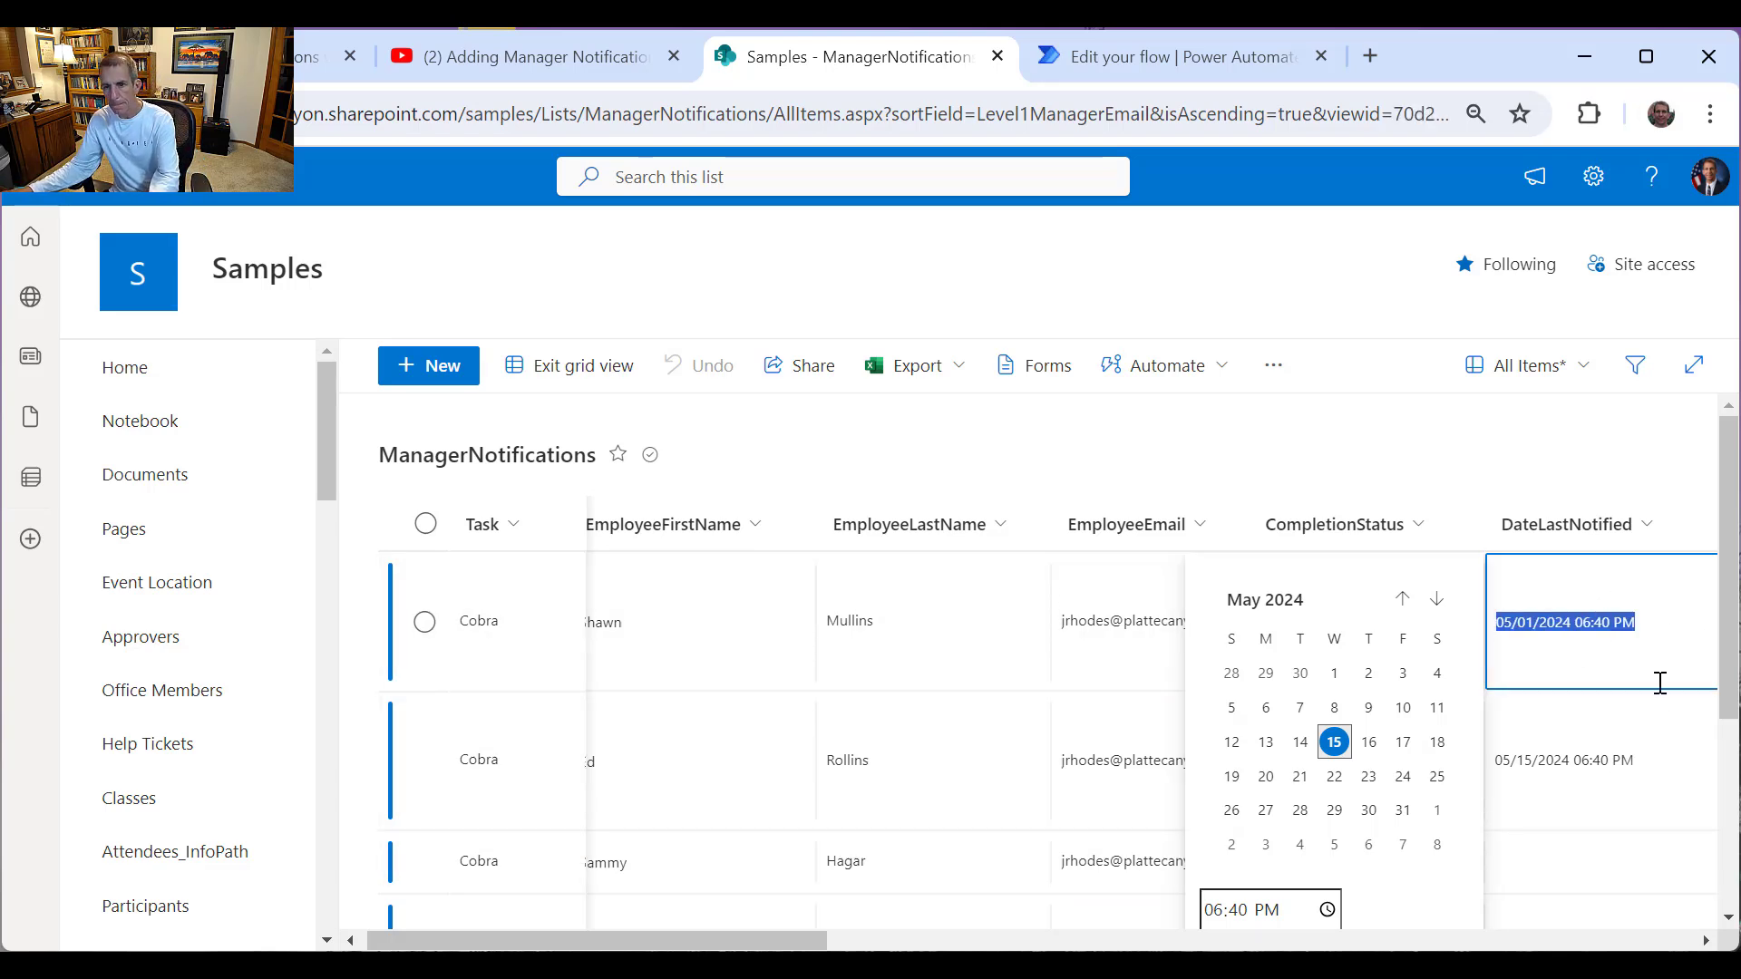
left_click(1651, 764)
left_click_drag(1654, 761, 1496, 762)
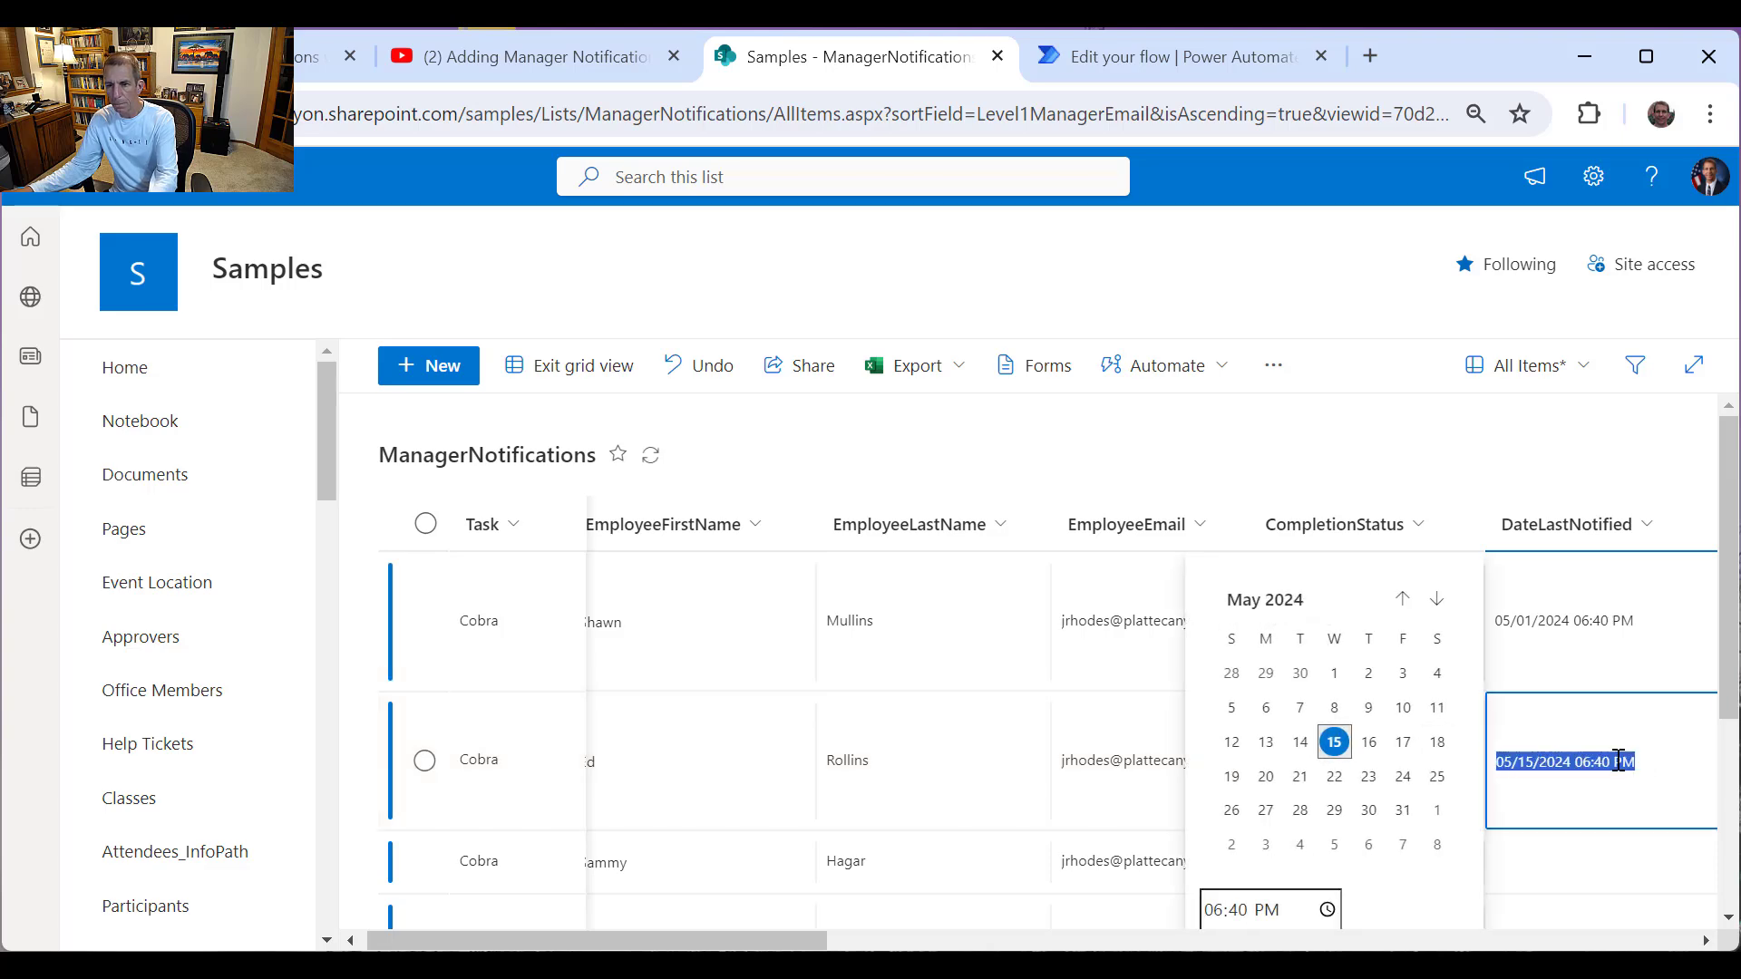
left_click(1623, 761)
Step: Paste 05/01/2024 06:40 PM into DateLastNotified for the last two incomplete items and exit grid view
scroll(1619, 789, "down", 3)
left_click(1651, 711)
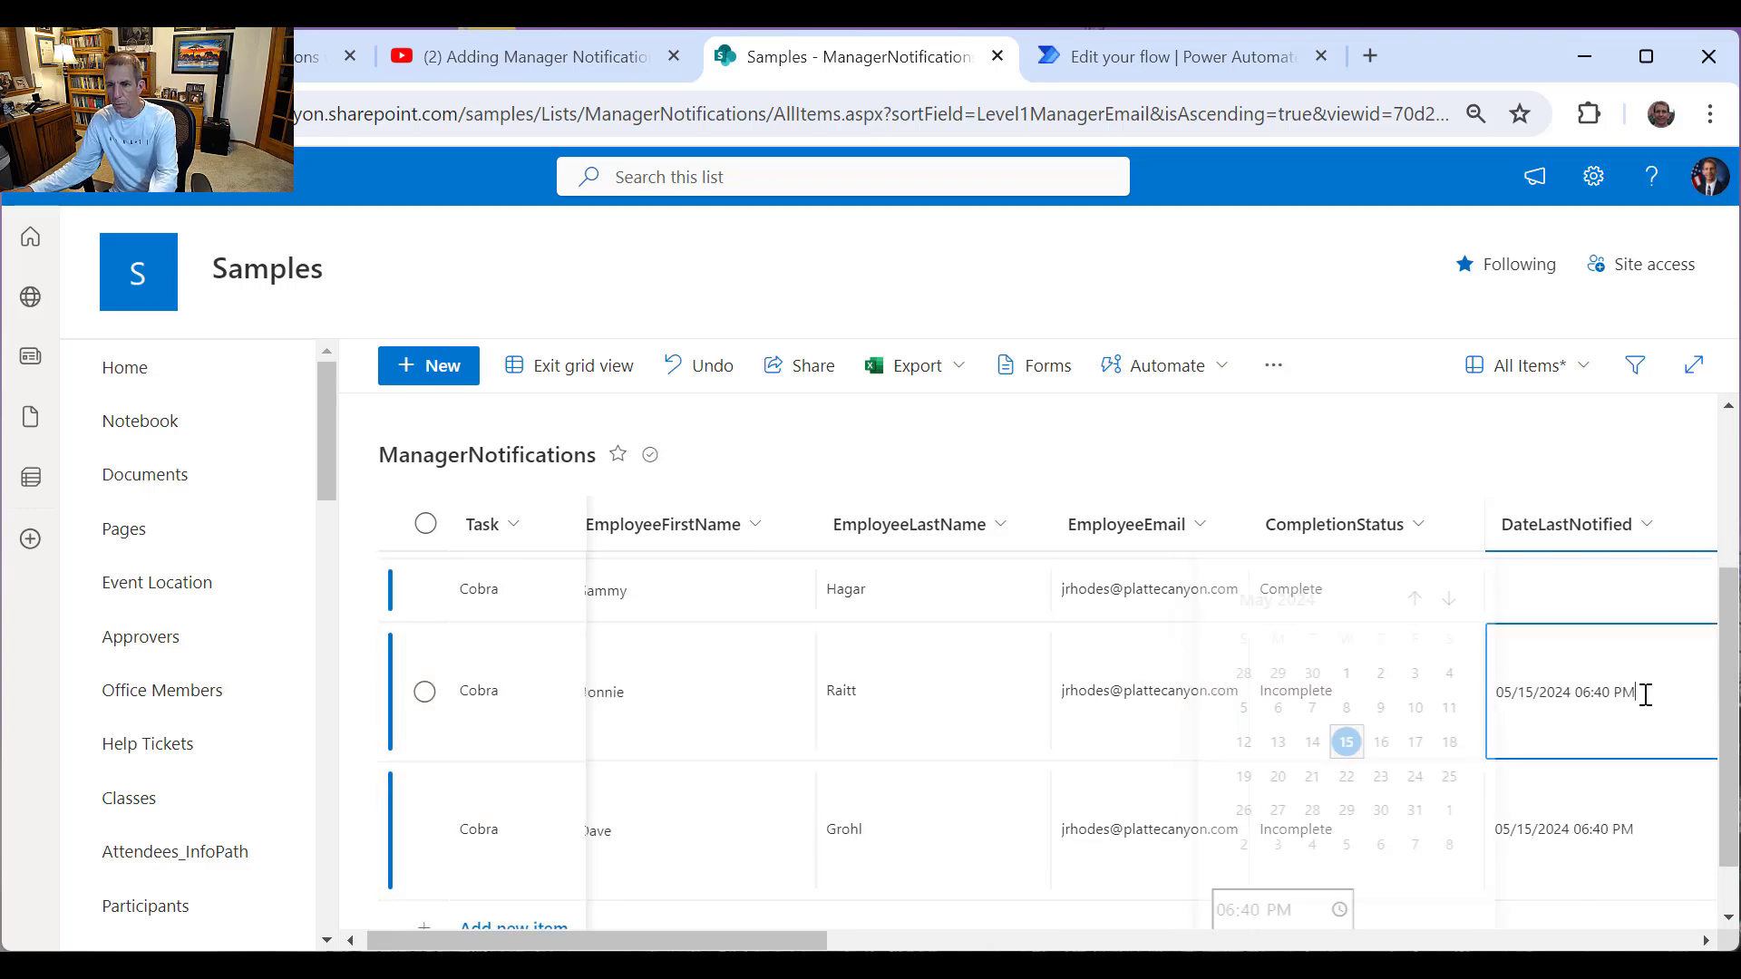
key("ctrl+a")
key("ctrl+v")
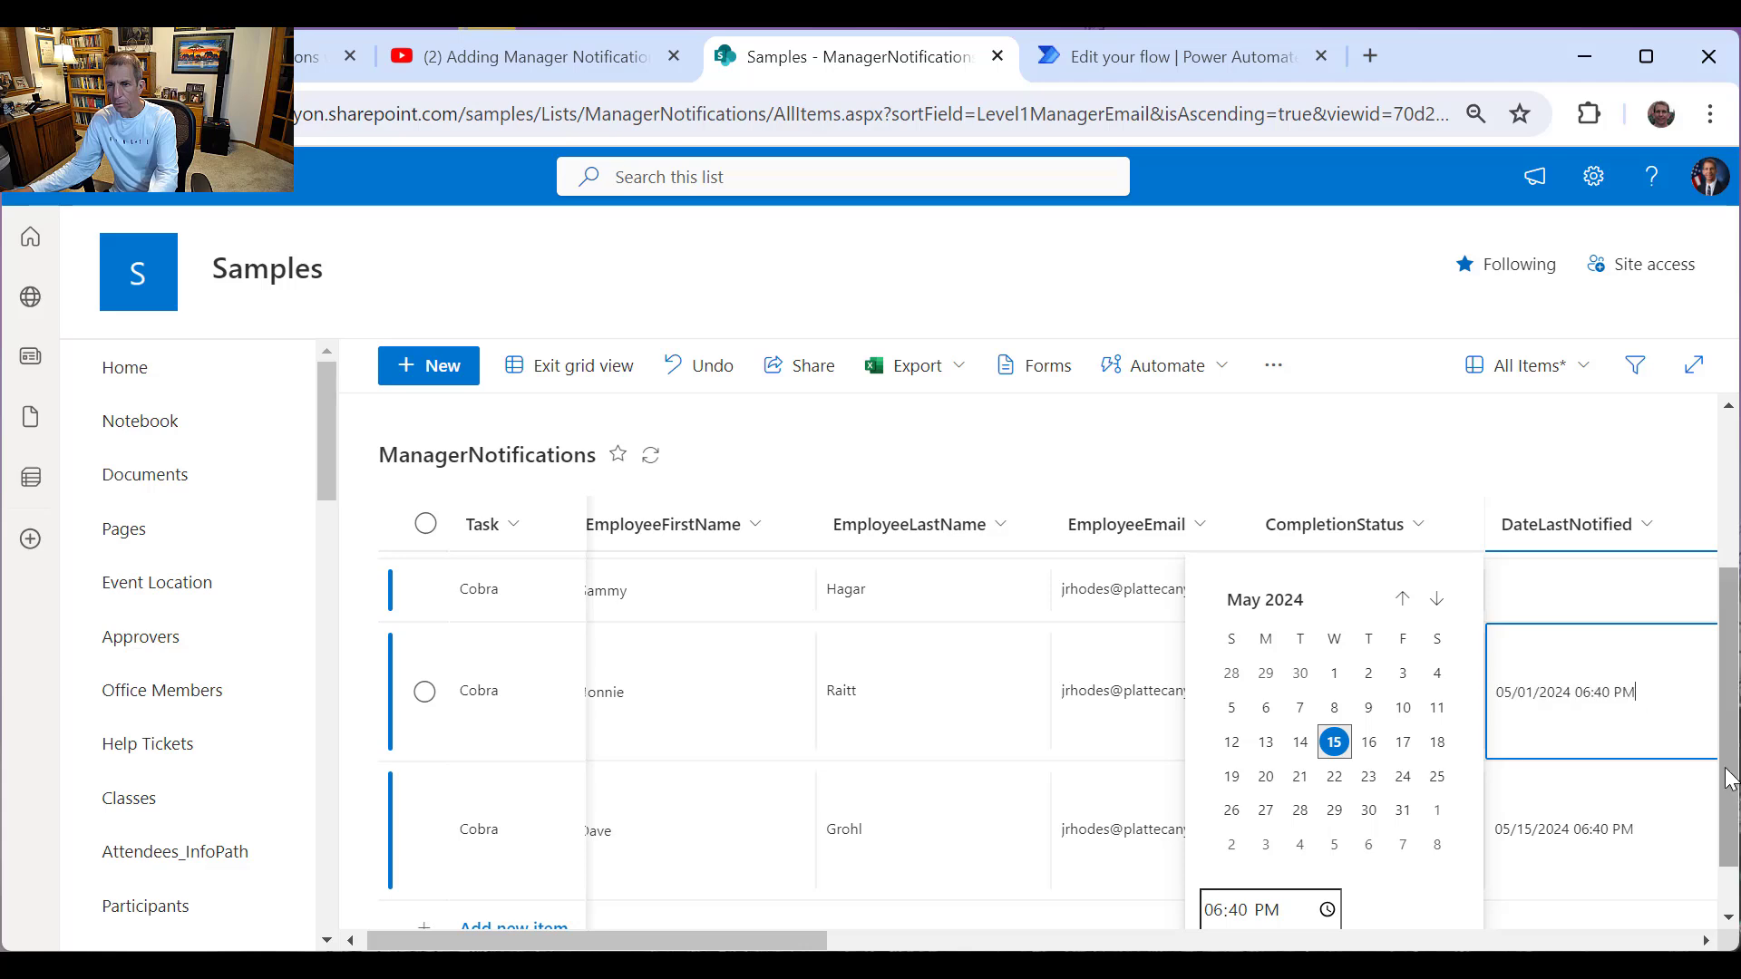
left_click(1653, 820)
key("ctrl+a")
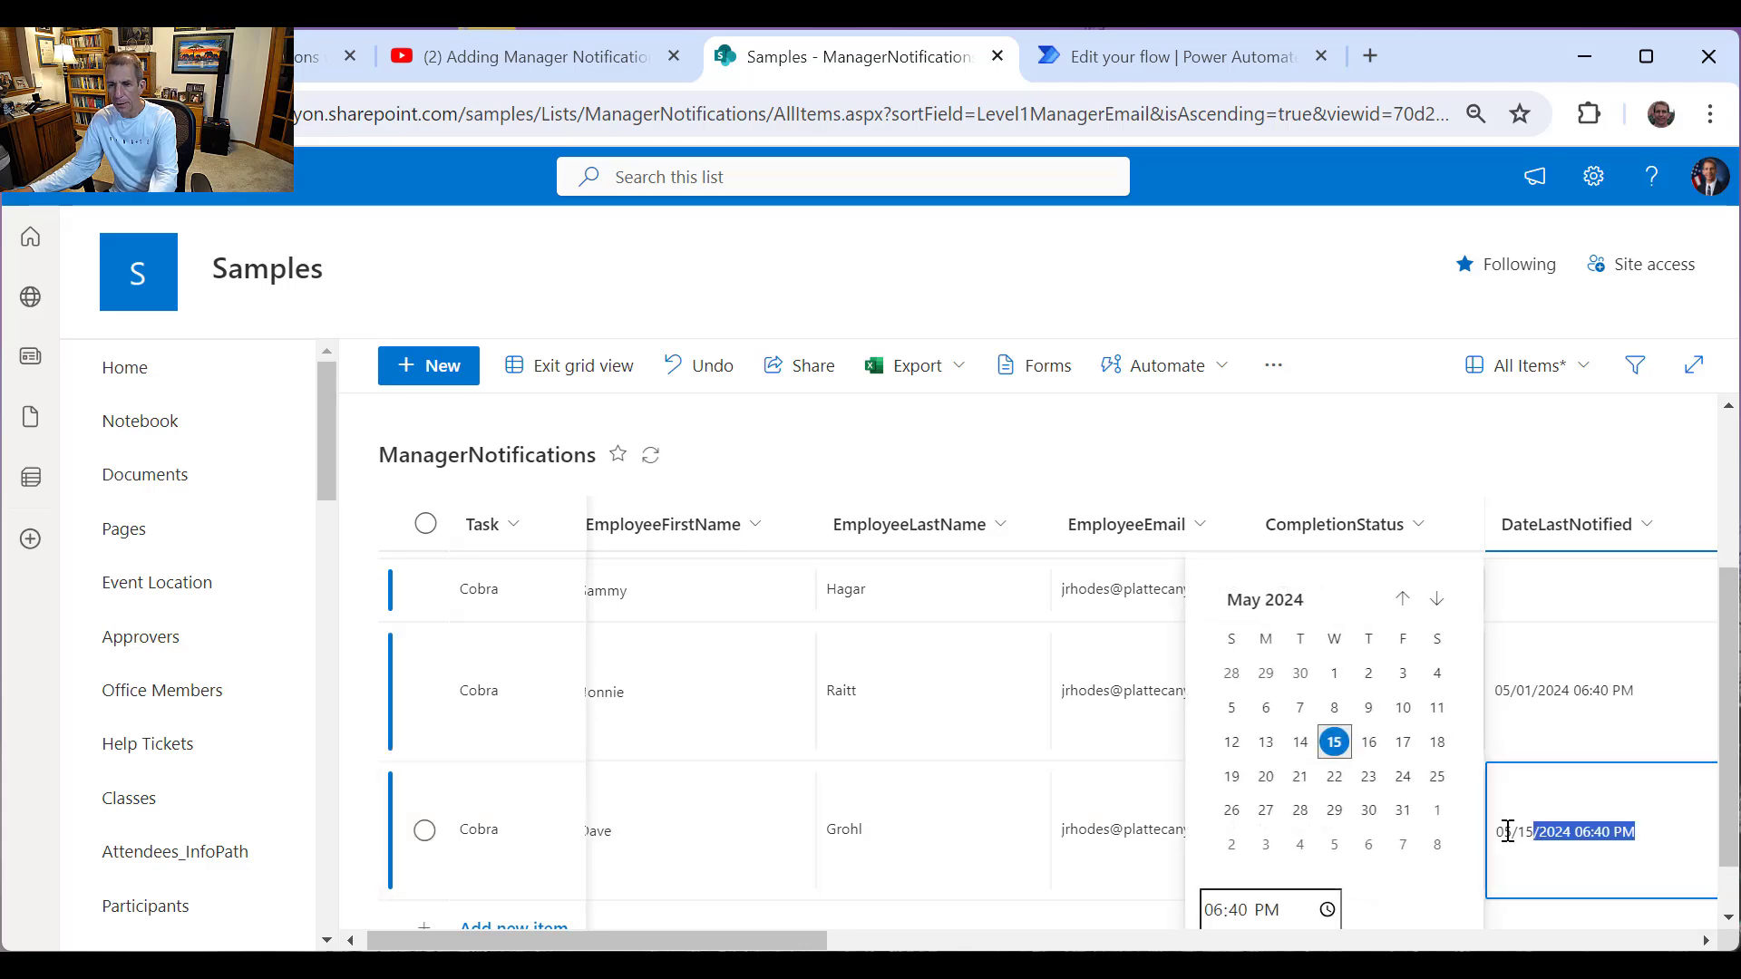
key("ctrl+v")
left_click(1643, 717)
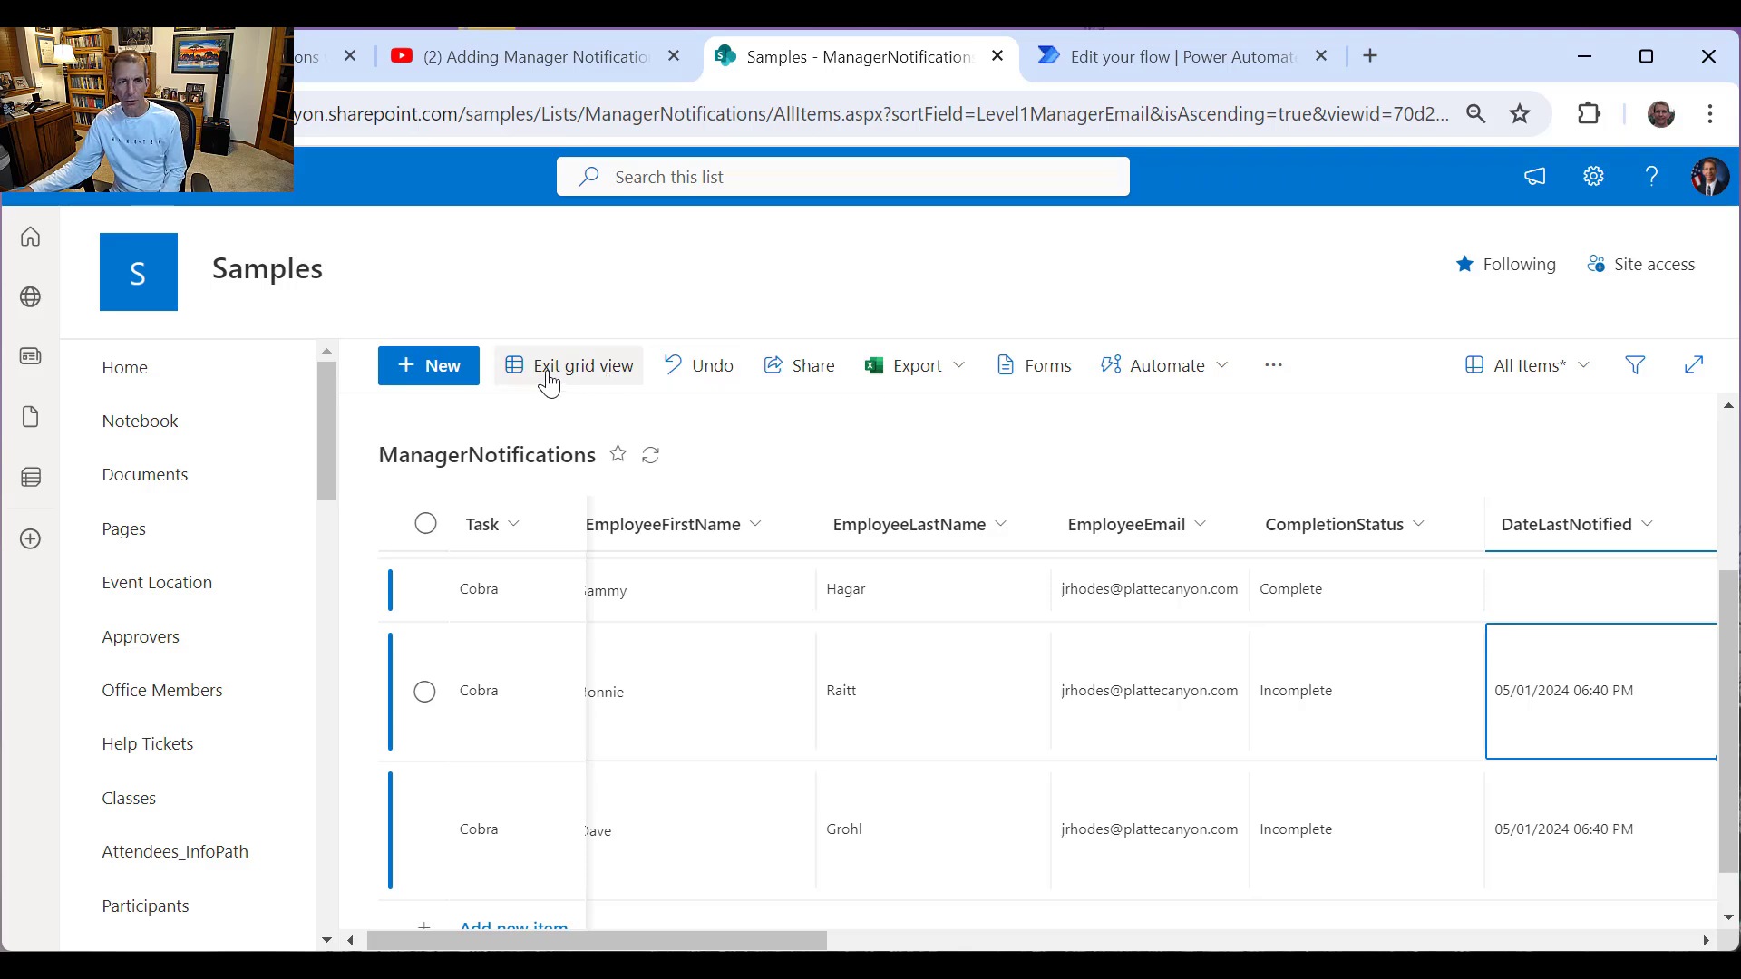
left_click(594, 378)
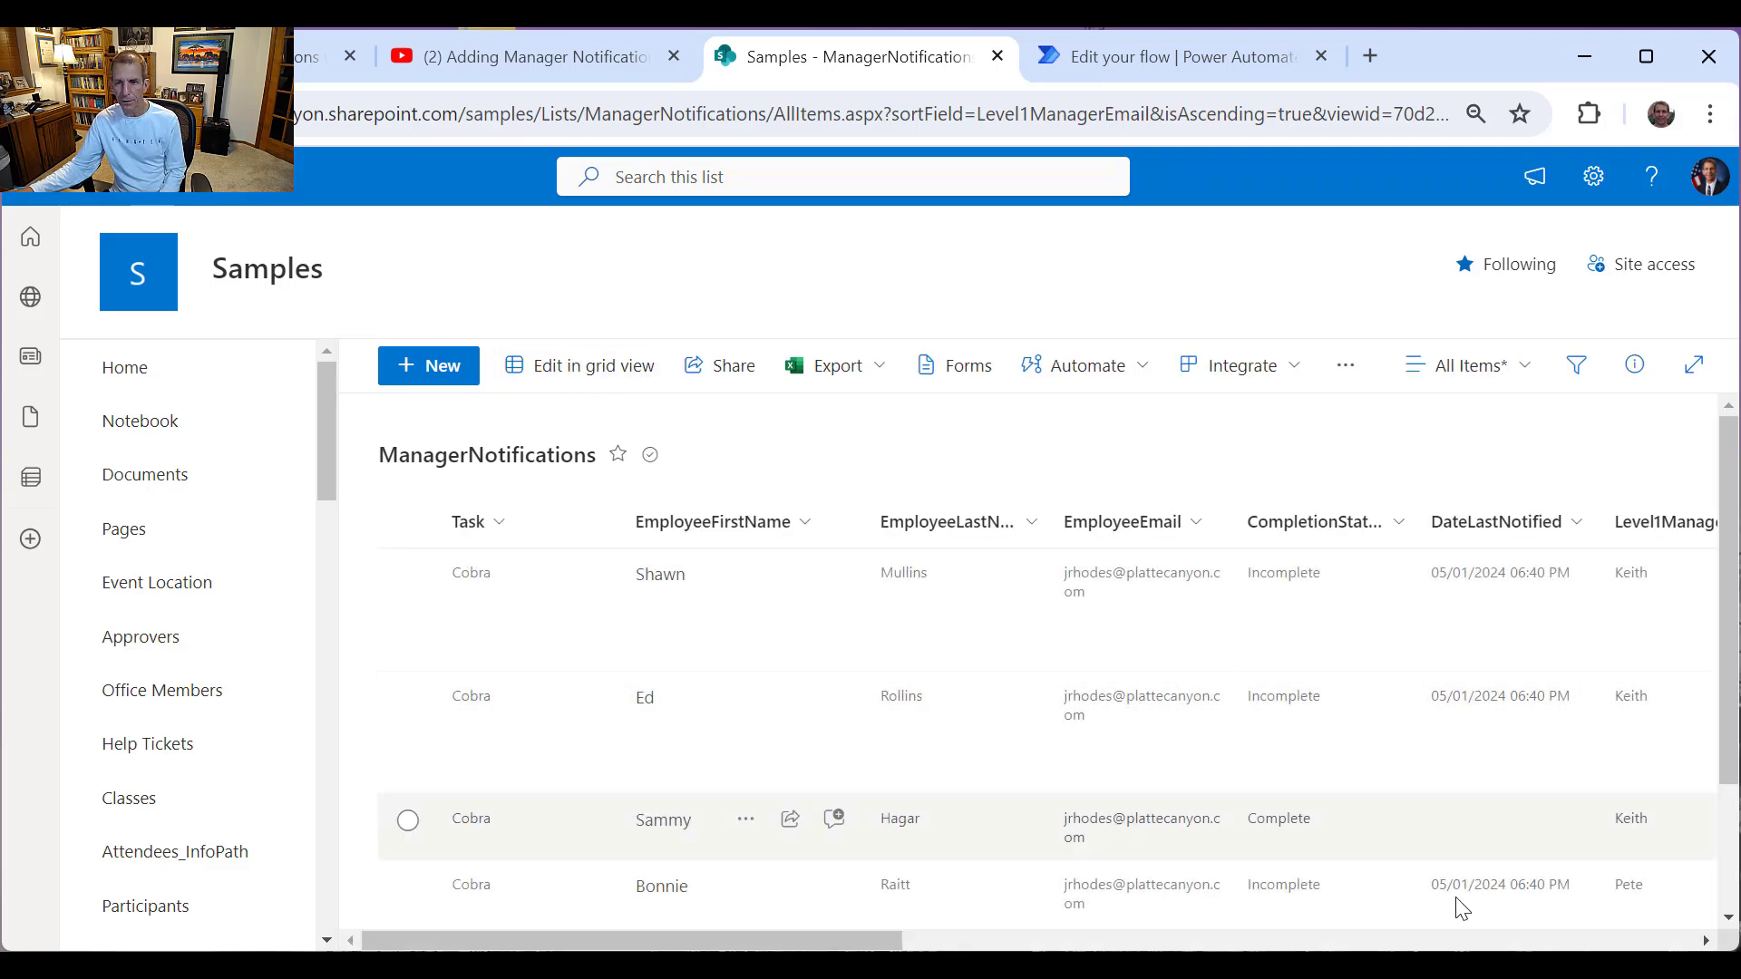
Step: Review the notification date and manager-notified columns in the ManagerNotifications list and reload the page to check the items
left_click_drag(866, 943, 1457, 943)
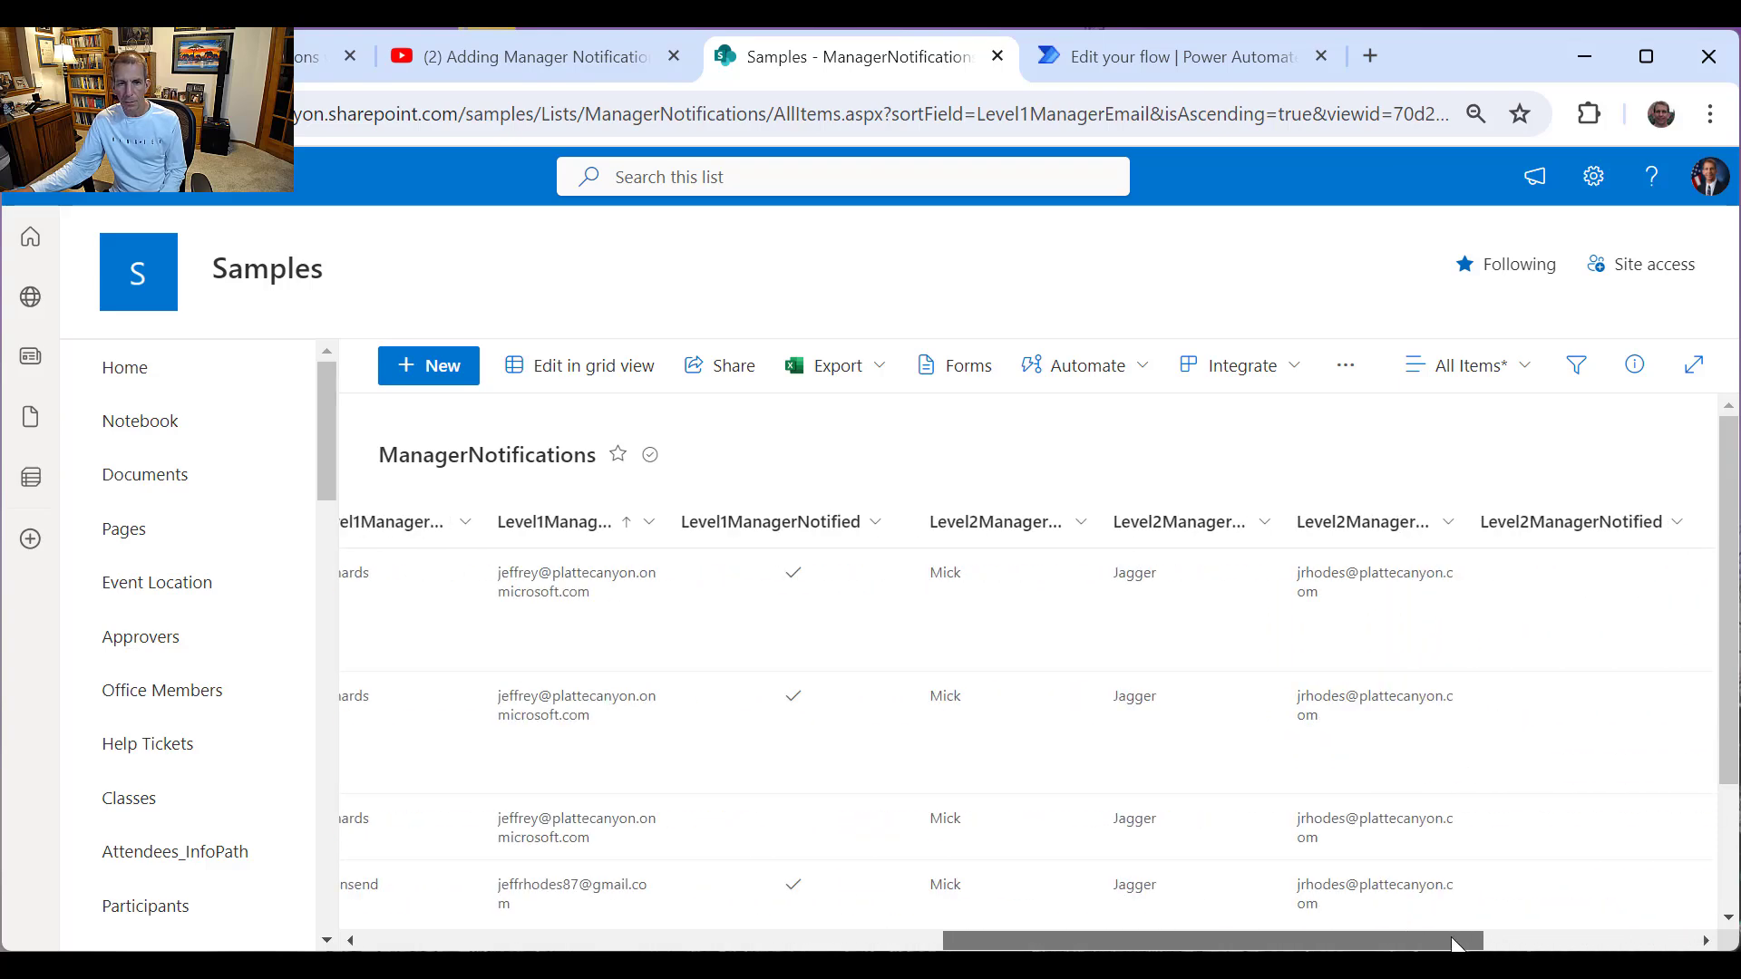
scroll(1092, 676, "left", 10)
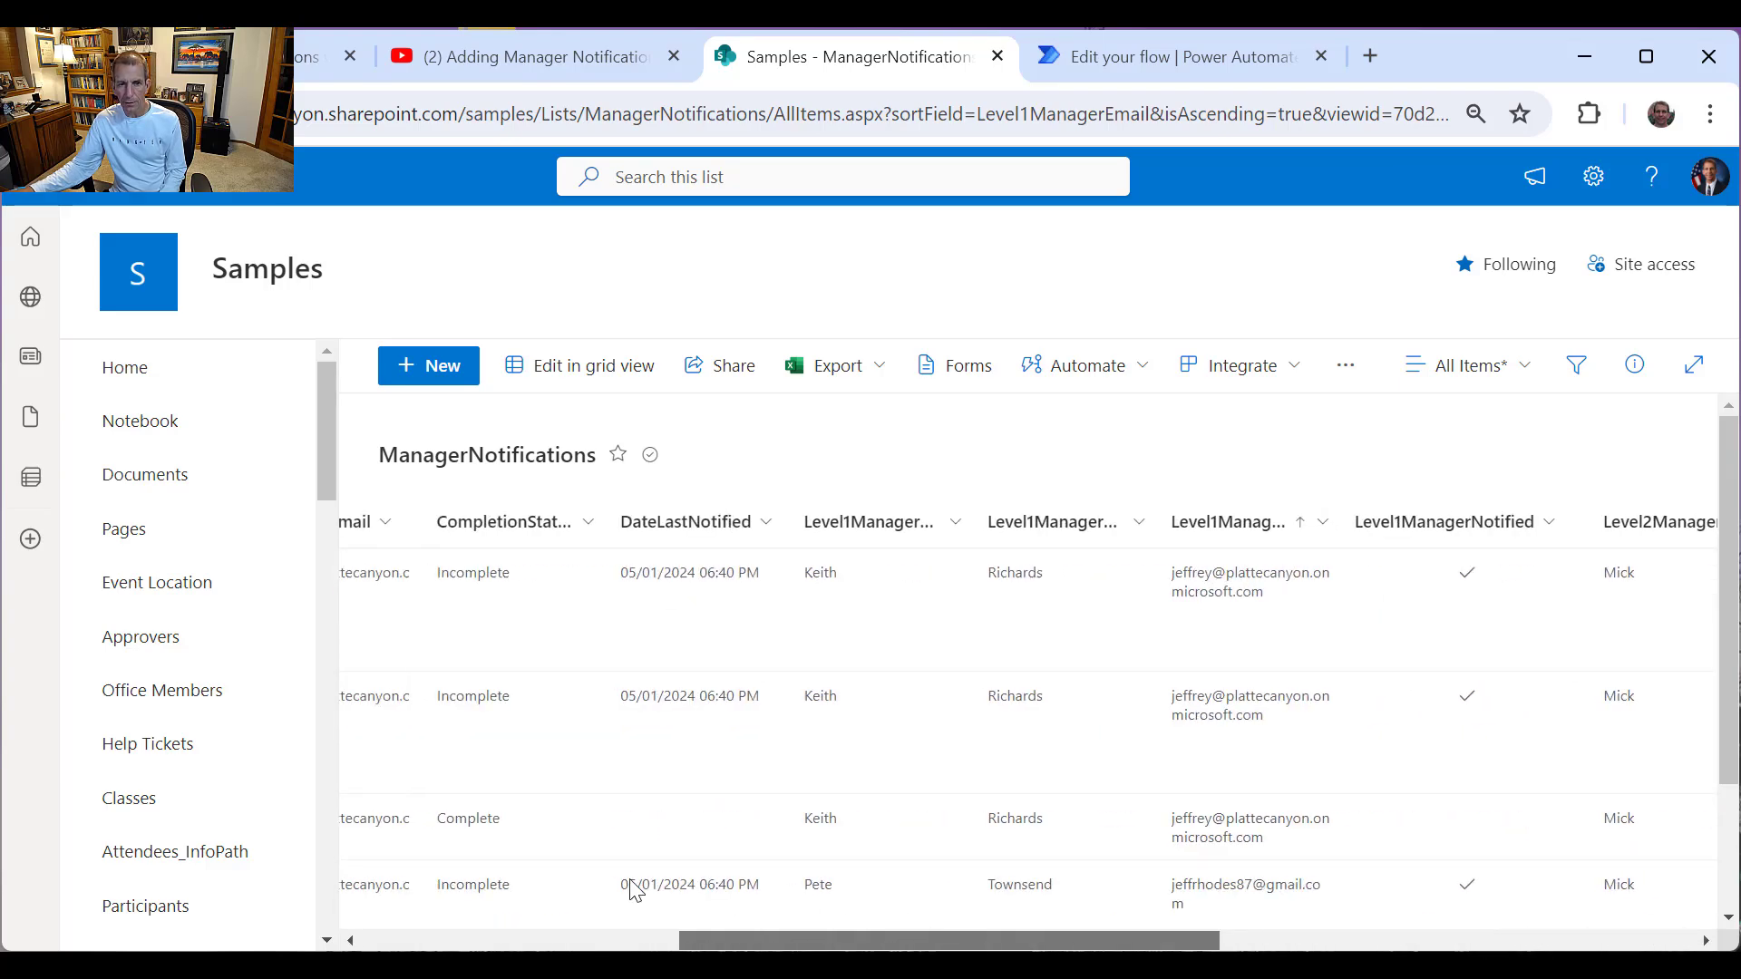
right_click(1117, 461)
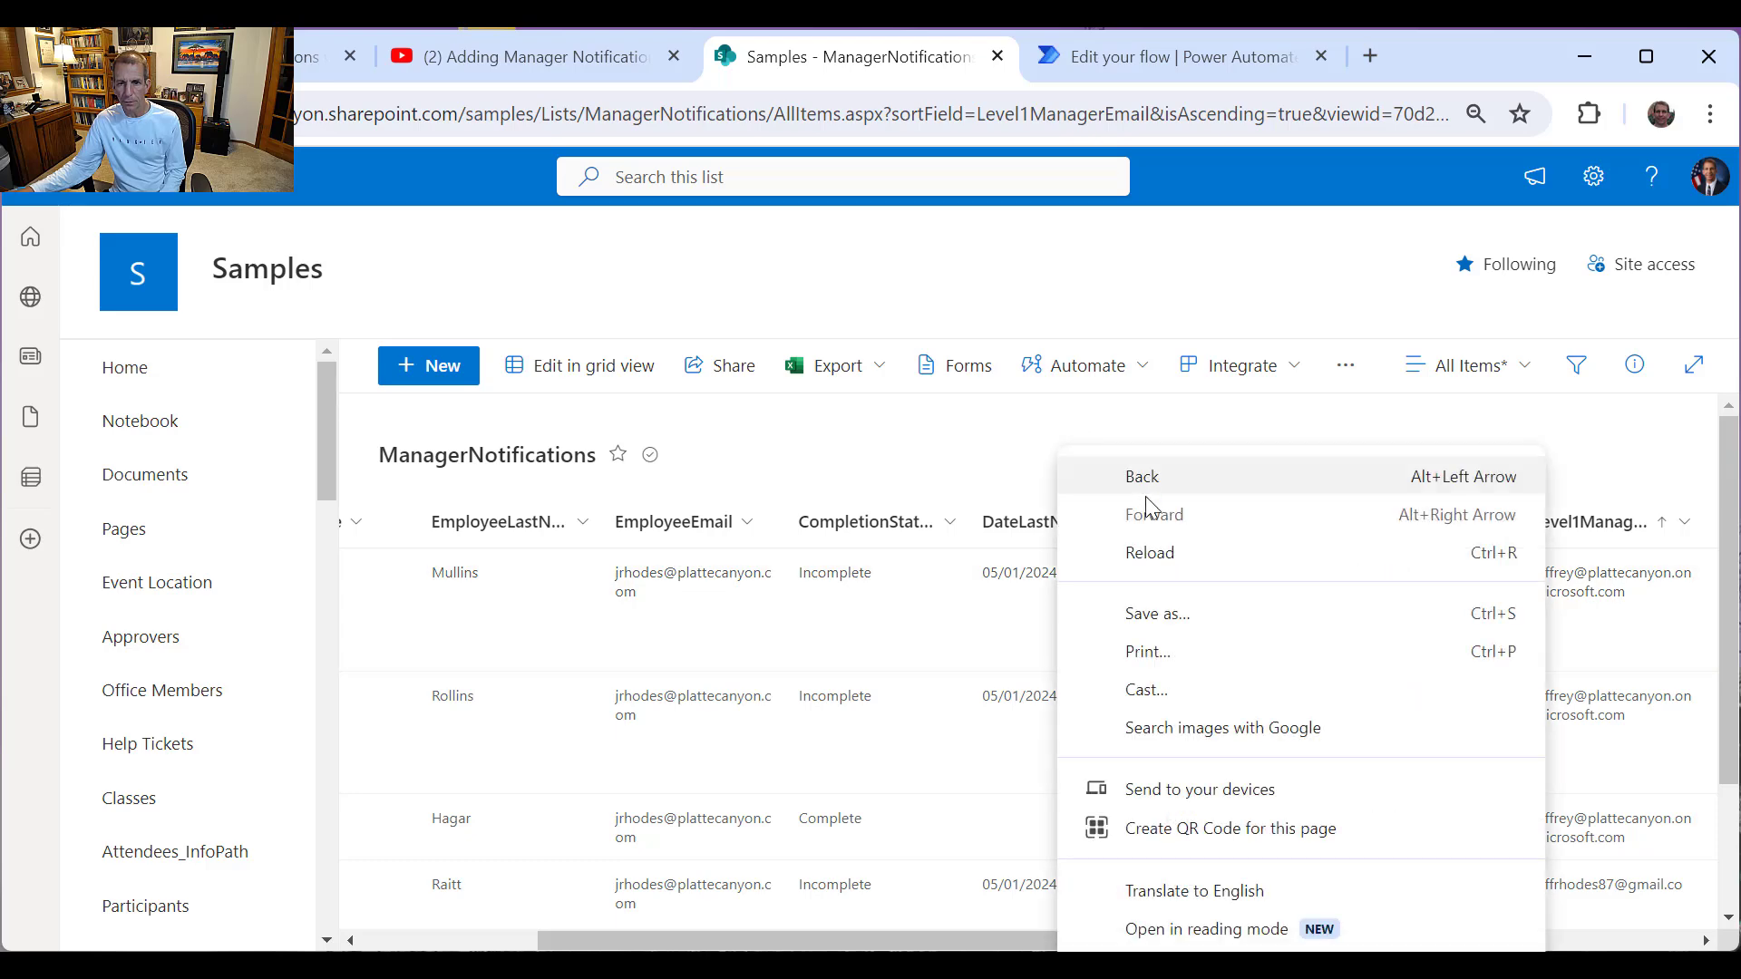
left_click(1158, 548)
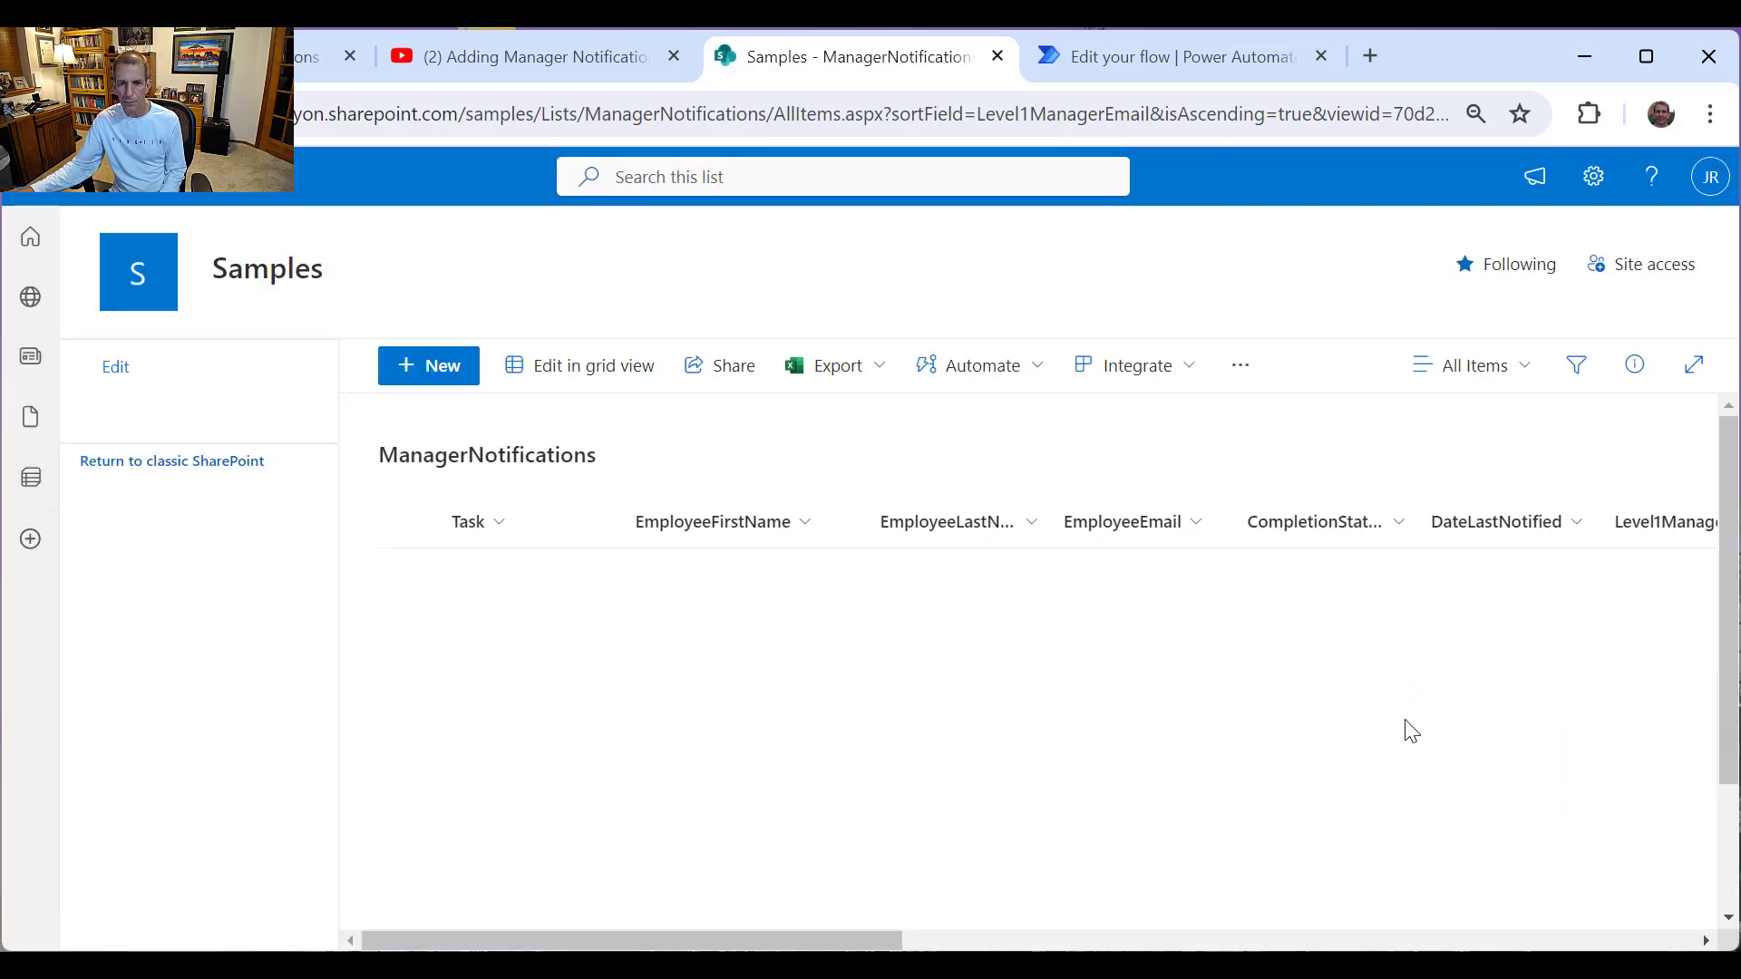
scroll(1521, 617, "down", 2)
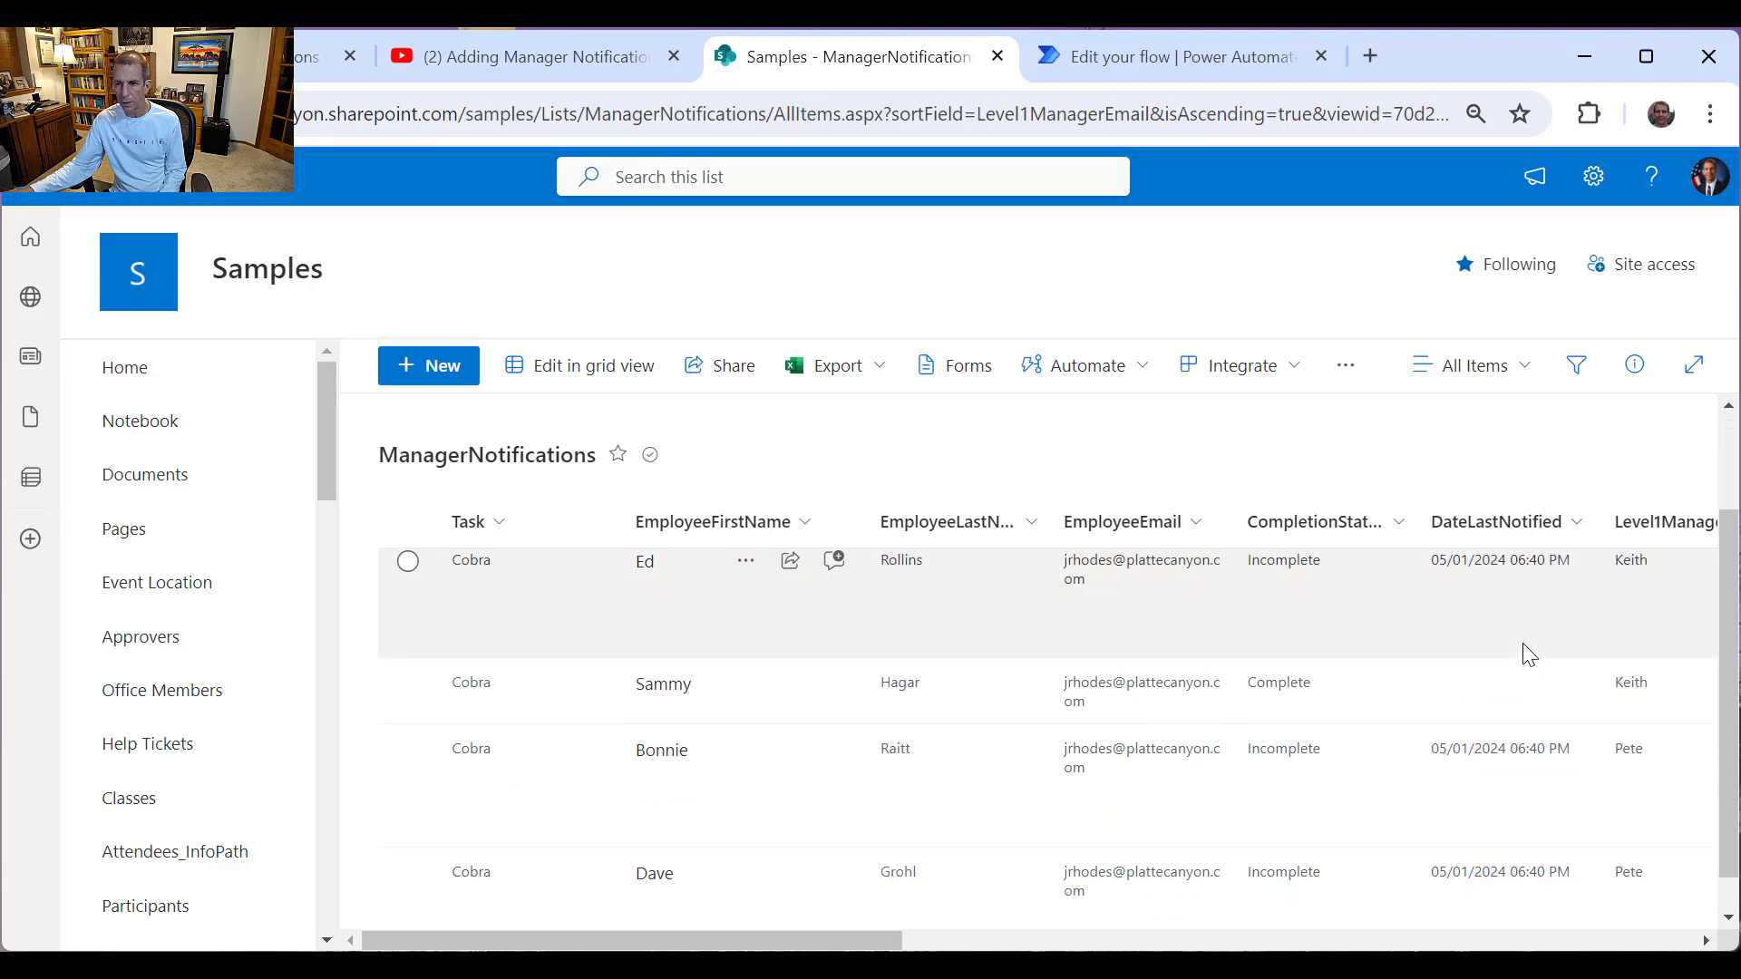
Step: Open the Video_SendManagerNotifications flow for editing and rename the Append to string variable action as "Append to varEmailBody"
left_click(1177, 55)
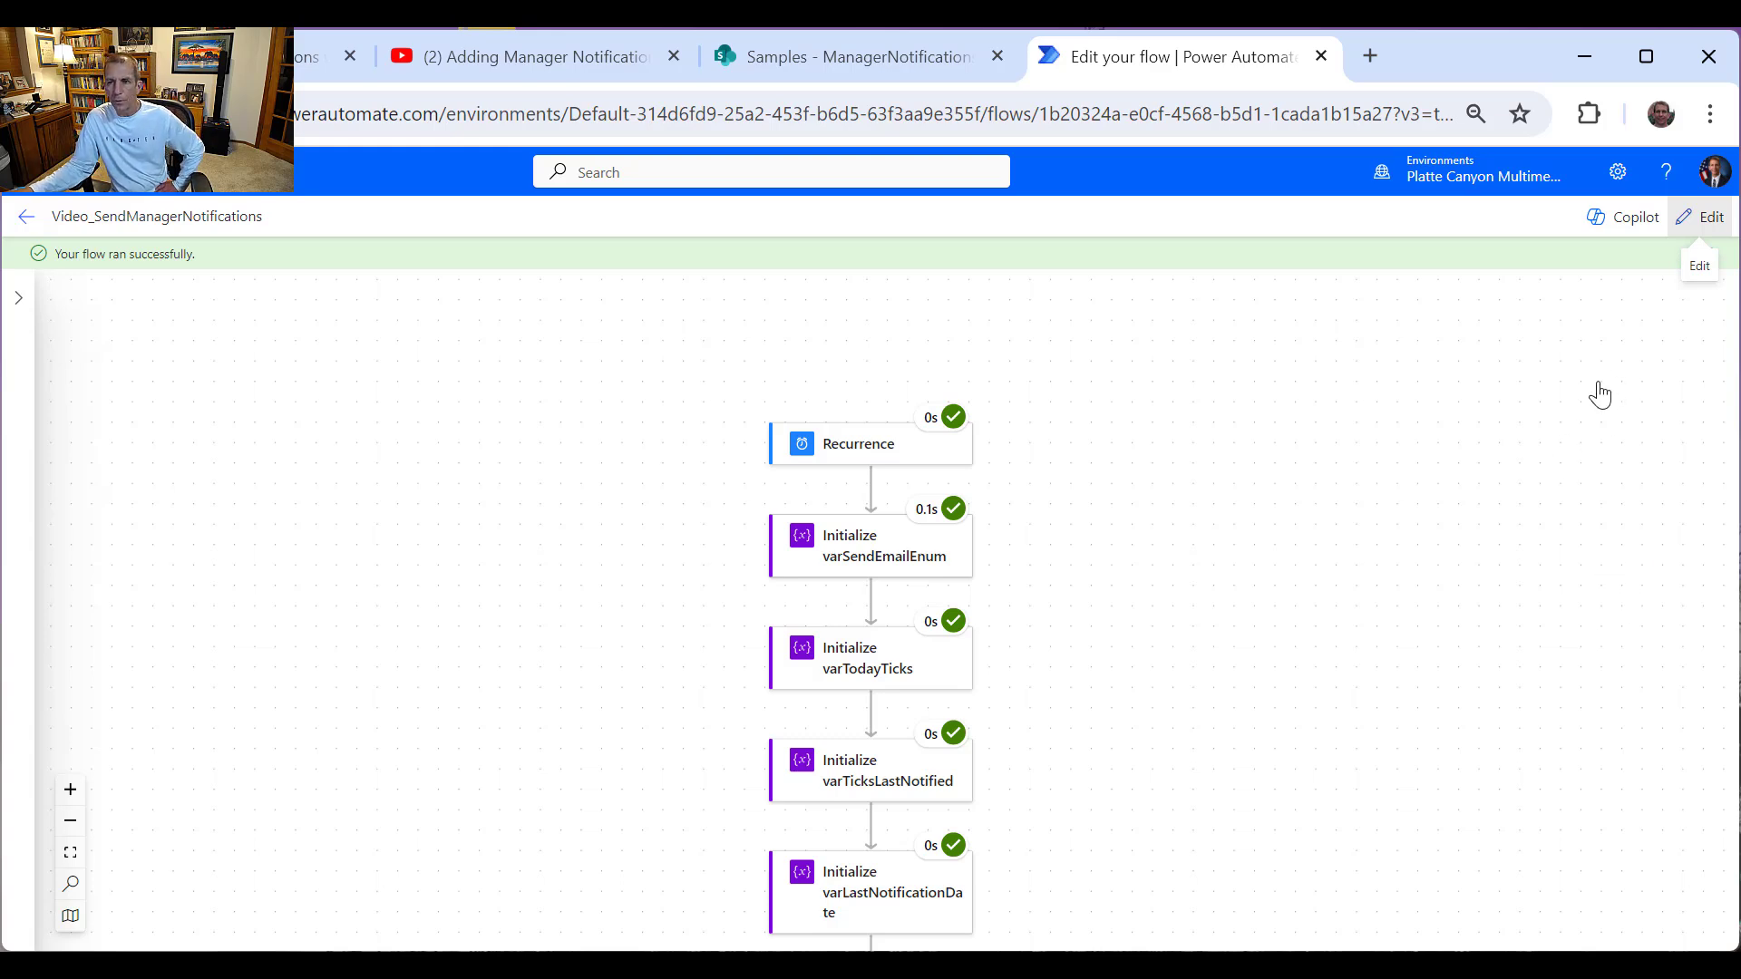
left_click(1701, 218)
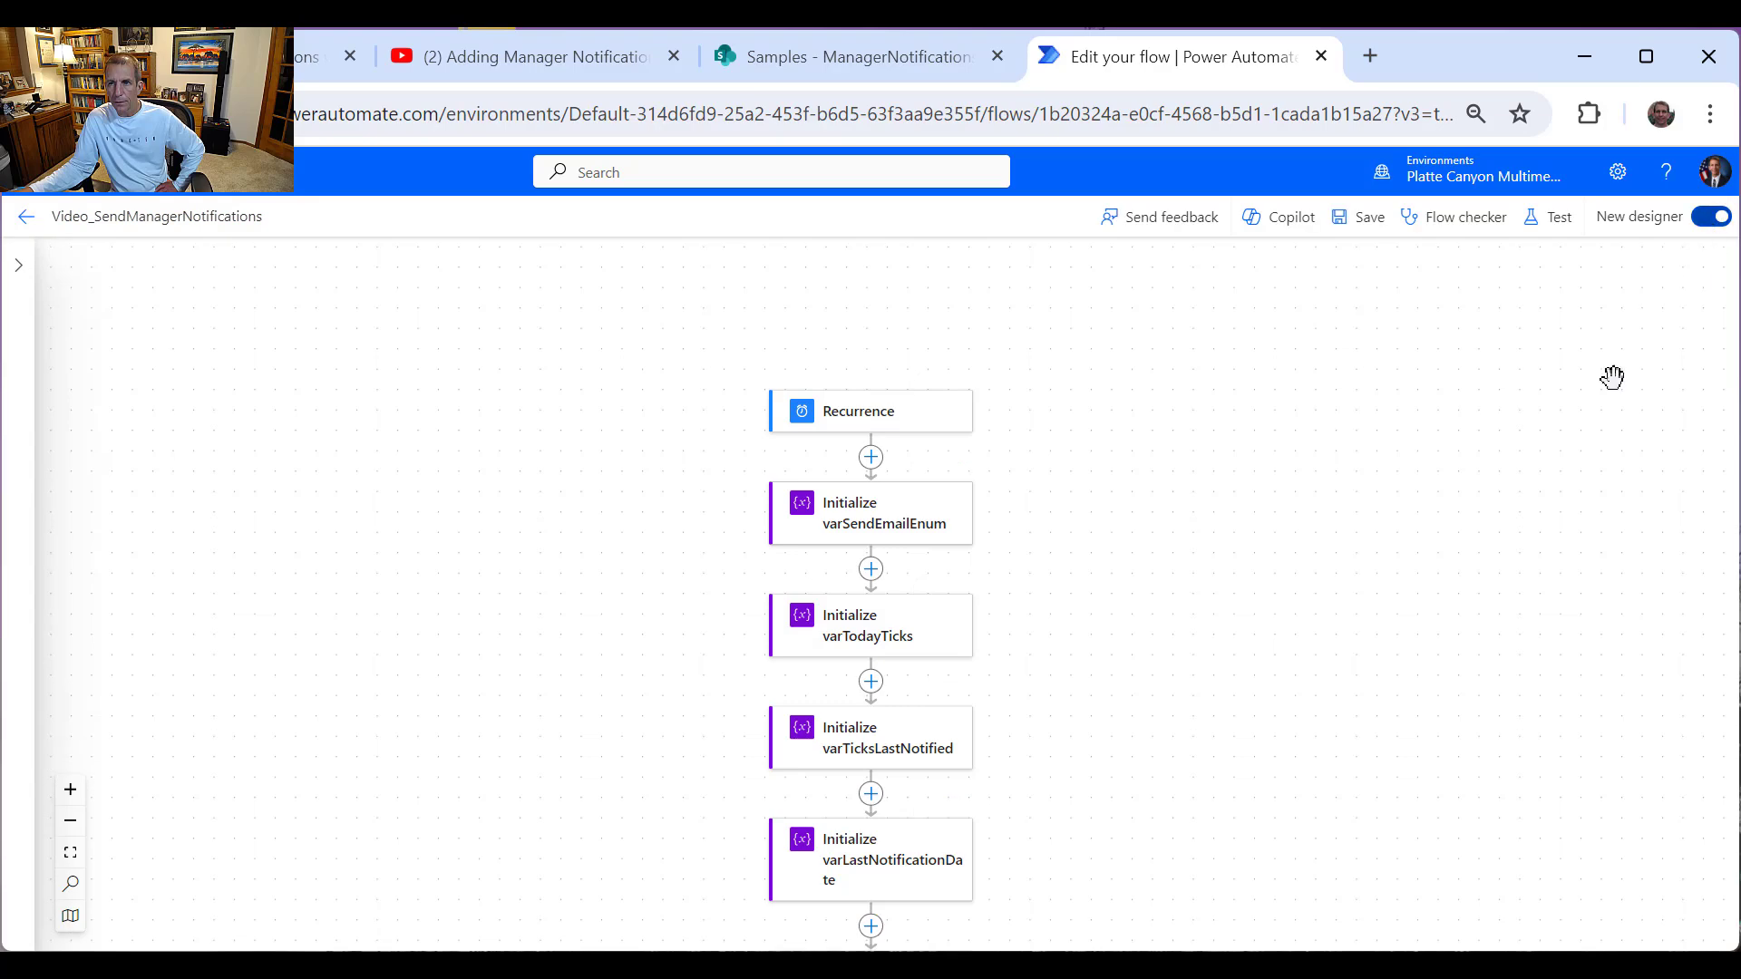
scroll(1466, 580, "down", 10)
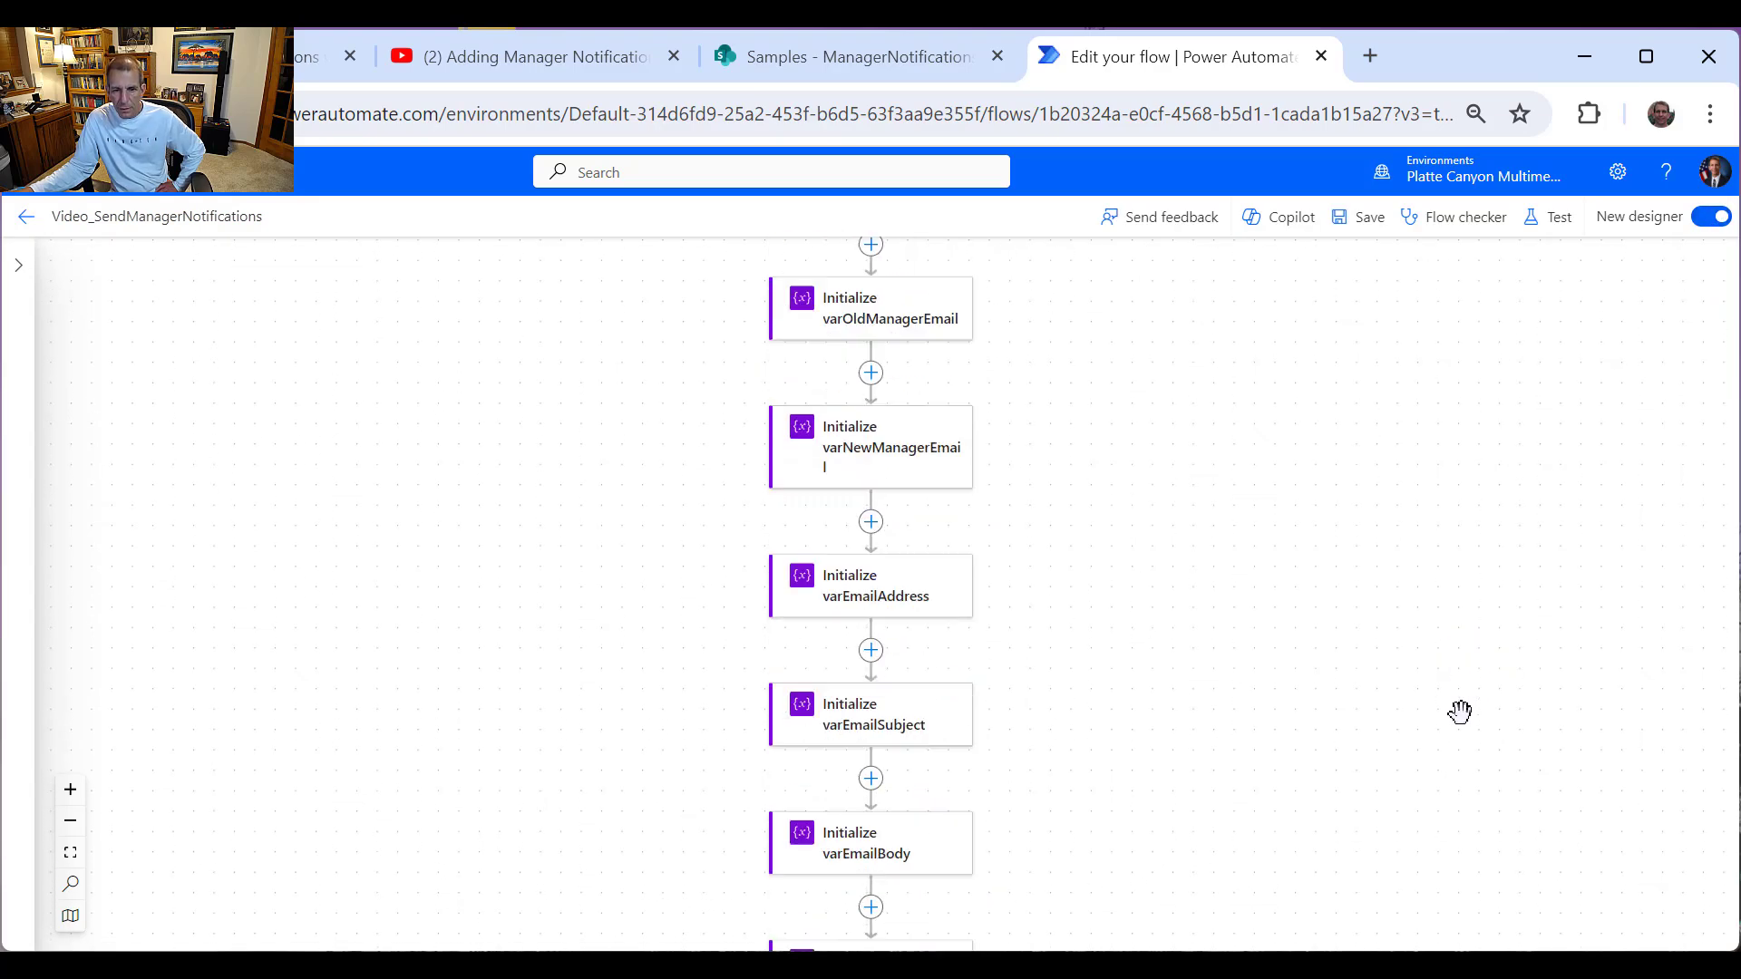
scroll(1455, 735, "down", 10)
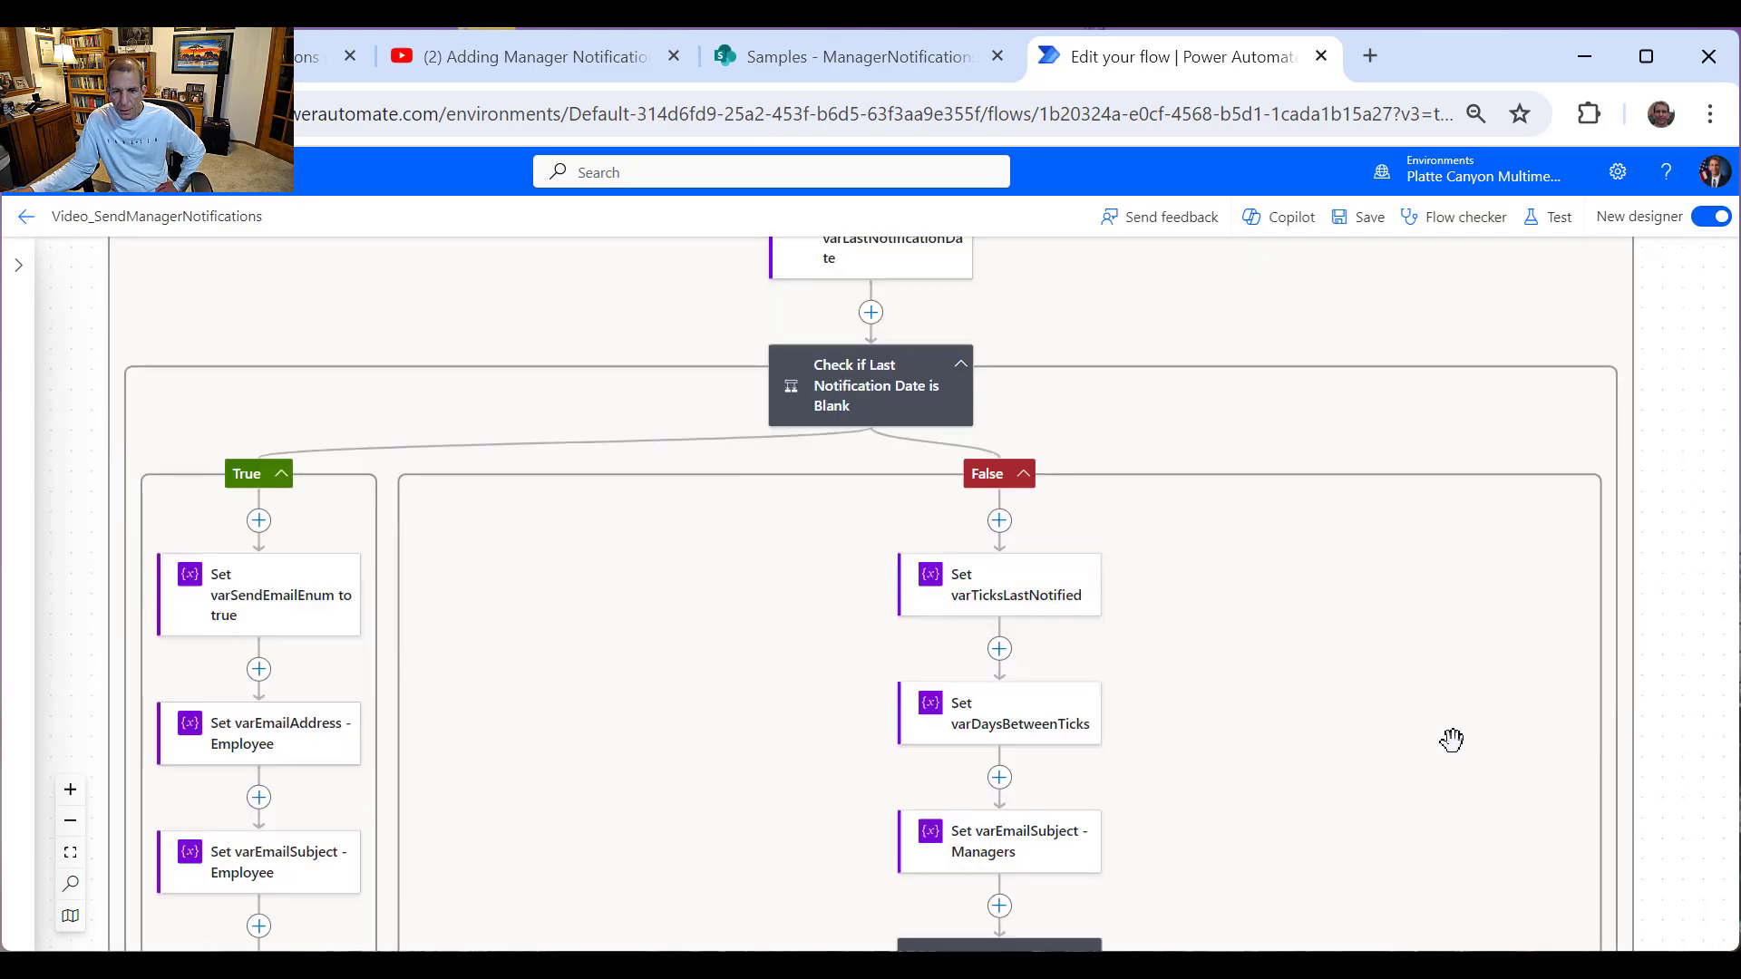
scroll(1447, 736, "down", 2)
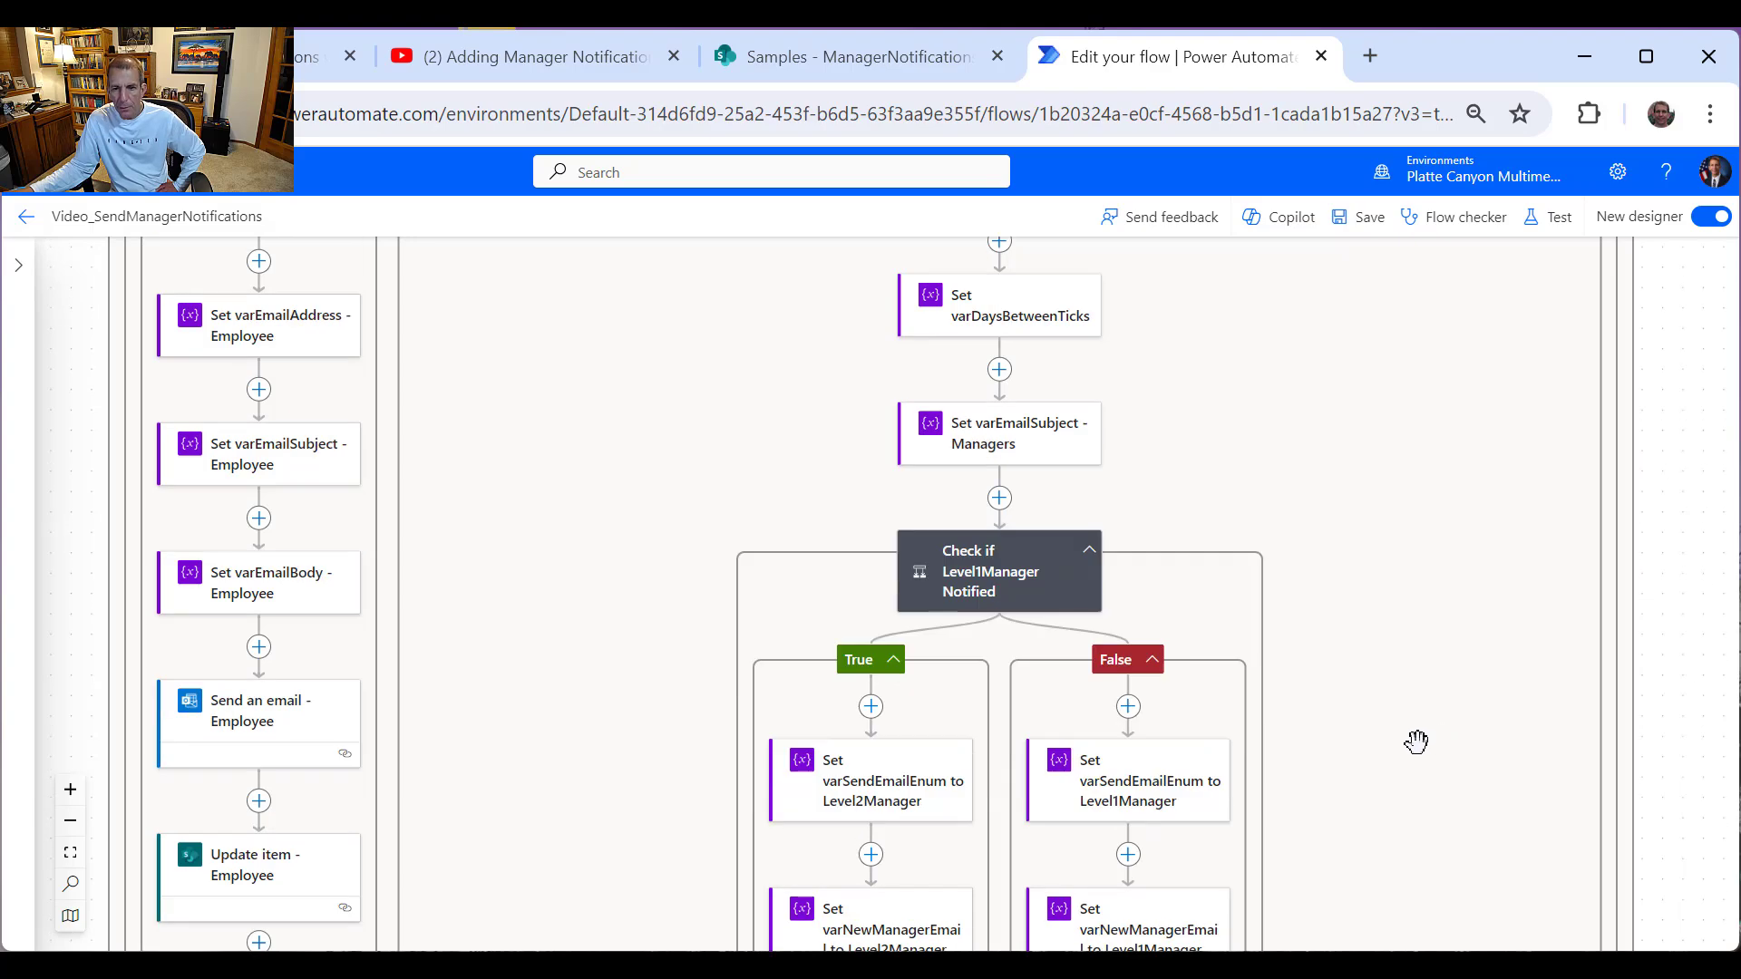
scroll(1416, 741, "down", 8)
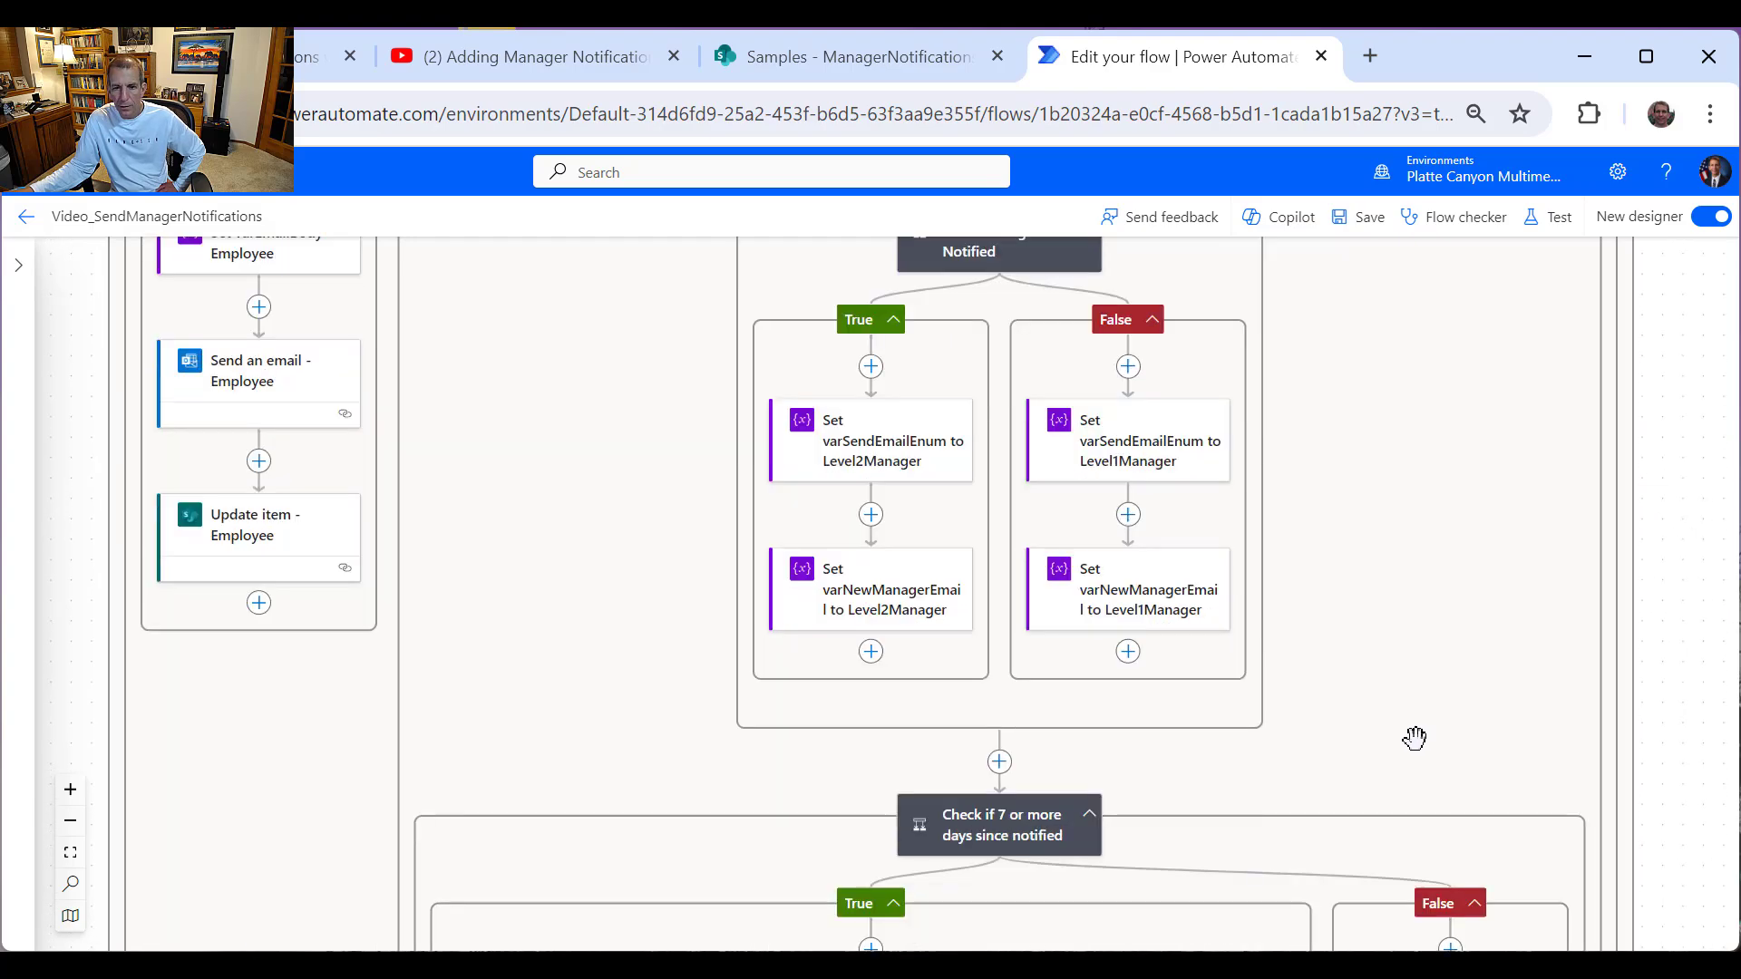
scroll(1415, 737, "down", 3)
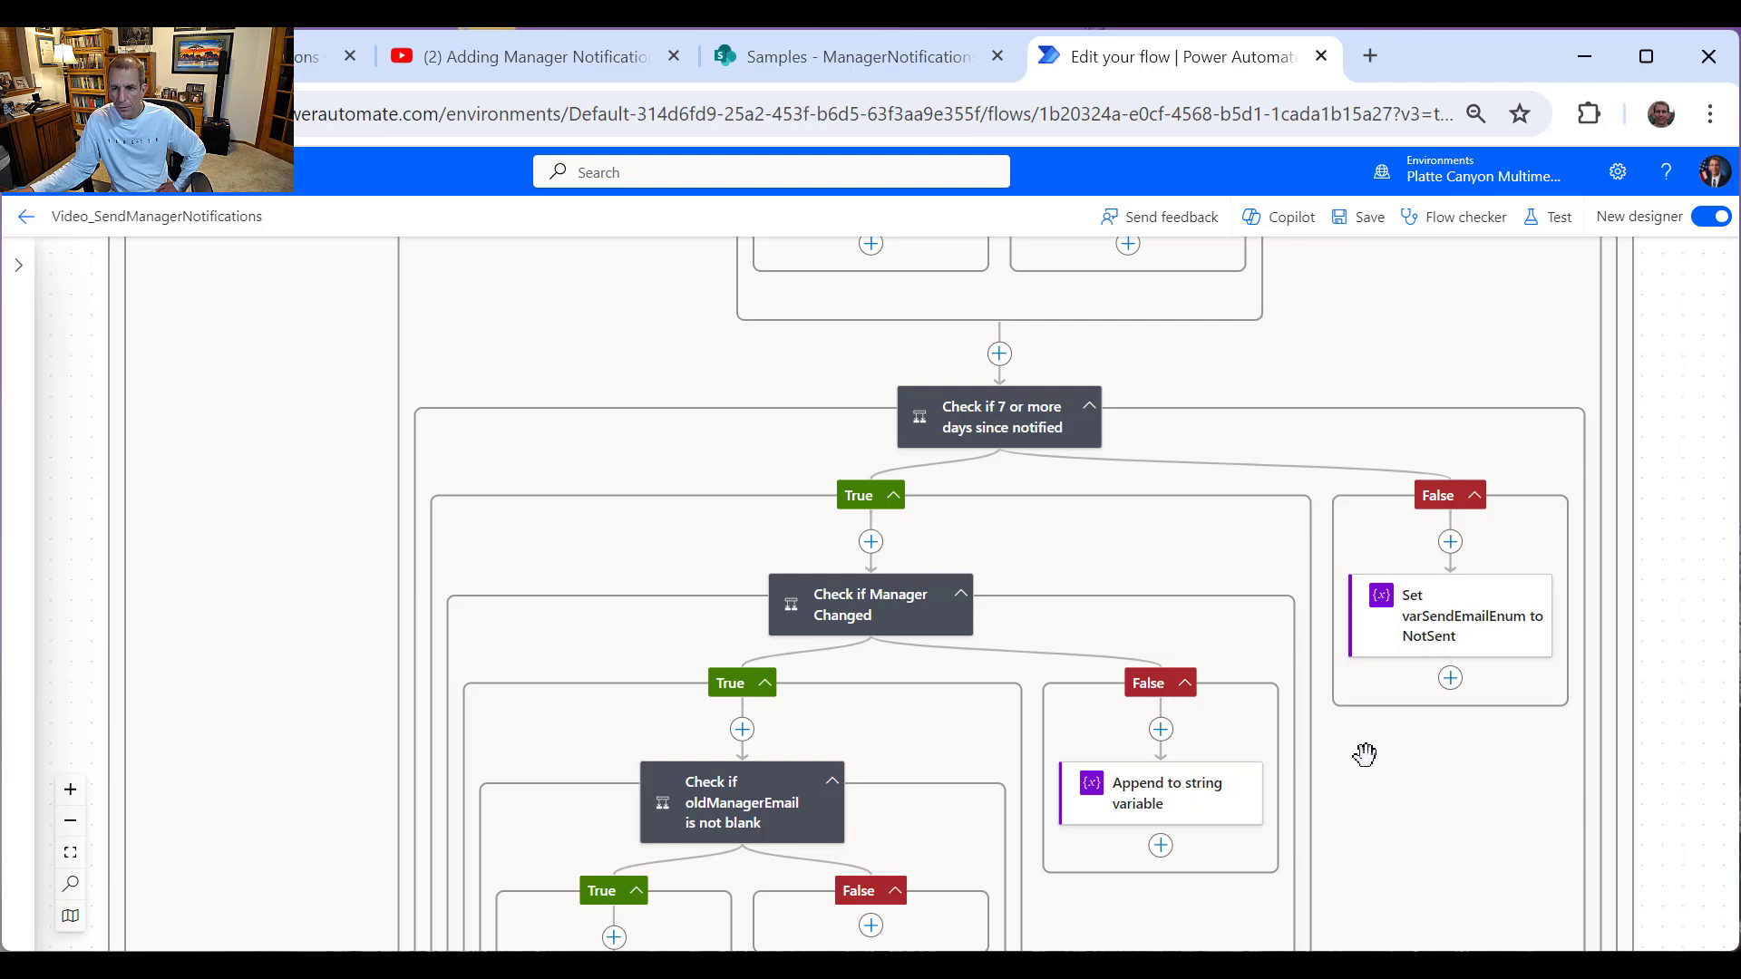
left_click(1193, 805)
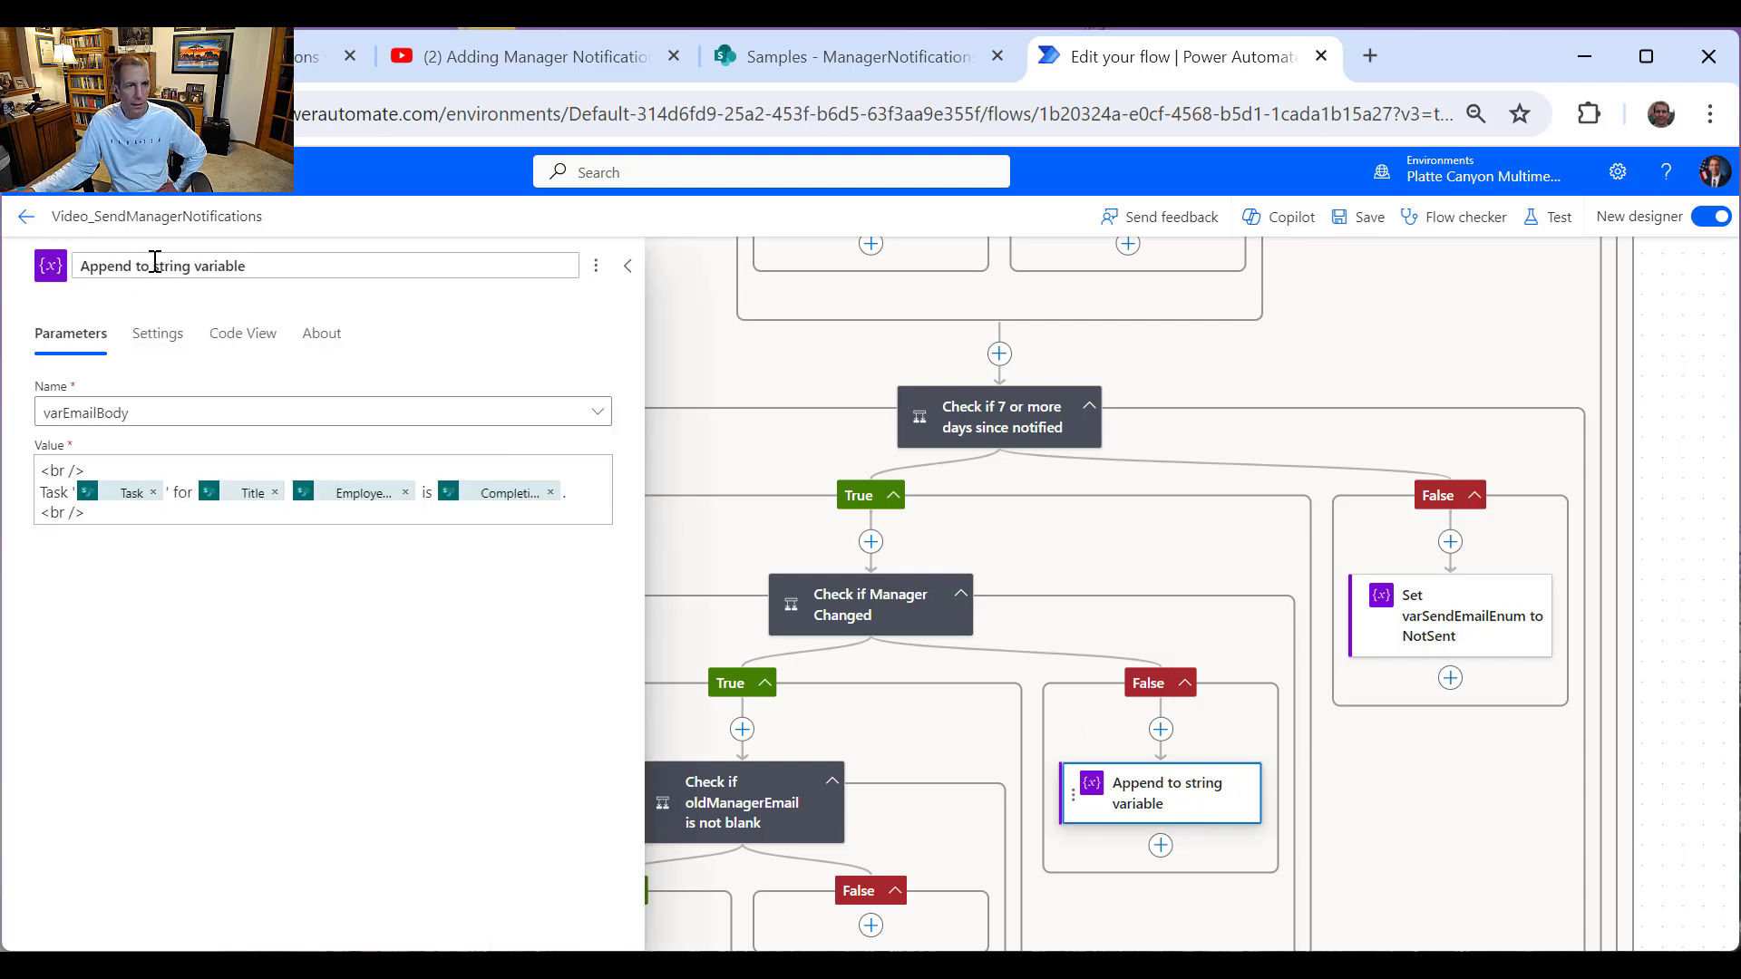
left_click_drag(156, 261, 404, 263)
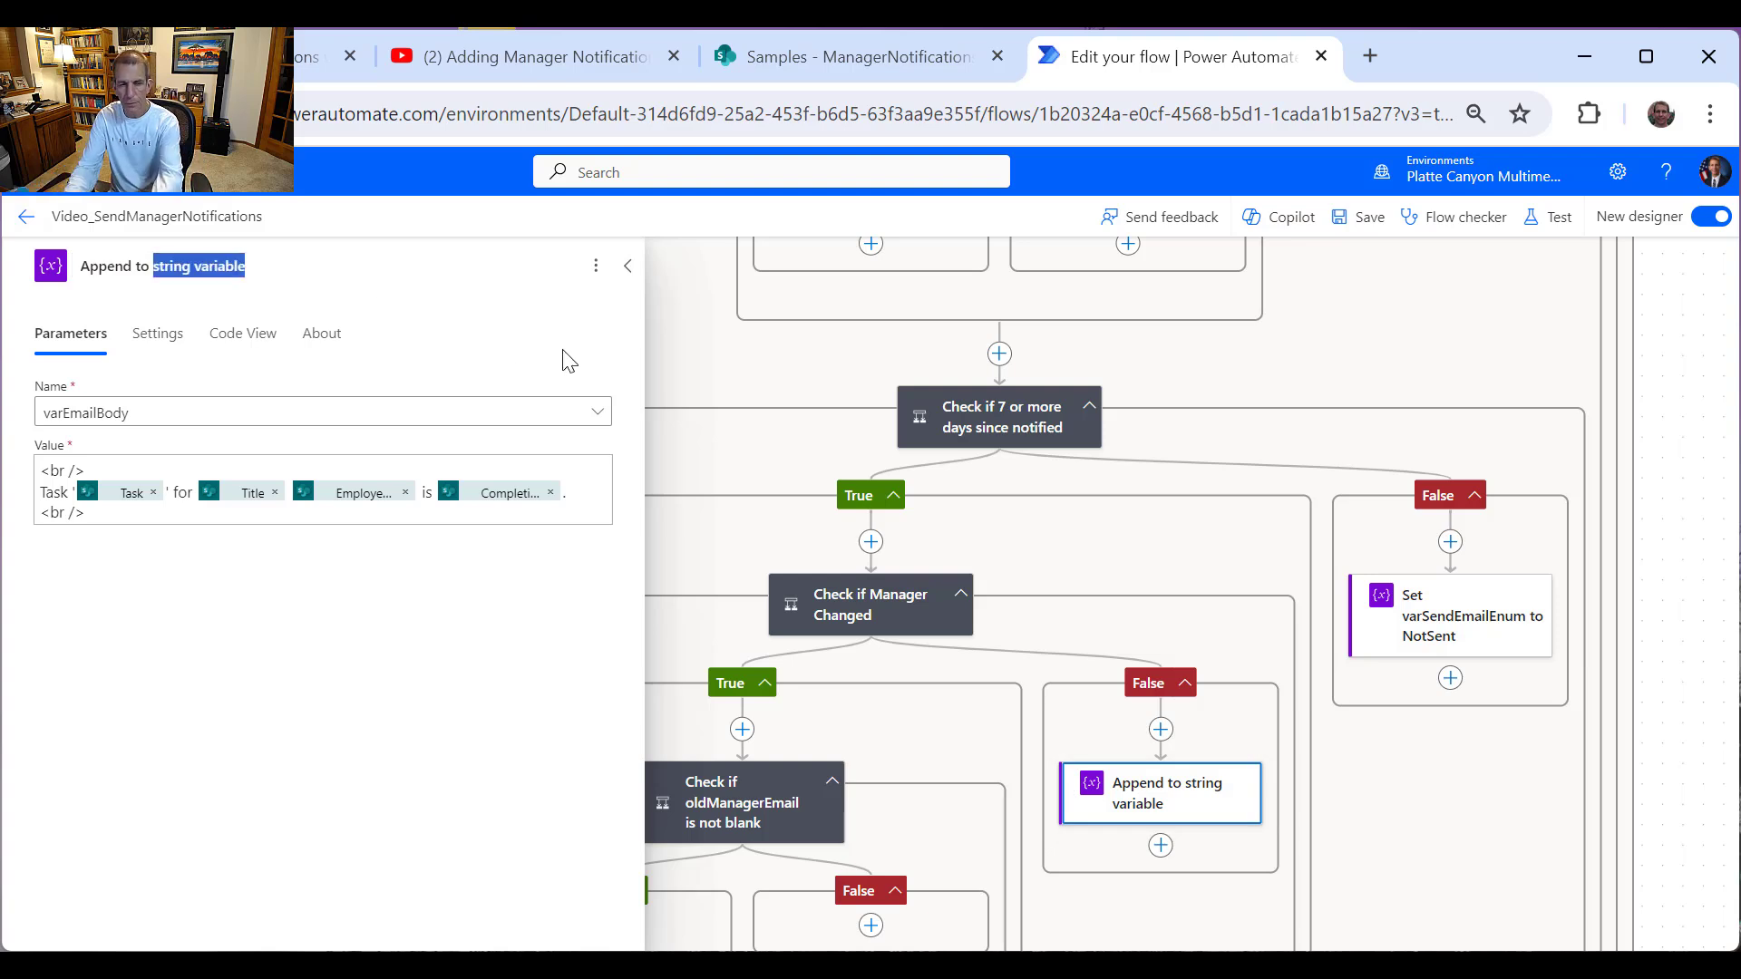
type("varEma")
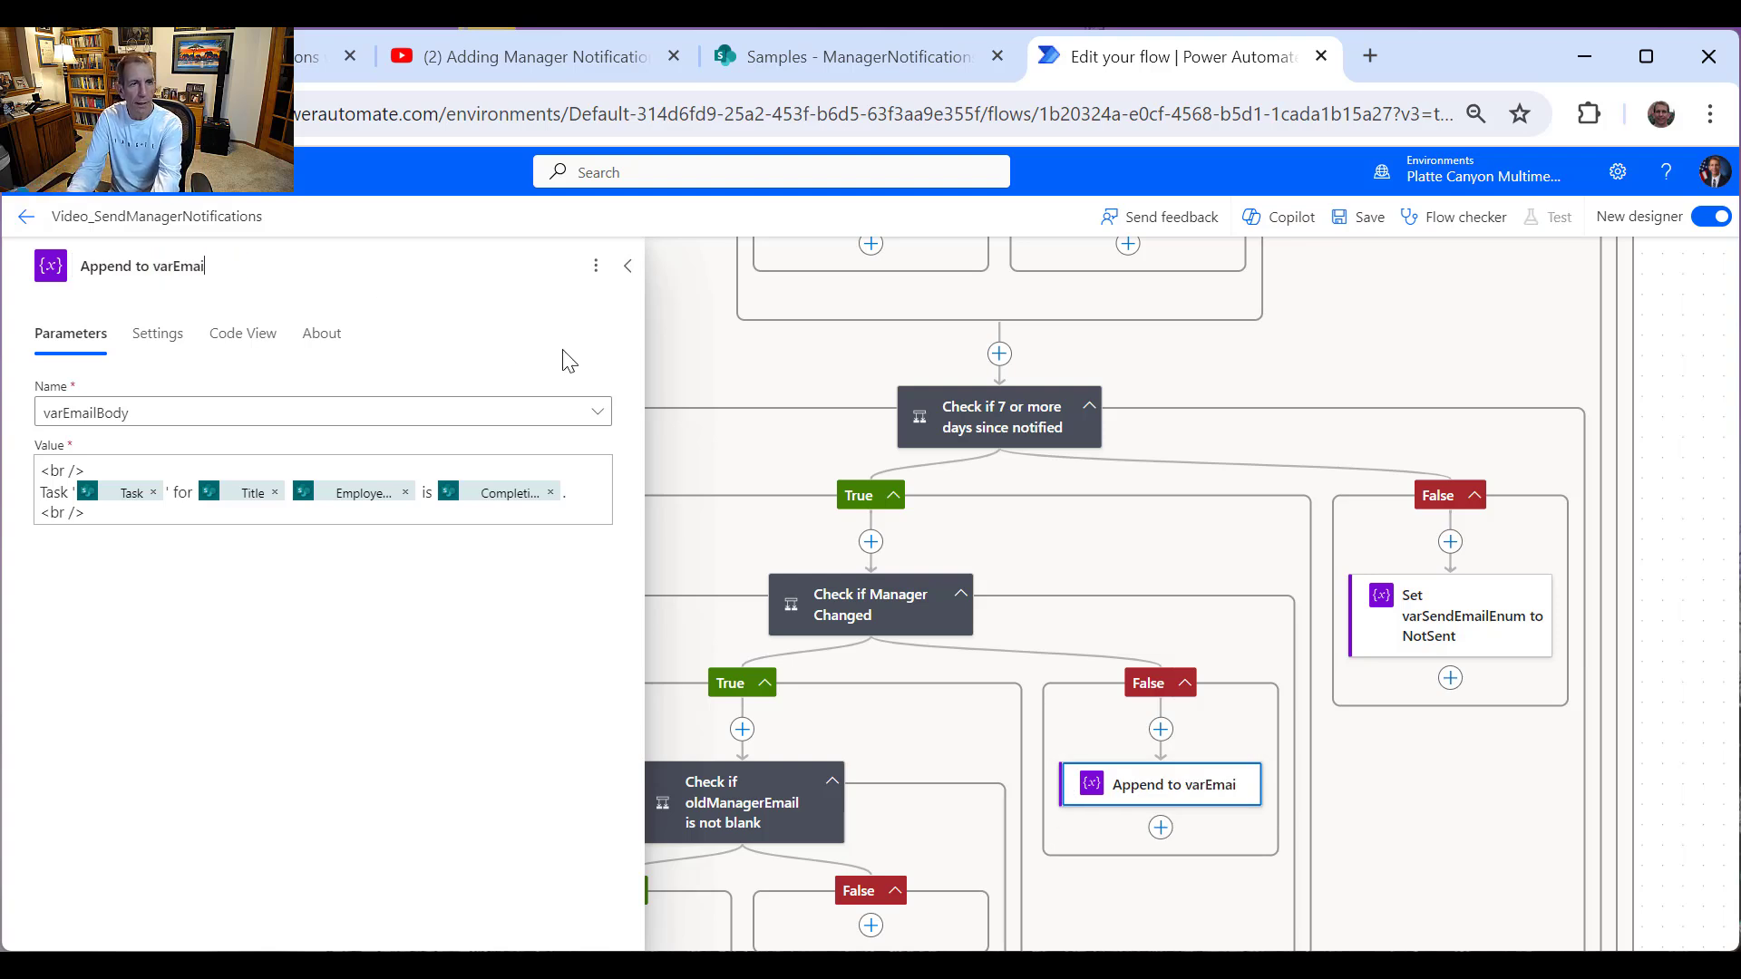
type("ilBody")
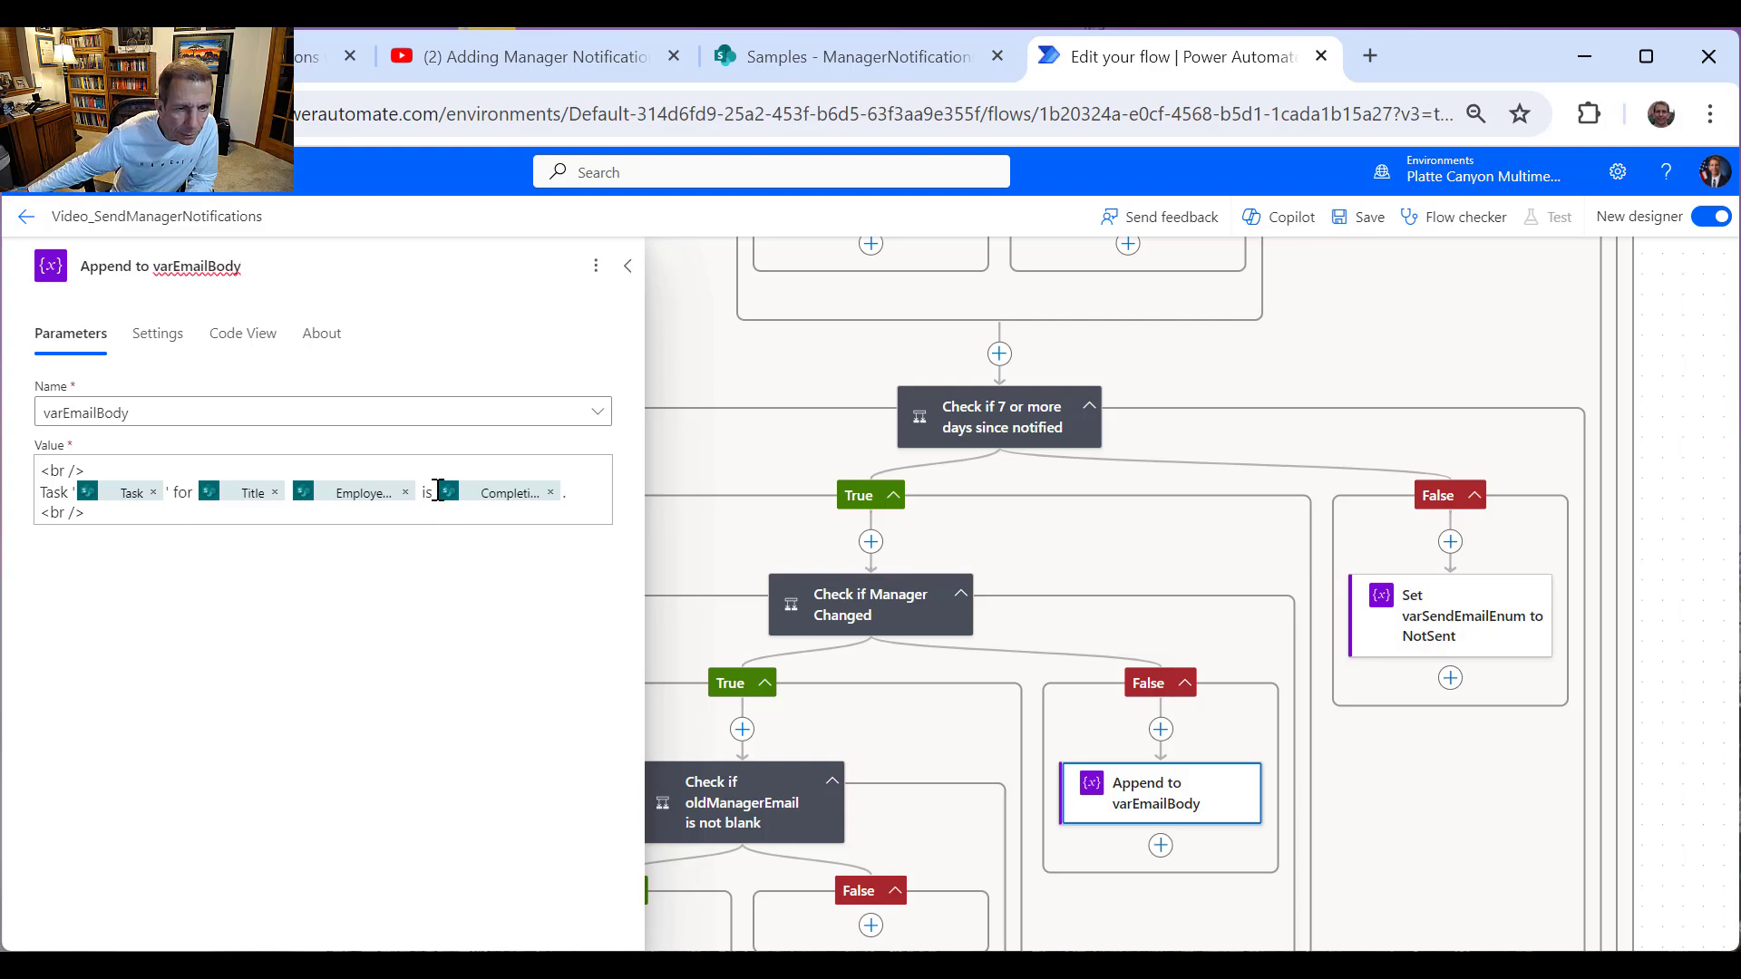
left_click(627, 272)
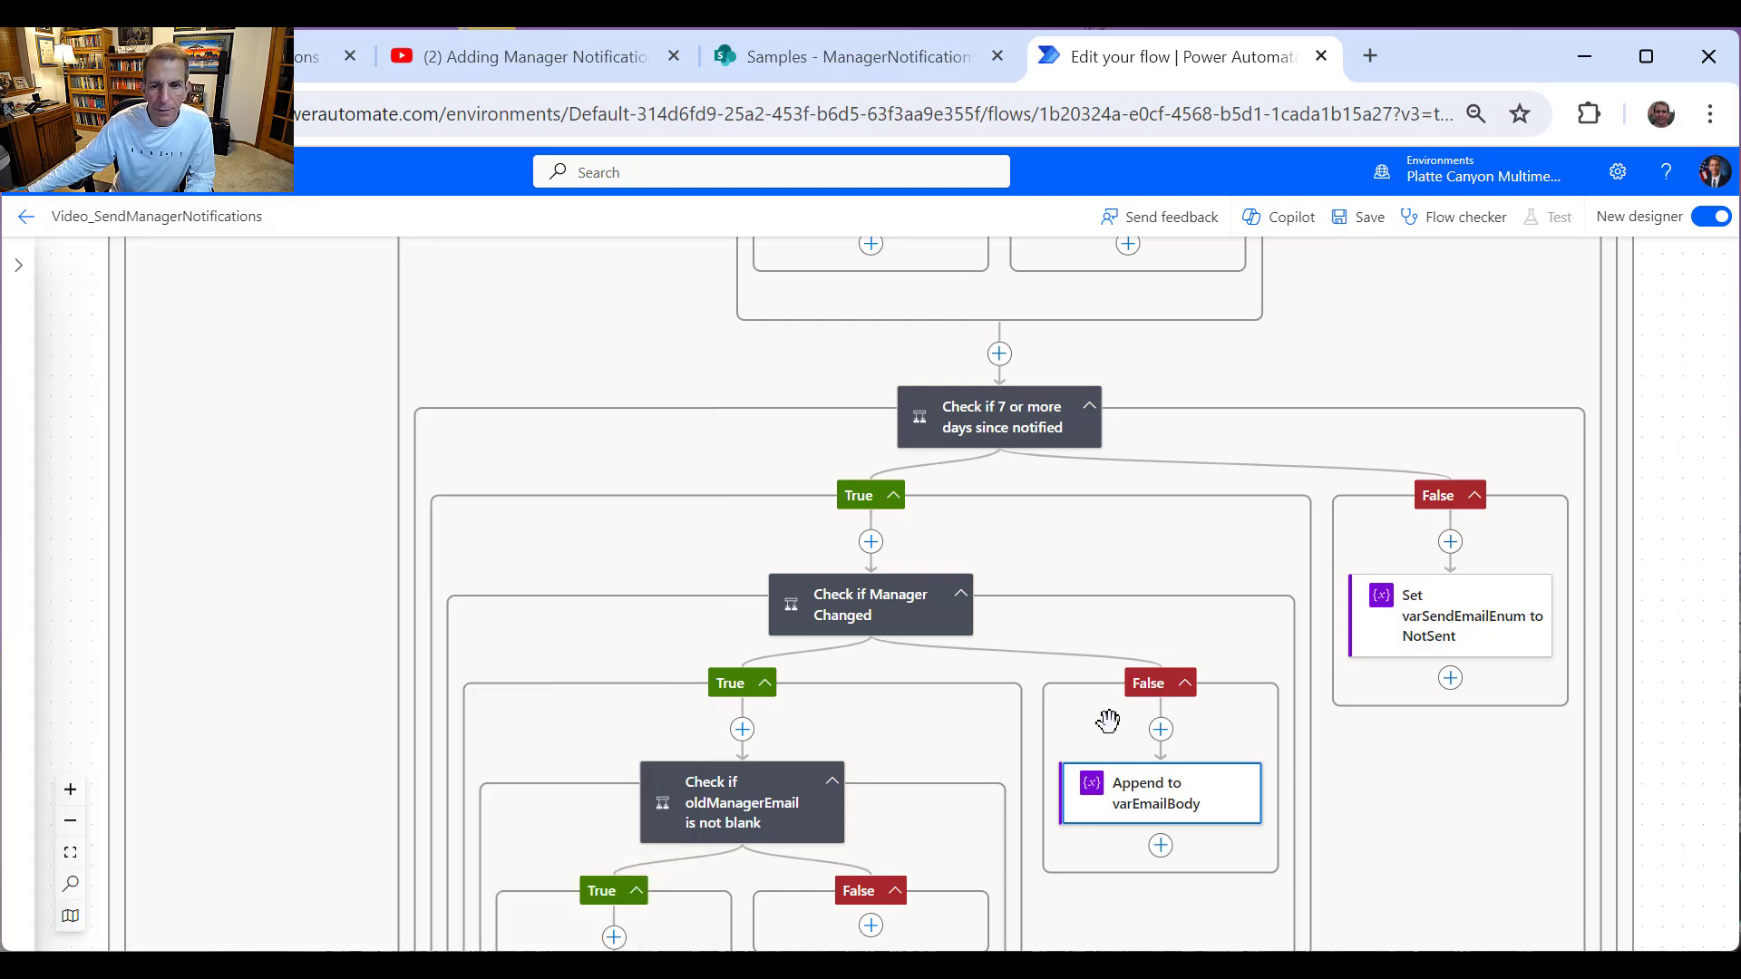
Step: Add a space before "is" in the value of the Set varEmailBody 2 action and save the flow
scroll(1107, 725, "down", 10)
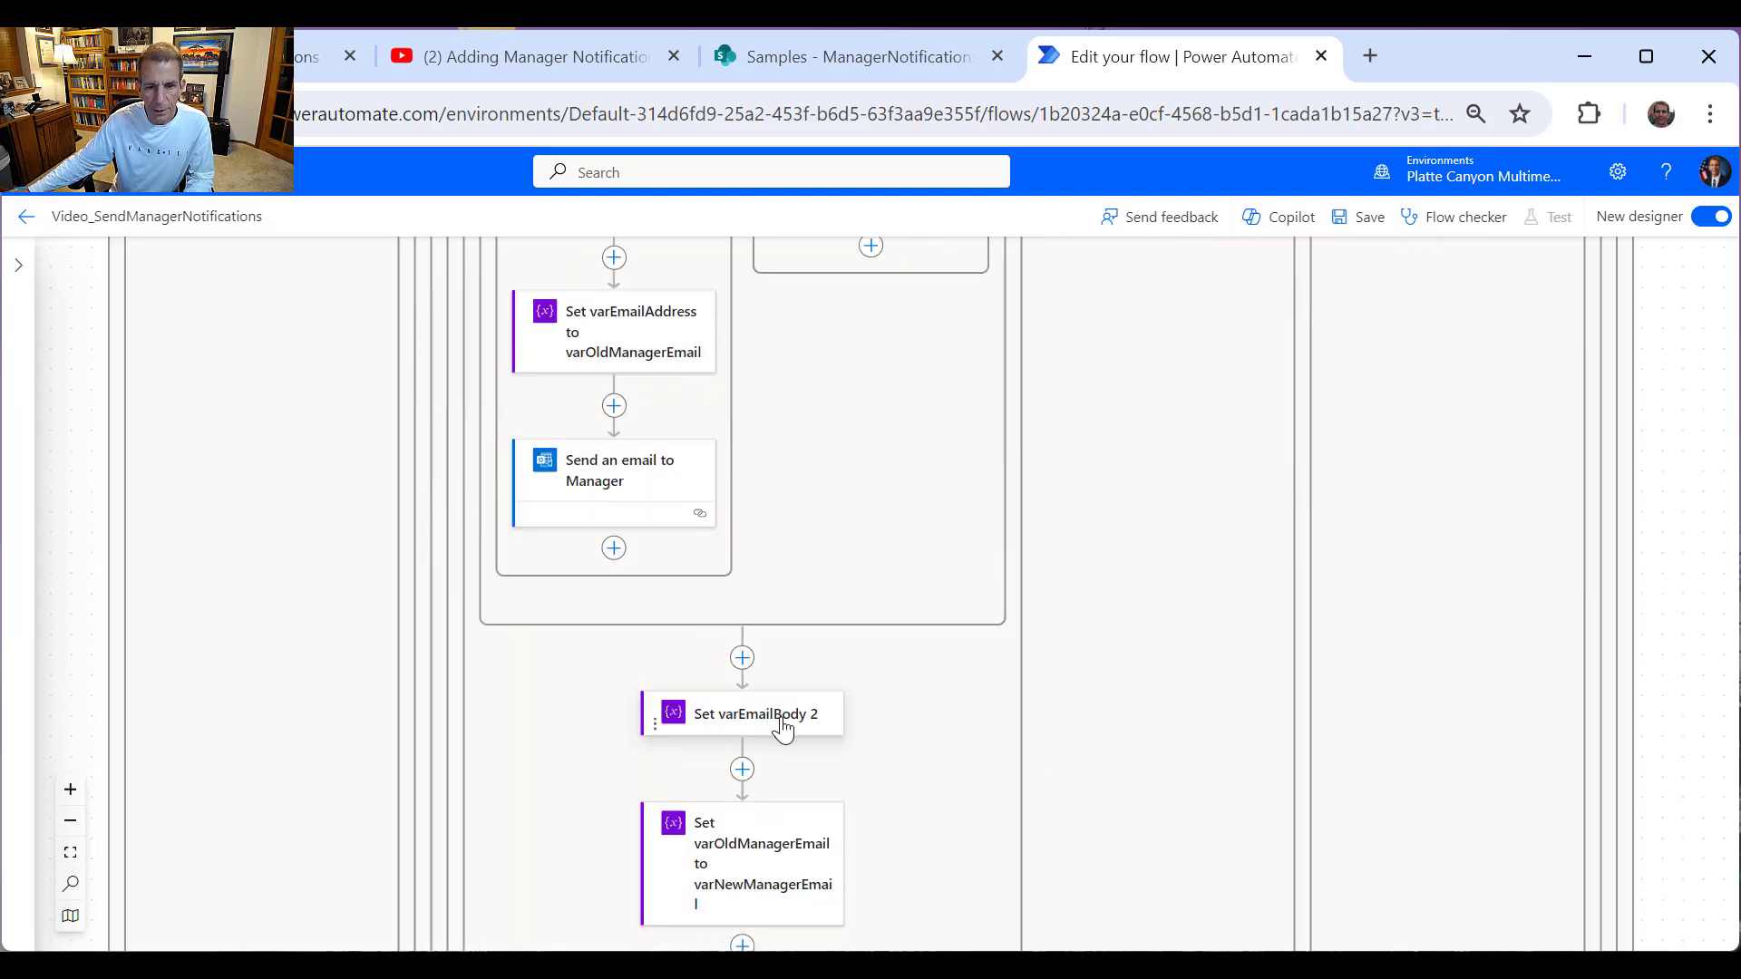
left_click(785, 730)
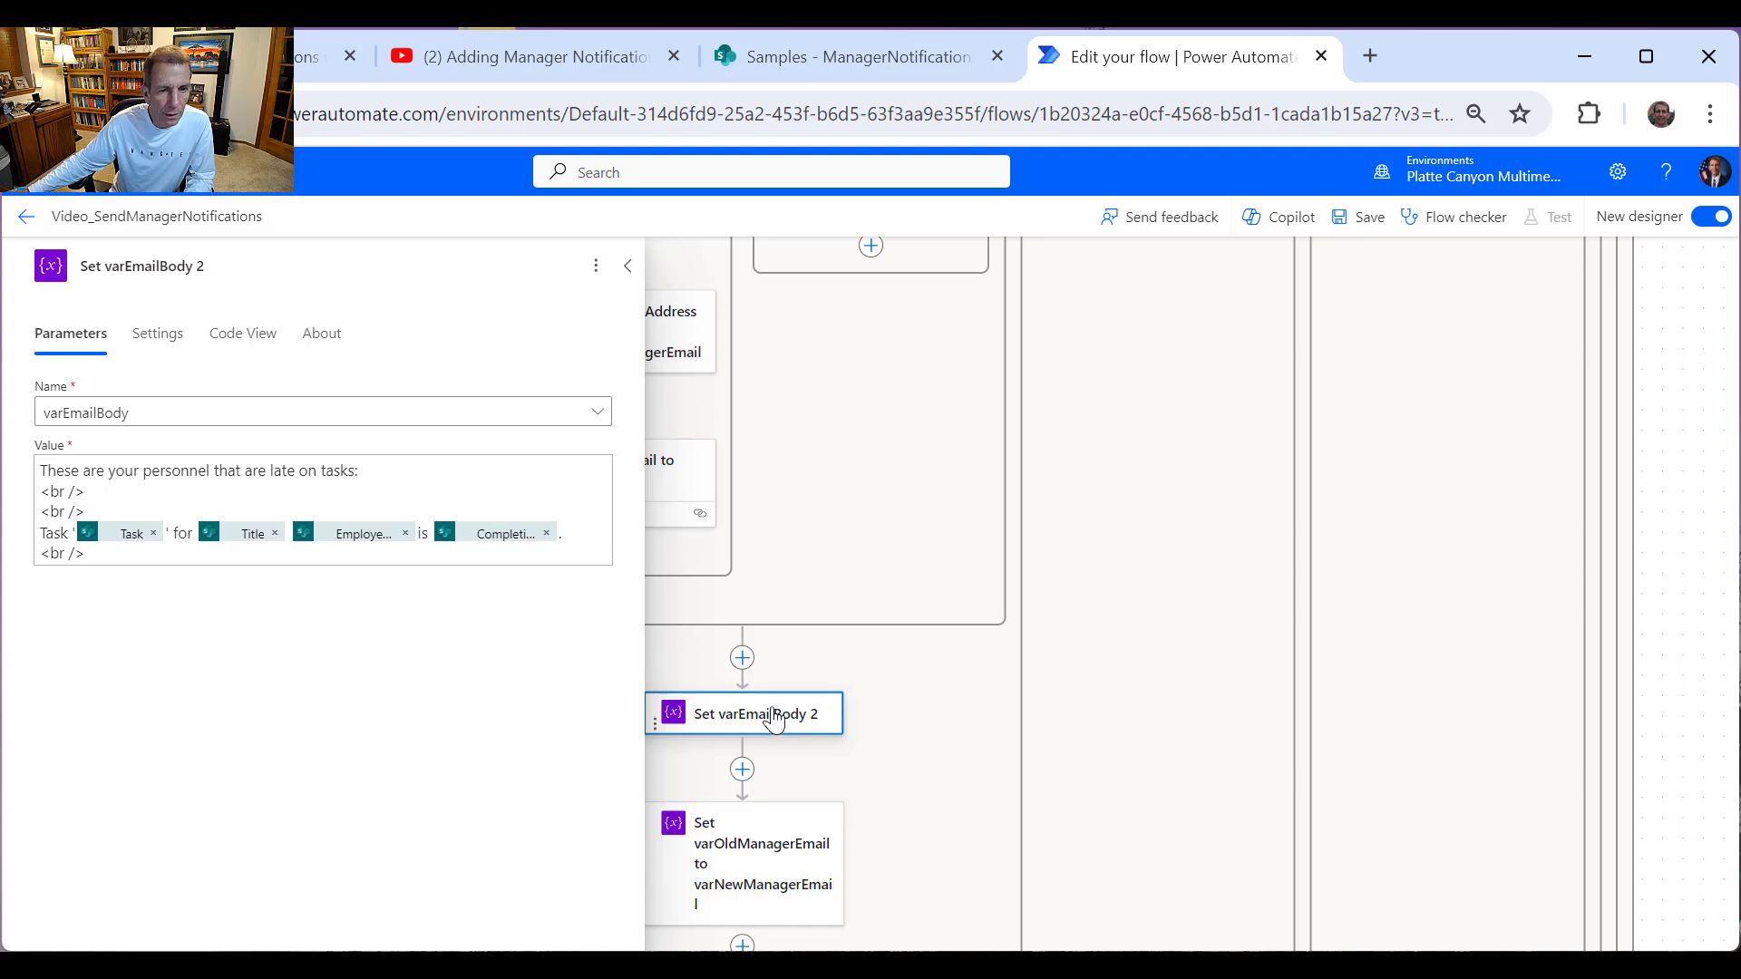
left_click(421, 532)
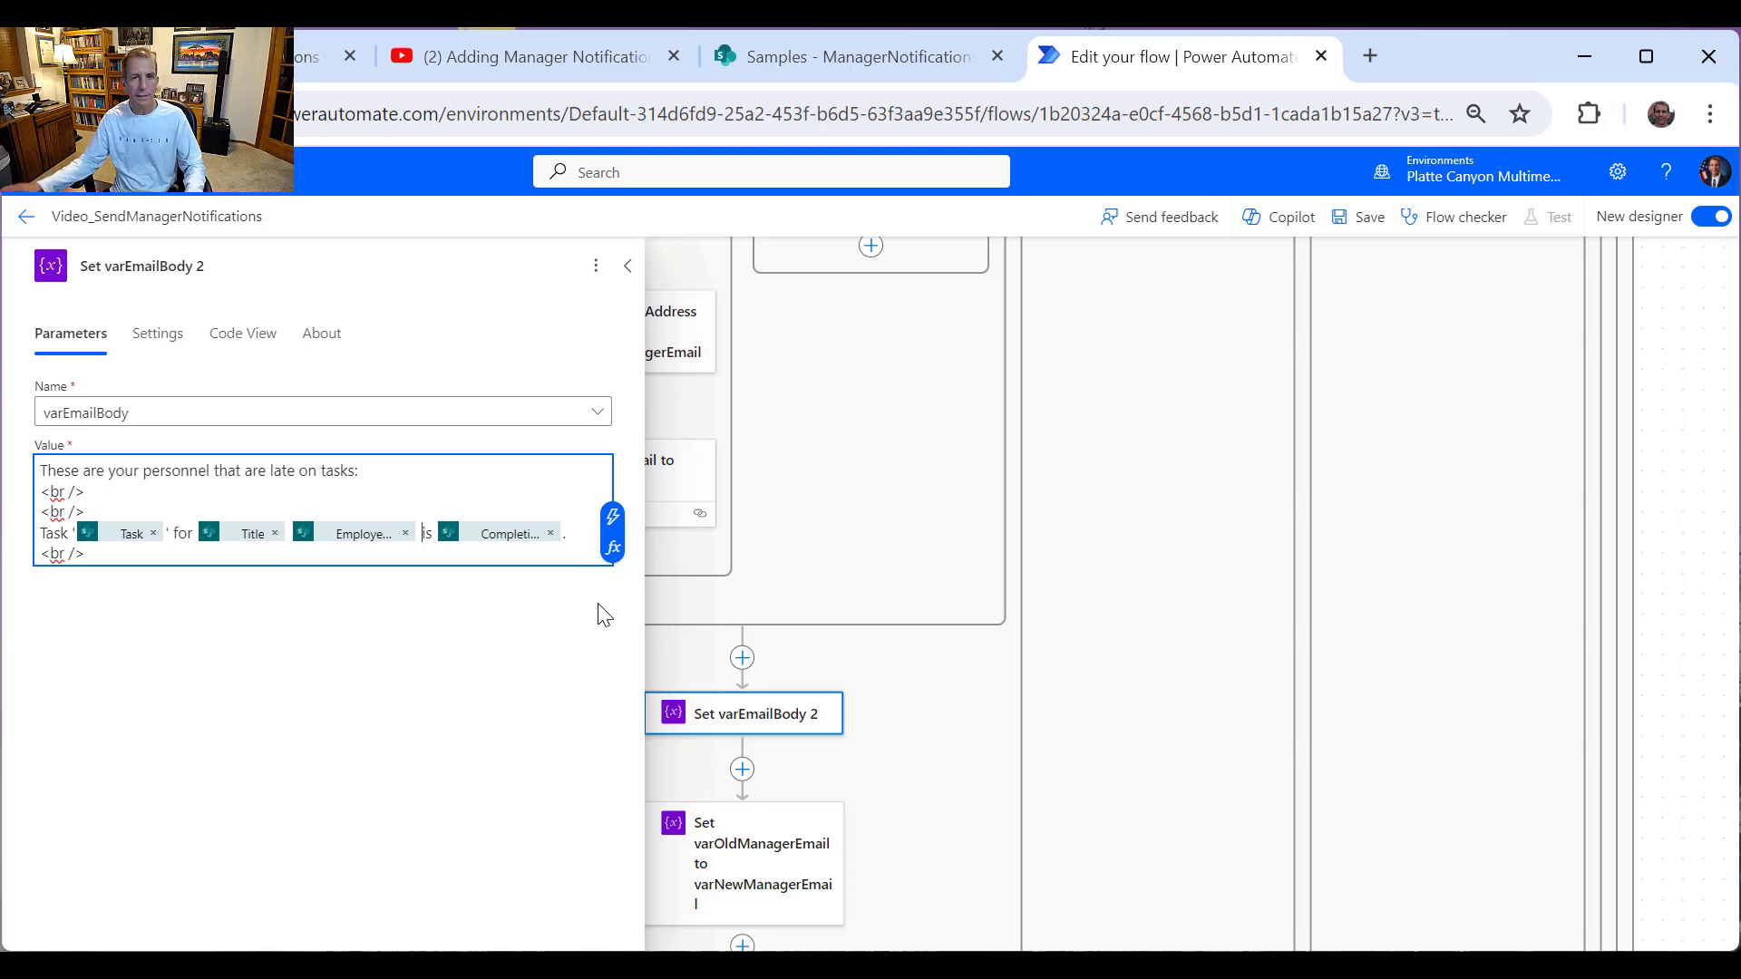
left_click(635, 268)
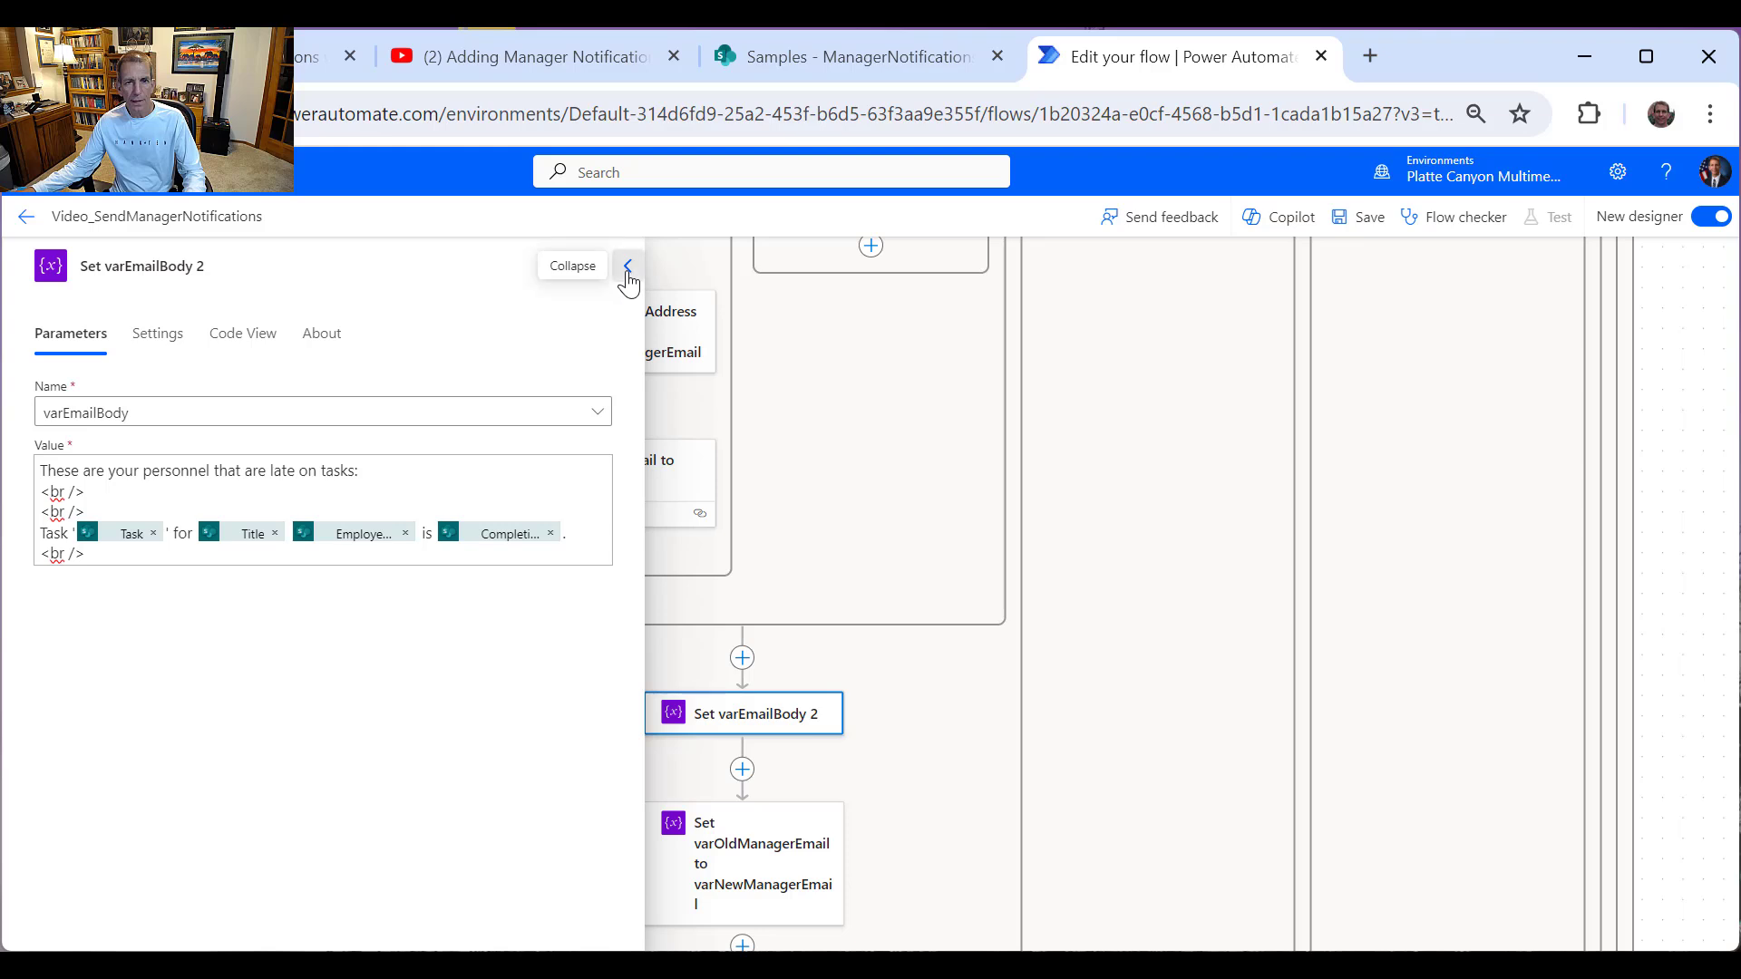
left_click(628, 272)
left_click(1363, 225)
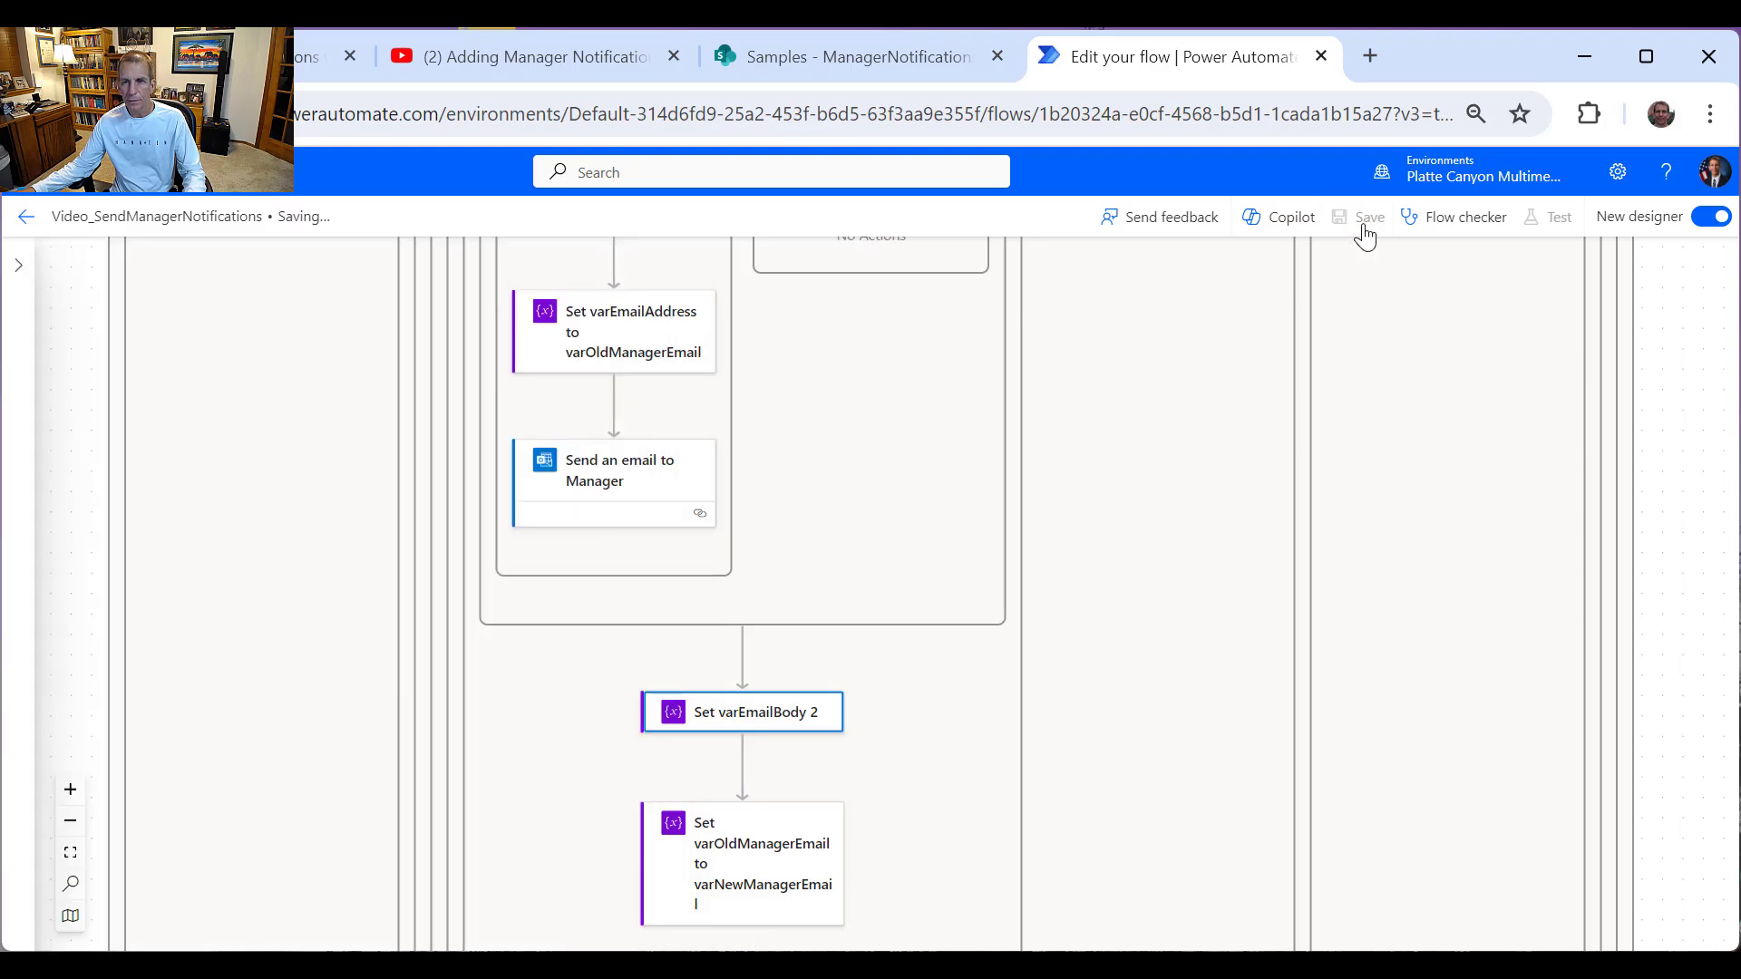
Step: Run a manual test of the Video_SendManagerNotifications flow
scroll(1365, 237, "down", 5)
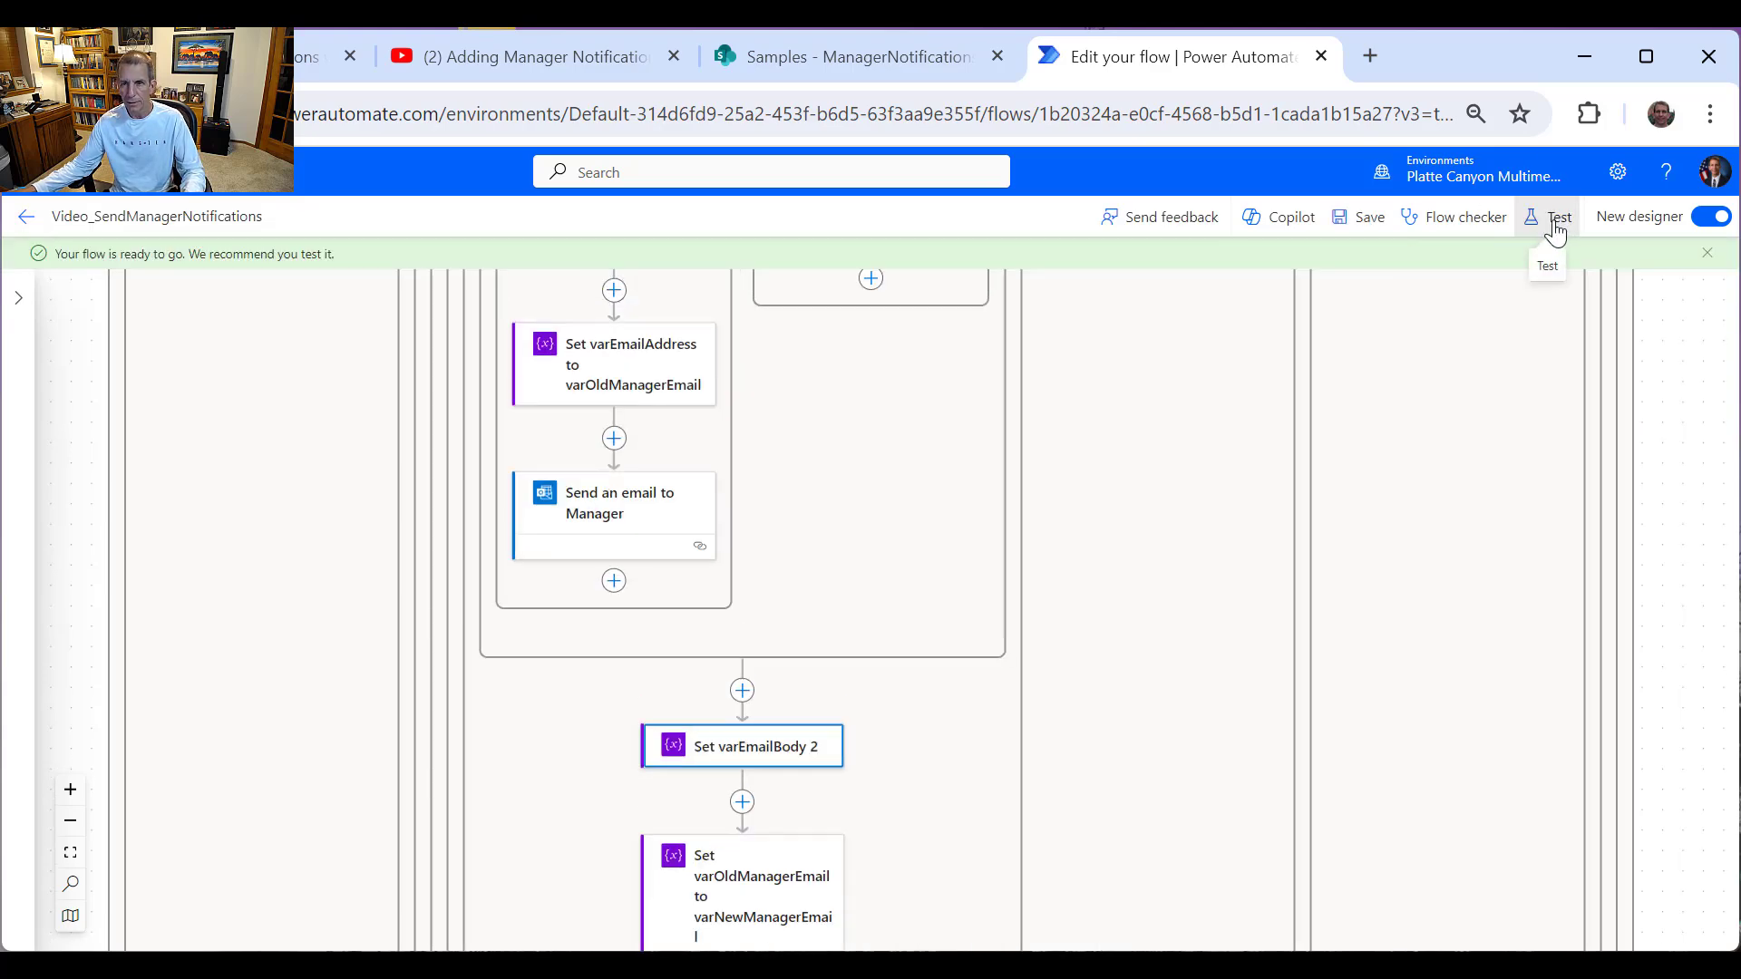
left_click(1554, 222)
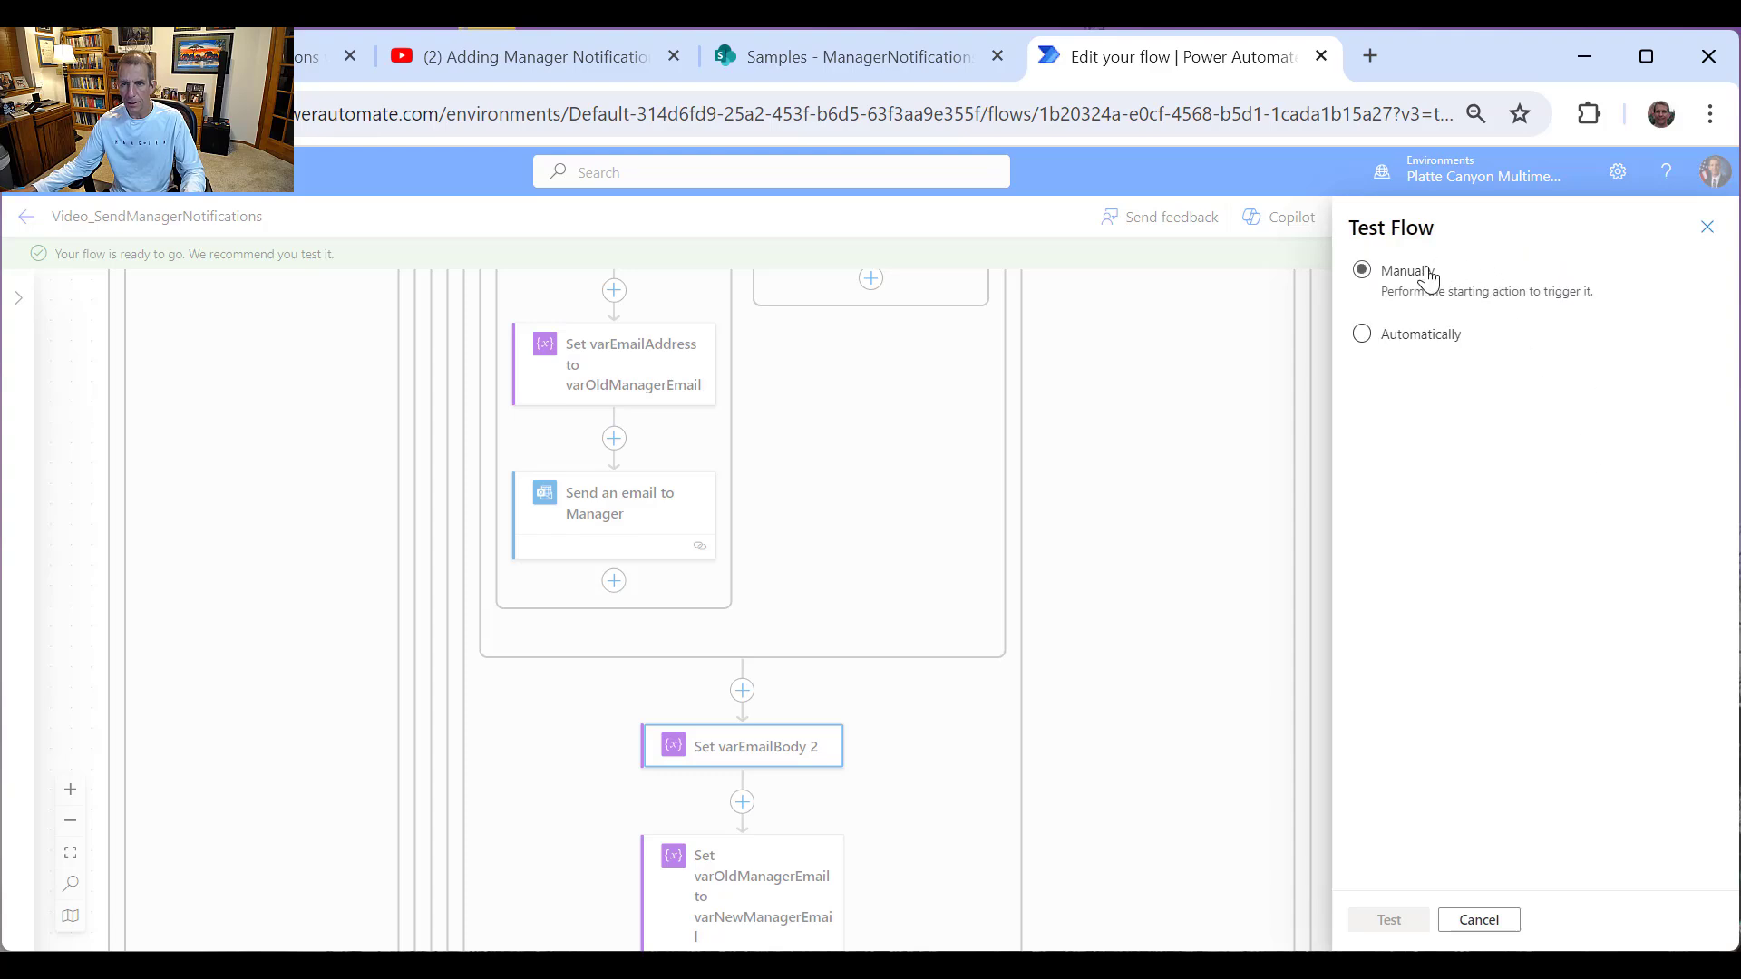
left_click(1419, 269)
left_click(1376, 923)
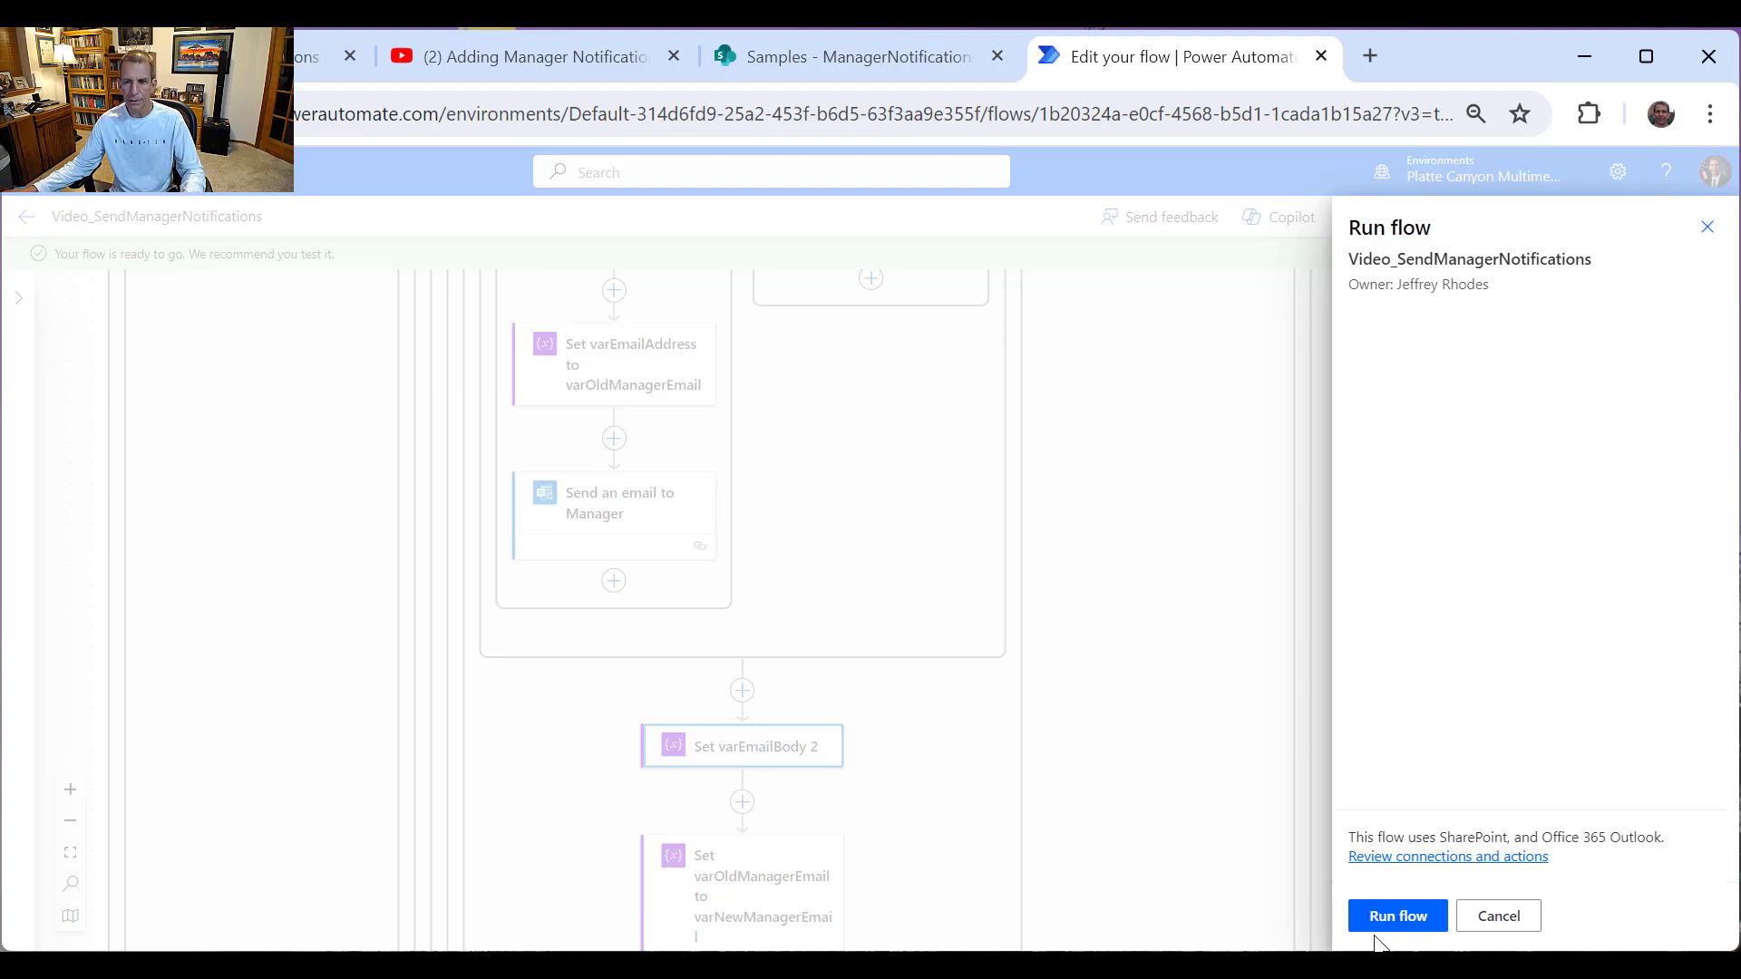
left_click(1428, 918)
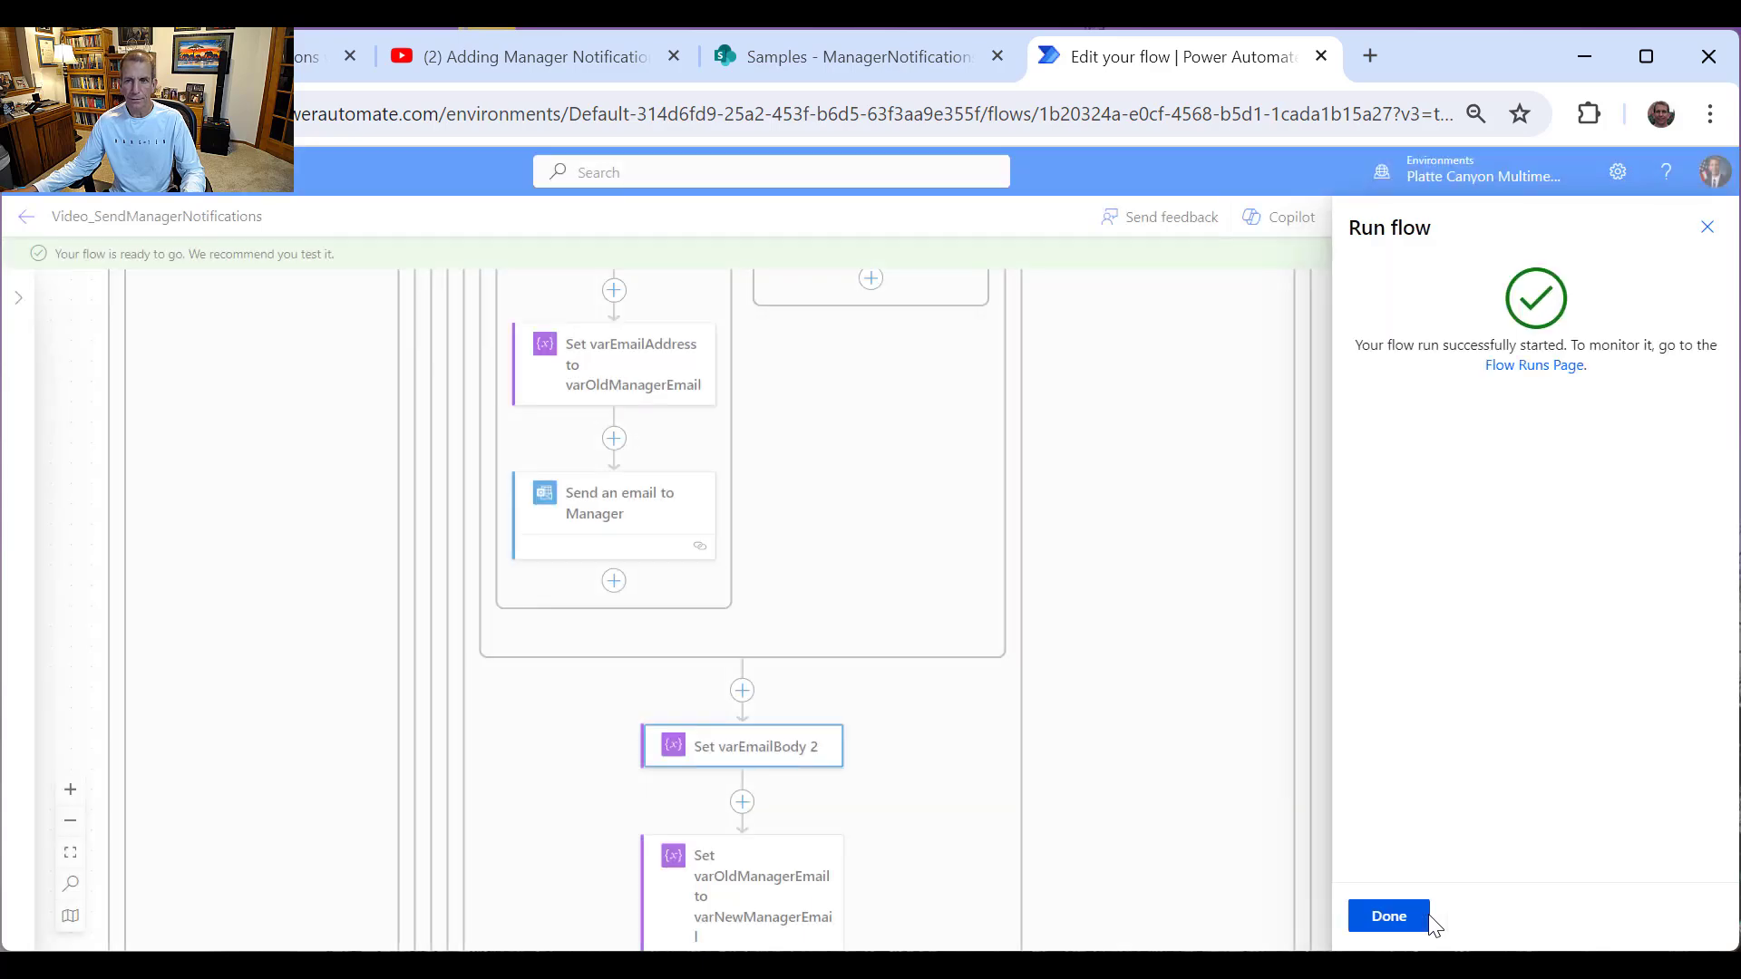
left_click(1399, 917)
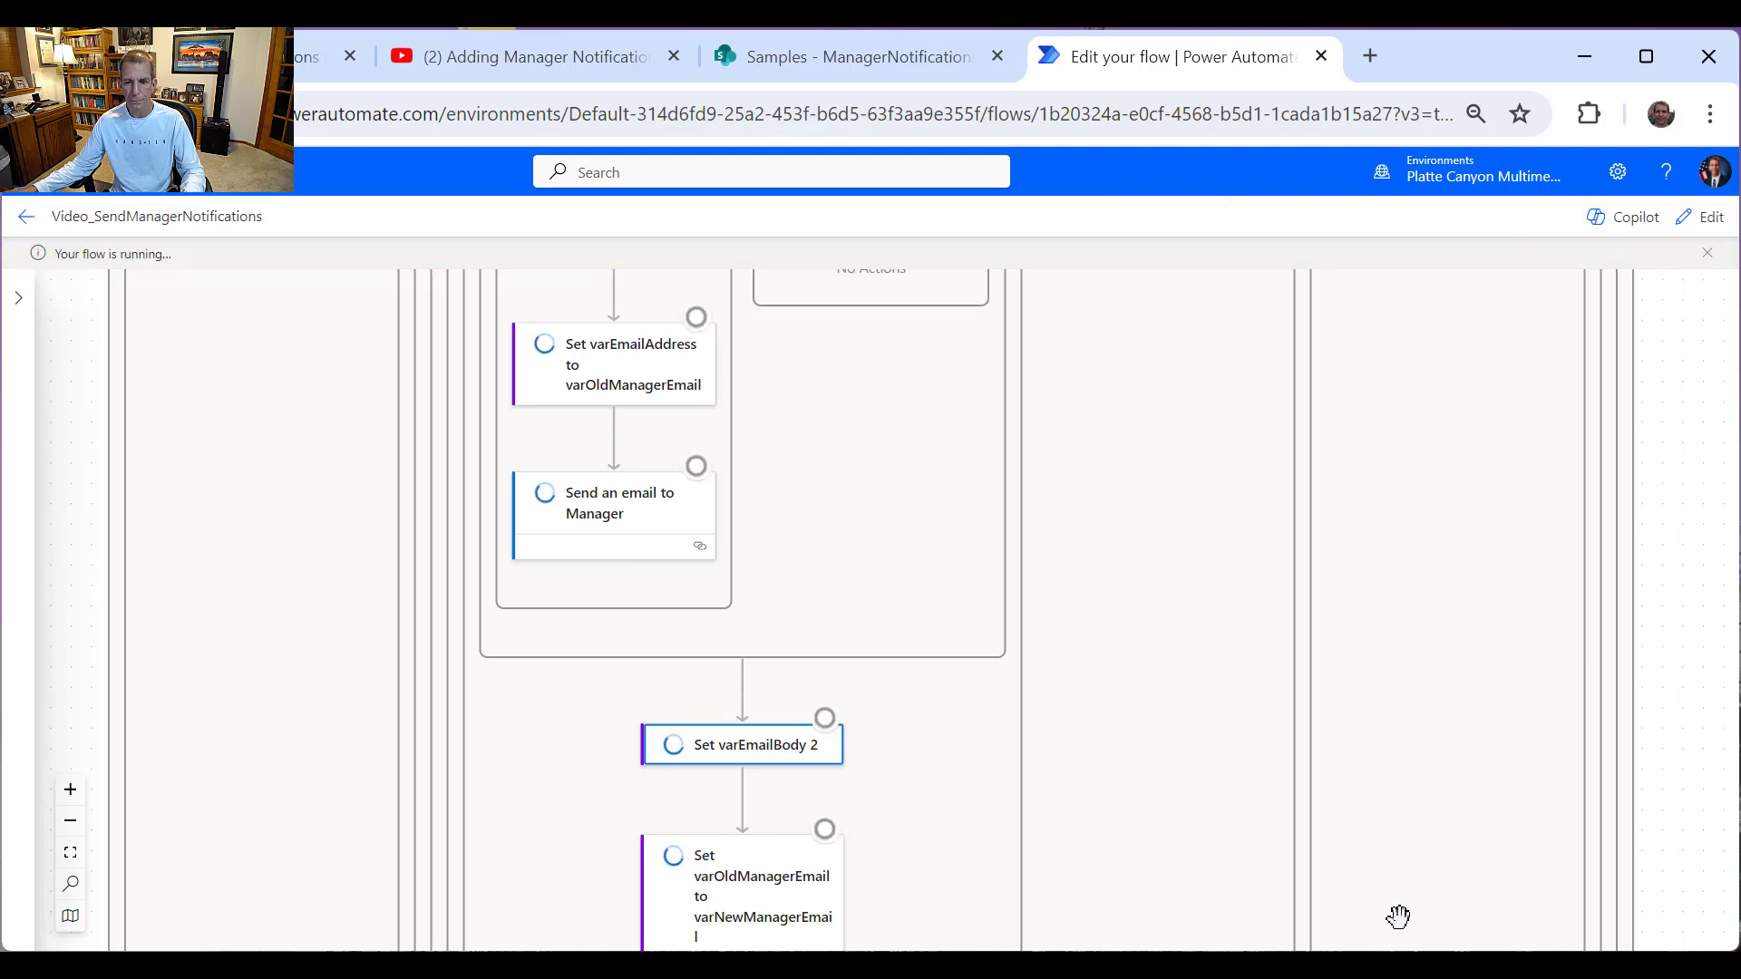
Step: Examine the test run's Level 1 and Level 2 manager branches and the first iteration of Loop Through Items
scroll(1397, 916, "down", 4)
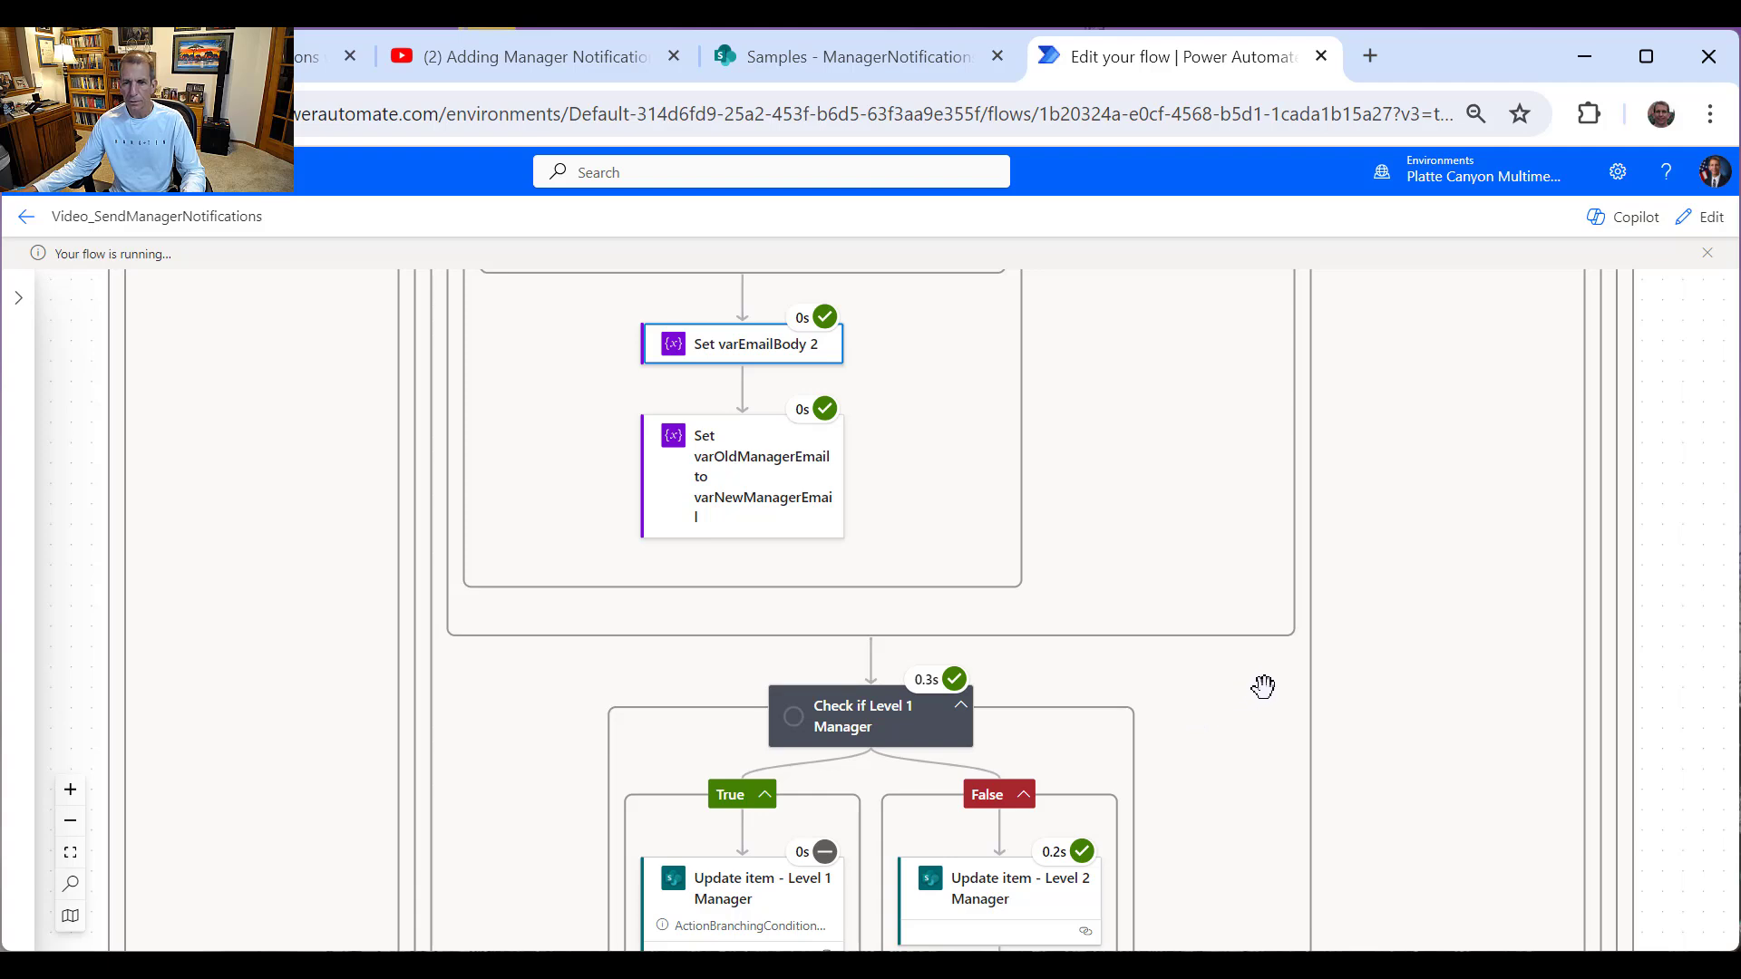
scroll(1266, 669, "down", 2)
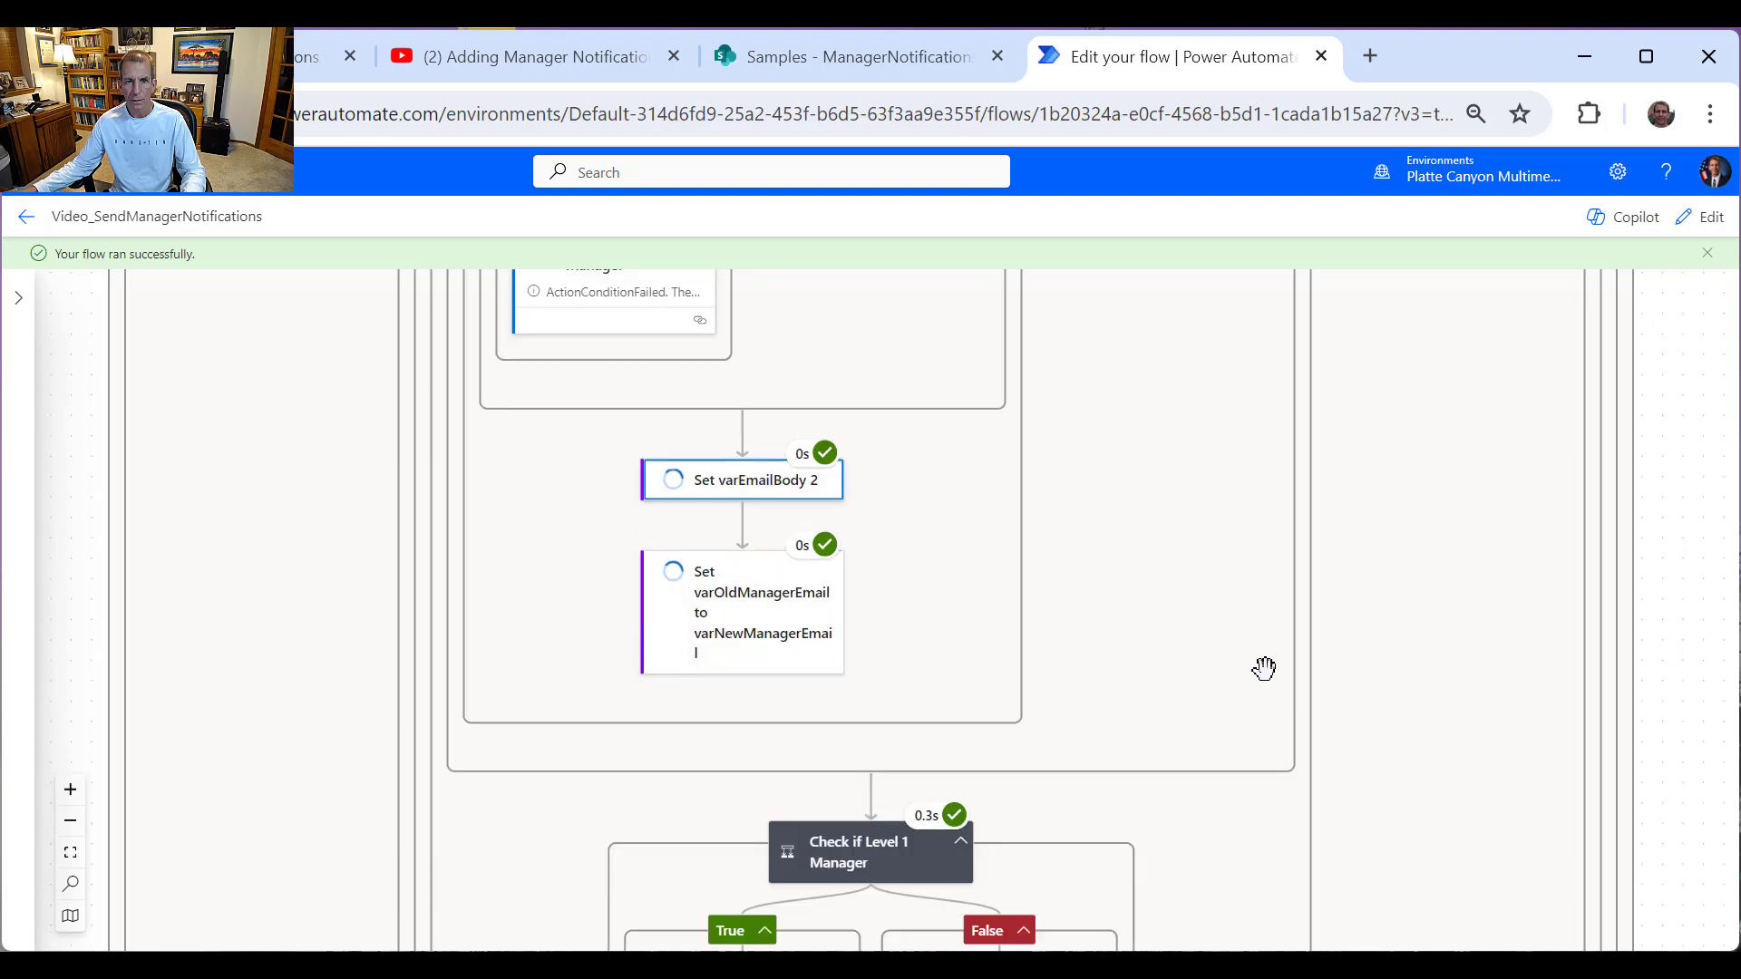
scroll(1272, 677, "up", 8)
scroll(1267, 680, "up", 10)
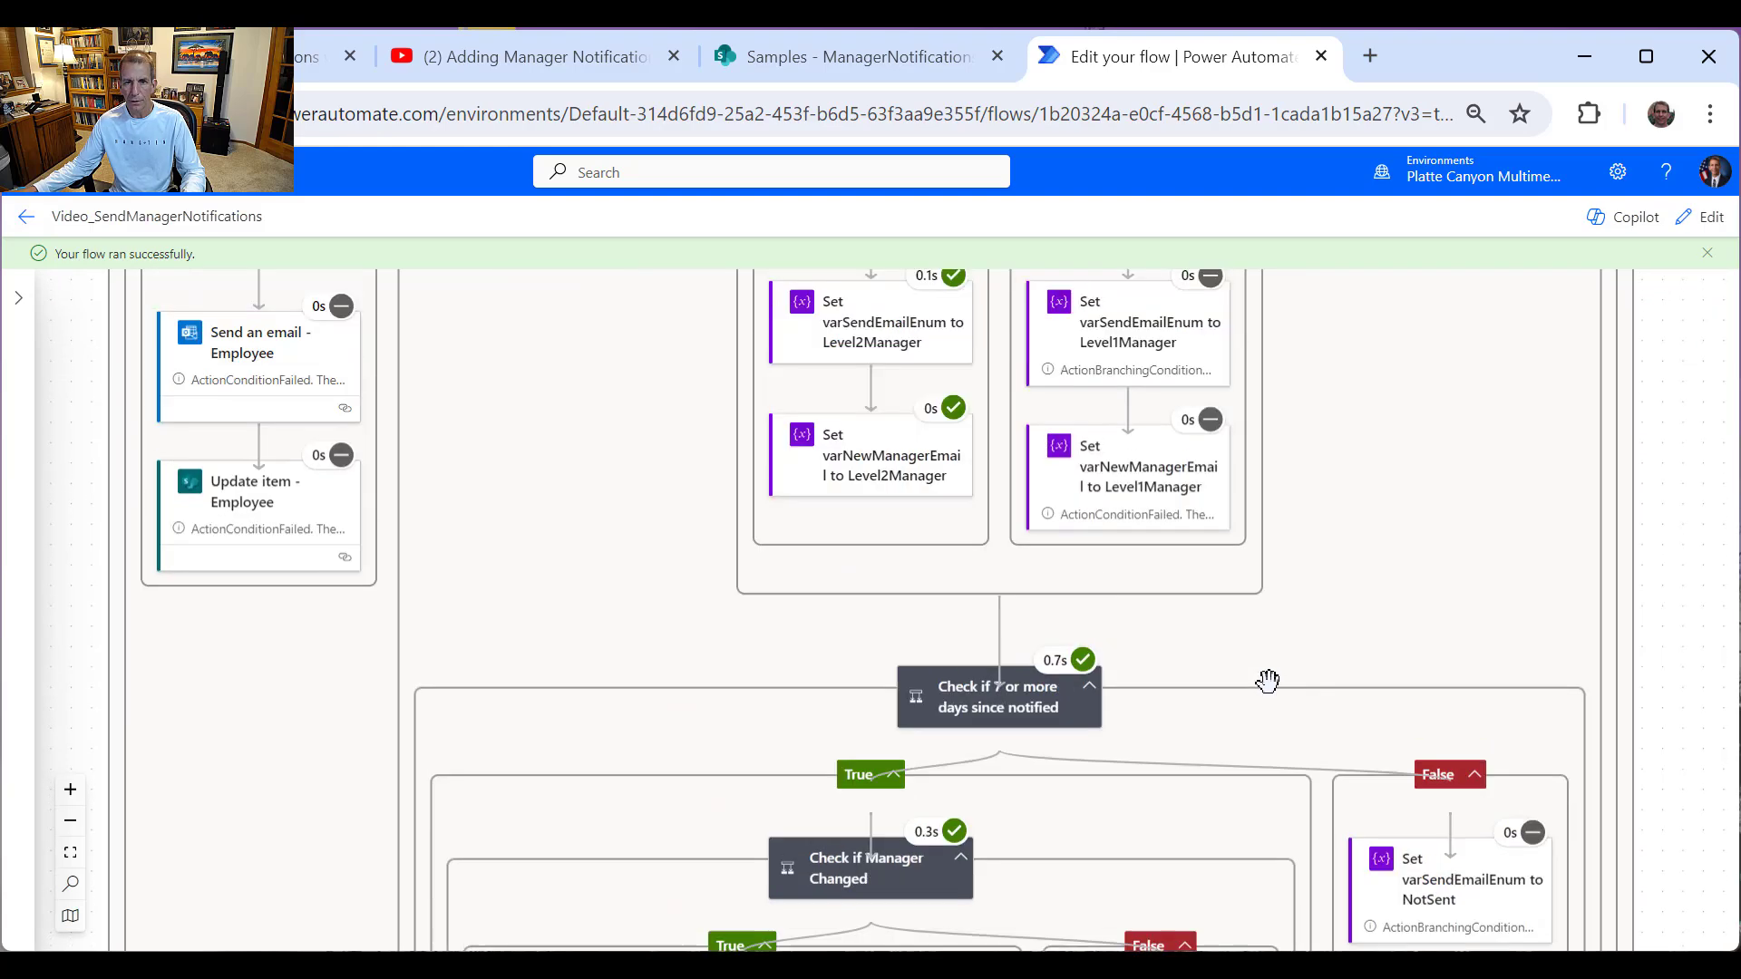
scroll(1266, 682, "up", 4)
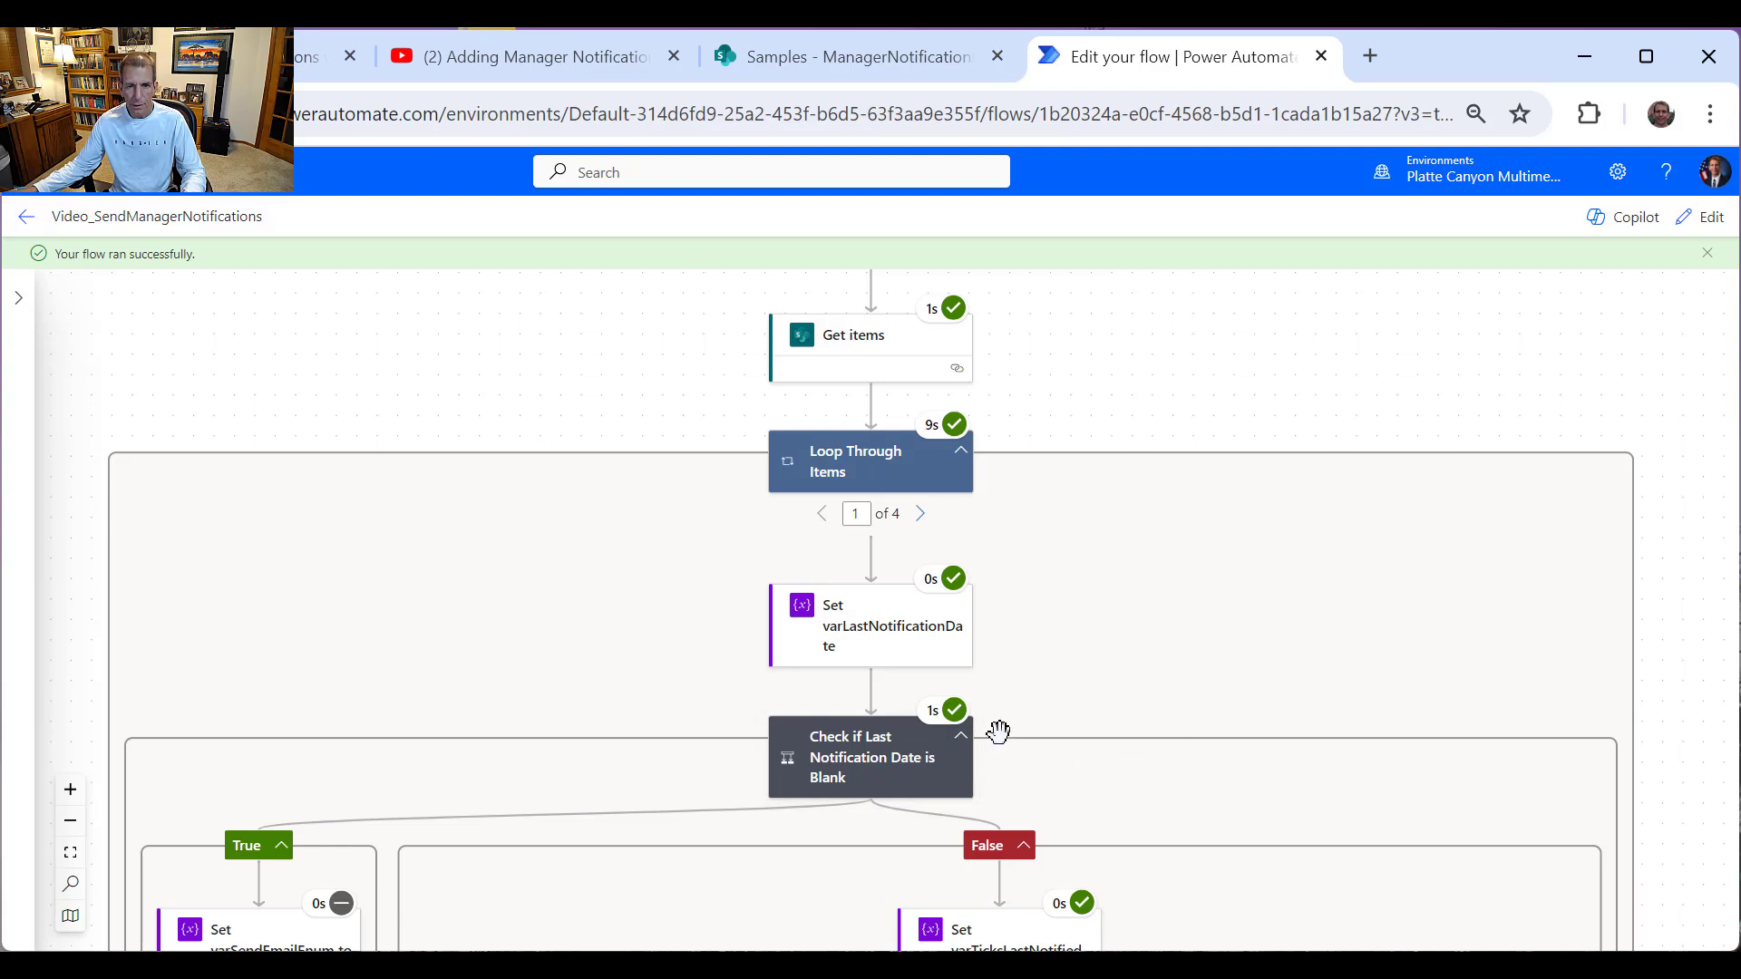
scroll(999, 731, "up", 2)
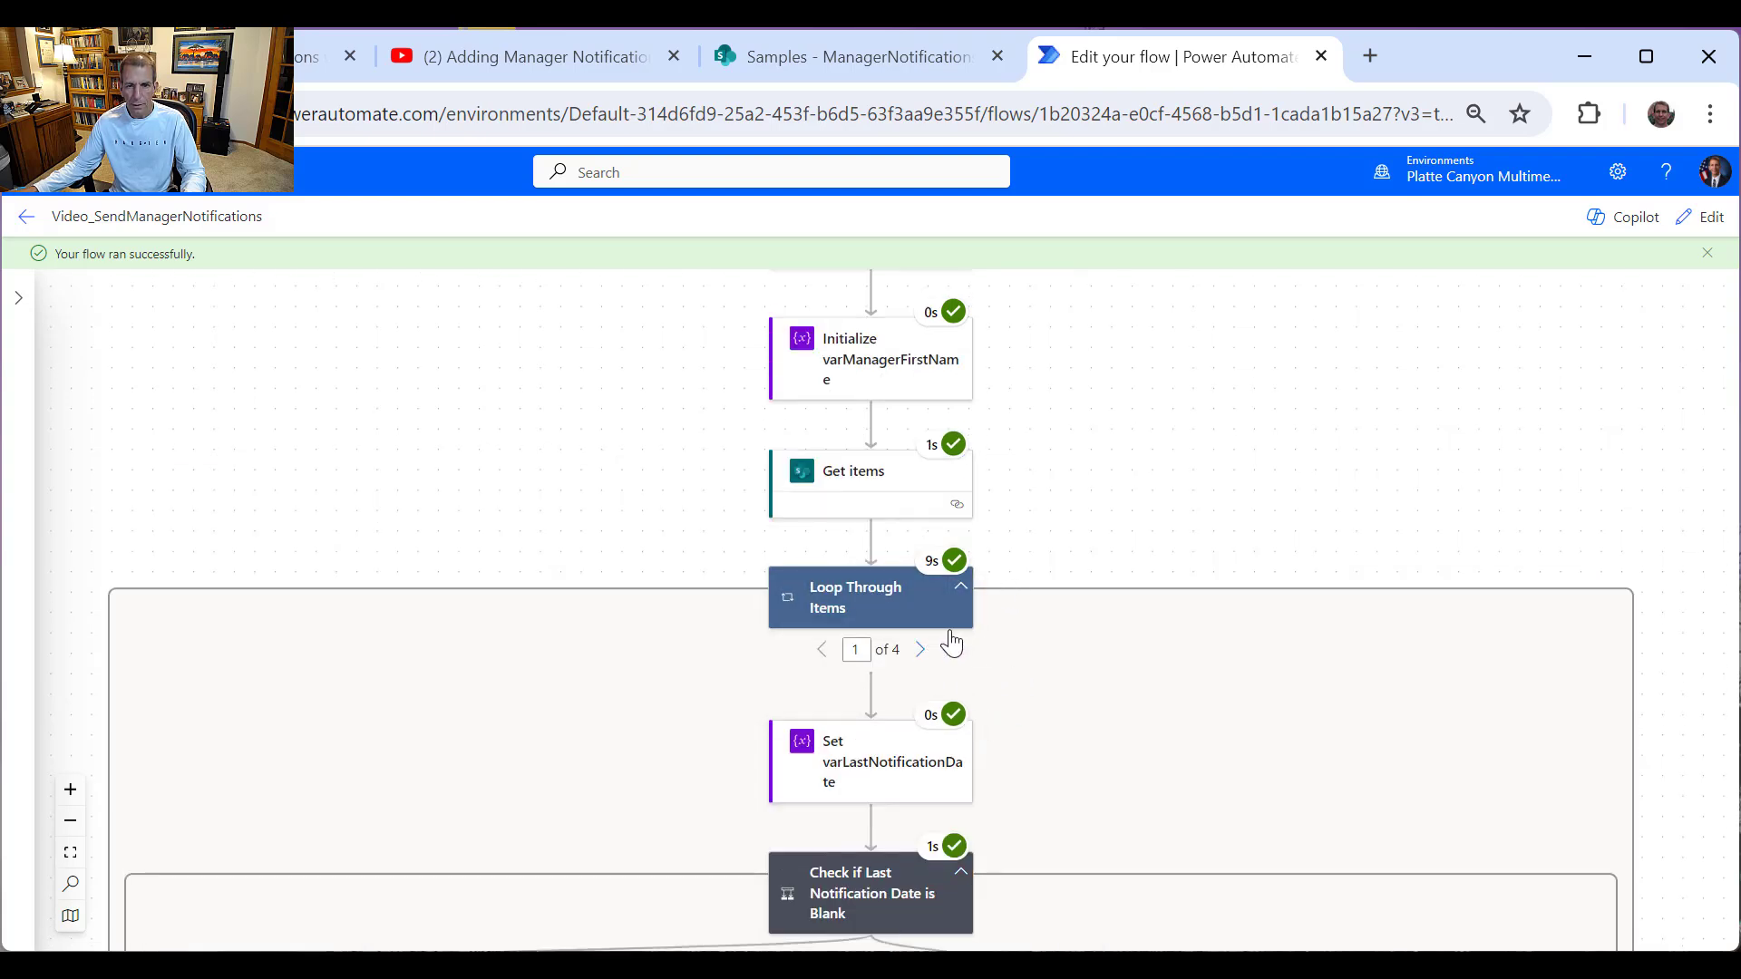
scroll(932, 675, "down", 1)
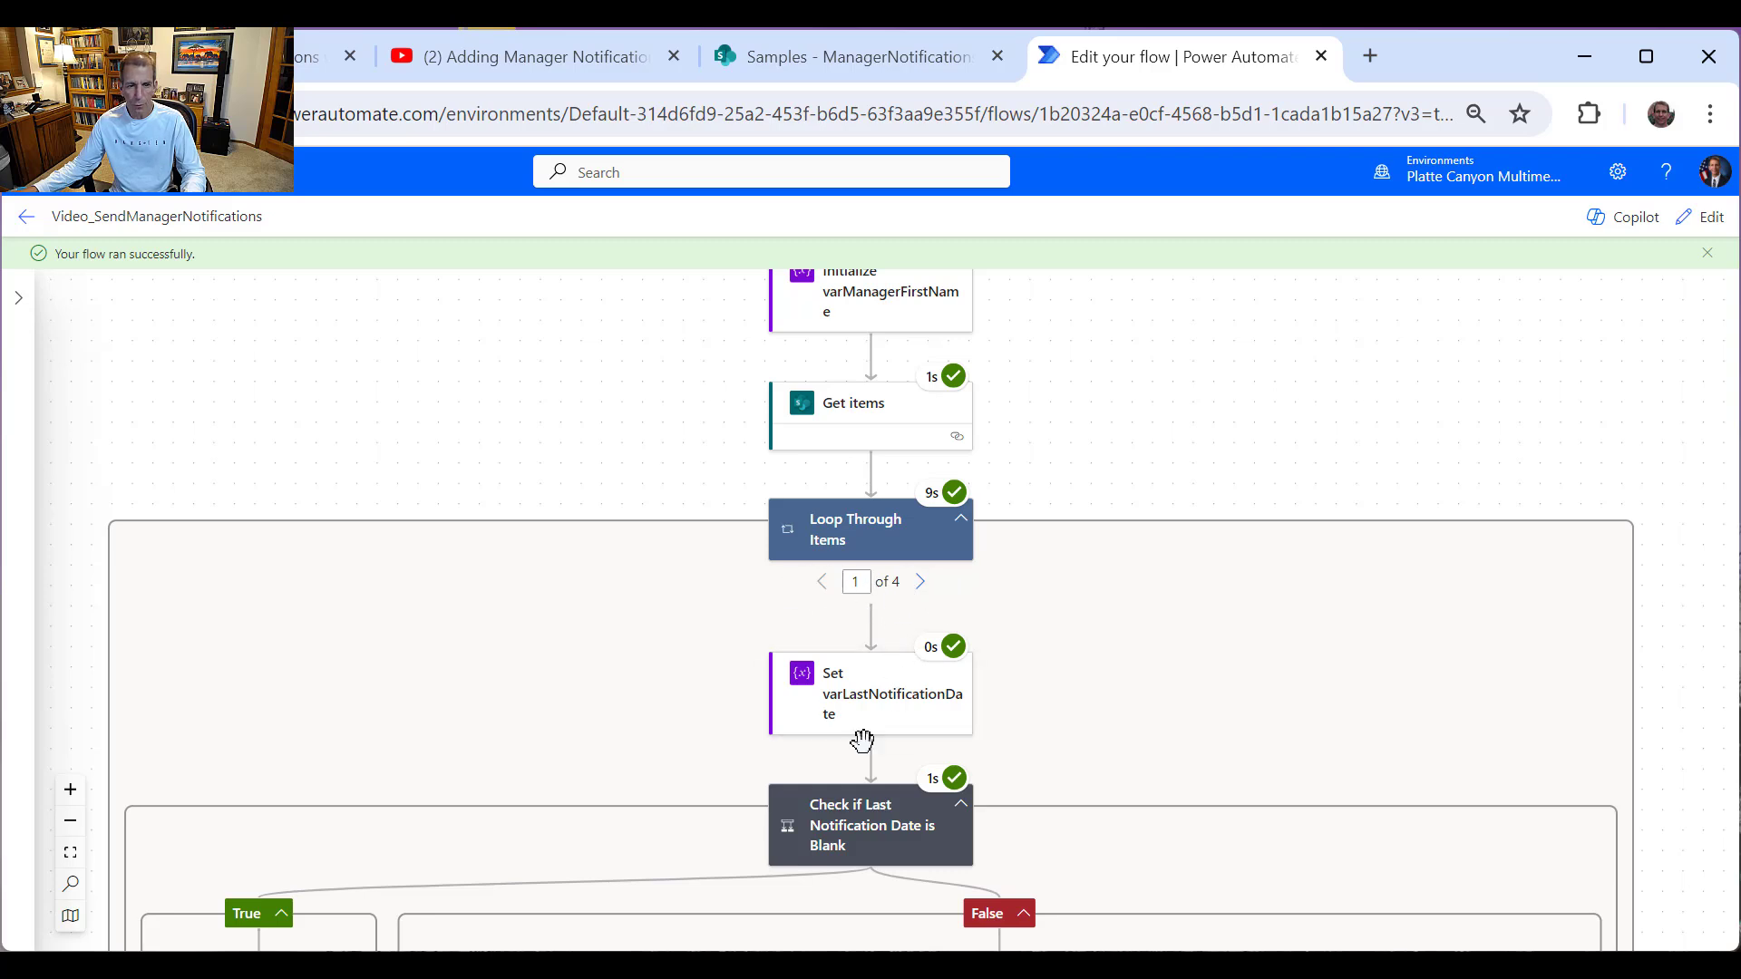
scroll(862, 736, "down", 4)
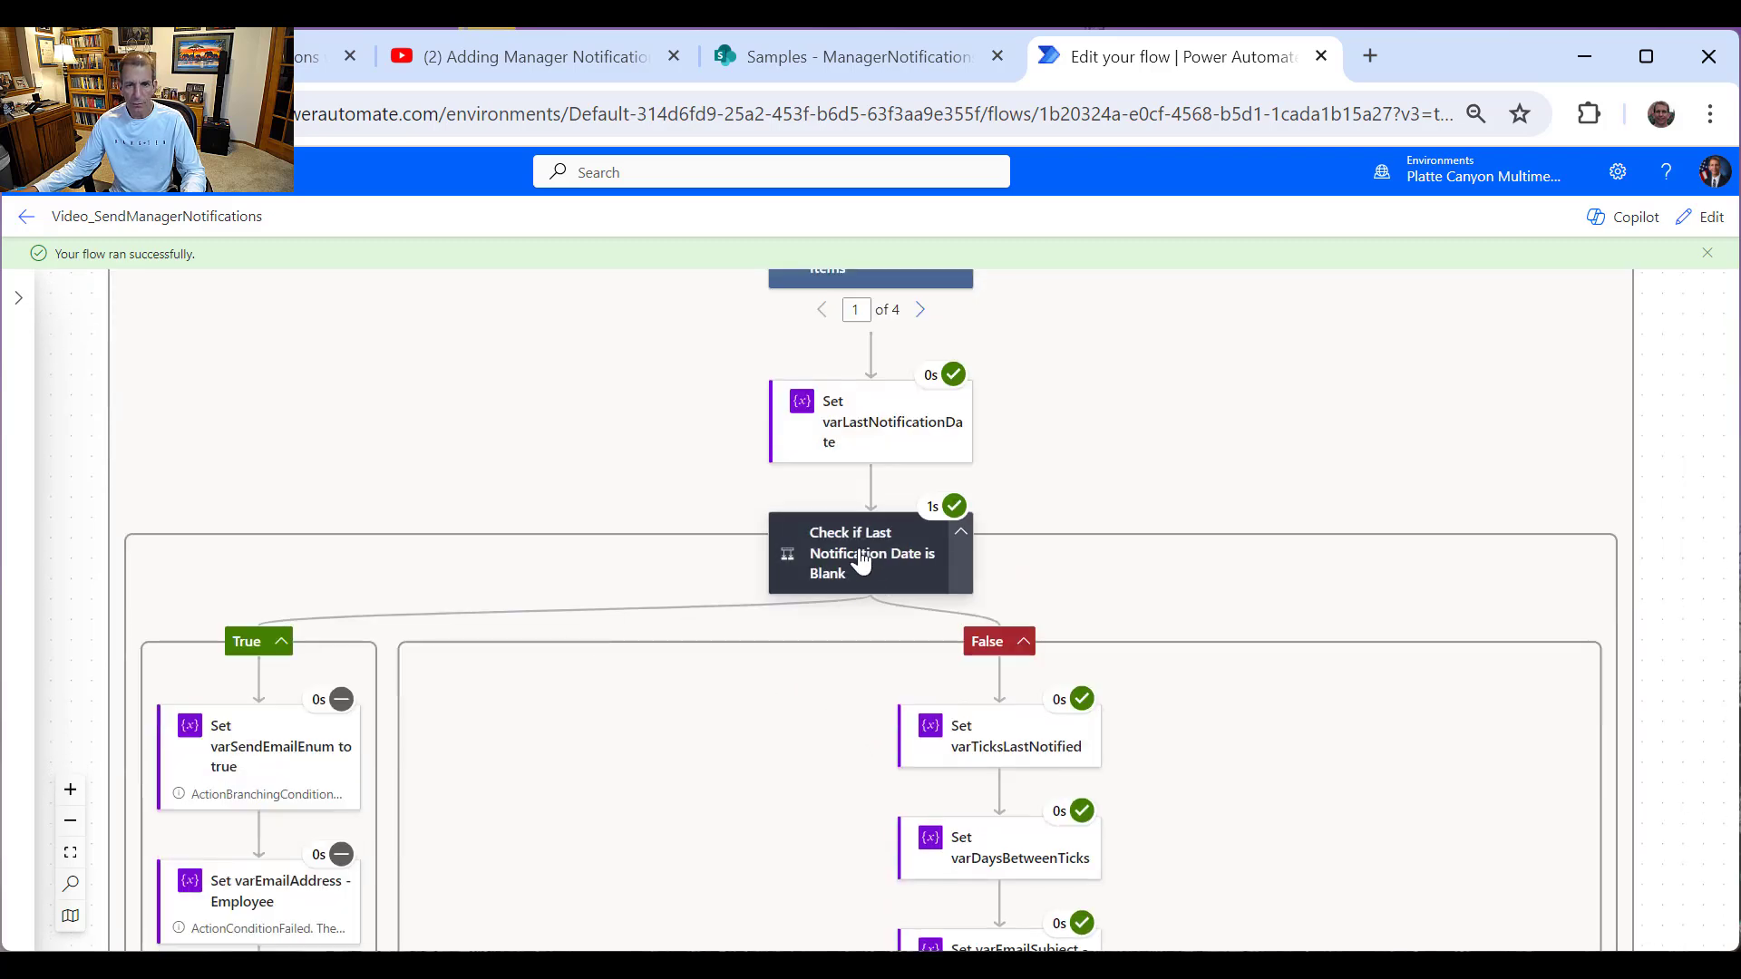
scroll(853, 571, "up", 1)
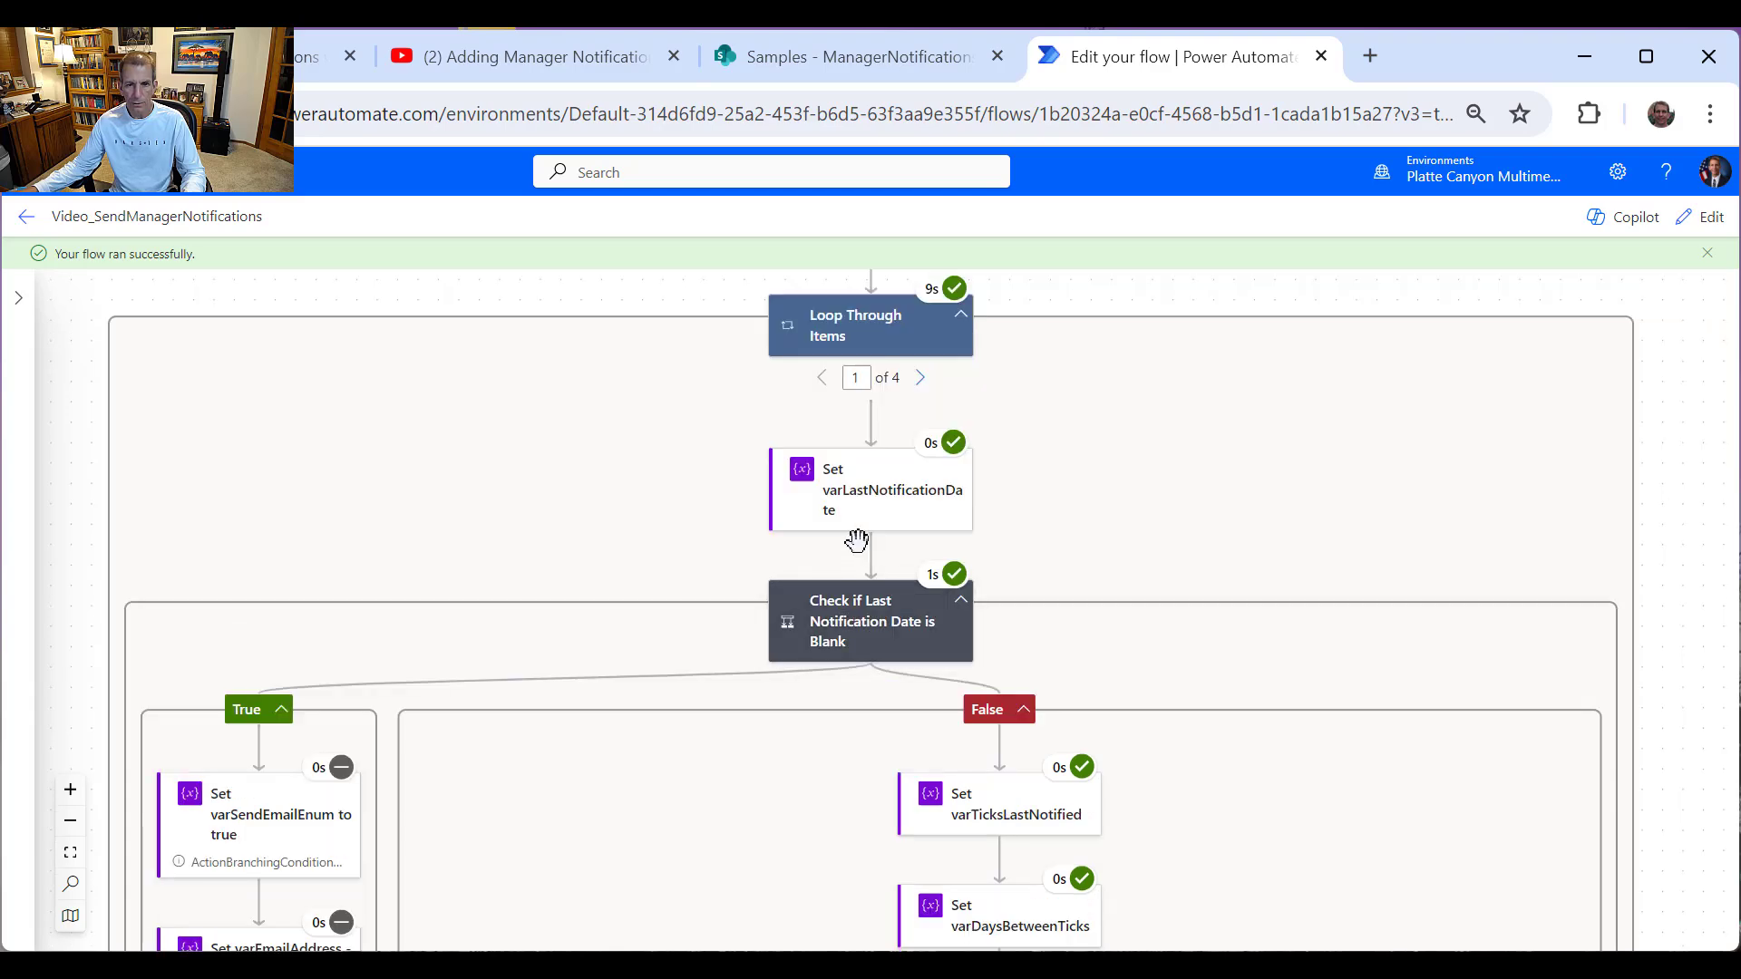
Step: Examine the first loop iteration's path through the Last Notification Date, Level1Manager Notified and 7-or-more-days checks
scroll(1065, 671, "down", 6)
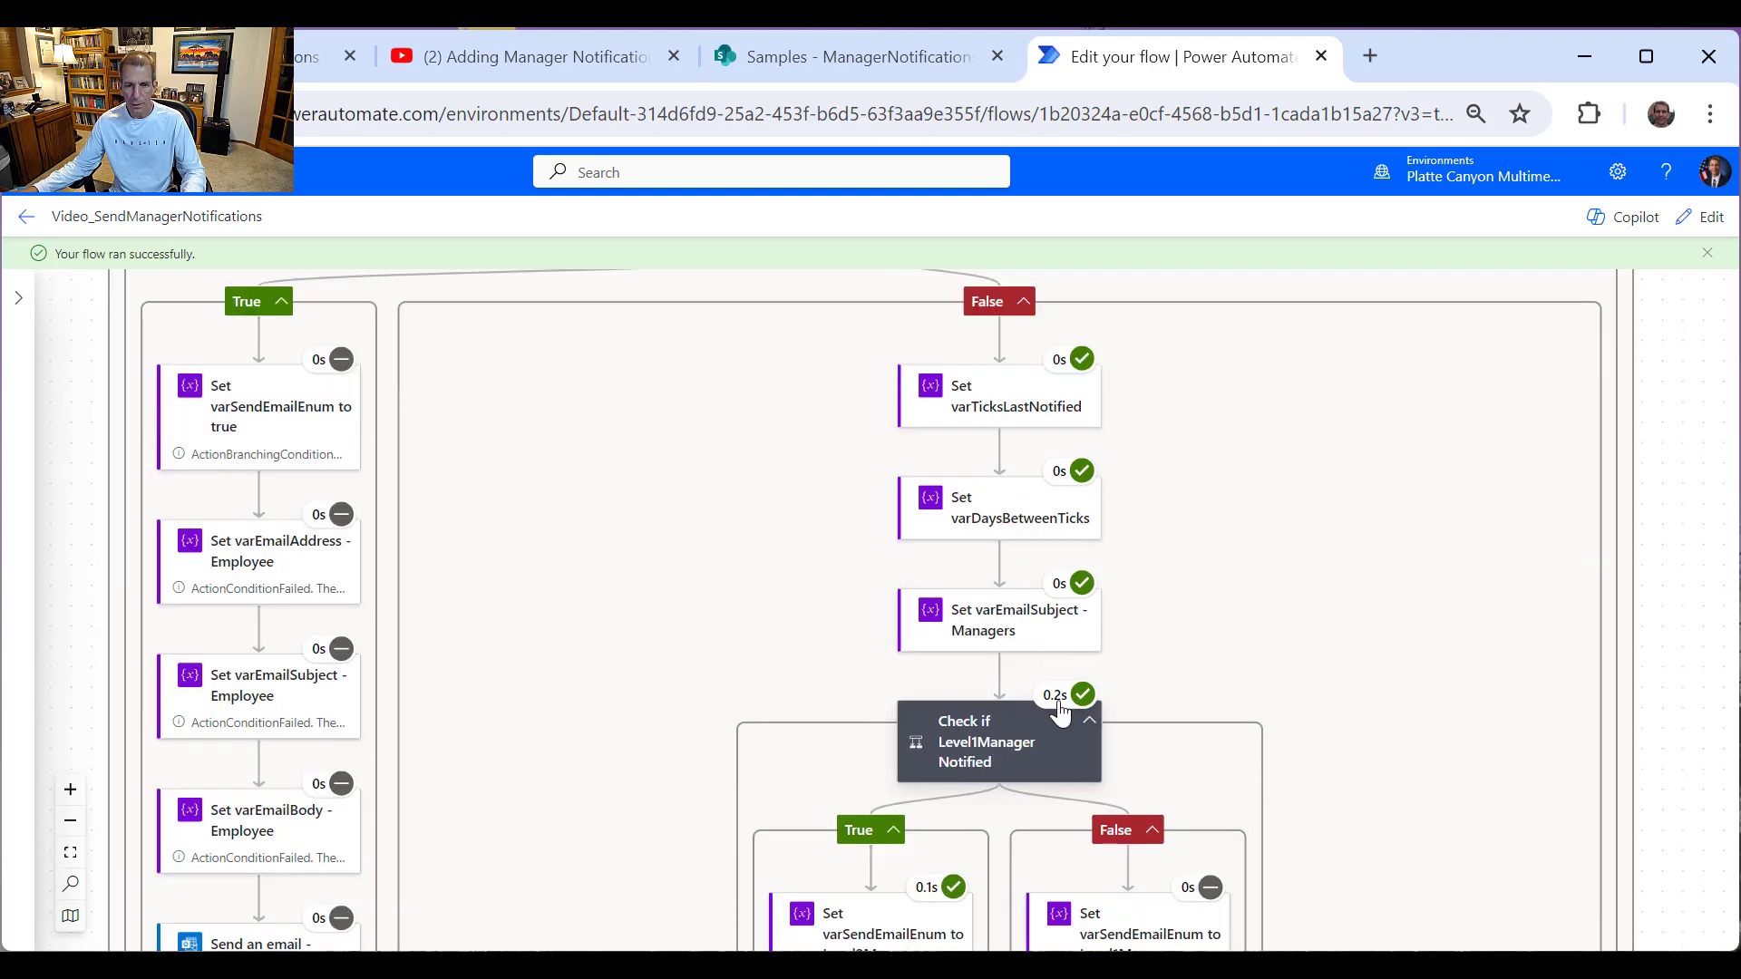
scroll(1061, 714, "down", 2)
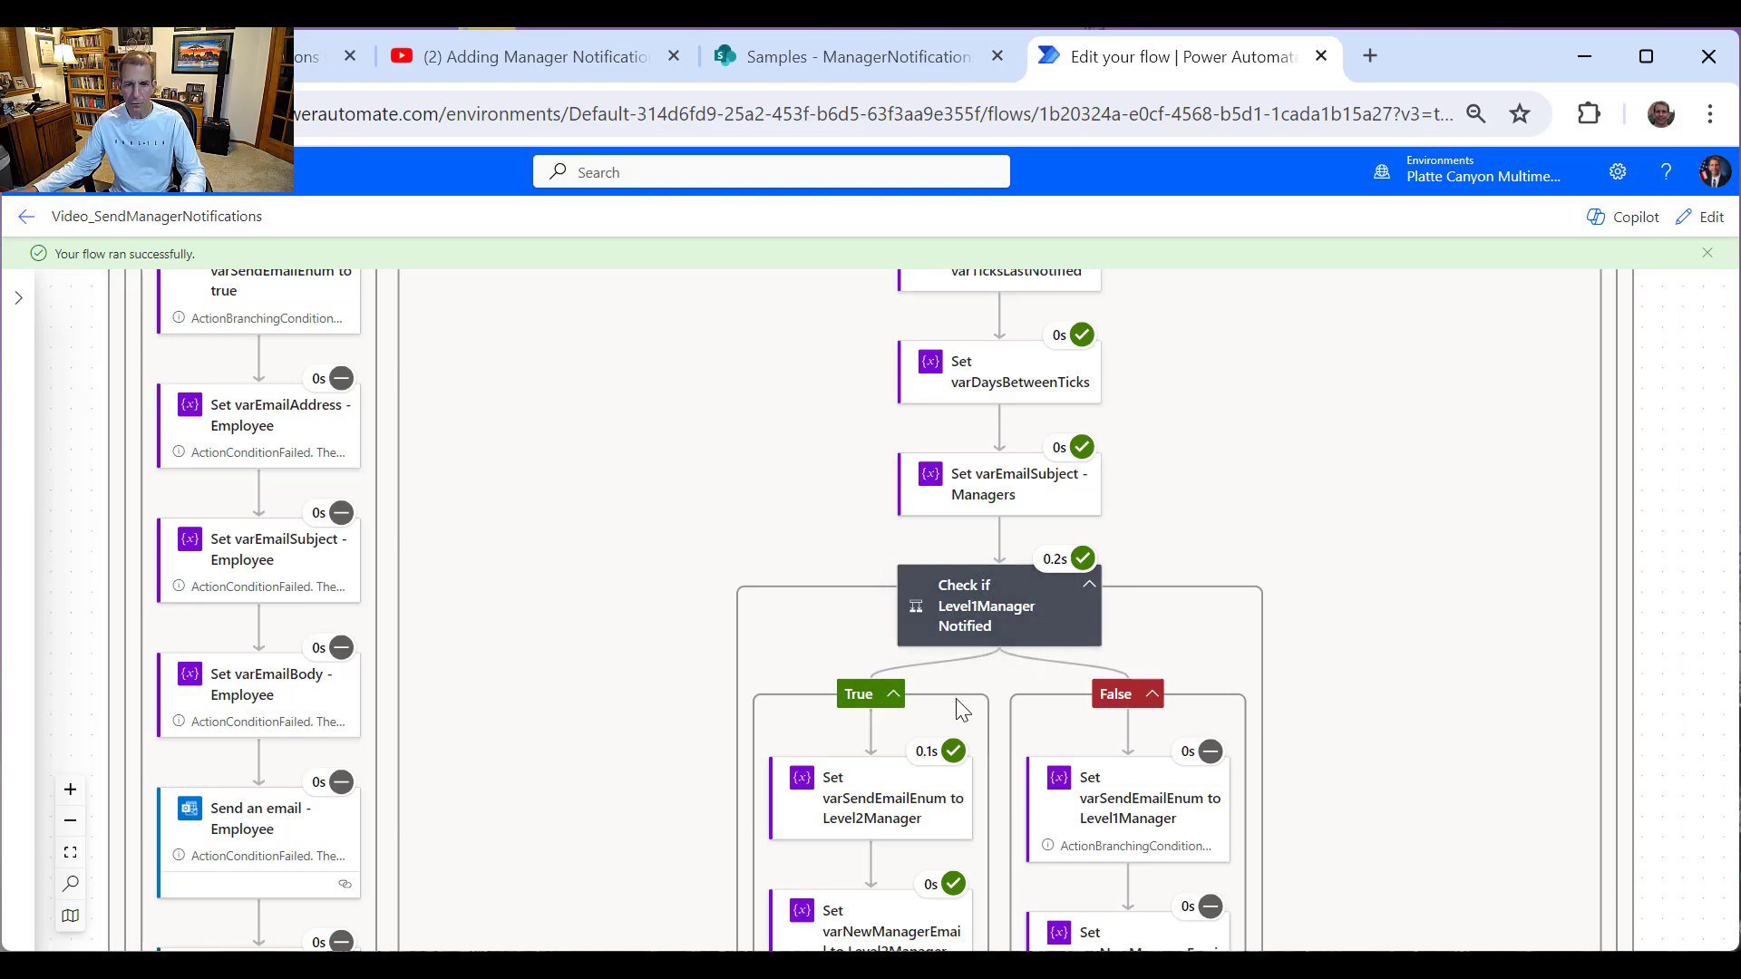
scroll(957, 704, "down", 2)
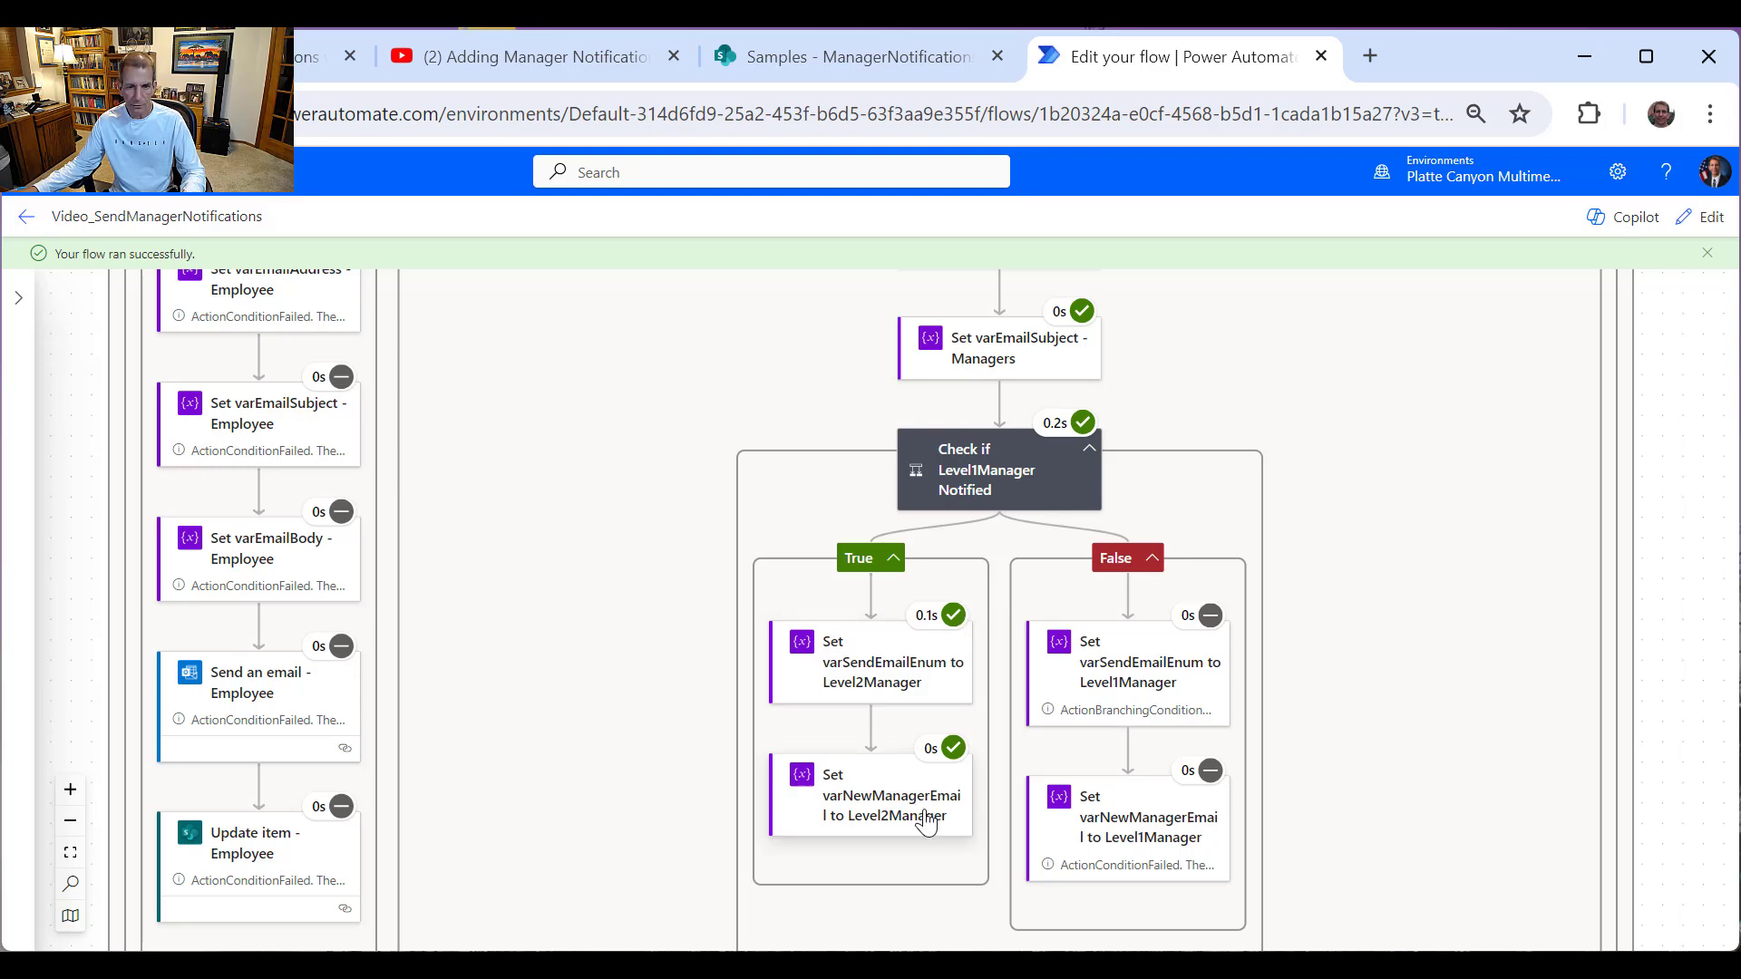
scroll(939, 816, "down", 4)
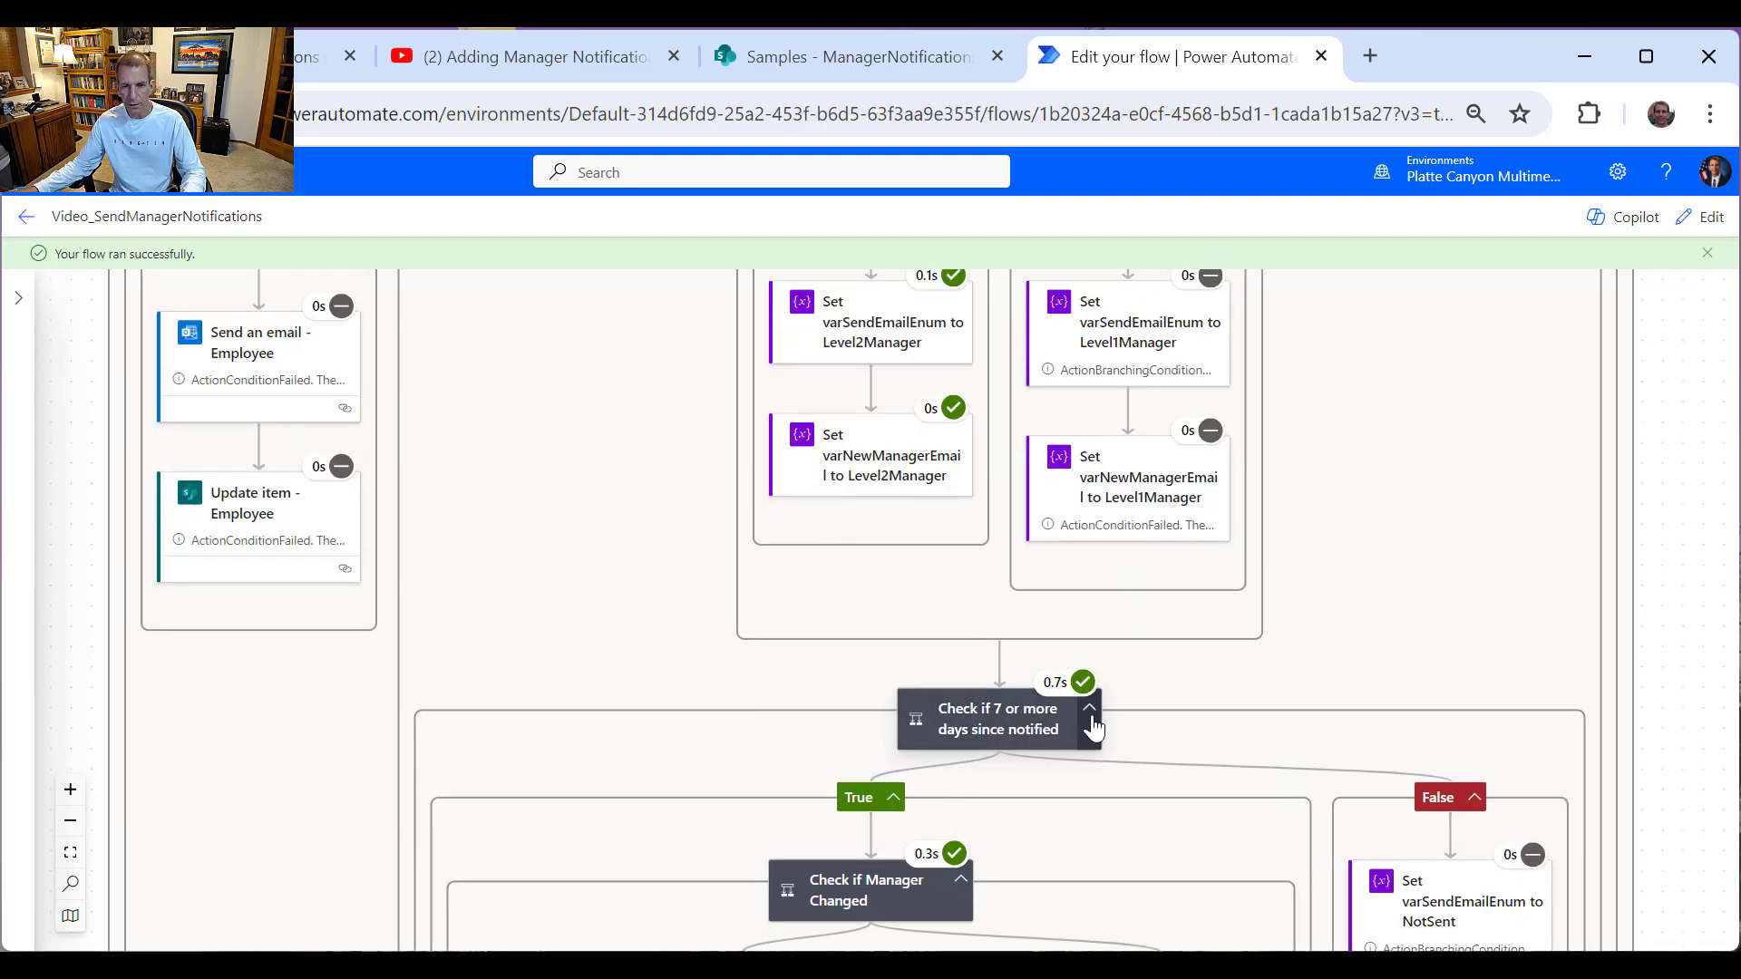
scroll(997, 739, "down", 2)
scroll(961, 771, "down", 2)
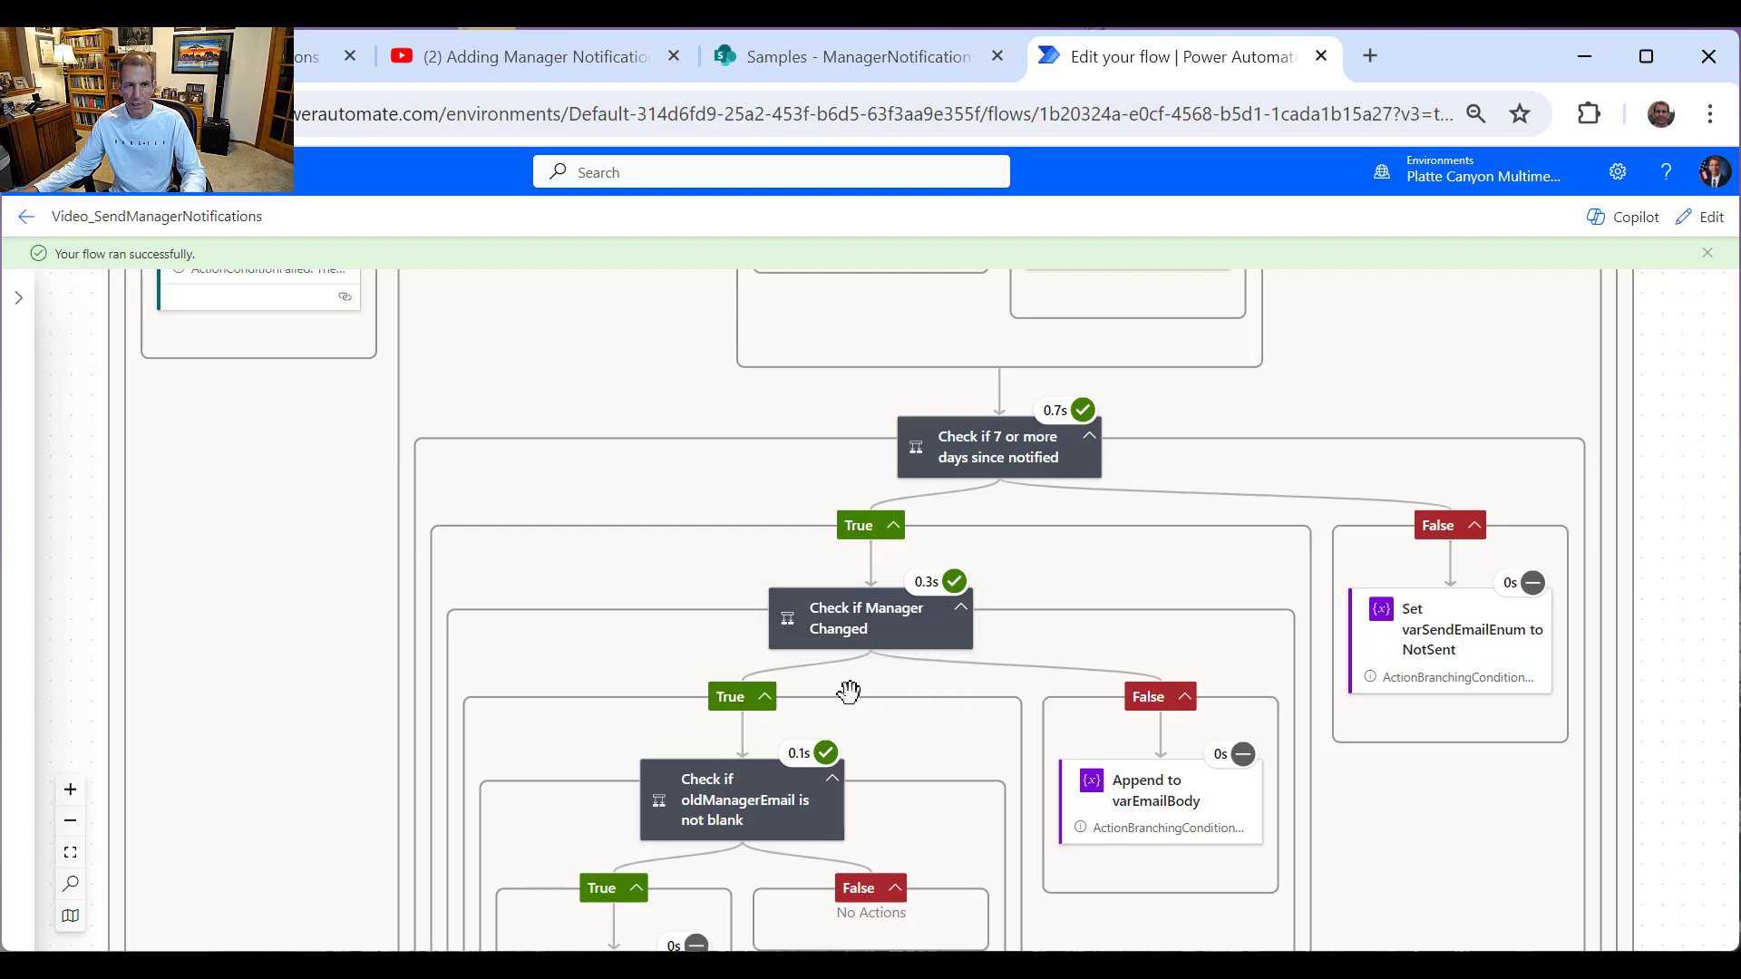
scroll(849, 692, "up", 10)
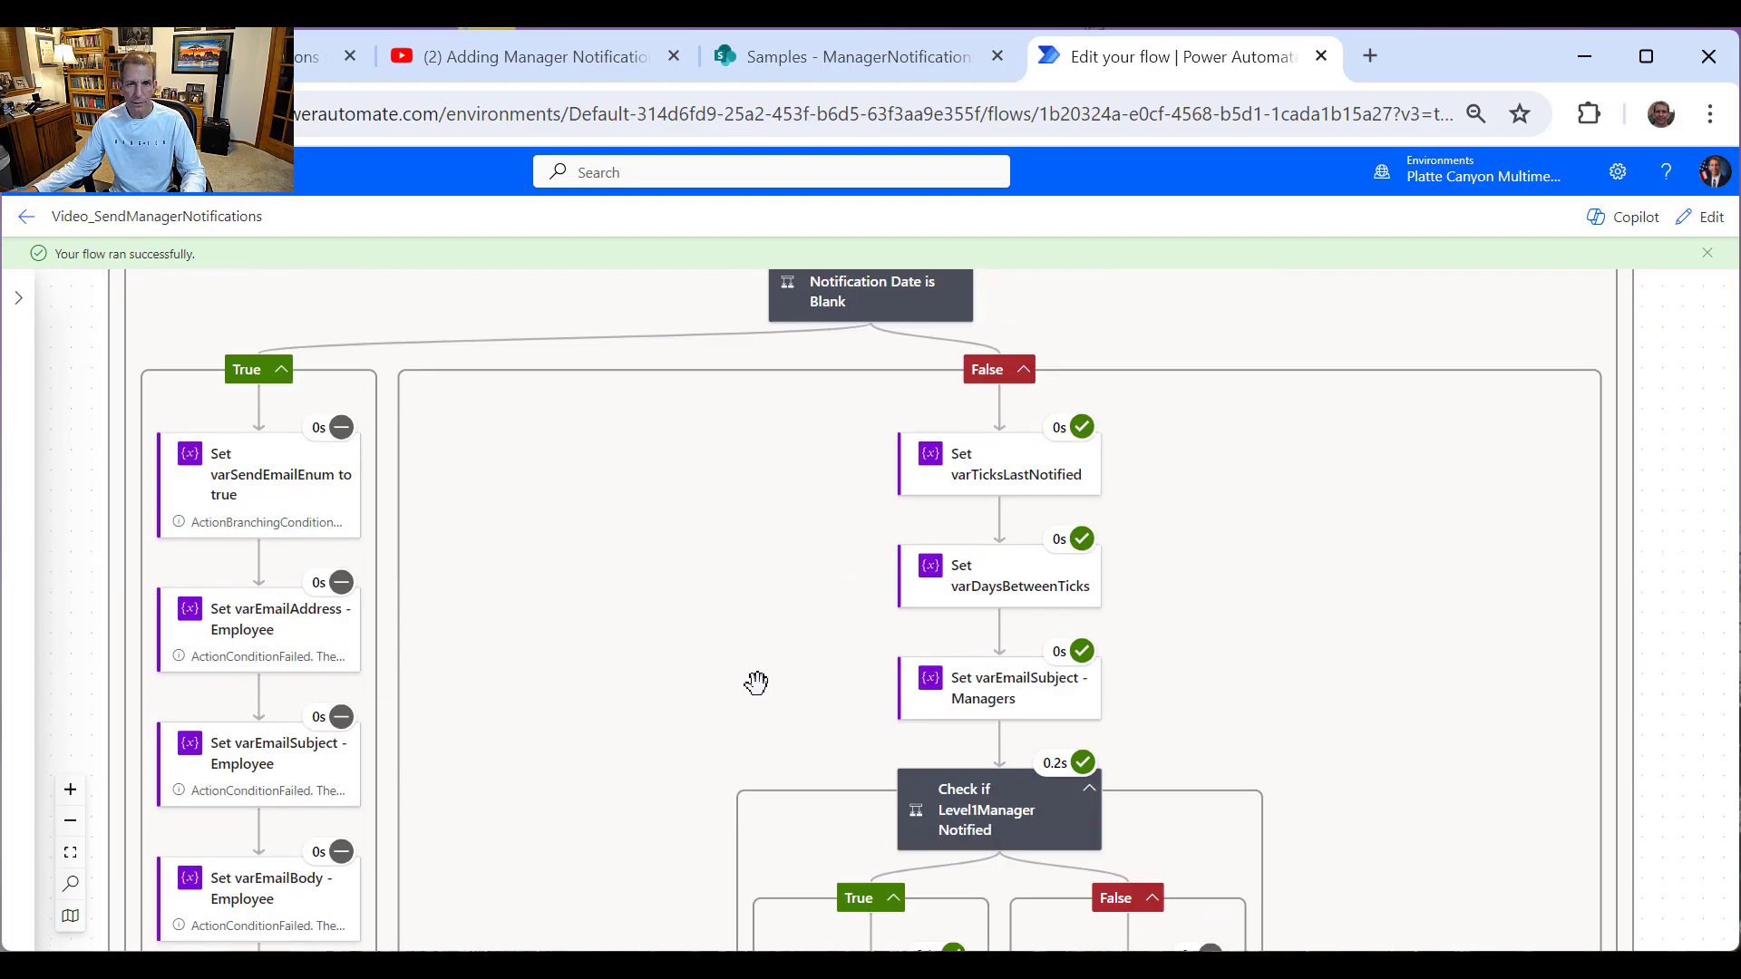
scroll(756, 683, "up", 3)
scroll(793, 627, "down", 15)
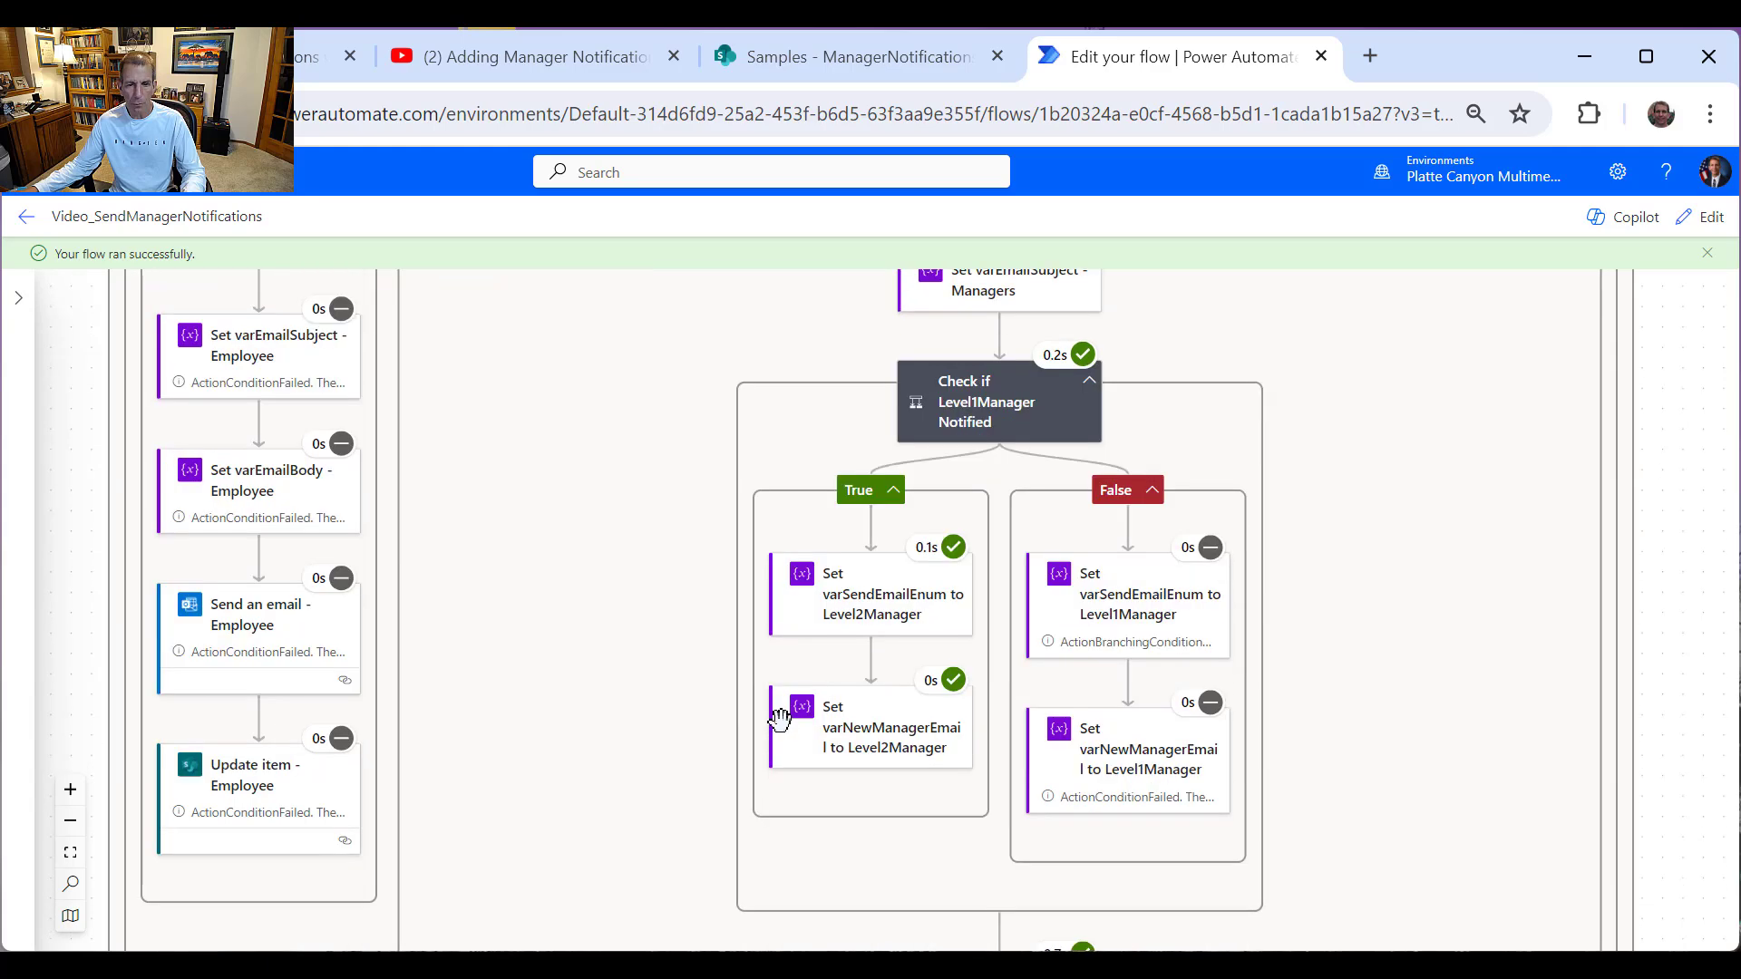
Step: Examine the first iteration's Check if Manager Changed, Check if oldManagerEmail is not blank and Check if Level 1 Manager branches
scroll(947, 736, "down", 2)
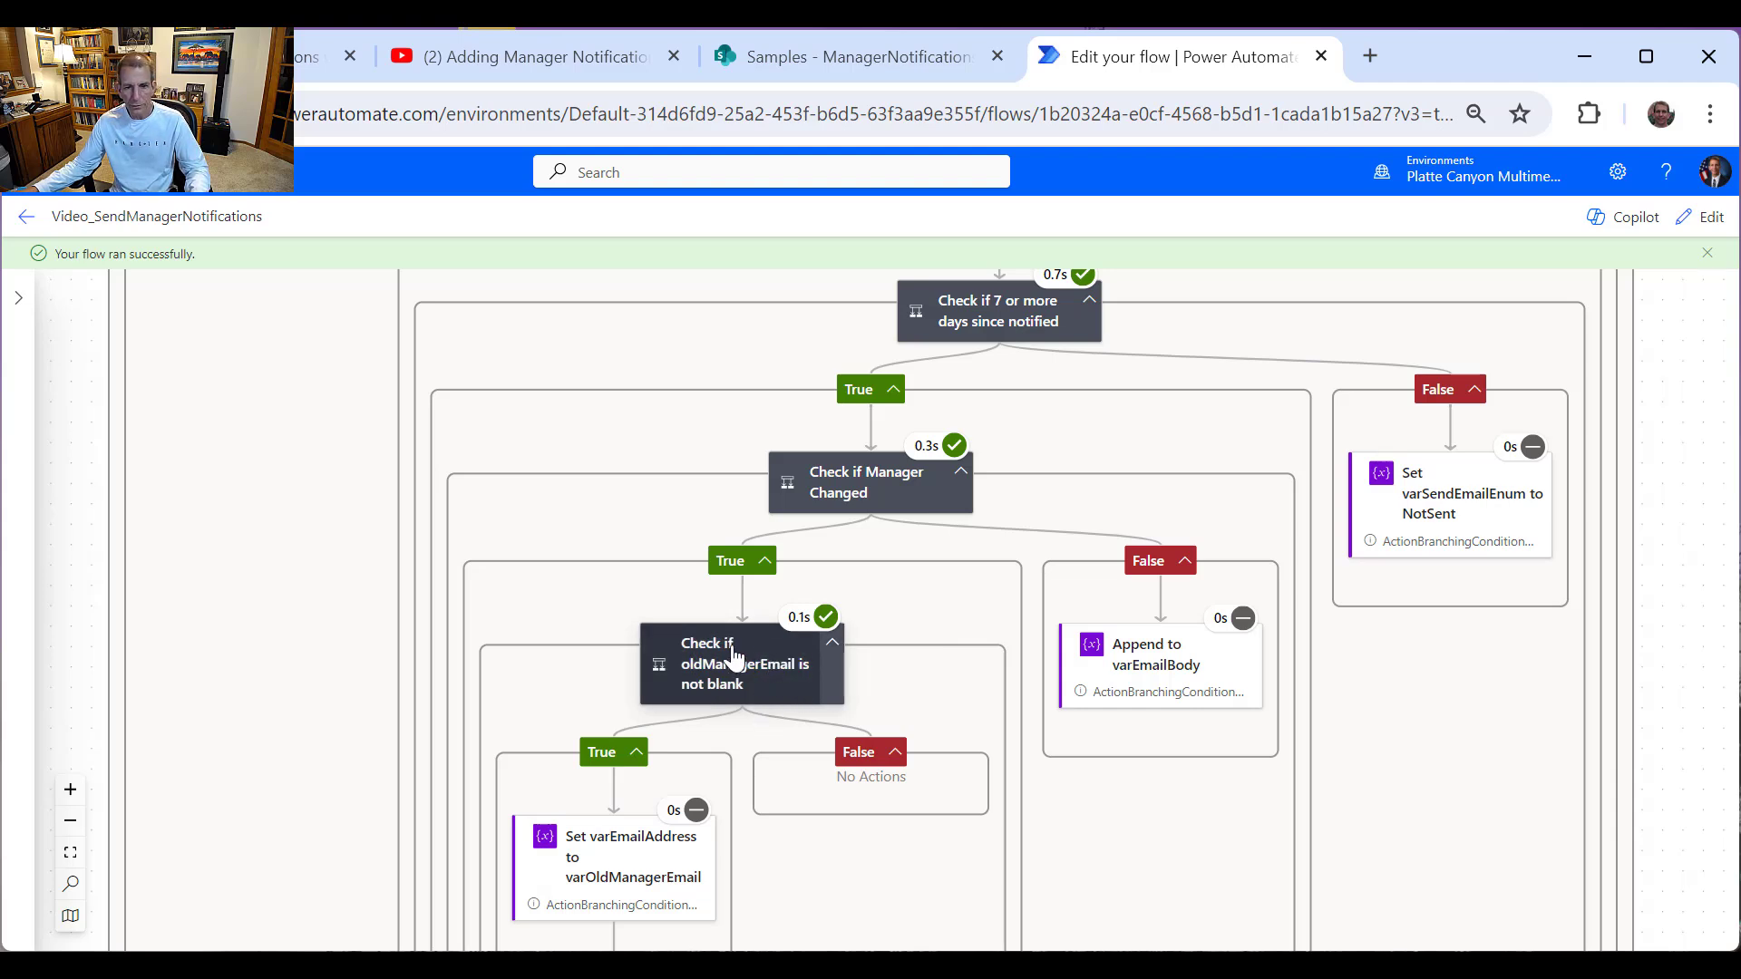
scroll(846, 689, "down", 2)
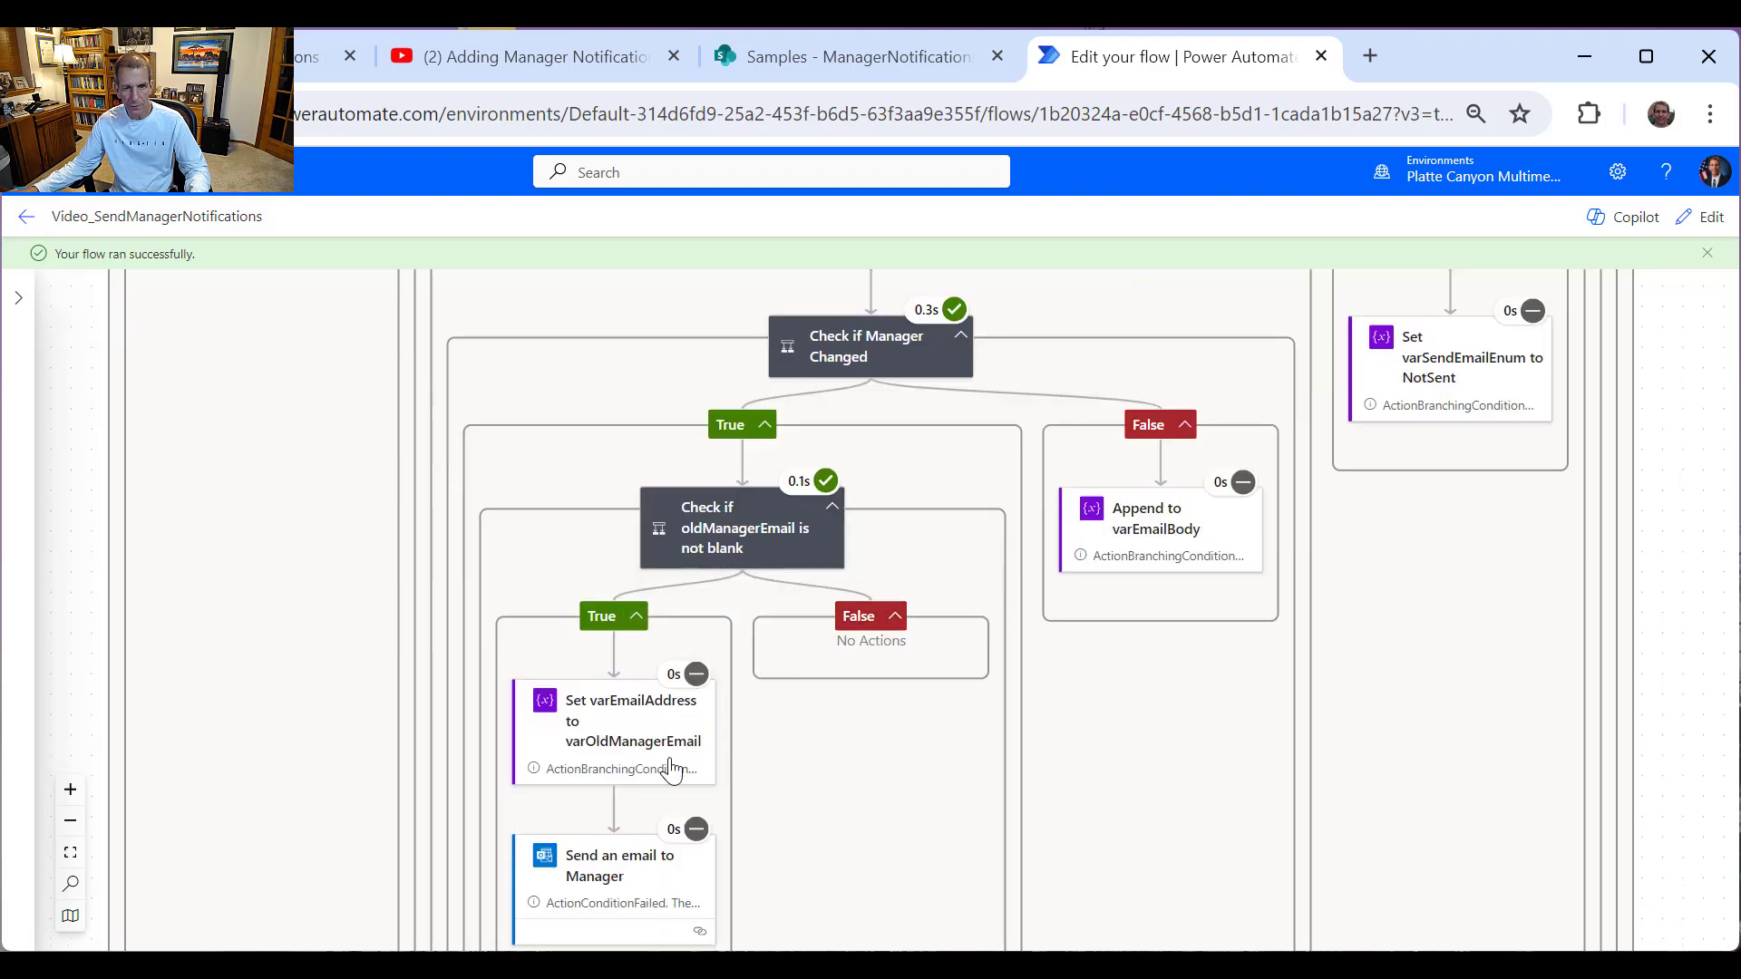
scroll(835, 800, "down", 5)
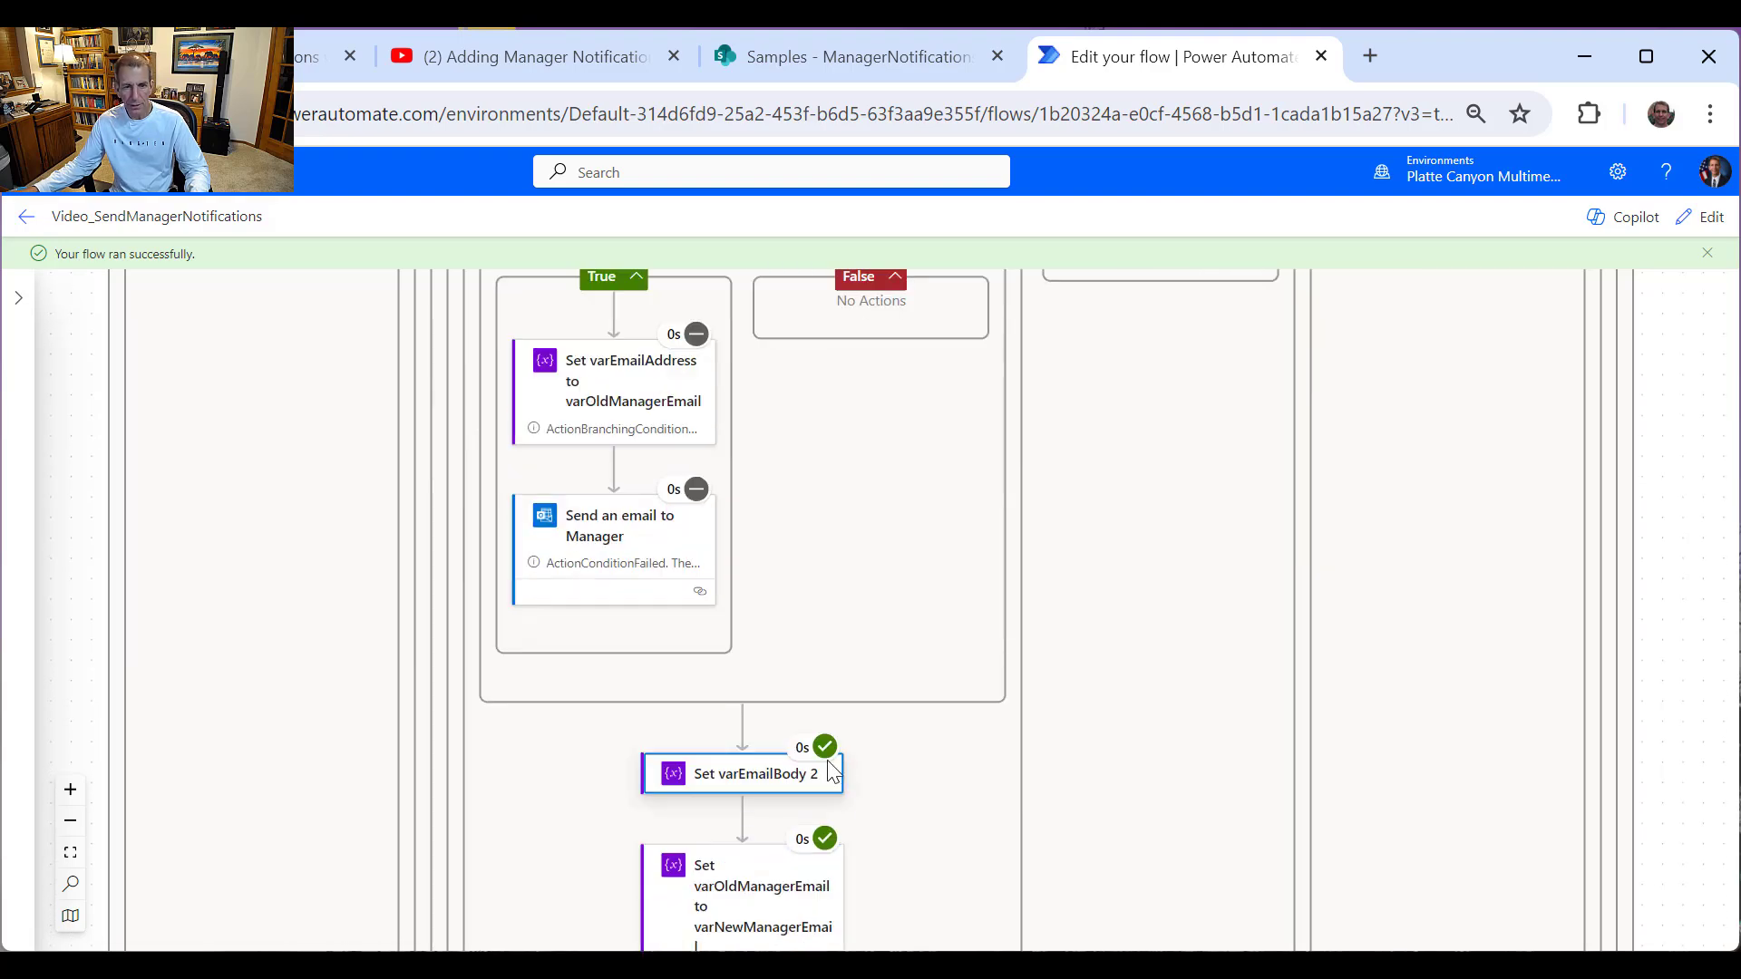
scroll(807, 680, "up", 2)
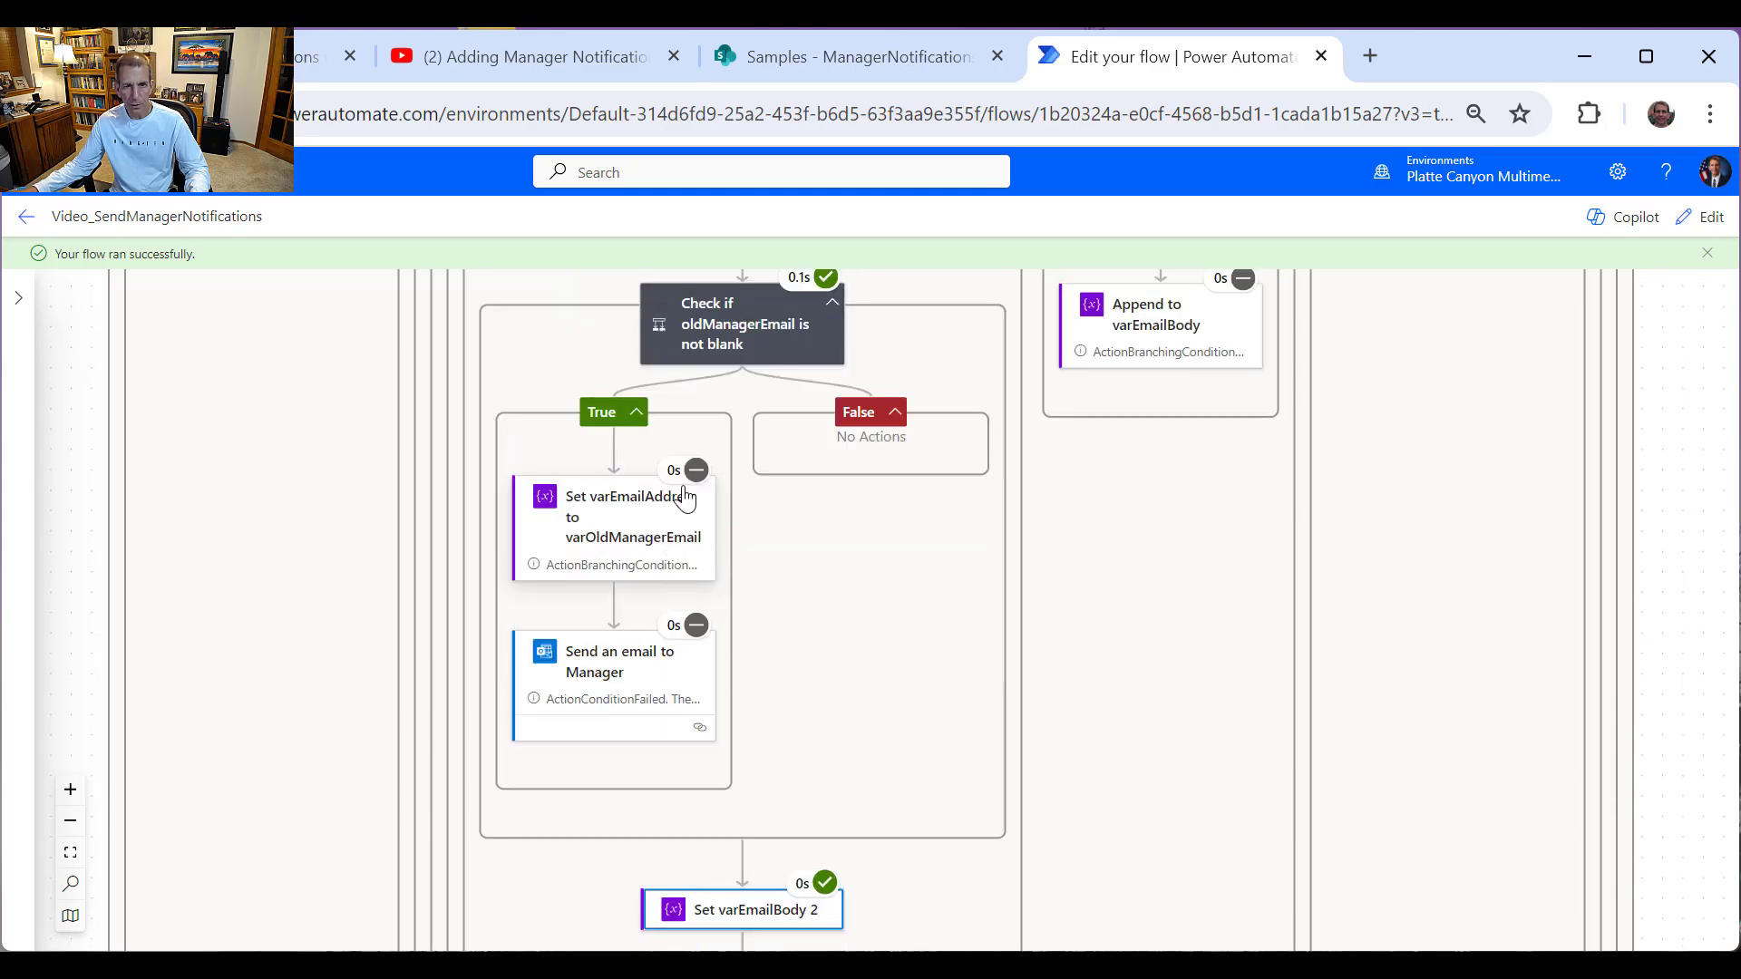
scroll(847, 792, "down", 3)
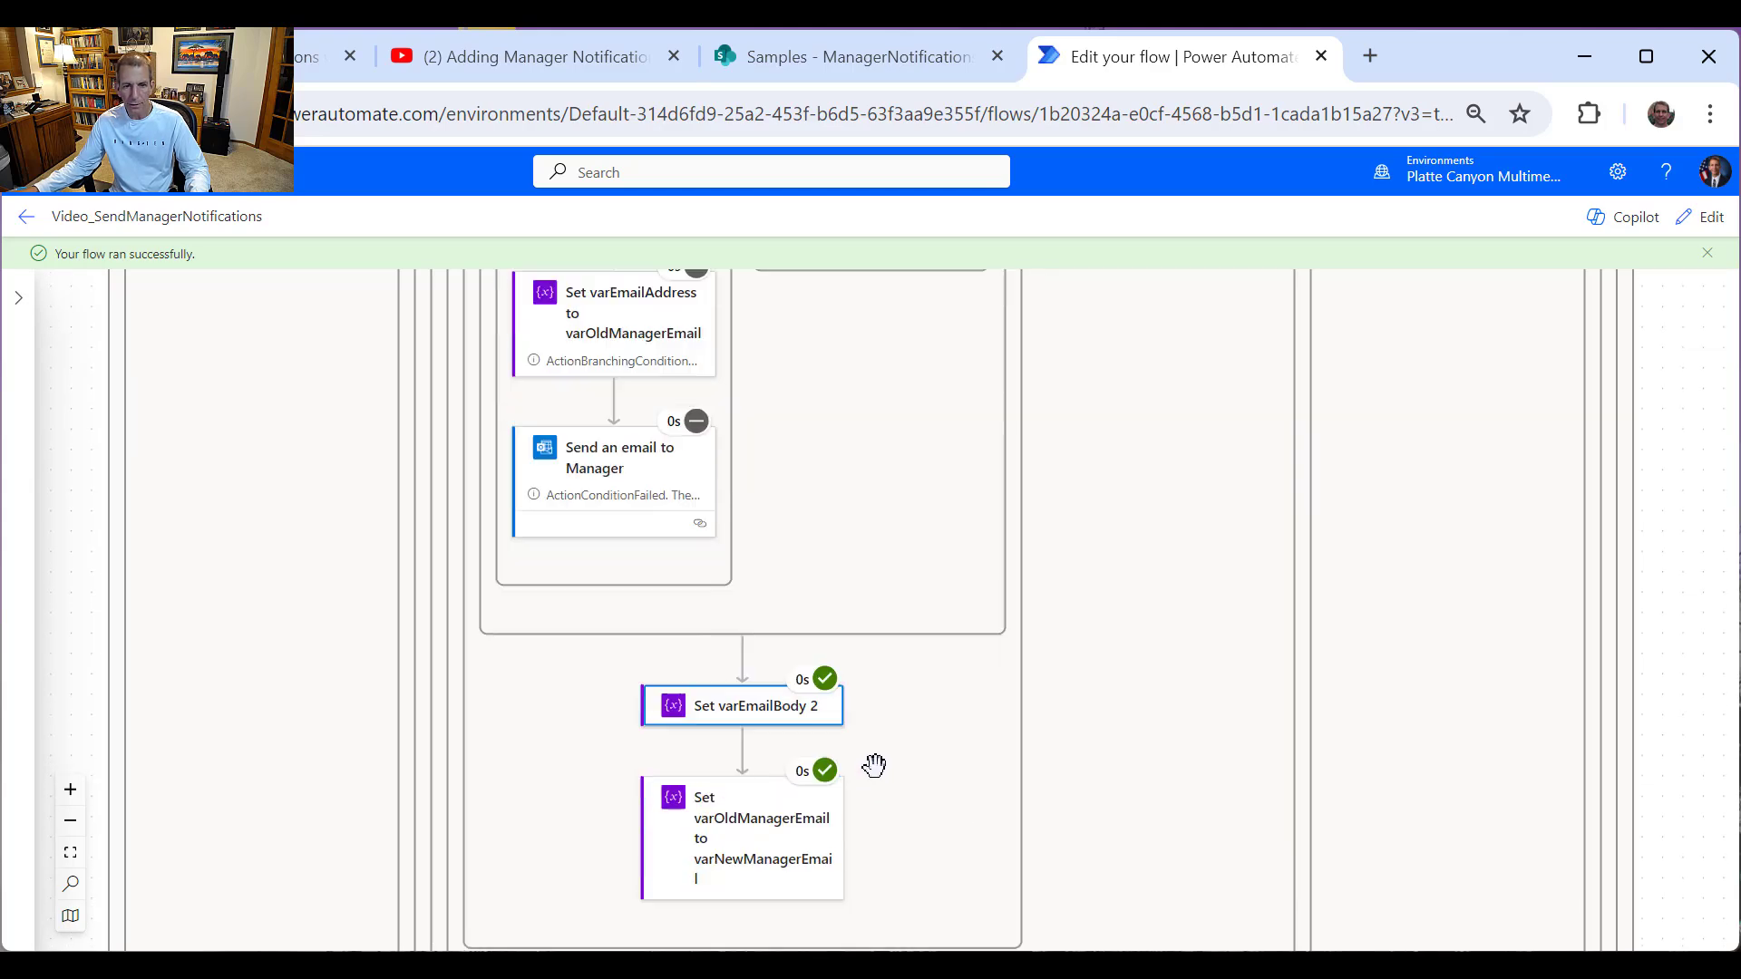
scroll(874, 766, "down", 4)
scroll(790, 632, "down", 4)
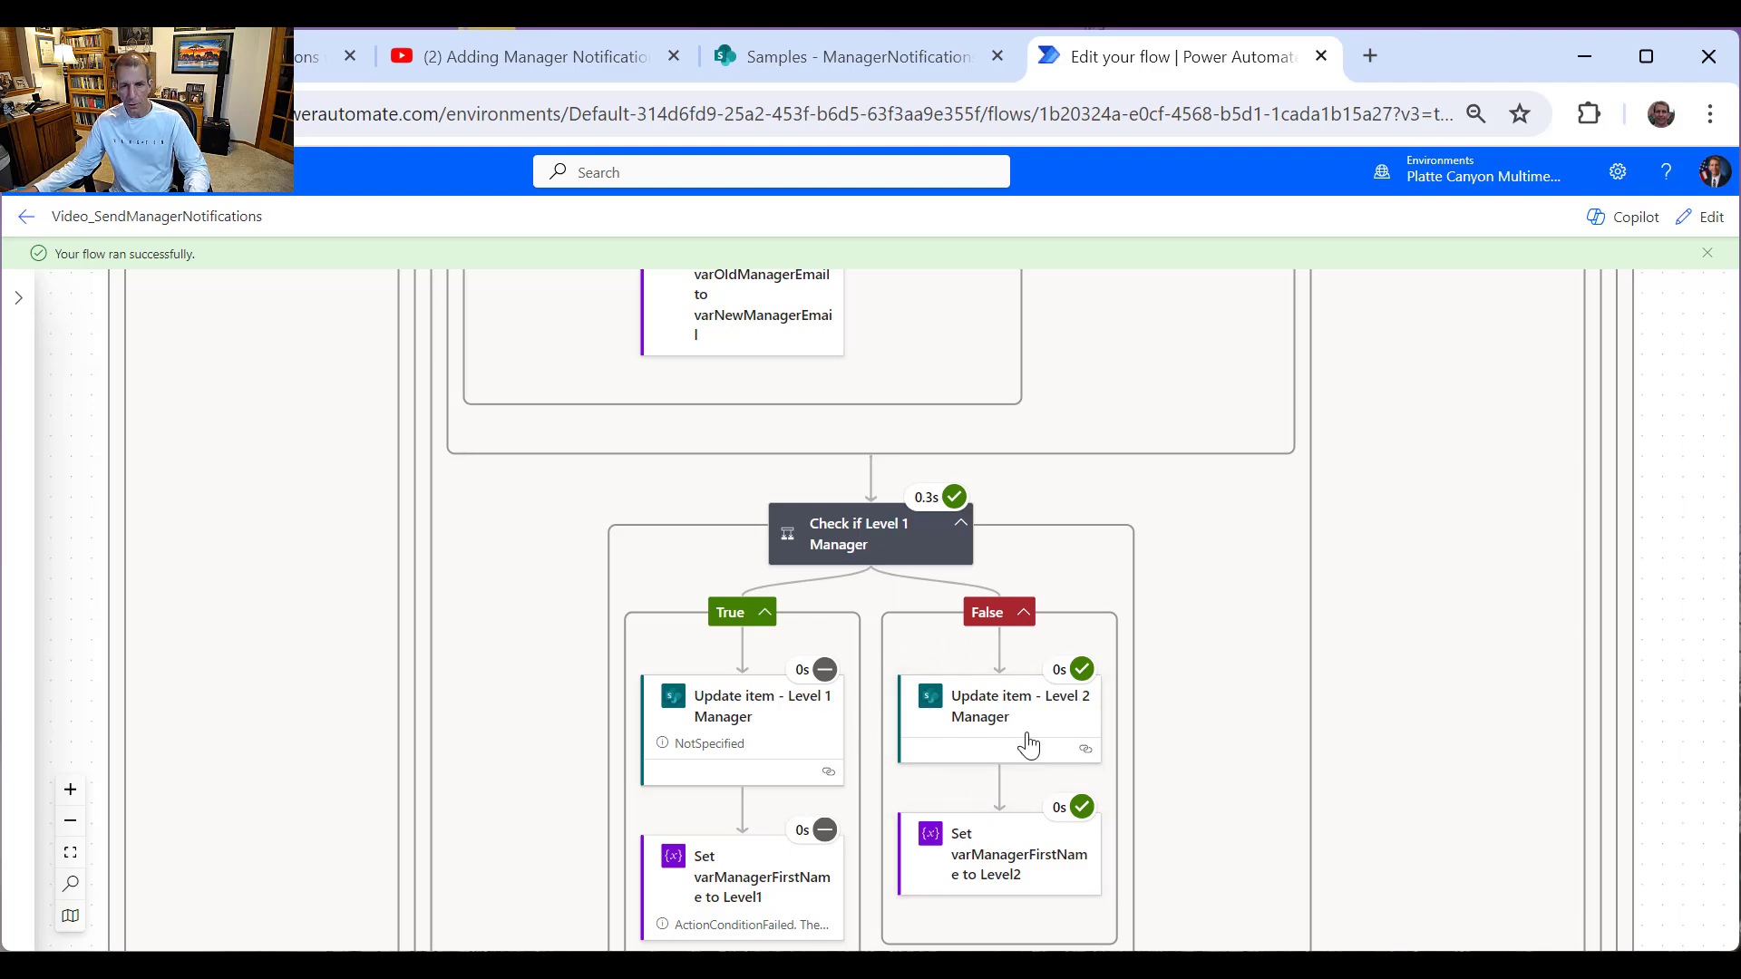
Step: Switch to the ManagerNotifications SharePoint list, reload it and review the Level2ManagerNotified and Notes columns
left_click(851, 72)
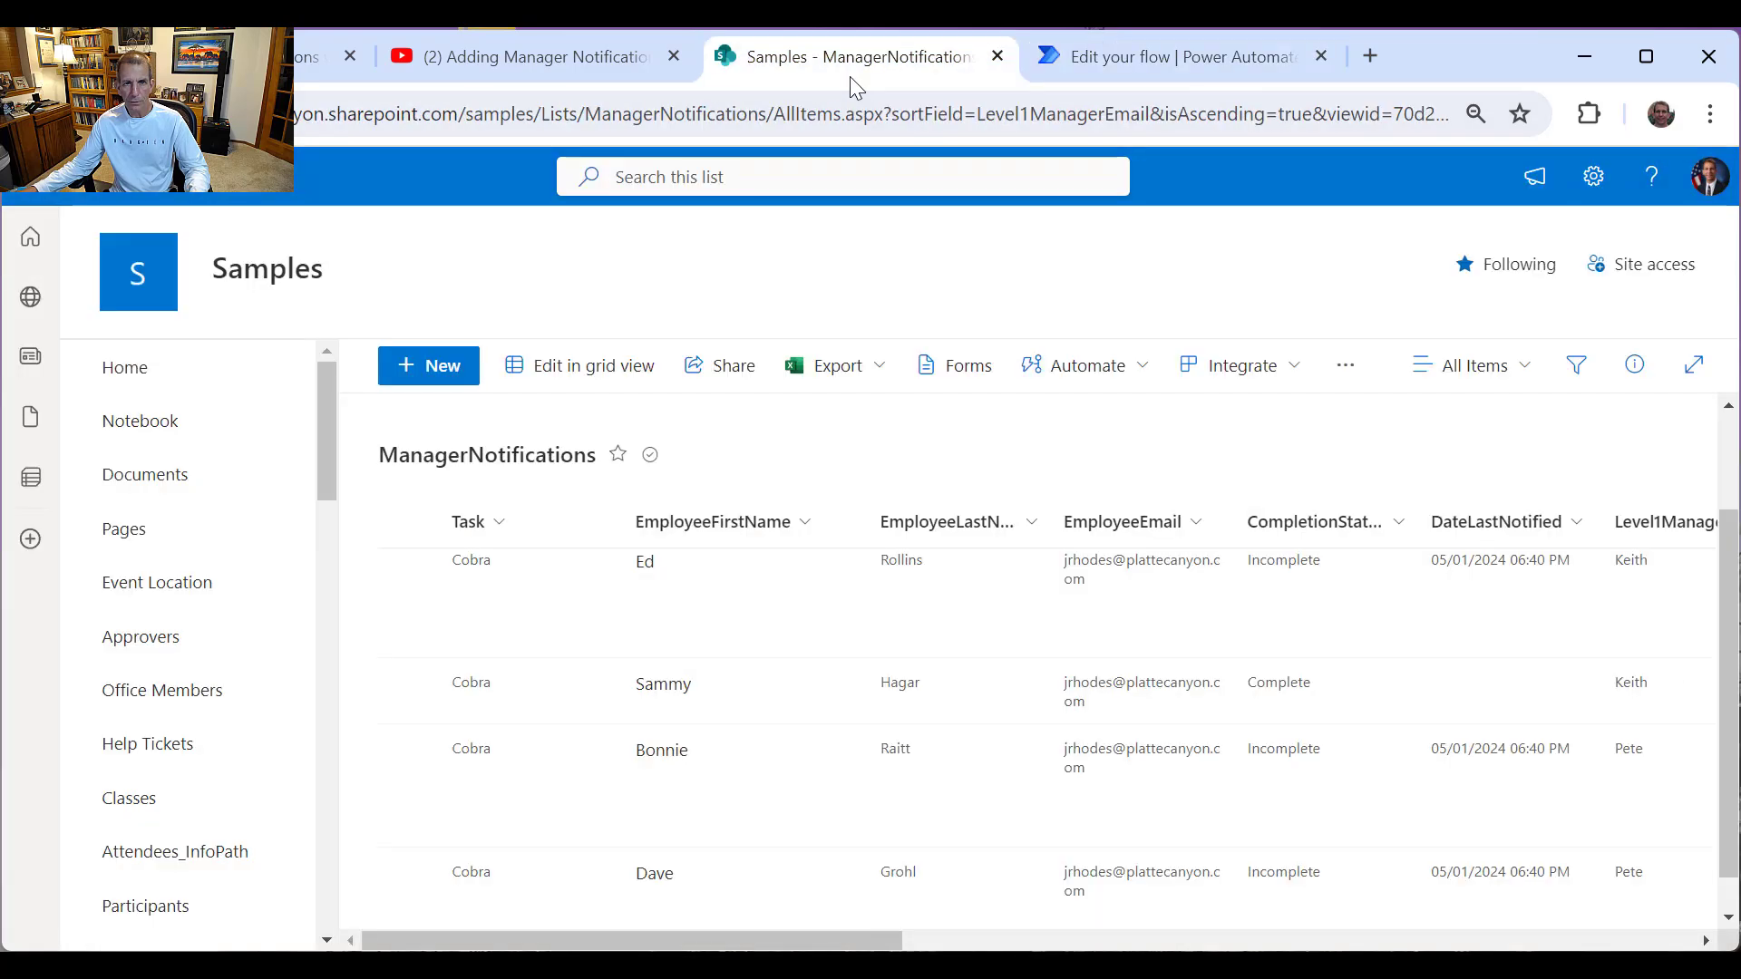
left_click_drag(805, 928, 1491, 932)
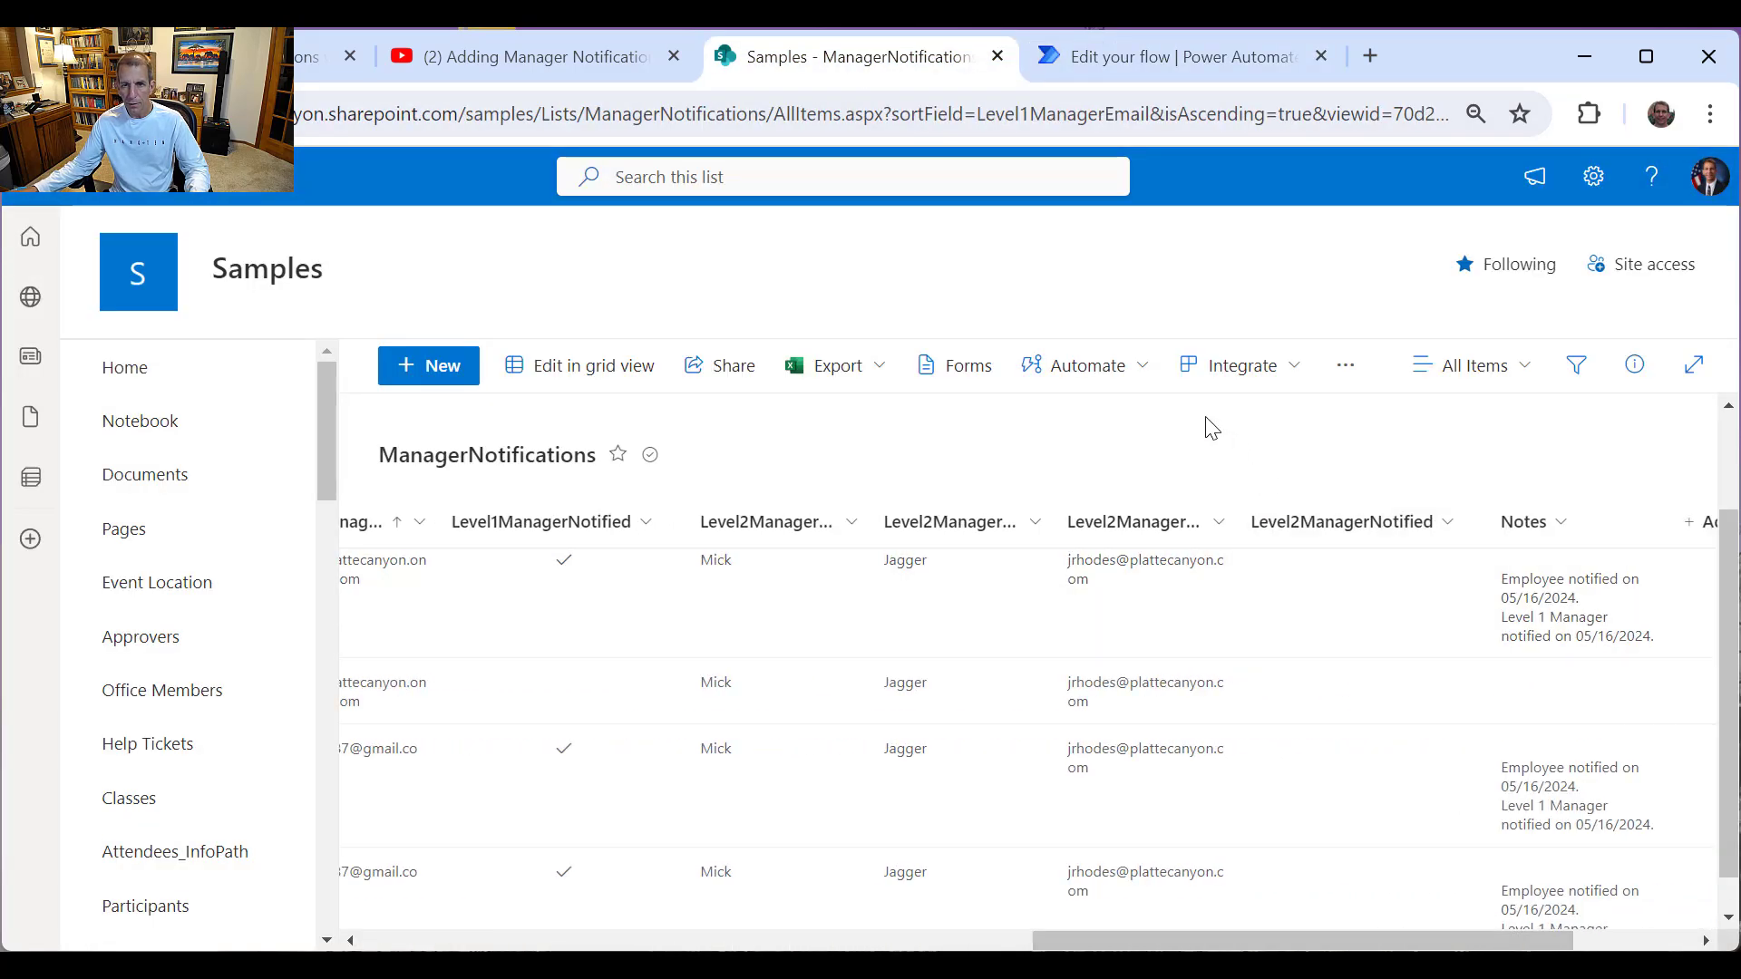
right_click(1202, 447)
left_click(1301, 568)
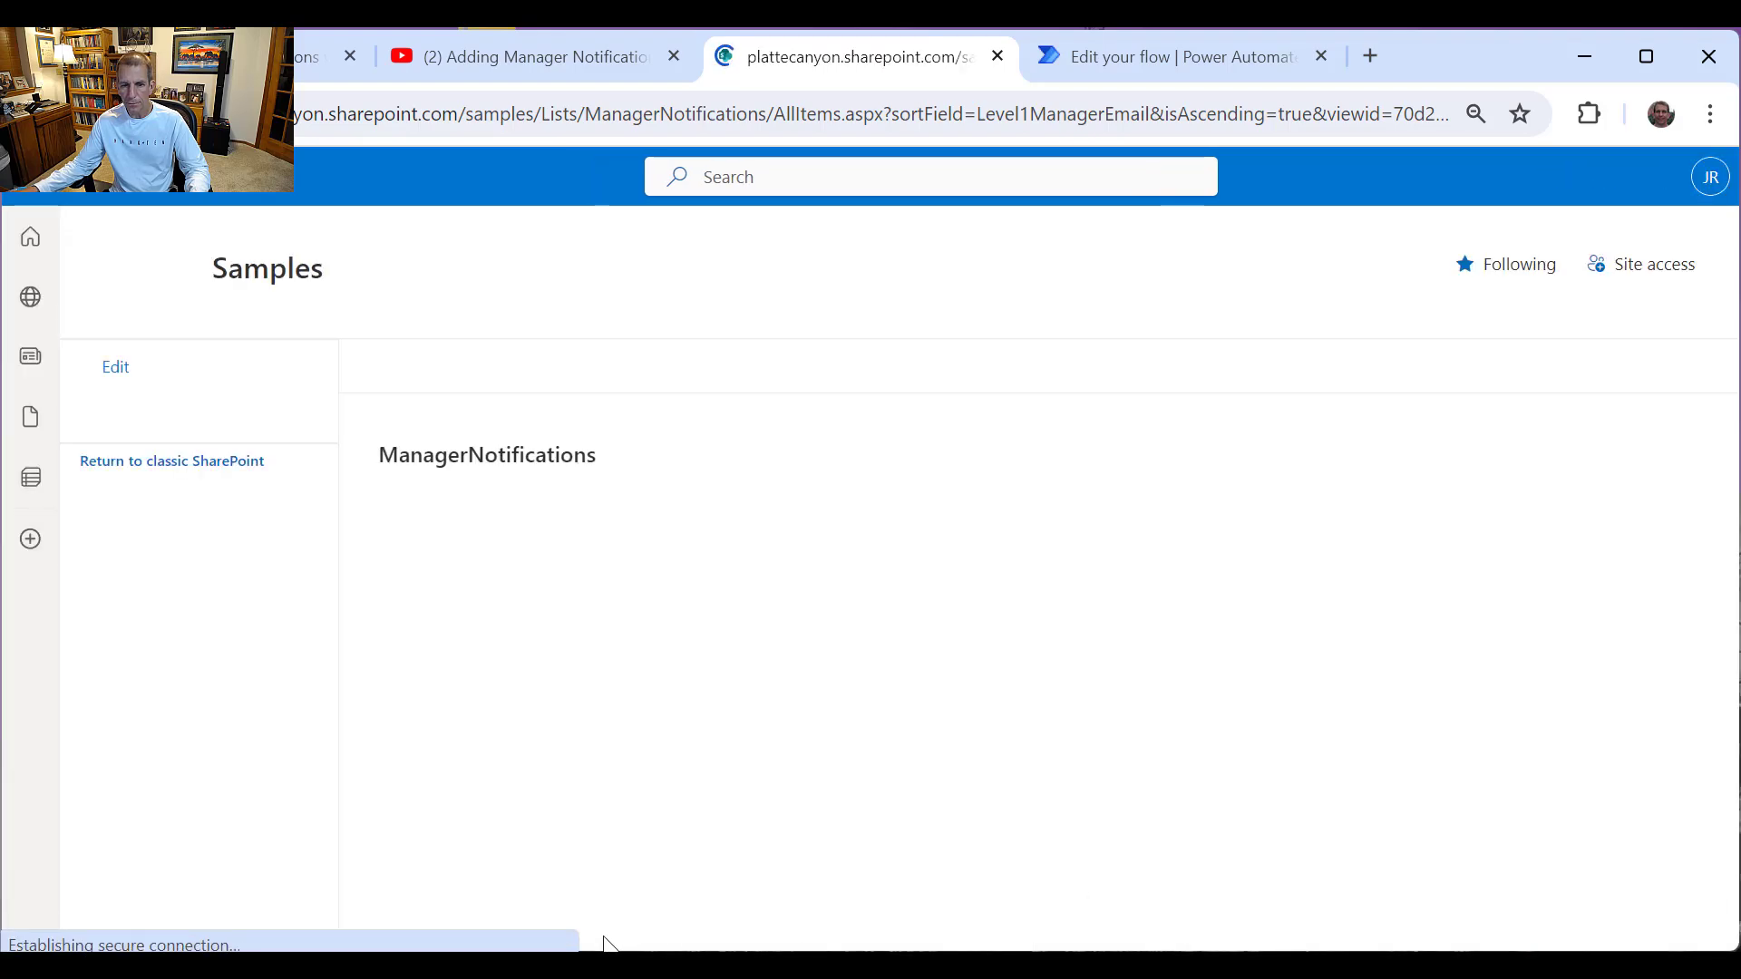
left_click_drag(666, 941, 1462, 941)
scroll(1174, 747, "left", 5)
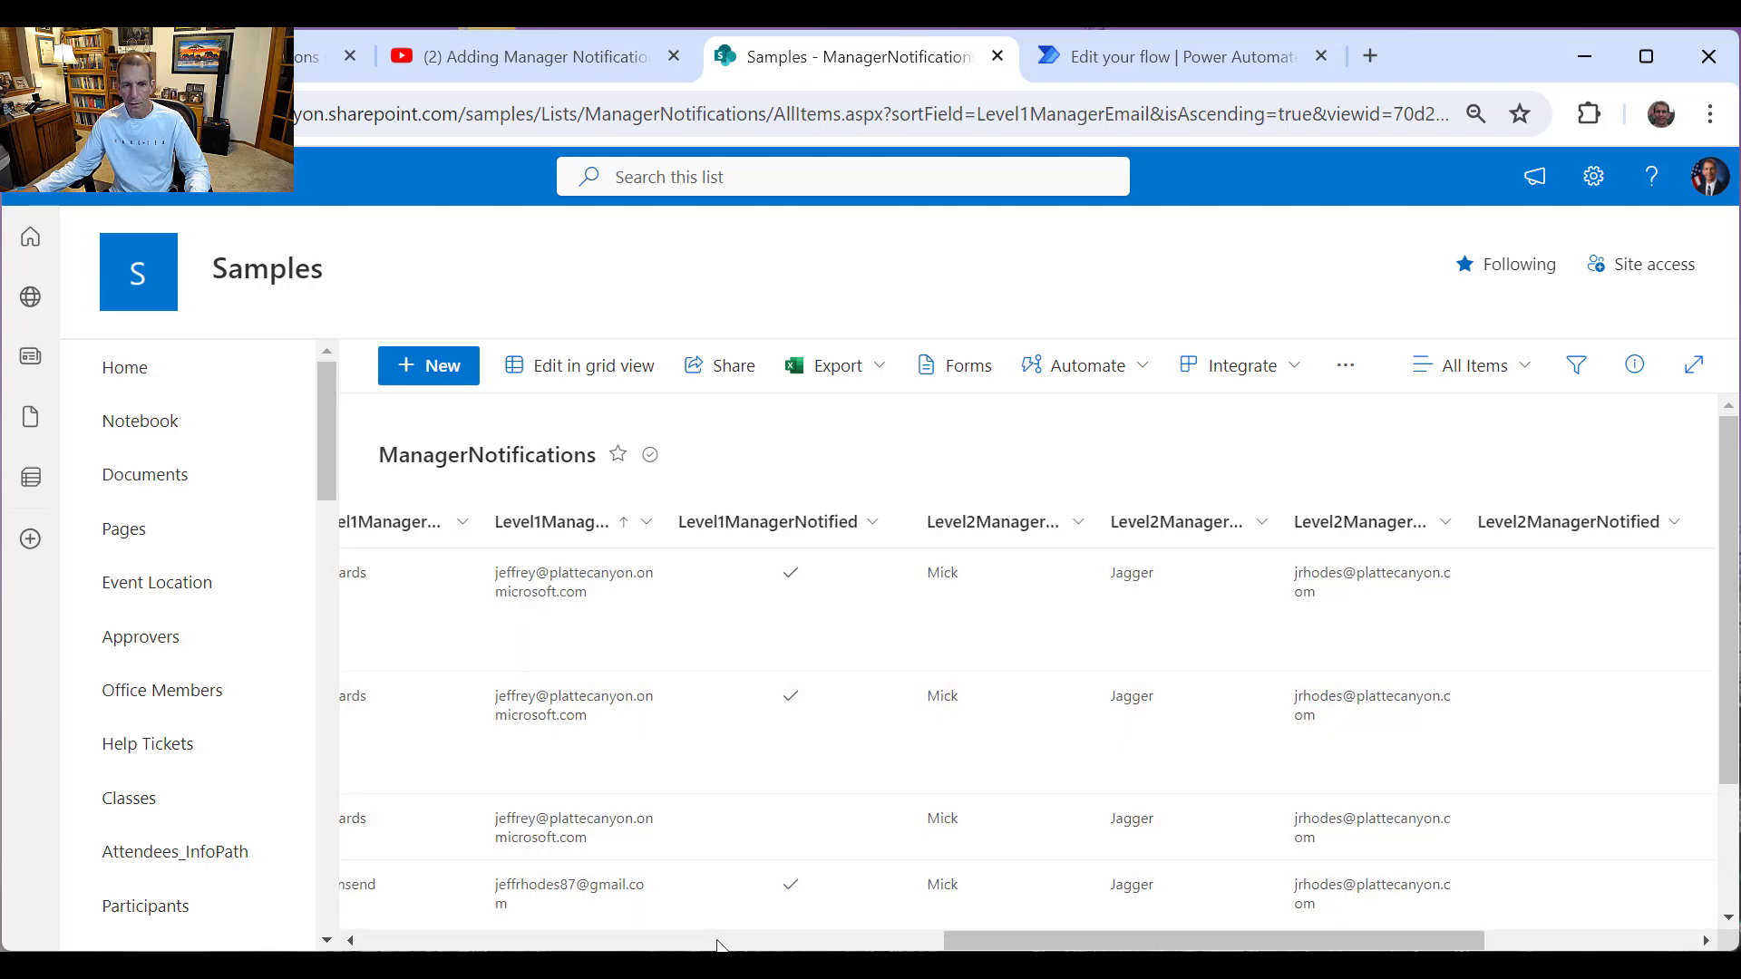
left_click(719, 943)
mouse_move(686, 943)
left_mouse_down()
mouse_move(588, 941)
mouse_move(660, 942)
left_mouse_up()
right_click(990, 480)
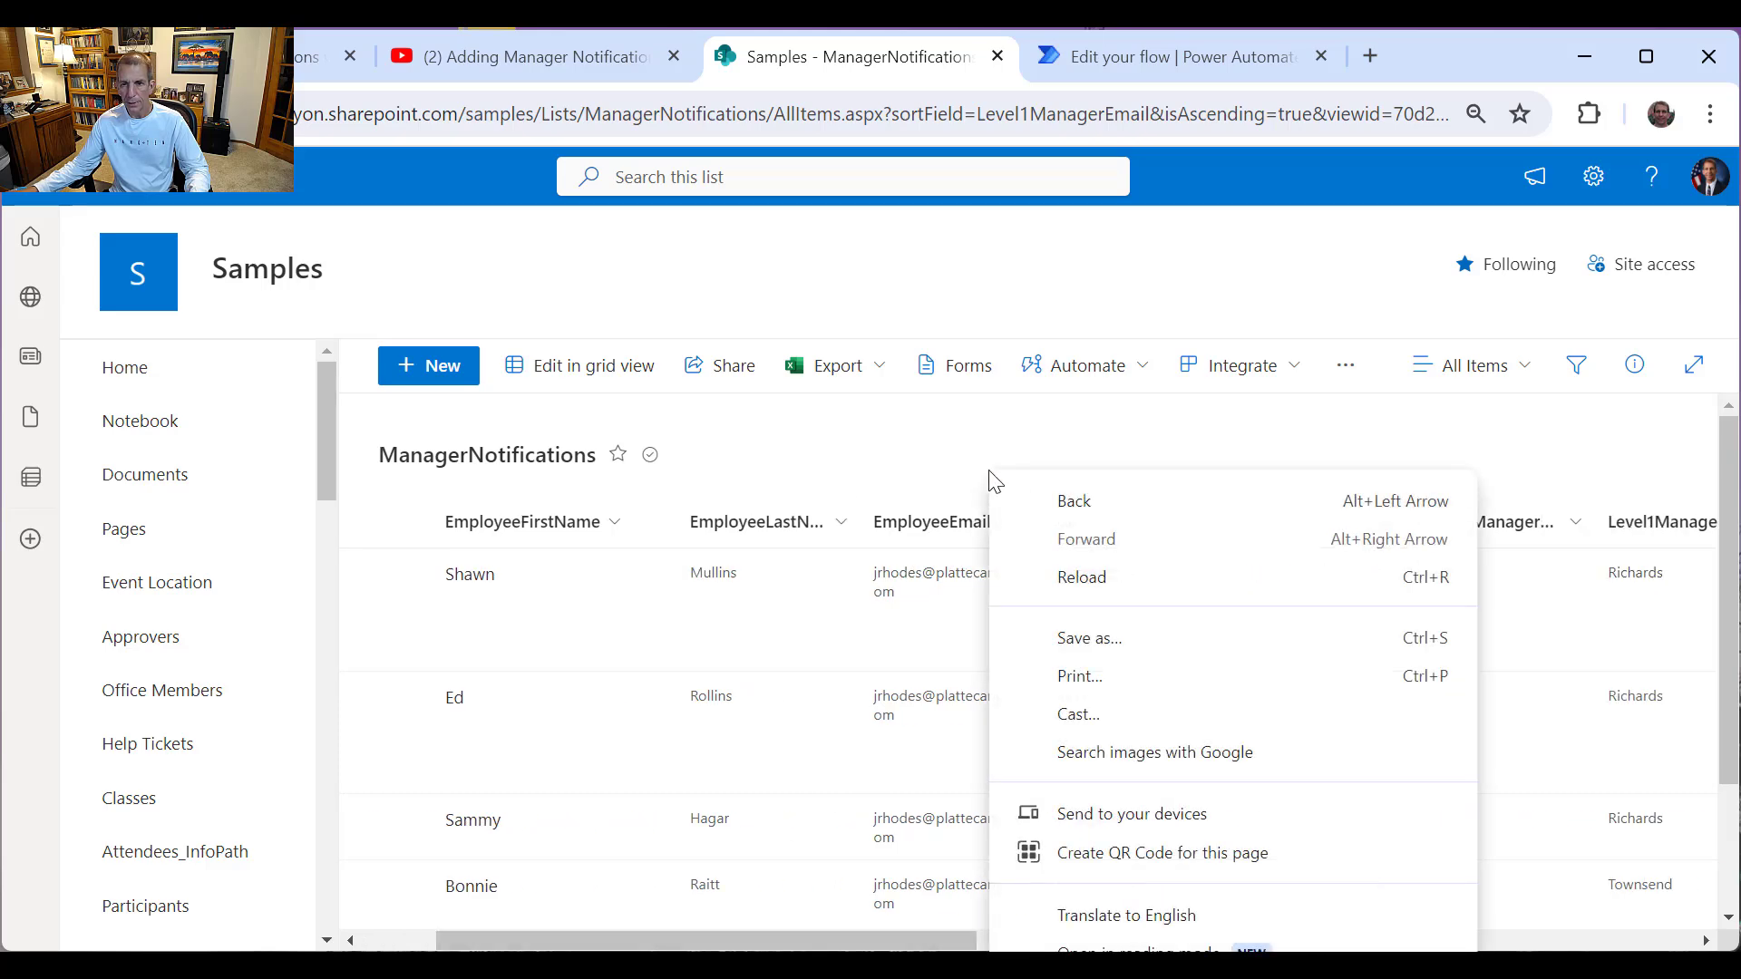
left_click(1076, 578)
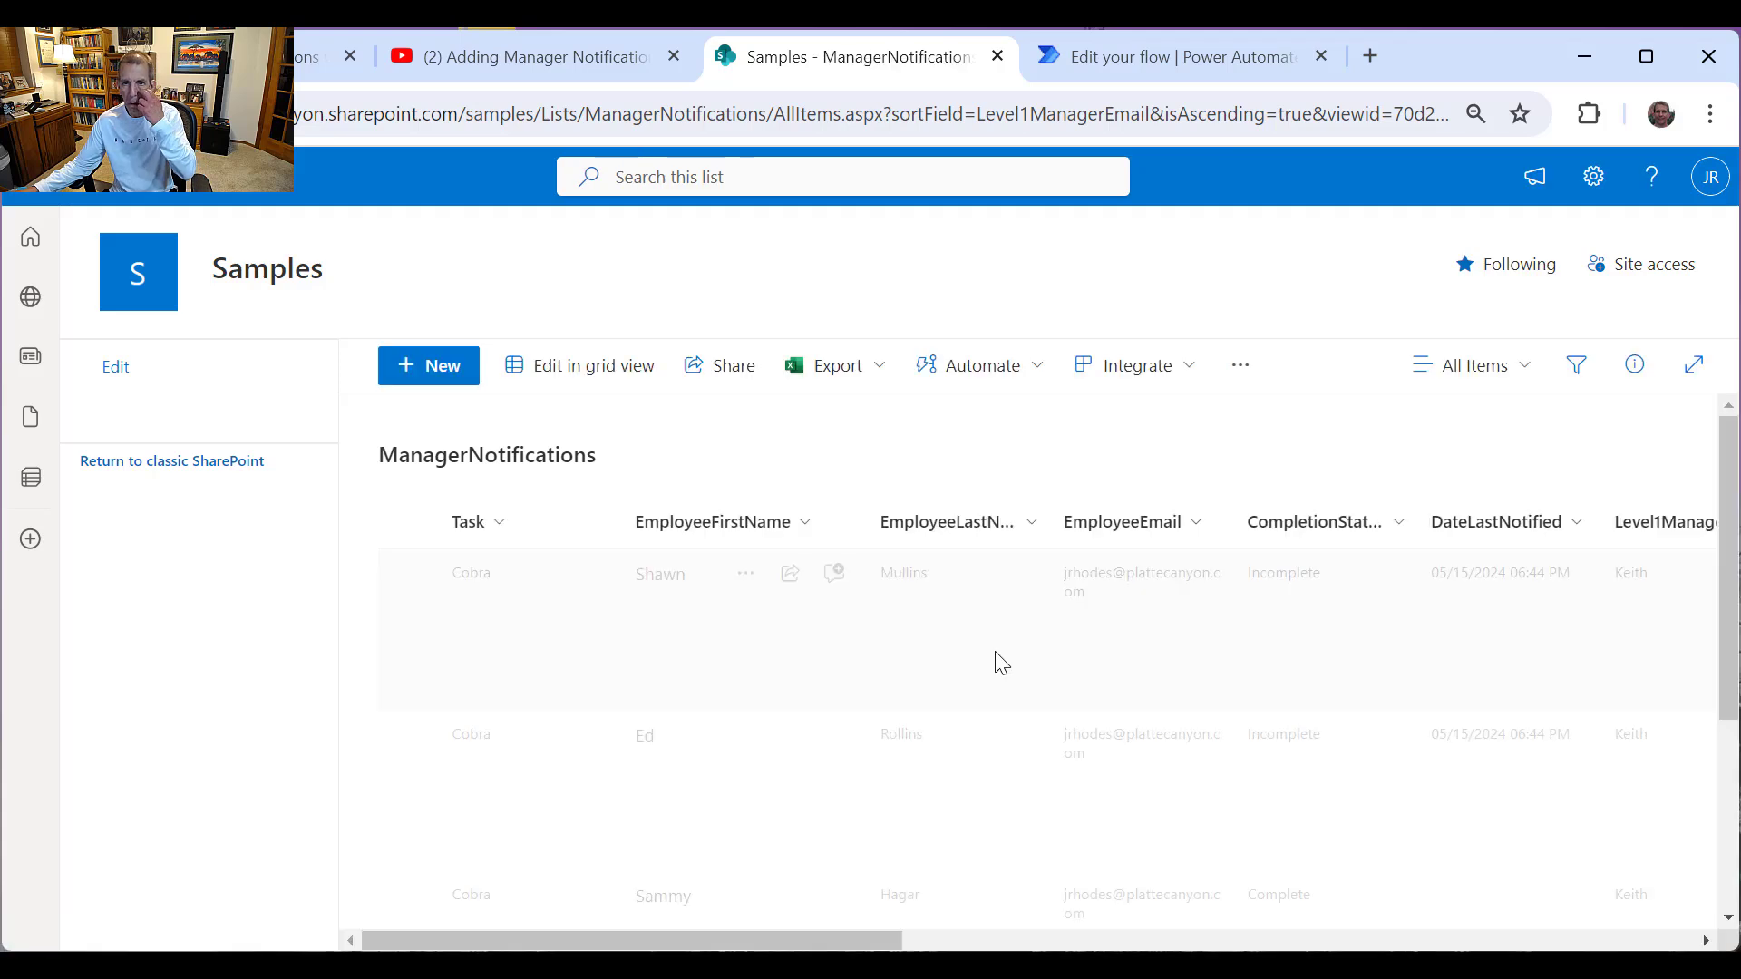
left_click_drag(879, 943, 1587, 941)
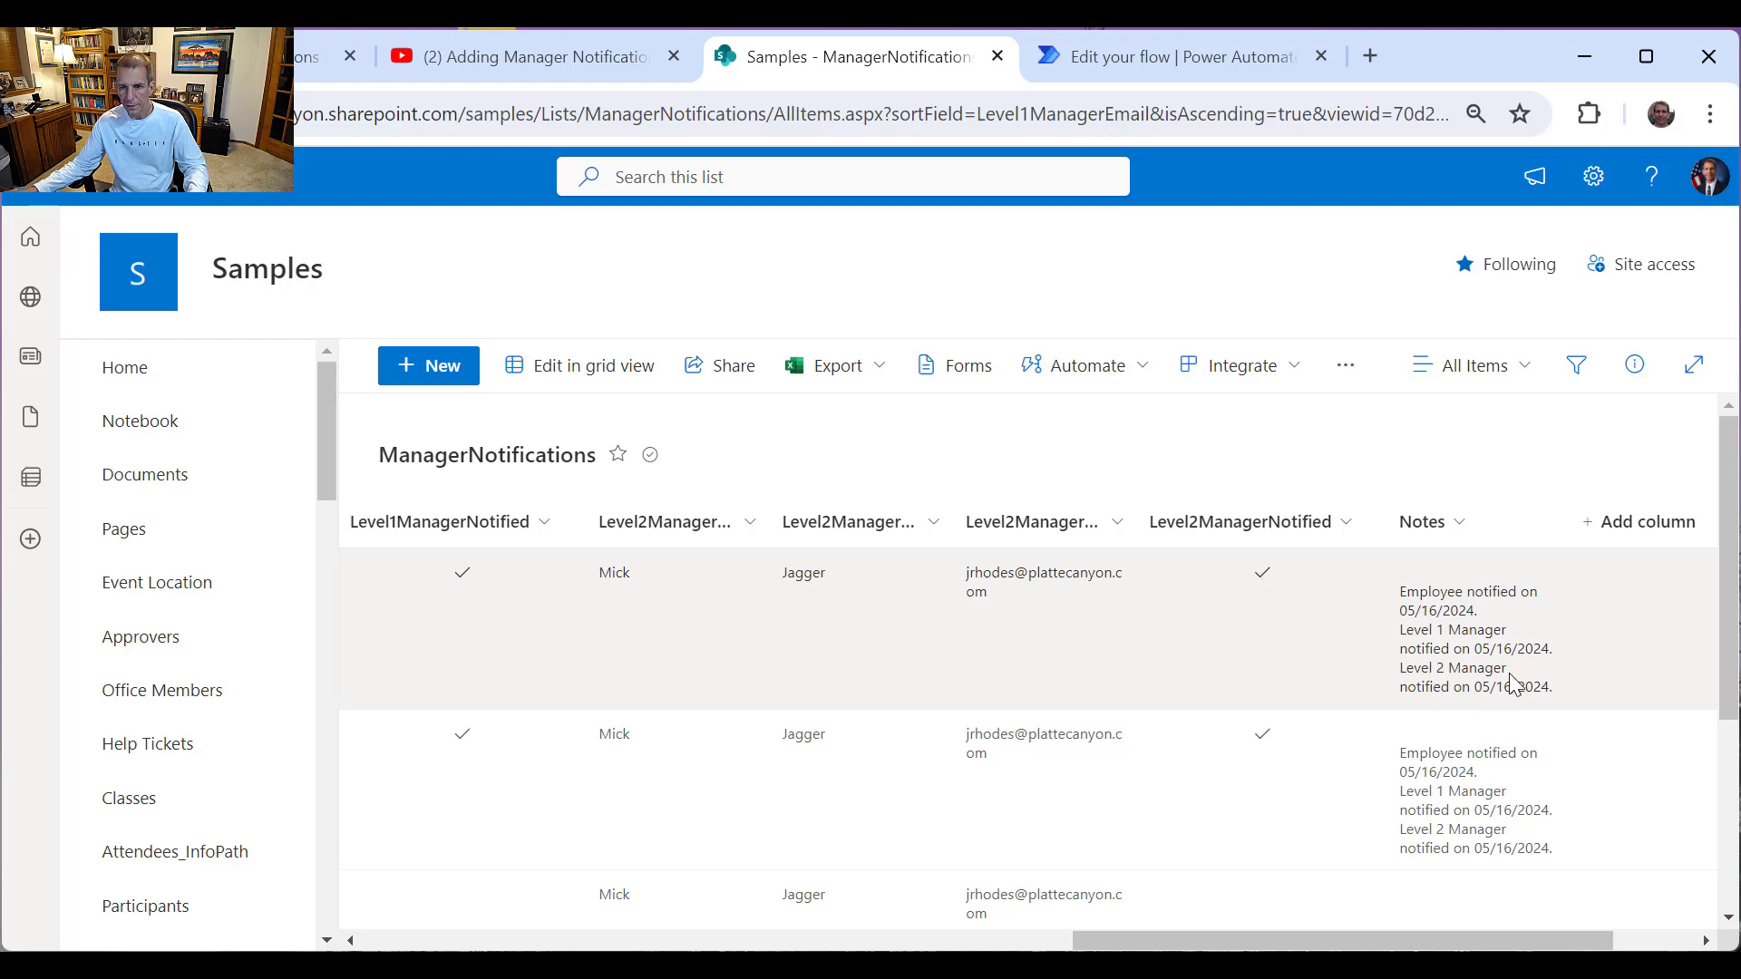
Step: Return to the flow run in Power Automate and examine the Level 2 manager actions under Check if Level 1 Manager
left_click(1153, 74)
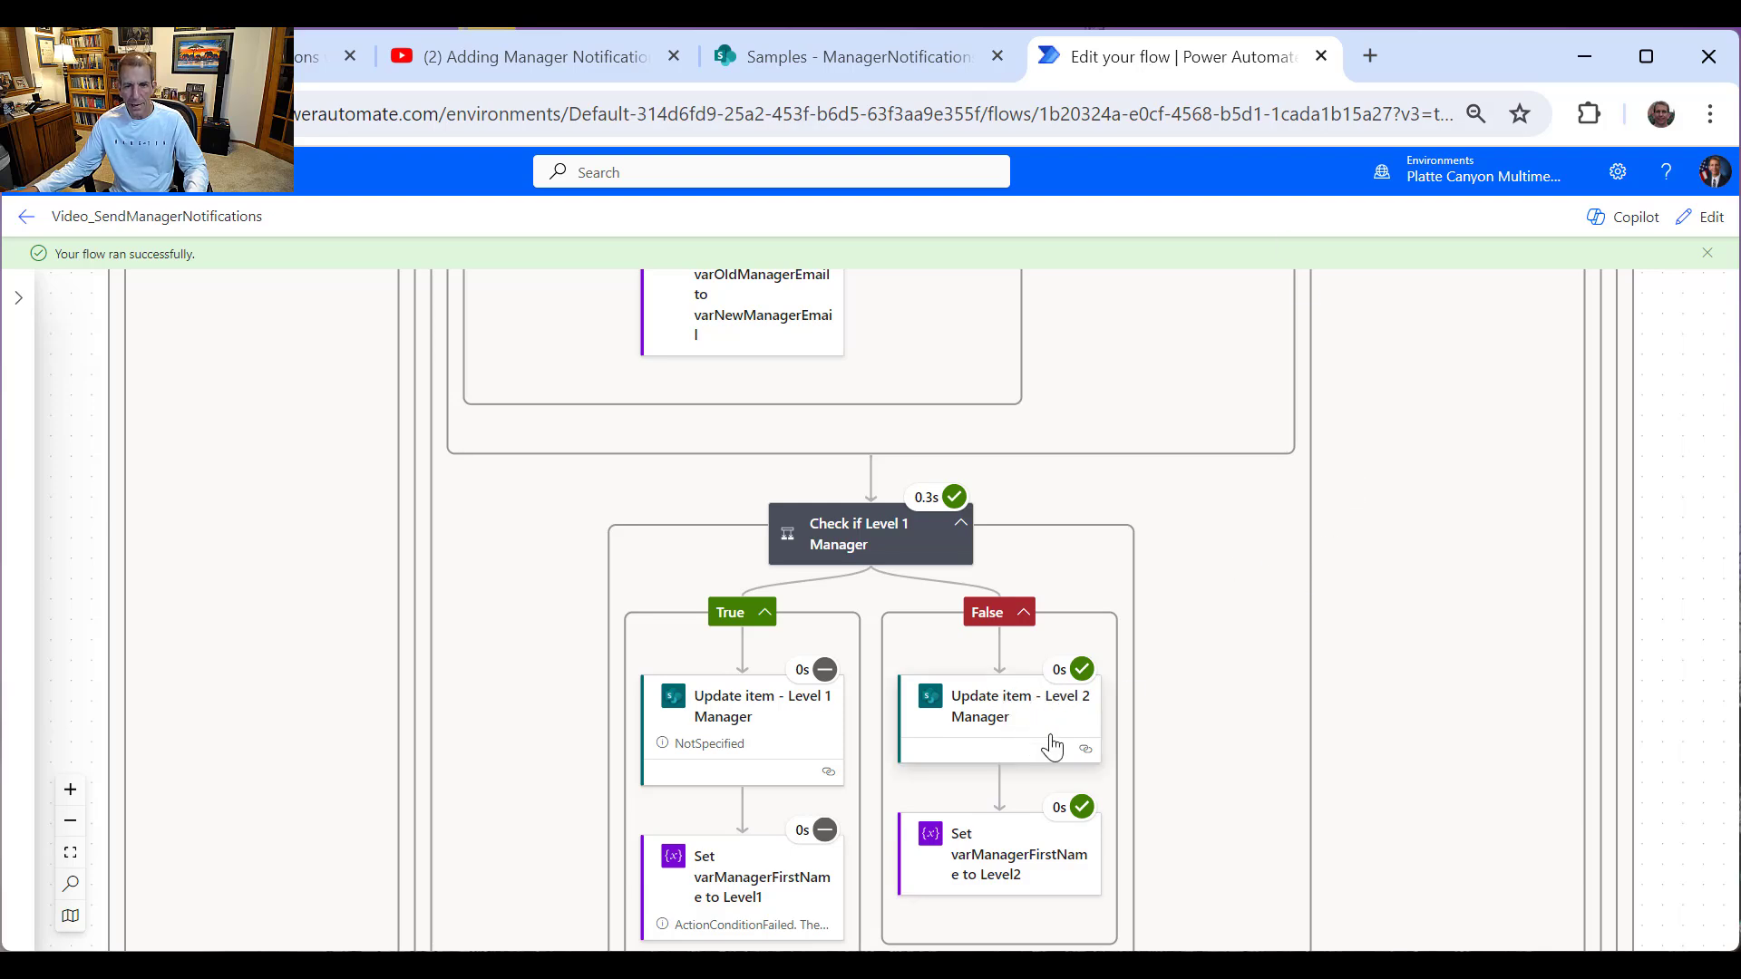
scroll(1068, 725, "down", 1)
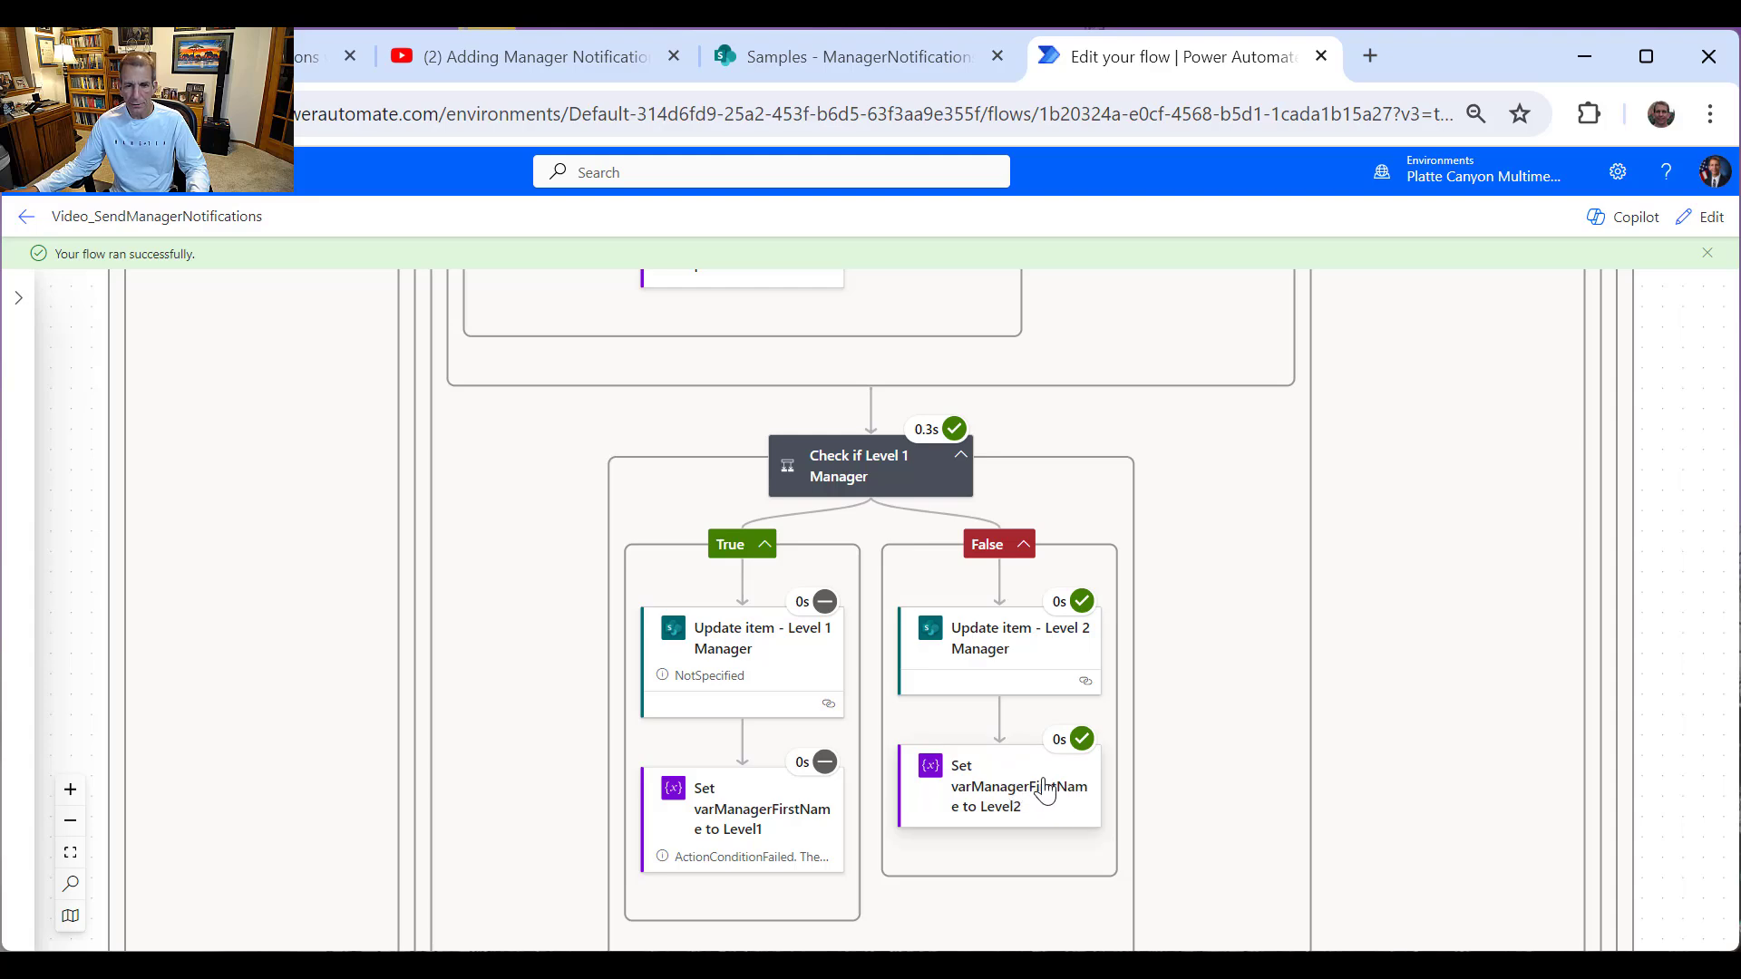
scroll(1045, 791, "down", 4)
Step: Show iteration 2 of Loop Through Items and examine its Level1Manager Notified and Check if Level 1 Manager branches
scroll(1041, 774, "up", 12)
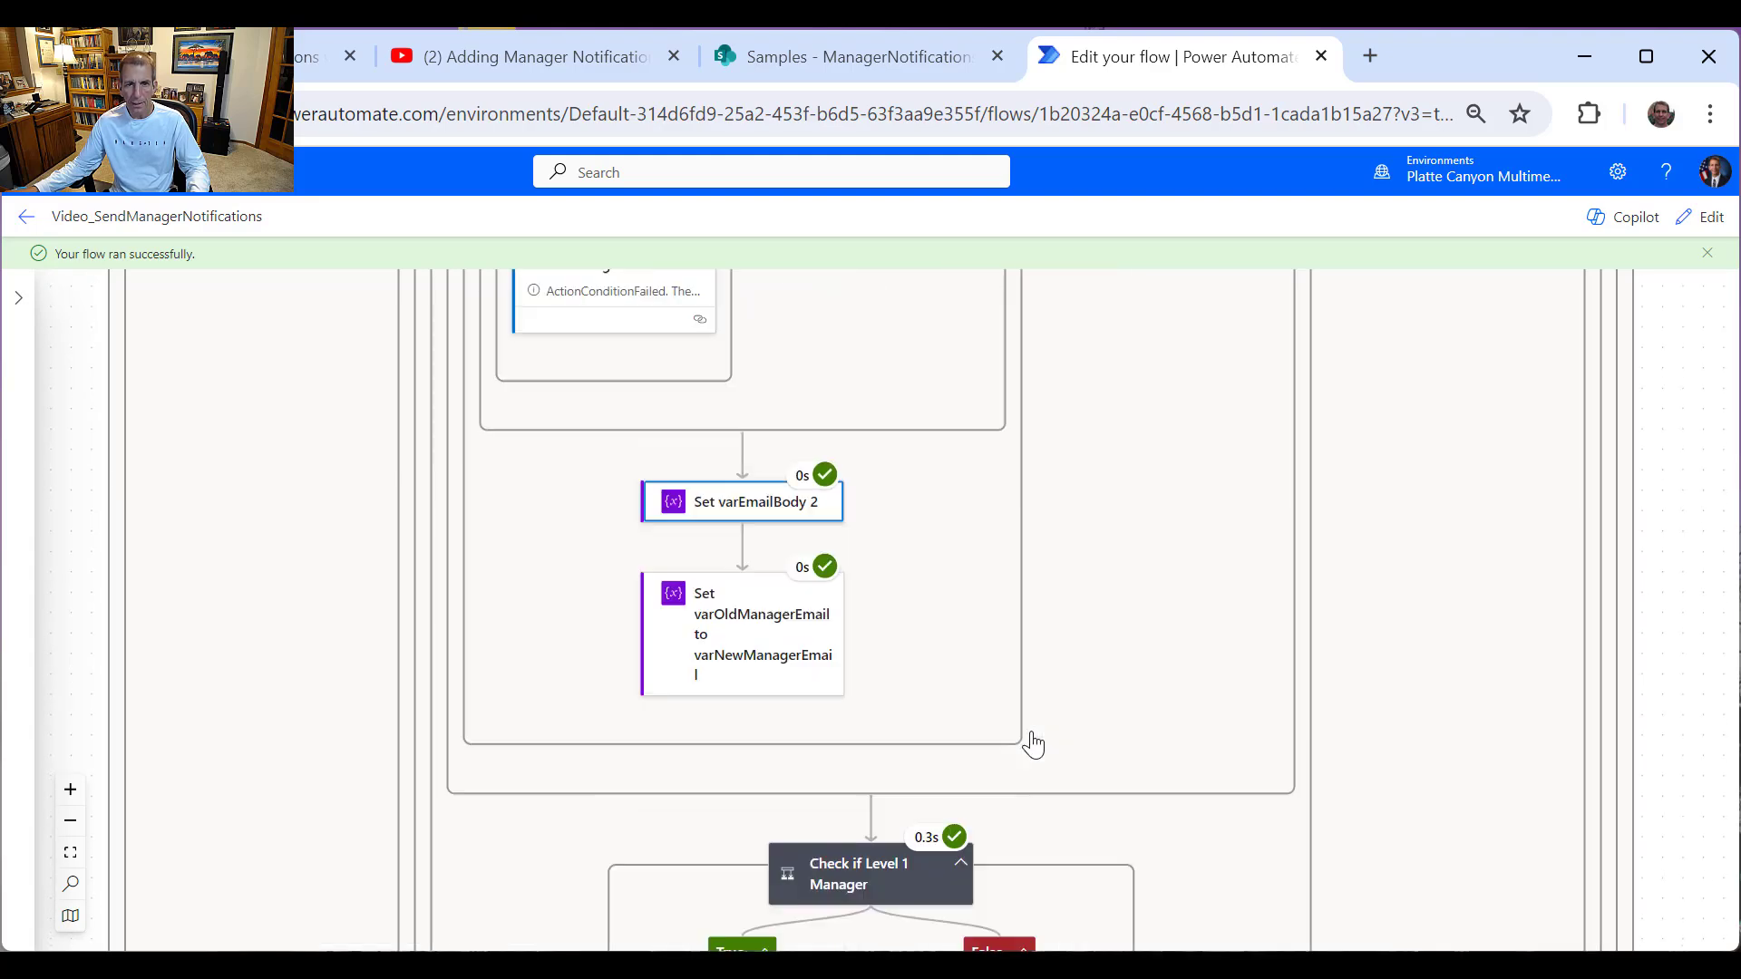
scroll(1023, 716, "up", 10)
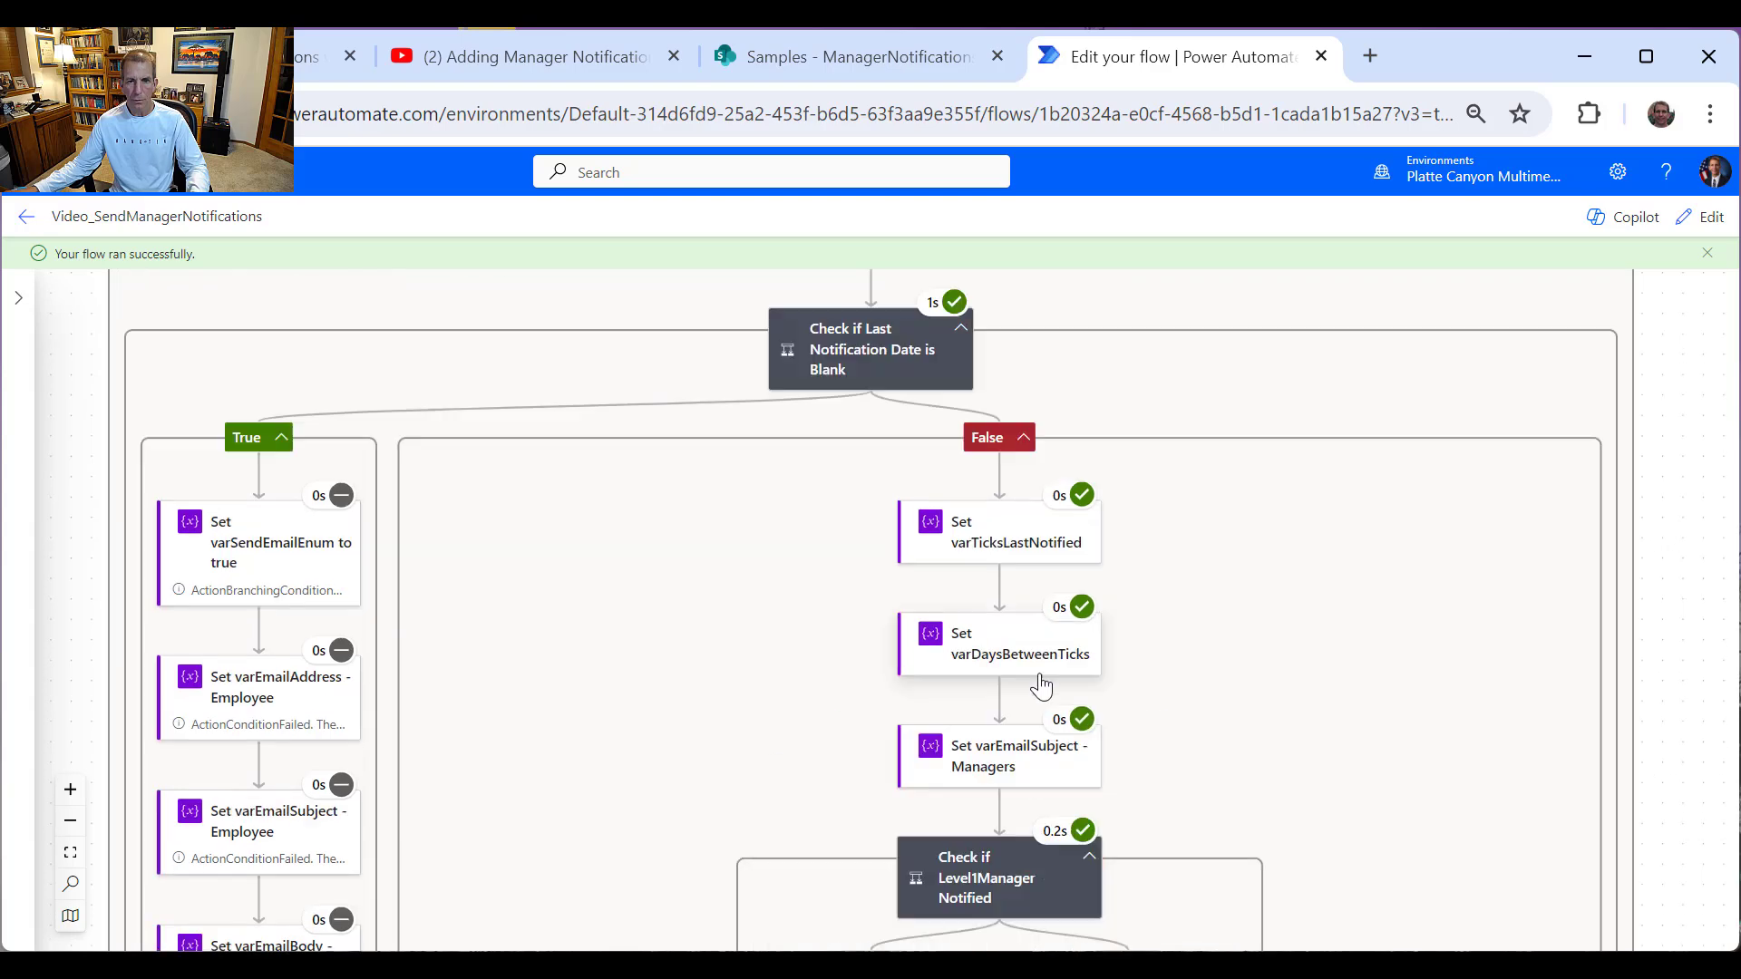
scroll(944, 541, "up", 9)
scroll(961, 589, "down", 2)
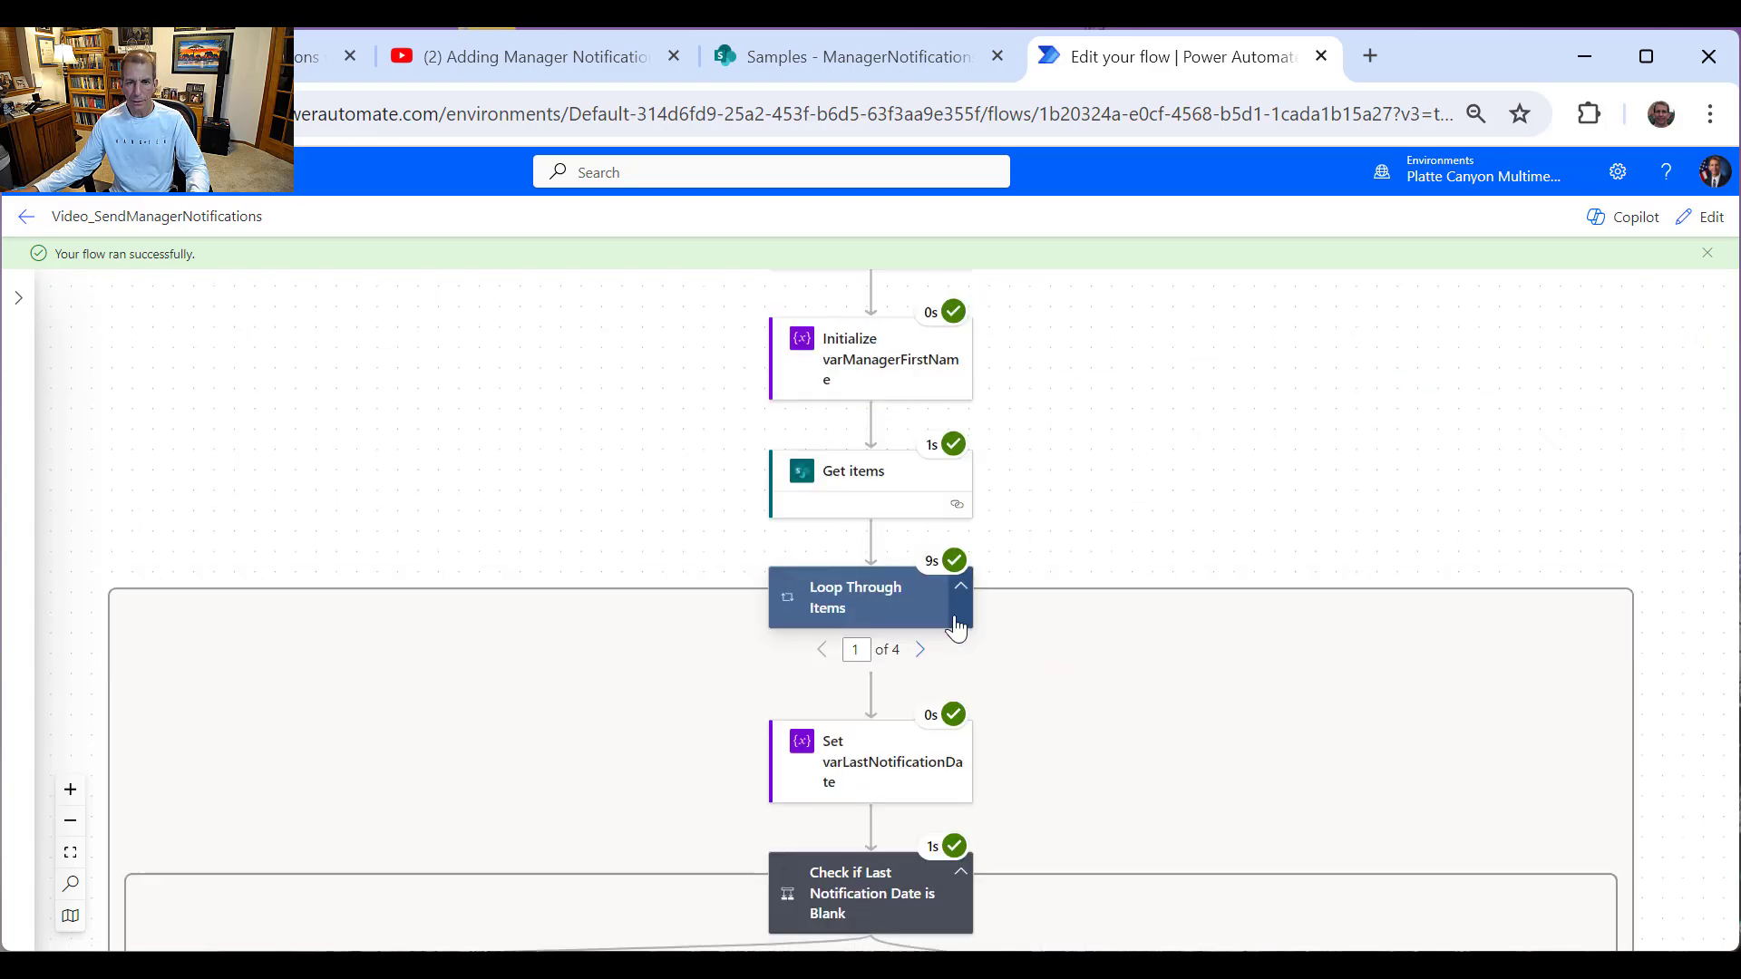
left_click(918, 651)
scroll(1079, 689, "down", 8)
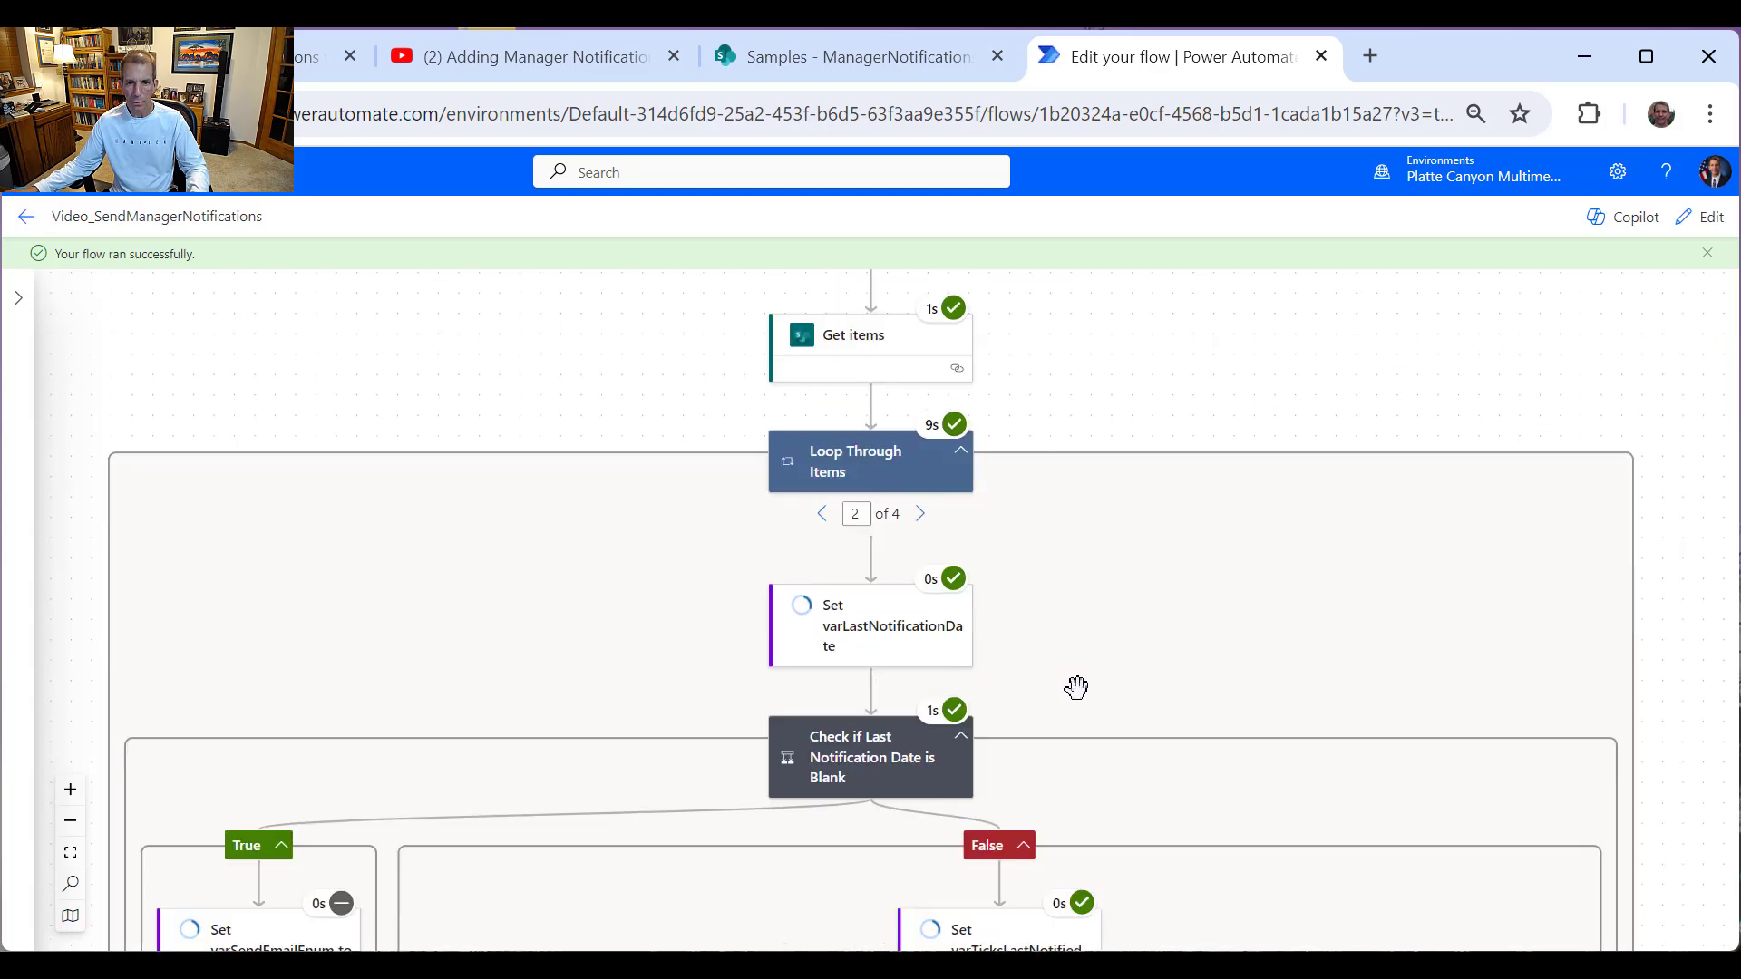
scroll(1074, 687, "down", 8)
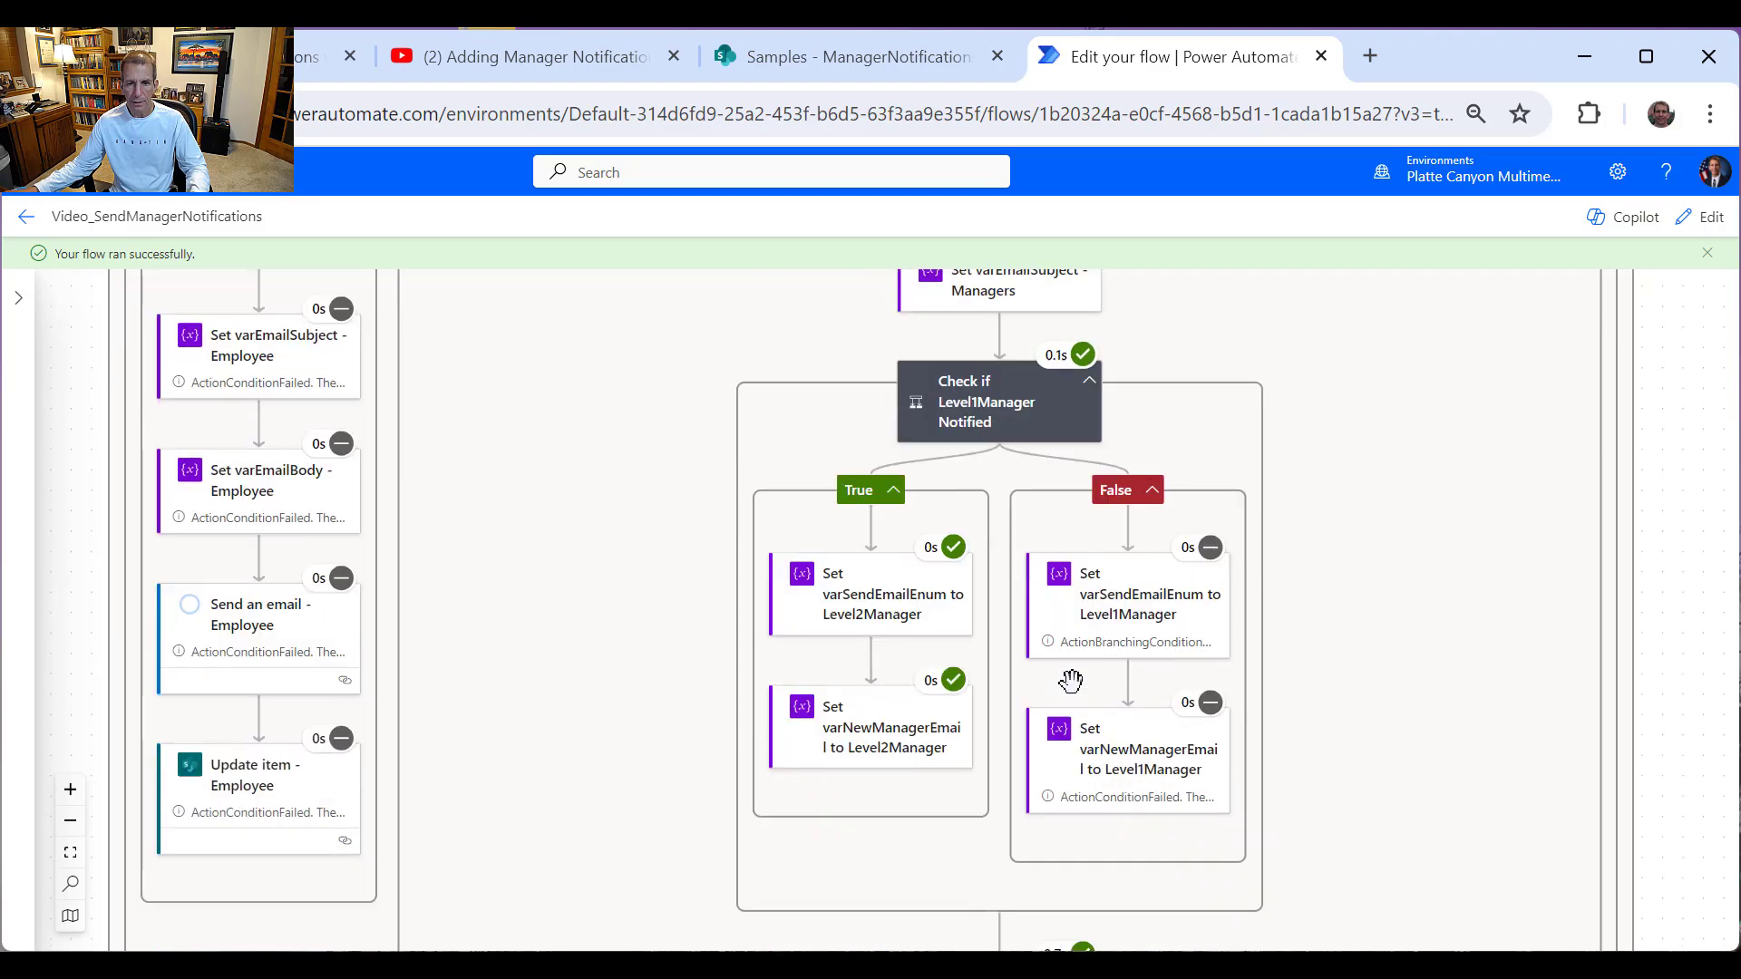
scroll(1071, 681, "down", 1)
scroll(1071, 681, "up", 20)
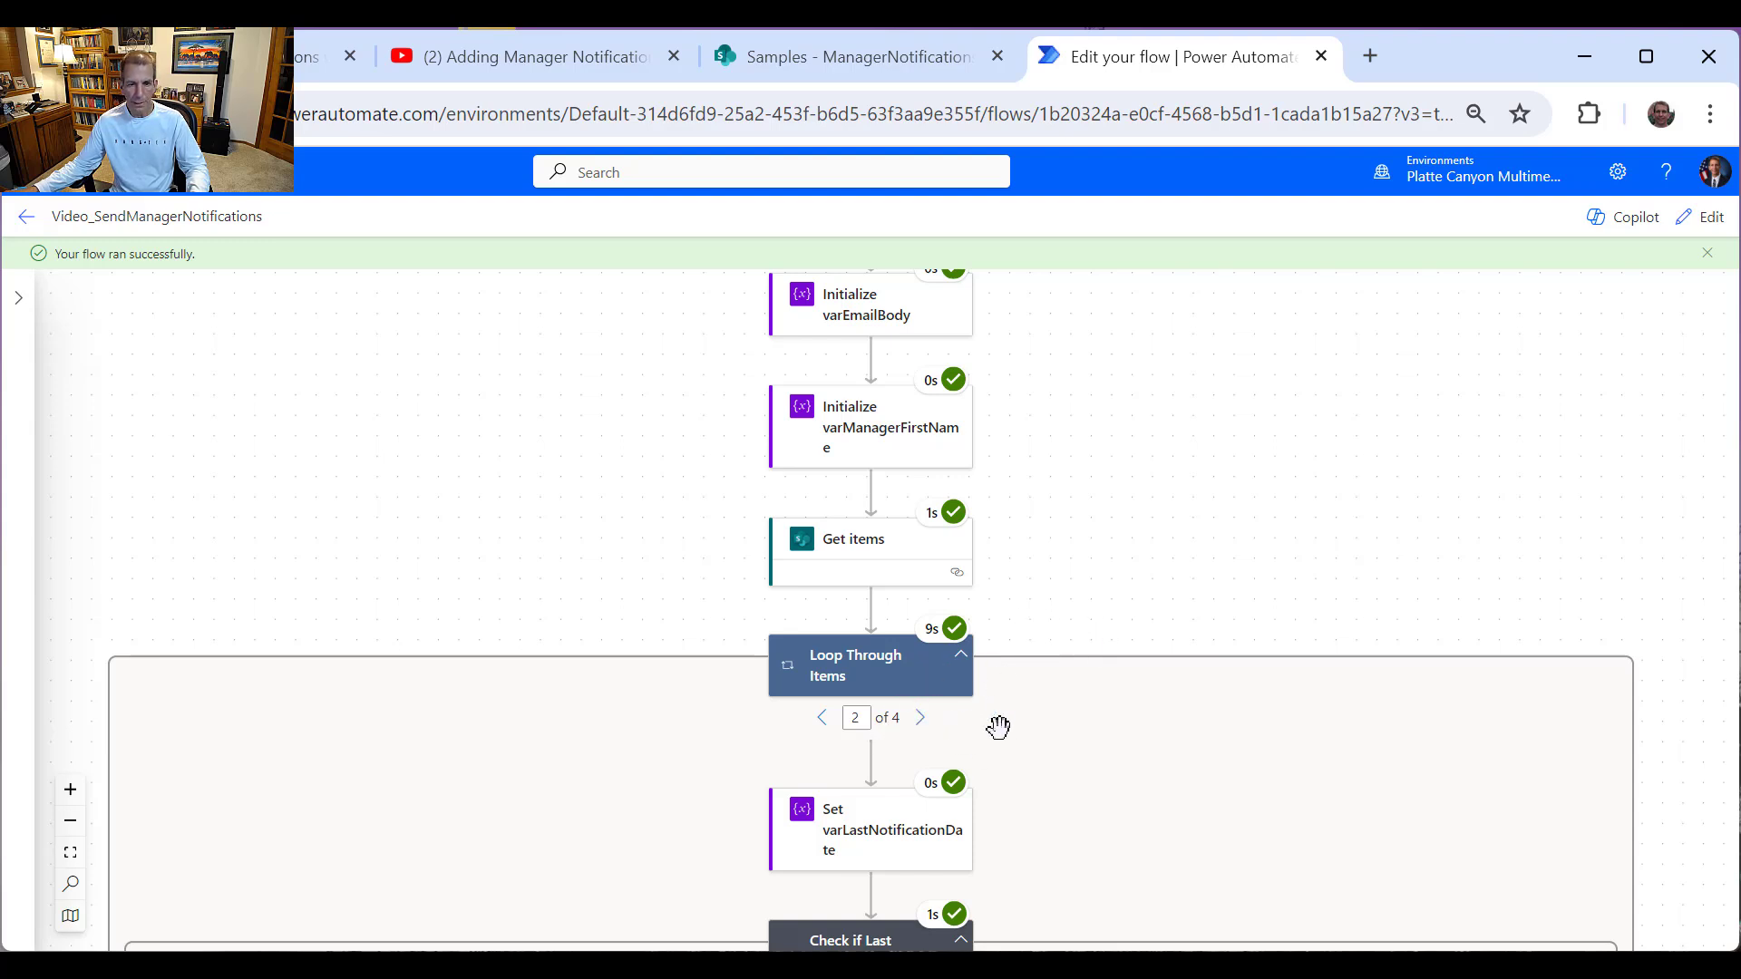
scroll(950, 741, "down", 15)
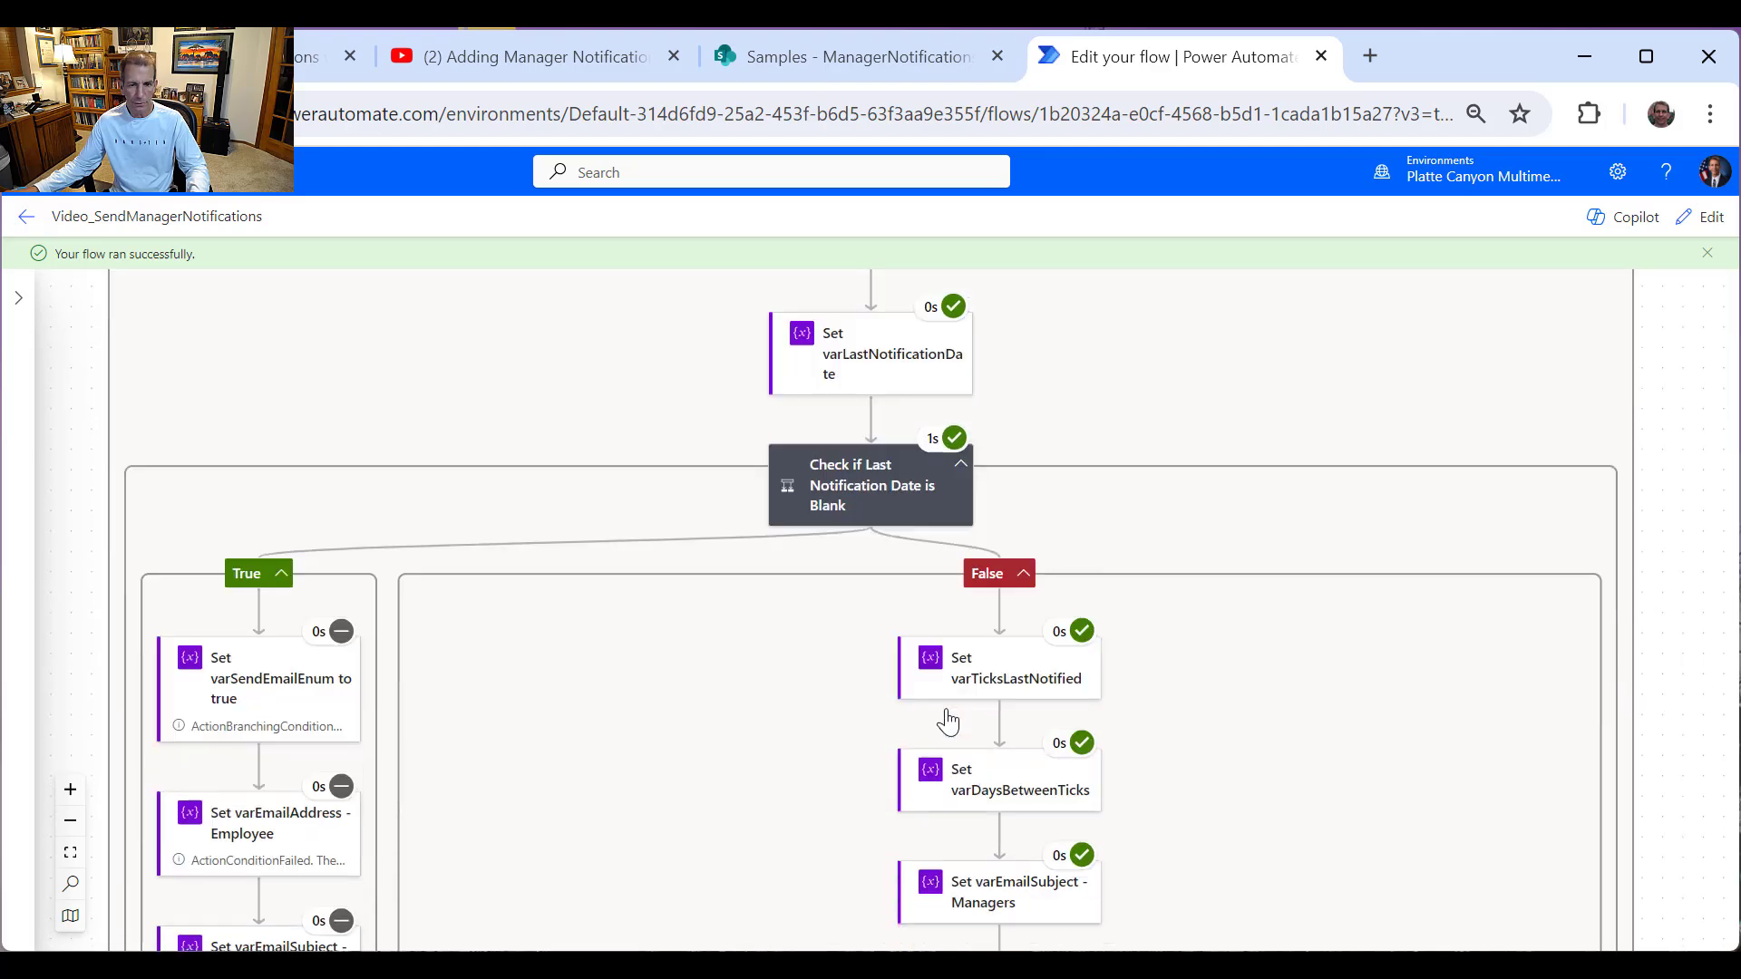
scroll(1056, 725, "down", 15)
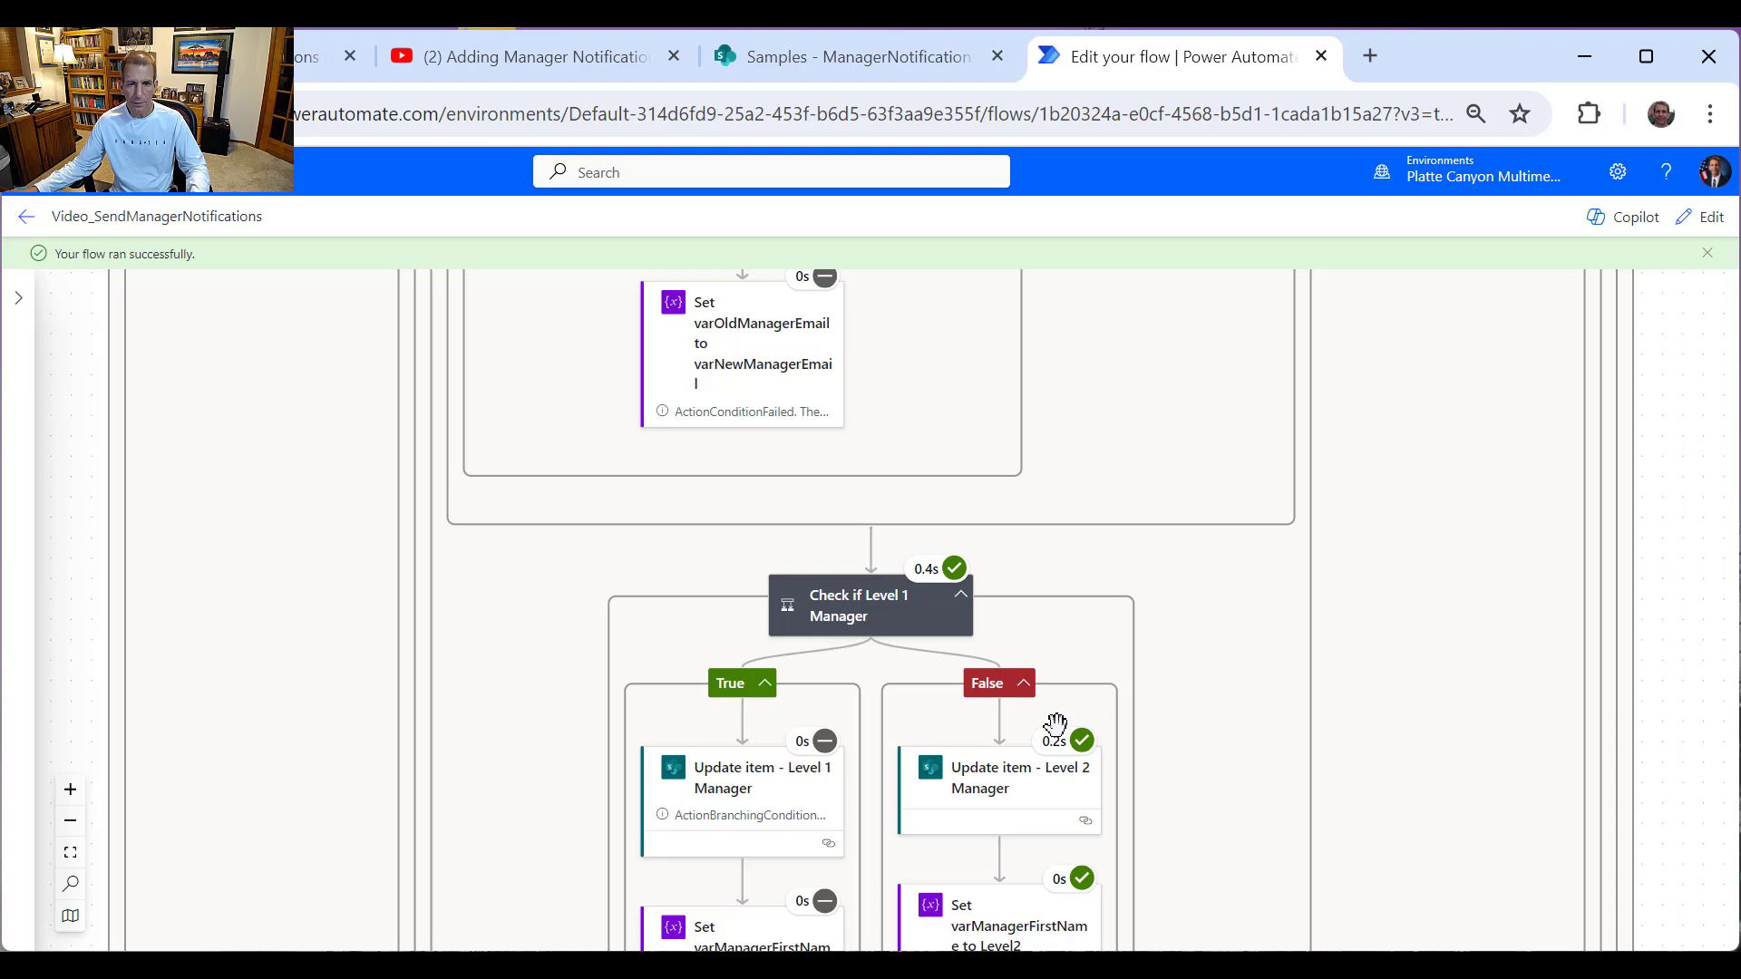
Step: Open the Send an email to manager 2 action under Check if Remaining Email to be Sent and read its email parameters
scroll(1055, 725, "down", 15)
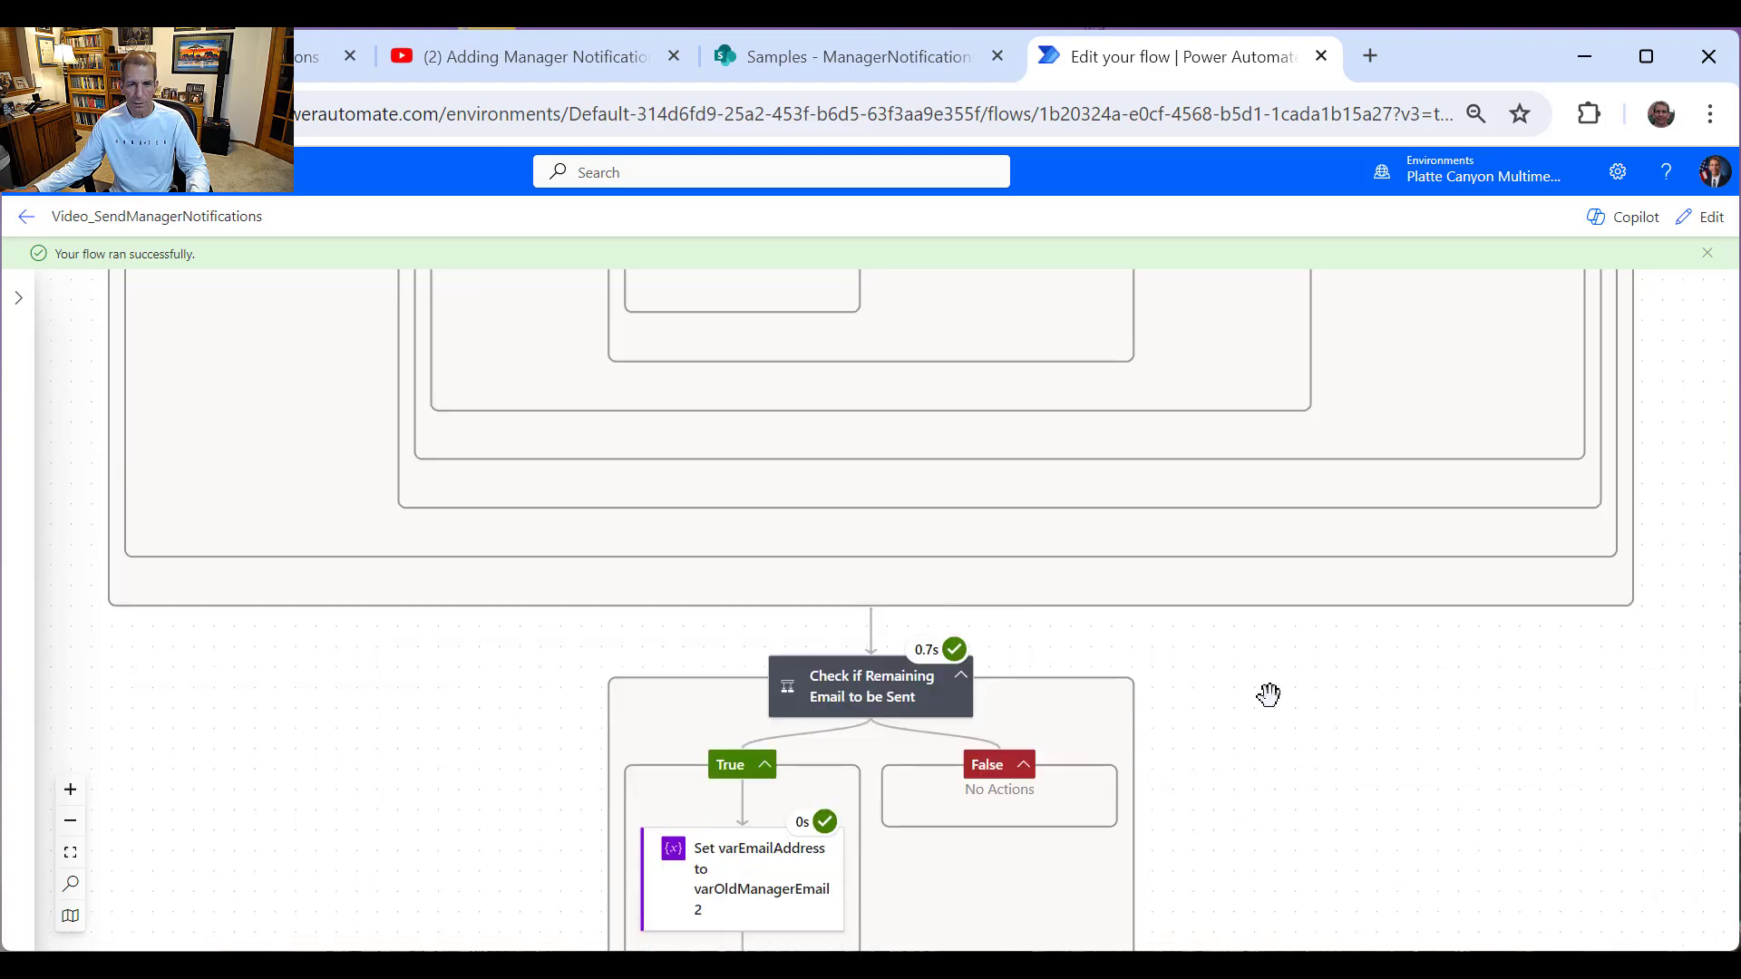
scroll(1129, 664, "down", 1)
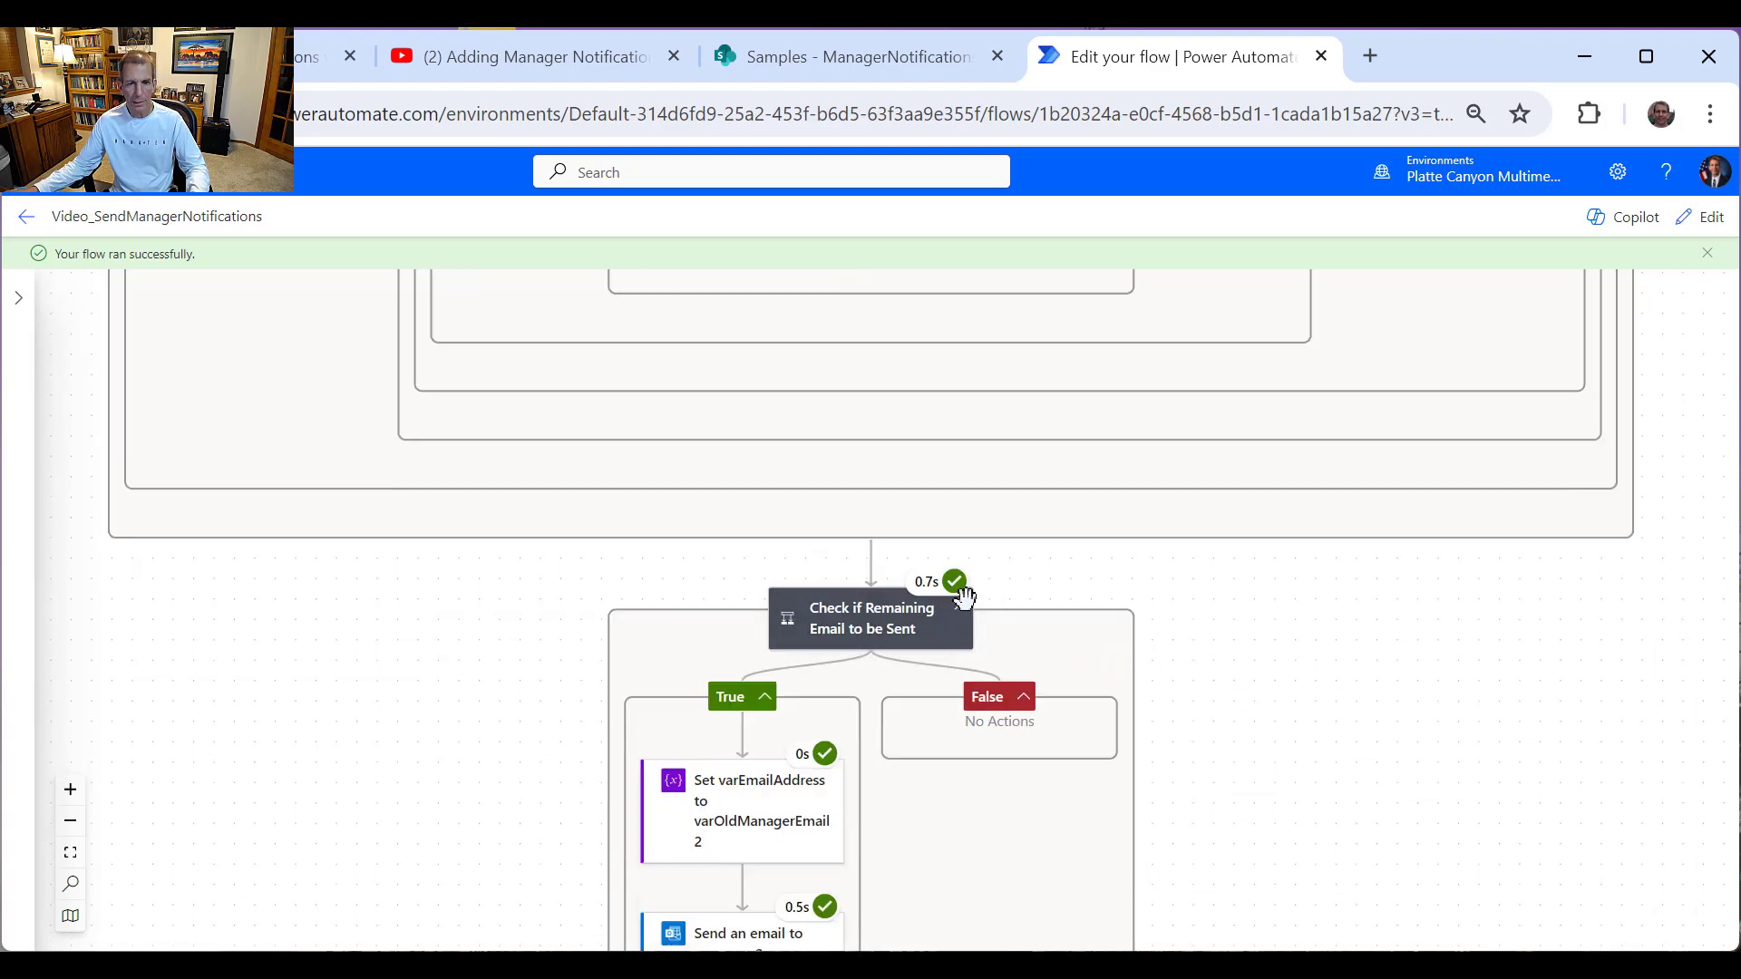
scroll(1016, 627, "down", 2)
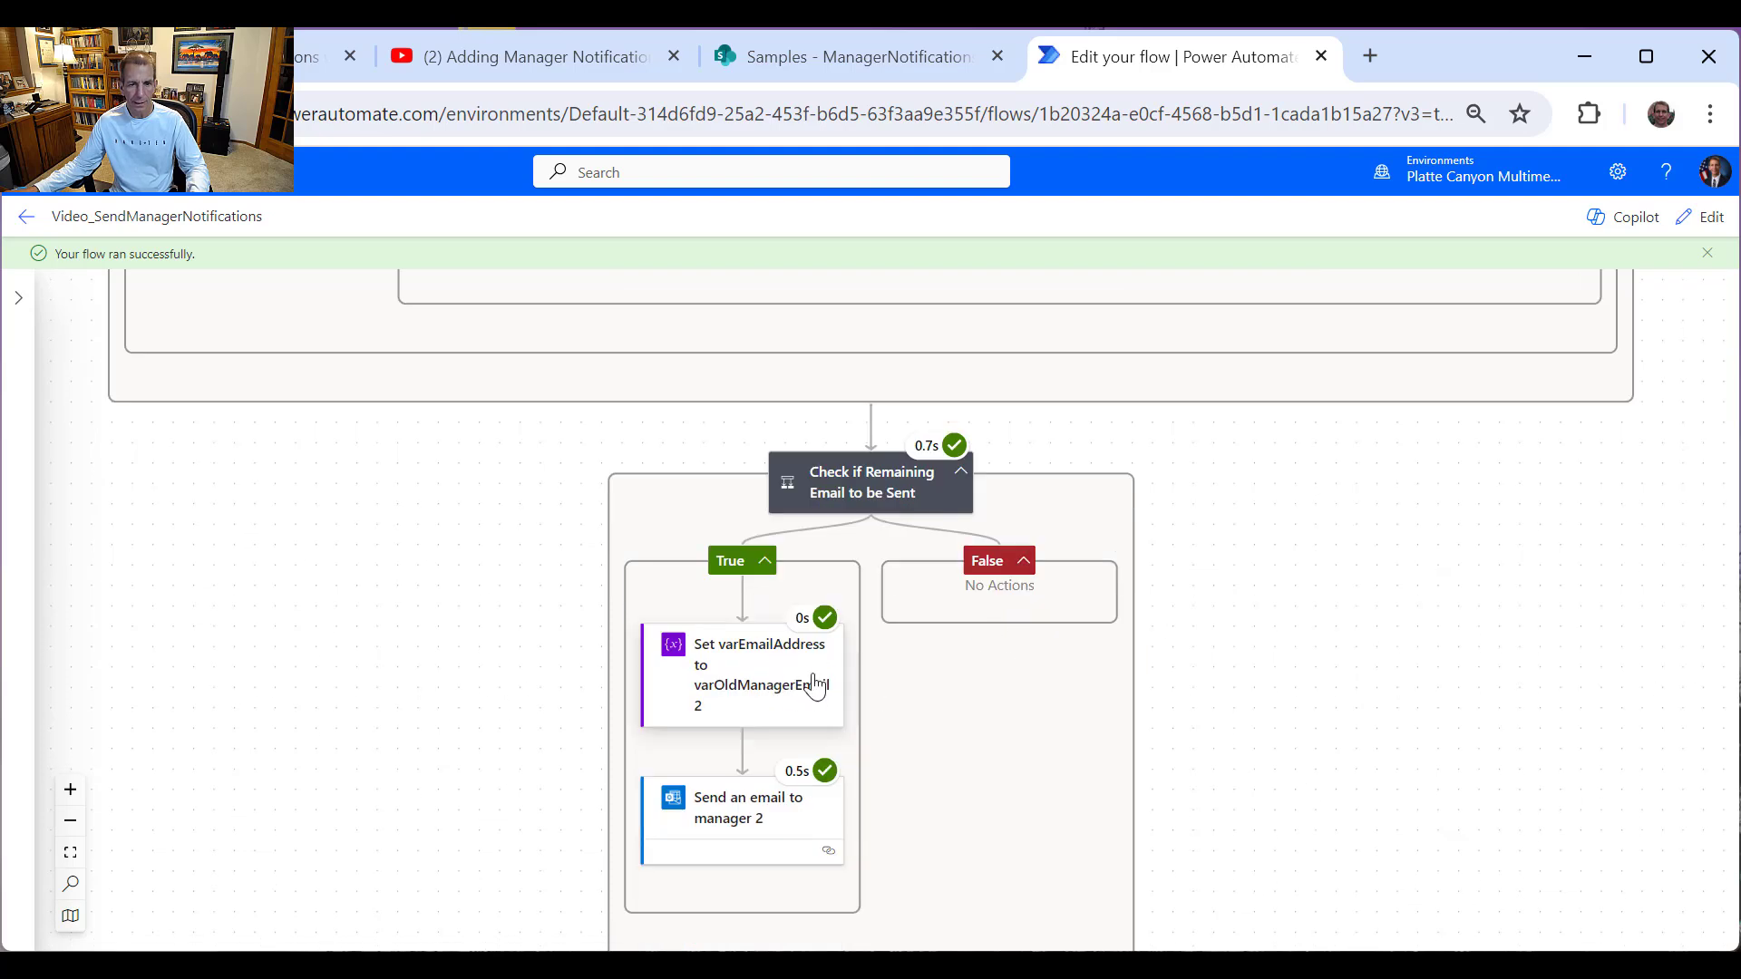
left_click(773, 816)
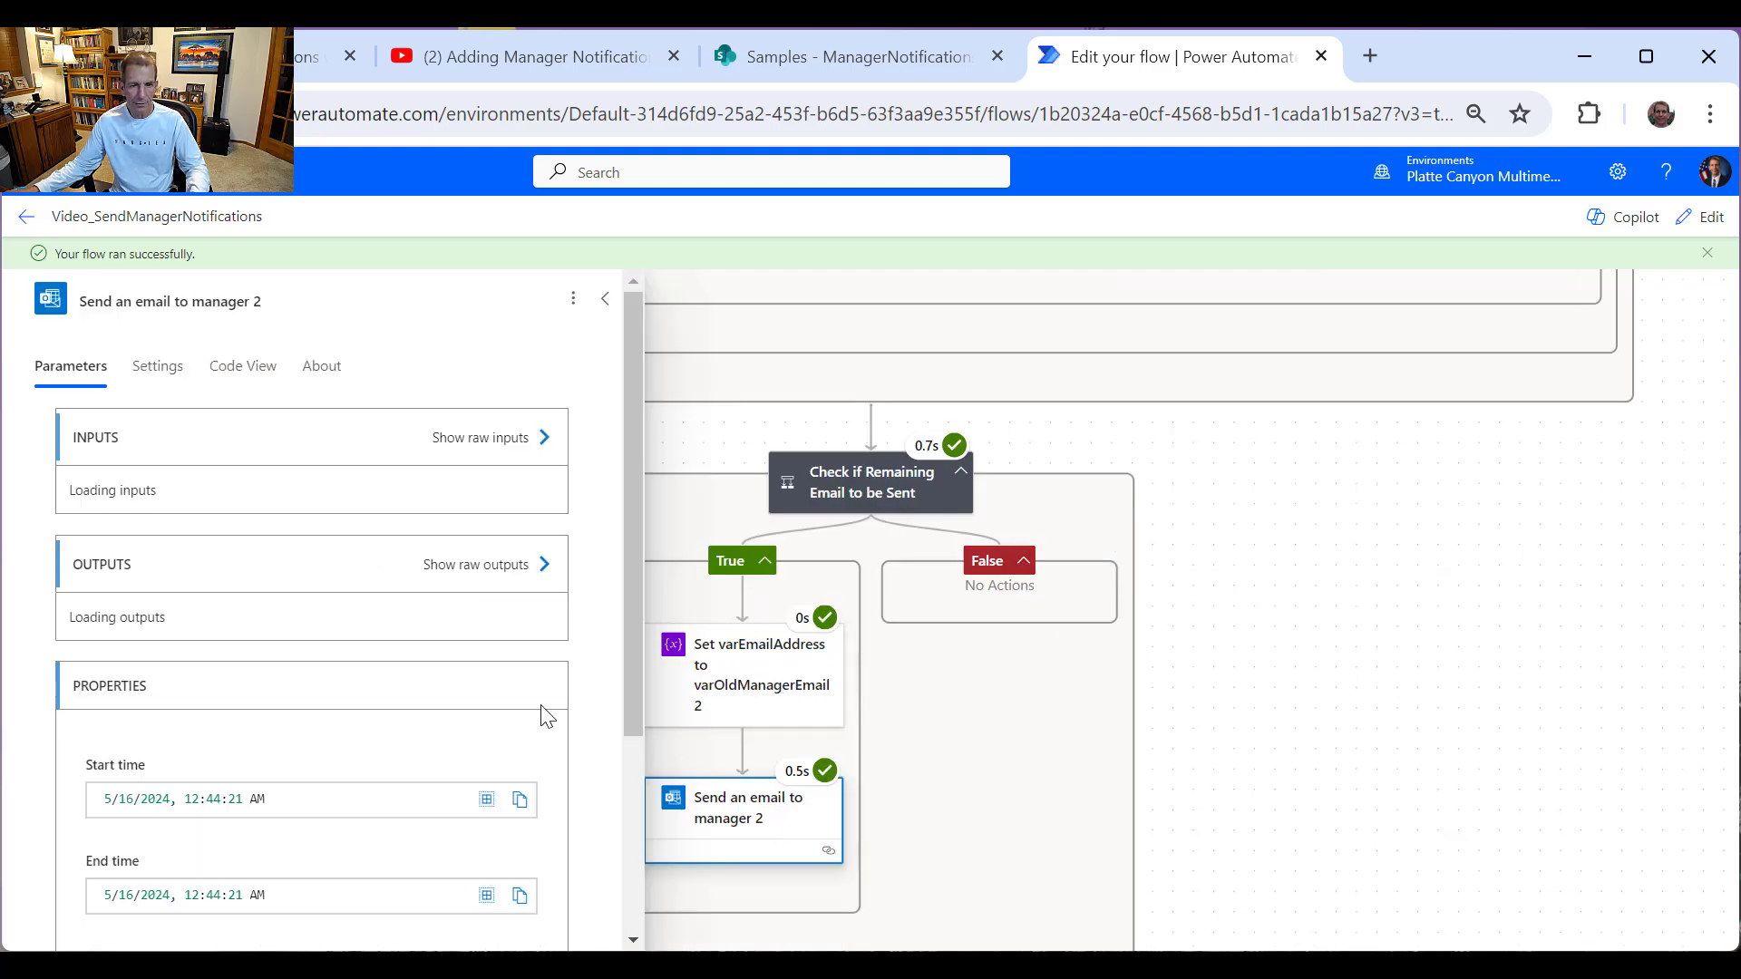
scroll(478, 662, "down", 3)
scroll(478, 662, "down", 2)
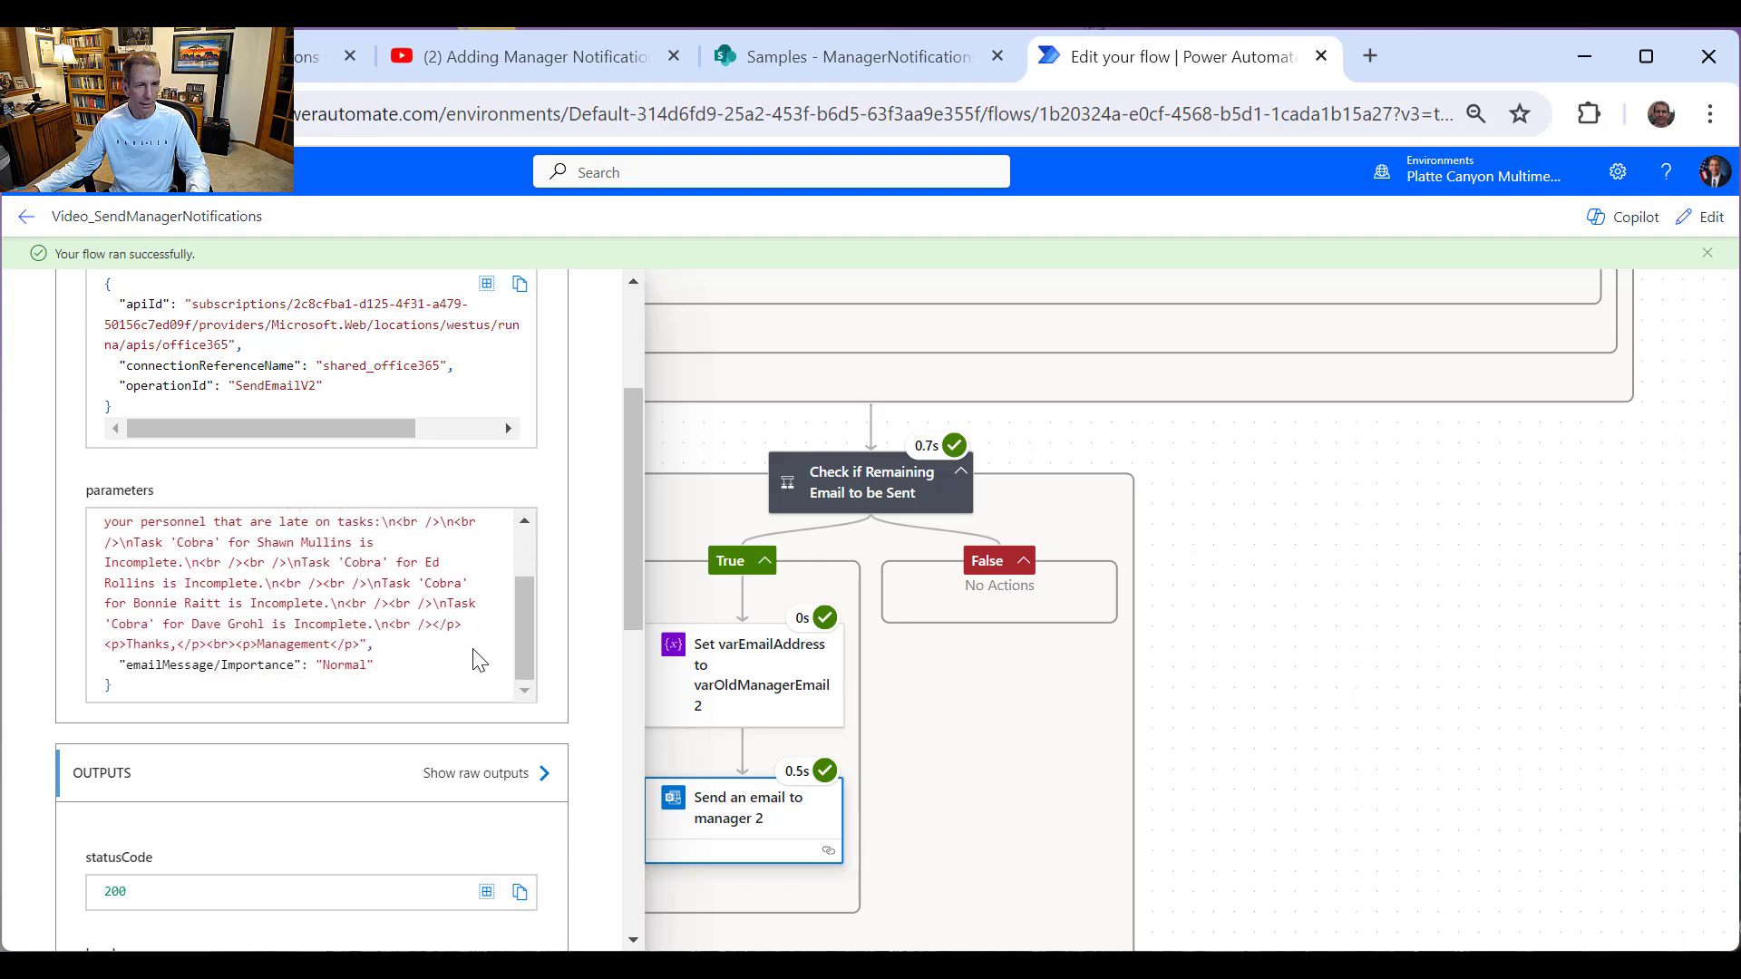
Step: Review the outputs, properties and inputs recorded for the Send an email to manager 2 action in the flow run
scroll(527, 631, "down", 10)
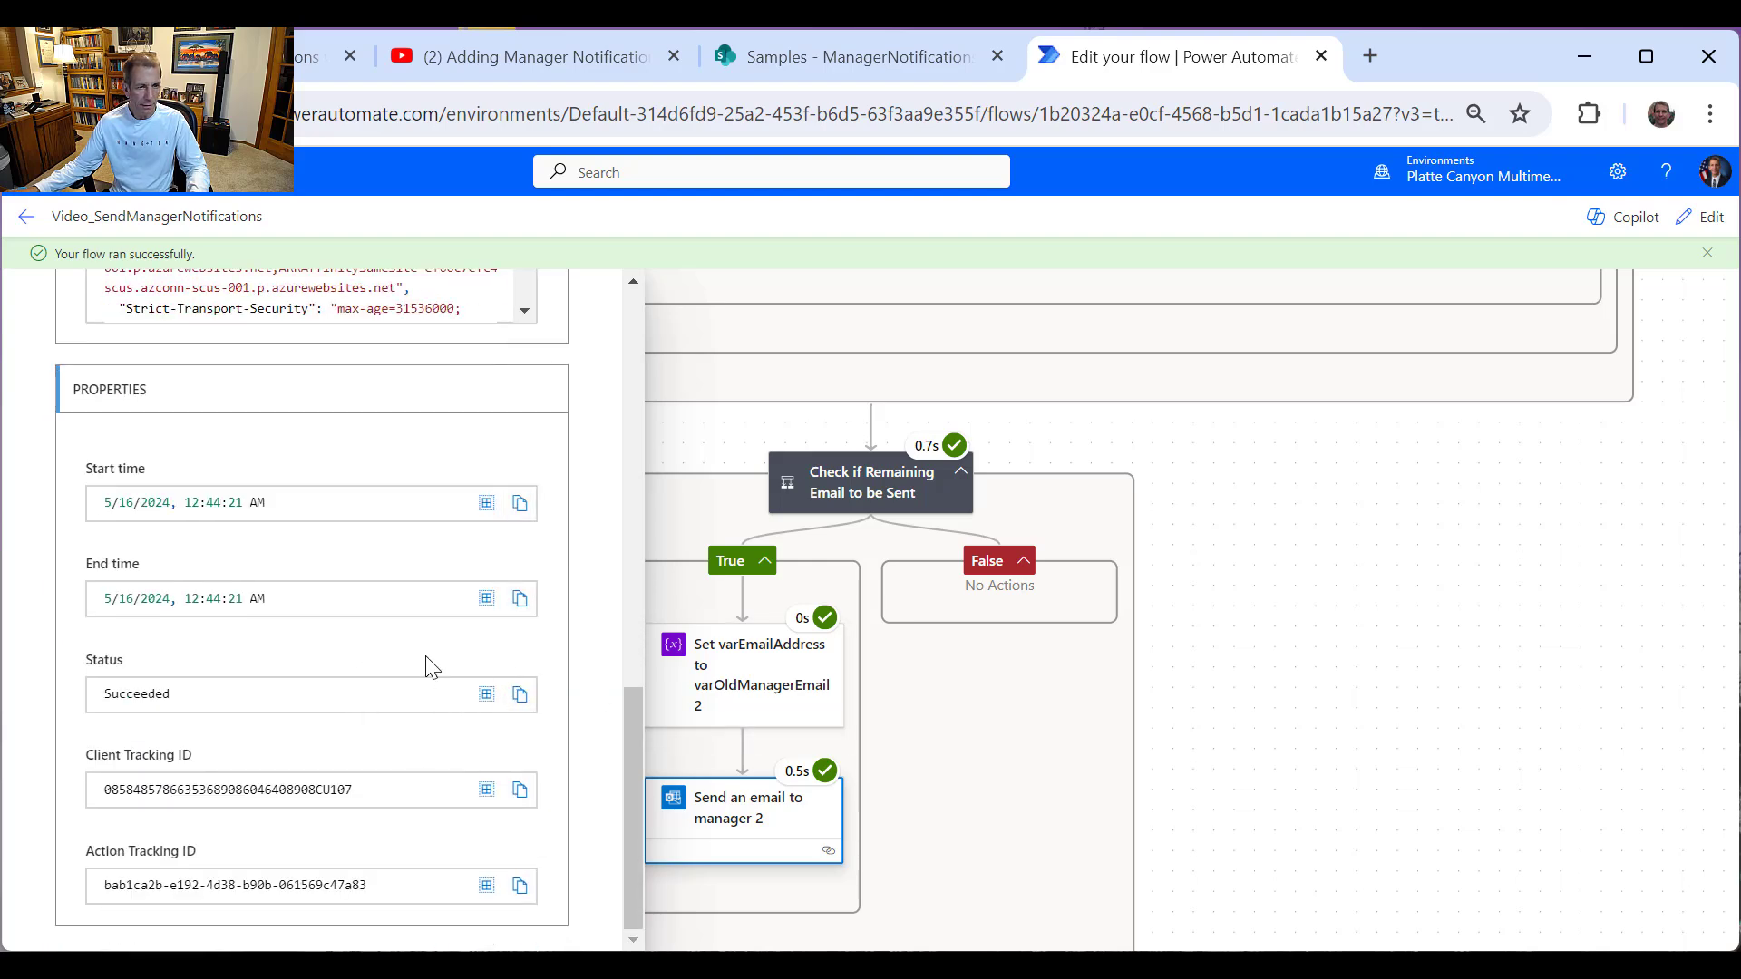
scroll(390, 544, "up", 6)
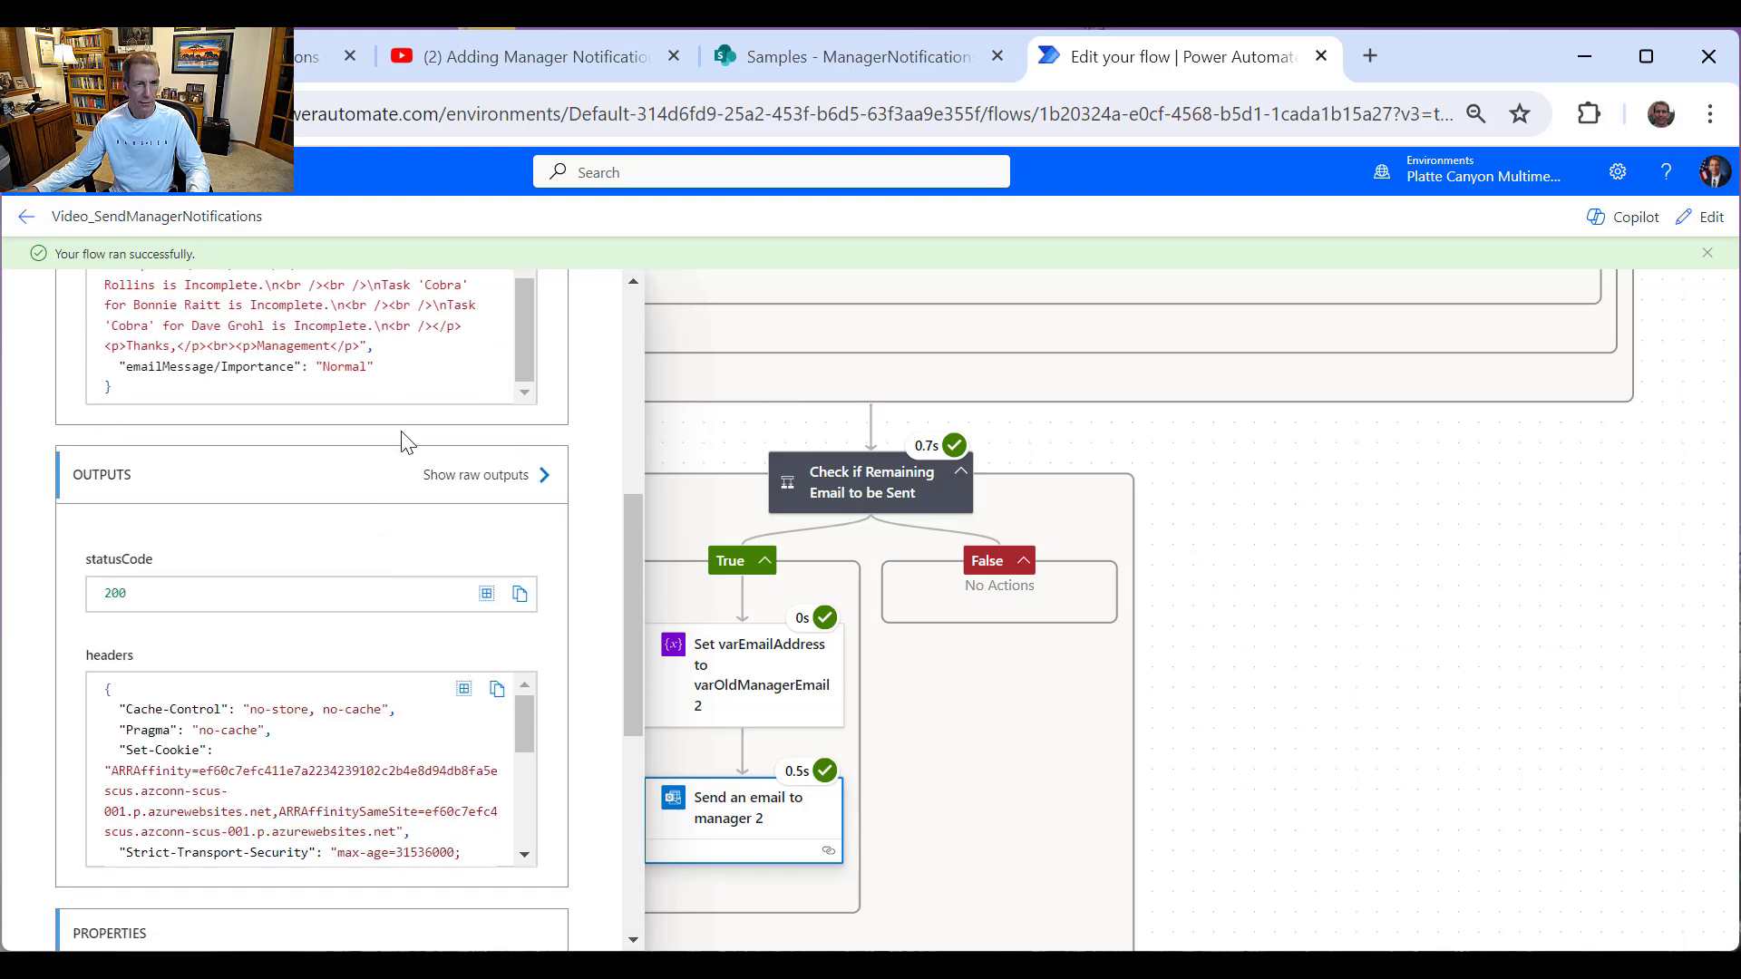
scroll(401, 441, "up", 5)
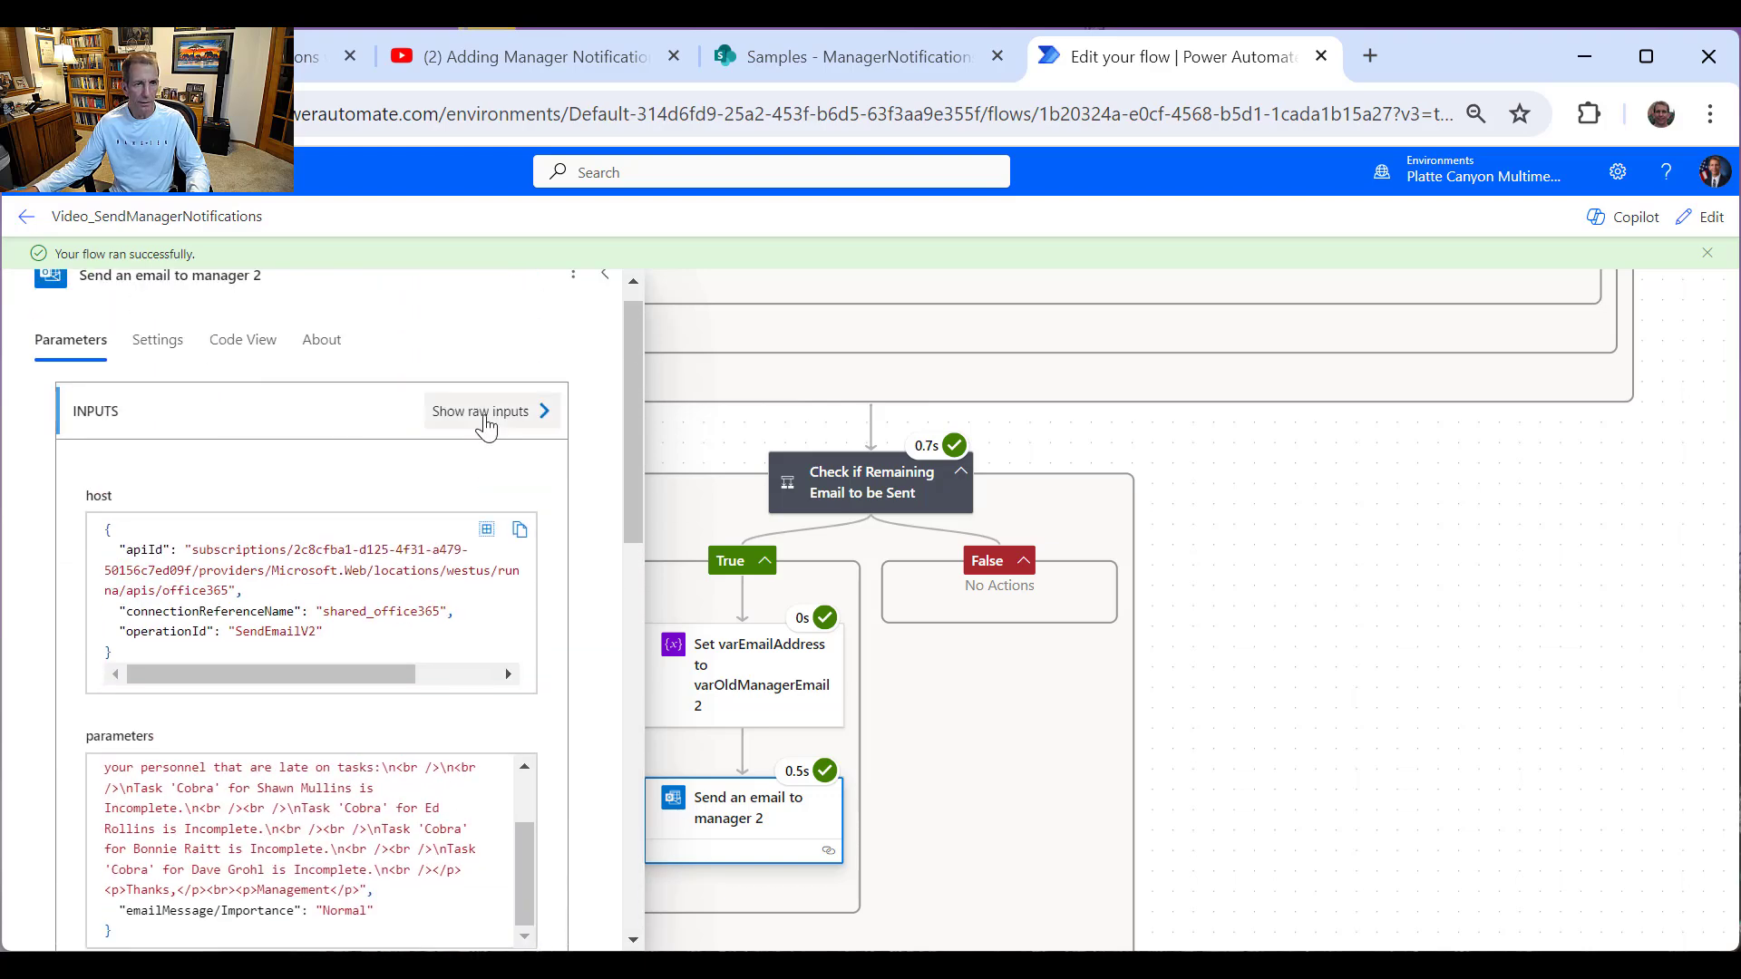
scroll(1565, 605, "up", 2)
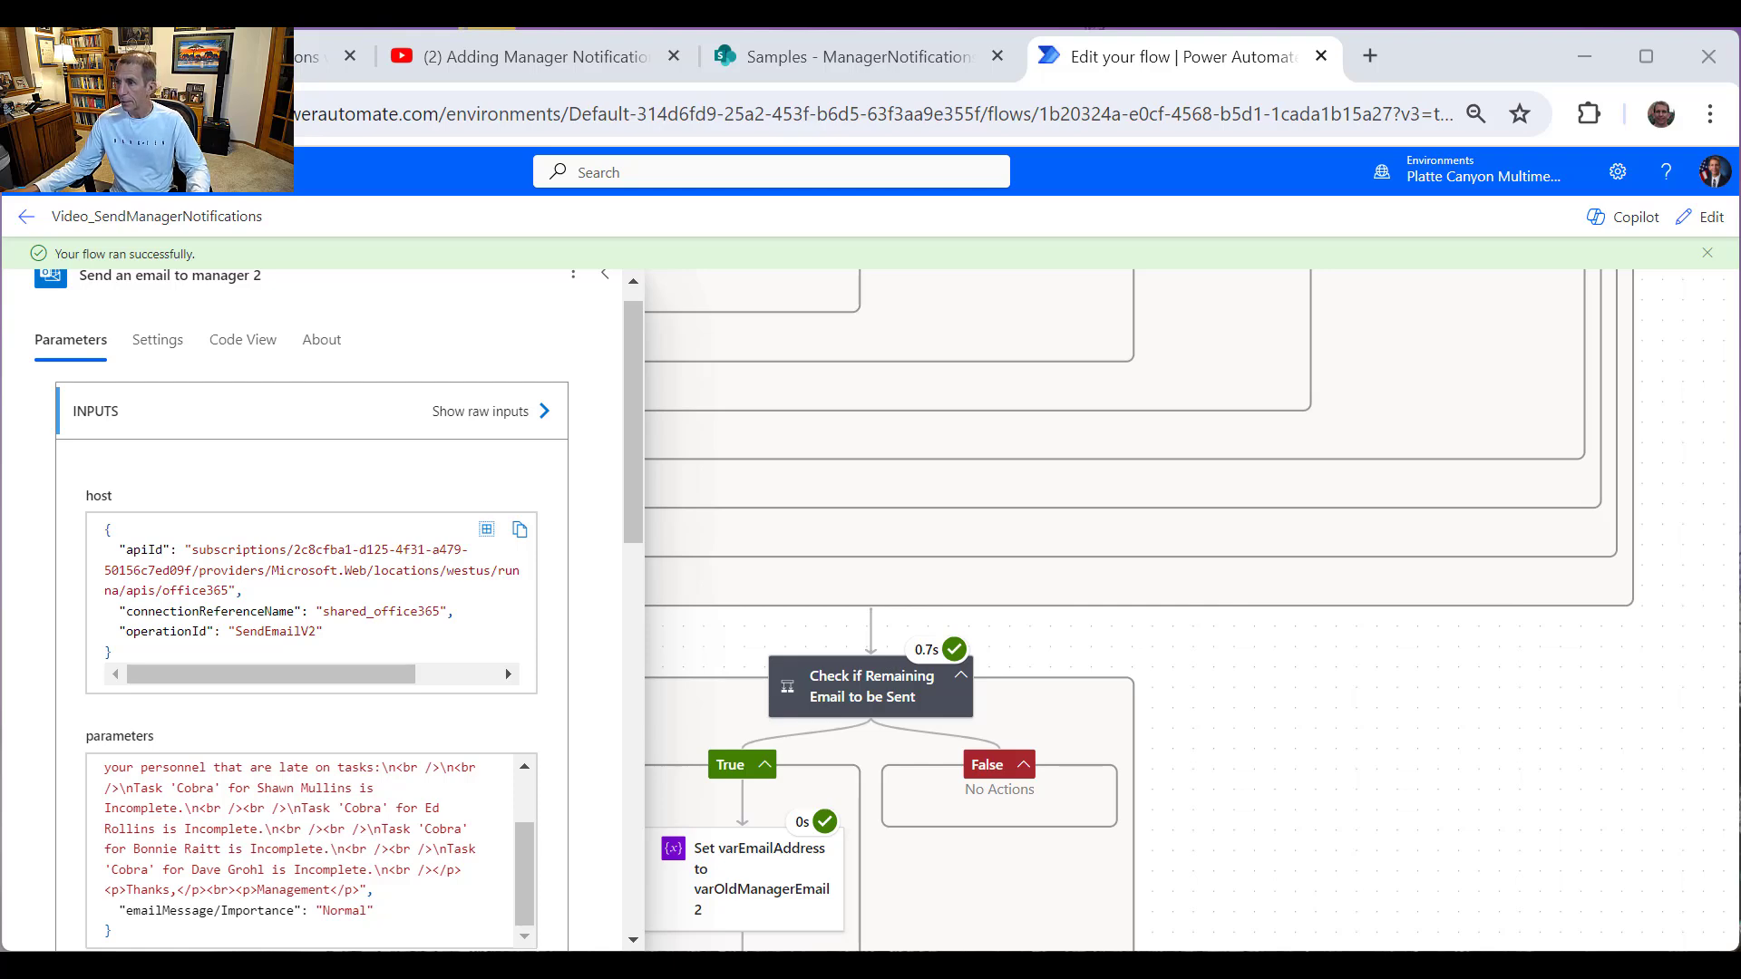
Step: Switch to the Late Tasks Notification message in Outlook and reposition its window to read the list of late tasks
key("alt+Tab")
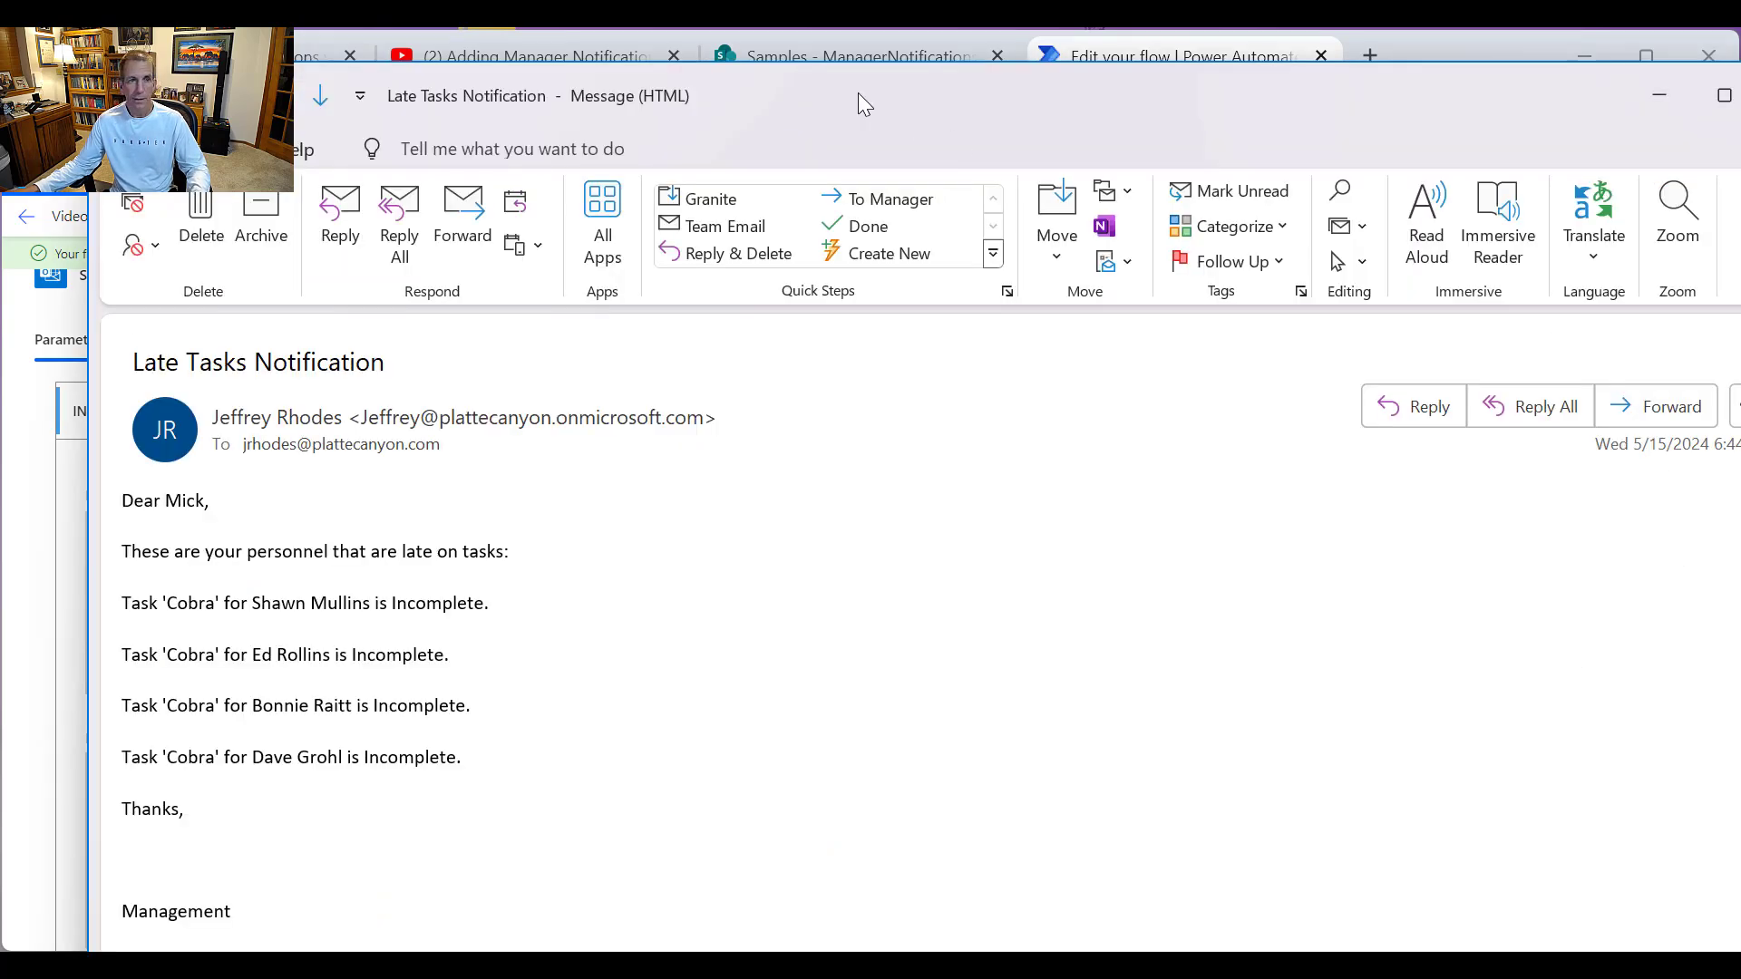
left_click_drag(769, 96, 719, 62)
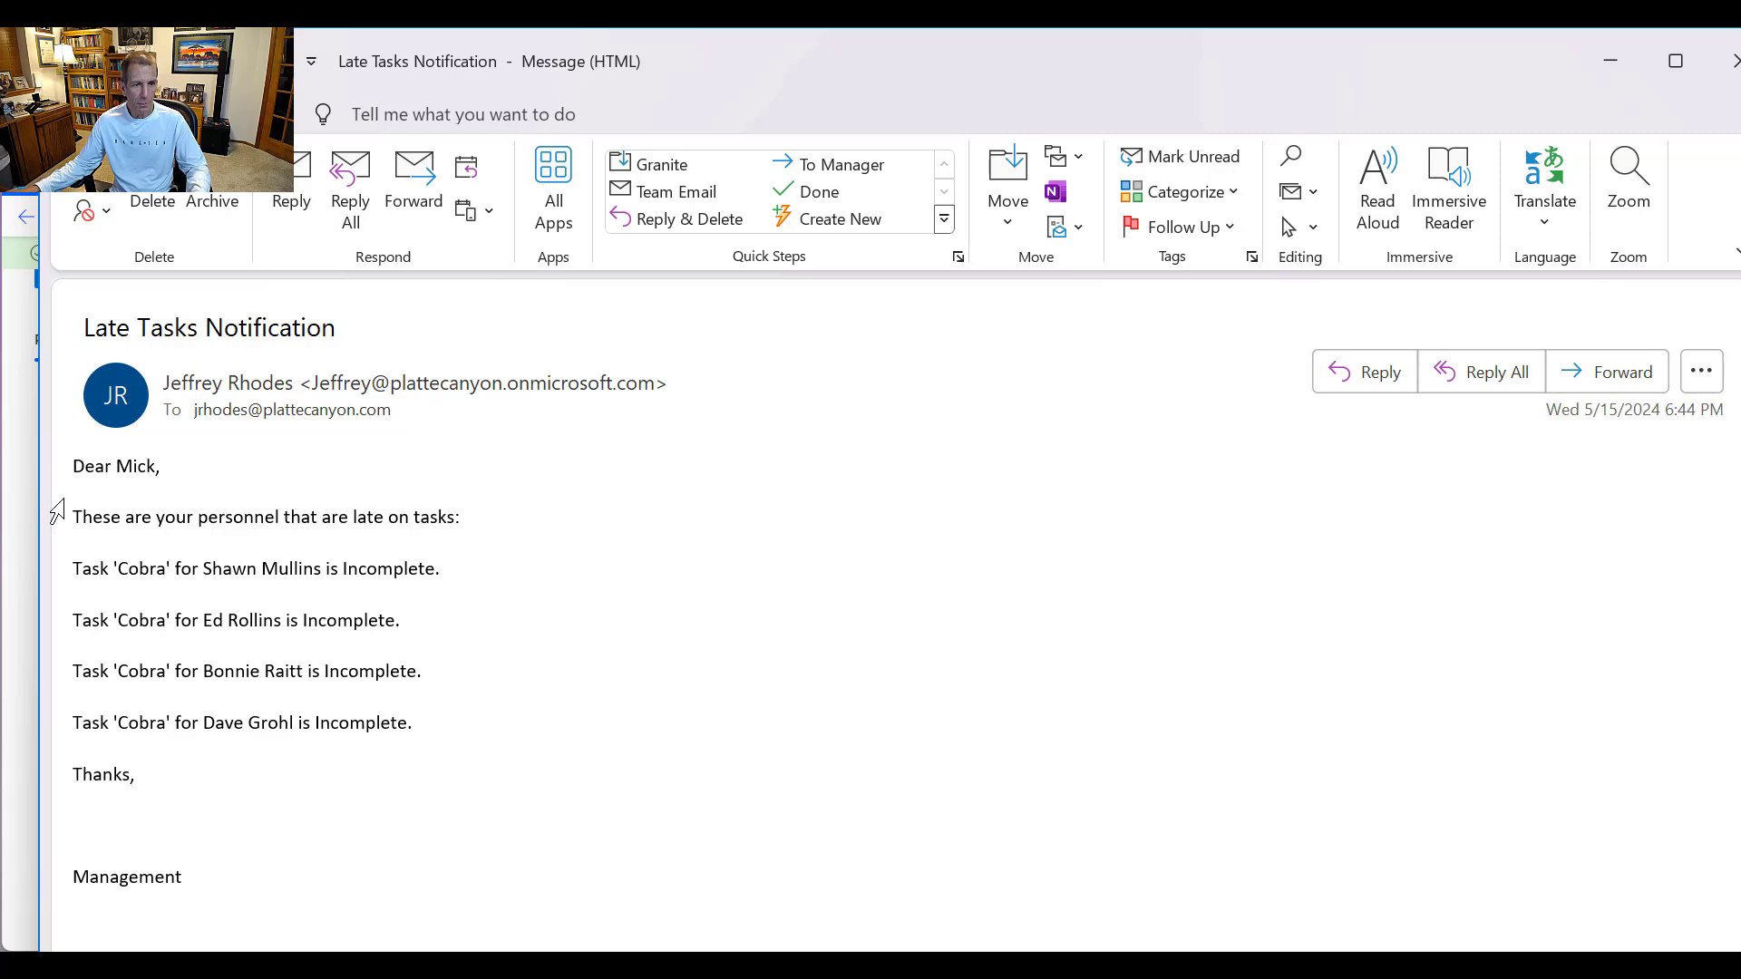